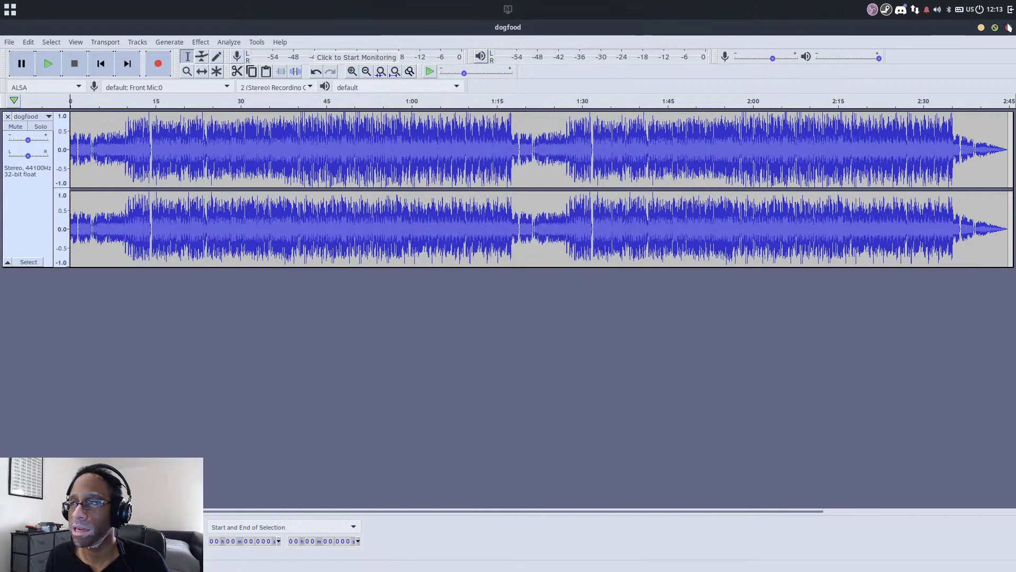
Close the dogfood audio project and switch to Aseprite
{"action": "left_click", "coordinate": [1008, 28]}
{"action": "left_click", "coordinate": [460, 322]}
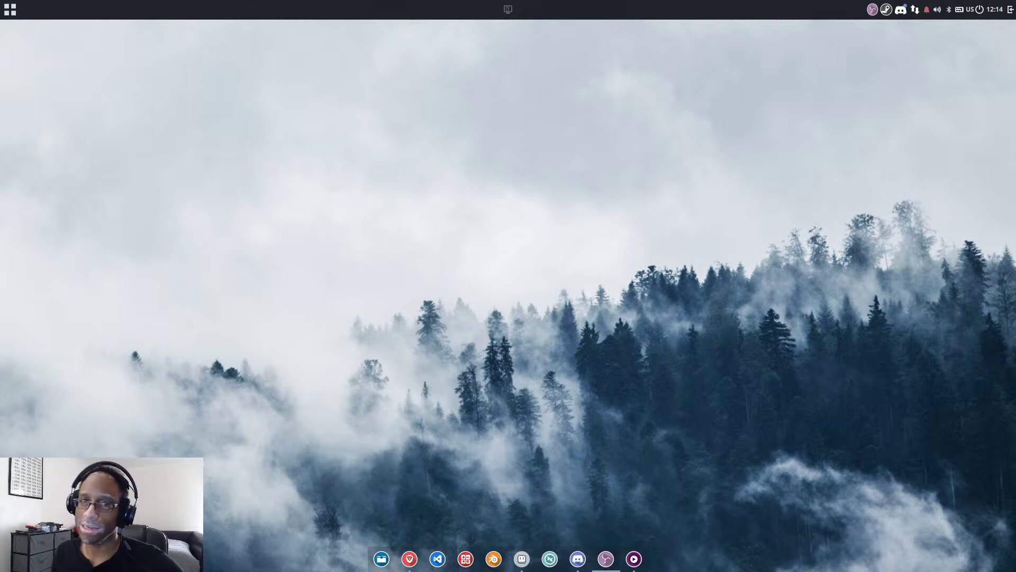
{"action": "left_click", "coordinate": [522, 558]}
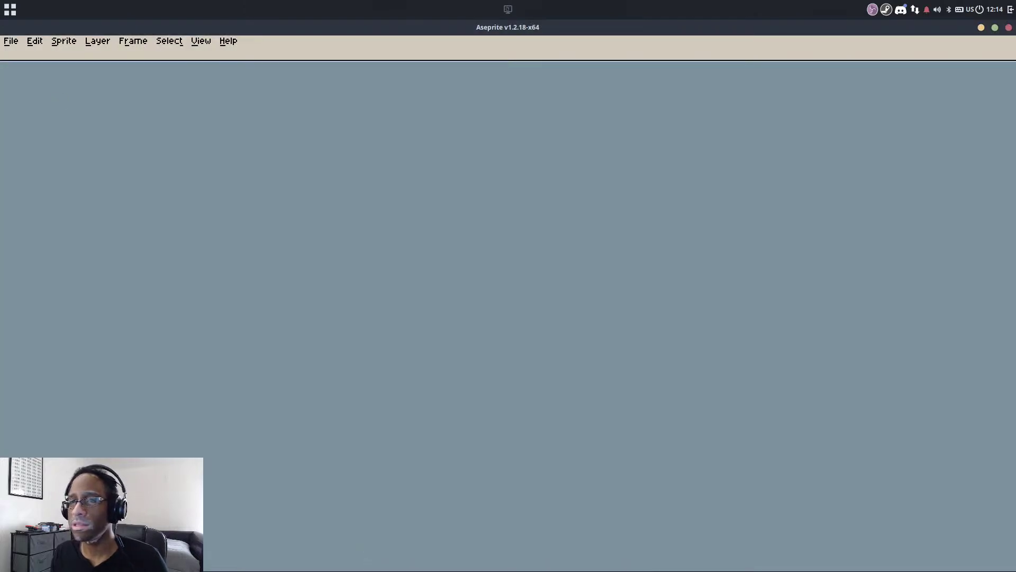
Create a new 32 × 32 px RGBA sprite with a transparent background
{"action": "left_click", "coordinate": [16, 42]}
{"action": "left_click", "coordinate": [22, 61]}
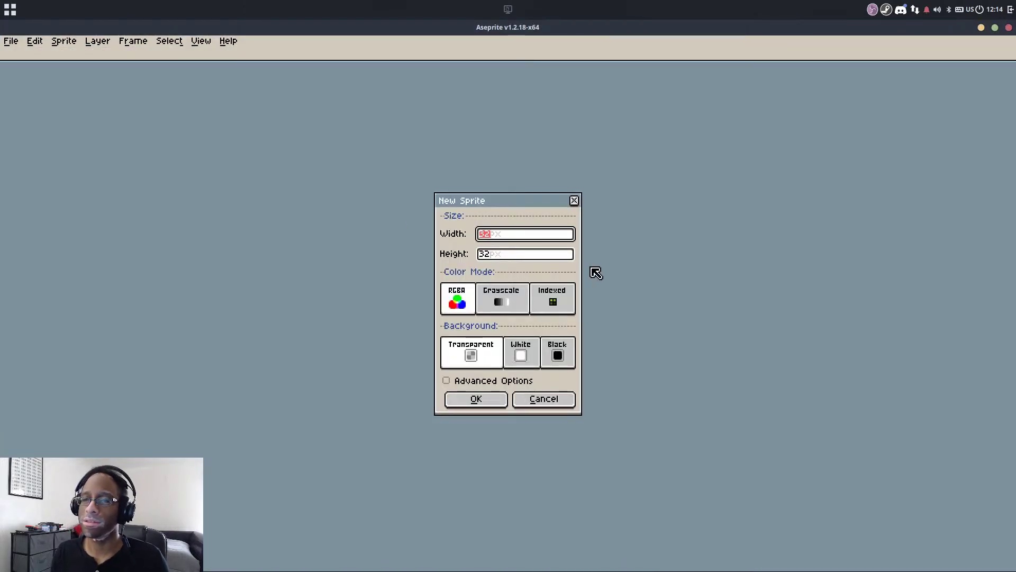
{"action": "key", "text": "Return"}
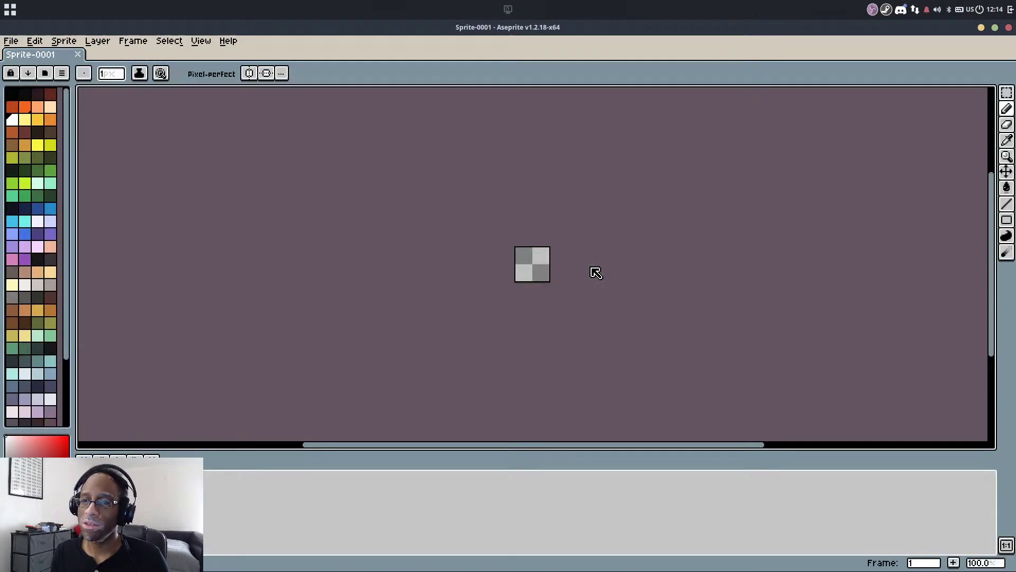
Choose light blue as the drawing colour, try a wavy freehand curve across the canvas and undo it
{"action": "scroll", "coordinate": [551, 270], "scroll_direction": "up", "scroll_amount": 2}
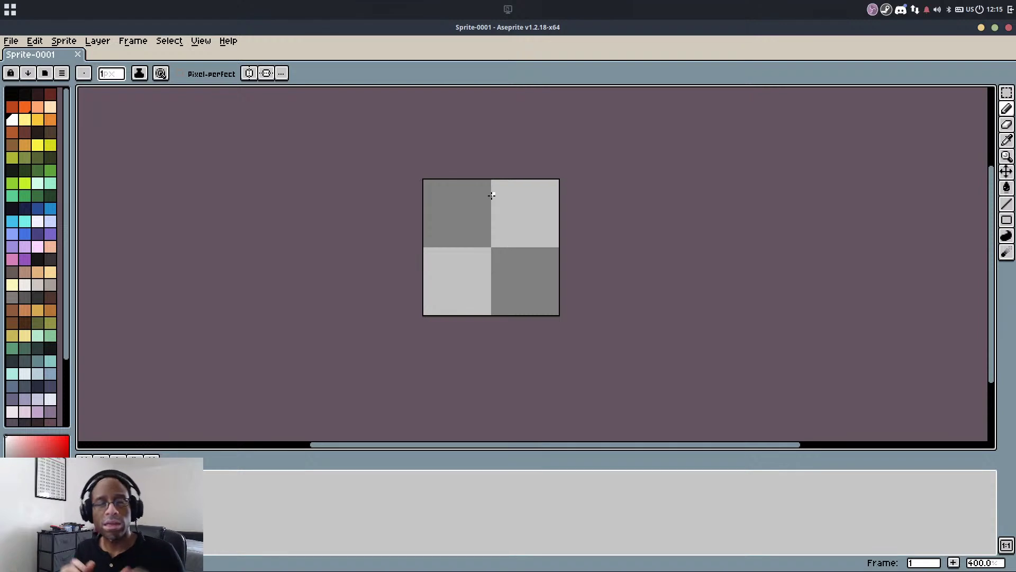
{"action": "scroll", "coordinate": [480, 201], "scroll_direction": "up", "scroll_amount": 3}
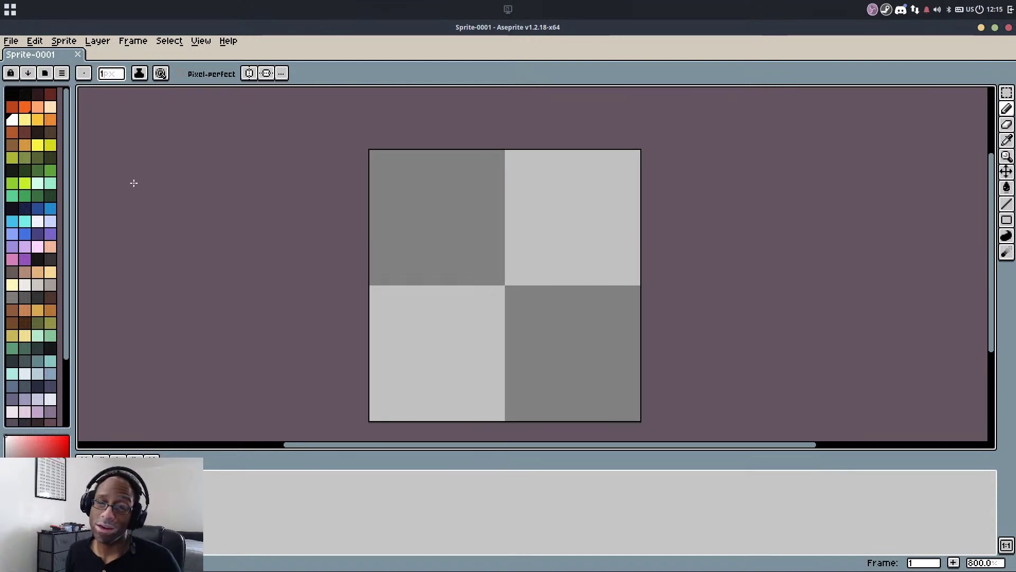
{"action": "left_click", "coordinate": [50, 208]}
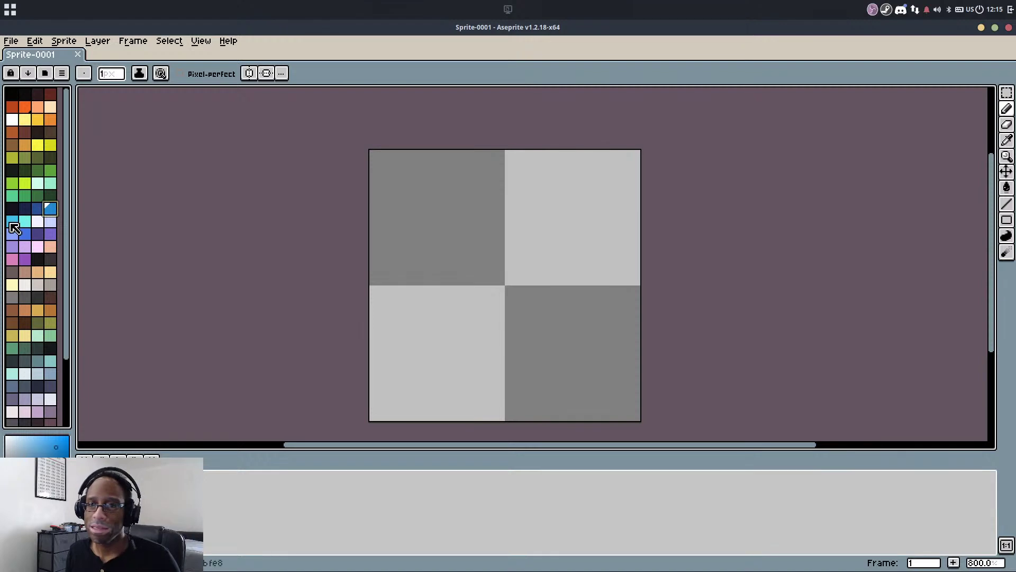
{"action": "left_click", "coordinate": [12, 220]}
{"action": "left_click_drag", "start_coordinate": [421, 267], "coordinate": [635, 254]}
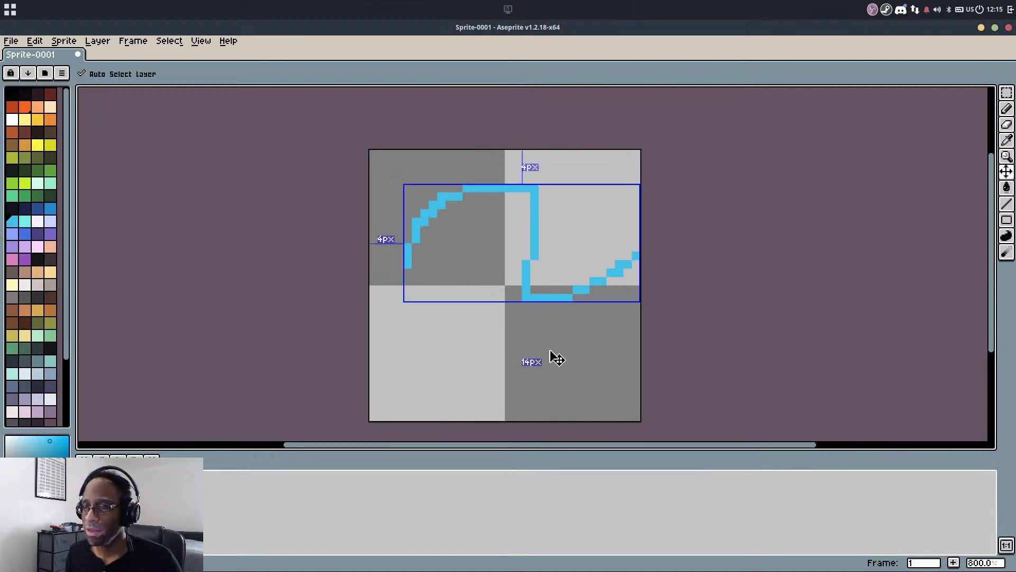
{"action": "key", "text": "ctrl+z"}
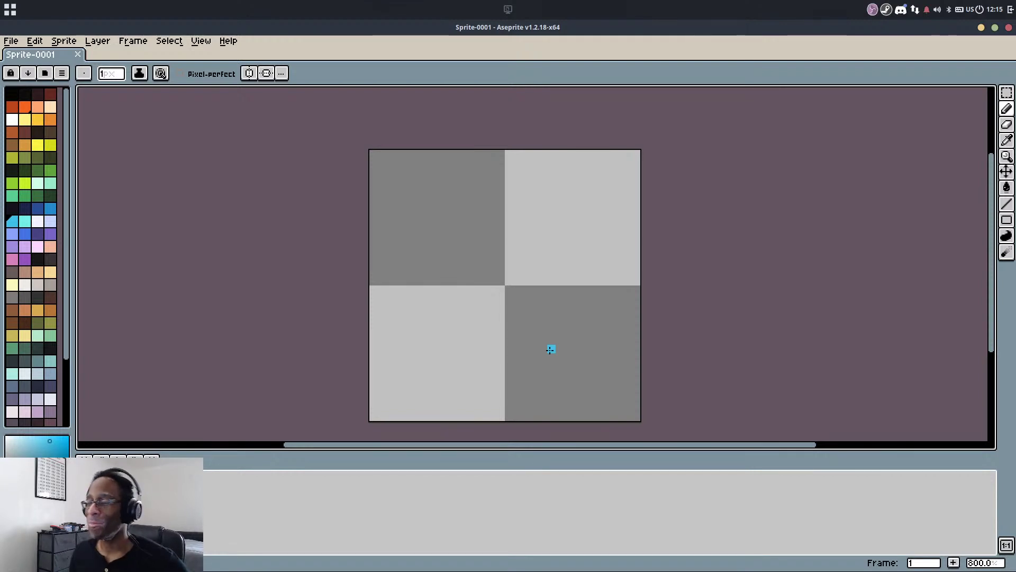
Sketch a closed light blue whale body outline with a rounded head and a tail tapering upward, undoing unwanted strokes
{"action": "mouse_move", "coordinate": [390, 258]}
{"action": "left_mouse_down"}
{"action": "mouse_move", "coordinate": [638, 317]}
{"action": "mouse_move", "coordinate": [455, 180]}
{"action": "mouse_move", "coordinate": [636, 247]}
{"action": "mouse_move", "coordinate": [618, 304]}
{"action": "mouse_move", "coordinate": [460, 282]}
{"action": "left_mouse_up"}
{"action": "key", "text": "ctrl+z"}
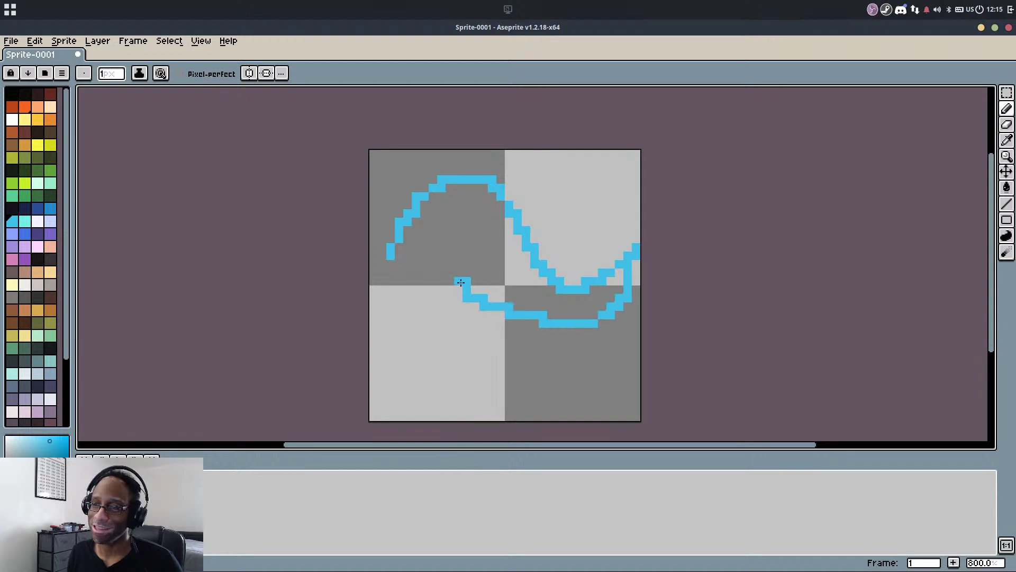
{"action": "key", "text": "ctrl+z"}
{"action": "mouse_move", "coordinate": [391, 257]}
{"action": "left_mouse_down"}
{"action": "mouse_move", "coordinate": [429, 306]}
{"action": "mouse_move", "coordinate": [521, 318]}
{"action": "mouse_move", "coordinate": [580, 309]}
{"action": "mouse_move", "coordinate": [625, 279]}
{"action": "mouse_move", "coordinate": [640, 239]}
{"action": "mouse_move", "coordinate": [636, 281]}
{"action": "mouse_move", "coordinate": [634, 237]}
{"action": "mouse_move", "coordinate": [635, 275]}
{"action": "left_mouse_up"}
{"action": "key", "text": "ctrl+z"}
{"action": "key", "text": "ctrl+z"}
{"action": "mouse_move", "coordinate": [636, 237]}
{"action": "left_mouse_down"}
{"action": "mouse_move", "coordinate": [627, 266]}
{"action": "mouse_move", "coordinate": [577, 298]}
{"action": "left_mouse_up"}
{"action": "key", "text": "ctrl"}
{"action": "key", "text": "ctrl+z"}
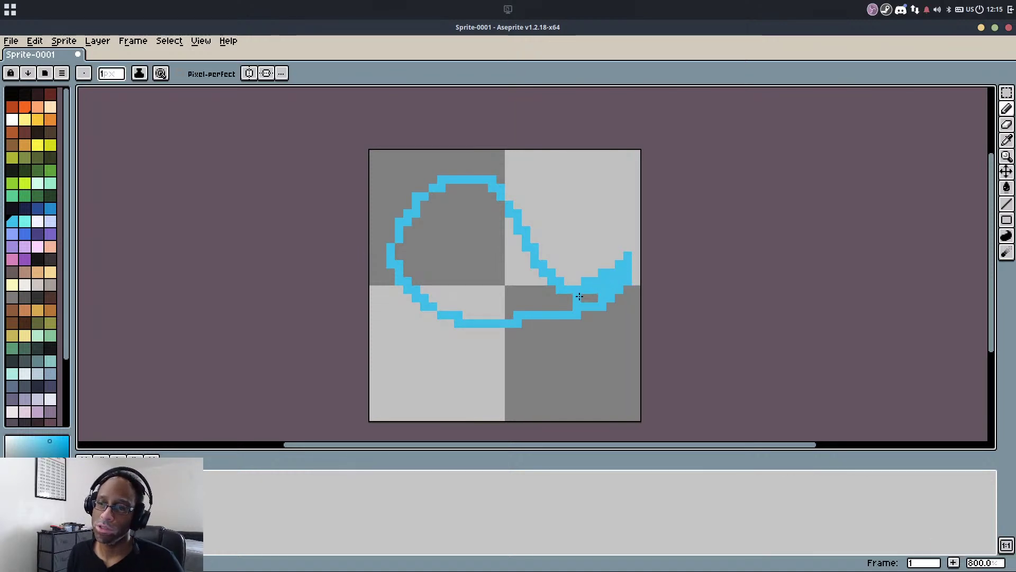
Fill the whale outline with light blue and widen the back with a stroke sloping down to the tail
{"action": "key", "text": "g"}
{"action": "left_click", "coordinate": [568, 300]}
{"action": "key", "text": "b"}
{"action": "key", "text": "ctrl+z"}
{"action": "left_click_drag", "start_coordinate": [498, 178], "coordinate": [574, 283]}
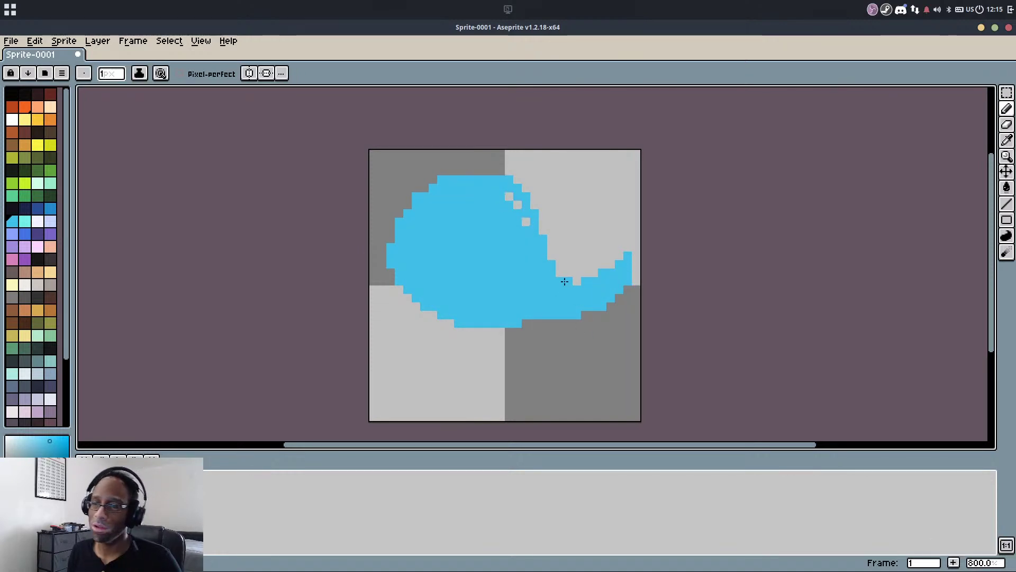
Fill the gaps along the back and draw a forked light blue fluke above the tail, notching it with the eraser
{"action": "key", "text": "g"}
{"action": "key", "text": "b"}
{"action": "mouse_move", "coordinate": [508, 199]}
{"action": "left_mouse_down"}
{"action": "mouse_move", "coordinate": [568, 265]}
{"action": "mouse_move", "coordinate": [570, 283]}
{"action": "mouse_move", "coordinate": [560, 266]}
{"action": "mouse_move", "coordinate": [600, 281]}
{"action": "mouse_move", "coordinate": [587, 284]}
{"action": "mouse_move", "coordinate": [614, 257]}
{"action": "mouse_move", "coordinate": [597, 208]}
{"action": "mouse_move", "coordinate": [617, 256]}
{"action": "mouse_move", "coordinate": [633, 213]}
{"action": "mouse_move", "coordinate": [615, 264]}
{"action": "mouse_move", "coordinate": [634, 221]}
{"action": "mouse_move", "coordinate": [623, 261]}
{"action": "mouse_move", "coordinate": [576, 220]}
{"action": "mouse_move", "coordinate": [608, 234]}
{"action": "mouse_move", "coordinate": [572, 214]}
{"action": "mouse_move", "coordinate": [621, 223]}
{"action": "left_mouse_up"}
{"action": "key", "text": "e"}
{"action": "mouse_move", "coordinate": [557, 220]}
{"action": "left_mouse_down"}
{"action": "mouse_move", "coordinate": [593, 204]}
{"action": "mouse_move", "coordinate": [619, 213]}
{"action": "left_mouse_up"}
{"action": "left_click", "coordinate": [602, 213]}
{"action": "key", "text": "b"}
{"action": "left_click", "coordinate": [619, 213]}
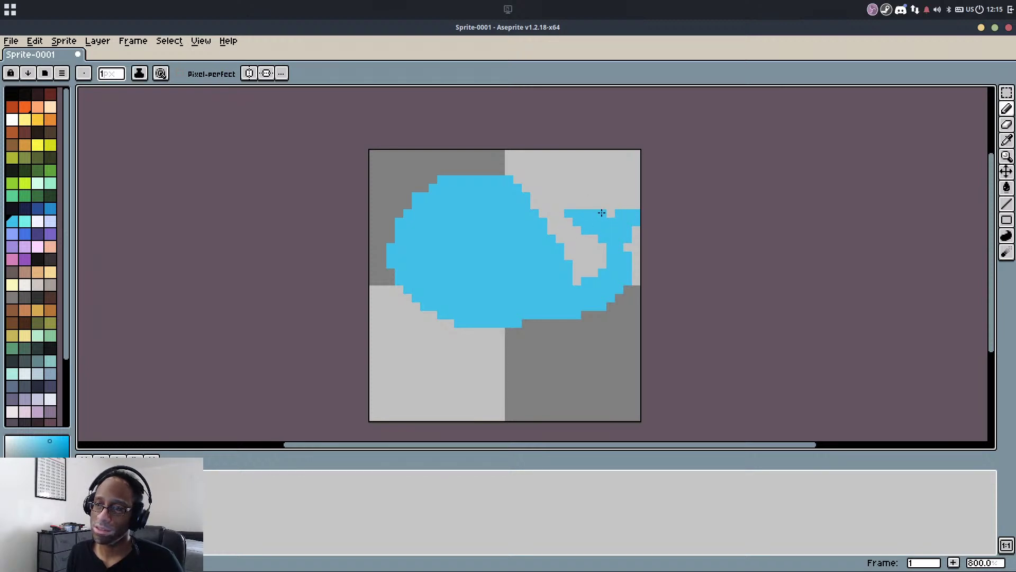
{"action": "key", "text": "e"}
{"action": "key", "text": "b"}
{"action": "mouse_move", "coordinate": [582, 205]}
{"action": "left_mouse_down"}
{"action": "mouse_move", "coordinate": [607, 199]}
{"action": "mouse_move", "coordinate": [606, 220]}
{"action": "mouse_move", "coordinate": [595, 206]}
{"action": "mouse_move", "coordinate": [634, 209]}
{"action": "mouse_move", "coordinate": [613, 210]}
{"action": "left_mouse_up"}
{"action": "key", "text": "ctrl+z"}
{"action": "key", "text": "ctrl+z"}
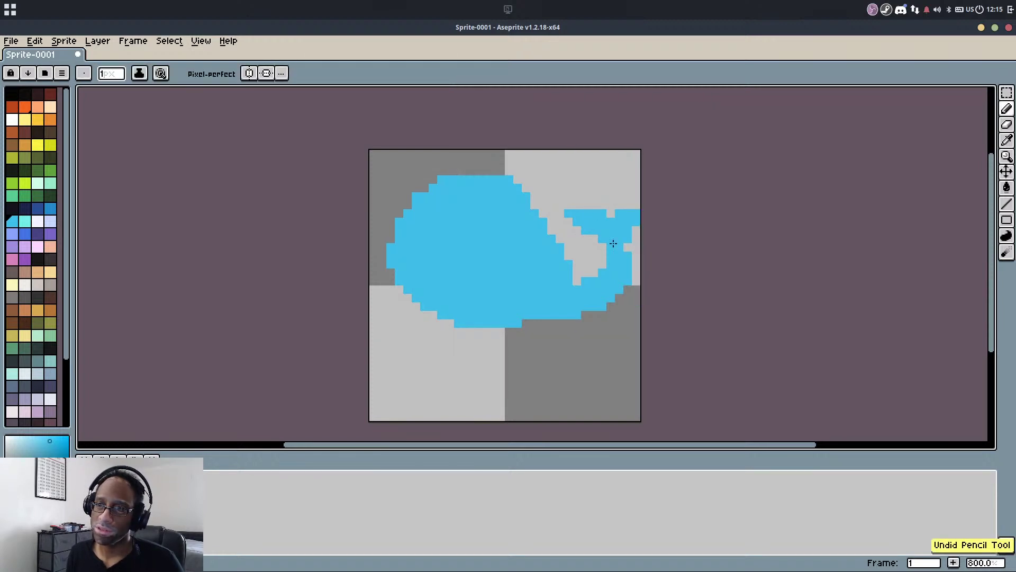
Select the tail area with the rectangular marquee and move it up 2 px
{"action": "left_click", "coordinate": [570, 232]}
{"action": "key", "text": "m"}
{"action": "left_click_drag", "start_coordinate": [563, 183], "coordinate": [712, 356]}
{"action": "scroll", "coordinate": [707, 341], "scroll_direction": "down", "scroll_amount": 5}
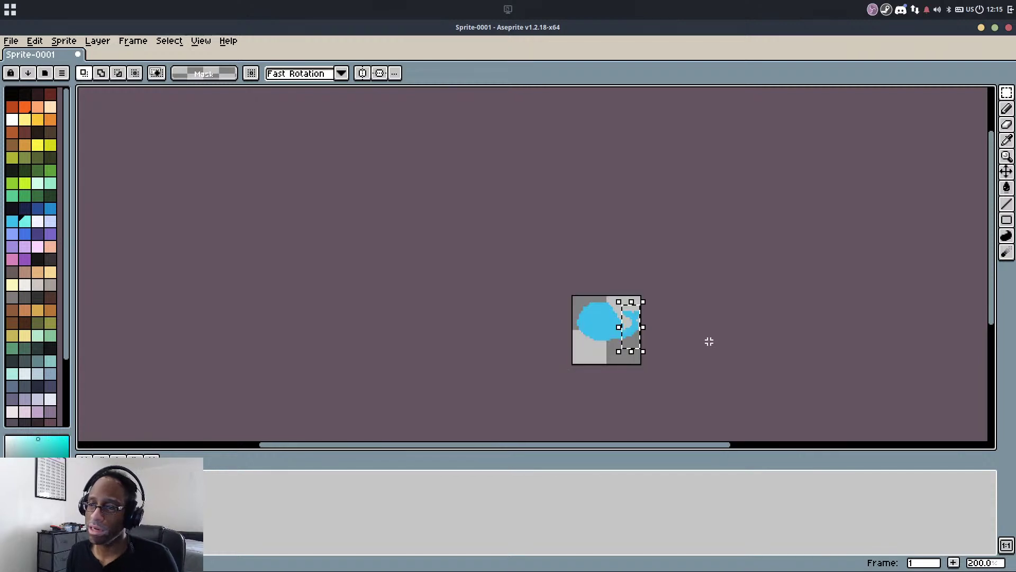
{"action": "scroll", "coordinate": [670, 342], "scroll_direction": "up", "scroll_amount": 4}
{"action": "key", "text": "Left"}
{"action": "key", "text": "Left"}
{"action": "key", "text": "Left"}
{"action": "key", "text": "Left"}
{"action": "key", "text": "Up"}
{"action": "key", "text": "Up"}
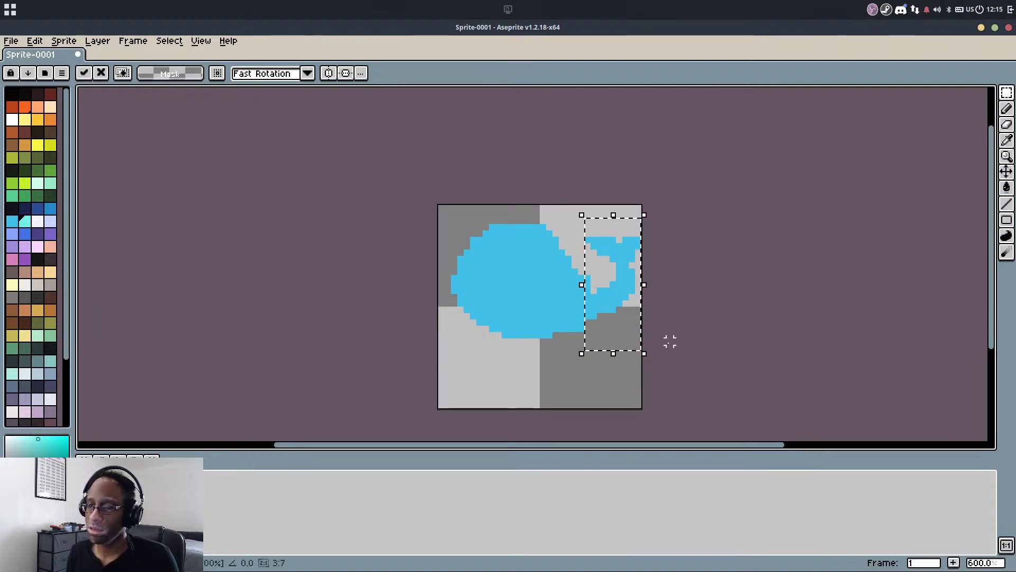
Sample the body's light blue, build up the back's slope toward the tail and clean up the gap beside the fluke
{"action": "key", "text": "b"}
{"action": "scroll", "coordinate": [551, 249], "scroll_direction": "up", "scroll_amount": 3}
{"action": "mouse_move", "coordinate": [551, 214]}
{"action": "left_mouse_down"}
{"action": "mouse_move", "coordinate": [615, 293]}
{"action": "mouse_move", "coordinate": [612, 303]}
{"action": "mouse_move", "coordinate": [558, 211]}
{"action": "mouse_move", "coordinate": [623, 299]}
{"action": "left_mouse_up"}
{"action": "key", "text": "ctrl+z"}
{"action": "left_click", "coordinate": [548, 238], "text": "alt"}
{"action": "mouse_move", "coordinate": [584, 251]}
{"action": "left_mouse_down"}
{"action": "mouse_move", "coordinate": [625, 324]}
{"action": "mouse_move", "coordinate": [581, 247]}
{"action": "mouse_move", "coordinate": [603, 281]}
{"action": "mouse_move", "coordinate": [567, 246]}
{"action": "mouse_move", "coordinate": [669, 337]}
{"action": "mouse_move", "coordinate": [643, 325]}
{"action": "mouse_move", "coordinate": [670, 296]}
{"action": "left_mouse_up"}
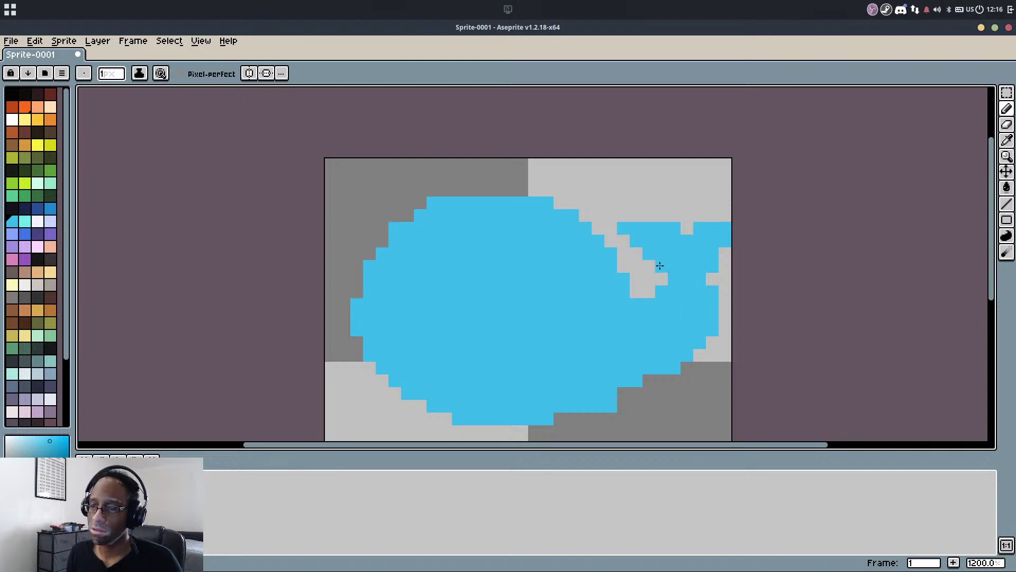
{"action": "left_click", "coordinate": [659, 283]}
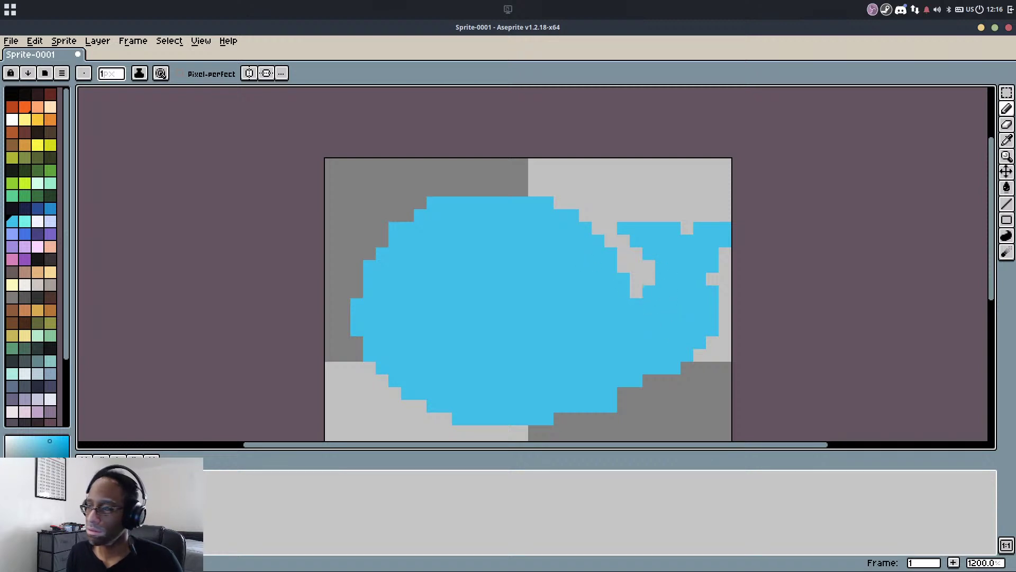
{"action": "key", "text": "alt+Tab"}
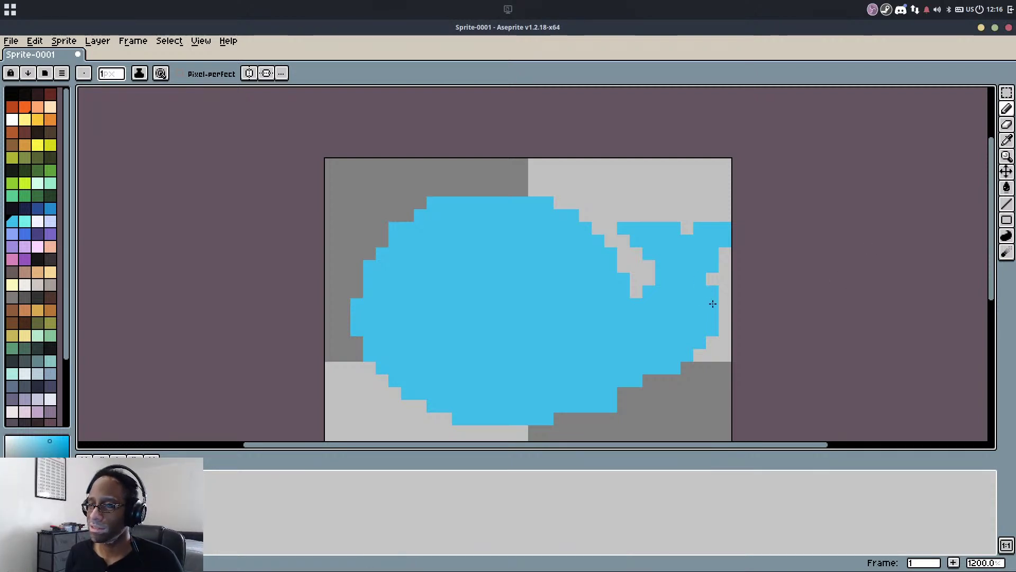
{"action": "key", "text": "b"}
{"action": "left_click", "coordinate": [661, 279]}
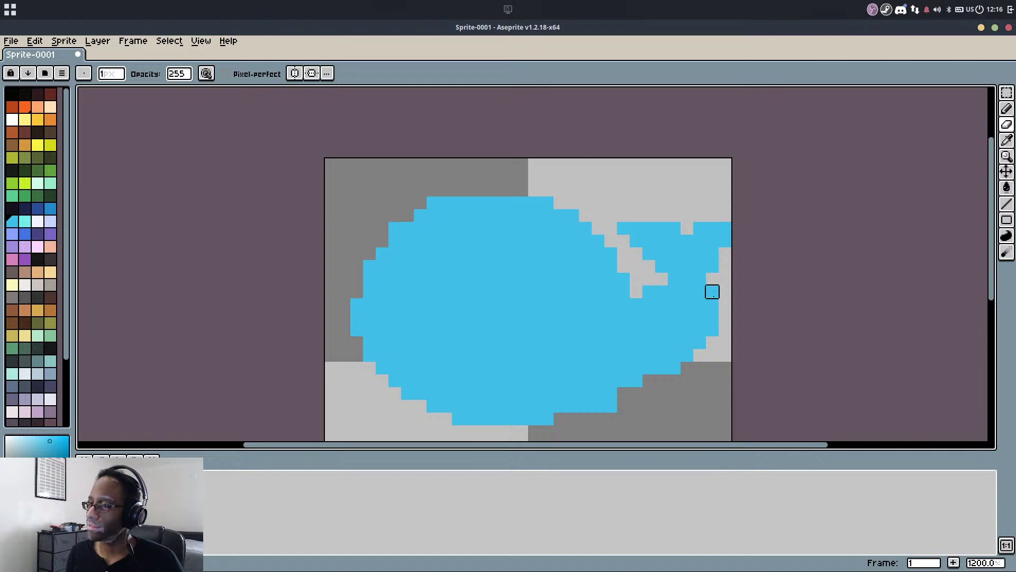
Fill out the whale's underside in light blue from the tail to the lower front of the body
{"action": "key", "text": "b"}
{"action": "mouse_move", "coordinate": [712, 342]}
{"action": "left_mouse_down"}
{"action": "mouse_move", "coordinate": [613, 419]}
{"action": "mouse_move", "coordinate": [508, 439]}
{"action": "left_mouse_up"}
{"action": "left_click_drag", "start_coordinate": [648, 381], "coordinate": [458, 430]}
{"action": "left_click", "coordinate": [596, 416]}
{"action": "left_click_drag", "start_coordinate": [597, 417], "coordinate": [646, 358]}
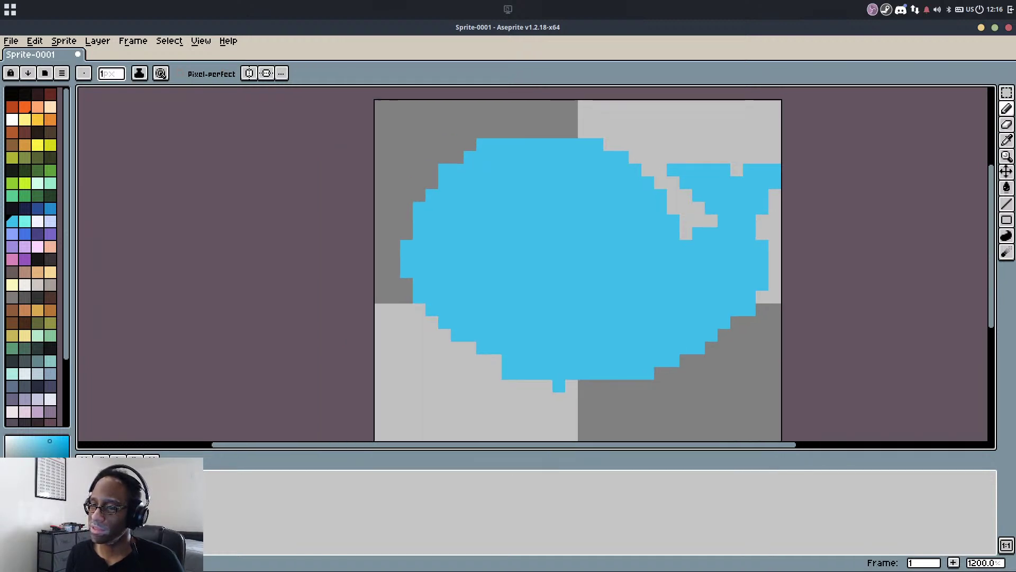
{"action": "mouse_move", "coordinate": [496, 359]}
{"action": "left_mouse_down"}
{"action": "mouse_move", "coordinate": [406, 302]}
{"action": "mouse_move", "coordinate": [470, 347]}
{"action": "left_mouse_up"}
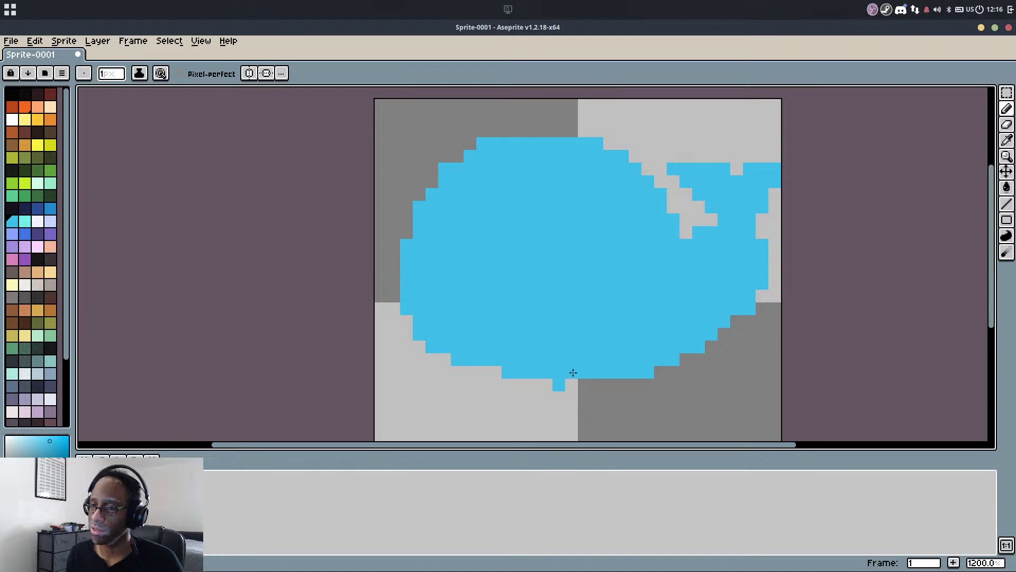
Round out the belly and the front of the head with light blue pixels, undoing stray strokes
{"action": "mouse_move", "coordinate": [495, 385]}
{"action": "left_mouse_down"}
{"action": "mouse_move", "coordinate": [586, 385]}
{"action": "mouse_move", "coordinate": [493, 378]}
{"action": "mouse_move", "coordinate": [467, 363]}
{"action": "mouse_move", "coordinate": [562, 385]}
{"action": "left_mouse_up"}
{"action": "key", "text": "ctrl+z"}
{"action": "key", "text": "ctrl+z"}
{"action": "left_click", "coordinate": [483, 370]}
{"action": "mouse_move", "coordinate": [482, 369]}
{"action": "left_mouse_down"}
{"action": "mouse_move", "coordinate": [435, 352]}
{"action": "mouse_move", "coordinate": [392, 264]}
{"action": "mouse_move", "coordinate": [444, 176]}
{"action": "left_mouse_up"}
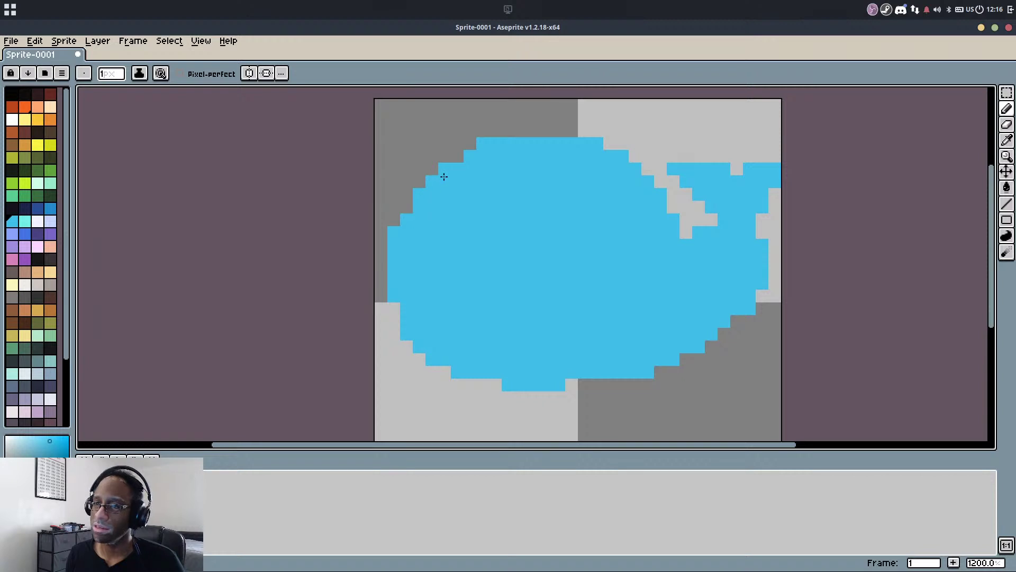
{"action": "left_click", "coordinate": [506, 135]}
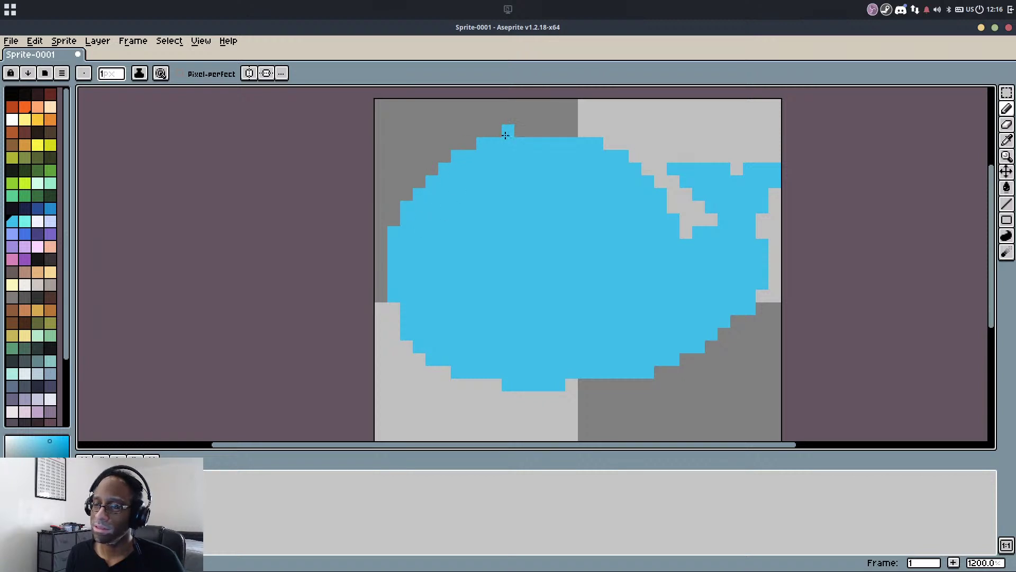
{"action": "key", "text": "ctrl+z"}
{"action": "left_click", "coordinate": [396, 307]}
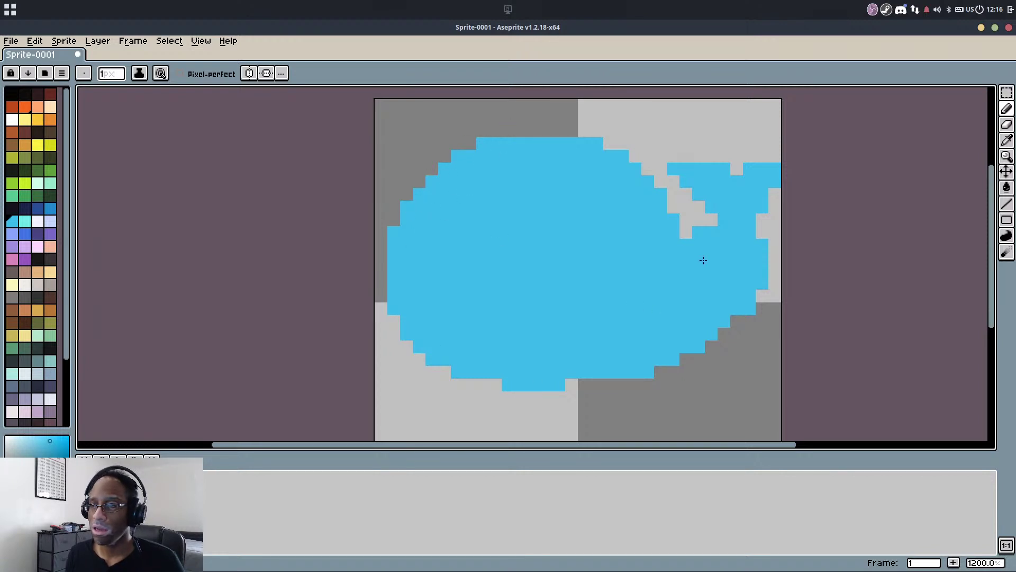
Erase the outer pixels along the rear edge of the tail to slim its curve
{"action": "key", "text": "e"}
{"action": "left_click", "coordinate": [698, 347]}
{"action": "left_click", "coordinate": [749, 309]}
{"action": "mouse_move", "coordinate": [762, 257]}
{"action": "left_mouse_down"}
{"action": "mouse_move", "coordinate": [749, 333]}
{"action": "mouse_move", "coordinate": [762, 245]}
{"action": "mouse_move", "coordinate": [711, 334]}
{"action": "left_mouse_up"}
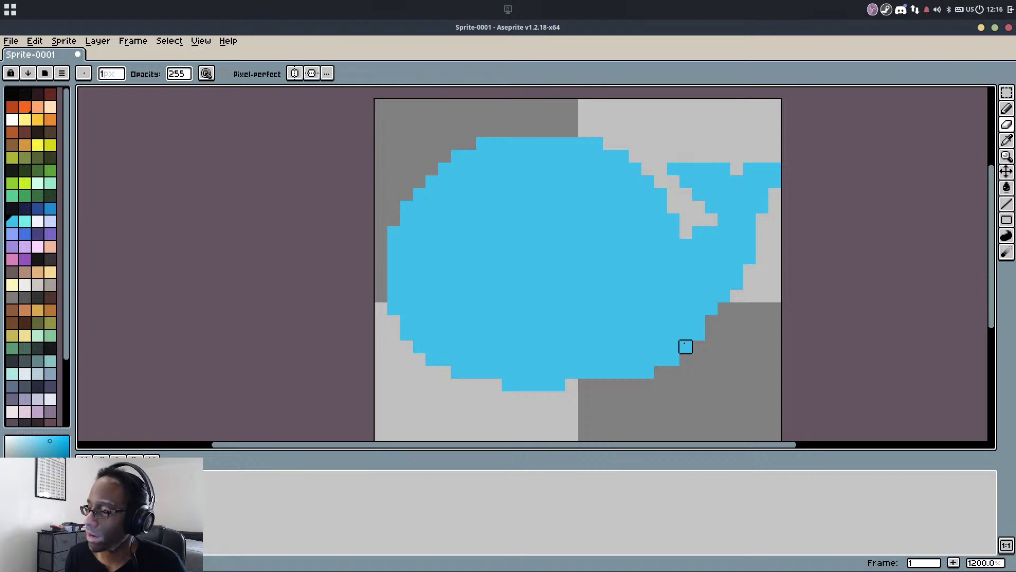
Extend the lowest row of the belly with light blue pixels
{"action": "left_click_drag", "start_coordinate": [547, 264], "coordinate": [534, 232]}
{"action": "key", "text": "i"}
{"action": "key", "text": "b"}
{"action": "left_click_drag", "start_coordinate": [572, 353], "coordinate": [557, 353]}
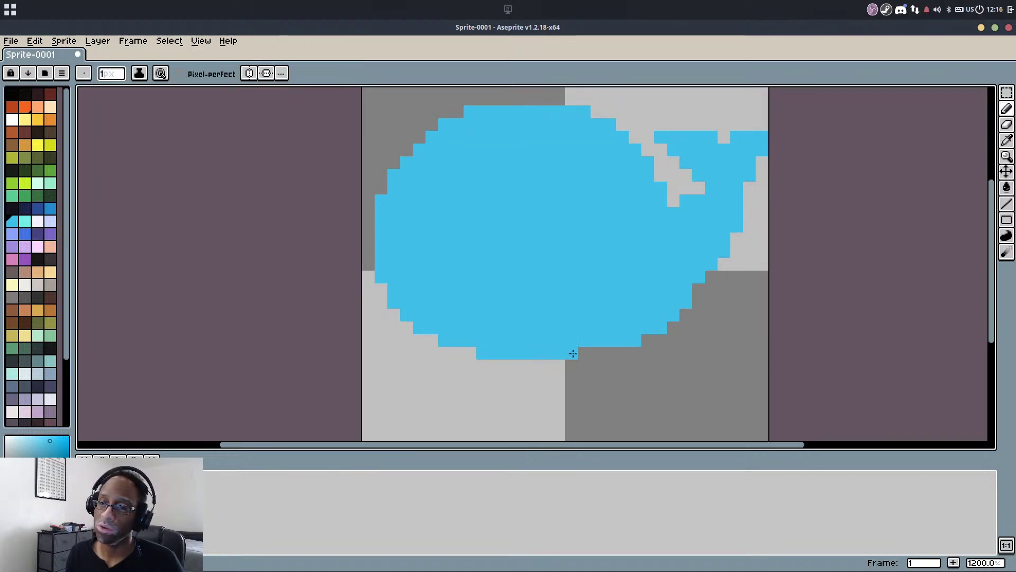
{"action": "scroll", "coordinate": [456, 208], "scroll_direction": "down", "scroll_amount": 1}
{"action": "scroll", "coordinate": [487, 268], "scroll_direction": "up", "scroll_amount": 1}
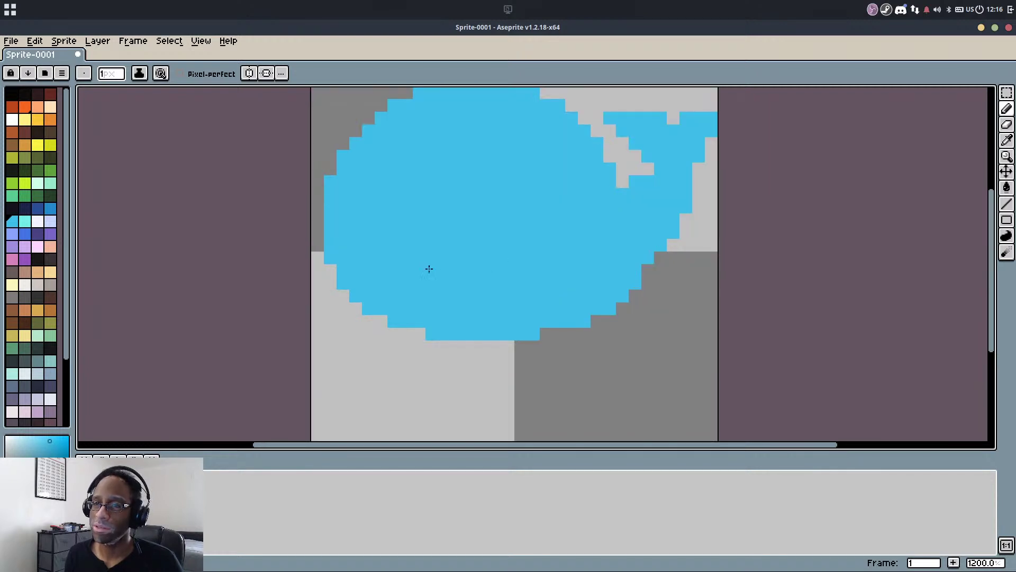
Erase excess edge pixels at the front of the head to smooth its curve
{"action": "key", "text": "e"}
{"action": "left_click_drag", "start_coordinate": [368, 194], "coordinate": [359, 265]}
{"action": "key", "text": "b"}
{"action": "key", "text": "e"}
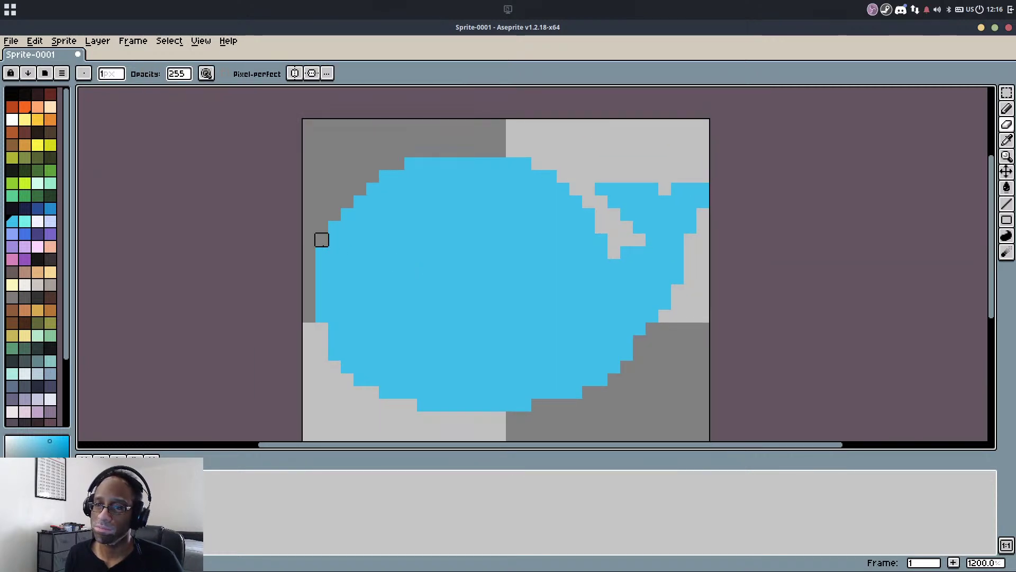
{"action": "left_click", "coordinate": [321, 252]}
{"action": "key", "text": "b"}
{"action": "key", "text": "e"}
{"action": "key", "text": "b"}
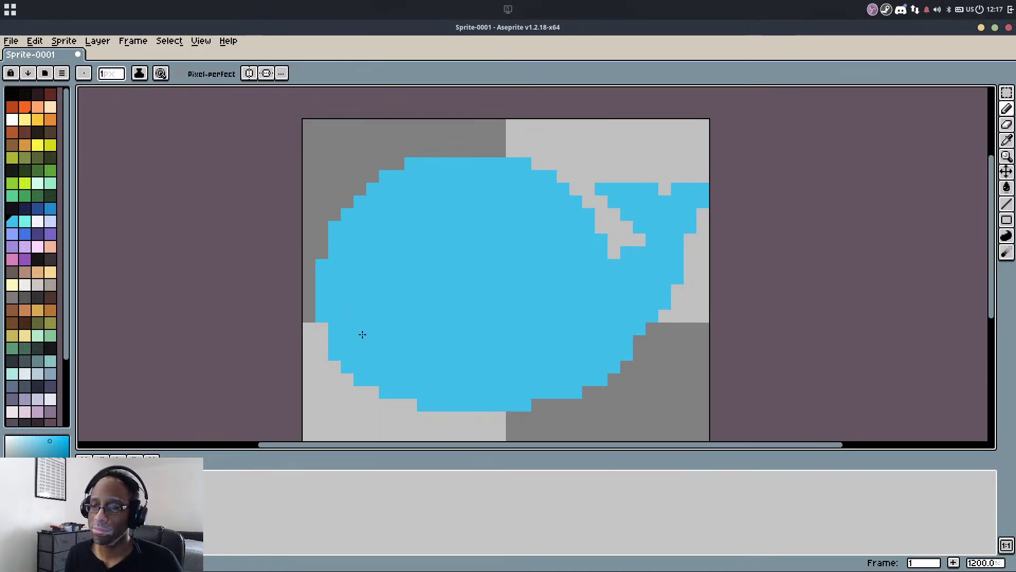
{"action": "key", "text": "alt"}
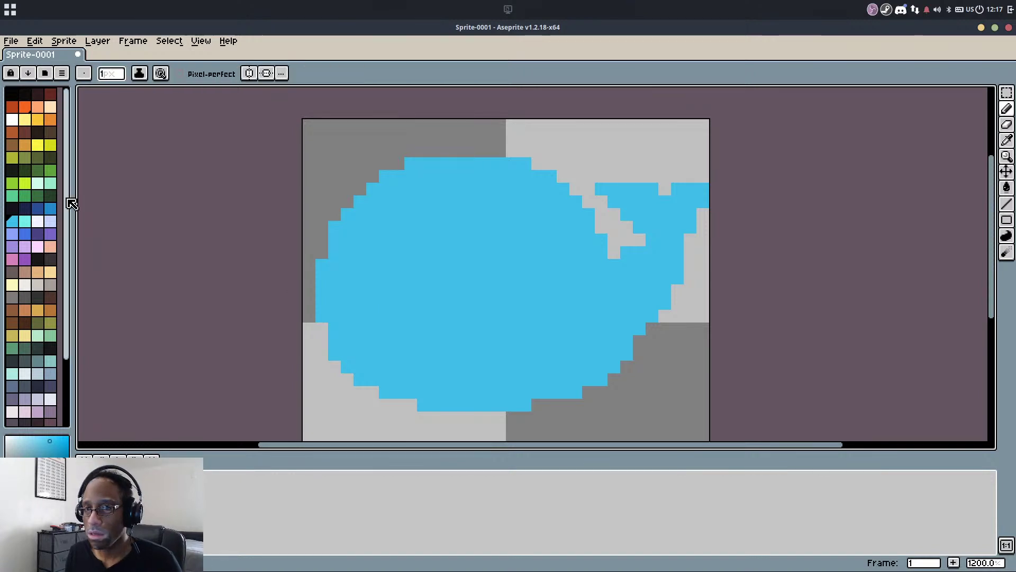
Draw two angled dark blue eyes on the whale's face
{"action": "left_click", "coordinate": [37, 208]}
{"action": "mouse_move", "coordinate": [360, 240]}
{"action": "left_mouse_down"}
{"action": "mouse_move", "coordinate": [359, 265]}
{"action": "mouse_move", "coordinate": [360, 253]}
{"action": "mouse_move", "coordinate": [374, 278]}
{"action": "left_mouse_up"}
{"action": "key", "text": "ctrl+z"}
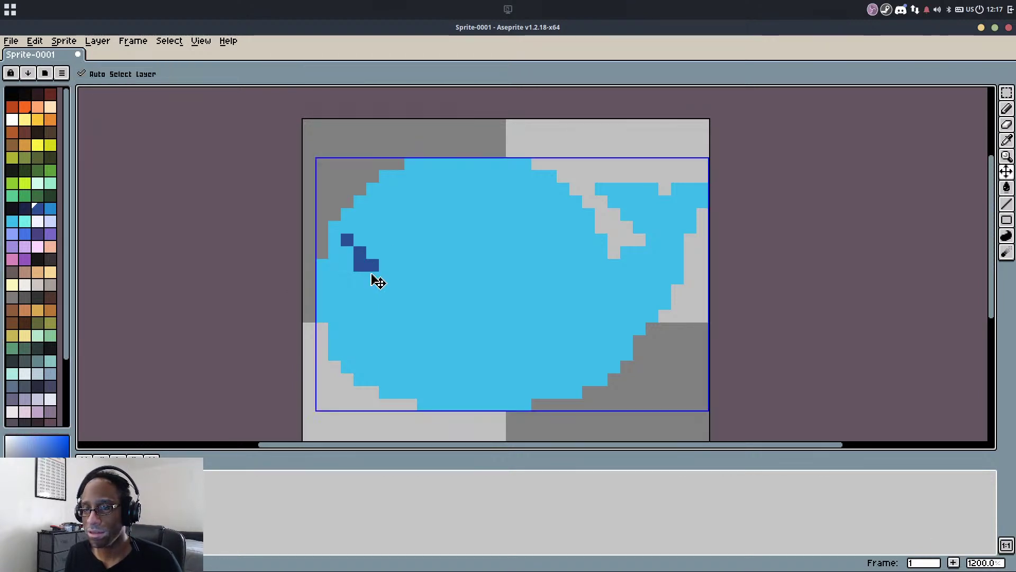
{"action": "left_click_drag", "start_coordinate": [487, 278], "coordinate": [486, 266]}
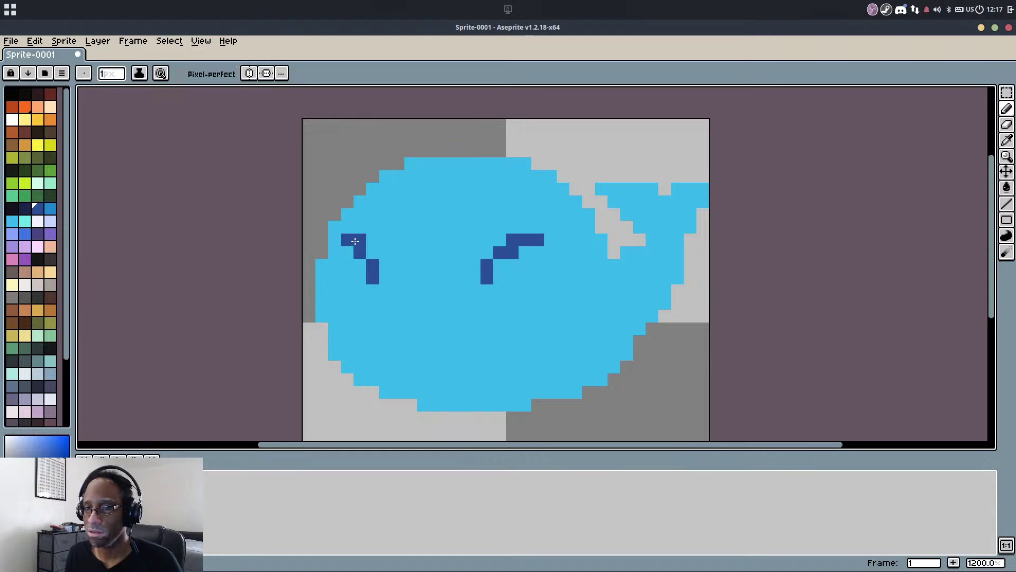
{"action": "scroll", "coordinate": [372, 255], "scroll_direction": "down", "scroll_amount": 4}
{"action": "scroll", "coordinate": [347, 306], "scroll_direction": "up", "scroll_amount": 4}
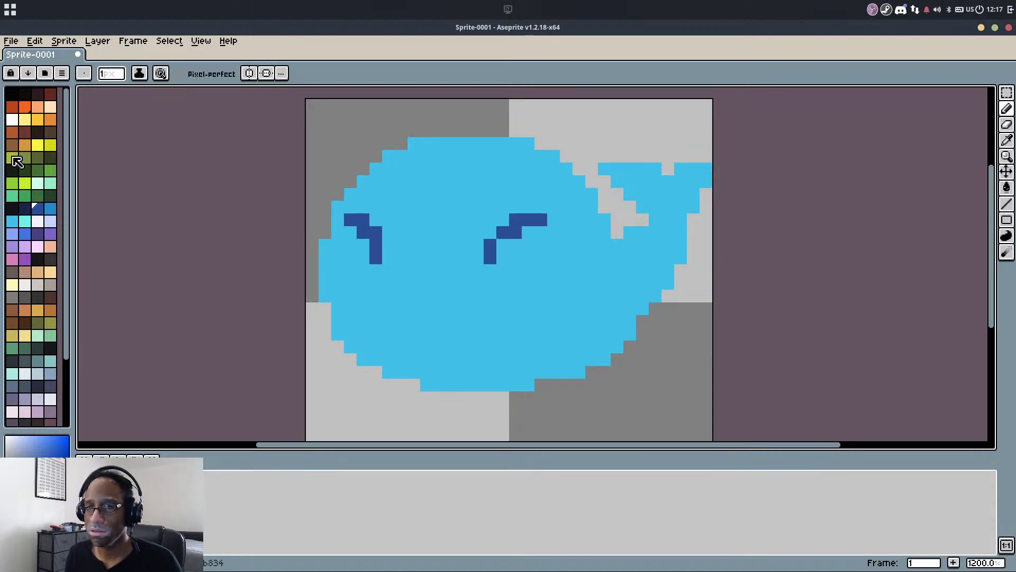
Outline a white belly patch from the front of the mouth across the body and down to the underside
{"action": "left_click", "coordinate": [13, 120]}
{"action": "left_click_drag", "start_coordinate": [338, 308], "coordinate": [520, 345]}
{"action": "key", "text": "ctrl+z"}
{"action": "mouse_move", "coordinate": [342, 322]}
{"action": "left_mouse_down"}
{"action": "mouse_move", "coordinate": [456, 331]}
{"action": "mouse_move", "coordinate": [606, 292]}
{"action": "mouse_move", "coordinate": [584, 348]}
{"action": "mouse_move", "coordinate": [543, 368]}
{"action": "left_mouse_up"}
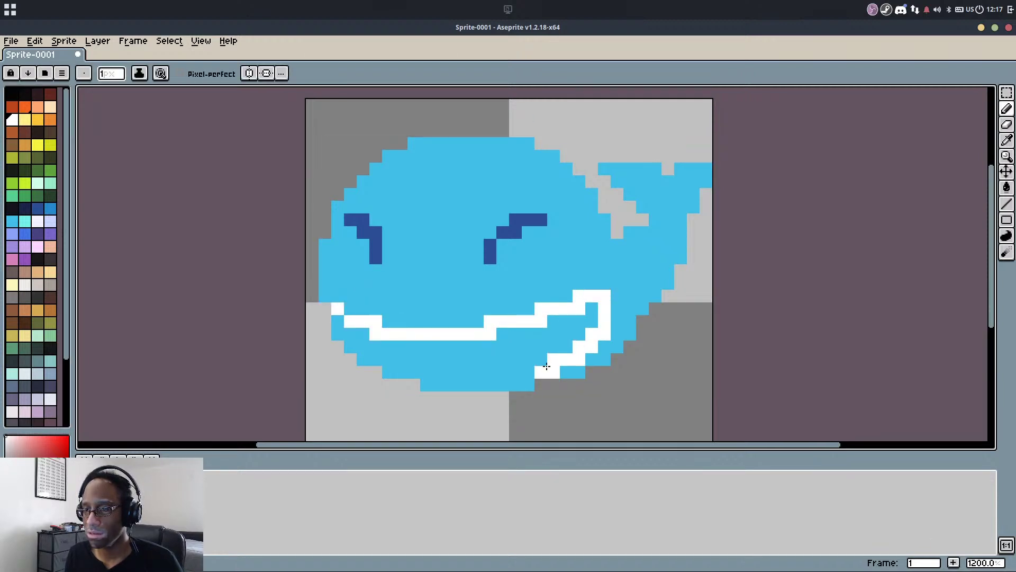
Fill the outlined belly patch with white and extend it back toward the base of the tail
{"action": "key", "text": "g"}
{"action": "left_click", "coordinate": [534, 365]}
{"action": "key", "text": "b"}
{"action": "mouse_move", "coordinate": [617, 290]}
{"action": "left_mouse_down"}
{"action": "mouse_move", "coordinate": [609, 333]}
{"action": "mouse_move", "coordinate": [581, 368]}
{"action": "mouse_move", "coordinate": [627, 335]}
{"action": "mouse_move", "coordinate": [639, 285]}
{"action": "mouse_move", "coordinate": [643, 321]}
{"action": "mouse_move", "coordinate": [655, 308]}
{"action": "mouse_move", "coordinate": [655, 296]}
{"action": "mouse_move", "coordinate": [630, 334]}
{"action": "mouse_move", "coordinate": [680, 259]}
{"action": "left_mouse_up"}
Pick up the body's light blue and erase the stray pixel at the rear edge of the belly
{"action": "key", "text": "i"}
{"action": "left_click", "coordinate": [644, 272]}
{"action": "key", "text": "e"}
{"action": "left_click", "coordinate": [628, 333]}
{"action": "key", "text": "b"}
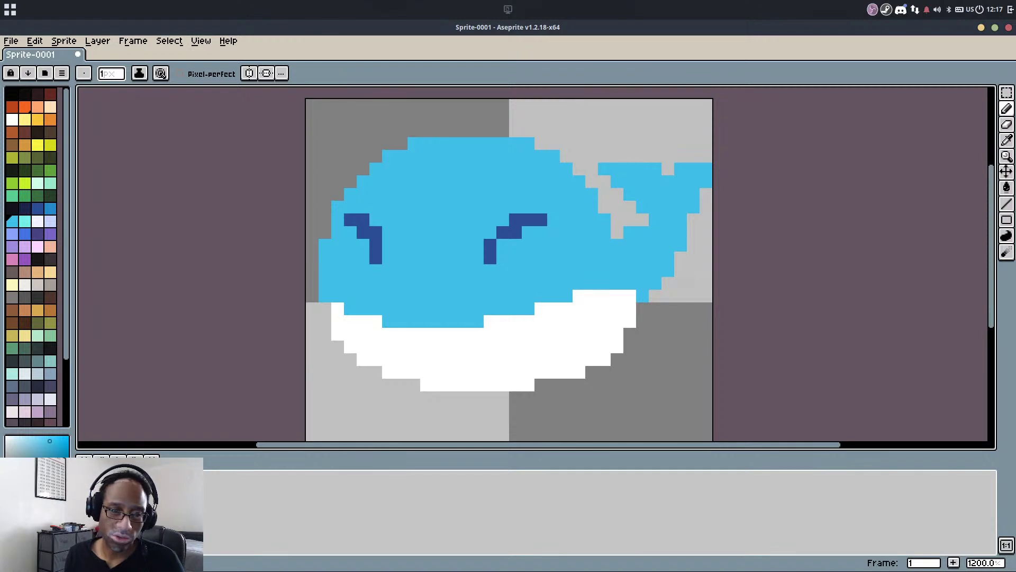
{"action": "key", "text": "alt+Tab"}
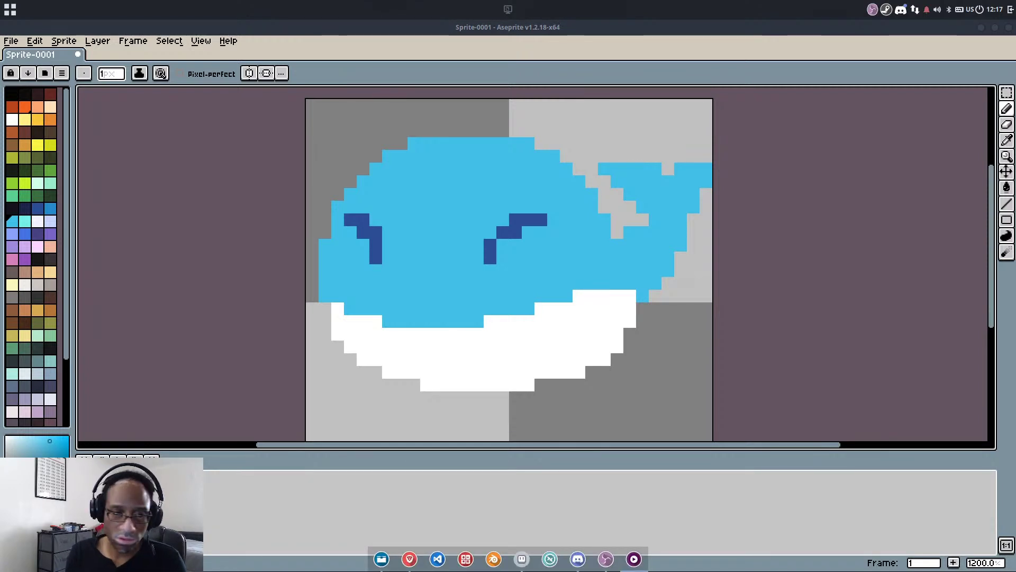
{"action": "key", "text": "alt+Tab"}
{"action": "key", "text": "alt+Tab"}
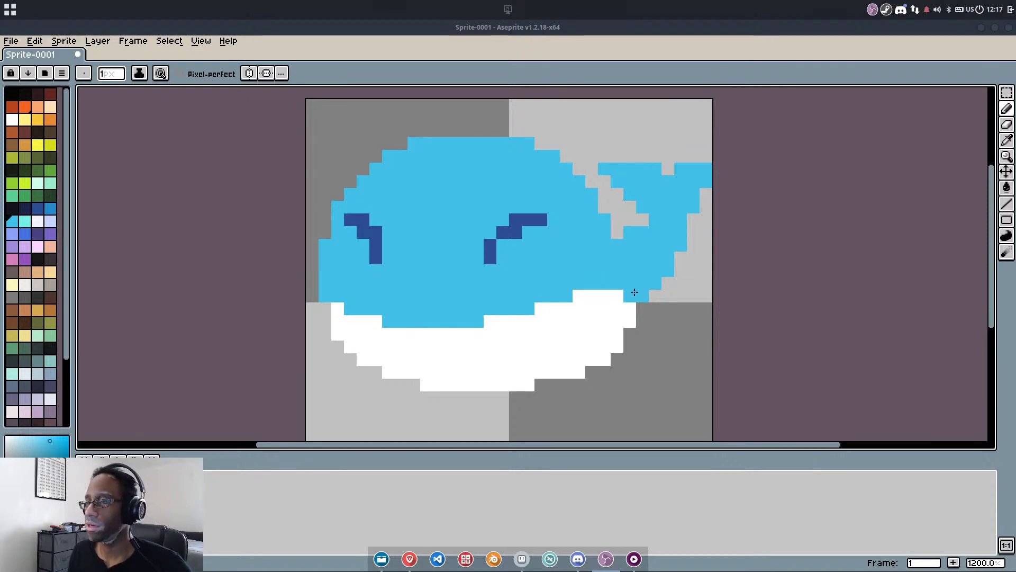
Erase the outermost white pixels along the rear edge of the belly to tighten its curve
{"action": "key", "text": "e"}
{"action": "left_click_drag", "start_coordinate": [630, 308], "coordinate": [617, 349]}
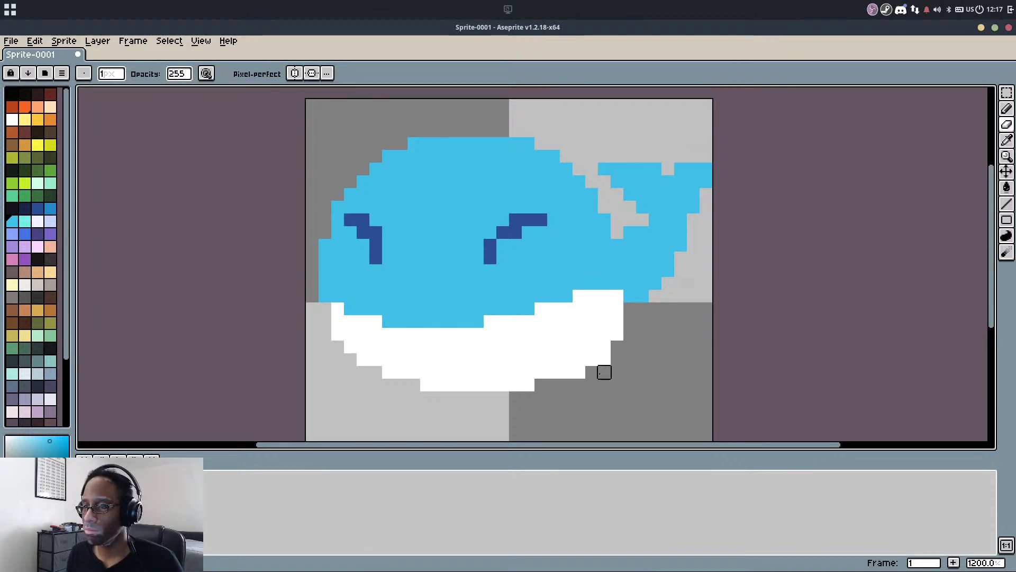
{"action": "left_click", "coordinate": [604, 359]}
Lower the belly's upper edge with light blue pixels, flattening the mouth line from the rear to the front
{"action": "key", "text": "b"}
{"action": "left_click_drag", "start_coordinate": [579, 296], "coordinate": [490, 321]}
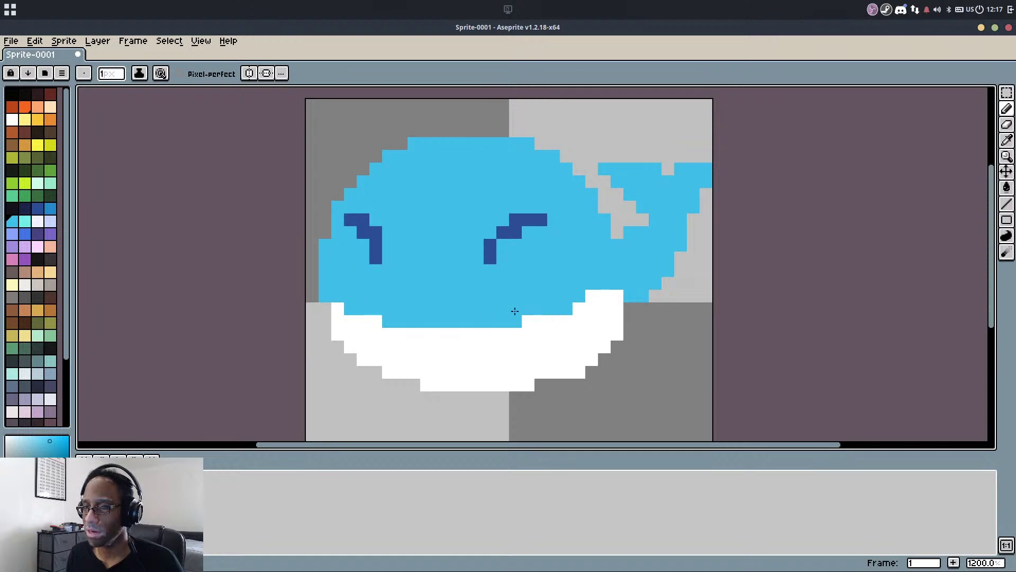
{"action": "left_click_drag", "start_coordinate": [375, 321], "coordinate": [353, 314]}
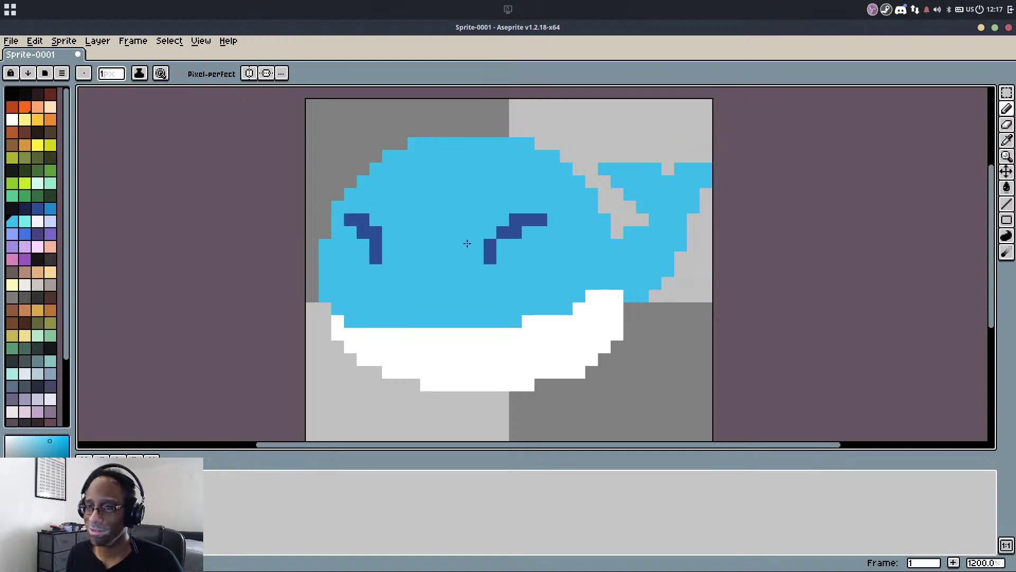
{"action": "left_click", "coordinate": [529, 326]}
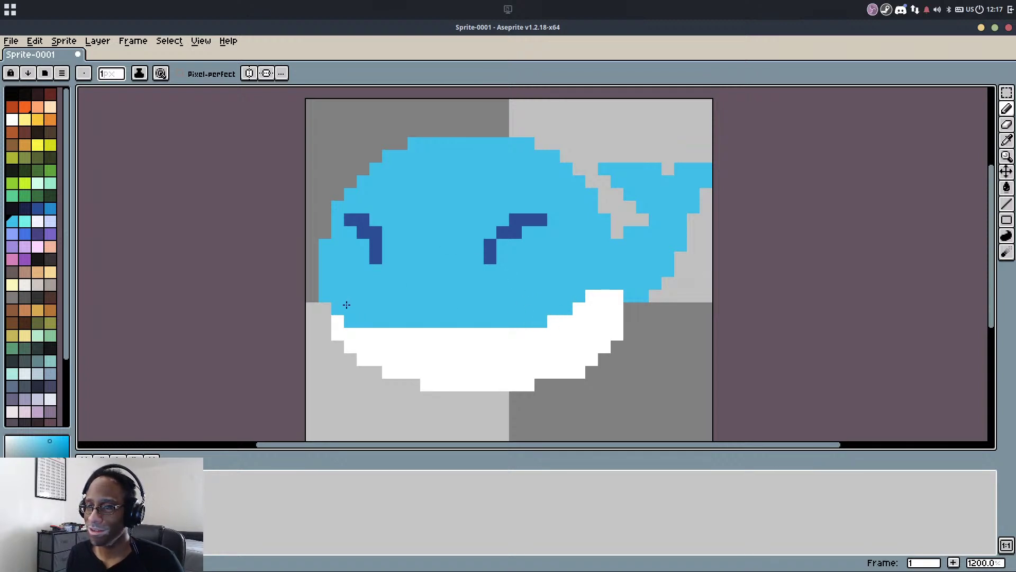
Paint white pixels at the front corner of the mouth and along the rising rear part of the mouth line
{"action": "left_click", "coordinate": [338, 324], "text": "alt"}
{"action": "left_click", "coordinate": [345, 326]}
{"action": "left_click", "coordinate": [324, 295]}
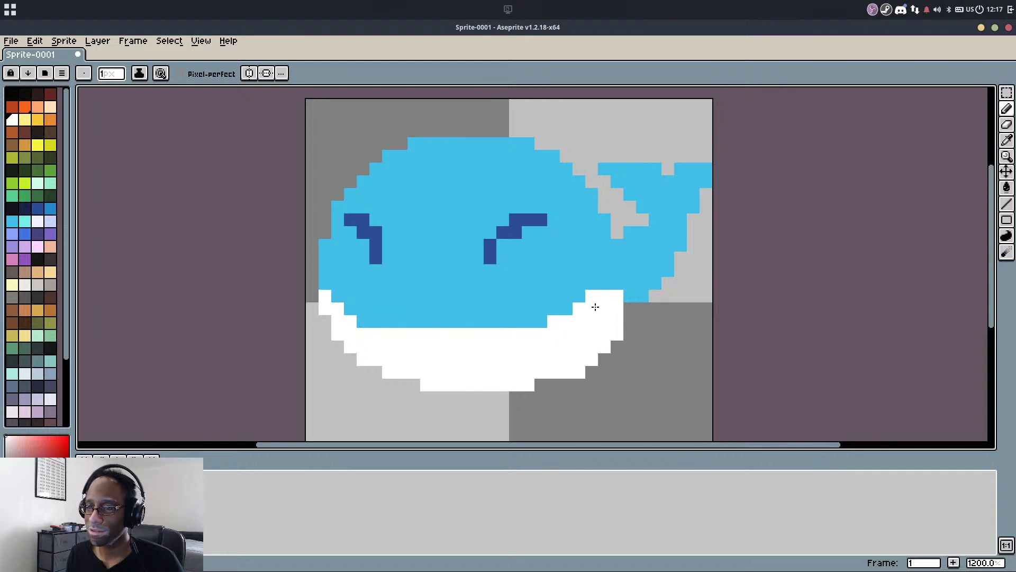
{"action": "left_click", "coordinate": [577, 300]}
{"action": "key", "text": "ctrl+z"}
{"action": "left_click", "coordinate": [536, 323]}
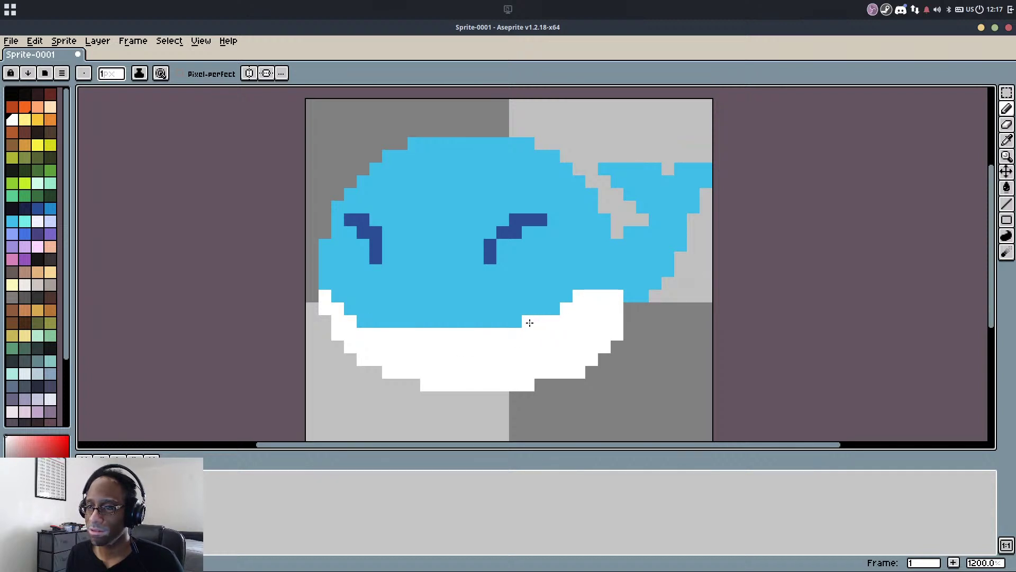
{"action": "scroll", "coordinate": [413, 343], "scroll_direction": "down", "scroll_amount": 1}
{"action": "scroll", "coordinate": [418, 349], "scroll_direction": "up", "scroll_amount": 1}
{"action": "scroll", "coordinate": [642, 270], "scroll_direction": "down", "scroll_amount": 1}
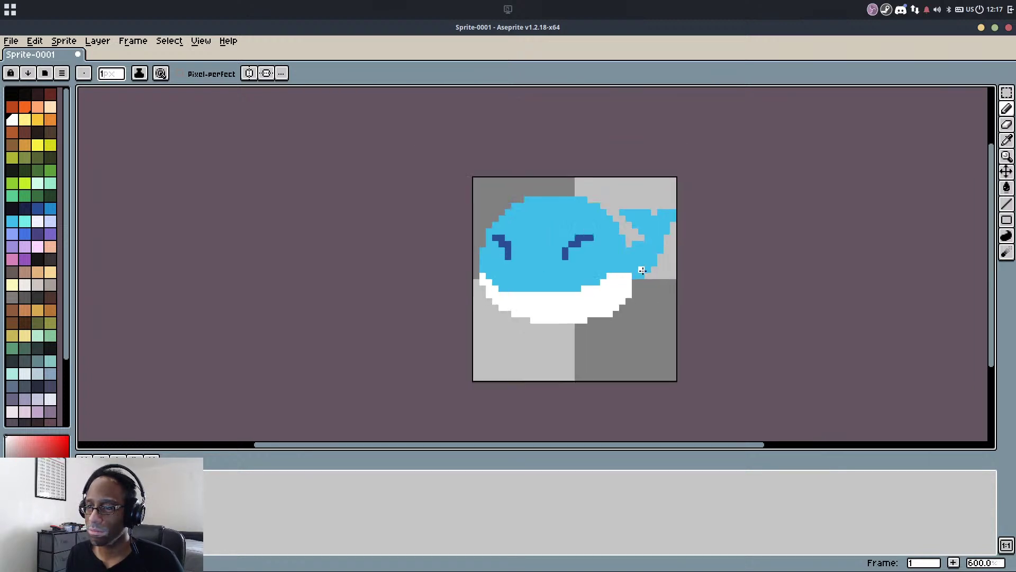
{"action": "scroll", "coordinate": [642, 271], "scroll_direction": "up", "scroll_amount": 1}
{"action": "left_click", "coordinate": [674, 210], "text": "alt"}
{"action": "left_click", "coordinate": [622, 298]}
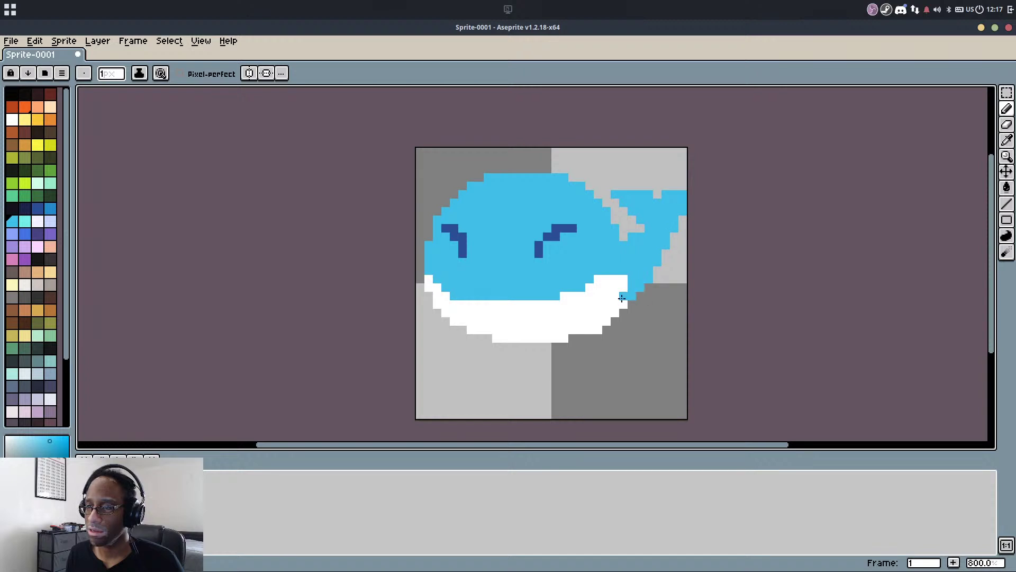
{"action": "key", "text": "ctrl+z"}
{"action": "left_click", "coordinate": [623, 314]}
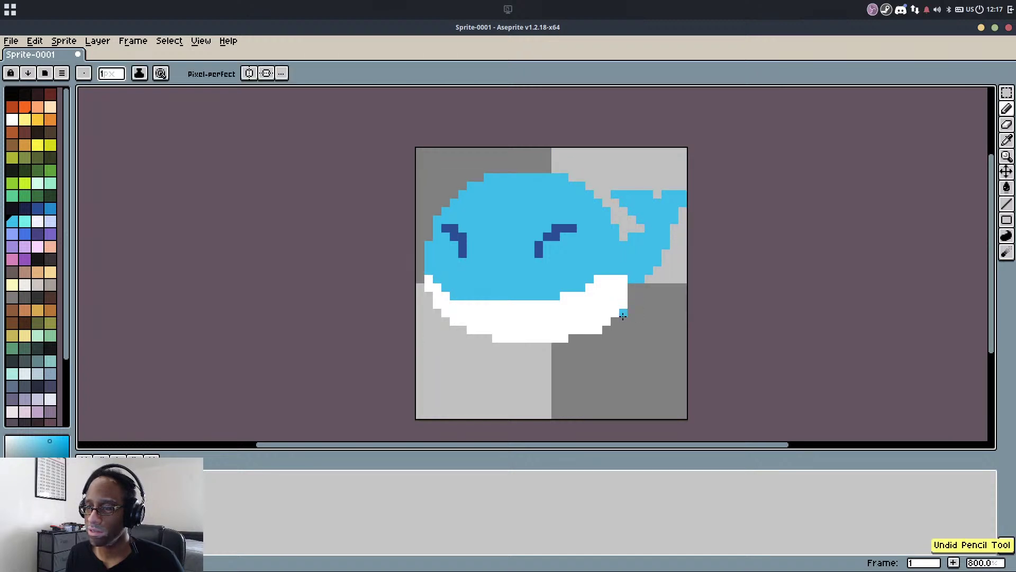
Thicken the white belly with a band along its underside from the tail to the sprite's front edge, filling gaps and trimming stray pixels
{"action": "left_click", "coordinate": [607, 321], "text": "alt"}
{"action": "left_click", "coordinate": [632, 304]}
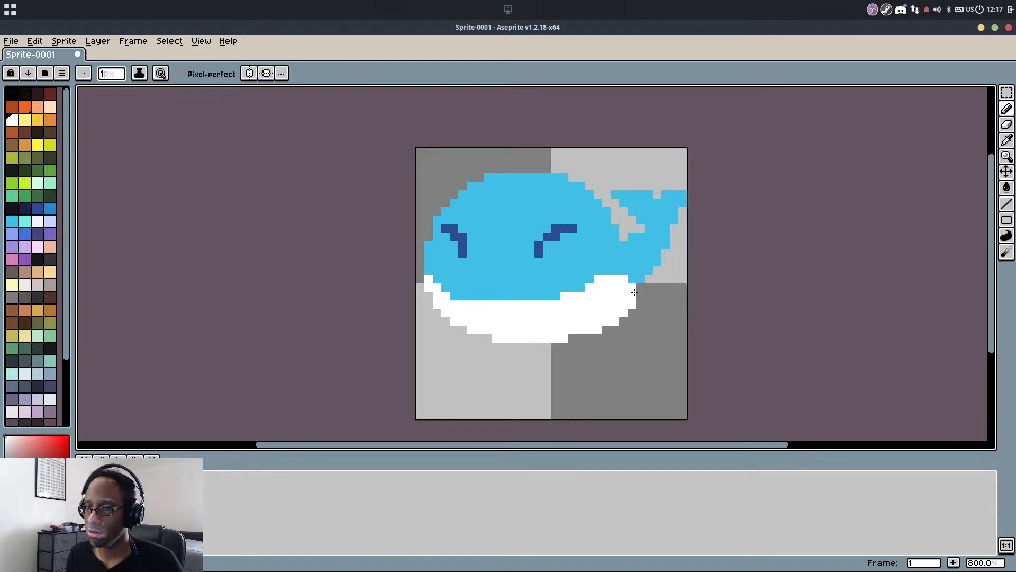
{"action": "mouse_move", "coordinate": [634, 292]}
{"action": "left_mouse_down"}
{"action": "mouse_move", "coordinate": [657, 269]}
{"action": "mouse_move", "coordinate": [631, 310]}
{"action": "mouse_move", "coordinate": [588, 330]}
{"action": "mouse_move", "coordinate": [628, 312]}
{"action": "mouse_move", "coordinate": [613, 327]}
{"action": "mouse_move", "coordinate": [523, 350]}
{"action": "mouse_move", "coordinate": [467, 347]}
{"action": "mouse_move", "coordinate": [436, 326]}
{"action": "mouse_move", "coordinate": [421, 277]}
{"action": "mouse_move", "coordinate": [428, 302]}
{"action": "mouse_move", "coordinate": [475, 343]}
{"action": "mouse_move", "coordinate": [516, 358]}
{"action": "mouse_move", "coordinate": [583, 349]}
{"action": "mouse_move", "coordinate": [630, 320]}
{"action": "left_mouse_up"}
{"action": "key", "text": "ctrl+z"}
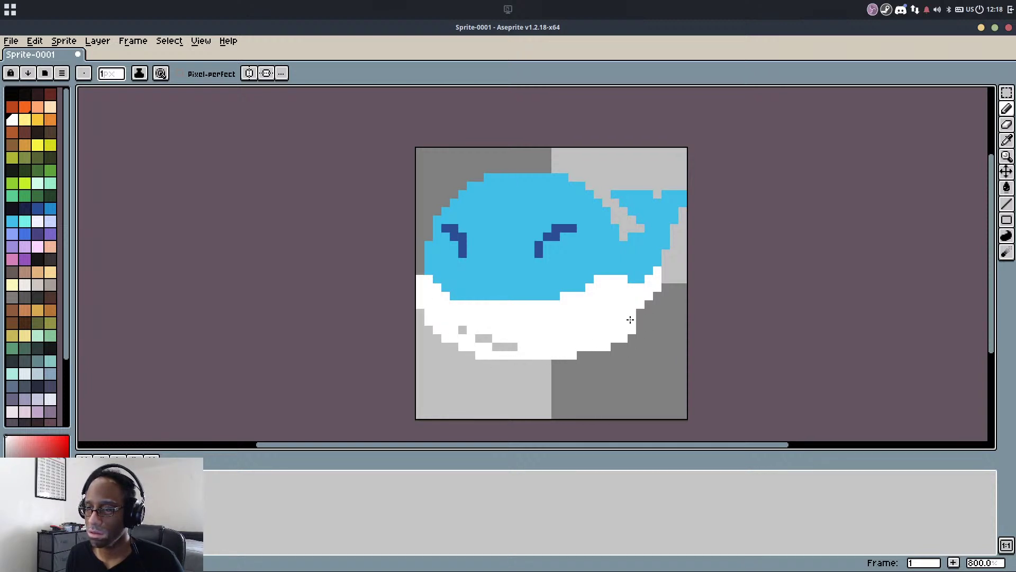
{"action": "mouse_move", "coordinate": [562, 350]}
{"action": "left_mouse_down"}
{"action": "mouse_move", "coordinate": [533, 351]}
{"action": "mouse_move", "coordinate": [474, 327]}
{"action": "left_mouse_up"}
{"action": "key", "text": "e"}
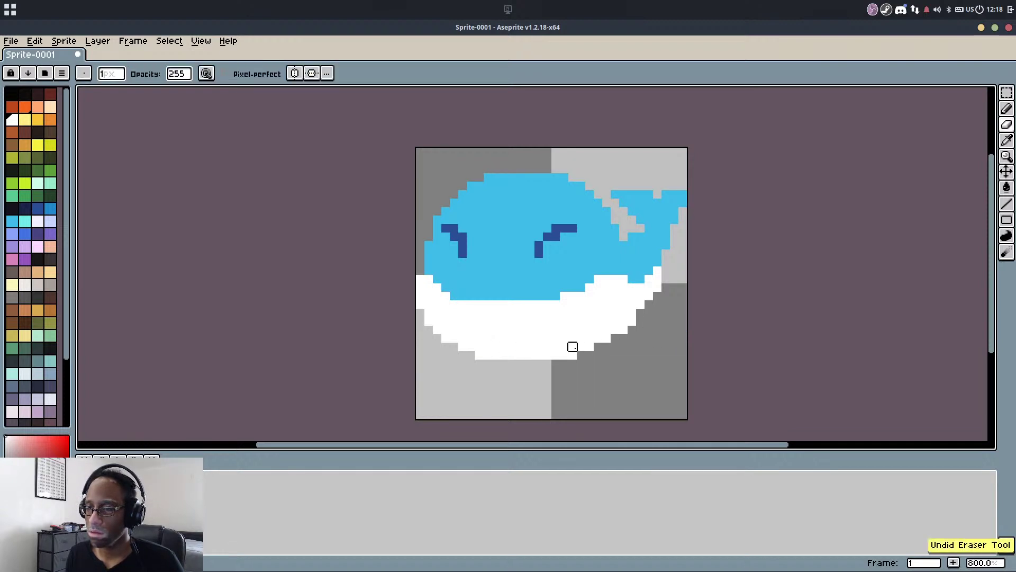
{"action": "key", "text": "b"}
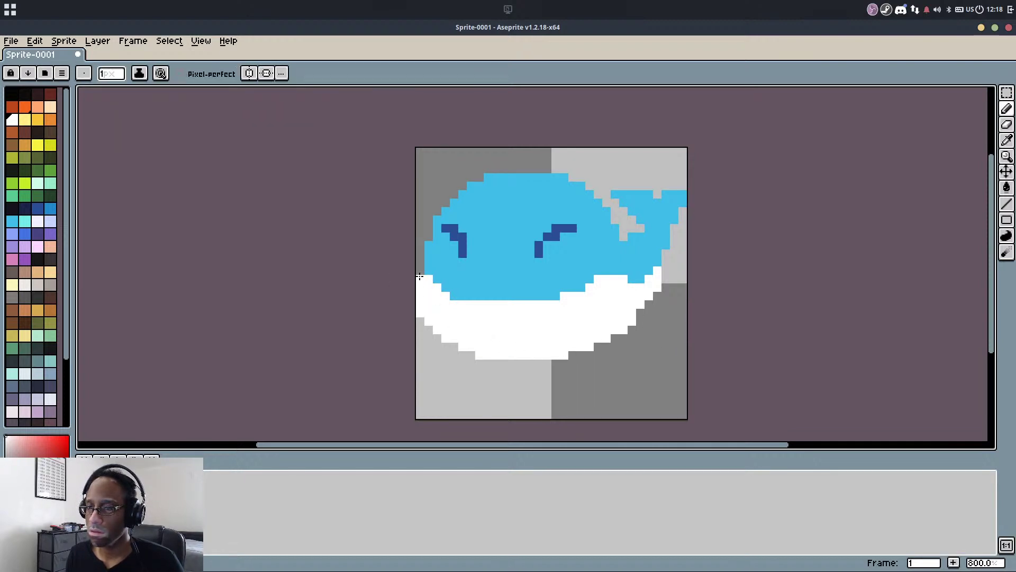
Touch up the mouth's front corner in light blue and raise a white peak into the body at the belly's rear
{"action": "scroll", "coordinate": [503, 286], "scroll_direction": "up", "scroll_amount": 2}
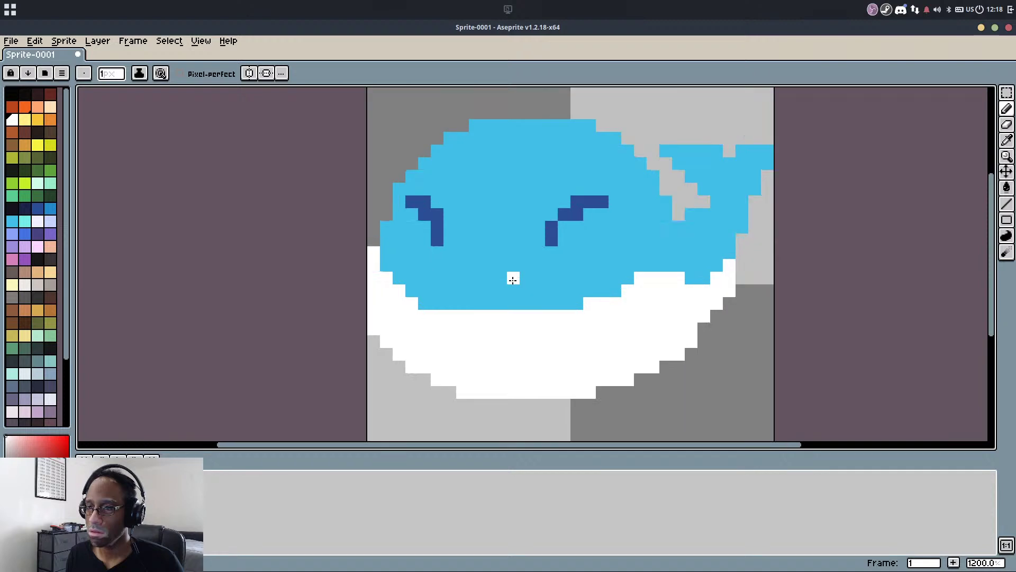
{"action": "left_click", "coordinate": [398, 286], "text": "alt"}
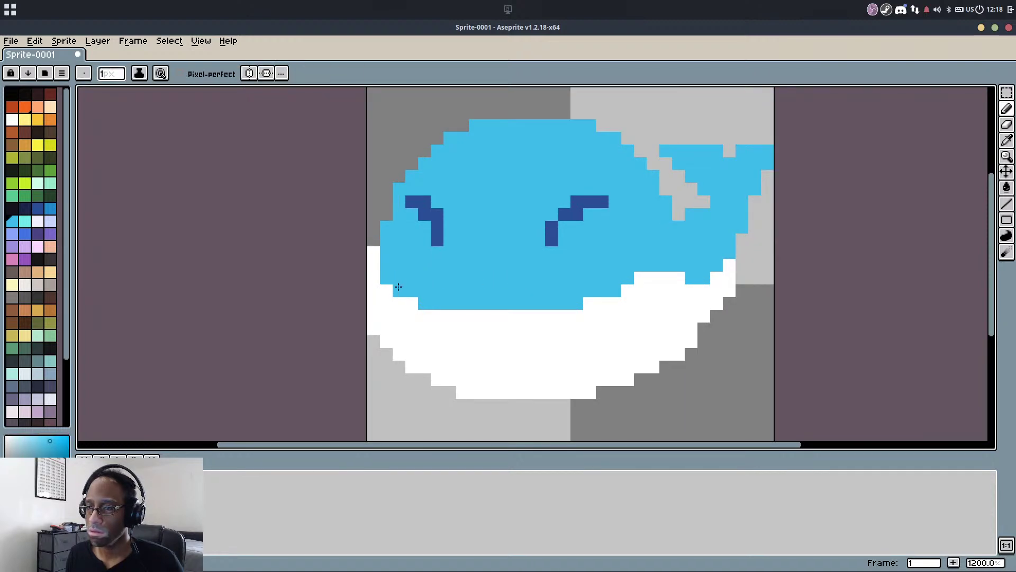
{"action": "left_click", "coordinate": [659, 278], "text": "alt"}
{"action": "left_click_drag", "start_coordinate": [666, 264], "coordinate": [642, 278]}
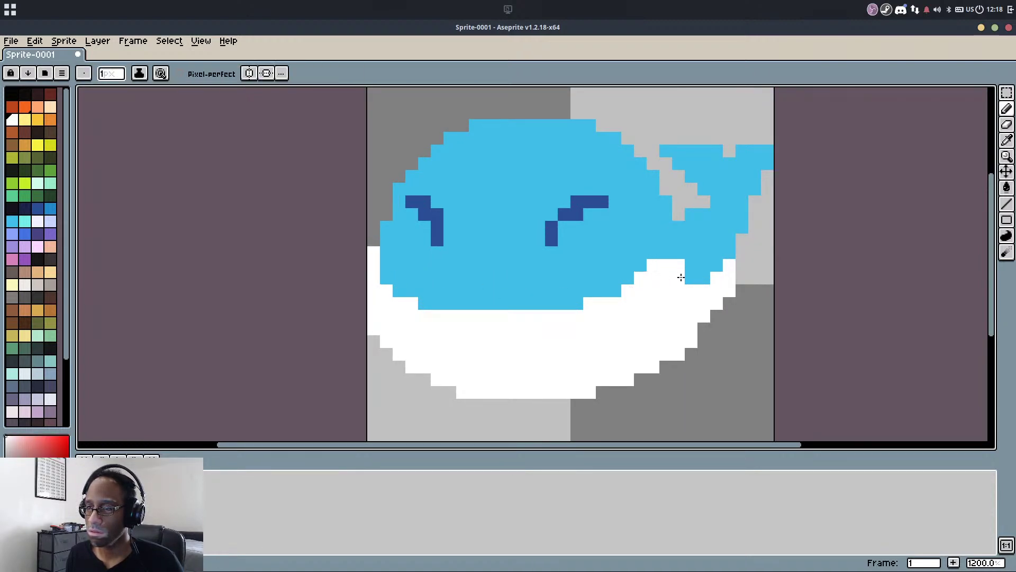
Trim the belly's rear underside pixel by pixel and continue a thin white strip up the tail's lower edge
{"action": "key", "text": "e"}
{"action": "left_click", "coordinate": [691, 341]}
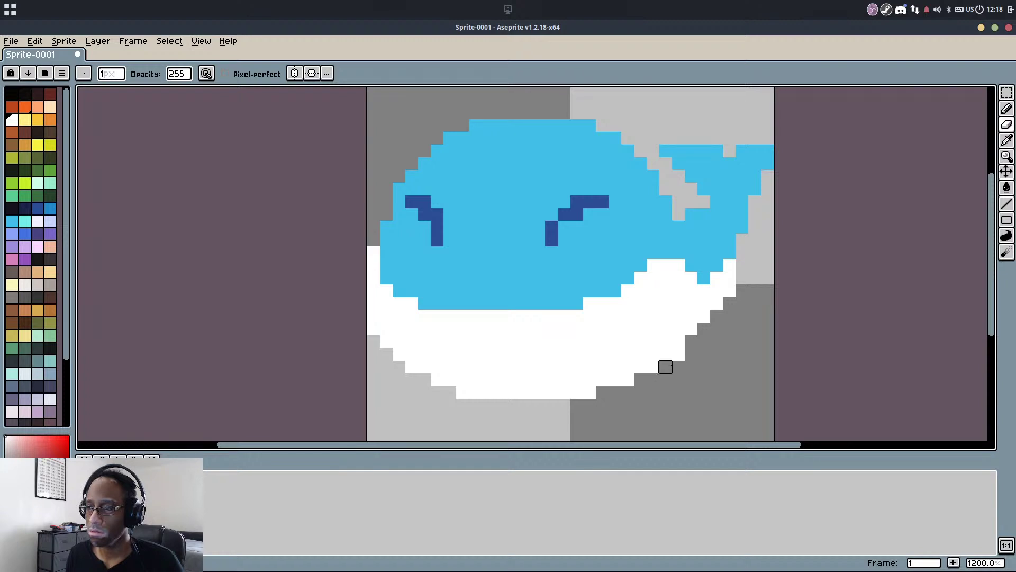
{"action": "left_click_drag", "start_coordinate": [665, 366], "coordinate": [678, 354]}
{"action": "scroll", "coordinate": [678, 354], "scroll_direction": "down", "scroll_amount": 4}
{"action": "scroll", "coordinate": [710, 275], "scroll_direction": "up", "scroll_amount": 5}
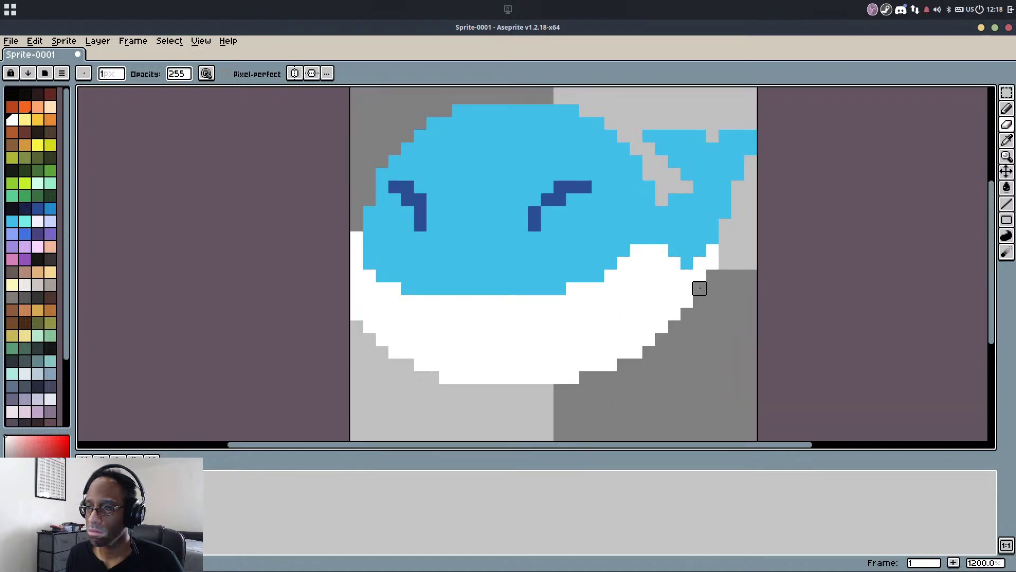
{"action": "left_click", "coordinate": [687, 301]}
{"action": "left_click", "coordinate": [712, 263]}
{"action": "key", "text": "b"}
{"action": "left_click", "coordinate": [715, 236]}
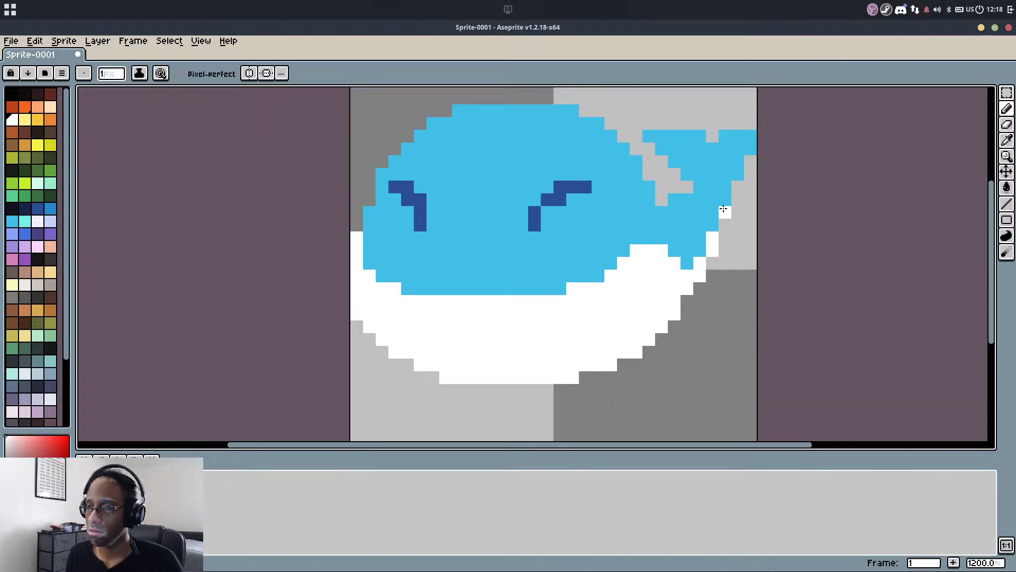
Erase the pointed corner of the inner tail fluke and build an upturned light blue tip on it
{"action": "key", "text": "e"}
{"action": "left_click", "coordinate": [649, 136]}
{"action": "key", "text": "b"}
{"action": "left_click", "coordinate": [664, 138], "text": "alt"}
{"action": "left_click", "coordinate": [666, 129]}
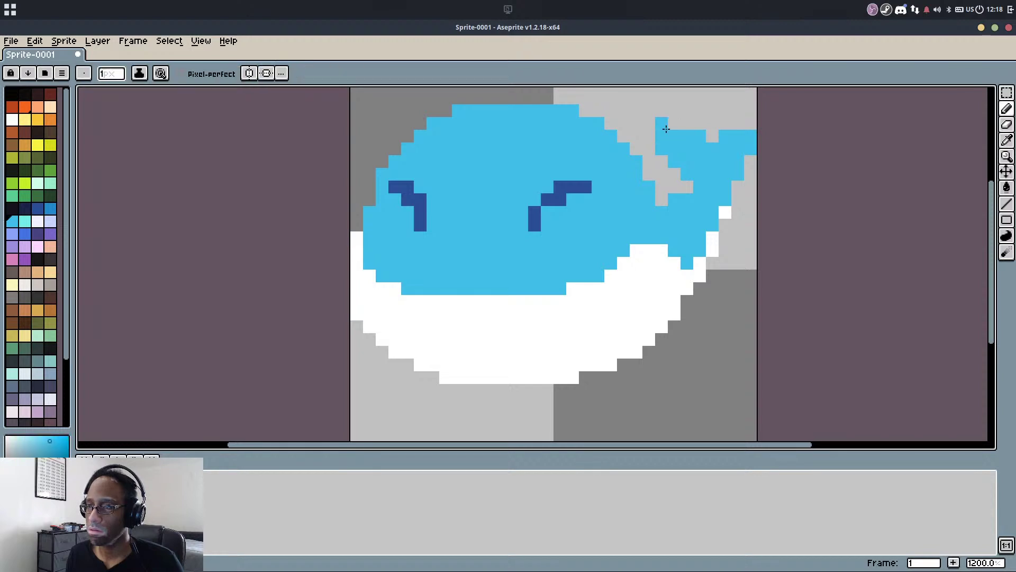
{"action": "left_click", "coordinate": [673, 111]}
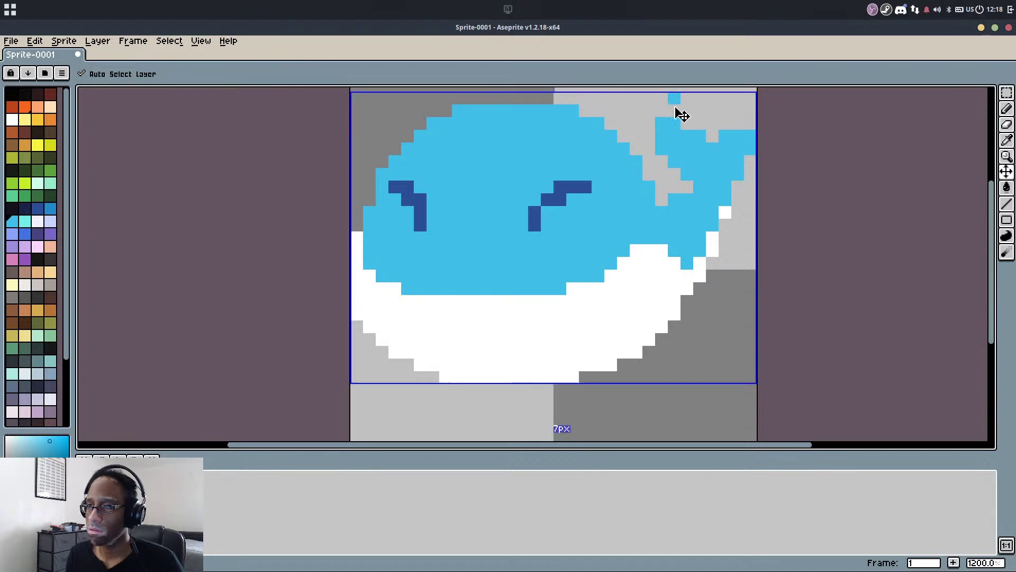
Add a raised light blue tip to the outer tail fluke at the sprite's edge
{"action": "scroll", "coordinate": [664, 204], "scroll_direction": "down", "scroll_amount": 3}
{"action": "scroll", "coordinate": [712, 154], "scroll_direction": "up", "scroll_amount": 4}
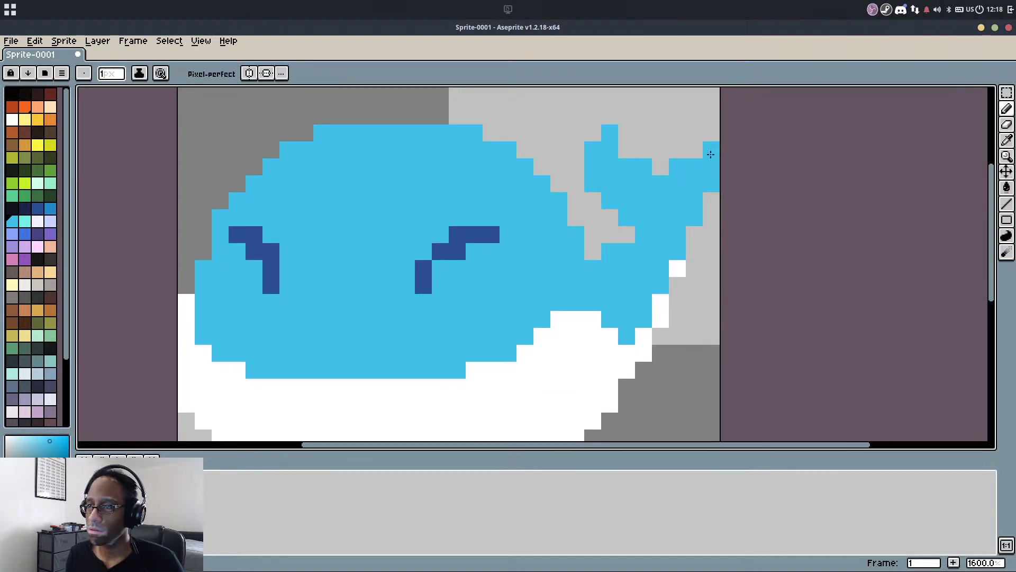
{"action": "left_click", "coordinate": [715, 96]}
{"action": "scroll", "coordinate": [719, 95], "scroll_direction": "down", "scroll_amount": 3}
{"action": "left_click_drag", "start_coordinate": [720, 134], "coordinate": [715, 167]}
{"action": "scroll", "coordinate": [720, 150], "scroll_direction": "up", "scroll_amount": 2}
Select the whole tail area, shift it down by 1 px and drop the selection
{"action": "key", "text": "m"}
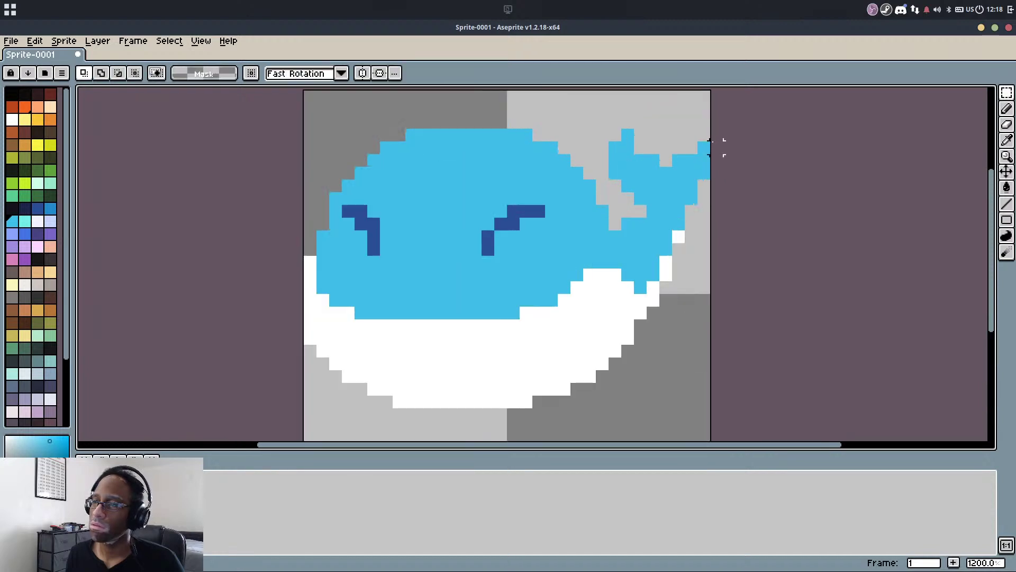
{"action": "mouse_move", "coordinate": [716, 109]}
{"action": "left_mouse_down"}
{"action": "mouse_move", "coordinate": [603, 262]}
{"action": "mouse_move", "coordinate": [612, 352]}
{"action": "left_mouse_up"}
{"action": "key", "text": "Down"}
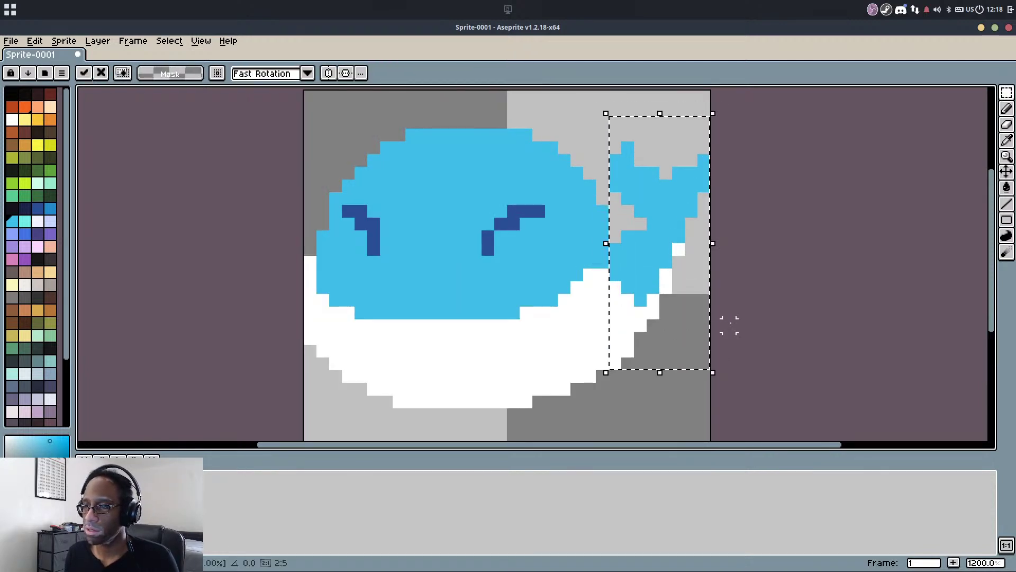
{"action": "left_click", "coordinate": [729, 325]}
Erase the protruding white pixel on the underside where the shifted tail section meets the belly
{"action": "key", "text": "b"}
{"action": "key", "text": "alt"}
{"action": "key", "text": "e"}
{"action": "left_click", "coordinate": [627, 350]}
{"action": "scroll", "coordinate": [649, 329], "scroll_direction": "down", "scroll_amount": 1}
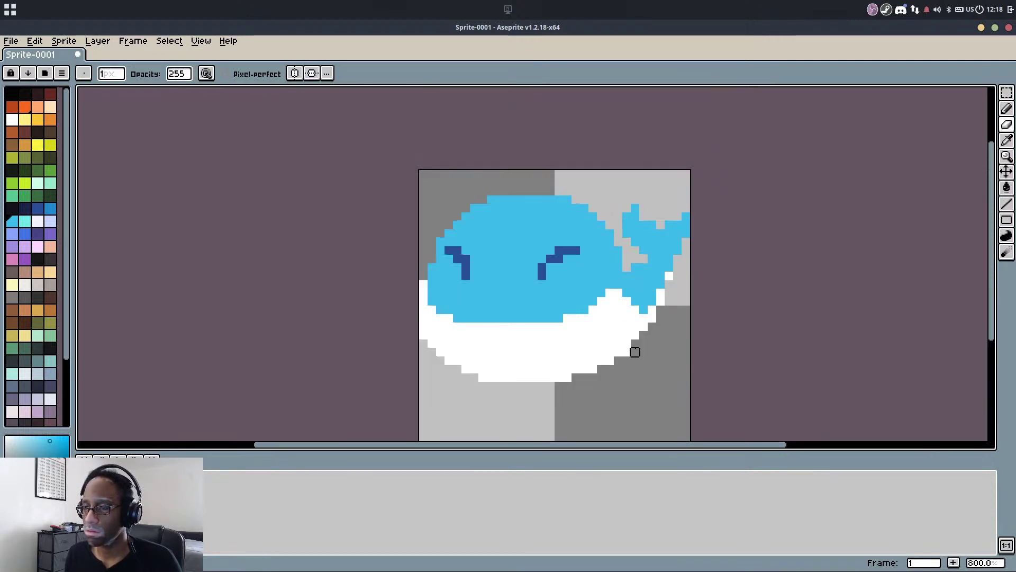
Show the sprite preview in a small window at the corner of the workspace and hide the timeline
{"action": "key", "text": "F7"}
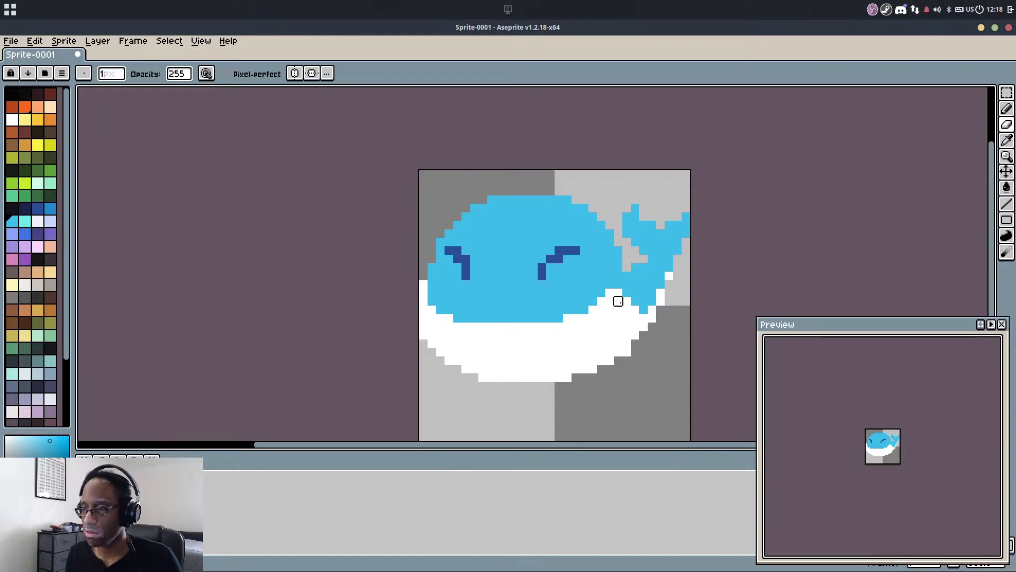
{"action": "scroll", "coordinate": [614, 298], "scroll_direction": "down", "scroll_amount": 1}
{"action": "left_click_drag", "start_coordinate": [755, 317], "coordinate": [916, 466]}
{"action": "scroll", "coordinate": [633, 316], "scroll_direction": "up", "scroll_amount": 2}
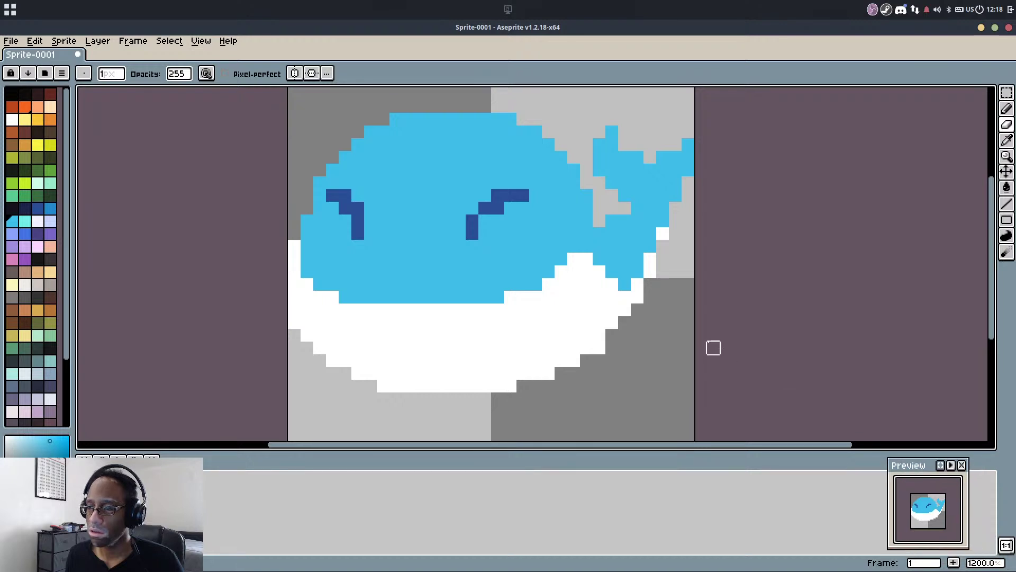
{"action": "left_click_drag", "start_coordinate": [701, 310], "coordinate": [702, 348]}
{"action": "key", "text": "Tab"}
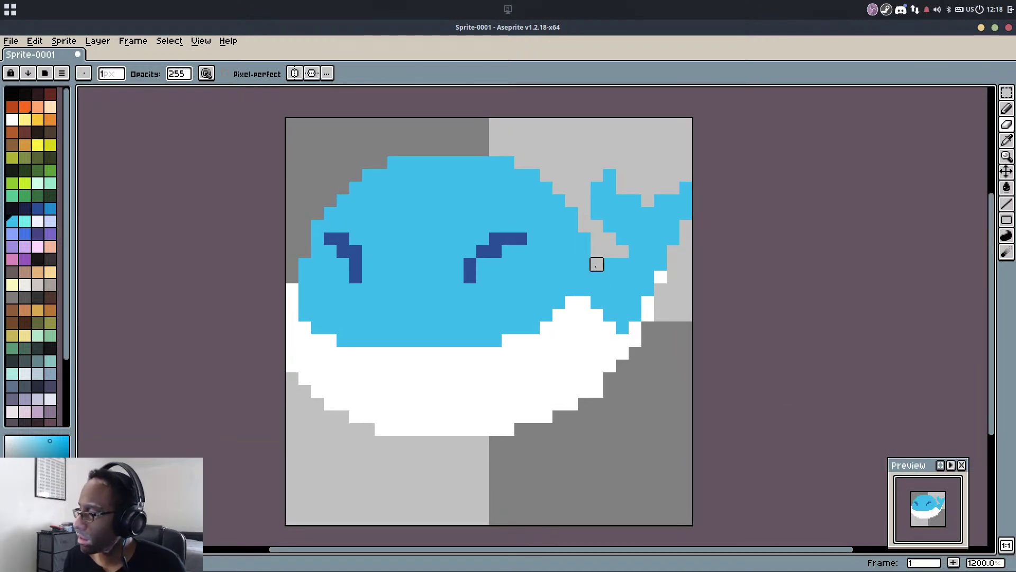
{"action": "key", "text": "v"}
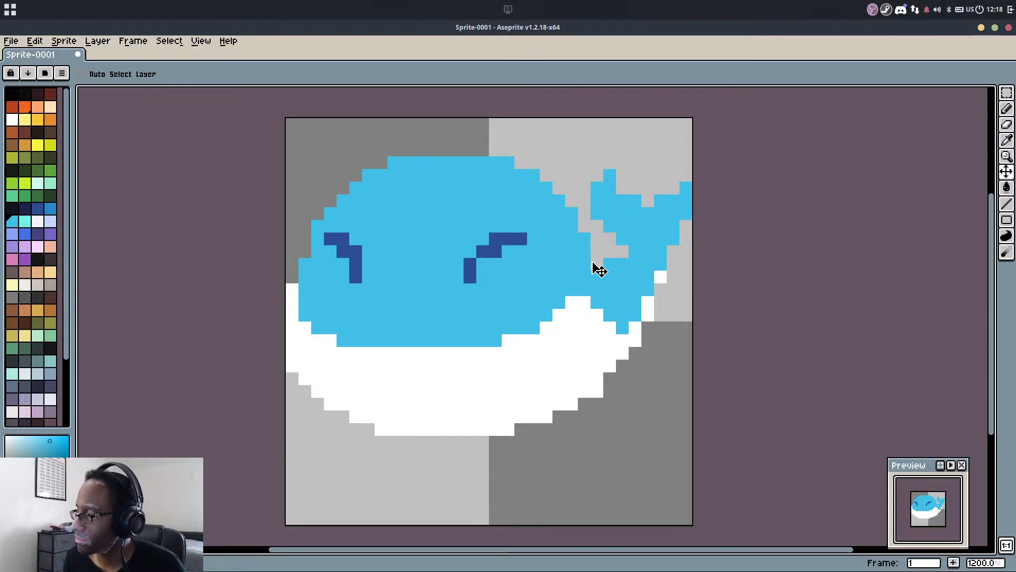
{"action": "scroll", "coordinate": [494, 287], "scroll_direction": "down", "scroll_amount": 1}
{"action": "key", "text": "b"}
{"action": "scroll", "coordinate": [526, 302], "scroll_direction": "up", "scroll_amount": 2}
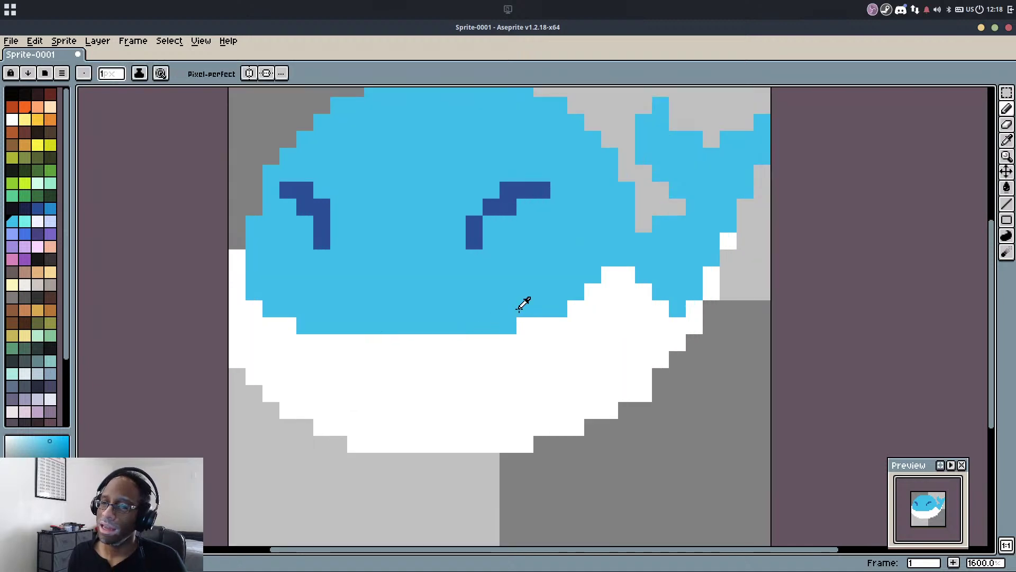
{"action": "scroll", "coordinate": [513, 312], "scroll_direction": "down", "scroll_amount": 1}
{"action": "mouse_move", "coordinate": [478, 335]}
{"action": "left_mouse_down"}
{"action": "mouse_move", "coordinate": [319, 321]}
{"action": "mouse_move", "coordinate": [456, 350]}
{"action": "left_mouse_up"}
{"action": "key", "text": "ctrl+z"}
{"action": "key", "text": "v"}
{"action": "key", "text": "ctrl+z"}
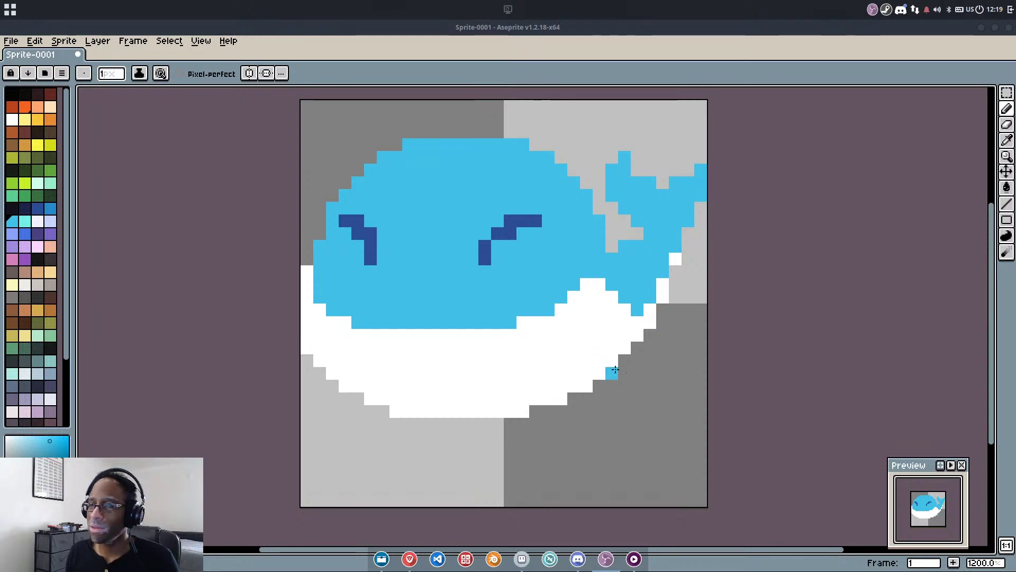
Add light blue smoothing pixels in the stair-step corners along both sides of the white belly's lower edge
{"action": "left_click", "coordinate": [610, 372]}
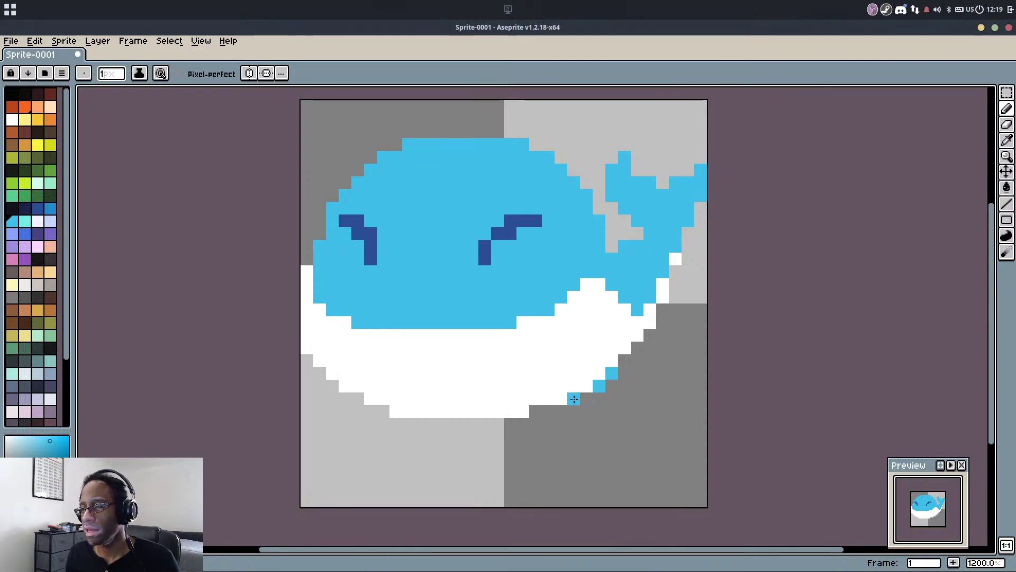
{"action": "left_click", "coordinate": [346, 384], "text": "alt"}
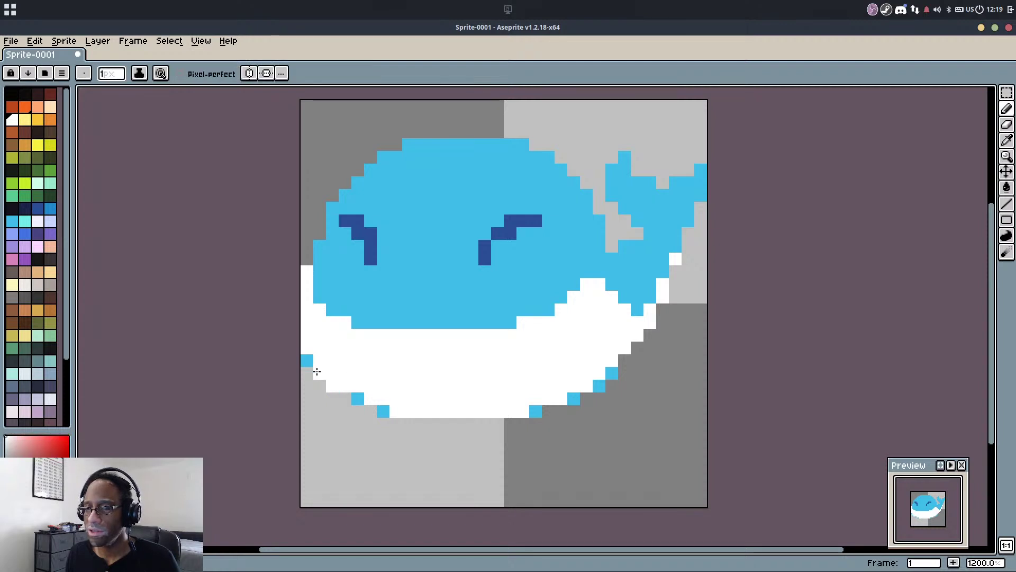
{"action": "left_click", "coordinate": [304, 359], "text": "alt"}
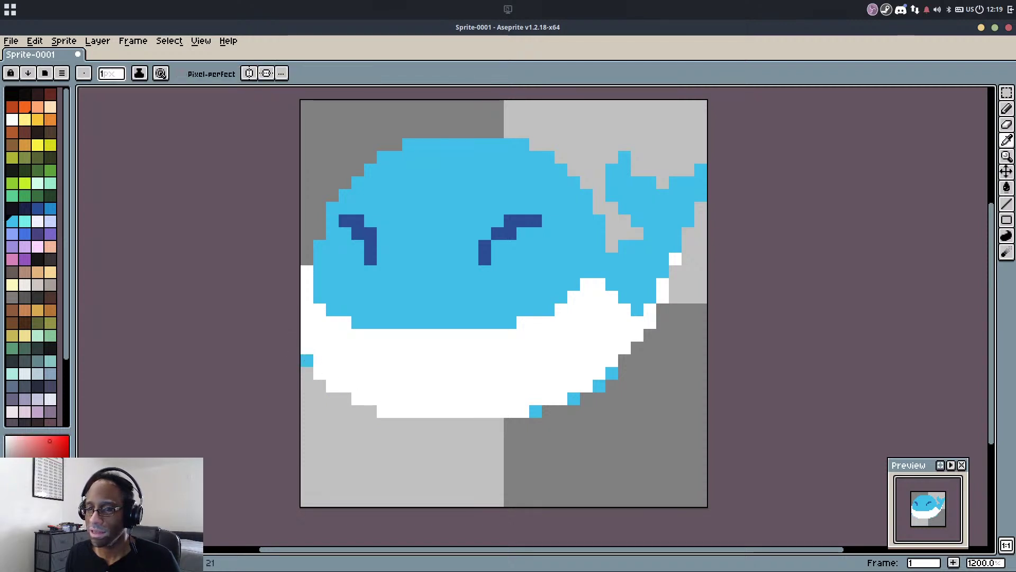
{"action": "left_click_drag", "start_coordinate": [319, 385], "coordinate": [337, 398]}
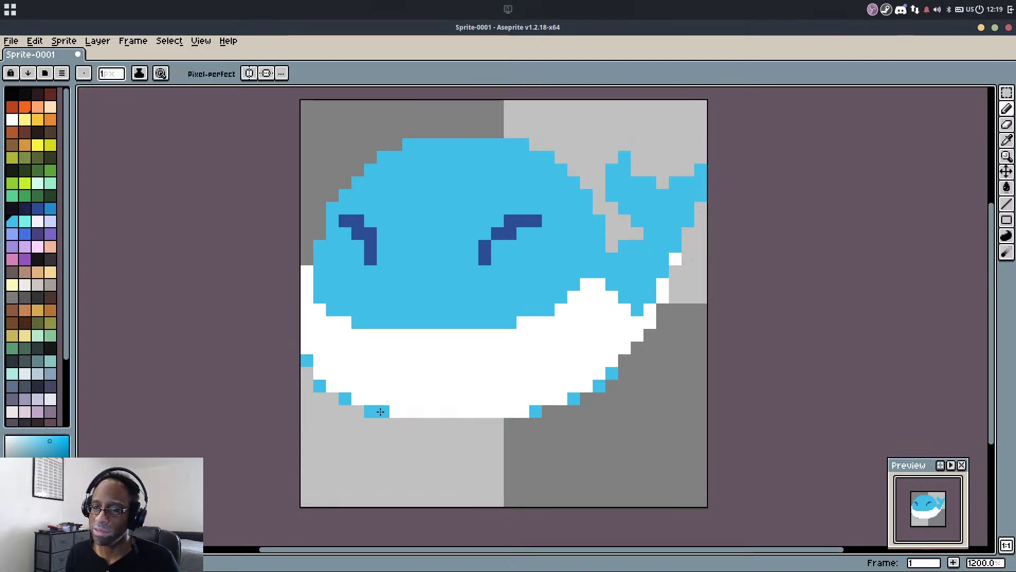
{"action": "scroll", "coordinate": [533, 389], "scroll_direction": "down", "scroll_amount": 8}
{"action": "scroll", "coordinate": [533, 389], "scroll_direction": "up", "scroll_amount": 8}
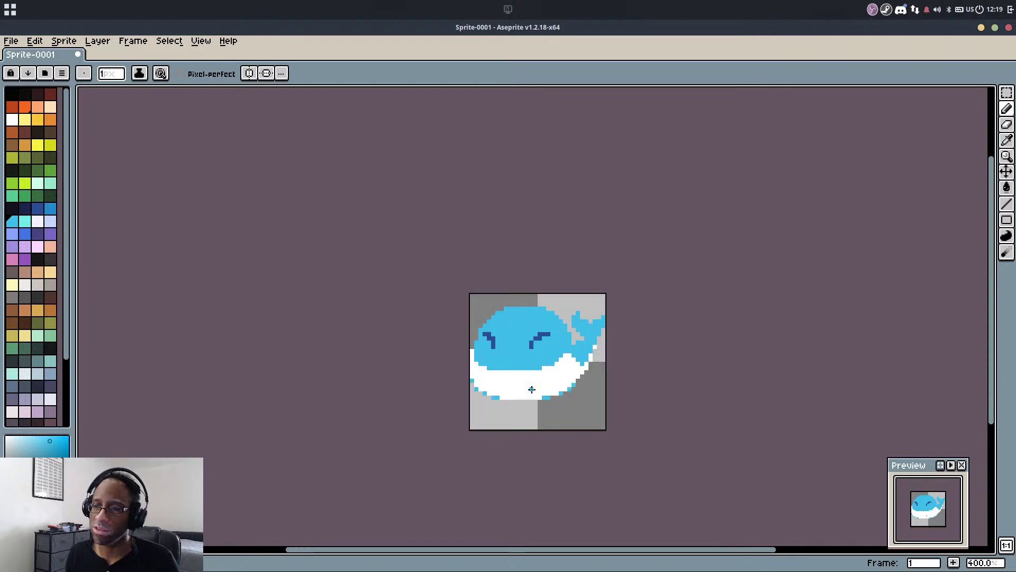
Soften the corners of both dark blue eye strokes with pixels in the medium blue next to dark blue in the palette
{"action": "left_click", "coordinate": [559, 243], "text": "alt"}
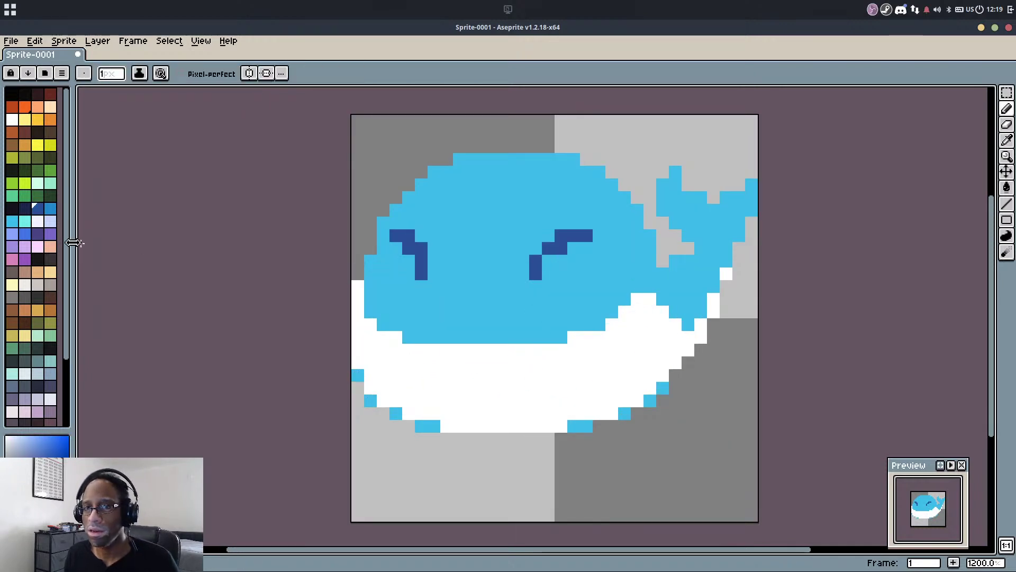
{"action": "left_click", "coordinate": [51, 208]}
{"action": "left_click_drag", "start_coordinate": [535, 249], "coordinate": [549, 236]}
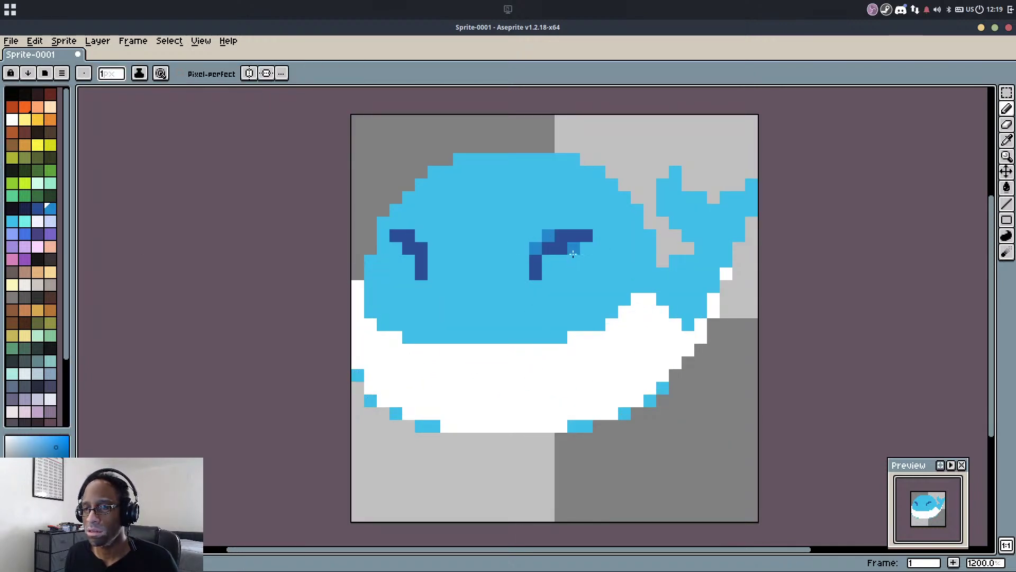
{"action": "left_click", "coordinate": [418, 236]}
{"action": "scroll", "coordinate": [418, 236], "scroll_direction": "down", "scroll_amount": 3}
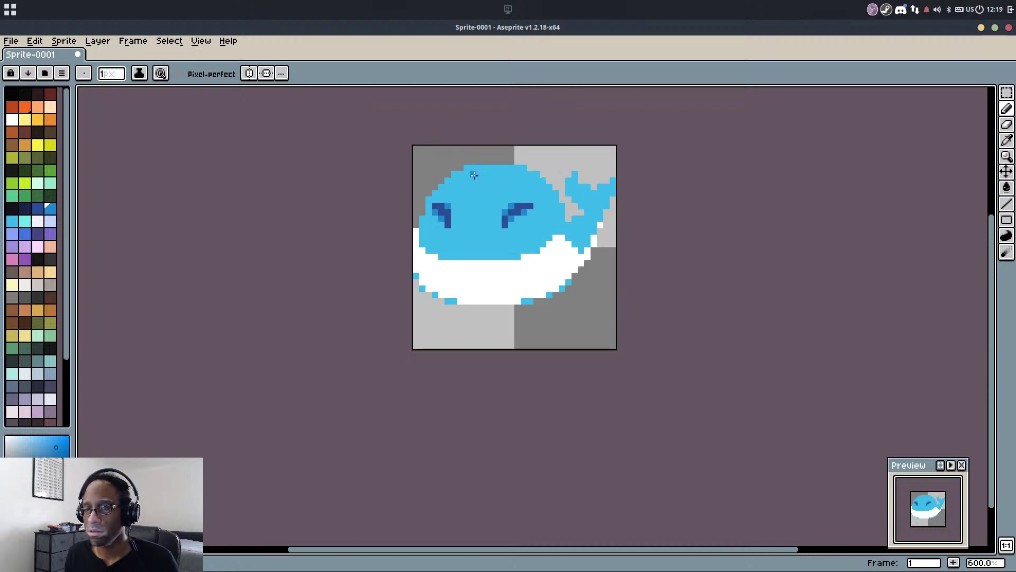
Recolor two corner pixels of the left eye medium blue and cover the stray pixel above it with body light blue
{"action": "scroll", "coordinate": [418, 237], "scroll_direction": "up", "scroll_amount": 6}
{"action": "left_click_drag", "start_coordinate": [355, 260], "coordinate": [374, 279]}
{"action": "left_click", "coordinate": [380, 243], "text": "alt"}
{"action": "left_click", "coordinate": [380, 265]}
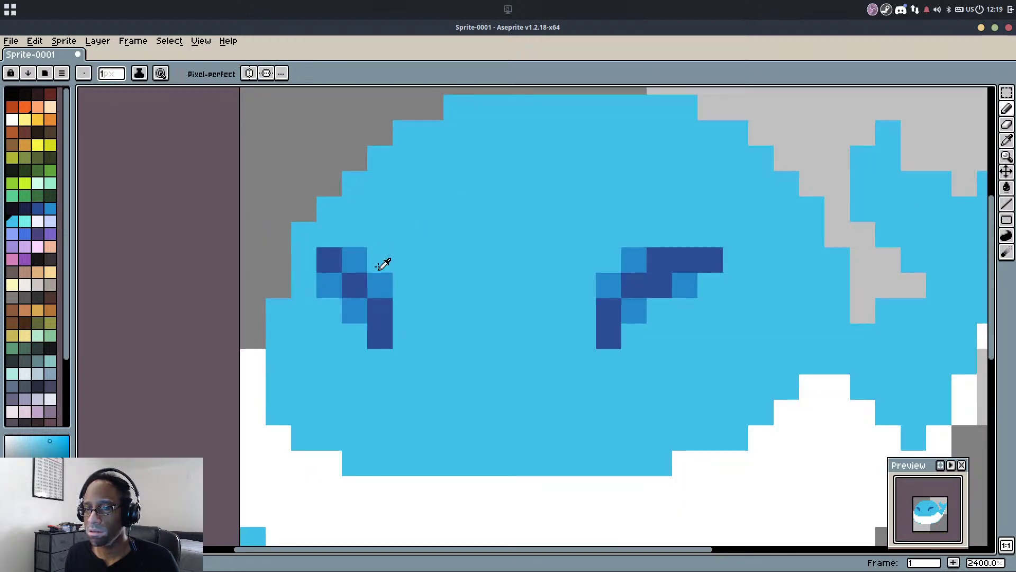
Cover the medium blue pixel above the right eye's bend with light blue and recolor the adjacent dark stroke pixel medium blue
{"action": "left_click", "coordinate": [615, 280], "text": "alt"}
{"action": "left_click", "coordinate": [609, 267], "text": "alt"}
{"action": "left_click", "coordinate": [626, 257]}
{"action": "left_click", "coordinate": [676, 274], "text": "alt"}
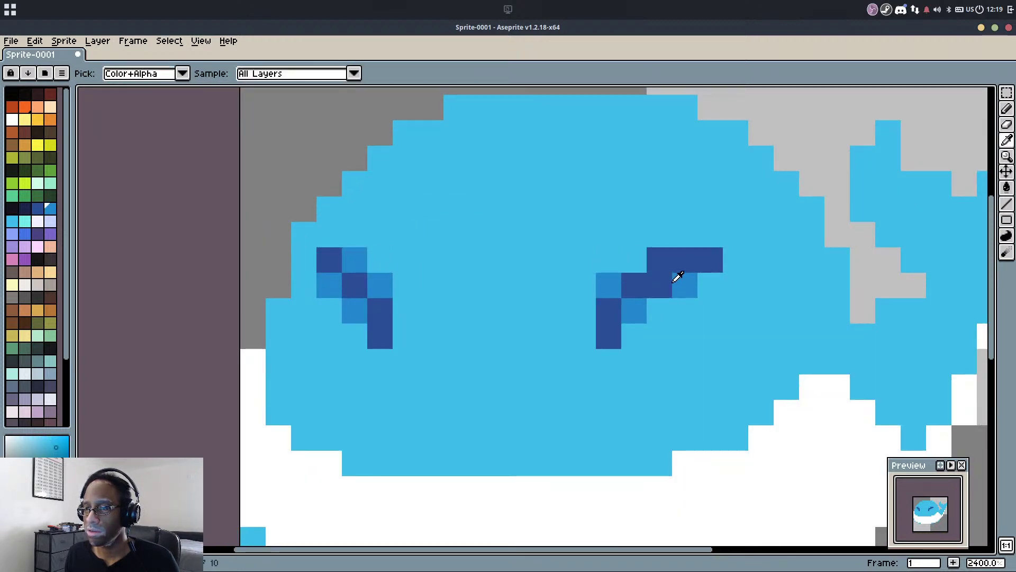
{"action": "left_click", "coordinate": [659, 259]}
Add one medium blue pixel diagonally below the inner end of each eye
{"action": "left_click", "coordinate": [633, 336]}
{"action": "scroll", "coordinate": [633, 336], "scroll_direction": "down", "scroll_amount": 3}
{"action": "scroll", "coordinate": [624, 265], "scroll_direction": "up", "scroll_amount": 3}
{"action": "left_click", "coordinate": [580, 343]}
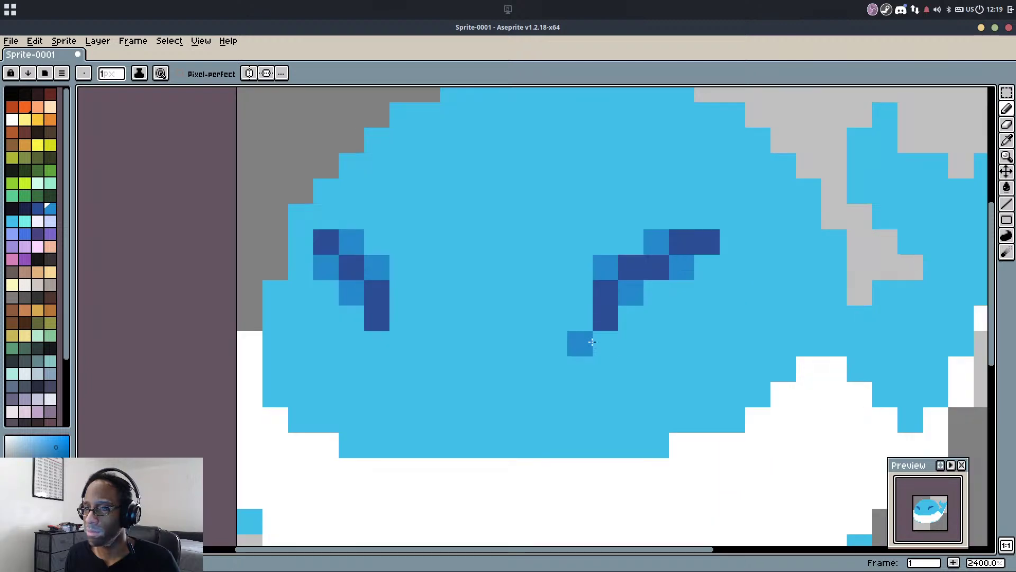
{"action": "left_click", "coordinate": [403, 343]}
{"action": "scroll", "coordinate": [477, 238], "scroll_direction": "down", "scroll_amount": 3}
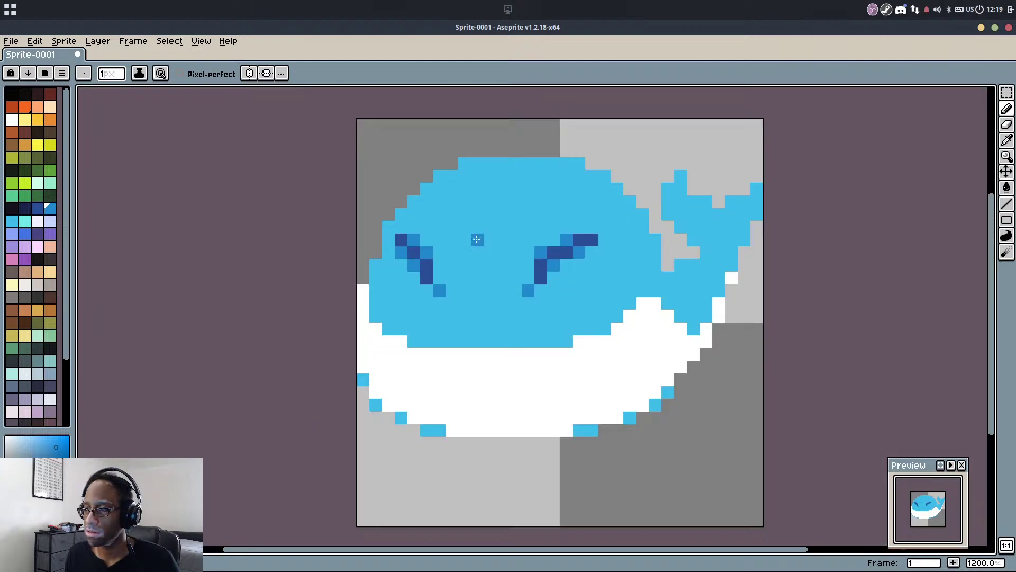
Extend both eyes' inner ends by a second medium blue pixel, add one past the right eye's outer end, and undo the left eye's outer addition
{"action": "scroll", "coordinate": [574, 281], "scroll_direction": "up", "scroll_amount": 3}
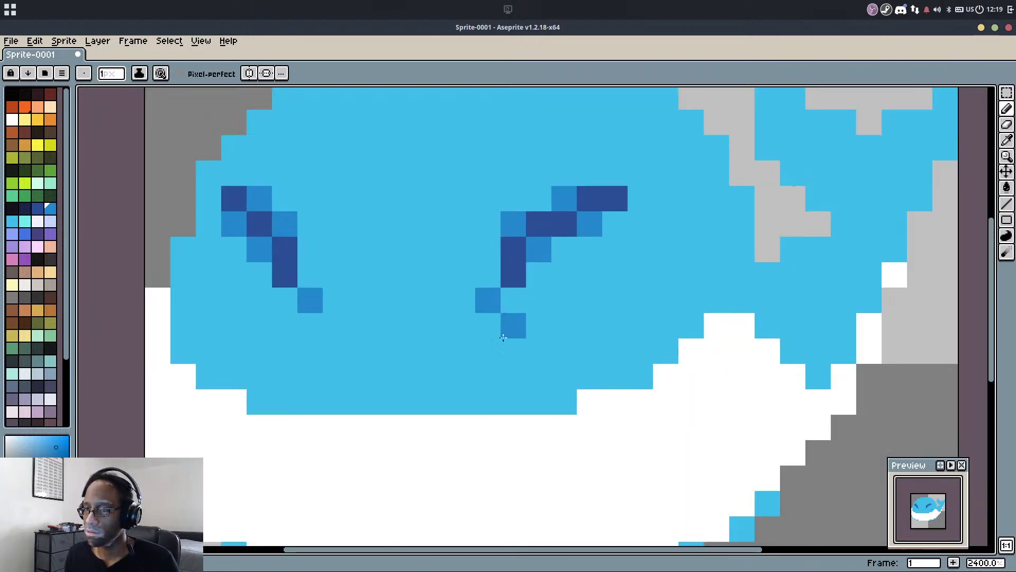
{"action": "left_click", "coordinate": [336, 300]}
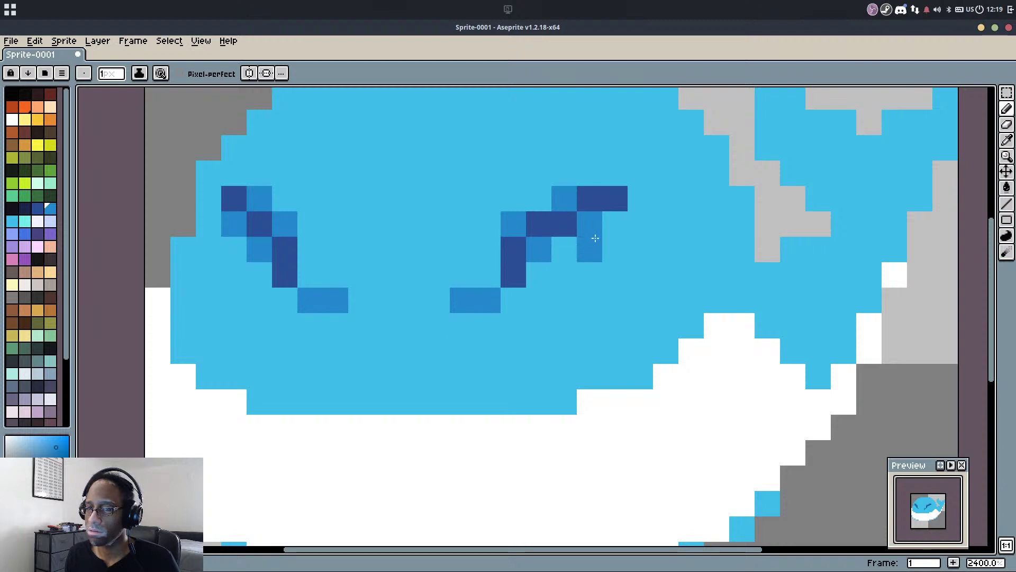
{"action": "left_click", "coordinate": [641, 224]}
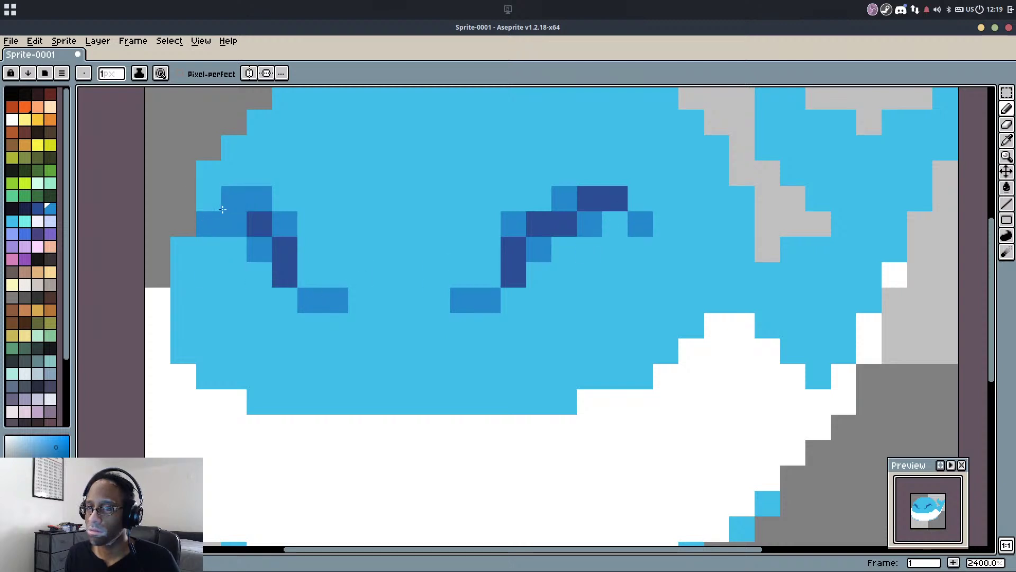
{"action": "scroll", "coordinate": [416, 163], "scroll_direction": "down", "scroll_amount": 2}
{"action": "key", "text": "ctrl+z"}
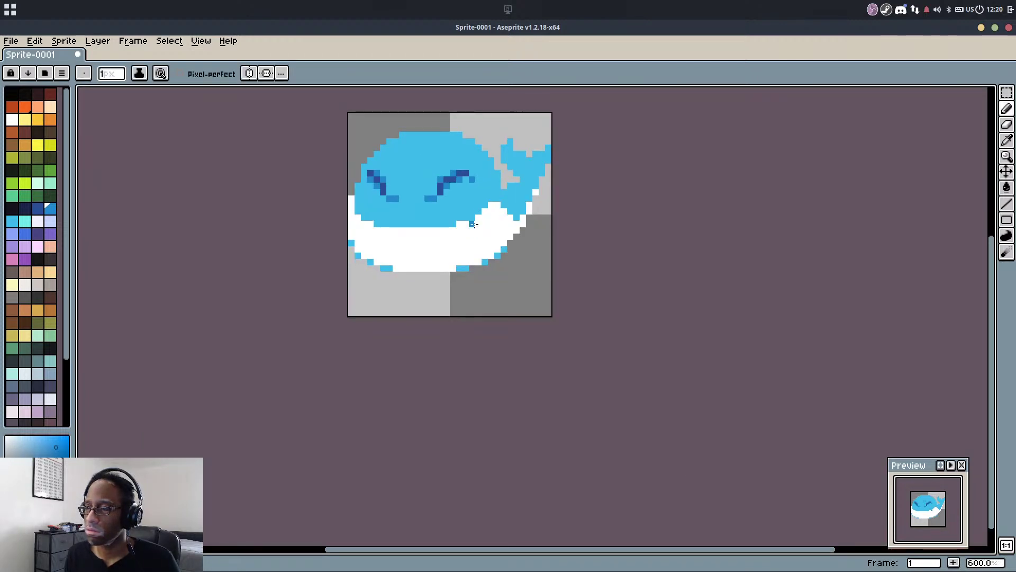
Repaint the eyes' extra inner pixels light blue and stack a medium blue pixel above each remaining inner end pixel
{"action": "scroll", "coordinate": [472, 274], "scroll_direction": "up", "scroll_amount": 3}
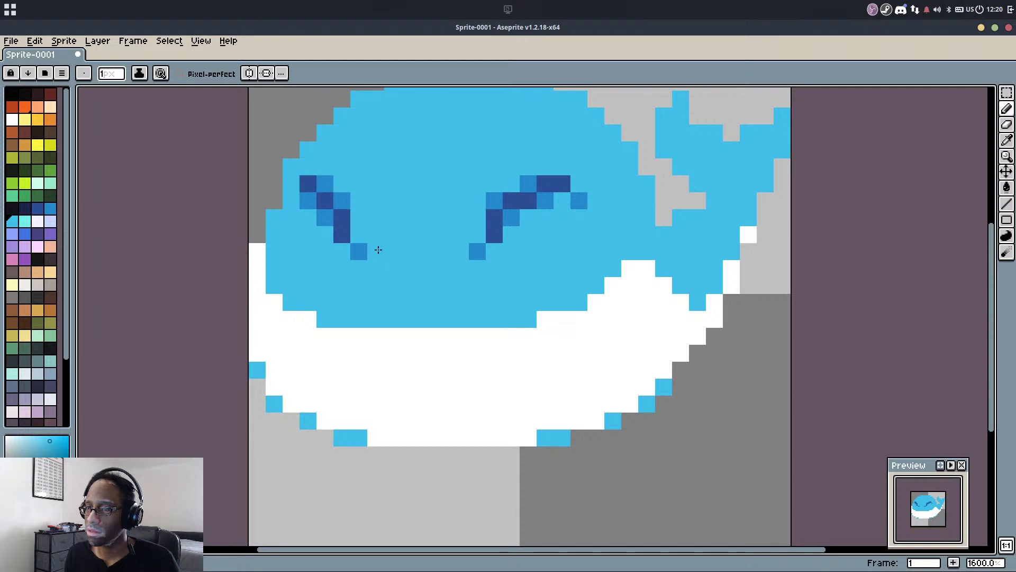
{"action": "left_click", "coordinate": [359, 252], "text": "alt"}
{"action": "left_click", "coordinate": [359, 234]}
{"action": "left_click", "coordinate": [477, 234]}
{"action": "scroll", "coordinate": [508, 320], "scroll_direction": "down", "scroll_amount": 3}
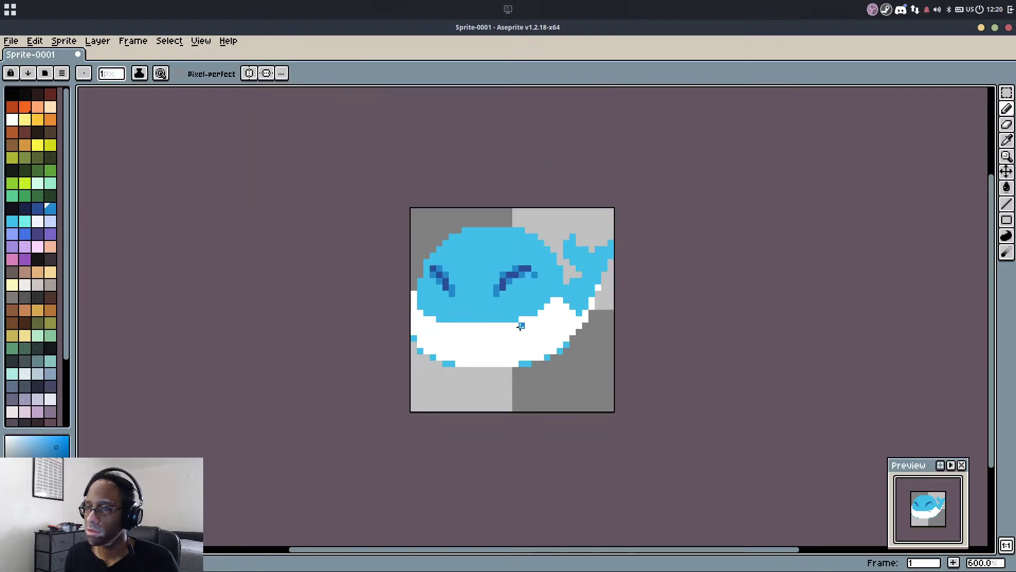
{"action": "scroll", "coordinate": [520, 326], "scroll_direction": "up", "scroll_amount": 3}
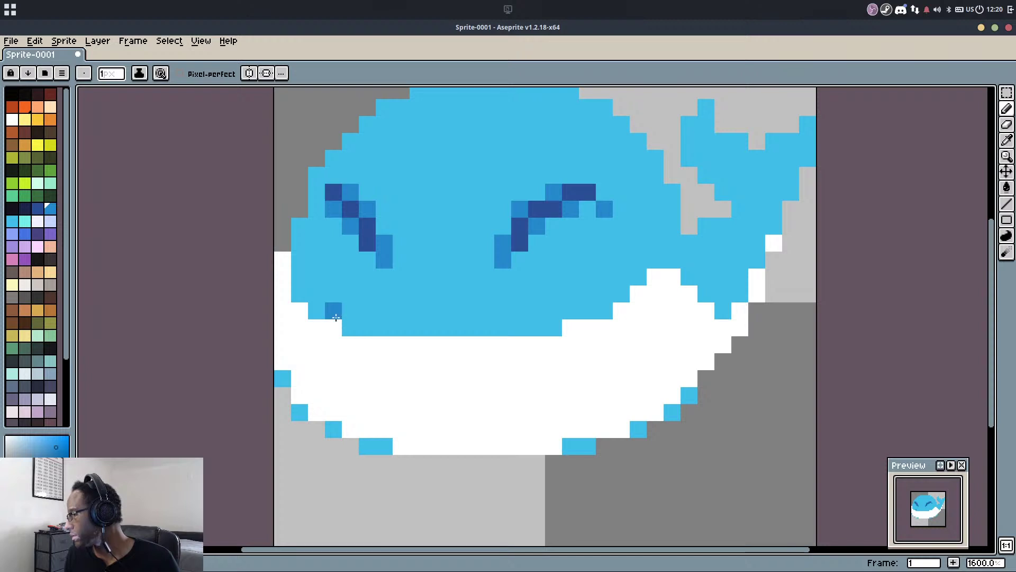
Place medium blue smoothing pixels in the stair-step corners along the upper-left outline of the whale's head
{"action": "left_click", "coordinate": [346, 229], "text": "alt"}
{"action": "left_click", "coordinate": [299, 210]}
{"action": "left_click", "coordinate": [316, 159]}
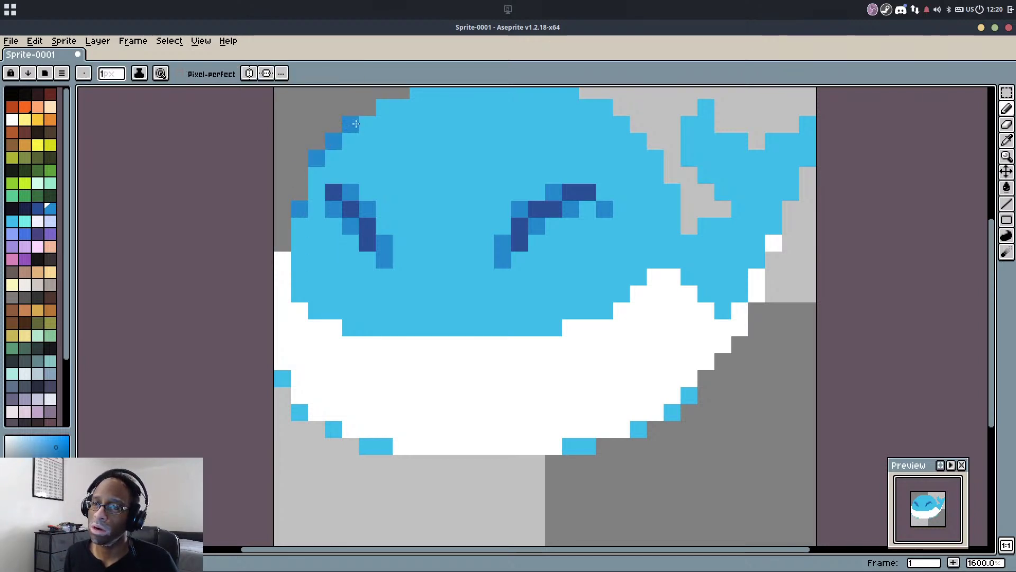
{"action": "left_click_drag", "start_coordinate": [386, 109], "coordinate": [366, 155]}
{"action": "left_click", "coordinate": [381, 136]}
{"action": "left_click", "coordinate": [346, 151]}
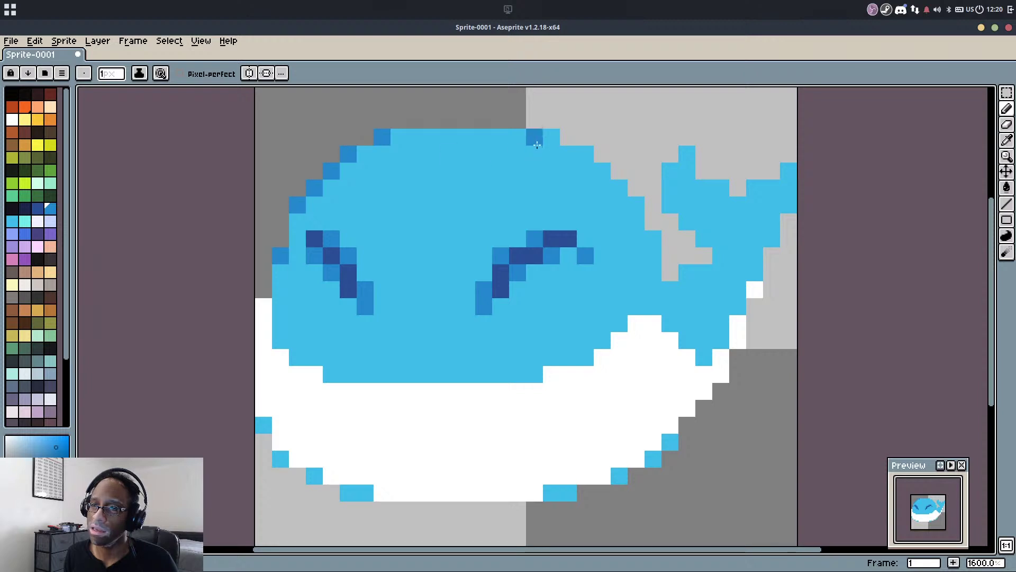
Place medium blue smoothing pixels in the corners along the upper-right outline of the whale's back
{"action": "left_click", "coordinate": [568, 136]}
{"action": "left_click", "coordinate": [601, 154]}
{"action": "left_click", "coordinate": [636, 188]}
{"action": "left_click", "coordinate": [653, 222]}
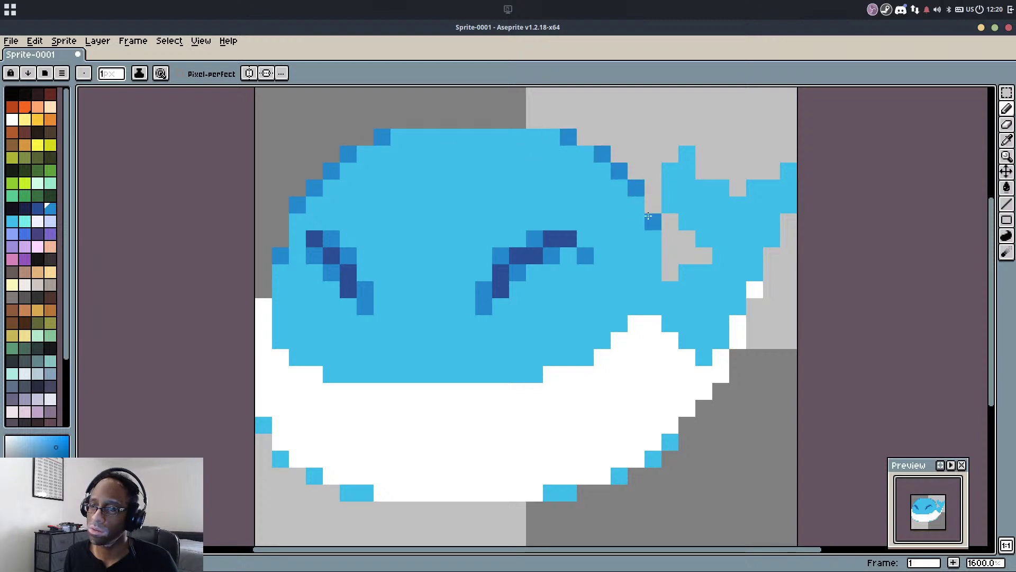
Smooth the corners of the gap between body and tail with medium blue pixels, undoing misplaced ones
{"action": "left_click", "coordinate": [670, 272]}
{"action": "left_click", "coordinate": [687, 289]}
{"action": "key", "text": "ctrl+z"}
{"action": "key", "text": "ctrl+z"}
{"action": "left_click", "coordinate": [703, 255]}
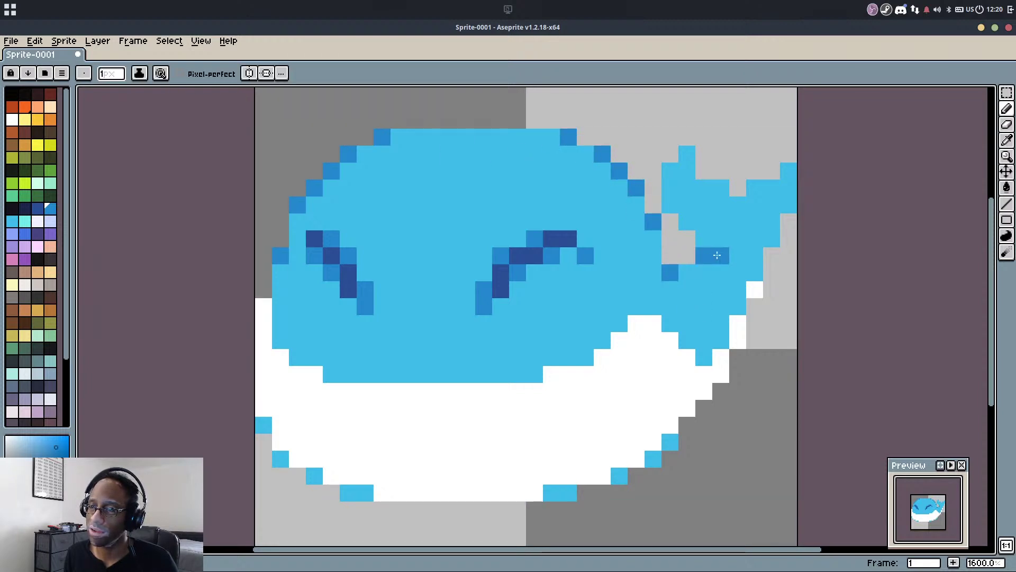
{"action": "left_click", "coordinate": [687, 238]}
Add medium blue smoothing pixels along the top edges of the tail flukes and down the tail's outer edge
{"action": "left_click", "coordinate": [704, 171]}
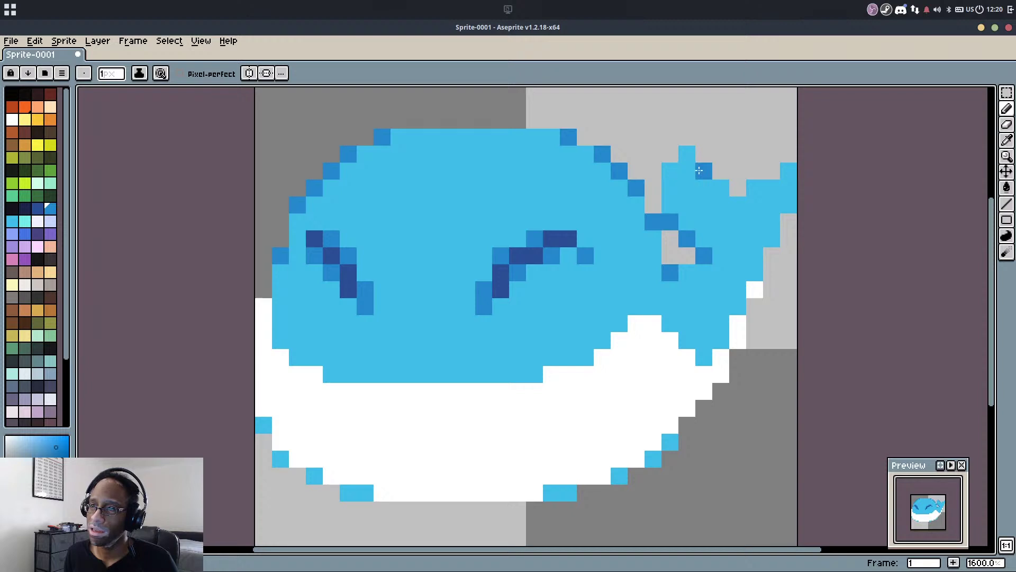
{"action": "left_click", "coordinate": [737, 188]}
{"action": "left_click", "coordinate": [771, 170]}
{"action": "left_click", "coordinate": [721, 238]}
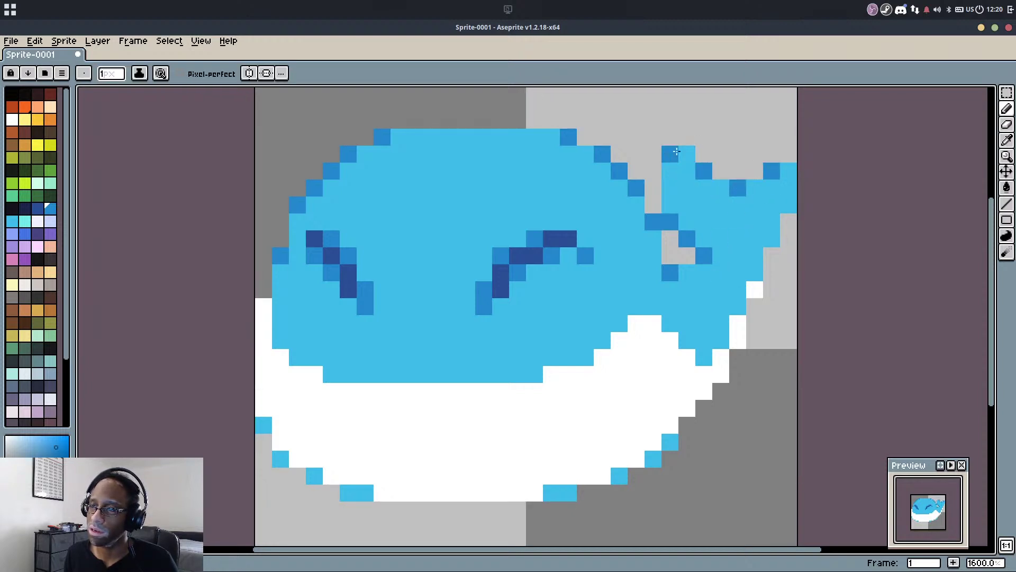
{"action": "left_click", "coordinate": [788, 222]}
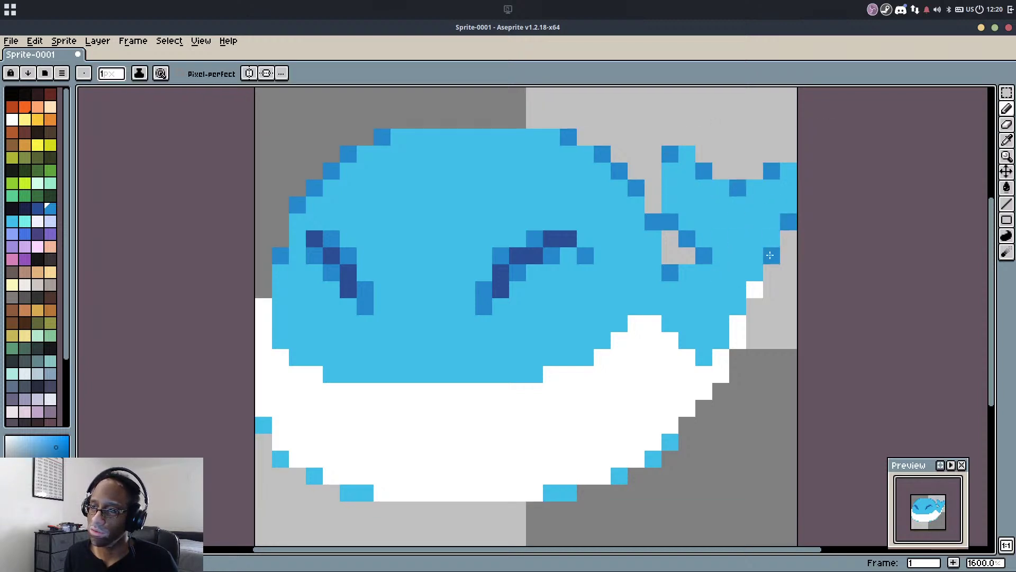
Recolor the protruding white pixel at the tail's outer edge light blue and place a medium blue pixel below it
{"action": "left_click", "coordinate": [753, 291], "text": "alt"}
{"action": "left_click", "coordinate": [742, 290], "text": "alt"}
{"action": "left_click", "coordinate": [751, 290]}
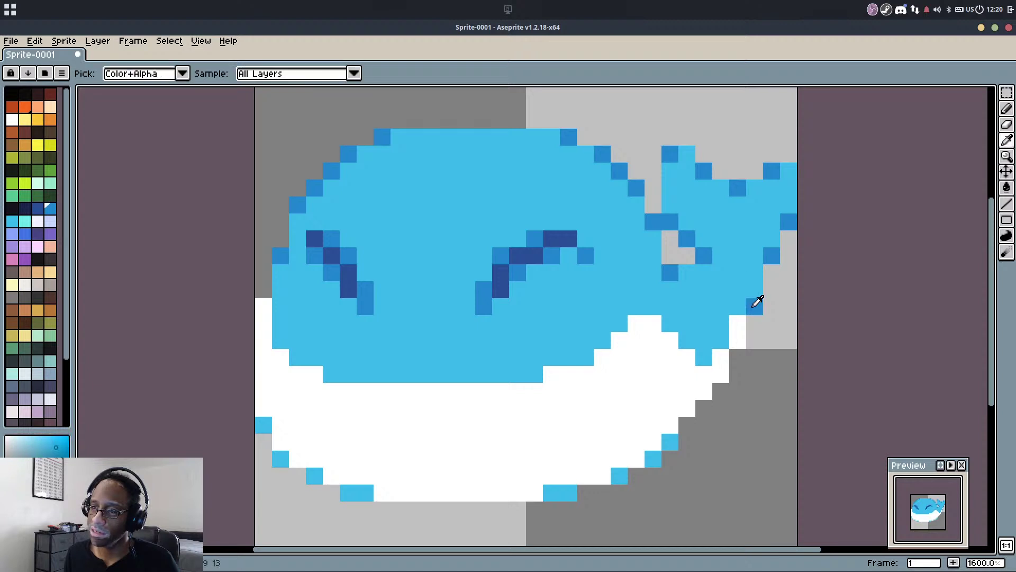
{"action": "left_click", "coordinate": [755, 305], "text": "alt"}
Continue the light blue smoothing pixels up the belly's right edge to the base of the tail
{"action": "left_click", "coordinate": [670, 442], "text": "alt"}
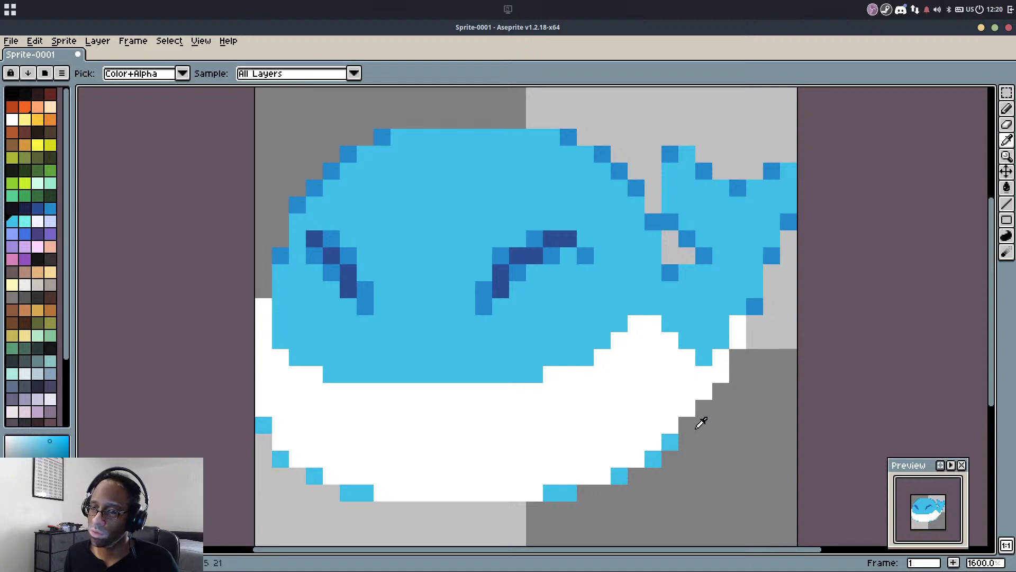
{"action": "left_click", "coordinate": [687, 424]}
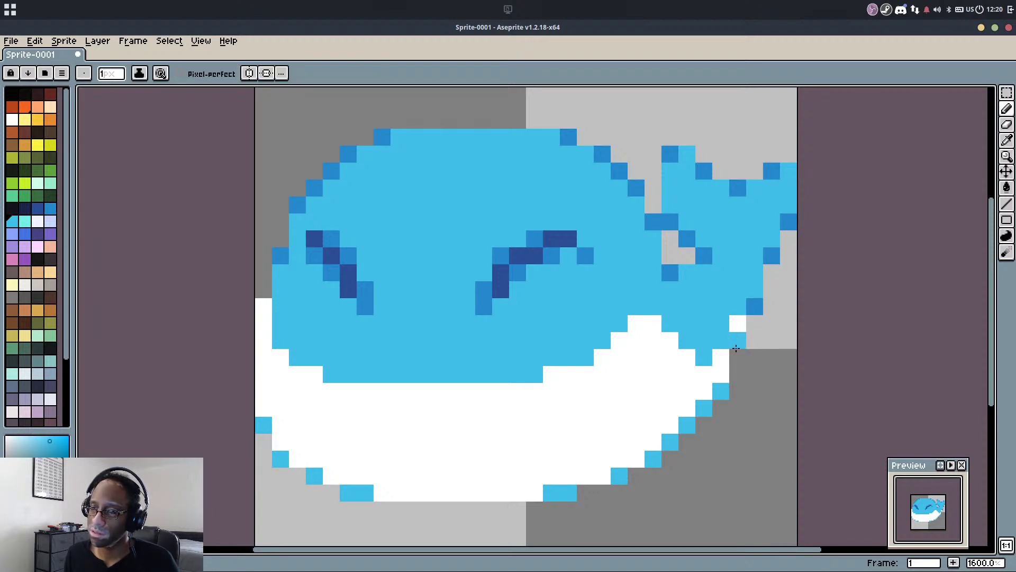
{"action": "scroll", "coordinate": [758, 233], "scroll_direction": "down", "scroll_amount": 4}
{"action": "scroll", "coordinate": [724, 256], "scroll_direction": "up", "scroll_amount": 3}
Shade the base of the tail medium blue where it meets the belly and erase the pixel at the top of that patch
{"action": "key", "text": "alt"}
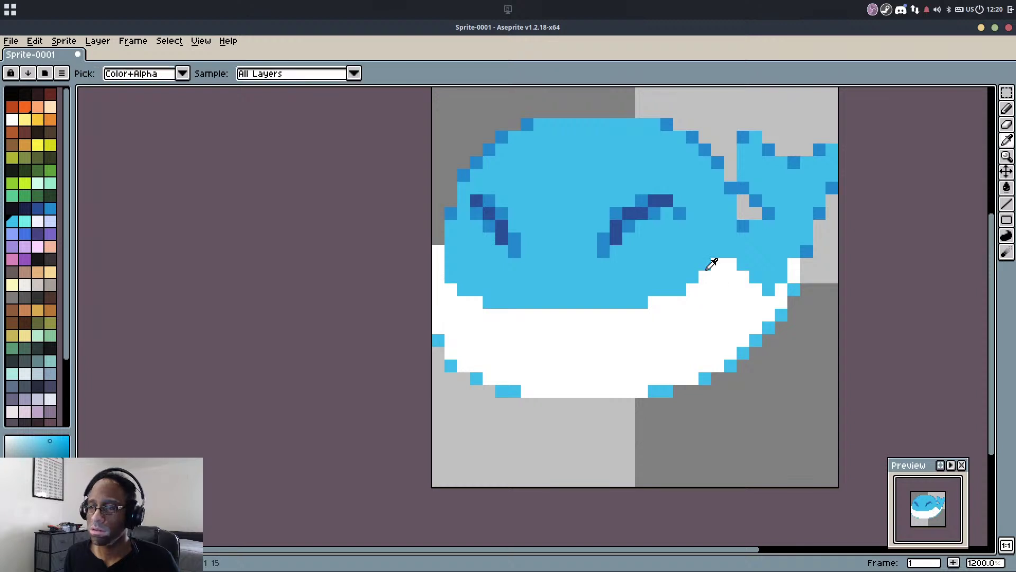
{"action": "left_click", "coordinate": [744, 226], "text": "alt"}
{"action": "mouse_move", "coordinate": [743, 238]}
{"action": "left_mouse_down"}
{"action": "mouse_move", "coordinate": [755, 263]}
{"action": "mouse_move", "coordinate": [747, 258]}
{"action": "mouse_move", "coordinate": [755, 241]}
{"action": "mouse_move", "coordinate": [768, 283]}
{"action": "left_mouse_up"}
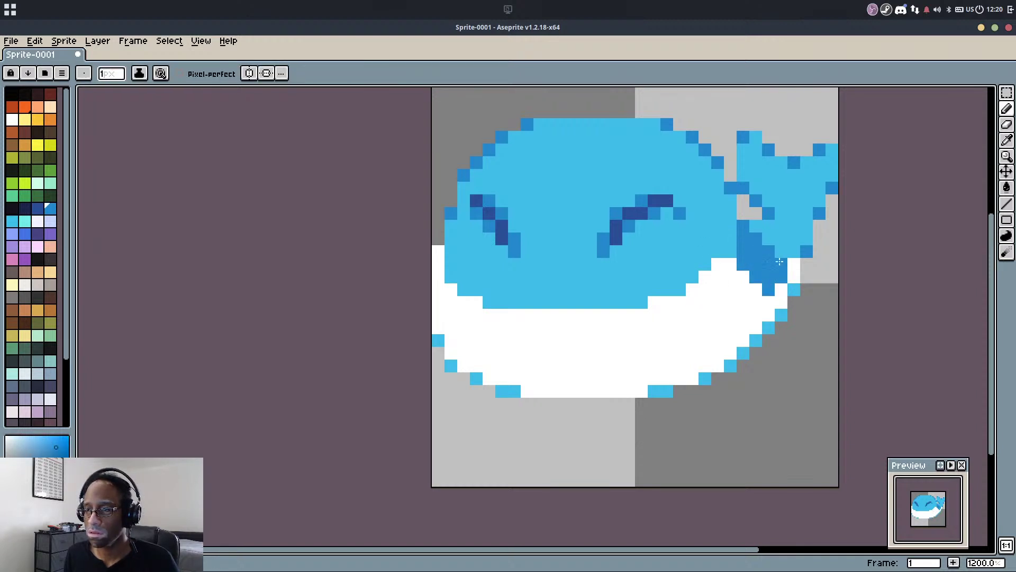
{"action": "key", "text": "e"}
{"action": "left_click", "coordinate": [742, 226]}
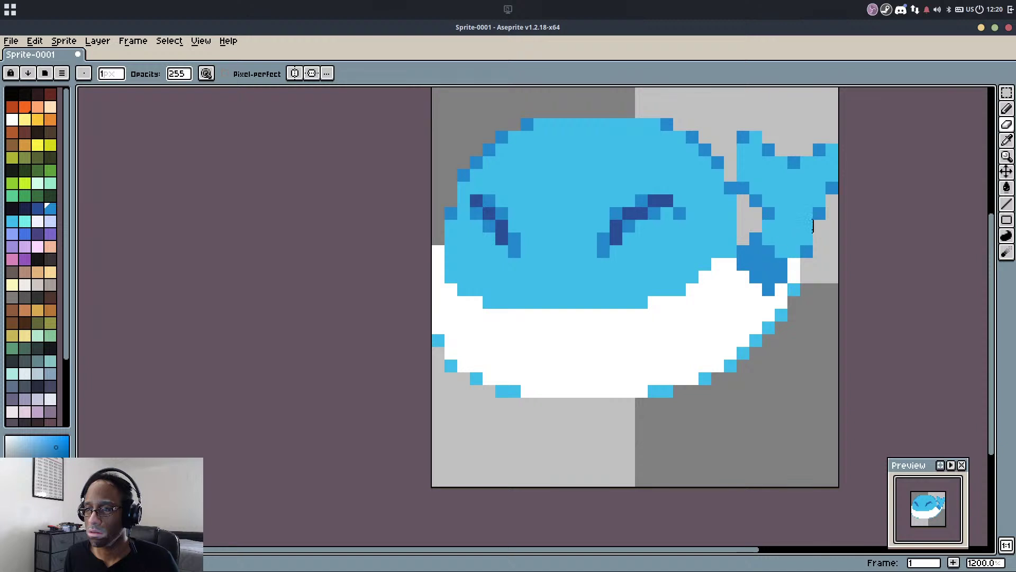
Extend the medium blue shading up through the tail stem to just below the flukes
{"action": "key", "text": "b"}
{"action": "left_click", "coordinate": [765, 247], "text": "alt"}
{"action": "mouse_move", "coordinate": [769, 228]}
{"action": "left_mouse_down"}
{"action": "mouse_move", "coordinate": [782, 248]}
{"action": "mouse_move", "coordinate": [779, 231]}
{"action": "left_mouse_up"}
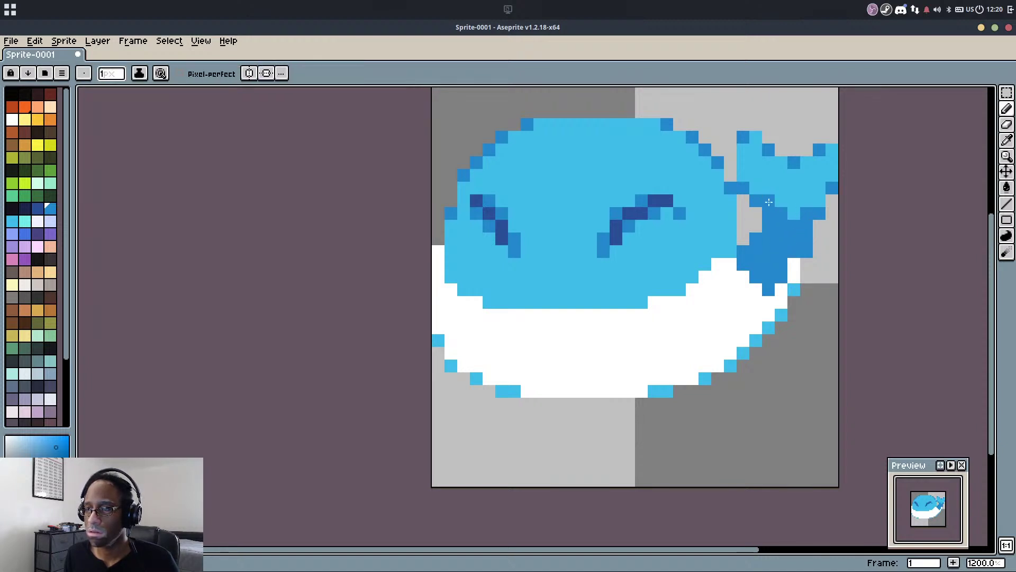
Repaint the upper part of the tail stem light blue, leaving the medium blue shading only around the tail's base
{"action": "scroll", "coordinate": [791, 222], "scroll_direction": "down", "scroll_amount": 1}
{"action": "scroll", "coordinate": [792, 222], "scroll_direction": "up", "scroll_amount": 2}
{"action": "left_click", "coordinate": [791, 223], "text": "alt"}
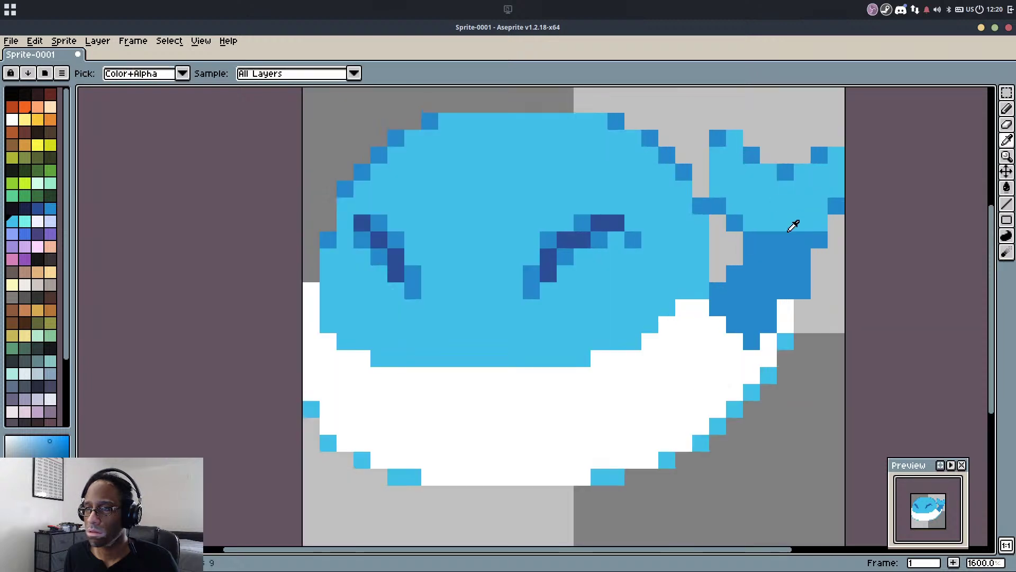
{"action": "mouse_move", "coordinate": [768, 239]}
{"action": "left_mouse_down"}
{"action": "mouse_move", "coordinate": [806, 238]}
{"action": "mouse_move", "coordinate": [768, 257]}
{"action": "mouse_move", "coordinate": [765, 274]}
{"action": "mouse_move", "coordinate": [756, 259]}
{"action": "mouse_move", "coordinate": [798, 258]}
{"action": "mouse_move", "coordinate": [761, 278]}
{"action": "mouse_move", "coordinate": [753, 239]}
{"action": "left_mouse_up"}
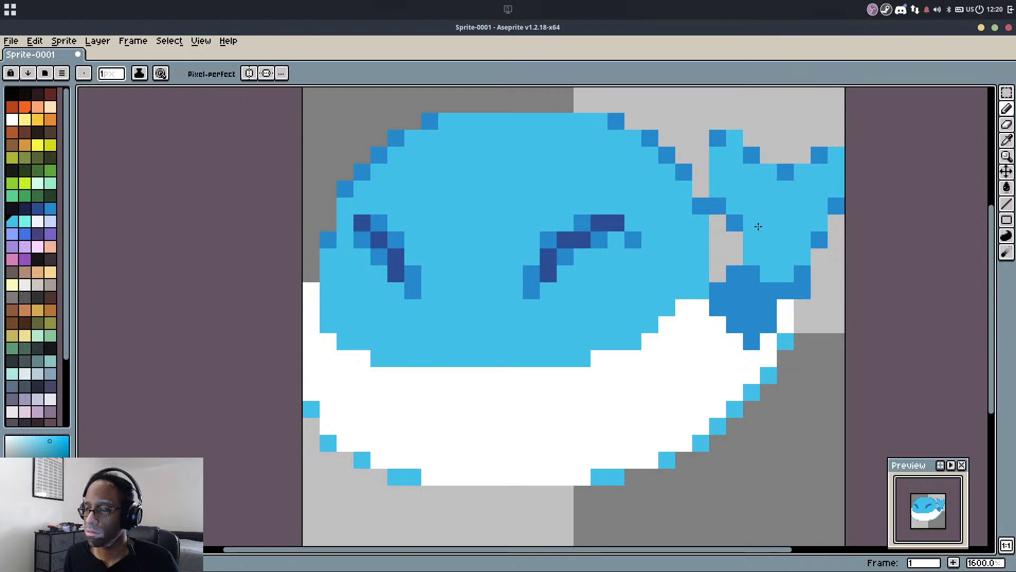
Erase the medium blue pixels on the underside of the tail's left fluke and repaint the one on its inner edge light blue
{"action": "key", "text": "e"}
{"action": "left_click", "coordinate": [718, 205]}
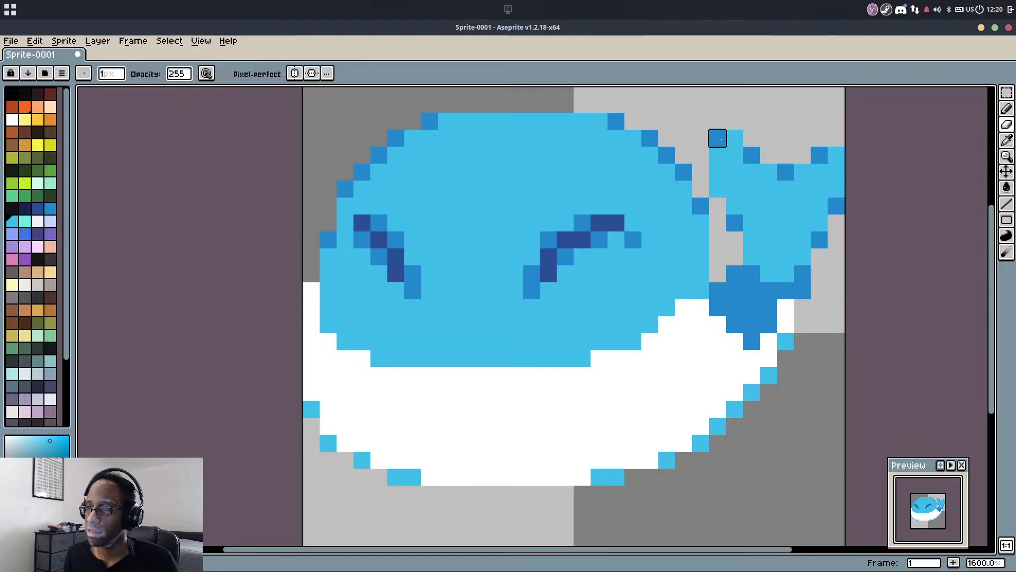
{"action": "left_click", "coordinate": [752, 155]}
{"action": "left_click", "coordinate": [819, 154]}
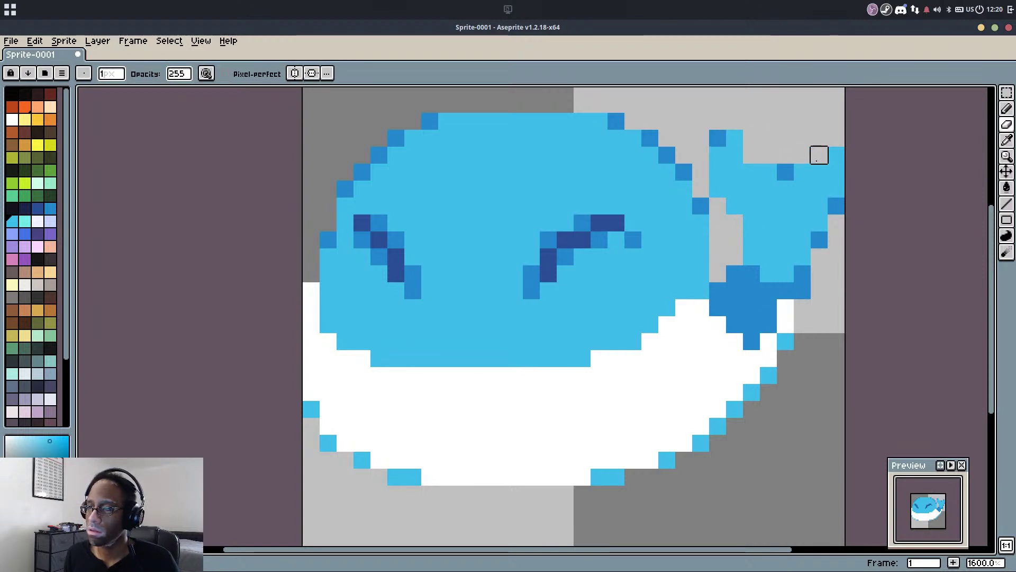
{"action": "key", "text": "ctrl+z"}
{"action": "key", "text": "ctrl+z"}
{"action": "key", "text": "b"}
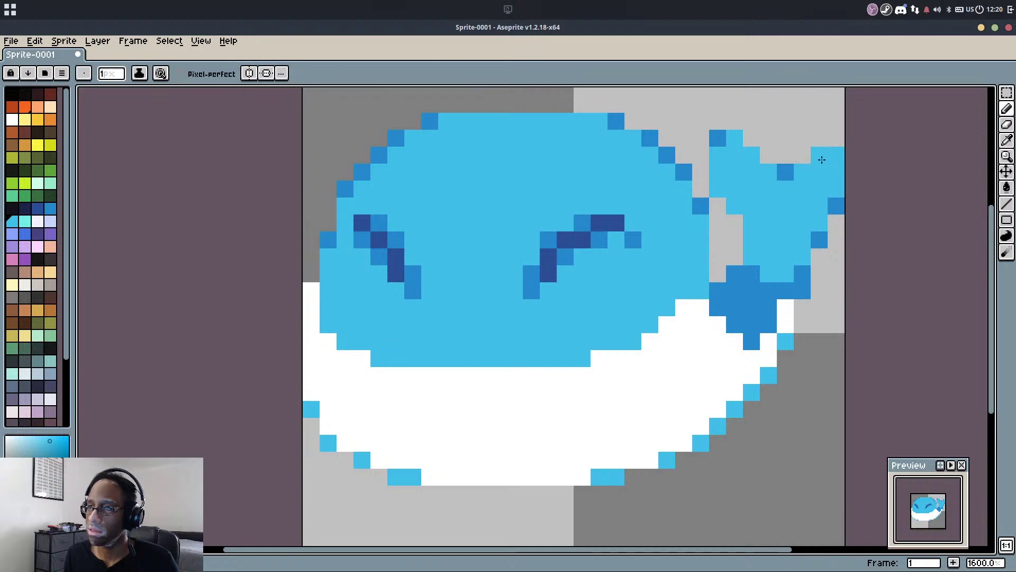
{"action": "key", "text": "ctrl+z"}
{"action": "key", "text": "ctrl+z"}
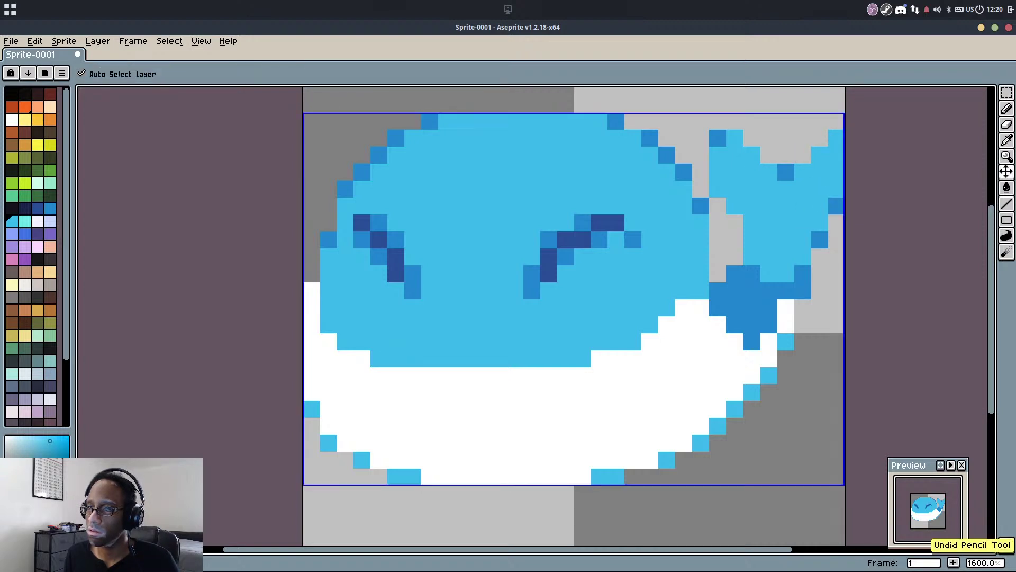
Erase the pixels at the right fluke's inner edge, the left fluke's outer tip and the notch between the flukes
{"action": "key", "text": "e"}
{"action": "left_click", "coordinate": [819, 155]}
{"action": "key", "text": "b"}
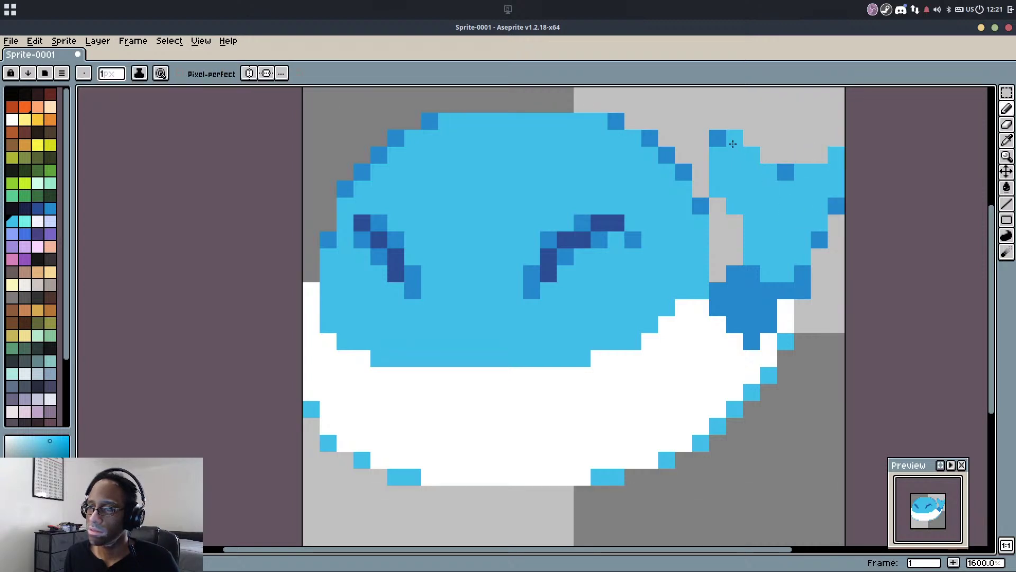
{"action": "key", "text": "e"}
{"action": "left_click", "coordinate": [718, 138]}
{"action": "left_click", "coordinate": [784, 179]}
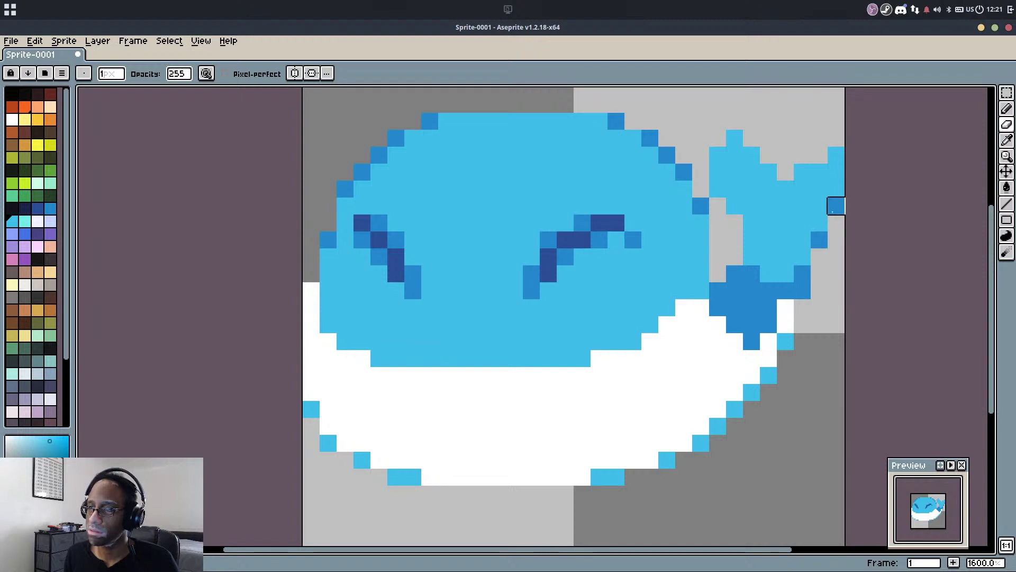
Reshape the left fluke's tip with a single medium blue pixel on the inner side of its top
{"action": "key", "text": "b"}
{"action": "left_click", "coordinate": [836, 206], "text": "alt"}
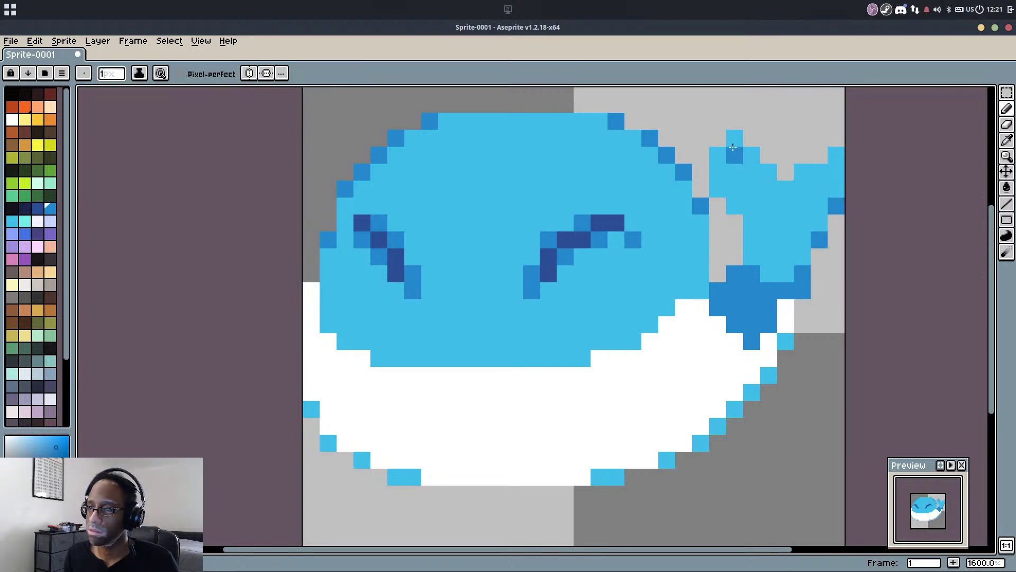
{"action": "scroll", "coordinate": [785, 127], "scroll_direction": "down", "scroll_amount": 7}
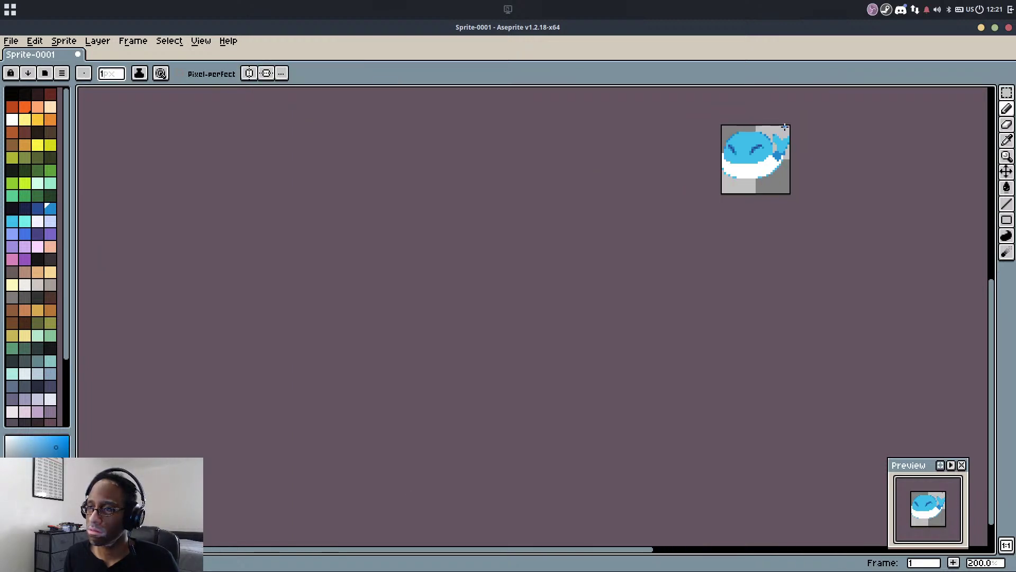
{"action": "scroll", "coordinate": [785, 127], "scroll_direction": "up", "scroll_amount": 7}
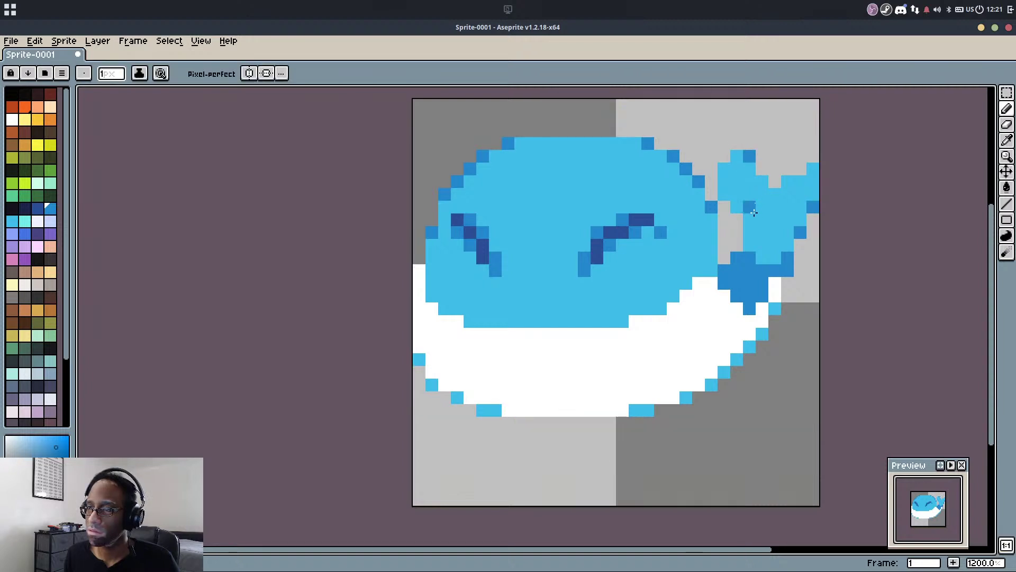
{"action": "scroll", "coordinate": [771, 187], "scroll_direction": "down", "scroll_amount": 6}
{"action": "scroll", "coordinate": [751, 211], "scroll_direction": "up", "scroll_amount": 7}
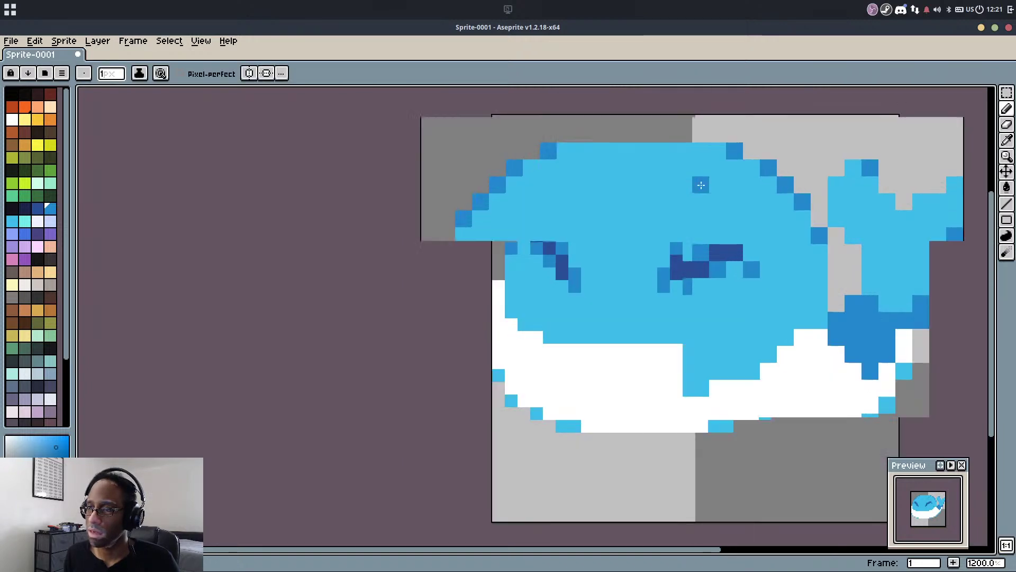
Select the upper right part of the head's outline and shift it one pixel left
{"action": "key", "text": "m"}
{"action": "mouse_move", "coordinate": [715, 126]}
{"action": "left_mouse_down"}
{"action": "mouse_move", "coordinate": [830, 261]}
{"action": "mouse_move", "coordinate": [686, 121]}
{"action": "left_mouse_up"}
{"action": "key", "text": "ctrl+d"}
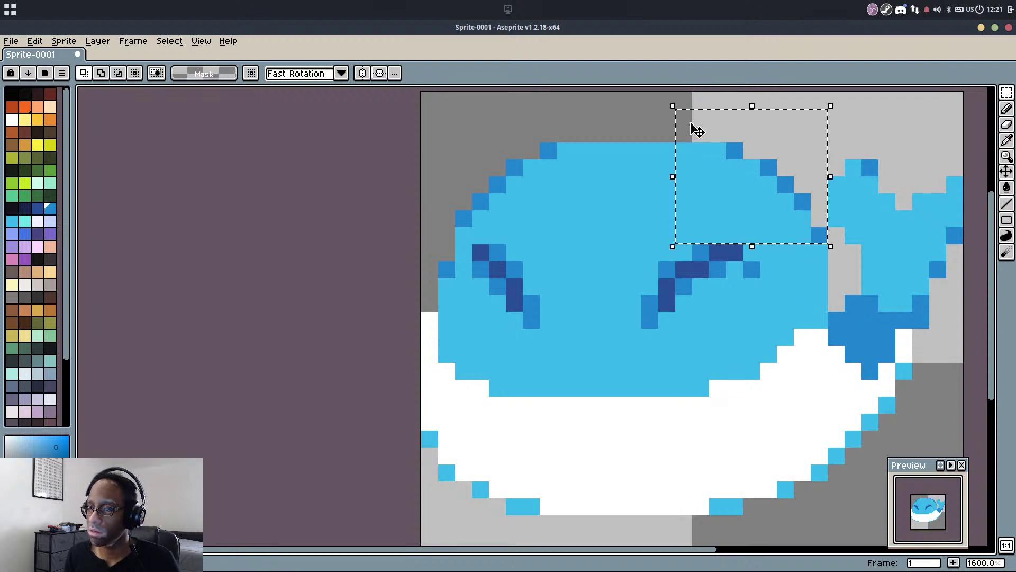
{"action": "key", "text": "Left"}
{"action": "left_click", "coordinate": [785, 269]}
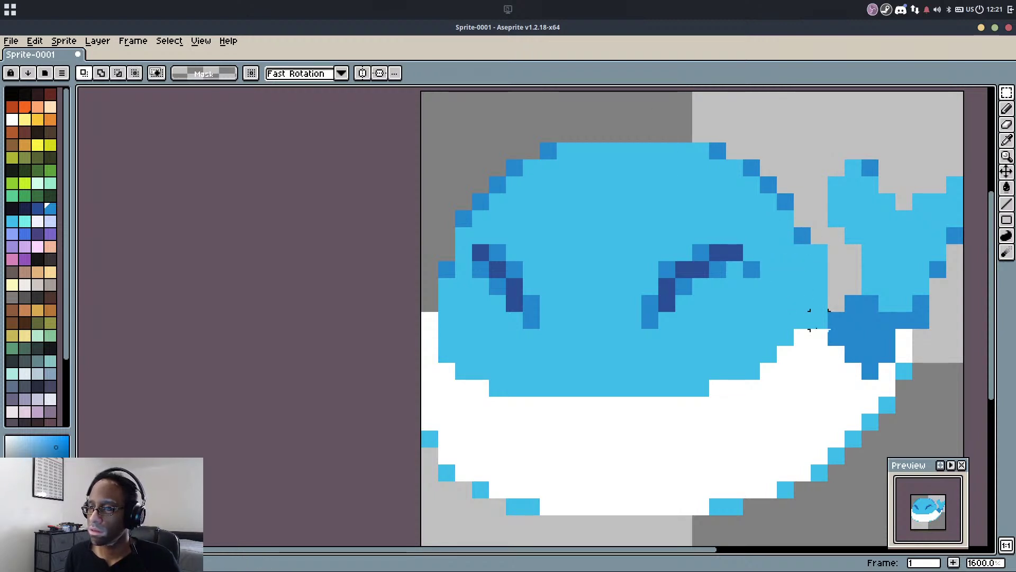
Draw a thick white diagonal horn from the middle of the forehead up and left past the head's edge
{"action": "key", "text": "b"}
{"action": "left_click", "coordinate": [635, 408], "text": "alt"}
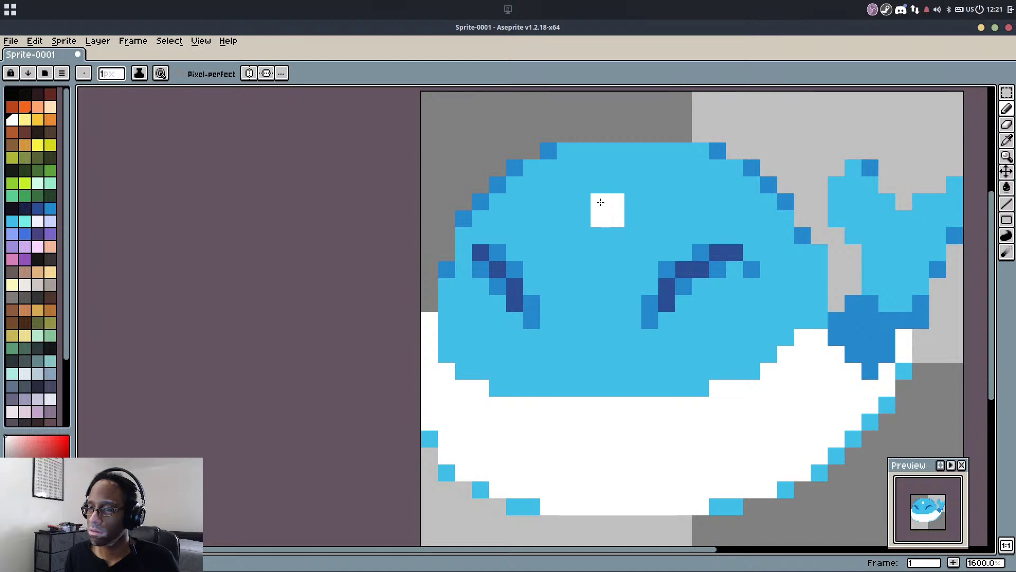
{"action": "left_click", "coordinate": [551, 180], "text": "shift"}
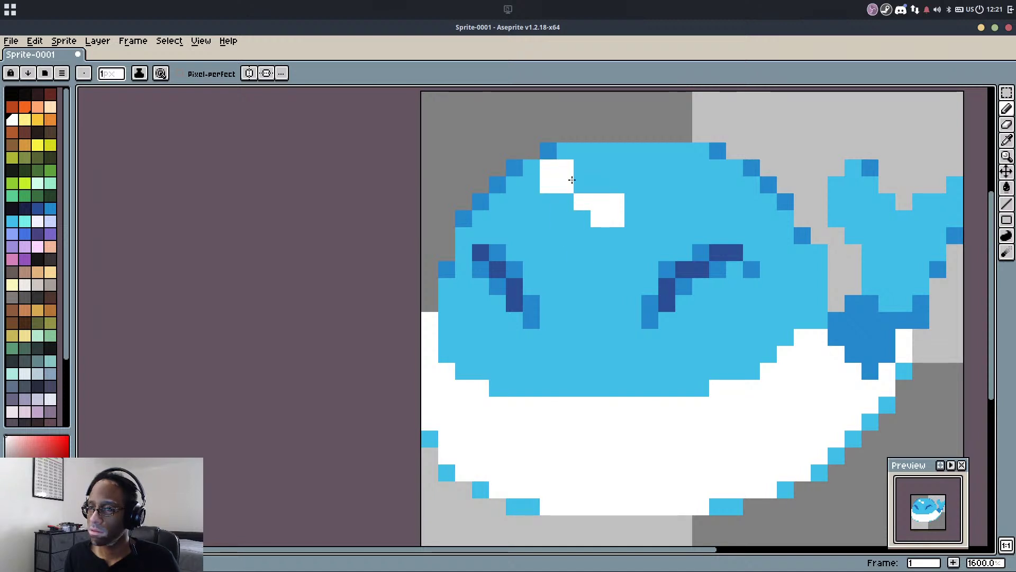
{"action": "left_click", "coordinate": [556, 196], "text": "alt"}
{"action": "mouse_move", "coordinate": [556, 193]}
{"action": "left_mouse_down"}
{"action": "mouse_move", "coordinate": [577, 166]}
{"action": "mouse_move", "coordinate": [598, 190]}
{"action": "mouse_move", "coordinate": [583, 220]}
{"action": "mouse_move", "coordinate": [564, 157]}
{"action": "mouse_move", "coordinate": [556, 164]}
{"action": "mouse_move", "coordinate": [550, 149]}
{"action": "mouse_move", "coordinate": [559, 149]}
{"action": "mouse_move", "coordinate": [532, 138]}
{"action": "mouse_move", "coordinate": [535, 146]}
{"action": "mouse_move", "coordinate": [546, 137]}
{"action": "mouse_move", "coordinate": [596, 211]}
{"action": "mouse_move", "coordinate": [530, 135]}
{"action": "mouse_move", "coordinate": [531, 119]}
{"action": "mouse_move", "coordinate": [533, 148]}
{"action": "mouse_move", "coordinate": [519, 117]}
{"action": "mouse_move", "coordinate": [559, 145]}
{"action": "mouse_move", "coordinate": [523, 117]}
{"action": "left_mouse_up"}
Touch up the horn's edges and upper end with white and light blue pixels
{"action": "left_click", "coordinate": [577, 185], "text": "alt"}
{"action": "left_click", "coordinate": [577, 167]}
{"action": "left_click", "coordinate": [582, 217], "text": "alt"}
{"action": "left_click", "coordinate": [544, 149]}
{"action": "left_click", "coordinate": [532, 151]}
{"action": "left_click", "coordinate": [544, 136], "text": "alt"}
{"action": "left_click", "coordinate": [533, 150]}
{"action": "left_click", "coordinate": [532, 166], "text": "alt"}
{"action": "left_click", "coordinate": [549, 142], "text": "alt"}
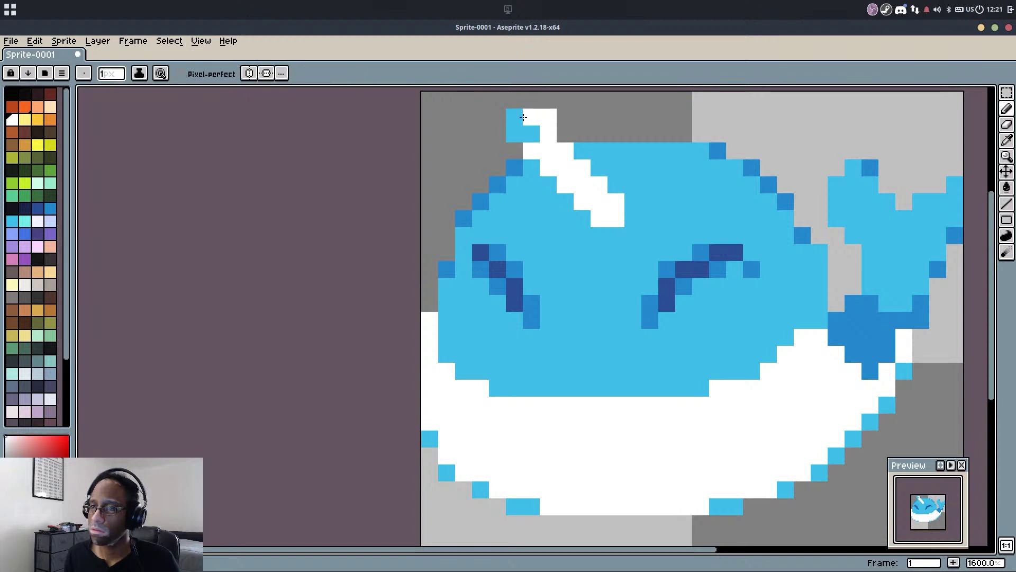
Fill the horn's tip white up to the canvas edge and thicken the horn along its upper right side
{"action": "left_click", "coordinate": [517, 118]}
{"action": "left_click", "coordinate": [516, 121], "text": "alt"}
{"action": "left_click", "coordinate": [516, 130]}
{"action": "left_click", "coordinate": [535, 115], "text": "alt"}
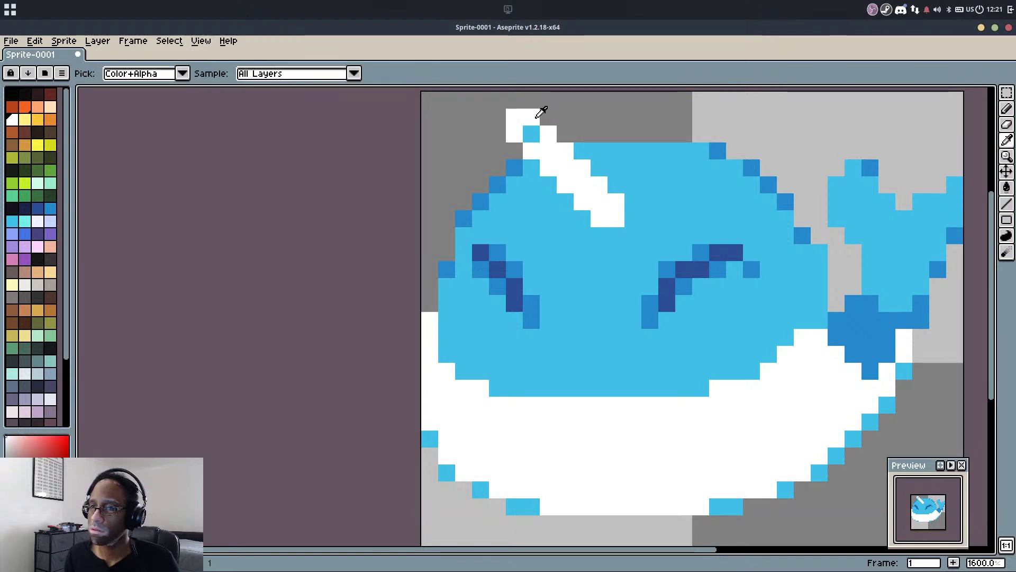
{"action": "left_click", "coordinate": [515, 100]}
{"action": "mouse_move", "coordinate": [516, 100]}
{"action": "left_mouse_down"}
{"action": "mouse_move", "coordinate": [573, 127]}
{"action": "mouse_move", "coordinate": [607, 179]}
{"action": "mouse_move", "coordinate": [632, 189]}
{"action": "left_mouse_up"}
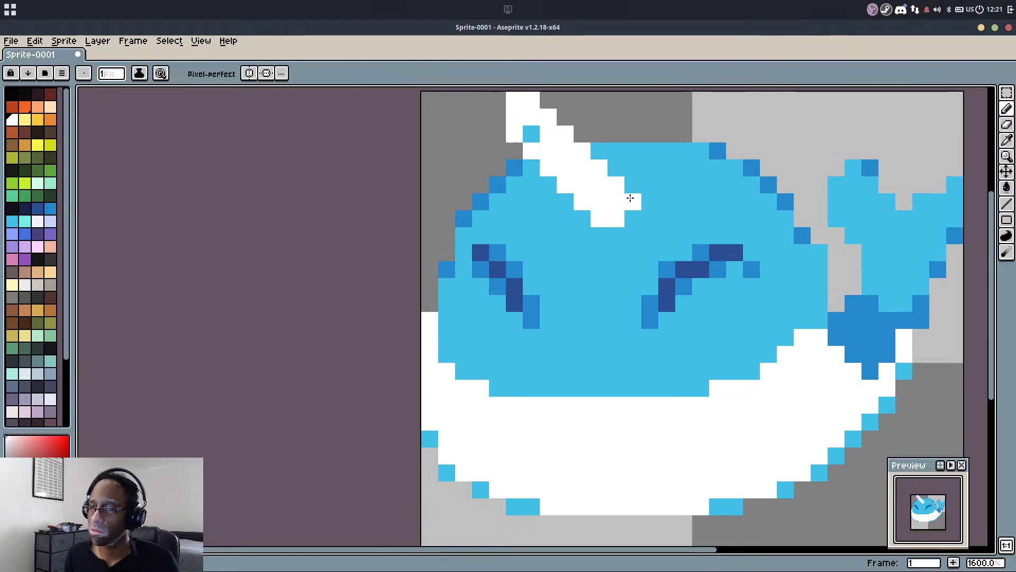
{"action": "left_click", "coordinate": [600, 152]}
{"action": "mouse_move", "coordinate": [601, 152]}
{"action": "left_mouse_down"}
{"action": "mouse_move", "coordinate": [599, 202]}
{"action": "mouse_move", "coordinate": [551, 146]}
{"action": "mouse_move", "coordinate": [516, 184]}
{"action": "left_mouse_up"}
Add a diagonal row of light blue shading pixels along the horn's lower left side
{"action": "left_click", "coordinate": [530, 180], "text": "alt"}
{"action": "left_click", "coordinate": [528, 168]}
{"action": "left_click_drag", "start_coordinate": [589, 344], "coordinate": [574, 326]}
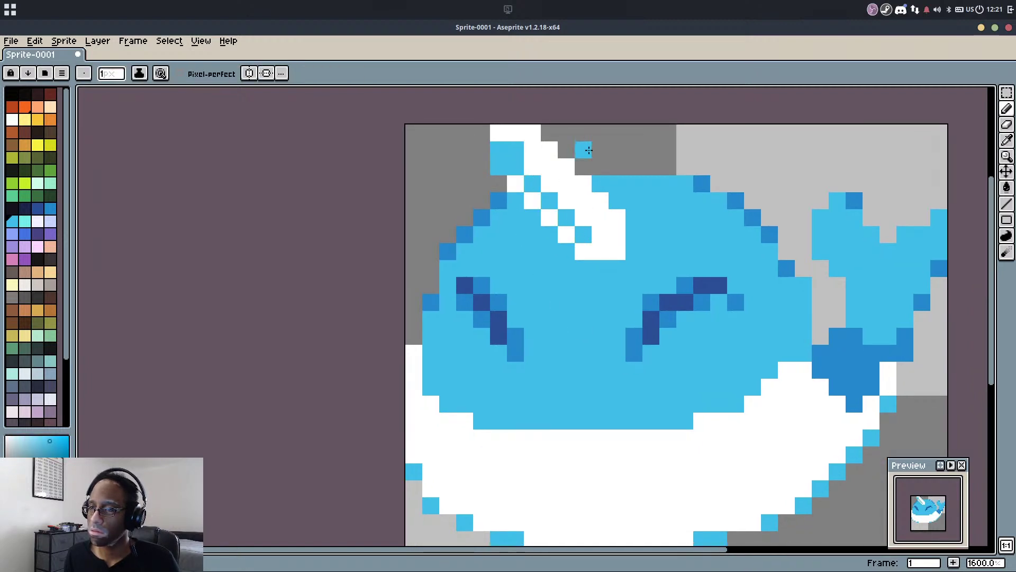
Repaint the horn's tip white, keeping the light blue shading row only below it
{"action": "scroll", "coordinate": [589, 150], "scroll_direction": "down", "scroll_amount": 2}
{"action": "scroll", "coordinate": [557, 177], "scroll_direction": "up", "scroll_amount": 3}
{"action": "left_click", "coordinate": [557, 178], "text": "alt"}
{"action": "left_click", "coordinate": [522, 139]}
{"action": "scroll", "coordinate": [562, 182], "scroll_direction": "down", "scroll_amount": 2}
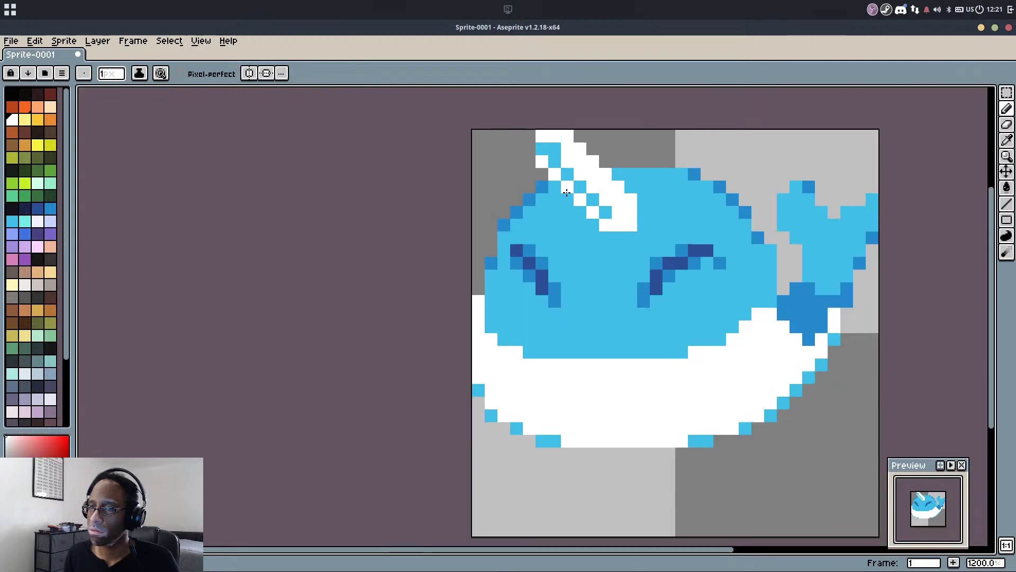
{"action": "scroll", "coordinate": [566, 193], "scroll_direction": "down", "scroll_amount": 4}
{"action": "scroll", "coordinate": [575, 193], "scroll_direction": "up", "scroll_amount": 1}
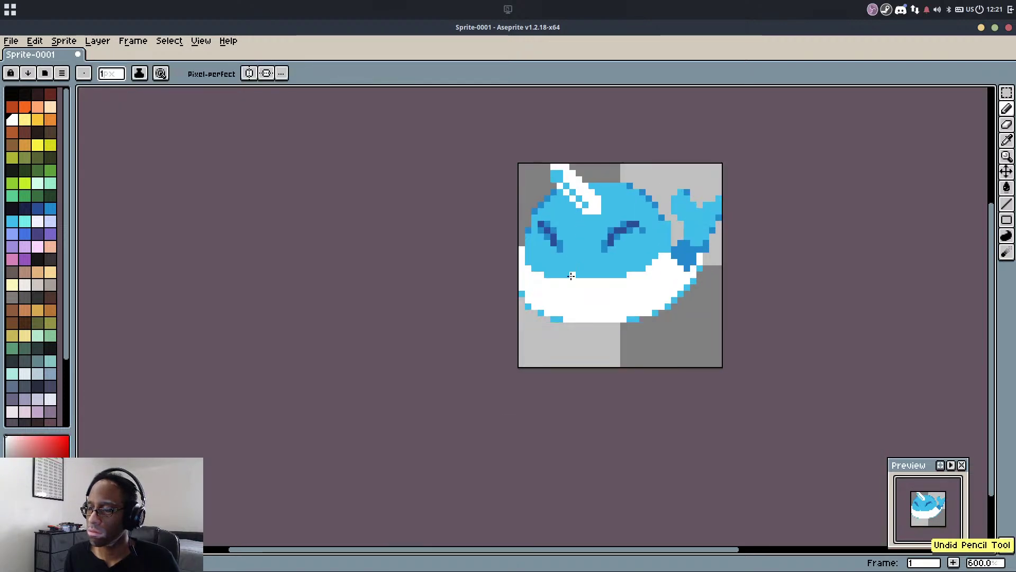
{"action": "scroll", "coordinate": [572, 268], "scroll_direction": "up", "scroll_amount": 1}
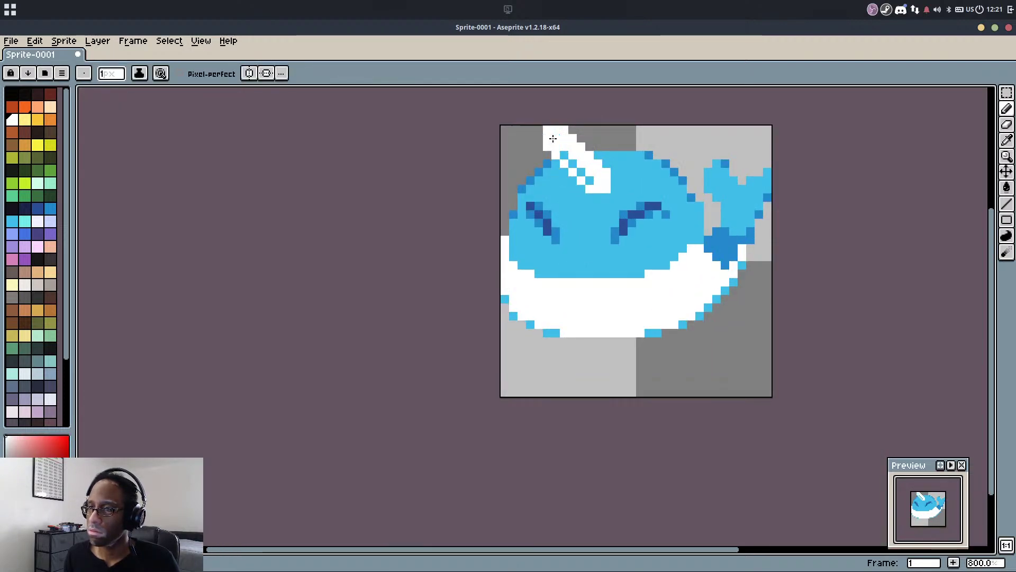
{"action": "left_click", "coordinate": [594, 227], "text": "alt"}
{"action": "left_click_drag", "start_coordinate": [593, 226], "coordinate": [586, 281]}
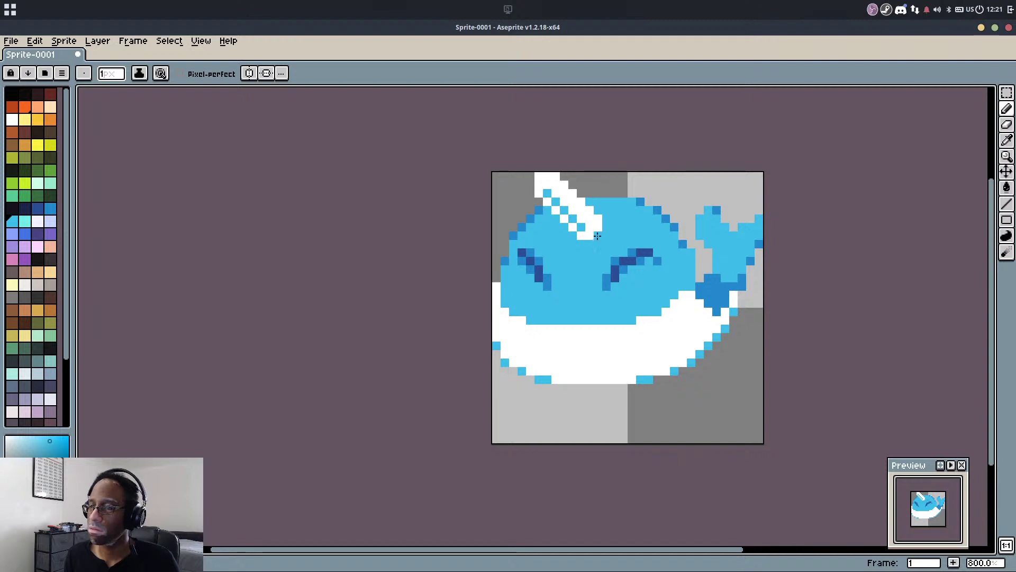
{"action": "scroll", "coordinate": [597, 235], "scroll_direction": "up", "scroll_amount": 3}
Select only the horn with the contiguous Magic Wand, including its light blue pixels, and move it two pixels left
{"action": "key", "text": "w"}
{"action": "left_click", "coordinate": [555, 211]}
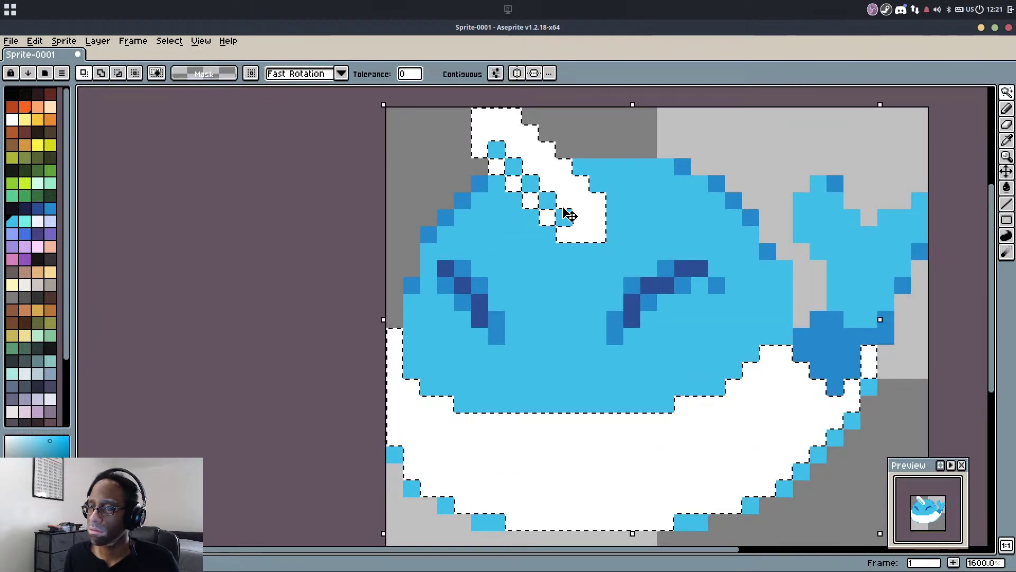
{"action": "left_click", "coordinate": [495, 74]}
{"action": "left_click", "coordinate": [445, 74]}
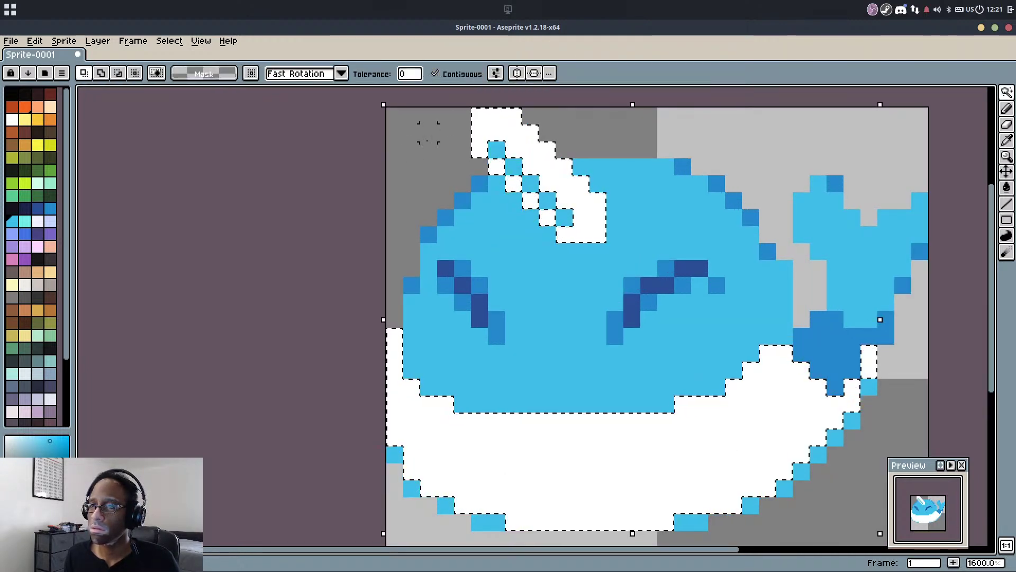
{"action": "key", "text": "ctrl+d"}
{"action": "left_click", "coordinate": [554, 165]}
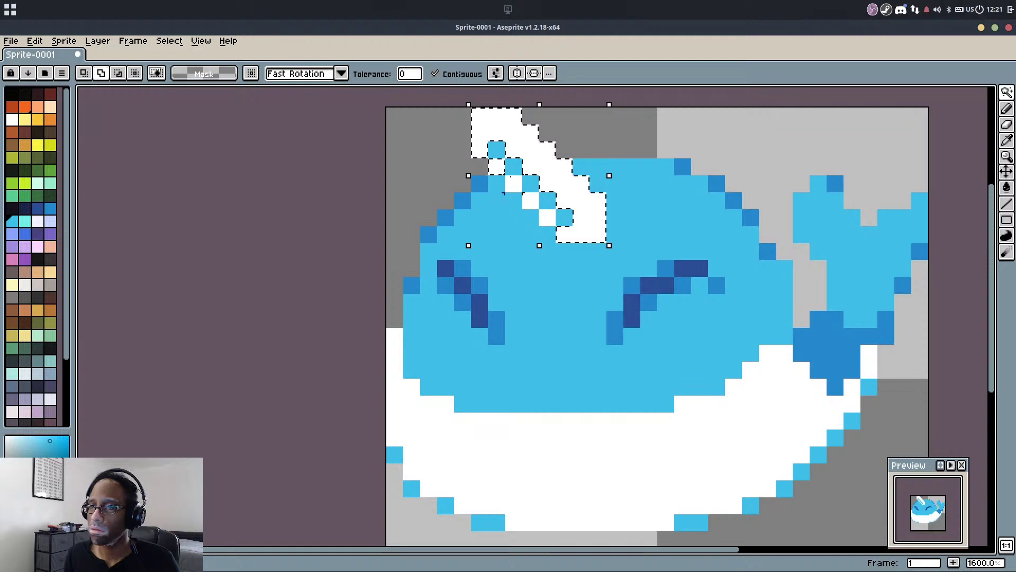
{"action": "key", "text": "m"}
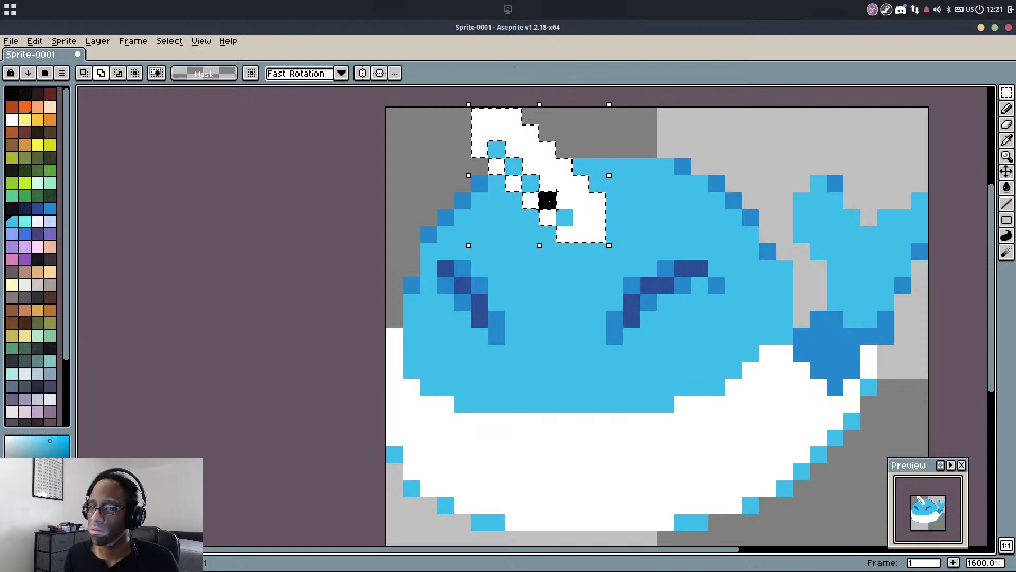
{"action": "left_click_drag", "start_coordinate": [562, 200], "coordinate": [534, 198]}
{"action": "left_click", "coordinate": [615, 217]}
Outline and fill the gap behind the moved horn with the head's light blue
{"action": "key", "text": "b"}
{"action": "left_click", "coordinate": [598, 201], "text": "alt"}
{"action": "left_click", "coordinate": [581, 164], "text": "alt"}
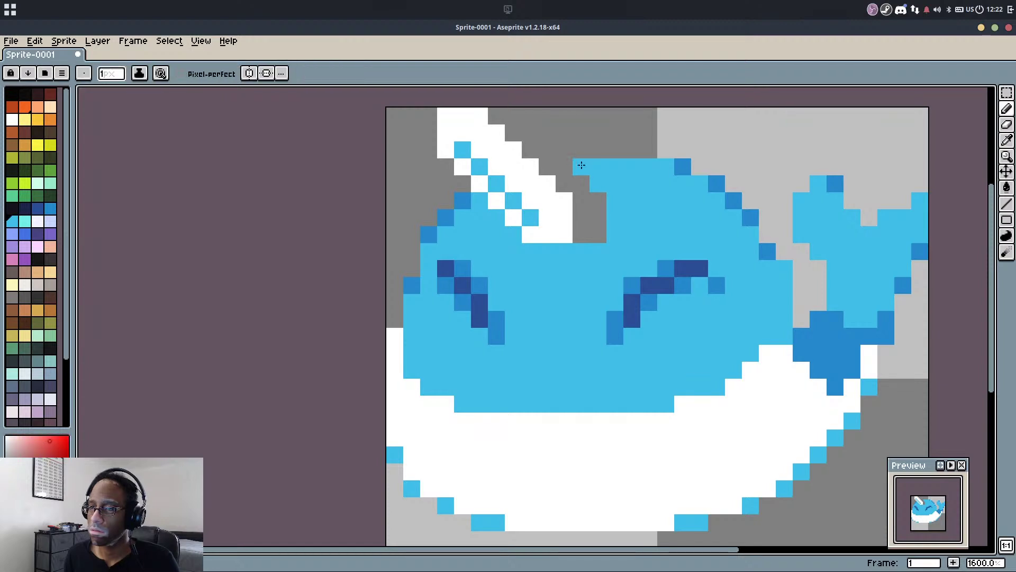
{"action": "left_click_drag", "start_coordinate": [564, 166], "coordinate": [567, 181]}
{"action": "key", "text": "g"}
{"action": "left_click", "coordinate": [584, 197]}
Paint a medium blue shadow on the forehead directly below the horn's base
{"action": "left_click", "coordinate": [685, 168], "text": "alt"}
{"action": "left_click", "coordinate": [520, 240]}
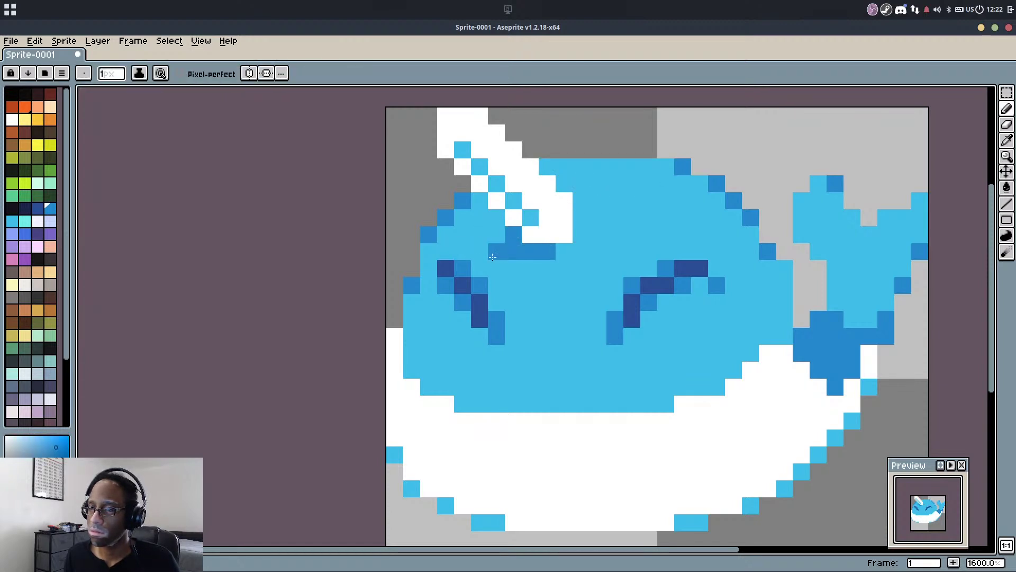
{"action": "scroll", "coordinate": [495, 266], "scroll_direction": "down", "scroll_amount": 1}
{"action": "scroll", "coordinate": [495, 266], "scroll_direction": "up", "scroll_amount": 2}
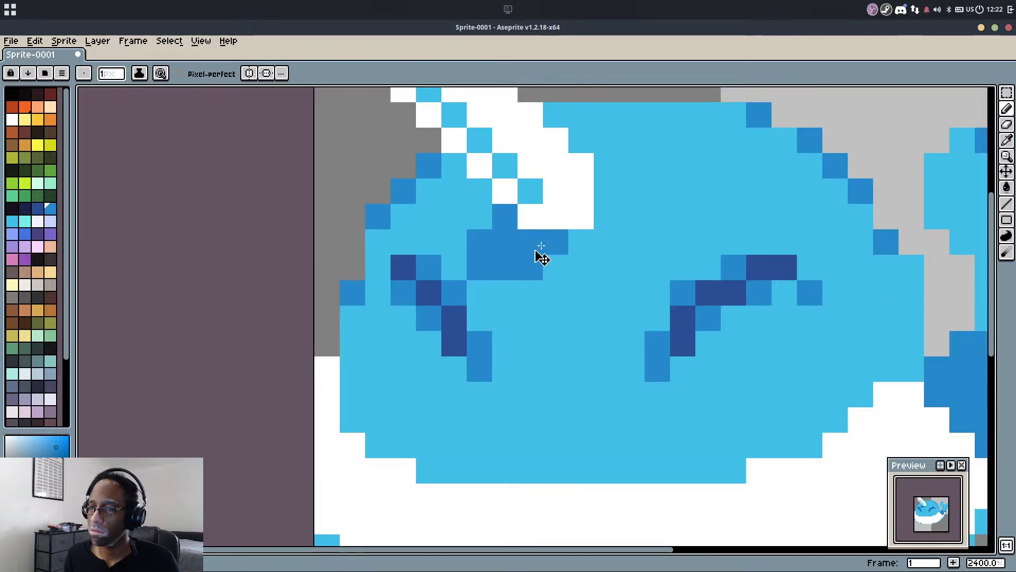
{"action": "left_click", "coordinate": [500, 258], "text": "alt"}
{"action": "left_click", "coordinate": [505, 268], "text": "alt"}
{"action": "left_click_drag", "start_coordinate": [505, 293], "coordinate": [530, 292]}
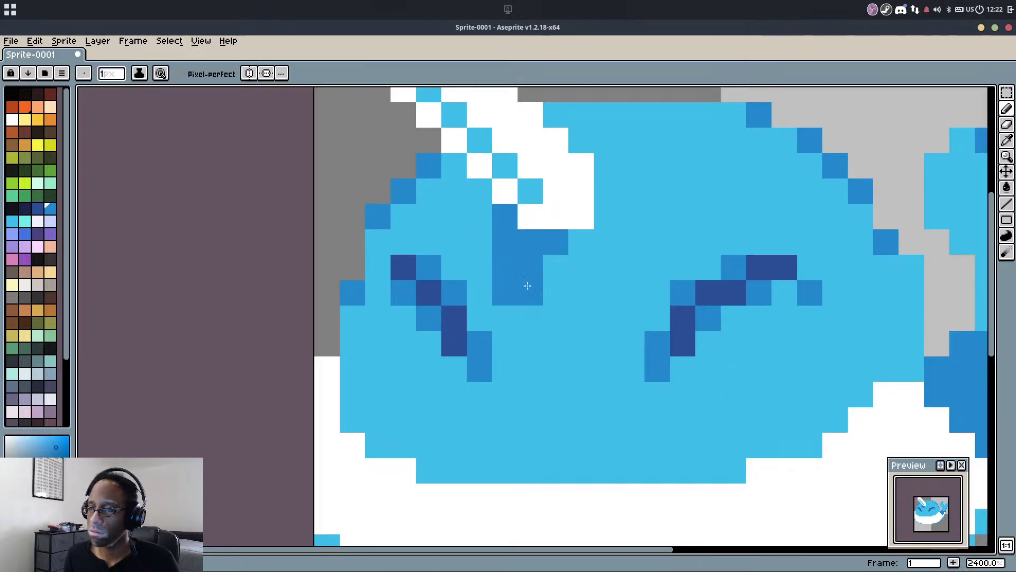
Widen the medium blue shadow along the underside of the horn's base and up its right side
{"action": "scroll", "coordinate": [562, 179], "scroll_direction": "down", "scroll_amount": 5}
{"action": "scroll", "coordinate": [562, 179], "scroll_direction": "up", "scroll_amount": 5}
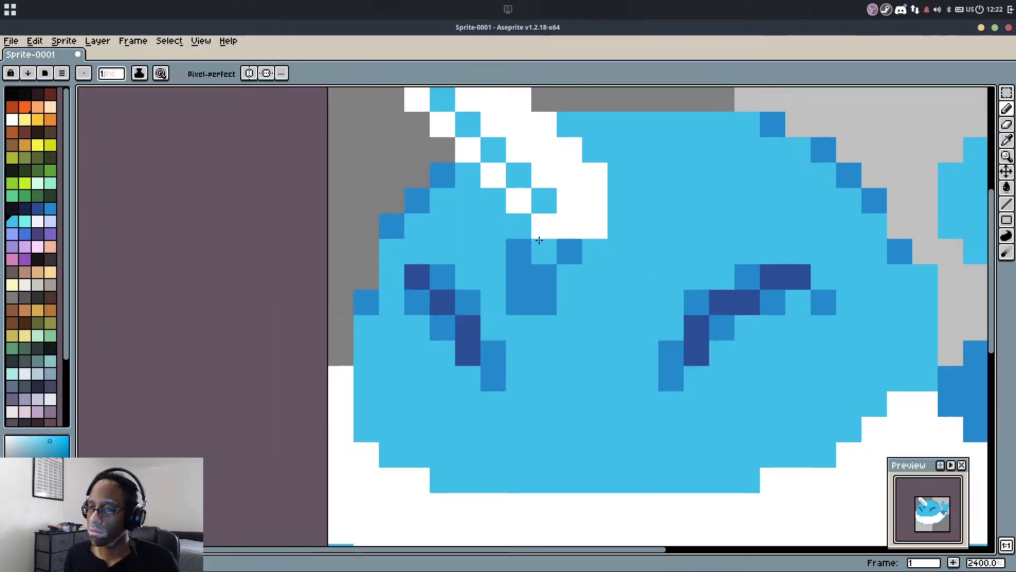
{"action": "left_click_drag", "start_coordinate": [544, 251], "coordinate": [595, 251]}
{"action": "left_click", "coordinate": [569, 276]}
{"action": "left_click", "coordinate": [517, 236]}
{"action": "mouse_move", "coordinate": [617, 200]}
{"action": "left_mouse_down"}
{"action": "mouse_move", "coordinate": [618, 227]}
{"action": "mouse_move", "coordinate": [646, 246]}
{"action": "left_mouse_up"}
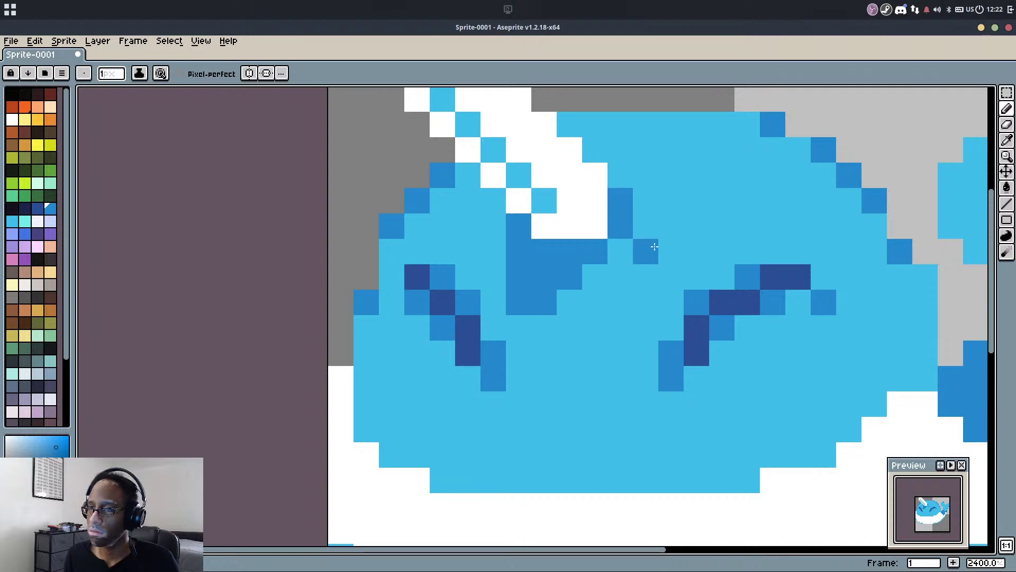
Draw a light blue line slanting down across the white belly from below the face to the belly's bottom edge
{"action": "scroll", "coordinate": [651, 238], "scroll_direction": "down", "scroll_amount": 4}
{"action": "scroll", "coordinate": [639, 299], "scroll_direction": "up", "scroll_amount": 2}
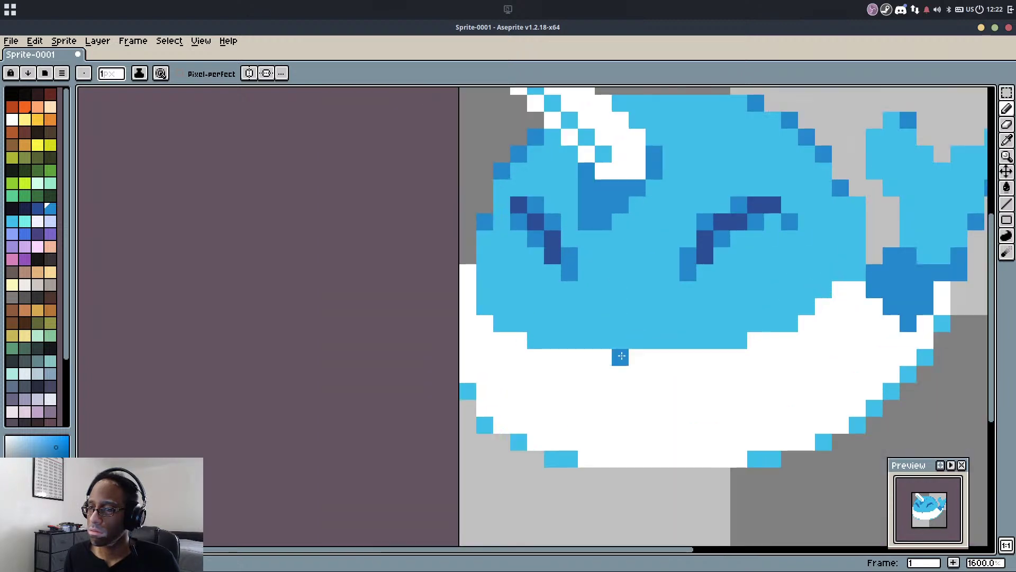
{"action": "left_click", "coordinate": [604, 362], "text": "alt"}
{"action": "left_click_drag", "start_coordinate": [596, 363], "coordinate": [549, 315]}
{"action": "left_click", "coordinate": [552, 295], "text": "alt"}
{"action": "key", "text": "ctrl+z"}
{"action": "left_click", "coordinate": [546, 313]}
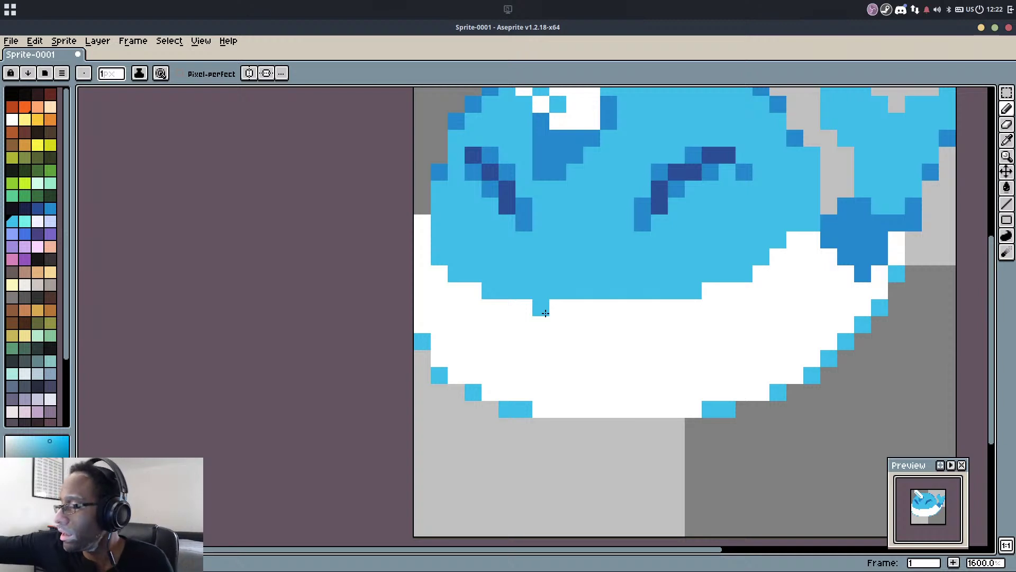
{"action": "left_click_drag", "start_coordinate": [538, 326], "coordinate": [593, 410]}
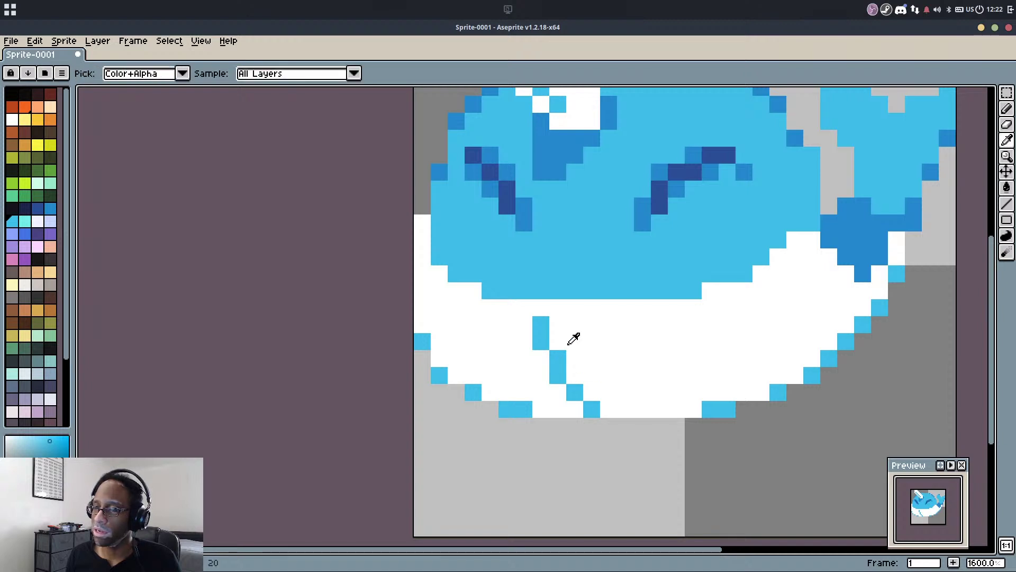
Draw a second light blue line down the white belly below the right eye, stepping right to the belly's bottom edge
{"action": "left_click", "coordinate": [557, 369], "text": "alt"}
{"action": "left_click_drag", "start_coordinate": [642, 324], "coordinate": [643, 359]}
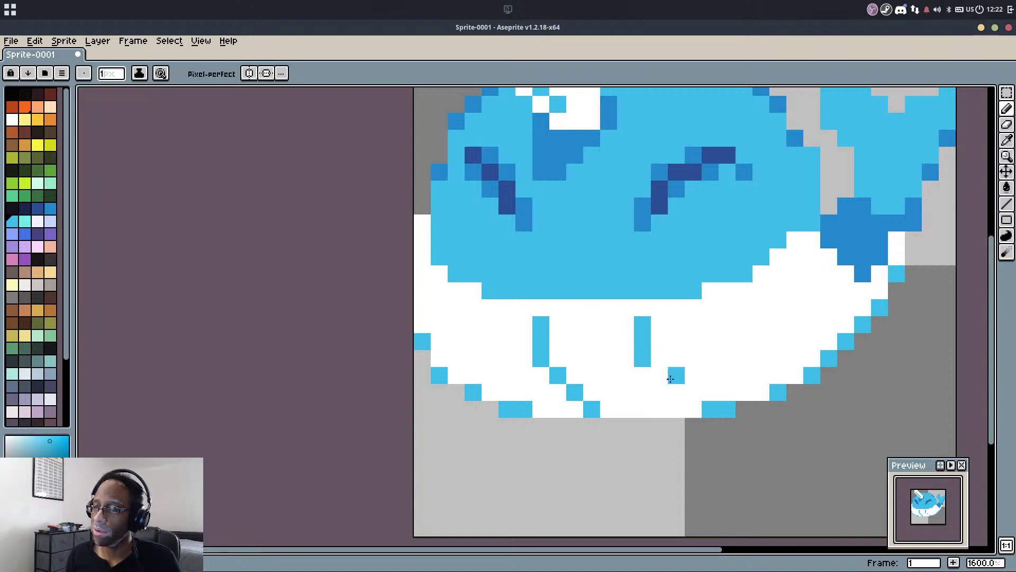
{"action": "left_click", "coordinate": [662, 376]}
{"action": "left_click", "coordinate": [675, 396]}
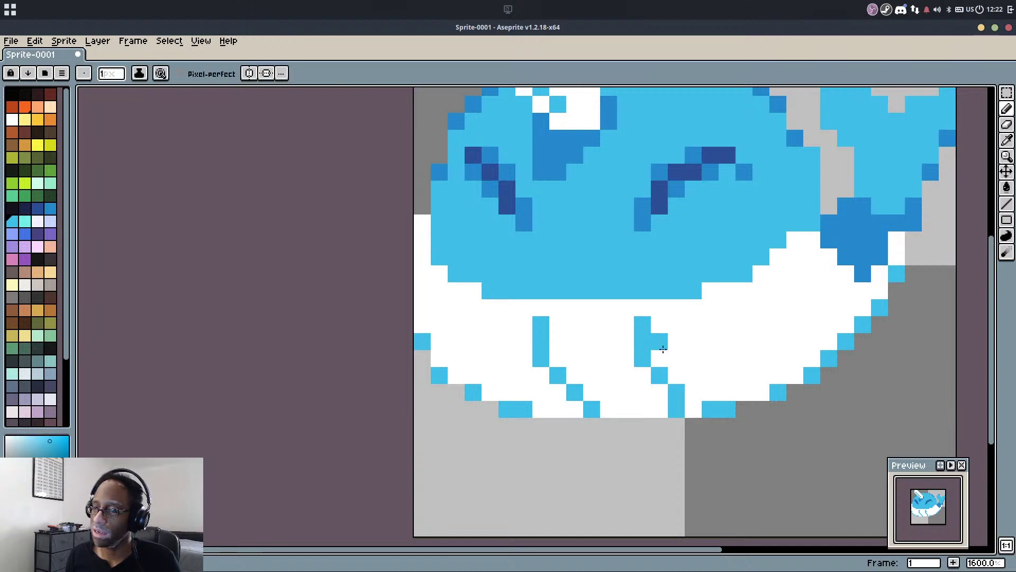
{"action": "key", "text": "ctrl+z"}
{"action": "key", "text": "ctrl+z"}
{"action": "left_click", "coordinate": [658, 389]}
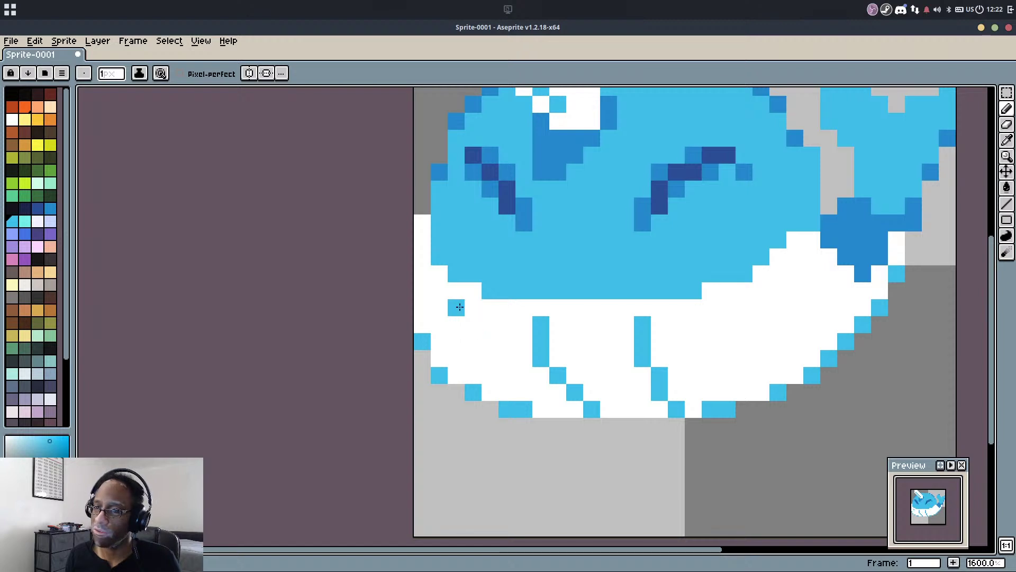
Draw two more light blue lines down the belly, one near its left end and one right of the middle lines
{"action": "mouse_move", "coordinate": [454, 303]}
{"action": "left_mouse_down"}
{"action": "mouse_move", "coordinate": [456, 343]}
{"action": "mouse_move", "coordinate": [494, 378]}
{"action": "mouse_move", "coordinate": [493, 391]}
{"action": "left_mouse_up"}
{"action": "key", "text": "ctrl+z"}
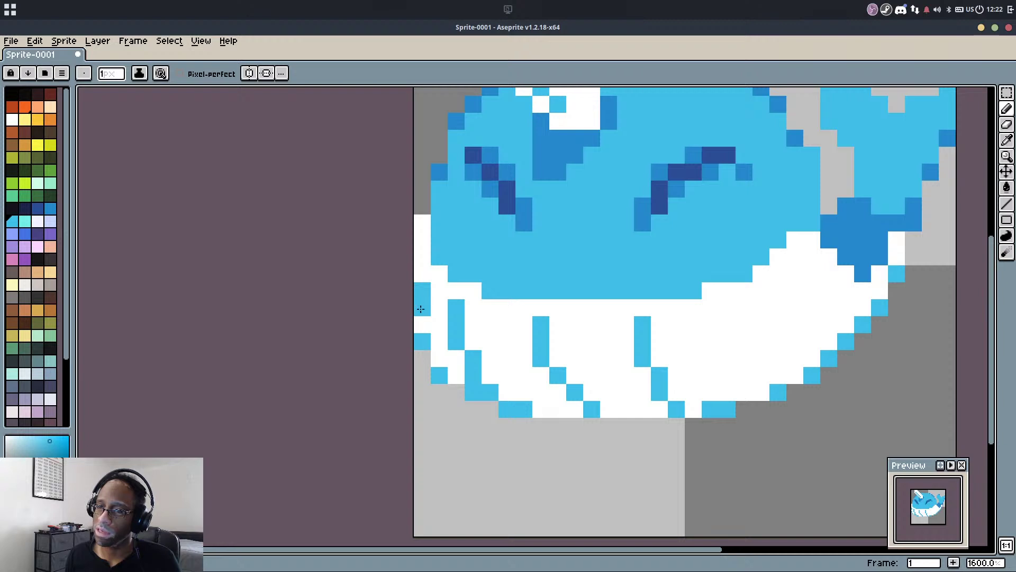
{"action": "left_click_drag", "start_coordinate": [727, 307], "coordinate": [743, 385]}
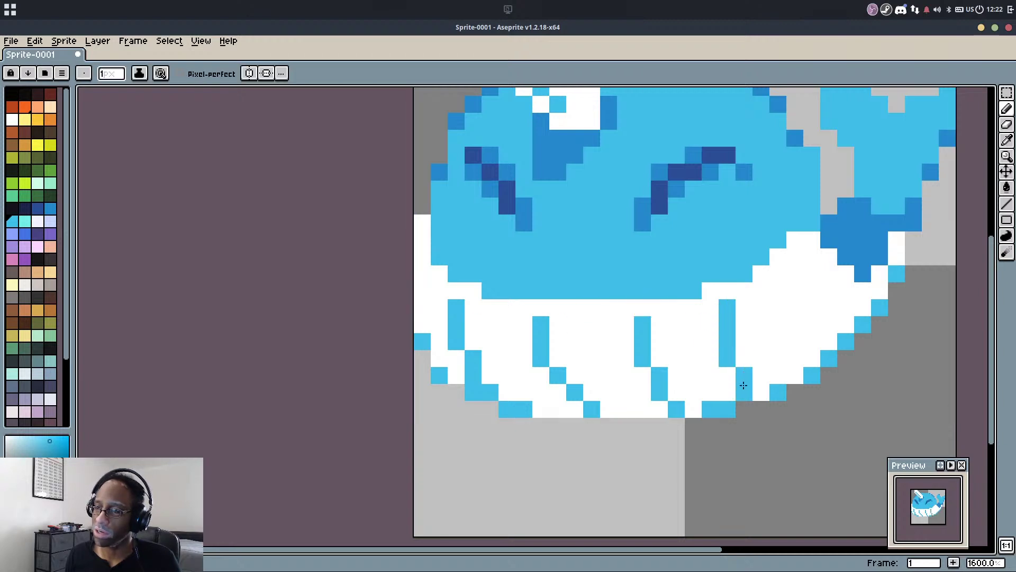
{"action": "key", "text": "ctrl+z"}
{"action": "left_click_drag", "start_coordinate": [743, 307], "coordinate": [748, 377]}
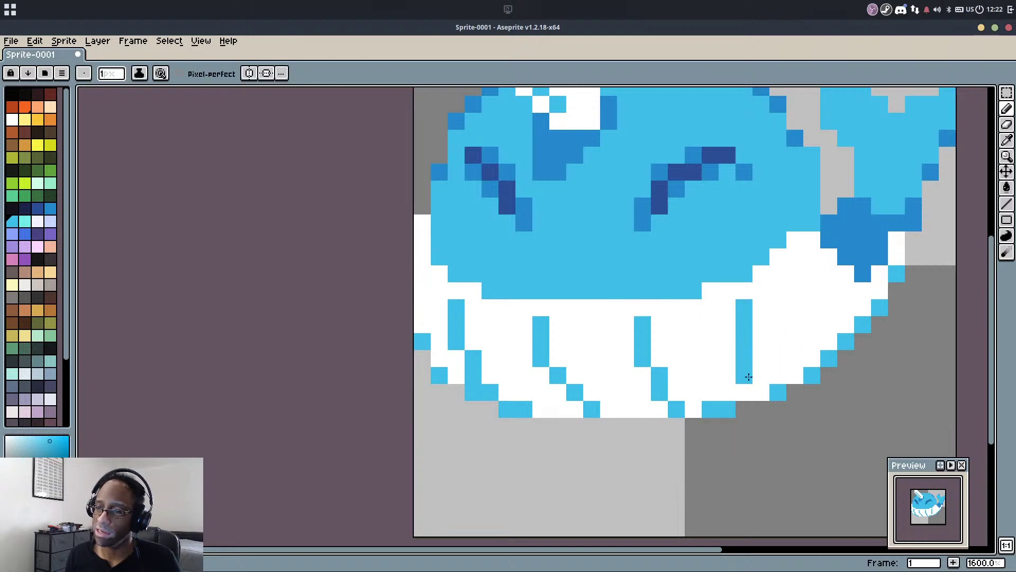
Draw a vertical light blue line below the tail and fill the belly's right end beyond it with light blue
{"action": "left_click_drag", "start_coordinate": [812, 274], "coordinate": [812, 346]}
{"action": "key", "text": "ctrl+z"}
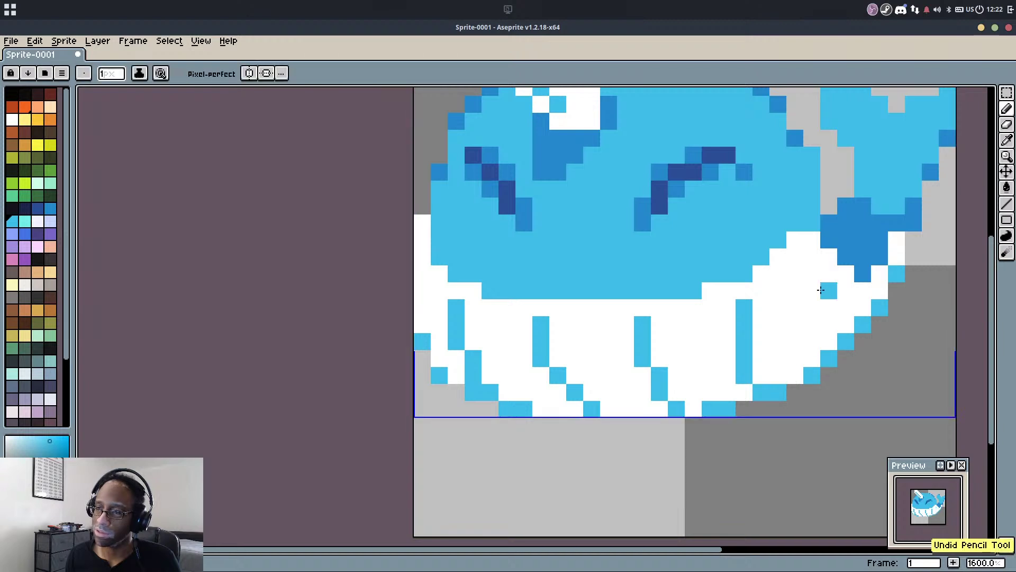
{"action": "mouse_move", "coordinate": [812, 274]}
{"action": "left_mouse_down"}
{"action": "mouse_move", "coordinate": [813, 307]}
{"action": "mouse_move", "coordinate": [829, 328]}
{"action": "left_mouse_up"}
{"action": "key", "text": "ctrl+z"}
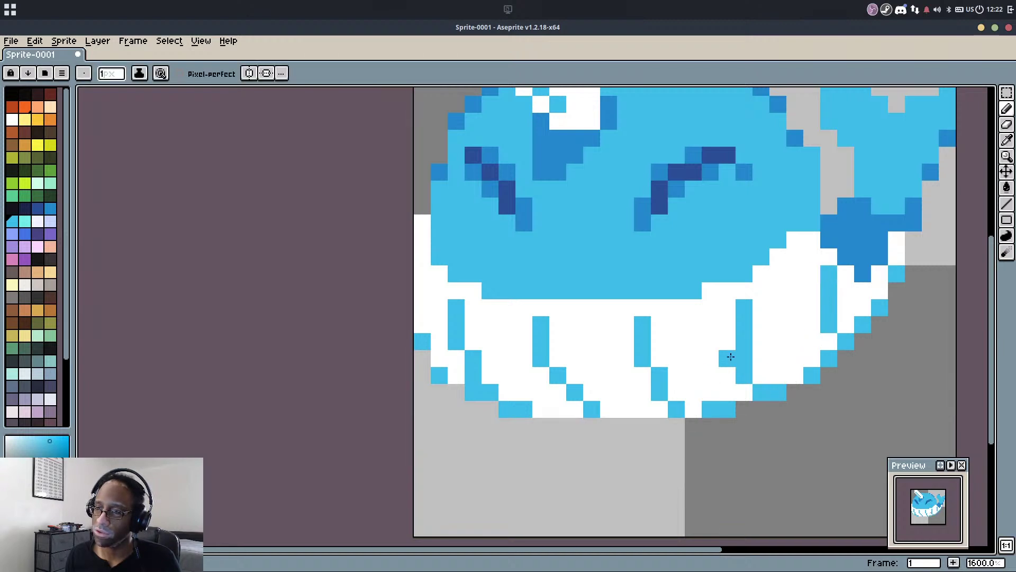
{"action": "scroll", "coordinate": [774, 289], "scroll_direction": "down", "scroll_amount": 5}
{"action": "scroll", "coordinate": [782, 264], "scroll_direction": "up", "scroll_amount": 5}
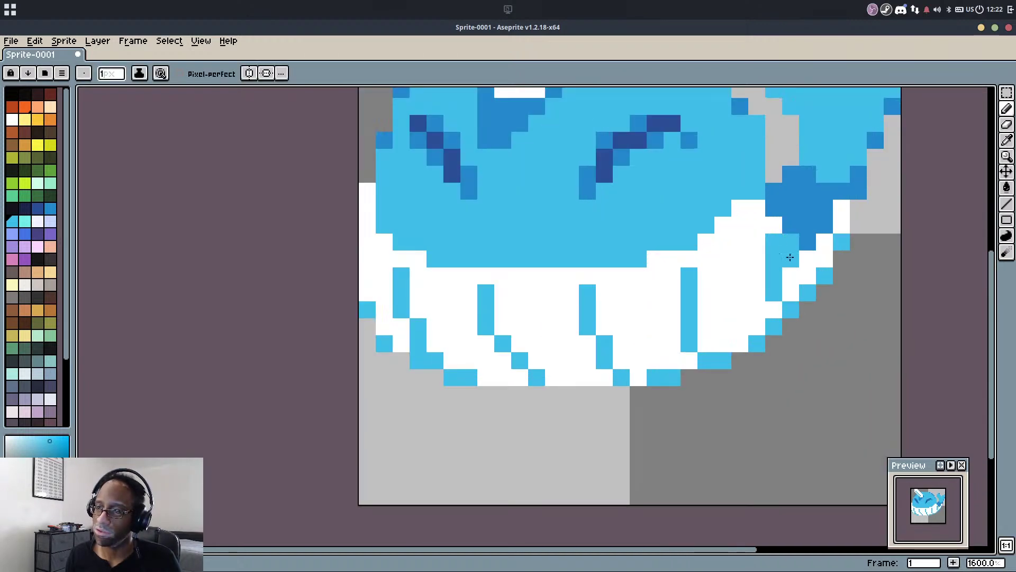
{"action": "mouse_move", "coordinate": [767, 325]}
{"action": "left_mouse_down"}
{"action": "mouse_move", "coordinate": [814, 285]}
{"action": "mouse_move", "coordinate": [815, 254]}
{"action": "mouse_move", "coordinate": [843, 204]}
{"action": "mouse_move", "coordinate": [825, 225]}
{"action": "left_mouse_up"}
Shade the outer lower-right edge of the tail base in medium blue
{"action": "left_click", "coordinate": [809, 211], "text": "alt"}
{"action": "left_click", "coordinate": [839, 221], "text": "alt"}
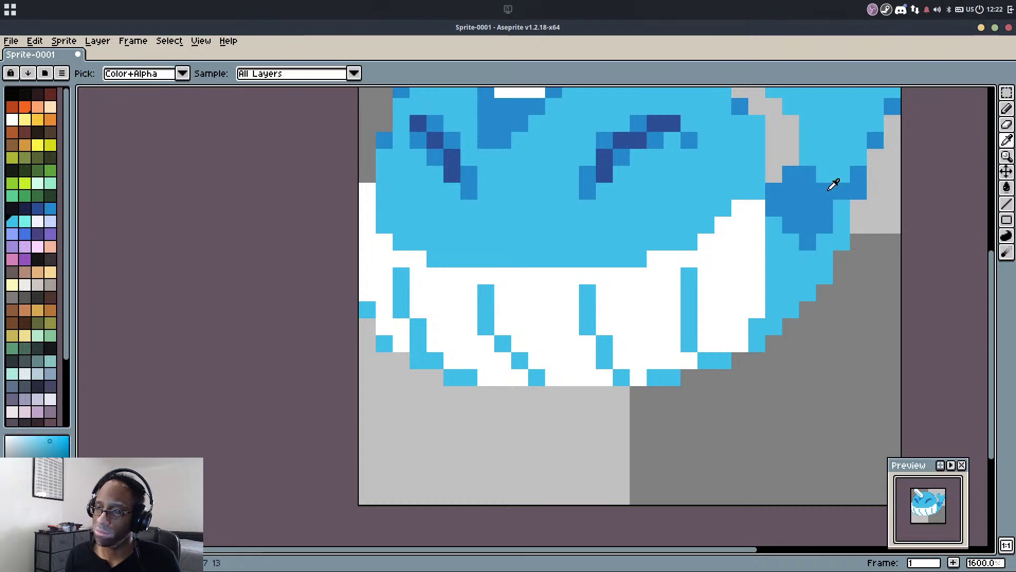
{"action": "left_click", "coordinate": [829, 188], "text": "alt"}
{"action": "left_click_drag", "start_coordinate": [807, 310], "coordinate": [773, 343]}
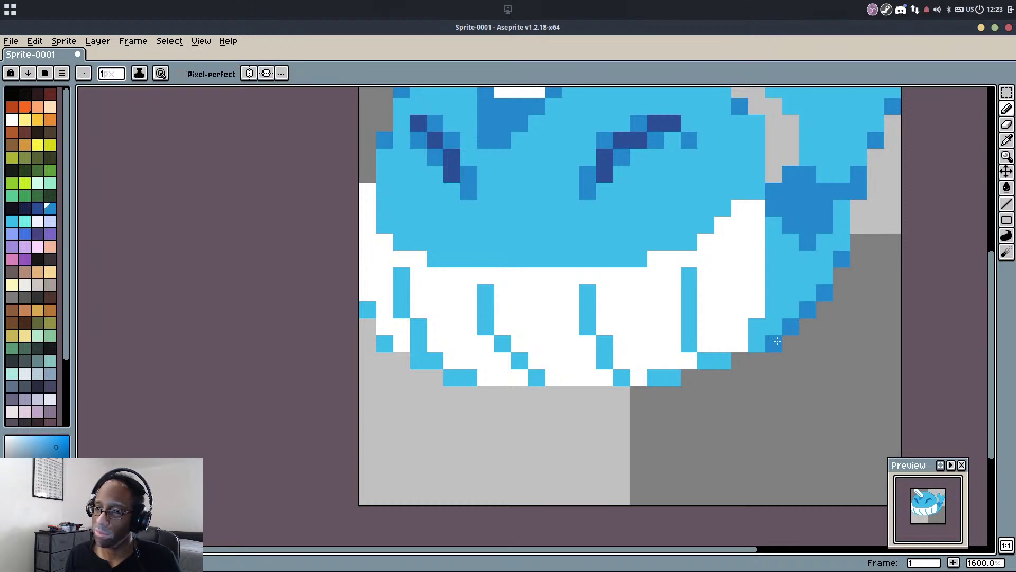
{"action": "scroll", "coordinate": [841, 205], "scroll_direction": "down", "scroll_amount": 4}
{"action": "scroll", "coordinate": [807, 230], "scroll_direction": "up", "scroll_amount": 4}
Widen the white belly one pixel toward the tail base and redraw the border beside it in light blue
{"action": "left_click", "coordinate": [803, 241], "text": "alt"}
{"action": "left_click_drag", "start_coordinate": [820, 199], "coordinate": [810, 294]}
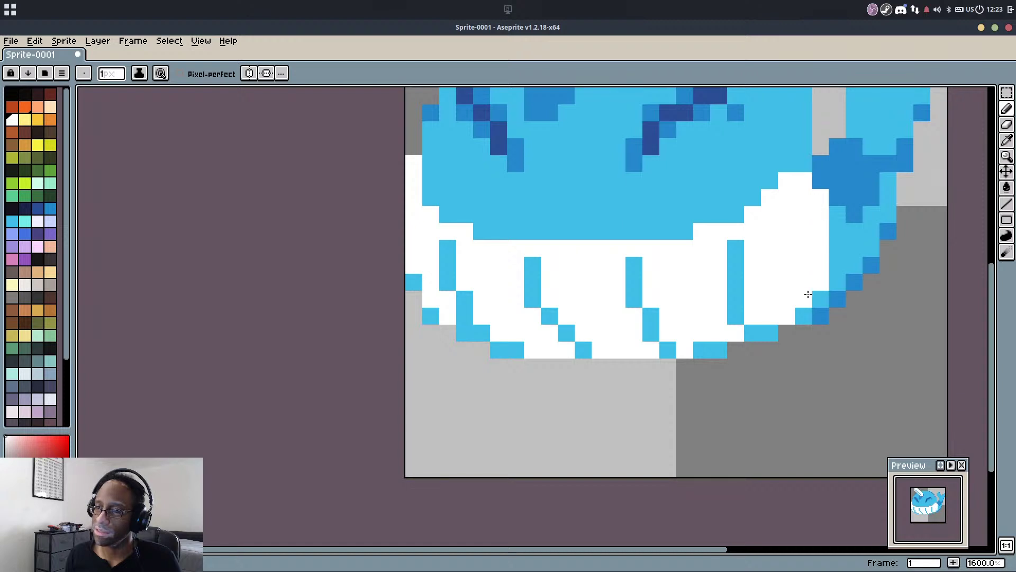
{"action": "mouse_move", "coordinate": [836, 232]}
{"action": "left_mouse_down"}
{"action": "mouse_move", "coordinate": [803, 316]}
{"action": "mouse_move", "coordinate": [835, 273]}
{"action": "mouse_move", "coordinate": [838, 217]}
{"action": "mouse_move", "coordinate": [852, 232]}
{"action": "mouse_move", "coordinate": [853, 283]}
{"action": "mouse_move", "coordinate": [820, 316]}
{"action": "left_mouse_up"}
{"action": "left_click", "coordinate": [854, 227], "text": "alt"}
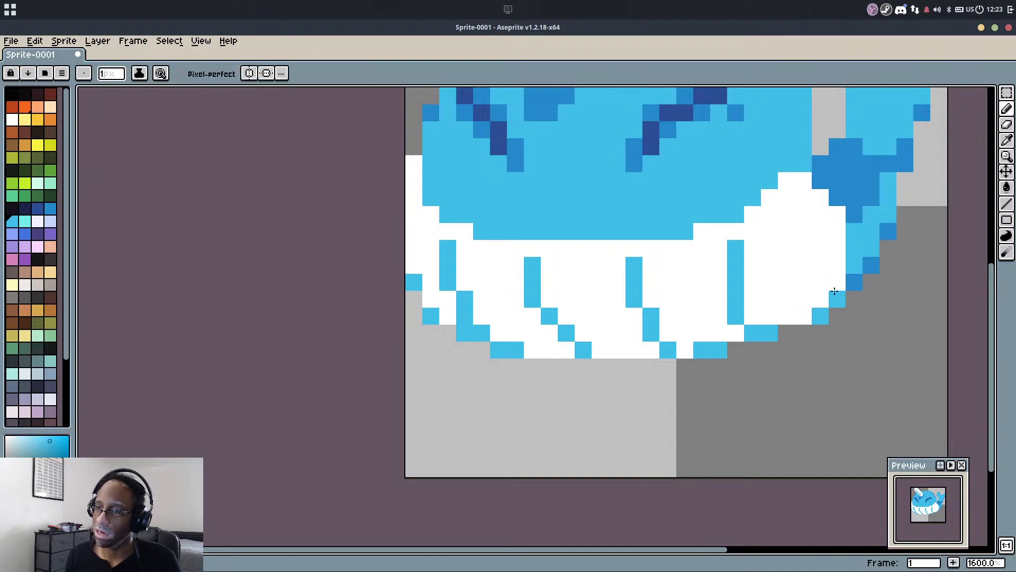
{"action": "left_click_drag", "start_coordinate": [834, 203], "coordinate": [819, 181]}
{"action": "left_click_drag", "start_coordinate": [811, 259], "coordinate": [802, 323]}
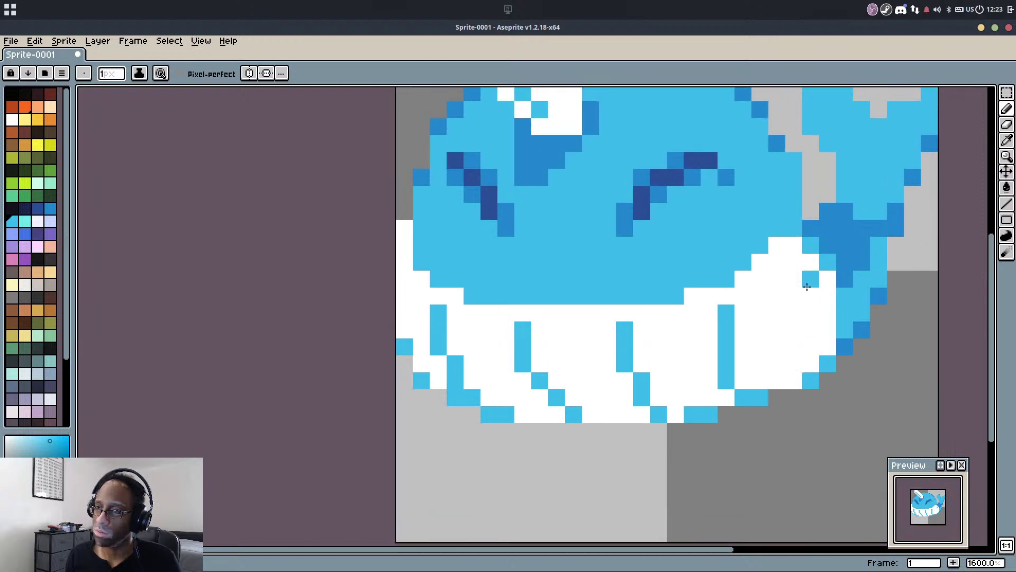
Extend the head's left edge above the belly with medium blue pixels
{"action": "left_click", "coordinate": [405, 248]}
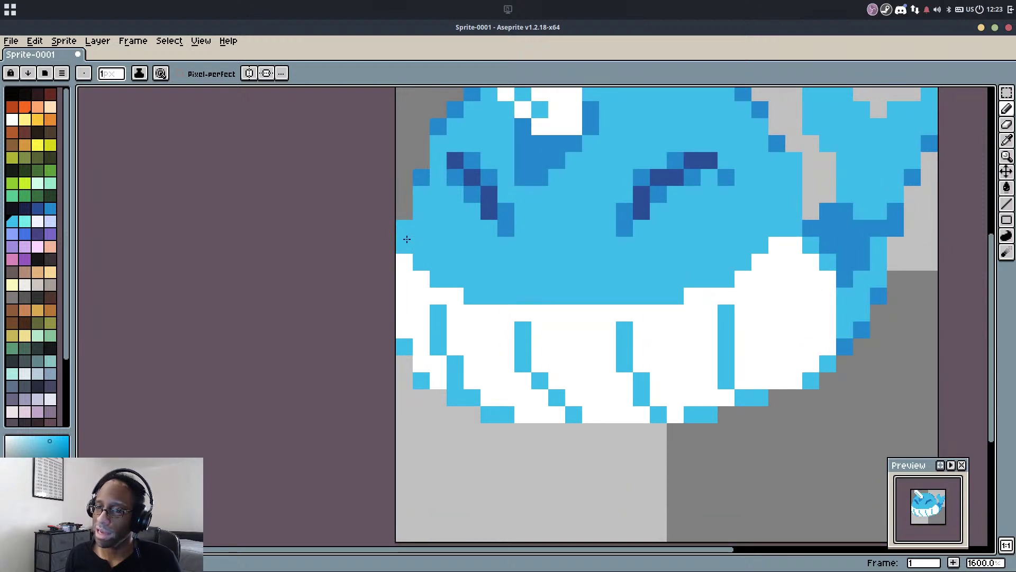
{"action": "left_click", "coordinate": [407, 212]}
{"action": "left_click", "coordinate": [421, 179], "text": "alt"}
{"action": "left_click_drag", "start_coordinate": [406, 211], "coordinate": [403, 223]}
{"action": "scroll", "coordinate": [424, 189], "scroll_direction": "down", "scroll_amount": 2}
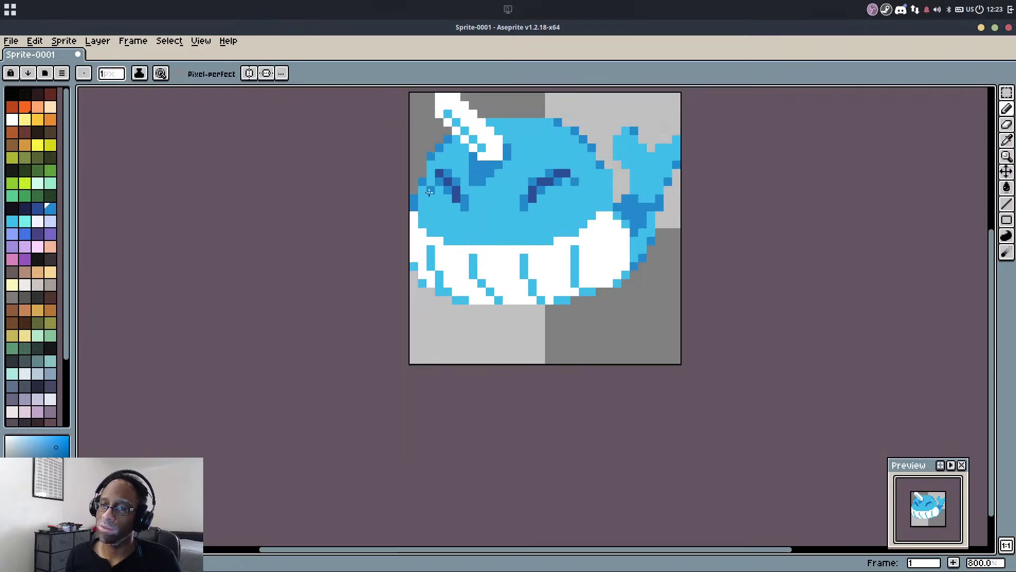
Lengthen the light blue outline upward along the belly's left edge
{"action": "scroll", "coordinate": [424, 212], "scroll_direction": "up", "scroll_amount": 2}
{"action": "left_click", "coordinate": [419, 238], "text": "alt"}
{"action": "left_click_drag", "start_coordinate": [404, 284], "coordinate": [406, 315]}
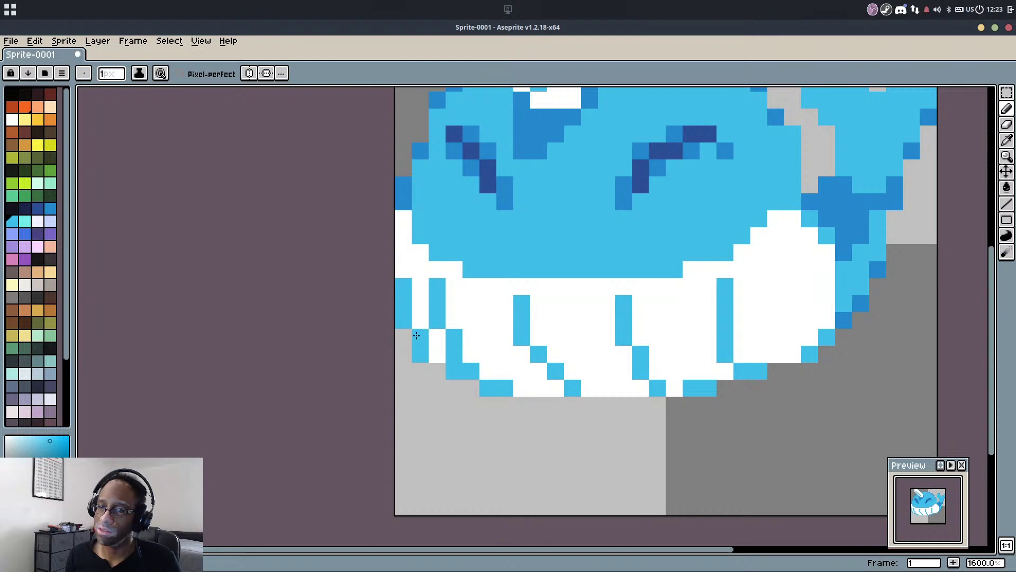
{"action": "scroll", "coordinate": [470, 249], "scroll_direction": "down", "scroll_amount": 1}
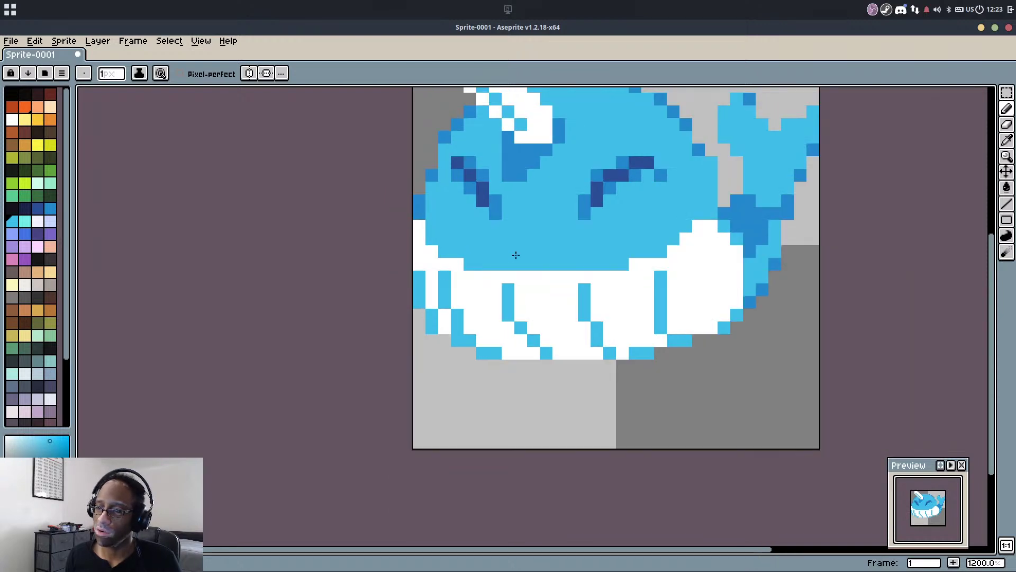
{"action": "left_click_drag", "start_coordinate": [516, 255], "coordinate": [531, 333]}
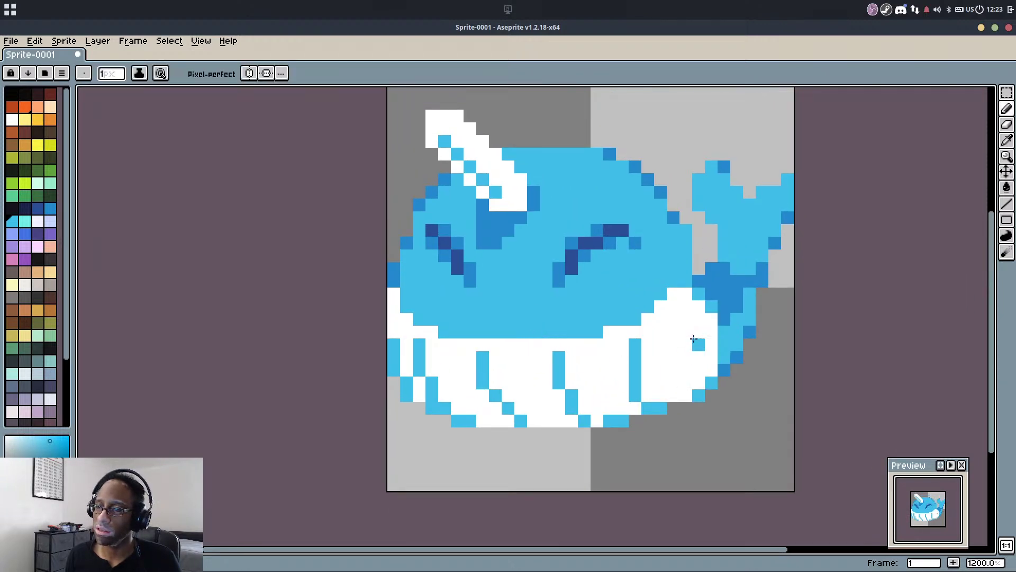
Thicken the lower end of the rightmost belly line in light blue and reshape the bottom outline around it
{"action": "scroll", "coordinate": [693, 339], "scroll_direction": "up", "scroll_amount": 1}
{"action": "left_click", "coordinate": [618, 406], "text": "alt"}
{"action": "left_click", "coordinate": [630, 414]}
{"action": "left_click", "coordinate": [604, 411], "text": "alt"}
{"action": "left_click_drag", "start_coordinate": [614, 415], "coordinate": [631, 431]}
{"action": "left_click", "coordinate": [635, 416], "text": "alt"}
{"action": "left_click", "coordinate": [636, 397]}
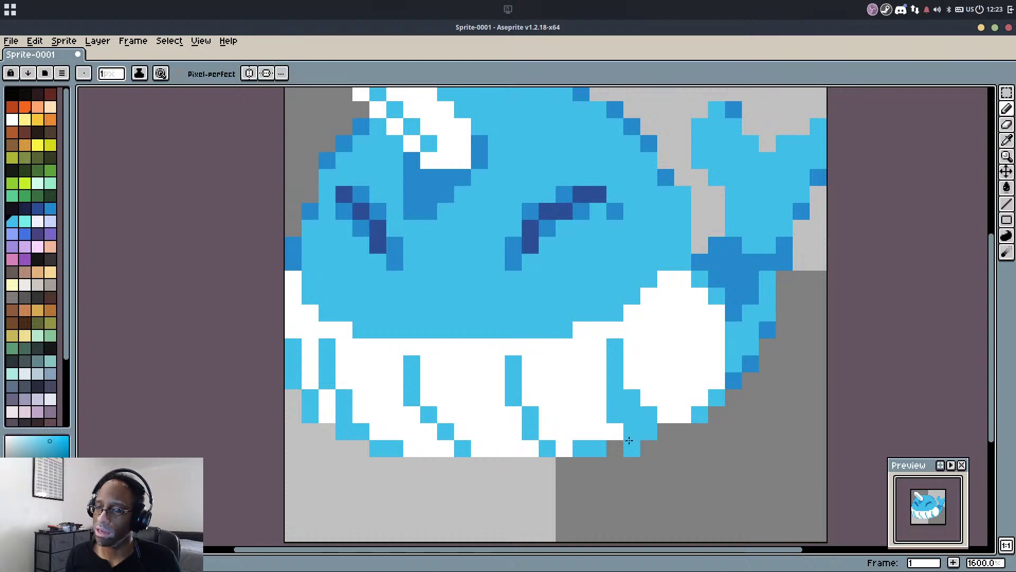
Thicken the lower bends of the two middle belly lines with extra light blue pixels
{"action": "left_click_drag", "start_coordinate": [437, 442], "coordinate": [445, 446]}
{"action": "key", "text": "ctrl+z"}
{"action": "left_click", "coordinate": [443, 451]}
{"action": "scroll", "coordinate": [455, 347], "scroll_direction": "down", "scroll_amount": 1}
{"action": "scroll", "coordinate": [443, 359], "scroll_direction": "up", "scroll_amount": 1}
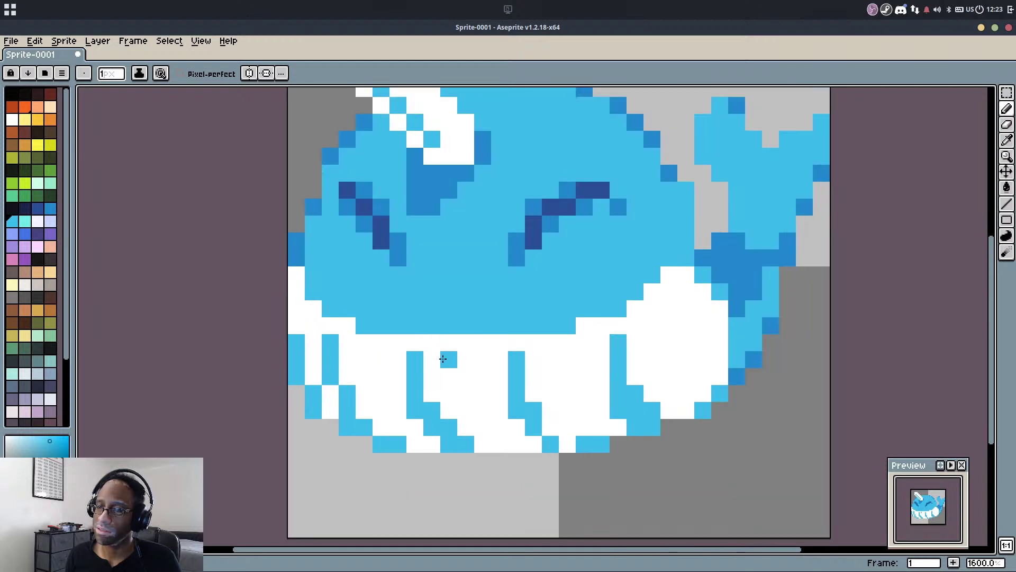
Shorten the left middle belly line by one pixel and add a light blue pixel on each side of its top
{"action": "left_click", "coordinate": [434, 358], "text": "alt"}
{"action": "left_click", "coordinate": [419, 356]}
{"action": "left_click", "coordinate": [418, 379], "text": "alt"}
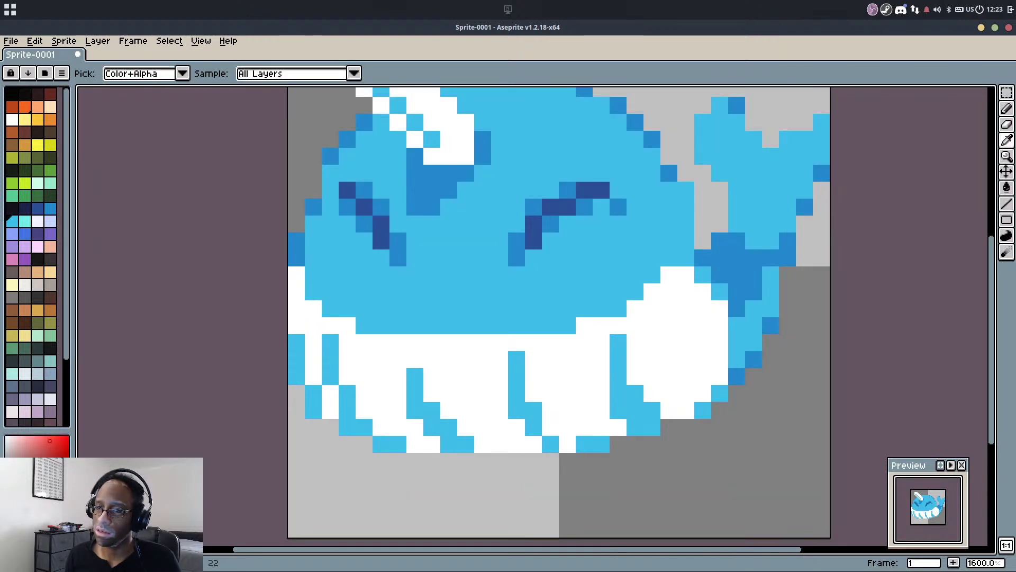
{"action": "left_click", "coordinate": [398, 374]}
{"action": "left_click", "coordinate": [431, 374]}
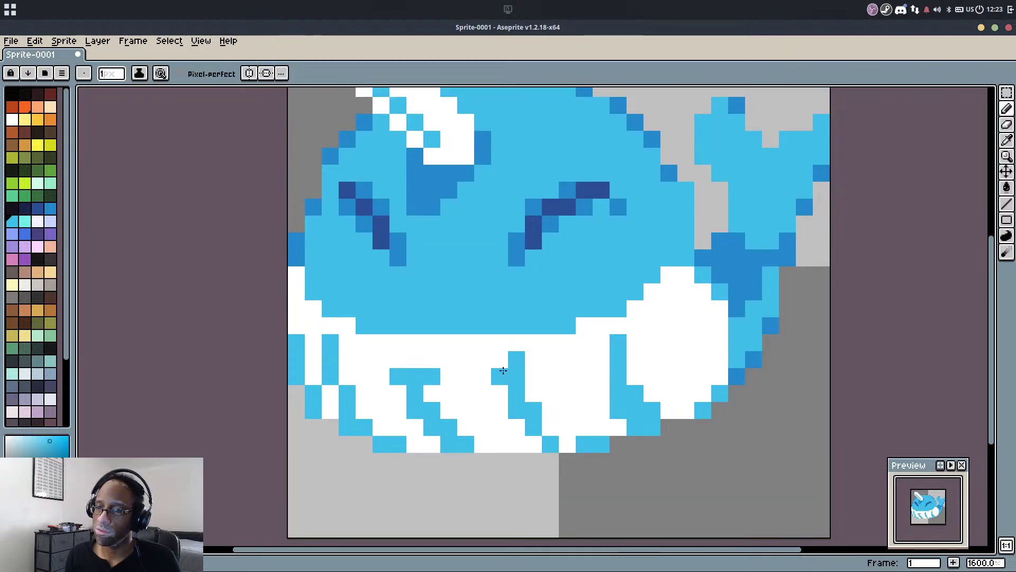
Shorten the right middle belly line by one pixel and add a light blue pixel to the right of its top
{"action": "left_click", "coordinate": [517, 360]}
{"action": "left_click", "coordinate": [517, 374], "text": "alt"}
{"action": "left_click", "coordinate": [530, 363]}
{"action": "key", "text": "ctrl+z"}
{"action": "left_click", "coordinate": [530, 374]}
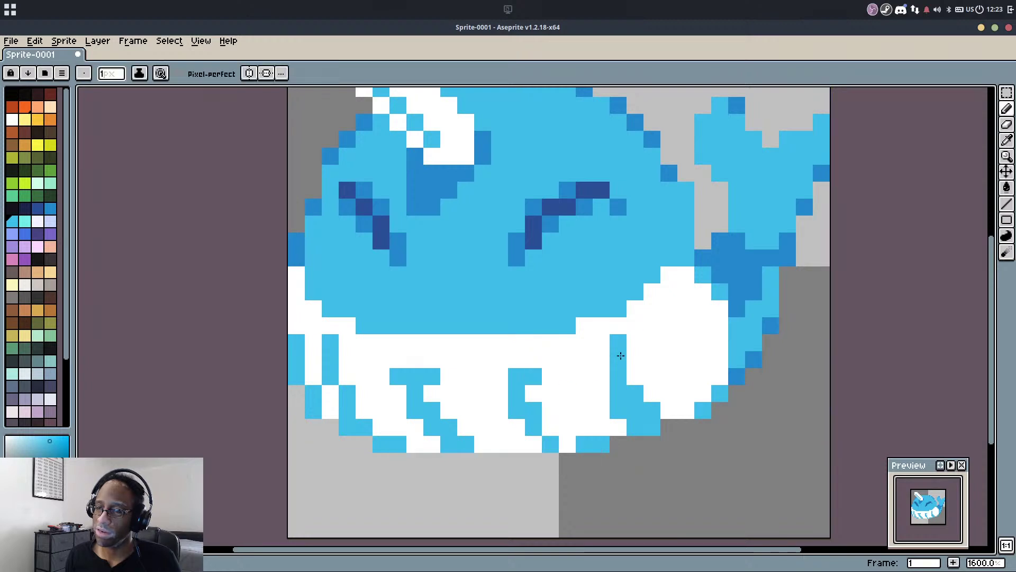
Shorten the two outer belly lines at the top and widen their upper ends sideways with light blue pixels
{"action": "left_click", "coordinate": [602, 359]}
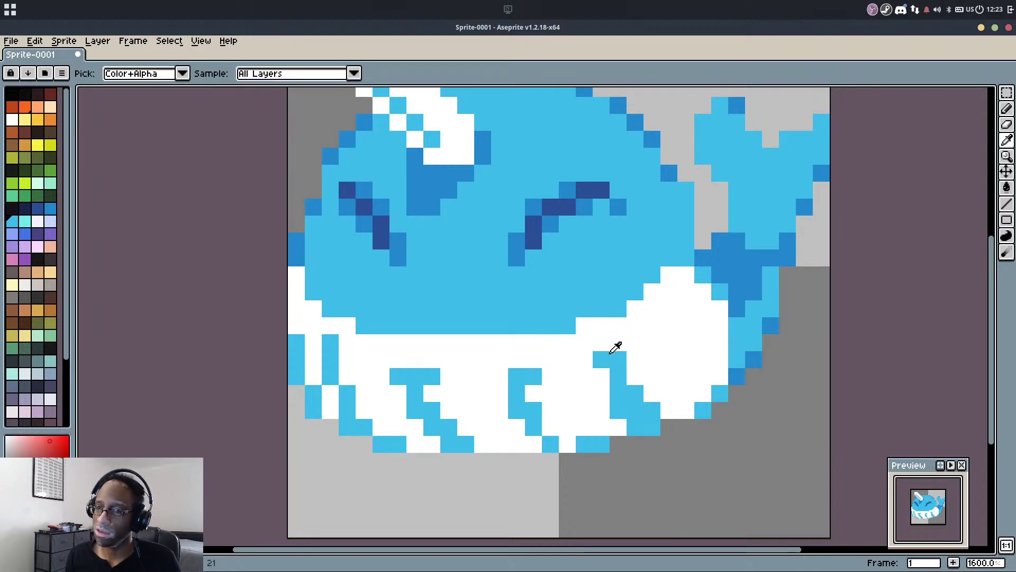
{"action": "left_click", "coordinate": [346, 346], "text": "alt"}
{"action": "left_click", "coordinate": [331, 339]}
{"action": "left_click", "coordinate": [328, 355], "text": "alt"}
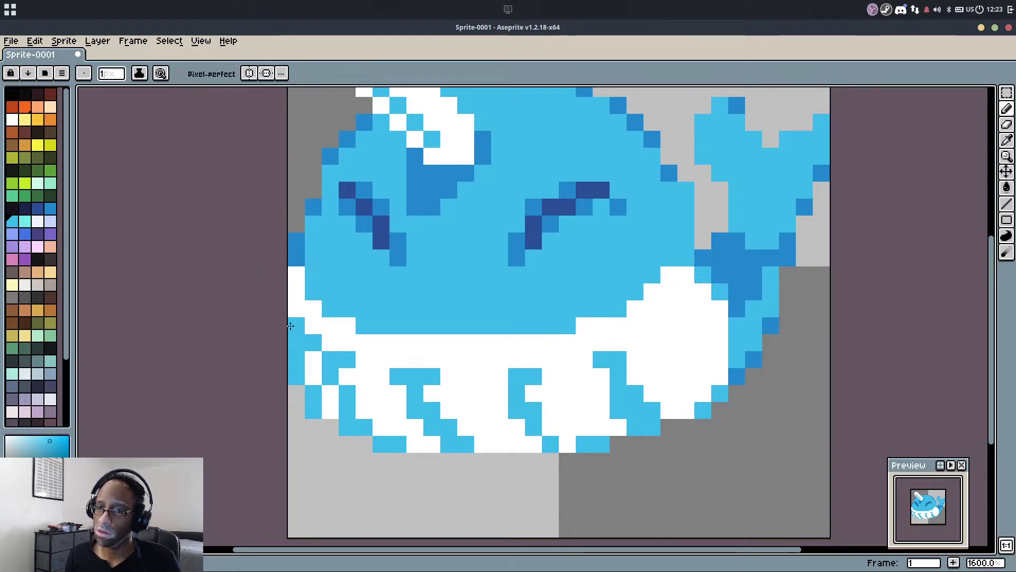
{"action": "scroll", "coordinate": [439, 279], "scroll_direction": "down", "scroll_amount": 4}
{"action": "scroll", "coordinate": [454, 290], "scroll_direction": "up", "scroll_amount": 4}
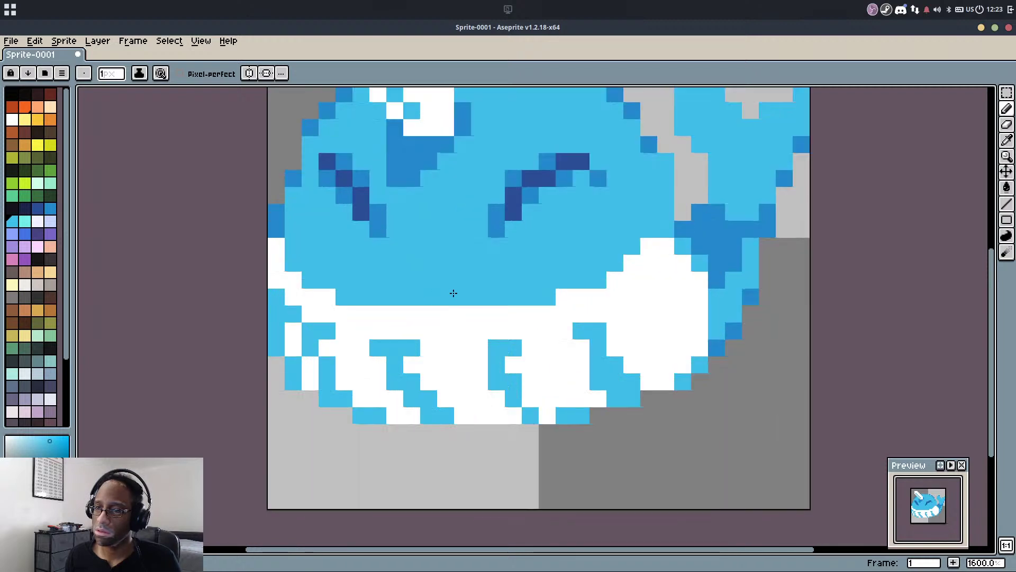
{"action": "right_click", "coordinate": [310, 263]}
{"action": "right_click", "coordinate": [320, 265]}
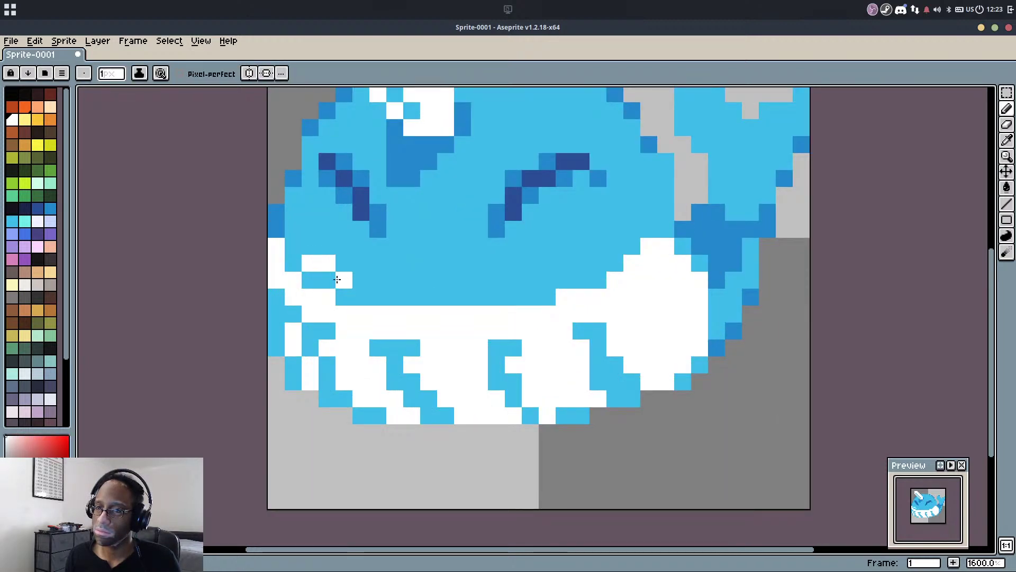
{"action": "key", "text": "ctrl+z"}
{"action": "key", "text": "ctrl+z"}
Place a medium blue pixel at the face's lower-left border and paint a white diagonal above it below the left eye
{"action": "left_click", "coordinate": [382, 223], "text": "alt"}
{"action": "left_click", "coordinate": [310, 280]}
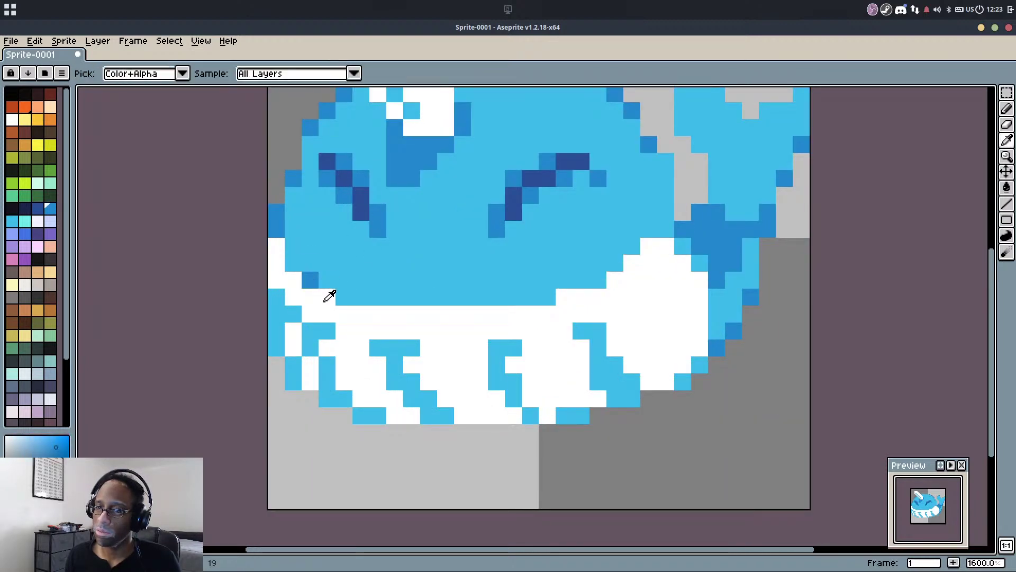
{"action": "left_click", "coordinate": [329, 297], "text": "alt"}
{"action": "left_click_drag", "start_coordinate": [310, 246], "coordinate": [345, 285]}
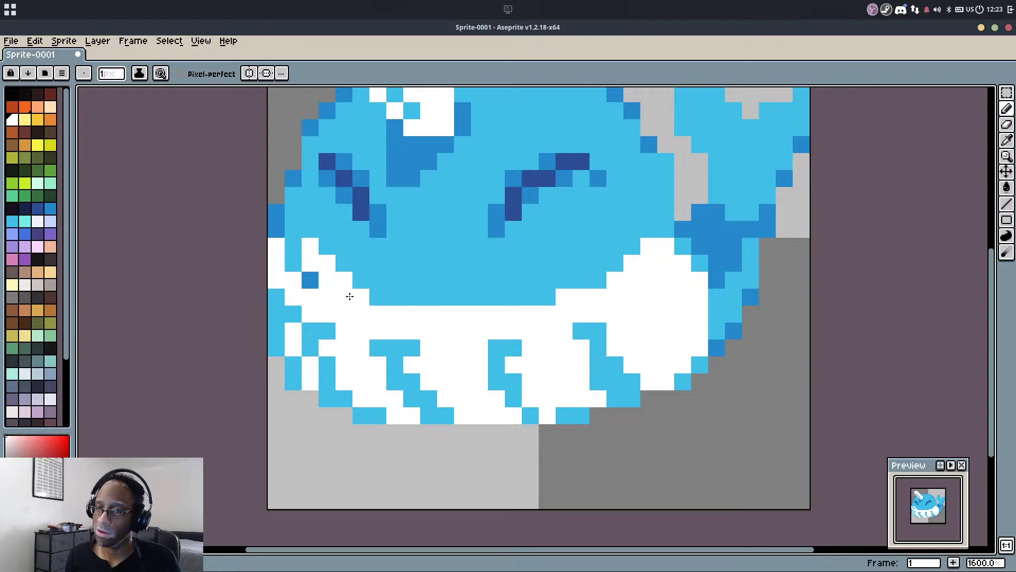
{"action": "left_click", "coordinate": [359, 283], "text": "alt"}
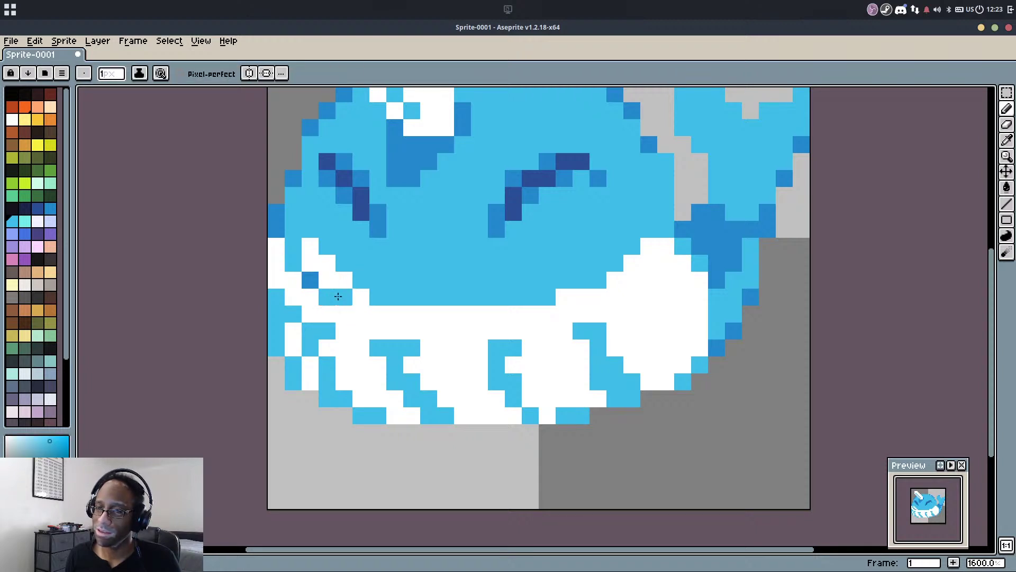
Enlarge the white patch below the left eye upward and rightward, merging it with the white belly
{"action": "left_click", "coordinate": [327, 258], "text": "alt"}
{"action": "left_click_drag", "start_coordinate": [326, 227], "coordinate": [327, 247]}
{"action": "left_click", "coordinate": [344, 263]}
{"action": "left_click", "coordinate": [375, 286]}
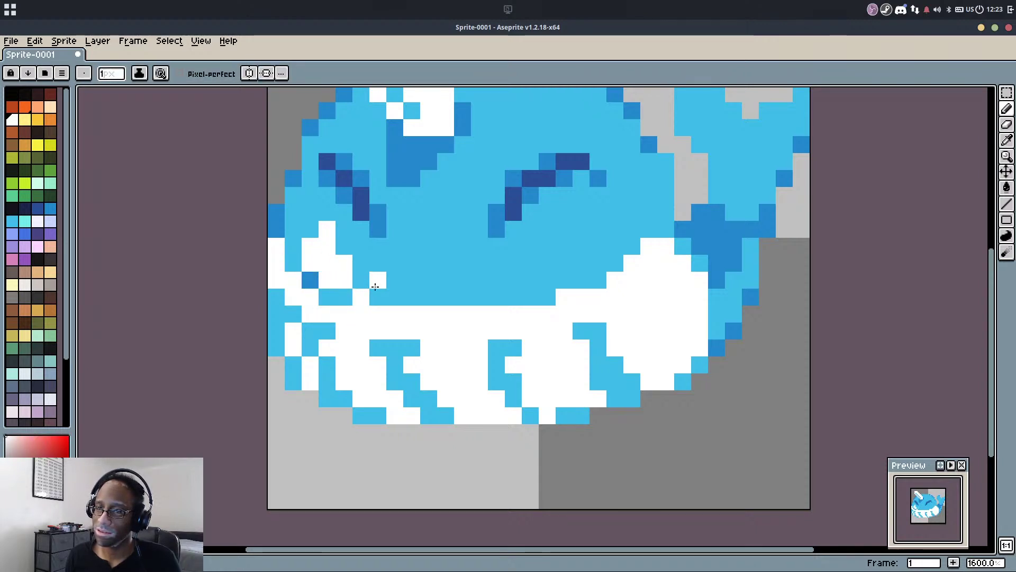
{"action": "left_click", "coordinate": [363, 283]}
{"action": "left_click", "coordinate": [371, 279], "text": "alt"}
{"action": "left_click", "coordinate": [361, 296]}
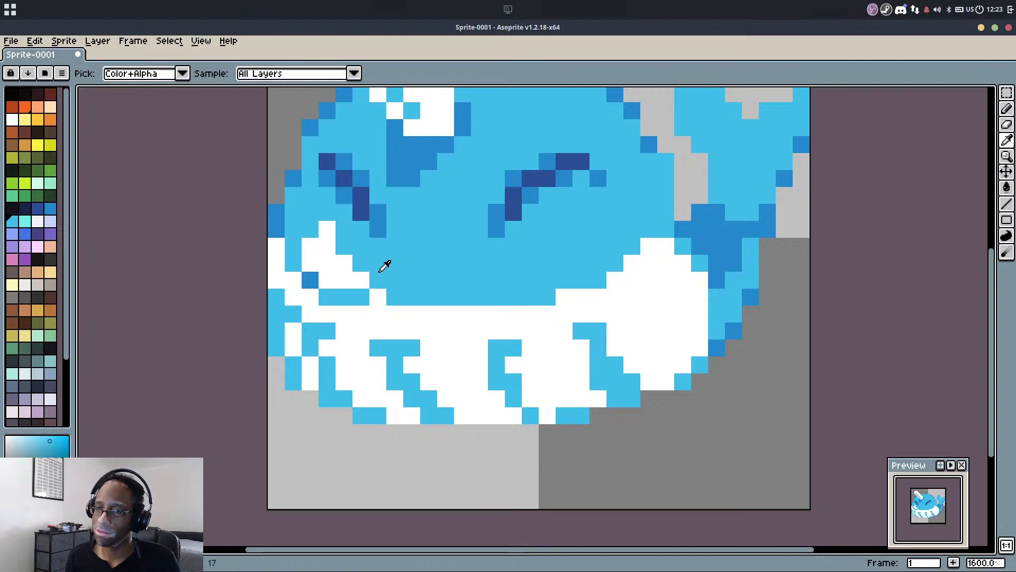
{"action": "left_click", "coordinate": [378, 296]}
{"action": "left_click", "coordinate": [350, 280], "text": "alt"}
{"action": "mouse_move", "coordinate": [357, 299]}
{"action": "left_mouse_down"}
{"action": "mouse_move", "coordinate": [339, 294]}
{"action": "mouse_move", "coordinate": [375, 296]}
{"action": "left_mouse_up"}
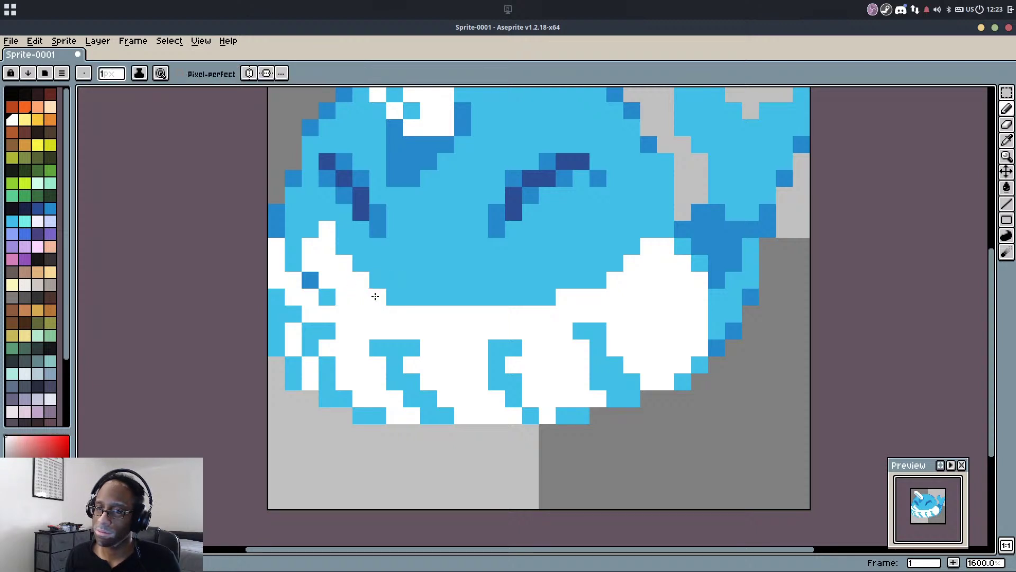
Paint a white patch rising from the belly below the right eye and trim its stepped edge with light blue
{"action": "mouse_move", "coordinate": [515, 295]}
{"action": "left_mouse_down"}
{"action": "mouse_move", "coordinate": [552, 255]}
{"action": "mouse_move", "coordinate": [554, 291]}
{"action": "mouse_move", "coordinate": [535, 290]}
{"action": "mouse_move", "coordinate": [548, 297]}
{"action": "left_mouse_up"}
{"action": "left_click", "coordinate": [583, 270], "text": "alt"}
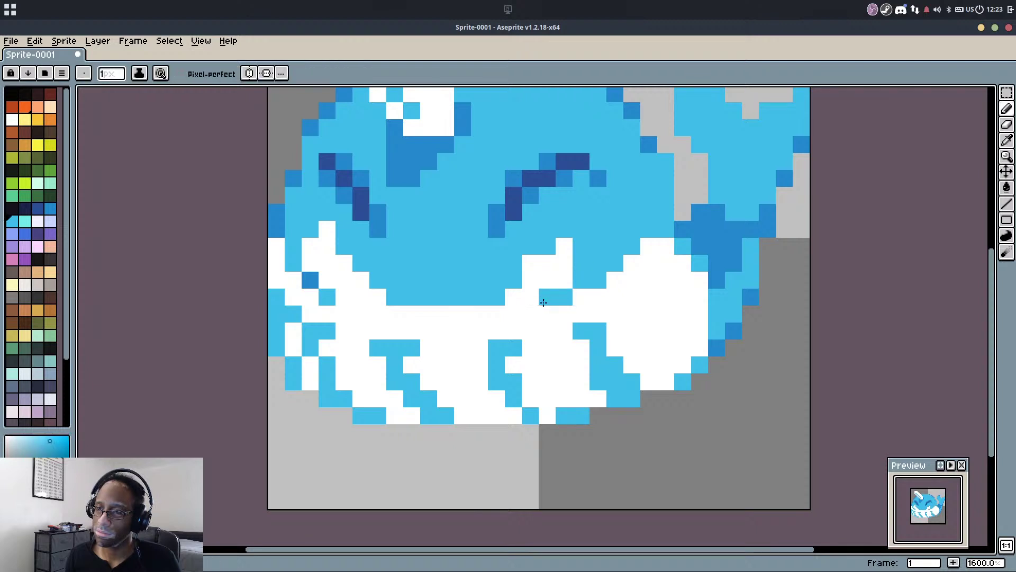
{"action": "left_click", "coordinate": [530, 263]}
{"action": "scroll", "coordinate": [529, 265], "scroll_direction": "down", "scroll_amount": 1}
{"action": "scroll", "coordinate": [397, 299], "scroll_direction": "up", "scroll_amount": 1}
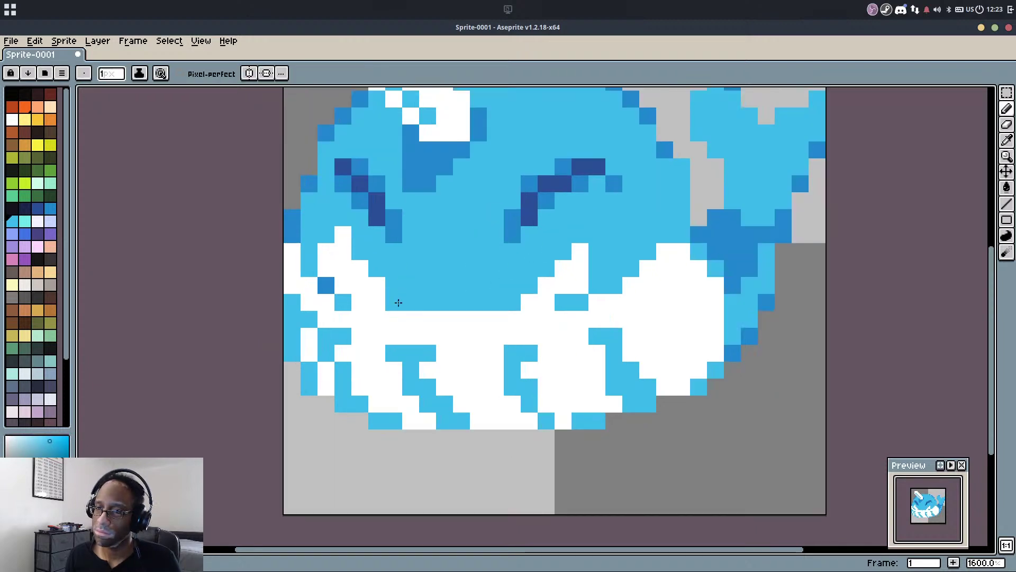
Shrink the white patch below the left eye by painting its right side light blue down to the belly
{"action": "mouse_move", "coordinate": [378, 286]}
{"action": "left_mouse_down"}
{"action": "mouse_move", "coordinate": [358, 246]}
{"action": "mouse_move", "coordinate": [382, 298]}
{"action": "mouse_move", "coordinate": [358, 275]}
{"action": "mouse_move", "coordinate": [345, 233]}
{"action": "mouse_move", "coordinate": [339, 269]}
{"action": "mouse_move", "coordinate": [325, 253]}
{"action": "mouse_move", "coordinate": [313, 259]}
{"action": "mouse_move", "coordinate": [343, 252]}
{"action": "left_mouse_up"}
{"action": "left_click", "coordinate": [341, 266], "text": "alt"}
{"action": "key", "text": "ctrl+z"}
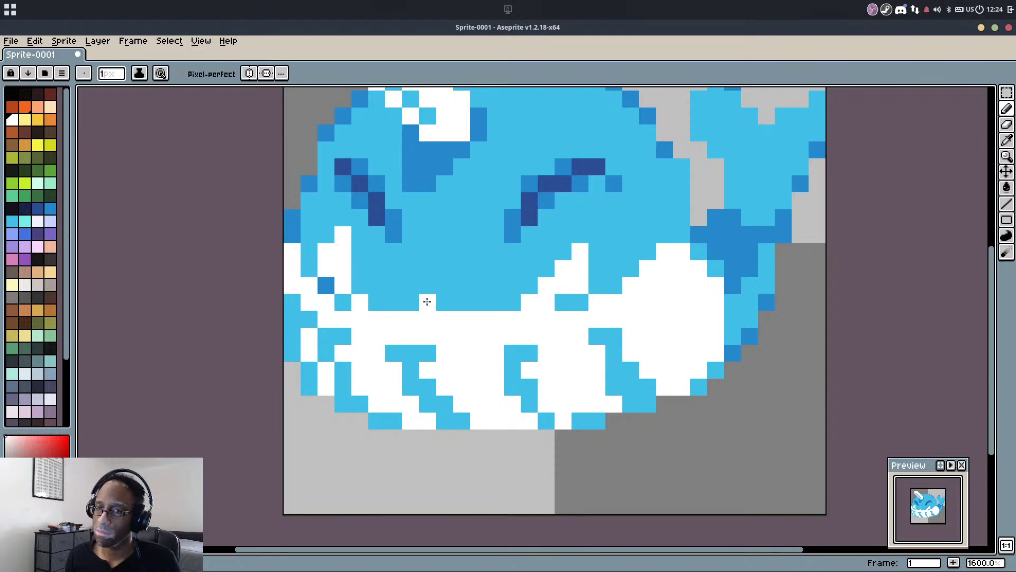
{"action": "left_click", "coordinate": [368, 253], "text": "alt"}
{"action": "left_click", "coordinate": [337, 237]}
{"action": "left_click_drag", "start_coordinate": [412, 255], "coordinate": [430, 300]}
Lengthen both eyes' inner ends downward in dark blue, tipping each with one medium blue pixel
{"action": "left_click_drag", "start_coordinate": [519, 333], "coordinate": [554, 364]}
{"action": "left_click", "coordinate": [449, 307], "text": "alt"}
{"action": "left_click", "coordinate": [446, 326]}
{"action": "left_click", "coordinate": [564, 328]}
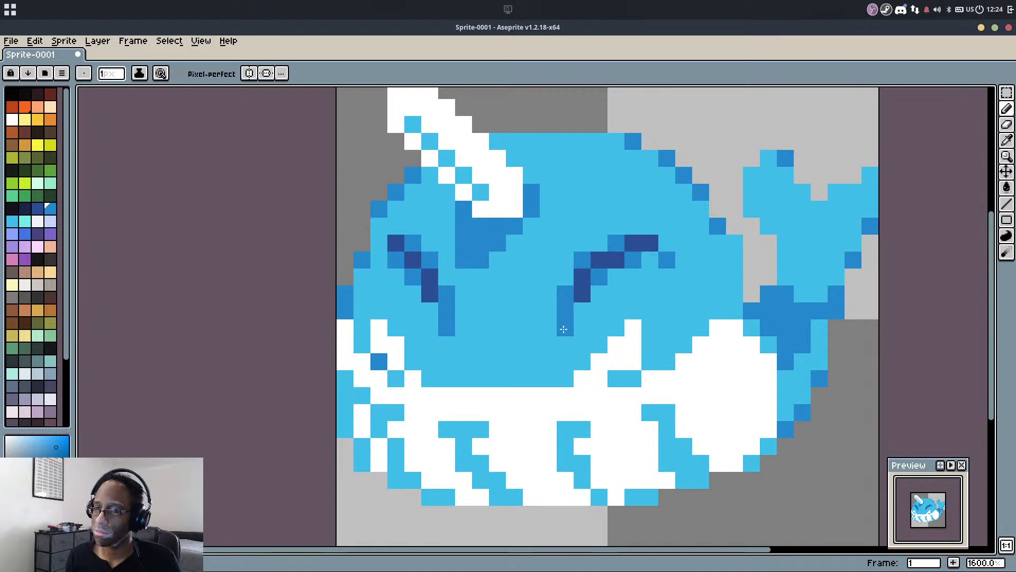
{"action": "left_click", "coordinate": [583, 293], "text": "alt"}
{"action": "left_click", "coordinate": [567, 310]}
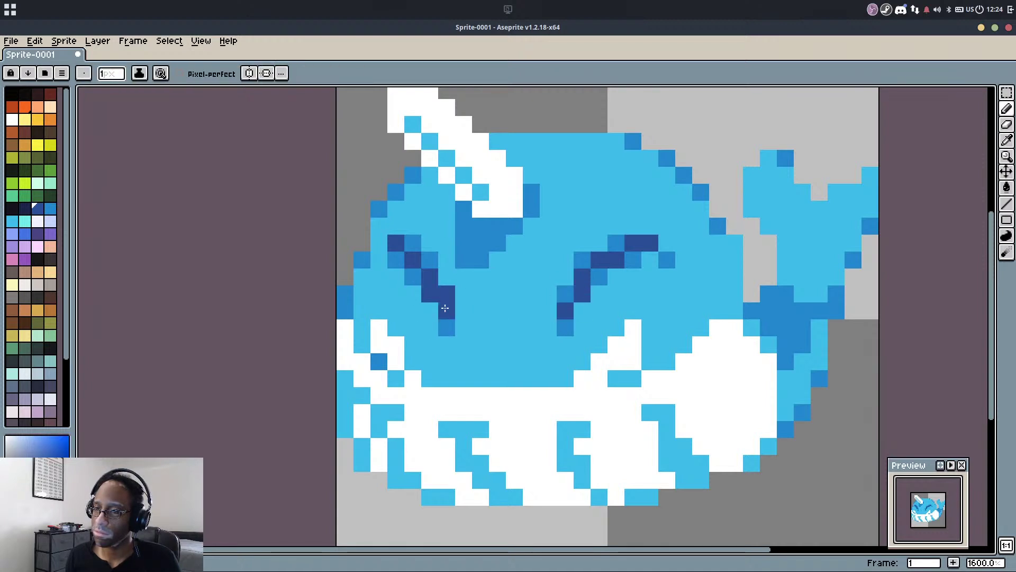
{"action": "left_click", "coordinate": [445, 308]}
Smooth both eyes' lower bends with medium blue pixels beside the lines and add a dark blue pixel to the right eye
{"action": "left_click", "coordinate": [430, 261], "text": "alt"}
{"action": "left_click", "coordinate": [446, 278]}
{"action": "left_click", "coordinate": [581, 293], "text": "alt"}
{"action": "left_click", "coordinate": [566, 294]}
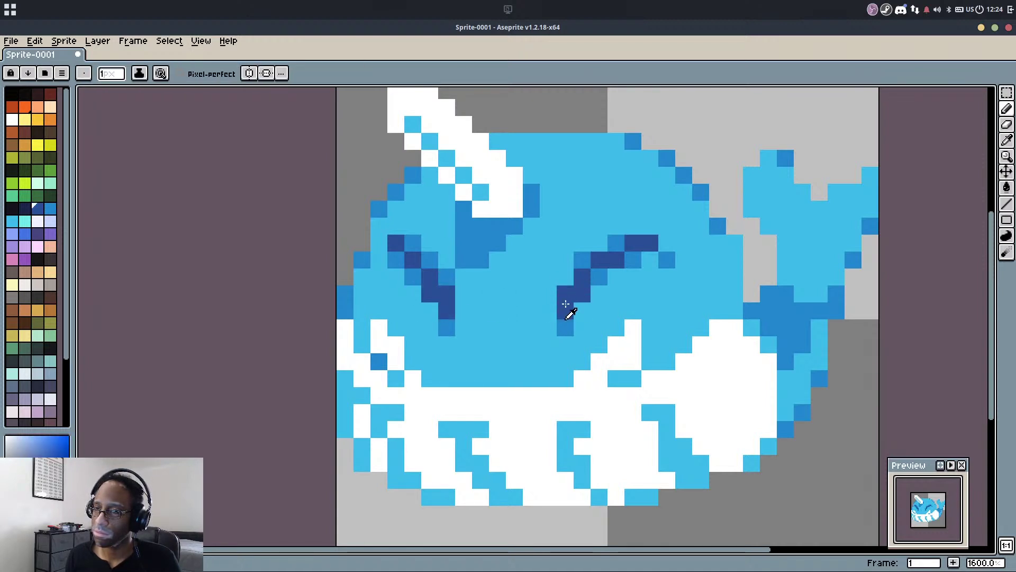
{"action": "left_click", "coordinate": [566, 325], "text": "alt"}
{"action": "left_click", "coordinate": [566, 278]}
{"action": "left_click", "coordinate": [578, 295]}
{"action": "scroll", "coordinate": [524, 357], "scroll_direction": "down", "scroll_amount": 3}
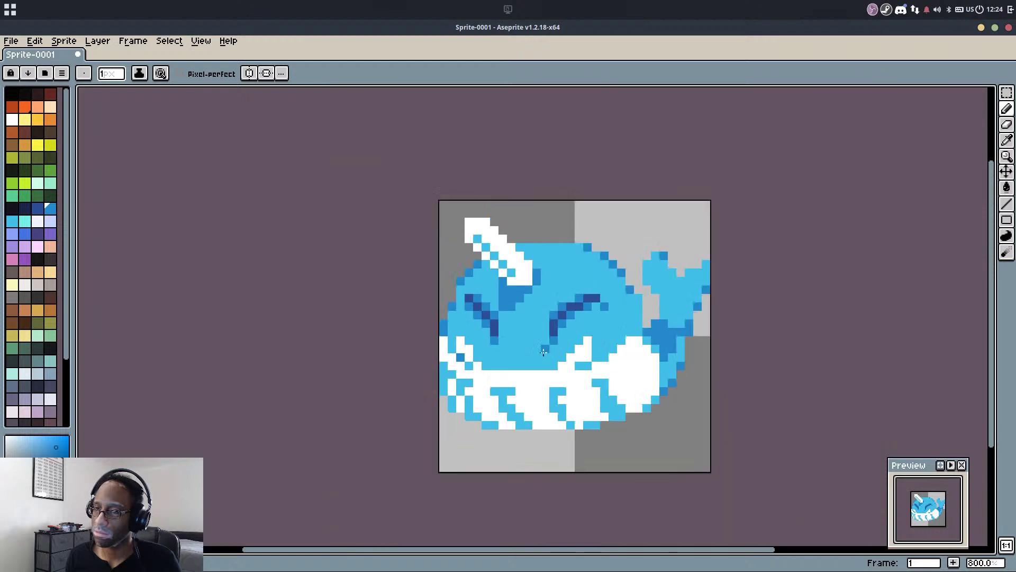
Lower the left eye's outer tip by one dark blue pixel and place a medium blue pixel above it
{"action": "scroll", "coordinate": [484, 329], "scroll_direction": "up", "scroll_amount": 5}
{"action": "left_click", "coordinate": [483, 271], "text": "alt"}
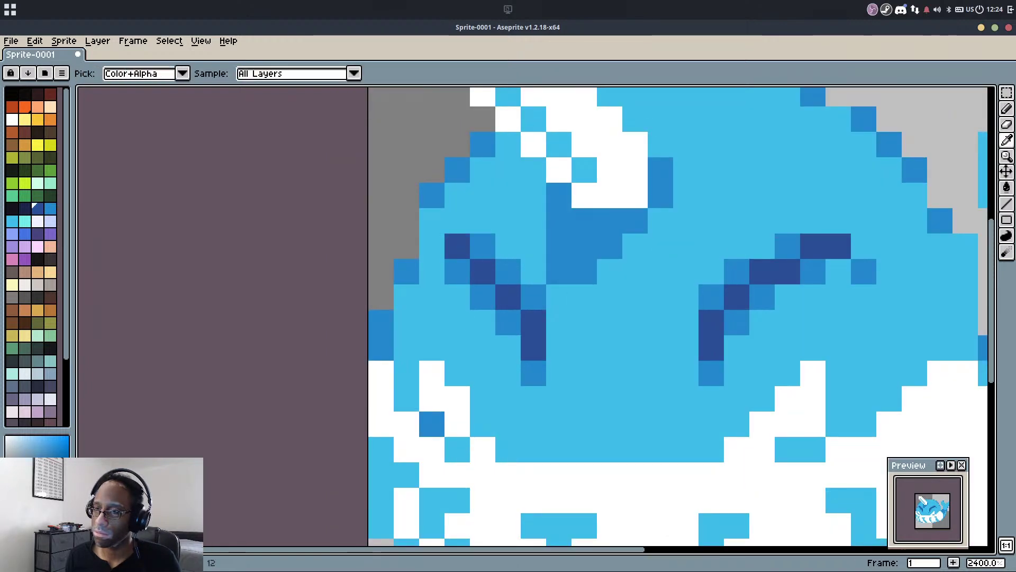
{"action": "left_click", "coordinate": [457, 272]}
{"action": "left_click", "coordinate": [483, 246], "text": "alt"}
{"action": "left_click", "coordinate": [457, 246]}
{"action": "scroll", "coordinate": [480, 206], "scroll_direction": "down", "scroll_amount": 2}
{"action": "scroll", "coordinate": [609, 219], "scroll_direction": "down", "scroll_amount": 3}
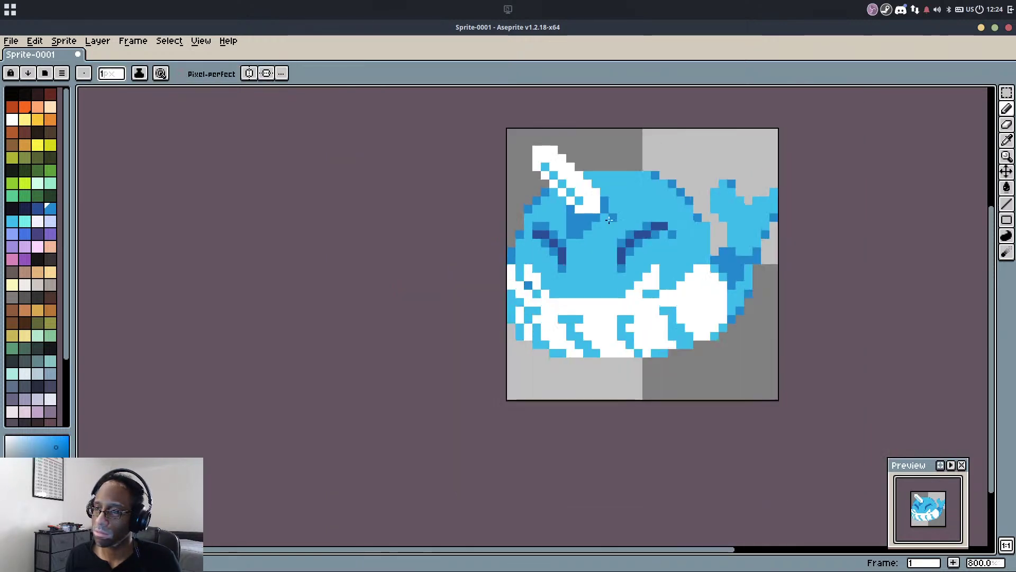
{"action": "scroll", "coordinate": [608, 220], "scroll_direction": "up", "scroll_amount": 2}
{"action": "scroll", "coordinate": [643, 320], "scroll_direction": "right", "scroll_amount": 3}
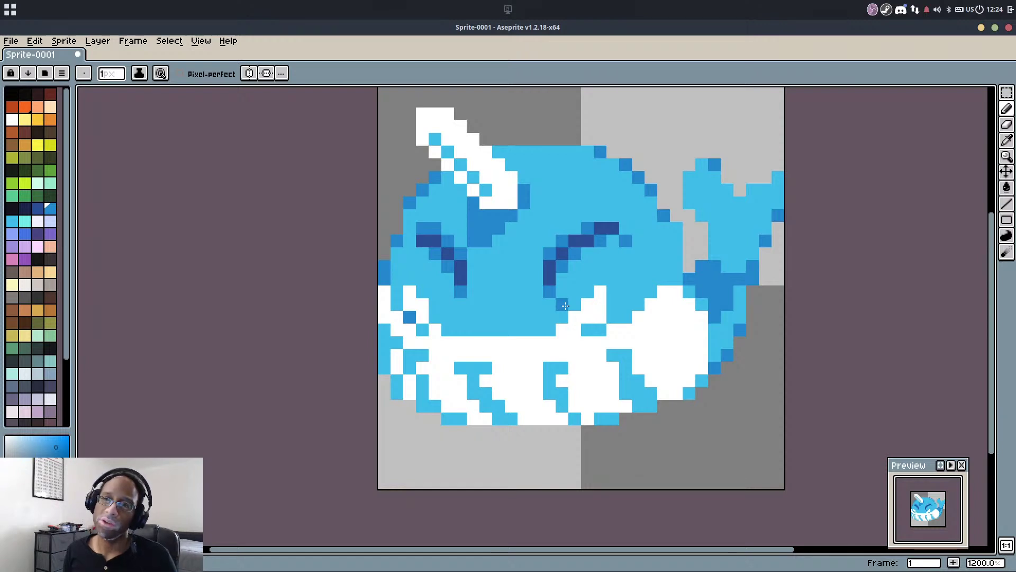
Paint a medium blue strip five pixels wide along the top of the head
{"action": "mouse_move", "coordinate": [521, 158]}
{"action": "left_mouse_down"}
{"action": "mouse_move", "coordinate": [511, 204]}
{"action": "mouse_move", "coordinate": [553, 184]}
{"action": "left_mouse_up"}
{"action": "left_click", "coordinate": [516, 200], "text": "alt"}
{"action": "left_click", "coordinate": [592, 197], "text": "alt"}
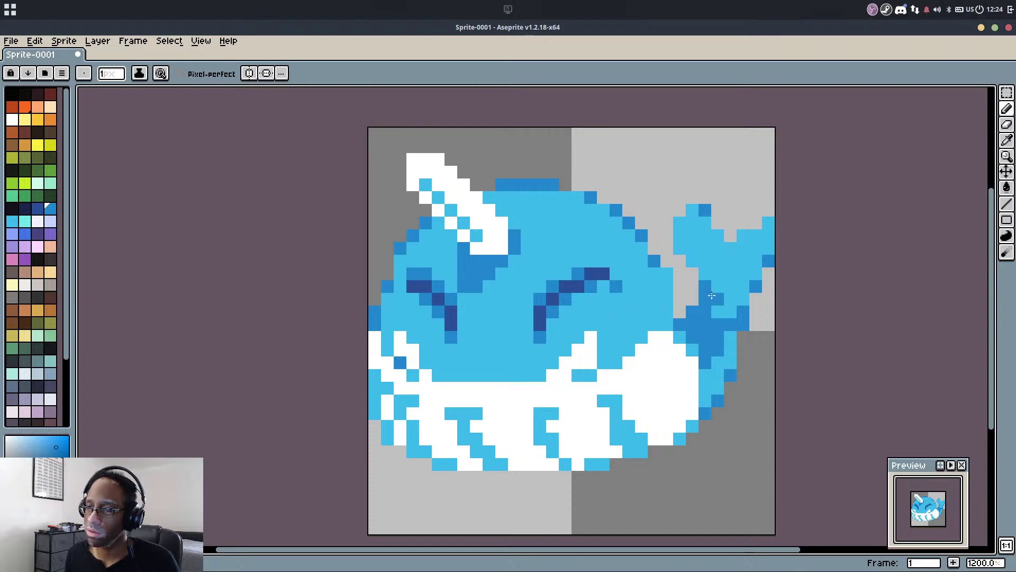
Try filling the tail stem and shading the left fluke's underside with medium blue
{"action": "left_click_drag", "start_coordinate": [724, 282], "coordinate": [717, 292]}
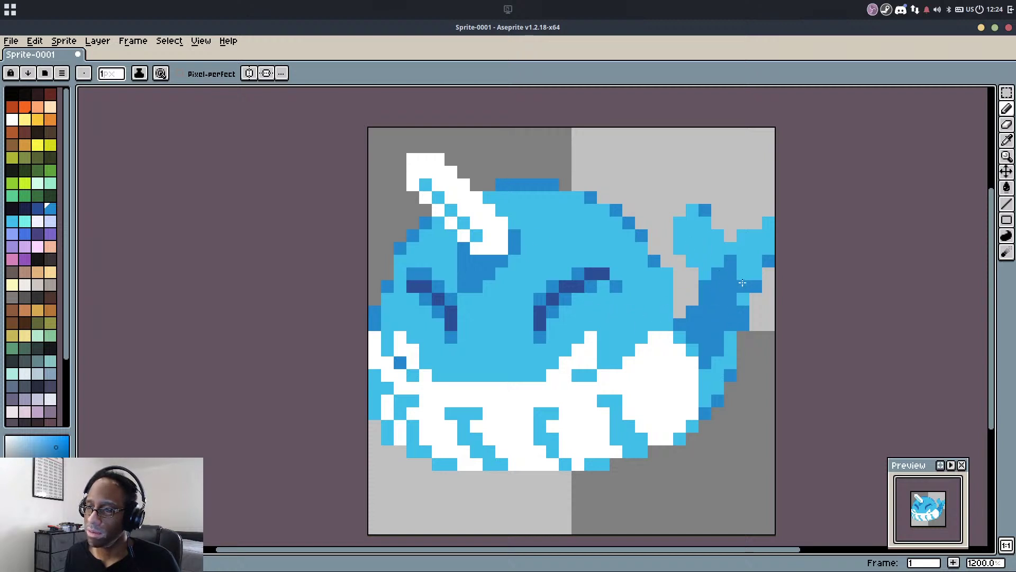
{"action": "left_click_drag", "start_coordinate": [680, 248], "coordinate": [692, 255]}
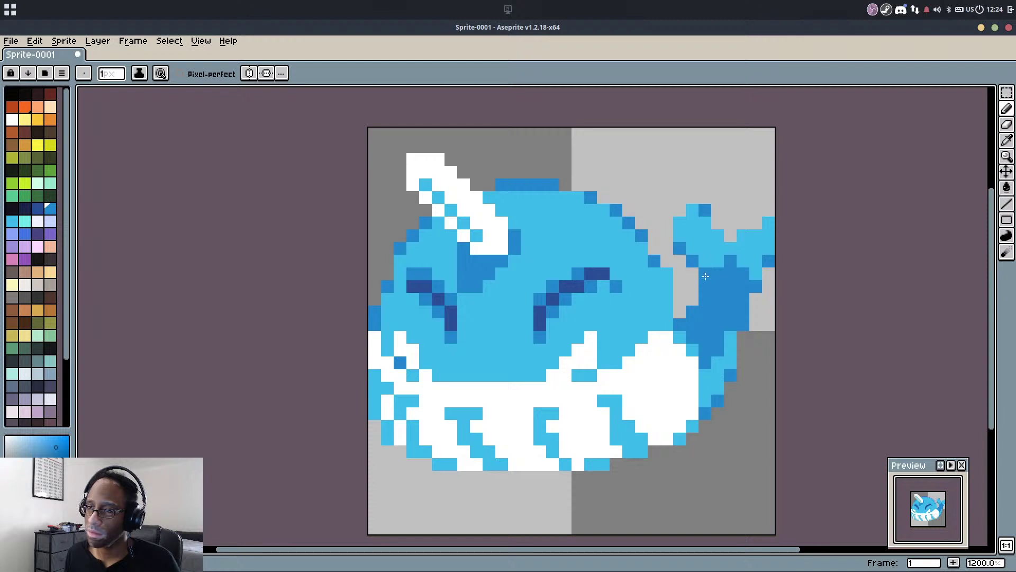
{"action": "key", "text": "ctrl+z"}
{"action": "key", "text": "ctrl+z"}
{"action": "key", "text": "ctrl+z"}
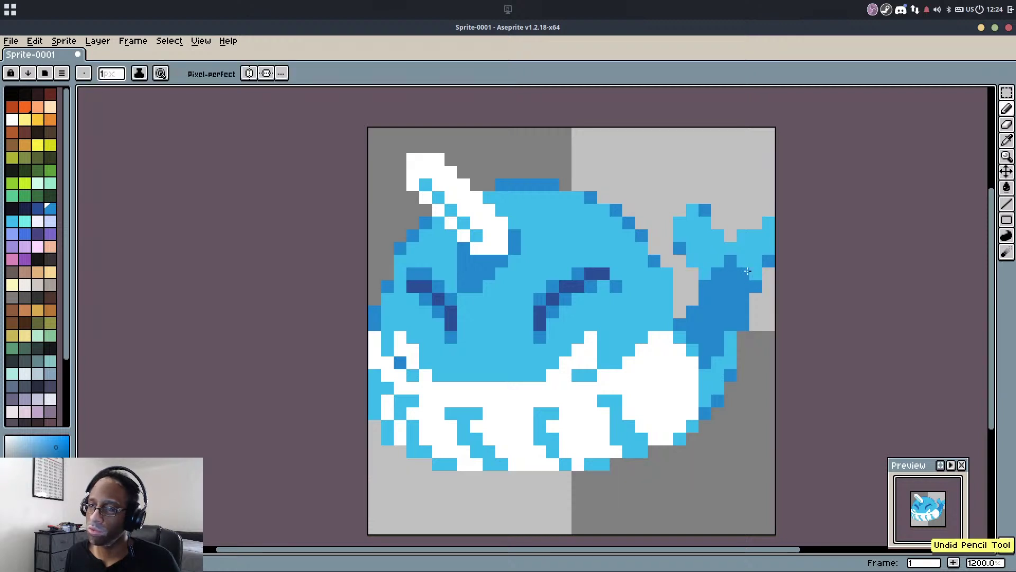
{"action": "key", "text": "ctrl+y"}
{"action": "left_click", "coordinate": [766, 322]}
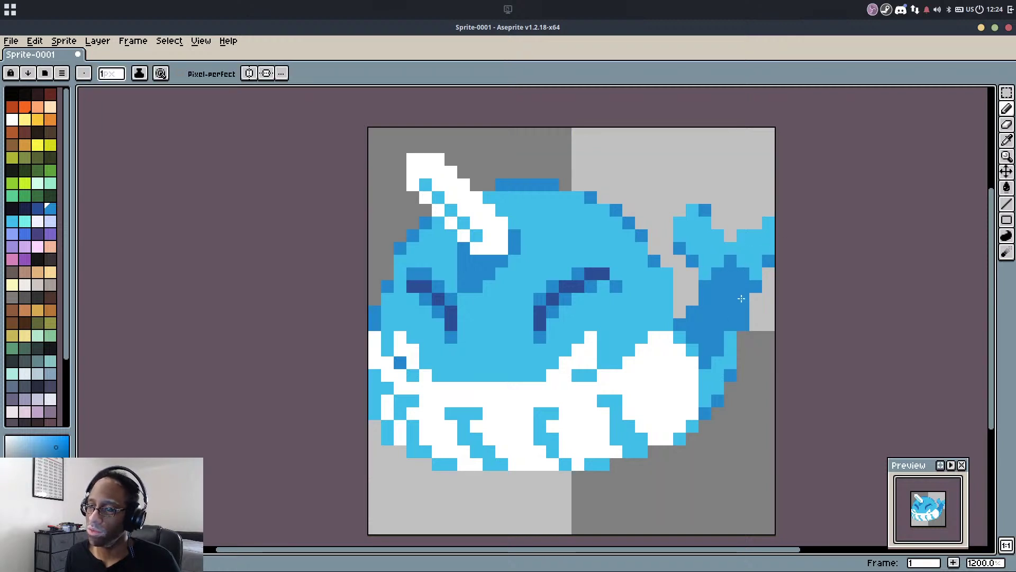
{"action": "key", "text": "ctrl+z"}
Repaint the upper tail stem light blue and shade its lower part and left edge medium blue
{"action": "left_click", "coordinate": [731, 267], "text": "alt"}
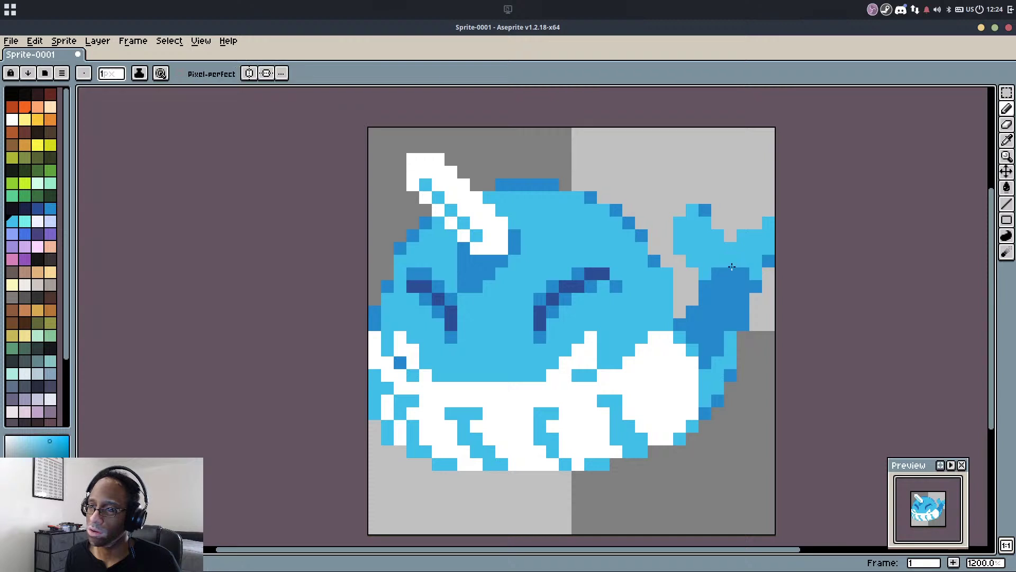
{"action": "left_click", "coordinate": [707, 288]}
{"action": "left_click_drag", "start_coordinate": [732, 284], "coordinate": [735, 305]}
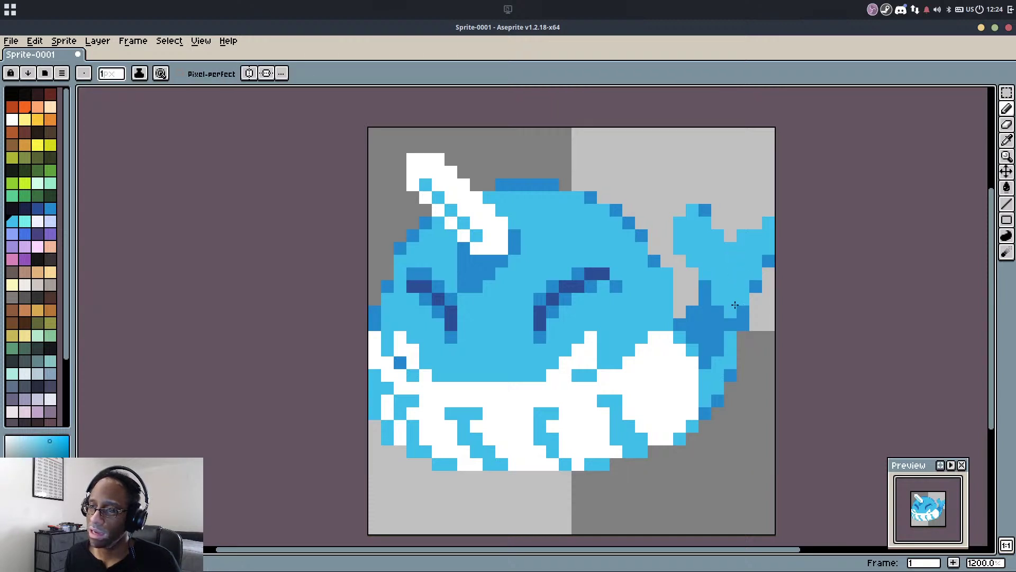
{"action": "left_click", "coordinate": [756, 286], "text": "alt"}
{"action": "left_click", "coordinate": [743, 300]}
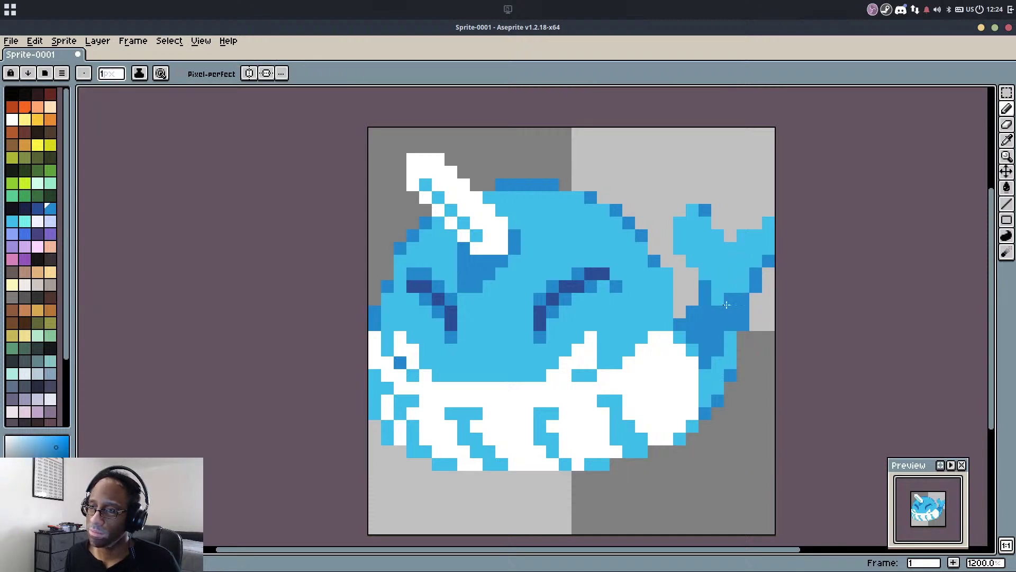
{"action": "left_click", "coordinate": [731, 278], "text": "alt"}
{"action": "left_click", "coordinate": [751, 274]}
{"action": "left_click", "coordinate": [709, 286], "text": "alt"}
{"action": "left_click", "coordinate": [710, 276]}
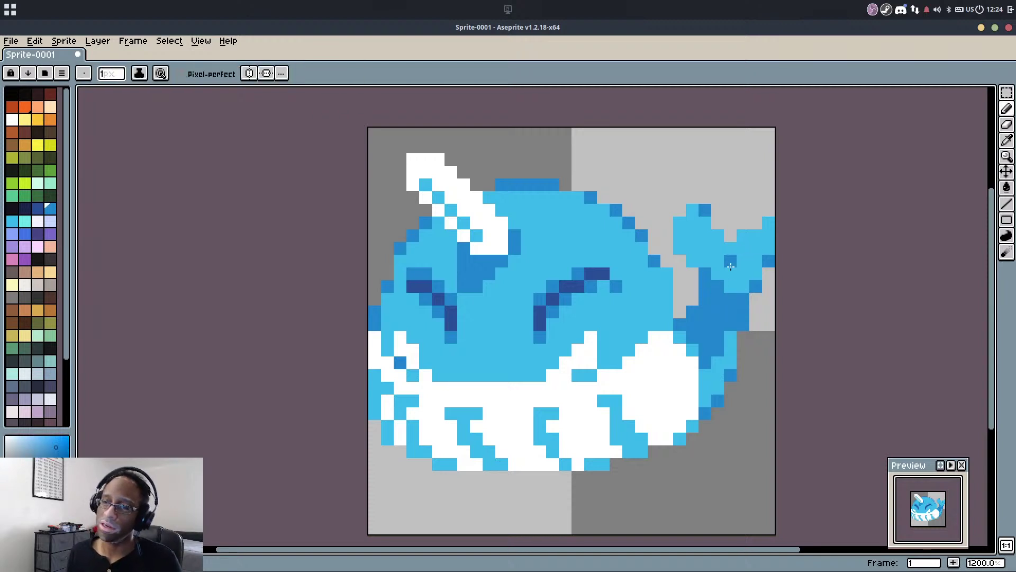
Add a medium blue pixel in the tail's notch and thicken the right fluke's underside and tail's outer edge in medium blue
{"action": "left_click", "coordinate": [731, 248]}
{"action": "scroll", "coordinate": [754, 286], "scroll_direction": "down", "scroll_amount": 4}
{"action": "scroll", "coordinate": [778, 255], "scroll_direction": "up", "scroll_amount": 4}
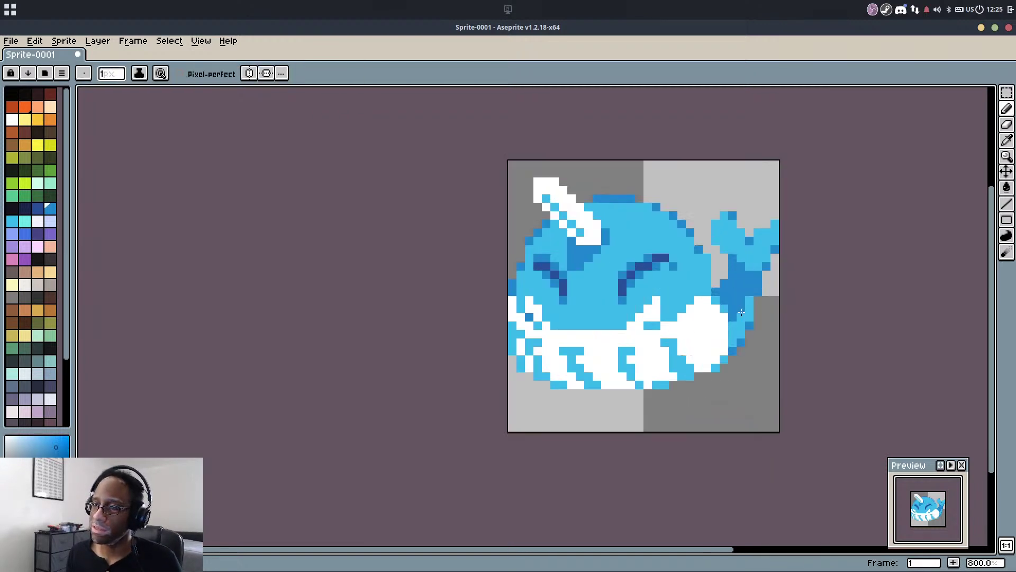
{"action": "mouse_move", "coordinate": [781, 255]}
{"action": "left_mouse_down"}
{"action": "mouse_move", "coordinate": [756, 334]}
{"action": "mouse_move", "coordinate": [776, 268]}
{"action": "left_mouse_up"}
{"action": "key", "text": "ctrl+z"}
{"action": "key", "text": "ctrl+z"}
{"action": "key", "text": "ctrl+z"}
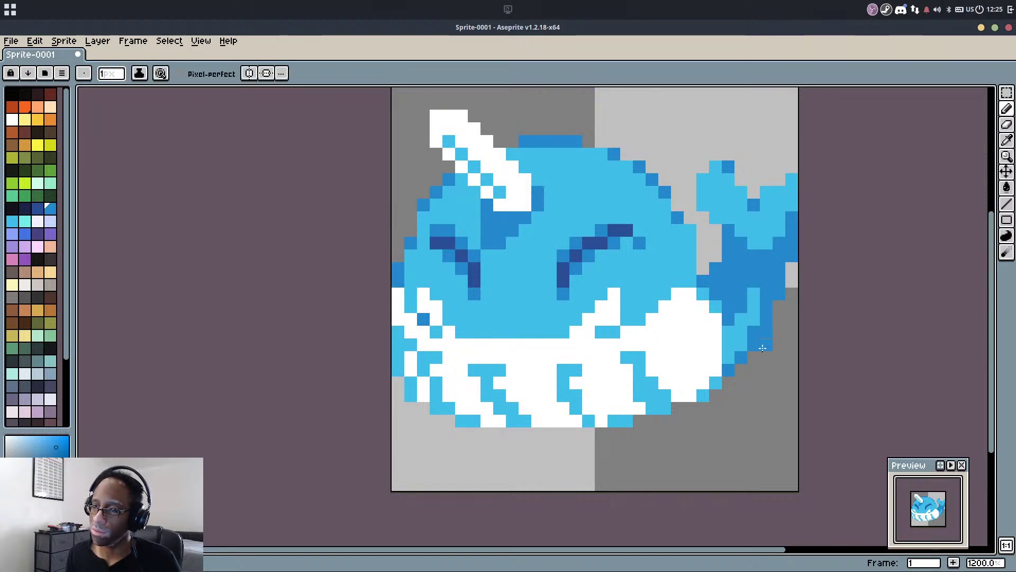
Continue the tail's medium blue outer edge around its lower curve, keeping the area next to the belly light blue
{"action": "left_click_drag", "start_coordinate": [762, 348], "coordinate": [716, 390]}
{"action": "key", "text": "ctrl+z"}
{"action": "mouse_move", "coordinate": [760, 354]}
{"action": "left_mouse_down"}
{"action": "mouse_move", "coordinate": [718, 394]}
{"action": "mouse_move", "coordinate": [738, 361]}
{"action": "left_mouse_up"}
{"action": "left_click", "coordinate": [732, 358], "text": "alt"}
{"action": "key", "text": "ctrl+z"}
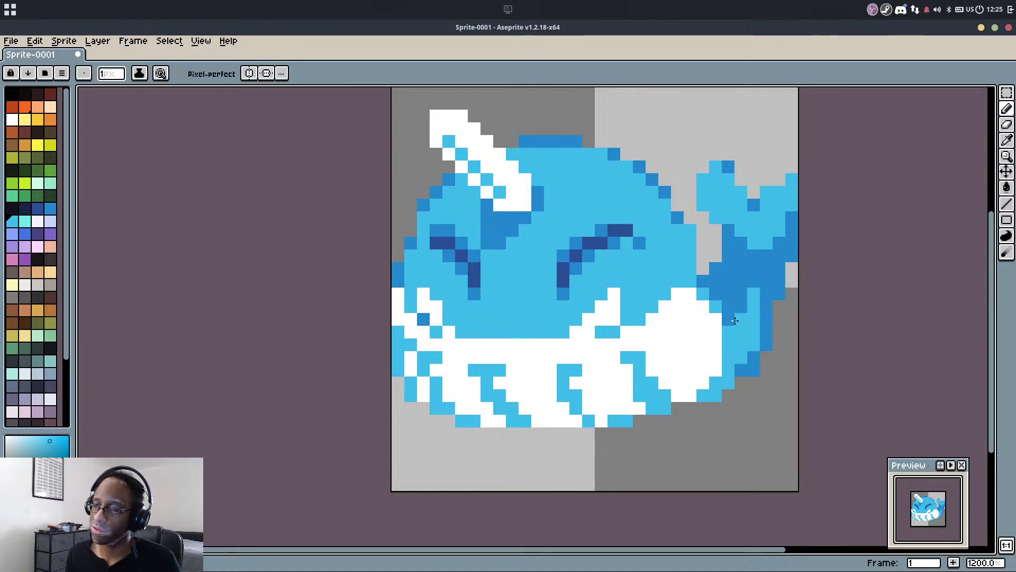
{"action": "left_click", "coordinate": [741, 354], "text": "alt"}
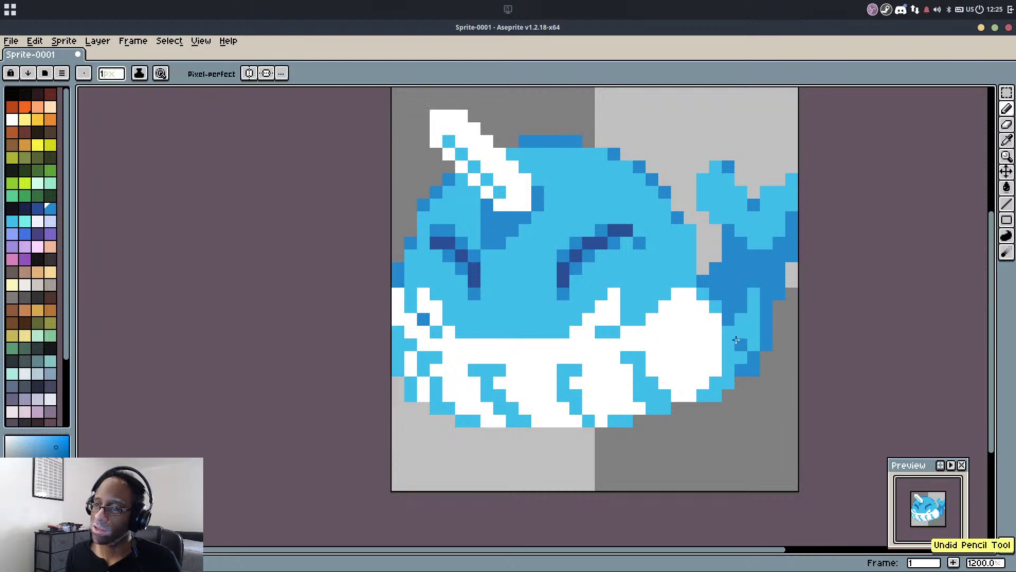
{"action": "left_click", "coordinate": [703, 331]}
{"action": "key", "text": "ctrl+z"}
Extend the medium blue outline down the body's right edge by two pixels
{"action": "left_click", "coordinate": [694, 224], "text": "alt"}
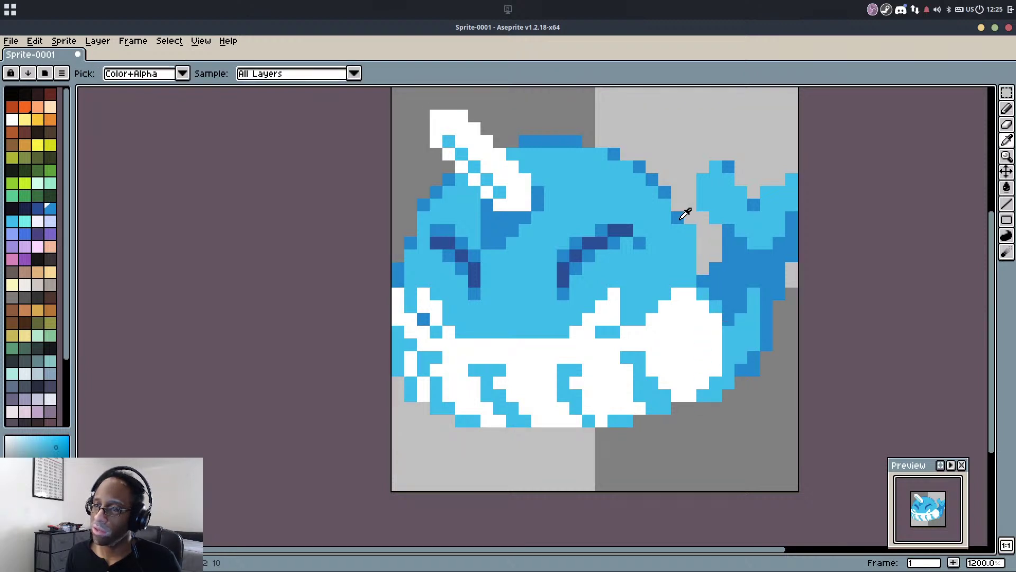
{"action": "left_click", "coordinate": [681, 217], "text": "alt"}
{"action": "left_click", "coordinate": [690, 232]}
{"action": "scroll", "coordinate": [688, 243], "scroll_direction": "down", "scroll_amount": 2}
{"action": "scroll", "coordinate": [682, 257], "scroll_direction": "up", "scroll_amount": 2}
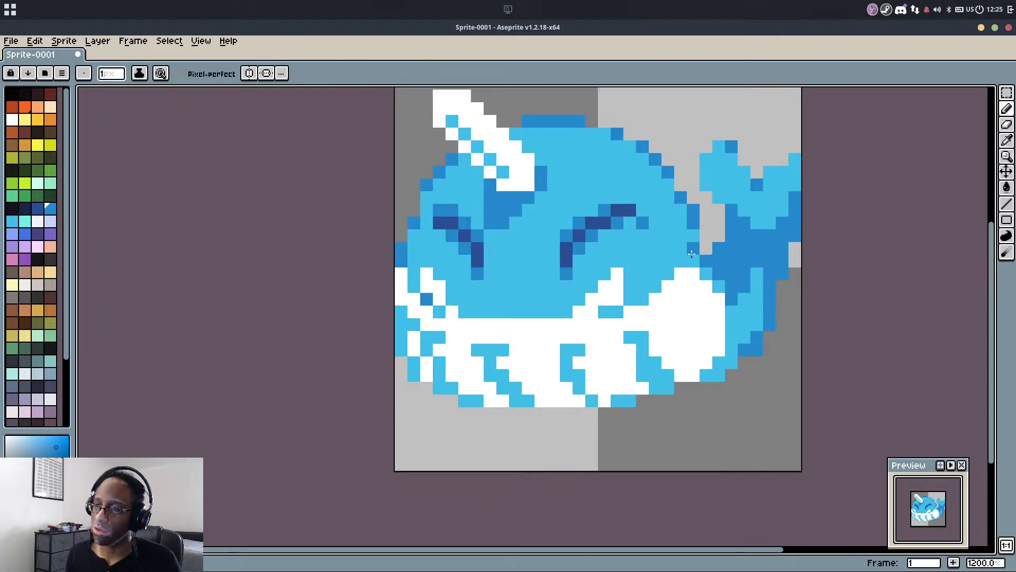
Enlarge the right white belly patch upward and leftward, and paint light blue pixels between it and the tail
{"action": "left_click", "coordinate": [680, 269], "text": "alt"}
{"action": "left_click", "coordinate": [655, 286]}
{"action": "left_click", "coordinate": [680, 262]}
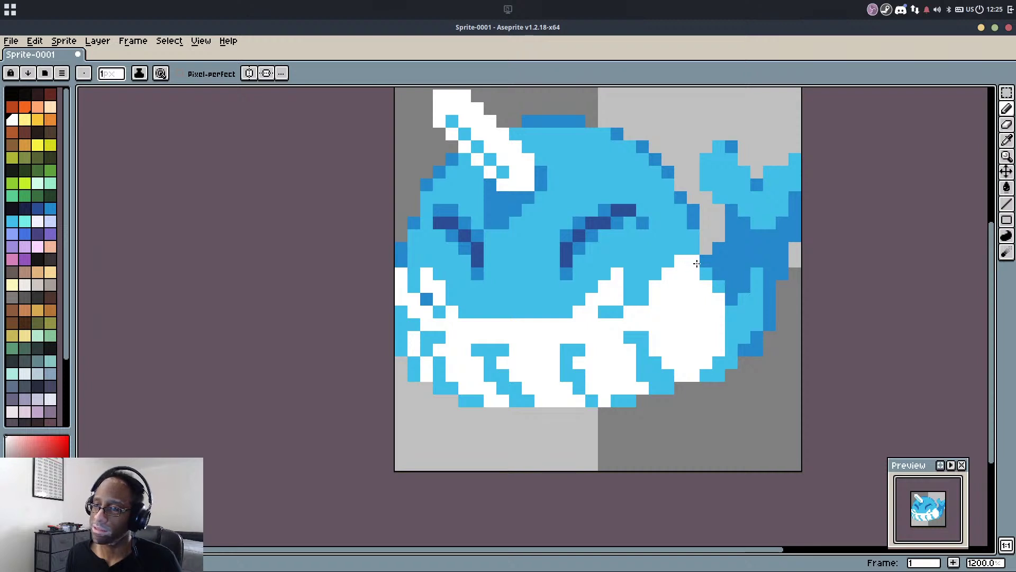
{"action": "left_click", "coordinate": [684, 228], "text": "alt"}
{"action": "left_click", "coordinate": [719, 274]}
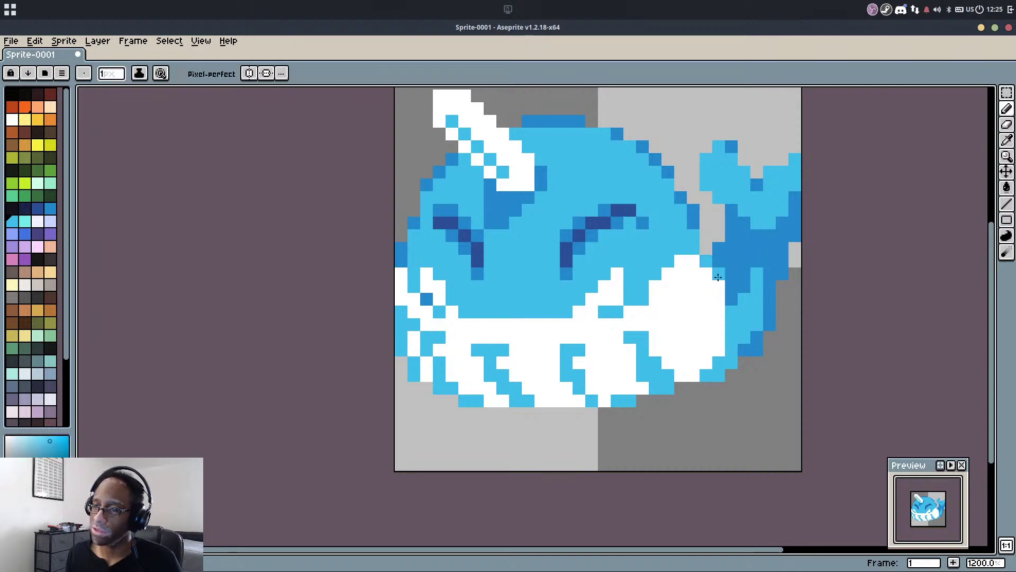
{"action": "left_click", "coordinate": [719, 261]}
{"action": "scroll", "coordinate": [740, 236], "scroll_direction": "down", "scroll_amount": 3}
{"action": "scroll", "coordinate": [740, 228], "scroll_direction": "down", "scroll_amount": 1}
{"action": "key", "text": "ctrl+z"}
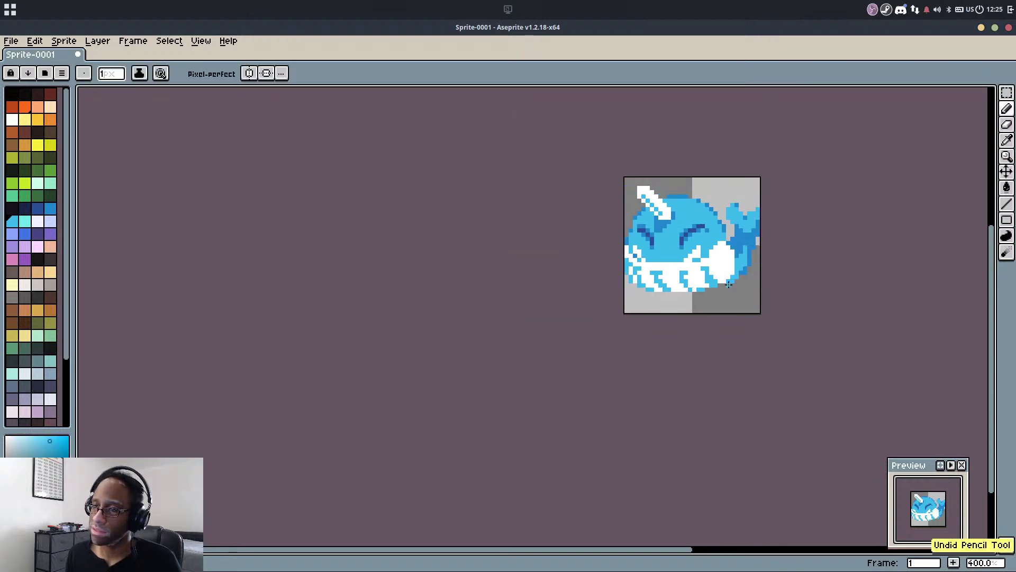
{"action": "key", "text": "ctrl+y"}
{"action": "scroll", "coordinate": [737, 274], "scroll_direction": "up", "scroll_amount": 3}
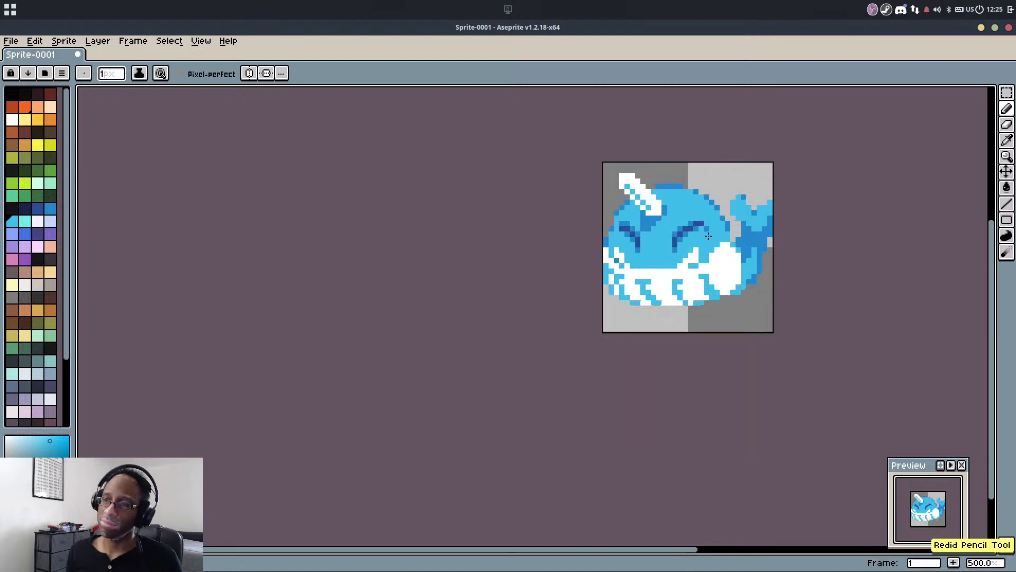
Widen the right white belly patch outward over the light blue tail base
{"action": "scroll", "coordinate": [737, 274], "scroll_direction": "up", "scroll_amount": 2}
{"action": "left_click", "coordinate": [744, 247], "text": "alt"}
{"action": "left_click_drag", "start_coordinate": [753, 234], "coordinate": [771, 269]}
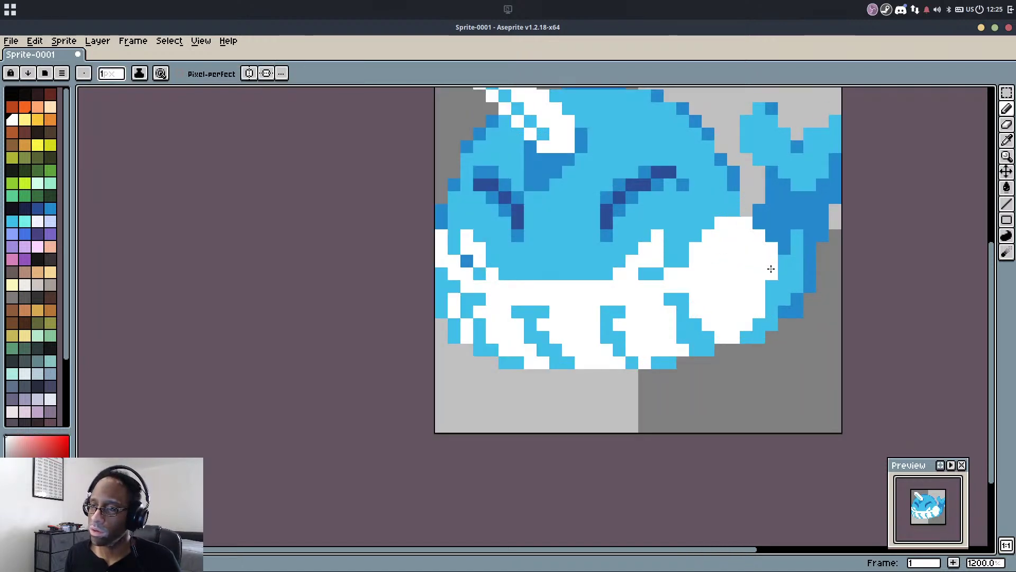
{"action": "left_click", "coordinate": [761, 334], "text": "alt"}
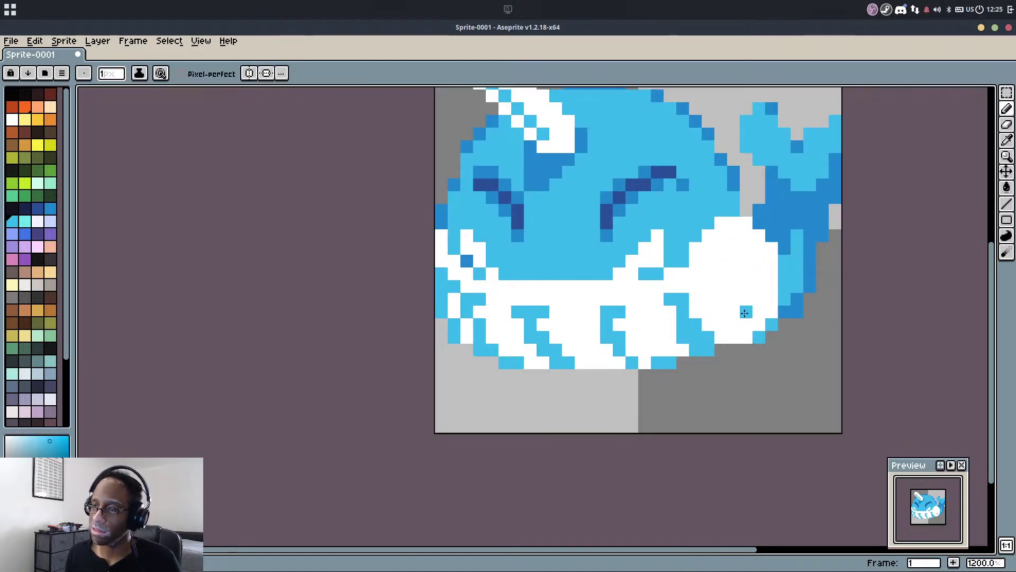
{"action": "left_click", "coordinate": [747, 248], "text": "alt"}
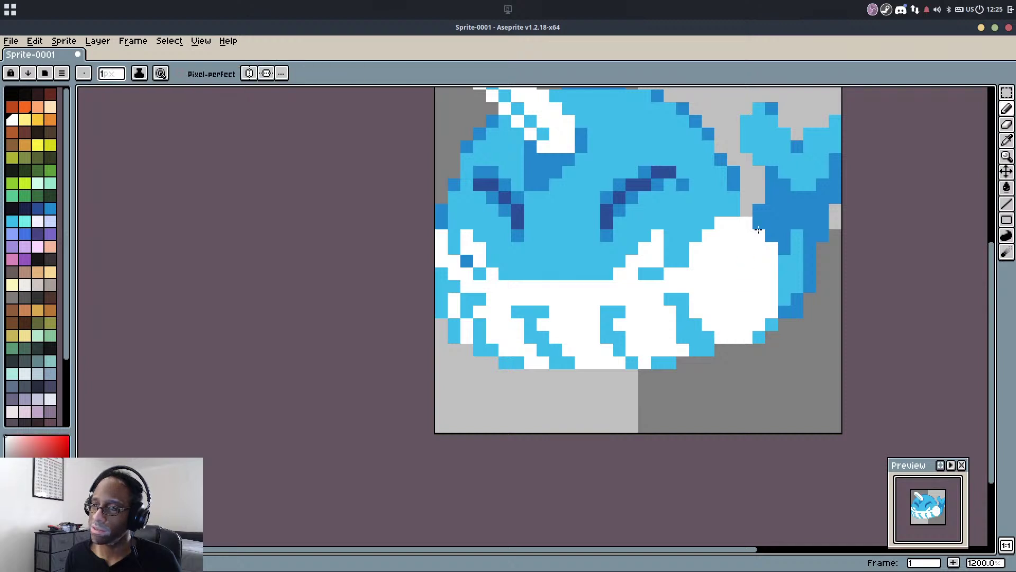
{"action": "mouse_move", "coordinate": [776, 244]}
{"action": "left_mouse_down"}
{"action": "mouse_move", "coordinate": [786, 314]}
{"action": "mouse_move", "coordinate": [752, 353]}
{"action": "mouse_move", "coordinate": [713, 341]}
{"action": "mouse_move", "coordinate": [737, 326]}
{"action": "mouse_move", "coordinate": [759, 271]}
{"action": "mouse_move", "coordinate": [761, 295]}
{"action": "left_mouse_up"}
Paint a rounded light blue spot, 4 × 5 pixels, inside the right white belly patch
{"action": "left_click", "coordinate": [708, 347], "text": "alt"}
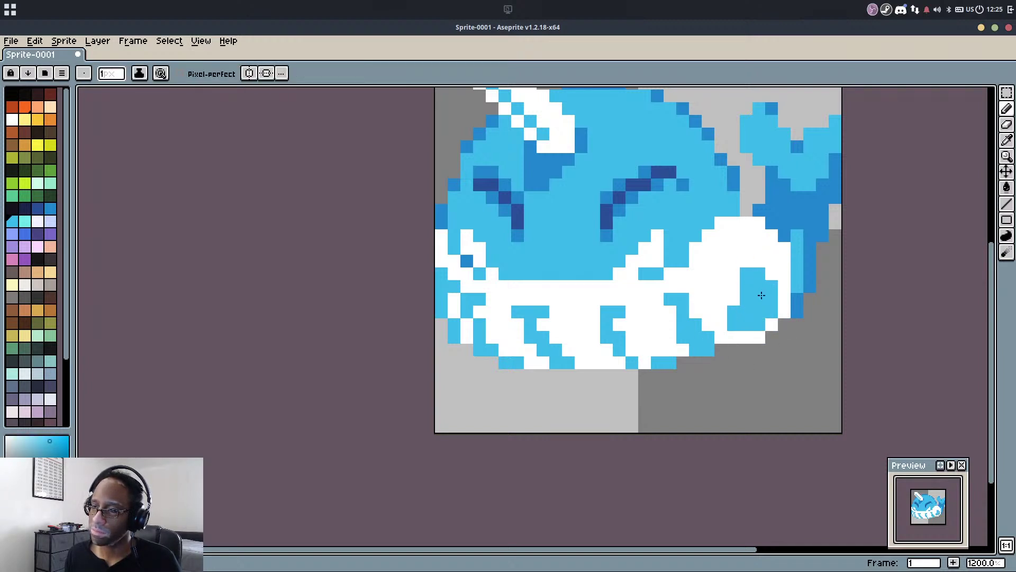
{"action": "left_click", "coordinate": [719, 311], "text": "alt"}
{"action": "left_click", "coordinate": [734, 324]}
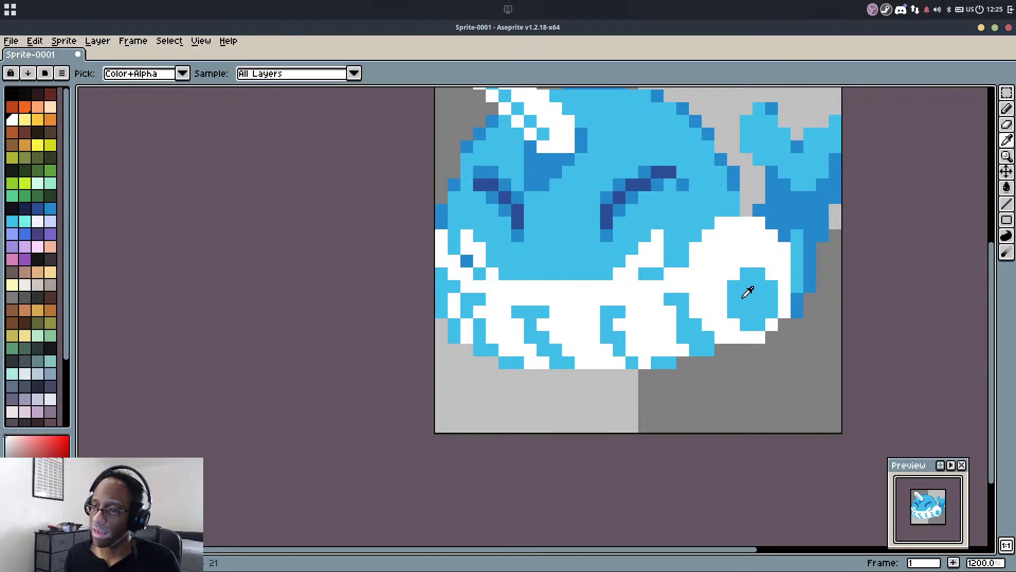
Add two white highlight pixels diagonally apart on the light blue body between the right eye and the right belly patch
{"action": "left_click", "coordinate": [744, 295], "text": "alt"}
{"action": "left_click", "coordinate": [704, 236], "text": "alt"}
{"action": "left_click", "coordinate": [695, 223]}
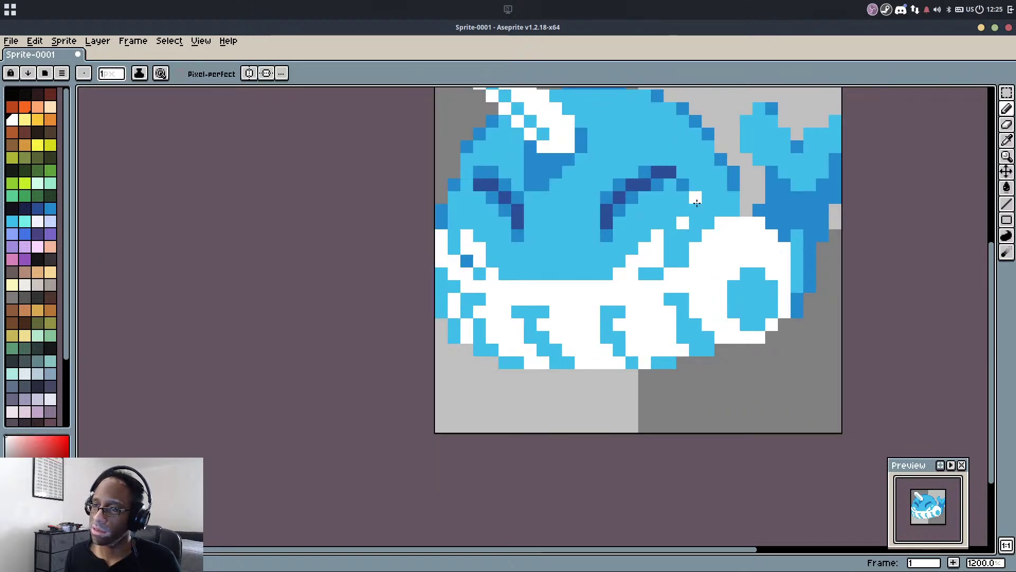
{"action": "scroll", "coordinate": [712, 198], "scroll_direction": "down", "scroll_amount": 2}
{"action": "scroll", "coordinate": [574, 249], "scroll_direction": "up", "scroll_amount": 4}
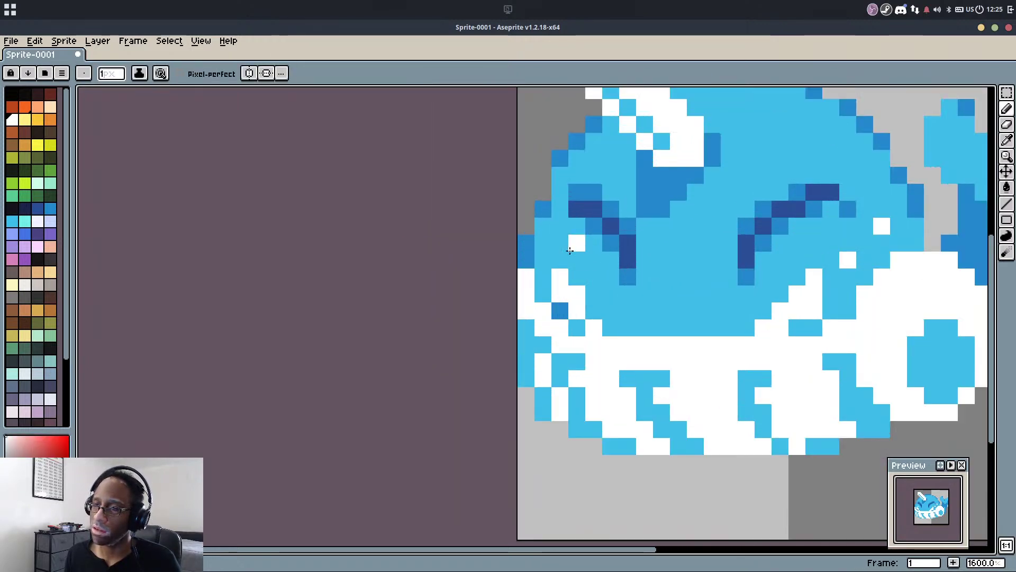
{"action": "scroll", "coordinate": [538, 256], "scroll_direction": "down", "scroll_amount": 2}
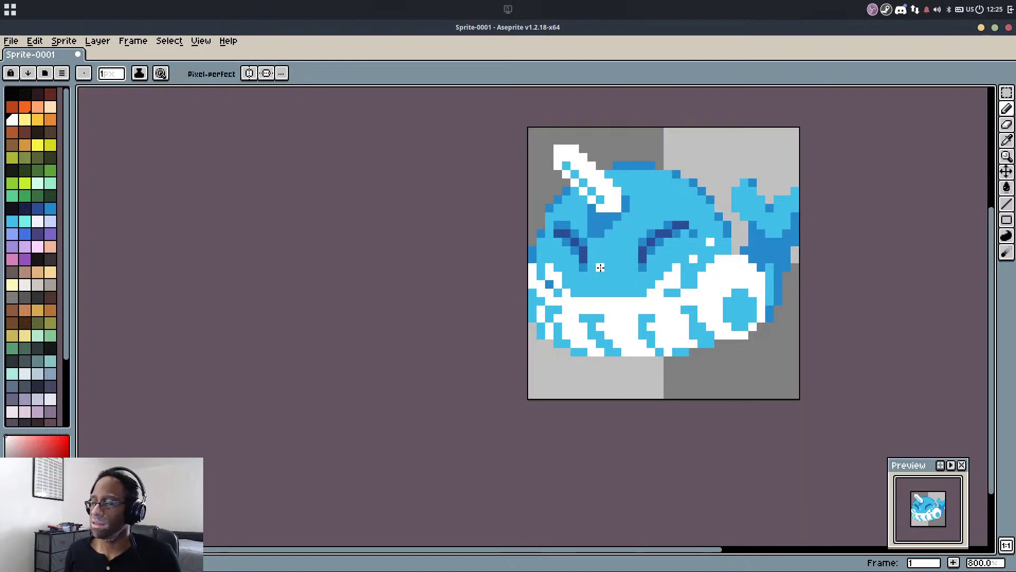
{"action": "scroll", "coordinate": [601, 267], "scroll_direction": "up", "scroll_amount": 1}
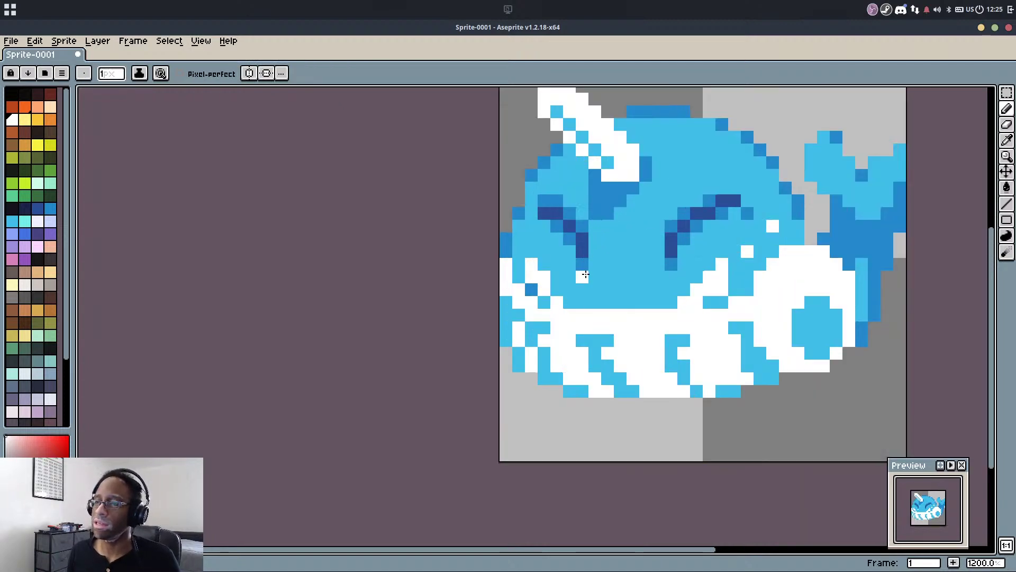
{"action": "scroll", "coordinate": [873, 136], "scroll_direction": "up", "scroll_amount": 1}
Extend the tail's right fin tip upward with light blue and shade it with medium blue pixels
{"action": "left_click", "coordinate": [897, 145], "text": "alt"}
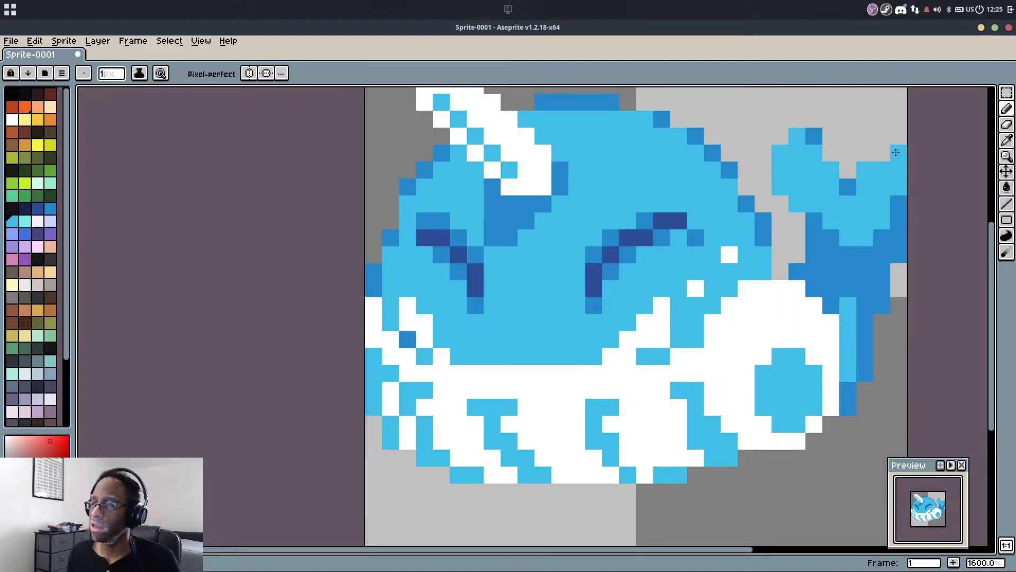
{"action": "left_click", "coordinate": [898, 190], "text": "alt"}
{"action": "left_click", "coordinate": [888, 148]}
{"action": "scroll", "coordinate": [897, 118], "scroll_direction": "down", "scroll_amount": 2}
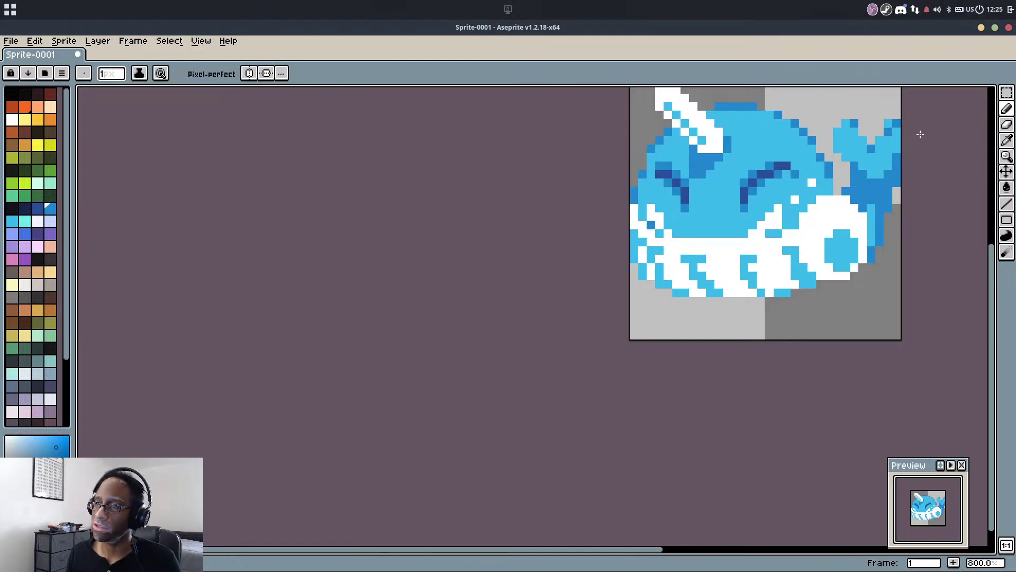
{"action": "scroll", "coordinate": [870, 139], "scroll_direction": "up", "scroll_amount": 2}
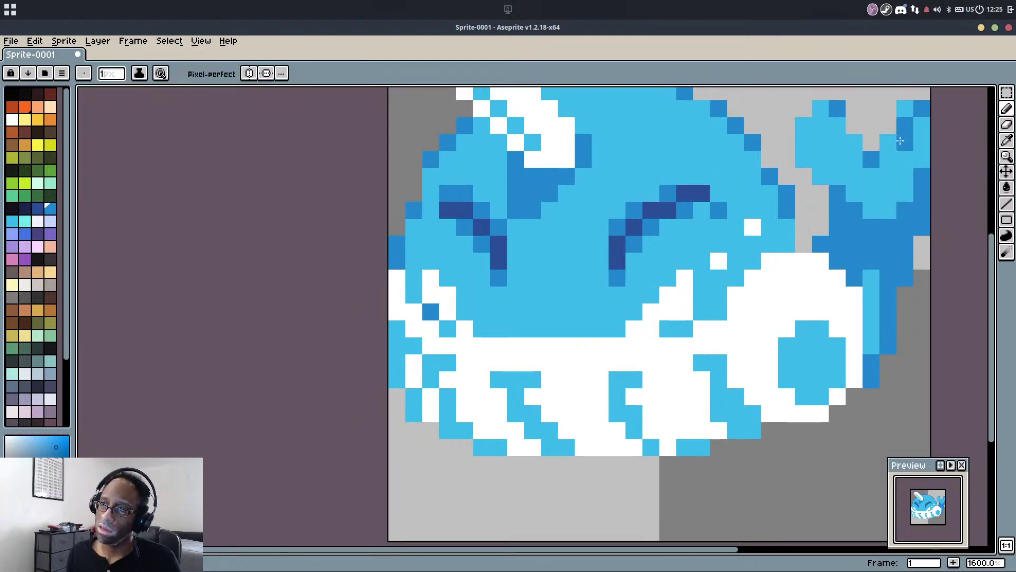
Edge the horn in light blue with three diagonal pixels along its upper right side and pixels at its lower left
{"action": "scroll", "coordinate": [905, 172], "scroll_direction": "down", "scroll_amount": 1}
{"action": "left_click_drag", "start_coordinate": [842, 187], "coordinate": [713, 252]}
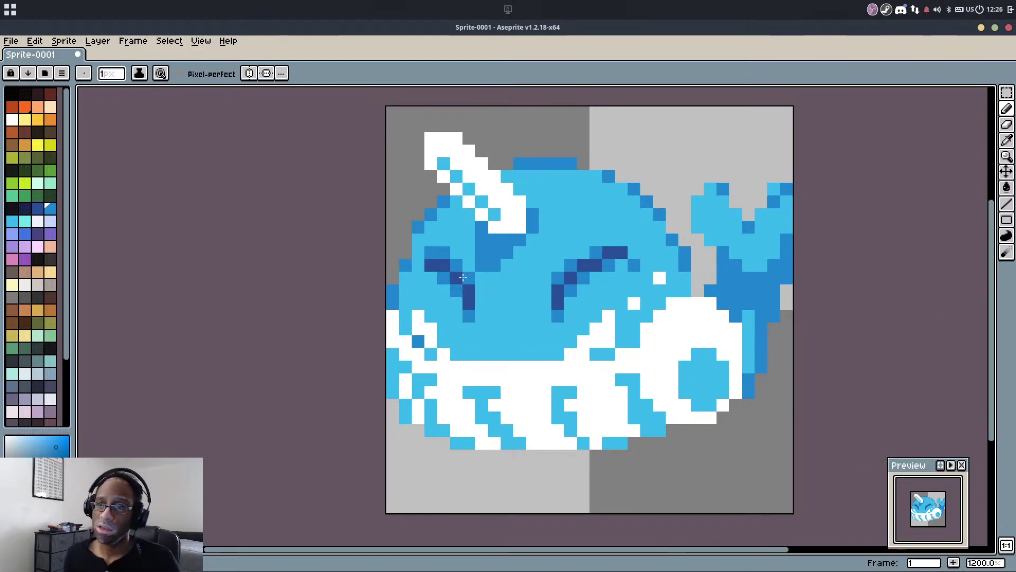
{"action": "left_click", "coordinate": [507, 176], "text": "alt"}
{"action": "left_click", "coordinate": [469, 138]}
{"action": "left_click_drag", "start_coordinate": [472, 140], "coordinate": [494, 163]}
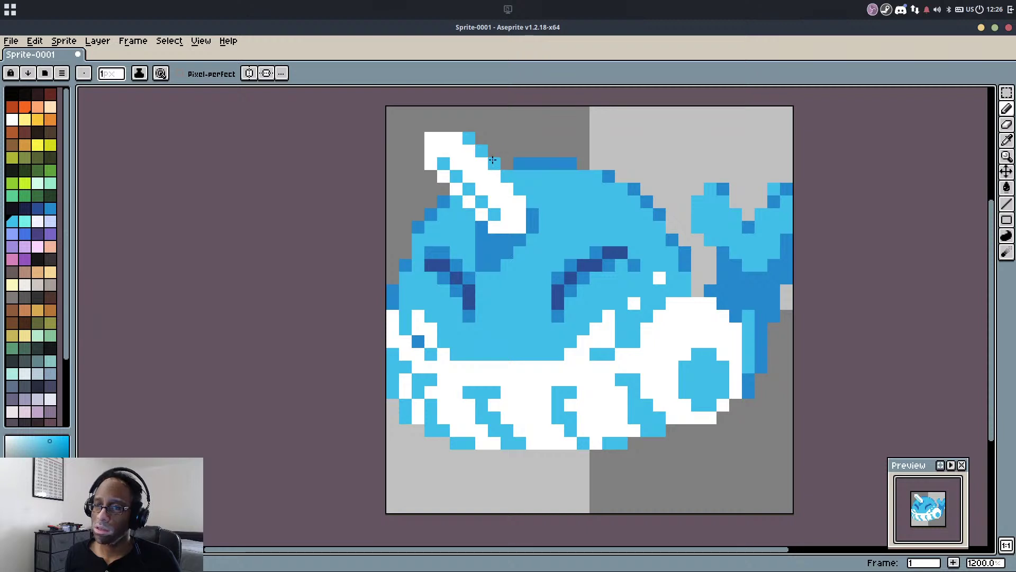
{"action": "left_click", "coordinate": [430, 177]}
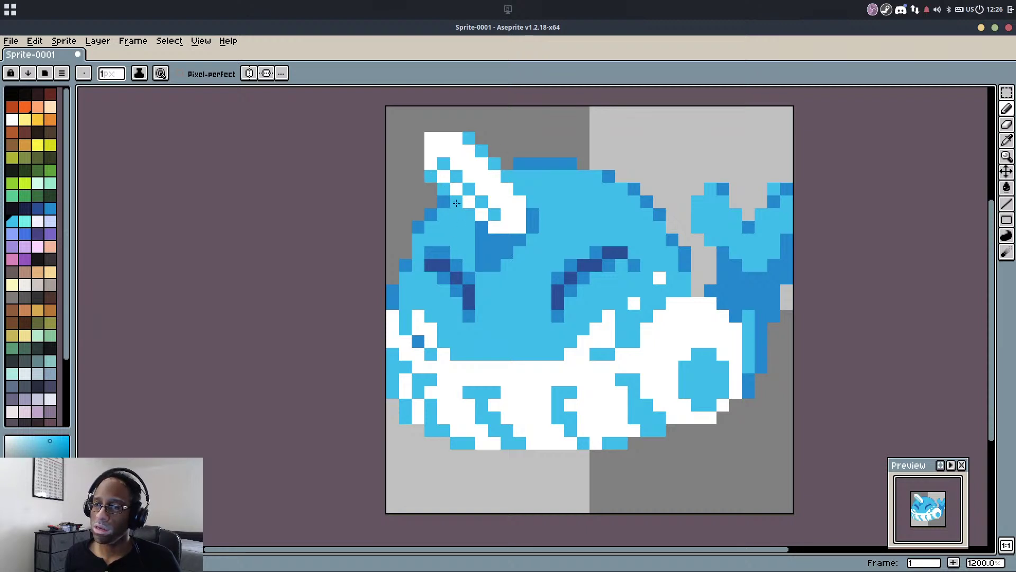
Paint medium blue shading along both sides of the horn's base and trim the patch beneath it with light blue
{"action": "left_click", "coordinate": [482, 227], "text": "alt"}
{"action": "left_click_drag", "start_coordinate": [456, 214], "coordinate": [469, 227]}
{"action": "left_click", "coordinate": [507, 176]}
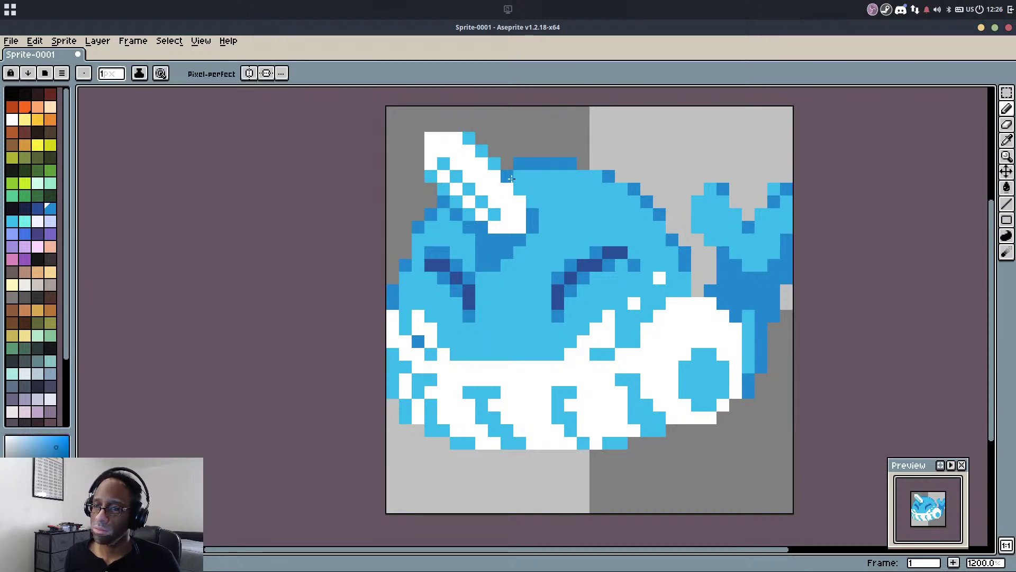
{"action": "mouse_move", "coordinate": [519, 175]}
{"action": "left_mouse_down"}
{"action": "mouse_move", "coordinate": [550, 205]}
{"action": "mouse_move", "coordinate": [543, 230]}
{"action": "mouse_move", "coordinate": [484, 278]}
{"action": "left_mouse_up"}
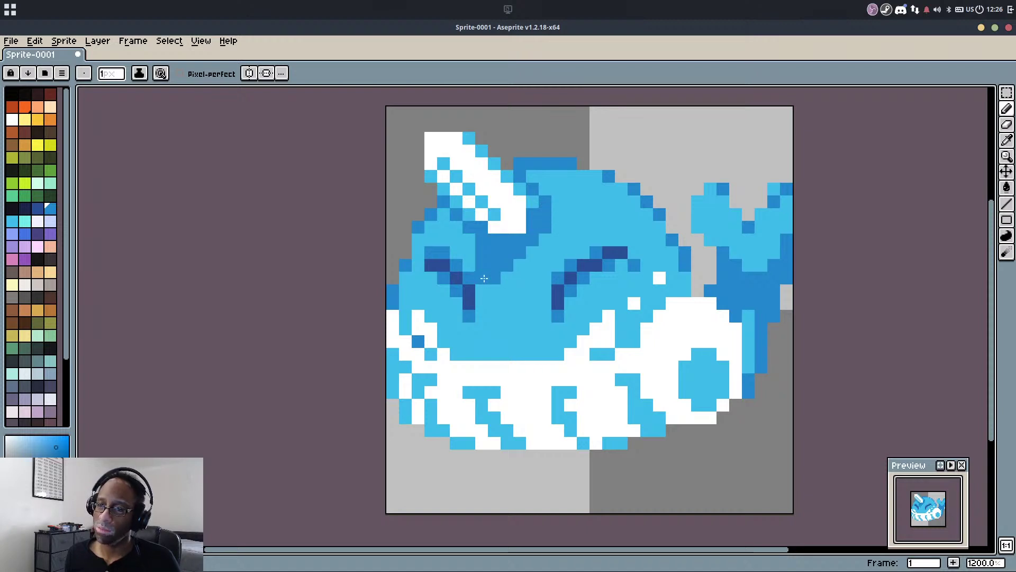
{"action": "left_click", "coordinate": [479, 244], "text": "alt"}
{"action": "left_click", "coordinate": [494, 278]}
{"action": "left_click", "coordinate": [496, 237]}
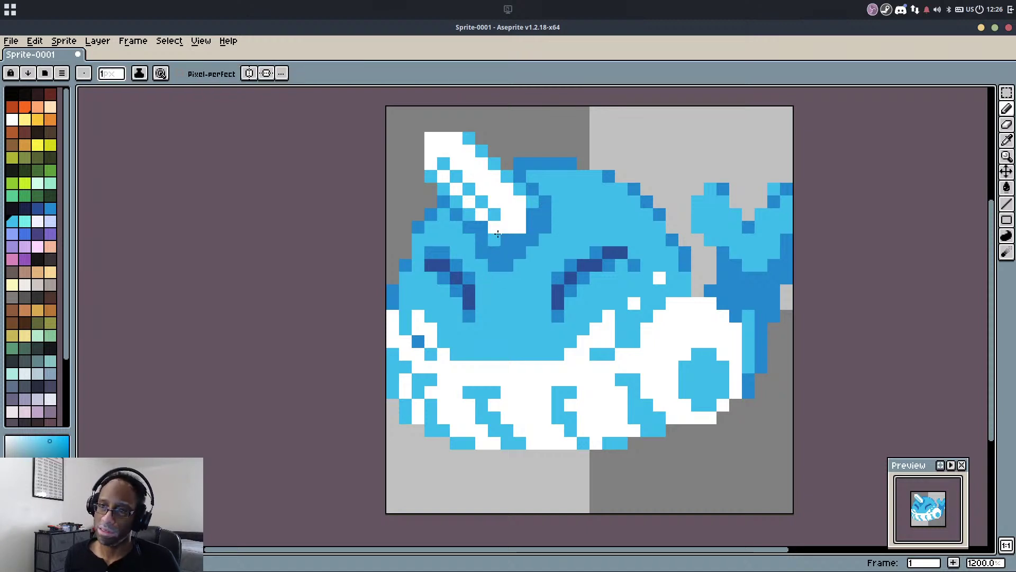
Extend the medium blue shadow below the horn downward by two rows and widen it on the right
{"action": "scroll", "coordinate": [497, 233], "scroll_direction": "down", "scroll_amount": 2}
{"action": "scroll", "coordinate": [498, 233], "scroll_direction": "up", "scroll_amount": 3}
{"action": "key", "text": "ctrl"}
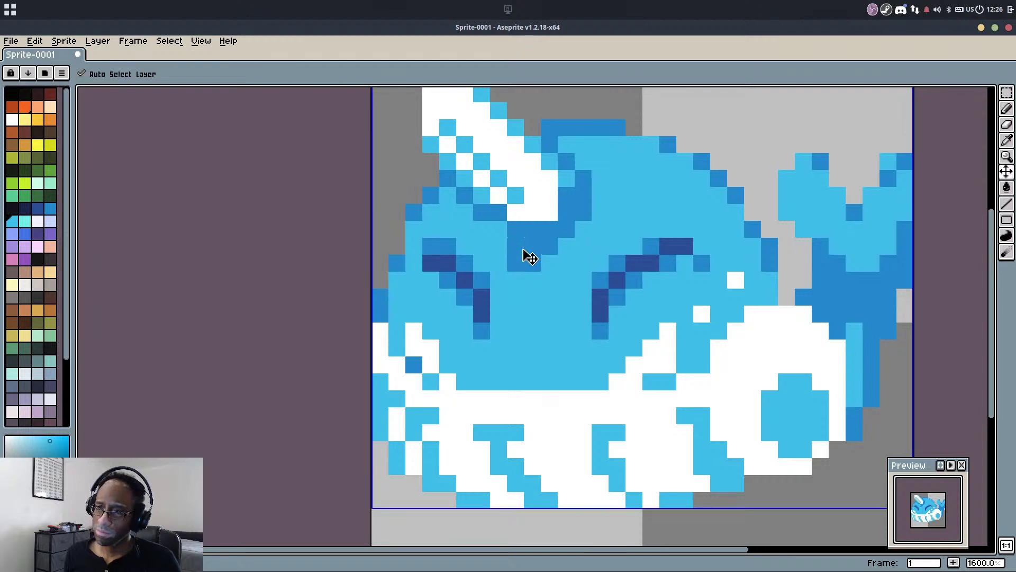
{"action": "left_click", "coordinate": [527, 251], "text": "alt"}
{"action": "mouse_move", "coordinate": [546, 259]}
{"action": "left_mouse_down"}
{"action": "mouse_move", "coordinate": [517, 294]}
{"action": "mouse_move", "coordinate": [535, 292]}
{"action": "left_mouse_up"}
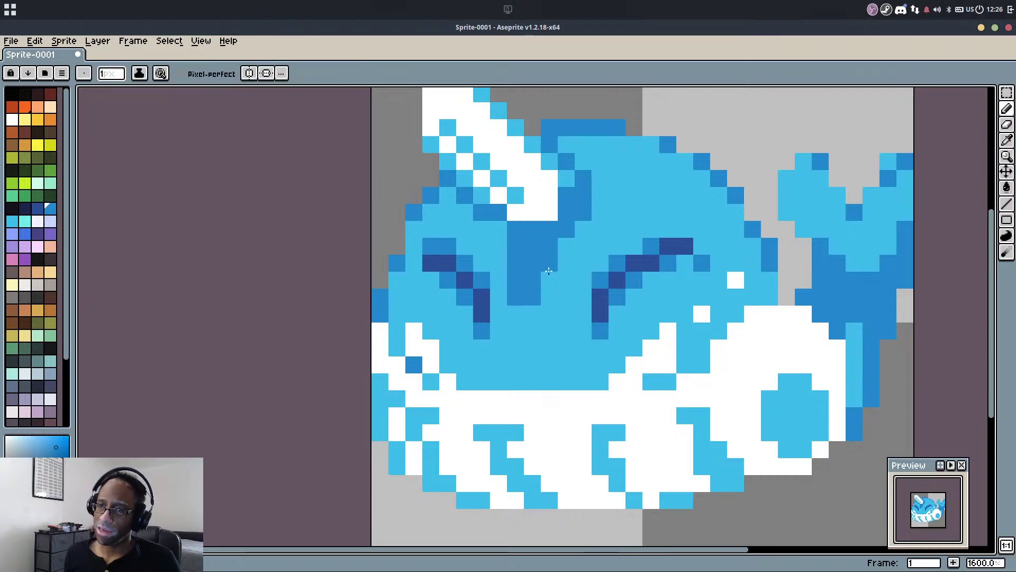
{"action": "left_click", "coordinate": [549, 278]}
{"action": "left_click", "coordinate": [498, 229]}
{"action": "scroll", "coordinate": [584, 262], "scroll_direction": "down", "scroll_amount": 2}
{"action": "scroll", "coordinate": [588, 240], "scroll_direction": "up", "scroll_amount": 2}
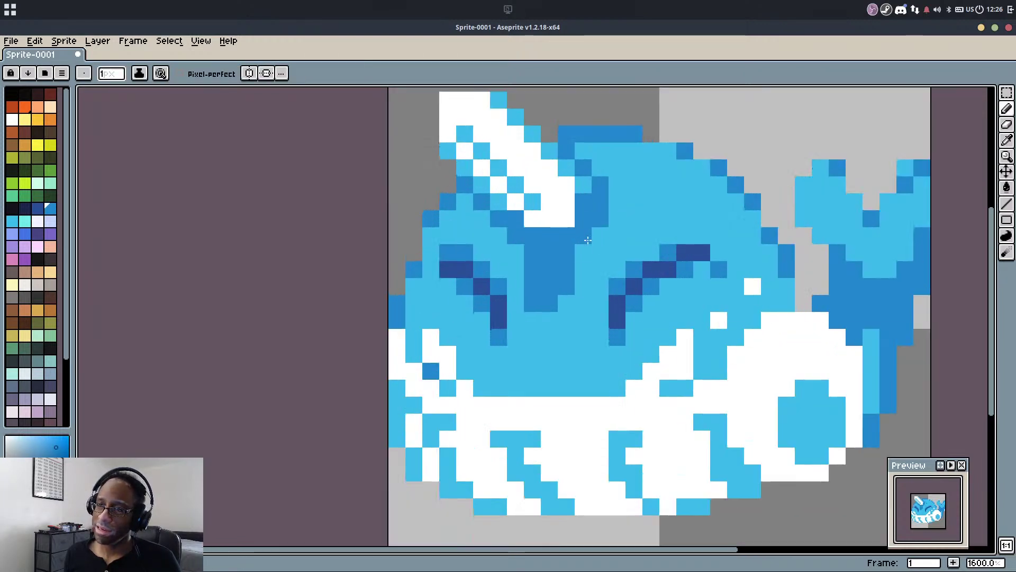
Trim the horn shadow's right edge and bottom with light blue, and extend it leftward toward the left eye in medium blue
{"action": "left_click", "coordinate": [587, 257], "text": "alt"}
{"action": "mouse_move", "coordinate": [569, 268]}
{"action": "left_mouse_down"}
{"action": "mouse_move", "coordinate": [560, 303]}
{"action": "mouse_move", "coordinate": [550, 300]}
{"action": "mouse_move", "coordinate": [518, 273]}
{"action": "mouse_move", "coordinate": [526, 253]}
{"action": "mouse_move", "coordinate": [520, 302]}
{"action": "left_mouse_up"}
{"action": "left_click", "coordinate": [548, 286], "text": "alt"}
{"action": "left_click", "coordinate": [548, 301]}
{"action": "left_click_drag", "start_coordinate": [514, 246], "coordinate": [513, 284]}
{"action": "left_click", "coordinate": [544, 318], "text": "alt"}
{"action": "left_click", "coordinate": [546, 304]}
{"action": "scroll", "coordinate": [569, 234], "scroll_direction": "down", "scroll_amount": 3}
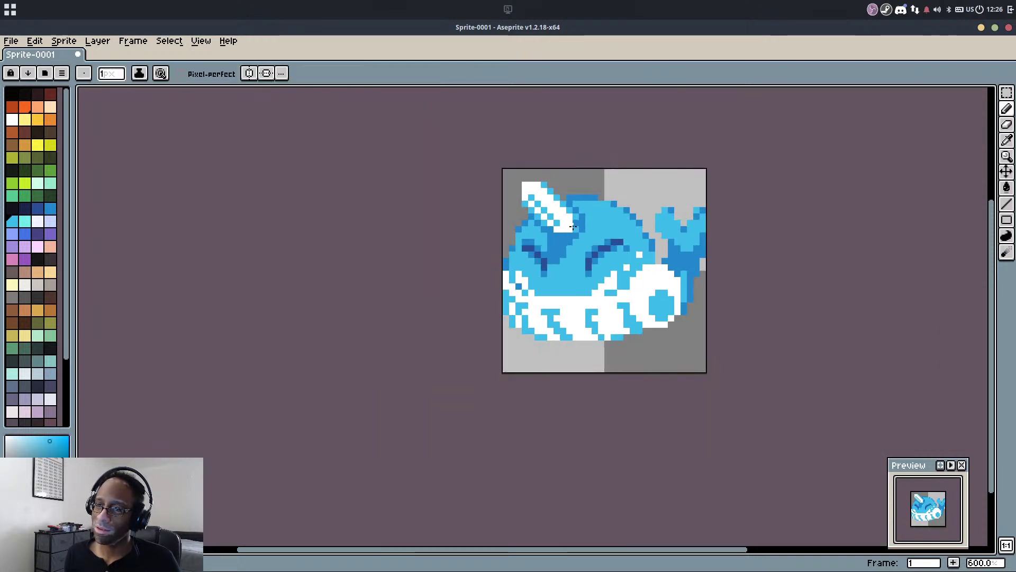
{"action": "scroll", "coordinate": [554, 225], "scroll_direction": "up", "scroll_amount": 3}
{"action": "left_click_drag", "start_coordinate": [527, 250], "coordinate": [528, 286]}
{"action": "scroll", "coordinate": [579, 271], "scroll_direction": "down", "scroll_amount": 3}
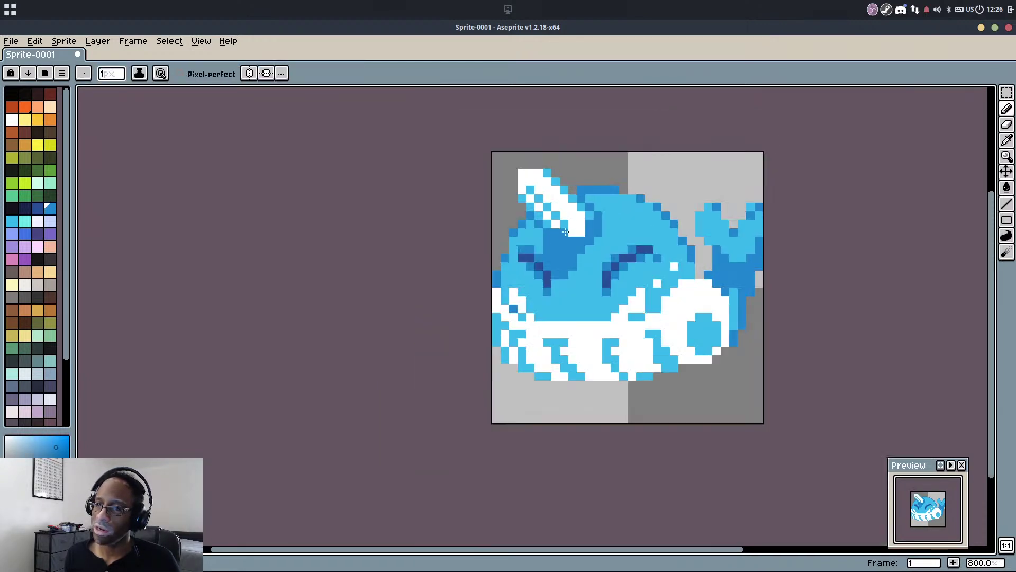
Paint a dark blue shadow directly beneath the horn's base, with pixels rising along both of its sides
{"action": "scroll", "coordinate": [578, 271], "scroll_direction": "down", "scroll_amount": 2}
{"action": "scroll", "coordinate": [558, 274], "scroll_direction": "up", "scroll_amount": 7}
{"action": "left_click", "coordinate": [557, 274], "text": "alt"}
{"action": "left_click", "coordinate": [546, 211]}
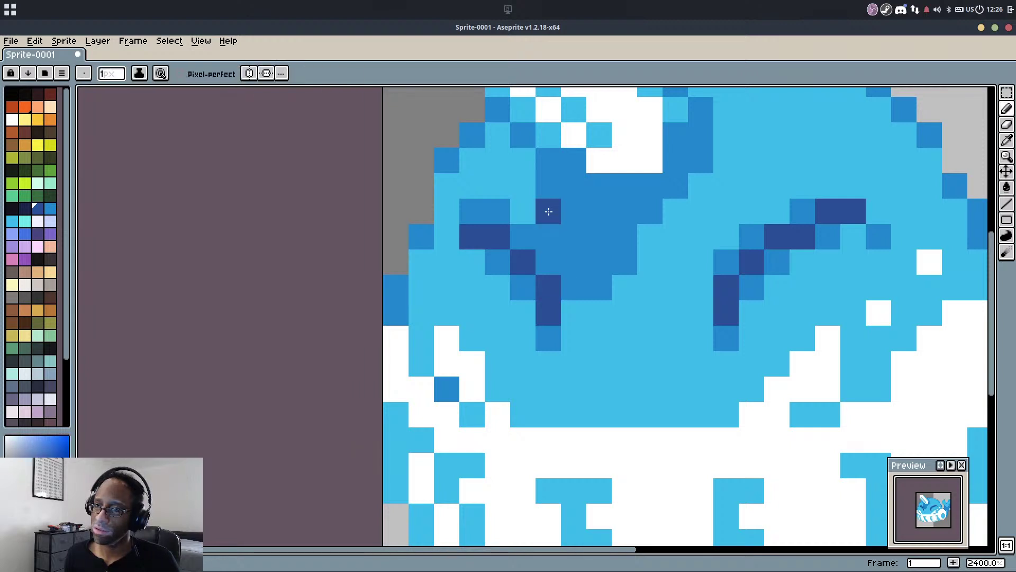
{"action": "left_click", "coordinate": [556, 185]}
{"action": "mouse_move", "coordinate": [556, 185]}
{"action": "left_mouse_down"}
{"action": "mouse_move", "coordinate": [565, 216]}
{"action": "mouse_move", "coordinate": [580, 189]}
{"action": "mouse_move", "coordinate": [580, 214]}
{"action": "mouse_move", "coordinate": [554, 178]}
{"action": "mouse_move", "coordinate": [598, 210]}
{"action": "mouse_move", "coordinate": [641, 195]}
{"action": "mouse_move", "coordinate": [593, 179]}
{"action": "left_mouse_up"}
{"action": "key", "text": "ctrl+z"}
{"action": "left_click", "coordinate": [554, 179]}
{"action": "left_click", "coordinate": [673, 160]}
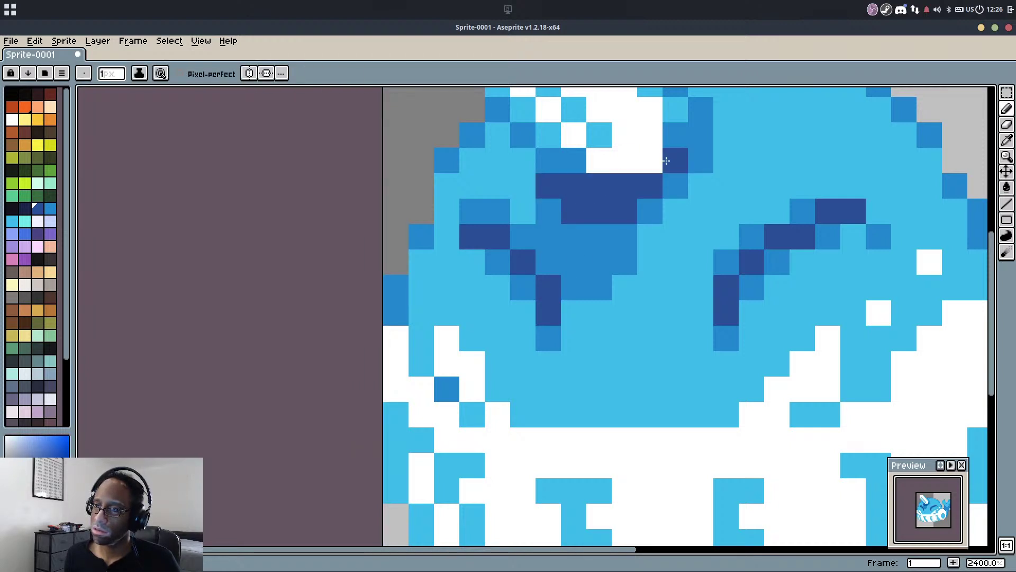
{"action": "left_click", "coordinate": [546, 164]}
{"action": "scroll", "coordinate": [544, 281], "scroll_direction": "up", "scroll_amount": 3}
{"action": "left_click", "coordinate": [674, 219]}
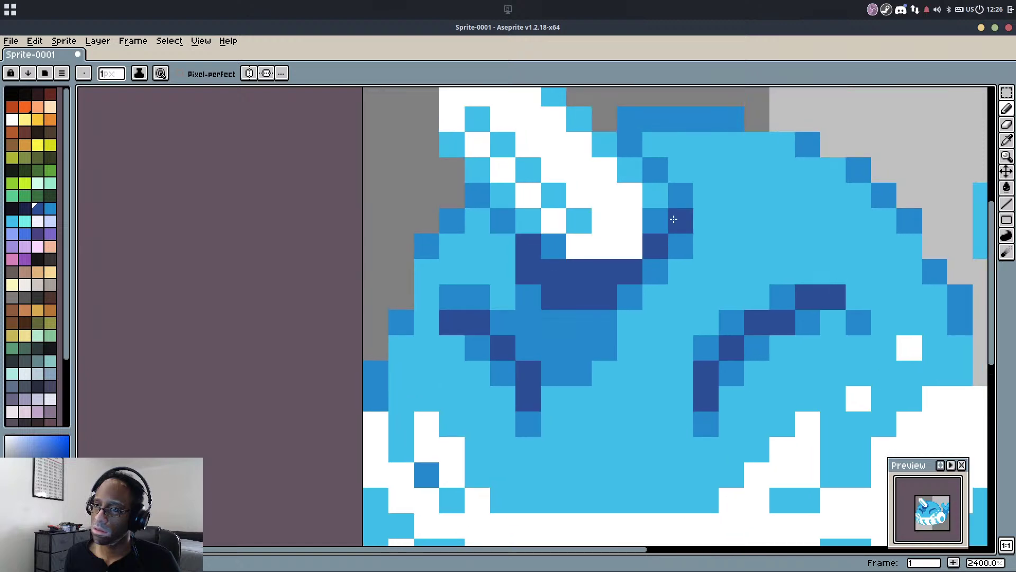
{"action": "left_click", "coordinate": [656, 221]}
{"action": "scroll", "coordinate": [669, 222], "scroll_direction": "down", "scroll_amount": 3}
{"action": "scroll", "coordinate": [681, 201], "scroll_direction": "down", "scroll_amount": 2}
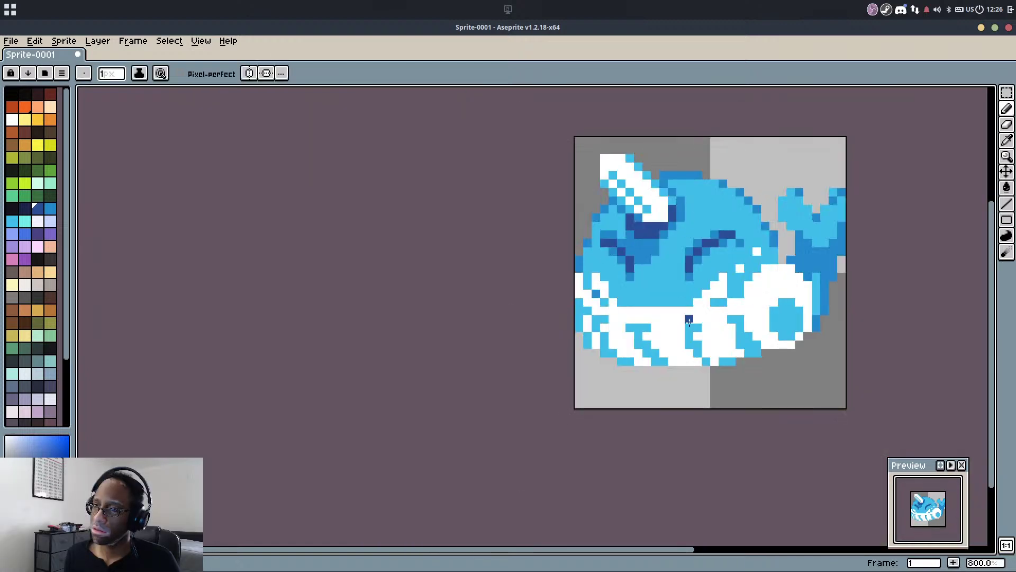
{"action": "left_click", "coordinate": [663, 291]}
{"action": "scroll", "coordinate": [659, 283], "scroll_direction": "up", "scroll_amount": 3}
{"action": "scroll", "coordinate": [659, 283], "scroll_direction": "down", "scroll_amount": 3}
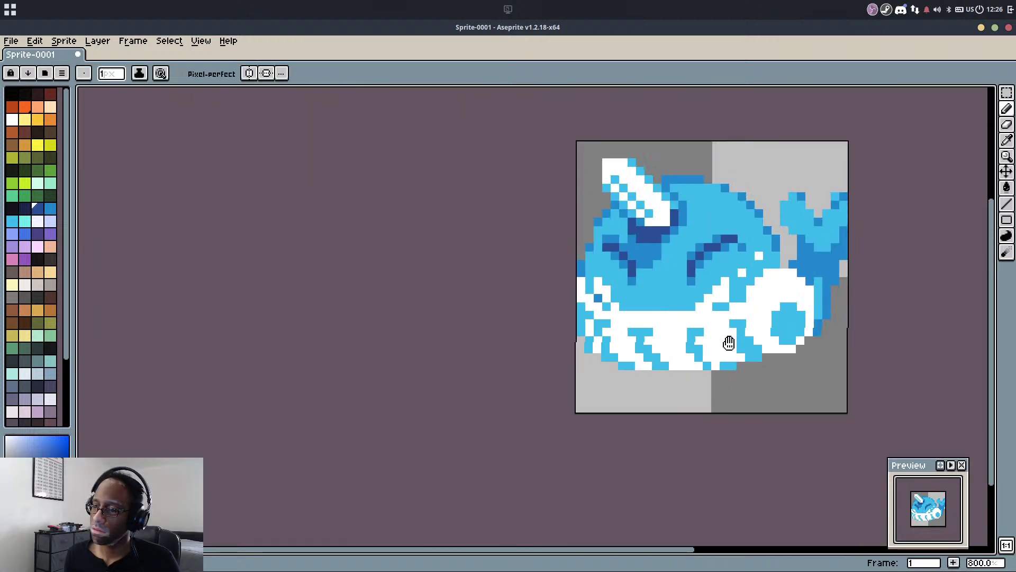
Shift the medium blue outline on top of the head one pixel to the right, keeping it five pixels wide
{"action": "scroll", "coordinate": [736, 360], "scroll_direction": "right", "scroll_amount": 2}
{"action": "scroll", "coordinate": [707, 207], "scroll_direction": "up", "scroll_amount": 1}
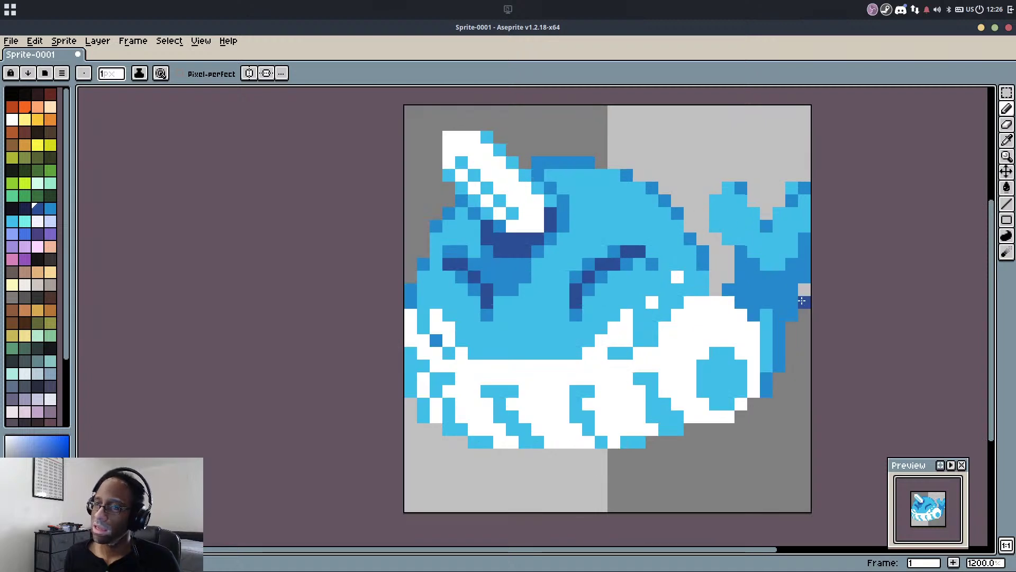
{"action": "key", "text": "e"}
{"action": "left_click", "coordinate": [538, 162]}
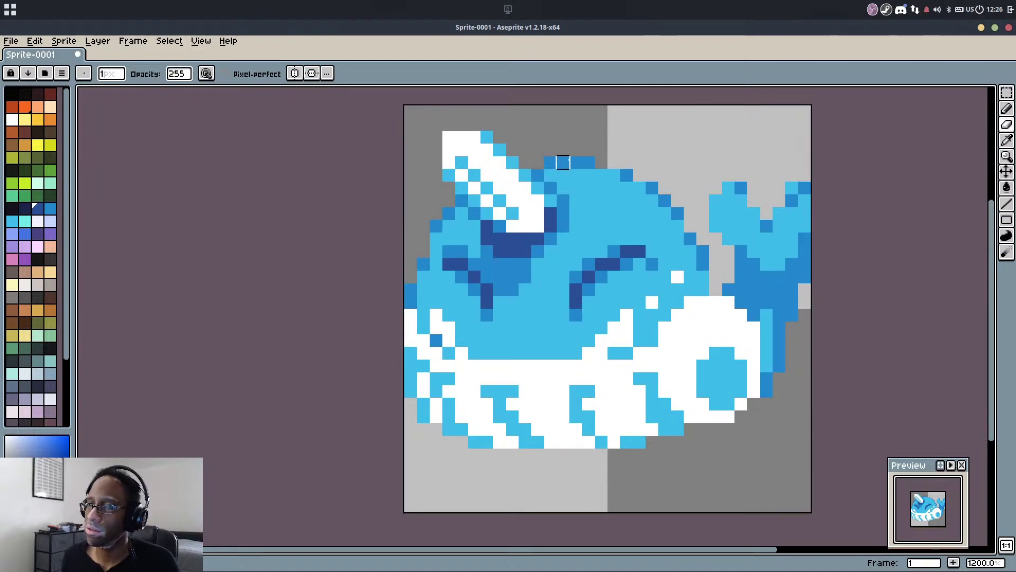
{"action": "key", "text": "b"}
{"action": "left_click", "coordinate": [565, 162], "text": "alt"}
{"action": "left_click", "coordinate": [599, 161]}
{"action": "key", "text": "e"}
{"action": "left_click", "coordinate": [549, 161]}
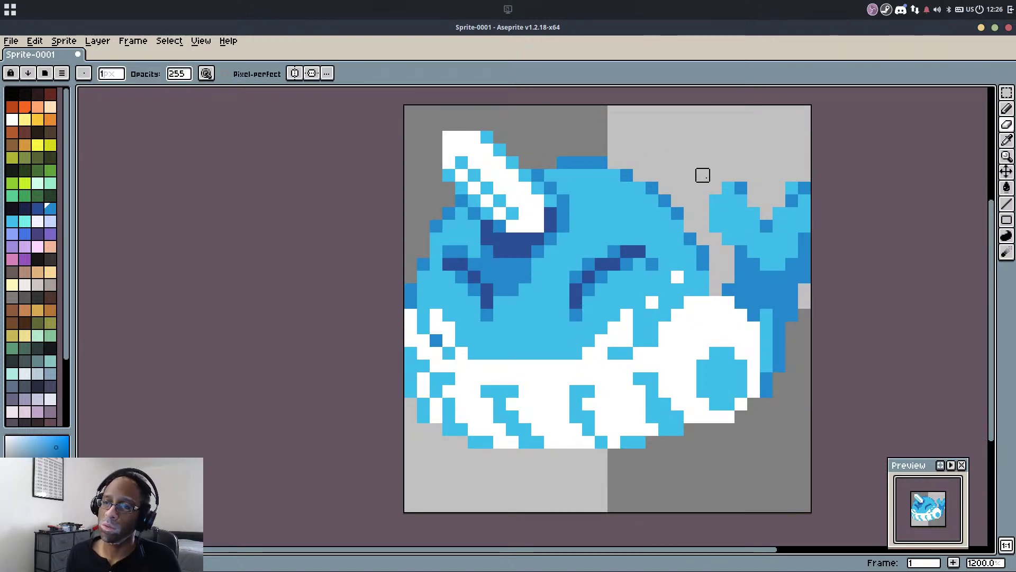
{"action": "key", "text": "ctrl+z"}
Examine the whole narwhal at actual size and enlarged
{"action": "scroll", "coordinate": [712, 198], "scroll_direction": "down", "scroll_amount": 1}
{"action": "key", "text": "b"}
{"action": "left_click_drag", "start_coordinate": [725, 245], "coordinate": [614, 277]}
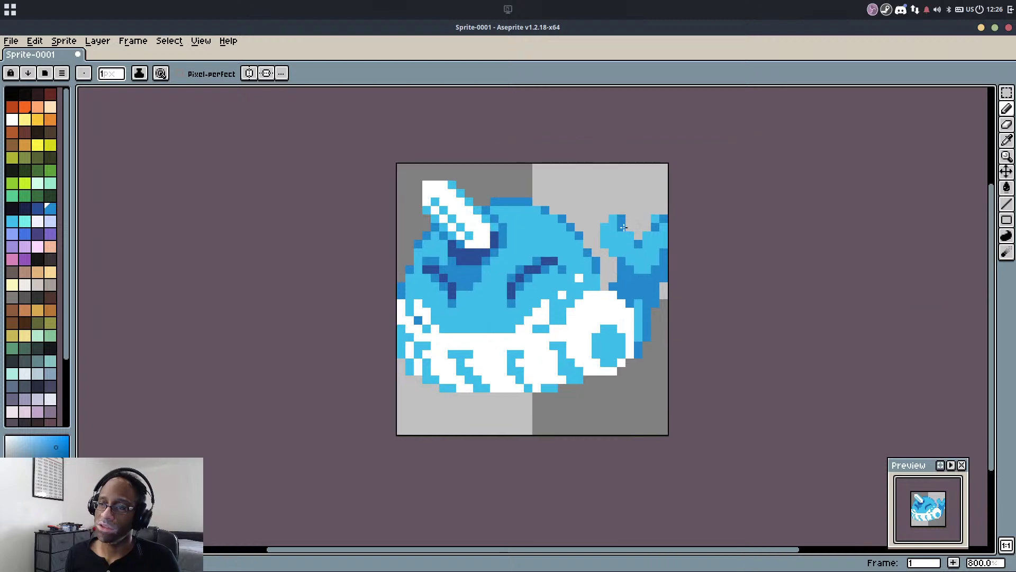
{"action": "scroll", "coordinate": [618, 227], "scroll_direction": "up", "scroll_amount": 1}
{"action": "scroll", "coordinate": [618, 227], "scroll_direction": "down", "scroll_amount": 1}
{"action": "scroll", "coordinate": [709, 315], "scroll_direction": "down", "scroll_amount": 6}
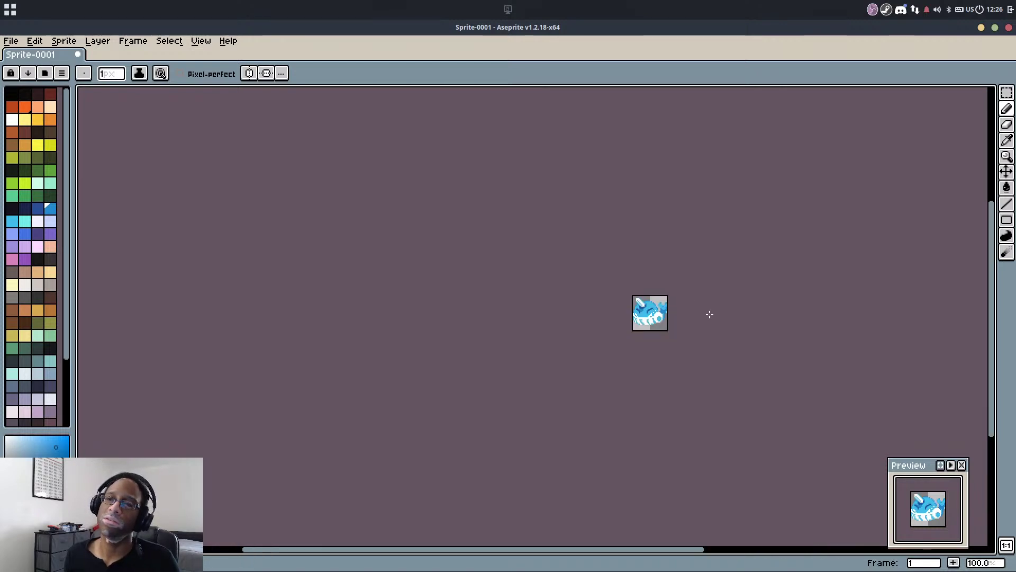
{"action": "scroll", "coordinate": [661, 297], "scroll_direction": "up", "scroll_amount": 3}
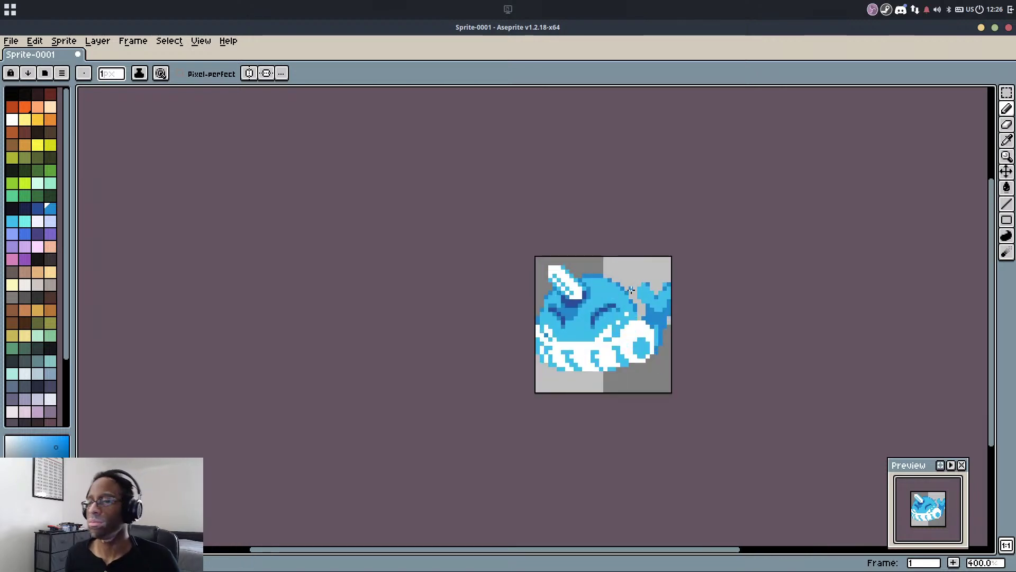
{"action": "scroll", "coordinate": [631, 289], "scroll_direction": "up", "scroll_amount": 1}
{"action": "scroll", "coordinate": [582, 443], "scroll_direction": "up", "scroll_amount": 1}
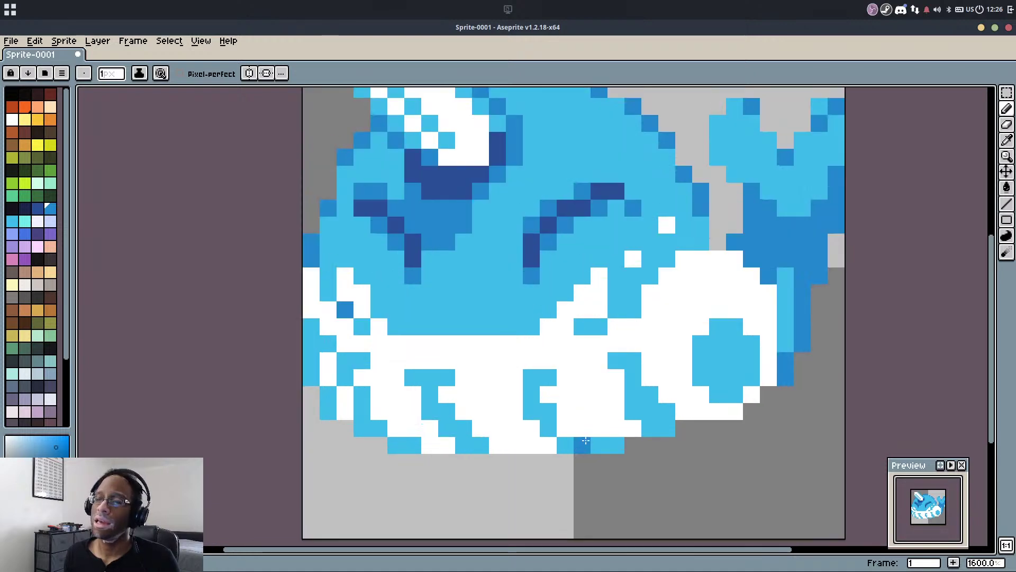
Paint a light blue outline row, six pixels wide, under the white belly's lowest edge
{"action": "left_click", "coordinate": [595, 446], "text": "alt"}
{"action": "mouse_move", "coordinate": [565, 462]}
{"action": "left_mouse_down"}
{"action": "mouse_move", "coordinate": [414, 463]}
{"action": "mouse_move", "coordinate": [532, 462]}
{"action": "left_mouse_up"}
{"action": "key", "text": "ctrl+z"}
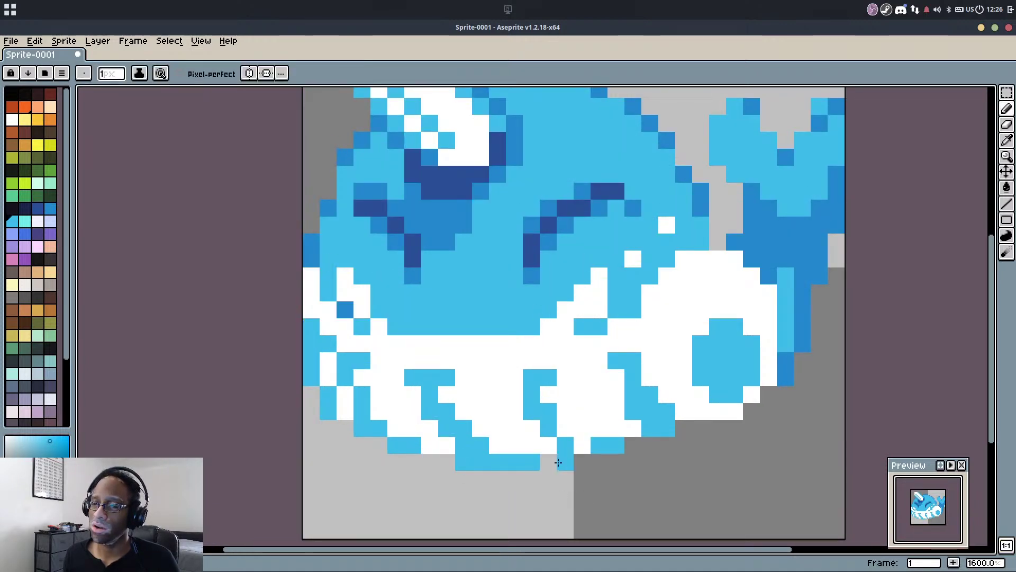
{"action": "left_click", "coordinate": [549, 462]}
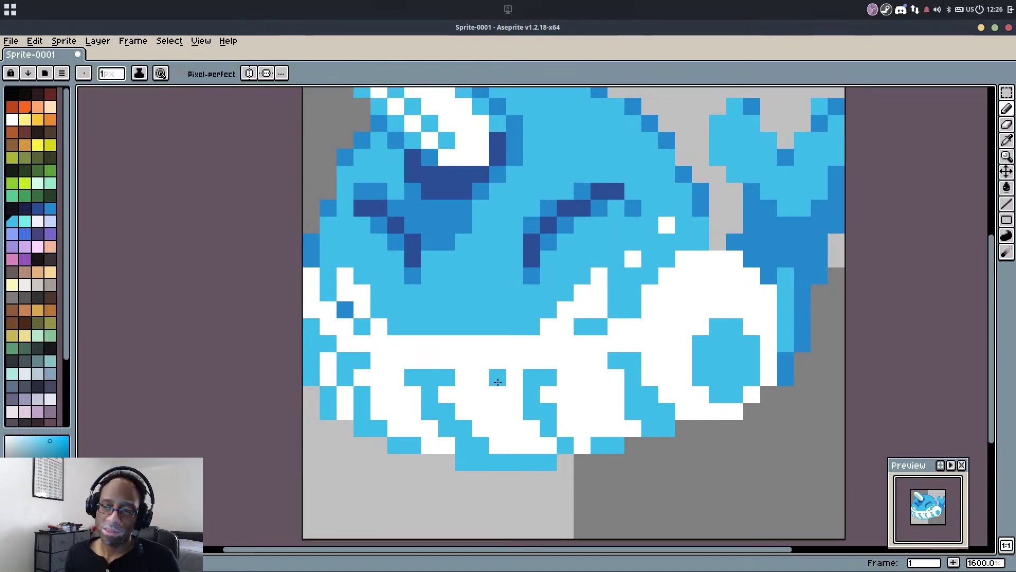
Thin the two central light blue belly lines by painting white over pixels on their right edges
{"action": "left_click", "coordinate": [478, 390], "text": "alt"}
{"action": "left_click_drag", "start_coordinate": [447, 411], "coordinate": [480, 445]}
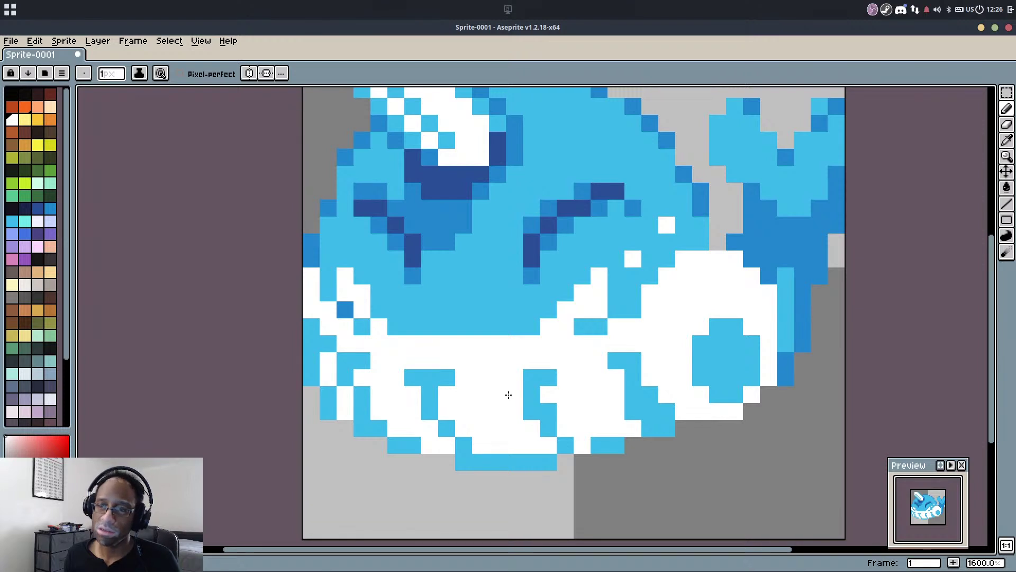
{"action": "left_click", "coordinate": [550, 410]}
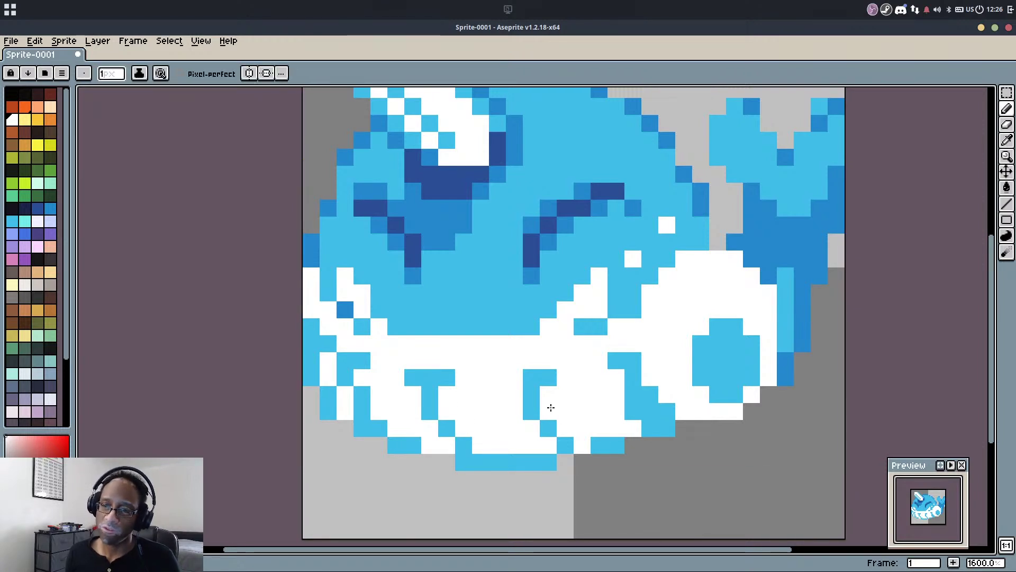
Save the sprite as Whale in the Streaming Art folder
{"action": "key", "text": "ctrl+s"}
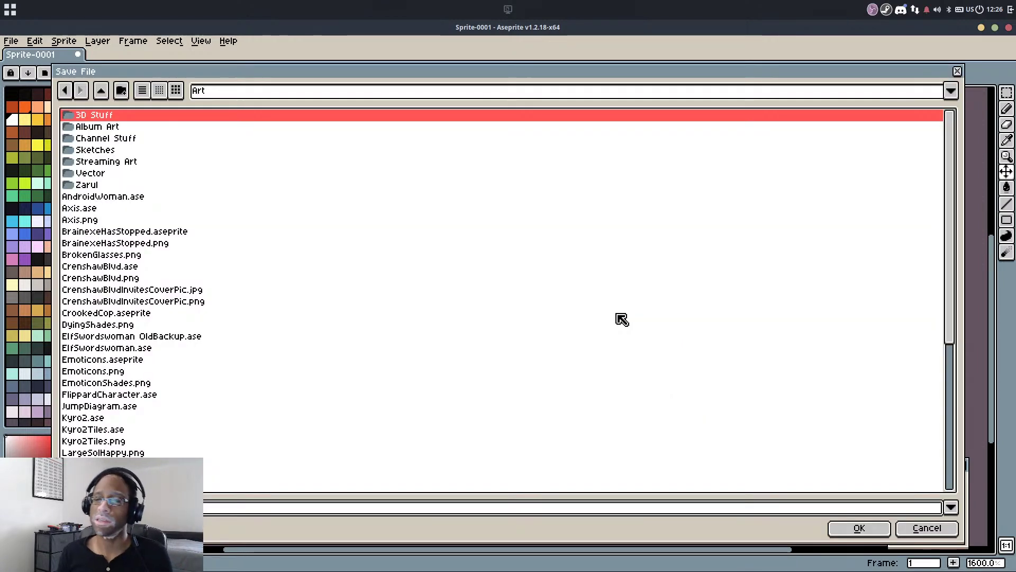
{"action": "left_click", "coordinate": [101, 92]}
{"action": "left_click", "coordinate": [75, 91]}
{"action": "left_click", "coordinate": [95, 150]}
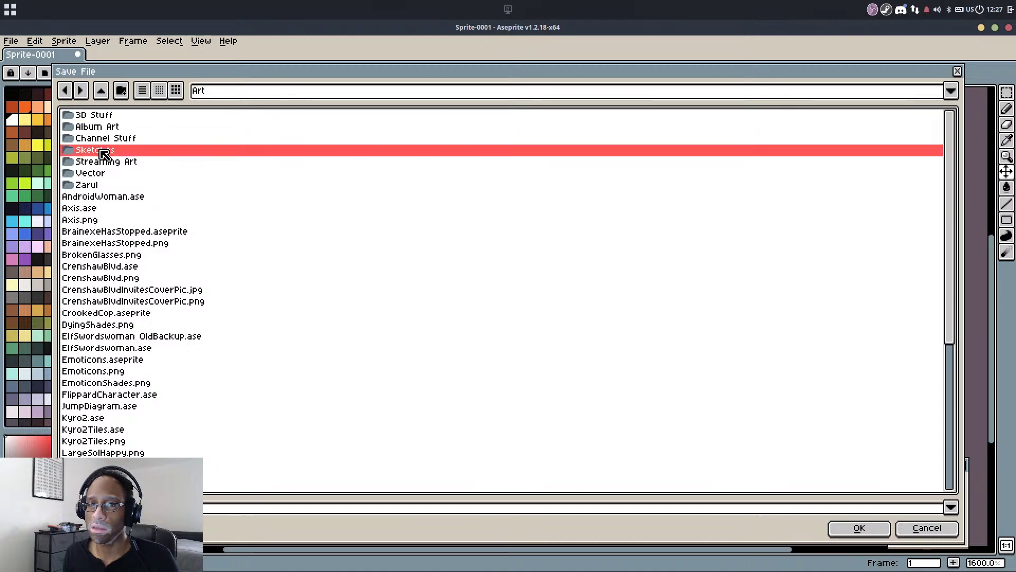
{"action": "left_click", "coordinate": [112, 162]}
{"action": "key", "text": "Return"}
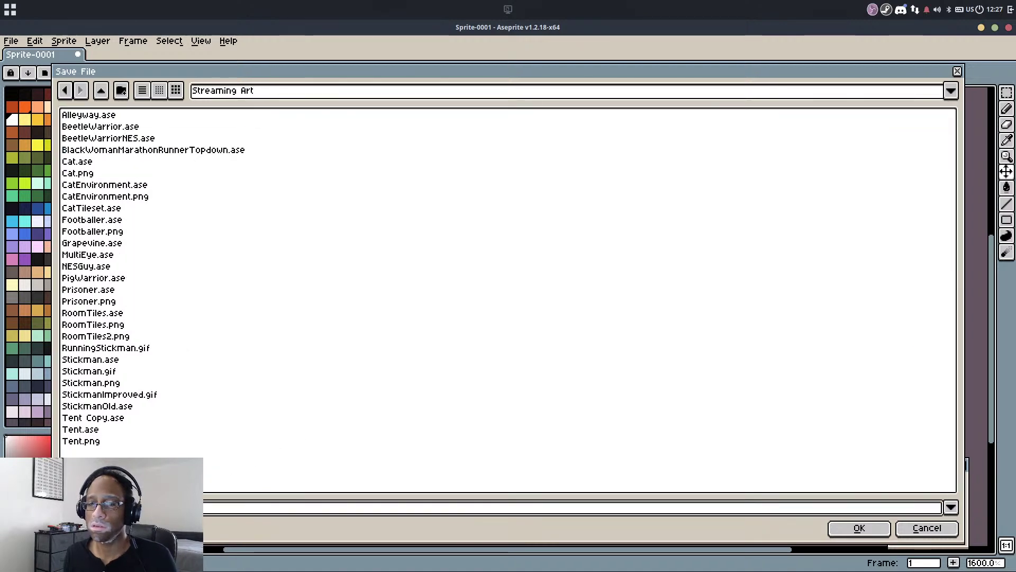
{"action": "type", "text": "Whale"}
{"action": "key", "text": "Return"}
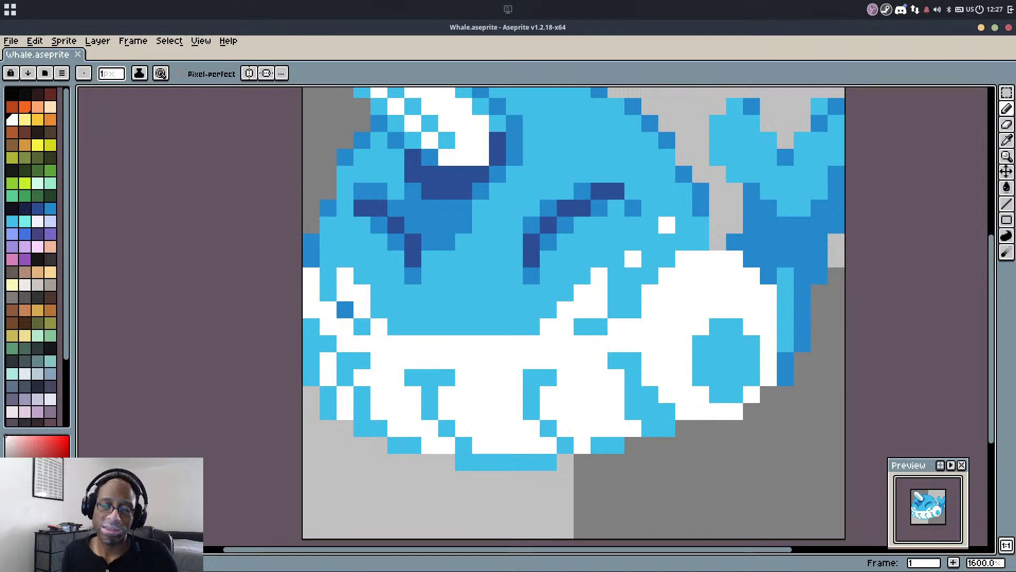
{"action": "key", "text": "2"}
{"action": "scroll", "coordinate": [296, 458], "scroll_direction": "up", "scroll_amount": 2}
{"action": "left_click_drag", "start_coordinate": [312, 532], "coordinate": [467, 352]}
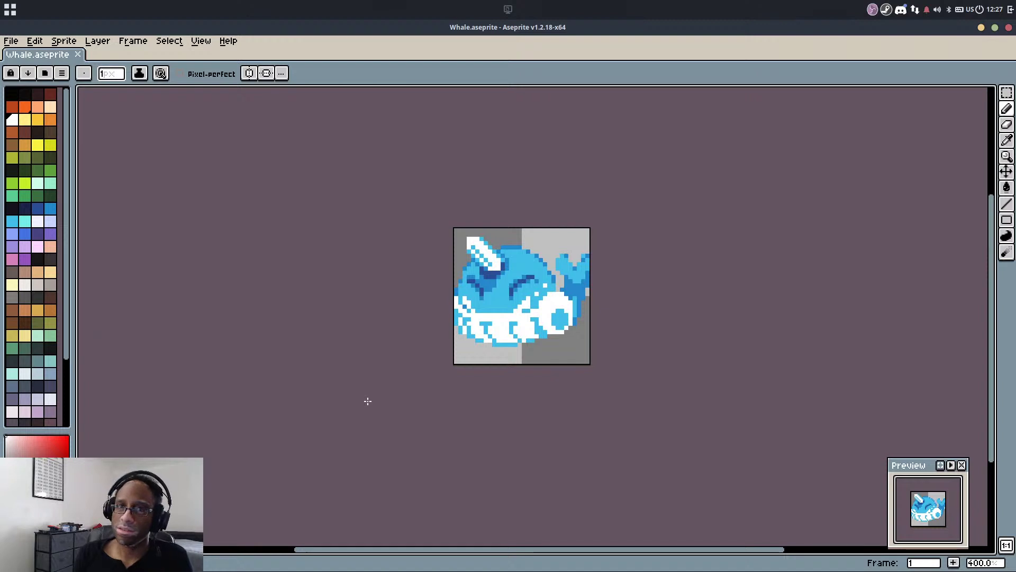
{"action": "mouse_move", "coordinate": [405, 570]}
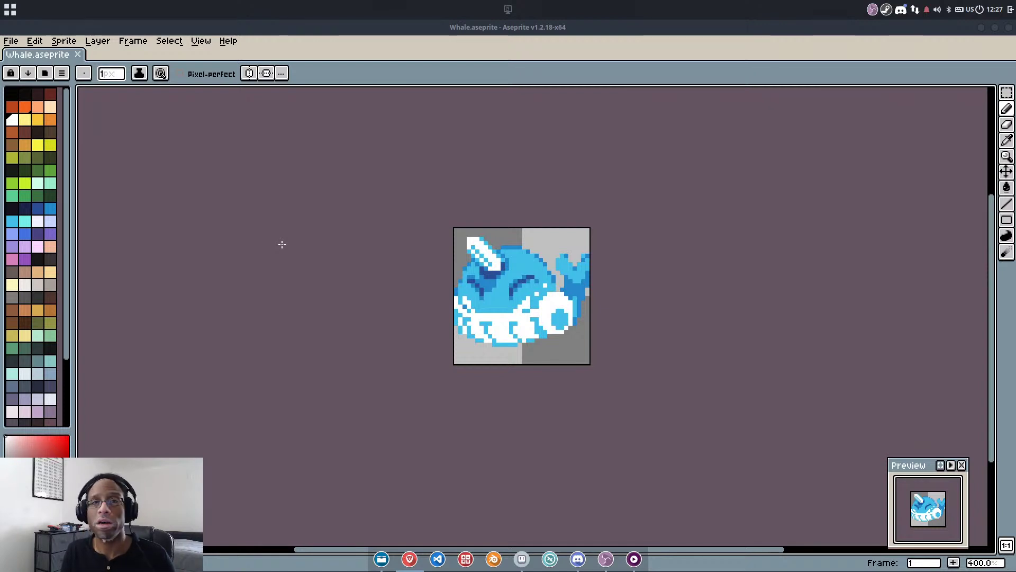
{"action": "scroll", "coordinate": [441, 197], "scroll_direction": "up", "scroll_amount": 1}
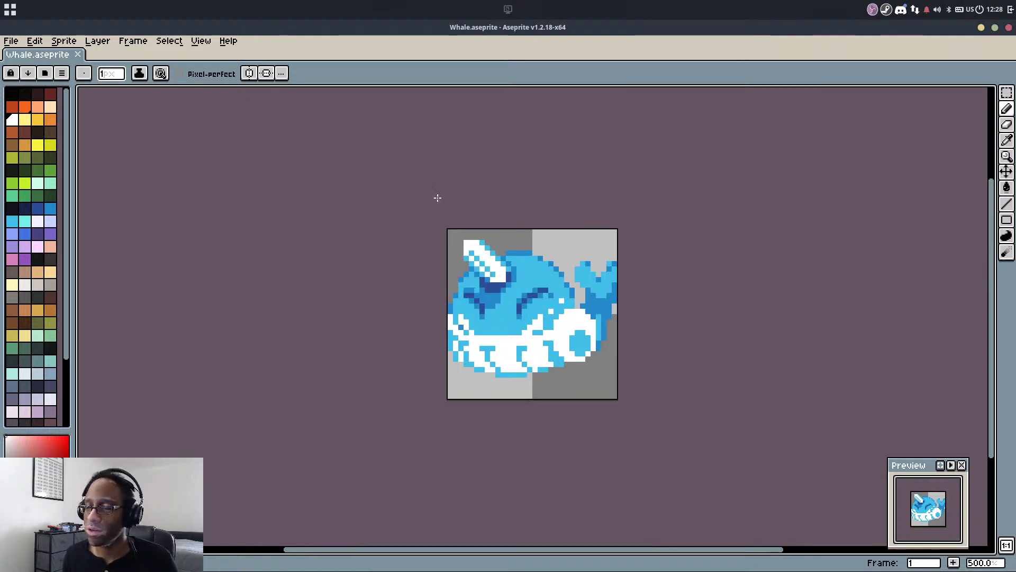
{"action": "scroll", "coordinate": [438, 198], "scroll_direction": "down", "scroll_amount": 1}
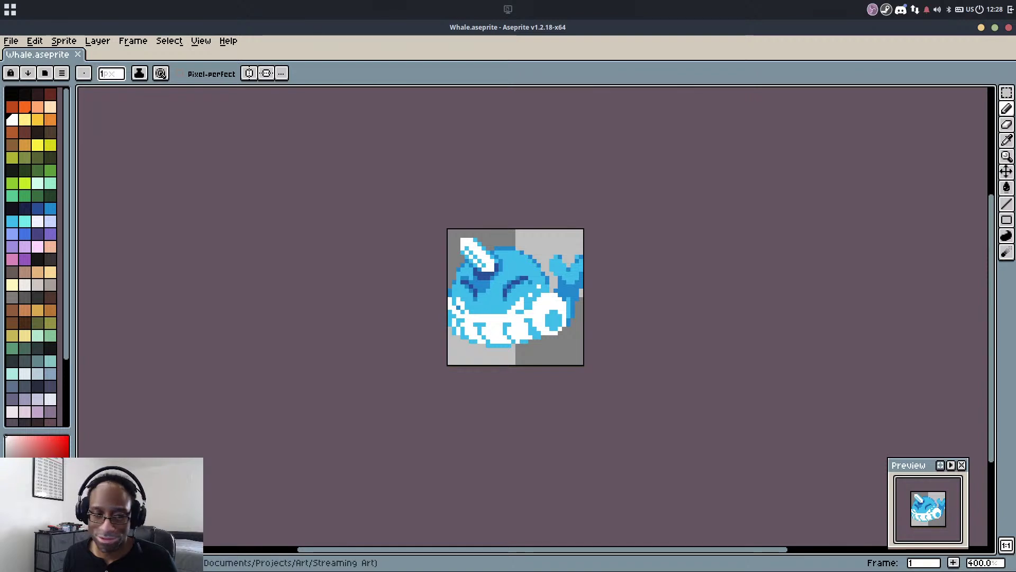
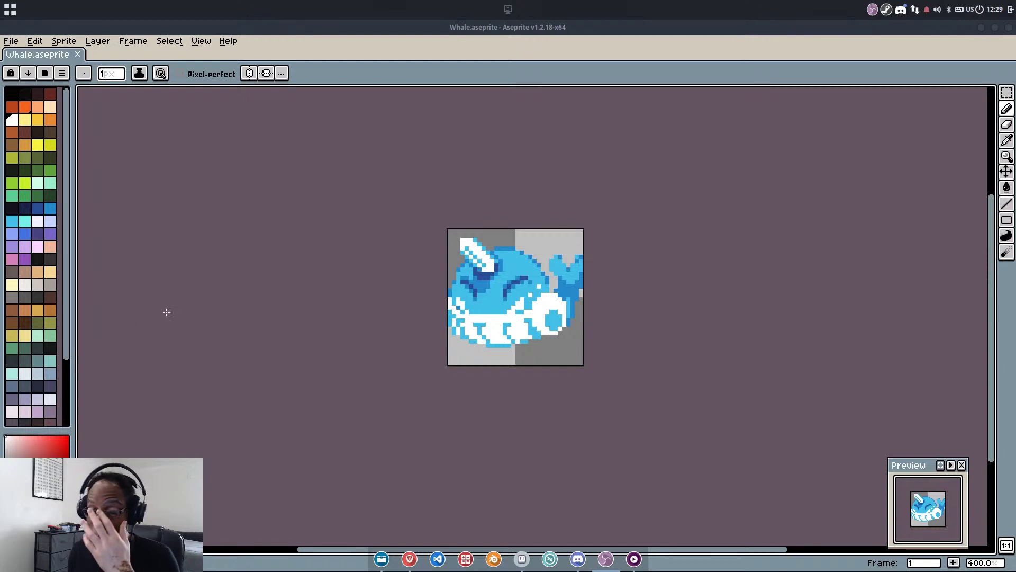
Reshape the tops of the two white cheek patches so they bend inward toward the face, using white and light blue
{"action": "scroll", "coordinate": [505, 302], "scroll_direction": "up", "scroll_amount": 4}
{"action": "left_click_drag", "start_coordinate": [527, 306], "coordinate": [514, 295]}
{"action": "left_click", "coordinate": [527, 281], "text": "alt"}
{"action": "left_click", "coordinate": [541, 293]}
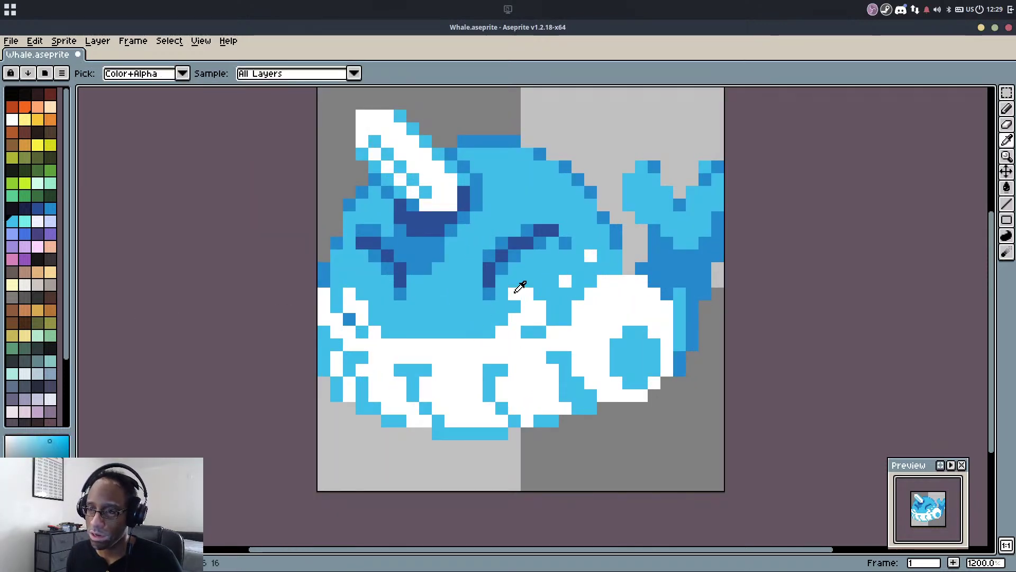
{"action": "left_click", "coordinate": [516, 290], "text": "alt"}
{"action": "left_click", "coordinate": [371, 292], "text": "alt"}
{"action": "scroll", "coordinate": [408, 352], "scroll_direction": "down", "scroll_amount": 3}
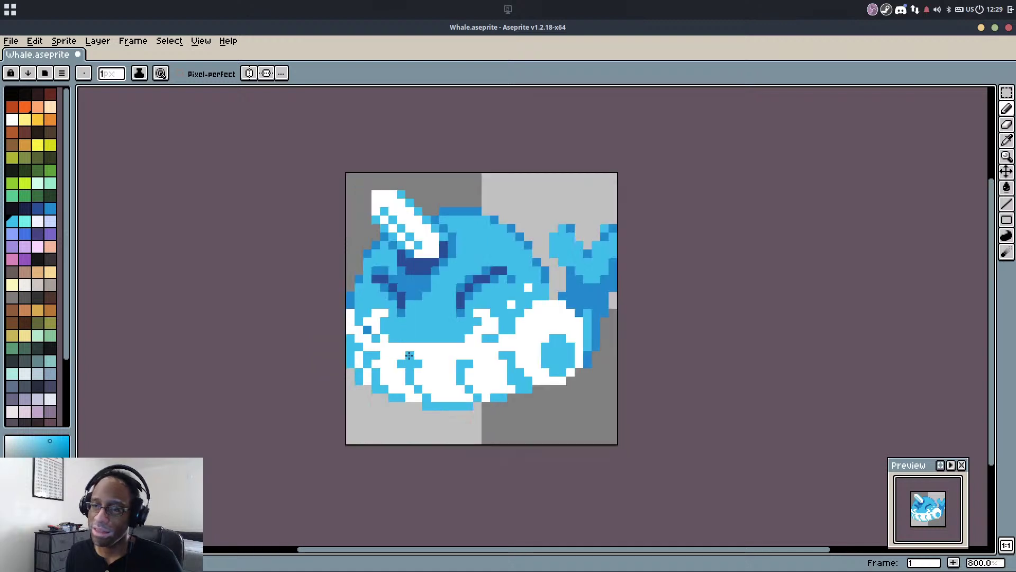
{"action": "scroll", "coordinate": [452, 352], "scroll_direction": "up", "scroll_amount": 3}
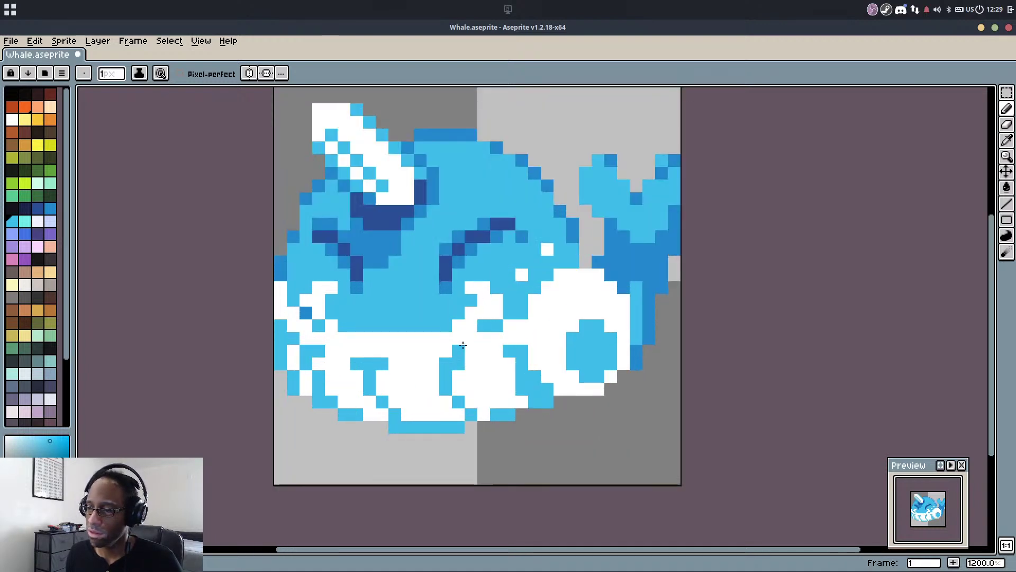
Fill out both white cheek patches into taller upright shapes under the eyes, trimming the left one's inner edge with light blue
{"action": "left_click", "coordinate": [474, 302], "text": "alt"}
{"action": "left_click", "coordinate": [332, 312]}
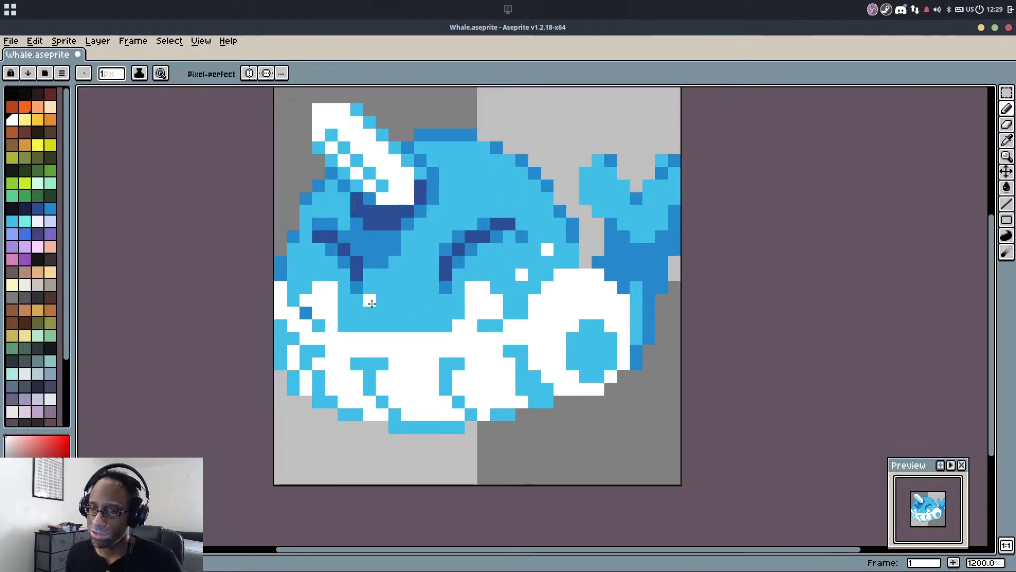
{"action": "left_click", "coordinate": [344, 311], "text": "alt"}
{"action": "left_click_drag", "start_coordinate": [333, 288], "coordinate": [334, 301]}
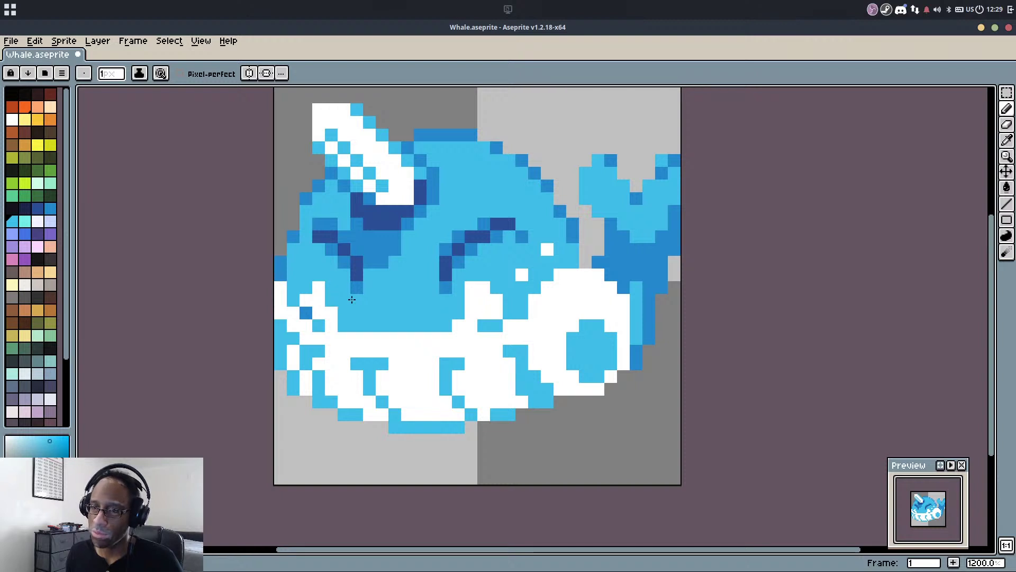
{"action": "scroll", "coordinate": [336, 317], "scroll_direction": "up", "scroll_amount": 1}
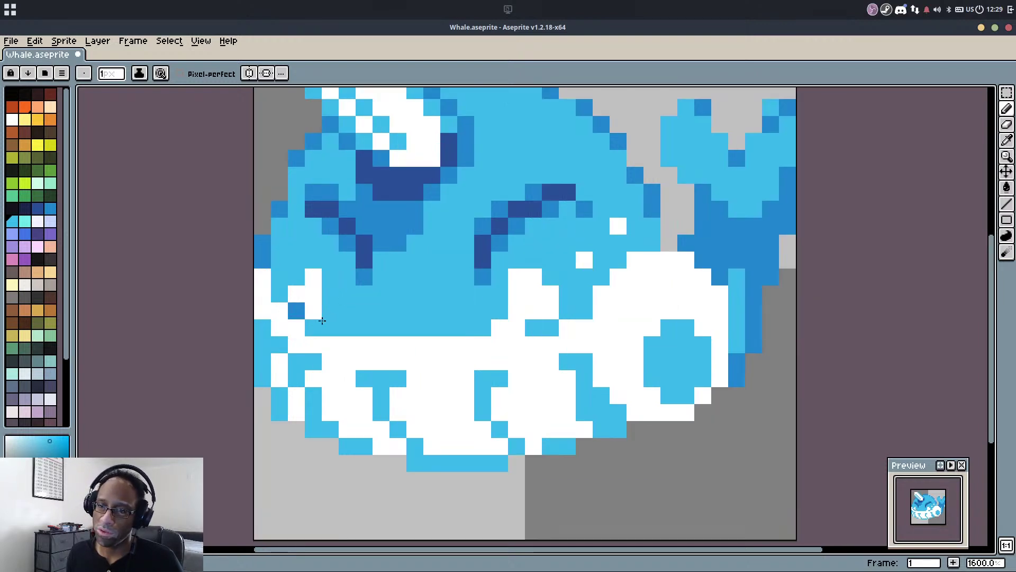
{"action": "left_click", "coordinate": [298, 295], "text": "alt"}
{"action": "left_click_drag", "start_coordinate": [298, 279], "coordinate": [312, 265]}
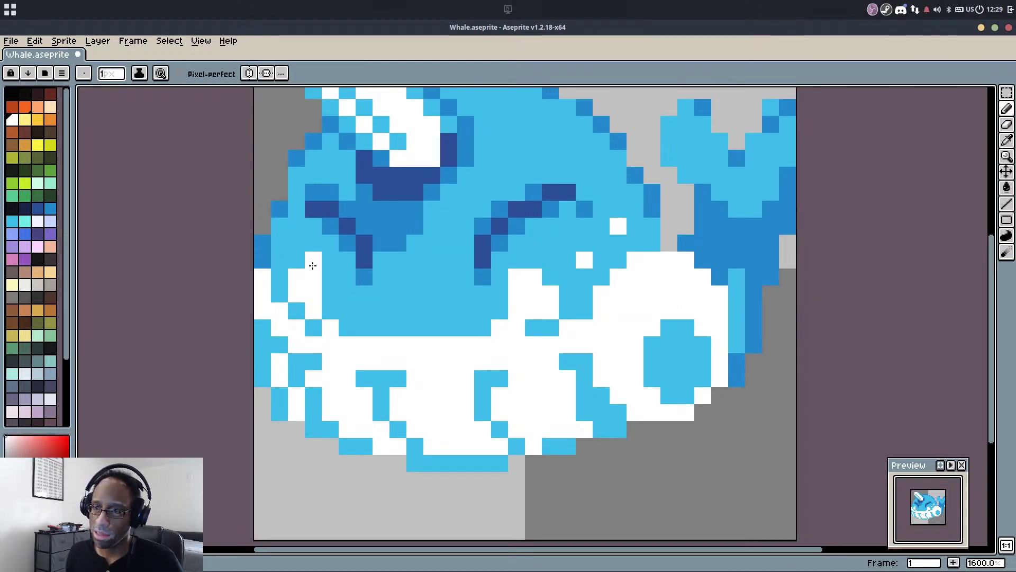
{"action": "left_click_drag", "start_coordinate": [518, 261], "coordinate": [533, 258]}
{"action": "left_click", "coordinate": [545, 276]}
{"action": "scroll", "coordinate": [504, 416], "scroll_direction": "down", "scroll_amount": 1}
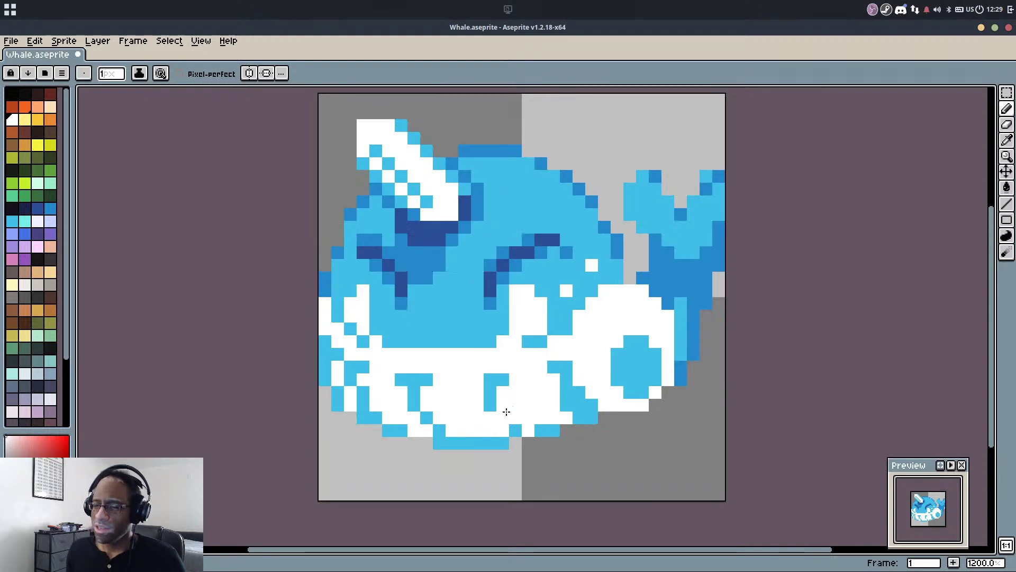
Rework the light blue pixels along the lower outer edge of the right cheek patch, and save the file
{"action": "left_click", "coordinate": [528, 341]}
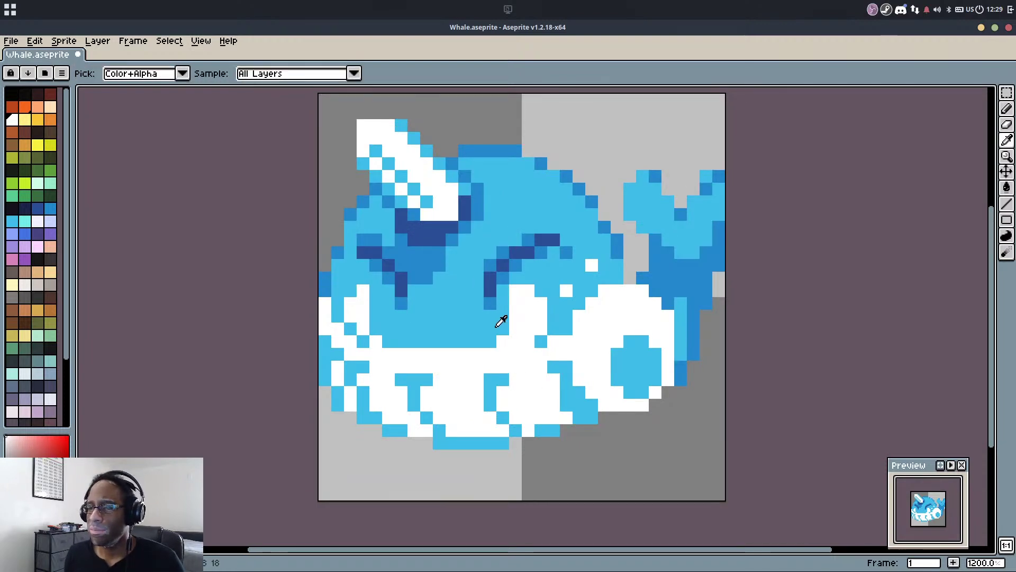
{"action": "scroll", "coordinate": [495, 349], "scroll_direction": "down", "scroll_amount": 1}
{"action": "scroll", "coordinate": [501, 351], "scroll_direction": "up", "scroll_amount": 2}
{"action": "left_click", "coordinate": [533, 340], "text": "alt"}
{"action": "left_click", "coordinate": [514, 347]}
{"action": "left_click", "coordinate": [531, 330]}
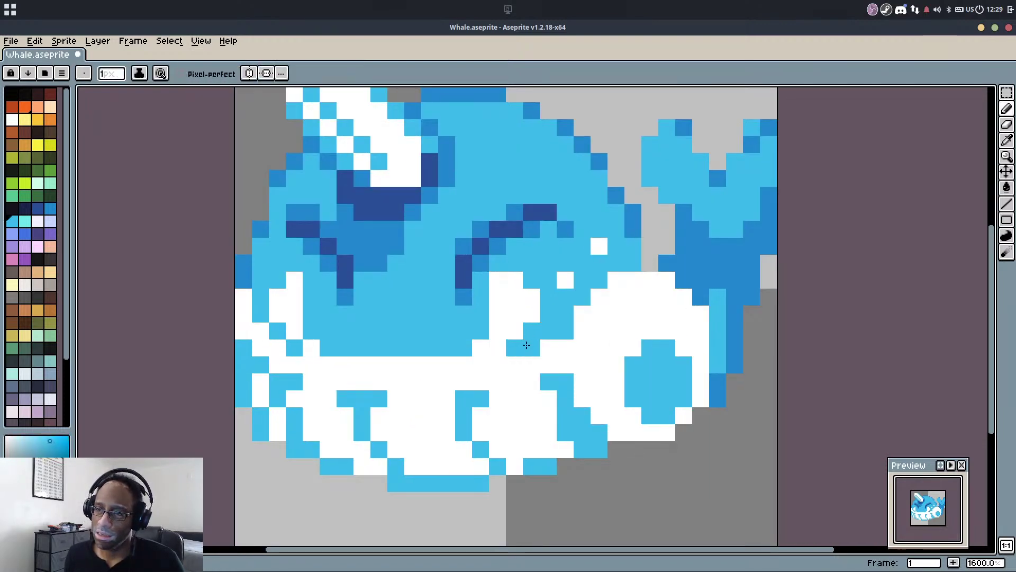
{"action": "scroll", "coordinate": [375, 369], "scroll_direction": "down", "scroll_amount": 2}
{"action": "key", "text": "ctrl+s"}
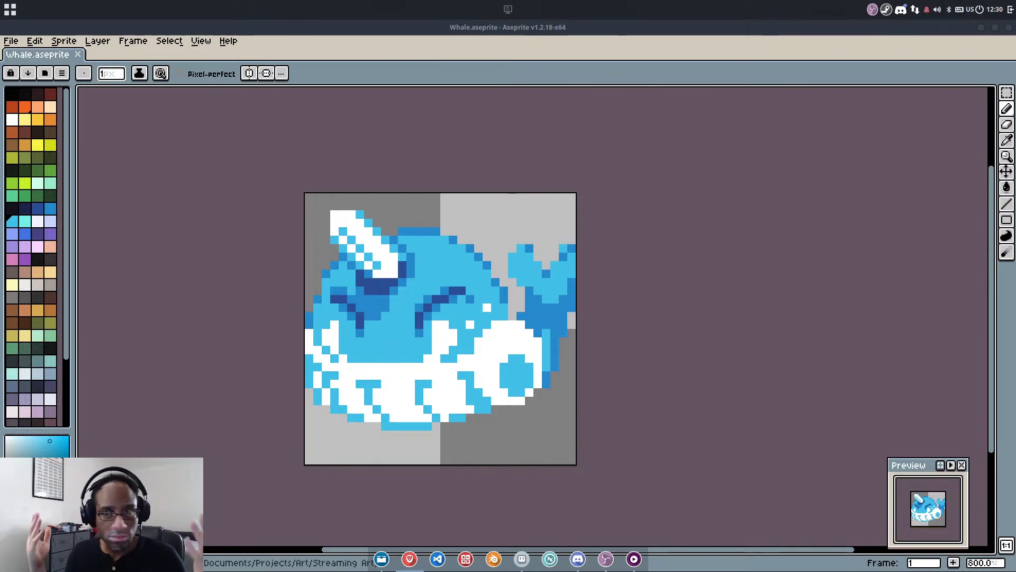
Paint over the tail stem's light blue stripe in medium blue and thicken the stem's outer edge
{"action": "left_click_drag", "start_coordinate": [551, 219], "coordinate": [578, 221]}
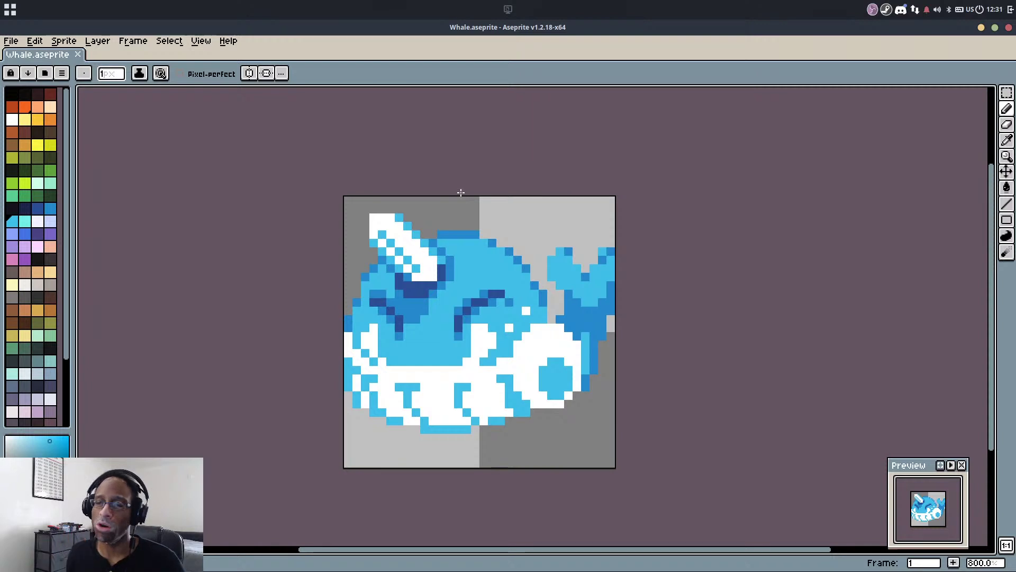
{"action": "scroll", "coordinate": [572, 318], "scroll_direction": "up", "scroll_amount": 1}
{"action": "left_click", "coordinate": [585, 313], "text": "alt"}
{"action": "left_click_drag", "start_coordinate": [590, 339], "coordinate": [594, 398]}
{"action": "scroll", "coordinate": [598, 301], "scroll_direction": "down", "scroll_amount": 1}
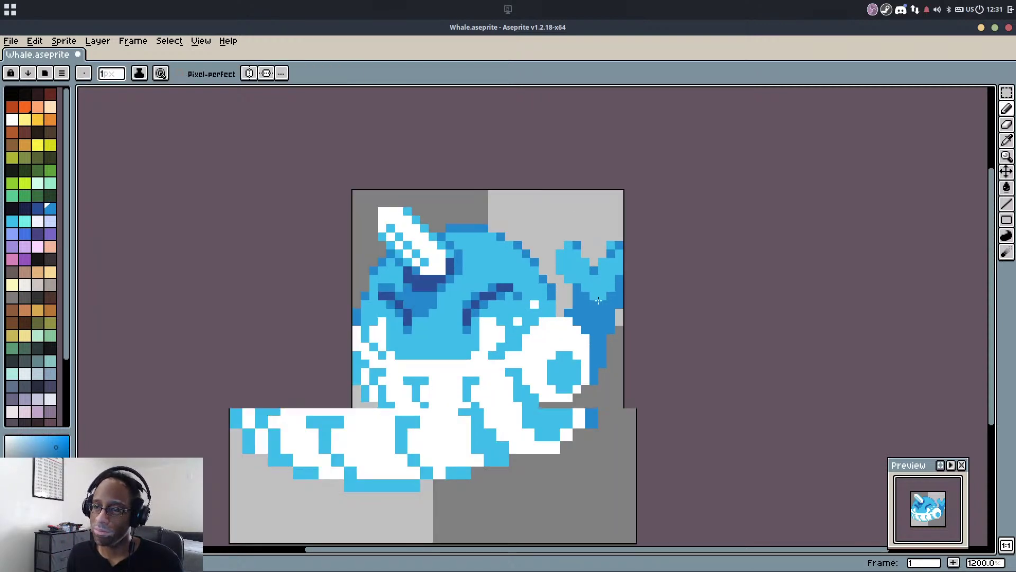
{"action": "scroll", "coordinate": [598, 301], "scroll_direction": "down", "scroll_amount": 1}
{"action": "scroll", "coordinate": [595, 351], "scroll_direction": "up", "scroll_amount": 2}
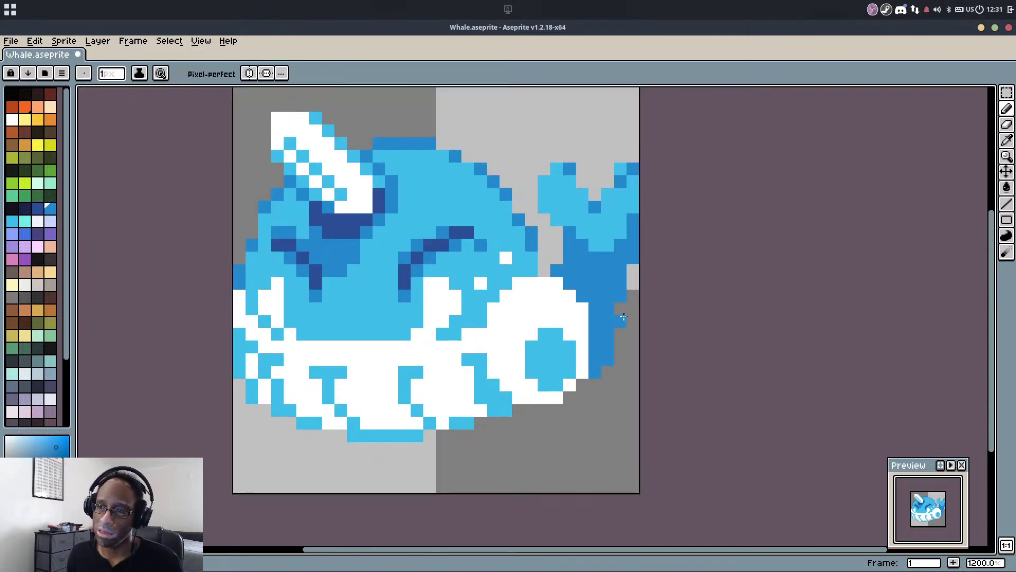
{"action": "left_click_drag", "start_coordinate": [621, 320], "coordinate": [623, 306]}
Try erasing two medium blue pixels on the inner edge of the tail base, and paint them back
{"action": "key", "text": "e"}
{"action": "left_click", "coordinate": [568, 258]}
{"action": "left_click", "coordinate": [559, 270]}
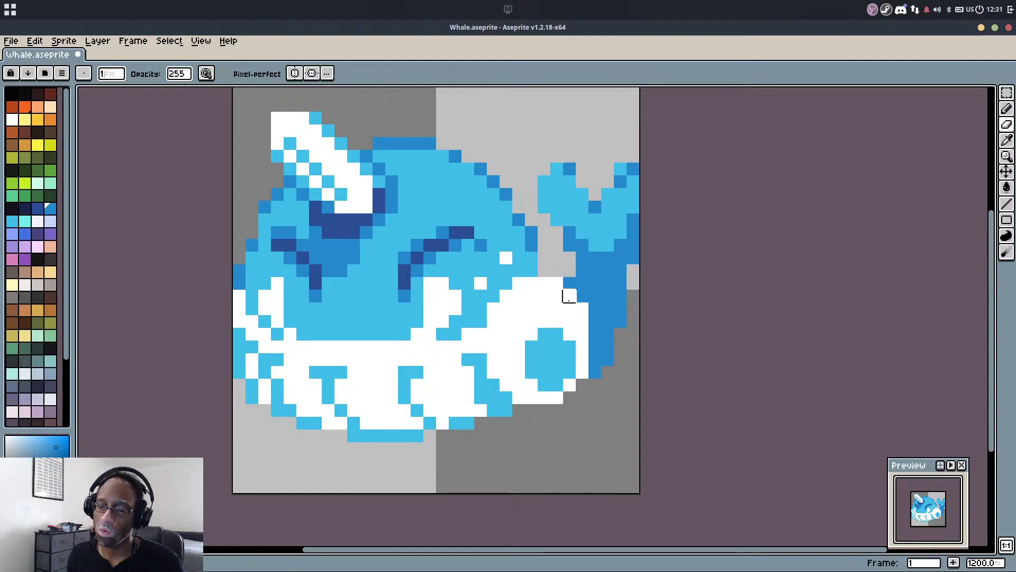
{"action": "key", "text": "b"}
{"action": "left_click", "coordinate": [557, 270]}
{"action": "left_click", "coordinate": [569, 257]}
Try selecting the tail fluke and moving it up two pixels
{"action": "key", "text": "m"}
{"action": "left_click_drag", "start_coordinate": [532, 156], "coordinate": [630, 228]}
{"action": "key", "text": "ctrl+z"}
{"action": "key", "text": "ctrl+d"}
{"action": "left_click_drag", "start_coordinate": [557, 258], "coordinate": [653, 117]}
{"action": "left_click_drag", "start_coordinate": [550, 224], "coordinate": [543, 131], "text": "shift"}
{"action": "left_click_drag", "start_coordinate": [568, 209], "coordinate": [568, 185]}
Try bridging the gap below the raised fluke with medium blue and widening the stem to the canvas edge
{"action": "key", "text": "b"}
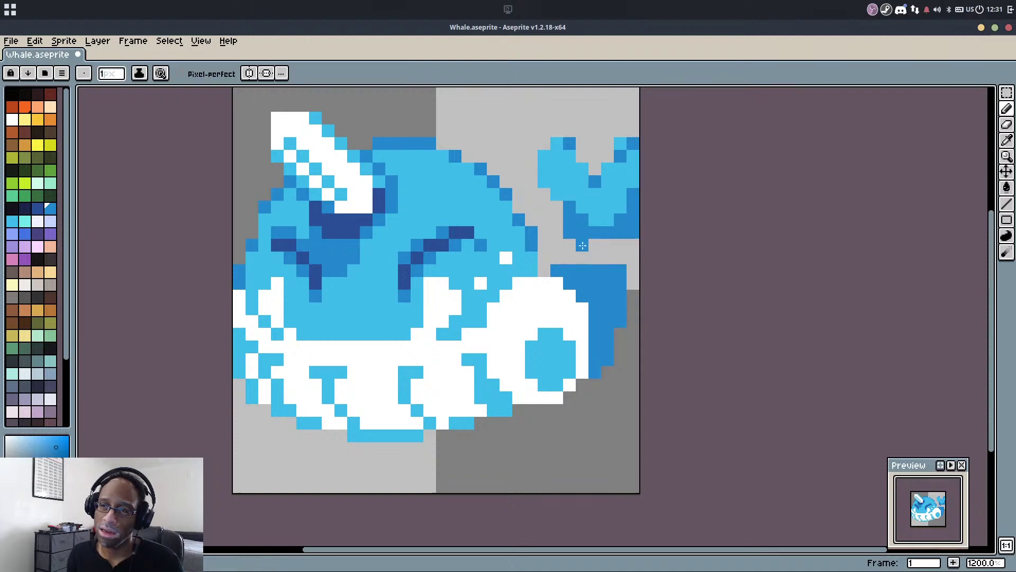
{"action": "mouse_move", "coordinate": [574, 244]}
{"action": "left_mouse_down"}
{"action": "mouse_move", "coordinate": [625, 239]}
{"action": "mouse_move", "coordinate": [569, 256]}
{"action": "mouse_move", "coordinate": [623, 258]}
{"action": "mouse_move", "coordinate": [569, 259]}
{"action": "left_mouse_up"}
{"action": "key", "text": "e"}
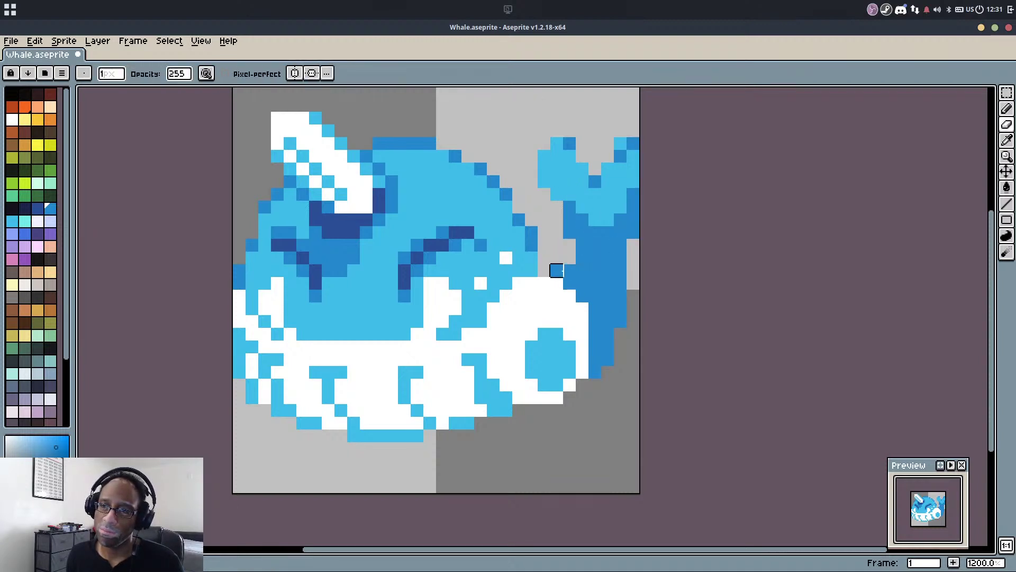
{"action": "left_click", "coordinate": [557, 270]}
{"action": "key", "text": "b"}
{"action": "mouse_move", "coordinate": [633, 242]}
{"action": "left_mouse_down"}
{"action": "mouse_move", "coordinate": [627, 332]}
{"action": "mouse_move", "coordinate": [612, 359]}
{"action": "mouse_move", "coordinate": [636, 263]}
{"action": "left_mouse_up"}
{"action": "key", "text": "ctrl+z"}
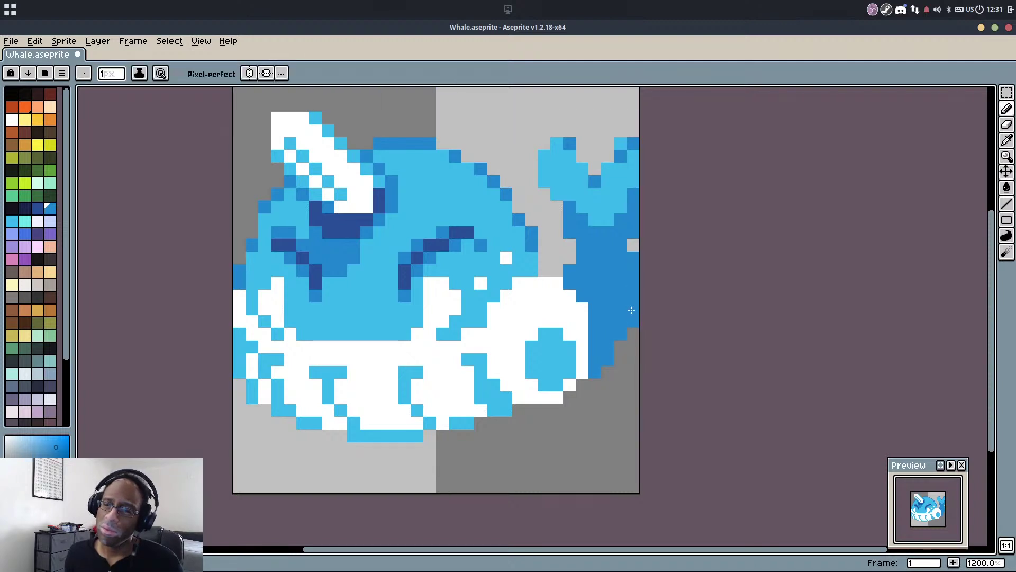
{"action": "left_click", "coordinate": [633, 333], "text": "alt"}
{"action": "scroll", "coordinate": [647, 205], "scroll_direction": "down", "scroll_amount": 3}
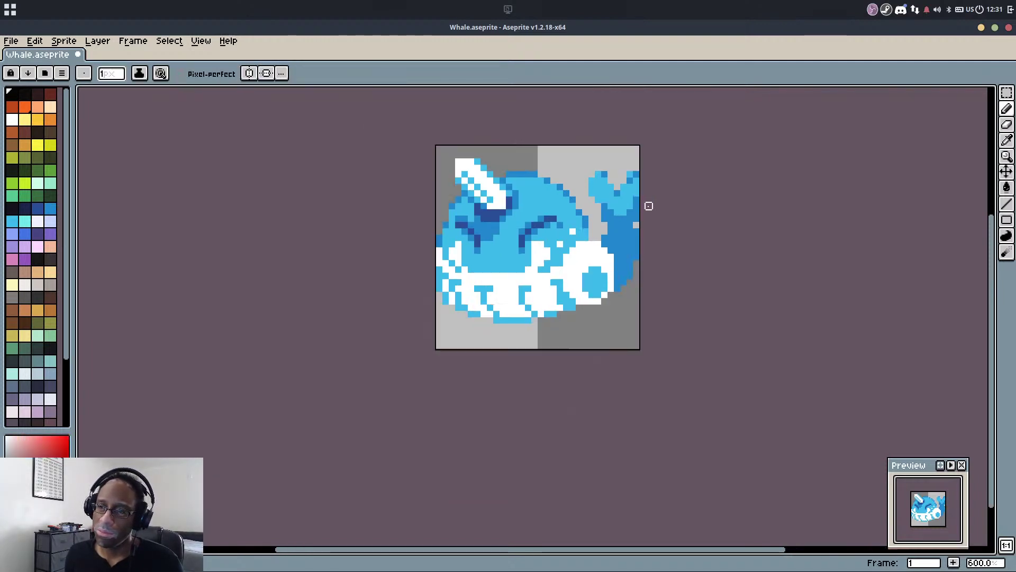
{"action": "scroll", "coordinate": [649, 213], "scroll_direction": "down", "scroll_amount": 1}
Undo the tail stem edits and the raising of the fluke, and clear the selection
{"action": "key", "text": "v"}
{"action": "scroll", "coordinate": [635, 220], "scroll_direction": "up", "scroll_amount": 2}
{"action": "key", "text": "ctrl+z"}
{"action": "key", "text": "ctrl+z"}
{"action": "key", "text": "ctrl+z"}
{"action": "key", "text": "ctrl+z"}
{"action": "key", "text": "ctrl+z"}
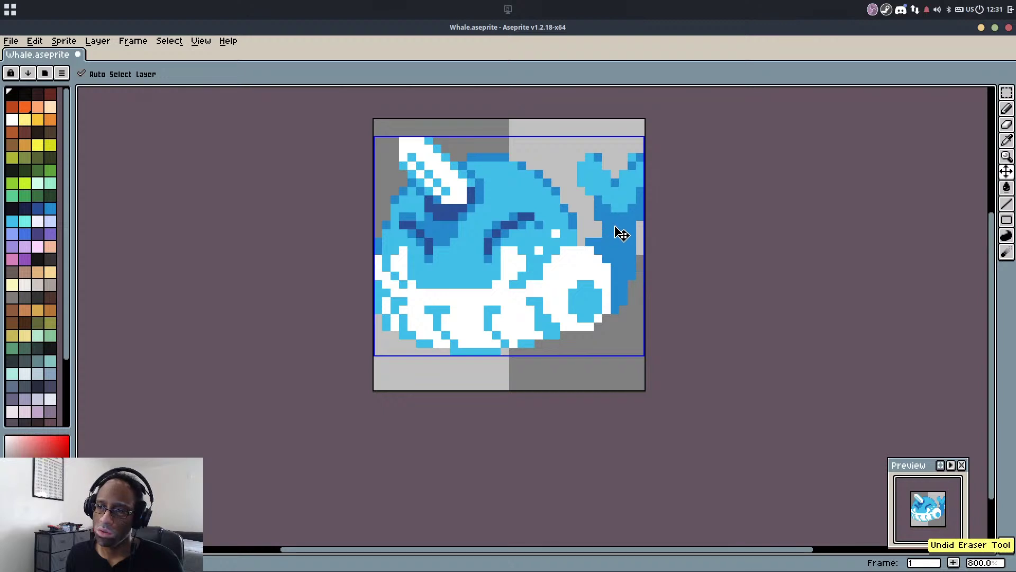
{"action": "key", "text": "ctrl+d"}
Paint medium blue outline pixels joining the back of the head to the tail base, and save the file
{"action": "key", "text": "b"}
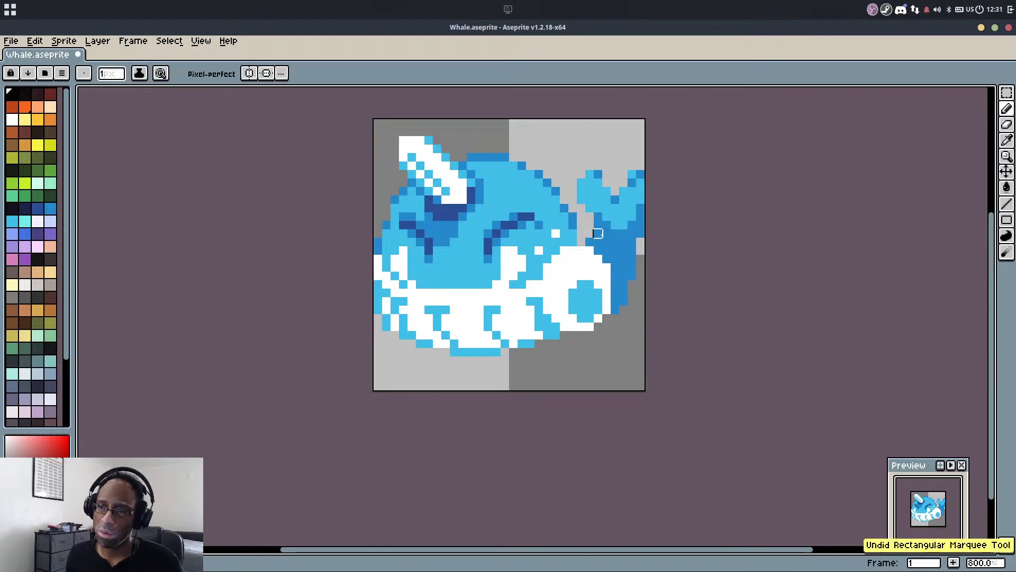
{"action": "left_click", "coordinate": [595, 228], "text": "alt"}
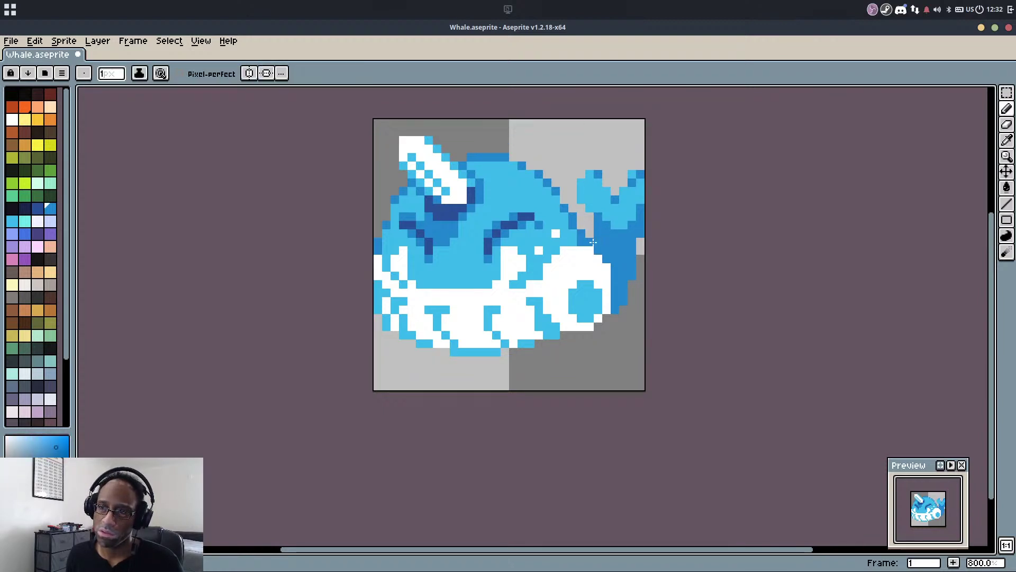
{"action": "key", "text": "ctrl+s"}
{"action": "scroll", "coordinate": [629, 175], "scroll_direction": "down", "scroll_amount": 4}
{"action": "scroll", "coordinate": [626, 199], "scroll_direction": "up", "scroll_amount": 1}
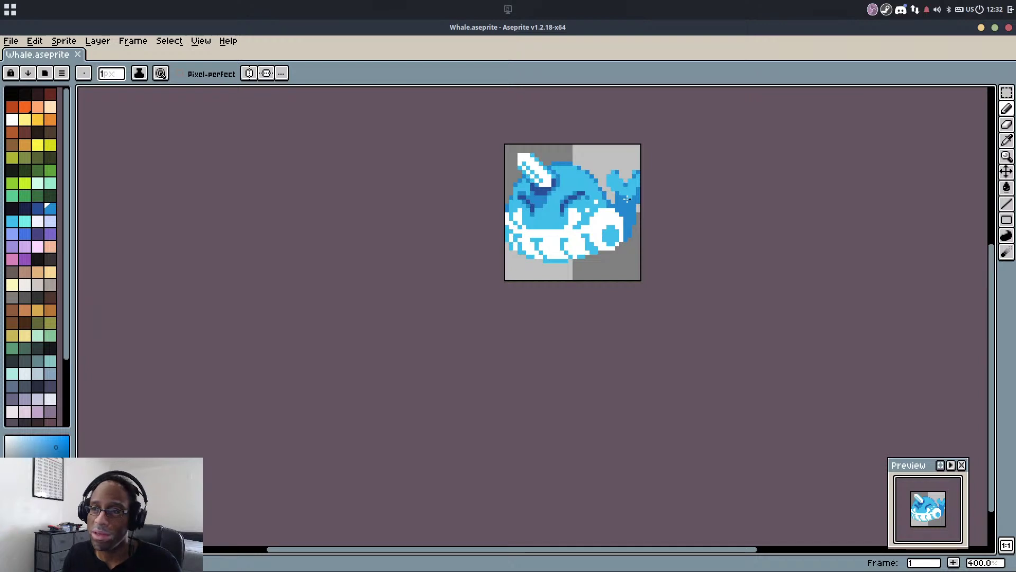
Erase a pixel at the inner corner under the fluke and widen the tail stem's outer side in medium blue to the canvas edge
{"action": "scroll", "coordinate": [627, 199], "scroll_direction": "up", "scroll_amount": 6}
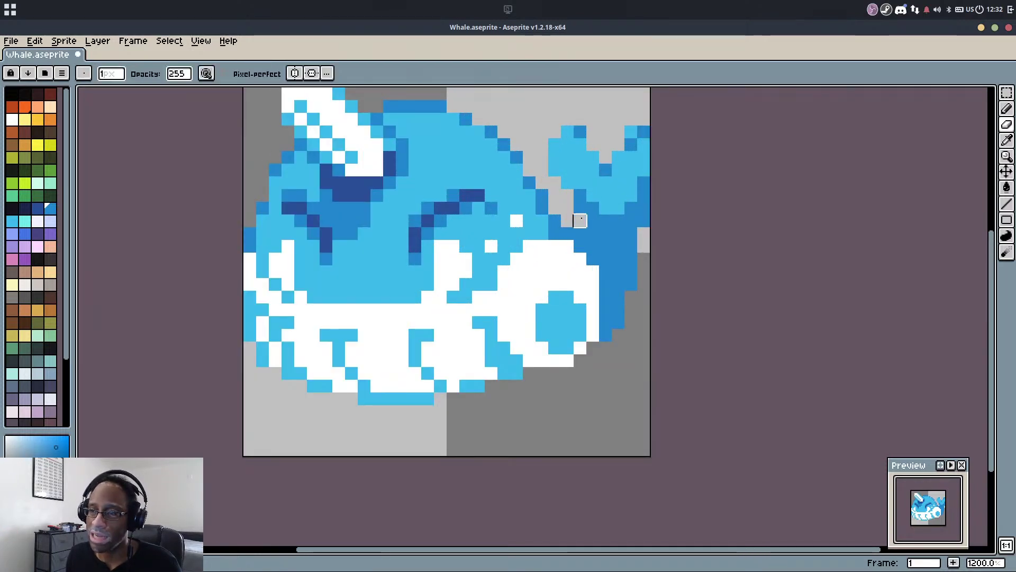
{"action": "left_click", "coordinate": [580, 207]}
{"action": "key", "text": "b"}
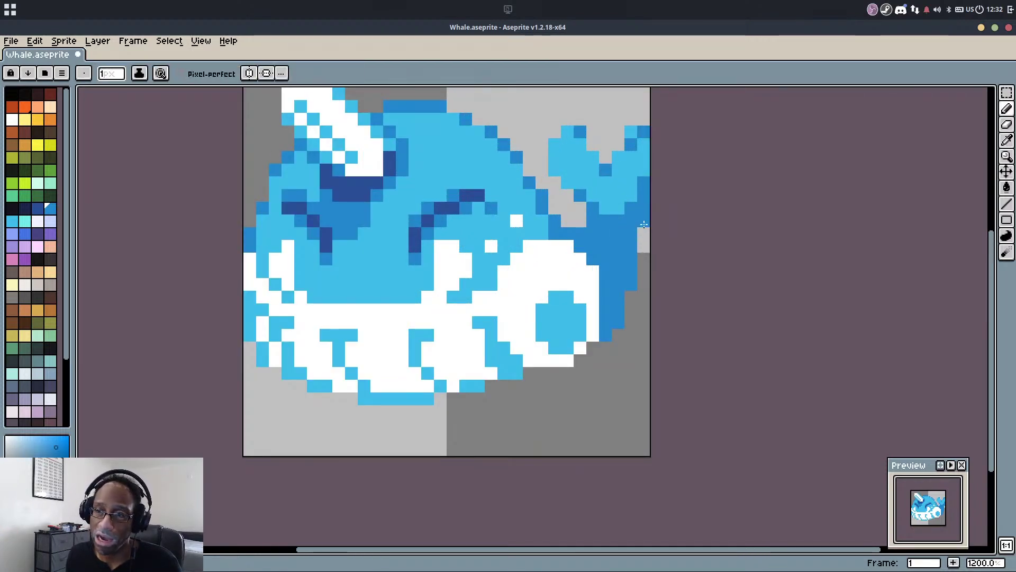
{"action": "mouse_move", "coordinate": [643, 231]}
{"action": "left_mouse_down"}
{"action": "mouse_move", "coordinate": [641, 264]}
{"action": "mouse_move", "coordinate": [594, 257]}
{"action": "mouse_move", "coordinate": [640, 271]}
{"action": "mouse_move", "coordinate": [630, 309]}
{"action": "left_mouse_up"}
{"action": "left_click", "coordinate": [583, 223]}
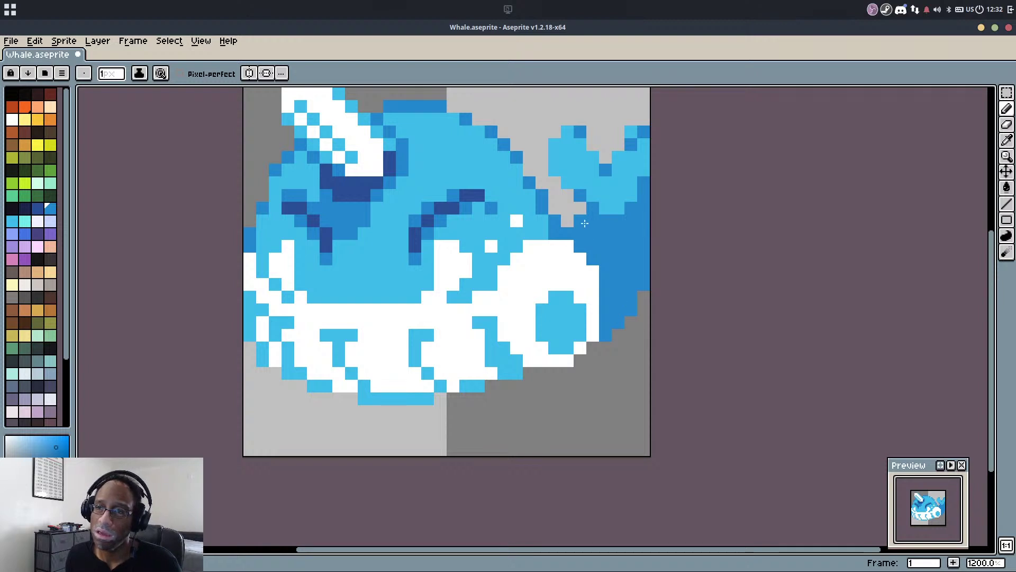
Erase pixels to deepen the gap between the head and tail stem, restore the stem's inner corner in medium blue, and save the file
{"action": "key", "text": "e"}
{"action": "left_click", "coordinate": [583, 222]}
{"action": "key", "text": "b"}
{"action": "left_click", "coordinate": [580, 208]}
{"action": "key", "text": "e"}
{"action": "left_click", "coordinate": [582, 234]}
{"action": "key", "text": "b"}
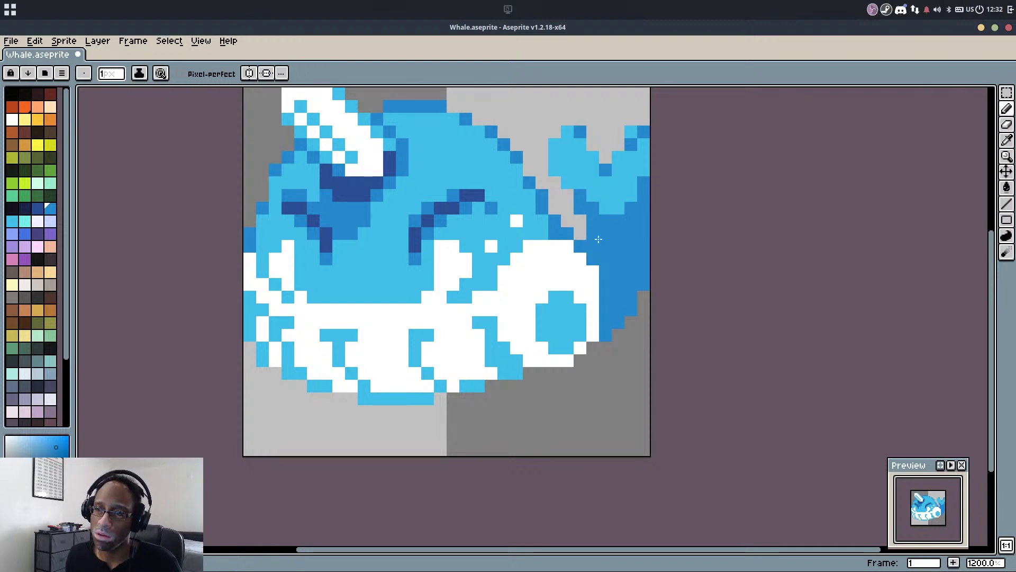
{"action": "left_click", "coordinate": [581, 233]}
{"action": "left_click", "coordinate": [580, 219]}
{"action": "scroll", "coordinate": [600, 208], "scroll_direction": "down", "scroll_amount": 4}
{"action": "key", "text": "v"}
{"action": "key", "text": "ctrl+s"}
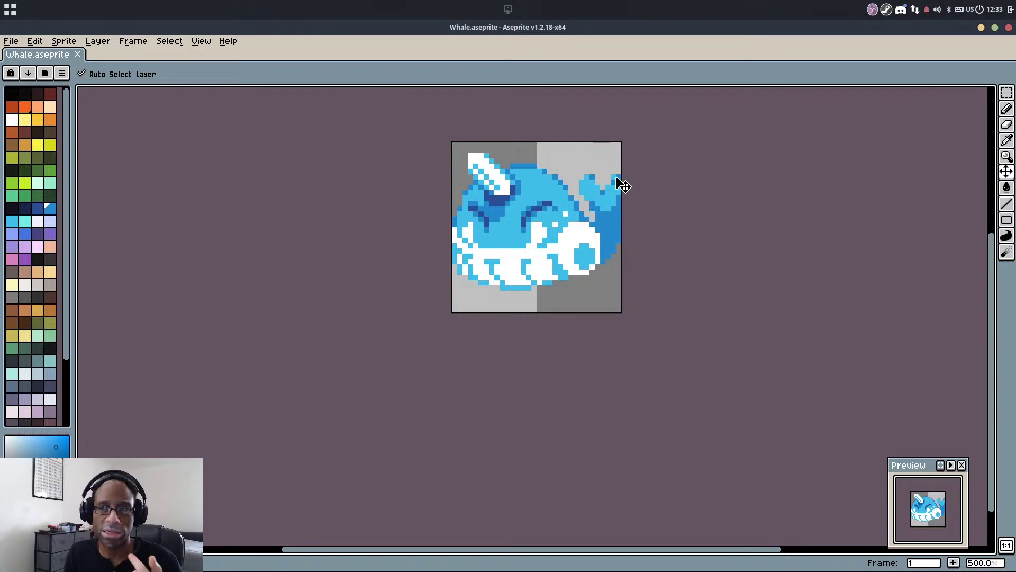
Try shading the face around and below both closed eyes in medium blue, extending it to the back of the head
{"action": "scroll", "coordinate": [479, 214], "scroll_direction": "up", "scroll_amount": 4}
{"action": "scroll", "coordinate": [498, 208], "scroll_direction": "up", "scroll_amount": 2}
{"action": "left_click", "coordinate": [509, 209], "text": "alt"}
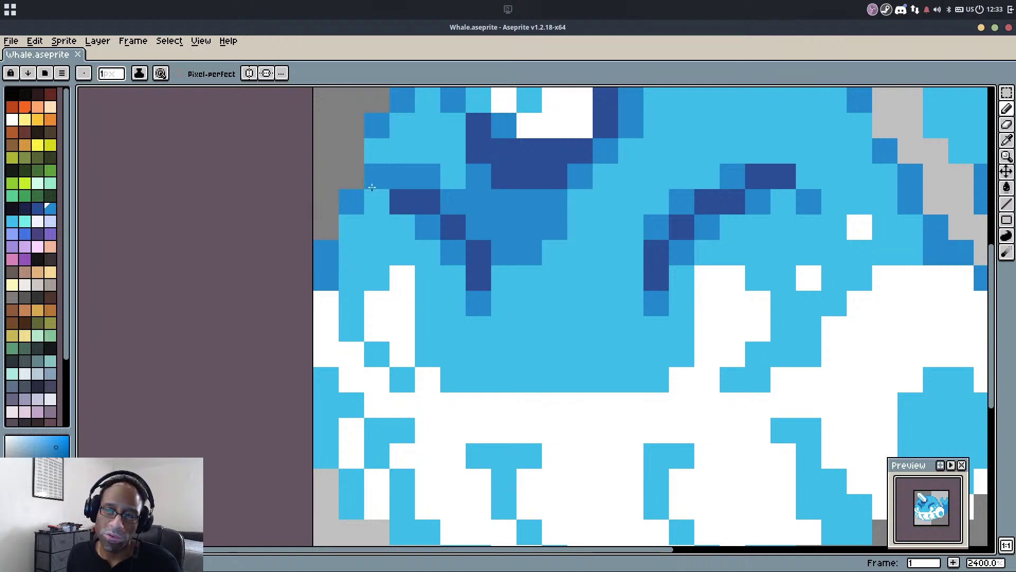
{"action": "mouse_move", "coordinate": [374, 182]}
{"action": "left_mouse_down"}
{"action": "mouse_move", "coordinate": [377, 210]}
{"action": "mouse_move", "coordinate": [406, 240]}
{"action": "mouse_move", "coordinate": [352, 227]}
{"action": "mouse_move", "coordinate": [445, 254]}
{"action": "mouse_move", "coordinate": [464, 305]}
{"action": "mouse_move", "coordinate": [502, 285]}
{"action": "mouse_move", "coordinate": [553, 313]}
{"action": "mouse_move", "coordinate": [486, 319]}
{"action": "mouse_move", "coordinate": [599, 325]}
{"action": "mouse_move", "coordinate": [620, 293]}
{"action": "mouse_move", "coordinate": [613, 302]}
{"action": "mouse_move", "coordinate": [557, 215]}
{"action": "mouse_move", "coordinate": [568, 284]}
{"action": "mouse_move", "coordinate": [593, 266]}
{"action": "left_mouse_up"}
{"action": "key", "text": "ctrl+z"}
{"action": "mouse_move", "coordinate": [627, 231]}
{"action": "left_mouse_down"}
{"action": "mouse_move", "coordinate": [628, 258]}
{"action": "mouse_move", "coordinate": [653, 214]}
{"action": "mouse_move", "coordinate": [592, 256]}
{"action": "left_mouse_up"}
{"action": "left_click", "coordinate": [608, 238]}
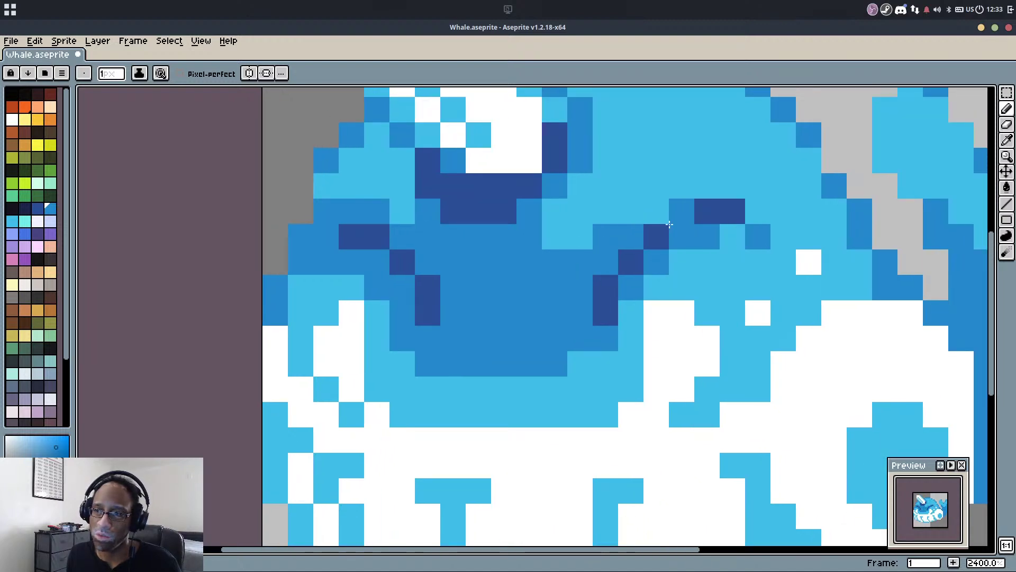
{"action": "left_click", "coordinate": [657, 212]}
{"action": "mouse_move", "coordinate": [693, 198]}
{"action": "left_mouse_down"}
{"action": "mouse_move", "coordinate": [716, 182]}
{"action": "mouse_move", "coordinate": [772, 203]}
{"action": "mouse_move", "coordinate": [785, 236]}
{"action": "mouse_move", "coordinate": [722, 238]}
{"action": "mouse_move", "coordinate": [628, 304]}
{"action": "mouse_move", "coordinate": [678, 273]}
{"action": "left_mouse_up"}
{"action": "mouse_move", "coordinate": [800, 218]}
{"action": "left_mouse_down"}
{"action": "mouse_move", "coordinate": [835, 225]}
{"action": "mouse_move", "coordinate": [807, 184]}
{"action": "mouse_move", "coordinate": [773, 187]}
{"action": "left_mouse_up"}
{"action": "scroll", "coordinate": [773, 187], "scroll_direction": "down", "scroll_amount": 7}
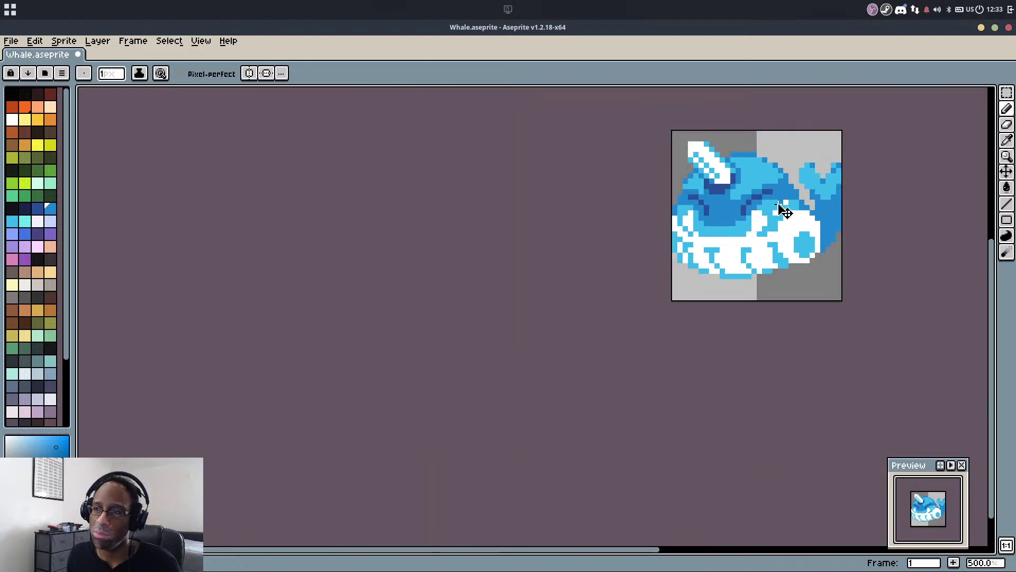
Undo the medium blue face shading and save the file
{"action": "key", "text": "ctrl+z"}
{"action": "key", "text": "ctrl+z"}
{"action": "key", "text": "ctrl+z"}
{"action": "key", "text": "ctrl+z"}
{"action": "key", "text": "ctrl+z"}
{"action": "key", "text": "ctrl+z"}
{"action": "key", "text": "ctrl+z"}
{"action": "key", "text": "ctrl+z"}
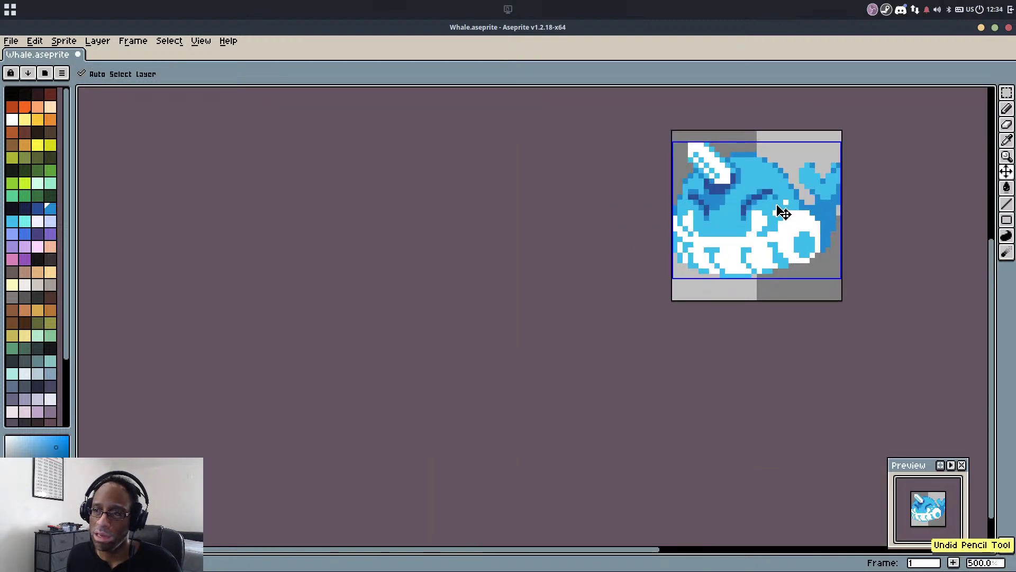
{"action": "key", "text": "ctrl+y"}
{"action": "key", "text": "ctrl+shift+z"}
{"action": "key", "text": "ctrl+shift+z"}
{"action": "key", "text": "ctrl+shift+z"}
{"action": "key", "text": "ctrl+z"}
{"action": "key", "text": "ctrl+z"}
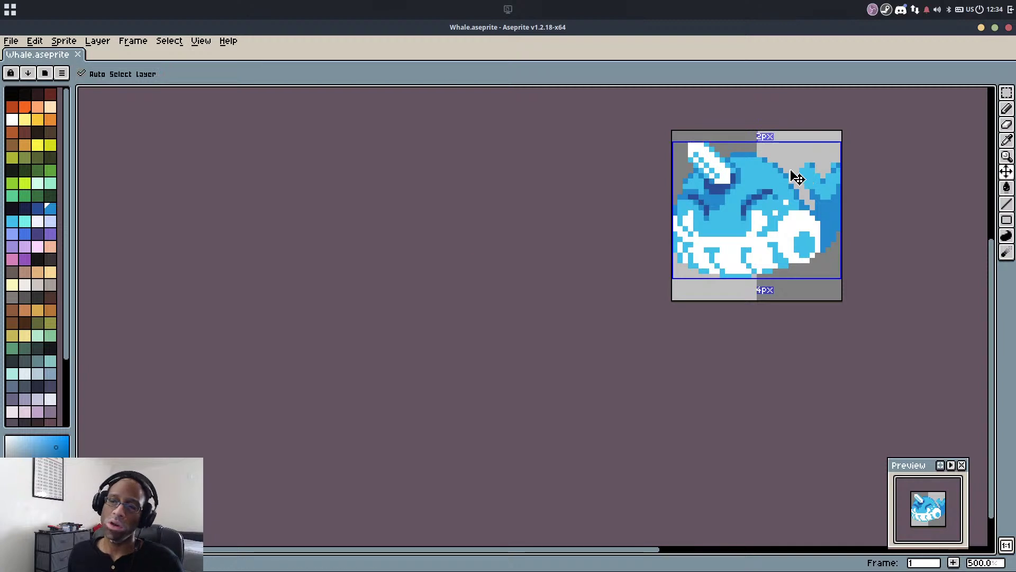
{"action": "key", "text": "ctrl+z"}
{"action": "key", "text": "ctrl+shift+z"}
{"action": "key", "text": "ctrl+s"}
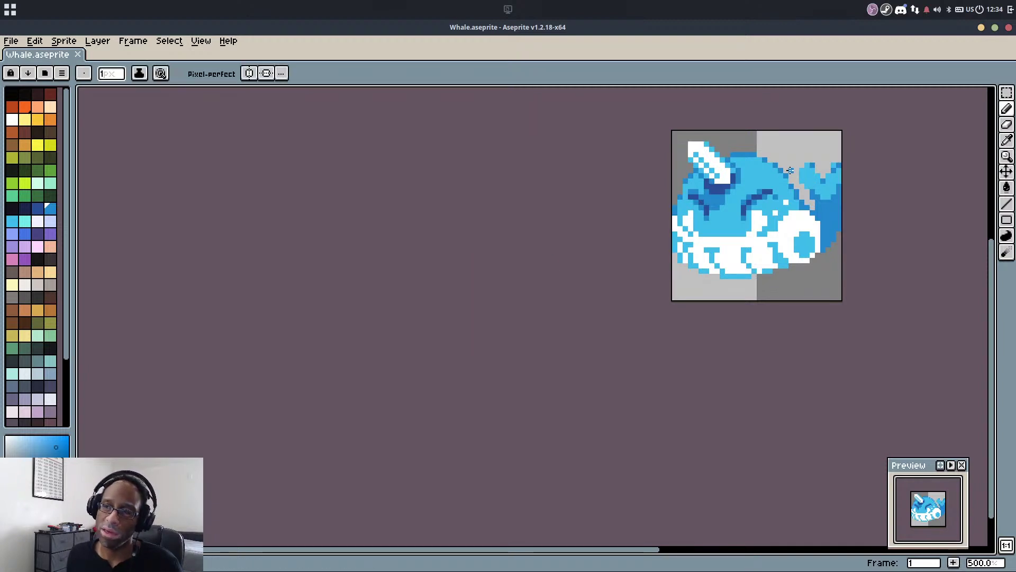
{"action": "left_click_drag", "start_coordinate": [751, 184], "coordinate": [697, 197]}
{"action": "scroll", "coordinate": [705, 278], "scroll_direction": "up", "scroll_amount": 1}
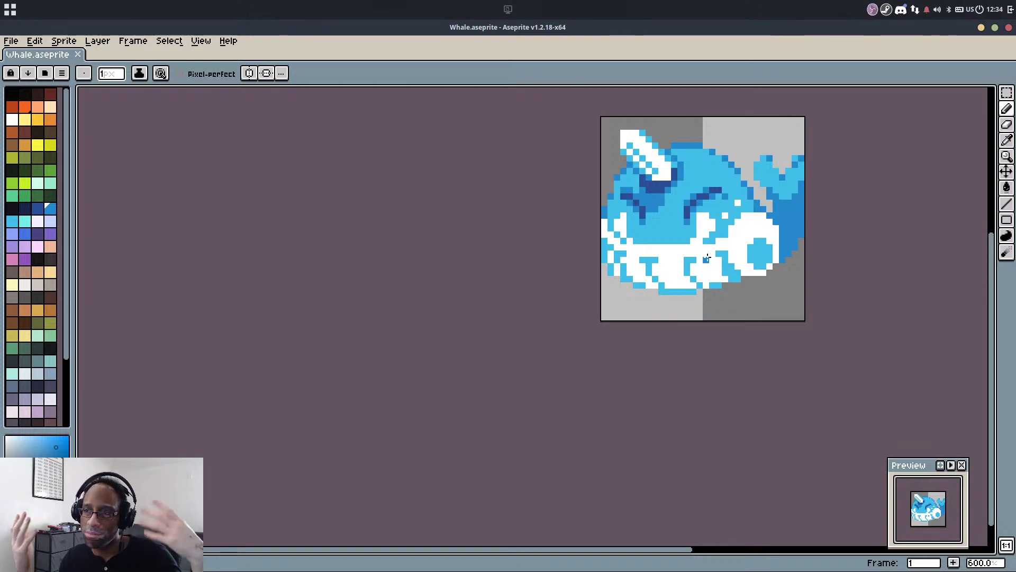
{"action": "scroll", "coordinate": [849, 221], "scroll_direction": "up", "scroll_amount": 3}
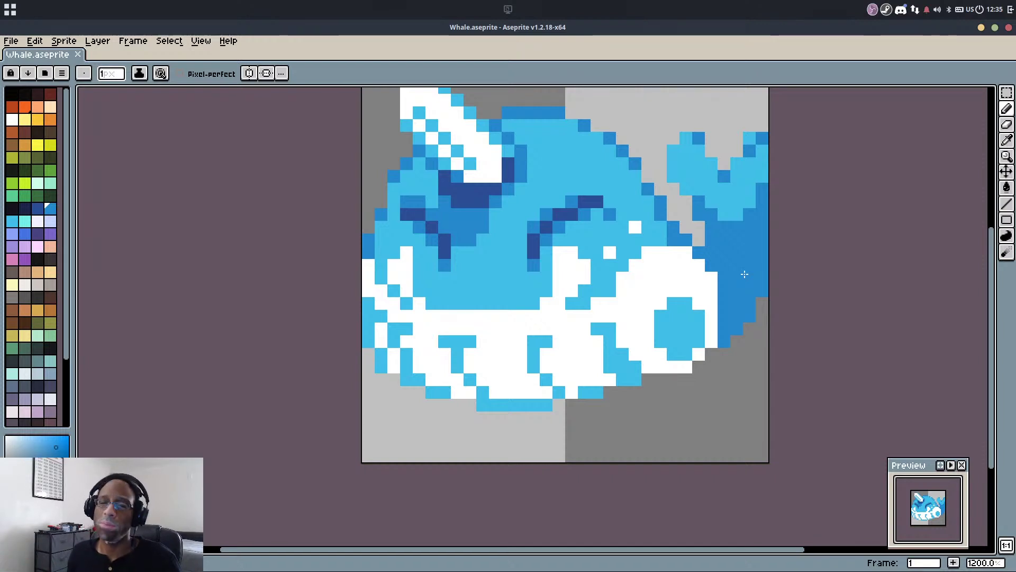
{"action": "left_click_drag", "start_coordinate": [693, 199], "coordinate": [688, 216]}
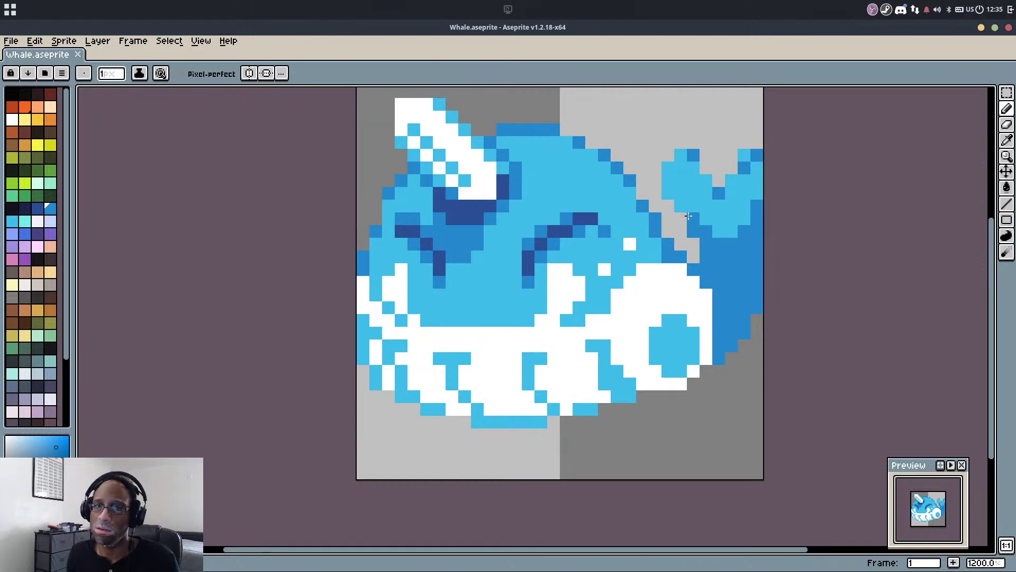
{"action": "scroll", "coordinate": [686, 212], "scroll_direction": "down", "scroll_amount": 3}
{"action": "scroll", "coordinate": [669, 307], "scroll_direction": "up", "scroll_amount": 3}
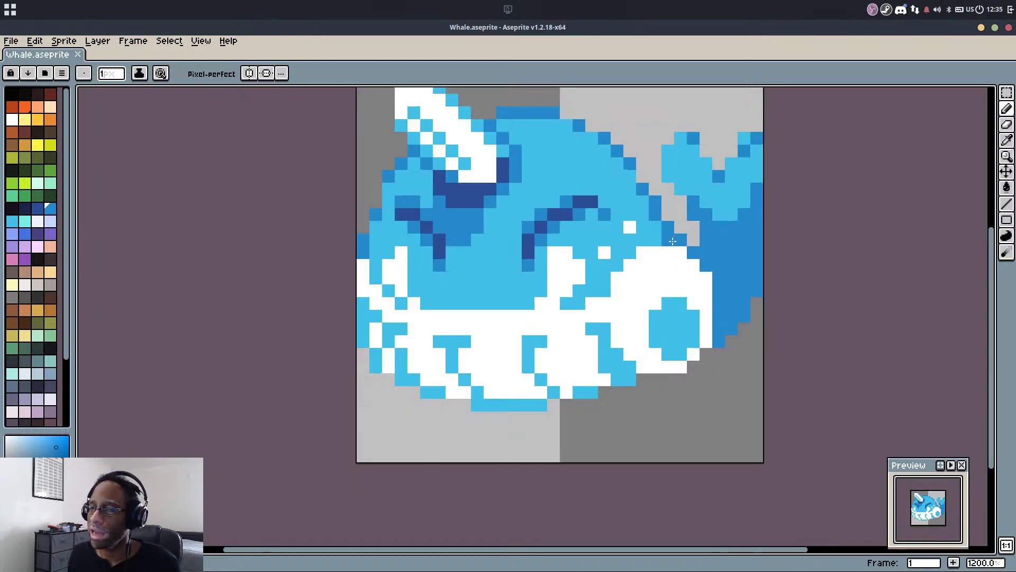
{"action": "key", "text": "i"}
{"action": "left_click", "coordinate": [670, 306]}
{"action": "key", "text": "b"}
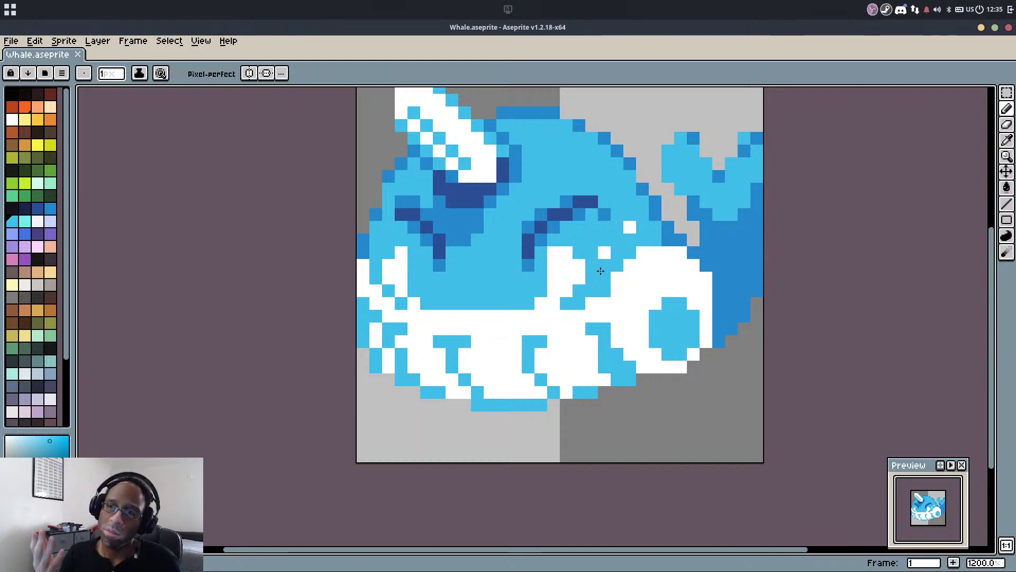
{"action": "scroll", "coordinate": [600, 270], "scroll_direction": "up", "scroll_amount": 1}
{"action": "scroll", "coordinate": [558, 258], "scroll_direction": "down", "scroll_amount": 2}
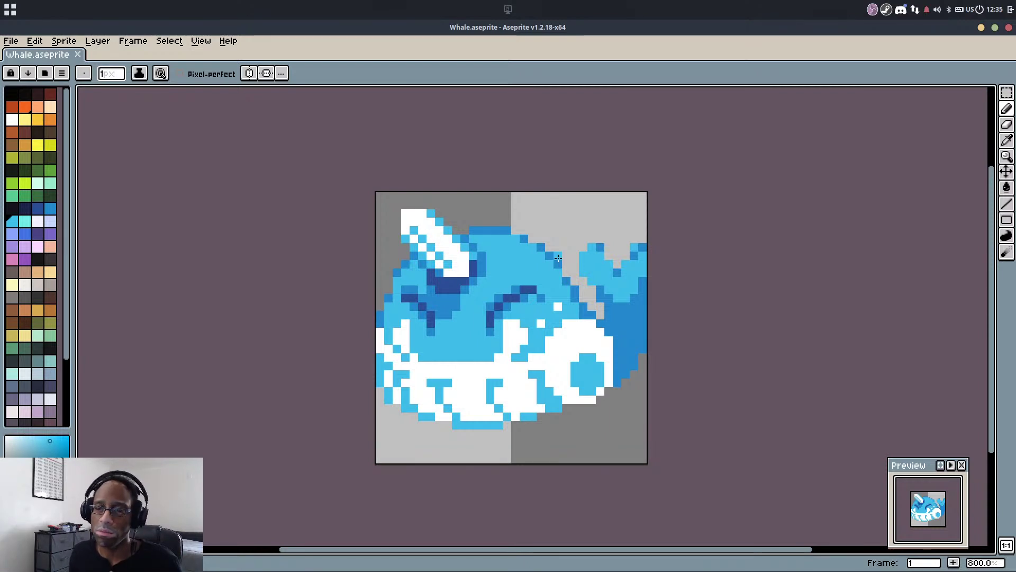
{"action": "mouse_move", "coordinate": [570, 249]}
{"action": "left_mouse_down"}
{"action": "mouse_move", "coordinate": [616, 203]}
{"action": "mouse_move", "coordinate": [560, 257]}
{"action": "left_mouse_up"}
{"action": "scroll", "coordinate": [604, 209], "scroll_direction": "down", "scroll_amount": 5}
{"action": "scroll", "coordinate": [560, 256], "scroll_direction": "up", "scroll_amount": 2}
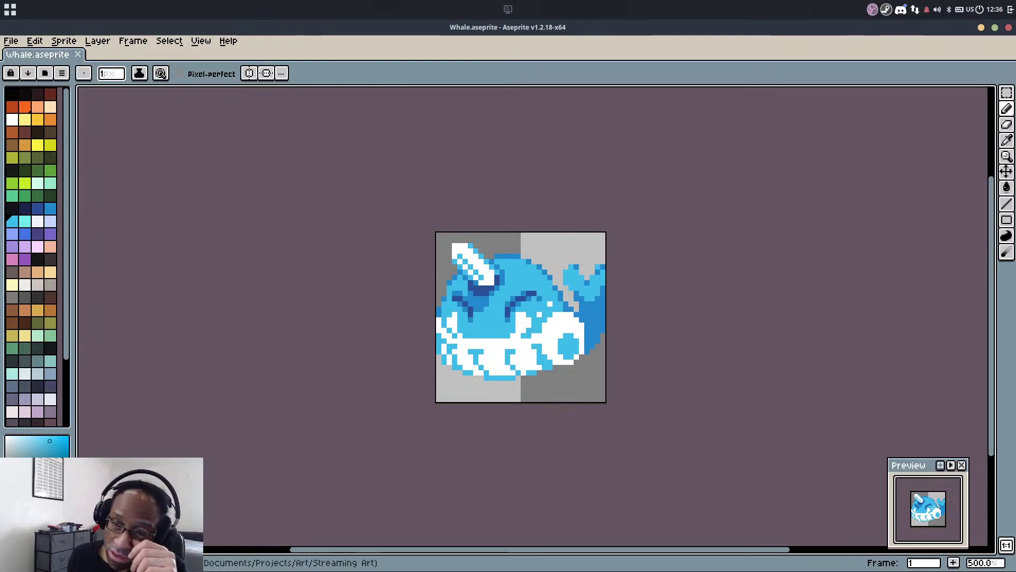
Try lowering a medium blue outline pixel on the forehead's front edge and trimming outline pixels at the back of the head
{"action": "left_click_drag", "start_coordinate": [455, 254], "coordinate": [465, 210]}
{"action": "scroll", "coordinate": [470, 242], "scroll_direction": "up", "scroll_amount": 4}
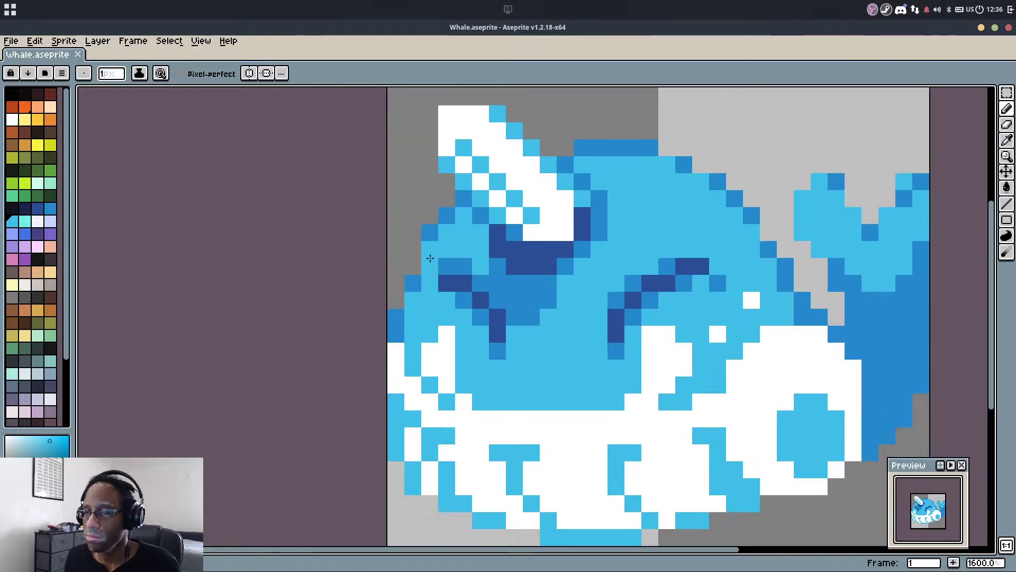
{"action": "left_click", "coordinate": [429, 228], "text": "alt"}
{"action": "right_click", "coordinate": [427, 232]}
{"action": "left_click_drag", "start_coordinate": [429, 248], "coordinate": [439, 275]}
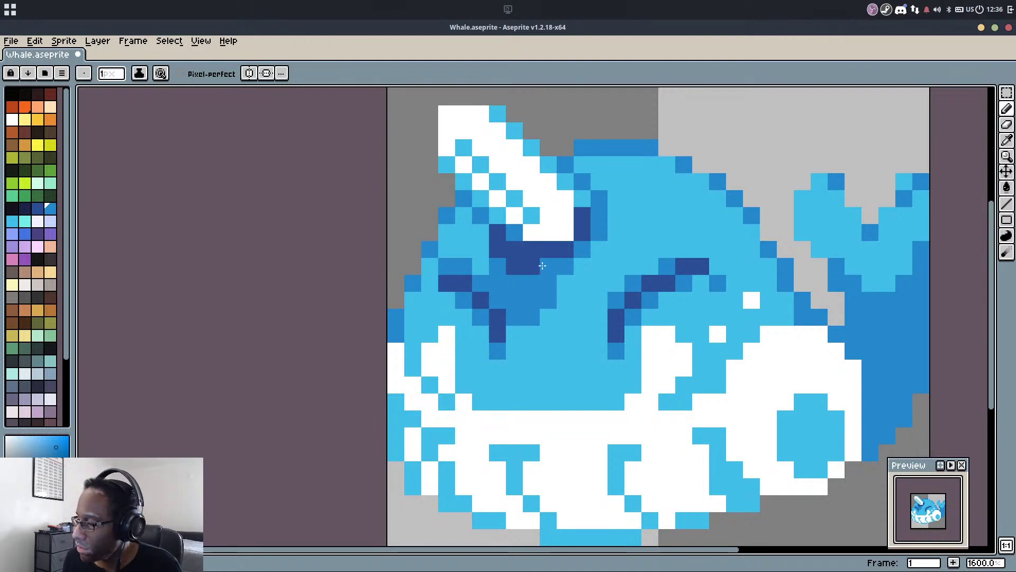
{"action": "scroll", "coordinate": [544, 261], "scroll_direction": "down", "scroll_amount": 3}
{"action": "scroll", "coordinate": [730, 262], "scroll_direction": "up", "scroll_amount": 5}
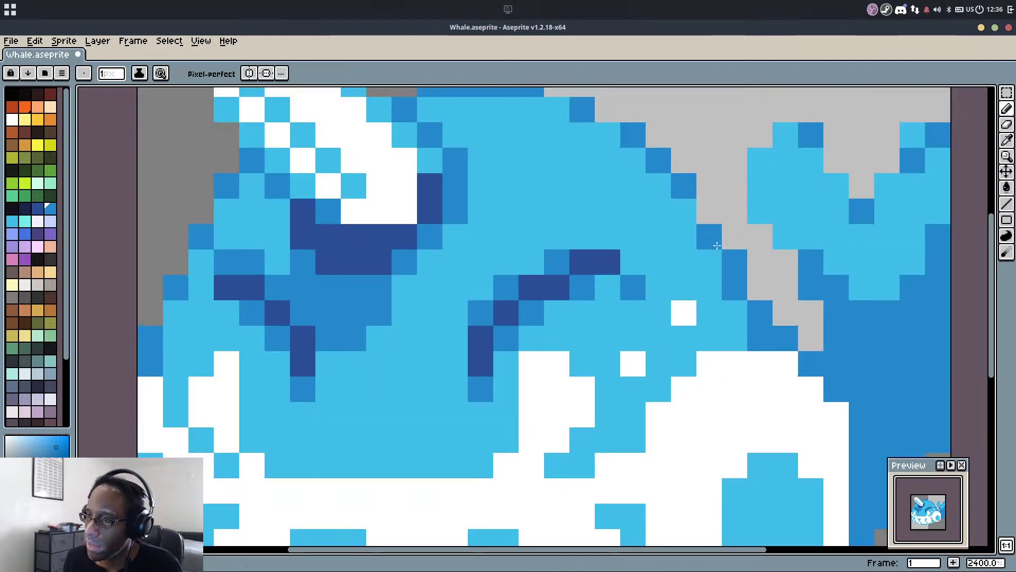
{"action": "scroll", "coordinate": [734, 261], "scroll_direction": "down", "scroll_amount": 2}
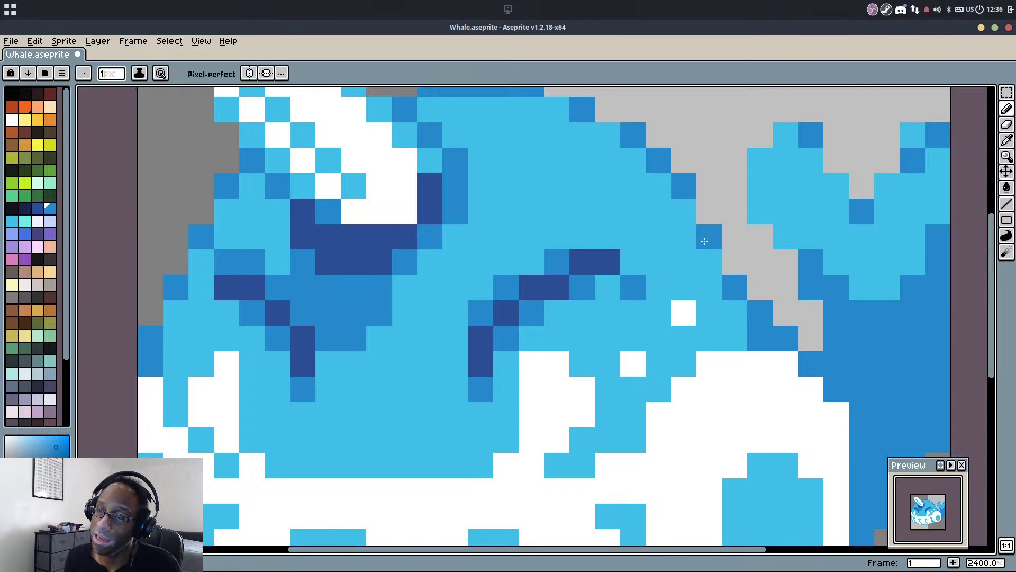
{"action": "scroll", "coordinate": [688, 237], "scroll_direction": "down", "scroll_amount": 1}
{"action": "scroll", "coordinate": [719, 203], "scroll_direction": "up", "scroll_amount": 3}
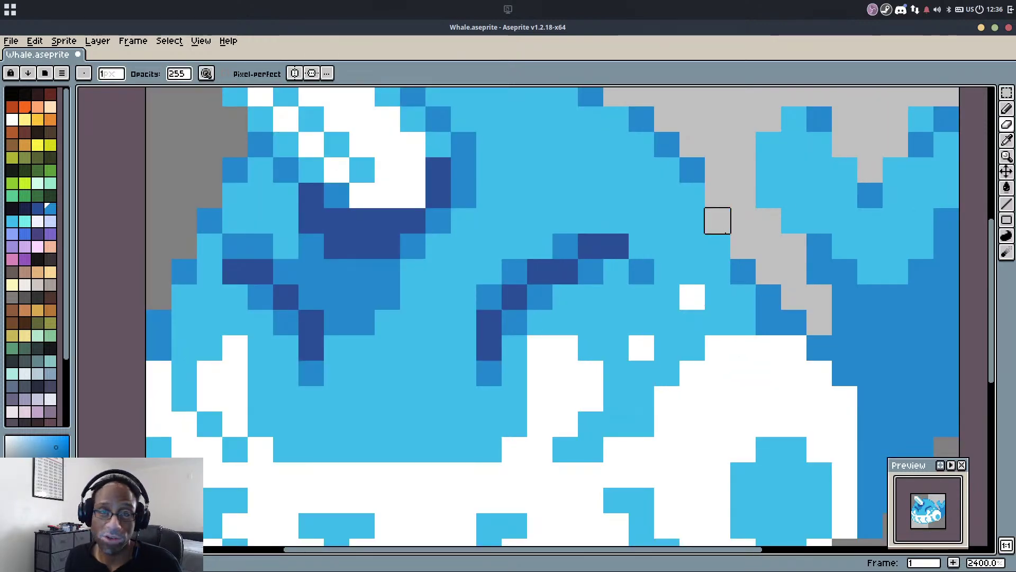
{"action": "scroll", "coordinate": [729, 249], "scroll_direction": "down", "scroll_amount": 2}
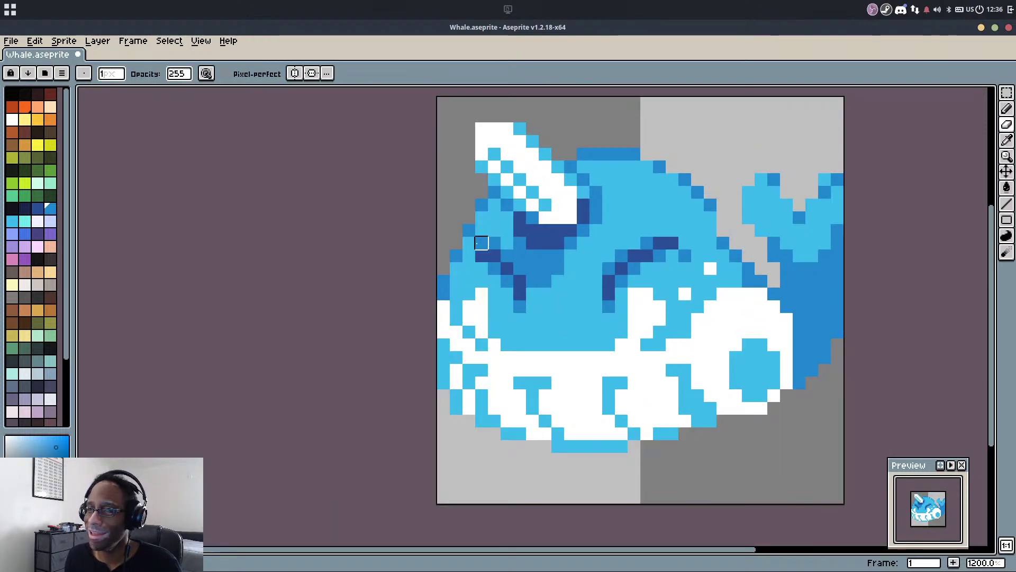
Undo the outline edits on the forehead and the back of the head
{"action": "key", "text": "ctrl+z"}
{"action": "key", "text": "ctrl+z"}
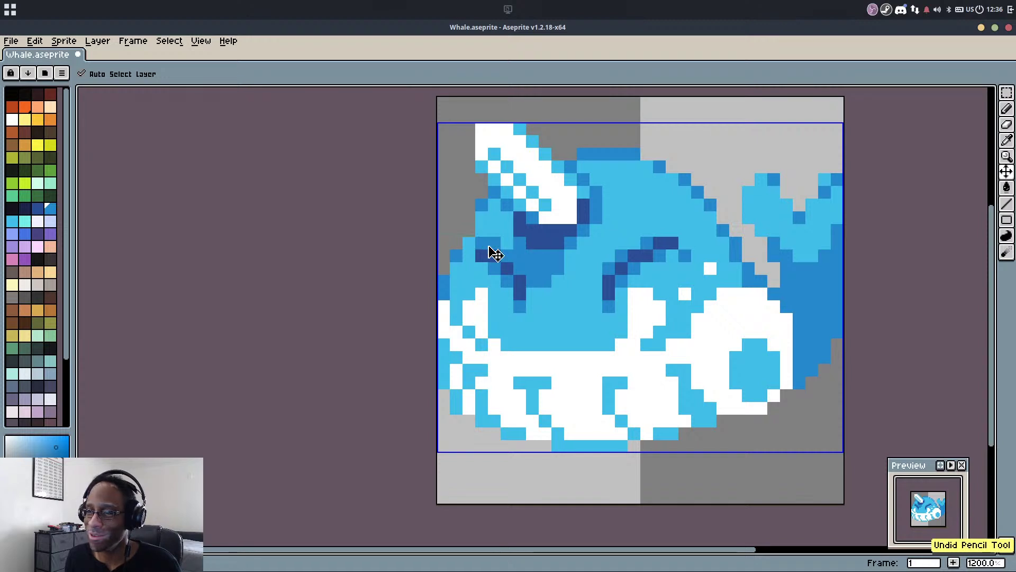
{"action": "key", "text": "ctrl+z"}
Redo the medium blue outline pixels along the head-side underside of the fluke and save the file
{"action": "scroll", "coordinate": [619, 261], "scroll_direction": "down", "scroll_amount": 8}
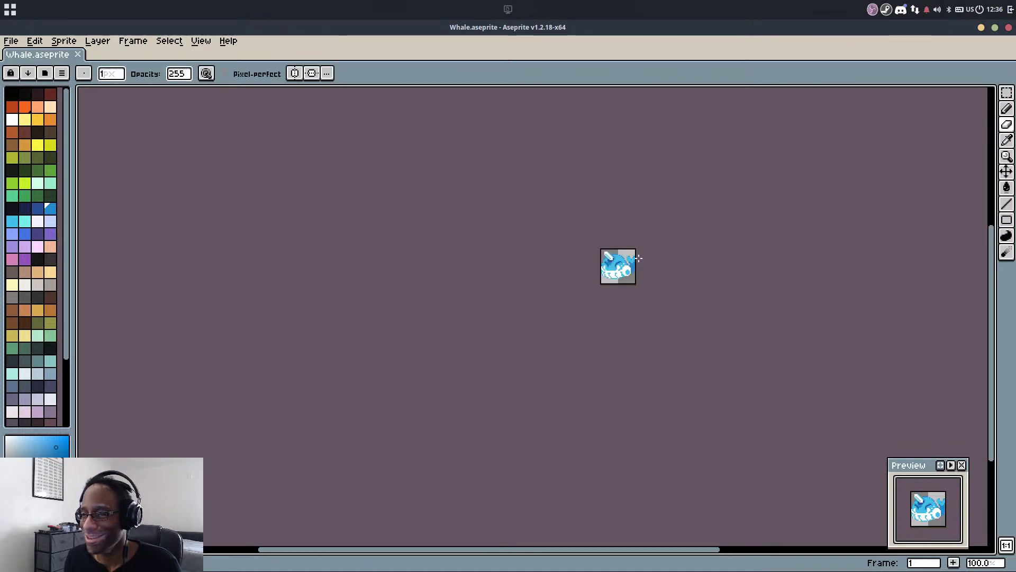
{"action": "scroll", "coordinate": [639, 258], "scroll_direction": "up", "scroll_amount": 8}
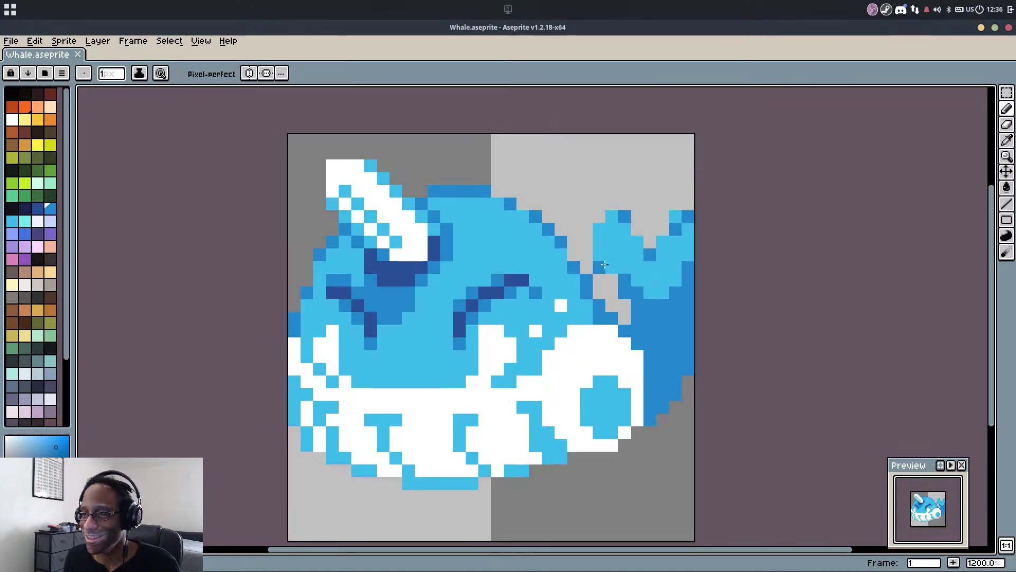
{"action": "key", "text": "ctrl+y"}
{"action": "key", "text": "ctrl+y"}
{"action": "key", "text": "ctrl+y"}
{"action": "key", "text": "ctrl+y"}
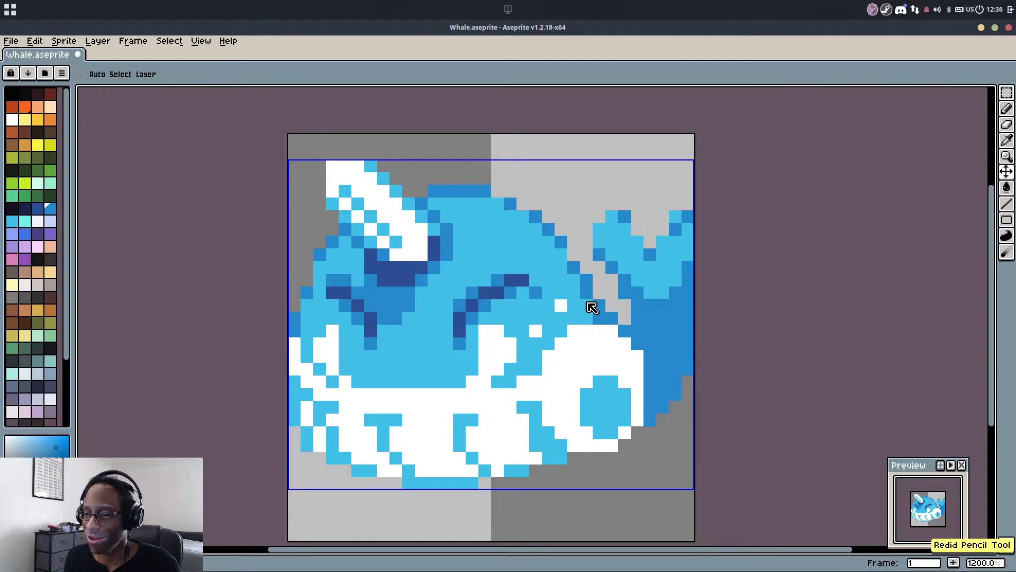
{"action": "key", "text": "ctrl+s"}
Shade the tail stem in dark blue beneath the fluke and along its outer edge down to the tip
{"action": "left_click", "coordinate": [526, 284], "text": "alt"}
{"action": "scroll", "coordinate": [662, 315], "scroll_direction": "up", "scroll_amount": 2}
{"action": "mouse_move", "coordinate": [615, 298]}
{"action": "left_mouse_down"}
{"action": "mouse_move", "coordinate": [623, 337]}
{"action": "mouse_move", "coordinate": [659, 335]}
{"action": "mouse_move", "coordinate": [664, 408]}
{"action": "mouse_move", "coordinate": [671, 362]}
{"action": "mouse_move", "coordinate": [679, 350]}
{"action": "mouse_move", "coordinate": [691, 367]}
{"action": "mouse_move", "coordinate": [723, 294]}
{"action": "mouse_move", "coordinate": [694, 359]}
{"action": "mouse_move", "coordinate": [714, 393]}
{"action": "mouse_move", "coordinate": [703, 444]}
{"action": "mouse_move", "coordinate": [670, 502]}
{"action": "mouse_move", "coordinate": [684, 479]}
{"action": "mouse_move", "coordinate": [634, 524]}
{"action": "left_mouse_up"}
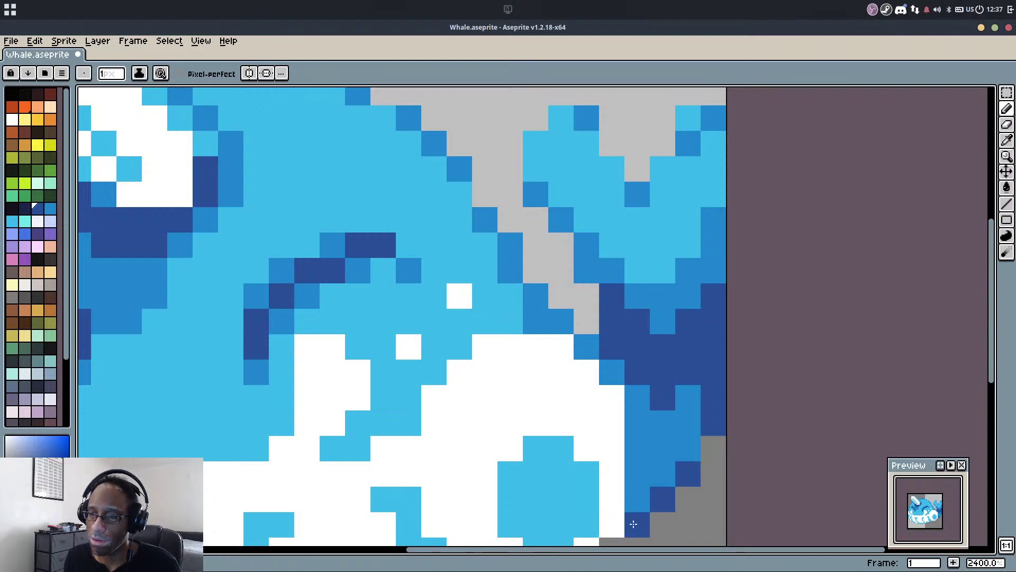
Widen the rear white cheek by one pixel column in white toward the tail stem
{"action": "left_click", "coordinate": [621, 474], "text": "alt"}
{"action": "left_click_drag", "start_coordinate": [634, 423], "coordinate": [635, 498]}
{"action": "left_click_drag", "start_coordinate": [636, 396], "coordinate": [630, 279]}
{"action": "left_click", "coordinate": [651, 375], "text": "alt"}
{"action": "left_click", "coordinate": [631, 407]}
{"action": "left_click", "coordinate": [633, 385], "text": "alt"}
{"action": "left_click", "coordinate": [632, 401]}
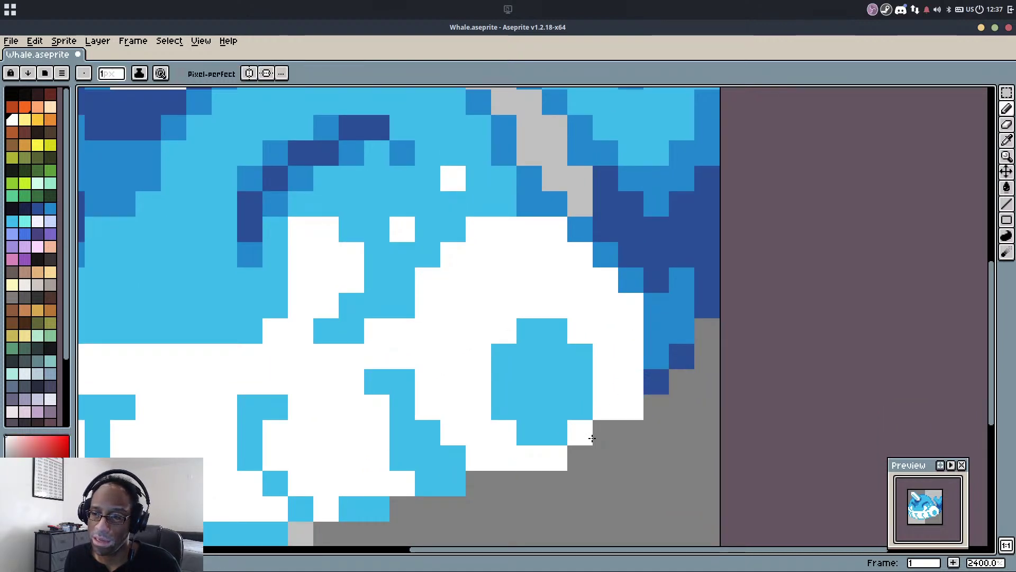
Enlarge the light blue oval on the rear cheek by one pixel on its tail side and its underside
{"action": "left_click_drag", "start_coordinate": [592, 439], "coordinate": [576, 454]}
{"action": "left_click", "coordinate": [581, 363], "text": "alt"}
{"action": "mouse_move", "coordinate": [606, 406]}
{"action": "left_mouse_down"}
{"action": "mouse_move", "coordinate": [564, 443]}
{"action": "mouse_move", "coordinate": [507, 431]}
{"action": "mouse_move", "coordinate": [531, 450]}
{"action": "left_mouse_up"}
{"action": "mouse_move", "coordinate": [621, 383]}
{"action": "left_mouse_down"}
{"action": "mouse_move", "coordinate": [612, 359]}
{"action": "mouse_move", "coordinate": [572, 337]}
{"action": "left_mouse_up"}
{"action": "key", "text": "ctrl+z"}
{"action": "left_click_drag", "start_coordinate": [610, 426], "coordinate": [582, 456]}
{"action": "scroll", "coordinate": [640, 350], "scroll_direction": "down", "scroll_amount": 3}
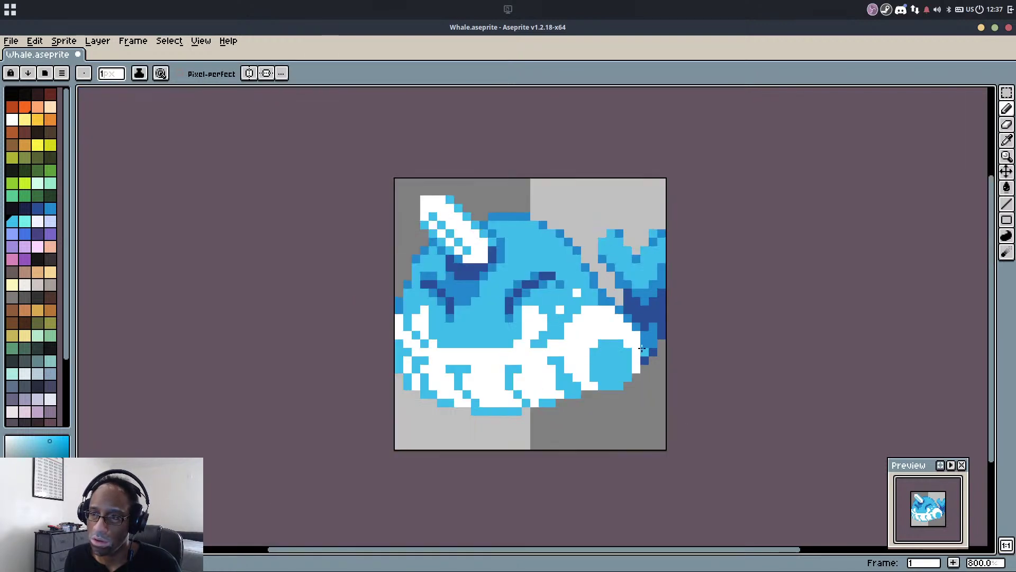
Paint white over the medium blue pixels between the rear cheek's upper edge and the tail stem, and save the file
{"action": "scroll", "coordinate": [641, 349], "scroll_direction": "up", "scroll_amount": 3}
{"action": "left_click", "coordinate": [580, 260], "text": "alt"}
{"action": "left_click_drag", "start_coordinate": [577, 239], "coordinate": [617, 286]}
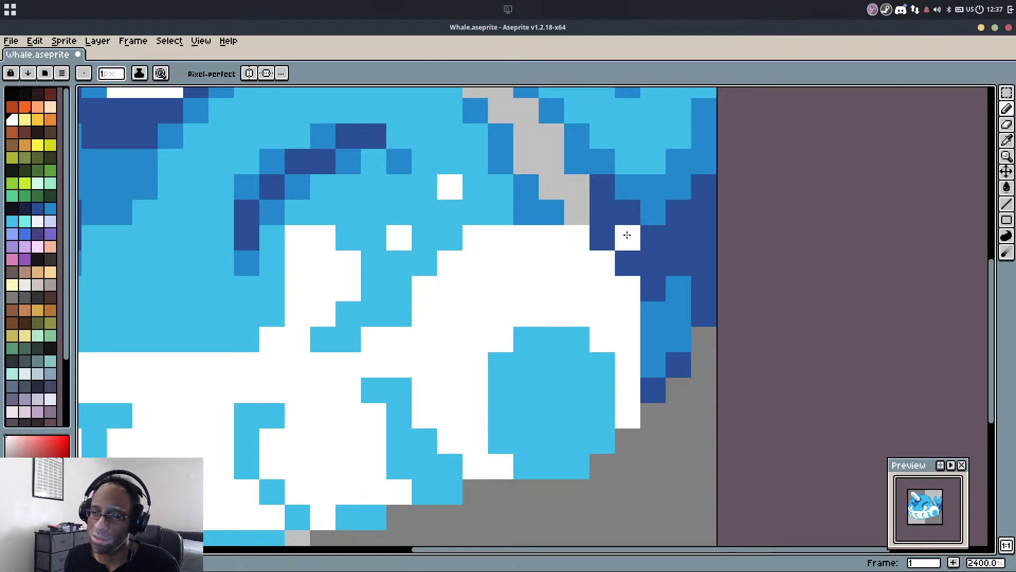
{"action": "scroll", "coordinate": [655, 191], "scroll_direction": "down", "scroll_amount": 6}
{"action": "key", "text": "ctrl+s"}
Widen the tops of the two middle belly lines with light blue pixels and save the file
{"action": "scroll", "coordinate": [581, 237], "scroll_direction": "up", "scroll_amount": 4}
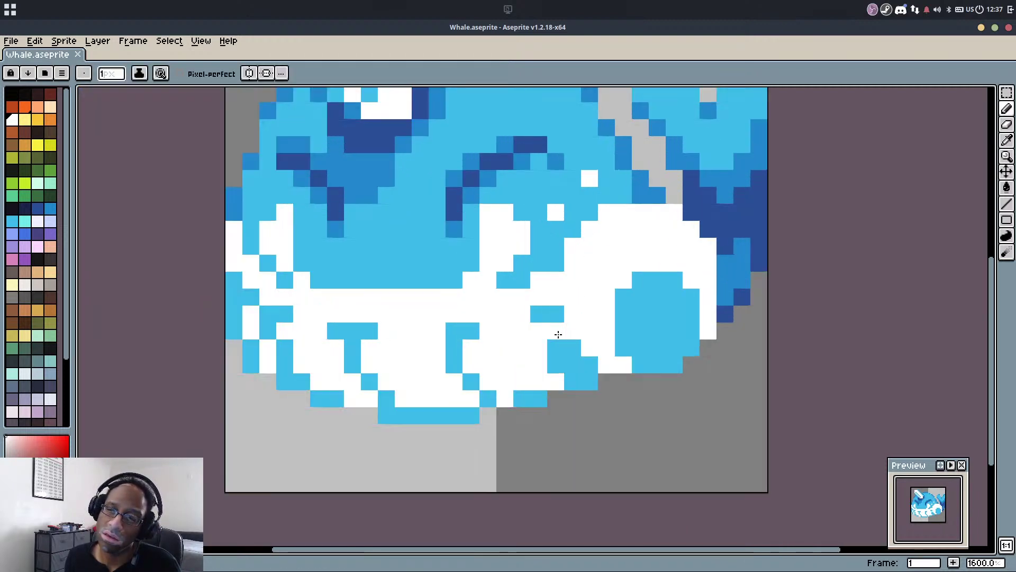
{"action": "left_click", "coordinate": [560, 306], "text": "alt"}
{"action": "left_click", "coordinate": [551, 336]}
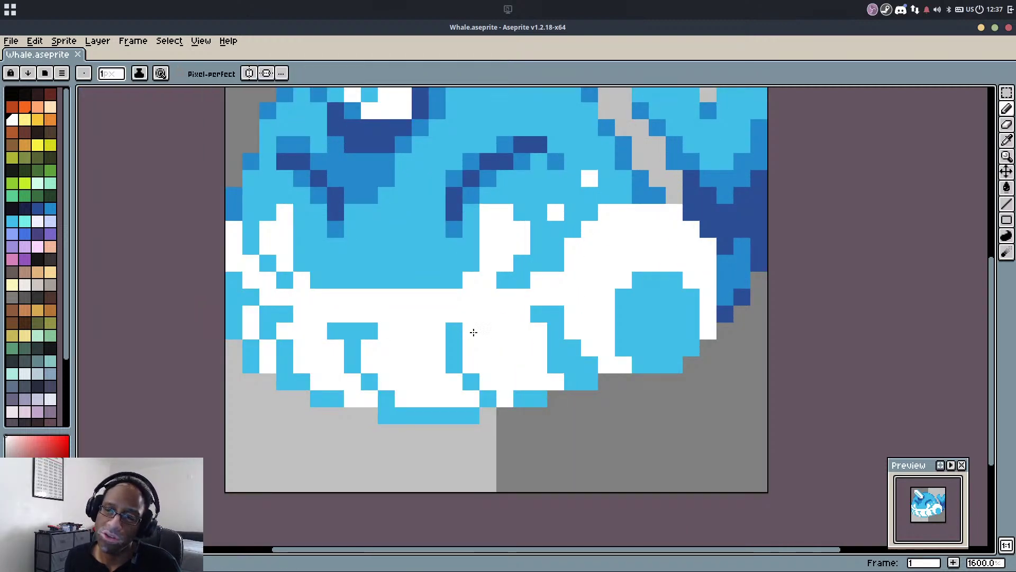
{"action": "left_click", "coordinate": [370, 324], "text": "alt"}
{"action": "left_click", "coordinate": [317, 330]}
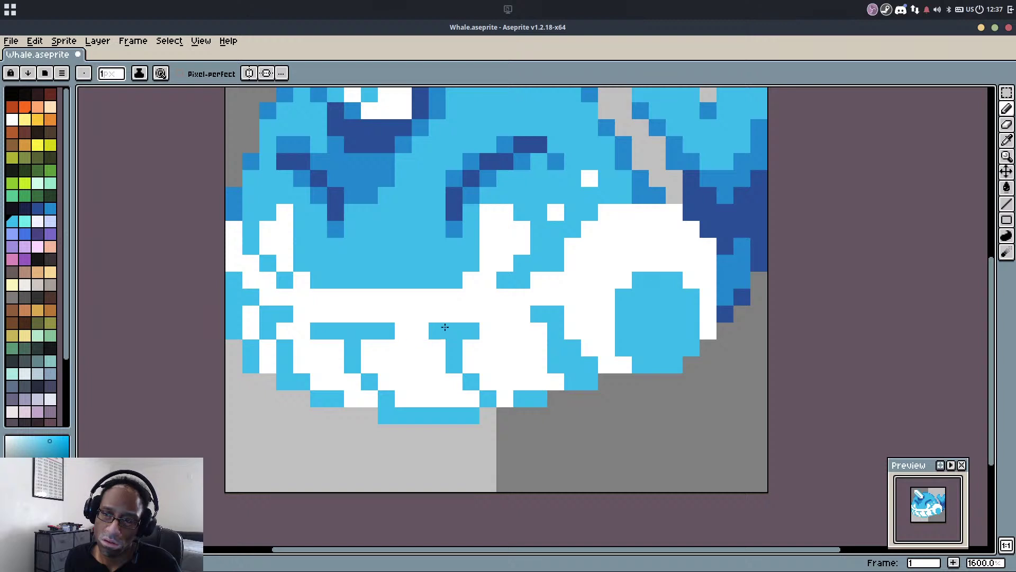
{"action": "scroll", "coordinate": [502, 295], "scroll_direction": "down", "scroll_amount": 7}
{"action": "key", "text": "ctrl+s"}
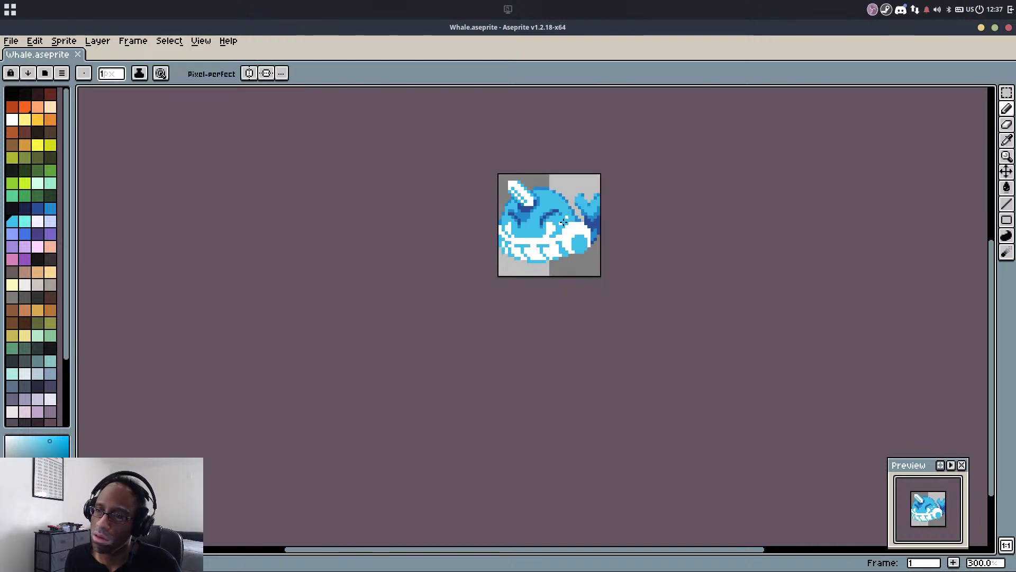
{"action": "scroll", "coordinate": [615, 216], "scroll_direction": "up", "scroll_amount": 6}
{"action": "left_click", "coordinate": [615, 216], "text": "alt"}
{"action": "left_click", "coordinate": [566, 316]}
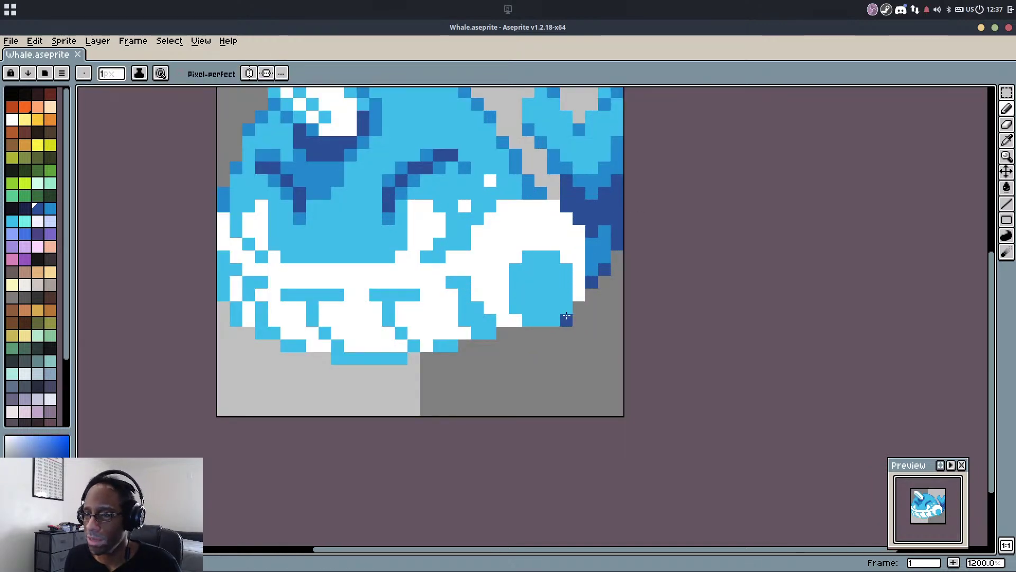
{"action": "key", "text": "ctrl+z"}
{"action": "left_click", "coordinate": [564, 331]}
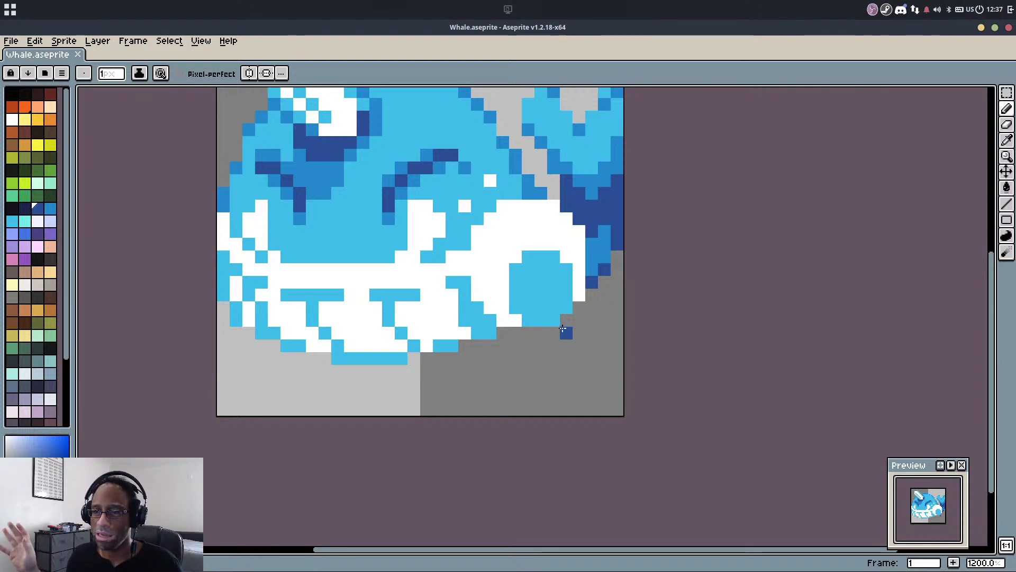
{"action": "key", "text": "ctrl+z"}
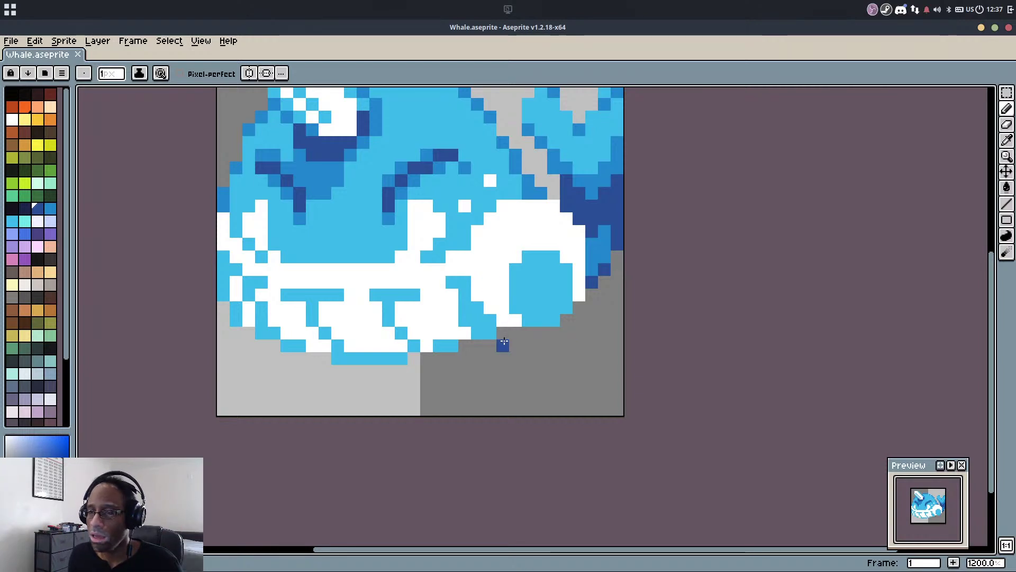
Try dark blue outline pixels beneath the rear belly and medium blue shading on the rear belly line
{"action": "mouse_move", "coordinate": [517, 332]}
{"action": "left_mouse_down"}
{"action": "mouse_move", "coordinate": [474, 357]}
{"action": "mouse_move", "coordinate": [479, 346]}
{"action": "mouse_move", "coordinate": [460, 347]}
{"action": "mouse_move", "coordinate": [426, 374]}
{"action": "mouse_move", "coordinate": [438, 361]}
{"action": "mouse_move", "coordinate": [406, 358]}
{"action": "mouse_move", "coordinate": [400, 392]}
{"action": "mouse_move", "coordinate": [436, 357]}
{"action": "mouse_move", "coordinate": [396, 363]}
{"action": "mouse_move", "coordinate": [448, 347]}
{"action": "left_mouse_up"}
{"action": "key", "text": "ctrl+z"}
{"action": "key", "text": "ctrl+z"}
{"action": "left_click", "coordinate": [398, 167], "text": "alt"}
{"action": "key", "text": "g"}
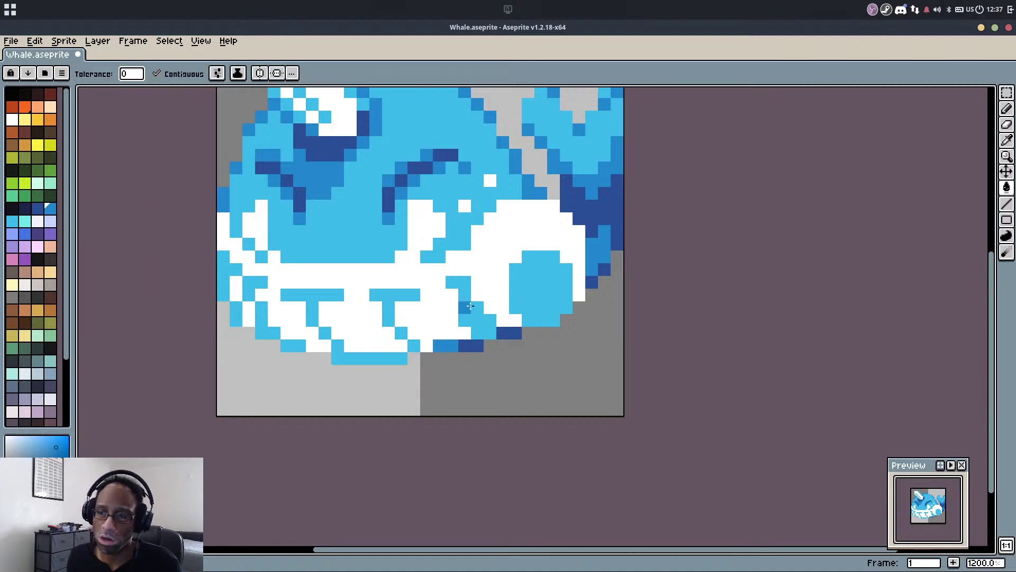
{"action": "key", "text": "b"}
{"action": "left_click_drag", "start_coordinate": [466, 307], "coordinate": [489, 334]}
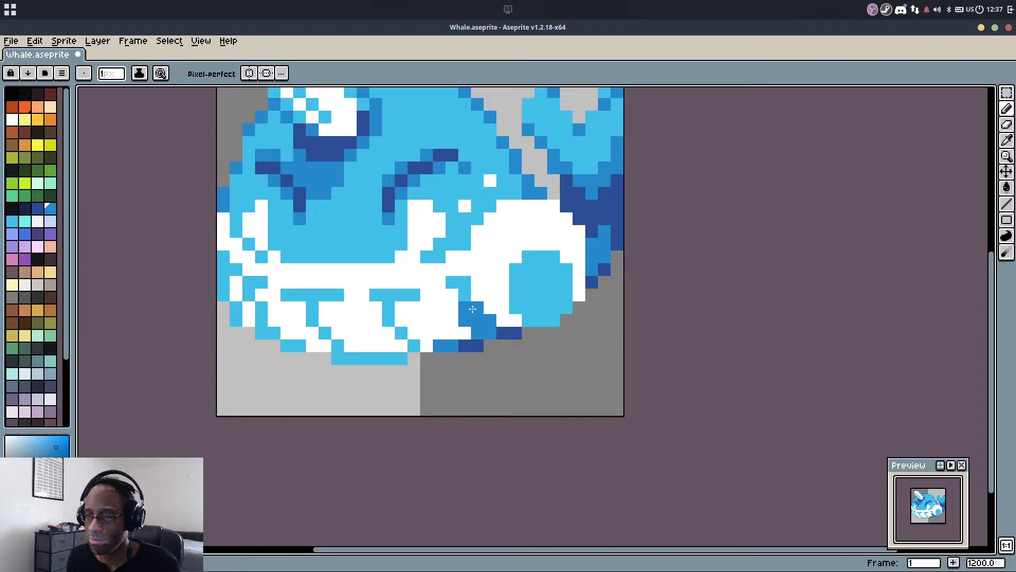
Try light blue pixels between the rear belly line and the cheek oval, and fill that oval with medium blue
{"action": "left_click", "coordinate": [480, 306], "text": "alt"}
{"action": "left_click", "coordinate": [478, 316], "text": "alt"}
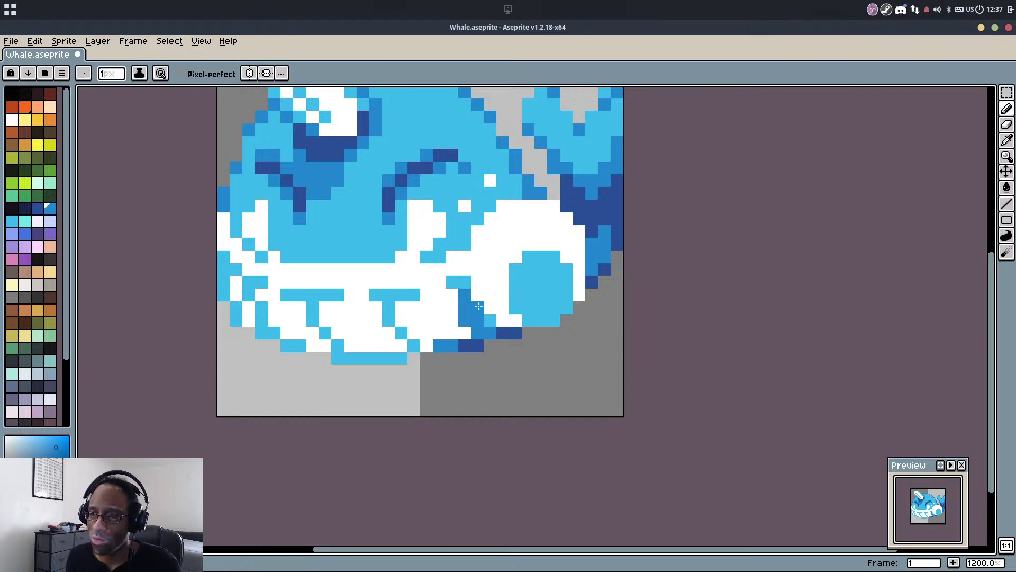
{"action": "left_click", "coordinate": [484, 311], "text": "alt"}
{"action": "mouse_move", "coordinate": [488, 308]}
{"action": "left_mouse_down"}
{"action": "mouse_move", "coordinate": [500, 313]}
{"action": "mouse_move", "coordinate": [516, 316]}
{"action": "mouse_move", "coordinate": [503, 311]}
{"action": "mouse_move", "coordinate": [515, 287]}
{"action": "mouse_move", "coordinate": [519, 298]}
{"action": "mouse_move", "coordinate": [531, 293]}
{"action": "mouse_move", "coordinate": [533, 275]}
{"action": "mouse_move", "coordinate": [536, 288]}
{"action": "mouse_move", "coordinate": [514, 302]}
{"action": "mouse_move", "coordinate": [536, 316]}
{"action": "left_mouse_up"}
{"action": "left_click", "coordinate": [477, 320], "text": "alt"}
{"action": "key", "text": "g"}
{"action": "left_click", "coordinate": [521, 304]}
{"action": "key", "text": "b"}
{"action": "key", "text": "ctrl+z"}
{"action": "key", "text": "g"}
{"action": "left_click", "coordinate": [536, 316]}
{"action": "key", "text": "b"}
Try light blue shading around both sides of the medium blue oval on the rear cheek
{"action": "left_click", "coordinate": [499, 299], "text": "alt"}
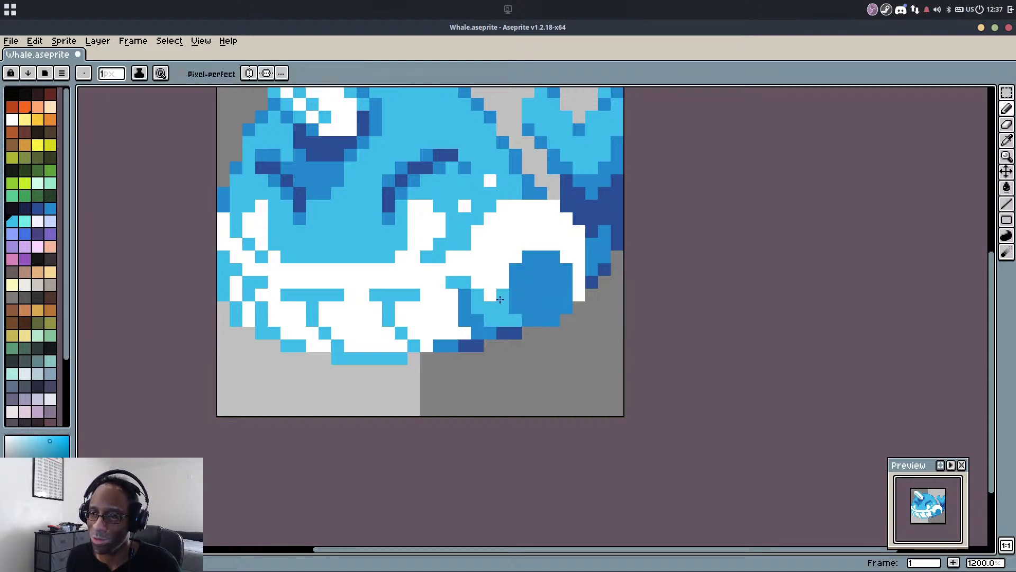
{"action": "left_click_drag", "start_coordinate": [474, 271], "coordinate": [490, 282]}
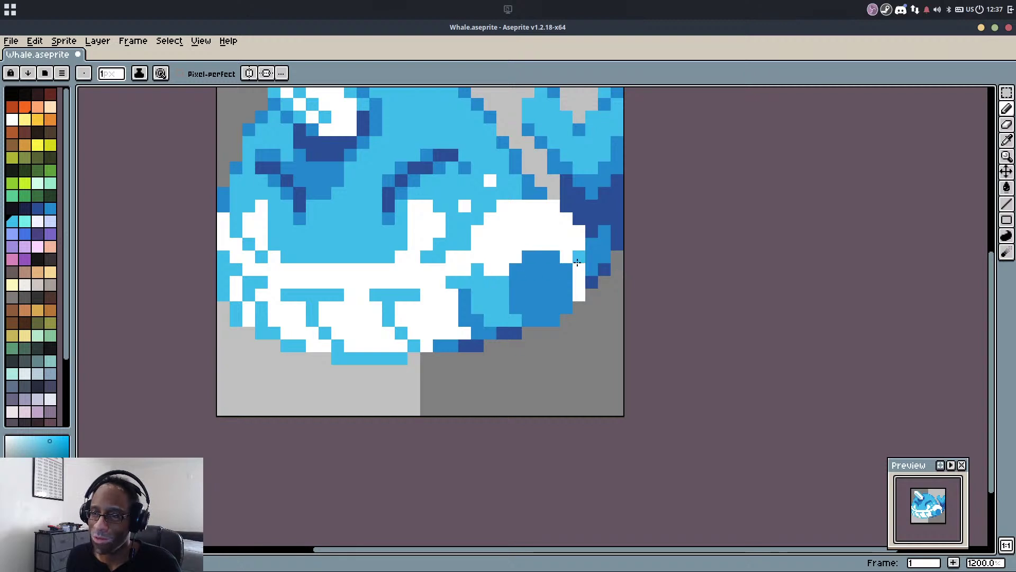
{"action": "left_click_drag", "start_coordinate": [579, 264], "coordinate": [579, 300]}
{"action": "mouse_move", "coordinate": [575, 250]}
{"action": "left_mouse_down"}
{"action": "mouse_move", "coordinate": [575, 229]}
{"action": "mouse_move", "coordinate": [557, 210]}
{"action": "mouse_move", "coordinate": [568, 207]}
{"action": "mouse_move", "coordinate": [557, 208]}
{"action": "left_mouse_up"}
{"action": "left_click", "coordinate": [576, 231], "text": "alt"}
{"action": "left_click", "coordinate": [505, 278], "text": "alt"}
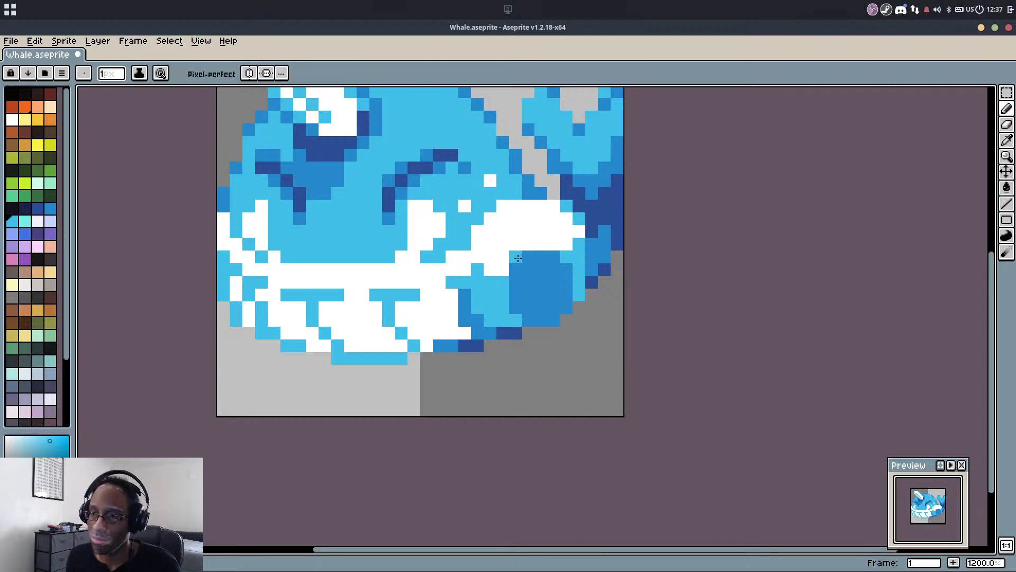
{"action": "left_click_drag", "start_coordinate": [515, 256], "coordinate": [465, 269]}
{"action": "key", "text": "ctrl+z"}
{"action": "left_click", "coordinate": [479, 261]}
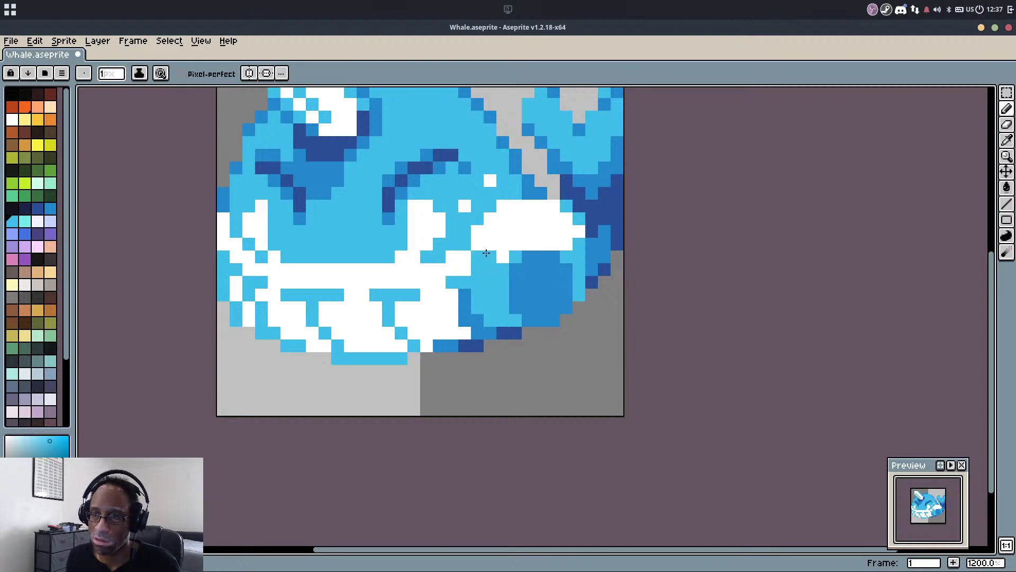
Try dark blue on the rear cheek's upper edge near the tail and a white pixel beside the oval's top
{"action": "scroll", "coordinate": [557, 199], "scroll_direction": "down", "scroll_amount": 1}
{"action": "scroll", "coordinate": [566, 195], "scroll_direction": "up", "scroll_amount": 3}
{"action": "left_click", "coordinate": [566, 199], "text": "alt"}
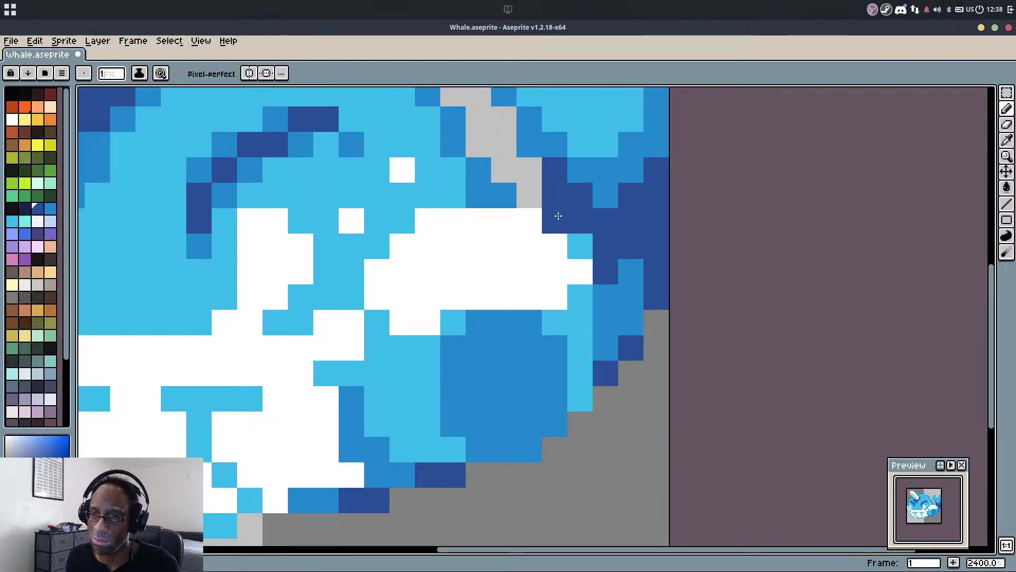
{"action": "left_click_drag", "start_coordinate": [558, 216], "coordinate": [578, 239]}
{"action": "scroll", "coordinate": [579, 227], "scroll_direction": "down", "scroll_amount": 4}
{"action": "scroll", "coordinate": [580, 236], "scroll_direction": "up", "scroll_amount": 1}
{"action": "scroll", "coordinate": [580, 236], "scroll_direction": "up", "scroll_amount": 3}
{"action": "left_click", "coordinate": [574, 241], "text": "alt"}
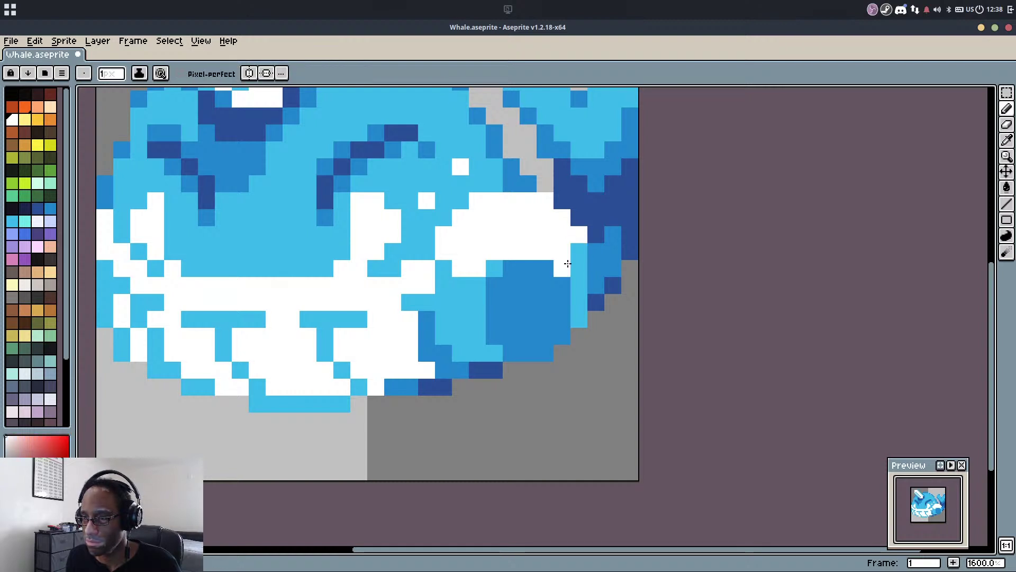
{"action": "scroll", "coordinate": [577, 261], "scroll_direction": "down", "scroll_amount": 6}
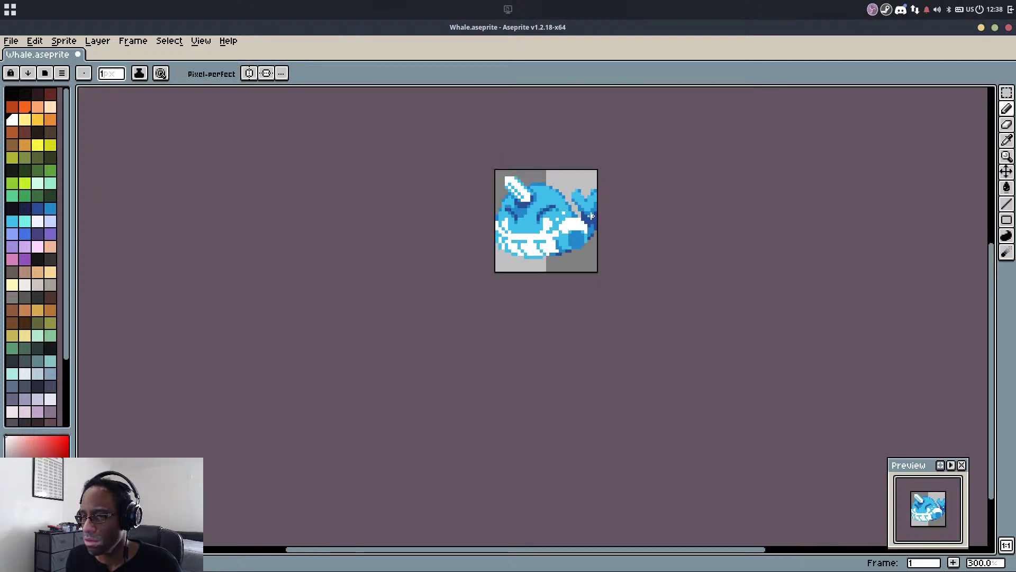
Undo the recent shading strokes and the medium blue fill on the rear cheek
{"action": "scroll", "coordinate": [578, 244], "scroll_direction": "up", "scroll_amount": 2}
{"action": "key", "text": "ctrl+z"}
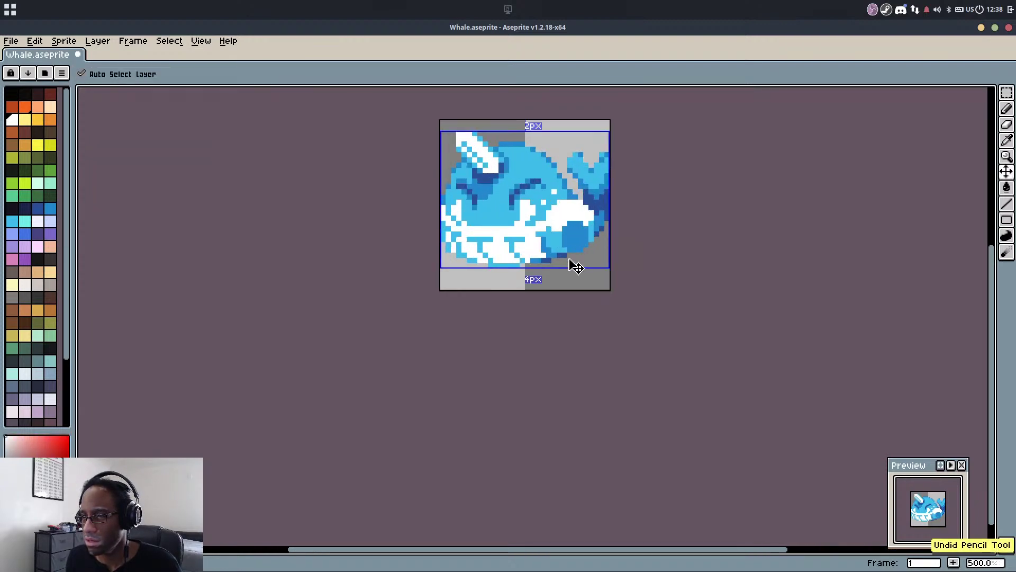
{"action": "key", "text": "ctrl+z"}
{"action": "key", "text": "ctrl+z"}
{"action": "key", "text": "ctrl+z"}
{"action": "key", "text": "ctrl+z"}
{"action": "key", "text": "ctrl+z"}
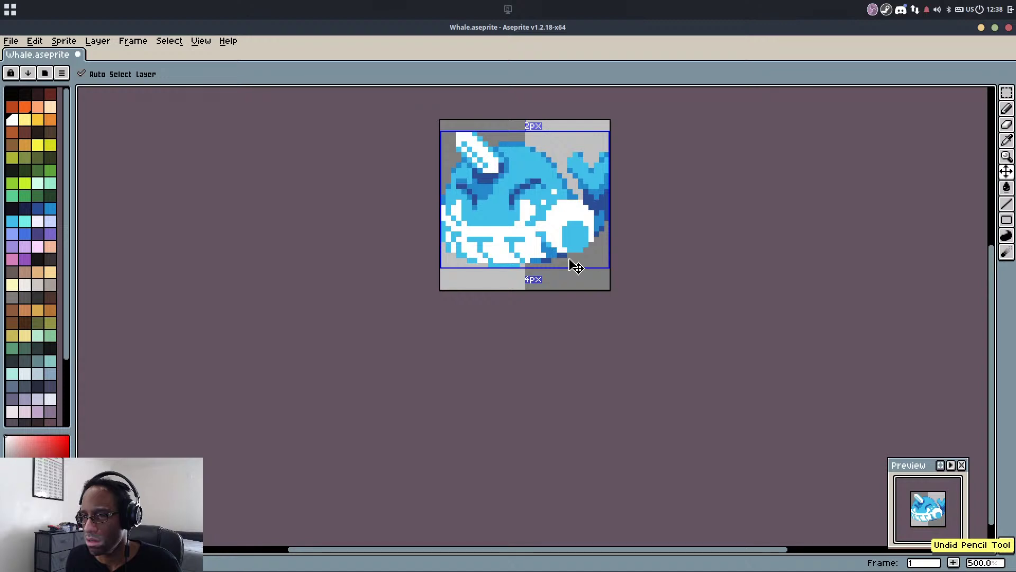
Step back through the edit history to the version with the smaller light blue oval and the narrower rear cheek
{"action": "key", "text": "ctrl+z"}
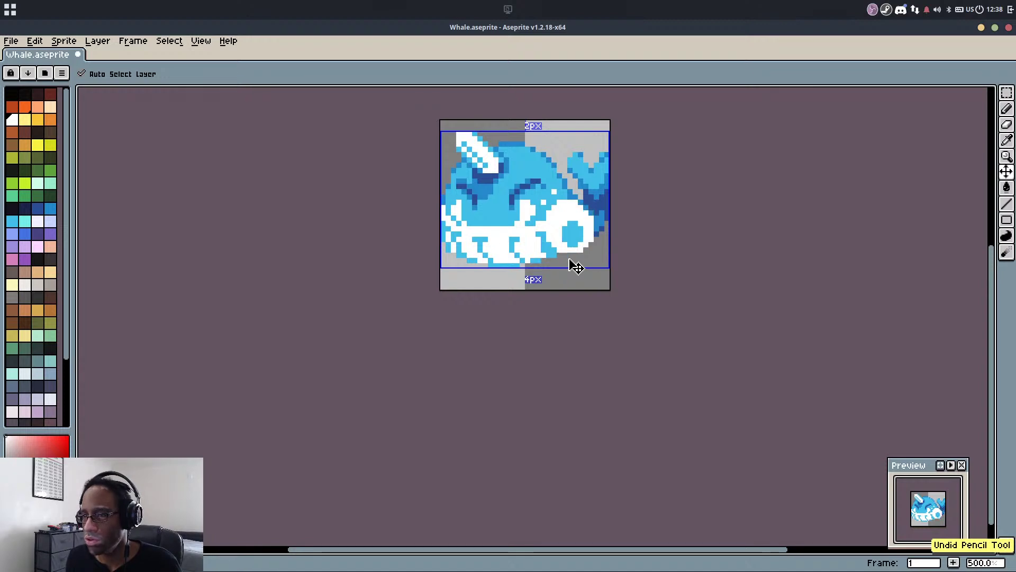
{"action": "key", "text": "ctrl+z"}
{"action": "key", "text": "ctrl+z"}
{"action": "key", "text": "ctrl+z"}
{"action": "key", "text": "ctrl+z"}
{"action": "key", "text": "ctrl+y"}
{"action": "key", "text": "ctrl+y"}
{"action": "key", "text": "ctrl+y"}
{"action": "key", "text": "ctrl+y"}
{"action": "key", "text": "ctrl+y"}
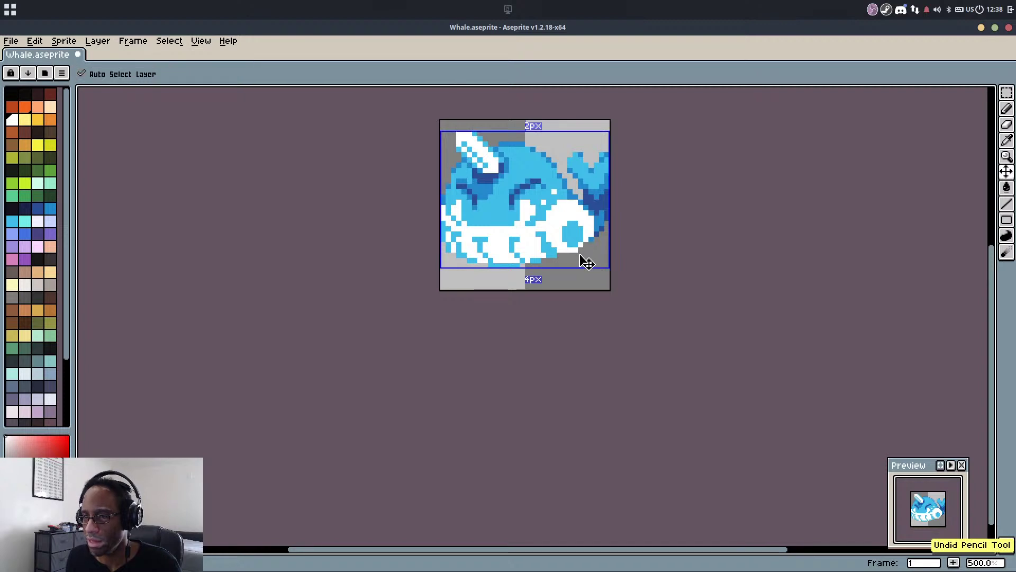
Outline the stepped corners along the belly's underside with dark blue pixels, from the rear cheek to the front
{"action": "key", "text": "b"}
{"action": "scroll", "coordinate": [589, 234], "scroll_direction": "up", "scroll_amount": 5}
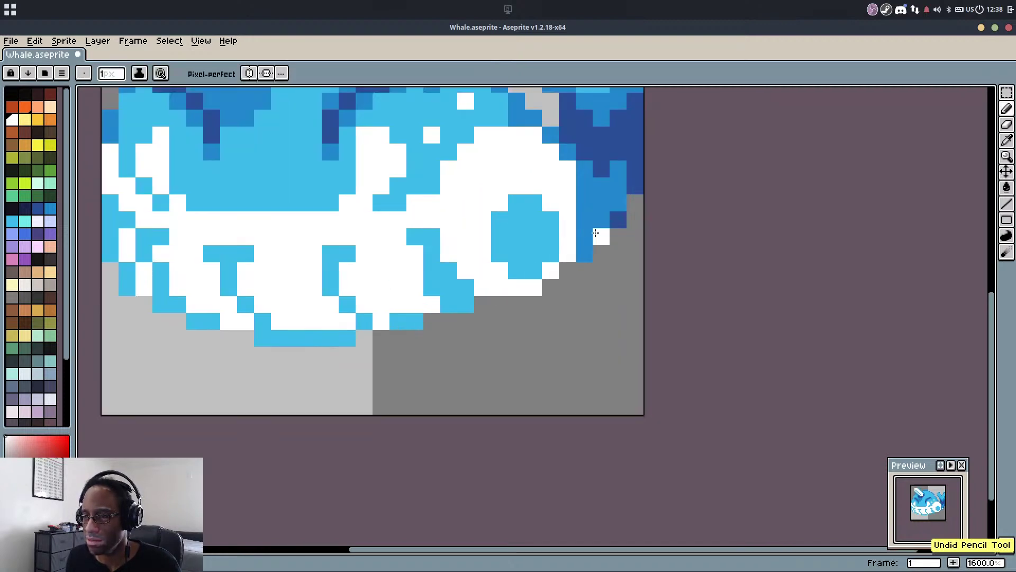
{"action": "left_click", "coordinate": [483, 305]}
{"action": "mouse_move", "coordinate": [500, 305]}
{"action": "left_mouse_down"}
{"action": "mouse_move", "coordinate": [372, 353]}
{"action": "mouse_move", "coordinate": [393, 339]}
{"action": "mouse_move", "coordinate": [363, 339]}
{"action": "left_mouse_up"}
{"action": "left_click_drag", "start_coordinate": [327, 269], "coordinate": [419, 292]}
{"action": "key", "text": "ctrl+z"}
{"action": "mouse_move", "coordinate": [339, 362]}
{"action": "left_mouse_down"}
{"action": "mouse_move", "coordinate": [238, 341]}
{"action": "mouse_move", "coordinate": [228, 321]}
{"action": "left_mouse_up"}
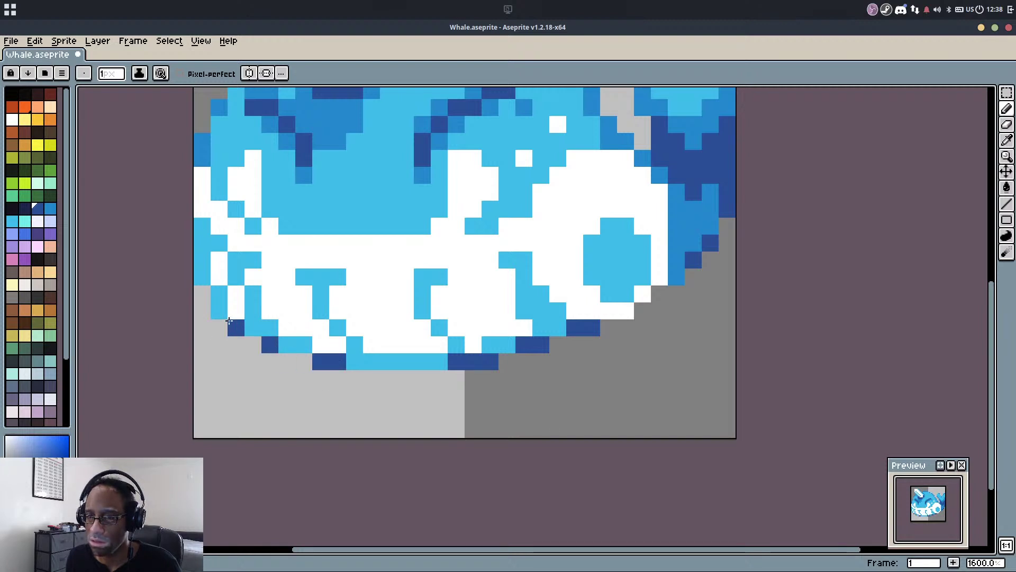
Recolour the belly's bottom edge and the lower ends of the belly lines in medium blue, and save the file
{"action": "left_click", "coordinate": [436, 142], "text": "alt"}
{"action": "left_click_drag", "start_coordinate": [355, 349], "coordinate": [445, 362]}
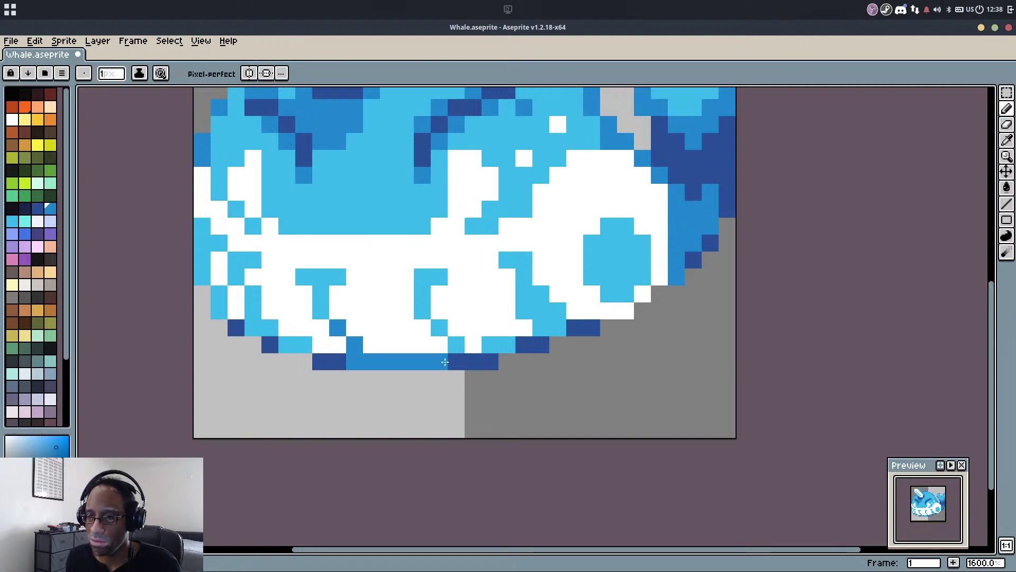
{"action": "left_click", "coordinate": [423, 311]}
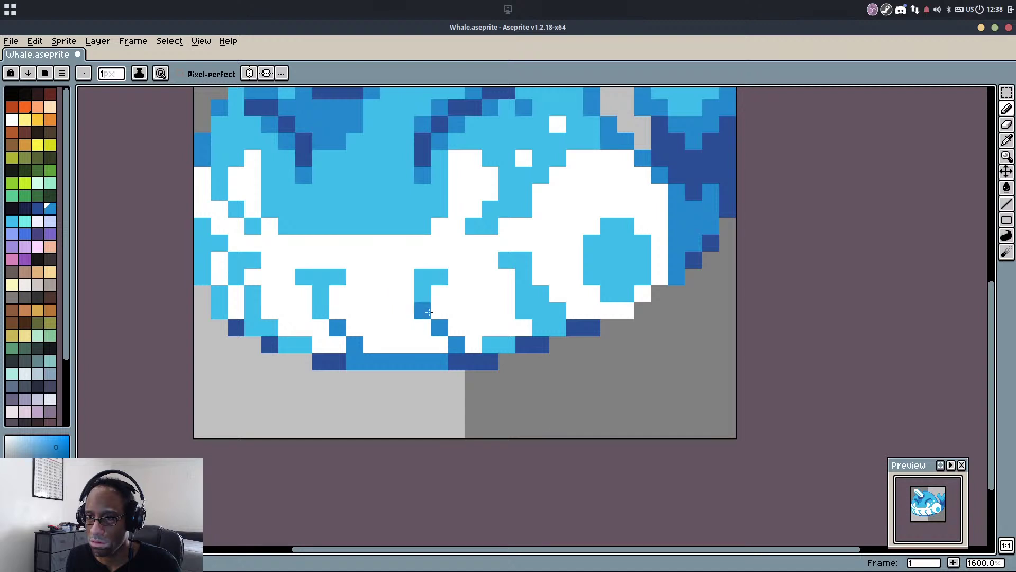
{"action": "left_click", "coordinate": [316, 310]}
{"action": "left_click_drag", "start_coordinate": [253, 311], "coordinate": [266, 325]}
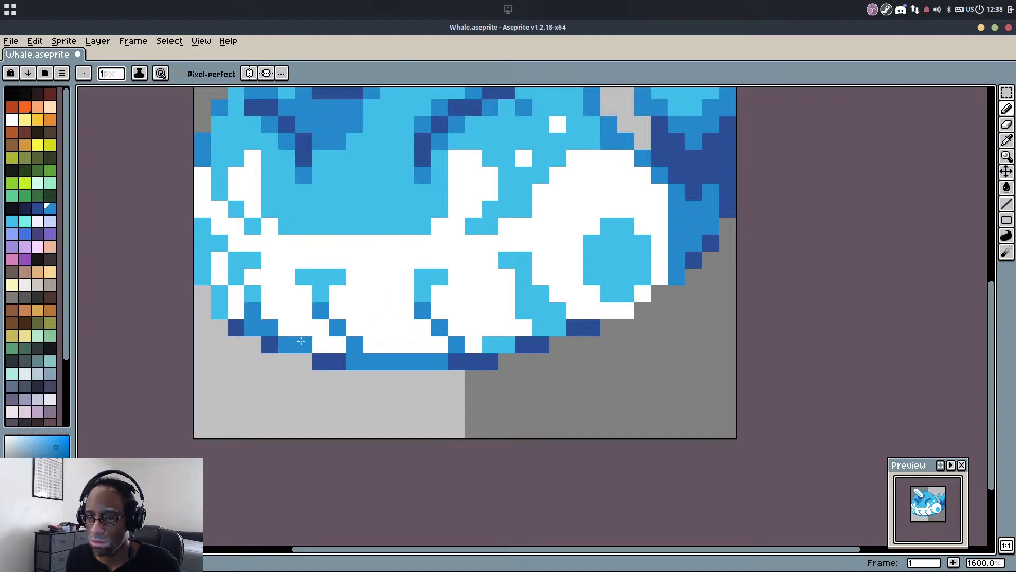
{"action": "left_click", "coordinate": [222, 309]}
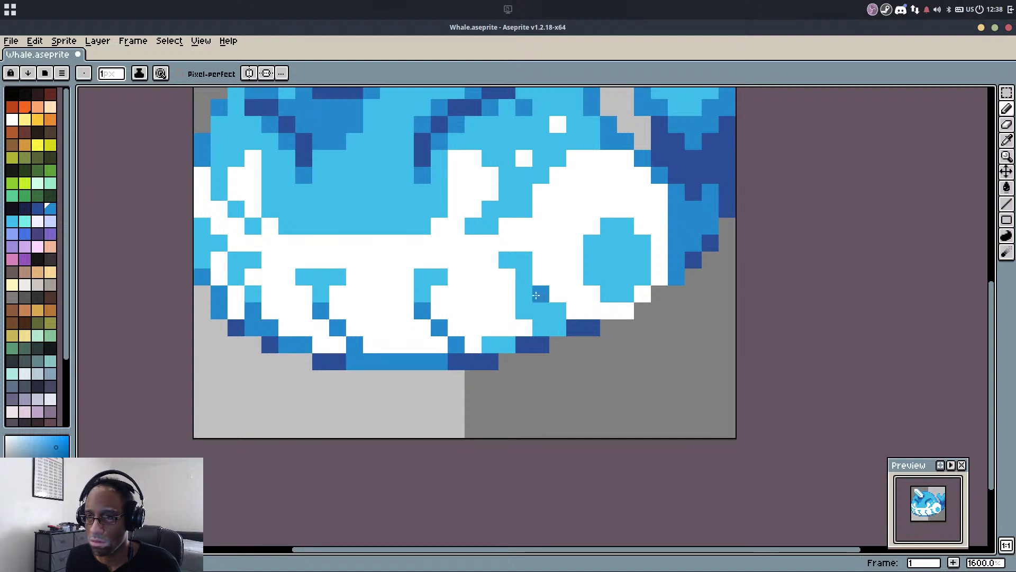
{"action": "mouse_move", "coordinate": [525, 295]}
{"action": "left_mouse_down"}
{"action": "mouse_move", "coordinate": [551, 329]}
{"action": "mouse_move", "coordinate": [477, 343]}
{"action": "left_mouse_up"}
{"action": "key", "text": "ctrl+s"}
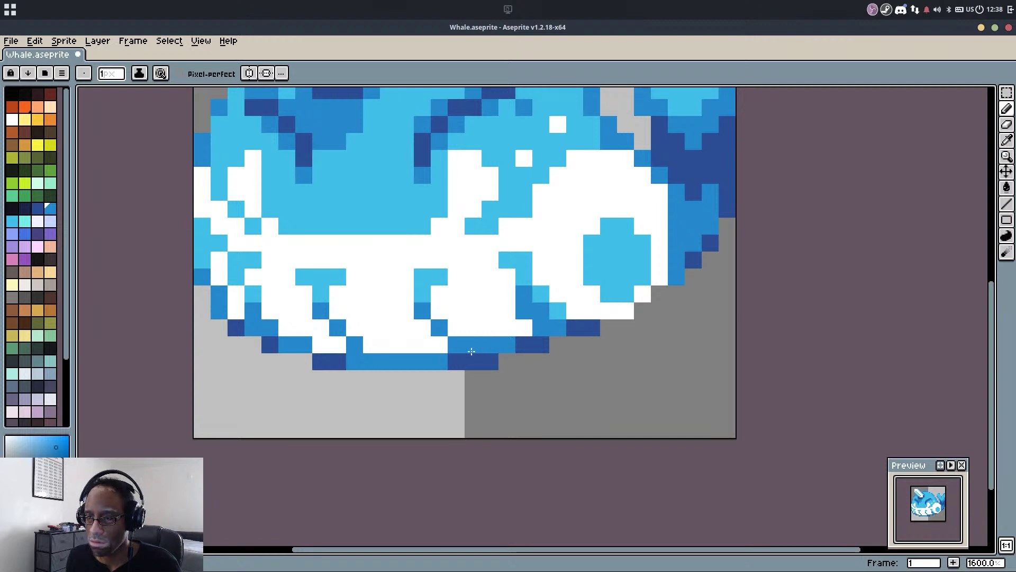
Shade the lower part of the rear belly segment in light blue, keeping its upper area white
{"action": "left_click", "coordinate": [421, 290], "text": "alt"}
{"action": "mouse_move", "coordinate": [439, 311]}
{"action": "left_mouse_down"}
{"action": "mouse_move", "coordinate": [511, 316]}
{"action": "mouse_move", "coordinate": [471, 325]}
{"action": "left_mouse_up"}
{"action": "key", "text": "ctrl+z"}
{"action": "left_click", "coordinate": [473, 344]}
{"action": "left_click", "coordinate": [506, 312]}
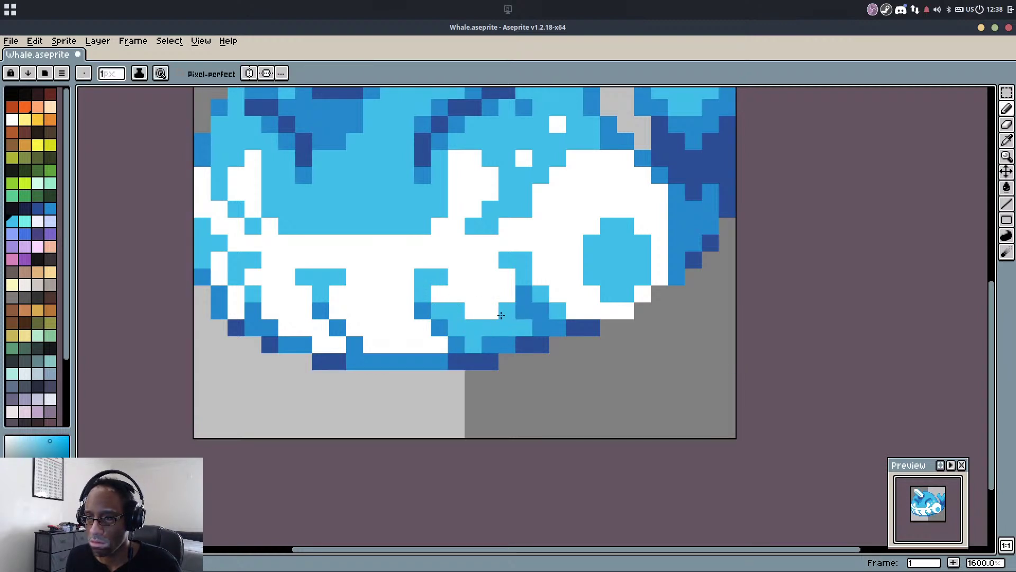
{"action": "left_click", "coordinate": [470, 299], "text": "alt"}
{"action": "left_click", "coordinate": [457, 312]}
{"action": "left_click", "coordinate": [459, 324], "text": "alt"}
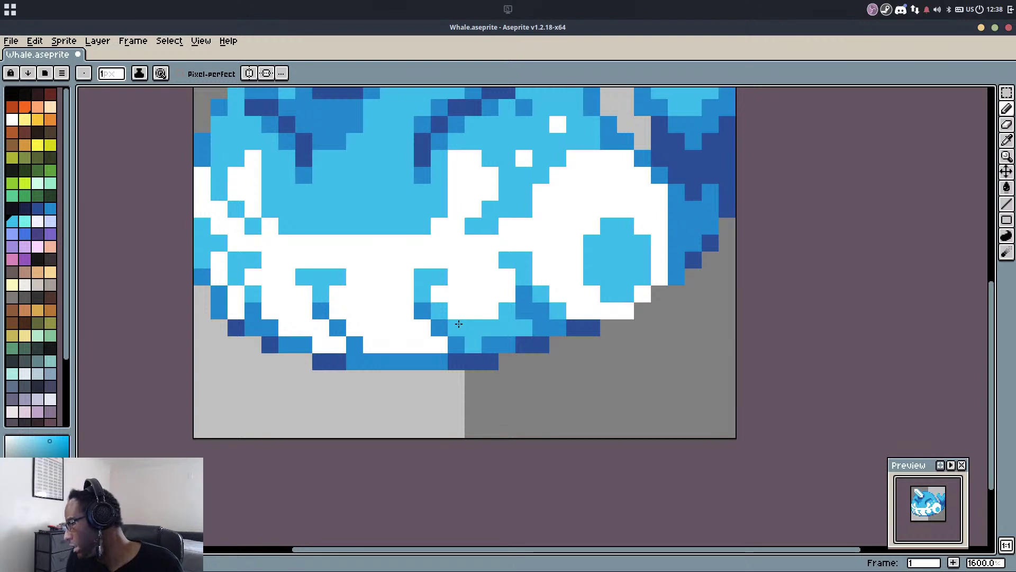
Fill the lower part of the middle belly segment, between the two middle lines, with light blue
{"action": "mouse_move", "coordinate": [403, 317]}
{"action": "left_mouse_down"}
{"action": "mouse_move", "coordinate": [327, 317]}
{"action": "mouse_move", "coordinate": [408, 317]}
{"action": "left_mouse_up"}
{"action": "key", "text": "ctrl+z"}
{"action": "key", "text": "g"}
{"action": "left_click", "coordinate": [397, 333]}
{"action": "key", "text": "b"}
Fill the lower part of the belly segment in front of the middle lines with light blue
{"action": "left_click", "coordinate": [286, 310]}
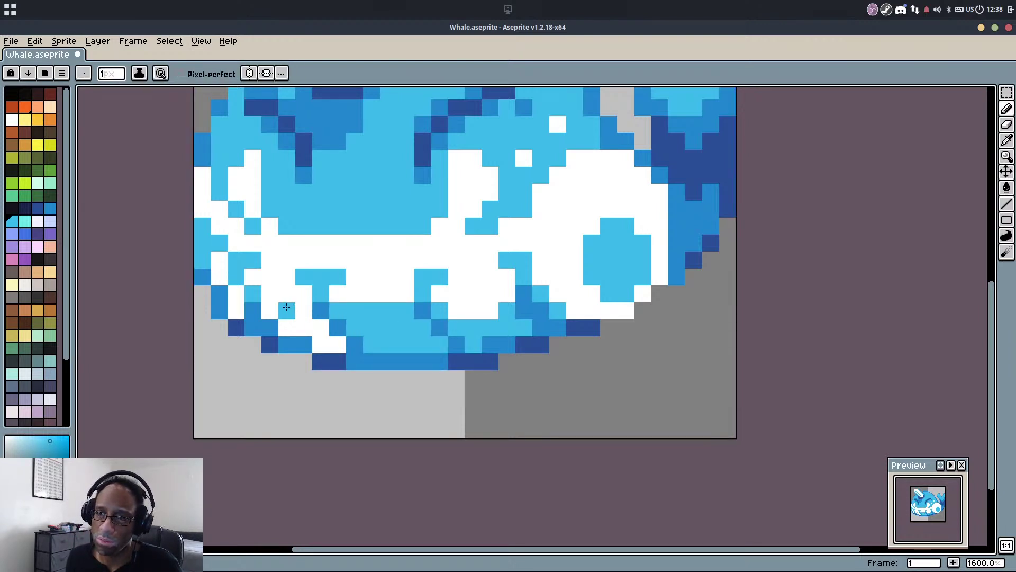
{"action": "left_click", "coordinate": [303, 310]}
{"action": "key", "text": "g"}
{"action": "left_click", "coordinate": [320, 331]}
{"action": "key", "text": "b"}
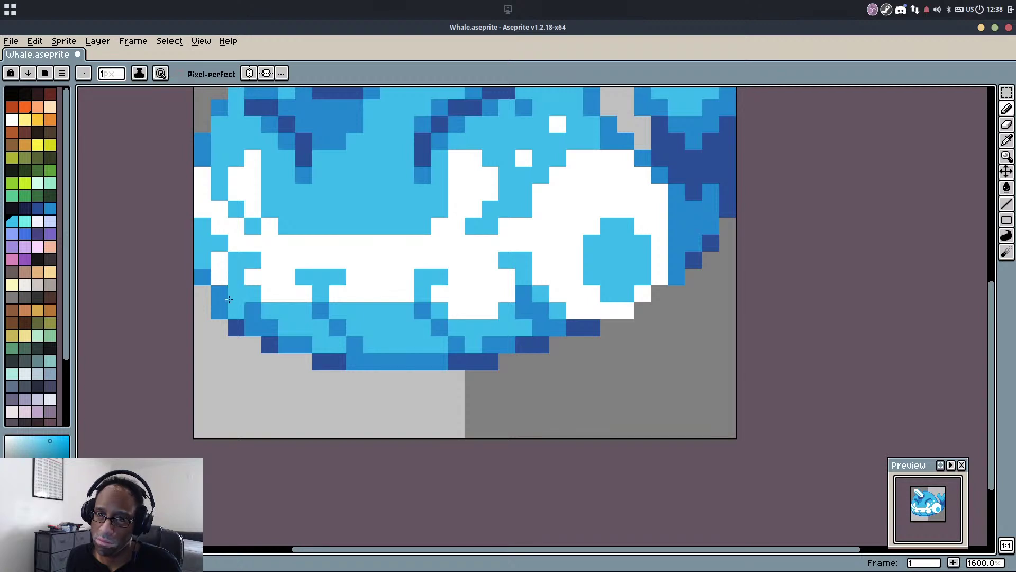
Extend medium blue up the front belly line and the front outer edge, with a light blue pixel in the gap between them
{"action": "left_click", "coordinate": [250, 324], "text": "alt"}
{"action": "left_click_drag", "start_coordinate": [250, 311], "coordinate": [247, 293]}
{"action": "left_click", "coordinate": [235, 278]}
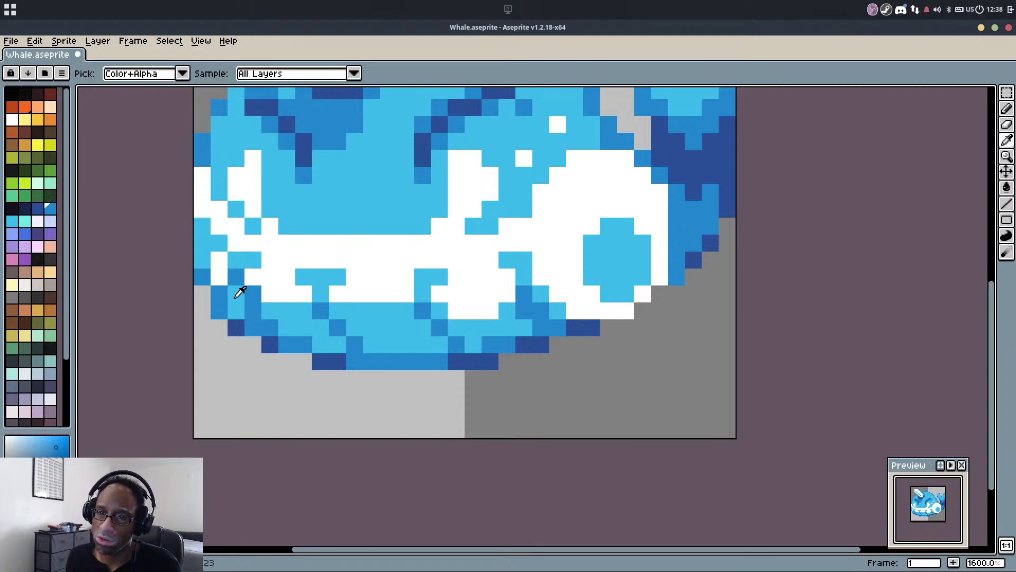
{"action": "left_click", "coordinate": [234, 298], "text": "alt"}
{"action": "left_click", "coordinate": [222, 280]}
{"action": "left_click", "coordinate": [202, 277], "text": "alt"}
{"action": "left_click", "coordinate": [201, 260]}
Raise the light blue belly shading by one pixel beside the front belly line
{"action": "left_click", "coordinate": [219, 277], "text": "alt"}
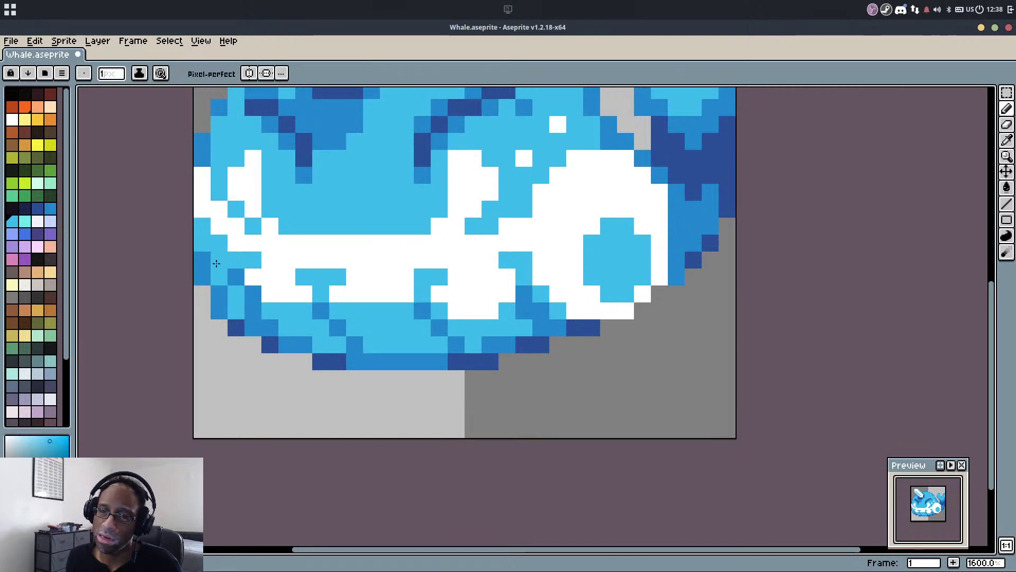
{"action": "left_click", "coordinate": [270, 277]}
{"action": "key", "text": "ctrl+z"}
{"action": "left_click", "coordinate": [270, 294]}
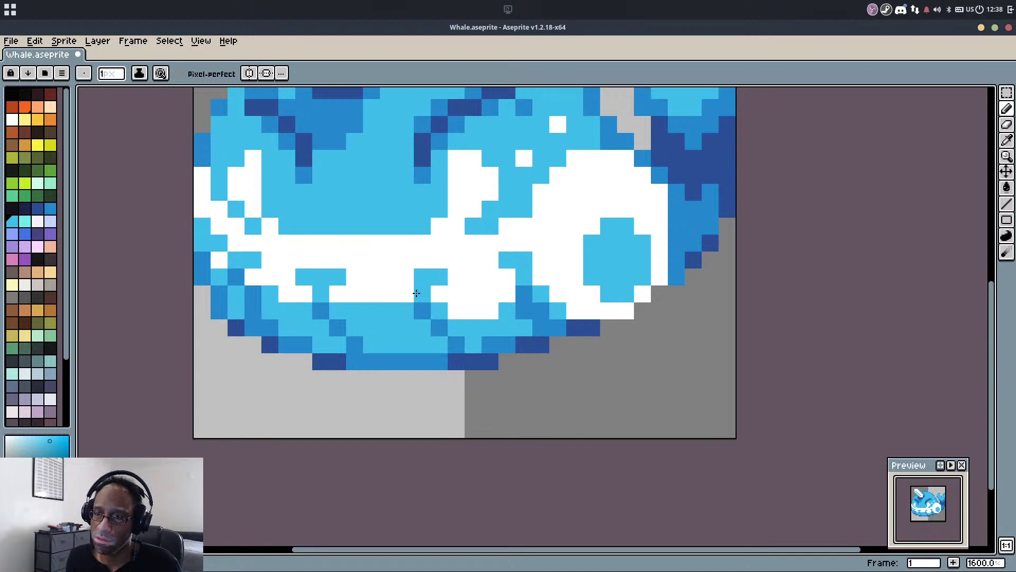
Extend medium blue one pixel up the two rearmost belly lines and add light blue pixels beside them
{"action": "left_click", "coordinate": [423, 306], "text": "alt"}
{"action": "left_click", "coordinate": [423, 296]}
{"action": "left_click", "coordinate": [436, 310], "text": "alt"}
{"action": "mouse_move", "coordinate": [439, 298]}
{"action": "left_mouse_down"}
{"action": "mouse_move", "coordinate": [509, 292]}
{"action": "mouse_move", "coordinate": [484, 293]}
{"action": "left_mouse_up"}
{"action": "left_click", "coordinate": [490, 310]}
{"action": "left_click", "coordinate": [484, 282], "text": "alt"}
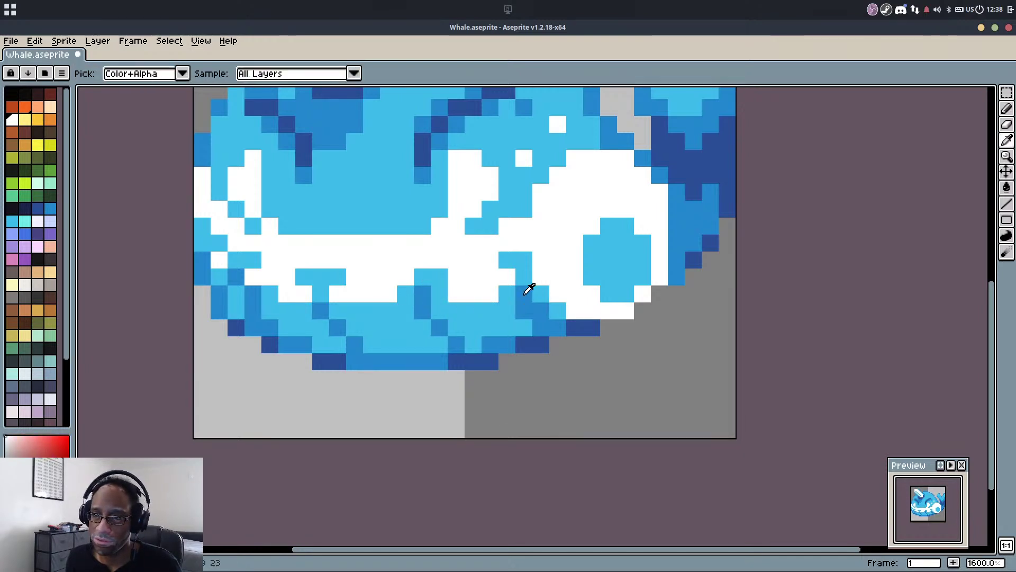
{"action": "left_click", "coordinate": [524, 294], "text": "alt"}
{"action": "left_click", "coordinate": [524, 282]}
Extend the rear cheek's oval down to the cheek's underside with light blue pixels
{"action": "left_click", "coordinate": [603, 270], "text": "alt"}
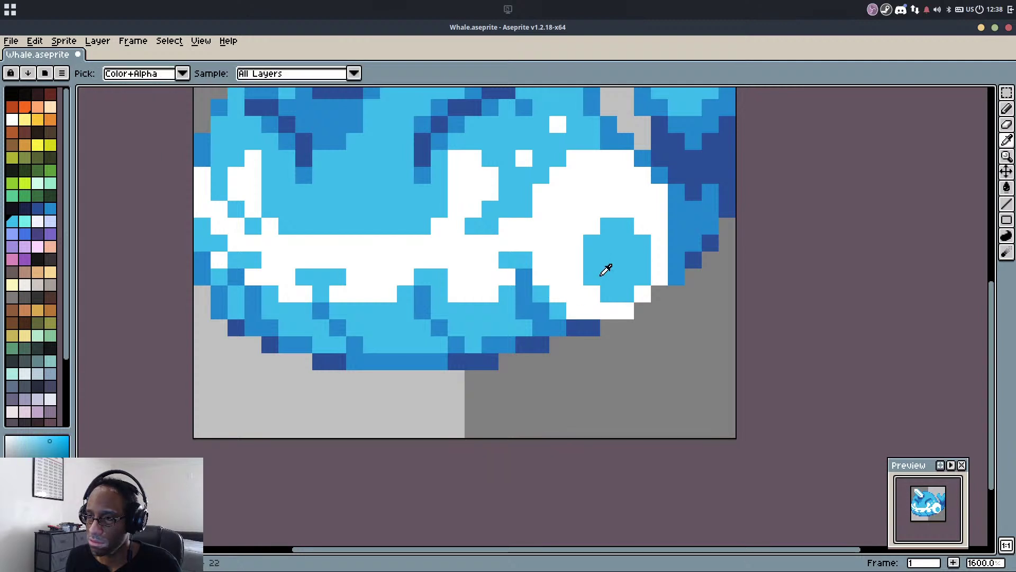
{"action": "left_click", "coordinate": [619, 310]}
{"action": "left_click_drag", "start_coordinate": [617, 305], "coordinate": [598, 294]}
{"action": "scroll", "coordinate": [642, 286], "scroll_direction": "down", "scroll_amount": 7}
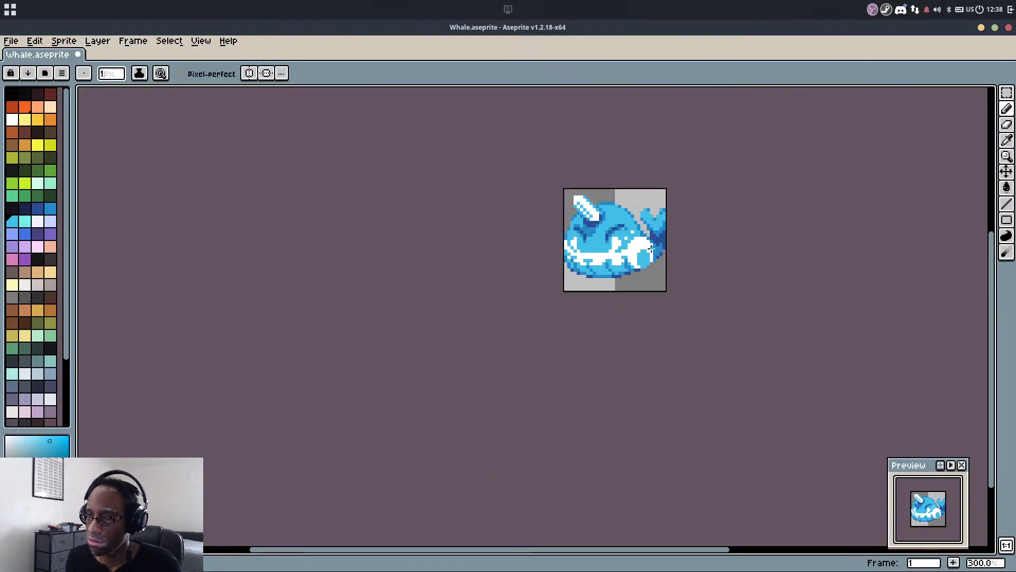
{"action": "scroll", "coordinate": [651, 249], "scroll_direction": "up", "scroll_amount": 6}
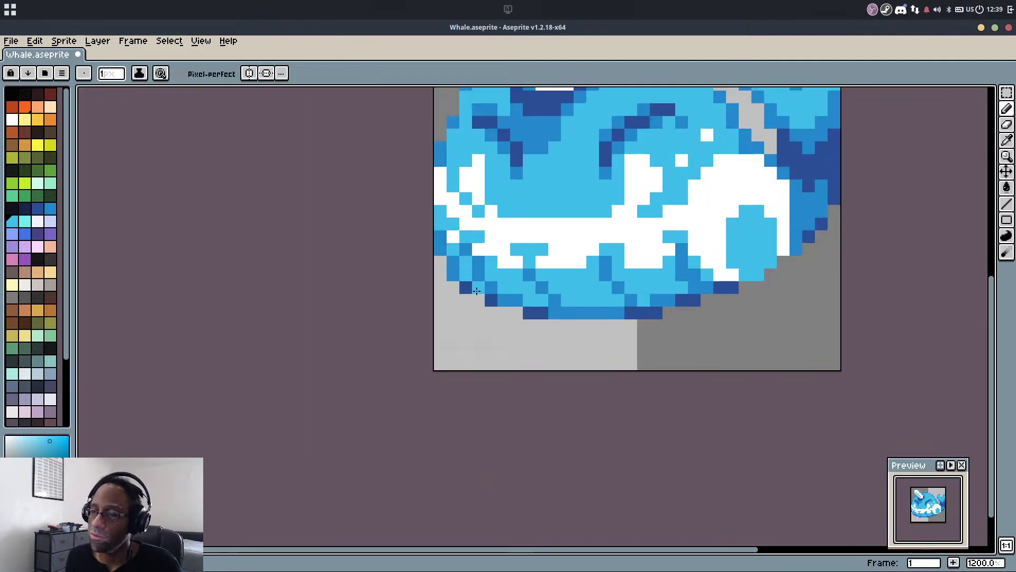
Trim the belly's lower front edge by one pixel and smooth the curve with medium blue
{"action": "left_click", "coordinate": [479, 273], "text": "alt"}
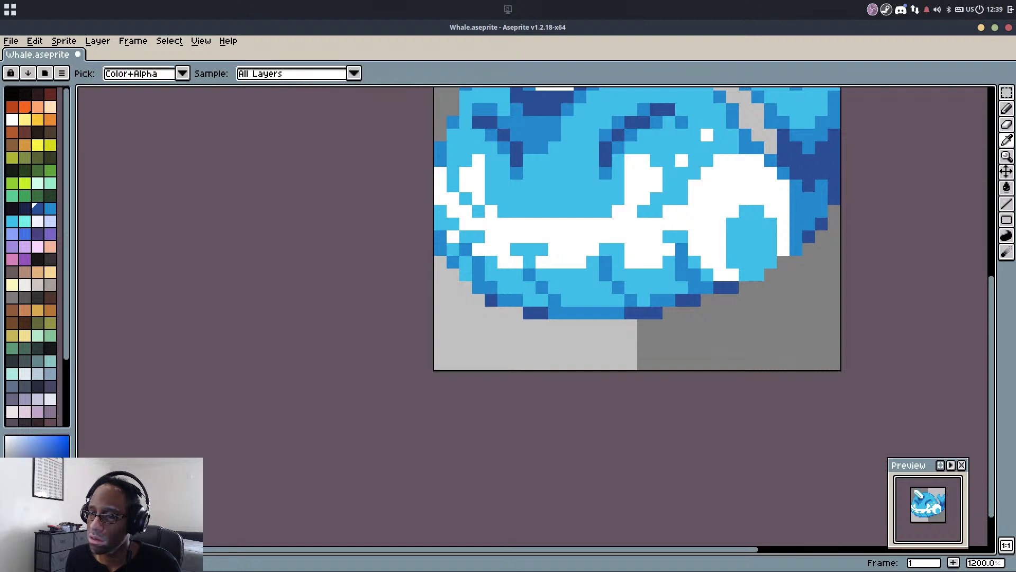
{"action": "scroll", "coordinate": [485, 312], "scroll_direction": "down", "scroll_amount": 3}
{"action": "scroll", "coordinate": [500, 307], "scroll_direction": "down", "scroll_amount": 4}
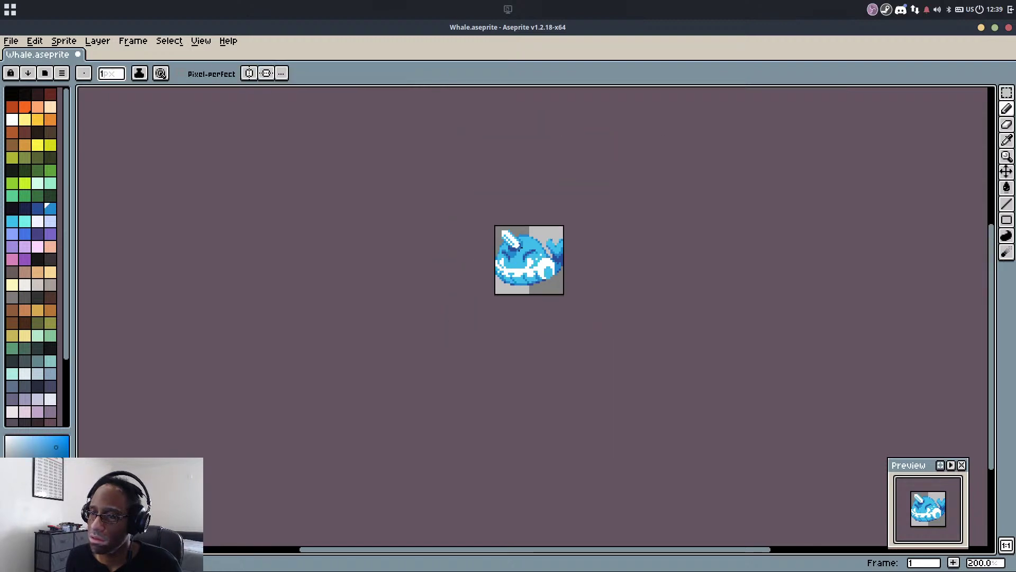
{"action": "scroll", "coordinate": [522, 249], "scroll_direction": "up", "scroll_amount": 2}
{"action": "scroll", "coordinate": [510, 277], "scroll_direction": "up", "scroll_amount": 1}
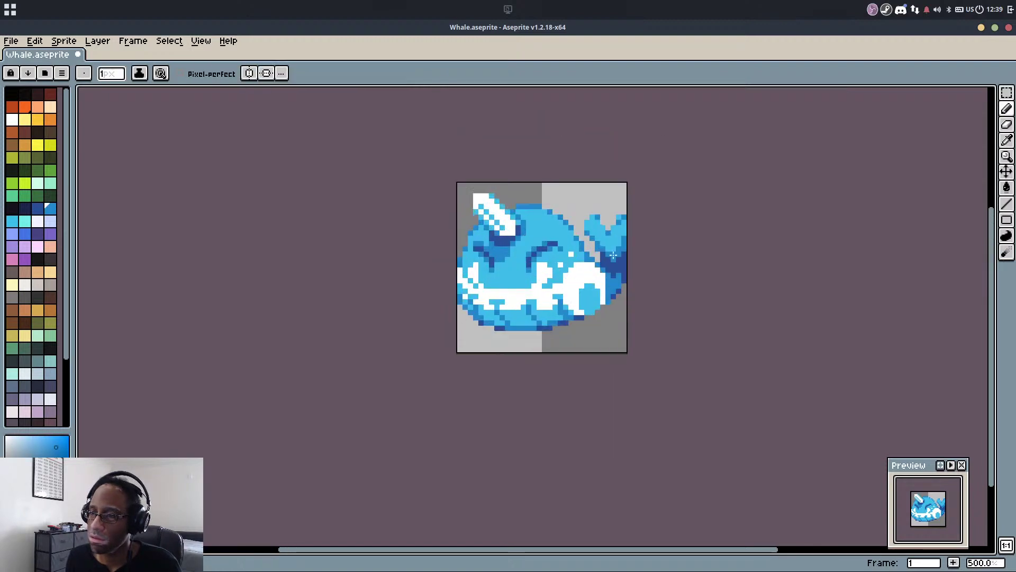
Try to close the gap between the tail's base and the body with dark blue pixels
{"action": "scroll", "coordinate": [613, 256], "scroll_direction": "up", "scroll_amount": 5}
{"action": "left_click", "coordinate": [635, 156], "text": "alt"}
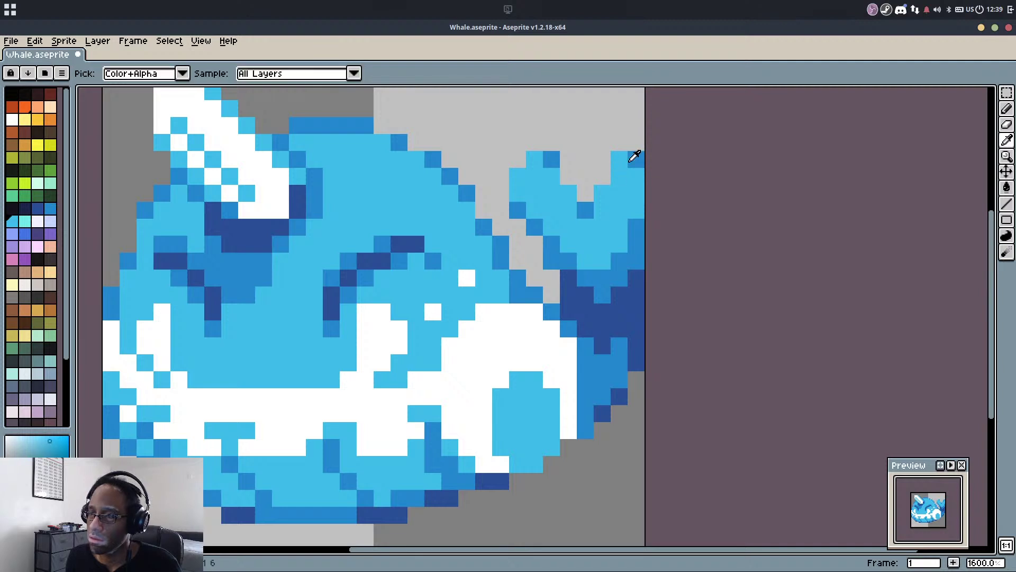
{"action": "scroll", "coordinate": [619, 212], "scroll_direction": "down", "scroll_amount": 5}
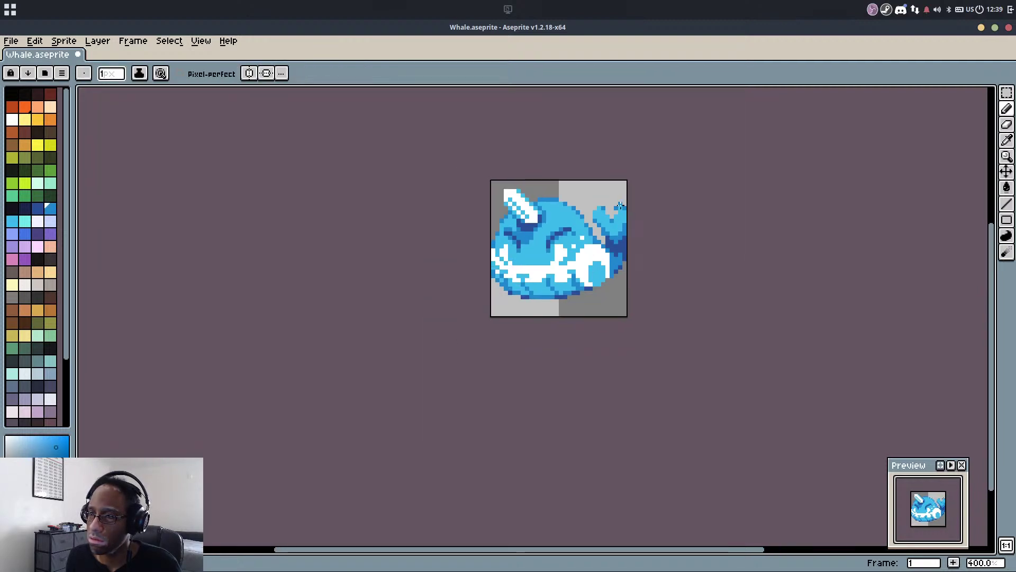
{"action": "scroll", "coordinate": [619, 207], "scroll_direction": "up", "scroll_amount": 5}
{"action": "left_click", "coordinate": [607, 266], "text": "alt"}
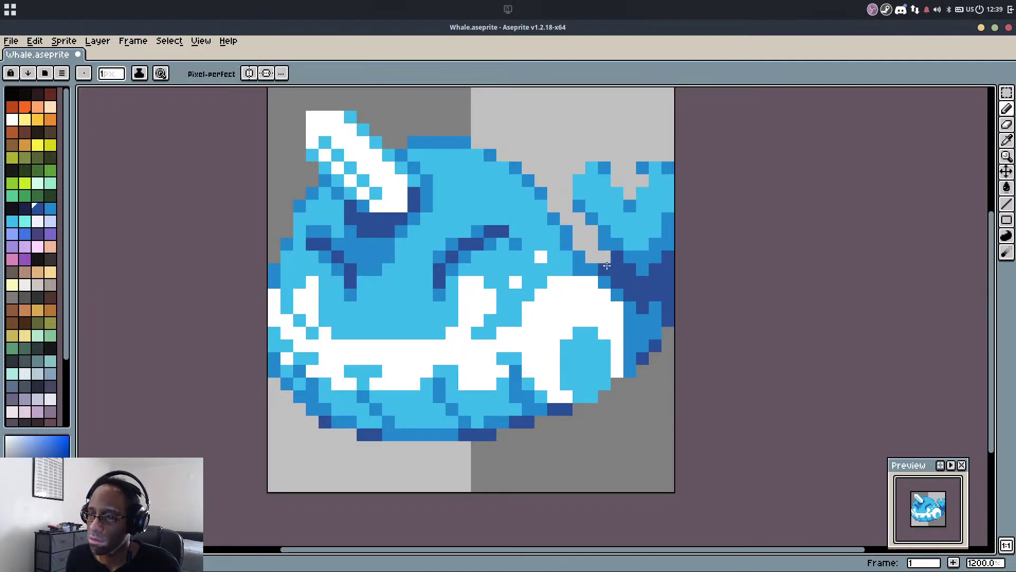
{"action": "left_click", "coordinate": [606, 280], "text": "alt"}
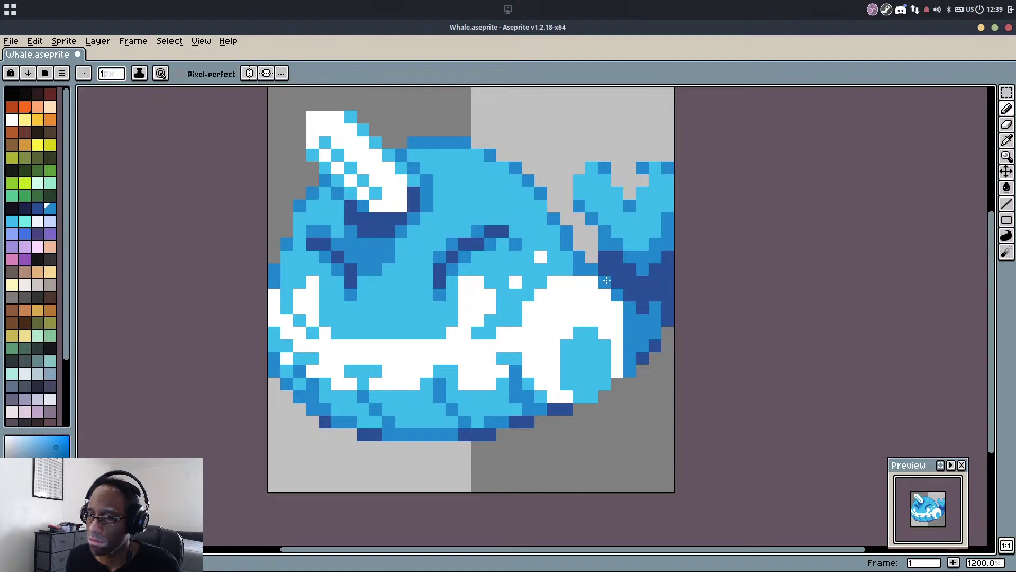
{"action": "key", "text": "ctrl+z"}
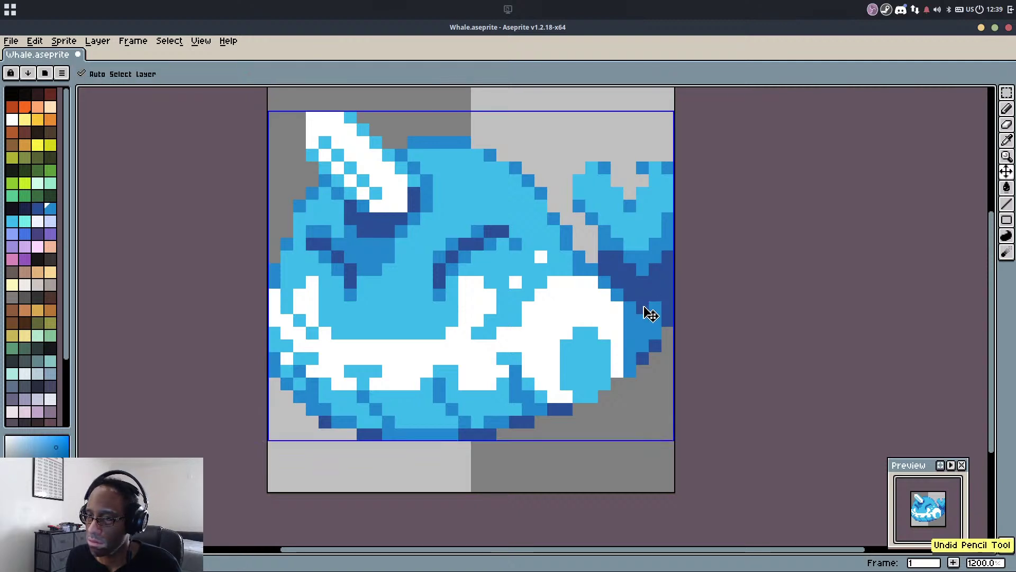
Separate the small light blue mark below the rear eye from the surrounding shading with white pixels
{"action": "scroll", "coordinate": [617, 252], "scroll_direction": "up", "scroll_amount": 1}
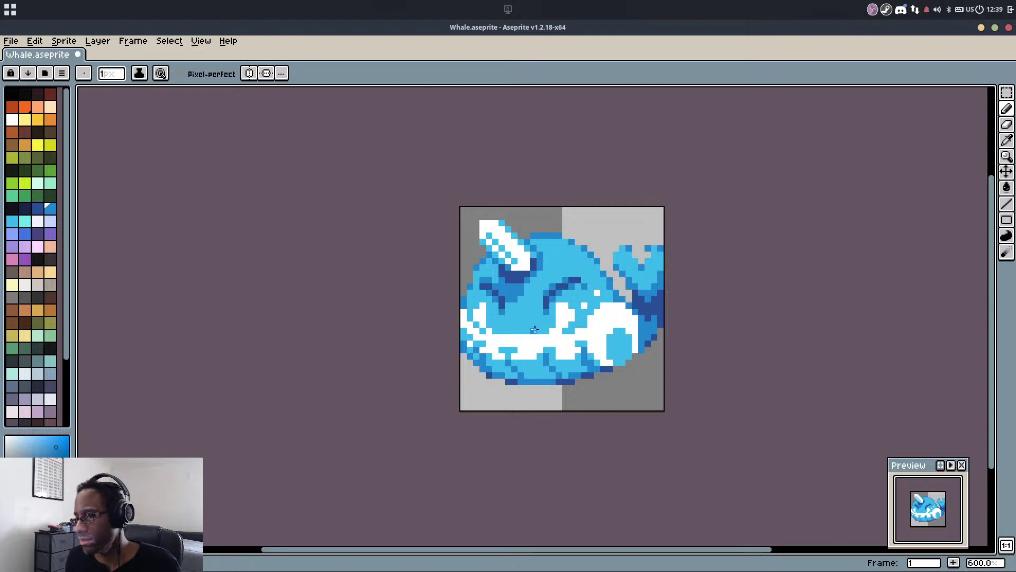
{"action": "scroll", "coordinate": [535, 330], "scroll_direction": "up", "scroll_amount": 4}
{"action": "left_click", "coordinate": [562, 304], "text": "alt"}
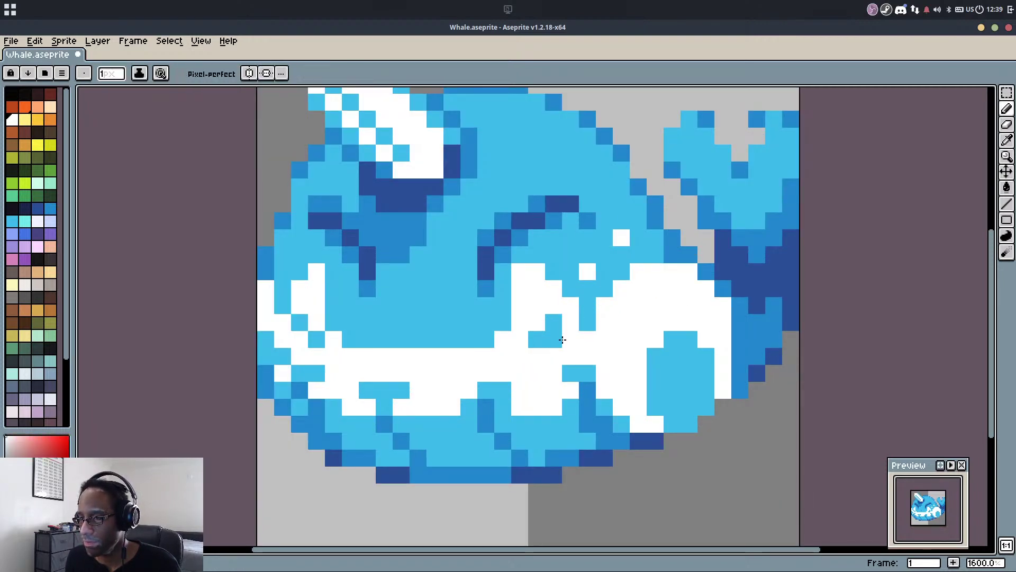
{"action": "scroll", "coordinate": [285, 318], "scroll_direction": "down", "scroll_amount": 7}
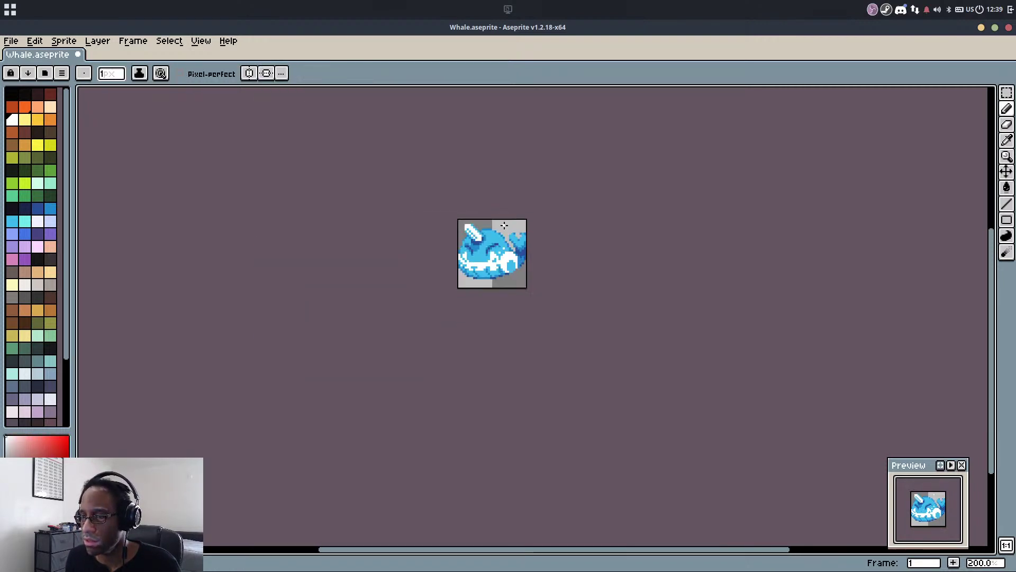
{"action": "scroll", "coordinate": [470, 274], "scroll_direction": "up", "scroll_amount": 4}
{"action": "scroll", "coordinate": [505, 321], "scroll_direction": "up", "scroll_amount": 4}
Extend the light blue mark below the rear eye into a diagonal line and shade its lower side with medium blue
{"action": "left_click", "coordinate": [523, 310], "text": "alt"}
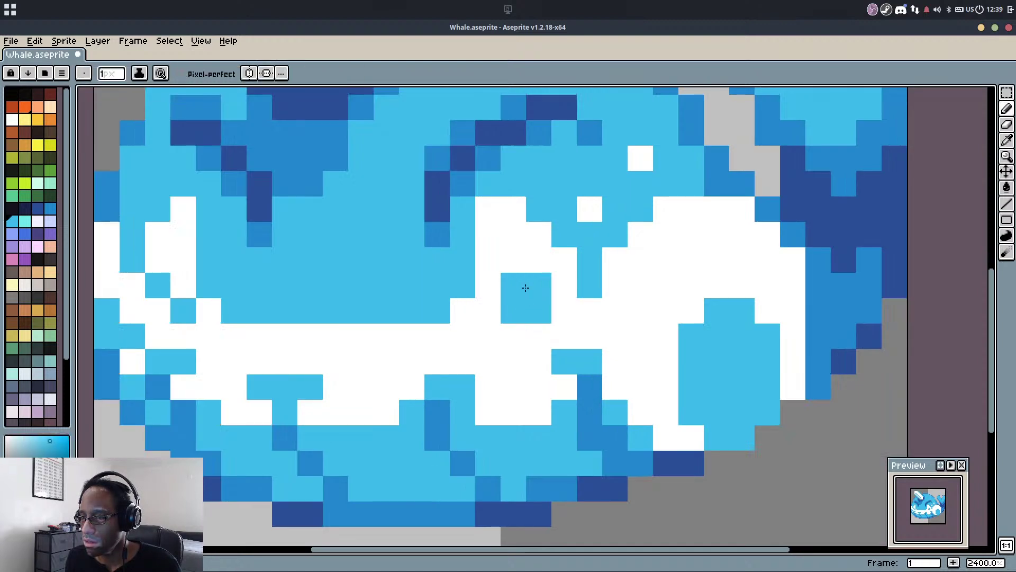
{"action": "mouse_move", "coordinate": [529, 268]}
{"action": "left_mouse_down"}
{"action": "mouse_move", "coordinate": [509, 310]}
{"action": "mouse_move", "coordinate": [567, 291]}
{"action": "mouse_move", "coordinate": [666, 225]}
{"action": "mouse_move", "coordinate": [511, 311]}
{"action": "left_mouse_up"}
{"action": "left_click", "coordinate": [566, 290]}
{"action": "left_click", "coordinate": [710, 175], "text": "alt"}
{"action": "left_click", "coordinate": [540, 295]}
{"action": "left_click", "coordinate": [560, 289]}
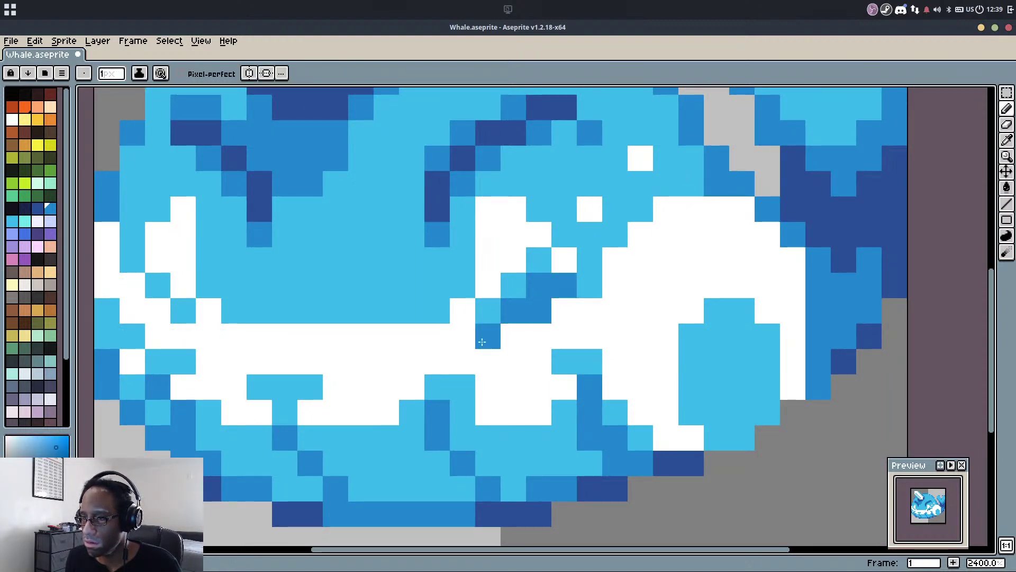
Outline the muzzle along the inner edges of both white cheek patches with medium blue pixels
{"action": "left_click_drag", "start_coordinate": [461, 288], "coordinate": [455, 256]}
{"action": "mouse_move", "coordinate": [209, 259]}
{"action": "left_mouse_down"}
{"action": "mouse_move", "coordinate": [208, 285]}
{"action": "mouse_move", "coordinate": [157, 282]}
{"action": "mouse_move", "coordinate": [159, 261]}
{"action": "left_mouse_up"}
{"action": "left_click", "coordinate": [233, 310]}
Draw a medium blue diagonal beneath the front white cheek patch, with a light blue pixel at its inner end
{"action": "left_click", "coordinate": [188, 304], "text": "alt"}
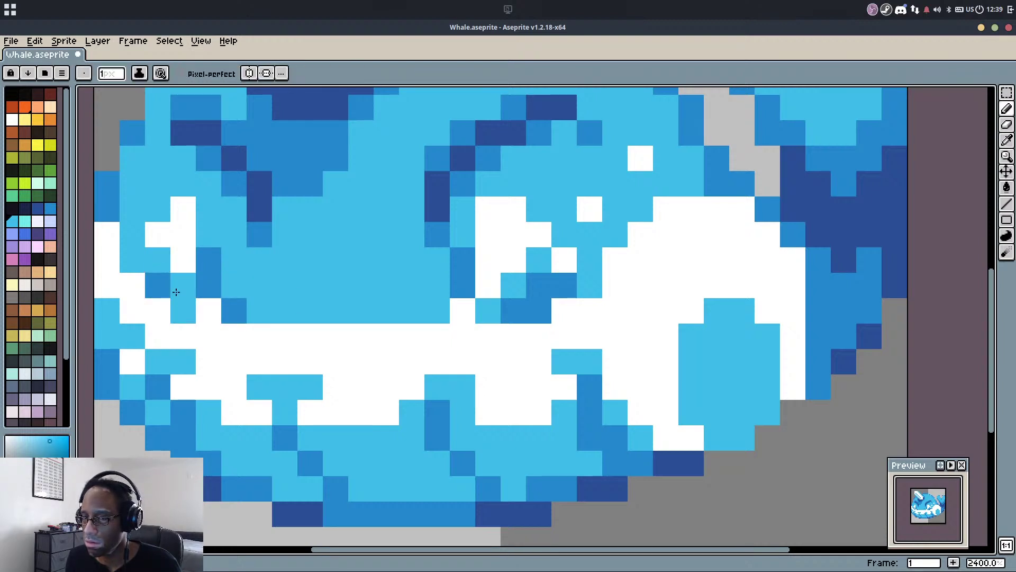
{"action": "left_click", "coordinate": [158, 285], "text": "alt"}
{"action": "left_click", "coordinate": [135, 261]}
{"action": "left_click", "coordinate": [176, 309]}
{"action": "left_click", "coordinate": [284, 308], "text": "alt"}
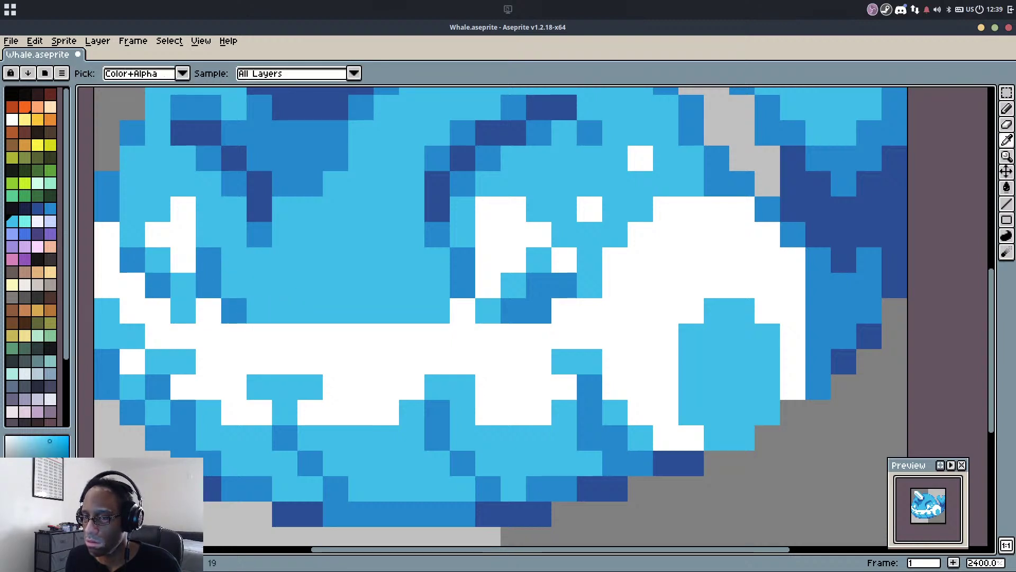
{"action": "left_click", "coordinate": [208, 310]}
{"action": "left_click", "coordinate": [154, 279], "text": "alt"}
{"action": "left_click", "coordinate": [183, 311]}
Thicken the medium blue shading at both lower corners of the muzzle by one pixel
{"action": "left_click", "coordinate": [315, 242]}
{"action": "scroll", "coordinate": [315, 242], "scroll_direction": "down", "scroll_amount": 3}
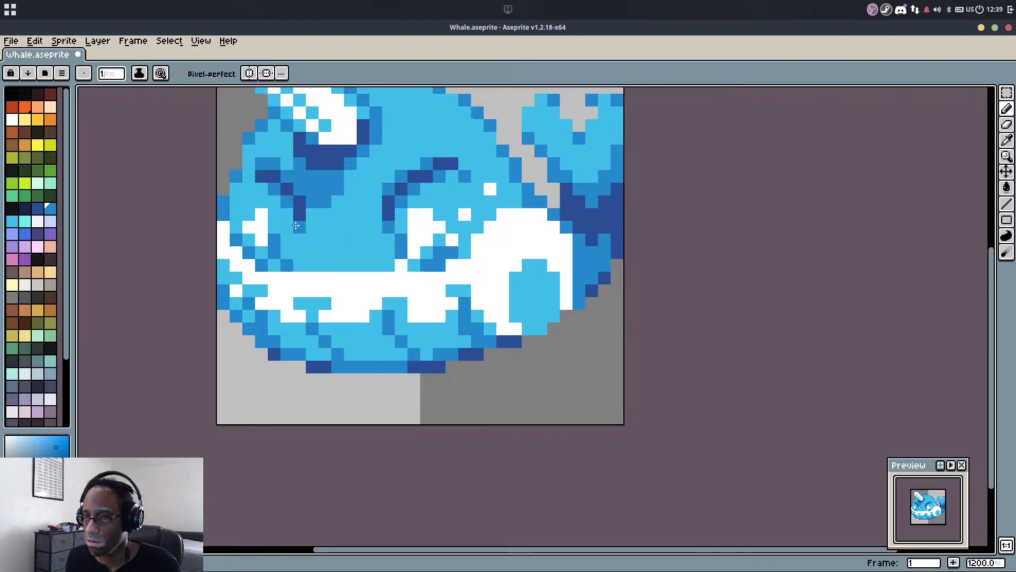
{"action": "left_click", "coordinate": [401, 264]}
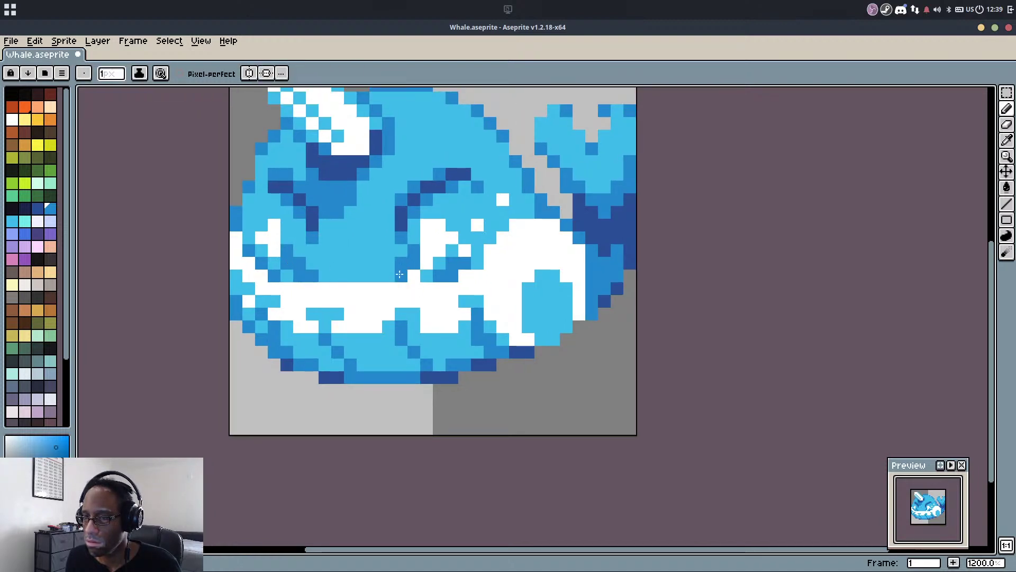
{"action": "scroll", "coordinate": [469, 292], "scroll_direction": "down", "scroll_amount": 1}
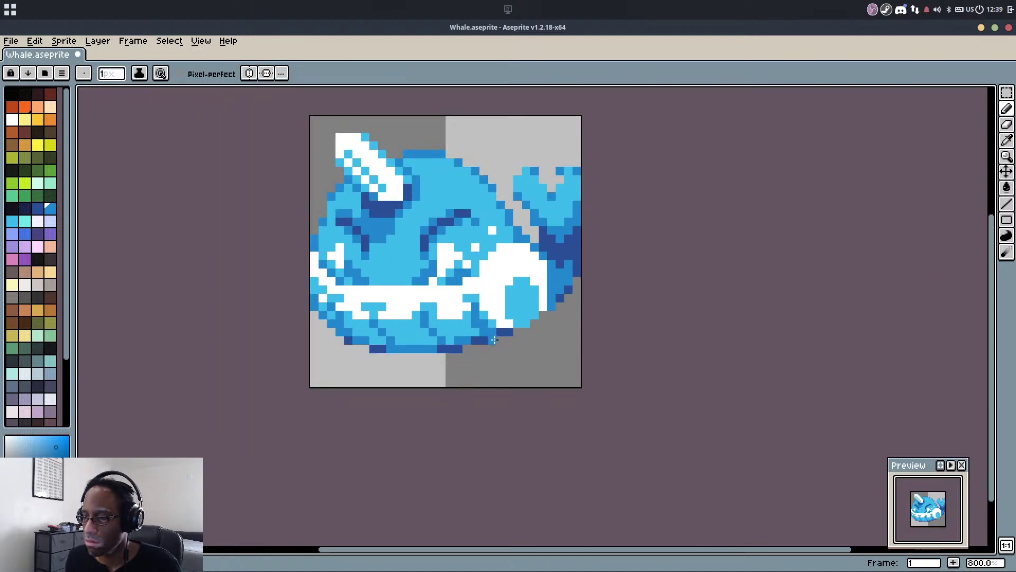
Paint light blue over the medium blue pixels along the underside of both eyes
{"action": "scroll", "coordinate": [360, 227], "scroll_direction": "up", "scroll_amount": 5}
{"action": "left_click", "coordinate": [358, 226], "text": "alt"}
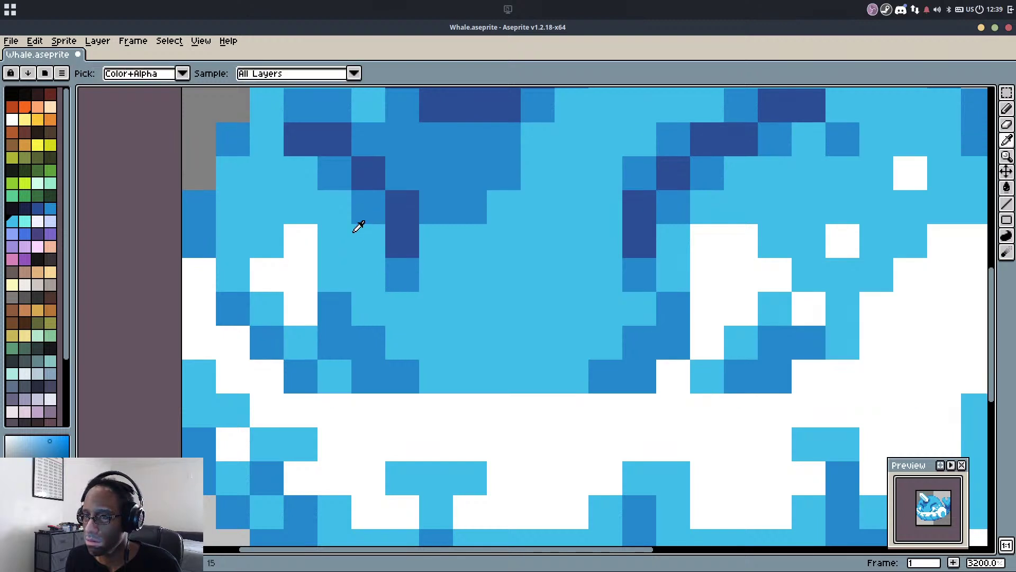
{"action": "left_click_drag", "start_coordinate": [359, 226], "coordinate": [341, 177]}
{"action": "left_click_drag", "start_coordinate": [674, 205], "coordinate": [707, 174]}
{"action": "scroll", "coordinate": [691, 233], "scroll_direction": "down", "scroll_amount": 5}
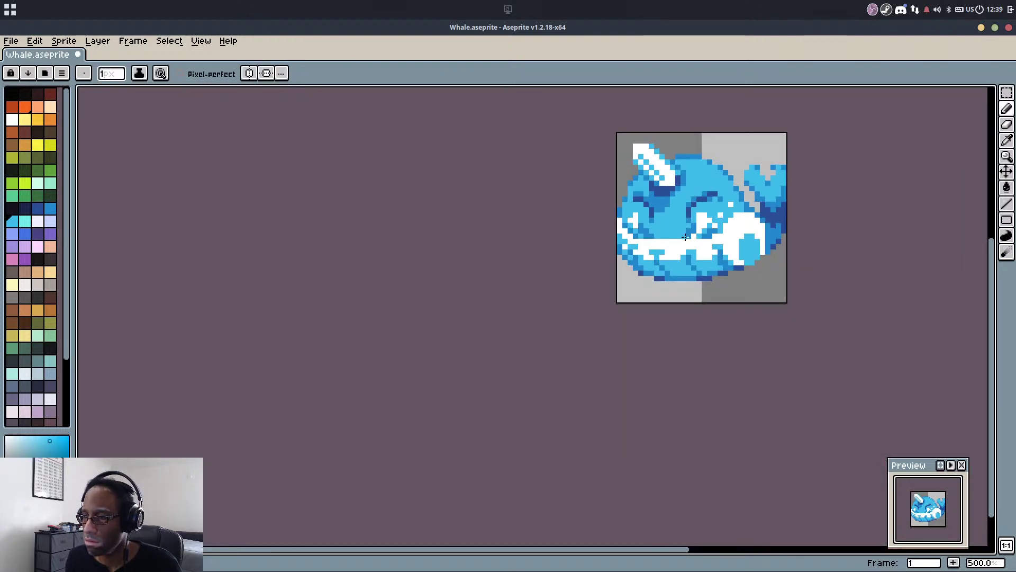
Flatten the top of the rear eye's dark blue arc and add medium blue shading beneath both eyes
{"action": "scroll", "coordinate": [710, 194], "scroll_direction": "up", "scroll_amount": 5}
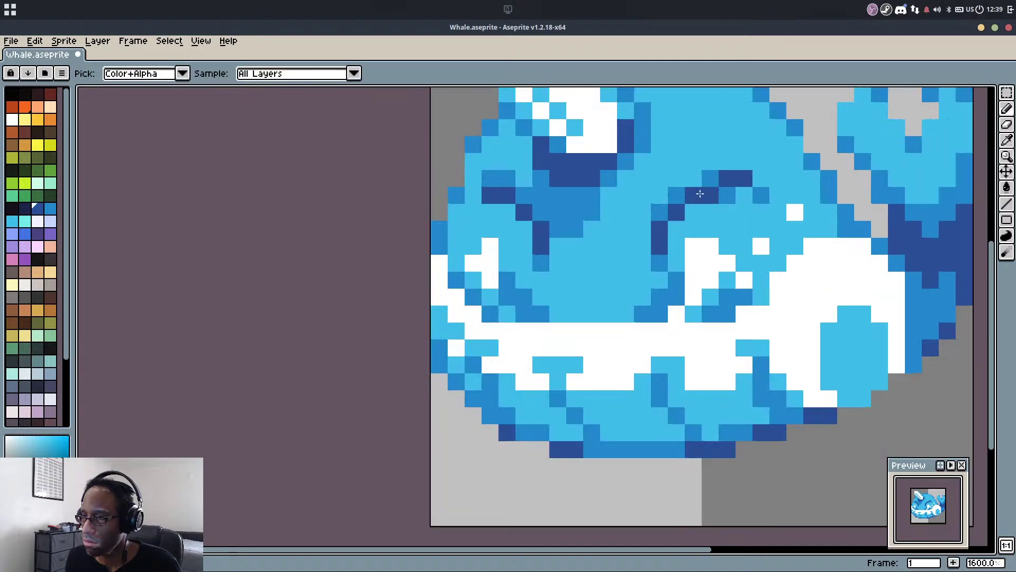
{"action": "left_click", "coordinate": [713, 191], "text": "alt"}
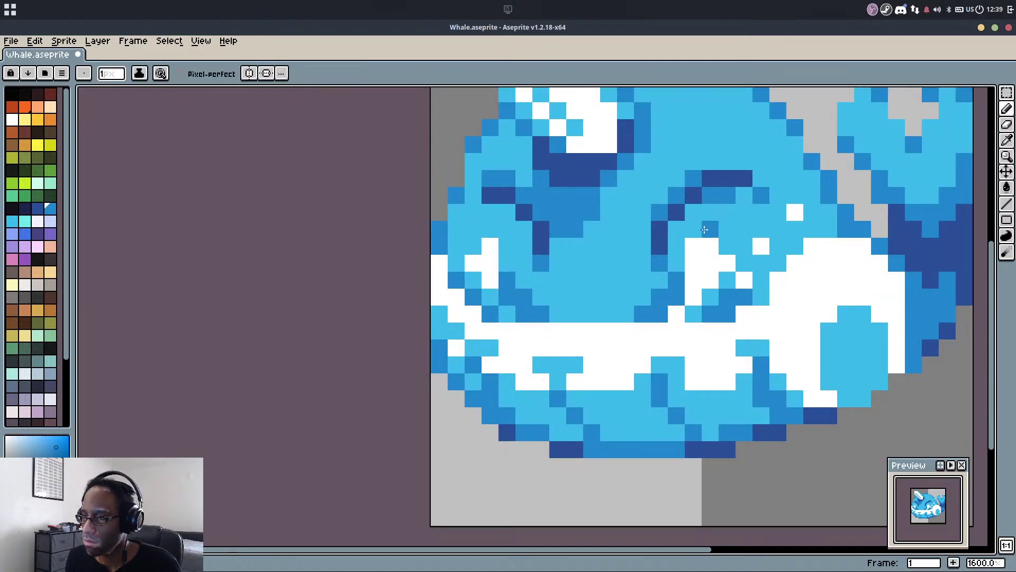
{"action": "left_click", "coordinate": [509, 215]}
{"action": "left_click", "coordinate": [522, 228]}
{"action": "left_click", "coordinate": [679, 225]}
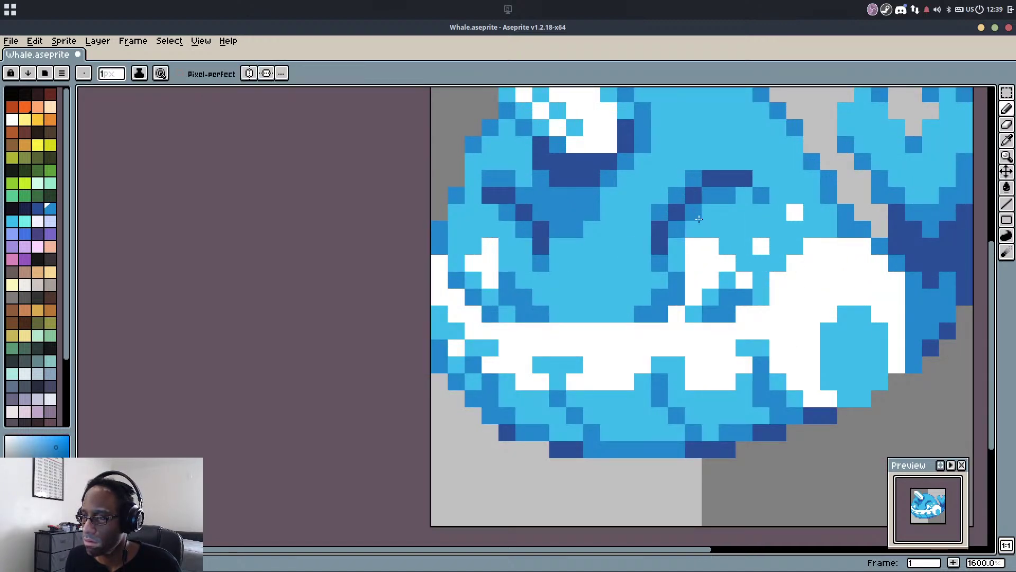
{"action": "scroll", "coordinate": [765, 266], "scroll_direction": "down", "scroll_amount": 1}
{"action": "scroll", "coordinate": [753, 215], "scroll_direction": "up", "scroll_amount": 1}
End the rear eye's arc with a medium blue pixel and cover the stray pixel behind it with light blue
{"action": "left_click", "coordinate": [748, 196]}
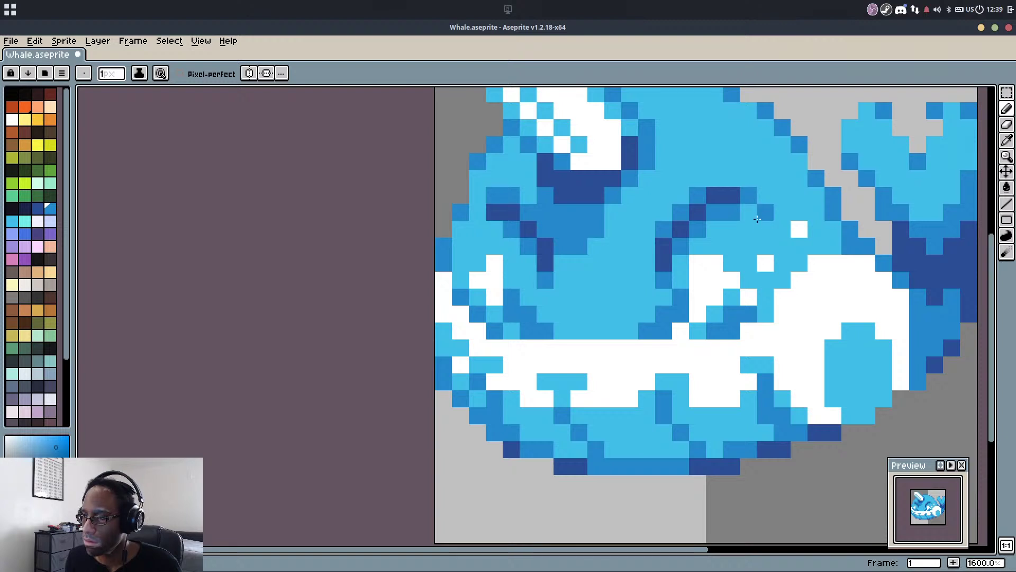
{"action": "left_click", "coordinate": [753, 222], "text": "alt"}
{"action": "left_click", "coordinate": [761, 215]}
Raise the front eye's dark blue arc by one pixel and repaint the old line in medium blue
{"action": "left_click", "coordinate": [498, 210], "text": "alt"}
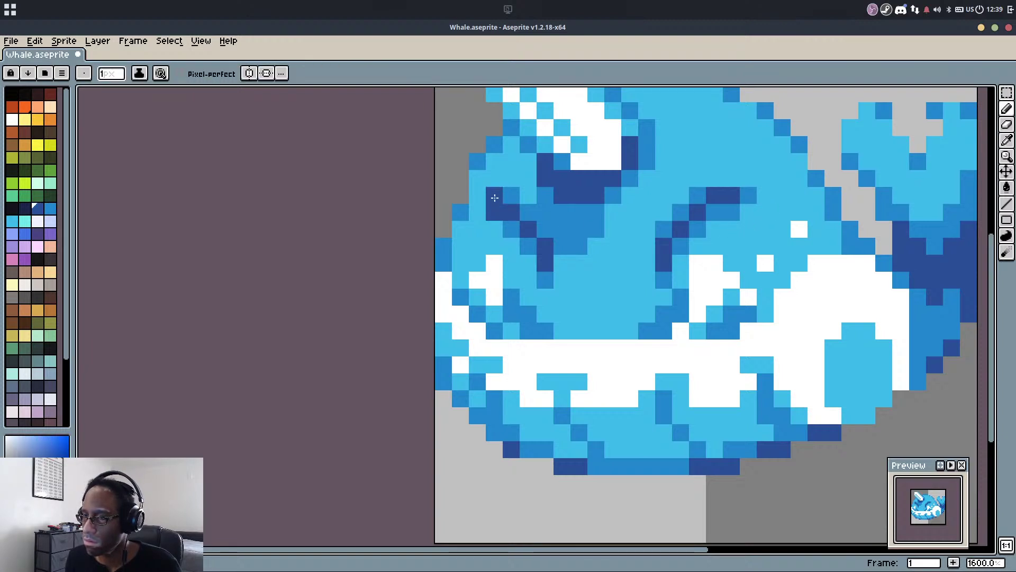
{"action": "left_click_drag", "start_coordinate": [495, 196], "coordinate": [509, 198]}
{"action": "left_click", "coordinate": [531, 215]}
{"action": "left_click", "coordinate": [540, 229]}
{"action": "left_click", "coordinate": [532, 241], "text": "alt"}
{"action": "left_click", "coordinate": [524, 229]}
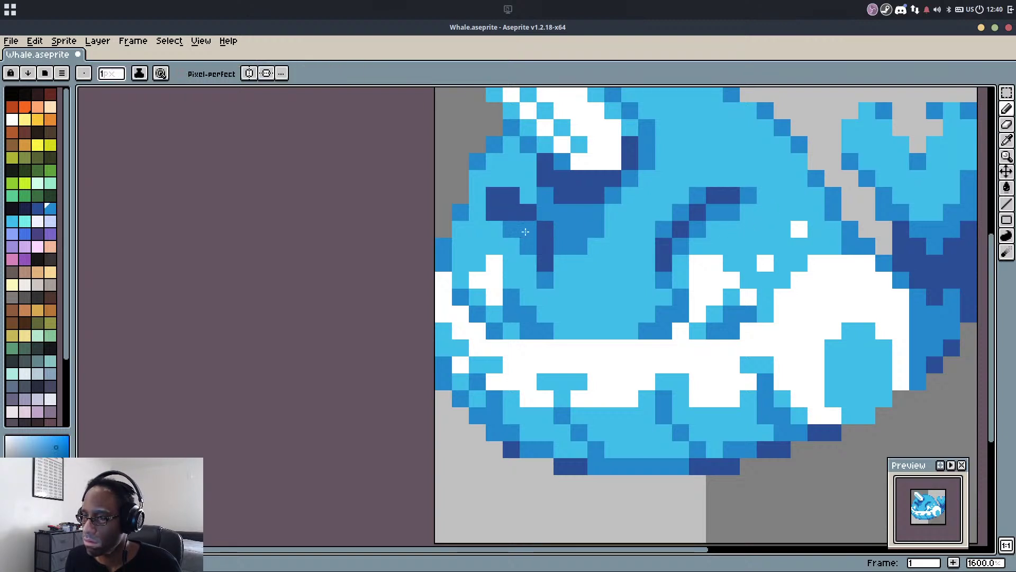
Clean up the underside of the front eye's arc with medium blue, clearing its outer pixels to light blue
{"action": "left_click", "coordinate": [509, 218]}
{"action": "left_click", "coordinate": [494, 213]}
{"action": "left_click", "coordinate": [489, 223], "text": "alt"}
{"action": "left_click", "coordinate": [494, 214]}
{"action": "left_click", "coordinate": [507, 231]}
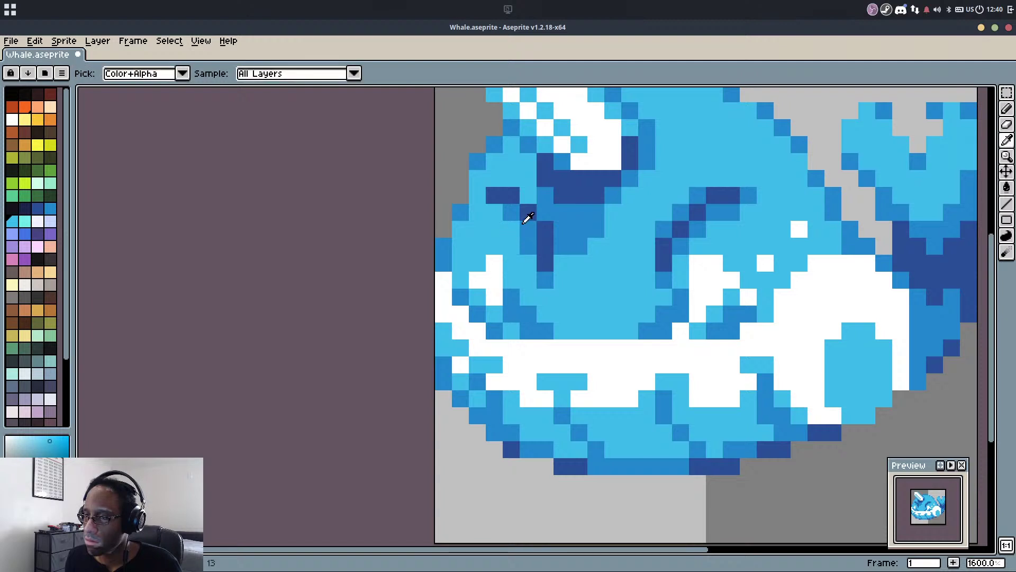
Try to soften the outer end of the front eye's arc with medium blue pixels
{"action": "left_click", "coordinate": [525, 223], "text": "alt"}
{"action": "left_click", "coordinate": [495, 197]}
{"action": "left_click", "coordinate": [480, 198]}
{"action": "scroll", "coordinate": [487, 205], "scroll_direction": "down", "scroll_amount": 5}
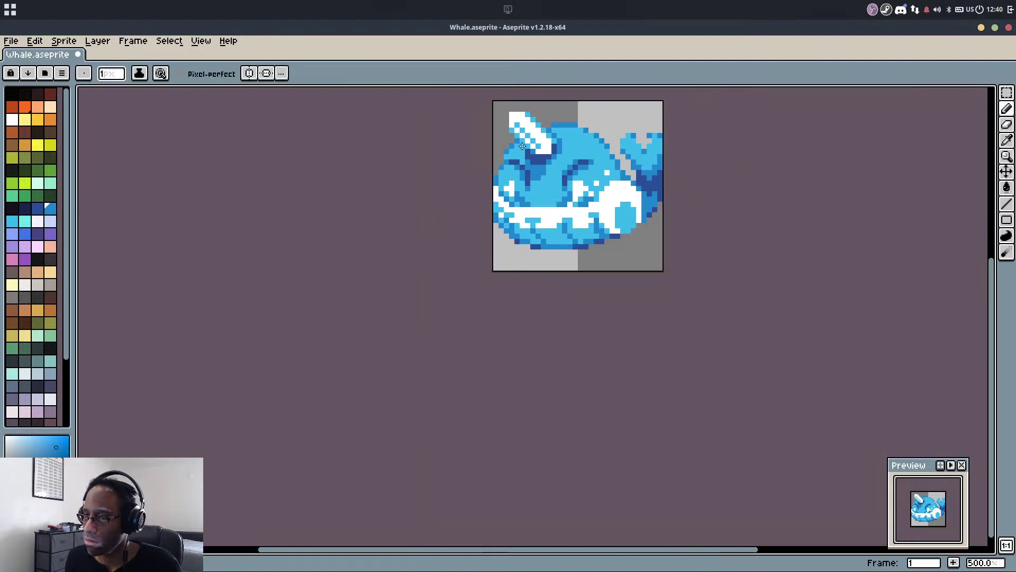
{"action": "key", "text": "ctrl+z"}
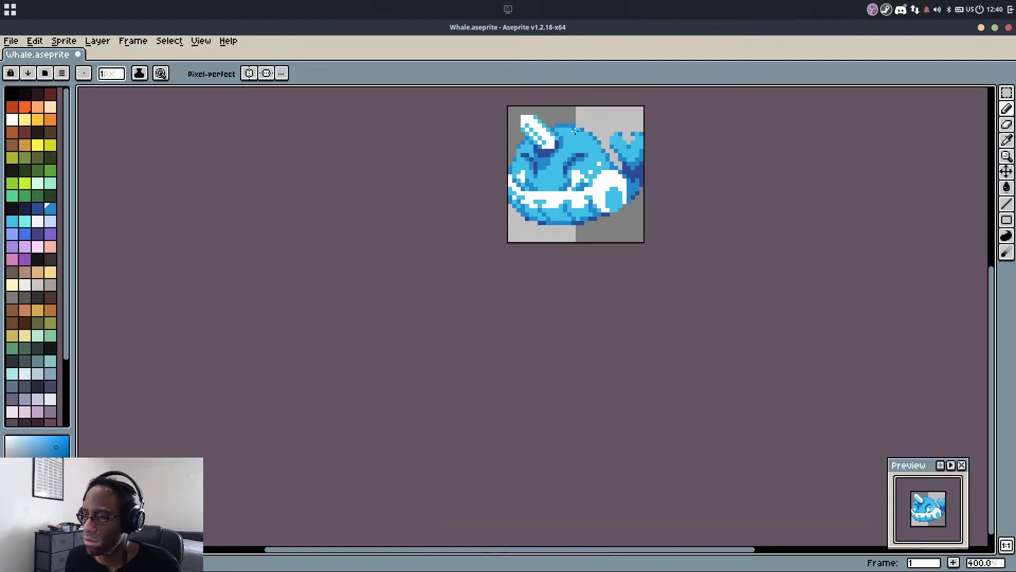
Add short light blue rows, two pixels long, in front of the middle and rear belly lines
{"action": "left_click_drag", "start_coordinate": [663, 153], "coordinate": [664, 219]}
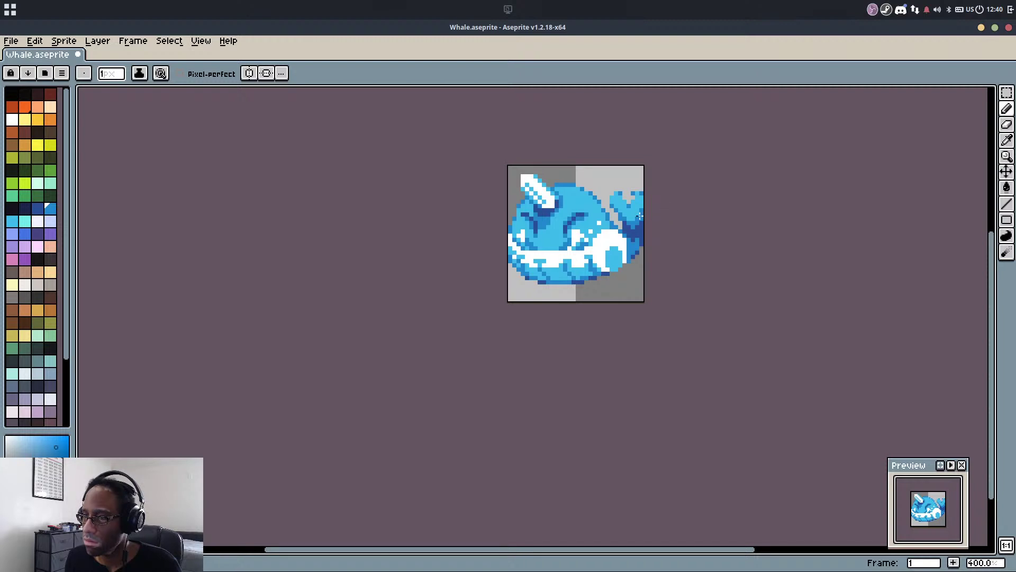
{"action": "scroll", "coordinate": [566, 239], "scroll_direction": "up", "scroll_amount": 2}
{"action": "scroll", "coordinate": [567, 239], "scroll_direction": "up", "scroll_amount": 4}
{"action": "left_click", "coordinate": [479, 313], "text": "alt"}
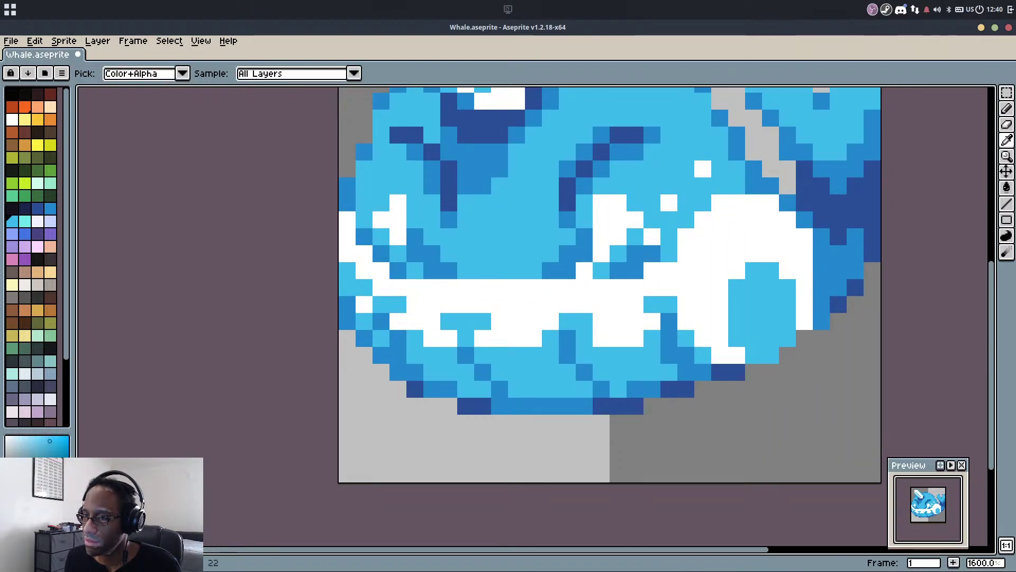
{"action": "left_click_drag", "start_coordinate": [547, 322], "coordinate": [533, 322]}
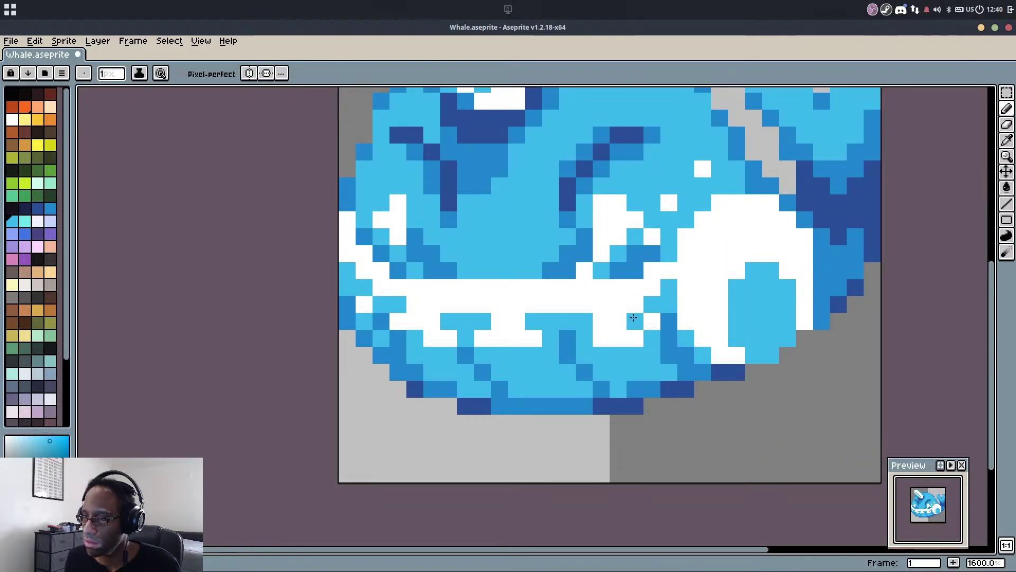
{"action": "left_click_drag", "start_coordinate": [633, 320], "coordinate": [618, 321]}
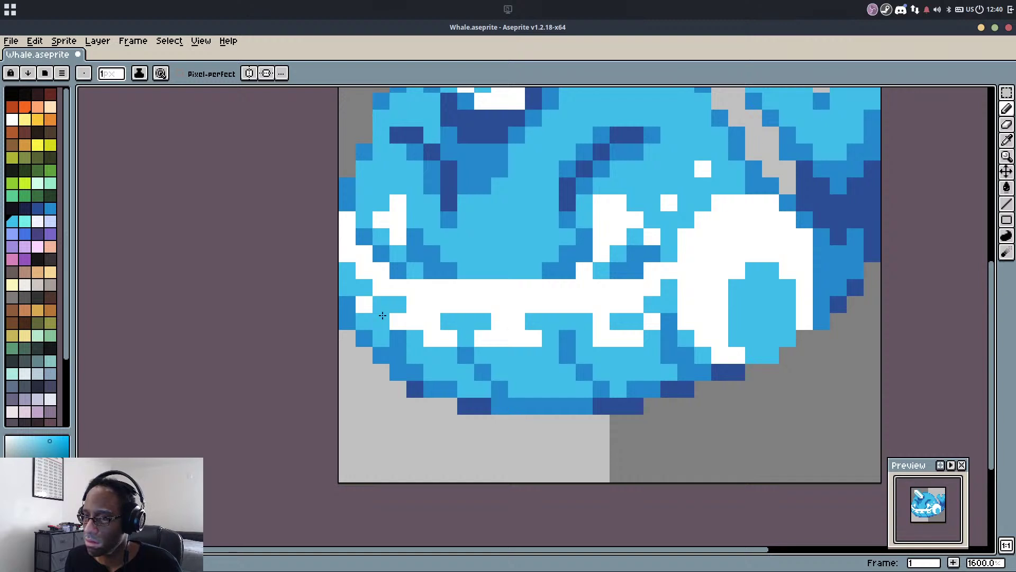
Whiten a light blue pixel beside the front belly line and extend medium blue down the face's front edge
{"action": "left_click", "coordinate": [414, 302], "text": "alt"}
{"action": "left_click", "coordinate": [351, 194], "text": "alt"}
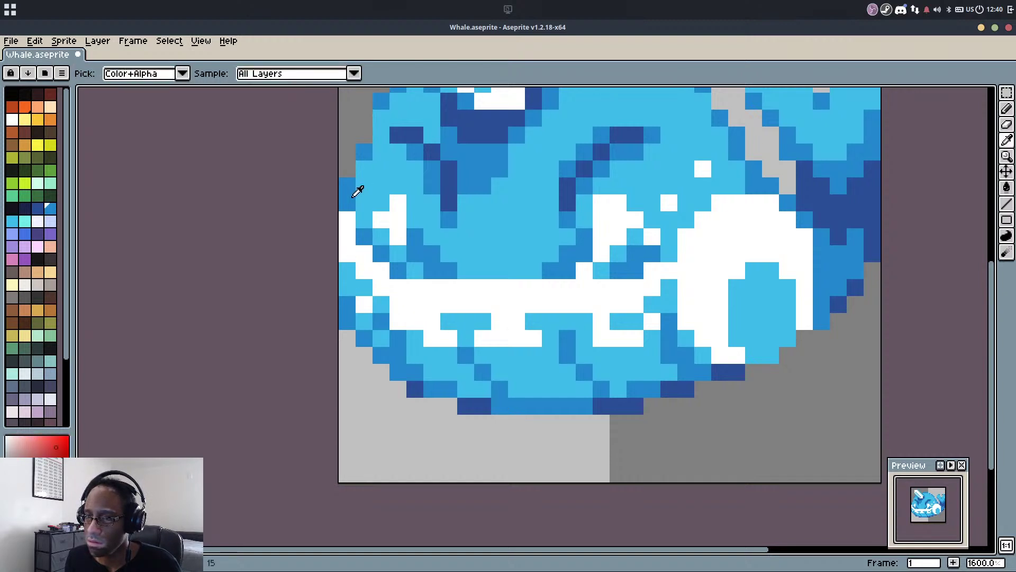
{"action": "left_click", "coordinate": [351, 219]}
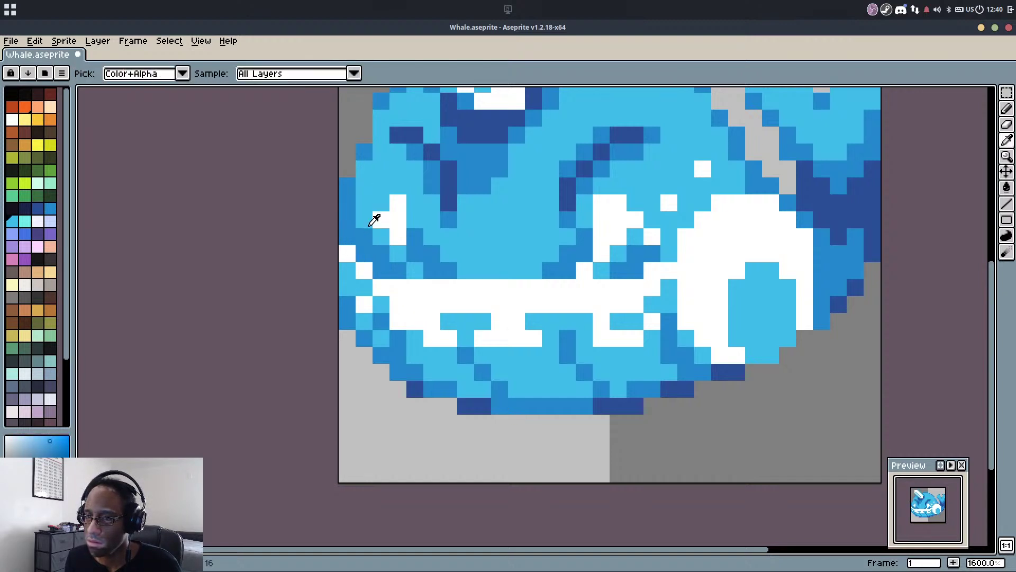
Touch up the front corner of the mouth below the front cheek with blue and place two diagonal dark blue pixels there
{"action": "left_click", "coordinate": [370, 226], "text": "alt"}
{"action": "left_click", "coordinate": [381, 253]}
{"action": "left_click", "coordinate": [366, 243], "text": "alt"}
{"action": "left_click", "coordinate": [391, 261]}
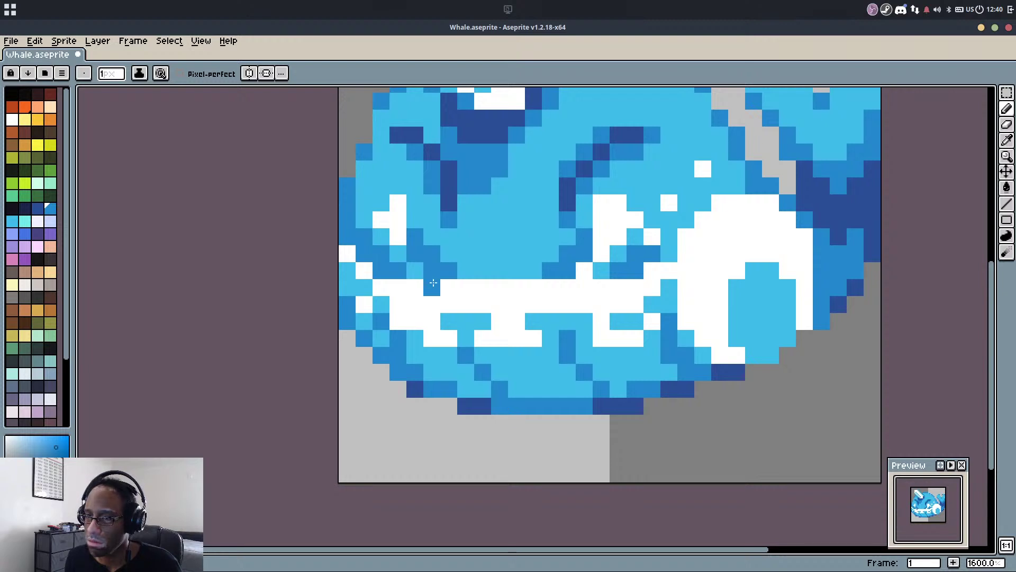
{"action": "left_click", "coordinate": [450, 180], "text": "alt"}
{"action": "left_click", "coordinate": [369, 255]}
{"action": "left_click", "coordinate": [379, 273]}
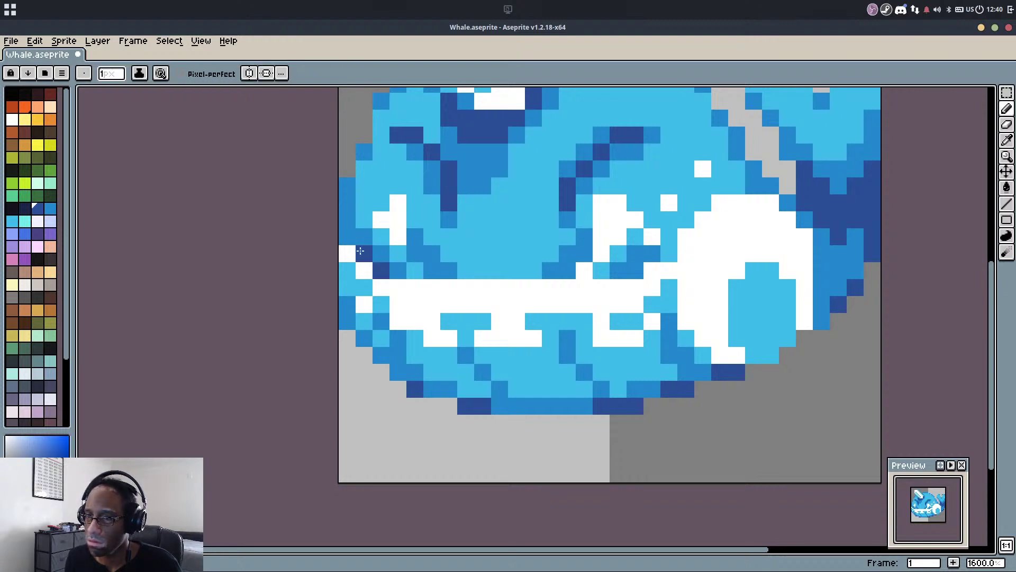
{"action": "left_click", "coordinate": [361, 252]}
Erase the topmost medium blue pixel of the face's front edge, undoing the extra erasure below it
{"action": "key", "text": "e"}
{"action": "left_click_drag", "start_coordinate": [347, 184], "coordinate": [349, 194]}
{"action": "scroll", "coordinate": [406, 160], "scroll_direction": "down", "scroll_amount": 1}
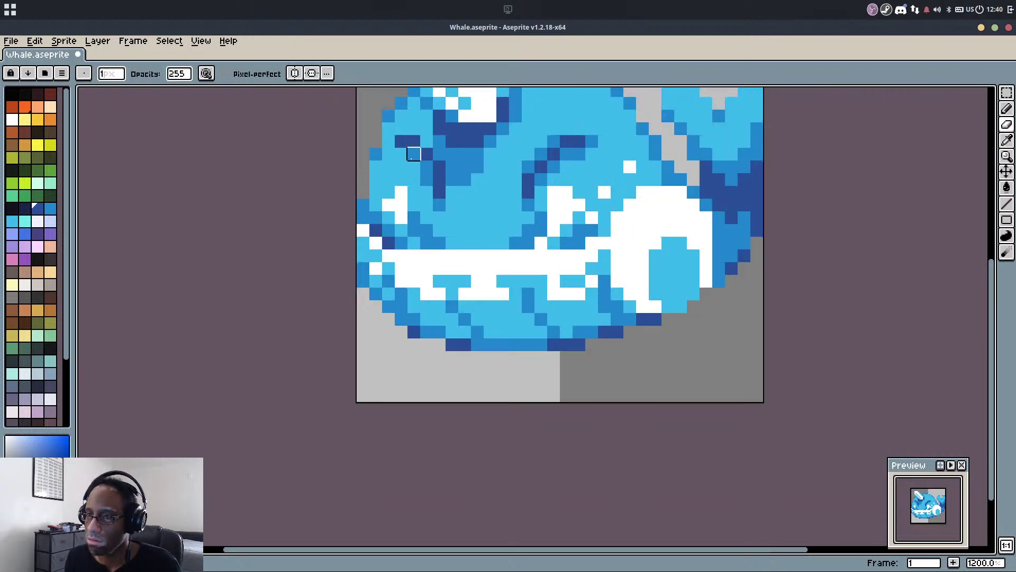
{"action": "key", "text": "ctrl+z"}
Try a darker blue pixel between the rear cheek and the large white rounded patch, and undo it
{"action": "key", "text": "b"}
{"action": "left_click_drag", "start_coordinate": [435, 260], "coordinate": [459, 320]}
{"action": "left_click", "coordinate": [642, 278]}
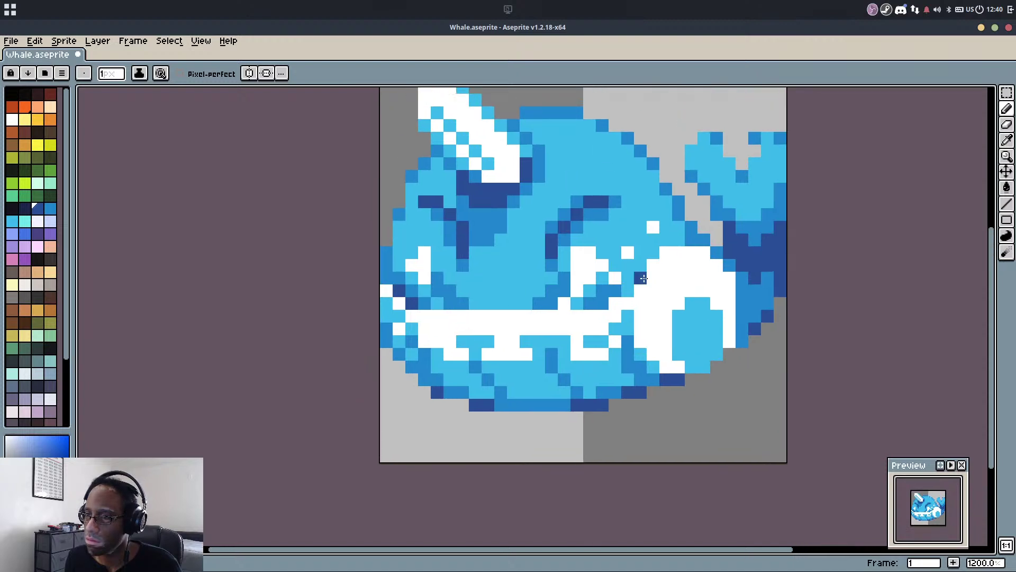
{"action": "scroll", "coordinate": [683, 199], "scroll_direction": "down", "scroll_amount": 4}
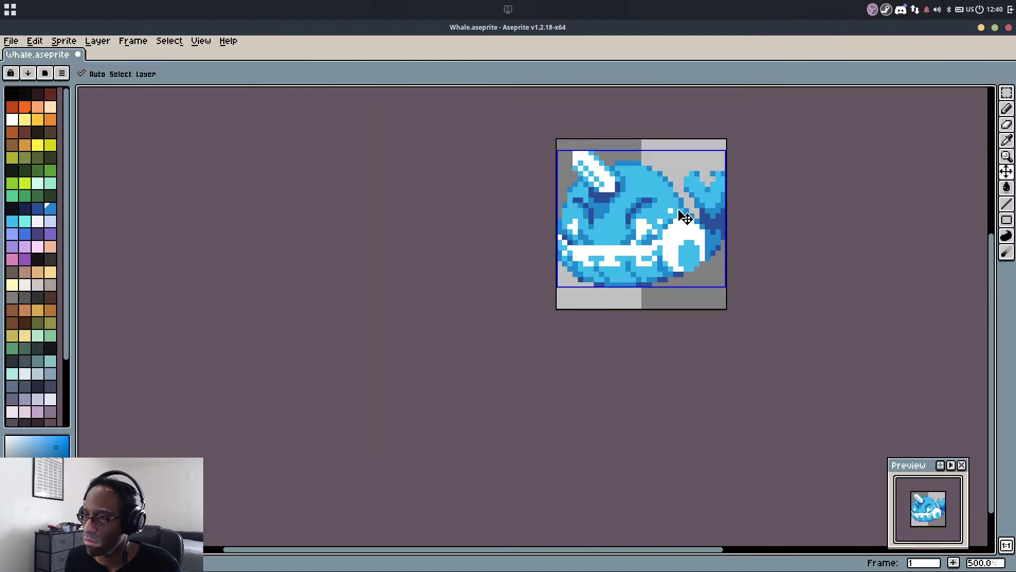
{"action": "key", "text": "ctrl+z"}
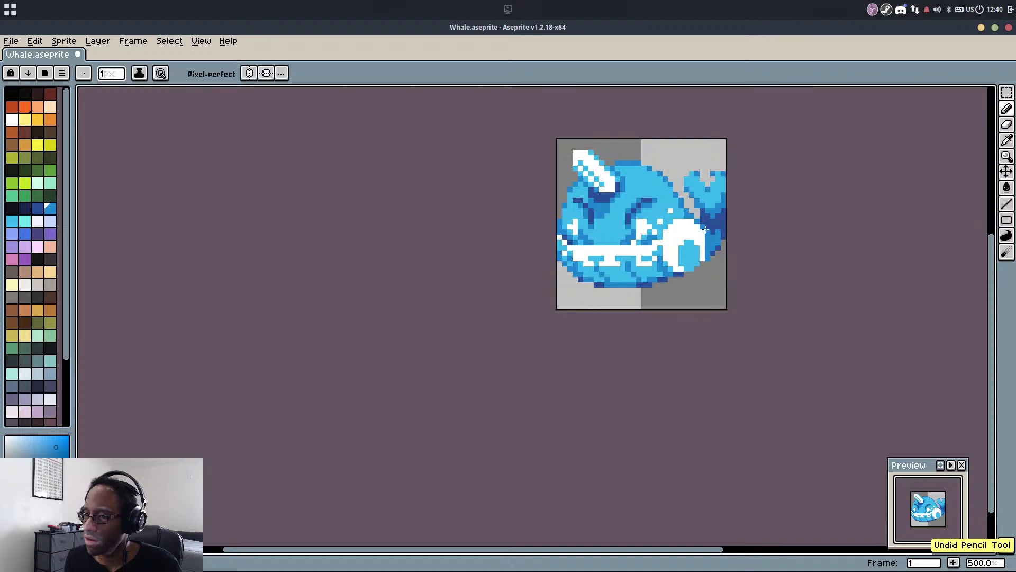
Extend the medium blue shadow beneath the white rear cheek and place a light blue pixel in its inner corner
{"action": "scroll", "coordinate": [636, 241], "scroll_direction": "up", "scroll_amount": 7}
{"action": "left_click_drag", "start_coordinate": [608, 222], "coordinate": [549, 284]}
{"action": "left_click", "coordinate": [664, 209], "text": "alt"}
{"action": "left_click", "coordinate": [567, 223]}
{"action": "scroll", "coordinate": [567, 222], "scroll_direction": "down", "scroll_amount": 7}
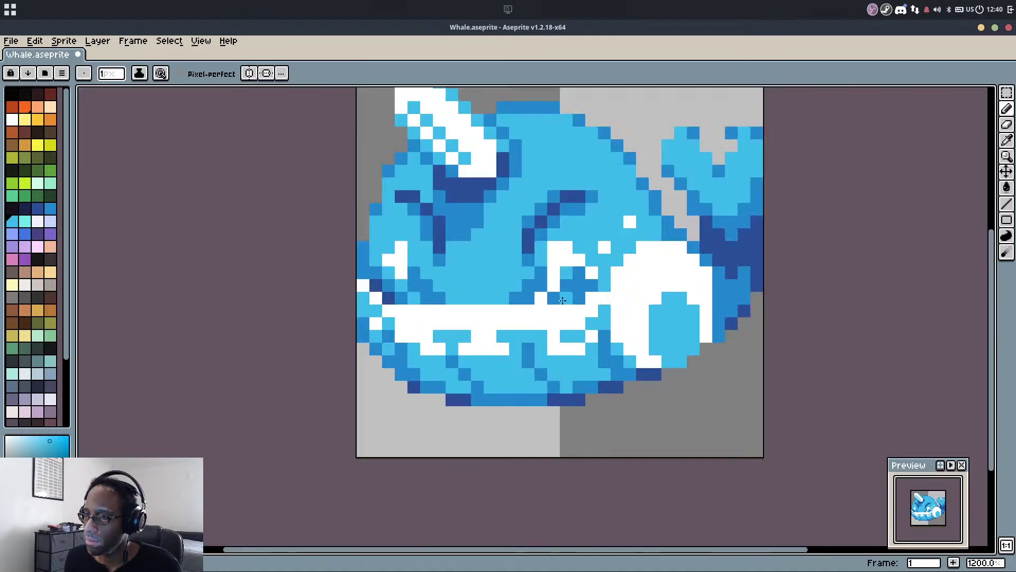
Thin the medium blue line at the muzzle's rear edge by recoloring its three inner pixels light blue
{"action": "scroll", "coordinate": [641, 244], "scroll_direction": "up", "scroll_amount": 6}
{"action": "key", "text": "alt"}
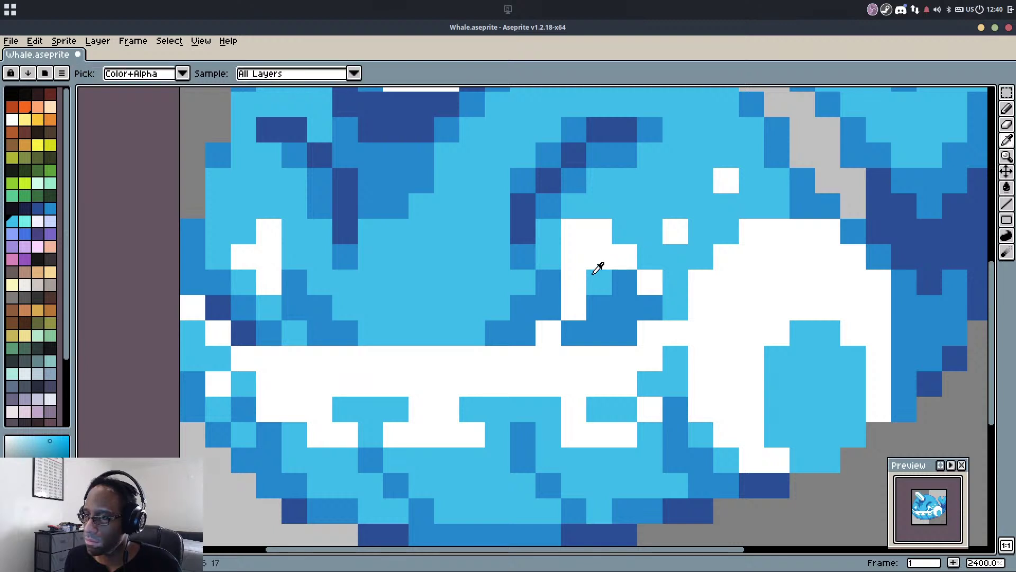
{"action": "left_click", "coordinate": [522, 307]}
{"action": "left_click", "coordinate": [497, 333]}
{"action": "left_click", "coordinate": [547, 281]}
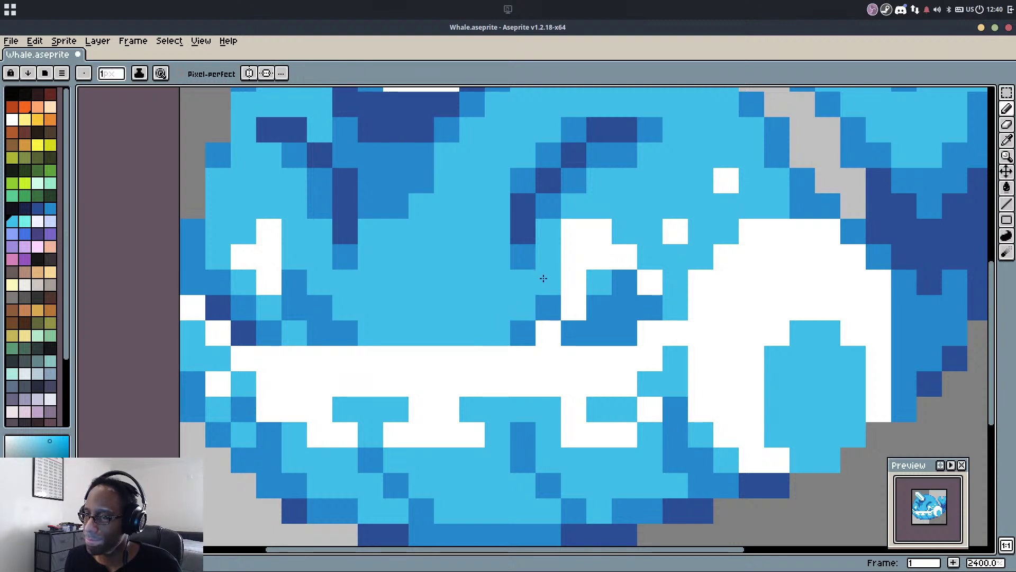
{"action": "scroll", "coordinate": [545, 233], "scroll_direction": "down", "scroll_amount": 5}
{"action": "scroll", "coordinate": [545, 233], "scroll_direction": "up", "scroll_amount": 5}
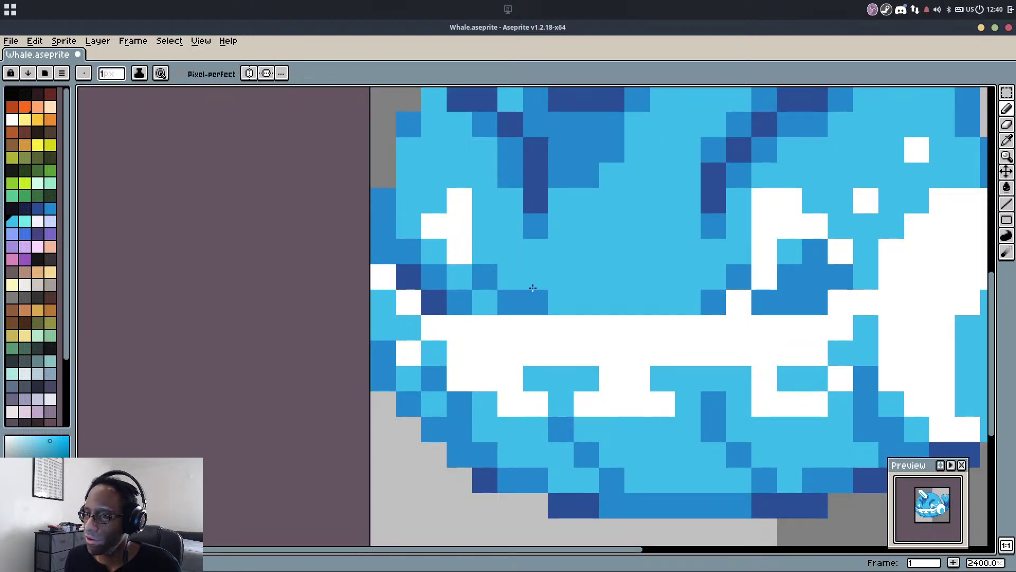
Paint the blue pixels inside the left end of the whale's smile white, extending the white toward the mouth line
{"action": "key", "text": "alt"}
{"action": "left_click", "coordinate": [467, 257], "text": "alt"}
{"action": "left_click", "coordinate": [481, 273]}
{"action": "left_click", "coordinate": [502, 294]}
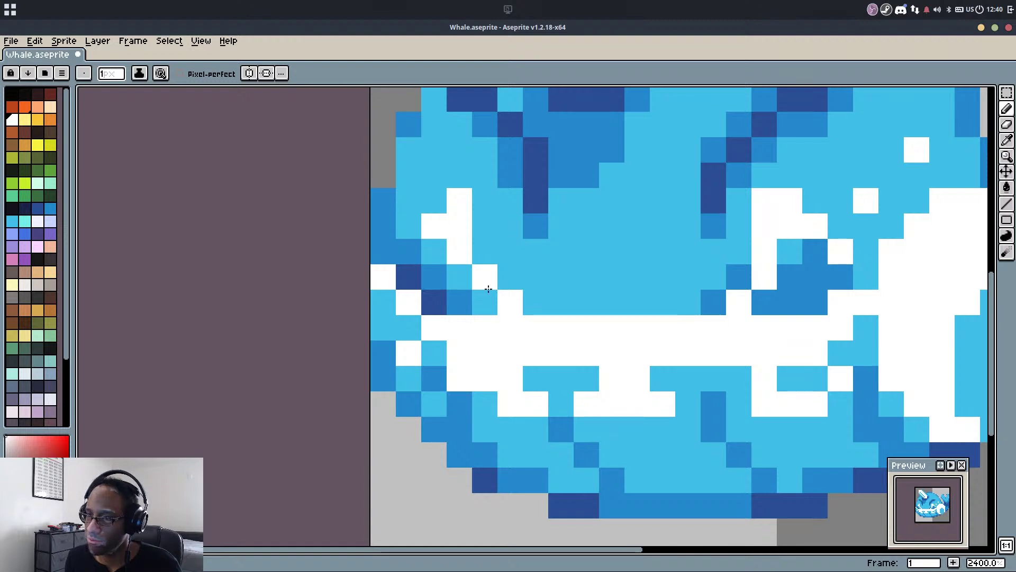
{"action": "left_click", "coordinate": [486, 292]}
{"action": "left_click", "coordinate": [440, 271], "text": "alt"}
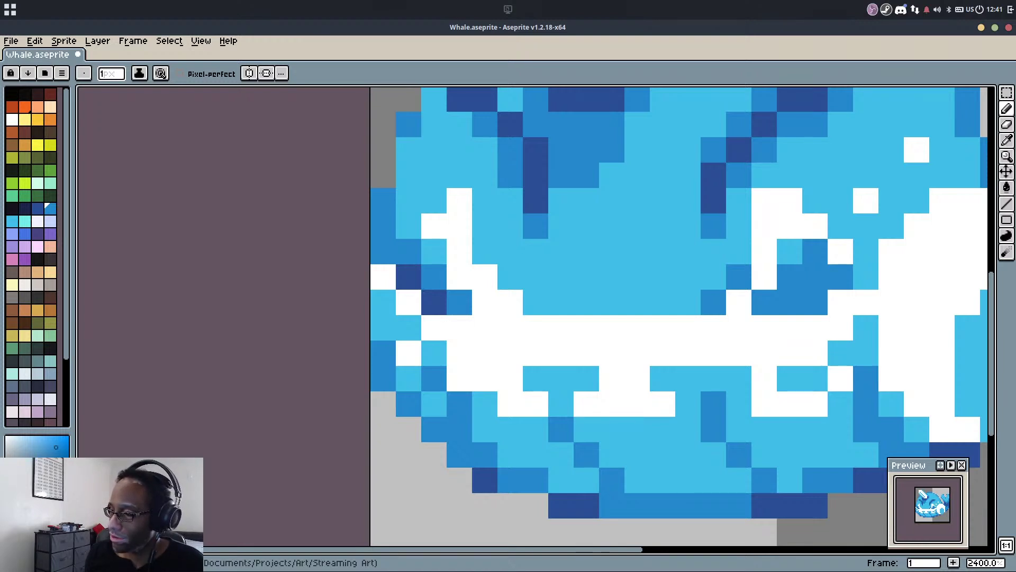
{"action": "scroll", "coordinate": [543, 256], "scroll_direction": "down", "scroll_amount": 5}
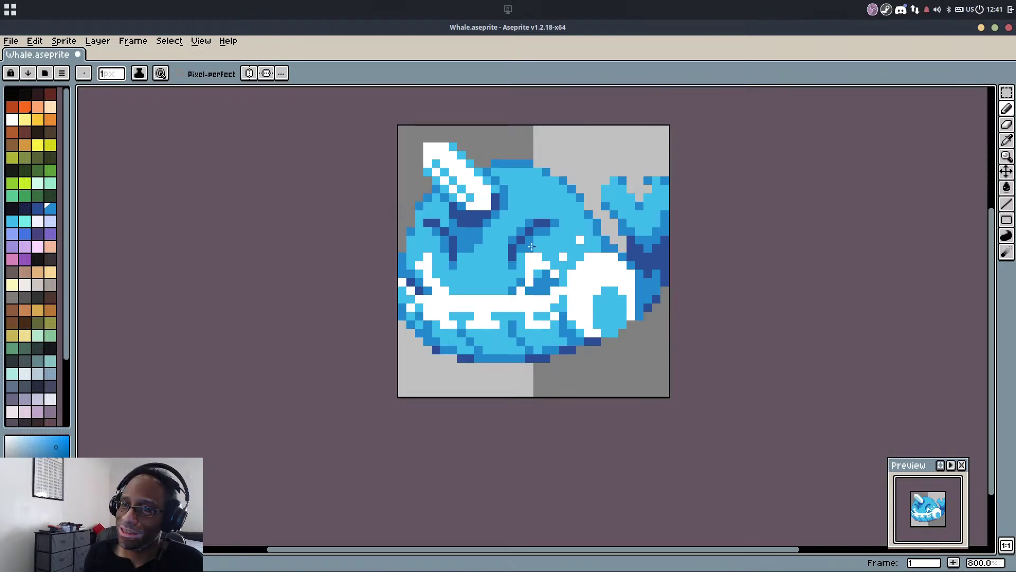
Undo the trial light blue stroke over the shaded patch below the horn and save the sprite
{"action": "scroll", "coordinate": [531, 246], "scroll_direction": "up", "scroll_amount": 5}
{"action": "left_click", "coordinate": [412, 211], "text": "alt"}
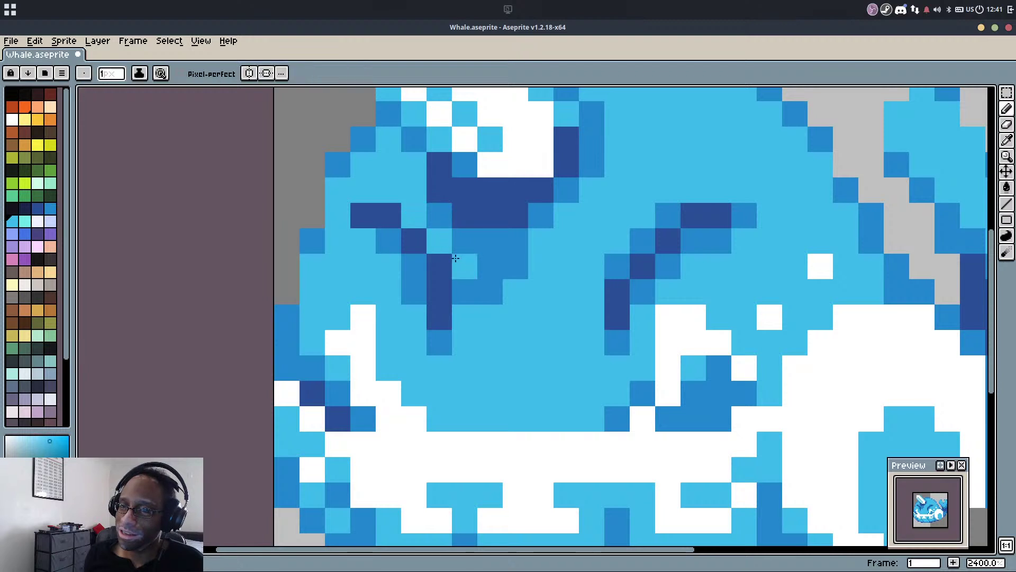
{"action": "mouse_move", "coordinate": [455, 258]}
{"action": "left_mouse_down"}
{"action": "mouse_move", "coordinate": [476, 285]}
{"action": "mouse_move", "coordinate": [497, 287]}
{"action": "mouse_move", "coordinate": [522, 256]}
{"action": "left_mouse_up"}
{"action": "scroll", "coordinate": [529, 249], "scroll_direction": "down", "scroll_amount": 6}
{"action": "key", "text": "ctrl+z"}
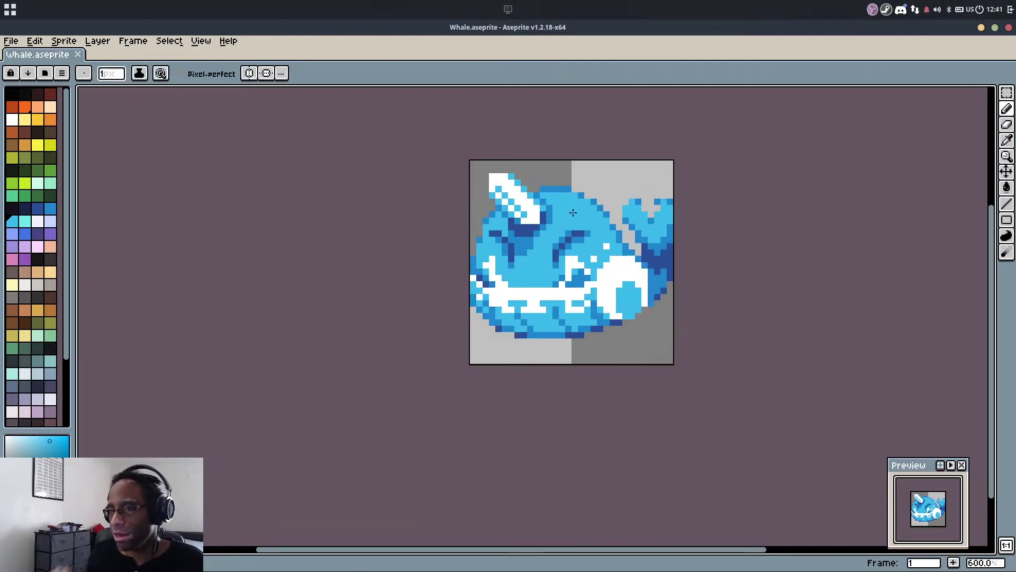
{"action": "left_click_drag", "start_coordinate": [569, 219], "coordinate": [521, 233]}
{"action": "left_click_drag", "start_coordinate": [672, 286], "coordinate": [763, 294]}
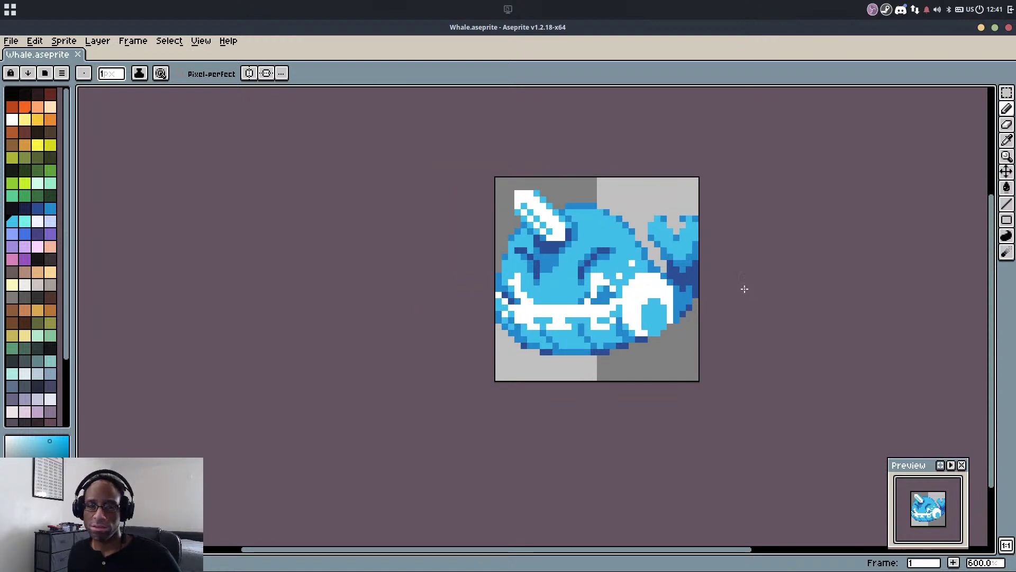
{"action": "left_click_drag", "start_coordinate": [636, 178], "coordinate": [624, 183]}
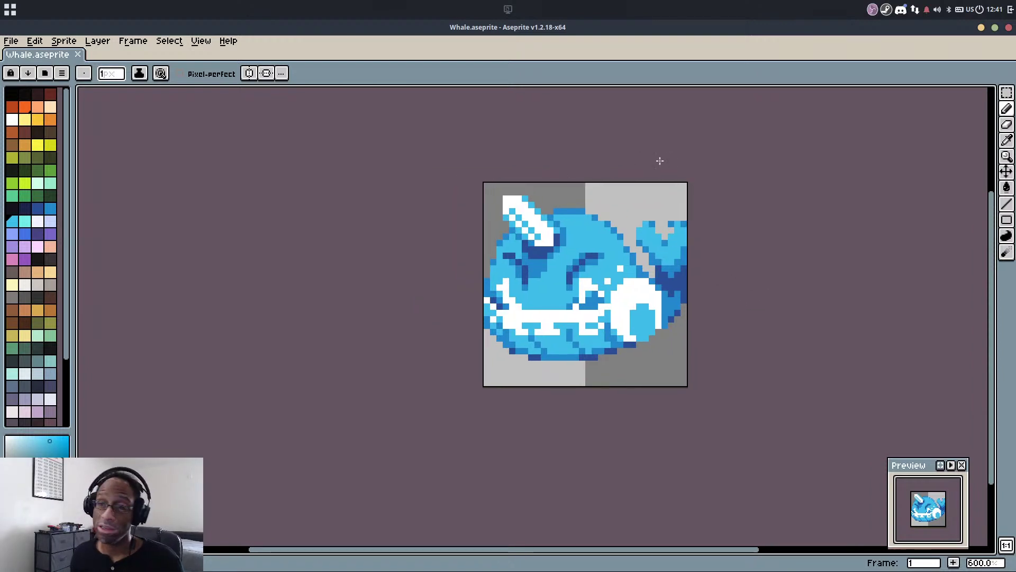
{"action": "left_click_drag", "start_coordinate": [683, 177], "coordinate": [716, 166]}
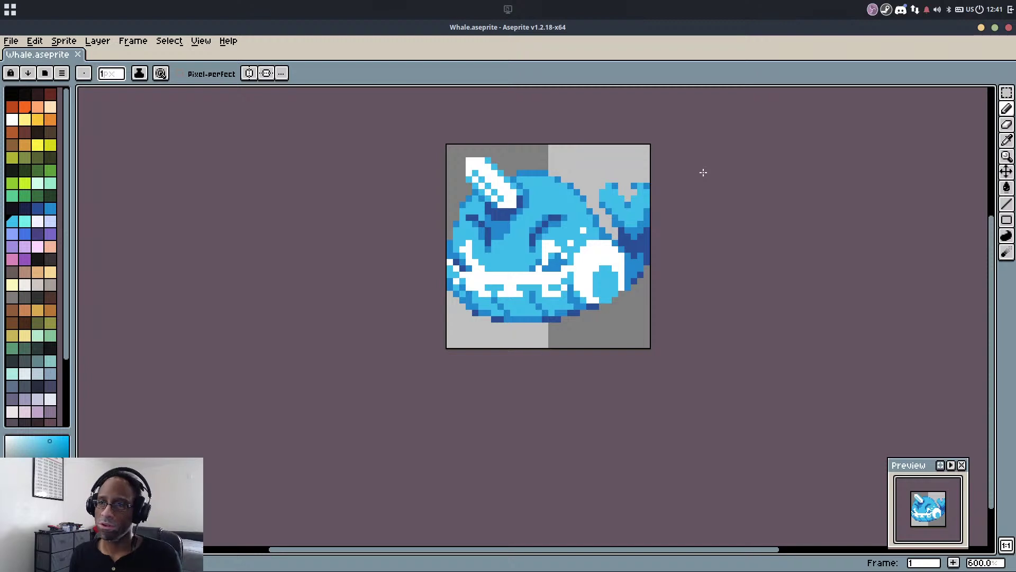
{"action": "scroll", "coordinate": [709, 173], "scroll_direction": "up", "scroll_amount": 4}
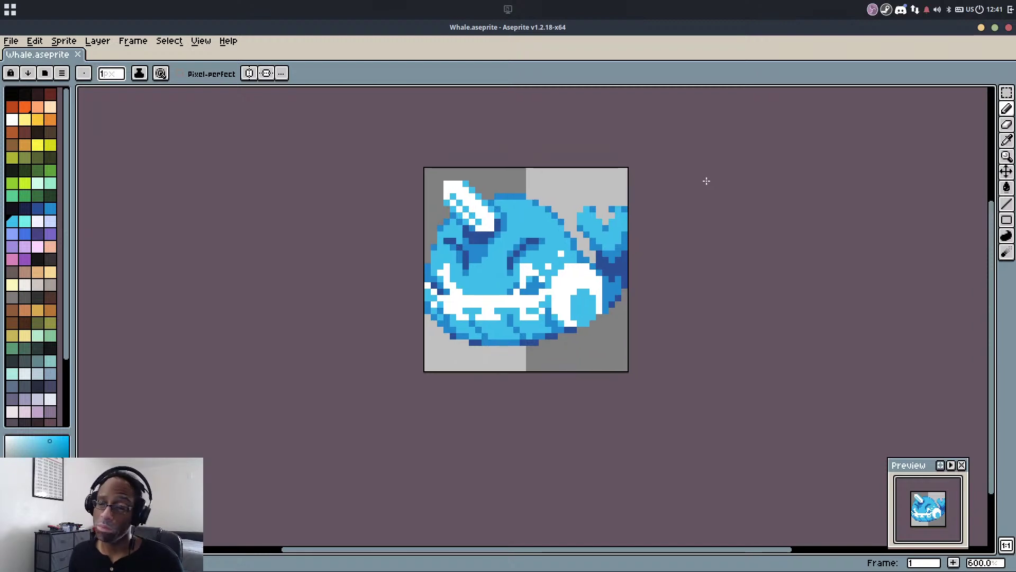
{"action": "scroll", "coordinate": [593, 236], "scroll_direction": "down", "scroll_amount": 2}
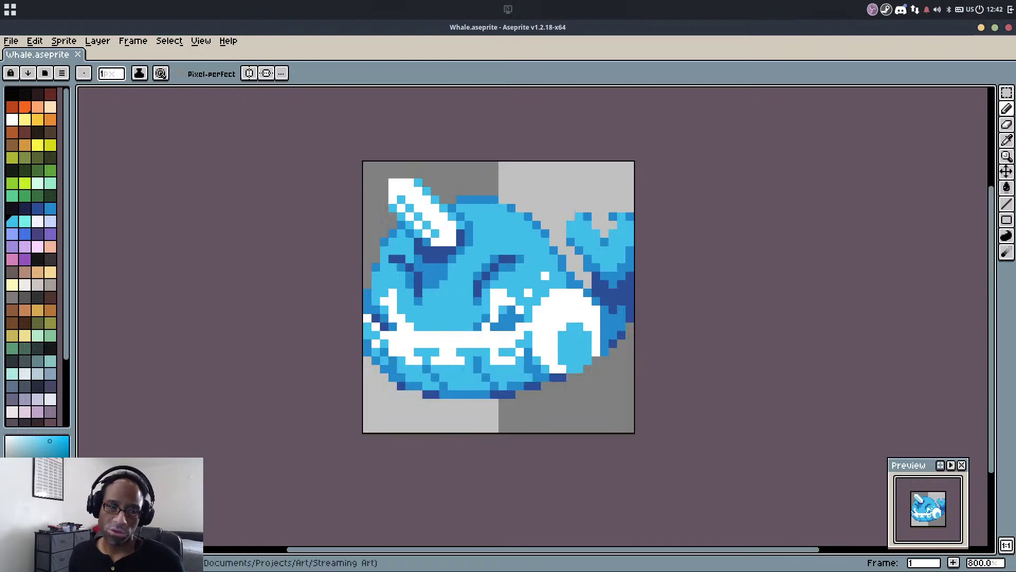
{"action": "left_click_drag", "start_coordinate": [760, 217], "coordinate": [770, 198]}
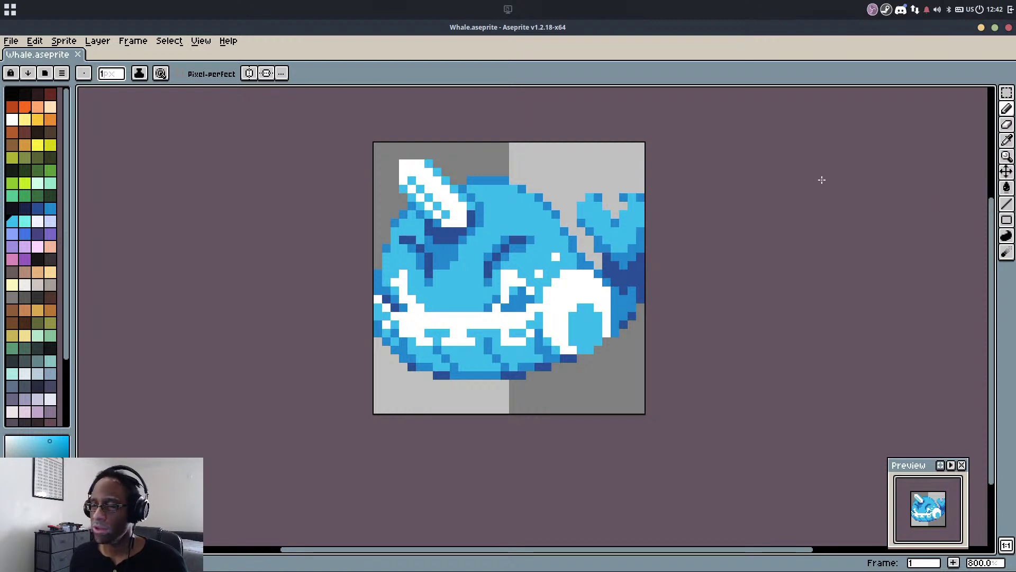
{"action": "left_click_drag", "start_coordinate": [829, 181], "coordinate": [872, 181]}
{"action": "scroll", "coordinate": [574, 210], "scroll_direction": "up", "scroll_amount": 2}
{"action": "key", "text": "i"}
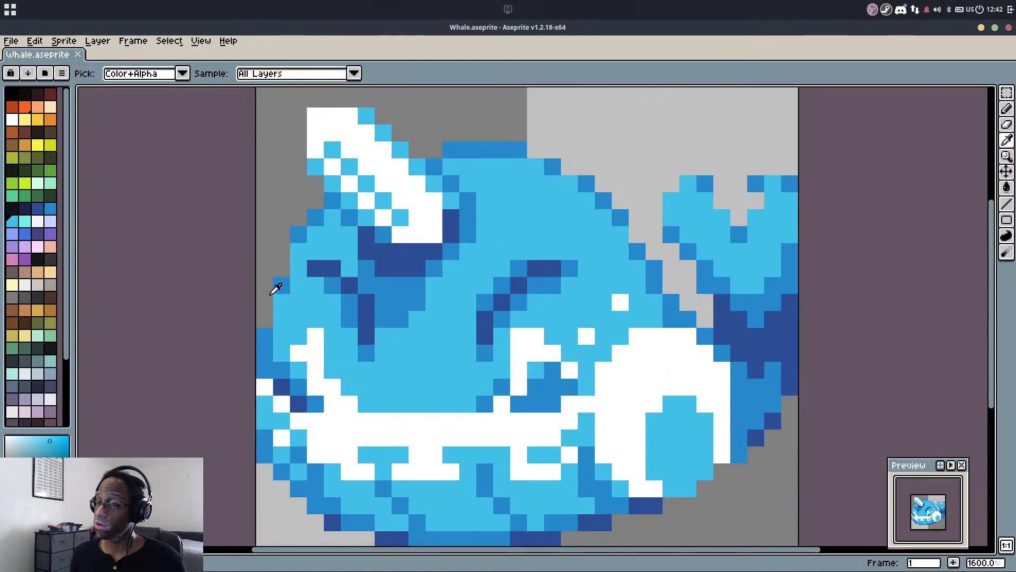
{"action": "key", "text": "b"}
{"action": "scroll", "coordinate": [296, 232], "scroll_direction": "down", "scroll_amount": 4}
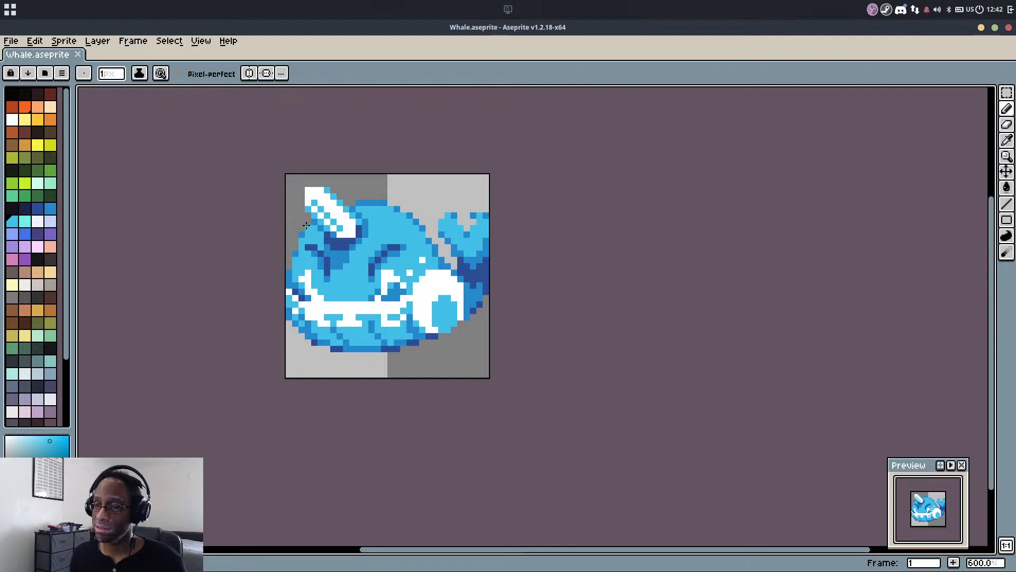
{"action": "scroll", "coordinate": [371, 222], "scroll_direction": "down", "scroll_amount": 1}
{"action": "scroll", "coordinate": [374, 230], "scroll_direction": "up", "scroll_amount": 3}
{"action": "left_click_drag", "start_coordinate": [357, 258], "coordinate": [488, 270]}
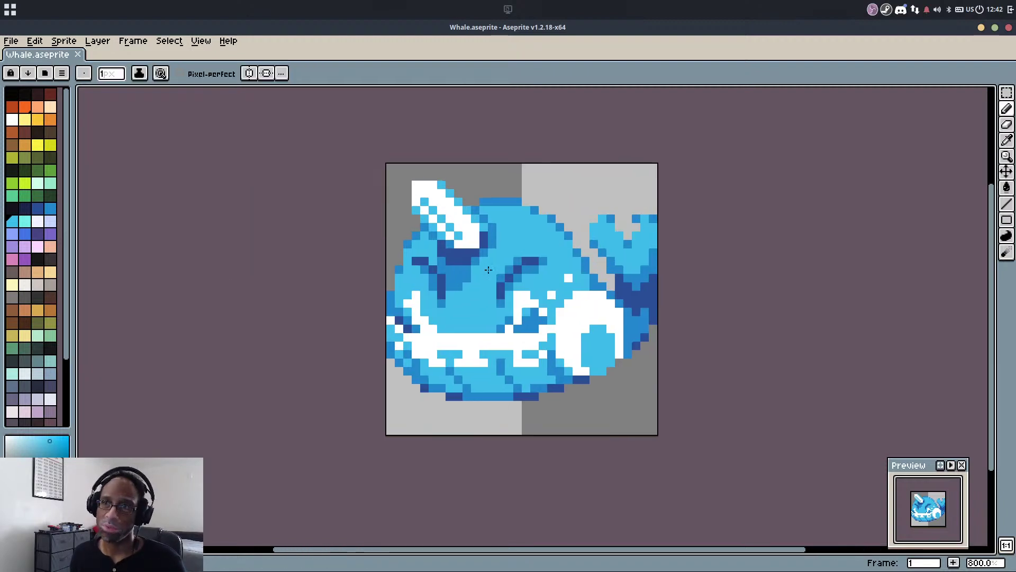
{"action": "scroll", "coordinate": [283, 164], "scroll_direction": "down", "scroll_amount": 1}
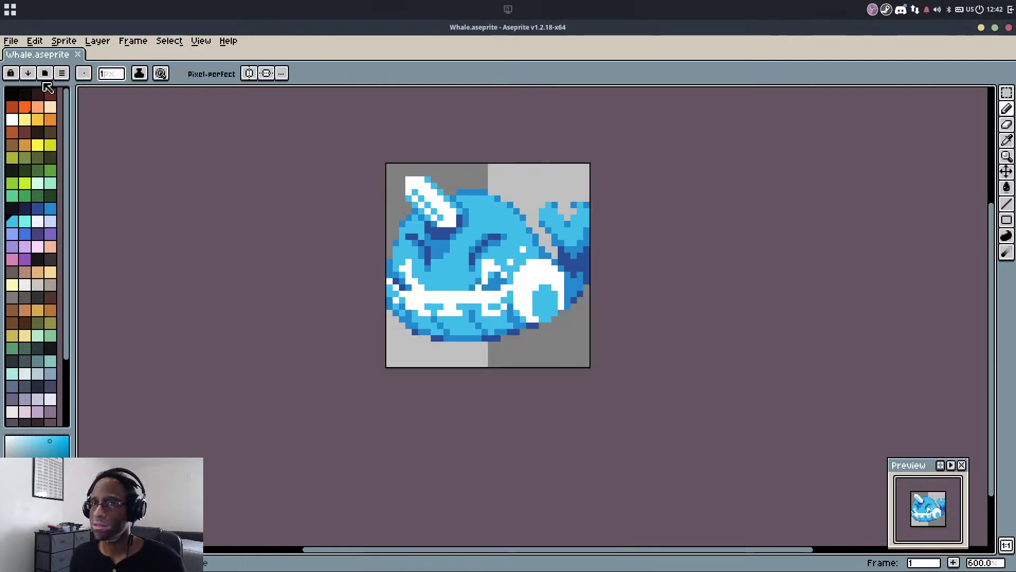
{"action": "left_click", "coordinate": [8, 42]}
{"action": "left_click", "coordinate": [27, 55]}
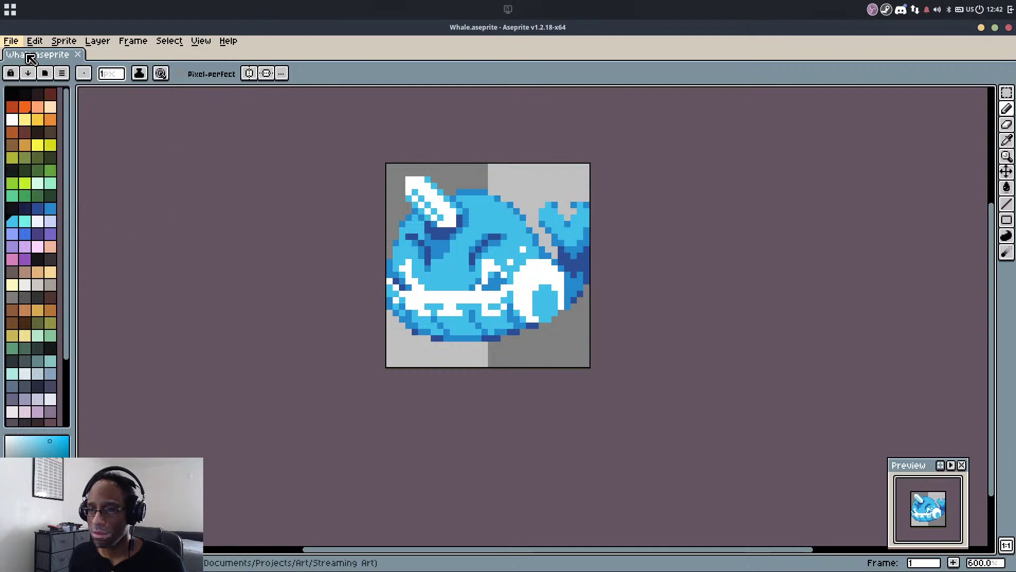
Repaint the dark and medium blue pixels at the left corner of the whale's mouth in white and light blue
{"action": "scroll", "coordinate": [351, 236], "scroll_direction": "down", "scroll_amount": 5}
{"action": "scroll", "coordinate": [351, 236], "scroll_direction": "up", "scroll_amount": 6}
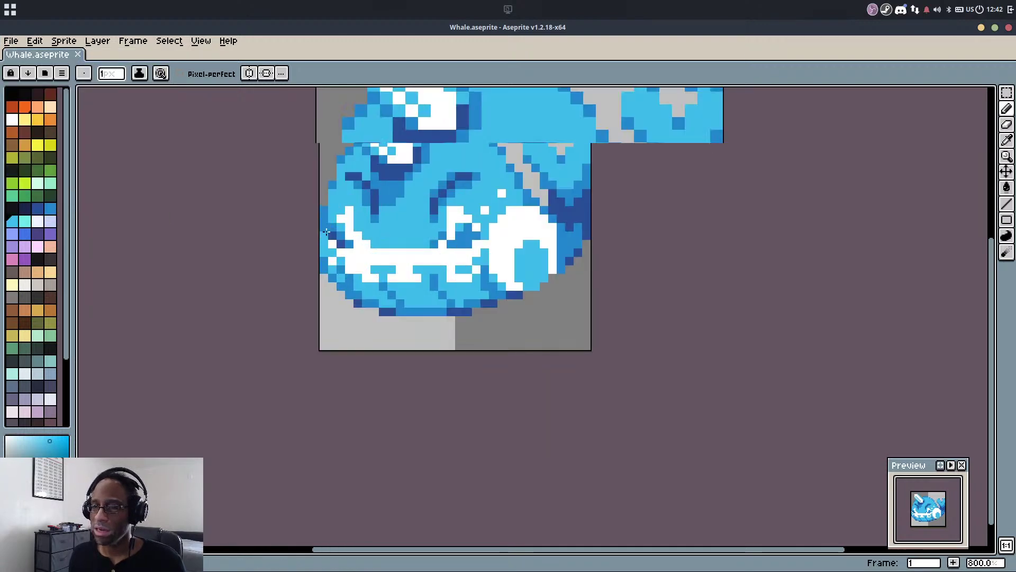
{"action": "scroll", "coordinate": [327, 232], "scroll_direction": "up", "scroll_amount": 5}
{"action": "key", "text": "alt"}
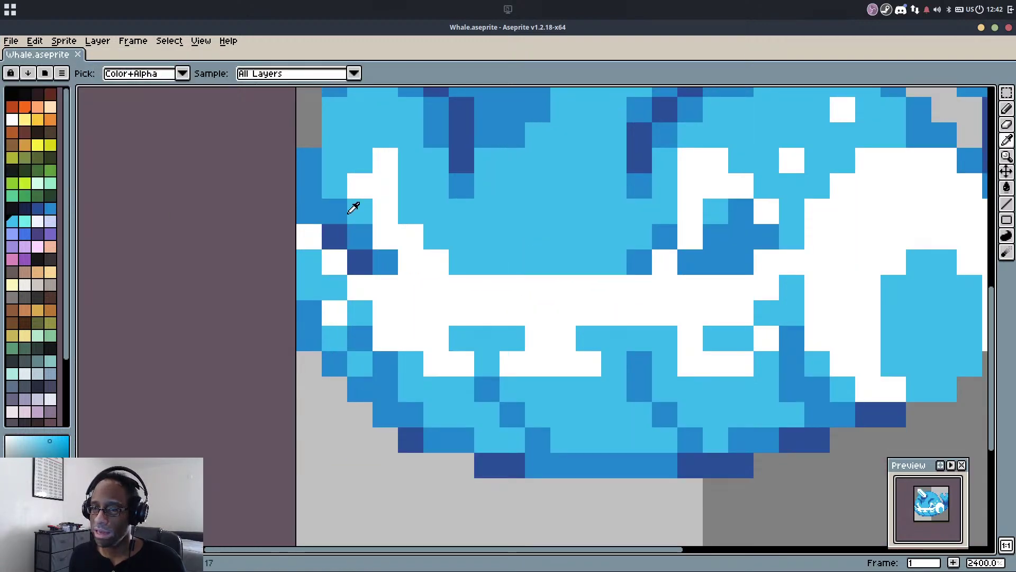
{"action": "left_click", "coordinate": [365, 189], "text": "alt"}
{"action": "mouse_move", "coordinate": [356, 207]}
{"action": "left_mouse_down"}
{"action": "mouse_move", "coordinate": [385, 261]}
{"action": "mouse_move", "coordinate": [437, 244]}
{"action": "mouse_move", "coordinate": [324, 235]}
{"action": "mouse_move", "coordinate": [367, 267]}
{"action": "left_mouse_up"}
{"action": "left_click", "coordinate": [437, 242], "text": "alt"}
Recolor the medium blue pixels around the right corner of the whale's mouth to light blue
{"action": "left_click", "coordinate": [715, 218], "text": "alt"}
{"action": "mouse_move", "coordinate": [691, 263]}
{"action": "left_mouse_down"}
{"action": "mouse_move", "coordinate": [744, 244]}
{"action": "mouse_move", "coordinate": [727, 230]}
{"action": "mouse_move", "coordinate": [765, 238]}
{"action": "left_mouse_up"}
{"action": "left_click", "coordinate": [632, 211], "text": "alt"}
{"action": "left_click_drag", "start_coordinate": [665, 236], "coordinate": [640, 254]}
Fill the light blue gaps inside the right and left corners of the whale's smile with white
{"action": "left_click", "coordinate": [747, 183], "text": "alt"}
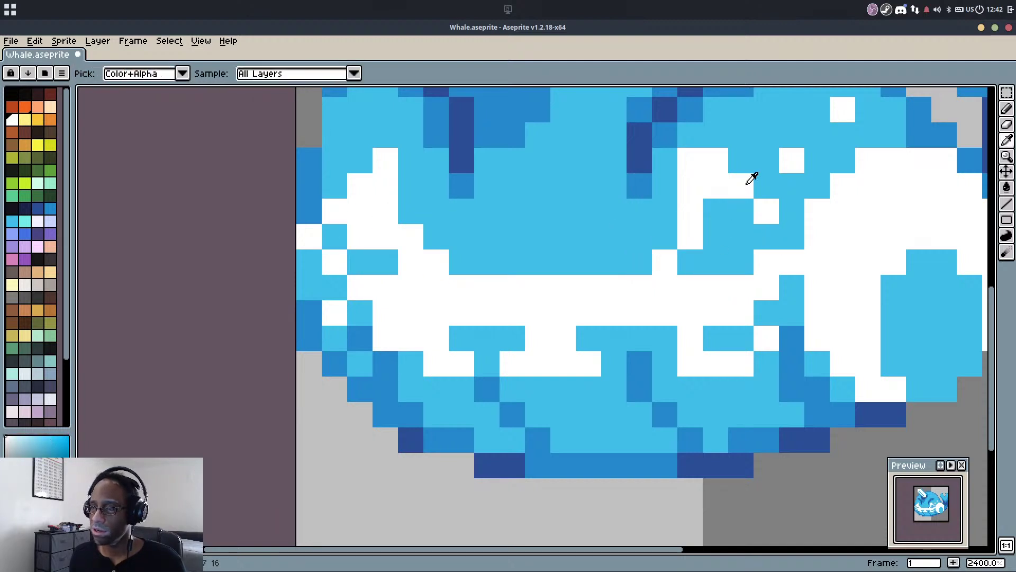
{"action": "scroll", "coordinate": [806, 157], "scroll_direction": "down", "scroll_amount": 9}
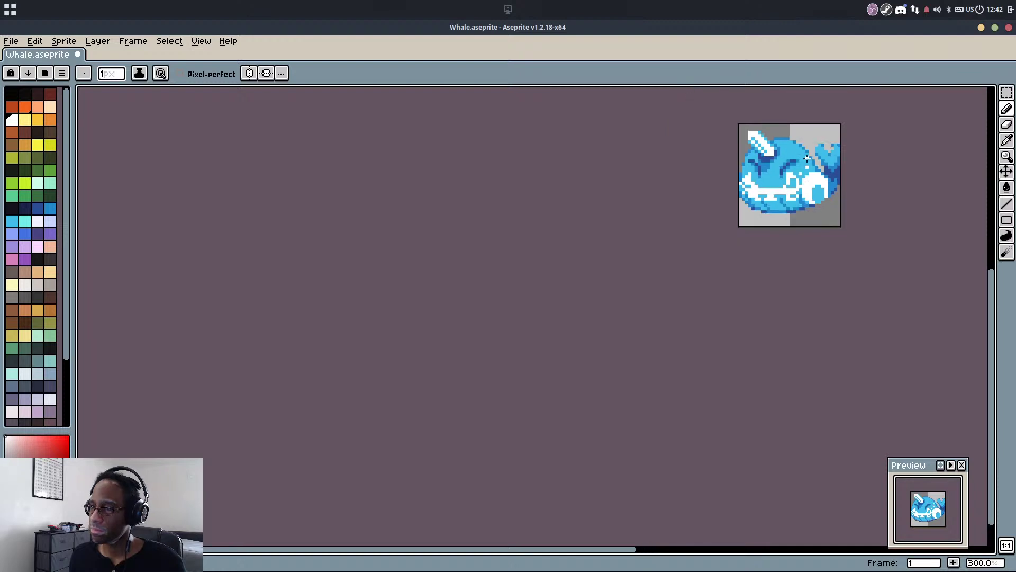
{"action": "scroll", "coordinate": [806, 158], "scroll_direction": "up", "scroll_amount": 7}
{"action": "key", "text": "alt"}
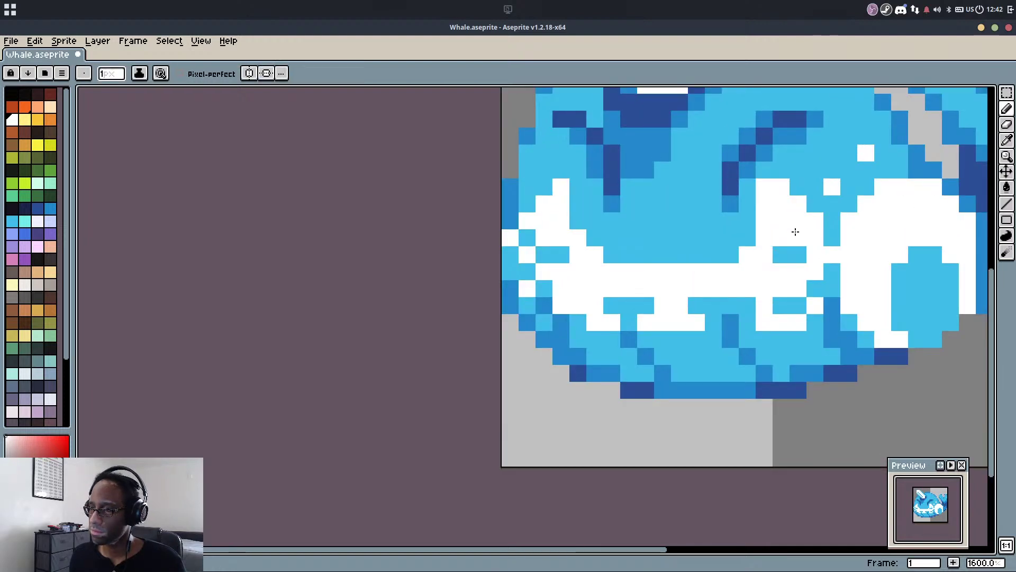
{"action": "left_click", "coordinate": [817, 169], "text": "alt"}
{"action": "scroll", "coordinate": [821, 166], "scroll_direction": "down", "scroll_amount": 6}
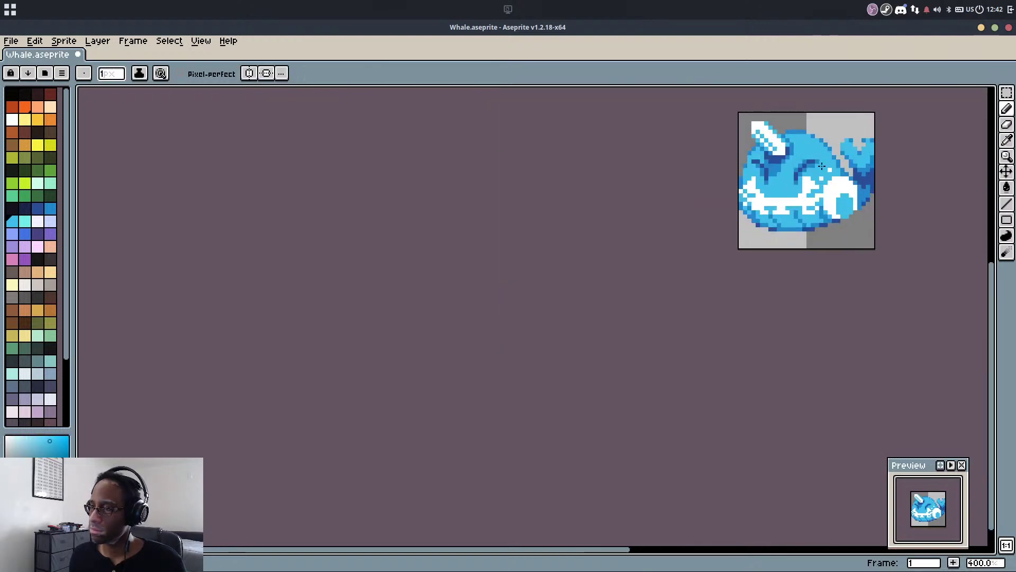
{"action": "scroll", "coordinate": [821, 166], "scroll_direction": "up", "scroll_amount": 6}
{"action": "left_click", "coordinate": [790, 239], "text": "alt"}
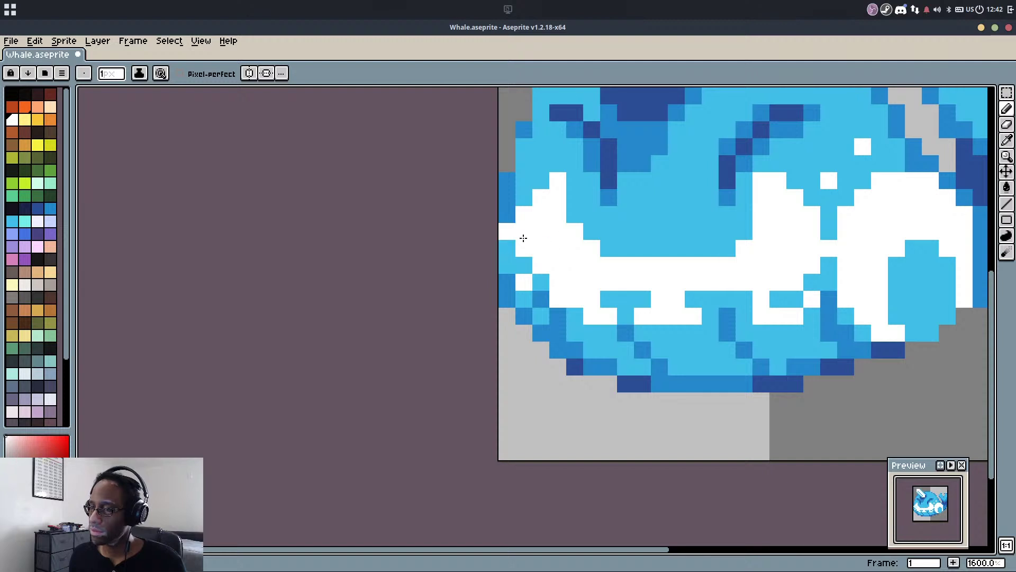
{"action": "scroll", "coordinate": [561, 237], "scroll_direction": "down", "scroll_amount": 7}
{"action": "scroll", "coordinate": [577, 152], "scroll_direction": "up", "scroll_amount": 7}
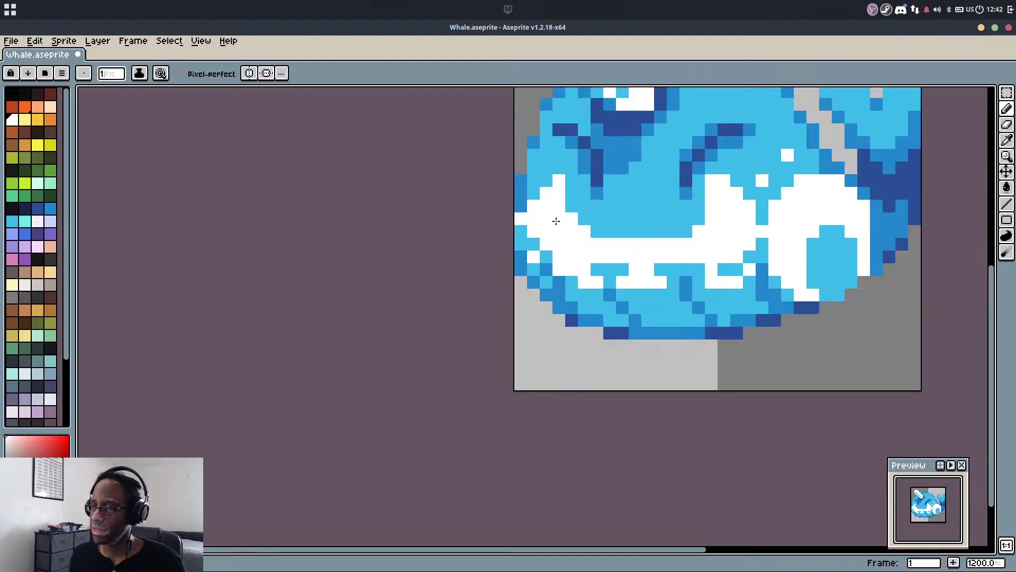
Reshape the left corner of the smile with light blue and white pixels, stepping its inner edge toward the mouth line
{"action": "left_click", "coordinate": [531, 211], "text": "alt"}
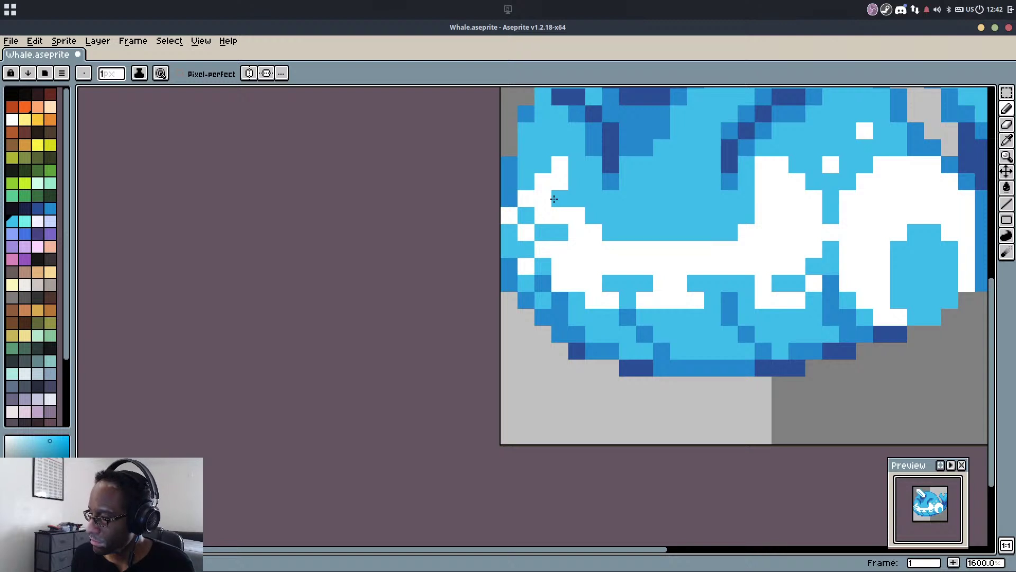
{"action": "left_click_drag", "start_coordinate": [554, 197], "coordinate": [459, 265]}
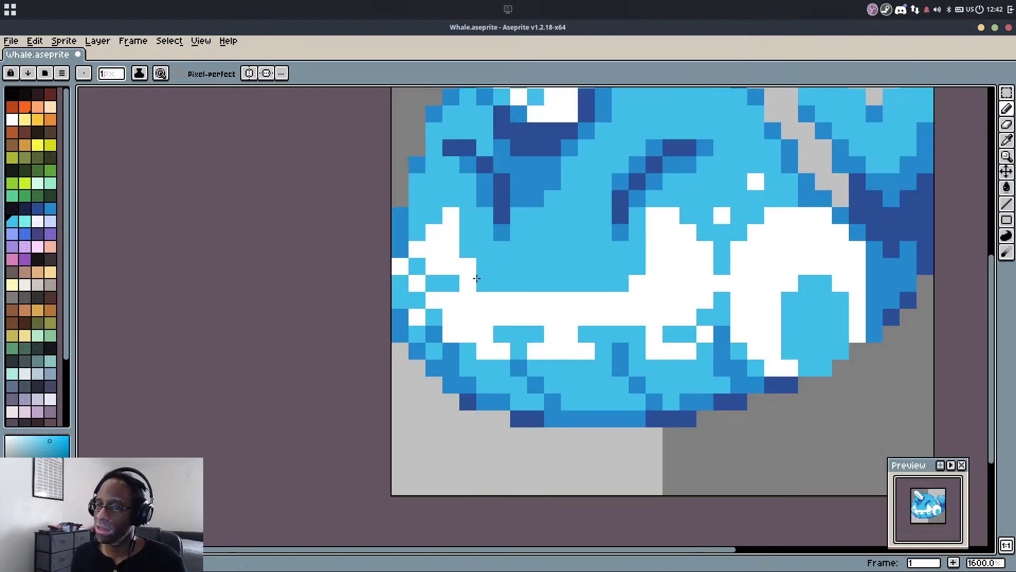
{"action": "left_click", "coordinate": [458, 265], "text": "alt"}
{"action": "left_click", "coordinate": [473, 242], "text": "alt"}
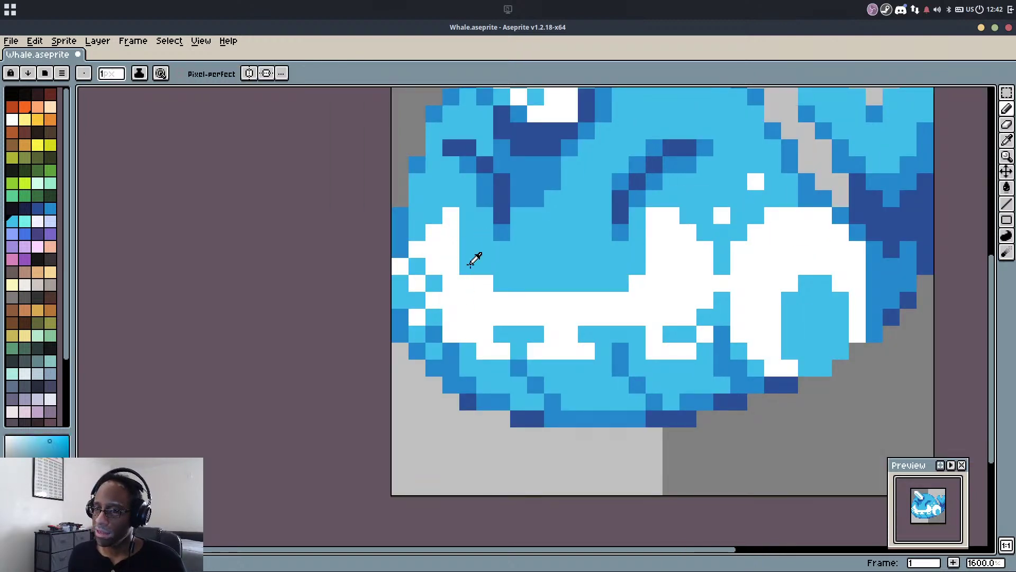
{"action": "left_click", "coordinate": [469, 265], "text": "alt"}
{"action": "left_click", "coordinate": [469, 251]}
Trim the upper tip of the smile's right corner with light blue and save the sprite
{"action": "left_click", "coordinate": [638, 265]}
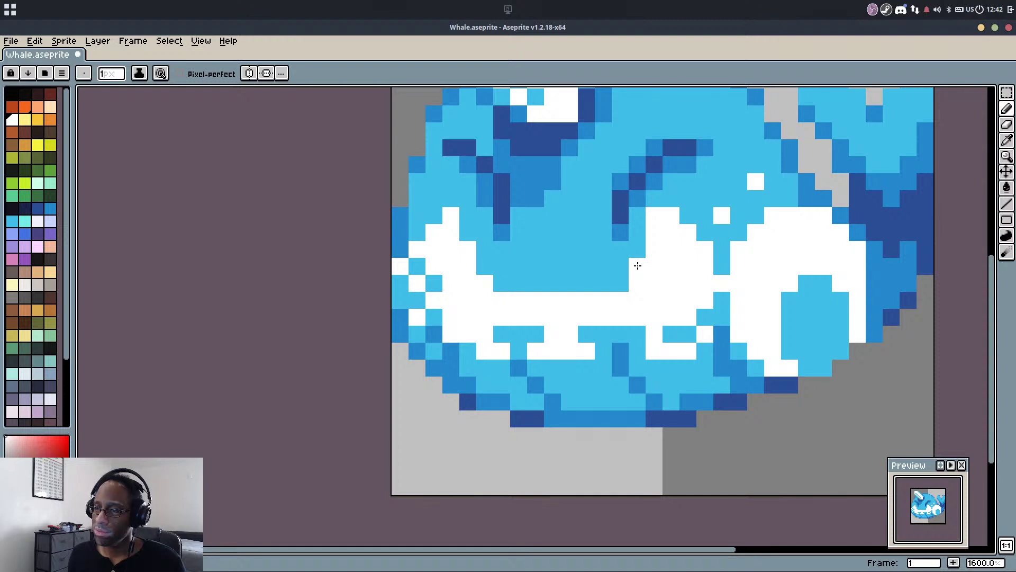
{"action": "key", "text": "ctrl+z"}
{"action": "scroll", "coordinate": [609, 268], "scroll_direction": "down", "scroll_amount": 2}
{"action": "scroll", "coordinate": [618, 263], "scroll_direction": "up", "scroll_amount": 2}
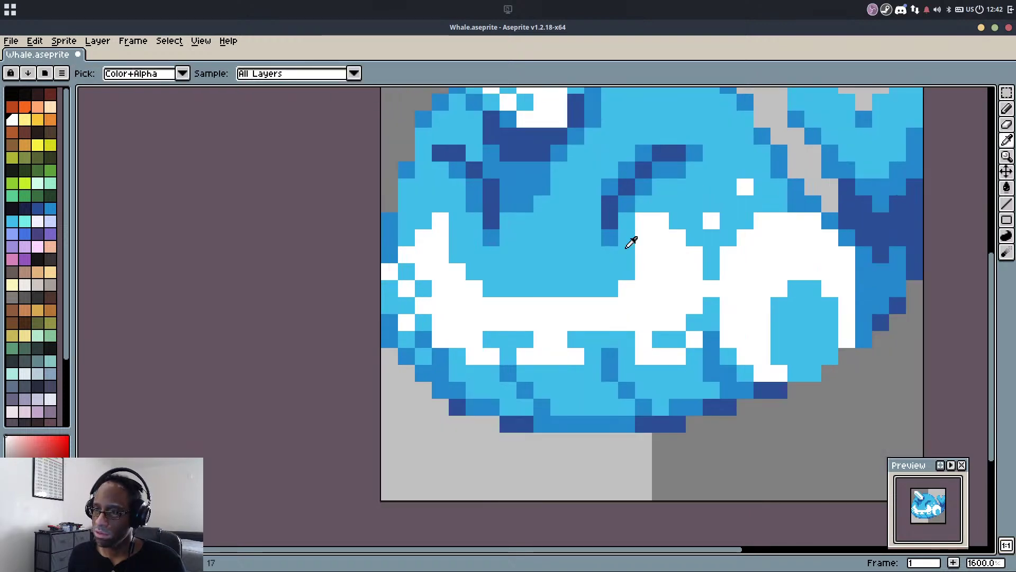
{"action": "left_click", "coordinate": [628, 244], "text": "alt"}
{"action": "left_click", "coordinate": [641, 224]}
{"action": "scroll", "coordinate": [648, 229], "scroll_direction": "down", "scroll_amount": 3}
{"action": "key", "text": "ctrl+s"}
{"action": "scroll", "coordinate": [656, 228], "scroll_direction": "up", "scroll_amount": 3}
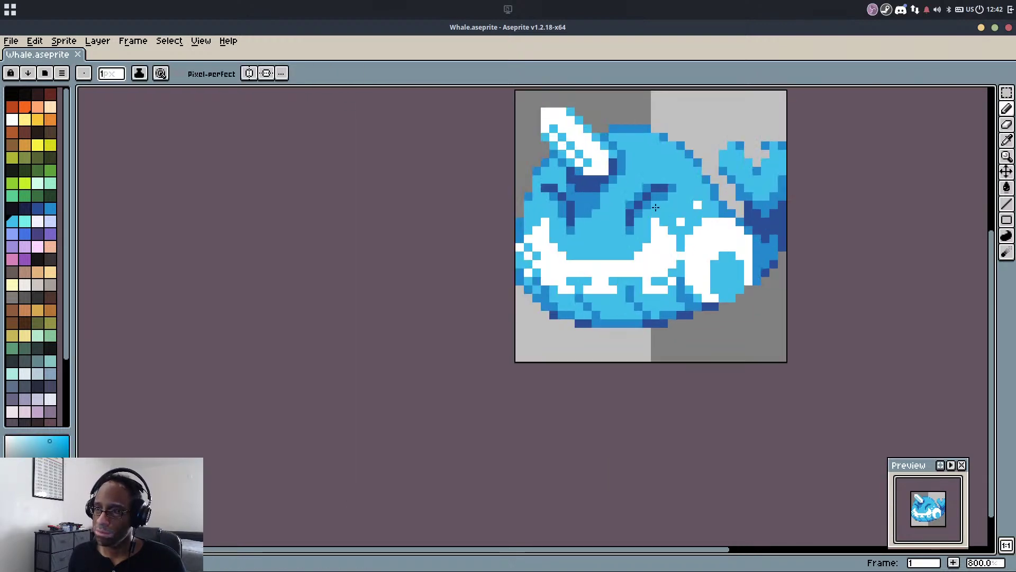
Widen the upper tips of the smile's right and left corners with white pixels
{"action": "left_click", "coordinate": [665, 227], "text": "alt"}
{"action": "left_click", "coordinate": [676, 234]}
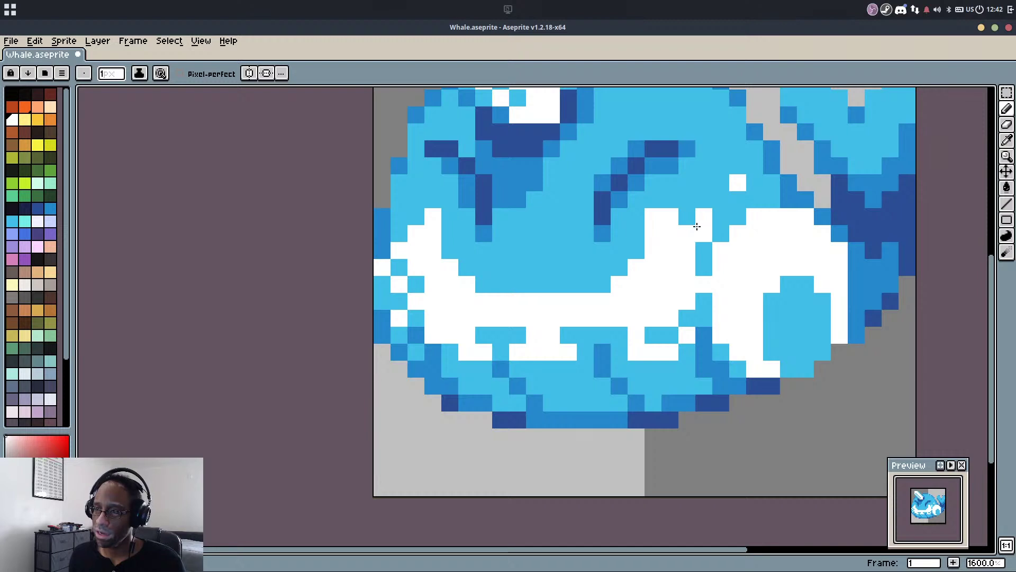
{"action": "scroll", "coordinate": [697, 226], "scroll_direction": "down", "scroll_amount": 3}
{"action": "scroll", "coordinate": [601, 182], "scroll_direction": "up", "scroll_amount": 3}
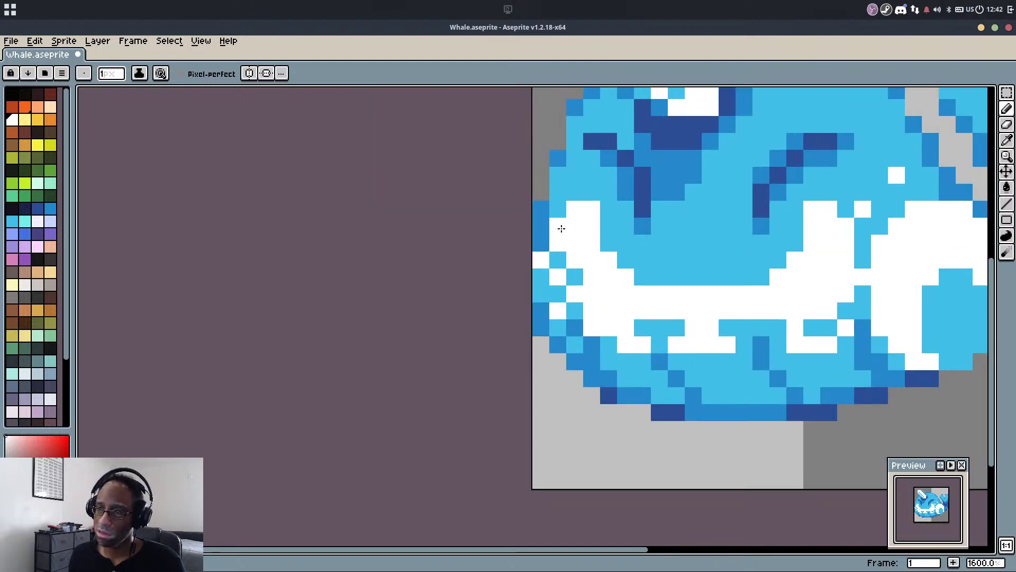
{"action": "scroll", "coordinate": [661, 192], "scroll_direction": "down", "scroll_amount": 2}
{"action": "scroll", "coordinate": [643, 217], "scroll_direction": "up", "scroll_amount": 2}
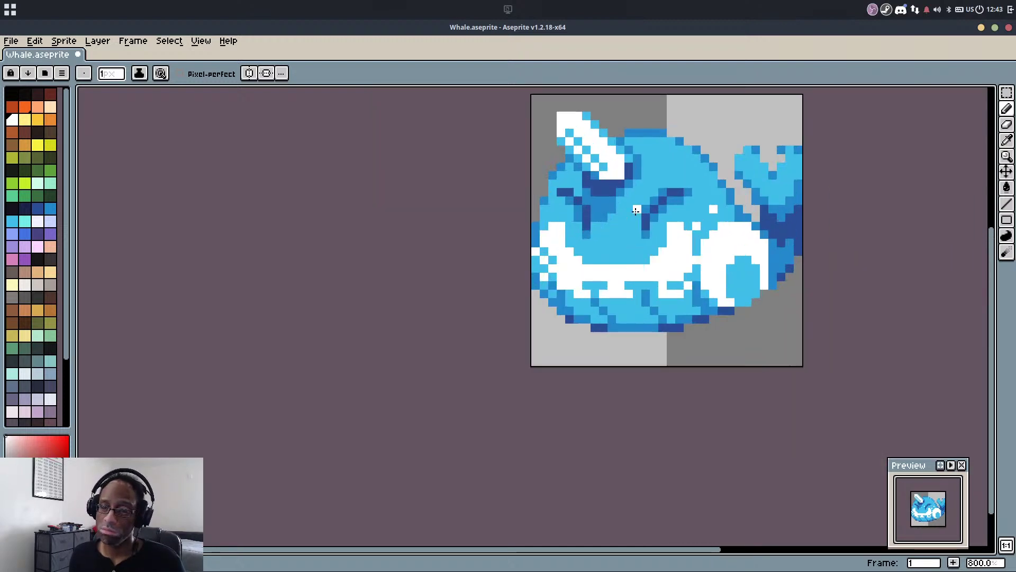
Save the finished smile changes to Whale.aseprite
{"action": "key", "text": "v"}
{"action": "key", "text": "b"}
{"action": "scroll", "coordinate": [639, 217], "scroll_direction": "down", "scroll_amount": 1}
{"action": "scroll", "coordinate": [639, 217], "scroll_direction": "down", "scroll_amount": 1}
{"action": "scroll", "coordinate": [639, 217], "scroll_direction": "up", "scroll_amount": 1}
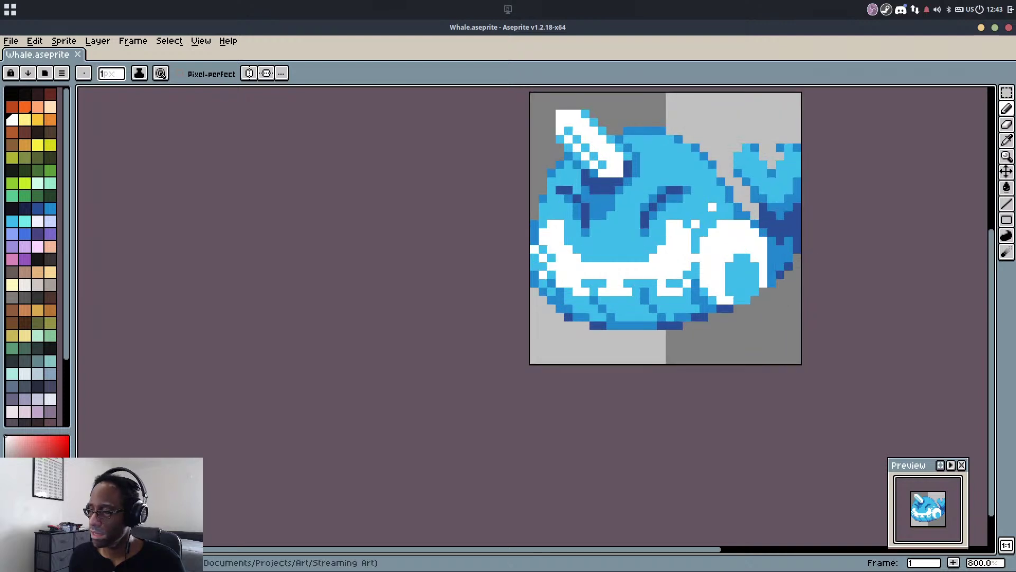
{"action": "mouse_move", "coordinate": [373, 562]}
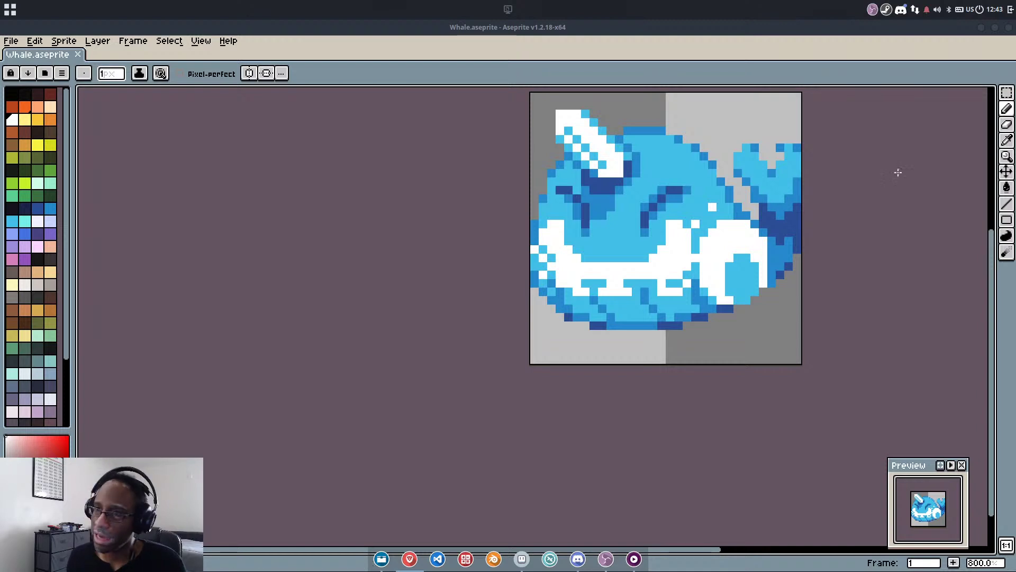
Try recolouring the outline along the top of the whale's head light blue
{"action": "left_click_drag", "start_coordinate": [713, 210], "coordinate": [674, 228]}
{"action": "scroll", "coordinate": [628, 204], "scroll_direction": "up", "scroll_amount": 4}
{"action": "scroll", "coordinate": [618, 138], "scroll_direction": "down", "scroll_amount": 2}
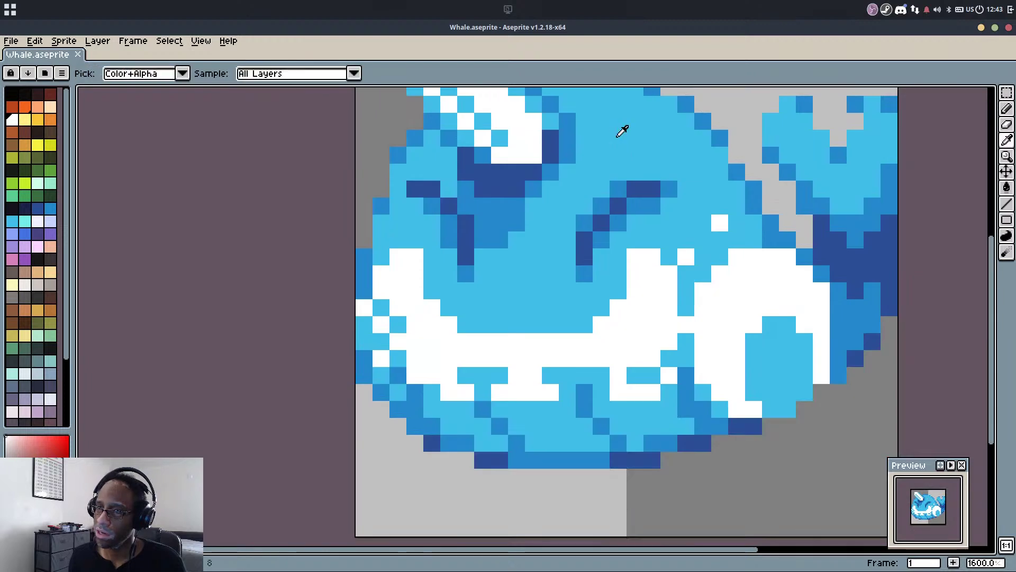
{"action": "left_click", "coordinate": [617, 138], "text": "alt"}
{"action": "scroll", "coordinate": [608, 145], "scroll_direction": "up", "scroll_amount": 3}
{"action": "scroll", "coordinate": [571, 166], "scroll_direction": "down", "scroll_amount": 6}
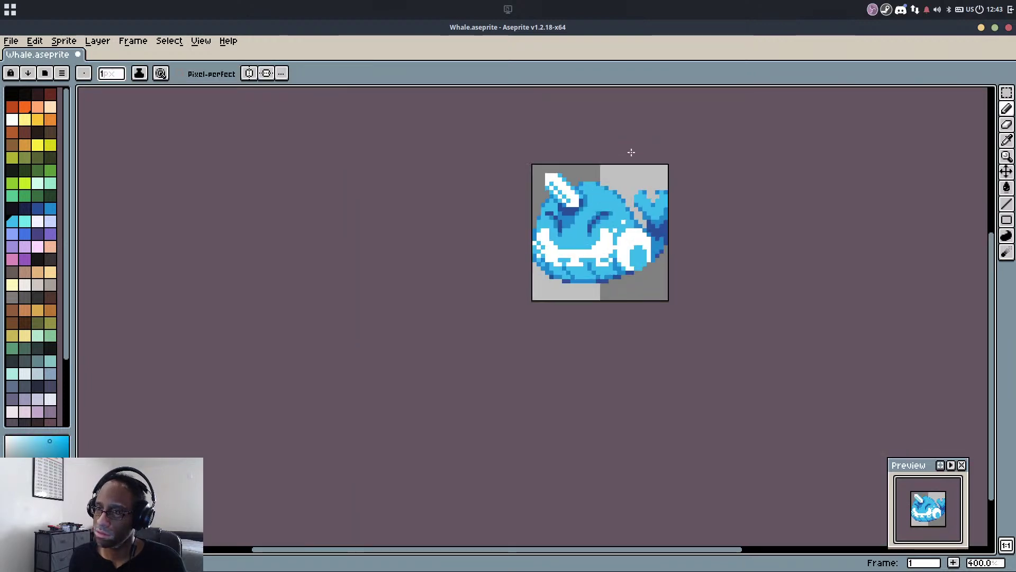
{"action": "key", "text": "ctrl+z"}
Erase the medium blue outline row along the top of the whale's head and save the sprite
{"action": "scroll", "coordinate": [582, 202], "scroll_direction": "up", "scroll_amount": 5}
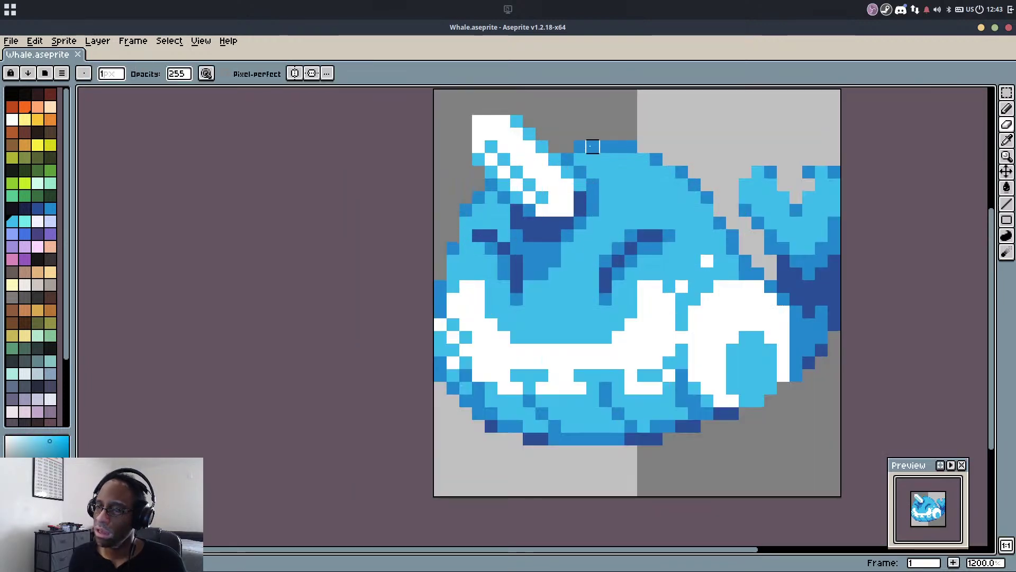
{"action": "left_click", "coordinate": [670, 132]}
{"action": "scroll", "coordinate": [672, 128], "scroll_direction": "down", "scroll_amount": 1}
{"action": "key", "text": "ctrl+s"}
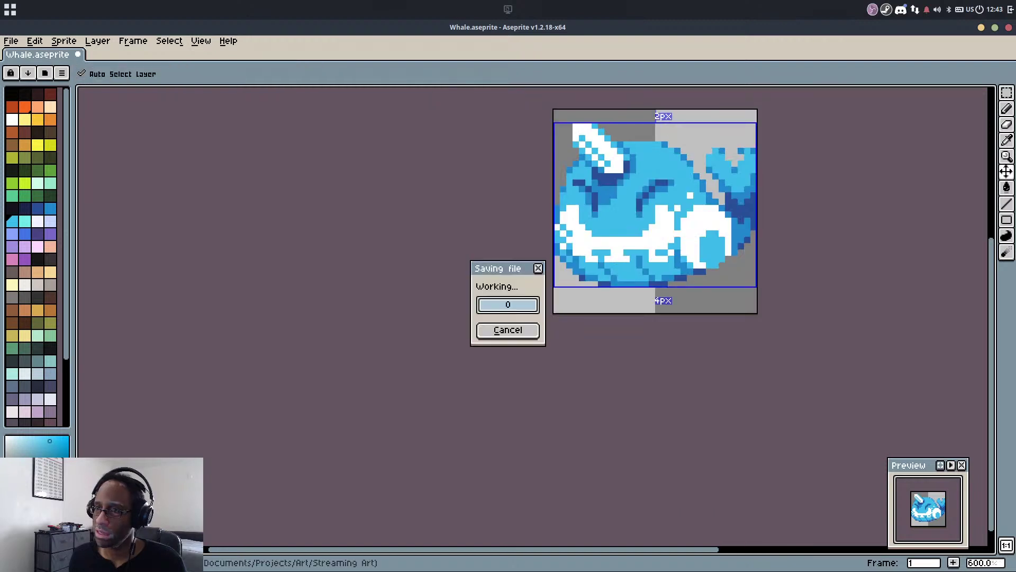
Try adding a medium blue outline pixel inside the notch of the tail fin
{"action": "scroll", "coordinate": [626, 224], "scroll_direction": "right", "scroll_amount": 3}
{"action": "scroll", "coordinate": [632, 238], "scroll_direction": "up", "scroll_amount": 2}
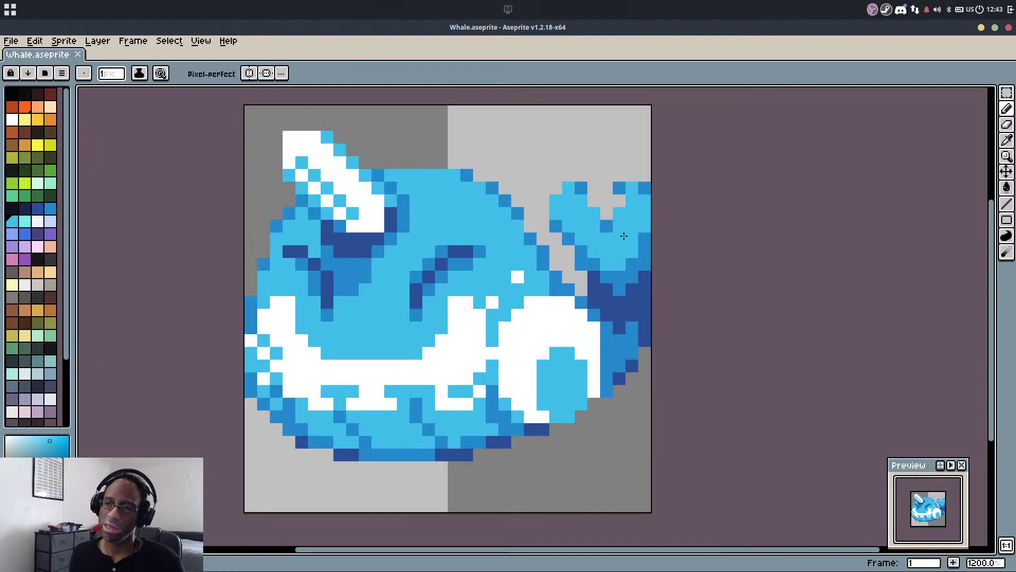
{"action": "left_click", "coordinate": [584, 188], "text": "alt"}
{"action": "left_click", "coordinate": [592, 188]}
{"action": "key", "text": "ctrl+z"}
{"action": "key", "text": "ctrl+z"}
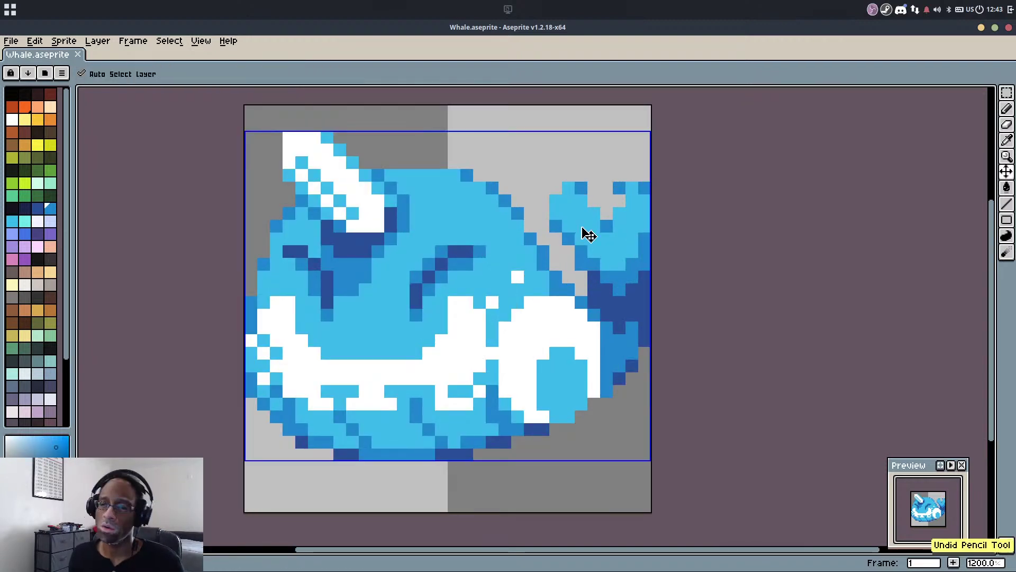
{"action": "left_click", "coordinate": [629, 195]}
{"action": "scroll", "coordinate": [629, 194], "scroll_direction": "down", "scroll_amount": 8}
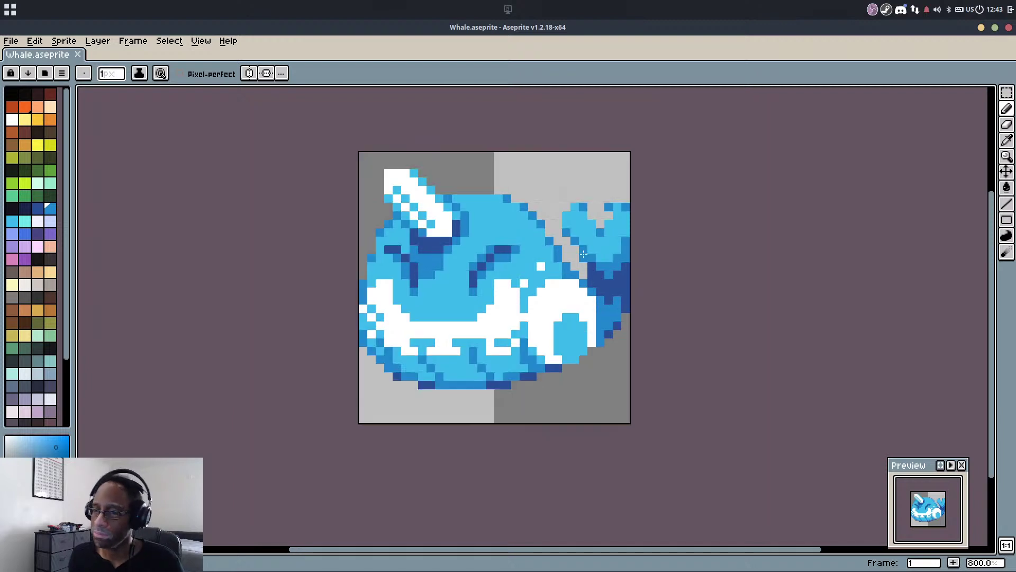
Cover the two stray white pixels above the smile's right corner and cheek with light blue
{"action": "scroll", "coordinate": [545, 271], "scroll_direction": "up", "scroll_amount": 3}
{"action": "scroll", "coordinate": [546, 272], "scroll_direction": "up", "scroll_amount": 3}
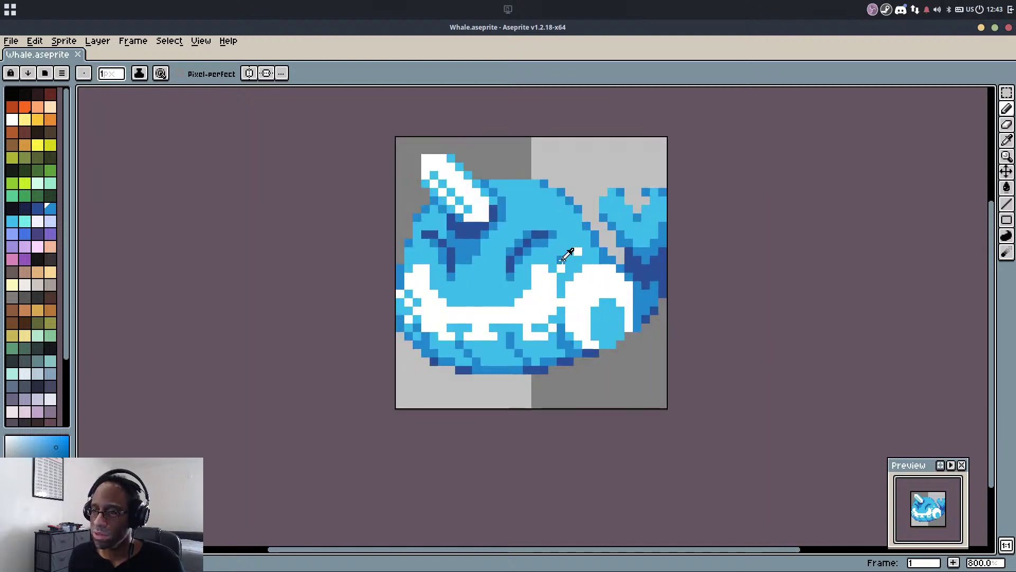
{"action": "left_click", "coordinate": [566, 257], "text": "alt"}
{"action": "left_click", "coordinate": [561, 268]}
{"action": "left_click", "coordinate": [577, 250], "text": "alt"}
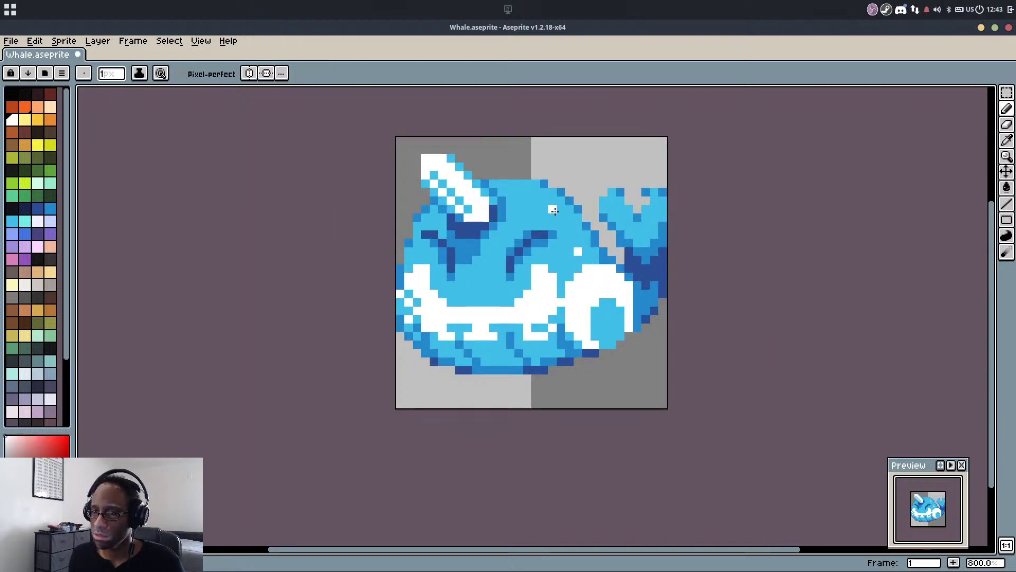
{"action": "left_click", "coordinate": [585, 252], "text": "alt"}
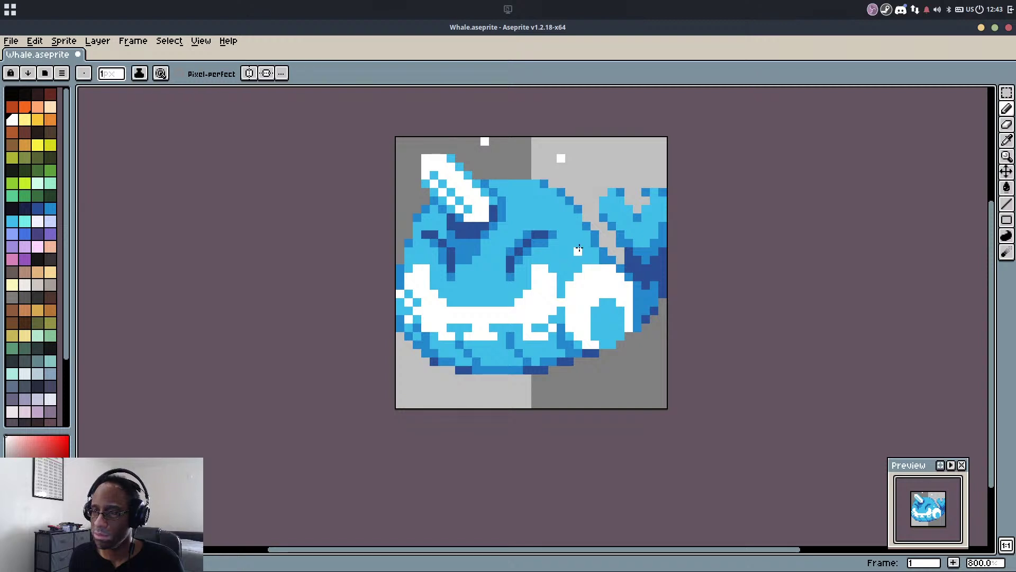
{"action": "left_click", "coordinate": [577, 251]}
Try scattering white specks, including a 2 px one, across the empty area above the whale
{"action": "left_click", "coordinate": [492, 158]}
{"action": "scroll", "coordinate": [494, 159], "scroll_direction": "up", "scroll_amount": 1}
{"action": "key", "text": "ctrl+z"}
{"action": "left_click", "coordinate": [477, 127], "text": "alt"}
{"action": "left_click", "coordinate": [490, 141]}
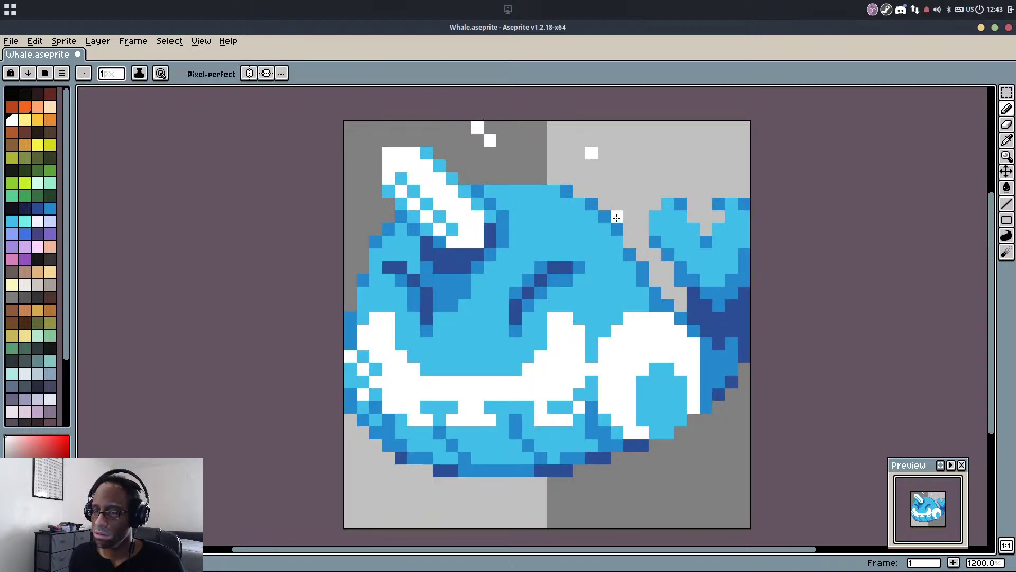
{"action": "key", "text": "ctrl+z"}
{"action": "left_click", "coordinate": [631, 191]}
{"action": "key", "text": "plus"}
{"action": "left_click", "coordinate": [666, 150]}
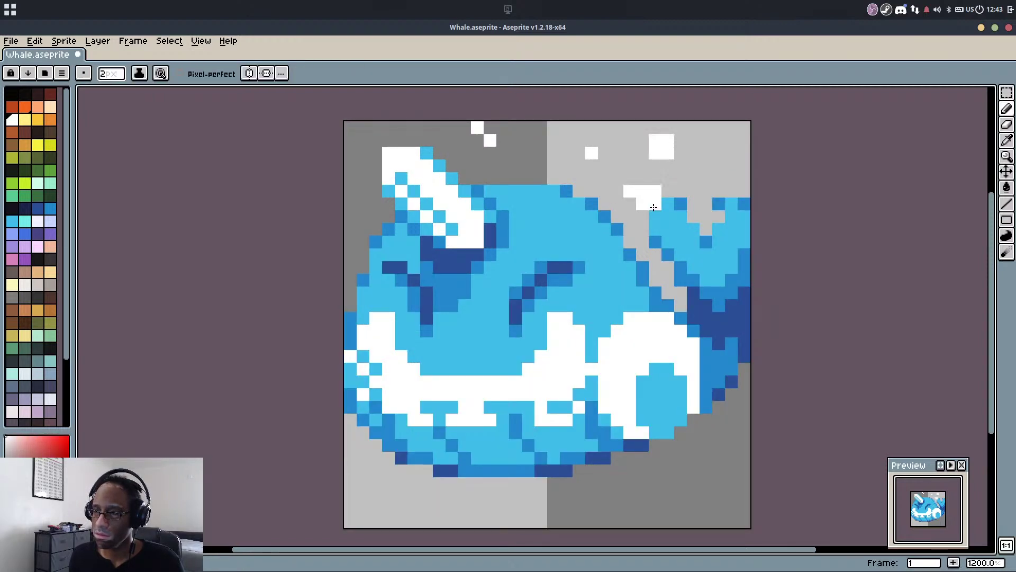
{"action": "key", "text": "minus"}
{"action": "left_click", "coordinate": [351, 166]}
{"action": "scroll", "coordinate": [447, 277], "scroll_direction": "down", "scroll_amount": 6}
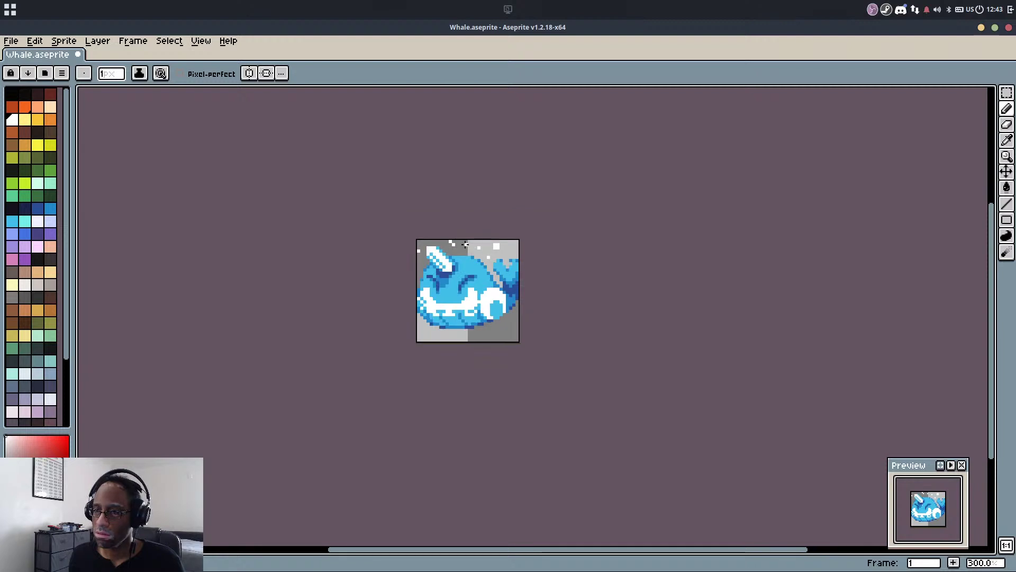
{"action": "scroll", "coordinate": [465, 244], "scroll_direction": "up", "scroll_amount": 6}
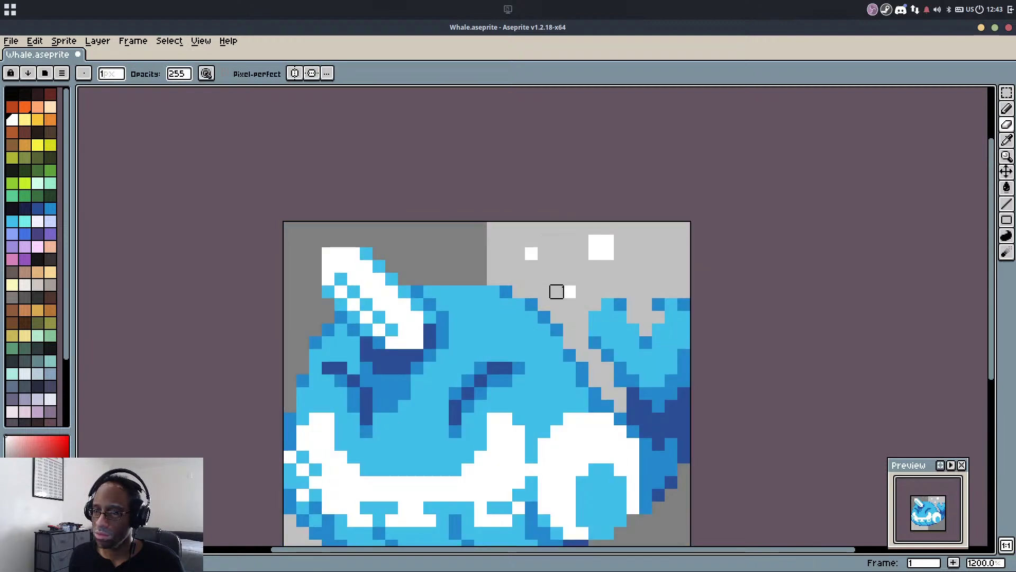
Erase the white specks above the whale and save the sprite
{"action": "mouse_move", "coordinate": [564, 290]}
{"action": "left_mouse_down"}
{"action": "mouse_move", "coordinate": [544, 253]}
{"action": "mouse_move", "coordinate": [629, 231]}
{"action": "left_mouse_up"}
{"action": "left_click", "coordinate": [607, 241]}
{"action": "scroll", "coordinate": [607, 232], "scroll_direction": "down", "scroll_amount": 3}
{"action": "key", "text": "b"}
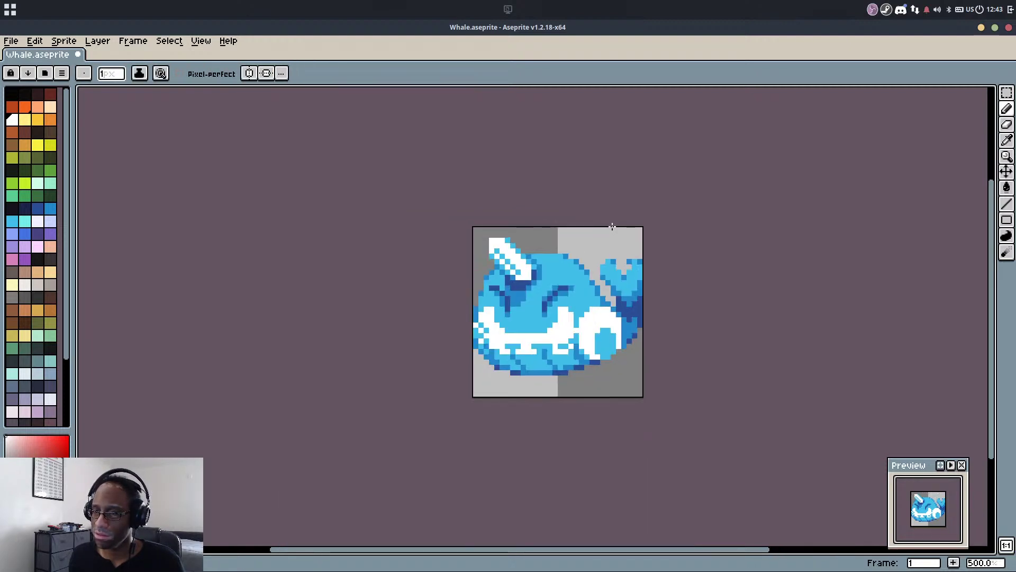
{"action": "key", "text": "ctrl+s"}
Try cutting a light blue notch into the smile's right corner
{"action": "scroll", "coordinate": [511, 330], "scroll_direction": "up", "scroll_amount": 4}
{"action": "left_click", "coordinate": [437, 336], "text": "alt"}
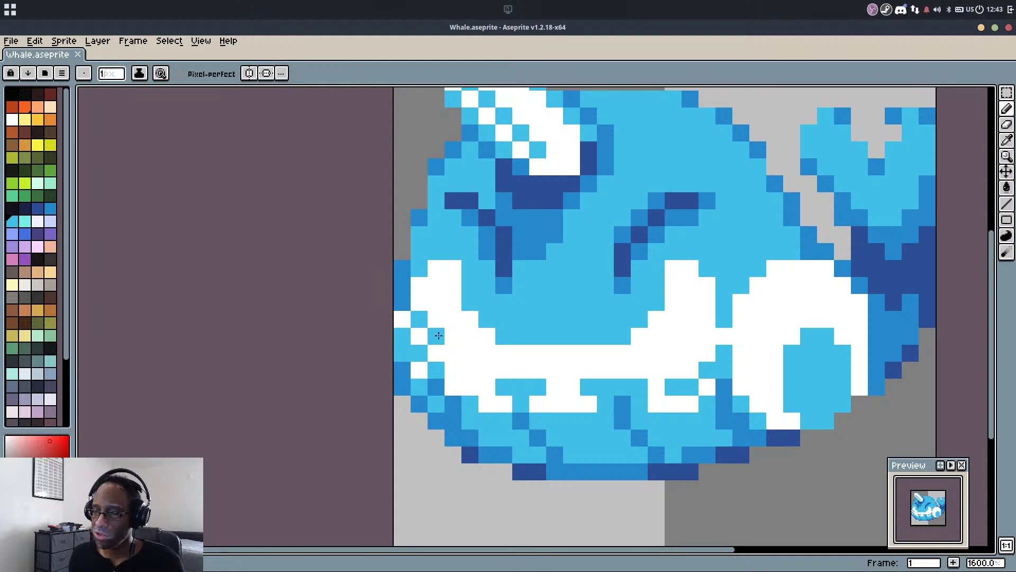
{"action": "left_click", "coordinate": [453, 336]}
{"action": "key", "text": "ctrl+z"}
{"action": "left_click", "coordinate": [690, 335]}
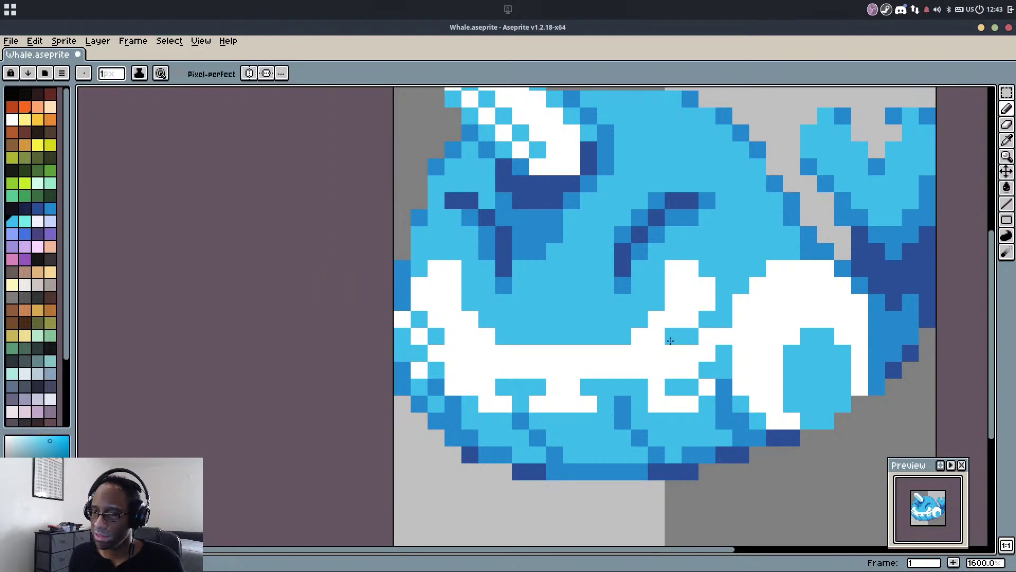
{"action": "scroll", "coordinate": [727, 239], "scroll_direction": "down", "scroll_amount": 6}
{"action": "key", "text": "ctrl+z"}
Try extending the light blue cut across the smile's right corner to separate its tip from the mouth line
{"action": "scroll", "coordinate": [737, 220], "scroll_direction": "down", "scroll_amount": 1}
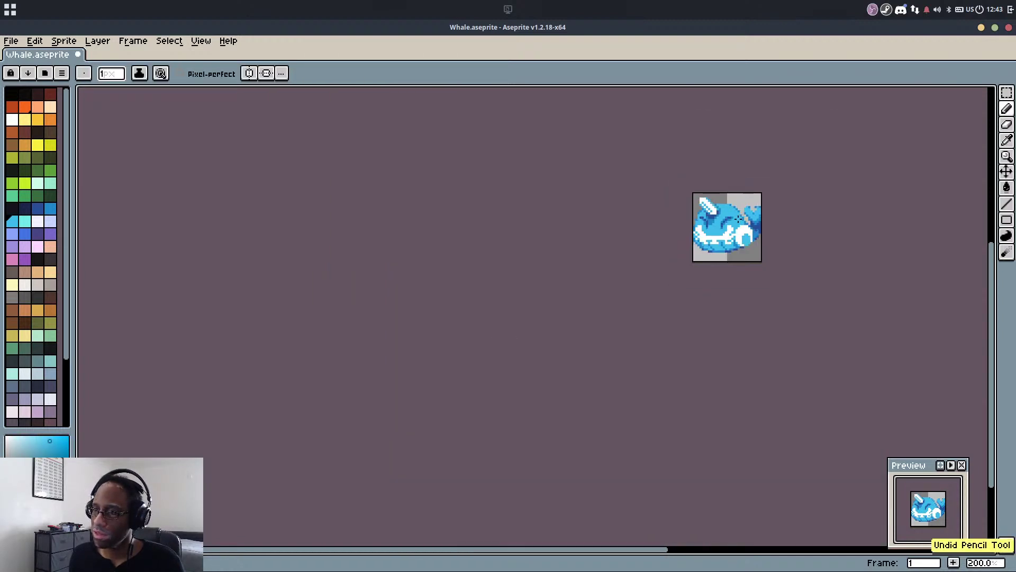
{"action": "scroll", "coordinate": [738, 218], "scroll_direction": "up", "scroll_amount": 1}
{"action": "key", "text": "ctrl+y"}
{"action": "scroll", "coordinate": [739, 219], "scroll_direction": "up", "scroll_amount": 6}
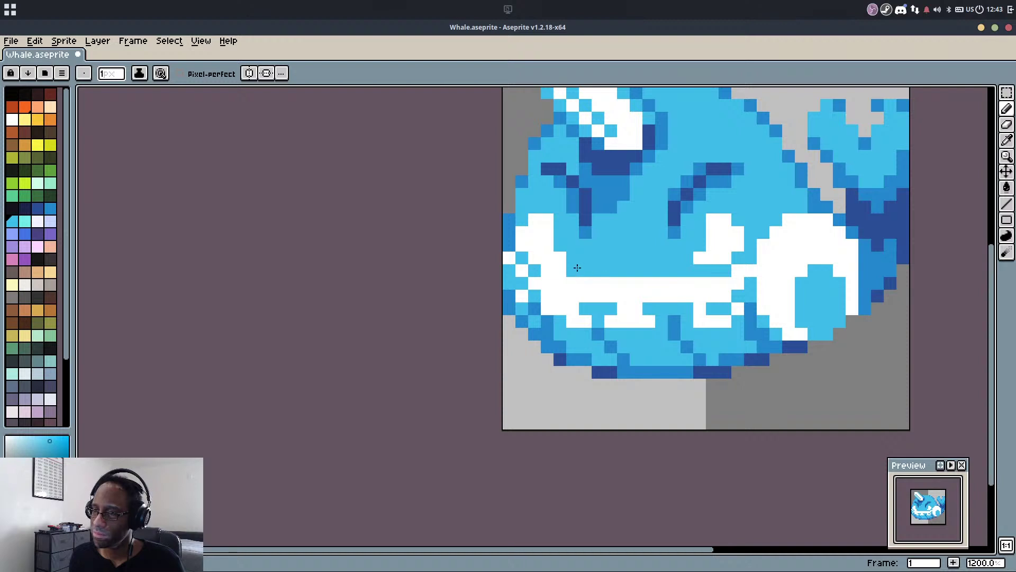
{"action": "scroll", "coordinate": [576, 268], "scroll_direction": "down", "scroll_amount": 3}
{"action": "scroll", "coordinate": [688, 250], "scroll_direction": "down", "scroll_amount": 1}
{"action": "key", "text": "ctrl+z"}
{"action": "scroll", "coordinate": [757, 284], "scroll_direction": "up", "scroll_amount": 5}
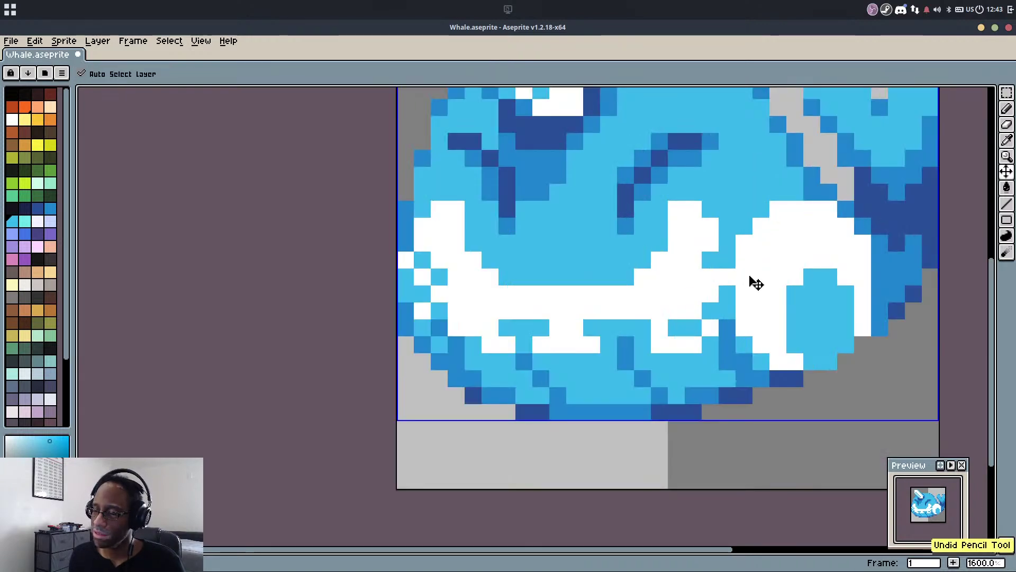
{"action": "key", "text": "ctrl+z"}
Try filling the checkered pixels beside the smile's left corner with white, and repaint them light blue
{"action": "left_click", "coordinate": [436, 256], "text": "alt"}
{"action": "left_click", "coordinate": [424, 262]}
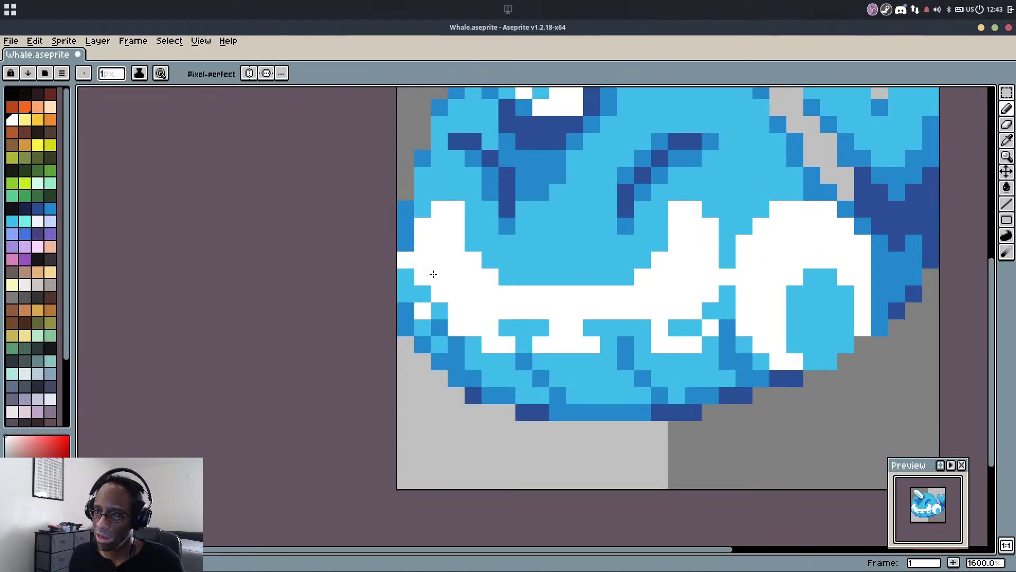
{"action": "key", "text": "alt"}
{"action": "left_click", "coordinate": [523, 320], "text": "alt"}
{"action": "left_click", "coordinate": [422, 259]}
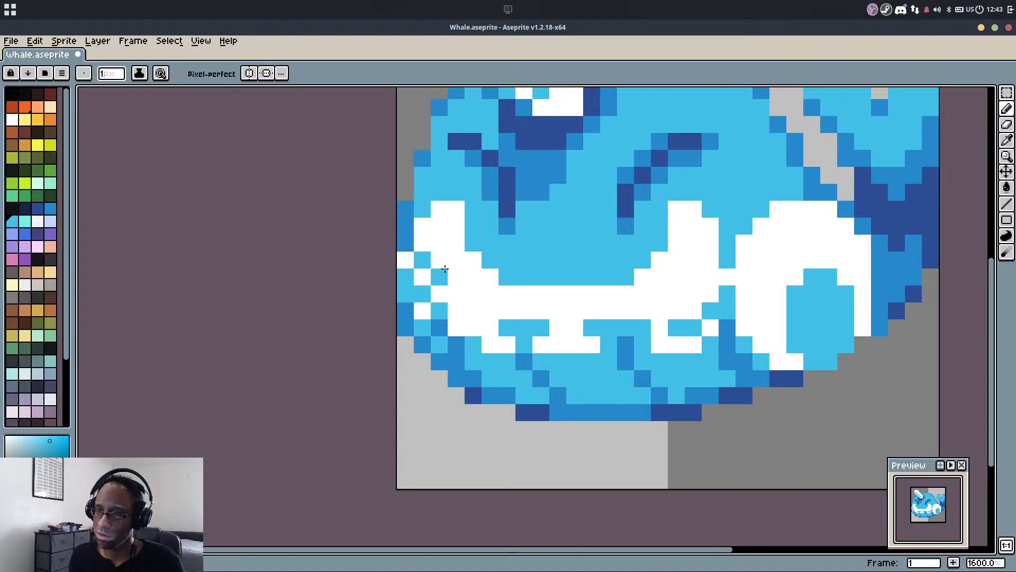
Paint a light blue groove into the smile's left corner and a stepped light blue cut into its right corner
{"action": "left_click", "coordinate": [439, 259]}
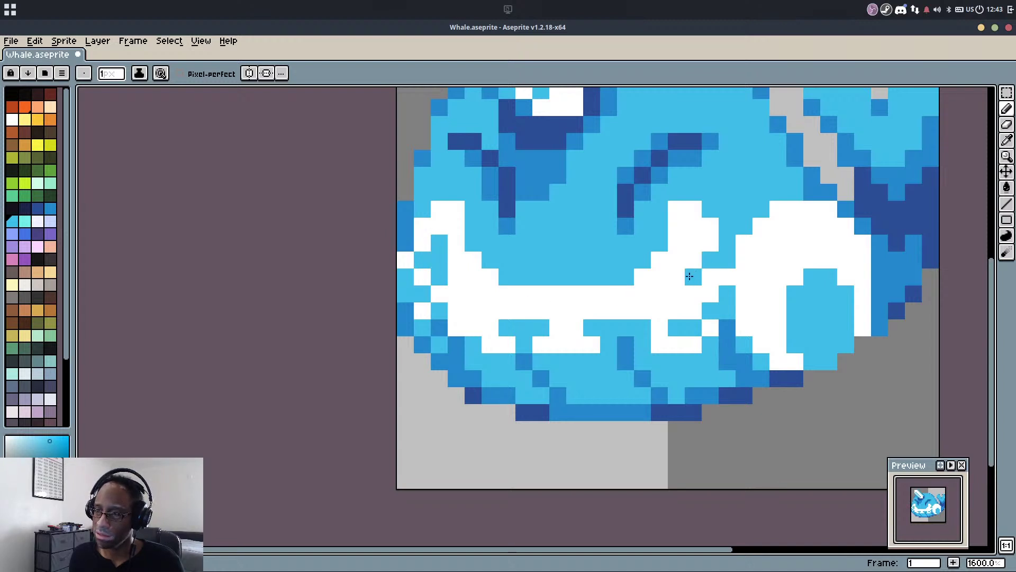
{"action": "scroll", "coordinate": [699, 265], "scroll_direction": "down", "scroll_amount": 5}
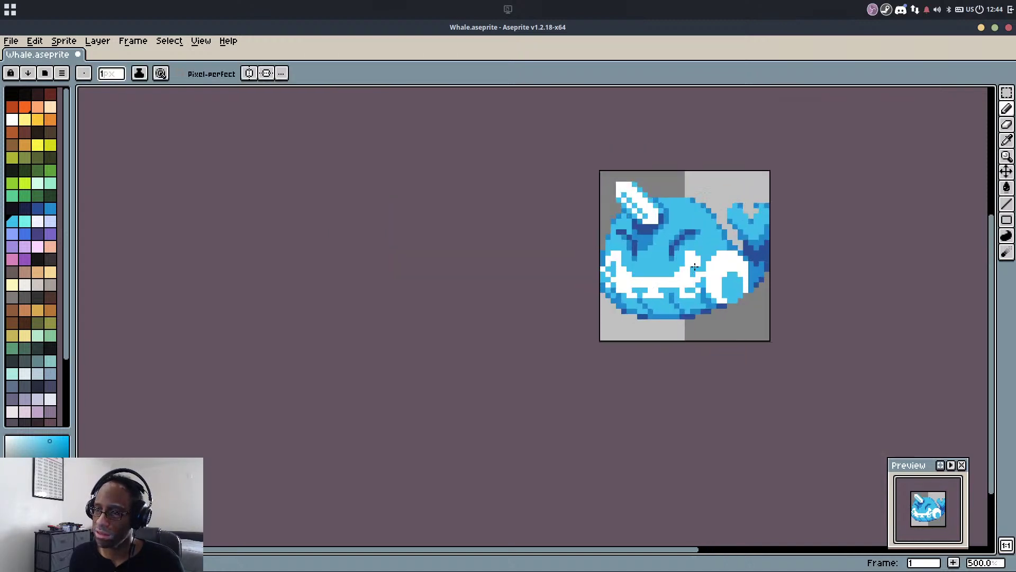
{"action": "scroll", "coordinate": [671, 279], "scroll_direction": "up", "scroll_amount": 5}
{"action": "scroll", "coordinate": [671, 279], "scroll_direction": "down", "scroll_amount": 6}
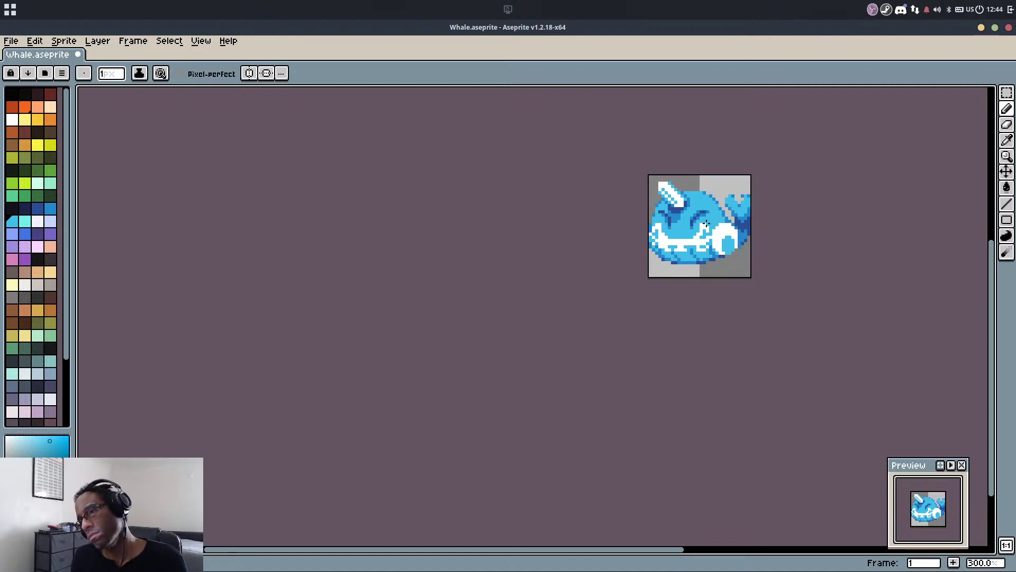
{"action": "scroll", "coordinate": [706, 224], "scroll_direction": "up", "scroll_amount": 6}
Try trimming the inner edge of the smile's right corner with light blue
{"action": "left_click", "coordinate": [704, 218], "text": "alt"}
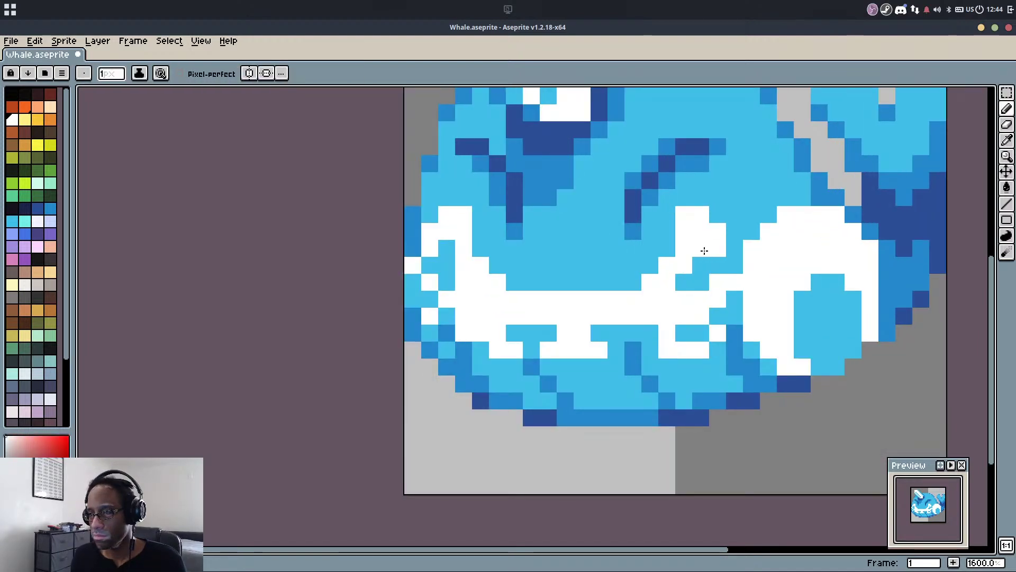
{"action": "left_click", "coordinate": [614, 272], "text": "alt"}
{"action": "left_click_drag", "start_coordinate": [650, 282], "coordinate": [679, 282]}
{"action": "key", "text": "ctrl+z"}
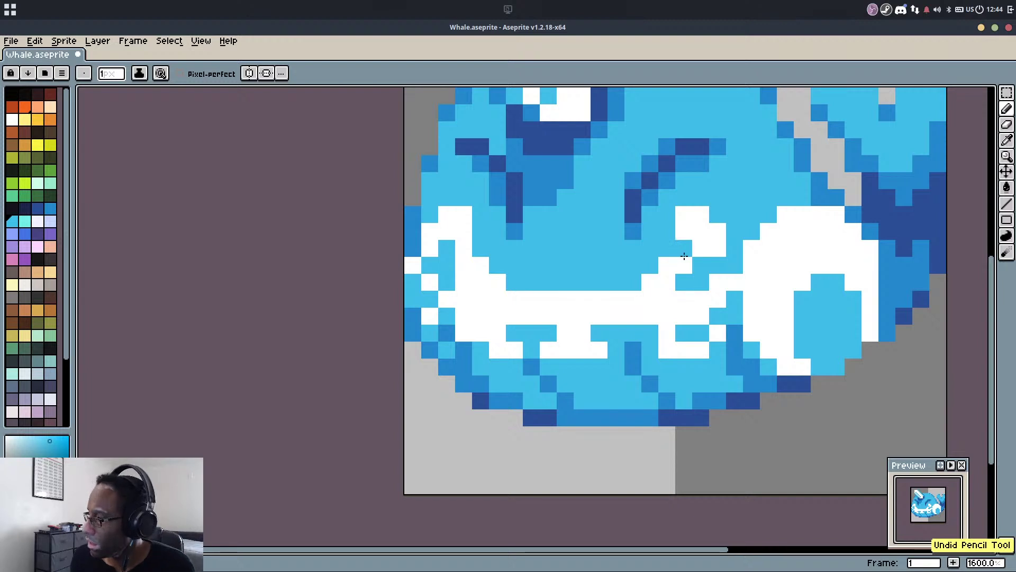
{"action": "left_click", "coordinate": [683, 253]}
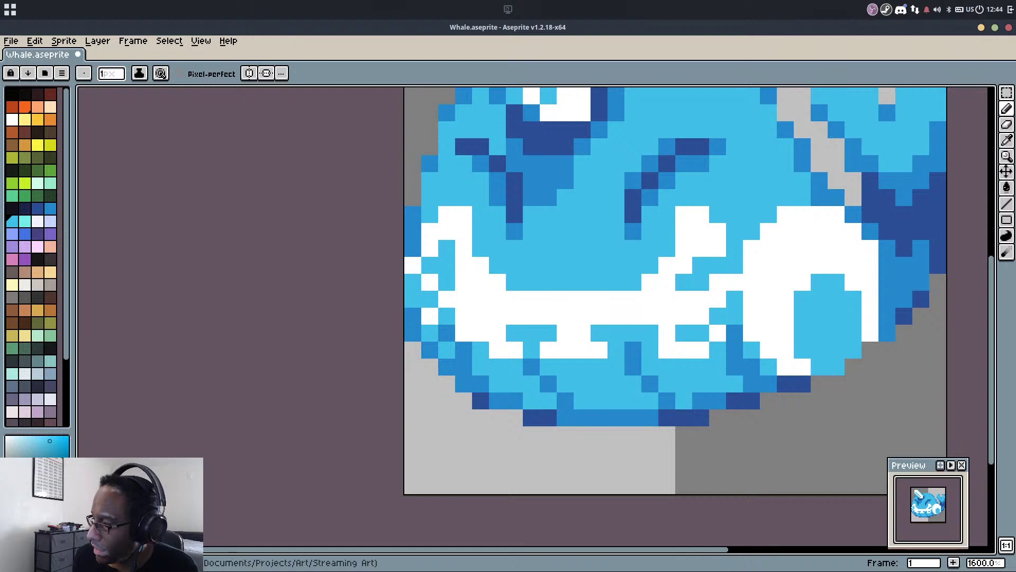
Save the reshaped smile corners to Whale.aseprite
{"action": "key", "text": "alt+Tab"}
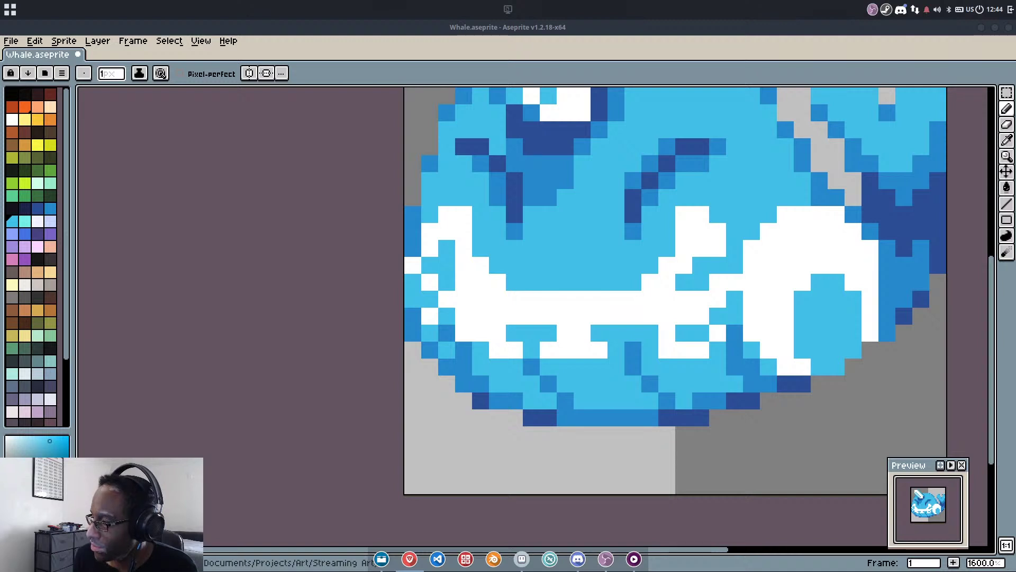
{"action": "left_click_drag", "start_coordinate": [784, 187], "coordinate": [695, 257]}
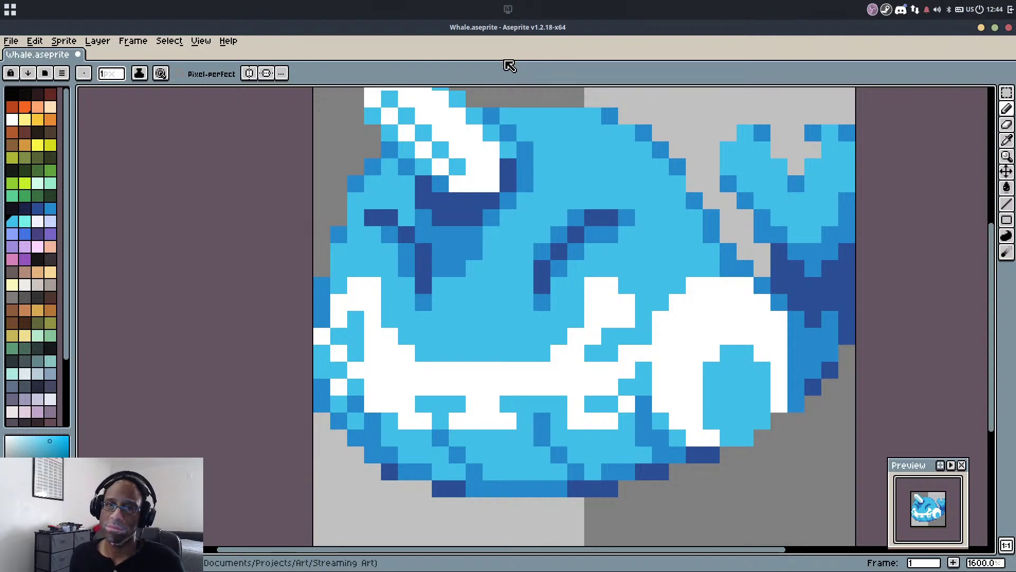
{"action": "scroll", "coordinate": [556, 186], "scroll_direction": "down", "scroll_amount": 2}
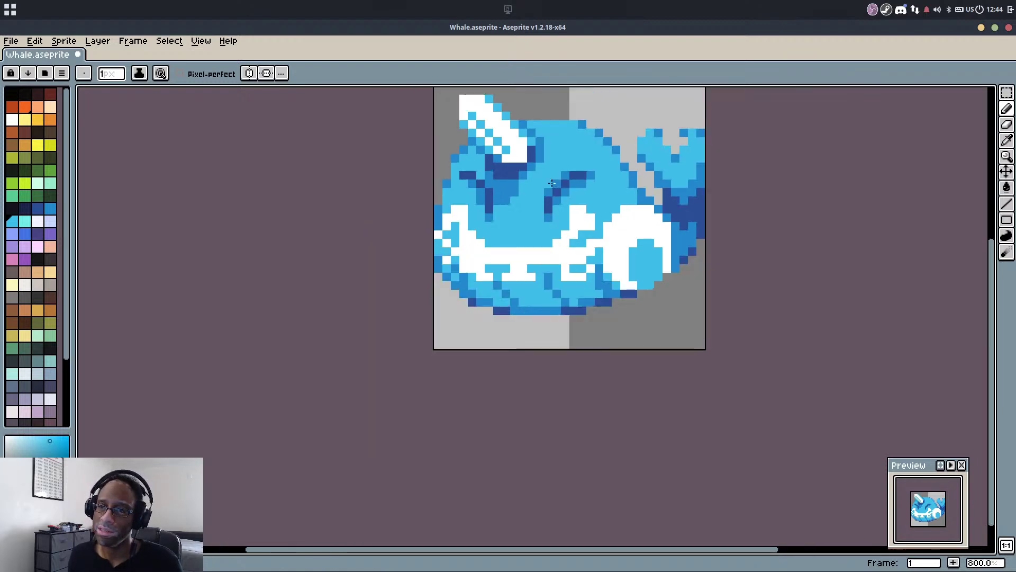
{"action": "scroll", "coordinate": [486, 206], "scroll_direction": "up", "scroll_amount": 1}
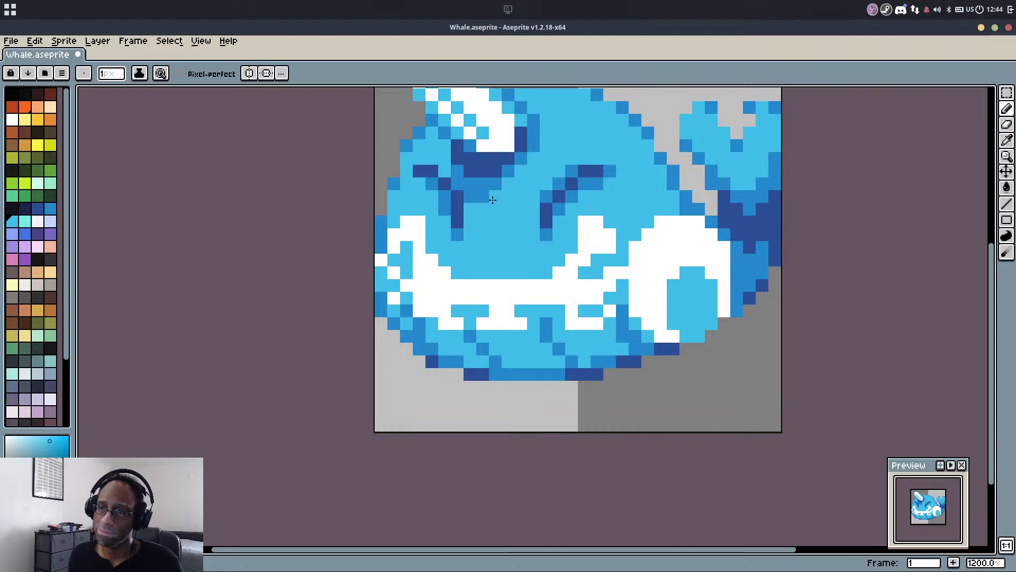
{"action": "left_click_drag", "start_coordinate": [484, 209], "coordinate": [470, 208]}
{"action": "key", "text": "ctrl+s"}
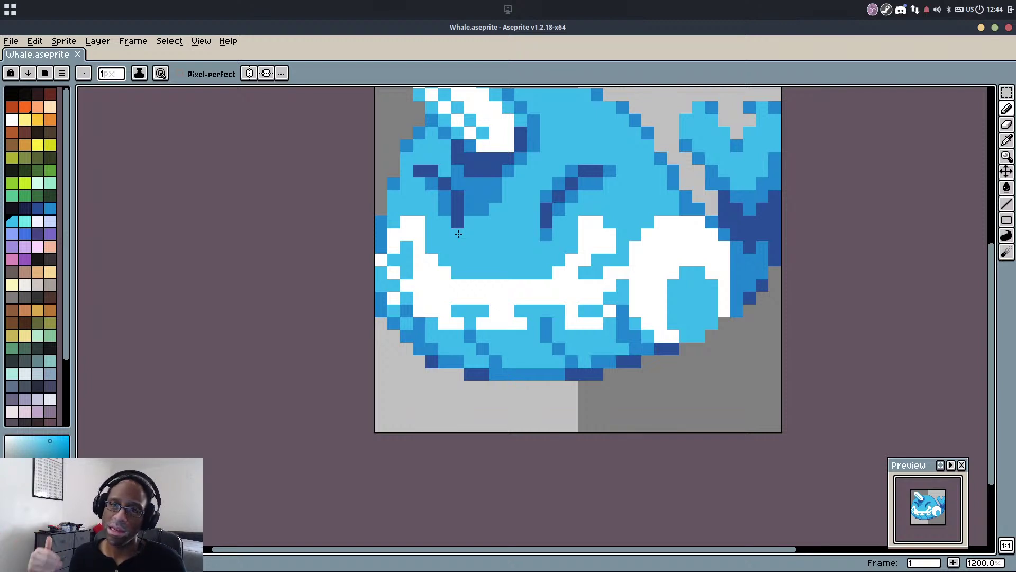
Try filling the light blue groove in the smile's left corner with white, and repaint the groove light blue
{"action": "left_click_drag", "start_coordinate": [471, 191], "coordinate": [447, 281]}
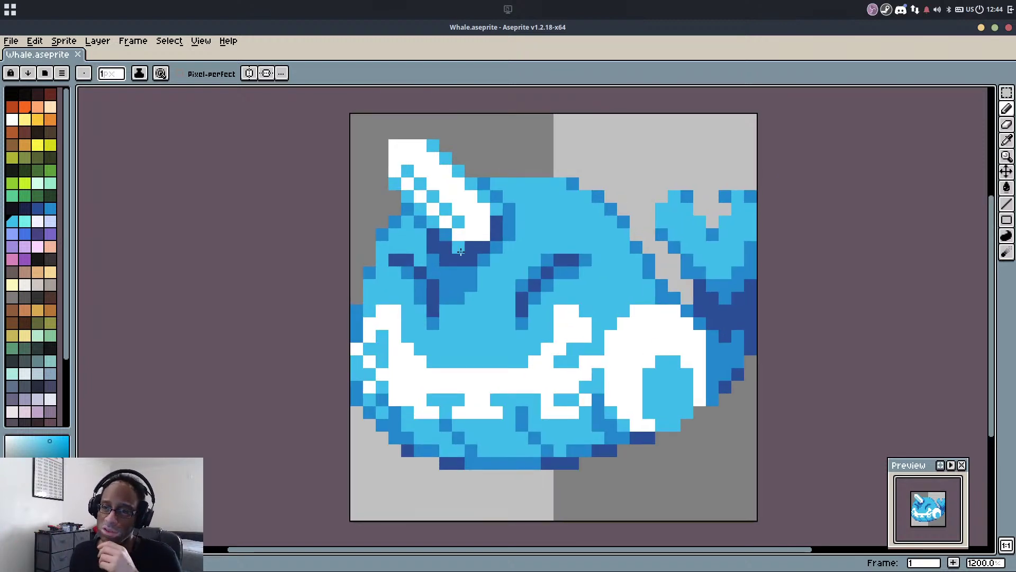
{"action": "scroll", "coordinate": [401, 364], "scroll_direction": "up", "scroll_amount": 3}
{"action": "left_click", "coordinate": [390, 322], "text": "alt"}
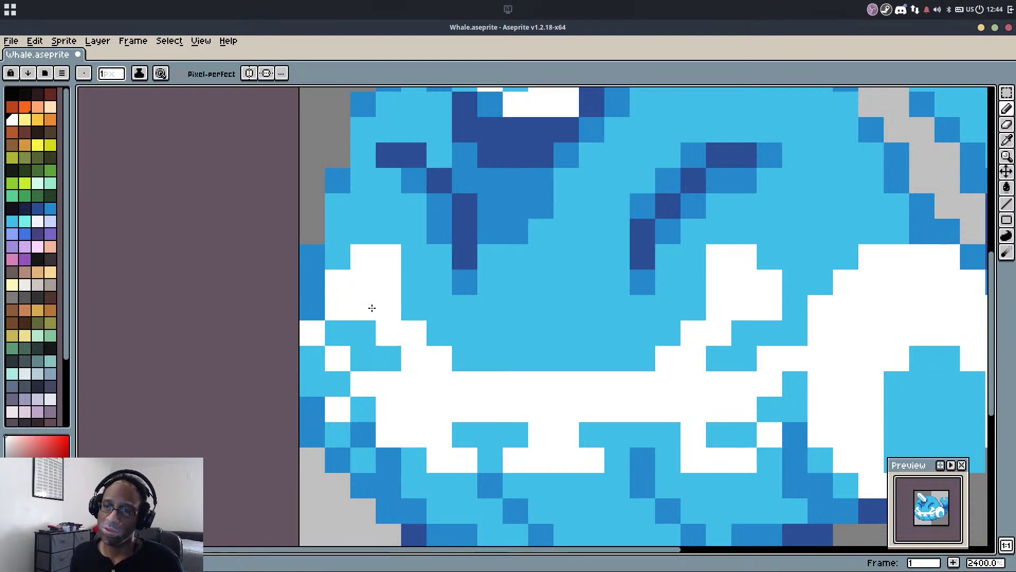
{"action": "left_click", "coordinate": [389, 356]}
{"action": "left_click", "coordinate": [364, 334], "text": "alt"}
{"action": "left_click", "coordinate": [363, 314]}
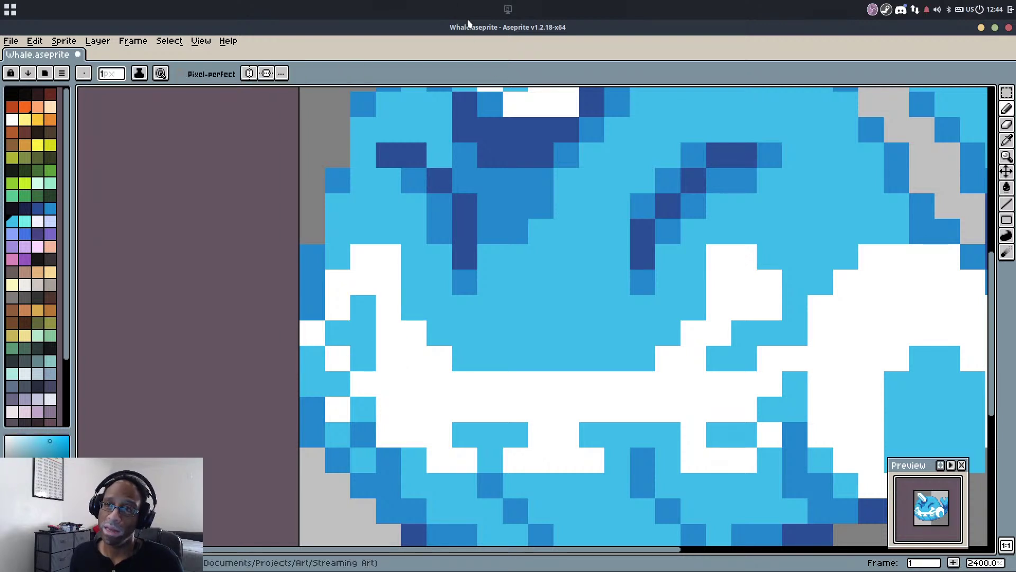
{"action": "scroll", "coordinate": [574, 224], "scroll_direction": "down", "scroll_amount": 3}
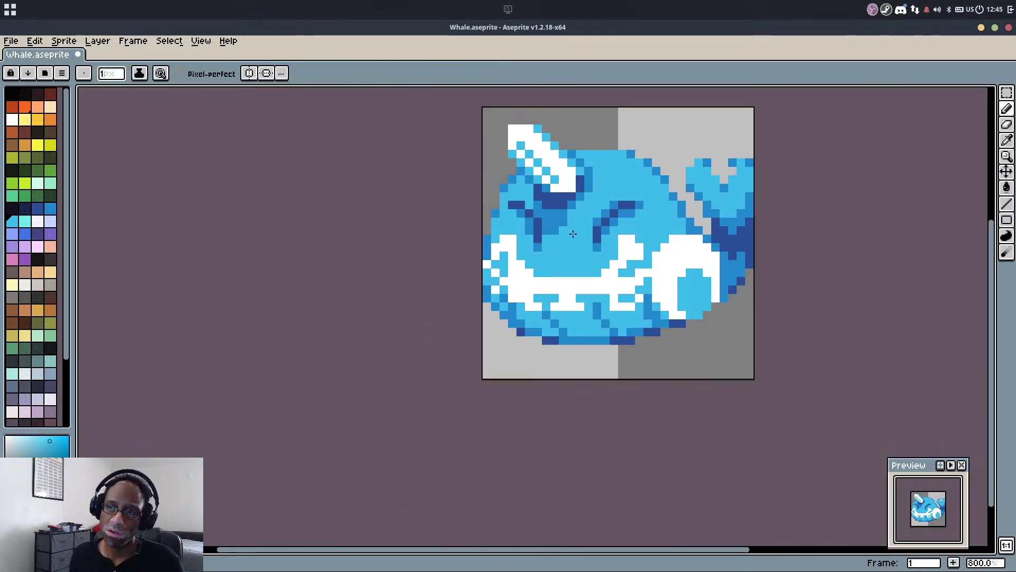
Fill the light blue vertical groove in the smile's left corner with white
{"action": "scroll", "coordinate": [573, 233], "scroll_direction": "up", "scroll_amount": 1}
{"action": "scroll", "coordinate": [573, 233], "scroll_direction": "up", "scroll_amount": 1}
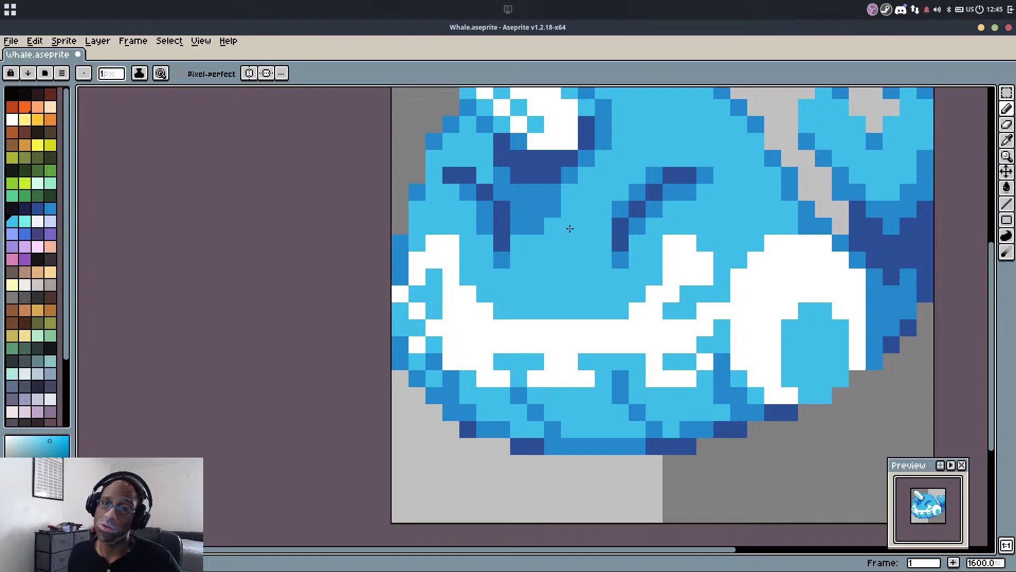
{"action": "left_click", "coordinate": [448, 280], "text": "alt"}
{"action": "left_click", "coordinate": [435, 277]}
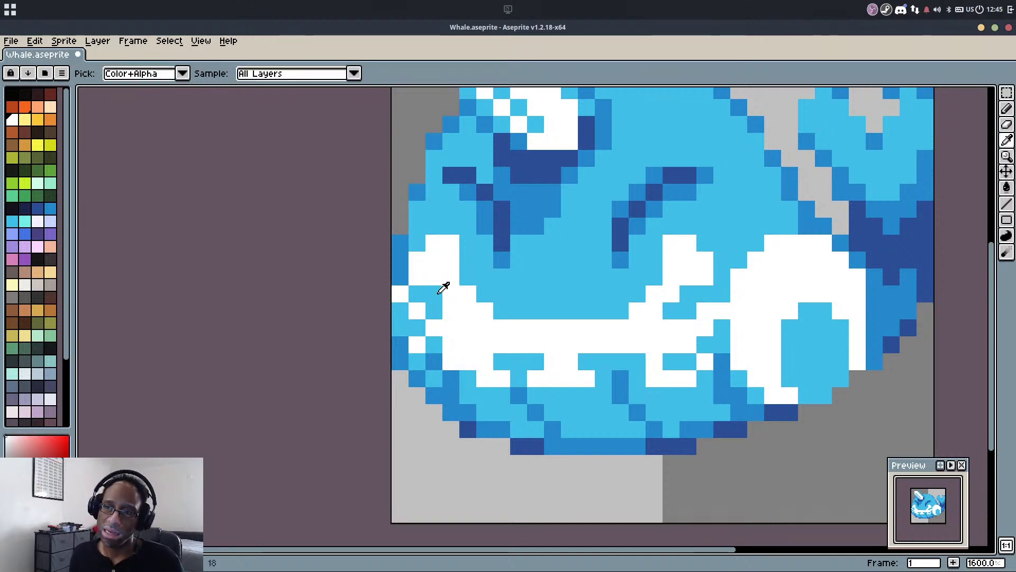
{"action": "left_click", "coordinate": [438, 295], "text": "alt"}
{"action": "left_click", "coordinate": [445, 310]}
{"action": "left_click", "coordinate": [437, 273]}
{"action": "scroll", "coordinate": [437, 272], "scroll_direction": "down", "scroll_amount": 3}
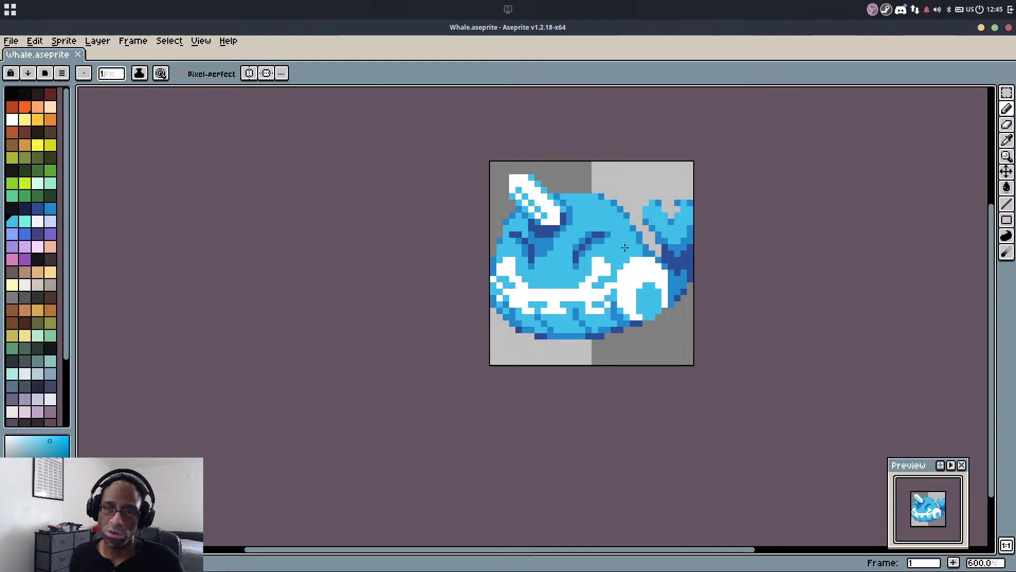
Try cutting a light blue notch into the smile's right corner, and undo the pencil strokes
{"action": "scroll", "coordinate": [598, 249], "scroll_direction": "up", "scroll_amount": 3}
{"action": "scroll", "coordinate": [598, 250], "scroll_direction": "up", "scroll_amount": 3}
{"action": "left_click", "coordinate": [582, 324], "text": "alt"}
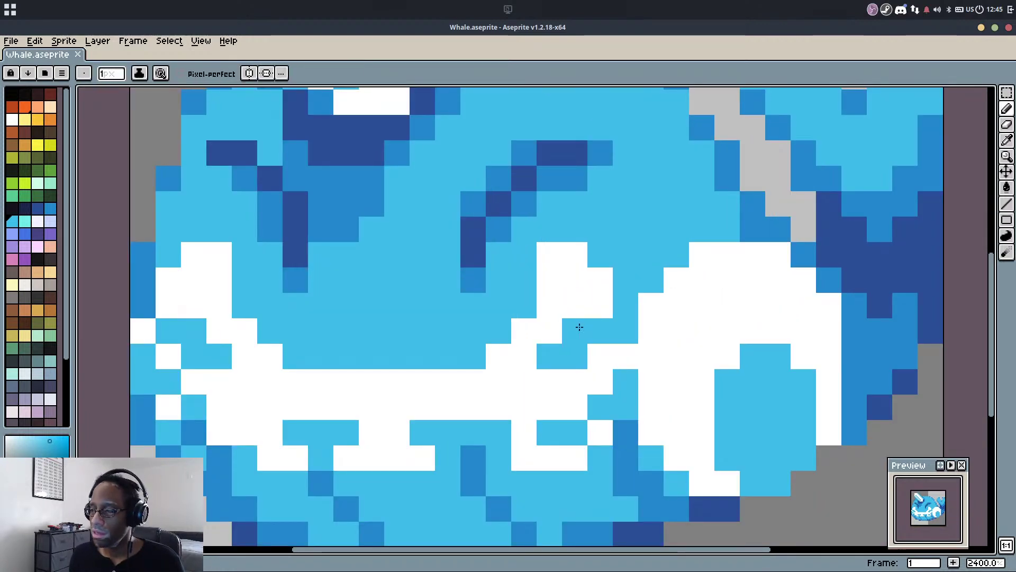
{"action": "left_click", "coordinate": [574, 309]}
{"action": "left_click", "coordinate": [552, 332]}
{"action": "key", "text": "ctrl+z"}
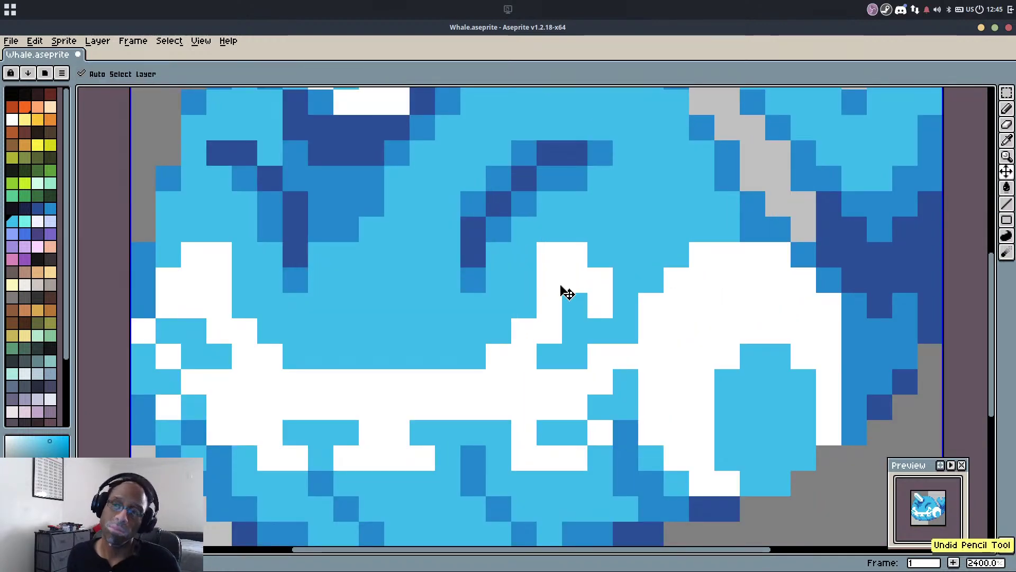
{"action": "key", "text": "ctrl+z"}
{"action": "left_click", "coordinate": [193, 317]}
{"action": "scroll", "coordinate": [193, 317], "scroll_direction": "down", "scroll_amount": 10}
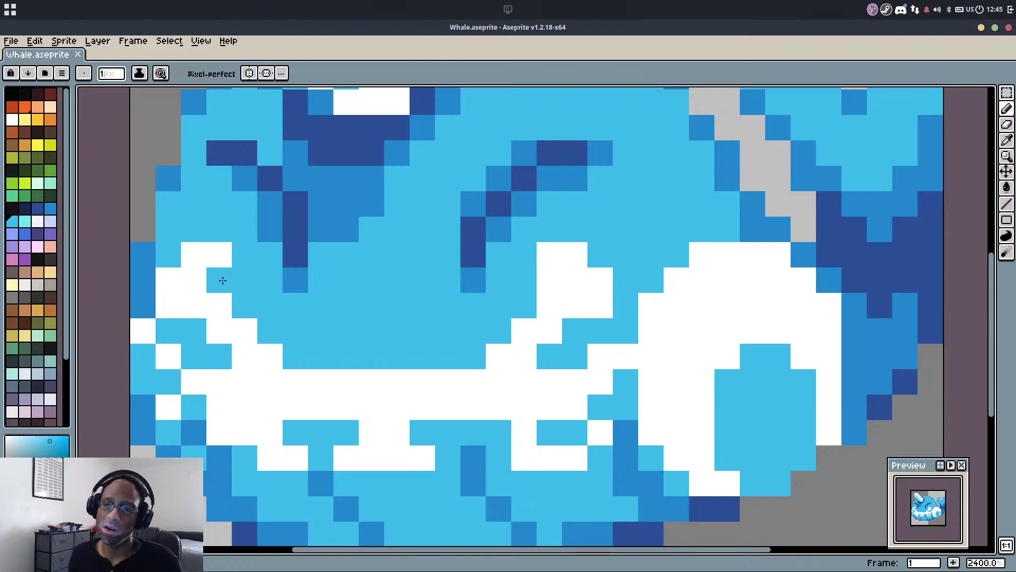
Create a new 32 × 32 px RGBA sprite with a transparent background
{"action": "left_click", "coordinate": [16, 41]}
{"action": "left_click", "coordinate": [24, 58]}
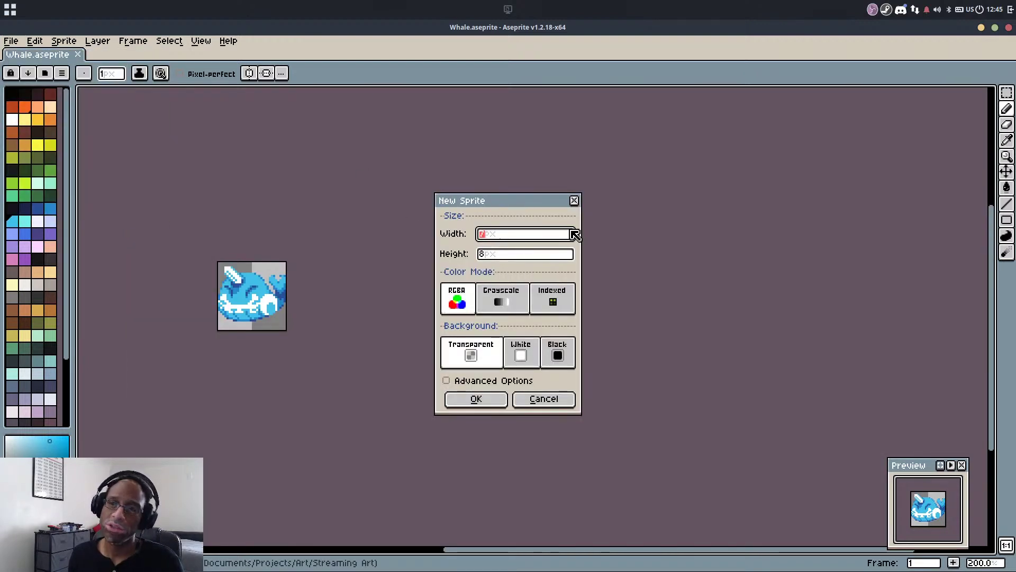
{"action": "type", "text": "32"}
{"action": "key", "text": "Tab"}
{"action": "type", "text": "32"}
{"action": "key", "text": "Return"}
{"action": "scroll", "coordinate": [533, 318], "scroll_direction": "up", "scroll_amount": 6}
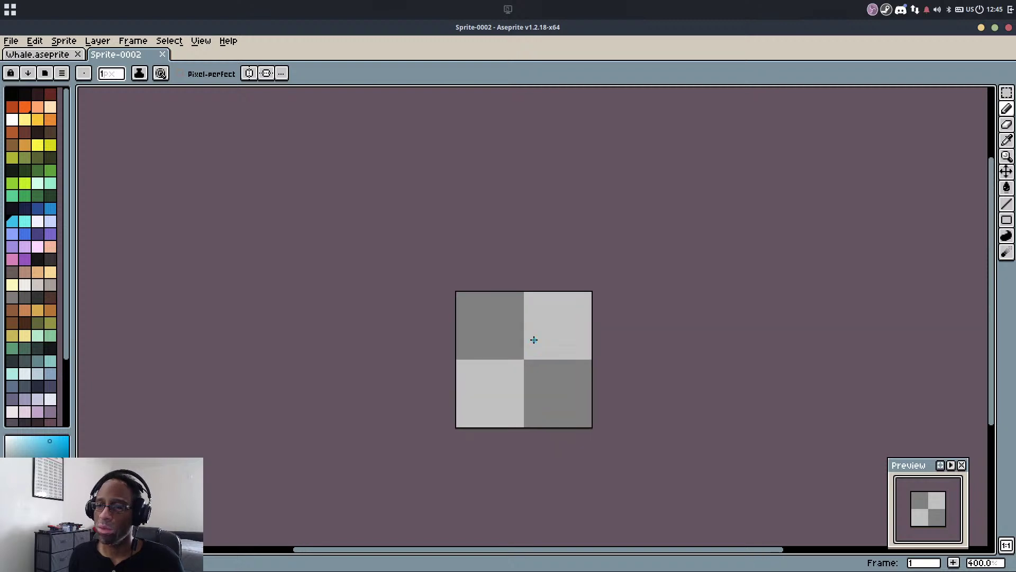
{"action": "left_click_drag", "start_coordinate": [531, 344], "coordinate": [530, 332]}
Return to Whale.aseprite and paint the checkered pixels on the horn's underside solid light blue, undoing the mid-blue touch at its base
{"action": "left_click", "coordinate": [37, 55]}
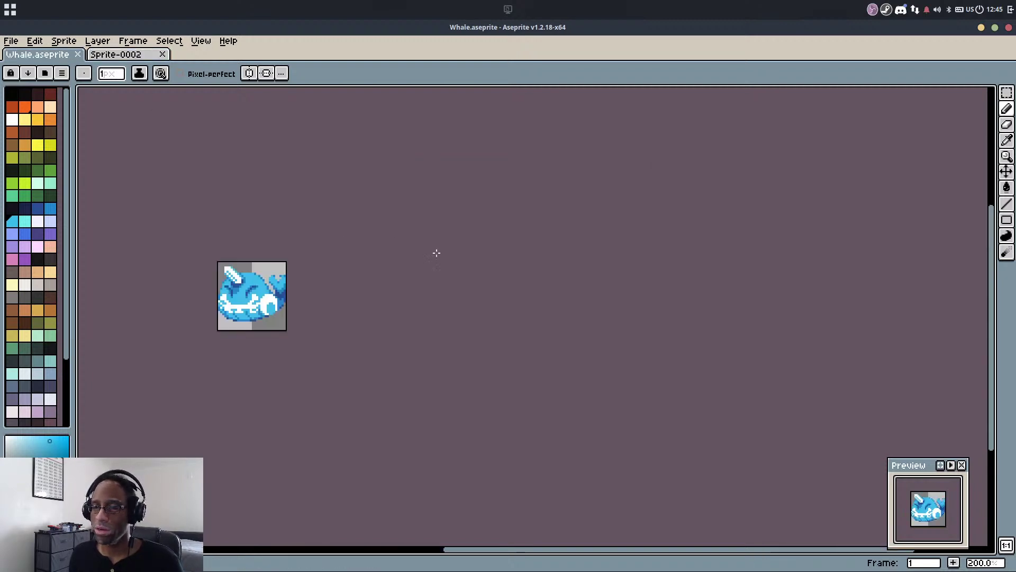
{"action": "scroll", "coordinate": [258, 211], "scroll_direction": "up", "scroll_amount": 2}
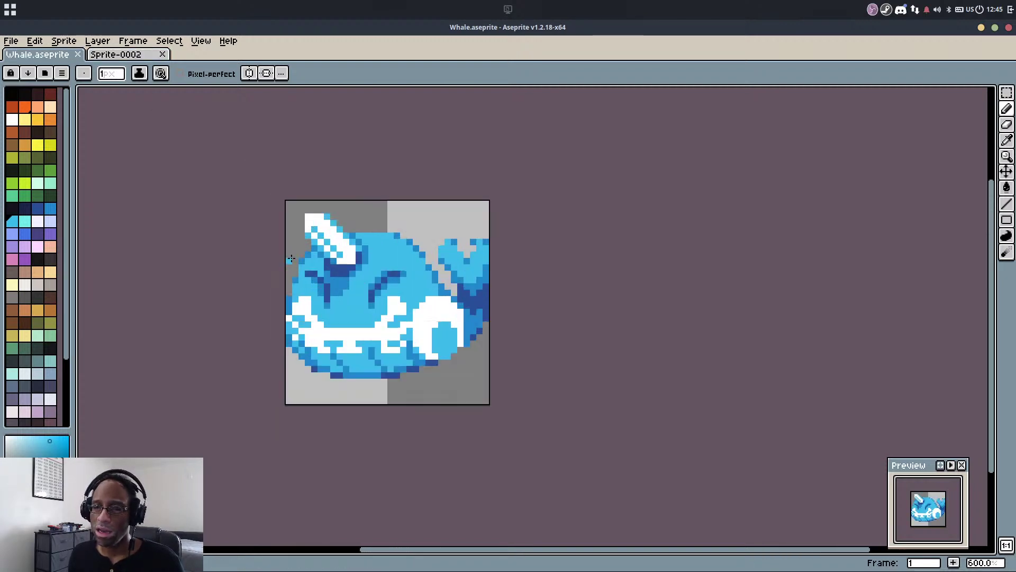
{"action": "scroll", "coordinate": [313, 236], "scroll_direction": "up", "scroll_amount": 4}
{"action": "left_click", "coordinate": [321, 211], "text": "alt"}
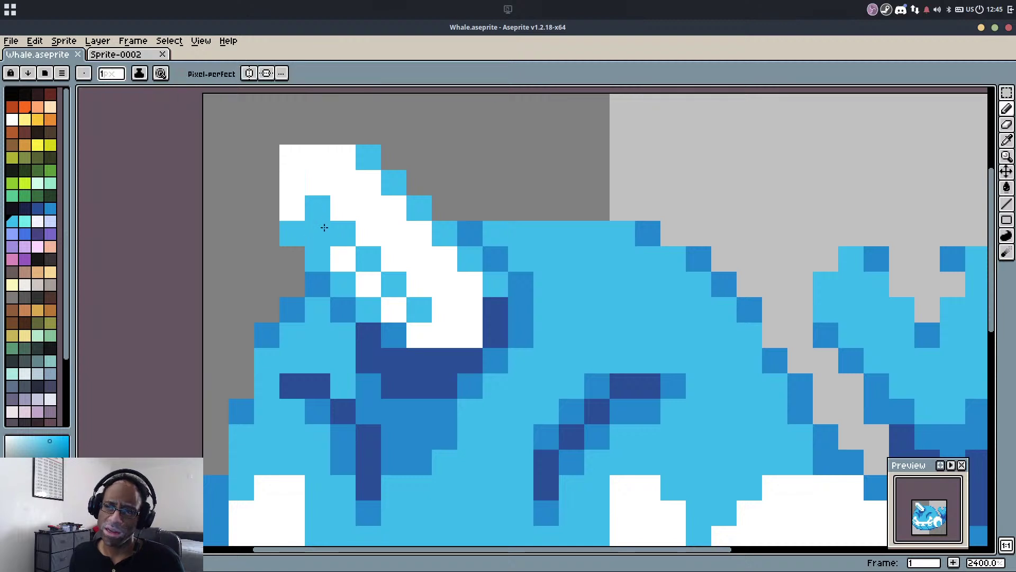
{"action": "left_click_drag", "start_coordinate": [323, 226], "coordinate": [416, 328]}
{"action": "left_click", "coordinate": [404, 336]}
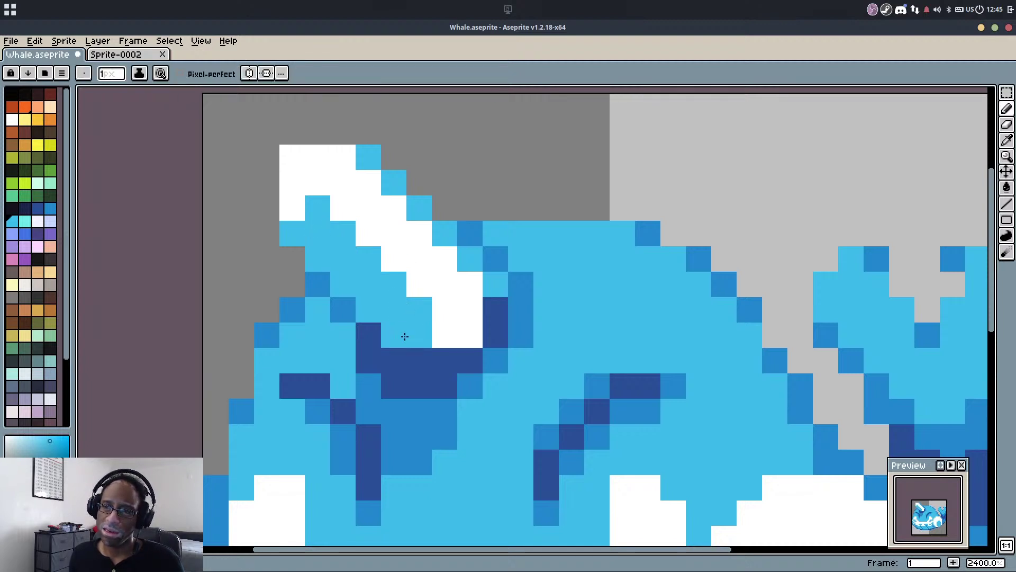
{"action": "left_click", "coordinate": [350, 314], "text": "alt"}
{"action": "left_click", "coordinate": [366, 332]}
{"action": "scroll", "coordinate": [411, 248], "scroll_direction": "down", "scroll_amount": 4}
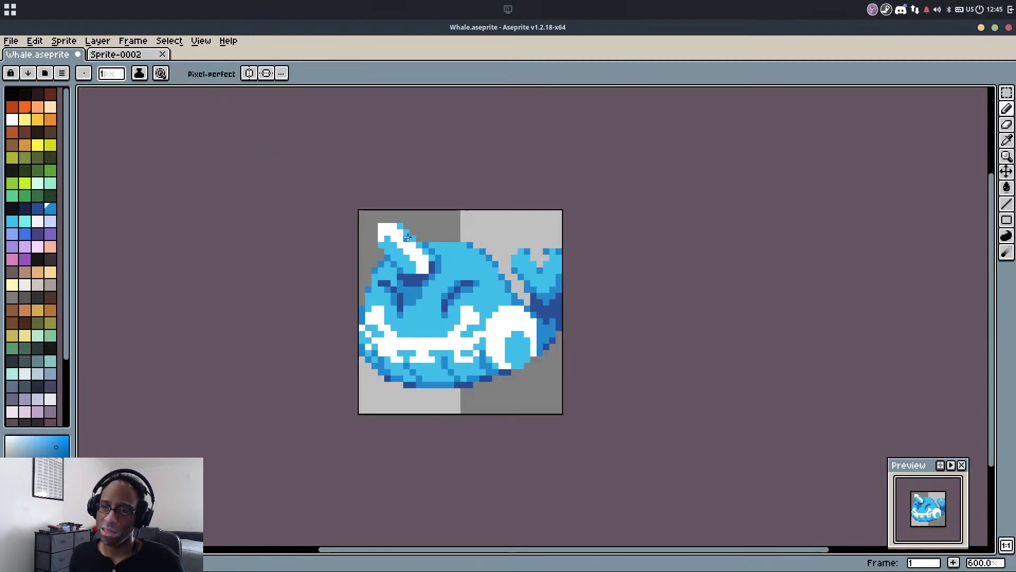
{"action": "scroll", "coordinate": [418, 312], "scroll_direction": "up", "scroll_amount": 6}
{"action": "key", "text": "ctrl+z"}
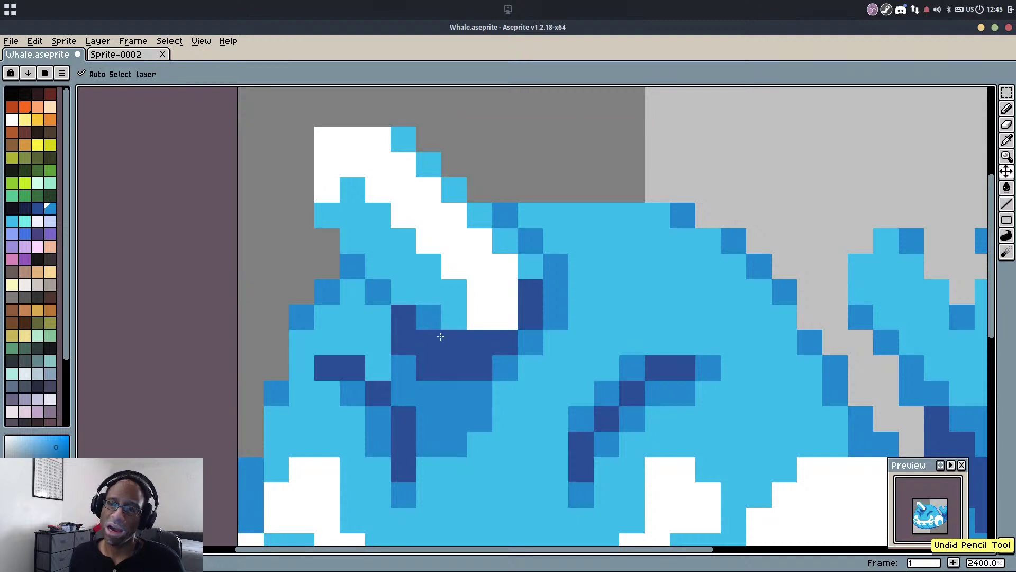
Fill the blue notch in the horn's tip with white and widen the light blue shading along the underside down to the base
{"action": "left_click", "coordinate": [356, 174], "text": "alt"}
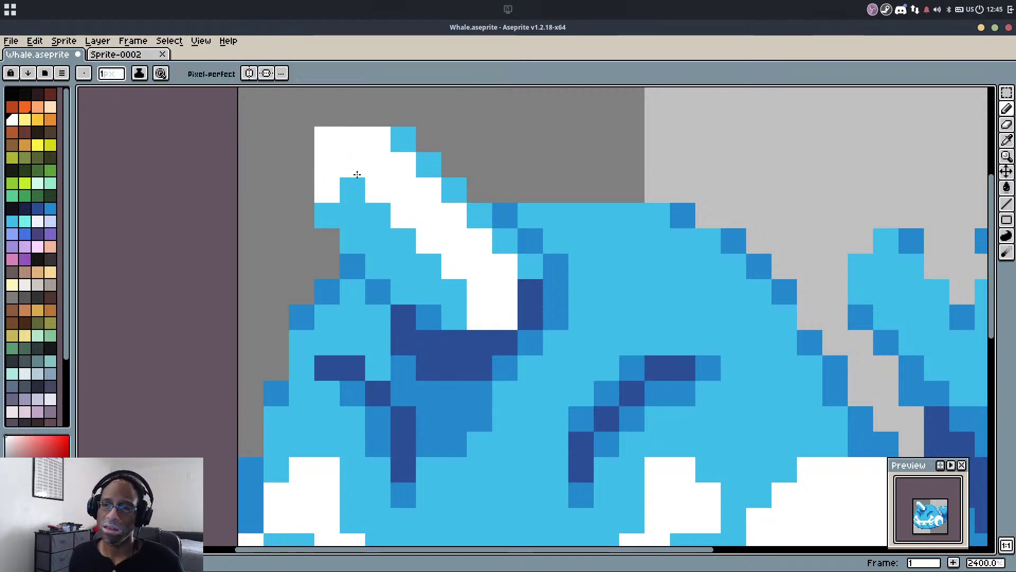
{"action": "left_click", "coordinate": [382, 220], "text": "alt"}
{"action": "left_click", "coordinate": [391, 207], "text": "alt"}
{"action": "left_click", "coordinate": [347, 195]}
{"action": "left_click", "coordinate": [380, 215], "text": "alt"}
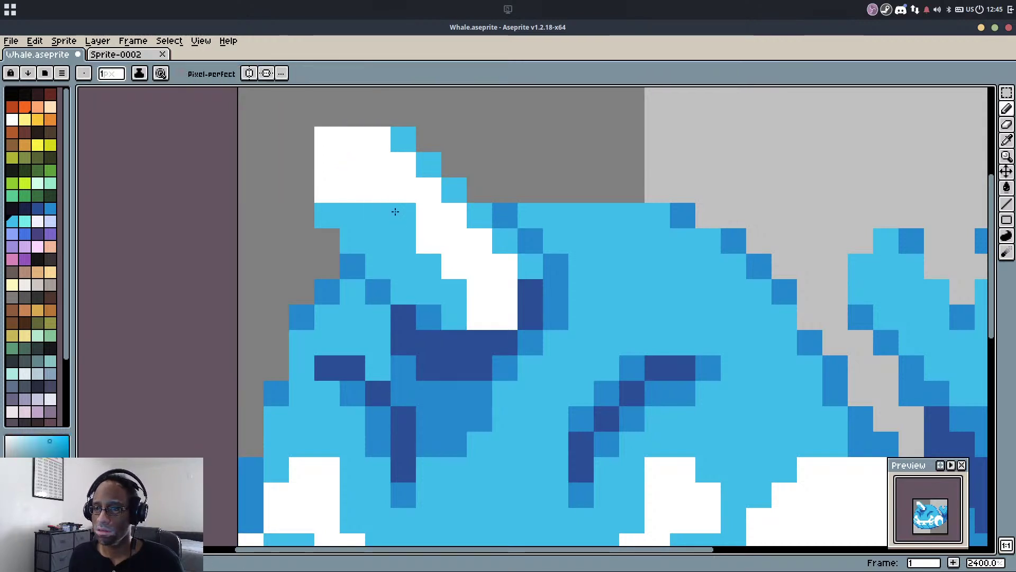
{"action": "left_click_drag", "start_coordinate": [404, 190], "coordinate": [404, 167]}
{"action": "left_click", "coordinate": [413, 229], "text": "alt"}
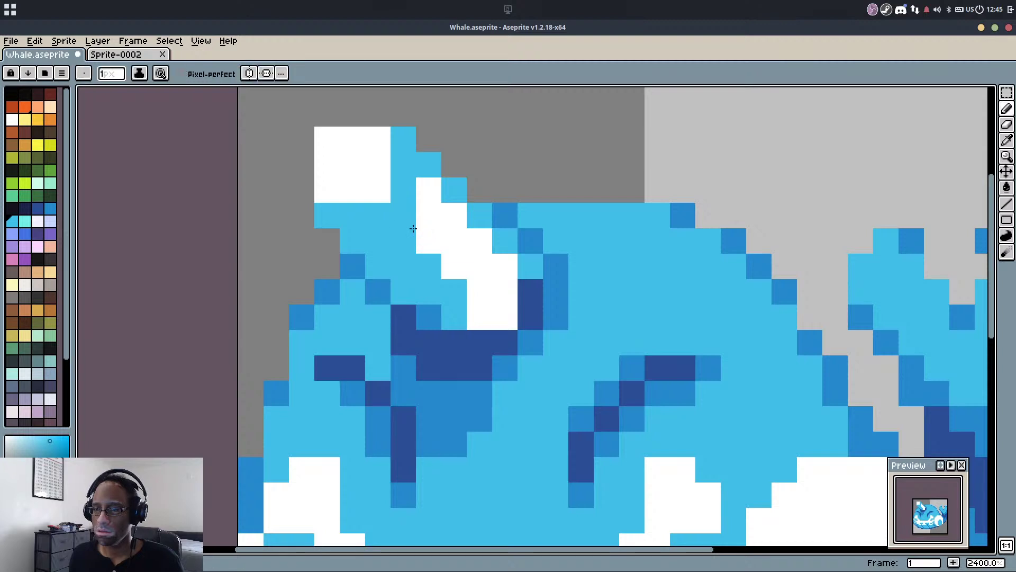
{"action": "left_click_drag", "start_coordinate": [424, 238], "coordinate": [480, 293]}
{"action": "left_click", "coordinate": [497, 323]}
{"action": "left_click", "coordinate": [481, 320]}
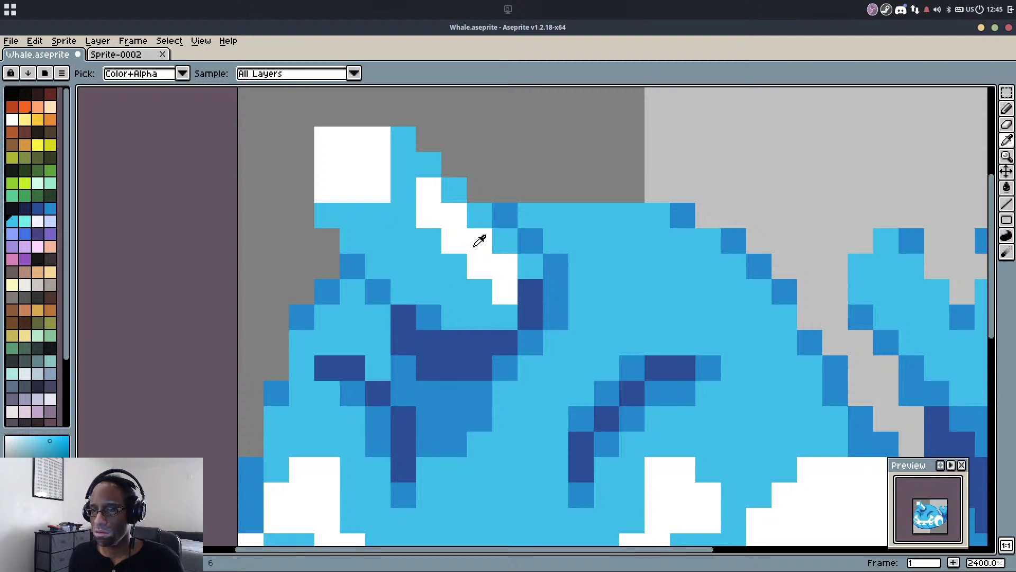
Repaint the light blue break between the horn's tip and its diagonal stripe white
{"action": "left_click", "coordinate": [475, 244], "text": "alt"}
{"action": "left_click", "coordinate": [408, 184]}
{"action": "mouse_move", "coordinate": [407, 185]}
{"action": "left_mouse_down"}
{"action": "mouse_move", "coordinate": [434, 135]}
{"action": "mouse_move", "coordinate": [501, 210]}
{"action": "left_mouse_up"}
{"action": "scroll", "coordinate": [444, 132], "scroll_direction": "down", "scroll_amount": 7}
{"action": "scroll", "coordinate": [444, 132], "scroll_direction": "up", "scroll_amount": 5}
{"action": "left_click", "coordinate": [496, 222]}
{"action": "scroll", "coordinate": [487, 196], "scroll_direction": "down", "scroll_amount": 7}
{"action": "scroll", "coordinate": [438, 184], "scroll_direction": "up", "scroll_amount": 7}
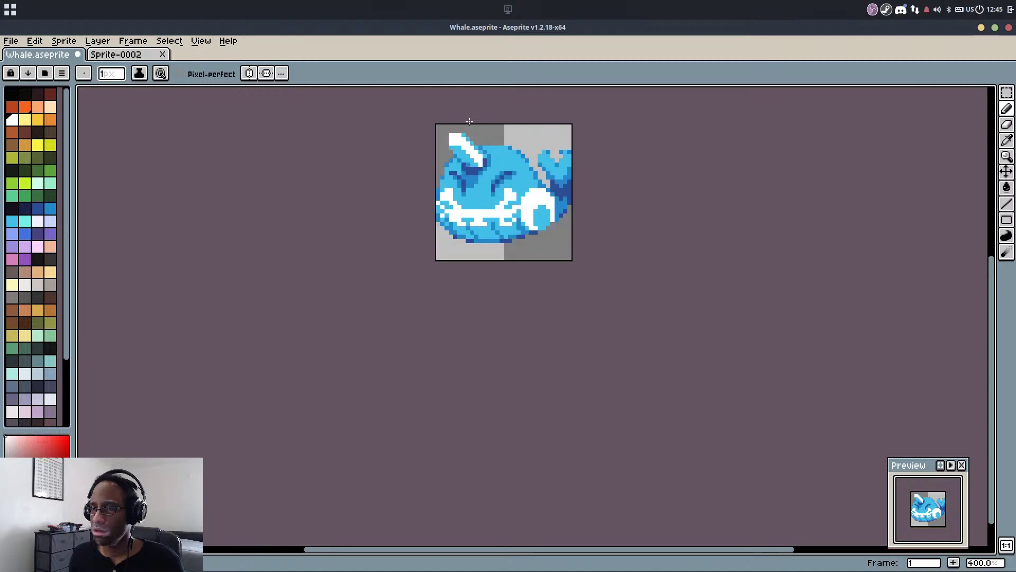
Try shading the inner and left edges of the horn's tip with light blue
{"action": "left_click", "coordinate": [438, 203], "text": "alt"}
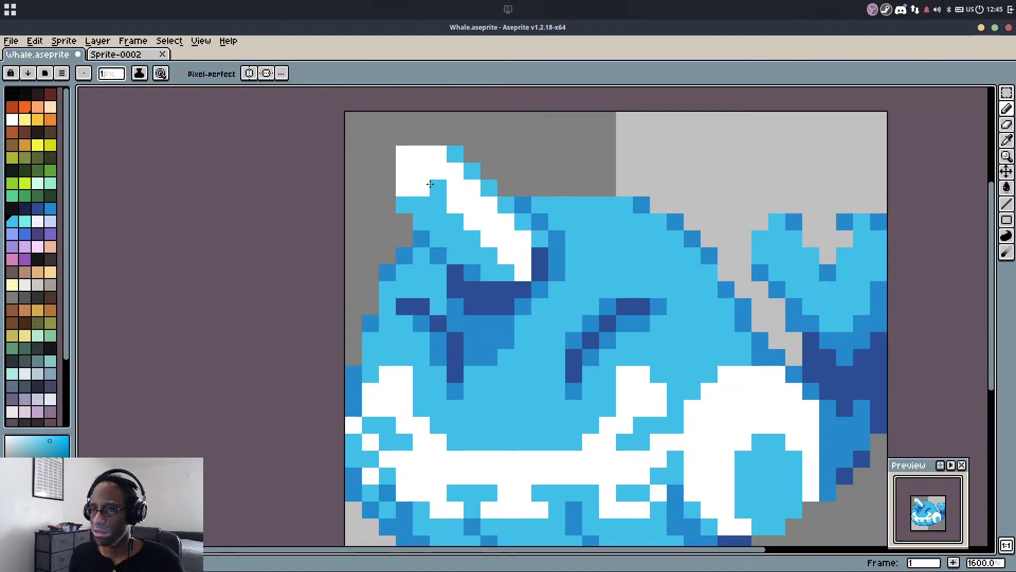
{"action": "left_click_drag", "start_coordinate": [432, 176], "coordinate": [431, 174]}
{"action": "scroll", "coordinate": [431, 175], "scroll_direction": "down", "scroll_amount": 7}
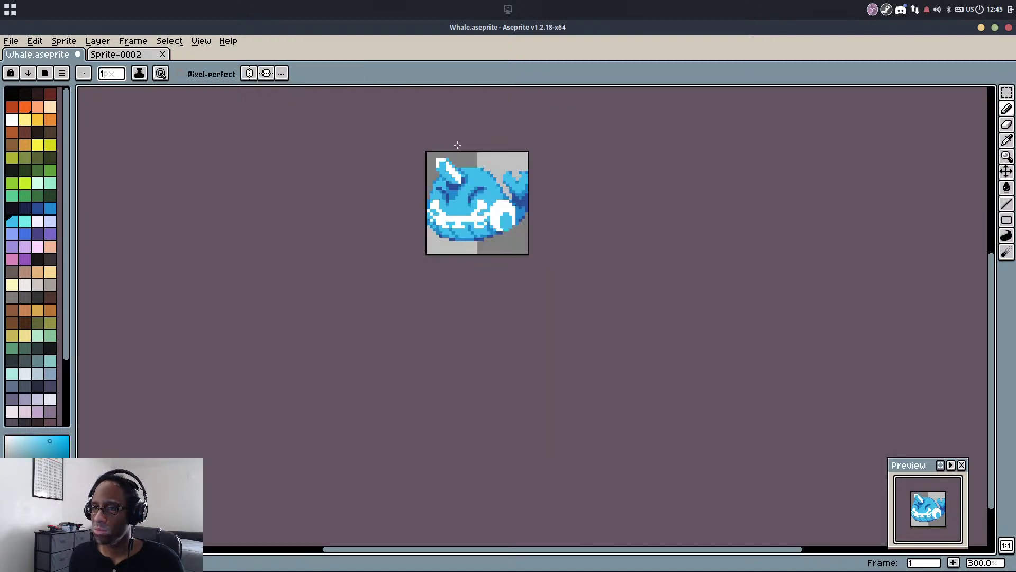
{"action": "scroll", "coordinate": [445, 155], "scroll_direction": "up", "scroll_amount": 6}
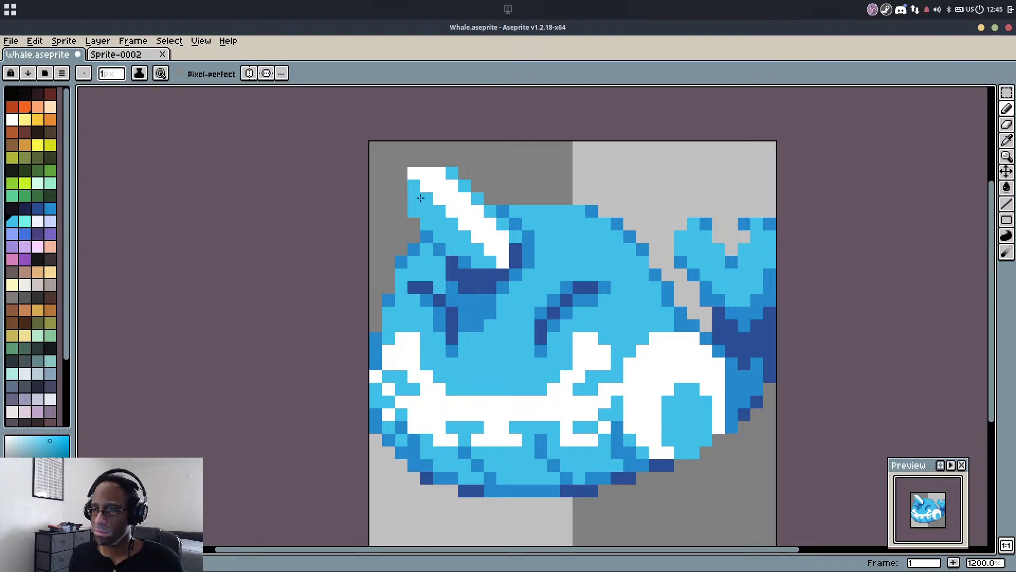
{"action": "left_click_drag", "start_coordinate": [420, 197], "coordinate": [415, 175]}
{"action": "scroll", "coordinate": [444, 159], "scroll_direction": "down", "scroll_amount": 3}
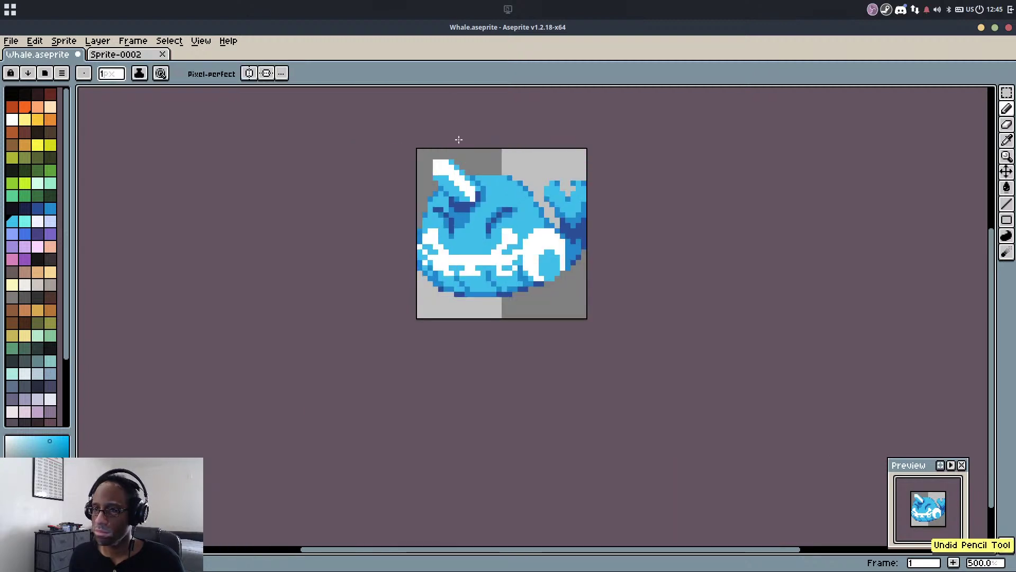
Undo the horn edits back to the checkered version for comparison, and redo the light blue shading
{"action": "scroll", "coordinate": [458, 140], "scroll_direction": "down", "scroll_amount": 3}
{"action": "scroll", "coordinate": [458, 141], "scroll_direction": "up", "scroll_amount": 1}
{"action": "key", "text": "ctrl+z"}
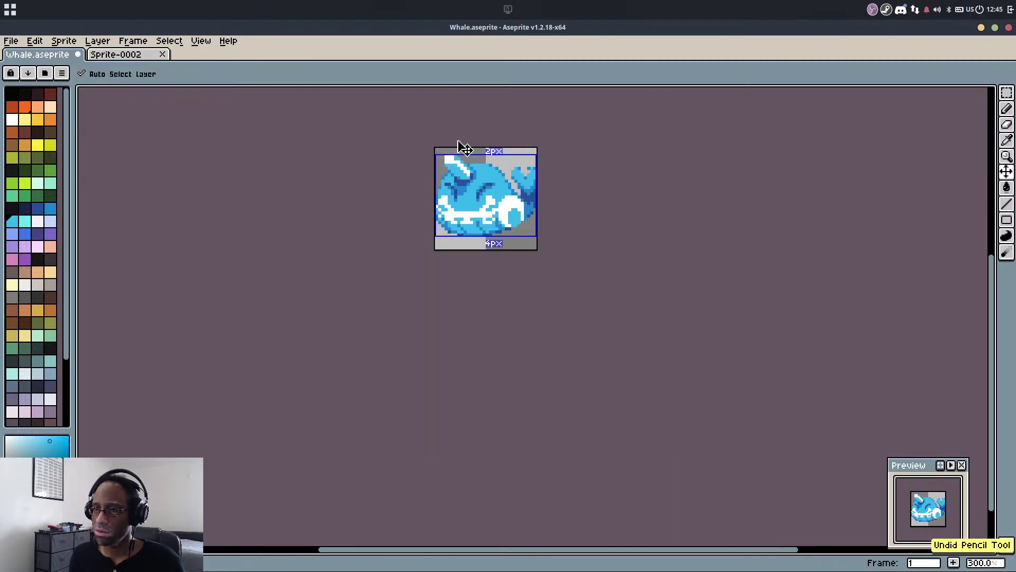
{"action": "key", "text": "ctrl+z"}
{"action": "key", "text": "ctrl+z"}
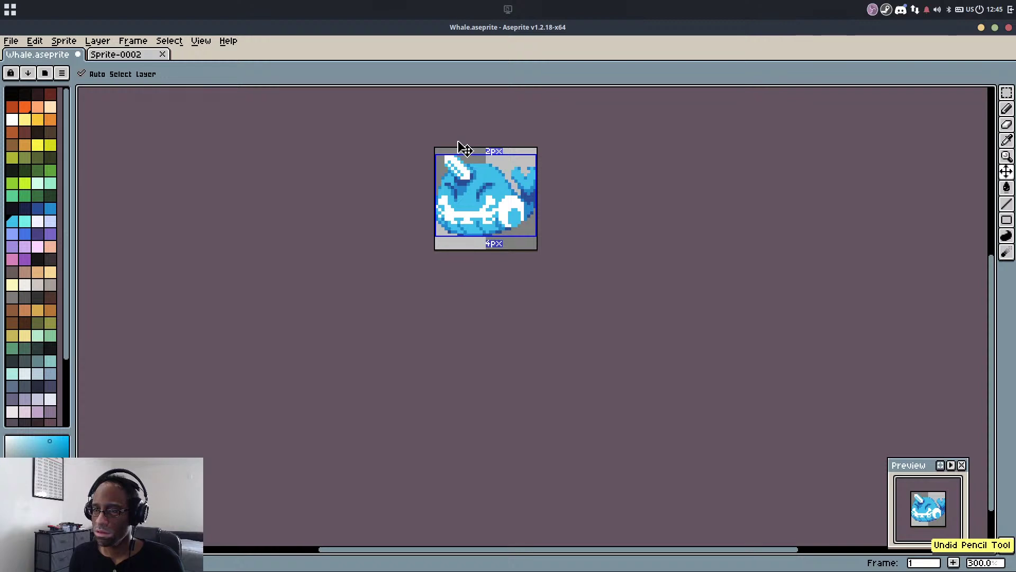
{"action": "key", "text": "ctrl+y"}
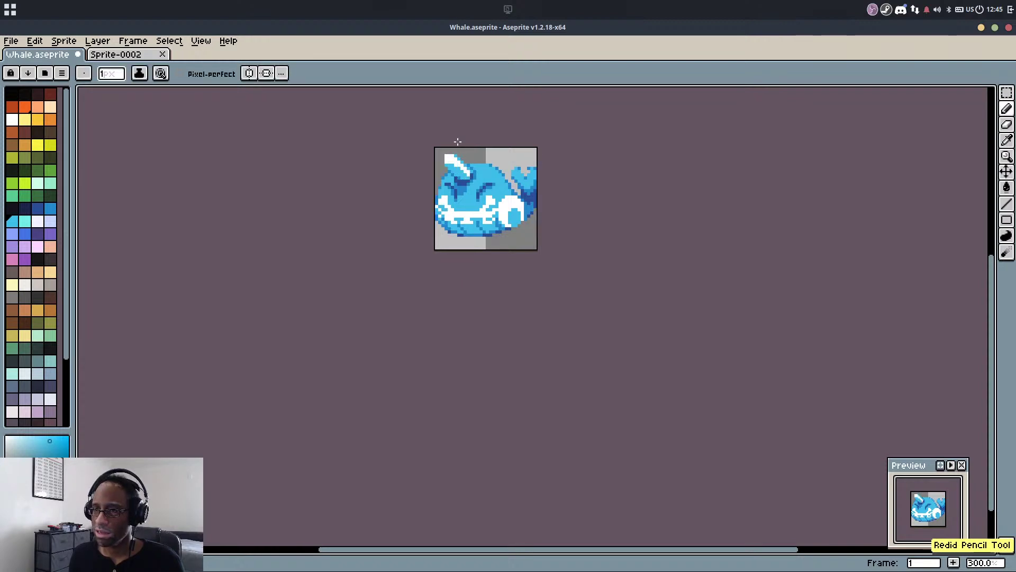
Draw a dark blue diagonal line between the horn's white stripe and its light blue underside
{"action": "scroll", "coordinate": [456, 143], "scroll_direction": "up", "scroll_amount": 6}
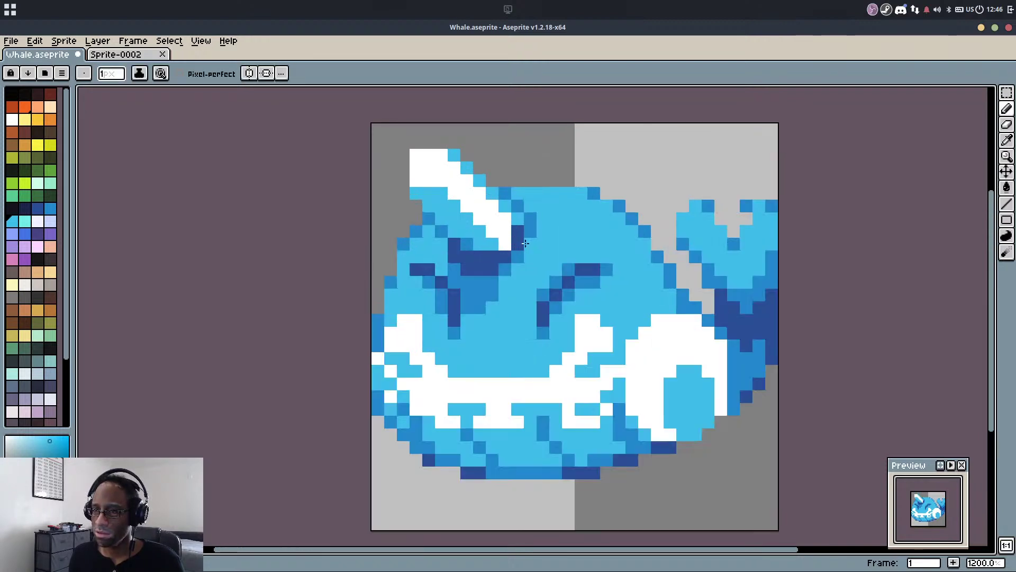
{"action": "left_click", "coordinate": [521, 234], "text": "alt"}
{"action": "left_click_drag", "start_coordinate": [492, 243], "coordinate": [441, 196]}
{"action": "scroll", "coordinate": [463, 163], "scroll_direction": "down", "scroll_amount": 6}
{"action": "scroll", "coordinate": [462, 163], "scroll_direction": "up", "scroll_amount": 6}
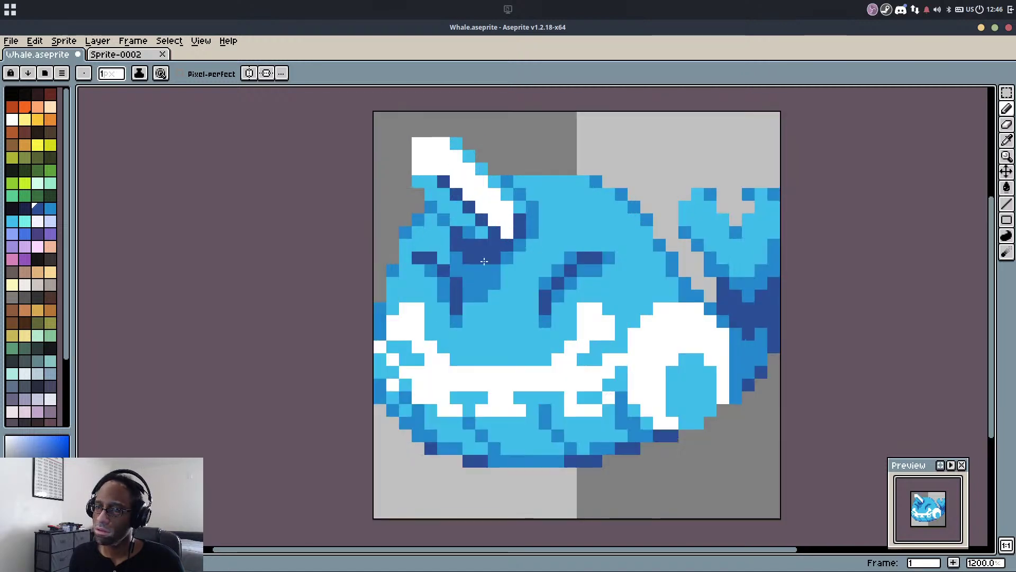
Try recoloring the horn's light blue underside white, with a lighter blue diagonal line dividing it from the stripe
{"action": "left_click", "coordinate": [516, 201], "text": "alt"}
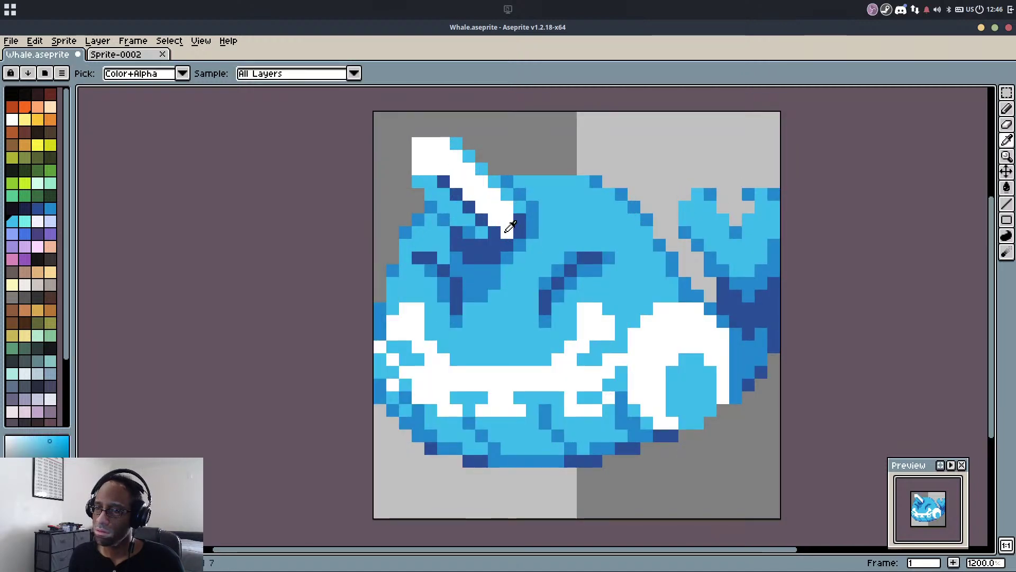
{"action": "left_click", "coordinate": [434, 169], "text": "alt"}
{"action": "left_click_drag", "start_coordinate": [431, 183], "coordinate": [421, 183]}
{"action": "key", "text": "g"}
{"action": "left_click", "coordinate": [439, 197]}
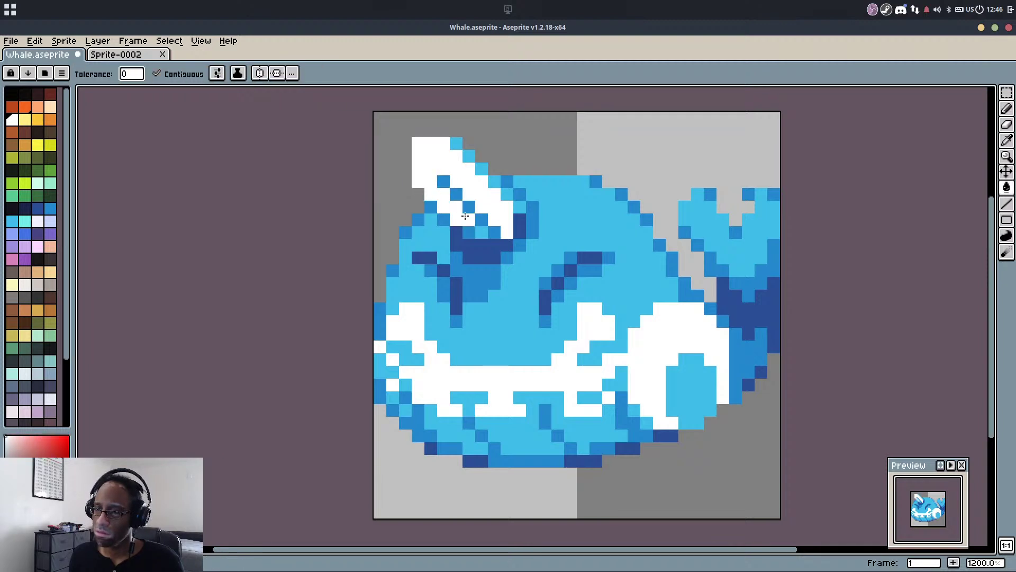
{"action": "key", "text": "b"}
{"action": "left_click_drag", "start_coordinate": [469, 233], "coordinate": [482, 233]}
{"action": "left_click", "coordinate": [497, 227], "text": "alt"}
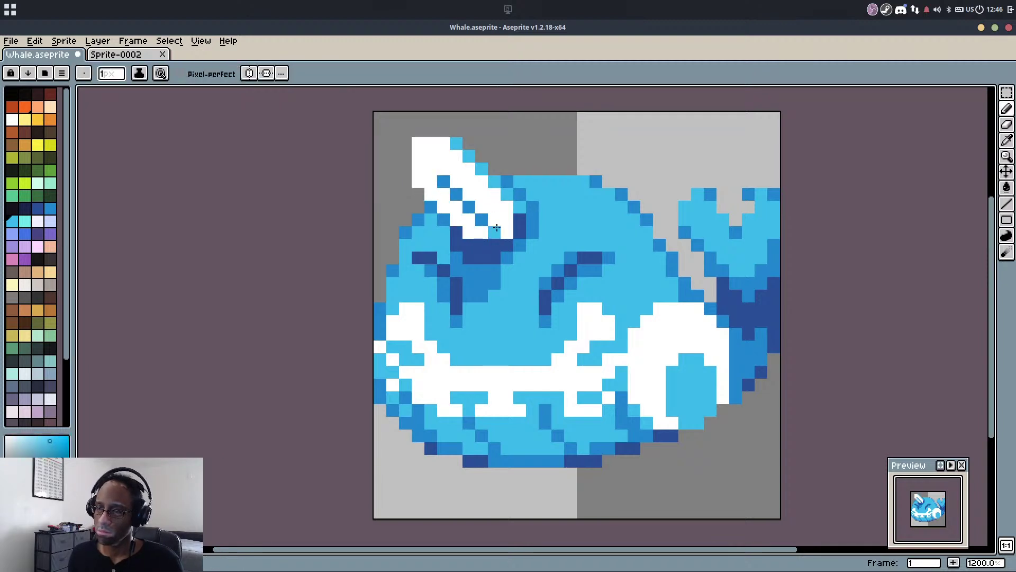
Undo the horn edits back to the plain light blue underside without the dark diagonal line, and save the sprite
{"action": "key", "text": "v"}
{"action": "key", "text": "ctrl+z"}
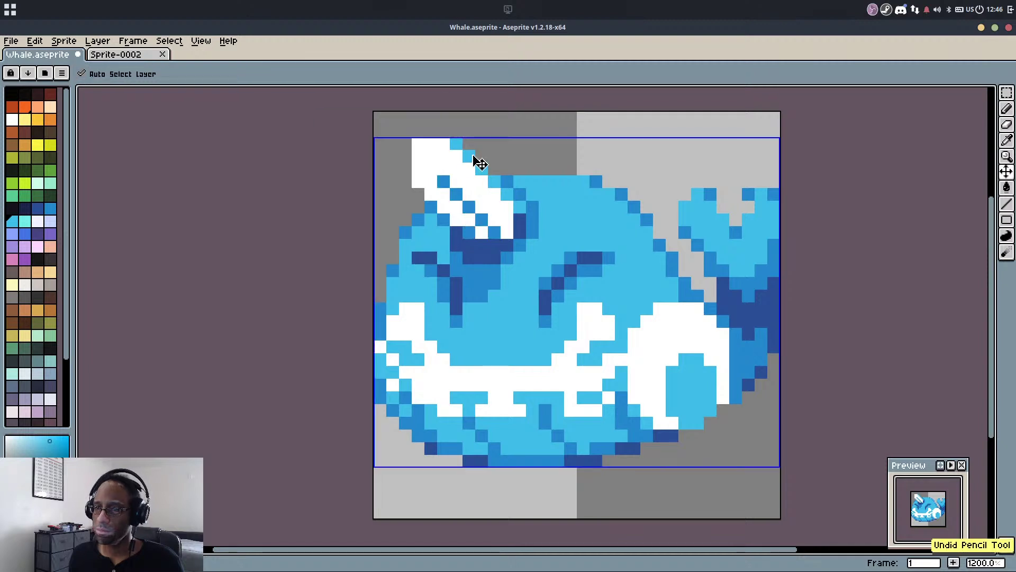
{"action": "key", "text": "ctrl+z"}
{"action": "key", "text": "ctrl+z"}
{"action": "key", "text": "ctrl+z"}
{"action": "key", "text": "ctrl+z"}
{"action": "key", "text": "ctrl+z"}
{"action": "key", "text": "ctrl+z"}
{"action": "key", "text": "ctrl+z"}
{"action": "key", "text": "ctrl+z"}
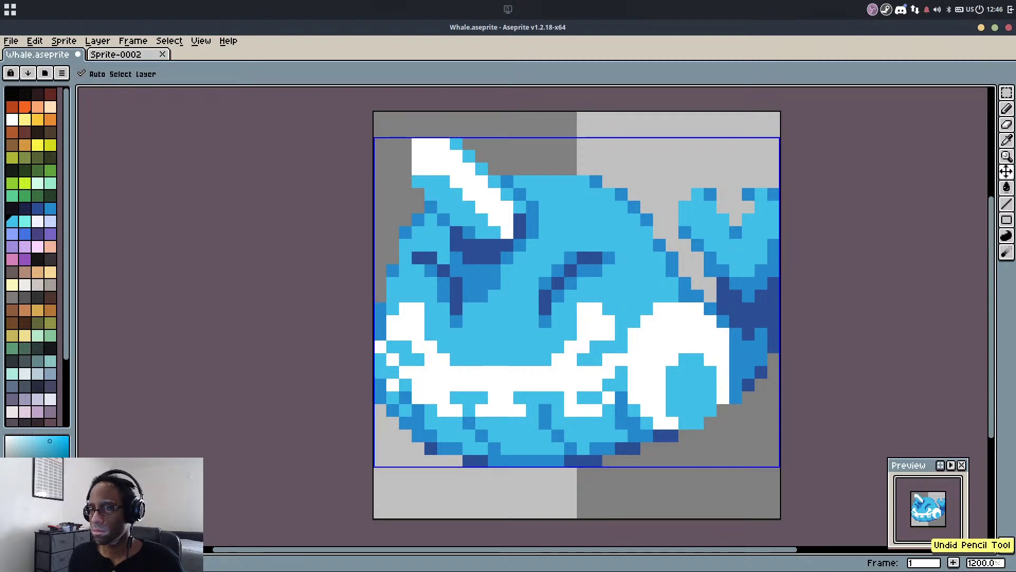
{"action": "scroll", "coordinate": [481, 148], "scroll_direction": "down", "scroll_amount": 3}
{"action": "key", "text": "ctrl+s"}
{"action": "left_click_drag", "start_coordinate": [563, 215], "coordinate": [632, 288]}
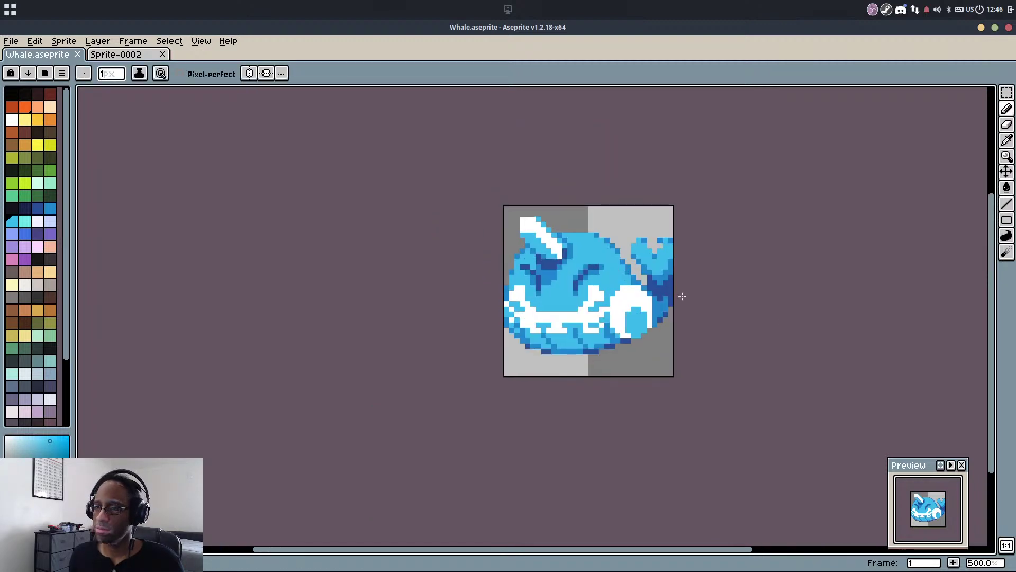
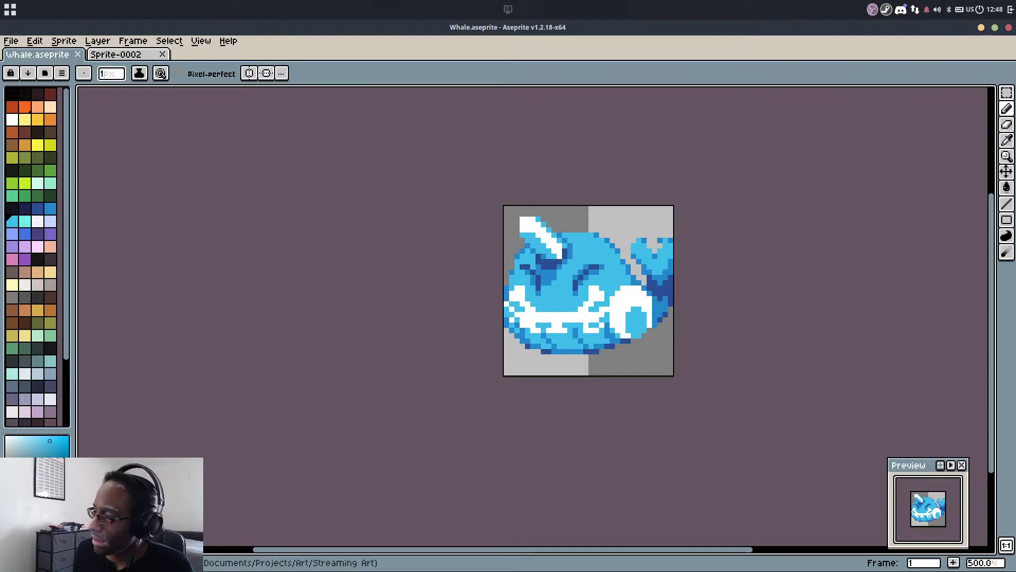
Repaint the left edge of the dark shadow beneath the horn in medium blue and save the sprite
{"action": "scroll", "coordinate": [542, 235], "scroll_direction": "up", "scroll_amount": 1}
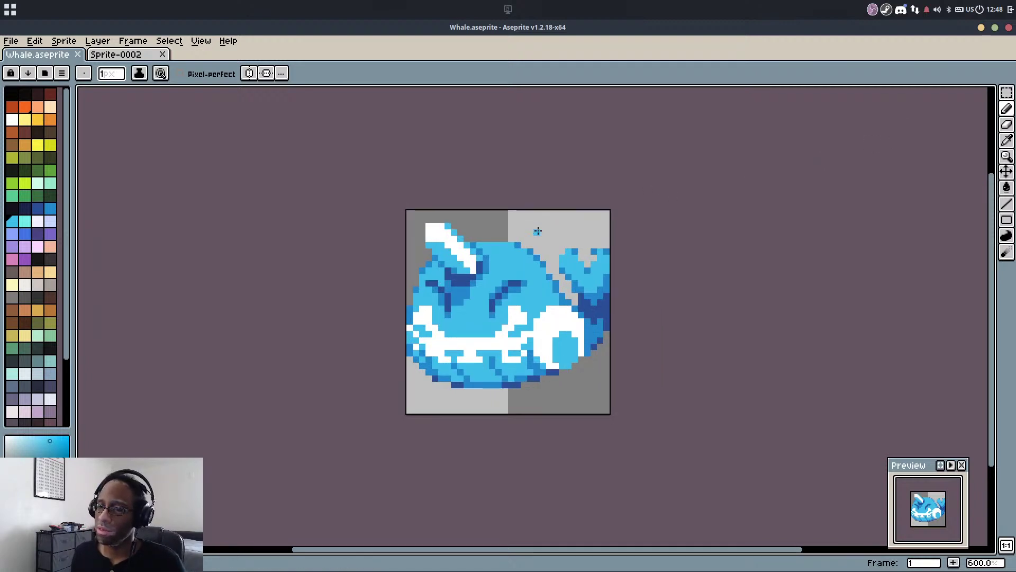
{"action": "scroll", "coordinate": [538, 231], "scroll_direction": "up", "scroll_amount": 3}
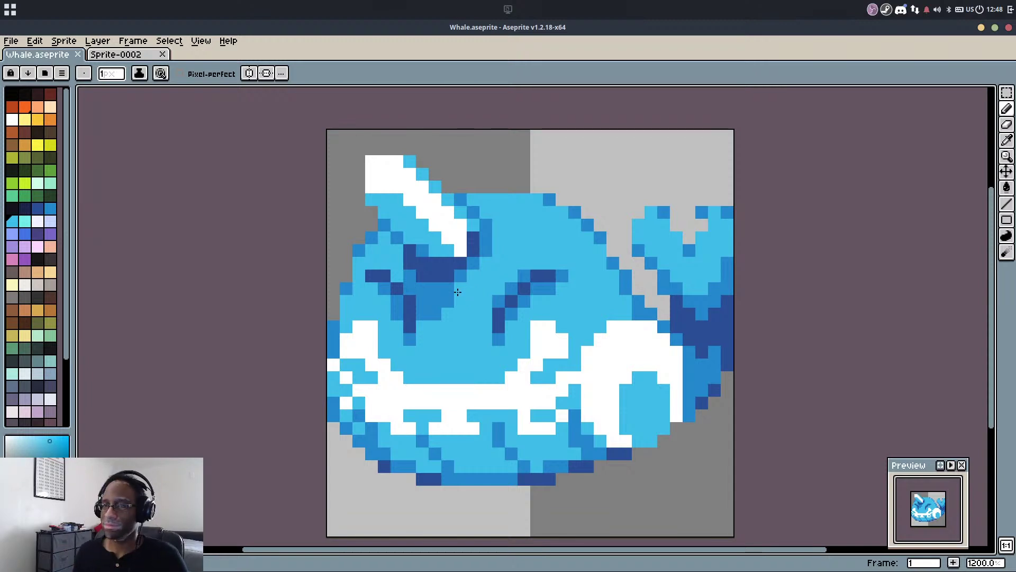
{"action": "scroll", "coordinate": [435, 252], "scroll_direction": "up", "scroll_amount": 1}
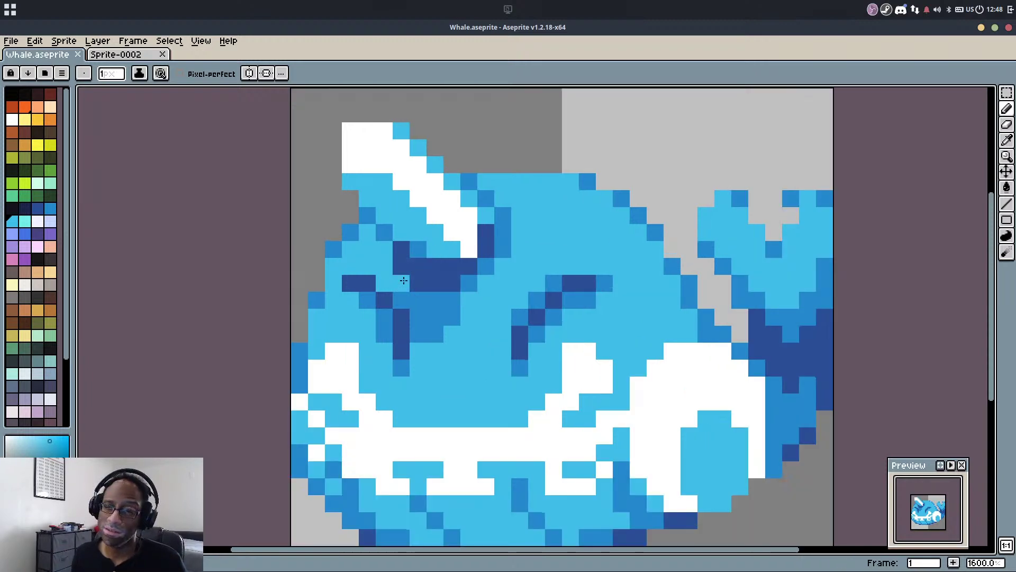
{"action": "left_click", "coordinate": [405, 286], "text": "alt"}
{"action": "left_click", "coordinate": [415, 285]}
{"action": "scroll", "coordinate": [498, 327], "scroll_direction": "down", "scroll_amount": 5}
{"action": "key", "text": "ctrl+s"}
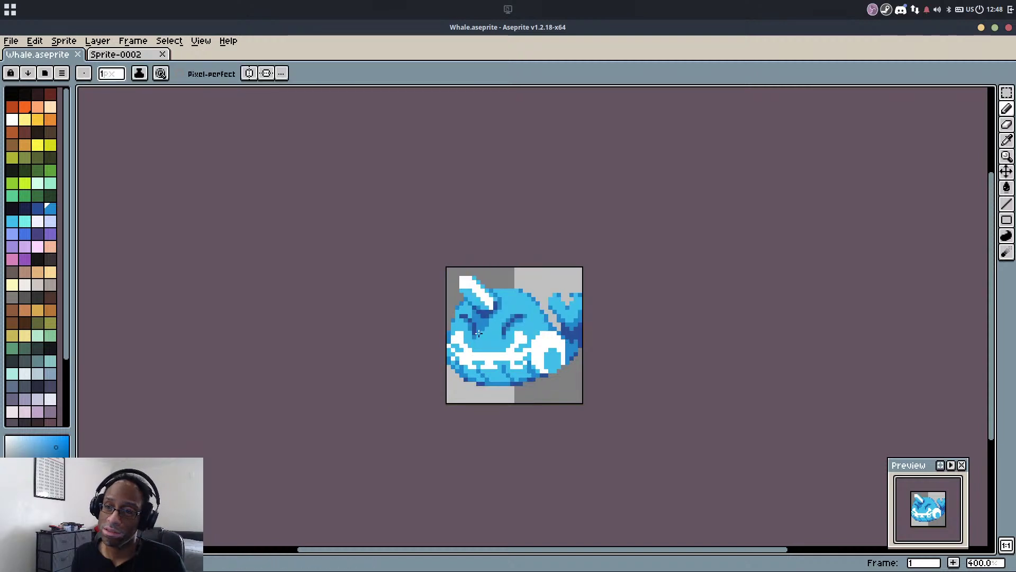
Show the timeline and add a second frame containing a copy of the whale
{"action": "scroll", "coordinate": [477, 338], "scroll_direction": "up", "scroll_amount": 2}
{"action": "scroll", "coordinate": [479, 347], "scroll_direction": "down", "scroll_amount": 4}
{"action": "scroll", "coordinate": [488, 370], "scroll_direction": "up", "scroll_amount": 2}
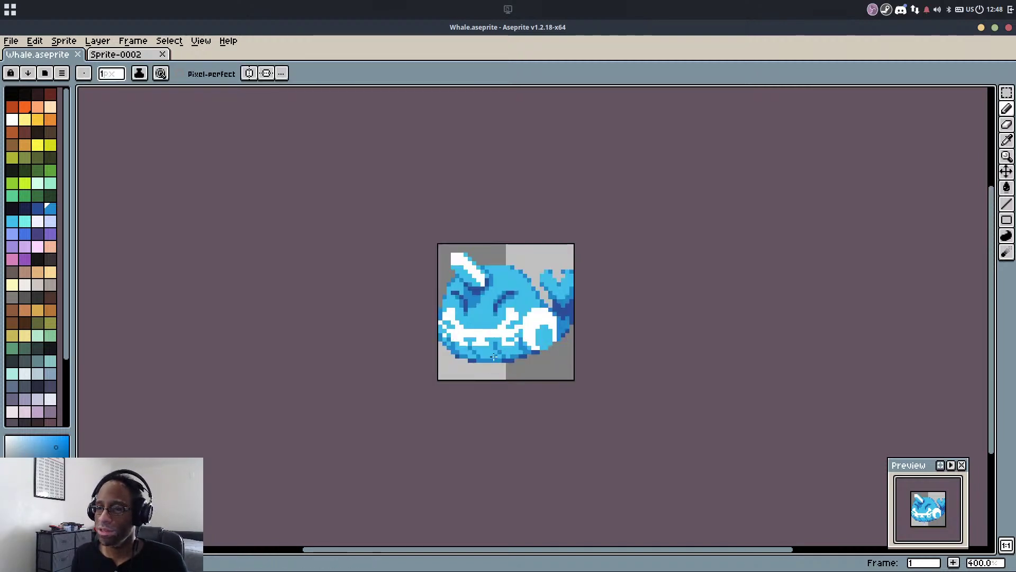
{"action": "key", "text": "Tab"}
{"action": "scroll", "coordinate": [458, 305], "scroll_direction": "up", "scroll_amount": 1}
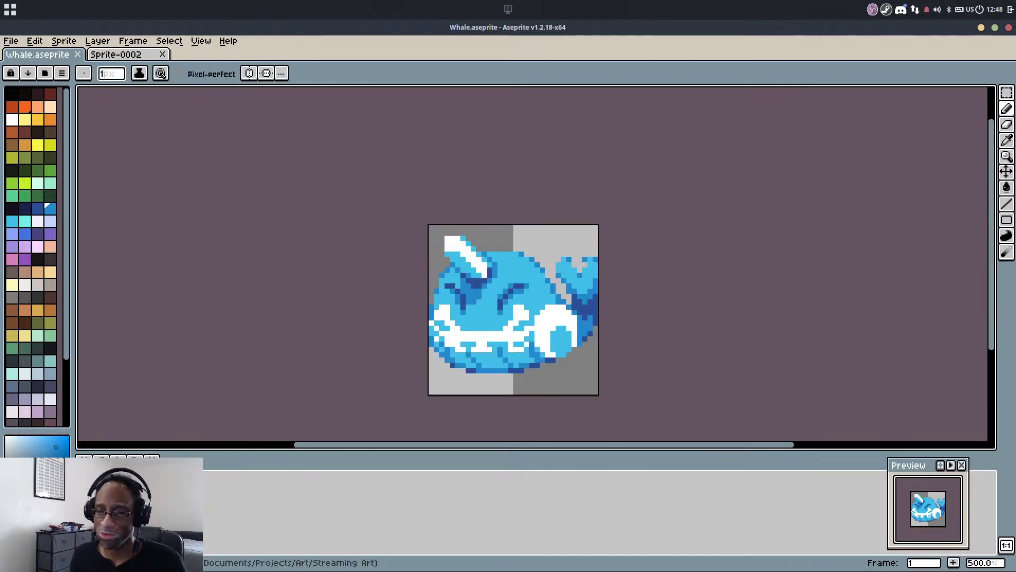
{"action": "right_click", "coordinate": [186, 475]}
{"action": "left_click", "coordinate": [199, 494]}
{"action": "scroll", "coordinate": [444, 314], "scroll_direction": "up", "scroll_amount": 1}
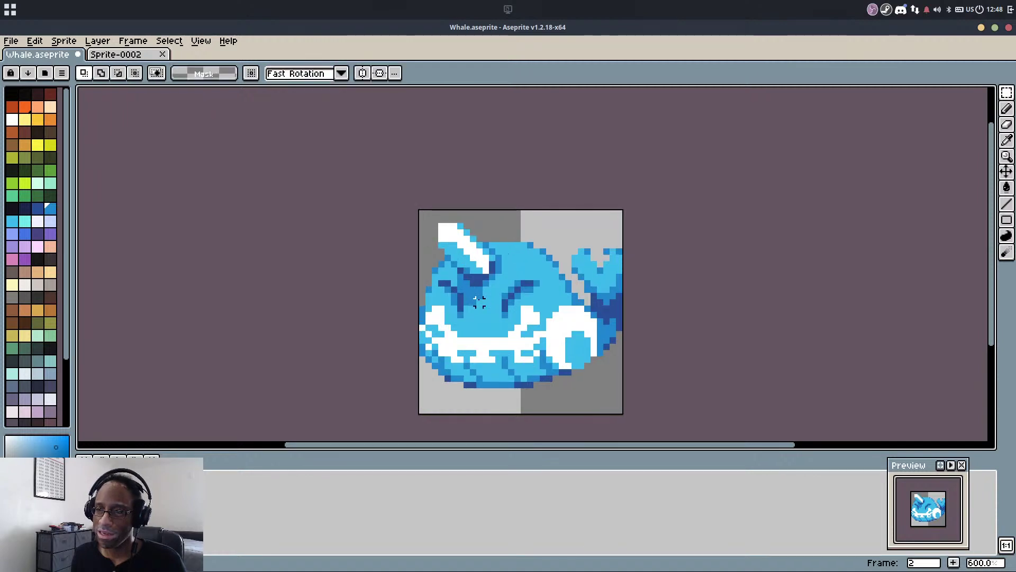
Select the whole canvas in frame 2 and move the whale up two pixels
{"action": "key", "text": "Delete"}
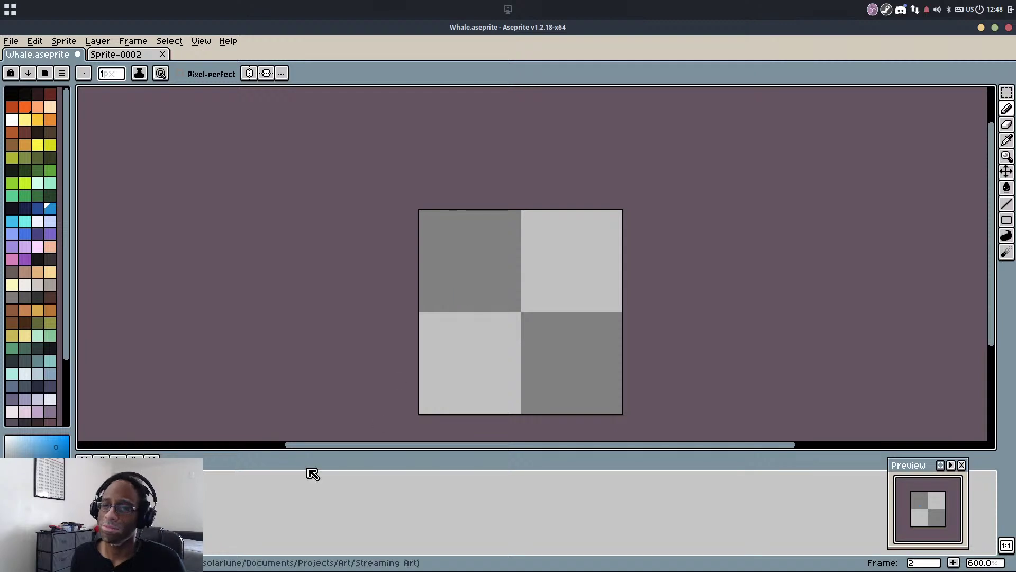
{"action": "key", "text": "ctrl+z"}
{"action": "key", "text": "m"}
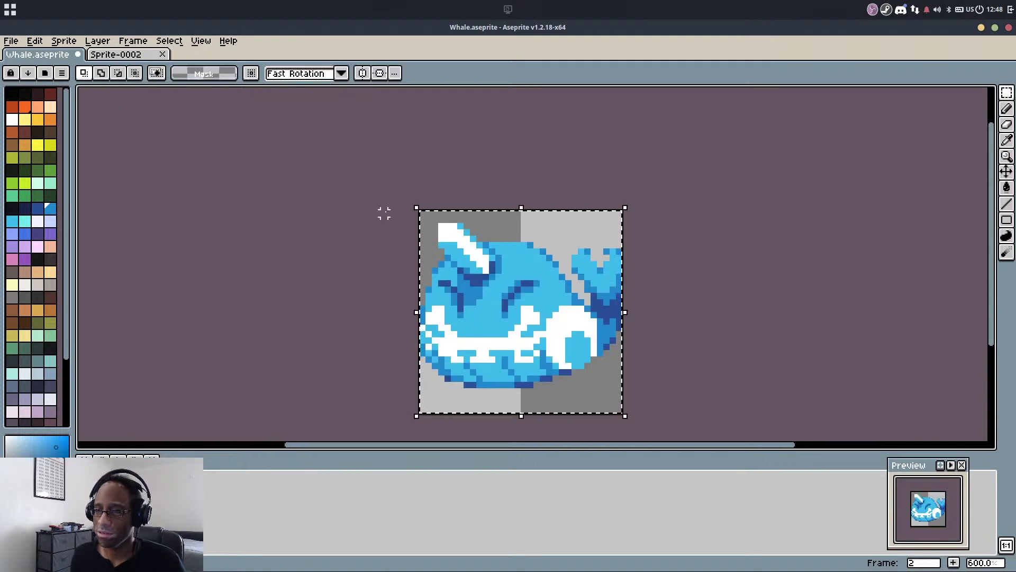
{"action": "left_click_drag", "start_coordinate": [384, 201], "coordinate": [687, 442]}
{"action": "scroll", "coordinate": [657, 351], "scroll_direction": "down", "scroll_amount": 4}
{"action": "scroll", "coordinate": [663, 354], "scroll_direction": "up", "scroll_amount": 4}
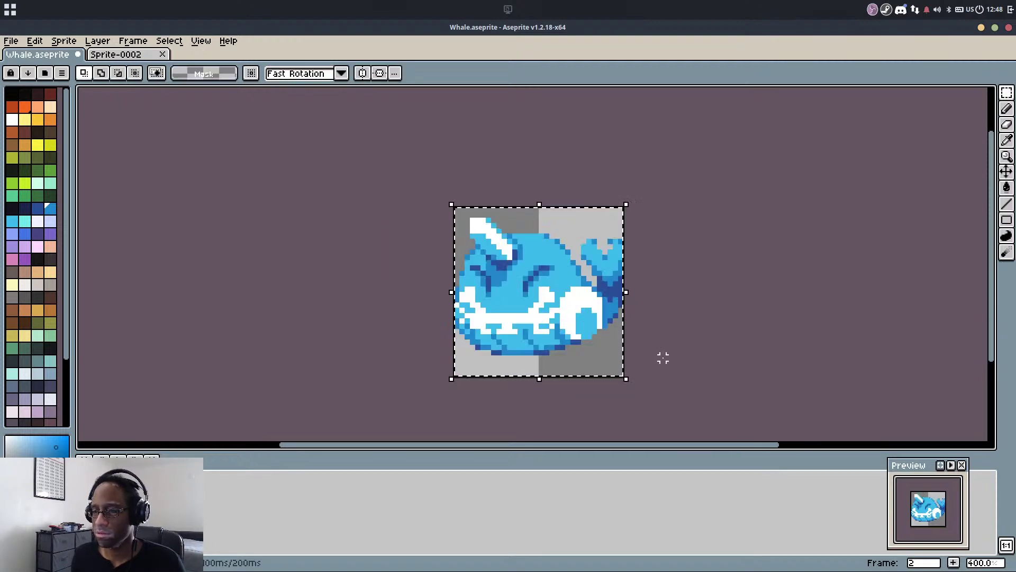
{"action": "key", "text": "Up"}
{"action": "key", "text": "Up"}
{"action": "key", "text": "ctrl+d"}
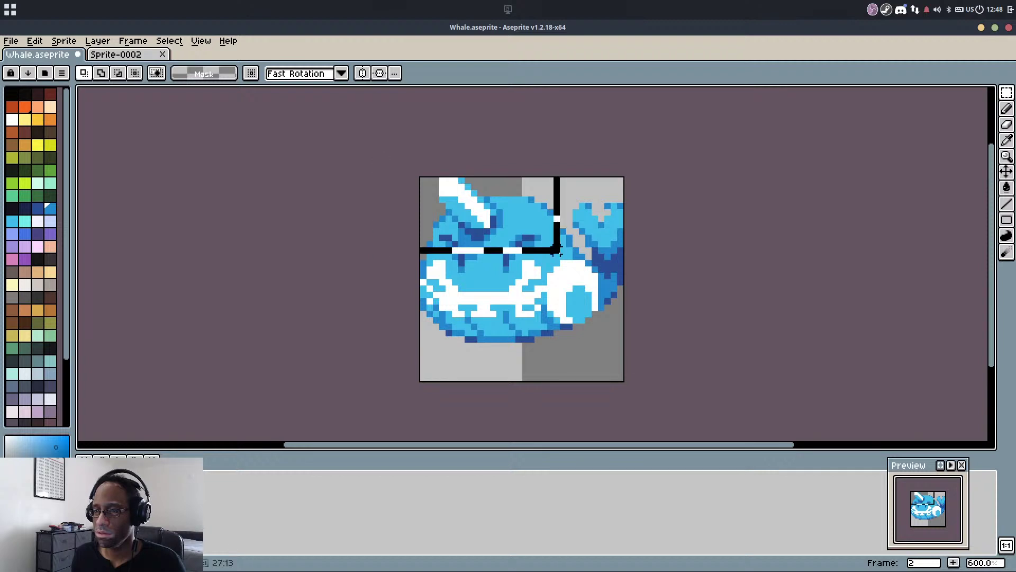
{"action": "key", "text": "ctrl+z"}
{"action": "key", "text": "ctrl+z"}
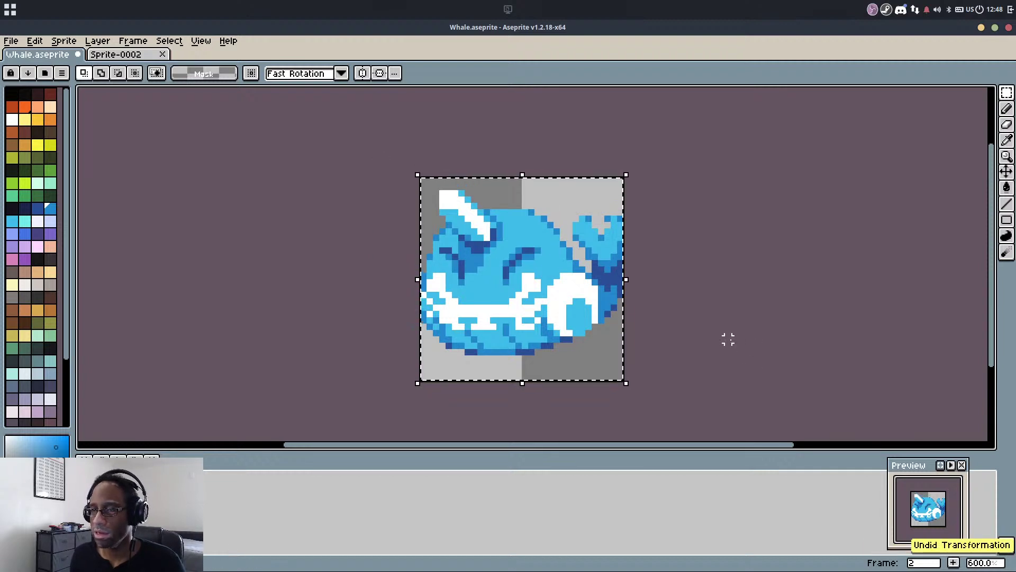
{"action": "key", "text": "Up"}
{"action": "key", "text": "Up"}
{"action": "left_click", "coordinate": [728, 340]}
Select the whale's lower face and belly in frame 2 and move that part down one pixel
{"action": "scroll", "coordinate": [452, 288], "scroll_direction": "up", "scroll_amount": 3}
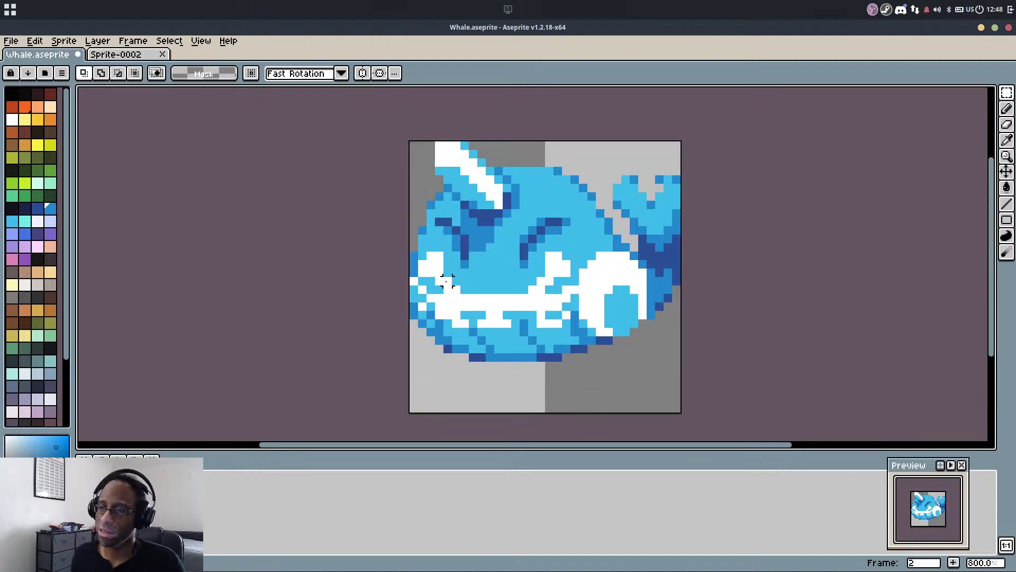
{"action": "left_click_drag", "start_coordinate": [381, 243], "coordinate": [741, 408]}
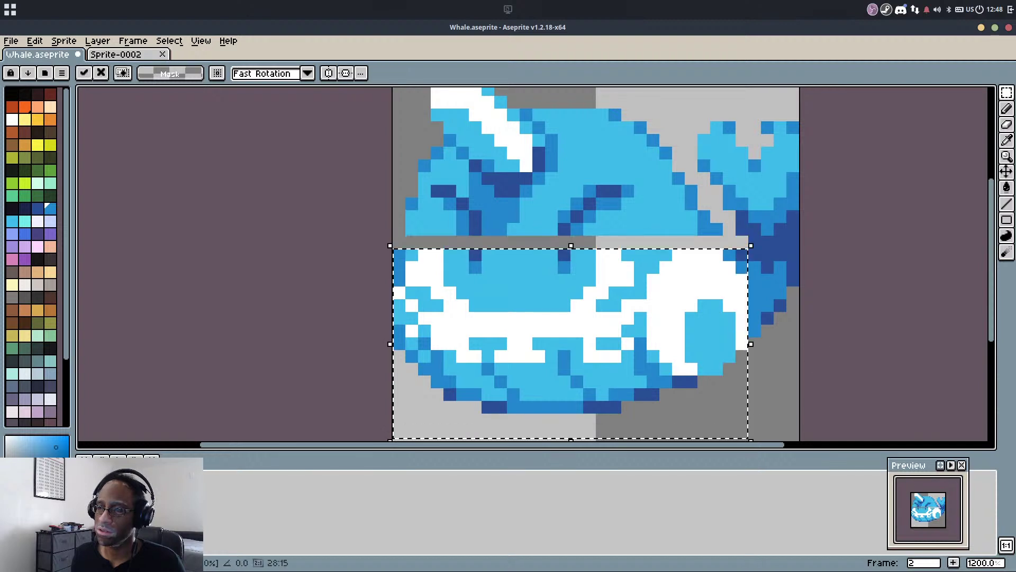
{"action": "key", "text": "Down"}
{"action": "left_click", "coordinate": [890, 317]}
Fill the one-pixel gap across the whale's face with light blue, continuing the left eye's dark blue line through it
{"action": "key", "text": "b"}
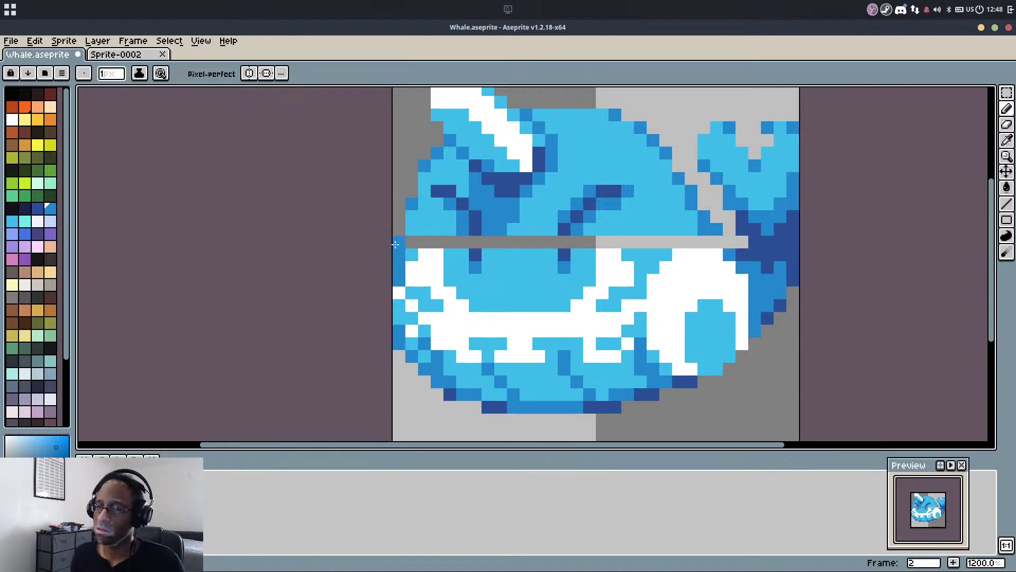
{"action": "left_click", "coordinate": [413, 230], "text": "alt"}
{"action": "left_click_drag", "start_coordinate": [412, 242], "coordinate": [451, 243]}
{"action": "left_click", "coordinate": [462, 232], "text": "alt"}
{"action": "left_click", "coordinate": [472, 233], "text": "alt"}
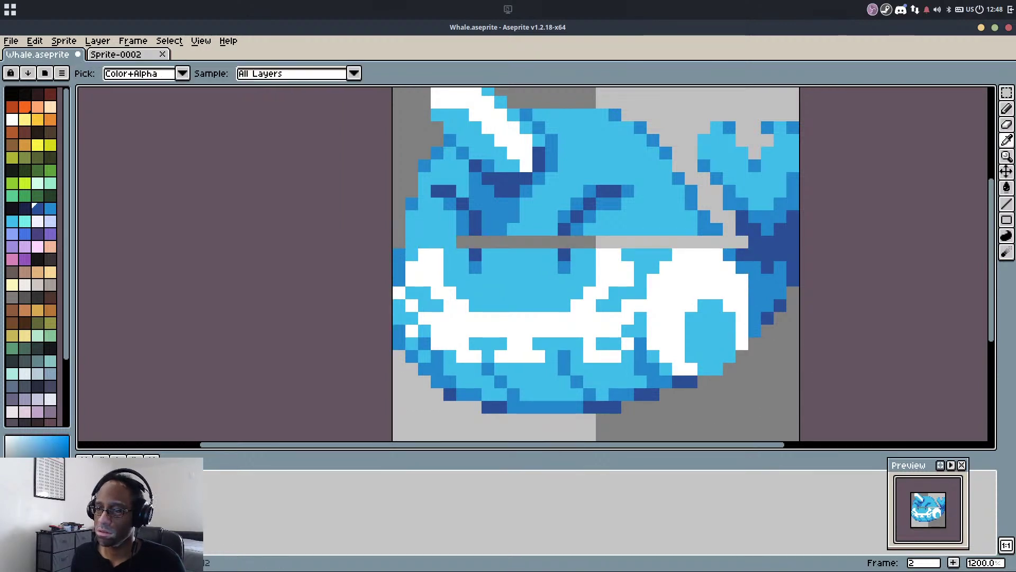
{"action": "left_click", "coordinate": [475, 242]}
{"action": "left_click", "coordinate": [455, 231], "text": "alt"}
{"action": "left_click", "coordinate": [464, 242]}
{"action": "left_click", "coordinate": [488, 243]}
{"action": "left_click_drag", "start_coordinate": [487, 241], "coordinate": [717, 241]}
Reconnect the medium blue back outline above the white-rimmed fin and erase the stray pixels outside it
{"action": "left_click", "coordinate": [717, 230], "text": "alt"}
{"action": "left_click", "coordinate": [716, 242]}
{"action": "left_click", "coordinate": [695, 231], "text": "alt"}
{"action": "left_click", "coordinate": [702, 226]}
{"action": "key", "text": "e"}
{"action": "left_click", "coordinate": [717, 229]}
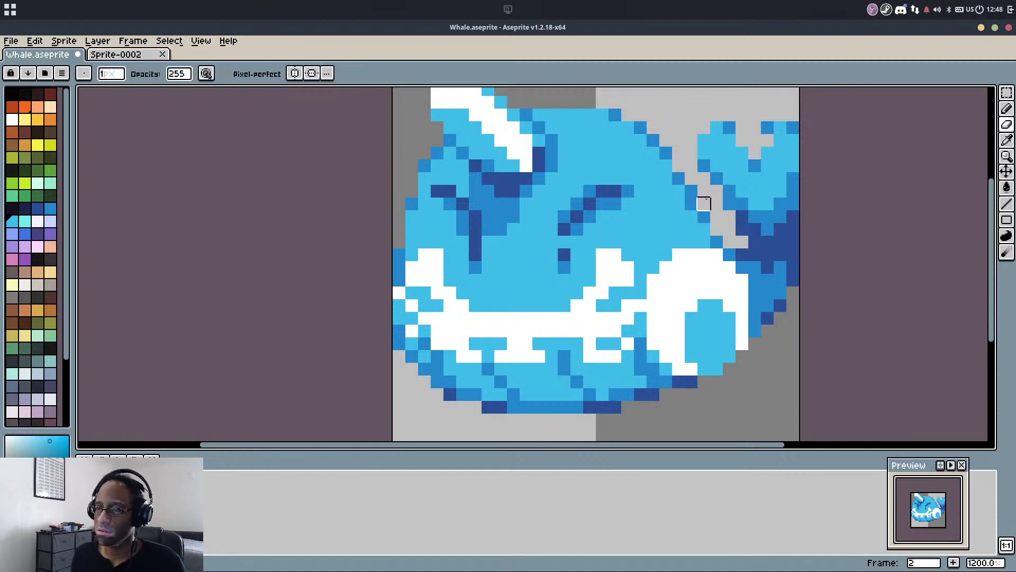
{"action": "left_click_drag", "start_coordinate": [704, 202], "coordinate": [695, 251]}
Close the gap in the right eye's line with dark blue
{"action": "key", "text": "b"}
{"action": "left_click", "coordinate": [556, 278], "text": "alt"}
{"action": "scroll", "coordinate": [588, 258], "scroll_direction": "down", "scroll_amount": 4}
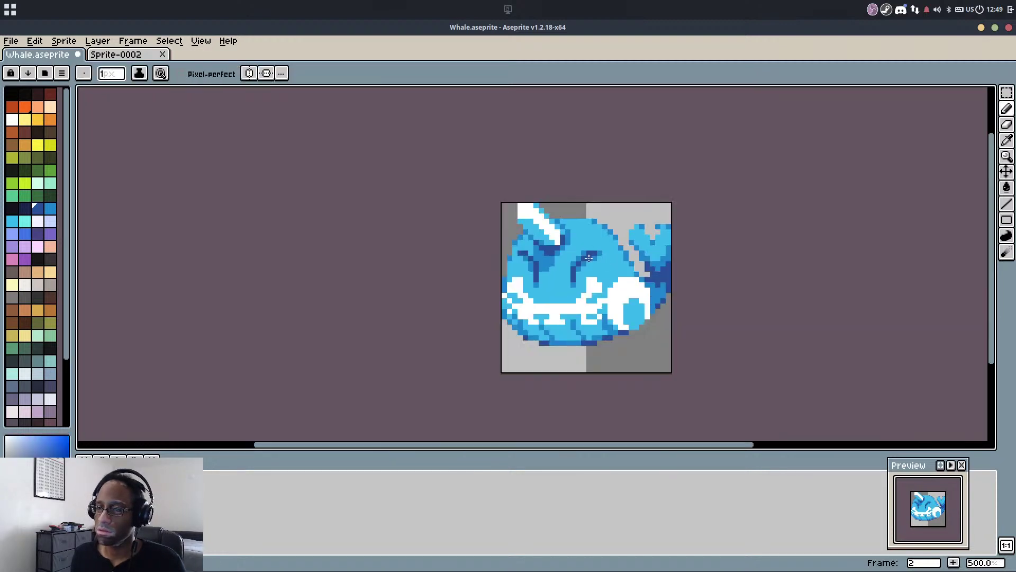
Compare the two frames and move the whale in frame 1 down two pixels
{"action": "left_click", "coordinate": [183, 477]}
{"action": "left_click", "coordinate": [196, 477]}
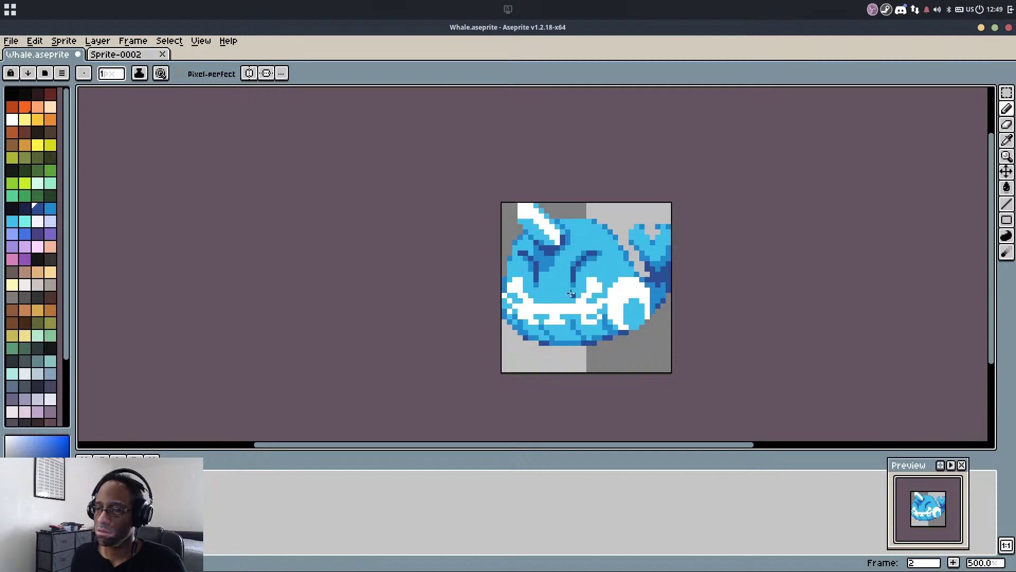
{"action": "left_click", "coordinate": [184, 478]}
{"action": "key", "text": "v"}
{"action": "left_click_drag", "start_coordinate": [591, 387], "coordinate": [596, 395]}
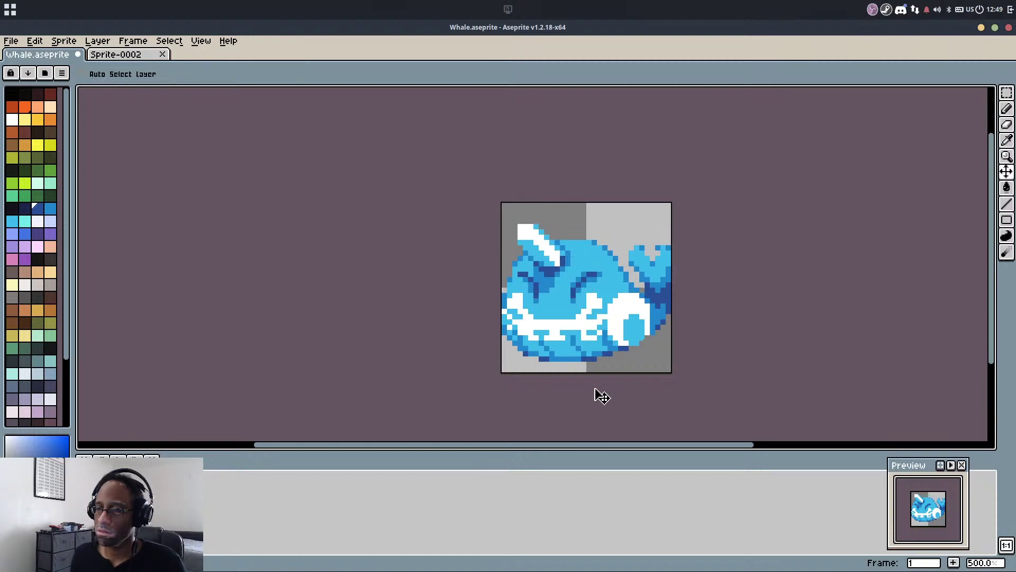
{"action": "key", "text": "period"}
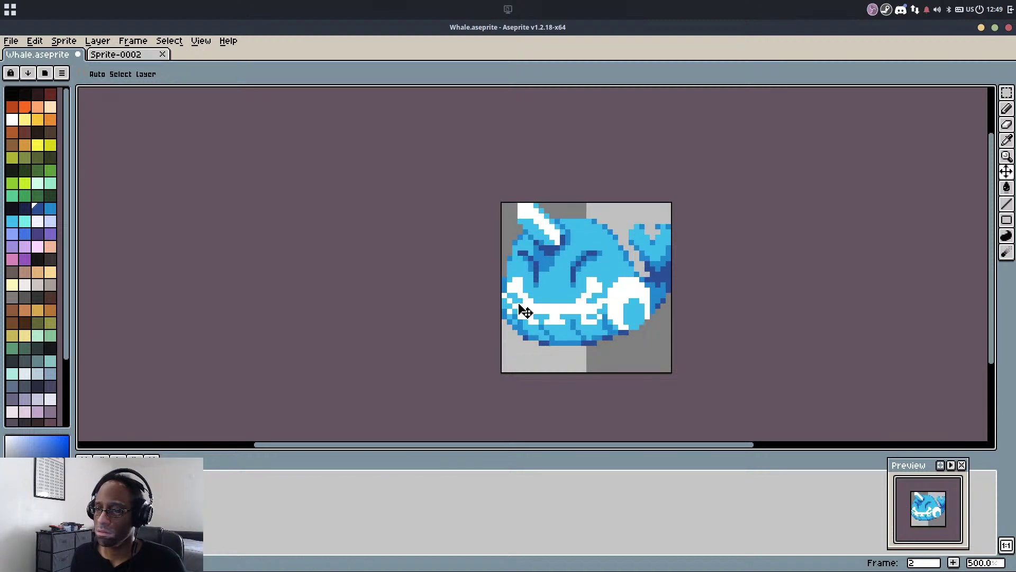
In frame 2, erase the whale's leftmost pixel column and move the white-rimmed fin one pixel down and two pixels left
{"action": "scroll", "coordinate": [522, 307], "scroll_direction": "up", "scroll_amount": 2}
{"action": "key", "text": "b"}
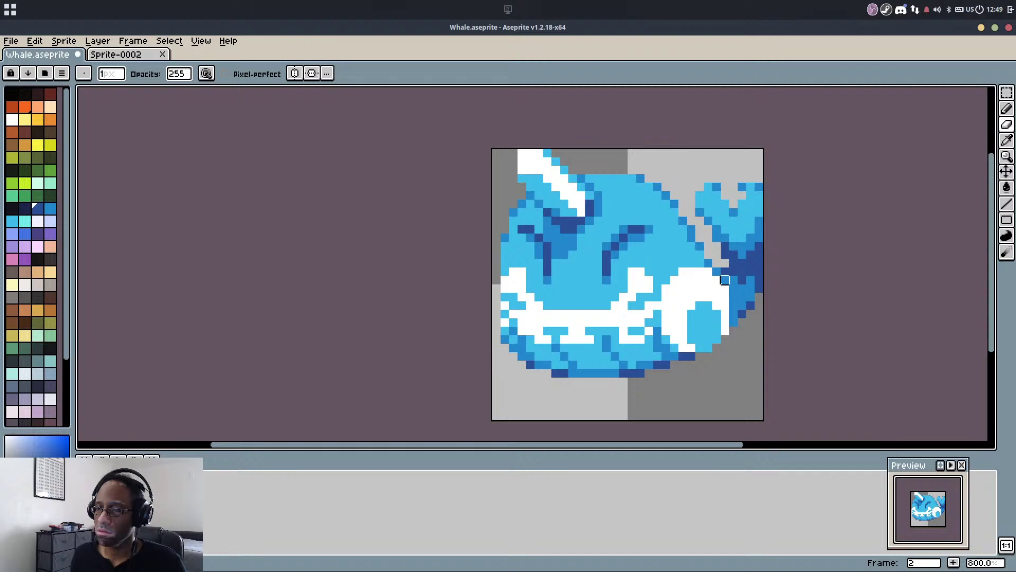
{"action": "key", "text": "m"}
{"action": "left_click_drag", "start_coordinate": [662, 269], "coordinate": [725, 347]}
{"action": "key", "text": "Down"}
{"action": "key", "text": "Left"}
{"action": "key", "text": "Left"}
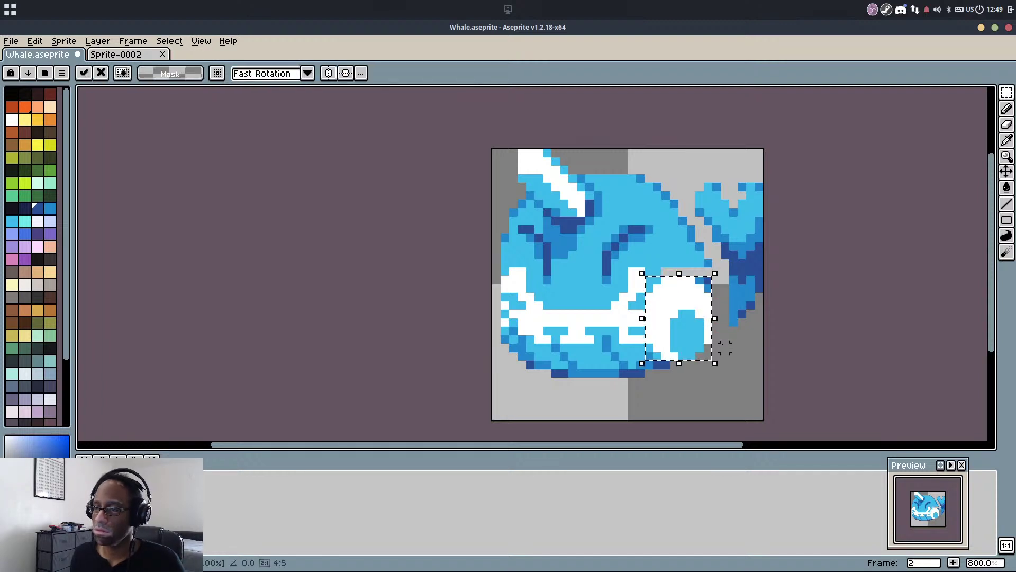
Paint a white vertical strip along the canvas edge beside the smile's left corner, with a light blue column separating them
{"action": "key", "text": "b"}
{"action": "scroll", "coordinate": [540, 308], "scroll_direction": "up", "scroll_amount": 2}
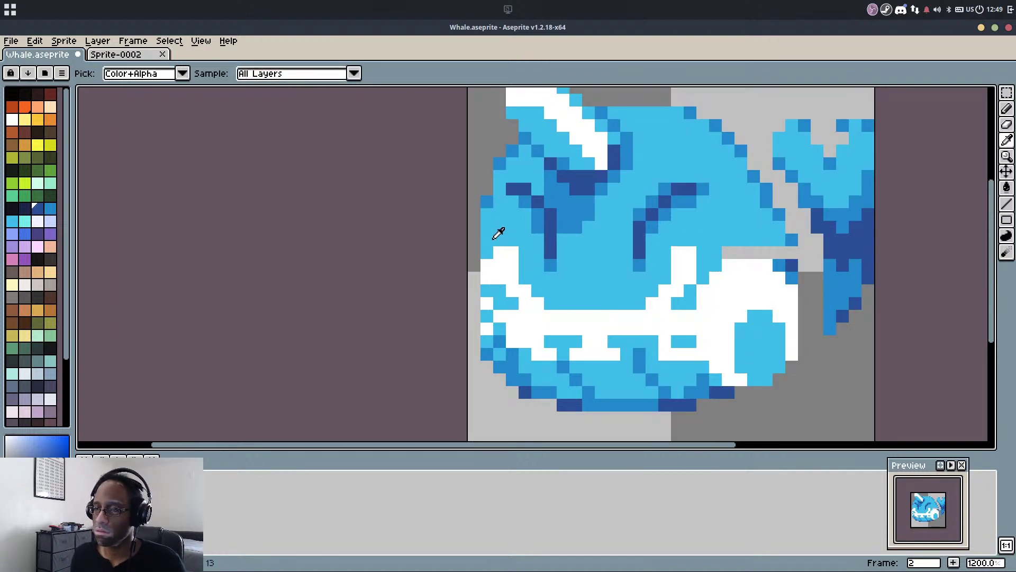
{"action": "left_click", "coordinate": [497, 229], "text": "alt"}
{"action": "left_click", "coordinate": [489, 302], "text": "alt"}
{"action": "mouse_move", "coordinate": [476, 280]}
{"action": "left_mouse_down"}
{"action": "mouse_move", "coordinate": [478, 320]}
{"action": "mouse_move", "coordinate": [484, 284]}
{"action": "mouse_move", "coordinate": [488, 311]}
{"action": "mouse_move", "coordinate": [488, 268]}
{"action": "mouse_move", "coordinate": [474, 328]}
{"action": "left_mouse_up"}
{"action": "left_click", "coordinate": [492, 254], "text": "alt"}
{"action": "left_click_drag", "start_coordinate": [499, 265], "coordinate": [499, 314]}
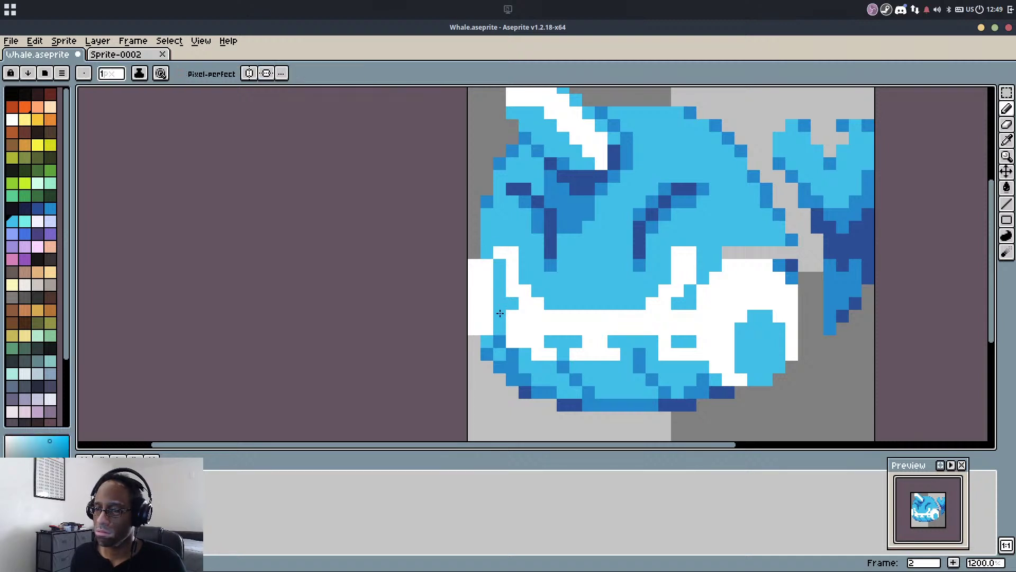
Try breaking up the smile's white left corner with light blue pixels
{"action": "left_click", "coordinate": [522, 298]}
{"action": "left_click", "coordinate": [517, 284]}
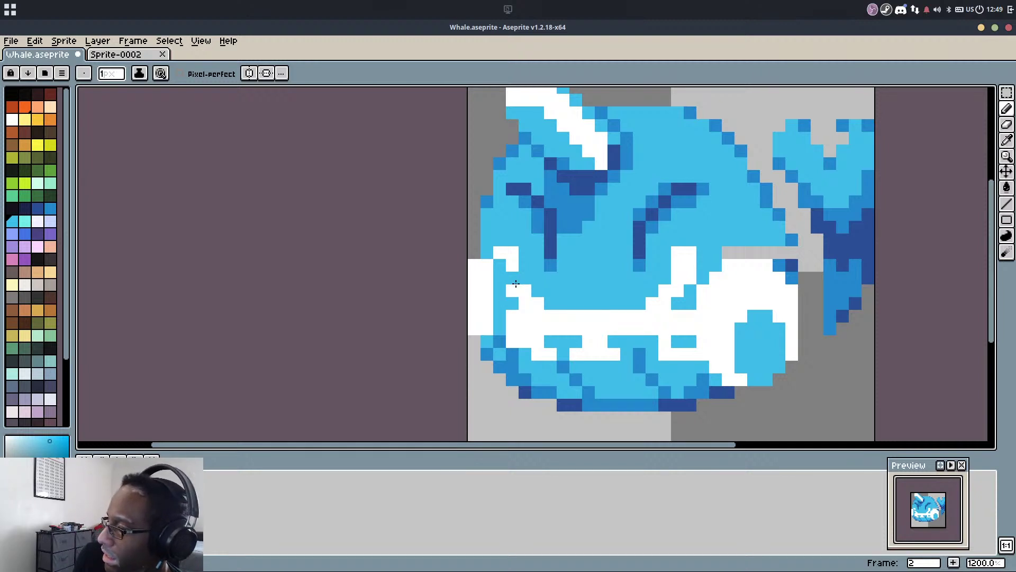
{"action": "left_click", "coordinate": [514, 280]}
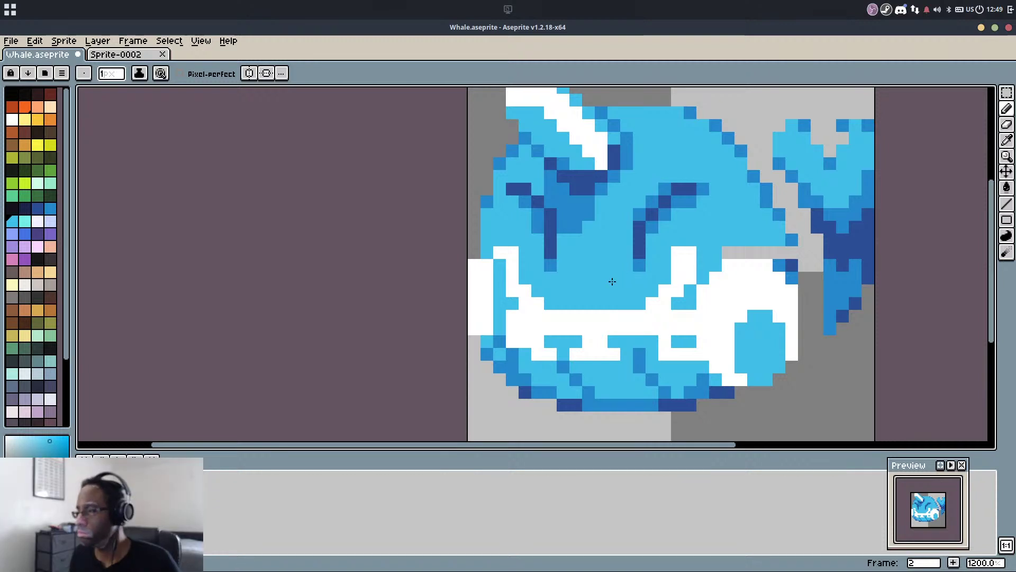
{"action": "scroll", "coordinate": [439, 273], "scroll_direction": "up", "scroll_amount": 3}
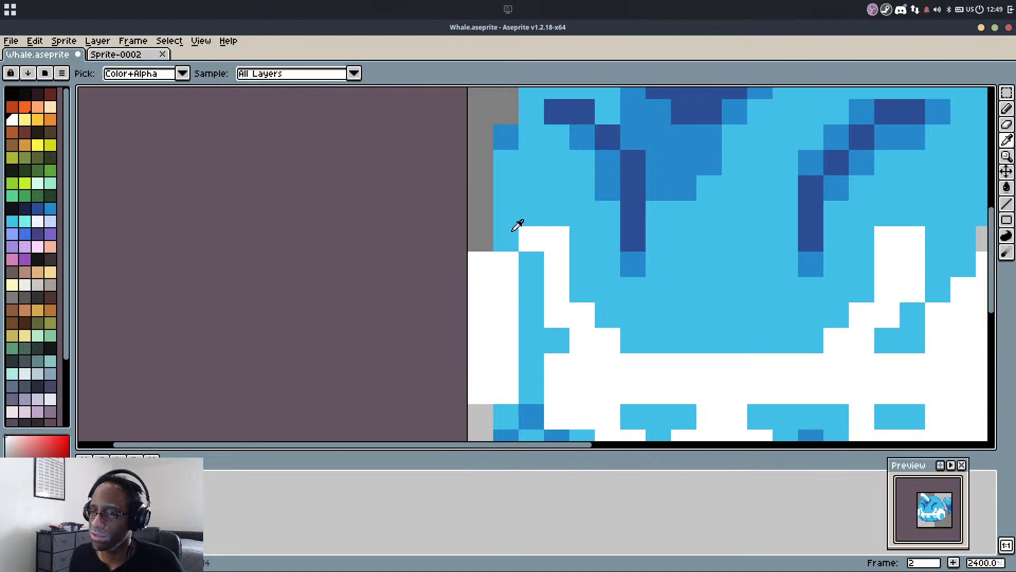
Refine the smile's left corner in frame 2 with single light blue pixels at its upper tip and lower edge
{"action": "left_click", "coordinate": [506, 391]}
{"action": "left_click", "coordinate": [552, 267], "text": "alt"}
{"action": "left_click", "coordinate": [538, 255]}
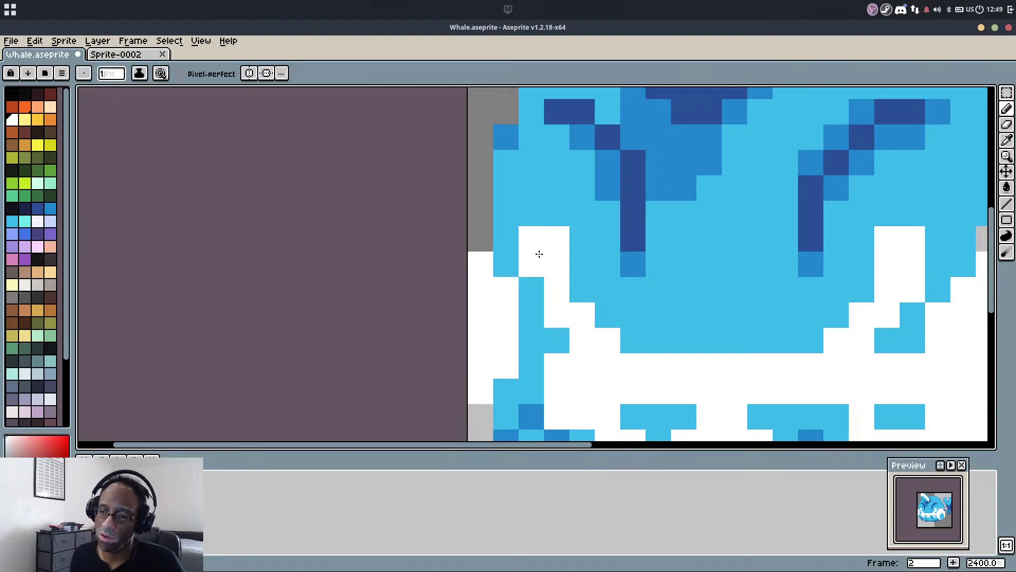
{"action": "left_click", "coordinate": [537, 213], "text": "alt"}
{"action": "left_click", "coordinate": [535, 228]}
Shade the body just below the smile's left corner with medium blue pixels
{"action": "left_click", "coordinate": [532, 416], "text": "alt"}
{"action": "left_click", "coordinate": [533, 401]}
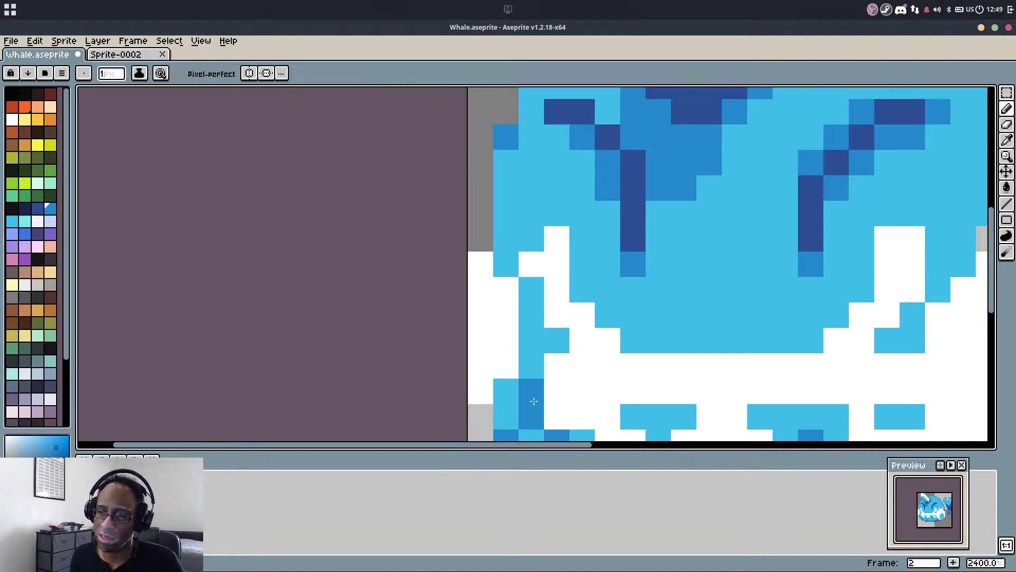
{"action": "left_click", "coordinate": [516, 423]}
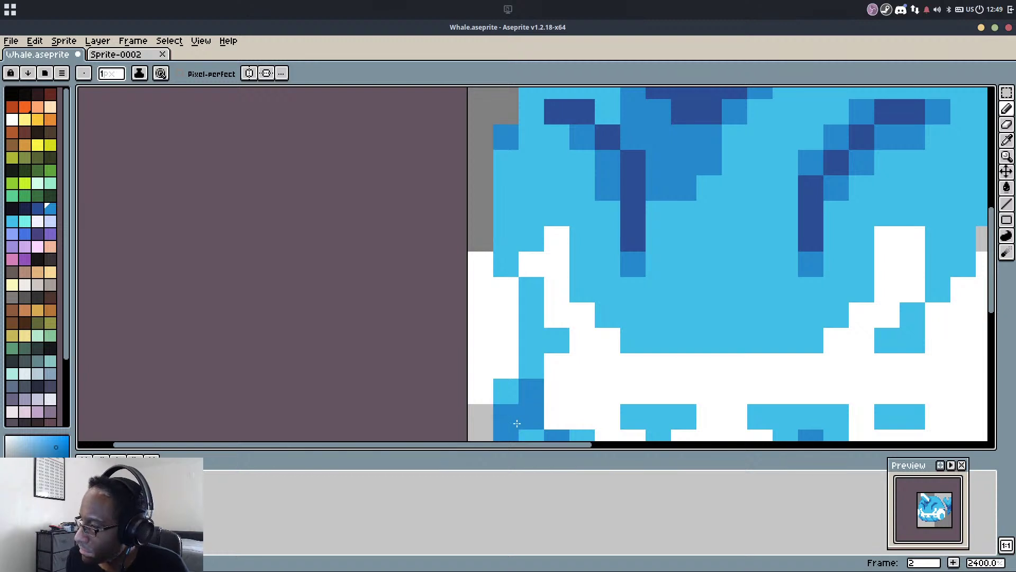
{"action": "left_click", "coordinate": [548, 380]}
{"action": "scroll", "coordinate": [556, 378], "scroll_direction": "down", "scroll_amount": 1}
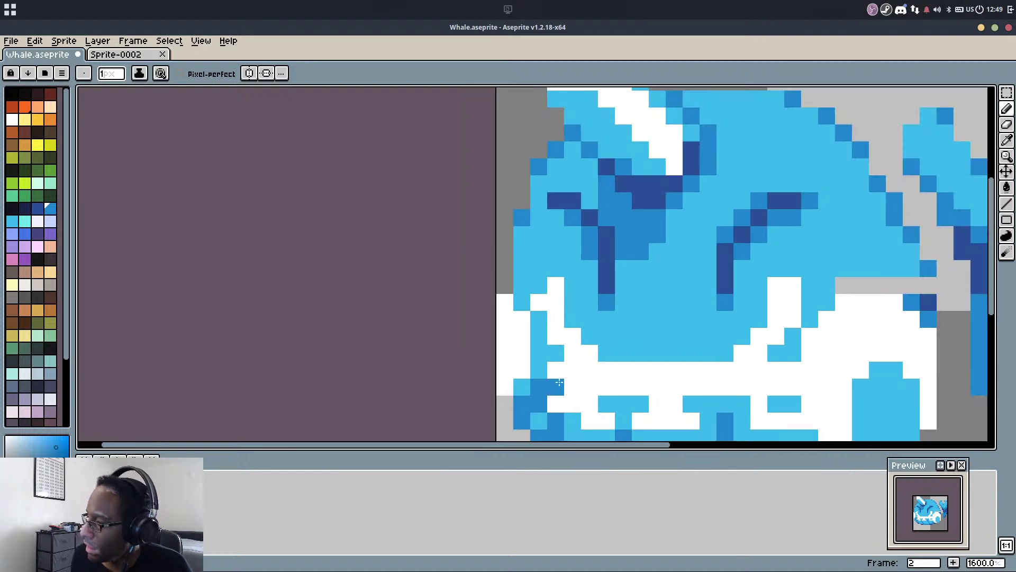
{"action": "left_click_drag", "start_coordinate": [605, 382], "coordinate": [561, 380]}
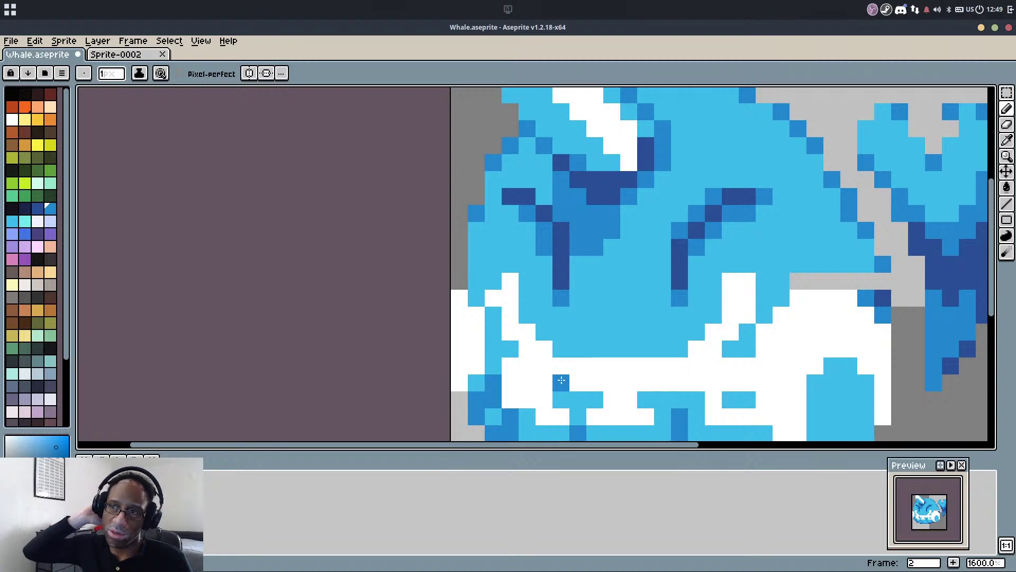
Fill the empty row above the white-rimmed fin with light blue and shift the body's medium blue outline pixel down one
{"action": "left_click", "coordinate": [780, 281], "text": "alt"}
{"action": "left_click_drag", "start_coordinate": [798, 281], "coordinate": [865, 278]}
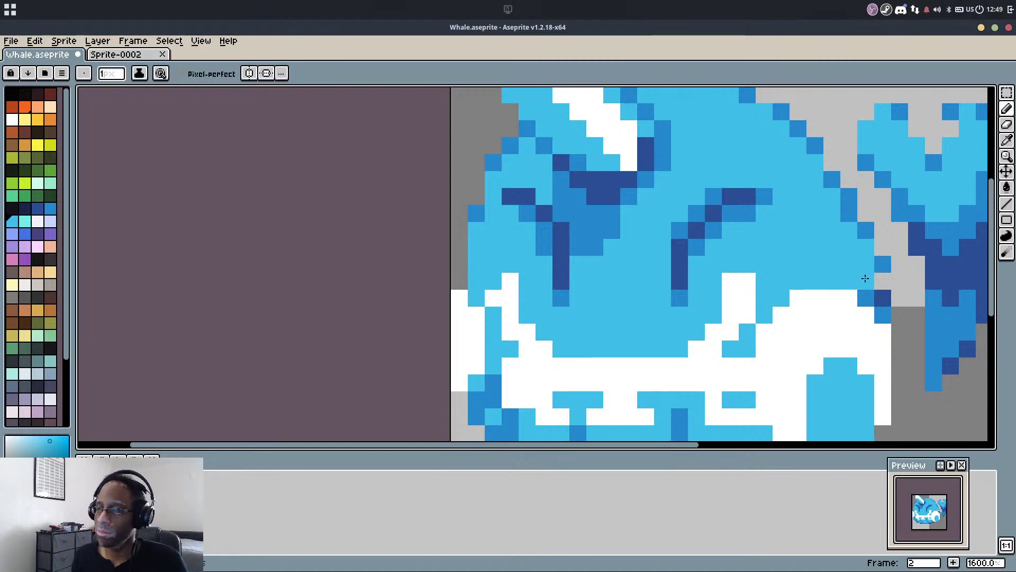
{"action": "left_click", "coordinate": [881, 265], "text": "alt"}
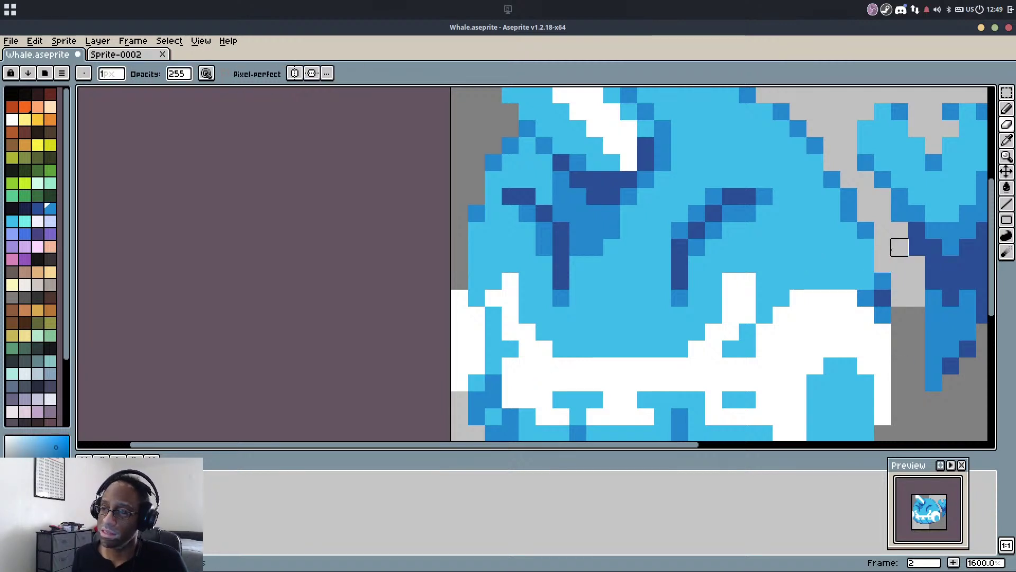
{"action": "left_click_drag", "start_coordinate": [899, 247], "coordinate": [643, 240]}
Fill the gap between the fin and tail with medium blue and paint a dark blue shadow along the fin's rim
{"action": "key", "text": "b"}
{"action": "left_click", "coordinate": [675, 294], "text": "alt"}
{"action": "mouse_move", "coordinate": [660, 292]}
{"action": "left_mouse_down"}
{"action": "mouse_move", "coordinate": [650, 337]}
{"action": "mouse_move", "coordinate": [654, 300]}
{"action": "mouse_move", "coordinate": [671, 347]}
{"action": "mouse_move", "coordinate": [643, 397]}
{"action": "left_mouse_up"}
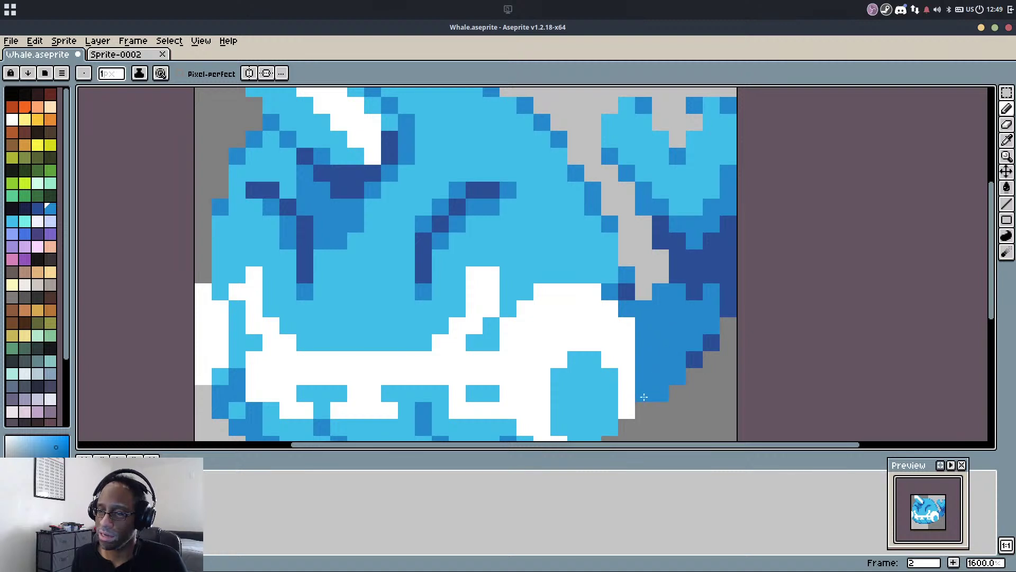
{"action": "left_click", "coordinate": [675, 276], "text": "alt"}
{"action": "mouse_move", "coordinate": [644, 293]}
{"action": "left_mouse_down"}
{"action": "mouse_move", "coordinate": [655, 385]}
{"action": "mouse_move", "coordinate": [648, 348]}
{"action": "mouse_move", "coordinate": [646, 399]}
{"action": "mouse_move", "coordinate": [651, 372]}
{"action": "mouse_move", "coordinate": [659, 407]}
{"action": "mouse_move", "coordinate": [648, 415]}
{"action": "mouse_move", "coordinate": [674, 390]}
{"action": "left_mouse_up"}
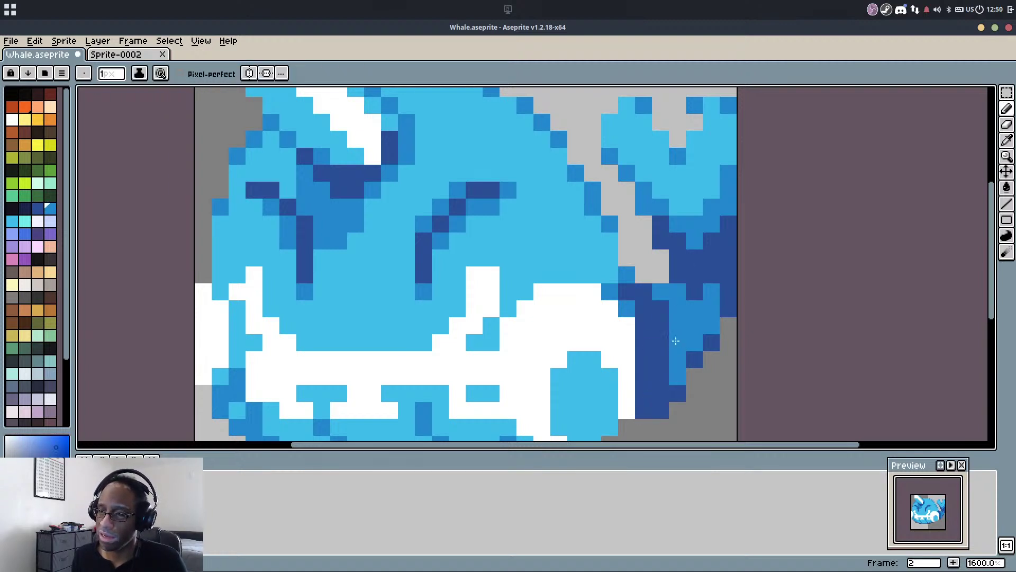
Reshade the tail base with dark blue along its lower edge, keeping a pointed medium blue area at the top
{"action": "left_click", "coordinate": [675, 343], "text": "alt"}
{"action": "left_click_drag", "start_coordinate": [660, 308], "coordinate": [662, 360]}
{"action": "left_click_drag", "start_coordinate": [660, 307], "coordinate": [660, 362]}
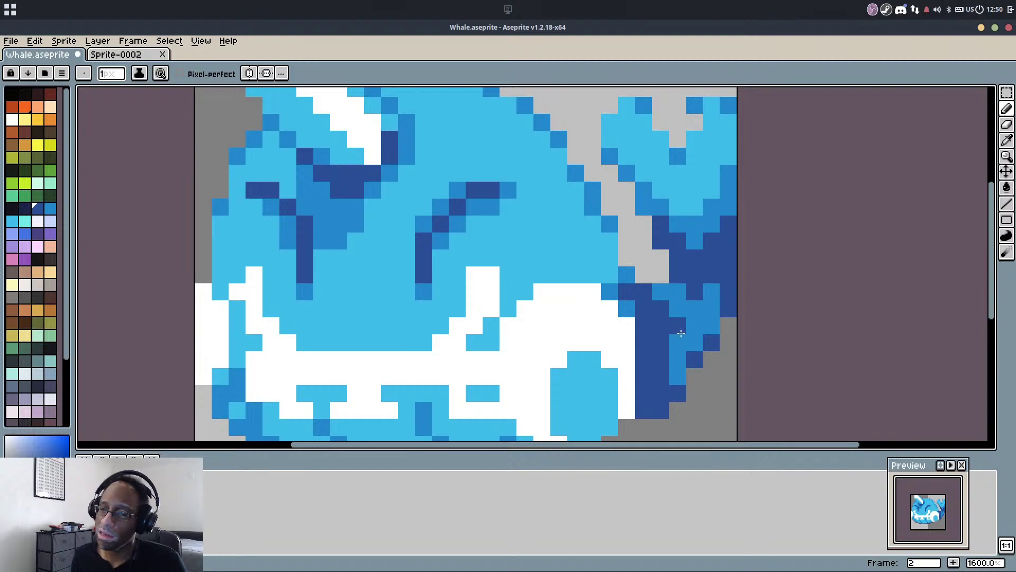
{"action": "left_click_drag", "start_coordinate": [678, 327], "coordinate": [677, 377]}
{"action": "left_click", "coordinate": [697, 319], "text": "alt"}
{"action": "mouse_move", "coordinate": [677, 308]}
{"action": "left_mouse_down"}
{"action": "mouse_move", "coordinate": [680, 321]}
{"action": "mouse_move", "coordinate": [659, 307]}
{"action": "left_mouse_up"}
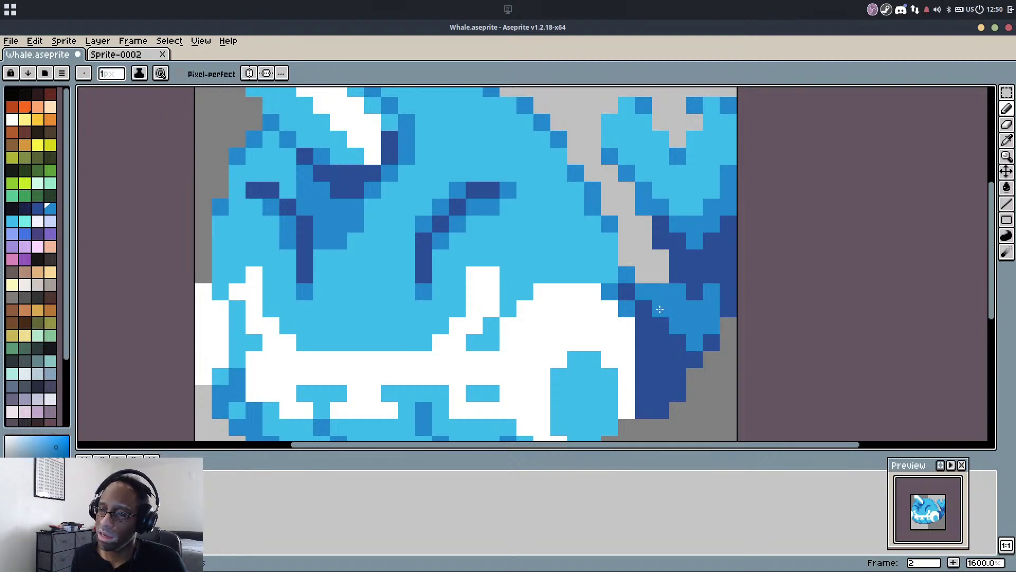
{"action": "left_click", "coordinate": [682, 347], "text": "alt"}
{"action": "left_click_drag", "start_coordinate": [693, 341], "coordinate": [714, 321]}
Extend the dark blue shadow from the tail base under the fin and along the belly's lower edge
{"action": "scroll", "coordinate": [714, 305], "scroll_direction": "down", "scroll_amount": 6}
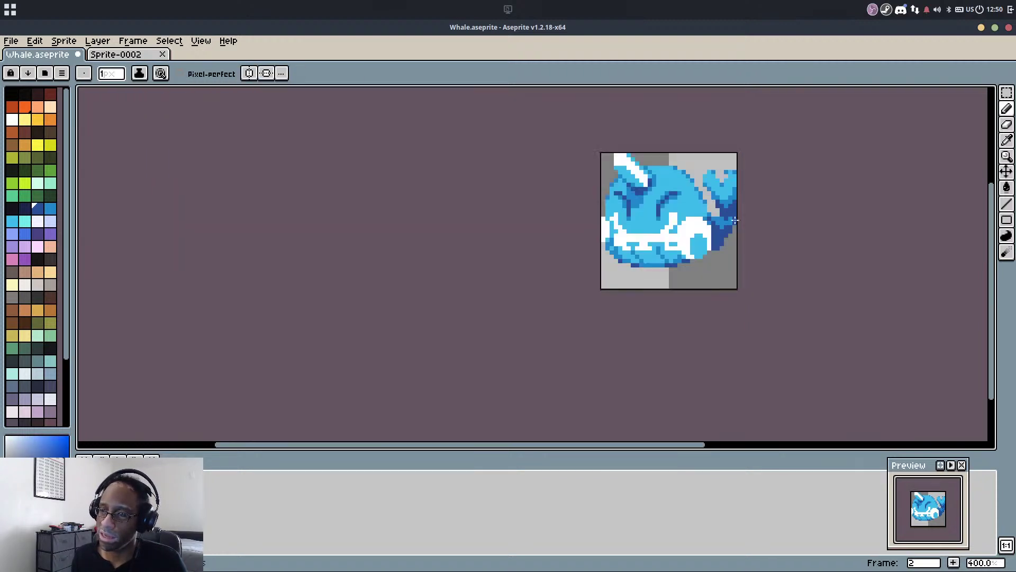
{"action": "scroll", "coordinate": [688, 297], "scroll_direction": "up", "scroll_amount": 3}
{"action": "scroll", "coordinate": [686, 291], "scroll_direction": "up", "scroll_amount": 2}
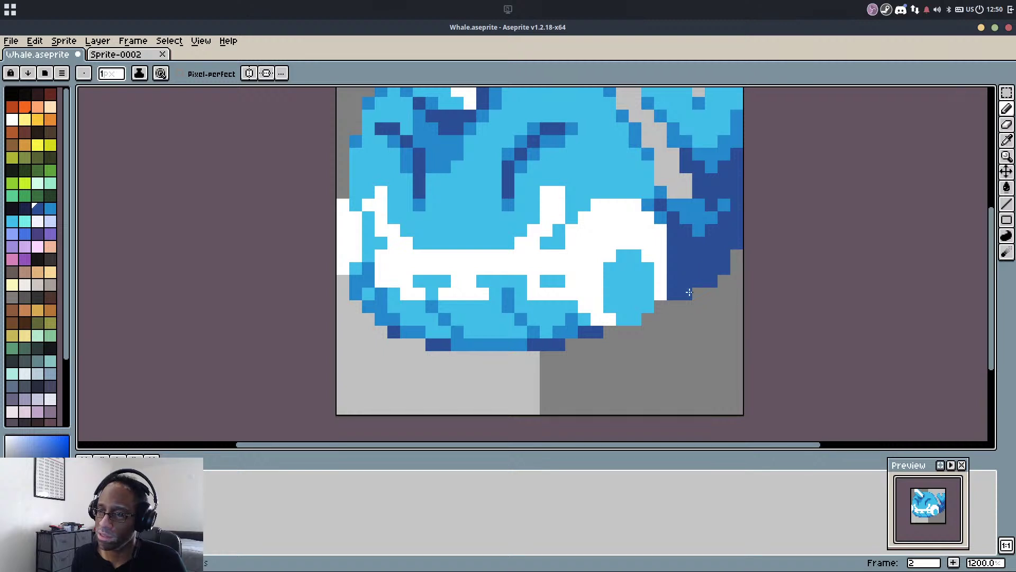
{"action": "mouse_move", "coordinate": [689, 292]}
{"action": "left_mouse_down"}
{"action": "mouse_move", "coordinate": [645, 326]}
{"action": "mouse_move", "coordinate": [572, 353]}
{"action": "left_mouse_up"}
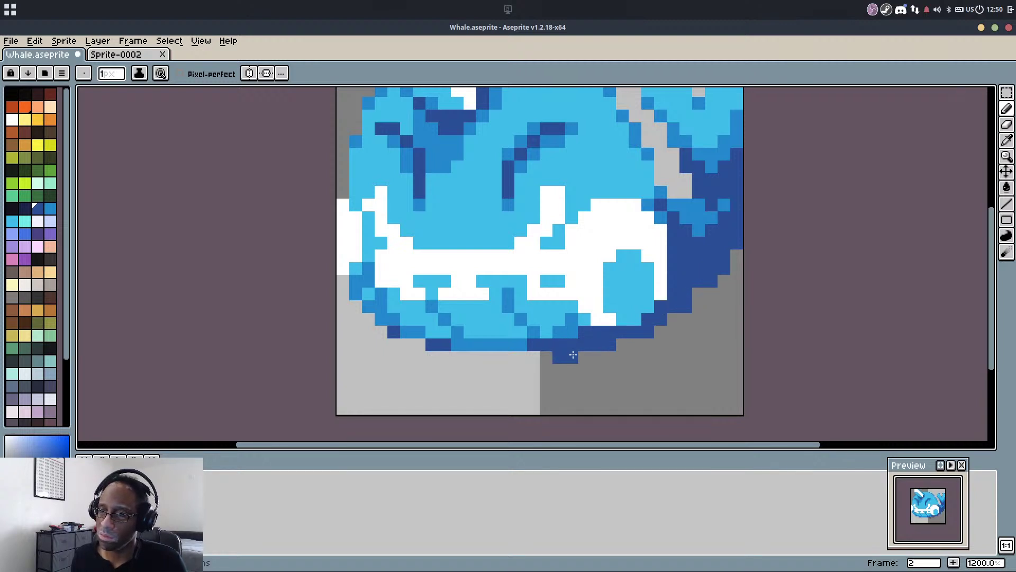
{"action": "left_click_drag", "start_coordinate": [686, 307], "coordinate": [635, 332]}
{"action": "left_click_drag", "start_coordinate": [687, 306], "coordinate": [680, 349]}
Flip repeatedly between frames 1 and 2 to compare the whale's poses and the motion between them
{"action": "scroll", "coordinate": [681, 347], "scroll_direction": "down", "scroll_amount": 3}
{"action": "key", "text": "Left"}
{"action": "key", "text": "Right"}
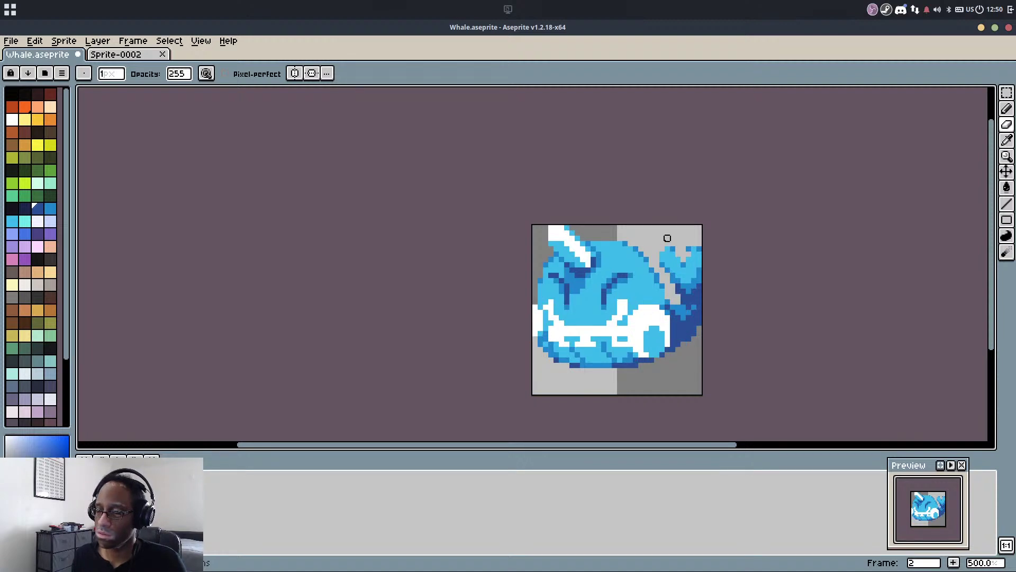
{"action": "key", "text": "Right"}
{"action": "key", "text": "Right"}
{"action": "key", "text": "Right"}
{"action": "key", "text": "Right"}
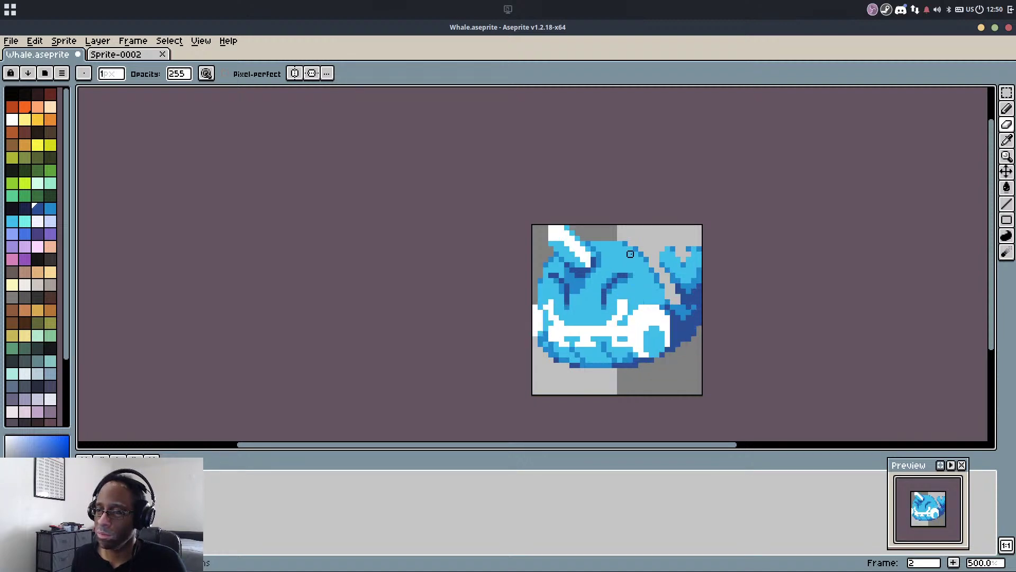
{"action": "key", "text": "Right"}
{"action": "key", "text": "Right"}
{"action": "key", "text": "Right"}
{"action": "key", "text": "Right"}
{"action": "key", "text": "Right"}
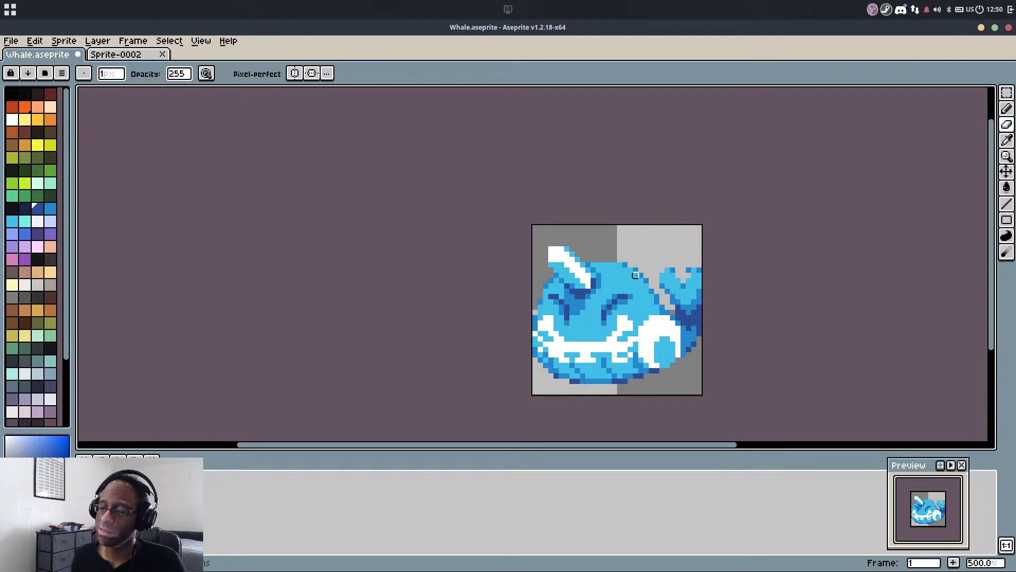
{"action": "scroll", "coordinate": [635, 286], "scroll_direction": "up", "scroll_amount": 1}
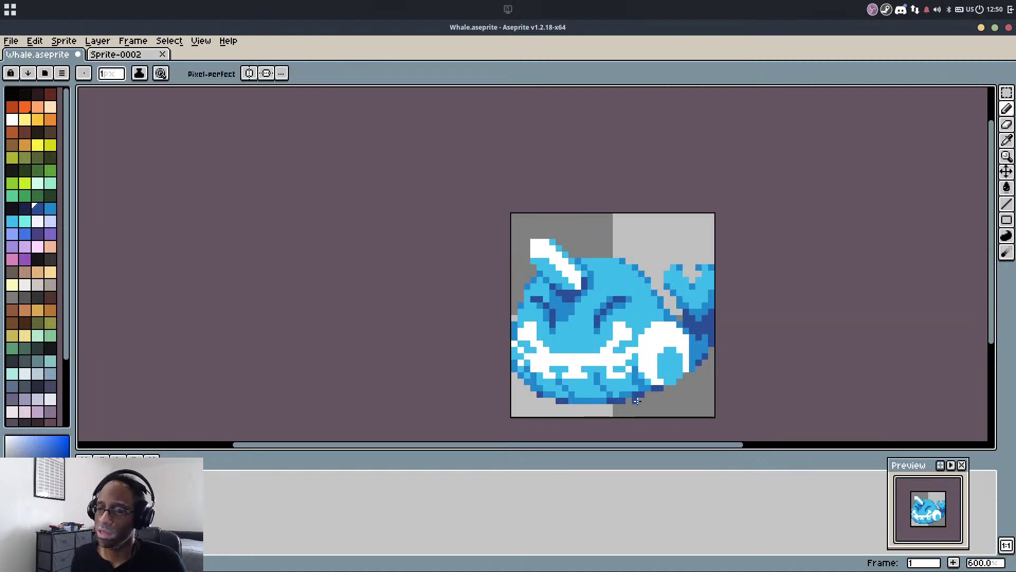
{"action": "key", "text": "Right"}
{"action": "key", "text": "Right"}
Save the whale sprite and return to frame 2
{"action": "key", "text": "ctrl+s"}
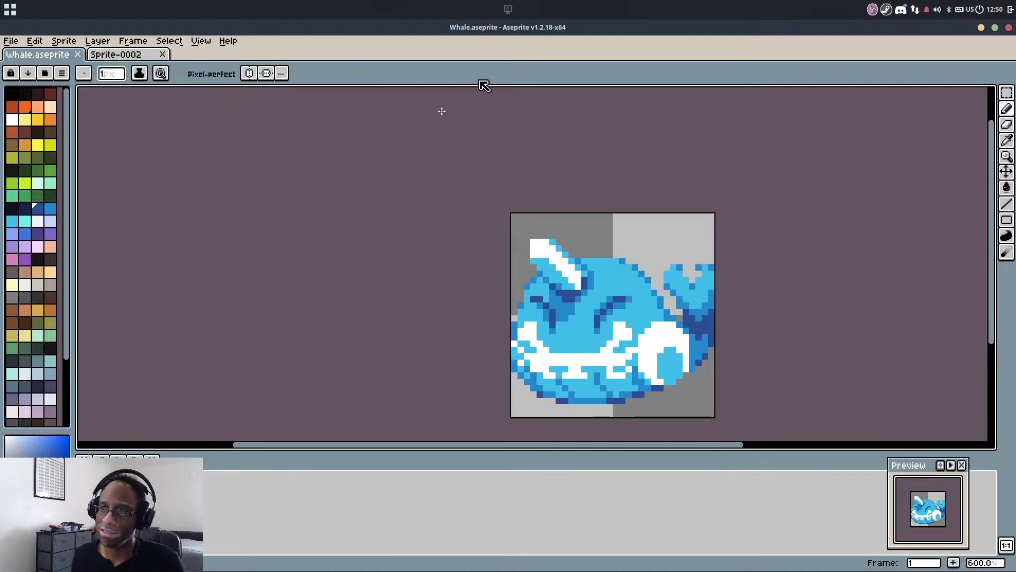
{"action": "scroll", "coordinate": [593, 212], "scroll_direction": "down", "scroll_amount": 1}
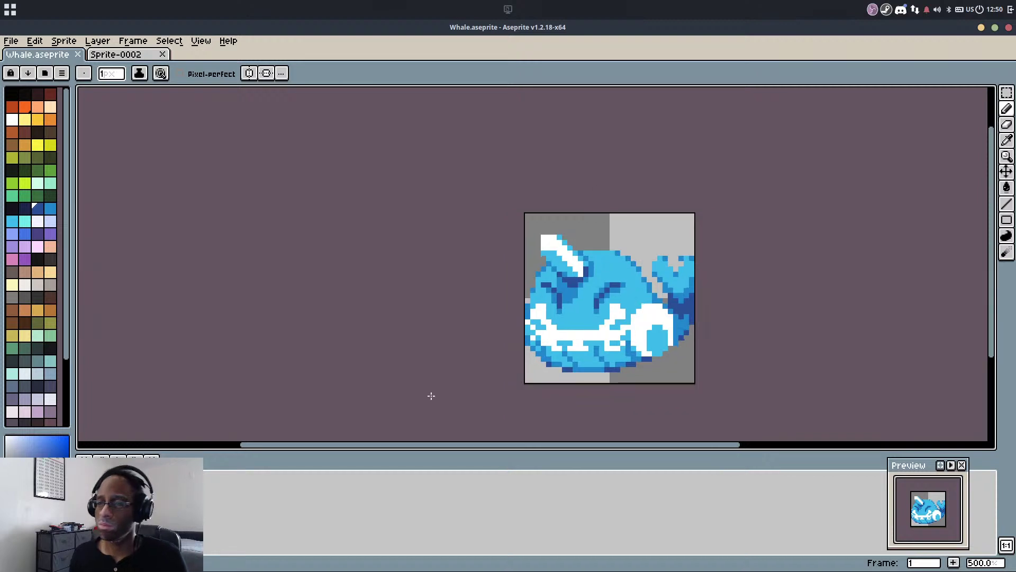
{"action": "key", "text": "Right"}
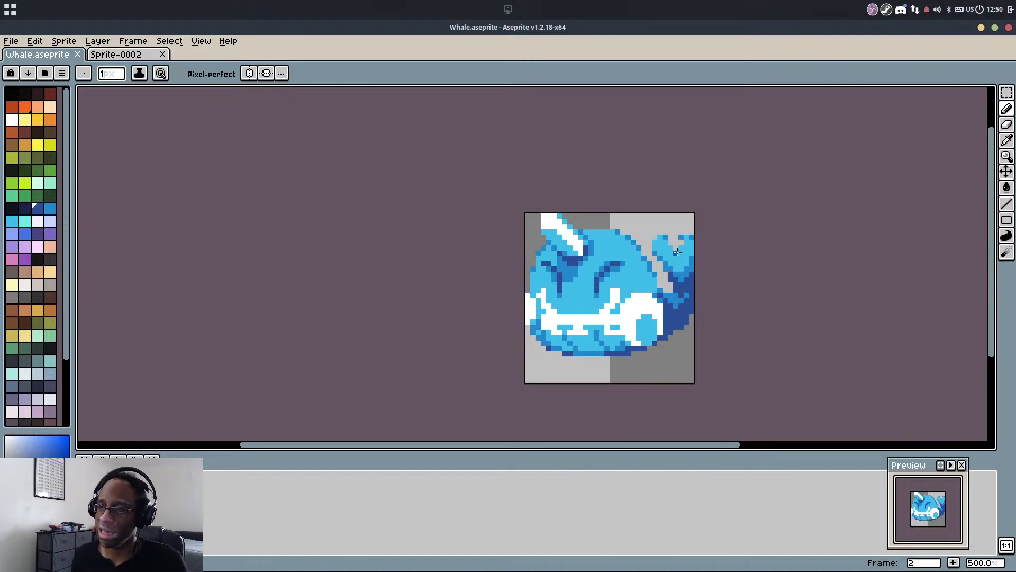
Select the tail fluke in frame 2 and move it one pixel right and one pixel down
{"action": "scroll", "coordinate": [679, 254], "scroll_direction": "up", "scroll_amount": 4}
{"action": "scroll", "coordinate": [662, 254], "scroll_direction": "down", "scroll_amount": 3}
{"action": "scroll", "coordinate": [662, 254], "scroll_direction": "up", "scroll_amount": 3}
{"action": "key", "text": "m"}
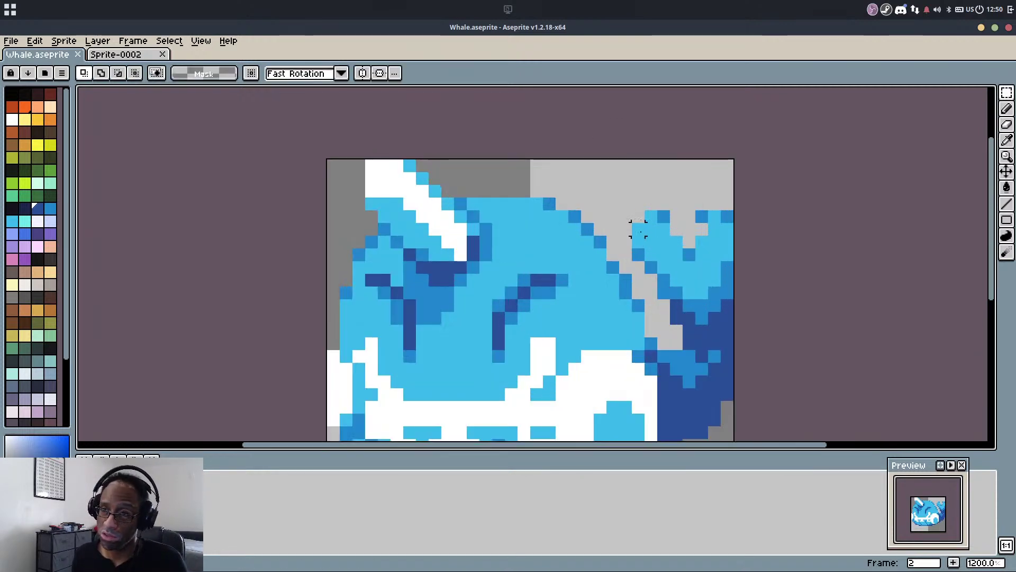
{"action": "mouse_move", "coordinate": [635, 200]}
{"action": "left_mouse_down"}
{"action": "mouse_move", "coordinate": [747, 306]}
{"action": "mouse_move", "coordinate": [728, 306]}
{"action": "mouse_move", "coordinate": [739, 293]}
{"action": "left_mouse_up"}
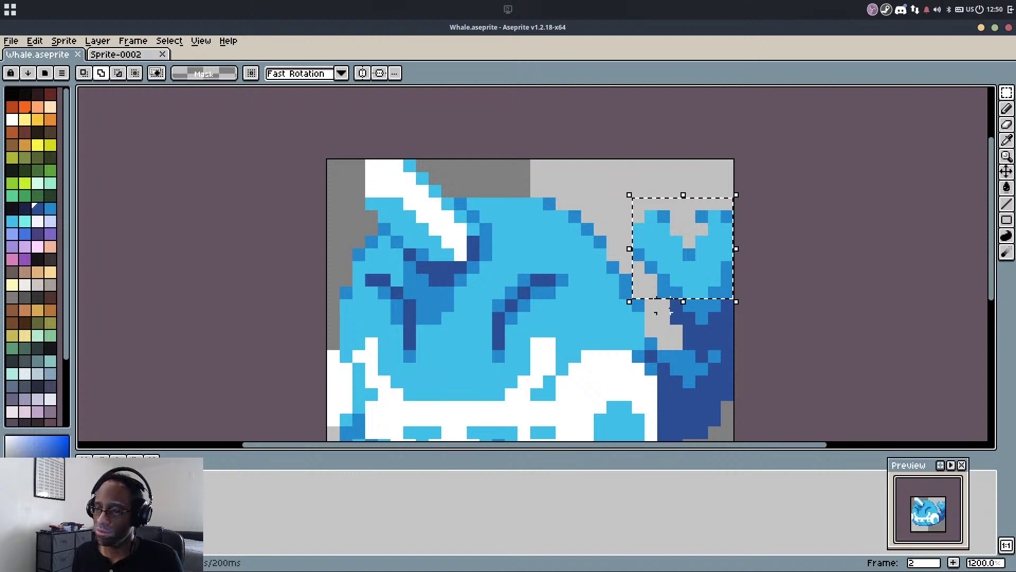
{"action": "left_click_drag", "start_coordinate": [663, 306], "coordinate": [740, 319], "text": "shift"}
{"action": "key", "text": "Right"}
{"action": "key", "text": "Down"}
{"action": "key", "text": "ctrl+d"}
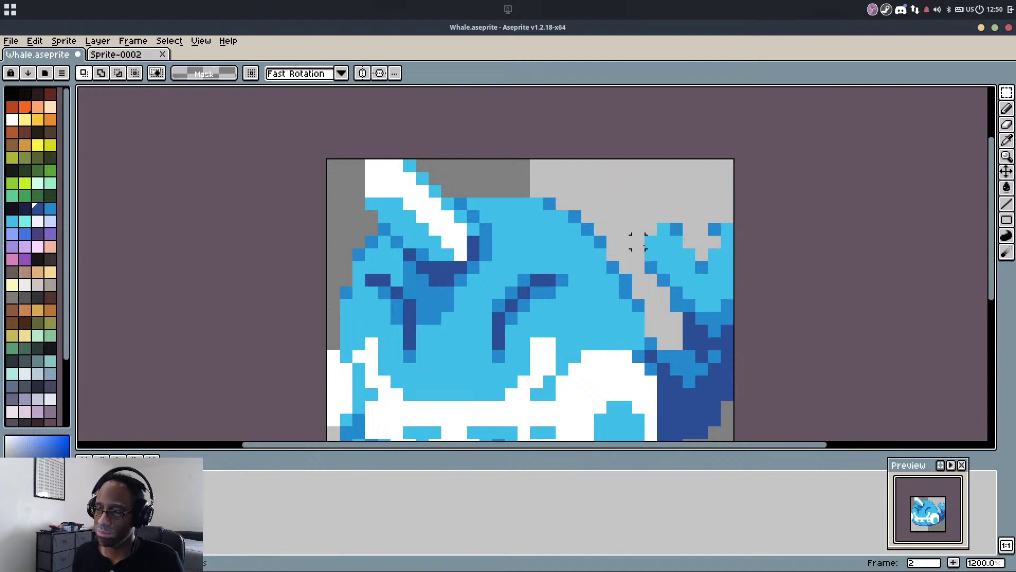
Erase the outline pixel at the fluke's left edge and paint medium blue across the fluke below its tips
{"action": "key", "text": "e"}
{"action": "left_click", "coordinate": [651, 266]}
{"action": "key", "text": "b"}
{"action": "left_click", "coordinate": [662, 277], "text": "alt"}
{"action": "mouse_move", "coordinate": [662, 264]}
{"action": "left_mouse_down"}
{"action": "mouse_move", "coordinate": [702, 272]}
{"action": "mouse_move", "coordinate": [693, 252]}
{"action": "mouse_move", "coordinate": [716, 274]}
{"action": "left_mouse_up"}
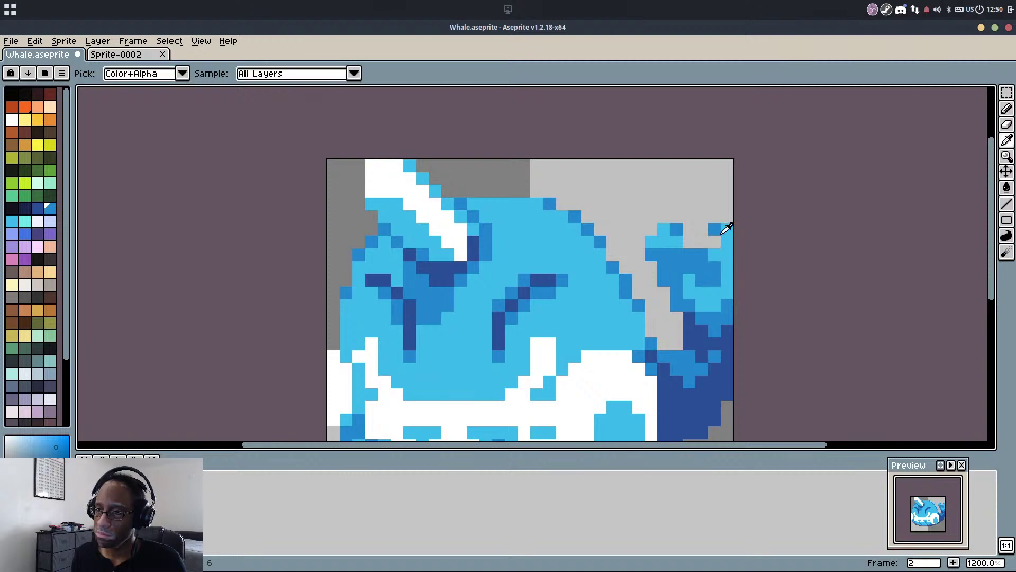
Add a medium blue pixel beside the fluke's right tip and fill the rest of the fluke's lower part medium blue
{"action": "left_click", "coordinate": [715, 230], "text": "alt"}
{"action": "left_click", "coordinate": [702, 229]}
{"action": "left_click", "coordinate": [727, 237], "text": "alt"}
{"action": "left_click", "coordinate": [713, 266]}
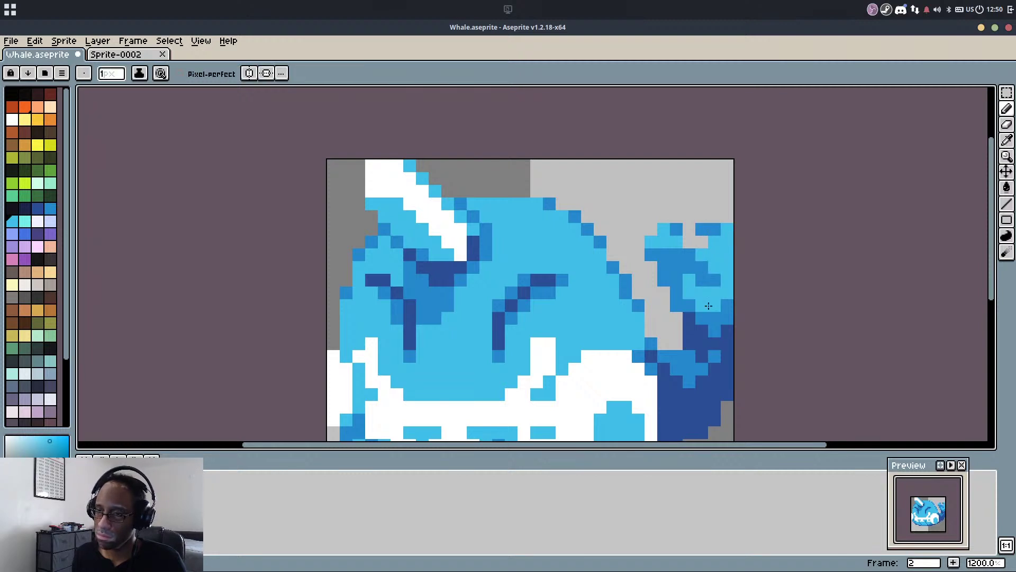
{"action": "left_click", "coordinate": [694, 268], "text": "alt"}
{"action": "mouse_move", "coordinate": [701, 255]}
{"action": "left_mouse_down"}
{"action": "mouse_move", "coordinate": [709, 306]}
{"action": "mouse_move", "coordinate": [694, 268]}
{"action": "mouse_move", "coordinate": [726, 268]}
{"action": "left_mouse_up"}
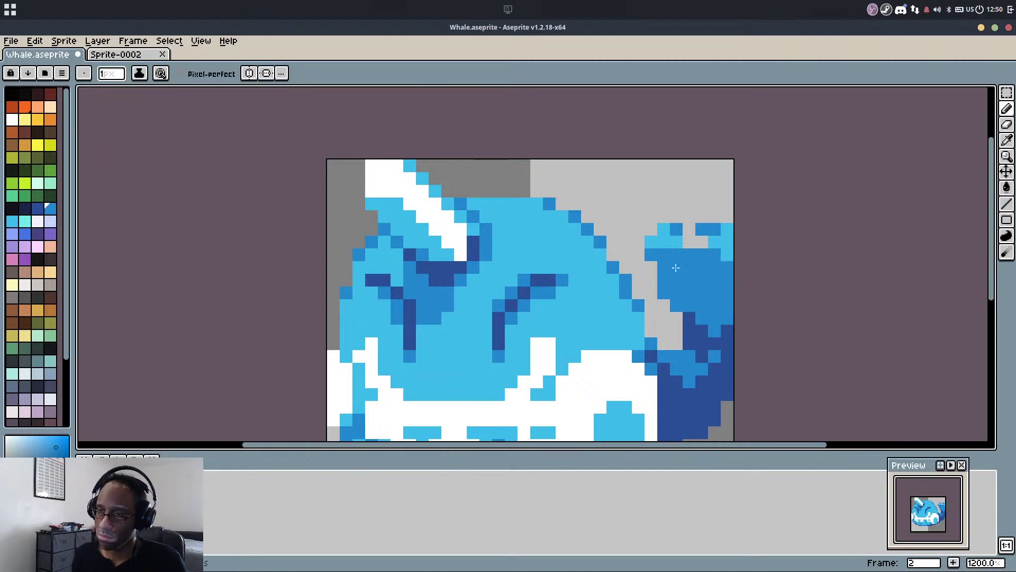
Fill the tail below the fluke tips with dark blue and erase pixels to slim its left edge
{"action": "left_click", "coordinate": [688, 311], "text": "alt"}
{"action": "mouse_move", "coordinate": [680, 299]}
{"action": "left_mouse_down"}
{"action": "mouse_move", "coordinate": [664, 282]}
{"action": "mouse_move", "coordinate": [707, 287]}
{"action": "mouse_move", "coordinate": [703, 300]}
{"action": "mouse_move", "coordinate": [695, 260]}
{"action": "mouse_move", "coordinate": [717, 316]}
{"action": "mouse_move", "coordinate": [718, 273]}
{"action": "mouse_move", "coordinate": [727, 325]}
{"action": "left_mouse_up"}
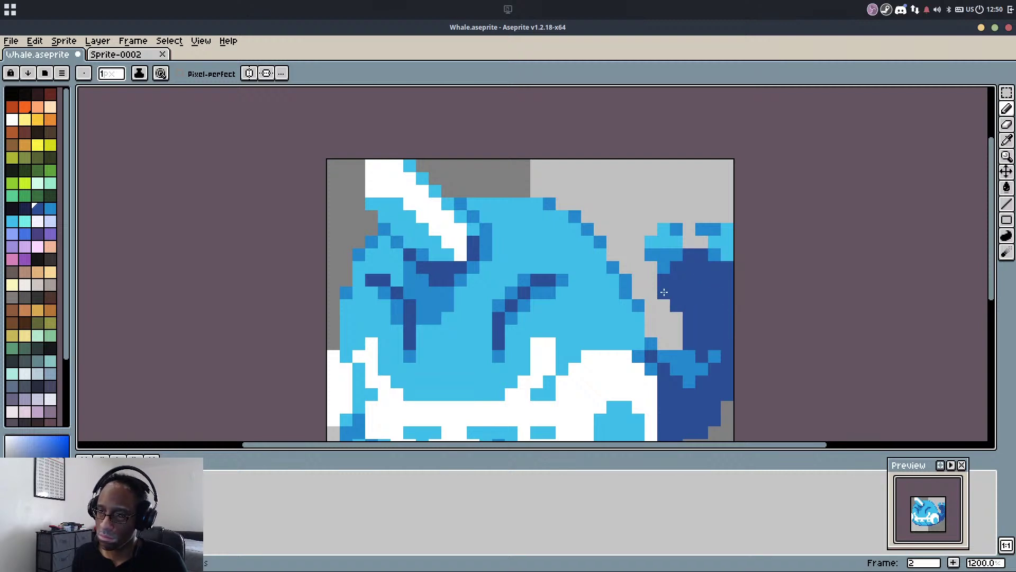
{"action": "key", "text": "e"}
{"action": "left_click_drag", "start_coordinate": [675, 304], "coordinate": [664, 293]}
Extend the medium blue area at the tail base upward and add a dark blue pixel at its left edge
{"action": "key", "text": "b"}
{"action": "left_click", "coordinate": [690, 356], "text": "alt"}
{"action": "mouse_move", "coordinate": [690, 344]}
{"action": "left_mouse_down"}
{"action": "mouse_move", "coordinate": [699, 329]}
{"action": "mouse_move", "coordinate": [717, 341]}
{"action": "left_mouse_up"}
{"action": "left_click", "coordinate": [700, 317], "text": "alt"}
{"action": "left_click", "coordinate": [677, 344]}
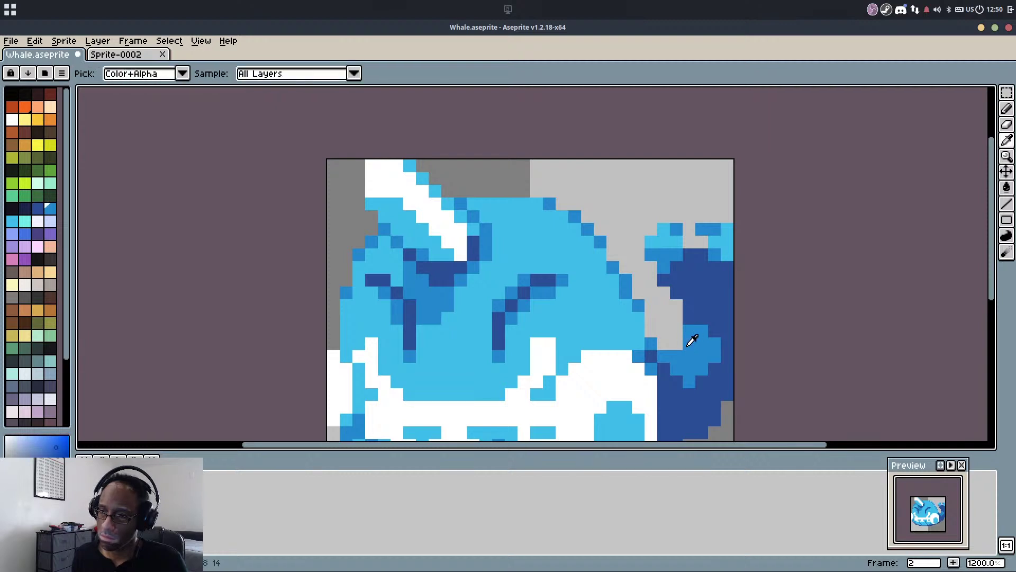
{"action": "left_click", "coordinate": [690, 343], "text": "alt"}
{"action": "left_click", "coordinate": [689, 312], "text": "alt"}
Shade beneath both fluke tips with medium blue and add a light blue pixel at the left tip's outer corner
{"action": "left_click", "coordinate": [671, 254], "text": "alt"}
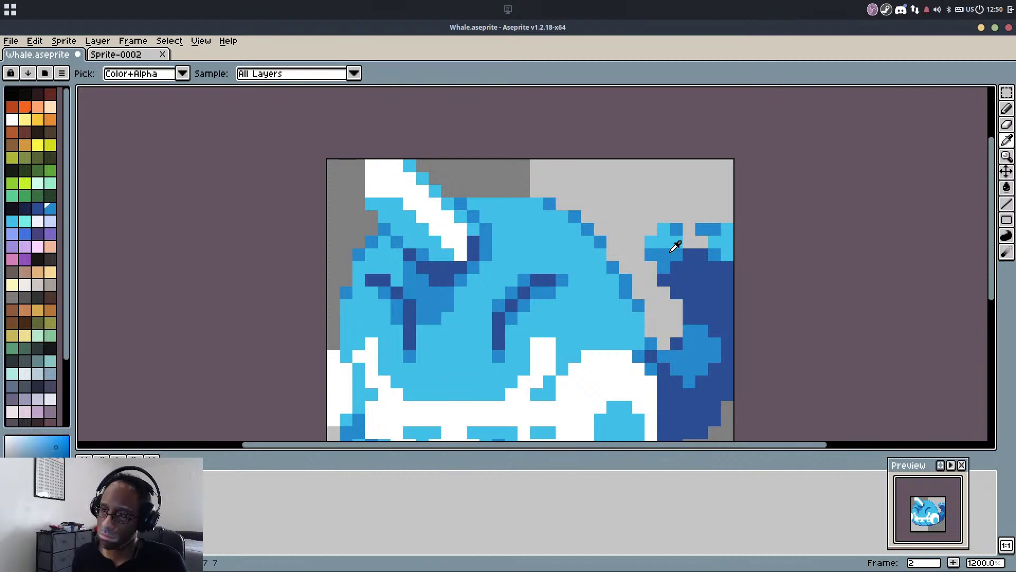
{"action": "left_click_drag", "start_coordinate": [654, 243], "coordinate": [667, 229]}
{"action": "left_click", "coordinate": [666, 229], "text": "alt"}
{"action": "left_click", "coordinate": [651, 229]}
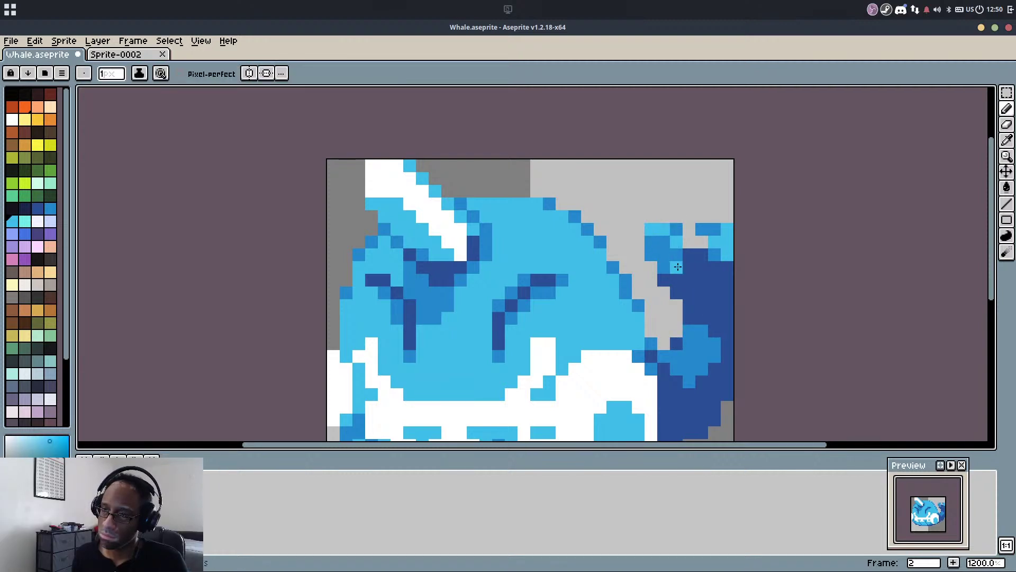
{"action": "left_click", "coordinate": [714, 253], "text": "alt"}
{"action": "left_click_drag", "start_coordinate": [727, 254], "coordinate": [728, 267]}
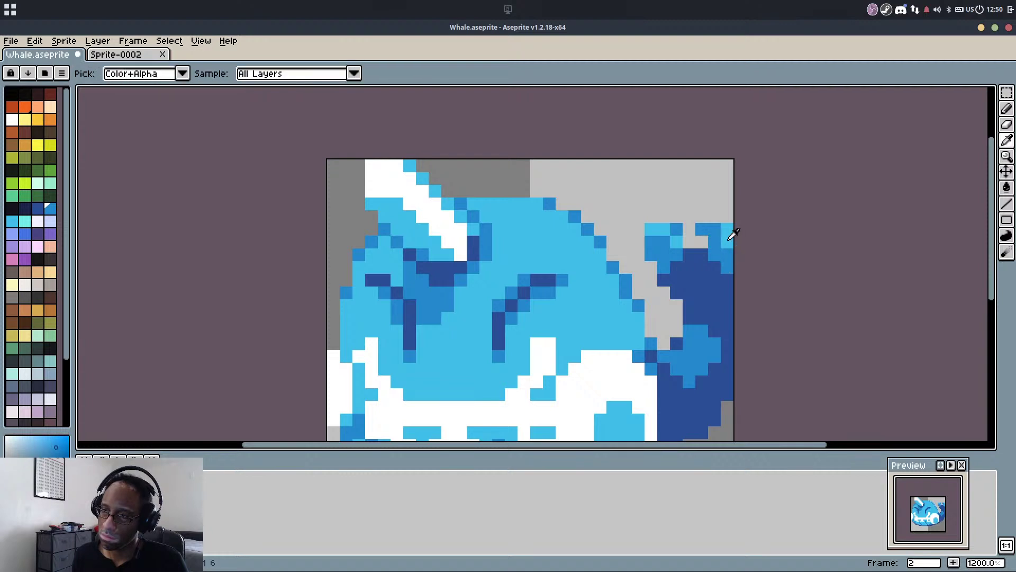
Touch up the fluke's right tip with light blue and medium blue pixels beside the notch
{"action": "left_click", "coordinate": [727, 242], "text": "alt"}
{"action": "left_click", "coordinate": [715, 231]}
{"action": "left_click", "coordinate": [716, 253], "text": "alt"}
{"action": "left_click", "coordinate": [715, 243]}
{"action": "left_click", "coordinate": [687, 258]}
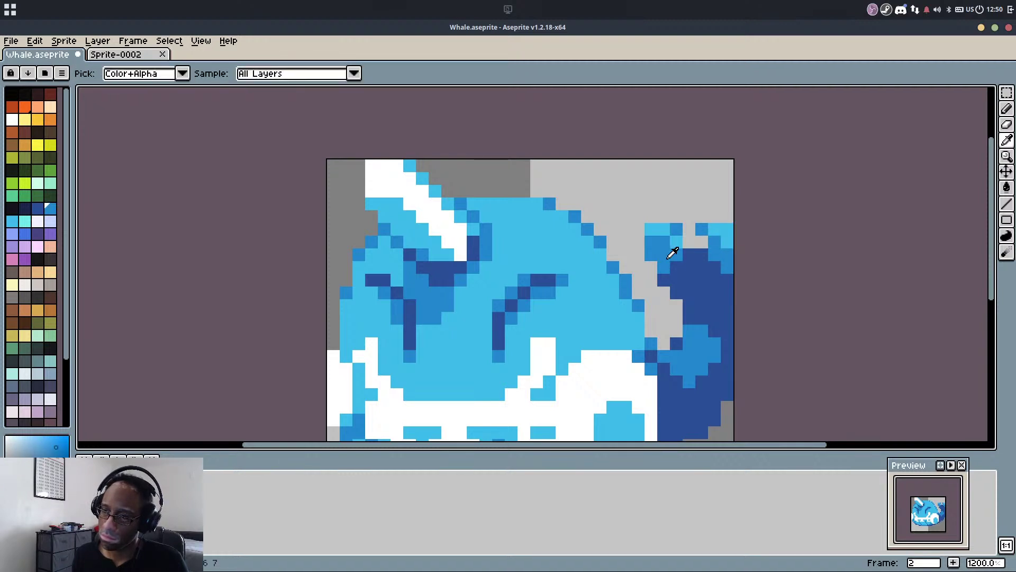
Repaint the upper tail medium blue down to the tail base, leaving dark blue shading along its right edge
{"action": "left_click", "coordinate": [672, 255], "text": "alt"}
{"action": "left_click", "coordinate": [677, 264]}
{"action": "mouse_move", "coordinate": [664, 278]}
{"action": "left_mouse_down"}
{"action": "mouse_move", "coordinate": [706, 254]}
{"action": "mouse_move", "coordinate": [687, 291]}
{"action": "mouse_move", "coordinate": [679, 288]}
{"action": "mouse_move", "coordinate": [701, 265]}
{"action": "mouse_move", "coordinate": [722, 274]}
{"action": "left_mouse_up"}
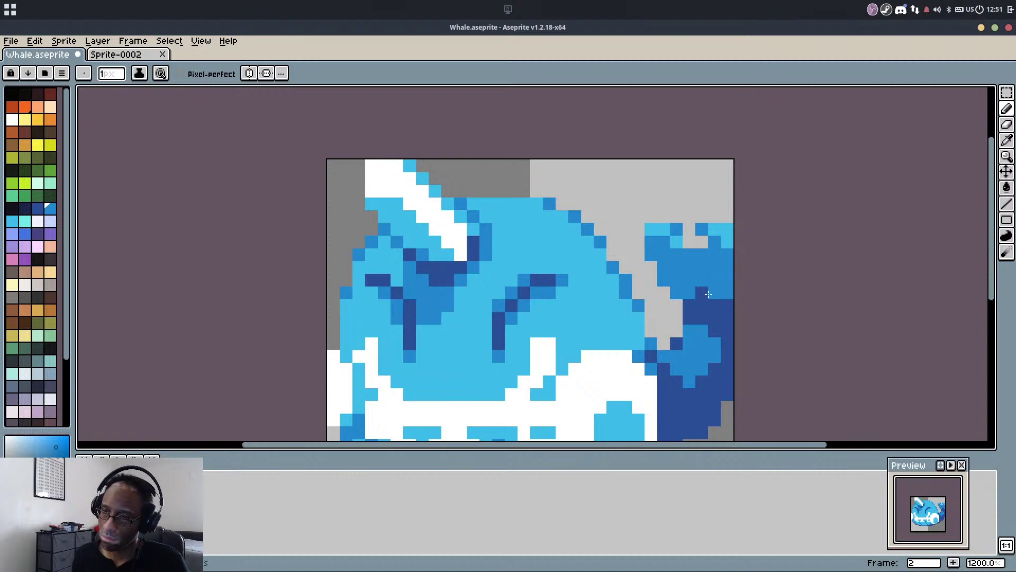
{"action": "left_click", "coordinate": [706, 306], "text": "alt"}
{"action": "left_click", "coordinate": [714, 294]}
{"action": "left_click", "coordinate": [699, 331], "text": "alt"}
{"action": "left_click_drag", "start_coordinate": [690, 307], "coordinate": [706, 332]}
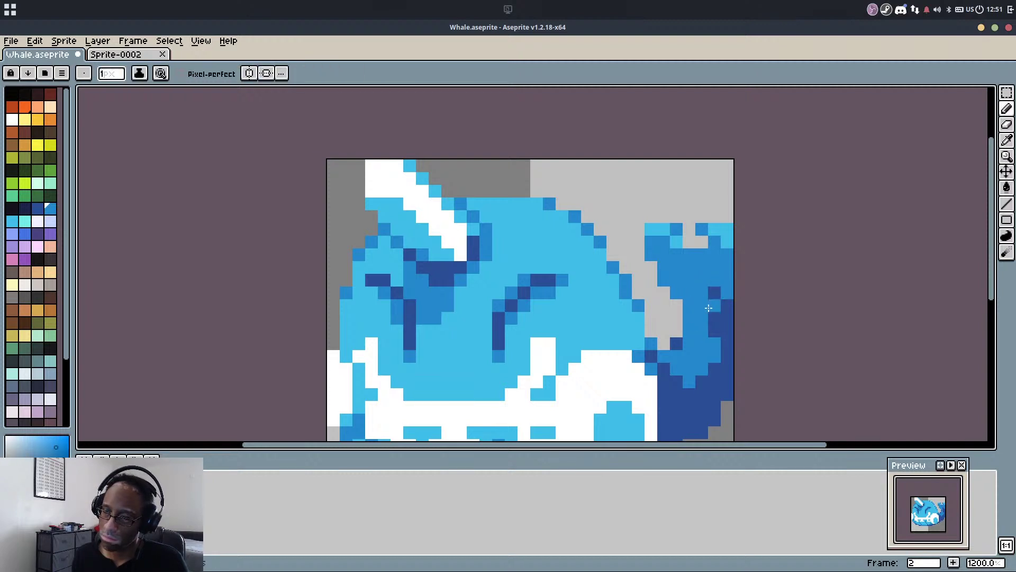
Repaint the upper tail dark blue below the fluke, leaving a medium blue pixel above the tail base
{"action": "left_click", "coordinate": [714, 316], "text": "alt"}
{"action": "left_click", "coordinate": [713, 305]}
{"action": "mouse_move", "coordinate": [712, 280]}
{"action": "left_mouse_down"}
{"action": "mouse_move", "coordinate": [667, 255]}
{"action": "mouse_move", "coordinate": [711, 263]}
{"action": "mouse_move", "coordinate": [727, 297]}
{"action": "left_mouse_up"}
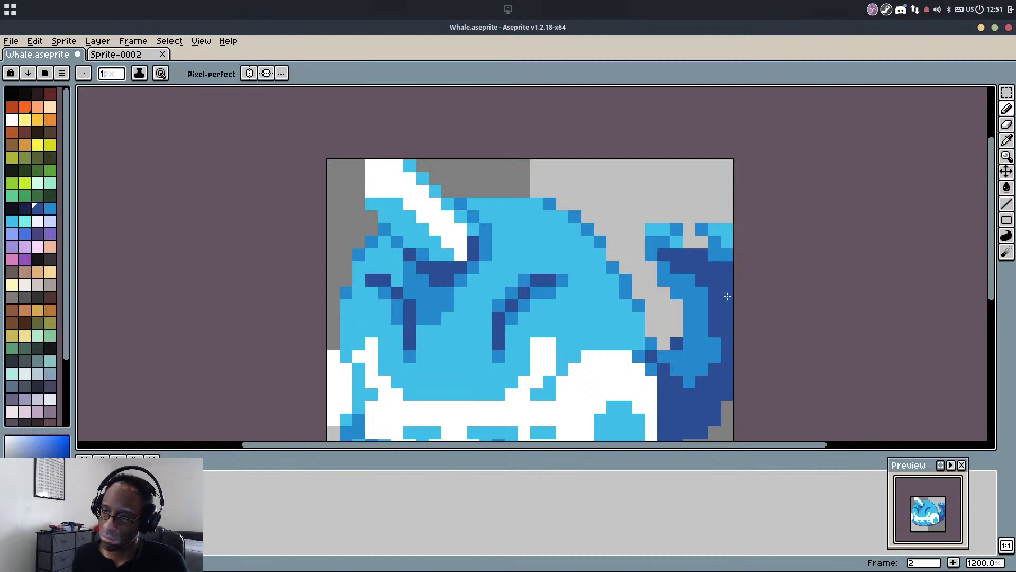
{"action": "mouse_move", "coordinate": [680, 273]}
{"action": "left_mouse_down"}
{"action": "mouse_move", "coordinate": [702, 300]}
{"action": "mouse_move", "coordinate": [679, 279]}
{"action": "mouse_move", "coordinate": [666, 279]}
{"action": "mouse_move", "coordinate": [677, 293]}
{"action": "mouse_move", "coordinate": [664, 292]}
{"action": "mouse_move", "coordinate": [689, 317]}
{"action": "left_mouse_up"}
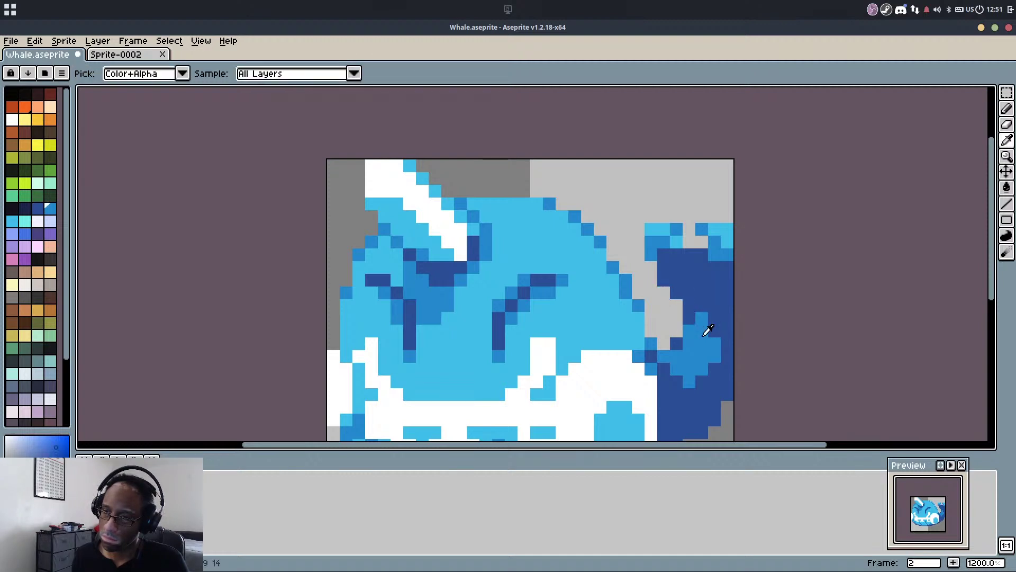
{"action": "left_click", "coordinate": [698, 334], "text": "alt"}
{"action": "left_click", "coordinate": [699, 319]}
Darken the underside of the fluke's left tip with dark blue and shade the right tip's outer edge medium blue
{"action": "left_click", "coordinate": [662, 244], "text": "alt"}
{"action": "left_click", "coordinate": [663, 257]}
{"action": "left_click", "coordinate": [670, 263], "text": "alt"}
{"action": "left_click_drag", "start_coordinate": [676, 267], "coordinate": [658, 243]}
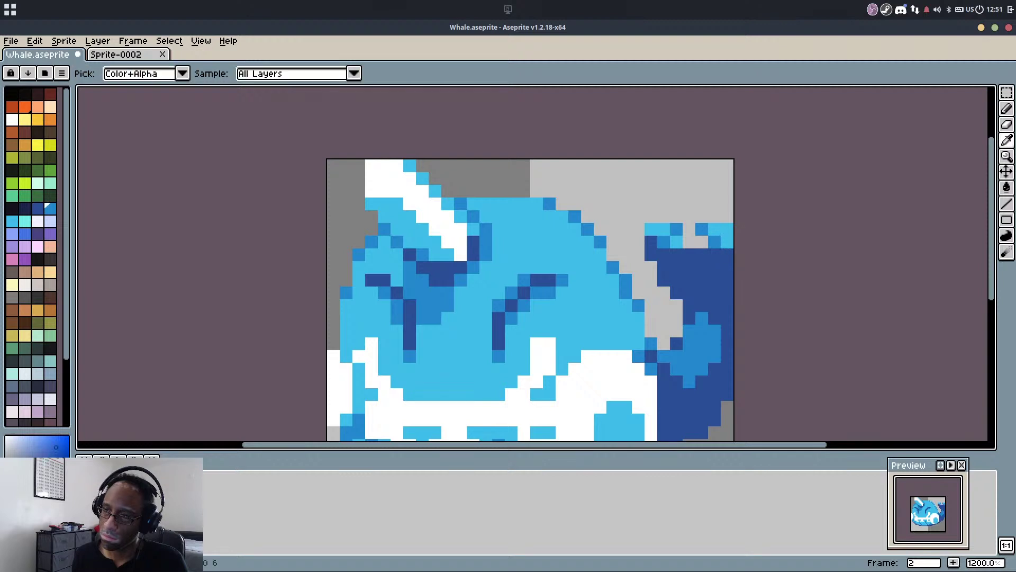
{"action": "left_click", "coordinate": [717, 242], "text": "alt"}
{"action": "left_click", "coordinate": [727, 242]}
{"action": "left_click", "coordinate": [718, 229], "text": "alt"}
{"action": "left_click", "coordinate": [705, 230], "text": "alt"}
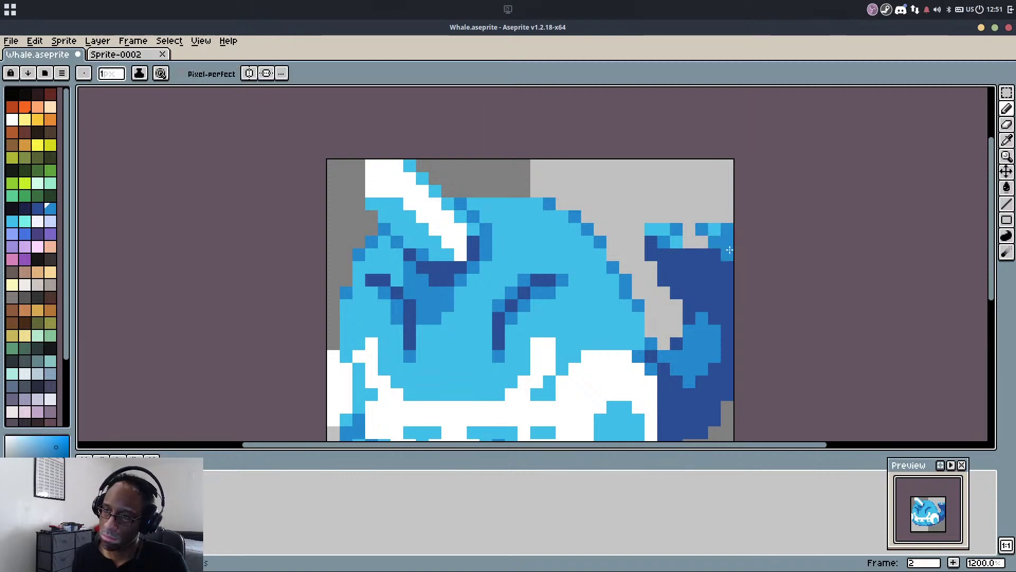
Fill the lower tail's interior with medium blue, leaving dark blue along both its edges
{"action": "scroll", "coordinate": [730, 249], "scroll_direction": "down", "scroll_amount": 5}
{"action": "scroll", "coordinate": [730, 259], "scroll_direction": "up", "scroll_amount": 1}
{"action": "key", "text": "Left"}
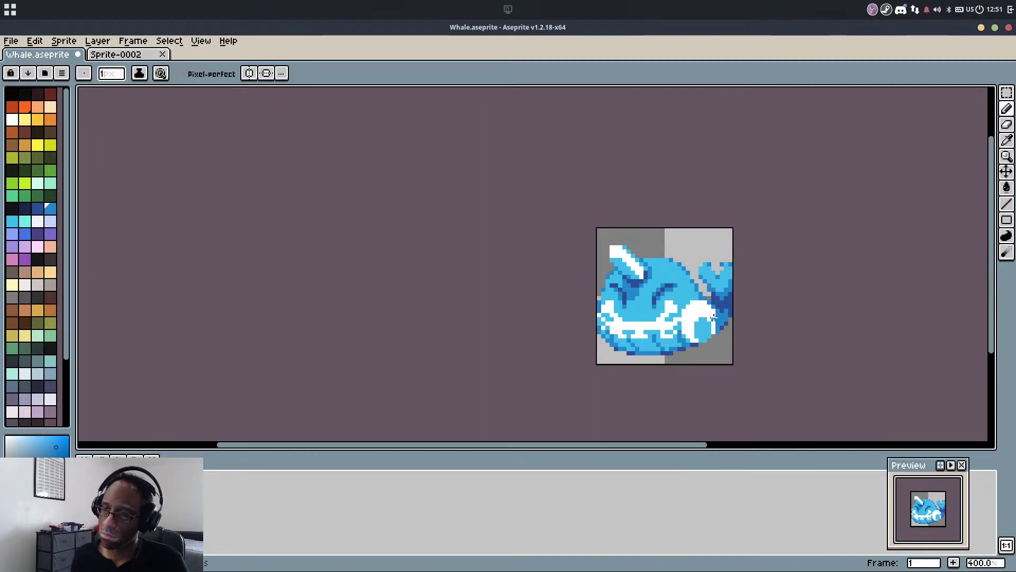
{"action": "key", "text": "Return"}
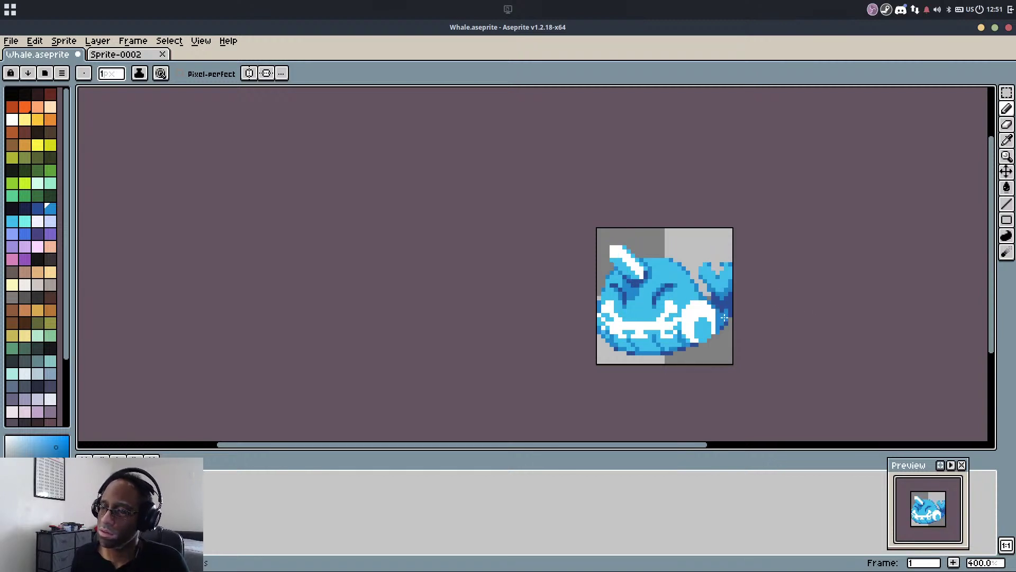
{"action": "scroll", "coordinate": [725, 312], "scroll_direction": "up", "scroll_amount": 2}
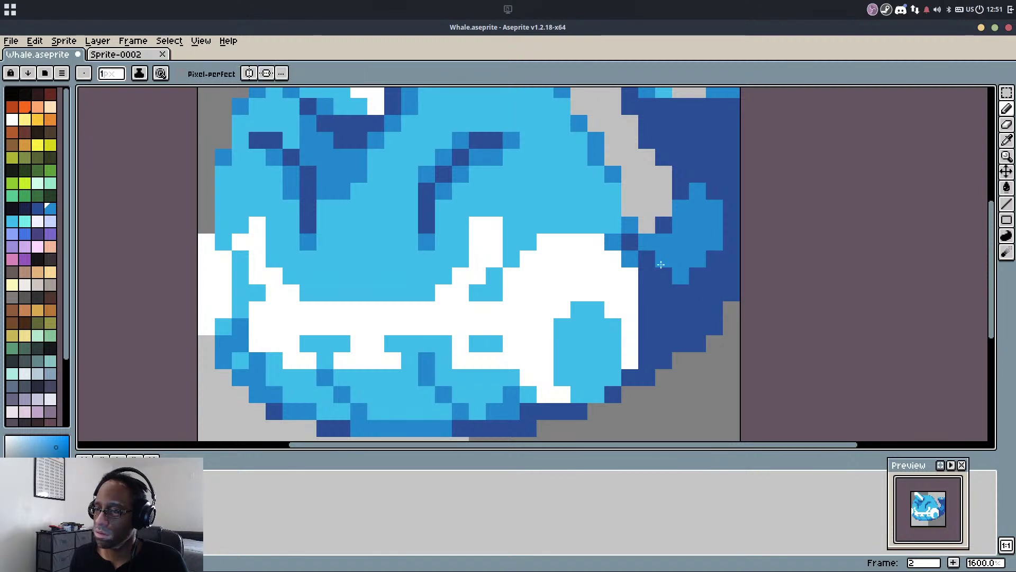
{"action": "left_click_drag", "start_coordinate": [647, 259], "coordinate": [665, 332]}
{"action": "key", "text": "ctrl+z"}
{"action": "mouse_move", "coordinate": [663, 275]}
{"action": "left_mouse_down"}
{"action": "mouse_move", "coordinate": [688, 289]}
{"action": "mouse_move", "coordinate": [690, 306]}
{"action": "mouse_move", "coordinate": [705, 266]}
{"action": "left_mouse_up"}
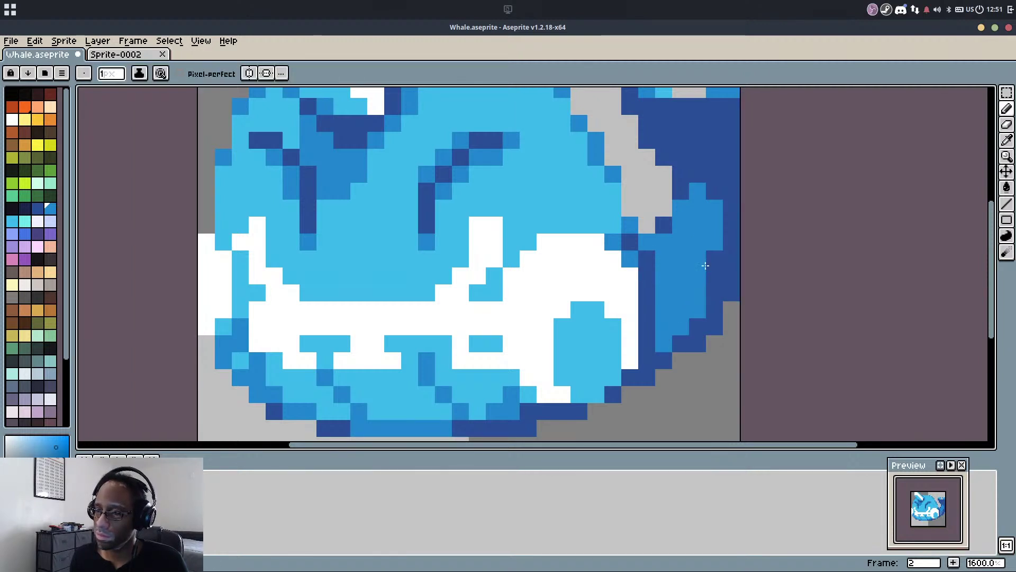
Move the curved upper part of frame 2's right eye up by one pixel
{"action": "scroll", "coordinate": [711, 218], "scroll_direction": "down", "scroll_amount": 1}
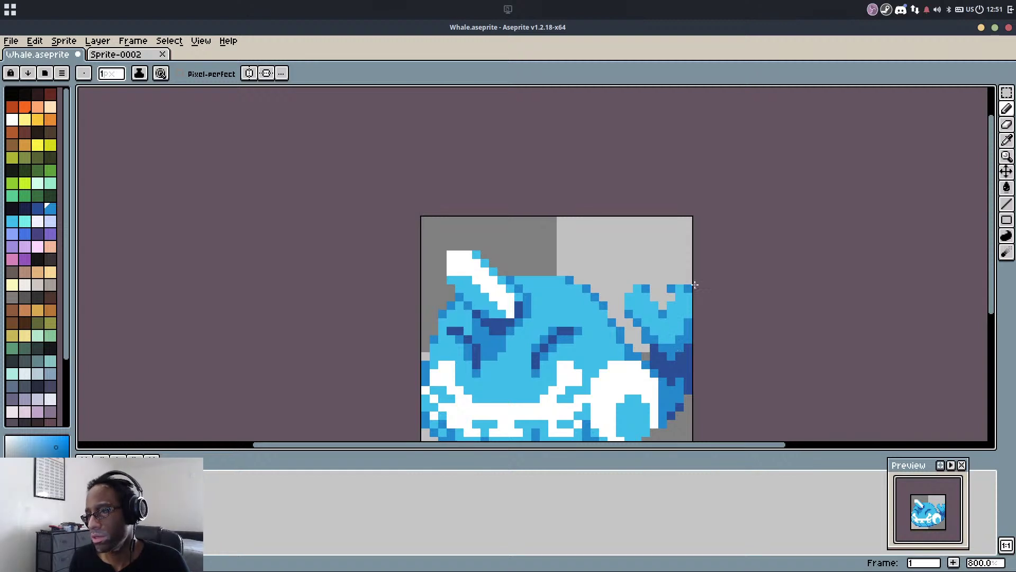
{"action": "scroll", "coordinate": [704, 299], "scroll_direction": "down", "scroll_amount": 4}
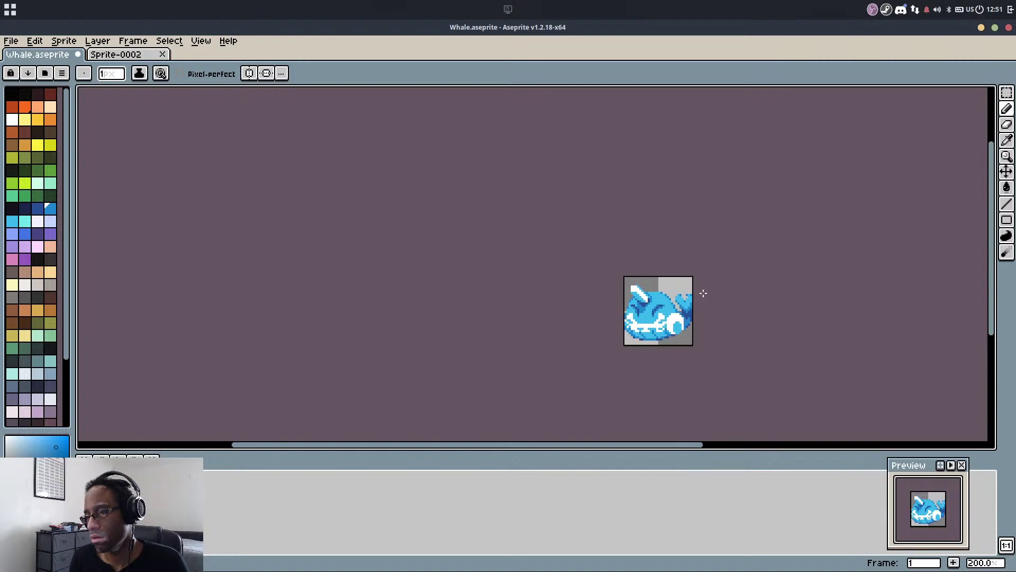
{"action": "scroll", "coordinate": [670, 306], "scroll_direction": "up", "scroll_amount": 1}
{"action": "scroll", "coordinate": [662, 307], "scroll_direction": "up", "scroll_amount": 4}
{"action": "key", "text": "m"}
{"action": "mouse_move", "coordinate": [603, 229]}
{"action": "left_mouse_down"}
{"action": "mouse_move", "coordinate": [657, 308]}
{"action": "mouse_move", "coordinate": [633, 263]}
{"action": "left_mouse_up"}
{"action": "left_click", "coordinate": [674, 286]}
{"action": "key", "text": "b"}
{"action": "scroll", "coordinate": [651, 246], "scroll_direction": "up", "scroll_amount": 2}
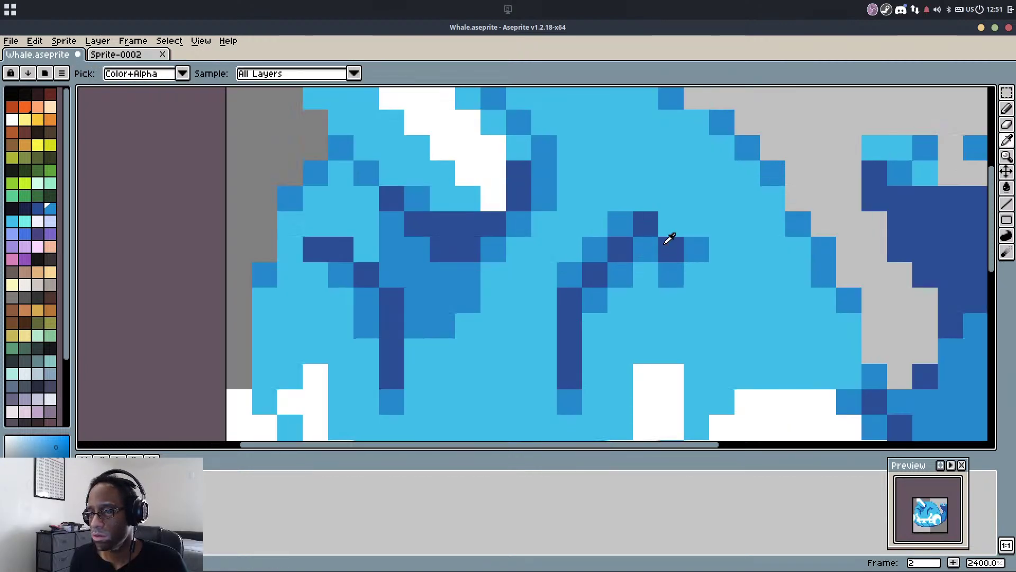
Round off the right eye's outer end with dark blue and clean up the stray shading pixel beneath it
{"action": "left_click", "coordinate": [664, 241], "text": "alt"}
{"action": "left_click", "coordinate": [694, 251]}
{"action": "left_click", "coordinate": [647, 252], "text": "alt"}
{"action": "left_click", "coordinate": [667, 248]}
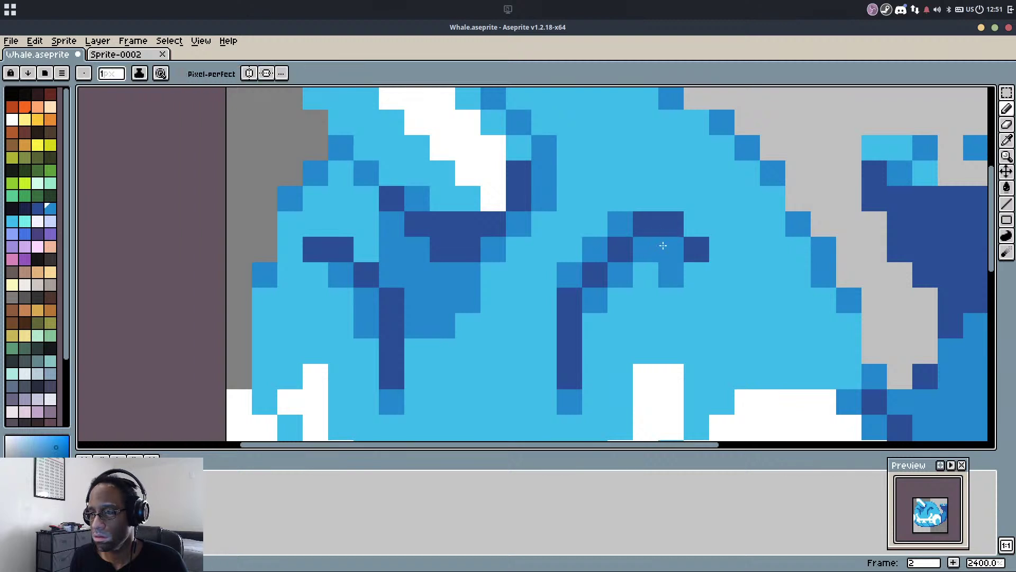
{"action": "left_click", "coordinate": [650, 272], "text": "alt"}
{"action": "left_click", "coordinate": [668, 270]}
Shorten the lower ends of both eye lines by one pixel, finishing each with a medium blue pixel
{"action": "left_click", "coordinate": [565, 396], "text": "alt"}
{"action": "left_click", "coordinate": [568, 378]}
{"action": "left_click", "coordinate": [527, 389], "text": "alt"}
{"action": "left_click", "coordinate": [567, 398]}
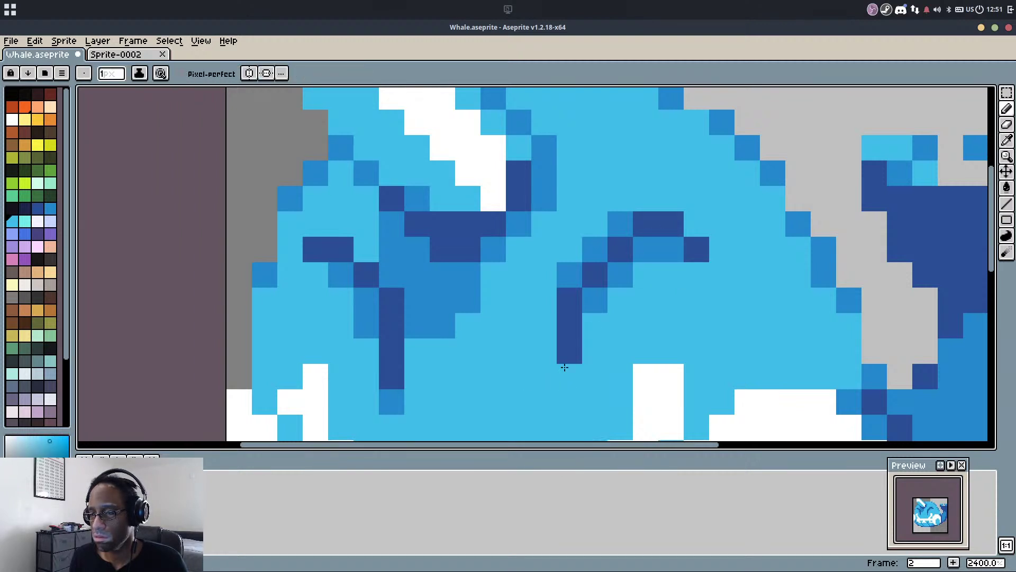
{"action": "left_click", "coordinate": [398, 390], "text": "alt"}
{"action": "left_click", "coordinate": [394, 378]}
{"action": "left_click", "coordinate": [369, 386], "text": "alt"}
{"action": "left_click", "coordinate": [390, 399]}
Redraw the top of the left eye as a raised dark blue arch with medium blue shading beneath
{"action": "left_click", "coordinate": [366, 278], "text": "alt"}
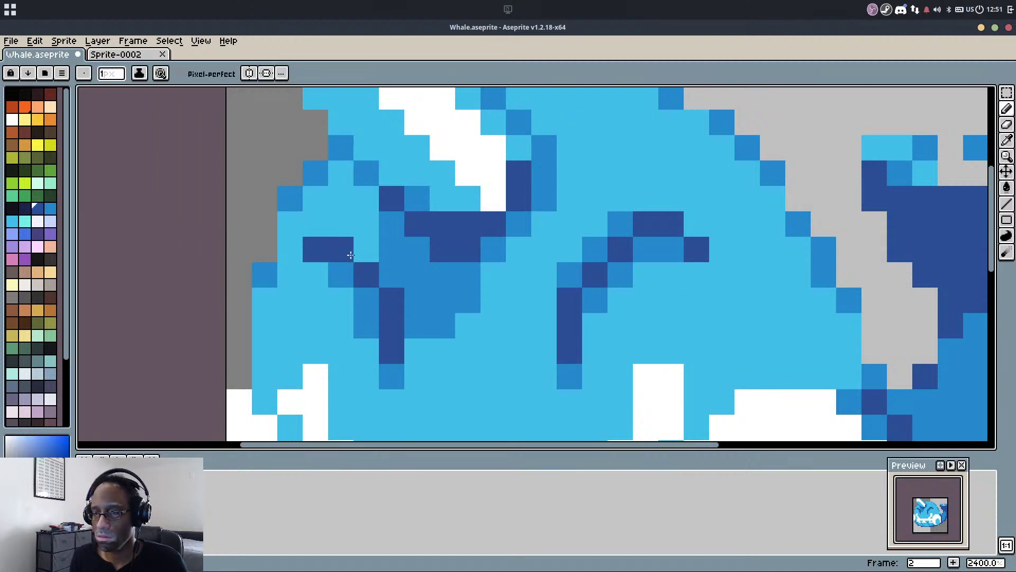
{"action": "mouse_move", "coordinate": [343, 231]}
{"action": "left_mouse_down"}
{"action": "mouse_move", "coordinate": [399, 268]}
{"action": "mouse_move", "coordinate": [351, 248]}
{"action": "mouse_move", "coordinate": [336, 287]}
{"action": "mouse_move", "coordinate": [365, 360]}
{"action": "left_mouse_up"}
{"action": "left_click", "coordinate": [374, 290], "text": "alt"}
{"action": "left_click", "coordinate": [336, 292], "text": "alt"}
{"action": "left_click", "coordinate": [360, 287]}
{"action": "scroll", "coordinate": [359, 287], "scroll_direction": "down", "scroll_amount": 5}
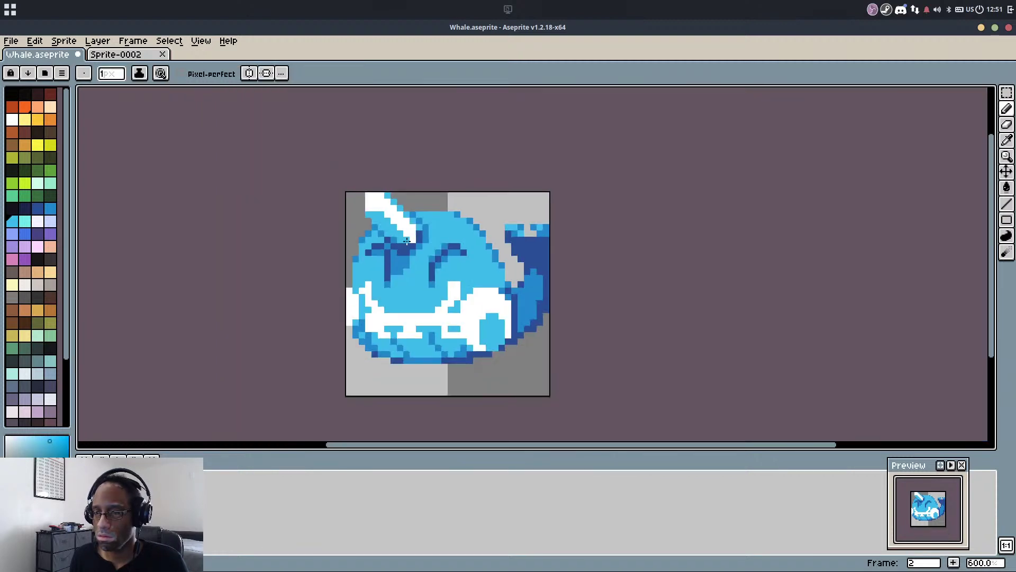
Refine the right eye's arch with dark blue and medium blue corner pixels, trimming the shading inside the curve with light blue
{"action": "scroll", "coordinate": [535, 266], "scroll_direction": "up", "scroll_amount": 5}
{"action": "left_click", "coordinate": [529, 271], "text": "alt"}
{"action": "left_click", "coordinate": [508, 272]}
{"action": "left_click", "coordinate": [522, 254]}
{"action": "left_click", "coordinate": [482, 296]}
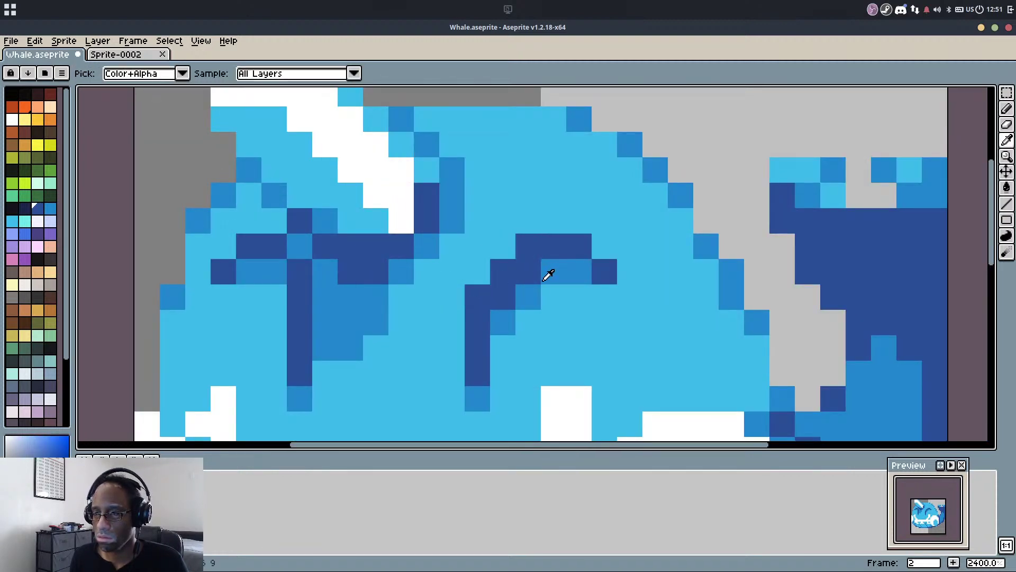
{"action": "left_click", "coordinate": [534, 288], "text": "alt"}
{"action": "left_click", "coordinate": [520, 279]}
{"action": "left_click_drag", "start_coordinate": [506, 291], "coordinate": [484, 271]}
{"action": "left_click", "coordinate": [499, 254]}
{"action": "left_click", "coordinate": [526, 317], "text": "alt"}
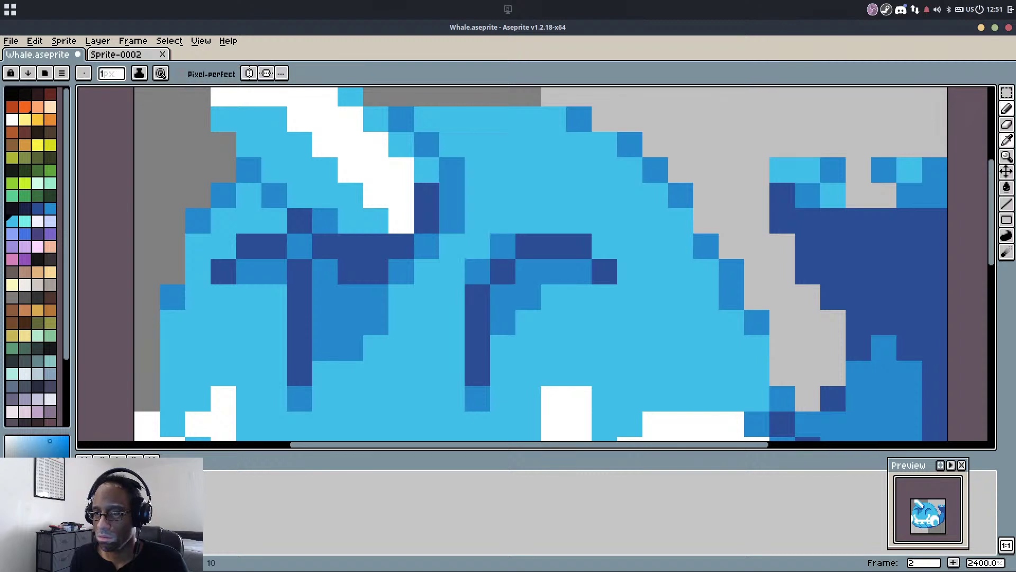
{"action": "left_click_drag", "start_coordinate": [525, 303], "coordinate": [513, 323]}
{"action": "left_click", "coordinate": [556, 280]}
Compare frames 1 and 2 repeatedly to examine the whale's movement and the reshaped eyes
{"action": "scroll", "coordinate": [567, 278], "scroll_direction": "down", "scroll_amount": 4}
{"action": "key", "text": "Left"}
{"action": "key", "text": "Right"}
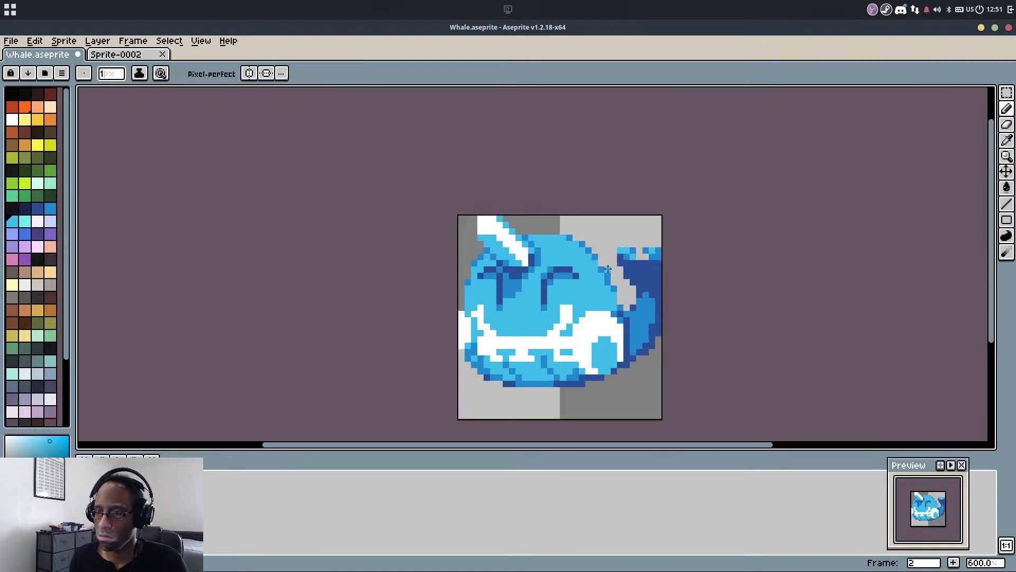
{"action": "key", "text": "Left"}
{"action": "key", "text": "Right"}
{"action": "scroll", "coordinate": [607, 269], "scroll_direction": "down", "scroll_amount": 5}
{"action": "scroll", "coordinate": [616, 277], "scroll_direction": "up", "scroll_amount": 1}
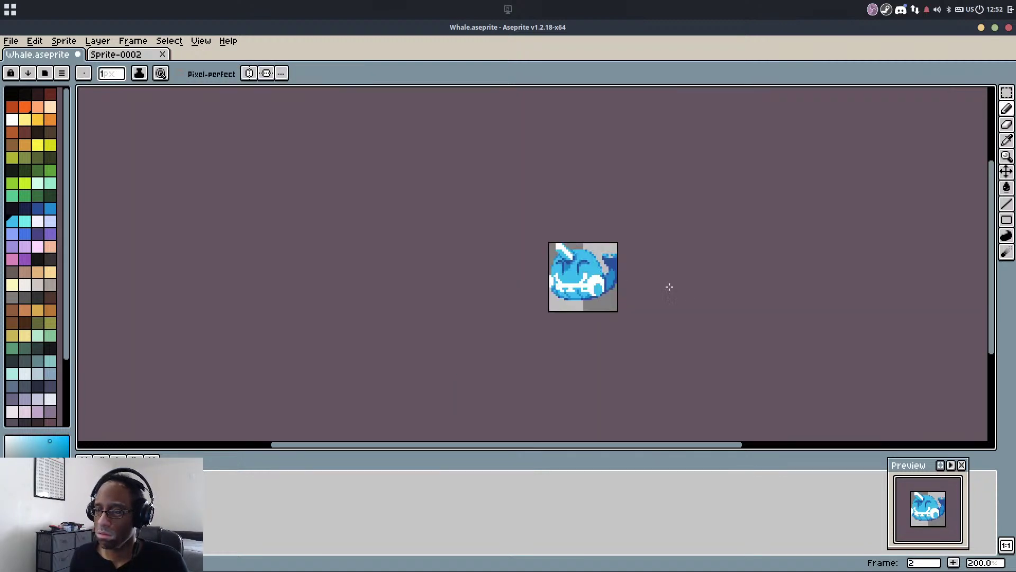
{"action": "key", "text": "Left"}
{"action": "key", "text": "Right"}
{"action": "key", "text": "Left"}
{"action": "key", "text": "Right"}
{"action": "key", "text": "Left"}
{"action": "key", "text": "Right"}
Widen the smile's left corner in frame 2 and extend its white to the canvas edge, with medium blue beneath
{"action": "scroll", "coordinate": [551, 268], "scroll_direction": "up", "scroll_amount": 7}
{"action": "mouse_move", "coordinate": [562, 268]}
{"action": "left_mouse_down"}
{"action": "mouse_move", "coordinate": [561, 306]}
{"action": "mouse_move", "coordinate": [574, 281]}
{"action": "left_mouse_up"}
{"action": "left_click", "coordinate": [578, 259], "text": "alt"}
{"action": "left_click", "coordinate": [568, 301]}
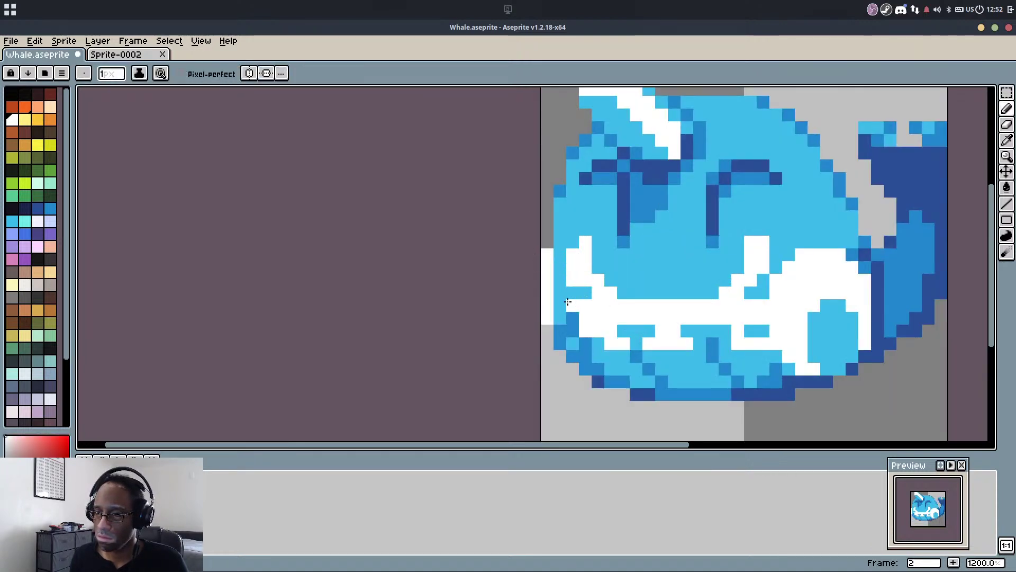
{"action": "left_click", "coordinate": [562, 321], "text": "alt"}
{"action": "left_click", "coordinate": [564, 330], "text": "alt"}
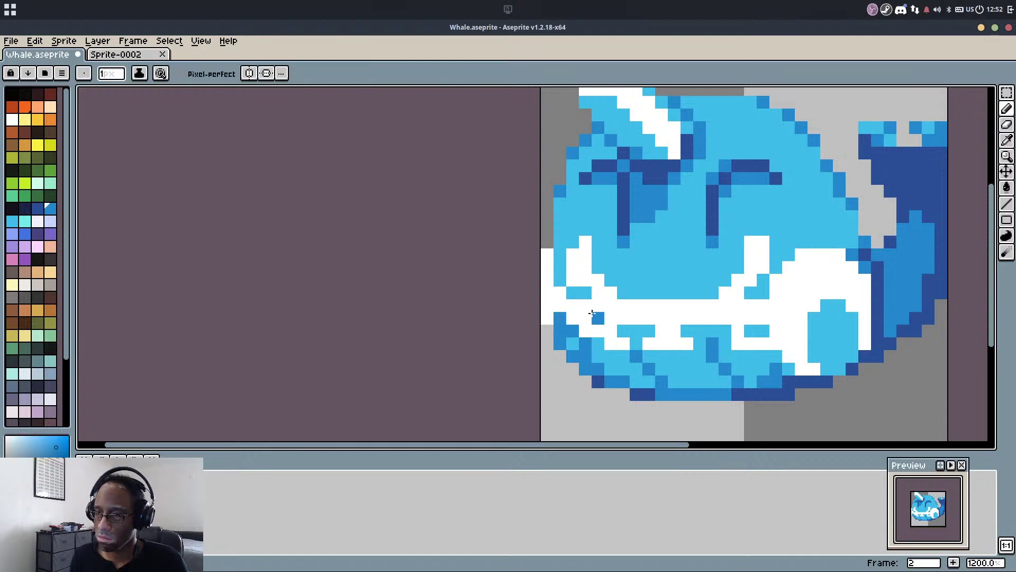
In frame 1, fill in the medium blue shading on the body edge below the smile's left end
{"action": "scroll", "coordinate": [642, 296], "scroll_direction": "down", "scroll_amount": 2}
{"action": "key", "text": "Left"}
{"action": "key", "text": "Right"}
{"action": "key", "text": "Left"}
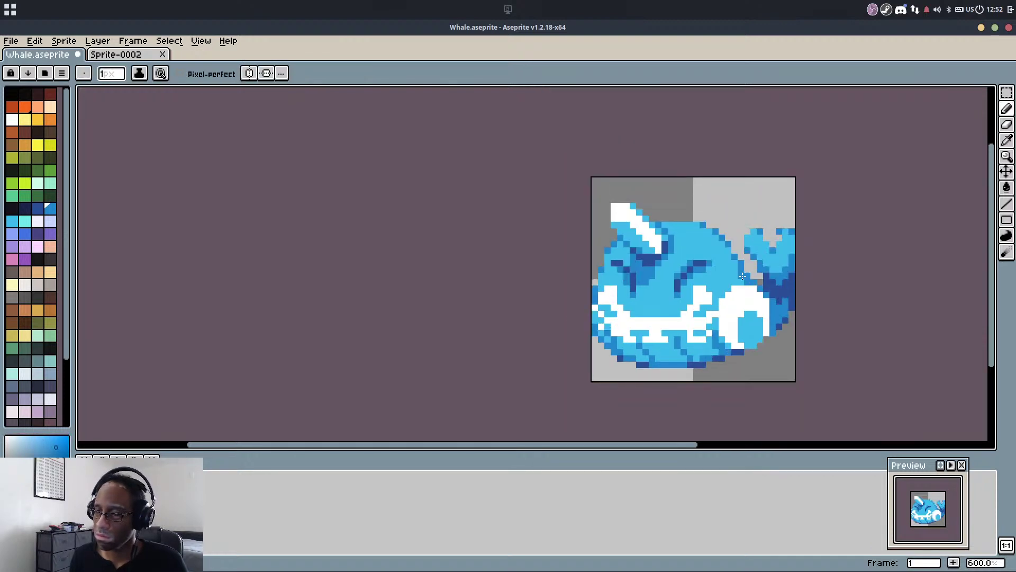
{"action": "scroll", "coordinate": [638, 302], "scroll_direction": "up", "scroll_amount": 4}
{"action": "left_click", "coordinate": [576, 348], "text": "alt"}
{"action": "left_click", "coordinate": [571, 363], "text": "alt"}
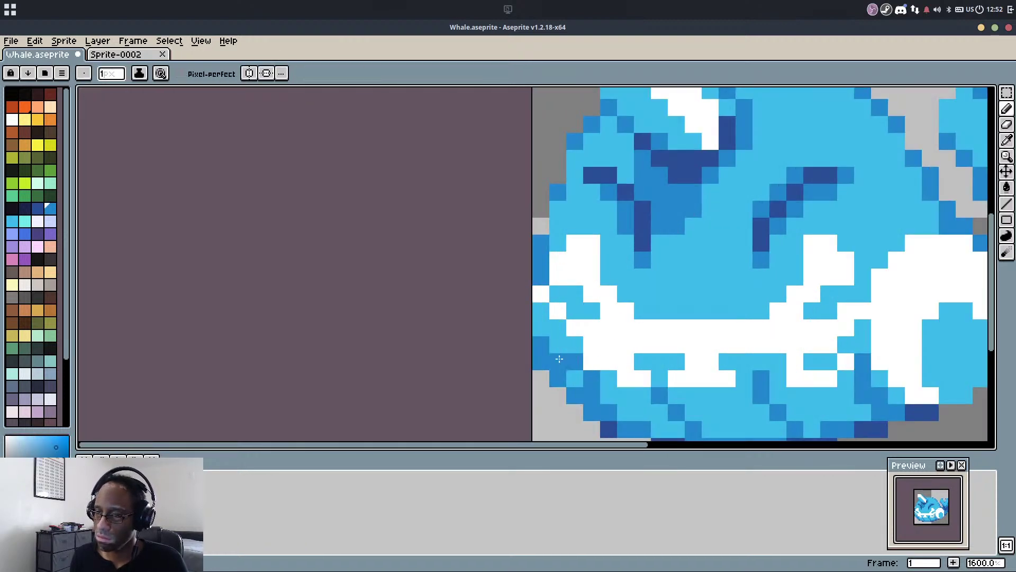
{"action": "mouse_move", "coordinate": [573, 376]}
{"action": "left_mouse_down"}
{"action": "mouse_move", "coordinate": [541, 330]}
{"action": "mouse_move", "coordinate": [562, 344]}
{"action": "left_mouse_up"}
{"action": "left_click", "coordinate": [561, 330], "text": "alt"}
{"action": "scroll", "coordinate": [594, 354], "scroll_direction": "down", "scroll_amount": 4}
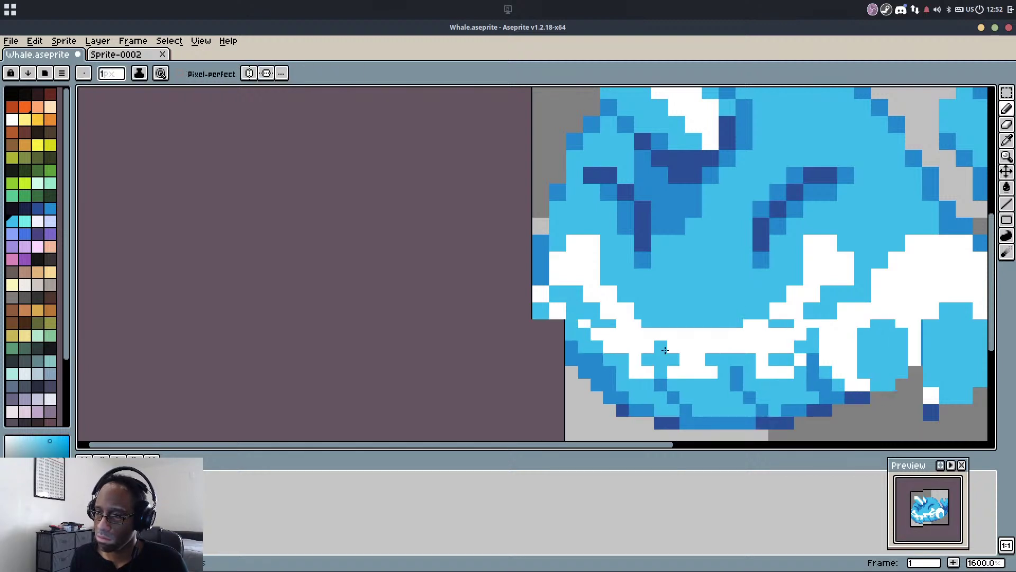
{"action": "key", "text": "ctrl+z"}
{"action": "scroll", "coordinate": [648, 344], "scroll_direction": "up", "scroll_amount": 4}
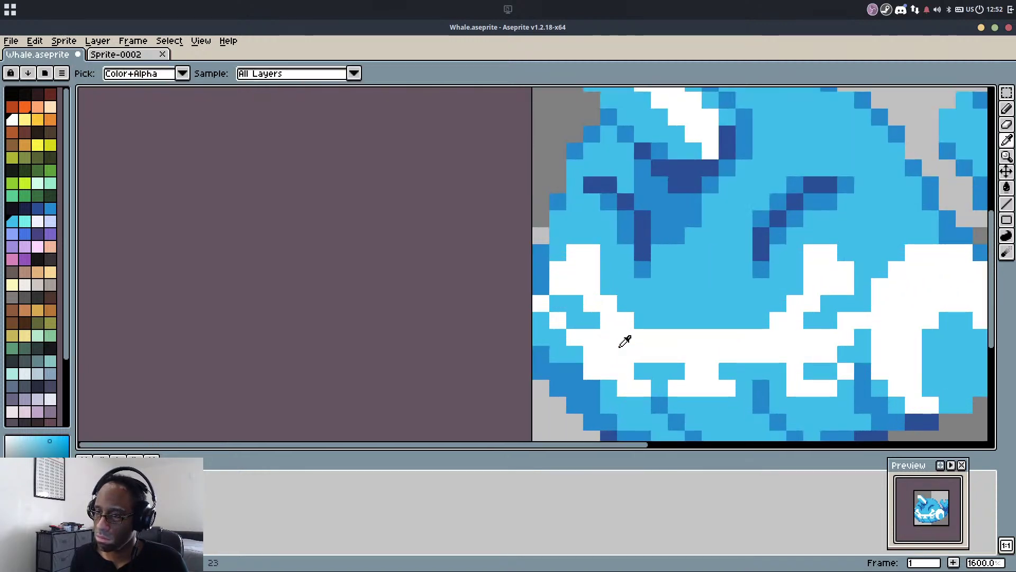
Extend frame 1's white smile to the canvas's left edge and add a light blue pixel below its end
{"action": "left_click", "coordinate": [626, 338], "text": "alt"}
{"action": "left_click", "coordinate": [562, 340]}
{"action": "left_click_drag", "start_coordinate": [545, 340], "coordinate": [558, 350]}
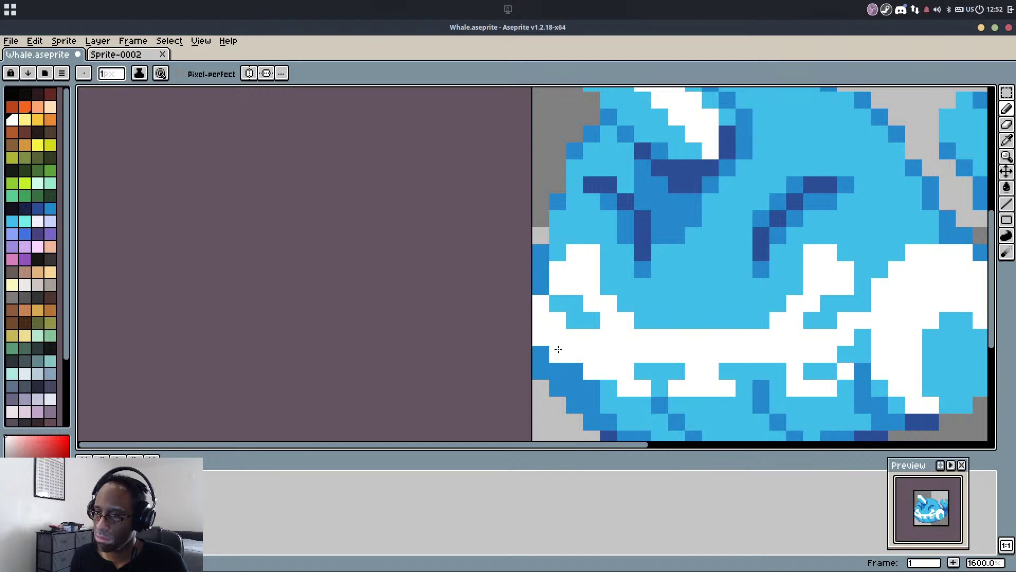
{"action": "left_click", "coordinate": [603, 383], "text": "alt"}
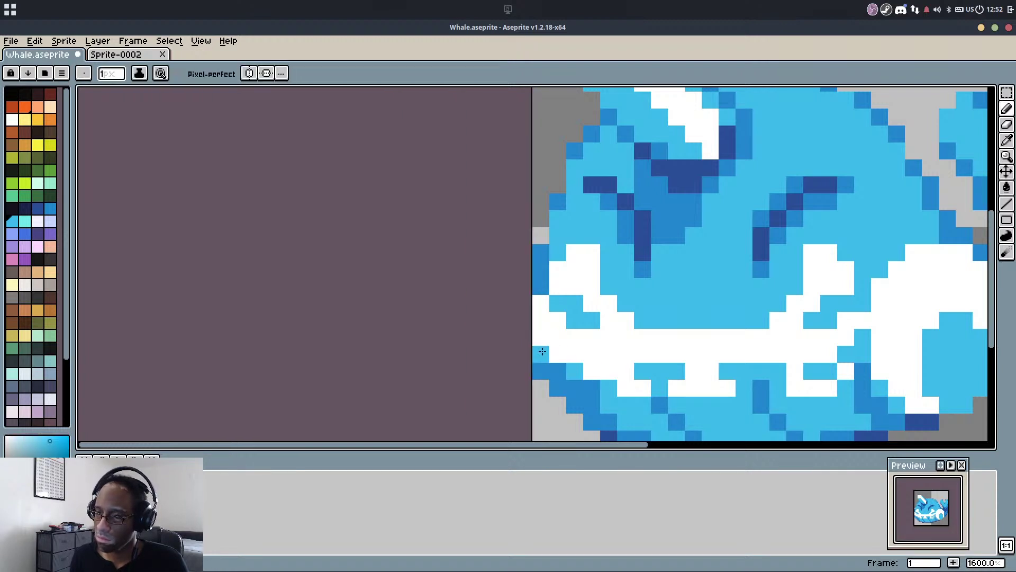
Thicken the medium blue shading on frame 1's lower-left body and outline that edge with dark blue pixels
{"action": "left_click", "coordinate": [558, 388], "text": "alt"}
{"action": "left_click_drag", "start_coordinate": [546, 387], "coordinate": [574, 419]}
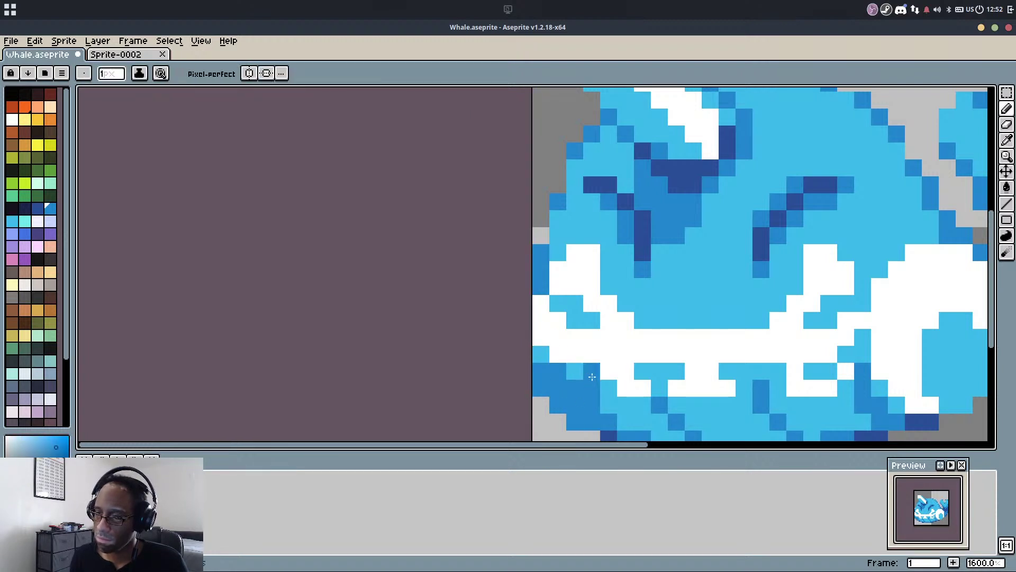
{"action": "scroll", "coordinate": [586, 348], "scroll_direction": "down", "scroll_amount": 3}
{"action": "scroll", "coordinate": [588, 361], "scroll_direction": "up", "scroll_amount": 4}
{"action": "left_click", "coordinate": [599, 394], "text": "alt"}
{"action": "left_click_drag", "start_coordinate": [567, 381], "coordinate": [532, 349]}
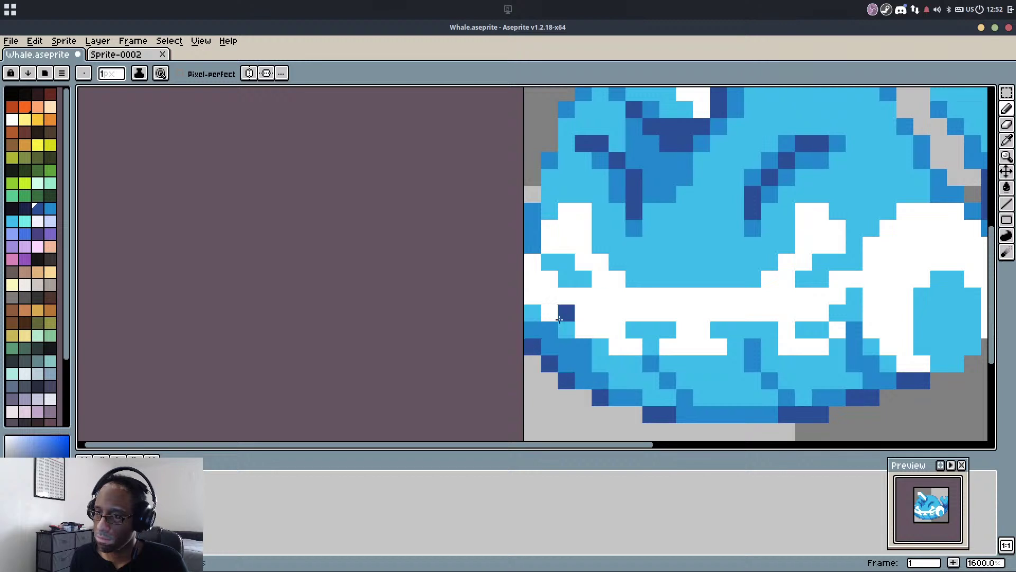
{"action": "scroll", "coordinate": [611, 270], "scroll_direction": "down", "scroll_amount": 5}
{"action": "scroll", "coordinate": [606, 291], "scroll_direction": "up", "scroll_amount": 5}
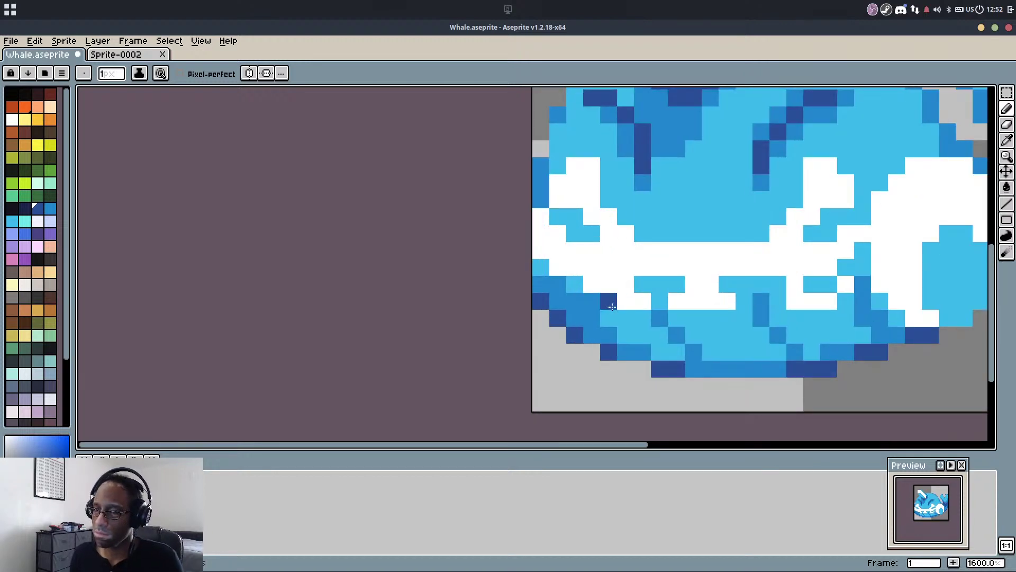
Add dark blue outline pixels along frame 2's lower-left body edge and fill the area inside with medium blue
{"action": "key", "text": "period"}
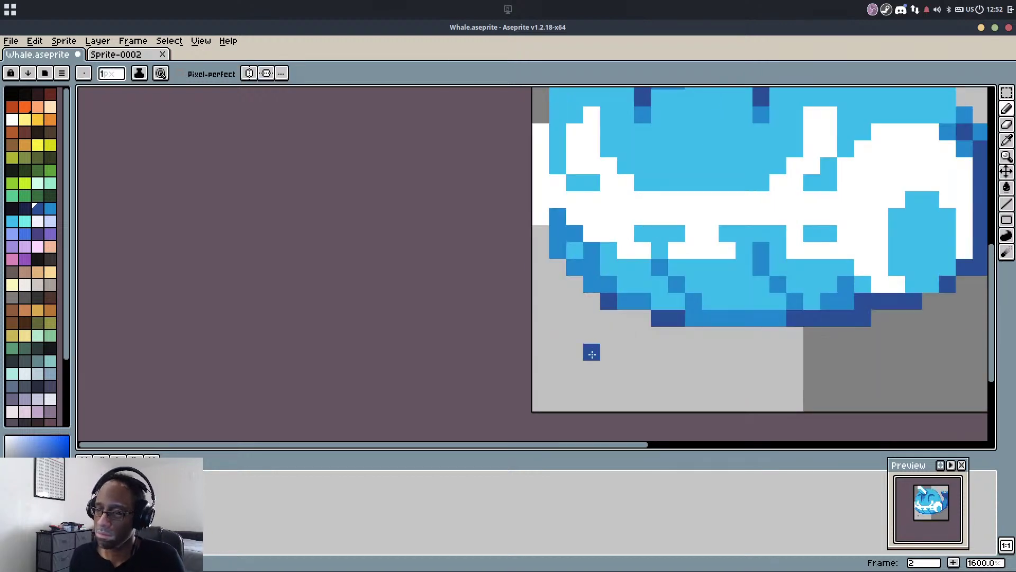
{"action": "key", "text": "ctrl+z"}
{"action": "left_click", "coordinate": [561, 267]}
{"action": "left_click", "coordinate": [574, 284]}
{"action": "left_click", "coordinate": [604, 299], "text": "alt"}
{"action": "left_click", "coordinate": [579, 263]}
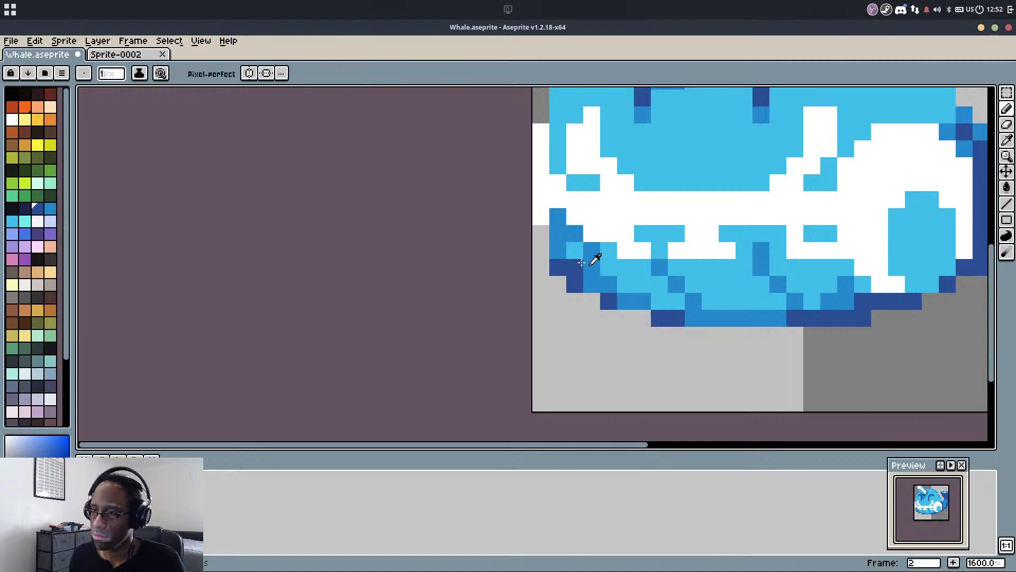
{"action": "left_click", "coordinate": [591, 264], "text": "alt"}
{"action": "left_click", "coordinate": [578, 263]}
Move the dark outline's upper pixel up at frame 2's lower-left edge, erase the excess pixel, and save the sprite
{"action": "left_click", "coordinate": [560, 264], "text": "alt"}
{"action": "left_click", "coordinate": [558, 251]}
{"action": "right_click", "coordinate": [558, 268]}
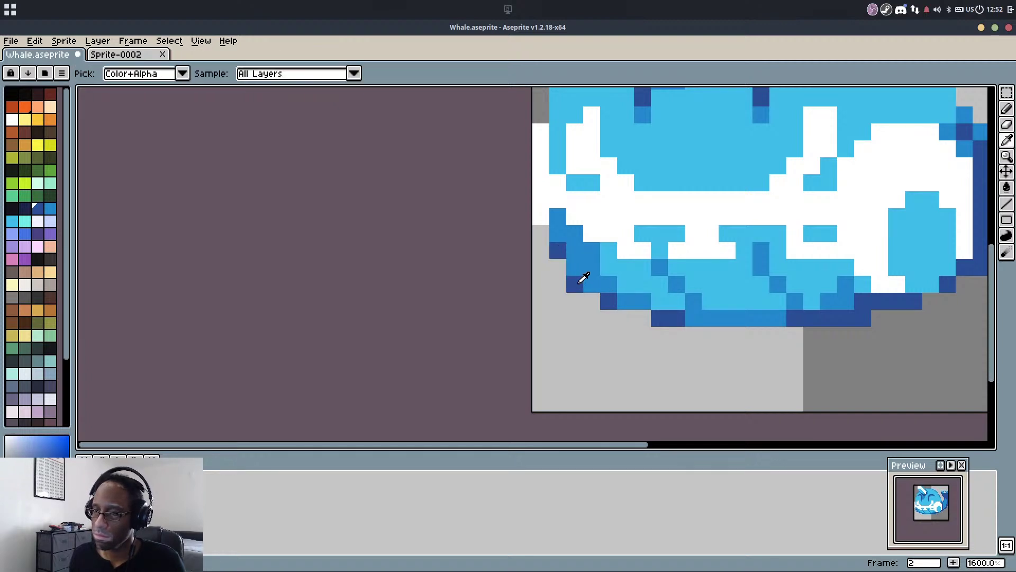
{"action": "left_click", "coordinate": [578, 286], "text": "alt"}
{"action": "left_click", "coordinate": [584, 286]}
{"action": "left_click", "coordinate": [575, 269]}
{"action": "scroll", "coordinate": [597, 297], "scroll_direction": "down", "scroll_amount": 6}
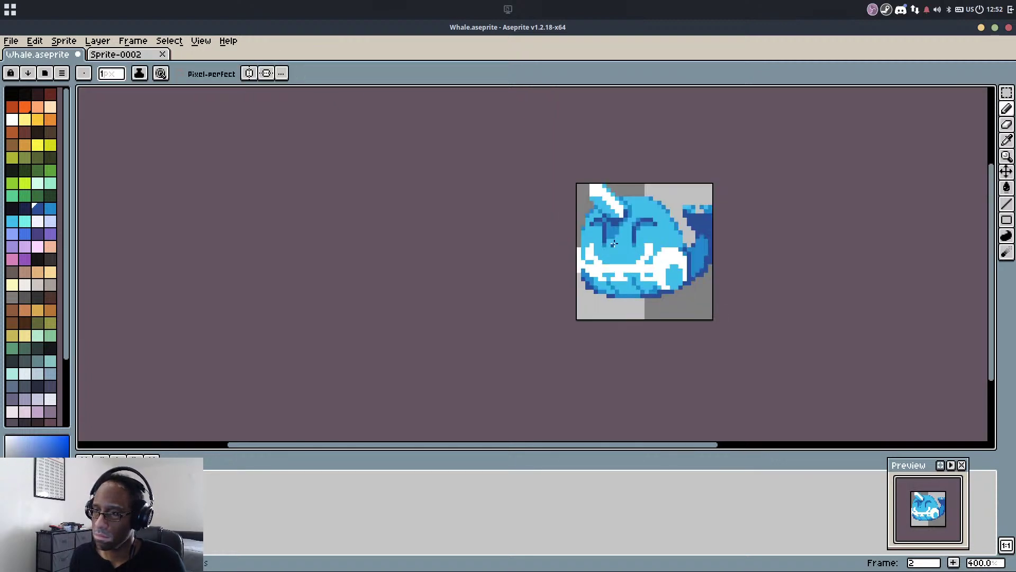
{"action": "key", "text": "ctrl+z"}
{"action": "key", "text": "b"}
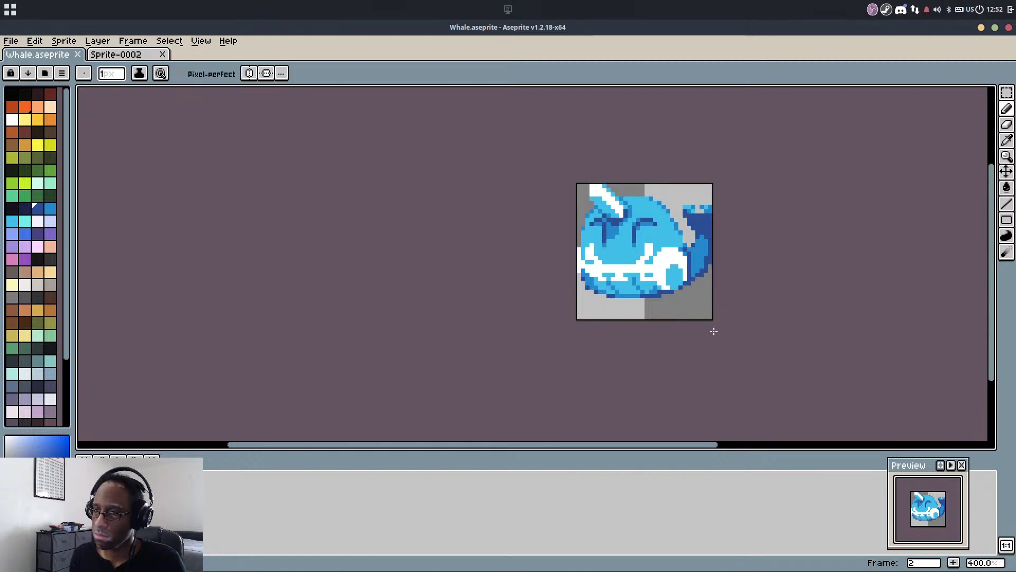
Paint the lower part of frame 2's tail dark blue beside the body
{"action": "scroll", "coordinate": [695, 273], "scroll_direction": "up", "scroll_amount": 3}
{"action": "scroll", "coordinate": [693, 276], "scroll_direction": "up", "scroll_amount": 2}
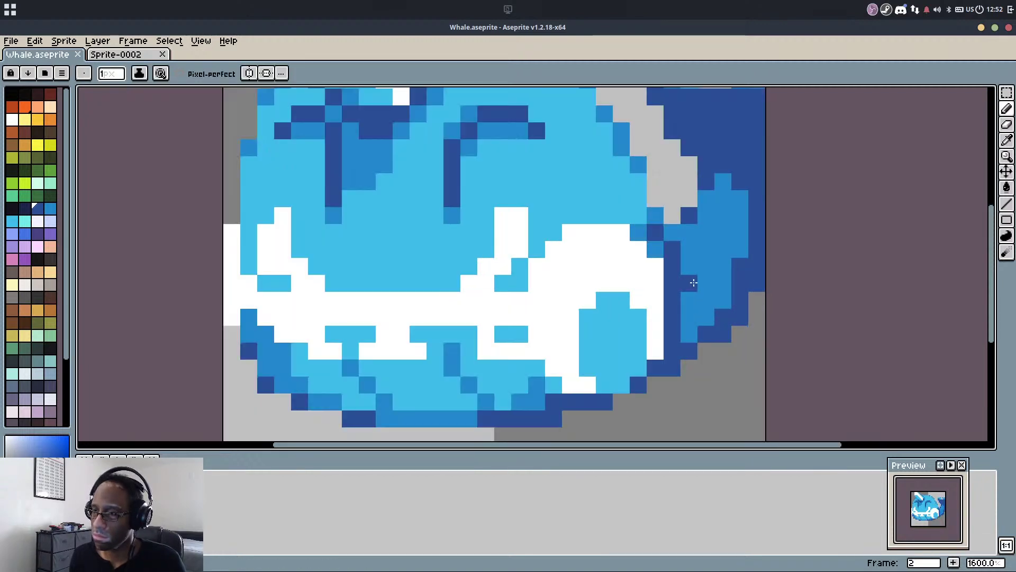
{"action": "left_click_drag", "start_coordinate": [693, 283], "coordinate": [690, 334]}
{"action": "mouse_move", "coordinate": [706, 299]}
{"action": "left_mouse_down"}
{"action": "mouse_move", "coordinate": [702, 323]}
{"action": "mouse_move", "coordinate": [726, 289]}
{"action": "left_mouse_up"}
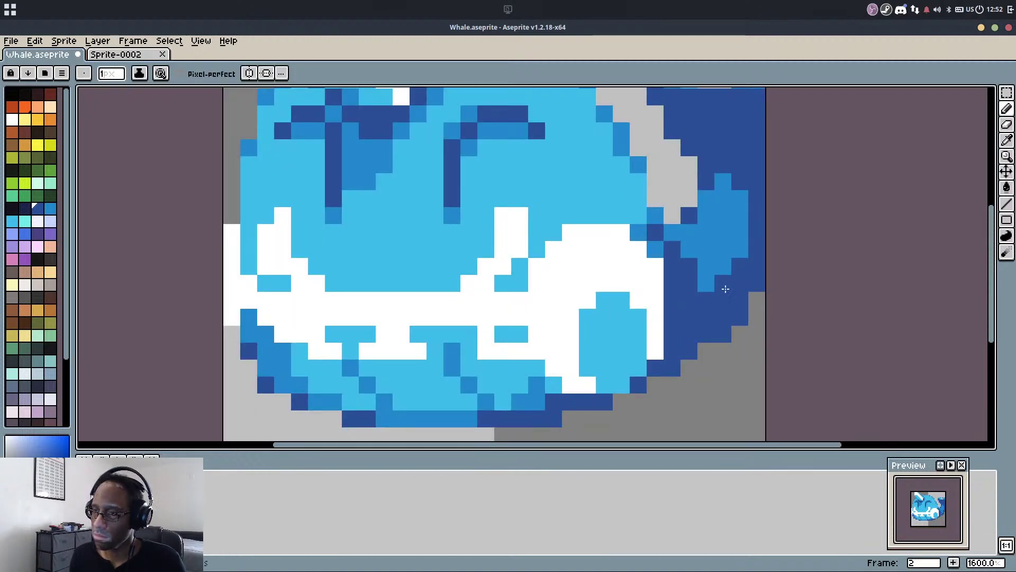
Sample the medium blue from frame 1's tail and repaint the inside of frame 2's lower tail with it
{"action": "scroll", "coordinate": [750, 265], "scroll_direction": "down", "scroll_amount": 4}
{"action": "key", "text": "Left"}
{"action": "scroll", "coordinate": [749, 293], "scroll_direction": "up", "scroll_amount": 5}
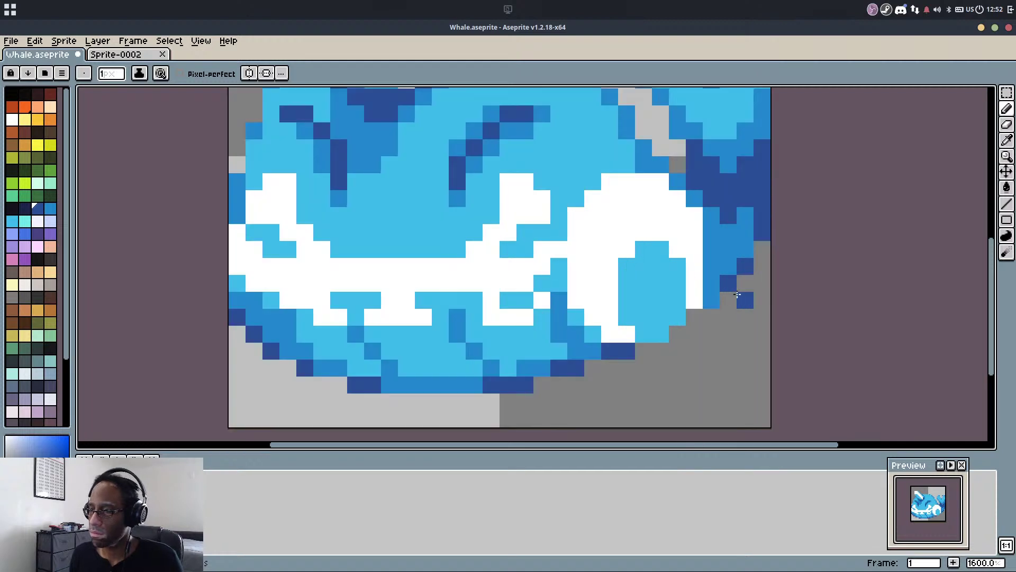
{"action": "left_click", "coordinate": [722, 256], "text": "alt"}
{"action": "scroll", "coordinate": [732, 217], "scroll_direction": "down", "scroll_amount": 3}
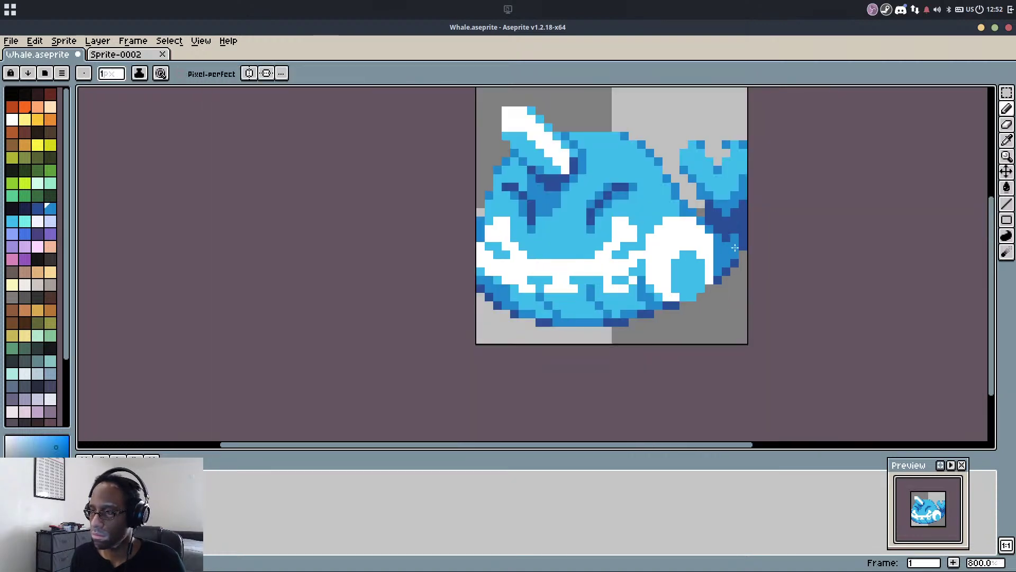
{"action": "key", "text": "Right"}
{"action": "scroll", "coordinate": [732, 217], "scroll_direction": "up", "scroll_amount": 2}
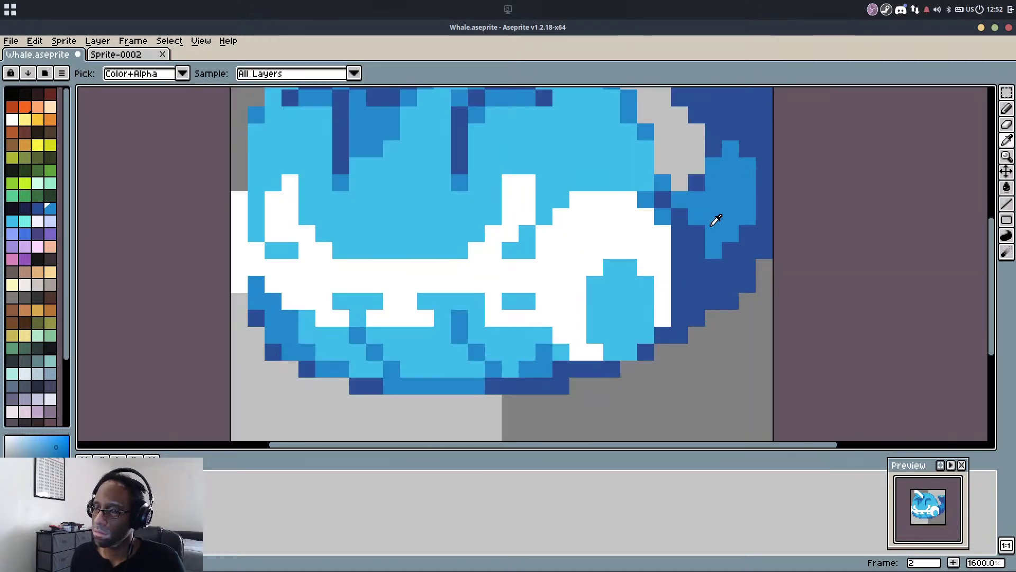
{"action": "mouse_move", "coordinate": [702, 248]}
{"action": "left_mouse_down"}
{"action": "mouse_move", "coordinate": [696, 301]}
{"action": "mouse_move", "coordinate": [681, 233]}
{"action": "left_mouse_up"}
{"action": "mouse_move", "coordinate": [726, 276]}
{"action": "left_mouse_down"}
{"action": "mouse_move", "coordinate": [739, 223]}
{"action": "mouse_move", "coordinate": [735, 240]}
{"action": "mouse_move", "coordinate": [707, 224]}
{"action": "mouse_move", "coordinate": [722, 191]}
{"action": "mouse_move", "coordinate": [696, 217]}
{"action": "left_mouse_up"}
Fill a light blue highlight patch inside the medium blue area of frame 2's tail
{"action": "left_click", "coordinate": [645, 180], "text": "alt"}
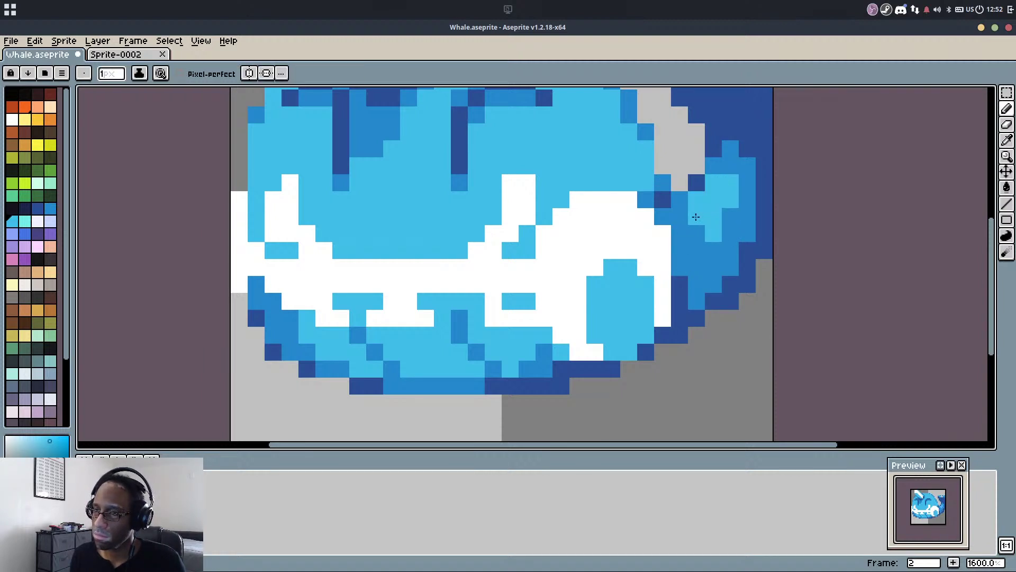
{"action": "left_click", "coordinate": [731, 217]}
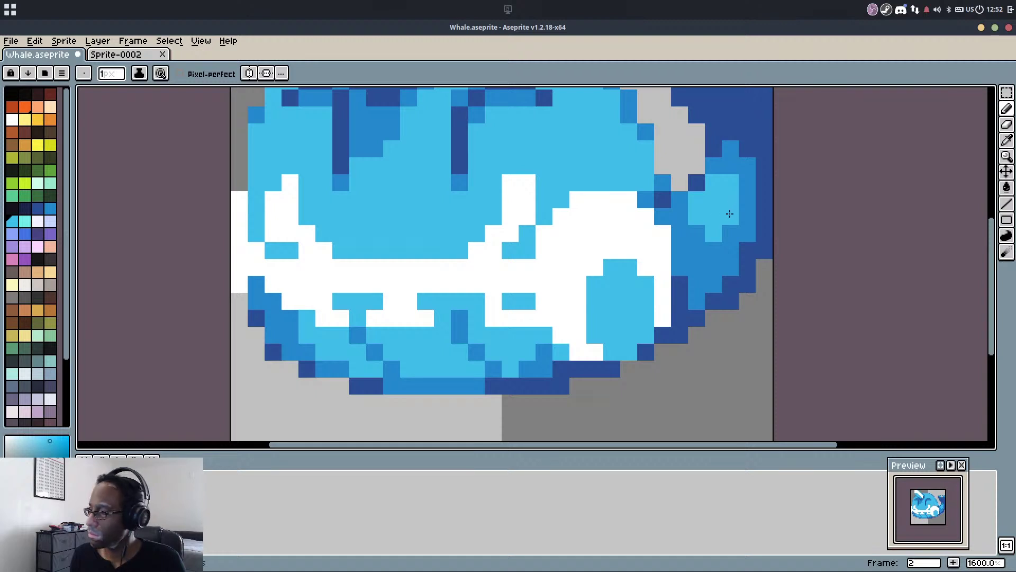
{"action": "left_click", "coordinate": [744, 214]}
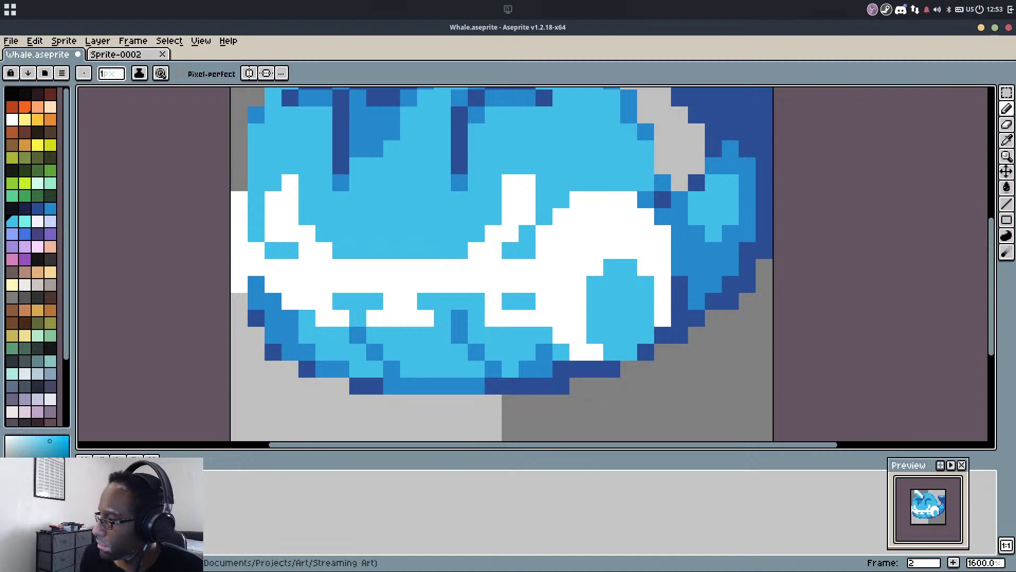
{"action": "mouse_move", "coordinate": [508, 569]}
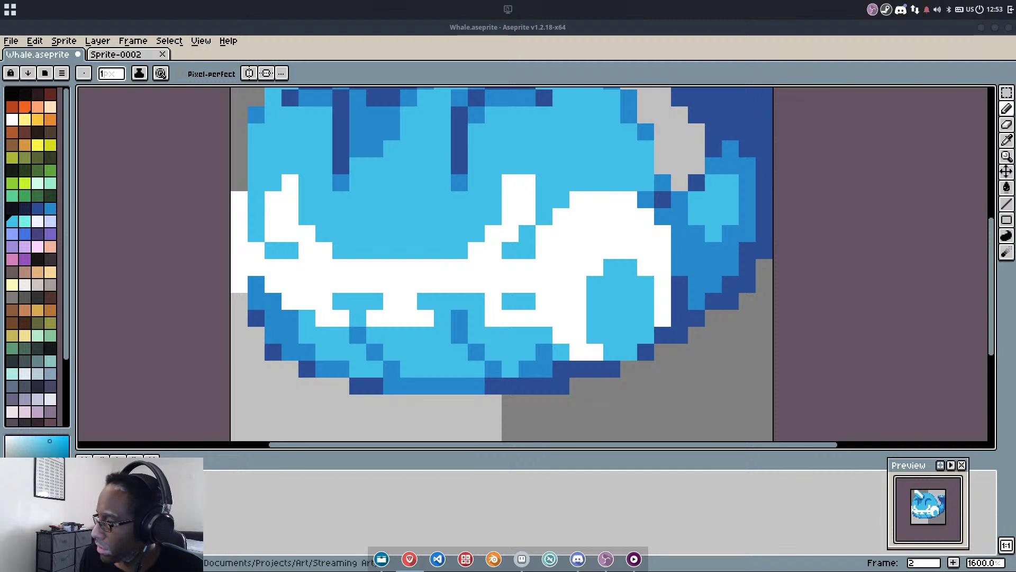
Flip between frames 1 and 2 to compare the tail shading
{"action": "scroll", "coordinate": [670, 214], "scroll_direction": "down", "scroll_amount": 4}
{"action": "scroll", "coordinate": [670, 214], "scroll_direction": "up", "scroll_amount": 3}
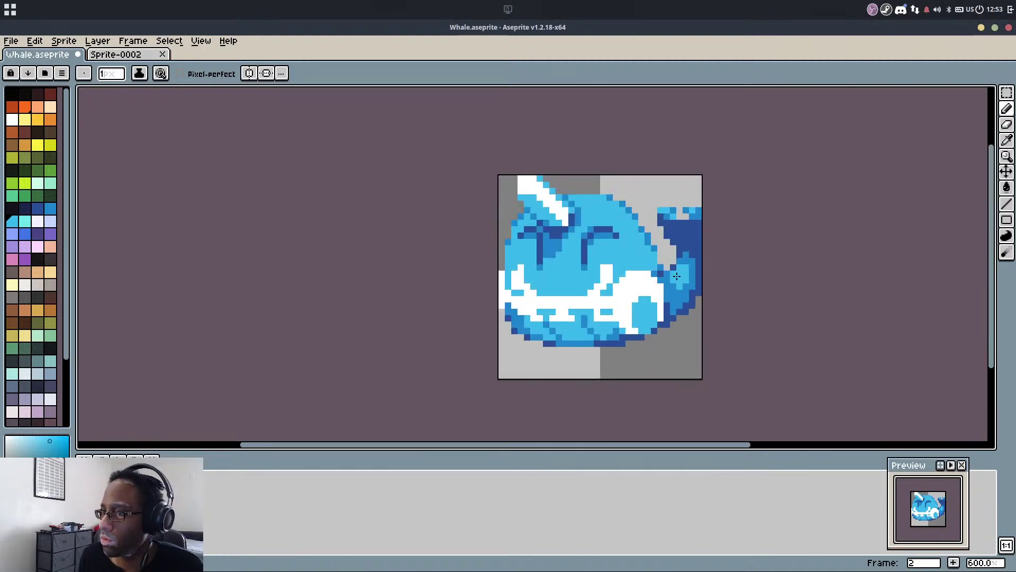
{"action": "scroll", "coordinate": [701, 211], "scroll_direction": "down", "scroll_amount": 4}
{"action": "key", "text": "comma"}
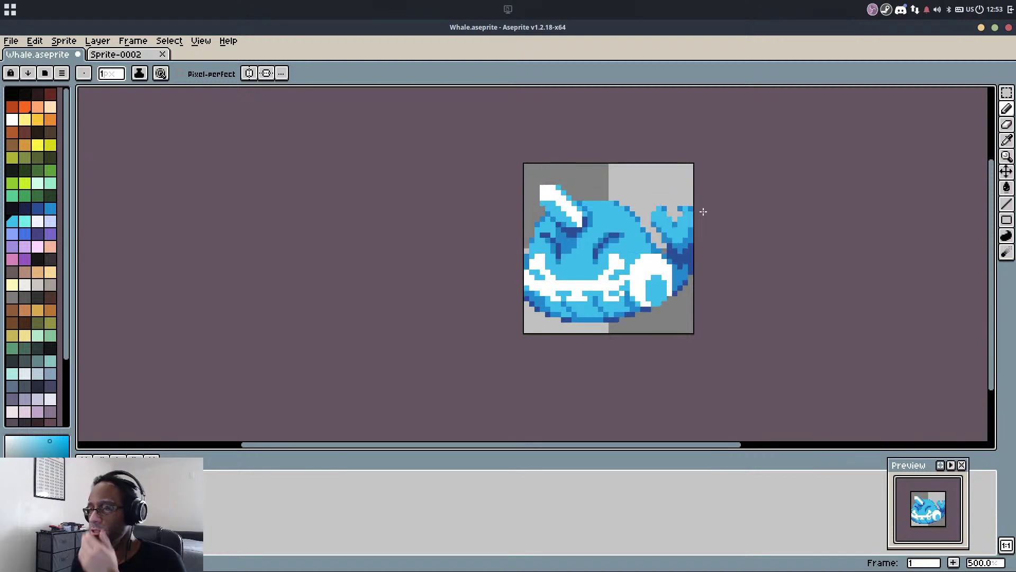
{"action": "key", "text": "Right"}
{"action": "key", "text": "Left"}
{"action": "key", "text": "Right"}
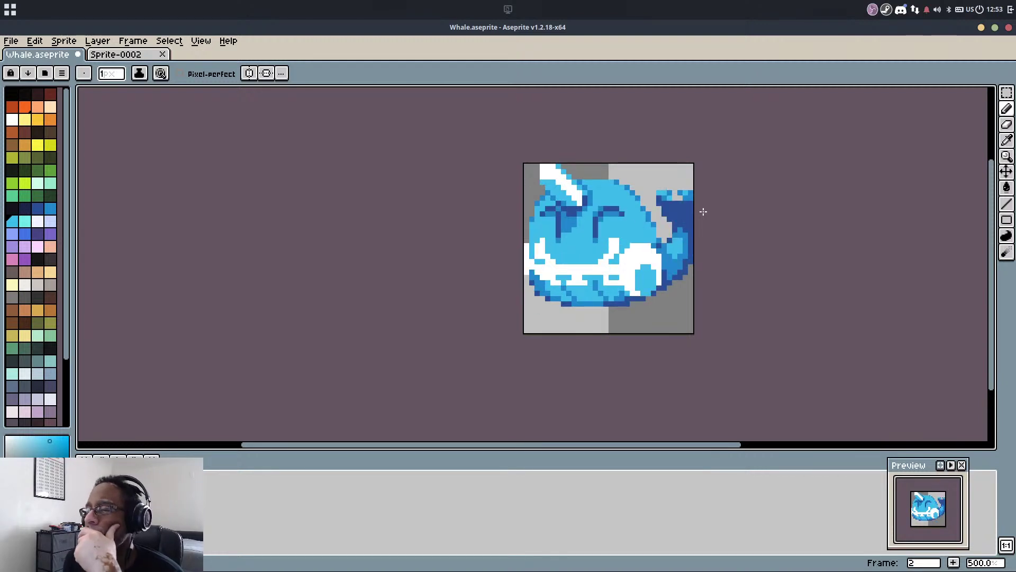
Shade the upper part of frame 2's tail fin with a medium blue band beneath its light blue tips
{"action": "scroll", "coordinate": [702, 213], "scroll_direction": "up", "scroll_amount": 2}
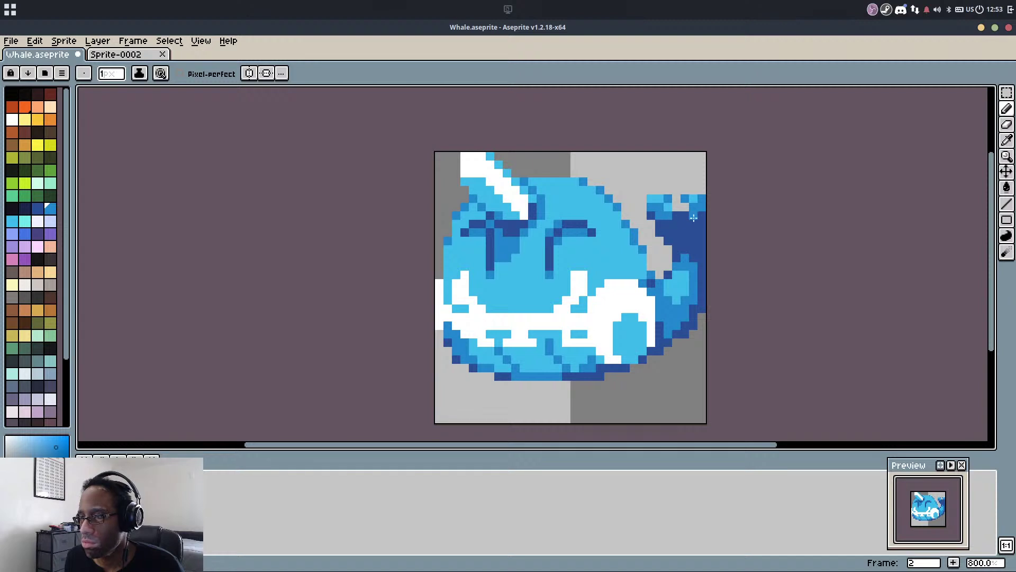
{"action": "scroll", "coordinate": [700, 217], "scroll_direction": "down", "scroll_amount": 5}
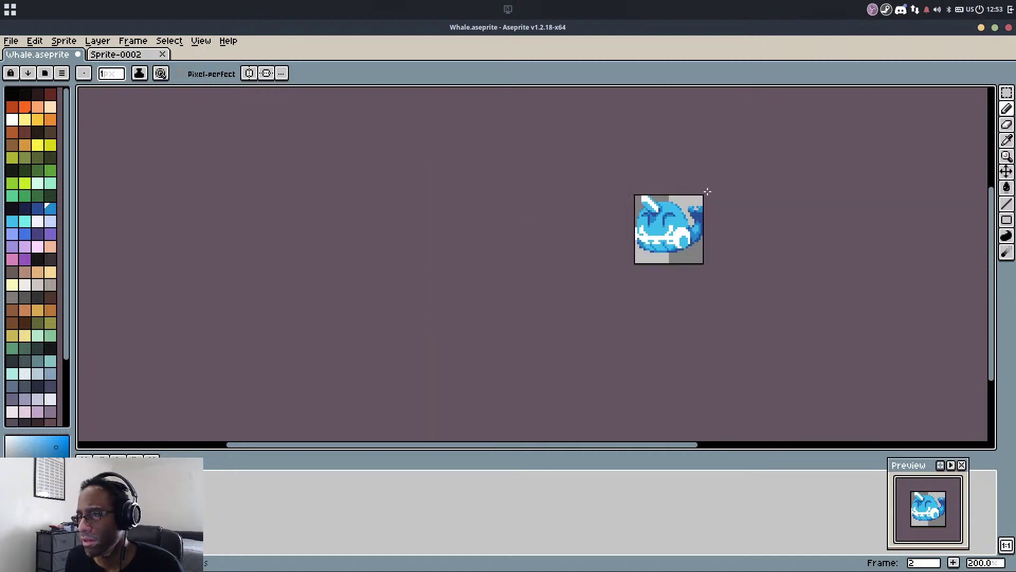
{"action": "scroll", "coordinate": [707, 191], "scroll_direction": "up", "scroll_amount": 8}
{"action": "left_click", "coordinate": [696, 288], "text": "alt"}
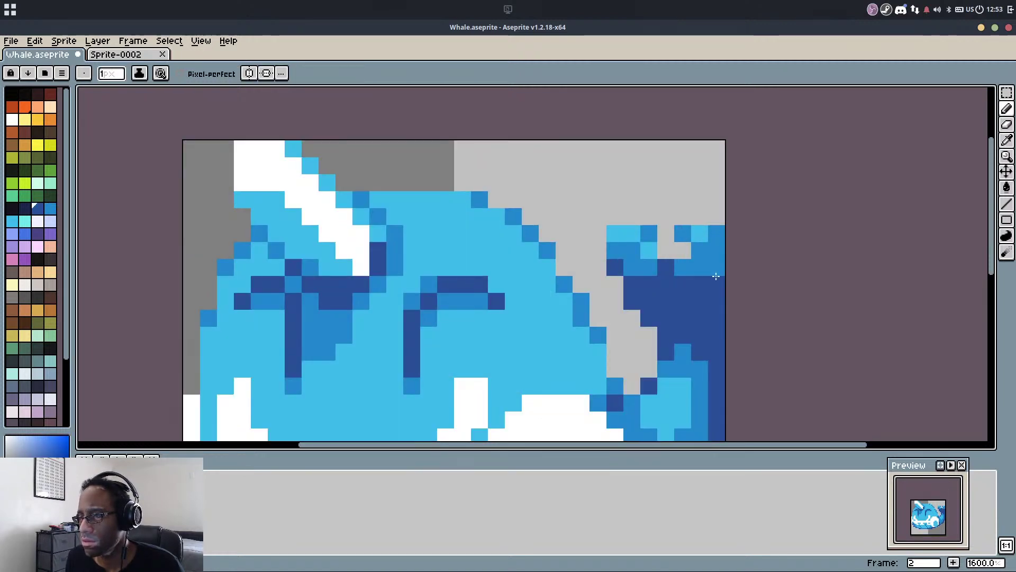
{"action": "left_click", "coordinate": [716, 267]}
{"action": "left_click", "coordinate": [701, 265], "text": "alt"}
{"action": "mouse_move", "coordinate": [630, 281]}
{"action": "left_mouse_down"}
{"action": "mouse_move", "coordinate": [718, 284]}
{"action": "mouse_move", "coordinate": [717, 267]}
{"action": "left_mouse_up"}
{"action": "scroll", "coordinate": [675, 268], "scroll_direction": "down", "scroll_amount": 1}
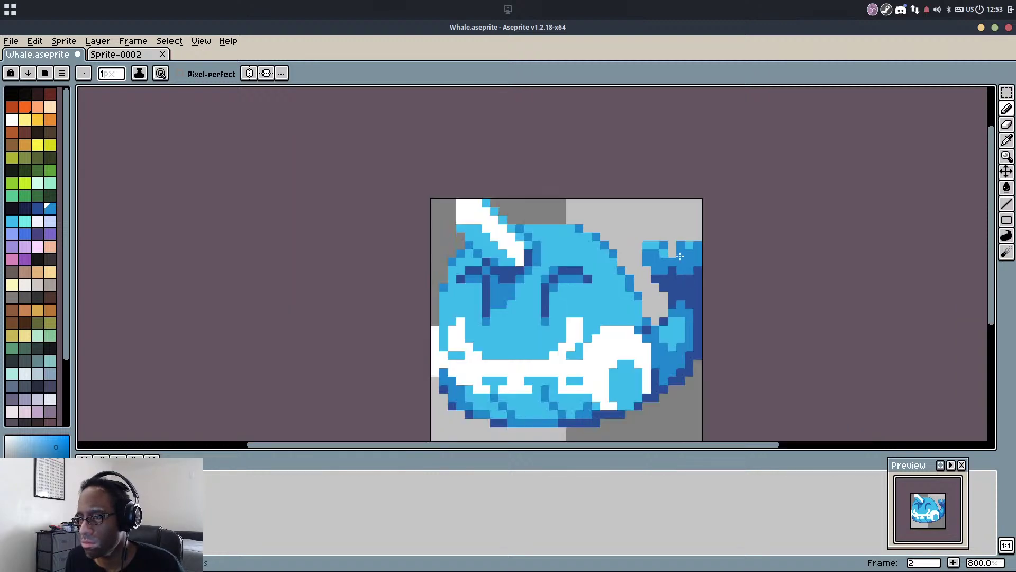
Refine the boundary between medium and dark blue on frame 2's tail fin and compare it with frame 1
{"action": "scroll", "coordinate": [674, 265], "scroll_direction": "up", "scroll_amount": 1}
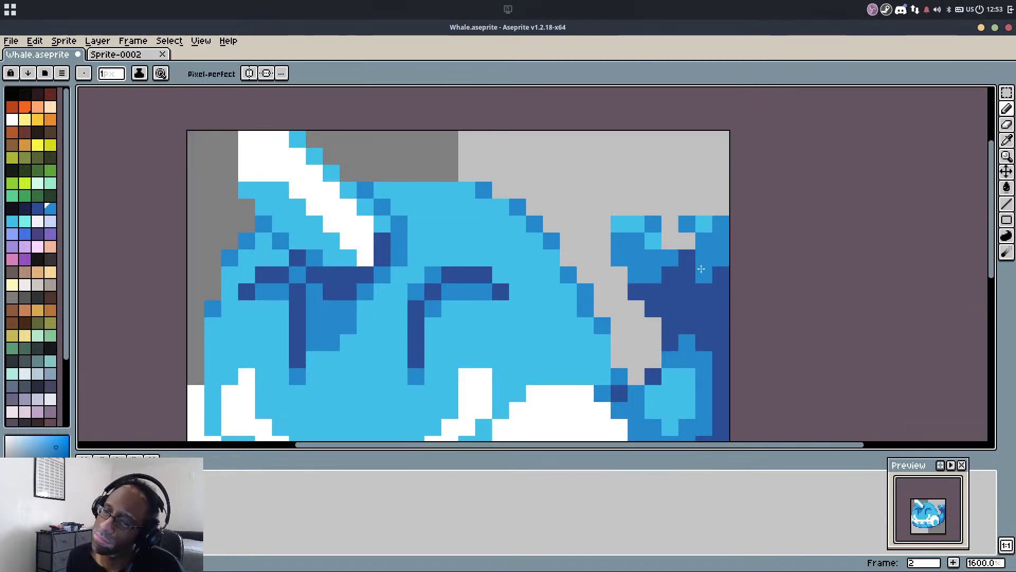
{"action": "left_click", "coordinate": [718, 271], "text": "alt"}
{"action": "left_click", "coordinate": [720, 256], "text": "alt"}
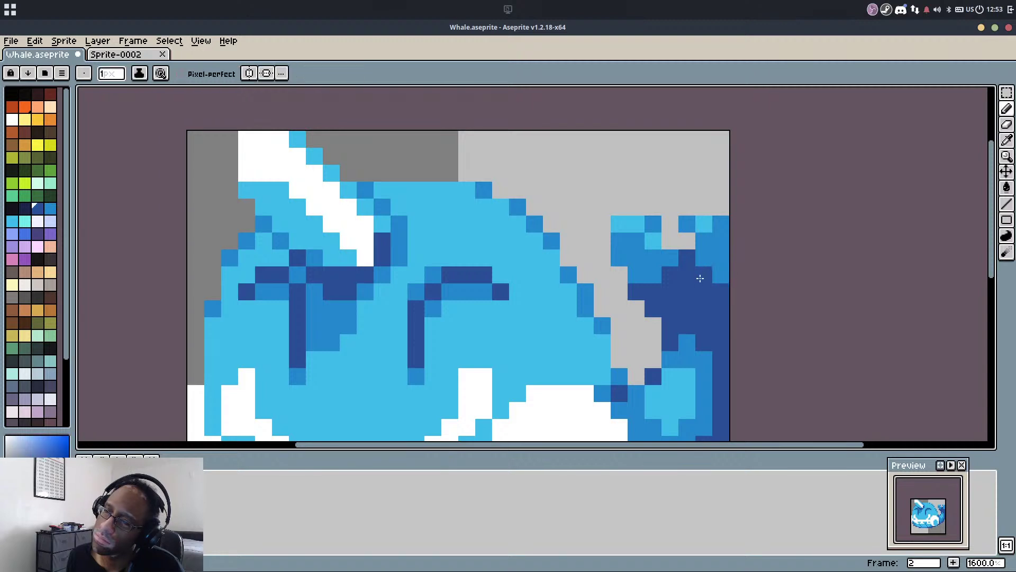
{"action": "scroll", "coordinate": [718, 238], "scroll_direction": "down", "scroll_amount": 2}
{"action": "key", "text": "Left"}
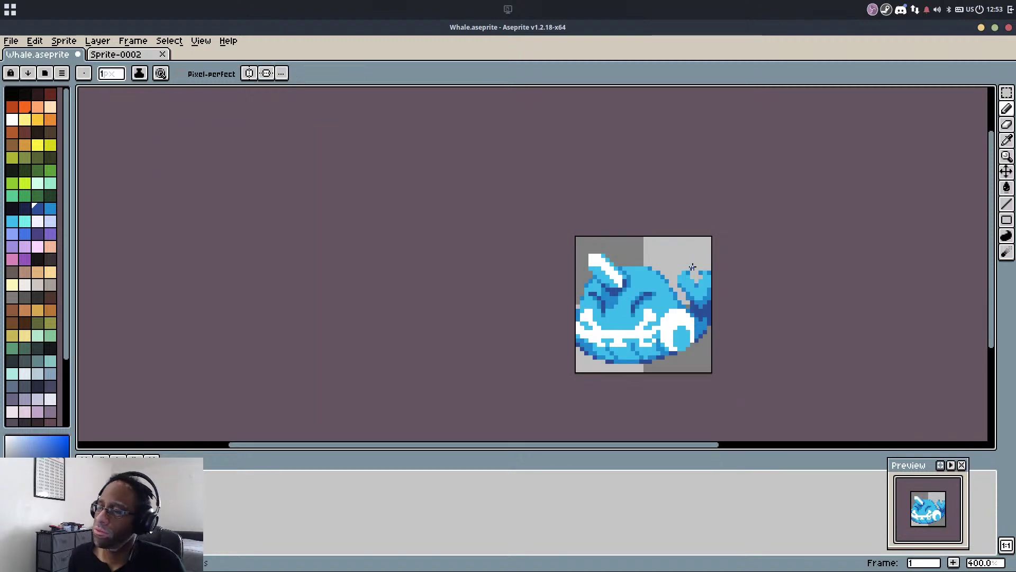
{"action": "scroll", "coordinate": [684, 307], "scroll_direction": "up", "scroll_amount": 2}
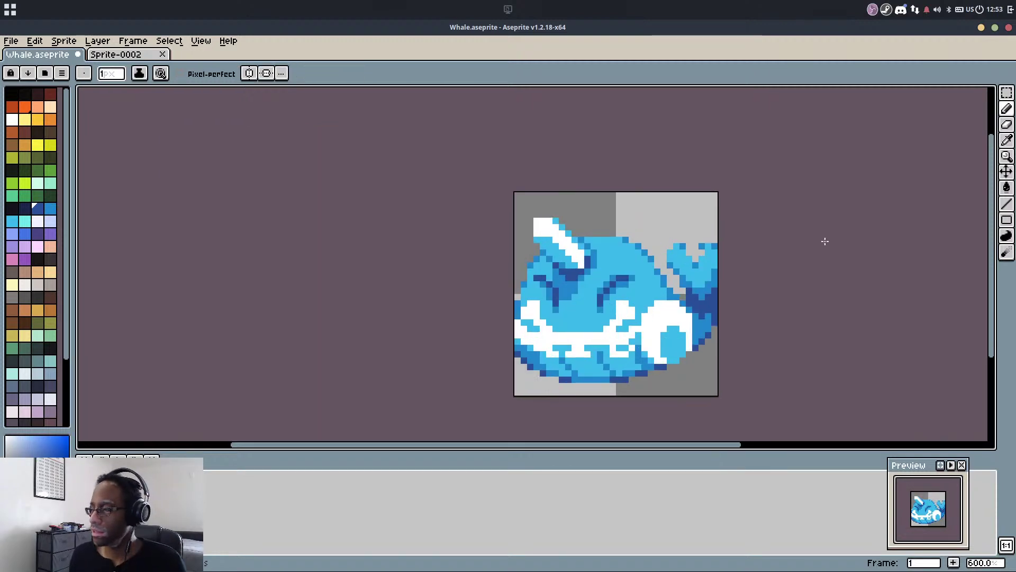
{"action": "key", "text": "Return"}
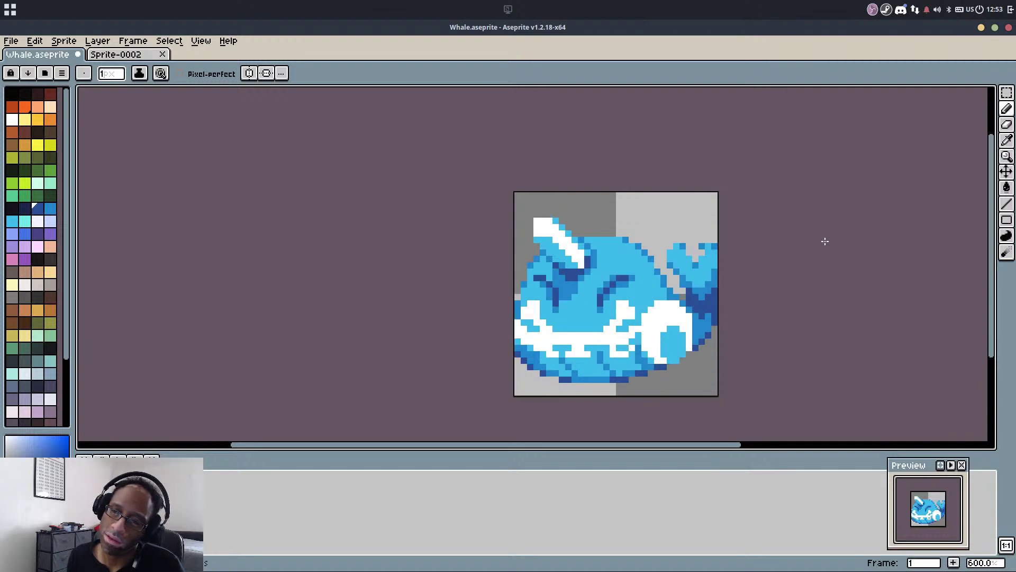
Shorten both vertical eye lines on frame 2 by one pixel, with medium blue tips and light blue below
{"action": "scroll", "coordinate": [644, 262], "scroll_direction": "up", "scroll_amount": 3}
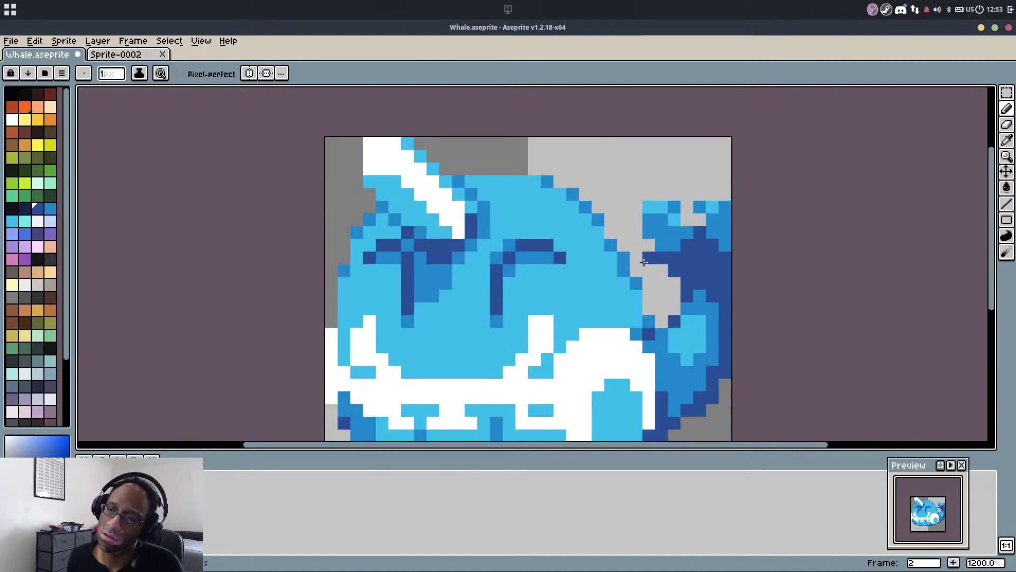
{"action": "scroll", "coordinate": [644, 262], "scroll_direction": "up", "scroll_amount": 1}
{"action": "left_click", "coordinate": [494, 312], "text": "alt"}
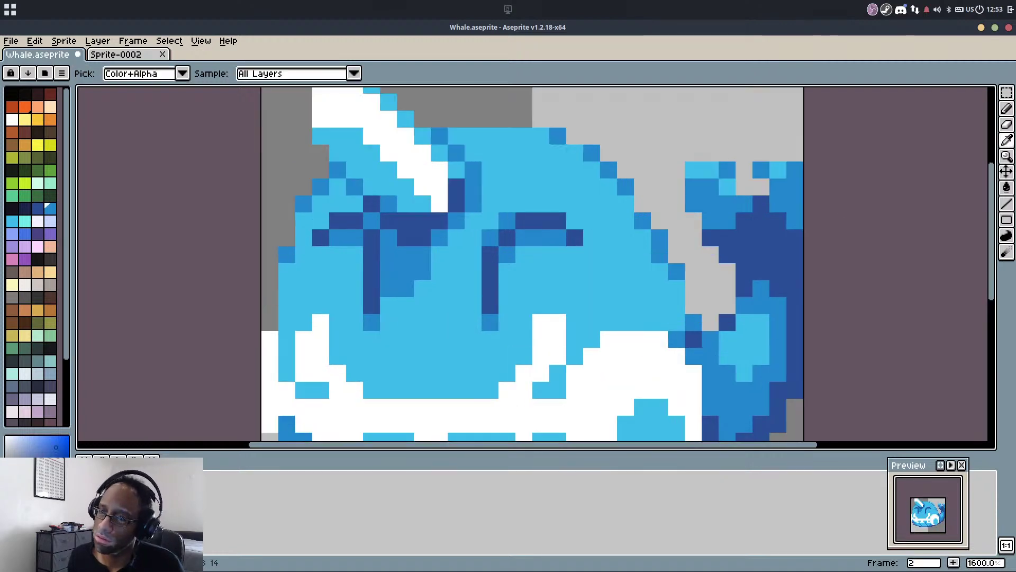
{"action": "left_click", "coordinate": [396, 304], "text": "alt"}
{"action": "left_click", "coordinate": [372, 322]}
{"action": "left_click", "coordinate": [490, 322]}
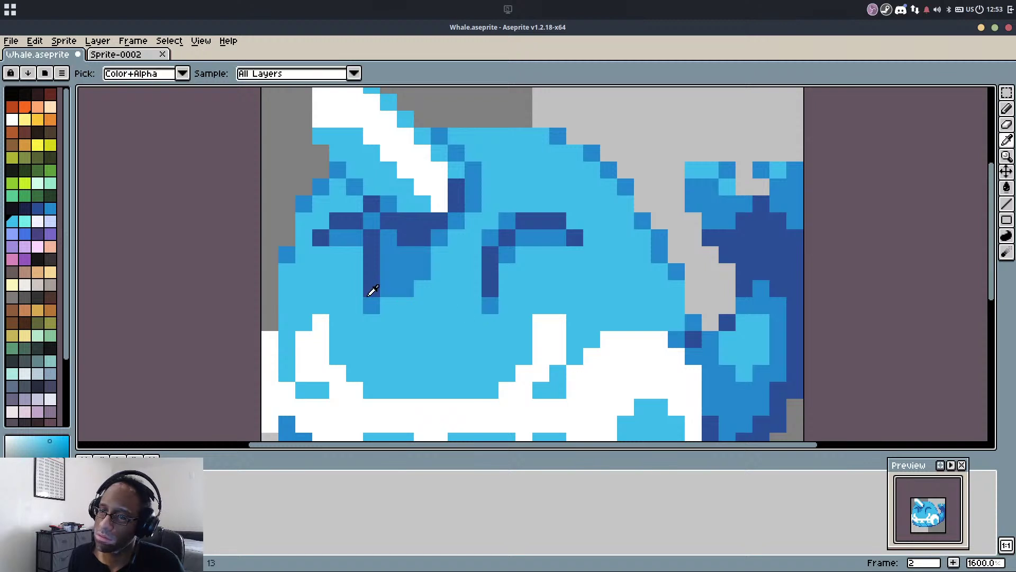
Trim the lower edge of frame 2's shading below the horn with light blue and extend its far side in medium blue
{"action": "left_click", "coordinate": [385, 290]}
{"action": "left_click", "coordinate": [422, 272]}
{"action": "scroll", "coordinate": [422, 272], "scroll_direction": "down", "scroll_amount": 7}
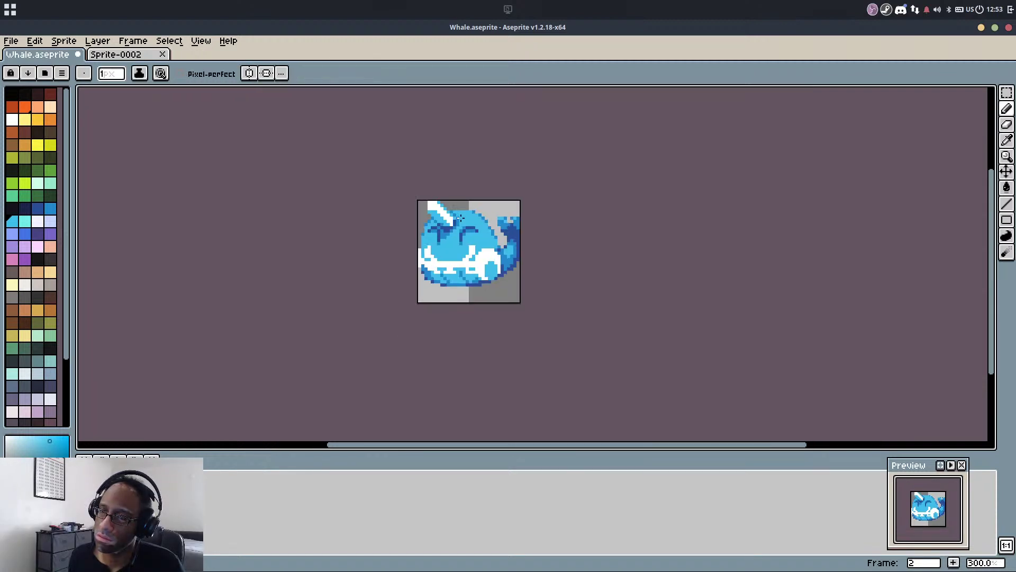
{"action": "scroll", "coordinate": [418, 259], "scroll_direction": "up", "scroll_amount": 9}
{"action": "left_click", "coordinate": [415, 255]}
{"action": "left_click", "coordinate": [466, 233], "text": "alt"}
{"action": "left_click", "coordinate": [489, 222]}
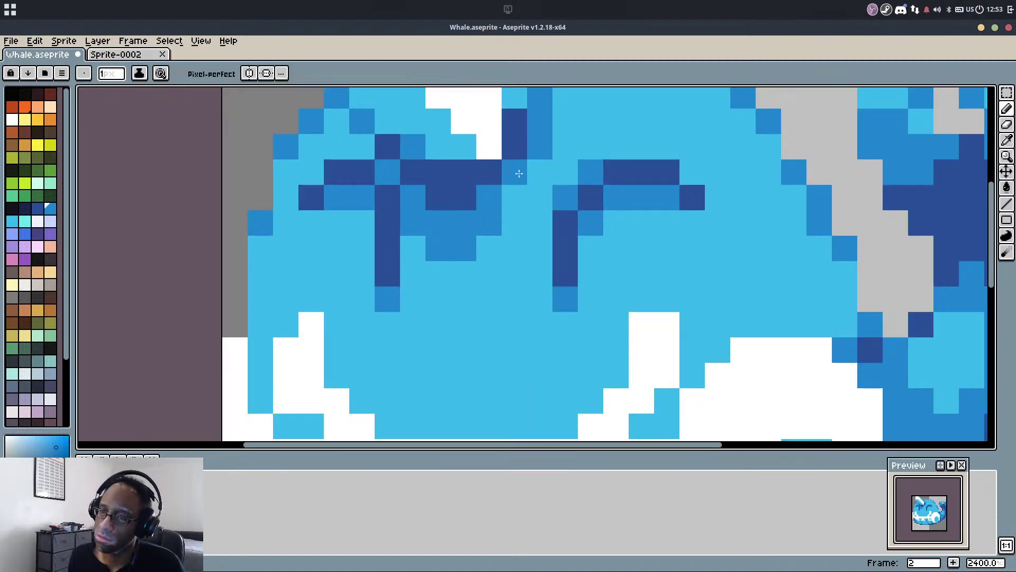
{"action": "scroll", "coordinate": [516, 172], "scroll_direction": "down", "scroll_amount": 7}
{"action": "scroll", "coordinate": [509, 184], "scroll_direction": "up", "scroll_amount": 5}
{"action": "left_click", "coordinate": [510, 205]}
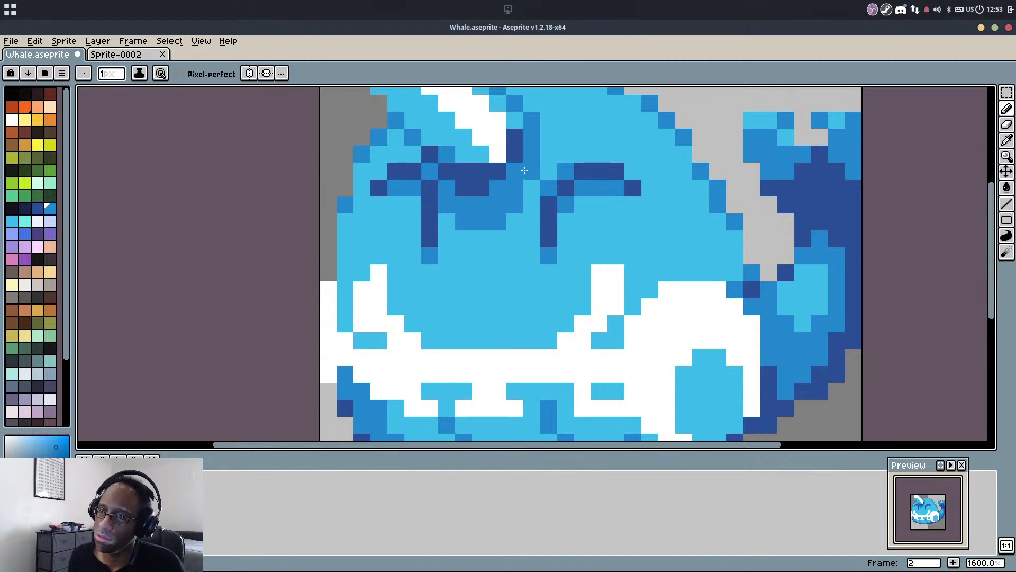
Raise the corners of frame 2's smile with white pixels and smooth its inner curve, restoring light blue along the middle
{"action": "scroll", "coordinate": [551, 145], "scroll_direction": "down", "scroll_amount": 7}
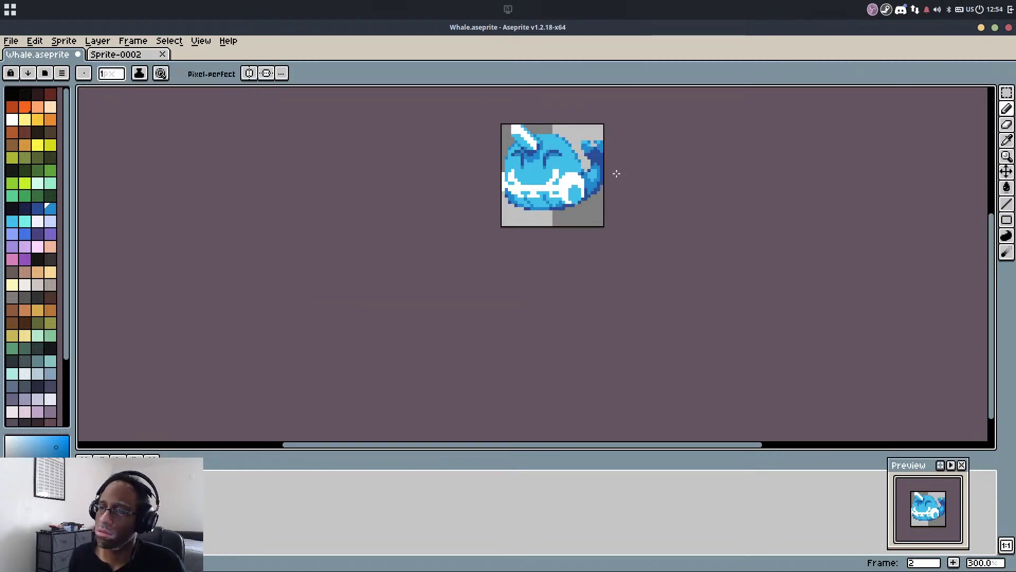
{"action": "scroll", "coordinate": [602, 173], "scroll_direction": "up", "scroll_amount": 5}
{"action": "left_click", "coordinate": [517, 172], "text": "alt"}
{"action": "left_click_drag", "start_coordinate": [517, 141], "coordinate": [516, 129]}
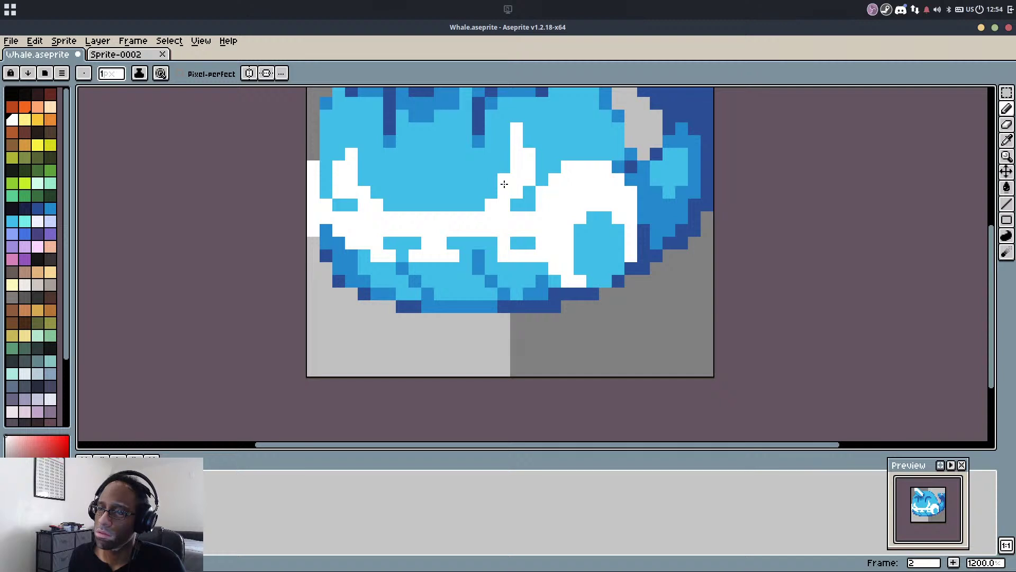
{"action": "left_click_drag", "start_coordinate": [488, 196], "coordinate": [443, 212]}
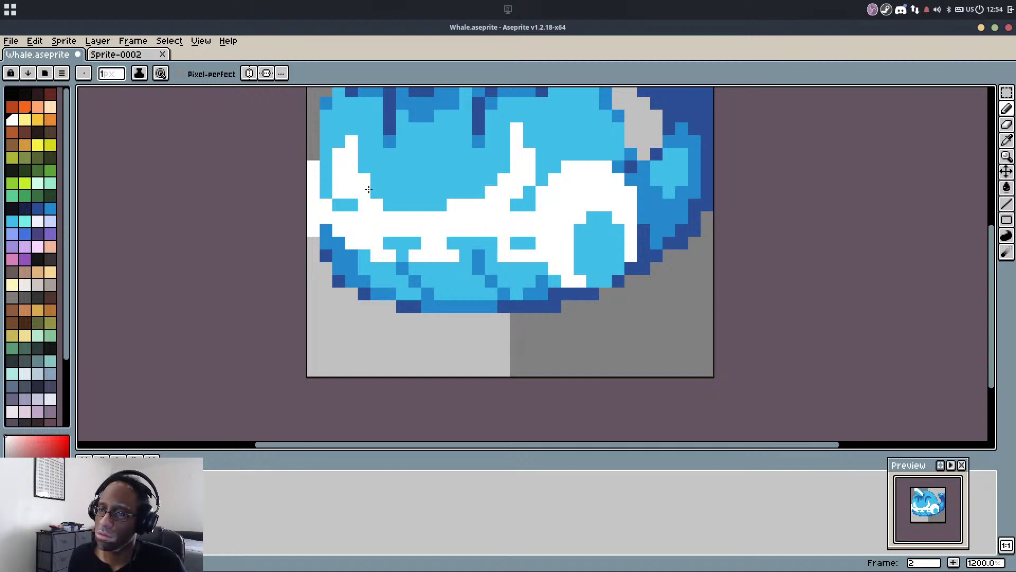
{"action": "left_click", "coordinate": [453, 194], "text": "alt"}
{"action": "mouse_move", "coordinate": [453, 204]}
{"action": "left_mouse_down"}
{"action": "mouse_move", "coordinate": [505, 177]}
{"action": "mouse_move", "coordinate": [478, 206]}
{"action": "left_mouse_up"}
{"action": "key", "text": "x"}
{"action": "scroll", "coordinate": [501, 180], "scroll_direction": "down", "scroll_amount": 5}
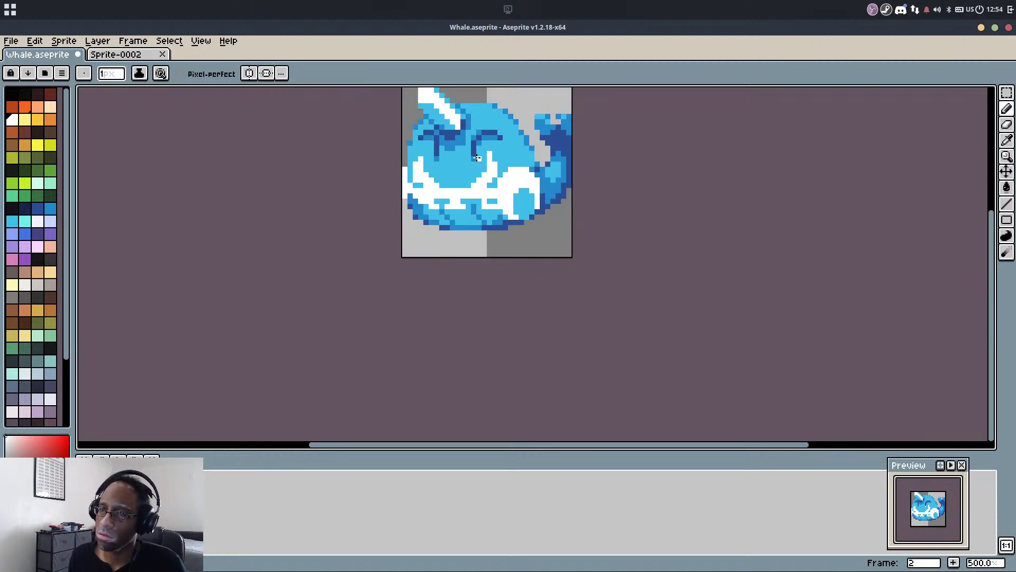
Lengthen both upper tips of frame 2's white smile by one more pixel
{"action": "scroll", "coordinate": [480, 161], "scroll_direction": "up", "scroll_amount": 5}
{"action": "left_click", "coordinate": [480, 161], "text": "alt"}
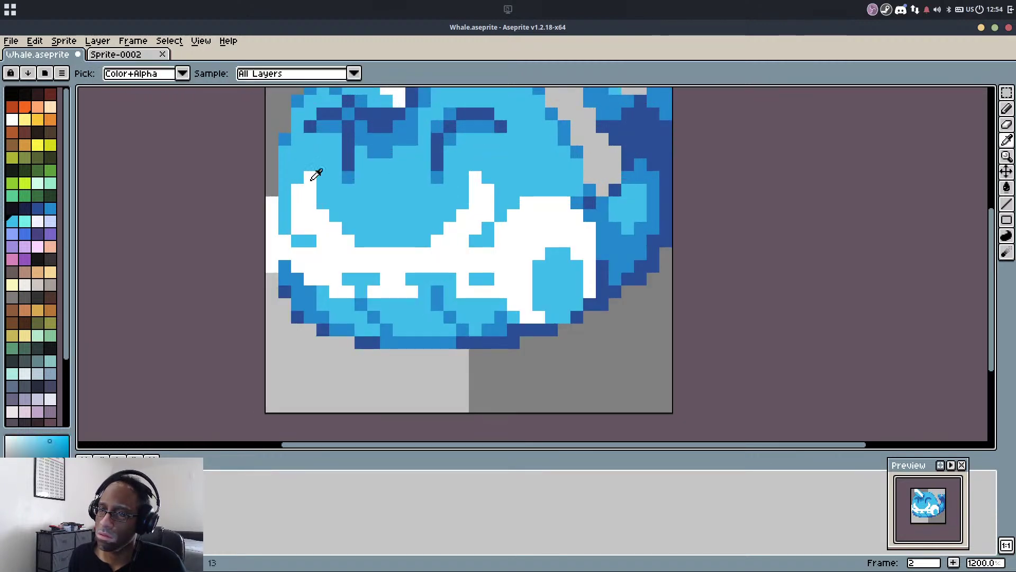
{"action": "left_click", "coordinate": [311, 175], "text": "alt"}
{"action": "left_click", "coordinate": [310, 167]}
{"action": "mouse_move", "coordinate": [475, 165]}
{"action": "left_mouse_down"}
{"action": "mouse_move", "coordinate": [502, 172]}
{"action": "mouse_move", "coordinate": [498, 183]}
{"action": "left_mouse_up"}
{"action": "scroll", "coordinate": [503, 172], "scroll_direction": "down", "scroll_amount": 3}
{"action": "scroll", "coordinate": [503, 169], "scroll_direction": "up", "scroll_amount": 3}
{"action": "left_click", "coordinate": [507, 169], "text": "alt"}
{"action": "scroll", "coordinate": [535, 175], "scroll_direction": "down", "scroll_amount": 3}
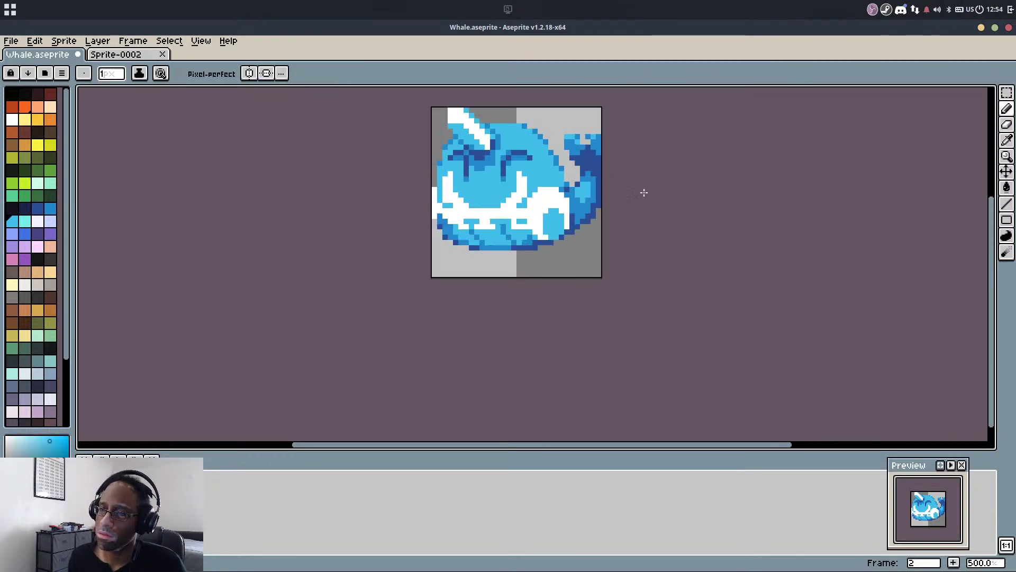
Flip between frames 1 and 2 to compare the smile, eyes and tail at reduced zoom
{"action": "key", "text": "Left"}
{"action": "key", "text": "Right"}
{"action": "key", "text": "Left"}
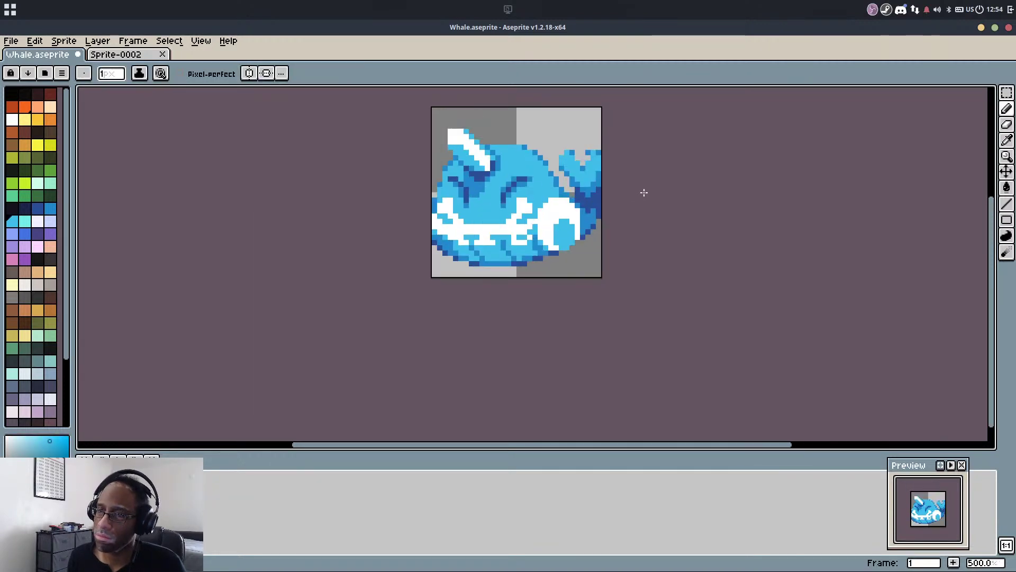
{"action": "key", "text": "Right"}
{"action": "key", "text": "Left"}
{"action": "scroll", "coordinate": [643, 192], "scroll_direction": "down", "scroll_amount": 4}
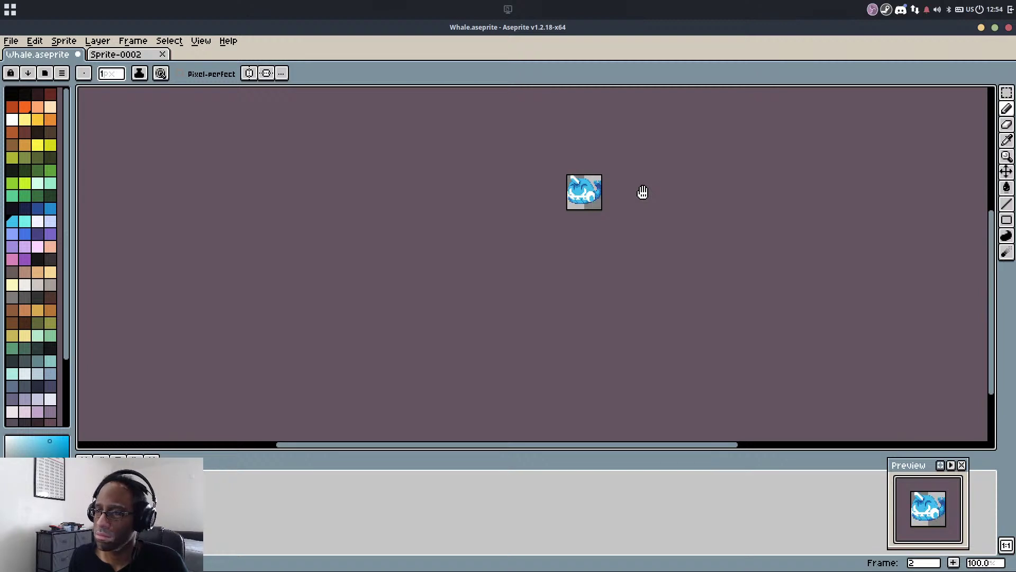
Check the whale frames at closer zoom and add a fourth frame as a linked copy of frame 2
{"action": "scroll", "coordinate": [643, 192], "scroll_direction": "up", "scroll_amount": 1}
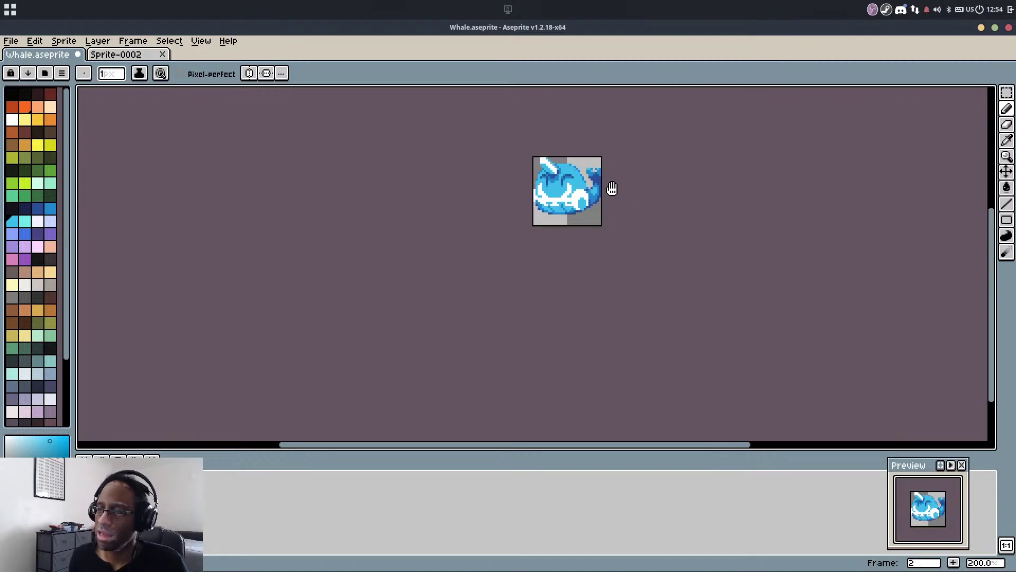
{"action": "scroll", "coordinate": [617, 188], "scroll_direction": "up", "scroll_amount": 1}
{"action": "left_click_drag", "start_coordinate": [620, 189], "coordinate": [694, 251]}
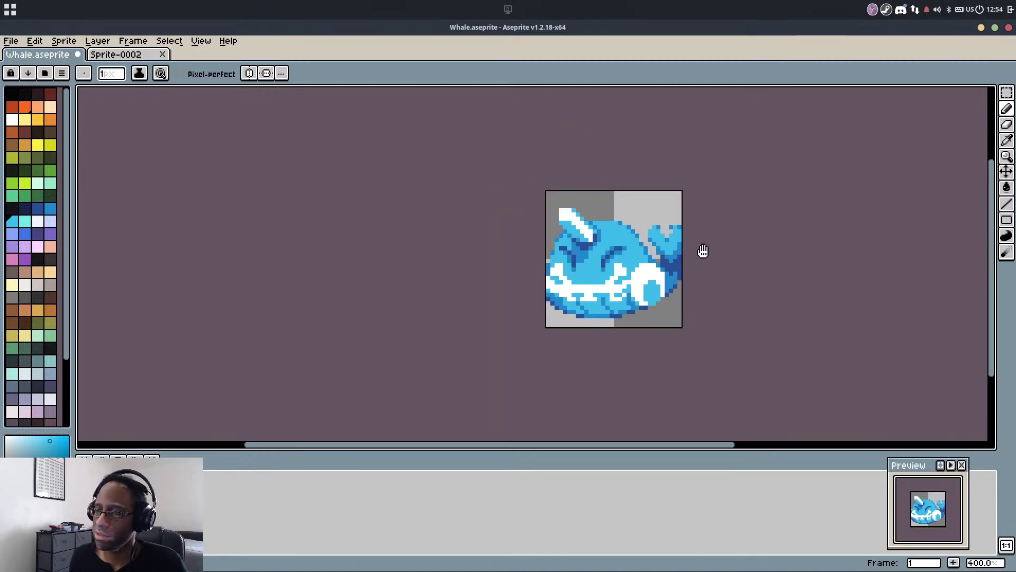
{"action": "scroll", "coordinate": [701, 252], "scroll_direction": "down", "scroll_amount": 1}
{"action": "scroll", "coordinate": [700, 252], "scroll_direction": "up", "scroll_amount": 1}
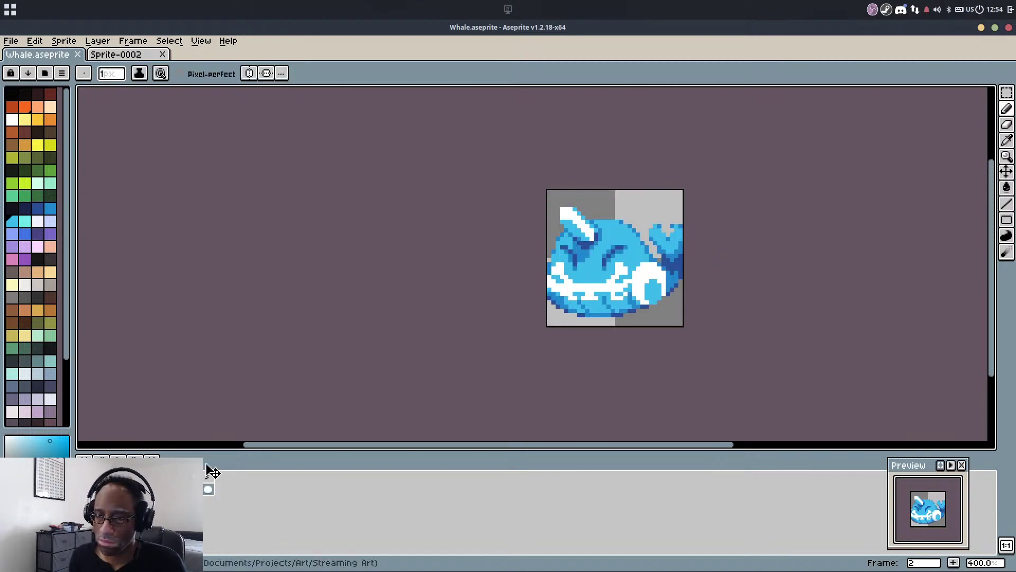
{"action": "scroll", "coordinate": [607, 239], "scroll_direction": "up", "scroll_amount": 2}
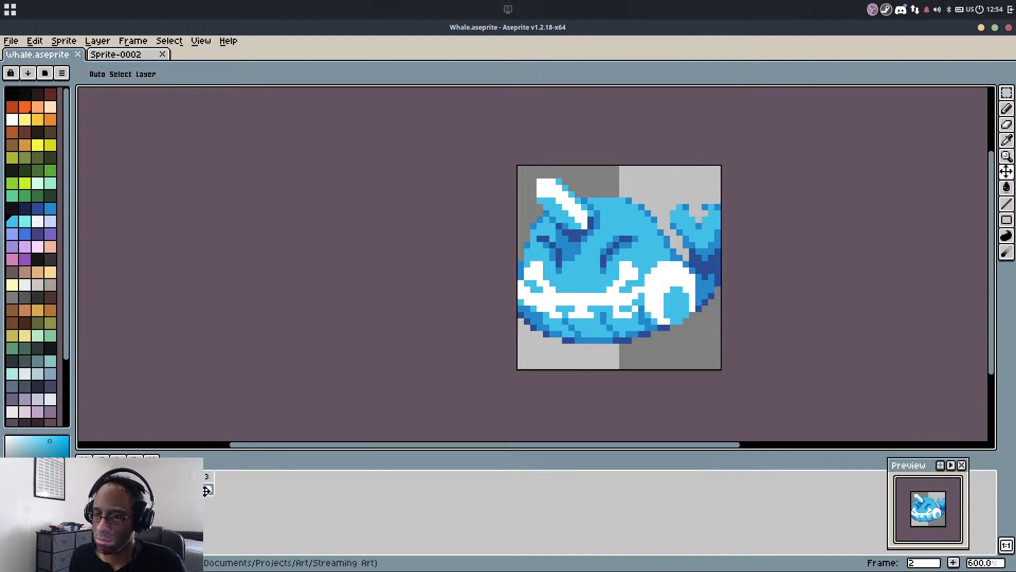
{"action": "left_click", "coordinate": [214, 473]}
{"action": "key", "text": "Return"}
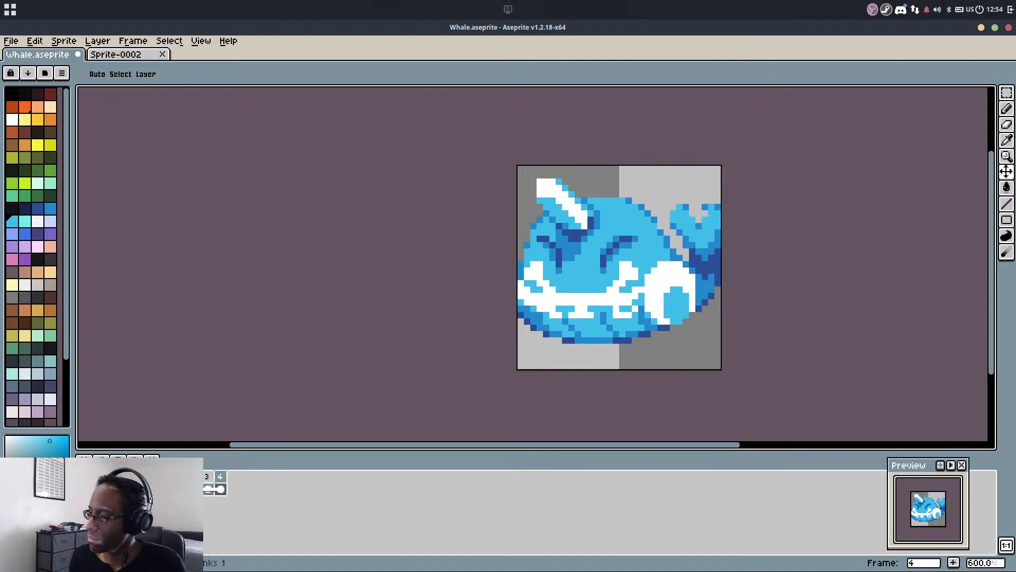
Play the four-frame whale animation at several zoom levels, stop it and go to frame 3
{"action": "scroll", "coordinate": [705, 284], "scroll_direction": "down", "scroll_amount": 5}
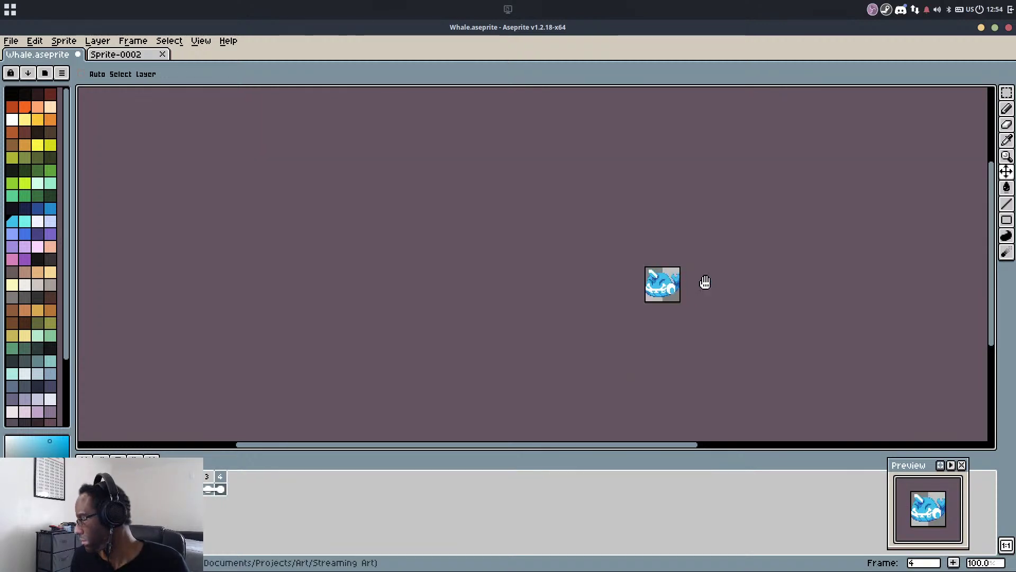
{"action": "scroll", "coordinate": [715, 291], "scroll_direction": "up", "scroll_amount": 3}
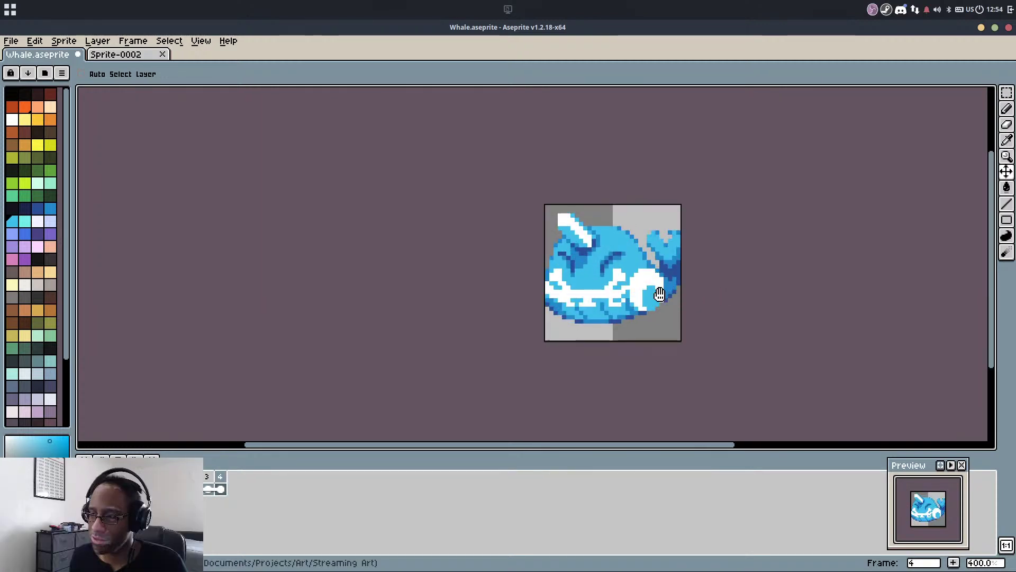
{"action": "scroll", "coordinate": [670, 294], "scroll_direction": "up", "scroll_amount": 2}
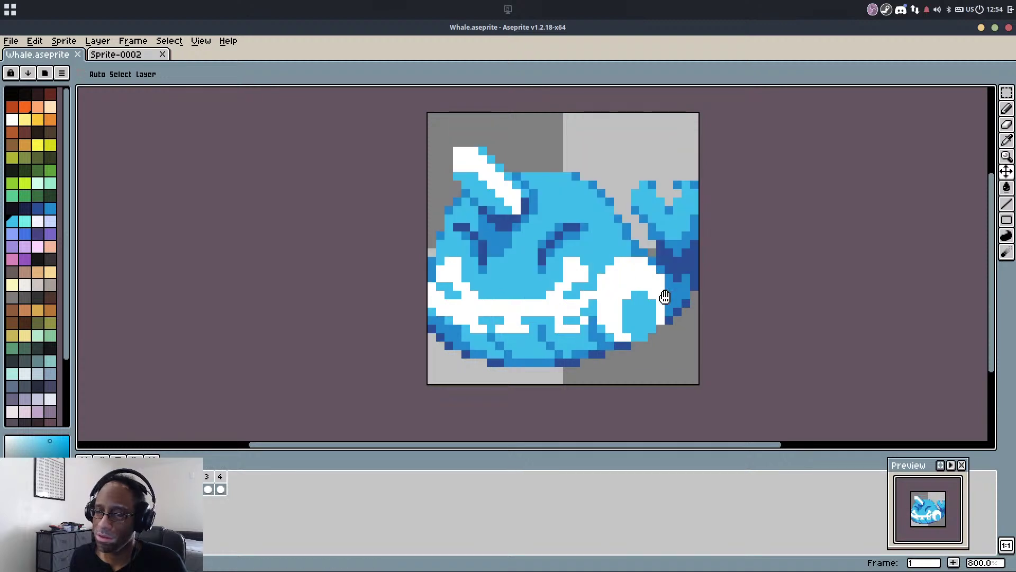
{"action": "key", "text": "Return"}
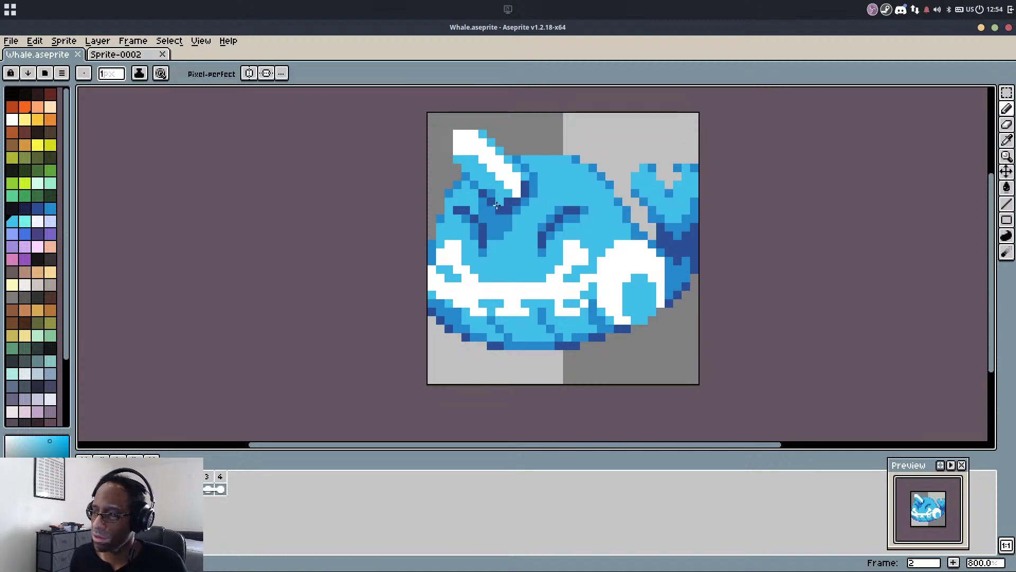
{"action": "key", "text": "Right"}
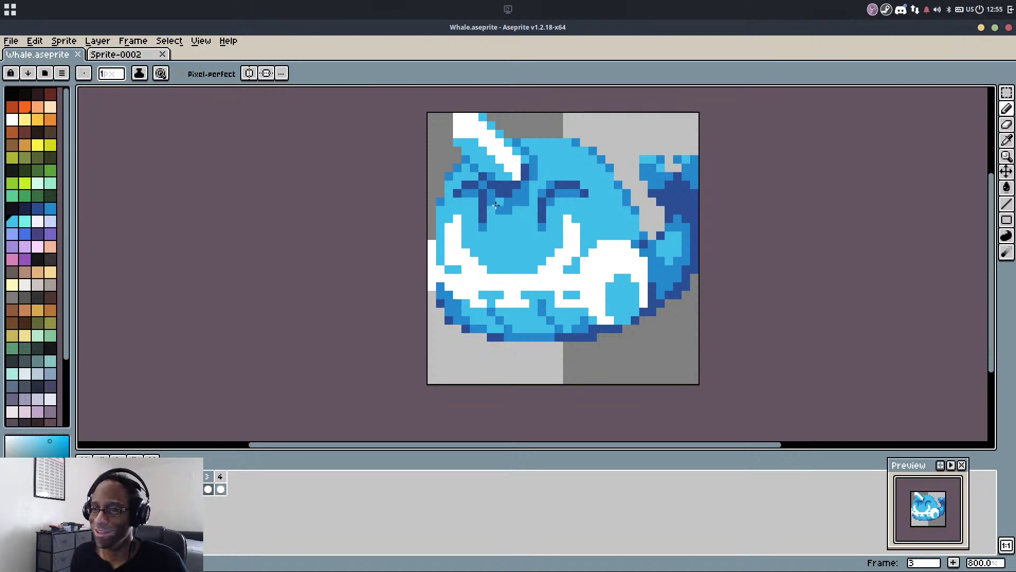
Try to widen frame 3's horn tip with a white pixel column and shade its underside light blue
{"action": "left_click", "coordinate": [459, 125], "text": "alt"}
{"action": "left_click_drag", "start_coordinate": [451, 126], "coordinate": [453, 131]}
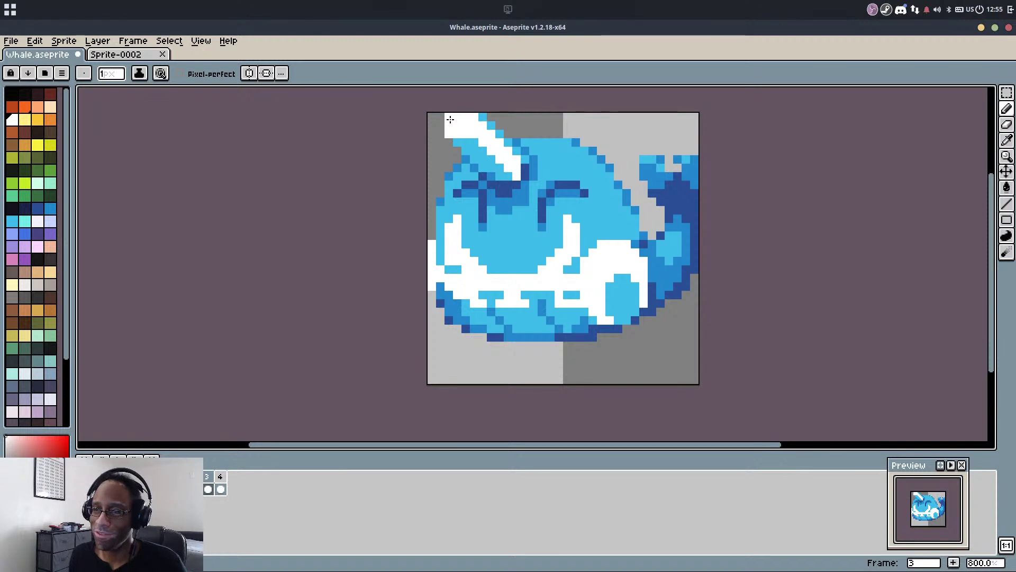
{"action": "scroll", "coordinate": [450, 120], "scroll_direction": "up", "scroll_amount": 3}
{"action": "left_click", "coordinate": [472, 157], "text": "alt"}
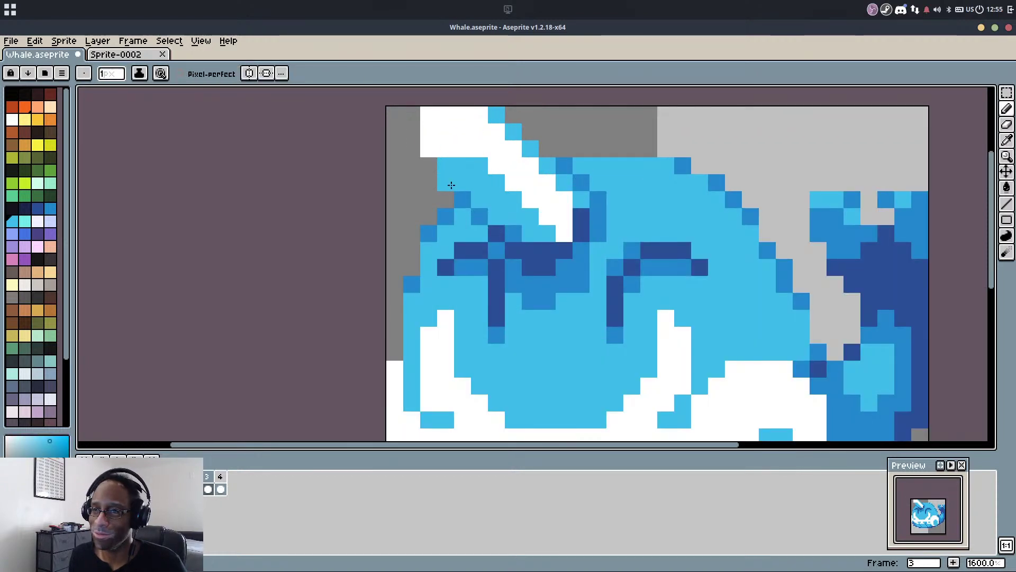
{"action": "left_click_drag", "start_coordinate": [430, 149], "coordinate": [482, 150]}
{"action": "scroll", "coordinate": [489, 123], "scroll_direction": "down", "scroll_amount": 4}
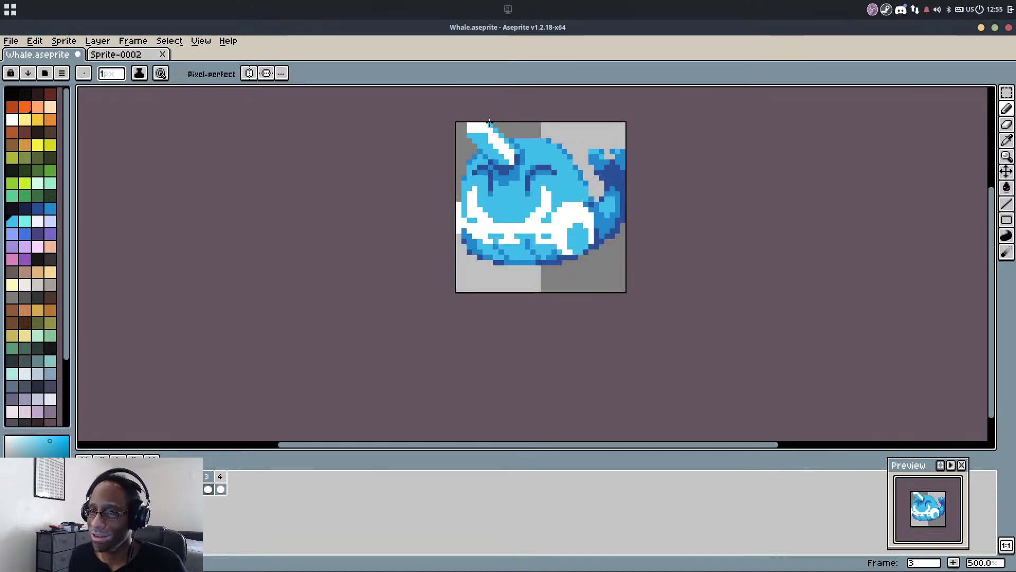
{"action": "key", "text": "ctrl+y"}
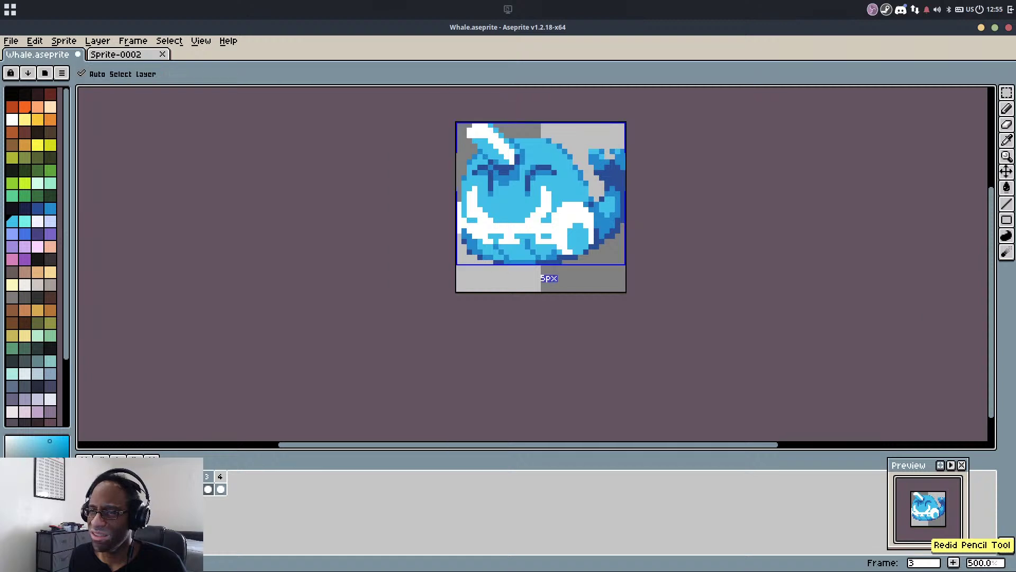
{"action": "key", "text": "ctrl+z"}
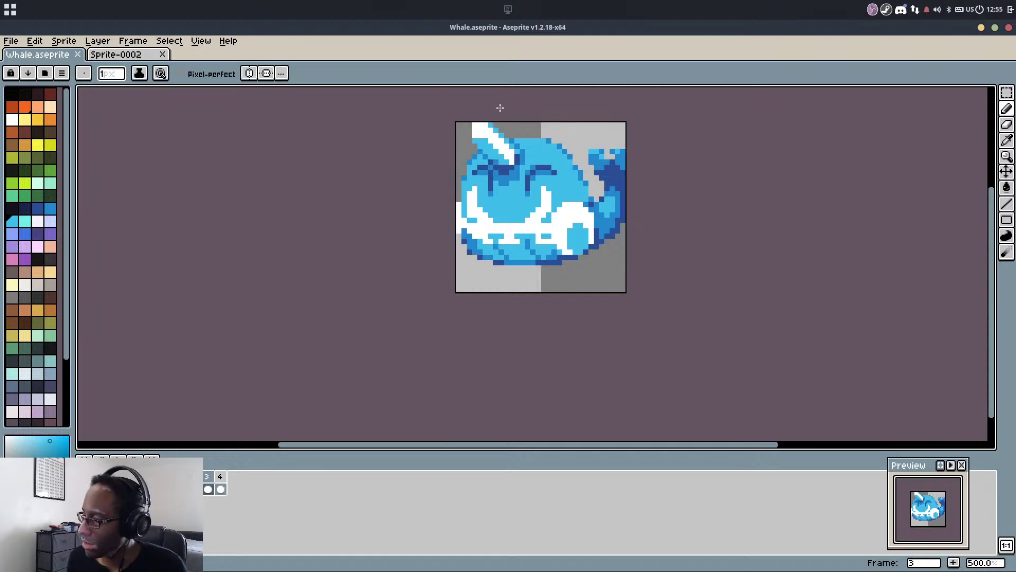
{"action": "key", "text": "ctrl+y"}
Save the sprite and step through the frames to compare the whale's poses
{"action": "key", "text": "ctrl+s"}
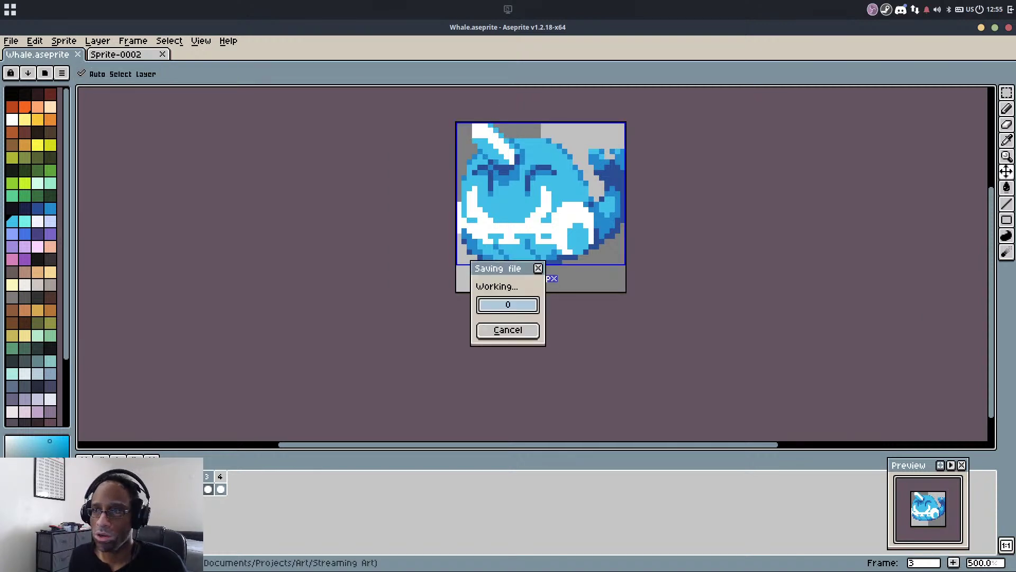
{"action": "scroll", "coordinate": [513, 182], "scroll_direction": "up", "scroll_amount": 2}
{"action": "left_click", "coordinate": [520, 168]}
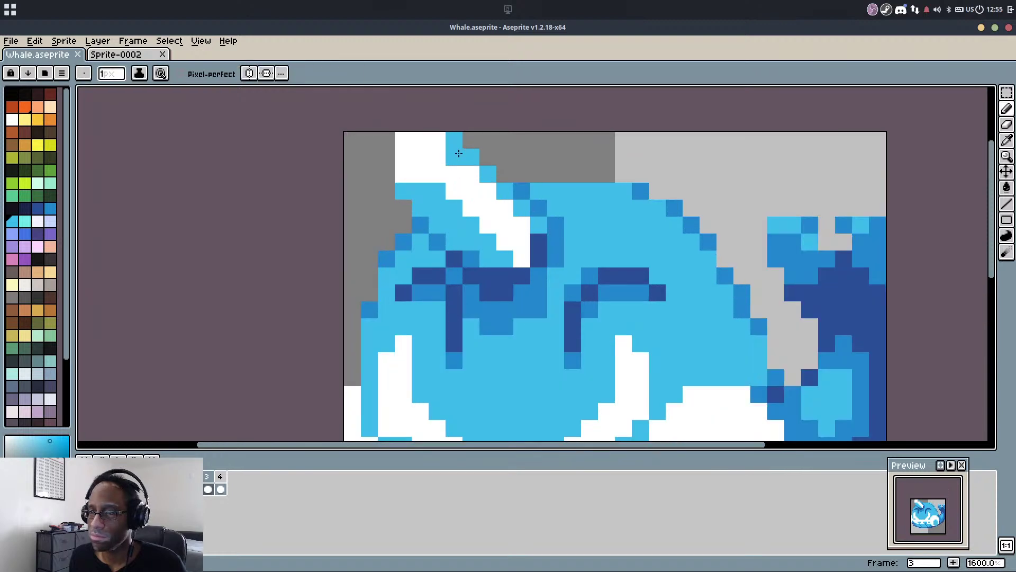
{"action": "scroll", "coordinate": [549, 141], "scroll_direction": "down", "scroll_amount": 2}
{"action": "key", "text": "ctrl+z"}
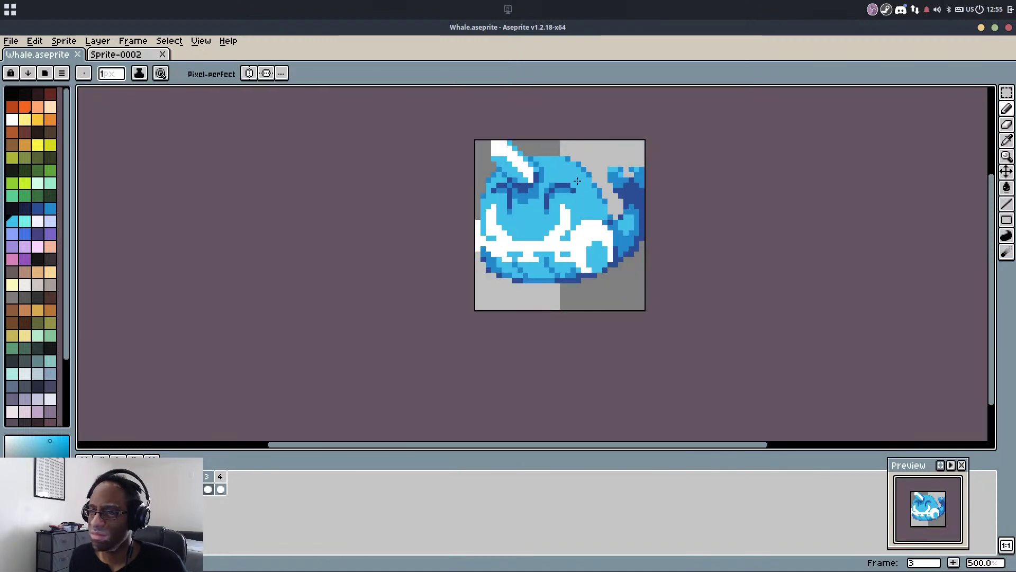
{"action": "scroll", "coordinate": [583, 196], "scroll_direction": "up", "scroll_amount": 1}
{"action": "key", "text": "Right"}
{"action": "key", "text": "Right"}
{"action": "key", "text": "Right"}
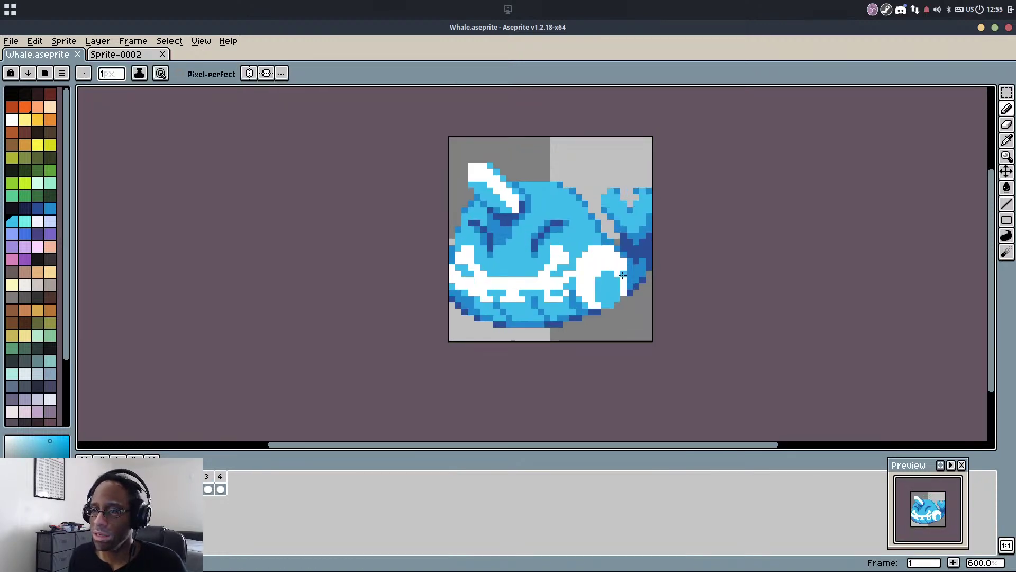
Raise the top of frame 2's white side fin by one pixel row and recolour its tail-side edge medium blue
{"action": "scroll", "coordinate": [577, 226], "scroll_direction": "up", "scroll_amount": 4}
{"action": "scroll", "coordinate": [577, 226], "scroll_direction": "up", "scroll_amount": 1}
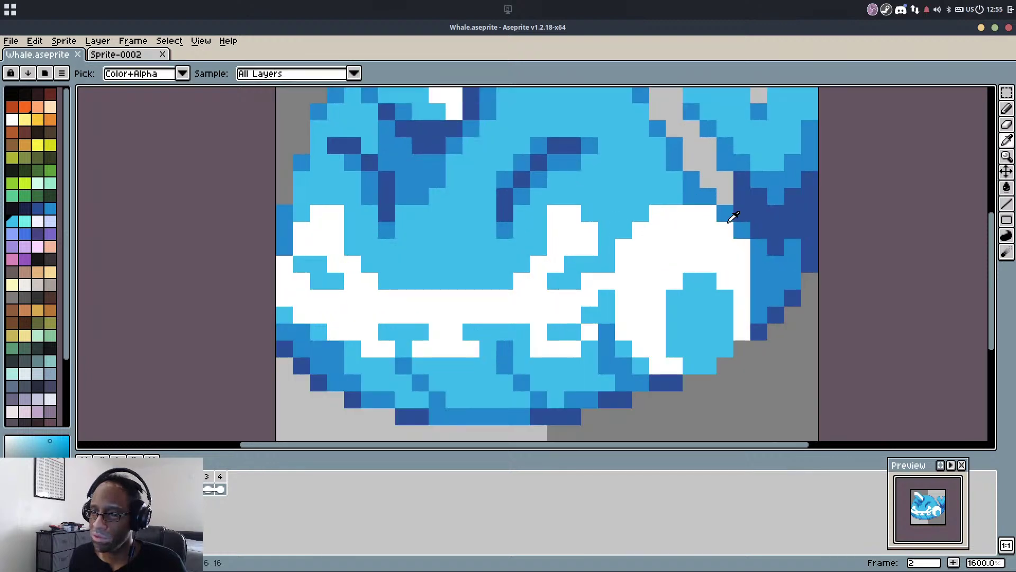
{"action": "left_click", "coordinate": [672, 221], "text": "alt"}
{"action": "left_click", "coordinate": [644, 214]}
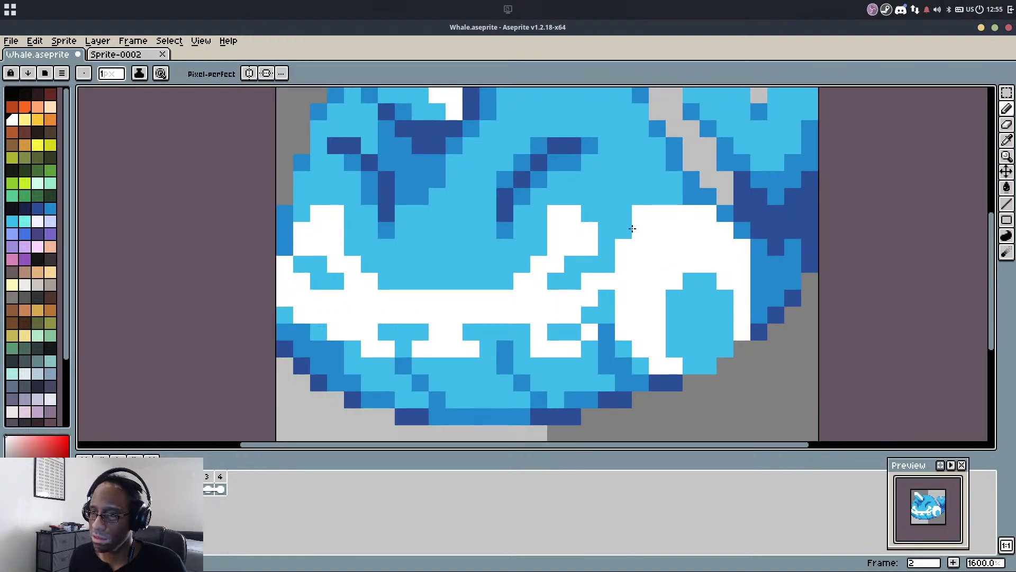
{"action": "mouse_move", "coordinate": [630, 229]}
{"action": "left_mouse_down"}
{"action": "mouse_move", "coordinate": [670, 193]}
{"action": "mouse_move", "coordinate": [707, 191]}
{"action": "left_mouse_up"}
{"action": "left_click", "coordinate": [742, 229], "text": "alt"}
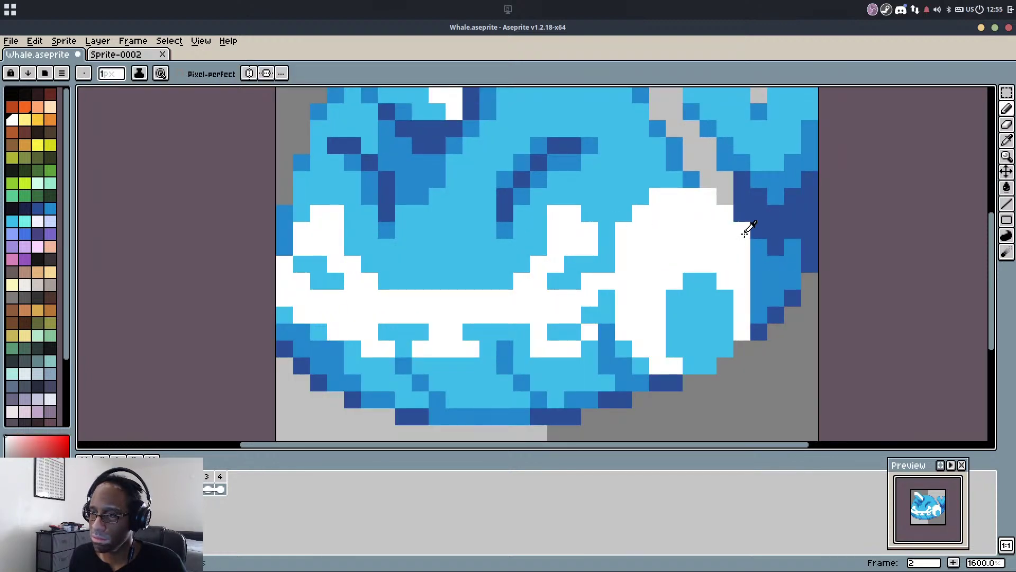
{"action": "left_click_drag", "start_coordinate": [742, 230], "coordinate": [741, 331]}
{"action": "left_click", "coordinate": [725, 212]}
{"action": "left_click", "coordinate": [708, 196]}
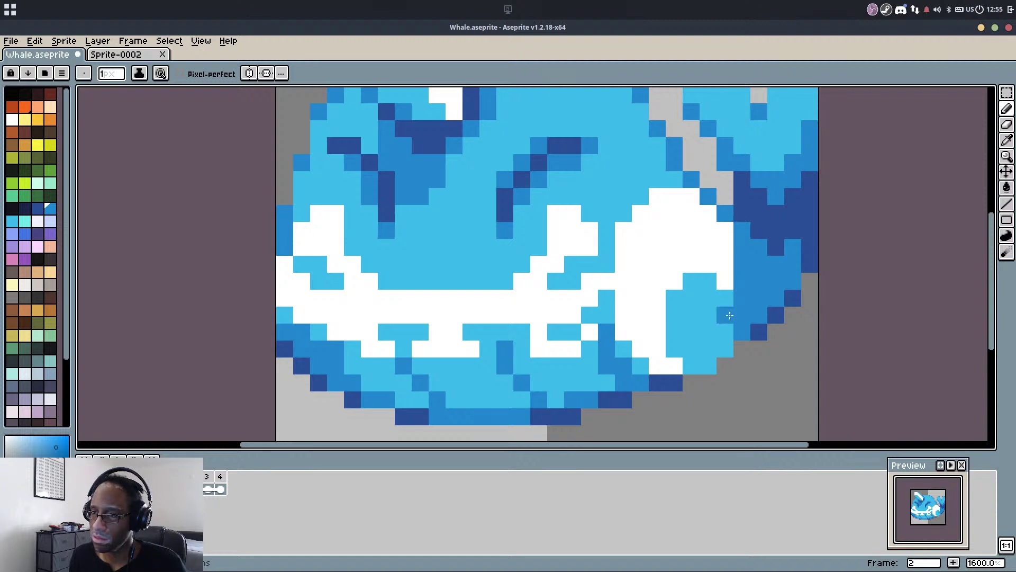
Extend the light-blue inner area of frame 2's side fin upward with a stepped top
{"action": "left_click", "coordinate": [688, 299], "text": "alt"}
{"action": "left_click", "coordinate": [674, 281]}
{"action": "left_click_drag", "start_coordinate": [690, 264], "coordinate": [711, 281]}
{"action": "left_click", "coordinate": [725, 281]}
{"action": "left_click", "coordinate": [675, 264]}
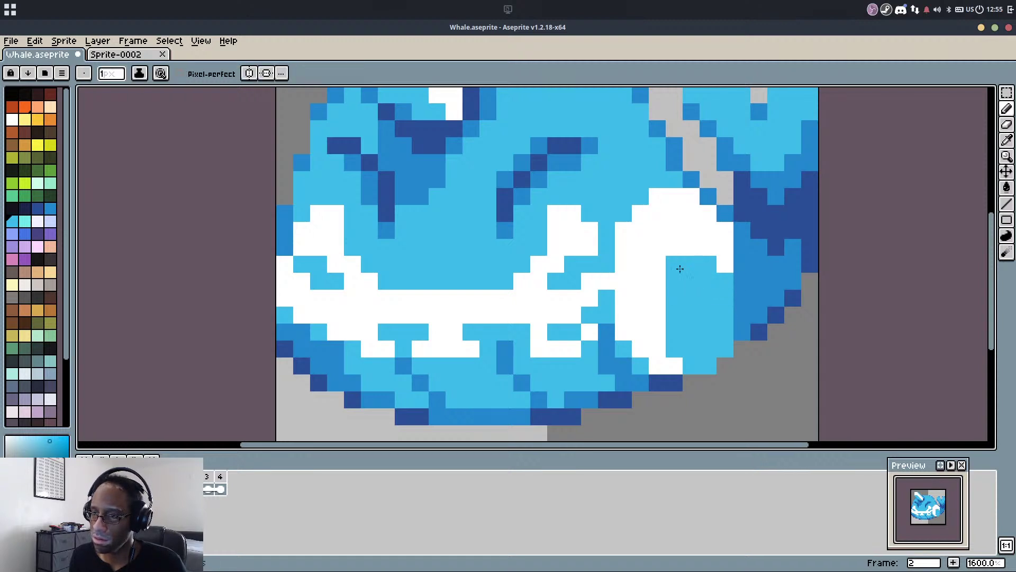
{"action": "left_click_drag", "start_coordinate": [691, 247], "coordinate": [708, 247]}
{"action": "left_click", "coordinate": [629, 343], "text": "alt"}
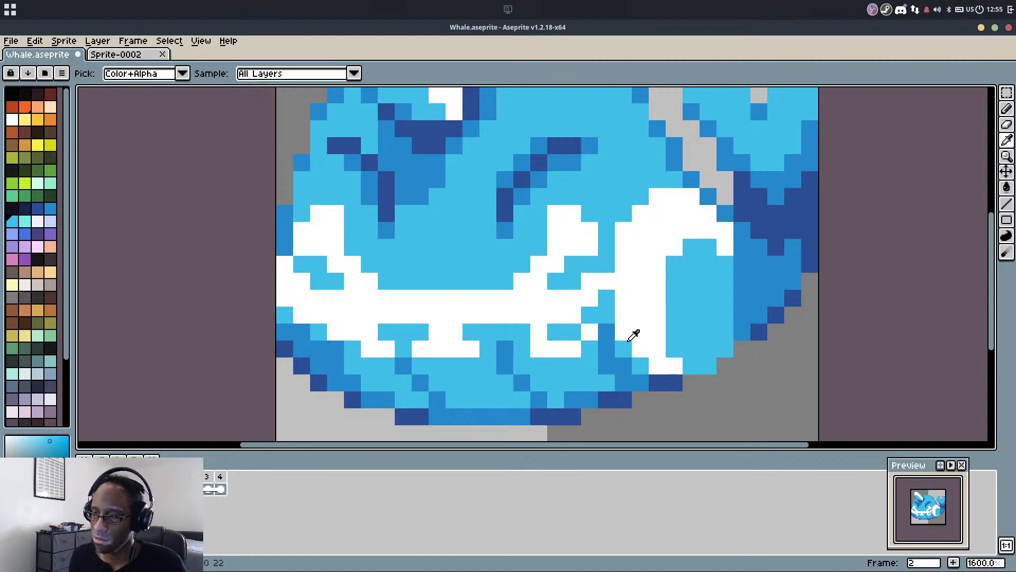
Shift the front corner of frame 2's smile one pixel inward and restore the nearby eye's lower stroke in dark and medium blue
{"action": "left_click", "coordinate": [291, 278], "text": "alt"}
{"action": "key", "text": "m"}
{"action": "left_click_drag", "start_coordinate": [314, 193], "coordinate": [389, 286]}
{"action": "left_click", "coordinate": [438, 265]}
{"action": "key", "text": "b"}
{"action": "left_click", "coordinate": [386, 182], "text": "alt"}
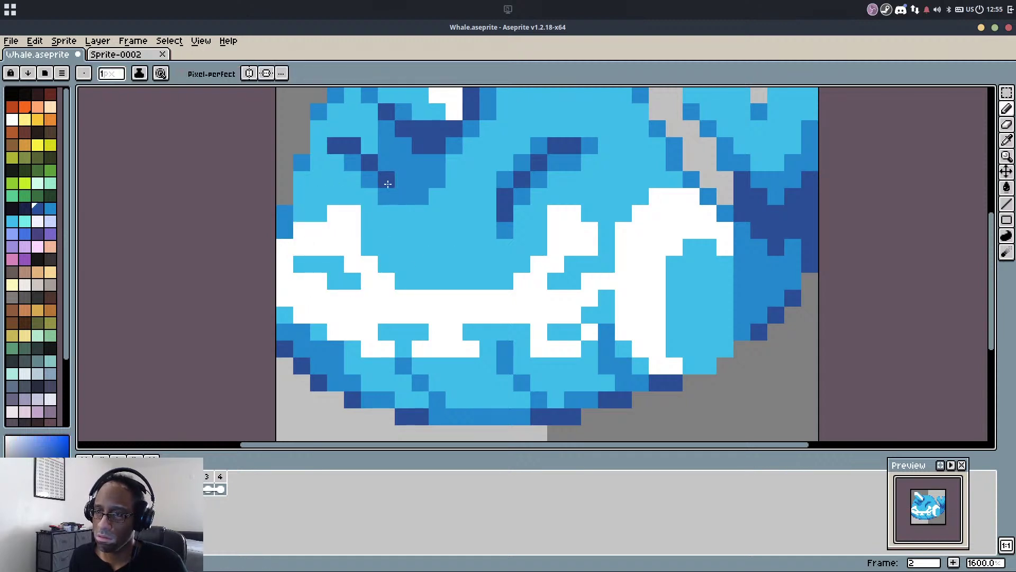
{"action": "left_click_drag", "start_coordinate": [386, 194], "coordinate": [386, 214]}
{"action": "left_click", "coordinate": [505, 234], "text": "alt"}
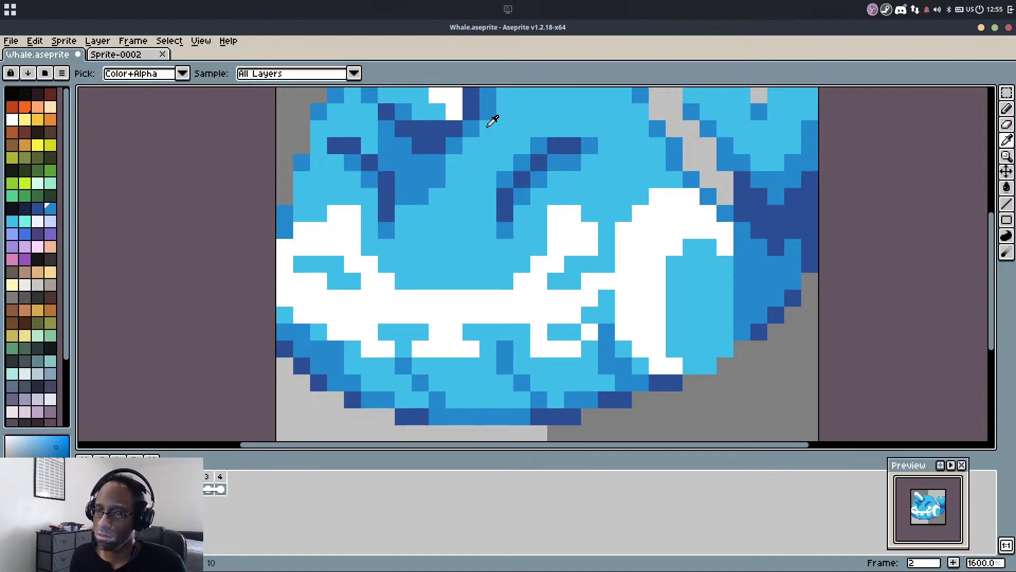
Move the fin-side corner of frame 2's smile one pixel inward, heighten its white tip and trim the outer underside with light blue
{"action": "key", "text": "m"}
{"action": "mouse_move", "coordinate": [481, 120]}
{"action": "left_mouse_down"}
{"action": "mouse_move", "coordinate": [581, 224]}
{"action": "mouse_move", "coordinate": [564, 238]}
{"action": "mouse_move", "coordinate": [539, 232]}
{"action": "mouse_move", "coordinate": [505, 280]}
{"action": "left_mouse_up"}
{"action": "left_click", "coordinate": [606, 197]}
{"action": "key", "text": "b"}
{"action": "key", "text": "alt"}
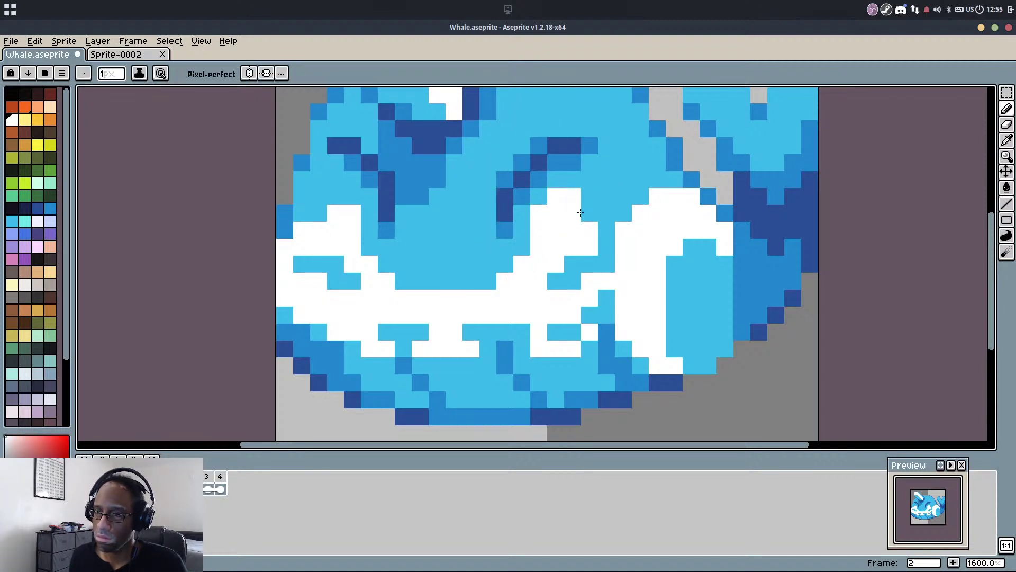
{"action": "left_click", "coordinate": [608, 229], "text": "alt"}
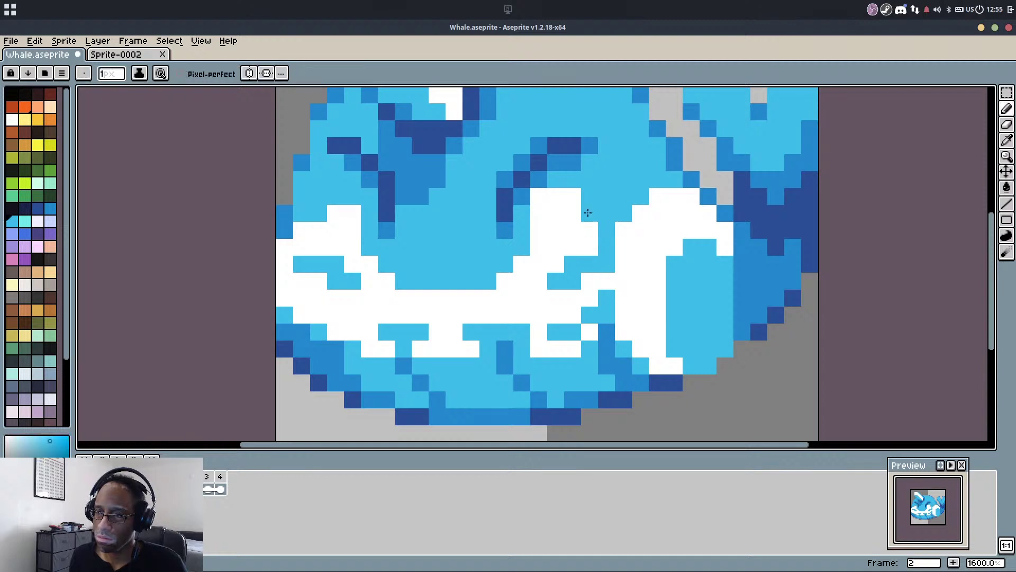
{"action": "left_click", "coordinate": [572, 246]}
{"action": "left_click", "coordinate": [555, 264]}
{"action": "left_click", "coordinate": [589, 247]}
Raise the front tip of frame 2's smile with white and separate its outer edge from the body with light blue
{"action": "left_click", "coordinate": [335, 227], "text": "alt"}
{"action": "left_click", "coordinate": [333, 200]}
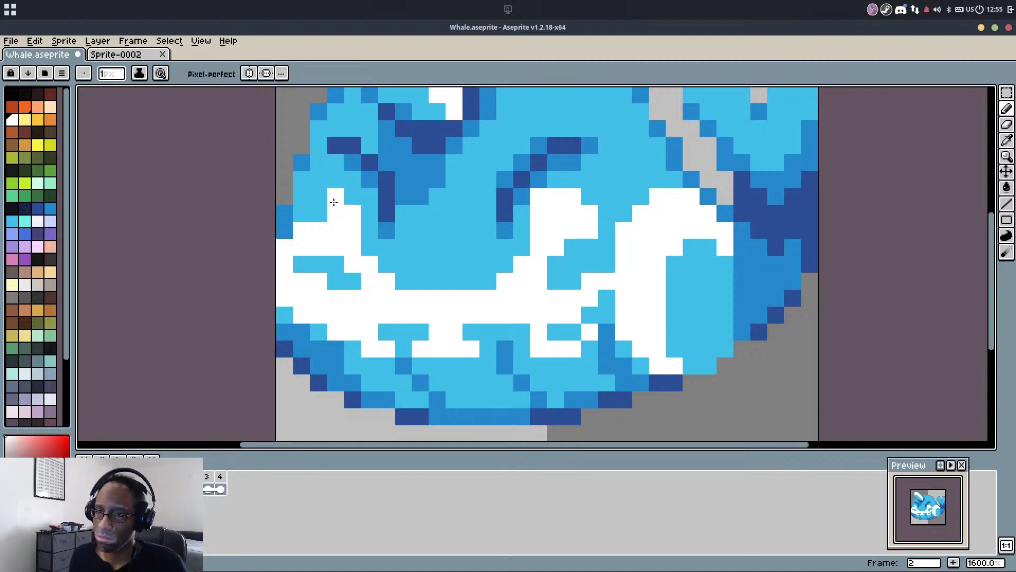
{"action": "left_click", "coordinate": [307, 212], "text": "alt"}
{"action": "mouse_move", "coordinate": [302, 231]}
{"action": "left_mouse_down"}
{"action": "mouse_move", "coordinate": [339, 256]}
{"action": "mouse_move", "coordinate": [366, 278]}
{"action": "mouse_move", "coordinate": [310, 282]}
{"action": "mouse_move", "coordinate": [303, 267]}
{"action": "mouse_move", "coordinate": [338, 290]}
{"action": "mouse_move", "coordinate": [353, 279]}
{"action": "mouse_move", "coordinate": [380, 316]}
{"action": "mouse_move", "coordinate": [347, 290]}
{"action": "mouse_move", "coordinate": [373, 297]}
{"action": "left_mouse_up"}
{"action": "left_click", "coordinate": [314, 280], "text": "alt"}
{"action": "left_click", "coordinate": [302, 267]}
{"action": "scroll", "coordinate": [339, 289], "scroll_direction": "down", "scroll_amount": 2}
{"action": "scroll", "coordinate": [330, 241], "scroll_direction": "up", "scroll_amount": 2}
{"action": "left_click", "coordinate": [349, 258], "text": "alt"}
{"action": "left_click", "coordinate": [352, 277]}
{"action": "key", "text": "ctrl+z"}
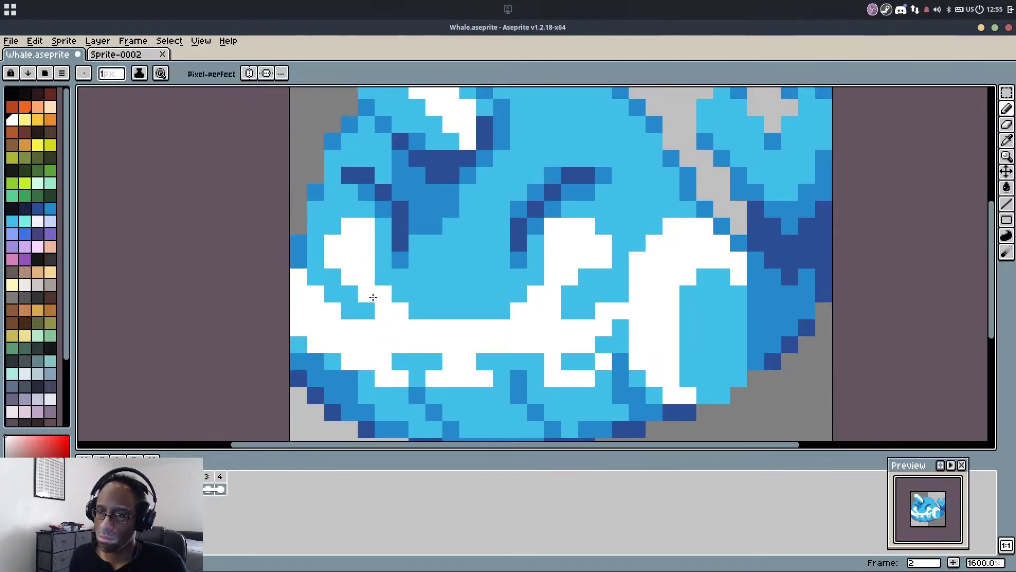
Thicken both tips of frame 3's smile inward with white and trim their topmost pixels with light blue
{"action": "scroll", "coordinate": [337, 267], "scroll_direction": "down", "scroll_amount": 4}
{"action": "key", "text": "Return"}
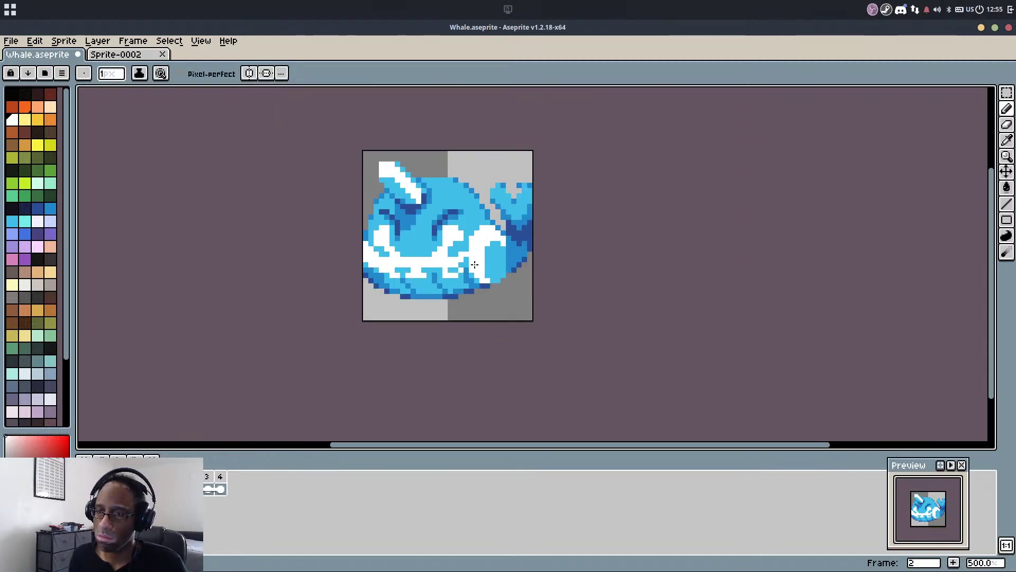
{"action": "scroll", "coordinate": [427, 233], "scroll_direction": "up", "scroll_amount": 4}
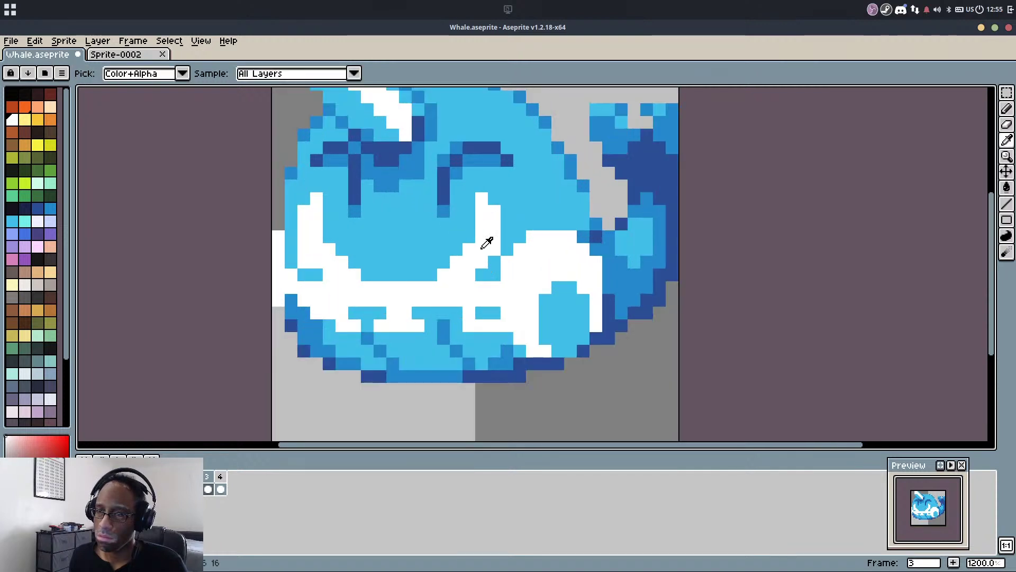
{"action": "left_click", "coordinate": [297, 223], "text": "alt"}
{"action": "left_click", "coordinate": [311, 198]}
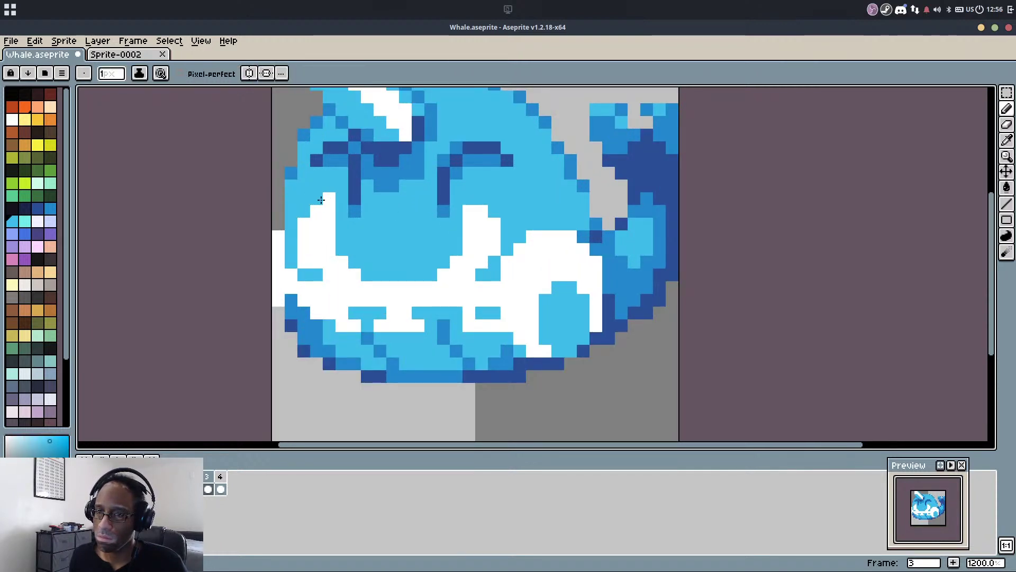
{"action": "left_click", "coordinate": [328, 200]}
{"action": "scroll", "coordinate": [353, 214], "scroll_direction": "down", "scroll_amount": 2}
{"action": "key", "text": "Return"}
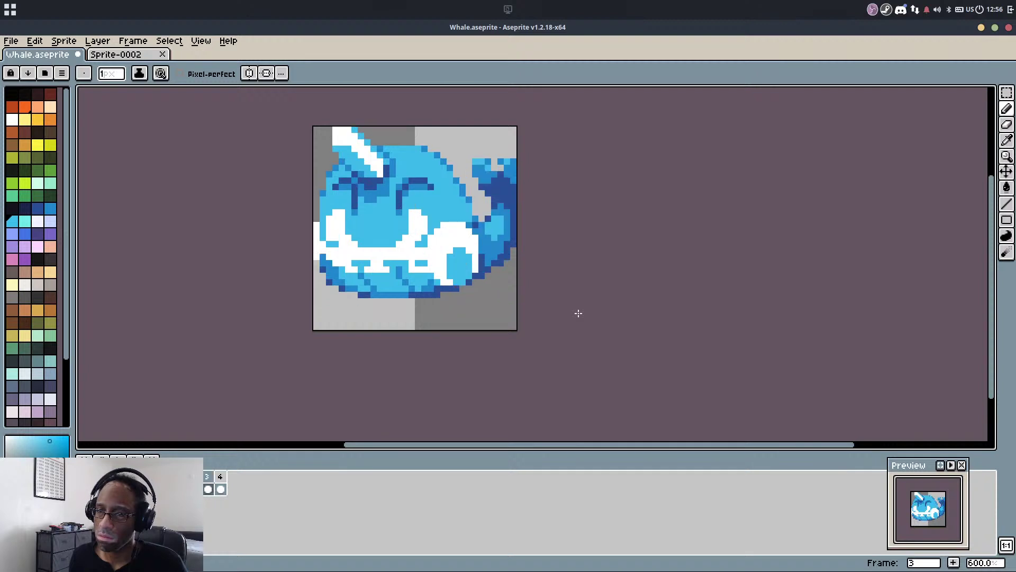
Slope the underside of frame 3's front smile tip by widening the outer corner with white and trimming its inner side with light blue
{"action": "scroll", "coordinate": [365, 251], "scroll_direction": "up", "scroll_amount": 5}
{"action": "left_click", "coordinate": [376, 273], "text": "alt"}
{"action": "left_click", "coordinate": [373, 258]}
{"action": "left_click", "coordinate": [428, 290]}
{"action": "left_click", "coordinate": [428, 321], "text": "alt"}
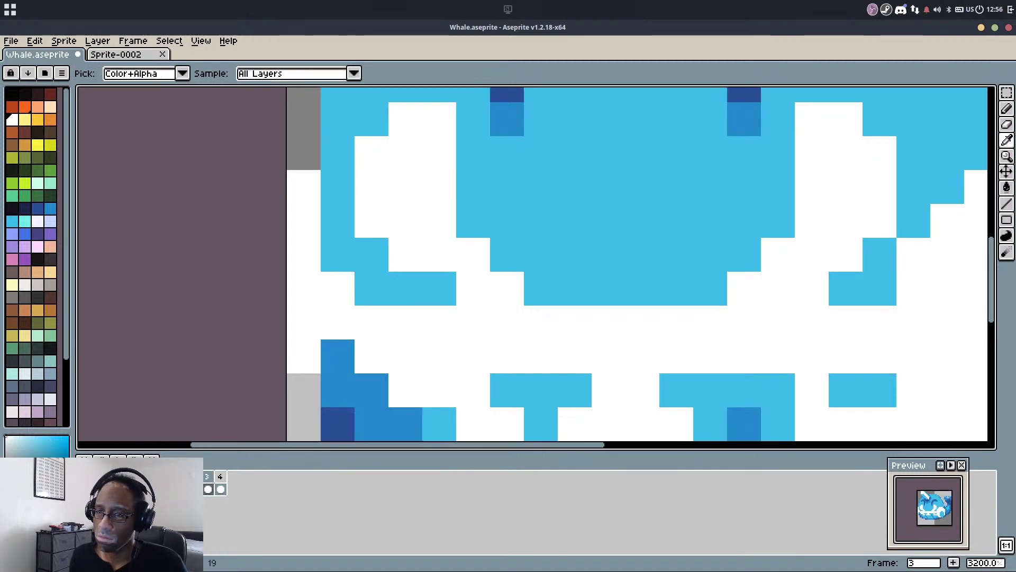
{"action": "left_click", "coordinate": [372, 288]}
{"action": "left_click", "coordinate": [374, 250], "text": "alt"}
{"action": "left_click", "coordinate": [403, 256]}
{"action": "scroll", "coordinate": [439, 307], "scroll_direction": "down", "scroll_amount": 6}
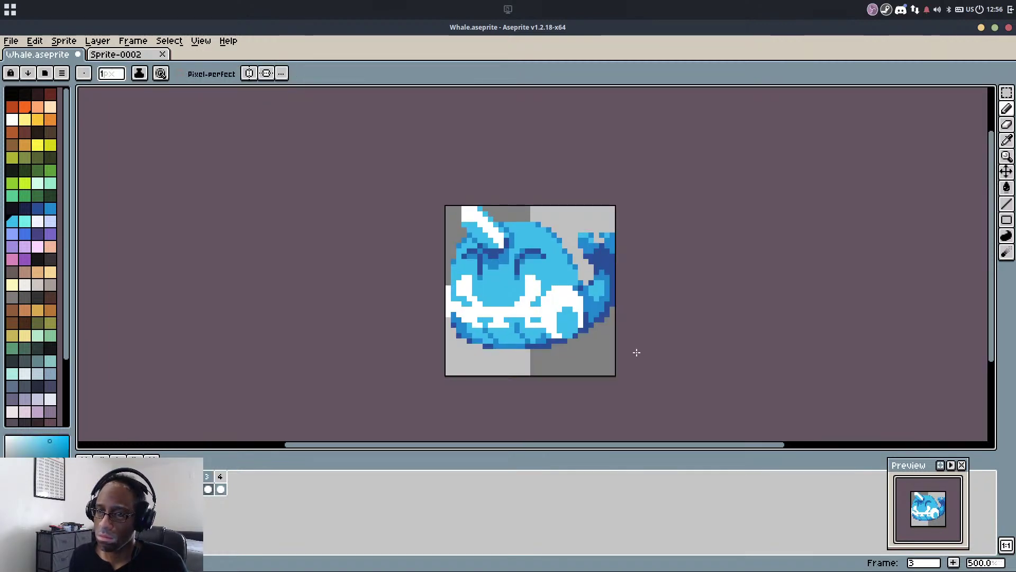
{"action": "scroll", "coordinate": [455, 306], "scroll_direction": "up", "scroll_amount": 5}
{"action": "left_click", "coordinate": [469, 312], "text": "alt"}
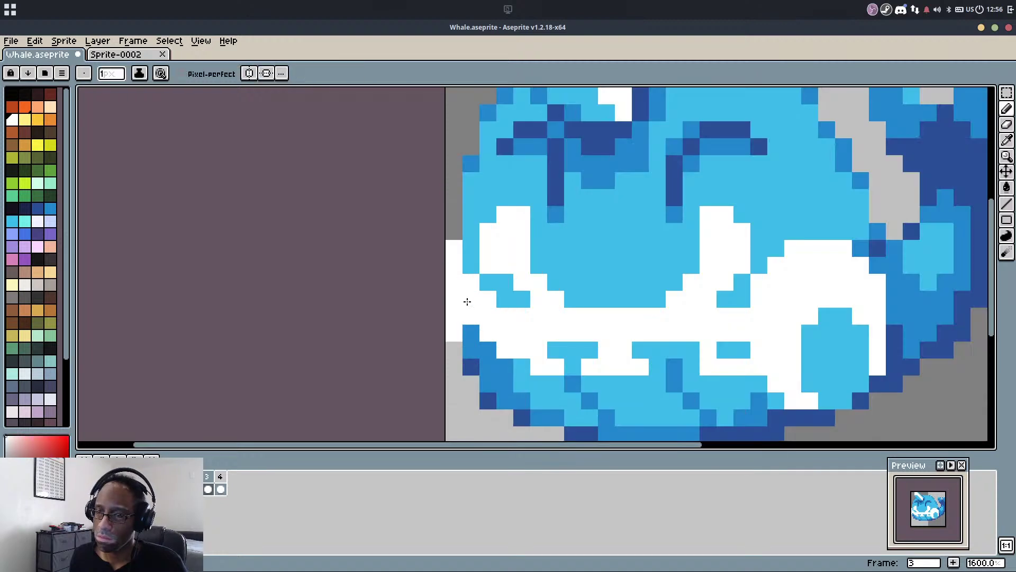
{"action": "scroll", "coordinate": [466, 301], "scroll_direction": "down", "scroll_amount": 5}
{"action": "key", "text": "Return"}
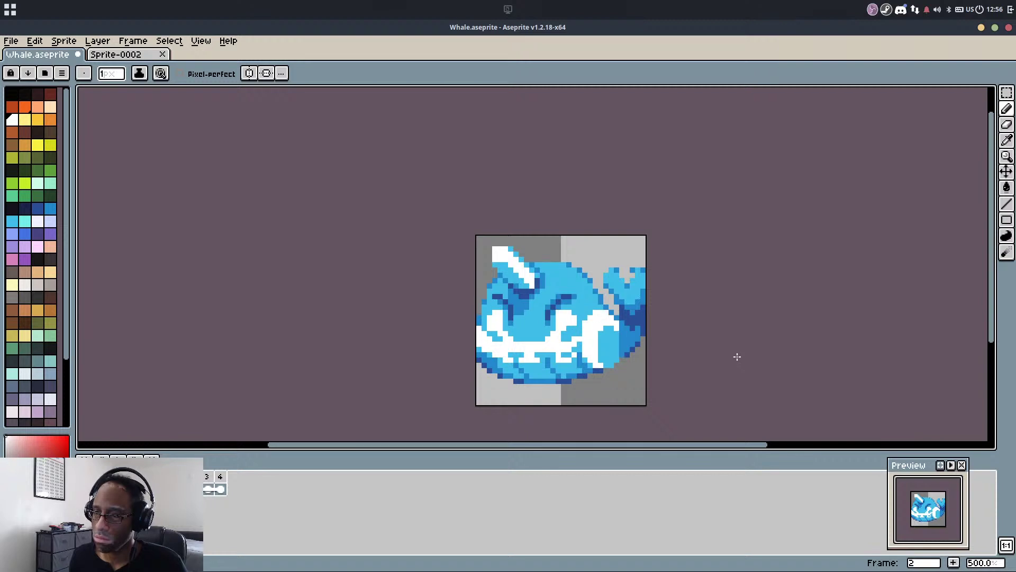
Raise the upper part of frame 3's side fin by two pixels
{"action": "scroll", "coordinate": [585, 324], "scroll_direction": "up", "scroll_amount": 4}
{"action": "key", "text": "m"}
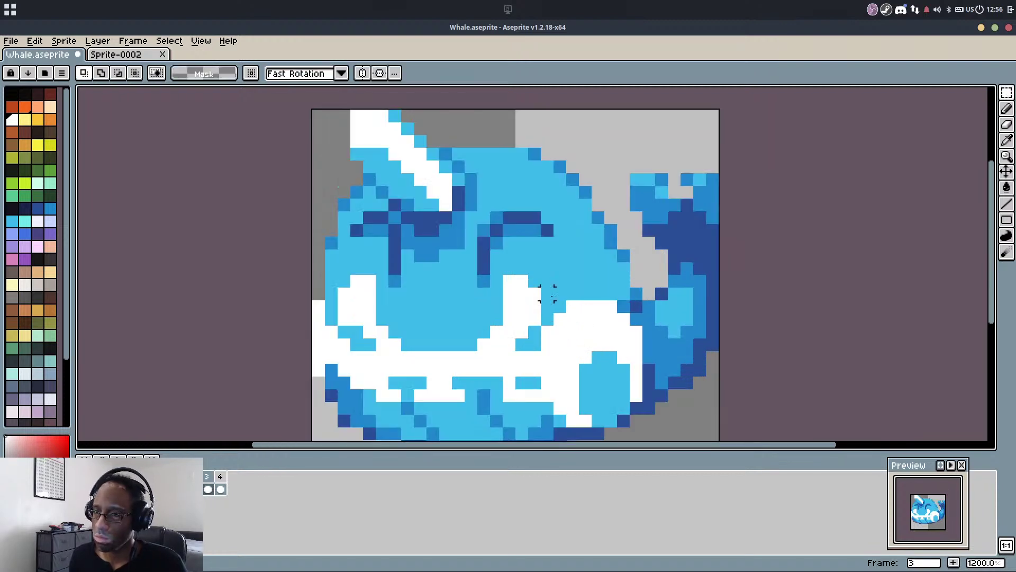
{"action": "left_click_drag", "start_coordinate": [543, 290], "coordinate": [640, 388]}
{"action": "key", "text": "Up"}
{"action": "key", "text": "Up"}
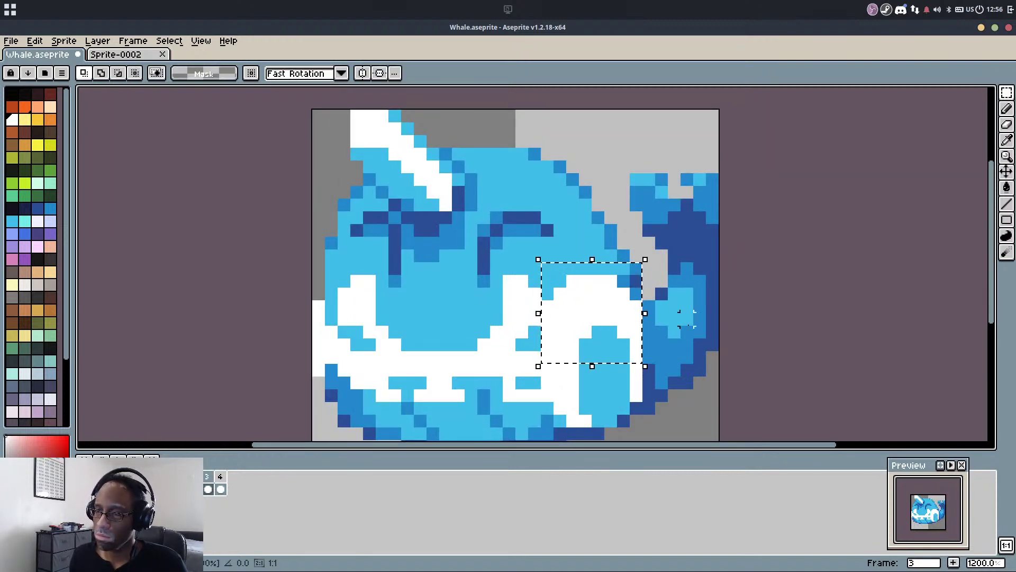
Erase the stray pixel above frame 3's raised fin, continue its rear outline in dark blue and save the sprite
{"action": "key", "text": "ctrl+d"}
{"action": "key", "text": "e"}
{"action": "left_click", "coordinate": [636, 268]}
{"action": "key", "text": "i"}
{"action": "left_click", "coordinate": [633, 279]}
{"action": "key", "text": "b"}
{"action": "left_click", "coordinate": [640, 293]}
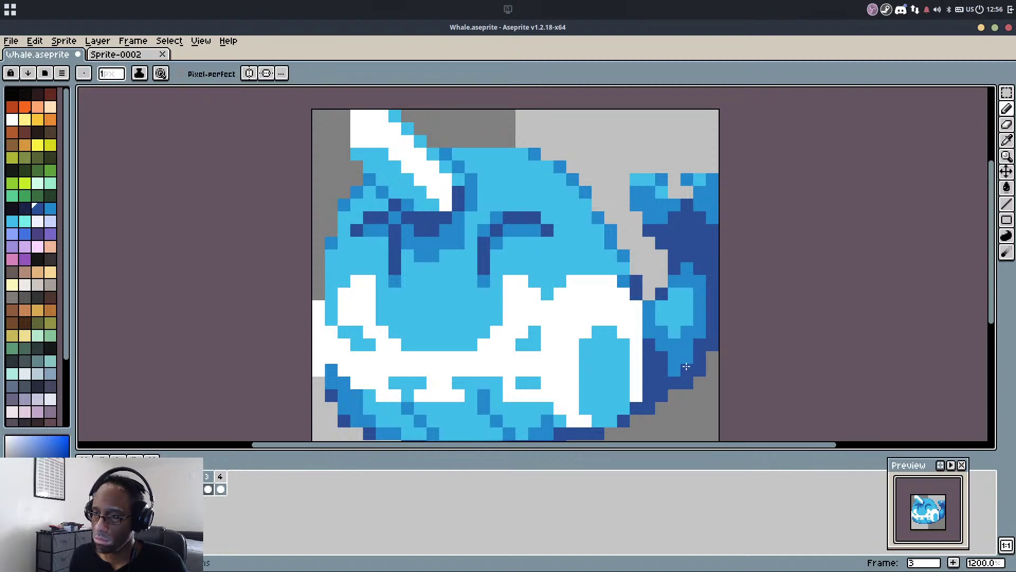
{"action": "scroll", "coordinate": [720, 349], "scroll_direction": "down", "scroll_amount": 2}
{"action": "key", "text": "v"}
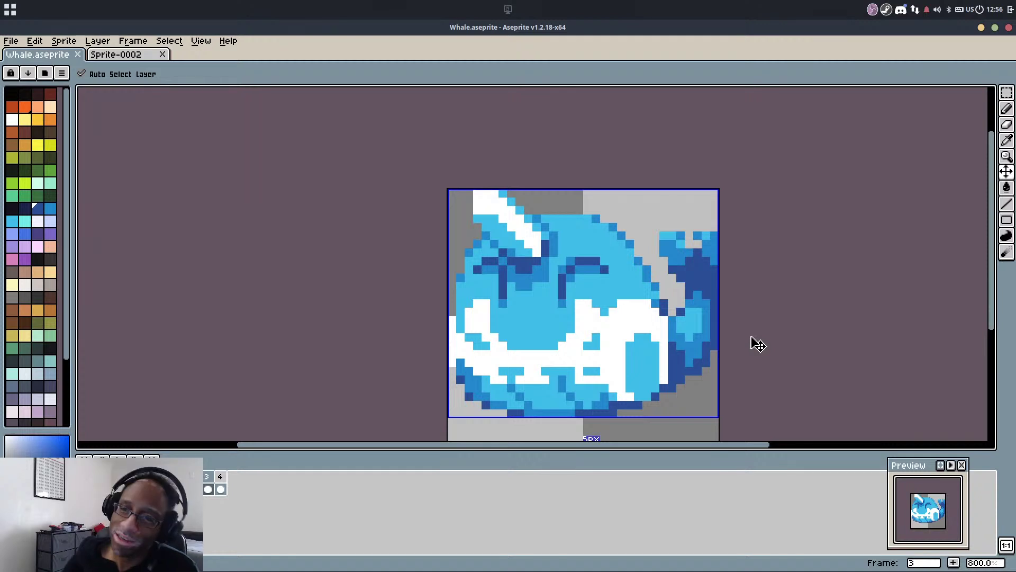
{"action": "scroll", "coordinate": [734, 338], "scroll_direction": "down", "scroll_amount": 1}
{"action": "left_click_drag", "start_coordinate": [735, 339], "coordinate": [711, 309]}
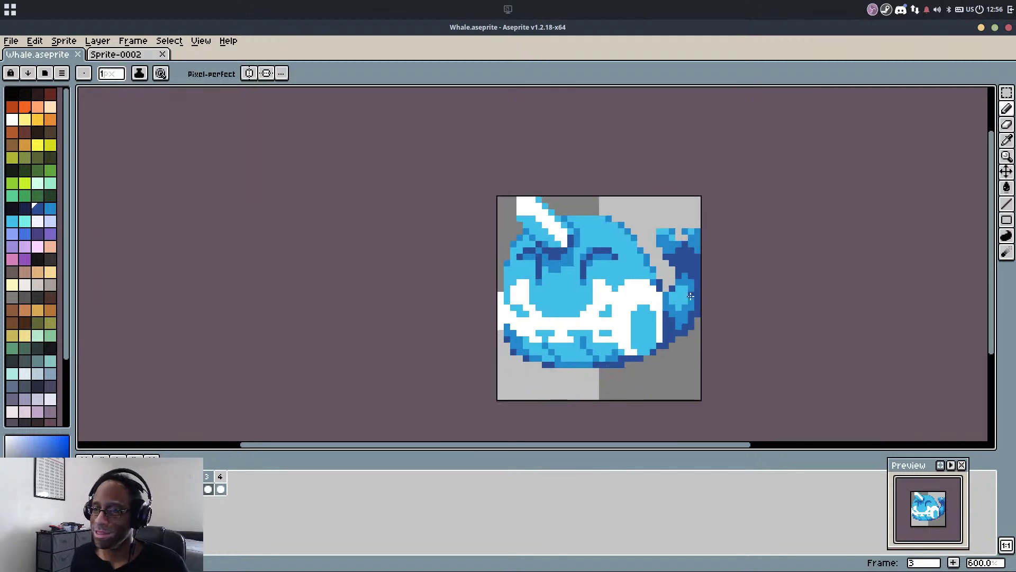
Shade the body directly above frame 3's fin with the medium blue of its outline
{"action": "scroll", "coordinate": [690, 298], "scroll_direction": "up", "scroll_amount": 1}
{"action": "scroll", "coordinate": [680, 298], "scroll_direction": "down", "scroll_amount": 1}
{"action": "scroll", "coordinate": [680, 297], "scroll_direction": "up", "scroll_amount": 1}
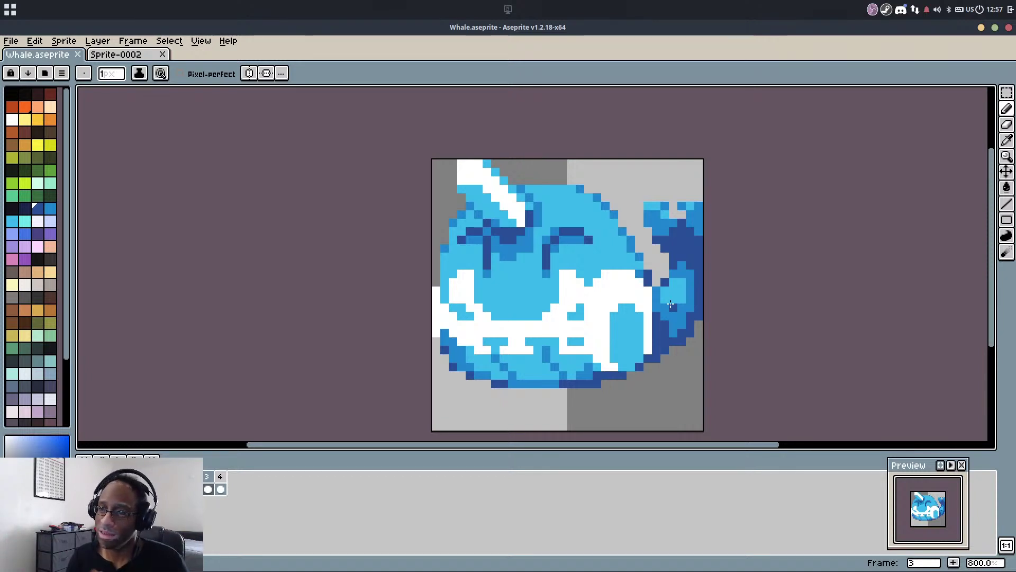
{"action": "scroll", "coordinate": [650, 263], "scroll_direction": "up", "scroll_amount": 2}
{"action": "key", "text": "alt"}
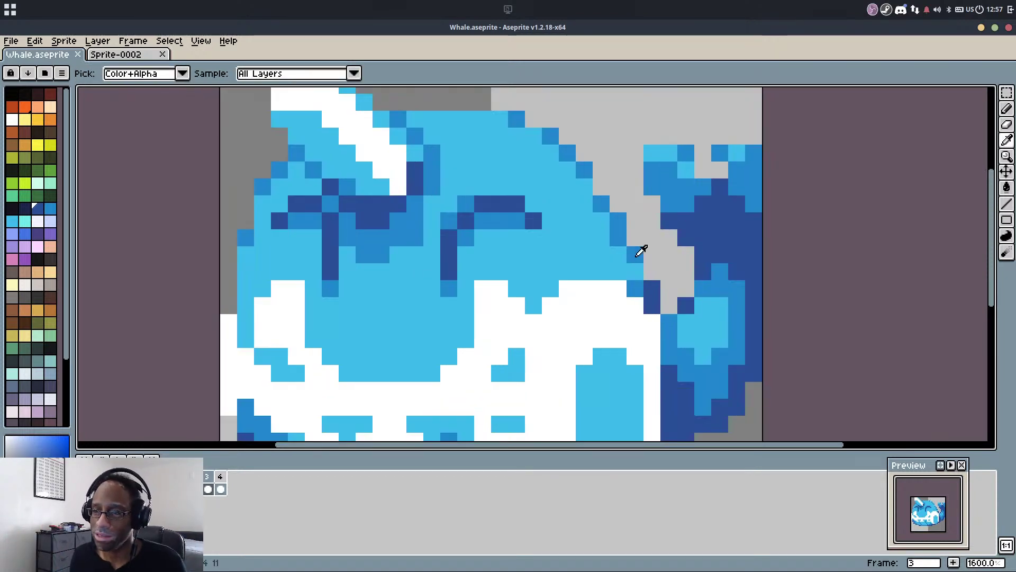
{"action": "left_click", "coordinate": [641, 251]}
{"action": "key", "text": "b"}
{"action": "left_click", "coordinate": [628, 275]}
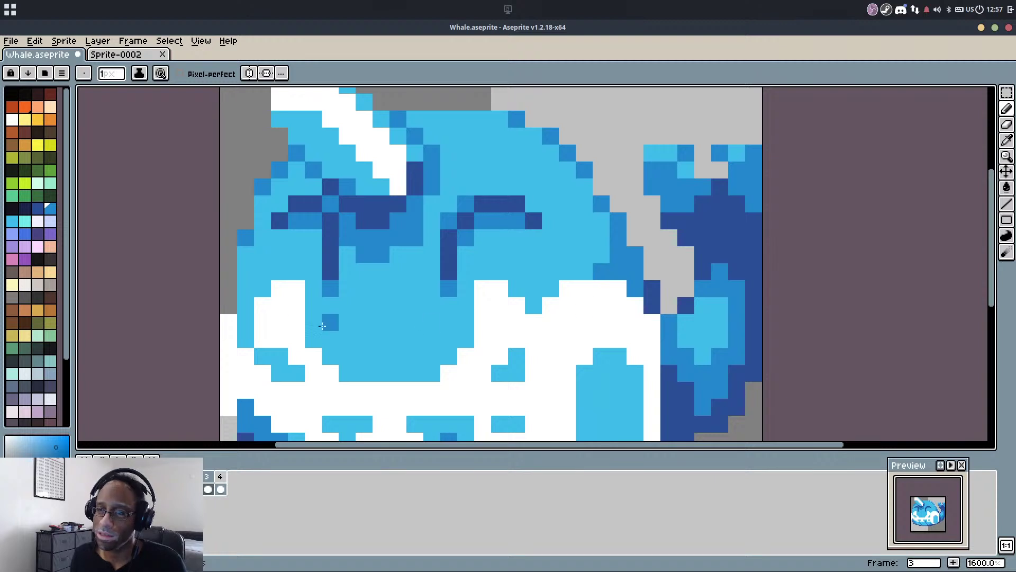
{"action": "scroll", "coordinate": [365, 324], "scroll_direction": "down", "scroll_amount": 4}
{"action": "scroll", "coordinate": [468, 325], "scroll_direction": "down", "scroll_amount": 2}
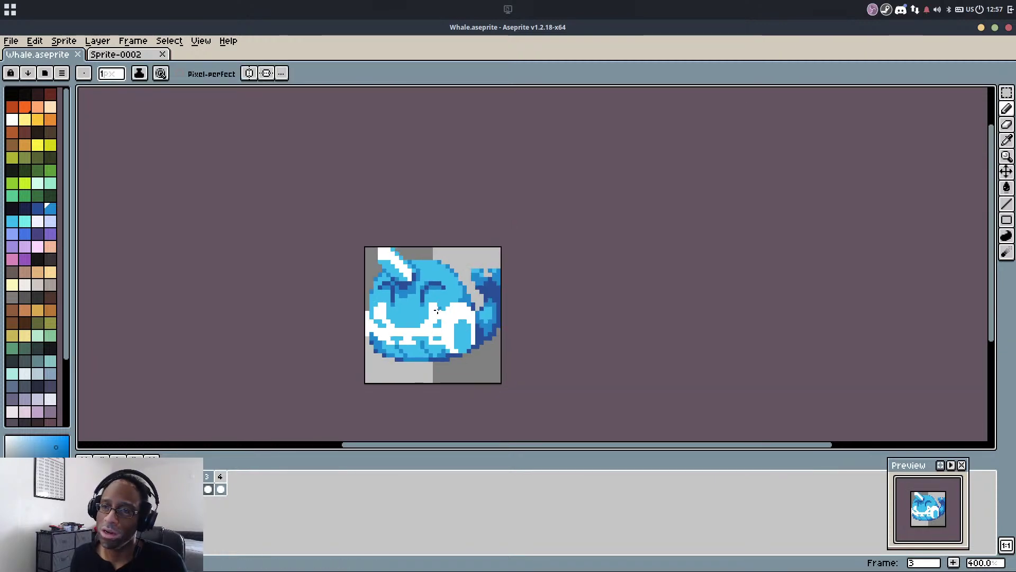
{"action": "scroll", "coordinate": [468, 318], "scroll_direction": "up", "scroll_amount": 1}
{"action": "key", "text": "ctrl+z"}
Paint a medium-blue shadow on frame 2's body above the fin, wrapping around its front edge
{"action": "scroll", "coordinate": [468, 305], "scroll_direction": "up", "scroll_amount": 5}
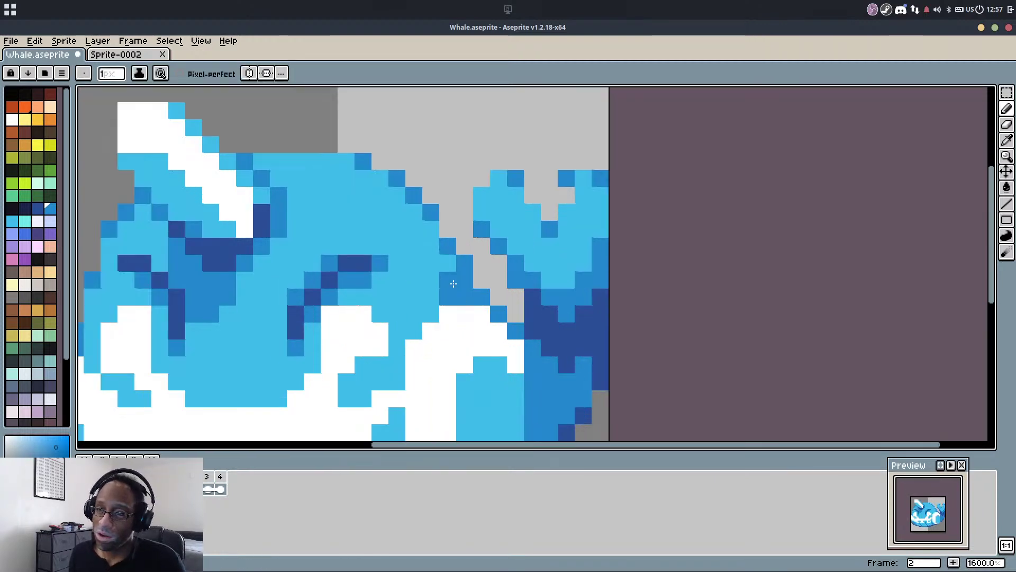
{"action": "scroll", "coordinate": [451, 284], "scroll_direction": "down", "scroll_amount": 1}
{"action": "scroll", "coordinate": [441, 300], "scroll_direction": "down", "scroll_amount": 2}
{"action": "scroll", "coordinate": [528, 260], "scroll_direction": "up", "scroll_amount": 3}
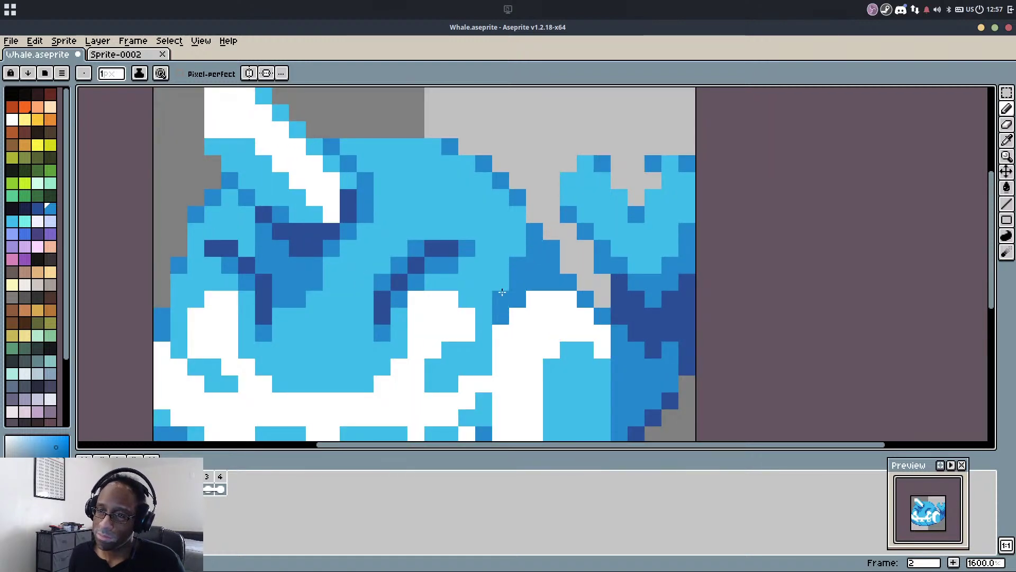
{"action": "scroll", "coordinate": [546, 233], "scroll_direction": "down", "scroll_amount": 4}
Enlarge the medium-blue shadow above frame 3's fin and draw a matching diagonal shadow above the fin in frame 1
{"action": "scroll", "coordinate": [545, 232], "scroll_direction": "up", "scroll_amount": 7}
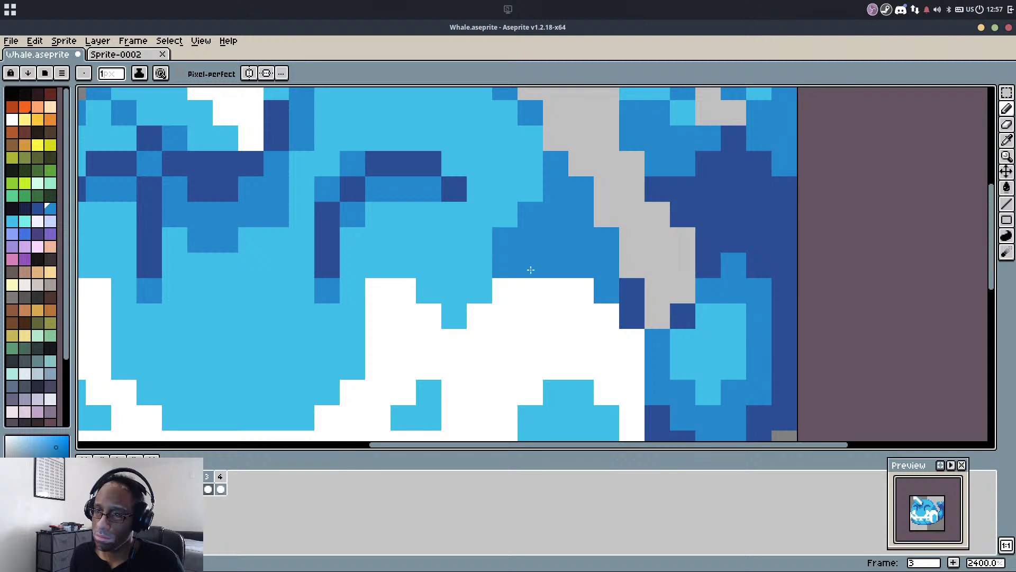
{"action": "scroll", "coordinate": [532, 232], "scroll_direction": "down", "scroll_amount": 5}
{"action": "scroll", "coordinate": [518, 287], "scroll_direction": "up", "scroll_amount": 3}
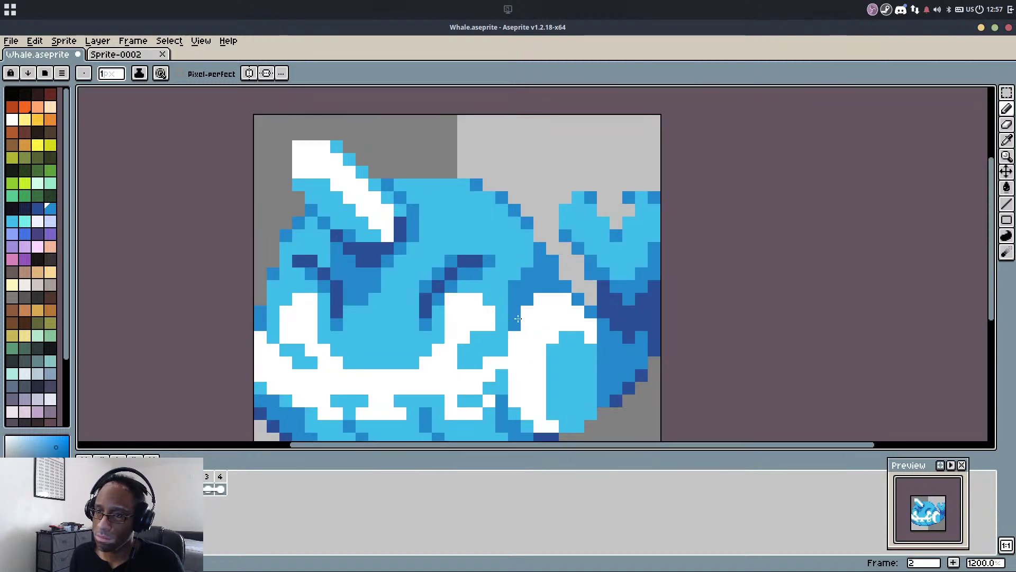
{"action": "left_click_drag", "start_coordinate": [514, 359], "coordinate": [540, 307]}
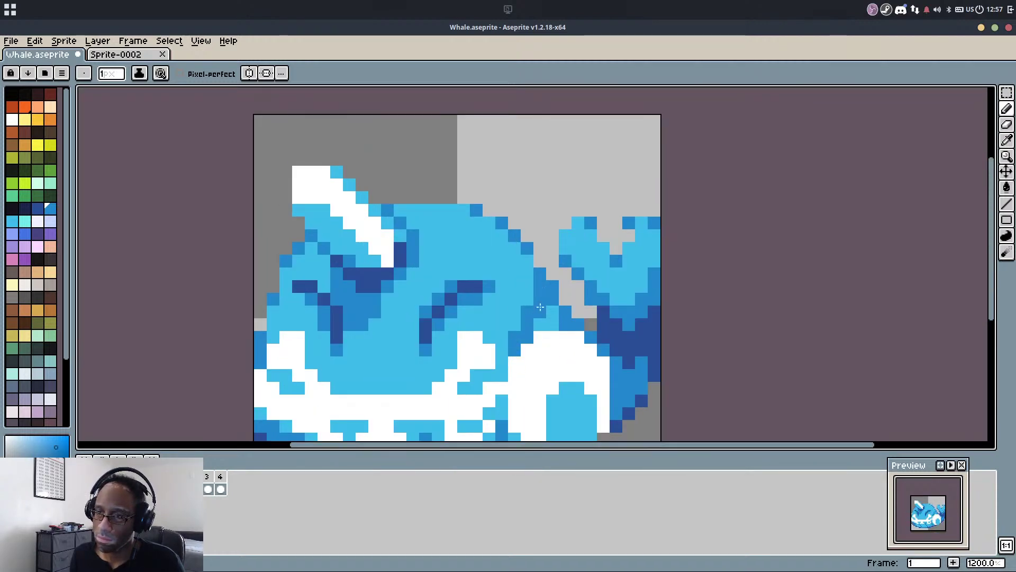
{"action": "scroll", "coordinate": [549, 307], "scroll_direction": "down", "scroll_amount": 4}
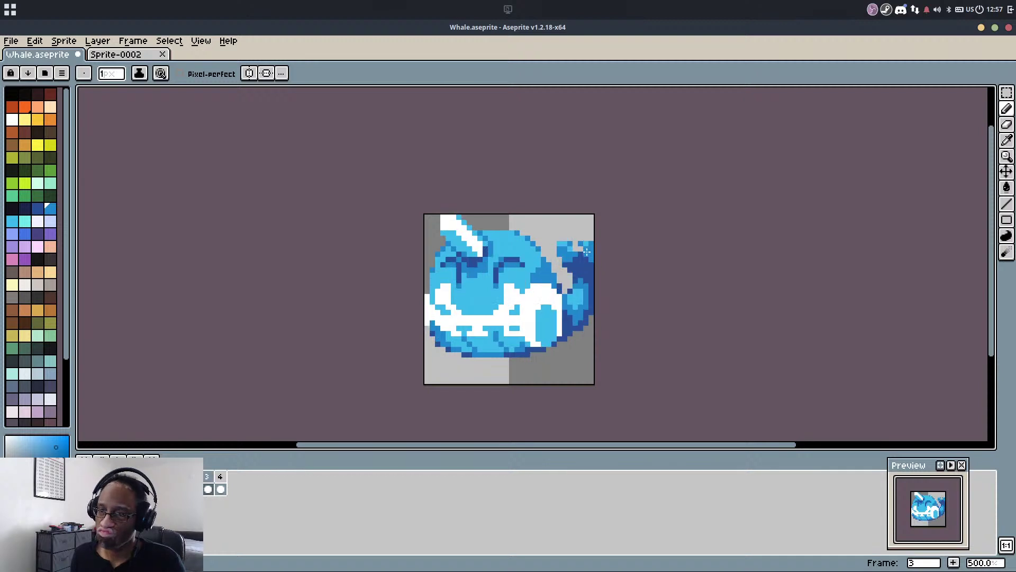
Try medium-blue shading along the outer edge and underside of frame 3's front smile tip
{"action": "scroll", "coordinate": [430, 313], "scroll_direction": "up", "scroll_amount": 5}
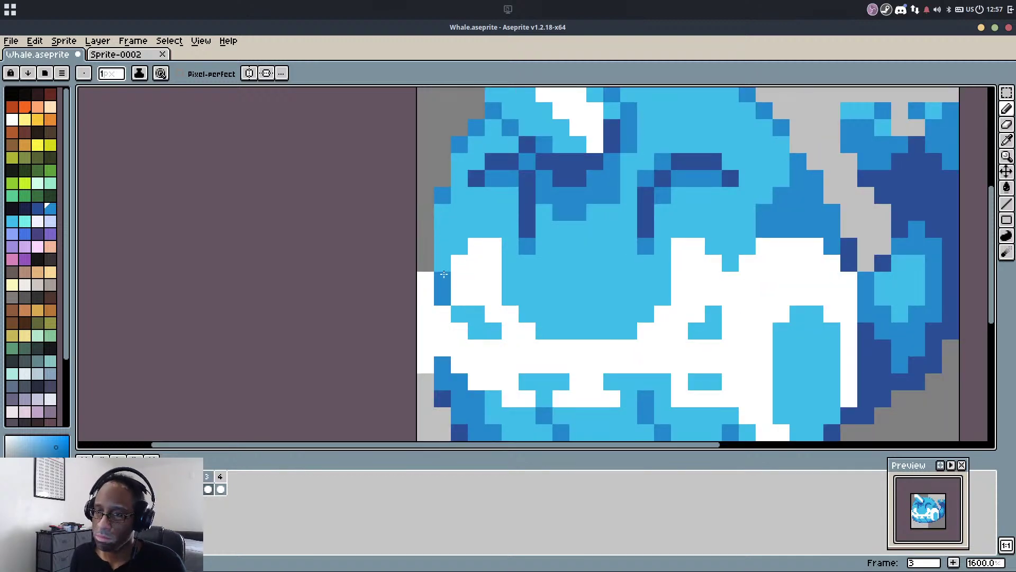
{"action": "scroll", "coordinate": [628, 294], "scroll_direction": "down", "scroll_amount": 4}
{"action": "scroll", "coordinate": [628, 294], "scroll_direction": "up", "scroll_amount": 3}
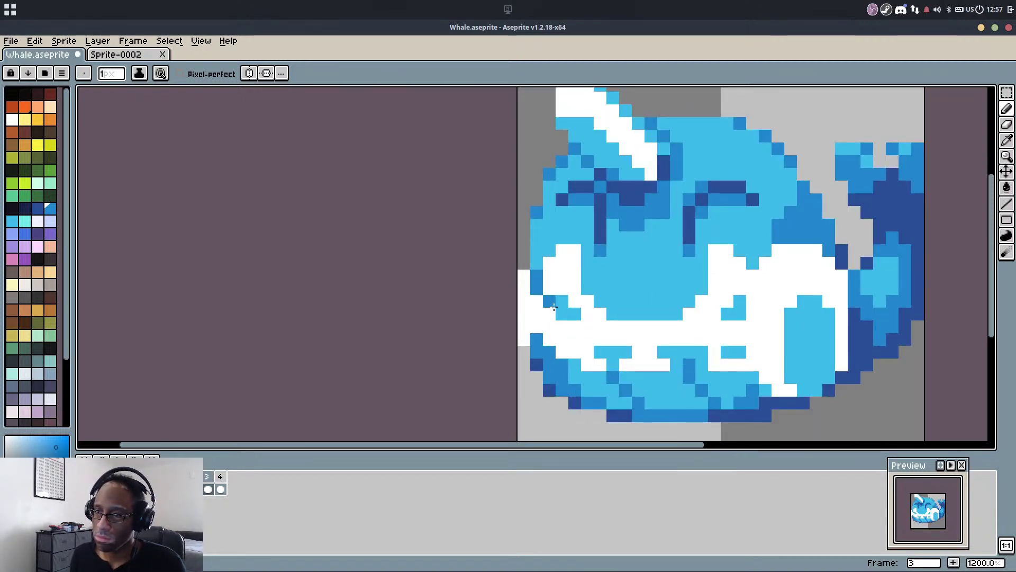
{"action": "scroll", "coordinate": [554, 307], "scroll_direction": "down", "scroll_amount": 4}
{"action": "key", "text": "Right"}
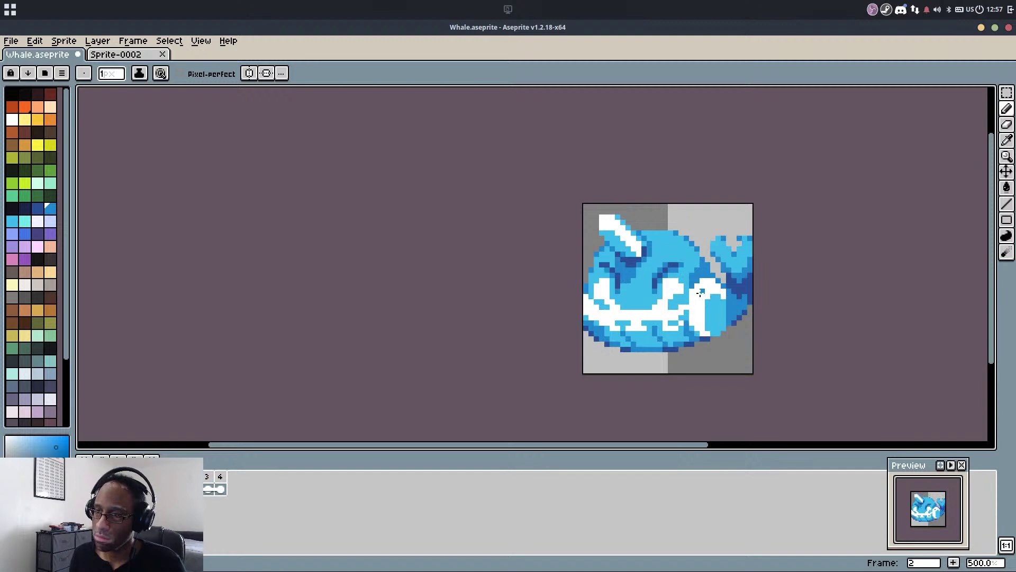
{"action": "key", "text": "ctrl+z"}
Recolour the top of the white band at frame 3's front edge in blue
{"action": "key", "text": "Right"}
{"action": "key", "text": "Right"}
{"action": "scroll", "coordinate": [562, 261], "scroll_direction": "up", "scroll_amount": 5}
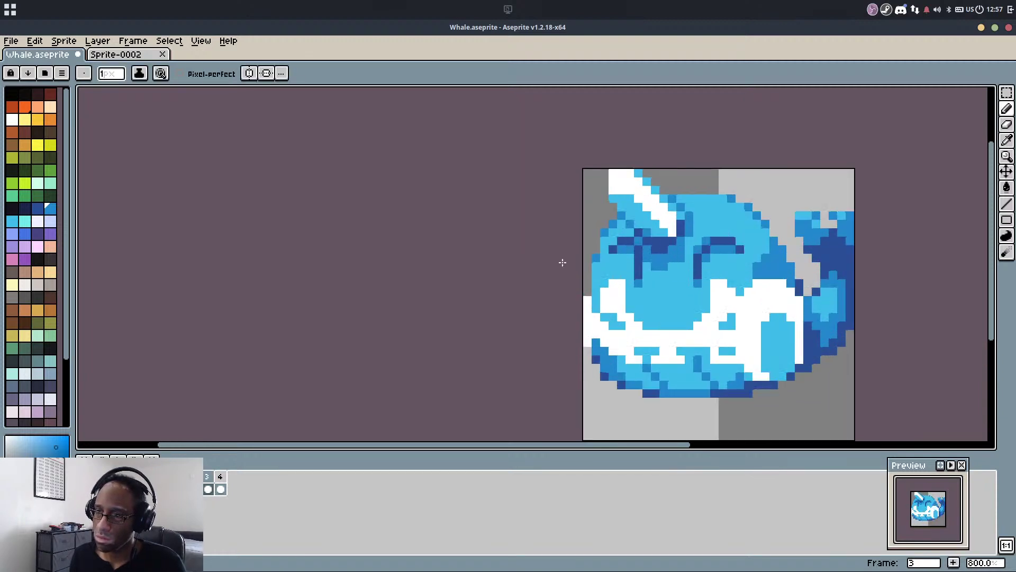
{"action": "left_click", "coordinate": [541, 307], "text": "alt"}
{"action": "scroll", "coordinate": [541, 307], "scroll_direction": "down", "scroll_amount": 4}
{"action": "scroll", "coordinate": [587, 313], "scroll_direction": "up", "scroll_amount": 3}
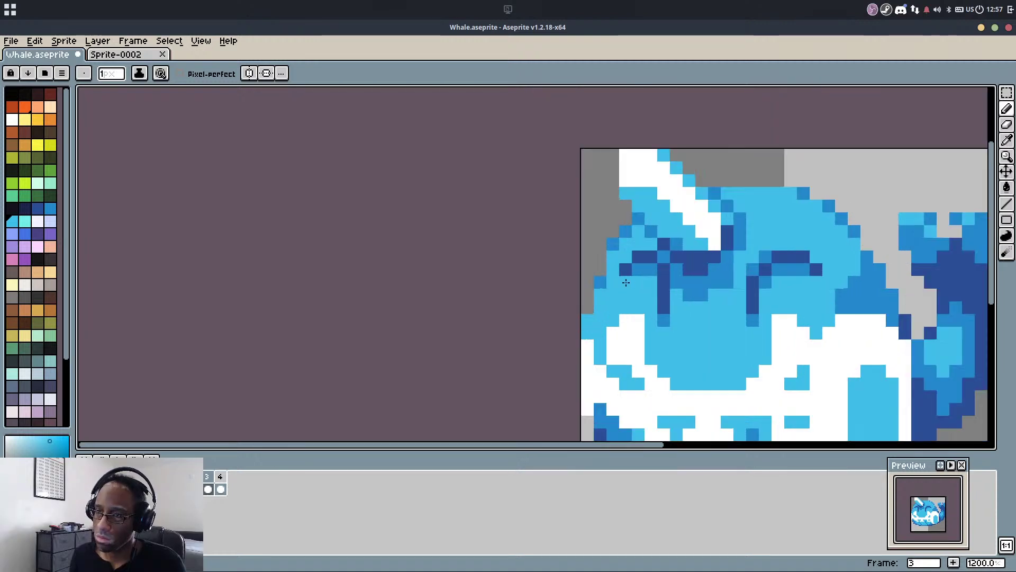
{"action": "scroll", "coordinate": [696, 287], "scroll_direction": "down", "scroll_amount": 4}
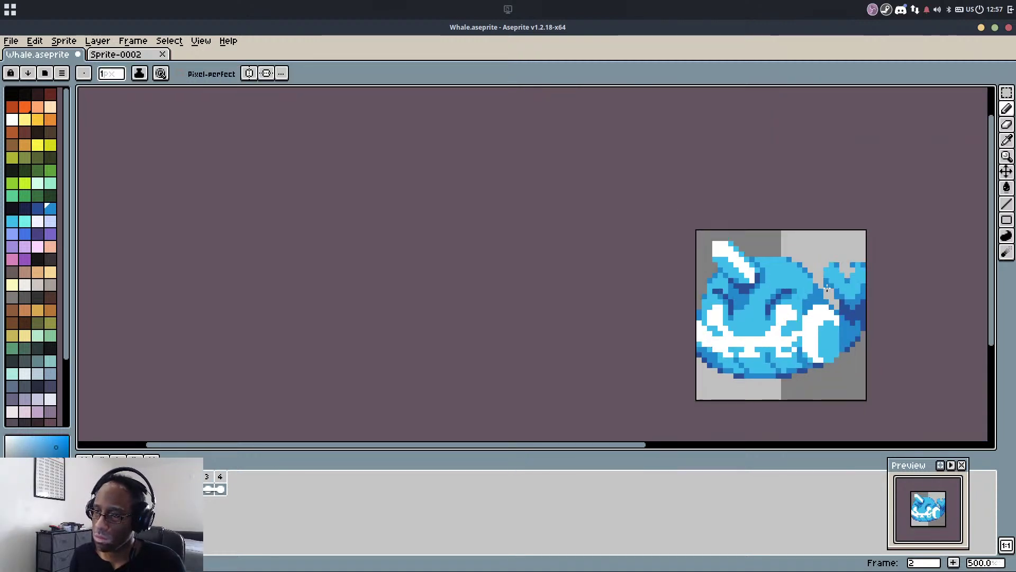
Review the whale's frames at reduced size and save the sprite
{"action": "scroll", "coordinate": [740, 323], "scroll_direction": "up", "scroll_amount": 2}
{"action": "scroll", "coordinate": [750, 322], "scroll_direction": "down", "scroll_amount": 1}
{"action": "left_click_drag", "start_coordinate": [751, 323], "coordinate": [585, 263]}
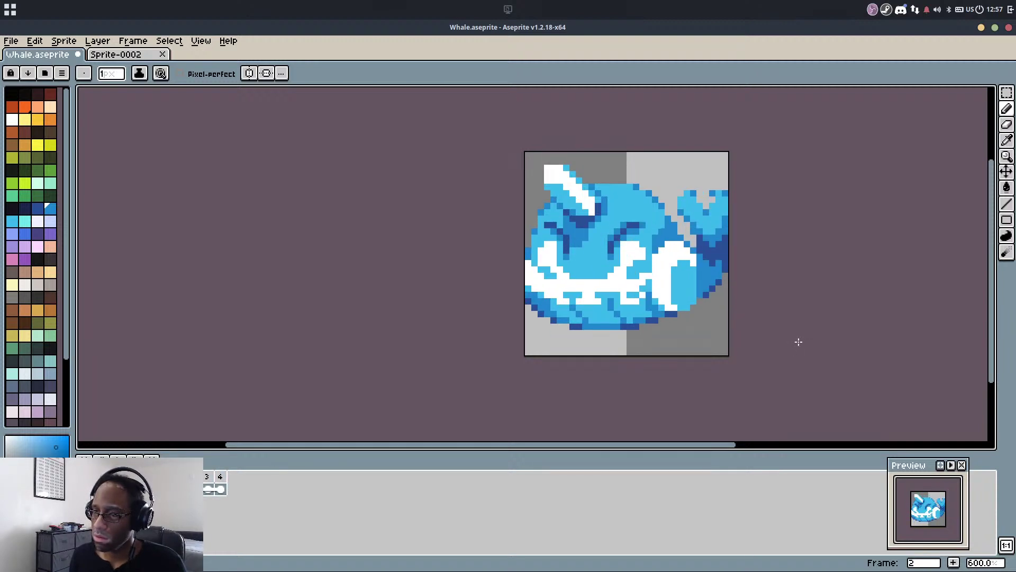
{"action": "scroll", "coordinate": [798, 342], "scroll_direction": "down", "scroll_amount": 5}
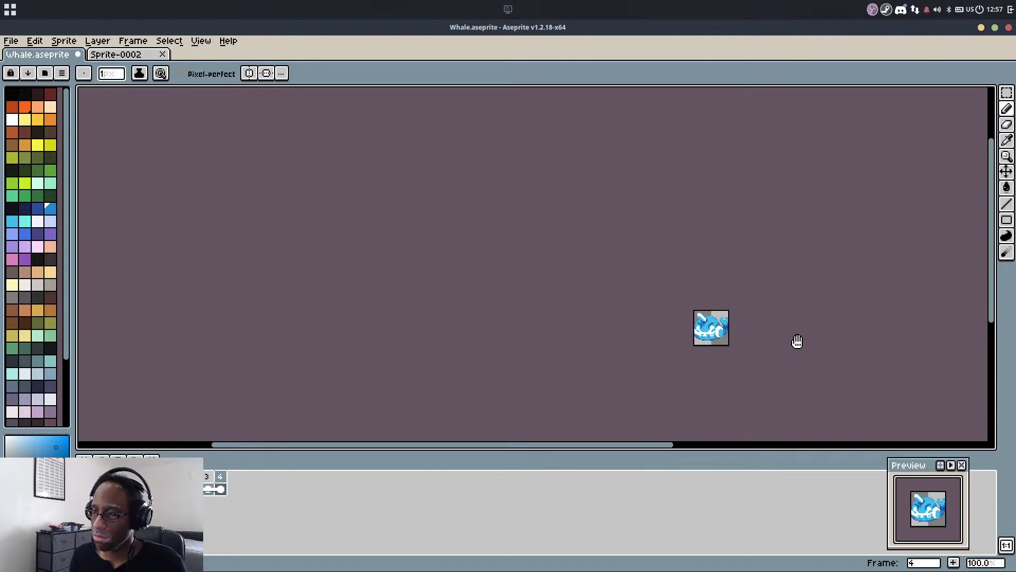
{"action": "scroll", "coordinate": [797, 342], "scroll_direction": "up", "scroll_amount": 3}
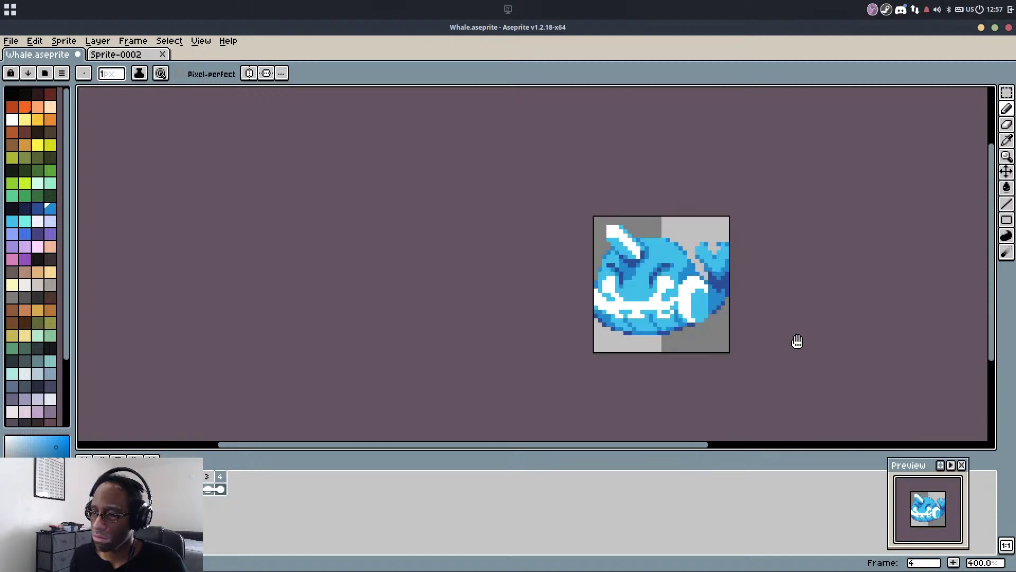
{"action": "key", "text": "ctrl+s"}
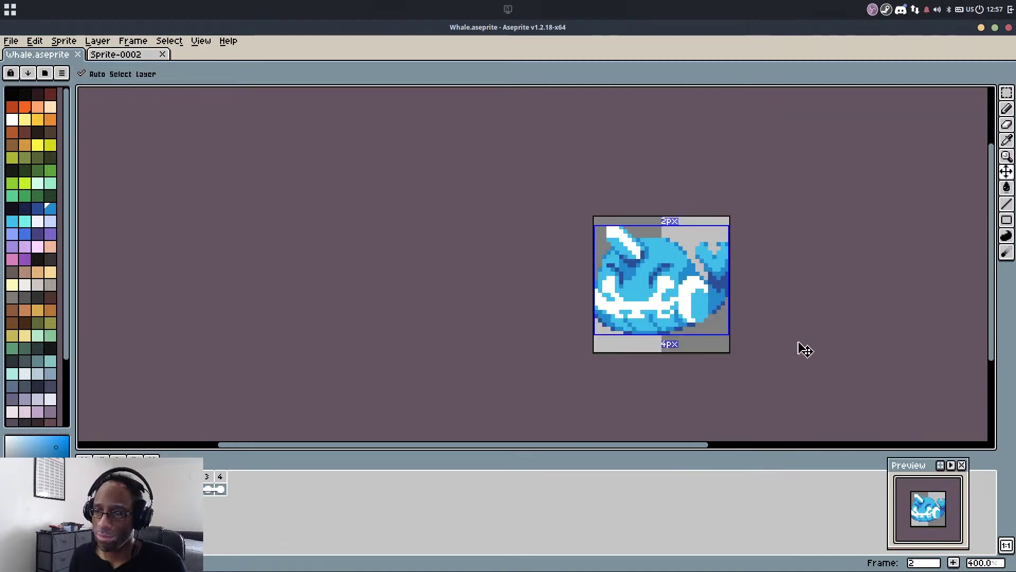
Thicken the medium-blue underside of the front tail fluke in frame 2
{"action": "scroll", "coordinate": [711, 257], "scroll_direction": "up", "scroll_amount": 6}
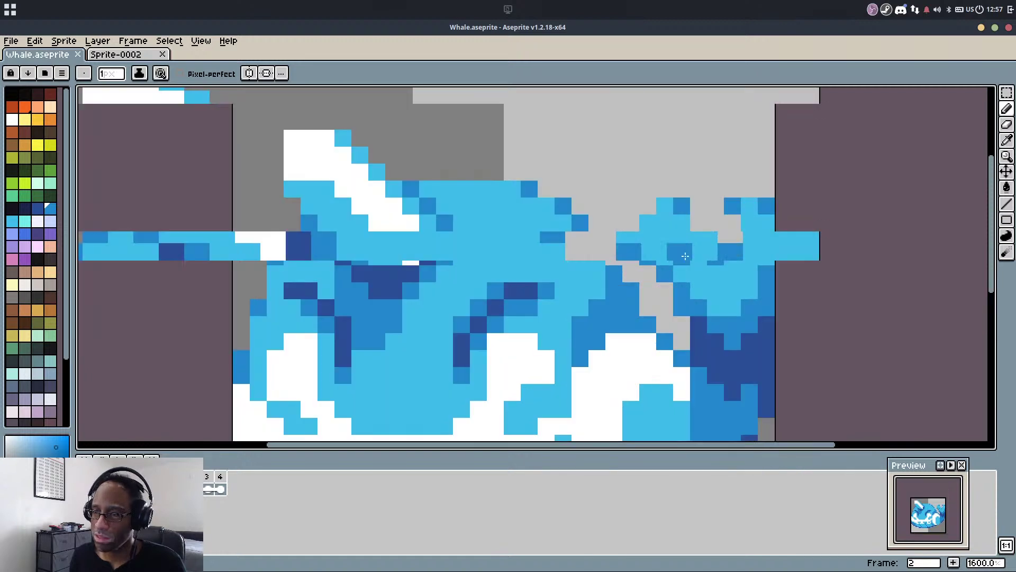
{"action": "left_click", "coordinate": [657, 273], "text": "alt"}
{"action": "left_click_drag", "start_coordinate": [655, 257], "coordinate": [684, 304]}
Shift the top two pixel rows of frame 2's tail flukes one pixel to the left
{"action": "key", "text": "m"}
{"action": "left_click_drag", "start_coordinate": [629, 154], "coordinate": [849, 209]}
{"action": "key", "text": "Left"}
{"action": "key", "text": "ctrl+d"}
{"action": "left_click_drag", "start_coordinate": [604, 180], "coordinate": [847, 312]}
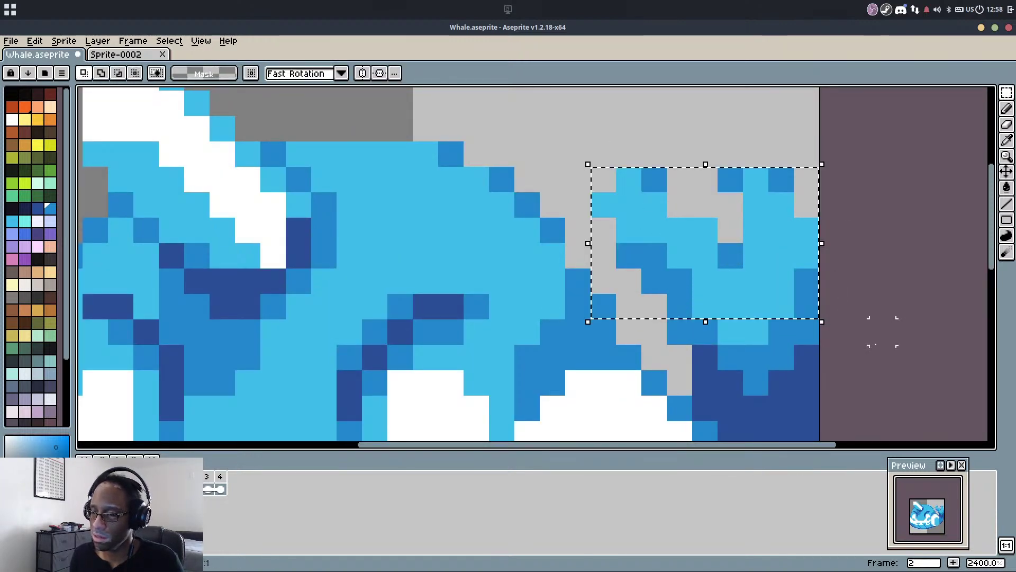
{"action": "key", "text": "ctrl+d"}
Recolour the lower part of frame 2's tail flukes with a medium-blue band and dark blue beneath it
{"action": "key", "text": "b"}
{"action": "mouse_move", "coordinate": [782, 332]}
{"action": "left_mouse_down"}
{"action": "mouse_move", "coordinate": [791, 312]}
{"action": "mouse_move", "coordinate": [711, 306]}
{"action": "mouse_move", "coordinate": [729, 285]}
{"action": "mouse_move", "coordinate": [775, 290]}
{"action": "mouse_move", "coordinate": [808, 263]}
{"action": "left_mouse_up"}
{"action": "key", "text": "alt"}
{"action": "left_click", "coordinate": [735, 380], "text": "alt"}
{"action": "mouse_move", "coordinate": [680, 332]}
{"action": "left_mouse_down"}
{"action": "mouse_move", "coordinate": [776, 376]}
{"action": "mouse_move", "coordinate": [769, 354]}
{"action": "mouse_move", "coordinate": [813, 351]}
{"action": "mouse_move", "coordinate": [823, 313]}
{"action": "mouse_move", "coordinate": [789, 335]}
{"action": "left_mouse_up"}
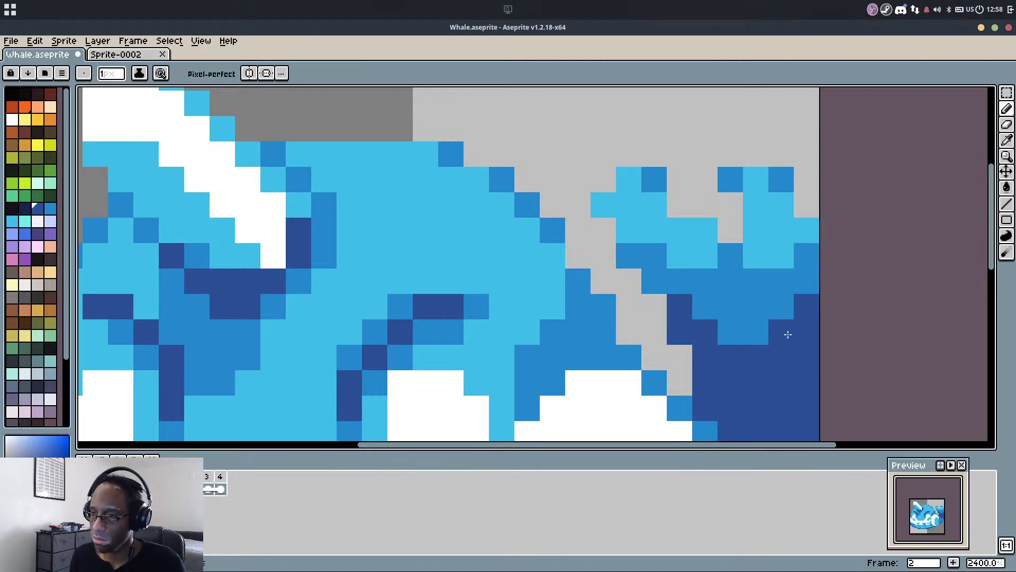
{"action": "scroll", "coordinate": [787, 335], "scroll_direction": "down", "scroll_amount": 2}
{"action": "scroll", "coordinate": [729, 307], "scroll_direction": "up", "scroll_amount": 2}
Extend medium-blue shading up into both of frame 2's tail flukes around the notch and play the animation
{"action": "left_click", "coordinate": [712, 286], "text": "alt"}
{"action": "mouse_move", "coordinate": [737, 283]}
{"action": "left_mouse_down"}
{"action": "mouse_move", "coordinate": [756, 258]}
{"action": "mouse_move", "coordinate": [754, 265]}
{"action": "mouse_move", "coordinate": [741, 237]}
{"action": "left_mouse_up"}
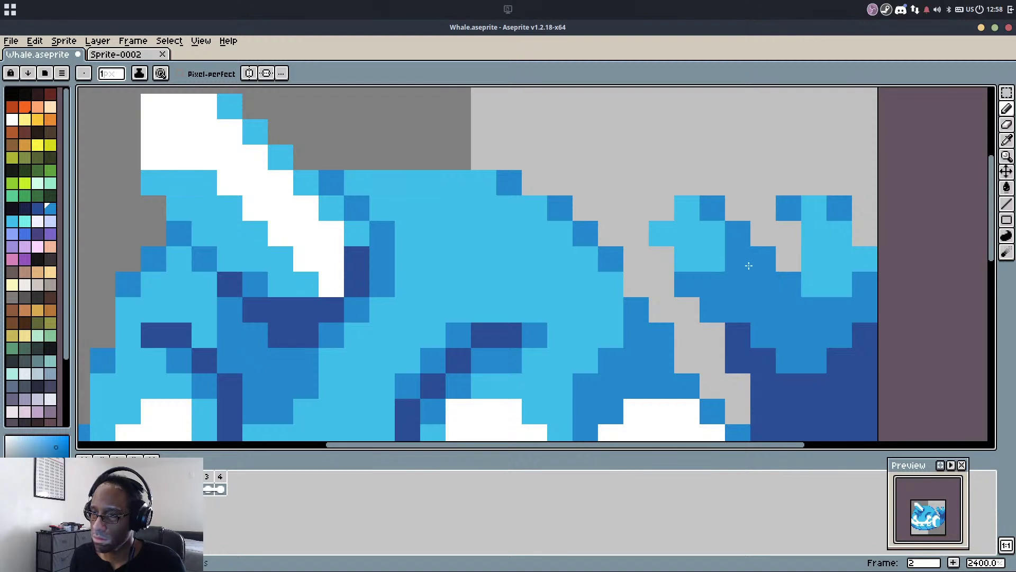
{"action": "left_click", "coordinate": [793, 264]}
{"action": "left_click", "coordinate": [859, 270]}
{"action": "key", "text": "Return"}
{"action": "scroll", "coordinate": [860, 272], "scroll_direction": "down", "scroll_amount": 5}
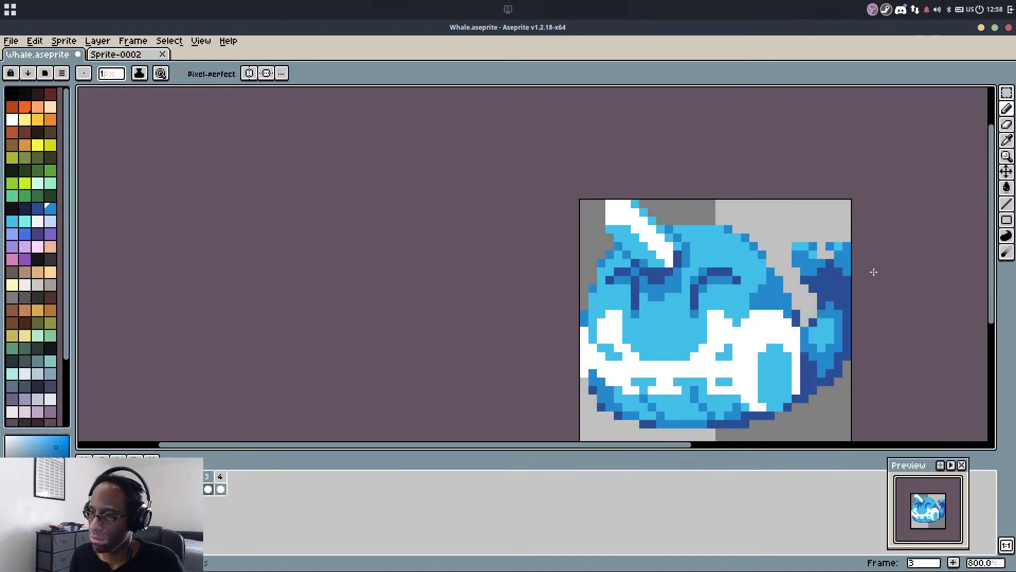
Paint light-blue highlights along the top edges of both tail flukes in frame 3 and save the file
{"action": "scroll", "coordinate": [873, 272], "scroll_direction": "up", "scroll_amount": 6}
{"action": "left_click", "coordinate": [714, 229], "text": "alt"}
{"action": "left_click", "coordinate": [655, 246]}
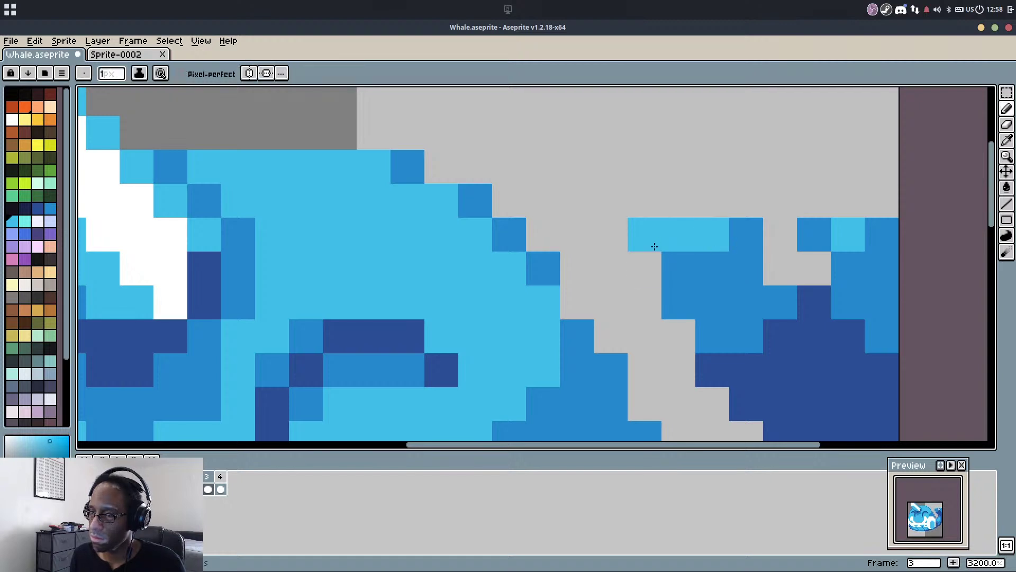
{"action": "left_click", "coordinate": [644, 265]}
{"action": "left_click", "coordinate": [872, 248]}
{"action": "scroll", "coordinate": [907, 299], "scroll_direction": "down", "scroll_amount": 8}
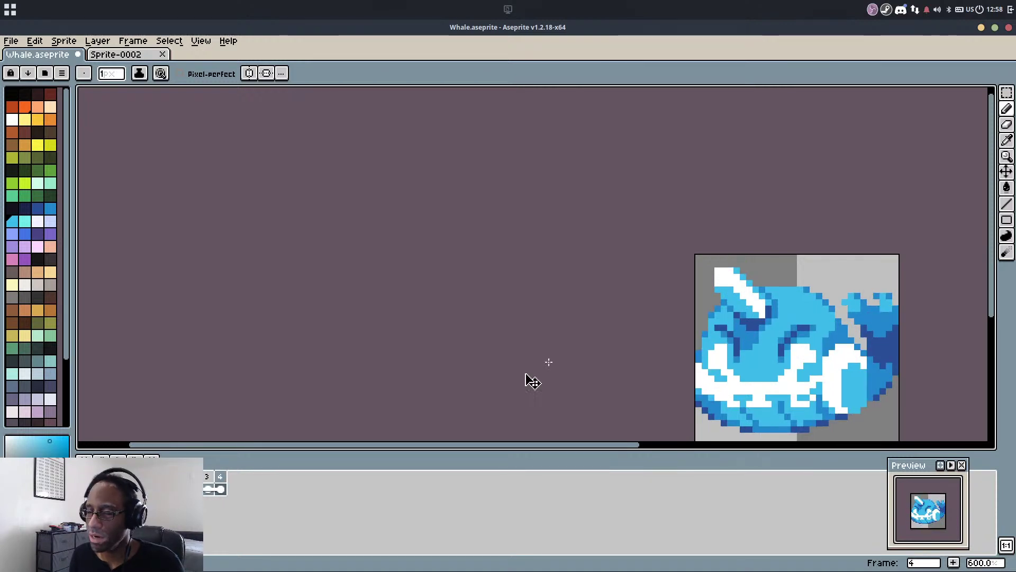
{"action": "key", "text": "ctrl+s"}
Open the frame properties for the selected frames and for frame 1, accepting the duration
{"action": "left_click_drag", "start_coordinate": [184, 476], "coordinate": [220, 478]}
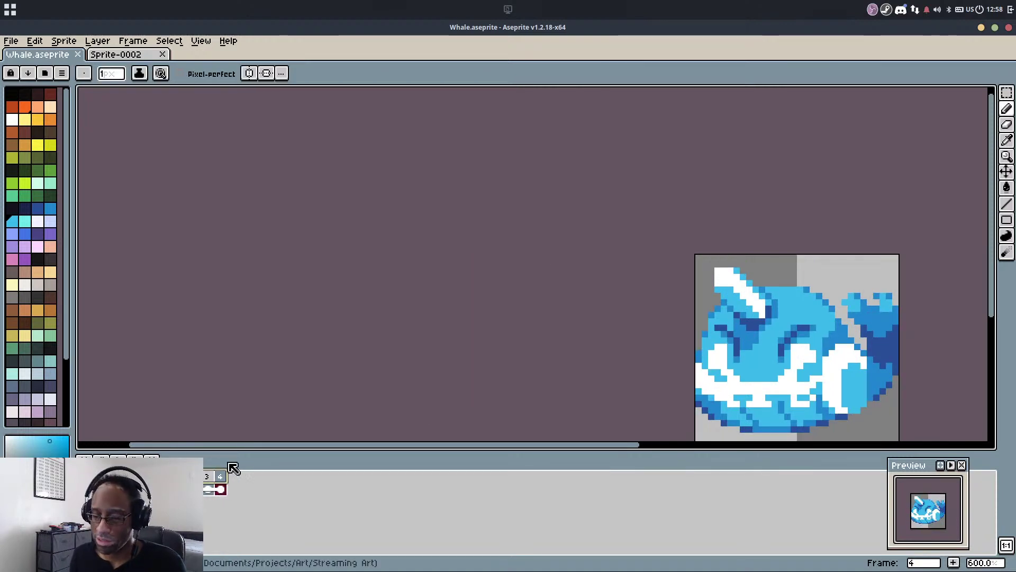
{"action": "key", "text": "p"}
{"action": "key", "text": "Return"}
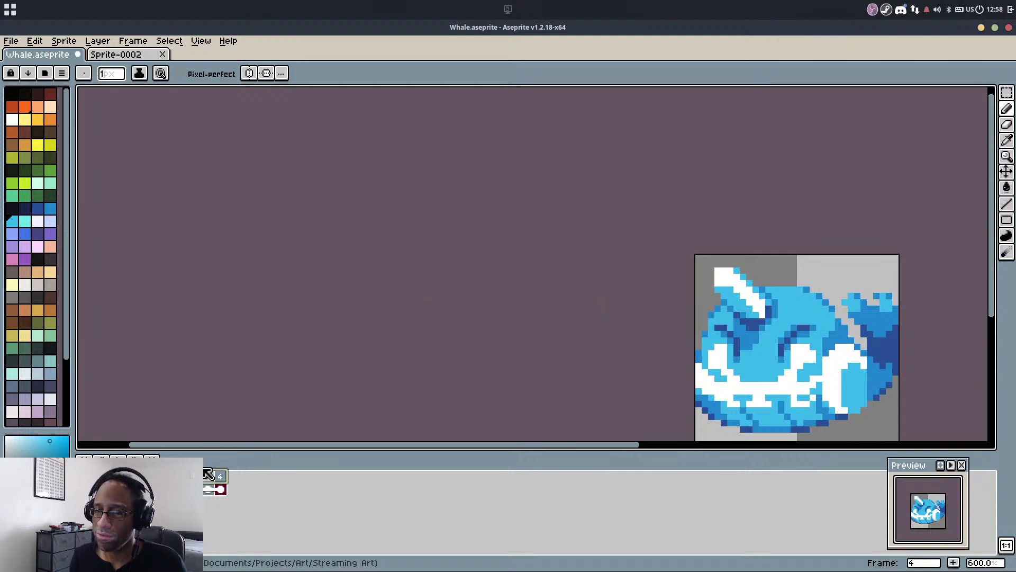
{"action": "double_click", "coordinate": [208, 474]}
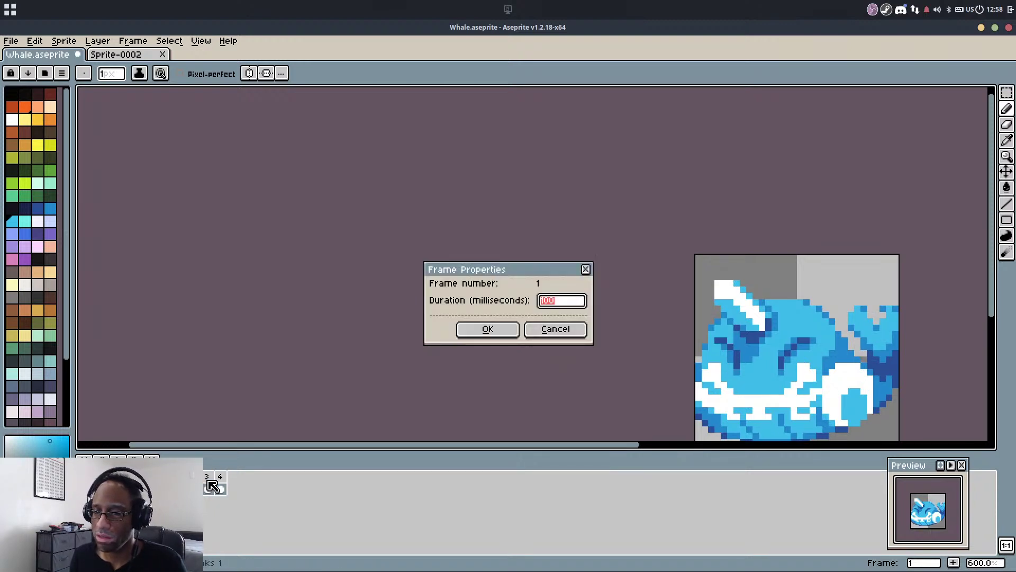
{"action": "key", "text": "Return"}
{"action": "double_click", "coordinate": [210, 479]}
{"action": "key", "text": "Return"}
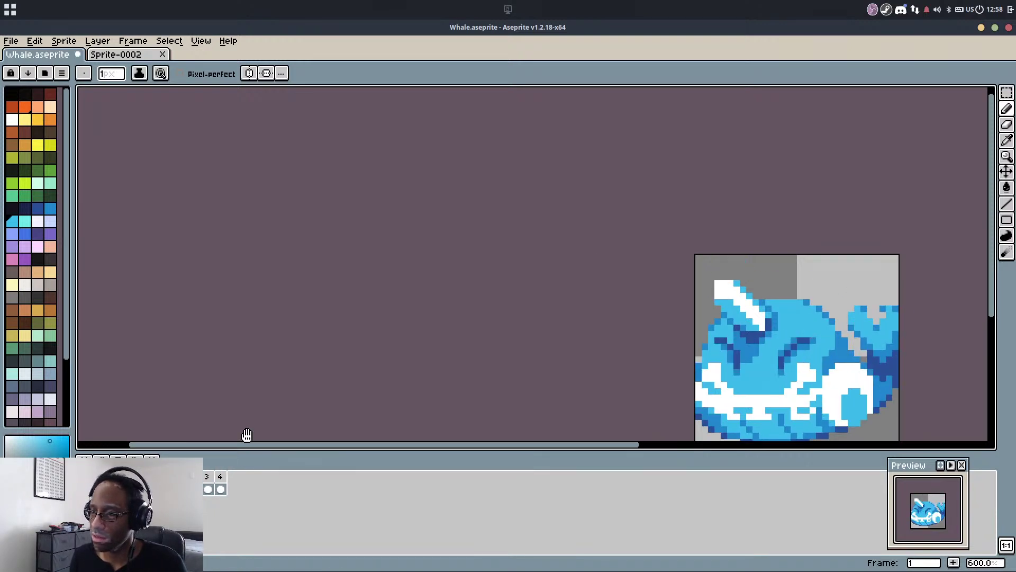
Review the playing whale animation at 100% and 400% zoom and save the file
{"action": "left_click_drag", "start_coordinate": [364, 341], "coordinate": [281, 290]}
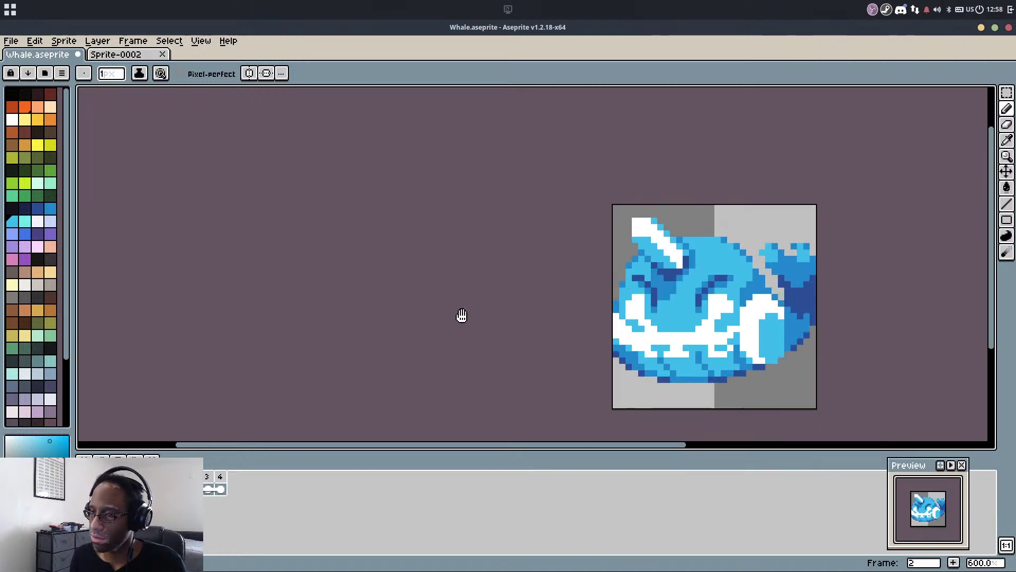
{"action": "left_click_drag", "start_coordinate": [461, 315], "coordinate": [357, 282]}
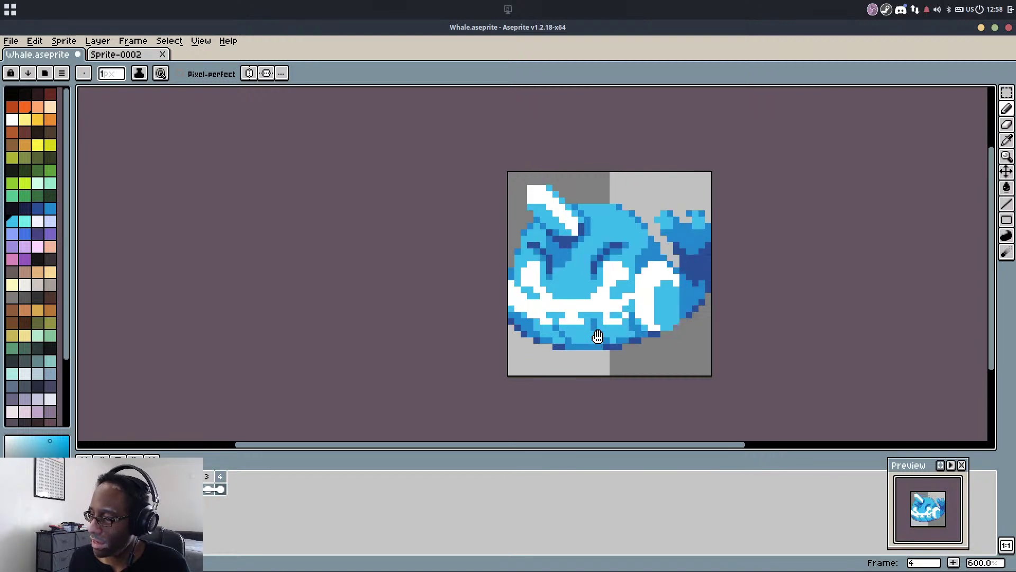
{"action": "key", "text": "1"}
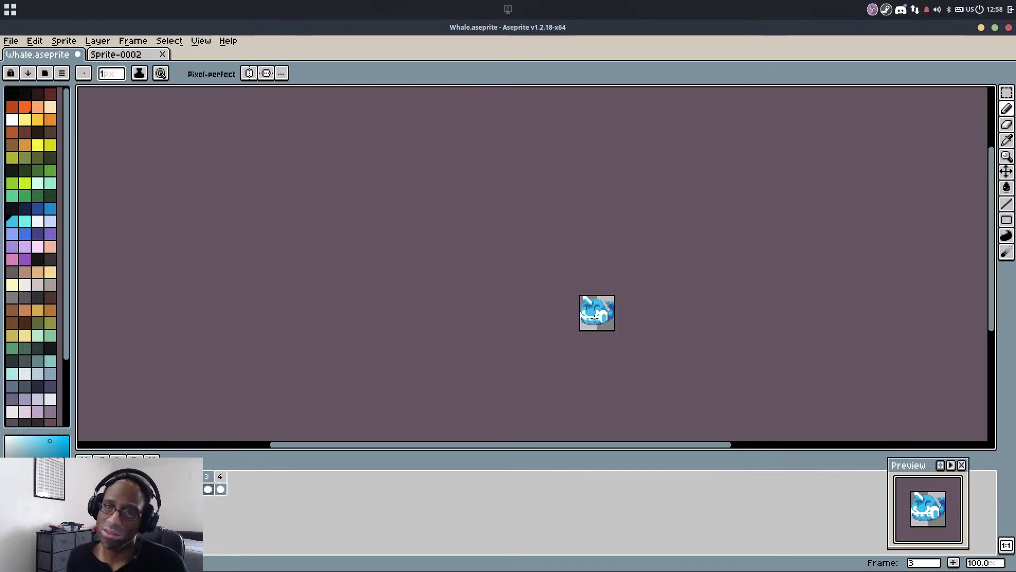
{"action": "key", "text": "3"}
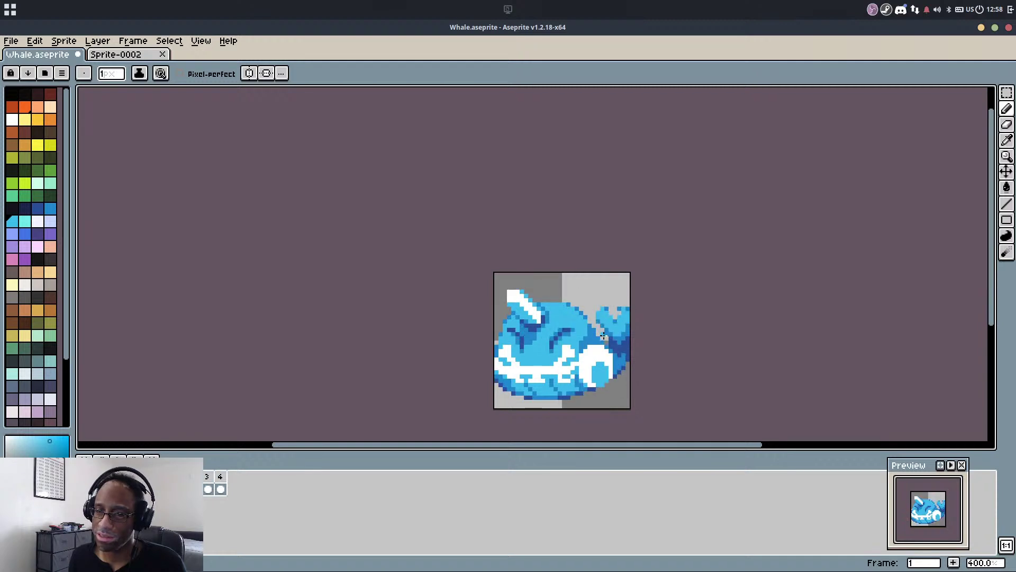
{"action": "key", "text": "ctrl+s"}
{"action": "key", "text": "4"}
{"action": "key", "text": "5"}
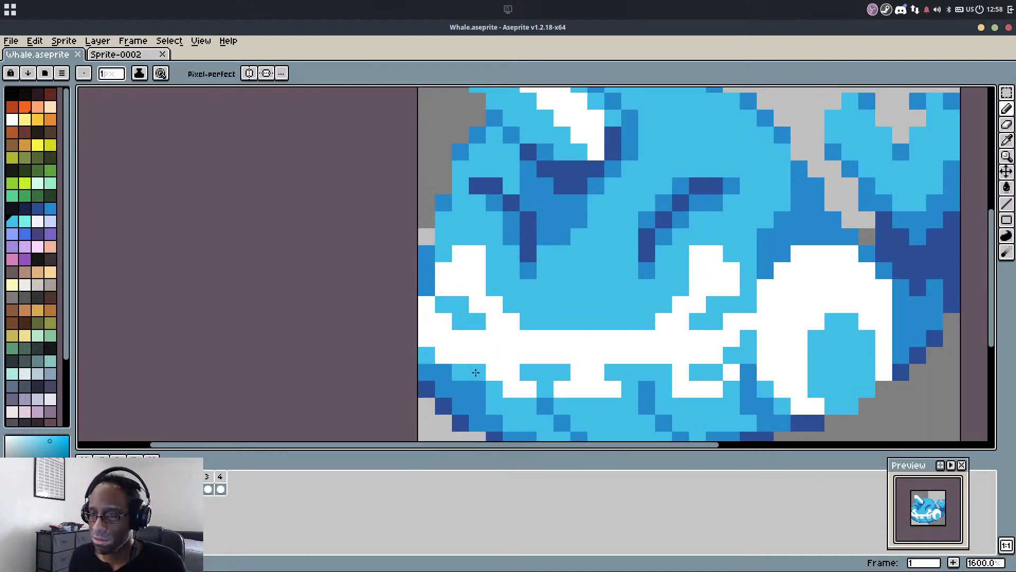
{"action": "scroll", "coordinate": [509, 285], "scroll_direction": "down", "scroll_amount": 4}
{"action": "scroll", "coordinate": [502, 309], "scroll_direction": "up", "scroll_amount": 4}
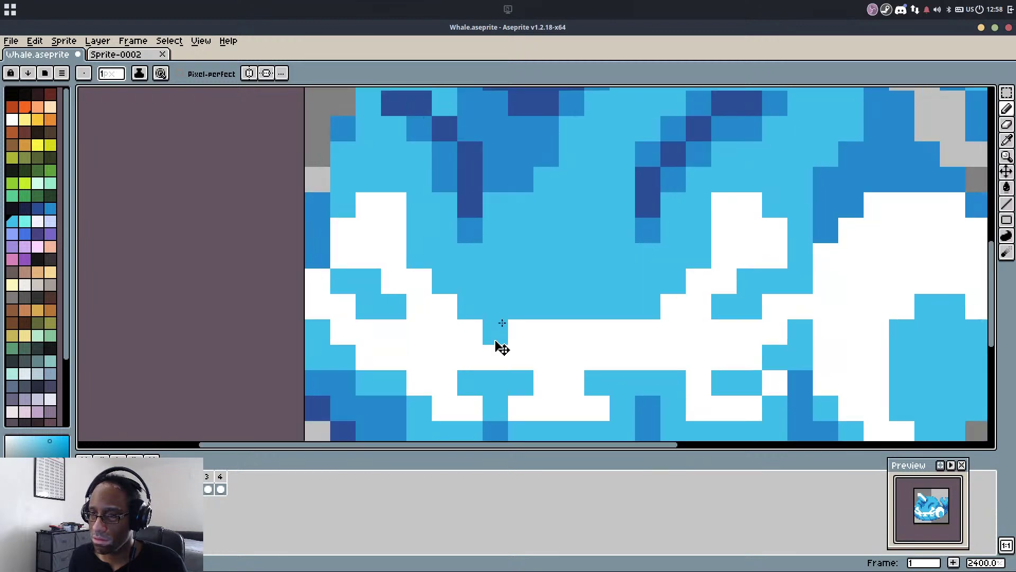
{"action": "key", "text": "ctrl+z"}
Draw a dark blue line across frame 1's lower-left jaw, from the belly outline up to the smile's corner
{"action": "left_click_drag", "start_coordinate": [444, 379], "coordinate": [491, 278]}
{"action": "key", "text": "i"}
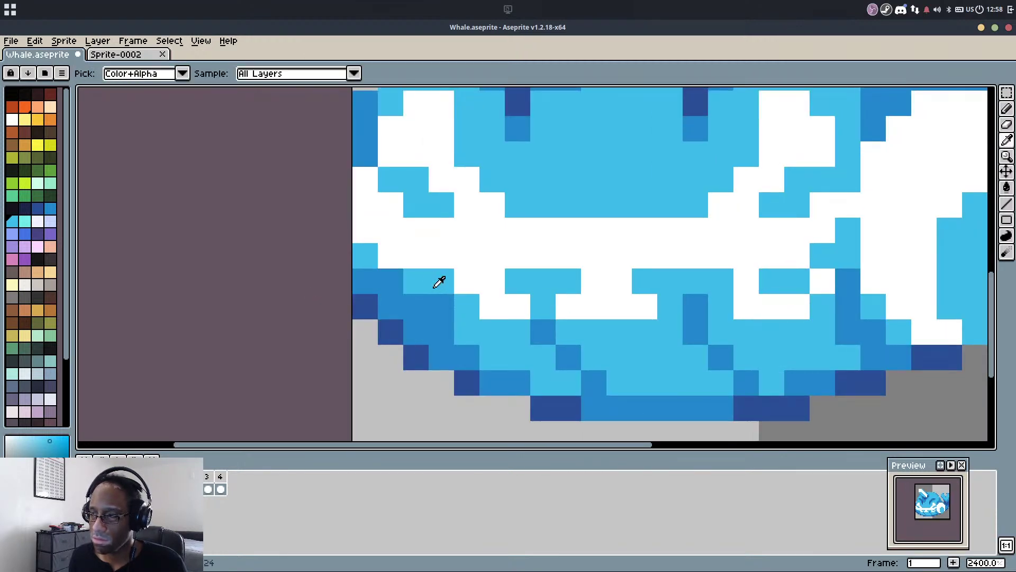
{"action": "left_click", "coordinate": [543, 409], "text": "alt"}
{"action": "mouse_move", "coordinate": [513, 380]}
{"action": "left_mouse_down"}
{"action": "mouse_move", "coordinate": [490, 377]}
{"action": "mouse_move", "coordinate": [438, 329]}
{"action": "mouse_move", "coordinate": [449, 272]}
{"action": "mouse_move", "coordinate": [439, 274]}
{"action": "left_mouse_up"}
{"action": "left_click", "coordinate": [442, 283], "text": "alt"}
{"action": "left_click", "coordinate": [462, 279]}
{"action": "left_click", "coordinate": [445, 309], "text": "alt"}
{"action": "scroll", "coordinate": [440, 274], "scroll_direction": "down", "scroll_amount": 7}
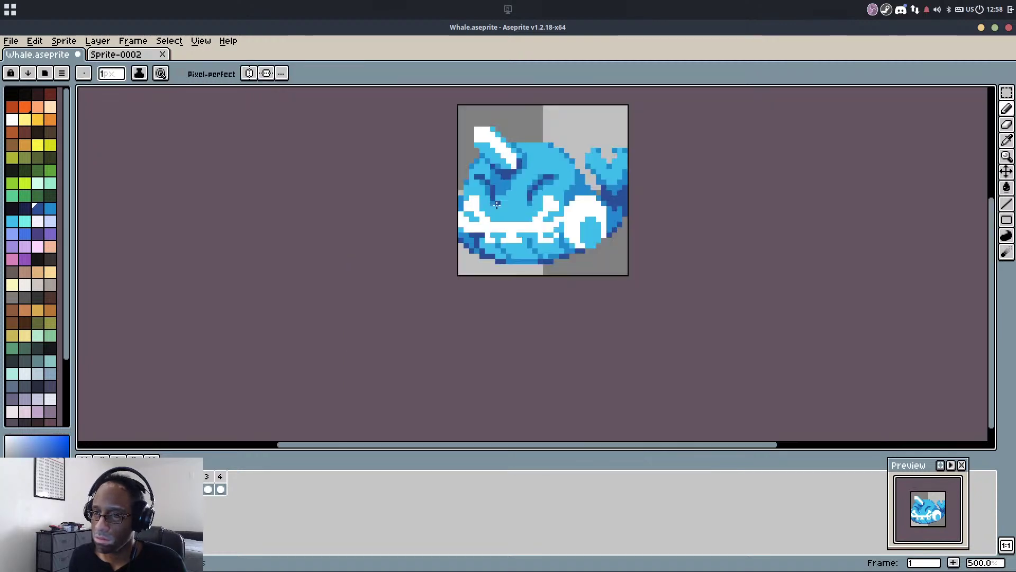
{"action": "scroll", "coordinate": [486, 199], "scroll_direction": "up", "scroll_amount": 6}
{"action": "scroll", "coordinate": [488, 206], "scroll_direction": "down", "scroll_amount": 8}
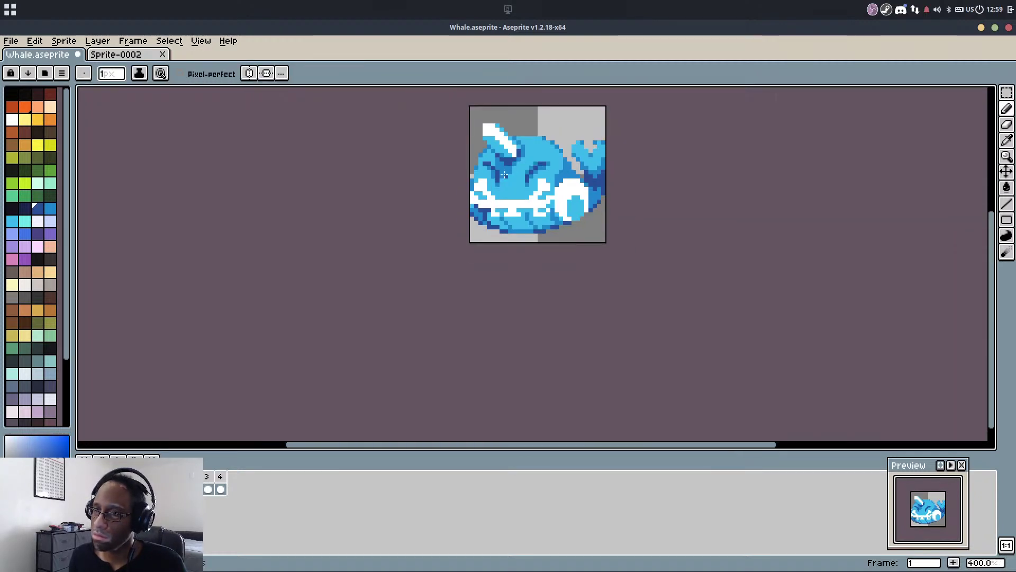
{"action": "scroll", "coordinate": [491, 219], "scroll_direction": "up", "scroll_amount": 5}
{"action": "scroll", "coordinate": [491, 219], "scroll_direction": "up", "scroll_amount": 2}
{"action": "left_click", "coordinate": [419, 278], "text": "alt"}
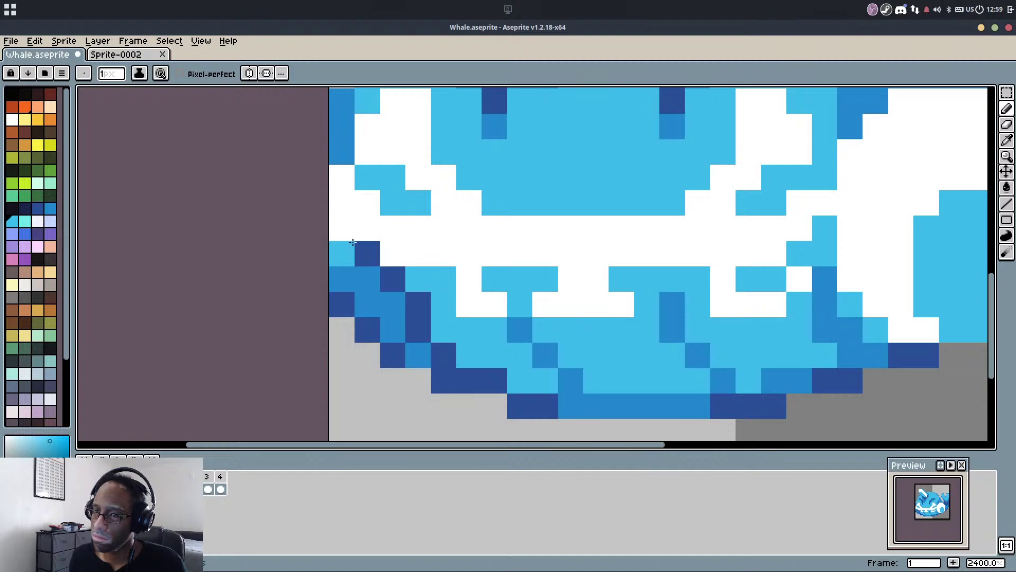
Recolour the upper end of frame 1's dark jaw line in medium and light blue and fill the adjacent tooth gap light blue
{"action": "left_click", "coordinate": [367, 275], "text": "alt"}
{"action": "left_click", "coordinate": [345, 252]}
{"action": "left_click", "coordinate": [431, 301]}
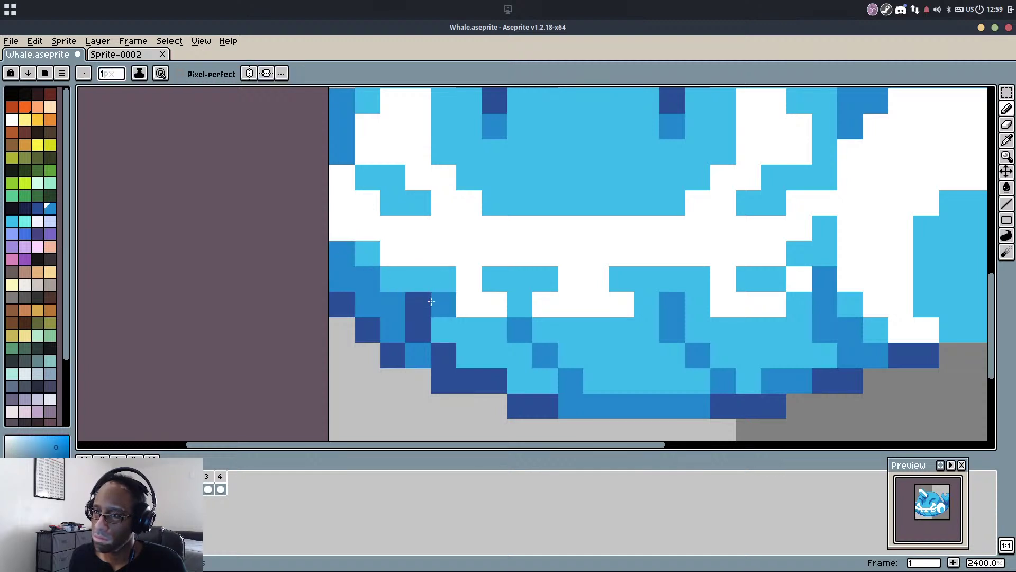
{"action": "mouse_move", "coordinate": [439, 288]}
{"action": "left_mouse_down"}
{"action": "mouse_move", "coordinate": [372, 258]}
{"action": "mouse_move", "coordinate": [396, 297]}
{"action": "mouse_move", "coordinate": [351, 262]}
{"action": "mouse_move", "coordinate": [418, 317]}
{"action": "mouse_move", "coordinate": [342, 293]}
{"action": "mouse_move", "coordinate": [417, 353]}
{"action": "mouse_move", "coordinate": [443, 330]}
{"action": "left_mouse_up"}
{"action": "left_click", "coordinate": [411, 299], "text": "alt"}
{"action": "scroll", "coordinate": [446, 288], "scroll_direction": "down", "scroll_amount": 6}
{"action": "key", "text": "ctrl+z"}
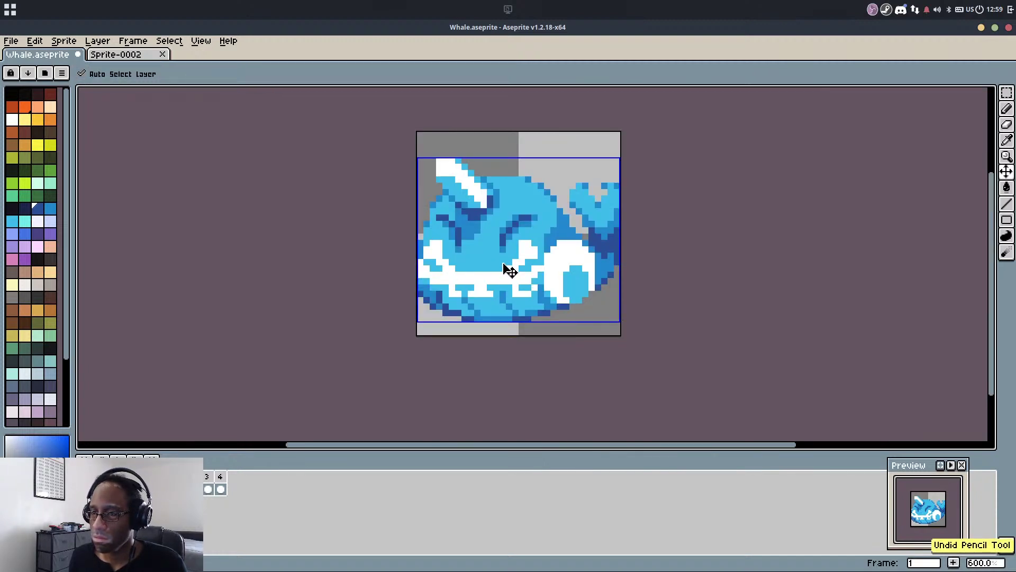
{"action": "scroll", "coordinate": [509, 271], "scroll_direction": "up", "scroll_amount": 6}
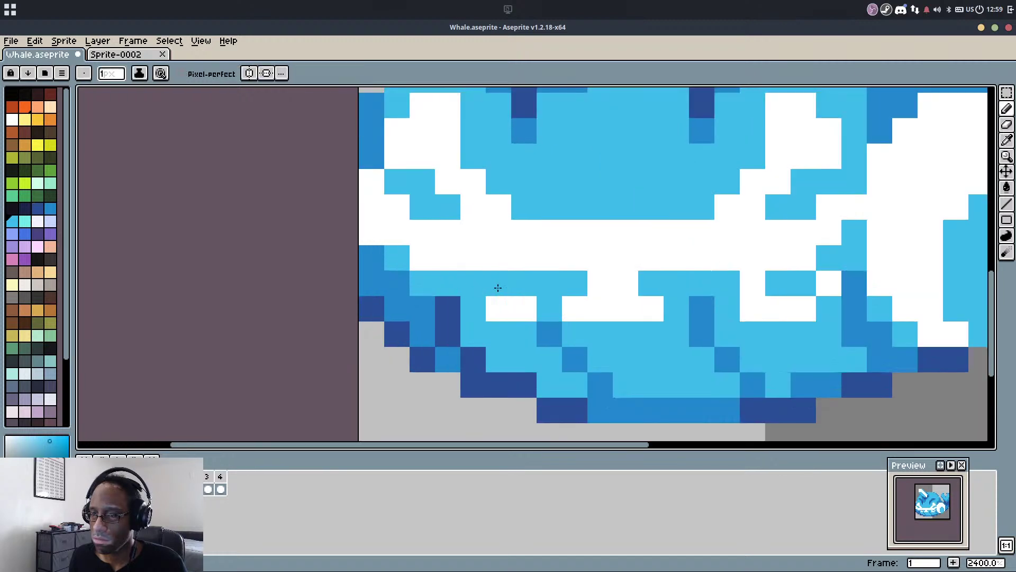
Fill frame 1's lower-left jaw patch with light blue and recolour its dividing line medium blue up to the smile
{"action": "mouse_move", "coordinate": [498, 288]}
{"action": "left_mouse_down"}
{"action": "mouse_move", "coordinate": [424, 300]}
{"action": "mouse_move", "coordinate": [426, 318]}
{"action": "mouse_move", "coordinate": [399, 279]}
{"action": "mouse_move", "coordinate": [451, 361]}
{"action": "mouse_move", "coordinate": [374, 254]}
{"action": "left_mouse_up"}
{"action": "key", "text": "alt"}
{"action": "left_click", "coordinate": [550, 324], "text": "alt"}
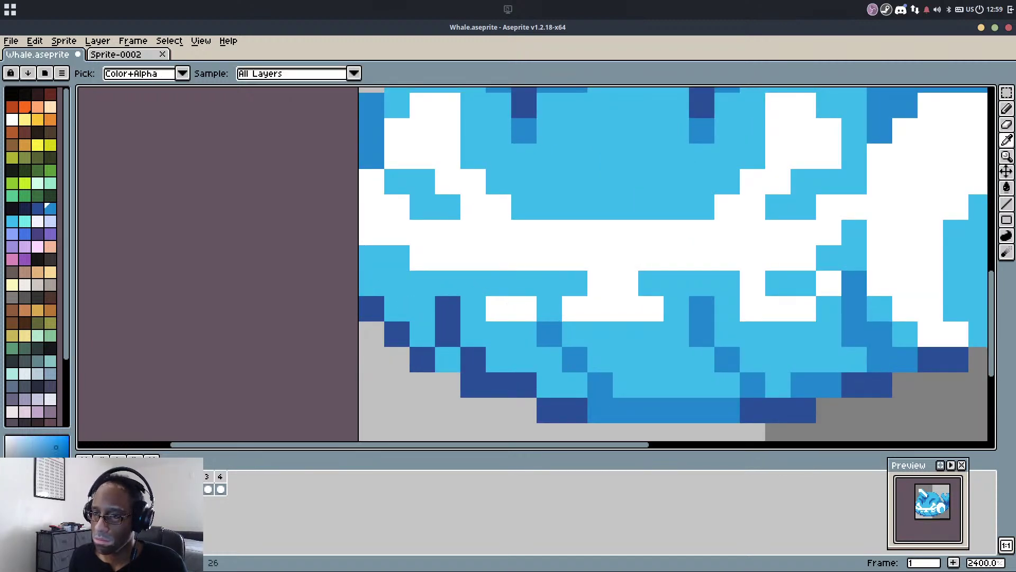
{"action": "mouse_move", "coordinate": [448, 308]}
{"action": "left_mouse_down"}
{"action": "mouse_move", "coordinate": [443, 331]}
{"action": "mouse_move", "coordinate": [473, 360]}
{"action": "left_mouse_up"}
{"action": "left_click", "coordinate": [422, 283]}
{"action": "left_click", "coordinate": [473, 283]}
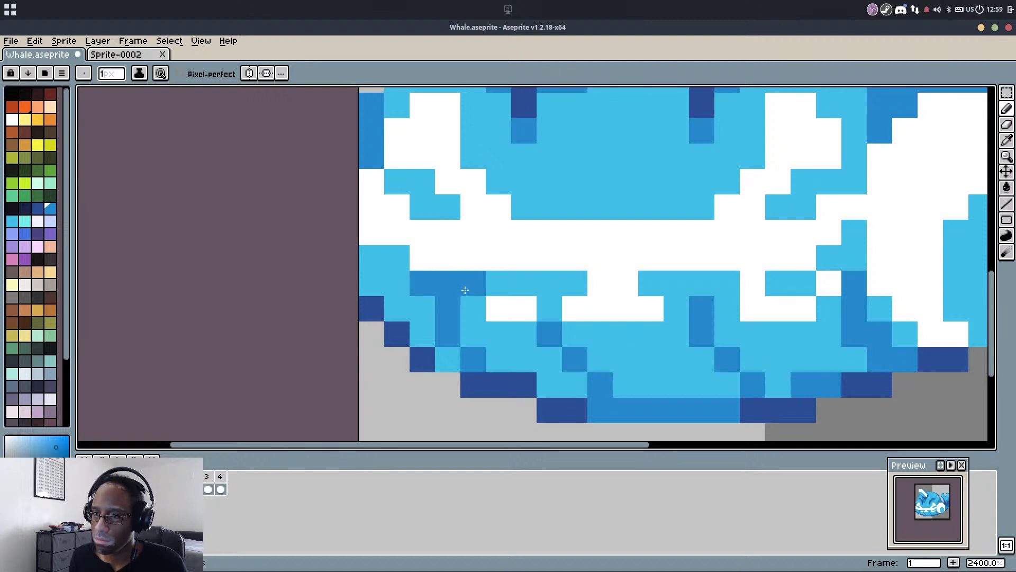
Add a medium-blue pixel at the smile's left corner in frame 1 and shorten the medium-blue row beneath the smile with light blue
{"action": "scroll", "coordinate": [526, 207], "scroll_direction": "down", "scroll_amount": 3}
{"action": "scroll", "coordinate": [497, 232], "scroll_direction": "up", "scroll_amount": 3}
{"action": "left_click", "coordinate": [452, 219]}
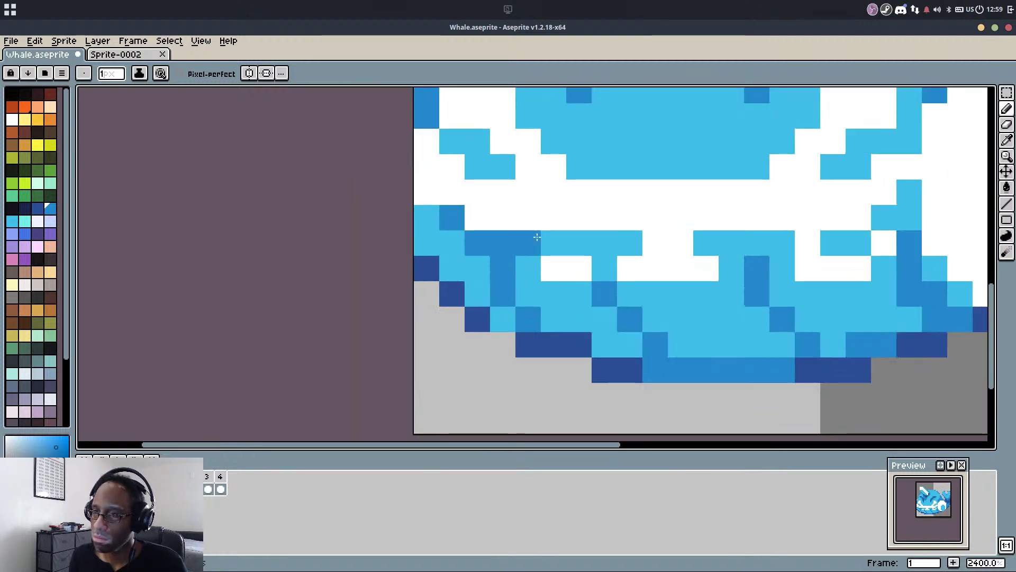
{"action": "left_click", "coordinate": [552, 241], "text": "alt"}
{"action": "left_click", "coordinate": [524, 241]}
Try adding white tooth pixels across frame 1's left jaw patch and reshaping the blue edge around them
{"action": "left_click", "coordinate": [539, 221], "text": "alt"}
{"action": "left_click_drag", "start_coordinate": [554, 264], "coordinate": [531, 270]}
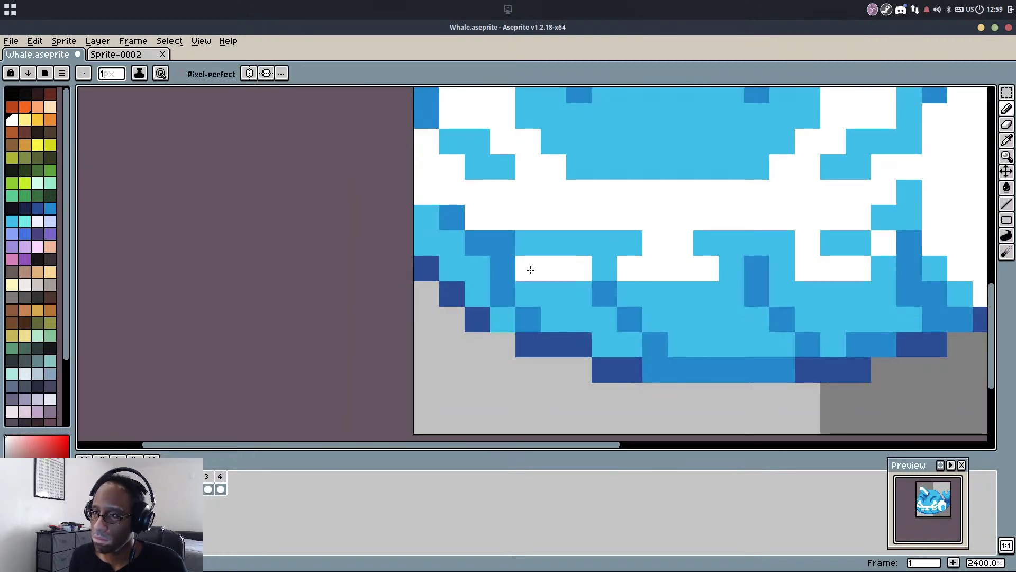
{"action": "left_click_drag", "start_coordinate": [469, 258], "coordinate": [446, 240]}
{"action": "left_click", "coordinate": [524, 294], "text": "alt"}
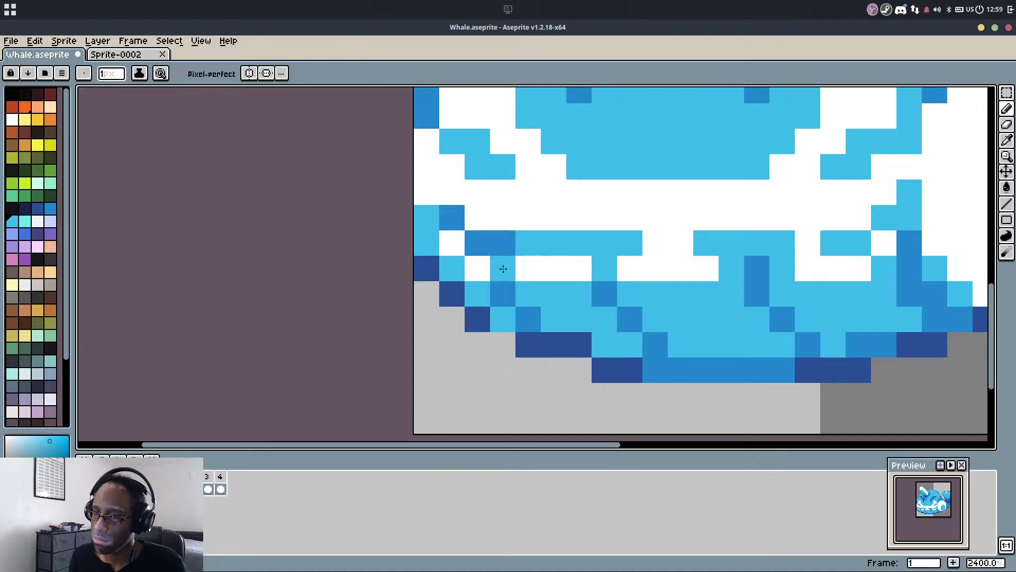
{"action": "left_click_drag", "start_coordinate": [503, 270], "coordinate": [483, 239]}
{"action": "left_click", "coordinate": [455, 221]}
{"action": "left_click", "coordinate": [446, 240], "text": "alt"}
{"action": "left_click_drag", "start_coordinate": [431, 220], "coordinate": [453, 209]}
{"action": "scroll", "coordinate": [454, 207], "scroll_direction": "down", "scroll_amount": 1}
{"action": "scroll", "coordinate": [454, 206], "scroll_direction": "down", "scroll_amount": 4}
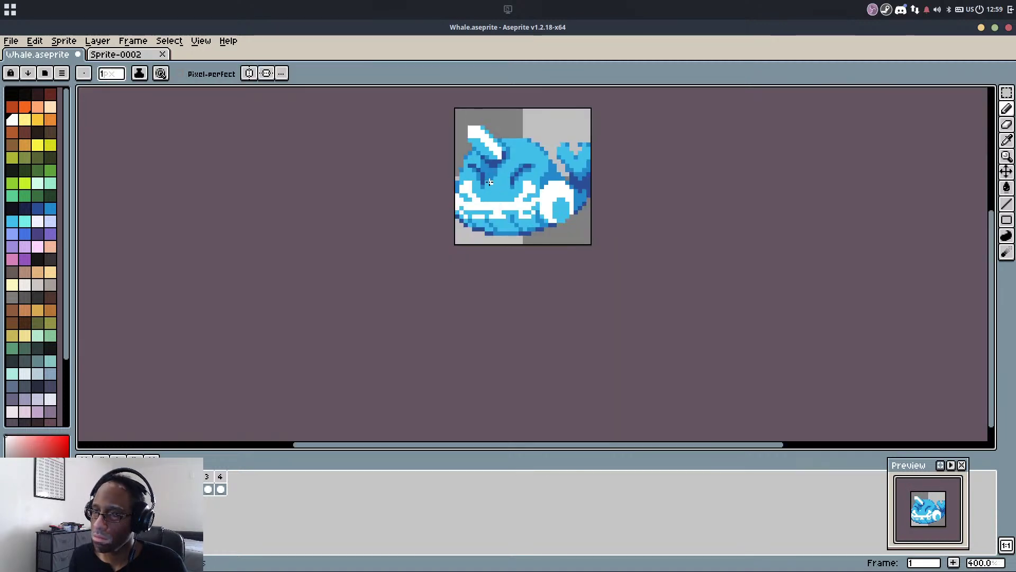
{"action": "key", "text": "ctrl+z"}
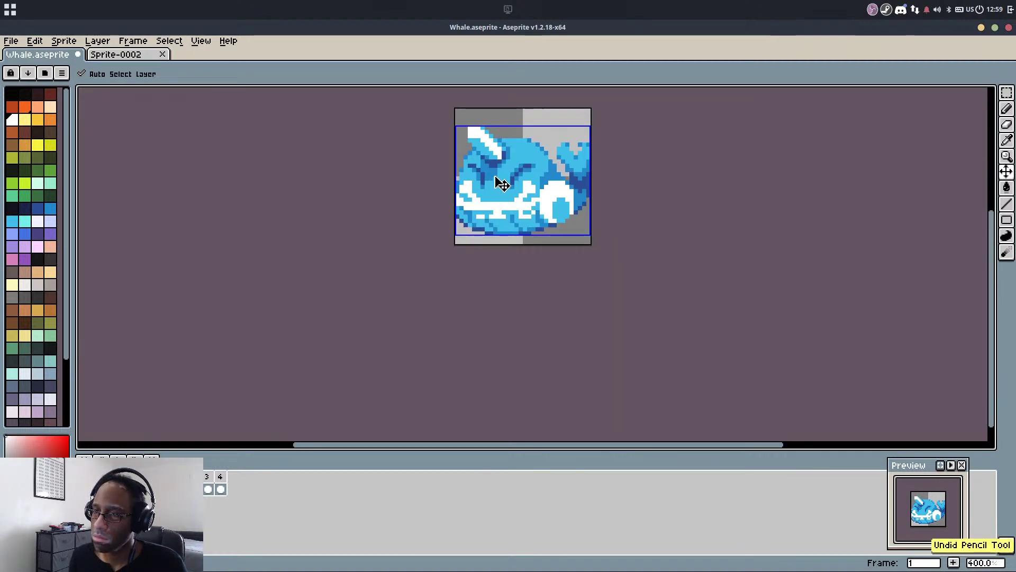
{"action": "key", "text": "ctrl+y"}
Try raising the jaw edge at the left corner of frame 1's smile using medium-blue and light-blue pixels
{"action": "scroll", "coordinate": [473, 191], "scroll_direction": "up", "scroll_amount": 2}
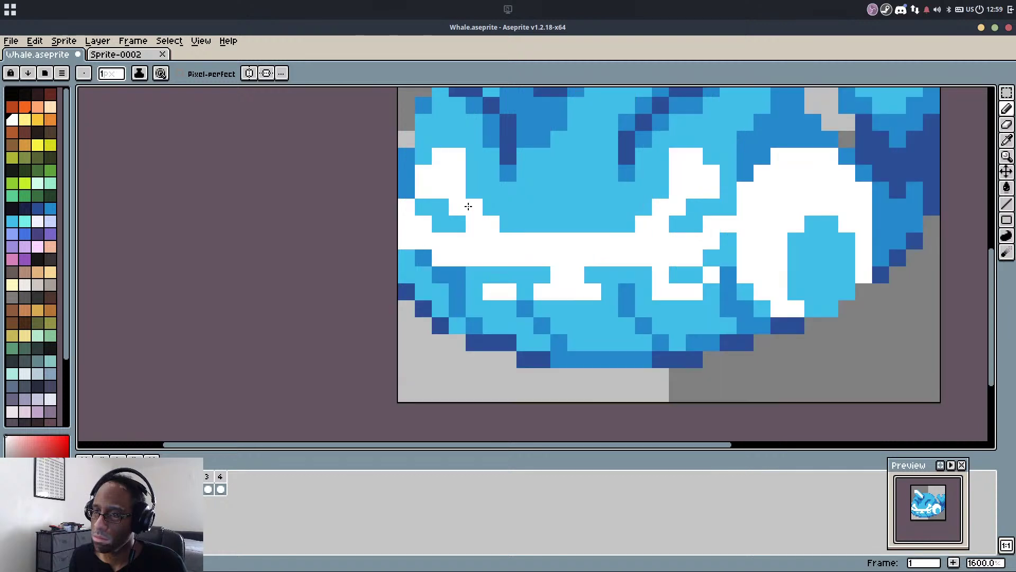
{"action": "left_click", "coordinate": [424, 249], "text": "alt"}
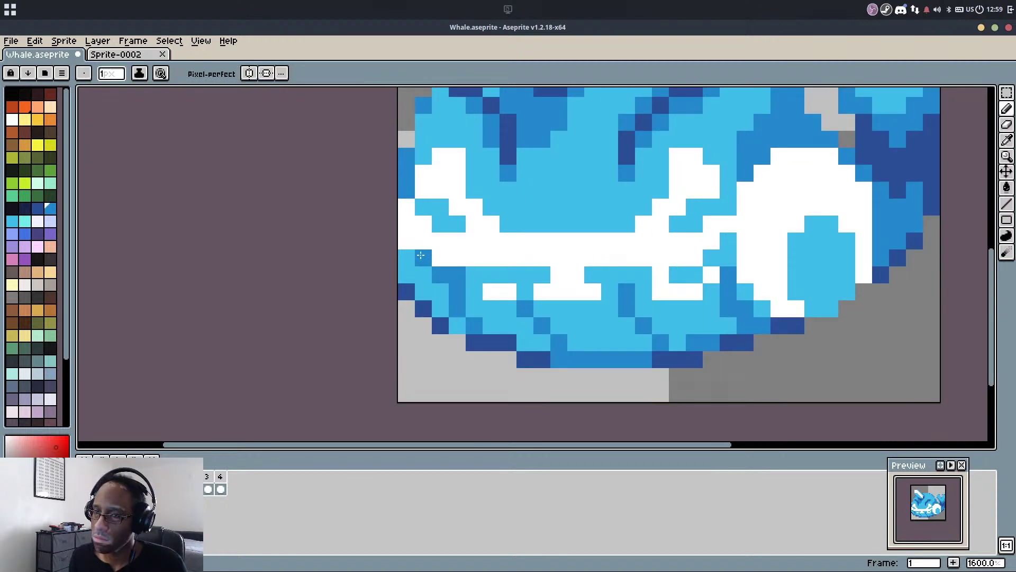
{"action": "scroll", "coordinate": [424, 249], "scroll_direction": "down", "scroll_amount": 3}
{"action": "scroll", "coordinate": [487, 210], "scroll_direction": "down", "scroll_amount": 2}
{"action": "scroll", "coordinate": [432, 236], "scroll_direction": "up", "scroll_amount": 7}
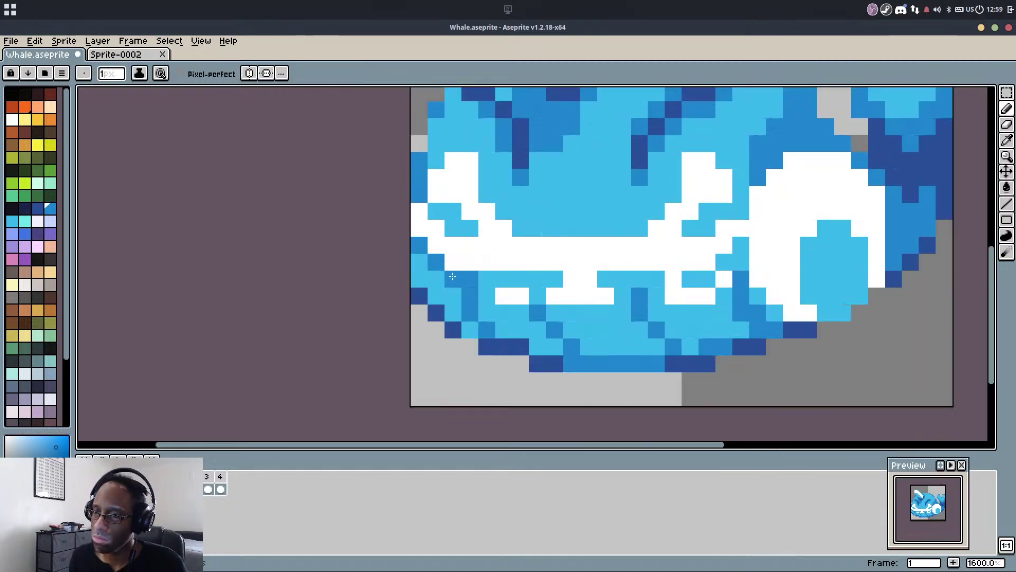
{"action": "key", "text": "alt"}
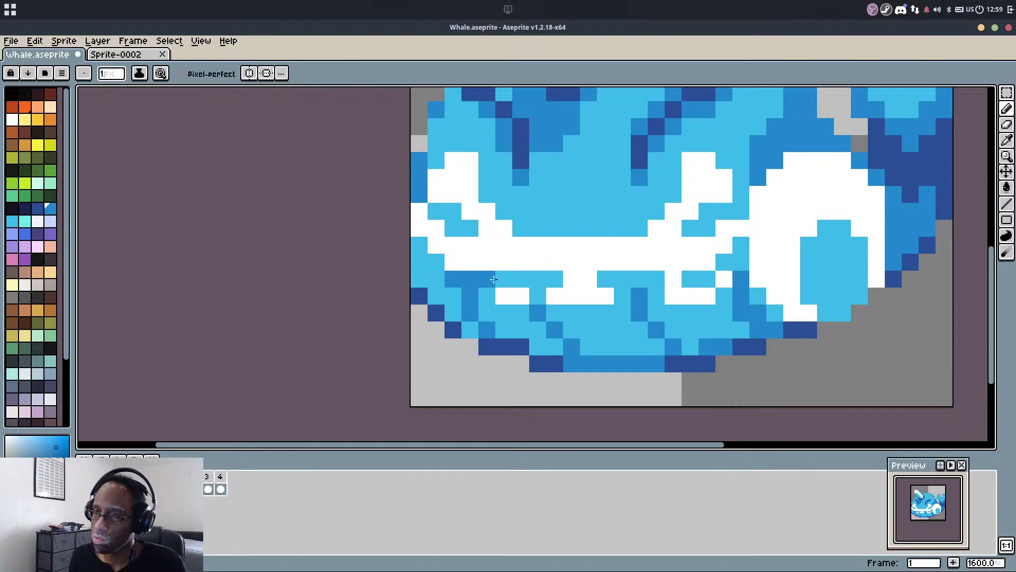
{"action": "scroll", "coordinate": [505, 246], "scroll_direction": "down", "scroll_amount": 5}
{"action": "scroll", "coordinate": [518, 189], "scroll_direction": "up", "scroll_amount": 9}
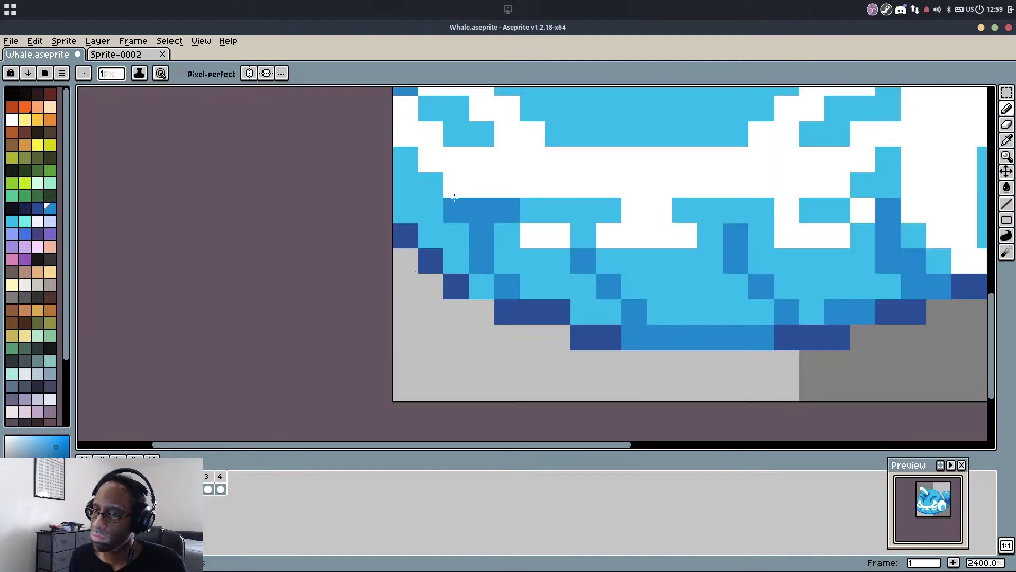
{"action": "scroll", "coordinate": [520, 210], "scroll_direction": "down", "scroll_amount": 10}
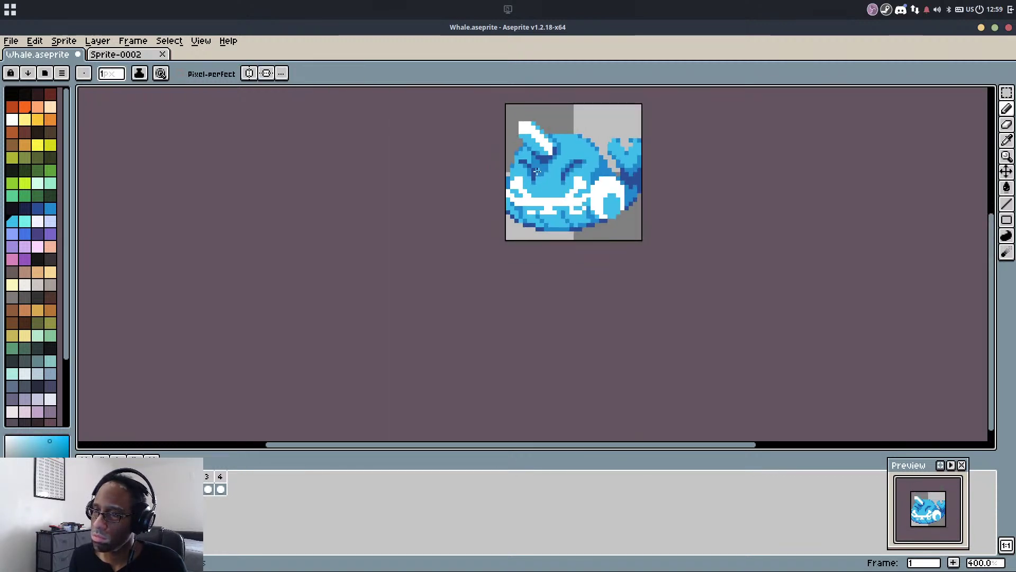
{"action": "scroll", "coordinate": [492, 234], "scroll_direction": "up", "scroll_amount": 10}
{"action": "key", "text": "alt"}
{"action": "left_click", "coordinate": [496, 229], "text": "alt"}
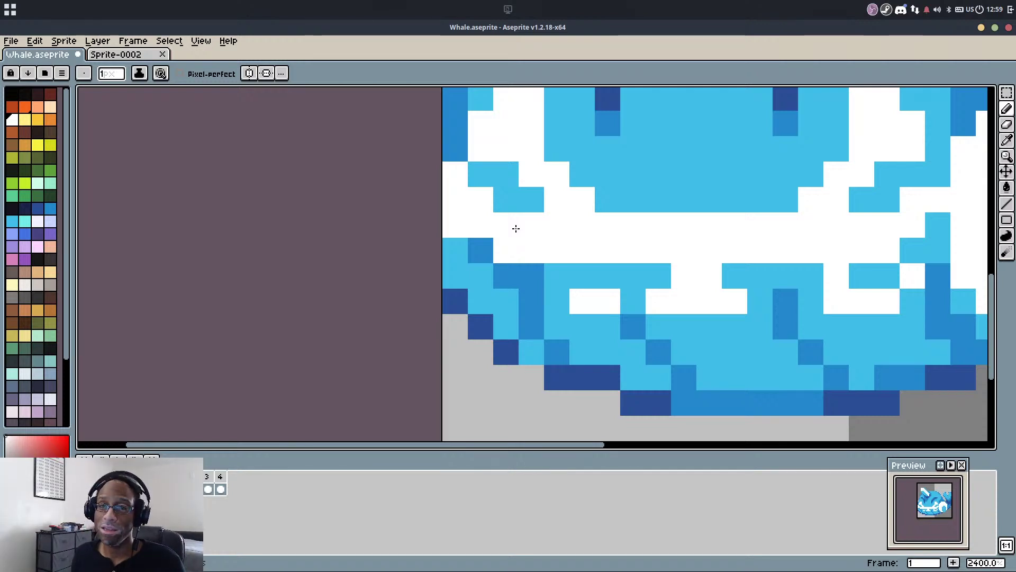
Add a white pixel on the upper edge of frame 1's smile near its middle
{"action": "left_click", "coordinate": [698, 211]}
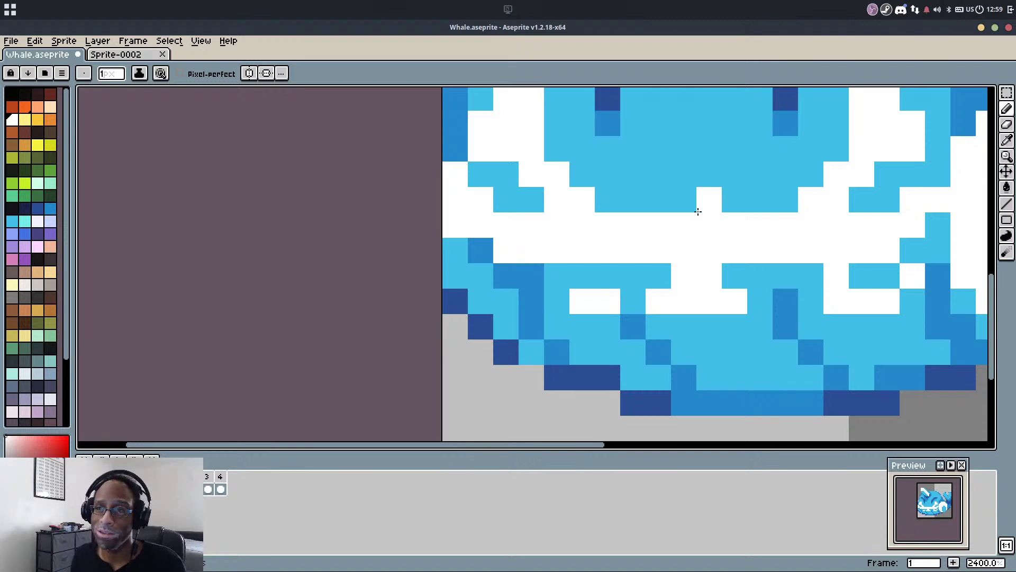
{"action": "left_click_drag", "start_coordinate": [698, 211], "coordinate": [590, 231]}
{"action": "scroll", "coordinate": [581, 232], "scroll_direction": "down", "scroll_amount": 4}
{"action": "scroll", "coordinate": [644, 206], "scroll_direction": "up", "scroll_amount": 1}
{"action": "left_click_drag", "start_coordinate": [644, 206], "coordinate": [629, 227]}
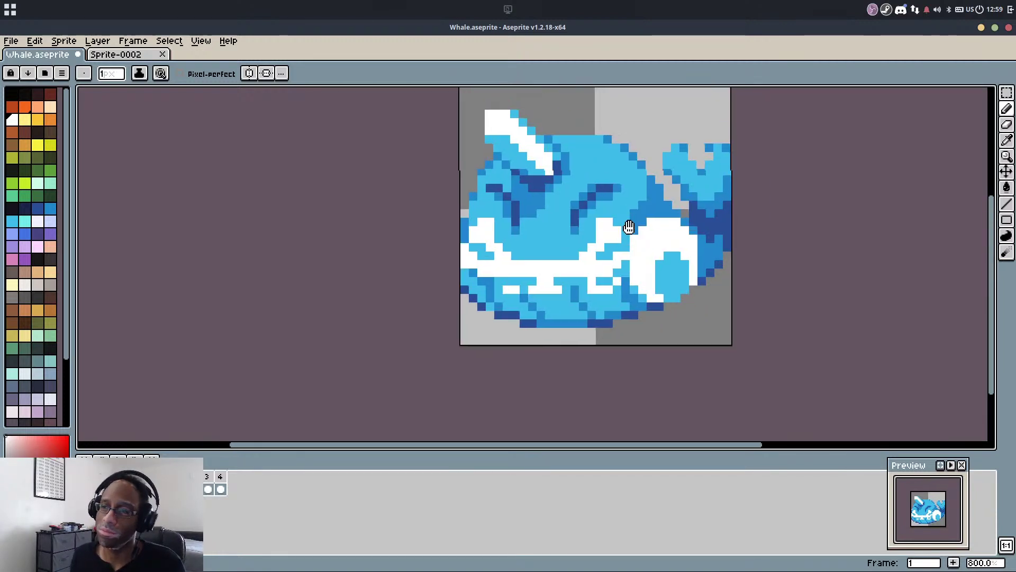
Play the whale animation and examine the jaw, smile and tail motion at small and large sizes
{"action": "key", "text": "Return"}
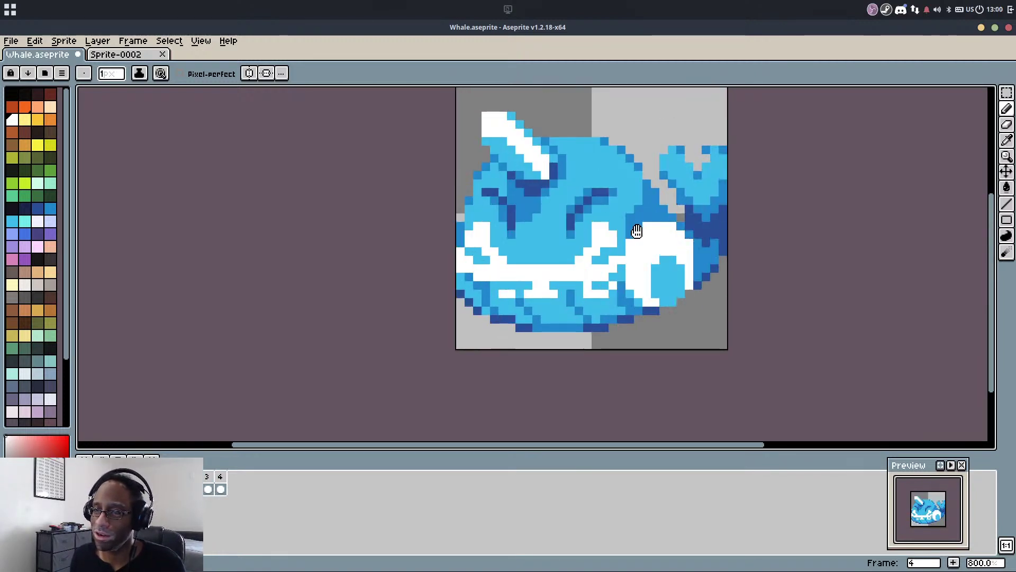
{"action": "left_click_drag", "start_coordinate": [711, 229], "coordinate": [604, 266]}
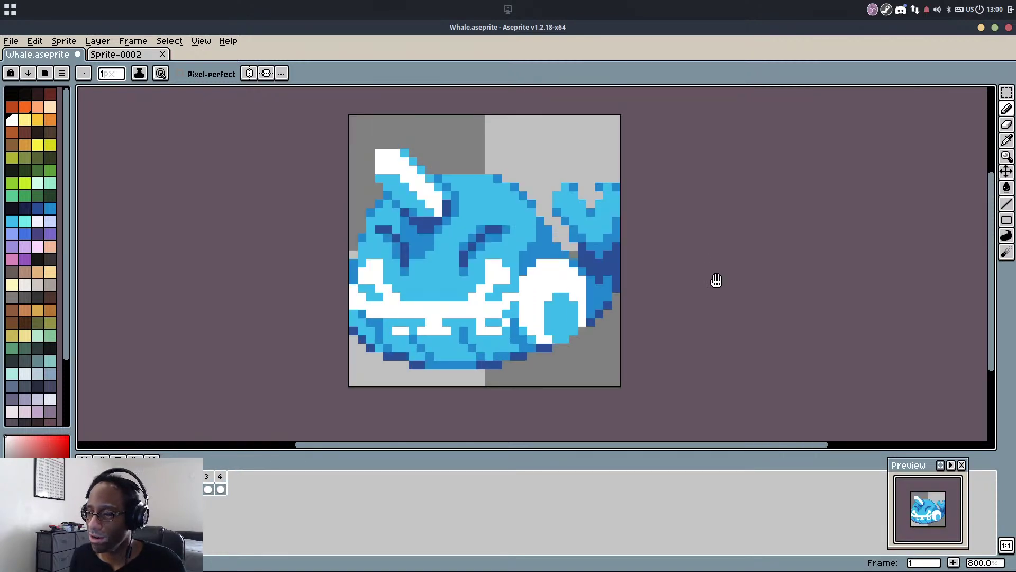
{"action": "scroll", "coordinate": [715, 281], "scroll_direction": "down", "scroll_amount": 6}
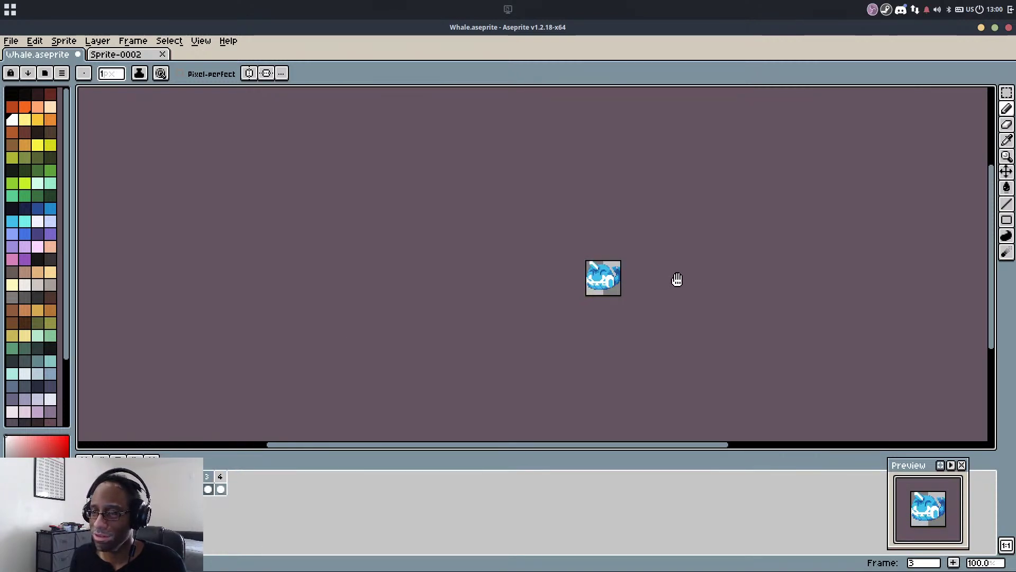
{"action": "scroll", "coordinate": [677, 280], "scroll_direction": "up", "scroll_amount": 3}
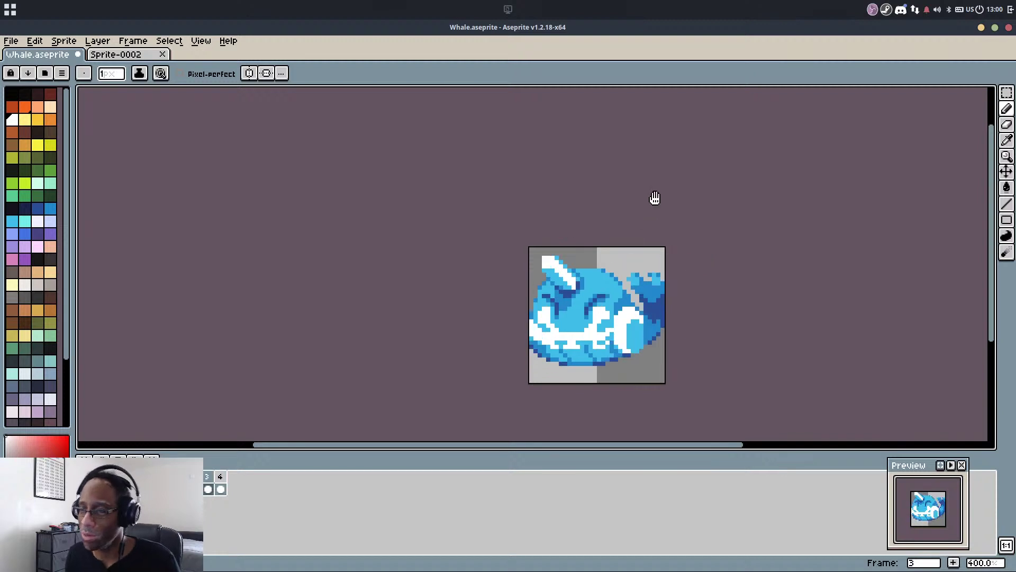
{"action": "left_click_drag", "start_coordinate": [656, 199], "coordinate": [569, 204]}
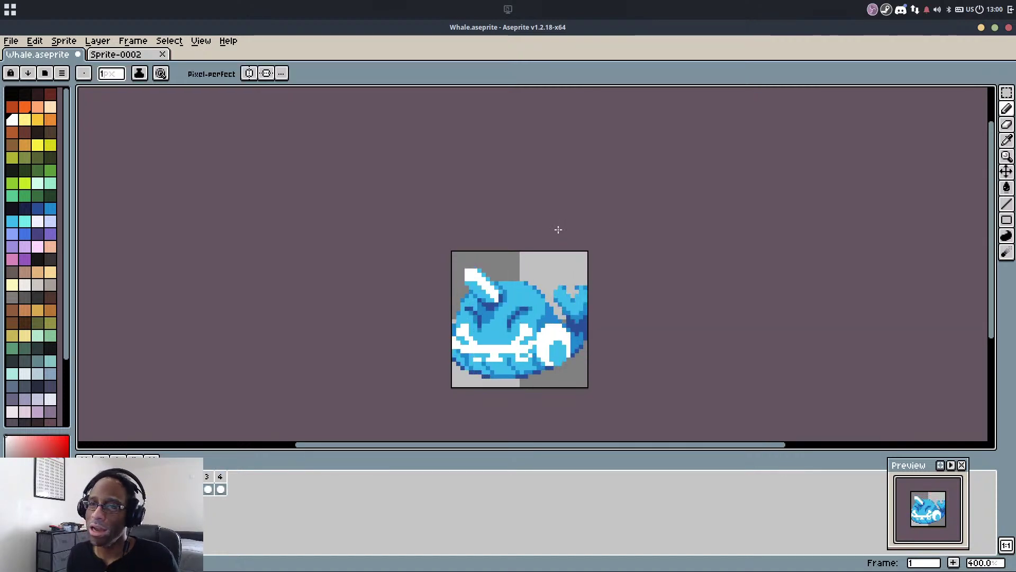
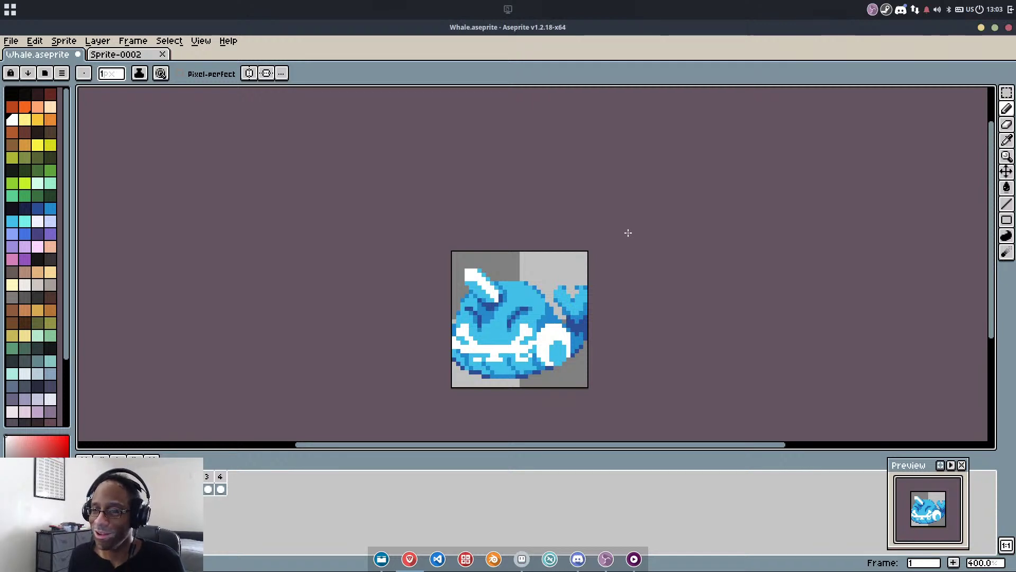
{"action": "left_click_drag", "start_coordinate": [626, 238], "coordinate": [613, 215]}
{"action": "key", "text": "Return"}
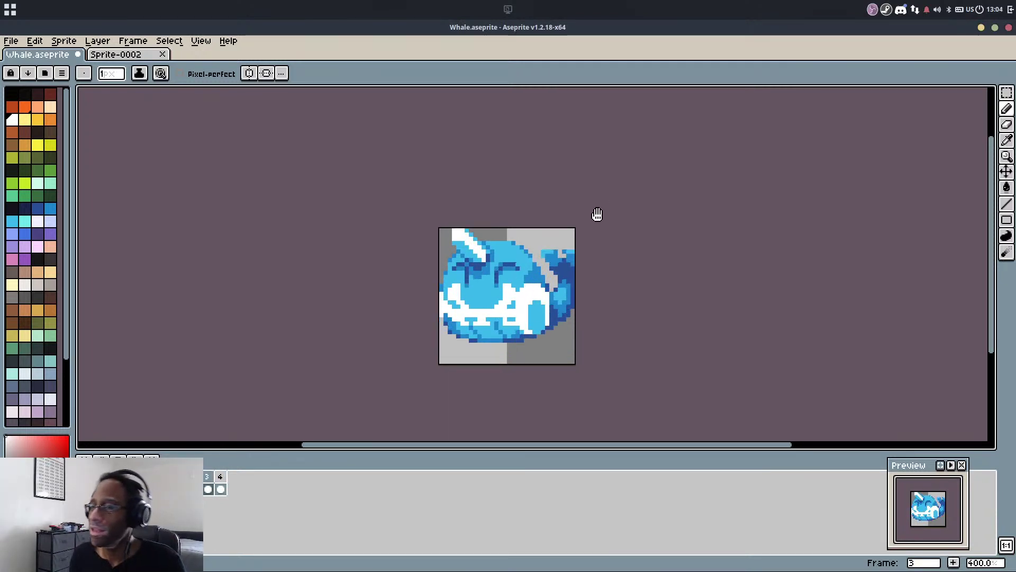
{"action": "left_click_drag", "start_coordinate": [489, 401], "coordinate": [506, 408]}
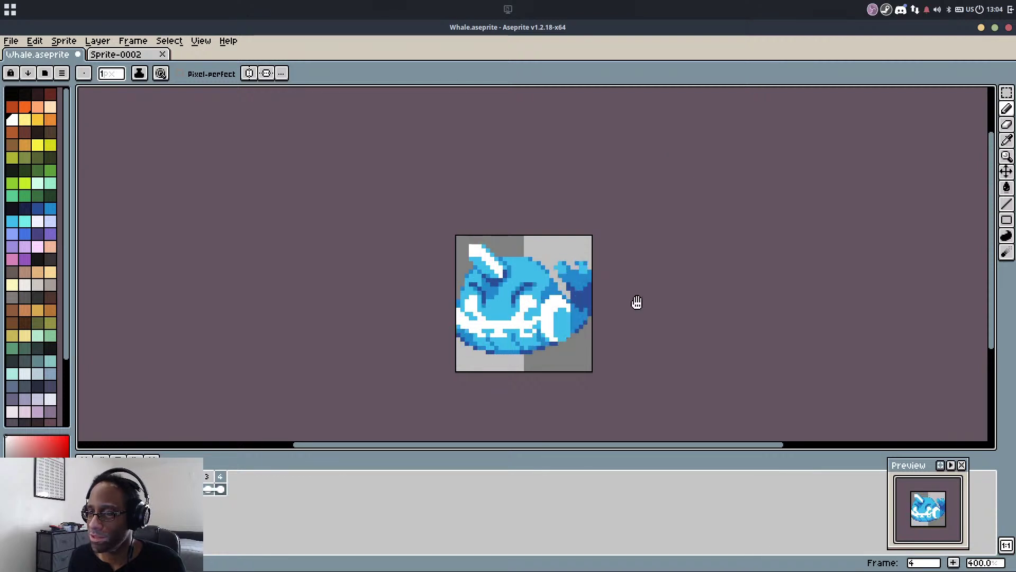
{"action": "scroll", "coordinate": [528, 368], "scroll_direction": "up", "scroll_amount": 2}
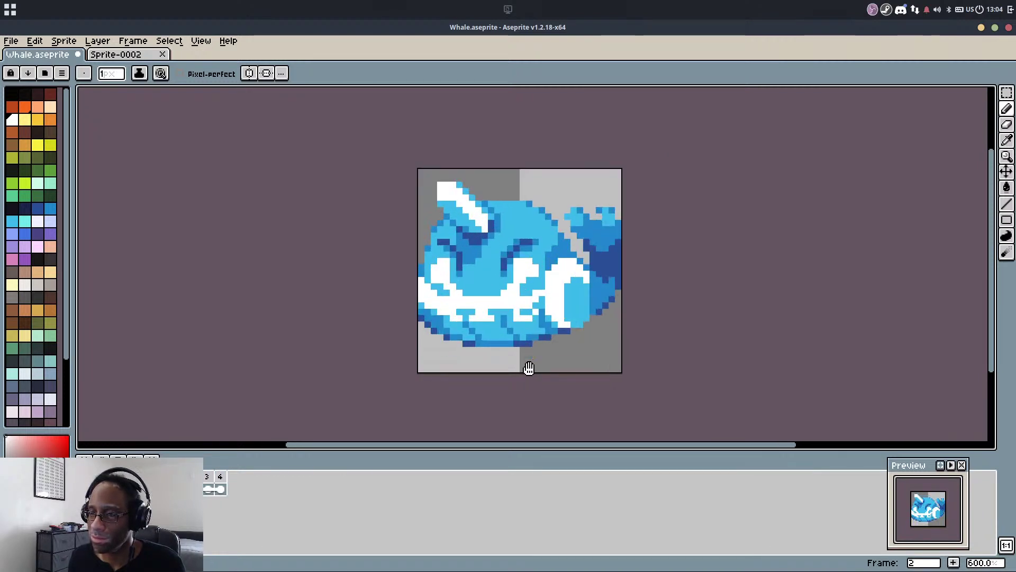
{"action": "scroll", "coordinate": [529, 369], "scroll_direction": "up", "scroll_amount": 6}
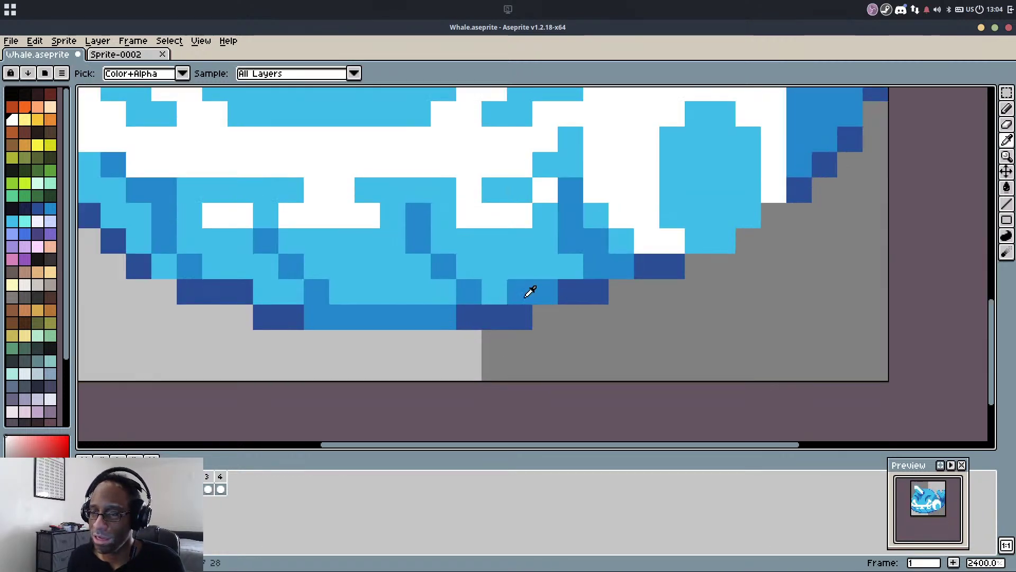
Undo the stray light-blue stroke beneath the whale's jaw and save the file
{"action": "scroll", "coordinate": [516, 281], "scroll_direction": "down", "scroll_amount": 5}
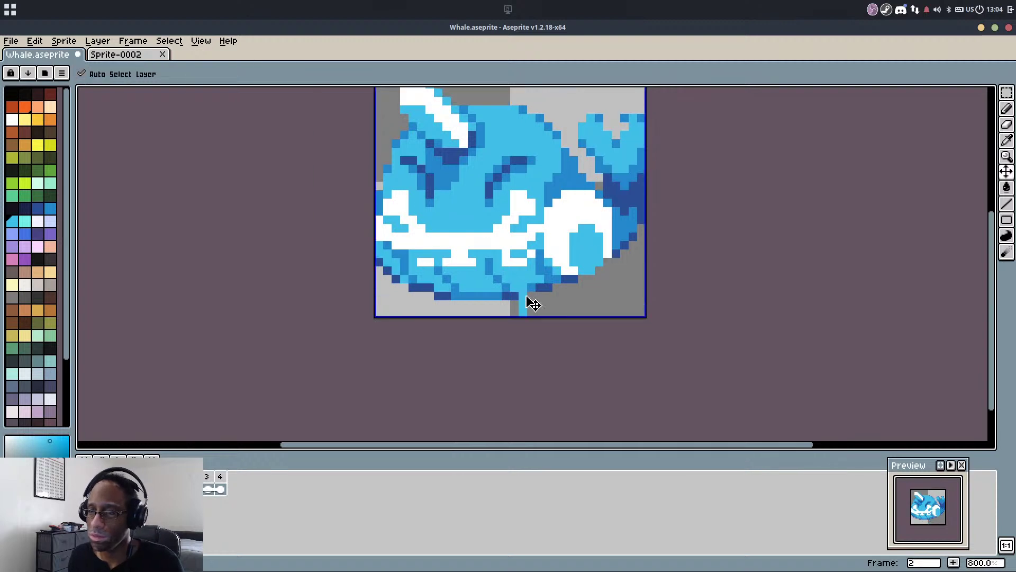
{"action": "key", "text": "ctrl+z"}
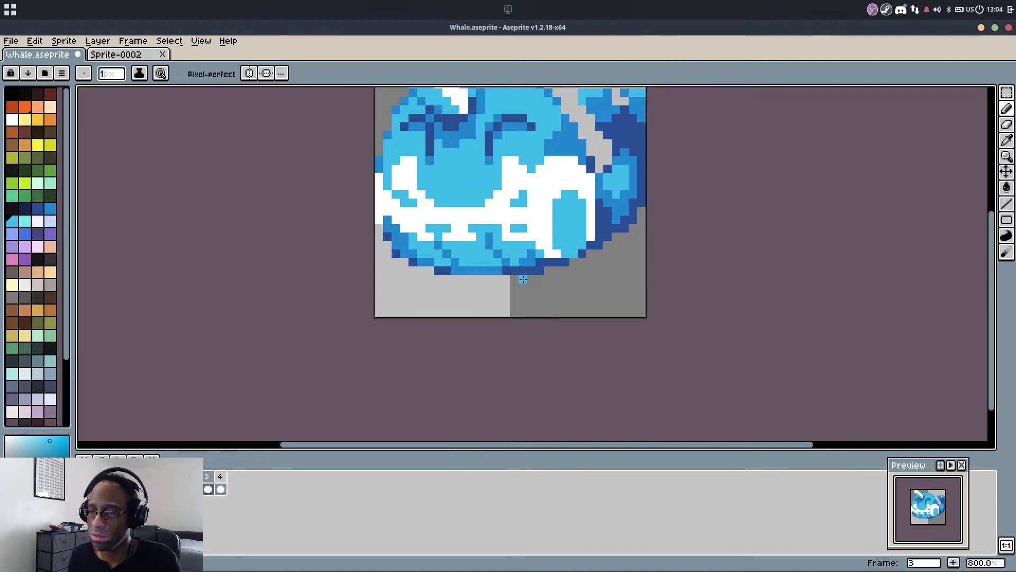
{"action": "scroll", "coordinate": [525, 262], "scroll_direction": "down", "scroll_amount": 1}
{"action": "scroll", "coordinate": [524, 257], "scroll_direction": "up", "scroll_amount": 1}
{"action": "key", "text": "ctrl+s"}
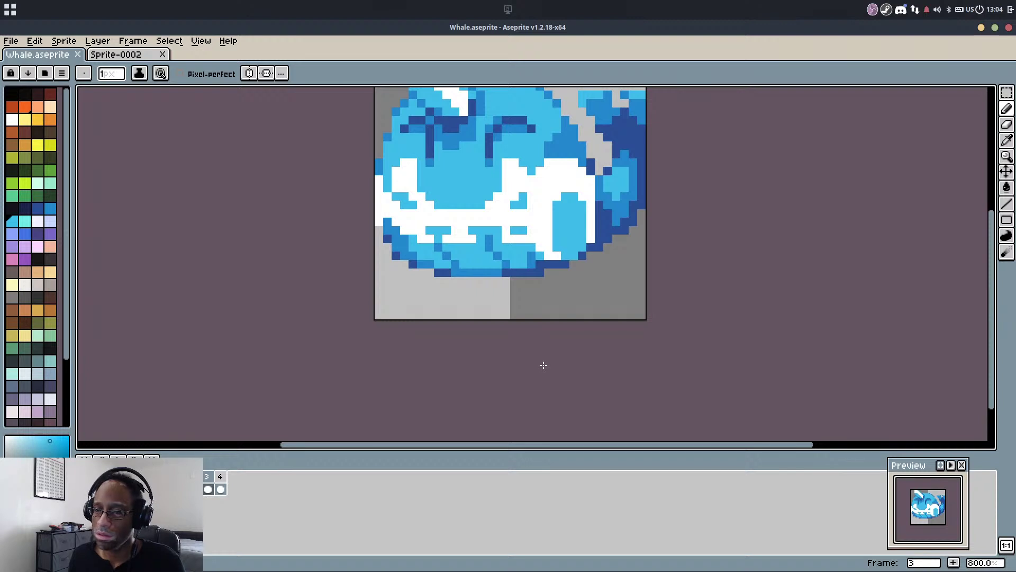
Shade the row just above the bottom edge of frame 1's jaw with a band of medium-blue pixels
{"action": "key", "text": "Left"}
{"action": "key", "text": "Left"}
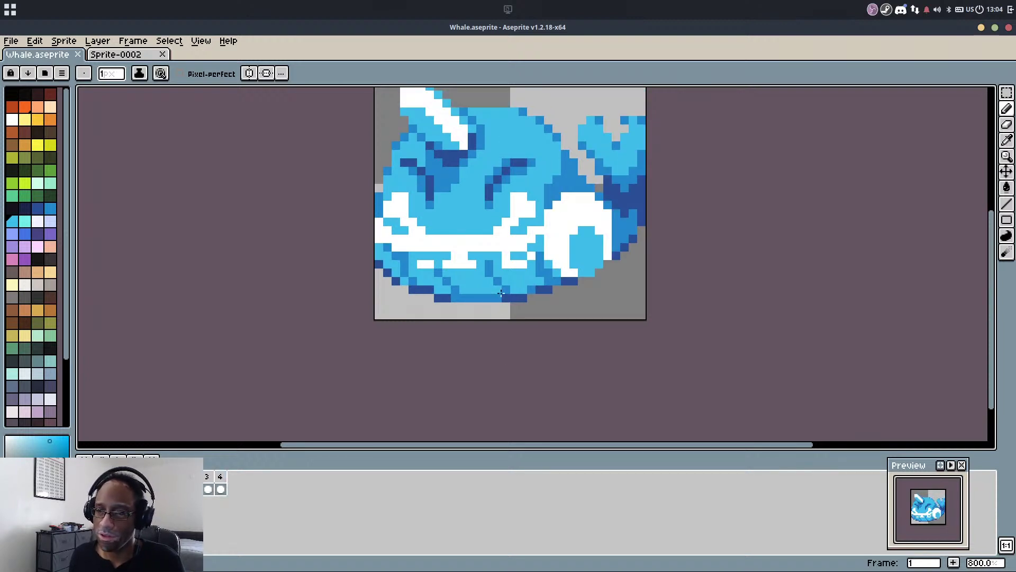
{"action": "left_click", "coordinate": [465, 296], "text": "alt"}
{"action": "scroll", "coordinate": [465, 280], "scroll_direction": "up", "scroll_amount": 2}
{"action": "mouse_move", "coordinate": [406, 296]}
{"action": "left_mouse_down"}
{"action": "mouse_move", "coordinate": [604, 304]}
{"action": "mouse_move", "coordinate": [623, 278]}
{"action": "mouse_move", "coordinate": [468, 290]}
{"action": "mouse_move", "coordinate": [355, 282]}
{"action": "mouse_move", "coordinate": [616, 297]}
{"action": "mouse_move", "coordinate": [585, 264]}
{"action": "mouse_move", "coordinate": [564, 281]}
{"action": "left_mouse_up"}
{"action": "left_click", "coordinate": [377, 283]}
{"action": "left_click", "coordinate": [587, 265], "text": "alt"}
Try adding dark-blue pixels along the bottom edge of frame 1's jaw and up into its creases
{"action": "left_click", "coordinate": [628, 297], "text": "alt"}
{"action": "left_click", "coordinate": [598, 298]}
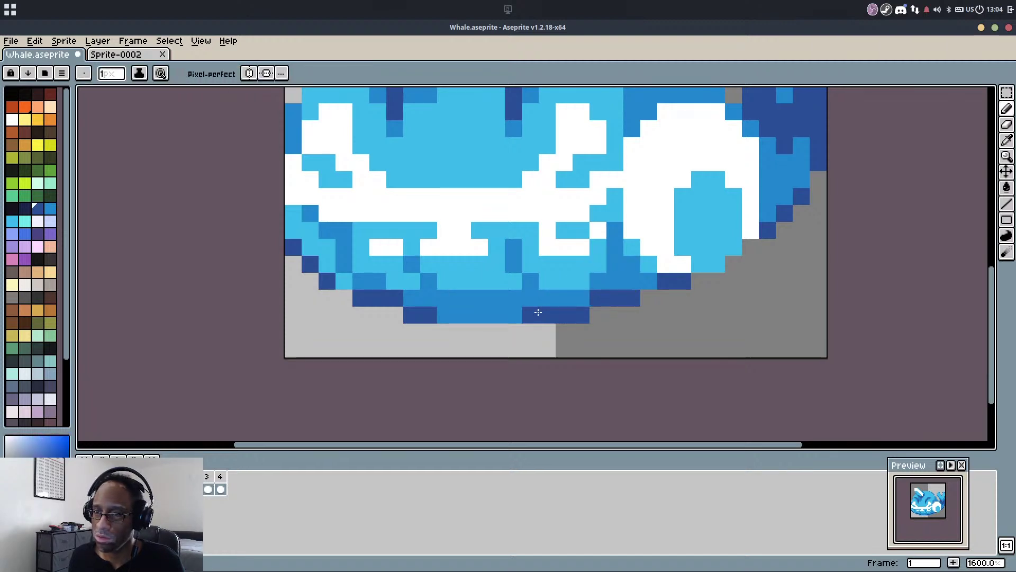
{"action": "left_click", "coordinate": [531, 298]}
{"action": "left_click", "coordinate": [429, 297]}
{"action": "mouse_move", "coordinate": [444, 314]}
{"action": "left_mouse_down"}
{"action": "mouse_move", "coordinate": [522, 330]}
{"action": "mouse_move", "coordinate": [443, 319]}
{"action": "left_mouse_up"}
{"action": "key", "text": "ctrl+z"}
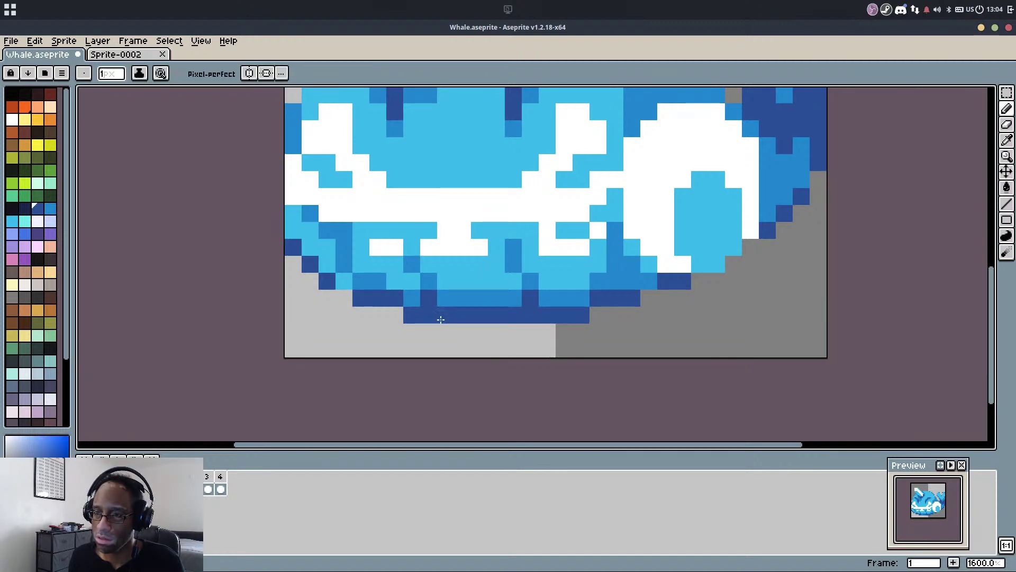
{"action": "scroll", "coordinate": [514, 299], "scroll_direction": "down", "scroll_amount": 4}
{"action": "key", "text": "ctrl+z"}
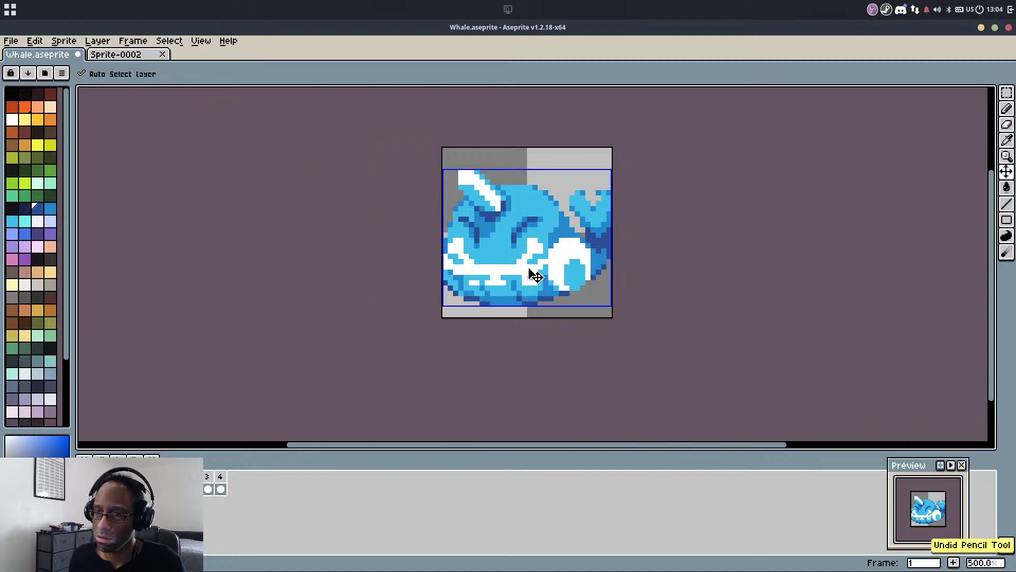
{"action": "key", "text": "ctrl+z"}
{"action": "key", "text": "ctrl+y"}
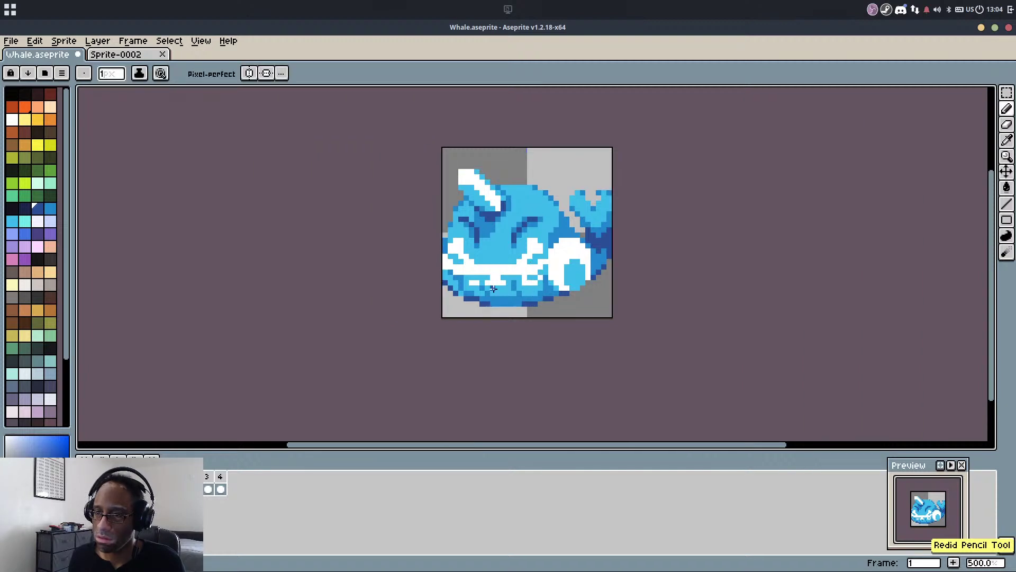
Thicken the medium-blue shading along the lower left and lower right edges of frame 2's jaw
{"action": "scroll", "coordinate": [493, 291], "scroll_direction": "up", "scroll_amount": 3}
{"action": "left_click", "coordinate": [482, 298], "text": "alt"}
{"action": "scroll", "coordinate": [496, 243], "scroll_direction": "down", "scroll_amount": 6}
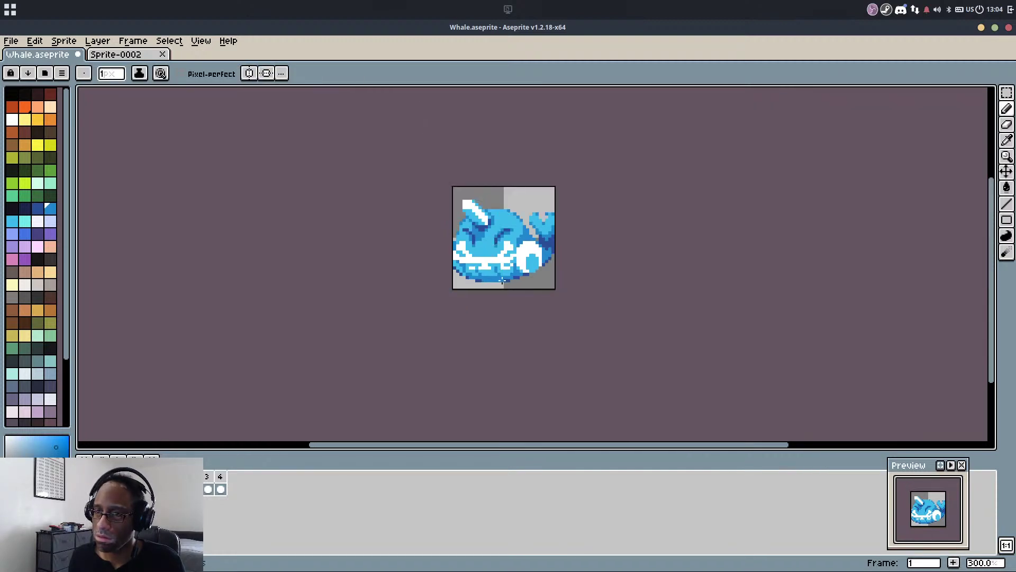
{"action": "key", "text": "Right"}
{"action": "scroll", "coordinate": [474, 264], "scroll_direction": "up", "scroll_amount": 7}
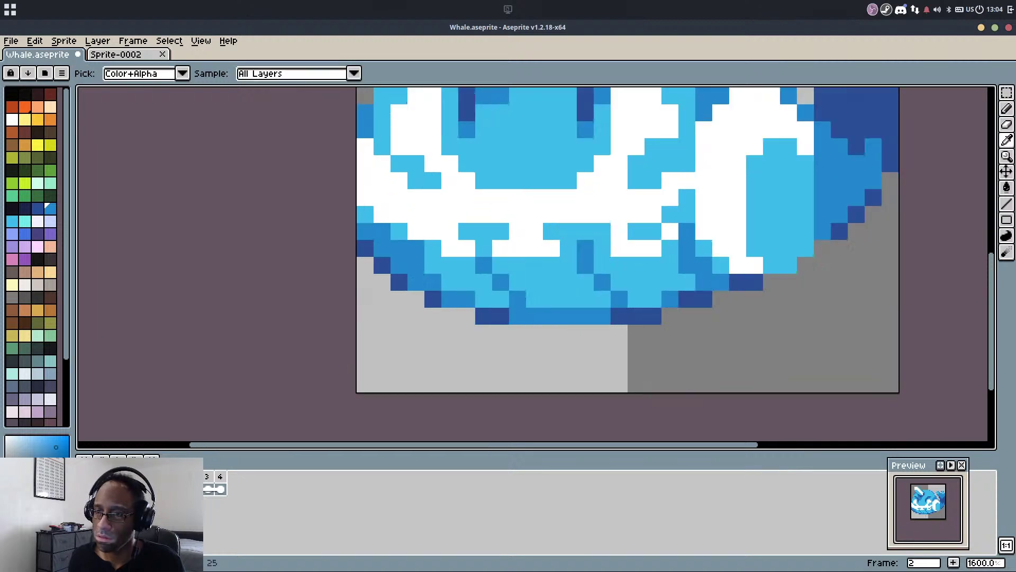
{"action": "left_click", "coordinate": [478, 297]}
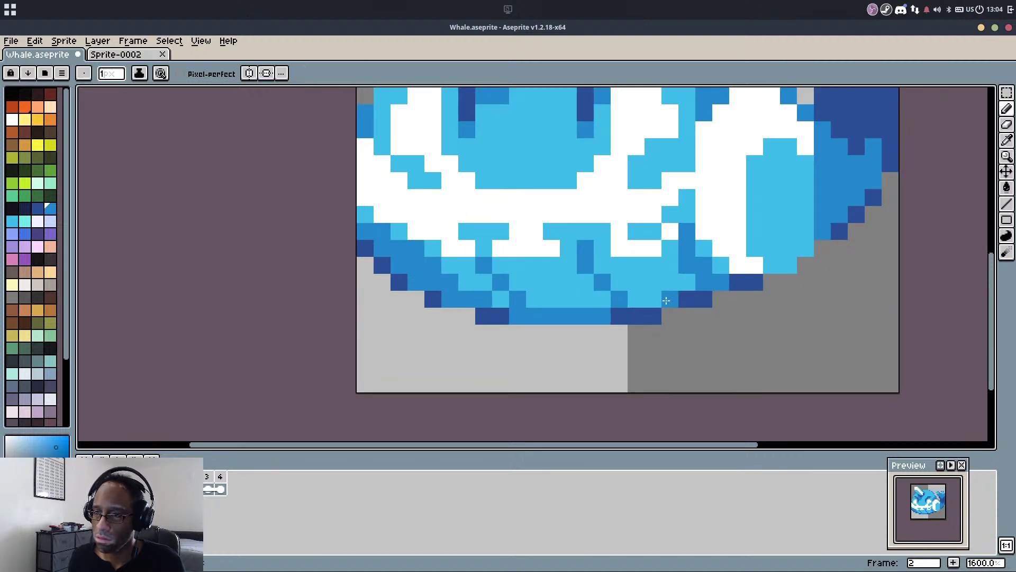
{"action": "mouse_move", "coordinate": [658, 298]}
{"action": "left_mouse_down"}
{"action": "mouse_move", "coordinate": [682, 276]}
{"action": "mouse_move", "coordinate": [670, 285]}
{"action": "left_mouse_up"}
{"action": "left_click", "coordinate": [637, 299]}
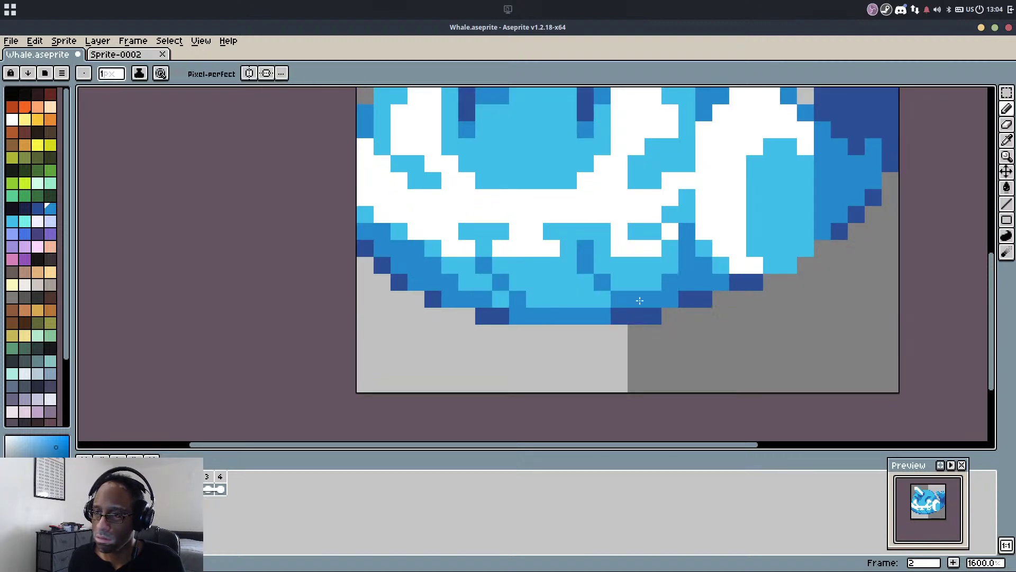
{"action": "left_click", "coordinate": [602, 334]}
{"action": "scroll", "coordinate": [606, 370], "scroll_direction": "down", "scroll_amount": 4}
Check the shading in playback and fill the light-blue area at the left corner of frame 1's jaw with medium blue
{"action": "key", "text": "Right"}
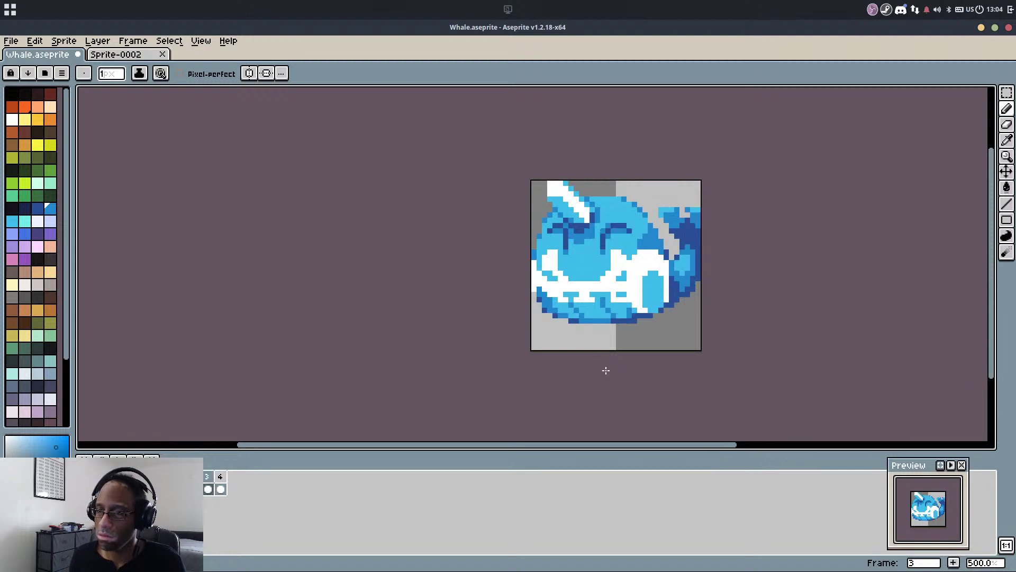
{"action": "key", "text": "Return"}
{"action": "key", "text": "Return"}
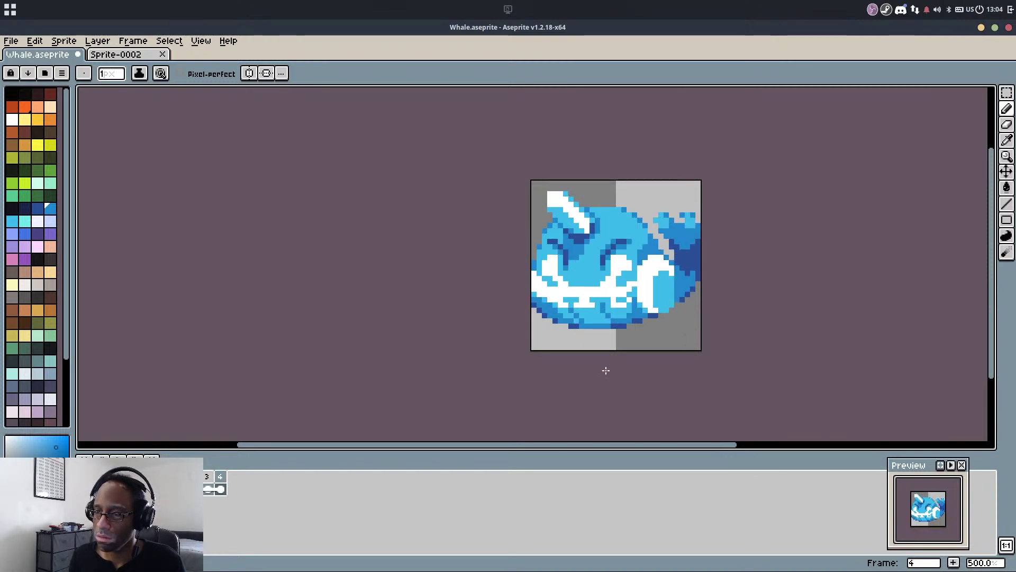
{"action": "scroll", "coordinate": [570, 350], "scroll_direction": "up", "scroll_amount": 5}
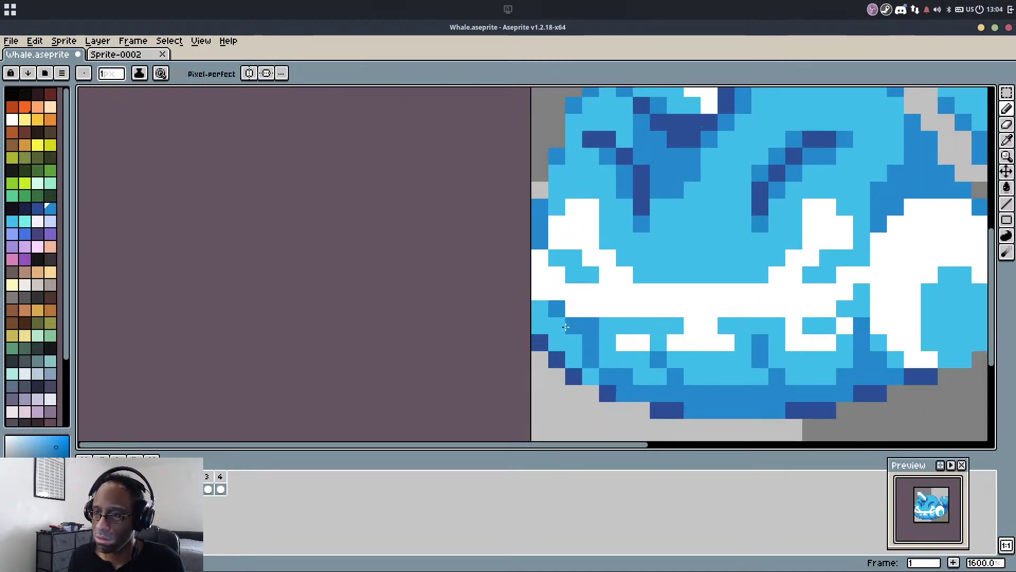
{"action": "key", "text": "g"}
{"action": "left_click", "coordinate": [576, 338]}
Add light-blue highlight pixels just below the left end of frame 1's smile and save the file
{"action": "key", "text": "i"}
{"action": "left_click", "coordinate": [613, 335]}
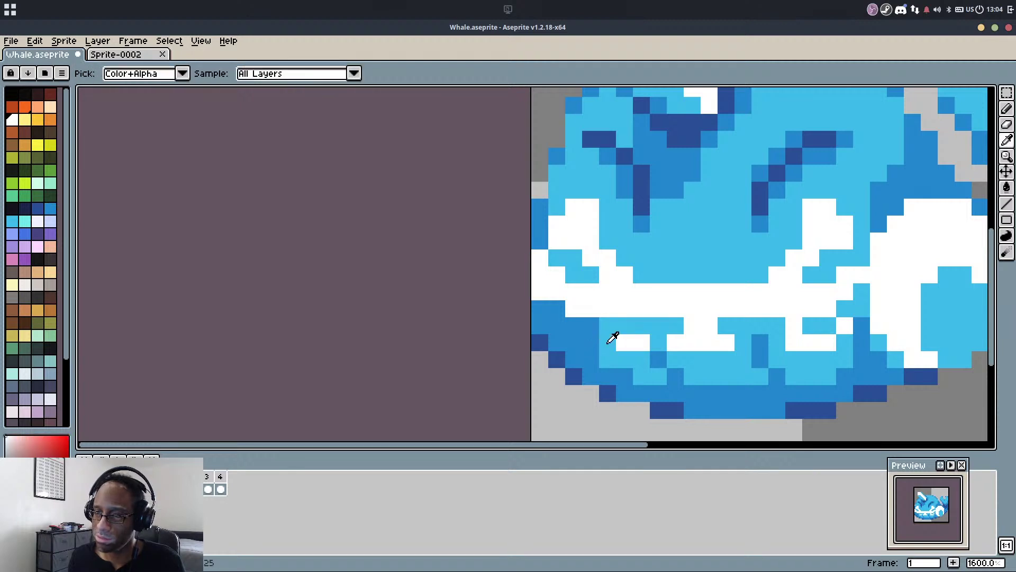
{"action": "key", "text": "b"}
{"action": "left_click", "coordinate": [573, 343]}
{"action": "left_click", "coordinate": [553, 323]}
{"action": "left_click", "coordinate": [541, 313]}
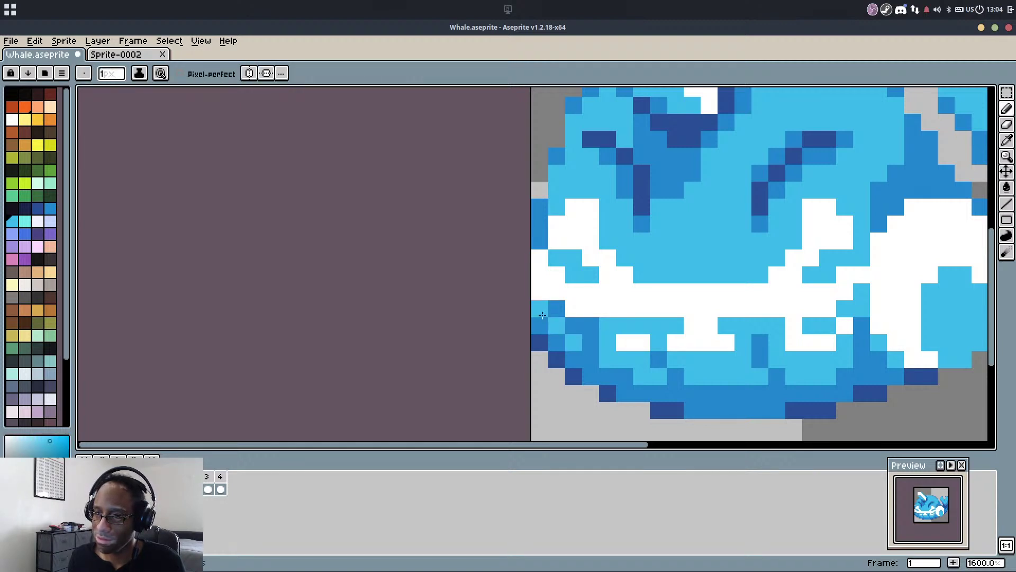
{"action": "scroll", "coordinate": [606, 277], "scroll_direction": "down", "scroll_amount": 2}
{"action": "key", "text": "ctrl+s"}
{"action": "scroll", "coordinate": [687, 257], "scroll_direction": "down", "scroll_amount": 1}
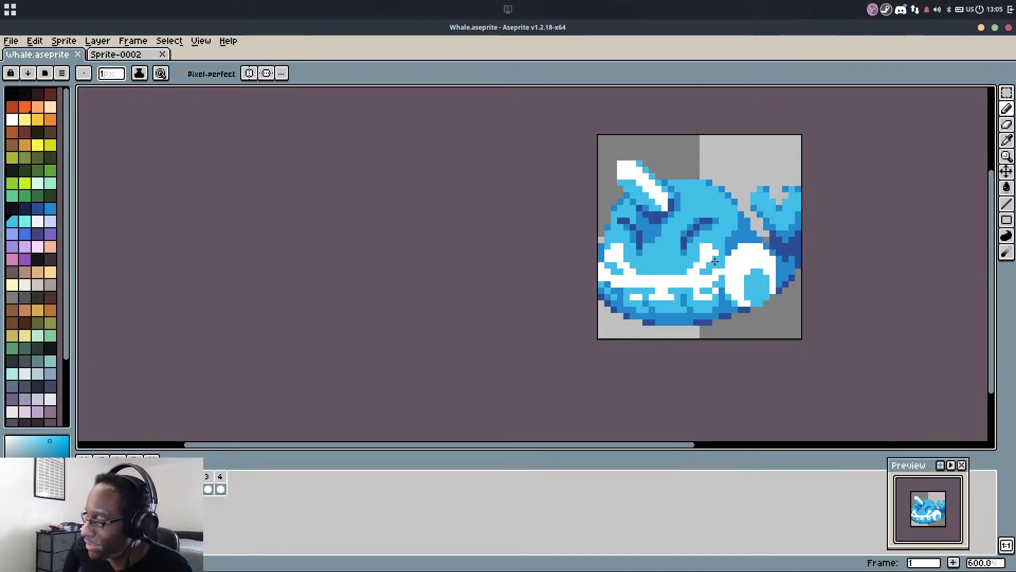
Play the whale animation and examine the shaded jaw's motion at several sizes
{"action": "left_click_drag", "start_coordinate": [656, 230], "coordinate": [420, 248]}
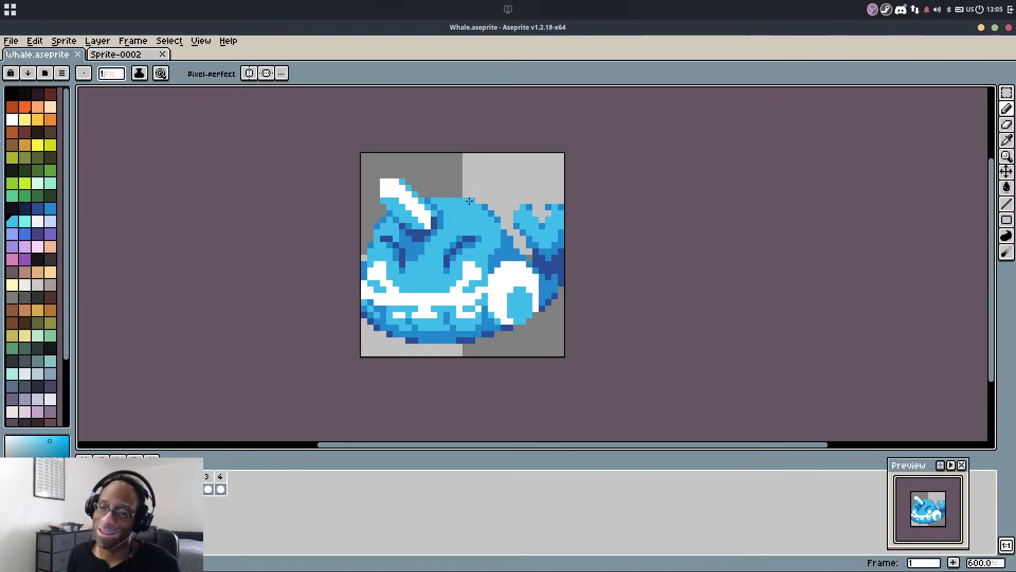
{"action": "key", "text": "Return"}
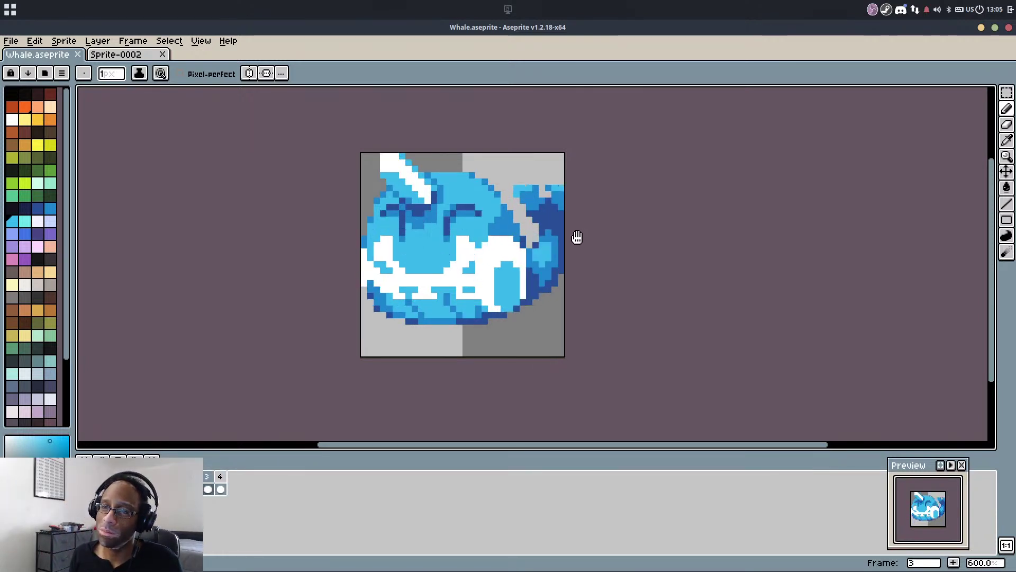
{"action": "scroll", "coordinate": [576, 238], "scroll_direction": "down", "scroll_amount": 5}
{"action": "scroll", "coordinate": [576, 237], "scroll_direction": "up", "scroll_amount": 3}
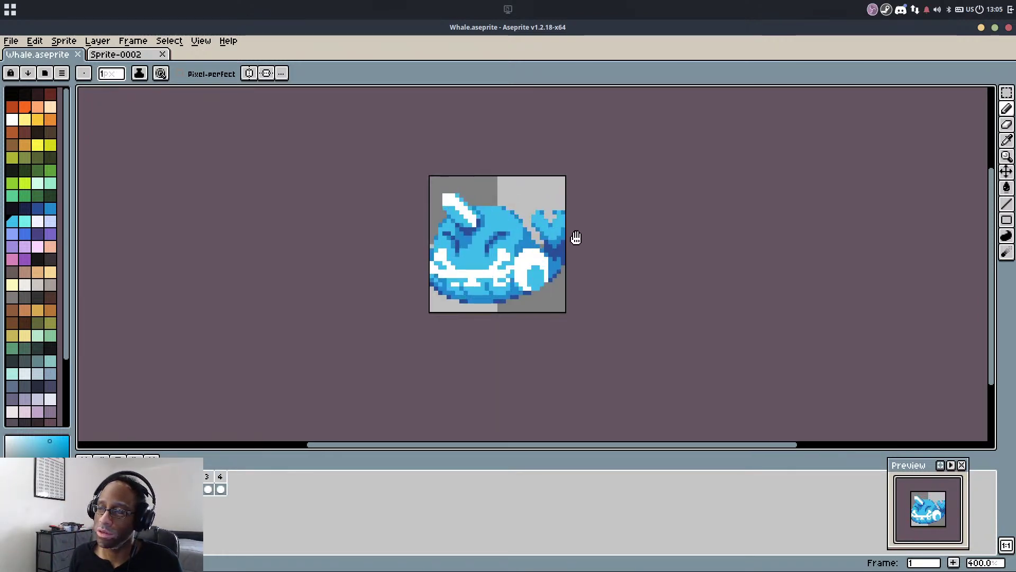
{"action": "scroll", "coordinate": [576, 240], "scroll_direction": "down", "scroll_amount": 2}
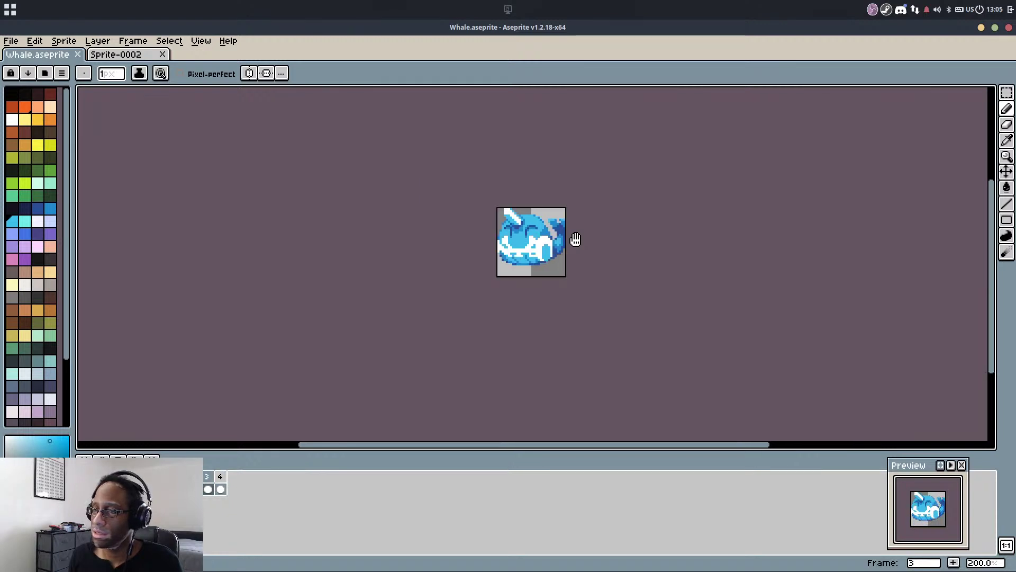
{"action": "scroll", "coordinate": [575, 240], "scroll_direction": "up", "scroll_amount": 2}
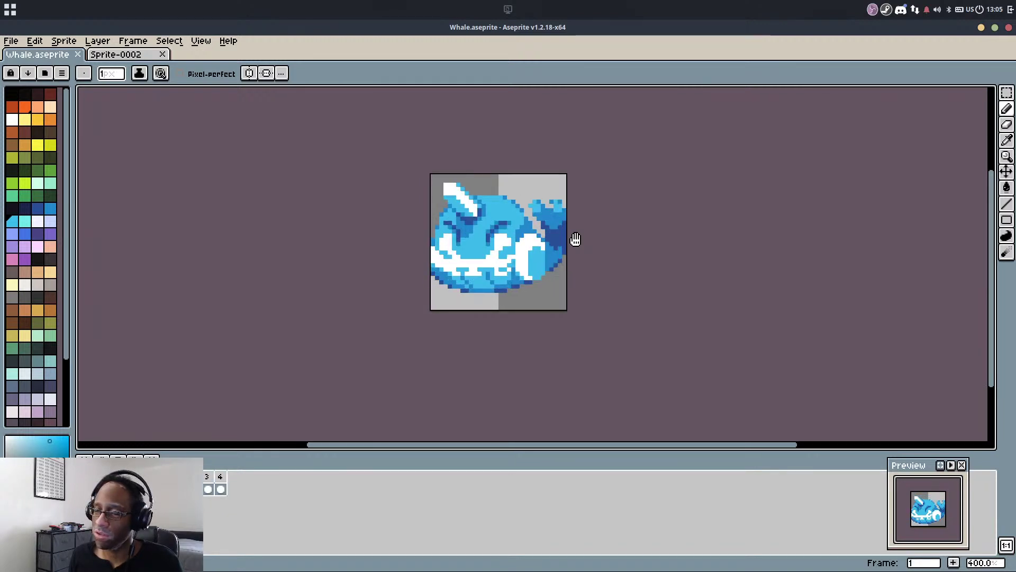
{"action": "scroll", "coordinate": [606, 241], "scroll_direction": "up", "scroll_amount": 3}
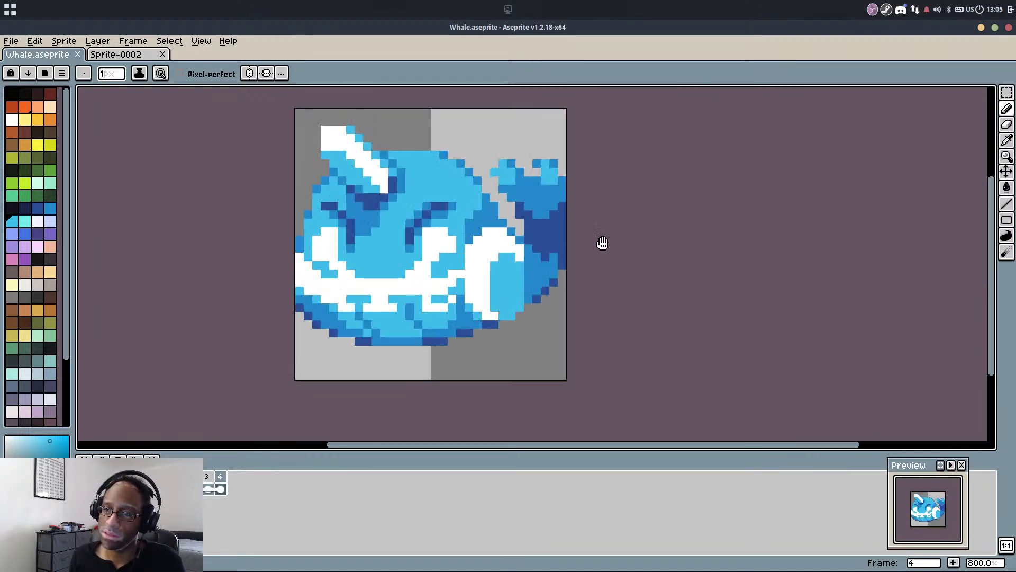
{"action": "scroll", "coordinate": [601, 243], "scroll_direction": "down", "scroll_amount": 5}
{"action": "scroll", "coordinate": [602, 243], "scroll_direction": "down", "scroll_amount": 1}
{"action": "scroll", "coordinate": [599, 245], "scroll_direction": "up", "scroll_amount": 3}
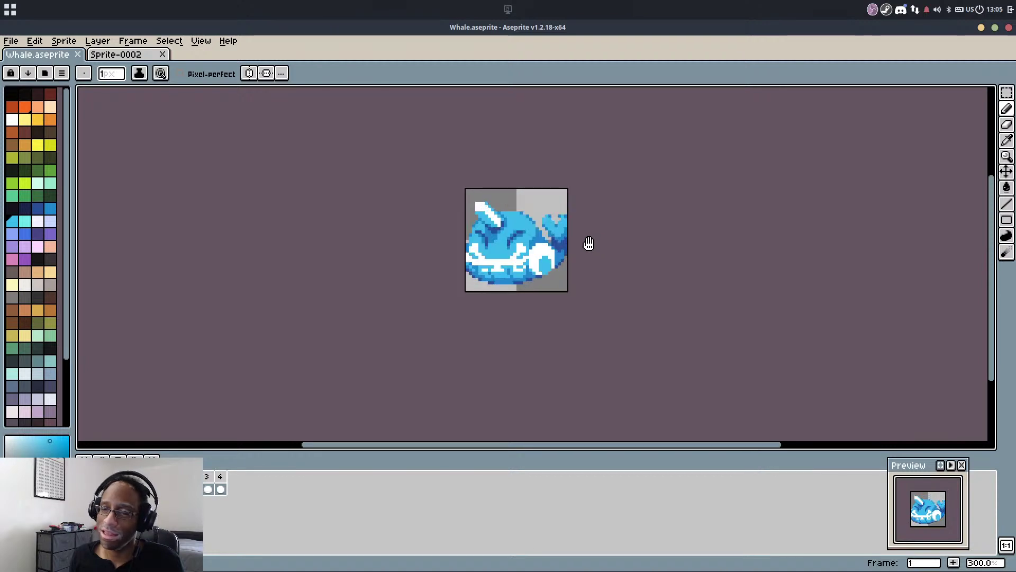
Examine the whale's smile and jaw in the running animation at different sizes
{"action": "scroll", "coordinate": [446, 204], "scroll_direction": "up", "scroll_amount": 4}
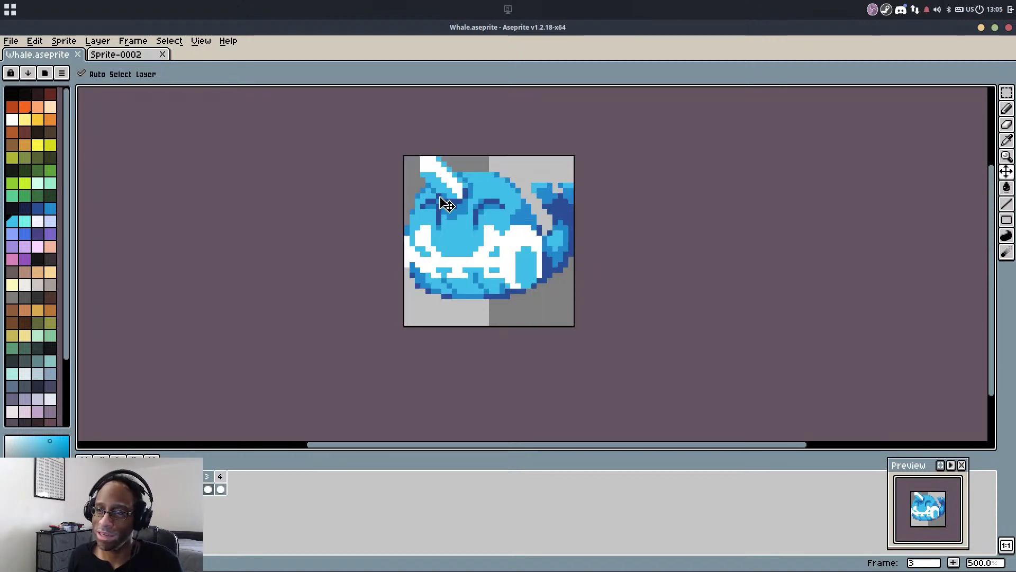
{"action": "scroll", "coordinate": [500, 185], "scroll_direction": "down", "scroll_amount": 6}
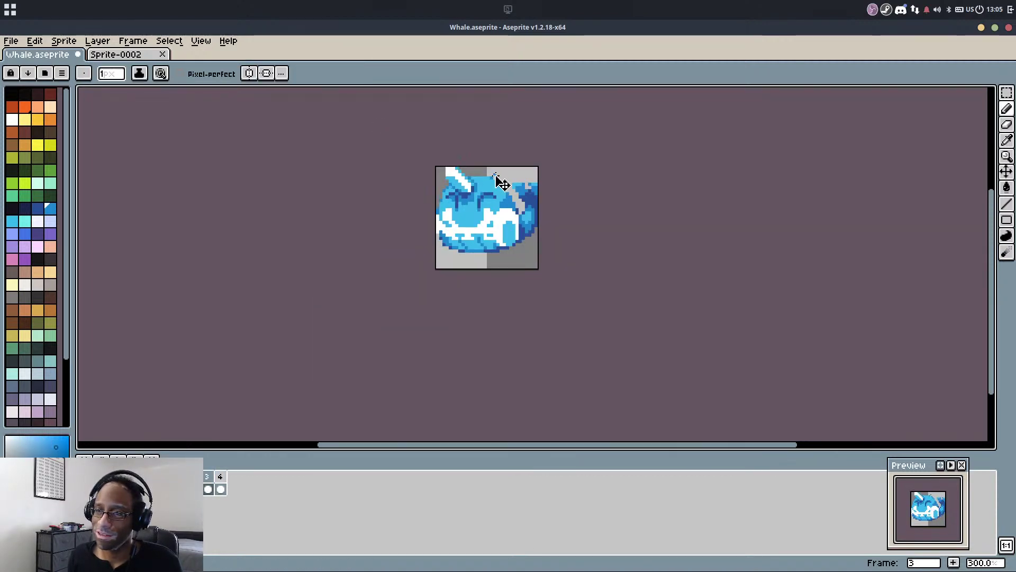
{"action": "key", "text": "b"}
{"action": "key", "text": "bracketright"}
{"action": "key", "text": "bracketright"}
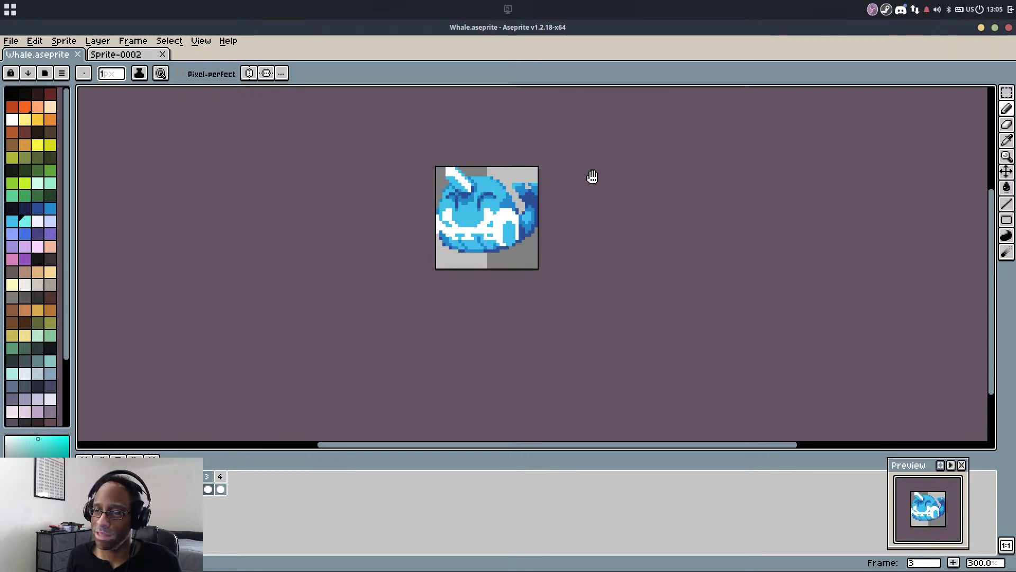
{"action": "left_click_drag", "start_coordinate": [592, 177], "coordinate": [668, 235]}
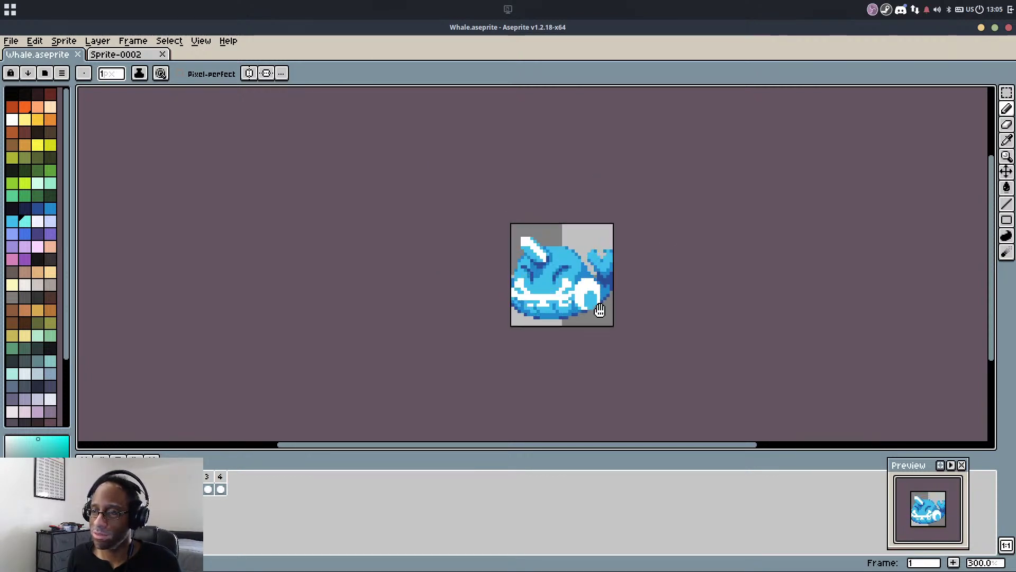
{"action": "scroll", "coordinate": [577, 300], "scroll_direction": "up", "scroll_amount": 2}
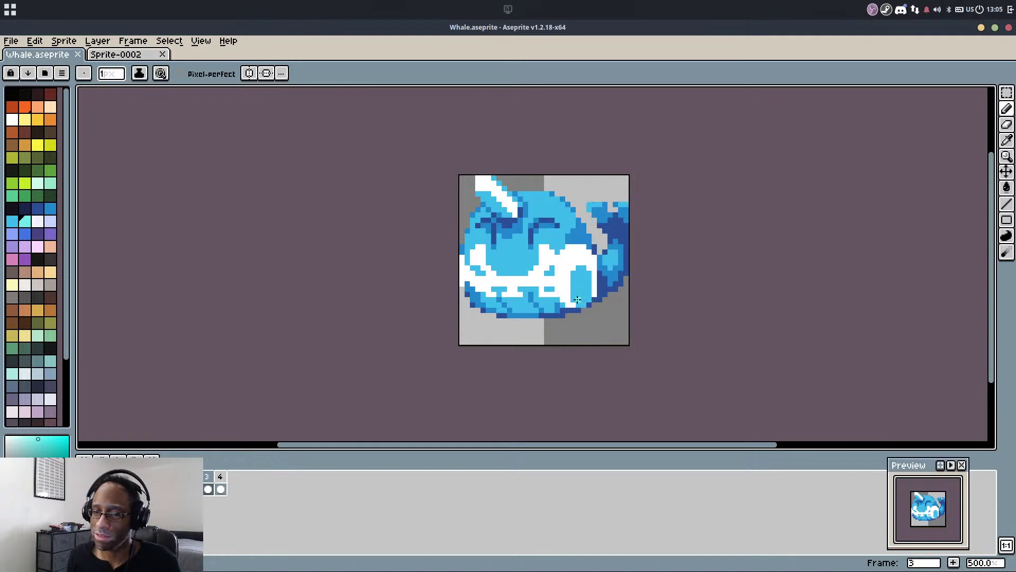
On frame 3, add a light-blue pixel above the lower mark at the smile's right end and turn one pixel of the upper mark white
{"action": "key", "text": "Right"}
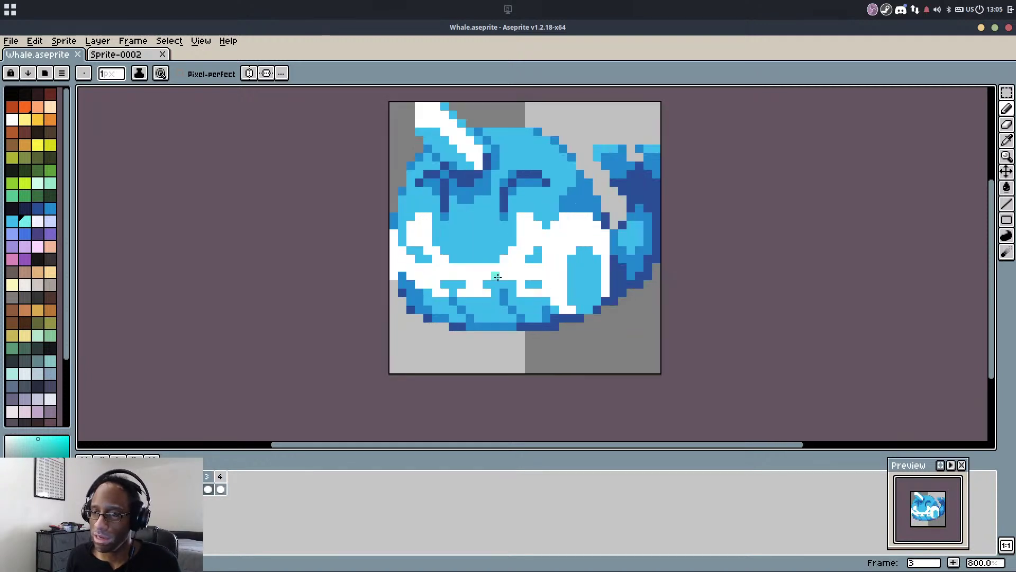
{"action": "scroll", "coordinate": [497, 276], "scroll_direction": "up", "scroll_amount": 2}
{"action": "left_click", "coordinate": [577, 288], "text": "alt"}
{"action": "left_click", "coordinate": [579, 268]}
{"action": "left_click", "coordinate": [580, 255], "text": "alt"}
{"action": "left_click", "coordinate": [578, 240]}
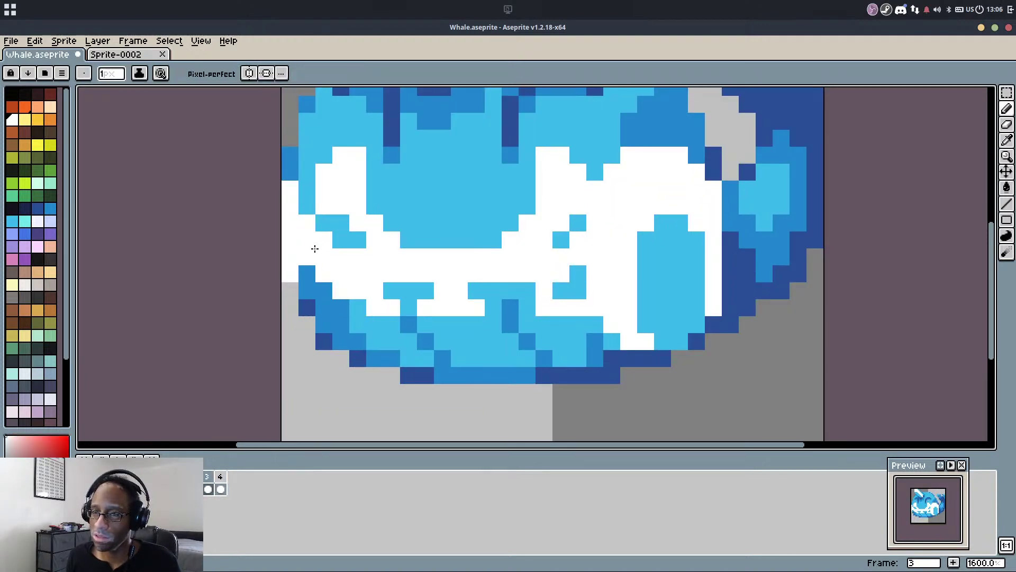
Add light-blue highlight pixels along the jaw's upper left corner, just below the left end of frame 3's smile
{"action": "left_click", "coordinate": [358, 285], "text": "alt"}
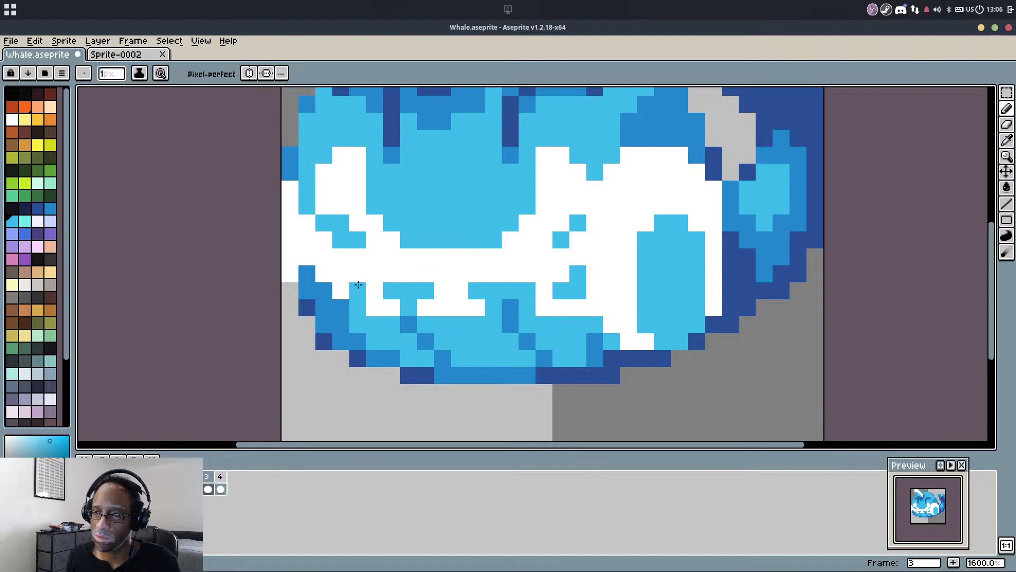
{"action": "left_click", "coordinate": [340, 289]}
{"action": "left_click", "coordinate": [324, 275]}
{"action": "key", "text": "ctrl+z"}
{"action": "left_click", "coordinate": [307, 274]}
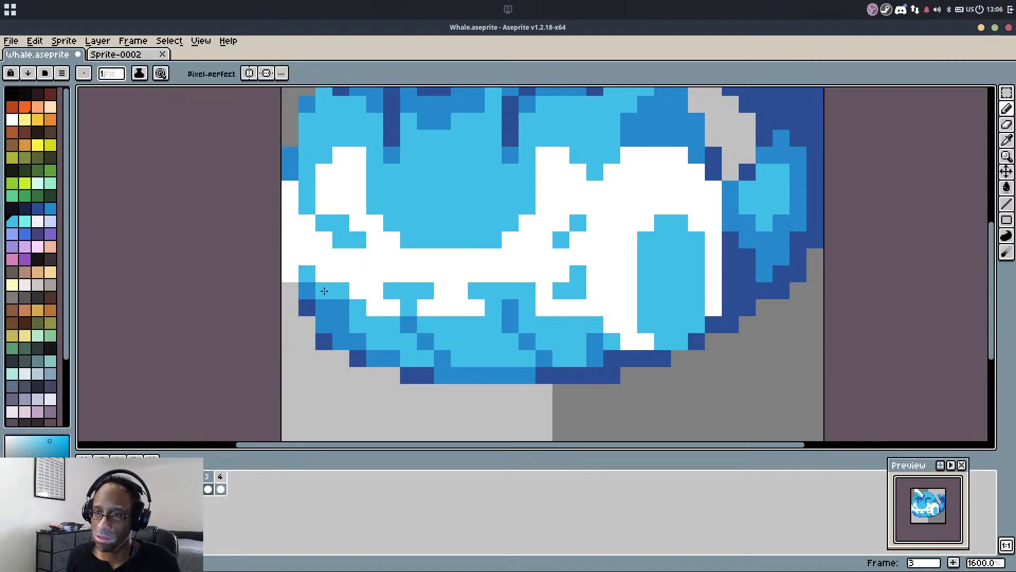
{"action": "left_click", "coordinate": [339, 273], "text": "alt"}
{"action": "scroll", "coordinate": [429, 263], "scroll_direction": "down", "scroll_amount": 4}
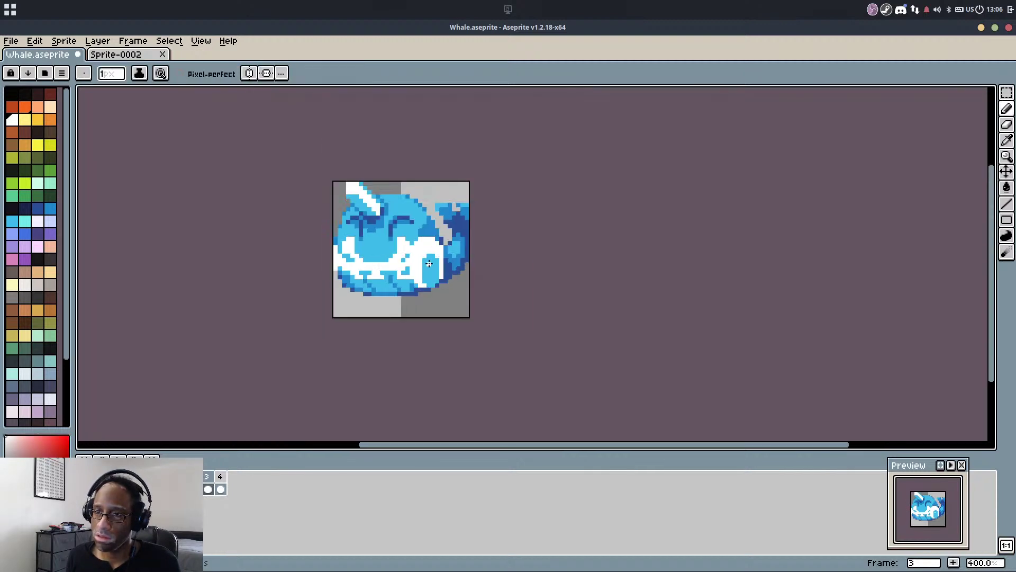
Undo the last two edits on frame 3 of the whale and view frame 2 for comparison
{"action": "key", "text": "ctrl+z"}
{"action": "key", "text": "ctrl+z"}
{"action": "key", "text": "Left"}
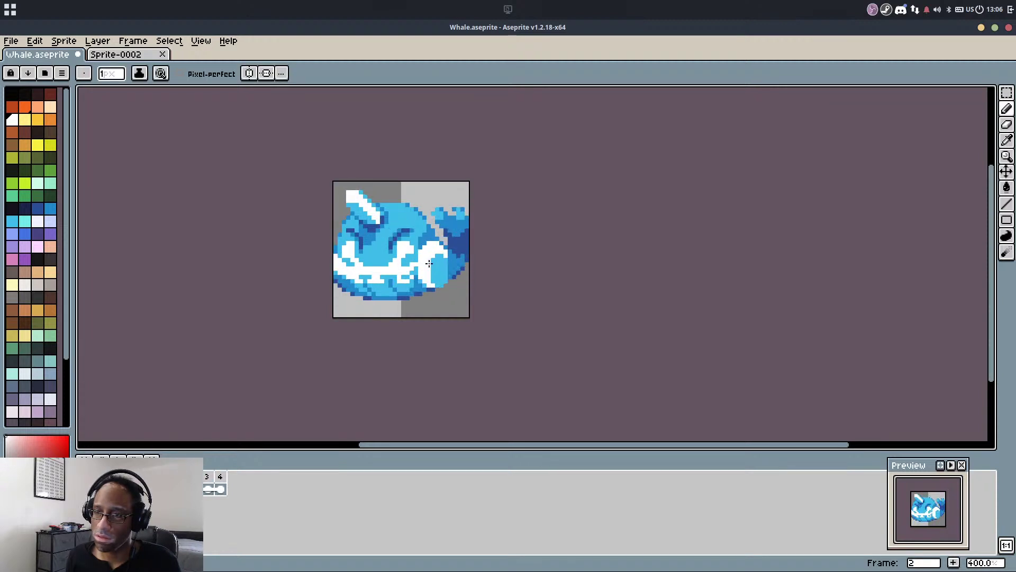
Paint light-blue pixels between the corner of the whale's white mouth and the fin on frame 3
{"action": "scroll", "coordinate": [429, 263], "scroll_direction": "up", "scroll_amount": 5}
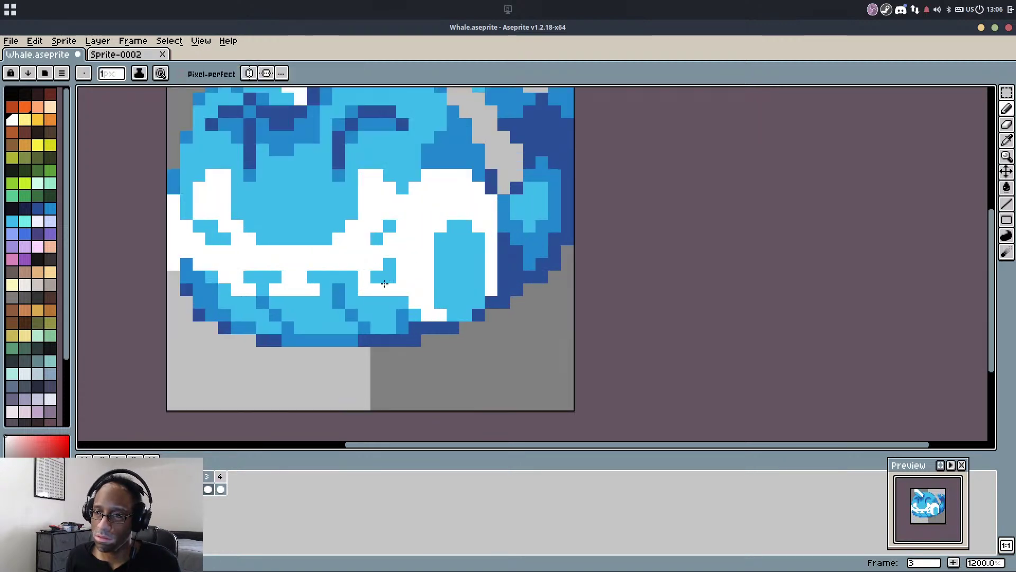
{"action": "left_click", "coordinate": [386, 268], "text": "alt"}
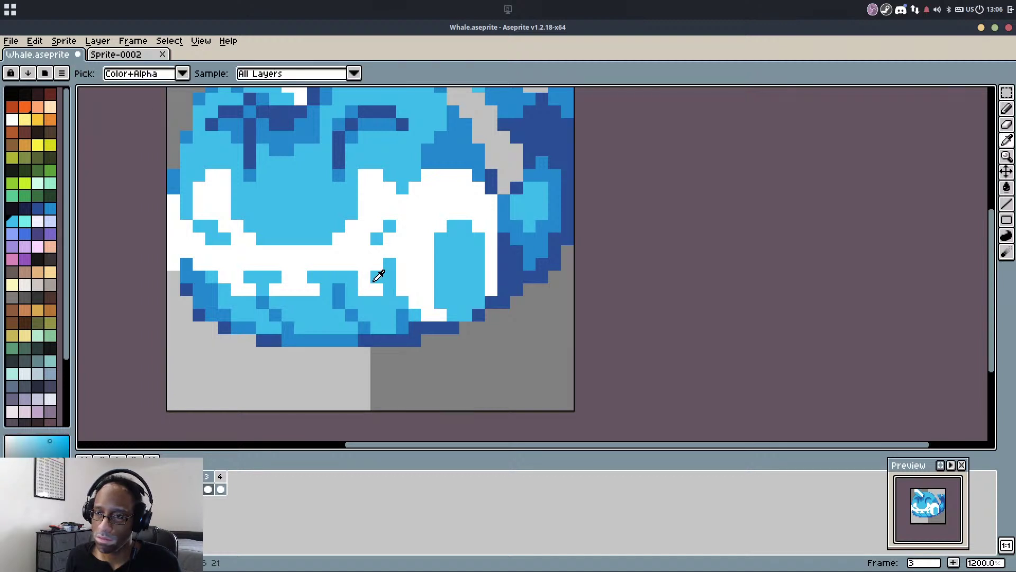
{"action": "left_click", "coordinate": [359, 278], "text": "alt"}
{"action": "left_click", "coordinate": [382, 267], "text": "alt"}
{"action": "scroll", "coordinate": [390, 280], "scroll_direction": "down", "scroll_amount": 3}
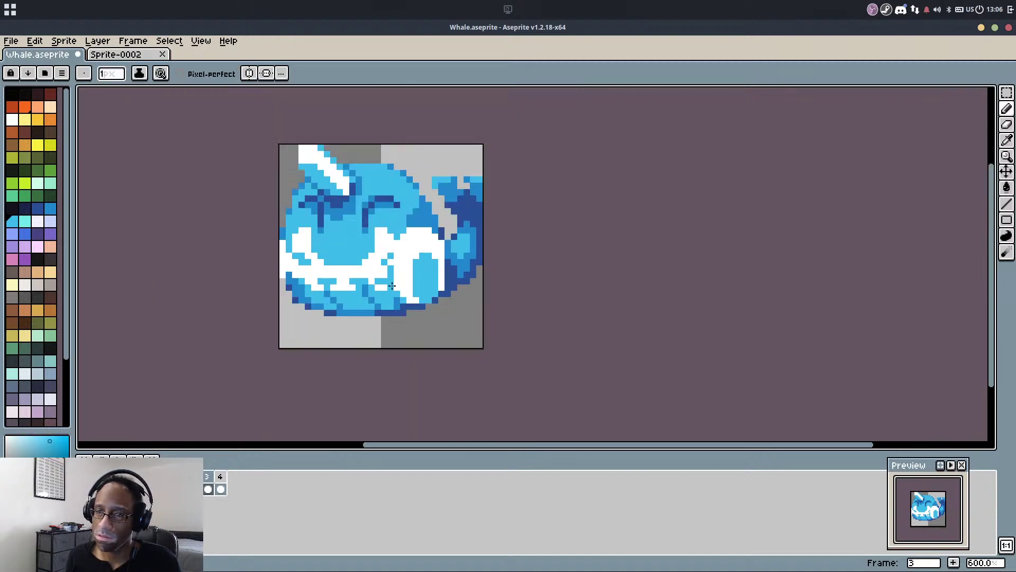
{"action": "scroll", "coordinate": [390, 280], "scroll_direction": "up", "scroll_amount": 1}
{"action": "scroll", "coordinate": [390, 279], "scroll_direction": "up", "scroll_amount": 1}
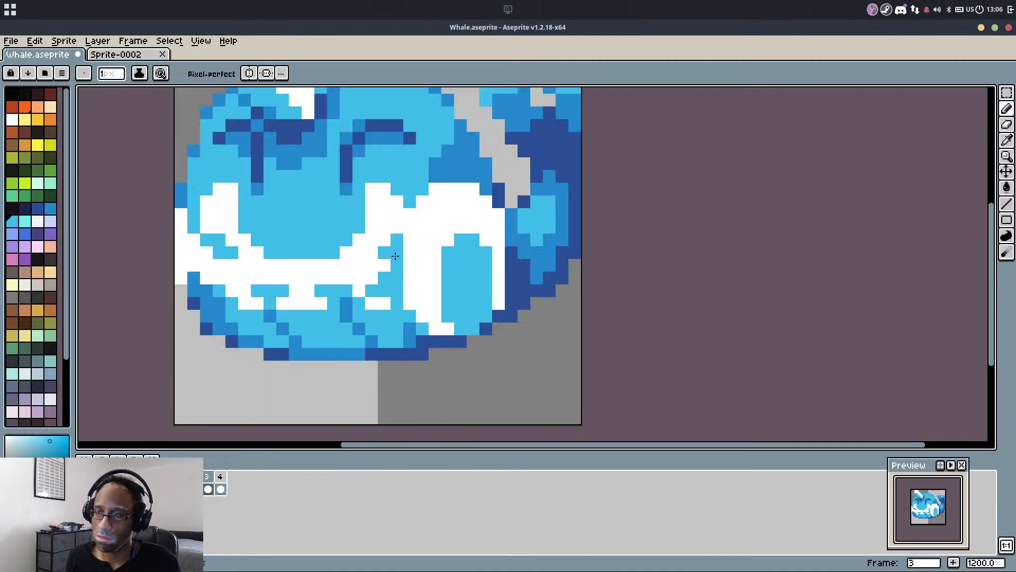
Sample the medium blue and shade the area below the mouth corner beside the fin on frame 3
{"action": "left_click", "coordinate": [425, 330], "text": "alt"}
{"action": "left_click_drag", "start_coordinate": [396, 319], "coordinate": [384, 317]}
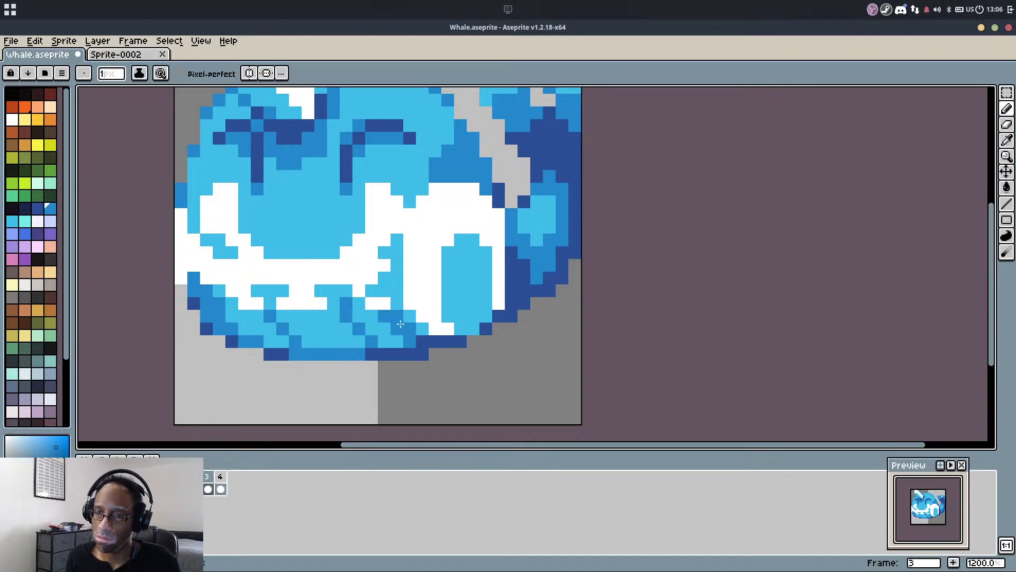
{"action": "left_click_drag", "start_coordinate": [397, 253], "coordinate": [399, 304]}
{"action": "scroll", "coordinate": [410, 296], "scroll_direction": "down", "scroll_amount": 6}
{"action": "key", "text": "ctrl+y"}
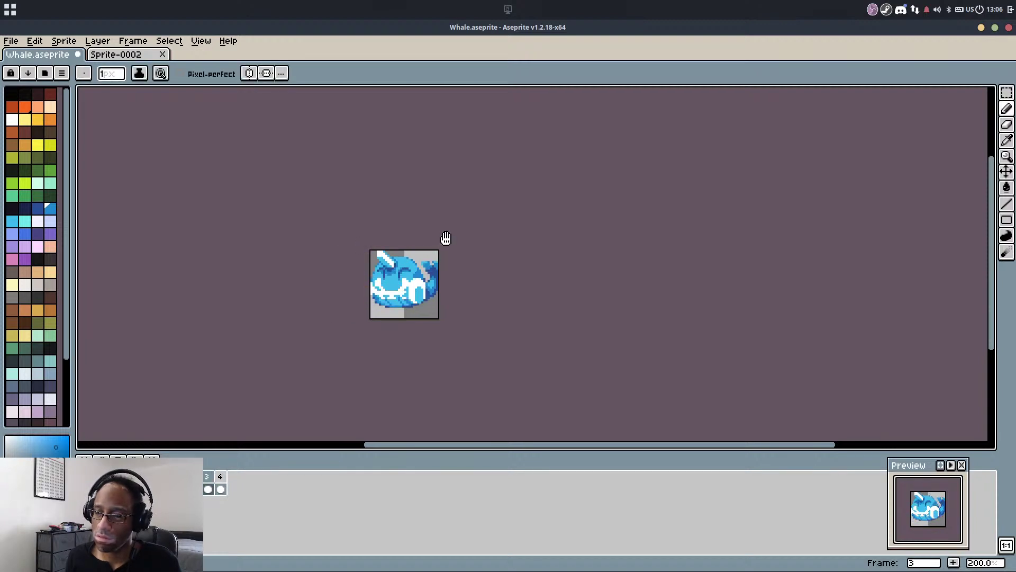
Step back through the last three edits and restore them to compare the whale before and after
{"action": "key", "text": "ctrl+z"}
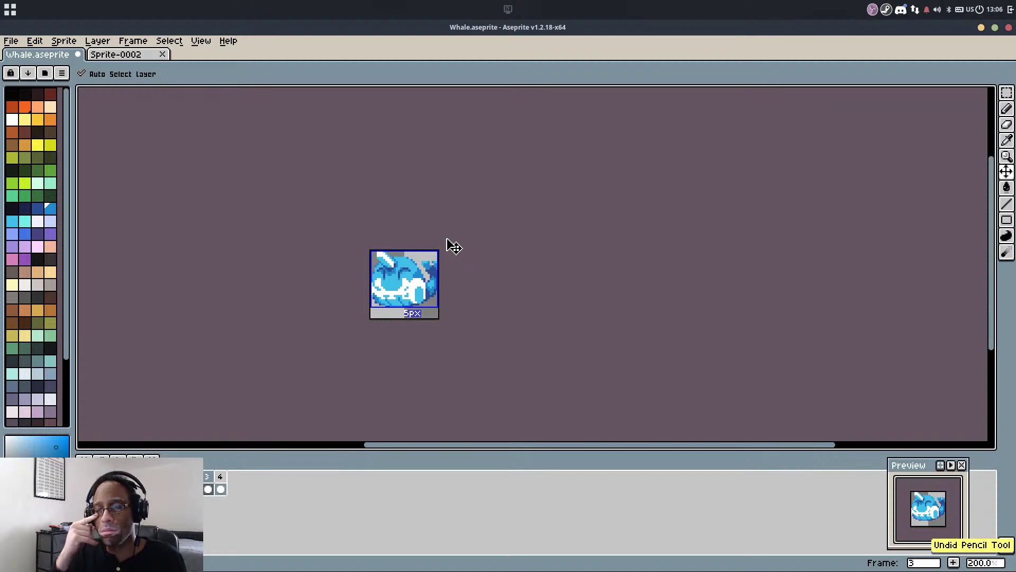
{"action": "key", "text": "ctrl+z"}
{"action": "key", "text": "ctrl+z"}
{"action": "key", "text": "ctrl+shift+z"}
{"action": "key", "text": "ctrl+shift+z"}
{"action": "key", "text": "ctrl+shift+z"}
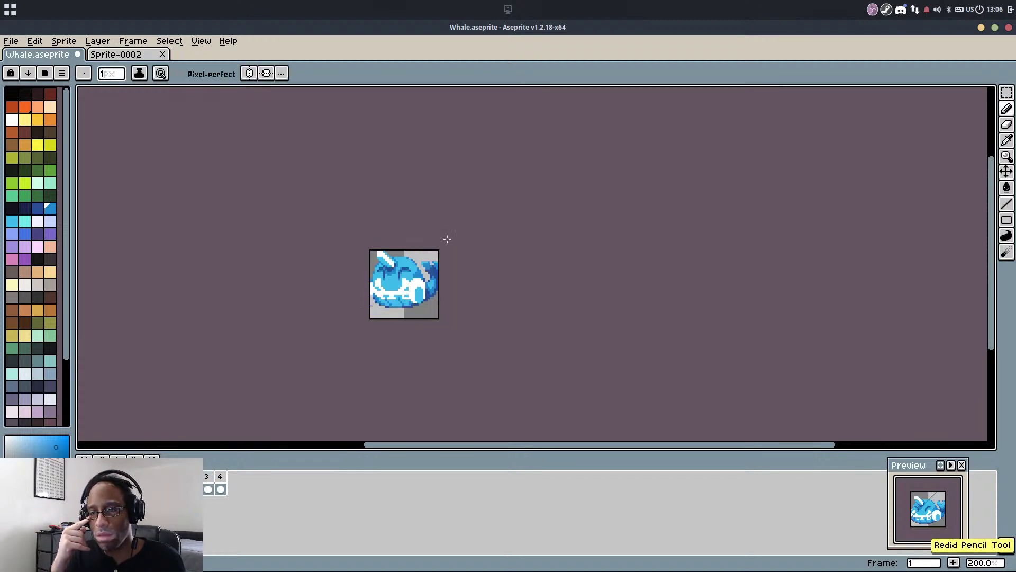
Save Whale.aseprite and switch to the blank Sprite-0002 document
{"action": "key", "text": "ctrl+s"}
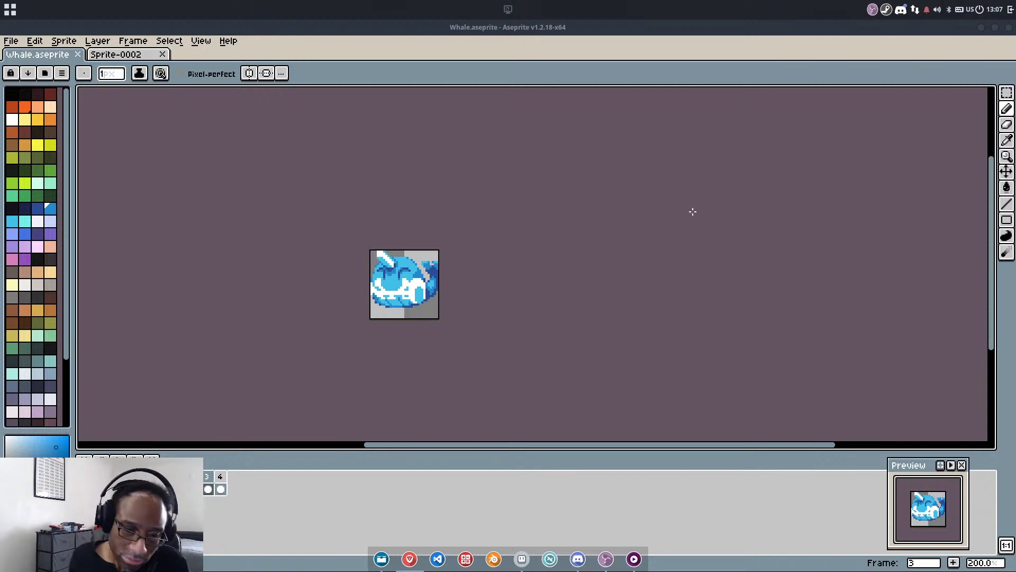
{"action": "left_click_drag", "start_coordinate": [690, 209], "coordinate": [686, 196]}
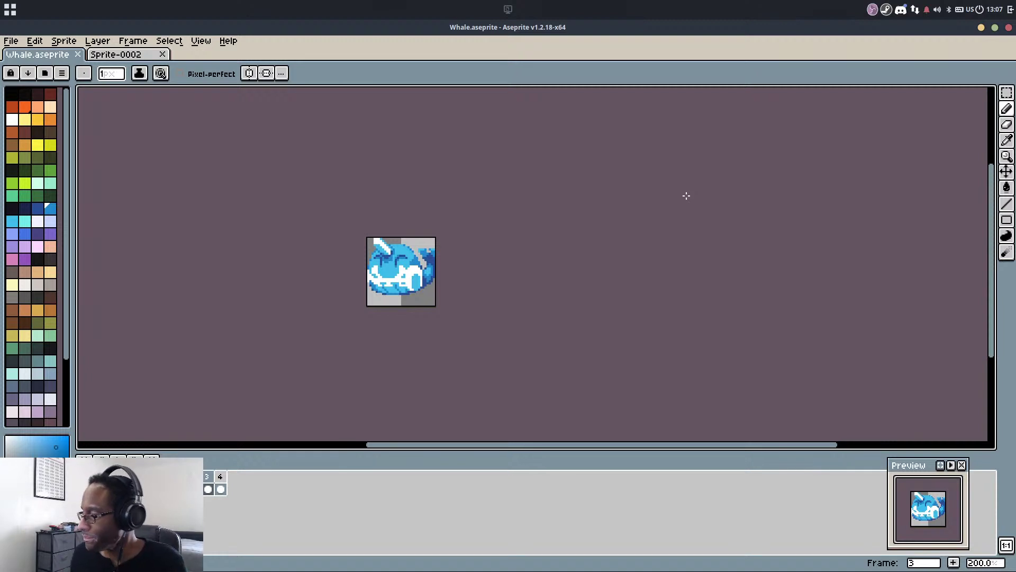
{"action": "left_click_drag", "start_coordinate": [633, 211], "coordinate": [624, 200]}
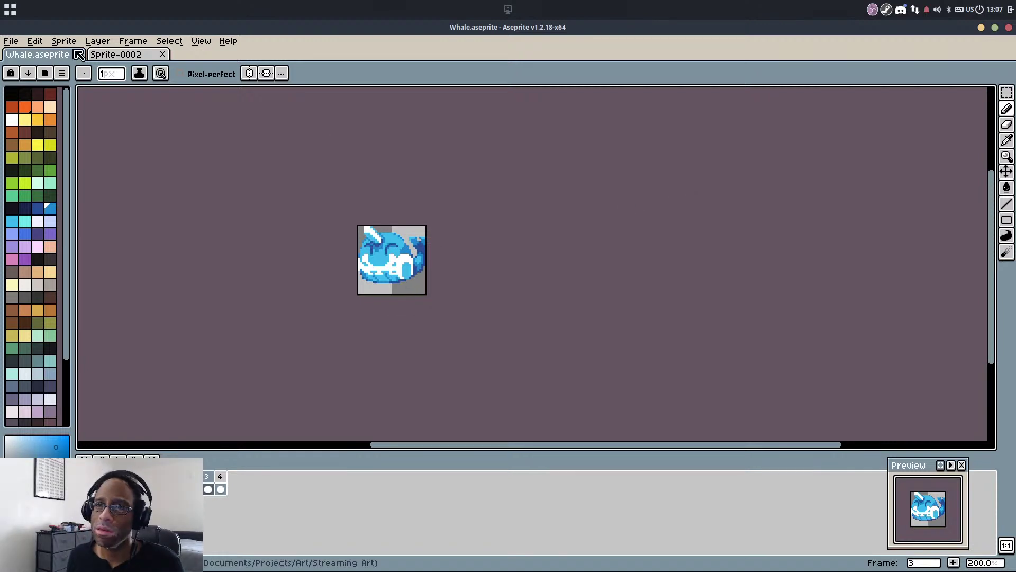
{"action": "left_click", "coordinate": [106, 56]}
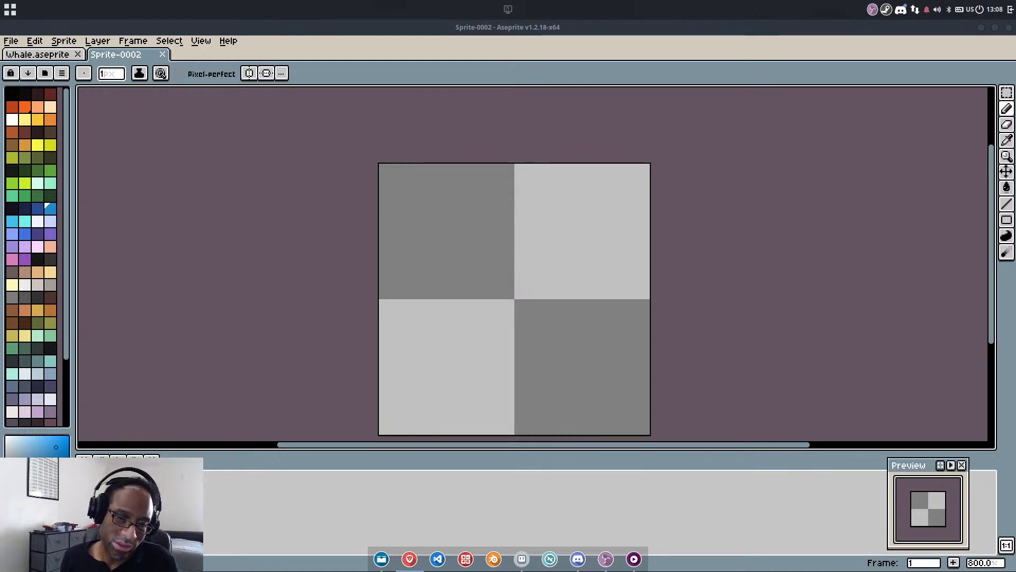
{"action": "left_click_drag", "start_coordinate": [635, 184], "coordinate": [629, 134]}
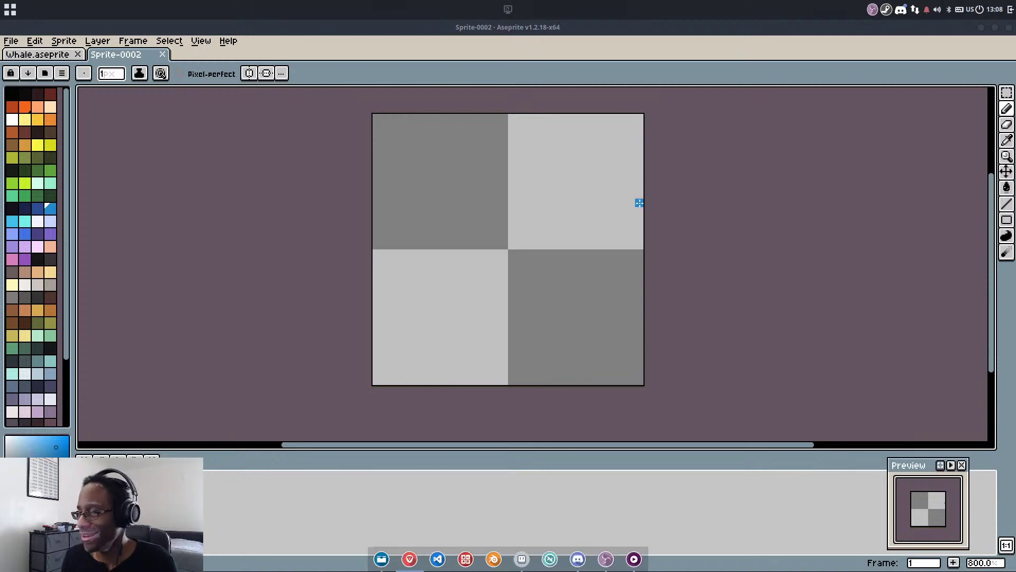
{"action": "left_click_drag", "start_coordinate": [639, 200], "coordinate": [633, 211]}
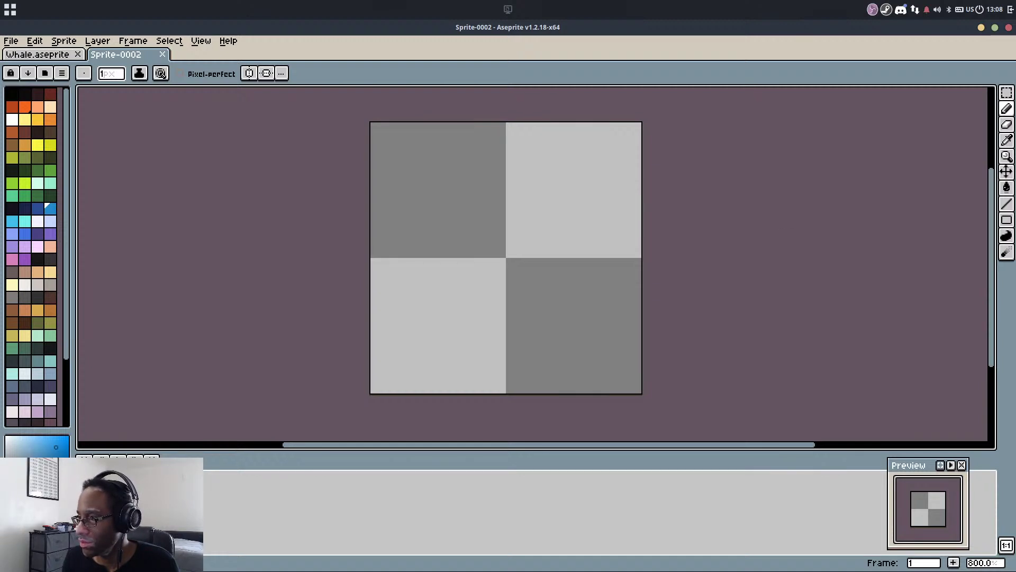
{"action": "left_click_drag", "start_coordinate": [585, 136], "coordinate": [588, 151]}
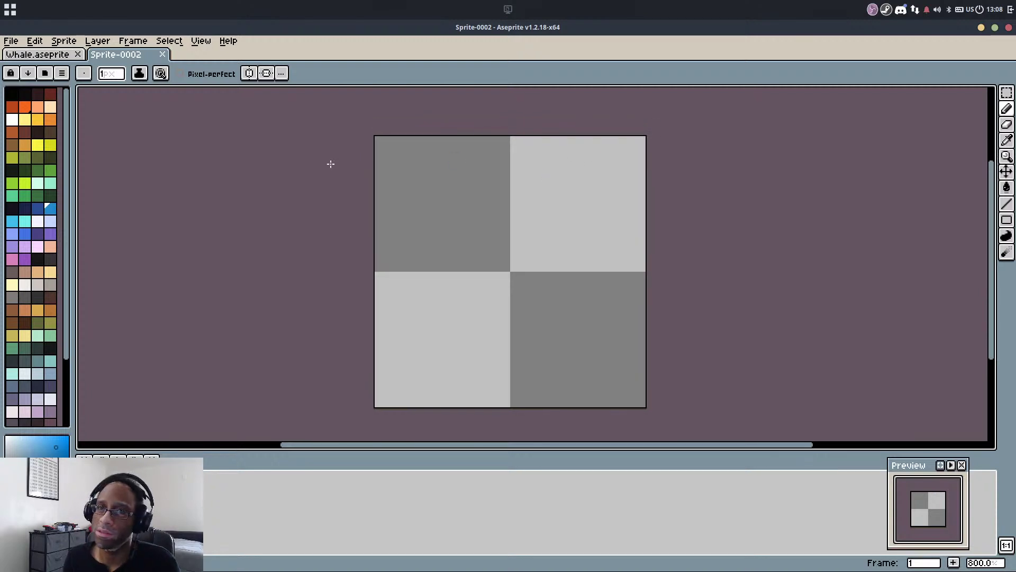
In orange, sketch an arched head-top line, a squarish outline below its left end and a small oval below its right end
{"action": "scroll", "coordinate": [495, 236], "scroll_direction": "up", "scroll_amount": 1}
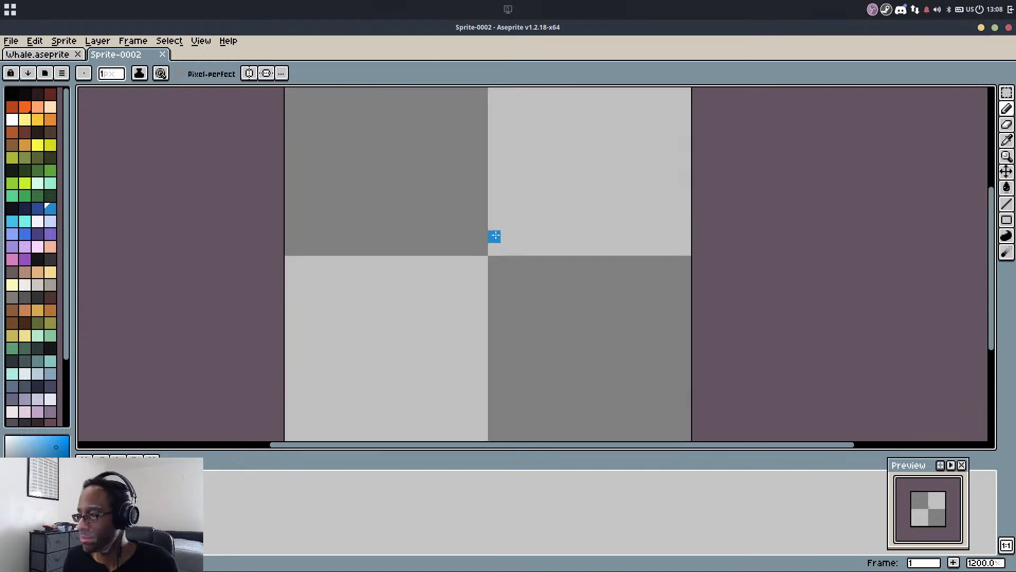
{"action": "left_click", "coordinate": [50, 119]}
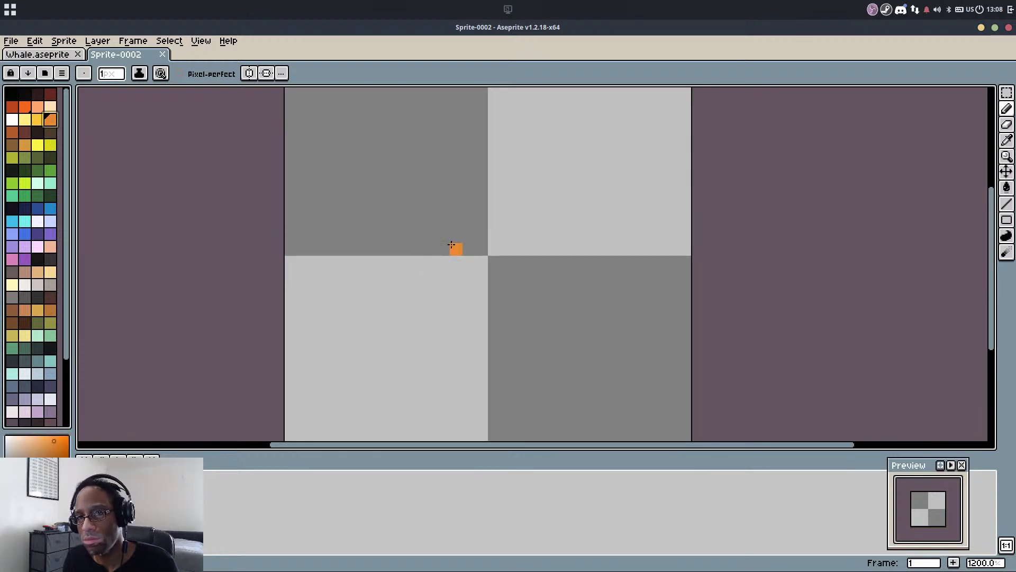
{"action": "left_click_drag", "start_coordinate": [448, 203], "coordinate": [445, 234]}
{"action": "mouse_move", "coordinate": [419, 166]}
{"action": "left_mouse_down"}
{"action": "mouse_move", "coordinate": [517, 179]}
{"action": "mouse_move", "coordinate": [563, 242]}
{"action": "left_mouse_up"}
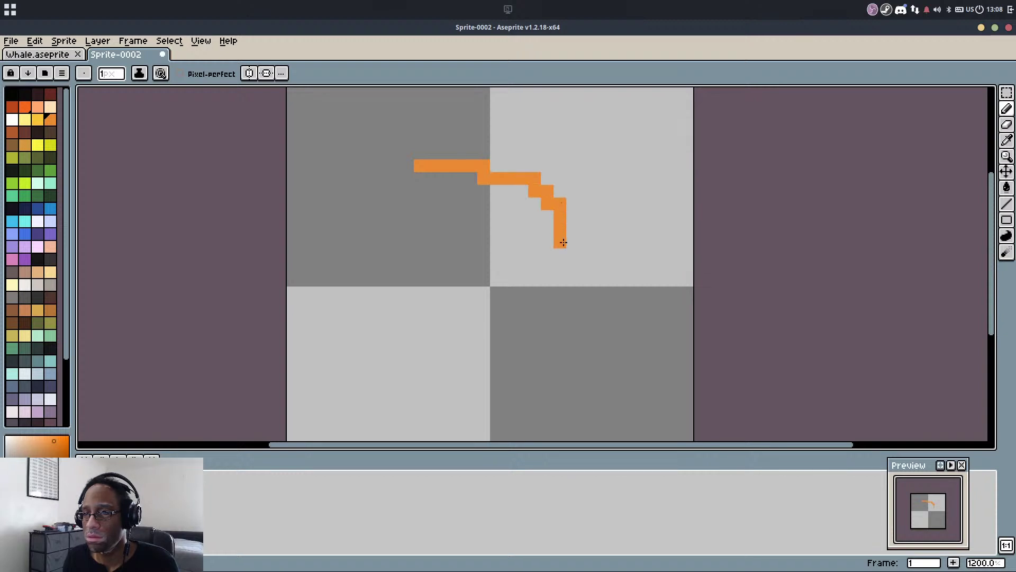
{"action": "key", "text": "ctrl+z"}
{"action": "mouse_move", "coordinate": [467, 165]}
{"action": "left_mouse_down"}
{"action": "mouse_move", "coordinate": [470, 222]}
{"action": "mouse_move", "coordinate": [508, 207]}
{"action": "mouse_move", "coordinate": [591, 254]}
{"action": "left_mouse_up"}
{"action": "mouse_move", "coordinate": [400, 305]}
{"action": "left_mouse_down"}
{"action": "mouse_move", "coordinate": [481, 305]}
{"action": "mouse_move", "coordinate": [499, 396]}
{"action": "mouse_move", "coordinate": [464, 412]}
{"action": "mouse_move", "coordinate": [421, 410]}
{"action": "mouse_move", "coordinate": [399, 388]}
{"action": "mouse_move", "coordinate": [401, 312]}
{"action": "left_mouse_up"}
{"action": "mouse_move", "coordinate": [603, 307]}
{"action": "left_mouse_down"}
{"action": "mouse_move", "coordinate": [640, 300]}
{"action": "mouse_move", "coordinate": [660, 312]}
{"action": "mouse_move", "coordinate": [662, 374]}
{"action": "mouse_move", "coordinate": [650, 389]}
{"action": "mouse_move", "coordinate": [605, 388]}
{"action": "mouse_move", "coordinate": [603, 313]}
{"action": "left_mouse_up"}
Close the head outline in orange, joining the arch to the square and oval and linking those two along the underside
{"action": "left_click_drag", "start_coordinate": [492, 252], "coordinate": [482, 259]}
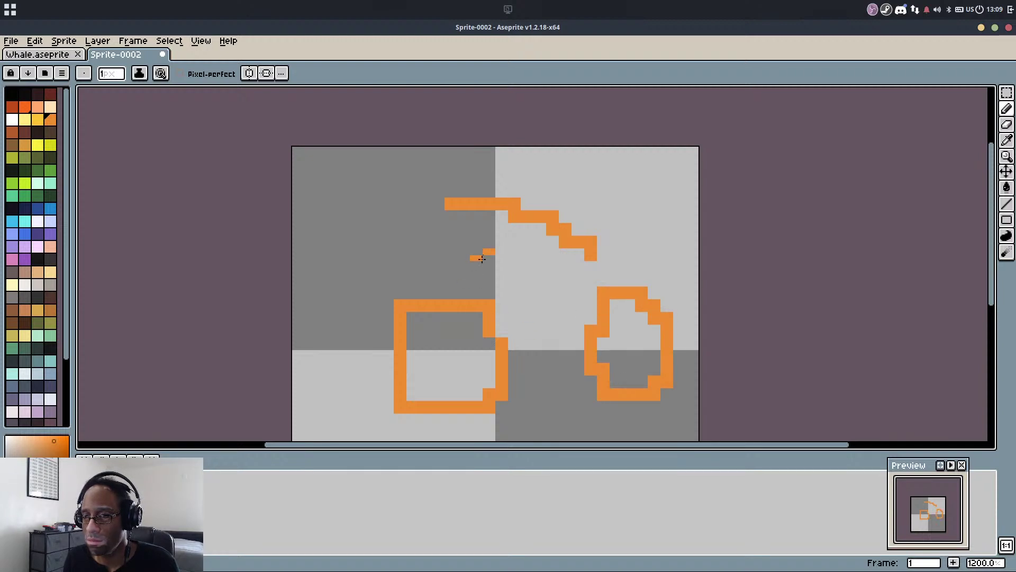
{"action": "key", "text": "ctrl+z"}
{"action": "mouse_move", "coordinate": [592, 249]}
{"action": "left_mouse_down"}
{"action": "mouse_move", "coordinate": [615, 315]}
{"action": "mouse_move", "coordinate": [619, 297]}
{"action": "mouse_move", "coordinate": [594, 349]}
{"action": "mouse_move", "coordinate": [524, 365]}
{"action": "left_mouse_up"}
{"action": "key", "text": "ctrl+z"}
{"action": "mouse_move", "coordinate": [451, 212]}
{"action": "left_mouse_down"}
{"action": "mouse_move", "coordinate": [420, 286]}
{"action": "mouse_move", "coordinate": [437, 239]}
{"action": "mouse_move", "coordinate": [401, 297]}
{"action": "left_mouse_up"}
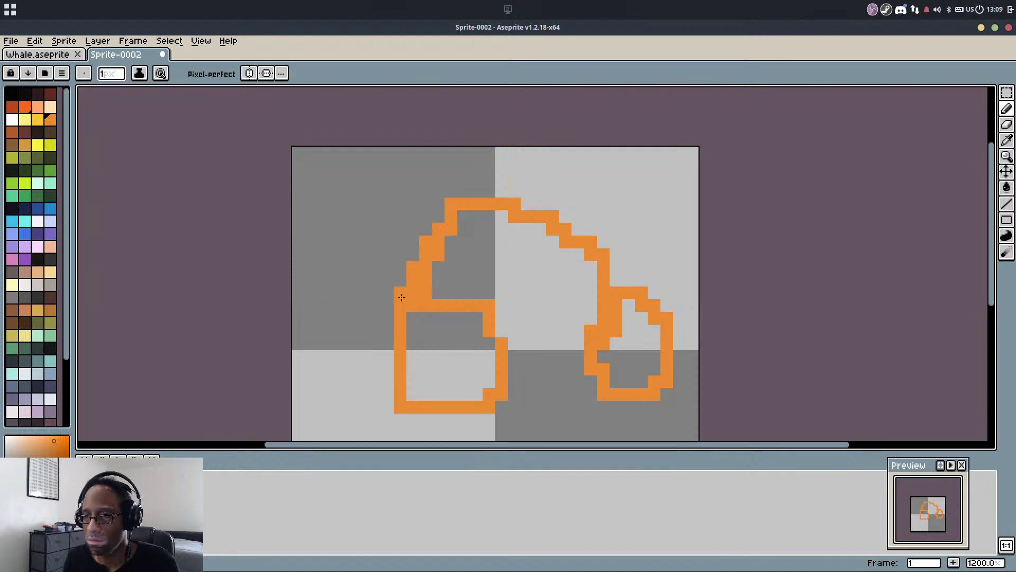
{"action": "mouse_move", "coordinate": [602, 356]}
{"action": "left_mouse_down"}
{"action": "mouse_move", "coordinate": [558, 388]}
{"action": "mouse_move", "coordinate": [475, 381]}
{"action": "mouse_move", "coordinate": [449, 347]}
{"action": "mouse_move", "coordinate": [493, 293]}
{"action": "left_mouse_up"}
Draw the outer body outline from the head down the left side, and the right leg's outer edge to the canvas bottom
{"action": "left_click_drag", "start_coordinate": [450, 222], "coordinate": [365, 292]}
{"action": "key", "text": "ctrl+z"}
{"action": "mouse_move", "coordinate": [466, 195]}
{"action": "left_mouse_down"}
{"action": "mouse_move", "coordinate": [396, 218]}
{"action": "mouse_move", "coordinate": [364, 279]}
{"action": "mouse_move", "coordinate": [383, 400]}
{"action": "mouse_move", "coordinate": [420, 409]}
{"action": "mouse_move", "coordinate": [588, 375]}
{"action": "mouse_move", "coordinate": [424, 338]}
{"action": "mouse_move", "coordinate": [394, 400]}
{"action": "mouse_move", "coordinate": [406, 423]}
{"action": "left_mouse_up"}
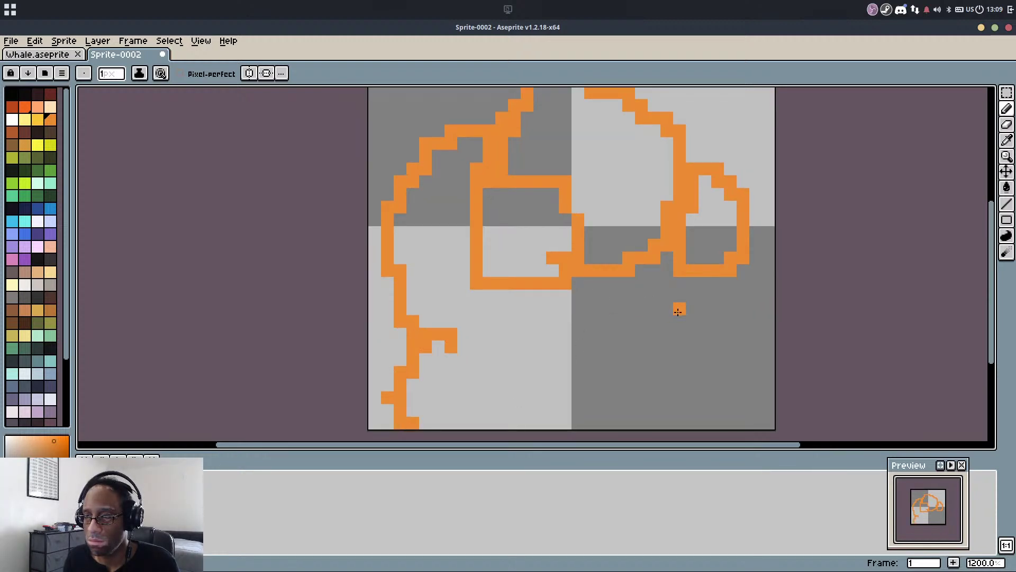
{"action": "mouse_move", "coordinate": [678, 312]}
{"action": "left_mouse_down"}
{"action": "mouse_move", "coordinate": [726, 343]}
{"action": "mouse_move", "coordinate": [730, 426]}
{"action": "left_mouse_up"}
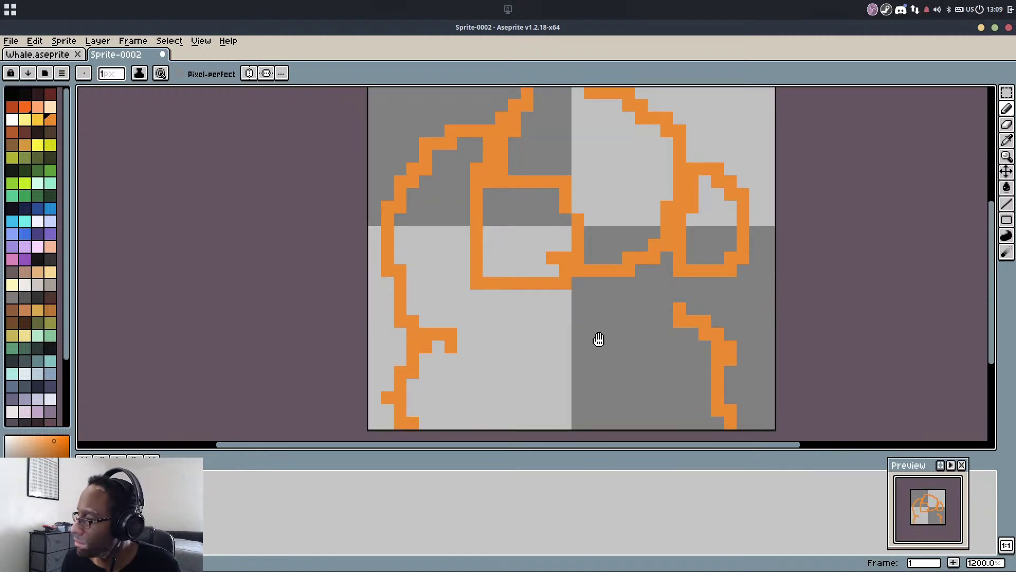
{"action": "left_click_drag", "start_coordinate": [598, 339], "coordinate": [601, 348]}
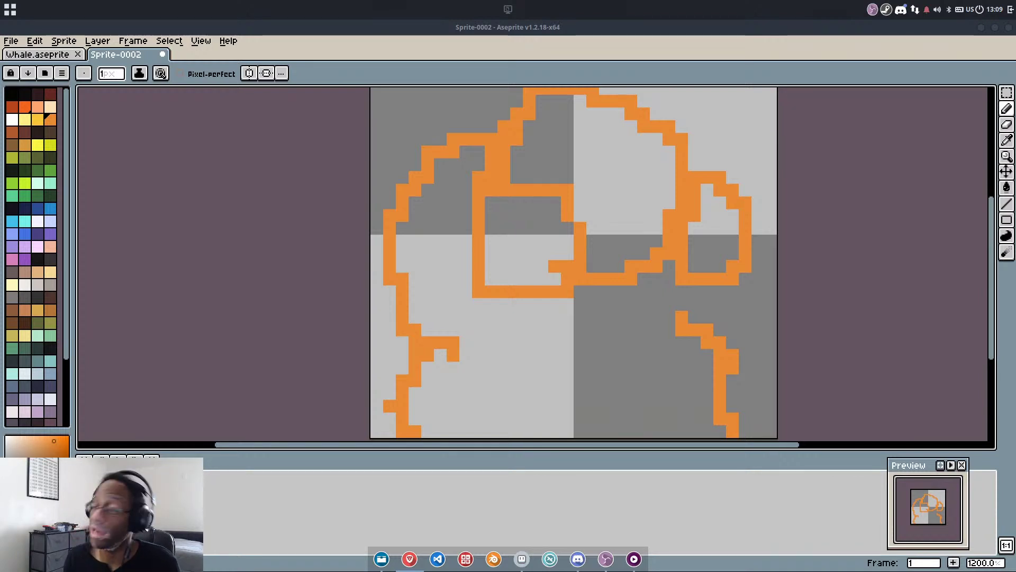
{"action": "left_click_drag", "start_coordinate": [827, 204], "coordinate": [808, 191]}
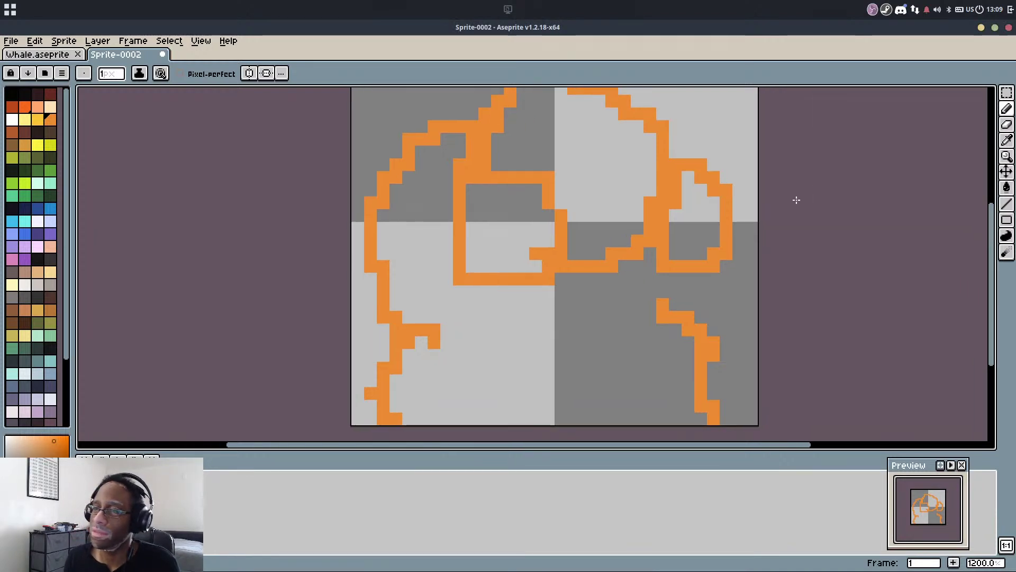
Draw an orange arch between the legs at the canvas bottom, thicken both of its sides and fill the small gaps
{"action": "left_click", "coordinate": [726, 342]}
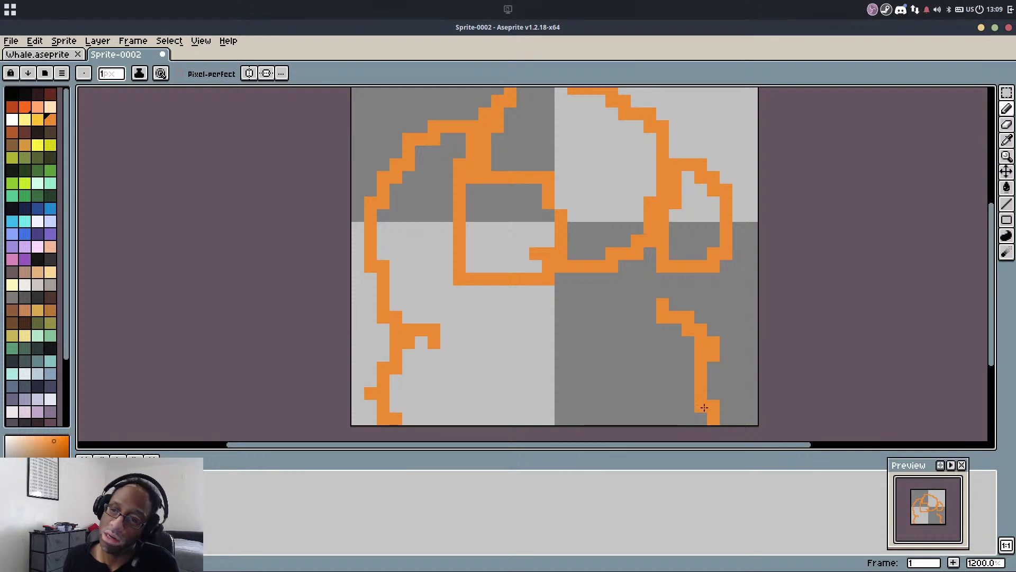
{"action": "left_click", "coordinate": [499, 420]}
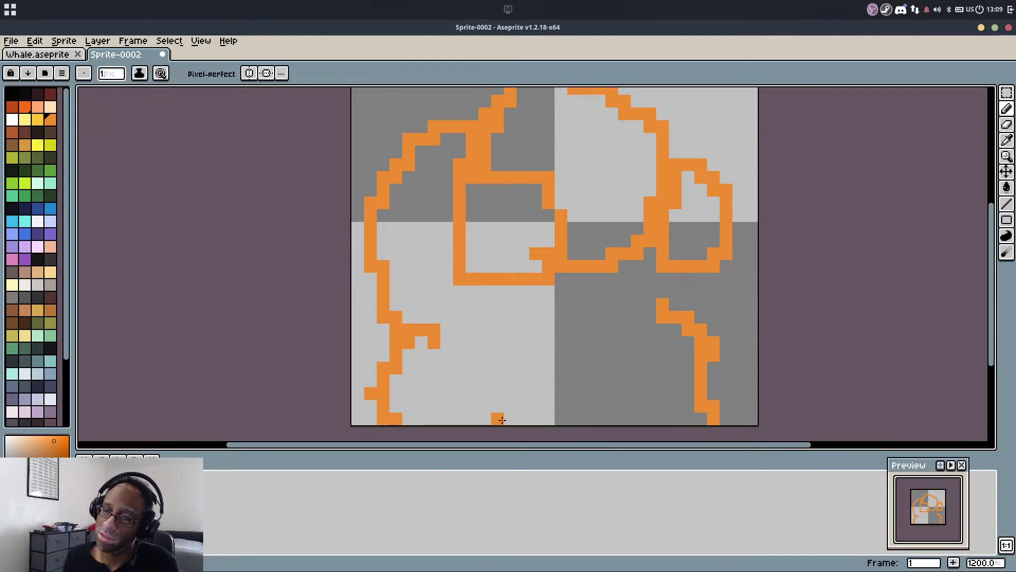
{"action": "mouse_move", "coordinate": [499, 419]}
{"action": "left_mouse_down"}
{"action": "mouse_move", "coordinate": [483, 396]}
{"action": "mouse_move", "coordinate": [502, 364]}
{"action": "mouse_move", "coordinate": [529, 345]}
{"action": "mouse_move", "coordinate": [586, 341]}
{"action": "mouse_move", "coordinate": [602, 393]}
{"action": "mouse_move", "coordinate": [634, 425]}
{"action": "left_mouse_up"}
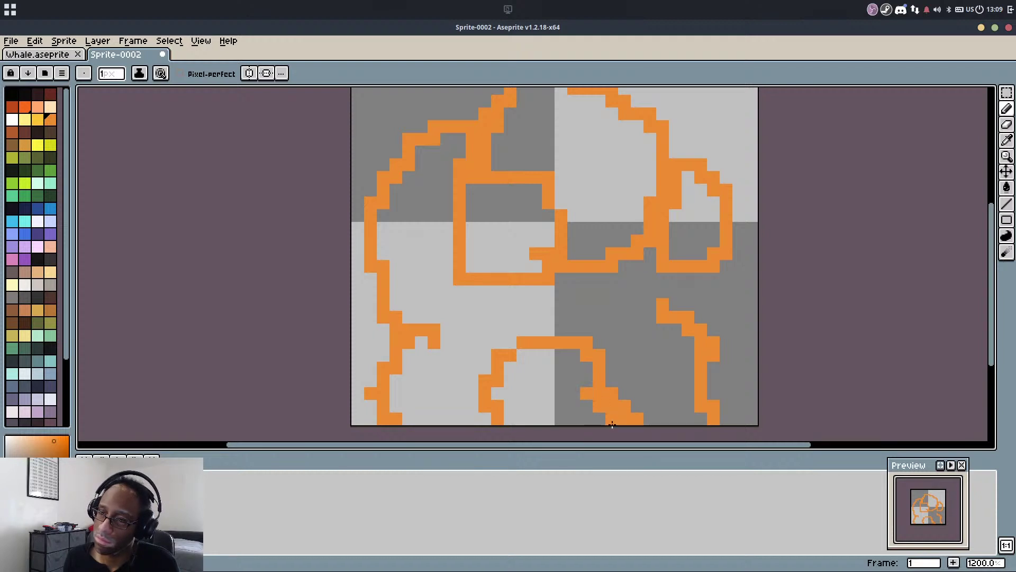
{"action": "key", "text": "ctrl+z"}
{"action": "mouse_move", "coordinate": [523, 355]}
{"action": "left_mouse_down"}
{"action": "mouse_move", "coordinate": [512, 392]}
{"action": "mouse_move", "coordinate": [526, 418]}
{"action": "mouse_move", "coordinate": [507, 389]}
{"action": "left_mouse_up"}
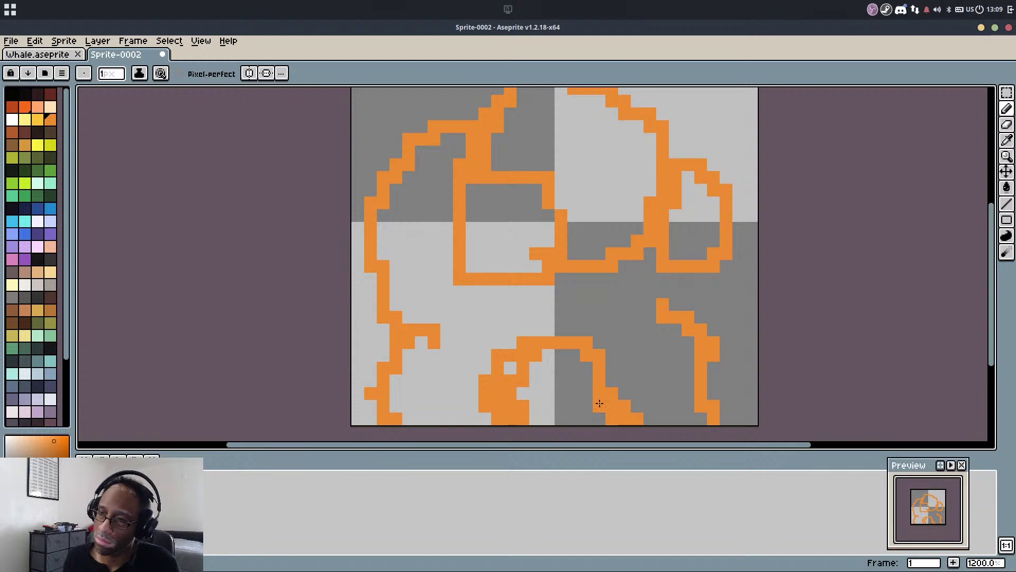
{"action": "left_click_drag", "start_coordinate": [559, 358], "coordinate": [586, 413]}
{"action": "key", "text": "g"}
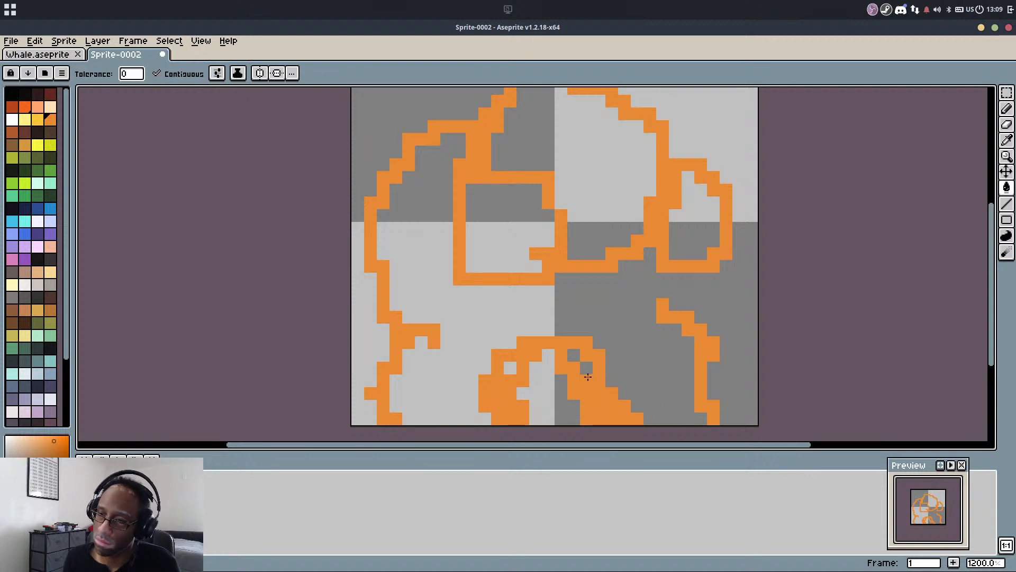
{"action": "key", "text": "b"}
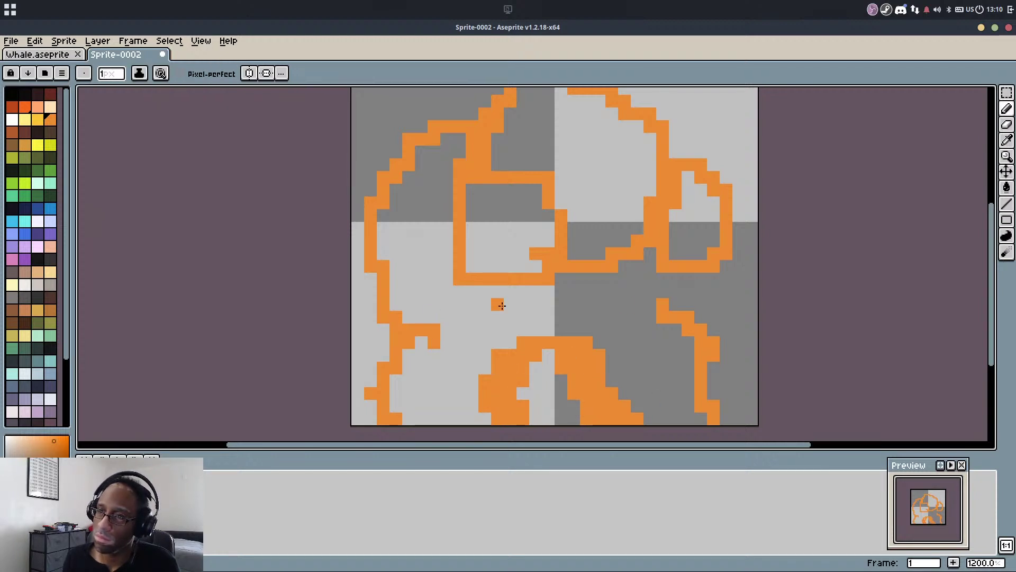
Connect the right leg outline to the head and try filling the enclosed body with orange
{"action": "left_click_drag", "start_coordinate": [661, 295], "coordinate": [654, 276]}
{"action": "key", "text": "g"}
{"action": "left_click", "coordinate": [620, 287]}
{"action": "scroll", "coordinate": [577, 263], "scroll_direction": "up", "scroll_amount": 1}
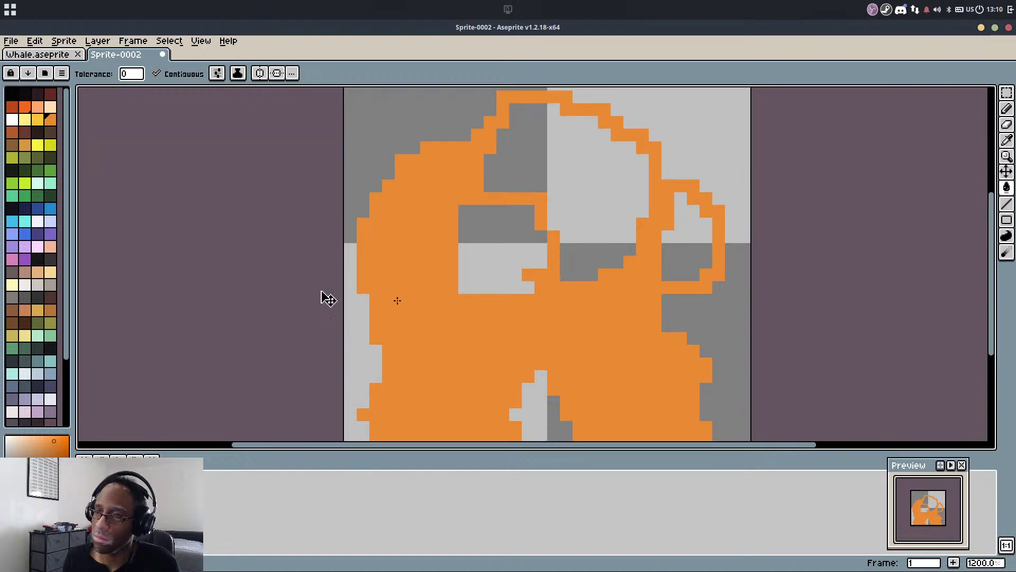
{"action": "key", "text": "ctrl+z"}
Reshape the upper-left body outline into a tighter curve closer to the head, erasing the old outer pixels
{"action": "key", "text": "b"}
{"action": "mouse_move", "coordinate": [448, 135]}
{"action": "left_mouse_down"}
{"action": "mouse_move", "coordinate": [391, 157]}
{"action": "mouse_move", "coordinate": [375, 184]}
{"action": "mouse_move", "coordinate": [433, 135]}
{"action": "mouse_move", "coordinate": [364, 207]}
{"action": "mouse_move", "coordinate": [451, 148]}
{"action": "mouse_move", "coordinate": [376, 160]}
{"action": "mouse_move", "coordinate": [465, 123]}
{"action": "mouse_move", "coordinate": [401, 148]}
{"action": "mouse_move", "coordinate": [338, 223]}
{"action": "mouse_move", "coordinate": [414, 135]}
{"action": "mouse_move", "coordinate": [350, 262]}
{"action": "left_mouse_up"}
{"action": "key", "text": "e"}
{"action": "key", "text": "b"}
{"action": "mouse_move", "coordinate": [452, 160]}
{"action": "left_mouse_down"}
{"action": "mouse_move", "coordinate": [415, 186]}
{"action": "mouse_move", "coordinate": [376, 244]}
{"action": "mouse_move", "coordinate": [383, 232]}
{"action": "left_mouse_up"}
{"action": "key", "text": "e"}
{"action": "mouse_move", "coordinate": [363, 287]}
{"action": "left_mouse_down"}
{"action": "mouse_move", "coordinate": [401, 173]}
{"action": "mouse_move", "coordinate": [440, 147]}
{"action": "mouse_move", "coordinate": [363, 261]}
{"action": "left_mouse_up"}
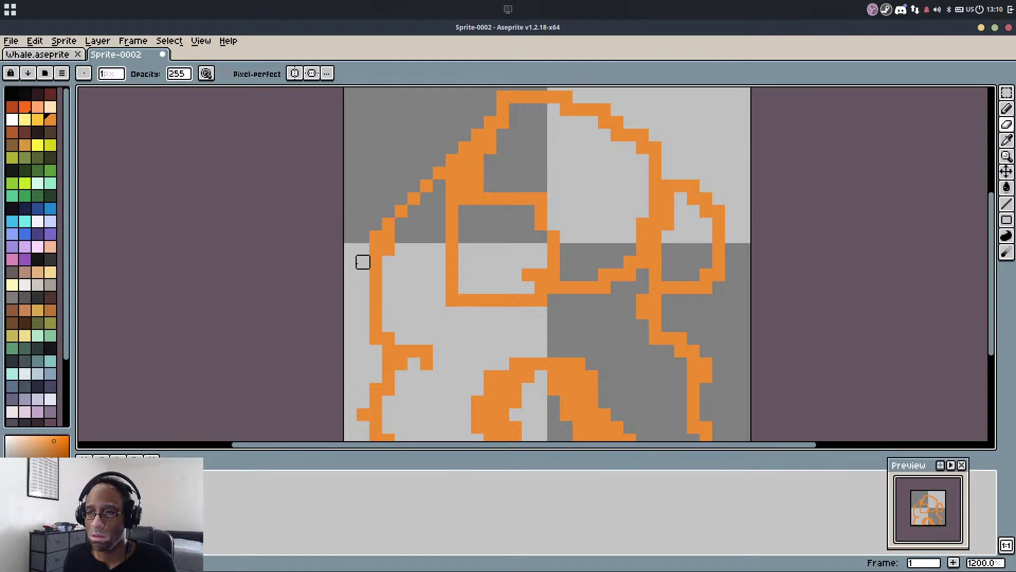
{"action": "key", "text": "b"}
{"action": "left_click_drag", "start_coordinate": [439, 164], "coordinate": [455, 146]}
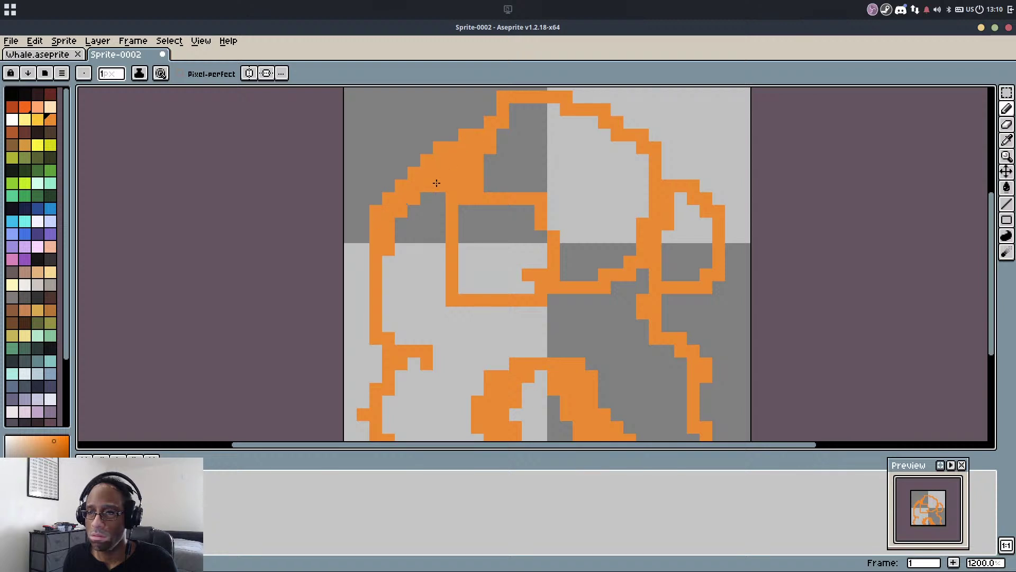
Thicken the inner side of the upper-left body outline and erase the pixel at the head arch's left corner
{"action": "left_click_drag", "start_coordinate": [438, 196], "coordinate": [418, 250]}
{"action": "key", "text": "e"}
{"action": "key", "text": "b"}
{"action": "left_click", "coordinate": [496, 152]}
{"action": "key", "text": "e"}
{"action": "left_click", "coordinate": [482, 150]}
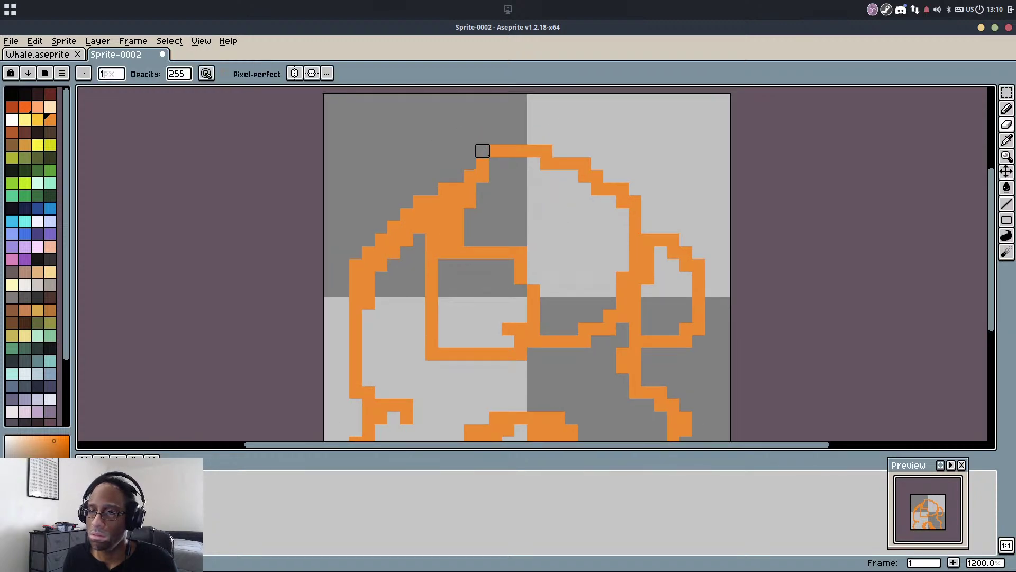
Fill the creature's head with golden yellow and repaint the head's orange outline in the same yellow
{"action": "key", "text": "b"}
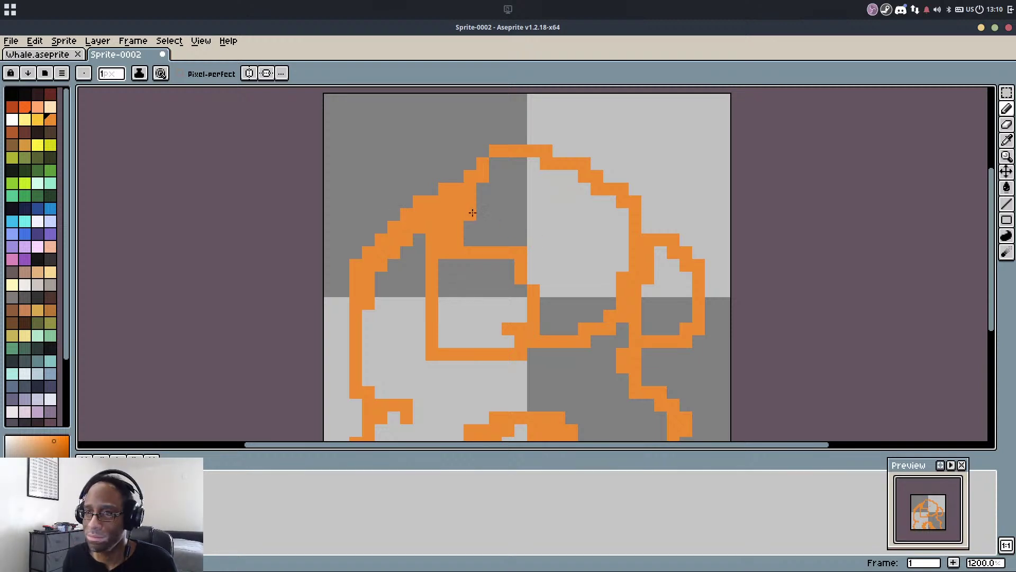
{"action": "left_click", "coordinate": [37, 120]}
{"action": "key", "text": "g"}
{"action": "left_click", "coordinate": [519, 227]}
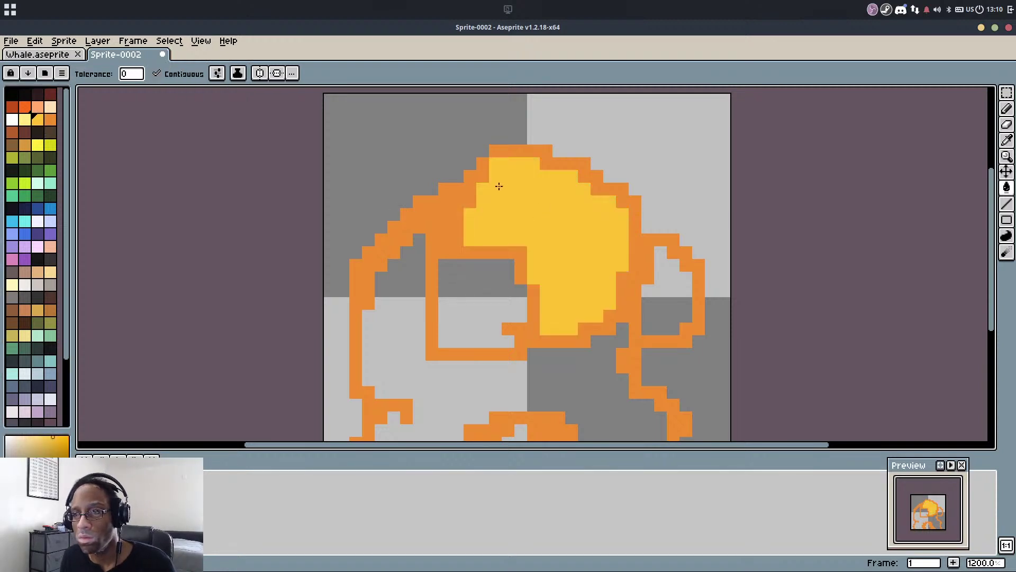
{"action": "scroll", "coordinate": [452, 244], "scroll_direction": "up", "scroll_amount": 1}
{"action": "mouse_move", "coordinate": [453, 244]}
{"action": "left_mouse_down"}
{"action": "mouse_move", "coordinate": [507, 138]}
{"action": "mouse_move", "coordinate": [487, 155]}
{"action": "mouse_move", "coordinate": [499, 138]}
{"action": "mouse_move", "coordinate": [577, 151]}
{"action": "left_mouse_up"}
{"action": "mouse_move", "coordinate": [628, 185]}
{"action": "left_mouse_down"}
{"action": "mouse_move", "coordinate": [649, 199]}
{"action": "mouse_move", "coordinate": [644, 184]}
{"action": "mouse_move", "coordinate": [673, 232]}
{"action": "mouse_move", "coordinate": [676, 195]}
{"action": "mouse_move", "coordinate": [688, 201]}
{"action": "mouse_move", "coordinate": [684, 293]}
{"action": "mouse_move", "coordinate": [628, 365]}
{"action": "mouse_move", "coordinate": [636, 359]}
{"action": "mouse_move", "coordinate": [597, 383]}
{"action": "left_mouse_up"}
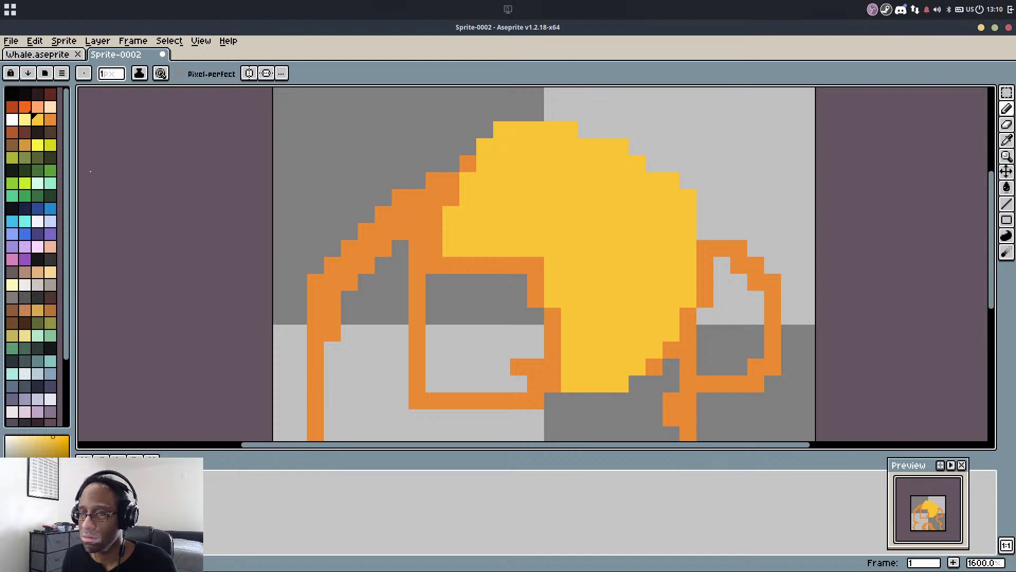
Paint pale white patches for the left and right eyes on the yellow head
{"action": "left_click", "coordinate": [37, 221]}
{"action": "mouse_move", "coordinate": [513, 231]}
{"action": "left_mouse_down"}
{"action": "mouse_move", "coordinate": [585, 277]}
{"action": "mouse_move", "coordinate": [571, 294]}
{"action": "left_mouse_up"}
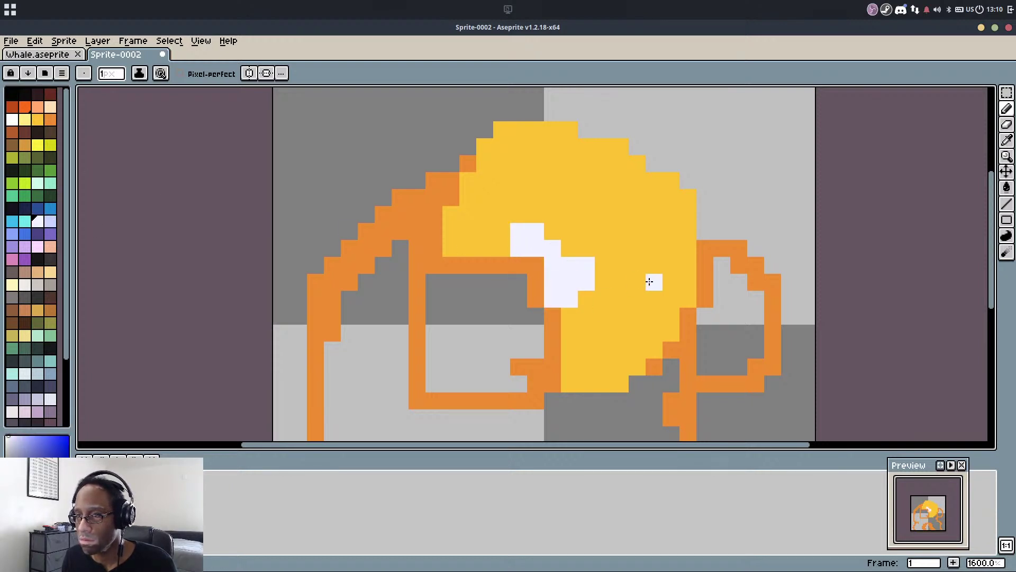
{"action": "mouse_move", "coordinate": [684, 282]}
{"action": "left_mouse_down"}
{"action": "mouse_move", "coordinate": [670, 308]}
{"action": "mouse_move", "coordinate": [688, 268]}
{"action": "mouse_move", "coordinate": [669, 338]}
{"action": "mouse_move", "coordinate": [686, 319]}
{"action": "mouse_move", "coordinate": [660, 368]}
{"action": "left_mouse_up"}
Repaint the orange outline beneath the right eye in yellow and clean up the chin's lower-right corner
{"action": "left_click", "coordinate": [683, 321], "text": "alt"}
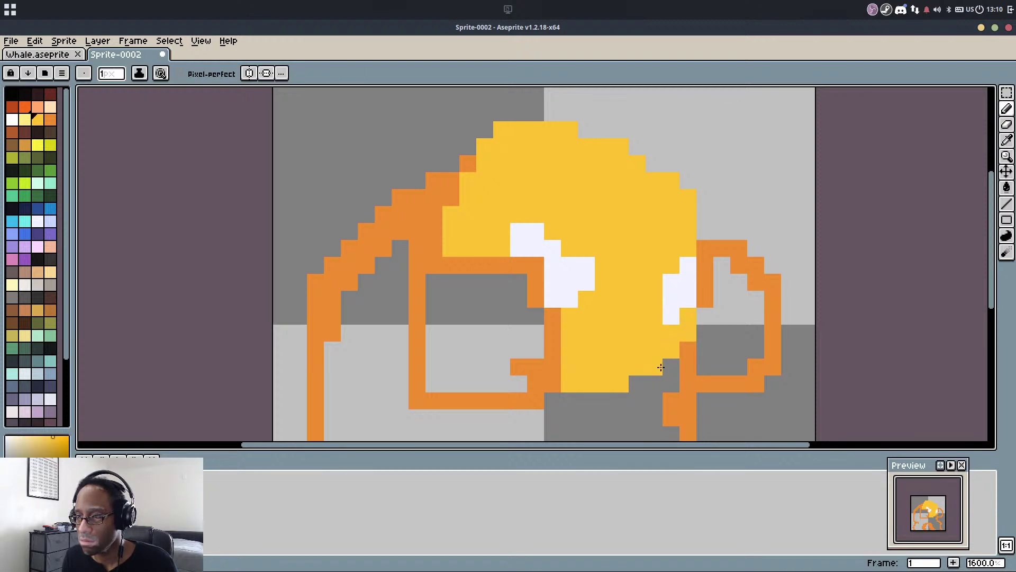
{"action": "key", "text": "e"}
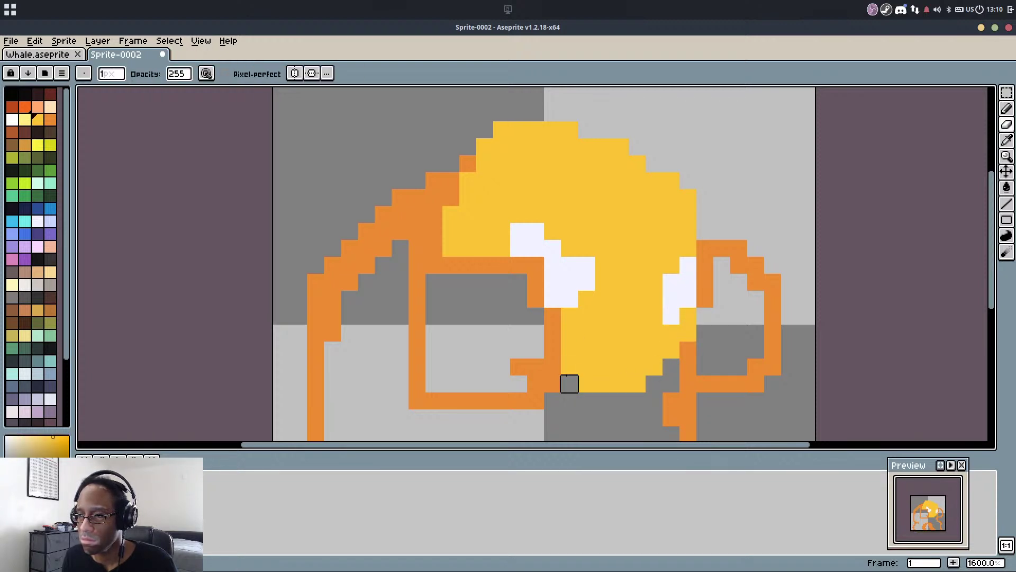
{"action": "key", "text": "b"}
{"action": "left_click", "coordinate": [572, 384]}
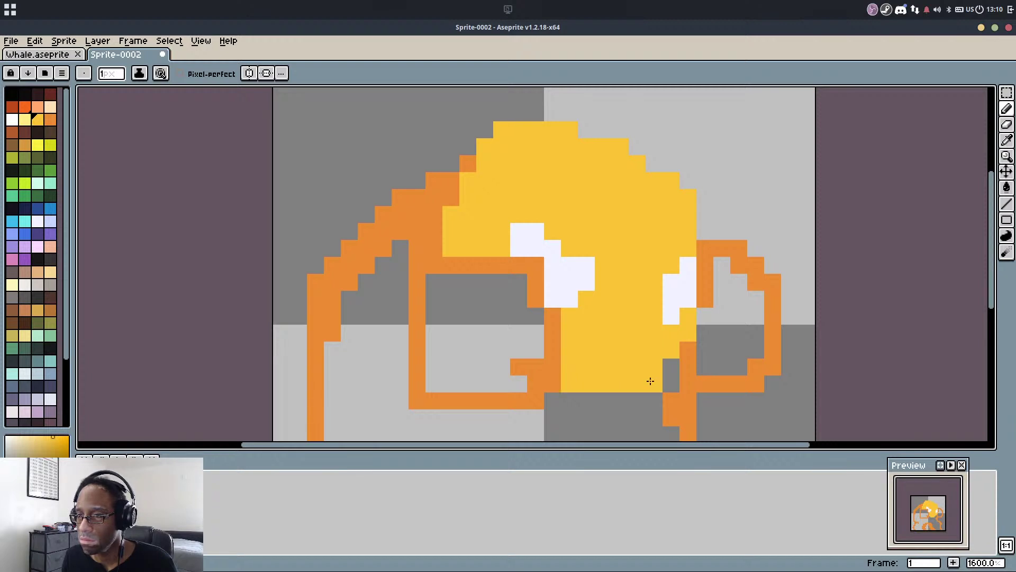
{"action": "key", "text": "e"}
{"action": "left_click", "coordinate": [637, 383]}
{"action": "scroll", "coordinate": [634, 395], "scroll_direction": "down", "scroll_amount": 2}
{"action": "scroll", "coordinate": [634, 393], "scroll_direction": "up", "scroll_amount": 2}
{"action": "key", "text": "b"}
{"action": "key", "text": "ctrl+z"}
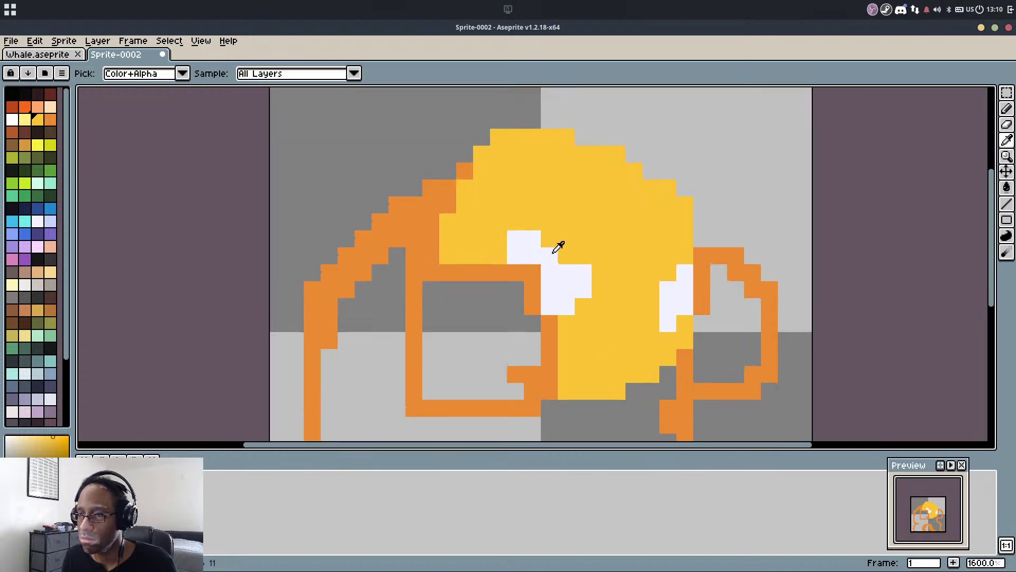
Trim the white above the left eye with yellow and fill the enclosed block beside the face with orange
{"action": "left_click_drag", "start_coordinate": [549, 255], "coordinate": [526, 236]}
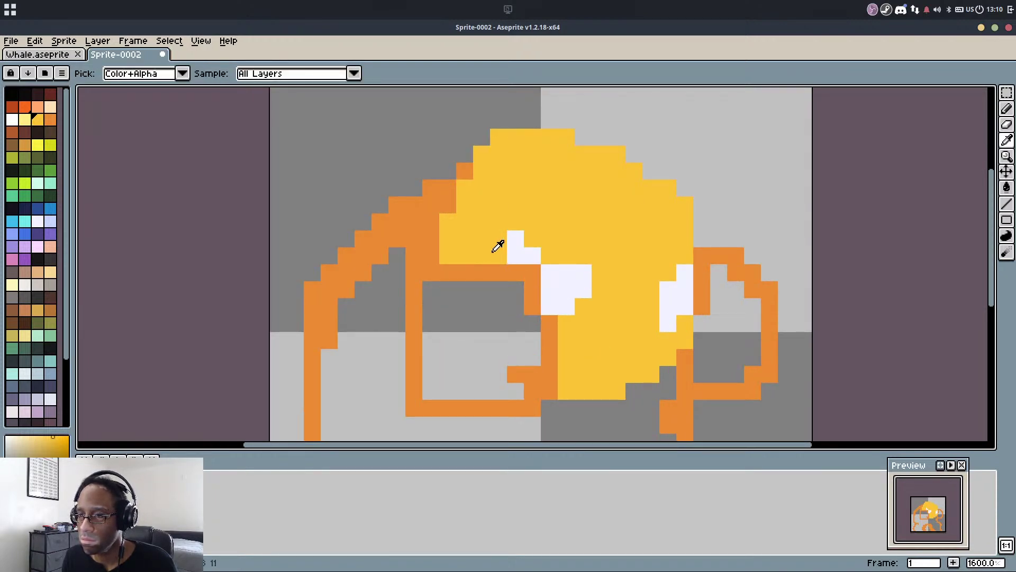
{"action": "left_click", "coordinate": [444, 274], "text": "alt"}
{"action": "key", "text": "g"}
{"action": "left_click", "coordinate": [463, 284]}
{"action": "key", "text": "b"}
{"action": "left_click", "coordinate": [476, 254], "text": "alt"}
{"action": "left_click", "coordinate": [496, 324]}
{"action": "key", "text": "ctrl+z"}
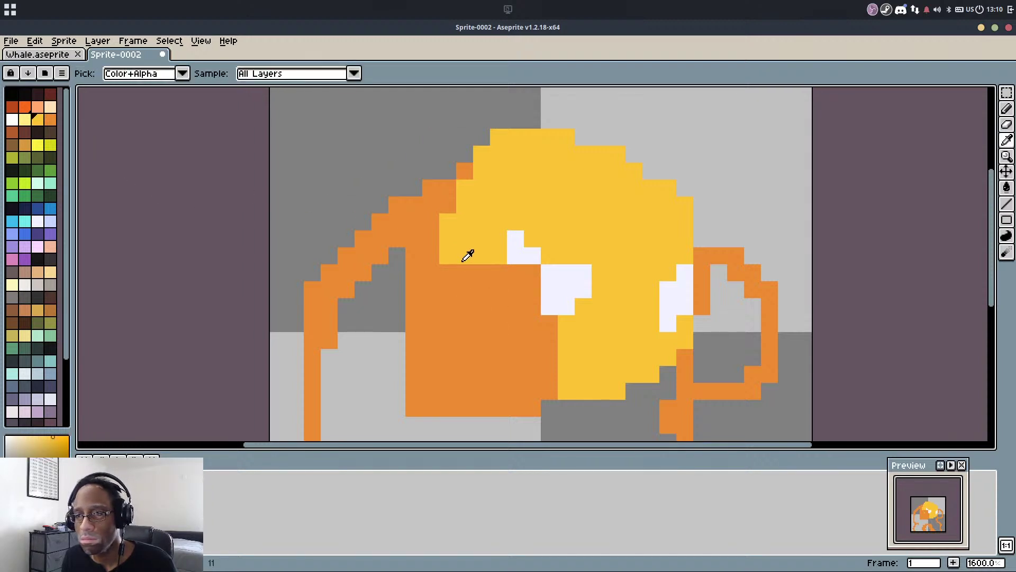
{"action": "left_click", "coordinate": [444, 264], "text": "alt"}
{"action": "left_click", "coordinate": [563, 272], "text": "alt"}
{"action": "left_click", "coordinate": [513, 271]}
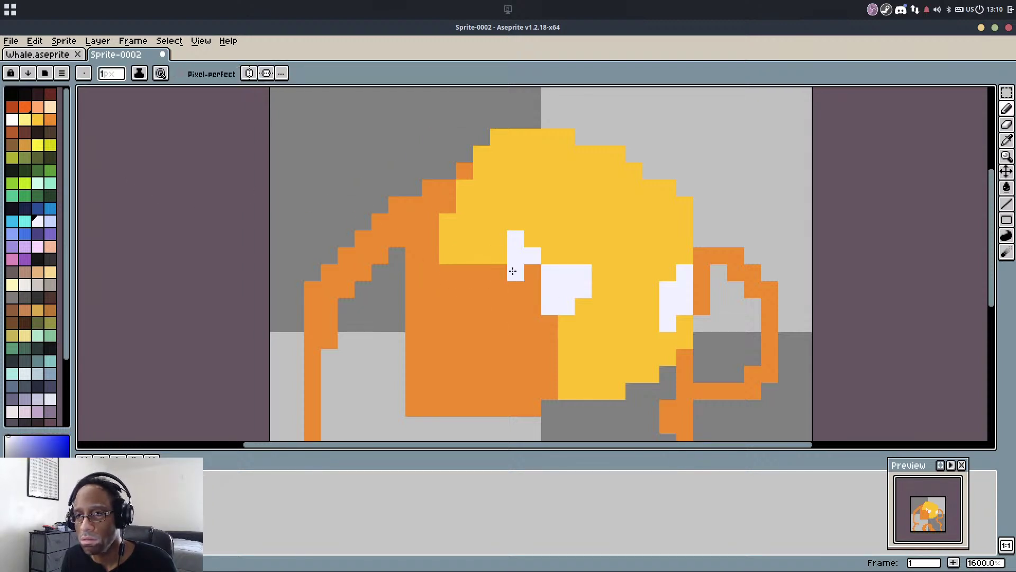
{"action": "key", "text": "ctrl+z"}
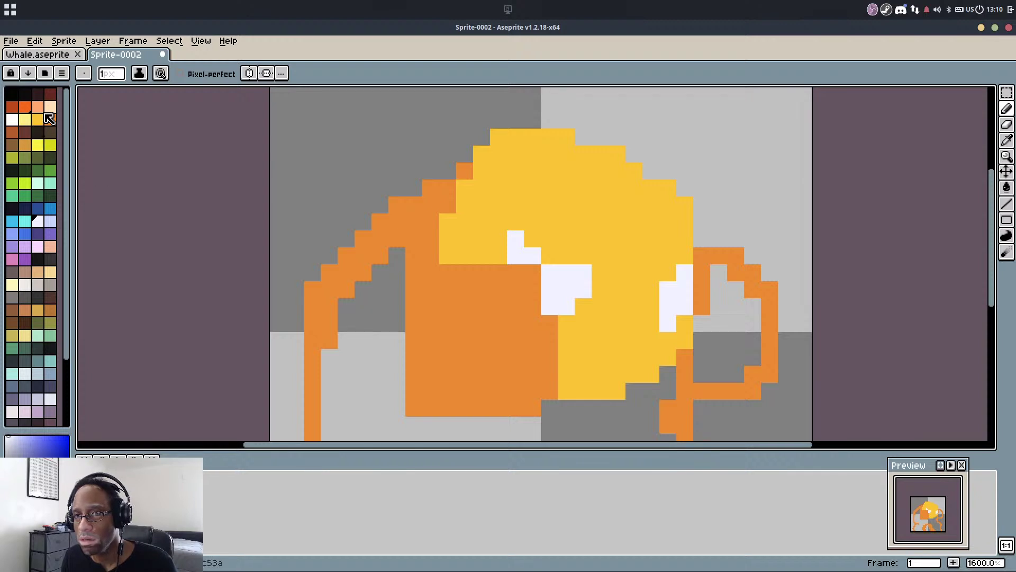
Add a black pupil pixel to each eye and trim the white at the top of both eyes with yellow
{"action": "left_click", "coordinate": [18, 98]}
{"action": "left_click", "coordinate": [566, 289]}
{"action": "left_click", "coordinate": [566, 272]}
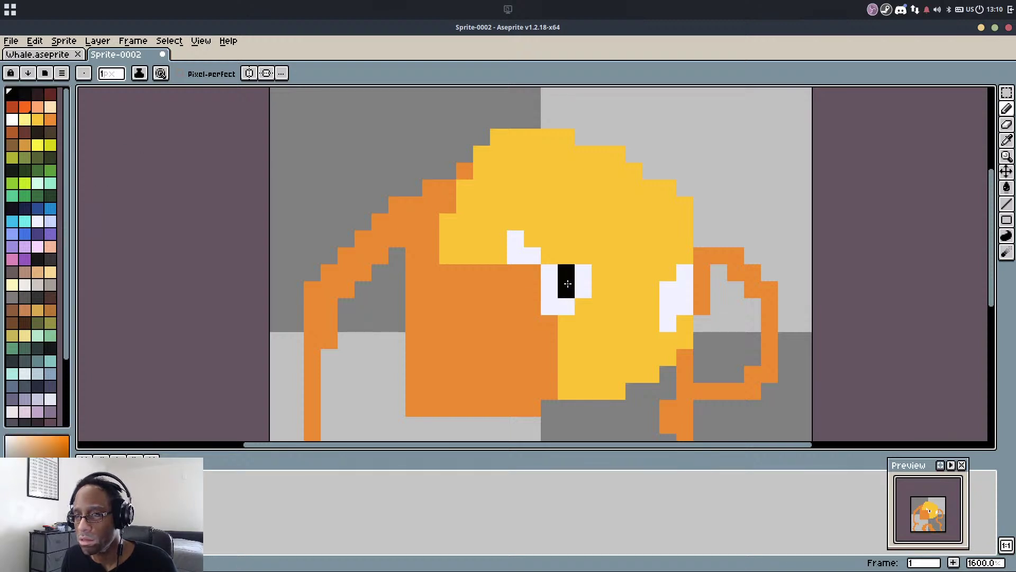
{"action": "left_click", "coordinate": [667, 289]}
{"action": "left_click", "coordinate": [606, 273], "text": "alt"}
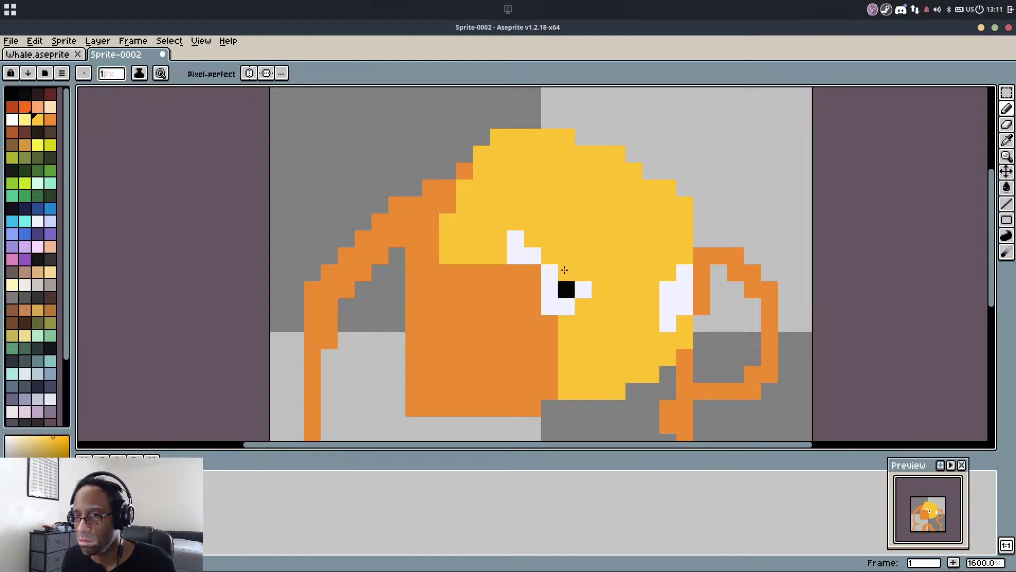
{"action": "left_click", "coordinate": [678, 279]}
{"action": "left_click", "coordinate": [565, 285], "text": "alt"}
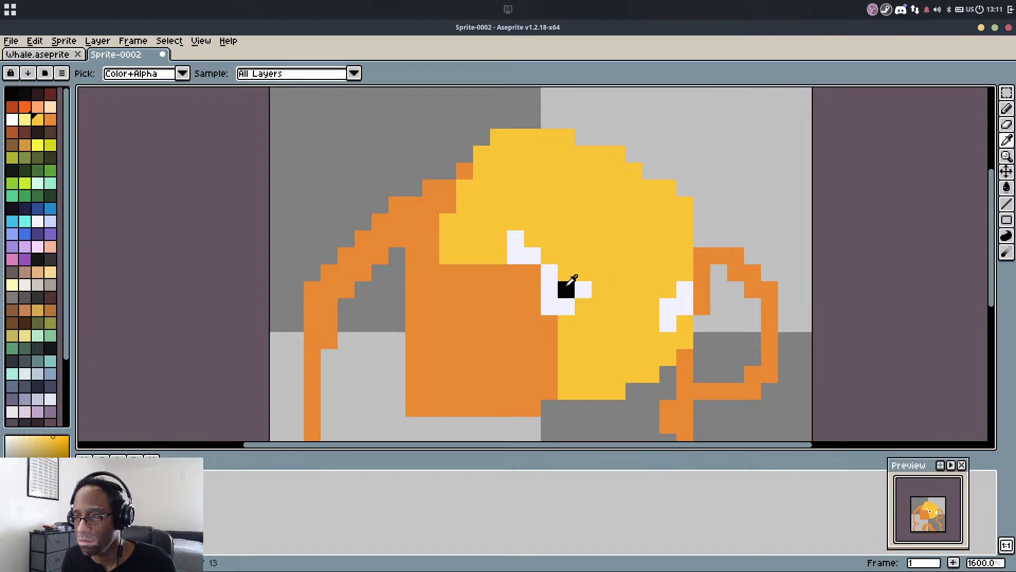
{"action": "left_click", "coordinate": [667, 305]}
{"action": "key", "text": "ctrl+z"}
{"action": "left_click", "coordinate": [683, 290]}
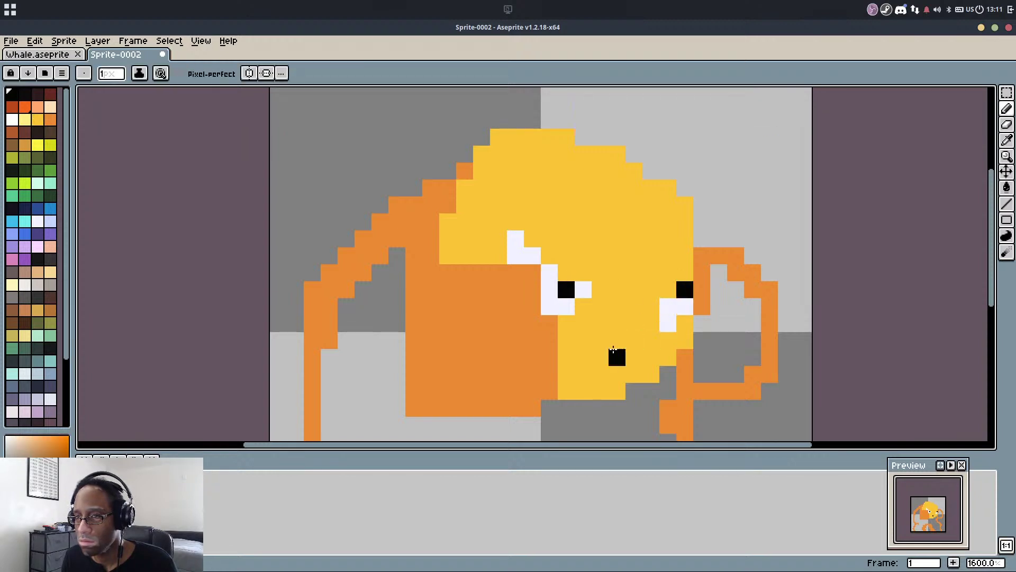
Enlarge the left pupil to a 2×2 black block and make the right pupil two pixels tall with white beside it
{"action": "left_click", "coordinate": [584, 295], "text": "alt"}
{"action": "left_click", "coordinate": [582, 306]}
{"action": "left_click", "coordinate": [570, 292], "text": "alt"}
{"action": "left_click", "coordinate": [570, 302]}
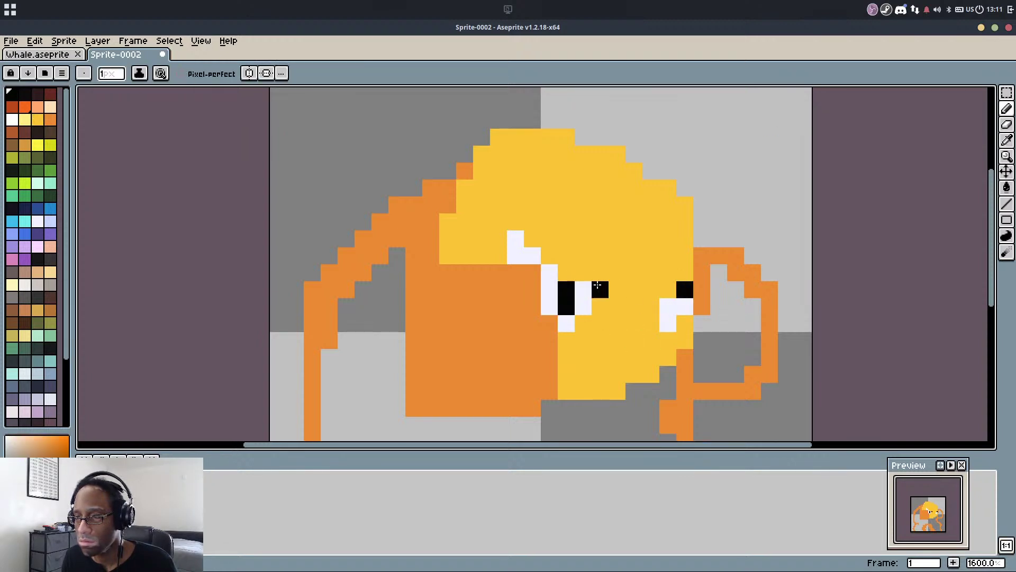
{"action": "left_click_drag", "start_coordinate": [584, 288], "coordinate": [580, 302]}
{"action": "left_click", "coordinate": [672, 304]}
{"action": "left_click", "coordinate": [671, 293]}
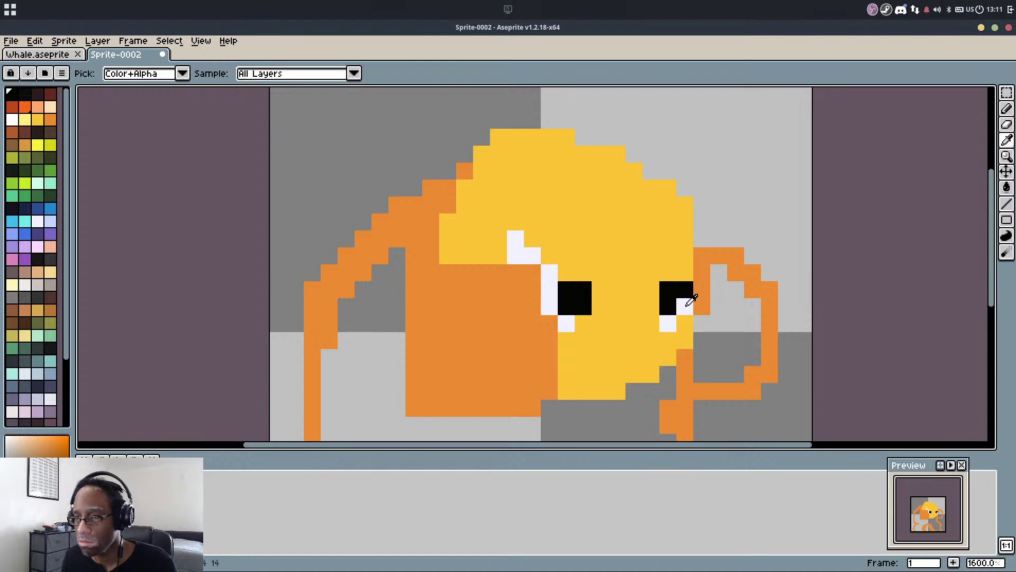
{"action": "left_click", "coordinate": [687, 303], "text": "alt"}
{"action": "left_click", "coordinate": [685, 293]}
{"action": "left_click", "coordinate": [672, 297], "text": "alt"}
{"action": "left_click", "coordinate": [685, 272]}
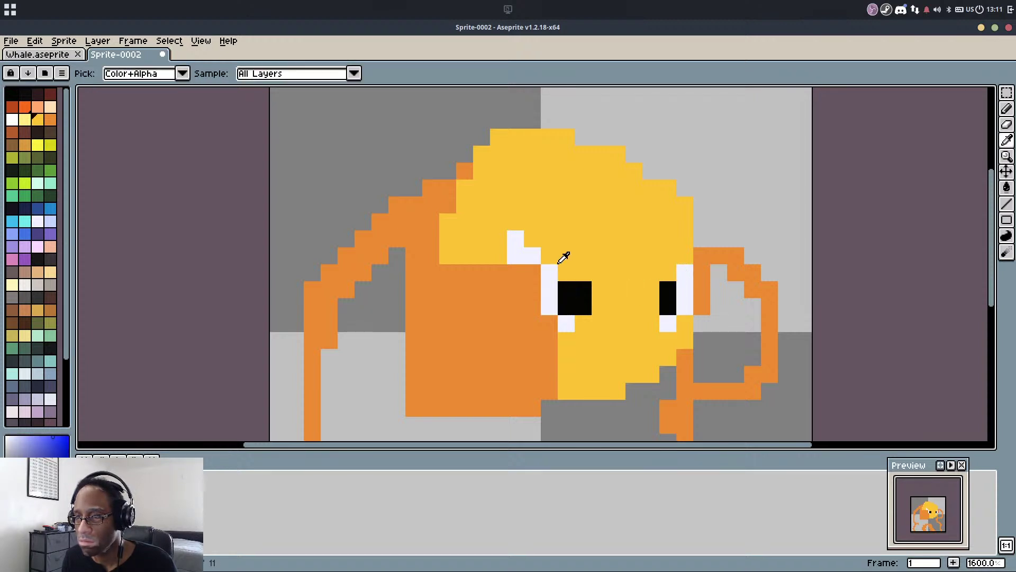
Draw slanted black brow lines along the upper edges of both eyes for an angry look
{"action": "left_click", "coordinate": [562, 256], "text": "alt"}
{"action": "left_click", "coordinate": [530, 254]}
{"action": "left_click", "coordinate": [569, 293], "text": "alt"}
{"action": "left_click", "coordinate": [582, 289]}
{"action": "mouse_move", "coordinate": [582, 274]}
{"action": "left_mouse_down"}
{"action": "mouse_move", "coordinate": [536, 274]}
{"action": "mouse_move", "coordinate": [548, 271]}
{"action": "left_mouse_up"}
{"action": "key", "text": "ctrl+z"}
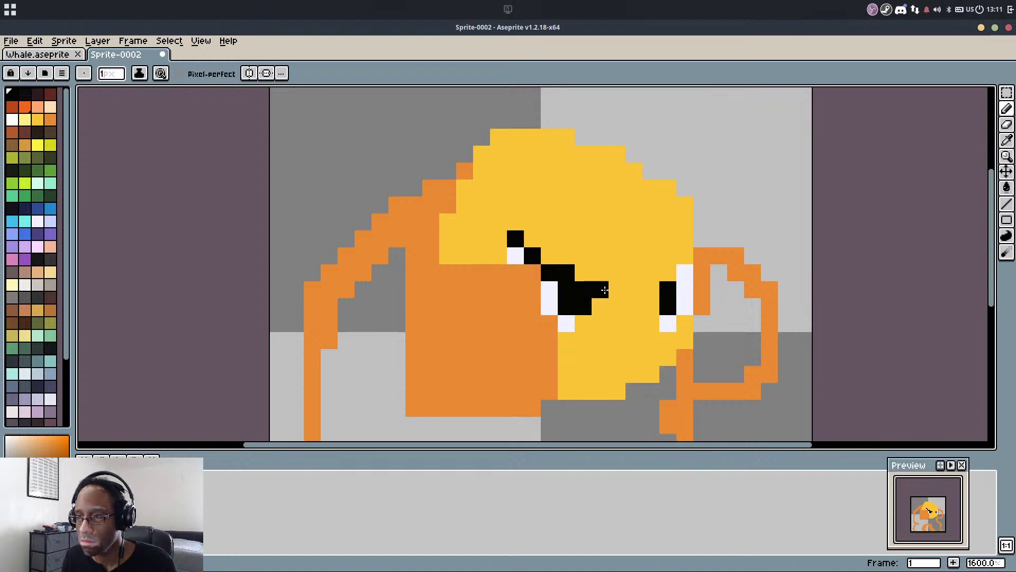
{"action": "left_click", "coordinate": [654, 293]}
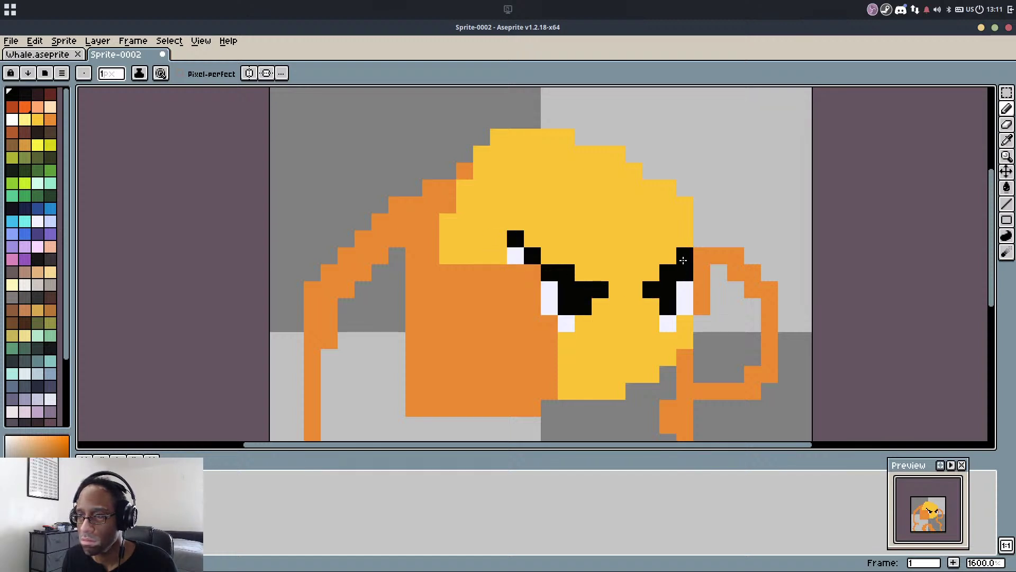
Draw blue-grey arcs over the top of the head and down its right side
{"action": "scroll", "coordinate": [554, 295], "scroll_direction": "down", "scroll_amount": 2}
{"action": "scroll", "coordinate": [567, 256], "scroll_direction": "up", "scroll_amount": 2}
{"action": "key", "text": "i"}
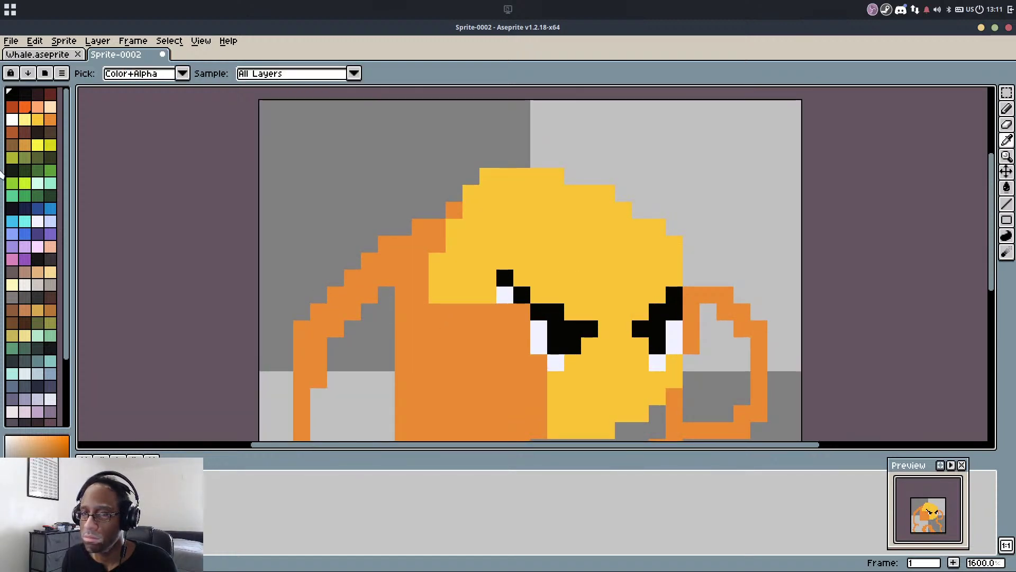
{"action": "left_click", "coordinate": [46, 373]}
{"action": "key", "text": "b"}
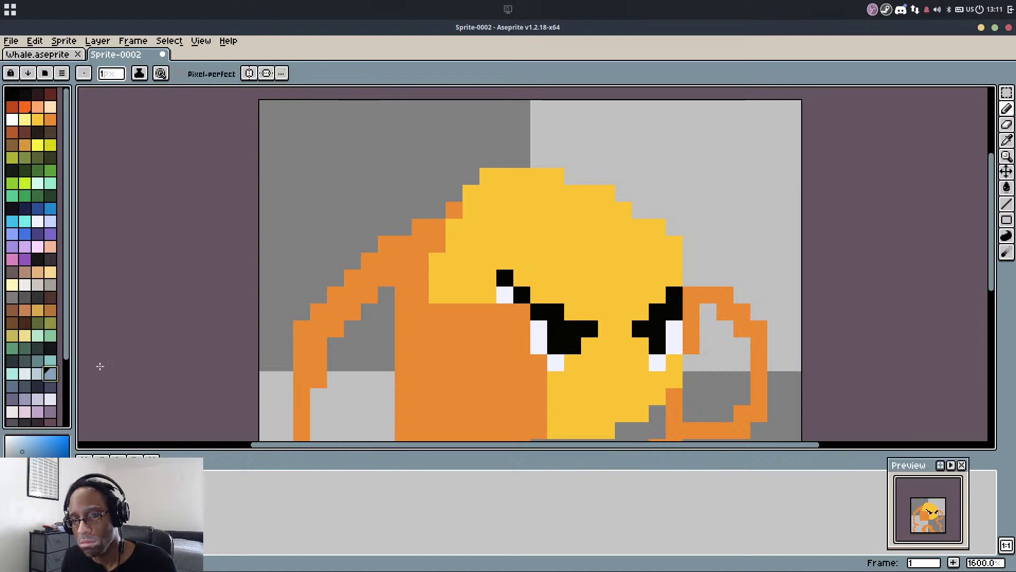
{"action": "mouse_move", "coordinate": [437, 244]}
{"action": "left_mouse_down"}
{"action": "mouse_move", "coordinate": [486, 192]}
{"action": "mouse_move", "coordinate": [524, 173]}
{"action": "mouse_move", "coordinate": [490, 185]}
{"action": "mouse_move", "coordinate": [561, 156]}
{"action": "mouse_move", "coordinate": [520, 164]}
{"action": "mouse_move", "coordinate": [673, 179]}
{"action": "left_mouse_up"}
{"action": "key", "text": "ctrl+z"}
{"action": "mouse_move", "coordinate": [589, 161]}
{"action": "left_mouse_down"}
{"action": "mouse_move", "coordinate": [706, 252]}
{"action": "mouse_move", "coordinate": [683, 236]}
{"action": "mouse_move", "coordinate": [697, 310]}
{"action": "left_mouse_up"}
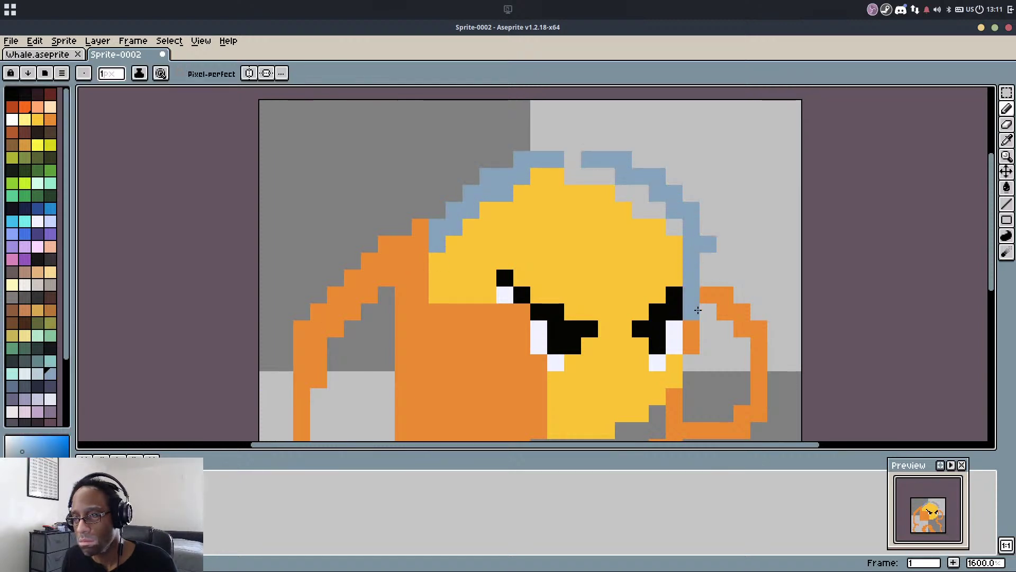
Extend the blue-grey down the head's right side and across above the right eye, restoring yellow between the eyes
{"action": "left_click_drag", "start_coordinate": [707, 272], "coordinate": [697, 314]}
{"action": "key", "text": "ctrl+z"}
{"action": "mouse_move", "coordinate": [708, 254]}
{"action": "left_mouse_down"}
{"action": "mouse_move", "coordinate": [728, 290]}
{"action": "mouse_move", "coordinate": [714, 293]}
{"action": "mouse_move", "coordinate": [692, 341]}
{"action": "mouse_move", "coordinate": [659, 293]}
{"action": "mouse_move", "coordinate": [609, 344]}
{"action": "mouse_move", "coordinate": [595, 296]}
{"action": "left_mouse_up"}
{"action": "left_click", "coordinate": [604, 364], "text": "alt"}
{"action": "left_click_drag", "start_coordinate": [606, 347], "coordinate": [606, 328]}
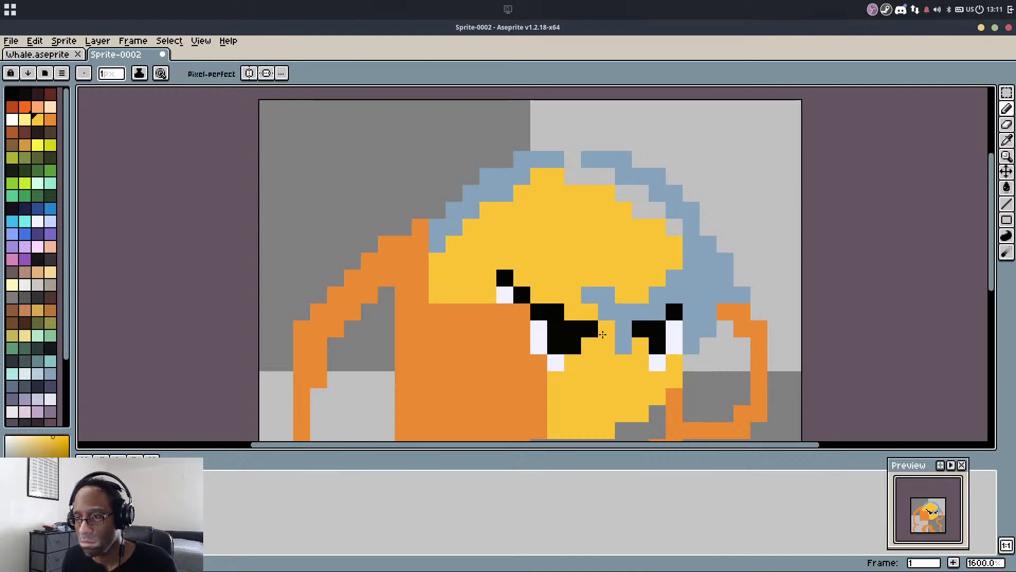
Outline the left side of the face in blue-grey up to the left brow and fill the forehead with it
{"action": "left_click", "coordinate": [609, 312], "text": "alt"}
{"action": "mouse_move", "coordinate": [450, 295]}
{"action": "left_mouse_down"}
{"action": "mouse_move", "coordinate": [443, 244]}
{"action": "mouse_move", "coordinate": [453, 266]}
{"action": "mouse_move", "coordinate": [480, 271]}
{"action": "mouse_move", "coordinate": [455, 292]}
{"action": "left_mouse_up"}
{"action": "left_click", "coordinate": [486, 278], "text": "alt"}
{"action": "left_click", "coordinate": [469, 263], "text": "alt"}
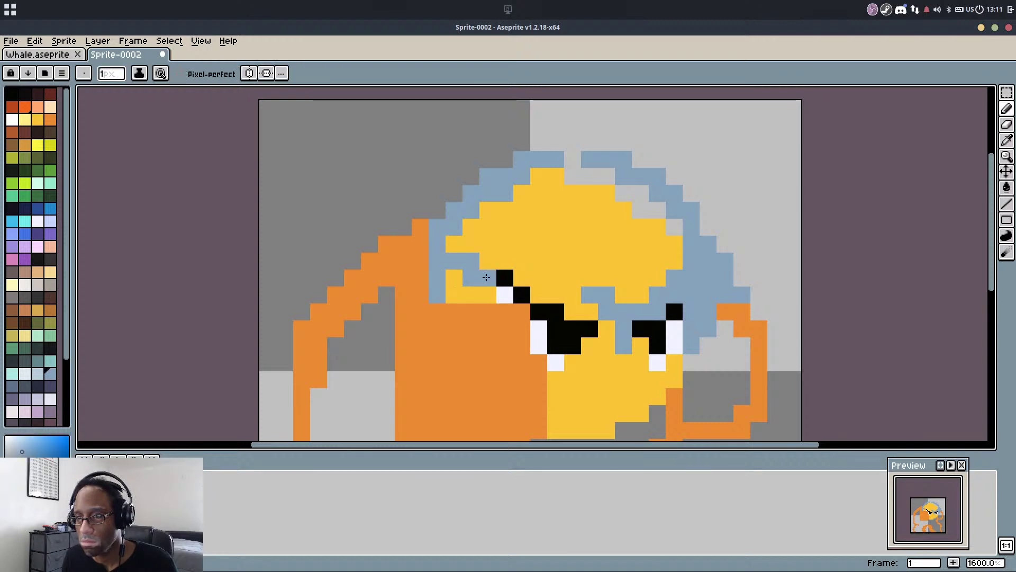
{"action": "key", "text": "g"}
{"action": "key", "text": "b"}
{"action": "key", "text": "g"}
{"action": "left_click", "coordinate": [575, 265]}
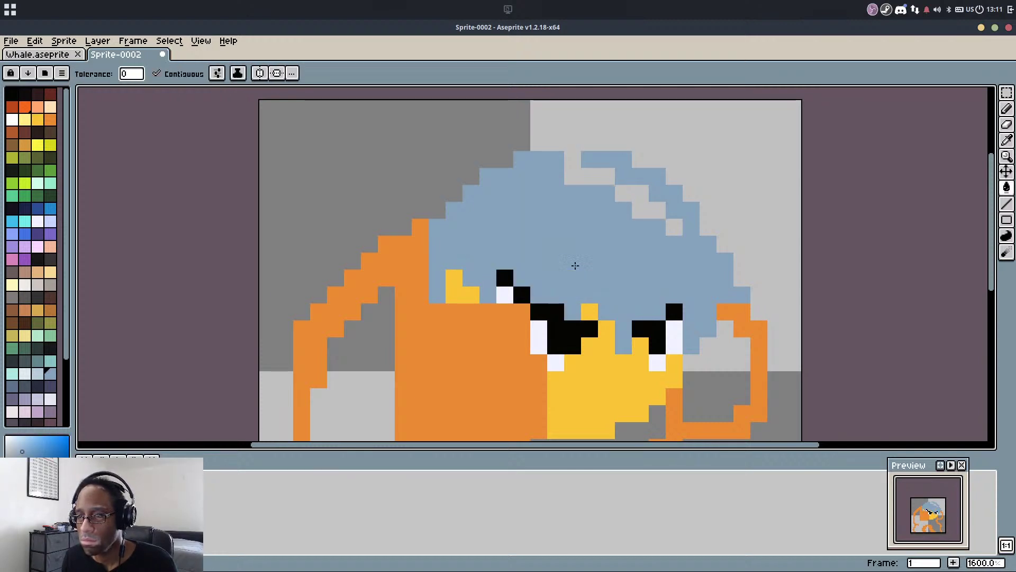
Add blue-grey pixels between the eyes and around the lower edge of the right eye
{"action": "left_click", "coordinate": [604, 337], "text": "alt"}
{"action": "key", "text": "b"}
{"action": "key", "text": "ctrl+z"}
{"action": "left_click", "coordinate": [608, 290], "text": "alt"}
{"action": "left_click", "coordinate": [607, 363]}
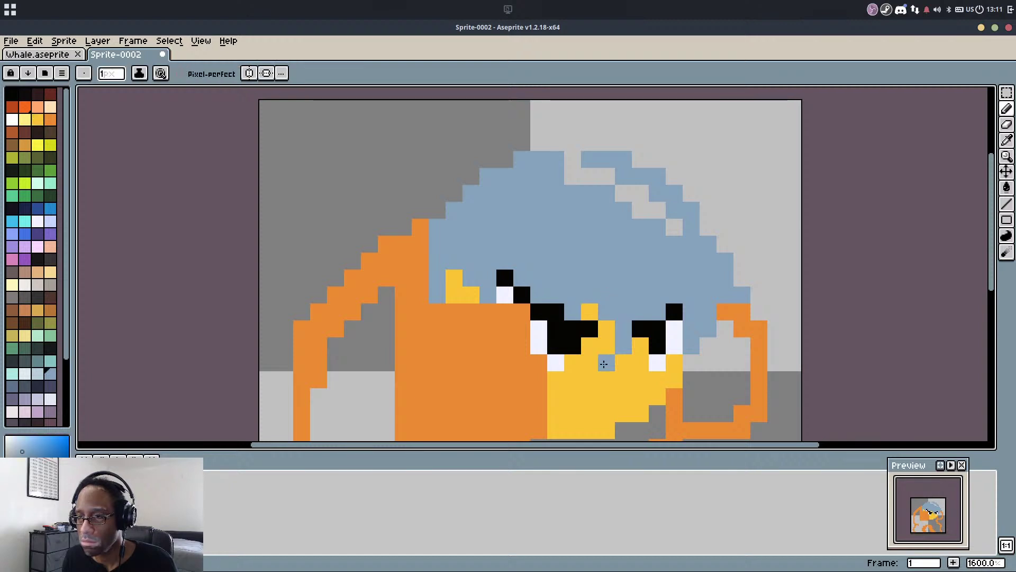
{"action": "left_click", "coordinate": [641, 346]}
{"action": "left_click_drag", "start_coordinate": [657, 397], "coordinate": [669, 362]}
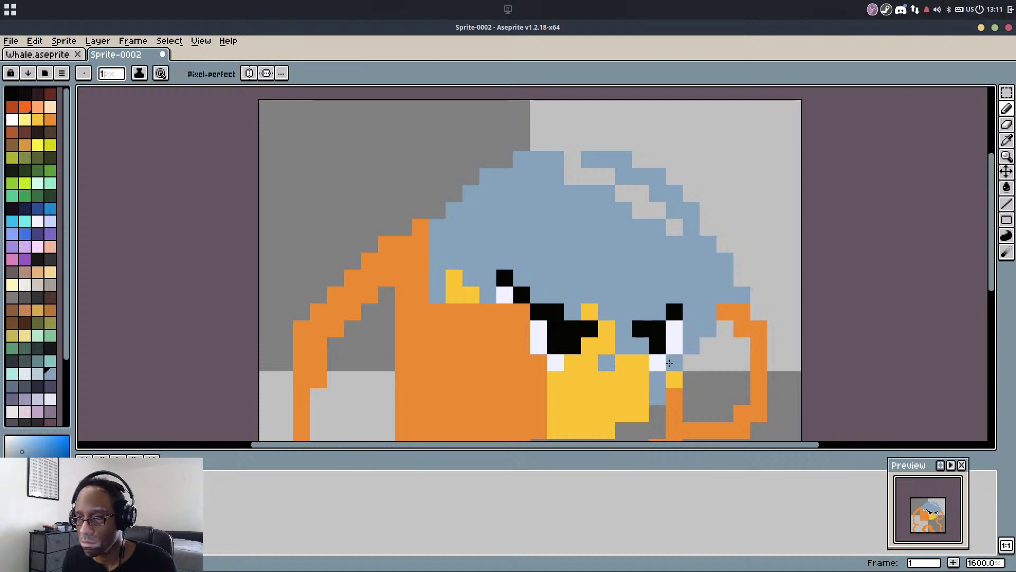
Extend the blue-grey beside the right eye and fill the empty gaps along the head's upper-right edge
{"action": "scroll", "coordinate": [694, 310], "scroll_direction": "down", "scroll_amount": 1}
{"action": "scroll", "coordinate": [693, 345], "scroll_direction": "up", "scroll_amount": 1}
{"action": "left_click", "coordinate": [693, 345]}
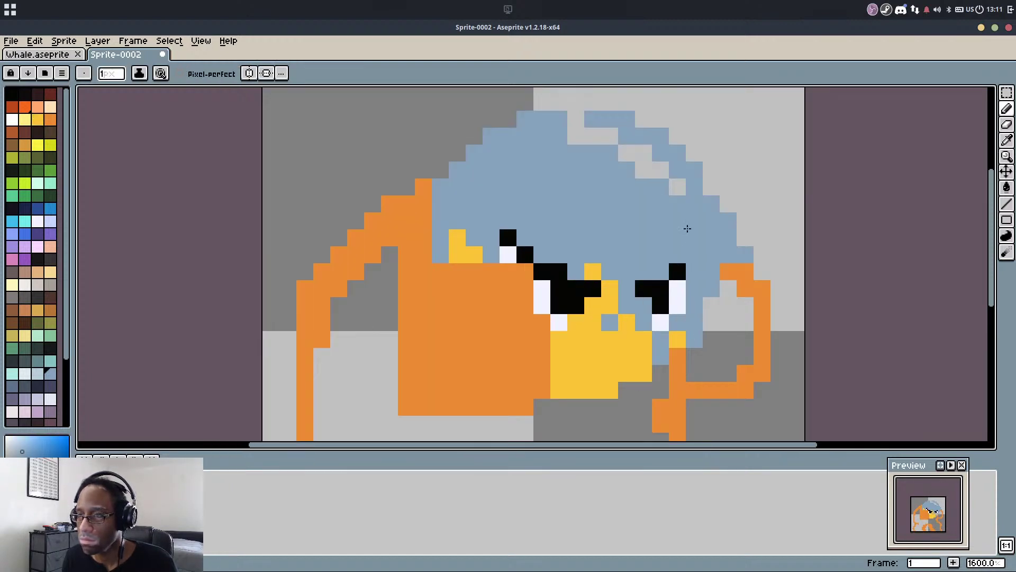
{"action": "mouse_move", "coordinate": [687, 228]}
{"action": "left_mouse_down"}
{"action": "mouse_move", "coordinate": [656, 166]}
{"action": "mouse_move", "coordinate": [556, 119]}
{"action": "mouse_move", "coordinate": [642, 159]}
{"action": "left_mouse_up"}
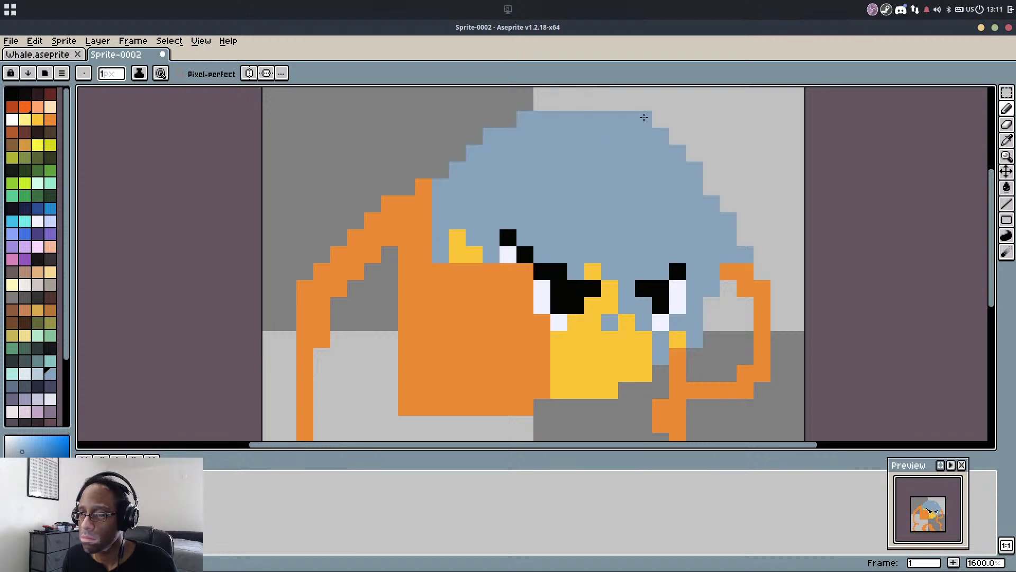
Erase the outer pixels of the orange arc left of the head to thin it, then restore its top corner
{"action": "scroll", "coordinate": [644, 117], "scroll_direction": "down", "scroll_amount": 2}
{"action": "scroll", "coordinate": [494, 210], "scroll_direction": "up", "scroll_amount": 2}
{"action": "key", "text": "e"}
{"action": "left_click", "coordinate": [494, 147]}
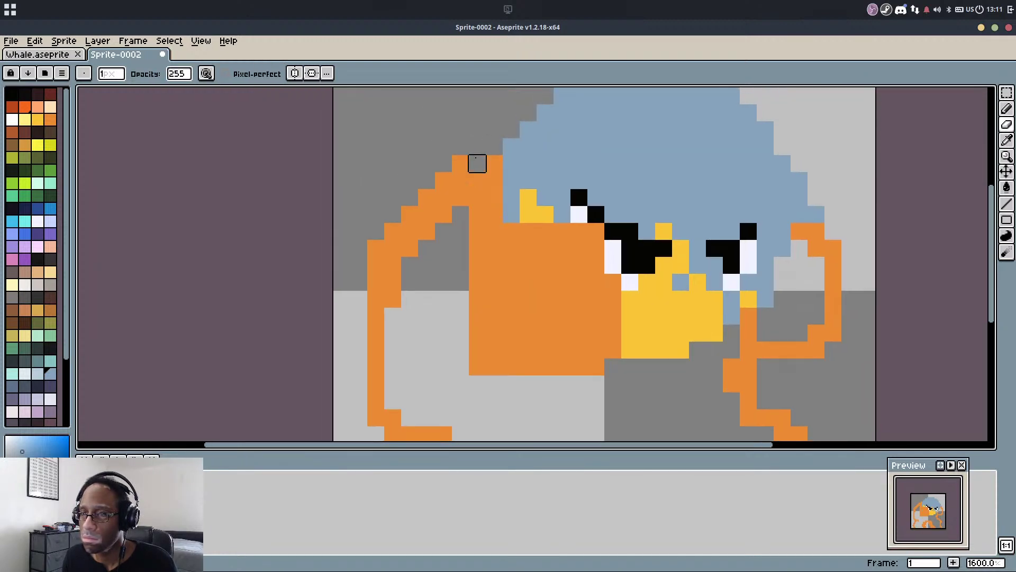
{"action": "mouse_move", "coordinate": [478, 163]}
{"action": "left_mouse_down"}
{"action": "mouse_move", "coordinate": [409, 197]}
{"action": "mouse_move", "coordinate": [342, 282]}
{"action": "mouse_move", "coordinate": [376, 264]}
{"action": "mouse_move", "coordinate": [426, 197]}
{"action": "left_mouse_up"}
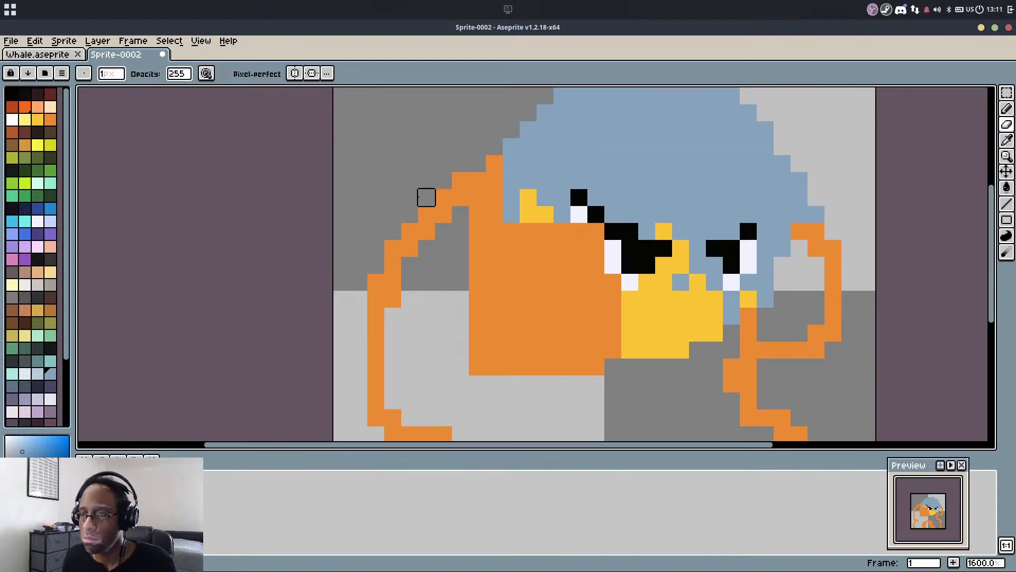
{"action": "left_click", "coordinate": [495, 163]}
{"action": "key", "text": "b"}
{"action": "left_click", "coordinate": [476, 197], "text": "alt"}
{"action": "left_click", "coordinate": [461, 181]}
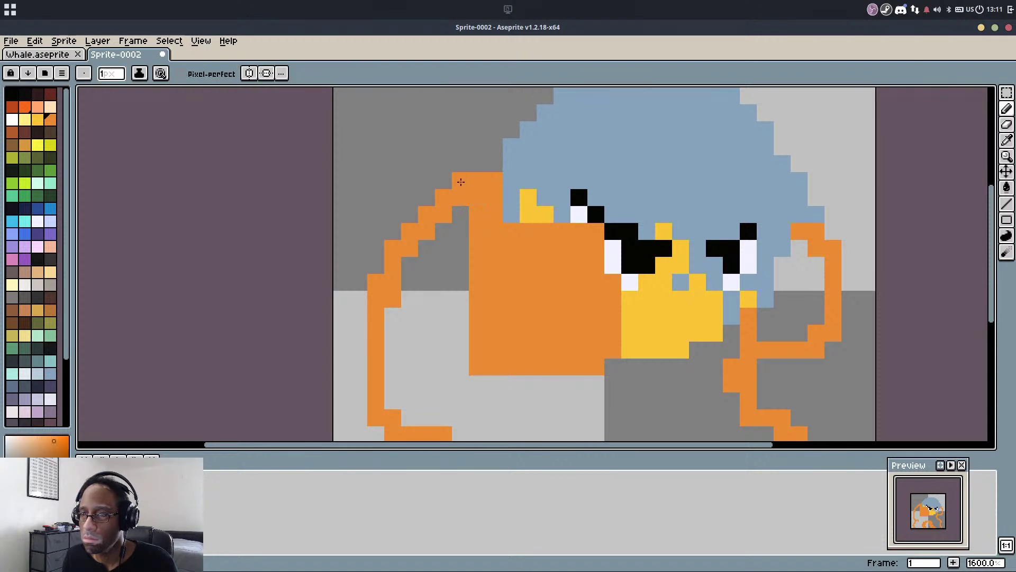
Outline the inside of the large orange block beside the yellow face in black and fill it with black
{"action": "scroll", "coordinate": [499, 219], "scroll_direction": "down", "scroll_amount": 1}
{"action": "scroll", "coordinate": [519, 217], "scroll_direction": "up", "scroll_amount": 2}
{"action": "left_click", "coordinate": [517, 209], "text": "alt"}
{"action": "left_click", "coordinate": [521, 221]}
{"action": "scroll", "coordinate": [463, 261], "scroll_direction": "down", "scroll_amount": 1}
{"action": "left_click", "coordinate": [581, 214], "text": "alt"}
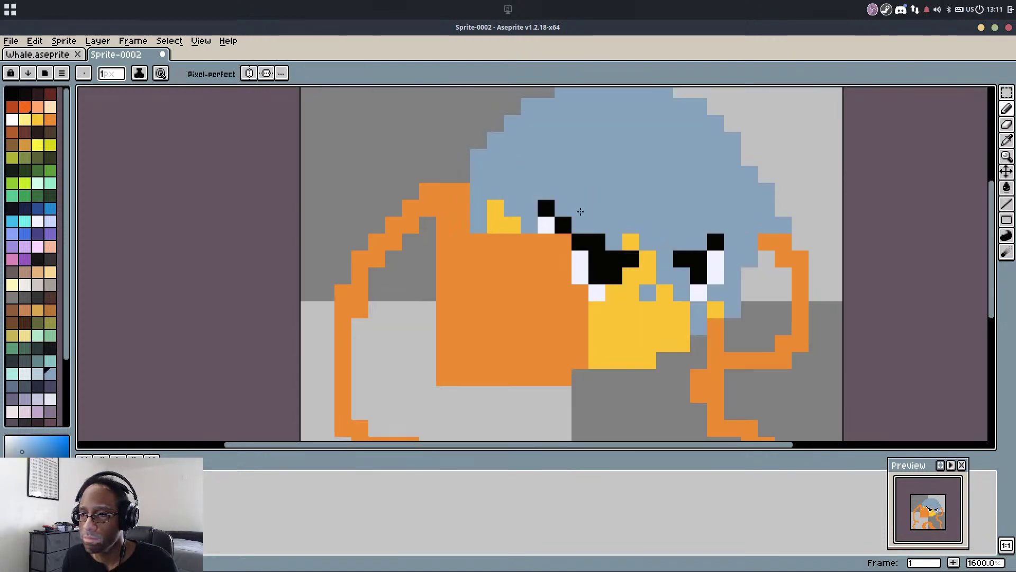
{"action": "left_click", "coordinate": [564, 227], "text": "alt"}
{"action": "mouse_move", "coordinate": [463, 241]}
{"action": "left_mouse_down"}
{"action": "mouse_move", "coordinate": [462, 327]}
{"action": "mouse_move", "coordinate": [478, 360]}
{"action": "mouse_move", "coordinate": [518, 375]}
{"action": "mouse_move", "coordinate": [563, 352]}
{"action": "left_mouse_up"}
{"action": "key", "text": "g"}
{"action": "left_click", "coordinate": [549, 310]}
Fill the inside of the small loop beside the head's right edge with black and recolour its orange outline black
{"action": "key", "text": "b"}
{"action": "left_click", "coordinate": [771, 246]}
{"action": "key", "text": "g"}
{"action": "left_click", "coordinate": [769, 283]}
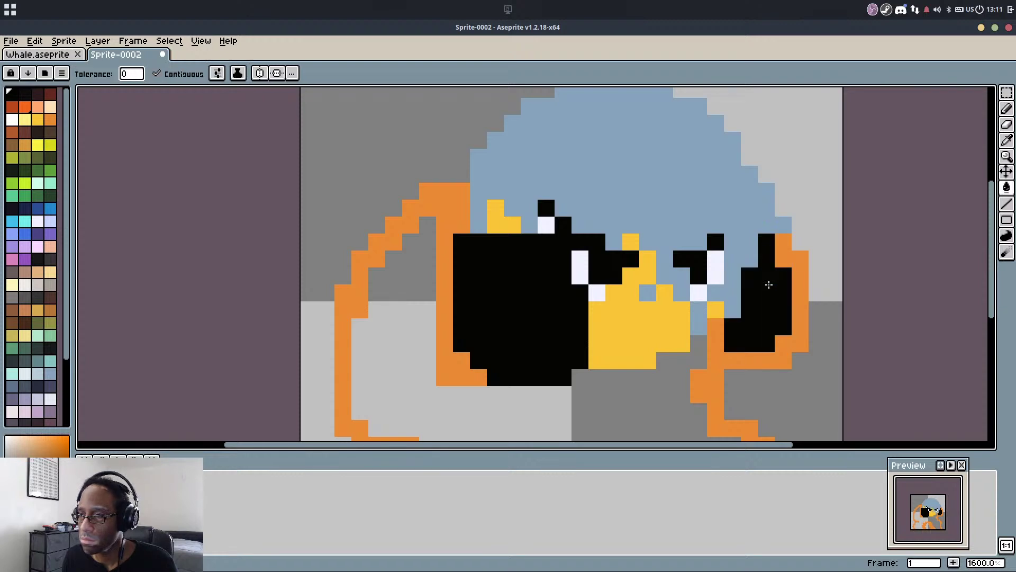
{"action": "left_click", "coordinate": [784, 260]}
{"action": "key", "text": "ctrl+z"}
{"action": "key", "text": "b"}
{"action": "left_click", "coordinate": [733, 360]}
{"action": "key", "text": "g"}
{"action": "left_click", "coordinate": [766, 356]}
{"action": "key", "text": "b"}
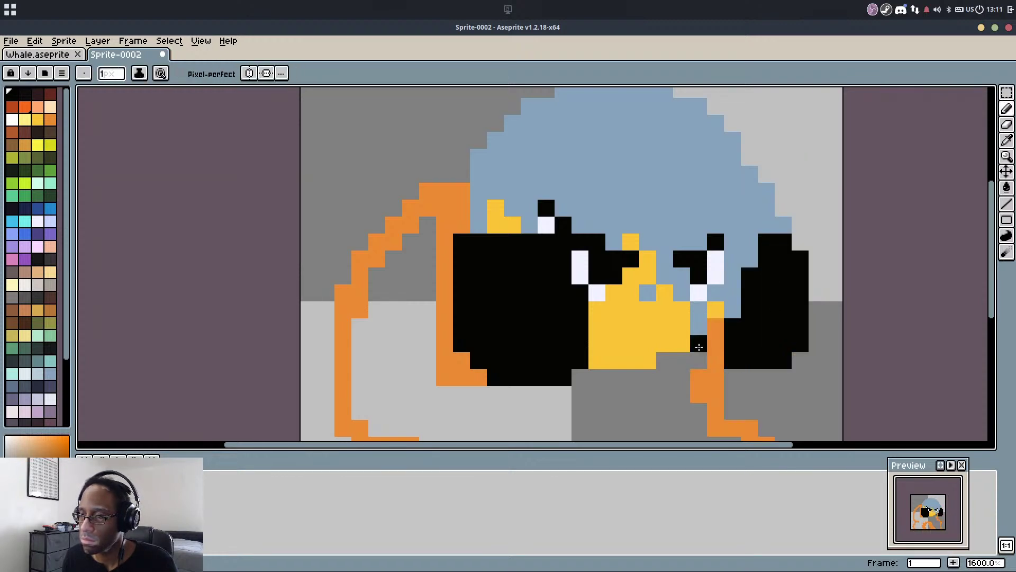
Draw a black line across the bottom of the left leg and fill the foot below it with black
{"action": "scroll", "coordinate": [697, 342], "scroll_direction": "down", "scroll_amount": 1}
{"action": "scroll", "coordinate": [562, 325], "scroll_direction": "down", "scroll_amount": 1}
{"action": "scroll", "coordinate": [545, 387], "scroll_direction": "up", "scroll_amount": 3}
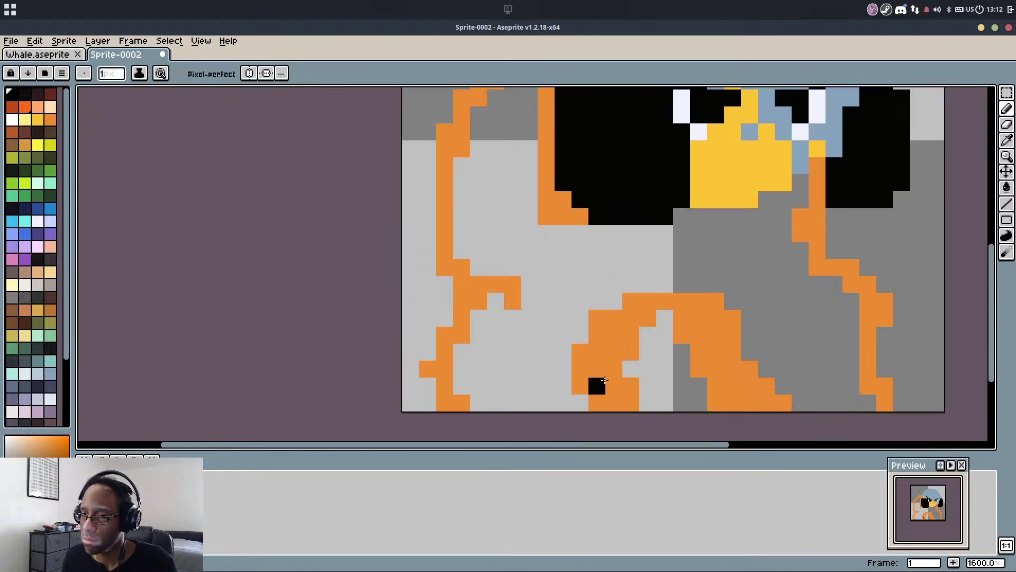
{"action": "left_click_drag", "start_coordinate": [631, 386], "coordinate": [562, 386]}
{"action": "mouse_move", "coordinate": [444, 352]}
{"action": "left_mouse_down"}
{"action": "mouse_move", "coordinate": [501, 387]}
{"action": "mouse_move", "coordinate": [547, 392]}
{"action": "left_mouse_up"}
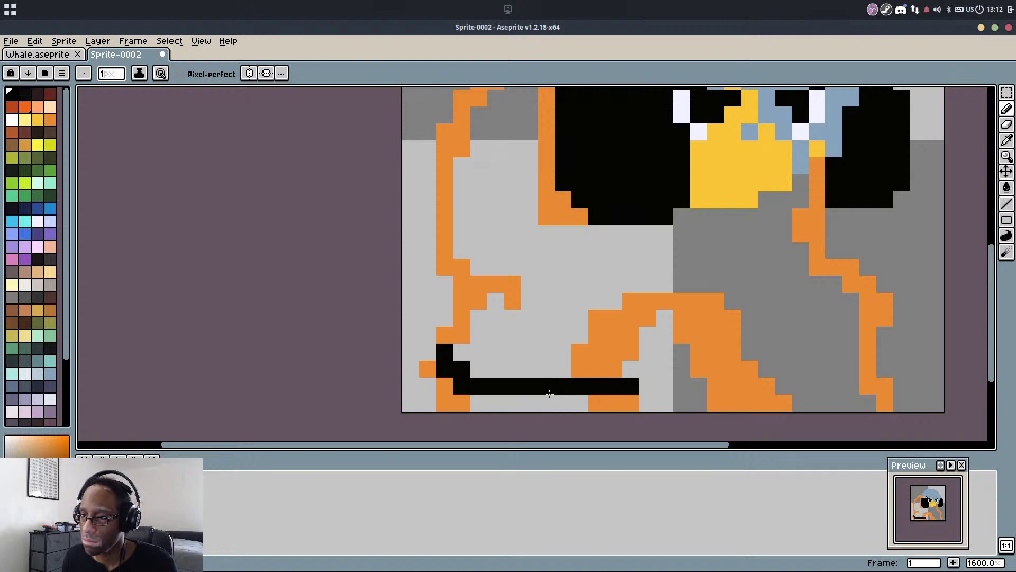
{"action": "key", "text": "g"}
{"action": "left_click", "coordinate": [550, 402]}
{"action": "left_click", "coordinate": [596, 404]}
{"action": "left_click", "coordinate": [458, 401]}
{"action": "key", "text": "b"}
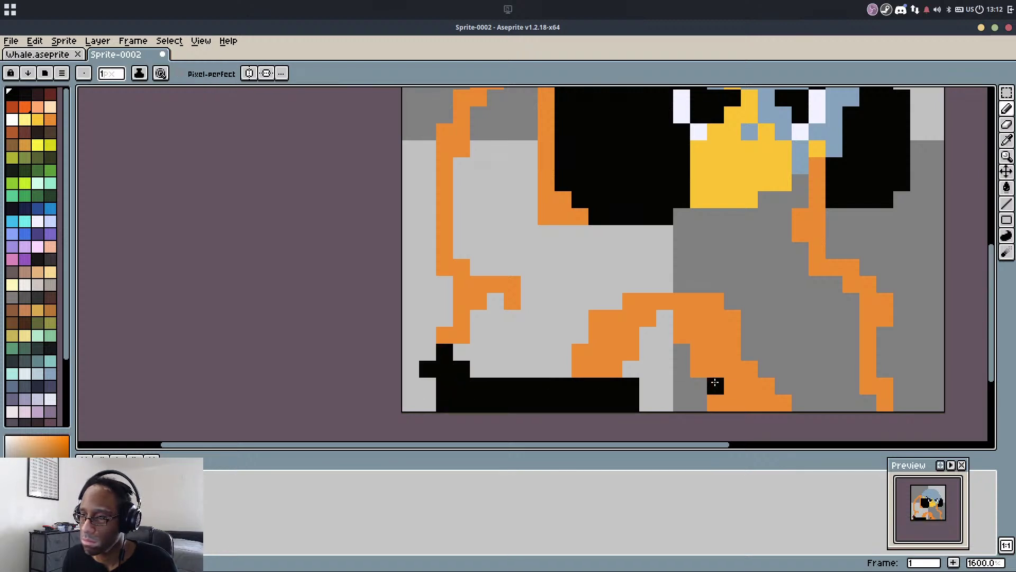
Draw a black line across the bottom of the right leg and fill the foot below it with black
{"action": "left_click_drag", "start_coordinate": [714, 384], "coordinate": [787, 384]}
{"action": "mouse_move", "coordinate": [884, 388]}
{"action": "left_mouse_down"}
{"action": "mouse_move", "coordinate": [779, 395]}
{"action": "mouse_move", "coordinate": [872, 398]}
{"action": "left_mouse_up"}
{"action": "key", "text": "g"}
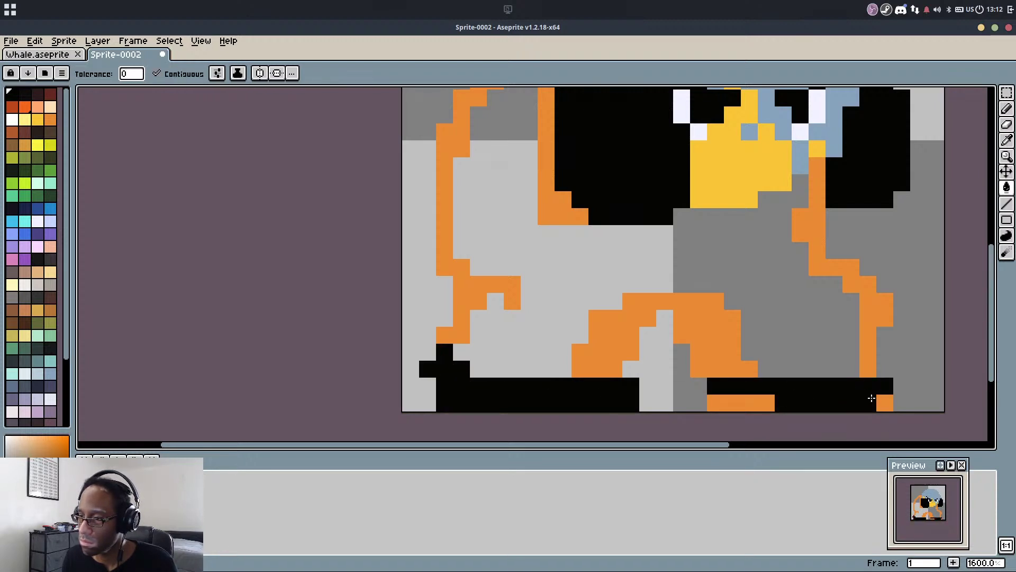
{"action": "left_click", "coordinate": [741, 402]}
{"action": "key", "text": "b"}
Erase the lower pixels of the left orange outline and redraw them one pixel further in to narrow the waist
{"action": "scroll", "coordinate": [746, 312], "scroll_direction": "down", "scroll_amount": 3}
{"action": "scroll", "coordinate": [713, 254], "scroll_direction": "up", "scroll_amount": 3}
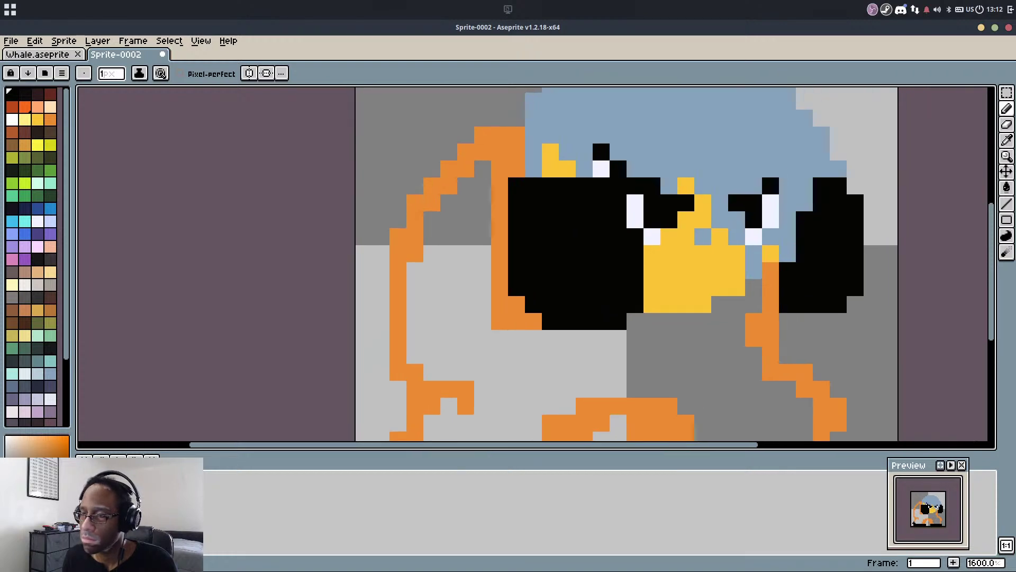
{"action": "left_click", "coordinate": [398, 356]}
{"action": "key", "text": "e"}
{"action": "mouse_move", "coordinate": [400, 360]}
{"action": "left_mouse_down"}
{"action": "mouse_move", "coordinate": [398, 373]}
{"action": "mouse_move", "coordinate": [426, 375]}
{"action": "left_mouse_up"}
{"action": "left_click", "coordinate": [414, 390]}
{"action": "left_click", "coordinate": [414, 374]}
{"action": "key", "text": "b"}
{"action": "left_click", "coordinate": [398, 341], "text": "alt"}
{"action": "left_click", "coordinate": [403, 335]}
{"action": "key", "text": "b"}
{"action": "key", "text": "e"}
{"action": "left_click", "coordinate": [397, 339]}
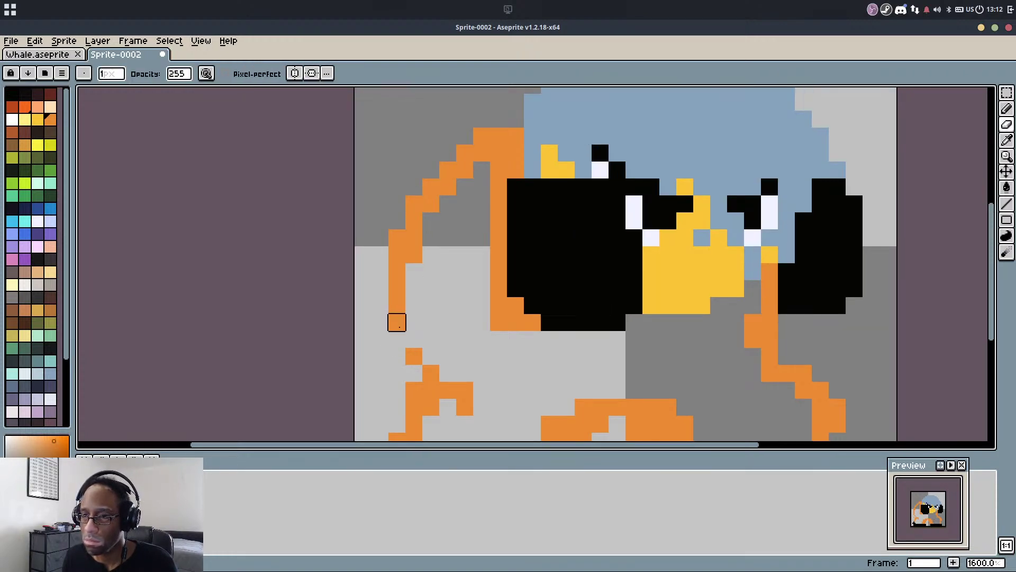
{"action": "key", "text": "b"}
{"action": "left_click", "coordinate": [414, 338]}
Fill the creature's outlined body with orange
{"action": "scroll", "coordinate": [424, 298], "scroll_direction": "down", "scroll_amount": 2}
{"action": "scroll", "coordinate": [424, 300], "scroll_direction": "up", "scroll_amount": 1}
{"action": "key", "text": "g"}
{"action": "left_click", "coordinate": [465, 271]}
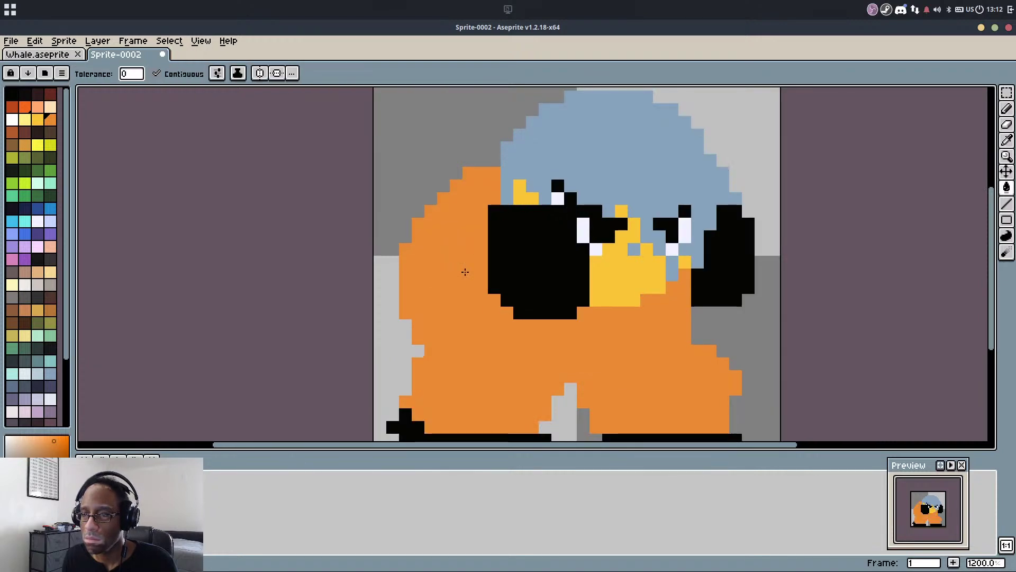
Erase the top row of pixels from the left shoulder and redraw the two orange pixels next to the head
{"action": "key", "text": "b"}
{"action": "scroll", "coordinate": [525, 326], "scroll_direction": "down", "scroll_amount": 1}
{"action": "scroll", "coordinate": [592, 296], "scroll_direction": "up", "scroll_amount": 1}
{"action": "key", "text": "i"}
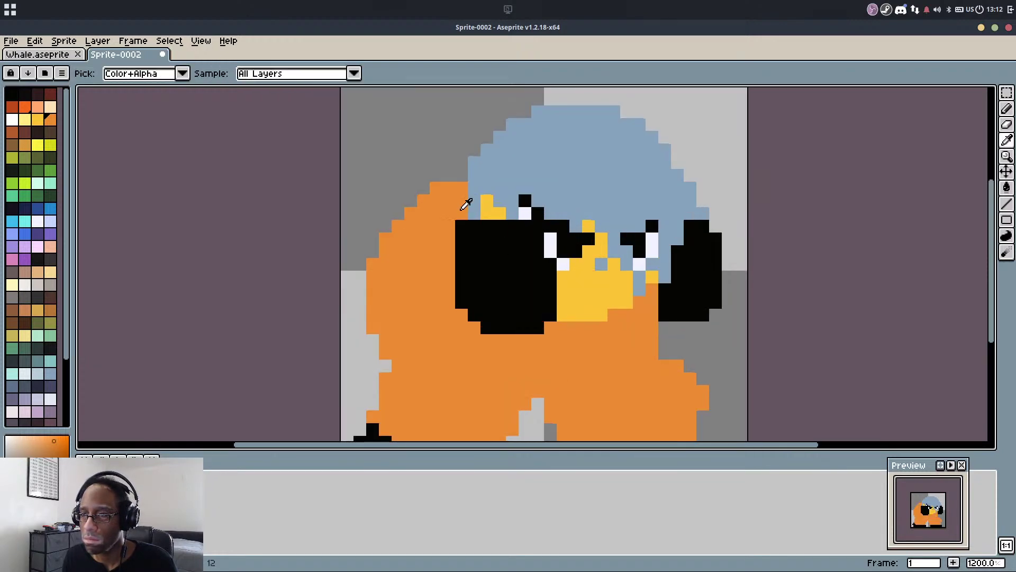
{"action": "key", "text": "b"}
{"action": "key", "text": "e"}
{"action": "left_click", "coordinate": [434, 188]}
{"action": "right_click", "coordinate": [461, 187]}
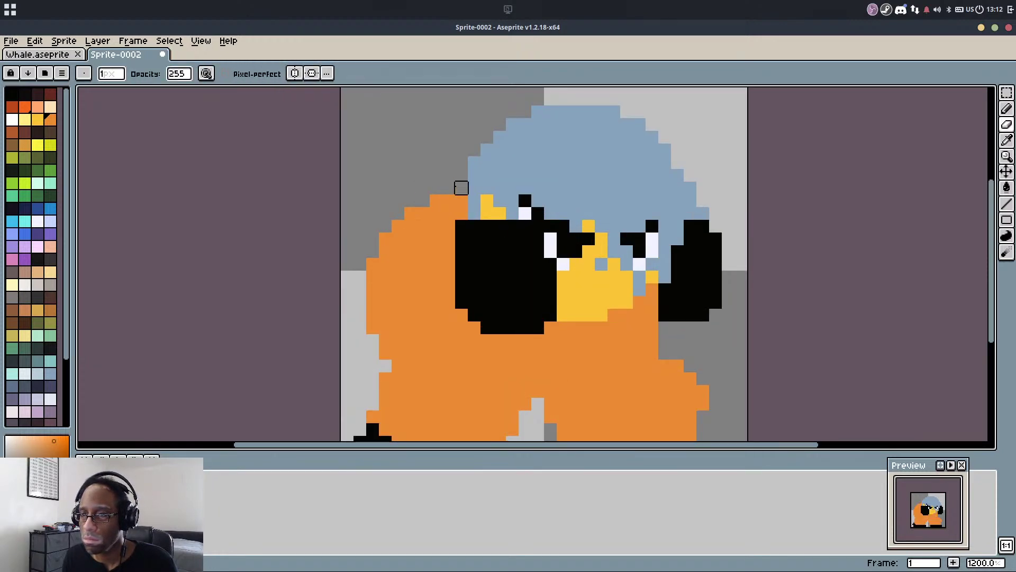
{"action": "left_click_drag", "start_coordinate": [398, 303], "coordinate": [413, 297]}
{"action": "key", "text": "i"}
{"action": "key", "text": "b"}
{"action": "left_click_drag", "start_coordinate": [477, 183], "coordinate": [440, 202]}
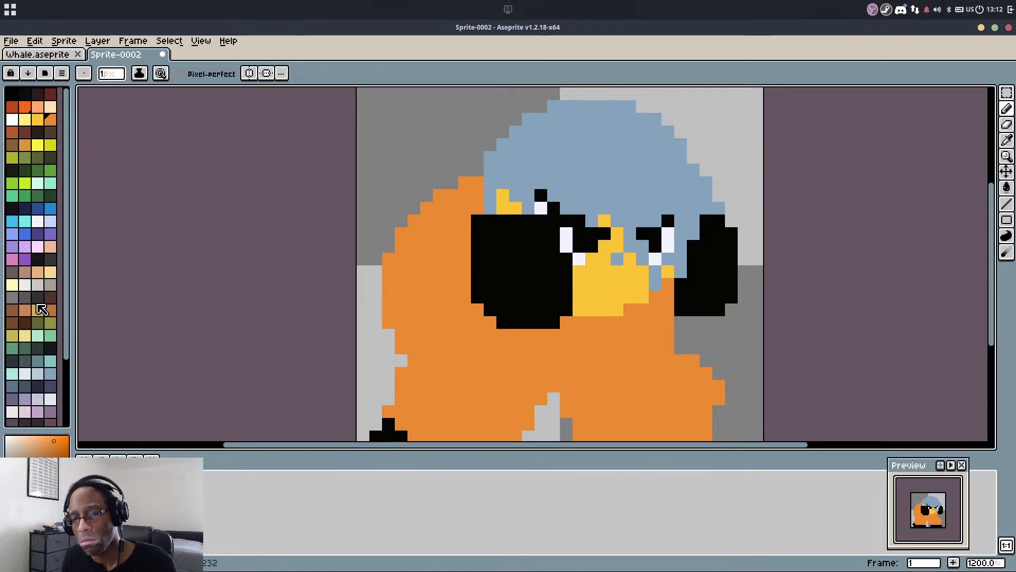
Recolour the whole orange body with dark navy
{"action": "left_click", "coordinate": [39, 387]}
{"action": "key", "text": "g"}
{"action": "left_click", "coordinate": [437, 333]}
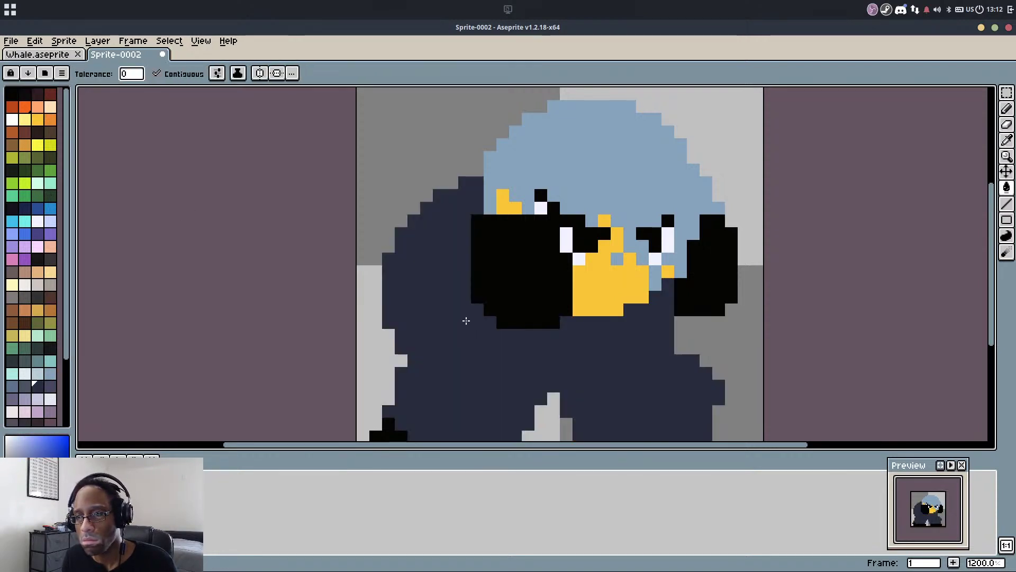
{"action": "scroll", "coordinate": [465, 323], "scroll_direction": "down", "scroll_amount": 1}
{"action": "scroll", "coordinate": [511, 310], "scroll_direction": "up", "scroll_amount": 1}
Select the head and upper body and move them up two pixels, leaving the legs in place
{"action": "key", "text": "i"}
{"action": "key", "text": "m"}
{"action": "scroll", "coordinate": [492, 294], "scroll_direction": "down", "scroll_amount": 3}
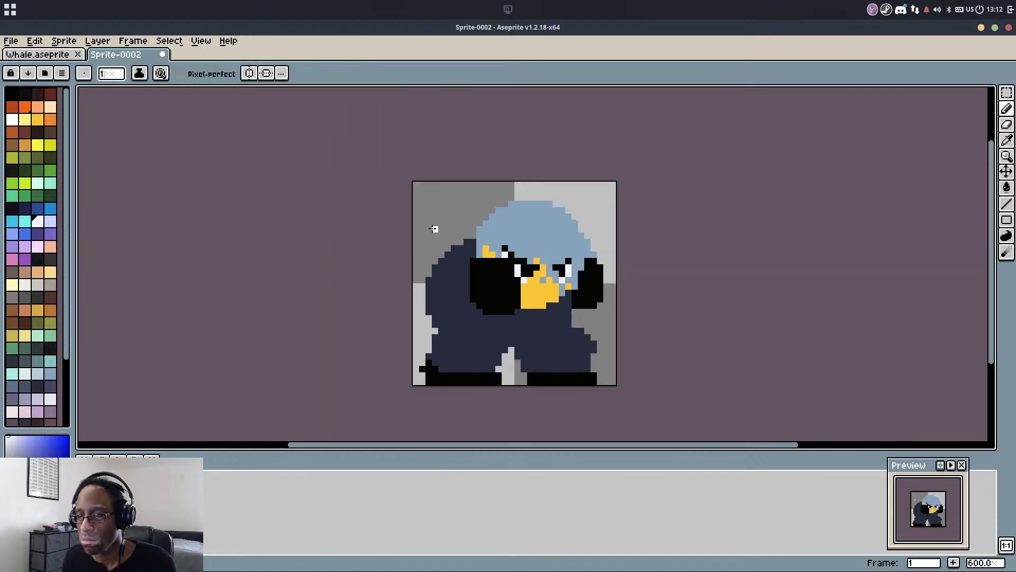
{"action": "left_click_drag", "start_coordinate": [426, 181], "coordinate": [608, 320]}
{"action": "key", "text": "Up"}
{"action": "key", "text": "Up"}
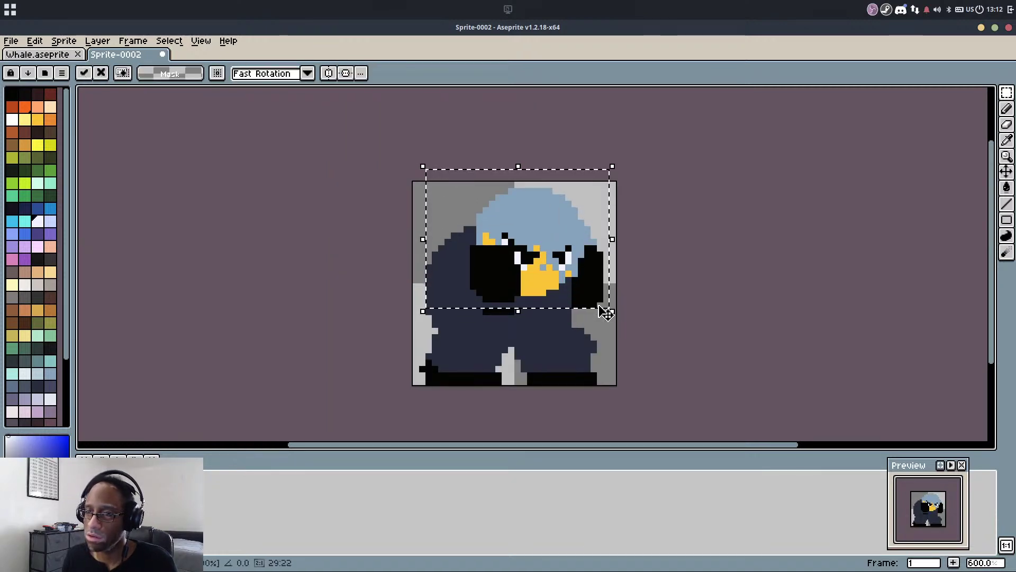
{"action": "key", "text": "Up"}
{"action": "key", "text": "Up"}
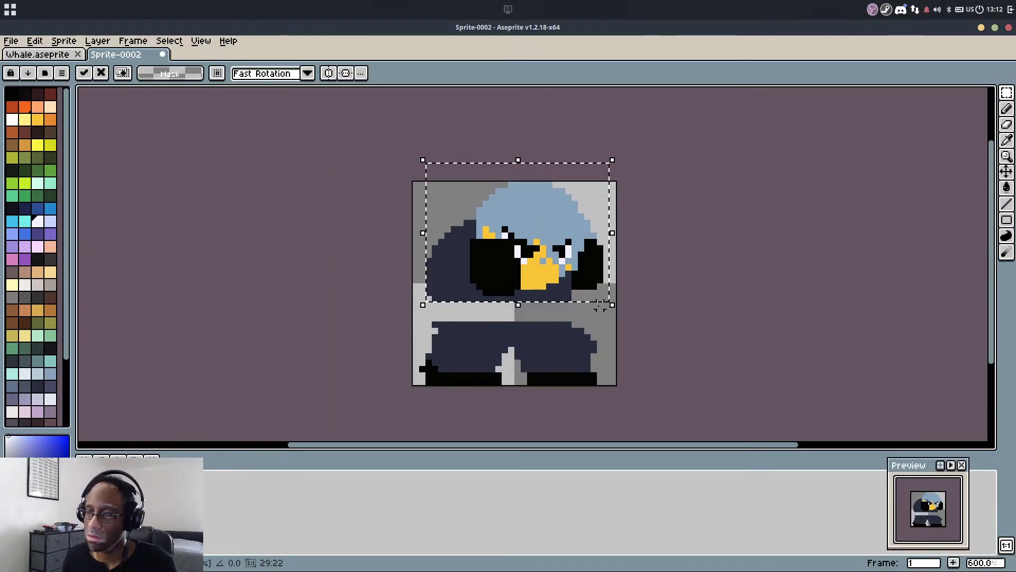
{"action": "key", "text": "ctrl+z"}
{"action": "key", "text": "ctrl+y"}
{"action": "key", "text": "ctrl+d"}
{"action": "scroll", "coordinate": [567, 307], "scroll_direction": "up", "scroll_amount": 3}
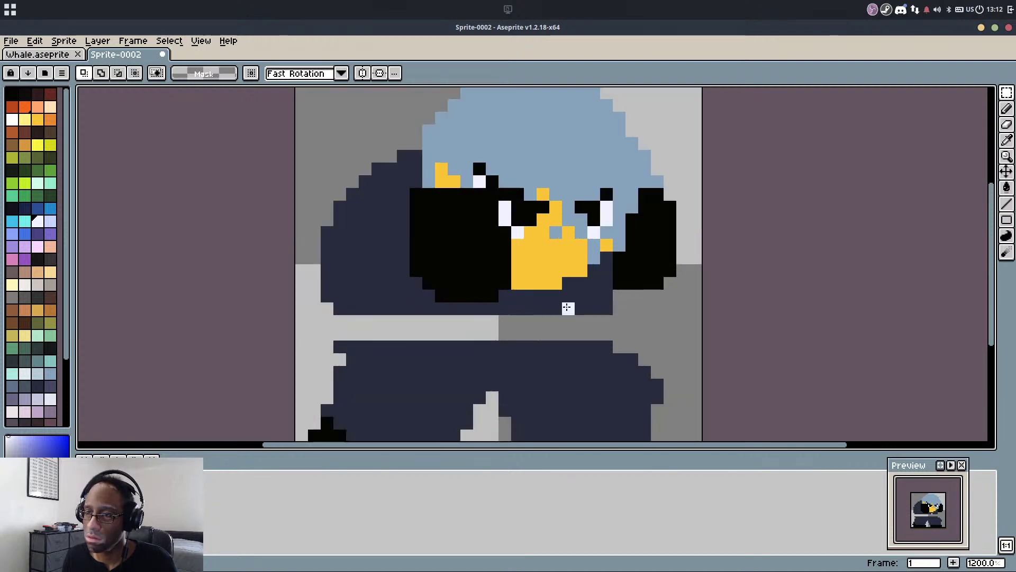
Bridge the gap between upper body and legs with navy edge pixels and fill it with navy
{"action": "key", "text": "b"}
{"action": "key", "text": "g"}
{"action": "left_click", "coordinate": [392, 327]}
{"action": "key", "text": "ctrl+z"}
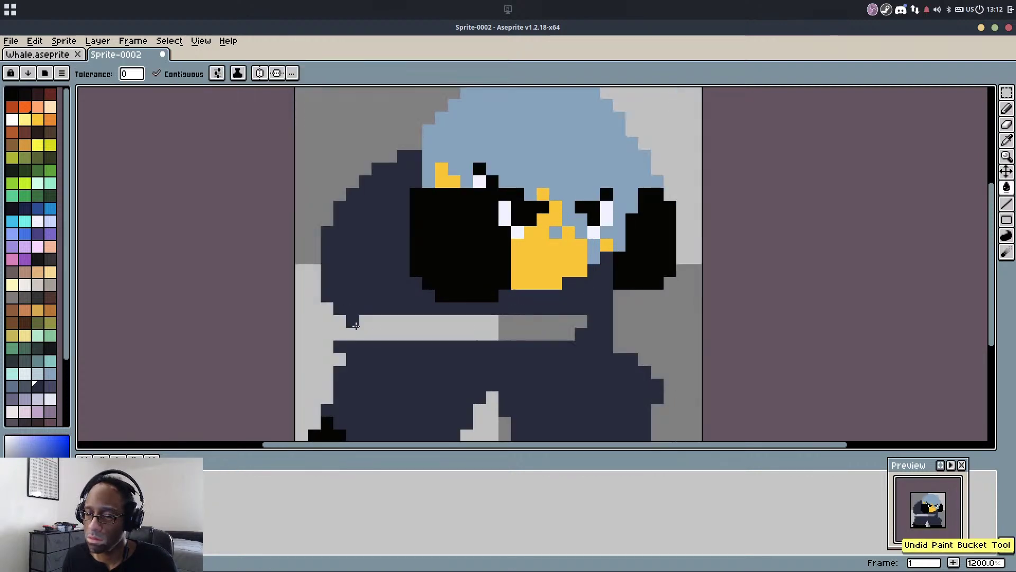
{"action": "key", "text": "b"}
{"action": "mouse_move", "coordinate": [350, 320]}
{"action": "left_mouse_down"}
{"action": "mouse_move", "coordinate": [373, 340]}
{"action": "mouse_move", "coordinate": [353, 359]}
{"action": "left_mouse_up"}
{"action": "key", "text": "g"}
{"action": "left_click", "coordinate": [374, 340]}
Erase the outer navy pixels along the left shoulder and back, and trim the torso's right edge
{"action": "key", "text": "e"}
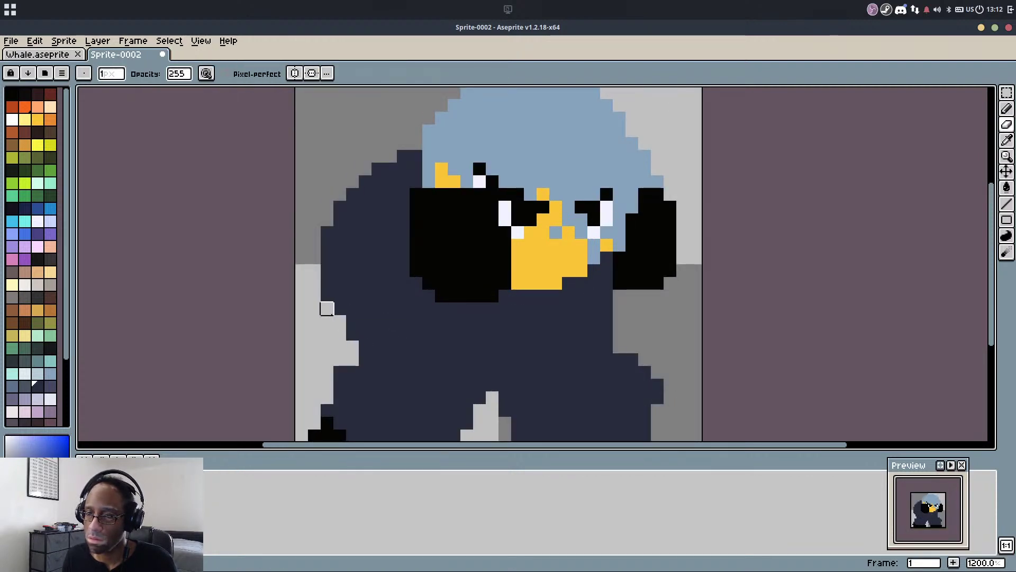
{"action": "mouse_move", "coordinate": [327, 309]}
{"action": "left_mouse_down"}
{"action": "mouse_move", "coordinate": [327, 181]}
{"action": "mouse_move", "coordinate": [340, 195]}
{"action": "mouse_move", "coordinate": [415, 143]}
{"action": "mouse_move", "coordinate": [340, 233]}
{"action": "mouse_move", "coordinate": [339, 257]}
{"action": "left_mouse_up"}
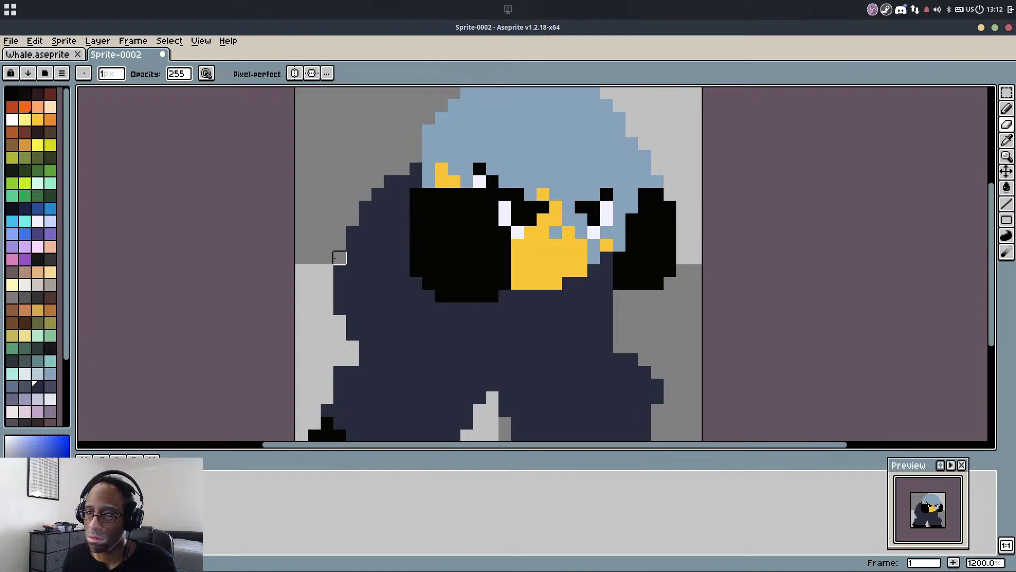
{"action": "left_click_drag", "start_coordinate": [606, 308], "coordinate": [606, 334]}
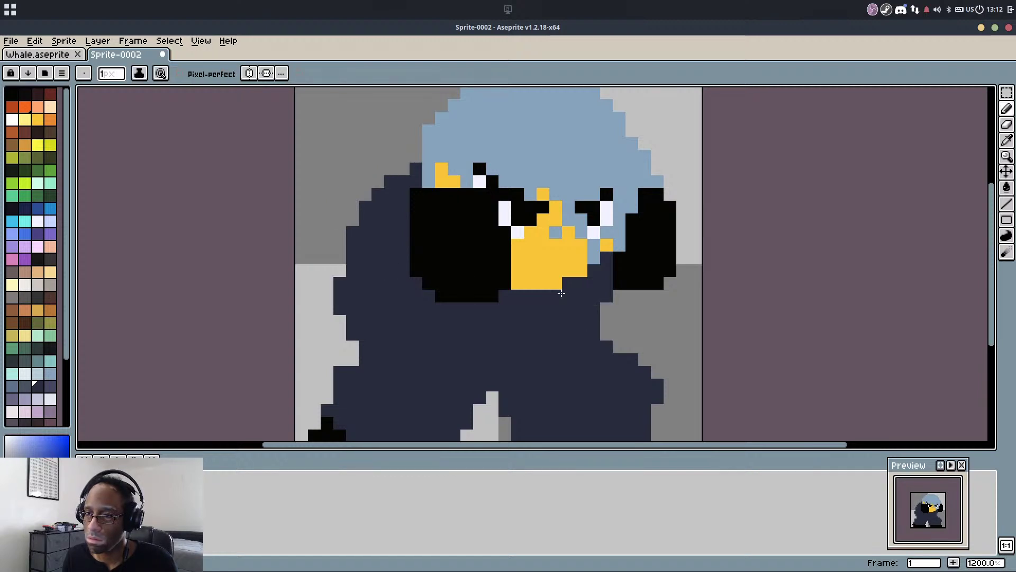
{"action": "scroll", "coordinate": [533, 296], "scroll_direction": "down", "scroll_amount": 1}
{"action": "scroll", "coordinate": [552, 266], "scroll_direction": "up", "scroll_amount": 1}
Select the left black hand without the eye, move it down one pixel, and paint its left column navy
{"action": "key", "text": "w"}
{"action": "left_click", "coordinate": [431, 221]}
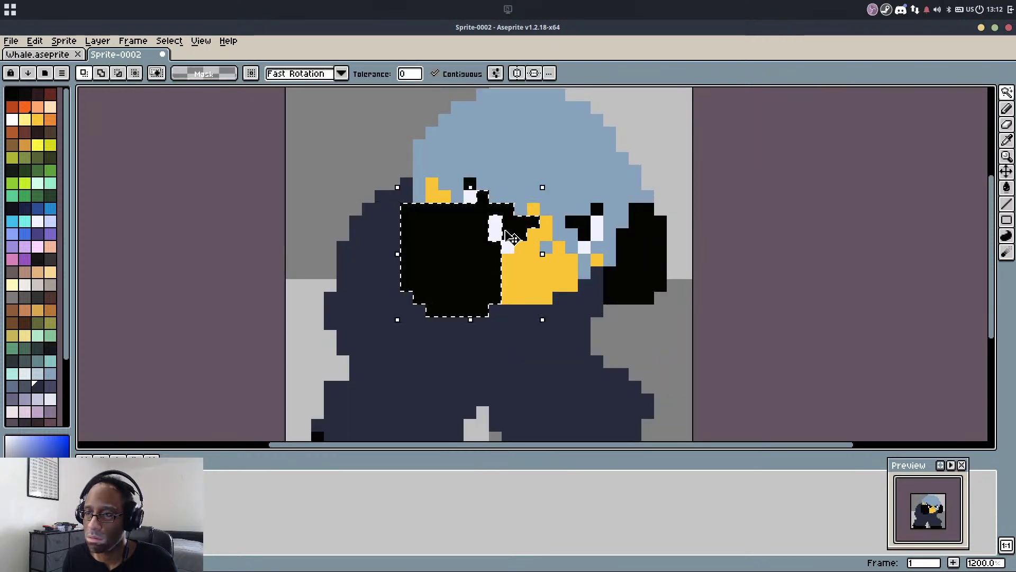
{"action": "key", "text": "m"}
{"action": "left_click_drag", "start_coordinate": [482, 210], "coordinate": [418, 286]}
{"action": "mouse_move", "coordinate": [495, 247]}
{"action": "left_mouse_down"}
{"action": "mouse_move", "coordinate": [432, 310]}
{"action": "mouse_move", "coordinate": [447, 314]}
{"action": "left_mouse_up"}
{"action": "key", "text": "ctrl+d"}
{"action": "key", "text": "b"}
{"action": "left_click_drag", "start_coordinate": [406, 202], "coordinate": [406, 288]}
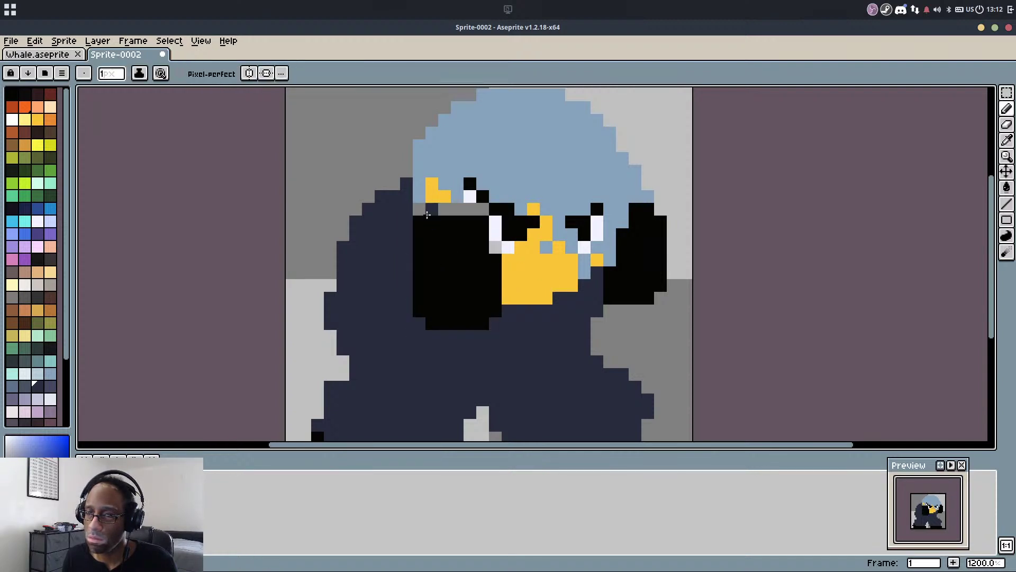
Fill the gap above the left hand with blue-grey, yellow and white pixels, and extend the yellow cheek below the eye
{"action": "left_click", "coordinate": [419, 197], "text": "alt"}
{"action": "mouse_move", "coordinate": [420, 209]}
{"action": "left_mouse_down"}
{"action": "mouse_move", "coordinate": [478, 210]}
{"action": "mouse_move", "coordinate": [444, 206]}
{"action": "mouse_move", "coordinate": [478, 213]}
{"action": "left_mouse_up"}
{"action": "key", "text": "alt"}
{"action": "left_click", "coordinate": [444, 184], "text": "alt"}
{"action": "left_click", "coordinate": [467, 194], "text": "alt"}
{"action": "left_click", "coordinate": [519, 259], "text": "alt"}
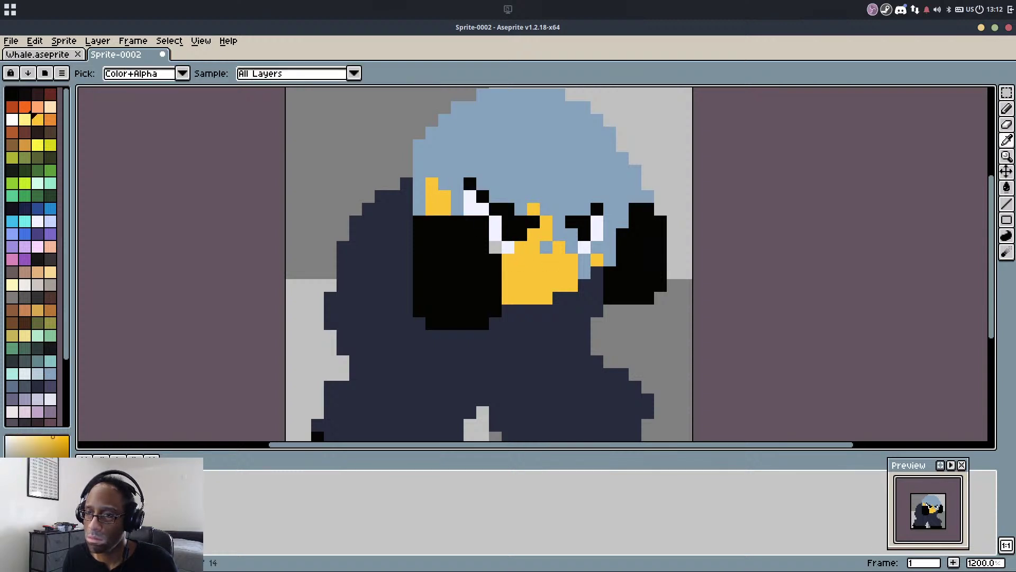
{"action": "left_click_drag", "start_coordinate": [521, 248], "coordinate": [495, 247]}
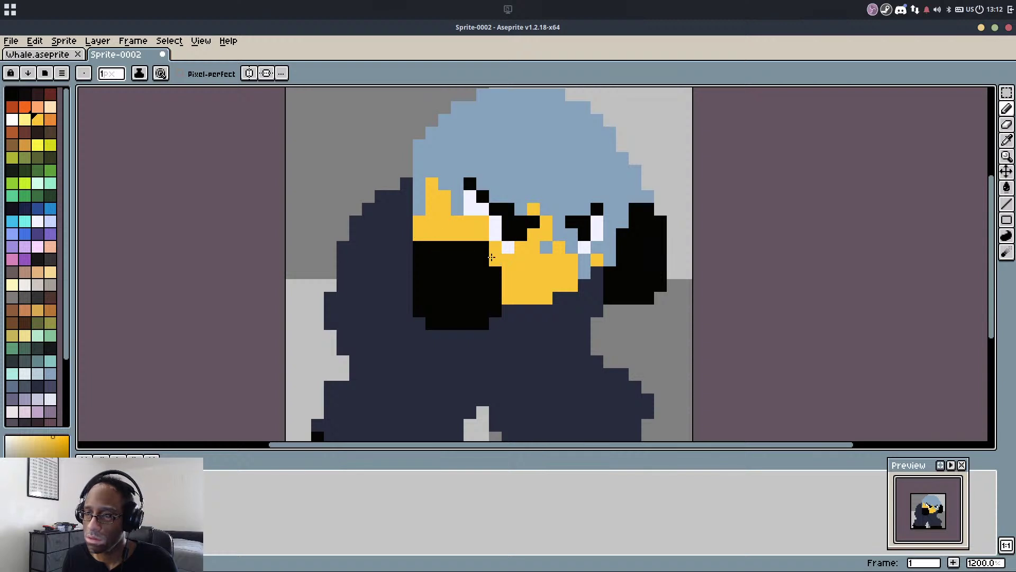
Trim the left hand by painting its left column and lower-right corner navy
{"action": "left_click", "coordinate": [368, 251], "text": "alt"}
{"action": "left_click_drag", "start_coordinate": [419, 247], "coordinate": [430, 304]}
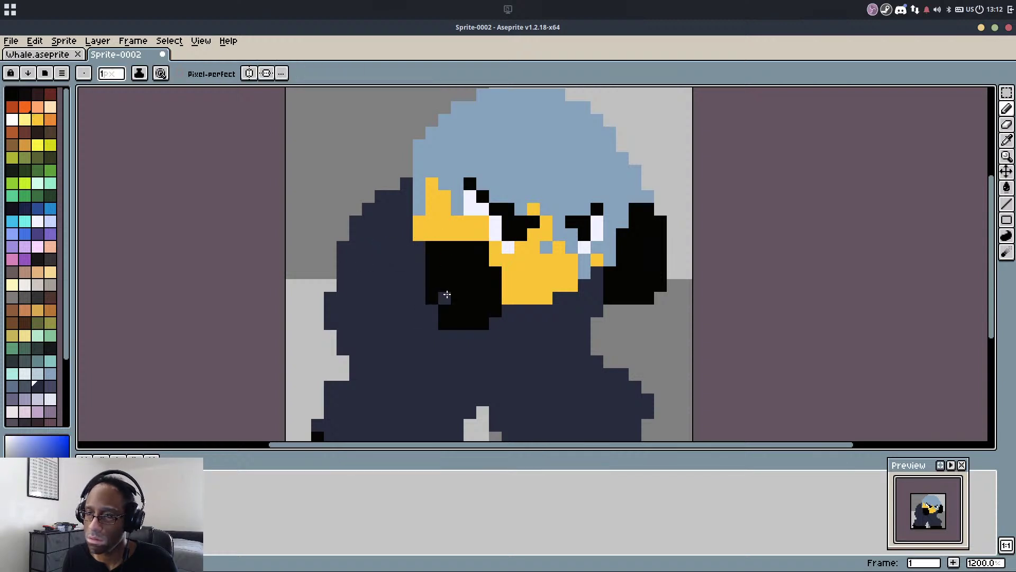
{"action": "left_click", "coordinate": [496, 249], "text": "alt"}
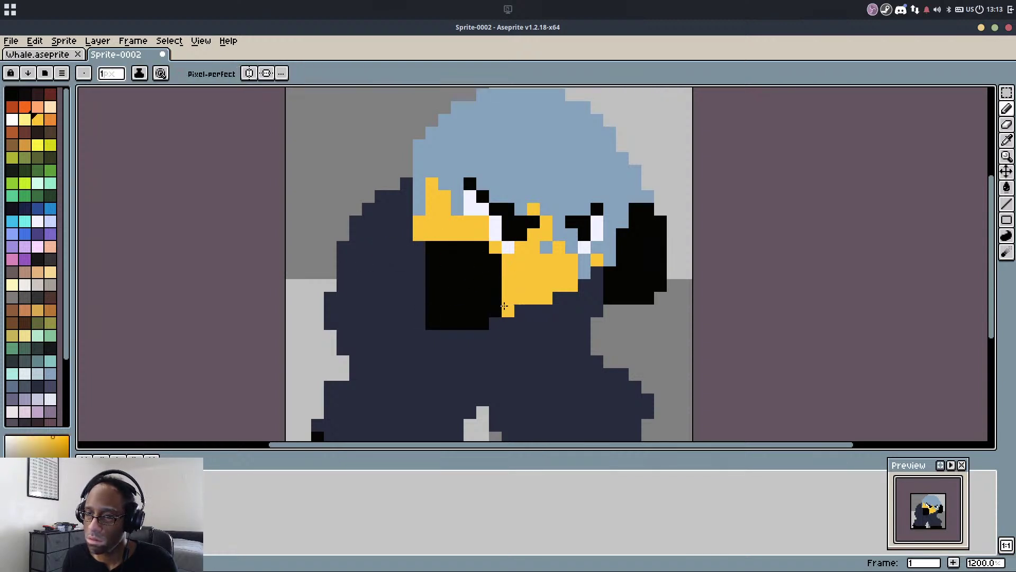
{"action": "left_click", "coordinate": [505, 319], "text": "alt"}
{"action": "left_click_drag", "start_coordinate": [496, 323], "coordinate": [495, 314]}
Reshape the left hand's right edge with yellow pixels above and below a two-pixel black bump
{"action": "left_click", "coordinate": [495, 274], "text": "alt"}
{"action": "left_click", "coordinate": [496, 285]}
{"action": "left_click", "coordinate": [505, 283], "text": "alt"}
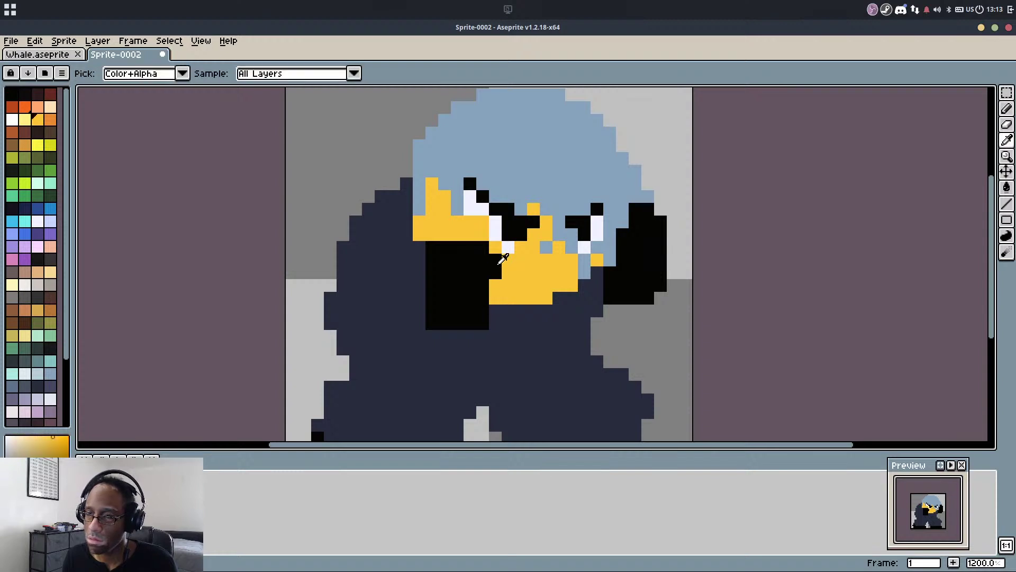
{"action": "left_click", "coordinate": [497, 263], "text": "alt"}
{"action": "left_click", "coordinate": [500, 247], "text": "alt"}
{"action": "left_click", "coordinate": [495, 260]}
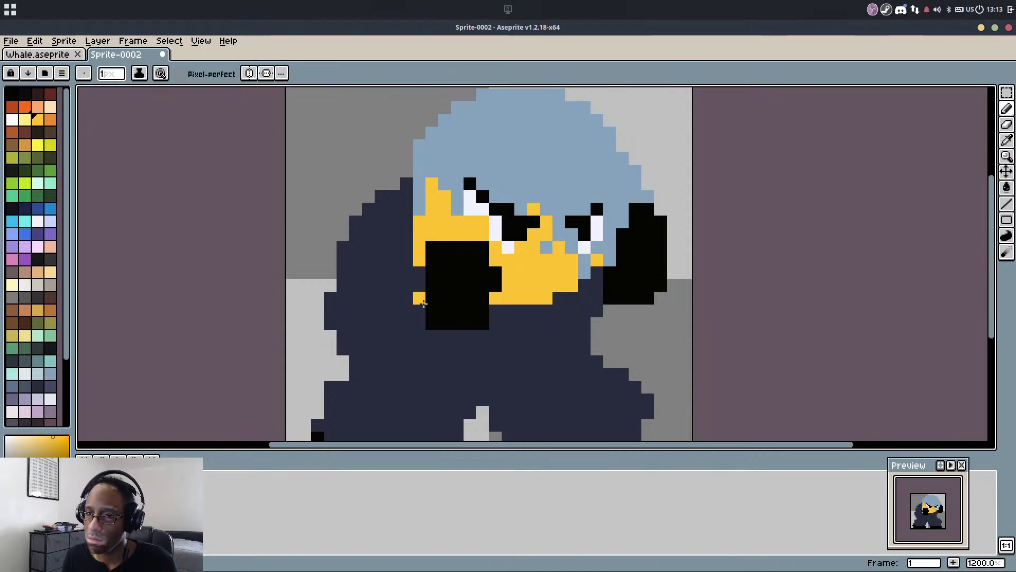
Extend the blue-grey down the face's left edge beside the hand and square off the top of the yellow cheek
{"action": "left_click_drag", "start_coordinate": [424, 281], "coordinate": [442, 314]}
{"action": "left_click", "coordinate": [438, 228], "text": "alt"}
{"action": "mouse_move", "coordinate": [441, 254]}
{"action": "left_mouse_down"}
{"action": "mouse_move", "coordinate": [436, 290]}
{"action": "mouse_move", "coordinate": [456, 239]}
{"action": "mouse_move", "coordinate": [449, 218]}
{"action": "mouse_move", "coordinate": [450, 264]}
{"action": "left_mouse_up"}
{"action": "left_click", "coordinate": [457, 225], "text": "alt"}
{"action": "left_click", "coordinate": [459, 220], "text": "alt"}
{"action": "left_click", "coordinate": [451, 217]}
{"action": "left_click", "coordinate": [453, 243], "text": "alt"}
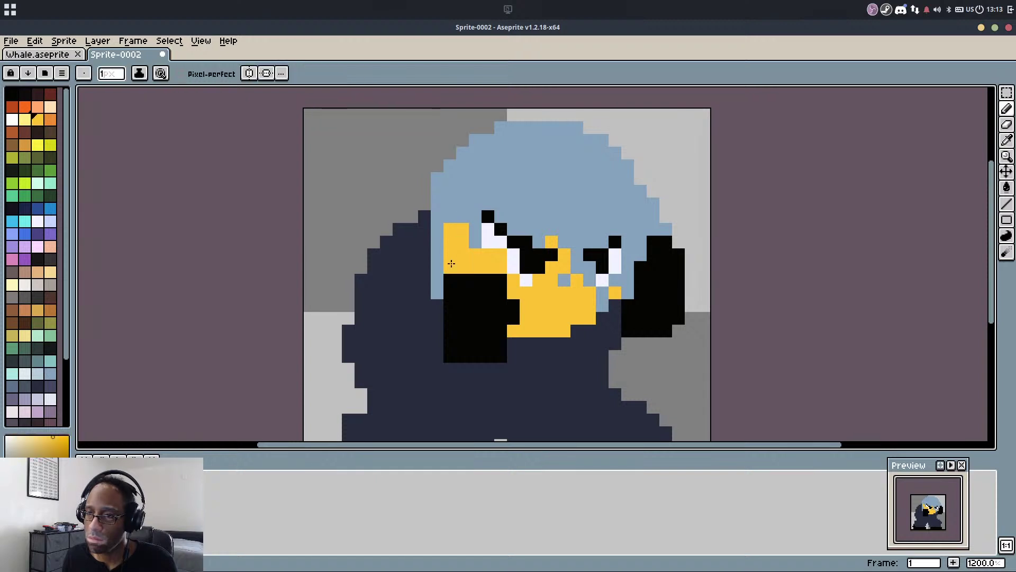
{"action": "left_click", "coordinate": [471, 229], "text": "alt"}
{"action": "left_click", "coordinate": [460, 227], "text": "alt"}
{"action": "scroll", "coordinate": [483, 206], "scroll_direction": "down", "scroll_amount": 1}
{"action": "scroll", "coordinate": [498, 226], "scroll_direction": "up", "scroll_amount": 2}
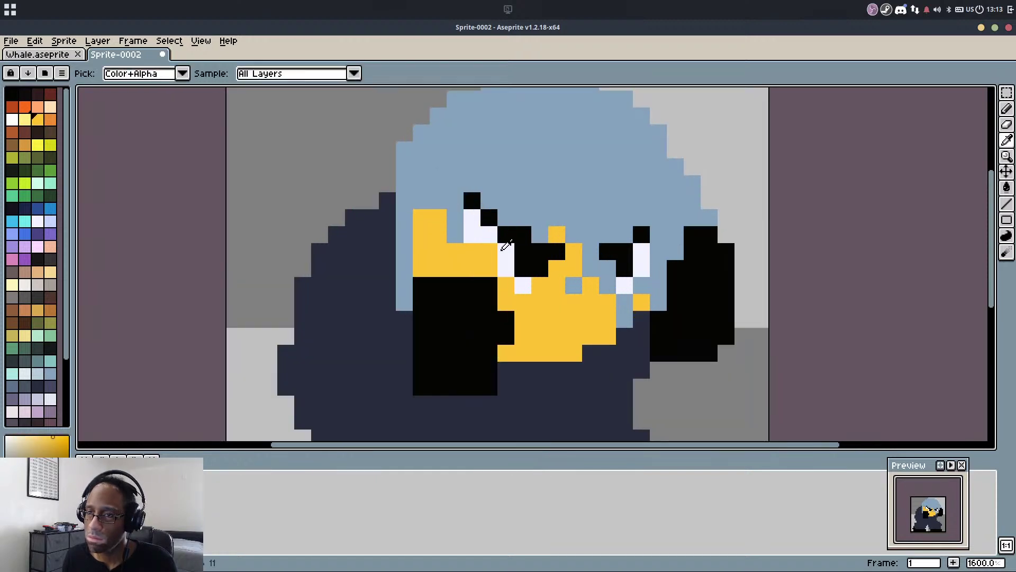
Thicken the white of the left eye along its lower edge towards the beak
{"action": "left_click", "coordinate": [489, 237], "text": "alt"}
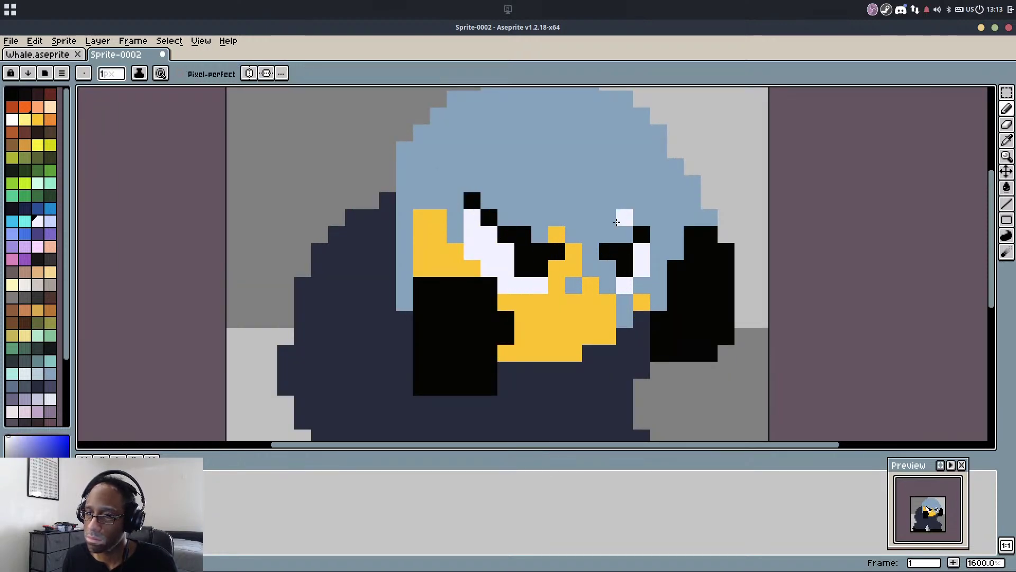
{"action": "scroll", "coordinate": [617, 208], "scroll_direction": "down", "scroll_amount": 3}
{"action": "scroll", "coordinate": [607, 212], "scroll_direction": "up", "scroll_amount": 5}
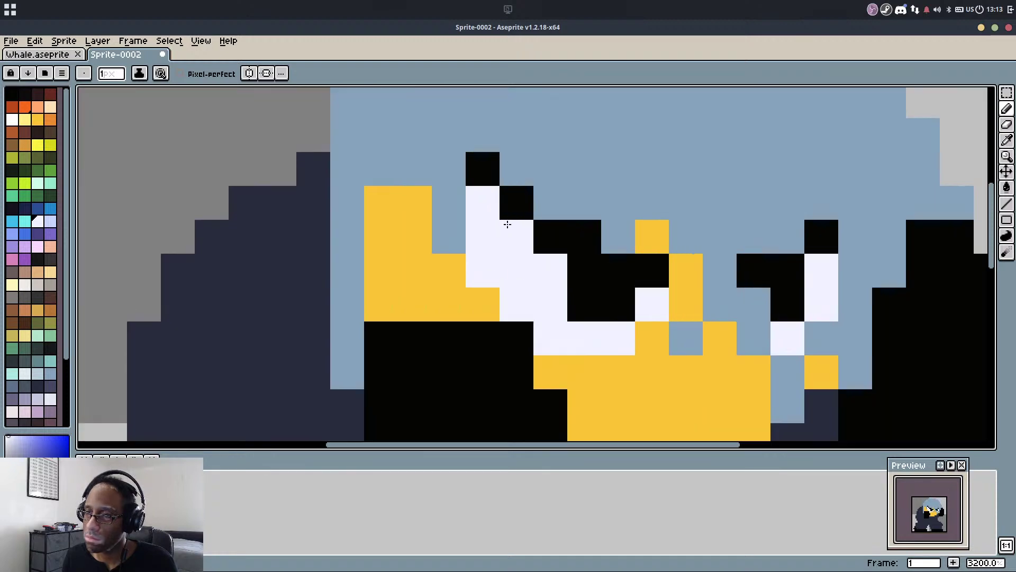
Repaint the left eye's outermost white column in yellow and cover its top pixel and the black brow tip with blue-grey
{"action": "left_click", "coordinate": [447, 268], "text": "alt"}
{"action": "left_click_drag", "start_coordinate": [482, 233], "coordinate": [479, 277]}
{"action": "left_click", "coordinate": [486, 170]}
{"action": "scroll", "coordinate": [486, 208], "scroll_direction": "down", "scroll_amount": 3}
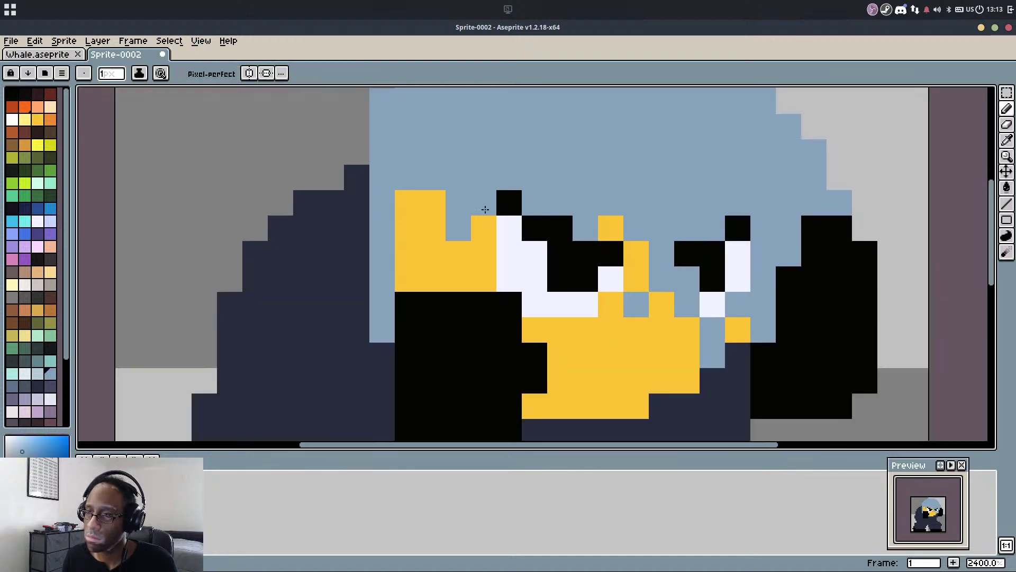
Add a yellow pixel beside the outer edge of the left eye
{"action": "scroll", "coordinate": [479, 199], "scroll_direction": "up", "scroll_amount": 3}
{"action": "left_click", "coordinate": [475, 283], "text": "alt"}
{"action": "left_click", "coordinate": [496, 302]}
{"action": "scroll", "coordinate": [582, 265], "scroll_direction": "down", "scroll_amount": 6}
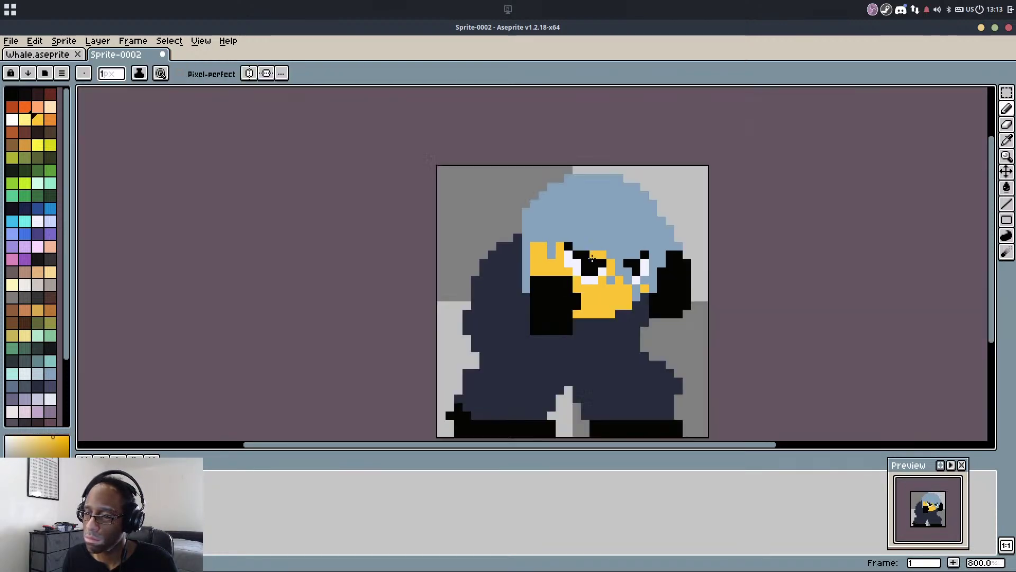
Select the left eye with the face area around it and move it one pixel outward, away from the right eye
{"action": "scroll", "coordinate": [614, 222], "scroll_direction": "up", "scroll_amount": 3}
{"action": "key", "text": "m"}
{"action": "left_click_drag", "start_coordinate": [611, 223], "coordinate": [564, 271]}
{"action": "left_click", "coordinate": [651, 211]}
{"action": "key", "text": "b"}
{"action": "left_click", "coordinate": [609, 215]}
{"action": "key", "text": "b"}
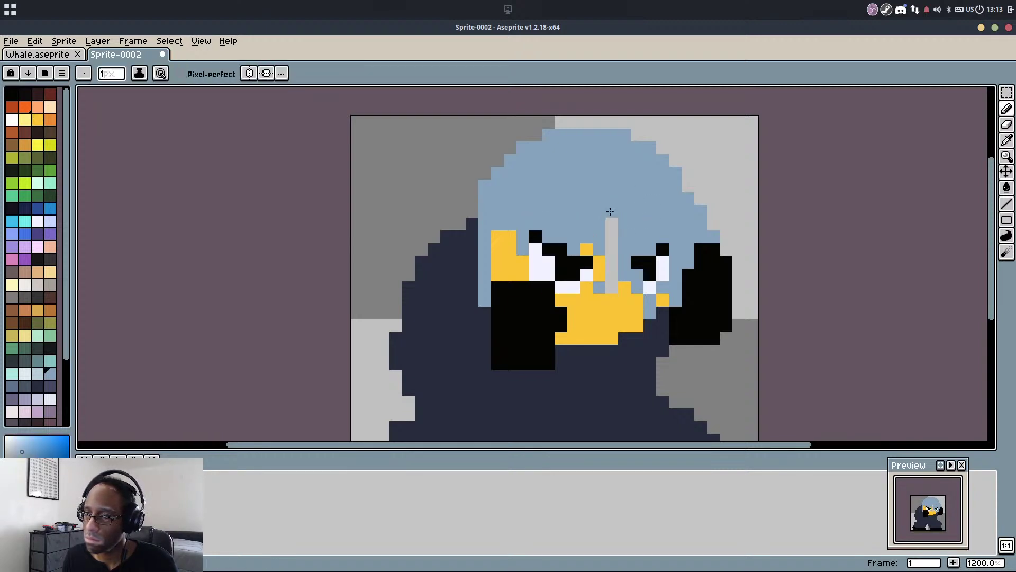
Fill the vertical gap between the eyes with blue-grey and repaint the left eye's lower outer white corner in yellow
{"action": "left_click_drag", "start_coordinate": [611, 218], "coordinate": [611, 293]}
{"action": "scroll", "coordinate": [481, 252], "scroll_direction": "up", "scroll_amount": 1}
{"action": "left_click", "coordinate": [538, 282], "text": "alt"}
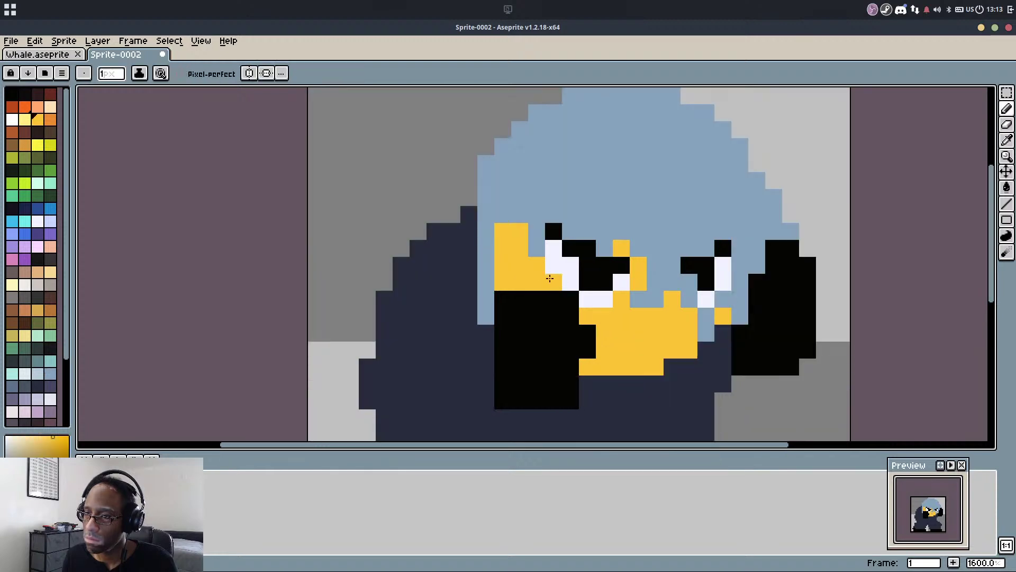
{"action": "left_click", "coordinate": [550, 279]}
{"action": "left_click", "coordinate": [571, 267], "text": "alt"}
{"action": "left_click", "coordinate": [610, 284], "text": "alt"}
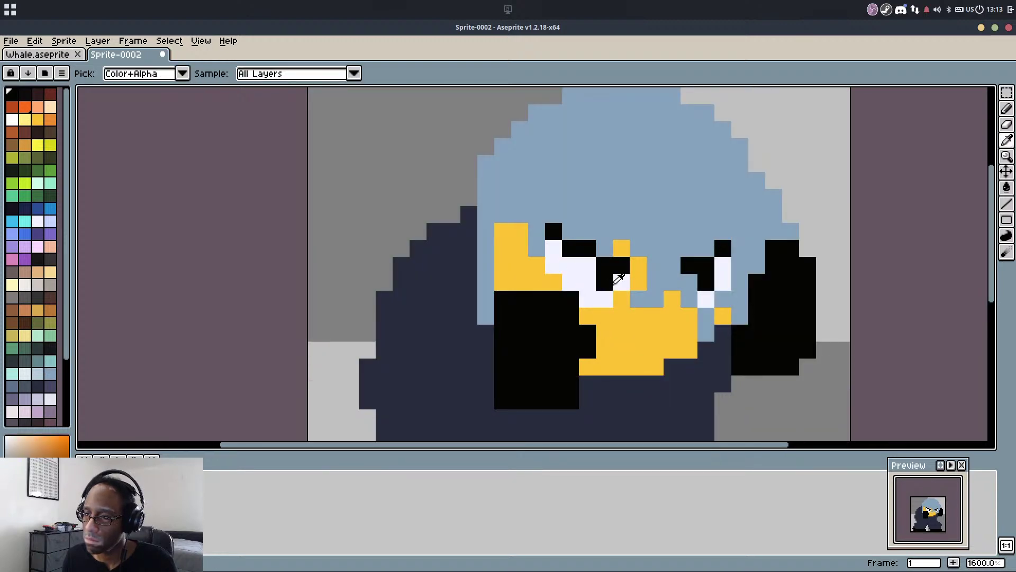
{"action": "left_click", "coordinate": [601, 294]}
{"action": "left_click", "coordinate": [562, 274]}
{"action": "scroll", "coordinate": [562, 274], "scroll_direction": "down", "scroll_amount": 4}
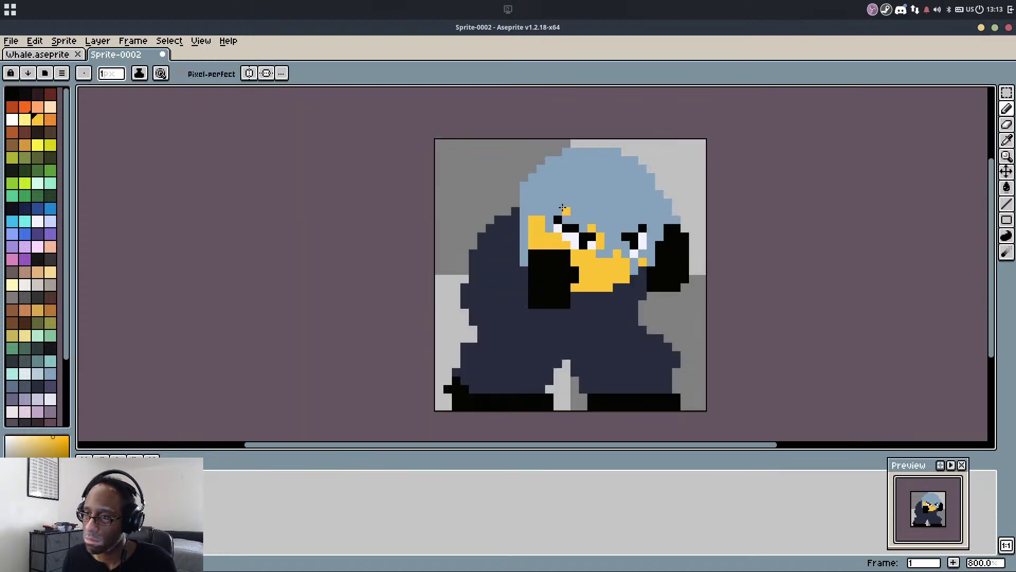
{"action": "key", "text": "v"}
{"action": "key", "text": "ctrl+z"}
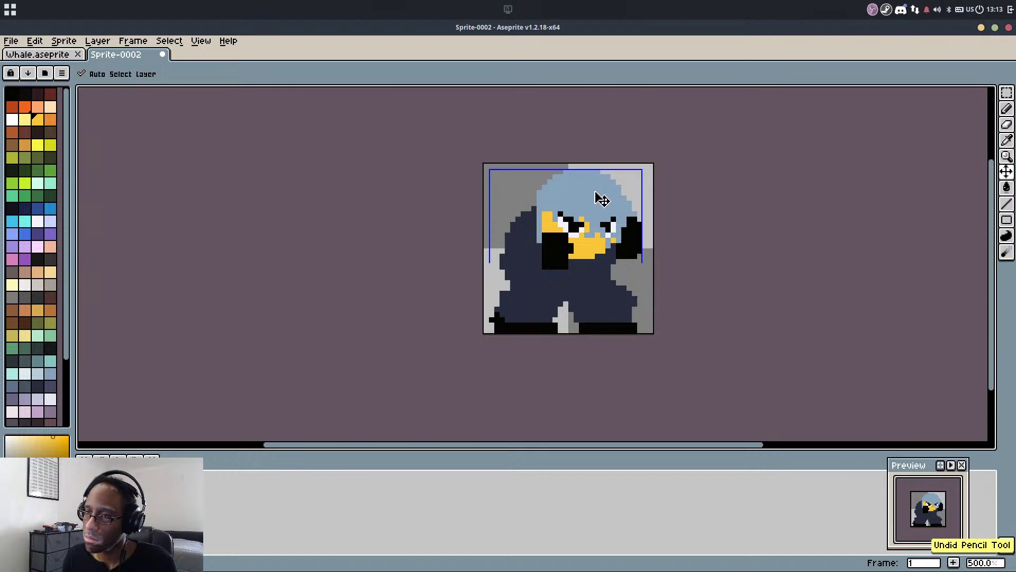
Shade the lower edge of the beak beside the left hand with a small patch of orange pixels
{"action": "key", "text": "b"}
{"action": "scroll", "coordinate": [613, 195], "scroll_direction": "up", "scroll_amount": 7}
{"action": "scroll", "coordinate": [656, 265], "scroll_direction": "down", "scroll_amount": 3}
{"action": "scroll", "coordinate": [651, 265], "scroll_direction": "up", "scroll_amount": 1}
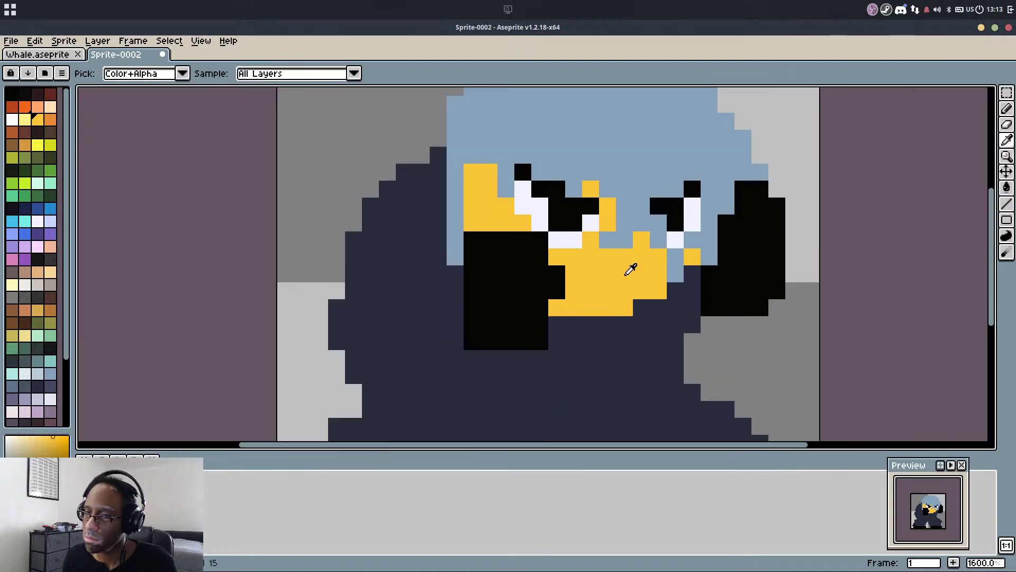
{"action": "left_click", "coordinate": [49, 120]}
{"action": "left_click", "coordinate": [648, 255]}
{"action": "key", "text": "ctrl+z"}
{"action": "left_click_drag", "start_coordinate": [574, 307], "coordinate": [573, 296]}
{"action": "key", "text": "ctrl+z"}
Cover the top row of the yellow cheek with blue-grey and repaint the blue-grey strip beside the left hand in navy
{"action": "left_click", "coordinate": [496, 157], "text": "alt"}
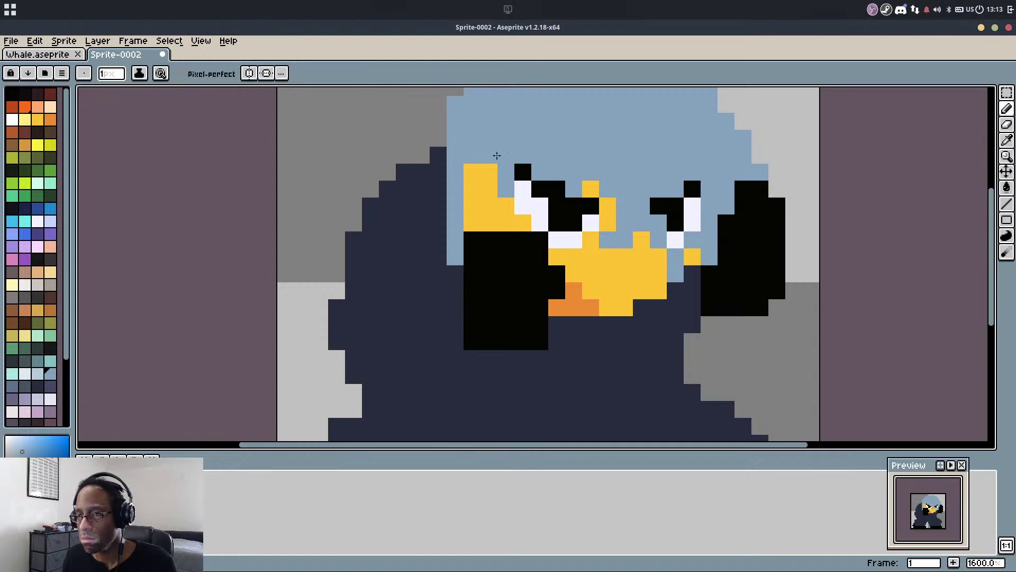
{"action": "left_click_drag", "start_coordinate": [490, 172], "coordinate": [471, 172]}
{"action": "left_click", "coordinate": [442, 243], "text": "alt"}
{"action": "mouse_move", "coordinate": [455, 257]}
{"action": "left_mouse_down"}
{"action": "mouse_move", "coordinate": [450, 182]}
{"action": "mouse_move", "coordinate": [452, 273]}
{"action": "mouse_move", "coordinate": [529, 193]}
{"action": "mouse_move", "coordinate": [689, 195]}
{"action": "left_mouse_up"}
{"action": "scroll", "coordinate": [453, 280], "scroll_direction": "down", "scroll_amount": 2}
{"action": "scroll", "coordinate": [444, 237], "scroll_direction": "up", "scroll_amount": 2}
Trim the head's upper-left outline and extend the blue-grey over the top row of the right hand
{"action": "key", "text": "e"}
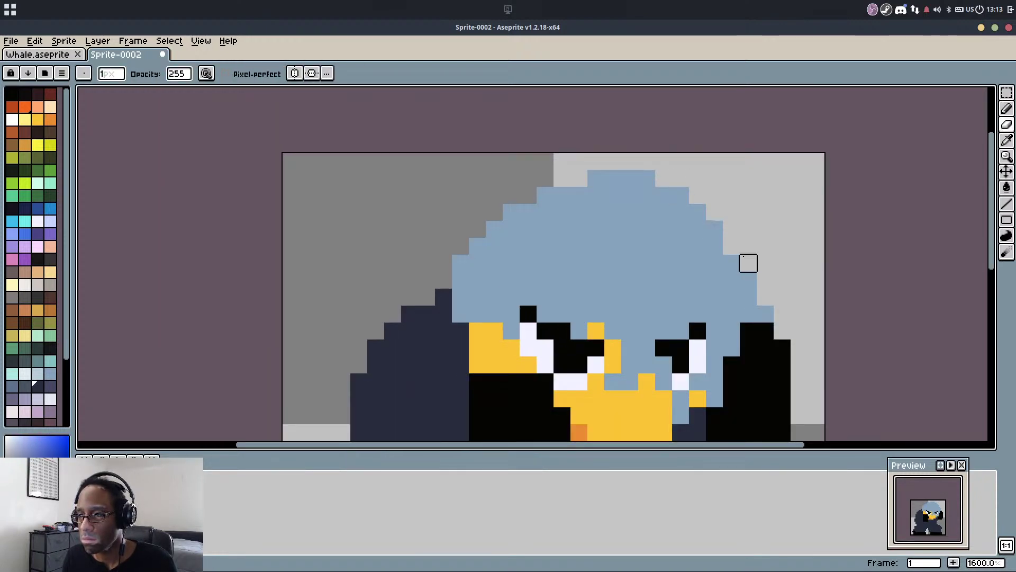
{"action": "left_click", "coordinate": [760, 301], "text": "alt"}
{"action": "key", "text": "b"}
{"action": "left_click", "coordinate": [766, 331]}
{"action": "left_click", "coordinate": [747, 326]}
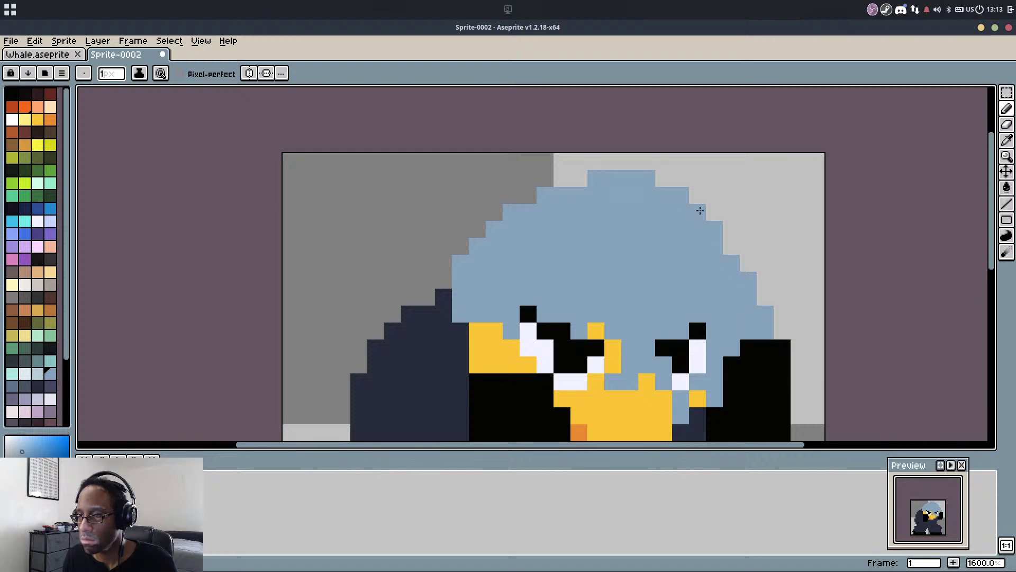
Erase the head's top row and shave one pixel off its stepped upper-right edge
{"action": "key", "text": "e"}
{"action": "left_click_drag", "start_coordinate": [696, 196], "coordinate": [495, 144]}
{"action": "left_click_drag", "start_coordinate": [656, 178], "coordinate": [523, 159]}
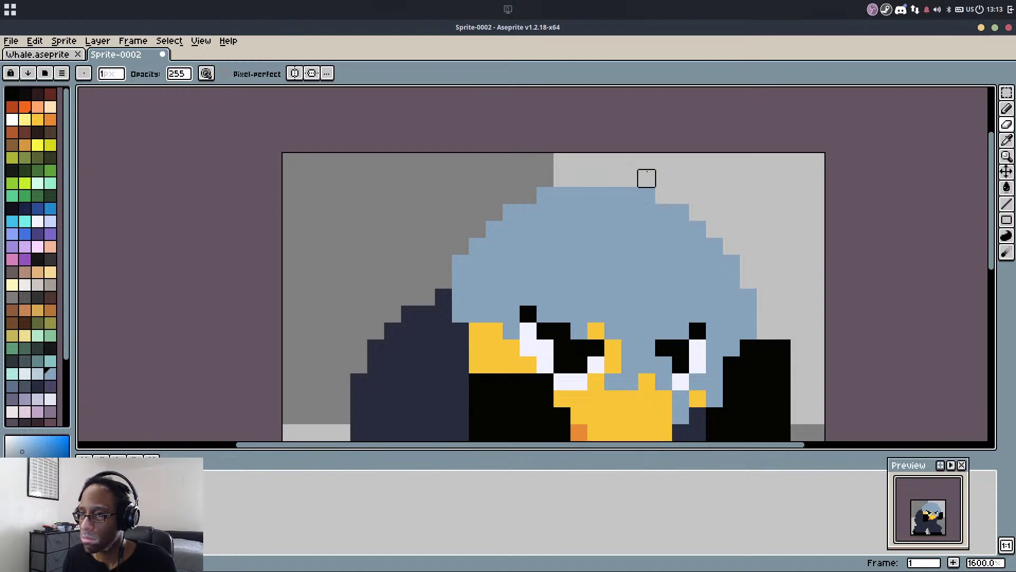
Remove the head's leftmost blue-grey column, painting it navy where it meets the body and erasing it above
{"action": "left_click", "coordinate": [443, 315], "text": "alt"}
{"action": "key", "text": "b"}
{"action": "mouse_move", "coordinate": [458, 297]}
{"action": "left_mouse_down"}
{"action": "mouse_move", "coordinate": [458, 327]}
{"action": "mouse_move", "coordinate": [459, 279]}
{"action": "mouse_move", "coordinate": [477, 262]}
{"action": "mouse_move", "coordinate": [481, 322]}
{"action": "mouse_move", "coordinate": [480, 309]}
{"action": "mouse_move", "coordinate": [460, 347]}
{"action": "left_mouse_up"}
{"action": "key", "text": "e"}
{"action": "left_click", "coordinate": [460, 280]}
{"action": "left_click", "coordinate": [479, 311], "text": "alt"}
{"action": "key", "text": "b"}
{"action": "scroll", "coordinate": [490, 279], "scroll_direction": "down", "scroll_amount": 3}
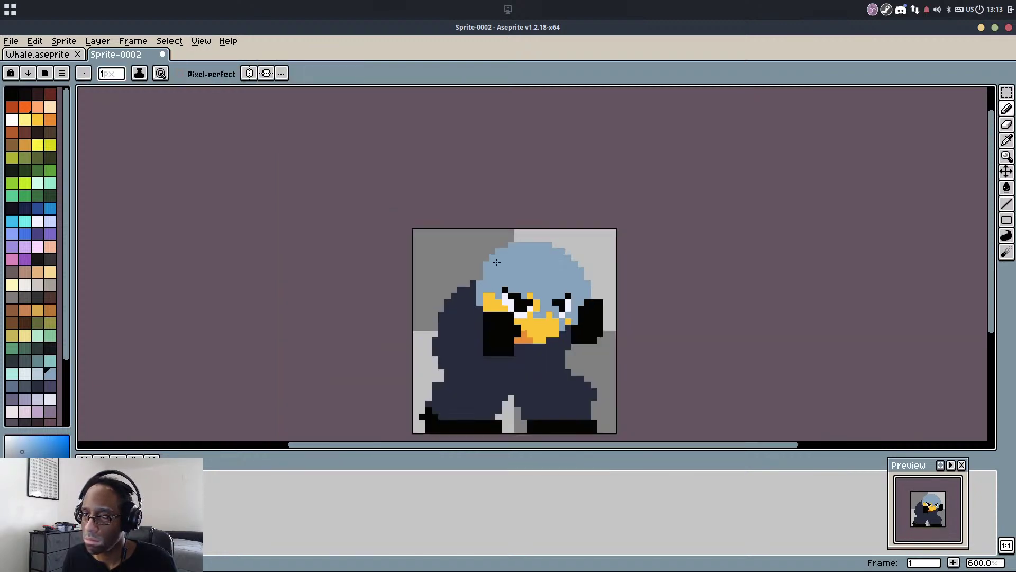
Round off the left end of the head's crown and extend the blue-grey in steps out over the right hand
{"action": "scroll", "coordinate": [551, 285], "scroll_direction": "up", "scroll_amount": 2}
{"action": "key", "text": "ctrl"}
{"action": "key", "text": "e"}
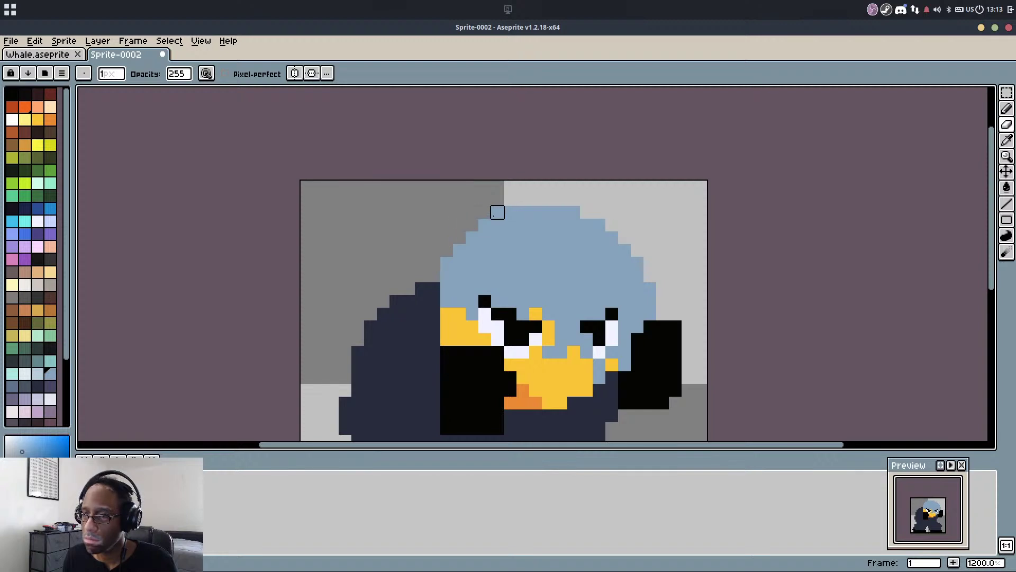
{"action": "key", "text": "b"}
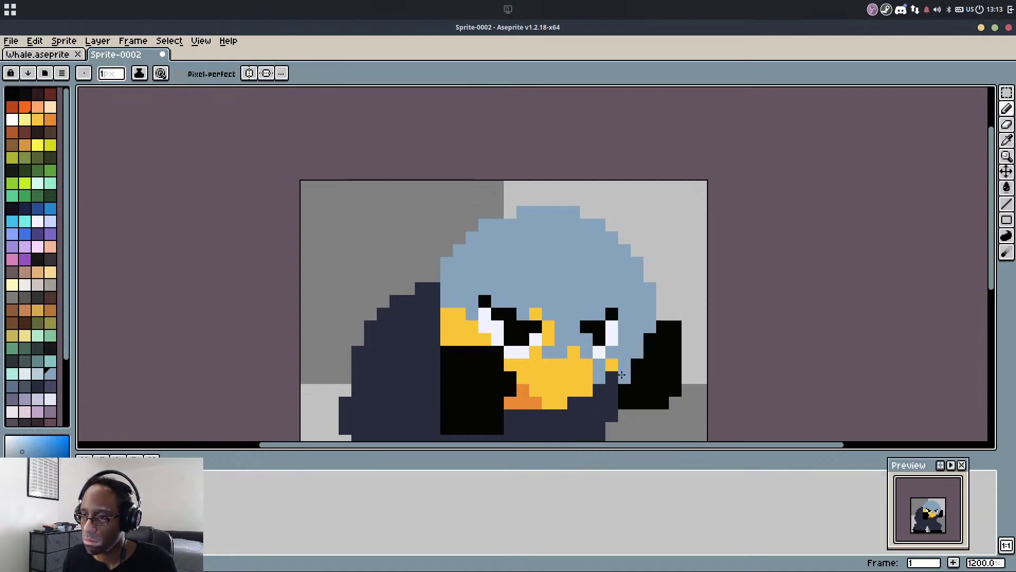
{"action": "left_click_drag", "start_coordinate": [621, 375], "coordinate": [586, 404]}
{"action": "key", "text": "ctrl+z"}
{"action": "left_click_drag", "start_coordinate": [650, 262], "coordinate": [673, 306]}
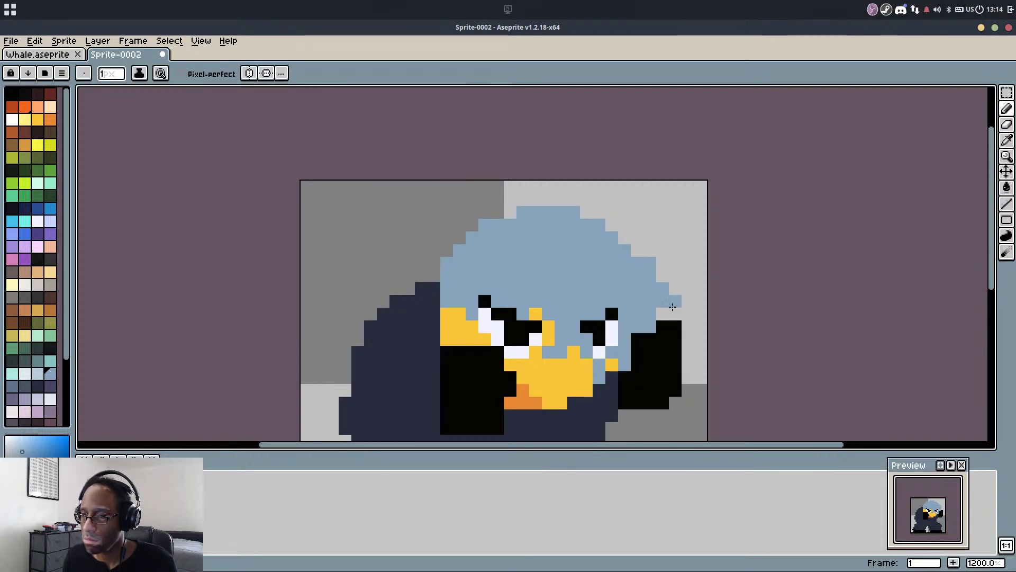
Restore the upper inner corner of the right hand in black
{"action": "key", "text": "e"}
{"action": "left_click", "coordinate": [650, 326]}
{"action": "key", "text": "b"}
{"action": "left_click", "coordinate": [662, 331], "text": "alt"}
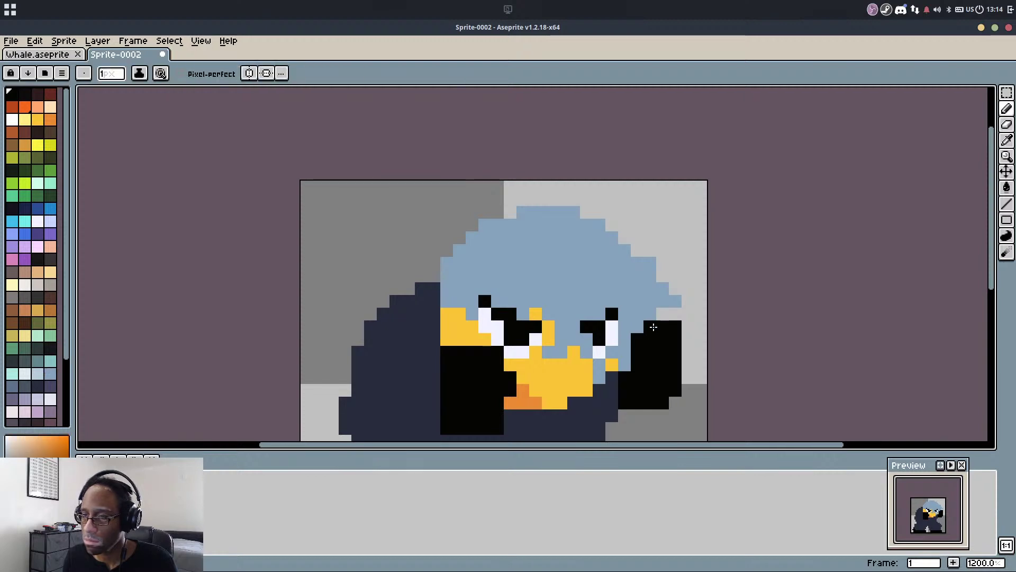
{"action": "left_click", "coordinate": [652, 327]}
Trim the blue-grey outline above the right hand and erase the head's top row again
{"action": "key", "text": "e"}
{"action": "left_click_drag", "start_coordinate": [675, 301], "coordinate": [637, 238]}
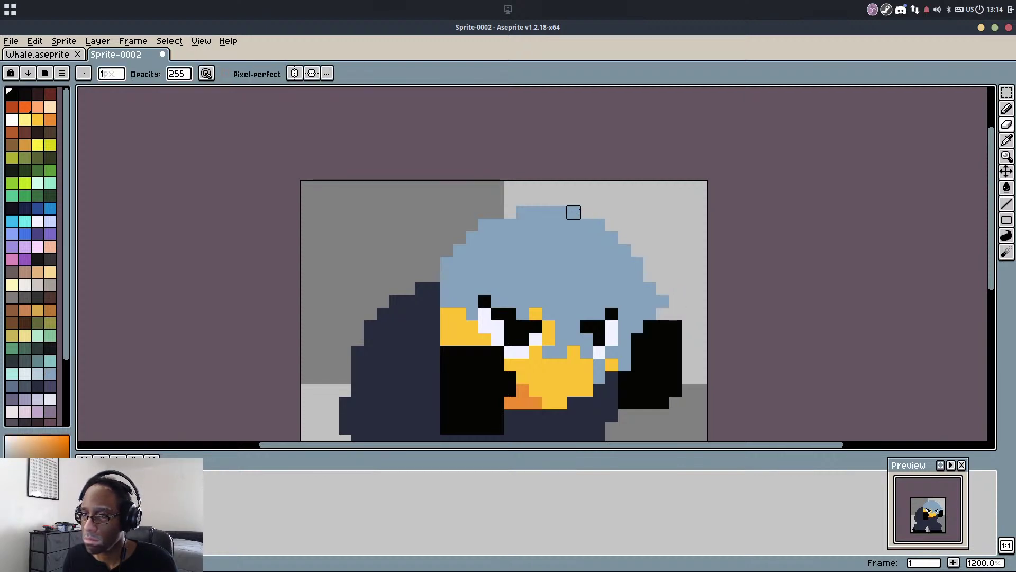
{"action": "left_click_drag", "start_coordinate": [574, 212], "coordinate": [536, 224]}
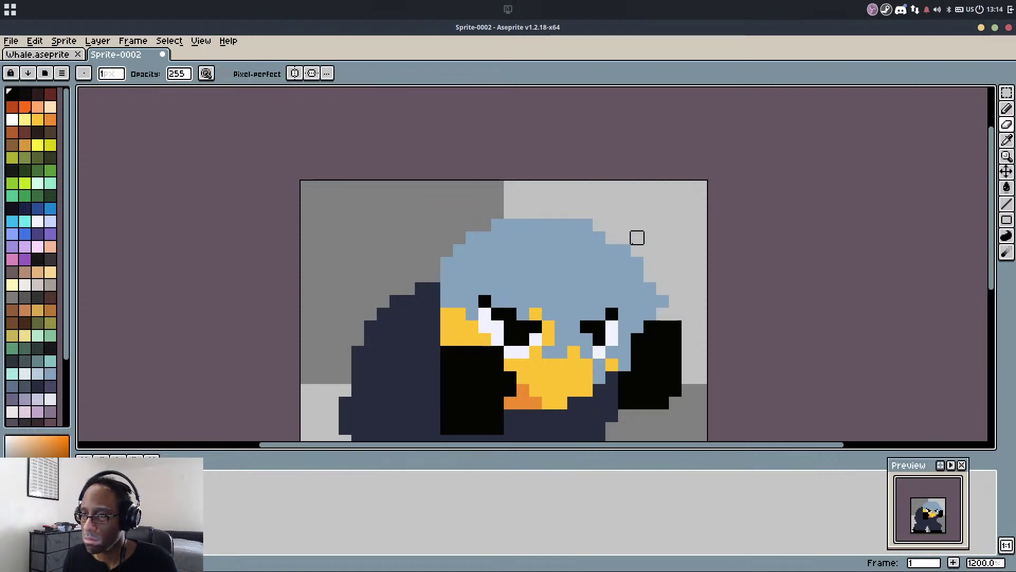
Draw a horizontal blue-grey feather tip above the right hand and erase a notch beneath it
{"action": "left_click", "coordinate": [645, 280], "text": "alt"}
{"action": "key", "text": "e"}
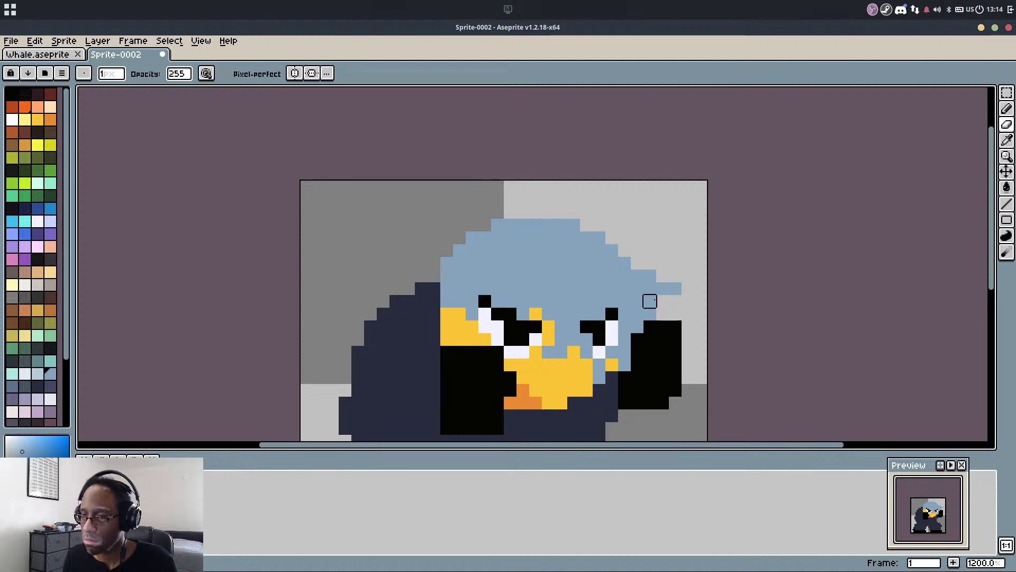
{"action": "left_click_drag", "start_coordinate": [650, 301], "coordinate": [657, 318]}
{"action": "scroll", "coordinate": [636, 390], "scroll_direction": "down", "scroll_amount": 1}
{"action": "scroll", "coordinate": [474, 381], "scroll_direction": "up", "scroll_amount": 1}
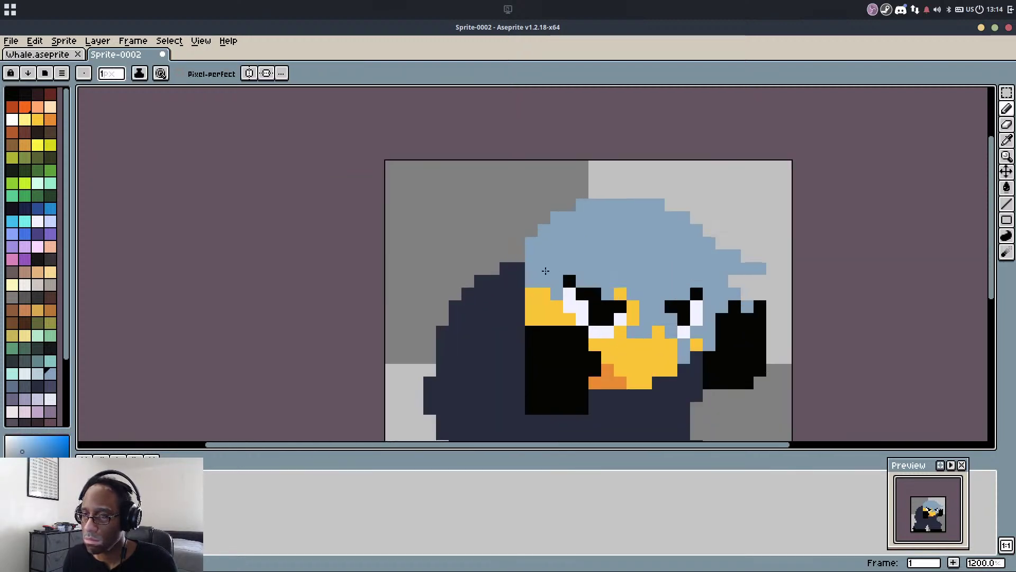
{"action": "left_click", "coordinate": [528, 288], "text": "alt"}
{"action": "left_click", "coordinate": [519, 268]}
{"action": "mouse_move", "coordinate": [522, 272]}
{"action": "left_mouse_down"}
{"action": "mouse_move", "coordinate": [519, 304]}
{"action": "mouse_move", "coordinate": [536, 330]}
{"action": "left_mouse_up"}
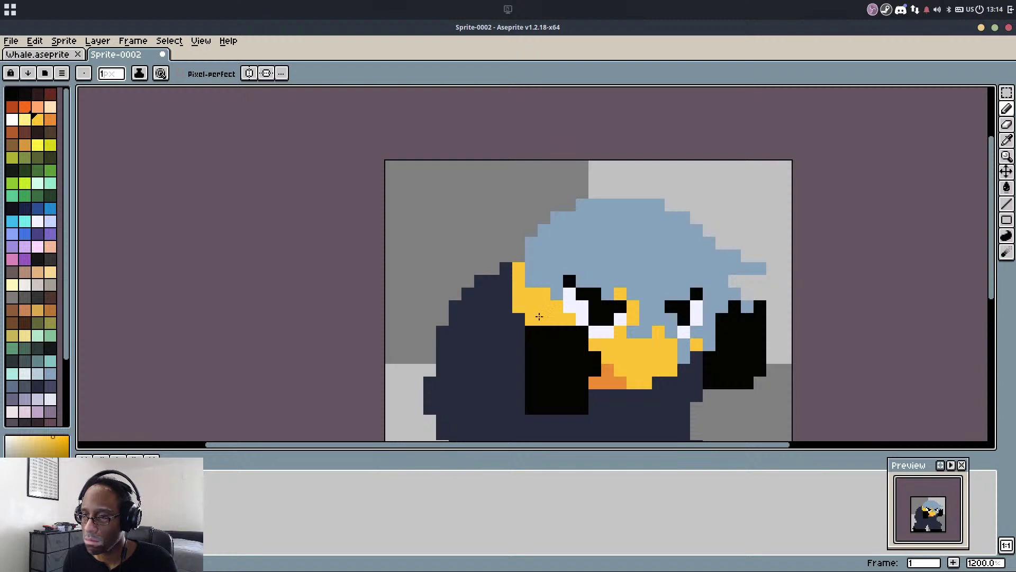
{"action": "key", "text": "ctrl+z"}
Paint a two-pixel-wide orange patch down the left side of the face, over the navy body
{"action": "left_click", "coordinate": [607, 371], "text": "alt"}
{"action": "left_click", "coordinate": [518, 270]}
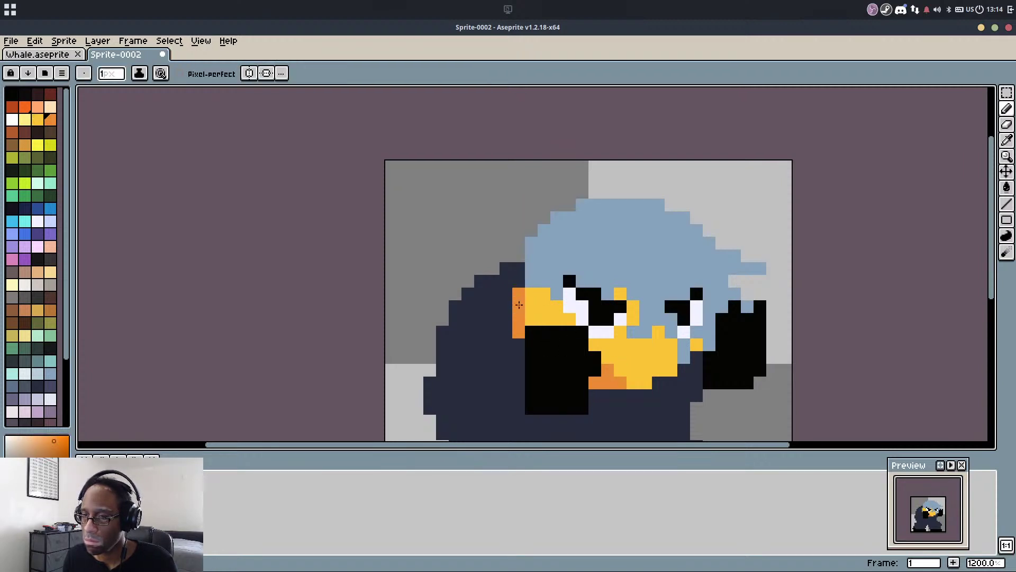
{"action": "scroll", "coordinate": [513, 317], "scroll_direction": "down", "scroll_amount": 2}
{"action": "scroll", "coordinate": [509, 324], "scroll_direction": "up", "scroll_amount": 4}
{"action": "mouse_move", "coordinate": [518, 246]}
{"action": "left_mouse_down"}
{"action": "mouse_move", "coordinate": [518, 284]}
{"action": "mouse_move", "coordinate": [545, 343]}
{"action": "left_mouse_up"}
{"action": "scroll", "coordinate": [524, 315], "scroll_direction": "down", "scroll_amount": 5}
{"action": "scroll", "coordinate": [550, 370], "scroll_direction": "up", "scroll_amount": 3}
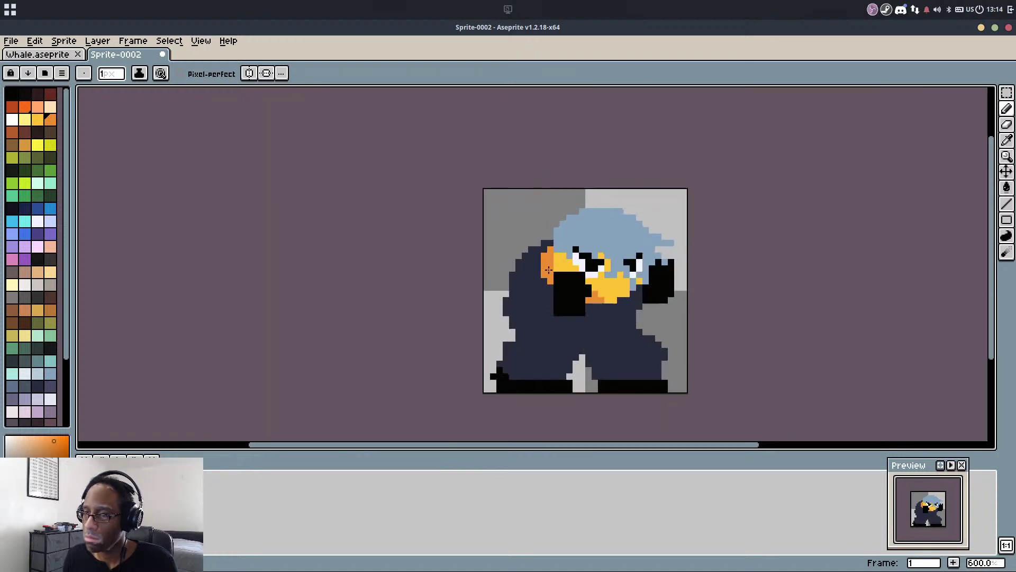
Select the head and both hands, including the orange patch, and move them up one pixel
{"action": "key", "text": "m"}
{"action": "left_click_drag", "start_coordinate": [544, 133], "coordinate": [836, 366]}
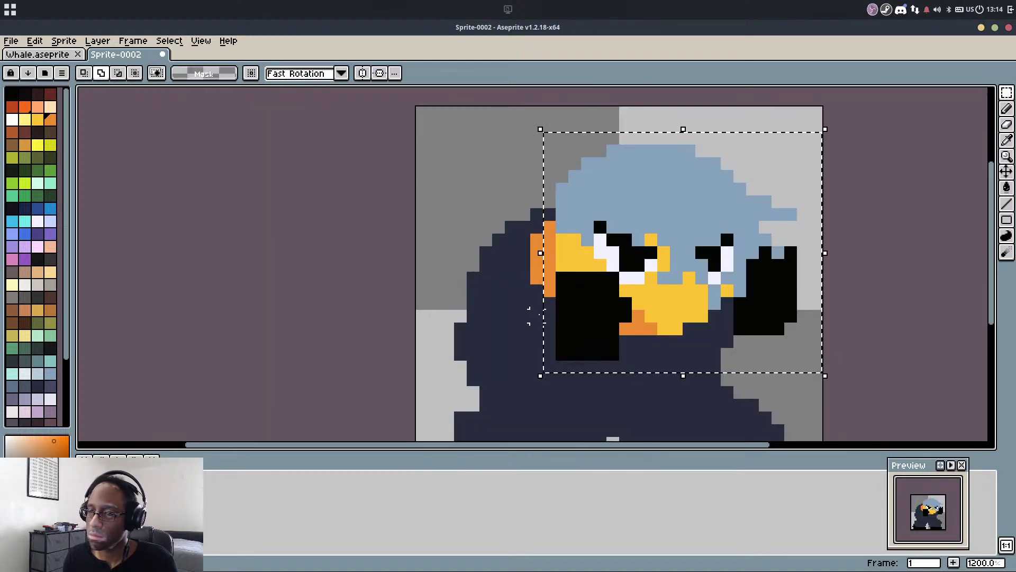
{"action": "left_click_drag", "start_coordinate": [536, 342], "coordinate": [614, 138]}
{"action": "key", "text": "Up"}
{"action": "key", "text": "Up"}
{"action": "key", "text": "Down"}
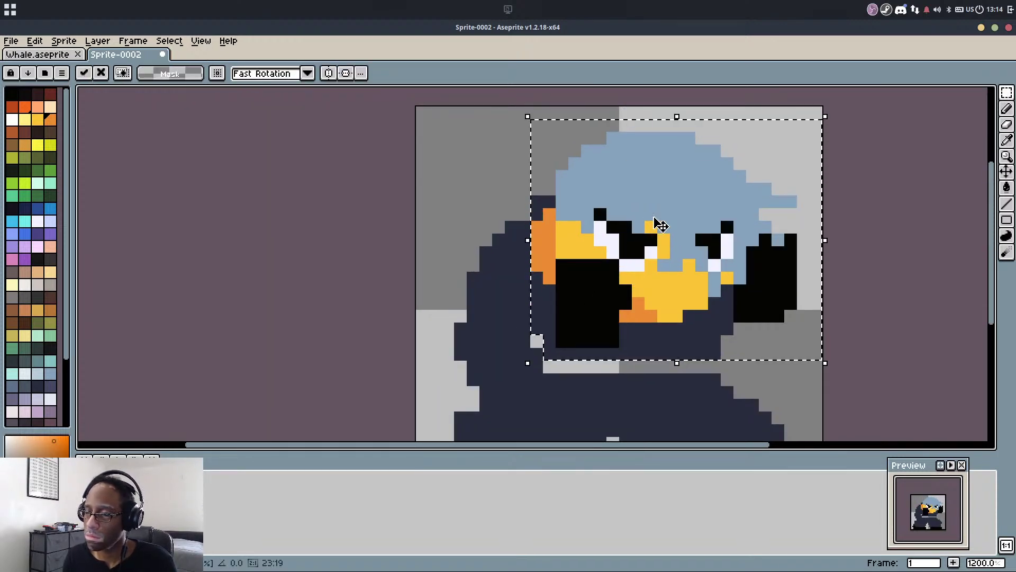
{"action": "key", "text": "ctrl+d"}
Fill the empty row left across the body below the hands with navy
{"action": "key", "text": "b"}
{"action": "left_click", "coordinate": [536, 321], "text": "alt"}
{"action": "left_click", "coordinate": [537, 343]}
{"action": "left_click_drag", "start_coordinate": [545, 366], "coordinate": [707, 368]}
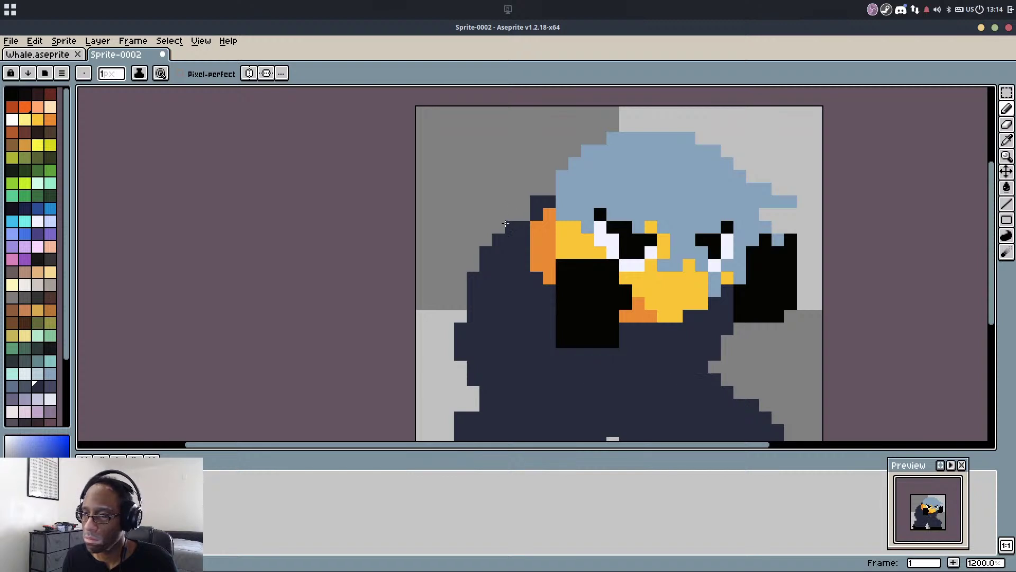
Trim the raised navy pixels and reshape the shoulder's top edge beside the orange patch
{"action": "key", "text": "e"}
{"action": "left_click_drag", "start_coordinate": [535, 201], "coordinate": [546, 199]}
{"action": "key", "text": "b"}
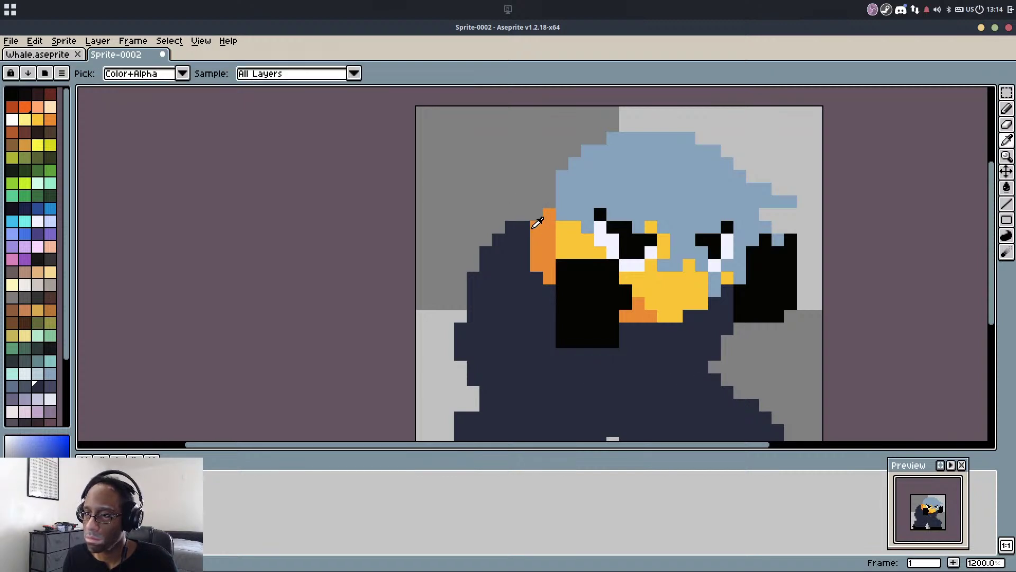
{"action": "left_click", "coordinate": [529, 226], "text": "alt"}
{"action": "left_click", "coordinate": [549, 215]}
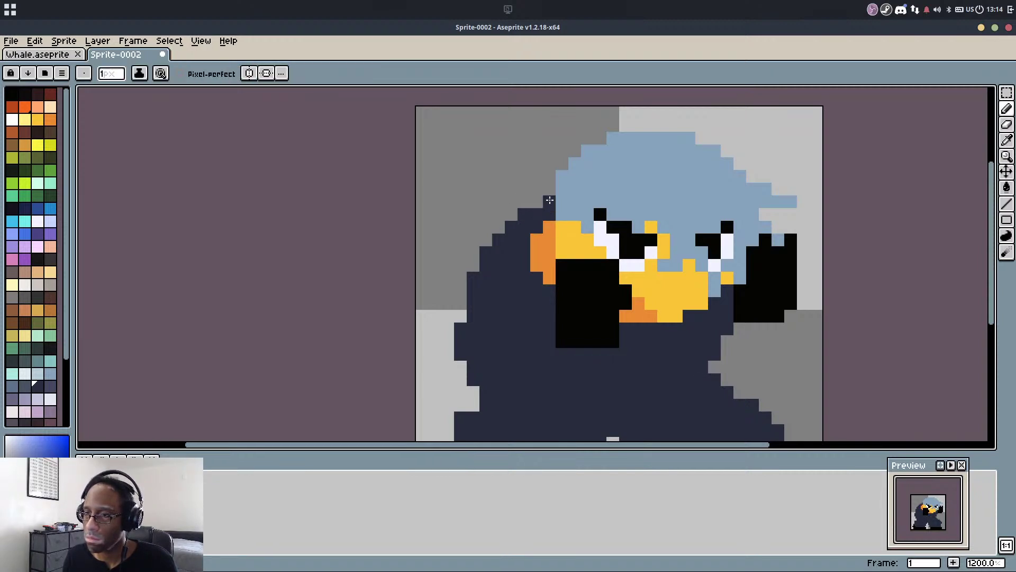
{"action": "scroll", "coordinate": [549, 200], "scroll_direction": "down", "scroll_amount": 1}
{"action": "key", "text": "ctrl+z"}
{"action": "scroll", "coordinate": [547, 218], "scroll_direction": "up", "scroll_amount": 2}
Narrow the orange patch to a three-pixel column with navy and repaint the beak's upper orange pixel in yellow
{"action": "left_click", "coordinate": [534, 219], "text": "alt"}
{"action": "left_click_drag", "start_coordinate": [533, 229], "coordinate": [537, 246]}
{"action": "left_click", "coordinate": [554, 214]}
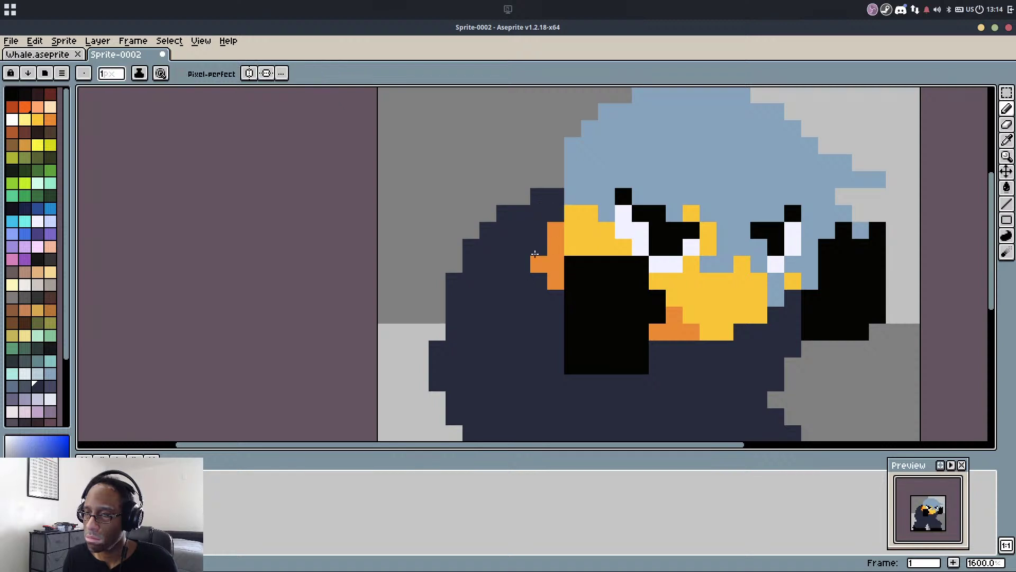
{"action": "left_click", "coordinate": [679, 315], "text": "alt"}
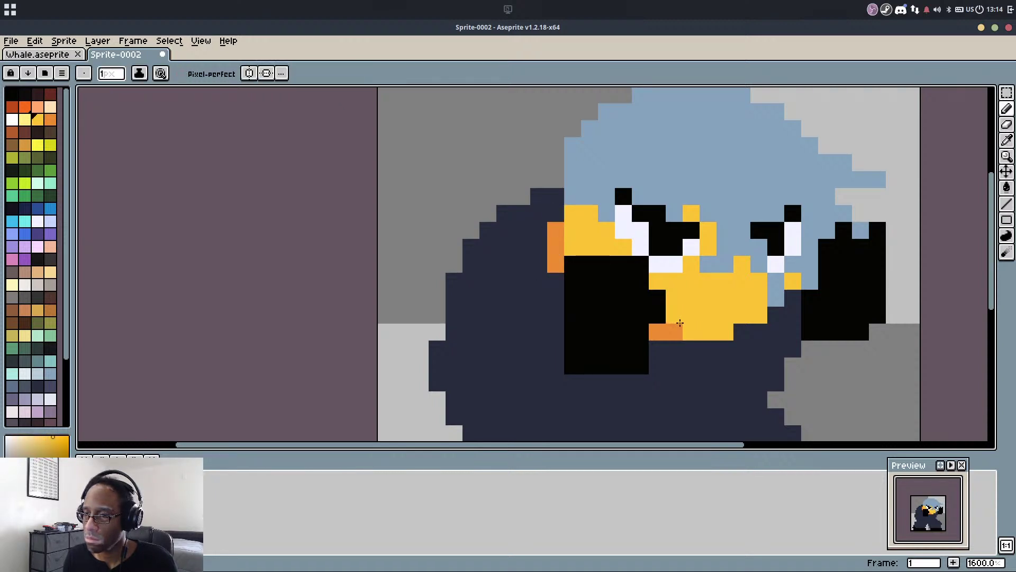
Extend the yellow along the bottom row of the beak towards the right hand
{"action": "left_click", "coordinate": [674, 330], "text": "alt"}
{"action": "mouse_move", "coordinate": [758, 331]}
{"action": "left_mouse_down"}
{"action": "mouse_move", "coordinate": [744, 333]}
{"action": "mouse_move", "coordinate": [772, 324]}
{"action": "left_mouse_up"}
{"action": "left_click", "coordinate": [753, 313], "text": "alt"}
{"action": "left_click", "coordinate": [743, 330]}
{"action": "key", "text": "ctrl+z"}
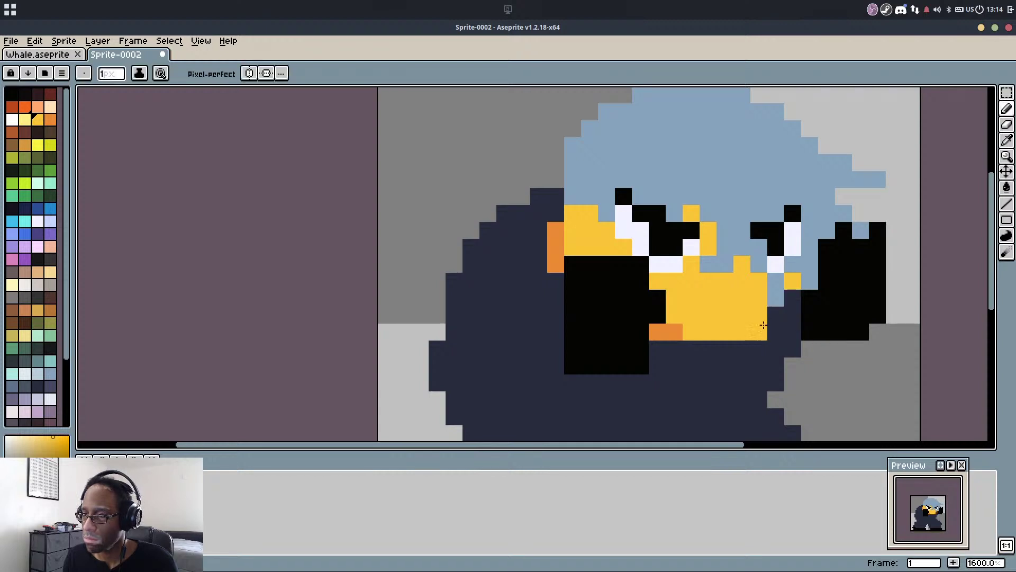
Shade the face's lower edge with one orange pixel by the right hand and three along the beak's bottom, trimming the corner in navy
{"action": "left_click", "coordinate": [674, 332], "text": "alt"}
{"action": "left_click", "coordinate": [790, 328]}
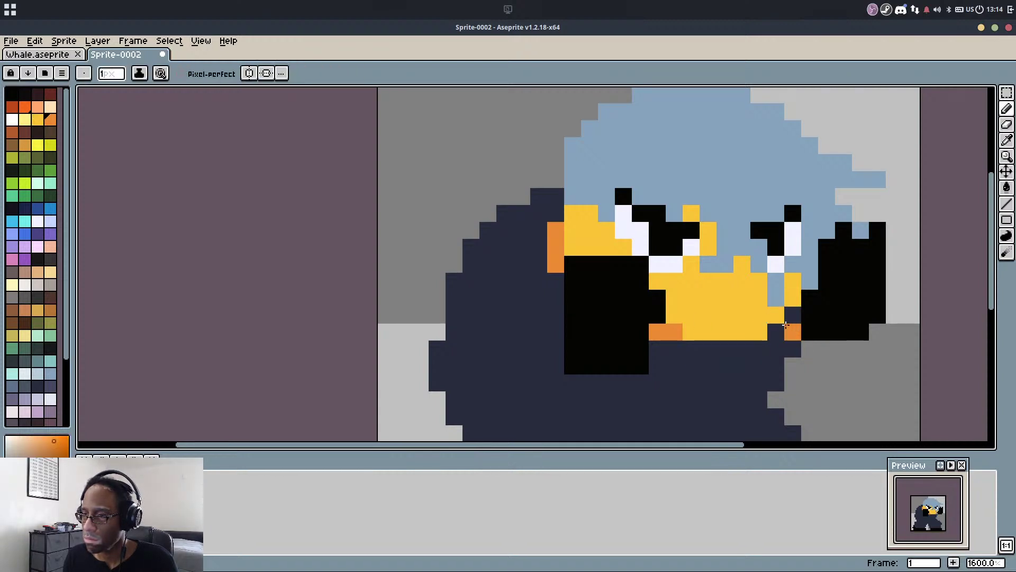
{"action": "left_click", "coordinate": [779, 331]}
{"action": "key", "text": "ctrl+z"}
{"action": "mouse_move", "coordinate": [792, 317]}
{"action": "left_mouse_down"}
{"action": "mouse_move", "coordinate": [768, 338]}
{"action": "mouse_move", "coordinate": [742, 333]}
{"action": "left_mouse_up"}
{"action": "left_click", "coordinate": [741, 354], "text": "alt"}
{"action": "left_click", "coordinate": [770, 331]}
{"action": "left_click", "coordinate": [739, 330], "text": "alt"}
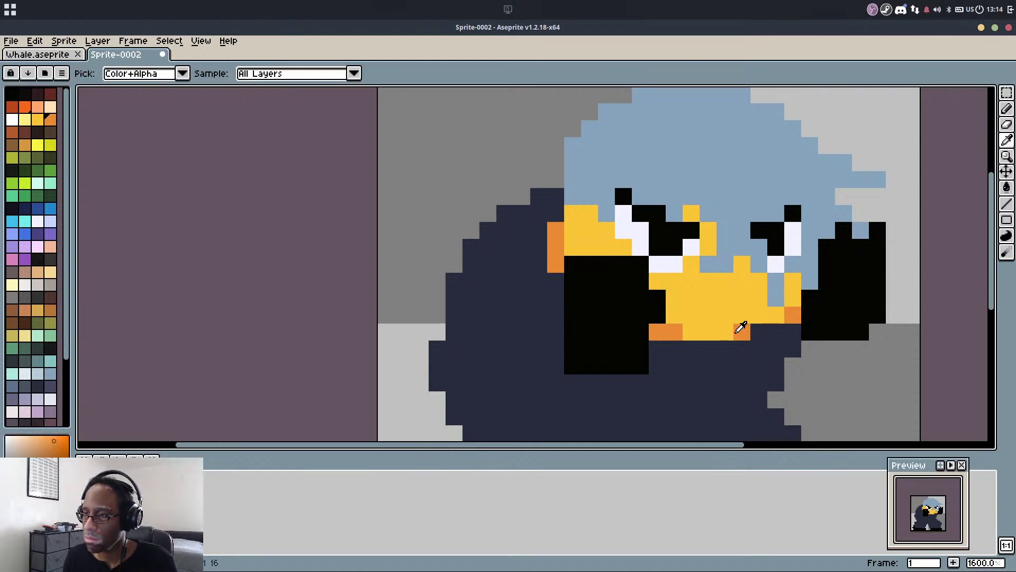
{"action": "left_click", "coordinate": [761, 331]}
Add a blue-grey pixel at the lower outer corner of the yellow cheek
{"action": "scroll", "coordinate": [763, 320], "scroll_direction": "down", "scroll_amount": 6}
{"action": "scroll", "coordinate": [764, 314], "scroll_direction": "up", "scroll_amount": 2}
{"action": "scroll", "coordinate": [763, 314], "scroll_direction": "up", "scroll_amount": 4}
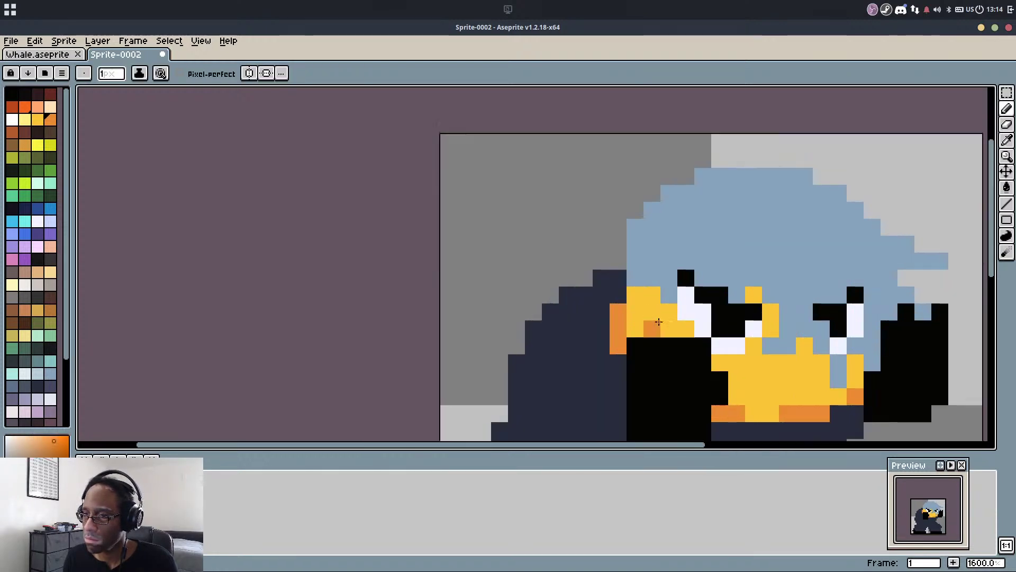
{"action": "left_click", "coordinate": [652, 262], "text": "alt"}
{"action": "scroll", "coordinate": [651, 251], "scroll_direction": "down", "scroll_amount": 2}
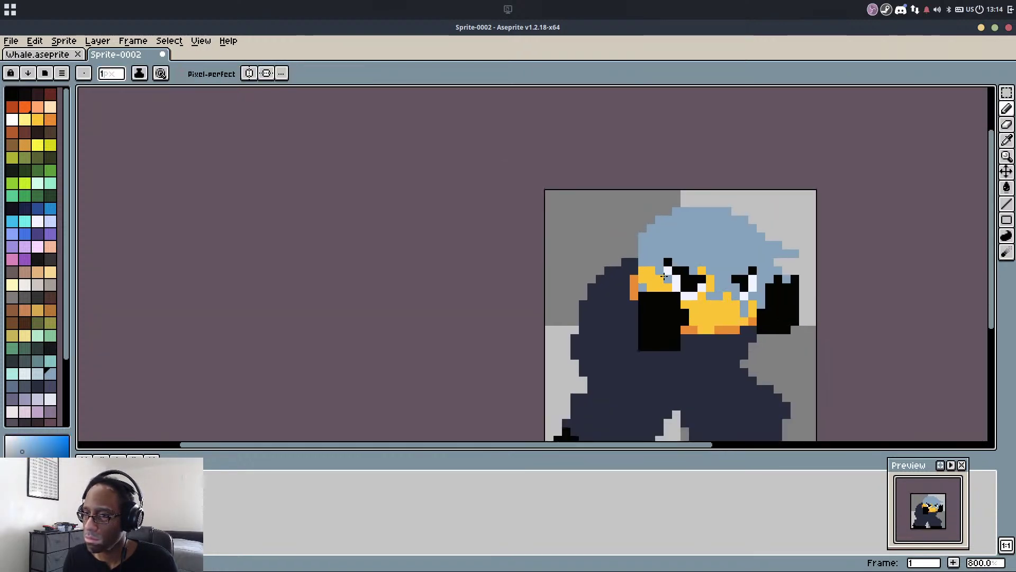
Shade the head's lower rear edge beside the eye in slate blue and recolour the outer cheek pixel to match
{"action": "scroll", "coordinate": [657, 273], "scroll_direction": "up", "scroll_amount": 2}
{"action": "left_click_drag", "start_coordinate": [607, 216], "coordinate": [611, 244]}
{"action": "key", "text": "ctrl+z"}
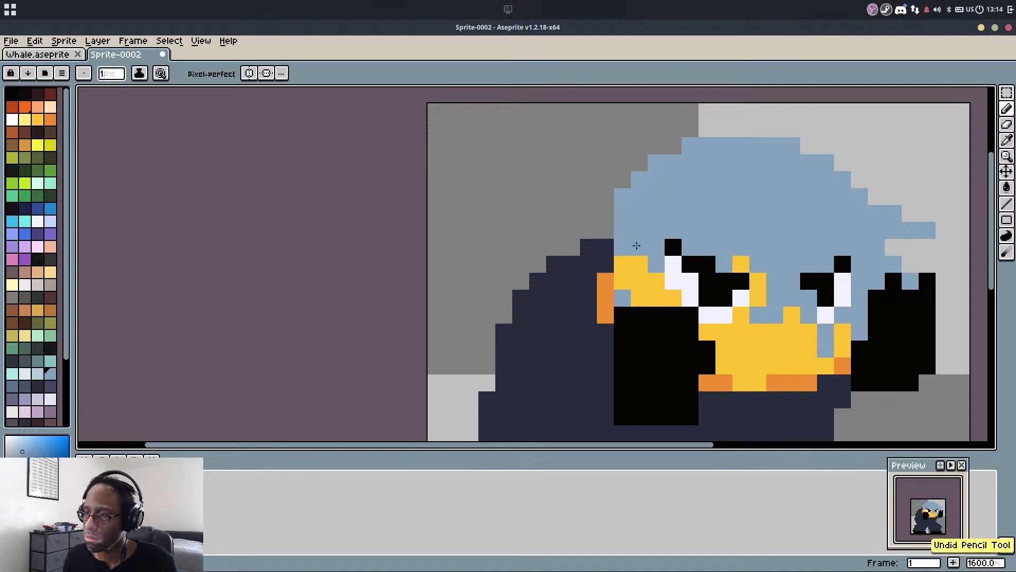
{"action": "left_click", "coordinate": [16, 387]}
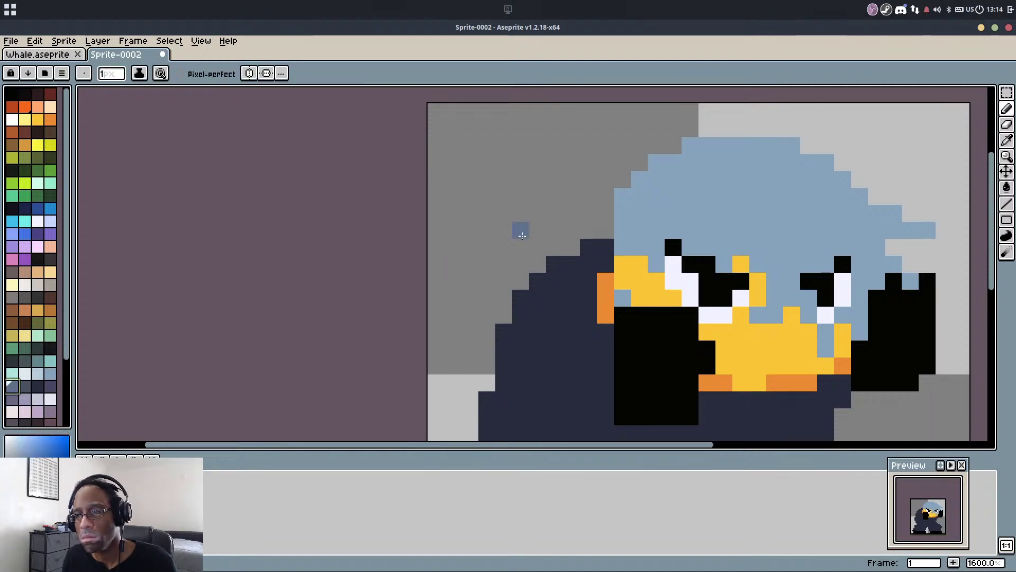
{"action": "left_click", "coordinate": [622, 231]}
{"action": "left_click", "coordinate": [649, 253]}
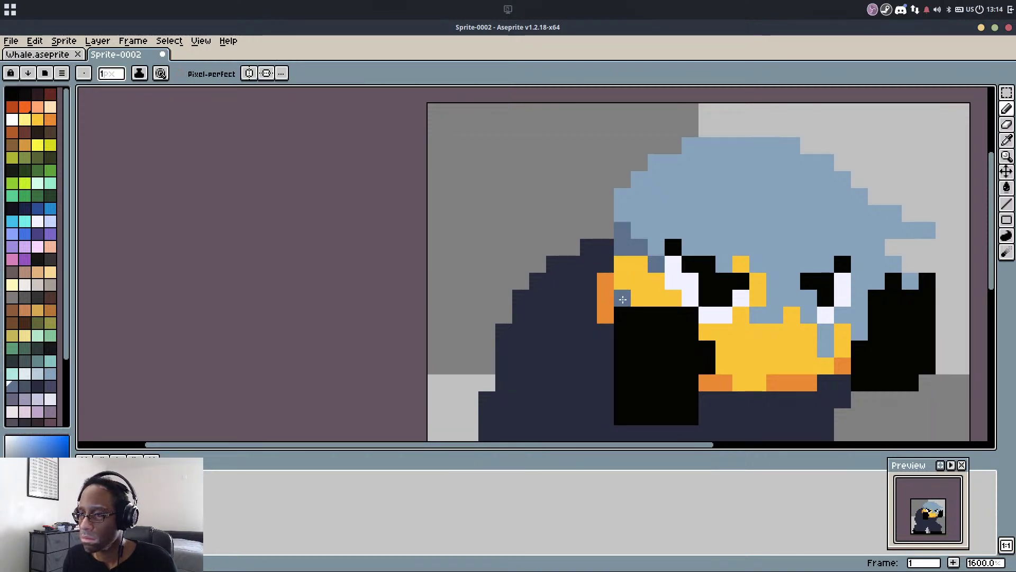
{"action": "left_click", "coordinate": [622, 299]}
Extend the slate-blue shading up the back of the head and add single shading pixels at the corners of its upper outline
{"action": "left_click_drag", "start_coordinate": [623, 214], "coordinate": [633, 196]}
{"action": "left_click_drag", "start_coordinate": [650, 235], "coordinate": [655, 246]}
{"action": "left_click", "coordinate": [653, 214], "text": "alt"}
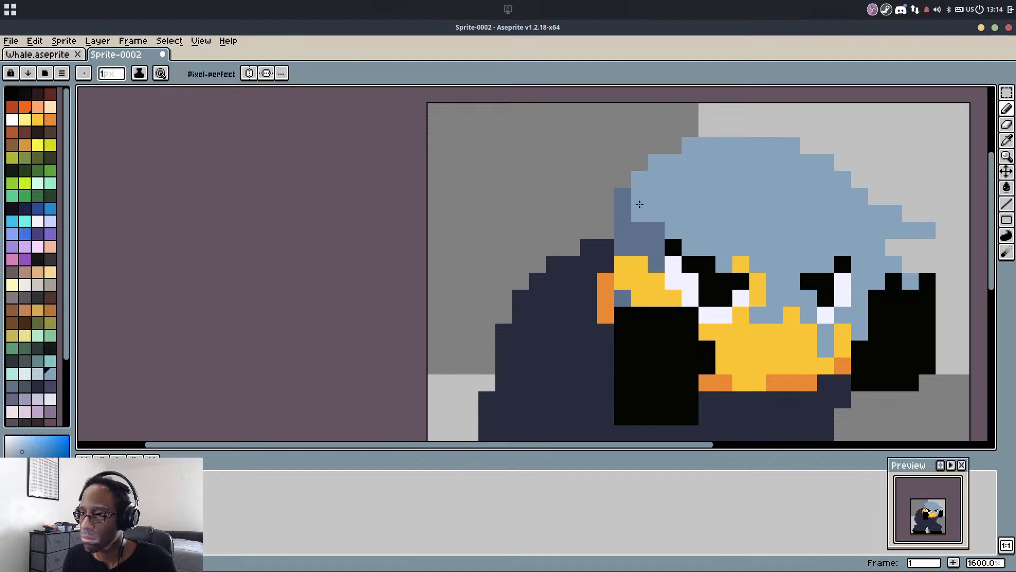
{"action": "left_click", "coordinate": [621, 191], "text": "alt"}
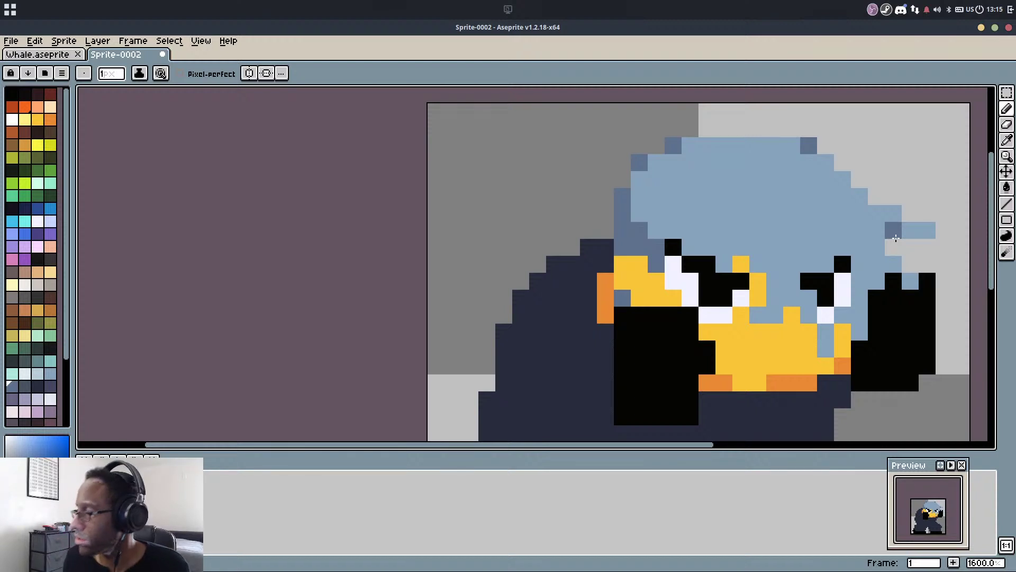
{"action": "scroll", "coordinate": [741, 166], "scroll_direction": "down", "scroll_amount": 4}
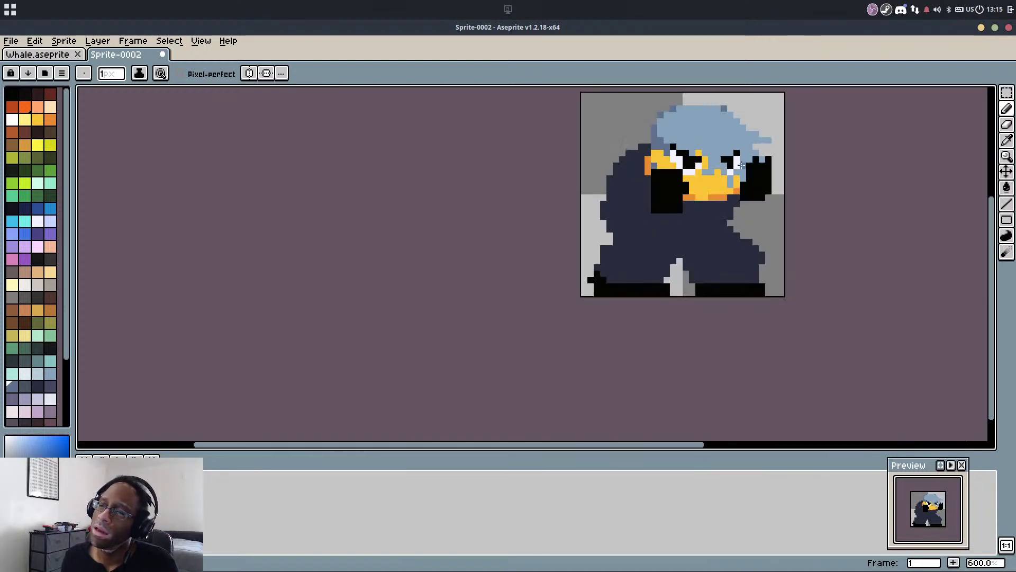
{"action": "scroll", "coordinate": [741, 165], "scroll_direction": "up", "scroll_amount": 6}
{"action": "scroll", "coordinate": [552, 197], "scroll_direction": "down", "scroll_amount": 6}
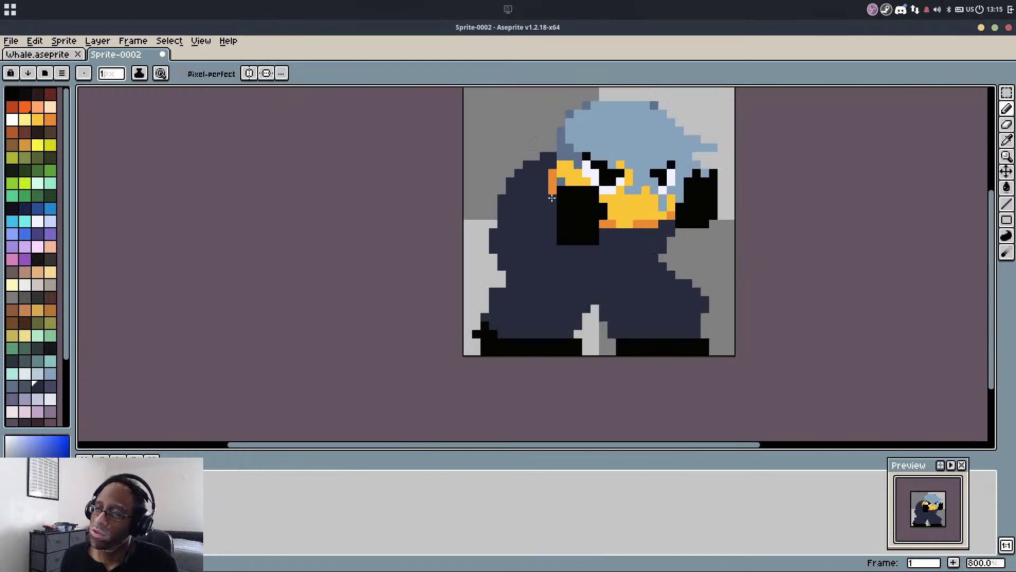
Paint a lighter muted-purple highlight patch on the shoulder behind the near hand
{"action": "scroll", "coordinate": [552, 197], "scroll_direction": "up", "scroll_amount": 3}
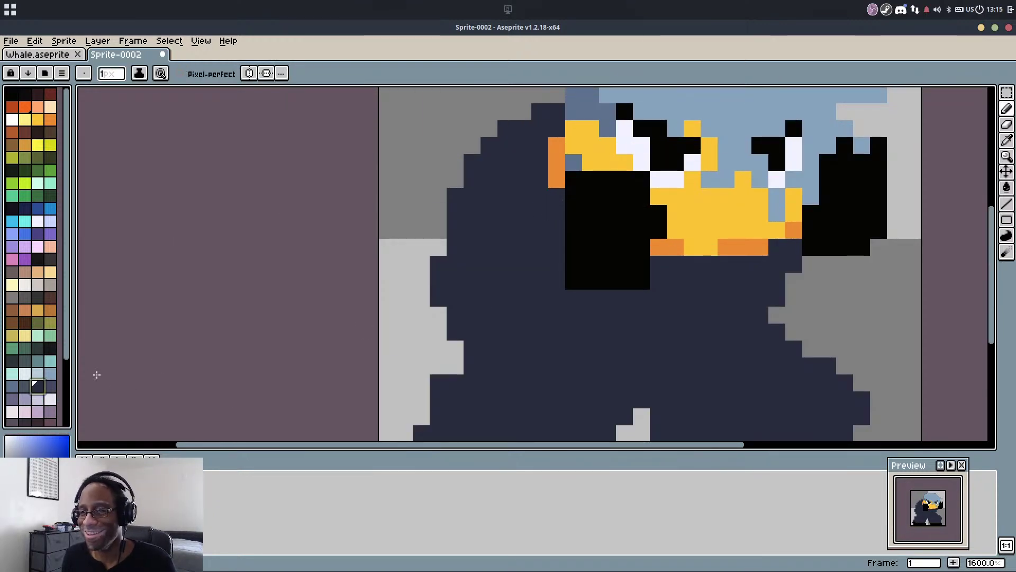
{"action": "mouse_move", "coordinate": [539, 212]}
{"action": "left_mouse_down"}
{"action": "mouse_move", "coordinate": [510, 170]}
{"action": "mouse_move", "coordinate": [561, 224]}
{"action": "mouse_move", "coordinate": [530, 190]}
{"action": "mouse_move", "coordinate": [539, 157]}
{"action": "mouse_move", "coordinate": [523, 174]}
{"action": "mouse_move", "coordinate": [538, 154]}
{"action": "mouse_move", "coordinate": [552, 199]}
{"action": "mouse_move", "coordinate": [499, 201]}
{"action": "mouse_move", "coordinate": [504, 170]}
{"action": "mouse_move", "coordinate": [481, 218]}
{"action": "mouse_move", "coordinate": [555, 258]}
{"action": "left_mouse_up"}
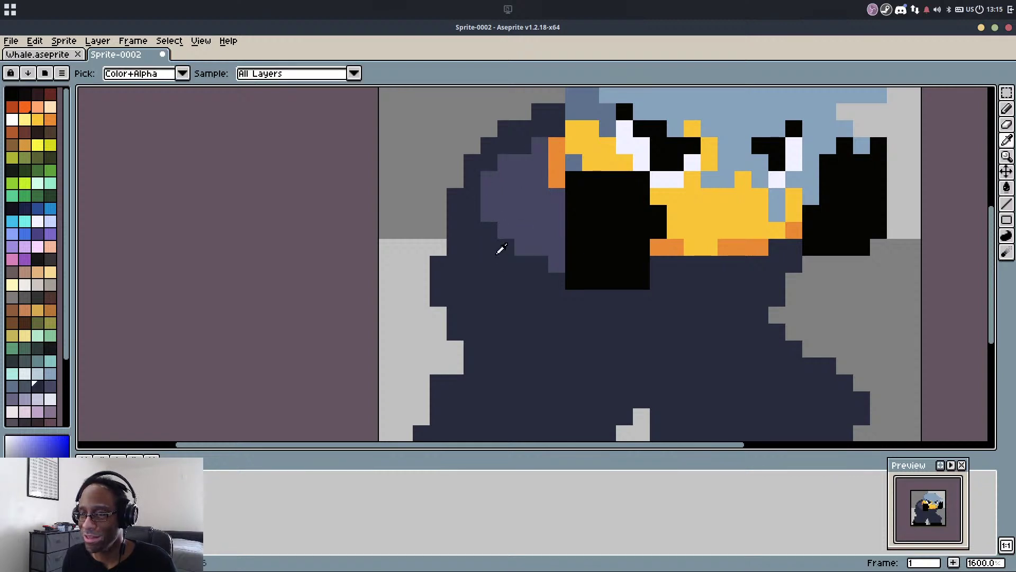
{"action": "left_click", "coordinate": [499, 249], "text": "alt"}
{"action": "scroll", "coordinate": [686, 300], "scroll_direction": "down", "scroll_amount": 1}
{"action": "scroll", "coordinate": [690, 288], "scroll_direction": "up", "scroll_amount": 1}
Paint a white shirt patch directly under the beak, tapering down into the navy body
{"action": "left_click", "coordinate": [673, 183], "text": "alt"}
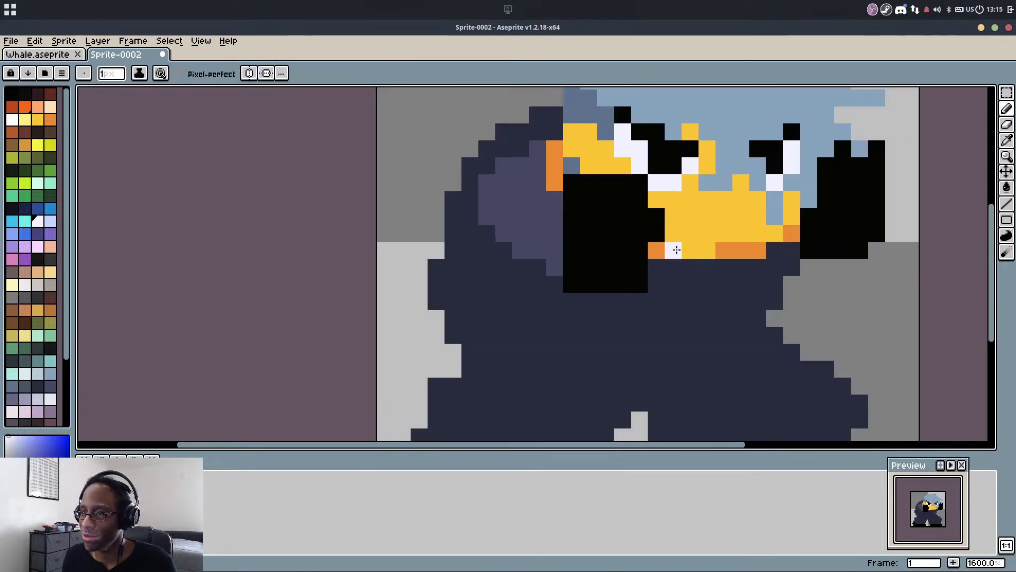
{"action": "mouse_move", "coordinate": [673, 284]}
{"action": "left_mouse_down"}
{"action": "mouse_move", "coordinate": [713, 274]}
{"action": "mouse_move", "coordinate": [688, 288]}
{"action": "mouse_move", "coordinate": [762, 268]}
{"action": "mouse_move", "coordinate": [747, 277]}
{"action": "mouse_move", "coordinate": [774, 253]}
{"action": "mouse_move", "coordinate": [704, 325]}
{"action": "mouse_move", "coordinate": [719, 296]}
{"action": "mouse_move", "coordinate": [699, 301]}
{"action": "mouse_move", "coordinate": [730, 324]}
{"action": "mouse_move", "coordinate": [661, 352]}
{"action": "mouse_move", "coordinate": [735, 339]}
{"action": "left_mouse_up"}
{"action": "left_click", "coordinate": [661, 352], "text": "alt"}
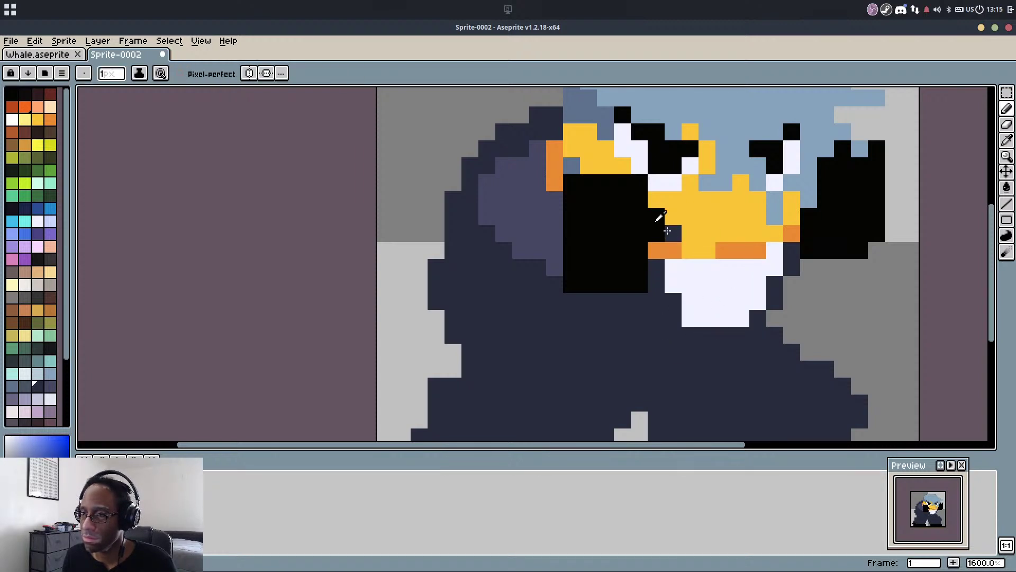
Place a two-by-two-pixel black tie knot on the white shirt, directly under the beak
{"action": "left_click", "coordinate": [657, 227], "text": "alt"}
{"action": "mouse_move", "coordinate": [724, 267]}
{"action": "left_mouse_down"}
{"action": "mouse_move", "coordinate": [719, 318]}
{"action": "mouse_move", "coordinate": [739, 283]}
{"action": "mouse_move", "coordinate": [785, 313]}
{"action": "mouse_move", "coordinate": [796, 338]}
{"action": "mouse_move", "coordinate": [783, 370]}
{"action": "left_mouse_up"}
{"action": "left_click", "coordinate": [724, 296]}
{"action": "key", "text": "ctrl+z"}
{"action": "key", "text": "ctrl+z"}
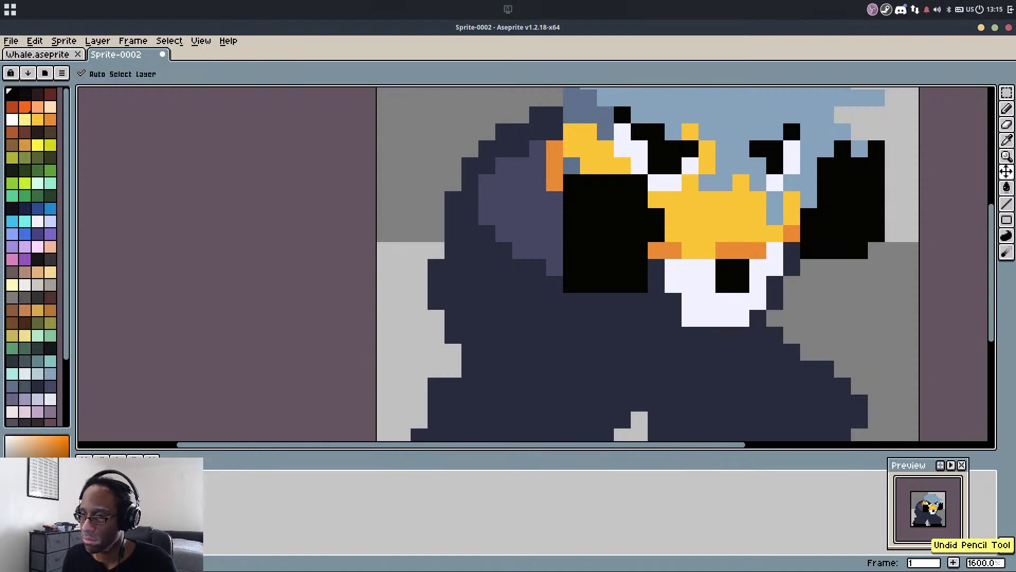
Draw the black tie diagonally down from the knot, widening it into a hooked tail at the body's front edge and trimming its outer corner
{"action": "mouse_move", "coordinate": [757, 284]}
{"action": "left_mouse_down"}
{"action": "mouse_move", "coordinate": [824, 280]}
{"action": "mouse_move", "coordinate": [847, 302]}
{"action": "mouse_move", "coordinate": [846, 328]}
{"action": "left_mouse_up"}
{"action": "key", "text": "ctrl+z"}
{"action": "left_click_drag", "start_coordinate": [773, 315], "coordinate": [812, 352]}
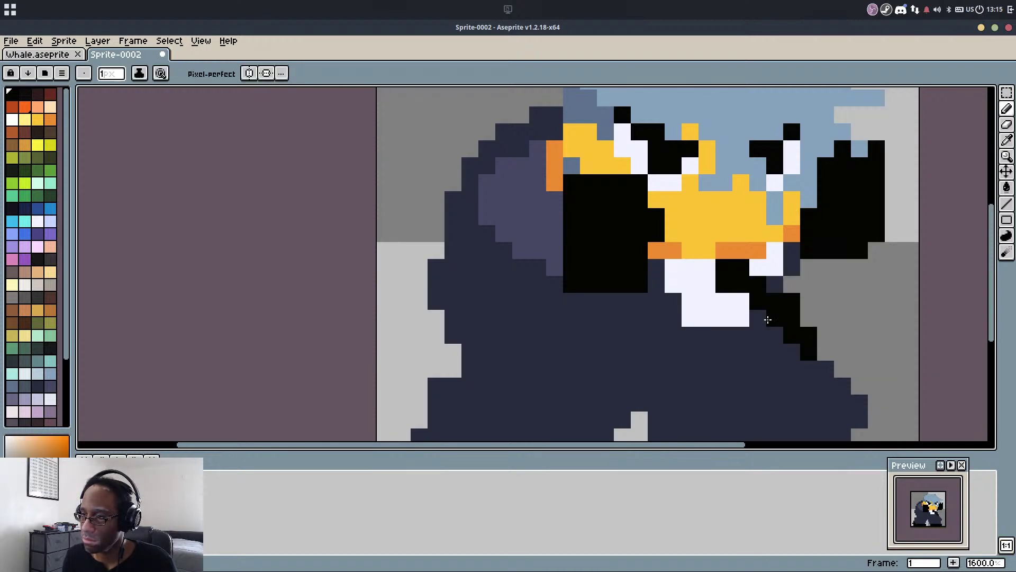
{"action": "key", "text": "ctrl+z"}
{"action": "mouse_move", "coordinate": [719, 288]}
{"action": "left_mouse_down"}
{"action": "mouse_move", "coordinate": [751, 297]}
{"action": "mouse_move", "coordinate": [792, 365]}
{"action": "mouse_move", "coordinate": [762, 387]}
{"action": "mouse_move", "coordinate": [738, 386]}
{"action": "mouse_move", "coordinate": [784, 327]}
{"action": "left_mouse_up"}
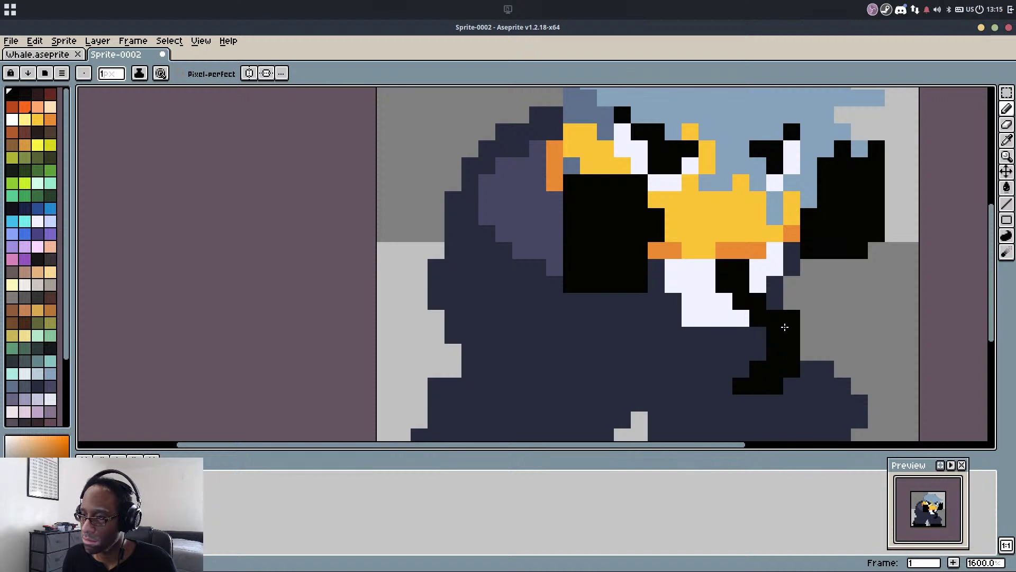
{"action": "right_click", "coordinate": [794, 321]}
{"action": "left_click", "coordinate": [799, 380], "text": "alt"}
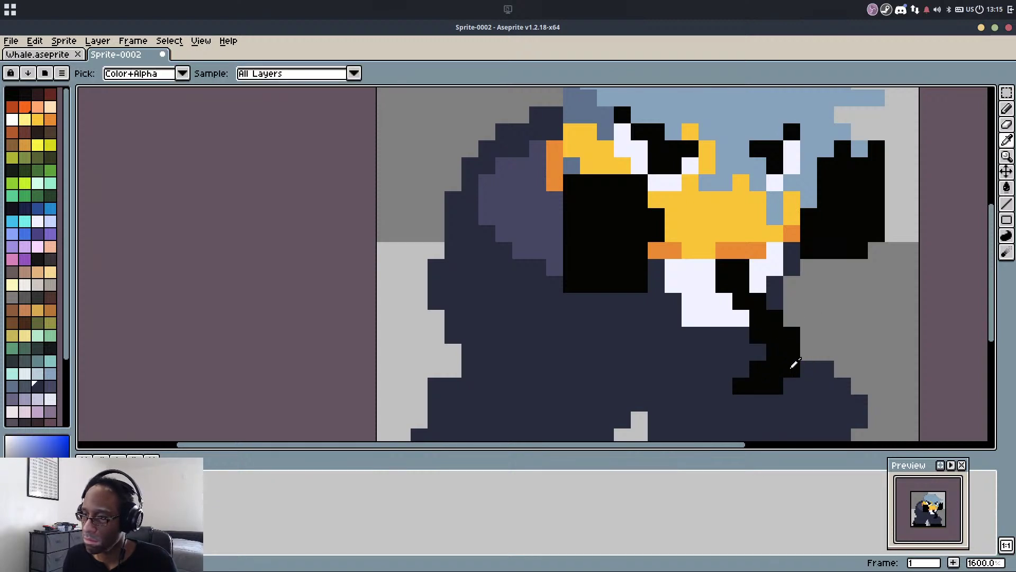
{"action": "left_click", "coordinate": [790, 367], "text": "alt"}
{"action": "scroll", "coordinate": [765, 296], "scroll_direction": "down", "scroll_amount": 4}
{"action": "scroll", "coordinate": [765, 358], "scroll_direction": "up", "scroll_amount": 2}
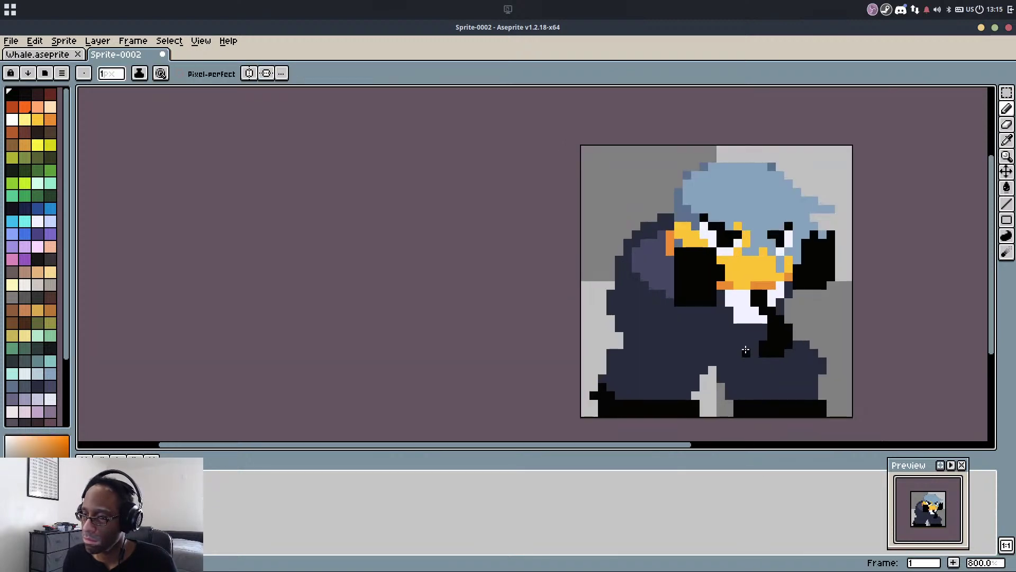
Select the upper body with the head, hands and tie, move it up two pixels and deselect
{"action": "key", "text": "m"}
{"action": "left_click_drag", "start_coordinate": [594, 116], "coordinate": [882, 327]}
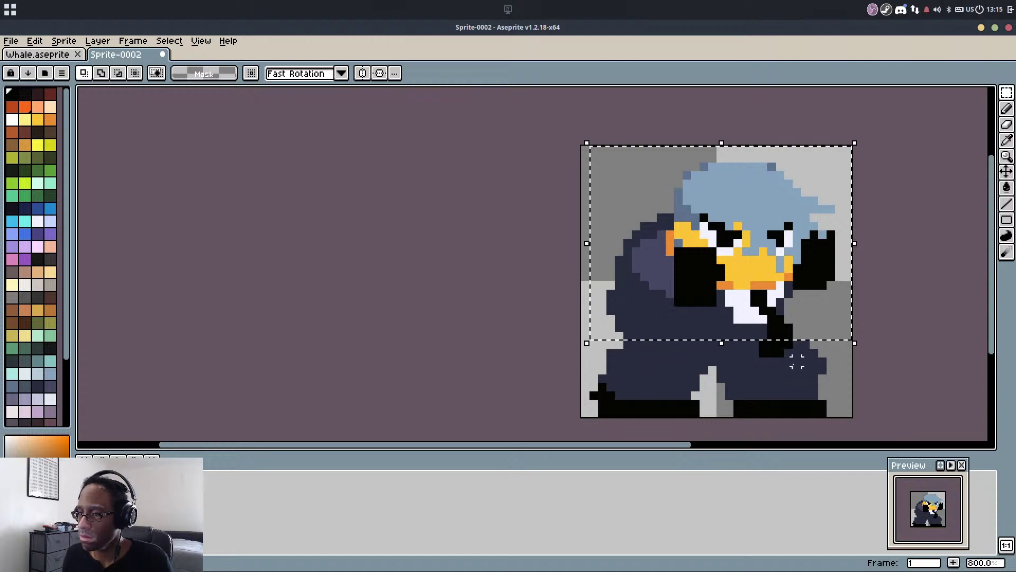
{"action": "key", "text": "Up"}
{"action": "key", "text": "Up"}
{"action": "key", "text": "Down"}
{"action": "key", "text": "Up"}
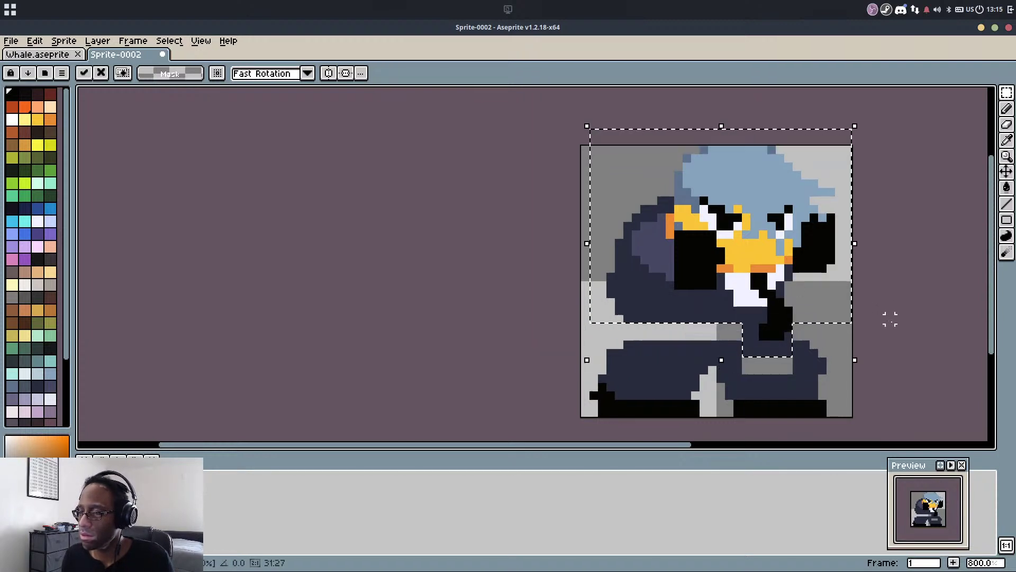
{"action": "key", "text": "ctrl+d"}
Fill the gap between the raised upper body and the legs with navy
{"action": "key", "text": "b"}
{"action": "scroll", "coordinate": [786, 321], "scroll_direction": "up", "scroll_amount": 1}
{"action": "left_click", "coordinate": [785, 364], "text": "alt"}
{"action": "key", "text": "g"}
{"action": "left_click", "coordinate": [779, 386]}
{"action": "key", "text": "b"}
{"action": "mouse_move", "coordinate": [558, 331]}
{"action": "left_mouse_down"}
{"action": "mouse_move", "coordinate": [592, 340]}
{"action": "mouse_move", "coordinate": [698, 350]}
{"action": "left_mouse_up"}
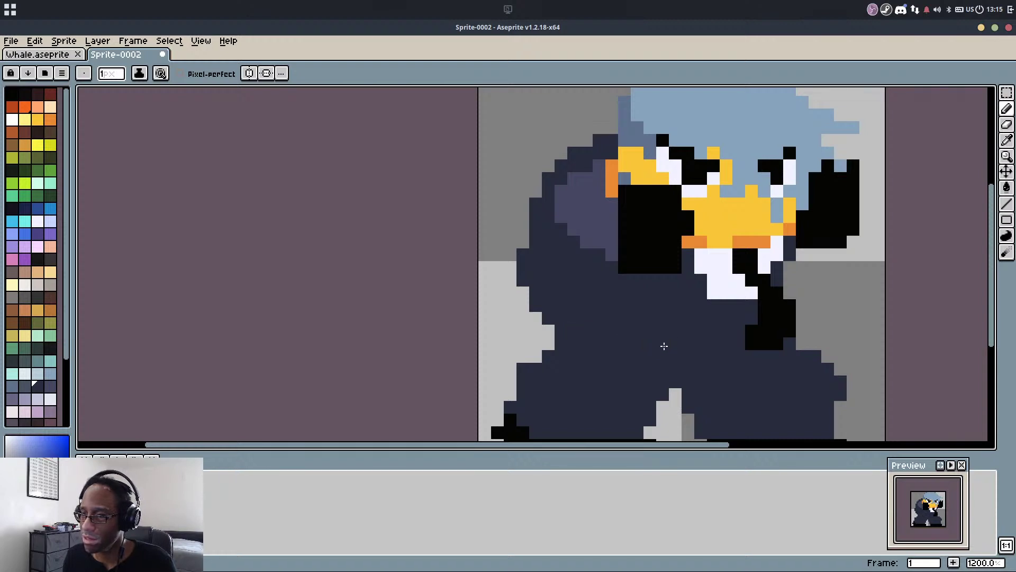
Smooth the body's rear contour above the rear leg with navy
{"action": "left_click", "coordinate": [656, 257], "text": "alt"}
{"action": "left_click", "coordinate": [547, 318], "text": "alt"}
{"action": "mouse_move", "coordinate": [550, 331]}
{"action": "left_mouse_down"}
{"action": "mouse_move", "coordinate": [522, 381]}
{"action": "mouse_move", "coordinate": [574, 330]}
{"action": "mouse_move", "coordinate": [547, 260]}
{"action": "left_mouse_up"}
{"action": "key", "text": "e"}
{"action": "key", "text": "b"}
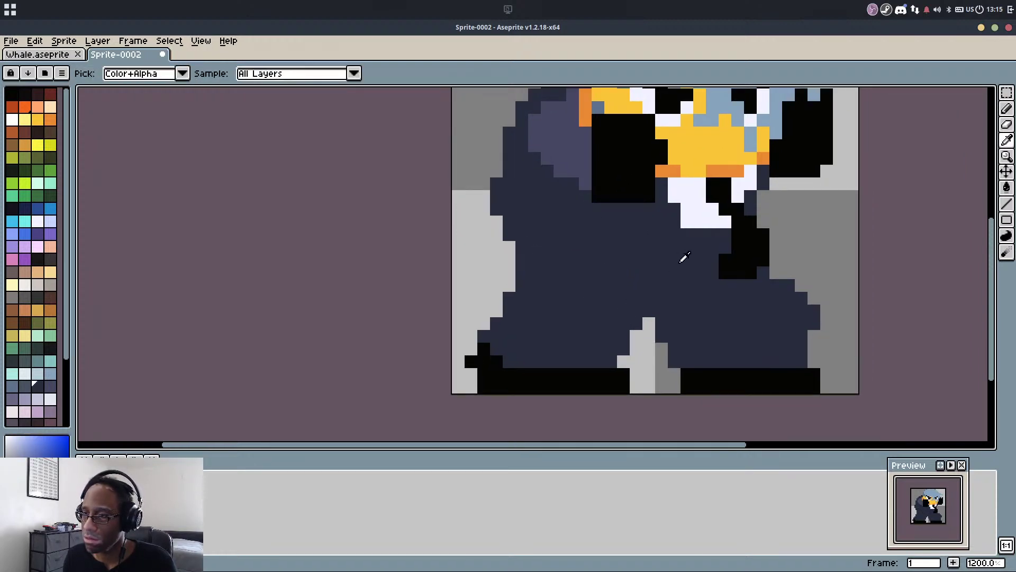
Extend the rear foot's toe in black and outline the inner rear leg and the front leg in black
{"action": "left_click", "coordinate": [738, 258], "text": "alt"}
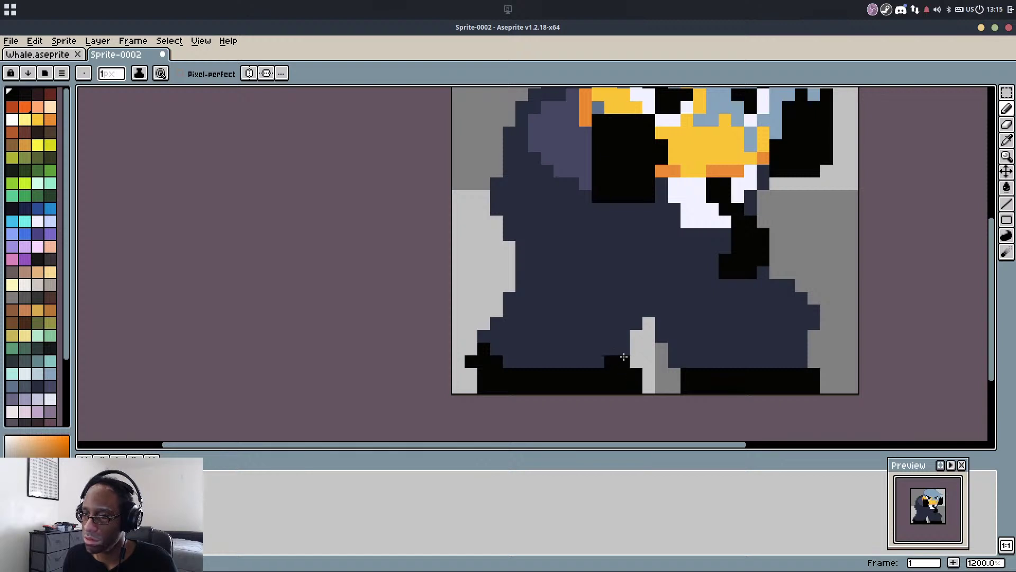
{"action": "left_click_drag", "start_coordinate": [656, 295], "coordinate": [620, 234]}
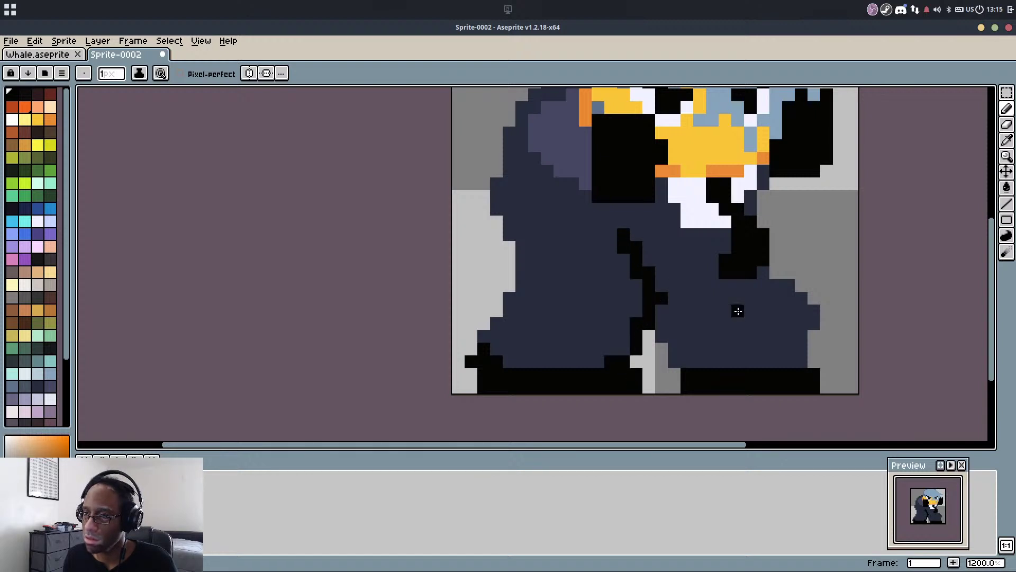
{"action": "left_click_drag", "start_coordinate": [776, 234], "coordinate": [826, 320]}
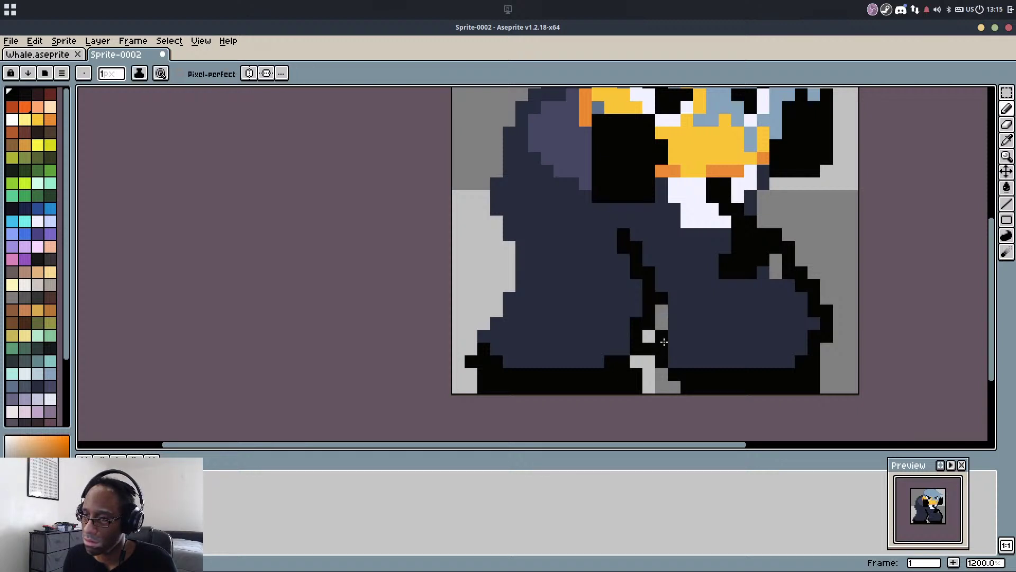
Undo the leg outlines, the upper-body move, the tie and the shading back to an earlier version of the head
{"action": "scroll", "coordinate": [674, 310], "scroll_direction": "down", "scroll_amount": 2}
{"action": "scroll", "coordinate": [674, 310], "scroll_direction": "down", "scroll_amount": 1}
{"action": "key", "text": "ctrl+z"}
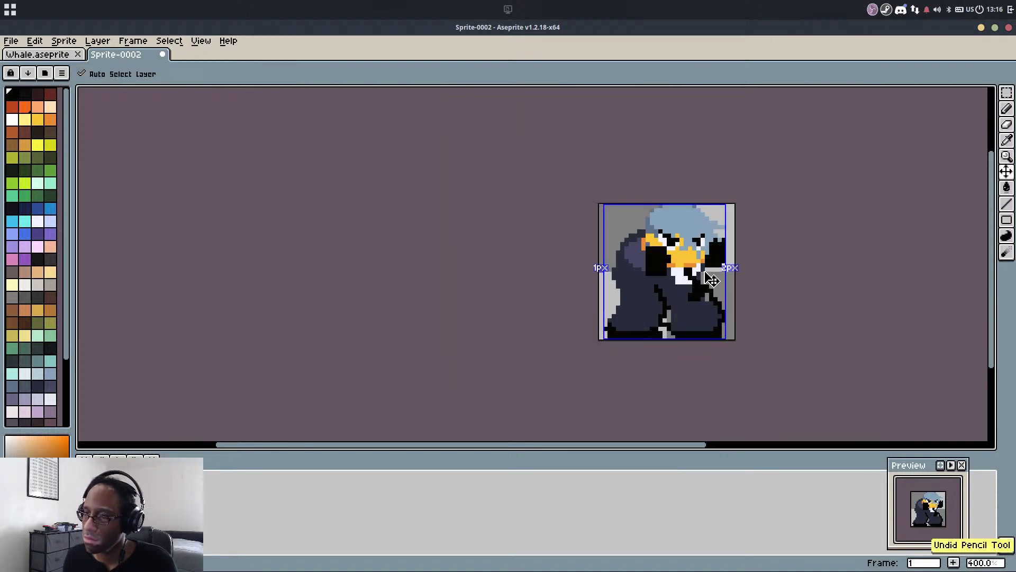
{"action": "key", "text": "ctrl+z"}
{"action": "key", "text": "ctrl+z"}
{"action": "key", "text": "ctrl+z"}
{"action": "key", "text": "ctrl+z"}
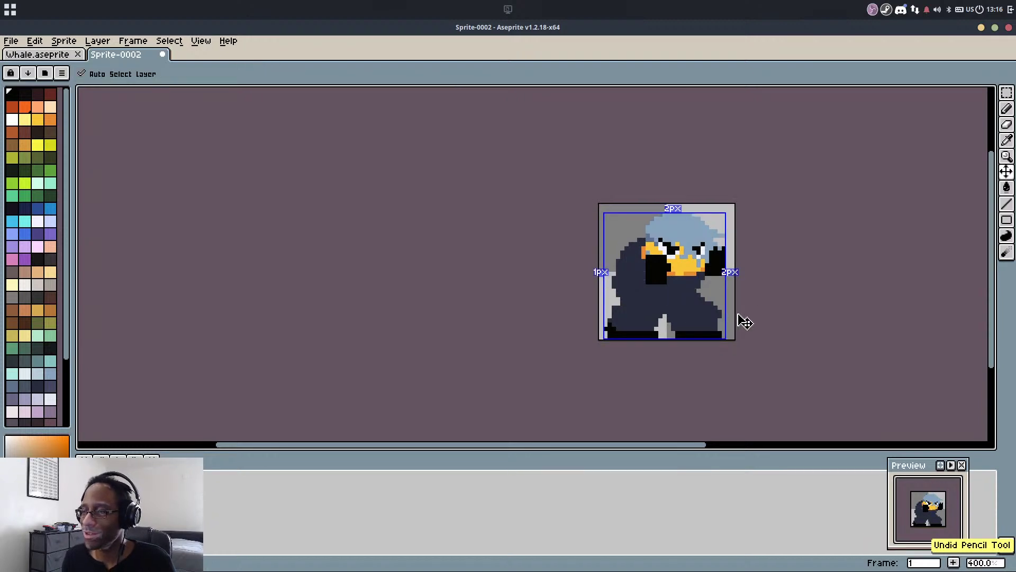
{"action": "key", "text": "ctrl+z"}
{"action": "key", "text": "ctrl+z"}
{"action": "key", "text": "ctrl+z"}
{"action": "key", "text": "ctrl+z"}
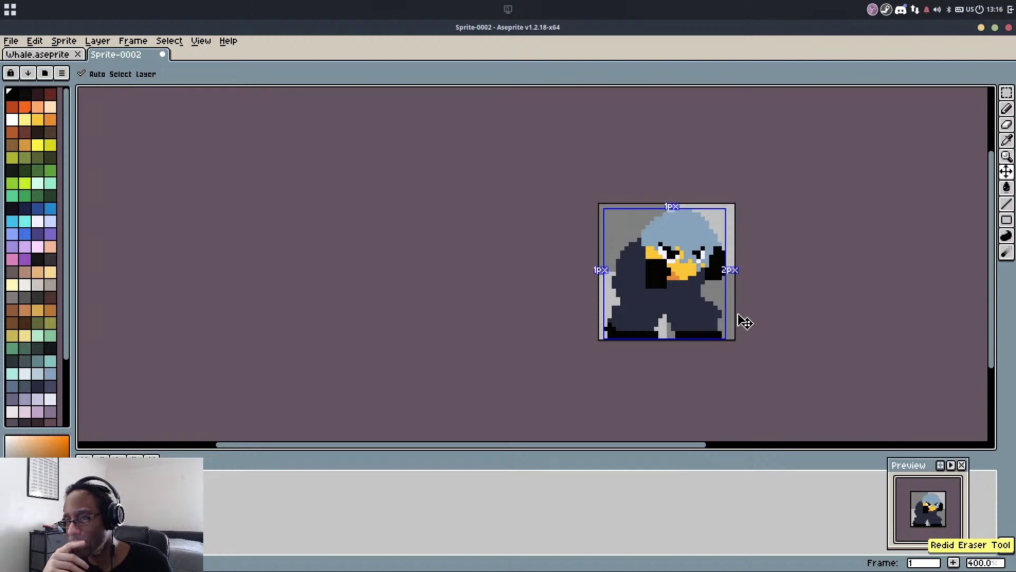
Redo the undone head, shirt and tie edits up to the raised upper body
{"action": "key", "text": "ctrl+y"}
{"action": "key", "text": "ctrl+y"}
{"action": "key", "text": "ctrl+y"}
{"action": "key", "text": "ctrl+y"}
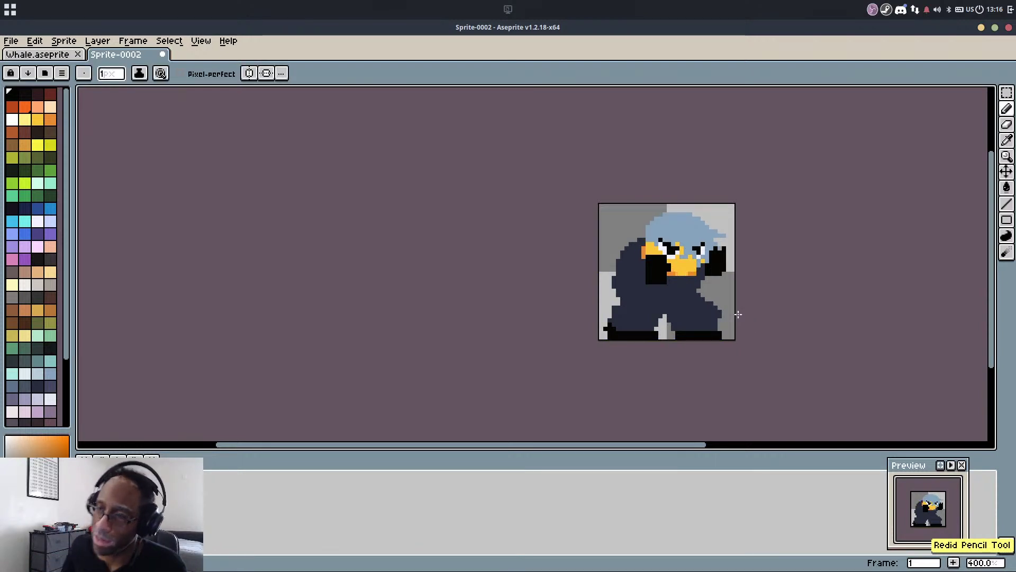
{"action": "key", "text": "ctrl+y"}
{"action": "key", "text": "ctrl+y"}
{"action": "key", "text": "ctrl+y"}
{"action": "key", "text": "ctrl+y"}
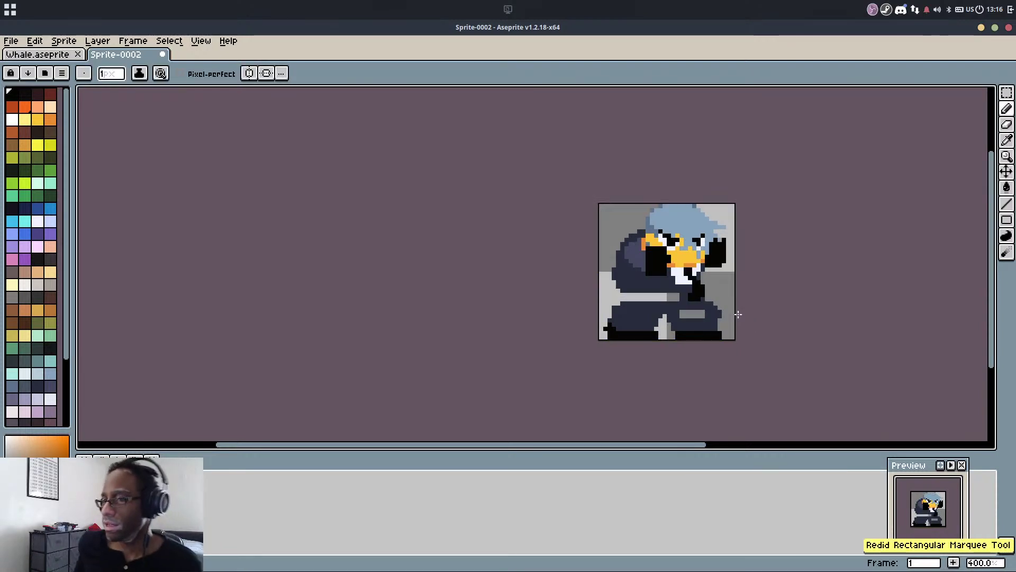
Undo the upper-body move, then redo it together with the gap fill and black leg outlines for comparison
{"action": "key", "text": "ctrl+z"}
{"action": "key", "text": "ctrl+z"}
{"action": "key", "text": "ctrl+z"}
{"action": "key", "text": "ctrl+z"}
{"action": "key", "text": "ctrl+y"}
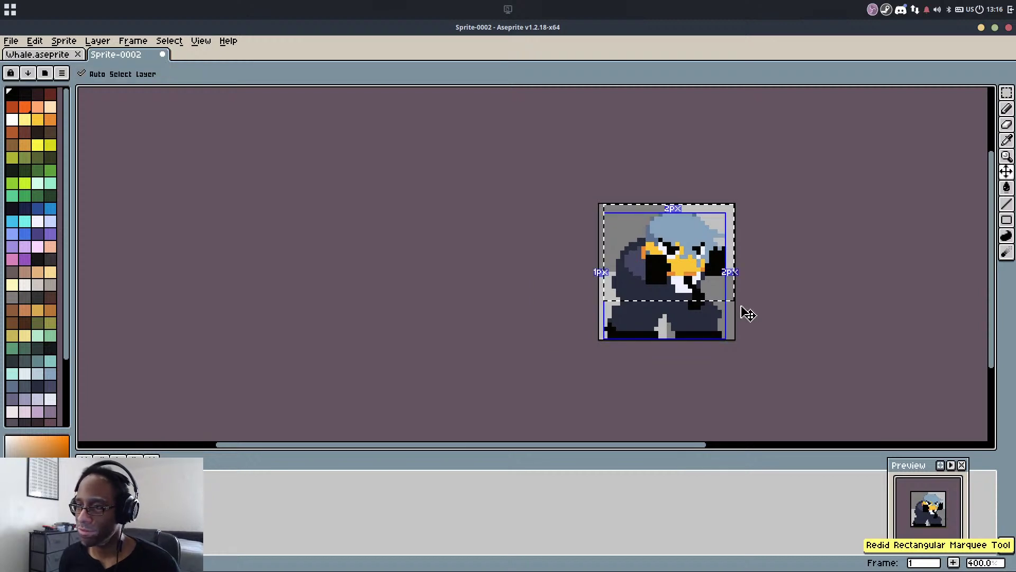
{"action": "key", "text": "ctrl+y"}
{"action": "key", "text": "ctrl+y"}
{"action": "key", "text": "ctrl+y"}
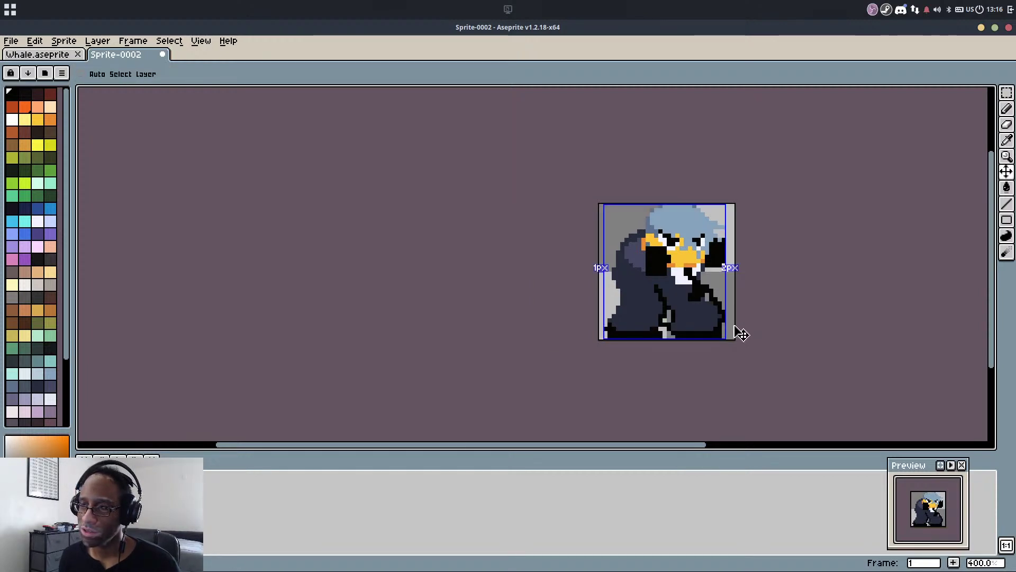
Undo the leg outlines, the navy gap fill, and the upper-body move with its selection
{"action": "key", "text": "ctrl+z"}
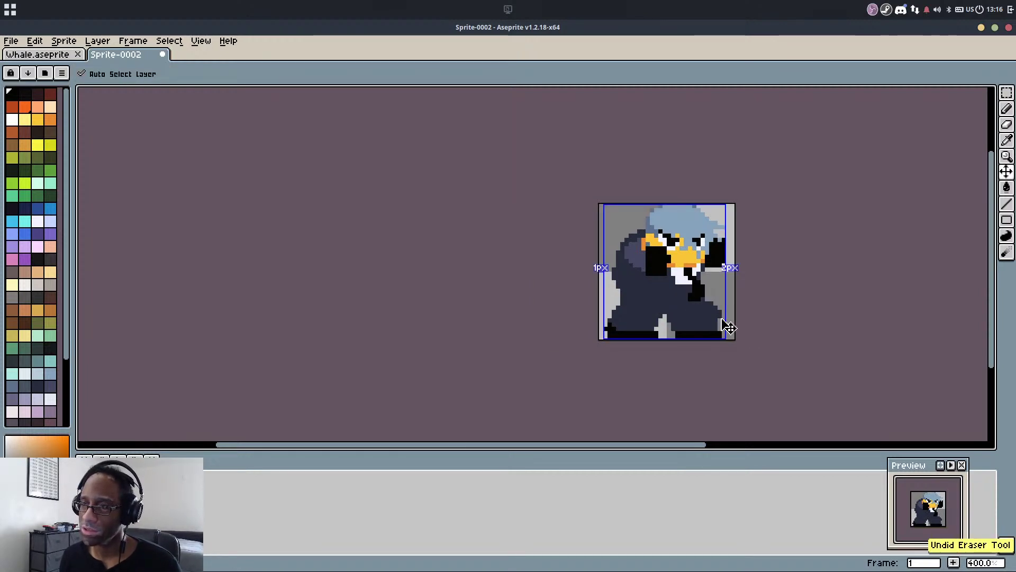
{"action": "key", "text": "ctrl+z"}
{"action": "key", "text": "ctrl+z"}
{"action": "key", "text": "ctrl+z"}
{"action": "key", "text": "ctrl+z"}
{"action": "key", "text": "ctrl+z"}
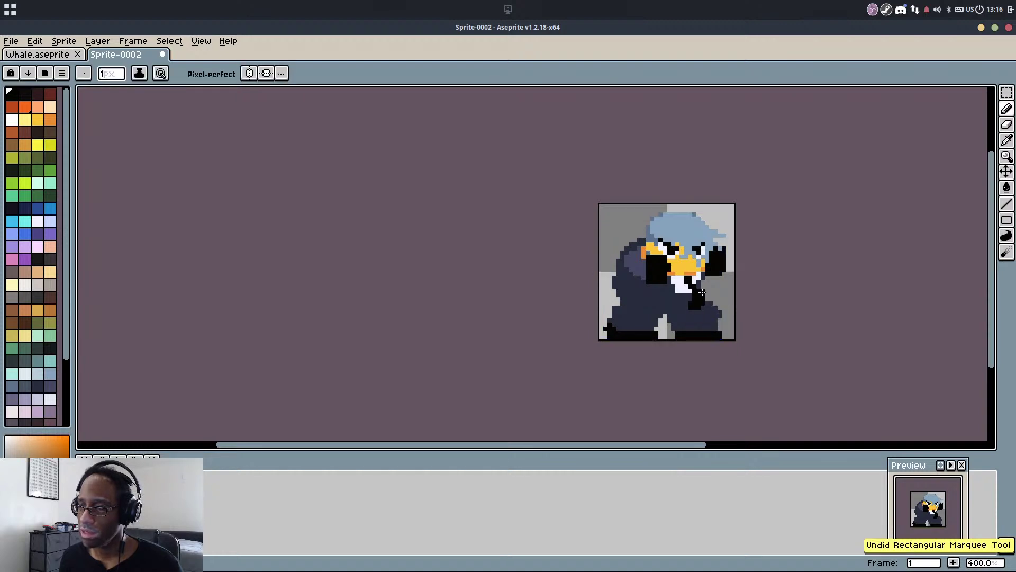
Erase navy and black pixels along the inner legs and feet to widen the gap between the legs
{"action": "scroll", "coordinate": [704, 293], "scroll_direction": "up", "scroll_amount": 3}
{"action": "key", "text": "m"}
{"action": "scroll", "coordinate": [599, 347], "scroll_direction": "up", "scroll_amount": 2}
{"action": "key", "text": "b"}
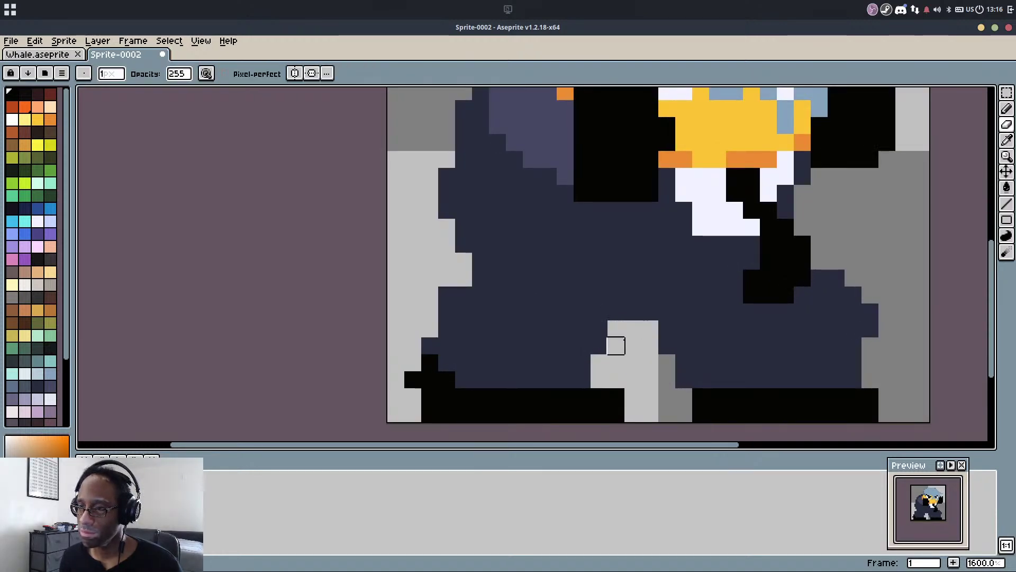
{"action": "left_click_drag", "start_coordinate": [582, 379], "coordinate": [615, 413]}
{"action": "left_click_drag", "start_coordinate": [665, 344], "coordinate": [717, 409]}
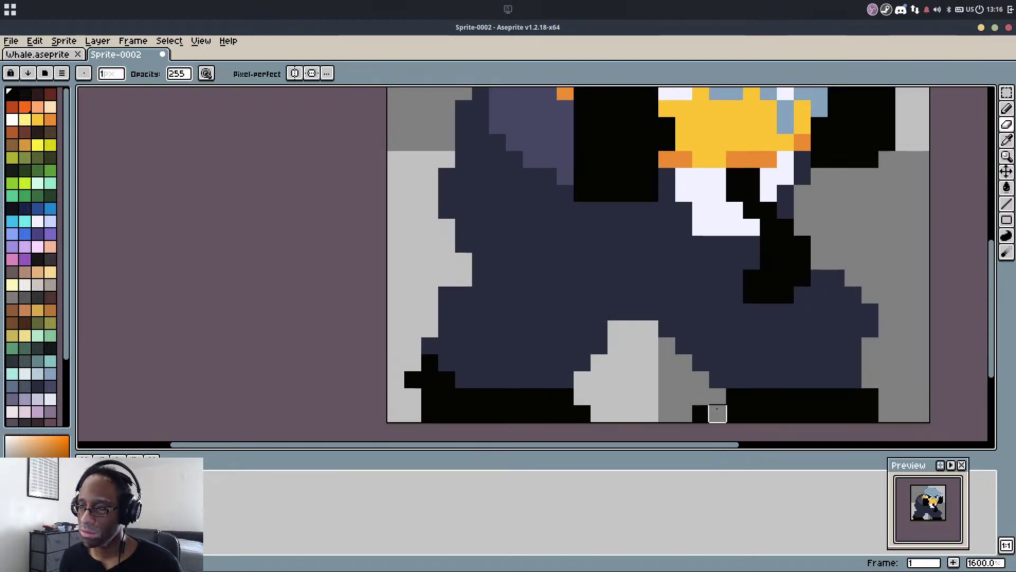
{"action": "left_click_drag", "start_coordinate": [666, 329], "coordinate": [684, 345]}
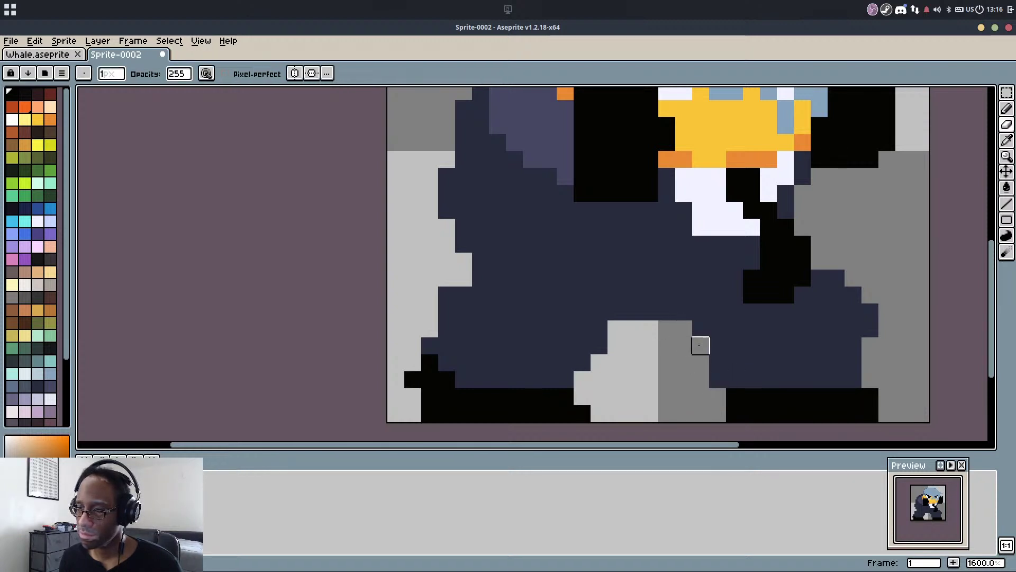
Add a navy pixel on the right leg's inner edge and shift its lower leg and shoe one pixel inward
{"action": "left_click", "coordinate": [715, 311], "text": "alt"}
{"action": "left_click", "coordinate": [717, 322]}
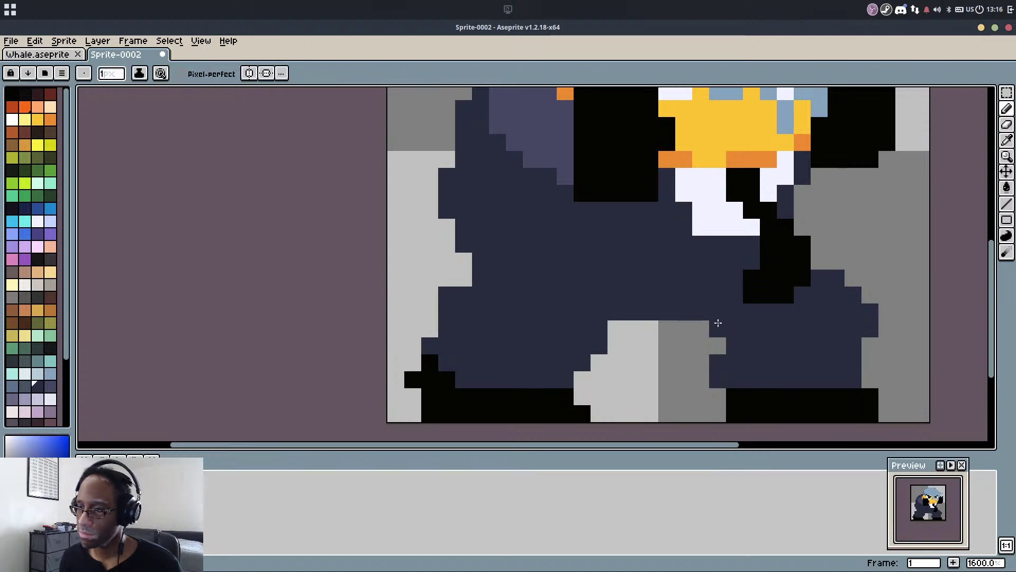
{"action": "key", "text": "m"}
{"action": "left_click_drag", "start_coordinate": [700, 379], "coordinate": [904, 436]}
{"action": "left_click_drag", "start_coordinate": [769, 381], "coordinate": [742, 383]}
{"action": "key", "text": "ctrl+d"}
{"action": "key", "text": "b"}
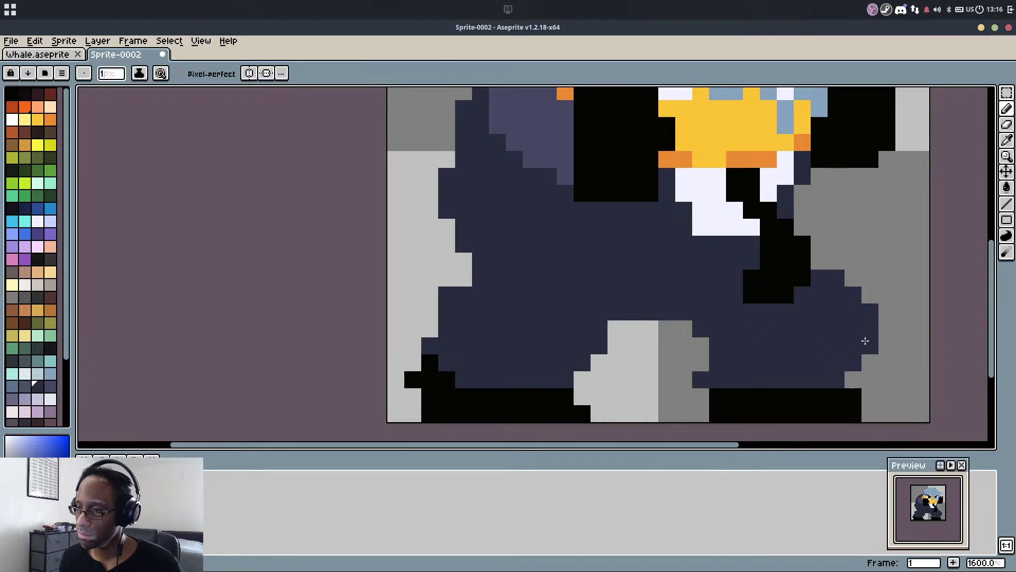
Paint a black heel on the inner edge of the right shoe and undo the stray pencil stroke
{"action": "left_click", "coordinate": [719, 397], "text": "alt"}
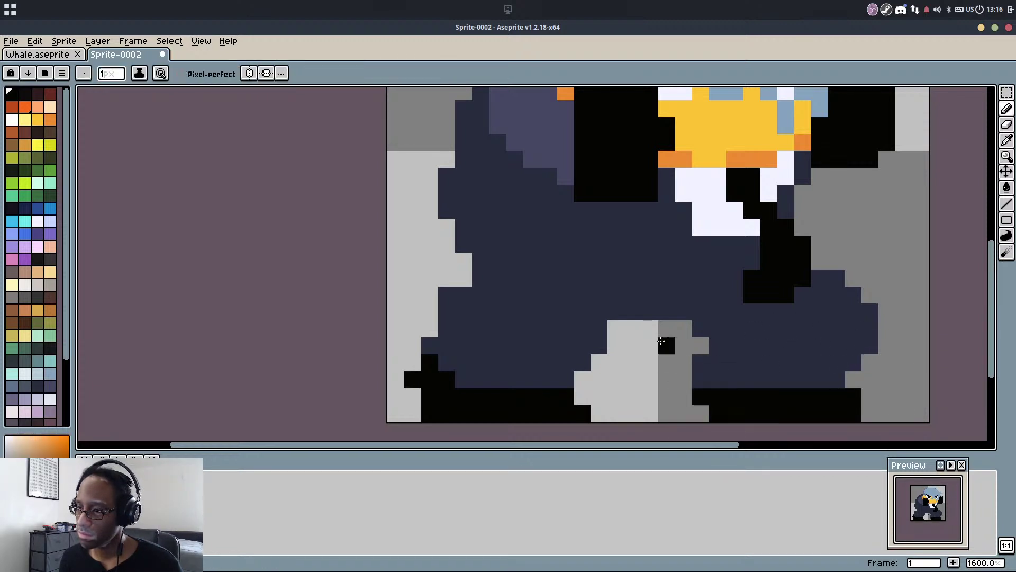
{"action": "left_click", "coordinate": [683, 380]}
{"action": "scroll", "coordinate": [755, 371], "scroll_direction": "down", "scroll_amount": 3}
{"action": "scroll", "coordinate": [755, 370], "scroll_direction": "up", "scroll_amount": 3}
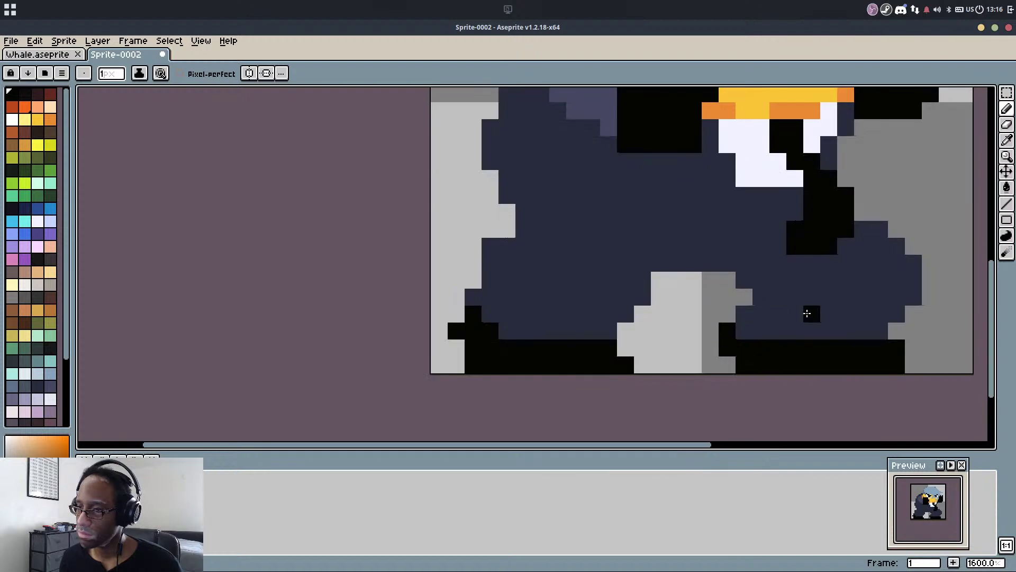
{"action": "left_click_drag", "start_coordinate": [807, 313], "coordinate": [750, 343]}
{"action": "key", "text": "ctrl+z"}
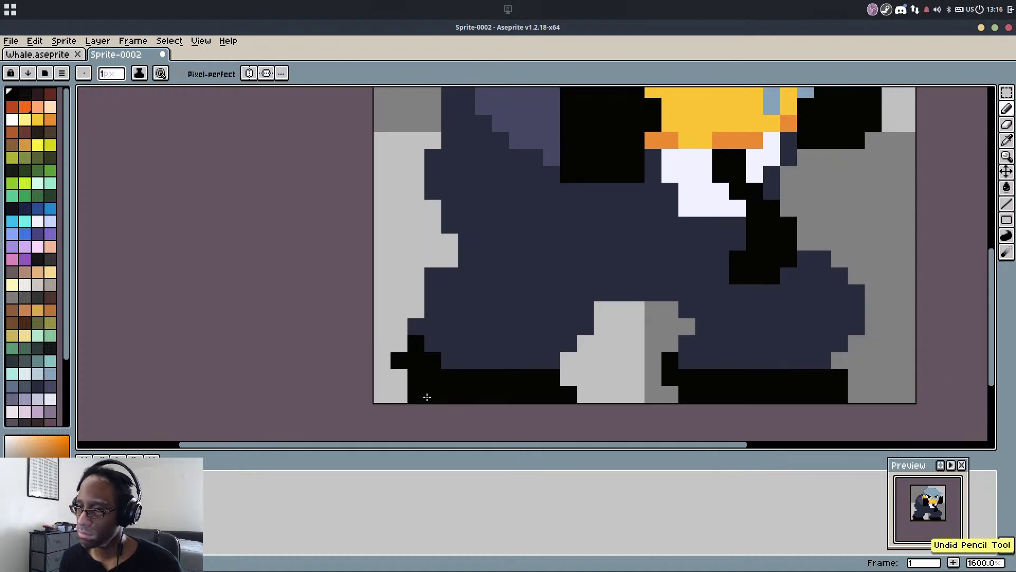
Reshape the left shoe's raised heel by erasing its lower corner and filling the notch with black
{"action": "key", "text": "e"}
{"action": "left_click", "coordinate": [417, 394]}
{"action": "left_click", "coordinate": [400, 360], "text": "alt"}
{"action": "key", "text": "b"}
{"action": "scroll", "coordinate": [452, 286], "scroll_direction": "down", "scroll_amount": 5}
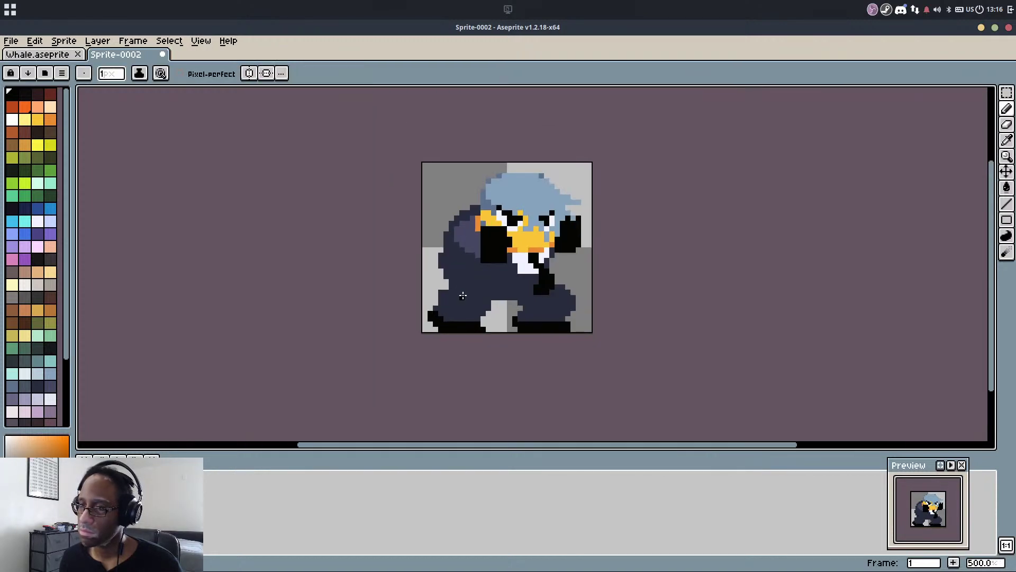
Smooth the left leg with navy pixels along its inner slope and erased pixels at the outer thigh
{"action": "scroll", "coordinate": [463, 295], "scroll_direction": "up", "scroll_amount": 5}
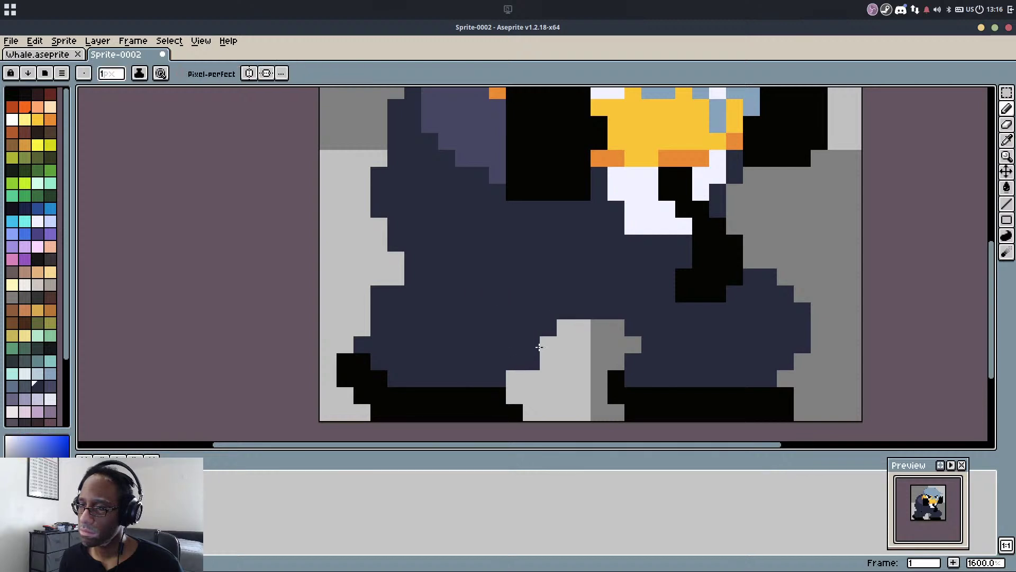
{"action": "scroll", "coordinate": [533, 338], "scroll_direction": "down", "scroll_amount": 5}
{"action": "scroll", "coordinate": [587, 329], "scroll_direction": "up", "scroll_amount": 4}
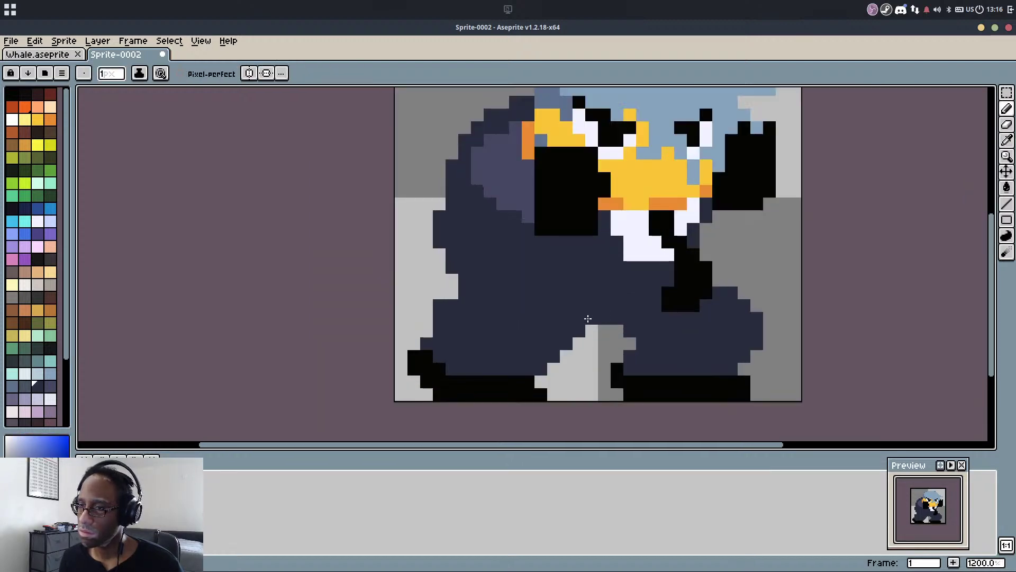
{"action": "key", "text": "e"}
{"action": "left_click", "coordinate": [440, 306]}
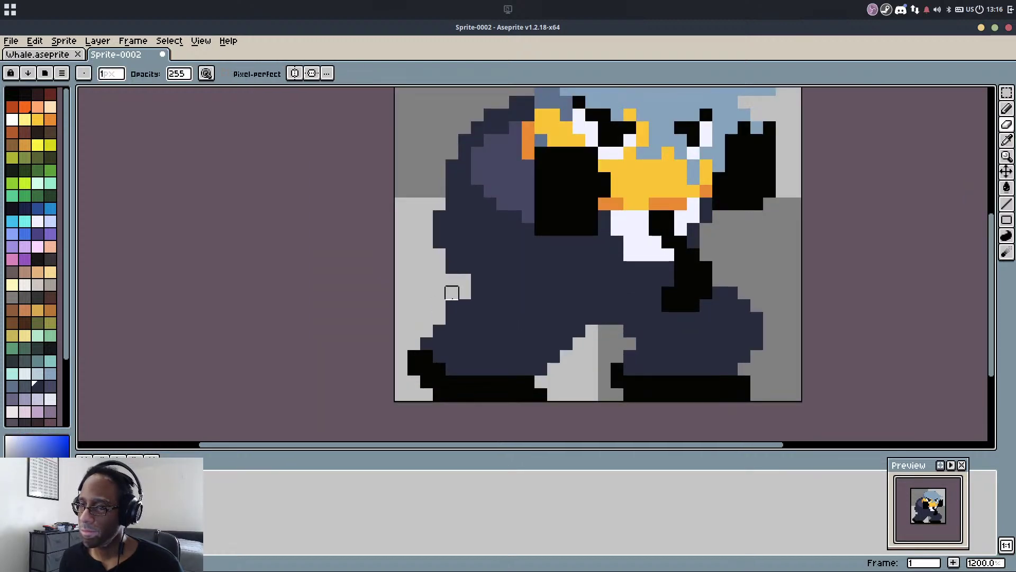
{"action": "scroll", "coordinate": [452, 293], "scroll_direction": "down", "scroll_amount": 4}
{"action": "scroll", "coordinate": [470, 254], "scroll_direction": "up", "scroll_amount": 3}
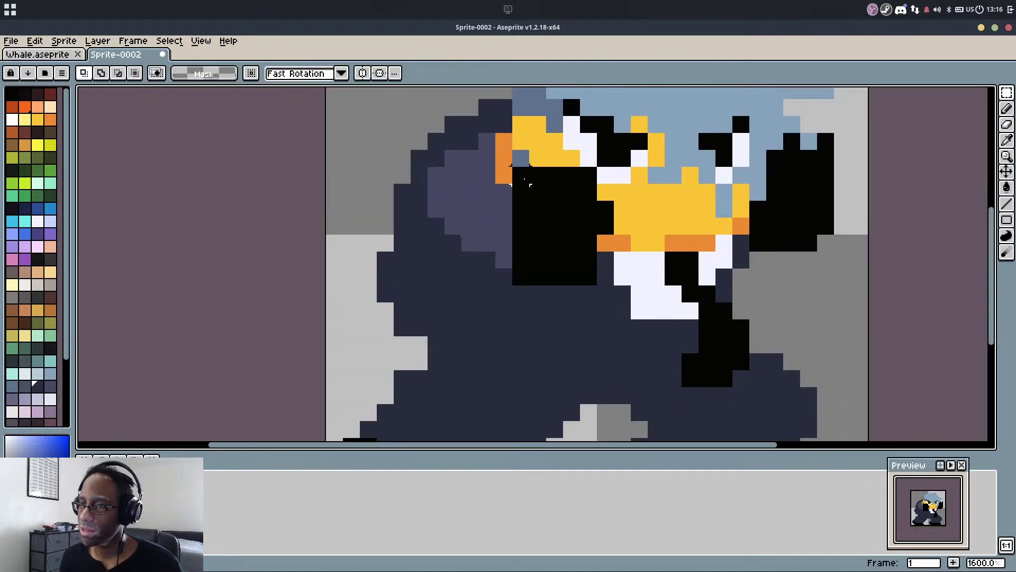
Extend the slate-purple highlight around the left sleeve and draw a curved black crease inside it
{"action": "left_click", "coordinate": [431, 255], "text": "alt"}
{"action": "left_click_drag", "start_coordinate": [435, 277], "coordinate": [470, 284]}
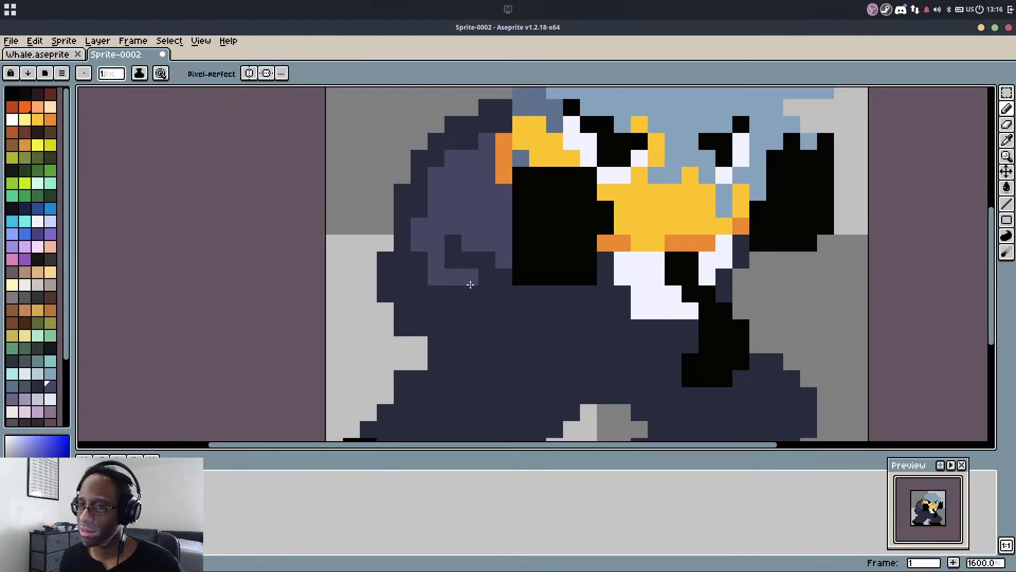
{"action": "left_click", "coordinate": [522, 191], "text": "alt"}
{"action": "mouse_move", "coordinate": [522, 191]}
{"action": "left_mouse_down"}
{"action": "mouse_move", "coordinate": [489, 196]}
{"action": "mouse_move", "coordinate": [448, 223]}
{"action": "left_mouse_up"}
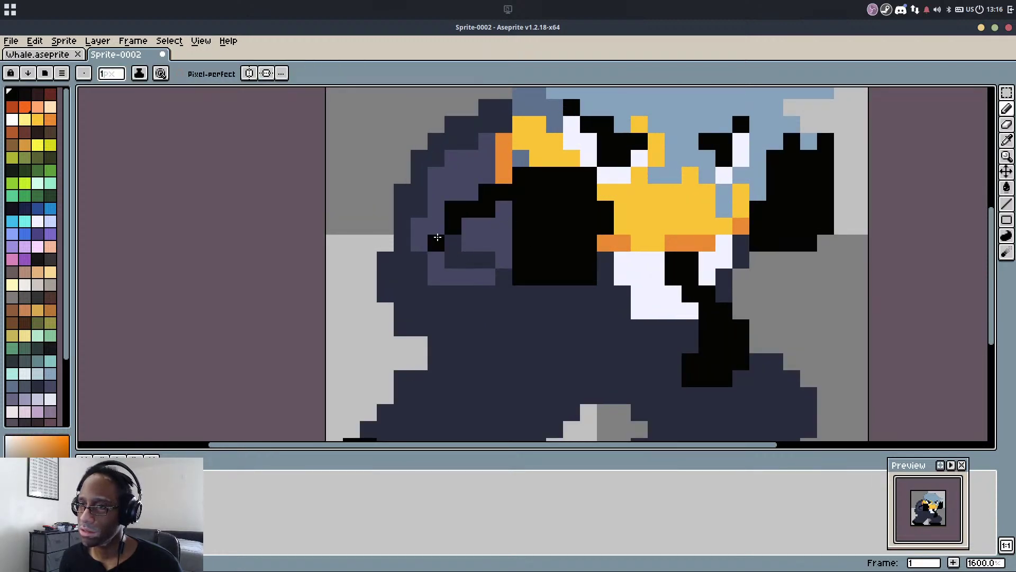
Draw a black outline along the underside of the left arm, from the elbow to the glove
{"action": "mouse_move", "coordinate": [385, 260]}
{"action": "left_mouse_down"}
{"action": "mouse_move", "coordinate": [467, 340]}
{"action": "mouse_move", "coordinate": [521, 300]}
{"action": "left_mouse_up"}
{"action": "key", "text": "ctrl+z"}
{"action": "mouse_move", "coordinate": [589, 292]}
{"action": "left_mouse_down"}
{"action": "mouse_move", "coordinate": [523, 326]}
{"action": "mouse_move", "coordinate": [496, 295]}
{"action": "left_mouse_up"}
{"action": "scroll", "coordinate": [515, 264], "scroll_direction": "down", "scroll_amount": 5}
{"action": "scroll", "coordinate": [490, 275], "scroll_direction": "up", "scroll_amount": 7}
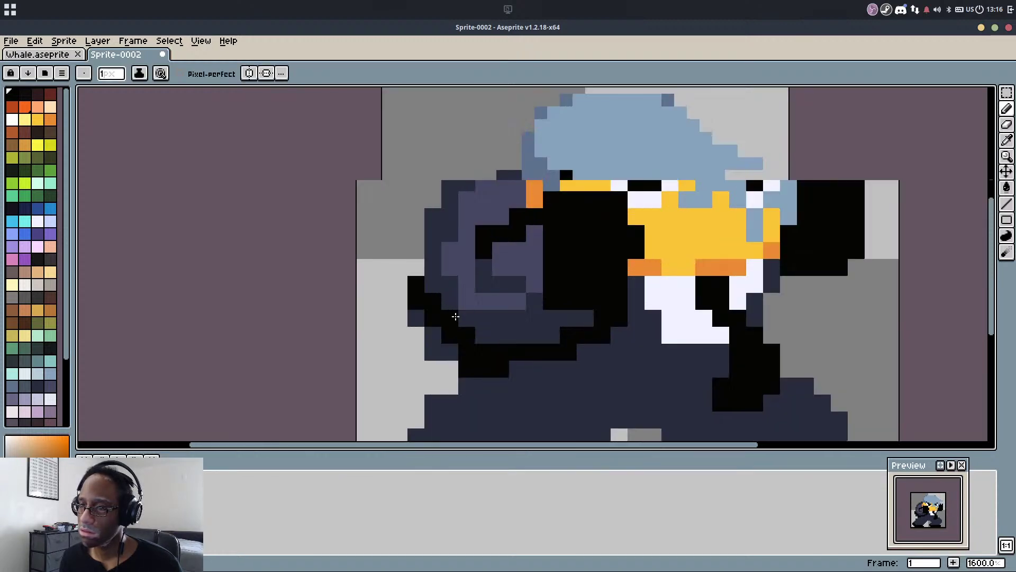
Clean up the left sleeve's outer edge with navy and black so the outline follows the elbow
{"action": "left_click", "coordinate": [437, 340], "text": "alt"}
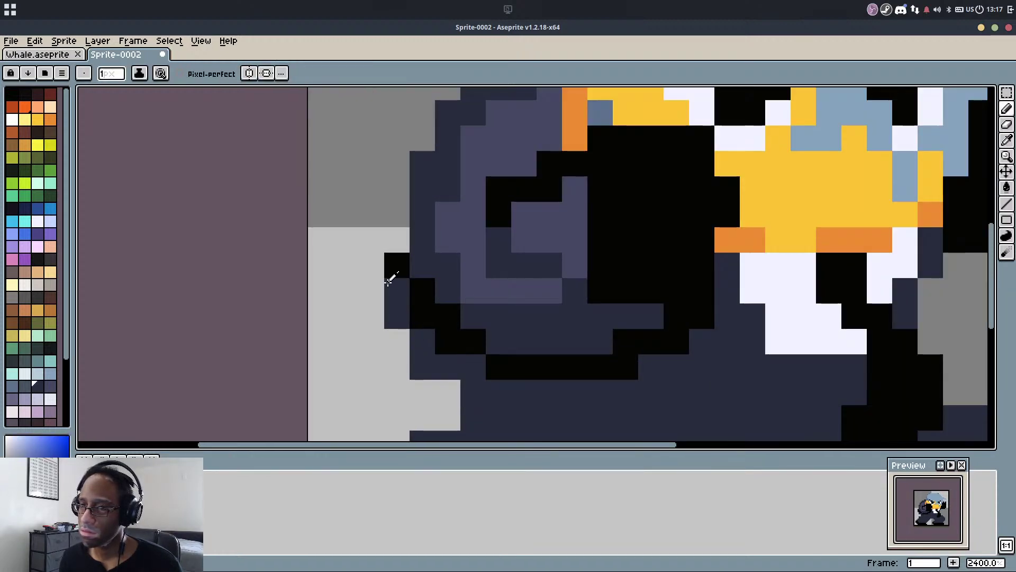
{"action": "left_click", "coordinate": [393, 271], "text": "alt"}
{"action": "mouse_move", "coordinate": [394, 259]}
{"action": "left_mouse_down"}
{"action": "mouse_move", "coordinate": [407, 171]}
{"action": "mouse_move", "coordinate": [383, 303]}
{"action": "left_mouse_up"}
{"action": "left_click", "coordinate": [401, 294], "text": "alt"}
{"action": "mouse_move", "coordinate": [413, 267]}
{"action": "left_mouse_down"}
{"action": "mouse_move", "coordinate": [441, 216]}
{"action": "mouse_move", "coordinate": [372, 299]}
{"action": "mouse_move", "coordinate": [459, 207]}
{"action": "left_mouse_up"}
{"action": "scroll", "coordinate": [513, 175], "scroll_direction": "down", "scroll_amount": 4}
{"action": "scroll", "coordinate": [617, 320], "scroll_direction": "up", "scroll_amount": 5}
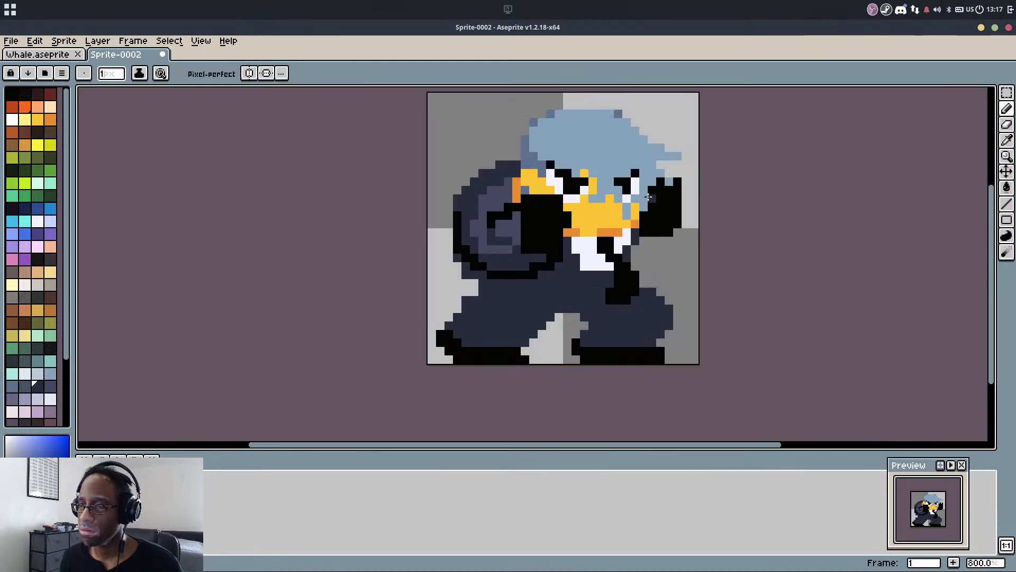
Paint a navy forearm below the right glove, joining it to the torso
{"action": "key", "text": "alt"}
{"action": "mouse_move", "coordinate": [655, 289]}
{"action": "left_mouse_down"}
{"action": "mouse_move", "coordinate": [595, 346]}
{"action": "mouse_move", "coordinate": [639, 303]}
{"action": "mouse_move", "coordinate": [630, 296]}
{"action": "mouse_move", "coordinate": [725, 272]}
{"action": "mouse_move", "coordinate": [612, 363]}
{"action": "left_mouse_up"}
{"action": "scroll", "coordinate": [613, 363], "scroll_direction": "down", "scroll_amount": 5}
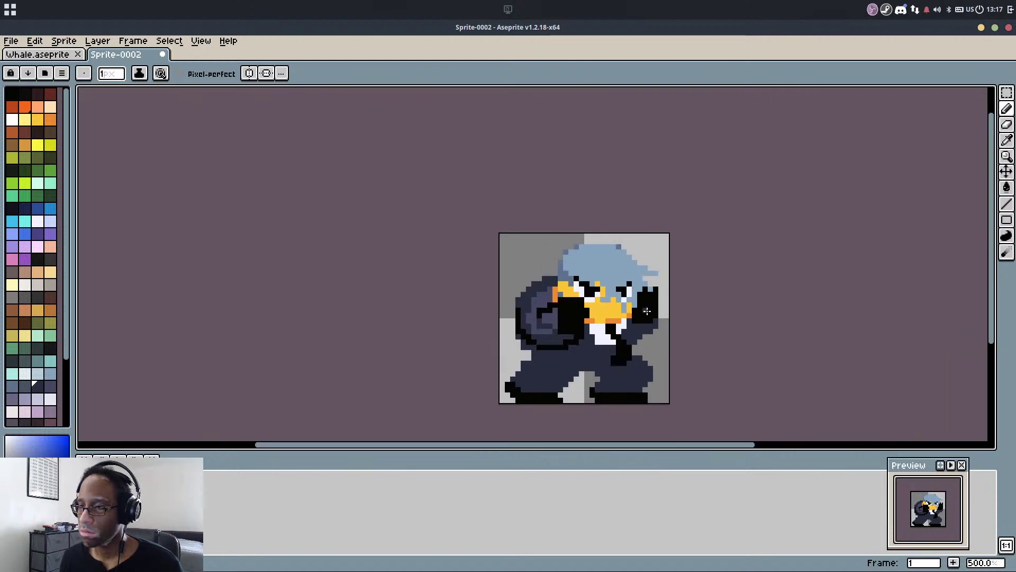
{"action": "scroll", "coordinate": [616, 359], "scroll_direction": "up", "scroll_amount": 4}
{"action": "scroll", "coordinate": [556, 370], "scroll_direction": "down", "scroll_amount": 2}
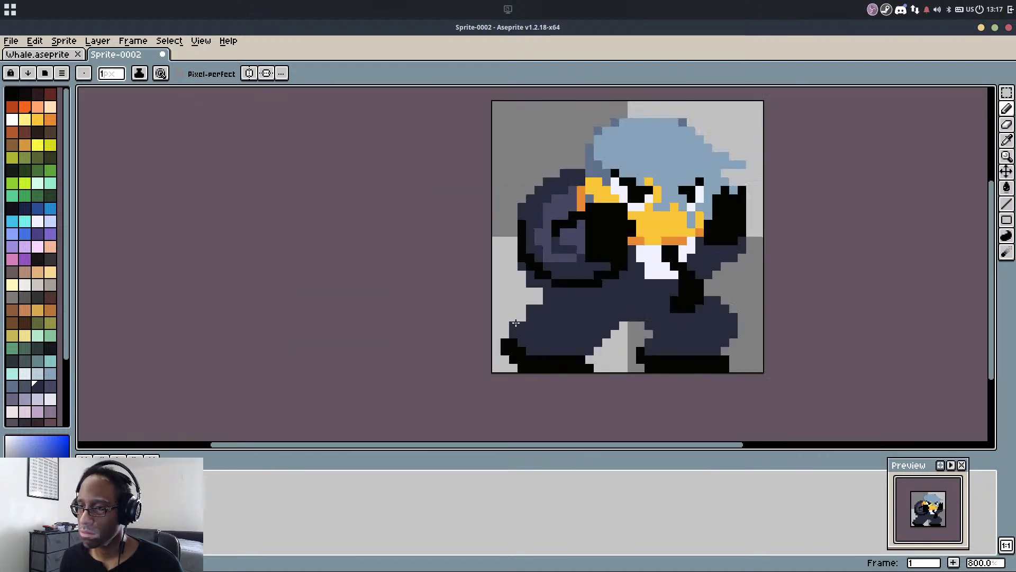
Select the left leg and shoe and move them outward to widen the stance
{"action": "key", "text": "m"}
{"action": "left_click_drag", "start_coordinate": [506, 294], "coordinate": [621, 374]}
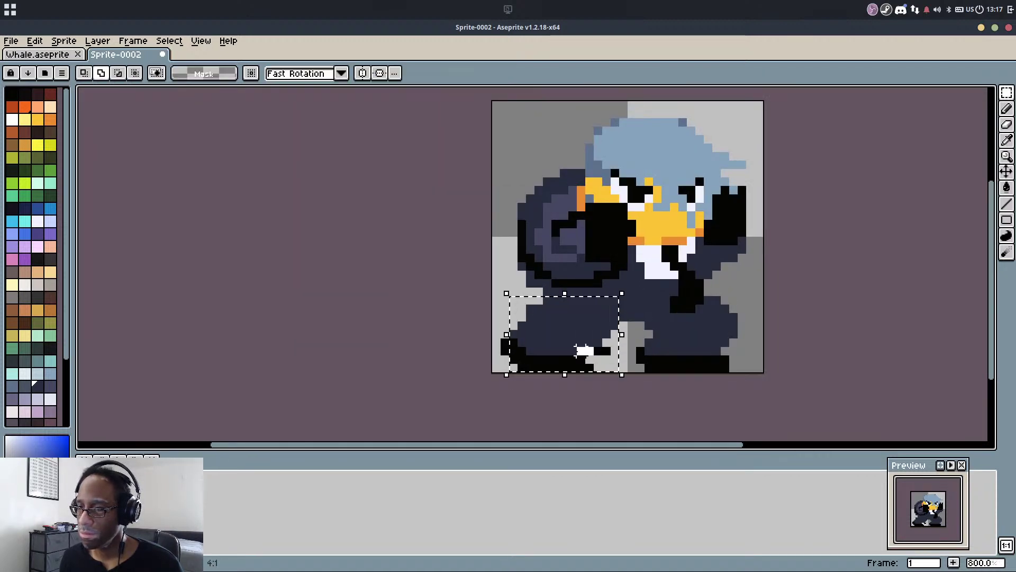
{"action": "left_click_drag", "start_coordinate": [480, 339], "coordinate": [583, 370]}
{"action": "left_click", "coordinate": [649, 307]}
Fill the seam left by the moved leg with navy and reshape the gap between the legs
{"action": "key", "text": "b"}
{"action": "scroll", "coordinate": [634, 310], "scroll_direction": "up", "scroll_amount": 3}
{"action": "left_click", "coordinate": [591, 266], "text": "alt"}
{"action": "mouse_move", "coordinate": [579, 275]}
{"action": "left_mouse_down"}
{"action": "mouse_move", "coordinate": [595, 351]}
{"action": "mouse_move", "coordinate": [608, 349]}
{"action": "mouse_move", "coordinate": [622, 274]}
{"action": "mouse_move", "coordinate": [627, 355]}
{"action": "left_mouse_up"}
{"action": "key", "text": "e"}
{"action": "key", "text": "b"}
{"action": "key", "text": "b"}
{"action": "left_click_drag", "start_coordinate": [626, 276], "coordinate": [593, 339]}
{"action": "scroll", "coordinate": [632, 324], "scroll_direction": "down", "scroll_amount": 3}
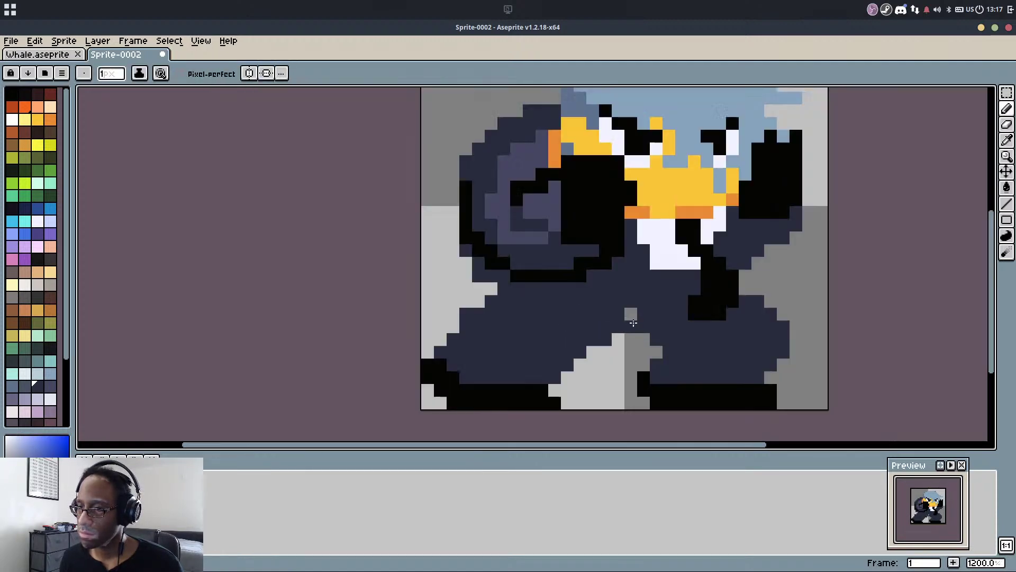
Touch up the left hip and thigh with navy pixels to smooth the join below the arm
{"action": "scroll", "coordinate": [566, 337], "scroll_direction": "up", "scroll_amount": 3}
{"action": "key", "text": "b"}
{"action": "mouse_move", "coordinate": [432, 279]}
{"action": "left_mouse_down"}
{"action": "mouse_move", "coordinate": [470, 252]}
{"action": "mouse_move", "coordinate": [503, 302]}
{"action": "left_mouse_up"}
{"action": "scroll", "coordinate": [526, 270], "scroll_direction": "down", "scroll_amount": 5}
{"action": "scroll", "coordinate": [503, 234], "scroll_direction": "up", "scroll_amount": 1}
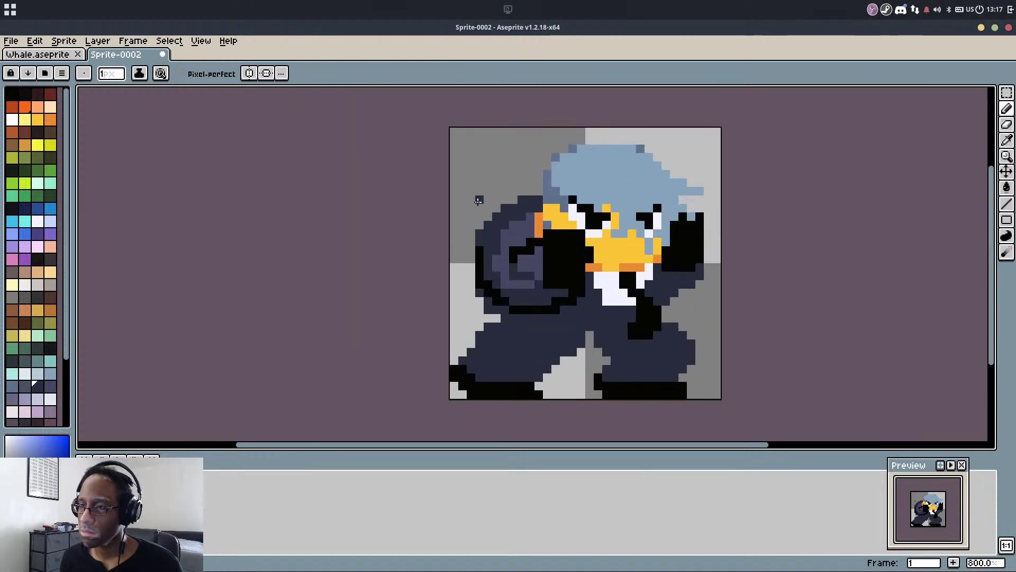
Select the head and upper body and move them up one pixel, separate from the legs
{"action": "key", "text": "m"}
{"action": "left_click_drag", "start_coordinate": [479, 124], "coordinate": [733, 318]}
{"action": "key", "text": "ctrl+d"}
{"action": "key", "text": "b"}
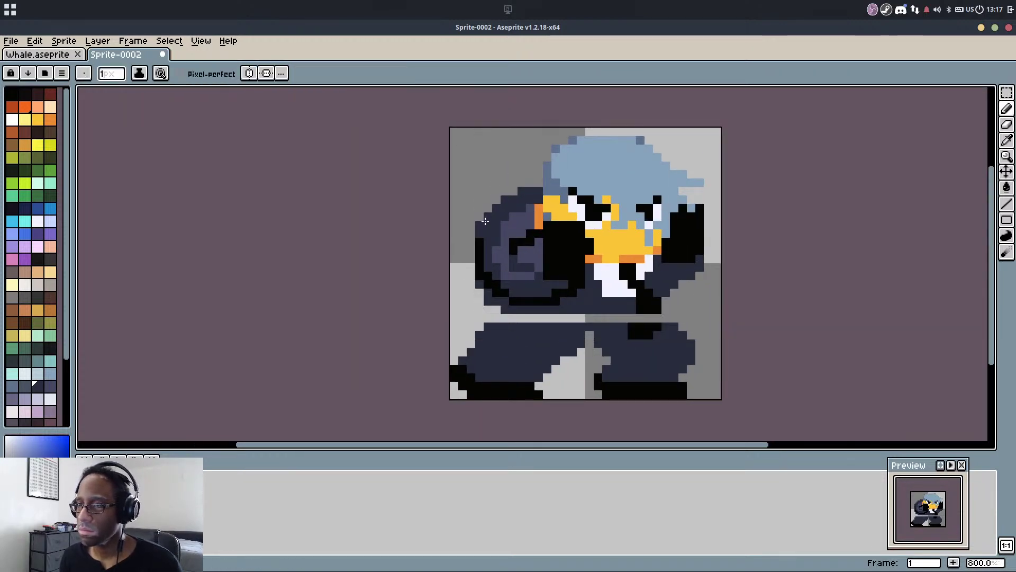
Repaint the left sleeve's upper outline navy, fill its interior slate-purple, and shorten the black crease
{"action": "scroll", "coordinate": [490, 215], "scroll_direction": "up", "scroll_amount": 3}
{"action": "mouse_move", "coordinate": [487, 249]}
{"action": "left_mouse_down"}
{"action": "mouse_move", "coordinate": [481, 299]}
{"action": "mouse_move", "coordinate": [533, 355]}
{"action": "mouse_move", "coordinate": [508, 318]}
{"action": "mouse_move", "coordinate": [531, 319]}
{"action": "mouse_move", "coordinate": [567, 306]}
{"action": "left_mouse_up"}
{"action": "left_click", "coordinate": [533, 316], "text": "alt"}
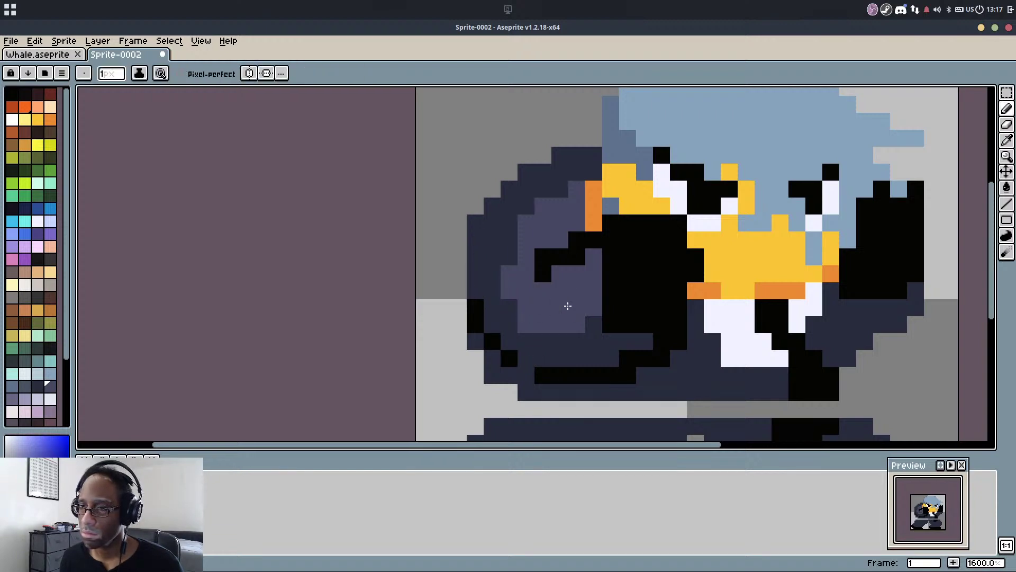
{"action": "left_click", "coordinate": [542, 261], "text": "alt"}
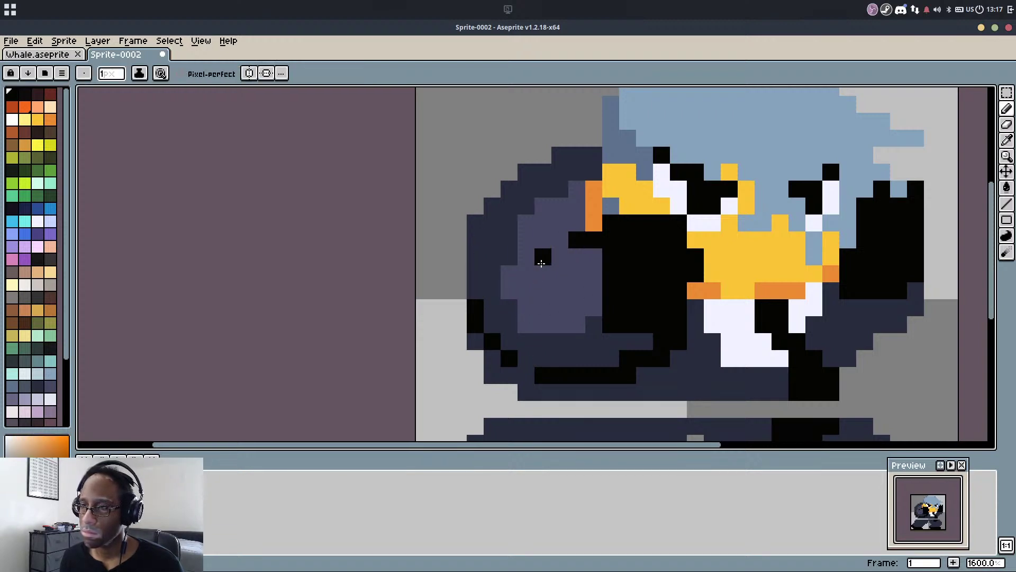
Extend the left sleeve outward in navy and redraw its black outline around the elbow and underside
{"action": "left_click", "coordinate": [492, 207], "text": "alt"}
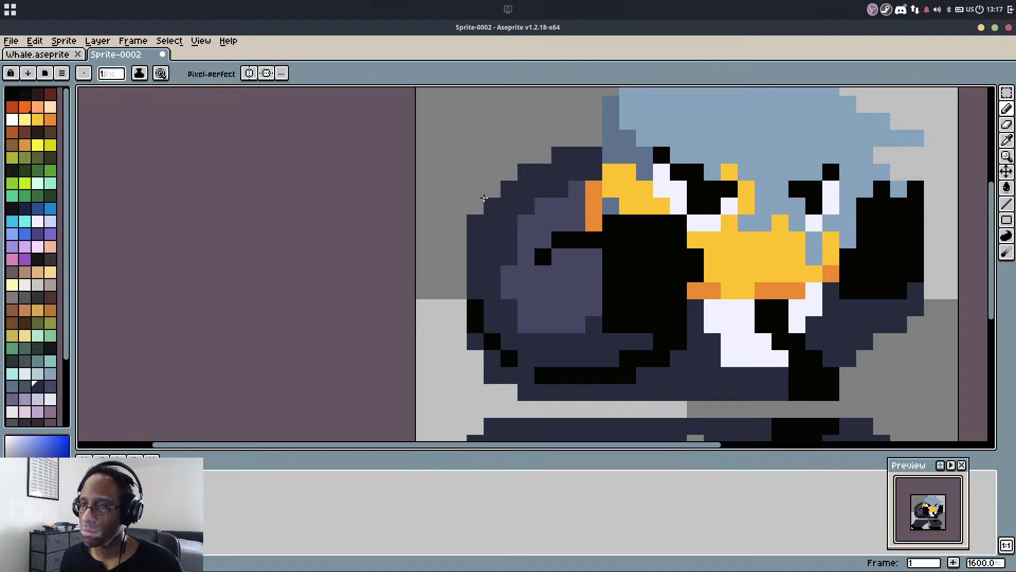
{"action": "mouse_move", "coordinate": [460, 256]}
{"action": "left_mouse_down"}
{"action": "mouse_move", "coordinate": [462, 283]}
{"action": "mouse_move", "coordinate": [544, 390]}
{"action": "mouse_move", "coordinate": [603, 374]}
{"action": "mouse_move", "coordinate": [538, 396]}
{"action": "left_mouse_up"}
{"action": "left_click", "coordinate": [639, 356], "text": "alt"}
{"action": "left_click_drag", "start_coordinate": [442, 291], "coordinate": [509, 392]}
Recolour the black glove in front of the face with the beak's orange
{"action": "left_click", "coordinate": [712, 290], "text": "alt"}
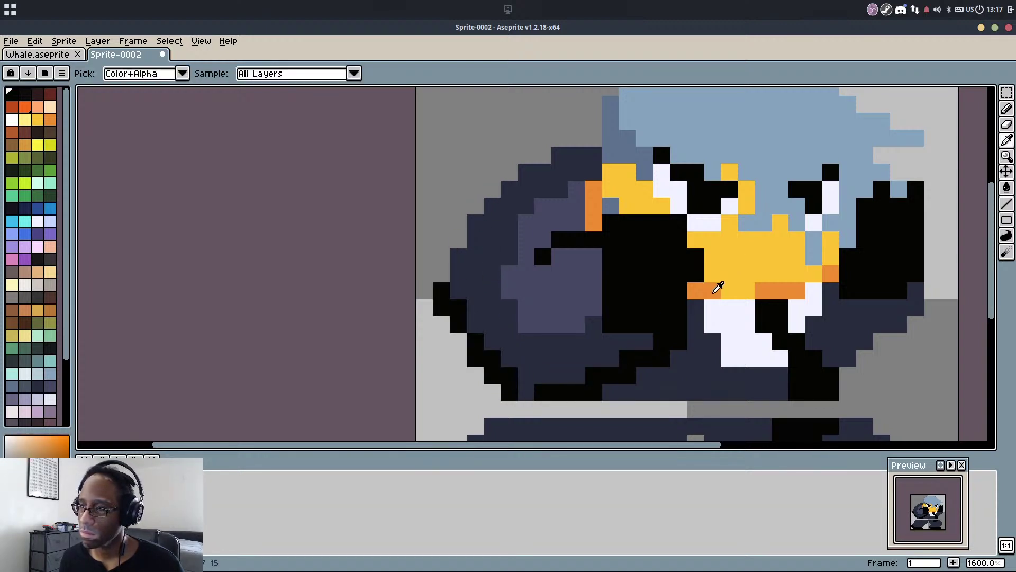
{"action": "left_click", "coordinate": [608, 238]}
{"action": "mouse_move", "coordinate": [608, 234]}
{"action": "left_mouse_down"}
{"action": "mouse_move", "coordinate": [620, 289]}
{"action": "mouse_move", "coordinate": [620, 231]}
{"action": "mouse_move", "coordinate": [641, 282]}
{"action": "mouse_move", "coordinate": [617, 229]}
{"action": "mouse_move", "coordinate": [647, 240]}
{"action": "mouse_move", "coordinate": [645, 265]}
{"action": "mouse_move", "coordinate": [646, 231]}
{"action": "mouse_move", "coordinate": [662, 291]}
{"action": "mouse_move", "coordinate": [672, 241]}
{"action": "left_mouse_up"}
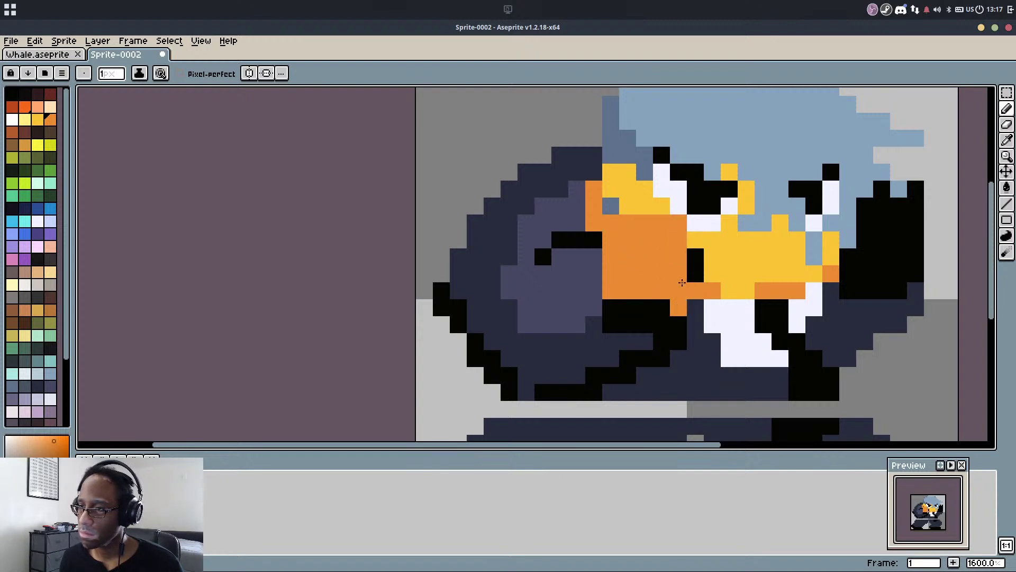
{"action": "mouse_move", "coordinate": [681, 283]}
{"action": "left_mouse_down"}
{"action": "mouse_move", "coordinate": [667, 307]}
{"action": "mouse_move", "coordinate": [631, 306]}
{"action": "mouse_move", "coordinate": [665, 318]}
{"action": "left_mouse_up"}
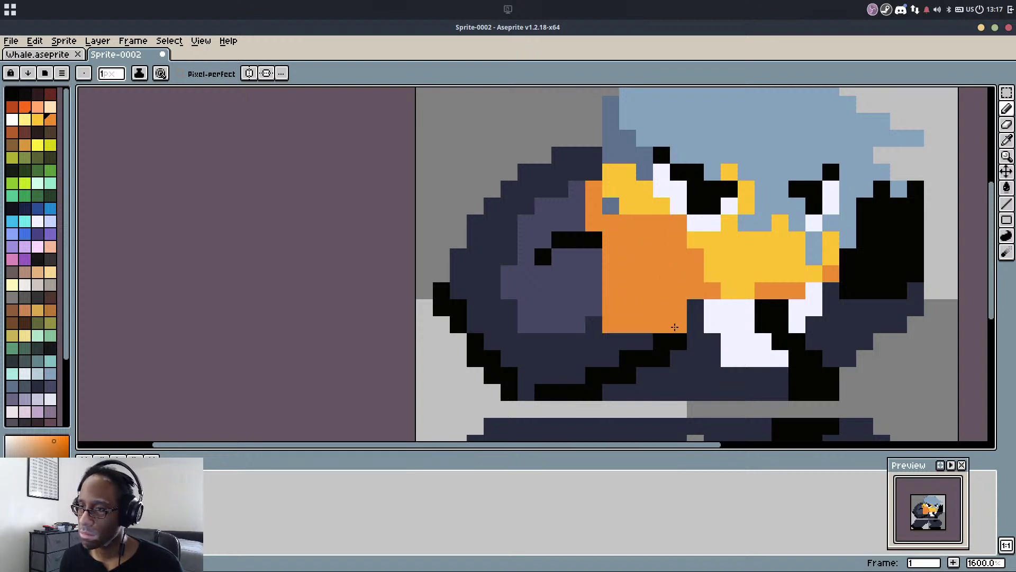
Fill the outer part of the orange block yellow, keeping an orange strip on the side facing the beak
{"action": "key", "text": "alt"}
{"action": "left_click", "coordinate": [702, 255], "text": "alt"}
{"action": "left_click", "coordinate": [651, 230]}
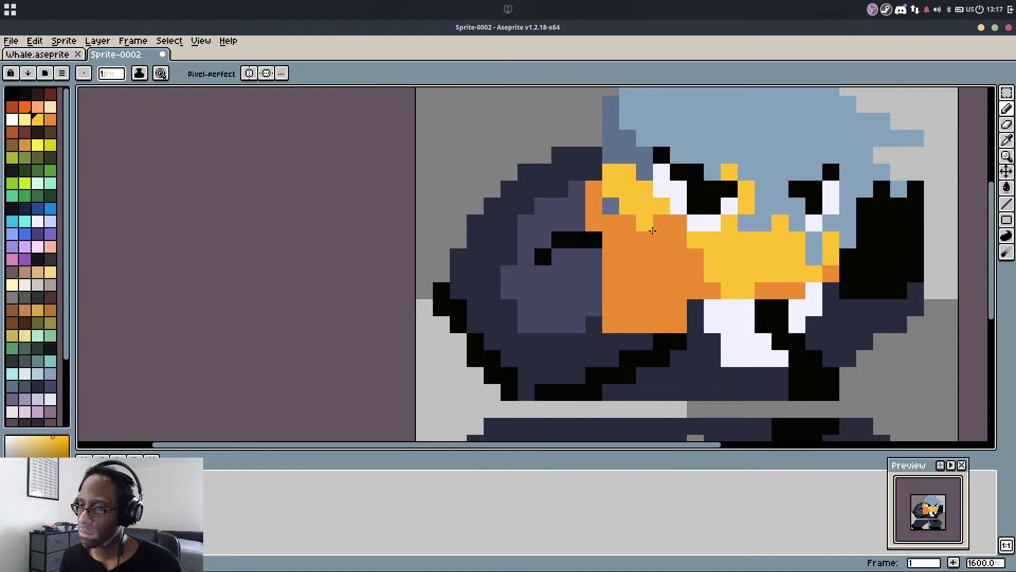
{"action": "mouse_move", "coordinate": [612, 223]}
{"action": "left_mouse_down"}
{"action": "mouse_move", "coordinate": [658, 267]}
{"action": "mouse_move", "coordinate": [648, 338]}
{"action": "mouse_move", "coordinate": [660, 316]}
{"action": "left_mouse_up"}
{"action": "key", "text": "g"}
{"action": "left_click", "coordinate": [642, 314]}
{"action": "key", "text": "b"}
{"action": "left_click", "coordinate": [630, 343], "text": "alt"}
{"action": "left_click", "coordinate": [678, 259], "text": "alt"}
{"action": "left_click_drag", "start_coordinate": [664, 238], "coordinate": [662, 324]}
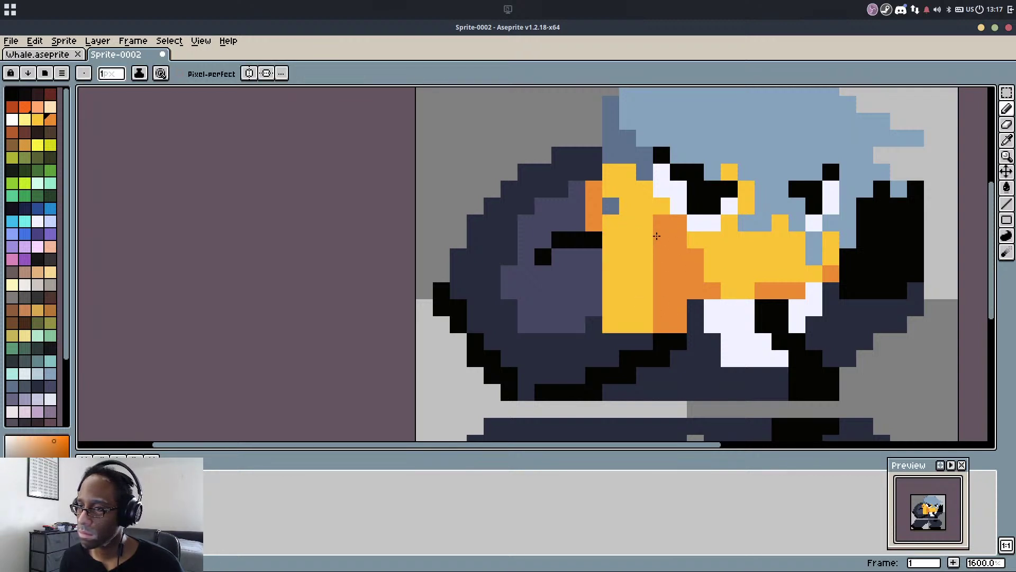
Shade the upper cheek orange and recolour the orange strip beside the sleeve white as a collar
{"action": "mouse_move", "coordinate": [617, 172]}
{"action": "left_mouse_down"}
{"action": "mouse_move", "coordinate": [653, 201]}
{"action": "mouse_move", "coordinate": [604, 193]}
{"action": "mouse_move", "coordinate": [589, 230]}
{"action": "mouse_move", "coordinate": [590, 202]}
{"action": "mouse_move", "coordinate": [622, 225]}
{"action": "mouse_move", "coordinate": [586, 209]}
{"action": "mouse_move", "coordinate": [596, 224]}
{"action": "mouse_move", "coordinate": [590, 193]}
{"action": "mouse_move", "coordinate": [574, 195]}
{"action": "mouse_move", "coordinate": [572, 274]}
{"action": "left_mouse_up"}
{"action": "left_click", "coordinate": [577, 202], "text": "alt"}
{"action": "key", "text": "ctrl+z"}
{"action": "left_click", "coordinate": [729, 325], "text": "alt"}
{"action": "key", "text": "ctrl+z"}
{"action": "left_click", "coordinate": [559, 278], "text": "alt"}
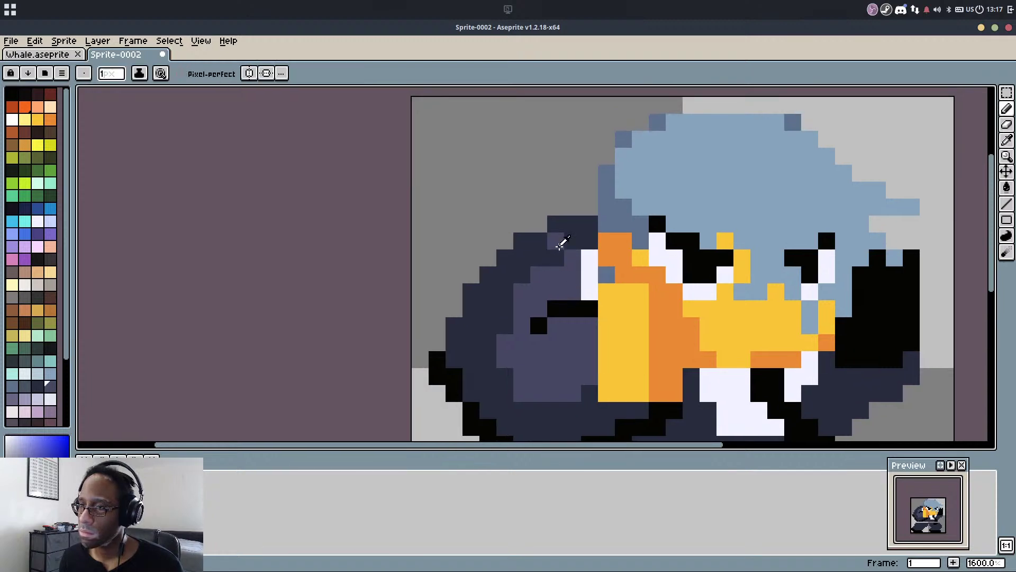
Extend the left shoulder upward behind the head in navy and erase the excess on its outer edge
{"action": "left_click", "coordinate": [561, 242], "text": "alt"}
{"action": "mouse_move", "coordinate": [556, 225]}
{"action": "left_mouse_down"}
{"action": "mouse_move", "coordinate": [513, 204]}
{"action": "mouse_move", "coordinate": [587, 209]}
{"action": "mouse_move", "coordinate": [527, 196]}
{"action": "mouse_move", "coordinate": [503, 207]}
{"action": "mouse_move", "coordinate": [539, 191]}
{"action": "left_mouse_up"}
{"action": "key", "text": "e"}
{"action": "key", "text": "b"}
{"action": "left_click", "coordinate": [538, 211], "text": "alt"}
{"action": "key", "text": "e"}
{"action": "left_click", "coordinate": [522, 223]}
{"action": "key", "text": "b"}
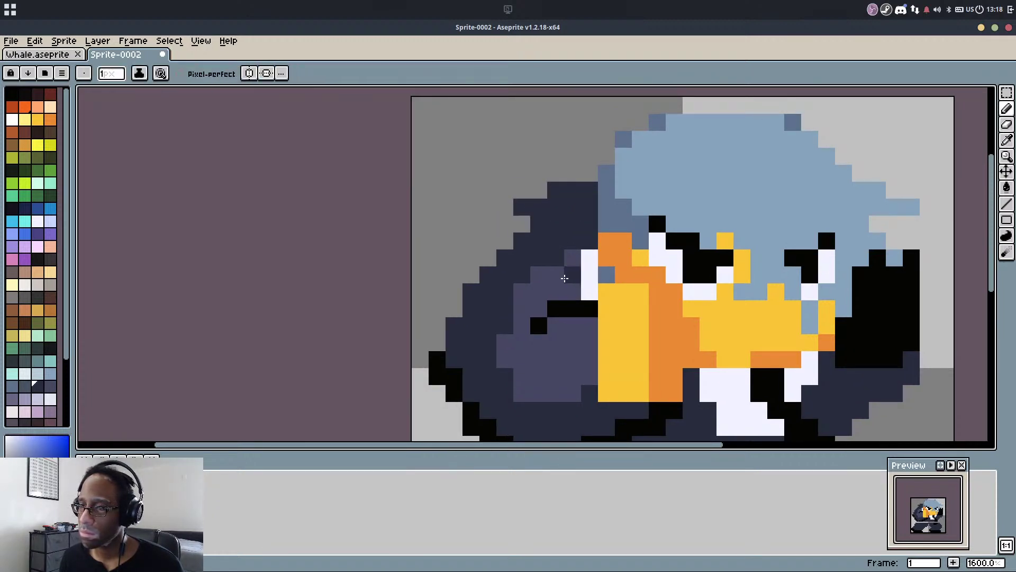
Shade the raised shoulder slate-purple and touch up the area beside the head with navy
{"action": "left_click", "coordinate": [564, 278], "text": "alt"}
{"action": "mouse_move", "coordinate": [557, 259]}
{"action": "left_mouse_down"}
{"action": "mouse_move", "coordinate": [554, 234]}
{"action": "mouse_move", "coordinate": [531, 210]}
{"action": "left_mouse_up"}
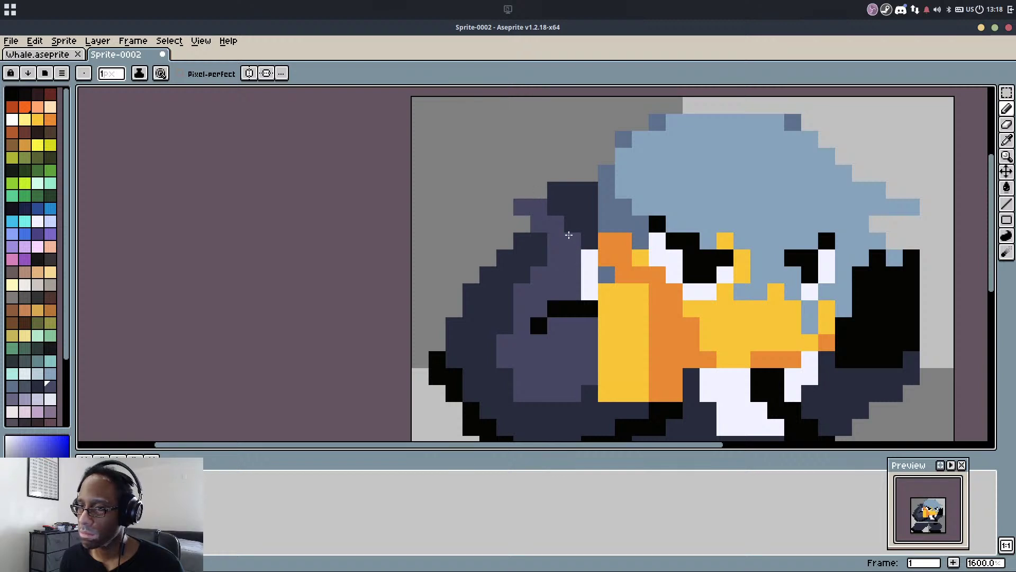
{"action": "left_click", "coordinate": [587, 278], "text": "alt"}
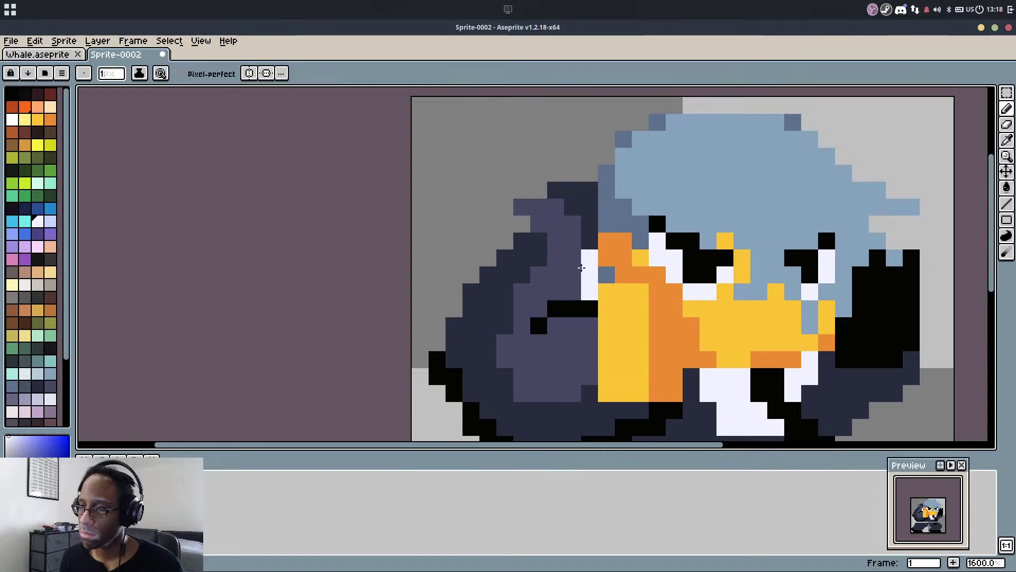
{"action": "left_click", "coordinate": [570, 229], "text": "alt"}
{"action": "left_click_drag", "start_coordinate": [555, 190], "coordinate": [579, 185]}
{"action": "left_click", "coordinate": [577, 207], "text": "alt"}
{"action": "left_click", "coordinate": [579, 197]}
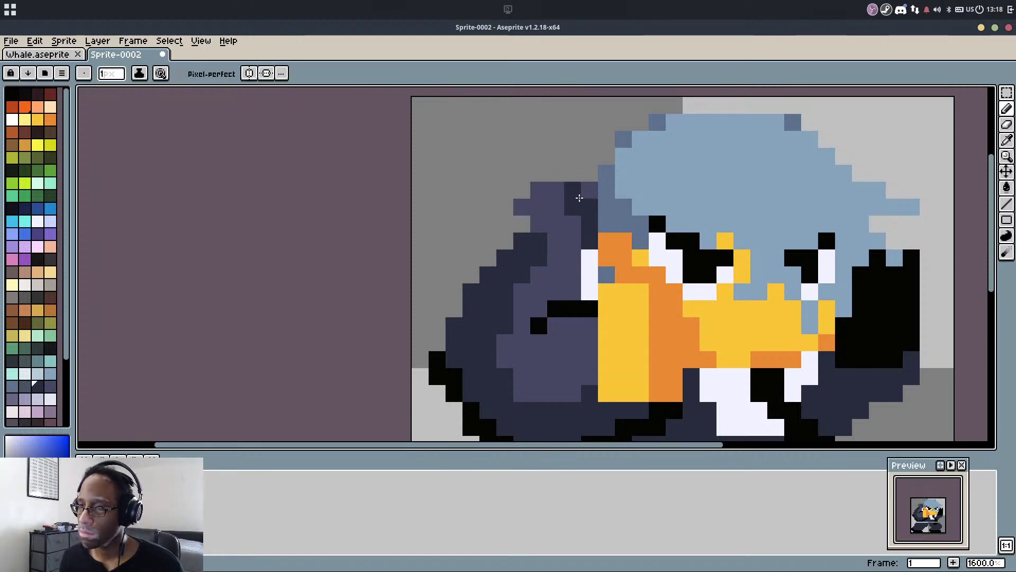
{"action": "scroll", "coordinate": [573, 183], "scroll_direction": "down", "scroll_amount": 4}
{"action": "scroll", "coordinate": [559, 269], "scroll_direction": "up", "scroll_amount": 6}
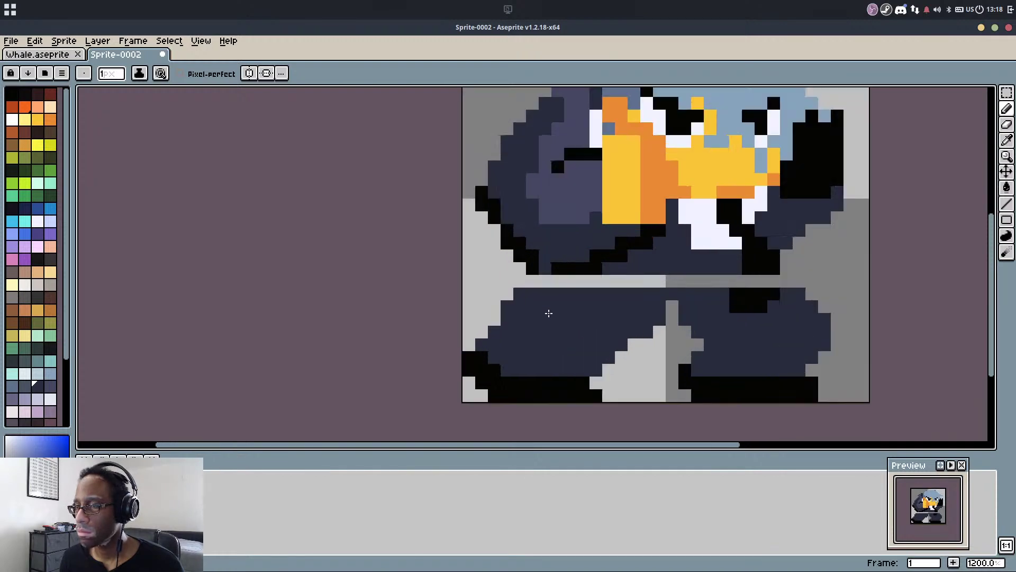
Fill the gap between the torso and the legs with navy to join the two halves of the body
{"action": "left_click", "coordinate": [567, 290], "text": "alt"}
{"action": "mouse_move", "coordinate": [540, 275]}
{"action": "left_mouse_down"}
{"action": "mouse_move", "coordinate": [602, 283]}
{"action": "mouse_move", "coordinate": [847, 277]}
{"action": "left_mouse_up"}
{"action": "left_click_drag", "start_coordinate": [787, 277], "coordinate": [509, 303]}
{"action": "mouse_move", "coordinate": [587, 300]}
{"action": "left_mouse_down"}
{"action": "mouse_move", "coordinate": [735, 296]}
{"action": "mouse_move", "coordinate": [670, 301]}
{"action": "left_mouse_up"}
Bridge the two black parts at the front of the waist and extend the black beneath the beak over the white shirt
{"action": "left_click", "coordinate": [721, 320], "text": "alt"}
{"action": "left_click_drag", "start_coordinate": [739, 277], "coordinate": [743, 249]}
{"action": "left_click_drag", "start_coordinate": [743, 249], "coordinate": [737, 301]}
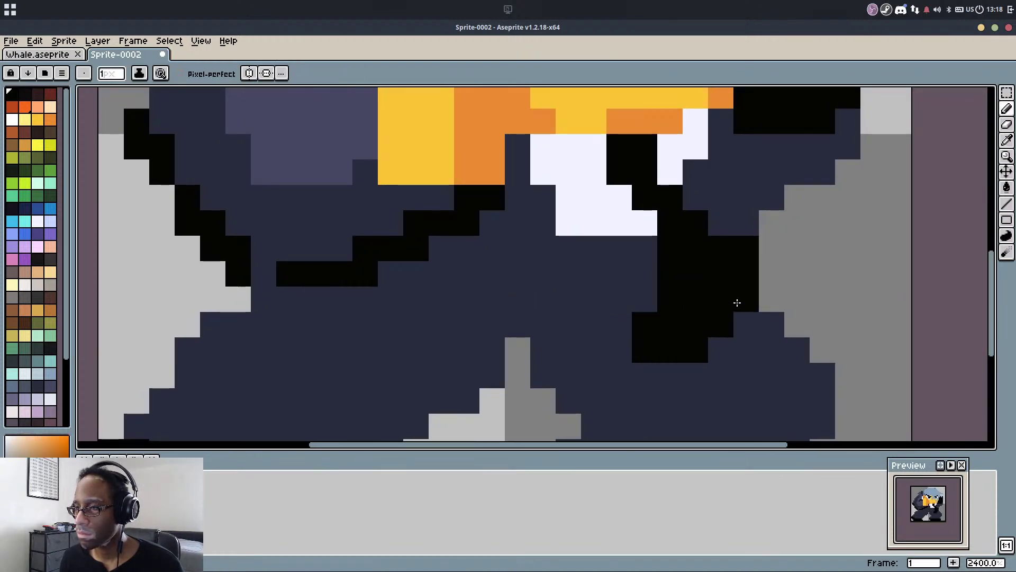
{"action": "left_click", "coordinate": [711, 224]}
{"action": "mouse_move", "coordinate": [672, 180]}
{"action": "left_mouse_down"}
{"action": "mouse_move", "coordinate": [667, 139]}
{"action": "mouse_move", "coordinate": [635, 288]}
{"action": "left_mouse_up"}
{"action": "left_click_drag", "start_coordinate": [557, 251], "coordinate": [586, 252]}
{"action": "scroll", "coordinate": [598, 258], "scroll_direction": "down", "scroll_amount": 3}
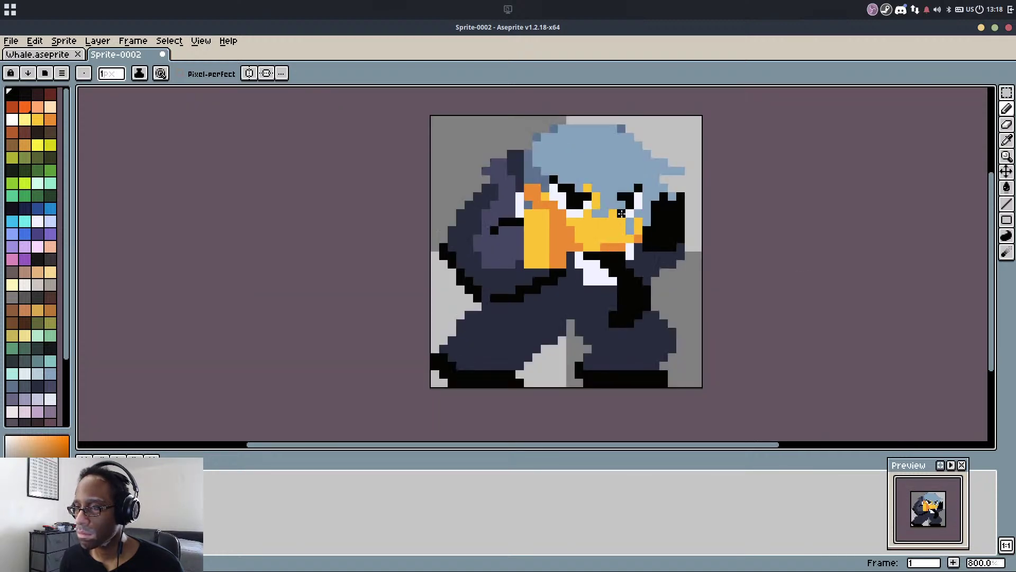
Extend the white shirt patch downward with blue-grey shading on its inner part, and fill the top pixel of the leg gap navy
{"action": "scroll", "coordinate": [601, 293], "scroll_direction": "up", "scroll_amount": 2}
{"action": "left_click", "coordinate": [603, 269], "text": "alt"}
{"action": "mouse_move", "coordinate": [603, 286]}
{"action": "left_mouse_down"}
{"action": "mouse_move", "coordinate": [559, 294]}
{"action": "mouse_move", "coordinate": [617, 278]}
{"action": "left_mouse_up"}
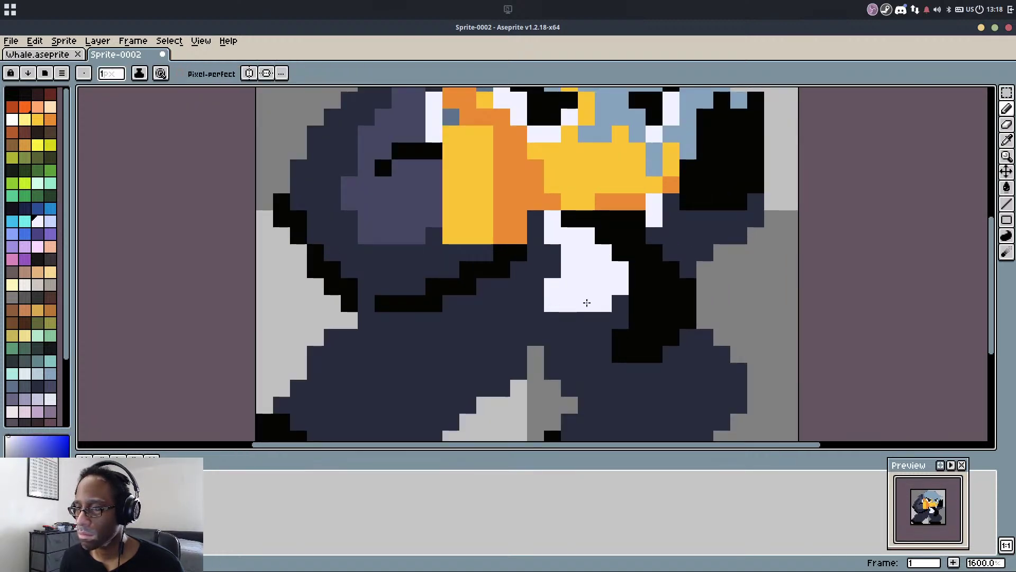
{"action": "left_click", "coordinate": [655, 139], "text": "alt"}
{"action": "left_click_drag", "start_coordinate": [549, 303], "coordinate": [597, 292]}
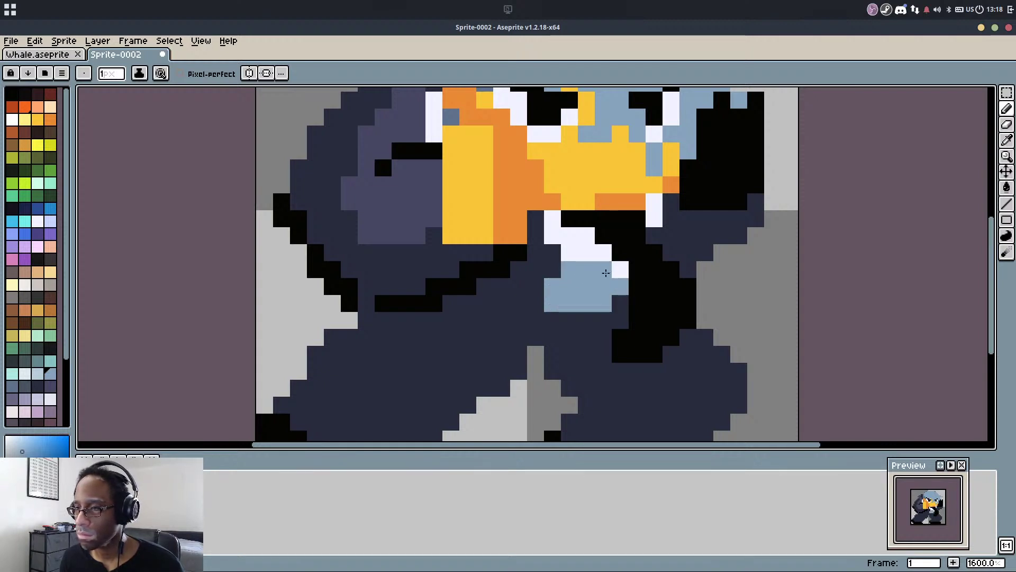
{"action": "left_click", "coordinate": [588, 252], "text": "alt"}
{"action": "left_click", "coordinate": [567, 274]}
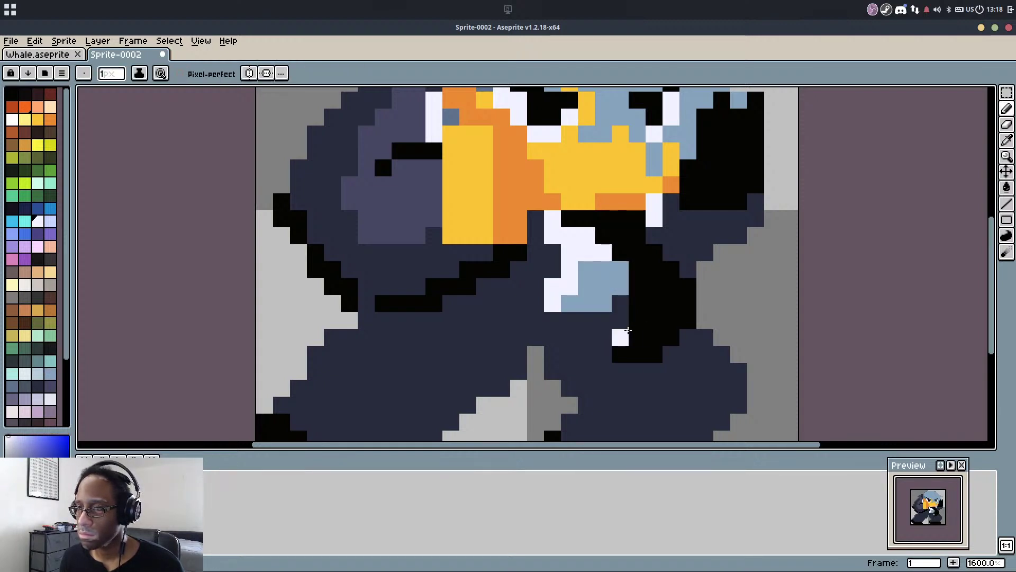
{"action": "left_click_drag", "start_coordinate": [468, 327], "coordinate": [491, 311]}
{"action": "left_click", "coordinate": [555, 327], "text": "alt"}
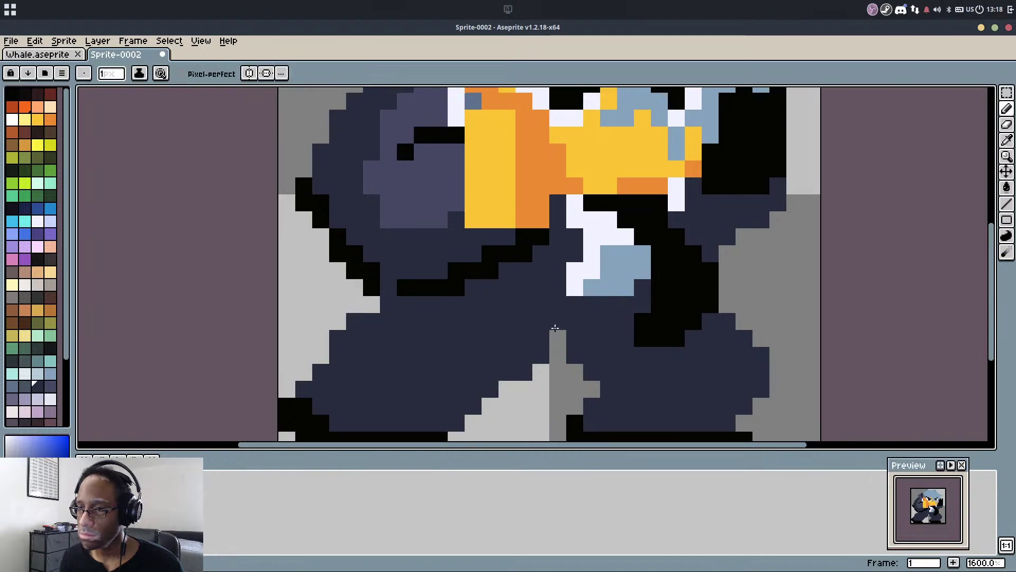
{"action": "left_click", "coordinate": [676, 297], "text": "alt"}
{"action": "left_click_drag", "start_coordinate": [407, 320], "coordinate": [609, 311]}
{"action": "key", "text": "ctrl+z"}
{"action": "left_click", "coordinate": [390, 313], "text": "alt"}
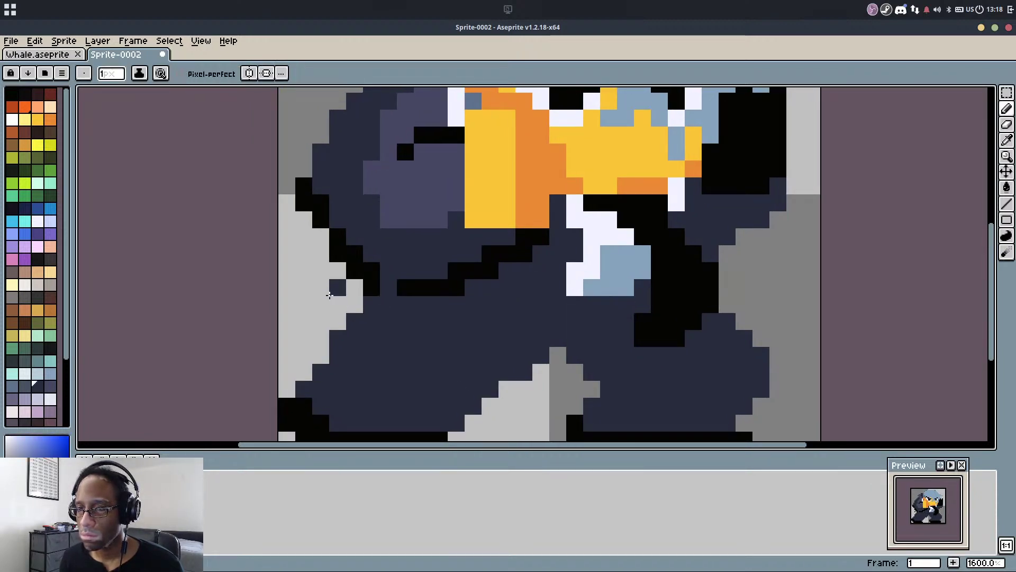
{"action": "left_click_drag", "start_coordinate": [304, 271], "coordinate": [385, 329]}
{"action": "left_click_drag", "start_coordinate": [306, 273], "coordinate": [339, 271]}
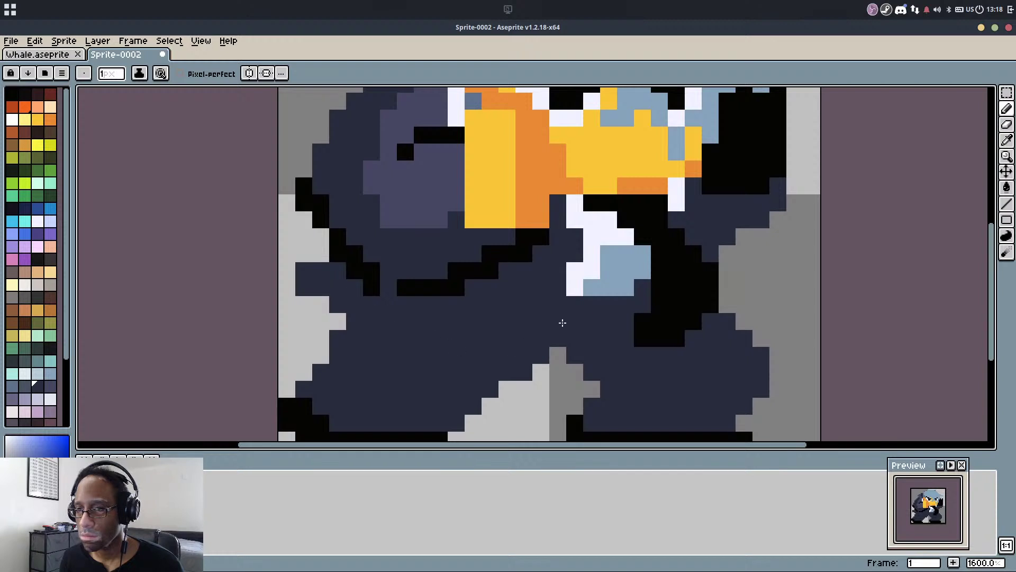
{"action": "mouse_move", "coordinate": [712, 273]}
{"action": "left_mouse_down"}
{"action": "mouse_move", "coordinate": [733, 306]}
{"action": "mouse_move", "coordinate": [736, 344]}
{"action": "left_mouse_up"}
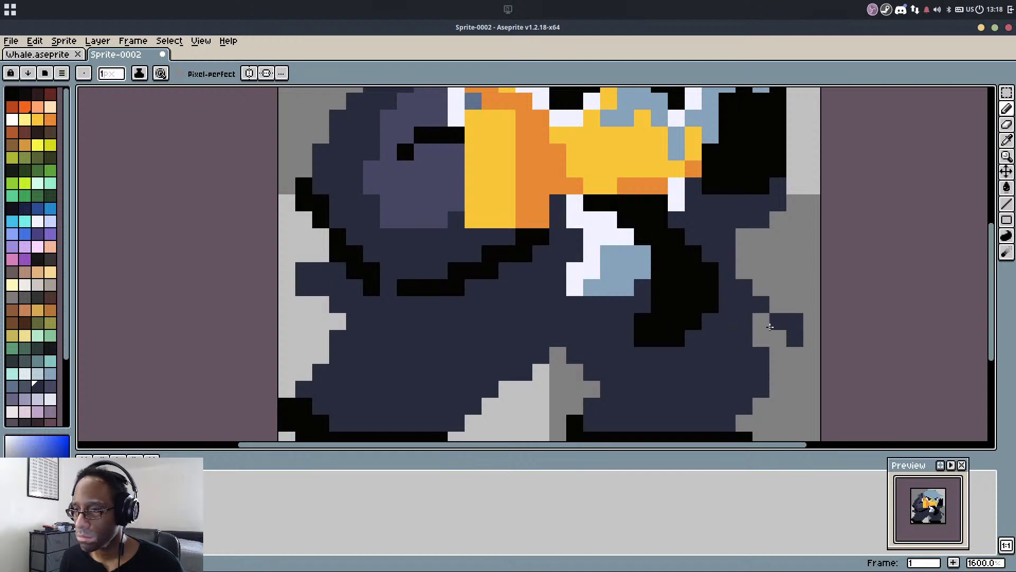
{"action": "key", "text": "ctrl+z"}
{"action": "key", "text": "ctrl+z"}
{"action": "key", "text": "ctrl+z"}
{"action": "key", "text": "ctrl+z"}
{"action": "key", "text": "ctrl+z"}
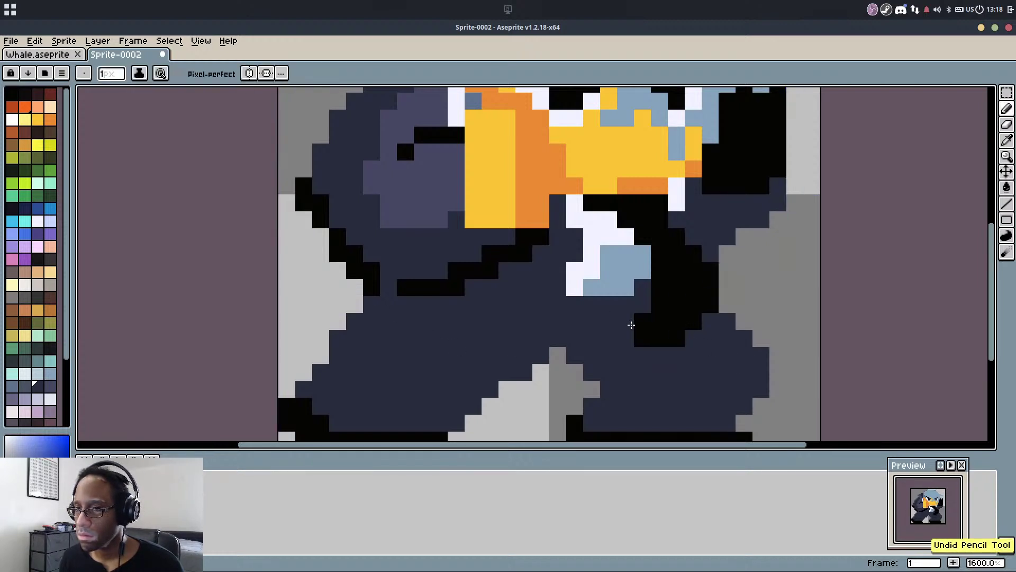
Erase the excess pixels along the upper outer edge of the raised shoulder
{"action": "scroll", "coordinate": [633, 288], "scroll_direction": "down", "scroll_amount": 4}
{"action": "scroll", "coordinate": [581, 261], "scroll_direction": "up", "scroll_amount": 5}
{"action": "key", "text": "e"}
{"action": "left_click_drag", "start_coordinate": [528, 226], "coordinate": [629, 150]}
{"action": "left_click", "coordinate": [630, 174]}
{"action": "scroll", "coordinate": [560, 225], "scroll_direction": "down", "scroll_amount": 1}
{"action": "scroll", "coordinate": [572, 256], "scroll_direction": "down", "scroll_amount": 1}
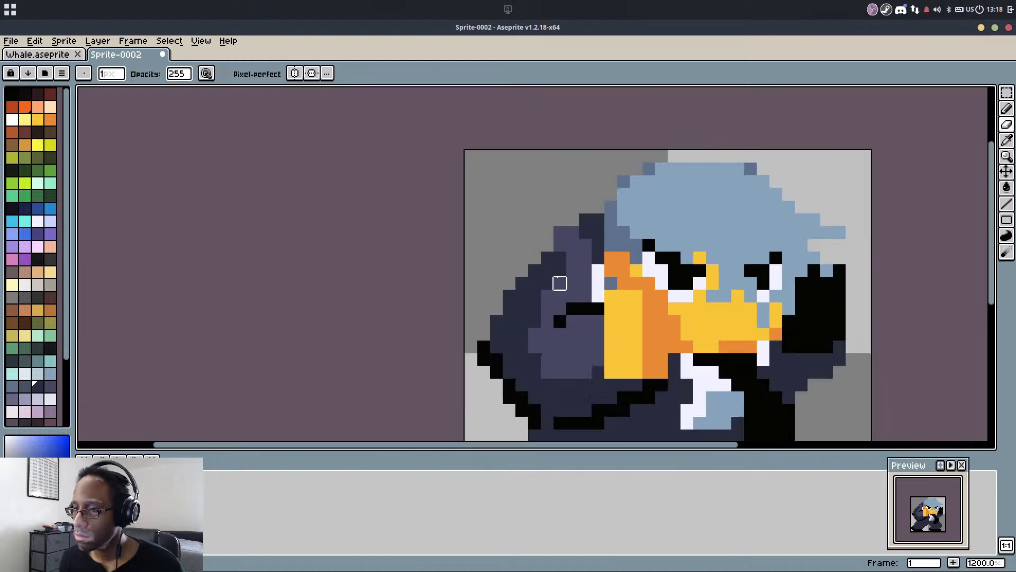
Trim the outermost pixels of the large sleeve and thin its black outer outline with navy
{"action": "key", "text": "b"}
{"action": "scroll", "coordinate": [516, 344], "scroll_direction": "up", "scroll_amount": 1}
{"action": "key", "text": "e"}
{"action": "mouse_move", "coordinate": [473, 348]}
{"action": "left_mouse_down"}
{"action": "mouse_move", "coordinate": [474, 365]}
{"action": "mouse_move", "coordinate": [442, 263]}
{"action": "left_mouse_up"}
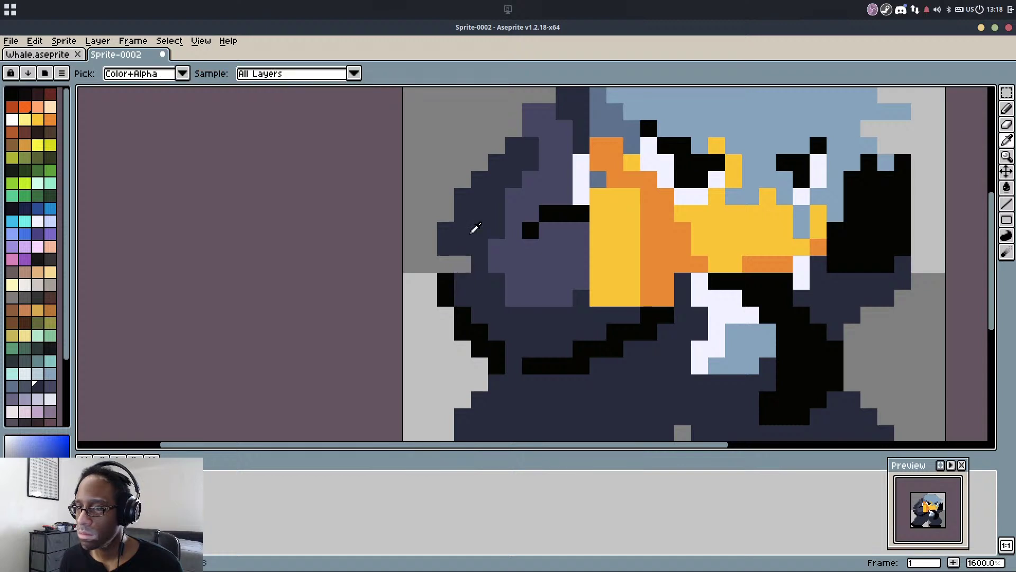
{"action": "key", "text": "ctrl+z"}
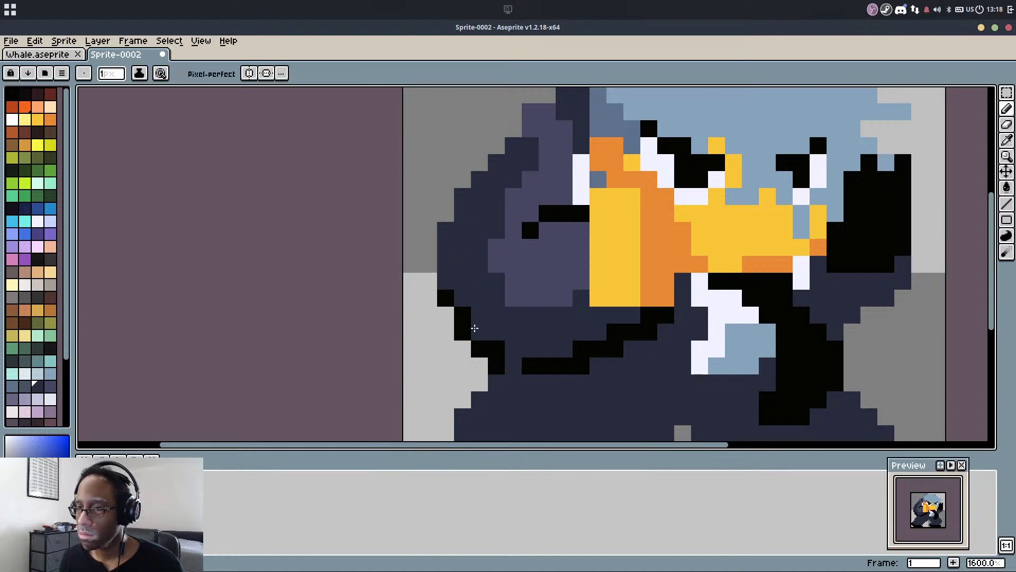
{"action": "left_click", "coordinate": [498, 345]}
Close the gap in the black outline under the sleeve and thicken the outline along the sleeve's underside
{"action": "left_click", "coordinate": [502, 364], "text": "alt"}
{"action": "left_click", "coordinate": [513, 365]}
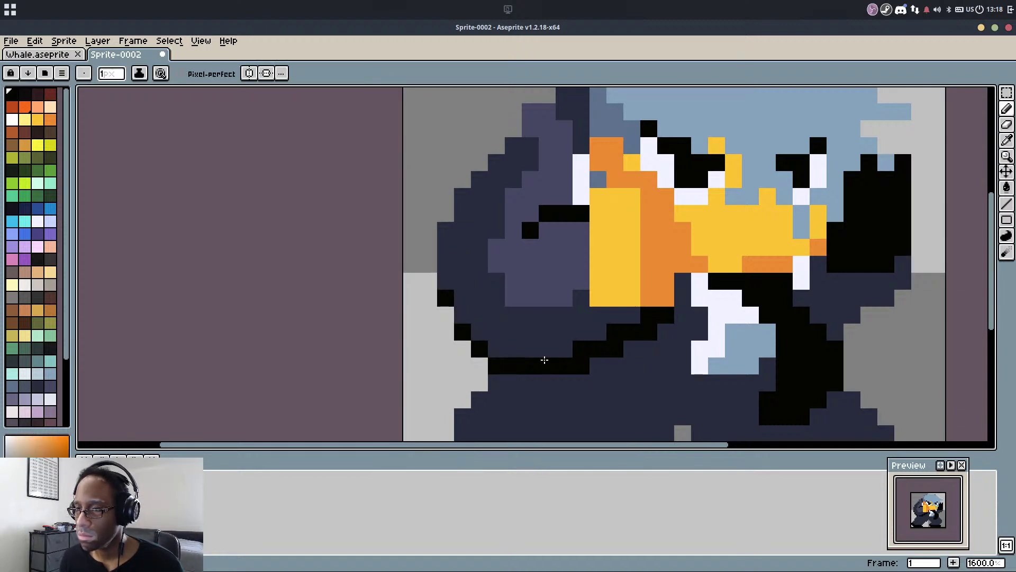
{"action": "left_click_drag", "start_coordinate": [647, 350], "coordinate": [536, 379]}
{"action": "scroll", "coordinate": [536, 380], "scroll_direction": "right", "scroll_amount": 5}
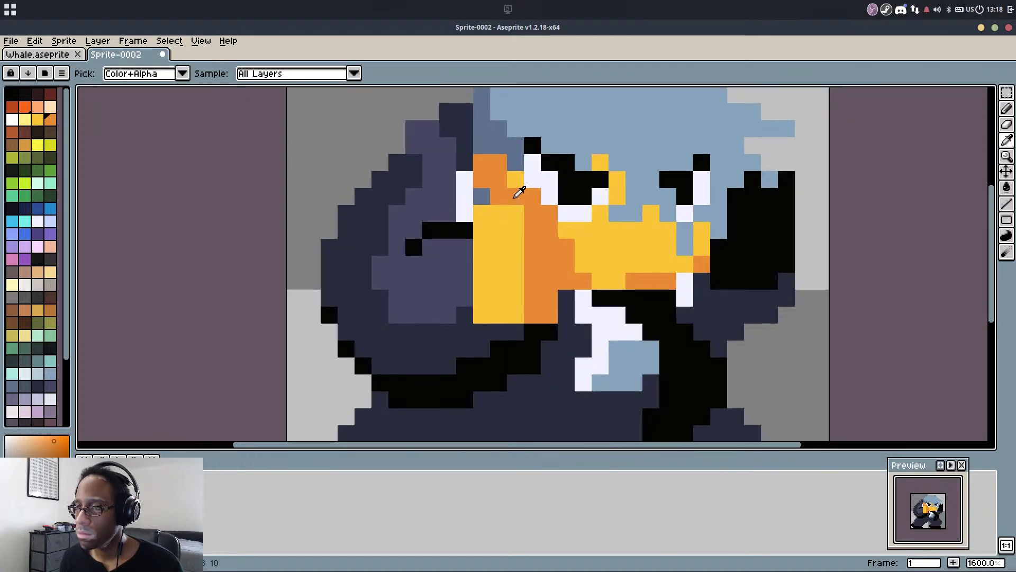
Shorten the orange shading along the beak's underside with yellow and add orange at the far corner of the beak
{"action": "left_click", "coordinate": [567, 240], "text": "alt"}
{"action": "left_click", "coordinate": [582, 281], "text": "alt"}
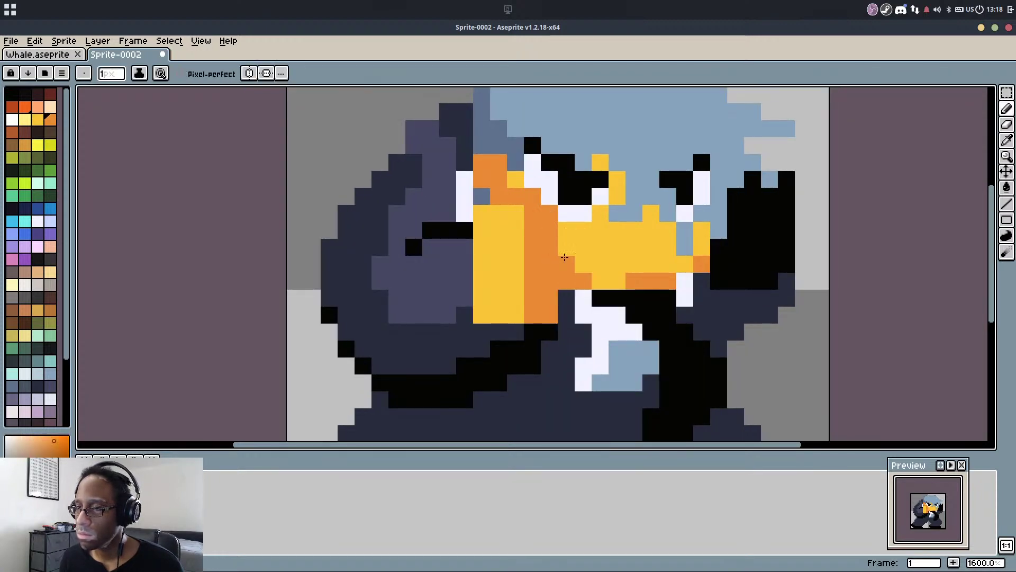
{"action": "left_click", "coordinate": [598, 280]}
{"action": "left_click", "coordinate": [645, 267], "text": "alt"}
{"action": "left_click", "coordinate": [633, 275]}
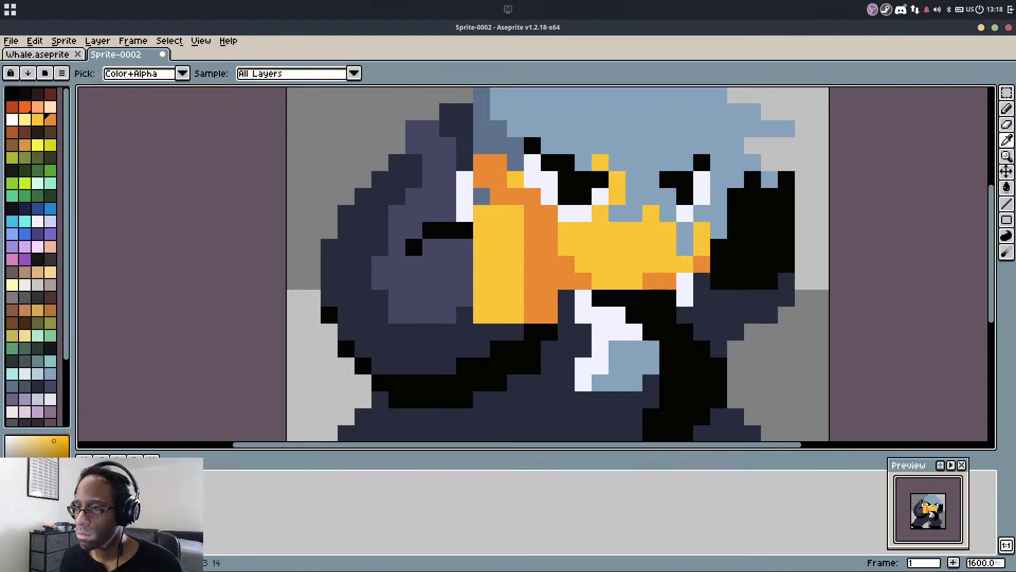
{"action": "left_click", "coordinate": [664, 278], "text": "alt"}
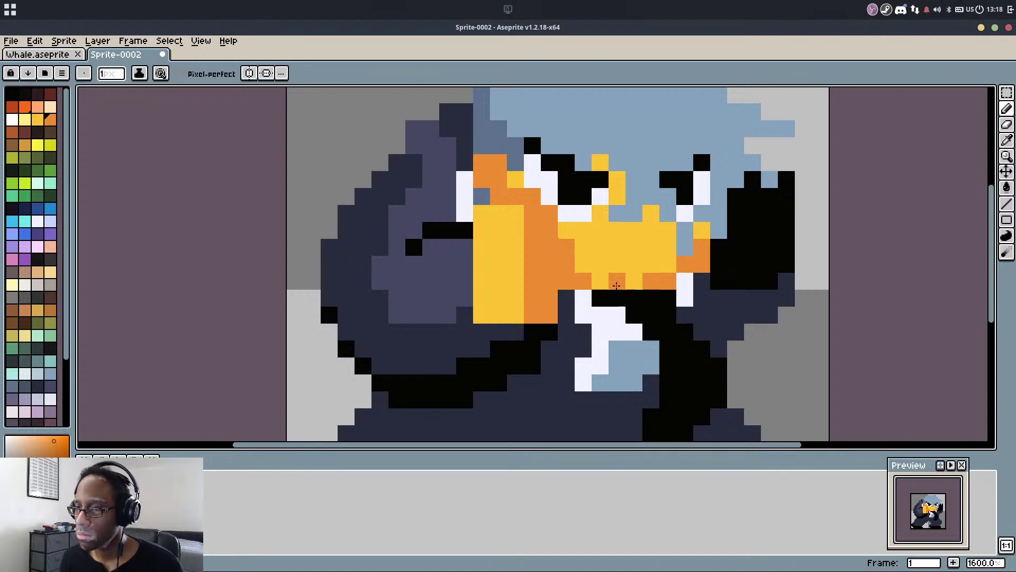
Recolour the orange line below the near eye yellow and extend the orange strip's upper part toward the beak
{"action": "key", "text": "alt"}
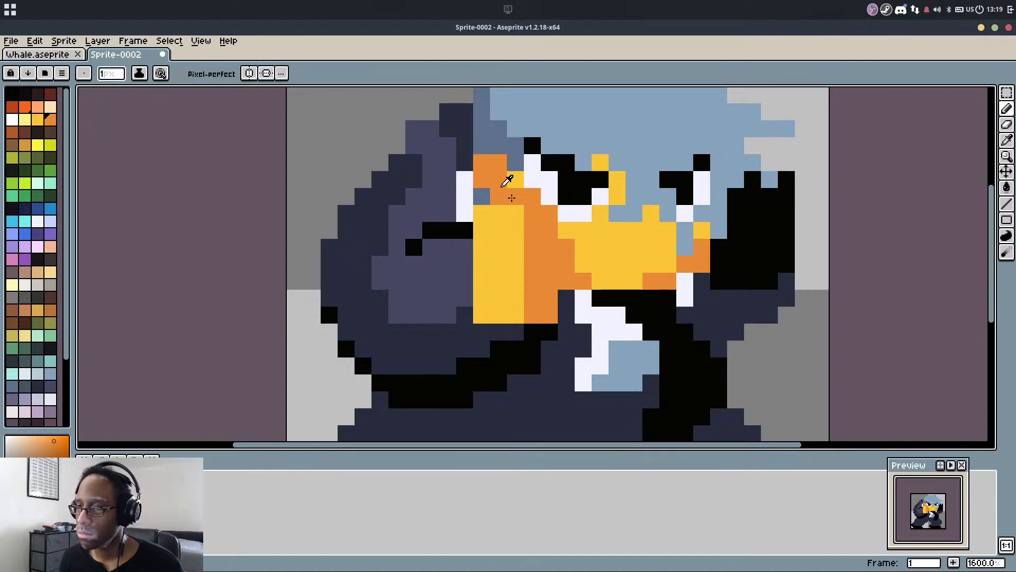
{"action": "left_click", "coordinate": [510, 183], "text": "alt"}
{"action": "mouse_move", "coordinate": [499, 196]}
{"action": "left_mouse_down"}
{"action": "mouse_move", "coordinate": [531, 197]}
{"action": "mouse_move", "coordinate": [567, 230]}
{"action": "left_mouse_up"}
{"action": "left_click", "coordinate": [544, 220], "text": "alt"}
{"action": "left_click", "coordinate": [575, 261], "text": "alt"}
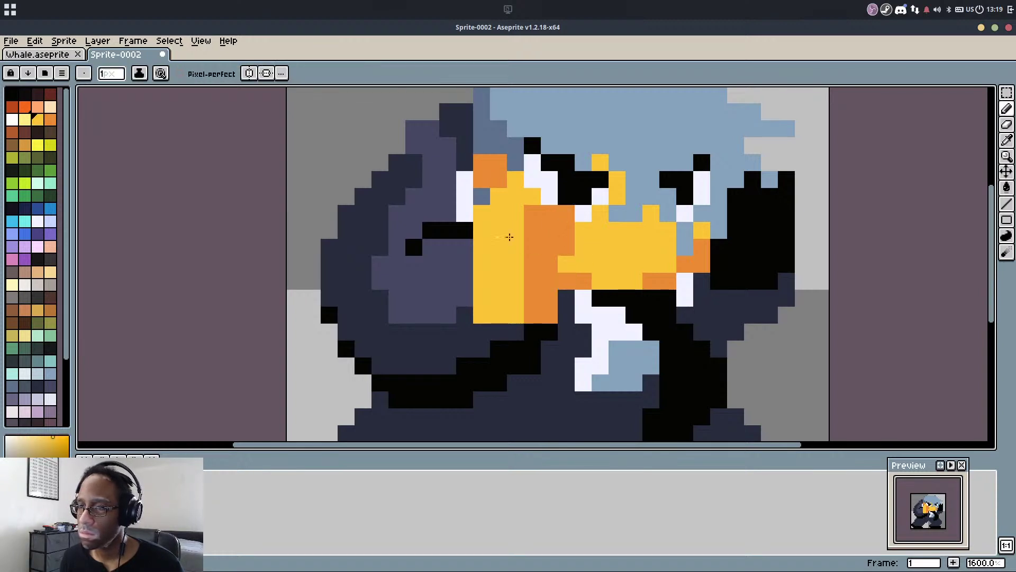
{"action": "left_click", "coordinate": [529, 269]}
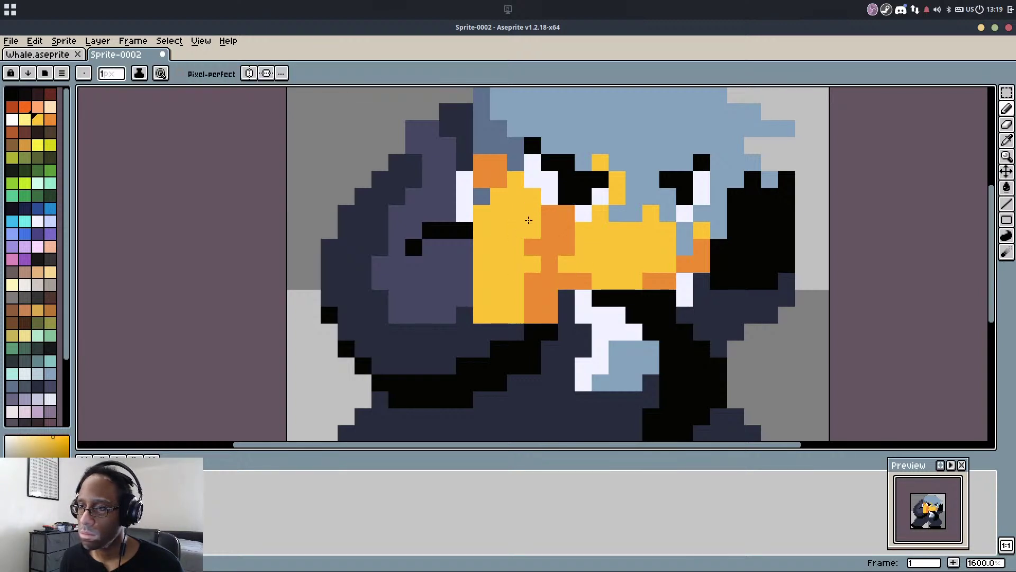
{"action": "key", "text": "ctrl+z"}
{"action": "left_click_drag", "start_coordinate": [530, 280], "coordinate": [528, 260]}
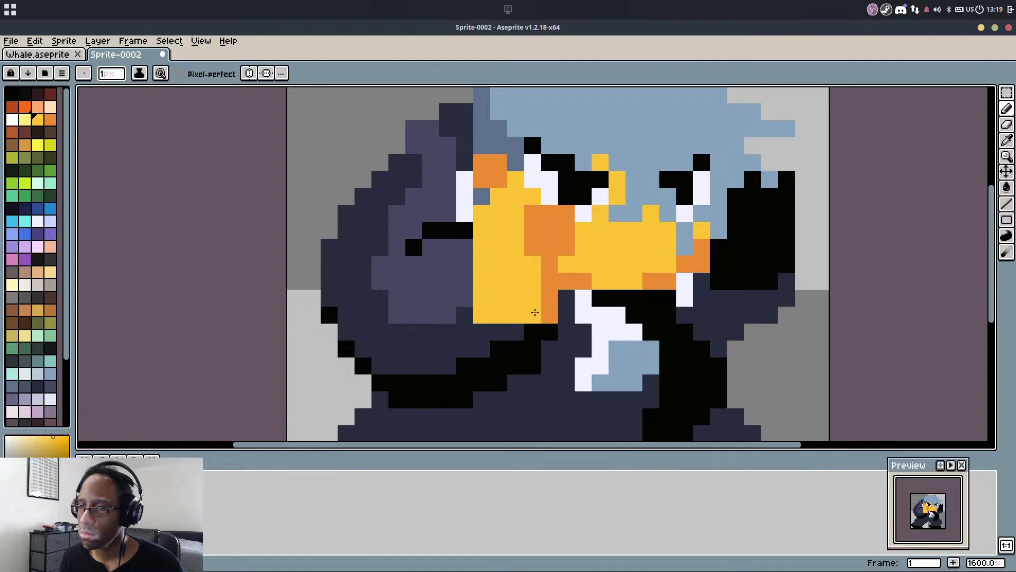
{"action": "key", "text": "ctrl+z"}
Paint the inner edge of the orange strip's upper part yellow and restore the orange line below the near eye
{"action": "left_click_drag", "start_coordinate": [532, 214], "coordinate": [533, 264]}
{"action": "left_click", "coordinate": [550, 229], "text": "alt"}
{"action": "left_click_drag", "start_coordinate": [532, 197], "coordinate": [483, 196]}
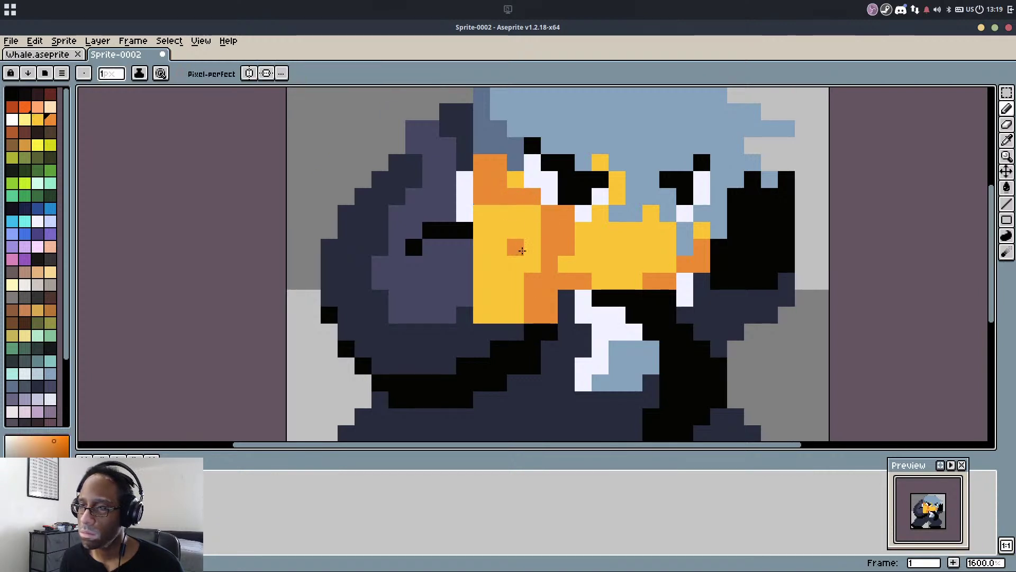
{"action": "scroll", "coordinate": [518, 223], "scroll_direction": "down", "scroll_amount": 5}
{"action": "key", "text": "ctrl+z"}
{"action": "scroll", "coordinate": [535, 238], "scroll_direction": "up", "scroll_amount": 5}
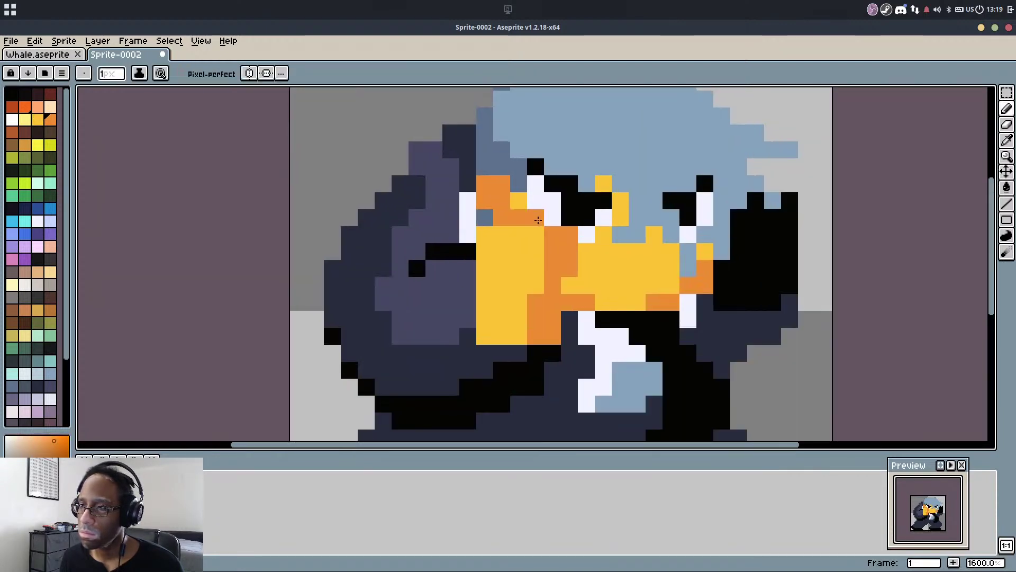
{"action": "scroll", "coordinate": [593, 283], "scroll_direction": "down", "scroll_amount": 4}
{"action": "scroll", "coordinate": [594, 283], "scroll_direction": "up", "scroll_amount": 6}
{"action": "left_click", "coordinate": [549, 295]}
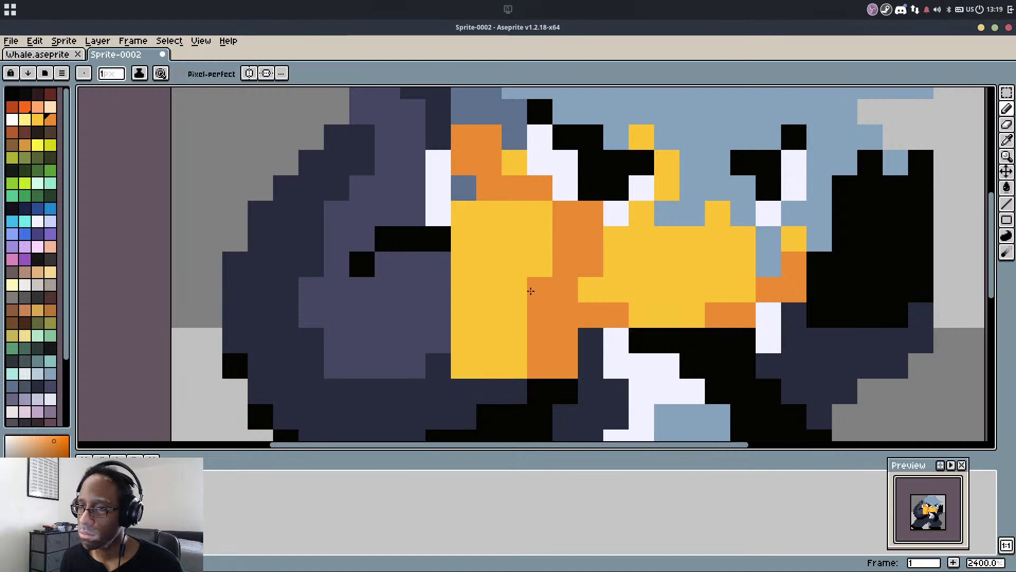
{"action": "left_click", "coordinate": [514, 289]}
{"action": "scroll", "coordinate": [524, 288], "scroll_direction": "down", "scroll_amount": 7}
{"action": "scroll", "coordinate": [545, 249], "scroll_direction": "up", "scroll_amount": 1}
{"action": "scroll", "coordinate": [515, 273], "scroll_direction": "up", "scroll_amount": 4}
{"action": "key", "text": "ctrl+z"}
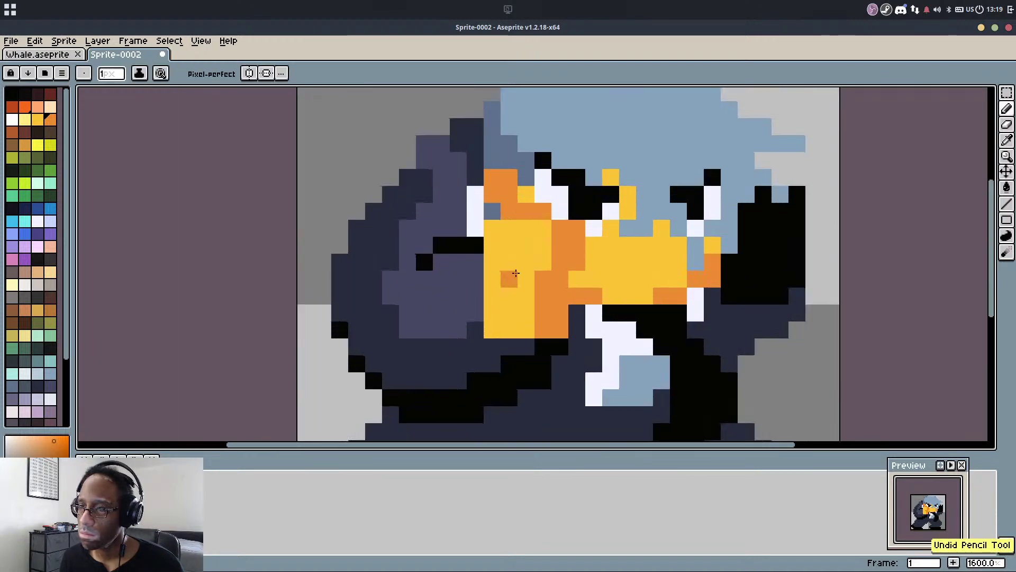
{"action": "key", "text": "ctrl+z"}
{"action": "left_click_drag", "start_coordinate": [526, 263], "coordinate": [543, 285]}
{"action": "scroll", "coordinate": [544, 273], "scroll_direction": "down", "scroll_amount": 3}
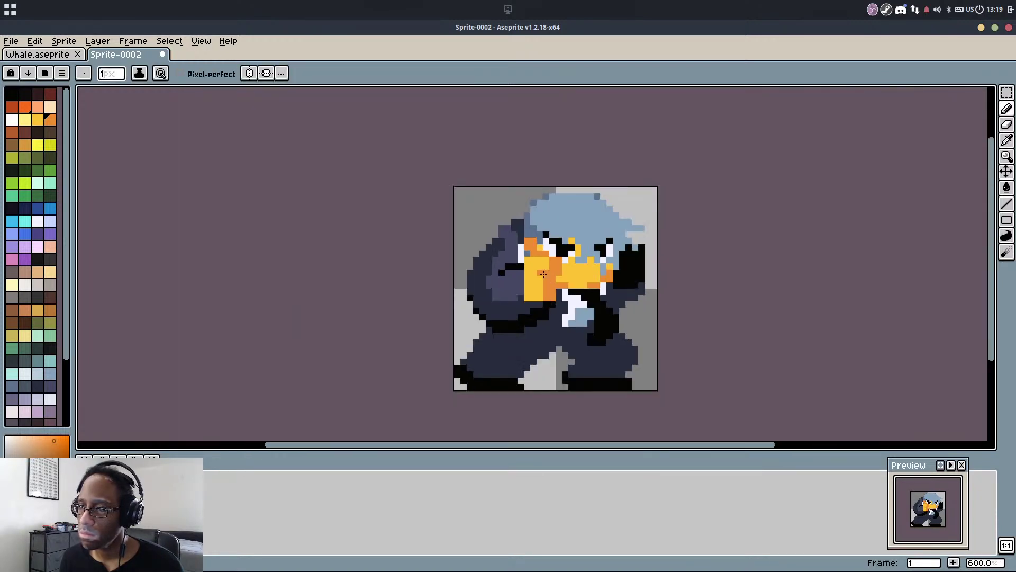
{"action": "scroll", "coordinate": [544, 274], "scroll_direction": "up", "scroll_amount": 4}
{"action": "key", "text": "ctrl+z"}
Narrow the upper part of the orange strip beside the beak to a single column by painting yellow over it
{"action": "left_click", "coordinate": [558, 226], "text": "alt"}
{"action": "left_click_drag", "start_coordinate": [576, 214], "coordinate": [601, 308]}
{"action": "left_click", "coordinate": [575, 289], "text": "alt"}
{"action": "scroll", "coordinate": [601, 308], "scroll_direction": "down", "scroll_amount": 2}
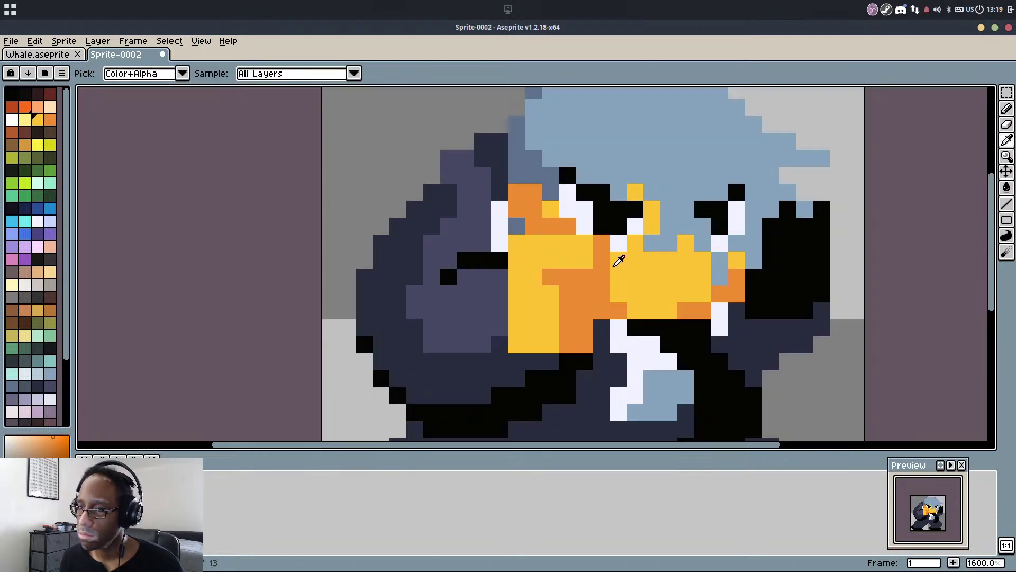
Cover the orange streak and the strip's inner edge with yellow, leaving a narrow stepped orange band beside the beak
{"action": "left_click", "coordinate": [617, 259], "text": "alt"}
{"action": "scroll", "coordinate": [615, 284], "scroll_direction": "down", "scroll_amount": 1}
{"action": "scroll", "coordinate": [601, 264], "scroll_direction": "up", "scroll_amount": 1}
{"action": "right_click", "coordinate": [602, 264]}
{"action": "left_click", "coordinate": [579, 284]}
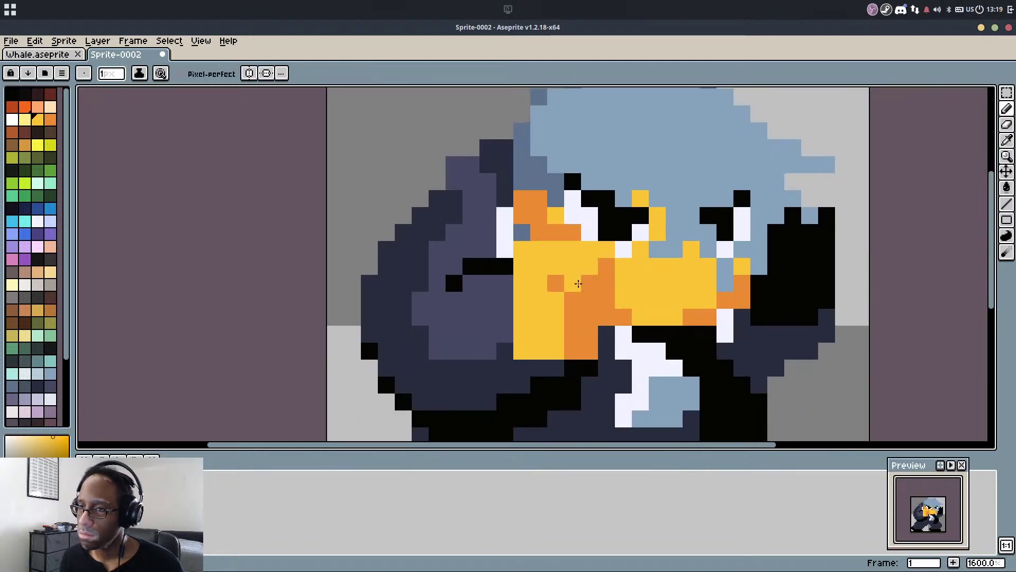
{"action": "left_click_drag", "start_coordinate": [564, 286], "coordinate": [566, 327]}
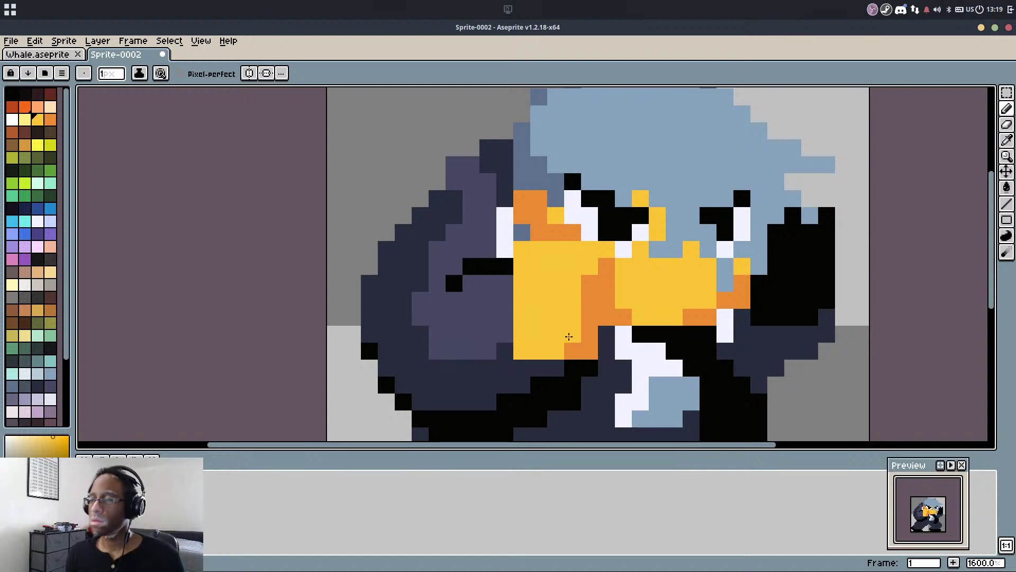
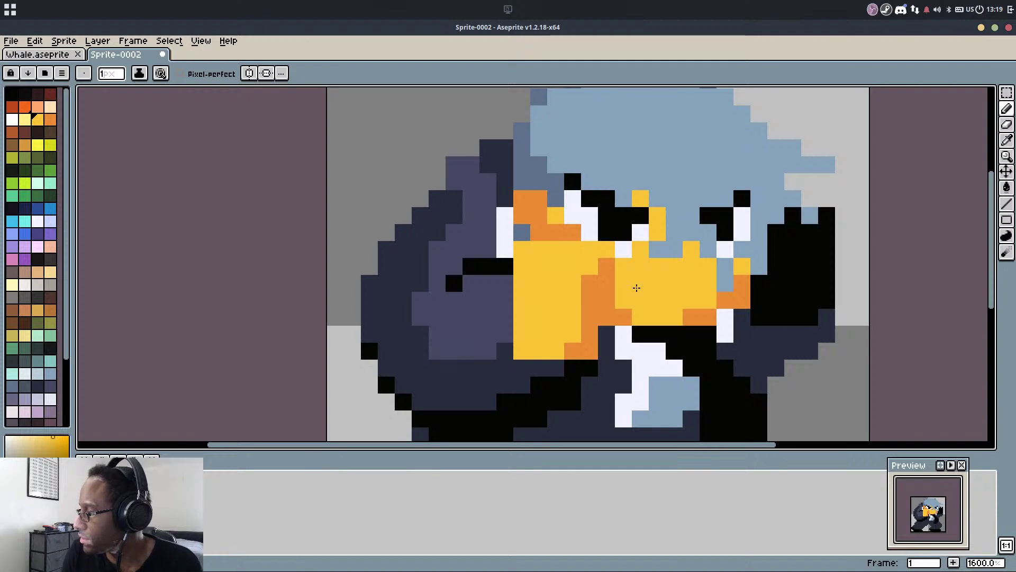
Erase the excess navy pixels at the back of the waist, directly below the sleeve's outline
{"action": "scroll", "coordinate": [637, 288], "scroll_direction": "down", "scroll_amount": 9}
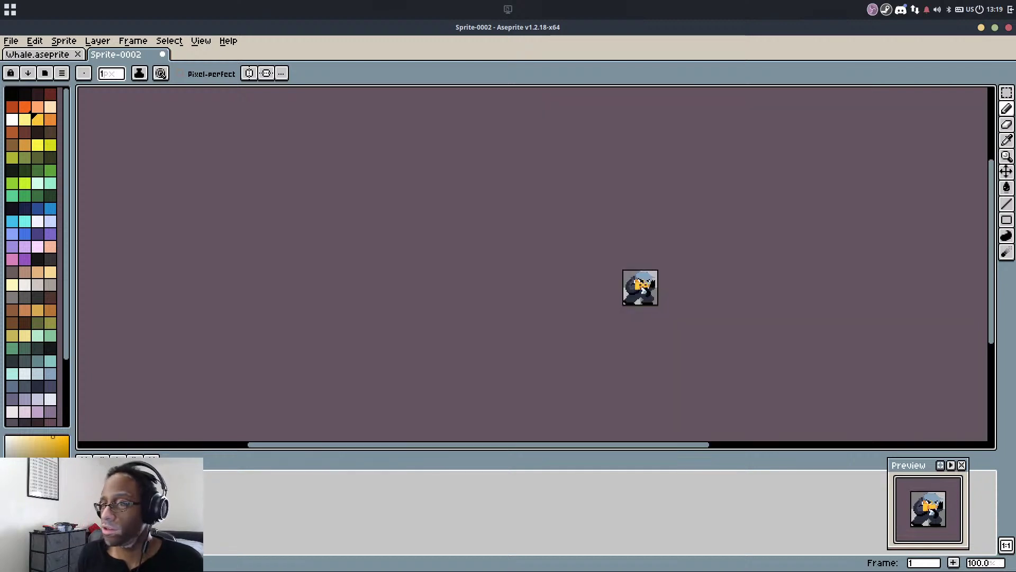
{"action": "scroll", "coordinate": [651, 291], "scroll_direction": "up", "scroll_amount": 7}
{"action": "scroll", "coordinate": [514, 310], "scroll_direction": "up", "scroll_amount": 1}
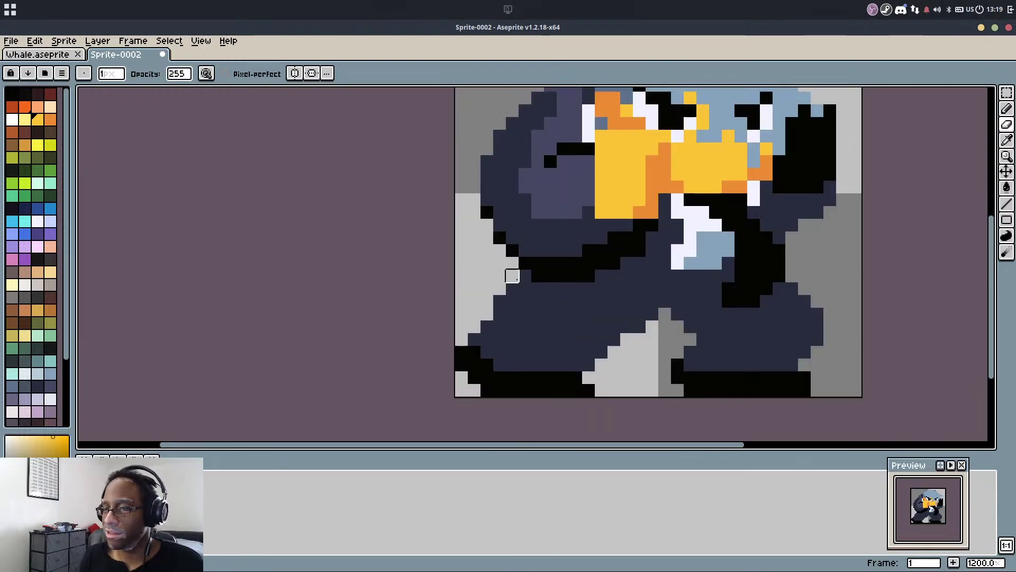
{"action": "scroll", "coordinate": [572, 249], "scroll_direction": "up", "scroll_amount": 1}
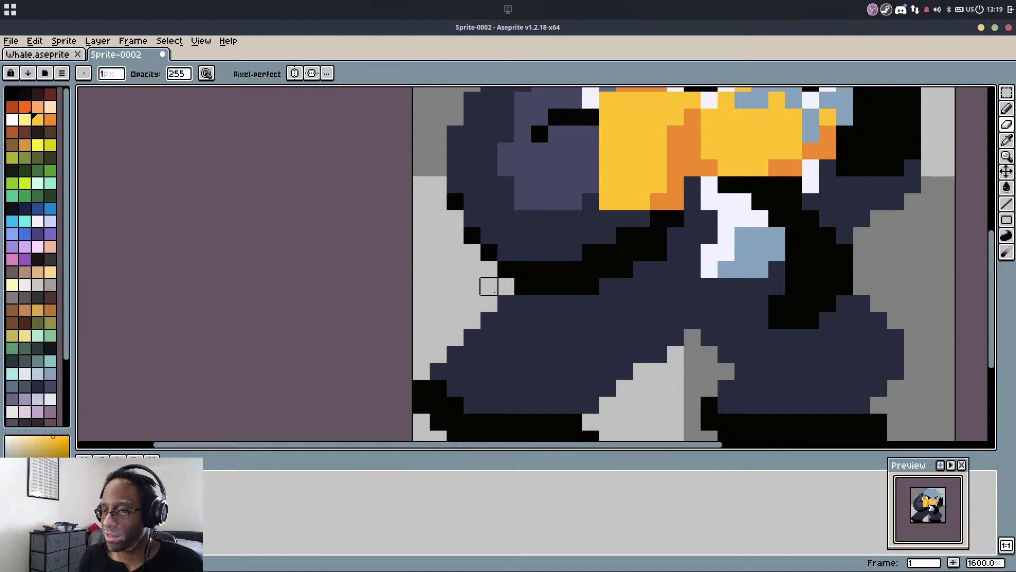
{"action": "left_click", "coordinate": [512, 296], "text": "alt"}
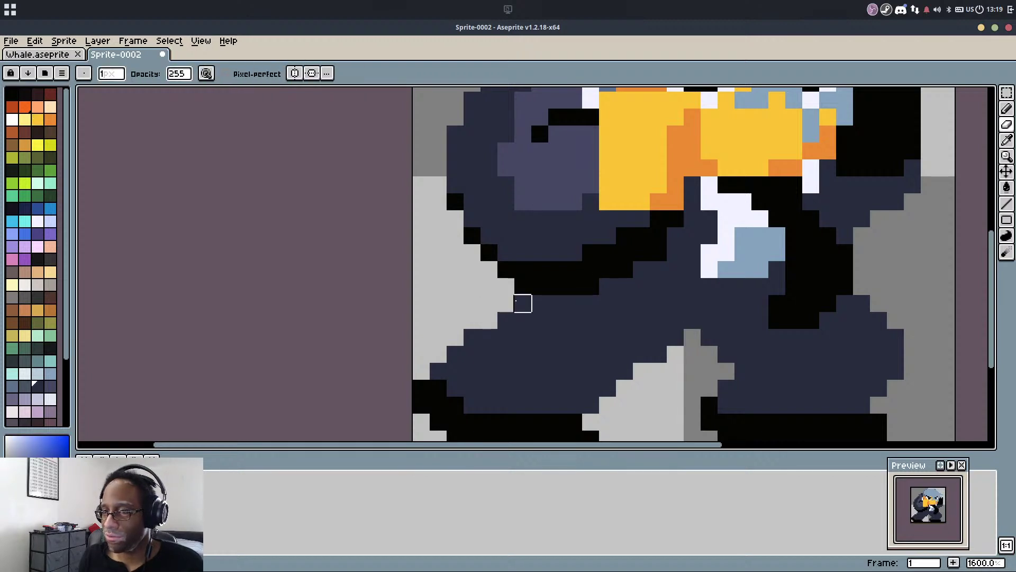
Paint a muted purple highlight diagonally along the upper part of the left leg, from the hip towards the foot
{"action": "mouse_move", "coordinate": [694, 335]}
{"action": "left_mouse_down"}
{"action": "mouse_move", "coordinate": [586, 365]}
{"action": "mouse_move", "coordinate": [666, 281]}
{"action": "left_mouse_up"}
{"action": "key", "text": "b"}
{"action": "left_click_drag", "start_coordinate": [590, 281], "coordinate": [577, 291]}
{"action": "left_click", "coordinate": [679, 232], "text": "alt"}
{"action": "left_click_drag", "start_coordinate": [529, 267], "coordinate": [545, 320]}
{"action": "key", "text": "ctrl+z"}
{"action": "left_click", "coordinate": [506, 150], "text": "alt"}
{"action": "left_click_drag", "start_coordinate": [440, 319], "coordinate": [495, 285]}
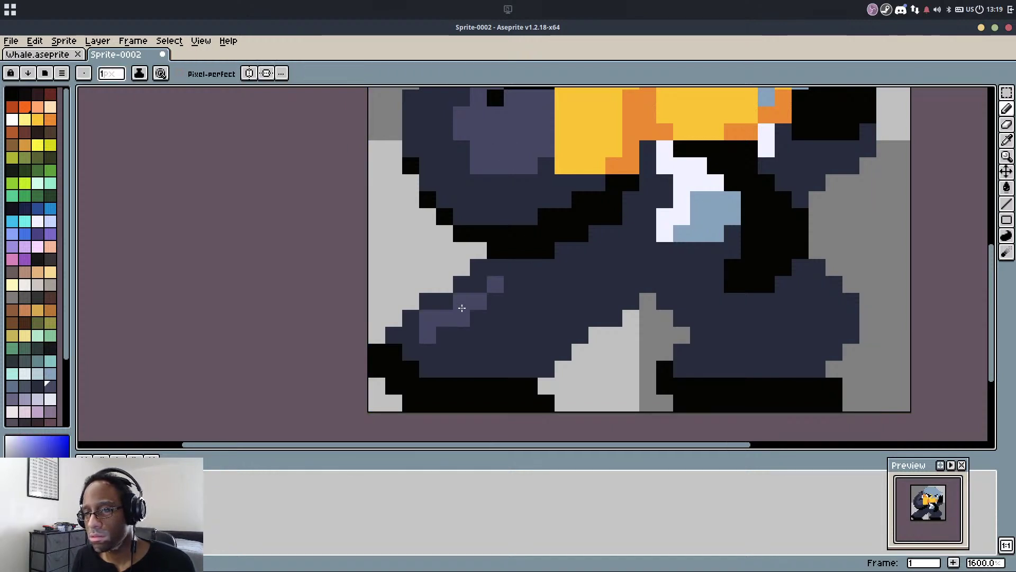
{"action": "left_click_drag", "start_coordinate": [563, 267], "coordinate": [440, 330]}
{"action": "left_click_drag", "start_coordinate": [508, 309], "coordinate": [461, 335]}
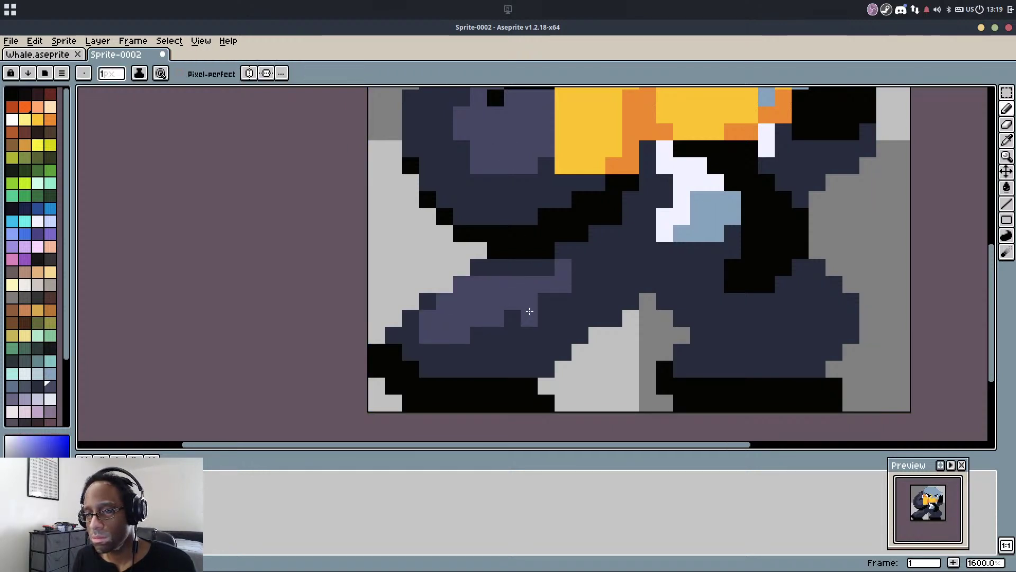
Trim the left leg's highlight with navy, leaving a stepped lower edge and a dark rim along the top
{"action": "left_click", "coordinate": [531, 315], "text": "alt"}
{"action": "mouse_move", "coordinate": [563, 269]}
{"action": "left_mouse_down"}
{"action": "mouse_move", "coordinate": [567, 276]}
{"action": "mouse_move", "coordinate": [518, 307]}
{"action": "left_mouse_up"}
{"action": "left_click", "coordinate": [537, 288]}
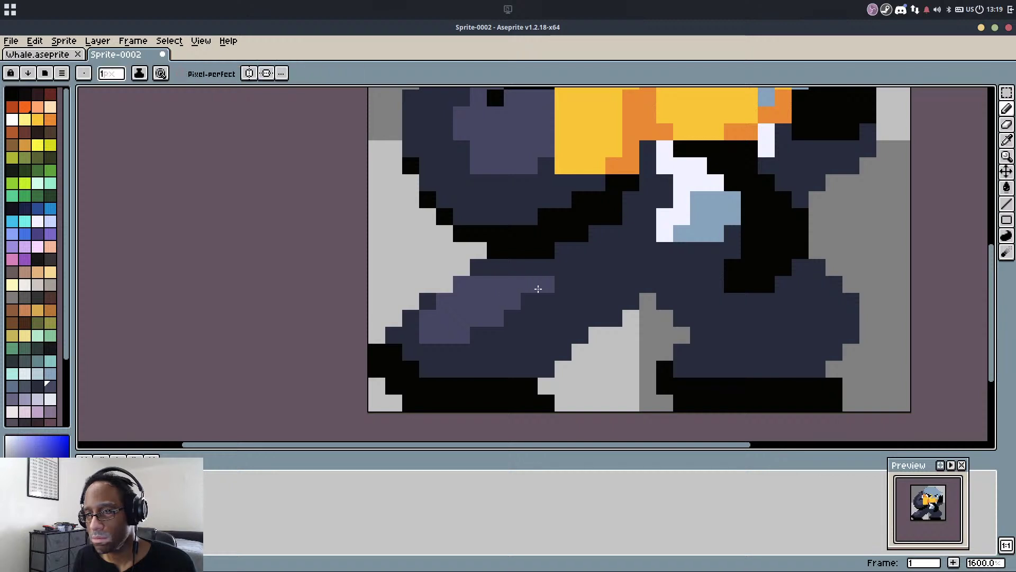
{"action": "left_click", "coordinate": [478, 268], "text": "alt"}
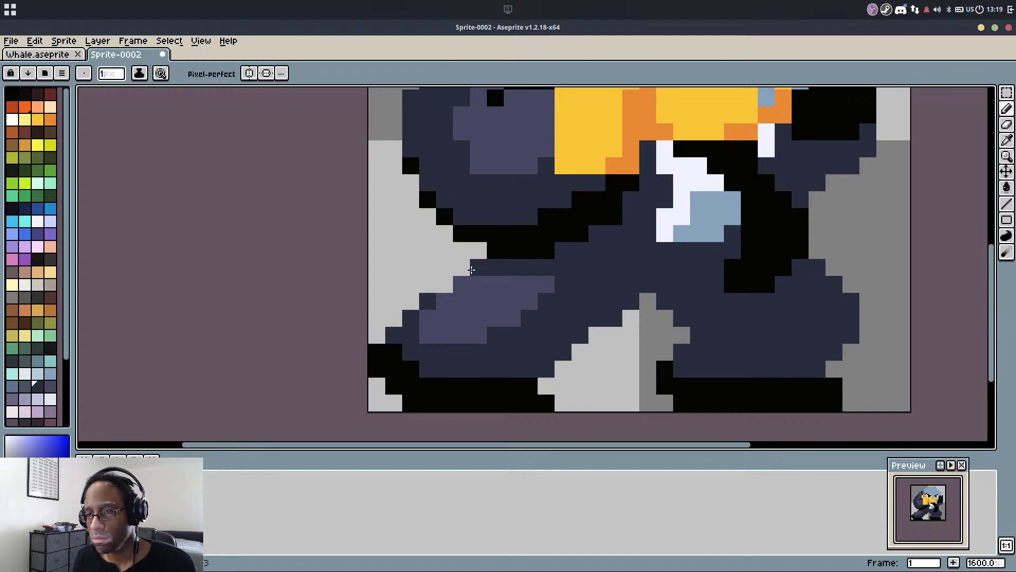
{"action": "left_click", "coordinate": [462, 284]}
Paint muted purple highlights across the right leg's thigh and knee and on the shin just above the shoe
{"action": "left_click", "coordinate": [517, 284], "text": "alt"}
{"action": "mouse_move", "coordinate": [665, 284]}
{"action": "left_mouse_down"}
{"action": "mouse_move", "coordinate": [746, 326]}
{"action": "mouse_move", "coordinate": [700, 302]}
{"action": "mouse_move", "coordinate": [741, 333]}
{"action": "left_mouse_up"}
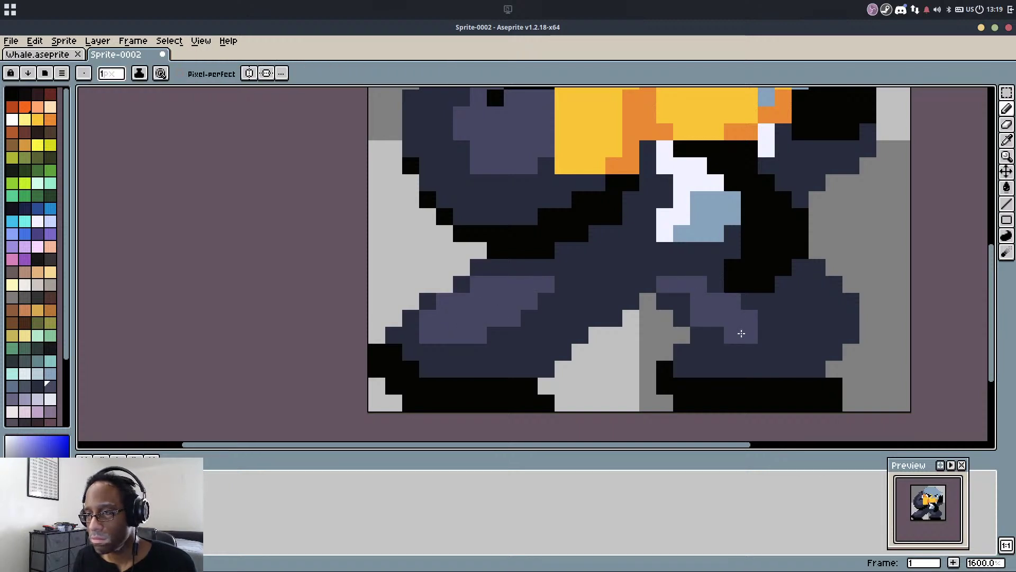
{"action": "left_click_drag", "start_coordinate": [699, 369], "coordinate": [741, 365]}
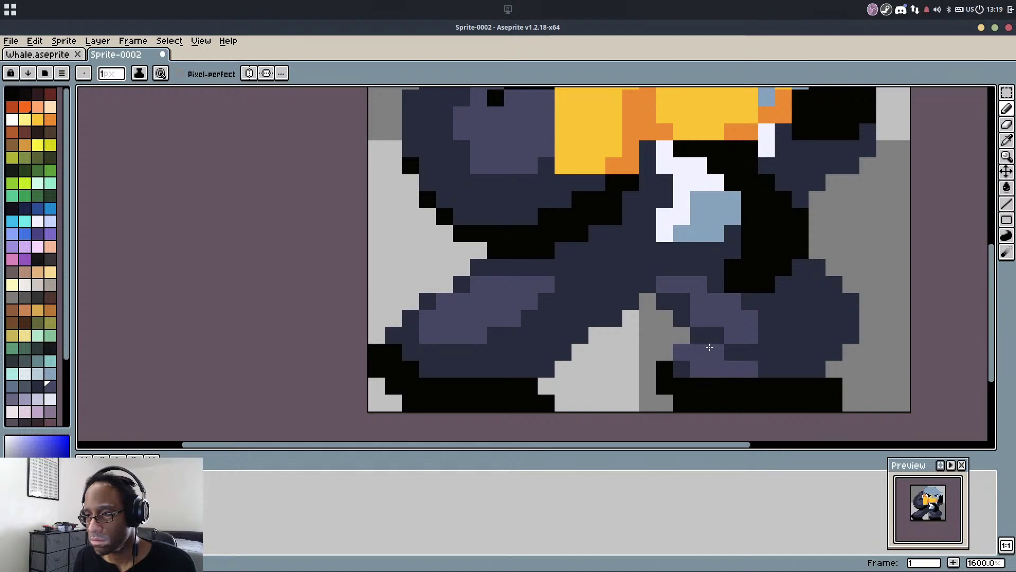
{"action": "key", "text": "ctrl+z"}
{"action": "left_click_drag", "start_coordinate": [767, 321], "coordinate": [776, 331]}
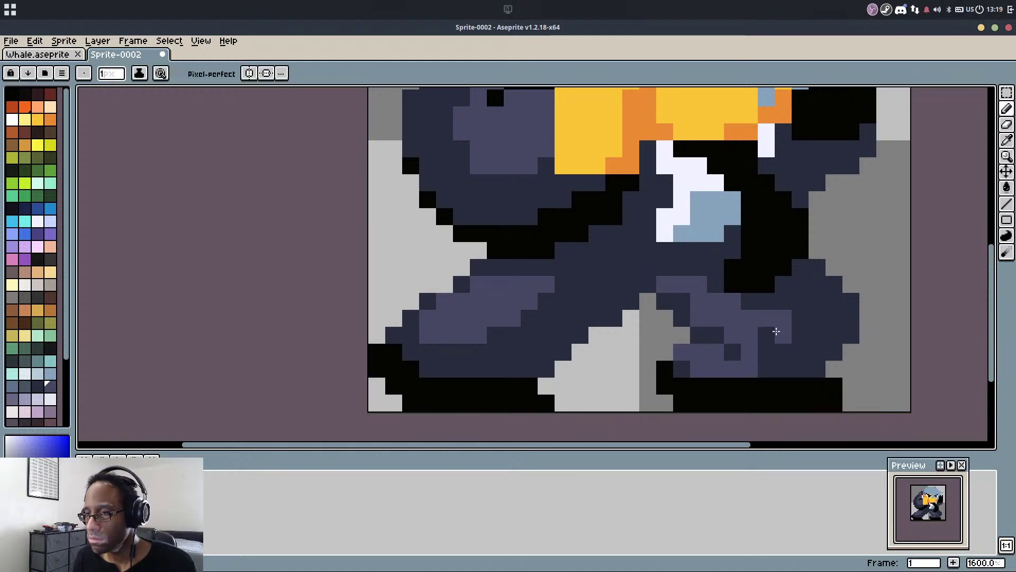
Paint a short stepped navy fold between the thigh and shin highlights of the right leg
{"action": "left_click", "coordinate": [709, 330], "text": "alt"}
{"action": "left_click", "coordinate": [698, 318]}
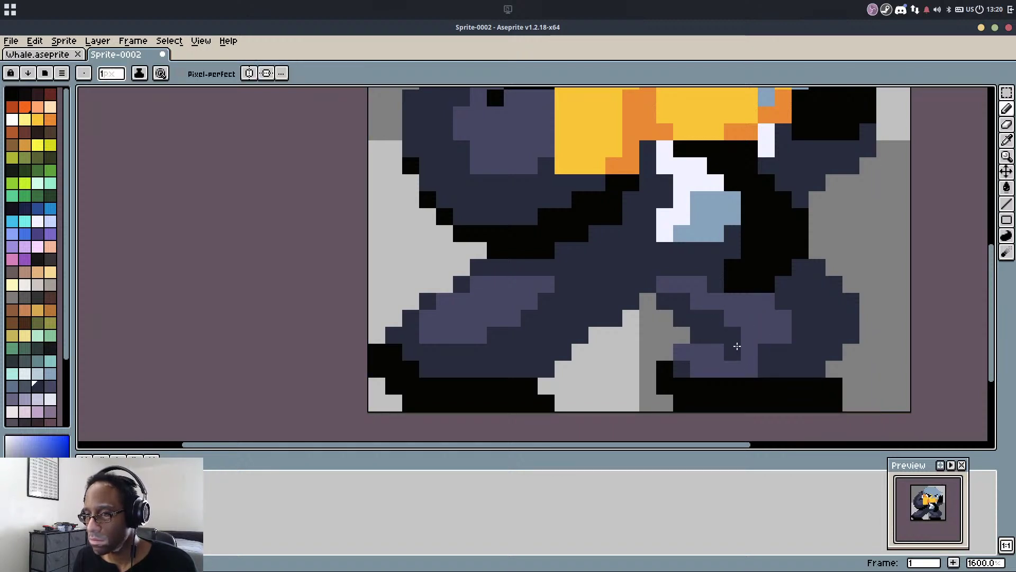
{"action": "left_click", "coordinate": [717, 349], "text": "alt"}
{"action": "left_click", "coordinate": [733, 335], "text": "alt"}
{"action": "left_click", "coordinate": [717, 332]}
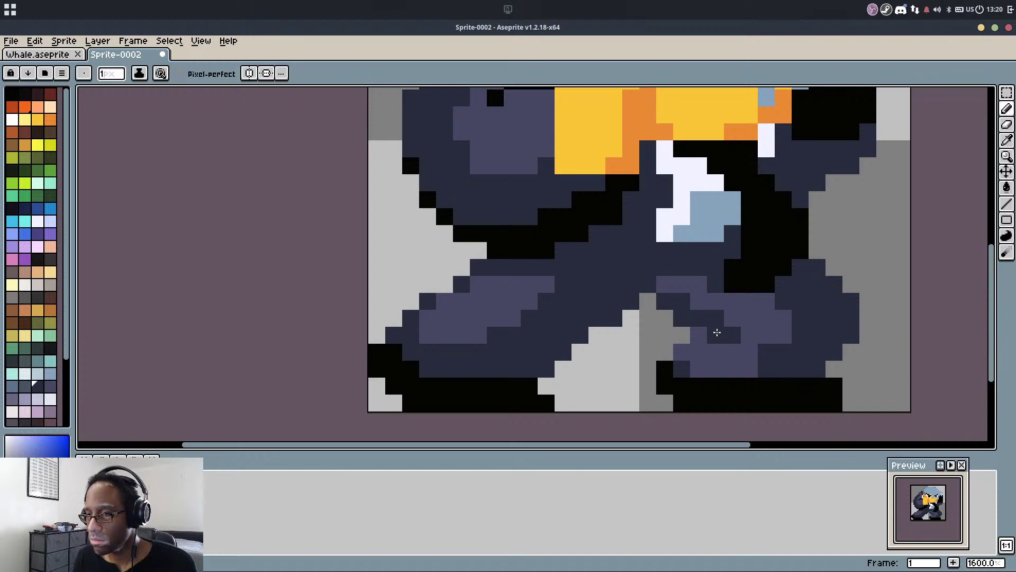
{"action": "left_click", "coordinate": [744, 271]}
{"action": "left_click", "coordinate": [697, 284], "text": "alt"}
{"action": "left_click", "coordinate": [535, 286], "text": "alt"}
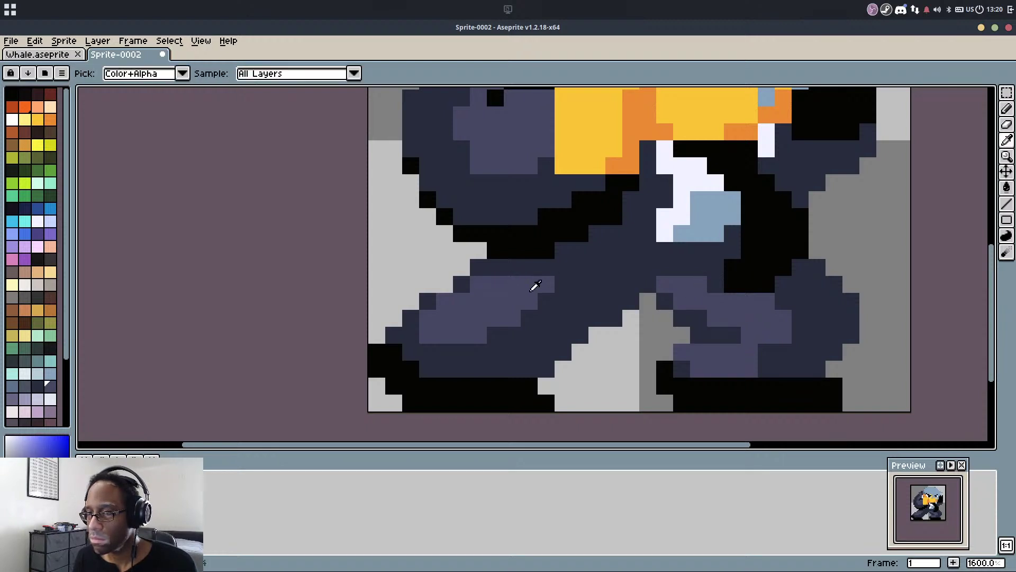
Erase the two outermost black pixels at the heel of the left shoe
{"action": "left_click", "coordinate": [506, 389], "text": "alt"}
{"action": "key", "text": "e"}
{"action": "left_click_drag", "start_coordinate": [377, 352], "coordinate": [377, 370]}
{"action": "key", "text": "b"}
{"action": "left_click", "coordinate": [435, 397], "text": "alt"}
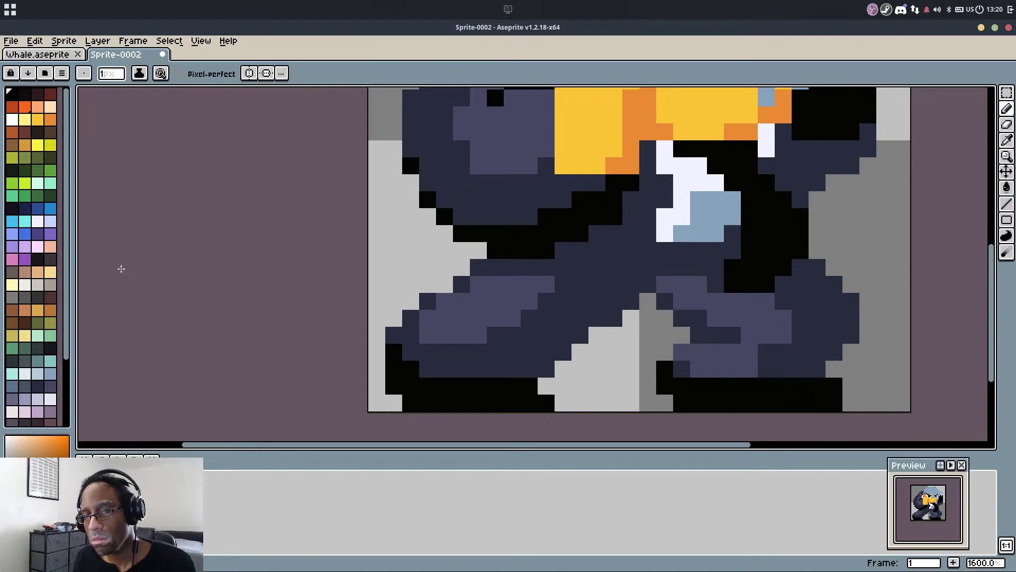
Paint a single white shine pixel on the left shoe near its heel
{"action": "left_click", "coordinate": [684, 211], "text": "alt"}
{"action": "left_click", "coordinate": [414, 374]}
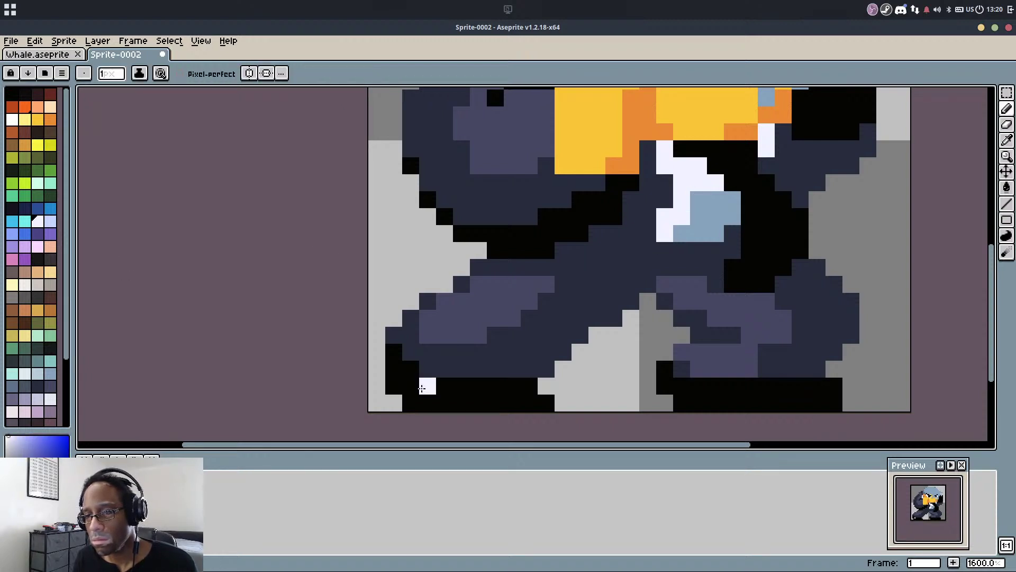
{"action": "left_click", "coordinate": [427, 390]}
{"action": "key", "text": "ctrl+z"}
{"action": "key", "text": "ctrl+z"}
{"action": "left_click", "coordinate": [427, 385]}
{"action": "left_click", "coordinate": [492, 390], "text": "alt"}
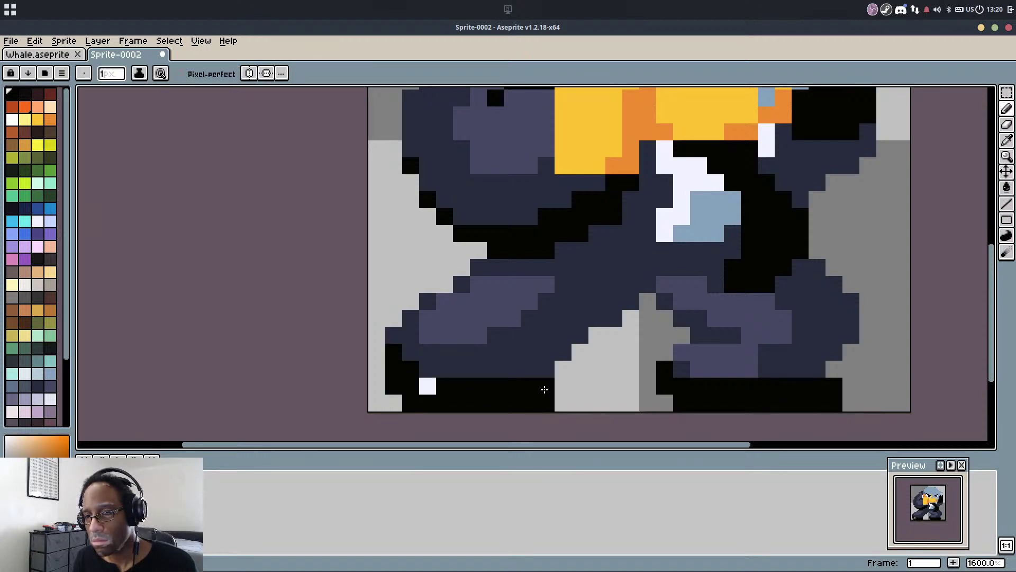
{"action": "key", "text": "ctrl+z"}
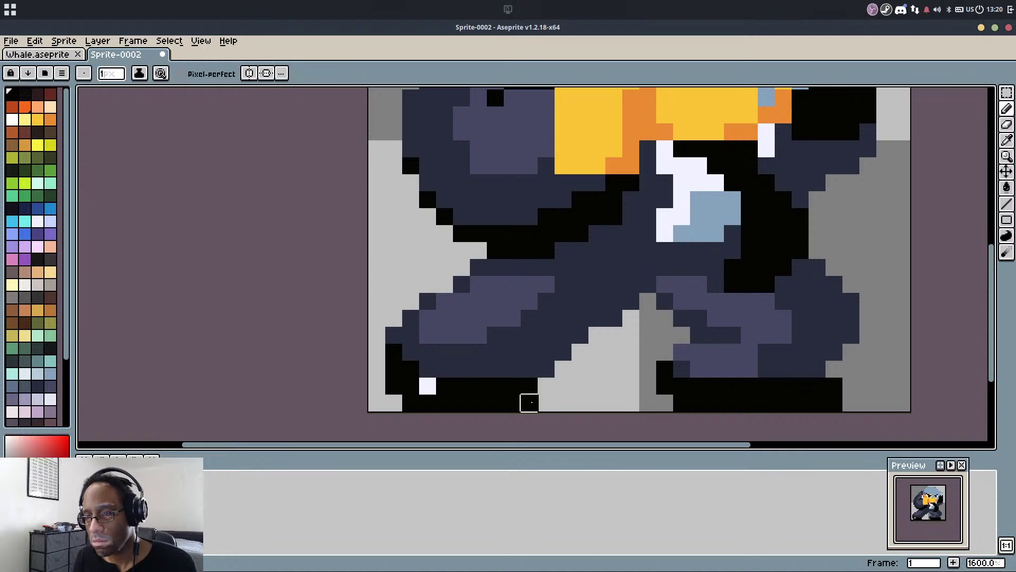
{"action": "key", "text": "ctrl+z"}
Erase the outer heel column of the right shoe, redraw the heel one pixel further in and trim the shin above it
{"action": "left_click", "coordinate": [662, 387], "text": "alt"}
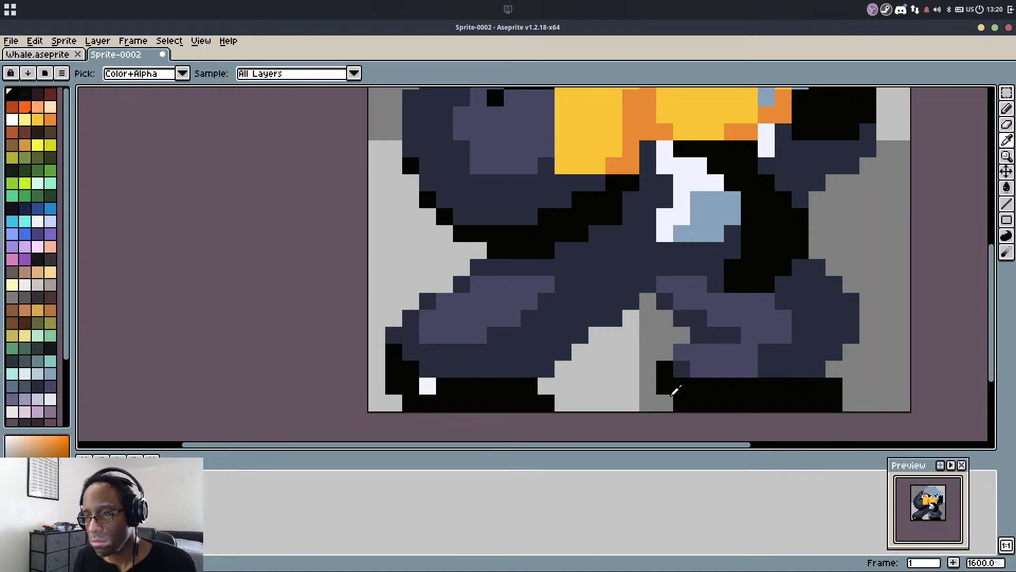
{"action": "left_click", "coordinate": [665, 369]}
{"action": "scroll", "coordinate": [782, 370], "scroll_direction": "down", "scroll_amount": 1}
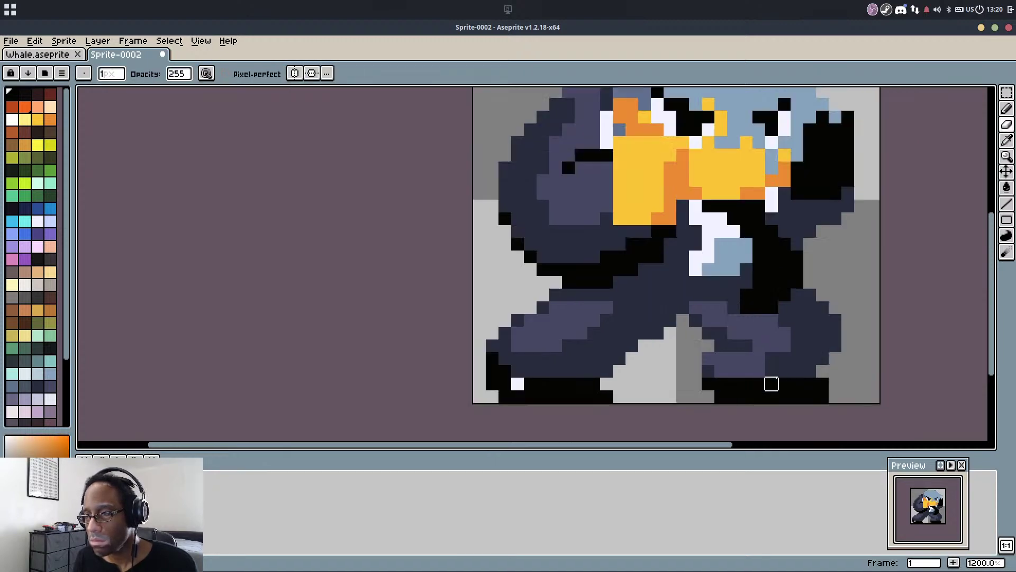
{"action": "scroll", "coordinate": [743, 371], "scroll_direction": "up", "scroll_amount": 1}
{"action": "key", "text": "b"}
{"action": "left_click", "coordinate": [698, 370]}
{"action": "key", "text": "e"}
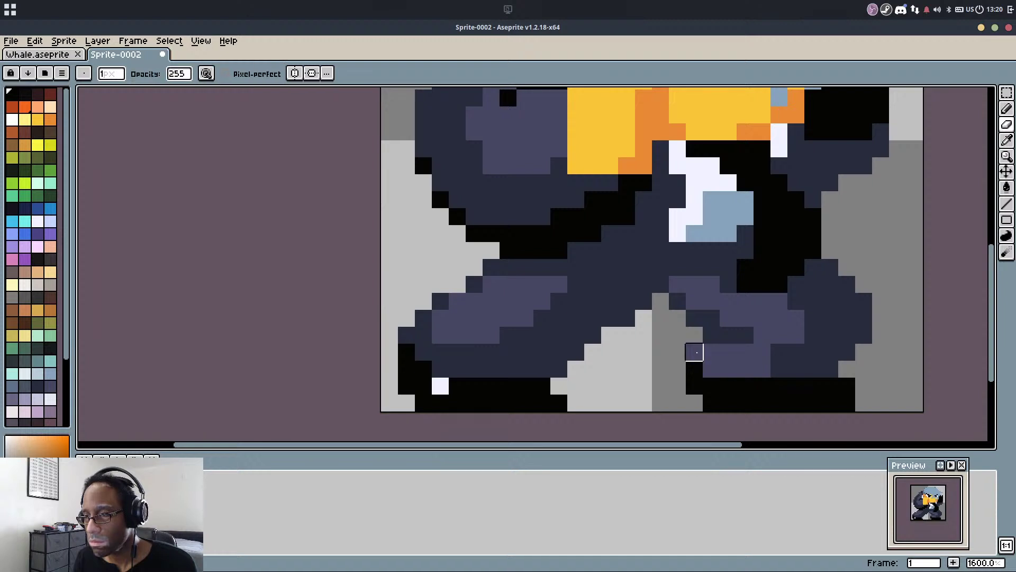
Darken the inner edge of the right leg's shin with navy and touch up the knee highlight in muted purple
{"action": "key", "text": "b"}
{"action": "left_click", "coordinate": [727, 329], "text": "alt"}
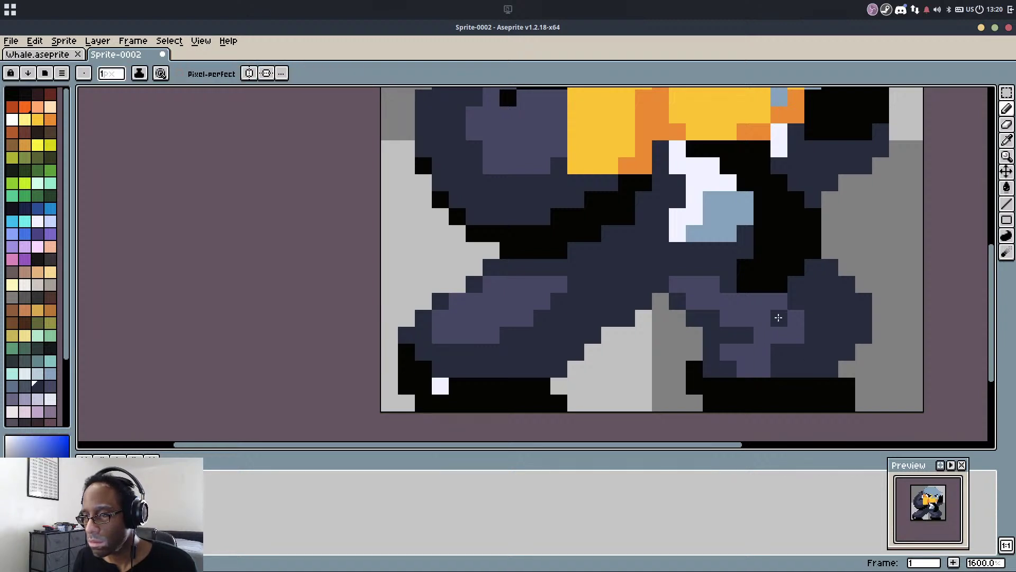
{"action": "left_click_drag", "start_coordinate": [778, 318], "coordinate": [718, 343]}
{"action": "left_click", "coordinate": [719, 366], "text": "alt"}
{"action": "left_click", "coordinate": [739, 327]}
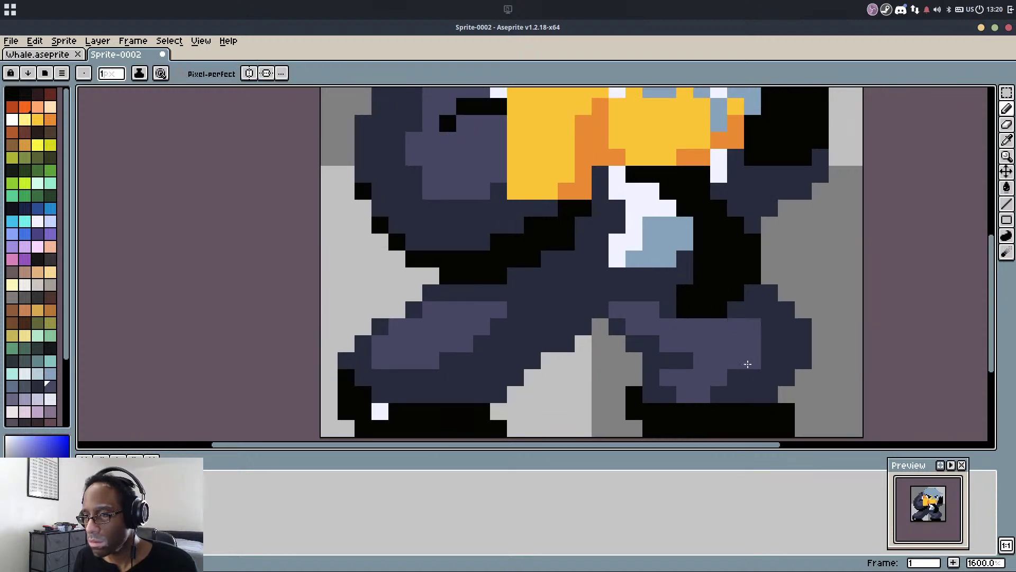
Cover the outer part of the right knee's highlight with navy and extend the purple highlight along the lower shin
{"action": "left_click", "coordinate": [768, 328], "text": "alt"}
{"action": "left_click", "coordinate": [755, 322]}
{"action": "left_click", "coordinate": [722, 365], "text": "alt"}
{"action": "left_click_drag", "start_coordinate": [734, 373], "coordinate": [746, 372]}
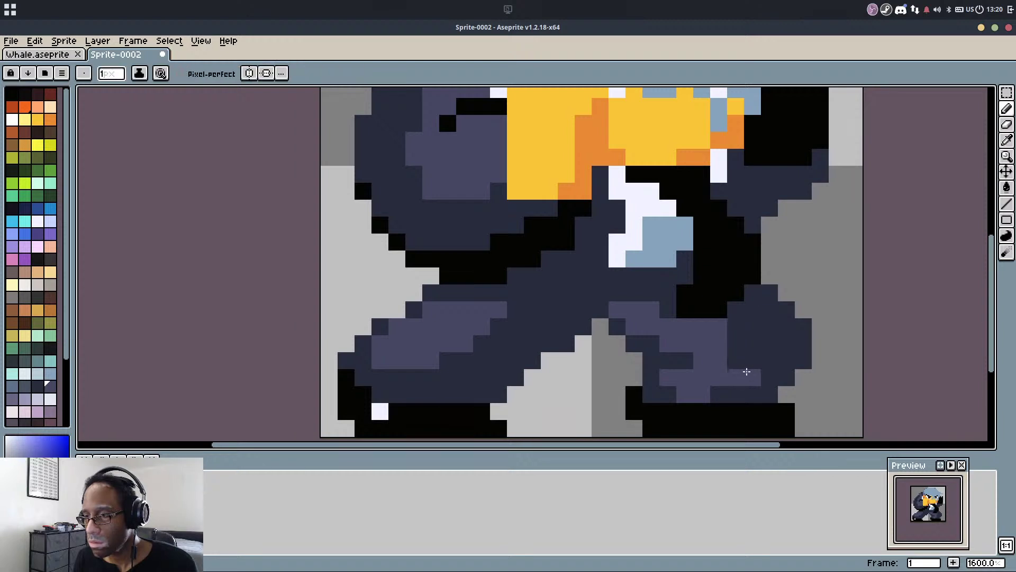
Paint a few navy pixels at the back of the waist, directly below the sleeve's black outline
{"action": "scroll", "coordinate": [735, 312], "scroll_direction": "down", "scroll_amount": 5}
{"action": "scroll", "coordinate": [780, 266], "scroll_direction": "up", "scroll_amount": 4}
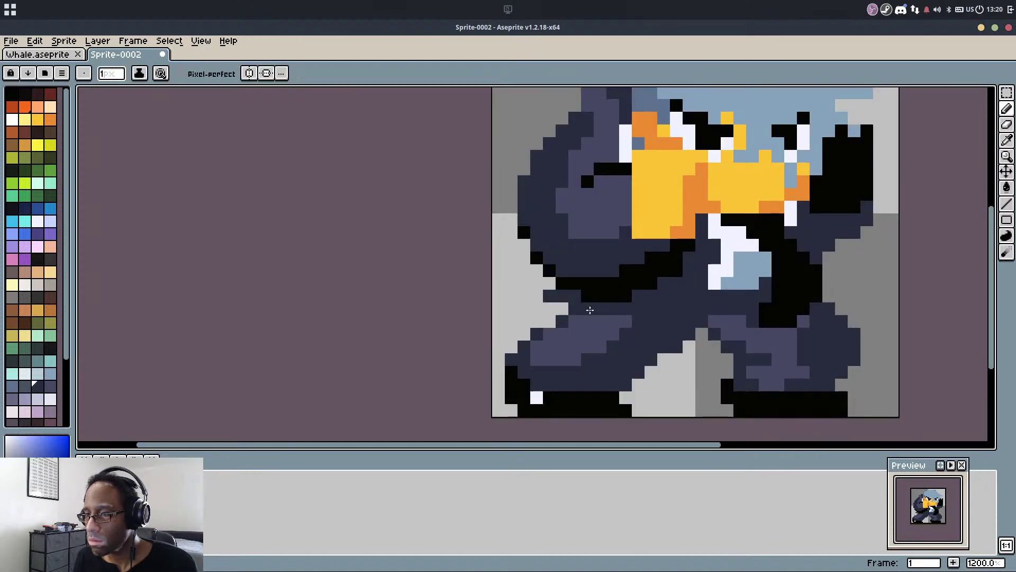
{"action": "left_click_drag", "start_coordinate": [624, 286], "coordinate": [568, 322]}
{"action": "scroll", "coordinate": [682, 284], "scroll_direction": "down", "scroll_amount": 1}
Erase the outer corner pixels of the raised right arm's elbow below the black glove
{"action": "scroll", "coordinate": [738, 232], "scroll_direction": "up", "scroll_amount": 3}
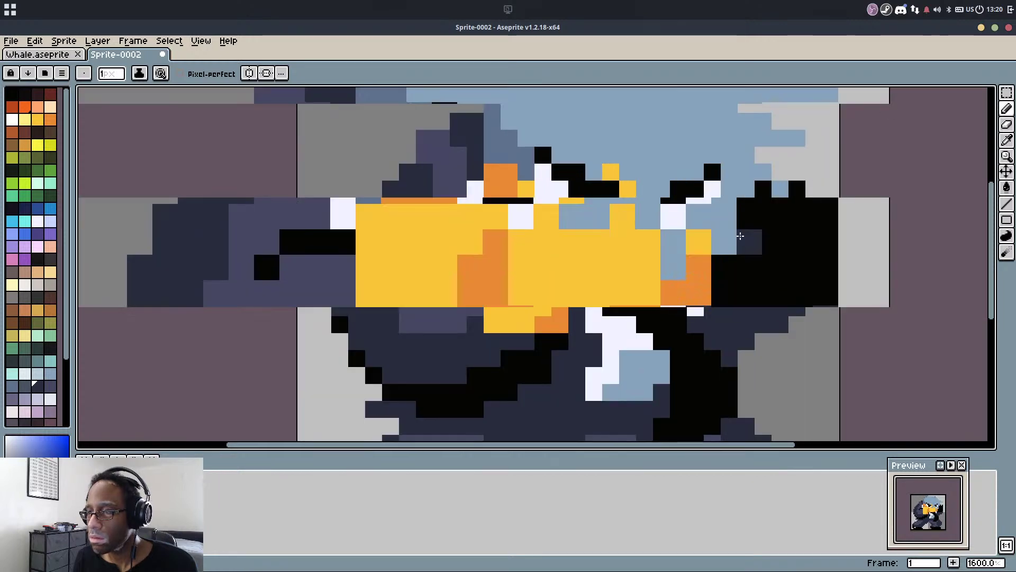
{"action": "key", "text": "e"}
{"action": "left_click", "coordinate": [825, 345]}
{"action": "left_click", "coordinate": [800, 369]}
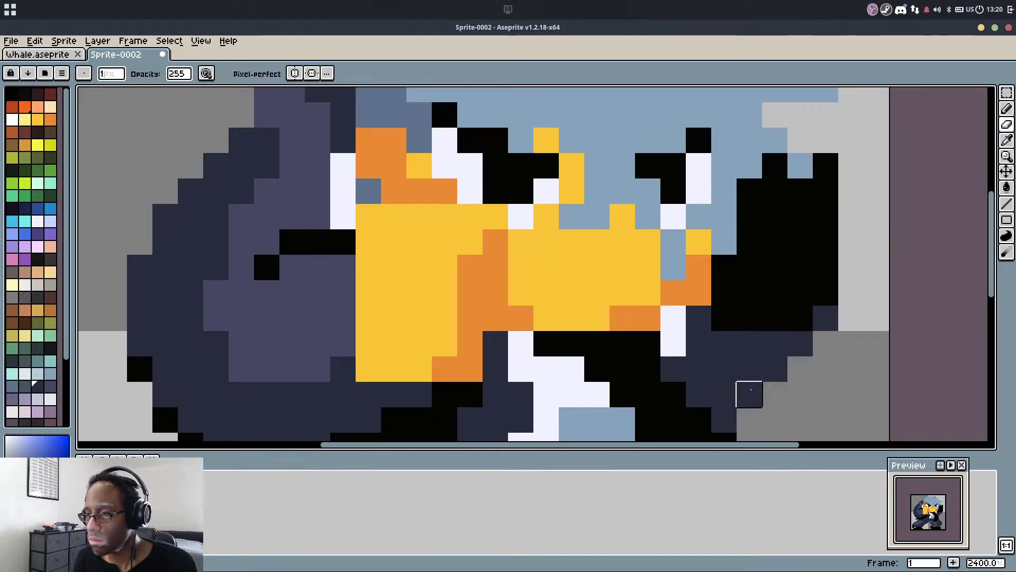
{"action": "scroll", "coordinate": [739, 331], "scroll_direction": "down", "scroll_amount": 6}
Trim the top of the left shoulder beside the head and repaint its upper edge in muted purple over navy
{"action": "scroll", "coordinate": [710, 272], "scroll_direction": "up", "scroll_amount": 4}
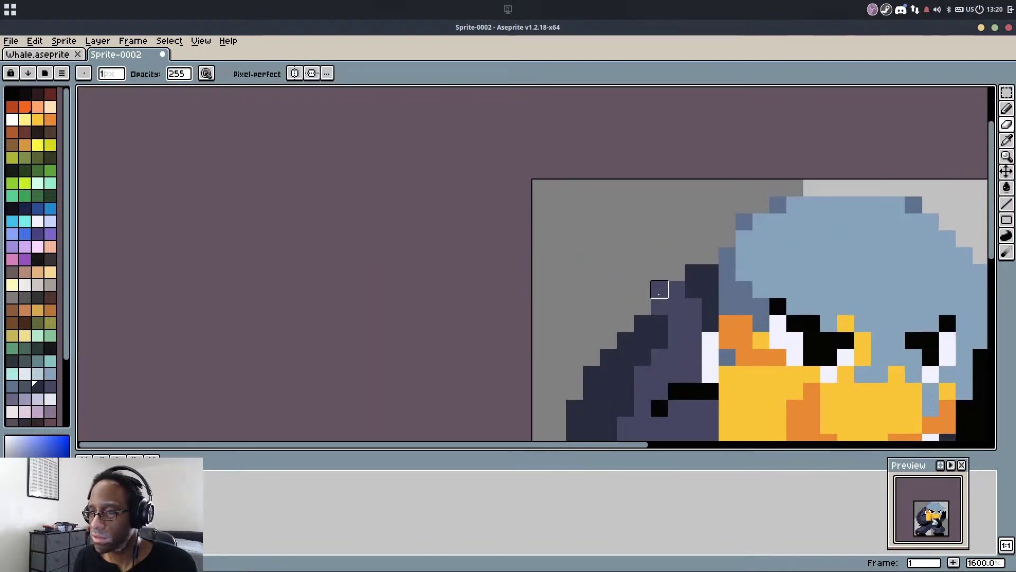
{"action": "key", "text": "alt"}
{"action": "left_click", "coordinate": [688, 291]}
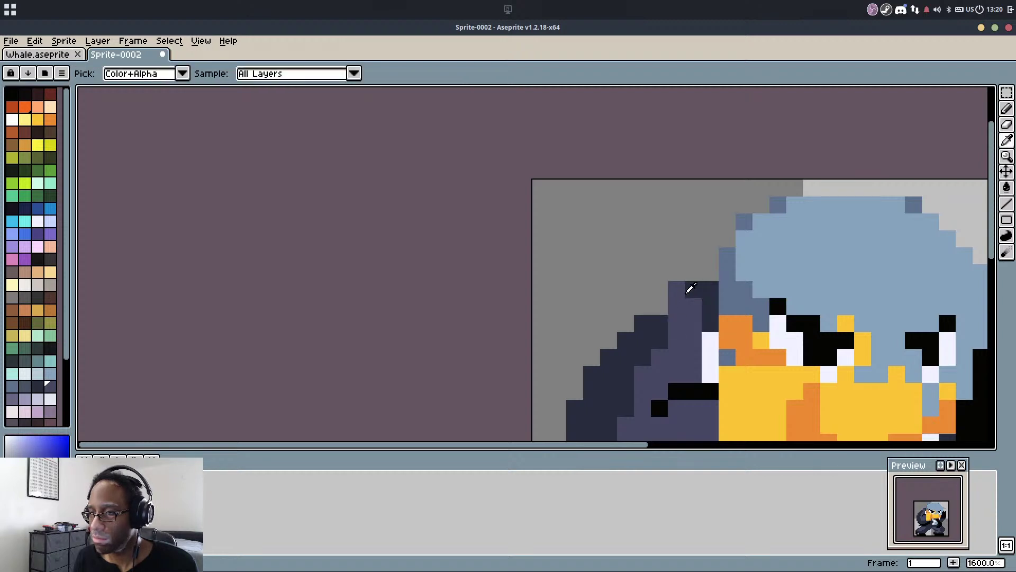
{"action": "left_click", "coordinate": [680, 291]}
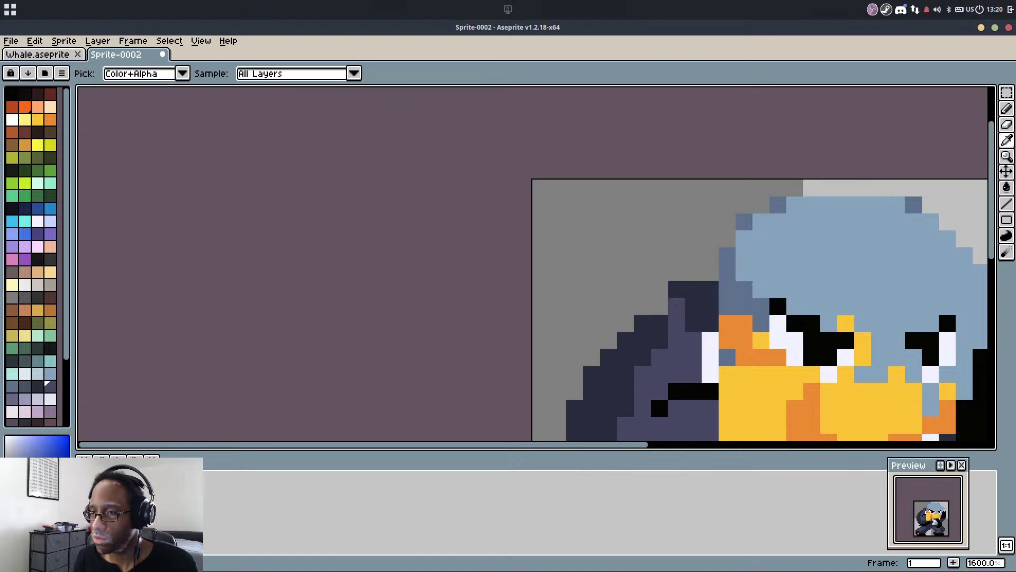
{"action": "left_click", "coordinate": [677, 306], "text": "alt"}
{"action": "left_click_drag", "start_coordinate": [680, 290], "coordinate": [709, 273]}
Fill the area beneath the left shoulder's purple edge with navy and restore the purple sleeve pixels below it
{"action": "left_click", "coordinate": [697, 308], "text": "alt"}
{"action": "left_click", "coordinate": [680, 323]}
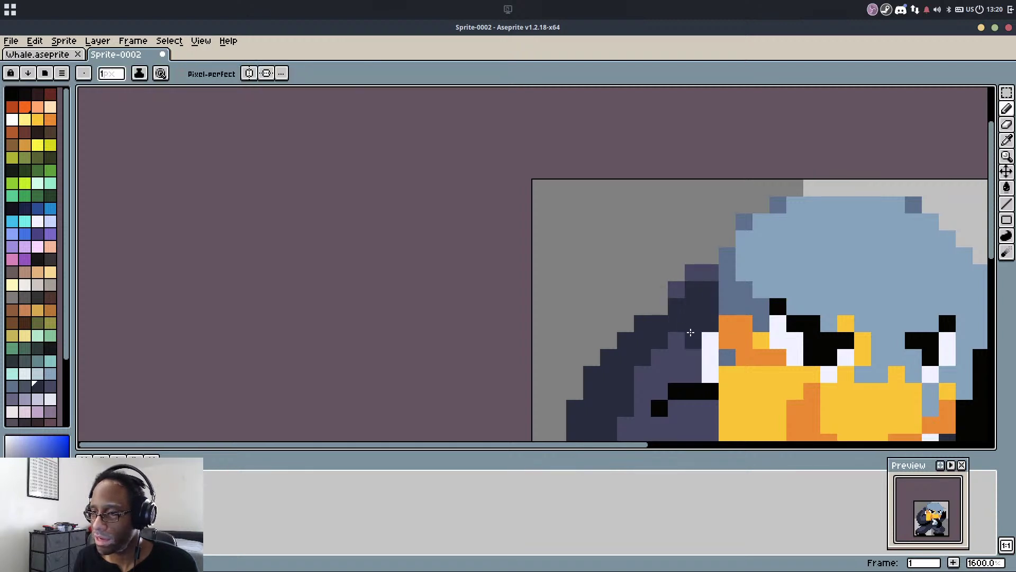
{"action": "left_click", "coordinate": [694, 360], "text": "alt"}
{"action": "left_click", "coordinate": [676, 330]}
{"action": "left_click", "coordinate": [693, 343]}
Extend the left shoulder's silhouette outward and upward with stepped navy pixels and a raised top beside the head
{"action": "left_click", "coordinate": [684, 307], "text": "alt"}
{"action": "left_click", "coordinate": [659, 307]}
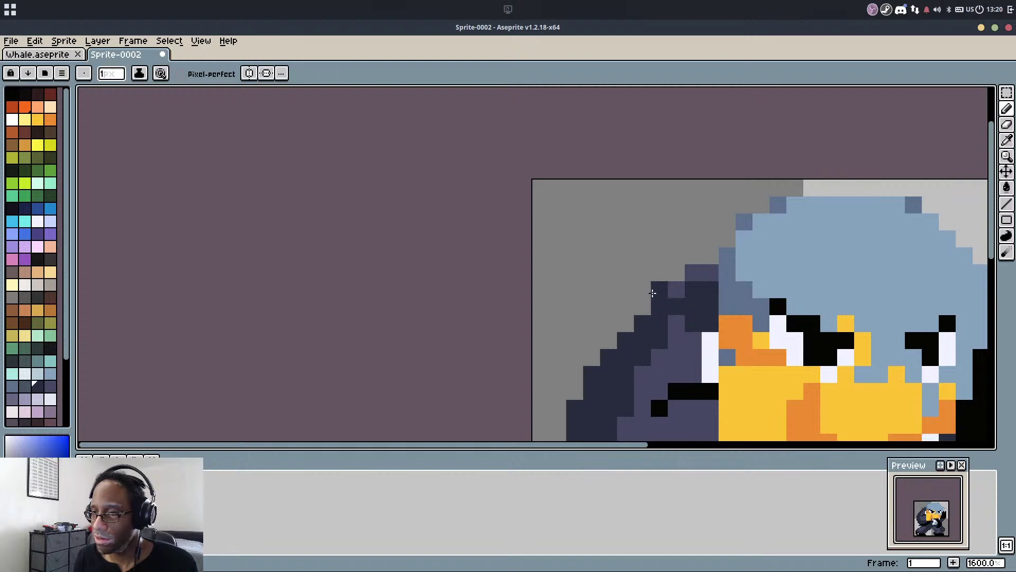
{"action": "left_click", "coordinate": [693, 272], "text": "alt"}
{"action": "left_click", "coordinate": [692, 257]}
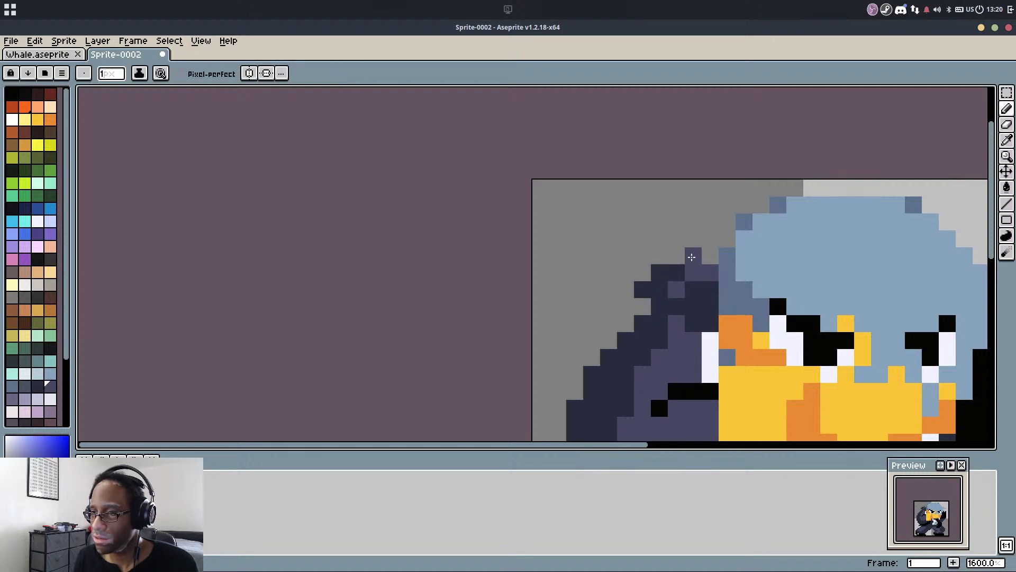
{"action": "left_click", "coordinate": [708, 289], "text": "alt"}
{"action": "left_click", "coordinate": [709, 279]}
{"action": "key", "text": "ctrl+z"}
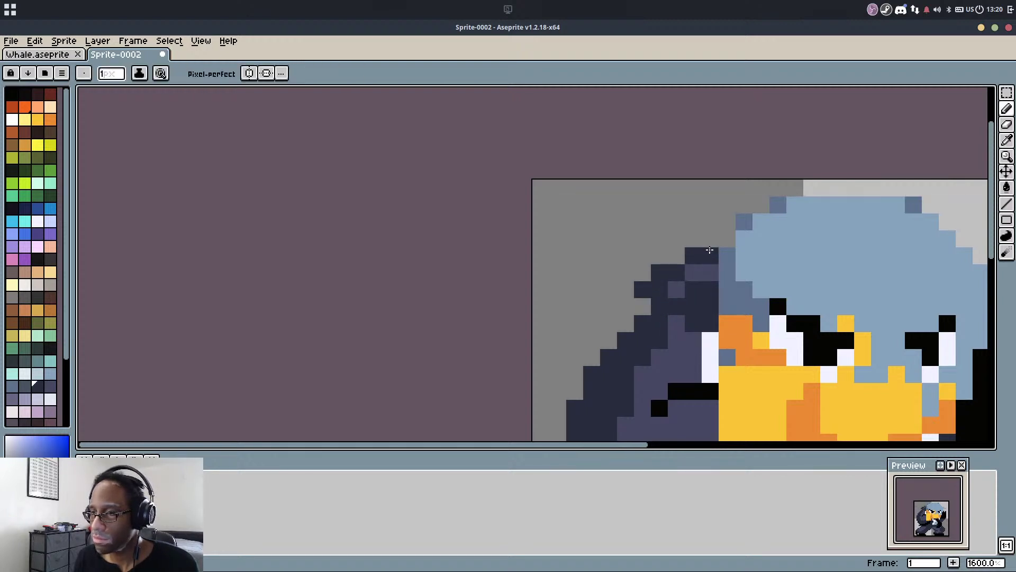
Touch up the left shoulder's tip in muted purple and paint a navy shadow across the sleeve just below it
{"action": "scroll", "coordinate": [744, 191], "scroll_direction": "down", "scroll_amount": 5}
{"action": "scroll", "coordinate": [787, 202], "scroll_direction": "up", "scroll_amount": 6}
{"action": "left_click", "coordinate": [668, 229]}
{"action": "key", "text": "alt"}
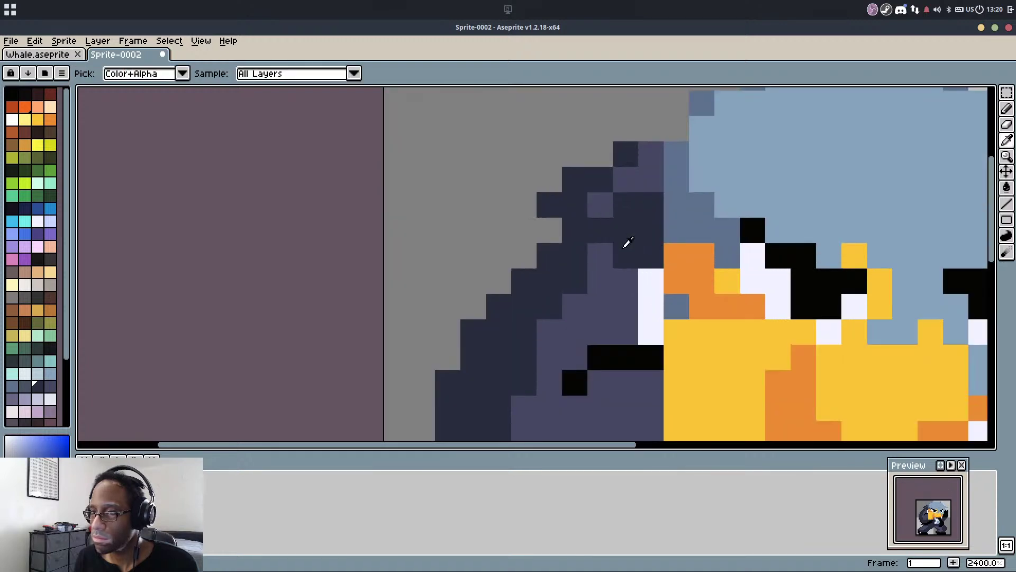
{"action": "mouse_move", "coordinate": [600, 255]}
{"action": "left_mouse_down"}
{"action": "mouse_move", "coordinate": [628, 297]}
{"action": "mouse_move", "coordinate": [631, 328]}
{"action": "mouse_move", "coordinate": [605, 285]}
{"action": "mouse_move", "coordinate": [584, 300]}
{"action": "mouse_move", "coordinate": [552, 256]}
{"action": "left_mouse_up"}
Spread the muted purple highlight over the upper left sleeve out to its outer edge, down to elbow height
{"action": "left_click", "coordinate": [586, 303], "text": "alt"}
{"action": "scroll", "coordinate": [551, 320], "scroll_direction": "down", "scroll_amount": 5}
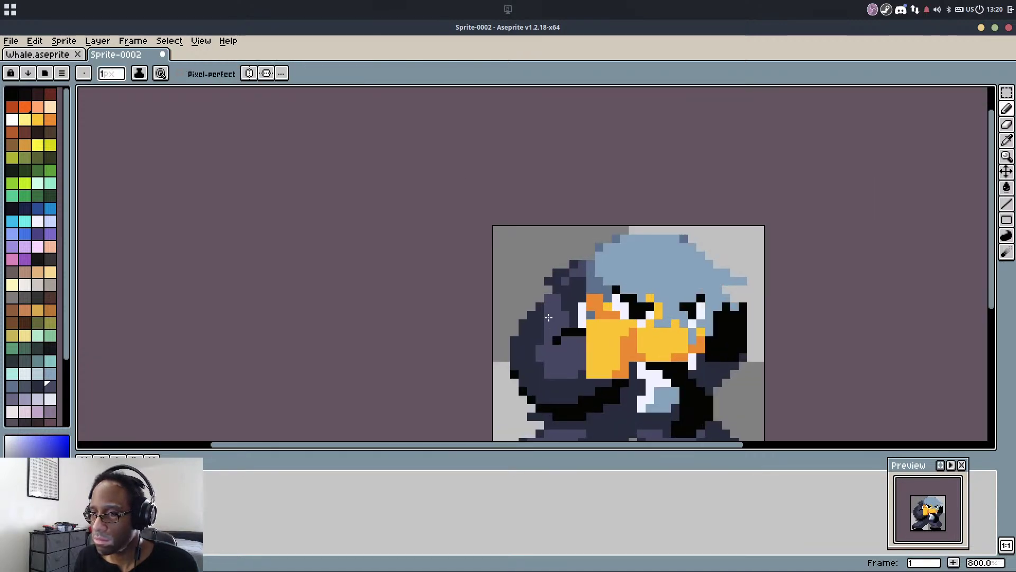
{"action": "scroll", "coordinate": [537, 318], "scroll_direction": "up", "scroll_amount": 2}
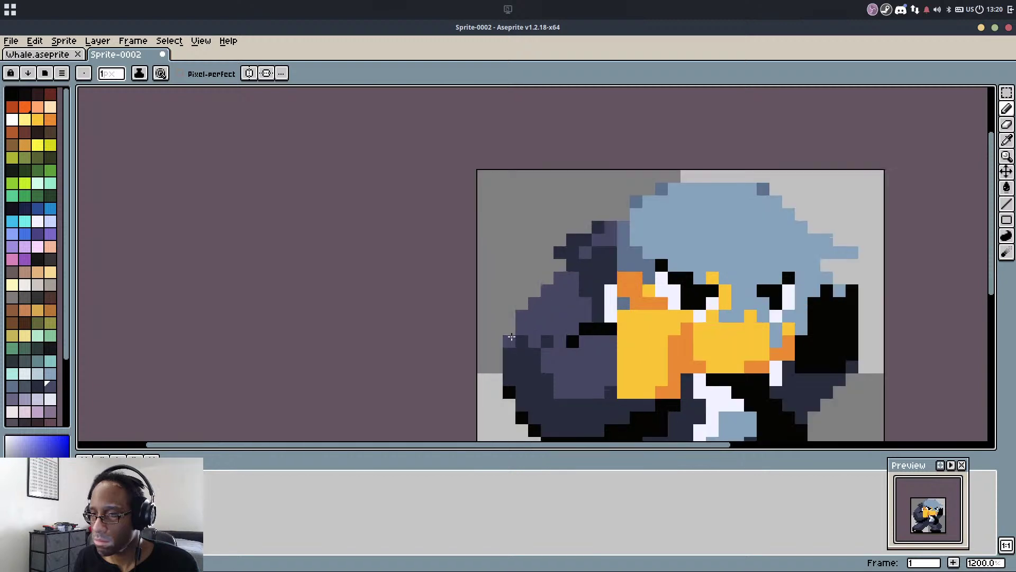
{"action": "left_click_drag", "start_coordinate": [533, 350], "coordinate": [536, 322]}
Repaint the outer edge of the left sleeve's elbow in navy, below the widened purple highlight
{"action": "scroll", "coordinate": [536, 321], "scroll_direction": "up", "scroll_amount": 2}
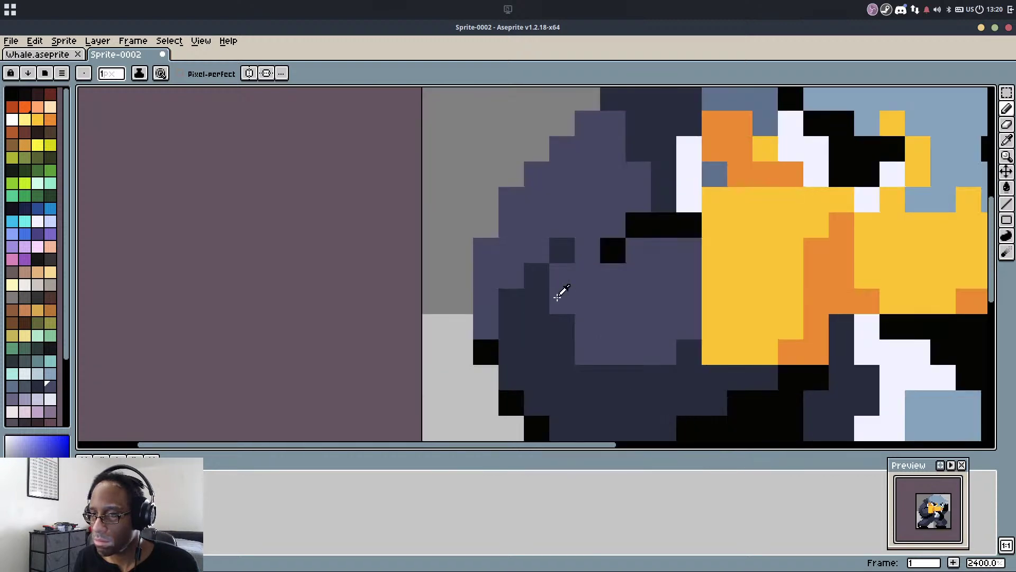
{"action": "left_click", "coordinate": [542, 302], "text": "alt"}
{"action": "left_click_drag", "start_coordinate": [497, 289], "coordinate": [495, 305]}
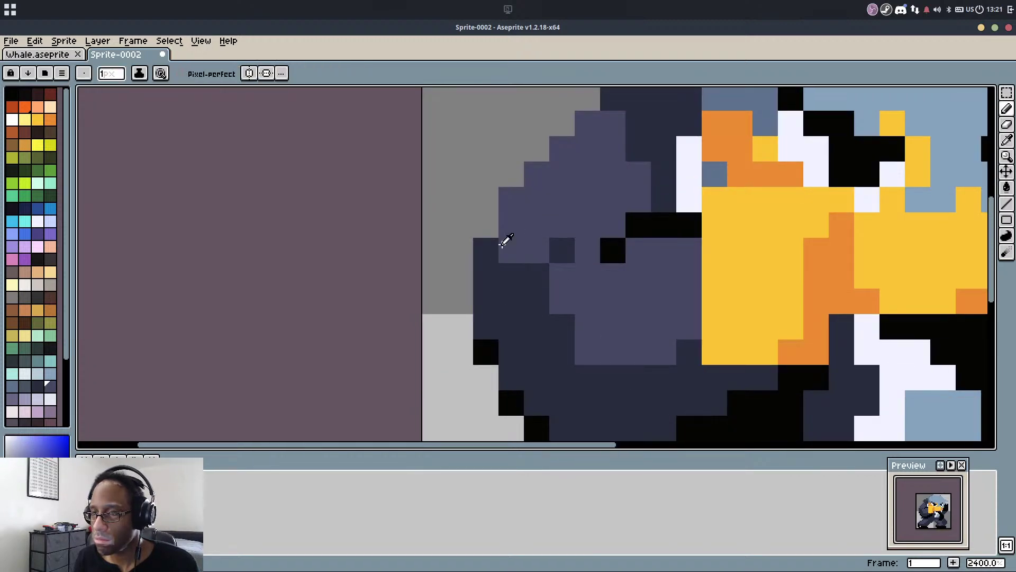
Edge the left shoulder's stepped outer contour with navy pixels, recolour the dark crease pixels navy, and erase stray corner pixels
{"action": "left_click", "coordinate": [504, 241], "text": "alt"}
{"action": "left_click", "coordinate": [511, 200]}
{"action": "left_click", "coordinate": [569, 146]}
{"action": "left_click", "coordinate": [623, 123]}
{"action": "left_click", "coordinate": [587, 125]}
{"action": "mouse_move", "coordinate": [582, 173]}
{"action": "left_mouse_down"}
{"action": "mouse_move", "coordinate": [556, 280]}
{"action": "mouse_move", "coordinate": [571, 255]}
{"action": "left_mouse_up"}
{"action": "key", "text": "e"}
{"action": "left_click", "coordinate": [562, 180]}
{"action": "left_click", "coordinate": [586, 203]}
{"action": "left_click", "coordinate": [580, 146]}
Extend the left sleeve's navy underside into the black shadow beneath it
{"action": "key", "text": "b"}
{"action": "mouse_move", "coordinate": [556, 343]}
{"action": "left_mouse_down"}
{"action": "mouse_move", "coordinate": [624, 320]}
{"action": "mouse_move", "coordinate": [525, 176]}
{"action": "left_mouse_up"}
{"action": "left_click", "coordinate": [582, 347]}
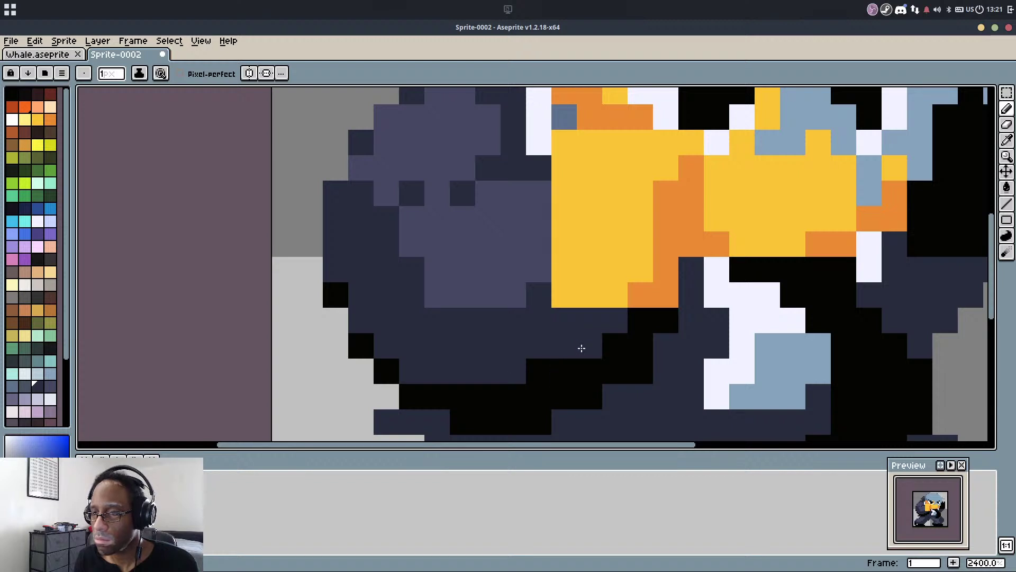
{"action": "left_click", "coordinate": [546, 370]}
Try a dark green-grey on the black outline pixels at the left sleeve's lower outer edge
{"action": "left_click", "coordinate": [555, 371], "text": "alt"}
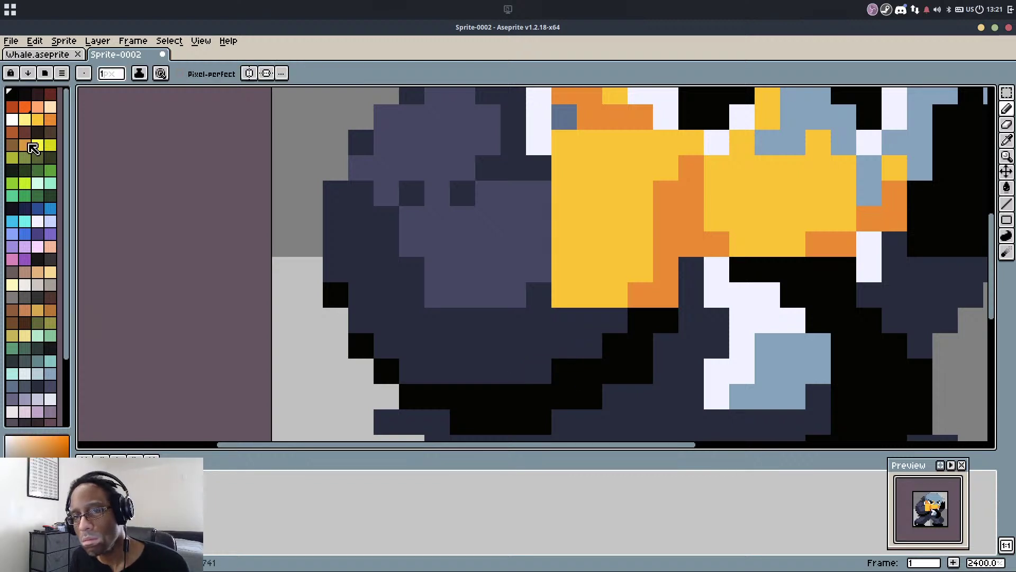
{"action": "left_click", "coordinate": [406, 265], "text": "alt"}
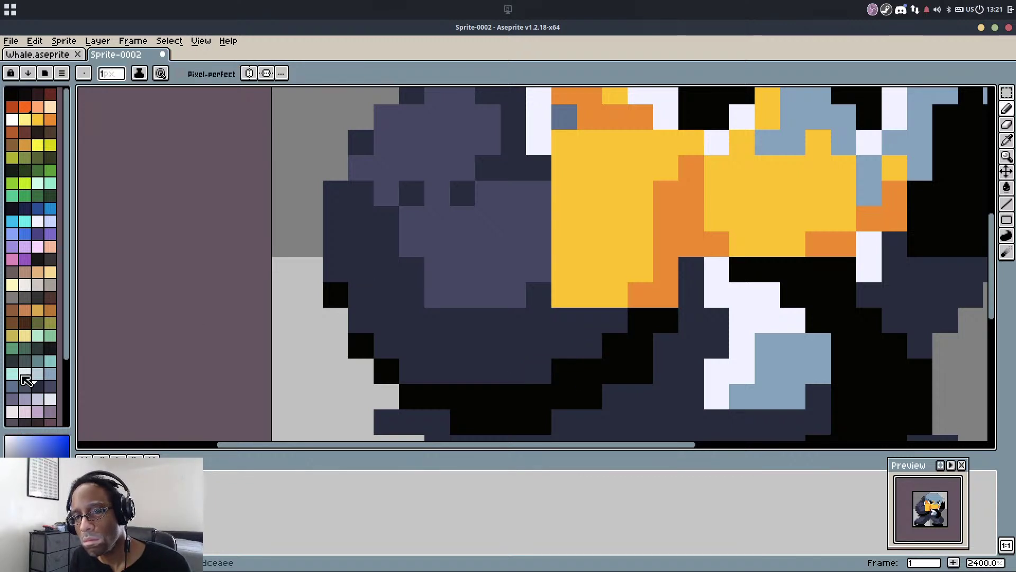
{"action": "left_click", "coordinate": [12, 360]}
{"action": "left_click", "coordinate": [336, 294]}
{"action": "left_click", "coordinate": [361, 345]}
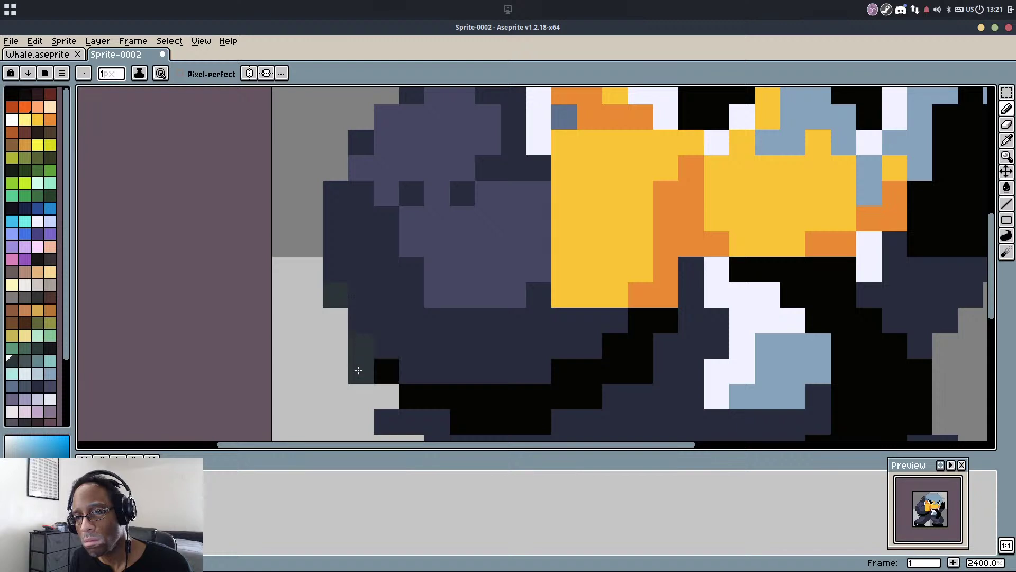
Recolour the left sleeve's lower outline pixels and fill the black shadow beneath the sleeve with near-black
{"action": "left_click", "coordinate": [49, 346]}
{"action": "left_click", "coordinate": [336, 294]}
{"action": "left_click", "coordinate": [361, 345]}
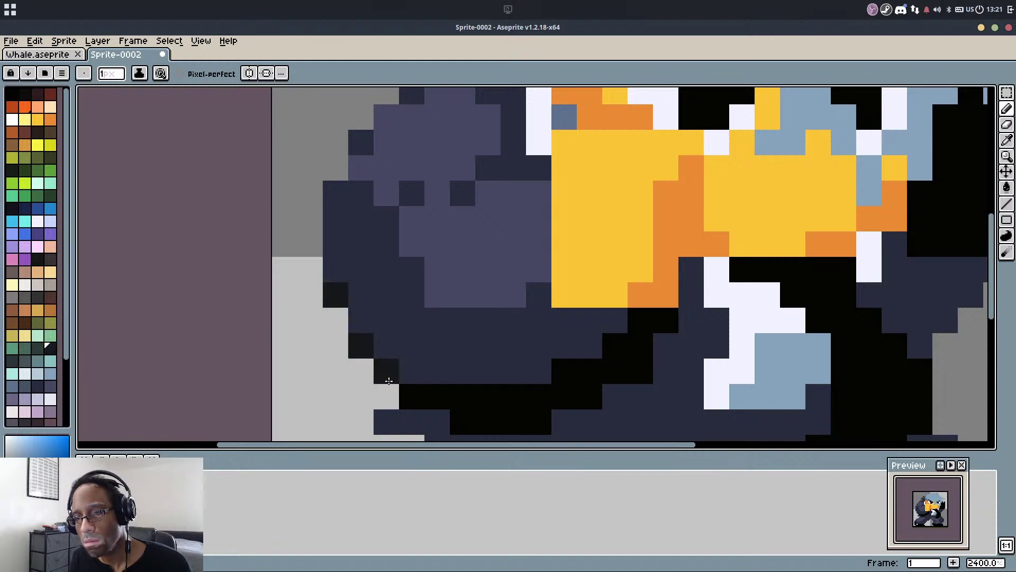
{"action": "key", "text": "g"}
{"action": "left_click", "coordinate": [510, 397]}
{"action": "scroll", "coordinate": [637, 329], "scroll_direction": "down", "scroll_amount": 1}
{"action": "scroll", "coordinate": [706, 299], "scroll_direction": "down", "scroll_amount": 3}
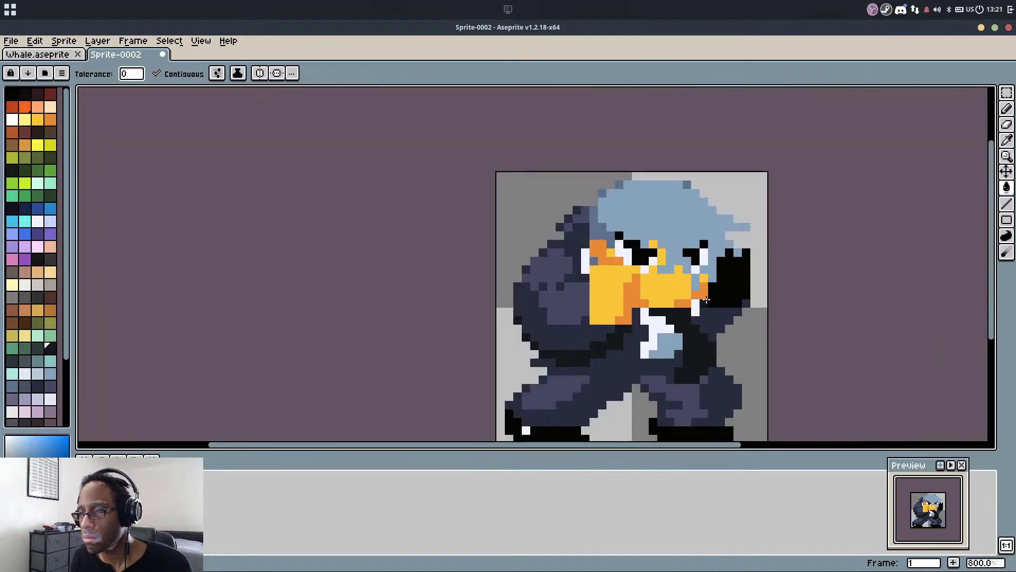
Fill the remaining pure black in the eyes and raised hand with near-black
{"action": "scroll", "coordinate": [707, 299], "scroll_direction": "up", "scroll_amount": 5}
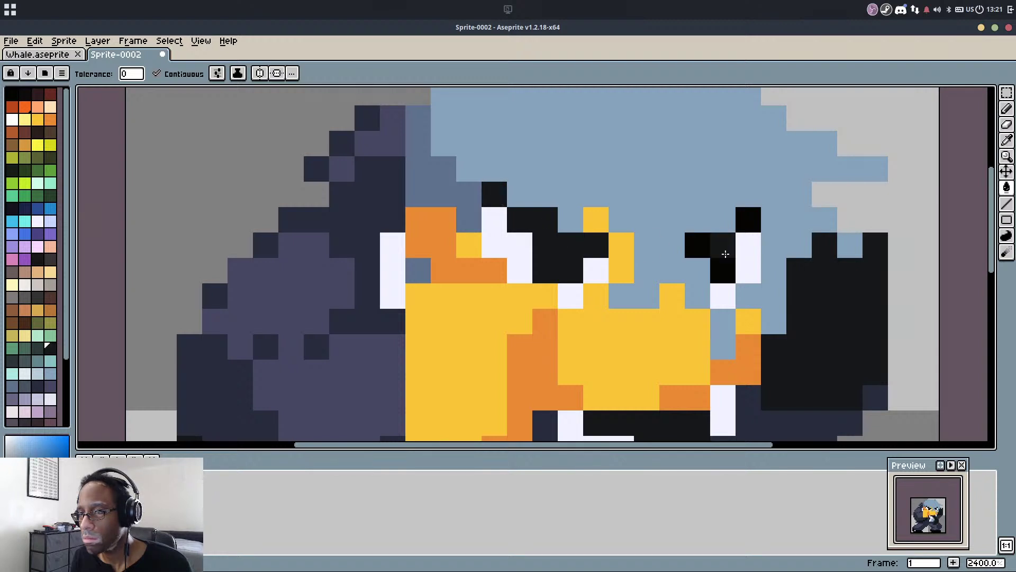
{"action": "left_click", "coordinate": [734, 243]}
{"action": "left_click", "coordinate": [745, 226]}
Start recolouring the left eye by painting its inner lower pixels muted purple
{"action": "left_click", "coordinate": [390, 349], "text": "alt"}
{"action": "key", "text": "b"}
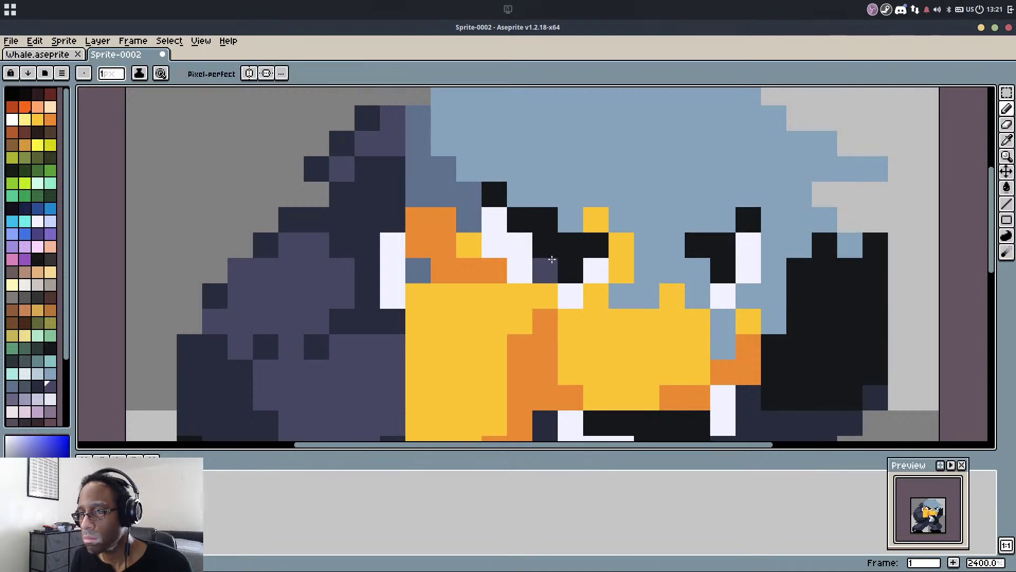
{"action": "left_click", "coordinate": [567, 269]}
{"action": "left_click", "coordinate": [552, 246]}
{"action": "left_click", "coordinate": [554, 264]}
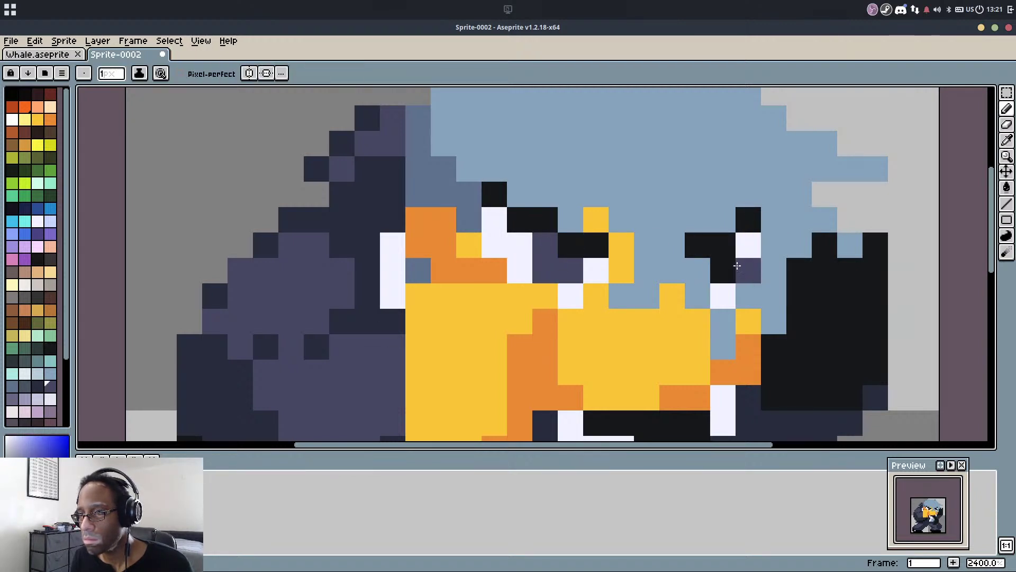
Recolour the right eye's dark pixels muted purple, undoing the stroke that strays onto its white
{"action": "mouse_move", "coordinate": [737, 265]}
{"action": "left_mouse_down"}
{"action": "mouse_move", "coordinate": [702, 245]}
{"action": "mouse_move", "coordinate": [748, 219]}
{"action": "left_mouse_up"}
{"action": "key", "text": "ctrl+z"}
{"action": "left_click", "coordinate": [725, 270]}
{"action": "left_click", "coordinate": [849, 313], "text": "alt"}
{"action": "left_click", "coordinate": [722, 270], "text": "alt"}
Finish the left eye and its brow by painting the remaining near-black pixels muted purple
{"action": "left_click", "coordinate": [570, 245]}
{"action": "left_click", "coordinate": [596, 244]}
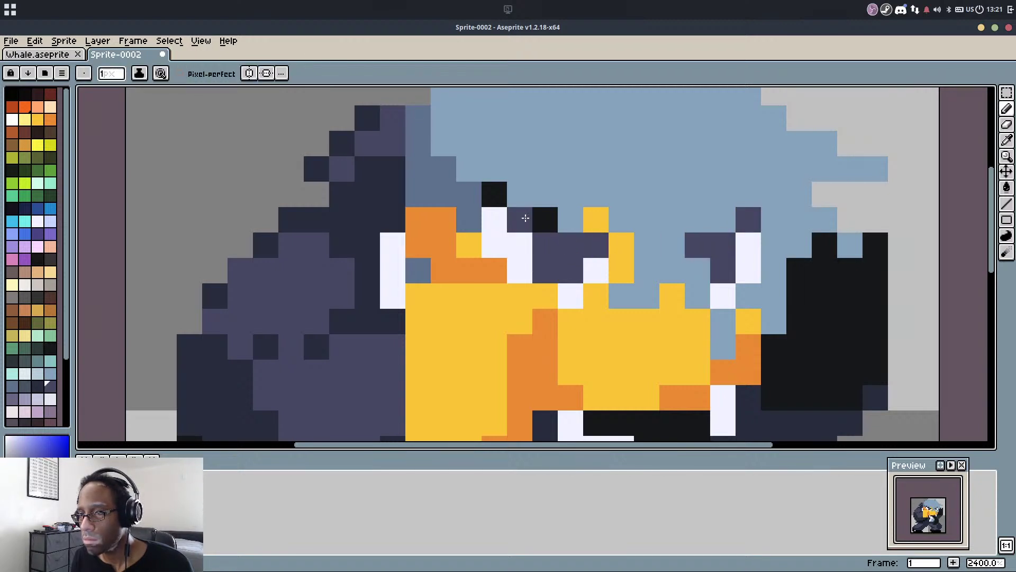
{"action": "left_click", "coordinate": [544, 219]}
{"action": "left_click", "coordinate": [494, 194]}
Replace the white pixels along the left eye's upper edge with the head's blue-grey, undoing the last pencil mark
{"action": "left_click", "coordinate": [545, 170], "text": "alt"}
{"action": "left_click_drag", "start_coordinate": [494, 219], "coordinate": [519, 245]}
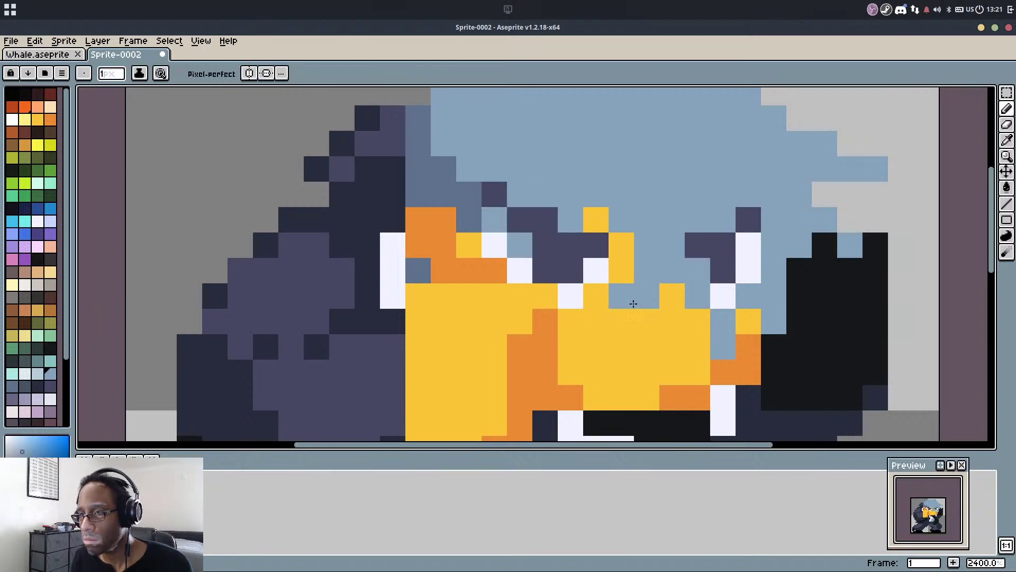
{"action": "scroll", "coordinate": [634, 303], "scroll_direction": "down", "scroll_amount": 3}
{"action": "scroll", "coordinate": [680, 265], "scroll_direction": "up", "scroll_amount": 3}
{"action": "scroll", "coordinate": [717, 206], "scroll_direction": "down", "scroll_amount": 3}
{"action": "key", "text": "ctrl+z"}
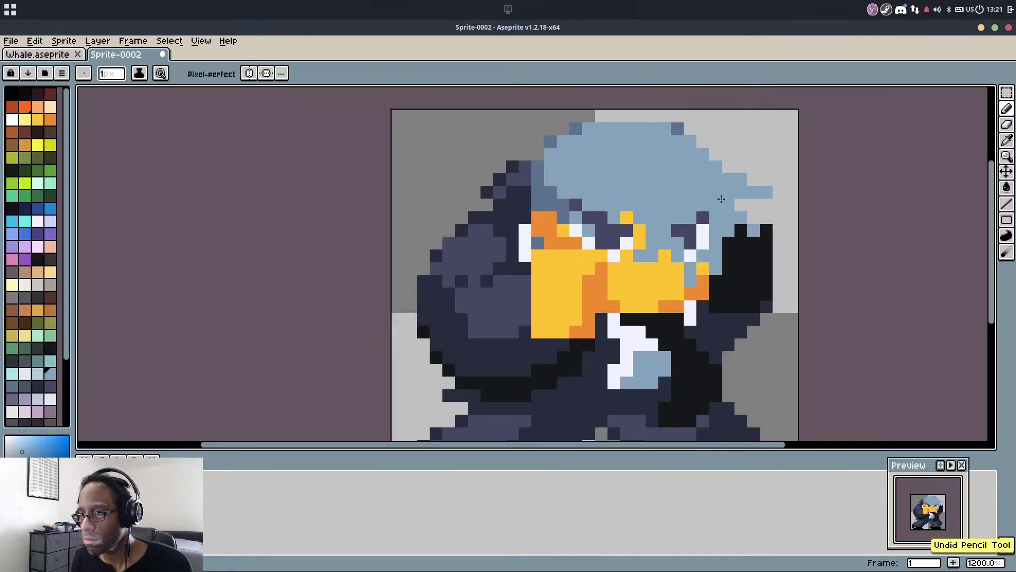
Paint over the right eye's white pixels with the head's blue-grey
{"action": "scroll", "coordinate": [696, 245], "scroll_direction": "up", "scroll_amount": 2}
{"action": "left_click", "coordinate": [677, 252], "text": "alt"}
{"action": "left_click", "coordinate": [668, 255], "text": "alt"}
{"action": "mouse_move", "coordinate": [686, 264]}
{"action": "left_mouse_down"}
{"action": "mouse_move", "coordinate": [710, 247]}
{"action": "mouse_move", "coordinate": [712, 218]}
{"action": "left_mouse_up"}
{"action": "scroll", "coordinate": [718, 213], "scroll_direction": "down", "scroll_amount": 5}
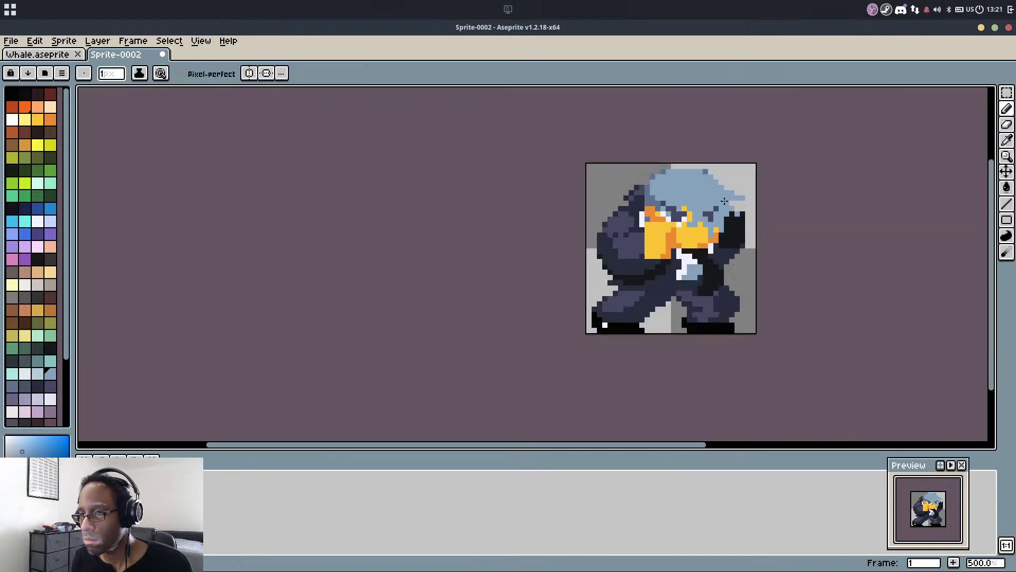
Try restoring white at the left eye's upper outer corner and undo the last change
{"action": "scroll", "coordinate": [703, 197], "scroll_direction": "up", "scroll_amount": 4}
{"action": "scroll", "coordinate": [643, 257], "scroll_direction": "up", "scroll_amount": 1}
{"action": "left_click", "coordinate": [640, 269], "text": "alt"}
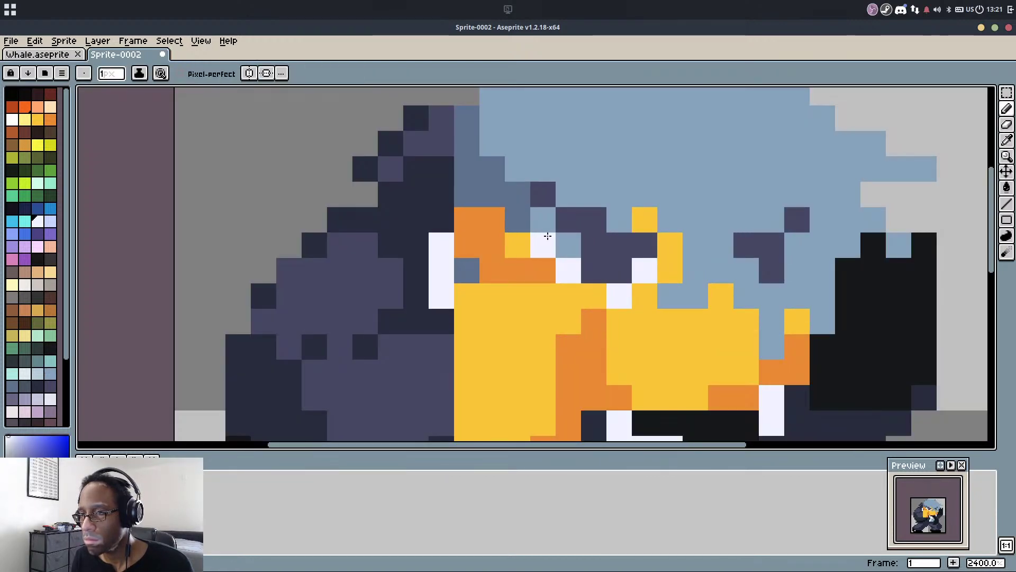
{"action": "left_click_drag", "start_coordinate": [546, 223], "coordinate": [557, 235]}
{"action": "scroll", "coordinate": [556, 234], "scroll_direction": "down", "scroll_amount": 1}
{"action": "scroll", "coordinate": [556, 234], "scroll_direction": "down", "scroll_amount": 3}
{"action": "scroll", "coordinate": [564, 231], "scroll_direction": "up", "scroll_amount": 4}
{"action": "key", "text": "ctrl+z"}
Paint the left eye's inner white pixels and one purple pixel blue-grey to slim the eye
{"action": "left_click", "coordinate": [600, 241], "text": "alt"}
{"action": "left_click_drag", "start_coordinate": [625, 288], "coordinate": [602, 302]}
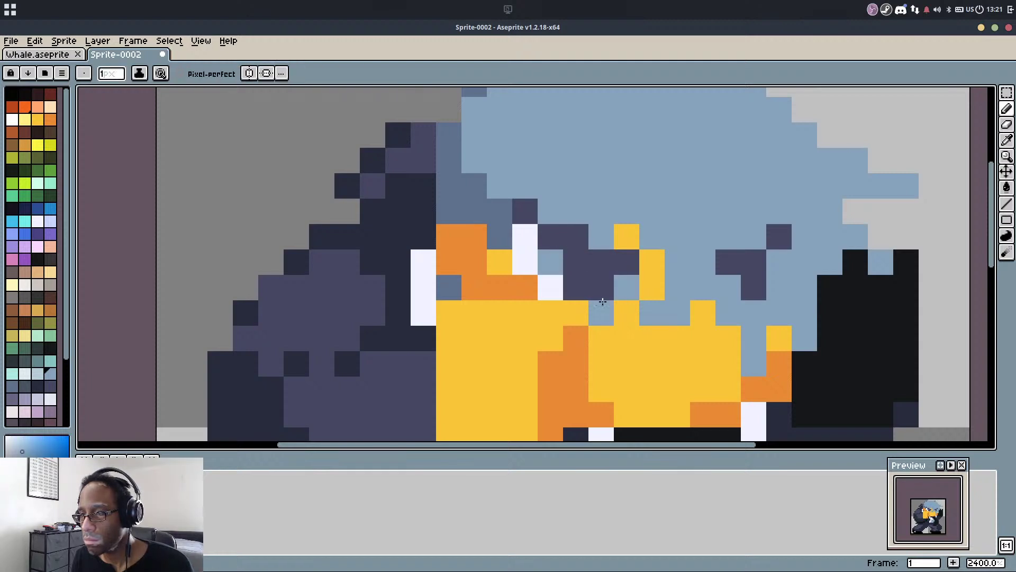
{"action": "left_click", "coordinate": [576, 261]}
Try extra white pixels between the left eye's brow and pupil, and undo the last one
{"action": "left_click", "coordinate": [550, 285], "text": "alt"}
{"action": "left_click", "coordinate": [551, 262]}
{"action": "left_click", "coordinate": [550, 211]}
{"action": "scroll", "coordinate": [550, 222], "scroll_direction": "down", "scroll_amount": 4}
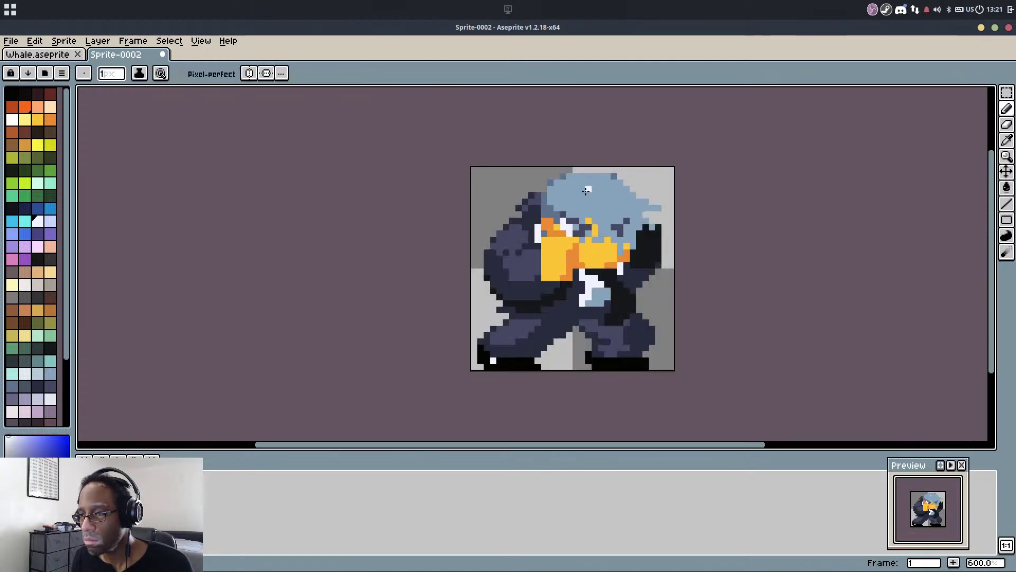
{"action": "scroll", "coordinate": [543, 219], "scroll_direction": "up", "scroll_amount": 6}
{"action": "key", "text": "ctrl+z"}
Cover the upper white pixels of the left eye with blue-grey beneath the brow
{"action": "left_click", "coordinate": [617, 254], "text": "alt"}
{"action": "left_click", "coordinate": [600, 279]}
{"action": "left_click", "coordinate": [566, 244]}
{"action": "scroll", "coordinate": [609, 249], "scroll_direction": "down", "scroll_amount": 5}
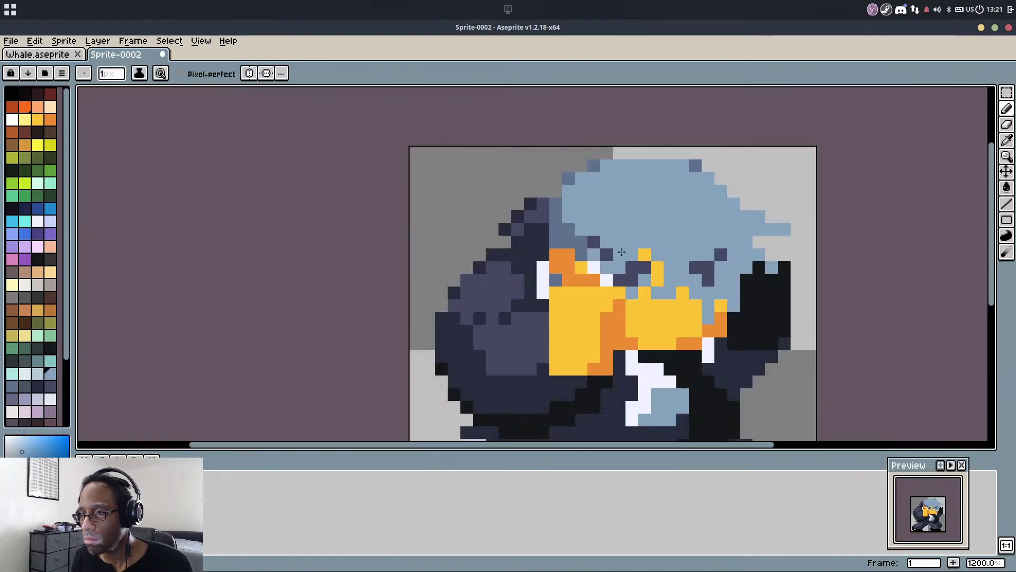
Shade the white shirt's outer and lower edges and the small white patch under the right cheek in blue-grey
{"action": "scroll", "coordinate": [643, 221], "scroll_direction": "up", "scroll_amount": 5}
{"action": "left_click", "coordinate": [605, 390]}
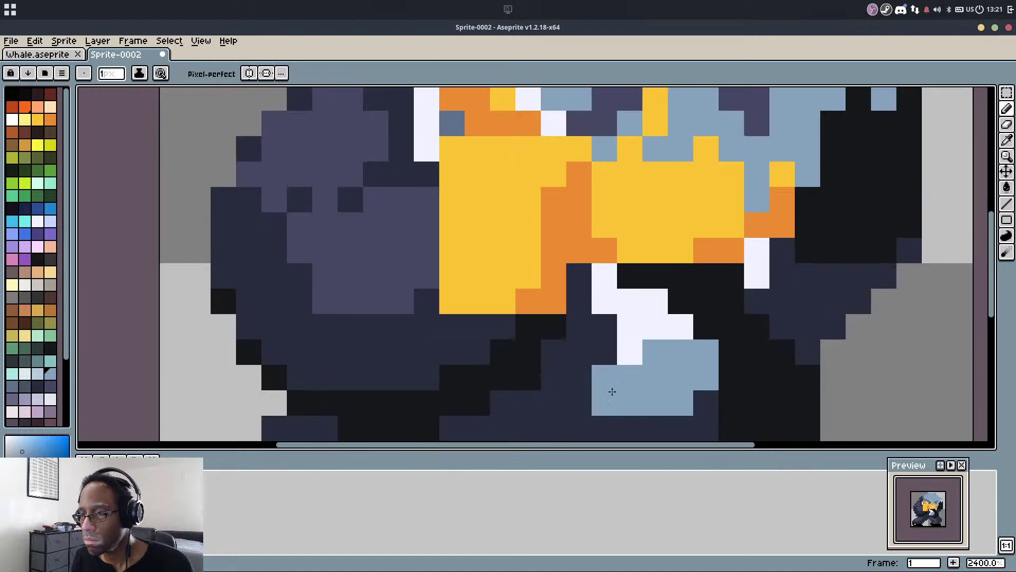
{"action": "left_click", "coordinate": [630, 359]}
{"action": "left_click", "coordinate": [604, 300]}
{"action": "left_click", "coordinate": [756, 275]}
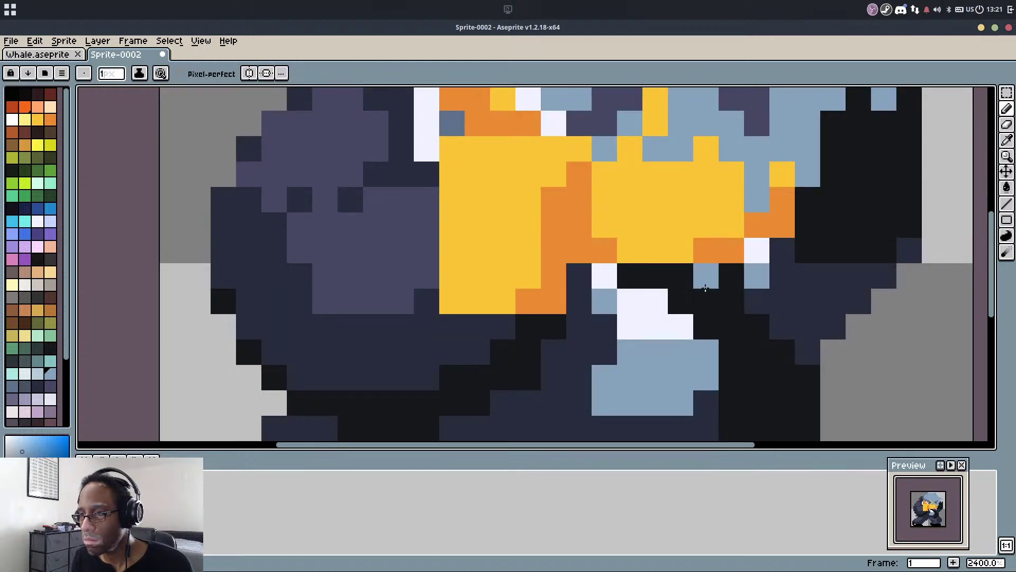
{"action": "scroll", "coordinate": [593, 338], "scroll_direction": "down", "scroll_amount": 3}
{"action": "scroll", "coordinate": [593, 339], "scroll_direction": "up", "scroll_amount": 1}
Extend the orange shading down the beak's centre up to the beak's top edge
{"action": "left_click", "coordinate": [532, 268], "text": "alt"}
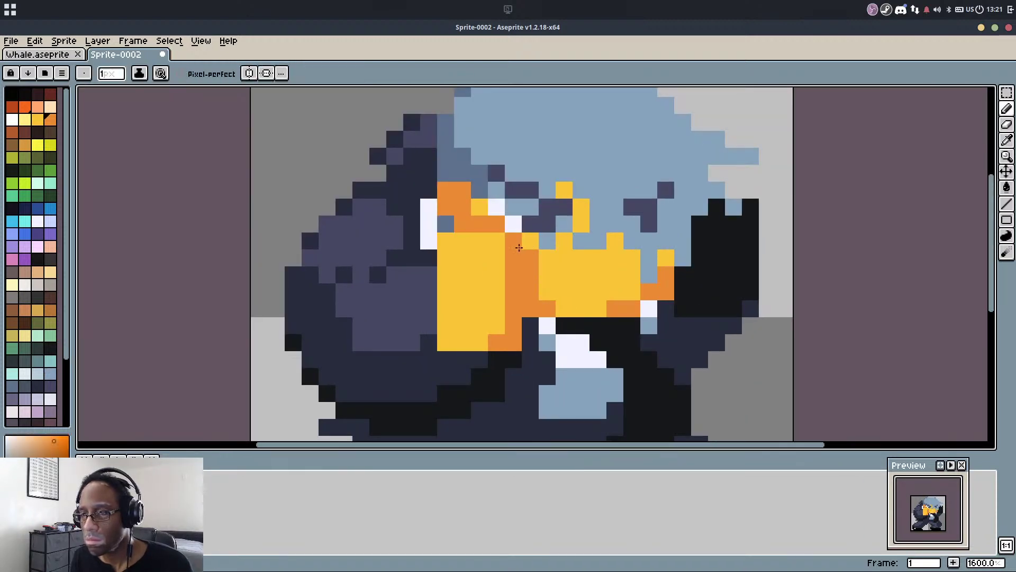
{"action": "left_click", "coordinate": [548, 251], "text": "alt"}
{"action": "scroll", "coordinate": [530, 260], "scroll_direction": "down", "scroll_amount": 1}
{"action": "scroll", "coordinate": [530, 260], "scroll_direction": "up", "scroll_amount": 1}
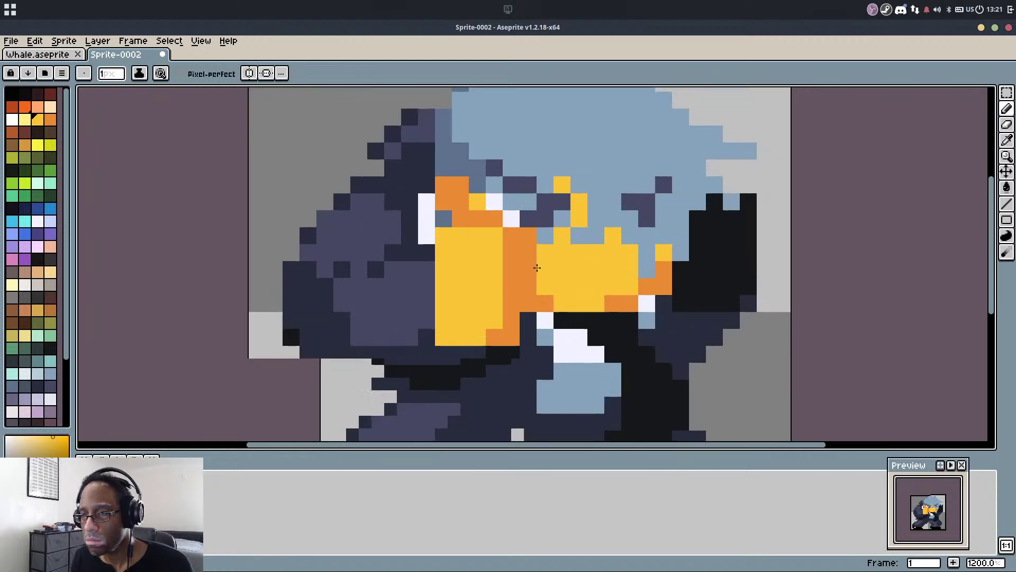
Shade the ends of the beak's central fold and the orange patch above its left half in rust brown
{"action": "left_click", "coordinate": [13, 133]}
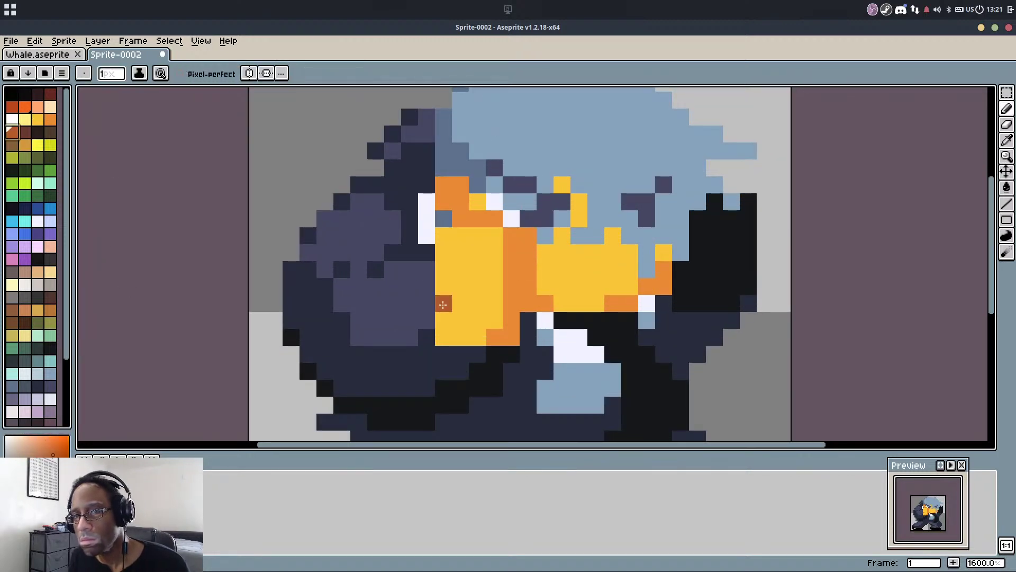
{"action": "left_click_drag", "start_coordinate": [531, 304], "coordinate": [537, 304]}
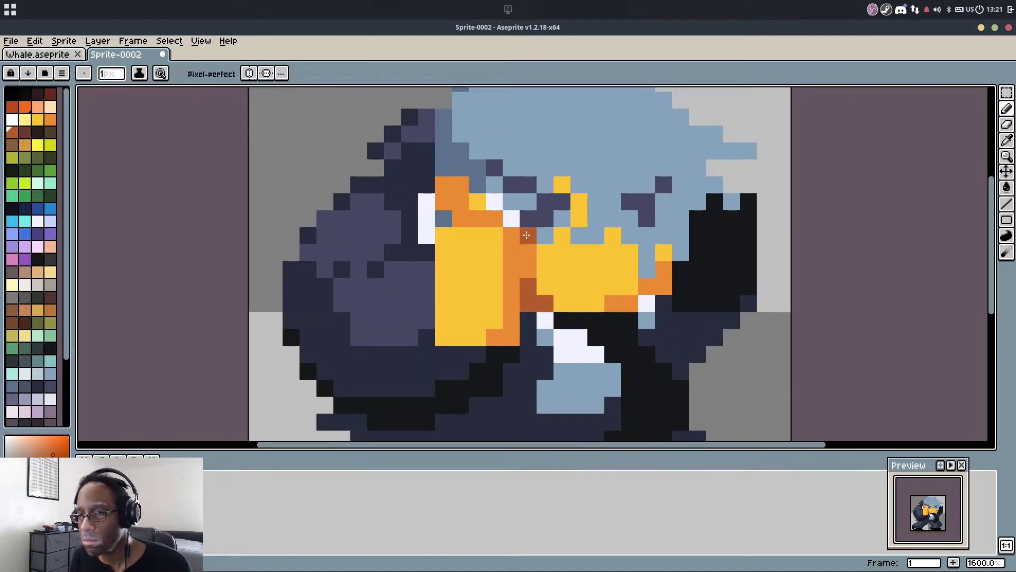
{"action": "left_click", "coordinate": [461, 219]}
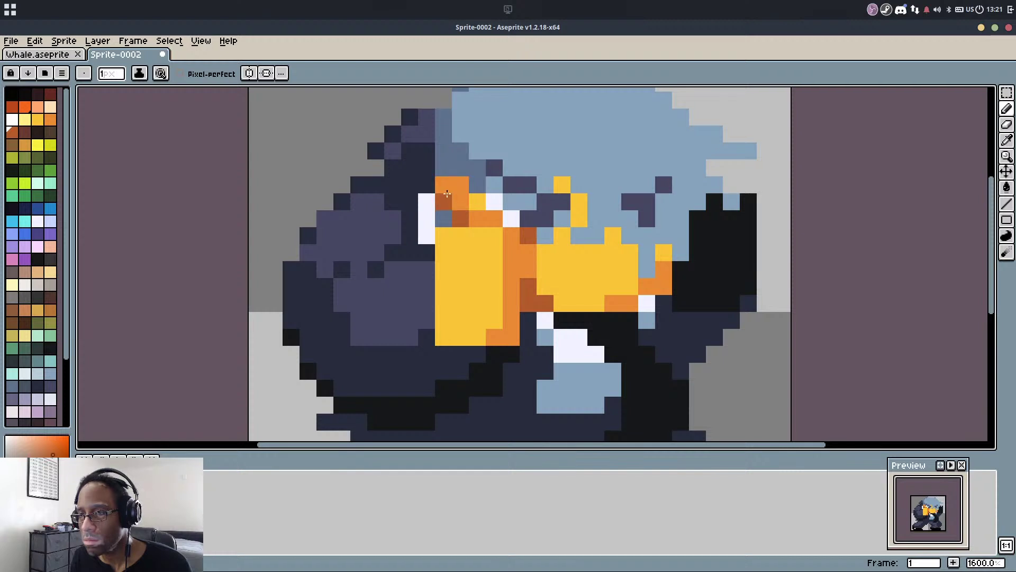
{"action": "left_click_drag", "start_coordinate": [447, 194], "coordinate": [472, 219]}
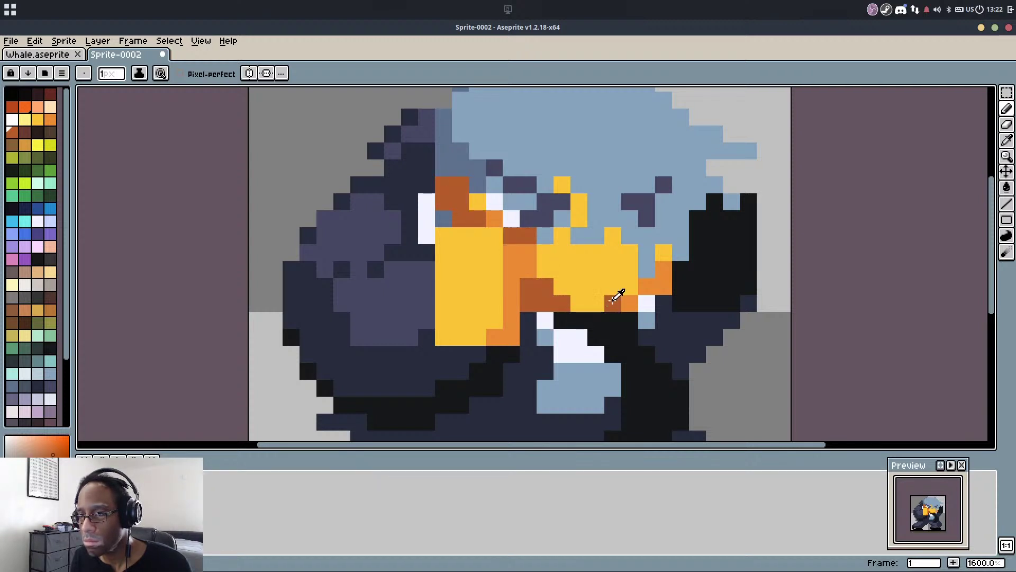
Shade the lower inner corner and outer edge of the beak's right half in orange
{"action": "left_click", "coordinate": [612, 301], "text": "alt"}
{"action": "left_click", "coordinate": [561, 299]}
{"action": "left_click", "coordinate": [547, 285]}
{"action": "left_click", "coordinate": [551, 269]}
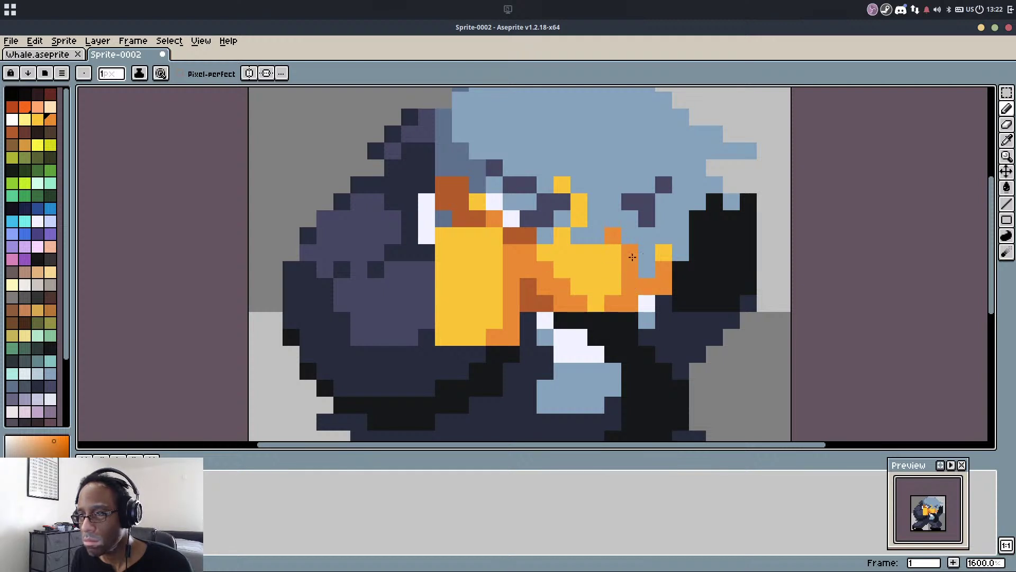
{"action": "left_click", "coordinate": [562, 289]}
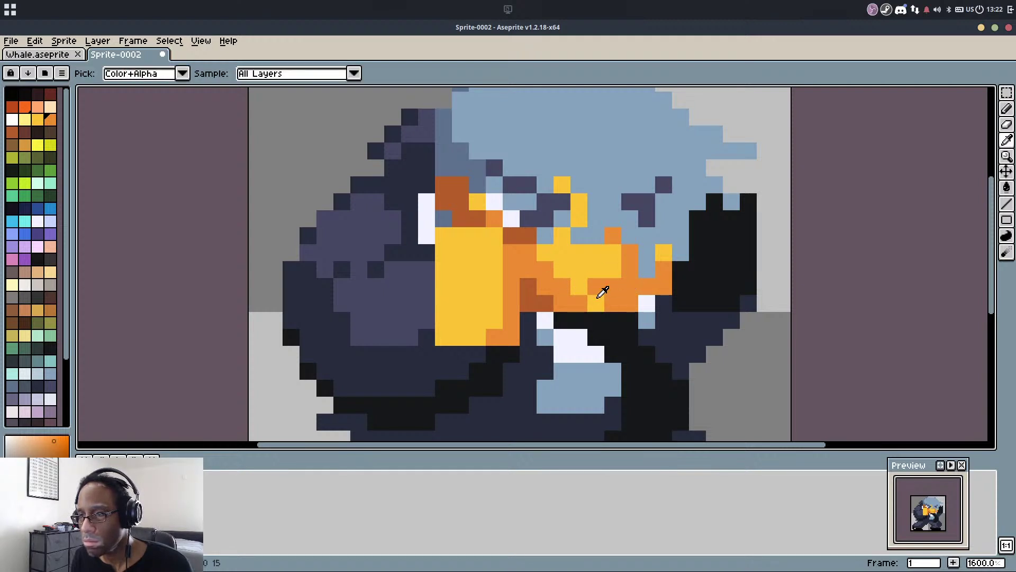
Repaint the bottom edge of the beak's right half yellow and lay a row of orange pixels just above it
{"action": "left_click", "coordinate": [596, 298], "text": "alt"}
{"action": "left_click", "coordinate": [611, 302]}
{"action": "key", "text": "alt"}
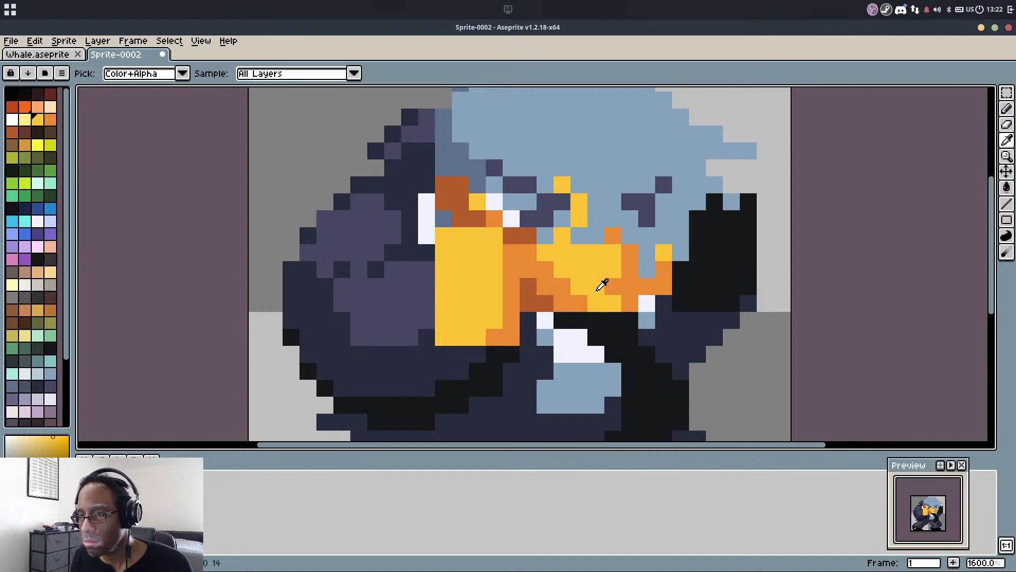
{"action": "left_click", "coordinate": [563, 287]}
{"action": "left_click", "coordinate": [582, 300], "text": "alt"}
{"action": "left_click_drag", "start_coordinate": [581, 288], "coordinate": [596, 289]}
{"action": "left_click", "coordinate": [601, 299], "text": "alt"}
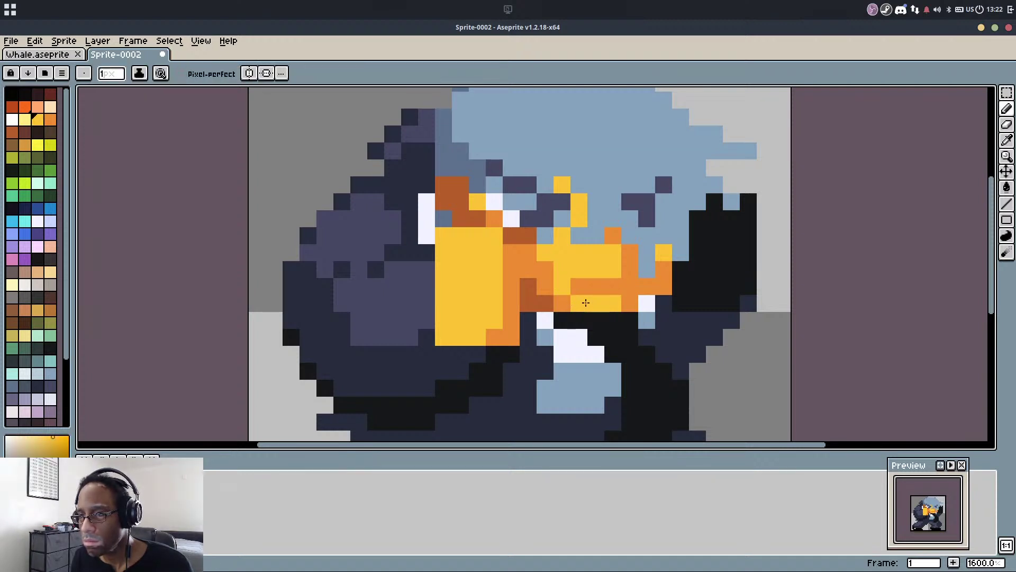
Try alternate orange and yellow pixels along the bottom two rows of the beak's right half
{"action": "left_click", "coordinate": [625, 301], "text": "alt"}
{"action": "left_click", "coordinate": [612, 302]}
{"action": "left_click", "coordinate": [592, 326]}
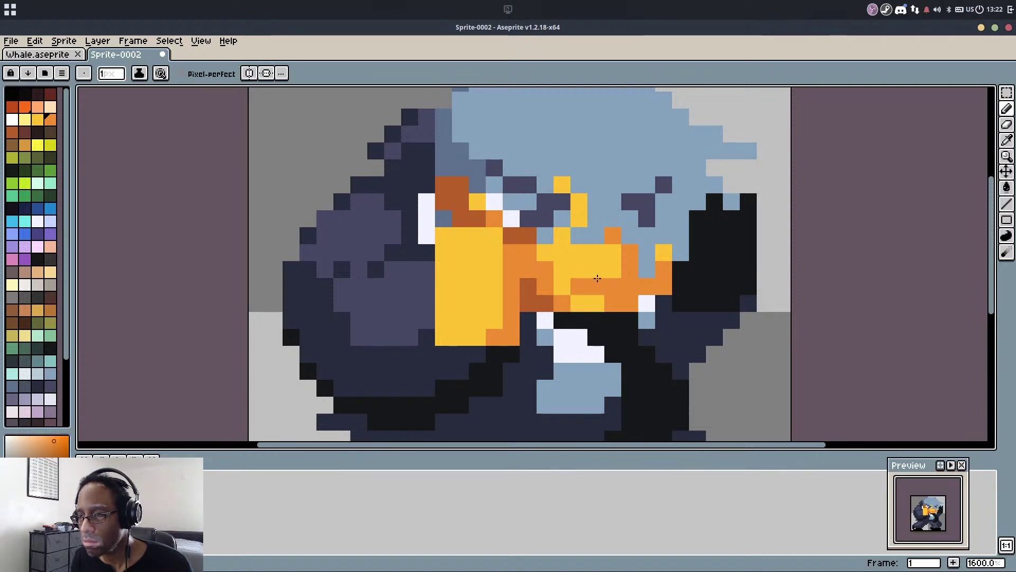
{"action": "left_click", "coordinate": [586, 274], "text": "alt"}
{"action": "left_click", "coordinate": [583, 282]}
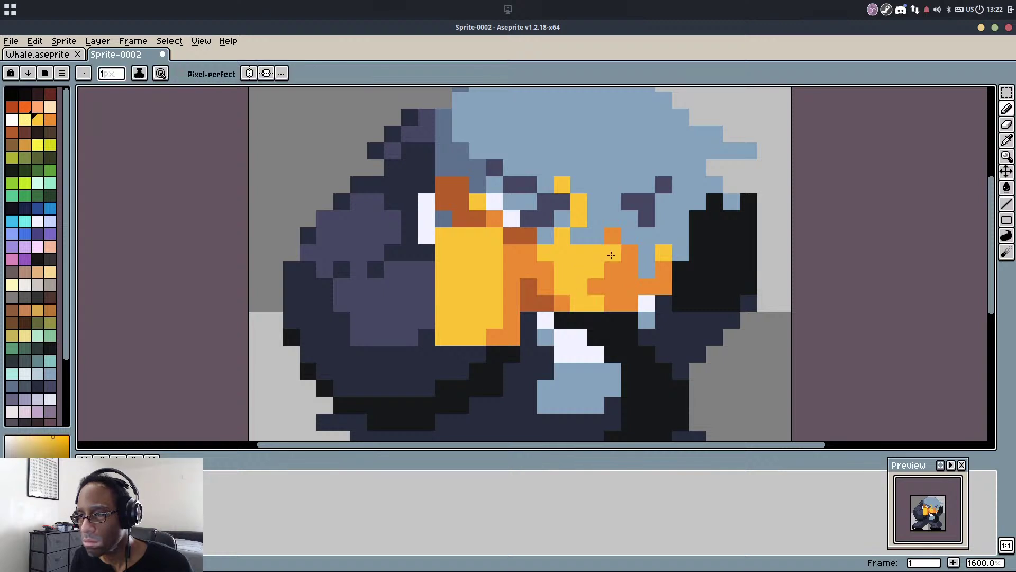
{"action": "left_click", "coordinate": [613, 304]}
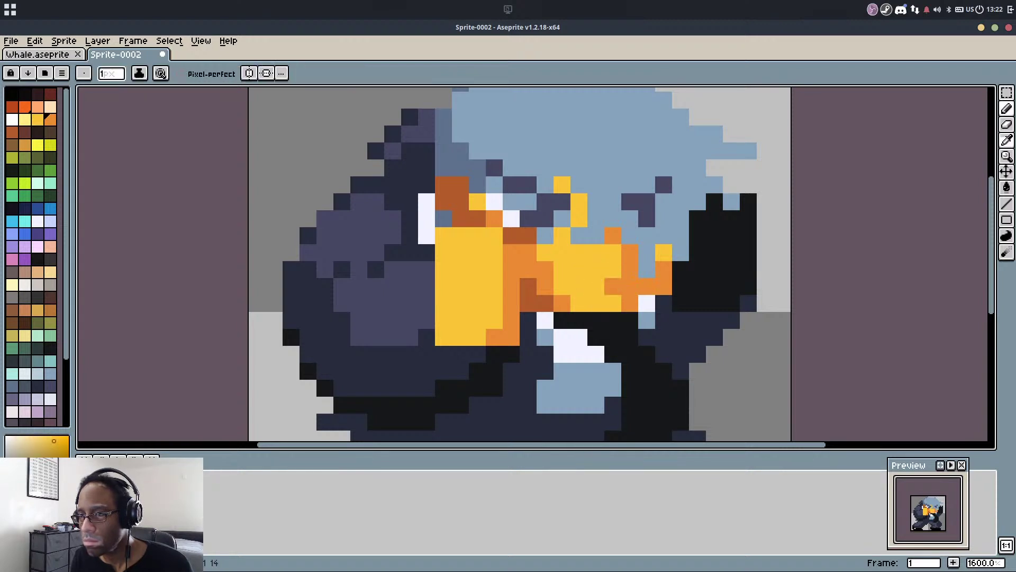
Repaint the outer part of the right beak half's orange row in yellow, keeping orange toward the central fold
{"action": "left_click", "coordinate": [613, 287], "text": "alt"}
{"action": "left_click", "coordinate": [596, 287]}
{"action": "left_click", "coordinate": [597, 302], "text": "alt"}
{"action": "left_click_drag", "start_coordinate": [616, 287], "coordinate": [580, 287]}
{"action": "left_click", "coordinate": [551, 286], "text": "alt"}
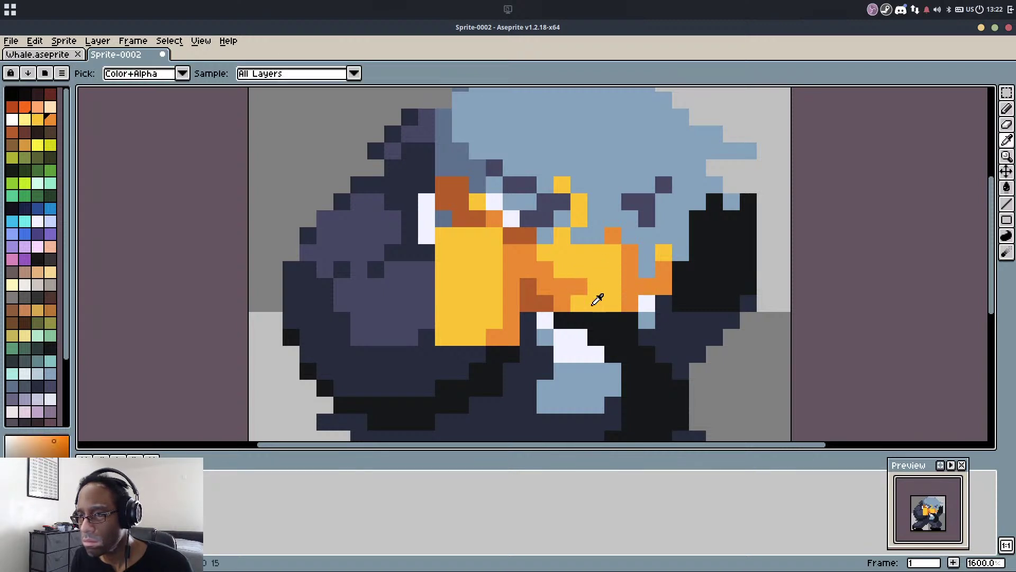
Review the beak shading at full-sprite size and undo the last two changes
{"action": "left_click", "coordinate": [592, 304], "text": "alt"}
{"action": "scroll", "coordinate": [562, 239], "scroll_direction": "down", "scroll_amount": 5}
{"action": "scroll", "coordinate": [574, 245], "scroll_direction": "up", "scroll_amount": 2}
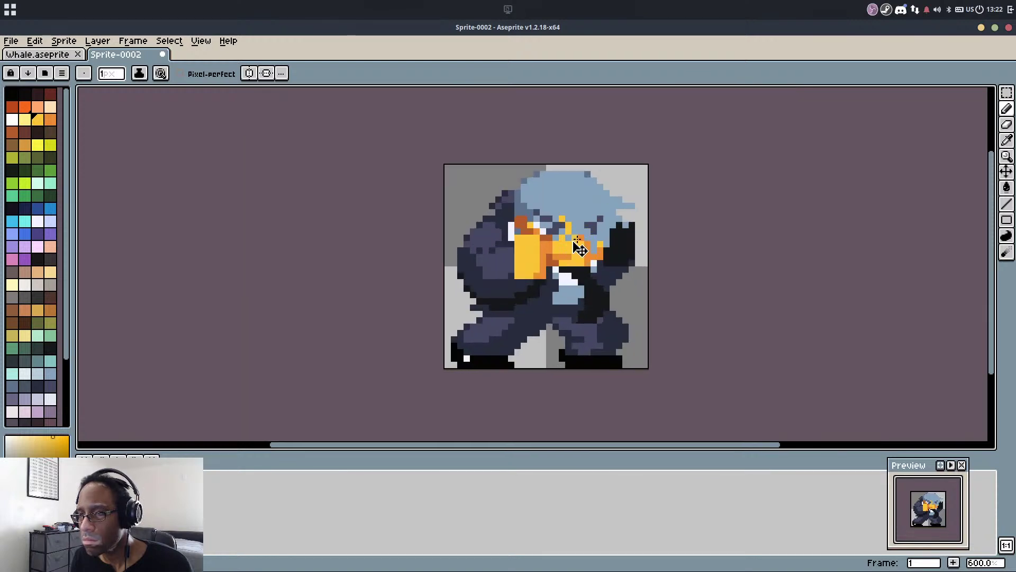
{"action": "key", "text": "ctrl+z"}
{"action": "key", "text": "ctrl+z"}
{"action": "scroll", "coordinate": [560, 248], "scroll_direction": "up", "scroll_amount": 4}
{"action": "scroll", "coordinate": [605, 234], "scroll_direction": "down", "scroll_amount": 6}
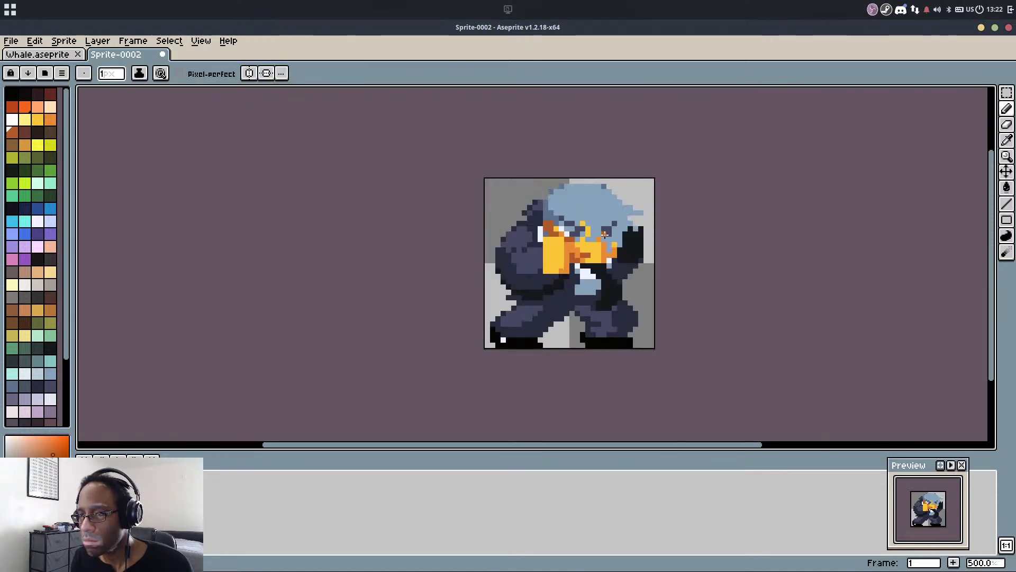
Repaint the yellow brow marks on the bridge between the creature's eyes in the beak's orange
{"action": "scroll", "coordinate": [599, 238], "scroll_direction": "up", "scroll_amount": 5}
{"action": "left_click", "coordinate": [612, 281], "text": "alt"}
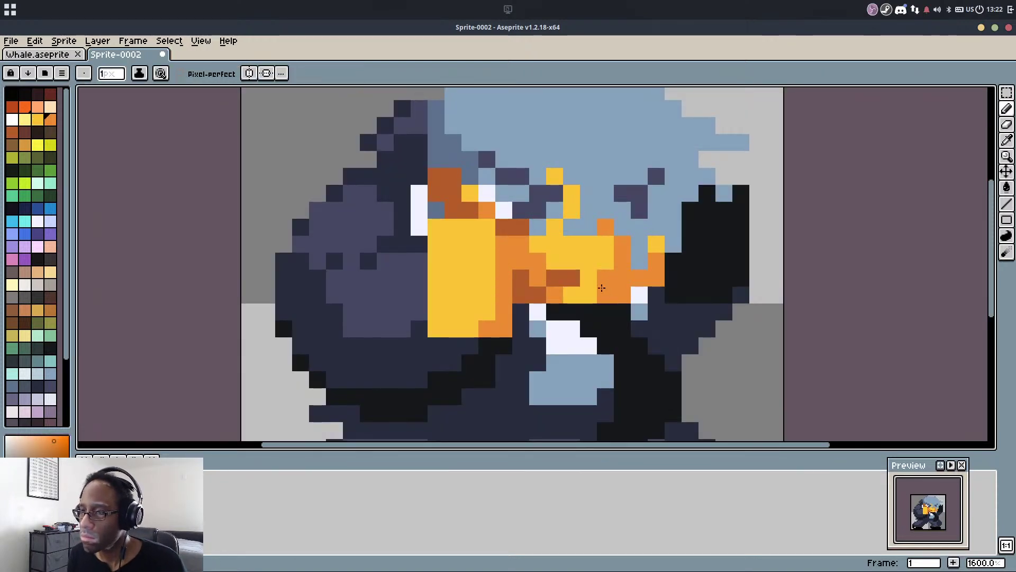
{"action": "left_click_drag", "start_coordinate": [571, 193], "coordinate": [554, 177]}
{"action": "scroll", "coordinate": [555, 180], "scroll_direction": "down", "scroll_amount": 4}
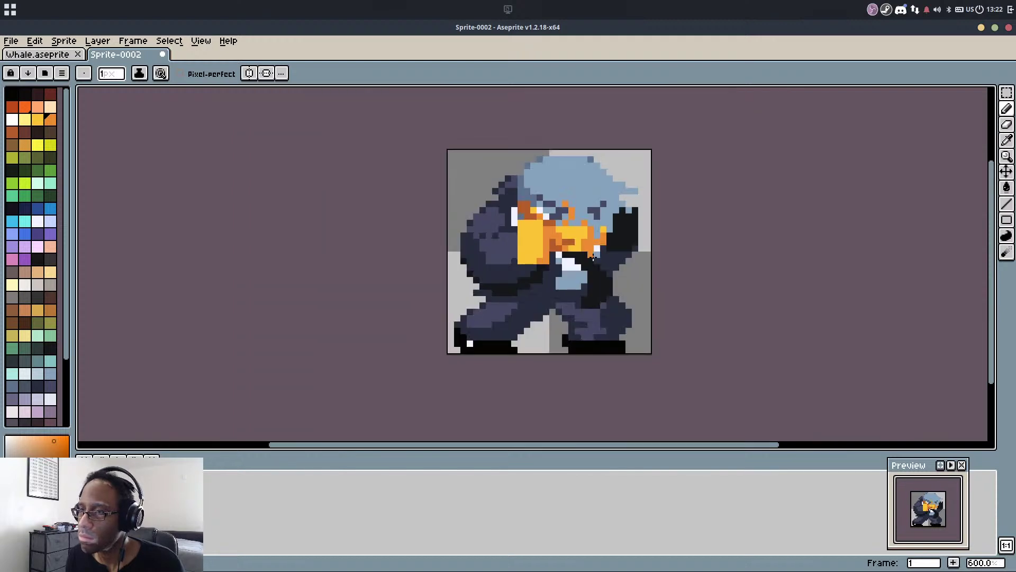
Outline the stepped right edge of the head and its protruding tuft with darker blue-grey pixels
{"action": "scroll", "coordinate": [623, 148], "scroll_direction": "up", "scroll_amount": 7}
{"action": "left_click", "coordinate": [625, 145], "text": "alt"}
{"action": "left_click", "coordinate": [721, 231]}
{"action": "left_click", "coordinate": [695, 206]}
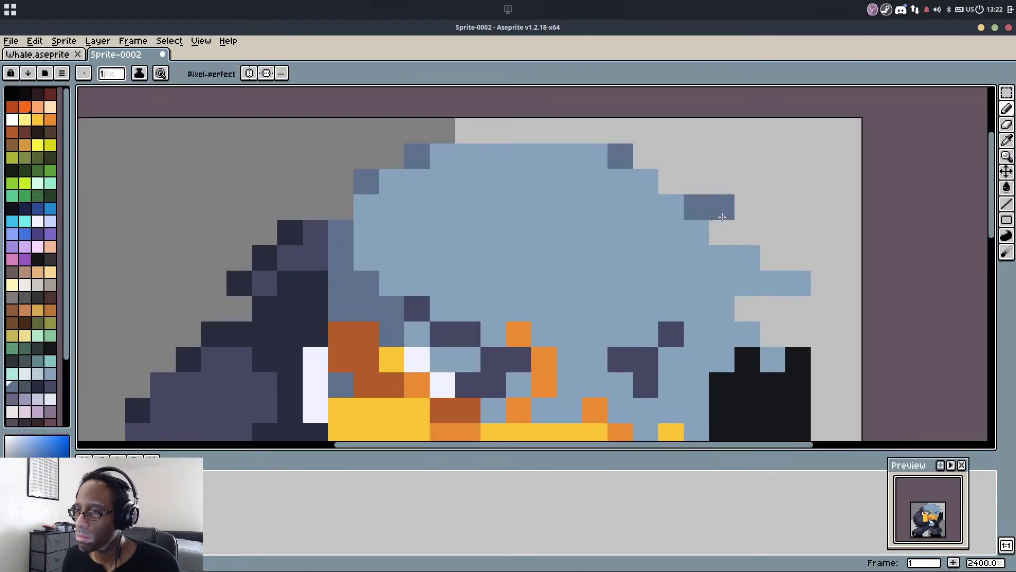
{"action": "left_click", "coordinate": [670, 180]}
{"action": "left_click", "coordinate": [772, 257]}
{"action": "left_click", "coordinate": [746, 307]}
{"action": "left_click", "coordinate": [771, 337]}
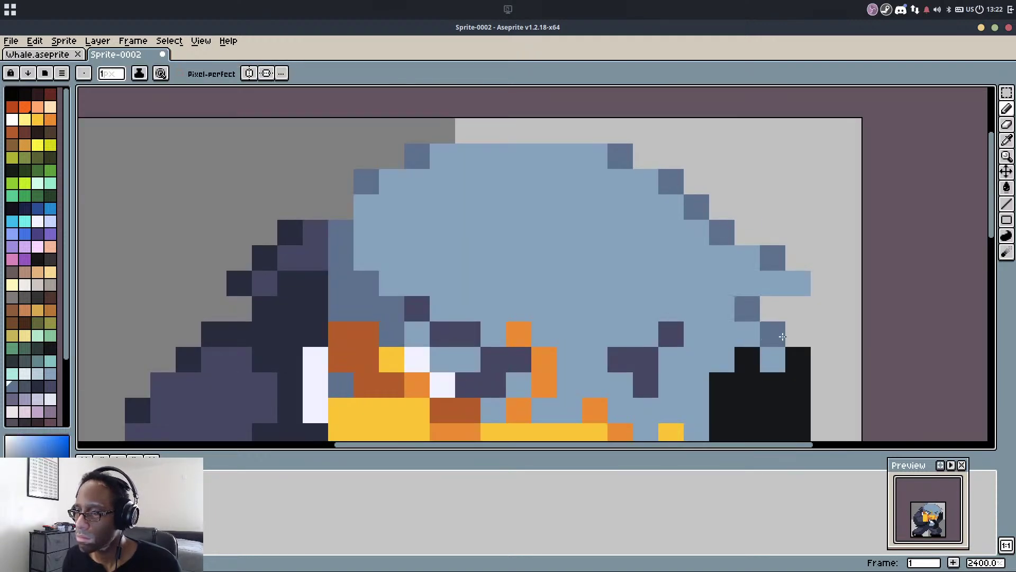
Shade around and below the right eye, down onto the beak, and under the left eye in darker blue-grey
{"action": "left_click_drag", "start_coordinate": [771, 339], "coordinate": [776, 268]}
{"action": "left_click", "coordinate": [701, 288]}
{"action": "left_click", "coordinate": [702, 339]}
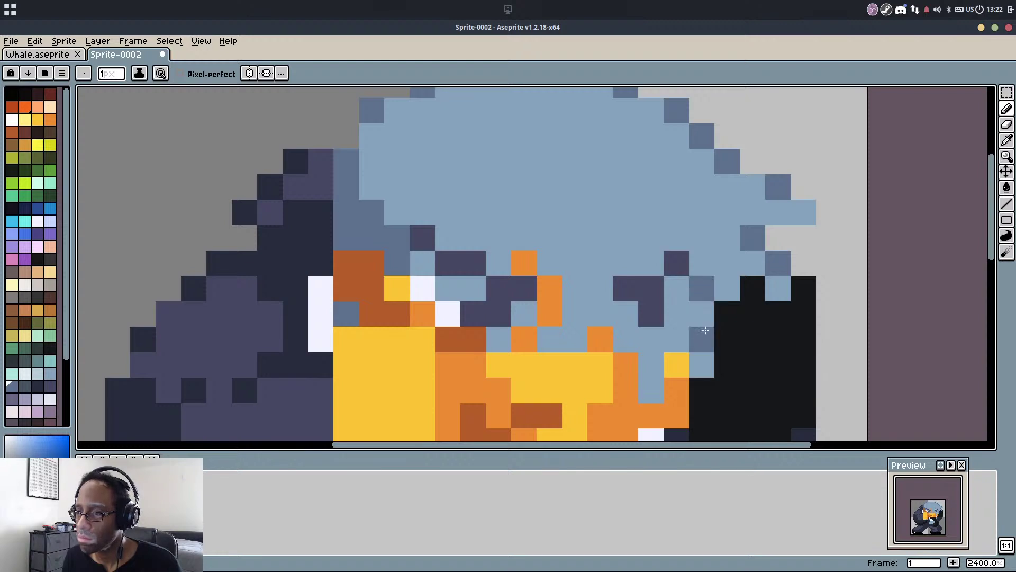
{"action": "left_click", "coordinate": [702, 314]}
{"action": "left_click_drag", "start_coordinate": [651, 390], "coordinate": [650, 350]}
{"action": "left_click", "coordinate": [625, 313]}
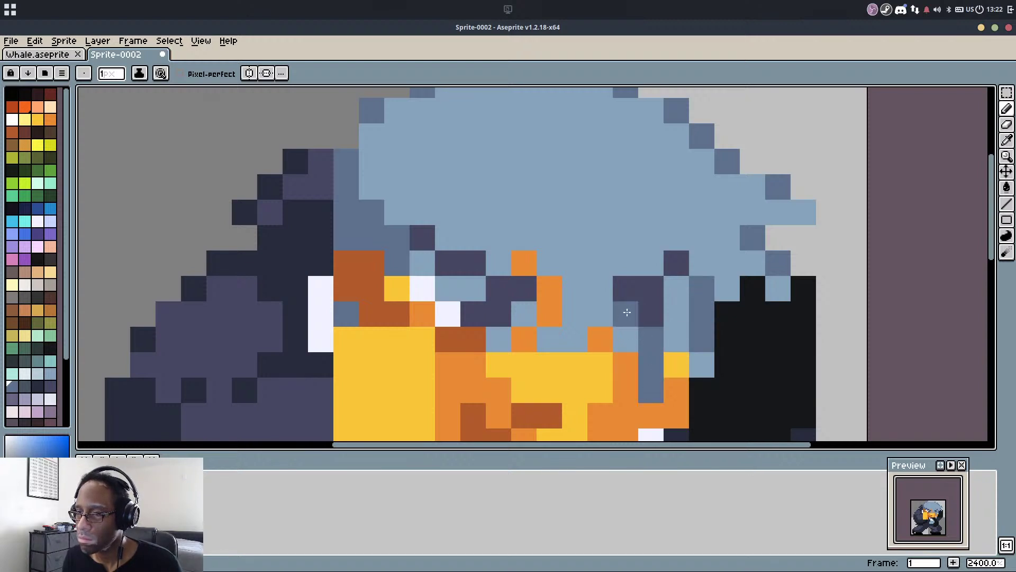
{"action": "left_click", "coordinate": [676, 289]}
{"action": "left_click", "coordinate": [676, 314]}
{"action": "left_click", "coordinate": [524, 314]}
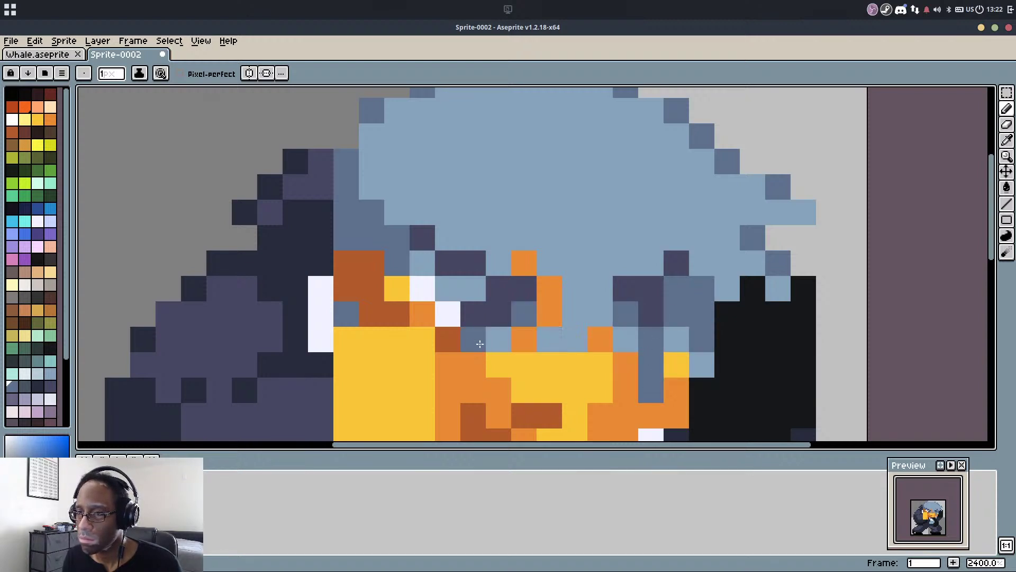
{"action": "left_click", "coordinate": [498, 339]}
Try filling the area around the left eye with extra white pixels
{"action": "left_click", "coordinate": [442, 307], "text": "alt"}
{"action": "left_click", "coordinate": [422, 263]}
{"action": "left_click", "coordinate": [473, 288]}
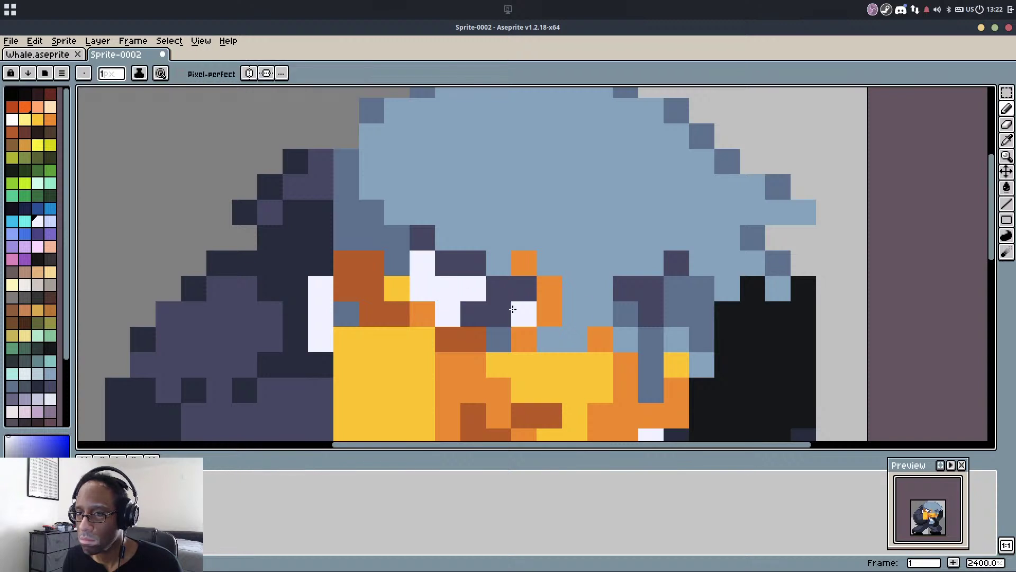
{"action": "left_click", "coordinate": [524, 314]}
{"action": "left_click", "coordinate": [498, 339]}
{"action": "scroll", "coordinate": [557, 247], "scroll_direction": "down", "scroll_amount": 4}
{"action": "scroll", "coordinate": [556, 247], "scroll_direction": "up", "scroll_amount": 3}
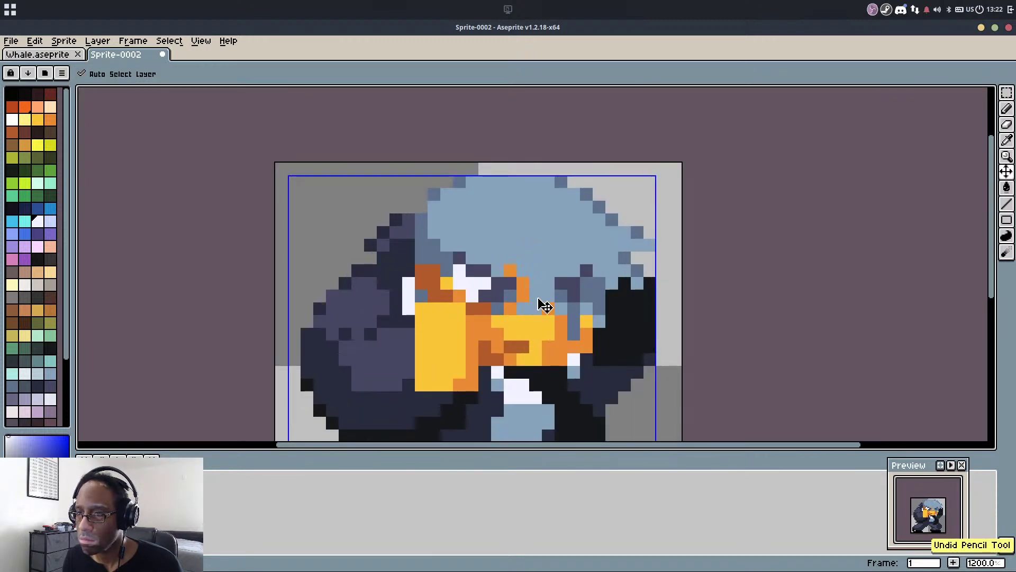
Replace the white and light blue pixels beside the left eye with darker blue-grey
{"action": "left_click", "coordinate": [459, 295], "text": "alt"}
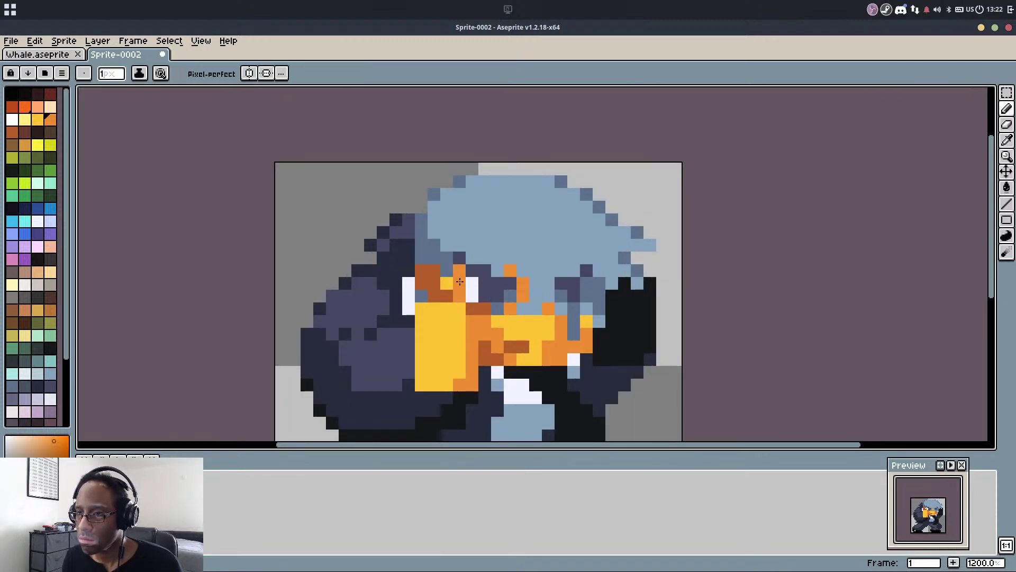
{"action": "scroll", "coordinate": [460, 281], "scroll_direction": "up", "scroll_amount": 3}
{"action": "left_click", "coordinate": [454, 261], "text": "alt"}
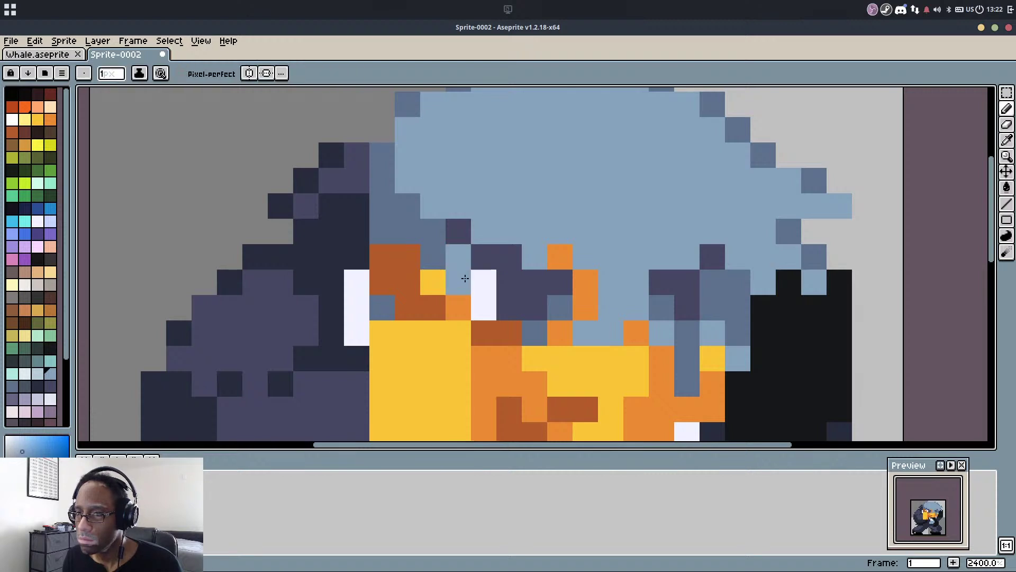
{"action": "left_click", "coordinate": [443, 249], "text": "alt"}
{"action": "mouse_move", "coordinate": [462, 260]}
{"action": "left_mouse_down"}
{"action": "mouse_move", "coordinate": [457, 308]}
{"action": "mouse_move", "coordinate": [433, 285]}
{"action": "mouse_move", "coordinate": [478, 296]}
{"action": "left_mouse_up"}
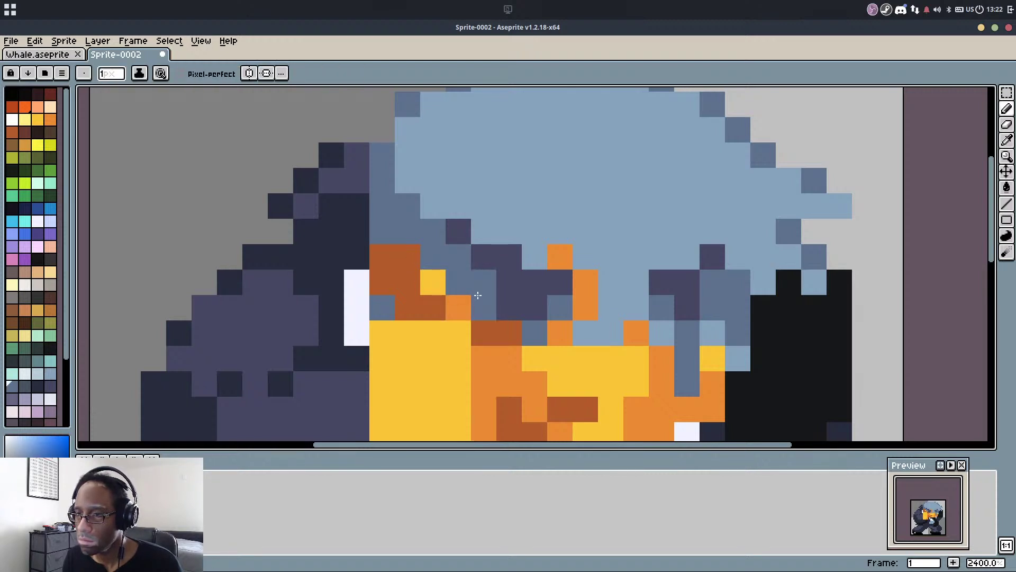
{"action": "scroll", "coordinate": [554, 246], "scroll_direction": "down", "scroll_amount": 4}
Recolour both eyes and their brows near-black, and set the left eye's lower corner pixel to darker blue-grey
{"action": "scroll", "coordinate": [561, 228], "scroll_direction": "up", "scroll_amount": 4}
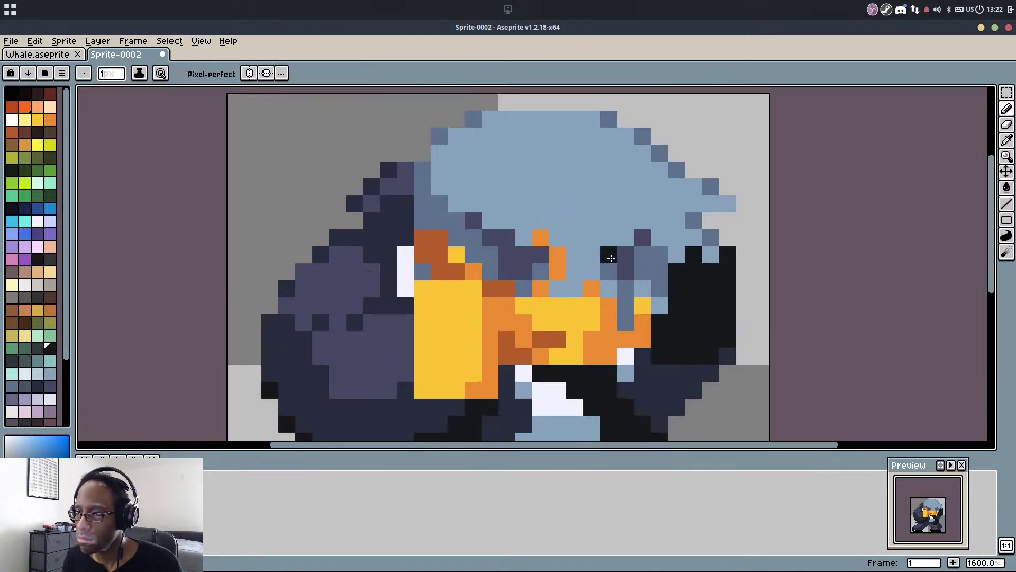
{"action": "mouse_move", "coordinate": [625, 271]}
{"action": "left_mouse_down"}
{"action": "mouse_move", "coordinate": [616, 248]}
{"action": "mouse_move", "coordinate": [627, 261]}
{"action": "mouse_move", "coordinate": [644, 235]}
{"action": "left_mouse_up"}
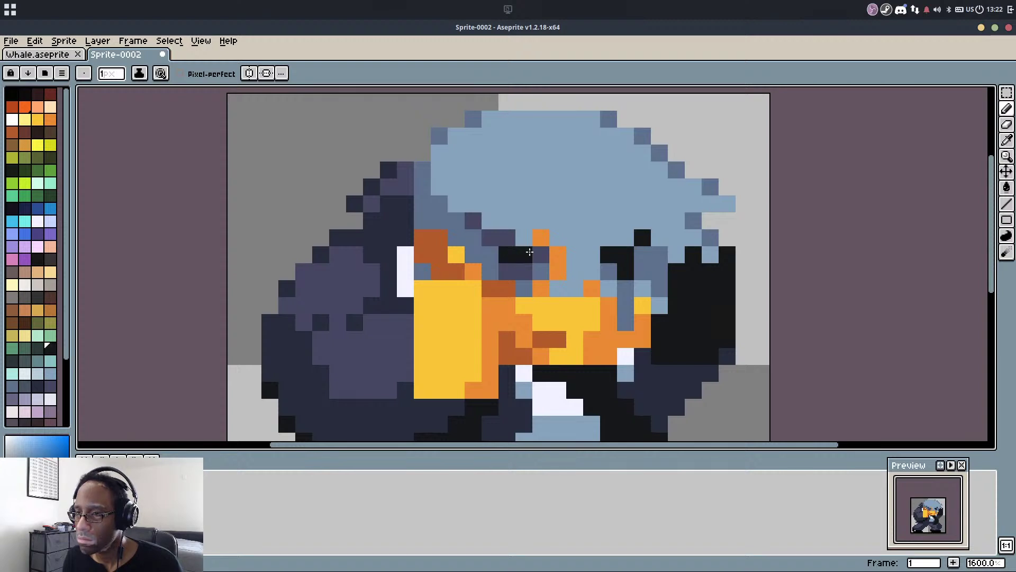
{"action": "key", "text": "ctrl+z"}
{"action": "left_click_drag", "start_coordinate": [484, 226], "coordinate": [490, 238]}
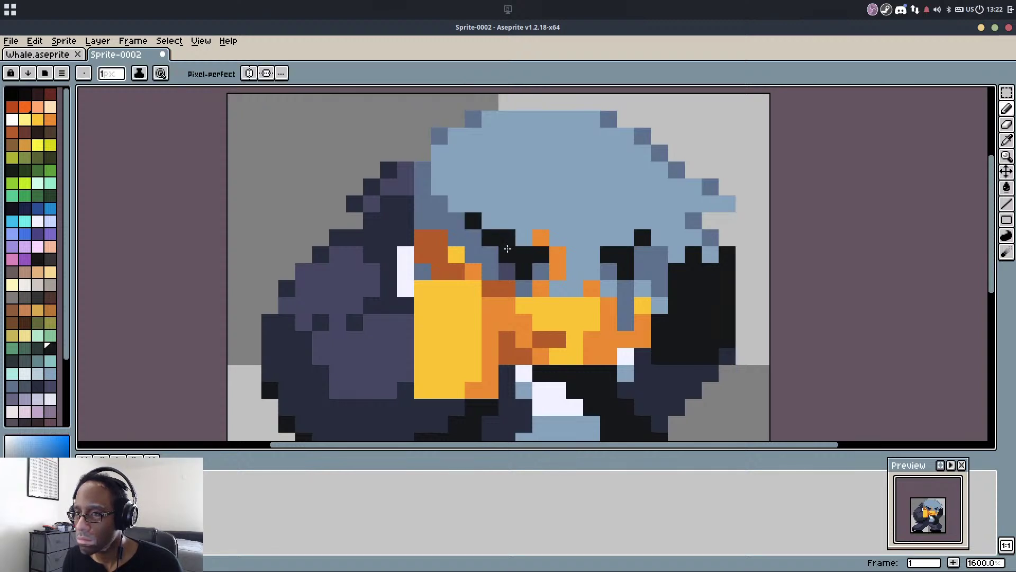
{"action": "left_click", "coordinate": [493, 257], "text": "alt"}
{"action": "left_click", "coordinate": [506, 271]}
{"action": "scroll", "coordinate": [567, 204], "scroll_direction": "down", "scroll_amount": 3}
{"action": "scroll", "coordinate": [568, 204], "scroll_direction": "up", "scroll_amount": 2}
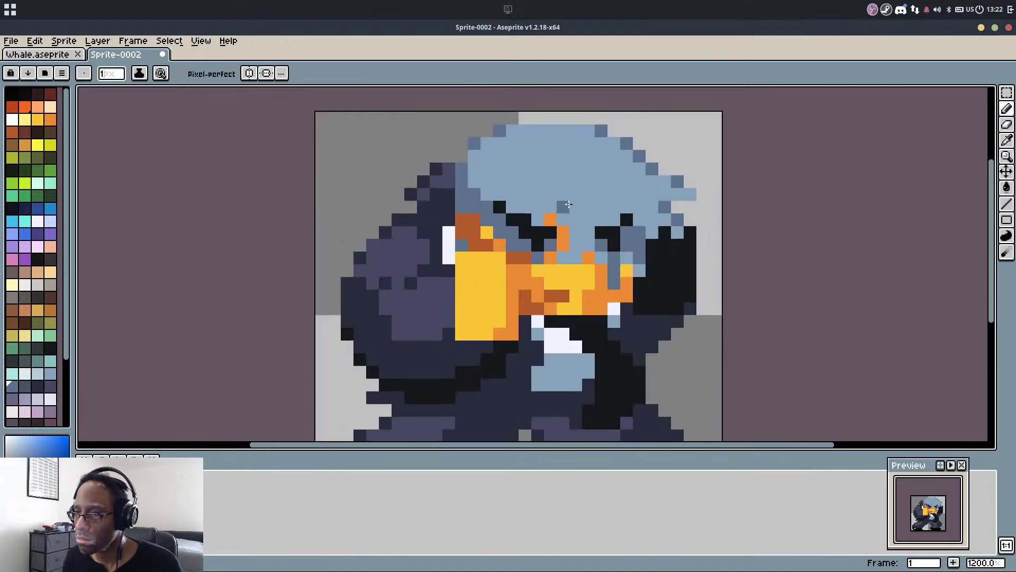
Repaint the orange bridge marks, the yellow cheek pixel and the beak's central fold in dark brownish orange
{"action": "left_click", "coordinate": [544, 211], "text": "alt"}
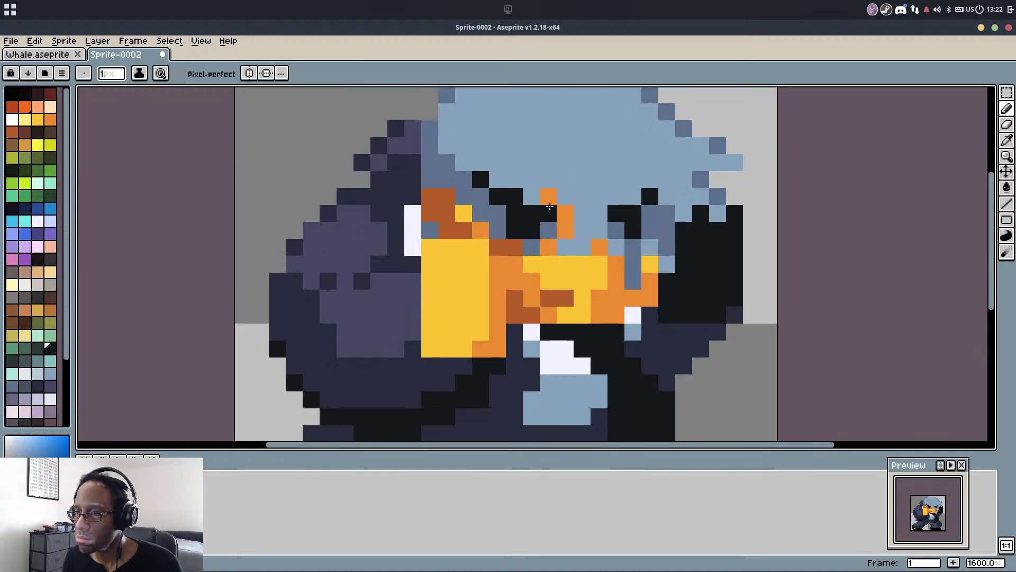
{"action": "scroll", "coordinate": [593, 175], "scroll_direction": "down", "scroll_amount": 5}
{"action": "scroll", "coordinate": [590, 181], "scroll_direction": "up", "scroll_amount": 6}
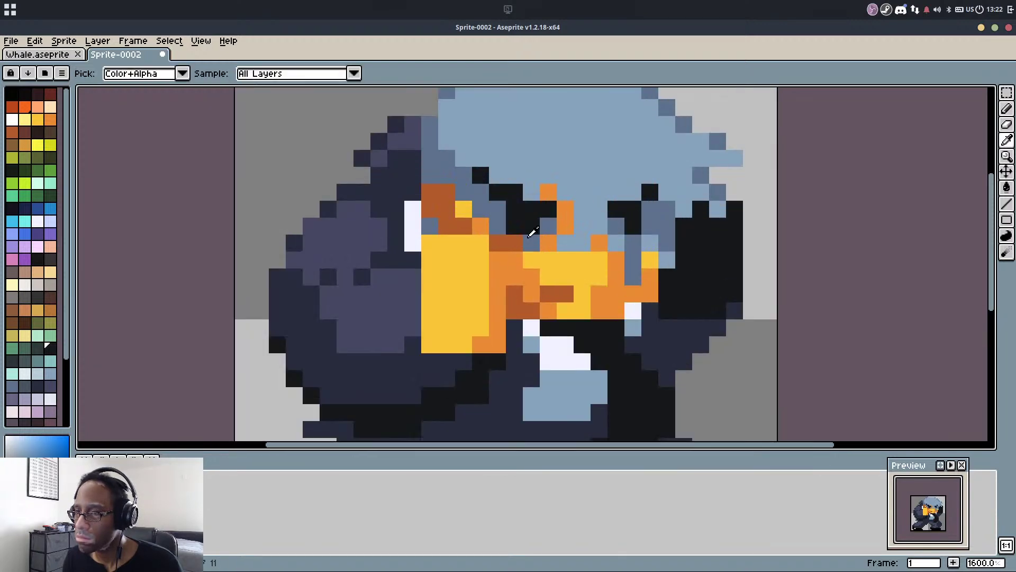
{"action": "left_click", "coordinate": [512, 242], "text": "alt"}
{"action": "left_click_drag", "start_coordinate": [548, 237], "coordinate": [557, 201]}
{"action": "left_click", "coordinate": [465, 212]}
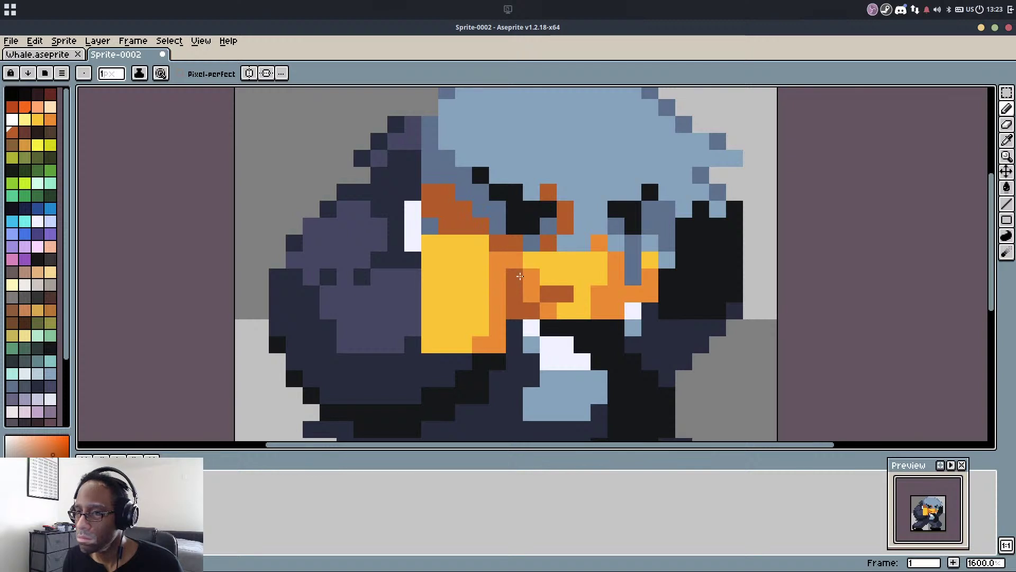
{"action": "left_click", "coordinate": [549, 310]}
{"action": "scroll", "coordinate": [550, 312], "scroll_direction": "down", "scroll_amount": 6}
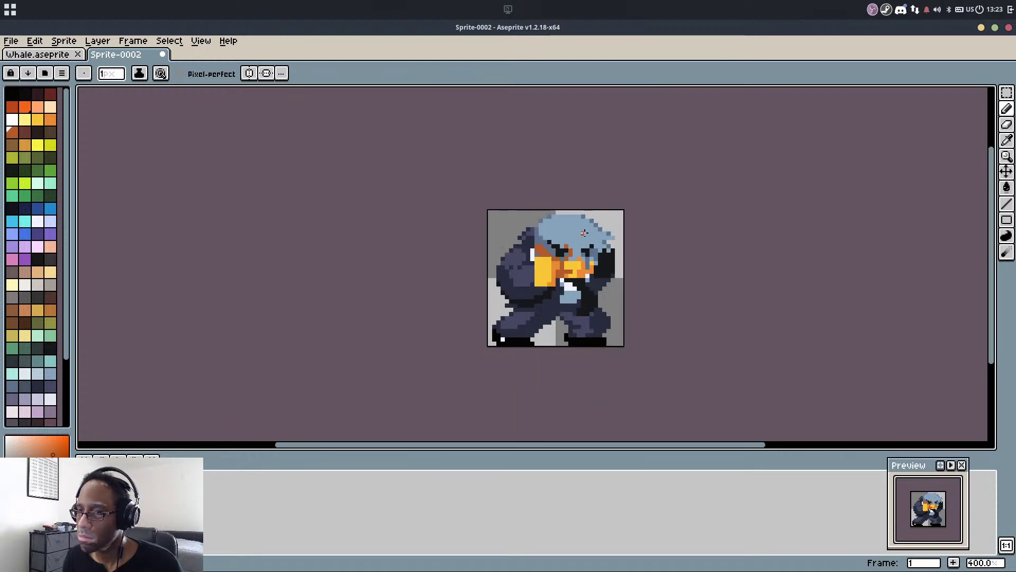
Repaint the cheek's outer brown pixels blue-grey, adding a white collar pixel and a dark navy shoulder edge beside the head
{"action": "scroll", "coordinate": [582, 241], "scroll_direction": "up", "scroll_amount": 6}
{"action": "left_click", "coordinate": [499, 256], "text": "alt"}
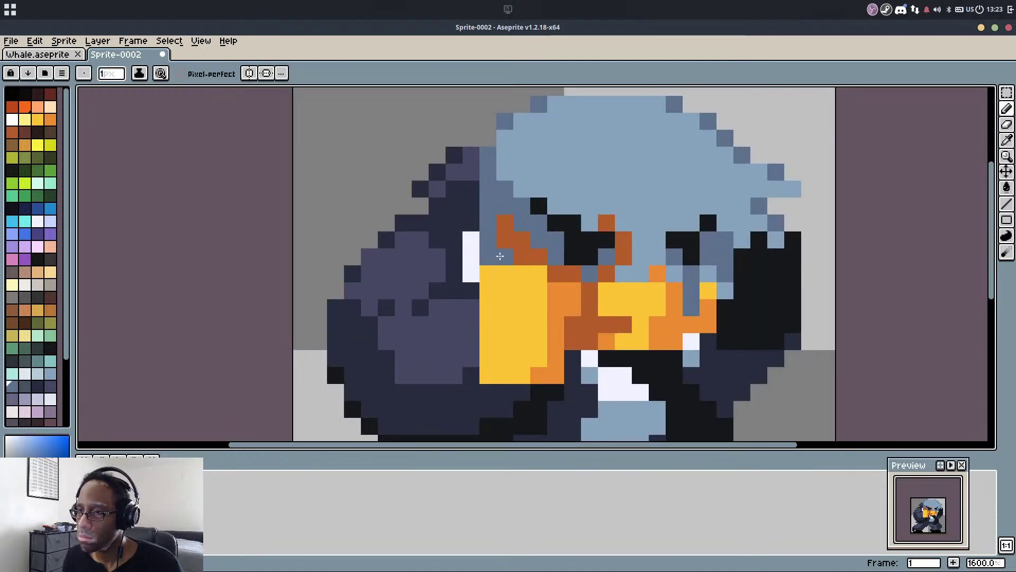
{"action": "left_click", "coordinate": [472, 255], "text": "alt"}
{"action": "left_click", "coordinate": [485, 256]}
{"action": "left_click_drag", "start_coordinate": [484, 204], "coordinate": [475, 258]}
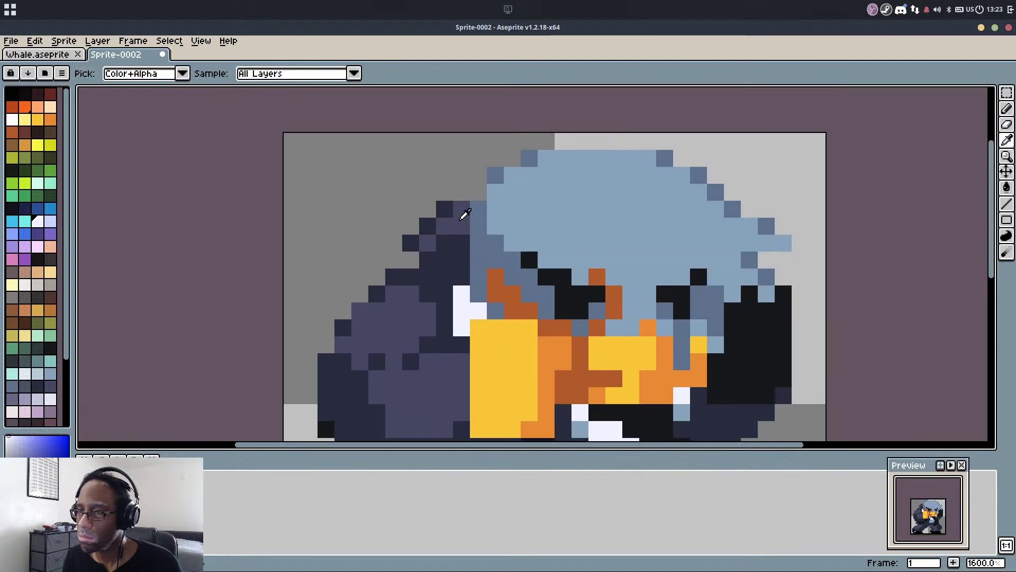
{"action": "left_click", "coordinate": [459, 245], "text": "alt"}
Try widening the white collar, with dark navy above it and brown filling the gap above the beak
{"action": "left_click", "coordinate": [467, 297], "text": "alt"}
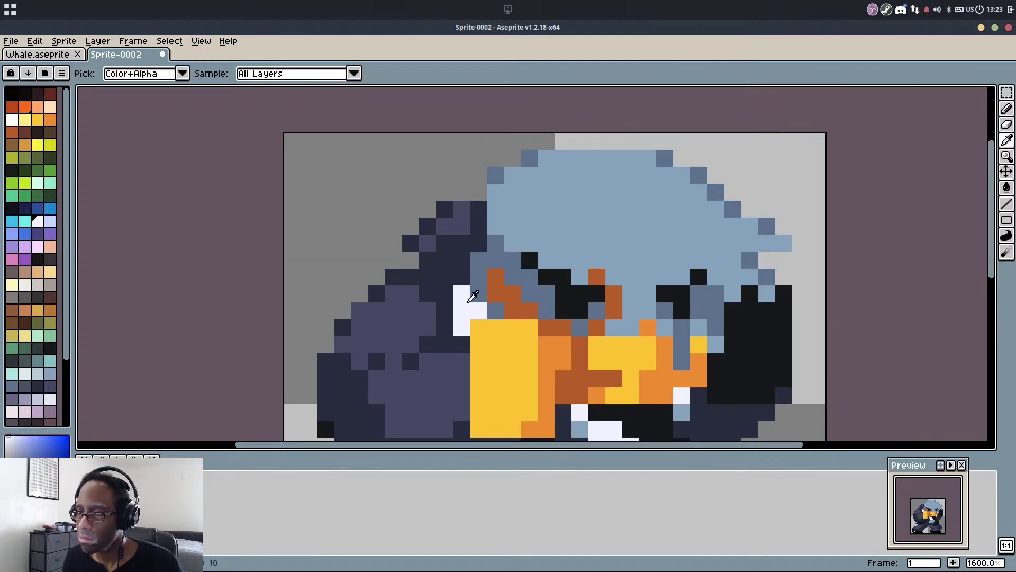
{"action": "left_click_drag", "start_coordinate": [481, 295], "coordinate": [488, 311]}
{"action": "left_click", "coordinate": [464, 270], "text": "alt"}
{"action": "left_click", "coordinate": [461, 259], "text": "alt"}
{"action": "left_click_drag", "start_coordinate": [478, 259], "coordinate": [478, 276]}
{"action": "left_click", "coordinate": [495, 294], "text": "alt"}
{"action": "left_click", "coordinate": [500, 310]}
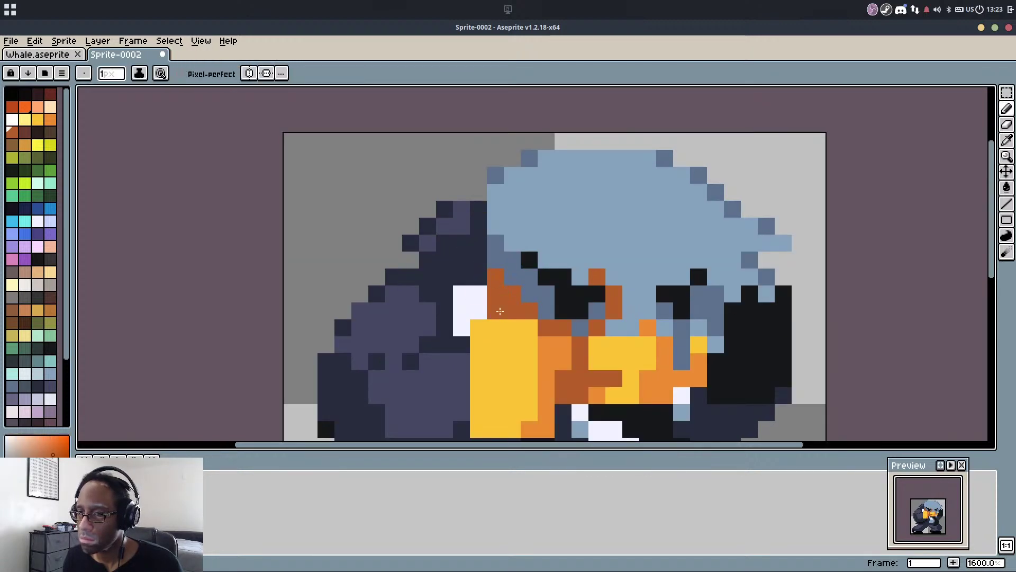
{"action": "left_click", "coordinate": [512, 280], "text": "alt"}
{"action": "left_click", "coordinate": [496, 292]}
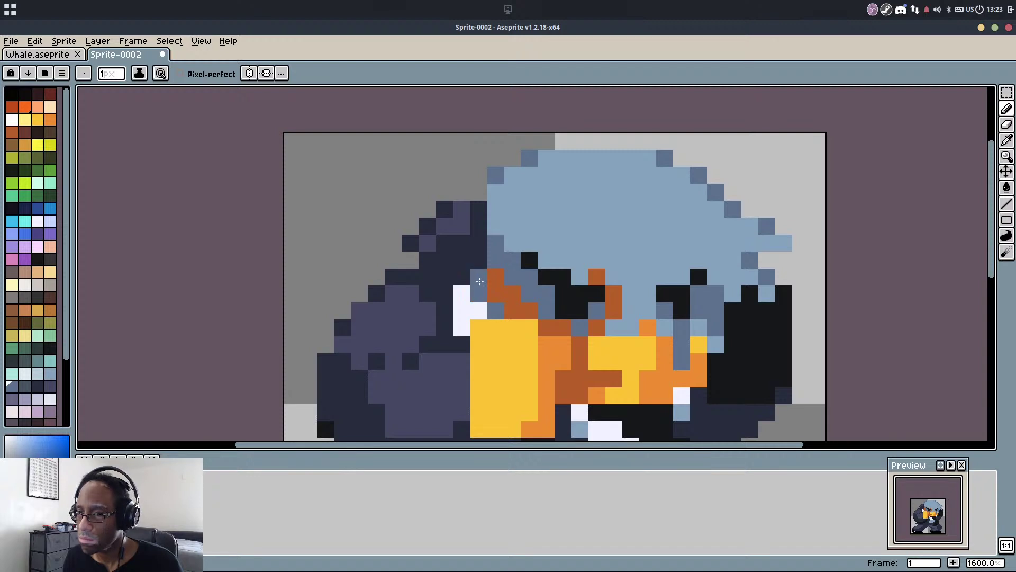
Test an orange pixel at the beak's upper-left corner, replacing it and the gap beside the collar with darker blue-grey
{"action": "left_click", "coordinate": [553, 339], "text": "alt"}
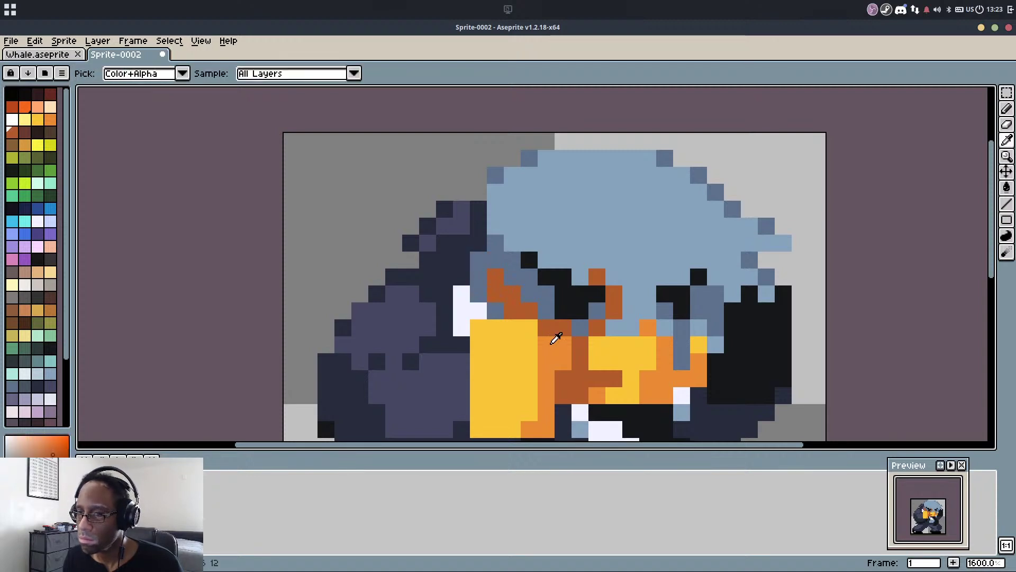
{"action": "left_click", "coordinate": [497, 316]}
{"action": "left_click", "coordinate": [479, 310]}
{"action": "left_click", "coordinate": [479, 276], "text": "alt"}
{"action": "left_click", "coordinate": [478, 294]}
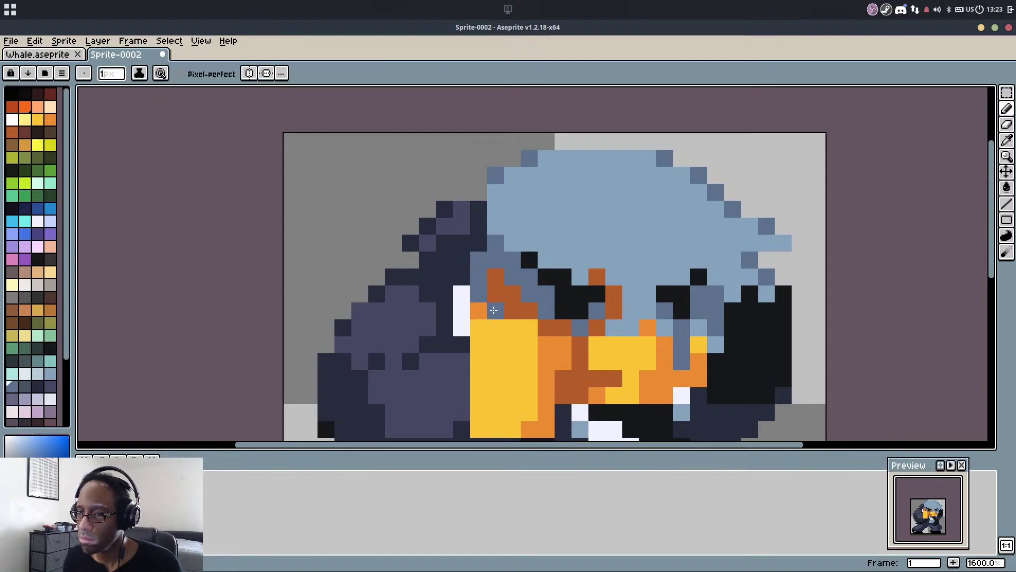
{"action": "scroll", "coordinate": [502, 276], "scroll_direction": "down", "scroll_amount": 5}
{"action": "scroll", "coordinate": [499, 280], "scroll_direction": "up", "scroll_amount": 5}
{"action": "left_click", "coordinate": [487, 295]}
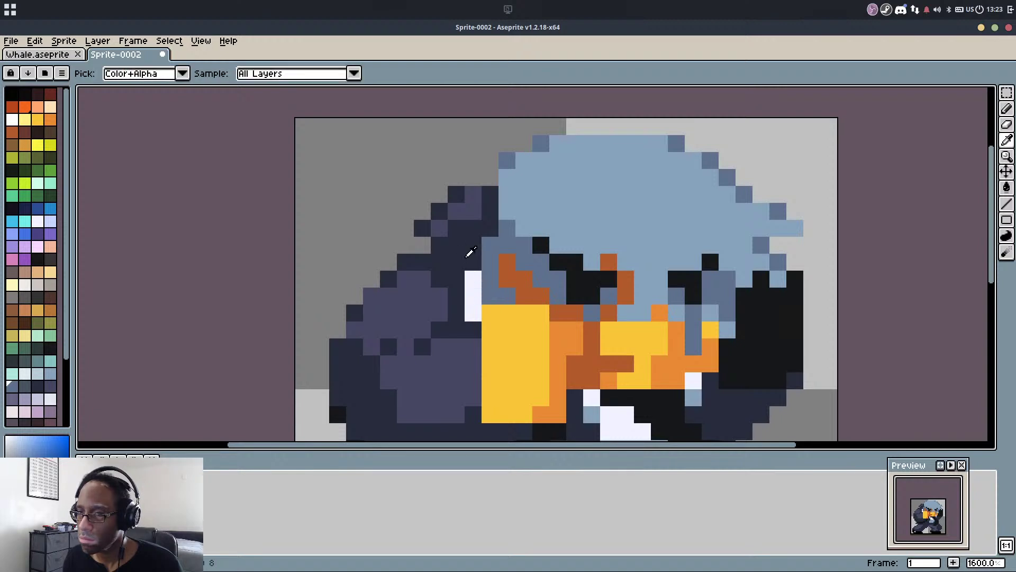
Extend the raised shoulder's outline with a dark navy pixel and shade its inner edge beside the head near-black
{"action": "left_click", "coordinate": [444, 252], "text": "alt"}
{"action": "left_click", "coordinate": [422, 245]}
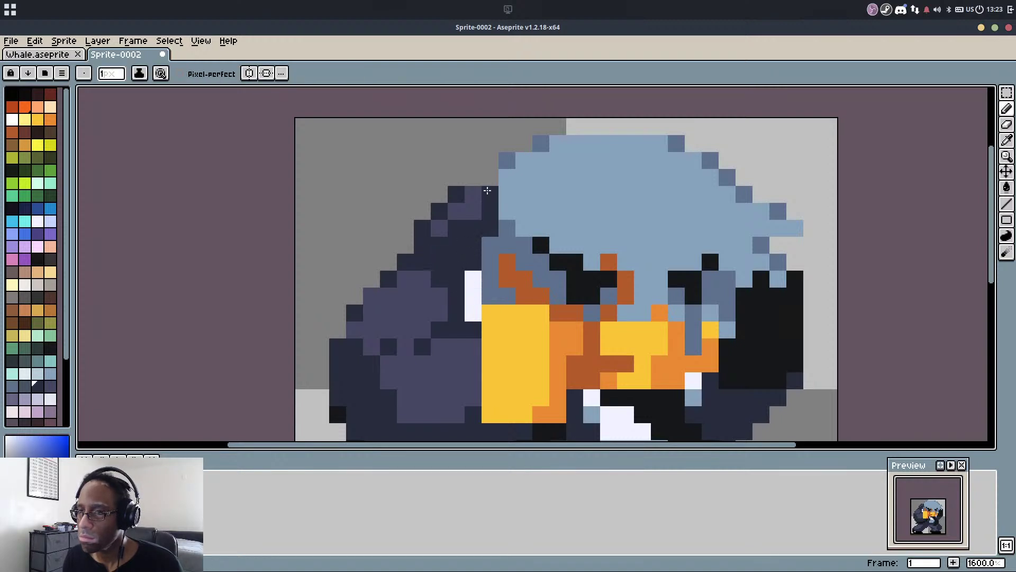
{"action": "left_click", "coordinate": [764, 333], "text": "alt"}
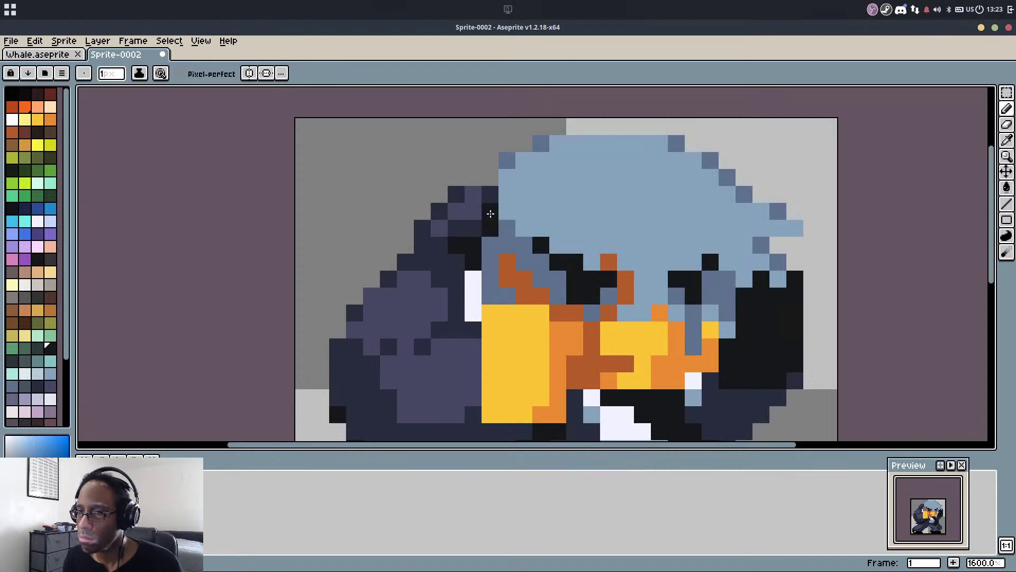
{"action": "left_click", "coordinate": [479, 223], "text": "alt"}
{"action": "left_click", "coordinate": [470, 215]}
{"action": "left_click", "coordinate": [486, 224], "text": "alt"}
{"action": "left_click_drag", "start_coordinate": [478, 226], "coordinate": [480, 217]}
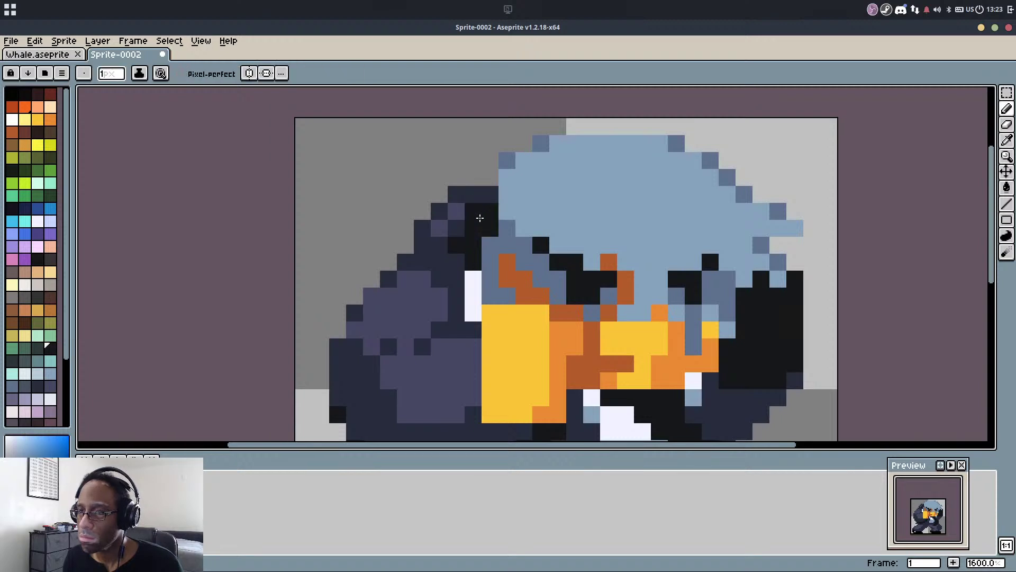
{"action": "scroll", "coordinate": [478, 192], "scroll_direction": "down", "scroll_amount": 4}
Replace the shoulder's lighter purple pixels with dark navy and extend the near-black shading over the remaining inner pixels
{"action": "scroll", "coordinate": [466, 259], "scroll_direction": "up", "scroll_amount": 6}
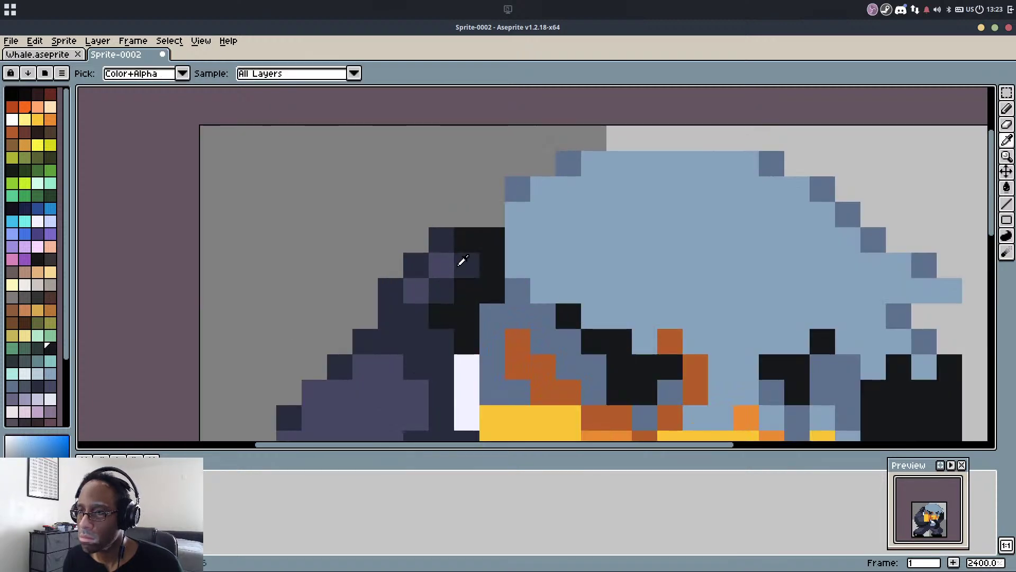
{"action": "left_click", "coordinate": [430, 291], "text": "alt"}
{"action": "left_click", "coordinate": [475, 277], "text": "alt"}
{"action": "left_click", "coordinate": [470, 260]}
{"action": "left_click", "coordinate": [439, 298]}
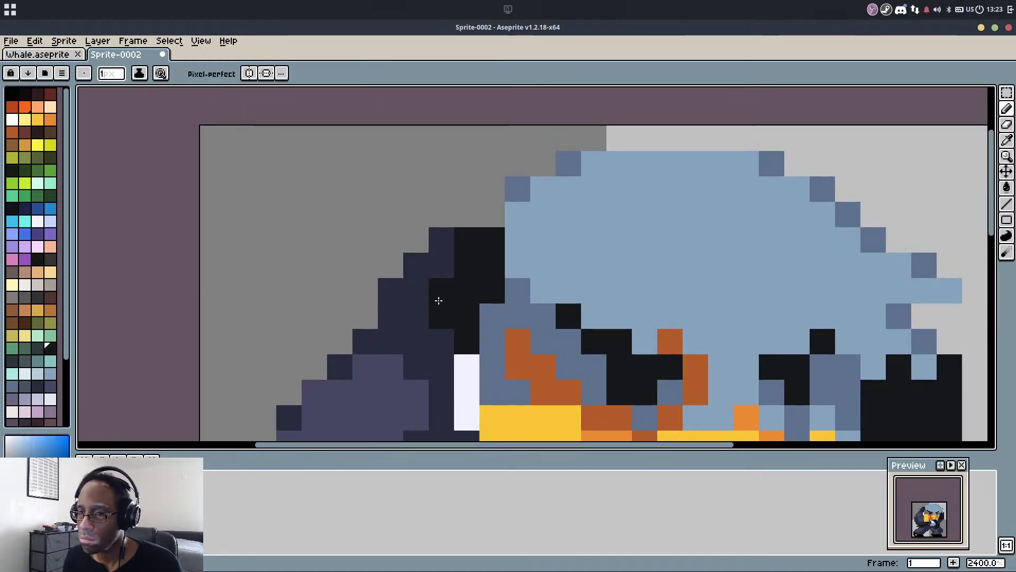
{"action": "left_click", "coordinate": [442, 331]}
Add near-black crease pixels across the upper shoulder between its outer edge and the white collar
{"action": "scroll", "coordinate": [475, 272], "scroll_direction": "down", "scroll_amount": 4}
{"action": "scroll", "coordinate": [480, 263], "scroll_direction": "up", "scroll_amount": 3}
{"action": "scroll", "coordinate": [481, 263], "scroll_direction": "down", "scroll_amount": 4}
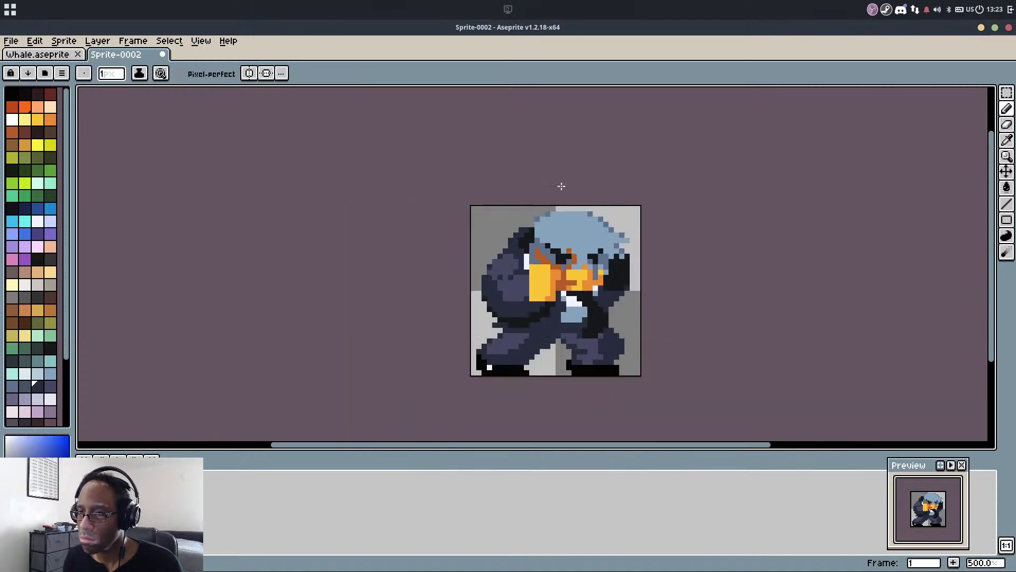
{"action": "scroll", "coordinate": [537, 247], "scroll_direction": "up", "scroll_amount": 1}
{"action": "scroll", "coordinate": [533, 248], "scroll_direction": "up", "scroll_amount": 3}
{"action": "left_click", "coordinate": [500, 245], "text": "alt"}
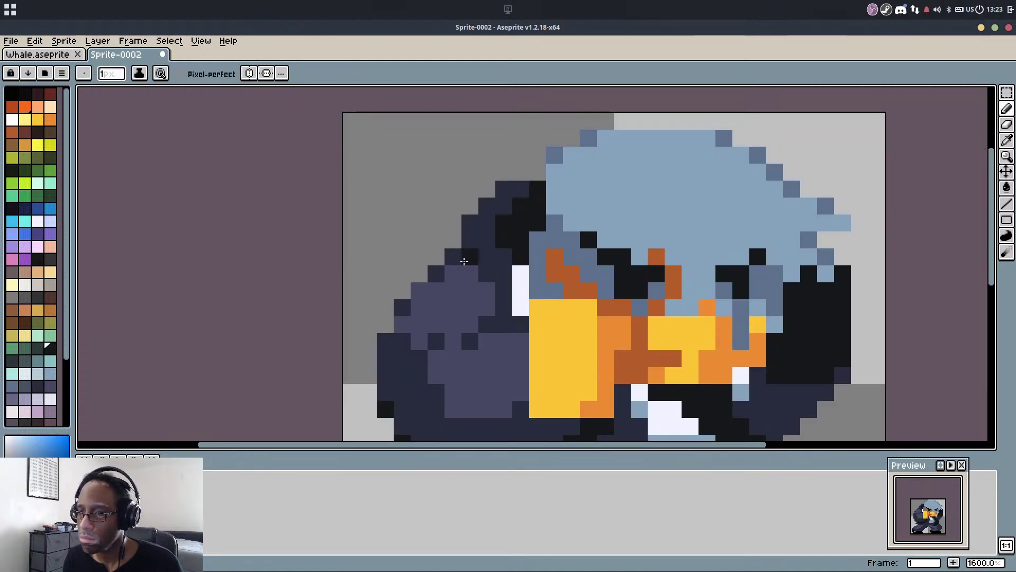
{"action": "left_click_drag", "start_coordinate": [465, 263], "coordinate": [495, 281]}
{"action": "left_click", "coordinate": [501, 291]}
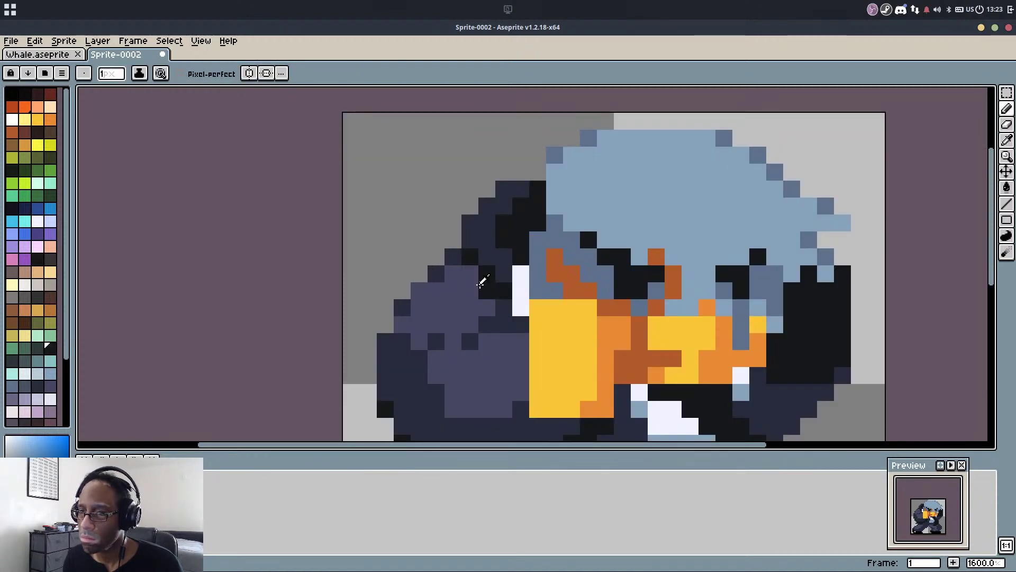
Trim the near-black shoulder crease by repainting the surplus pixels beside the collar and along the outer edge dark navy
{"action": "key", "text": "alt"}
{"action": "left_click", "coordinate": [492, 286]}
{"action": "left_click", "coordinate": [498, 269], "text": "alt"}
{"action": "left_click", "coordinate": [504, 290]}
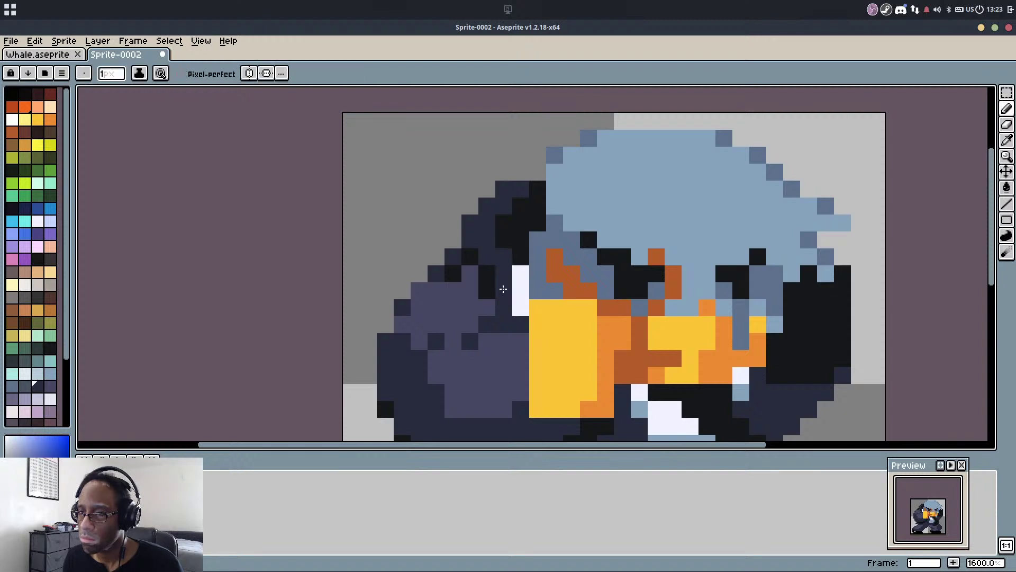
{"action": "left_click", "coordinate": [456, 261], "text": "alt"}
{"action": "left_click_drag", "start_coordinate": [455, 272], "coordinate": [477, 285]}
{"action": "scroll", "coordinate": [508, 235], "scroll_direction": "down", "scroll_amount": 4}
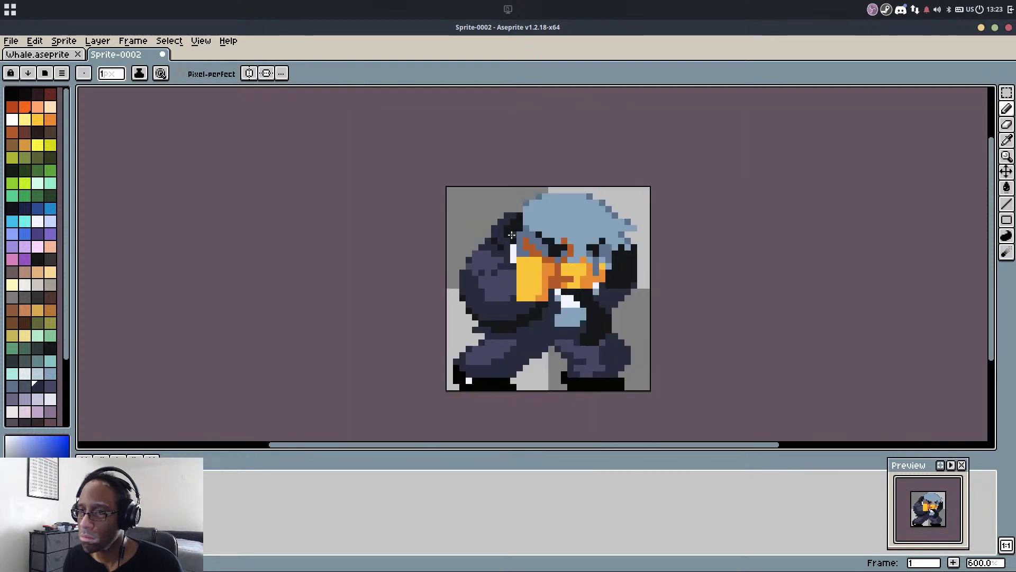
{"action": "scroll", "coordinate": [512, 268], "scroll_direction": "up", "scroll_amount": 1}
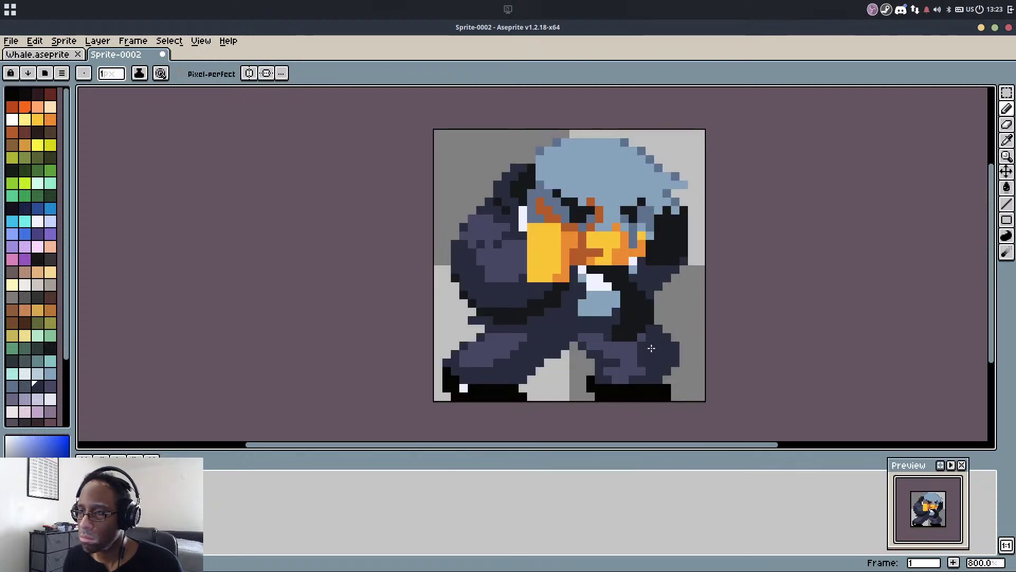
Select the area around the right knee and move it up one pixel
{"action": "scroll", "coordinate": [640, 360], "scroll_direction": "up", "scroll_amount": 3}
{"action": "key", "text": "alt"}
{"action": "key", "text": "m"}
{"action": "left_click_drag", "start_coordinate": [611, 260], "coordinate": [757, 375]}
{"action": "key", "text": "Up"}
{"action": "key", "text": "b"}
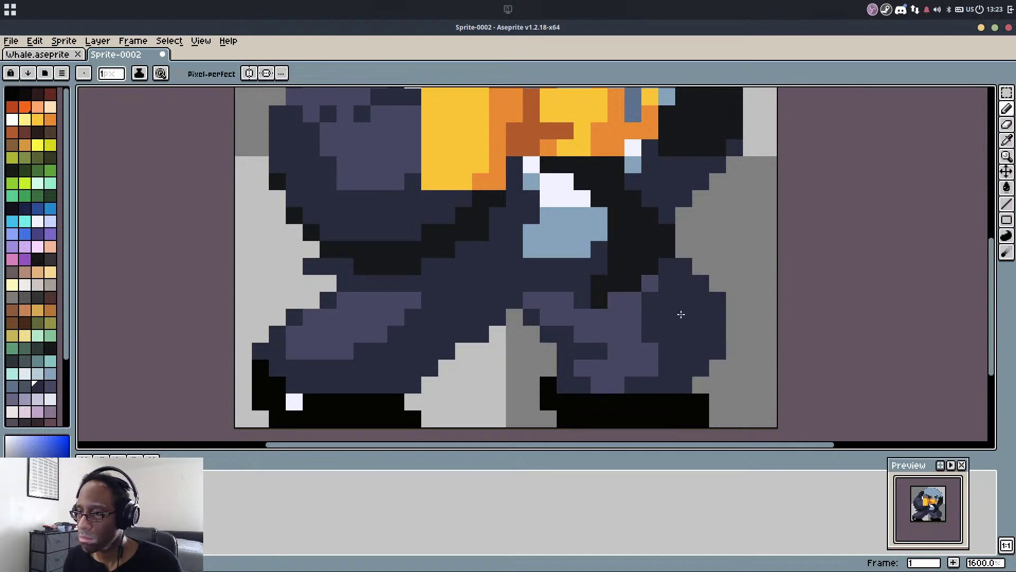
Highlight the right knee's top and lower inner side with purple pixels and shade its outer side near-black
{"action": "left_click", "coordinate": [656, 270], "text": "alt"}
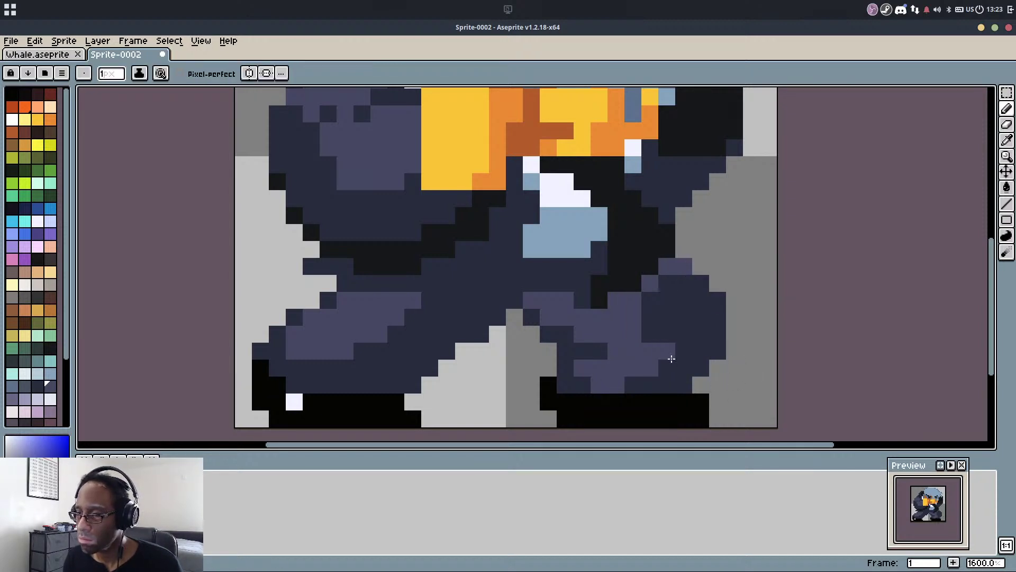
{"action": "left_click", "coordinate": [669, 356], "text": "alt"}
{"action": "left_click", "coordinate": [667, 368]}
{"action": "key", "text": "alt"}
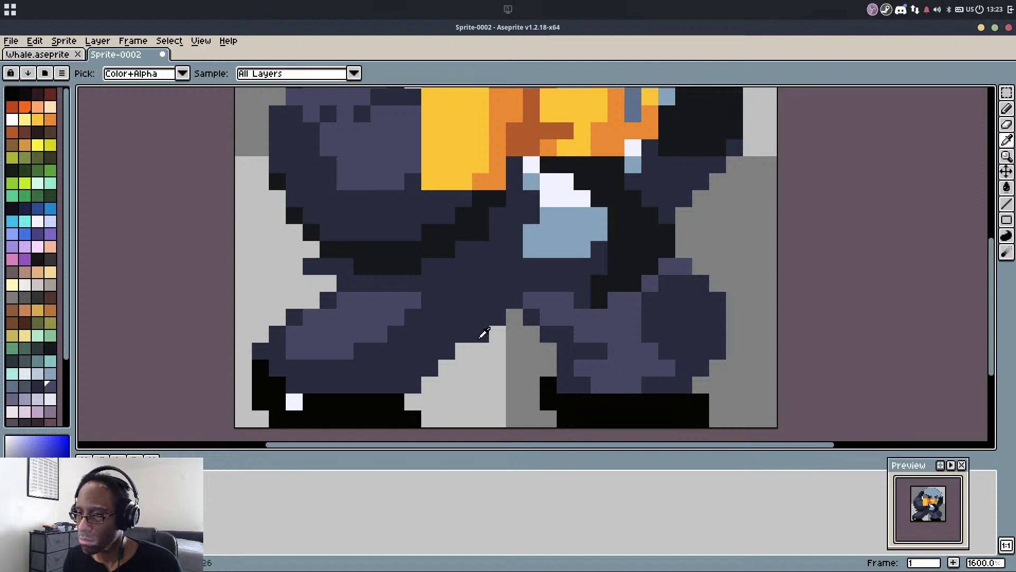
{"action": "left_click", "coordinate": [683, 365], "text": "alt"}
{"action": "left_click", "coordinate": [683, 367]}
{"action": "mouse_move", "coordinate": [682, 367]}
{"action": "left_mouse_down"}
{"action": "mouse_move", "coordinate": [715, 352]}
{"action": "mouse_move", "coordinate": [671, 352]}
{"action": "mouse_move", "coordinate": [695, 334]}
{"action": "mouse_move", "coordinate": [688, 321]}
{"action": "mouse_move", "coordinate": [720, 339]}
{"action": "left_mouse_up"}
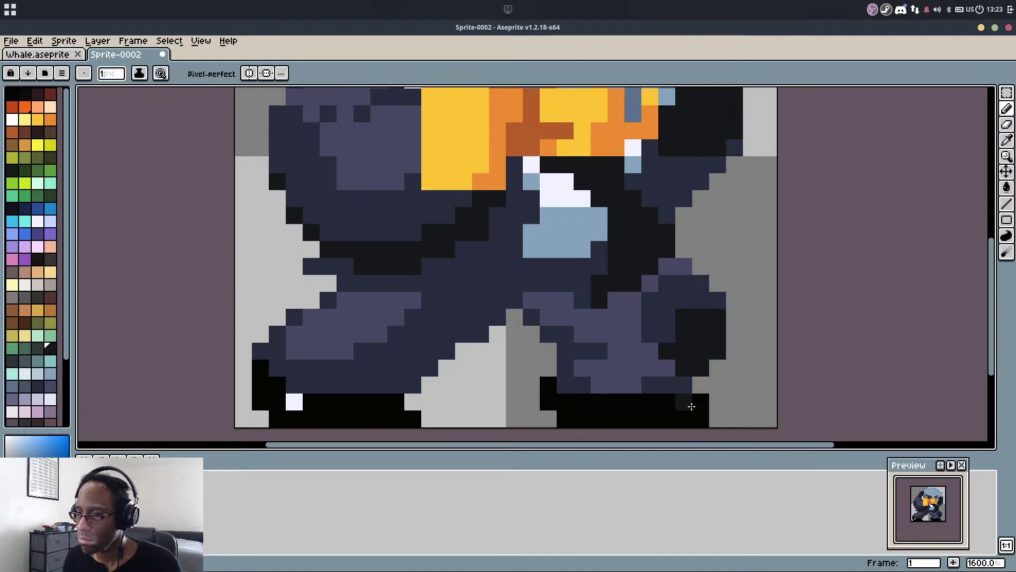
Recolour most of both black shoes near-black and shift the left shoe's white highlight two pixels to the right
{"action": "mouse_move", "coordinate": [691, 406]}
{"action": "left_mouse_down"}
{"action": "mouse_move", "coordinate": [594, 395]}
{"action": "mouse_move", "coordinate": [605, 414]}
{"action": "mouse_move", "coordinate": [690, 418]}
{"action": "left_mouse_up"}
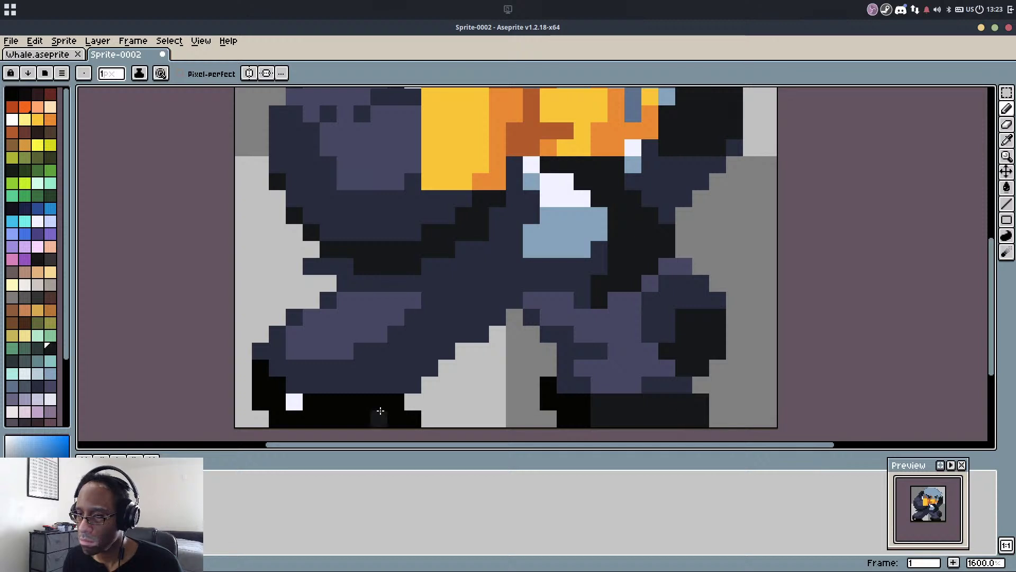
{"action": "mouse_move", "coordinate": [318, 403]}
{"action": "left_mouse_down"}
{"action": "mouse_move", "coordinate": [398, 416]}
{"action": "mouse_move", "coordinate": [324, 423]}
{"action": "left_mouse_up"}
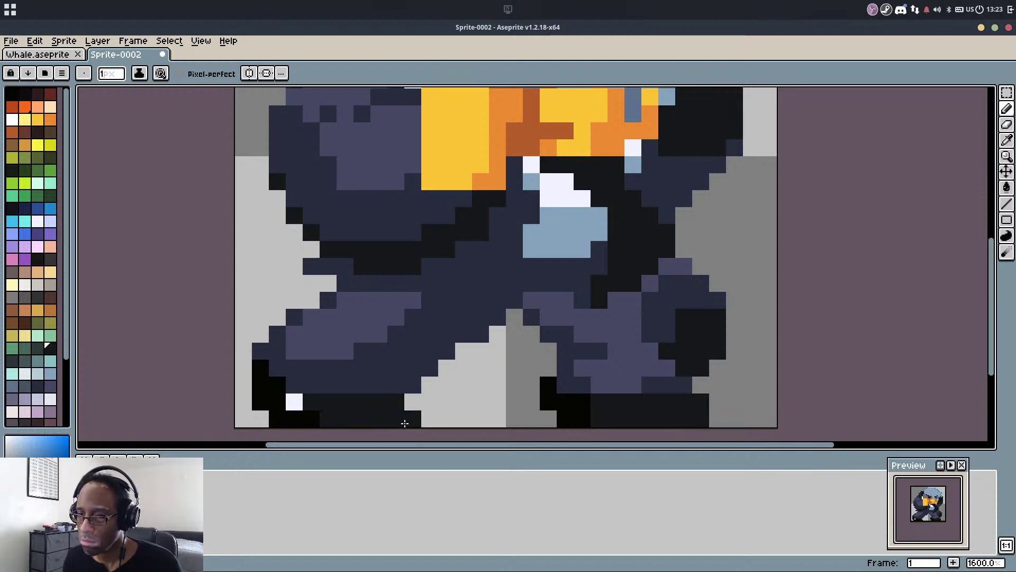
{"action": "left_click", "coordinate": [292, 406], "text": "alt"}
{"action": "left_click", "coordinate": [327, 402]}
{"action": "left_click", "coordinate": [311, 414], "text": "alt"}
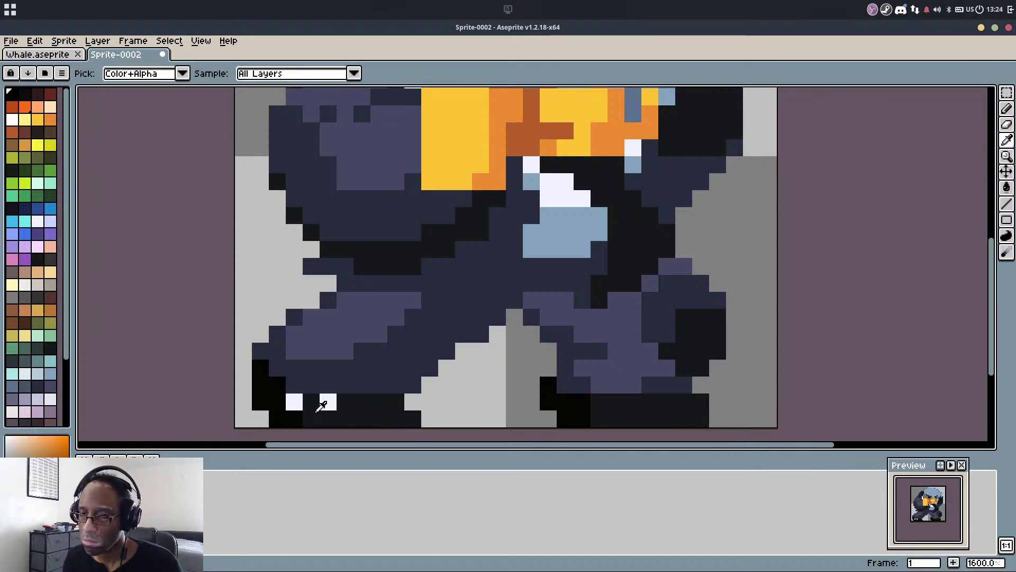
{"action": "left_click", "coordinate": [295, 402]}
{"action": "left_click", "coordinate": [382, 405], "text": "alt"}
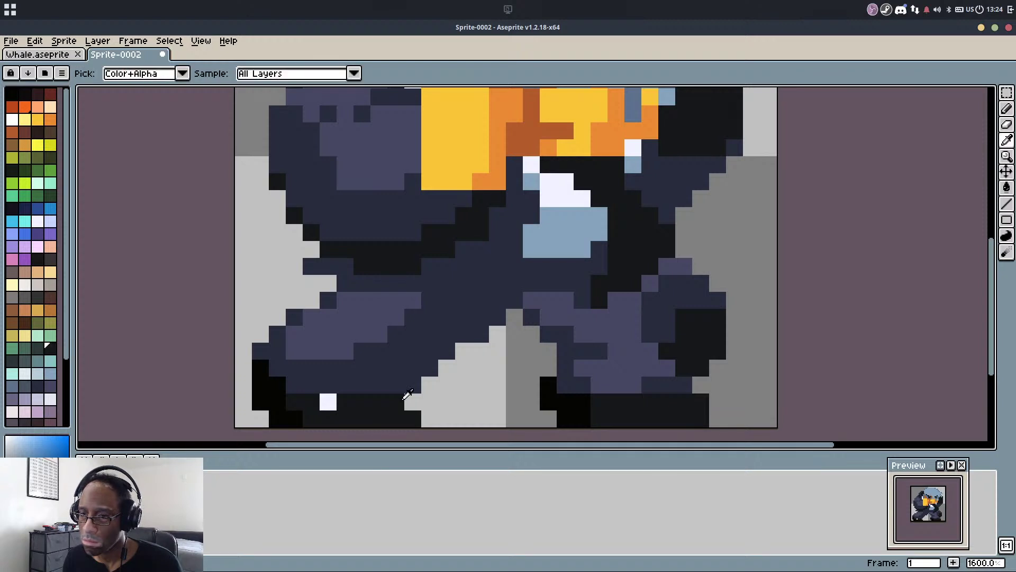
Extend the left leg's inner edge with a dark navy pixel and try near-black shading along its underside
{"action": "left_click", "coordinate": [442, 360]}
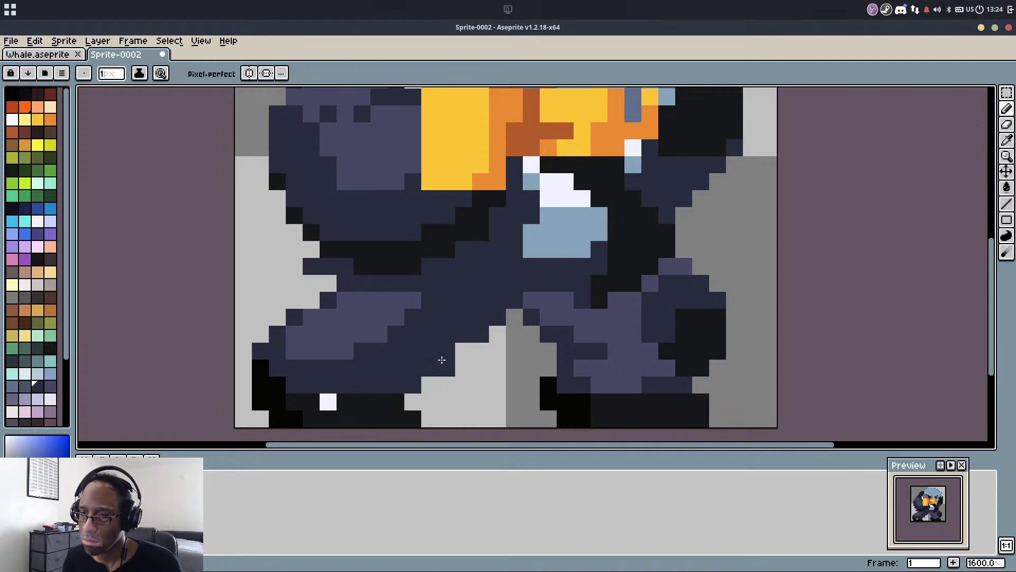
{"action": "left_click", "coordinate": [415, 265], "text": "alt"}
{"action": "mouse_move", "coordinate": [356, 382]}
{"action": "left_mouse_down"}
{"action": "mouse_move", "coordinate": [404, 379]}
{"action": "mouse_move", "coordinate": [437, 354]}
{"action": "mouse_move", "coordinate": [420, 371]}
{"action": "left_mouse_up"}
{"action": "key", "text": "ctrl+z"}
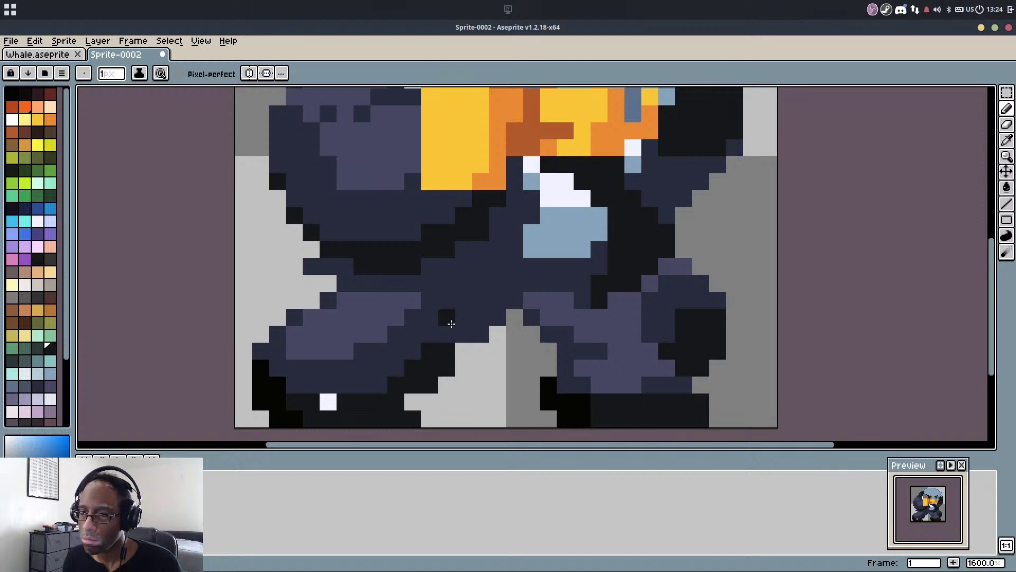
{"action": "scroll", "coordinate": [451, 323], "scroll_direction": "down", "scroll_amount": 1}
{"action": "key", "text": "ctrl+z"}
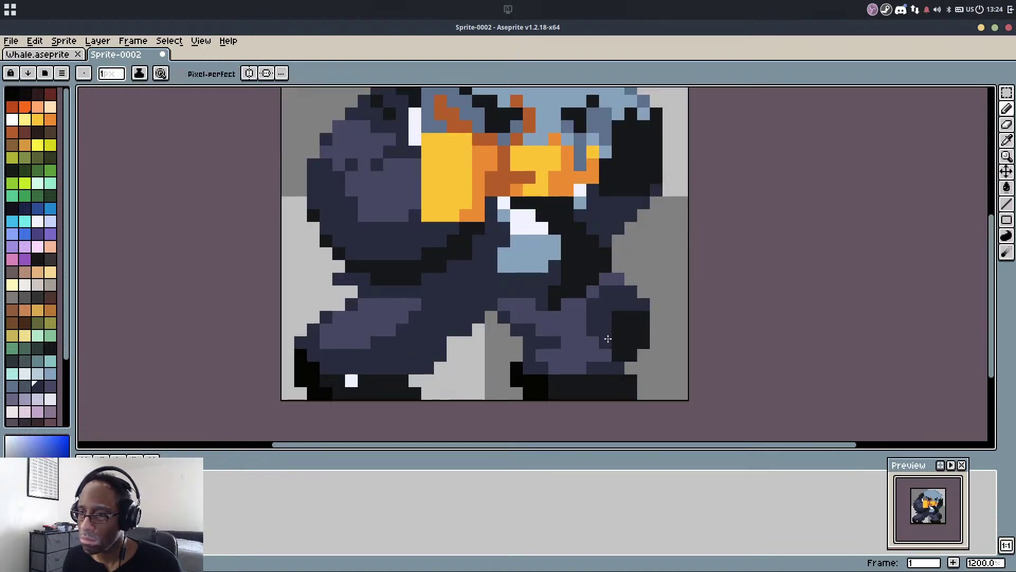
Widen the purple highlight over the right knee's top and inner side, and enlarge the near-black shading beside it
{"action": "scroll", "coordinate": [632, 297], "scroll_direction": "down", "scroll_amount": 5}
{"action": "scroll", "coordinate": [627, 260], "scroll_direction": "up", "scroll_amount": 8}
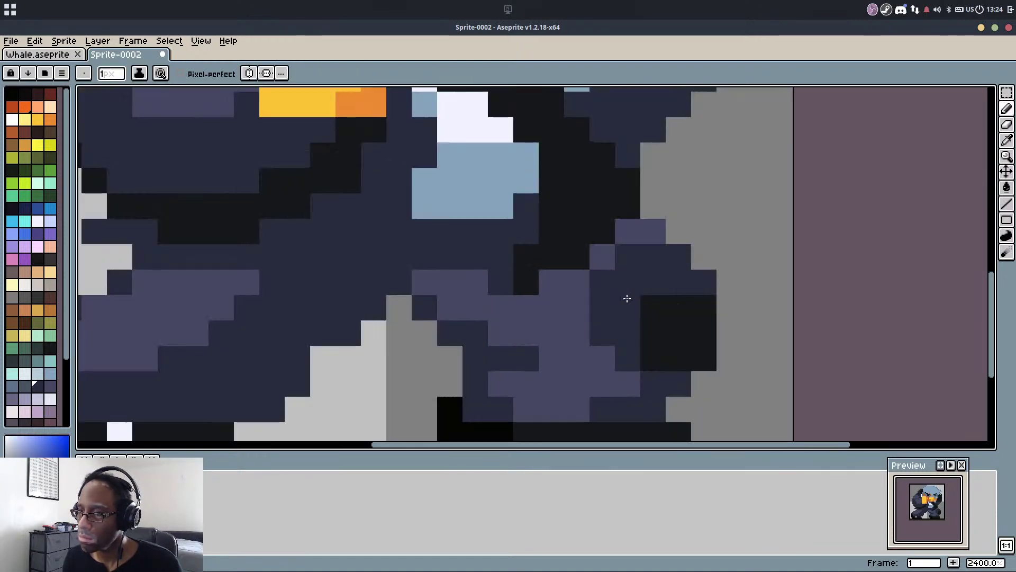
{"action": "mouse_move", "coordinate": [602, 260]}
{"action": "left_mouse_down"}
{"action": "mouse_move", "coordinate": [663, 244]}
{"action": "mouse_move", "coordinate": [678, 257]}
{"action": "left_mouse_up"}
{"action": "left_click", "coordinate": [648, 308], "text": "alt"}
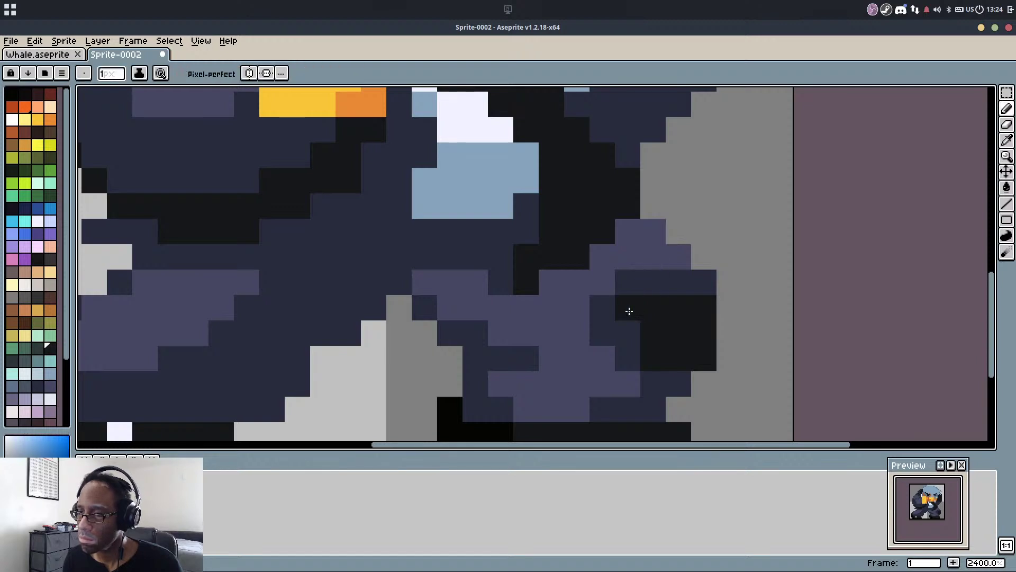
{"action": "left_click_drag", "start_coordinate": [629, 311], "coordinate": [637, 335]}
{"action": "left_click_drag", "start_coordinate": [664, 284], "coordinate": [706, 289]}
{"action": "left_click", "coordinate": [580, 304], "text": "alt"}
{"action": "left_click_drag", "start_coordinate": [602, 308], "coordinate": [601, 363]}
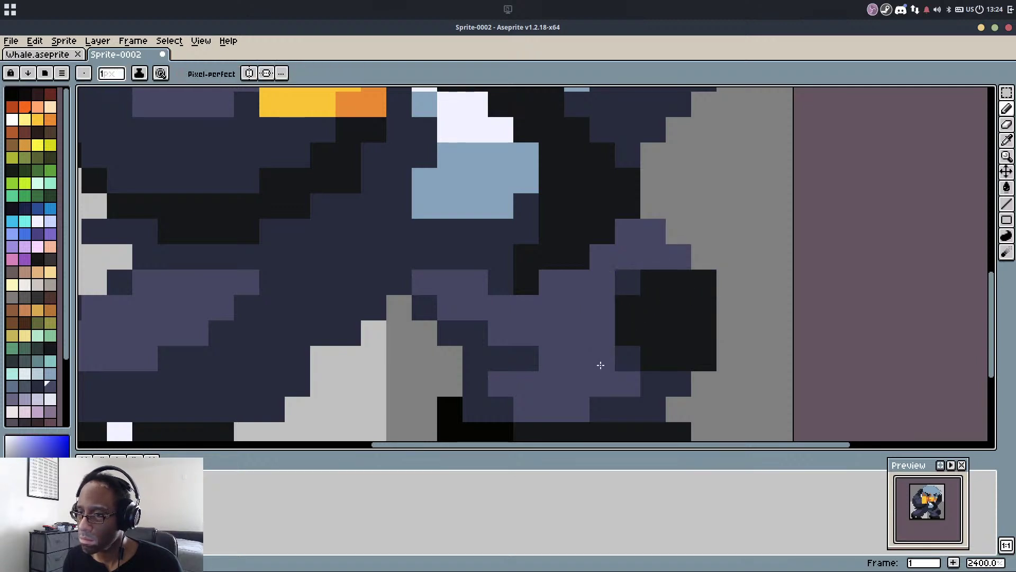
Fill the right knee's near-black patch with dark navy and add a purple pixel at its upper inner corner
{"action": "scroll", "coordinate": [631, 301], "scroll_direction": "down", "scroll_amount": 4}
{"action": "scroll", "coordinate": [646, 272], "scroll_direction": "up", "scroll_amount": 6}
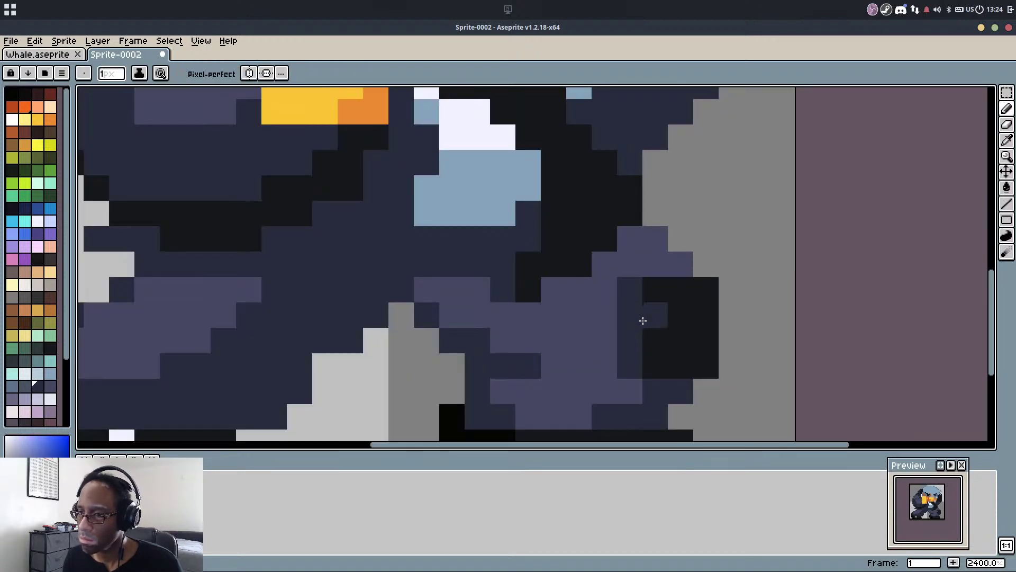
{"action": "key", "text": "g"}
{"action": "left_click", "coordinate": [673, 317]}
{"action": "key", "text": "b"}
{"action": "left_click", "coordinate": [580, 313], "text": "alt"}
{"action": "left_click", "coordinate": [625, 281]}
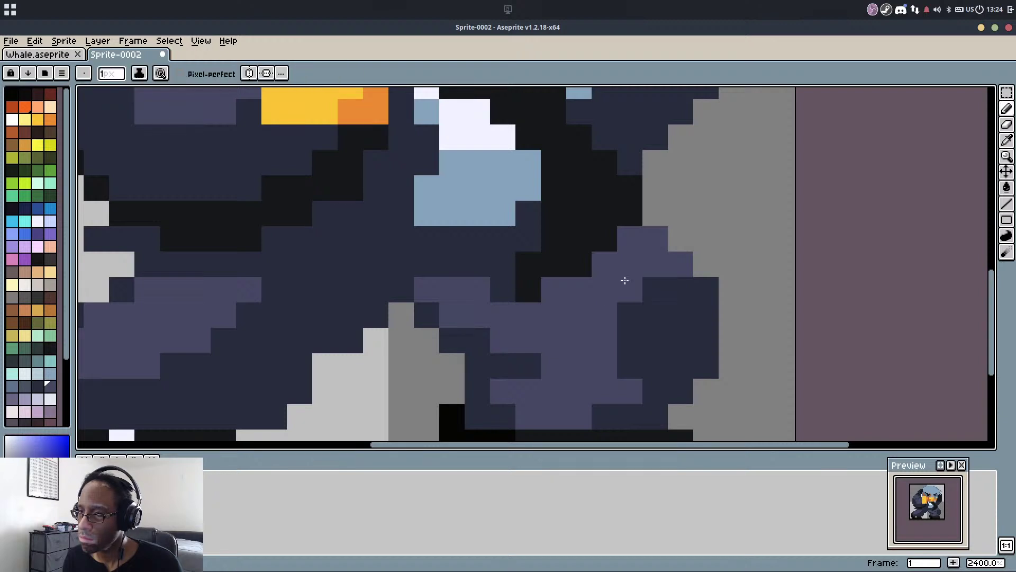
Round the right knee's outer top edge with dark navy pixels leading up to the arm
{"action": "left_click", "coordinate": [678, 282], "text": "alt"}
{"action": "left_click", "coordinate": [681, 266]}
{"action": "left_click_drag", "start_coordinate": [655, 219], "coordinate": [676, 243]}
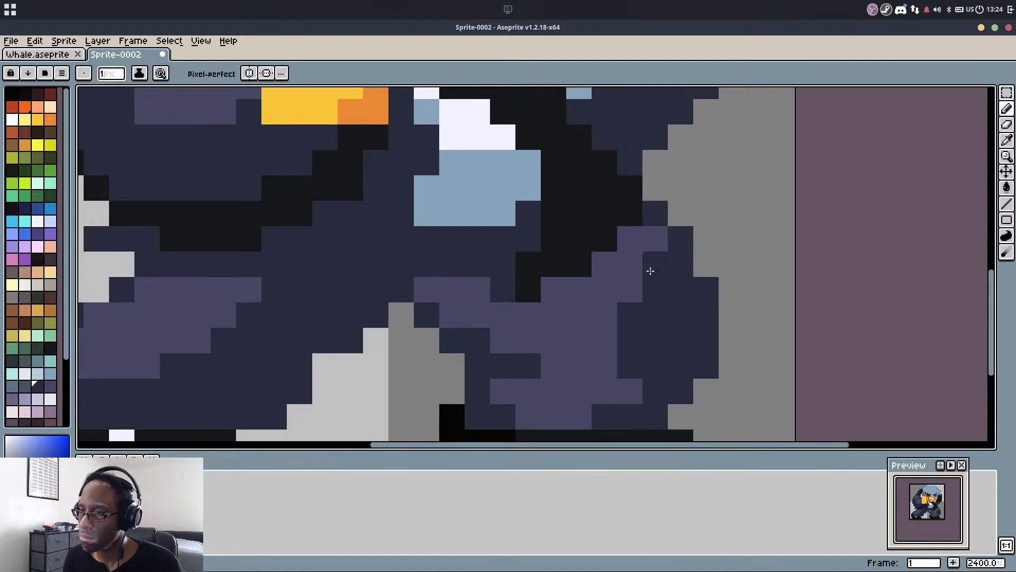
{"action": "left_click", "coordinate": [657, 263], "text": "alt"}
{"action": "left_click", "coordinate": [701, 271]}
{"action": "scroll", "coordinate": [701, 272], "scroll_direction": "down", "scroll_amount": 8}
{"action": "scroll", "coordinate": [701, 275], "scroll_direction": "up", "scroll_amount": 6}
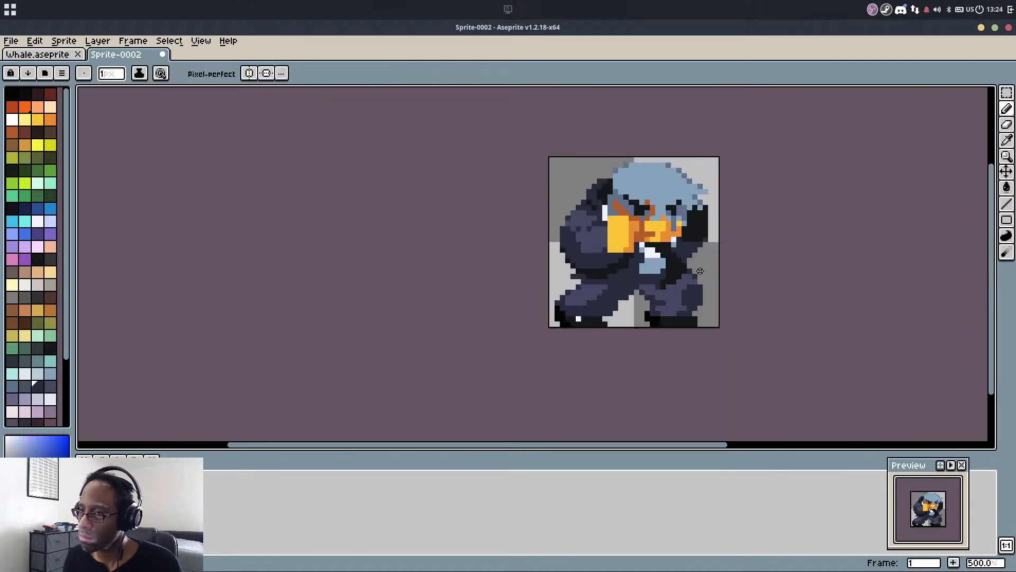
Shade the gap between the legs and the left thigh's upper edge near-black, and extend the light blue-grey shirt area one row down
{"action": "left_click", "coordinate": [675, 243], "text": "alt"}
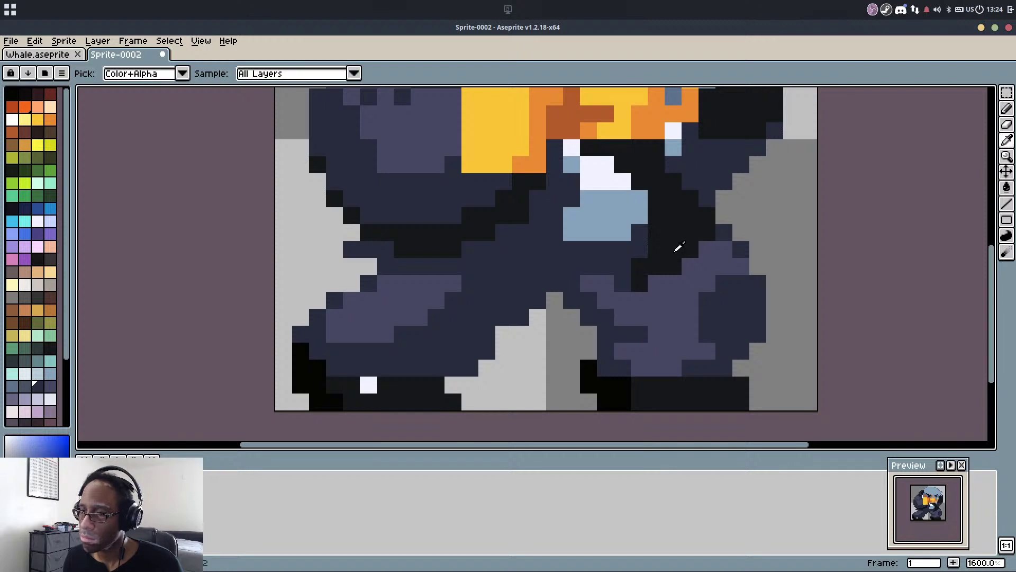
{"action": "left_click_drag", "start_coordinate": [521, 317], "coordinate": [553, 274]}
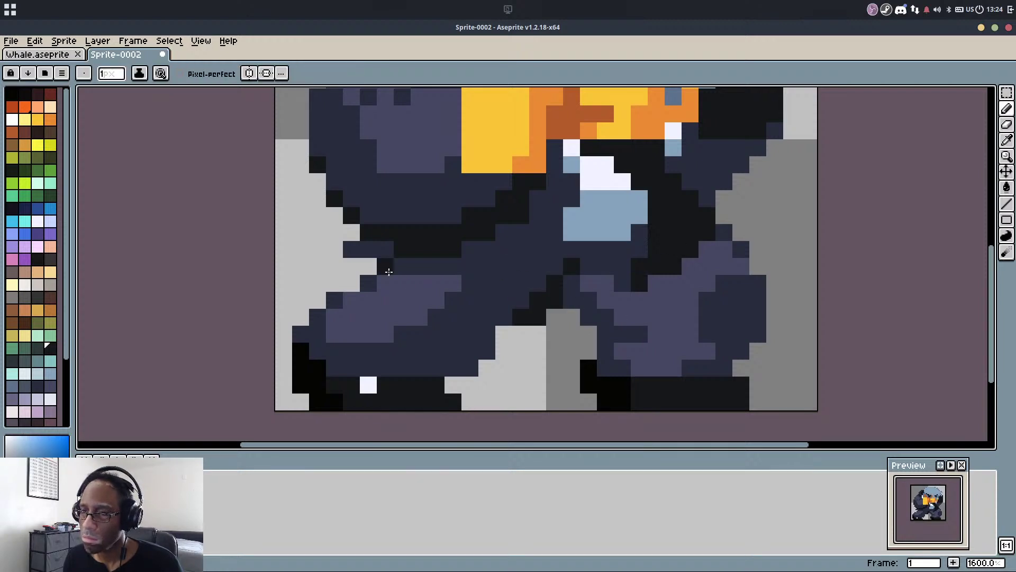
{"action": "mouse_move", "coordinate": [469, 283]}
{"action": "left_mouse_down"}
{"action": "mouse_move", "coordinate": [590, 265]}
{"action": "mouse_move", "coordinate": [511, 280]}
{"action": "mouse_move", "coordinate": [571, 258]}
{"action": "mouse_move", "coordinate": [582, 242]}
{"action": "mouse_move", "coordinate": [621, 248]}
{"action": "left_mouse_up"}
{"action": "left_click", "coordinate": [581, 234], "text": "alt"}
{"action": "left_click", "coordinate": [591, 265], "text": "alt"}
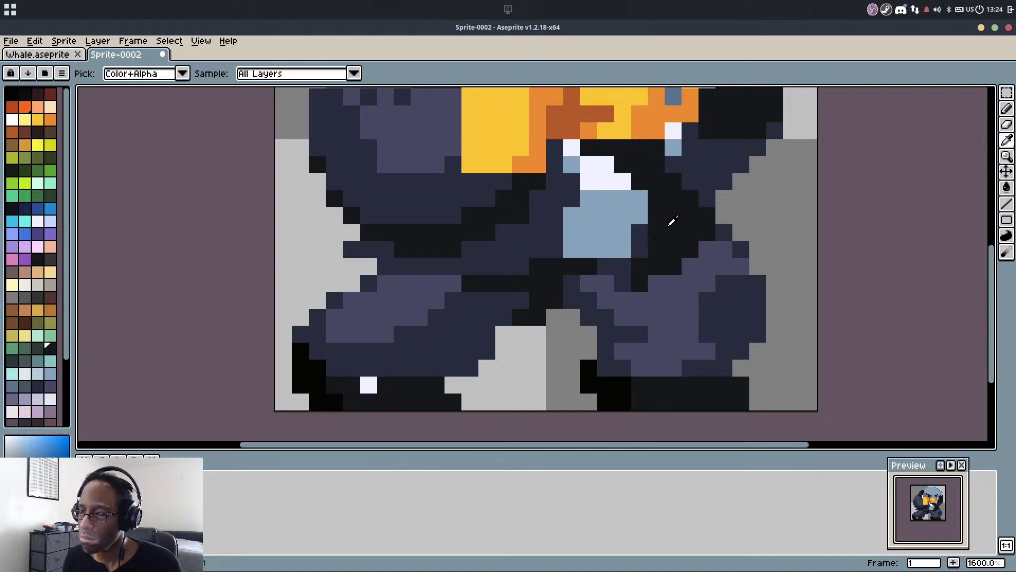
{"action": "left_click_drag", "start_coordinate": [650, 212], "coordinate": [623, 270]}
{"action": "left_click_drag", "start_coordinate": [633, 212], "coordinate": [582, 309]}
{"action": "left_click", "coordinate": [593, 328], "text": "alt"}
{"action": "left_click_drag", "start_coordinate": [510, 342], "coordinate": [503, 308]}
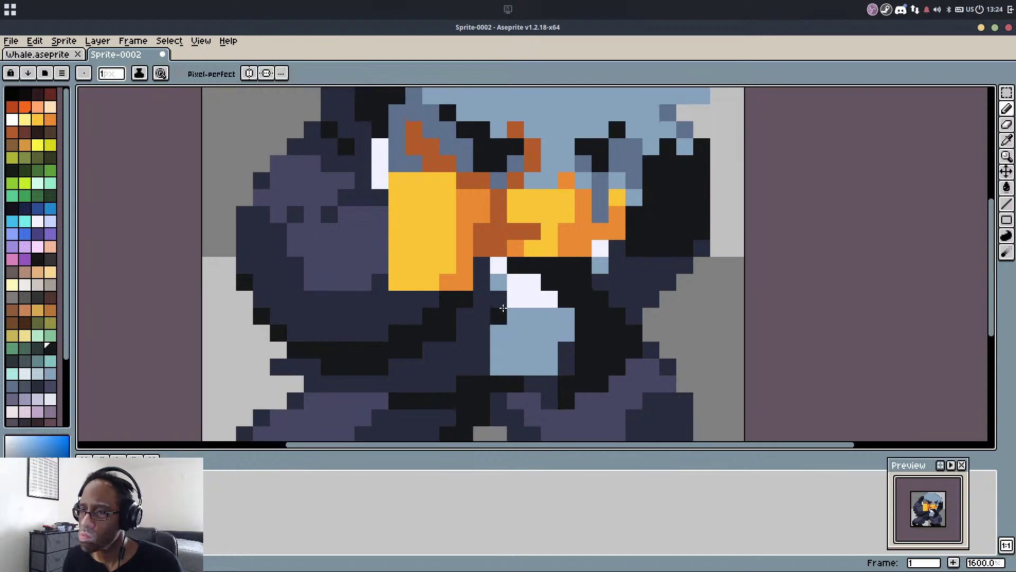
Try a dark brown patch on the near-black arm beside the shirt, with near-black touches on the thigh beneath it
{"action": "left_click", "coordinate": [25, 323]}
{"action": "mouse_move", "coordinate": [566, 299]}
{"action": "left_mouse_down"}
{"action": "mouse_move", "coordinate": [588, 291]}
{"action": "mouse_move", "coordinate": [607, 351]}
{"action": "mouse_move", "coordinate": [568, 296]}
{"action": "left_mouse_up"}
{"action": "left_click", "coordinate": [588, 336], "text": "alt"}
{"action": "left_click", "coordinate": [582, 301], "text": "alt"}
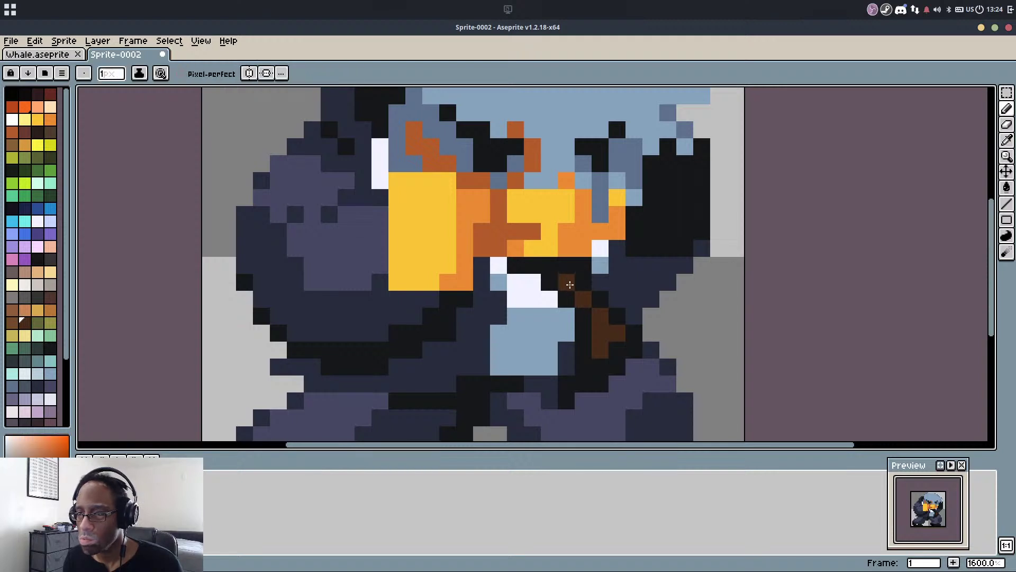
{"action": "scroll", "coordinate": [613, 235], "scroll_direction": "down", "scroll_amount": 4}
{"action": "scroll", "coordinate": [614, 268], "scroll_direction": "up", "scroll_amount": 4}
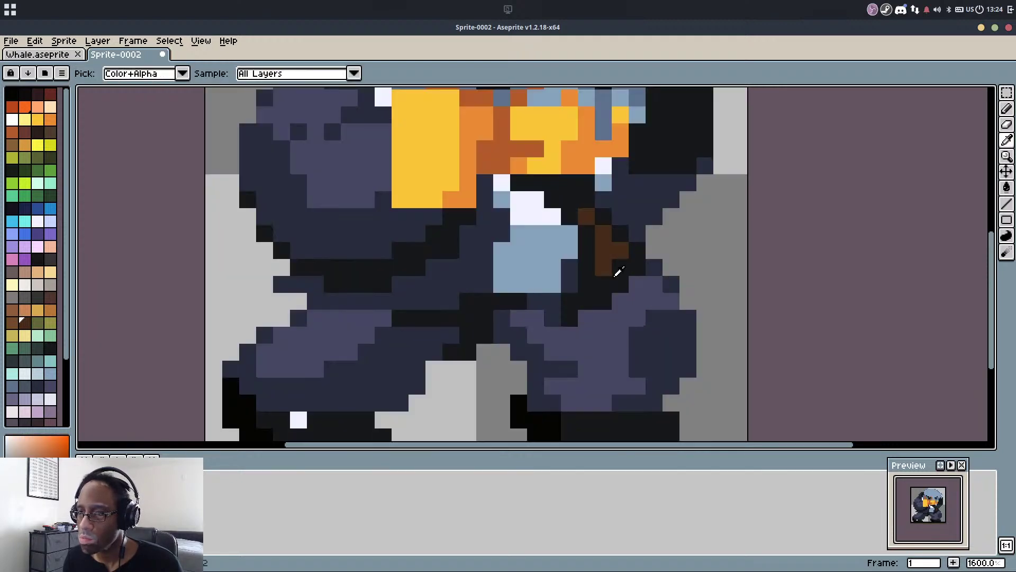
{"action": "left_click", "coordinate": [577, 319], "text": "alt"}
{"action": "left_click_drag", "start_coordinate": [567, 335], "coordinate": [555, 334]}
{"action": "left_click", "coordinate": [620, 335]}
{"action": "scroll", "coordinate": [633, 314], "scroll_direction": "down", "scroll_amount": 3}
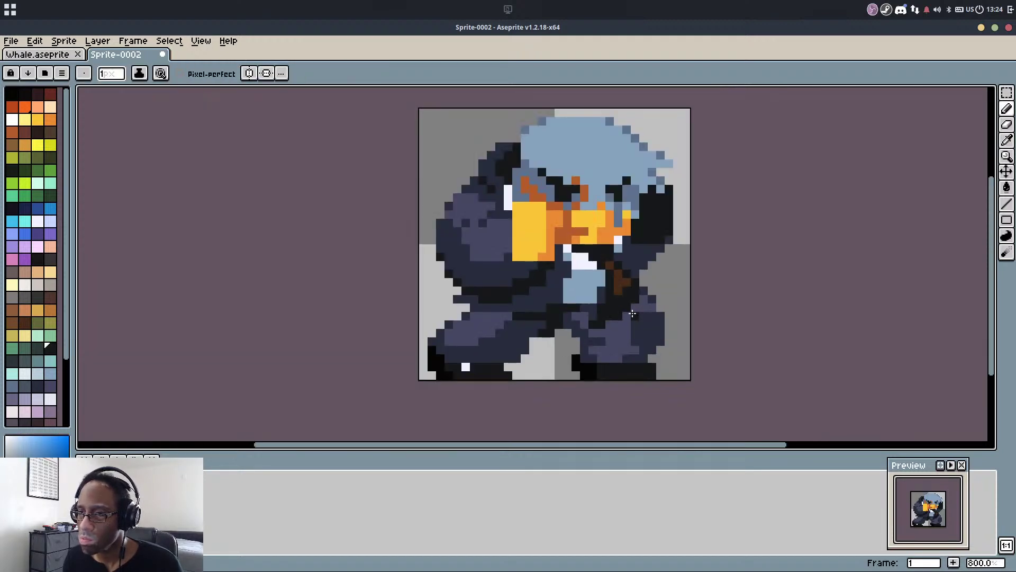
{"action": "scroll", "coordinate": [631, 286], "scroll_direction": "up", "scroll_amount": 3}
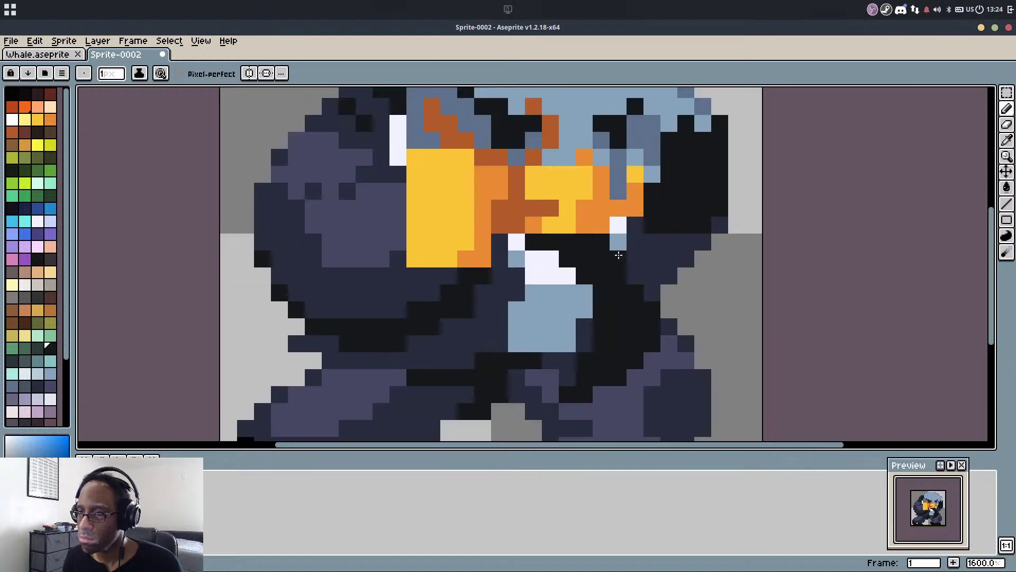
Extend the white collar strip below the beak's right corner downward by two pixels, ending it with a light blue-grey pixel
{"action": "left_click", "coordinate": [618, 274], "text": "alt"}
{"action": "left_click", "coordinate": [617, 242], "text": "alt"}
{"action": "left_click", "coordinate": [618, 257]}
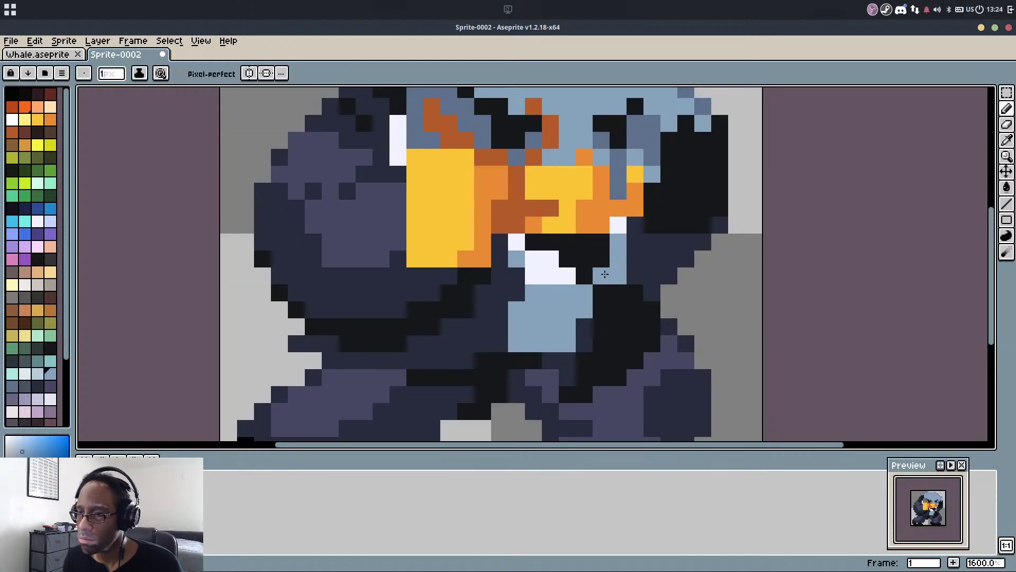
{"action": "left_click", "coordinate": [603, 264], "text": "alt"}
{"action": "left_click", "coordinate": [604, 274]}
{"action": "left_click", "coordinate": [618, 226], "text": "alt"}
{"action": "left_click_drag", "start_coordinate": [618, 241], "coordinate": [619, 260]}
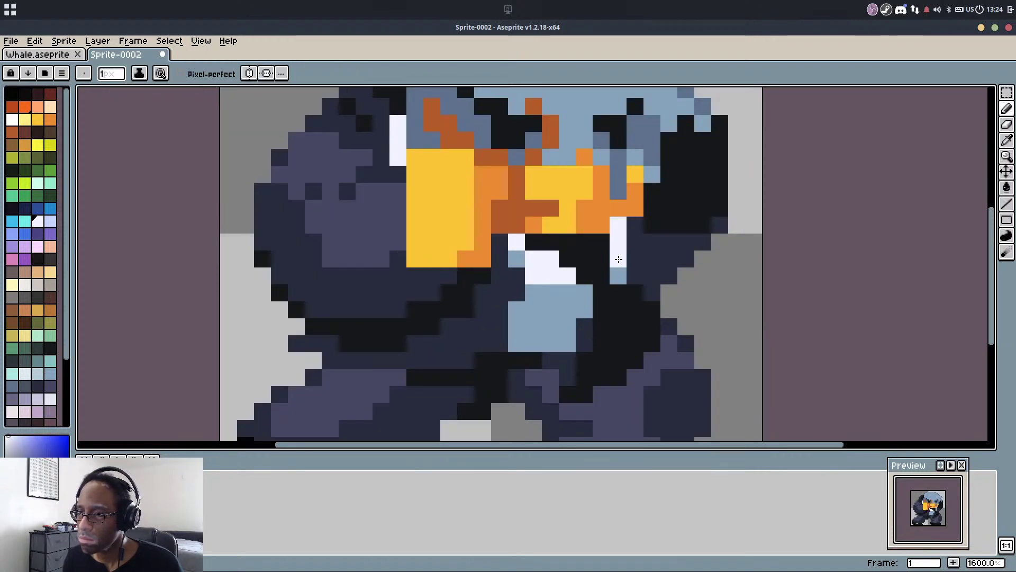
{"action": "scroll", "coordinate": [613, 292], "scroll_direction": "down", "scroll_amount": 3}
{"action": "scroll", "coordinate": [590, 295], "scroll_direction": "up", "scroll_amount": 3}
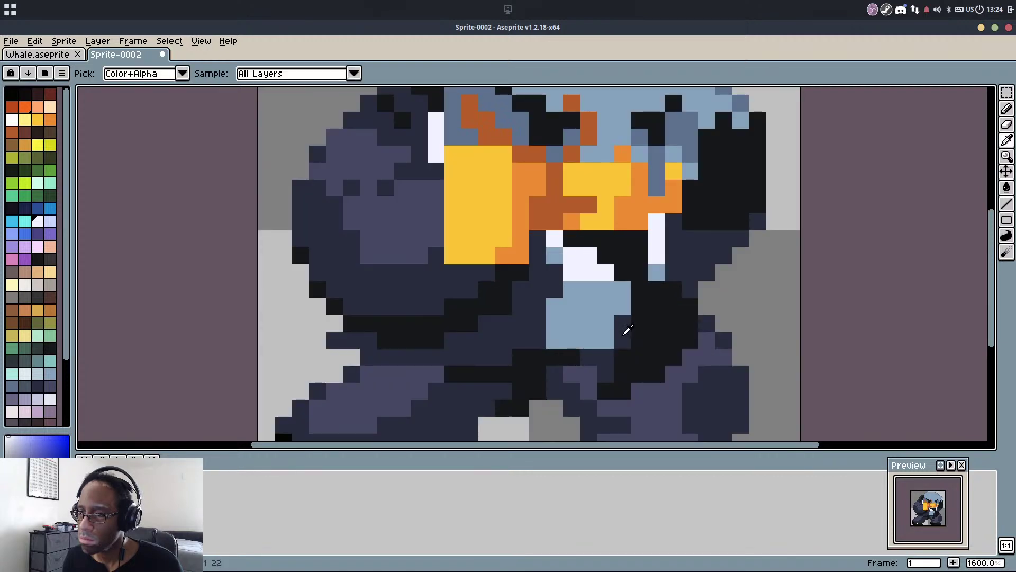
Trim the light blue-grey shirt's left column and bottom row with dark navy, keeping one light blue-grey pixel in the bottom row
{"action": "left_click", "coordinate": [623, 336], "text": "alt"}
{"action": "left_click_drag", "start_coordinate": [606, 339], "coordinate": [551, 334]}
{"action": "left_click_drag", "start_coordinate": [553, 286], "coordinate": [554, 324]}
{"action": "left_click", "coordinate": [590, 304], "text": "alt"}
{"action": "left_click", "coordinate": [593, 336]}
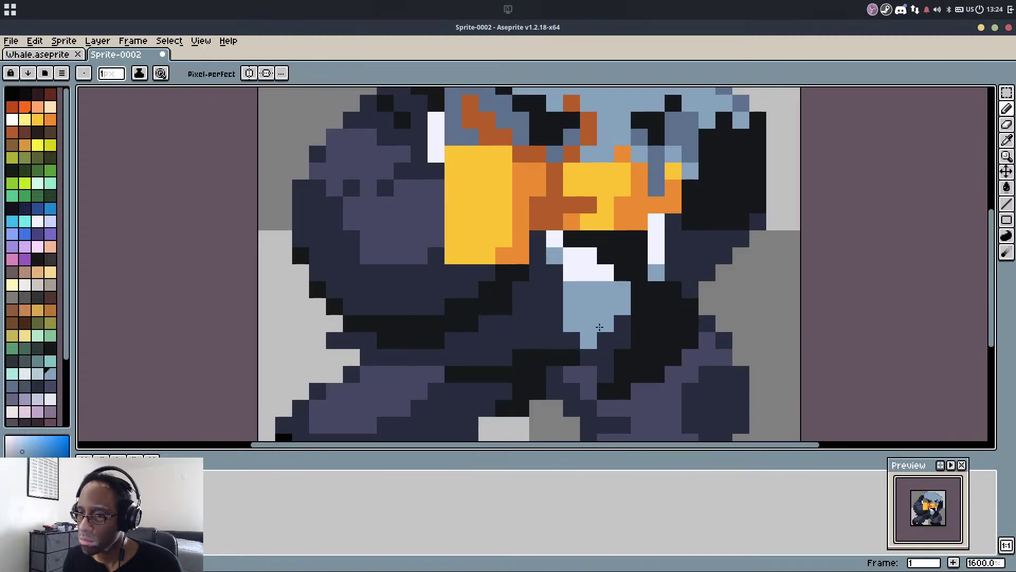
{"action": "scroll", "coordinate": [648, 294], "scroll_direction": "down", "scroll_amount": 3}
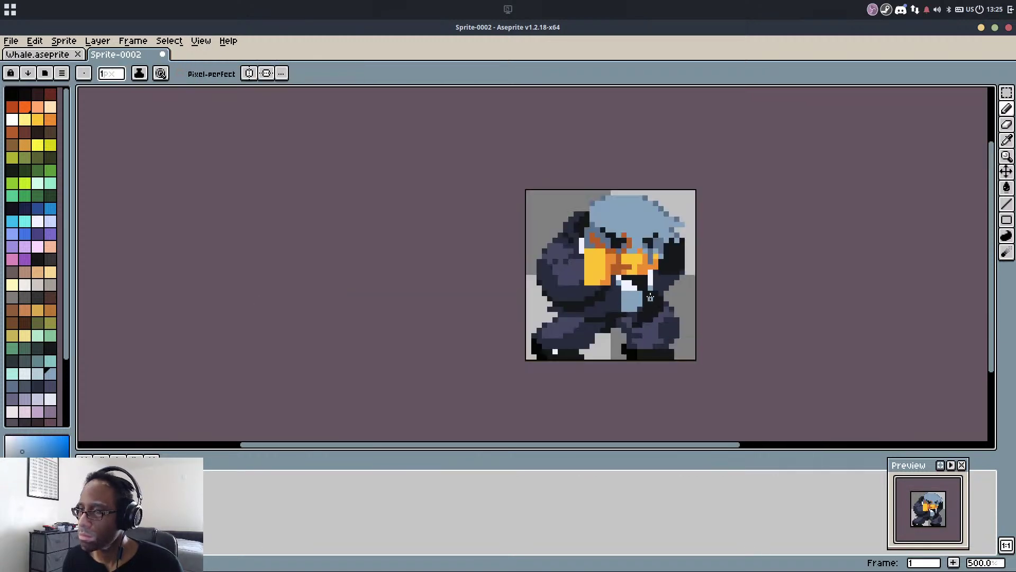
Shade the white collar's inner edge above the shirt and the lower part of the right collar strip light blue-grey
{"action": "scroll", "coordinate": [593, 275], "scroll_direction": "up", "scroll_amount": 5}
{"action": "left_click", "coordinate": [567, 269]}
{"action": "left_click", "coordinate": [589, 254], "text": "alt"}
{"action": "left_click", "coordinate": [570, 271]}
{"action": "mouse_move", "coordinate": [570, 294]}
{"action": "left_mouse_down"}
{"action": "mouse_move", "coordinate": [596, 280]}
{"action": "mouse_move", "coordinate": [593, 295]}
{"action": "mouse_move", "coordinate": [597, 269]}
{"action": "mouse_move", "coordinate": [620, 317]}
{"action": "mouse_move", "coordinate": [577, 356]}
{"action": "mouse_move", "coordinate": [582, 374]}
{"action": "mouse_move", "coordinate": [617, 307]}
{"action": "left_mouse_up"}
{"action": "key", "text": "ctrl+z"}
{"action": "left_click", "coordinate": [603, 285], "text": "alt"}
{"action": "left_click", "coordinate": [697, 247]}
Try white highlights down the light blue-grey shirt, along its lower edge and on its right side
{"action": "left_click", "coordinate": [692, 206], "text": "alt"}
{"action": "left_click", "coordinate": [642, 341], "text": "alt"}
{"action": "left_click", "coordinate": [596, 340]}
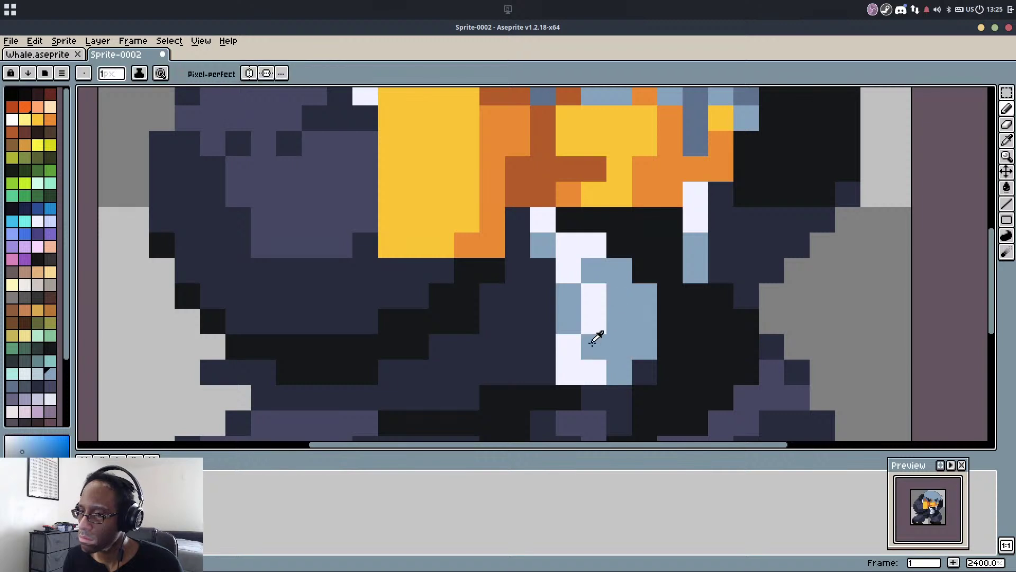
{"action": "left_click", "coordinate": [593, 329], "text": "alt"}
{"action": "left_click_drag", "start_coordinate": [595, 343], "coordinate": [617, 365]}
{"action": "left_click", "coordinate": [618, 302]}
{"action": "scroll", "coordinate": [629, 303], "scroll_direction": "down", "scroll_amount": 6}
{"action": "scroll", "coordinate": [659, 267], "scroll_direction": "up", "scroll_amount": 6}
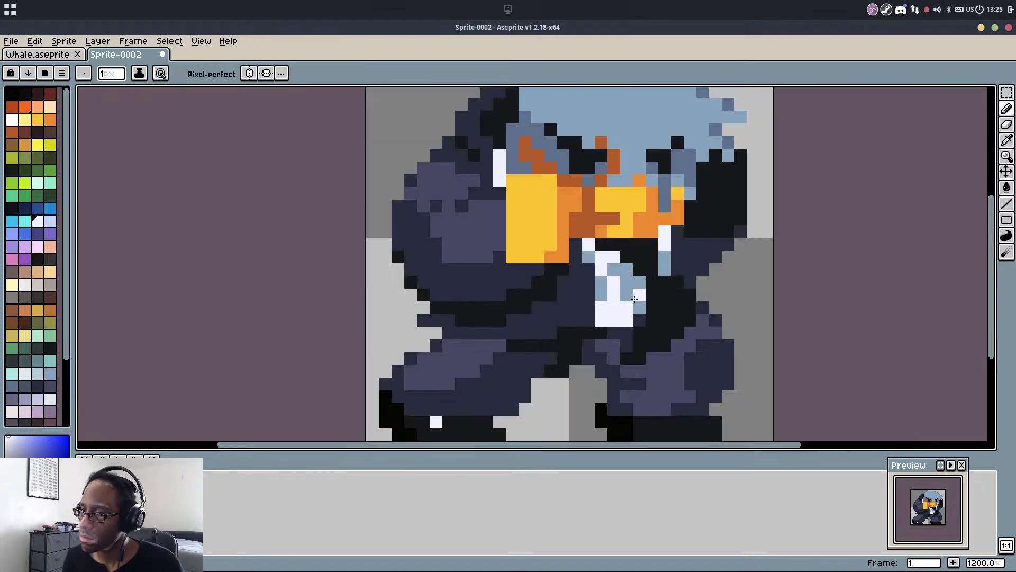
{"action": "key", "text": "ctrl+z"}
{"action": "key", "text": "ctrl+z"}
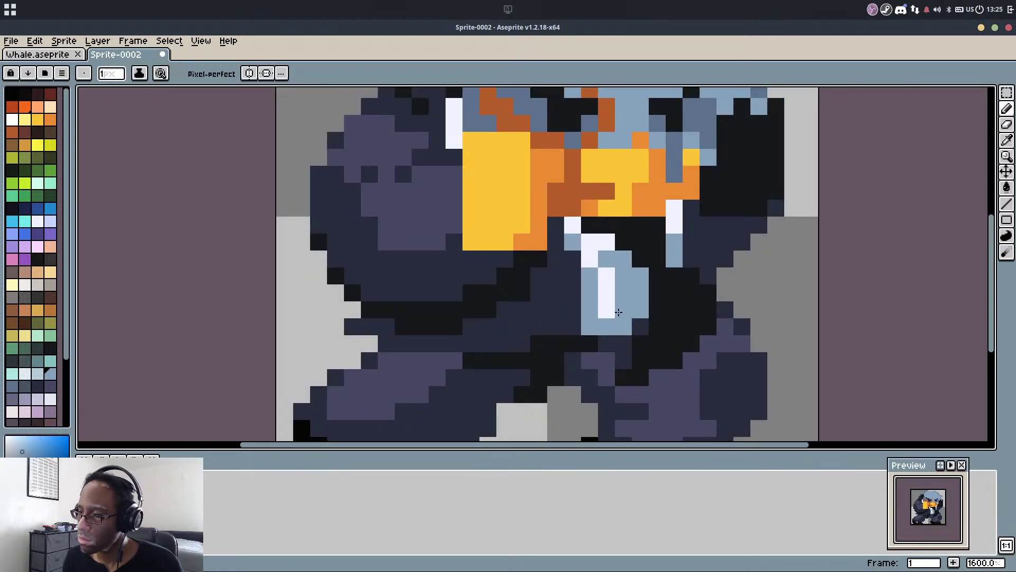
{"action": "key", "text": "ctrl+z"}
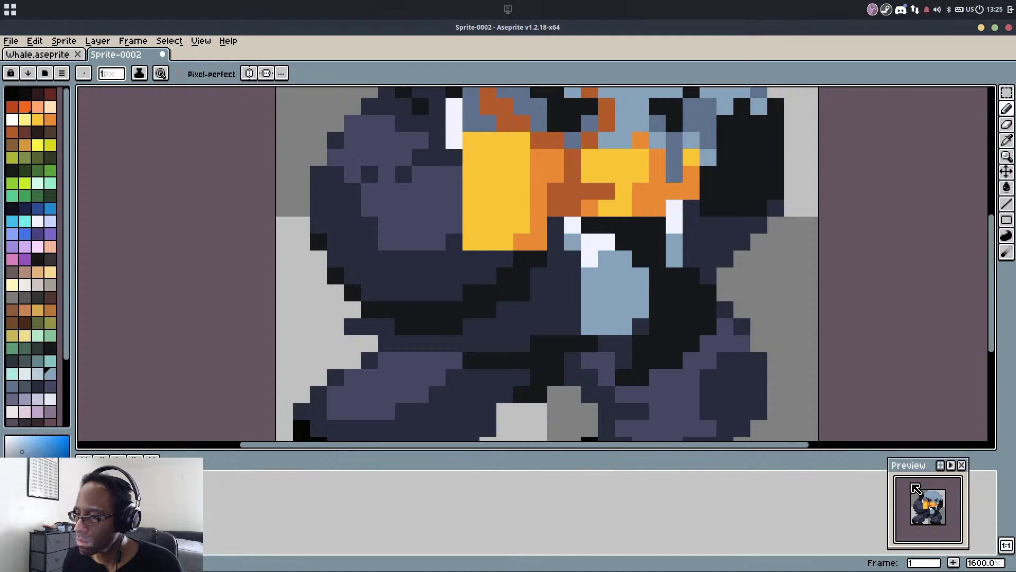
Enlarge the sprite in the preview to examine the whole figure
{"action": "scroll", "coordinate": [914, 491], "scroll_direction": "up", "scroll_amount": 3}
{"action": "scroll", "coordinate": [919, 496], "scroll_direction": "down", "scroll_amount": 3}
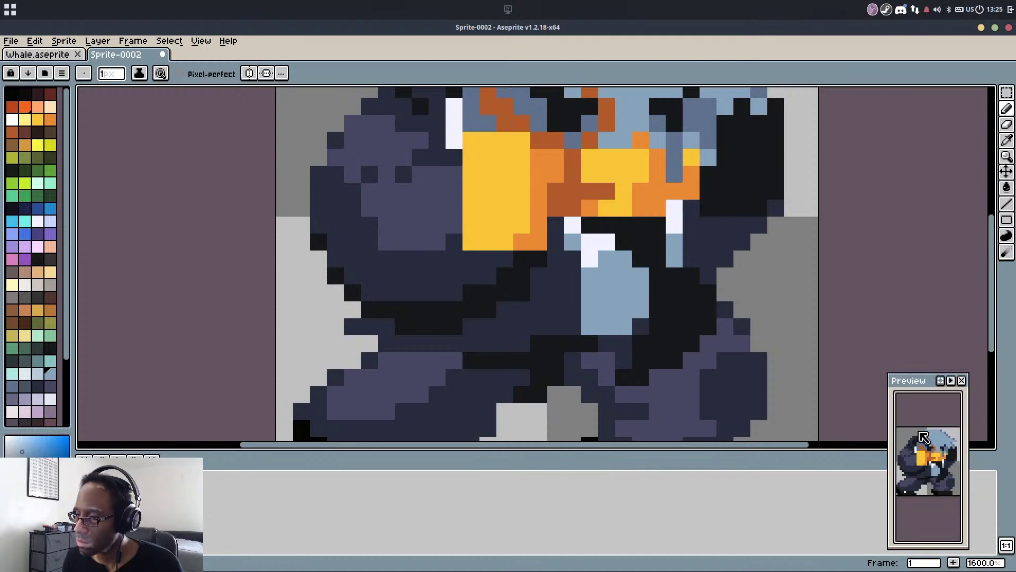
Widen the sprite preview window and reduce its height
{"action": "left_click_drag", "start_coordinate": [887, 427], "coordinate": [849, 428]}
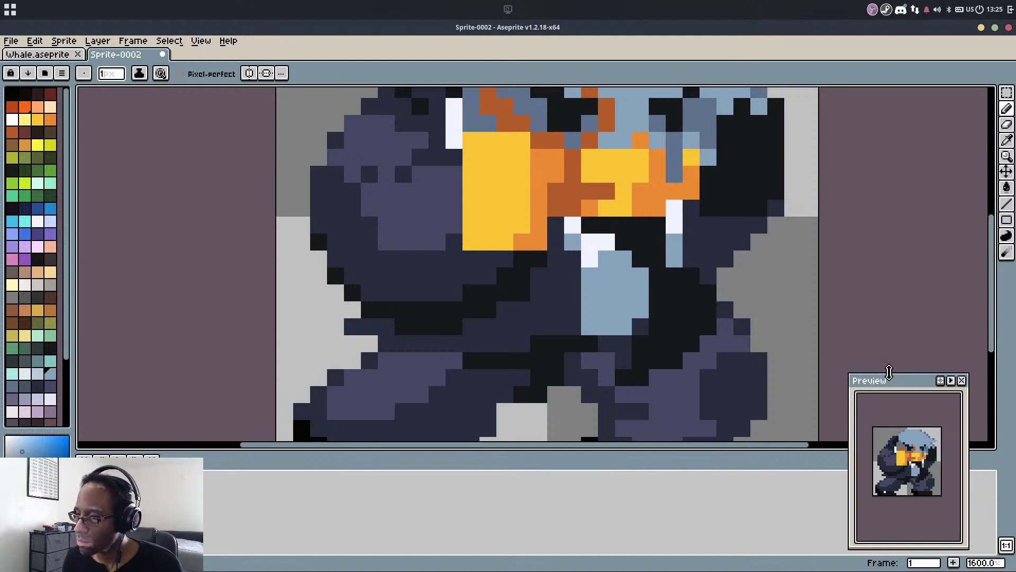
{"action": "left_click_drag", "start_coordinate": [889, 372], "coordinate": [889, 443]}
Shift the character's left eye and brow one pixel to the right, using sampled black and slate blue
{"action": "scroll", "coordinate": [546, 239], "scroll_direction": "up", "scroll_amount": 3}
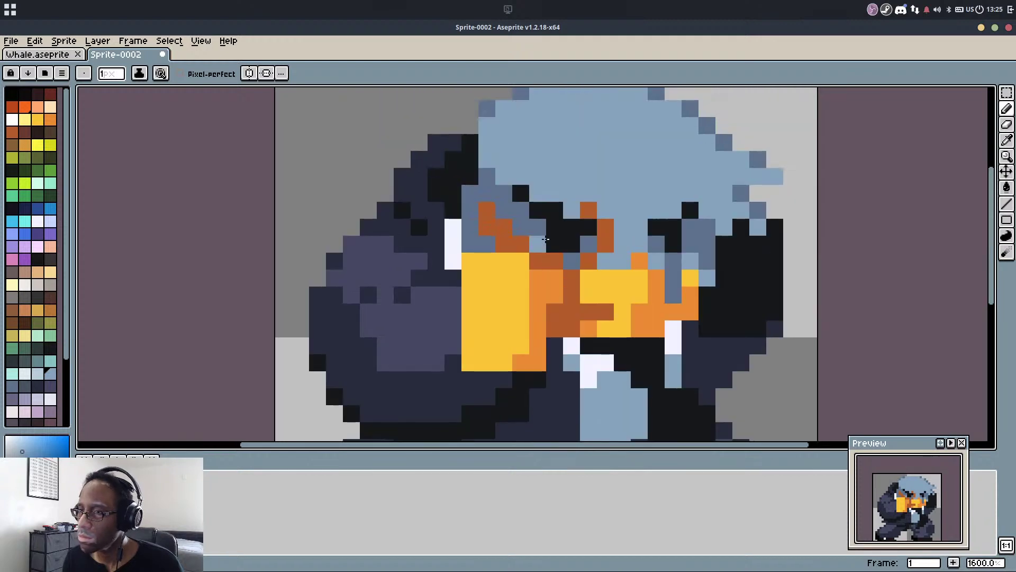
{"action": "scroll", "coordinate": [546, 239], "scroll_direction": "up", "scroll_amount": 2}
{"action": "left_click", "coordinate": [592, 233], "text": "alt"}
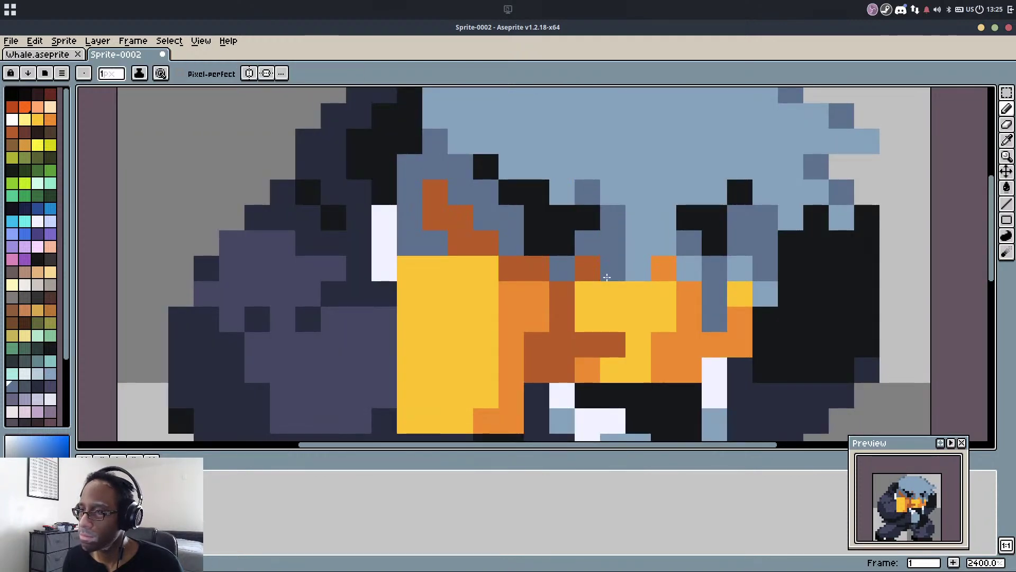
{"action": "scroll", "coordinate": [611, 264], "scroll_direction": "down", "scroll_amount": 1}
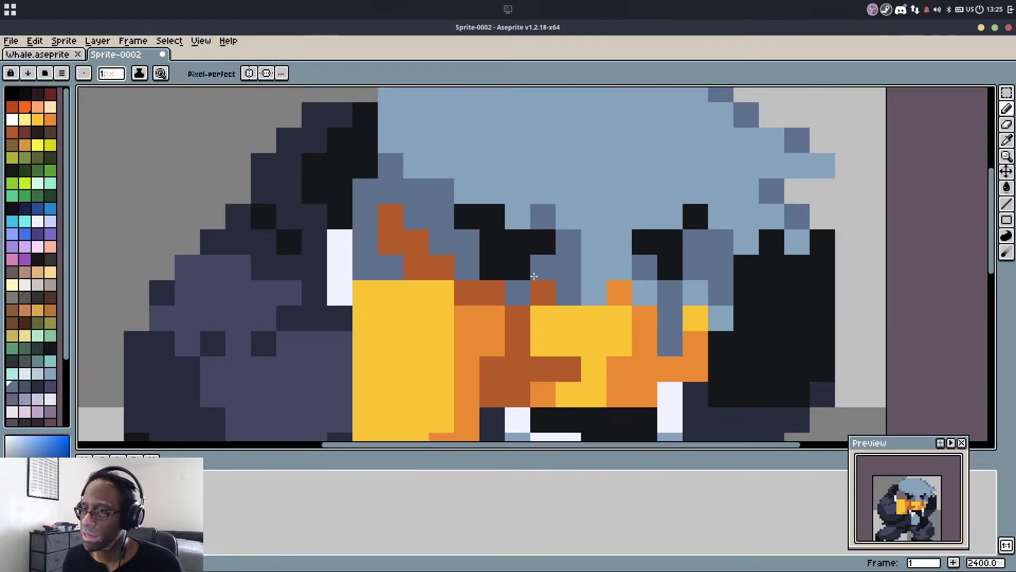
{"action": "scroll", "coordinate": [603, 258], "scroll_direction": "down", "scroll_amount": 4}
{"action": "scroll", "coordinate": [585, 278], "scroll_direction": "up", "scroll_amount": 3}
{"action": "left_click", "coordinate": [587, 280], "text": "alt"}
{"action": "left_click_drag", "start_coordinate": [617, 279], "coordinate": [594, 304]}
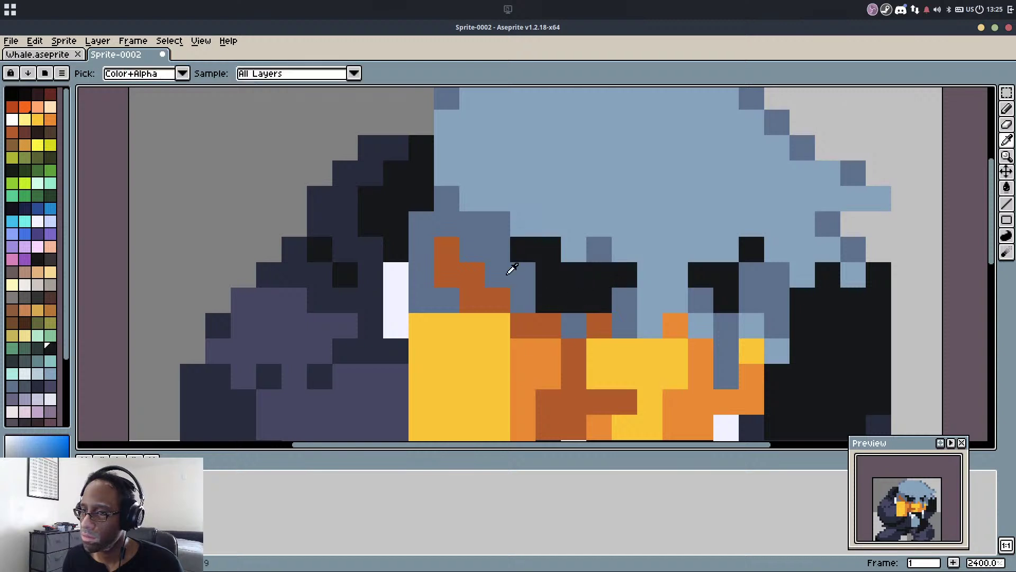
{"action": "left_click", "coordinate": [510, 269], "text": "alt"}
{"action": "left_click_drag", "start_coordinate": [524, 254], "coordinate": [542, 297]}
{"action": "scroll", "coordinate": [648, 262], "scroll_direction": "down", "scroll_amount": 3}
{"action": "left_click", "coordinate": [600, 259], "text": "alt"}
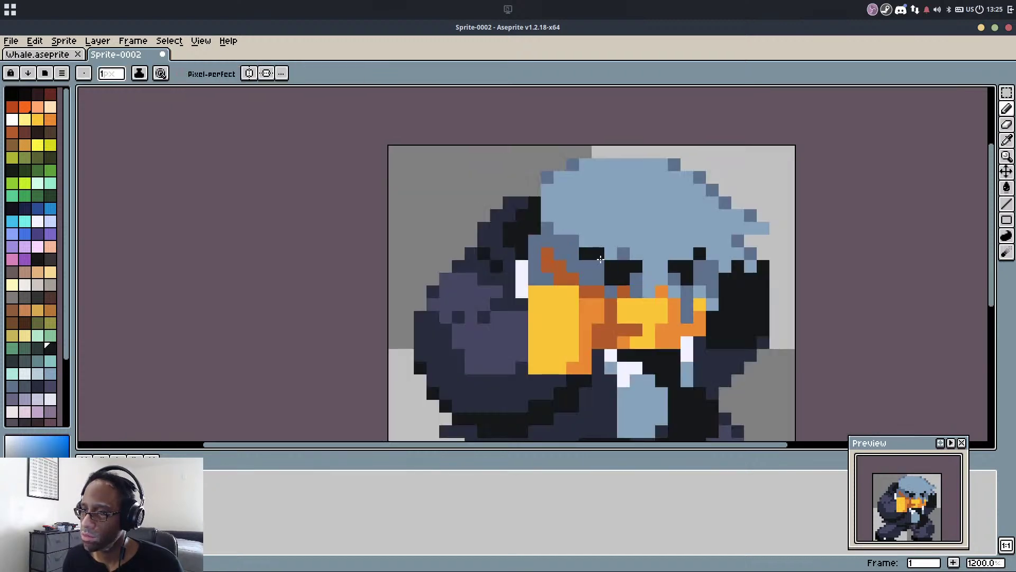
{"action": "left_click", "coordinate": [611, 253], "text": "alt"}
Replace the slate-blue shadow pixels around the left eye with the light blue of the hair
{"action": "scroll", "coordinate": [673, 202], "scroll_direction": "down", "scroll_amount": 5}
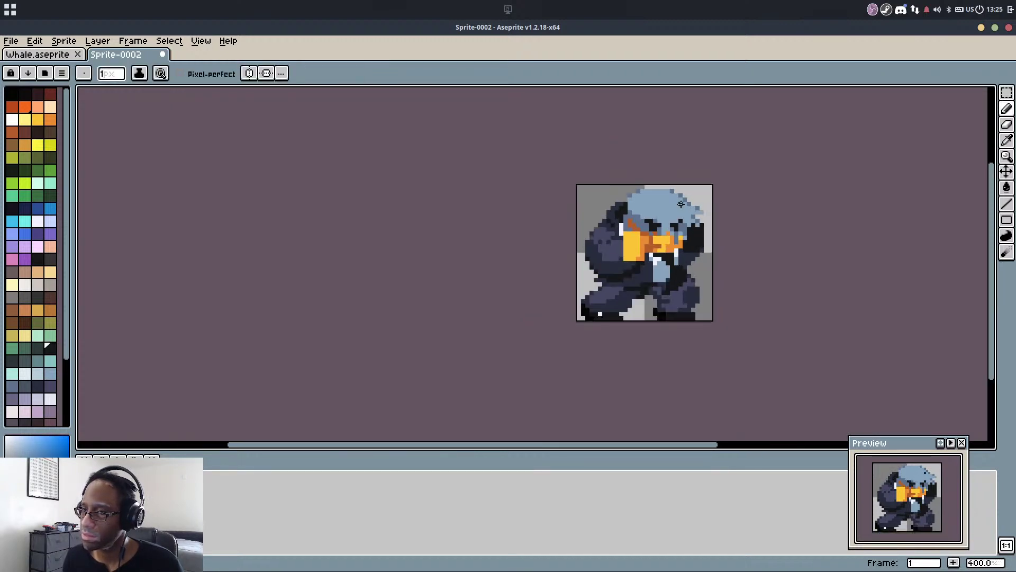
{"action": "scroll", "coordinate": [675, 227], "scroll_direction": "up", "scroll_amount": 3}
{"action": "scroll", "coordinate": [666, 248], "scroll_direction": "up", "scroll_amount": 3}
{"action": "left_click", "coordinate": [586, 249], "text": "alt"}
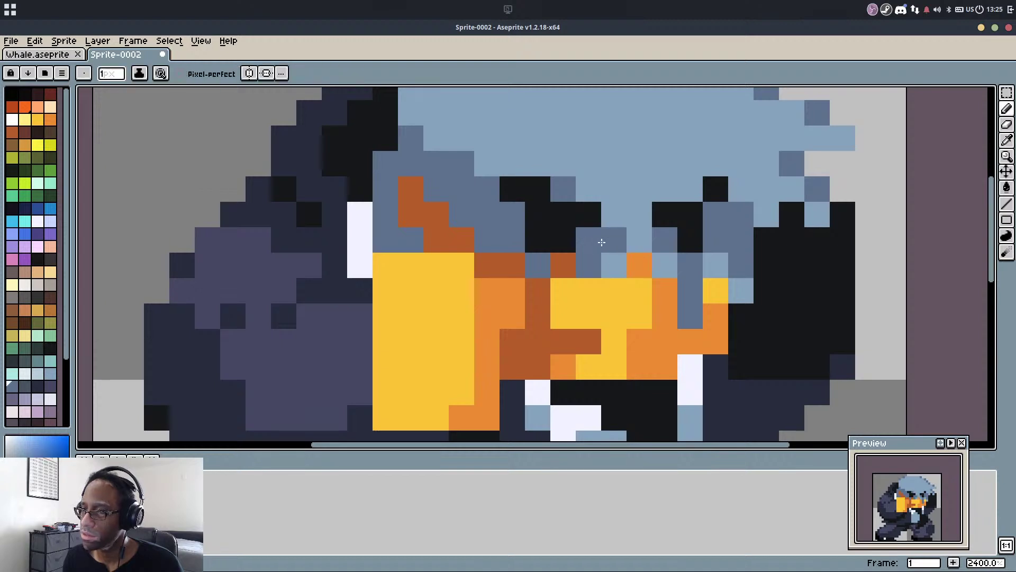
{"action": "left_click", "coordinate": [607, 242], "text": "alt"}
{"action": "left_click", "coordinate": [589, 240]}
{"action": "left_click", "coordinate": [560, 193]}
{"action": "left_click_drag", "start_coordinate": [507, 216], "coordinate": [515, 229]}
{"action": "left_click", "coordinate": [488, 194]}
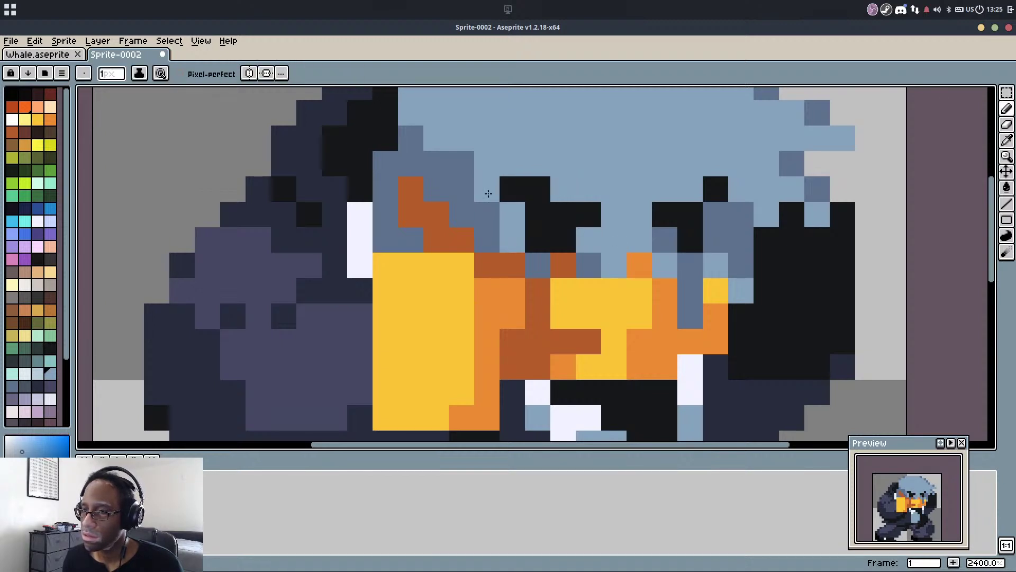
{"action": "left_click", "coordinate": [462, 165]}
{"action": "left_click_drag", "start_coordinate": [462, 162], "coordinate": [464, 186]}
{"action": "left_click", "coordinate": [591, 290]}
Add a brown pixel above the beak at the lower right corner of the left eye
{"action": "left_click", "coordinate": [565, 291], "text": "alt"}
{"action": "left_click", "coordinate": [591, 265]}
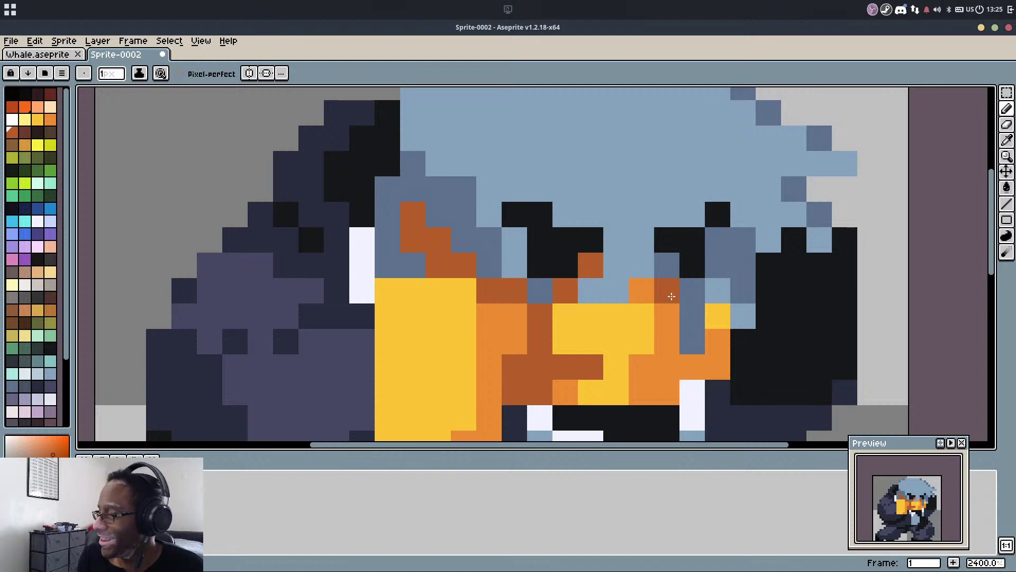
{"action": "scroll", "coordinate": [671, 296], "scroll_direction": "down", "scroll_amount": 10}
{"action": "scroll", "coordinate": [680, 302], "scroll_direction": "up", "scroll_amount": 3}
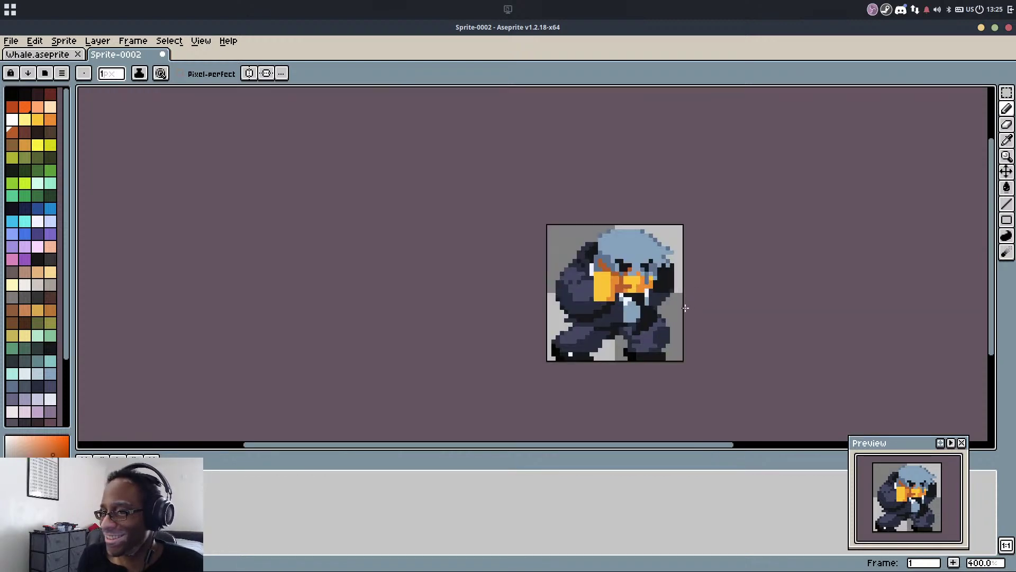
Recolour the white collar pixels below the beak light blue and blacken the pixel above the right collar strip
{"action": "scroll", "coordinate": [684, 308], "scroll_direction": "up", "scroll_amount": 1}
{"action": "scroll", "coordinate": [597, 340], "scroll_direction": "up", "scroll_amount": 3}
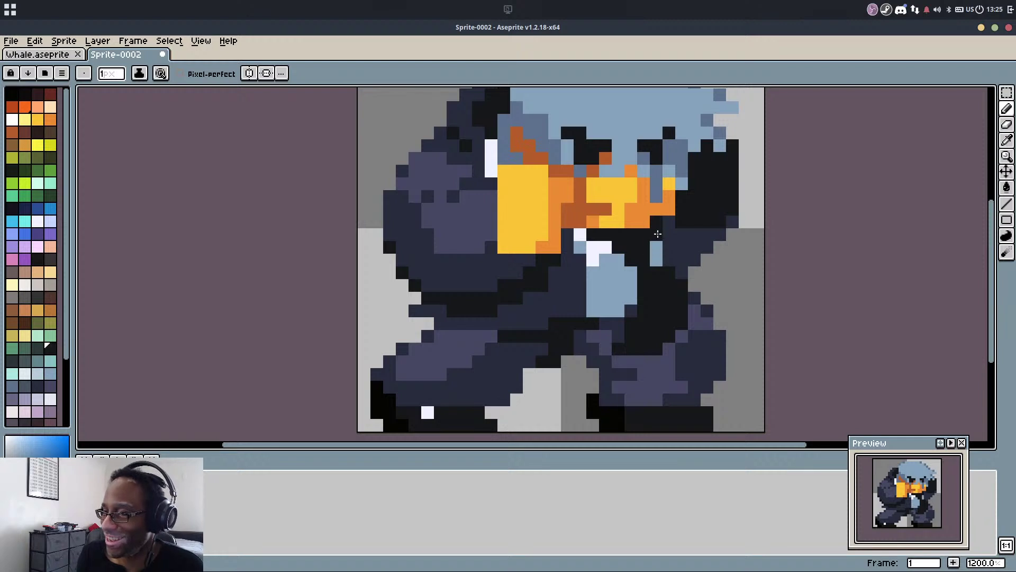
{"action": "scroll", "coordinate": [654, 263], "scroll_direction": "down", "scroll_amount": 1}
{"action": "scroll", "coordinate": [604, 247], "scroll_direction": "up", "scroll_amount": 2}
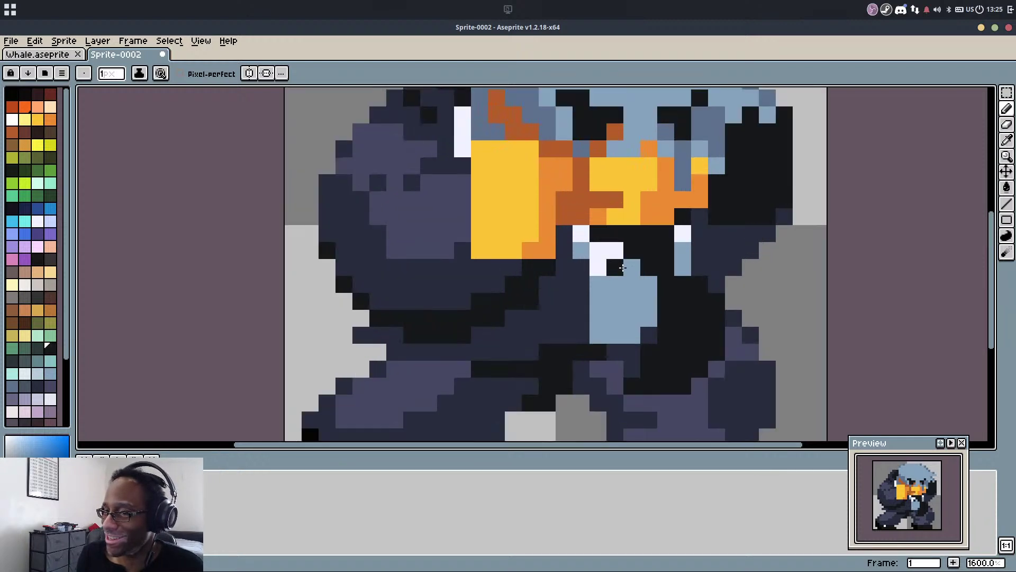
{"action": "scroll", "coordinate": [684, 233], "scroll_direction": "up", "scroll_amount": 2}
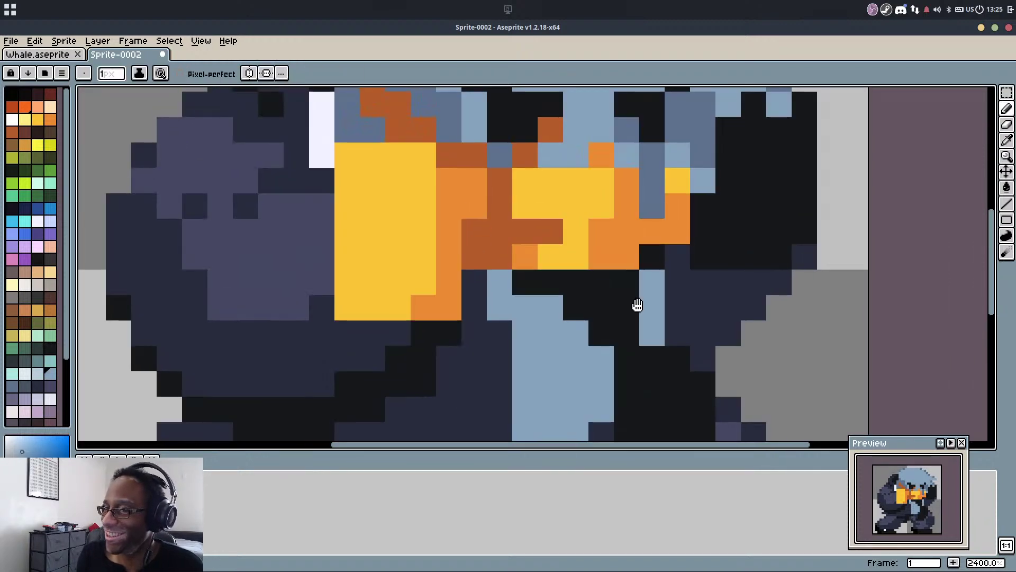
Save the sprite as FightingOfficeman.aseprite in the Streaming Art folder
{"action": "key", "text": "ctrl+s"}
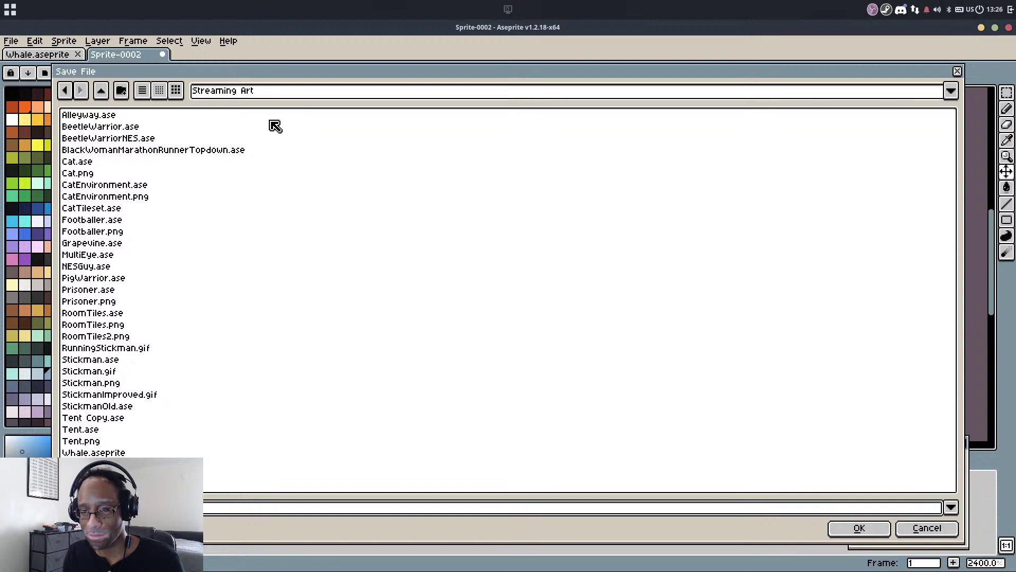
{"action": "key", "text": "Return"}
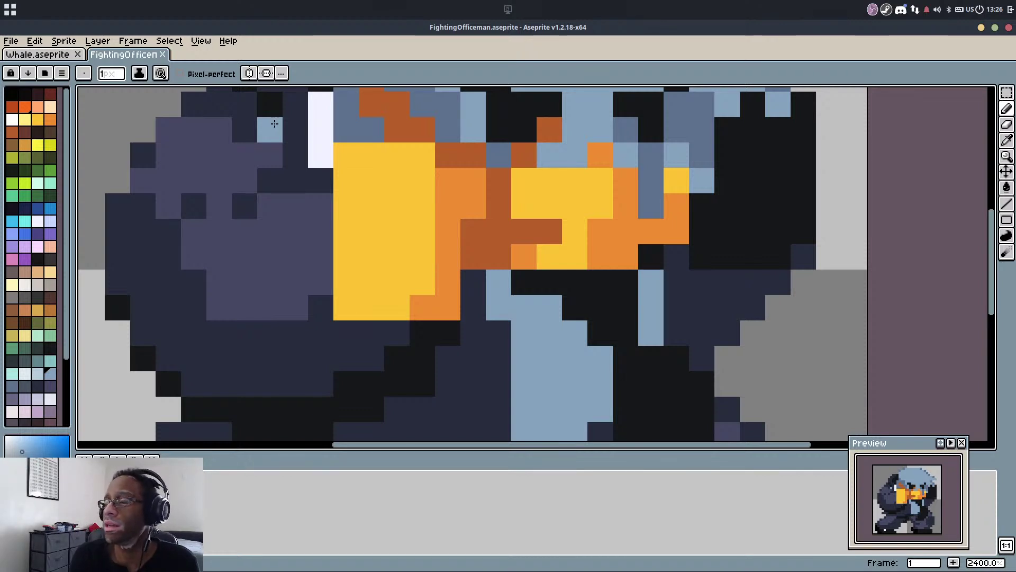
{"action": "left_click", "coordinate": [274, 124]}
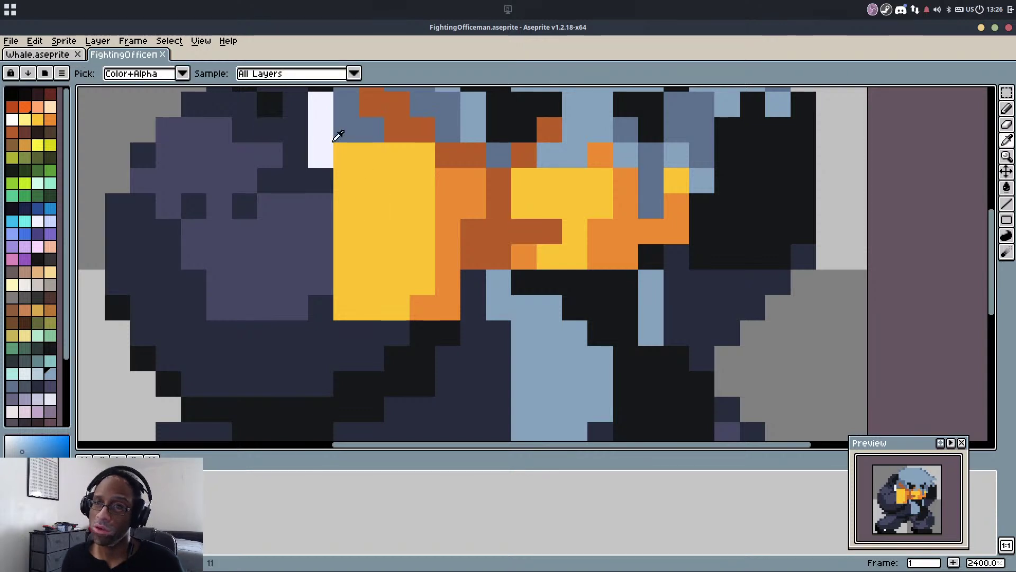
Paint a white cuff edge along the left and lower sides of the large yellow block and save the file
{"action": "left_click", "coordinate": [321, 130], "text": "alt"}
{"action": "left_click_drag", "start_coordinate": [321, 206], "coordinate": [344, 306]}
{"action": "left_click", "coordinate": [346, 332]}
{"action": "left_click", "coordinate": [370, 332]}
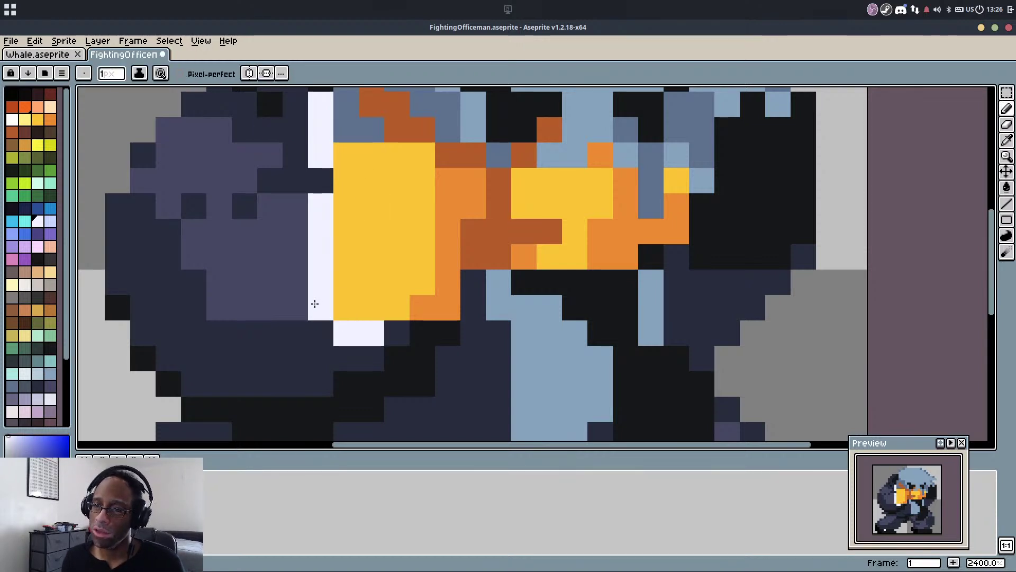
{"action": "left_click", "coordinate": [397, 332]}
{"action": "scroll", "coordinate": [415, 191], "scroll_direction": "down", "scroll_amount": 7}
{"action": "scroll", "coordinate": [417, 188], "scroll_direction": "up", "scroll_amount": 5}
{"action": "key", "text": "ctrl+s"}
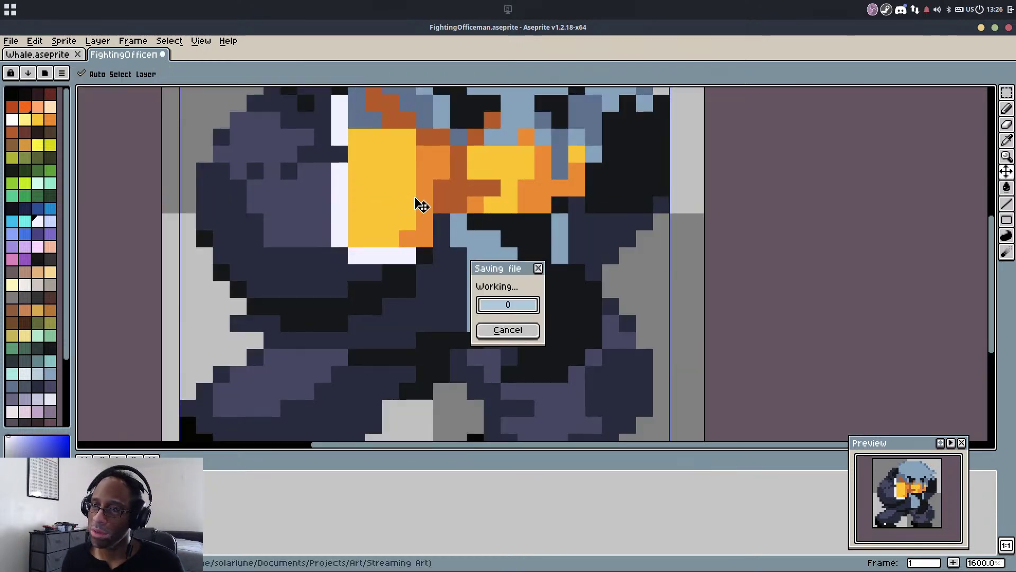
Shade beside and below the yellow block in black and extend the navy jacket hem downward and to the left
{"action": "left_click", "coordinate": [411, 277], "text": "alt"}
{"action": "left_click_drag", "start_coordinate": [424, 273], "coordinate": [438, 230]}
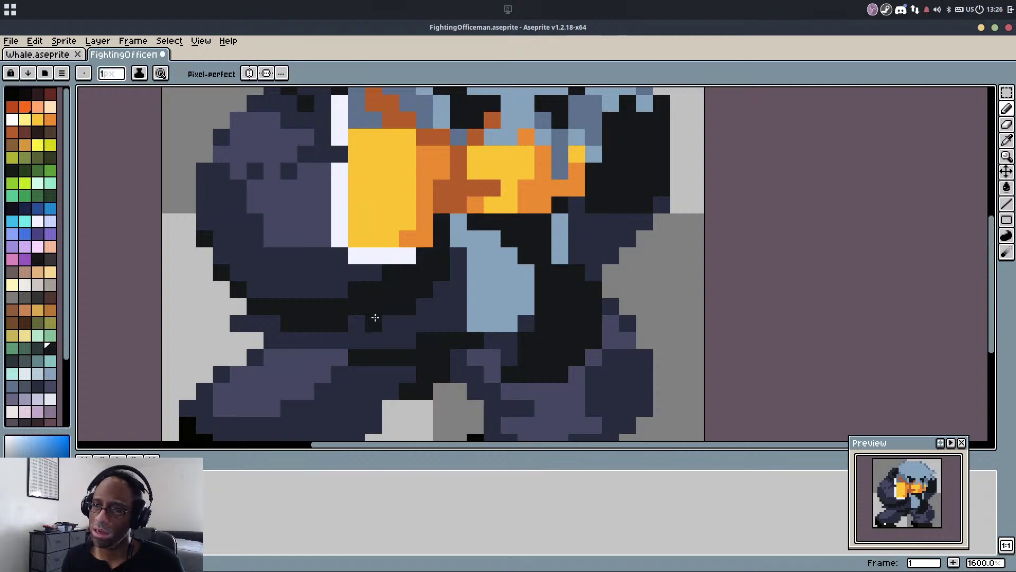
{"action": "left_click", "coordinate": [256, 325], "text": "alt"}
{"action": "mouse_move", "coordinate": [257, 338]}
{"action": "left_mouse_down"}
{"action": "mouse_move", "coordinate": [213, 333]}
{"action": "mouse_move", "coordinate": [254, 352]}
{"action": "mouse_move", "coordinate": [357, 360]}
{"action": "mouse_move", "coordinate": [227, 335]}
{"action": "mouse_move", "coordinate": [391, 357]}
{"action": "left_mouse_up"}
{"action": "key", "text": "ctrl+z"}
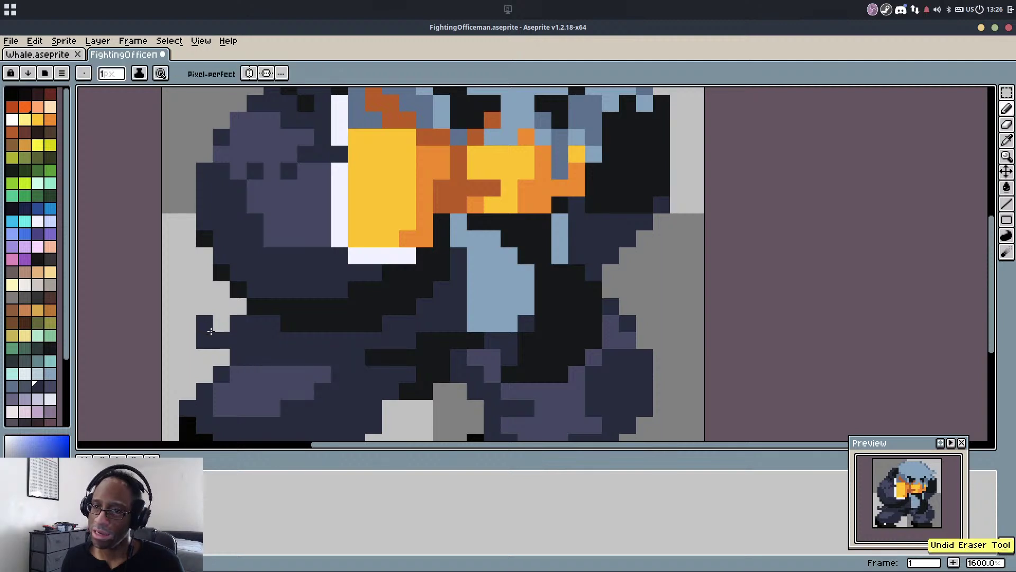
{"action": "right_click", "coordinate": [204, 325]}
{"action": "left_click", "coordinate": [204, 340]}
Draw a black shadow line under the jacket hem and recolour the upper highlights of the left leg navy
{"action": "left_click", "coordinate": [397, 352], "text": "alt"}
{"action": "left_click_drag", "start_coordinate": [377, 373], "coordinate": [252, 371]}
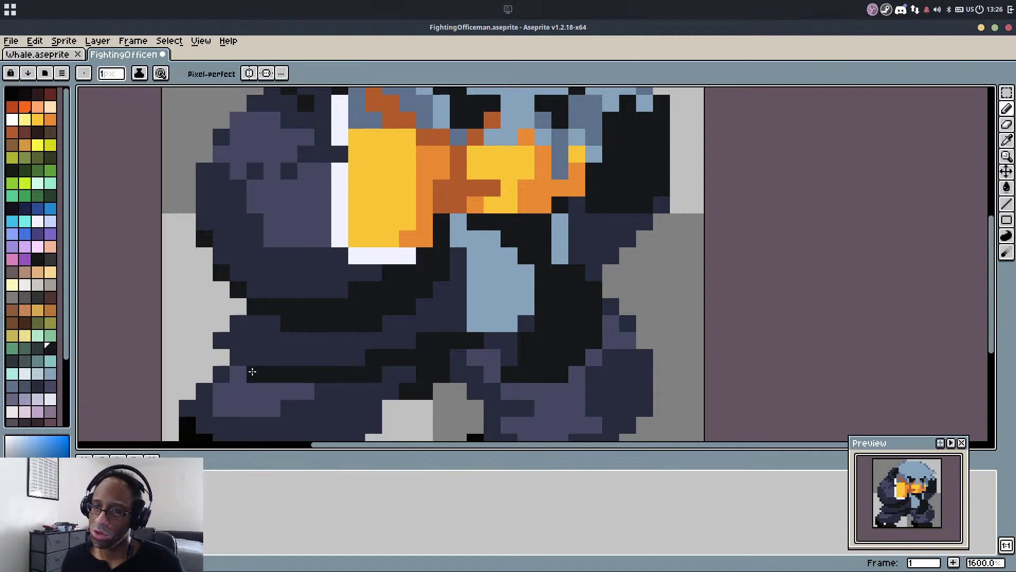
{"action": "left_click", "coordinate": [221, 371], "text": "alt"}
{"action": "left_click", "coordinate": [232, 386], "text": "alt"}
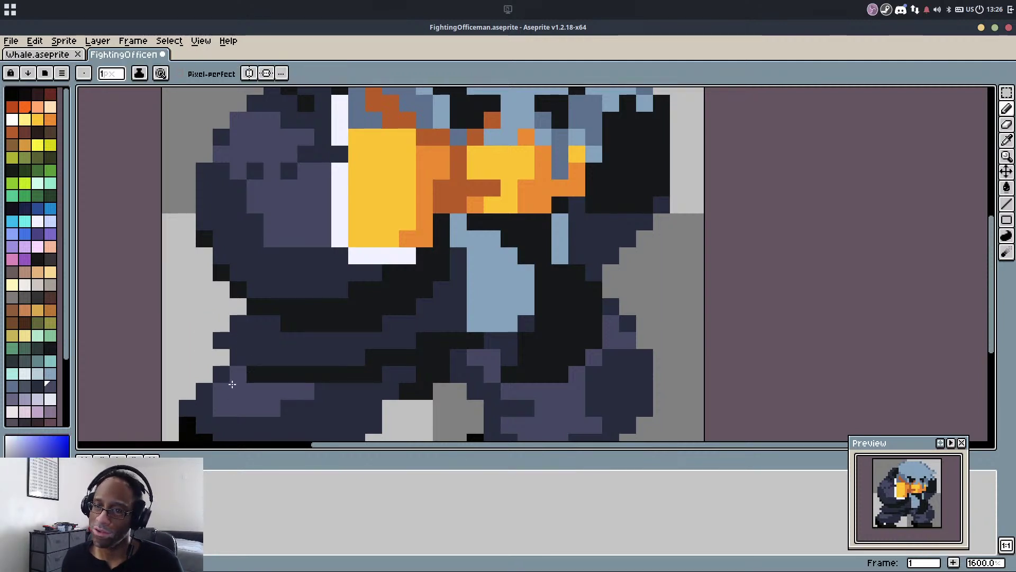
{"action": "left_click", "coordinate": [299, 402], "text": "alt"}
{"action": "left_click", "coordinate": [297, 403], "text": "alt"}
{"action": "left_click_drag", "start_coordinate": [272, 394], "coordinate": [325, 399]}
Add a black pixel under the hem's left end and extend the navy jacket tip outward
{"action": "left_click", "coordinate": [257, 375], "text": "alt"}
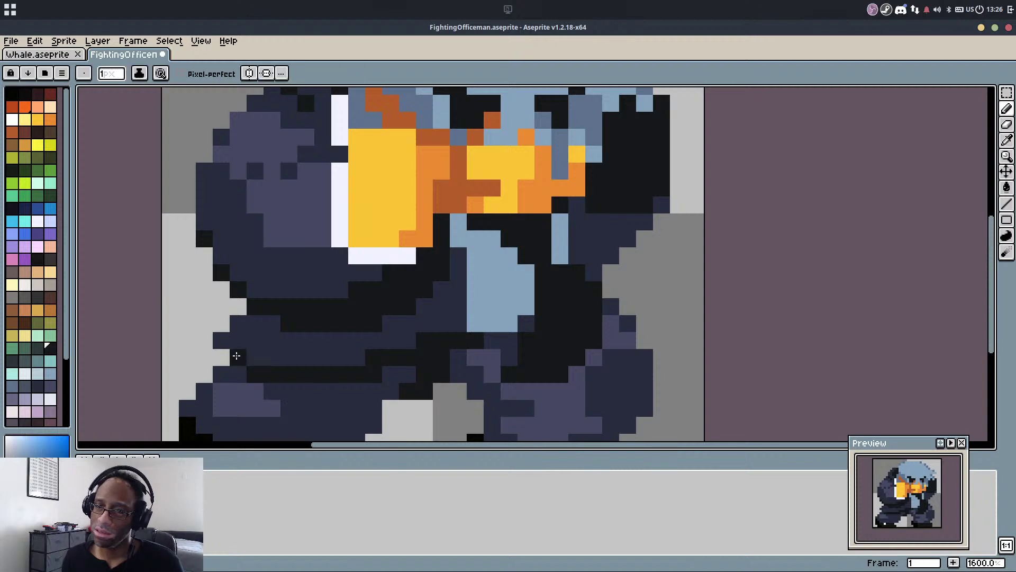
{"action": "left_click", "coordinate": [236, 356]}
{"action": "left_click", "coordinate": [240, 339], "text": "alt"}
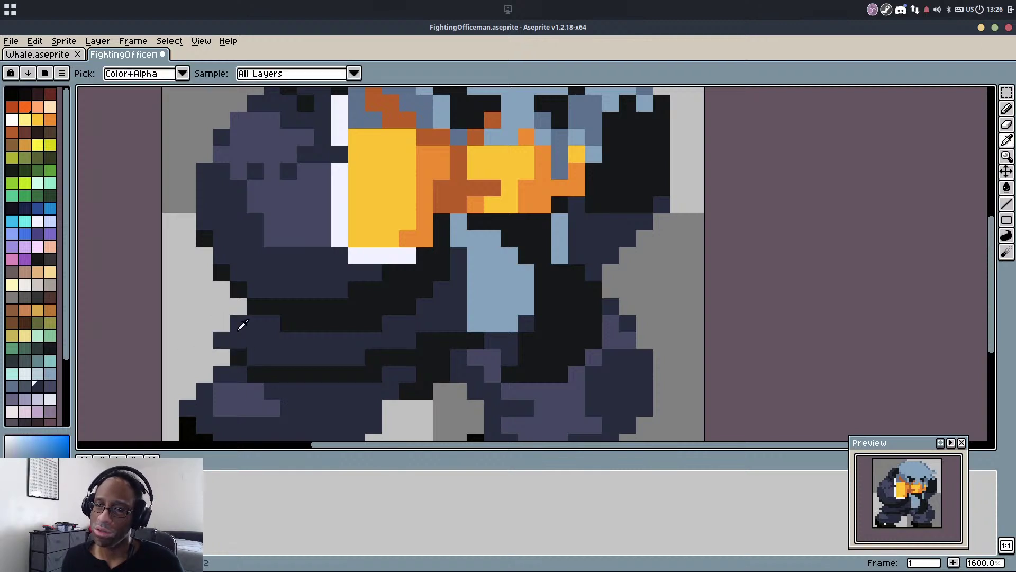
{"action": "left_click_drag", "start_coordinate": [222, 324], "coordinate": [221, 314]}
Extend the light blue shirt to the lower left and trim its lower right corner with black
{"action": "scroll", "coordinate": [233, 328], "scroll_direction": "down", "scroll_amount": 4}
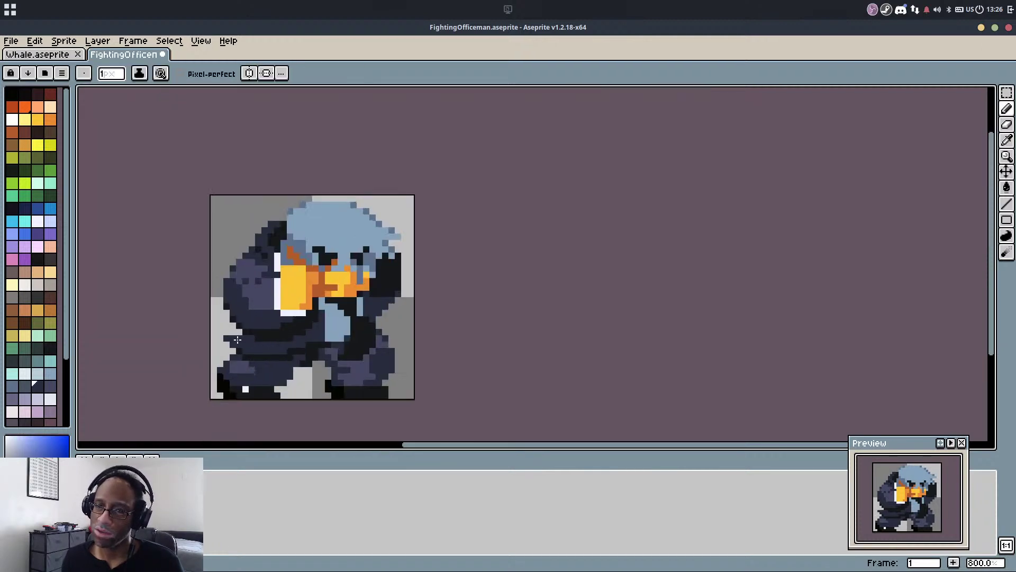
{"action": "scroll", "coordinate": [246, 327], "scroll_direction": "up", "scroll_amount": 3}
{"action": "left_click", "coordinate": [454, 319], "text": "alt"}
{"action": "left_click_drag", "start_coordinate": [404, 283], "coordinate": [391, 335]}
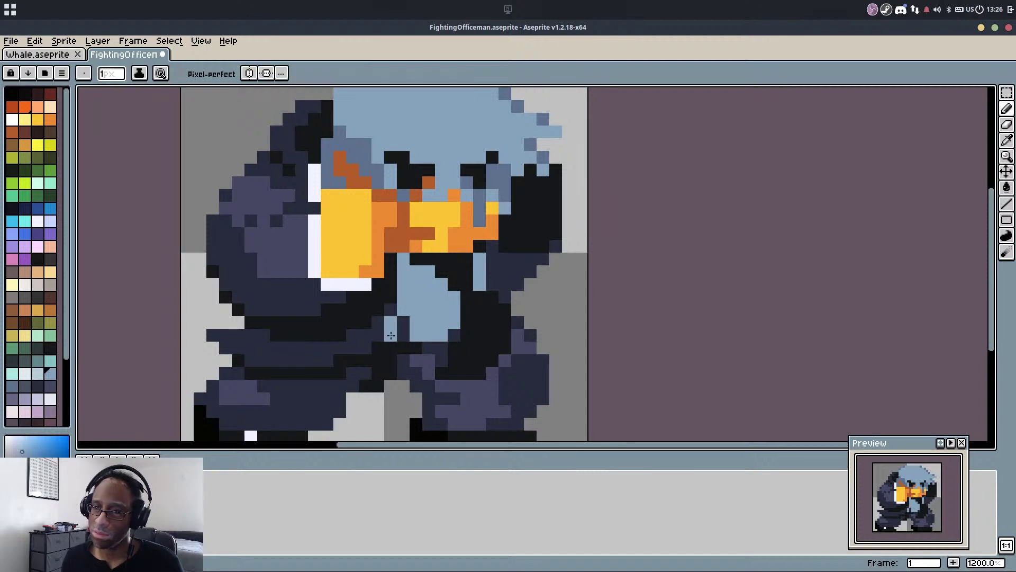
{"action": "left_click", "coordinate": [374, 352], "text": "alt"}
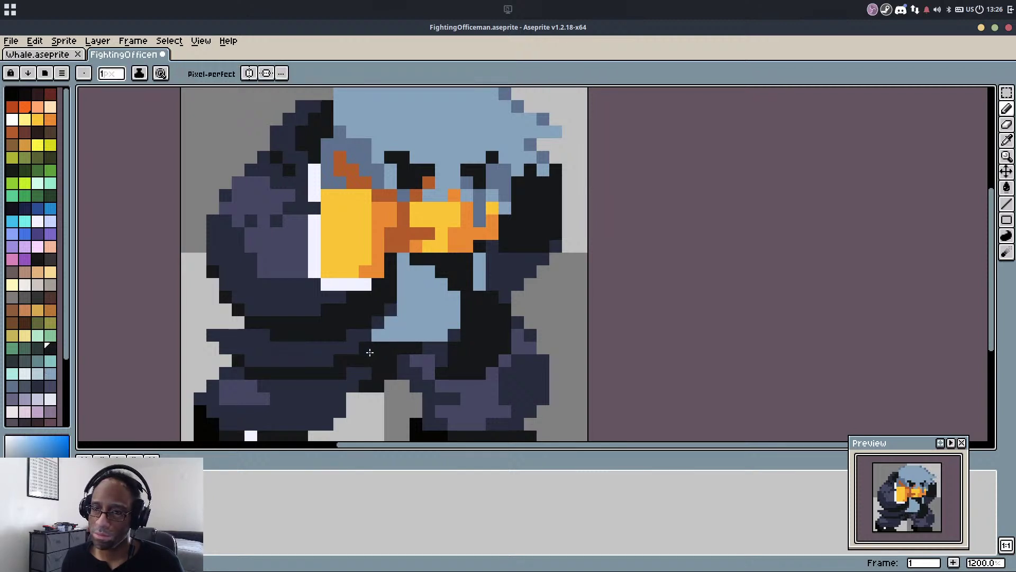
{"action": "key", "text": "alt"}
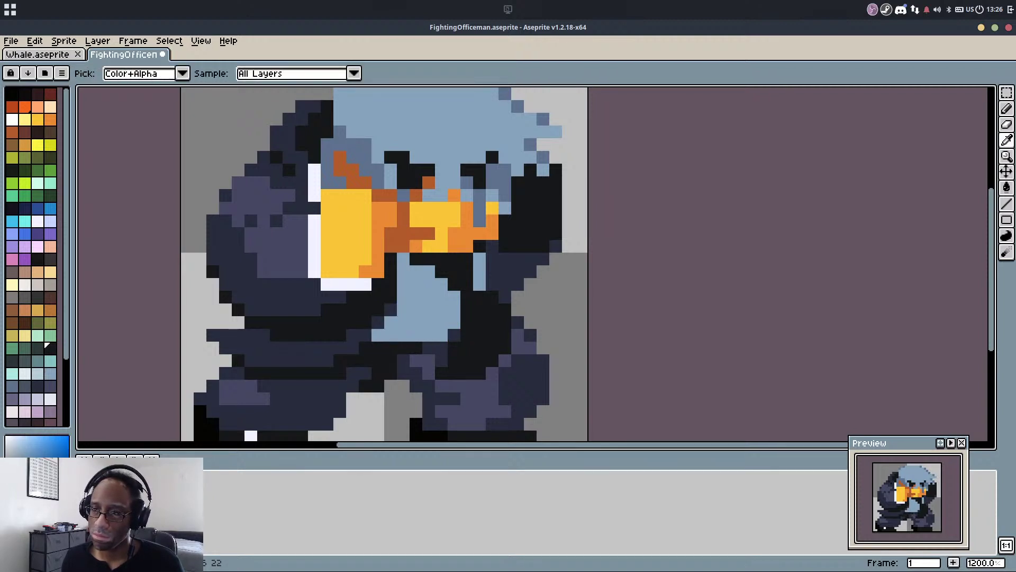
{"action": "left_click_drag", "start_coordinate": [378, 335], "coordinate": [447, 333]}
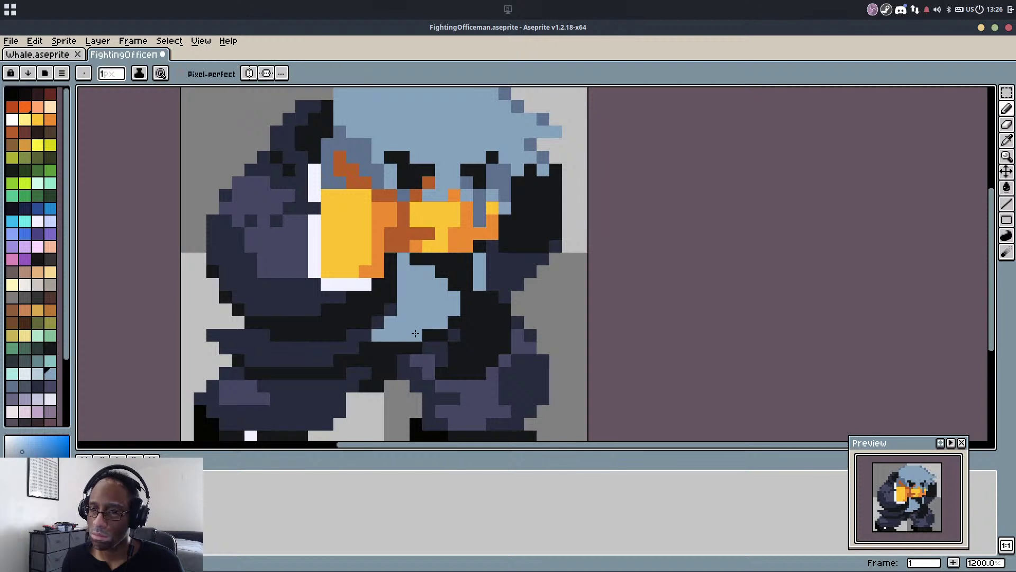
{"action": "scroll", "coordinate": [414, 332], "scroll_direction": "down", "scroll_amount": 3}
{"action": "scroll", "coordinate": [429, 339], "scroll_direction": "up", "scroll_amount": 3}
Reshape the jacket's right hem above the right leg with navy fabric and black shadow pixels
{"action": "left_click", "coordinate": [494, 272], "text": "alt"}
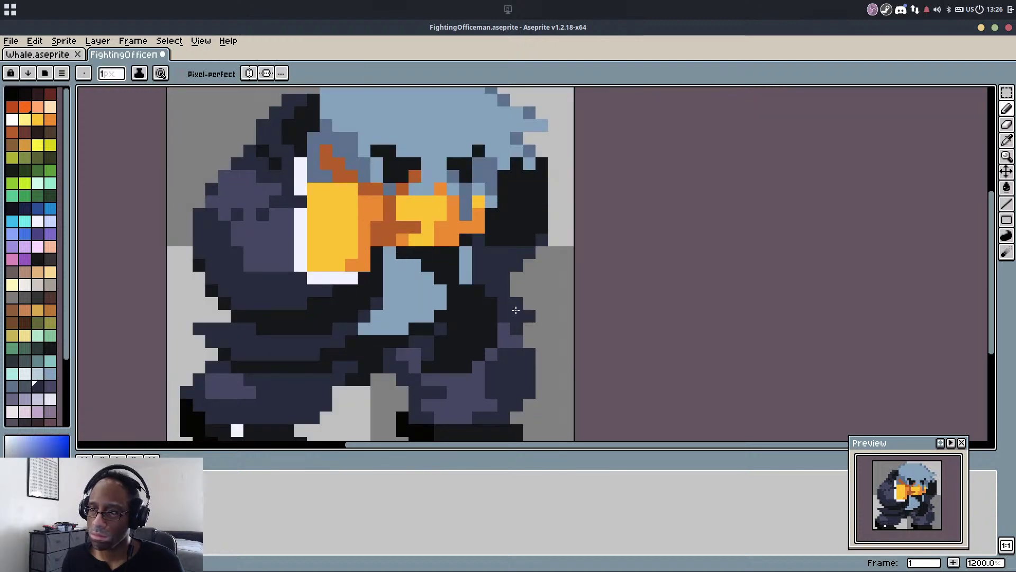
{"action": "key", "text": "ctrl+z"}
{"action": "mouse_move", "coordinate": [528, 327]}
{"action": "left_mouse_down"}
{"action": "mouse_move", "coordinate": [493, 296]}
{"action": "mouse_move", "coordinate": [481, 302]}
{"action": "mouse_move", "coordinate": [528, 340]}
{"action": "left_mouse_up"}
{"action": "left_click", "coordinate": [492, 300], "text": "alt"}
{"action": "left_click", "coordinate": [505, 317]}
{"action": "key", "text": "ctrl+z"}
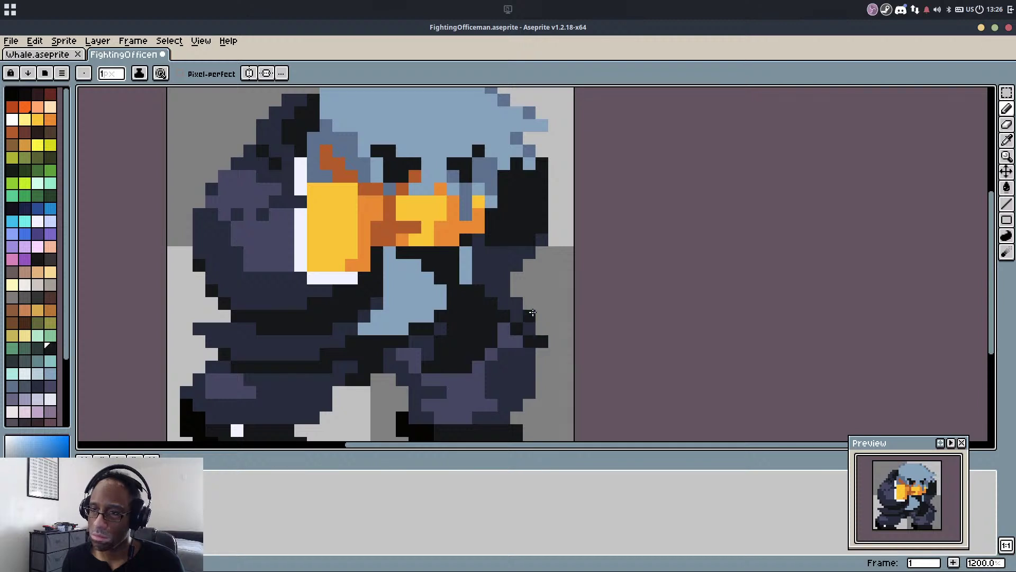
Flare the right jacket hem outward in navy and erase stray pixels around its tip
{"action": "left_click", "coordinate": [517, 289], "text": "alt"}
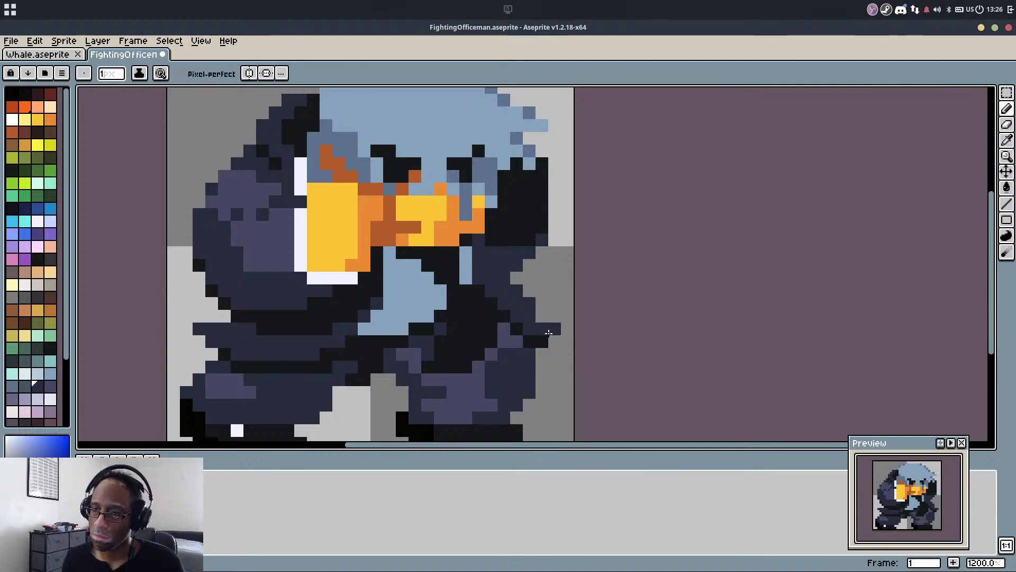
{"action": "key", "text": "e"}
{"action": "left_click_drag", "start_coordinate": [568, 333], "coordinate": [554, 341]}
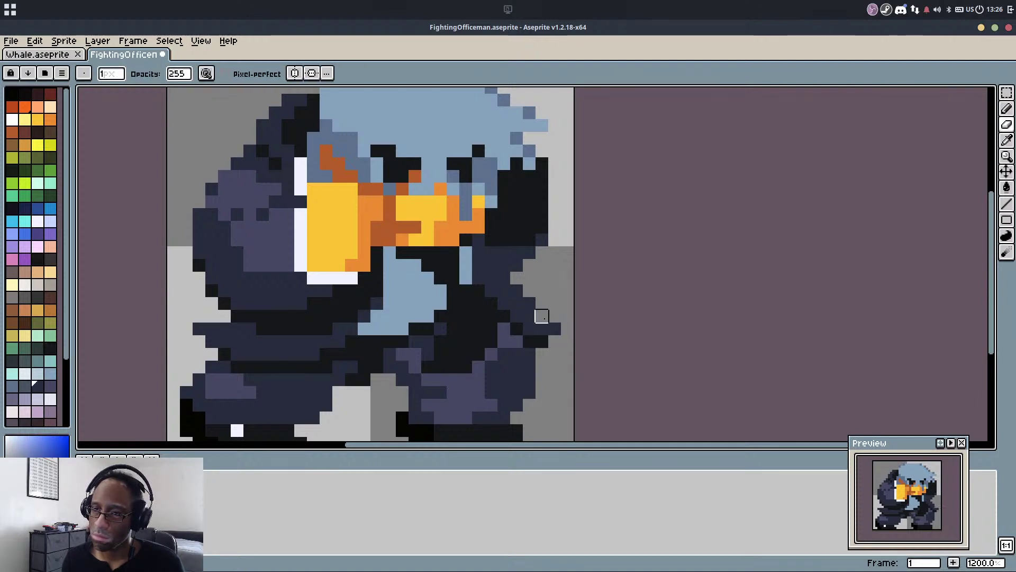
{"action": "scroll", "coordinate": [529, 290], "scroll_direction": "down", "scroll_amount": 3}
{"action": "key", "text": "b"}
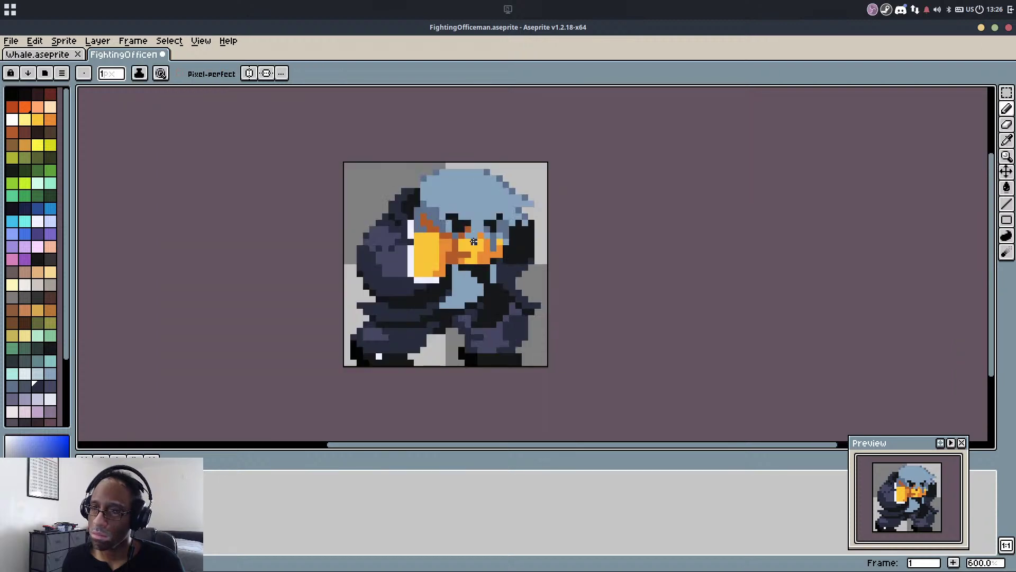
Thicken both brows with black pixels, filling the gaps toward the nose bridge
{"action": "scroll", "coordinate": [461, 215], "scroll_direction": "up", "scroll_amount": 8}
{"action": "left_click_drag", "start_coordinate": [392, 182], "coordinate": [356, 175]}
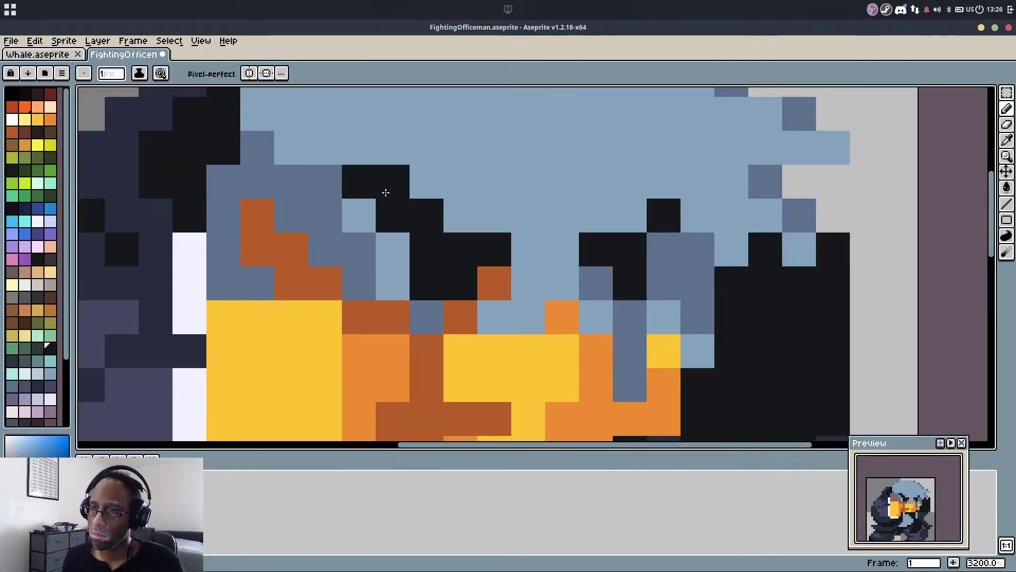
{"action": "left_click_drag", "start_coordinate": [465, 218], "coordinate": [479, 217]}
{"action": "left_click", "coordinate": [598, 218]}
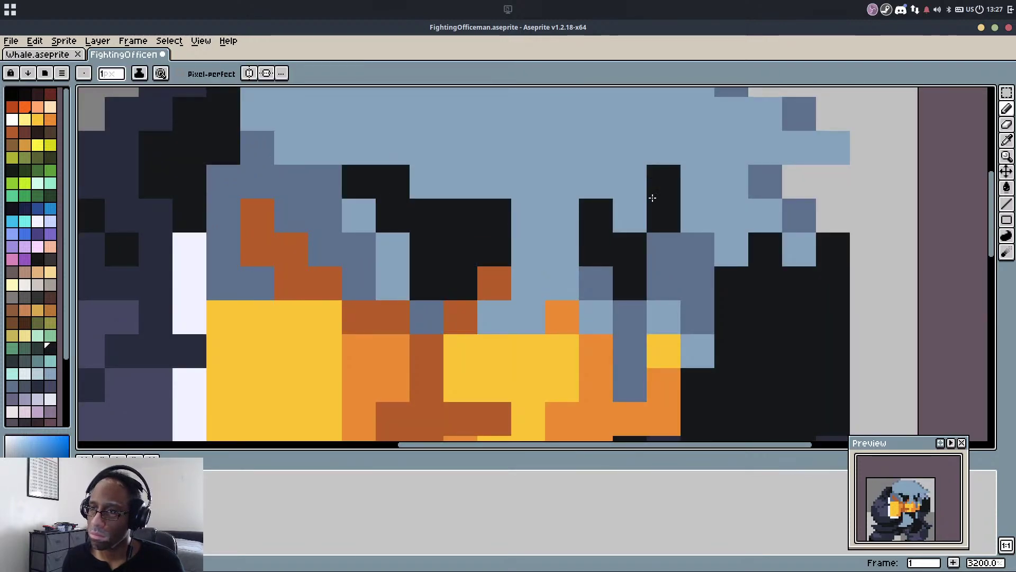
{"action": "left_click_drag", "start_coordinate": [634, 211], "coordinate": [654, 193]}
{"action": "scroll", "coordinate": [575, 255], "scroll_direction": "down", "scroll_amount": 3}
{"action": "scroll", "coordinate": [548, 248], "scroll_direction": "up", "scroll_amount": 3}
Trim the inner corner of the left eye with a light blue pixel
{"action": "left_click", "coordinate": [545, 289], "text": "alt"}
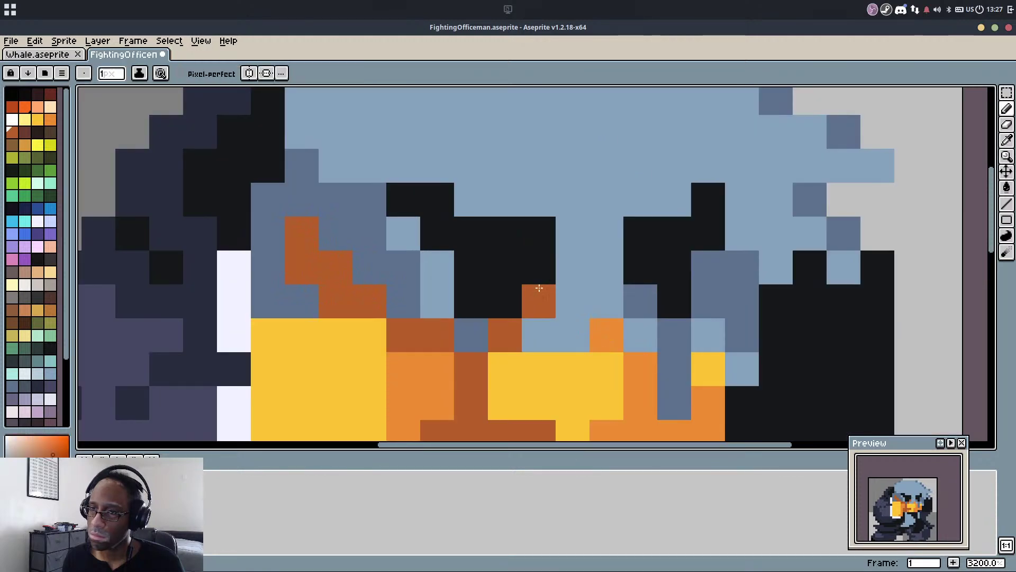
{"action": "left_click", "coordinate": [565, 292], "text": "alt"}
{"action": "left_click", "coordinate": [571, 270], "text": "alt"}
{"action": "left_click", "coordinate": [539, 267]}
{"action": "left_click", "coordinate": [429, 233]}
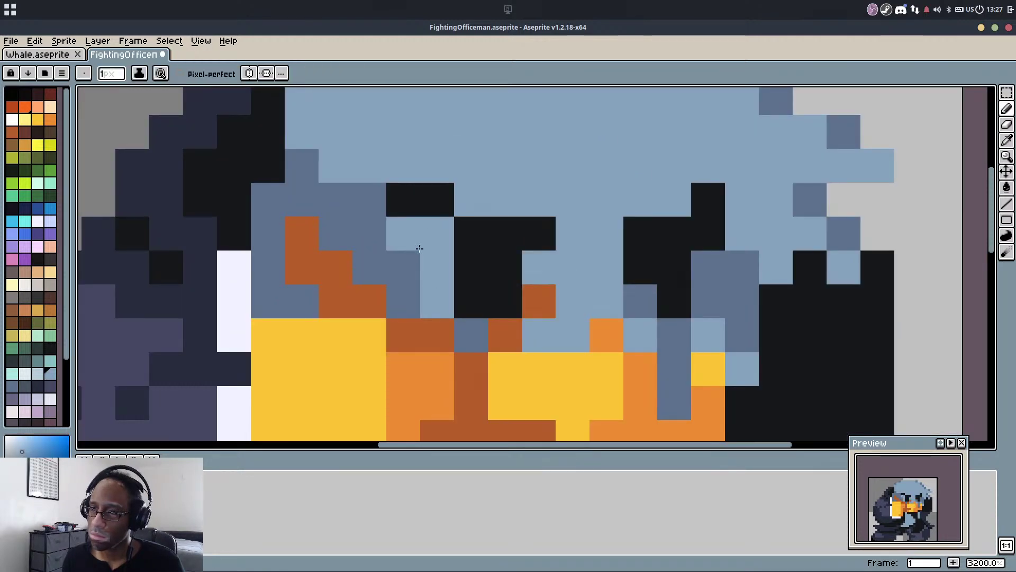
{"action": "key", "text": "ctrl+z"}
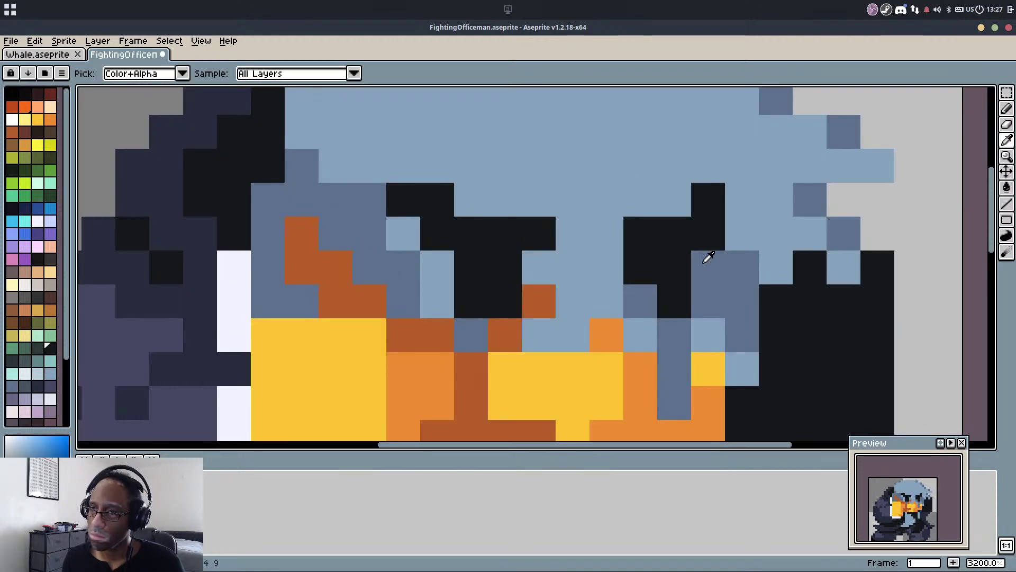
Extend the outer ends of both brows diagonally upward with black pixels
{"action": "left_click", "coordinate": [708, 257], "text": "alt"}
{"action": "scroll", "coordinate": [708, 257], "scroll_direction": "down", "scroll_amount": 2}
{"action": "scroll", "coordinate": [708, 229], "scroll_direction": "up", "scroll_amount": 1}
{"action": "left_click", "coordinate": [708, 228], "text": "alt"}
{"action": "left_click", "coordinate": [733, 202]}
{"action": "left_click", "coordinate": [726, 229]}
{"action": "left_click", "coordinate": [459, 201]}
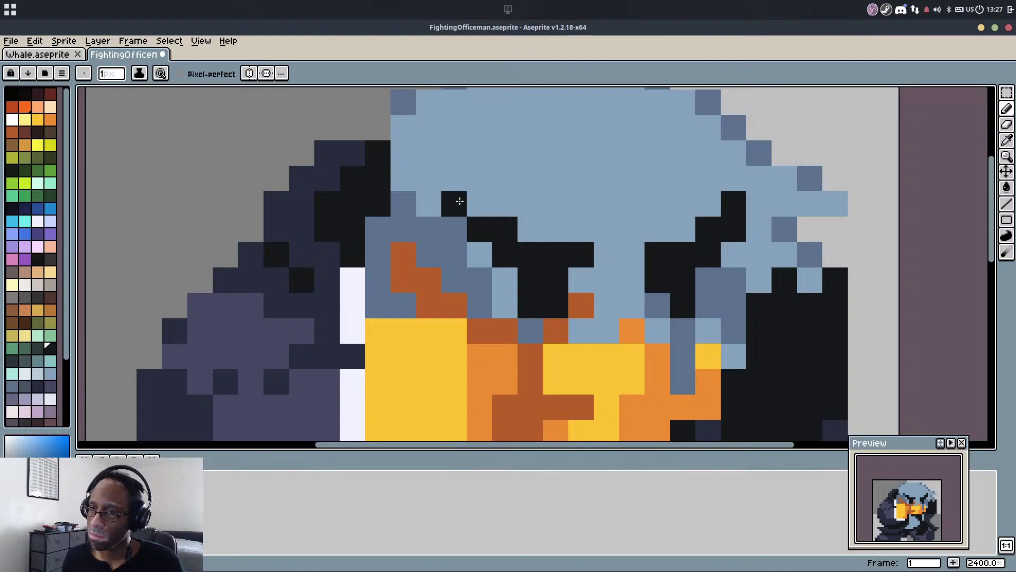
{"action": "left_click", "coordinate": [458, 201]}
{"action": "key", "text": "ctrl+z"}
{"action": "left_click", "coordinate": [479, 204]}
{"action": "scroll", "coordinate": [541, 166], "scroll_direction": "down", "scroll_amount": 5}
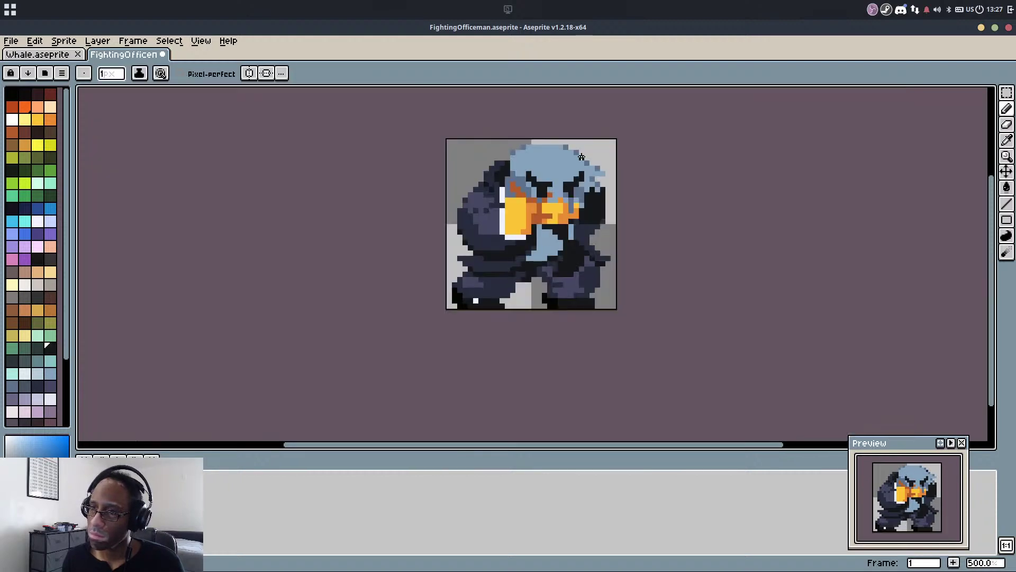
Compare the brows by undoing and redoing the last pixel edits, and save the sprite
{"action": "key", "text": "ctrl+z"}
{"action": "scroll", "coordinate": [580, 158], "scroll_direction": "down", "scroll_amount": 3}
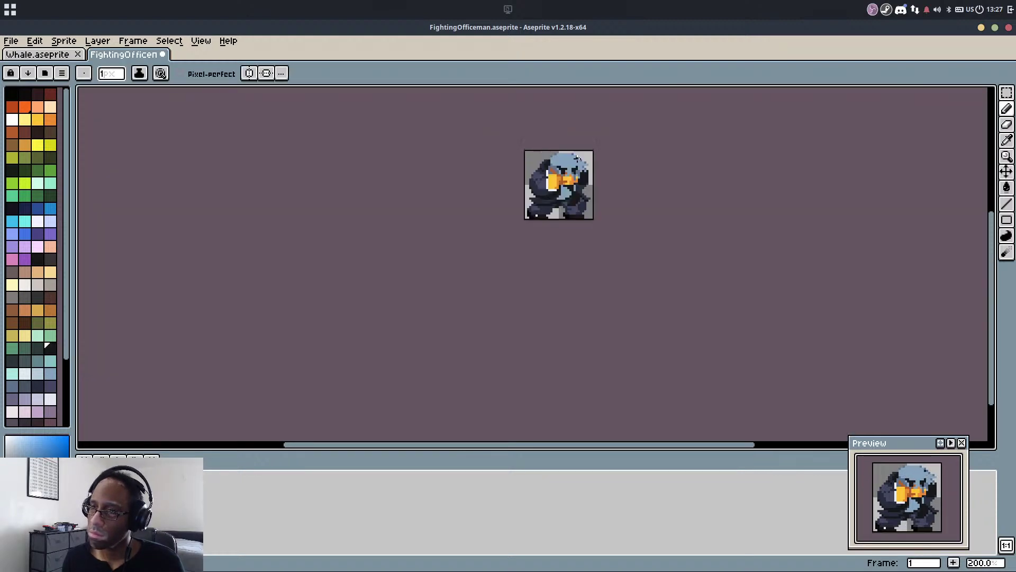
{"action": "scroll", "coordinate": [576, 158], "scroll_direction": "up", "scroll_amount": 2}
{"action": "key", "text": "ctrl+z"}
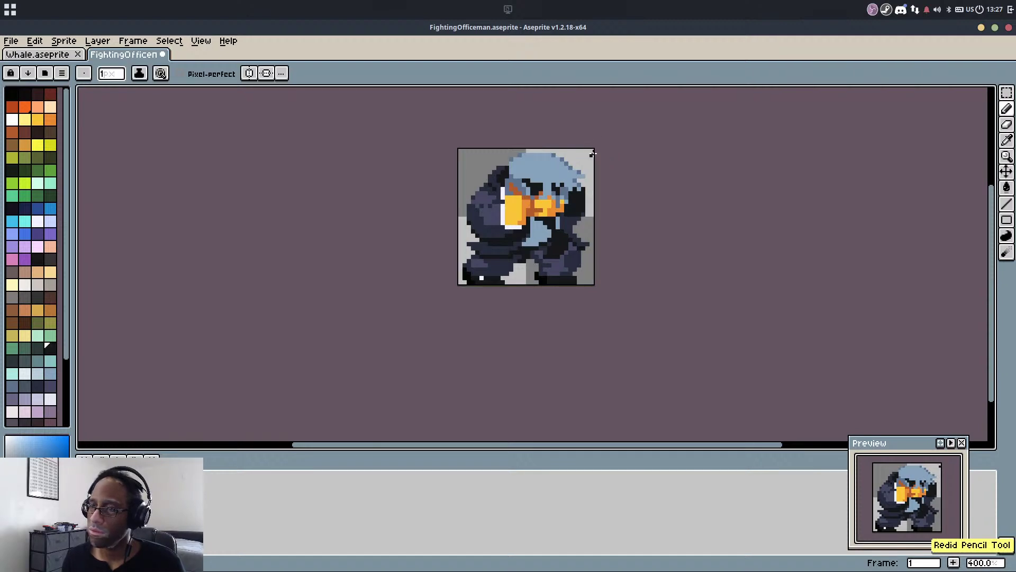
{"action": "key", "text": "ctrl"}
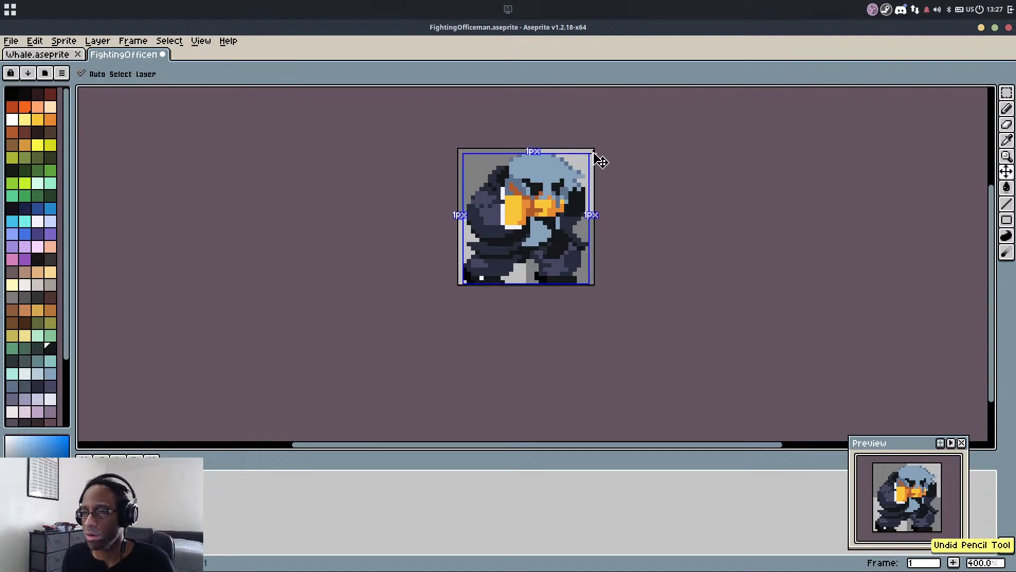
{"action": "key", "text": "ctrl+z"}
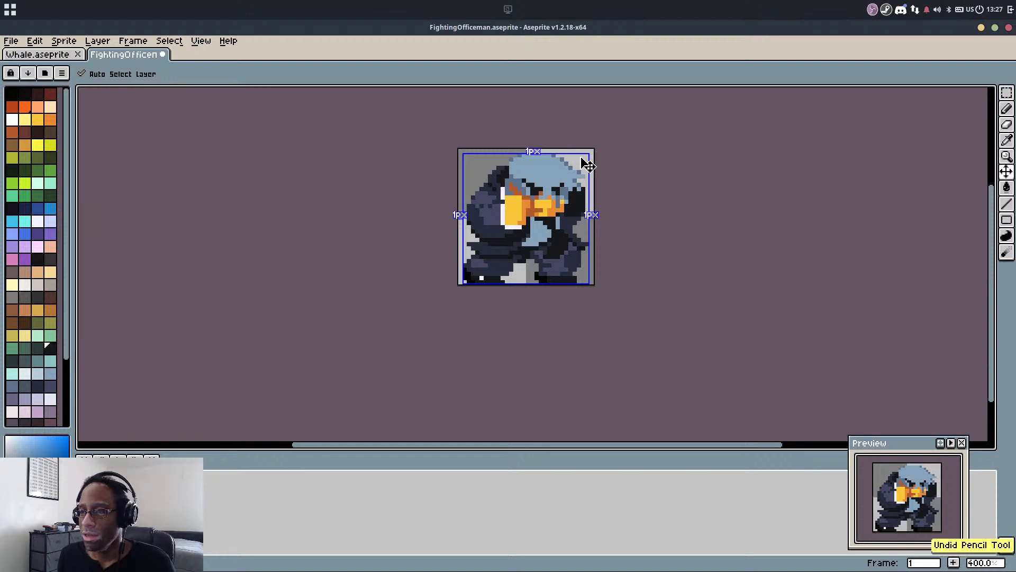
{"action": "key", "text": "ctrl+y"}
{"action": "scroll", "coordinate": [551, 171], "scroll_direction": "up", "scroll_amount": 2}
{"action": "key", "text": "ctrl+s"}
{"action": "scroll", "coordinate": [549, 182], "scroll_direction": "up", "scroll_amount": 2}
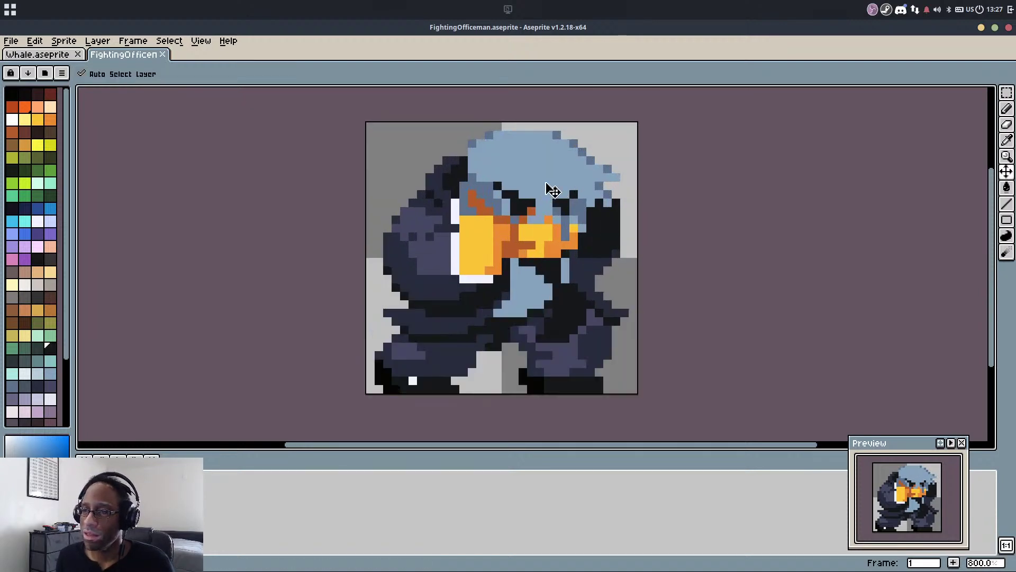
Replace the light blue, brown and orange pixels around the eyes with slate blue
{"action": "left_click", "coordinate": [574, 174]}
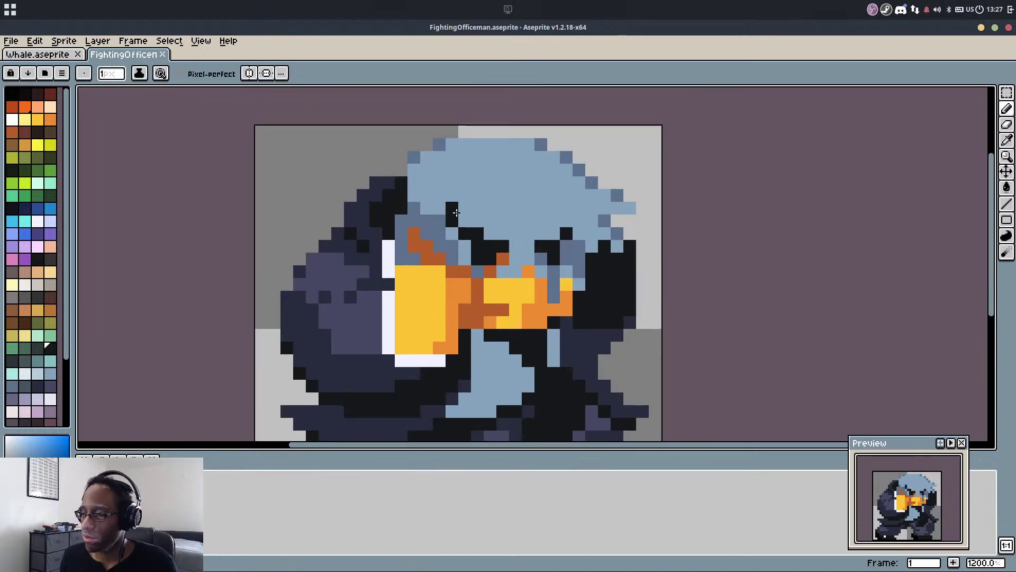
{"action": "scroll", "coordinate": [538, 218], "scroll_direction": "up", "scroll_amount": 3}
{"action": "left_click", "coordinate": [474, 298]}
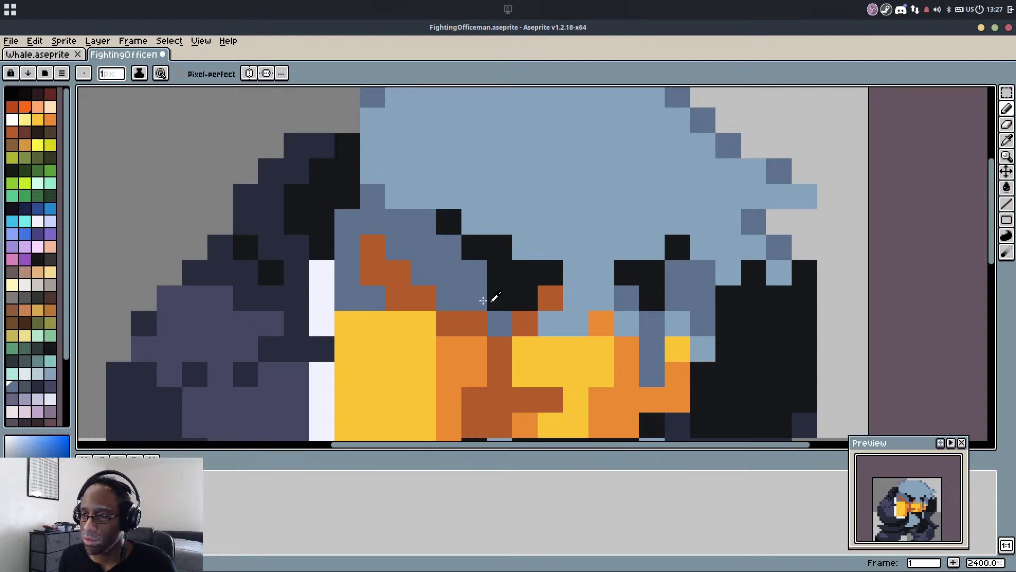
{"action": "key", "text": "alt"}
{"action": "left_click", "coordinate": [551, 298]}
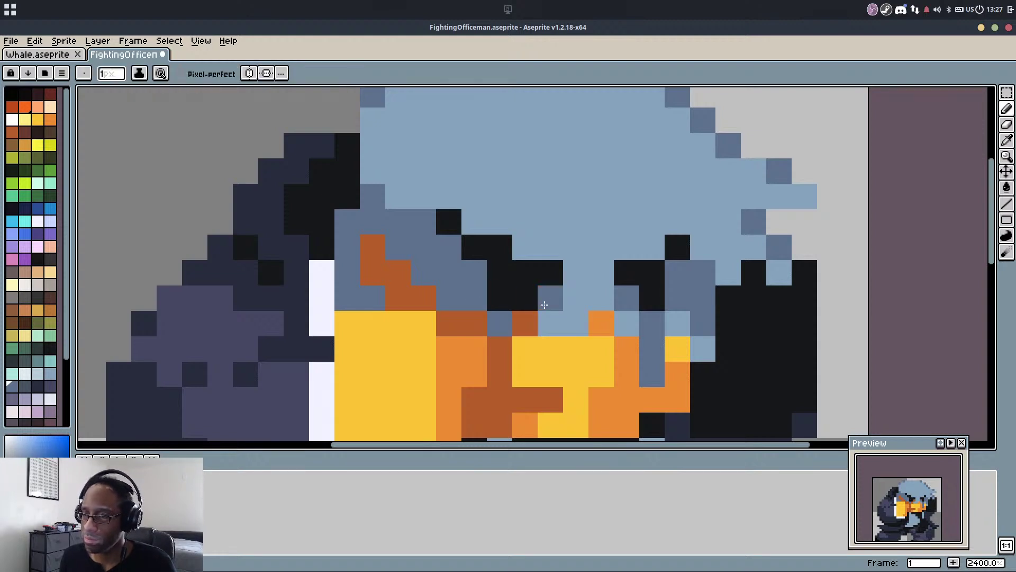
{"action": "left_click", "coordinate": [601, 323]}
{"action": "left_click", "coordinate": [703, 373]}
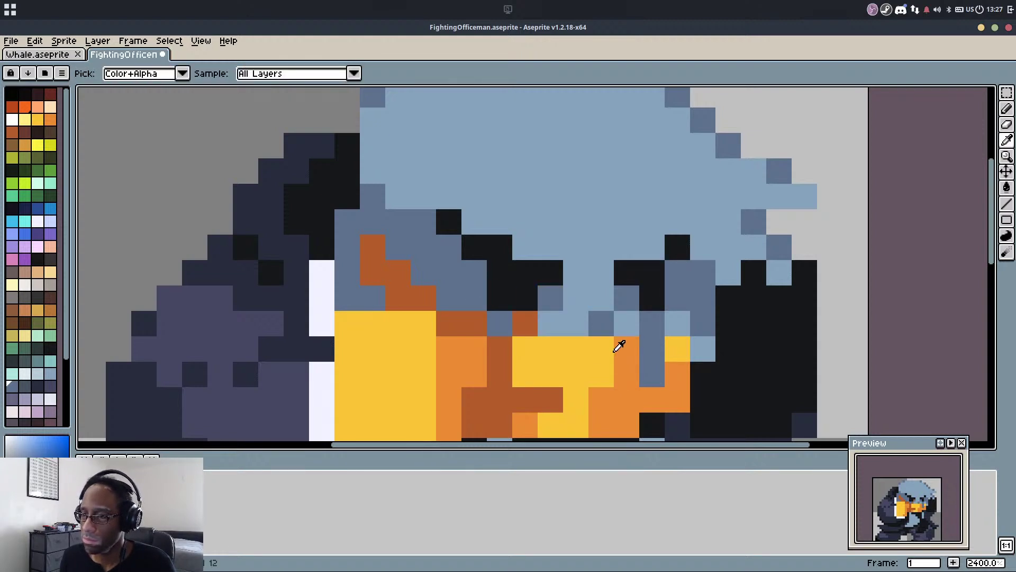
Cover the strand over the right cheek with orange and fill the area between the eyes with slate blue
{"action": "left_click", "coordinate": [620, 346], "text": "alt"}
{"action": "left_click_drag", "start_coordinate": [643, 347], "coordinate": [652, 373]}
{"action": "scroll", "coordinate": [661, 310], "scroll_direction": "down", "scroll_amount": 5}
{"action": "scroll", "coordinate": [676, 283], "scroll_direction": "up", "scroll_amount": 5}
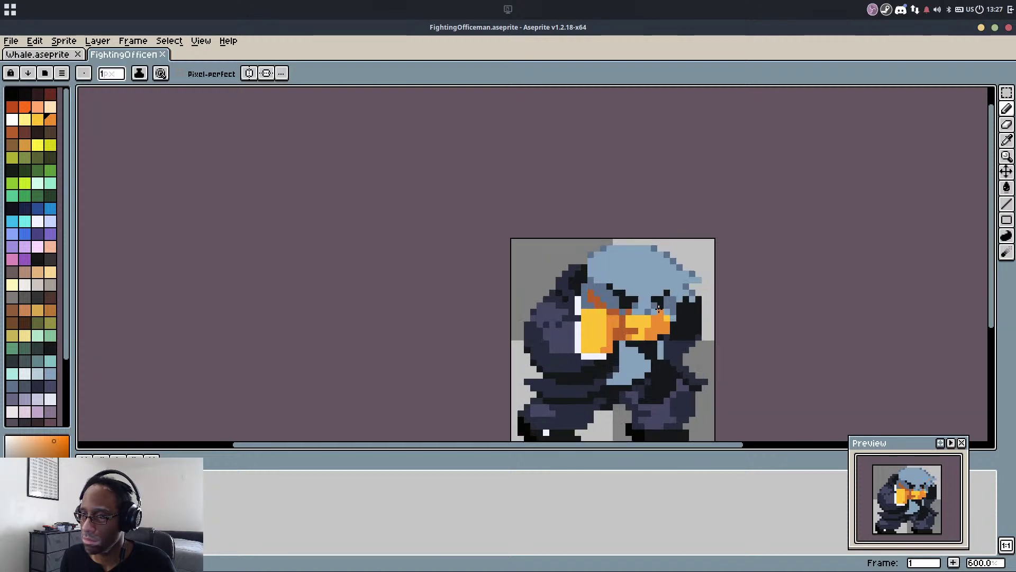
{"action": "left_click", "coordinate": [635, 308], "text": "alt"}
{"action": "mouse_move", "coordinate": [617, 312]}
{"action": "left_mouse_down"}
{"action": "mouse_move", "coordinate": [604, 313]}
{"action": "mouse_move", "coordinate": [636, 295]}
{"action": "left_mouse_up"}
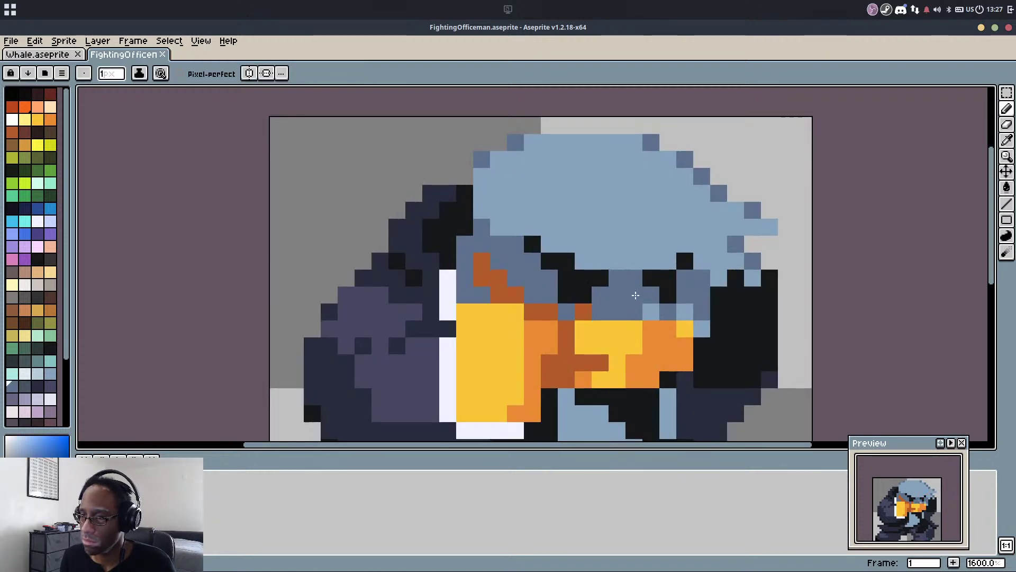
Extend the orange right cheek upward and widen the yellow area of the face toward it
{"action": "left_click", "coordinate": [685, 343], "text": "alt"}
{"action": "left_click", "coordinate": [686, 326]}
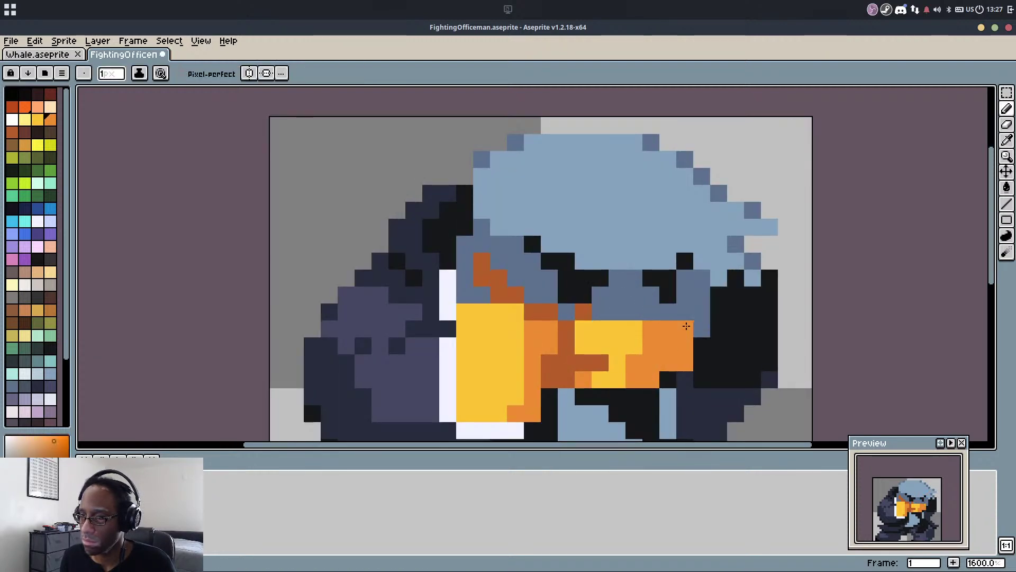
{"action": "left_click", "coordinate": [631, 332], "text": "alt"}
{"action": "left_click_drag", "start_coordinate": [635, 328], "coordinate": [639, 353]}
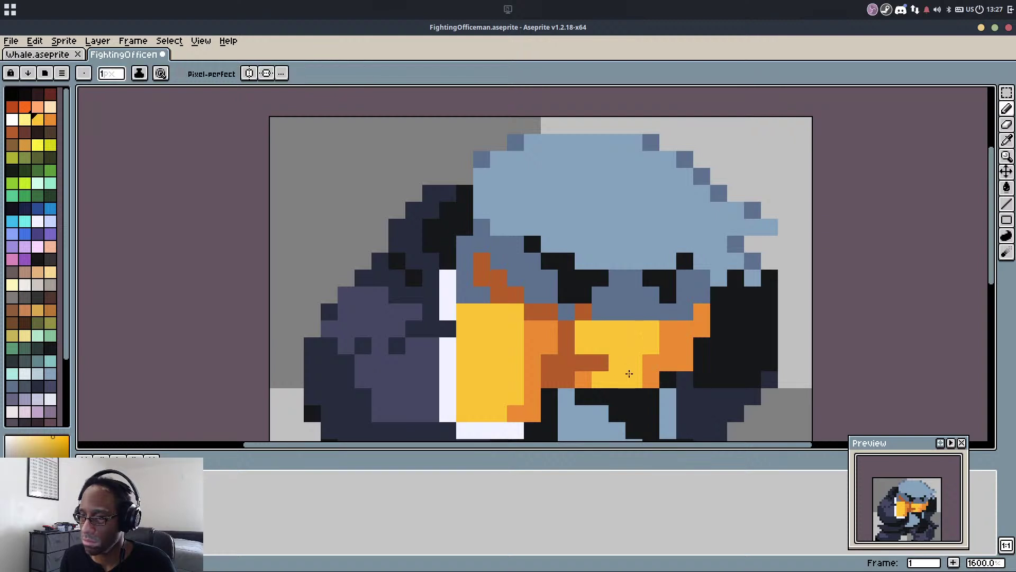
Shift the brown mouth one pixel to the right and put an orange pixel at its left end
{"action": "left_click", "coordinate": [592, 359], "text": "alt"}
{"action": "left_click", "coordinate": [615, 364]}
{"action": "left_click", "coordinate": [583, 378], "text": "alt"}
{"action": "left_click", "coordinate": [583, 364]}
{"action": "left_click", "coordinate": [600, 379], "text": "alt"}
{"action": "left_click", "coordinate": [583, 378]}
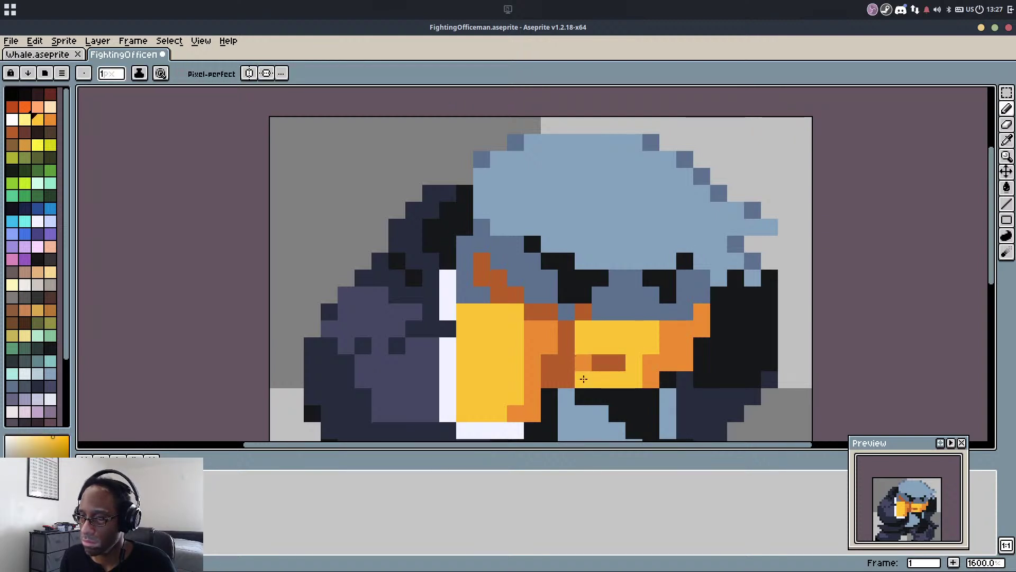
{"action": "key", "text": "ctrl+z"}
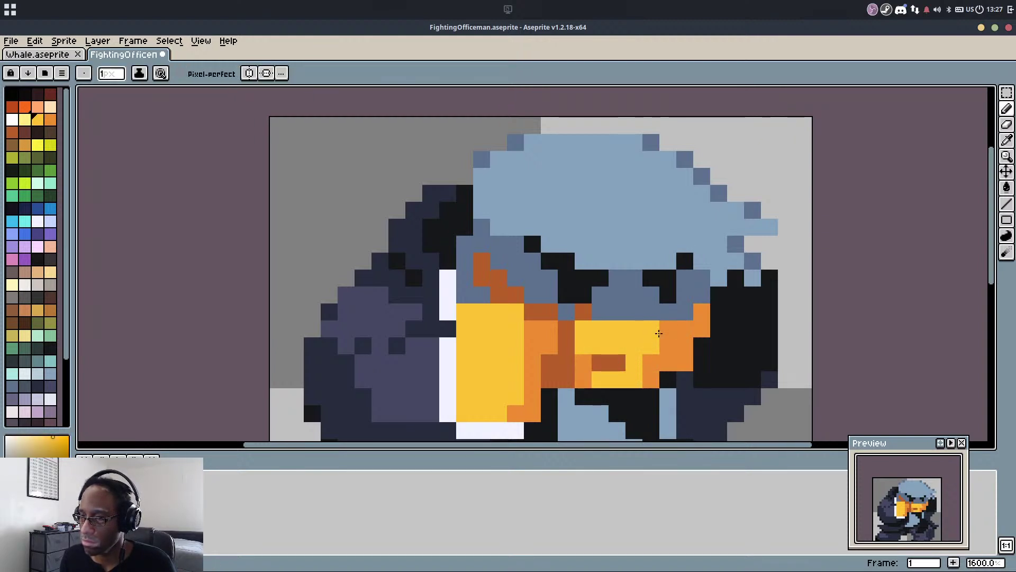
Paint an orange nose bridge between the eyes and undo the orange beside the right eye
{"action": "mouse_move", "coordinate": [649, 316]}
{"action": "left_mouse_down"}
{"action": "mouse_move", "coordinate": [603, 313]}
{"action": "mouse_move", "coordinate": [662, 326]}
{"action": "mouse_move", "coordinate": [614, 282]}
{"action": "mouse_move", "coordinate": [670, 312]}
{"action": "mouse_move", "coordinate": [691, 281]}
{"action": "left_mouse_up"}
{"action": "left_click", "coordinate": [666, 328], "text": "alt"}
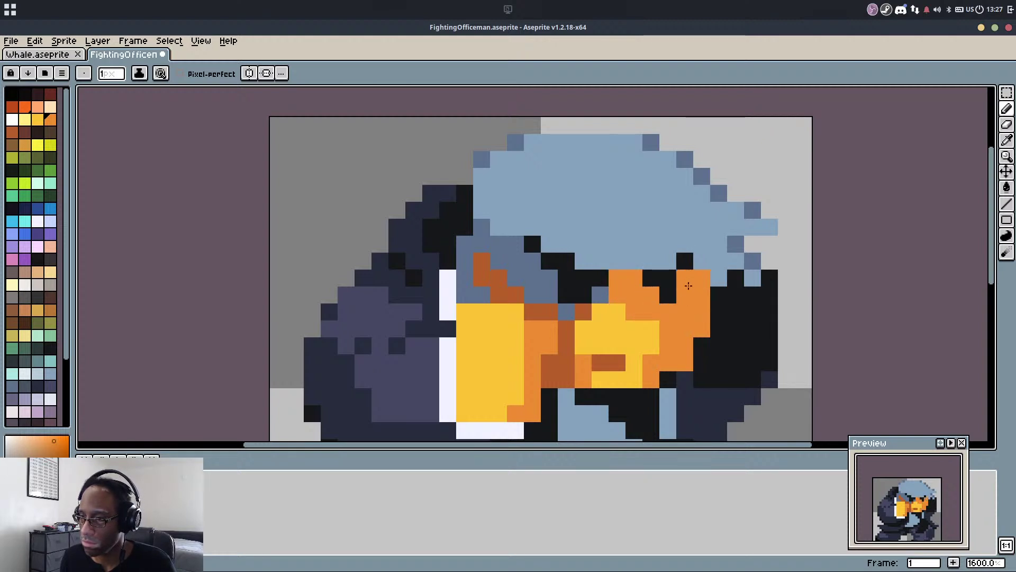
{"action": "key", "text": "ctrl+z"}
Trim the outer edge and lower corner of the right cheek with black pixels
{"action": "left_click", "coordinate": [694, 363], "text": "alt"}
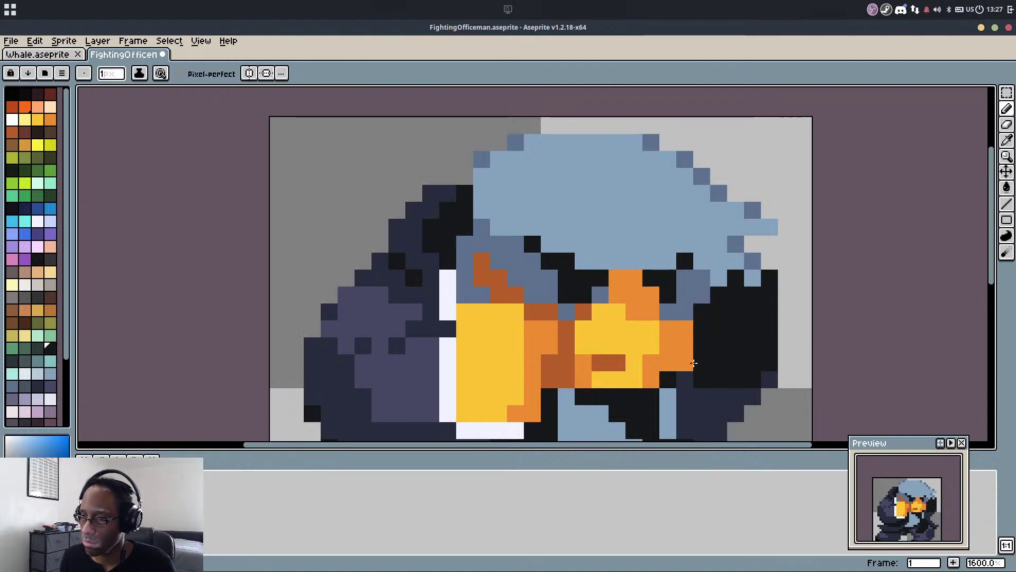
{"action": "left_click", "coordinate": [692, 363]}
{"action": "scroll", "coordinate": [696, 327], "scroll_direction": "down", "scroll_amount": 2}
{"action": "scroll", "coordinate": [749, 292], "scroll_direction": "up", "scroll_amount": 2}
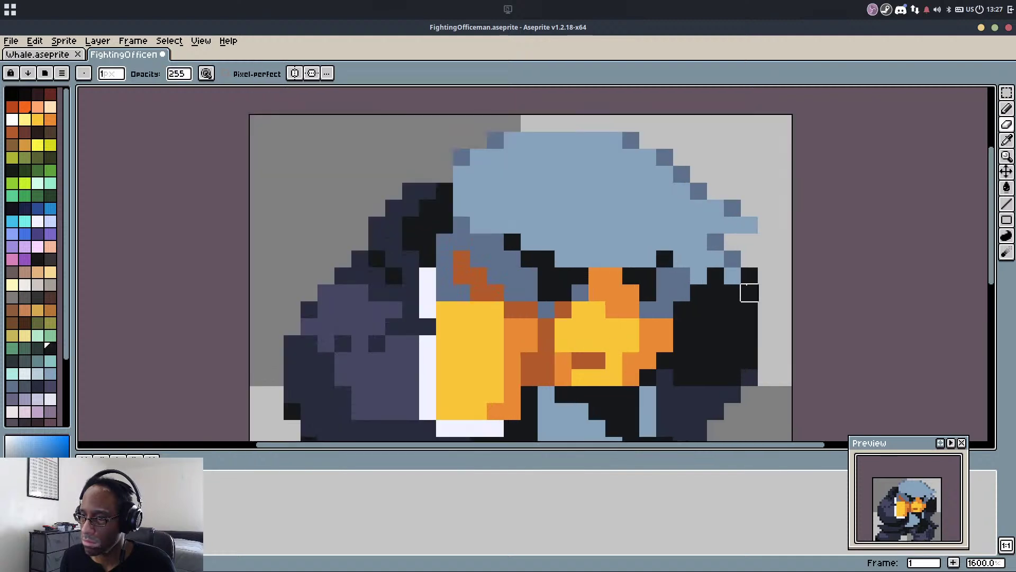
{"action": "scroll", "coordinate": [730, 296], "scroll_direction": "down", "scroll_amount": 6}
{"action": "scroll", "coordinate": [730, 341], "scroll_direction": "up", "scroll_amount": 5}
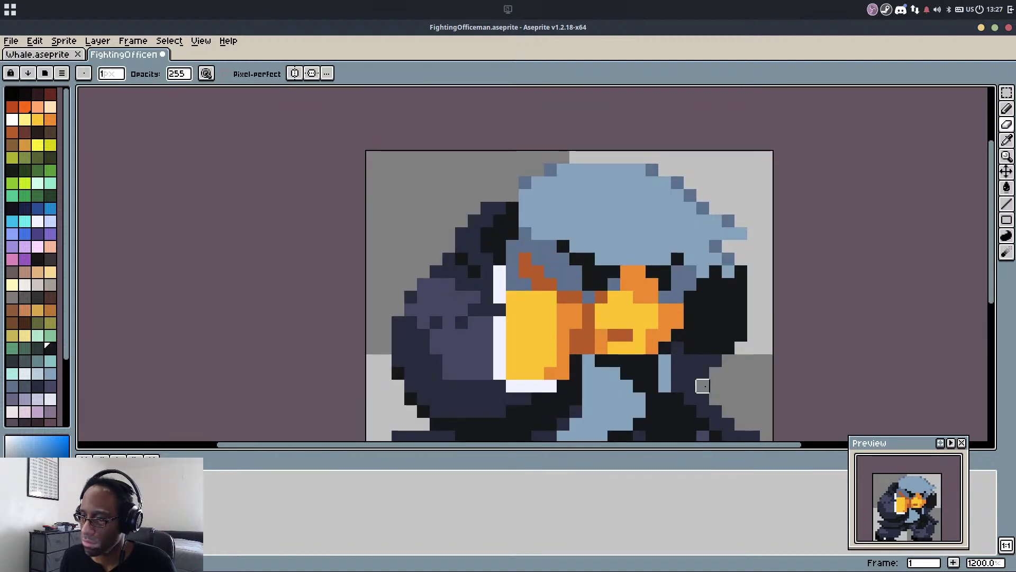
Recolour the black shape beside the right cheek in brown, outlining its inner edge and filling the rest
{"action": "left_click", "coordinate": [569, 321], "text": "alt"}
{"action": "left_click_drag", "start_coordinate": [703, 298], "coordinate": [693, 336]}
{"action": "key", "text": "ctrl+z"}
{"action": "left_click", "coordinate": [626, 335], "text": "alt"}
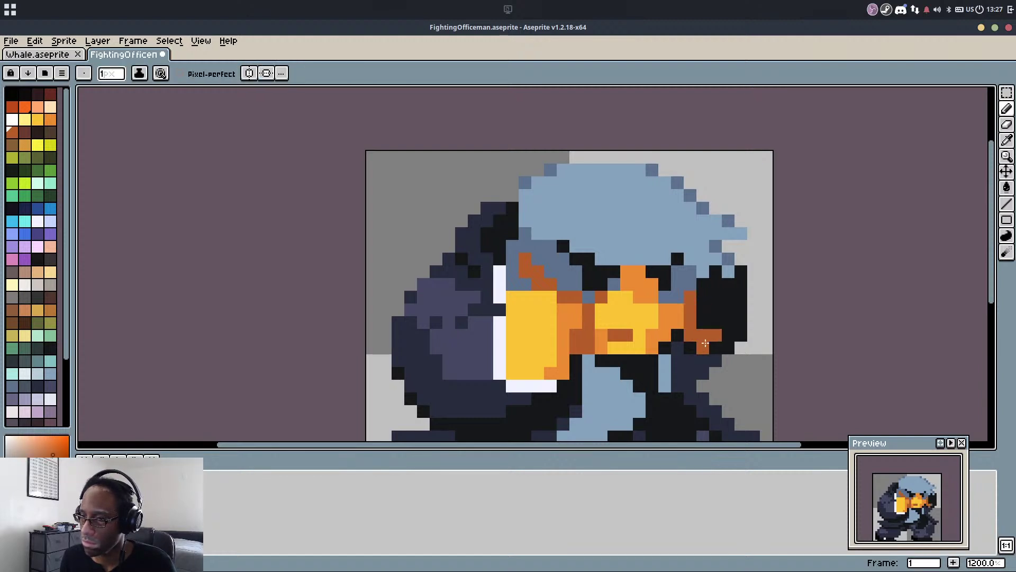
{"action": "key", "text": "g"}
{"action": "left_click", "coordinate": [727, 313]}
{"action": "key", "text": "b"}
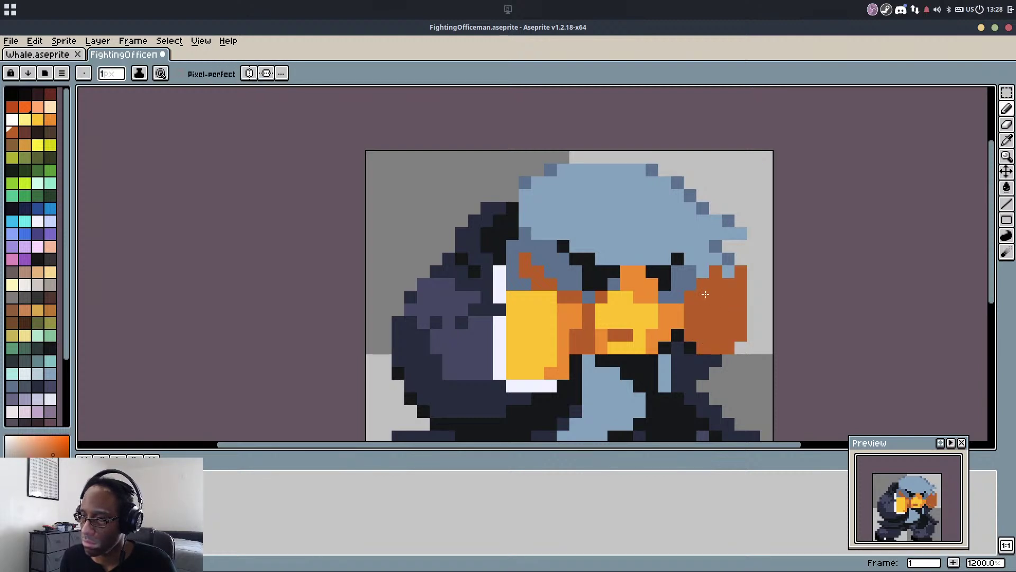
{"action": "scroll", "coordinate": [707, 275], "scroll_direction": "down", "scroll_amount": 1}
{"action": "scroll", "coordinate": [712, 278], "scroll_direction": "up", "scroll_amount": 1}
{"action": "scroll", "coordinate": [656, 297], "scroll_direction": "down", "scroll_amount": 2}
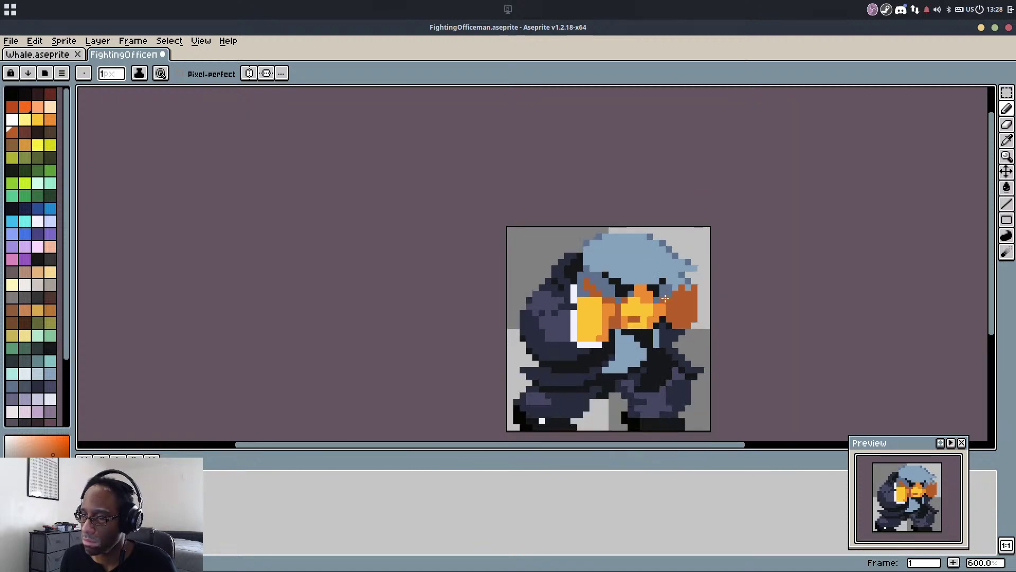
Extend the dark shape behind the head's left side upward and outward with navy and black
{"action": "scroll", "coordinate": [656, 299], "scroll_direction": "up", "scroll_amount": 1}
{"action": "scroll", "coordinate": [521, 247], "scroll_direction": "up", "scroll_amount": 3}
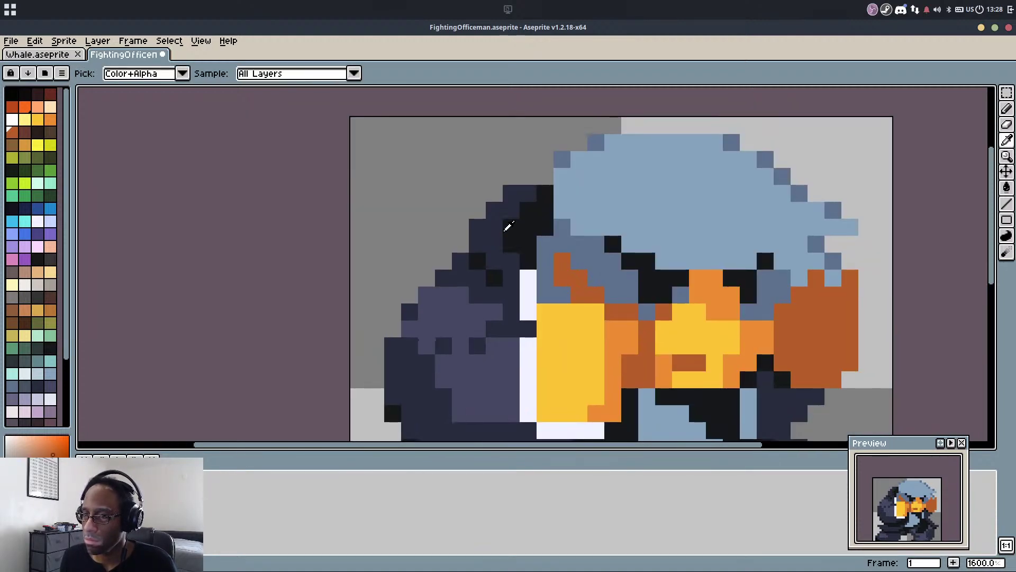
{"action": "left_click", "coordinate": [504, 233], "text": "alt"}
{"action": "mouse_move", "coordinate": [497, 194]}
{"action": "left_mouse_down"}
{"action": "mouse_move", "coordinate": [541, 177]}
{"action": "mouse_move", "coordinate": [465, 232]}
{"action": "mouse_move", "coordinate": [462, 216]}
{"action": "mouse_move", "coordinate": [462, 229]}
{"action": "mouse_move", "coordinate": [492, 180]}
{"action": "mouse_move", "coordinate": [555, 159]}
{"action": "mouse_move", "coordinate": [541, 195]}
{"action": "mouse_move", "coordinate": [539, 181]}
{"action": "mouse_move", "coordinate": [501, 212]}
{"action": "mouse_move", "coordinate": [497, 233]}
{"action": "left_mouse_up"}
{"action": "left_click", "coordinate": [461, 210]}
{"action": "key", "text": "ctrl+z"}
{"action": "left_click", "coordinate": [545, 194], "text": "alt"}
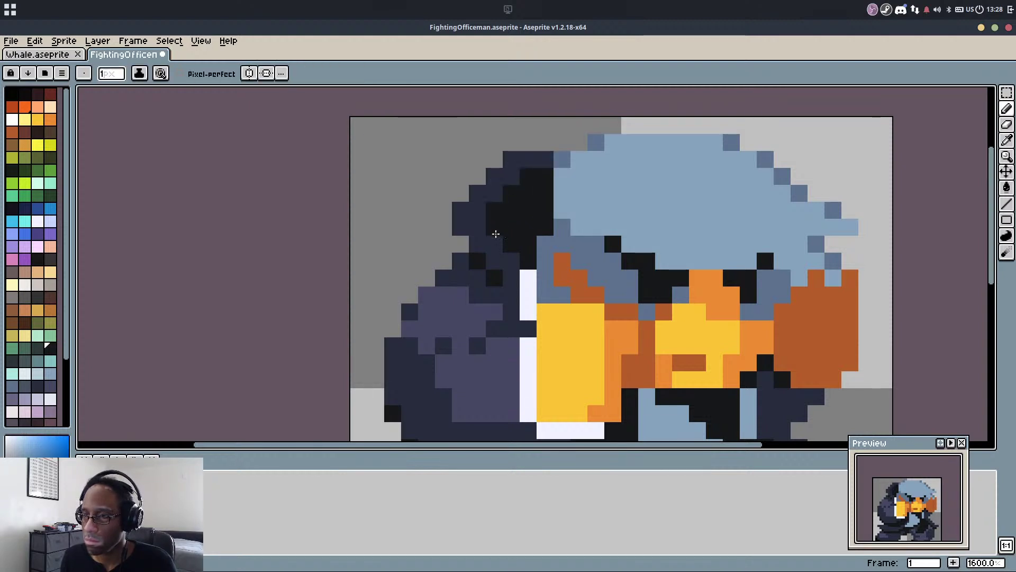
Fill out the upper left contour of the dark shape with navy pixels and add a black shadow pixel inside
{"action": "left_click", "coordinate": [480, 193], "text": "alt"}
{"action": "left_click_drag", "start_coordinate": [478, 183], "coordinate": [452, 186]}
{"action": "left_click", "coordinate": [494, 163]}
{"action": "left_click", "coordinate": [460, 194]}
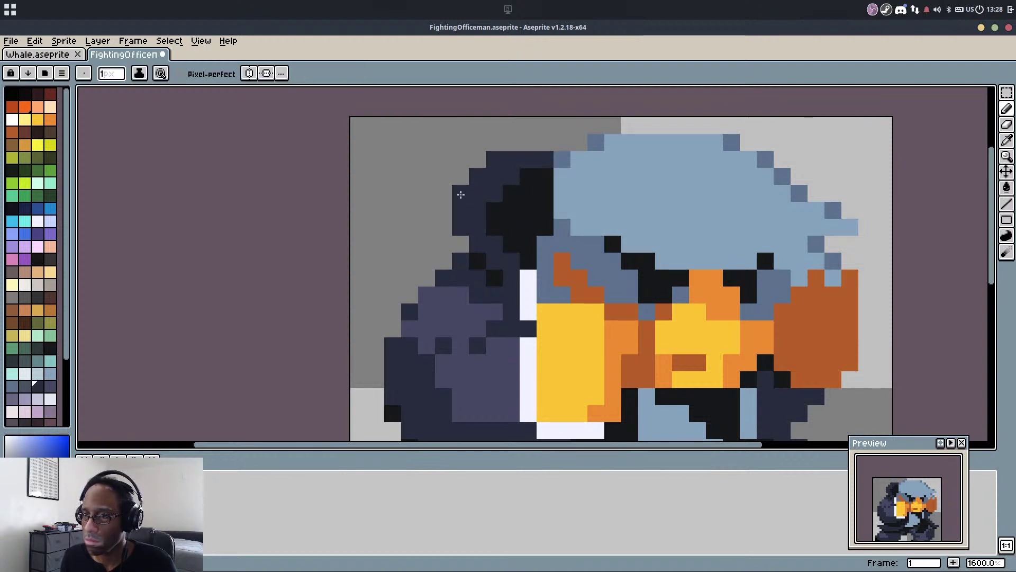
{"action": "left_click", "coordinate": [500, 205], "text": "alt"}
{"action": "left_click", "coordinate": [494, 196]}
{"action": "scroll", "coordinate": [563, 153], "scroll_direction": "down", "scroll_amount": 4}
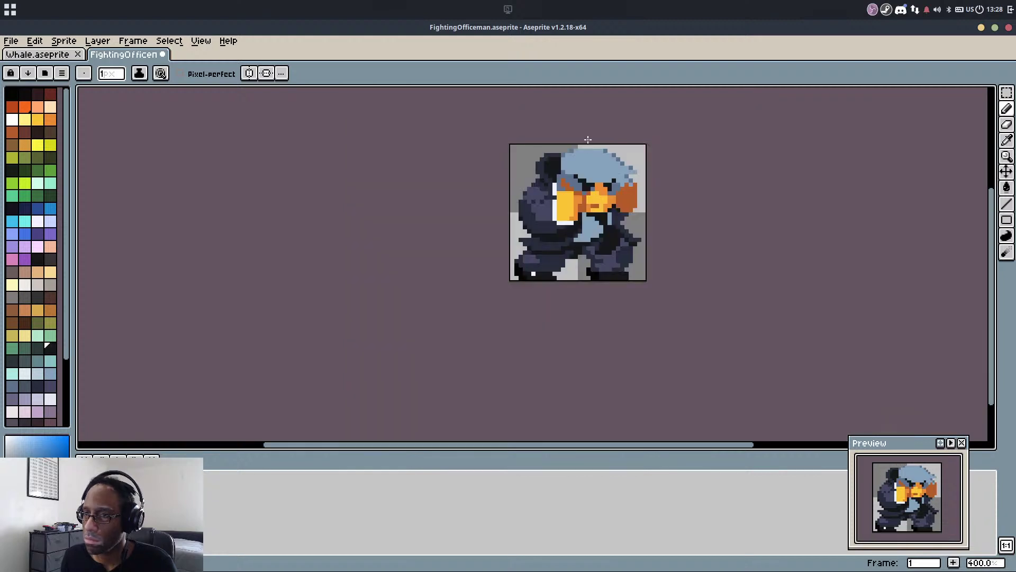
Draw a diagonal black crease between the dark shape behind the head and the jacket sleeve below
{"action": "scroll", "coordinate": [588, 139], "scroll_direction": "up", "scroll_amount": 8}
{"action": "left_click", "coordinate": [494, 263], "text": "alt"}
{"action": "left_click_drag", "start_coordinate": [434, 213], "coordinate": [444, 228]}
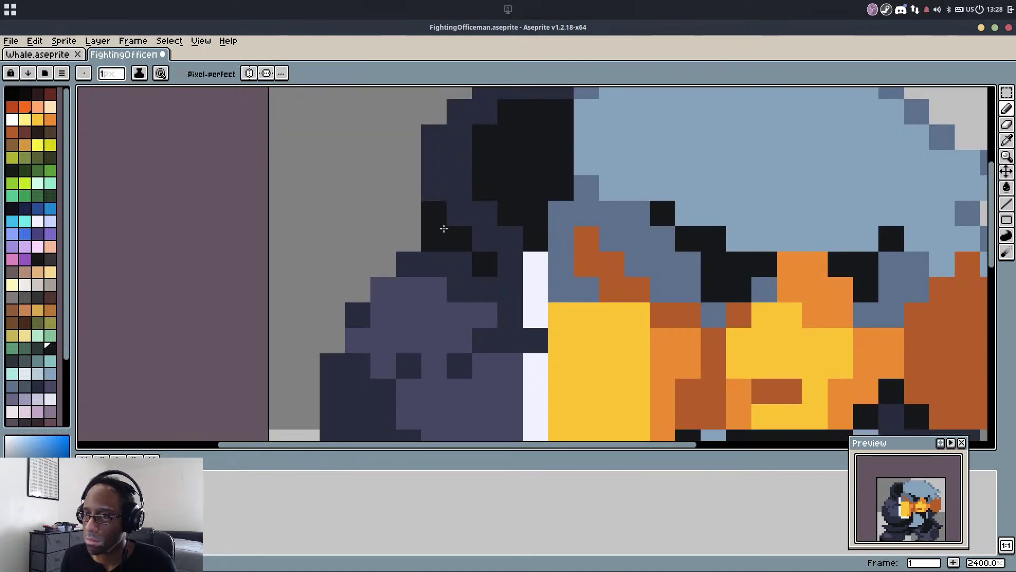
{"action": "left_click", "coordinate": [503, 287]}
{"action": "left_click", "coordinate": [459, 257]}
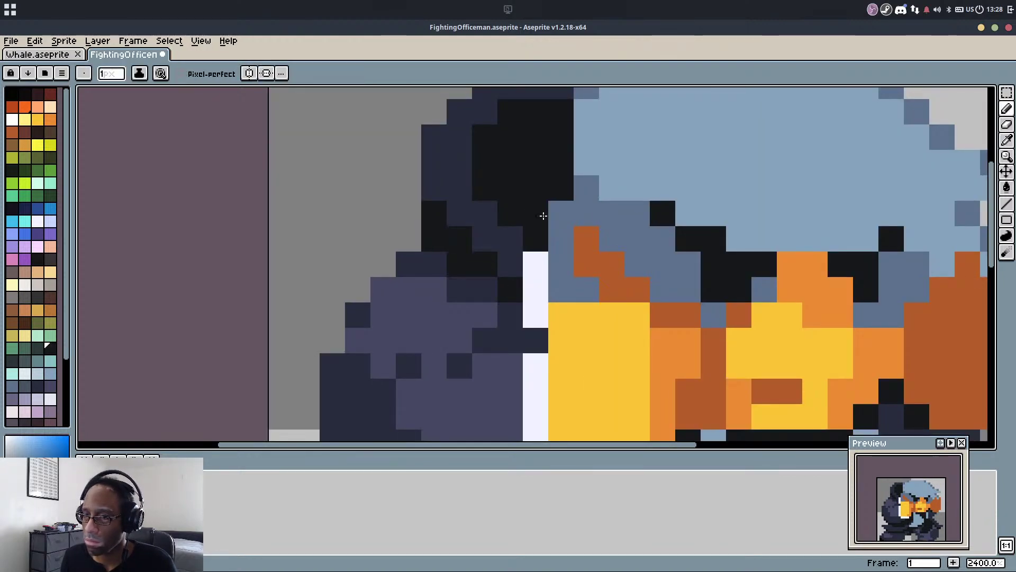
Erase the top pixel row of the dark shape behind the head, add a navy pixel at its upper left corner and save
{"action": "scroll", "coordinate": [544, 216], "scroll_direction": "down", "scroll_amount": 8}
{"action": "scroll", "coordinate": [528, 206], "scroll_direction": "up", "scroll_amount": 5}
{"action": "left_click", "coordinate": [516, 213], "text": "alt"}
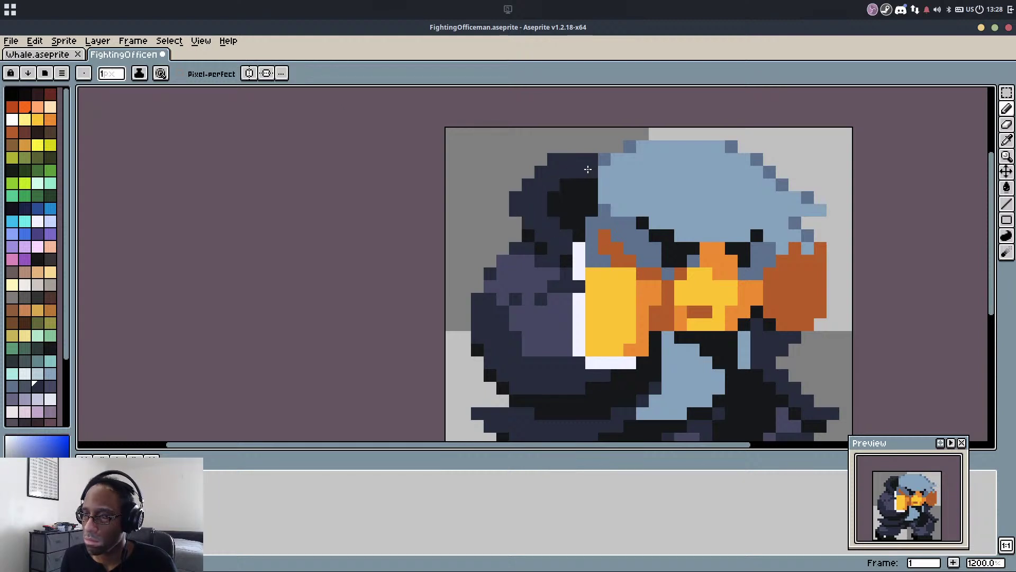
{"action": "key", "text": "e"}
{"action": "left_click_drag", "start_coordinate": [592, 160], "coordinate": [551, 159]}
{"action": "key", "text": "b"}
{"action": "left_click", "coordinate": [539, 175], "text": "alt"}
{"action": "left_click", "coordinate": [527, 174]}
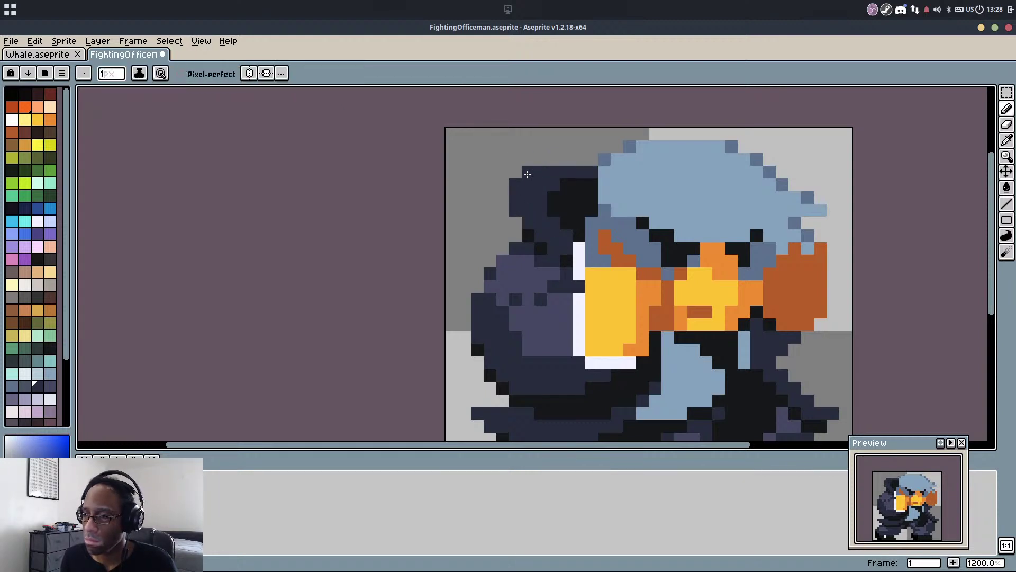
{"action": "key", "text": "ctrl+s"}
Extend the toe of the left shoe with near-black pixels
{"action": "scroll", "coordinate": [545, 177], "scroll_direction": "down", "scroll_amount": 3}
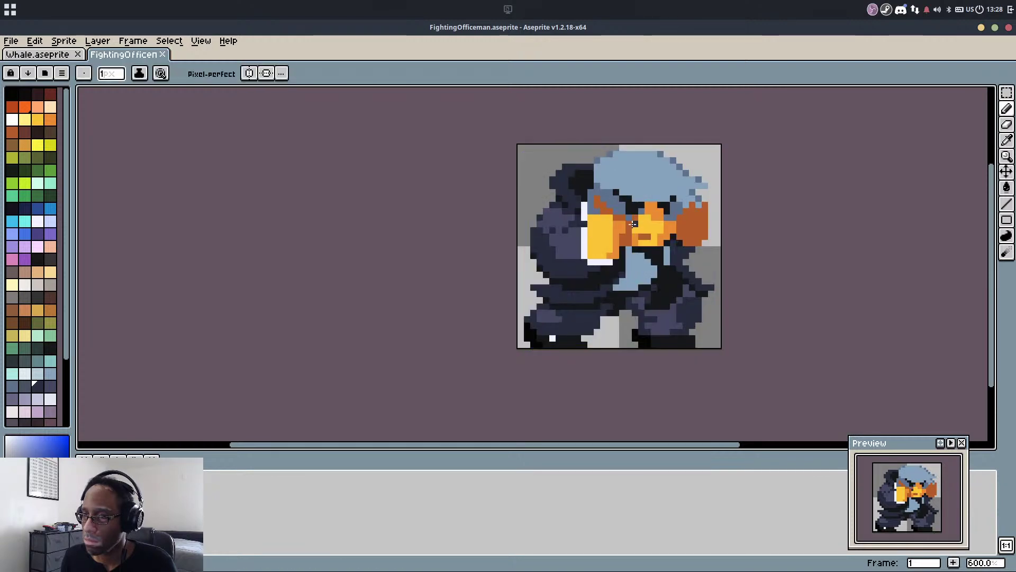
{"action": "scroll", "coordinate": [582, 295], "scroll_direction": "up", "scroll_amount": 1}
{"action": "scroll", "coordinate": [556, 352], "scroll_direction": "up", "scroll_amount": 3}
{"action": "left_click", "coordinate": [592, 360], "text": "alt"}
{"action": "left_click_drag", "start_coordinate": [628, 367], "coordinate": [641, 388]}
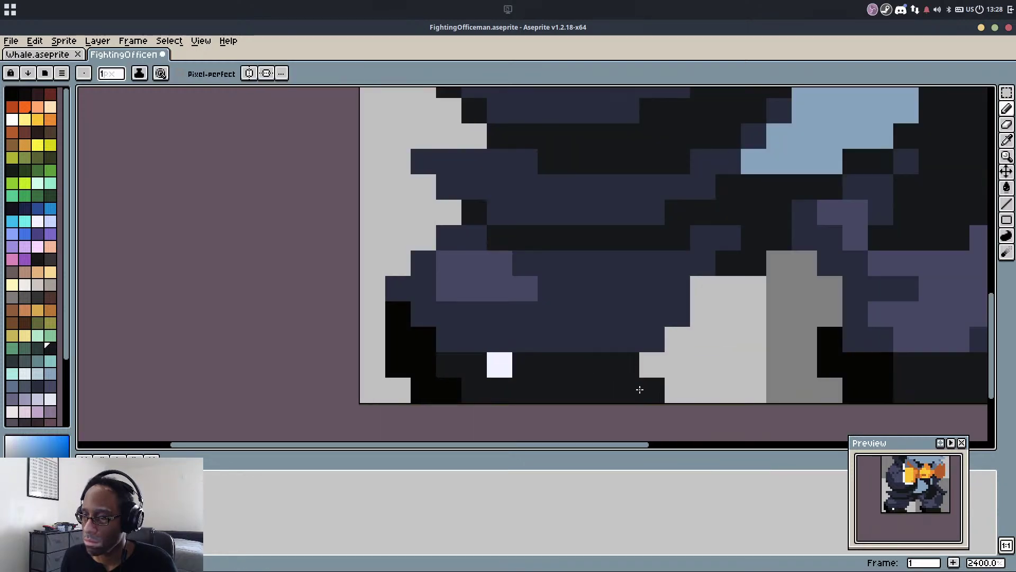
Try extending the back of the right shoe's heel outward with pure black pixels
{"action": "scroll", "coordinate": [711, 325], "scroll_direction": "down", "scroll_amount": 3}
{"action": "left_click_drag", "start_coordinate": [807, 339], "coordinate": [667, 345]}
{"action": "scroll", "coordinate": [668, 345], "scroll_direction": "up", "scroll_amount": 5}
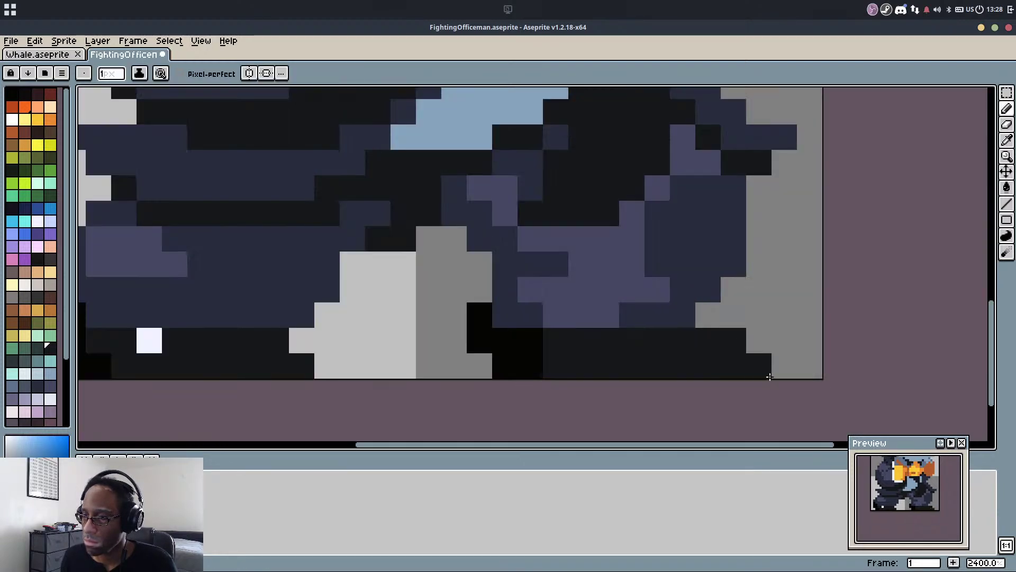
{"action": "key", "text": "alt"}
{"action": "left_click_drag", "start_coordinate": [465, 341], "coordinate": [461, 317]}
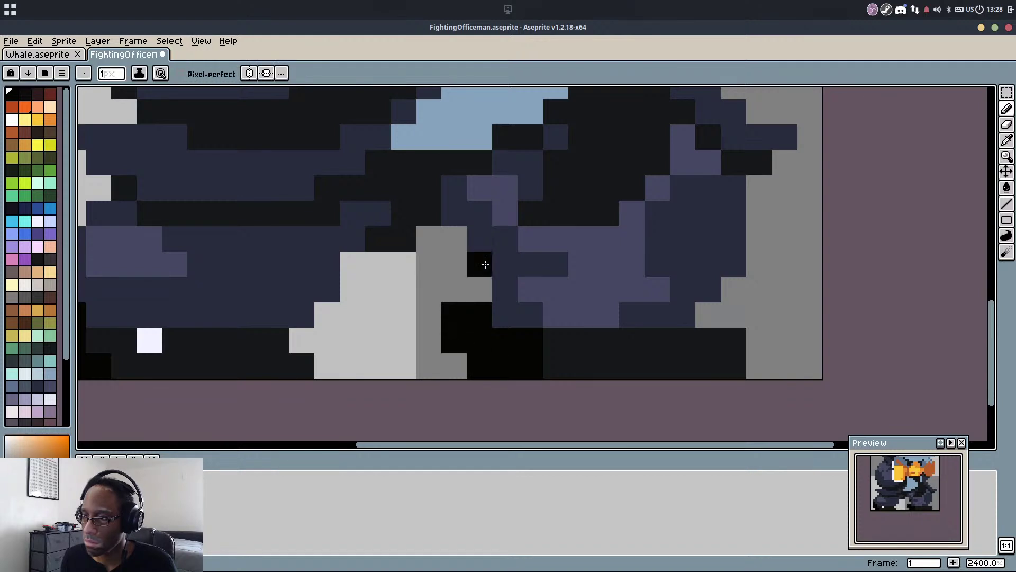
{"action": "scroll", "coordinate": [481, 260], "scroll_direction": "down", "scroll_amount": 3}
{"action": "key", "text": "ctrl+z"}
{"action": "scroll", "coordinate": [526, 283], "scroll_direction": "up", "scroll_amount": 2}
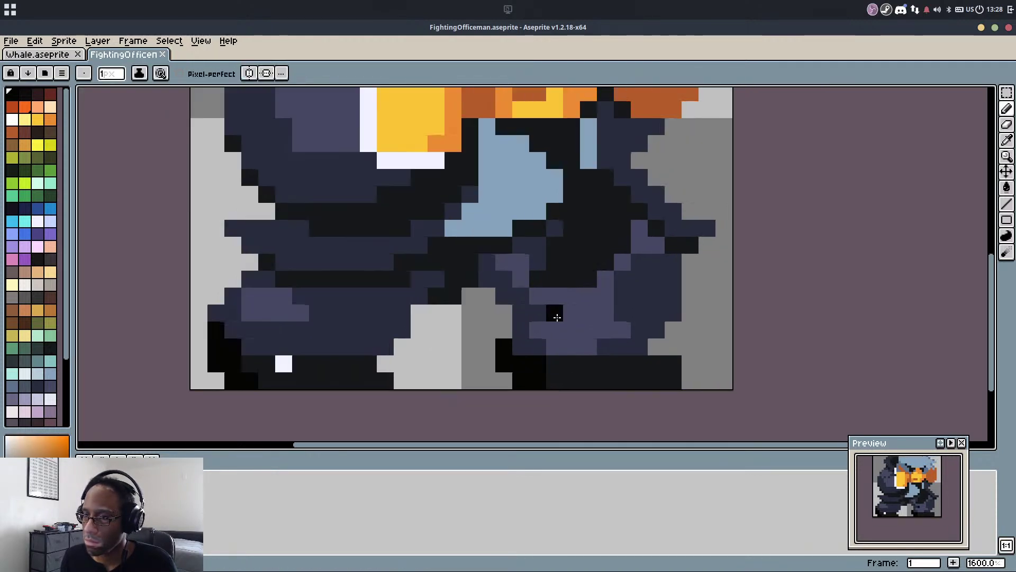
Trim the left and upper right edges of the purple highlight on the right trouser leg with navy pixels
{"action": "left_click", "coordinate": [572, 313]}
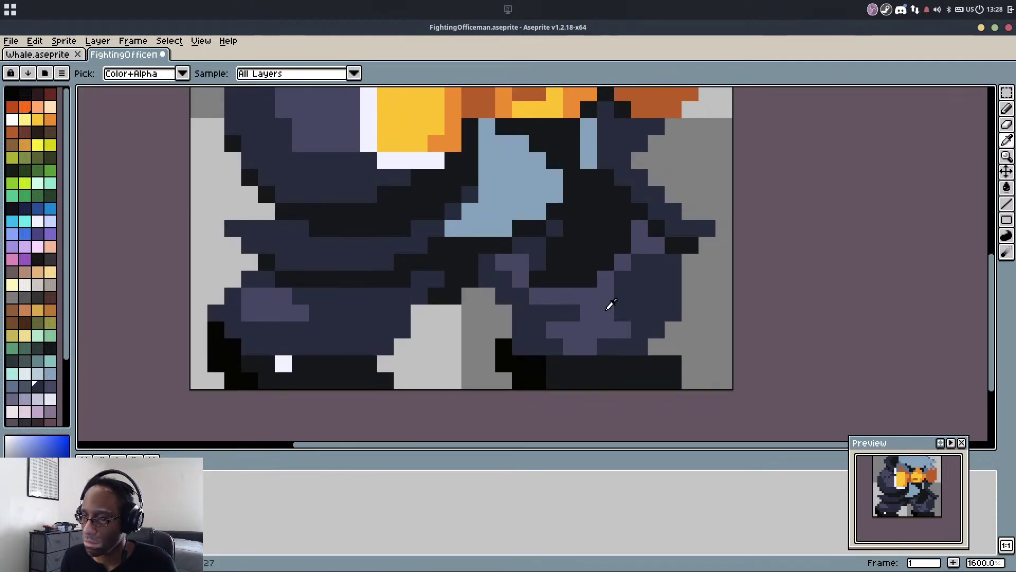
{"action": "left_click", "coordinate": [607, 308], "text": "alt"}
{"action": "left_click", "coordinate": [620, 303], "text": "alt"}
{"action": "left_click_drag", "start_coordinate": [606, 312], "coordinate": [610, 286]}
{"action": "left_click", "coordinate": [622, 262]}
Widen the purple highlight up and across the outer side of the right trouser leg, and save the sprite
{"action": "left_click", "coordinate": [583, 290], "text": "alt"}
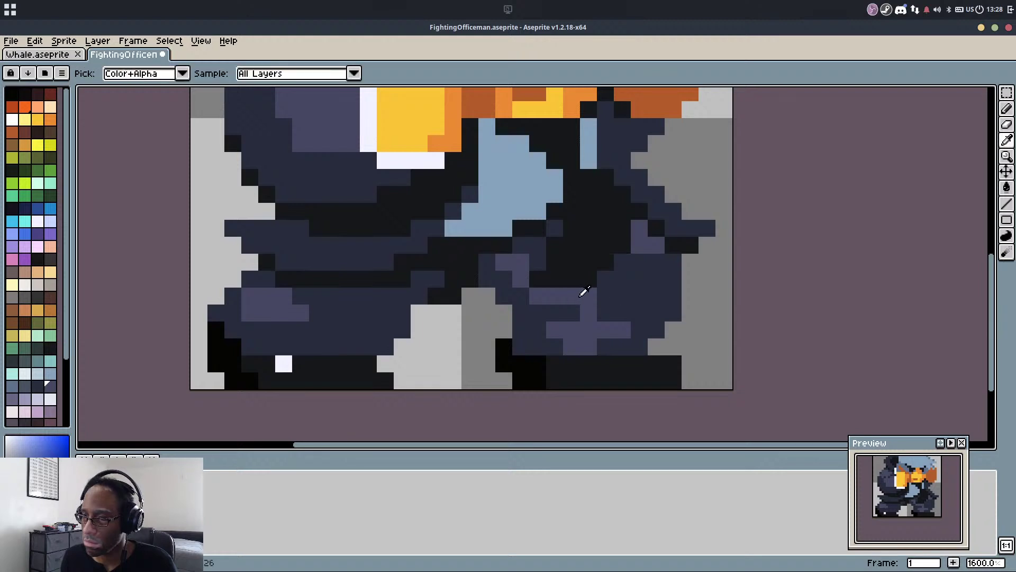
{"action": "left_click", "coordinate": [609, 317]}
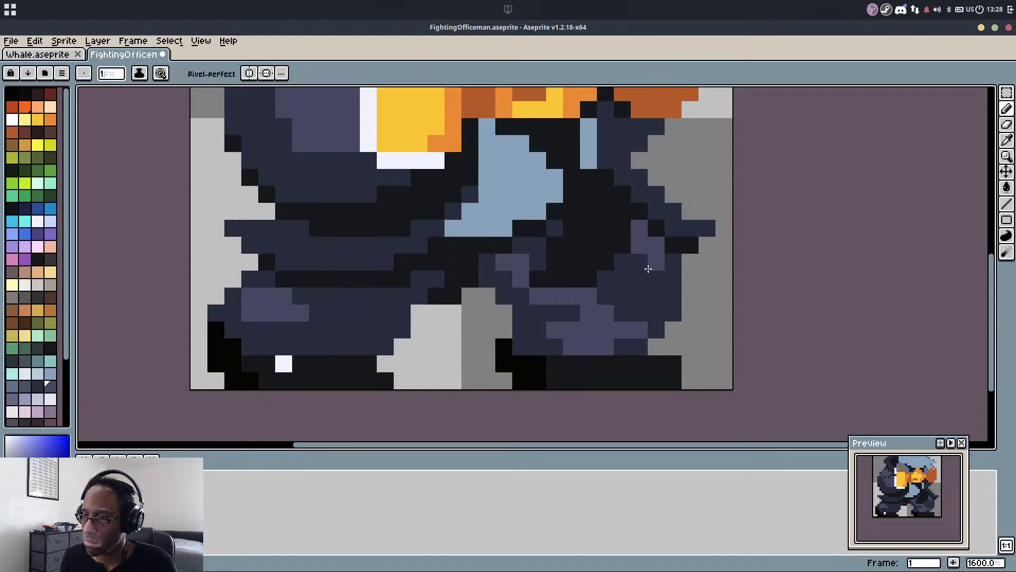
{"action": "scroll", "coordinate": [651, 263], "scroll_direction": "down", "scroll_amount": 4}
{"action": "scroll", "coordinate": [654, 261], "scroll_direction": "up", "scroll_amount": 4}
{"action": "scroll", "coordinate": [639, 296], "scroll_direction": "down", "scroll_amount": 4}
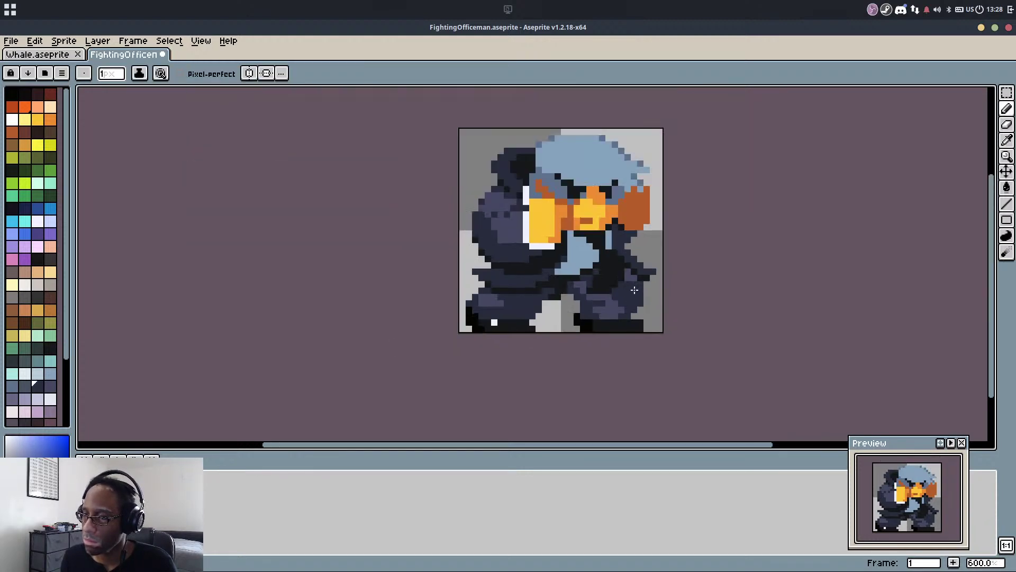
{"action": "scroll", "coordinate": [634, 290], "scroll_direction": "up", "scroll_amount": 4}
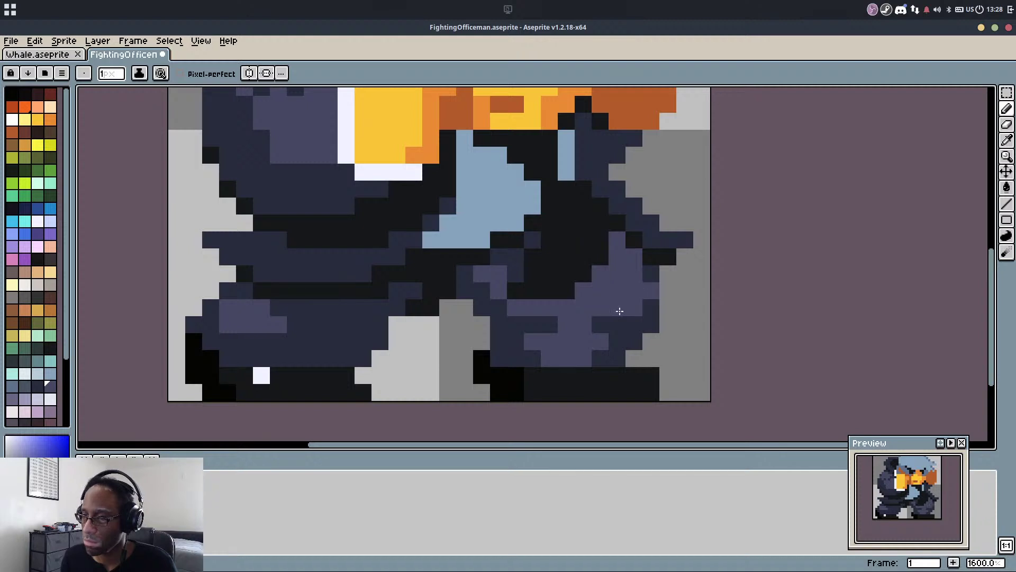
{"action": "left_click_drag", "start_coordinate": [601, 323], "coordinate": [630, 323]}
{"action": "scroll", "coordinate": [635, 272], "scroll_direction": "down", "scroll_amount": 4}
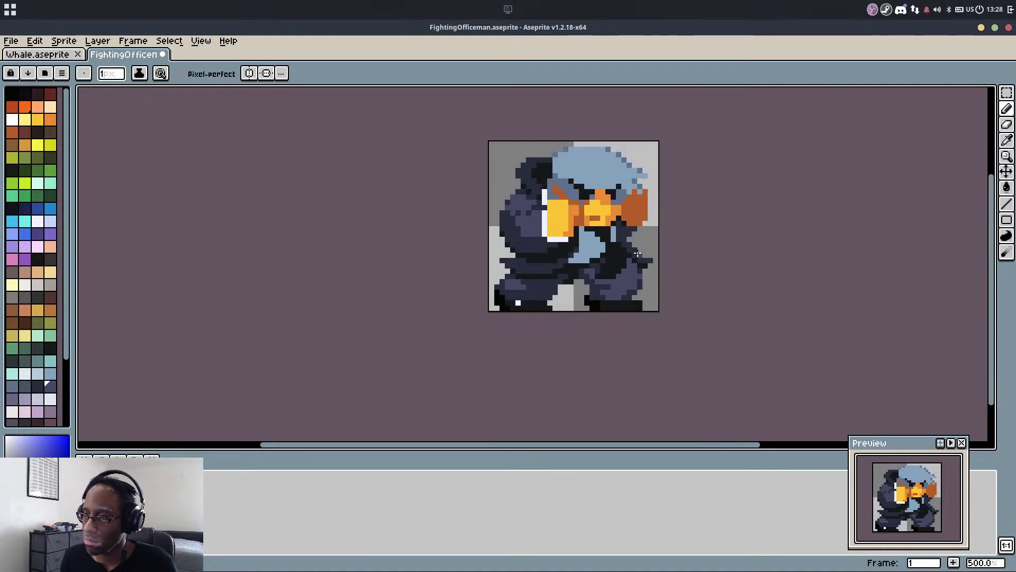
{"action": "key", "text": "ctrl+s"}
Refine the outer edge and upper tip of the right leg's highlight with purple and navy pixels, and save
{"action": "scroll", "coordinate": [637, 265], "scroll_direction": "up", "scroll_amount": 2}
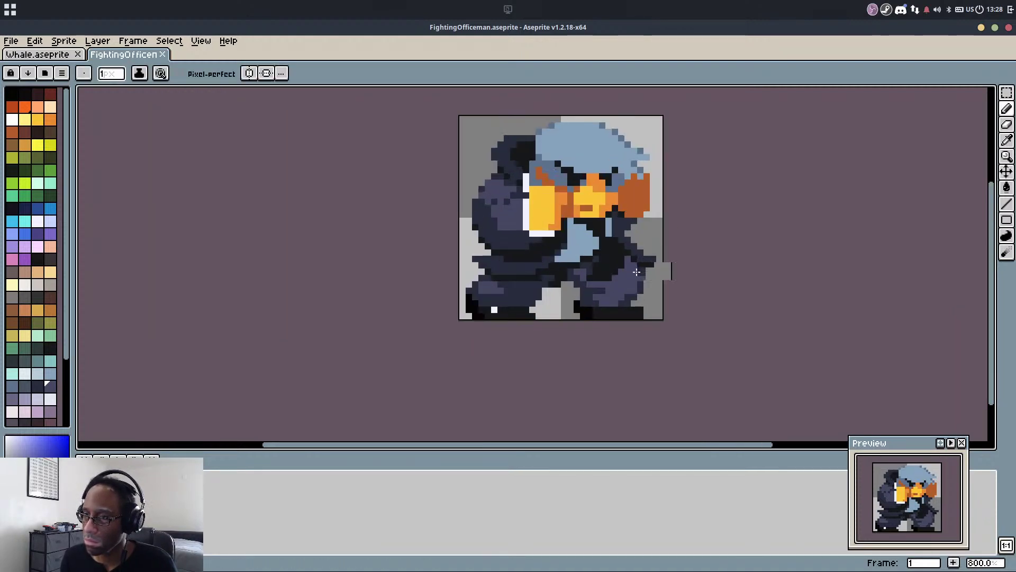
{"action": "scroll", "coordinate": [637, 273], "scroll_direction": "up", "scroll_amount": 1}
{"action": "left_click", "coordinate": [641, 274], "text": "alt"}
{"action": "left_click", "coordinate": [642, 280]}
{"action": "left_click", "coordinate": [631, 283], "text": "alt"}
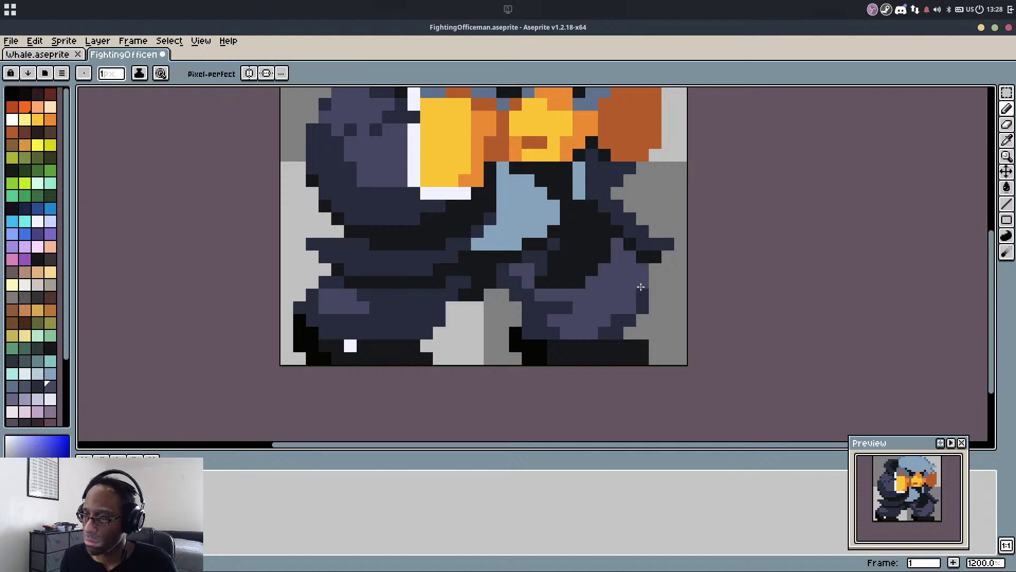
{"action": "left_click", "coordinate": [642, 265], "text": "alt"}
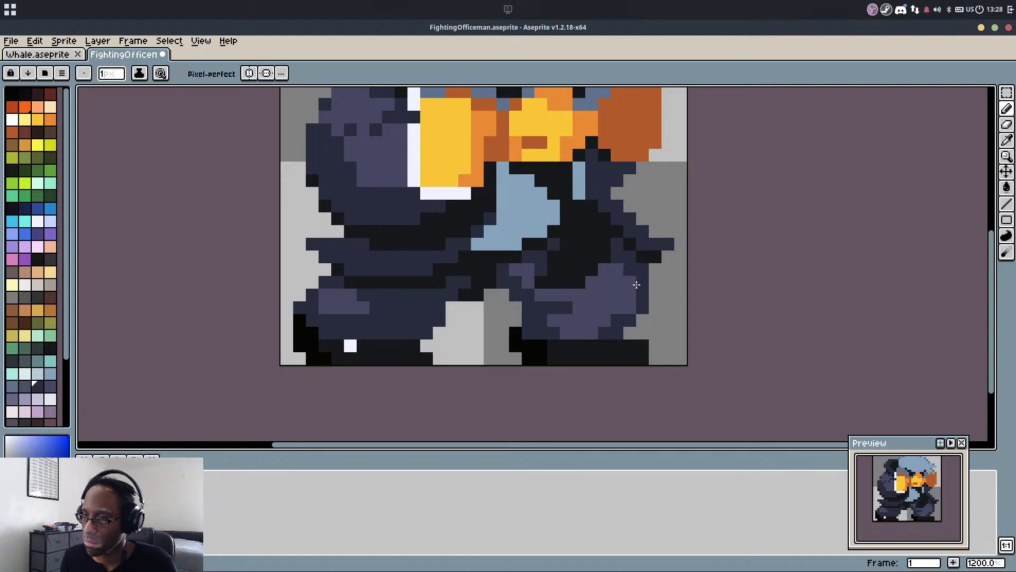
{"action": "key", "text": "ctrl+s"}
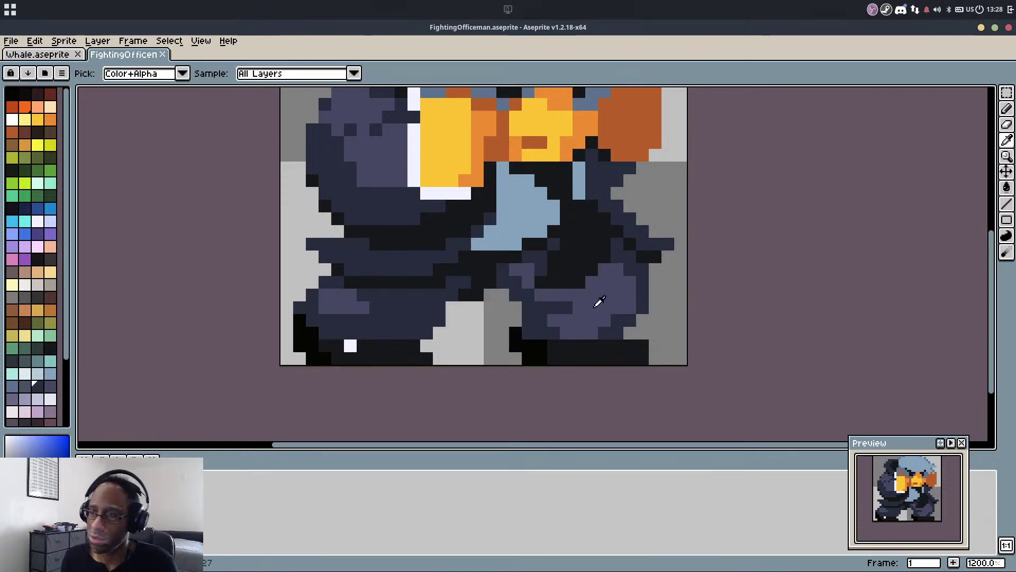
Fill the navy notch and lower edge of the right leg's highlight with purple, and trim its outer edge with navy
{"action": "left_click", "coordinate": [596, 297], "text": "alt"}
{"action": "left_click", "coordinate": [633, 297], "text": "alt"}
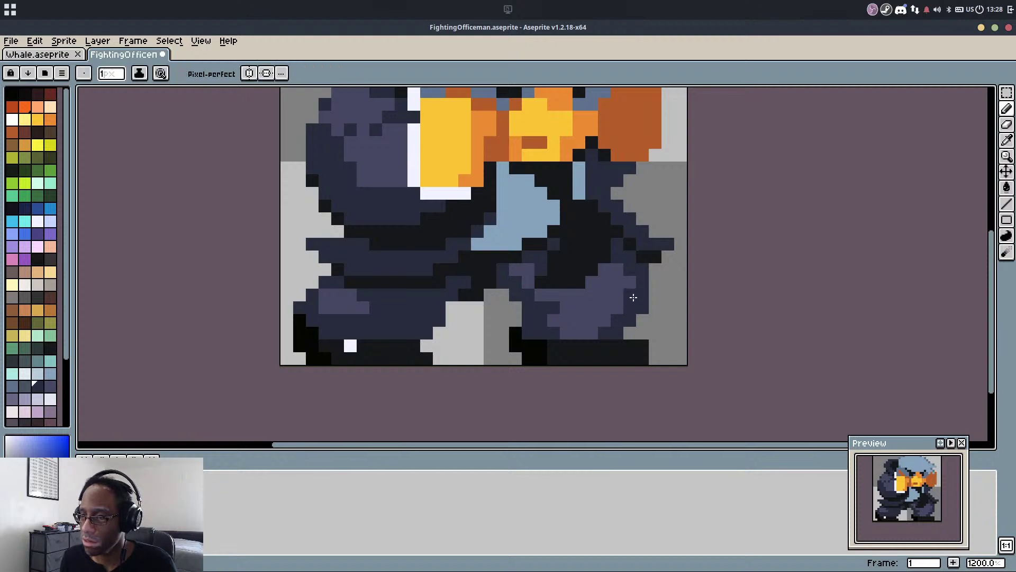
{"action": "left_click", "coordinate": [603, 333], "text": "alt"}
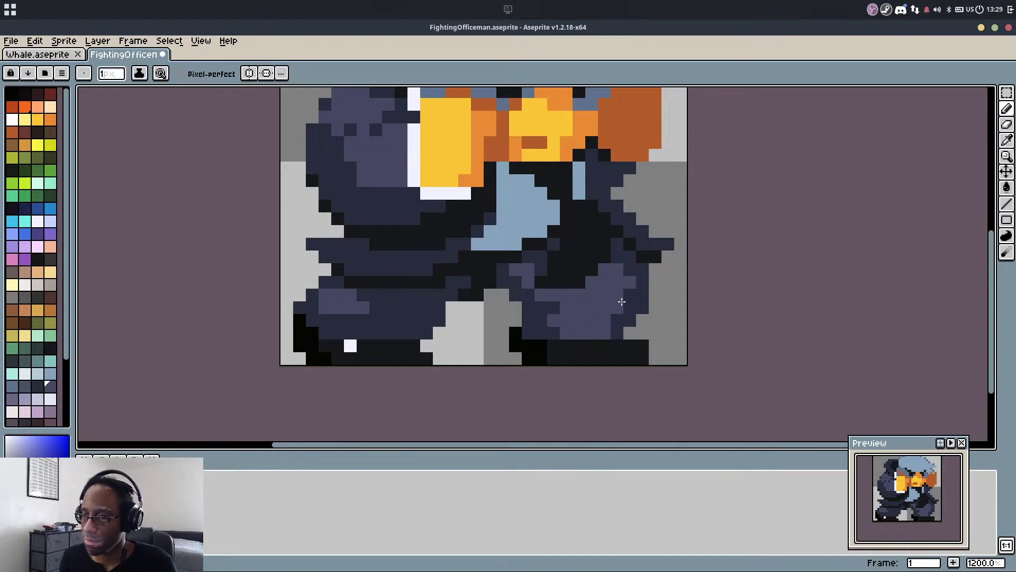
Paint the small purple patch on the right leg's inner thigh and the left edge of its highlight navy
{"action": "scroll", "coordinate": [627, 288], "scroll_direction": "down", "scroll_amount": 3}
{"action": "scroll", "coordinate": [582, 277], "scroll_direction": "up", "scroll_amount": 4}
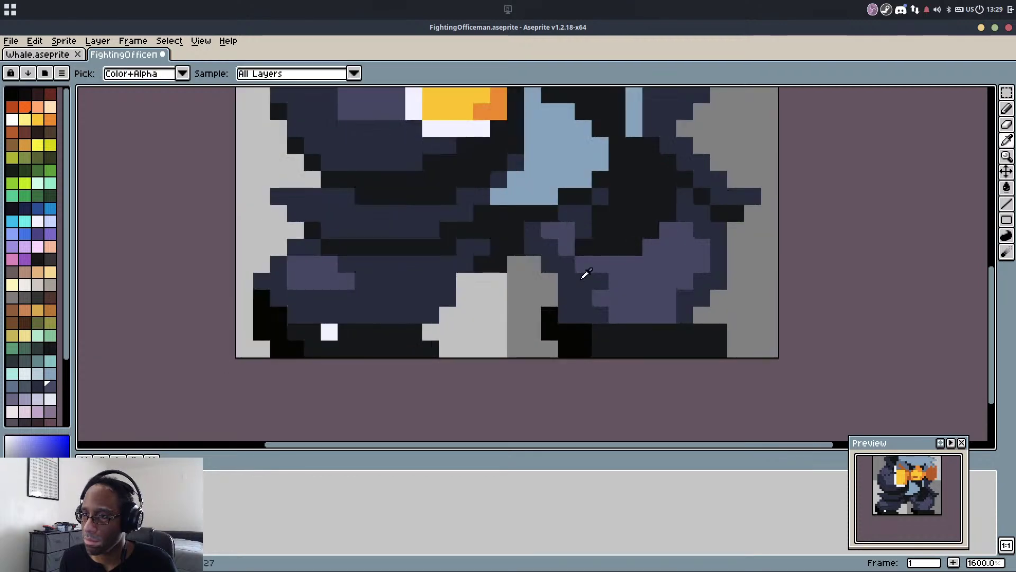
{"action": "left_click", "coordinate": [566, 243], "text": "alt"}
{"action": "mouse_move", "coordinate": [608, 278]}
{"action": "left_mouse_down"}
{"action": "mouse_move", "coordinate": [617, 315]}
{"action": "mouse_move", "coordinate": [644, 307]}
{"action": "mouse_move", "coordinate": [615, 299]}
{"action": "left_mouse_up"}
{"action": "scroll", "coordinate": [643, 272], "scroll_direction": "down", "scroll_amount": 2}
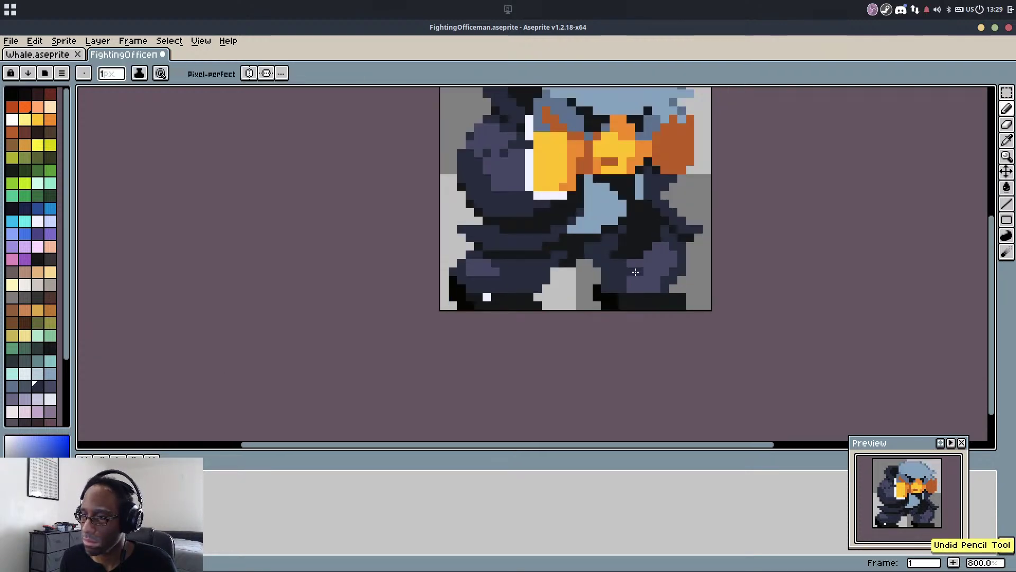
{"action": "scroll", "coordinate": [631, 271], "scroll_direction": "up", "scroll_amount": 2}
{"action": "scroll", "coordinate": [699, 299], "scroll_direction": "down", "scroll_amount": 4}
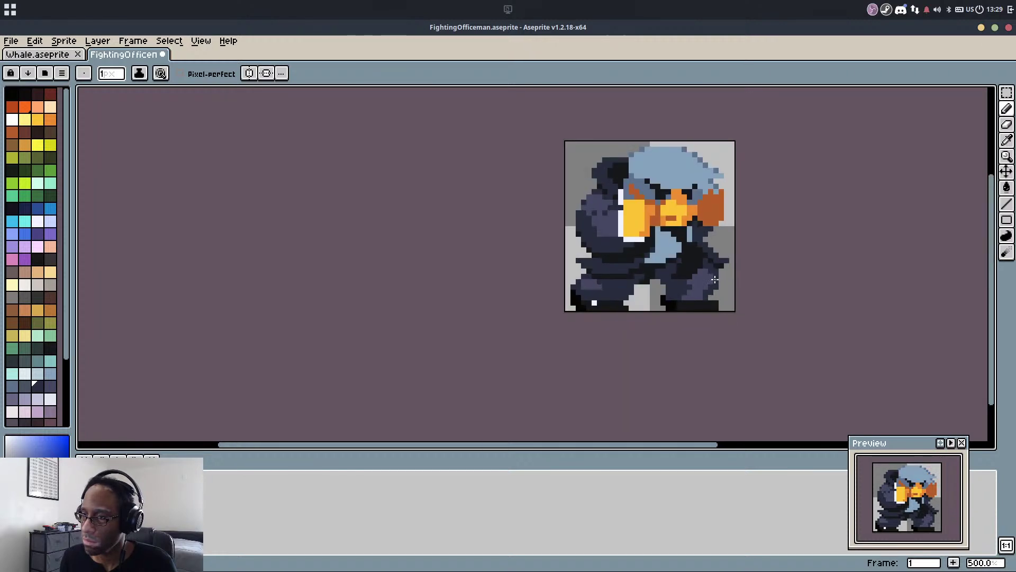
Erase the upper pixel at the tip of the right shoe's toe and save the sprite
{"action": "scroll", "coordinate": [693, 299], "scroll_direction": "up", "scroll_amount": 2}
{"action": "scroll", "coordinate": [689, 299], "scroll_direction": "down", "scroll_amount": 1}
{"action": "scroll", "coordinate": [706, 306], "scroll_direction": "up", "scroll_amount": 3}
{"action": "key", "text": "e"}
{"action": "left_click", "coordinate": [729, 324]}
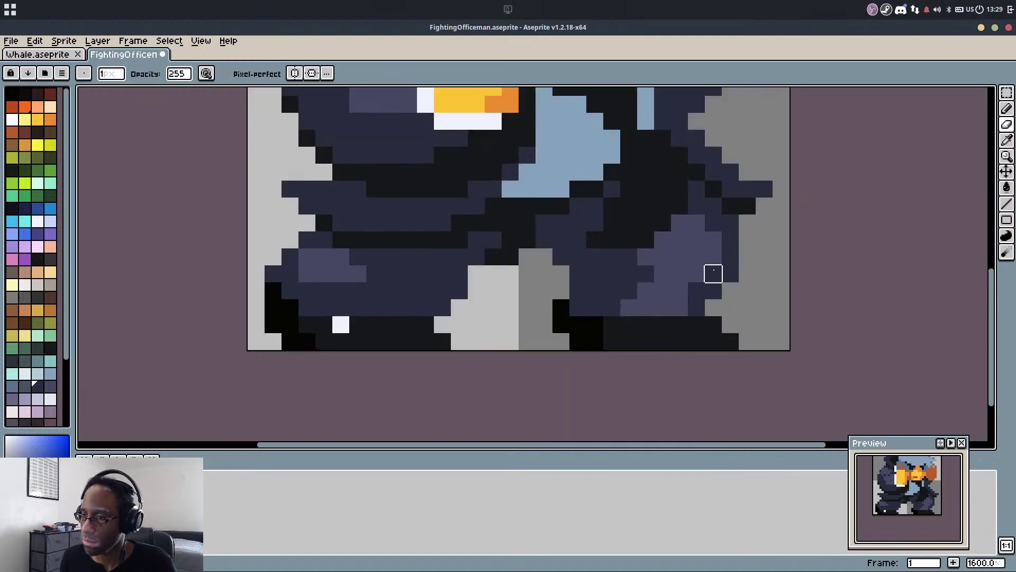
{"action": "key", "text": "b"}
{"action": "scroll", "coordinate": [701, 255], "scroll_direction": "down", "scroll_amount": 2}
{"action": "left_click_drag", "start_coordinate": [695, 256], "coordinate": [692, 335]}
{"action": "key", "text": "ctrl+s"}
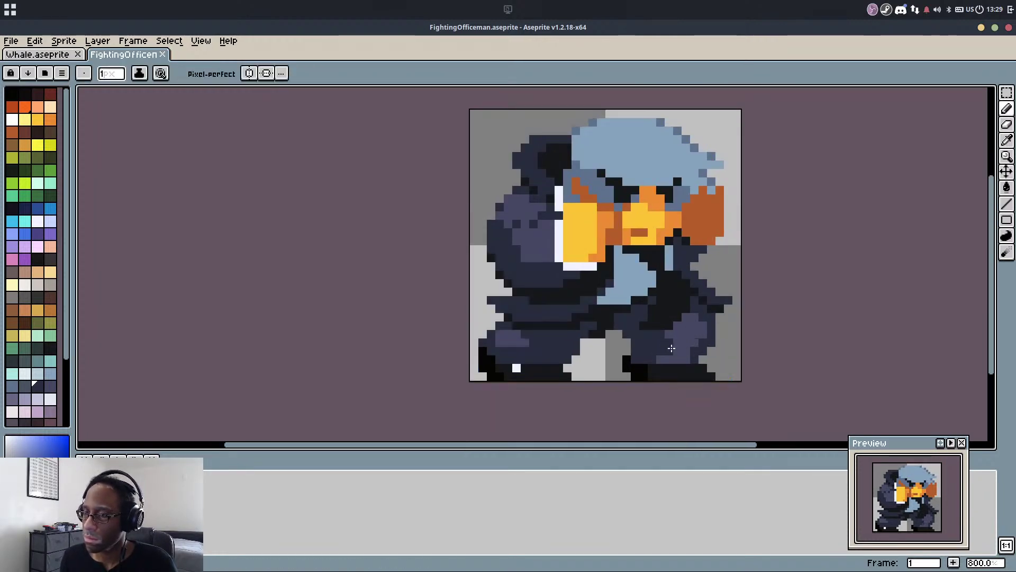
Shift the lower part of the right leg and its shoe one pixel to the right, and erase the stray navy pixel on its outer edge
{"action": "key", "text": "m"}
{"action": "mouse_move", "coordinate": [617, 342]}
{"action": "left_mouse_down"}
{"action": "mouse_move", "coordinate": [703, 360]}
{"action": "mouse_move", "coordinate": [730, 378]}
{"action": "left_mouse_up"}
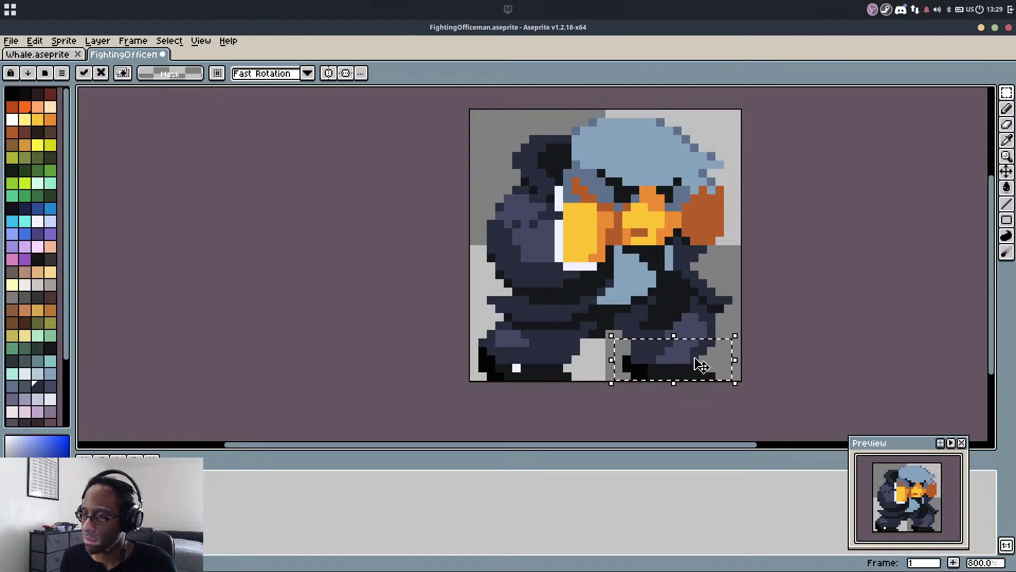
{"action": "key", "text": "Right"}
{"action": "key", "text": "ctrl+d"}
{"action": "key", "text": "b"}
{"action": "scroll", "coordinate": [710, 338], "scroll_direction": "up", "scroll_amount": 2}
{"action": "left_click", "coordinate": [724, 344], "text": "alt"}
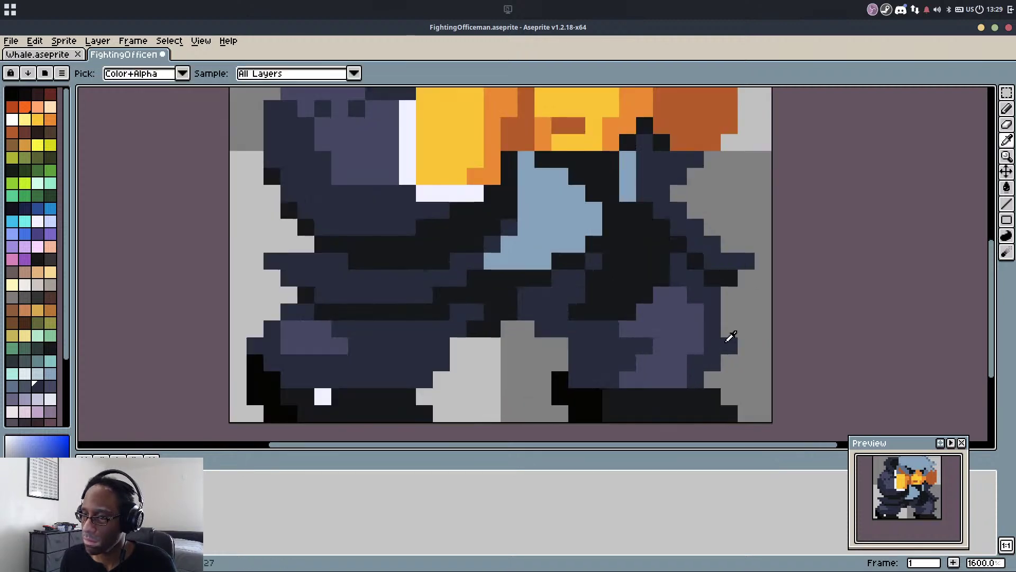
{"action": "right_click", "coordinate": [728, 344]}
Draw a horizontal navy fold through the lower part of the right leg's highlight and darken the highlight's lower right corner
{"action": "left_click", "coordinate": [661, 345], "text": "alt"}
{"action": "left_click", "coordinate": [690, 360], "text": "alt"}
{"action": "left_click_drag", "start_coordinate": [684, 363], "coordinate": [642, 362]}
{"action": "left_click", "coordinate": [692, 347]}
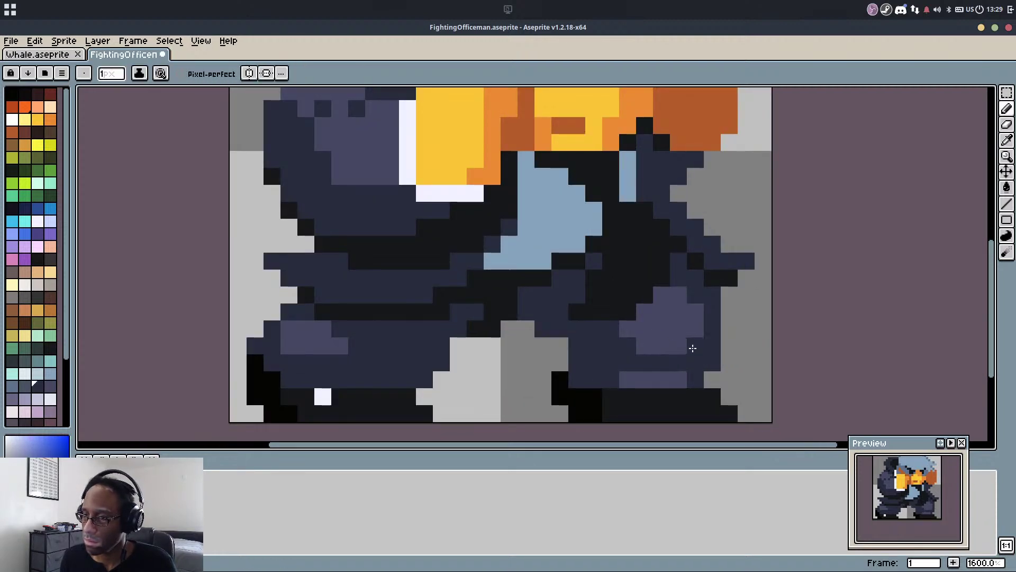
{"action": "left_click", "coordinate": [552, 372], "text": "alt"}
{"action": "scroll", "coordinate": [594, 264], "scroll_direction": "down", "scroll_amount": 1}
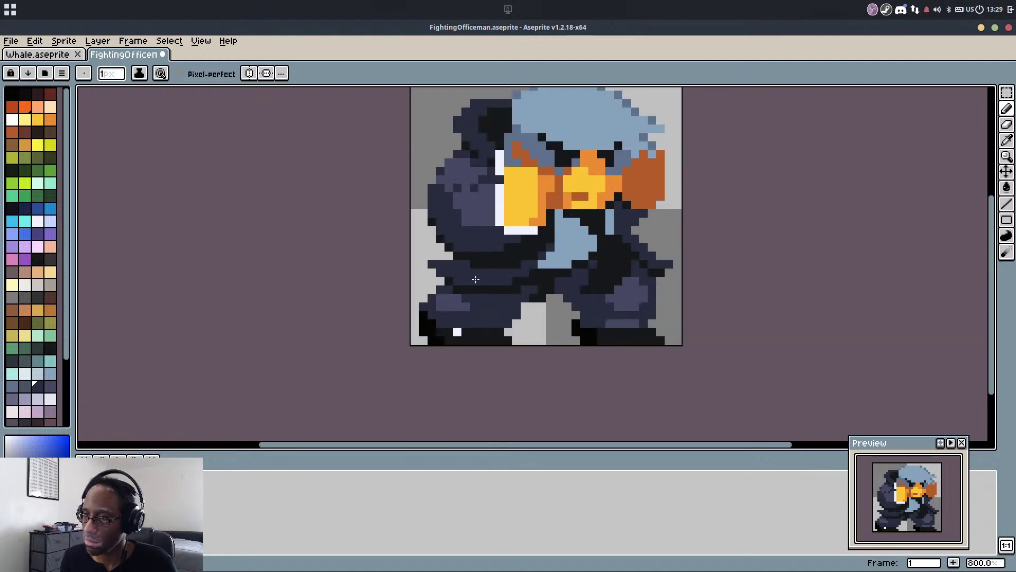
Shift the lower part of the left leg and its shoe one pixel to the left, and erase the outermost black heel pixels
{"action": "scroll", "coordinate": [476, 279], "scroll_direction": "up", "scroll_amount": 1}
{"action": "key", "text": "m"}
{"action": "left_click_drag", "start_coordinate": [546, 307], "coordinate": [364, 362]}
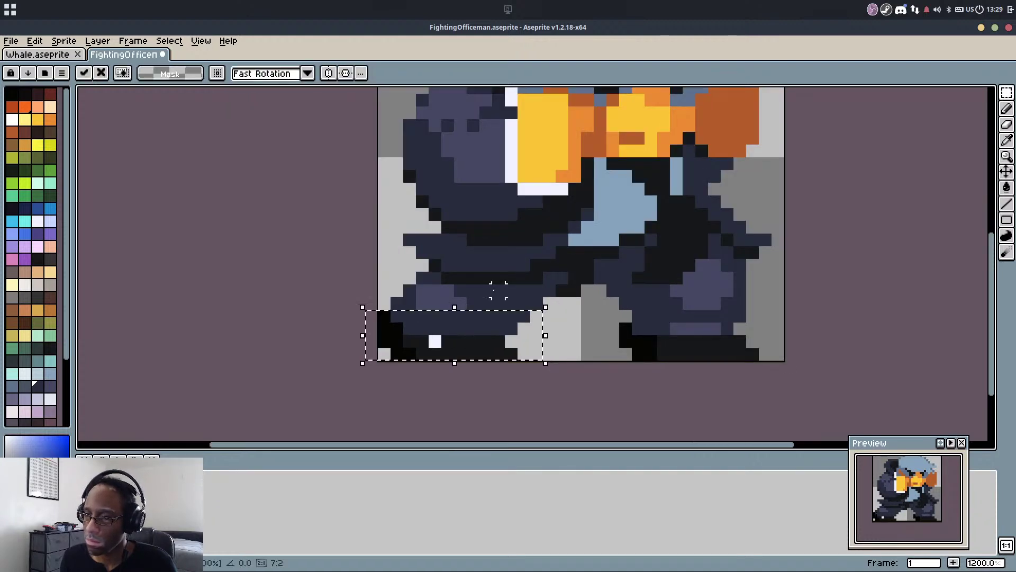
{"action": "key", "text": "b"}
{"action": "left_click", "coordinate": [384, 341]}
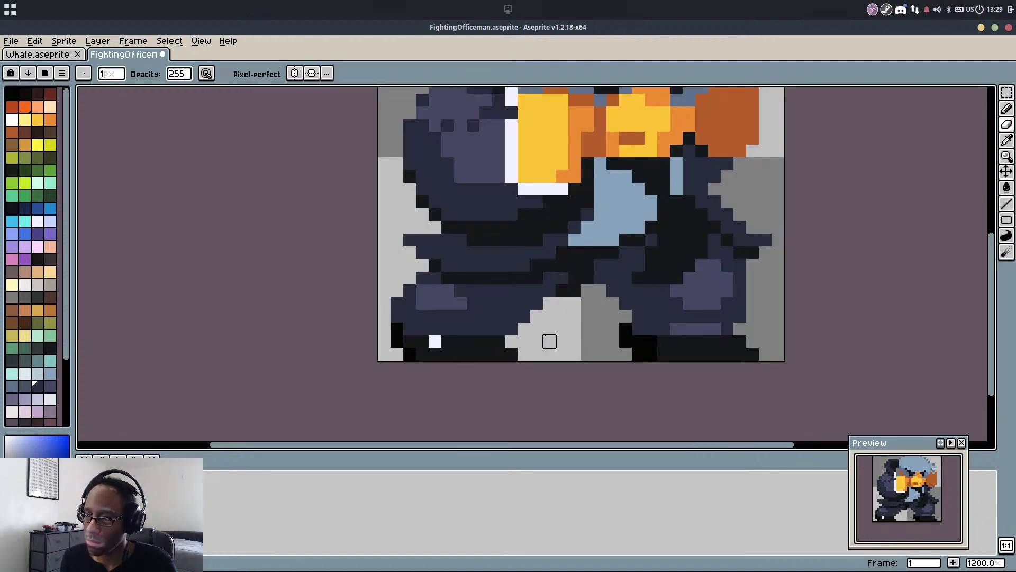
{"action": "scroll", "coordinate": [546, 329], "scroll_direction": "down", "scroll_amount": 3}
{"action": "scroll", "coordinate": [532, 332], "scroll_direction": "up", "scroll_amount": 4}
Recolour the bottom pixel of the left shoe's heel with the shoe's near-black
{"action": "key", "text": "b"}
{"action": "key", "text": "e"}
{"action": "left_click", "coordinate": [524, 357], "text": "alt"}
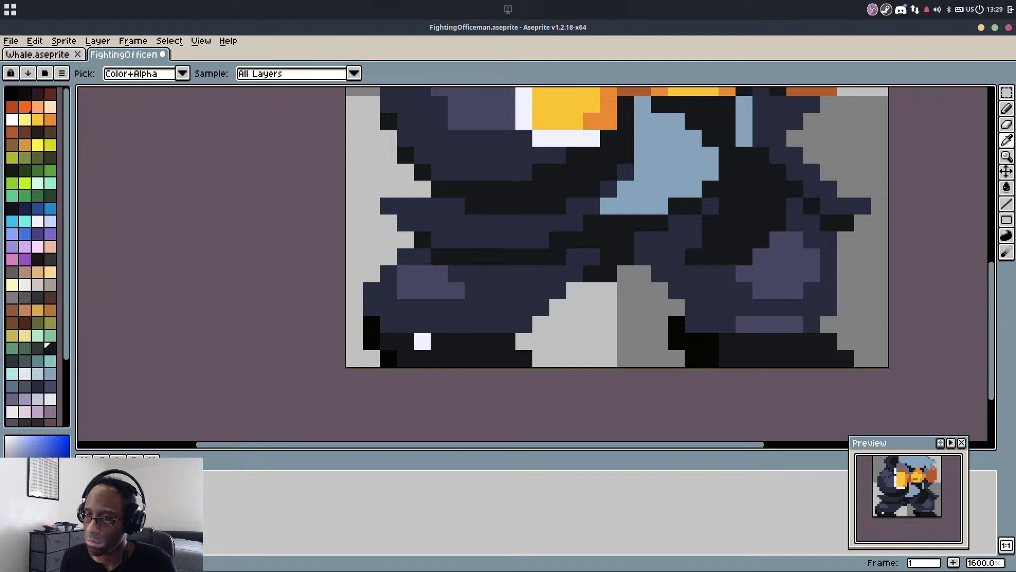
{"action": "left_click", "coordinate": [386, 358]}
Try a pure black pixel at the bottom of the left shoe's heel
{"action": "left_click", "coordinate": [375, 345], "text": "alt"}
{"action": "left_click", "coordinate": [385, 358]}
{"action": "key", "text": "ctrl+z"}
Save the sprite
{"action": "scroll", "coordinate": [533, 339], "scroll_direction": "down", "scroll_amount": 1}
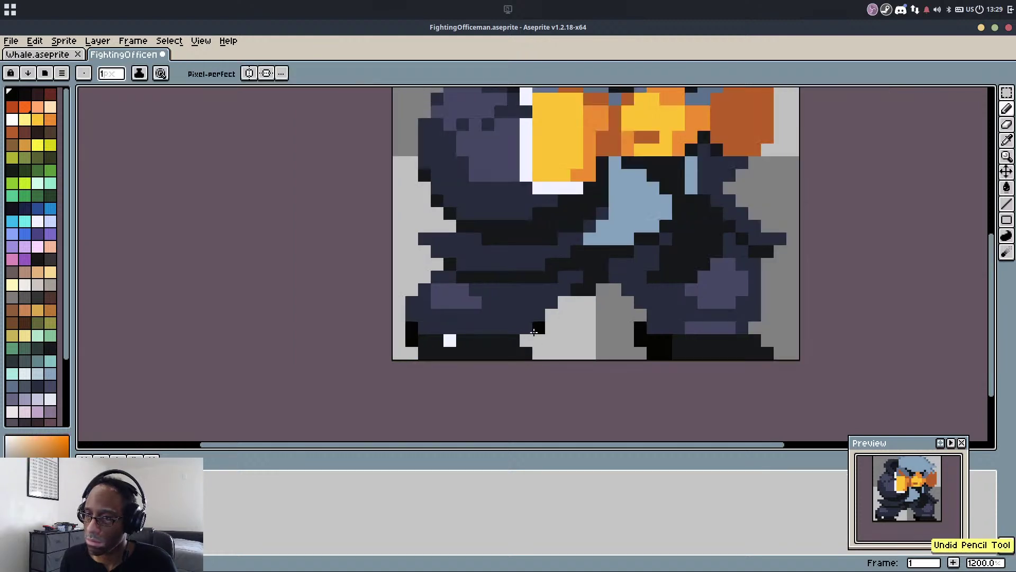
{"action": "scroll", "coordinate": [536, 328], "scroll_direction": "down", "scroll_amount": 4}
{"action": "key", "text": "ctrl"}
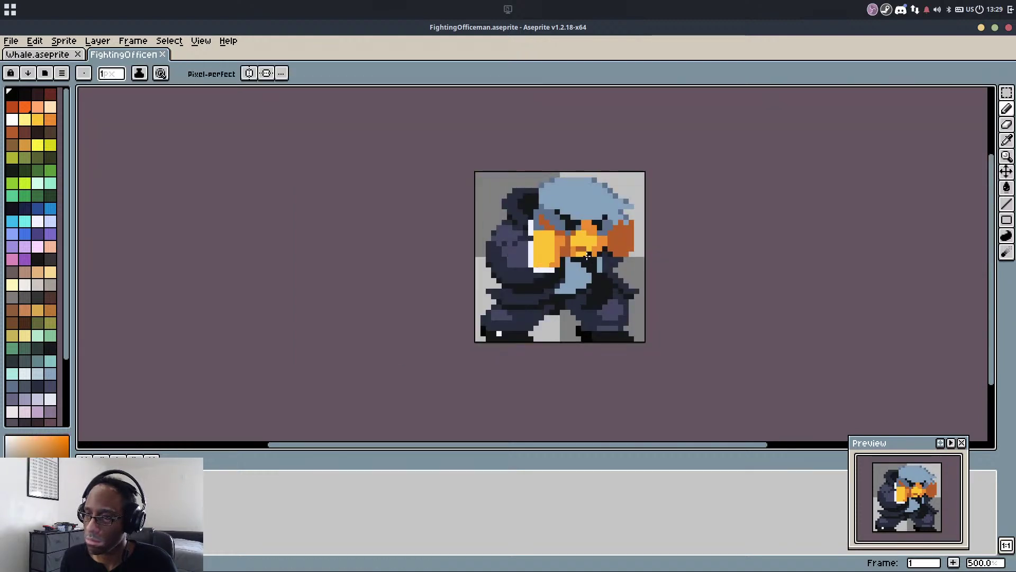
Paint the tie's shaded pixels and the shadow between the jacket and the right thigh in pure black
{"action": "scroll", "coordinate": [587, 256], "scroll_direction": "up", "scroll_amount": 5}
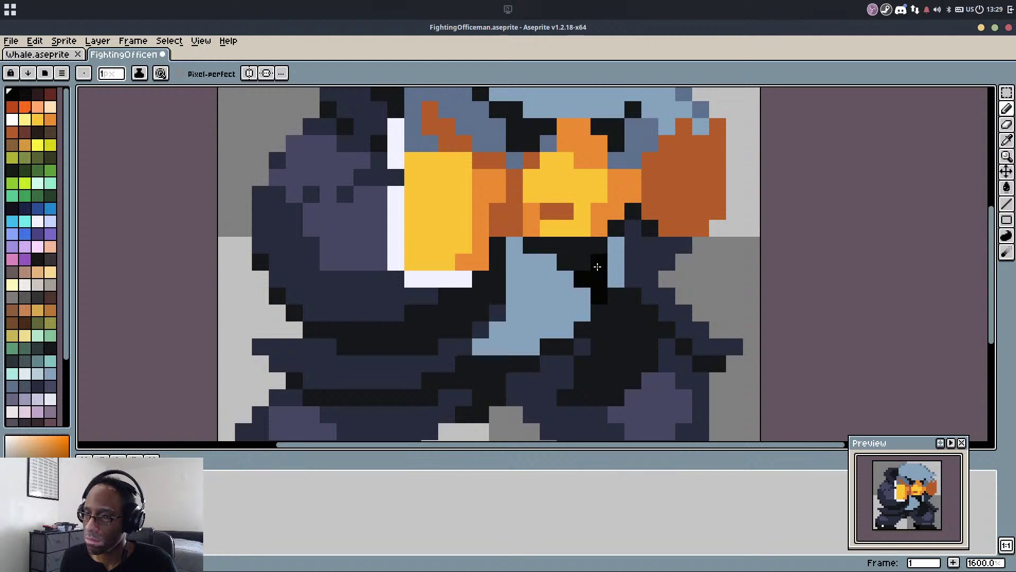
{"action": "left_click", "coordinate": [586, 362]}
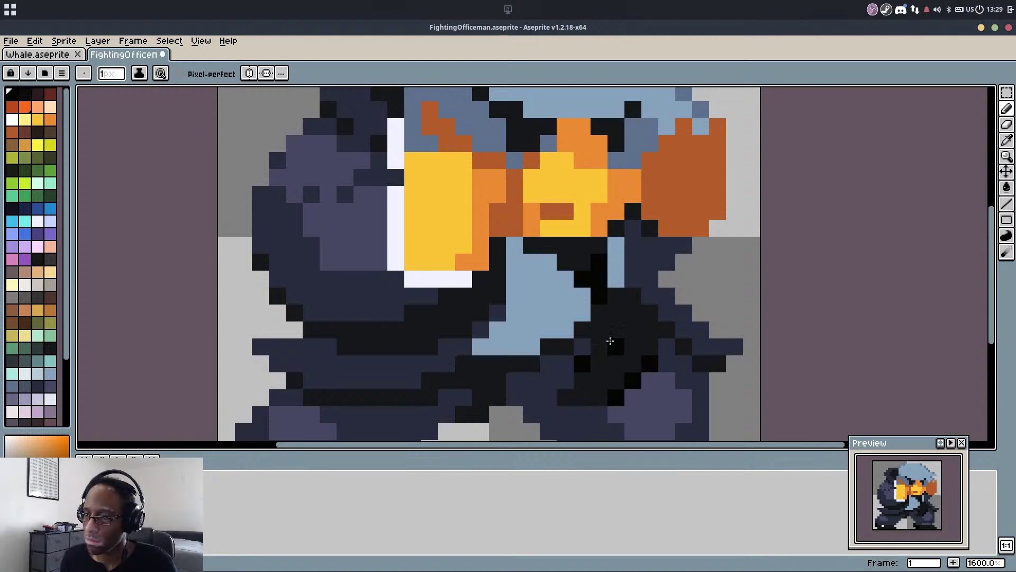
{"action": "left_click", "coordinate": [595, 327]}
{"action": "key", "text": "ctrl+z"}
{"action": "mouse_move", "coordinate": [652, 317]}
{"action": "left_mouse_down"}
{"action": "mouse_move", "coordinate": [646, 358]}
{"action": "mouse_move", "coordinate": [579, 396]}
{"action": "left_mouse_up"}
{"action": "key", "text": "ctrl+z"}
{"action": "left_click", "coordinate": [604, 367]}
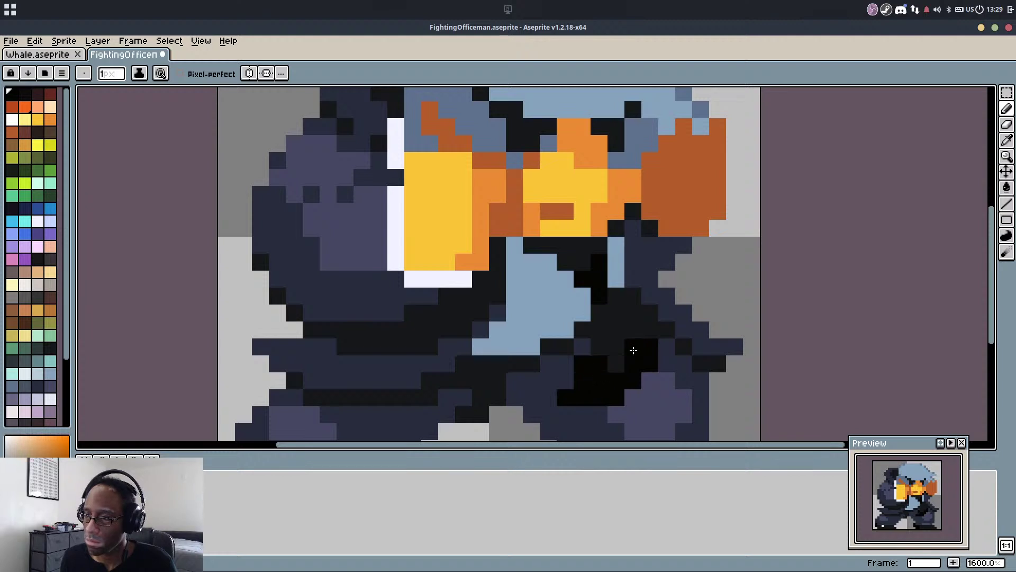
{"action": "left_click_drag", "start_coordinate": [643, 337], "coordinate": [647, 317]}
{"action": "scroll", "coordinate": [659, 287], "scroll_direction": "down", "scroll_amount": 5}
{"action": "key", "text": "ctrl+z"}
{"action": "scroll", "coordinate": [632, 254], "scroll_direction": "up", "scroll_amount": 6}
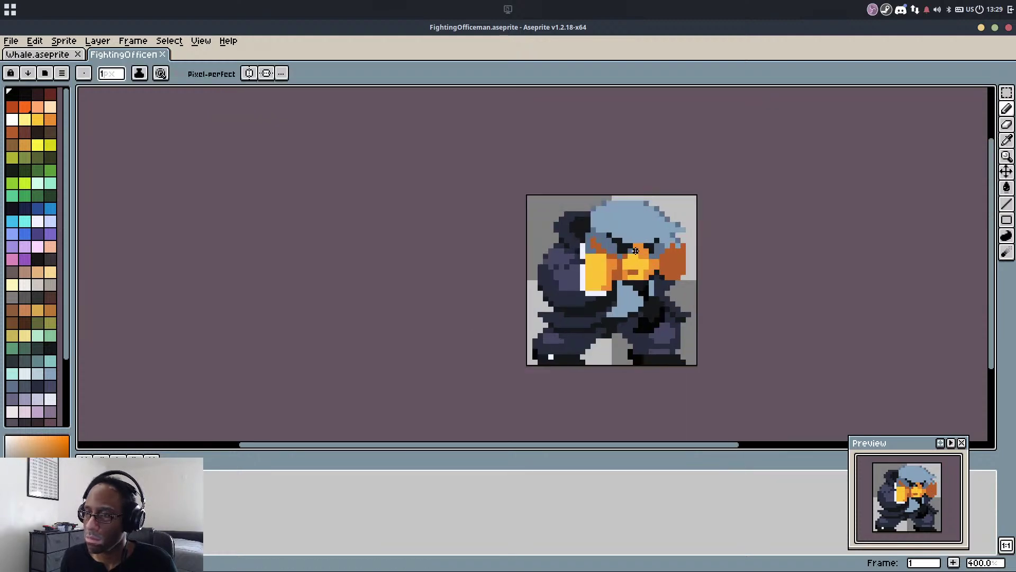
Recolour the near-black eyebrow and eye pixels on both sides of the face pure black, and save the sprite
{"action": "mouse_move", "coordinate": [575, 233]}
{"action": "left_mouse_down"}
{"action": "mouse_move", "coordinate": [589, 262]}
{"action": "mouse_move", "coordinate": [600, 256]}
{"action": "mouse_move", "coordinate": [590, 232]}
{"action": "mouse_move", "coordinate": [545, 207]}
{"action": "left_mouse_up"}
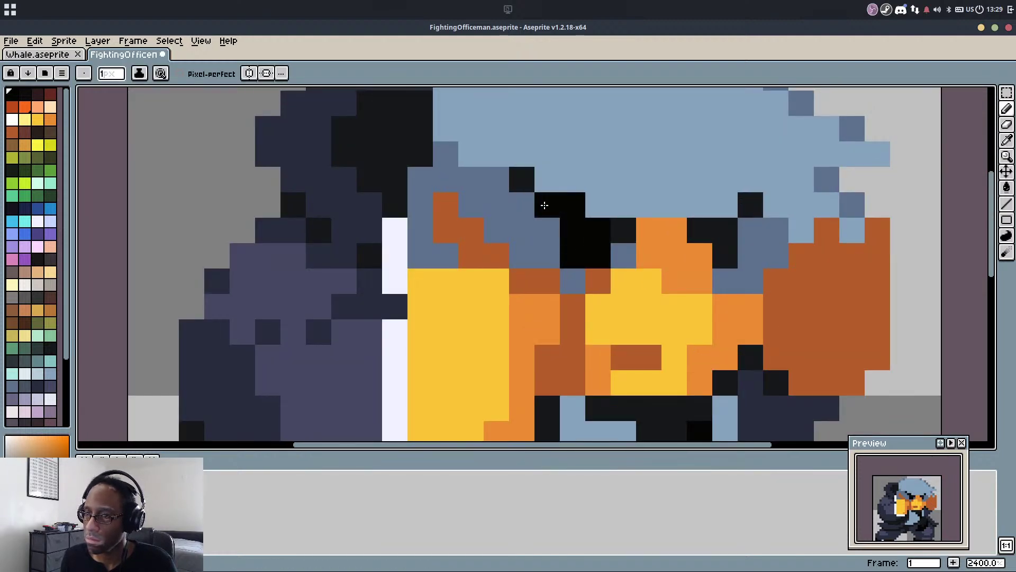
{"action": "left_click", "coordinate": [521, 180]}
{"action": "left_click", "coordinate": [621, 230]}
{"action": "left_click", "coordinate": [725, 230]}
{"action": "key", "text": "g"}
{"action": "left_click", "coordinate": [751, 229]}
{"action": "scroll", "coordinate": [752, 228], "scroll_direction": "down", "scroll_amount": 7}
{"action": "key", "text": "b"}
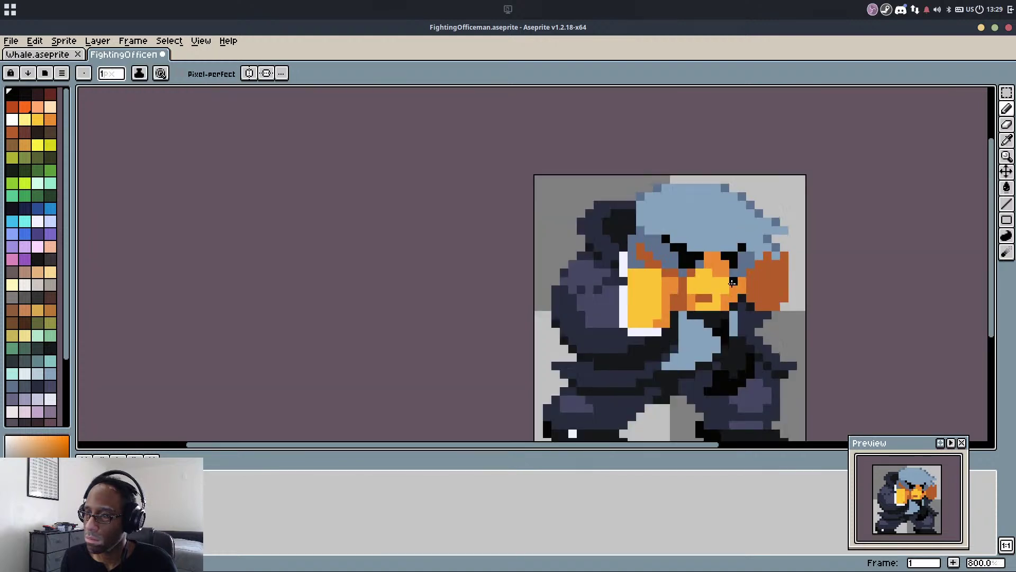
{"action": "key", "text": "ctrl+s"}
Darken the upper inner edge of the right trouser leg with the jacket's near-black, and save the sprite
{"action": "scroll", "coordinate": [740, 343], "scroll_direction": "up", "scroll_amount": 5}
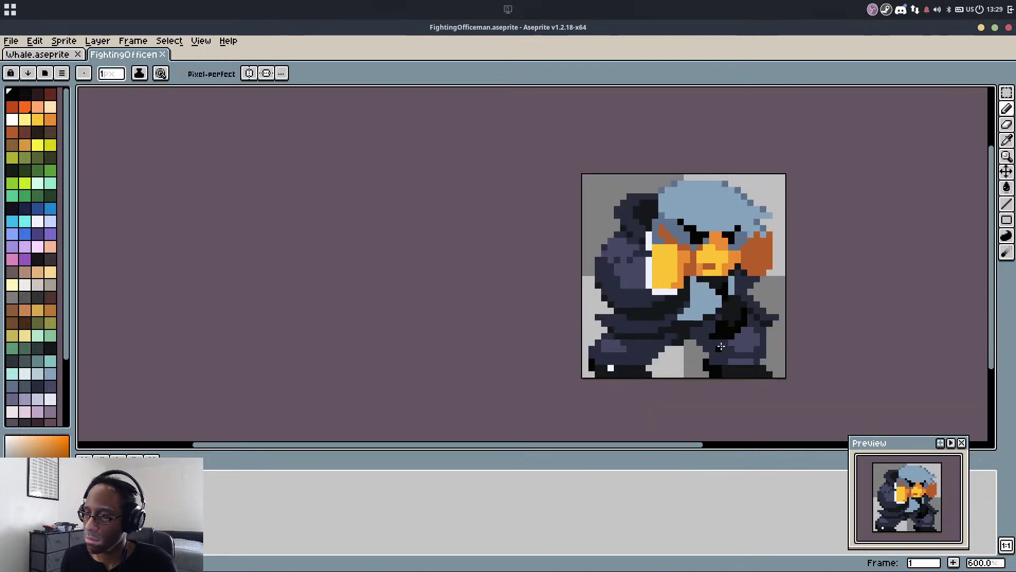
{"action": "left_click", "coordinate": [671, 327], "text": "alt"}
{"action": "left_click", "coordinate": [684, 305]}
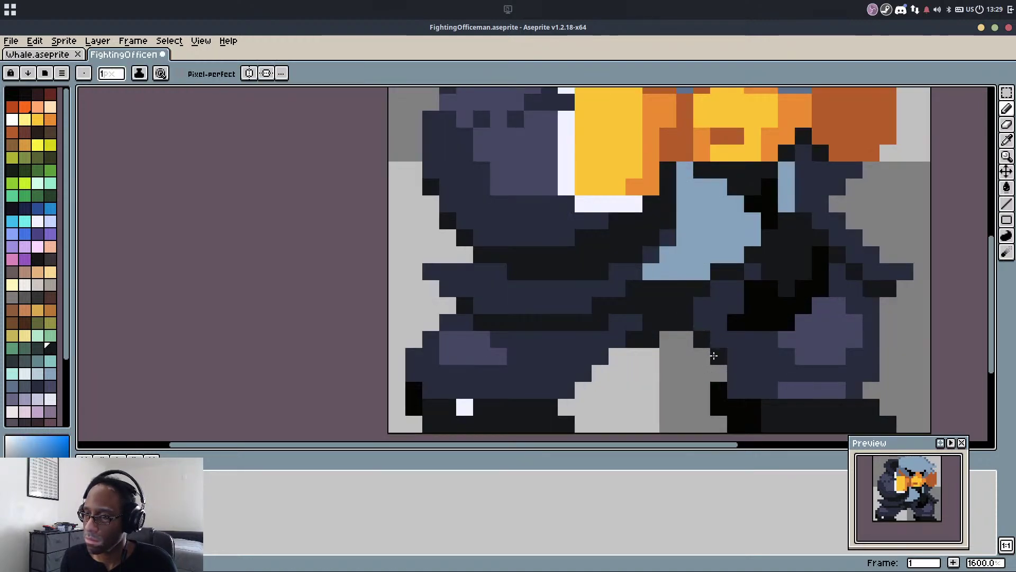
{"action": "scroll", "coordinate": [707, 348], "scroll_direction": "down", "scroll_amount": 1}
{"action": "key", "text": "ctrl+s"}
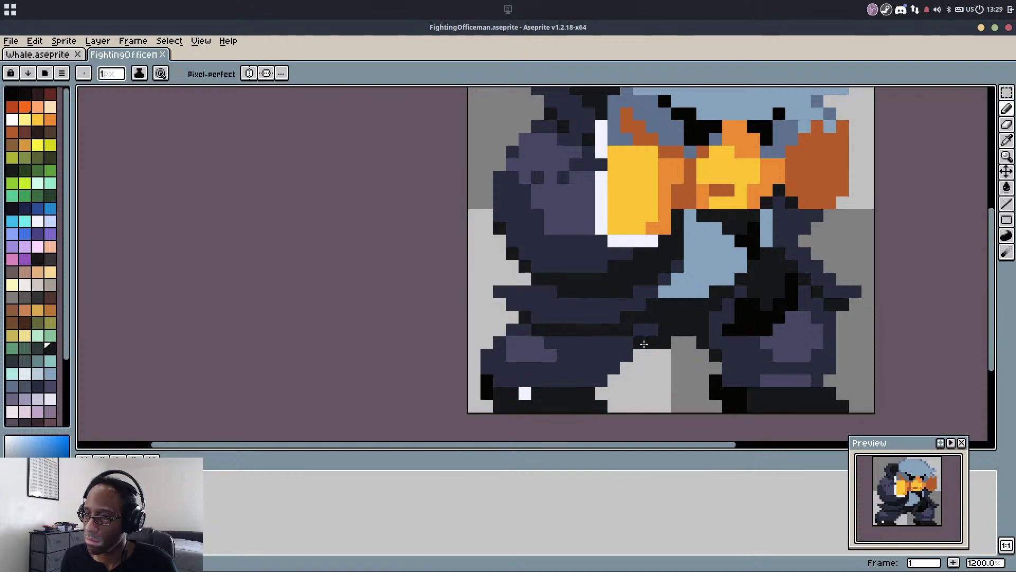
Extend the left thigh's inner edge with dark navy pixels and outline its underside with near-black
{"action": "left_click", "coordinate": [621, 351], "text": "alt"}
{"action": "left_click", "coordinate": [639, 355]}
{"action": "left_click", "coordinate": [628, 367]}
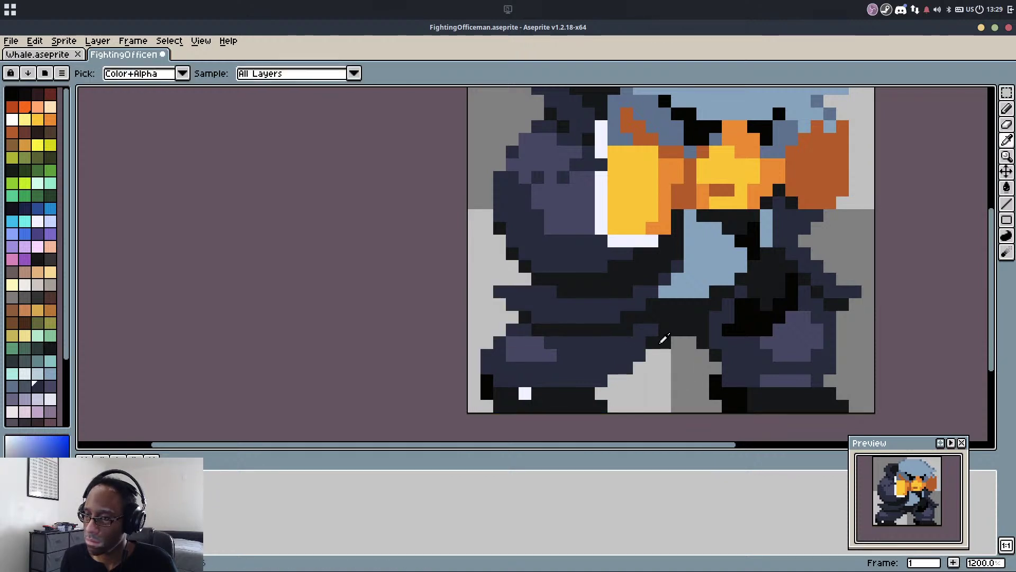
{"action": "left_click", "coordinate": [659, 345], "text": "alt"}
{"action": "left_click", "coordinate": [651, 353]}
{"action": "left_click", "coordinate": [711, 378]}
{"action": "left_click", "coordinate": [531, 353]}
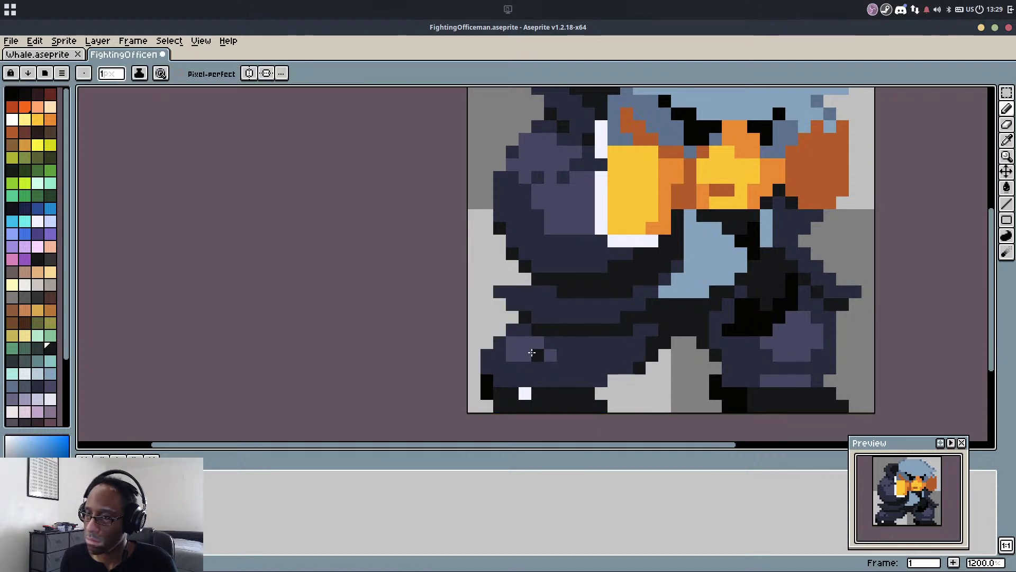
{"action": "scroll", "coordinate": [536, 291], "scroll_direction": "down", "scroll_amount": 3}
{"action": "scroll", "coordinate": [638, 254], "scroll_direction": "up", "scroll_amount": 5}
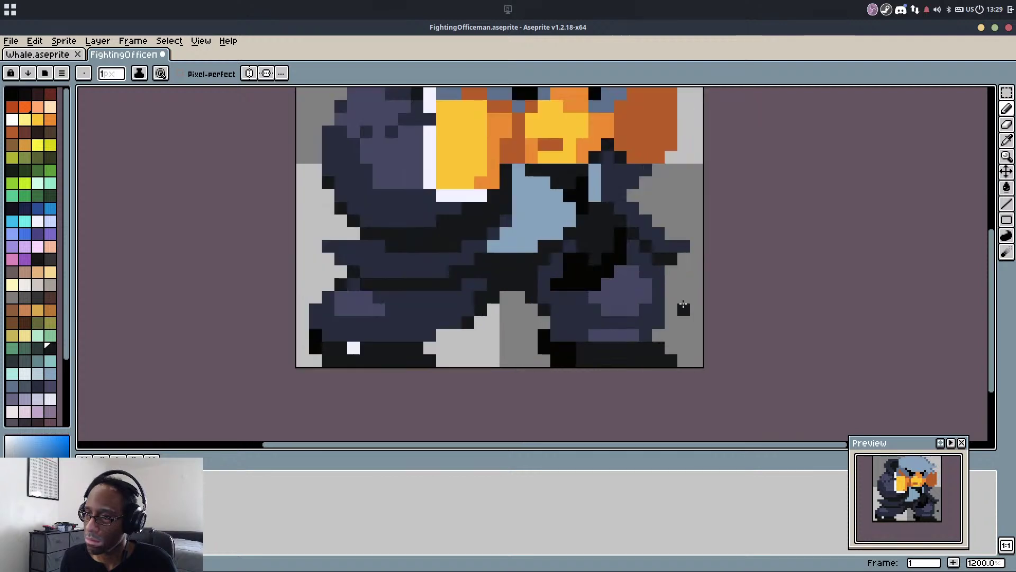
Widen the outer edge of the right trouser leg by one pixel in dark navy
{"action": "left_click", "coordinate": [643, 276], "text": "alt"}
{"action": "mouse_move", "coordinate": [643, 276]}
{"action": "left_mouse_down"}
{"action": "mouse_move", "coordinate": [665, 279]}
{"action": "mouse_move", "coordinate": [667, 307]}
{"action": "left_mouse_up"}
{"action": "left_click", "coordinate": [645, 339]}
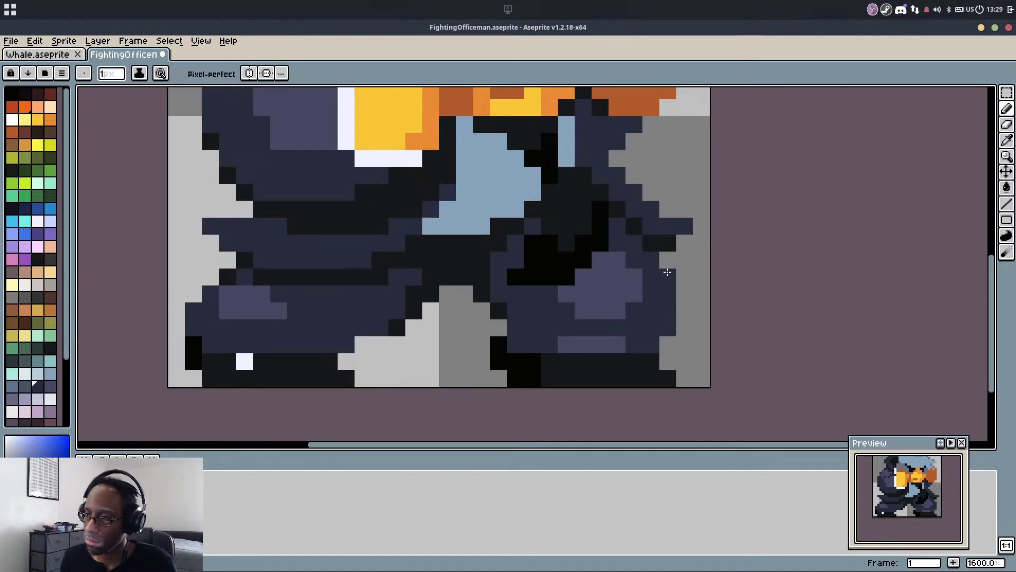
Shade the lower outer and inner edges of the right trouser leg with near-black, and save the sprite
{"action": "left_click", "coordinate": [669, 239], "text": "alt"}
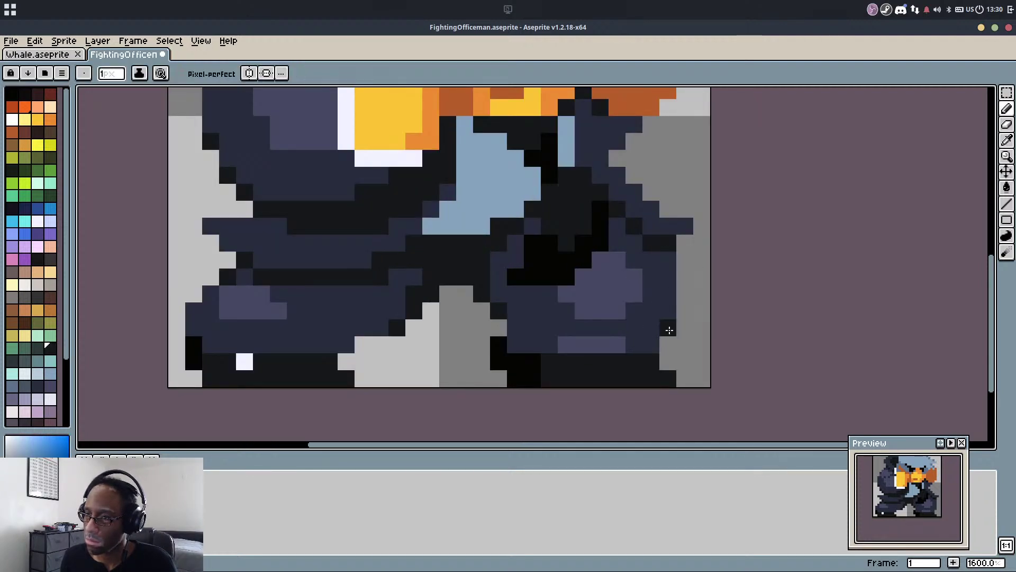
{"action": "left_click", "coordinate": [669, 266]}
{"action": "mouse_move", "coordinate": [522, 335]}
{"action": "left_mouse_down"}
{"action": "mouse_move", "coordinate": [495, 292]}
{"action": "mouse_move", "coordinate": [535, 327]}
{"action": "left_mouse_up"}
{"action": "key", "text": "ctrl+z"}
{"action": "left_click", "coordinate": [535, 327]}
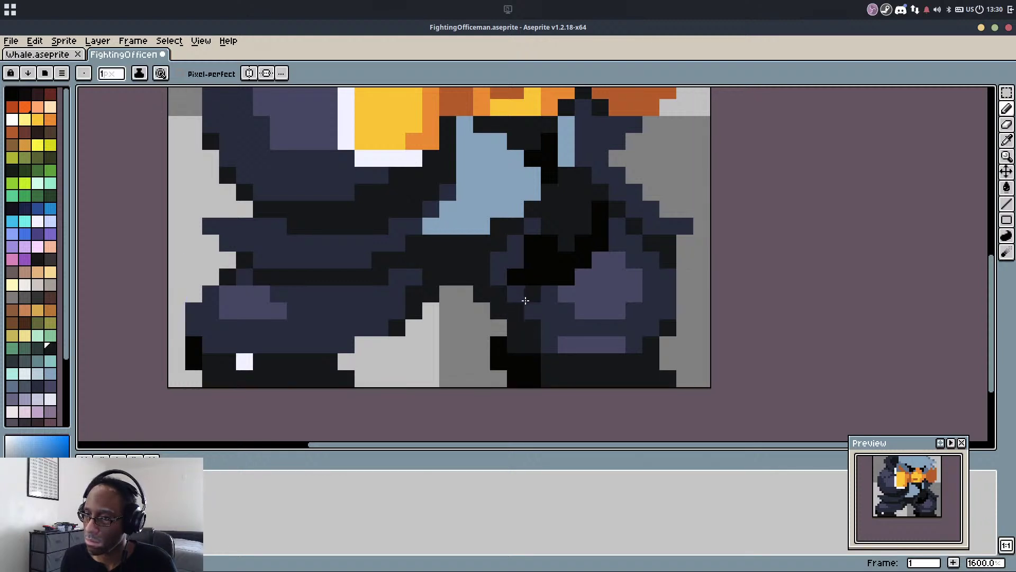
{"action": "left_click", "coordinate": [519, 356], "text": "alt"}
{"action": "scroll", "coordinate": [544, 337], "scroll_direction": "down", "scroll_amount": 7}
{"action": "key", "text": "ctrl+s"}
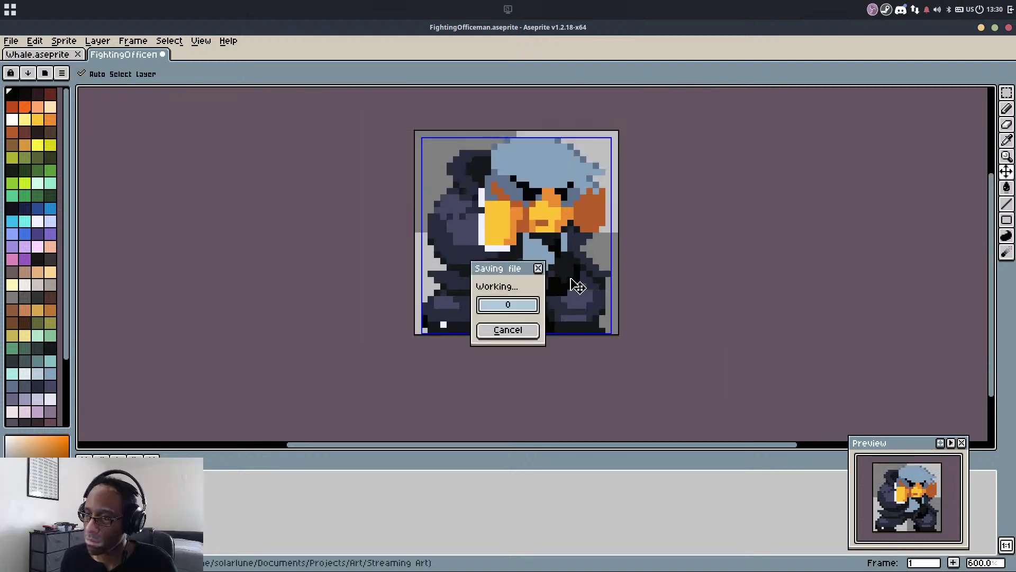
Enlarge the purple highlight on the right trouser leg so it runs down to the hem
{"action": "scroll", "coordinate": [559, 317], "scroll_direction": "up", "scroll_amount": 9}
{"action": "left_click", "coordinate": [556, 323], "text": "alt"}
{"action": "mouse_move", "coordinate": [540, 349]}
{"action": "left_mouse_down"}
{"action": "mouse_move", "coordinate": [631, 349]}
{"action": "mouse_move", "coordinate": [621, 319]}
{"action": "mouse_move", "coordinate": [632, 348]}
{"action": "mouse_move", "coordinate": [588, 351]}
{"action": "mouse_move", "coordinate": [594, 323]}
{"action": "left_mouse_up"}
{"action": "left_click", "coordinate": [617, 307], "text": "alt"}
{"action": "left_click", "coordinate": [567, 324]}
{"action": "left_click", "coordinate": [610, 324]}
{"action": "left_click", "coordinate": [639, 295]}
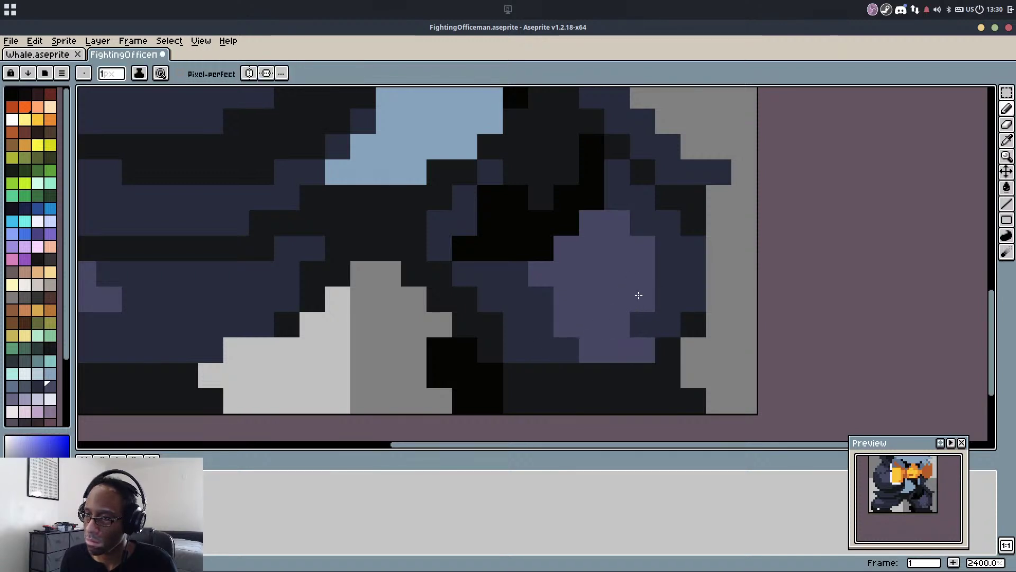
{"action": "left_click", "coordinate": [571, 356]}
{"action": "left_click", "coordinate": [540, 349]}
Touch up the lower inner edge of the right trouser leg with dark navy, and save the sprite
{"action": "left_click", "coordinate": [651, 329], "text": "alt"}
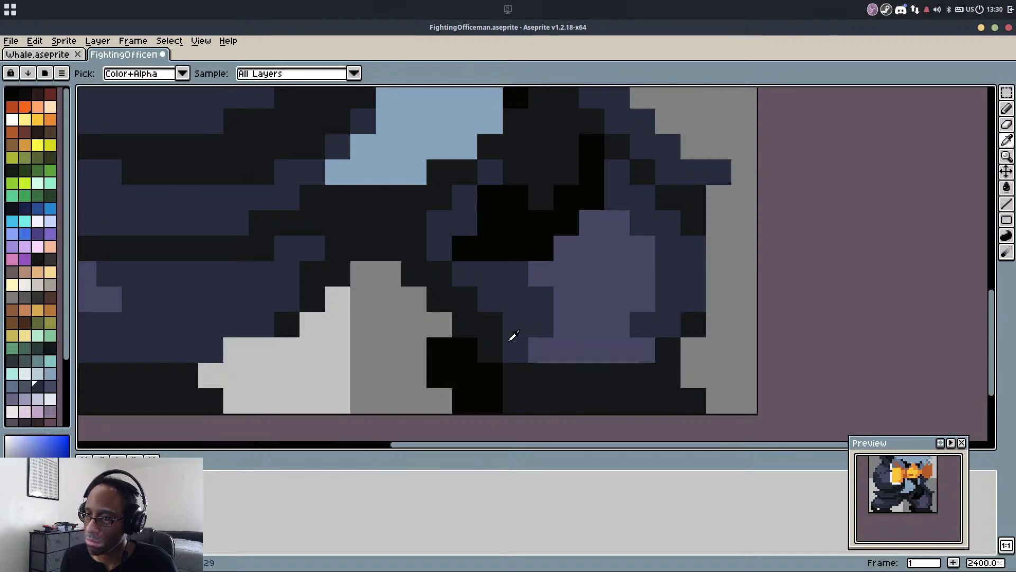
{"action": "left_click", "coordinate": [490, 350]}
{"action": "left_click", "coordinate": [465, 325]}
{"action": "left_click", "coordinate": [489, 325]}
{"action": "scroll", "coordinate": [564, 265], "scroll_direction": "down", "scroll_amount": 5}
{"action": "scroll", "coordinate": [564, 265], "scroll_direction": "down", "scroll_amount": 3}
{"action": "key", "text": "ctrl+s"}
{"action": "left_click_drag", "start_coordinate": [582, 244], "coordinate": [616, 324]}
{"action": "scroll", "coordinate": [565, 329], "scroll_direction": "up", "scroll_amount": 2}
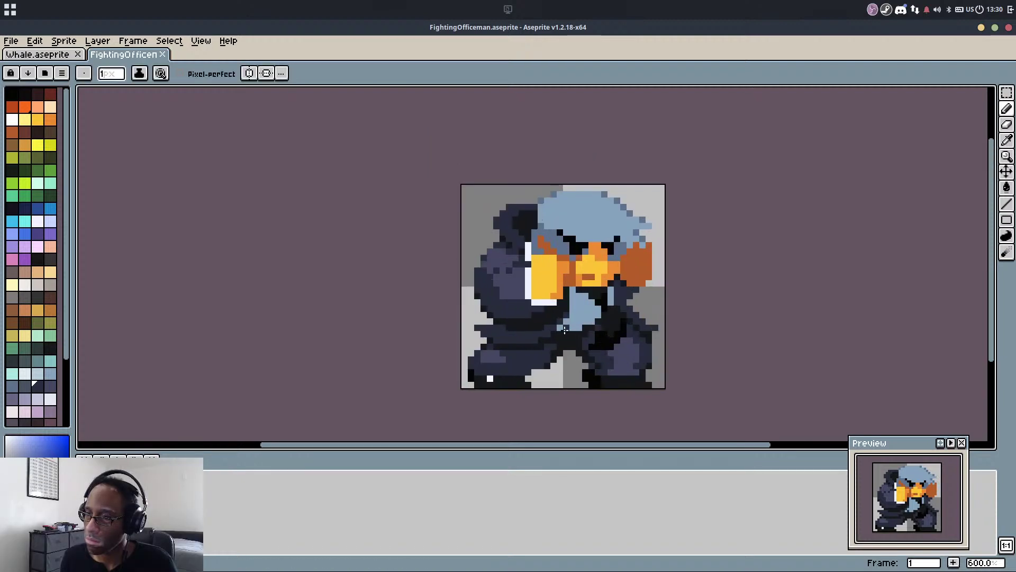
Extend the light blue hair down above the ear and add a slate-blue strip along the back of the head
{"action": "scroll", "coordinate": [574, 230], "scroll_direction": "up", "scroll_amount": 4}
{"action": "left_click", "coordinate": [556, 218], "text": "alt"}
{"action": "left_click", "coordinate": [498, 231]}
{"action": "left_click", "coordinate": [487, 221]}
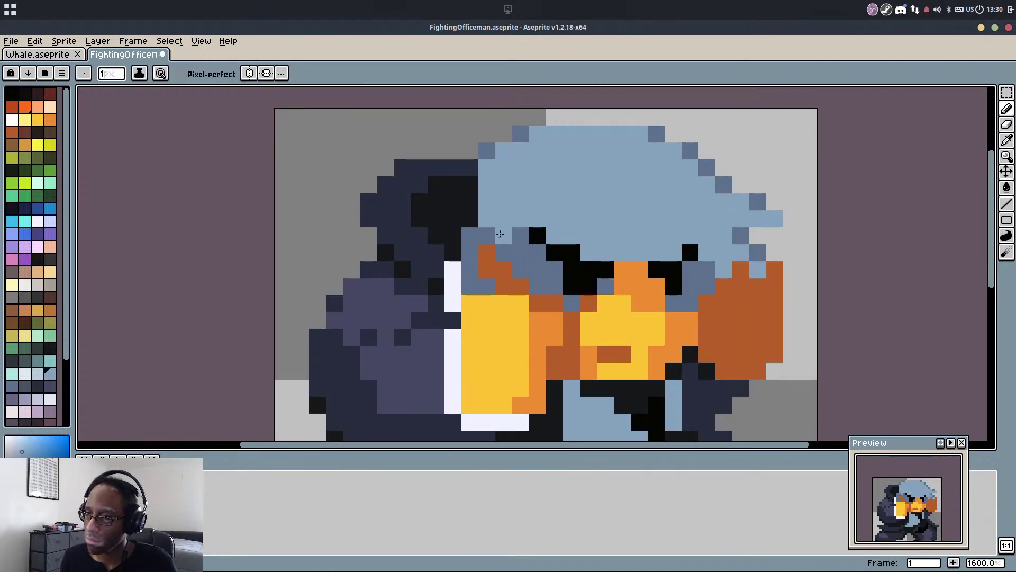
{"action": "left_click", "coordinate": [484, 234]}
{"action": "left_click", "coordinate": [470, 231], "text": "alt"}
{"action": "left_click_drag", "start_coordinate": [470, 221], "coordinate": [471, 201]}
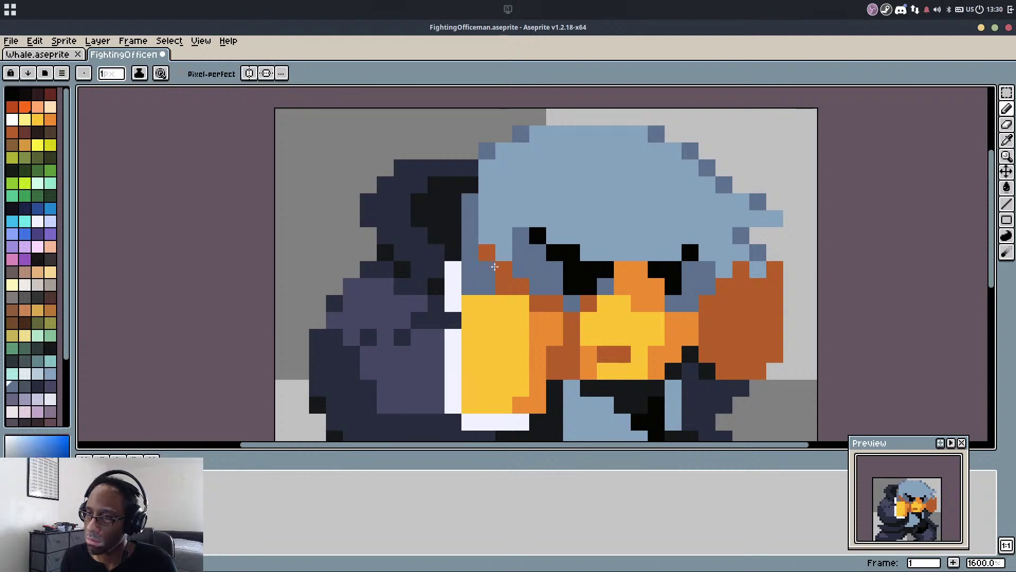
Replace the slate-blue pixels behind and below the ear with near-black, and recolour the pixel just above the ear slate blue
{"action": "right_click", "coordinate": [470, 285]}
{"action": "right_click", "coordinate": [469, 270]}
{"action": "left_click", "coordinate": [458, 234], "text": "alt"}
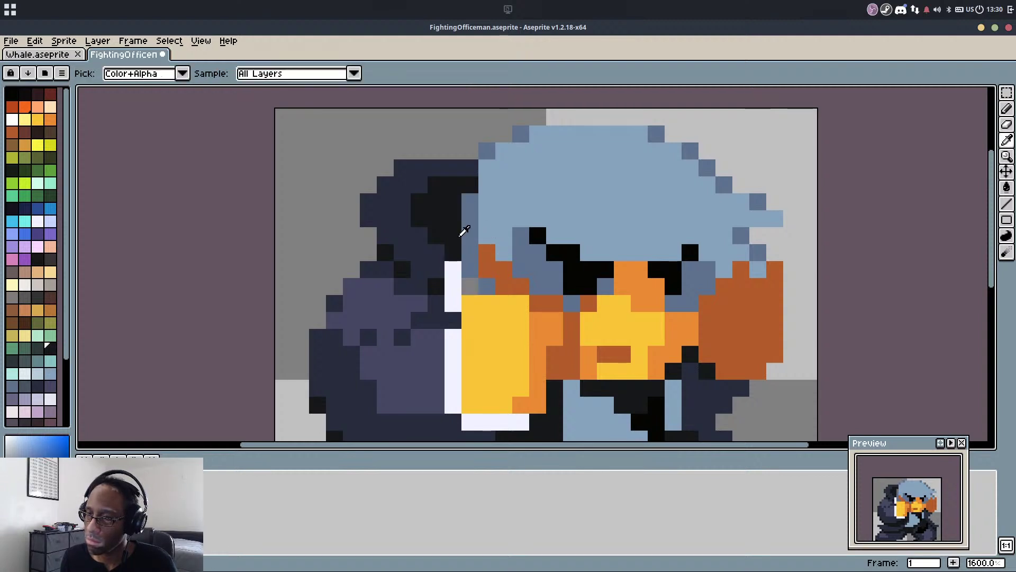
{"action": "left_click_drag", "start_coordinate": [470, 269], "coordinate": [482, 283]}
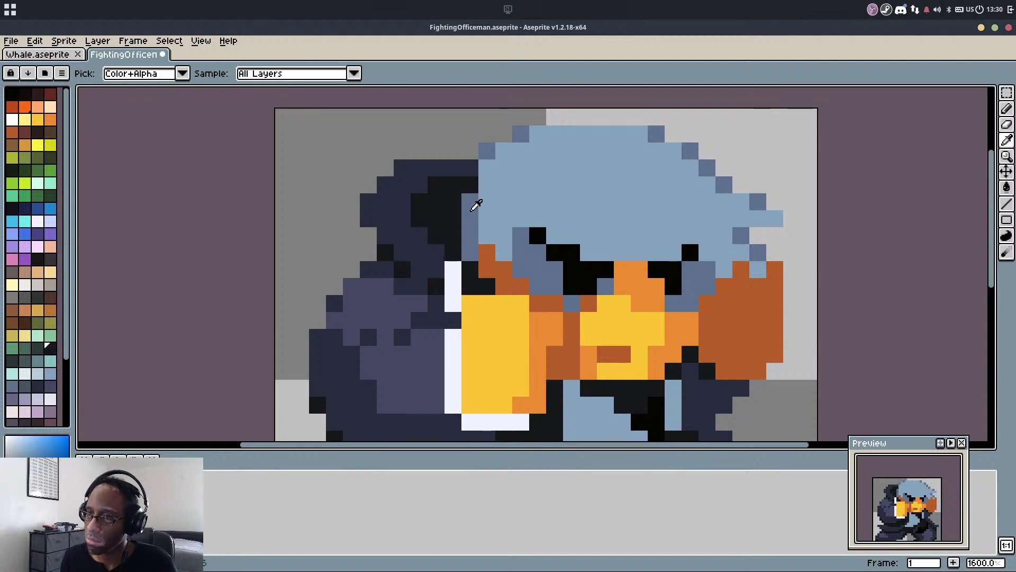
{"action": "left_click", "coordinate": [473, 204], "text": "alt"}
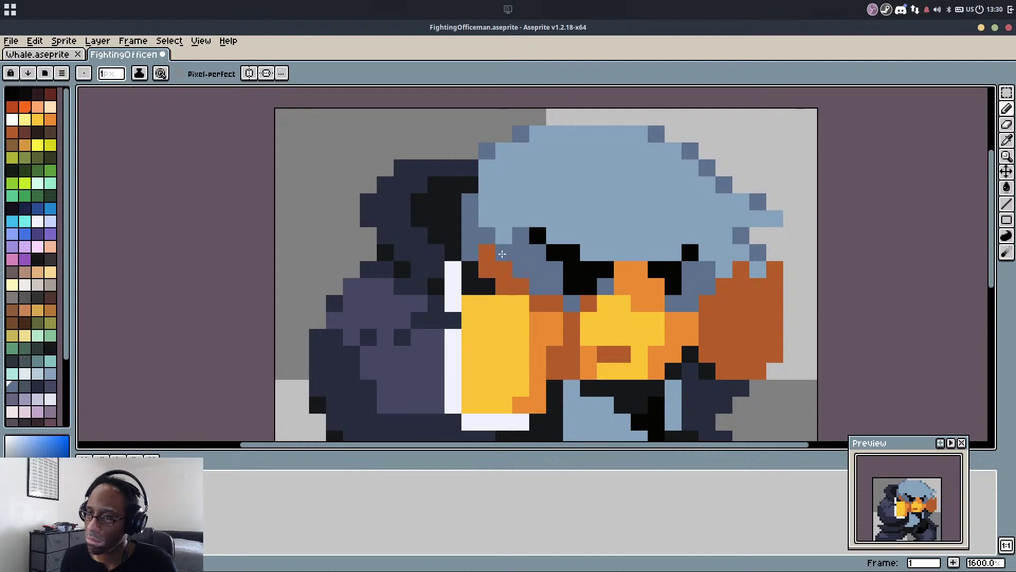
{"action": "left_click", "coordinate": [517, 276], "text": "alt"}
{"action": "left_click", "coordinate": [522, 257]}
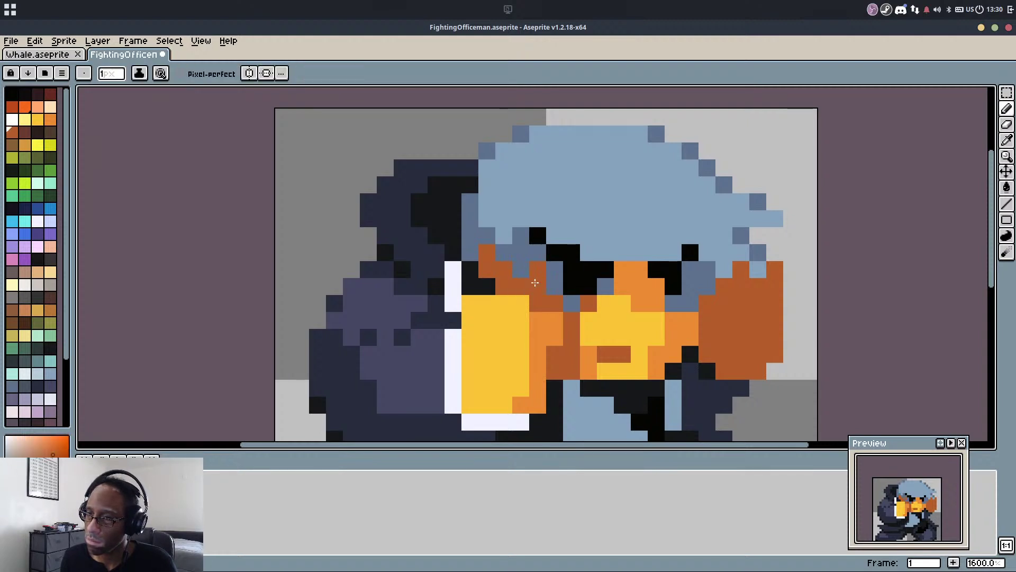
{"action": "key", "text": "ctrl+z"}
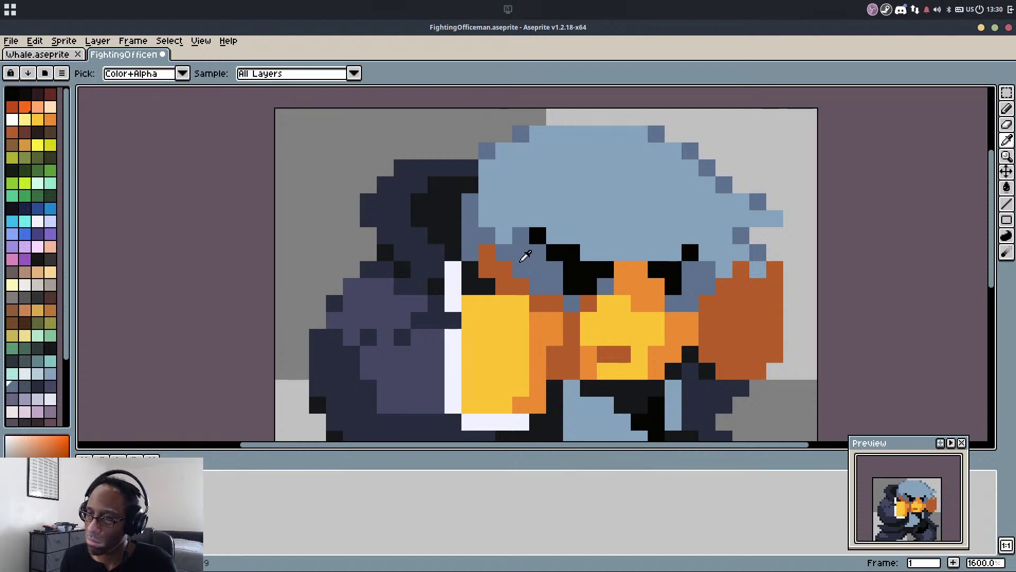
Reshape the ear with a slate-blue pixel in its middle and a brown pixel beside it, and save the sprite
{"action": "left_click", "coordinate": [524, 259], "text": "alt"}
{"action": "left_click", "coordinate": [508, 272], "text": "alt"}
{"action": "left_click", "coordinate": [518, 263], "text": "alt"}
{"action": "left_click", "coordinate": [505, 269]}
{"action": "left_click", "coordinate": [506, 284], "text": "alt"}
{"action": "left_click_drag", "start_coordinate": [521, 253], "coordinate": [522, 280]}
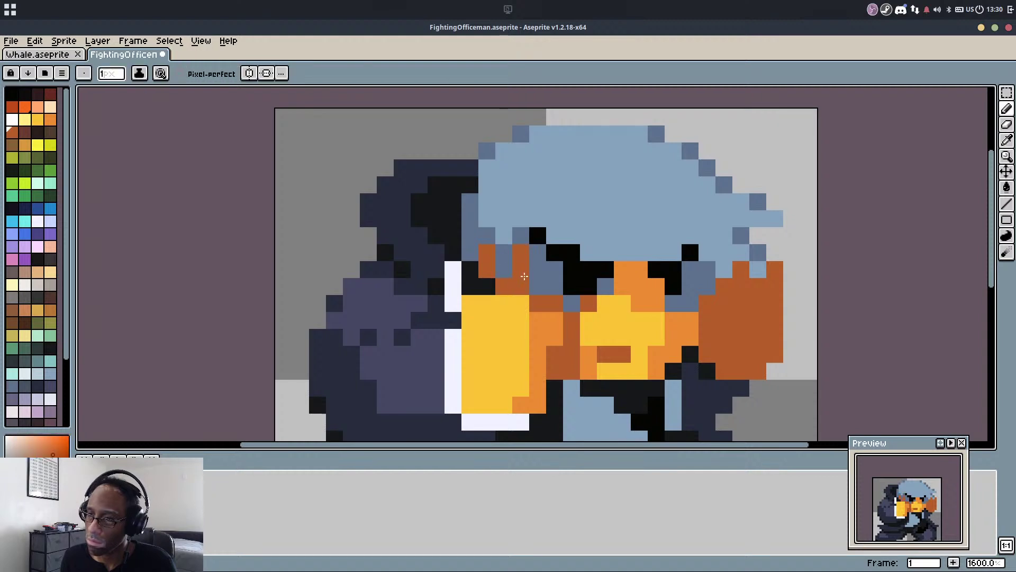
{"action": "key", "text": "ctrl+z"}
{"action": "scroll", "coordinate": [572, 225], "scroll_direction": "down", "scroll_amount": 3}
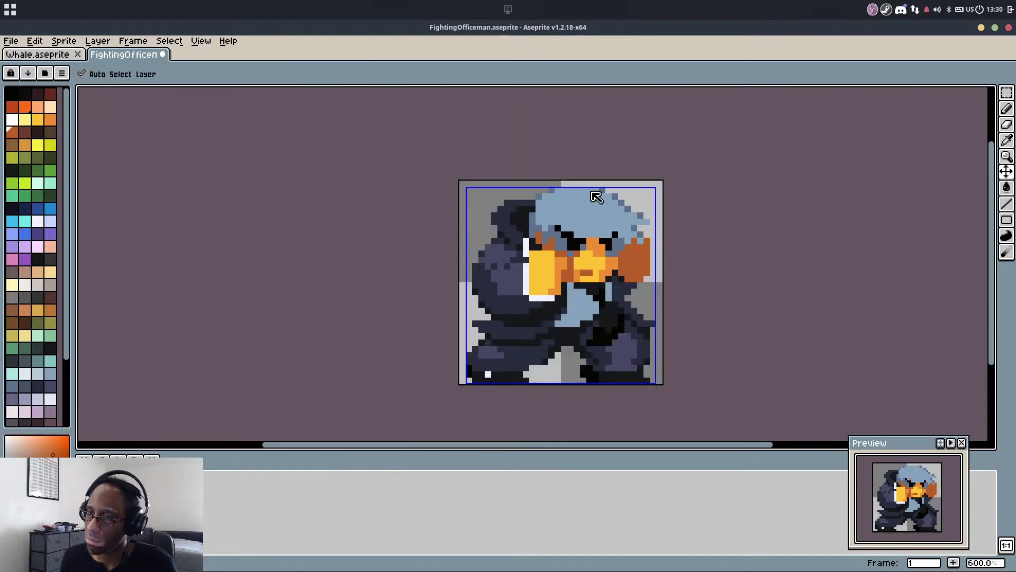
{"action": "key", "text": "ctrl+s"}
Select the upper part of the hair and move it up one pixel, to the canvas's upper edge
{"action": "scroll", "coordinate": [566, 200], "scroll_direction": "up", "scroll_amount": 2}
{"action": "key", "text": "ctrl+z"}
{"action": "scroll", "coordinate": [608, 189], "scroll_direction": "up", "scroll_amount": 1}
{"action": "left_click", "coordinate": [652, 174], "text": "alt"}
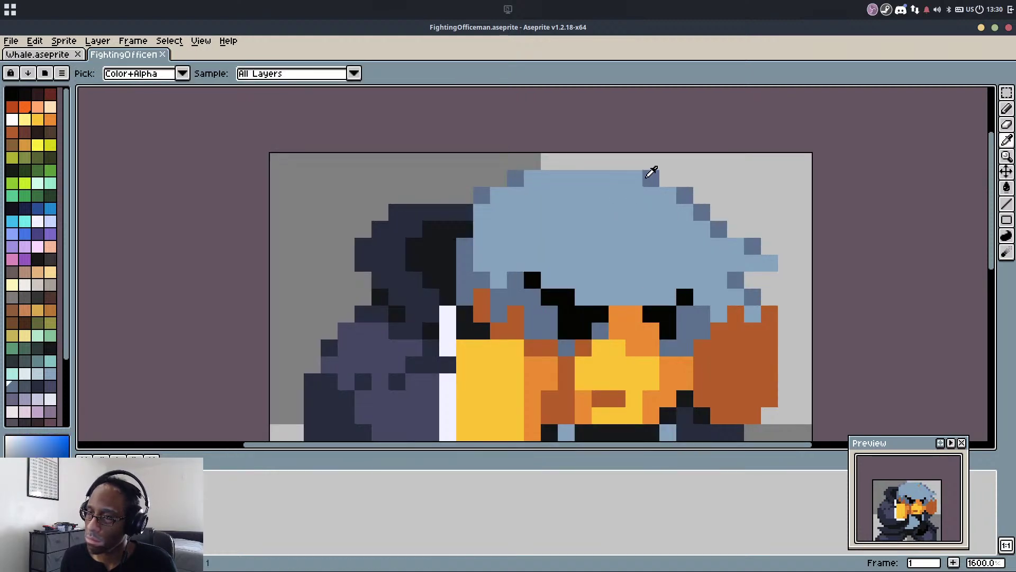
{"action": "key", "text": "m"}
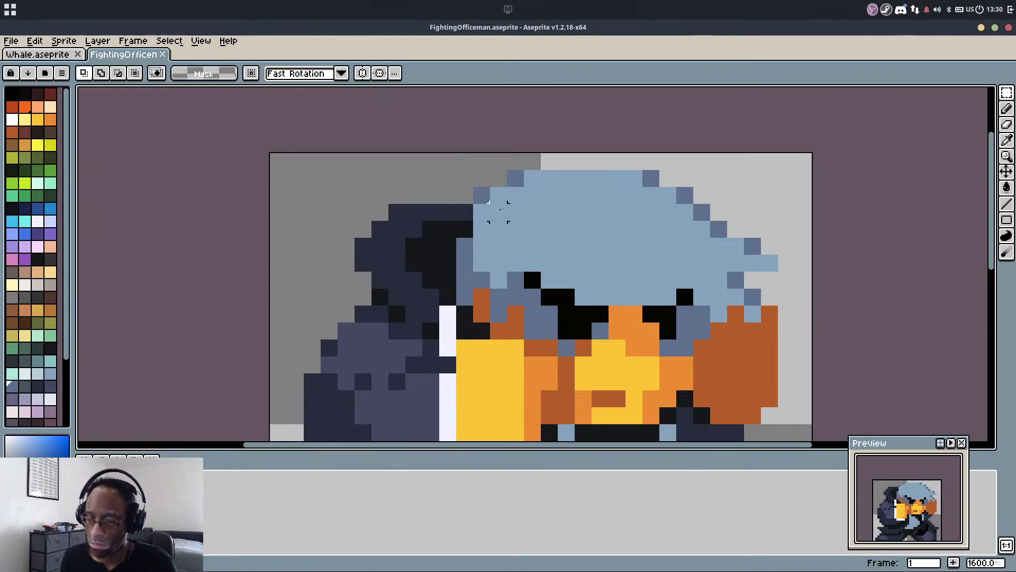
{"action": "left_click_drag", "start_coordinate": [481, 161], "coordinate": [725, 250]}
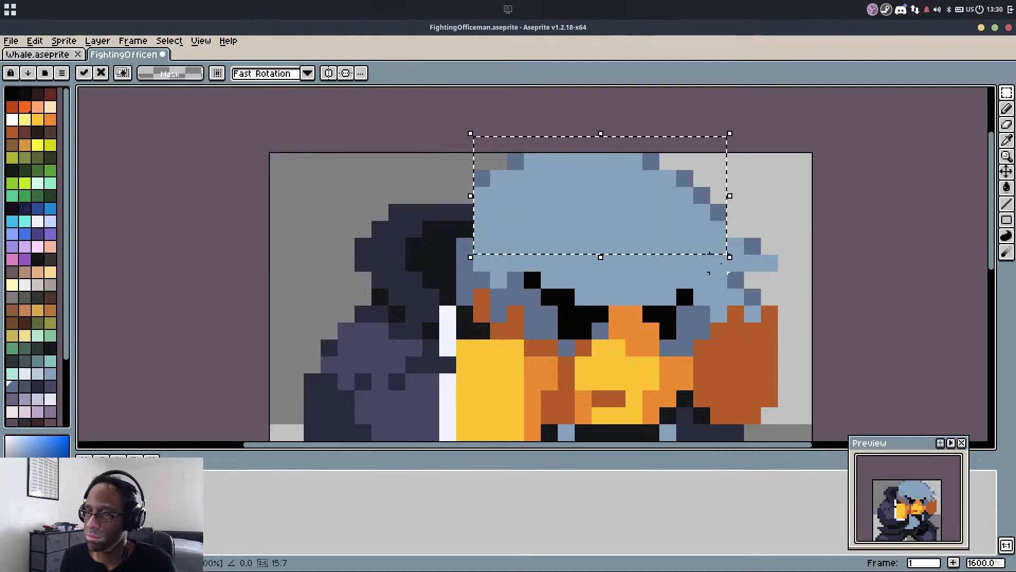
{"action": "key", "text": "b"}
{"action": "key", "text": "m"}
{"action": "left_click", "coordinate": [684, 246]}
{"action": "key", "text": "b"}
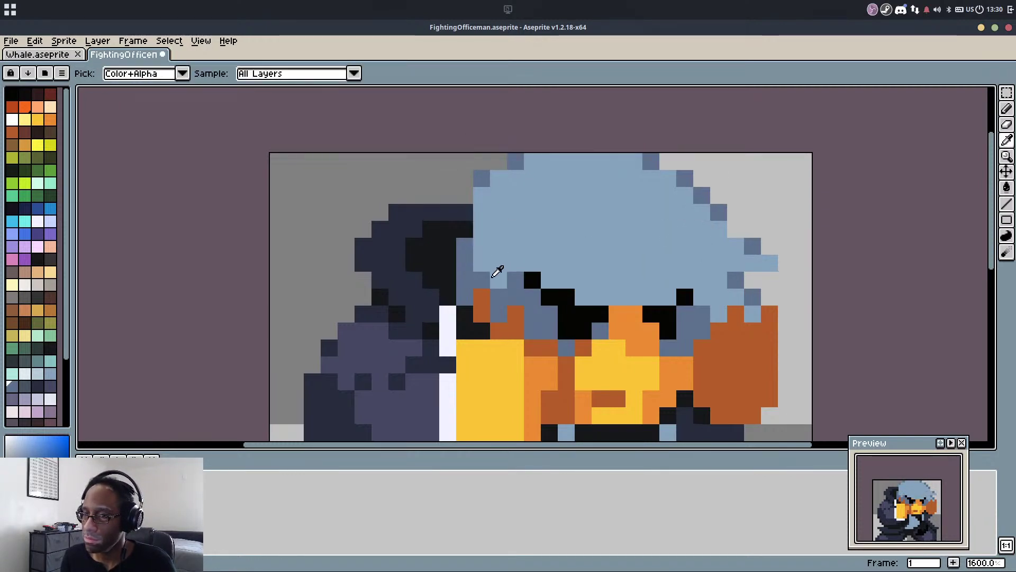
Fill out the back of the hair with light blue and redraw its slate-blue edge pixels above the ear
{"action": "left_click", "coordinate": [488, 279], "text": "alt"}
{"action": "left_click", "coordinate": [495, 259], "text": "alt"}
{"action": "left_click", "coordinate": [482, 246]}
{"action": "left_click", "coordinate": [468, 275], "text": "alt"}
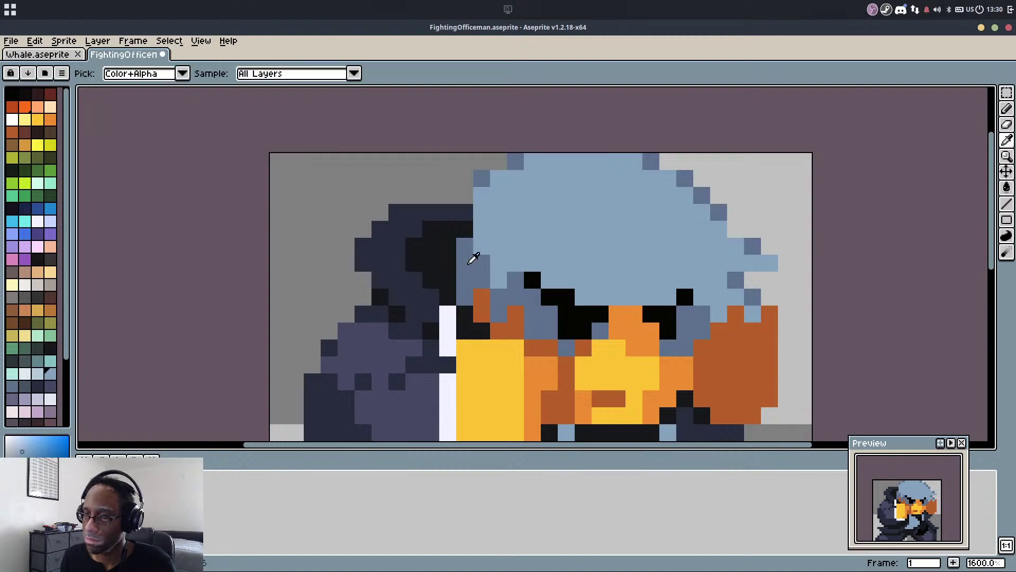
{"action": "left_click", "coordinate": [465, 231]}
{"action": "left_click", "coordinate": [483, 244], "text": "alt"}
{"action": "left_click", "coordinate": [467, 244], "text": "alt"}
{"action": "left_click", "coordinate": [467, 262]}
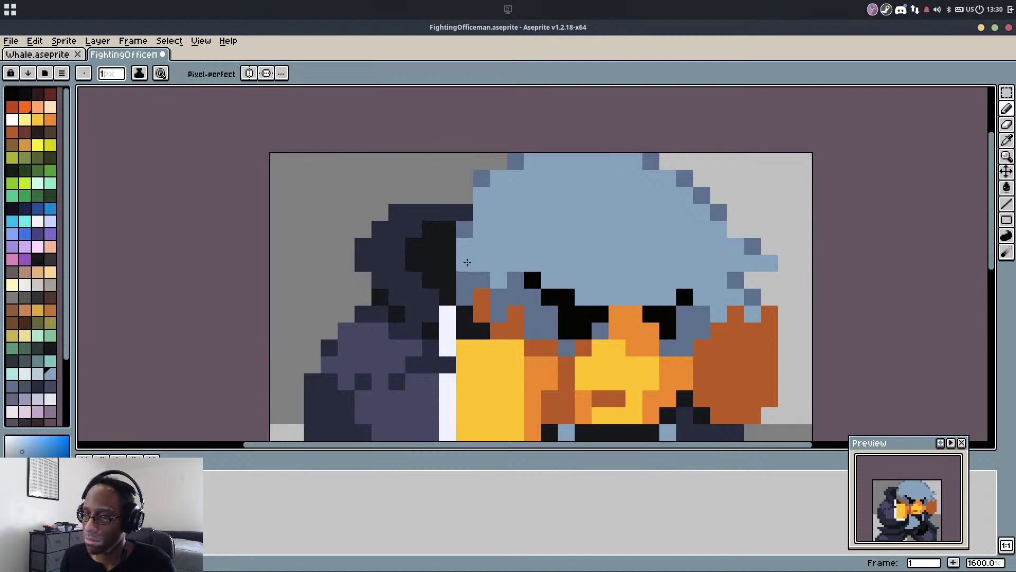
{"action": "left_click", "coordinate": [479, 284]}
{"action": "scroll", "coordinate": [480, 283], "scroll_direction": "down", "scroll_amount": 4}
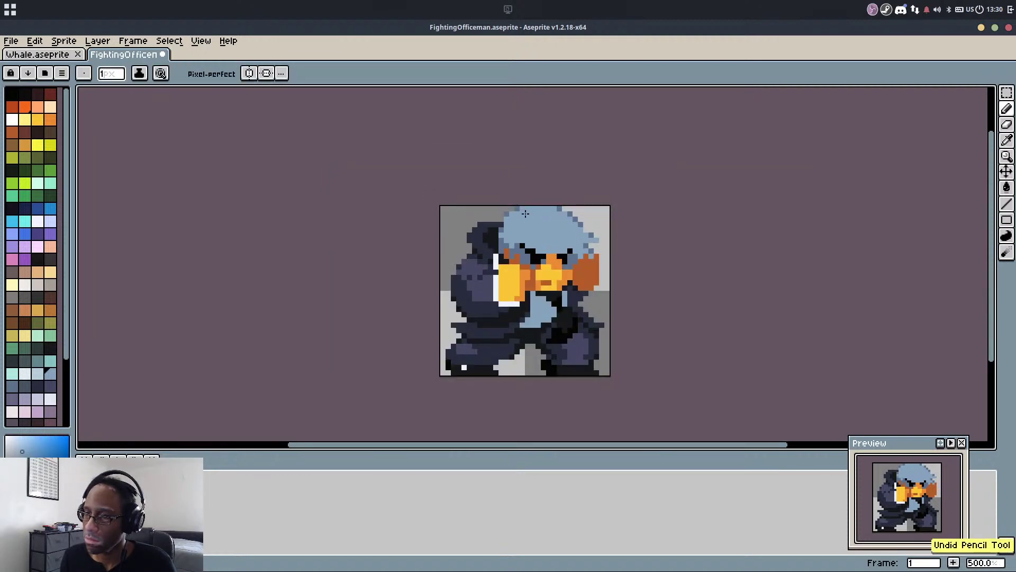
Try covering the nose bridge and the cheek below the far eye with slate-blue shadow pixels
{"action": "scroll", "coordinate": [526, 213], "scroll_direction": "up", "scroll_amount": 4}
{"action": "left_click", "coordinate": [544, 339], "text": "alt"}
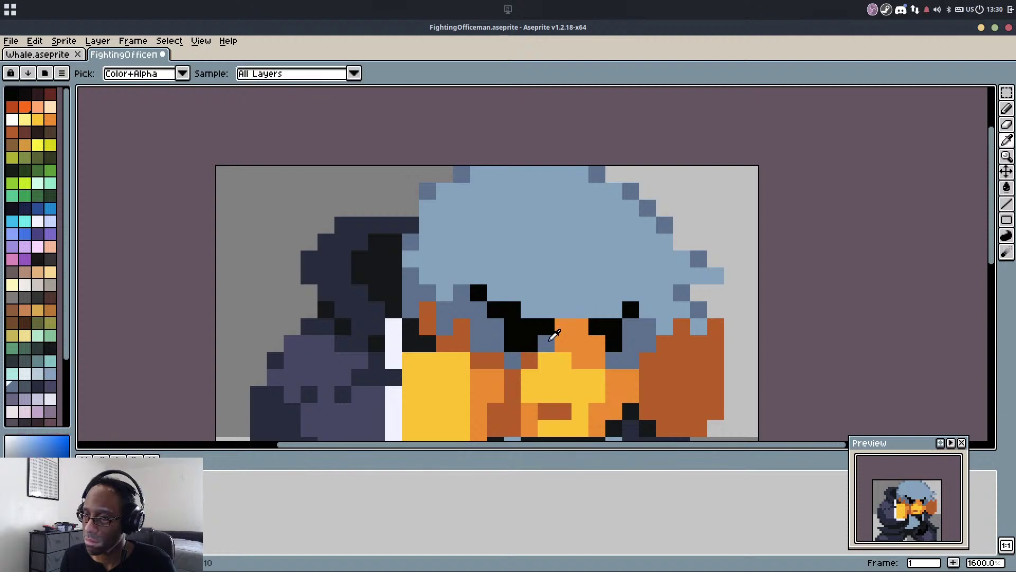
{"action": "left_click_drag", "start_coordinate": [563, 327], "coordinate": [580, 337]}
{"action": "left_click", "coordinate": [596, 347]}
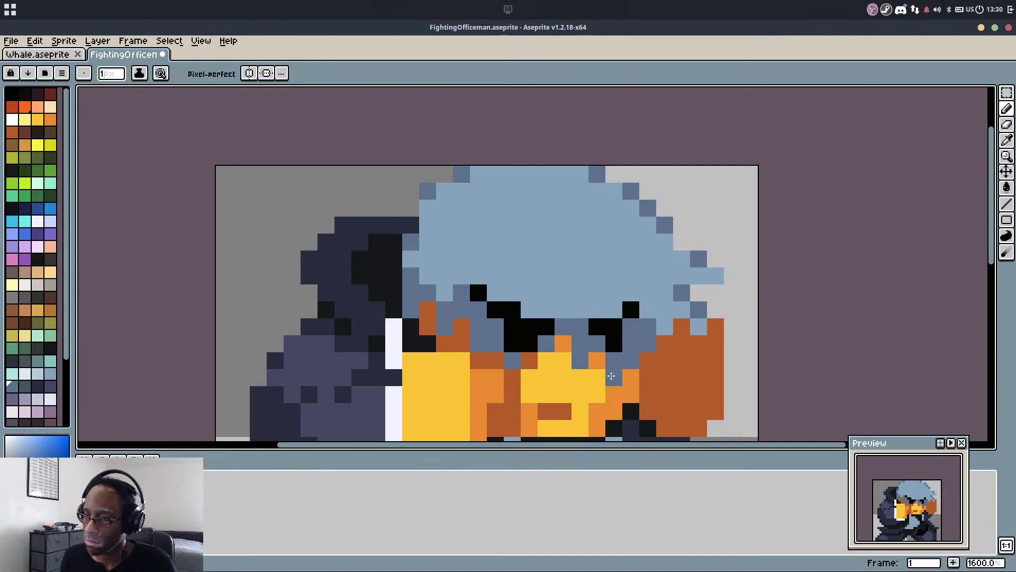
{"action": "left_click_drag", "start_coordinate": [612, 375], "coordinate": [616, 387]}
{"action": "left_click", "coordinate": [600, 373]}
{"action": "scroll", "coordinate": [618, 301], "scroll_direction": "down", "scroll_amount": 3}
{"action": "scroll", "coordinate": [603, 322], "scroll_direction": "up", "scroll_amount": 3}
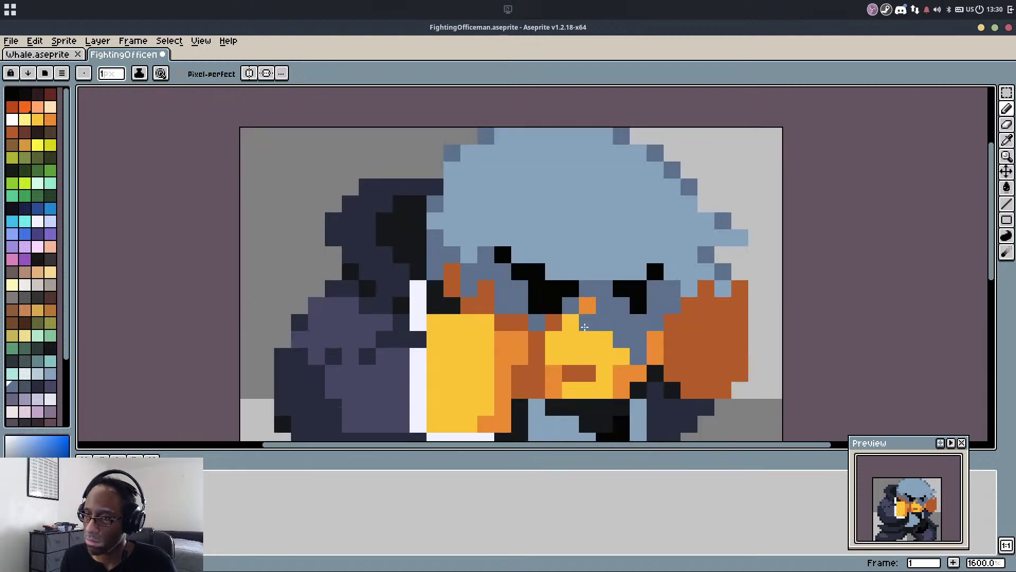
{"action": "left_click_drag", "start_coordinate": [588, 307], "coordinate": [570, 337]}
{"action": "key", "text": "ctrl+z"}
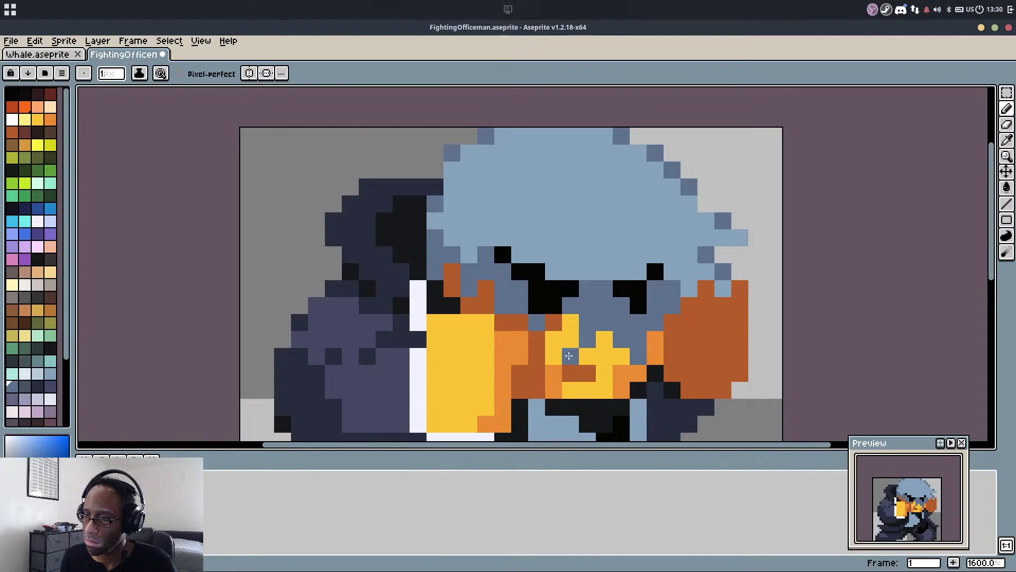
{"action": "scroll", "coordinate": [568, 355], "scroll_direction": "down", "scroll_amount": 5}
{"action": "key", "text": "ctrl+z"}
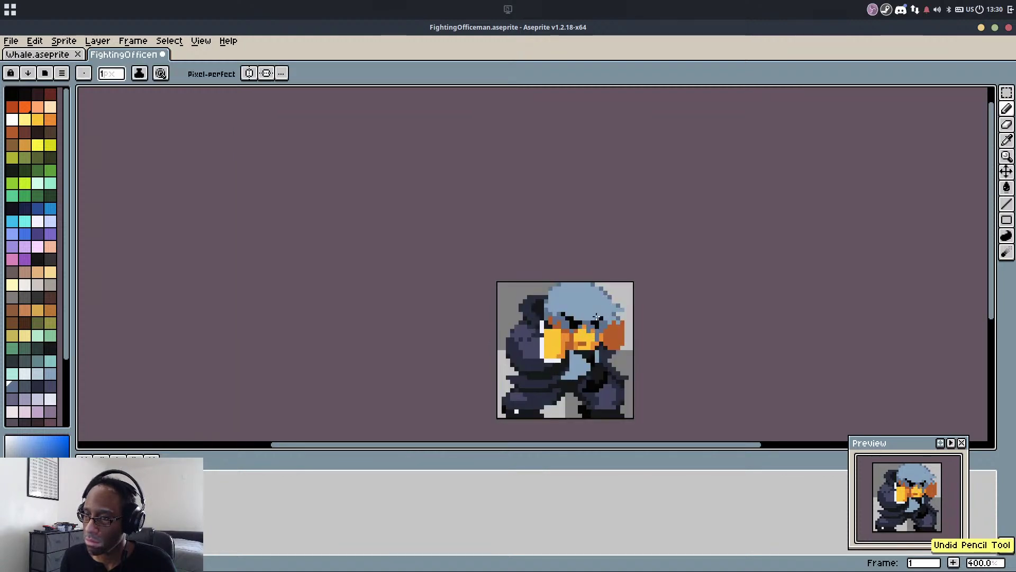
Try filling the area around the eyes, nose bridge and temple with the light-blue hair colour
{"action": "scroll", "coordinate": [594, 321], "scroll_direction": "up", "scroll_amount": 4}
{"action": "left_click", "coordinate": [568, 298], "text": "alt"}
{"action": "key", "text": "ctrl+z"}
{"action": "mouse_move", "coordinate": [575, 324]}
{"action": "left_mouse_down"}
{"action": "mouse_move", "coordinate": [578, 342]}
{"action": "mouse_move", "coordinate": [615, 337]}
{"action": "left_mouse_up"}
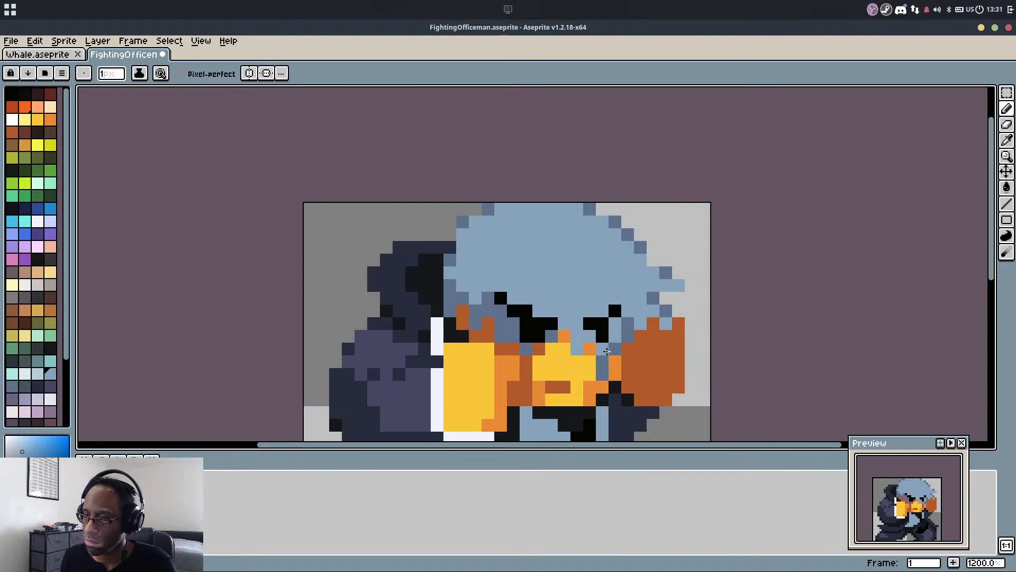
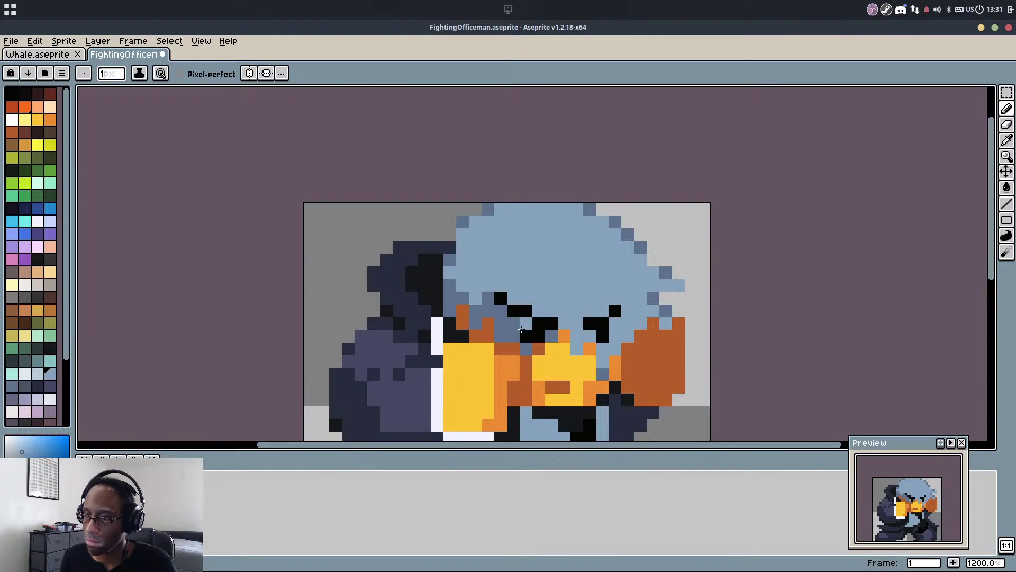
{"action": "left_click", "coordinate": [489, 308]}
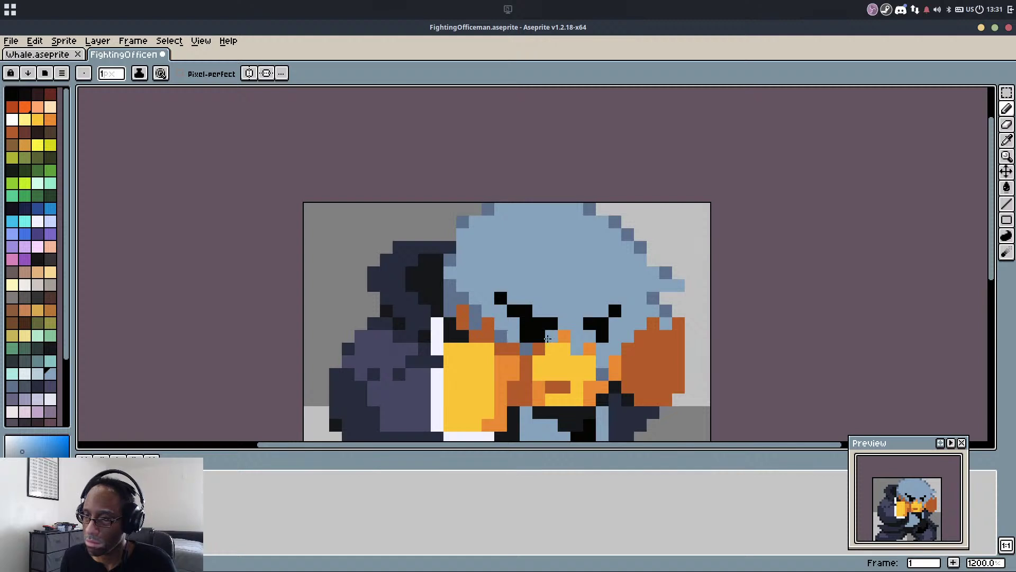
{"action": "scroll", "coordinate": [564, 285], "scroll_direction": "down", "scroll_amount": 3}
{"action": "key", "text": "ctrl+z"}
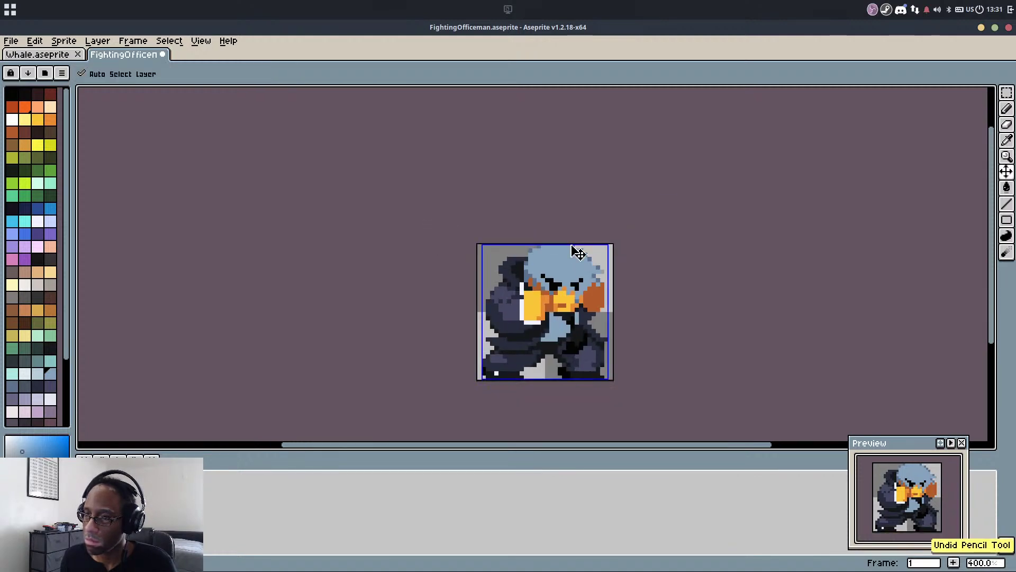
{"action": "key", "text": "ctrl+z"}
{"action": "key", "text": "ctrl+z"}
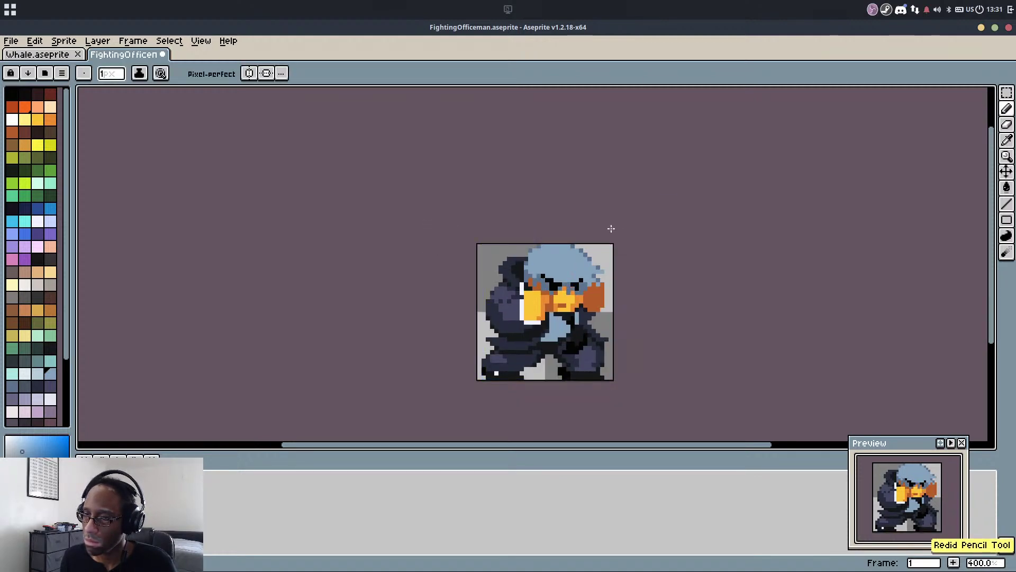
Recolour the cheek edge below the far eye orange and extend the slate-blue hair shadow over the top of the far hand
{"action": "scroll", "coordinate": [587, 278], "scroll_direction": "up", "scroll_amount": 5}
{"action": "scroll", "coordinate": [557, 322], "scroll_direction": "up", "scroll_amount": 3}
{"action": "left_click", "coordinate": [550, 317], "text": "alt"}
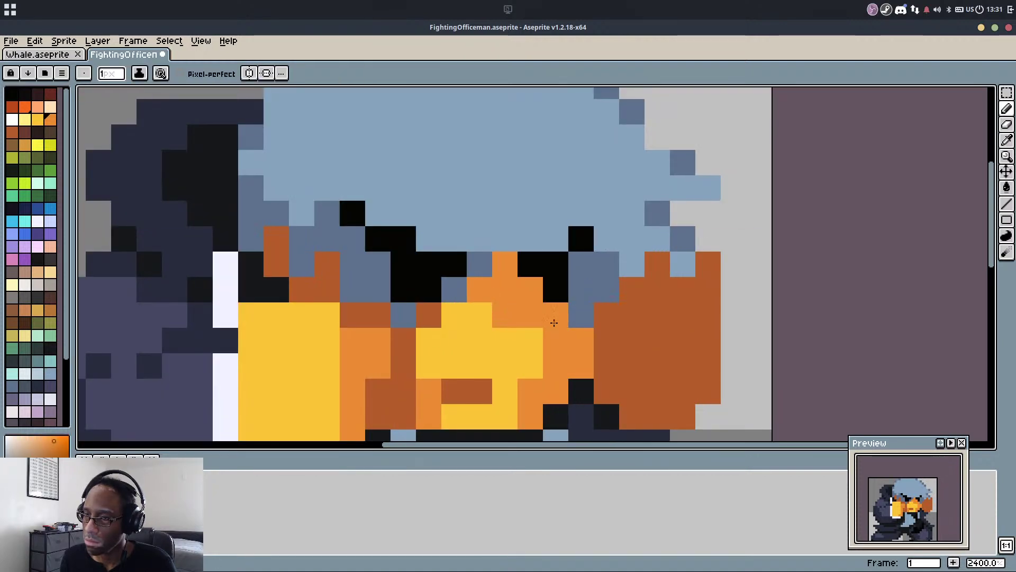
{"action": "left_click", "coordinate": [581, 289]}
{"action": "left_click", "coordinate": [606, 289], "text": "alt"}
{"action": "left_click", "coordinate": [628, 315]}
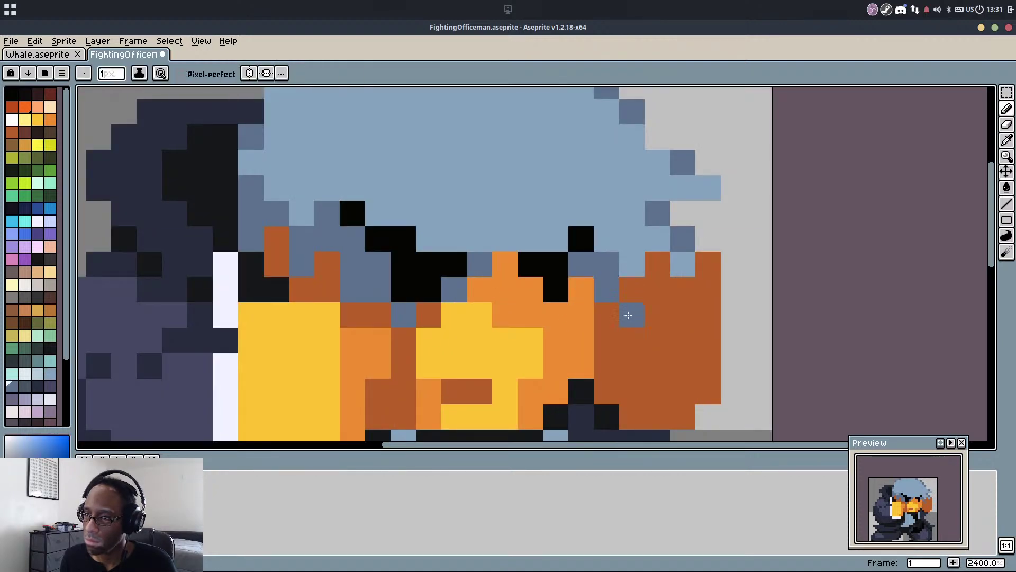
{"action": "key", "text": "ctrl+z"}
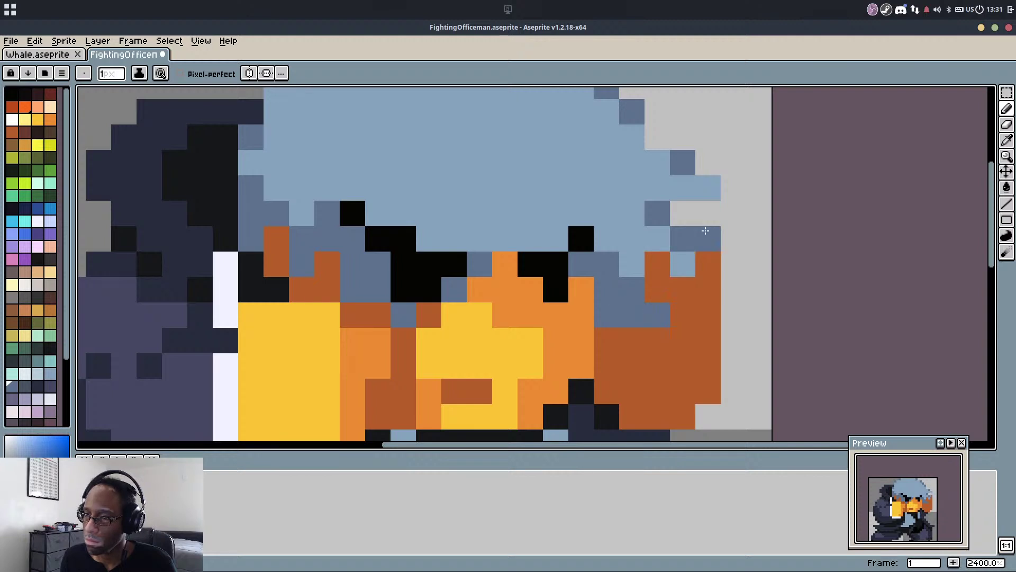
Recolour the hair-tip pixel over the far hand brown and shade the notch under the front hair tip slate blue
{"action": "key", "text": "alt"}
{"action": "left_click", "coordinate": [668, 272], "text": "alt"}
{"action": "left_click", "coordinate": [683, 264]}
{"action": "left_click", "coordinate": [684, 231], "text": "alt"}
{"action": "left_click", "coordinate": [690, 212]}
{"action": "scroll", "coordinate": [707, 140], "scroll_direction": "down", "scroll_amount": 4}
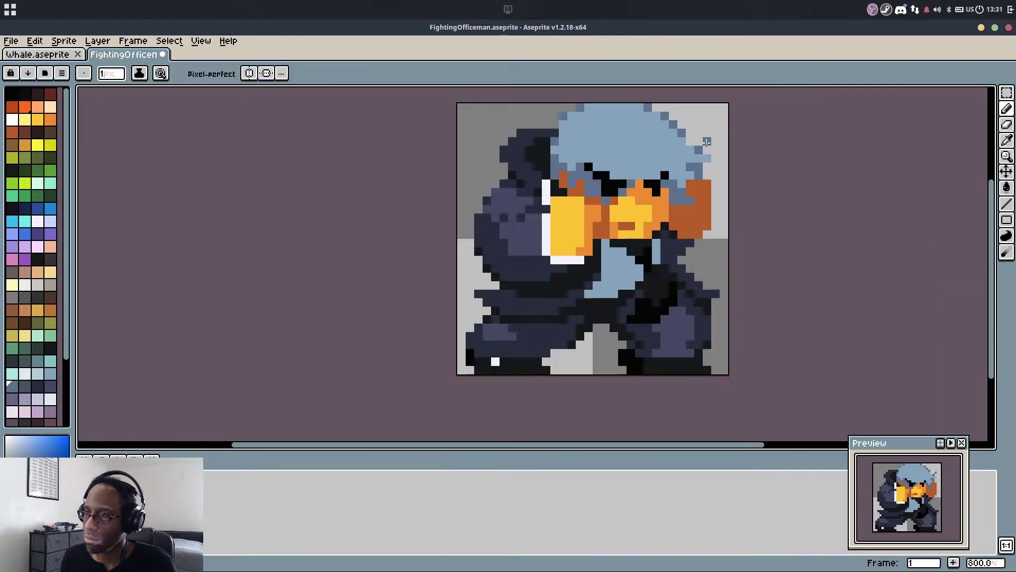
{"action": "scroll", "coordinate": [706, 136], "scroll_direction": "up", "scroll_amount": 4}
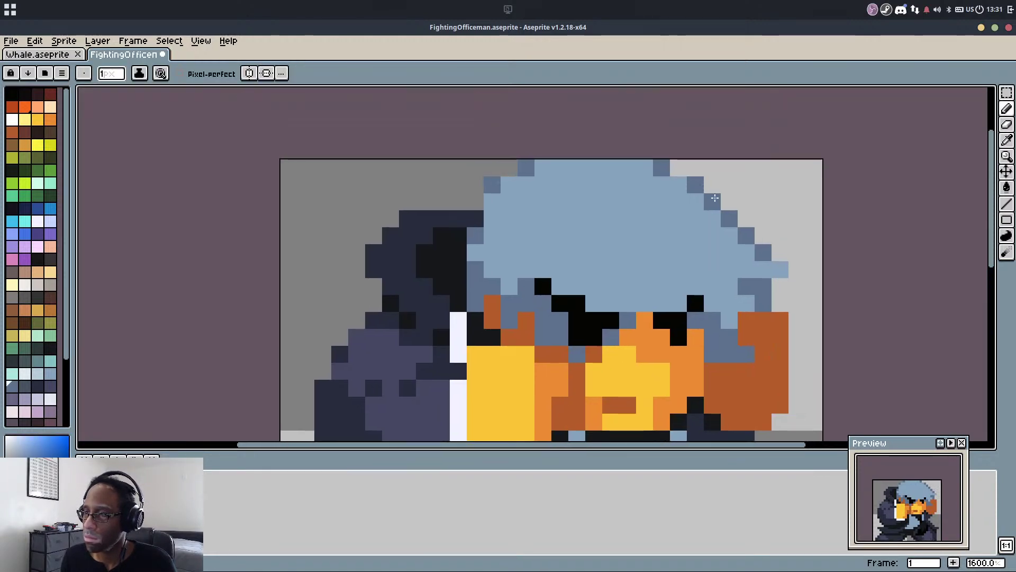
Round out the front of the hair with light-blue pixels and redraw its slate-blue outline one pixel further out
{"action": "left_click", "coordinate": [728, 233], "text": "alt"}
{"action": "left_click", "coordinate": [710, 204]}
{"action": "left_click", "coordinate": [729, 219]}
{"action": "left_click", "coordinate": [732, 204], "text": "alt"}
{"action": "left_click", "coordinate": [710, 186]}
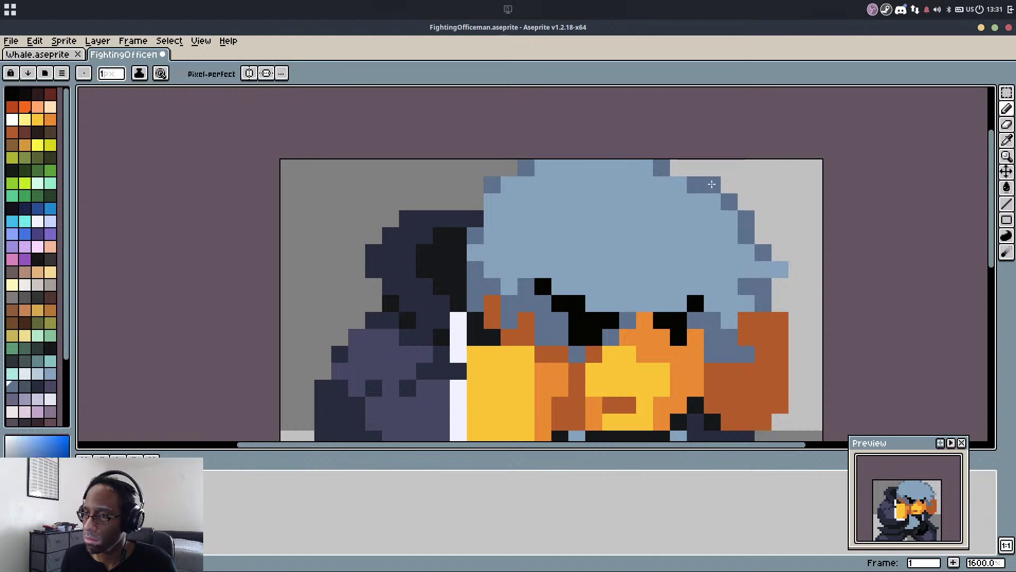
Round the hair's upper corners by moving the slate-blue edge pixels inward and erasing the old outer ones
{"action": "left_click", "coordinate": [493, 201]}
{"action": "left_click", "coordinate": [507, 185]}
{"action": "left_click", "coordinate": [538, 169]}
{"action": "key", "text": "e"}
{"action": "left_click", "coordinate": [492, 185]}
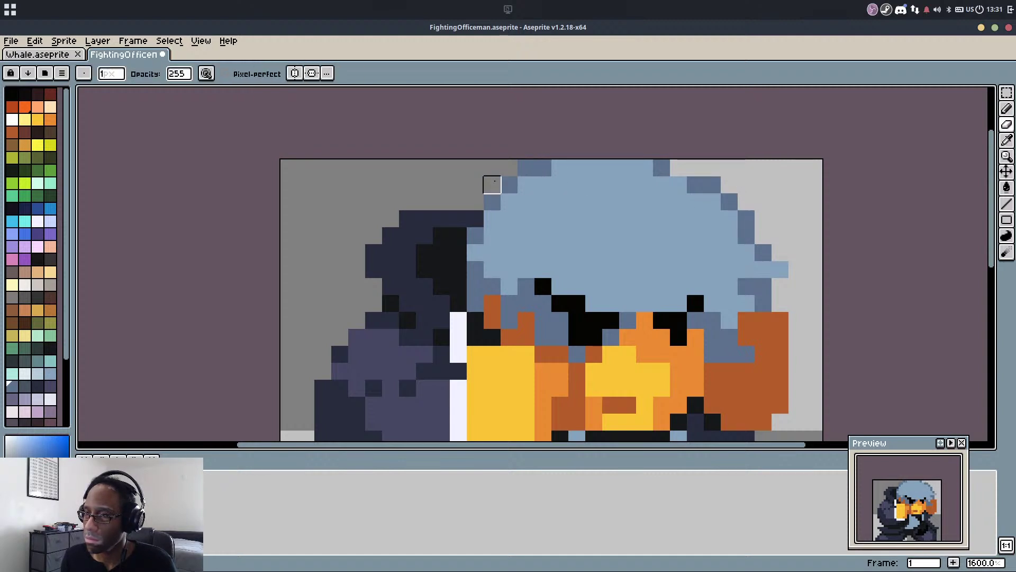
{"action": "left_click", "coordinate": [532, 167]}
{"action": "left_click", "coordinate": [665, 170]}
{"action": "key", "text": "b"}
{"action": "left_click", "coordinate": [694, 183], "text": "alt"}
{"action": "left_click", "coordinate": [644, 166]}
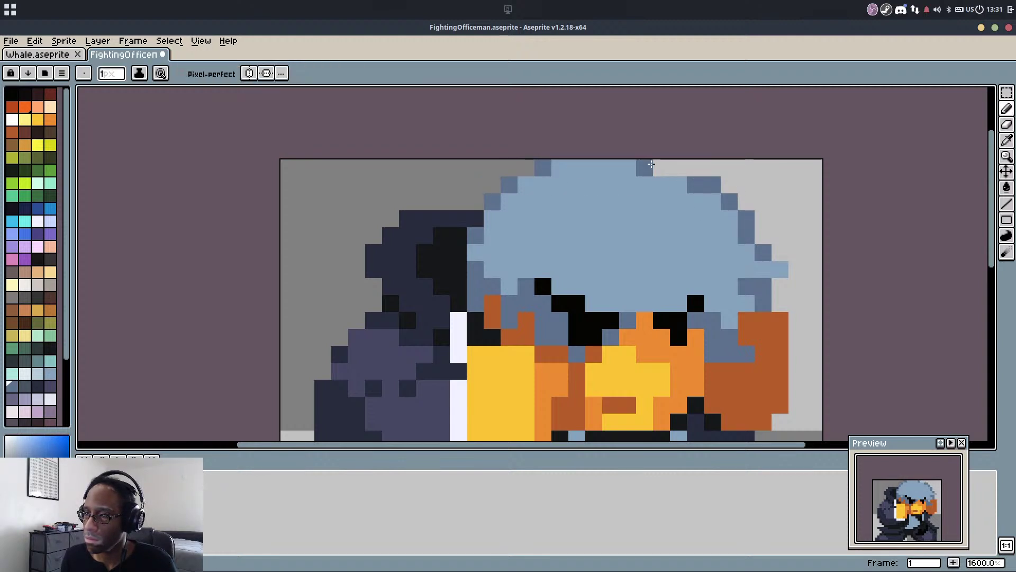
Recolour the extra slate-blue pixel on the hair's top edge light blue and save the sprite
{"action": "left_click_drag", "start_coordinate": [576, 168], "coordinate": [613, 167]}
{"action": "key", "text": "ctrl+z"}
{"action": "scroll", "coordinate": [632, 159], "scroll_direction": "down", "scroll_amount": 5}
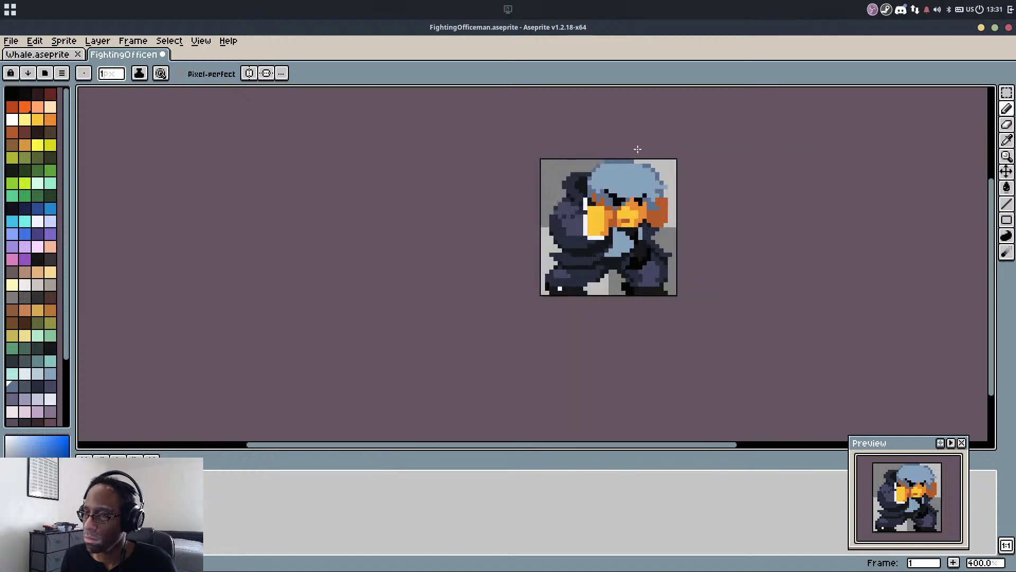
{"action": "scroll", "coordinate": [636, 150], "scroll_direction": "up", "scroll_amount": 6}
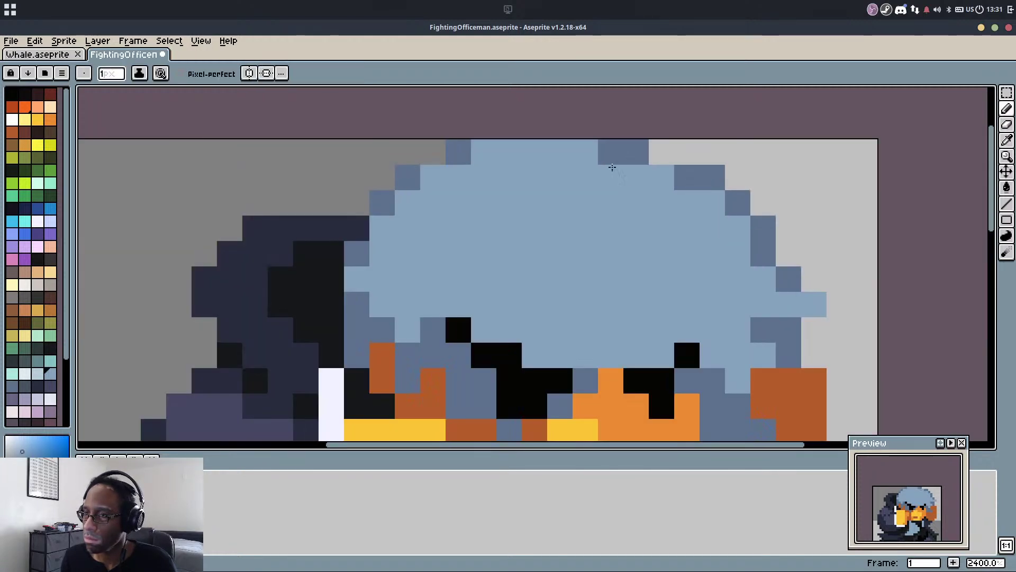
{"action": "left_click", "coordinate": [611, 152]}
{"action": "scroll", "coordinate": [612, 153], "scroll_direction": "down", "scroll_amount": 5}
{"action": "scroll", "coordinate": [592, 246], "scroll_direction": "up", "scroll_amount": 3}
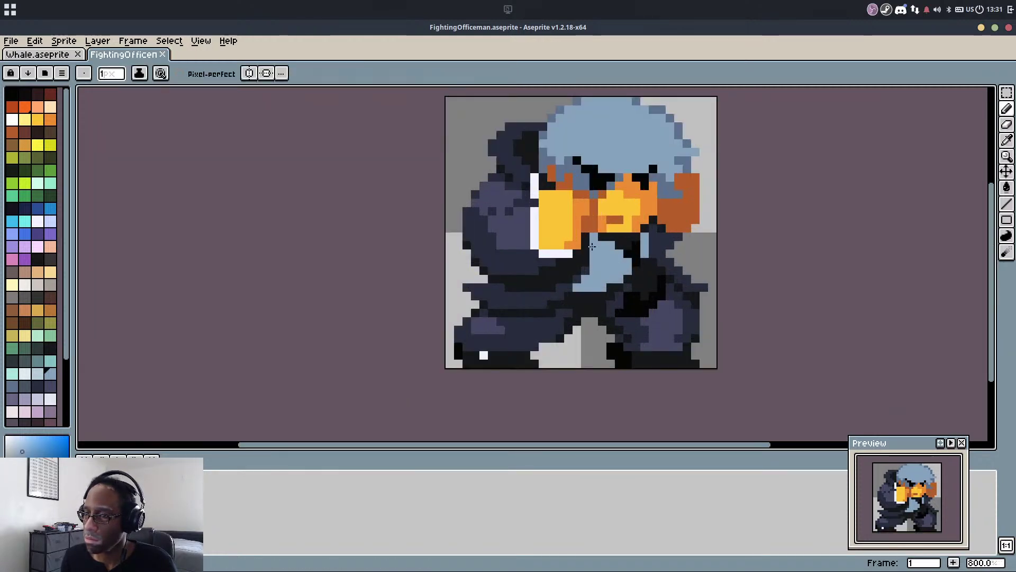
Shade the white shirt cuff's lower edge, its bottom corner and the pixel below the sleeve fold light blue
{"action": "scroll", "coordinate": [591, 246], "scroll_direction": "up", "scroll_amount": 1}
{"action": "left_click_drag", "start_coordinate": [608, 141], "coordinate": [578, 198]}
{"action": "left_click", "coordinate": [478, 267], "text": "alt"}
{"action": "scroll", "coordinate": [567, 320], "scroll_direction": "up", "scroll_amount": 1}
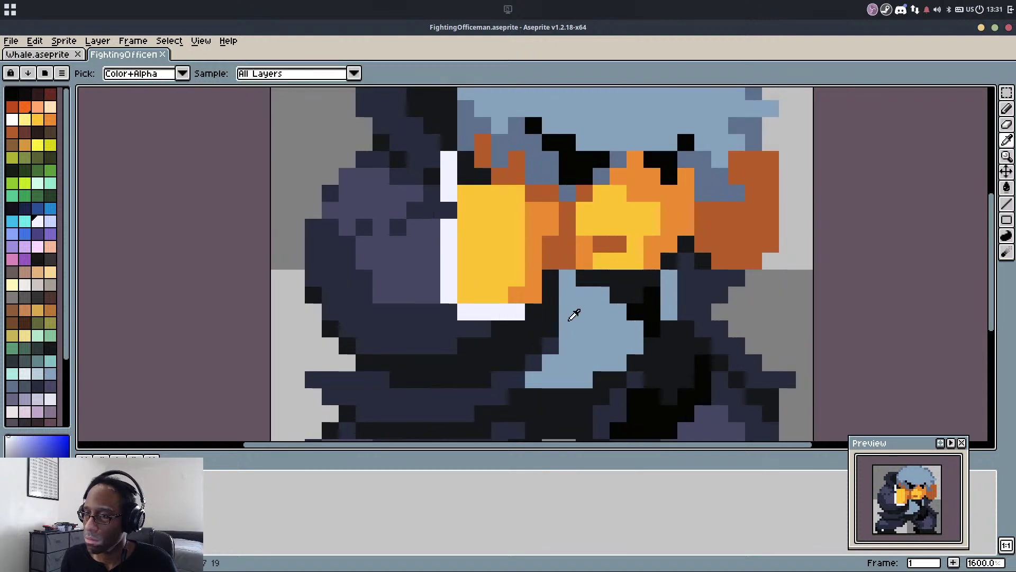
{"action": "left_click", "coordinate": [569, 320], "text": "alt"}
{"action": "mouse_move", "coordinate": [516, 313]}
{"action": "left_mouse_down"}
{"action": "mouse_move", "coordinate": [472, 316]}
{"action": "mouse_move", "coordinate": [482, 330]}
{"action": "mouse_move", "coordinate": [422, 297]}
{"action": "mouse_move", "coordinate": [440, 295]}
{"action": "mouse_move", "coordinate": [440, 250]}
{"action": "mouse_move", "coordinate": [449, 284]}
{"action": "left_mouse_up"}
{"action": "left_click", "coordinate": [431, 295]}
{"action": "key", "text": "ctrl+z"}
{"action": "left_click", "coordinate": [449, 228]}
{"action": "left_click", "coordinate": [449, 251], "text": "alt"}
{"action": "left_click", "coordinate": [449, 279]}
{"action": "left_click", "coordinate": [449, 295], "text": "alt"}
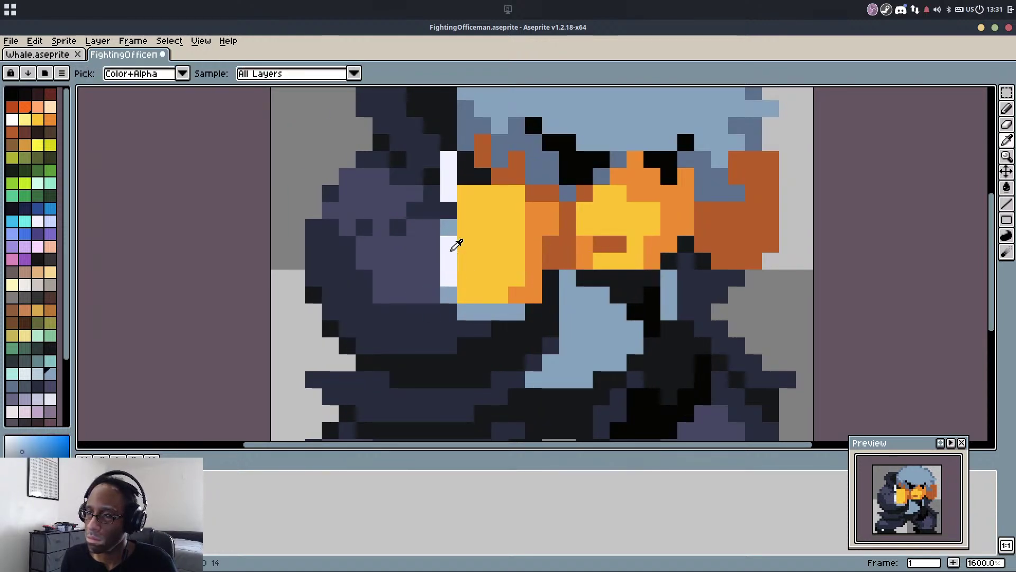
{"action": "scroll", "coordinate": [456, 193], "scroll_direction": "down", "scroll_amount": 1}
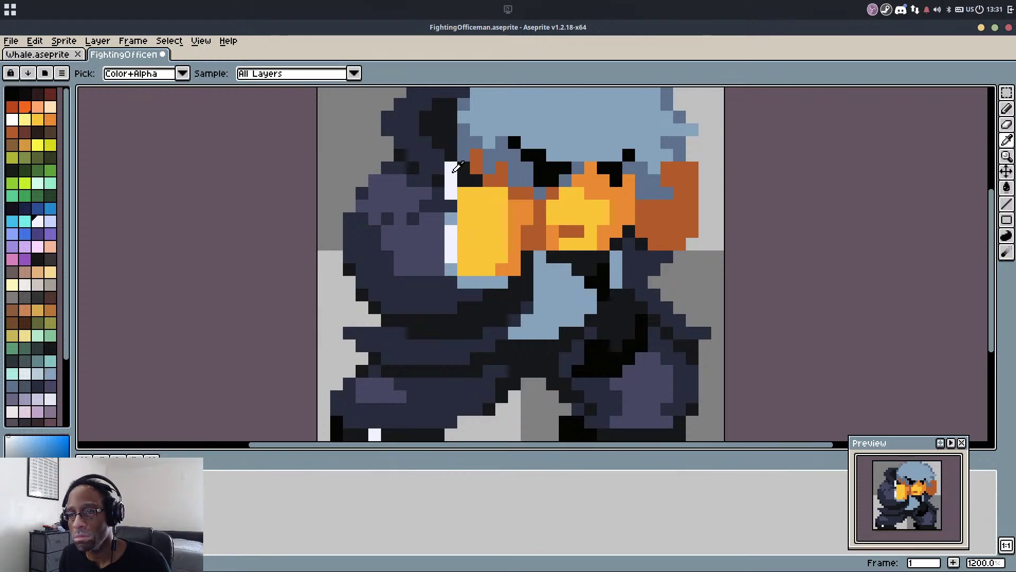
Replace the white colour with pale blue across the sprite and recolour the cuff pixel below the sleeve fold to match
{"action": "right_click", "coordinate": [51, 224]}
{"action": "key", "text": "shift+r"}
{"action": "key", "text": "Return"}
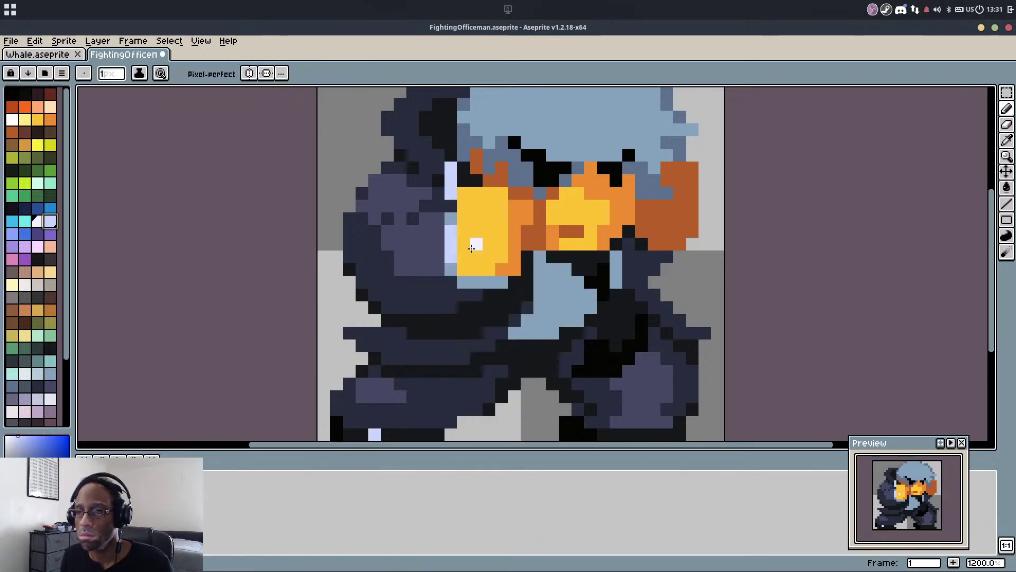
{"action": "left_click", "coordinate": [450, 238], "text": "alt"}
{"action": "left_click", "coordinate": [451, 221]}
Try extending the forearm's purple highlight toward the back edge of the near sleeve
{"action": "left_click", "coordinate": [418, 271], "text": "alt"}
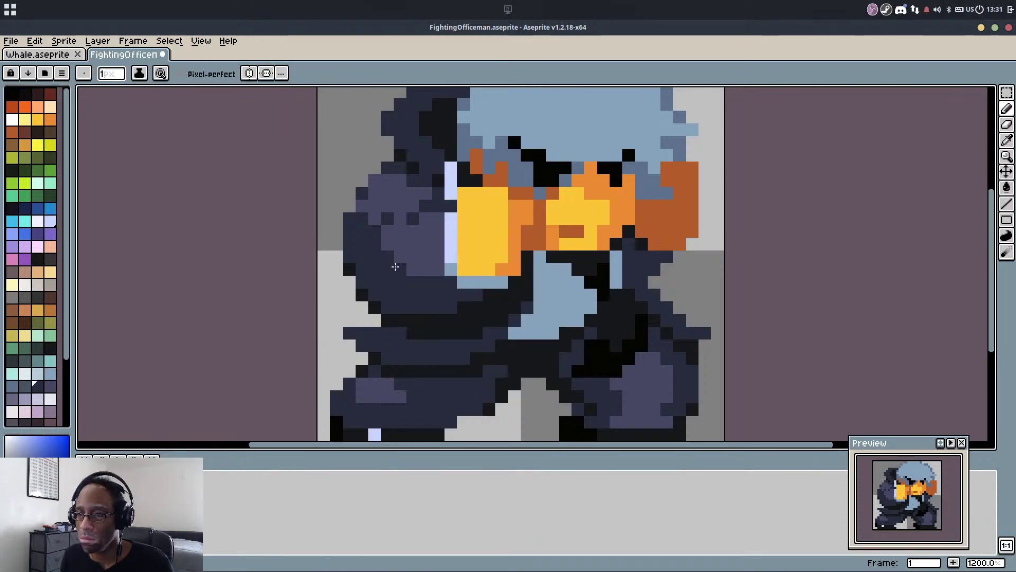
{"action": "left_click", "coordinate": [389, 255]}
{"action": "left_click_drag", "start_coordinate": [378, 250], "coordinate": [376, 267]}
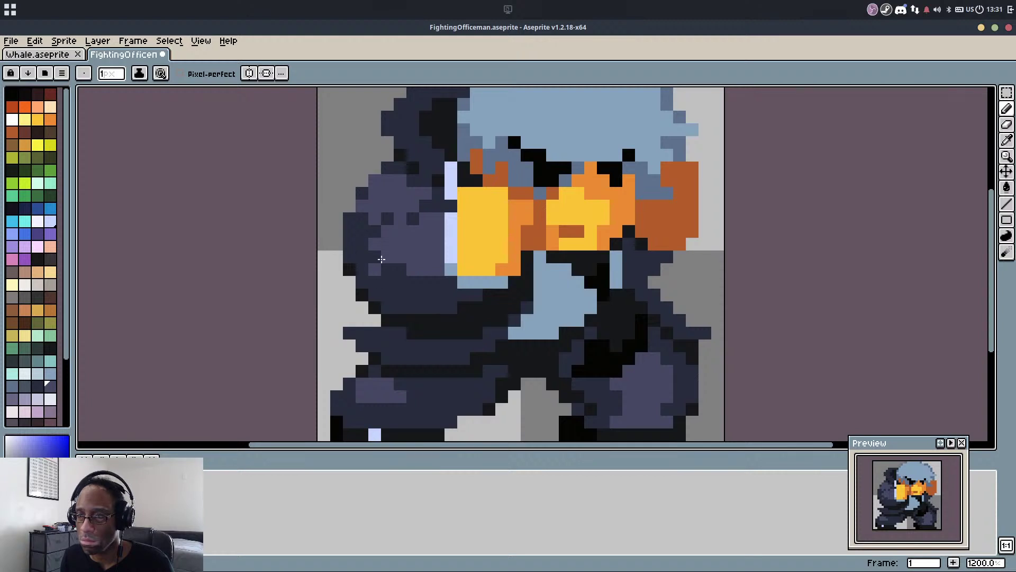
{"action": "key", "text": "ctrl+z"}
{"action": "key", "text": "ctrl+z"}
Fill the lower back corner of the forearm's purple highlight and reshape the pixels beneath it with purple and dark navy
{"action": "left_click", "coordinate": [387, 267]}
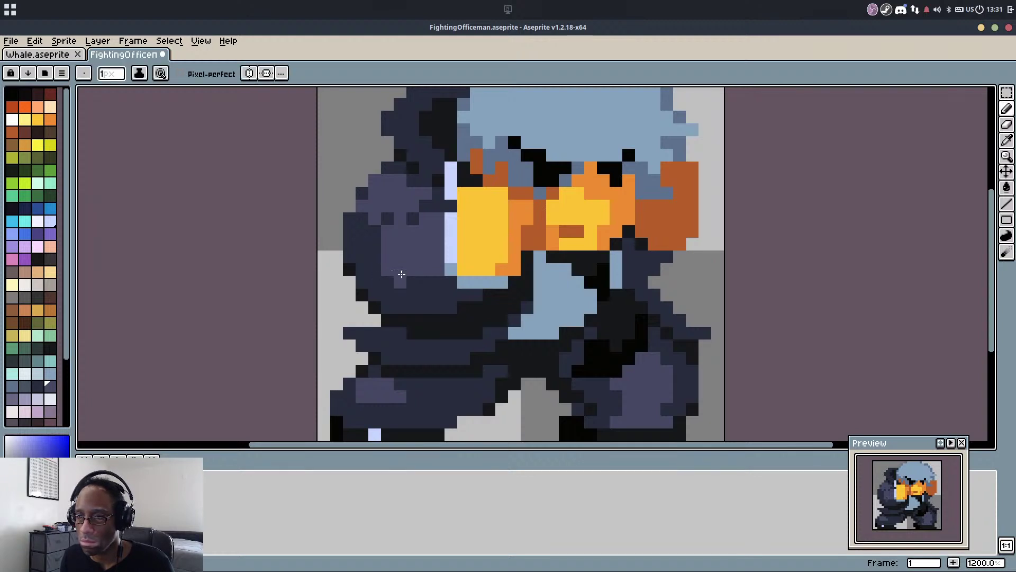
{"action": "left_click_drag", "start_coordinate": [408, 281], "coordinate": [422, 293]}
{"action": "left_click", "coordinate": [422, 287], "text": "alt"}
{"action": "left_click", "coordinate": [413, 281]}
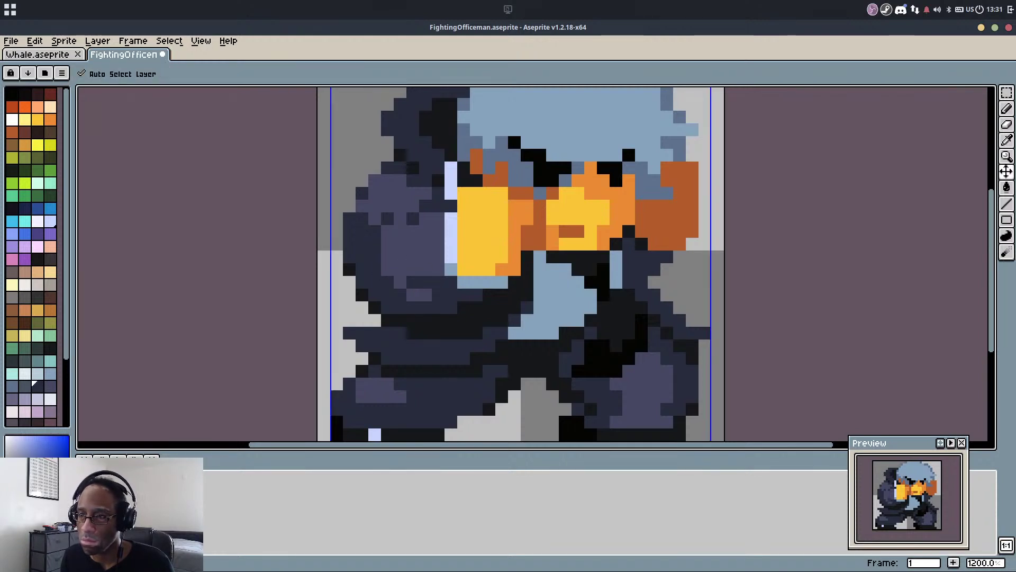
{"action": "left_click", "coordinate": [400, 290], "text": "alt"}
{"action": "left_click_drag", "start_coordinate": [412, 295], "coordinate": [425, 295]}
{"action": "scroll", "coordinate": [443, 274], "scroll_direction": "down", "scroll_amount": 1}
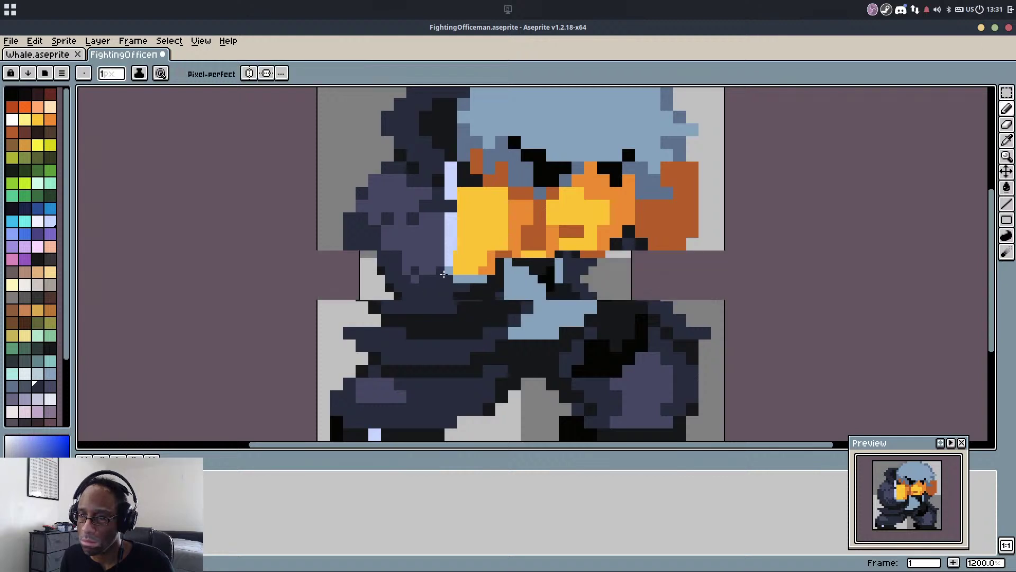
Draw near-black fold pixels along the underside of the near sleeve and touch them up with dark navy
{"action": "scroll", "coordinate": [443, 274], "scroll_direction": "down", "scroll_amount": 1}
{"action": "scroll", "coordinate": [437, 278], "scroll_direction": "up", "scroll_amount": 2}
{"action": "left_click", "coordinate": [442, 307], "text": "alt"}
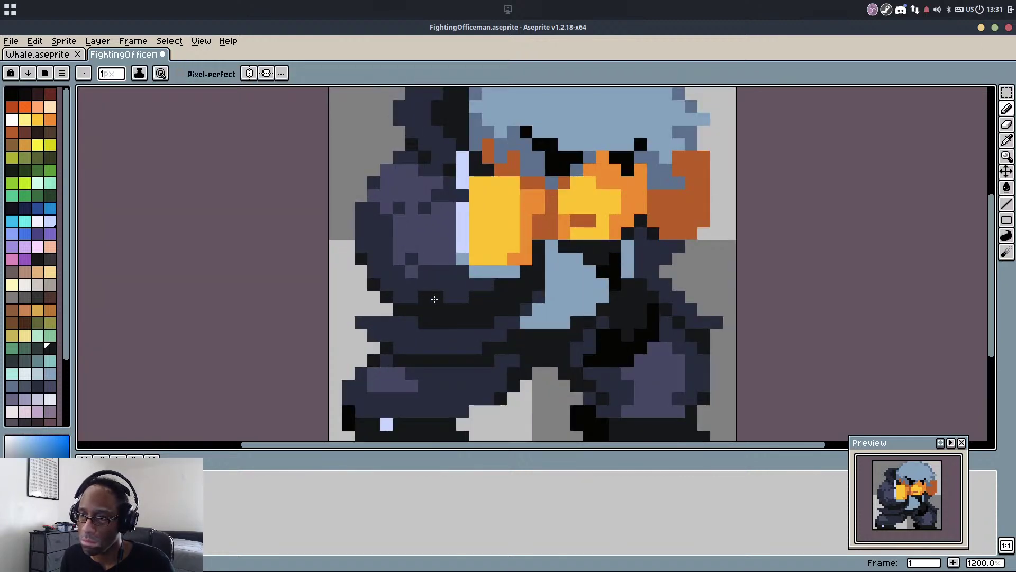
{"action": "scroll", "coordinate": [417, 306], "scroll_direction": "down", "scroll_amount": 2}
{"action": "scroll", "coordinate": [422, 297], "scroll_direction": "up", "scroll_amount": 3}
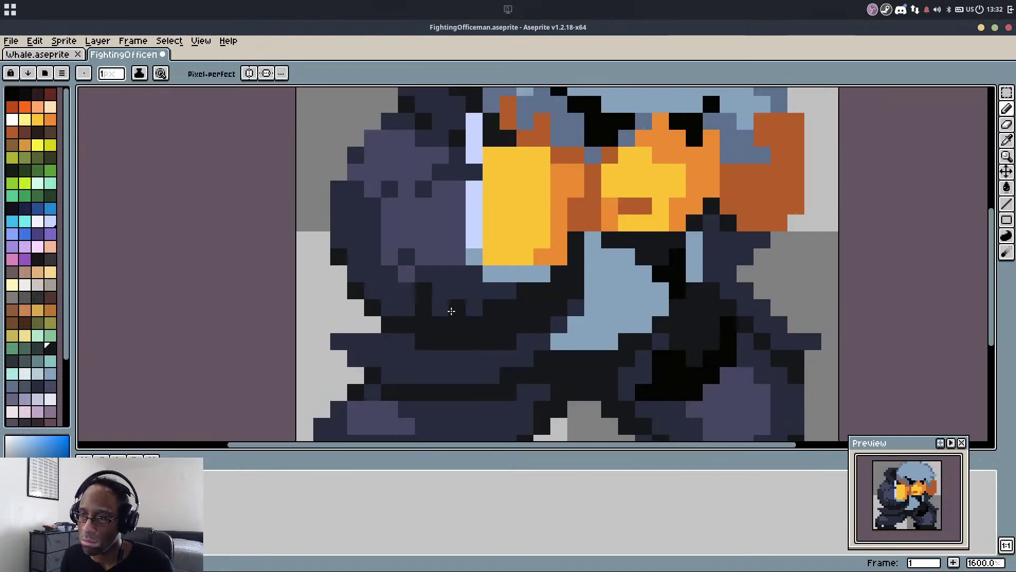
{"action": "left_click", "coordinate": [442, 308], "text": "alt"}
{"action": "scroll", "coordinate": [457, 300], "scroll_direction": "down", "scroll_amount": 3}
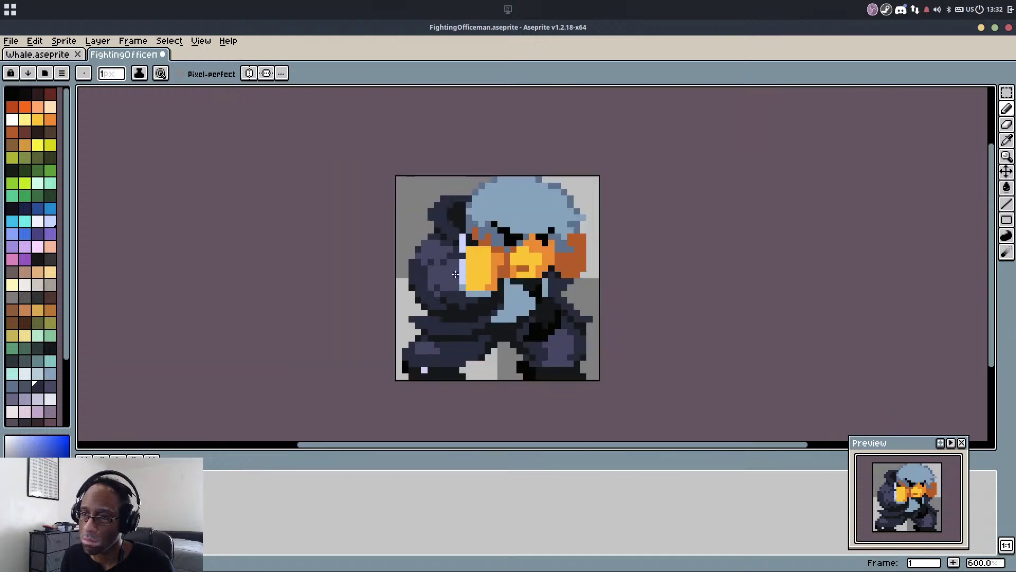
Build up the near shoulder's outer edge with dark navy pixels and outline its top with near-black
{"action": "scroll", "coordinate": [455, 273], "scroll_direction": "up", "scroll_amount": 2}
{"action": "left_click", "coordinate": [389, 244], "text": "alt"}
{"action": "left_click", "coordinate": [382, 232]}
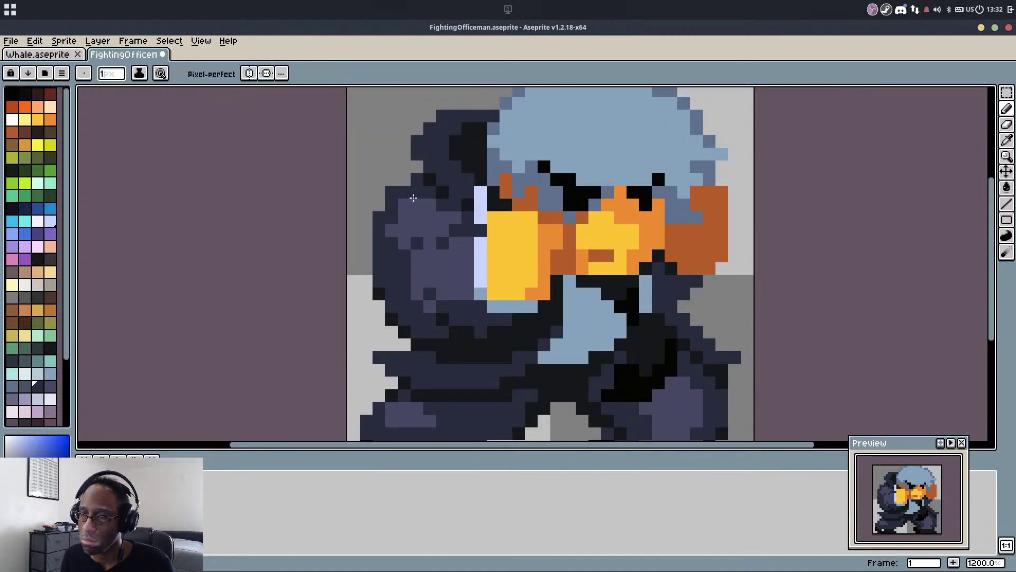
{"action": "left_click", "coordinate": [435, 177], "text": "alt"}
{"action": "left_click", "coordinate": [409, 180]}
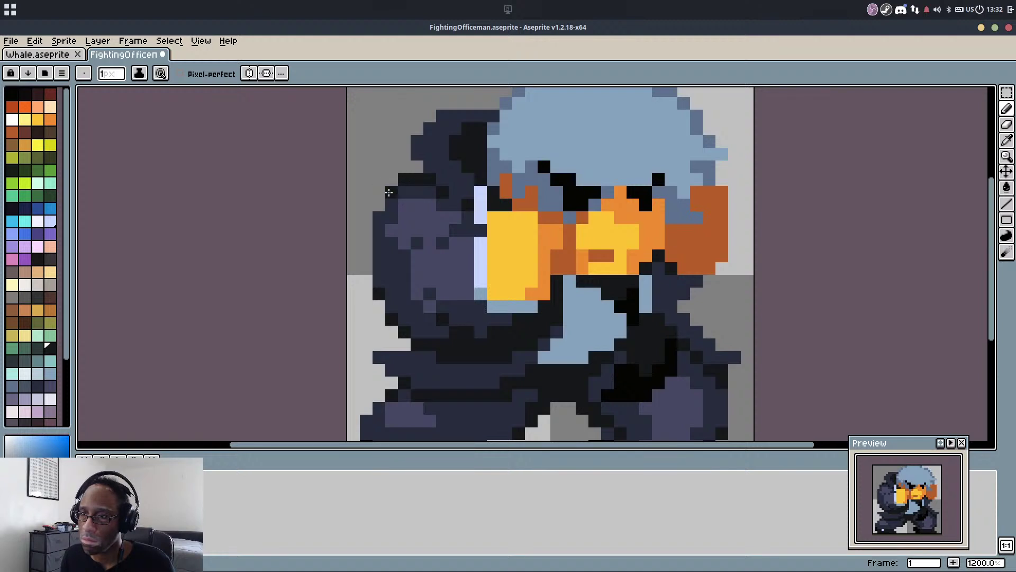
Edge the near shoulder's back with near-black and dark navy, and raise the purple sleeve highlight toward the shoulder's top
{"action": "left_click_drag", "start_coordinate": [389, 192], "coordinate": [375, 228]}
{"action": "left_click", "coordinate": [392, 255], "text": "alt"}
{"action": "left_click", "coordinate": [389, 231]}
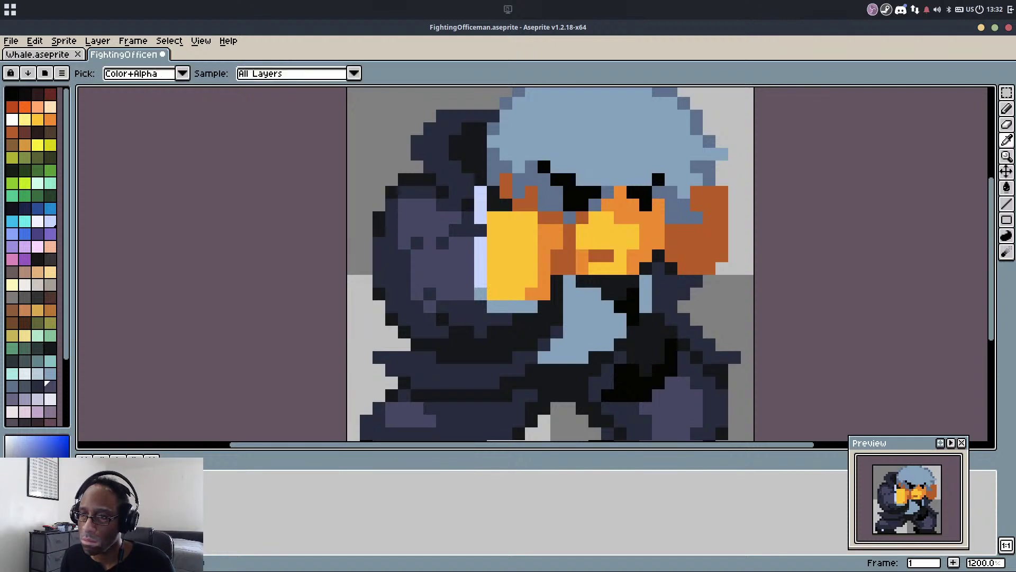
{"action": "left_click", "coordinate": [405, 214], "text": "alt"}
{"action": "left_click_drag", "start_coordinate": [404, 194], "coordinate": [427, 195]}
Recolor the near shoulder's top outline dark navy, touch up its junction with the back in near-black, and save the sprite
{"action": "left_click", "coordinate": [432, 175], "text": "alt"}
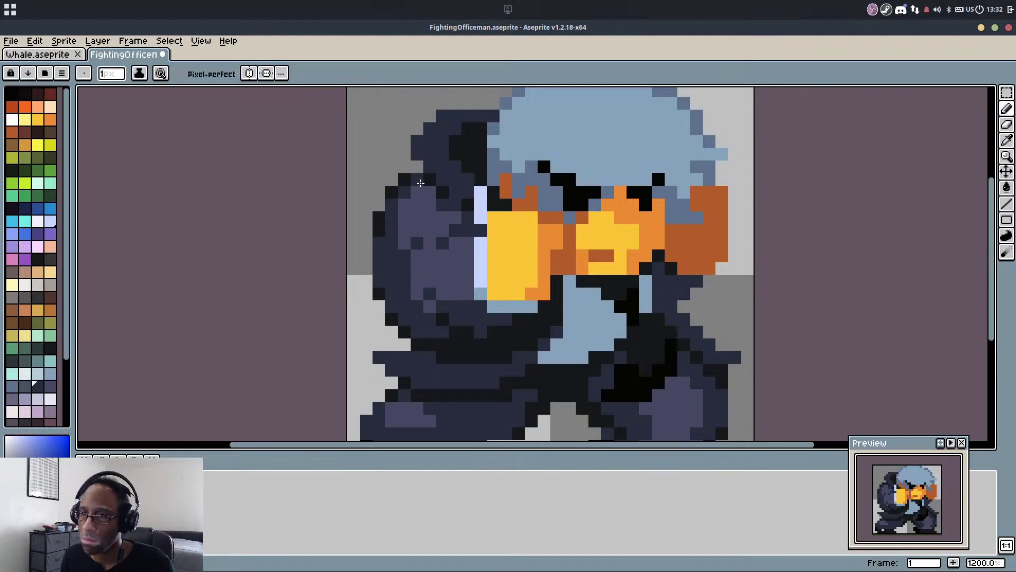
{"action": "left_click", "coordinate": [421, 165], "text": "alt"}
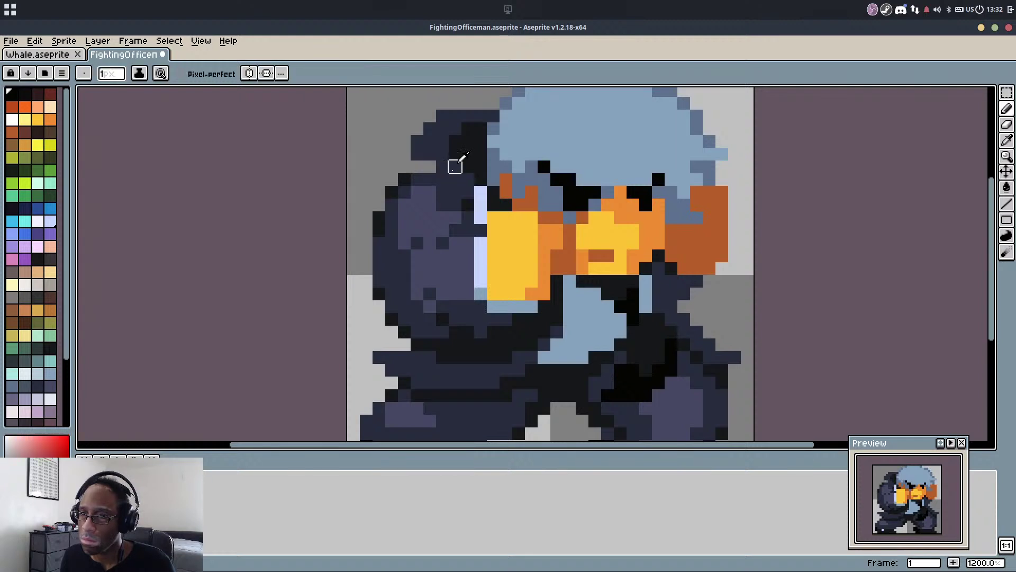
{"action": "left_click", "coordinate": [455, 167], "text": "alt"}
{"action": "scroll", "coordinate": [464, 201], "scroll_direction": "down", "scroll_amount": 4}
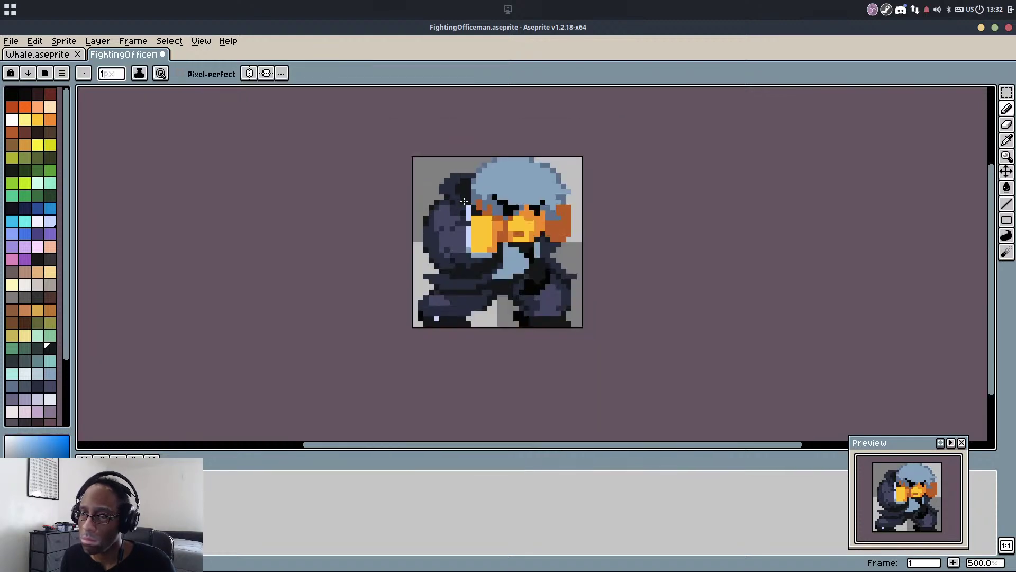
{"action": "scroll", "coordinate": [463, 201], "scroll_direction": "up", "scroll_amount": 4}
{"action": "left_click", "coordinate": [480, 180], "text": "alt"}
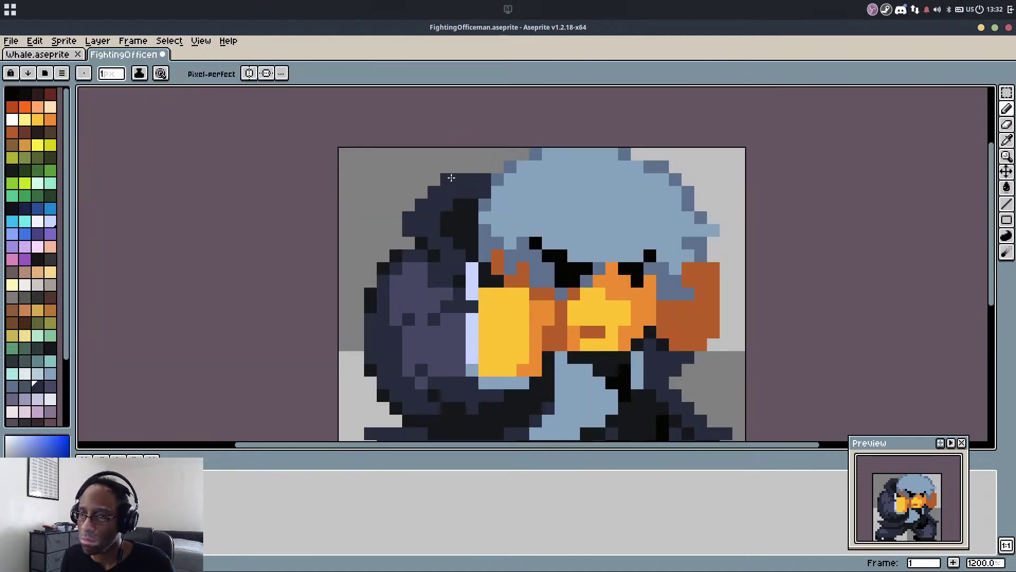
{"action": "scroll", "coordinate": [451, 177], "scroll_direction": "down", "scroll_amount": 5}
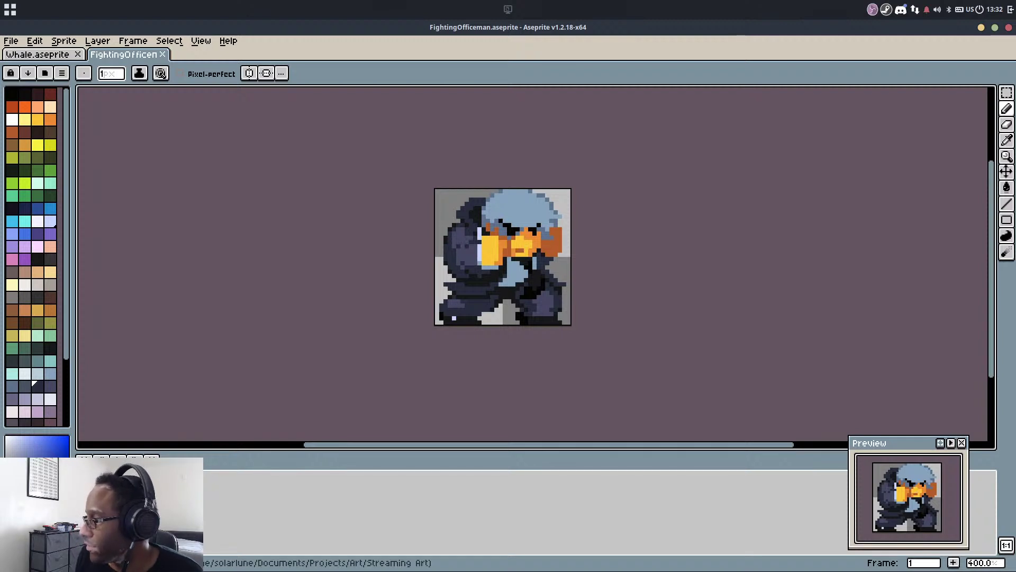
Extend the slate-blue hair shading beside the far eye down over the cheek's edge and save the sprite
{"action": "scroll", "coordinate": [589, 270], "scroll_direction": "up", "scroll_amount": 6}
{"action": "key", "text": "i"}
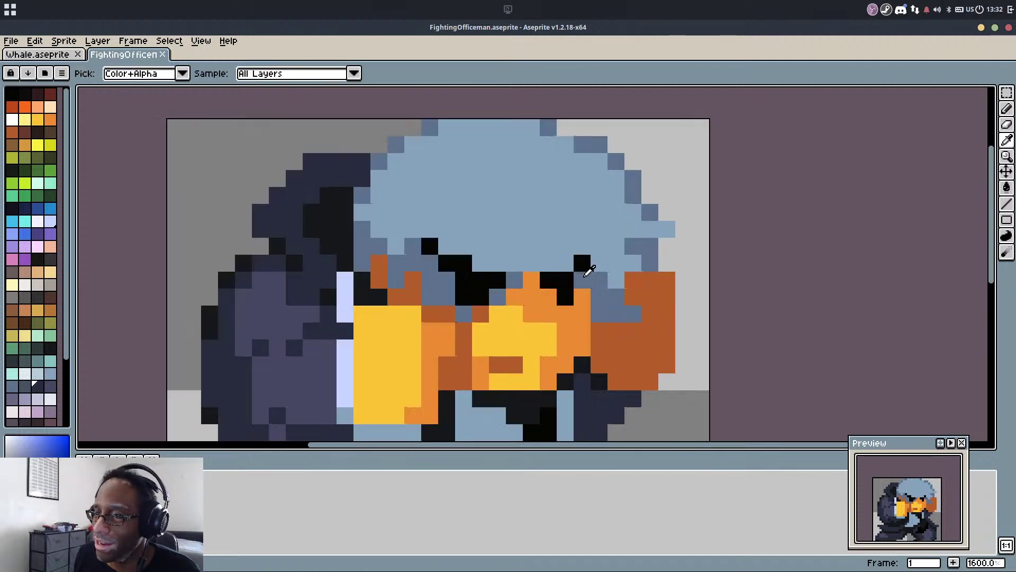
{"action": "left_click", "coordinate": [585, 276], "text": "alt"}
{"action": "left_click", "coordinate": [584, 297]}
{"action": "scroll", "coordinate": [601, 311], "scroll_direction": "down", "scroll_amount": 3}
{"action": "scroll", "coordinate": [587, 306], "scroll_direction": "up", "scroll_amount": 2}
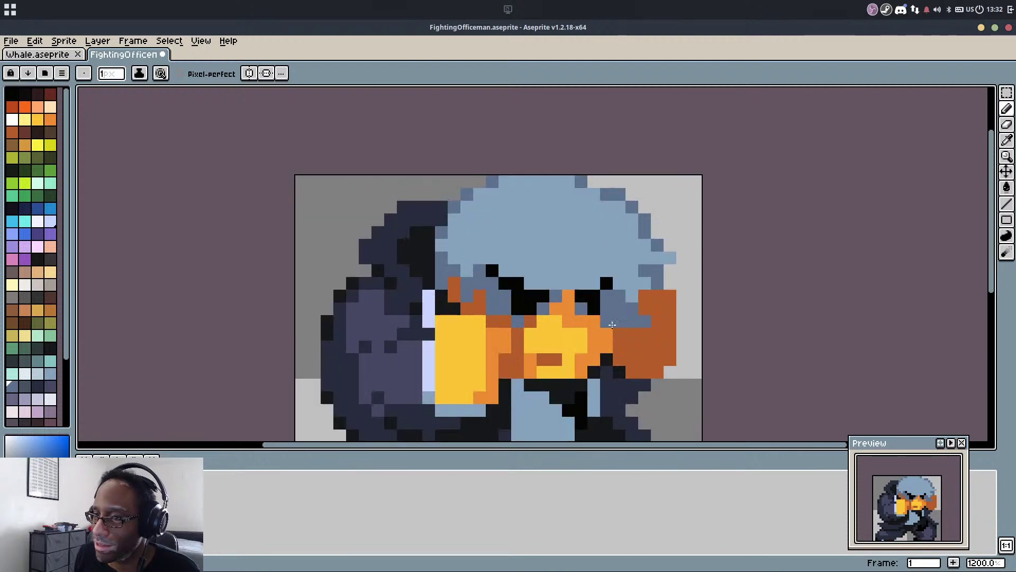
{"action": "scroll", "coordinate": [612, 324], "scroll_direction": "down", "scroll_amount": 6}
{"action": "key", "text": "ctrl+s"}
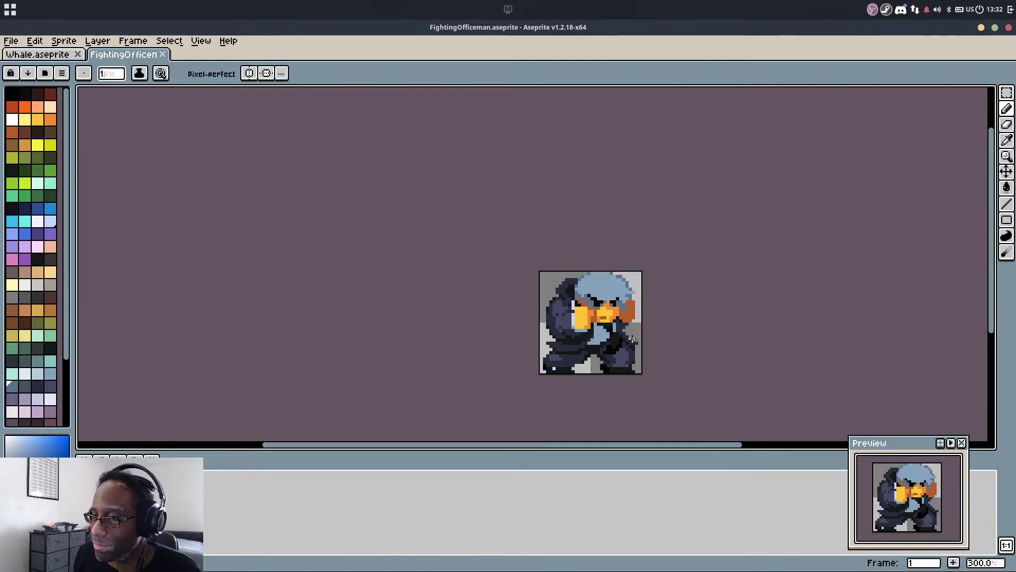
Extend the near-black shadow under the near sleeve to the back edge of the jacket
{"action": "scroll", "coordinate": [632, 339], "scroll_direction": "up", "scroll_amount": 1}
{"action": "scroll", "coordinate": [526, 349], "scroll_direction": "up", "scroll_amount": 5}
{"action": "left_click", "coordinate": [527, 327], "text": "alt"}
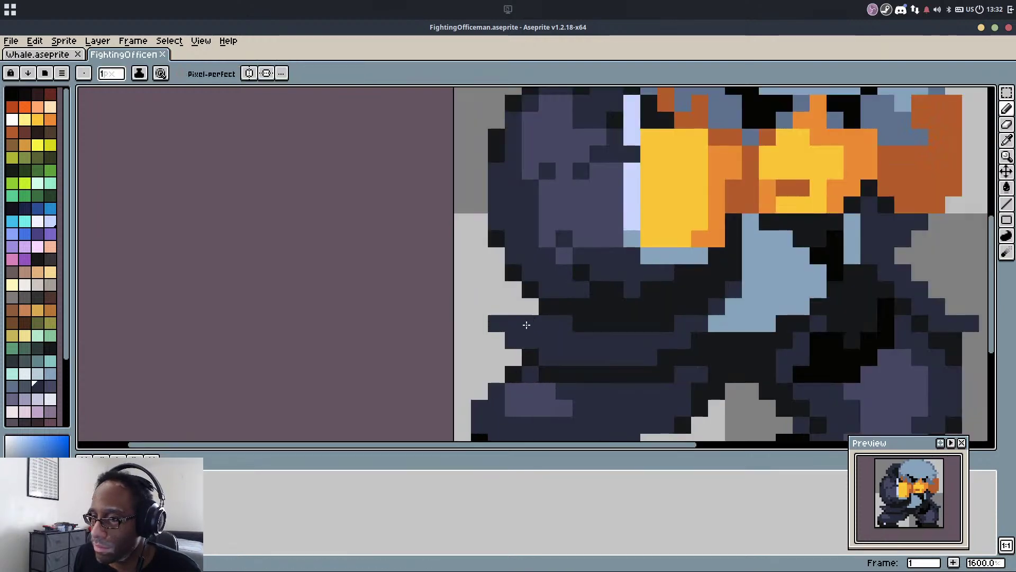
{"action": "left_click", "coordinate": [528, 307]}
{"action": "left_click", "coordinate": [532, 290], "text": "alt"}
{"action": "left_click_drag", "start_coordinate": [530, 307], "coordinate": [517, 306]}
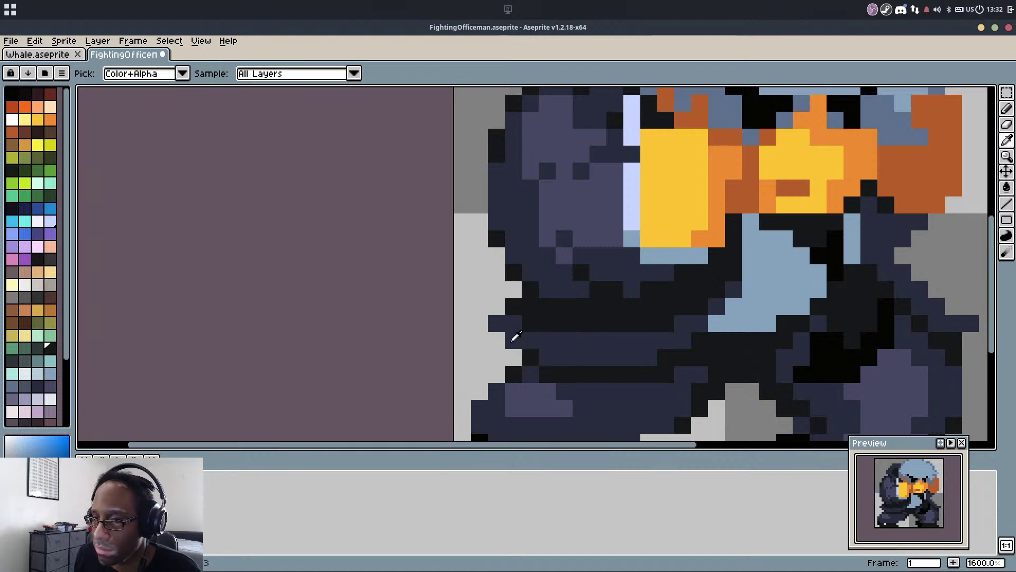
Flare the jacket's back hem outward with dark navy, underline it with near-black, and save the sprite
{"action": "left_click", "coordinate": [510, 334], "text": "alt"}
{"action": "left_click_drag", "start_coordinate": [498, 339], "coordinate": [477, 334]}
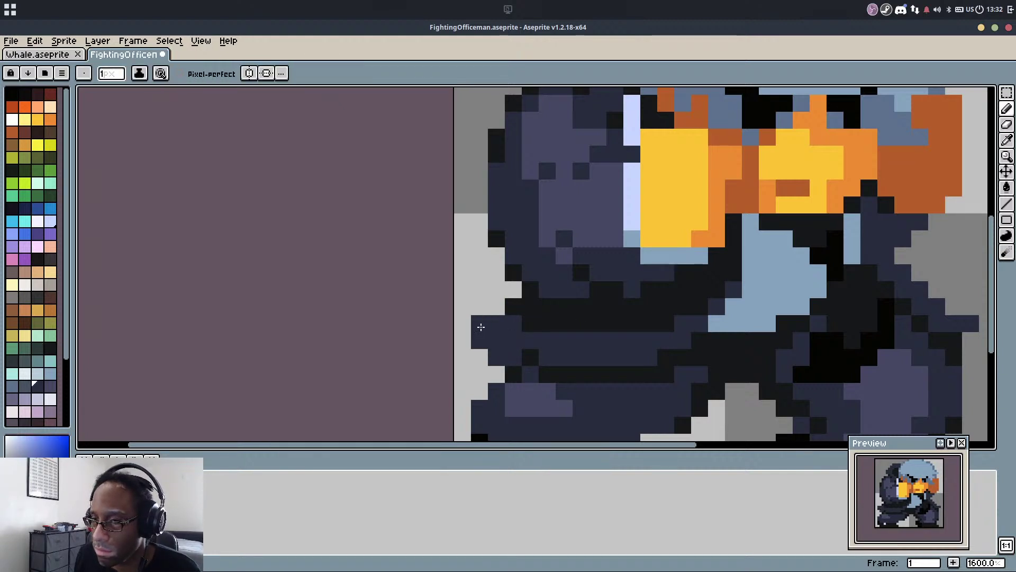
{"action": "left_click", "coordinate": [529, 352], "text": "alt"}
{"action": "left_click", "coordinate": [496, 352]}
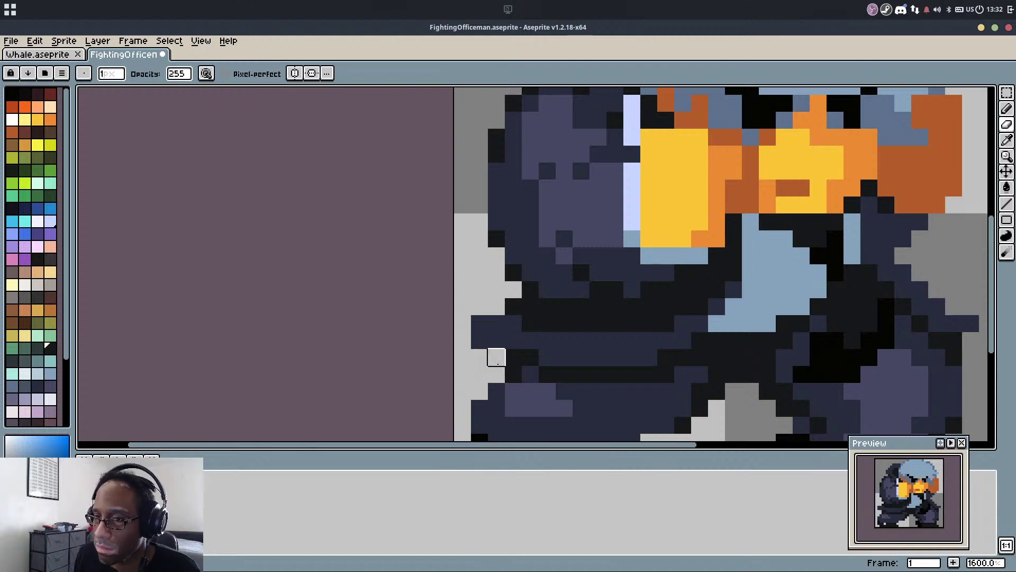
{"action": "scroll", "coordinate": [554, 267], "scroll_direction": "down", "scroll_amount": 4}
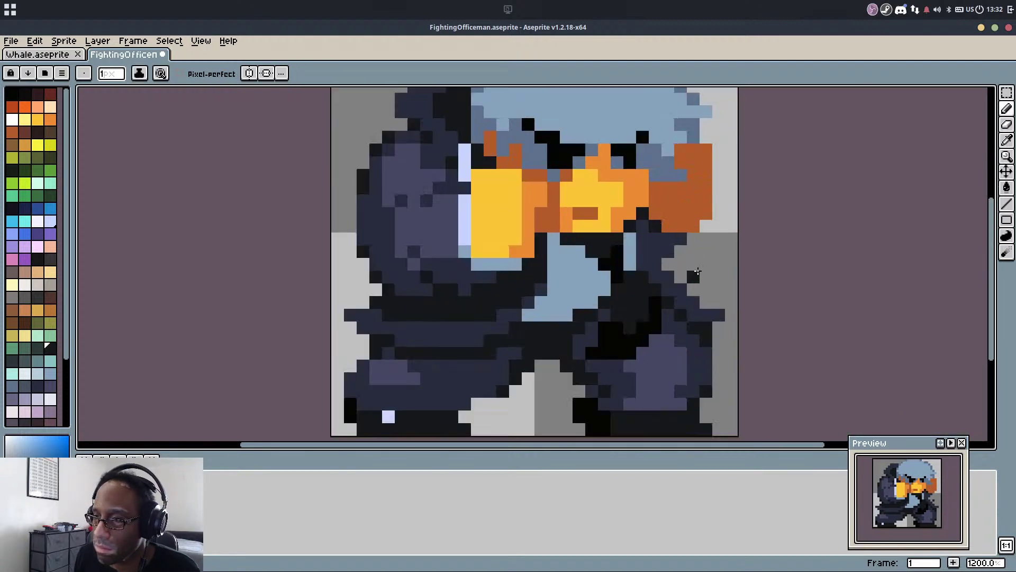
{"action": "scroll", "coordinate": [694, 272], "scroll_direction": "up", "scroll_amount": 3}
{"action": "key", "text": "alt"}
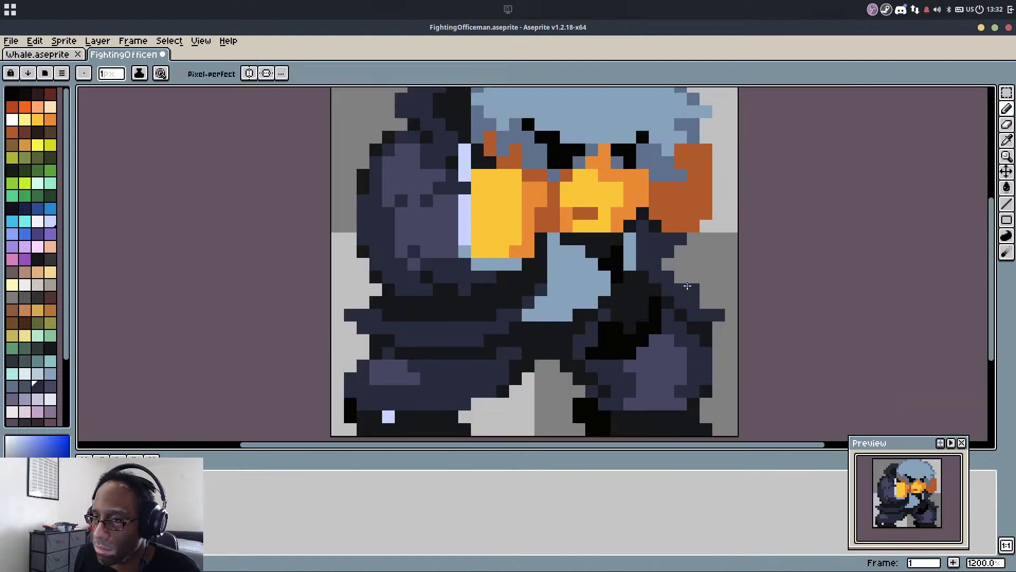
{"action": "scroll", "coordinate": [716, 341], "scroll_direction": "down", "scroll_amount": 3}
{"action": "scroll", "coordinate": [711, 334], "scroll_direction": "down", "scroll_amount": 2}
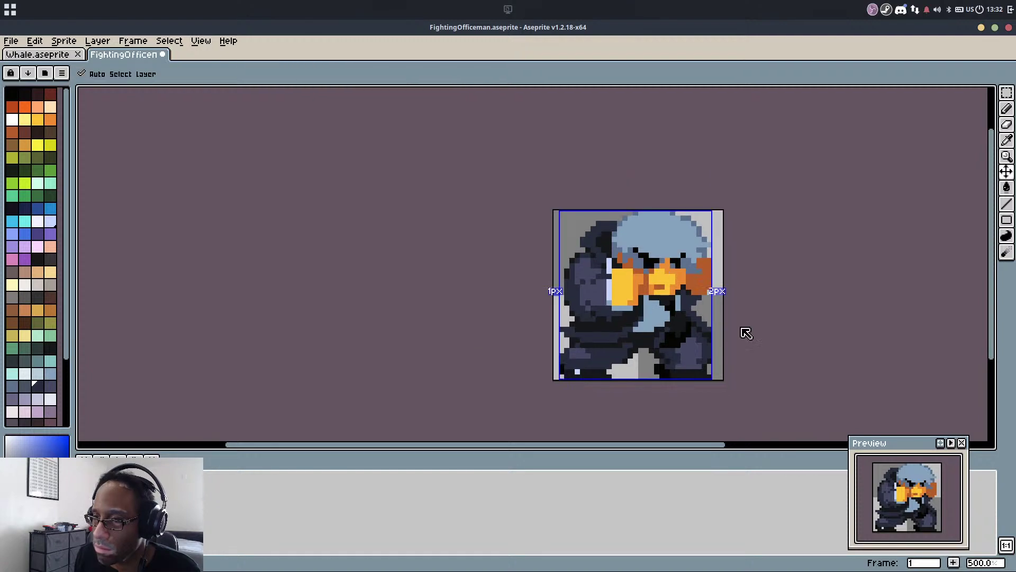
{"action": "scroll", "coordinate": [662, 282], "scroll_direction": "up", "scroll_amount": 5}
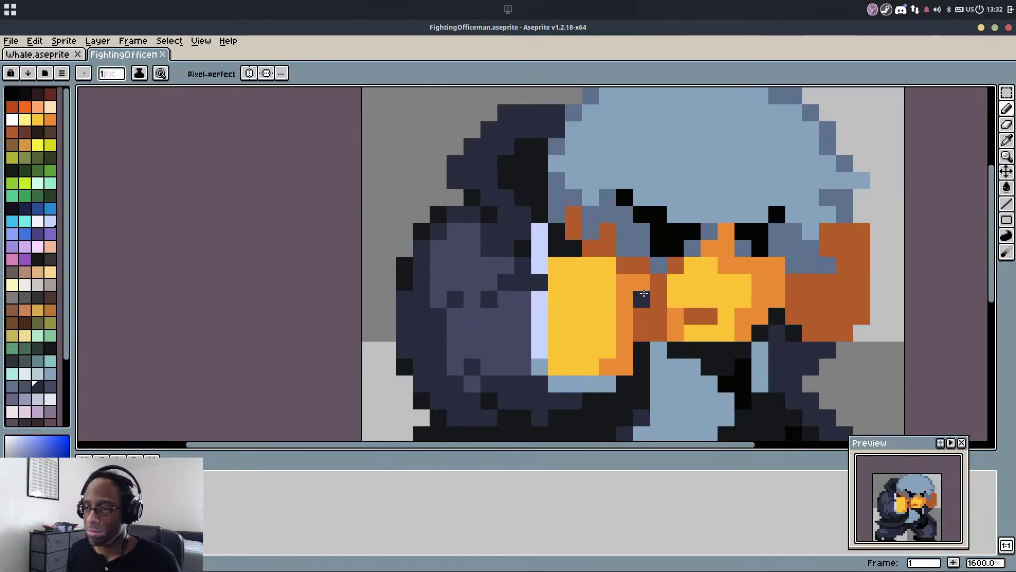
Shade the near fist with orange pixels along its lower corner and cuff side, adding a rust-brown pixel at the knuckles
{"action": "left_click", "coordinate": [631, 287], "text": "alt"}
{"action": "left_click", "coordinate": [607, 297]}
{"action": "key", "text": "ctrl+z"}
{"action": "left_click", "coordinate": [604, 348]}
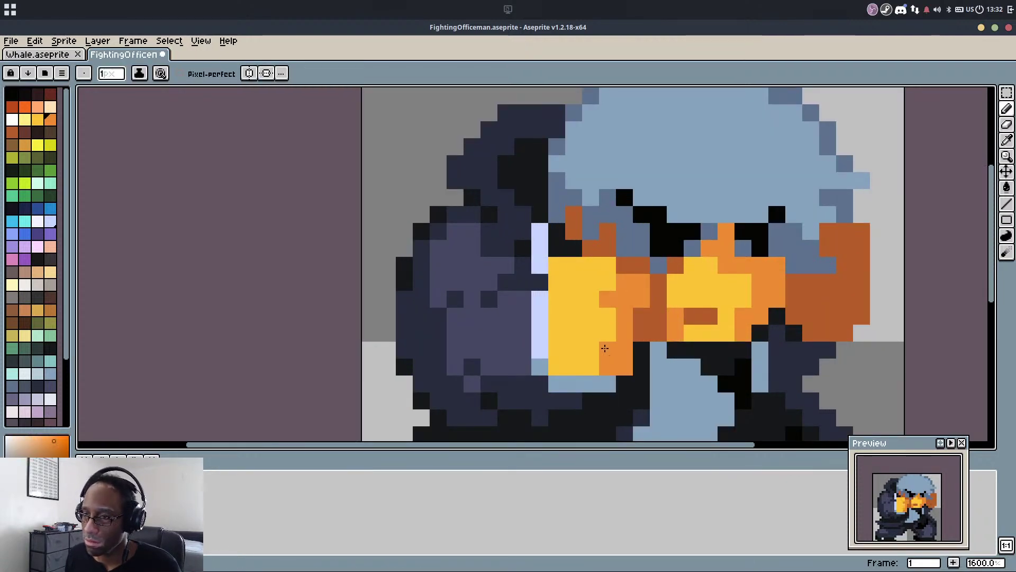
{"action": "left_click", "coordinate": [592, 365]}
{"action": "left_click", "coordinate": [599, 319]}
{"action": "left_click", "coordinate": [556, 265]}
{"action": "left_click", "coordinate": [556, 299]}
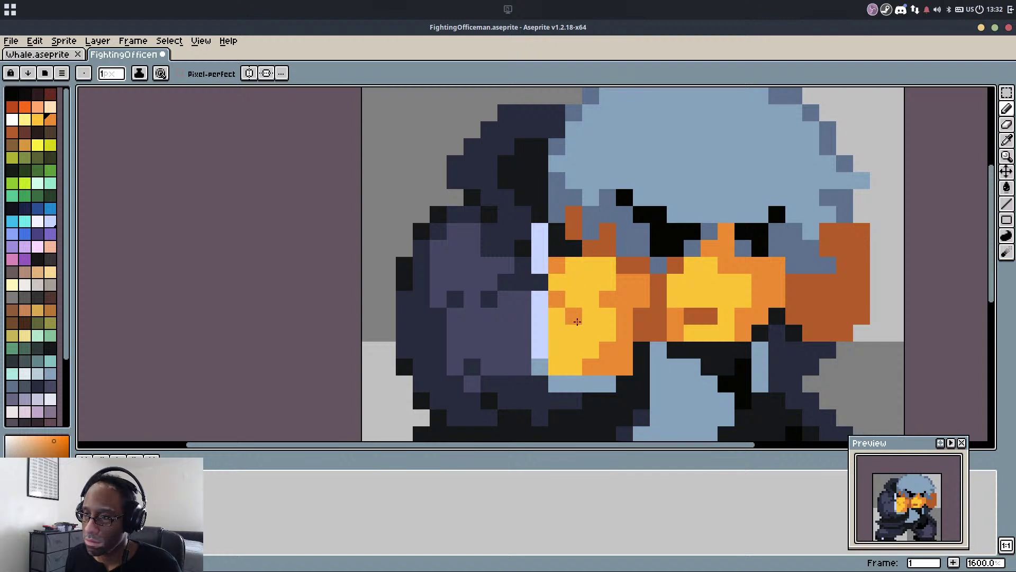
{"action": "scroll", "coordinate": [576, 353], "scroll_direction": "down", "scroll_amount": 6}
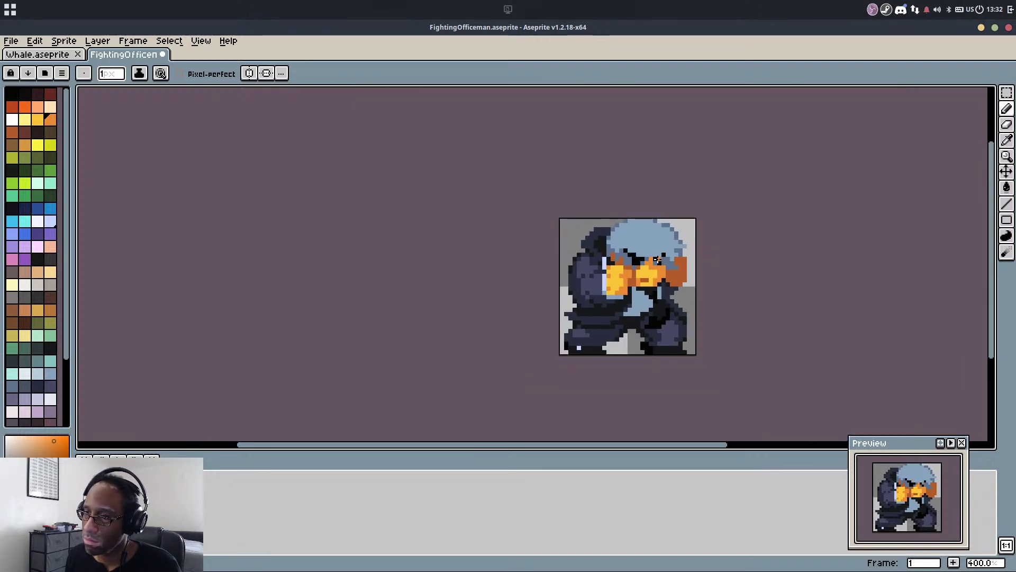
{"action": "scroll", "coordinate": [613, 281], "scroll_direction": "up", "scroll_amount": 4}
{"action": "scroll", "coordinate": [615, 283], "scroll_direction": "up", "scroll_amount": 1}
{"action": "scroll", "coordinate": [617, 284], "scroll_direction": "down", "scroll_amount": 4}
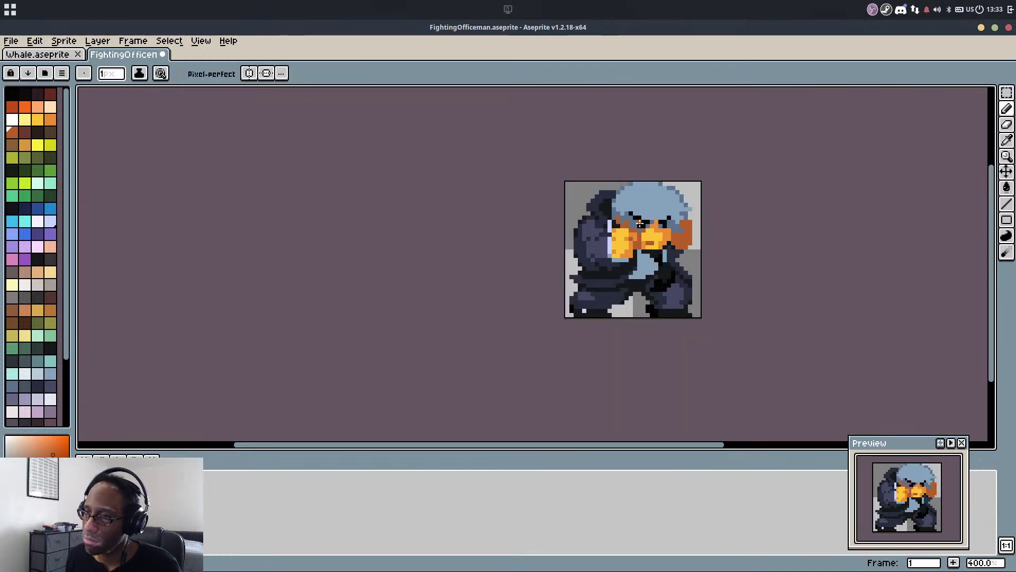
Paint orange highlights over the rust-brown far fist, add orange pixels at its lower inner edge, and save the sprite
{"action": "scroll", "coordinate": [652, 246], "scroll_direction": "up", "scroll_amount": 2}
{"action": "scroll", "coordinate": [652, 246], "scroll_direction": "up", "scroll_amount": 3}
{"action": "left_click", "coordinate": [672, 216], "text": "alt"}
{"action": "left_click", "coordinate": [743, 185]}
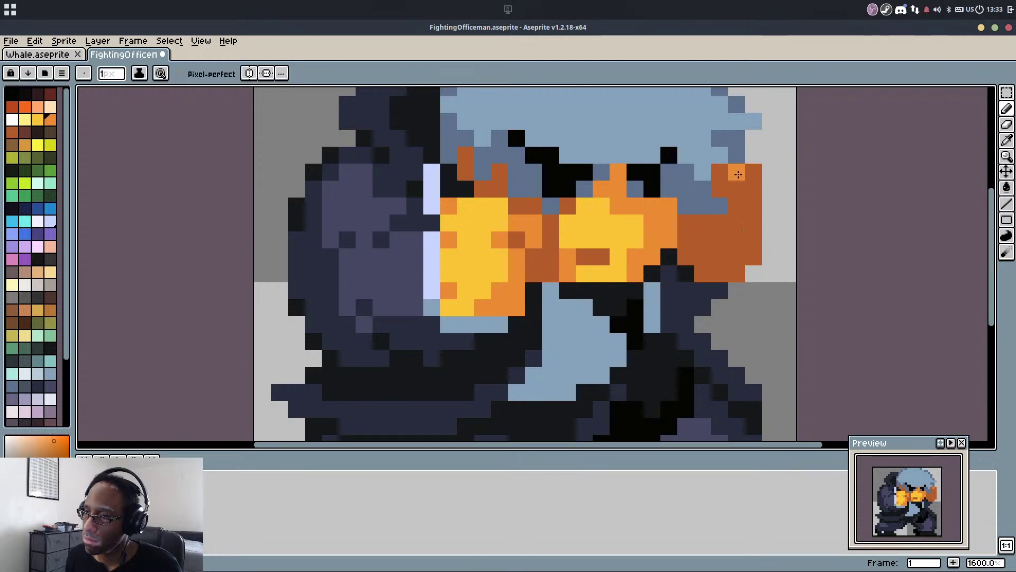
{"action": "mouse_move", "coordinate": [736, 223]}
{"action": "left_mouse_down"}
{"action": "mouse_move", "coordinate": [750, 231]}
{"action": "mouse_move", "coordinate": [736, 241]}
{"action": "left_mouse_up"}
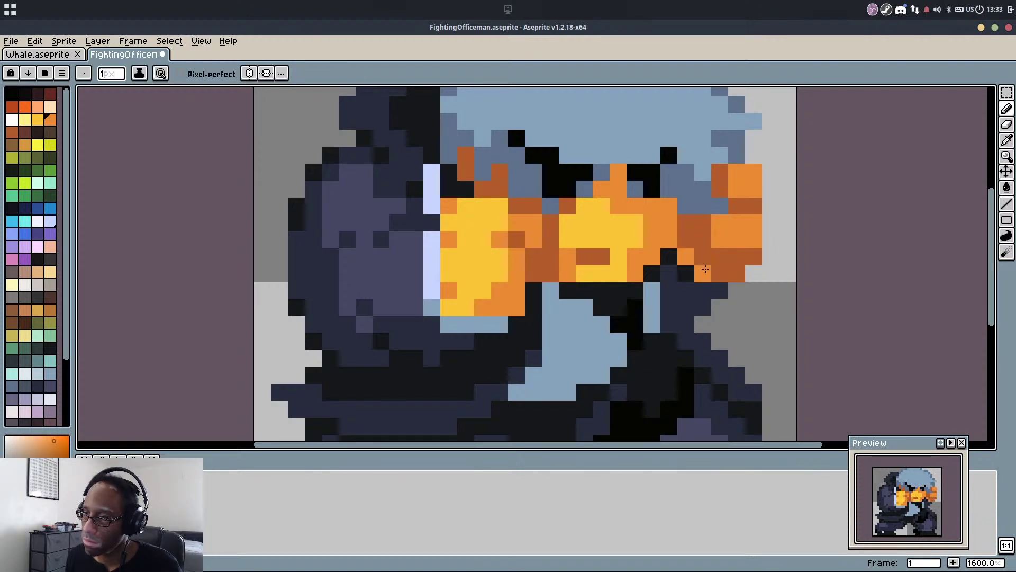
{"action": "scroll", "coordinate": [741, 249], "scroll_direction": "down", "scroll_amount": 4}
{"action": "key", "text": "v"}
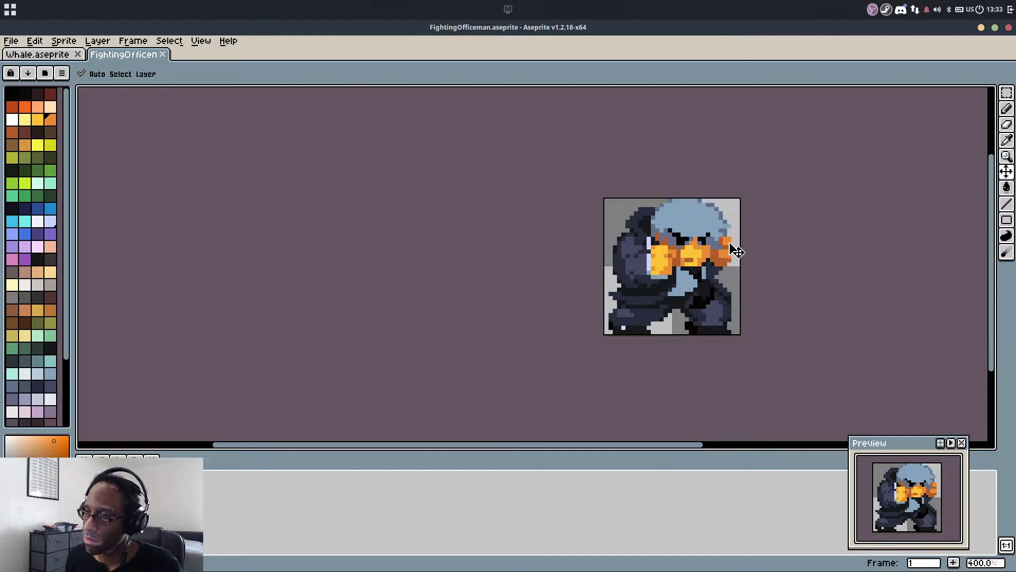
Try bulging the far fist's outer edge with rust-brown and orange knuckle pixels
{"action": "key", "text": "b"}
{"action": "scroll", "coordinate": [738, 244], "scroll_direction": "up", "scroll_amount": 5}
{"action": "left_click", "coordinate": [717, 252], "text": "alt"}
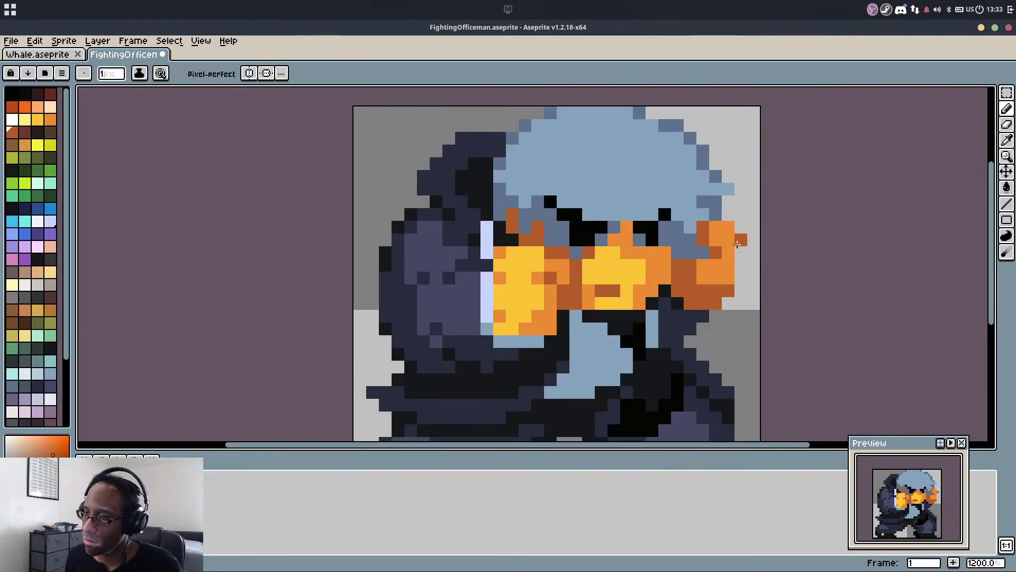
{"action": "scroll", "coordinate": [751, 252], "scroll_direction": "down", "scroll_amount": 8}
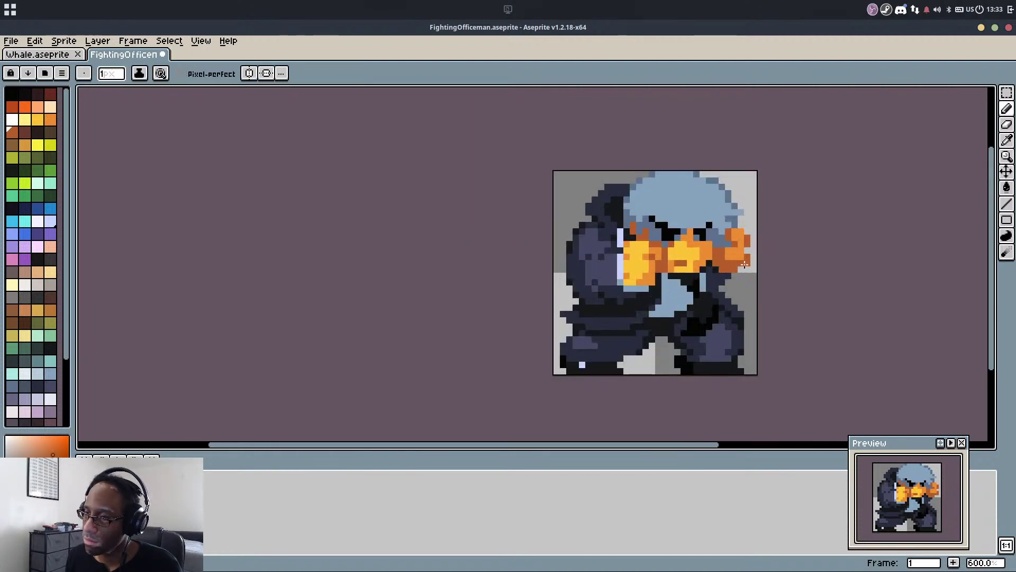
{"action": "key", "text": "ctrl+z"}
{"action": "scroll", "coordinate": [762, 230], "scroll_direction": "up", "scroll_amount": 5}
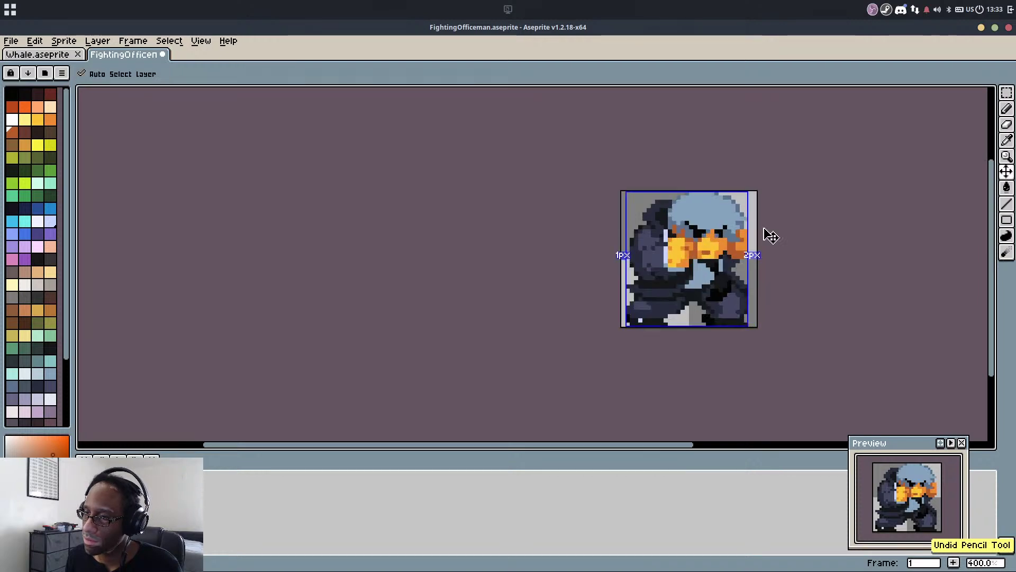
Fill the rust-brown gap across the far fist's highlight with orange and save the sprite
{"action": "scroll", "coordinate": [735, 243], "scroll_direction": "down", "scroll_amount": 5}
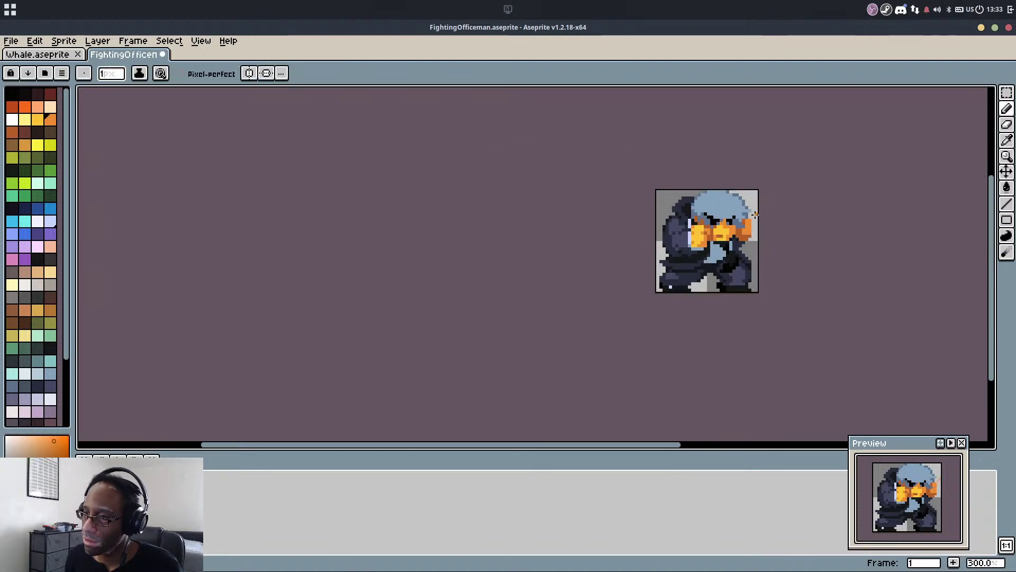
{"action": "scroll", "coordinate": [738, 239], "scroll_direction": "up", "scroll_amount": 5}
{"action": "key", "text": "alt"}
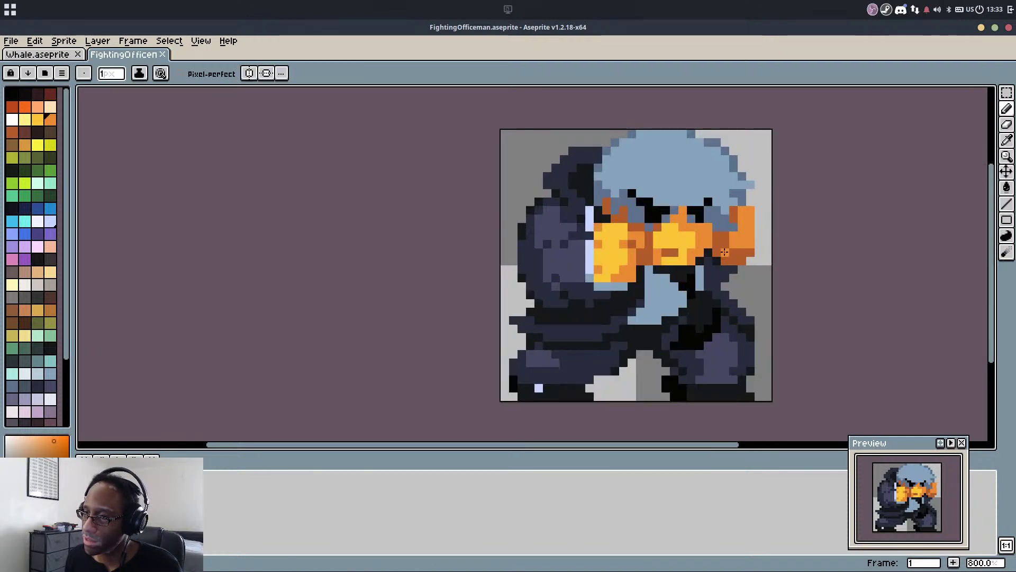
{"action": "scroll", "coordinate": [762, 248], "scroll_direction": "down", "scroll_amount": 4}
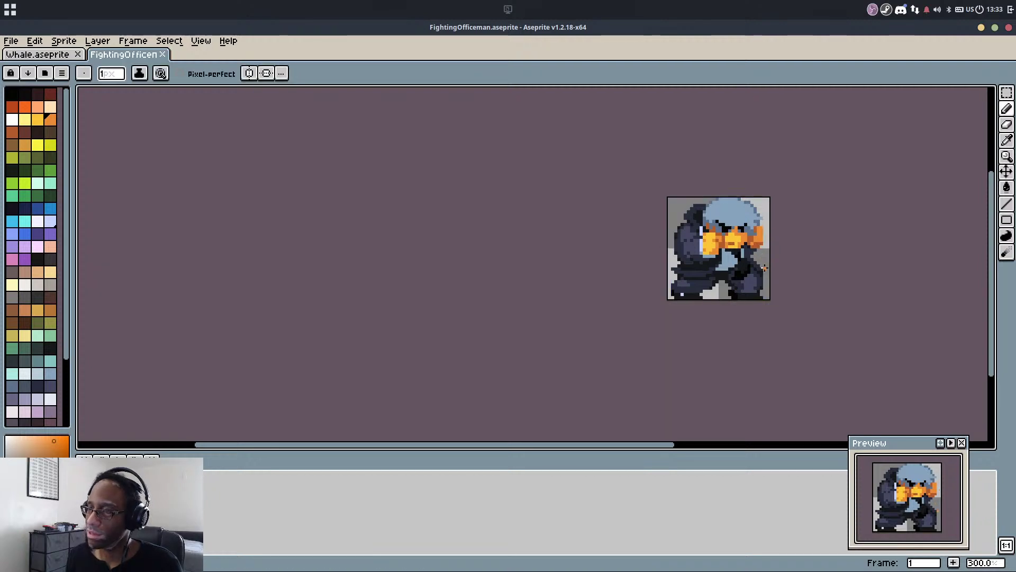
{"action": "scroll", "coordinate": [770, 242], "scroll_direction": "up", "scroll_amount": 6}
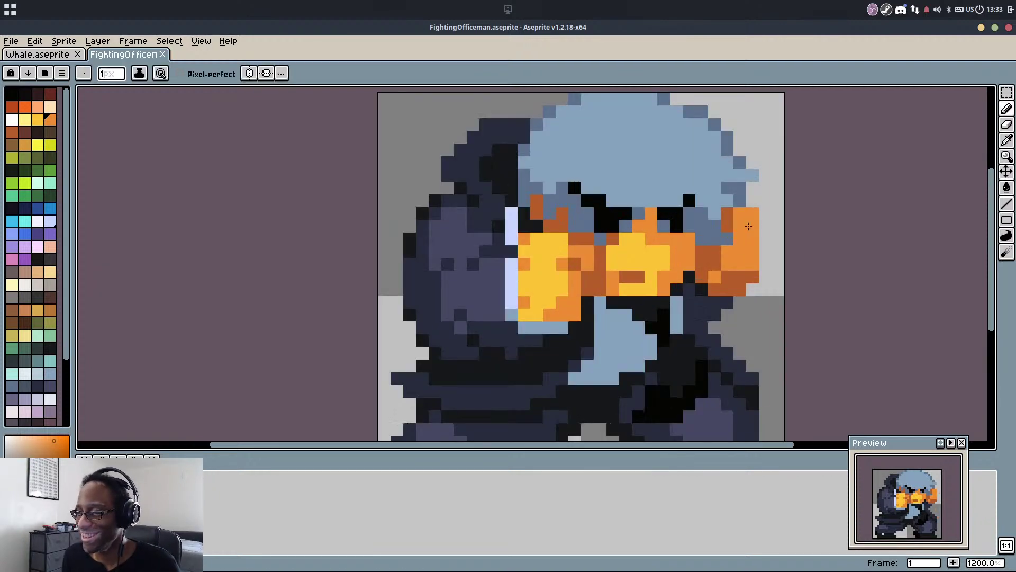
Widen the far fist one pixel outward and extend its rust-brown underside to match
{"action": "key", "text": "m"}
{"action": "left_click_drag", "start_coordinate": [756, 192], "coordinate": [799, 324]}
{"action": "key", "text": "ctrl+d"}
{"action": "key", "text": "b"}
{"action": "left_click", "coordinate": [764, 276], "text": "alt"}
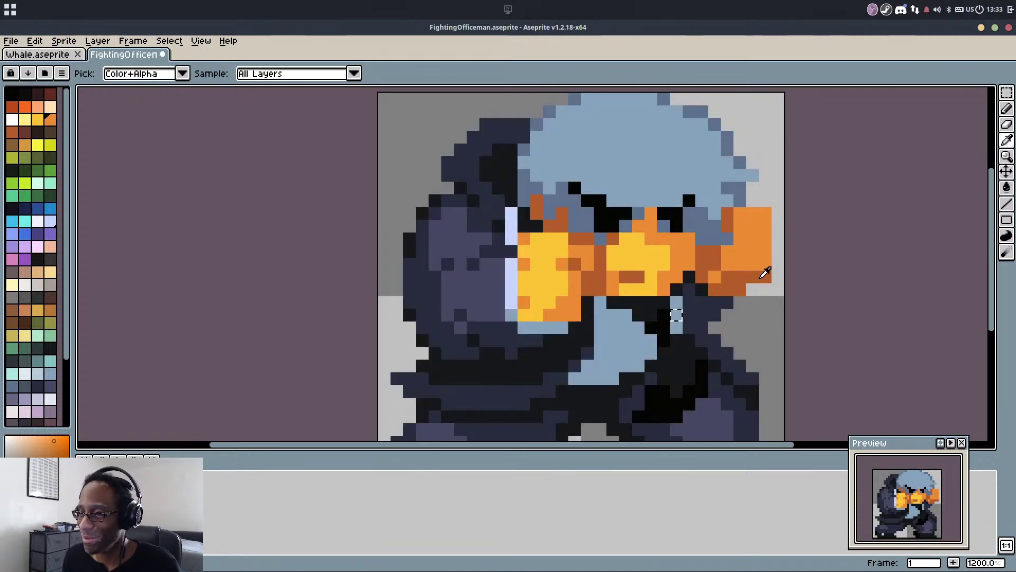
{"action": "key", "text": "m"}
{"action": "key", "text": "b"}
{"action": "left_click", "coordinate": [753, 289]}
Extend the far sleeve outward with dark navy directly beneath the far fist
{"action": "left_click", "coordinate": [724, 298], "text": "alt"}
{"action": "left_click", "coordinate": [723, 297], "text": "alt"}
{"action": "left_click", "coordinate": [737, 302]}
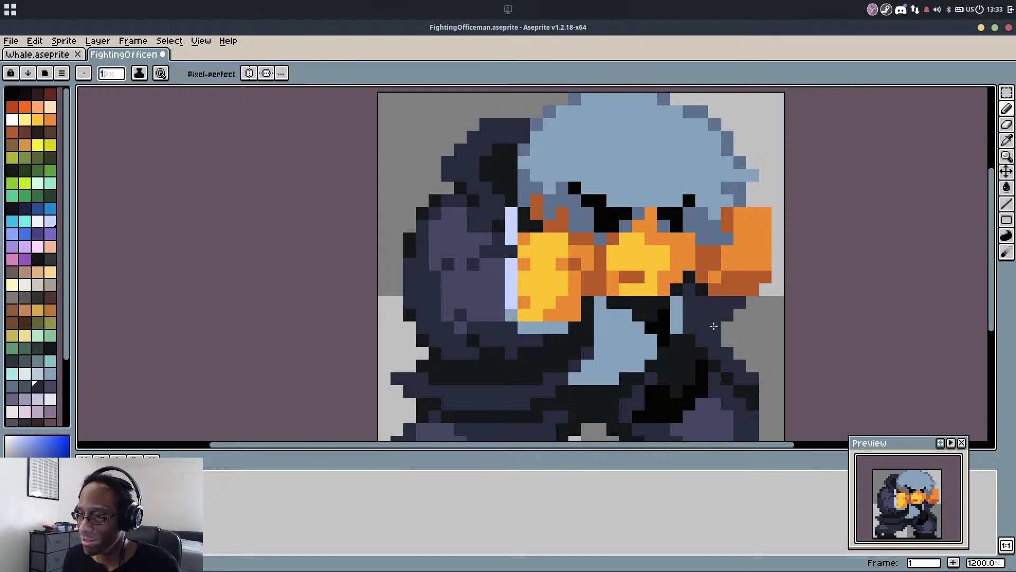
Try a near-black shadow over the rust-brown inner underside of the far fist
{"action": "left_click", "coordinate": [712, 329], "text": "alt"}
{"action": "left_click", "coordinate": [719, 291]}
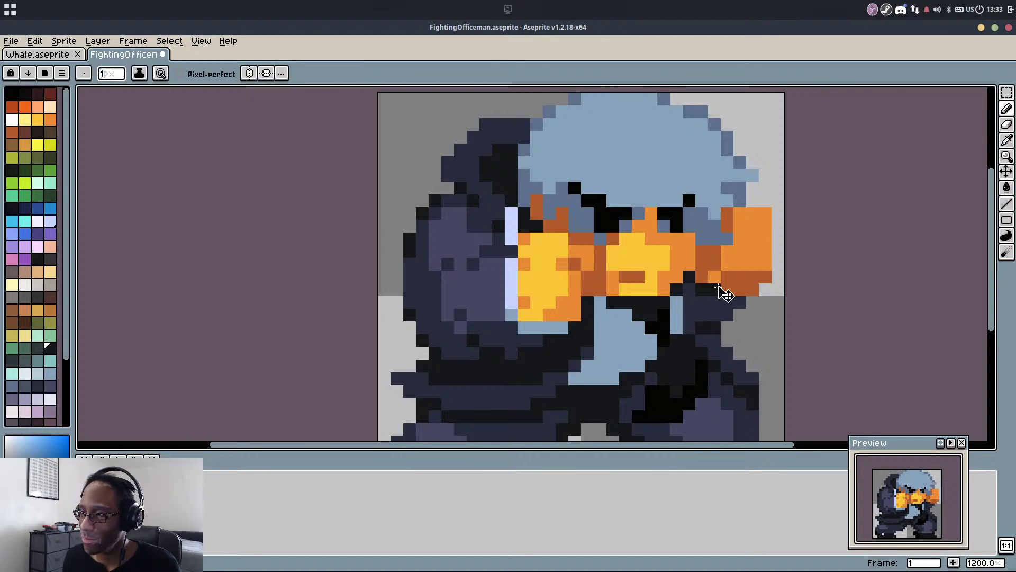
{"action": "key", "text": "ctrl+z"}
{"action": "key", "text": "ctrl+z"}
{"action": "key", "text": "ctrl+y"}
Shade the far sleeve just below the fist with near-black and touch up the surrounding pixels with dark navy
{"action": "mouse_move", "coordinate": [702, 302]}
{"action": "left_mouse_down"}
{"action": "mouse_move", "coordinate": [722, 329]}
{"action": "mouse_move", "coordinate": [711, 333]}
{"action": "mouse_move", "coordinate": [719, 300]}
{"action": "mouse_move", "coordinate": [727, 311]}
{"action": "mouse_move", "coordinate": [736, 301]}
{"action": "mouse_move", "coordinate": [700, 324]}
{"action": "left_mouse_up"}
{"action": "left_click", "coordinate": [710, 337], "text": "alt"}
{"action": "left_click", "coordinate": [703, 327]}
{"action": "left_click", "coordinate": [713, 328], "text": "alt"}
{"action": "left_click", "coordinate": [693, 305], "text": "alt"}
{"action": "left_click", "coordinate": [714, 327]}
{"action": "left_click", "coordinate": [728, 300], "text": "alt"}
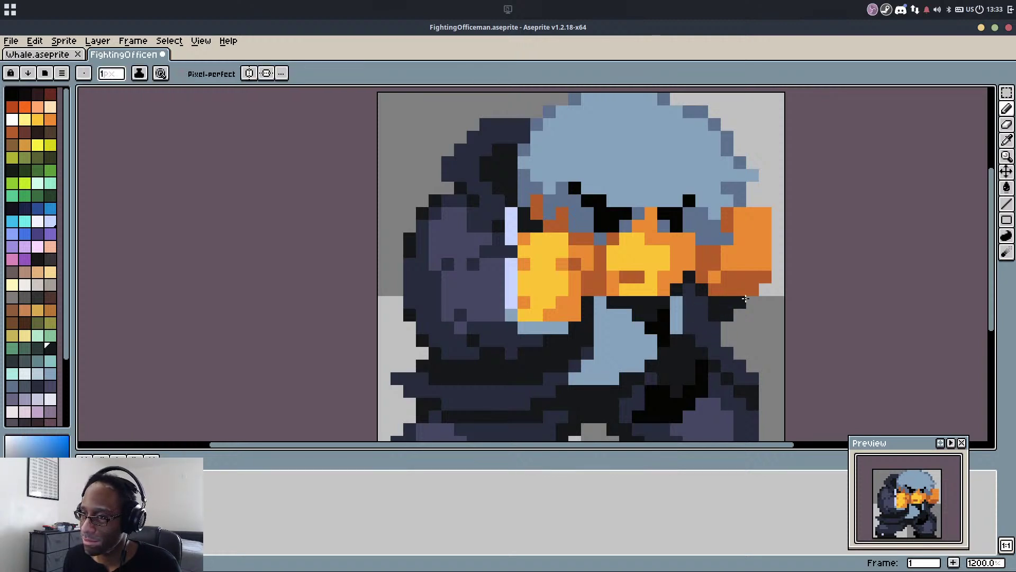
Save the sprite with the finished far-sleeve shading
{"action": "left_click", "coordinate": [713, 329], "text": "alt"}
{"action": "scroll", "coordinate": [750, 274], "scroll_direction": "down", "scroll_amount": 5}
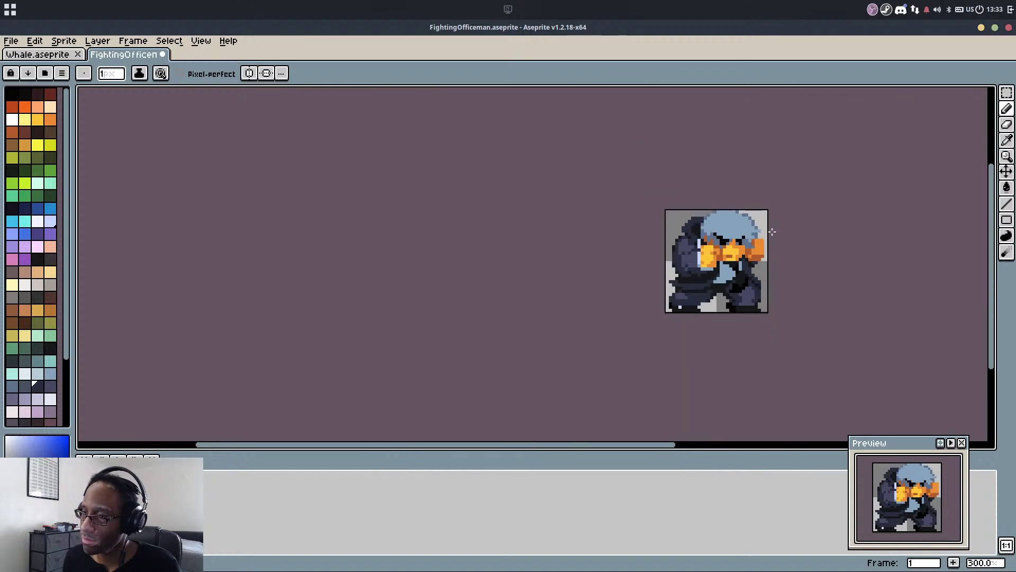
{"action": "key", "text": "ctrl+s"}
{"action": "scroll", "coordinate": [741, 251], "scroll_direction": "up", "scroll_amount": 2}
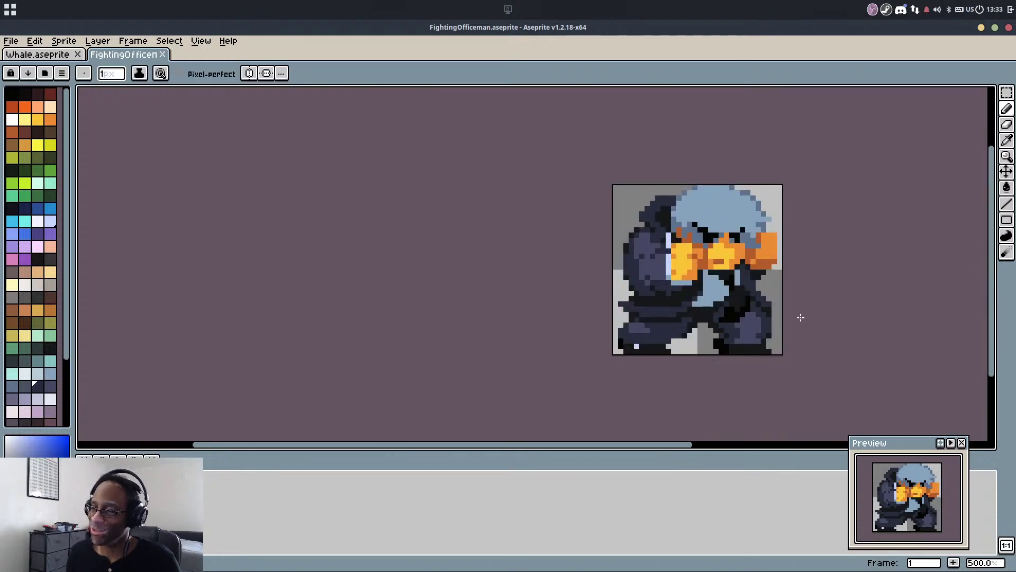
Try widening the pale highlight on the near shoe by one pixel, undo it and save the sprite
{"action": "scroll", "coordinate": [801, 318], "scroll_direction": "up", "scroll_amount": 4}
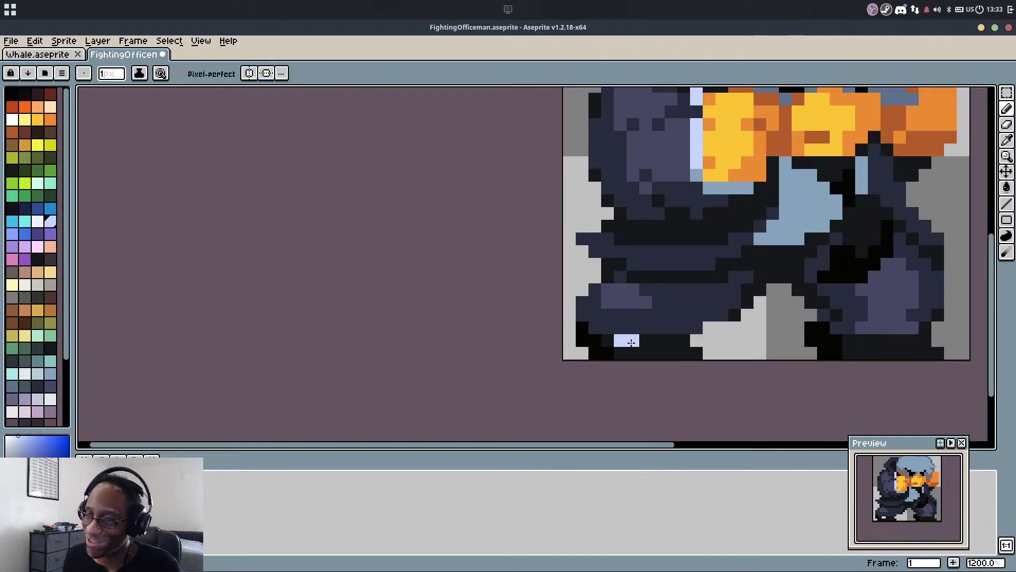
{"action": "scroll", "coordinate": [731, 295], "scroll_direction": "down", "scroll_amount": 4}
{"action": "key", "text": "ctrl+z"}
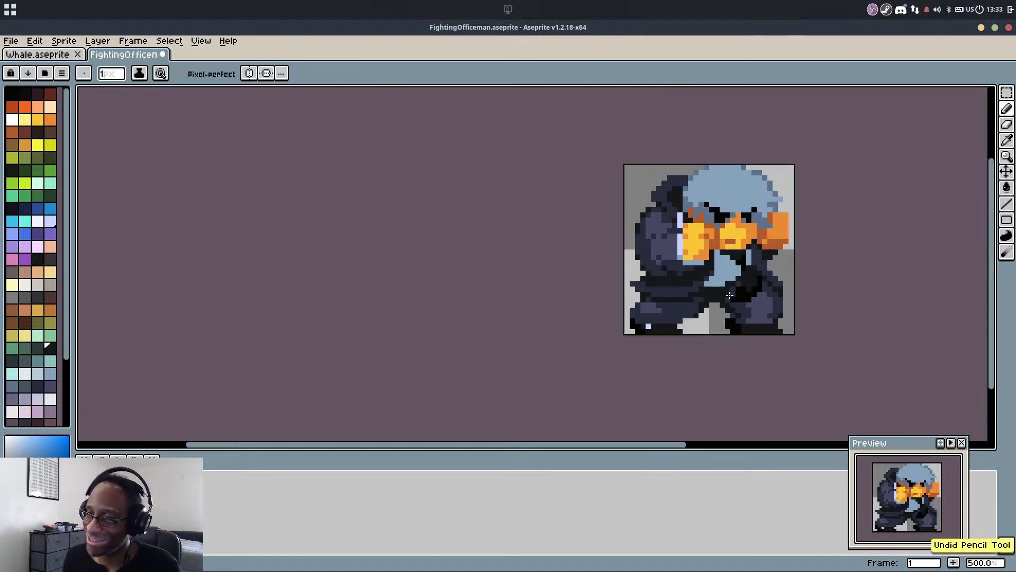
{"action": "key", "text": "ctrl+s"}
Examine the sprite's overall silhouette, face, fists and legs at several magnifications
{"action": "scroll", "coordinate": [731, 297], "scroll_direction": "up", "scroll_amount": 4}
{"action": "left_click_drag", "start_coordinate": [682, 326], "coordinate": [613, 392]}
{"action": "scroll", "coordinate": [626, 360], "scroll_direction": "down", "scroll_amount": 1}
{"action": "scroll", "coordinate": [626, 360], "scroll_direction": "down", "scroll_amount": 1}
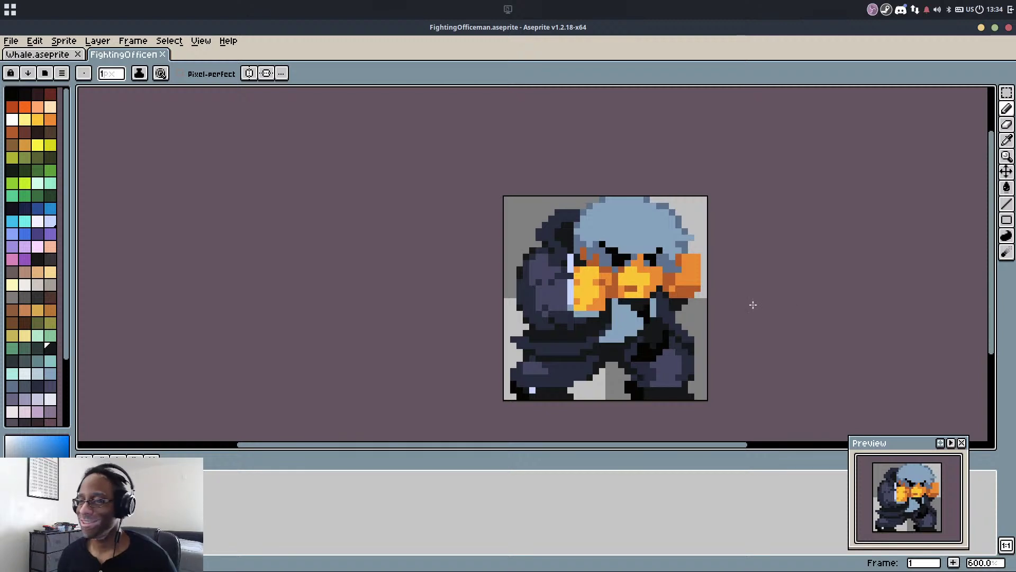
{"action": "scroll", "coordinate": [649, 299], "scroll_direction": "up", "scroll_amount": 1}
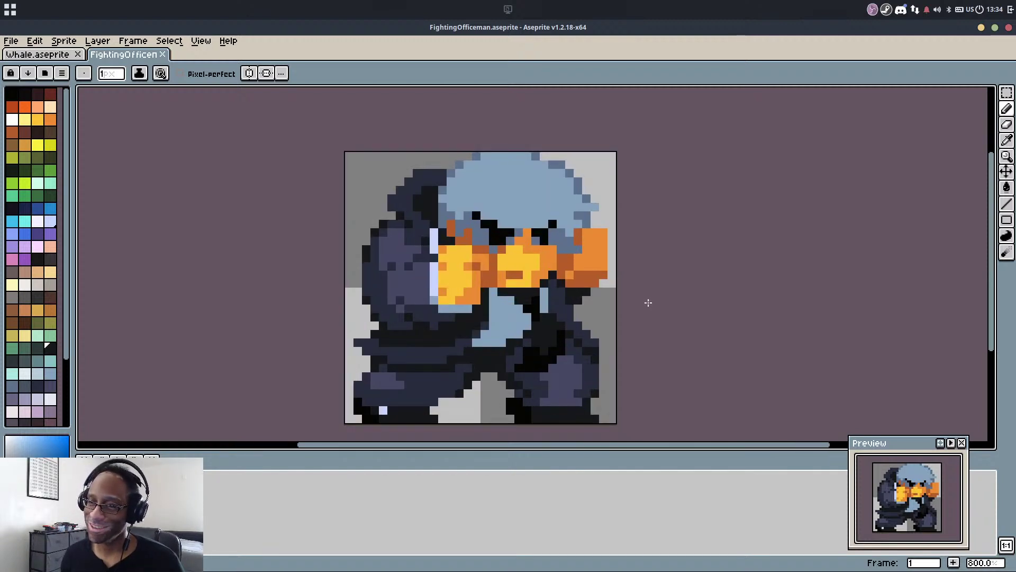
{"action": "scroll", "coordinate": [496, 360], "scroll_direction": "up", "scroll_amount": 1}
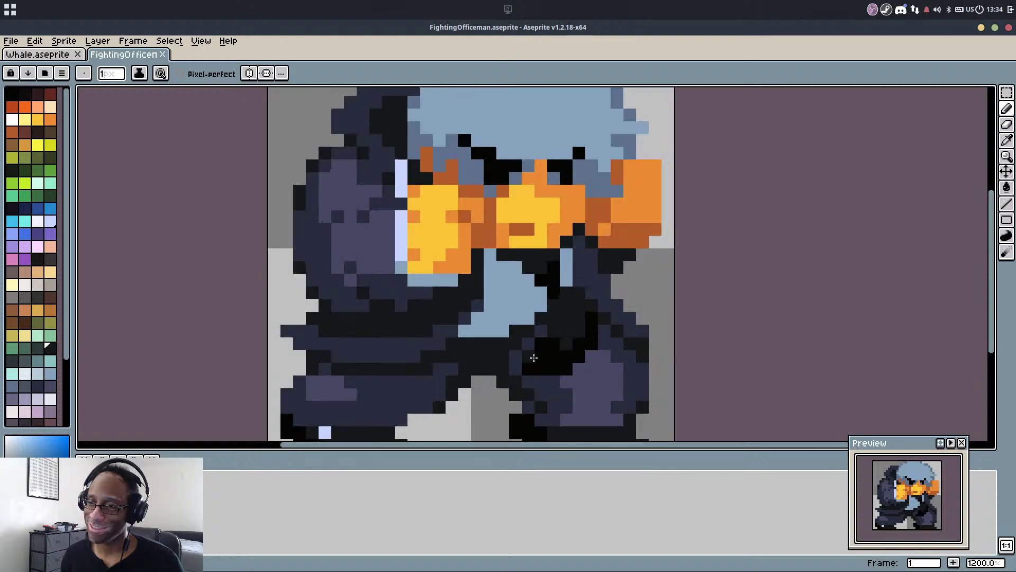
{"action": "scroll", "coordinate": [533, 357], "scroll_direction": "down", "scroll_amount": 2}
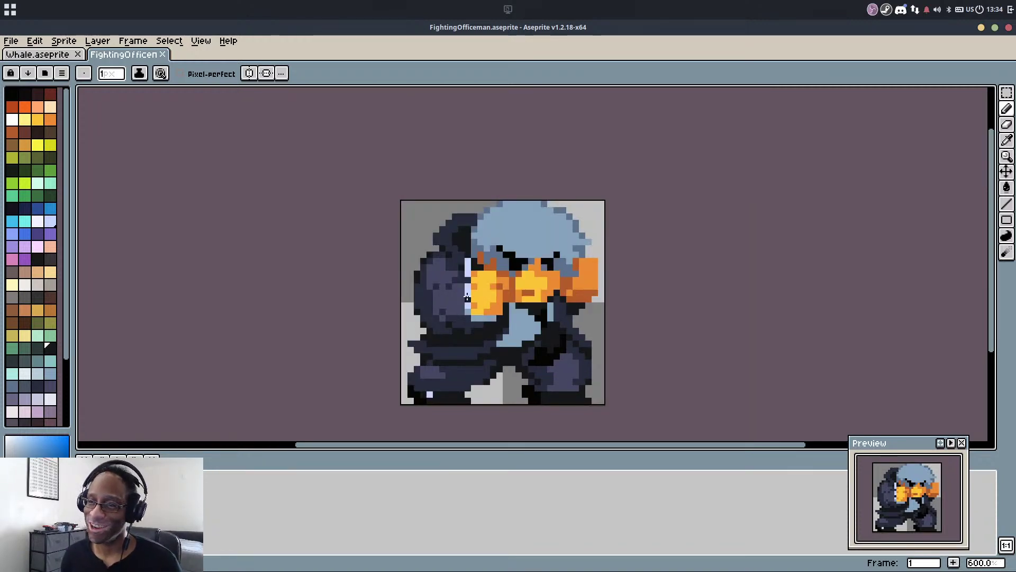
{"action": "scroll", "coordinate": [468, 297], "scroll_direction": "up", "scroll_amount": 1}
{"action": "scroll", "coordinate": [487, 301], "scroll_direction": "down", "scroll_amount": 1}
{"action": "scroll", "coordinate": [513, 264], "scroll_direction": "up", "scroll_amount": 2}
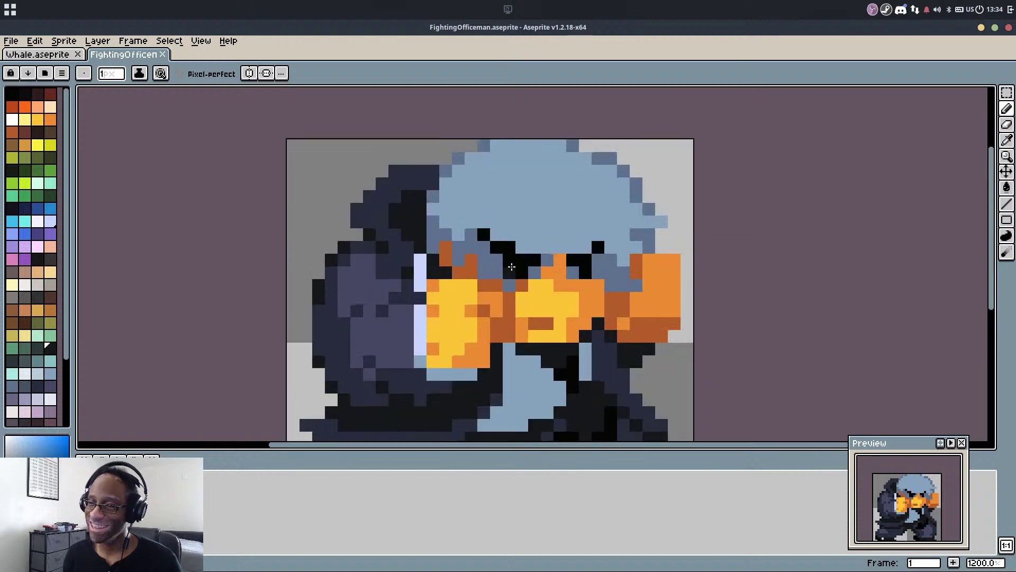
Try a pale lavender highlight streak across the front of the hair above the near brow
{"action": "scroll", "coordinate": [511, 266], "scroll_direction": "up", "scroll_amount": 1}
{"action": "left_click", "coordinate": [390, 326], "text": "alt"}
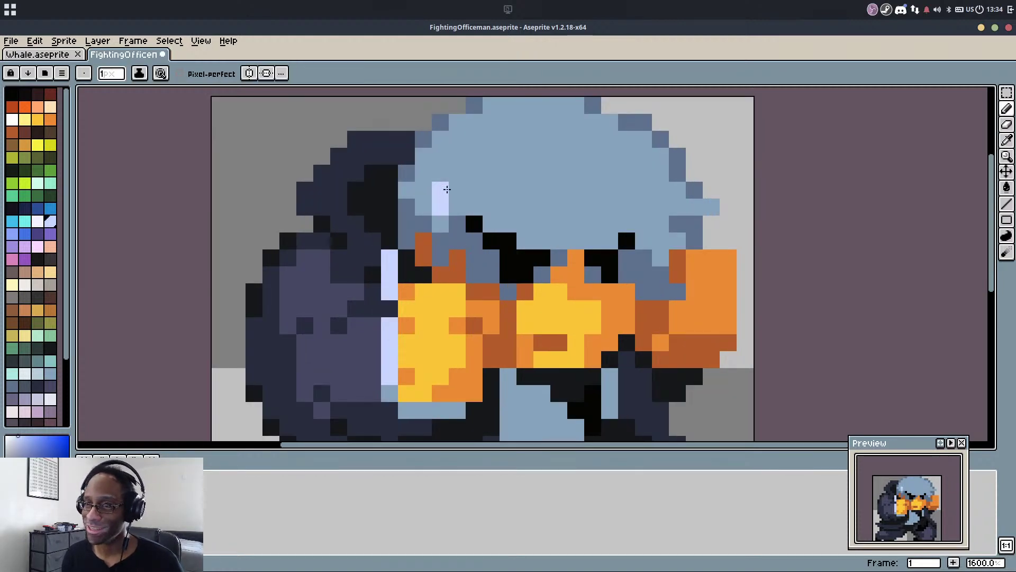
{"action": "mouse_move", "coordinate": [440, 172]}
{"action": "left_mouse_down"}
{"action": "mouse_move", "coordinate": [491, 203]}
{"action": "mouse_move", "coordinate": [454, 170]}
{"action": "mouse_move", "coordinate": [538, 211]}
{"action": "mouse_move", "coordinate": [475, 176]}
{"action": "mouse_move", "coordinate": [579, 225]}
{"action": "left_mouse_up"}
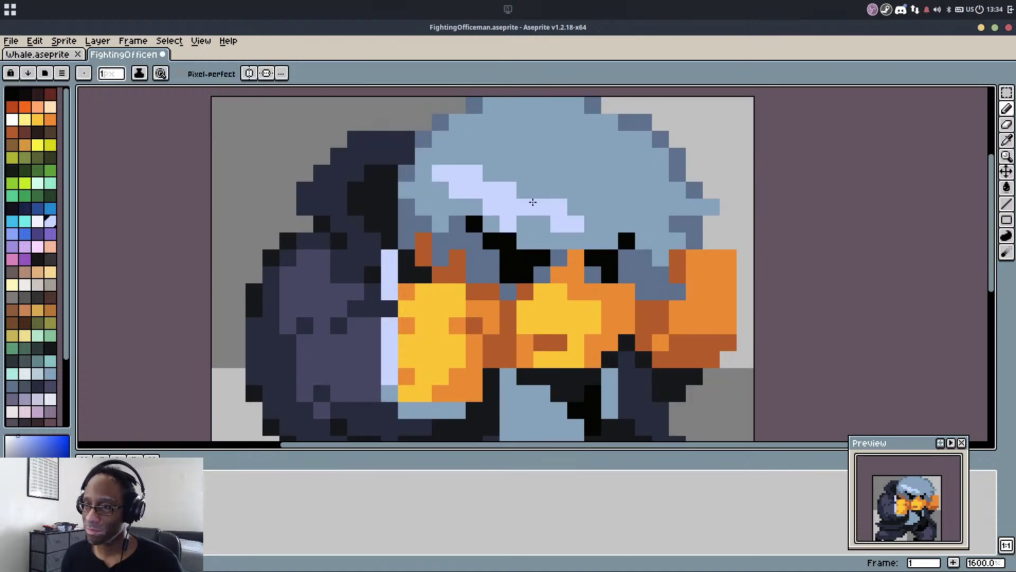
{"action": "key", "text": "ctrl+z"}
{"action": "key", "text": "ctrl+z"}
{"action": "key", "text": "ctrl+z"}
{"action": "key", "text": "ctrl+s"}
Paint diagonal pale lavender highlight streaks across the fringe and the middle of the hair
{"action": "left_click_drag", "start_coordinate": [457, 156], "coordinate": [557, 220]}
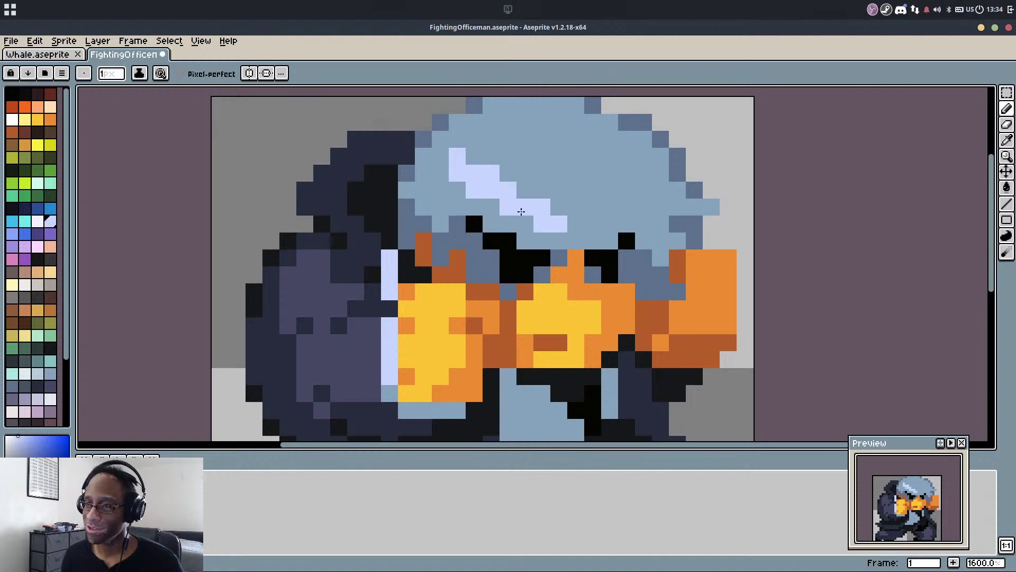
{"action": "left_click_drag", "start_coordinate": [495, 195], "coordinate": [551, 244]}
{"action": "key", "text": "ctrl+z"}
{"action": "mouse_move", "coordinate": [507, 173]}
{"action": "left_mouse_down"}
{"action": "mouse_move", "coordinate": [552, 166]}
{"action": "mouse_move", "coordinate": [605, 198]}
{"action": "mouse_move", "coordinate": [546, 176]}
{"action": "mouse_move", "coordinate": [634, 210]}
{"action": "left_mouse_up"}
{"action": "left_click_drag", "start_coordinate": [520, 128], "coordinate": [628, 173]}
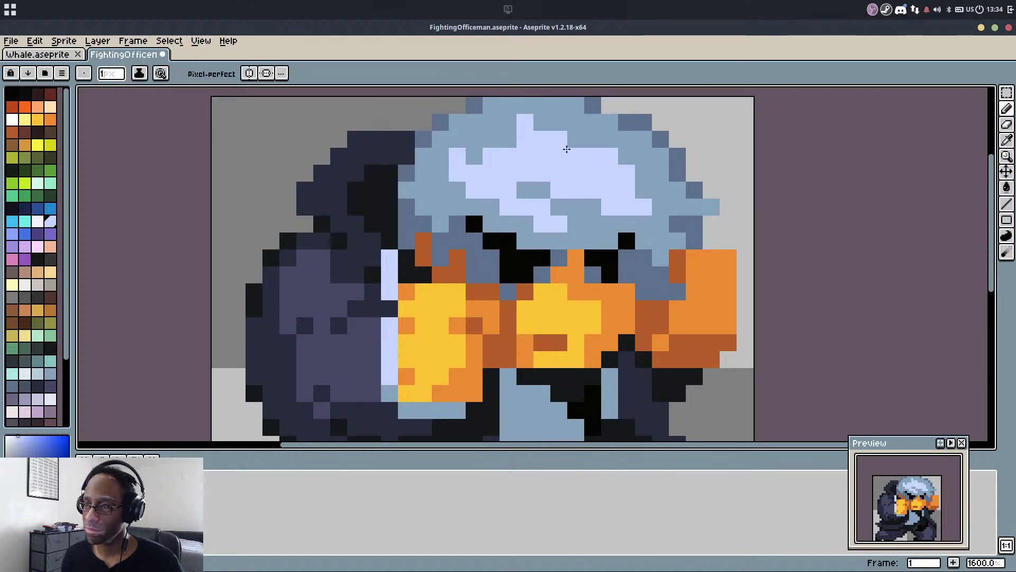
Extend the pale lavender highlights over the crown, the near side and down the far side of the hair
{"action": "left_click_drag", "start_coordinate": [567, 146], "coordinate": [659, 177]}
{"action": "left_click_drag", "start_coordinate": [525, 162], "coordinate": [476, 124]}
{"action": "mouse_move", "coordinate": [538, 128]}
{"action": "left_mouse_down"}
{"action": "mouse_move", "coordinate": [550, 176]}
{"action": "mouse_move", "coordinate": [622, 188]}
{"action": "left_mouse_up"}
{"action": "mouse_move", "coordinate": [520, 154]}
{"action": "left_mouse_down"}
{"action": "mouse_move", "coordinate": [641, 210]}
{"action": "mouse_move", "coordinate": [629, 200]}
{"action": "mouse_move", "coordinate": [683, 255]}
{"action": "mouse_move", "coordinate": [645, 284]}
{"action": "mouse_move", "coordinate": [649, 269]}
{"action": "mouse_move", "coordinate": [670, 281]}
{"action": "left_mouse_up"}
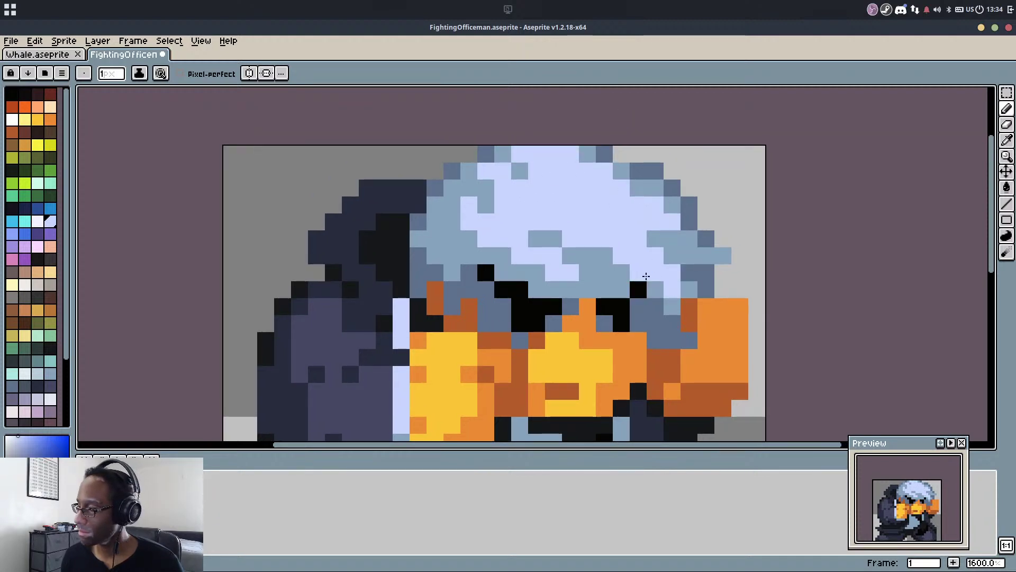
{"action": "mouse_move", "coordinate": [468, 238]}
{"action": "left_mouse_down"}
{"action": "mouse_move", "coordinate": [455, 184]}
{"action": "mouse_move", "coordinate": [435, 235]}
{"action": "left_mouse_up"}
{"action": "scroll", "coordinate": [488, 182], "scroll_direction": "down", "scroll_amount": 5}
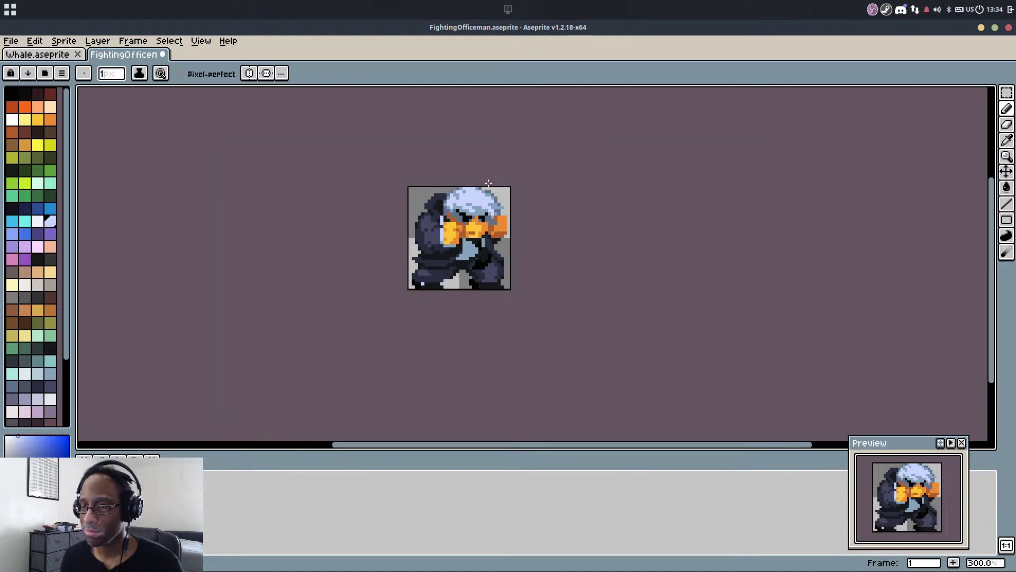
Add slate-blue shadow pixels between the fringe strands above the nose and beside the near eyebrow
{"action": "scroll", "coordinate": [497, 201], "scroll_direction": "up", "scroll_amount": 6}
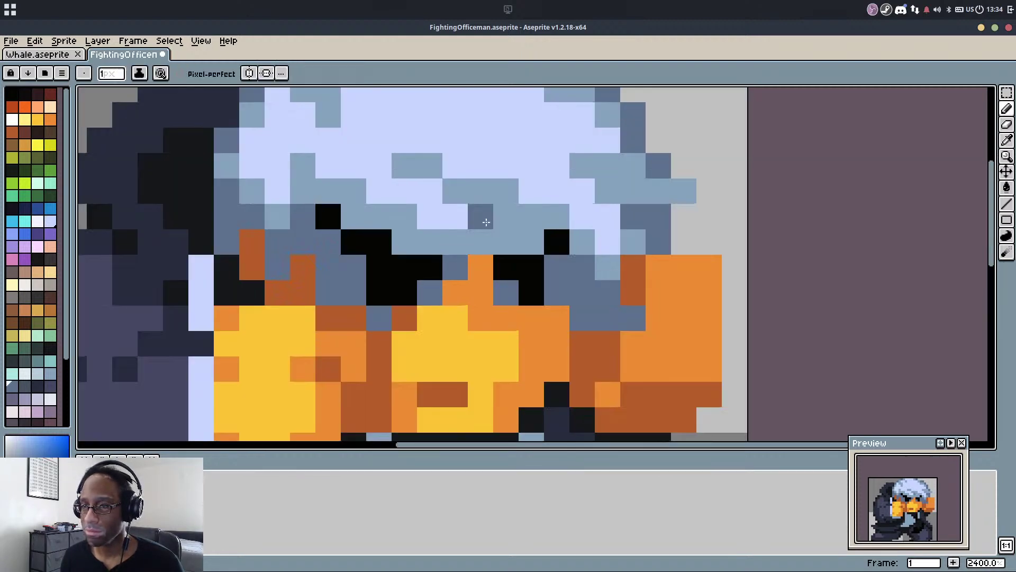
{"action": "key", "text": "ctrl+z"}
{"action": "left_click_drag", "start_coordinate": [500, 222], "coordinate": [530, 242]}
{"action": "left_click", "coordinate": [484, 196]}
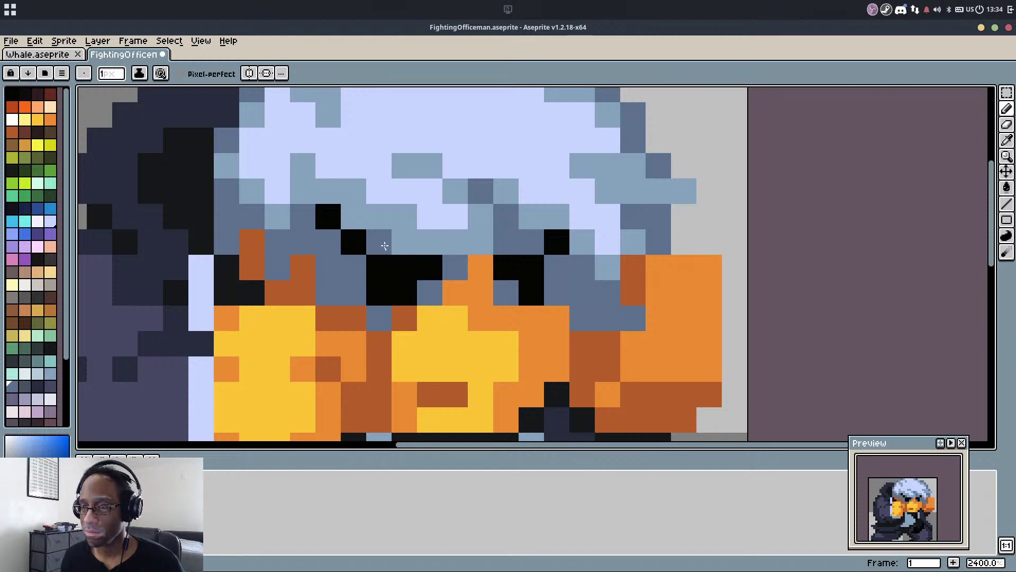
{"action": "left_click", "coordinate": [401, 242]}
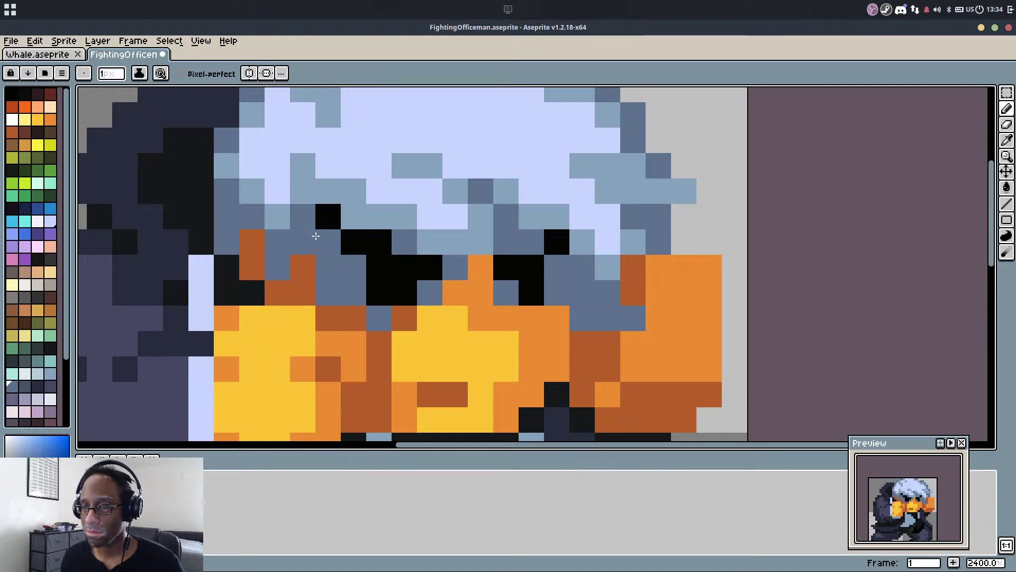
Lighten the near temple and sideburn with mid-blue pixels around the outer end of the eyebrow
{"action": "left_click", "coordinate": [294, 197], "text": "alt"}
{"action": "left_click", "coordinate": [277, 241]}
{"action": "left_click", "coordinate": [303, 216]}
{"action": "left_click", "coordinate": [328, 242]}
{"action": "left_click", "coordinate": [328, 267]}
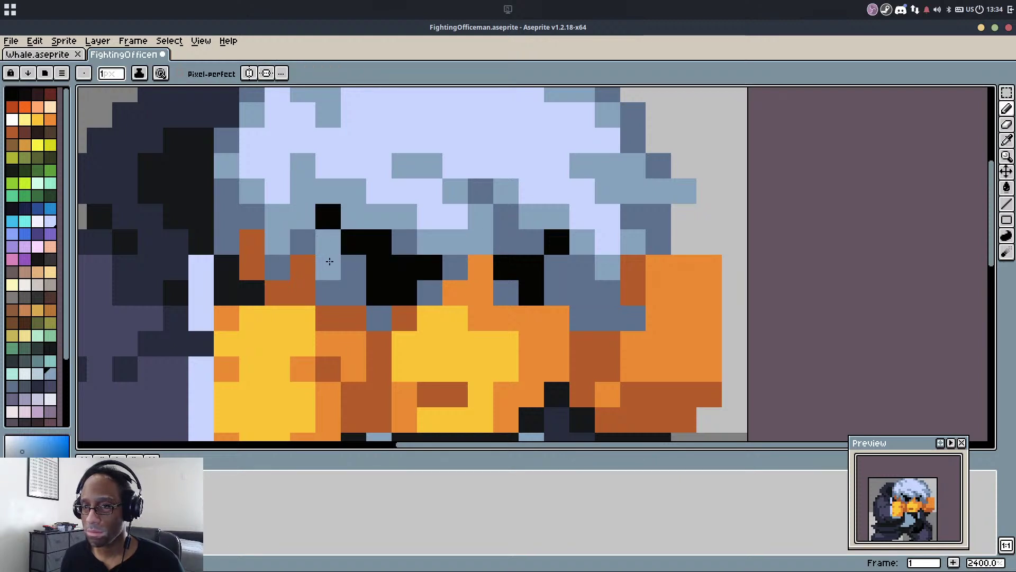
Break the lavender highlights into separate strands with mid-blue streaks and cover the top of the crown in mid-blue
{"action": "scroll", "coordinate": [329, 262], "scroll_direction": "down", "scroll_amount": 6}
{"action": "scroll", "coordinate": [342, 212], "scroll_direction": "up", "scroll_amount": 3}
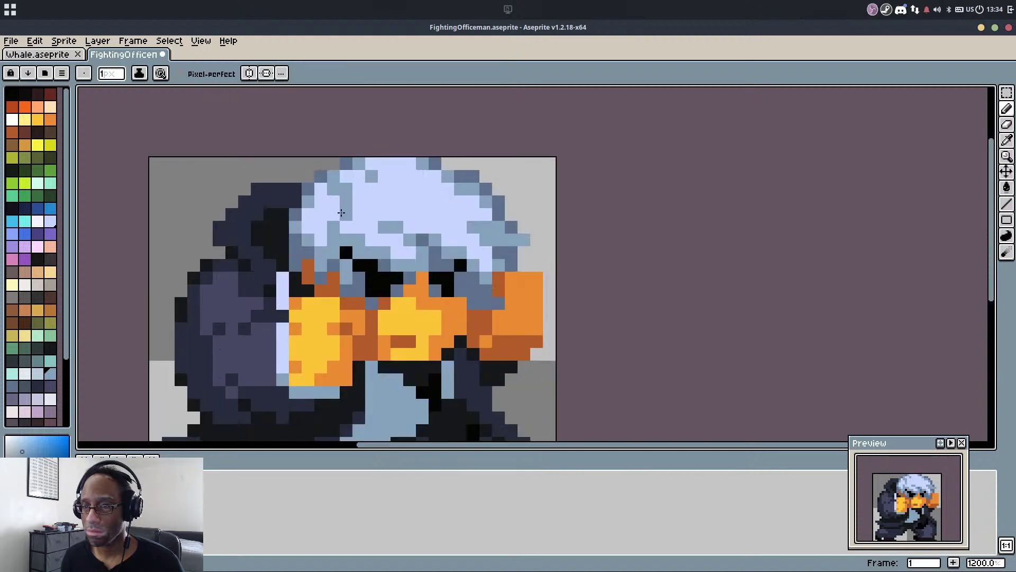
{"action": "mouse_move", "coordinate": [372, 189]}
{"action": "left_mouse_down"}
{"action": "mouse_move", "coordinate": [390, 218]}
{"action": "mouse_move", "coordinate": [348, 174]}
{"action": "left_mouse_up"}
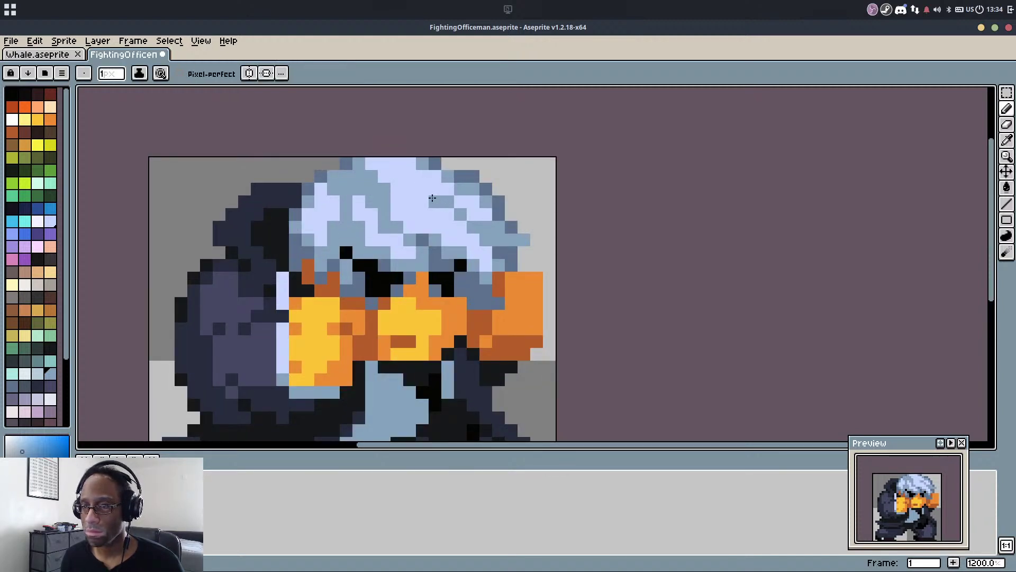
{"action": "left_click_drag", "start_coordinate": [425, 176], "coordinate": [390, 169]}
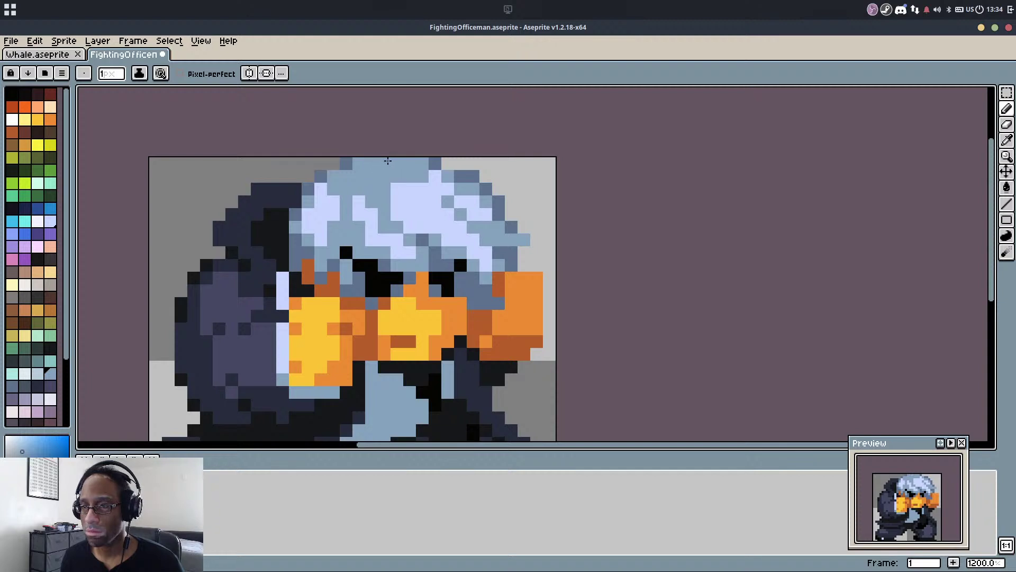
{"action": "scroll", "coordinate": [489, 183], "scroll_direction": "down", "scroll_amount": 4}
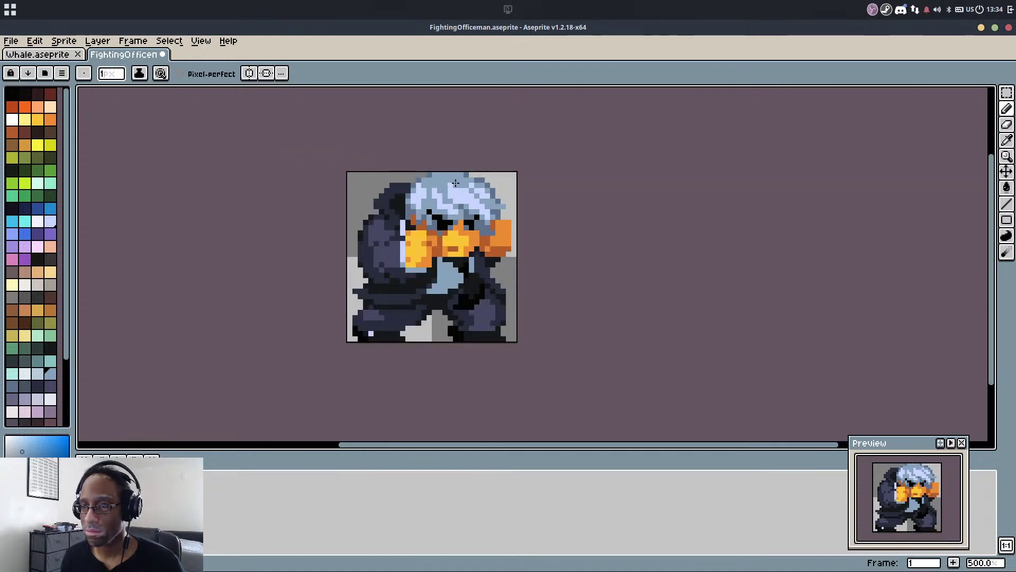
Darken the near top edge of the crown with slate-blue, trim it with mid-blue and save the sprite
{"action": "scroll", "coordinate": [455, 182], "scroll_direction": "up", "scroll_amount": 5}
{"action": "left_click", "coordinate": [402, 178], "text": "alt"}
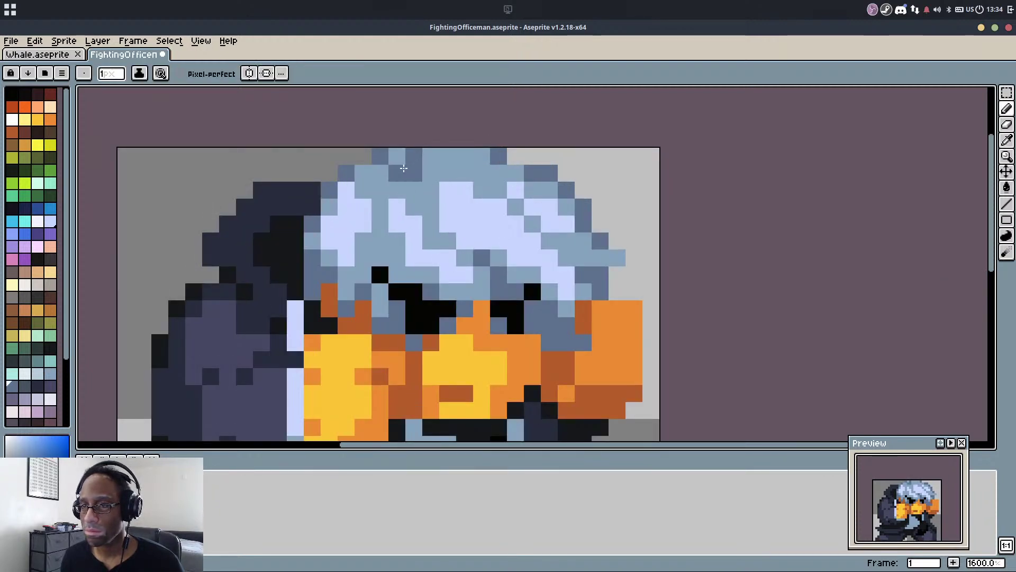
{"action": "left_click", "coordinate": [406, 175], "text": "alt"}
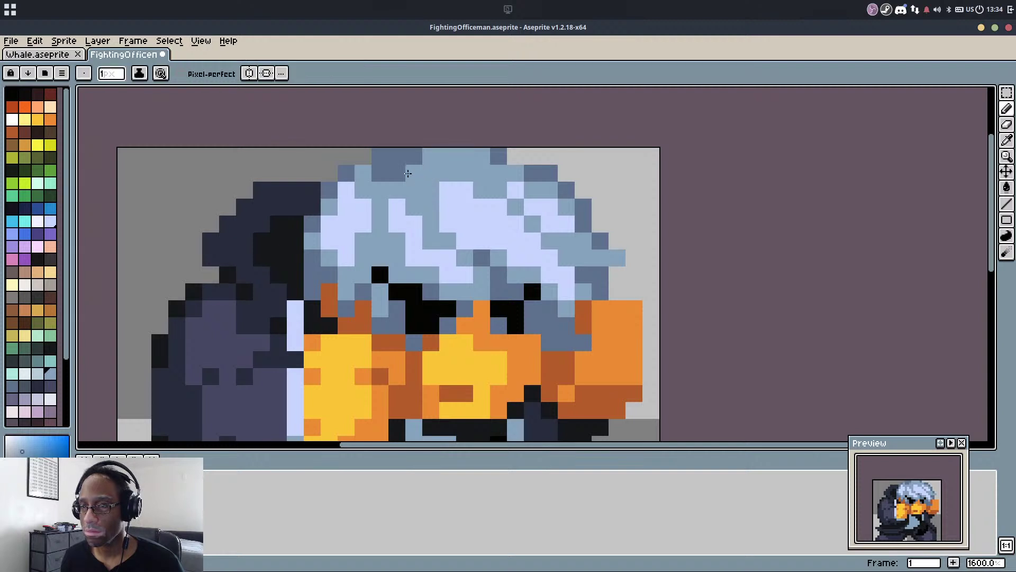
{"action": "left_click_drag", "start_coordinate": [398, 173], "coordinate": [413, 162]}
{"action": "scroll", "coordinate": [439, 194], "scroll_direction": "down", "scroll_amount": 1}
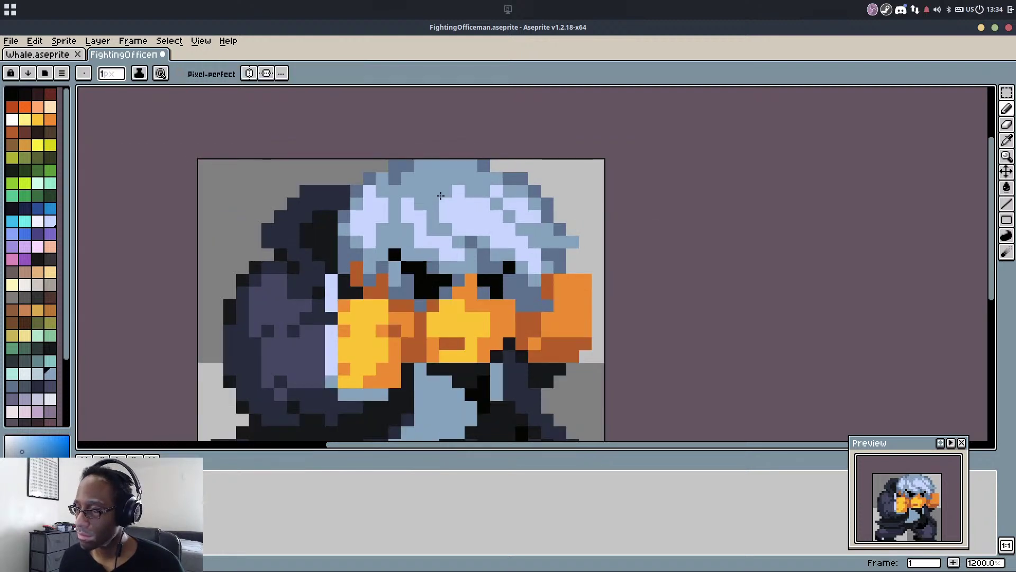
{"action": "scroll", "coordinate": [441, 196], "scroll_direction": "down", "scroll_amount": 7}
{"action": "key", "text": "ctrl+s"}
{"action": "scroll", "coordinate": [486, 242], "scroll_direction": "up", "scroll_amount": 3}
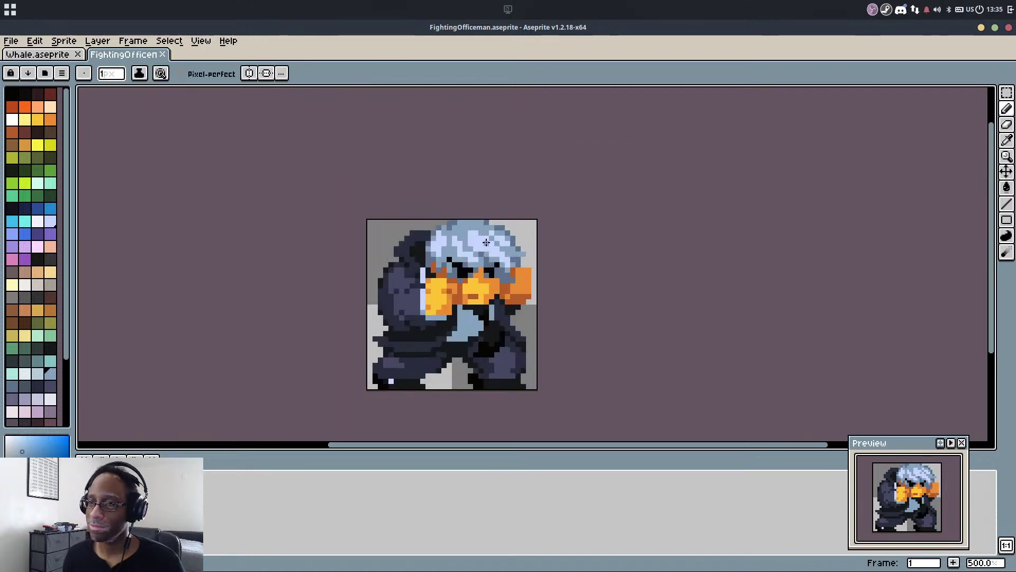
{"action": "scroll", "coordinate": [486, 242], "scroll_direction": "up", "scroll_amount": 2}
{"action": "left_click", "coordinate": [481, 245], "text": "alt"}
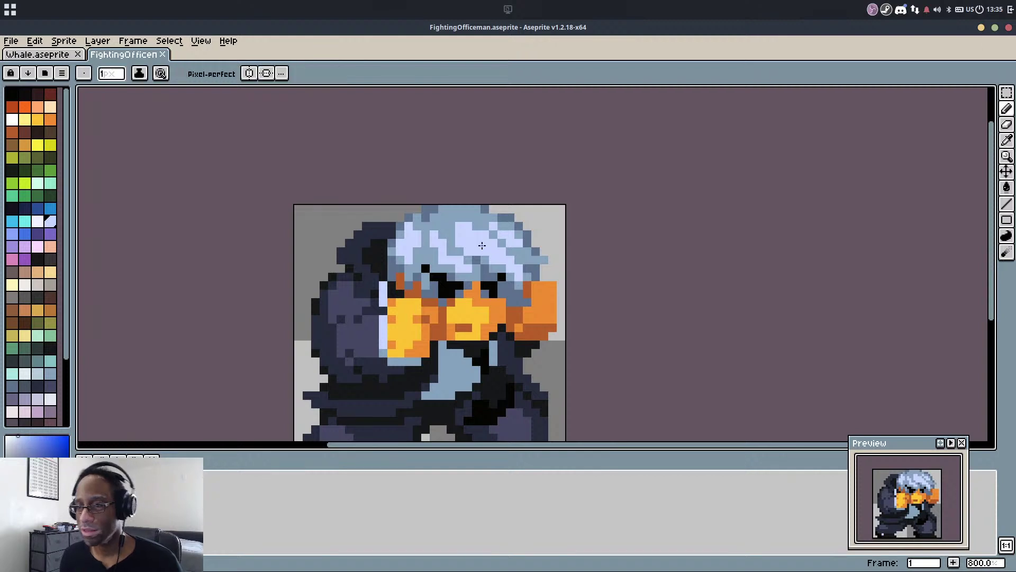
{"action": "right_click", "coordinate": [16, 236]}
{"action": "key", "text": "shift+r"}
{"action": "key", "text": "Escape"}
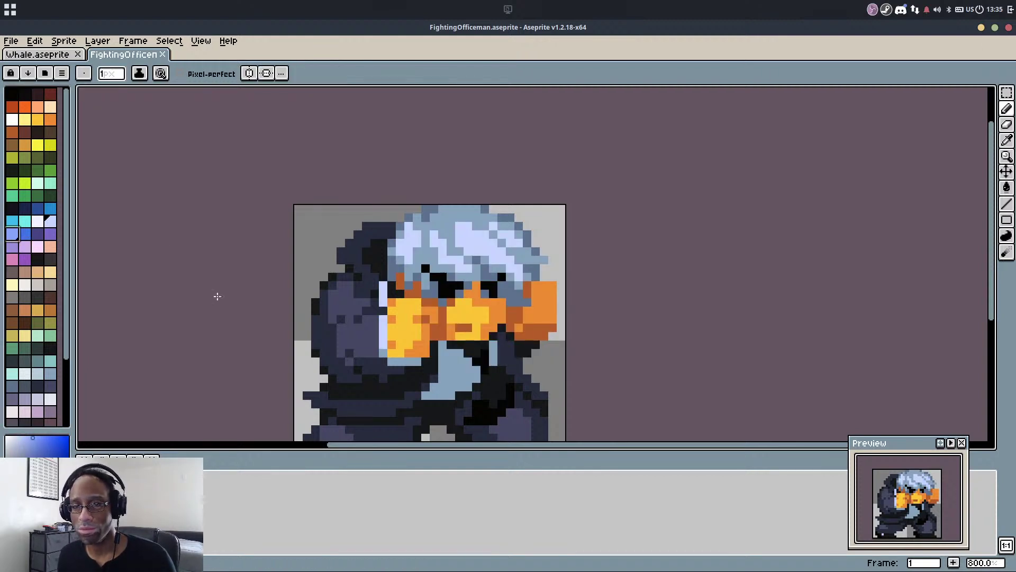
Replace the pale lavender highlight colour throughout the sprite with the pale grey-blue palette colour
{"action": "left_click", "coordinate": [439, 237], "text": "alt"}
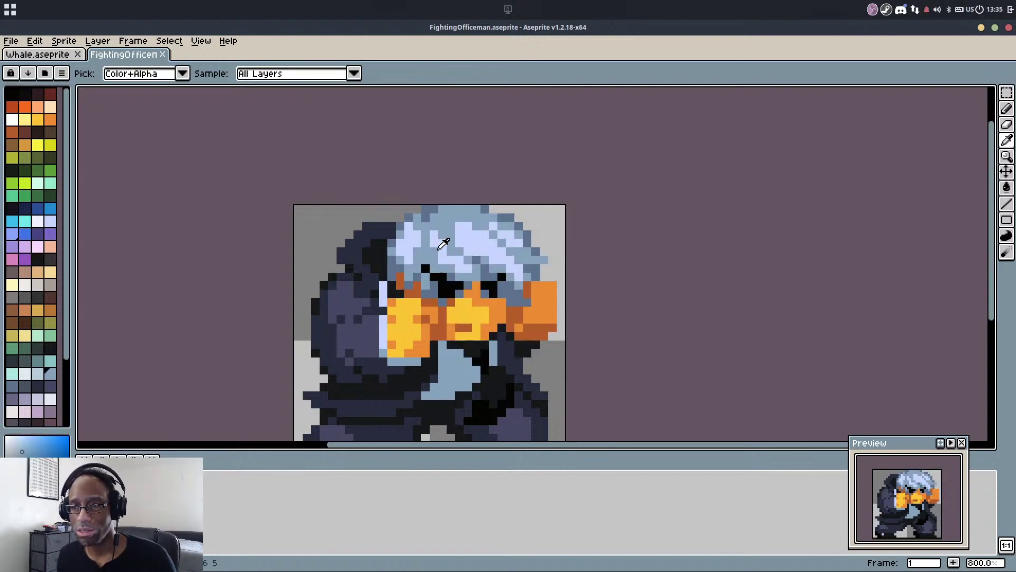
{"action": "left_click", "coordinate": [442, 244]}
{"action": "left_click", "coordinate": [37, 373]}
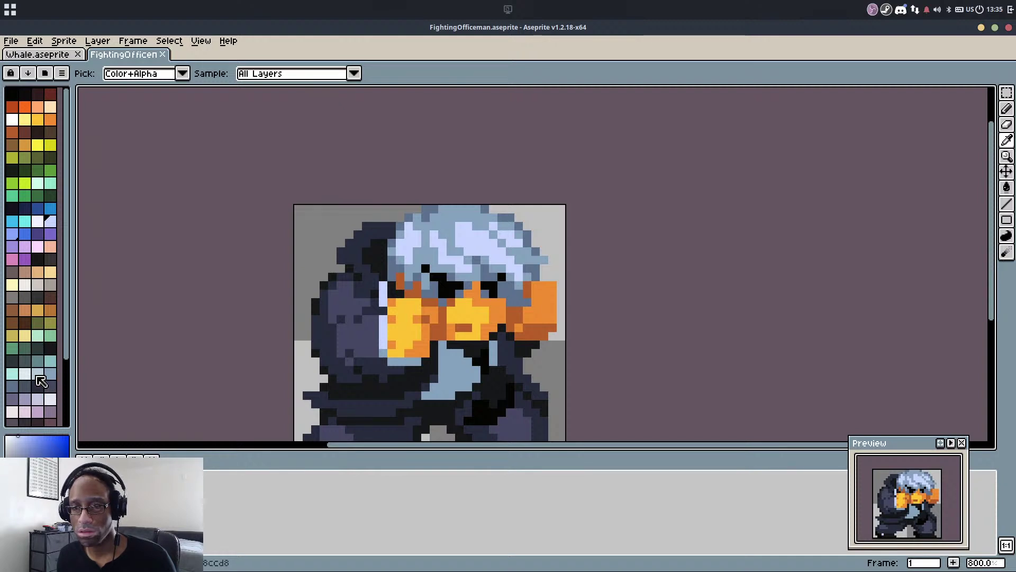
{"action": "key", "text": "shift+r"}
{"action": "key", "text": "Return"}
{"action": "scroll", "coordinate": [454, 392], "scroll_direction": "down", "scroll_amount": 6}
{"action": "scroll", "coordinate": [458, 391], "scroll_direction": "up", "scroll_amount": 1}
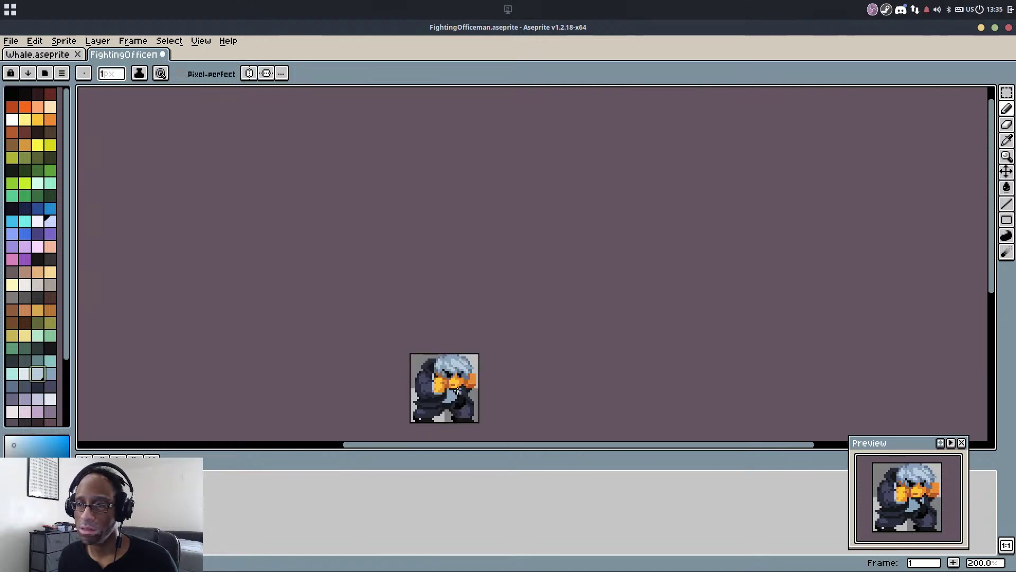
Bridge the mid-blue gaps between the upper hair strands with pale grey-blue highlight pixels
{"action": "left_click_drag", "start_coordinate": [457, 390], "coordinate": [482, 355]}
{"action": "scroll", "coordinate": [475, 360], "scroll_direction": "up", "scroll_amount": 8}
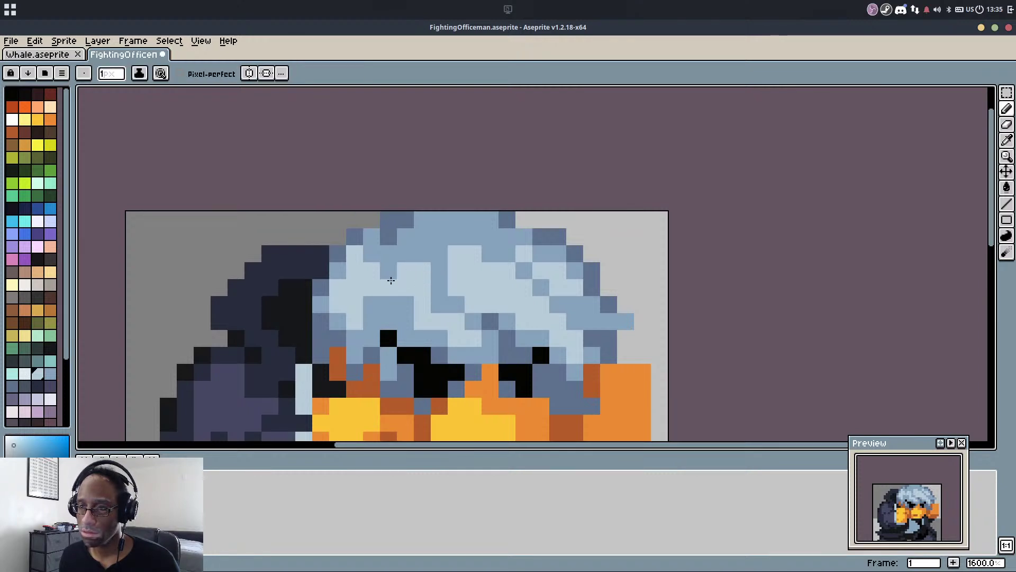
{"action": "left_click", "coordinate": [388, 271]}
{"action": "left_click", "coordinate": [379, 254], "text": "alt"}
{"action": "left_click", "coordinate": [384, 256], "text": "alt"}
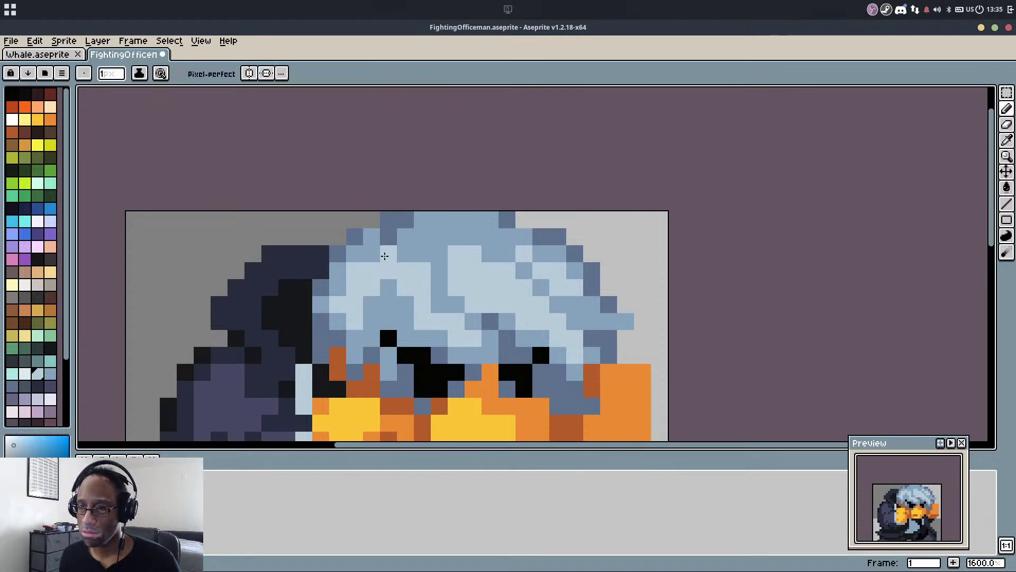
{"action": "left_click", "coordinate": [426, 259]}
{"action": "left_click", "coordinate": [437, 272]}
{"action": "left_click", "coordinate": [439, 305]}
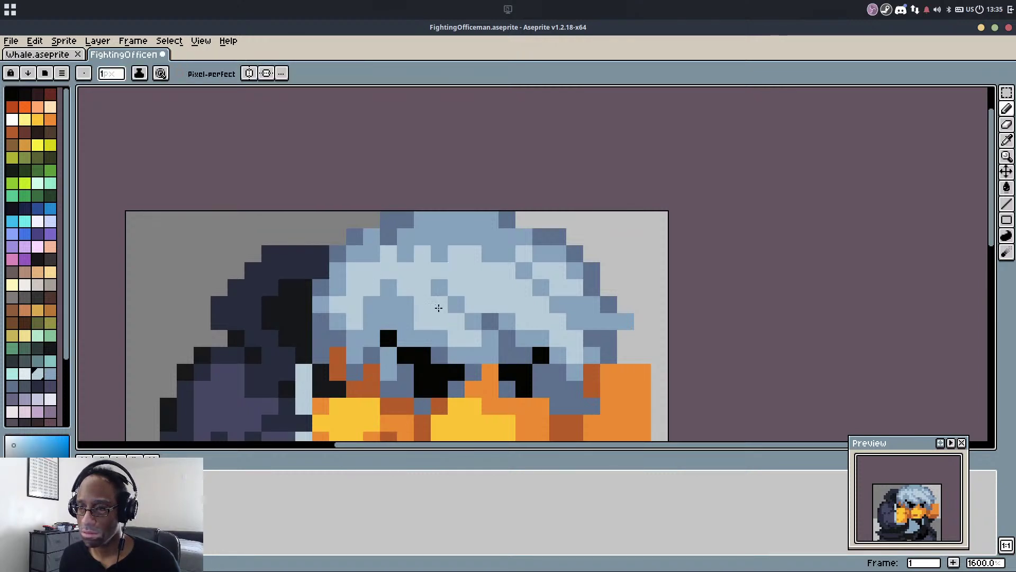
Draw a slate-blue shadow streak through the centre of the fringe and soften the highlight around it with mid-blue pixels
{"action": "left_click", "coordinate": [489, 321], "text": "alt"}
{"action": "left_click", "coordinate": [459, 303]}
{"action": "left_click", "coordinate": [479, 317], "text": "alt"}
{"action": "left_click", "coordinate": [475, 307]}
{"action": "left_click", "coordinate": [455, 289]}
{"action": "left_click", "coordinate": [484, 323], "text": "alt"}
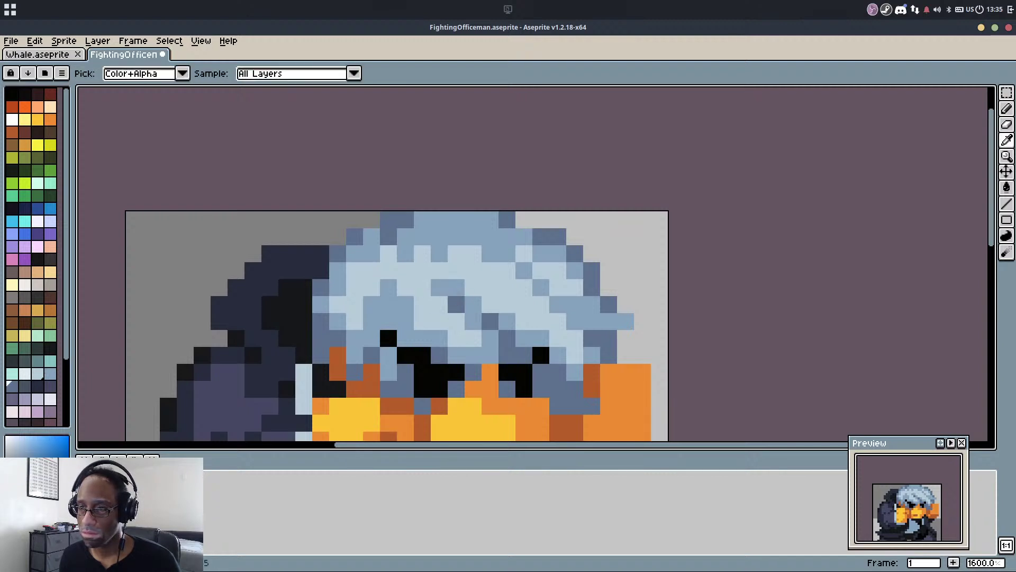
{"action": "left_click", "coordinate": [476, 321]}
{"action": "left_click", "coordinate": [475, 302], "text": "alt"}
{"action": "left_click", "coordinate": [440, 304]}
{"action": "scroll", "coordinate": [480, 291], "scroll_direction": "down", "scroll_amount": 1}
{"action": "left_click_drag", "start_coordinate": [475, 323], "coordinate": [466, 323]}
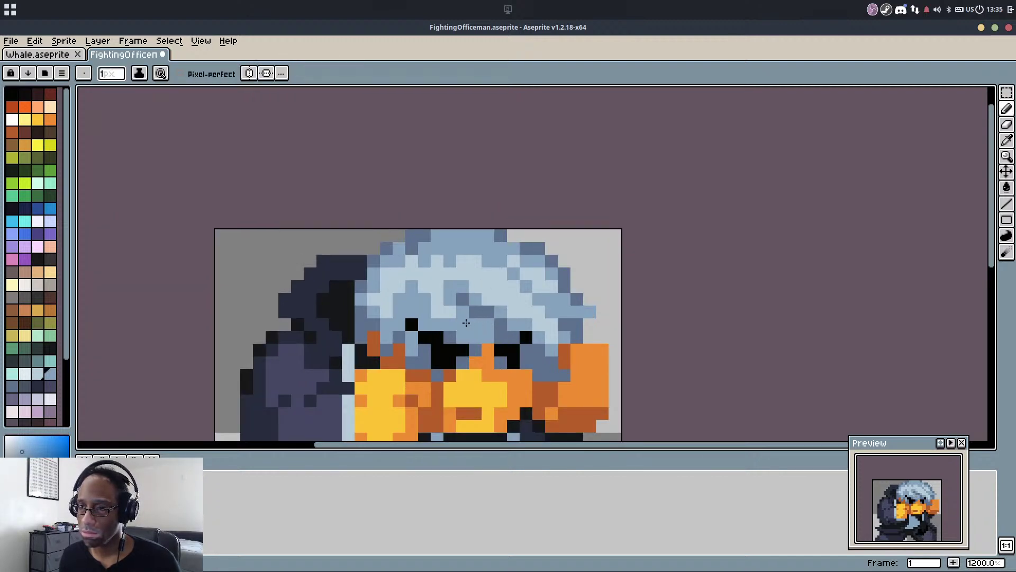
Darken the hair and face shadow beside the left brow with slate-blue and save the sprite
{"action": "left_click", "coordinate": [451, 335], "text": "alt"}
{"action": "left_click", "coordinate": [422, 324]}
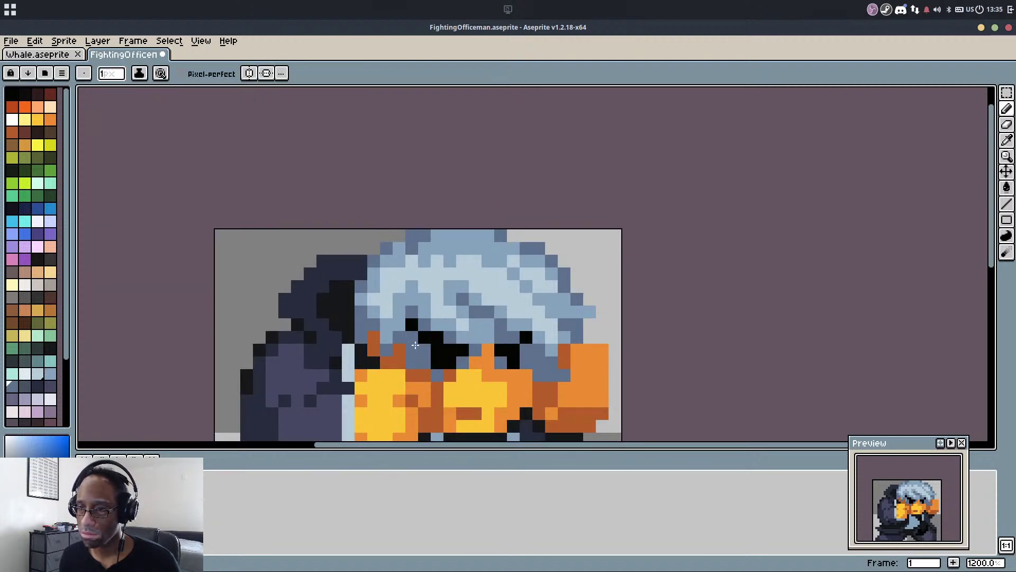
{"action": "scroll", "coordinate": [388, 306], "scroll_direction": "down", "scroll_amount": 3}
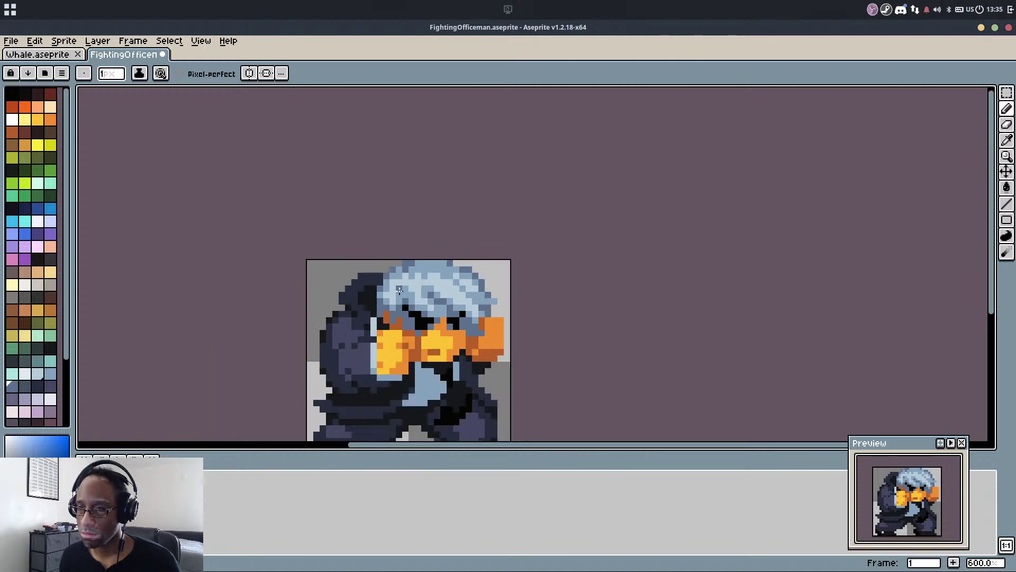
{"action": "key", "text": "ctrl+s"}
Recolour the two pixels under the hair tip at the head's right edge with the dark navy of the suit
{"action": "scroll", "coordinate": [450, 301], "scroll_direction": "up", "scroll_amount": 4}
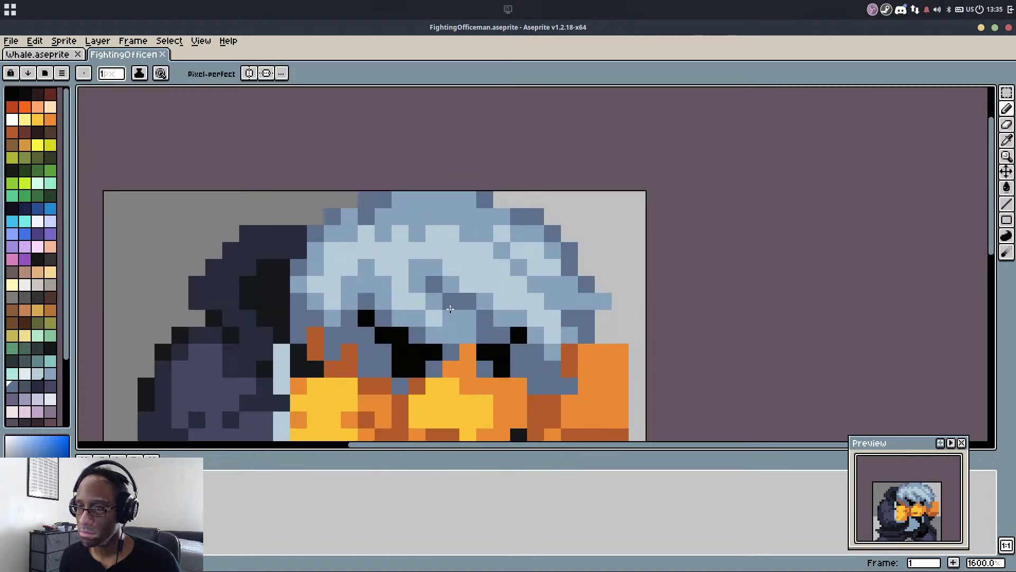
{"action": "left_click_drag", "start_coordinate": [485, 334], "coordinate": [517, 297]}
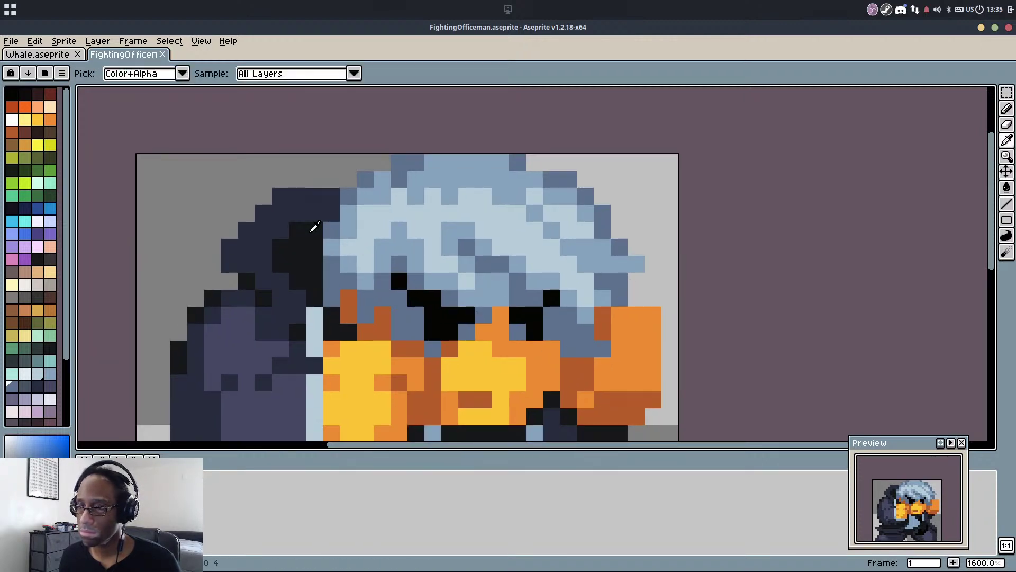
{"action": "left_click", "coordinate": [313, 227], "text": "alt"}
{"action": "left_click", "coordinate": [640, 321]}
{"action": "key", "text": "ctrl+z"}
{"action": "left_click_drag", "start_coordinate": [619, 281], "coordinate": [619, 297]}
Try recolouring the slate-blue face shadows around the eyes and beside the fists in dark navy
{"action": "left_click", "coordinate": [584, 348]}
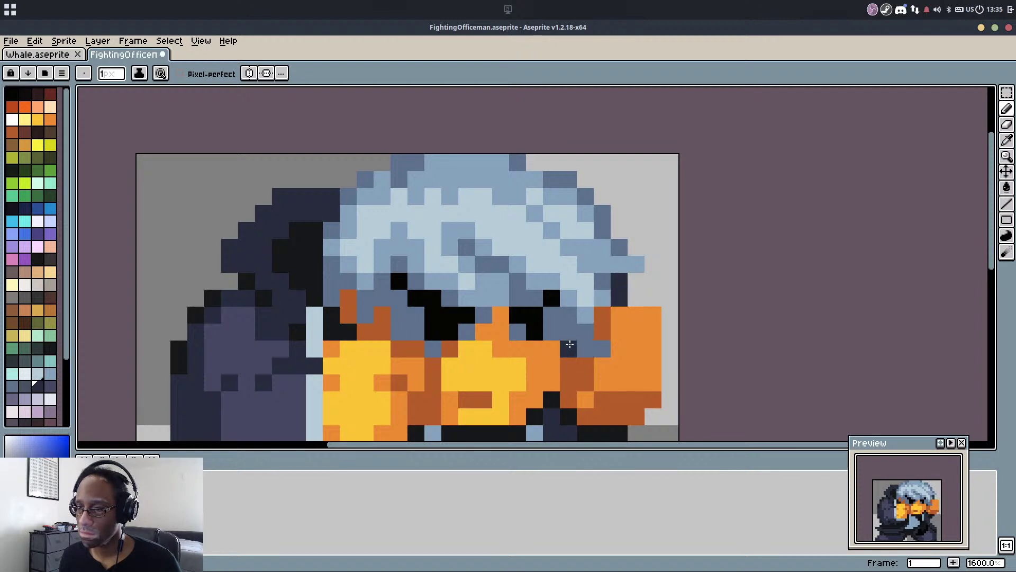
{"action": "left_click_drag", "start_coordinate": [568, 331], "coordinate": [569, 342]}
{"action": "scroll", "coordinate": [587, 330], "scroll_direction": "down", "scroll_amount": 6}
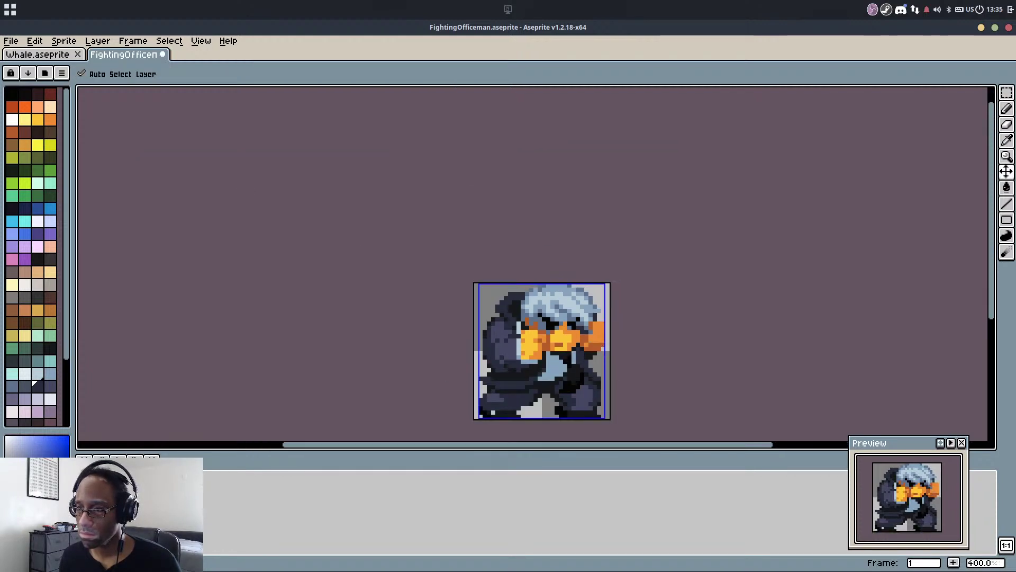
{"action": "key", "text": "ctrl+z"}
{"action": "scroll", "coordinate": [591, 345], "scroll_direction": "up", "scroll_amount": 6}
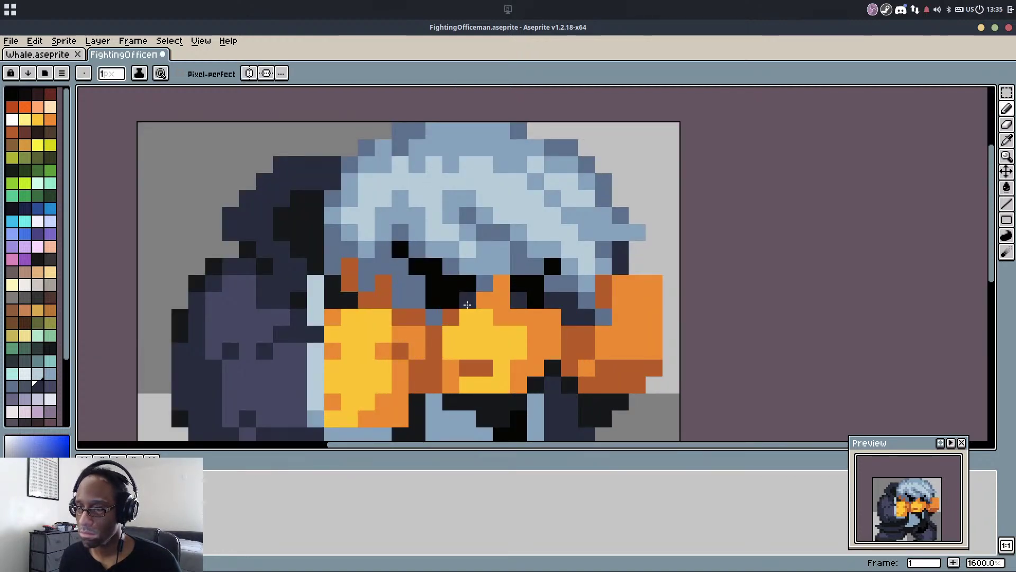
{"action": "scroll", "coordinate": [436, 333], "scroll_direction": "down", "scroll_amount": 3}
{"action": "scroll", "coordinate": [438, 322], "scroll_direction": "up", "scroll_amount": 3}
{"action": "left_click", "coordinate": [403, 320]}
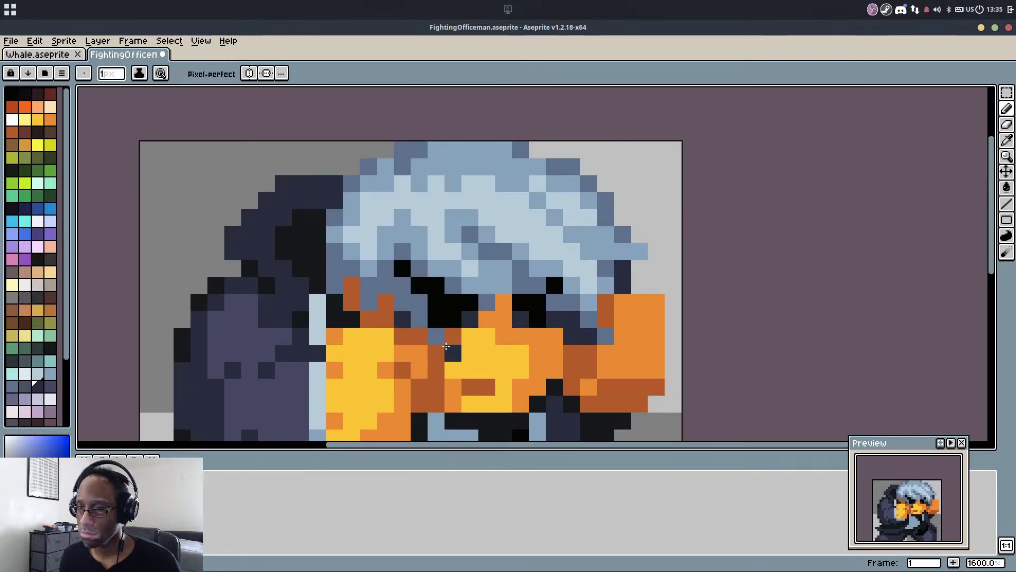
{"action": "left_click", "coordinate": [436, 337]}
{"action": "scroll", "coordinate": [418, 299], "scroll_direction": "down", "scroll_amount": 6}
{"action": "key", "text": "ctrl+z"}
Extend the dark navy over the last face-shadow pixels by the right fist and undo the navy face shading
{"action": "key", "text": "v"}
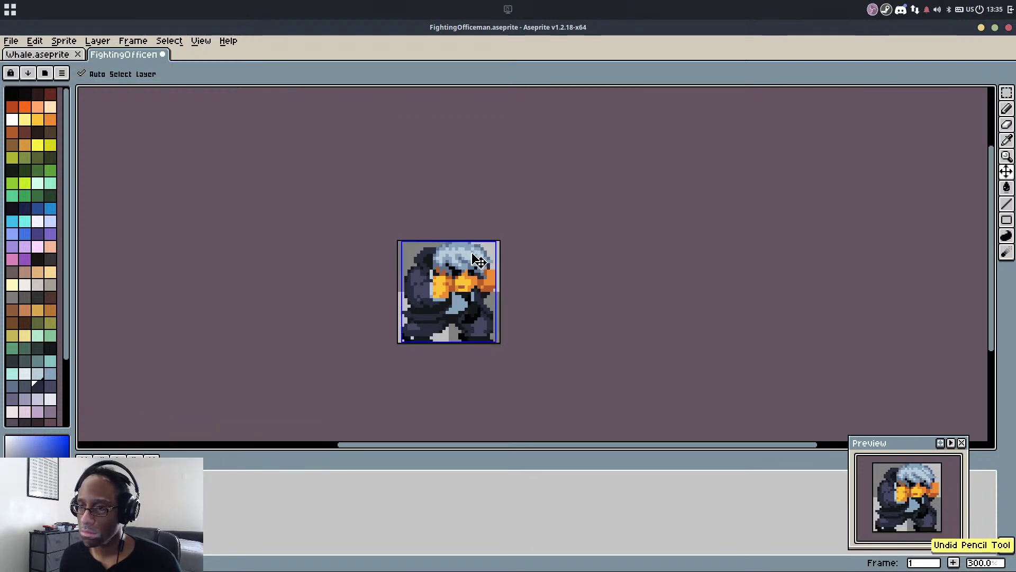
{"action": "scroll", "coordinate": [476, 279], "scroll_direction": "up", "scroll_amount": 6}
{"action": "key", "text": "ctrl+y"}
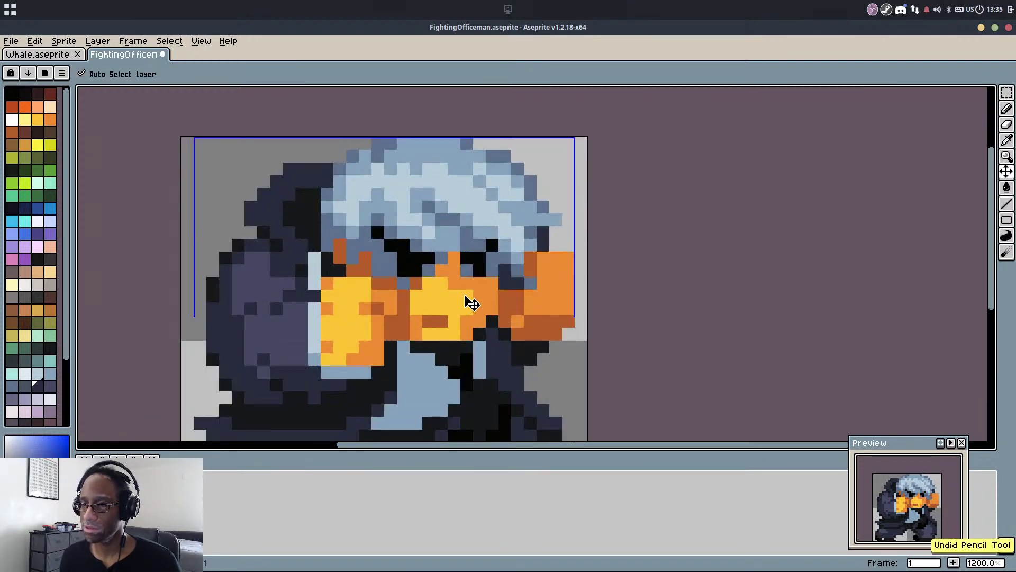
{"action": "key", "text": "b"}
{"action": "left_click_drag", "start_coordinate": [530, 284], "coordinate": [517, 271]}
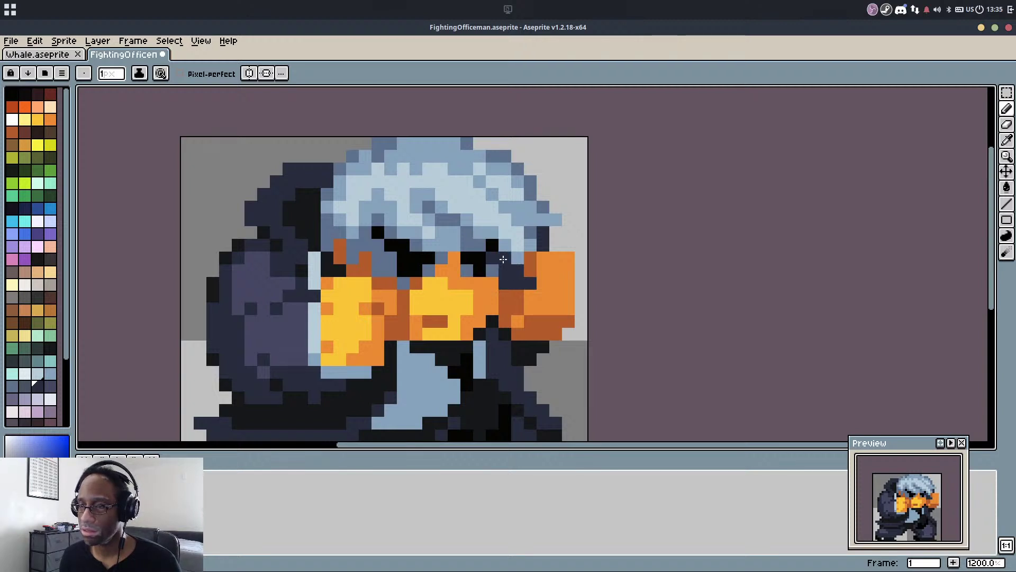
{"action": "scroll", "coordinate": [508, 311], "scroll_direction": "down", "scroll_amount": 7}
{"action": "scroll", "coordinate": [507, 315], "scroll_direction": "up", "scroll_amount": 1}
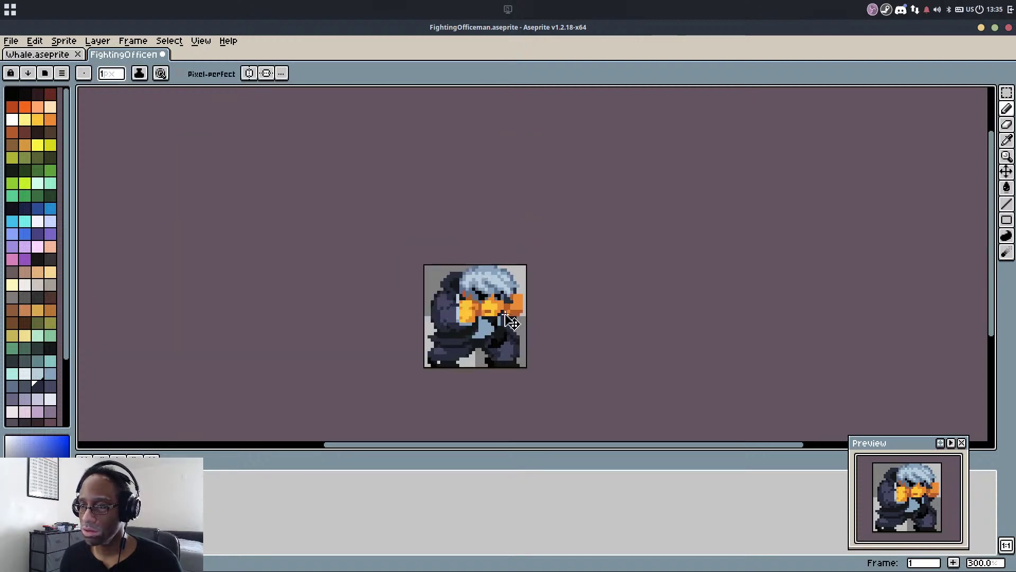
{"action": "key", "text": "ctrl+z"}
{"action": "key", "text": "v"}
{"action": "key", "text": "b"}
{"action": "scroll", "coordinate": [506, 333], "scroll_direction": "up", "scroll_amount": 1}
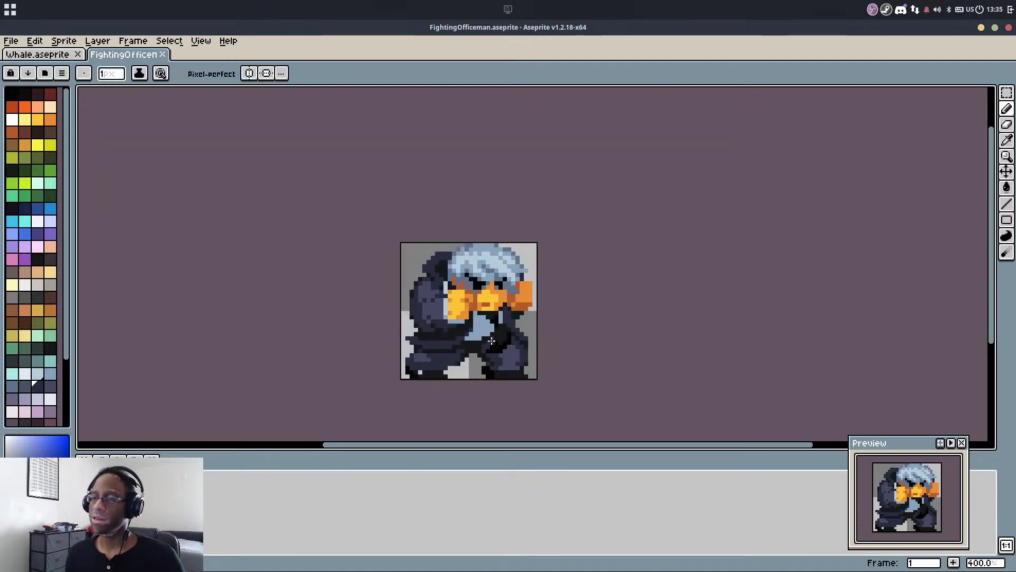
Add a small pale grey-blue highlight to the upper part of the shirt front
{"action": "scroll", "coordinate": [487, 342], "scroll_direction": "up", "scroll_amount": 5}
{"action": "key", "text": "v"}
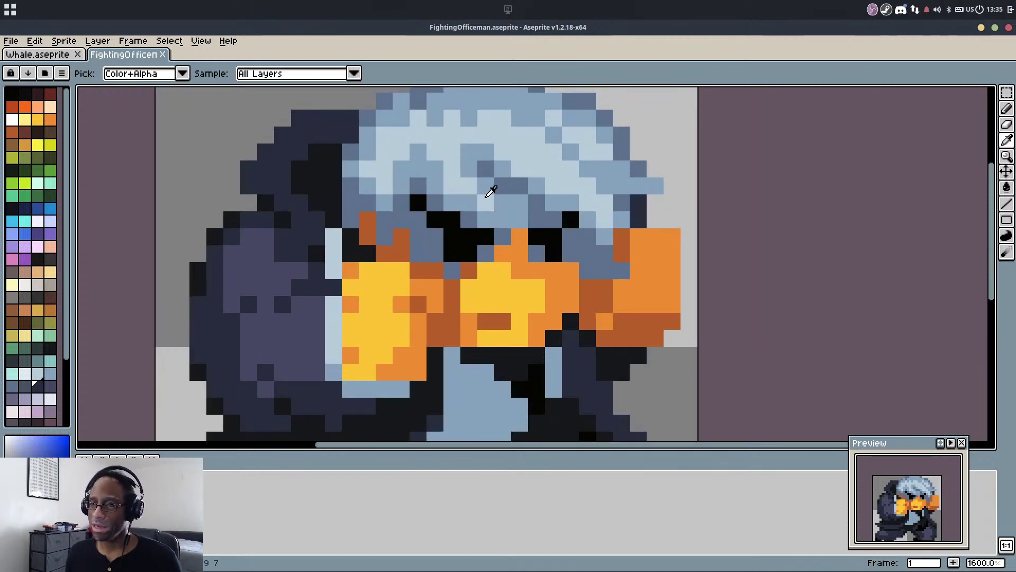
{"action": "key", "text": "b"}
{"action": "left_click_drag", "start_coordinate": [471, 312], "coordinate": [456, 313]}
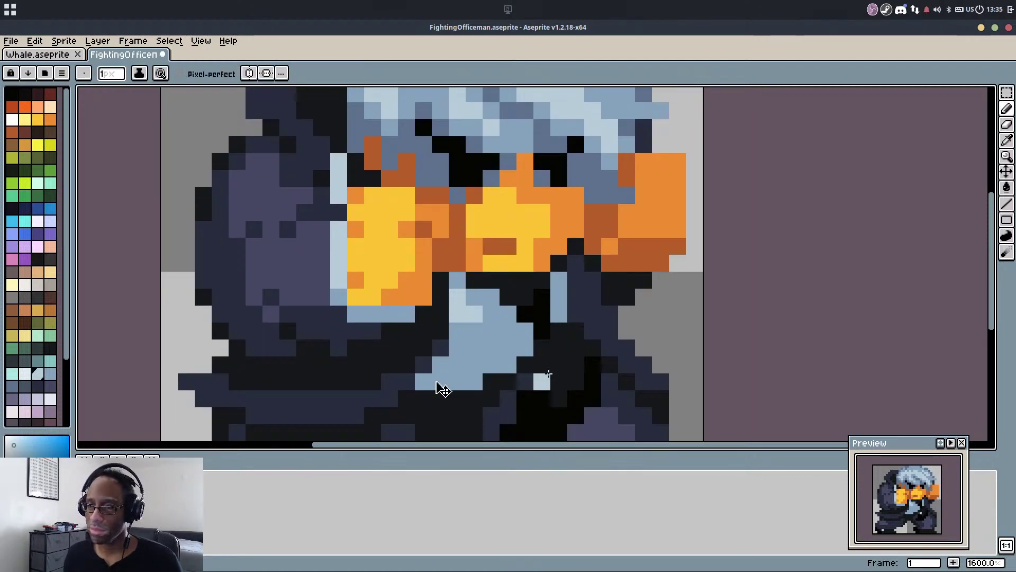
{"action": "key", "text": "alt+Tab"}
{"action": "key", "text": "alt+Tab"}
{"action": "key", "text": "alt+Tab"}
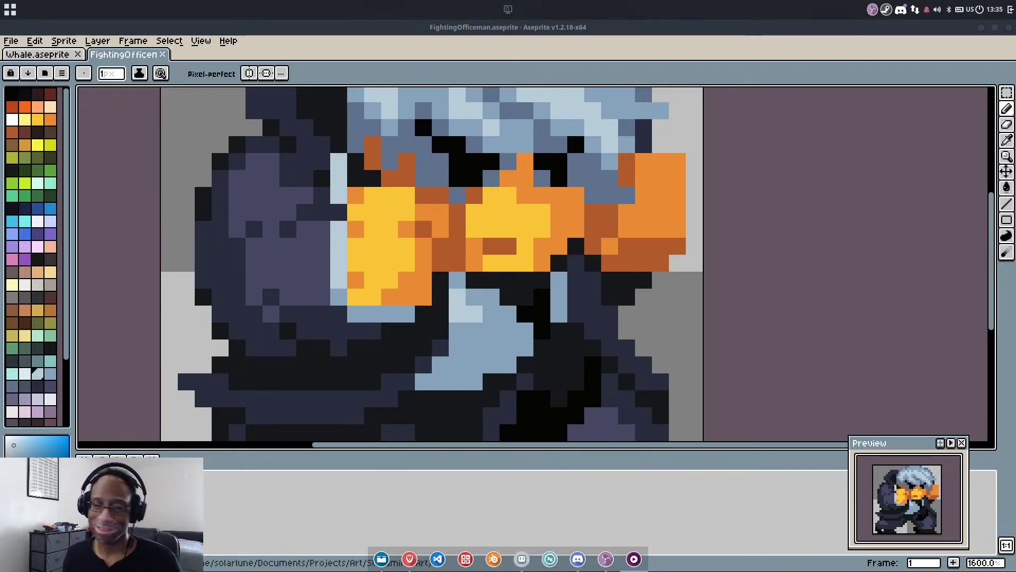
{"action": "key", "text": "alt+Tab"}
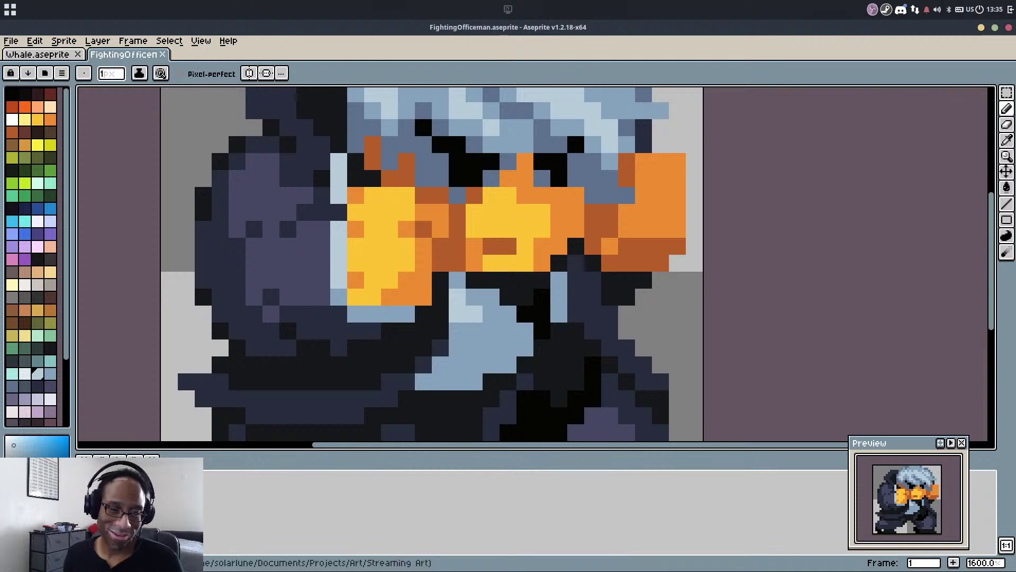
{"action": "key", "text": "alt+Tab"}
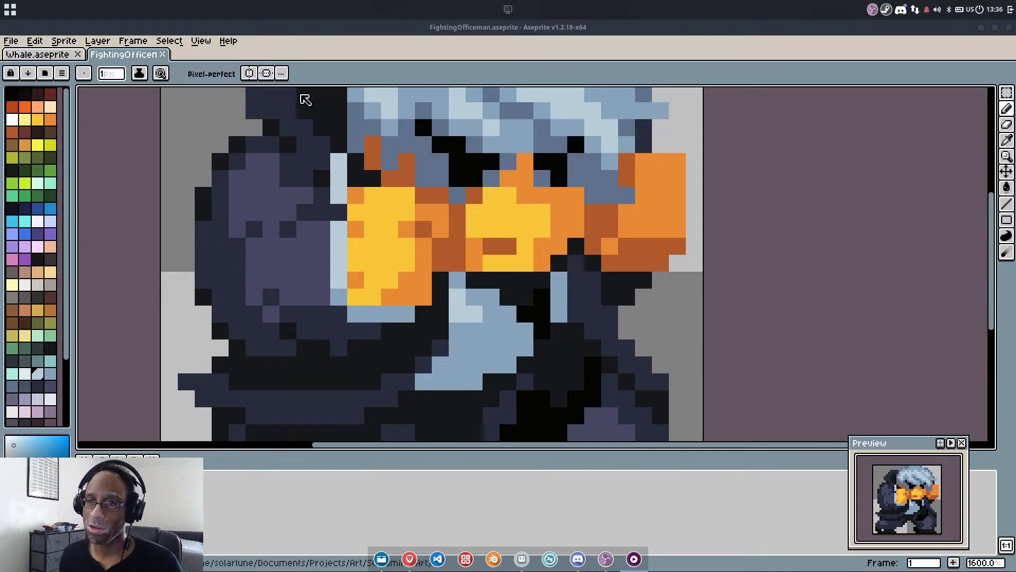
Save the sprite and add a second frame to the animation
{"action": "scroll", "coordinate": [345, 152], "scroll_direction": "down", "scroll_amount": 4}
{"action": "key", "text": "ctrl+s"}
{"action": "mouse_move", "coordinate": [357, 213]}
{"action": "left_mouse_down"}
{"action": "mouse_move", "coordinate": [460, 260]}
{"action": "mouse_move", "coordinate": [460, 282]}
{"action": "left_mouse_up"}
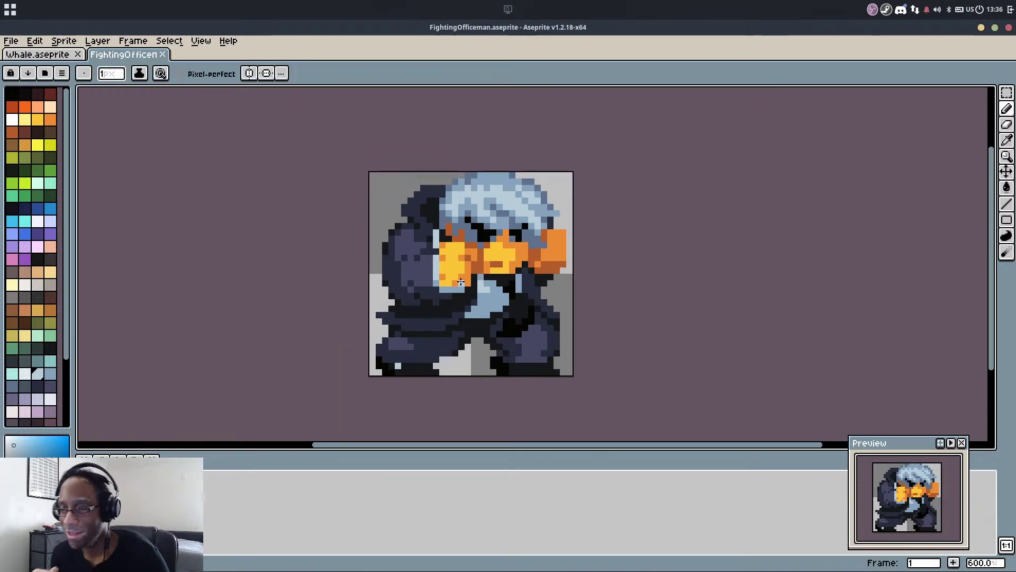
{"action": "right_click", "coordinate": [217, 495]}
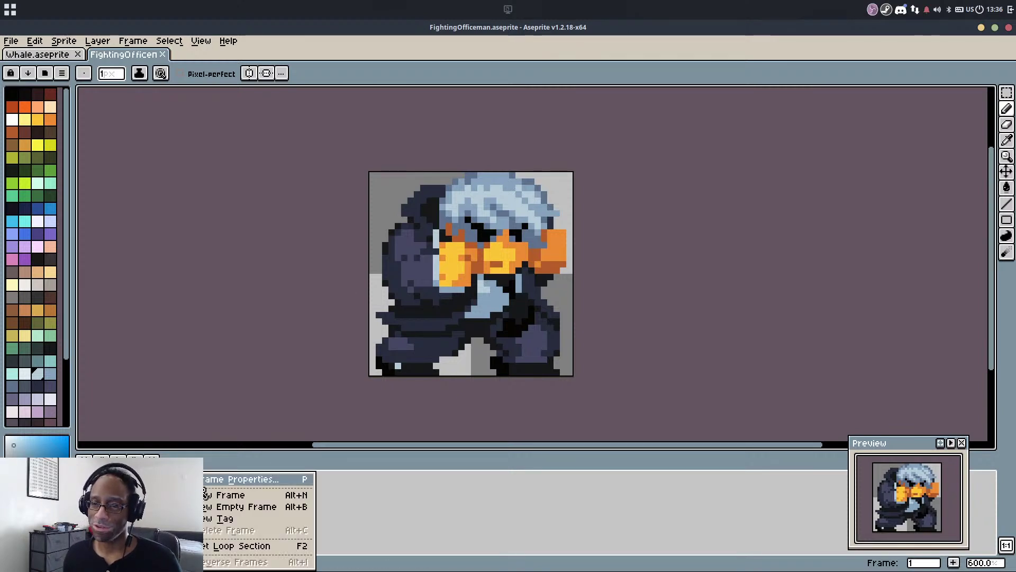
{"action": "left_click", "coordinate": [228, 488]}
In frame 2, shift the whole figure one pixel right and move the left-side foot about two pixels left
{"action": "key", "text": "m"}
{"action": "left_click_drag", "start_coordinate": [434, 295], "coordinate": [443, 295]}
{"action": "scroll", "coordinate": [379, 258], "scroll_direction": "up", "scroll_amount": 1}
{"action": "left_click_drag", "start_coordinate": [378, 392], "coordinate": [471, 423]}
{"action": "left_click_drag", "start_coordinate": [463, 410], "coordinate": [447, 410]}
{"action": "key", "text": "ctrl+d"}
{"action": "key", "text": "e"}
{"action": "scroll", "coordinate": [400, 407], "scroll_direction": "up", "scroll_amount": 1}
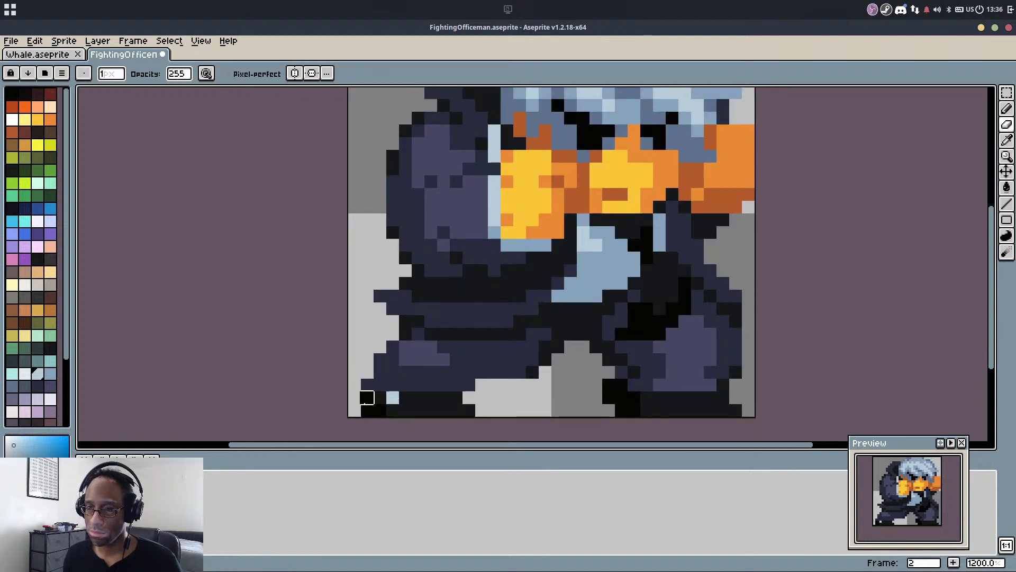
Select the left-side foot again and move it one more pixel left, up to the canvas edge
{"action": "key", "text": "b"}
{"action": "key", "text": "i"}
{"action": "key", "text": "m"}
{"action": "left_click_drag", "start_coordinate": [367, 397], "coordinate": [508, 411]}
{"action": "left_click_drag", "start_coordinate": [455, 413], "coordinate": [441, 410]}
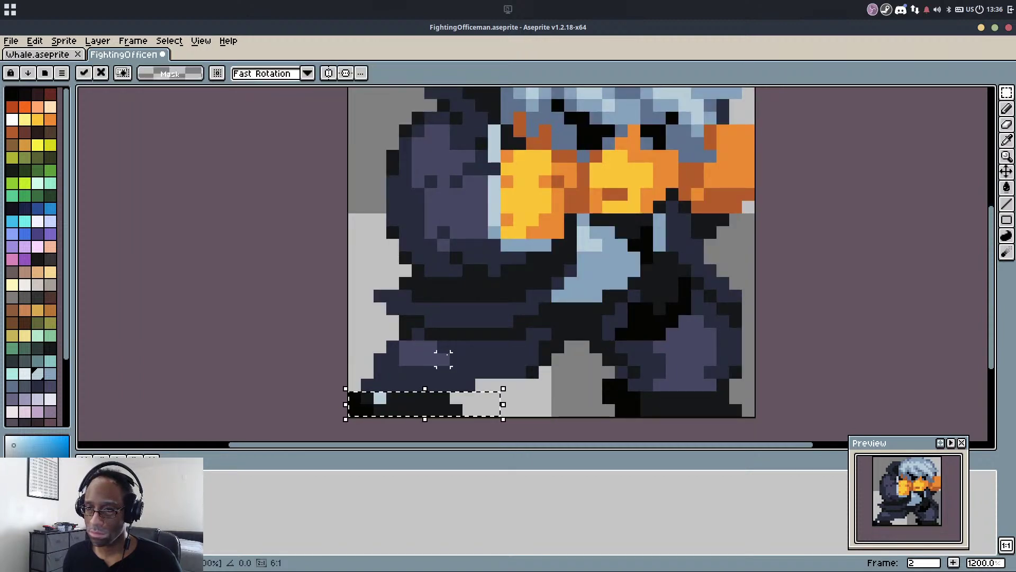
{"action": "key", "text": "ctrl+d"}
Erase the outermost toe pixels and stray heel pixel of the left-side foot and recolour its toe near-black
{"action": "key", "text": "e"}
{"action": "left_click_drag", "start_coordinate": [354, 398], "coordinate": [354, 410]}
{"action": "key", "text": "b"}
{"action": "left_click", "coordinate": [381, 408], "text": "alt"}
{"action": "left_click", "coordinate": [367, 413]}
{"action": "key", "text": "e"}
{"action": "left_click", "coordinate": [455, 406]}
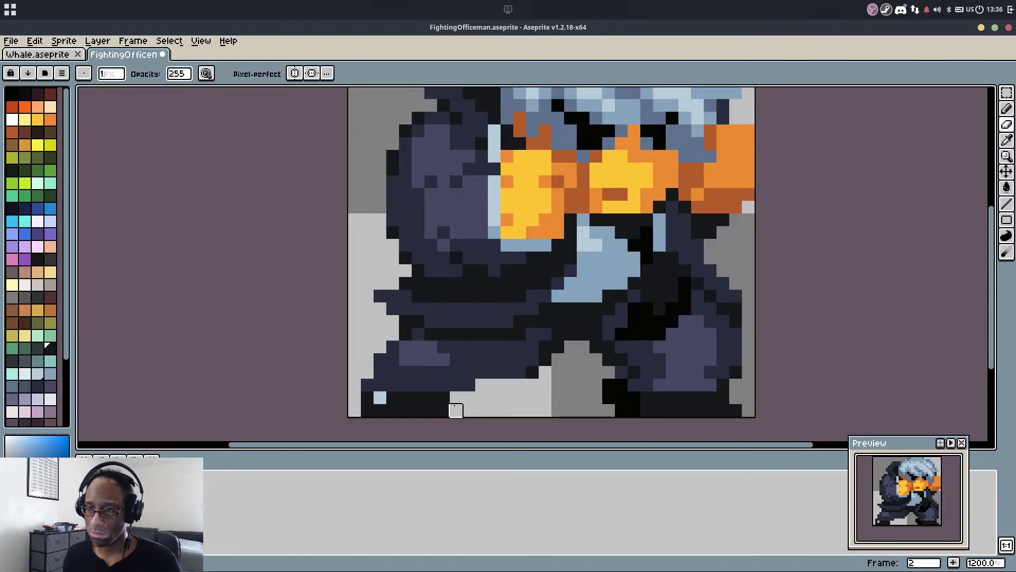
Move the trimmed left-side foot one pixel left so it touches the canvas edge
{"action": "left_click", "coordinate": [383, 360], "text": "alt"}
{"action": "key", "text": "m"}
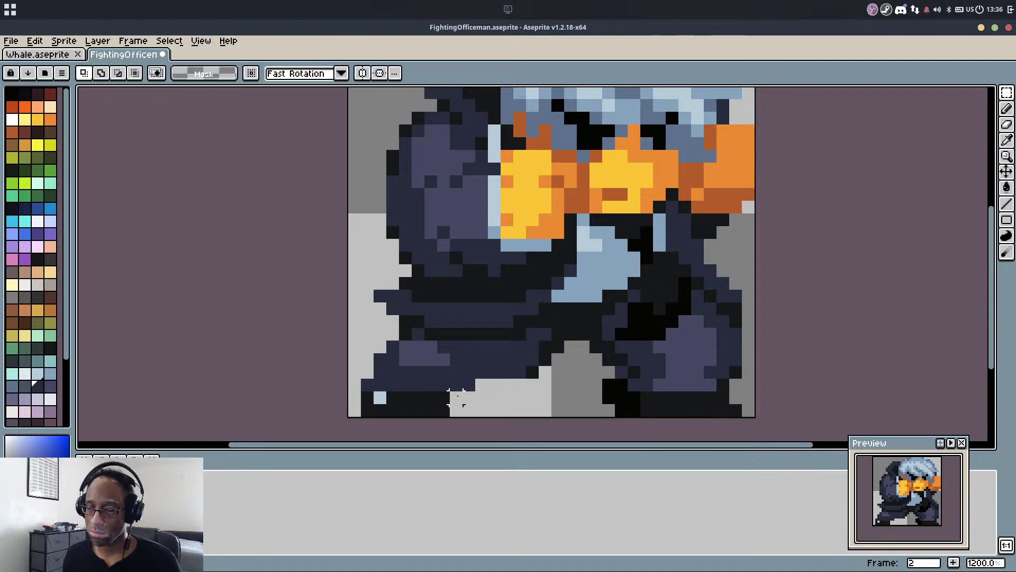
{"action": "mouse_move", "coordinate": [468, 397]}
{"action": "left_mouse_down"}
{"action": "mouse_move", "coordinate": [367, 411]}
{"action": "mouse_move", "coordinate": [397, 415]}
{"action": "left_mouse_up"}
{"action": "left_click", "coordinate": [492, 398]}
Shift the bottom of the left-side trouser leg to follow the foot and outline its edges in near-black
{"action": "key", "text": "b"}
{"action": "left_click", "coordinate": [481, 385]}
{"action": "key", "text": "ctrl+z"}
{"action": "key", "text": "m"}
{"action": "left_click_drag", "start_coordinate": [517, 385], "coordinate": [462, 394]}
{"action": "key", "text": "Return"}
{"action": "key", "text": "b"}
{"action": "key", "text": "ctrl+d"}
{"action": "left_click", "coordinate": [536, 364], "text": "alt"}
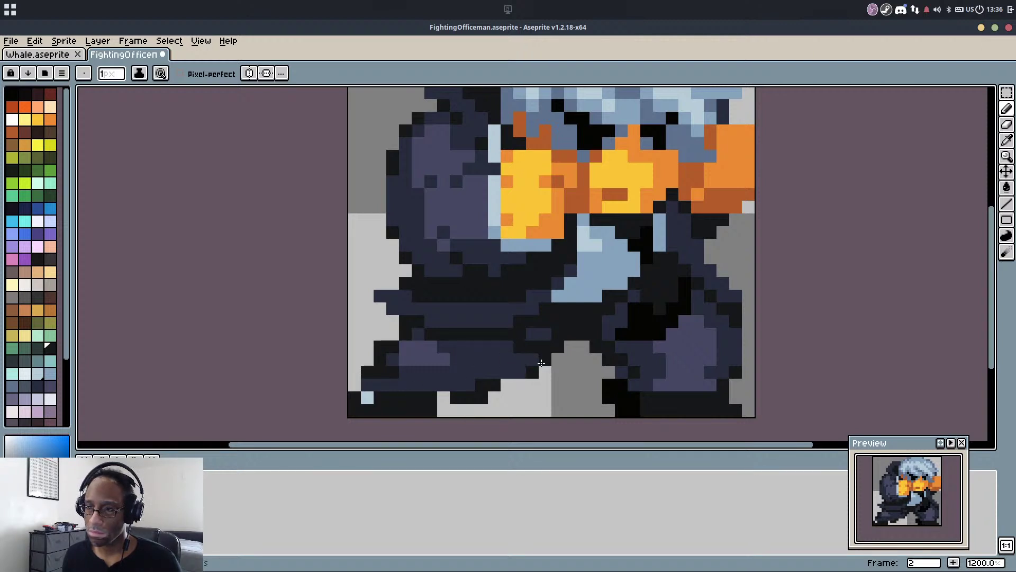
Build out the coat tail's left tip with navy and near-black pixels and play back the animation to check the pose
{"action": "scroll", "coordinate": [495, 320], "scroll_direction": "up", "scroll_amount": 3}
{"action": "left_click", "coordinate": [398, 340], "text": "alt"}
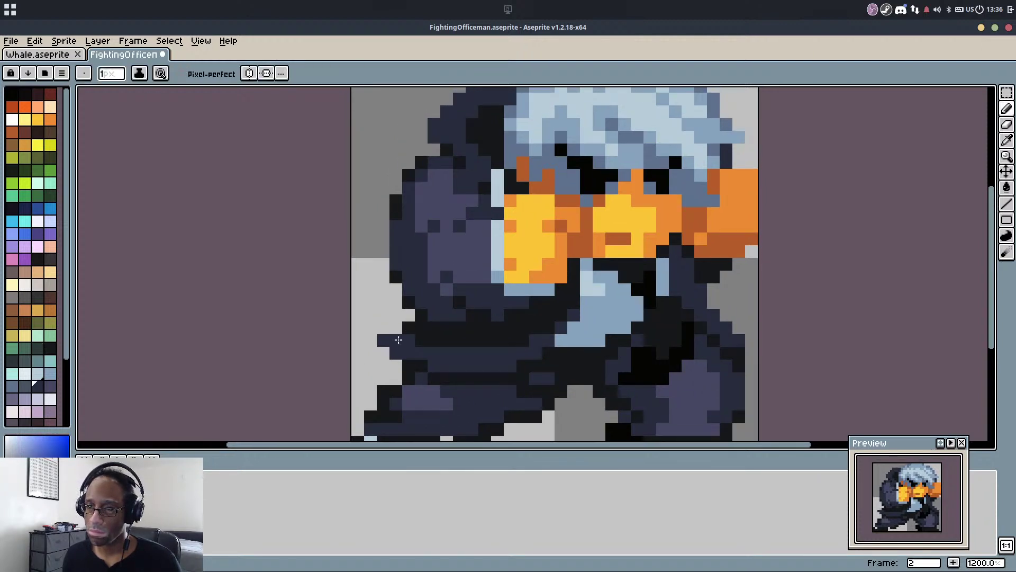
{"action": "left_click", "coordinate": [379, 319], "text": "alt"}
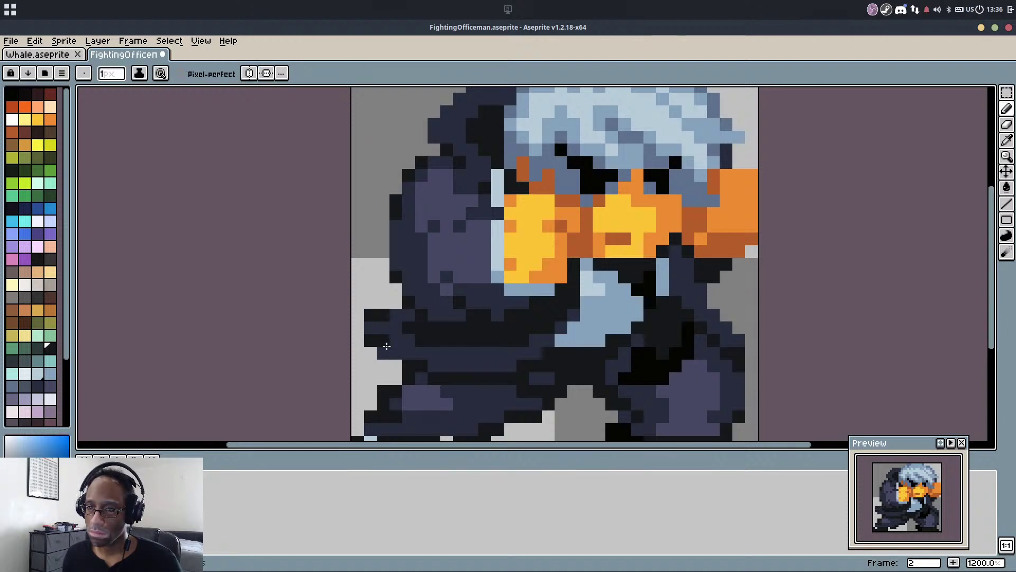
{"action": "left_click", "coordinate": [424, 367], "text": "alt"}
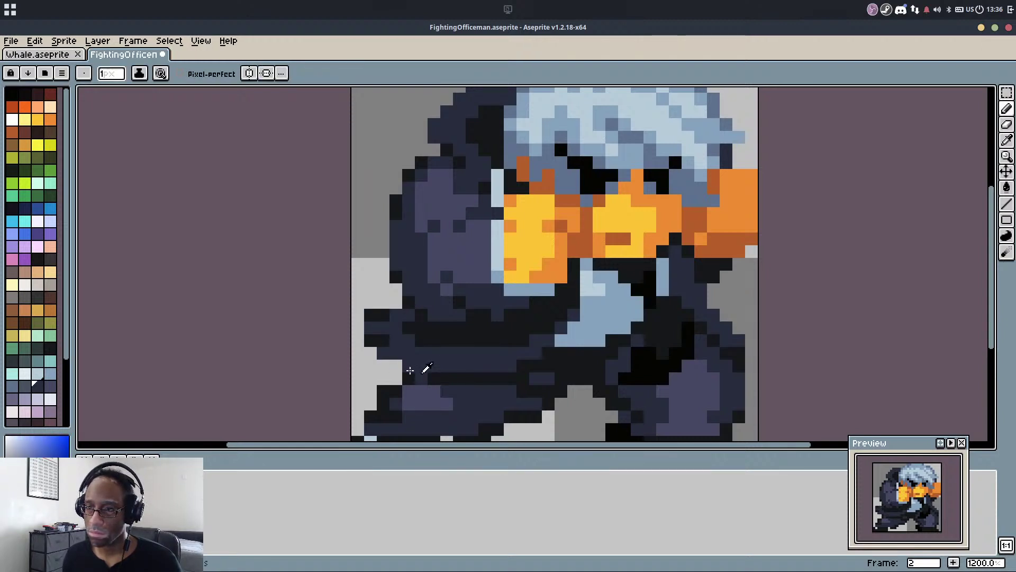
{"action": "left_click", "coordinate": [417, 374], "text": "alt"}
{"action": "scroll", "coordinate": [402, 361], "scroll_direction": "down", "scroll_amount": 4}
{"action": "scroll", "coordinate": [435, 272], "scroll_direction": "up", "scroll_amount": 2}
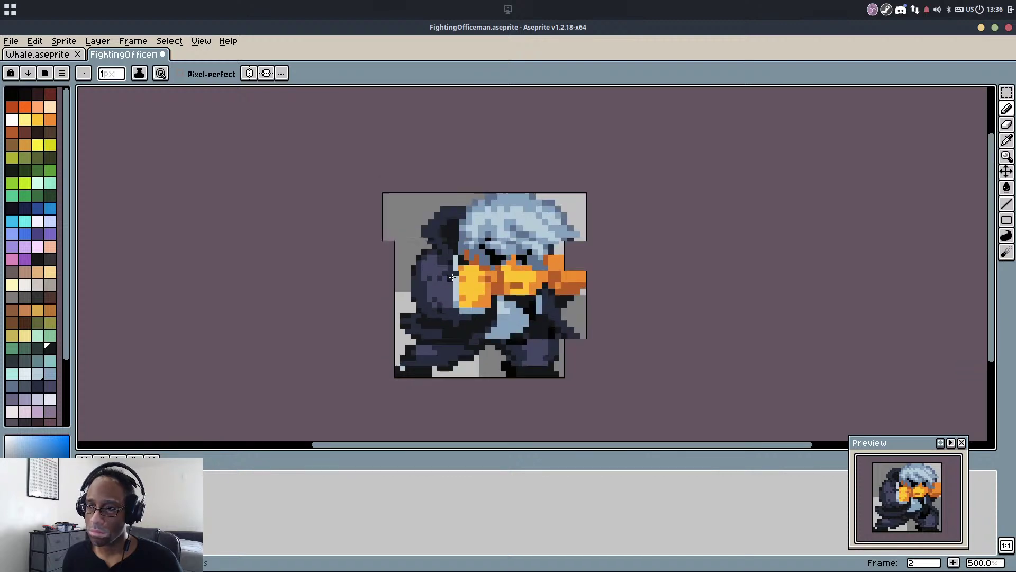
{"action": "scroll", "coordinate": [428, 279], "scroll_direction": "down", "scroll_amount": 1}
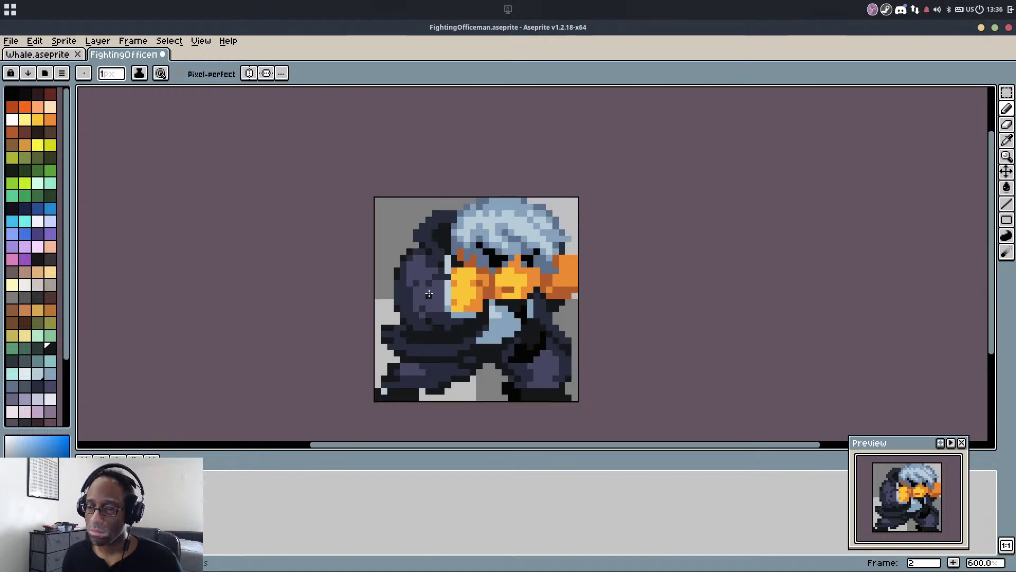
{"action": "key", "text": "Return"}
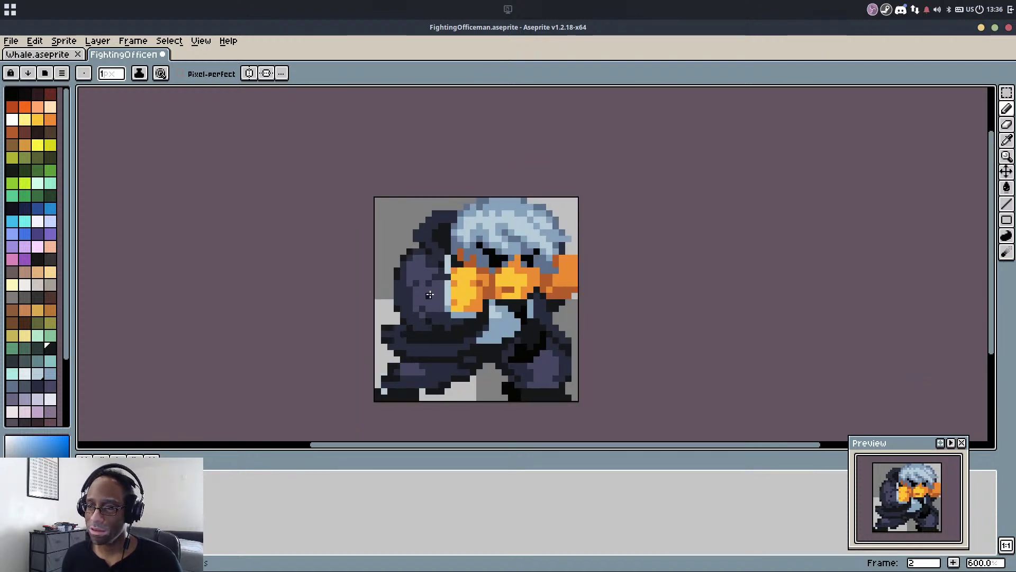
{"action": "key", "text": "v"}
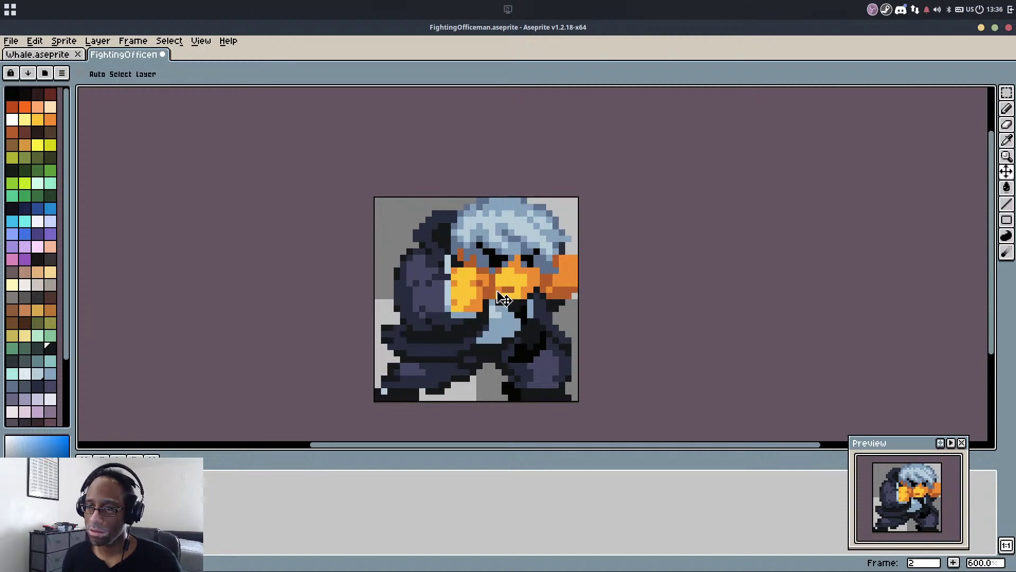
Select the right-side foot in frame 2 and move it one pixel left
{"action": "scroll", "coordinate": [508, 400], "scroll_direction": "up", "scroll_amount": 3}
{"action": "key", "text": "m"}
{"action": "left_click_drag", "start_coordinate": [485, 341], "coordinate": [689, 395]}
{"action": "left_click_drag", "start_coordinate": [601, 362], "coordinate": [594, 364]}
{"action": "left_click", "coordinate": [654, 307]}
{"action": "key", "text": "b"}
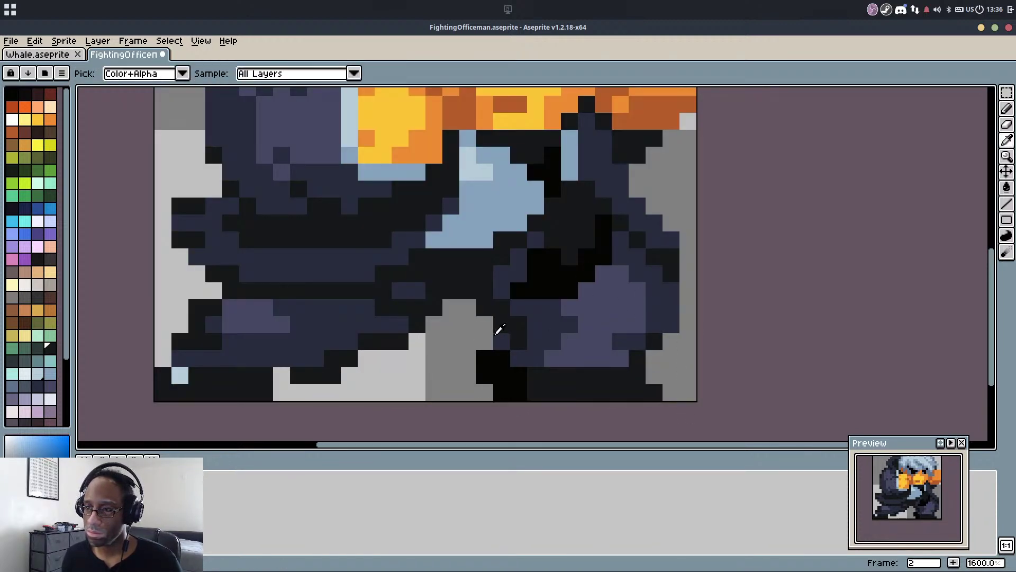
Redraw the inner edge and lower crease of the right-side trouser leg in frame 2 with near-black and black pixels
{"action": "left_click", "coordinate": [534, 335], "text": "alt"}
{"action": "left_click", "coordinate": [509, 324], "text": "alt"}
{"action": "left_click", "coordinate": [503, 340]}
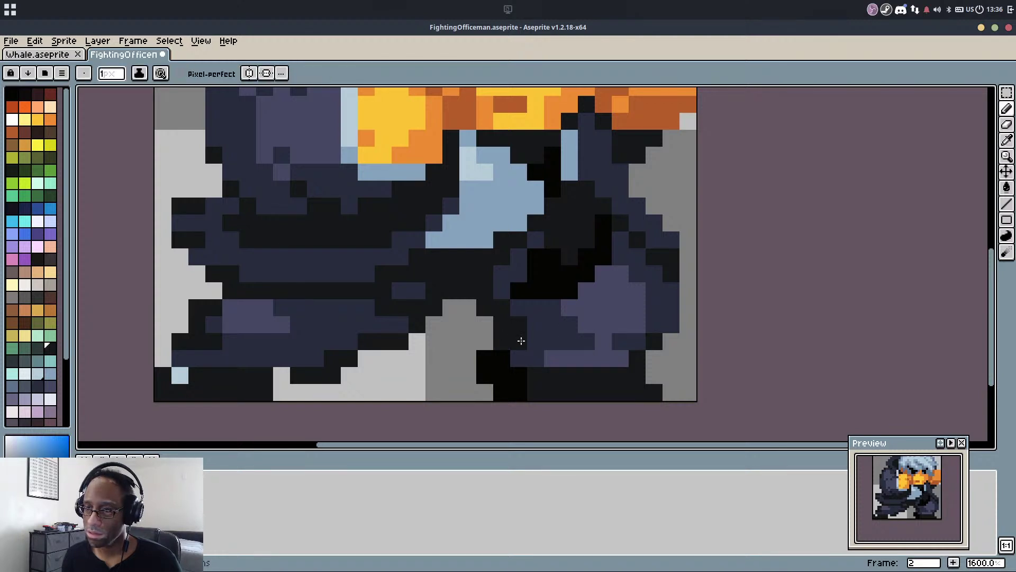
{"action": "left_click", "coordinate": [521, 292], "text": "alt"}
{"action": "key", "text": "ctrl+z"}
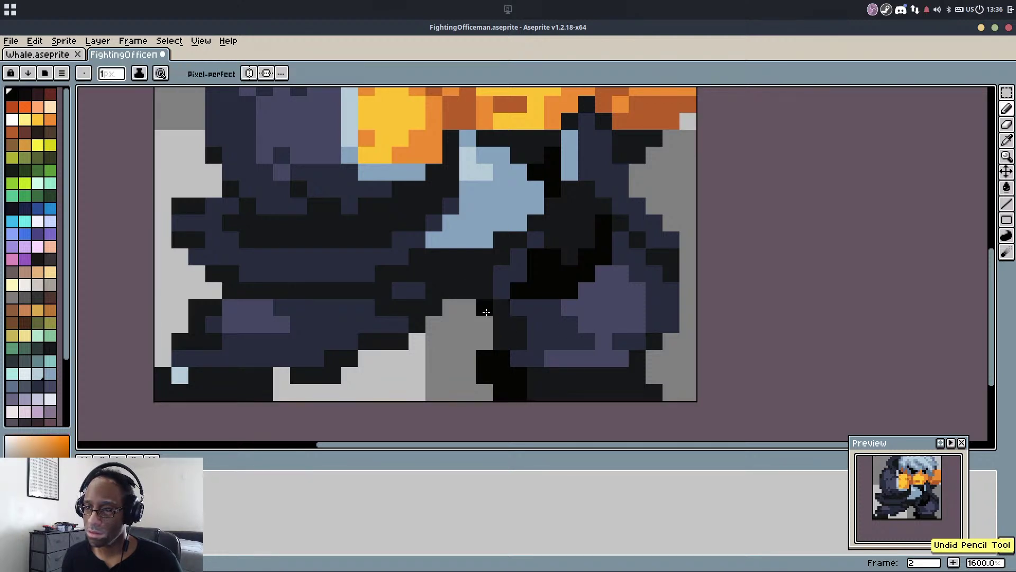
{"action": "left_click_drag", "start_coordinate": [485, 310], "coordinate": [503, 328]}
{"action": "left_click", "coordinate": [529, 337], "text": "alt"}
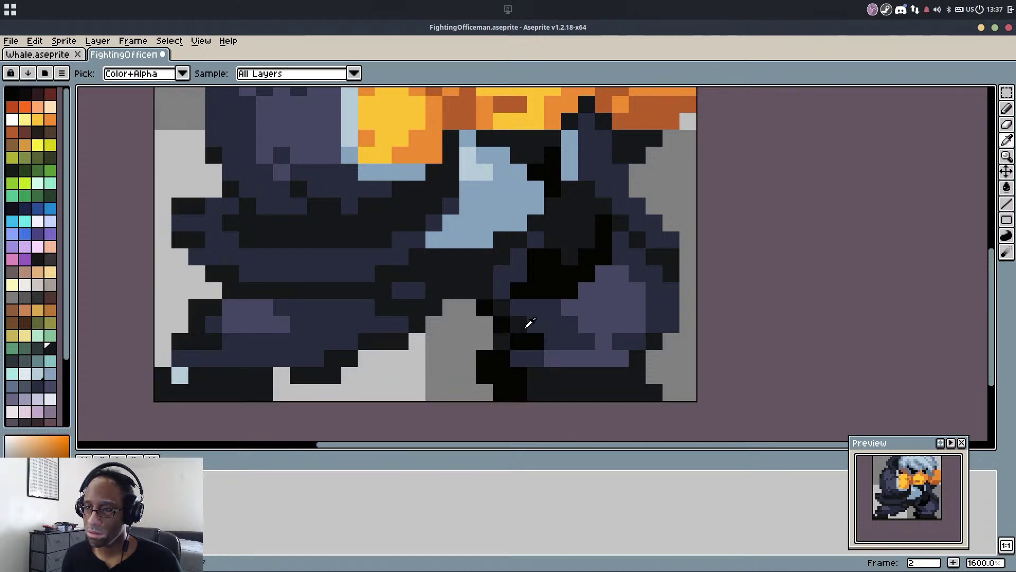
{"action": "left_click", "coordinate": [547, 346]}
Shift the right-side trouser cuff's violet highlight one pixel right and retouch its surrounding navy and near-black shading
{"action": "left_click", "coordinate": [624, 355], "text": "alt"}
{"action": "left_click", "coordinate": [555, 358]}
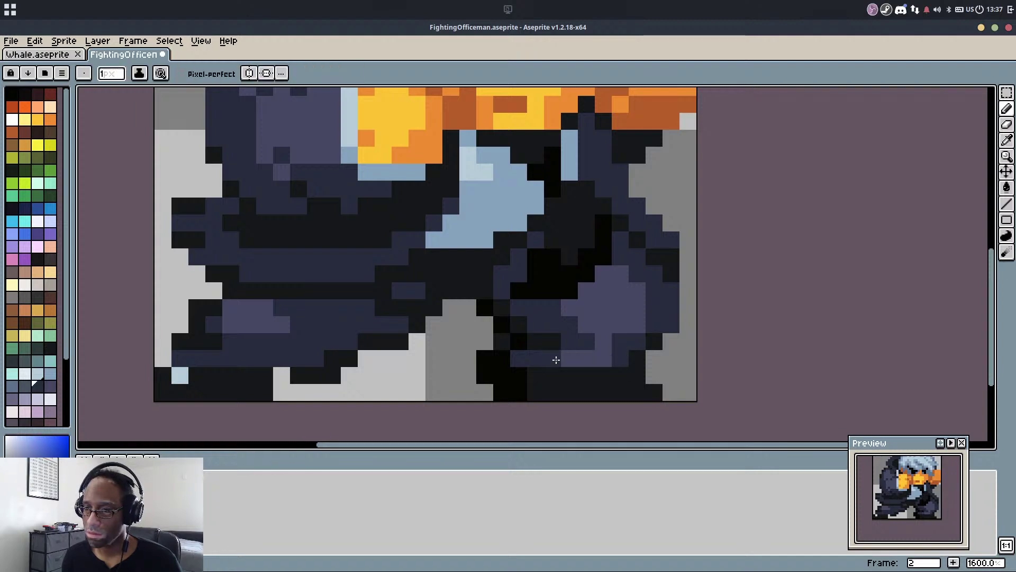
{"action": "left_click", "coordinate": [650, 339], "text": "alt"}
{"action": "left_click", "coordinate": [636, 343]}
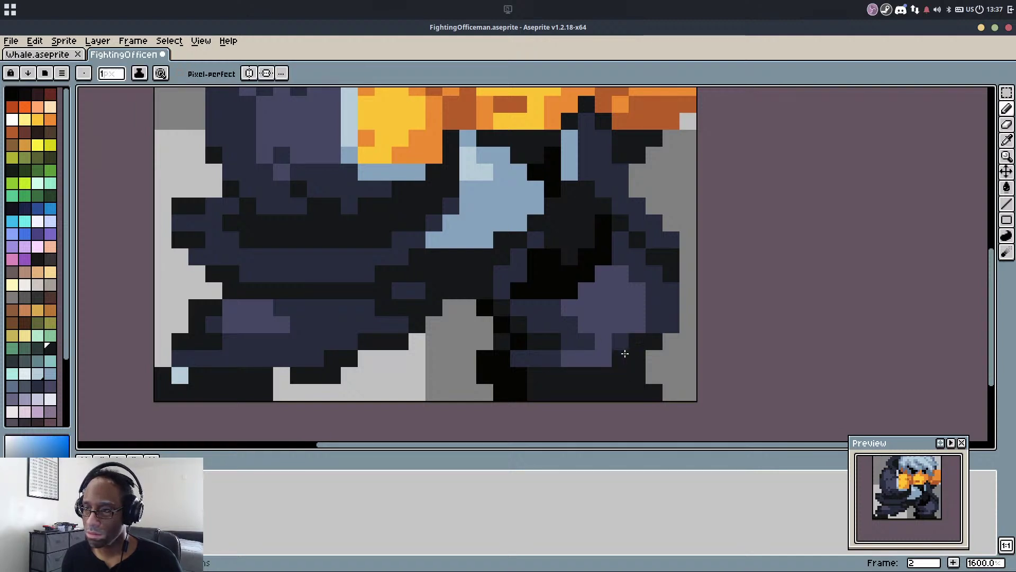
{"action": "left_click", "coordinate": [624, 354], "text": "alt"}
{"action": "left_click", "coordinate": [637, 356]}
{"action": "left_click", "coordinate": [610, 344], "text": "alt"}
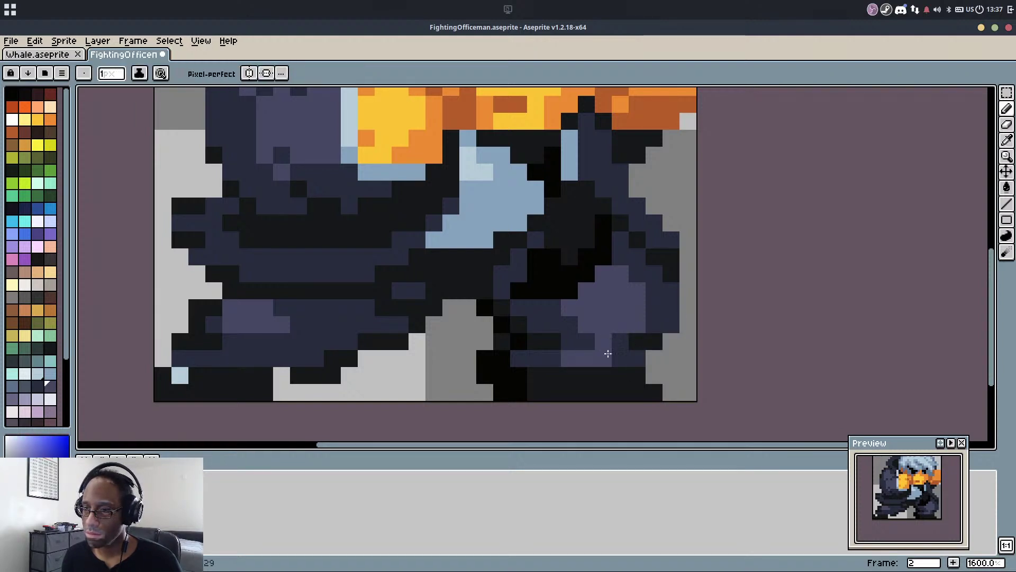
{"action": "left_click", "coordinate": [620, 357]}
{"action": "left_click", "coordinate": [654, 327], "text": "alt"}
{"action": "left_click", "coordinate": [638, 324]}
{"action": "scroll", "coordinate": [663, 305], "scroll_direction": "down", "scroll_amount": 1}
{"action": "scroll", "coordinate": [664, 301], "scroll_direction": "up", "scroll_amount": 1}
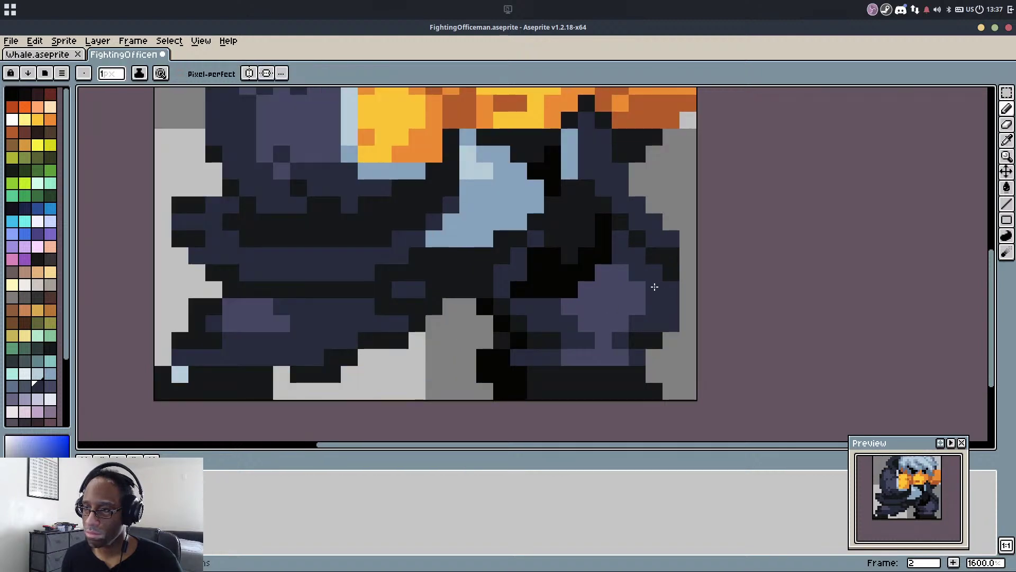
Compare both frames and paint black accents on the left-side foot's outer edge and beneath its trouser hem in frame 2
{"action": "key", "text": "m"}
{"action": "scroll", "coordinate": [536, 290], "scroll_direction": "down", "scroll_amount": 3}
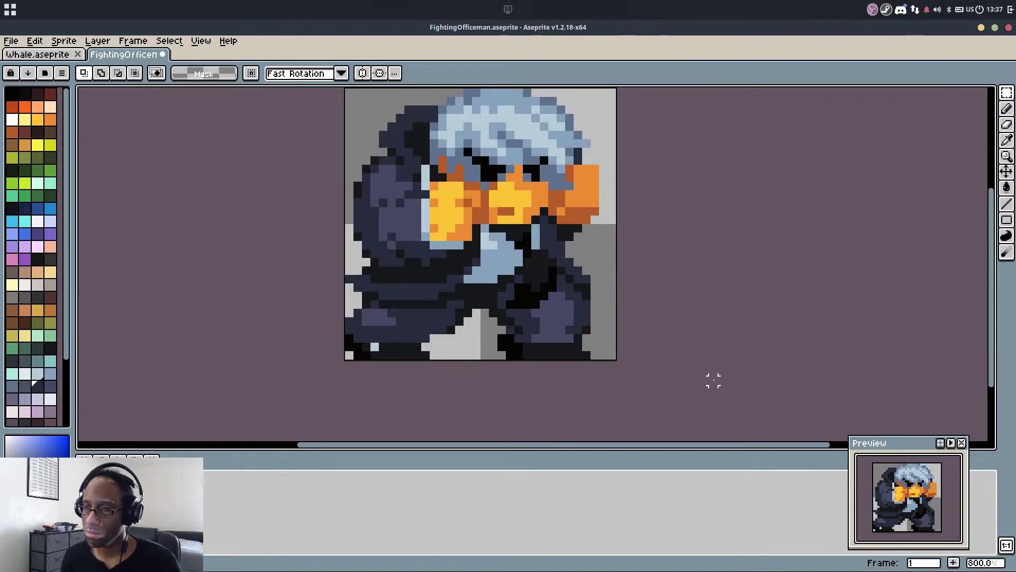
{"action": "key", "text": "b"}
{"action": "scroll", "coordinate": [402, 354], "scroll_direction": "up", "scroll_amount": 3}
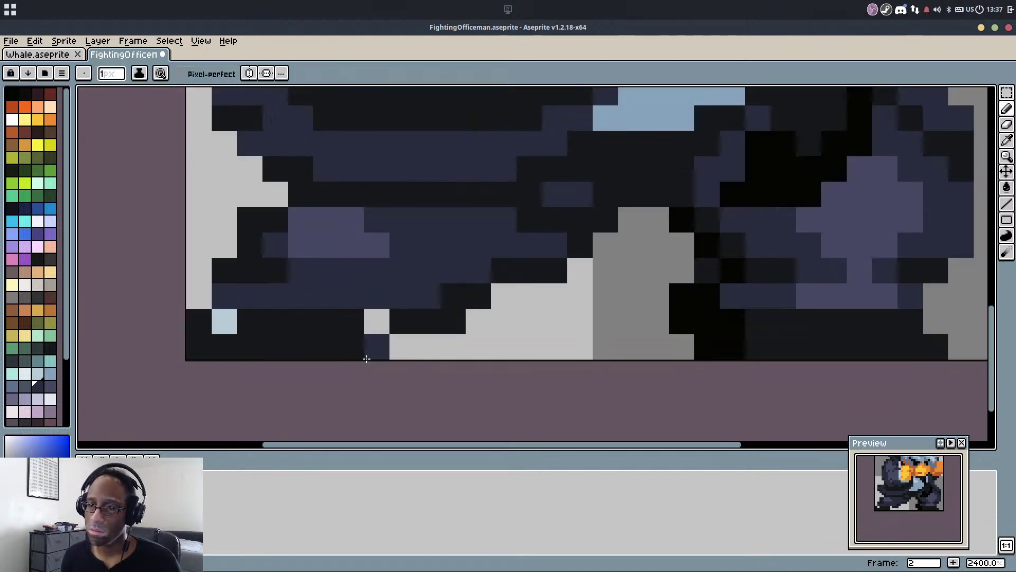
{"action": "left_click", "coordinate": [637, 320]}
{"action": "left_click", "coordinate": [731, 316], "text": "alt"}
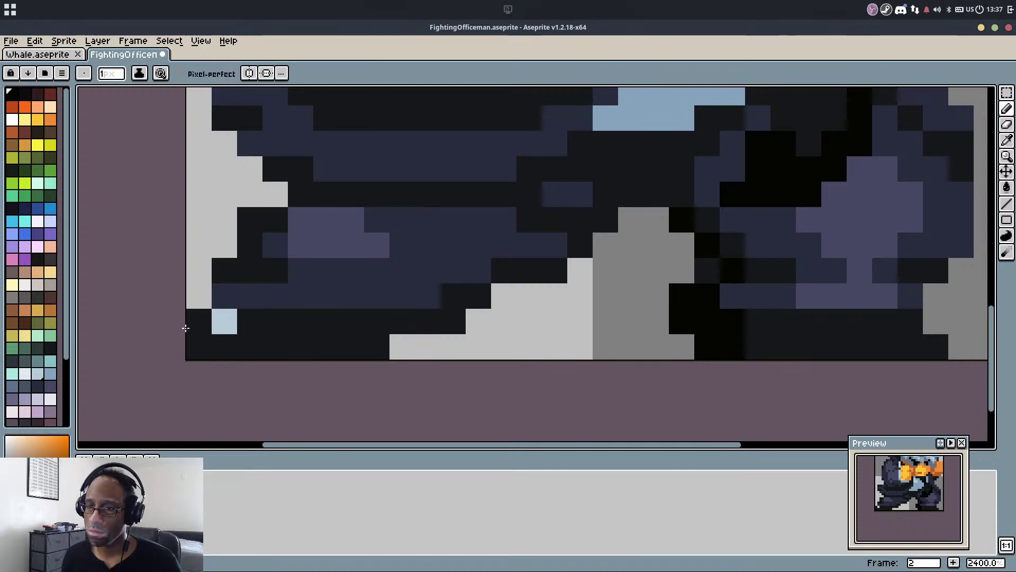
{"action": "left_click_drag", "start_coordinate": [188, 328], "coordinate": [189, 343]}
{"action": "left_click", "coordinate": [394, 320]}
{"action": "left_click", "coordinate": [422, 320]}
{"action": "scroll", "coordinate": [431, 335], "scroll_direction": "down", "scroll_amount": 3}
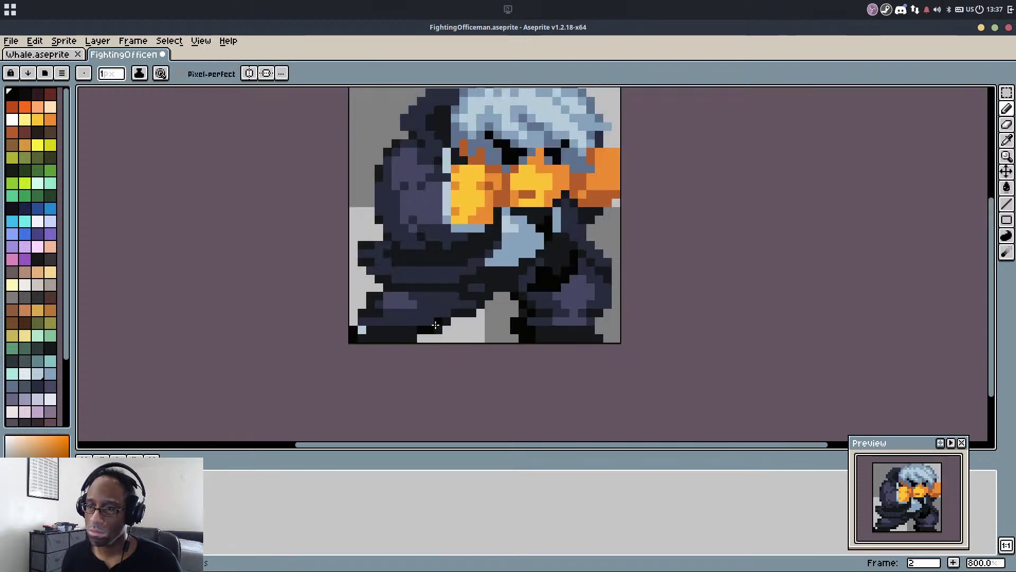
{"action": "right_click", "coordinate": [437, 329]}
Trim the protruding pixel from the hair's right-side tip, recolour that edge slate blue and save the file
{"action": "scroll", "coordinate": [418, 294], "scroll_direction": "up", "scroll_amount": 2}
{"action": "key", "text": "alt"}
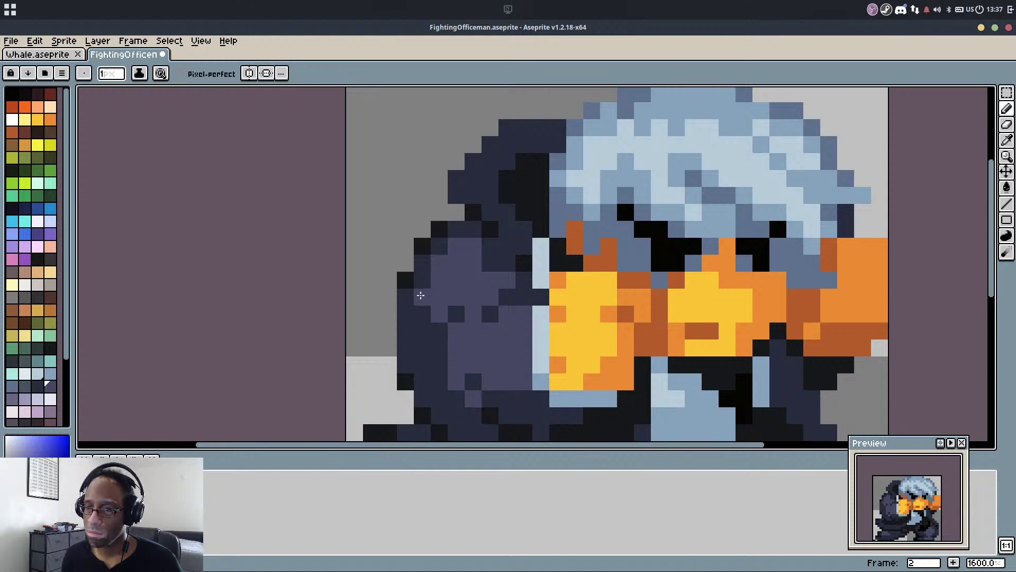
{"action": "scroll", "coordinate": [461, 344], "scroll_direction": "down", "scroll_amount": 2}
{"action": "scroll", "coordinate": [454, 331], "scroll_direction": "up", "scroll_amount": 2}
{"action": "scroll", "coordinate": [435, 306], "scroll_direction": "down", "scroll_amount": 4}
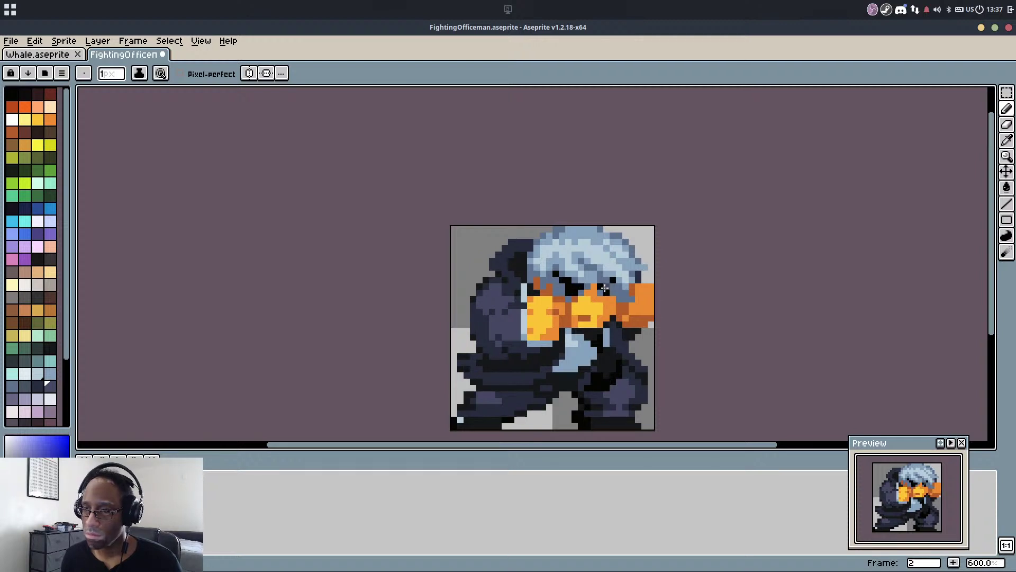
{"action": "scroll", "coordinate": [605, 287], "scroll_direction": "up", "scroll_amount": 2}
{"action": "key", "text": "alt"}
{"action": "left_click", "coordinate": [646, 316], "text": "alt"}
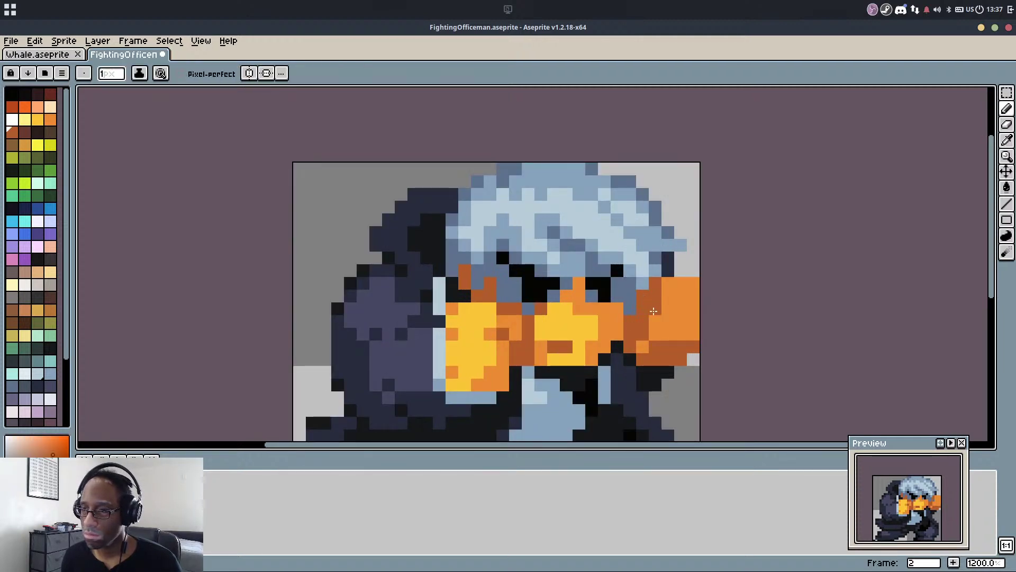
{"action": "key", "text": "alt"}
{"action": "key", "text": "alt"}
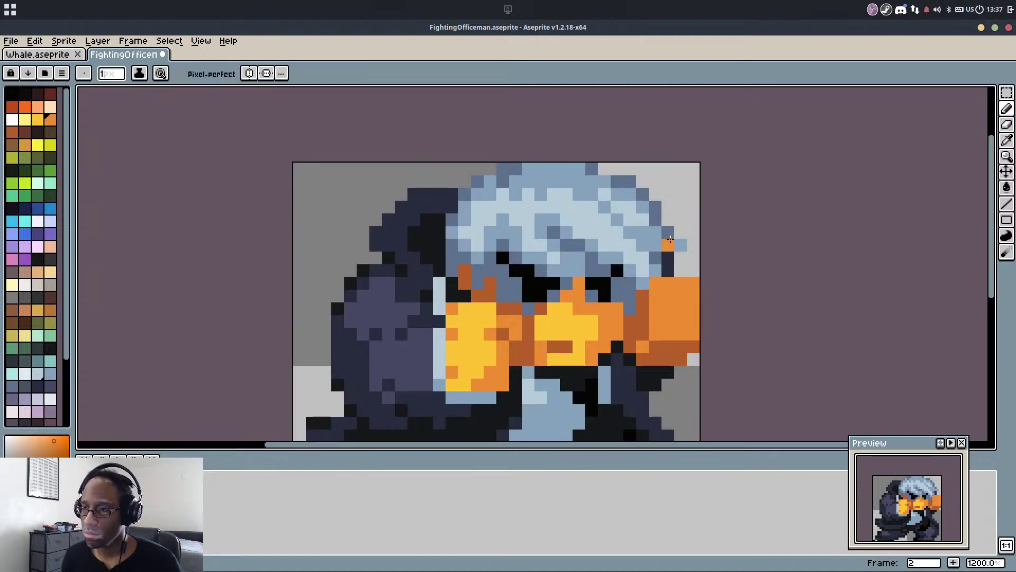
{"action": "left_click", "coordinate": [668, 242], "text": "alt"}
{"action": "key", "text": "alt"}
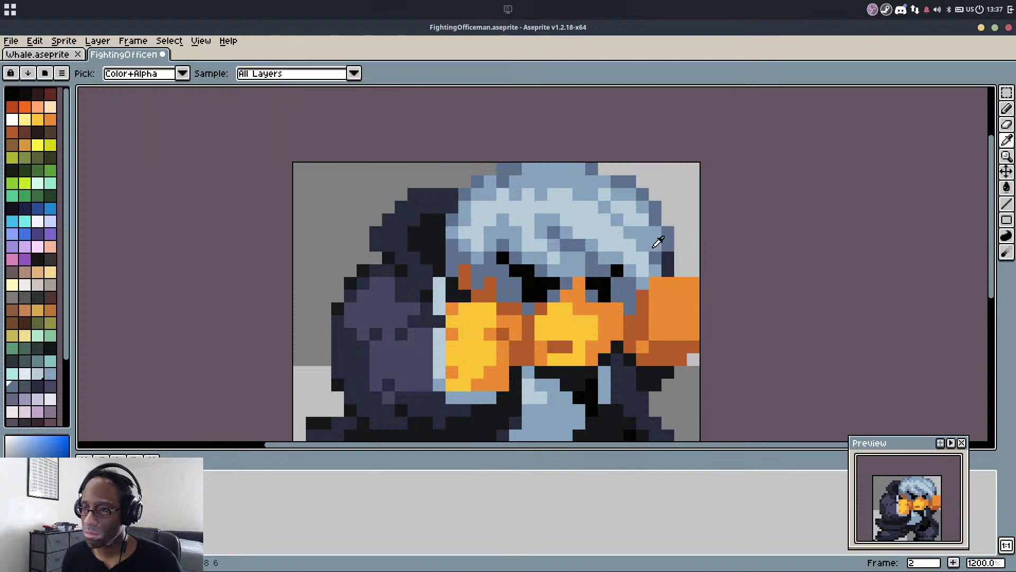
{"action": "key", "text": "ctrl+z"}
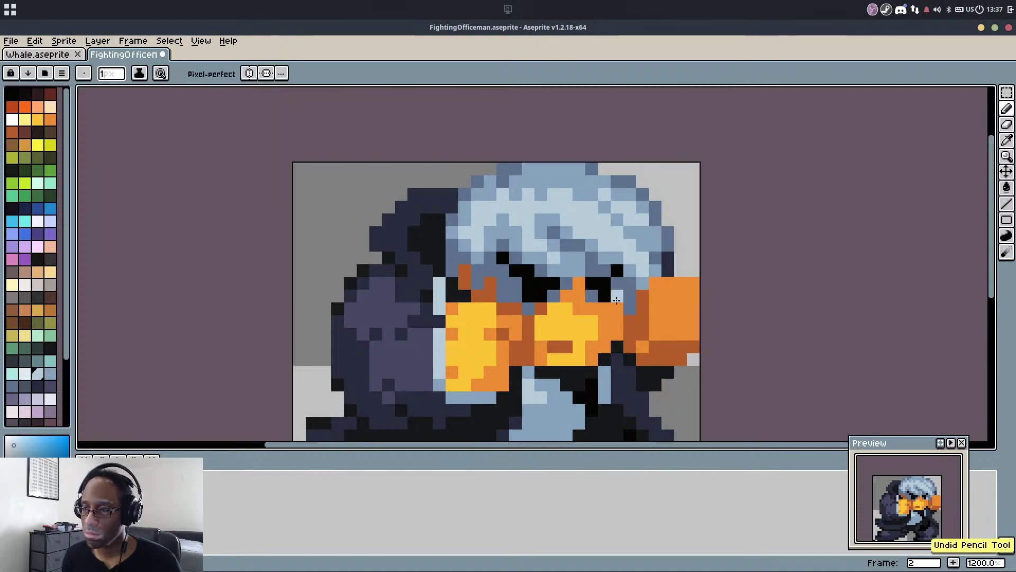
{"action": "key", "text": "ctrl+s"}
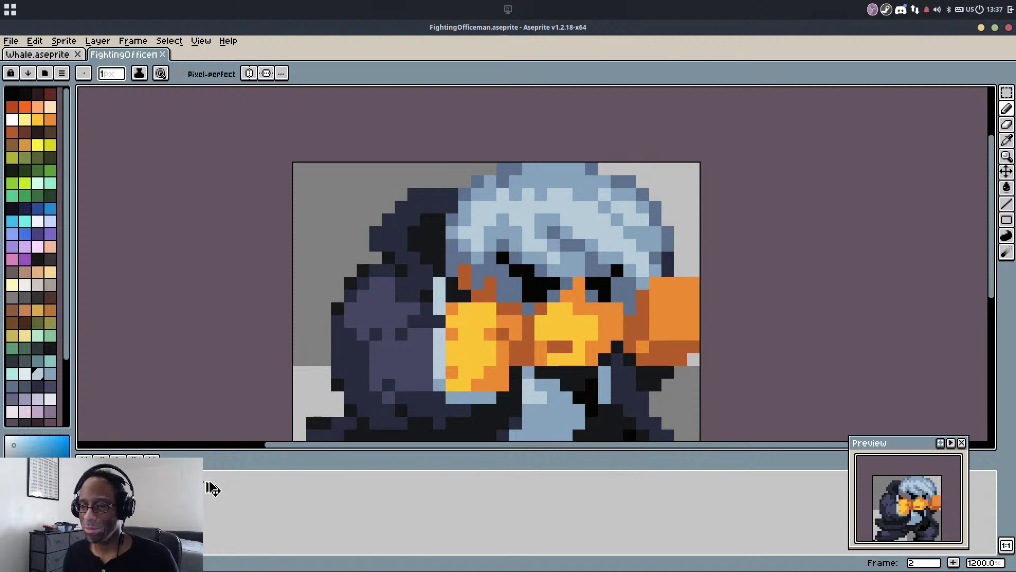
Add a new layer to the sprite and save the file
{"action": "key", "text": "ctrl+z"}
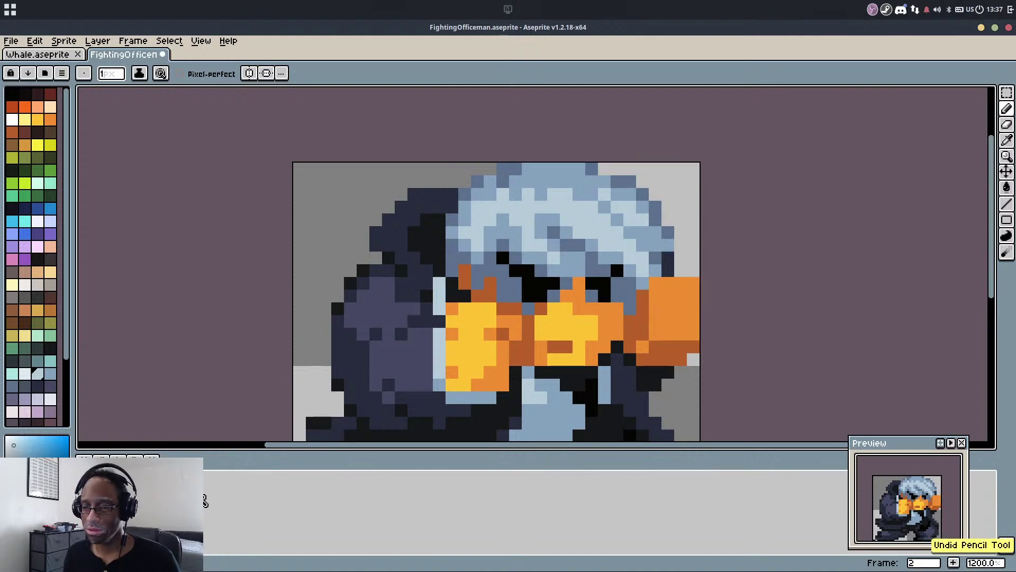
{"action": "right_click", "coordinate": [205, 501]}
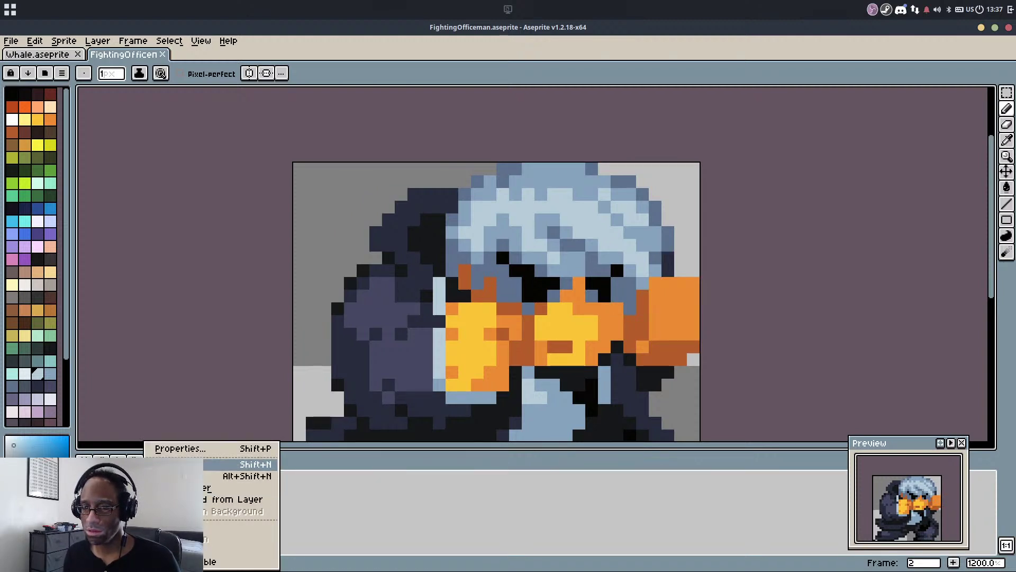
{"action": "left_click", "coordinate": [215, 463]}
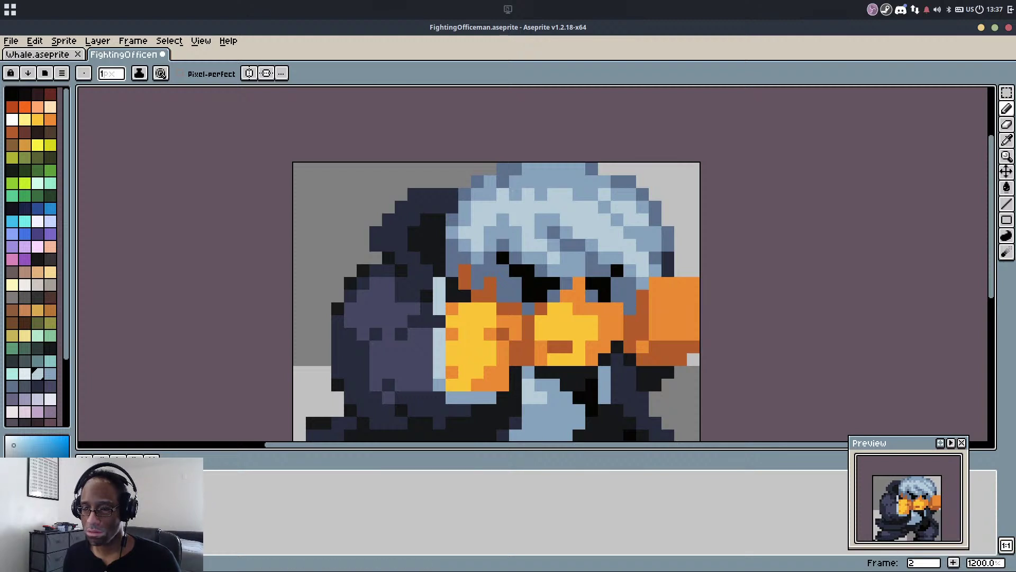
{"action": "key", "text": "Left"}
{"action": "key", "text": "Right"}
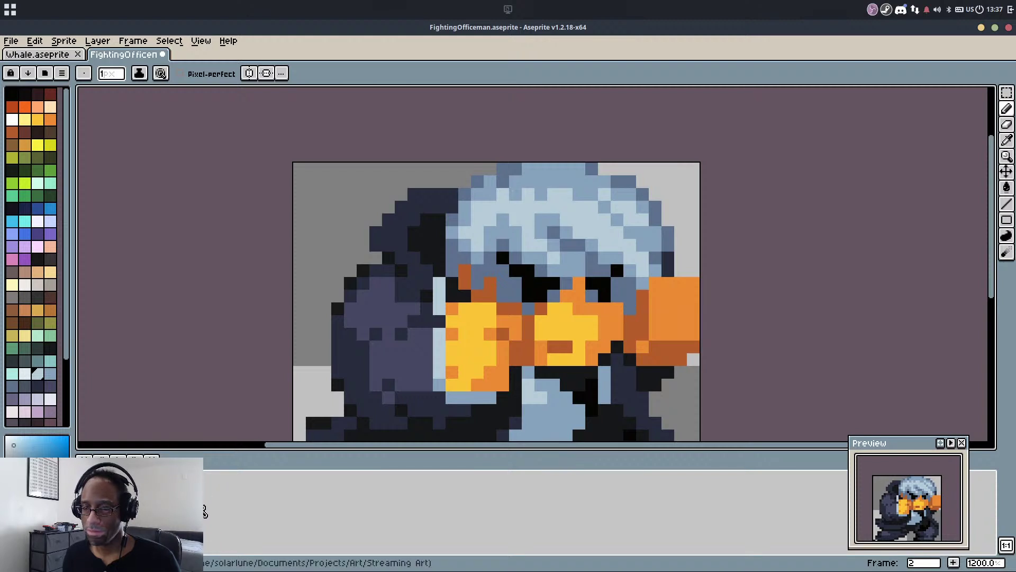
{"action": "scroll", "coordinate": [547, 310], "scroll_direction": "down", "scroll_amount": 1}
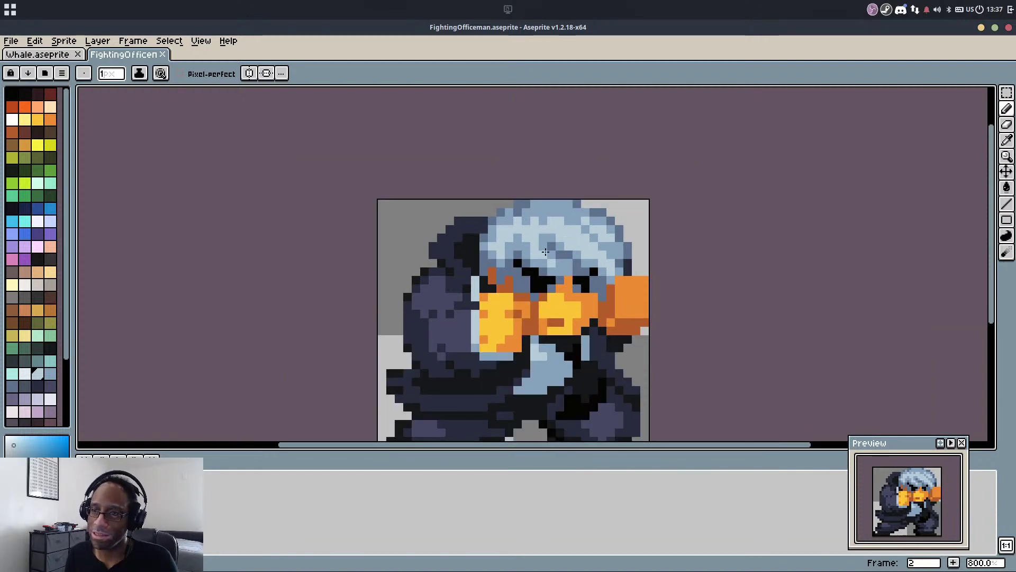
{"action": "scroll", "coordinate": [547, 310], "scroll_direction": "up", "scroll_amount": 1}
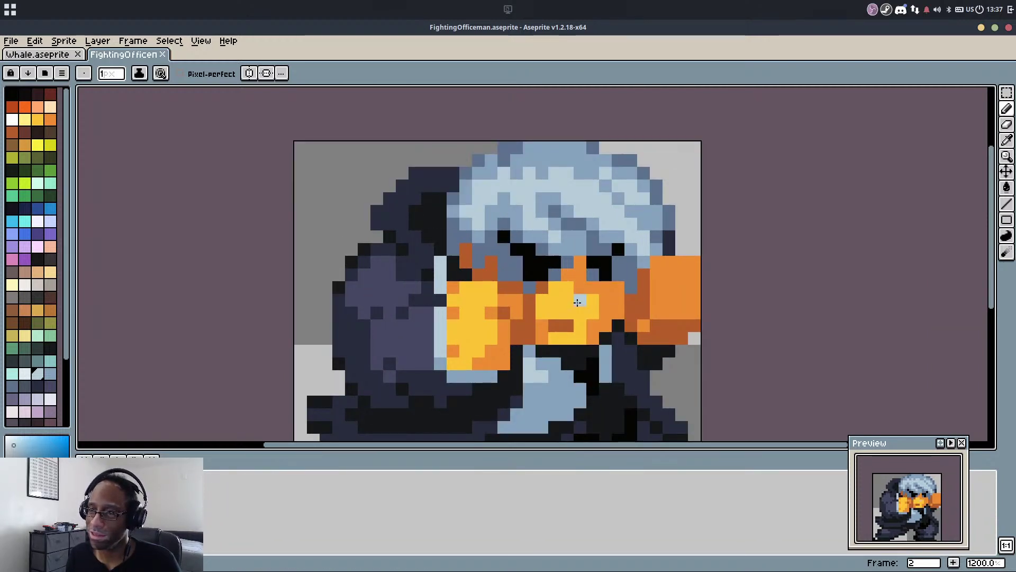
{"action": "scroll", "coordinate": [598, 309], "scroll_direction": "down", "scroll_amount": 3}
{"action": "scroll", "coordinate": [599, 309], "scroll_direction": "up", "scroll_amount": 2}
{"action": "scroll", "coordinate": [598, 308], "scroll_direction": "down", "scroll_amount": 1}
{"action": "left_click_drag", "start_coordinate": [639, 320], "coordinate": [693, 254]}
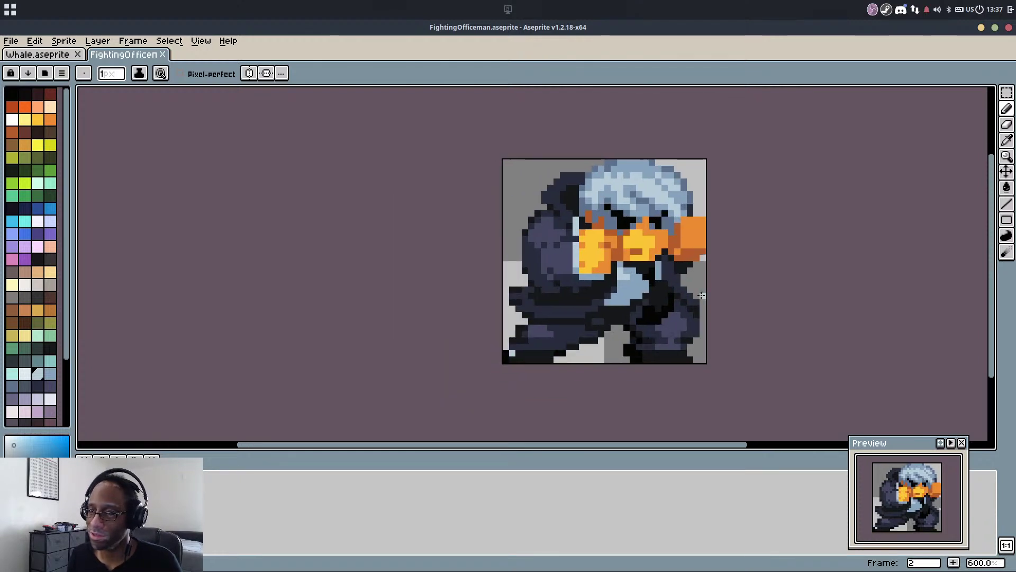
Fill the notch between the coat tail and the left-side sleeve with navy and near-black pixels
{"action": "scroll", "coordinate": [522, 281], "scroll_direction": "up", "scroll_amount": 4}
{"action": "left_click", "coordinate": [510, 354], "text": "alt"}
{"action": "left_click", "coordinate": [504, 358]}
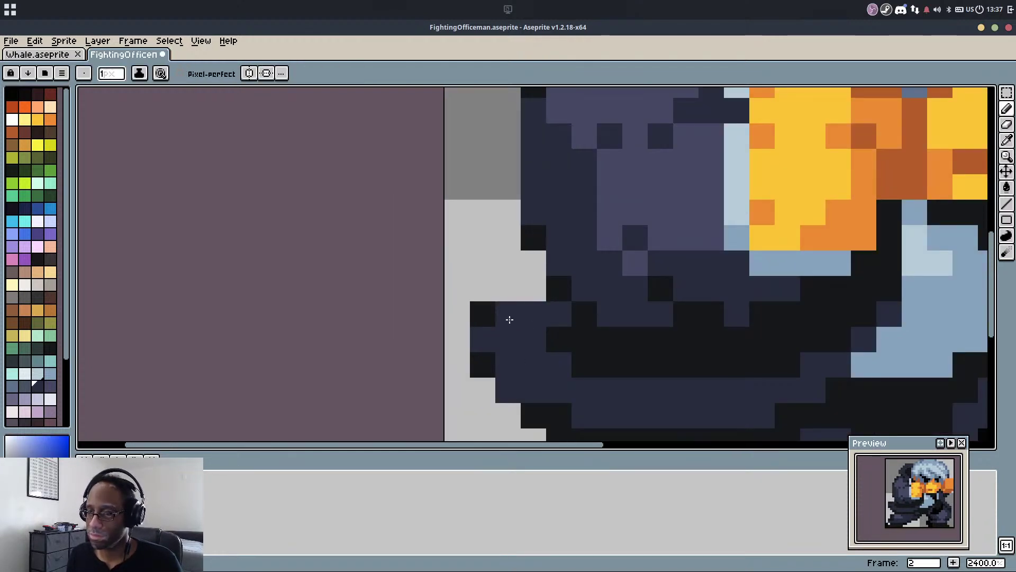
{"action": "left_click", "coordinate": [542, 303], "text": "alt"}
{"action": "left_click", "coordinate": [535, 291]}
{"action": "left_click", "coordinate": [561, 286], "text": "alt"}
{"action": "left_click", "coordinate": [535, 289]}
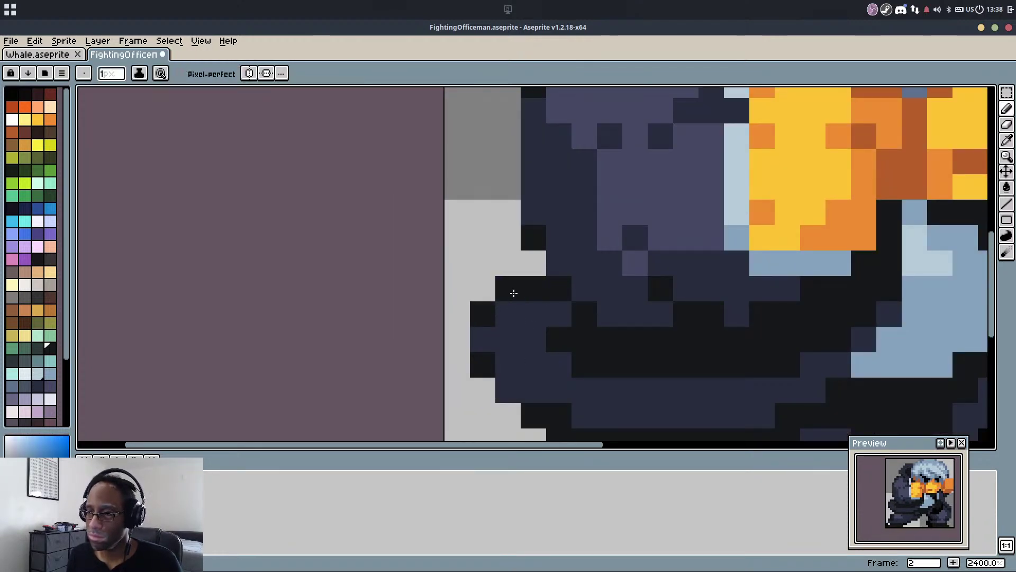
{"action": "left_click", "coordinate": [508, 288]}
{"action": "left_click", "coordinate": [508, 264]}
{"action": "left_click", "coordinate": [534, 314]}
{"action": "scroll", "coordinate": [545, 297], "scroll_direction": "down", "scroll_amount": 7}
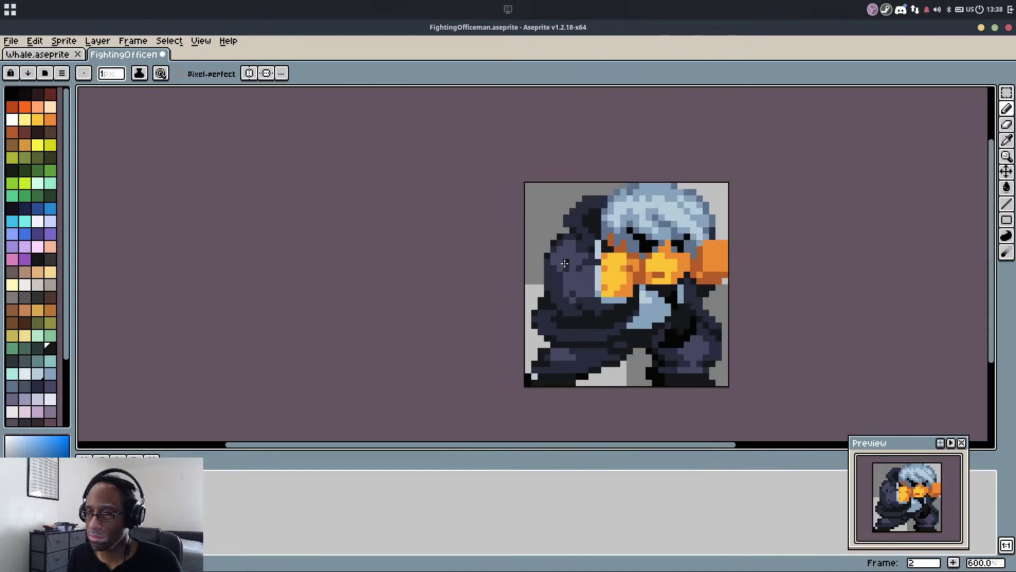
Extend the left-side sleeve's violet highlight outward as a one-pixel-high streak past the arm's outline
{"action": "scroll", "coordinate": [555, 277], "scroll_direction": "up", "scroll_amount": 5}
{"action": "scroll", "coordinate": [555, 278], "scroll_direction": "up", "scroll_amount": 1}
{"action": "left_click", "coordinate": [538, 268], "text": "alt"}
{"action": "left_click", "coordinate": [493, 243]}
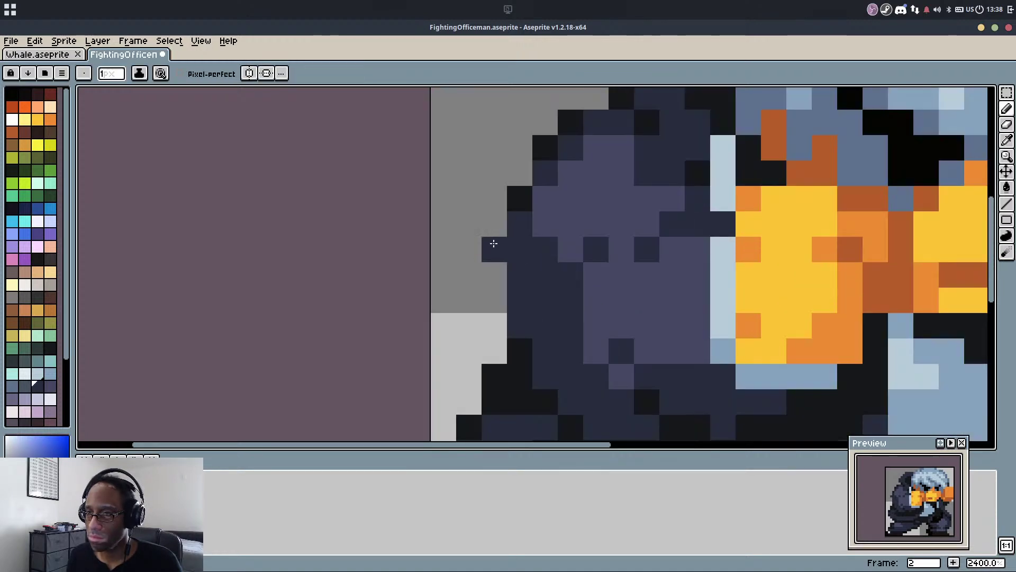
{"action": "left_click", "coordinate": [564, 221], "text": "alt"}
{"action": "left_click_drag", "start_coordinate": [556, 247], "coordinate": [479, 248]}
Add a second violet highlight band below the streak, try navy pixels outside the sleeve, and undo the last strokes
{"action": "left_click", "coordinate": [585, 309], "text": "alt"}
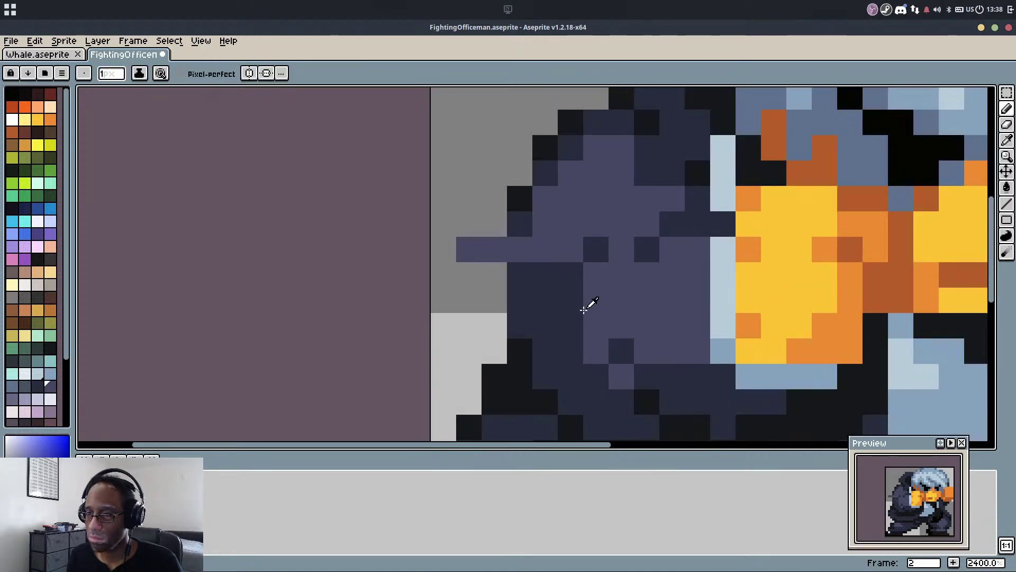
{"action": "mouse_move", "coordinate": [577, 280]}
{"action": "left_mouse_down"}
{"action": "mouse_move", "coordinate": [582, 309]}
{"action": "mouse_move", "coordinate": [545, 306]}
{"action": "mouse_move", "coordinate": [566, 319]}
{"action": "left_mouse_up"}
{"action": "left_click", "coordinate": [567, 320], "text": "alt"}
{"action": "left_click", "coordinate": [494, 274]}
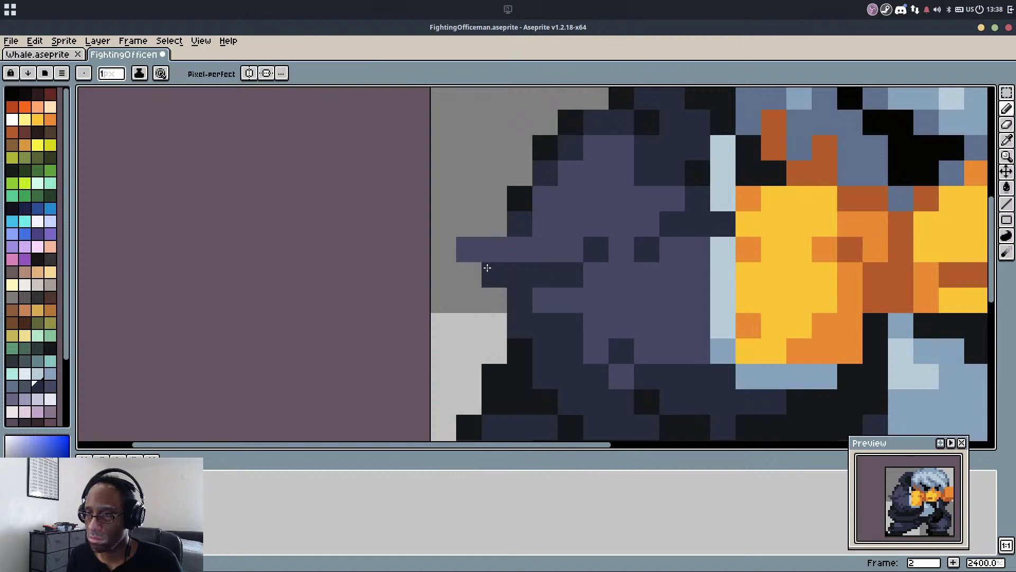
{"action": "left_click", "coordinate": [495, 223]}
{"action": "key", "text": "ctrl+z"}
{"action": "key", "text": "ctrl+z"}
{"action": "scroll", "coordinate": [611, 278], "scroll_direction": "down", "scroll_amount": 6}
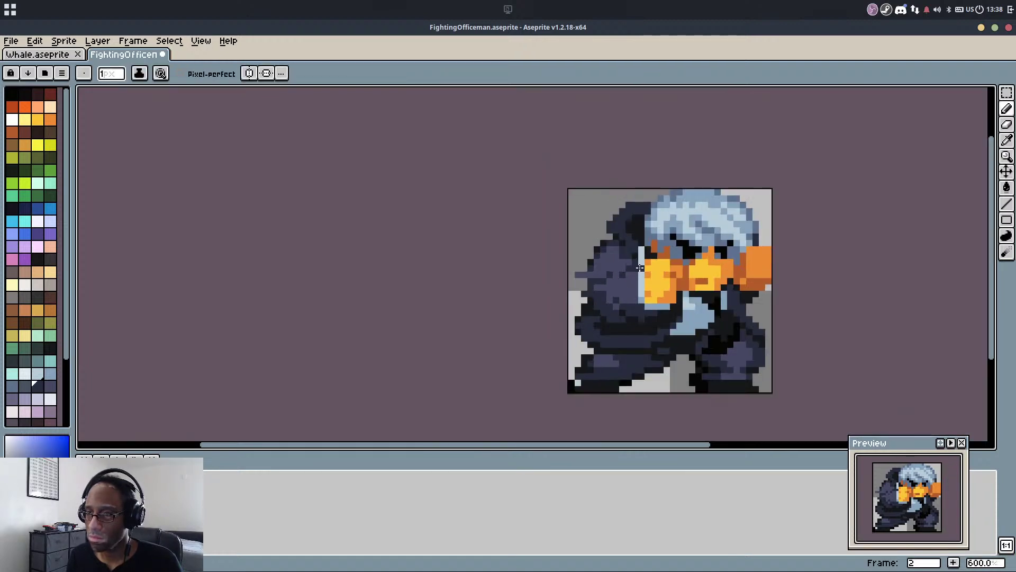
Extend the left-side fist's orange finger shading over the light-blue cuff in two short one-pixel-high streaks
{"action": "scroll", "coordinate": [612, 278], "scroll_direction": "up", "scroll_amount": 1}
{"action": "scroll", "coordinate": [666, 321], "scroll_direction": "up", "scroll_amount": 3}
{"action": "left_click", "coordinate": [663, 287], "text": "alt"}
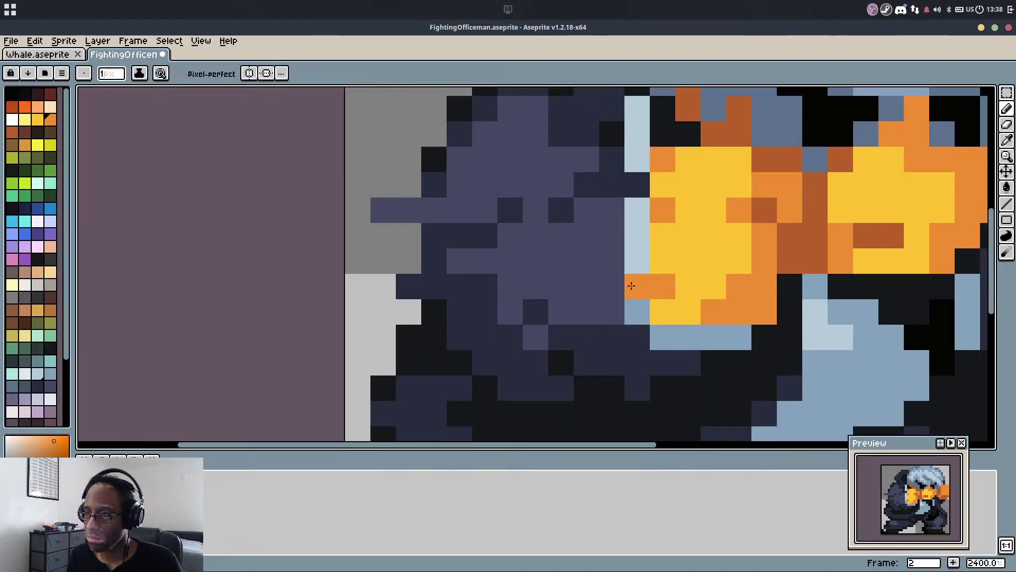
{"action": "left_click_drag", "start_coordinate": [629, 285], "coordinate": [613, 286]}
{"action": "left_click", "coordinate": [662, 210], "text": "alt"}
{"action": "left_click", "coordinate": [644, 210]}
{"action": "scroll", "coordinate": [696, 310], "scroll_direction": "down", "scroll_amount": 3}
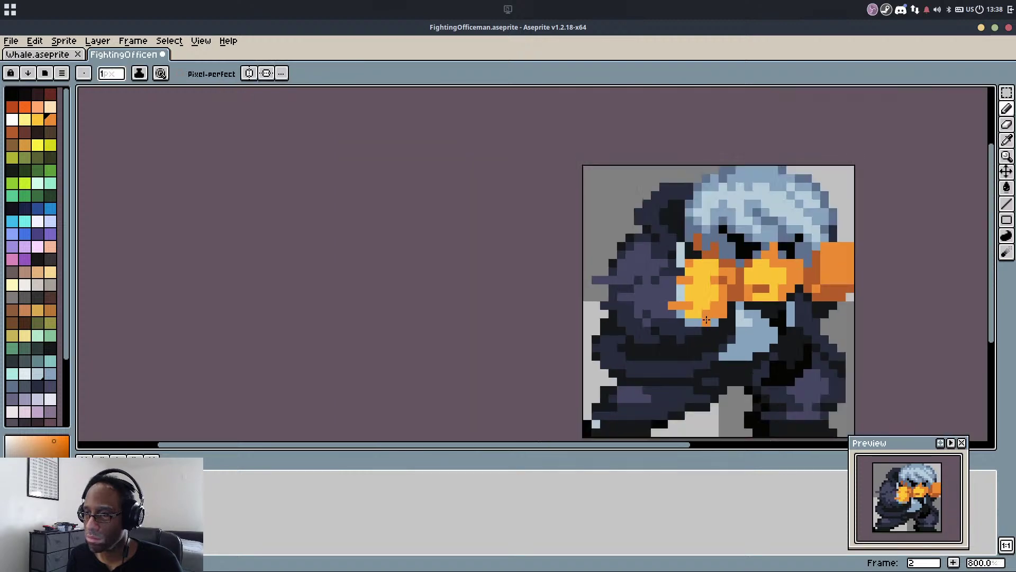
Extend the left-side trouser leg's outer edge with a near-black one-pixel-high streak and a navy streak above it
{"action": "left_click_drag", "start_coordinate": [679, 375], "coordinate": [665, 298]}
{"action": "scroll", "coordinate": [635, 324], "scroll_direction": "up", "scroll_amount": 3}
{"action": "left_click", "coordinate": [625, 343], "text": "alt"}
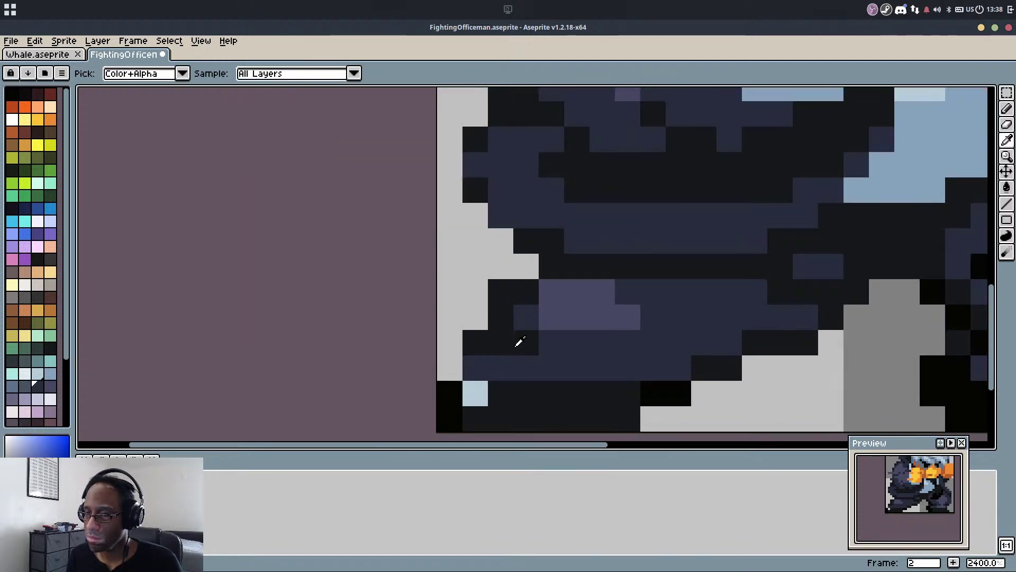
{"action": "left_click", "coordinate": [517, 343], "text": "alt"}
{"action": "left_click", "coordinate": [450, 344]}
{"action": "left_click", "coordinate": [480, 291]}
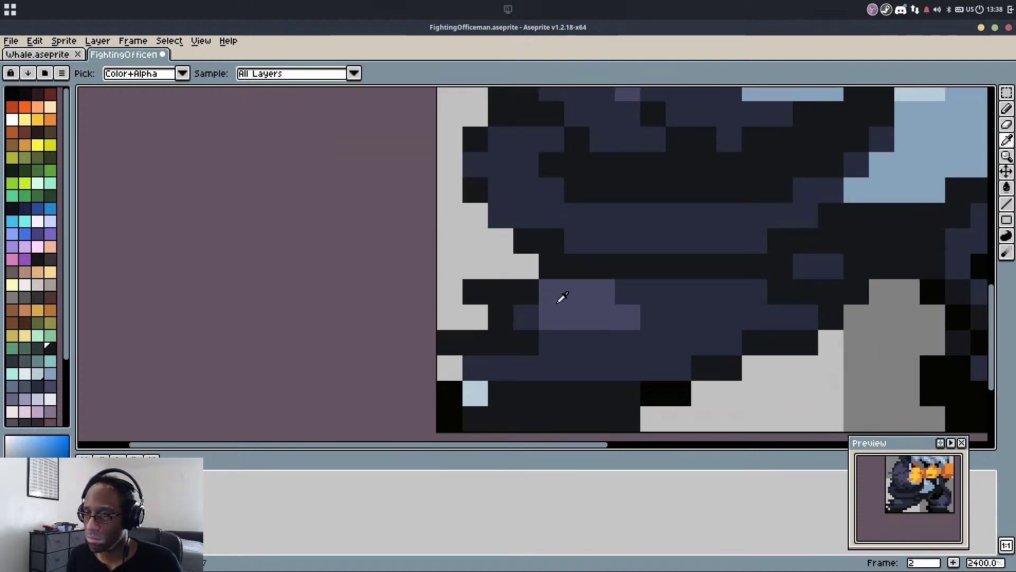
{"action": "left_click", "coordinate": [536, 313], "text": "alt"}
{"action": "left_click_drag", "start_coordinate": [528, 293], "coordinate": [476, 291]}
{"action": "key", "text": "ctrl+z"}
{"action": "scroll", "coordinate": [576, 279], "scroll_direction": "down", "scroll_amount": 5}
{"action": "scroll", "coordinate": [624, 286], "scroll_direction": "up", "scroll_amount": 5}
Widen the near-black shading along the underside of the left-side trouser leg with short one-pixel-high streaks
{"action": "left_click", "coordinate": [623, 297], "text": "alt"}
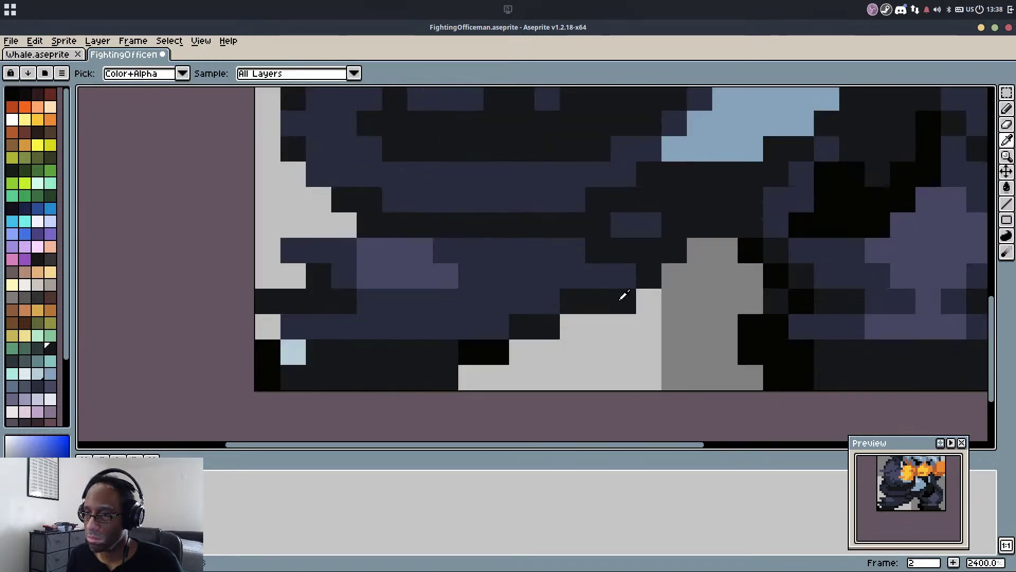
{"action": "left_click_drag", "start_coordinate": [624, 279], "coordinate": [594, 274]}
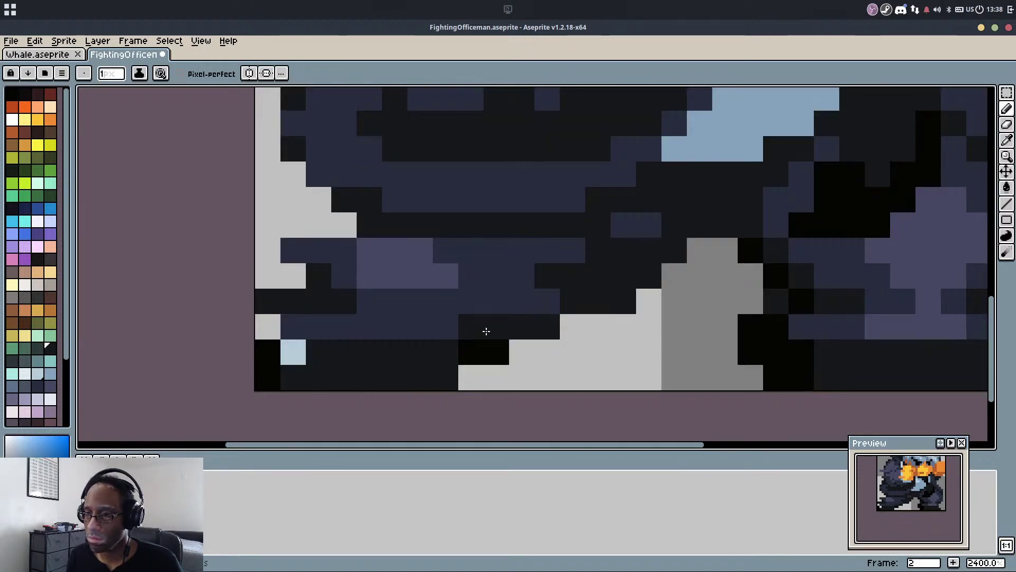
{"action": "scroll", "coordinate": [519, 360], "scroll_direction": "down", "scroll_amount": 3}
{"action": "scroll", "coordinate": [519, 360], "scroll_direction": "down", "scroll_amount": 3}
Draw two black one-pixel-high streaks outward from the right-side leg's inner edge
{"action": "scroll", "coordinate": [586, 329], "scroll_direction": "up", "scroll_amount": 6}
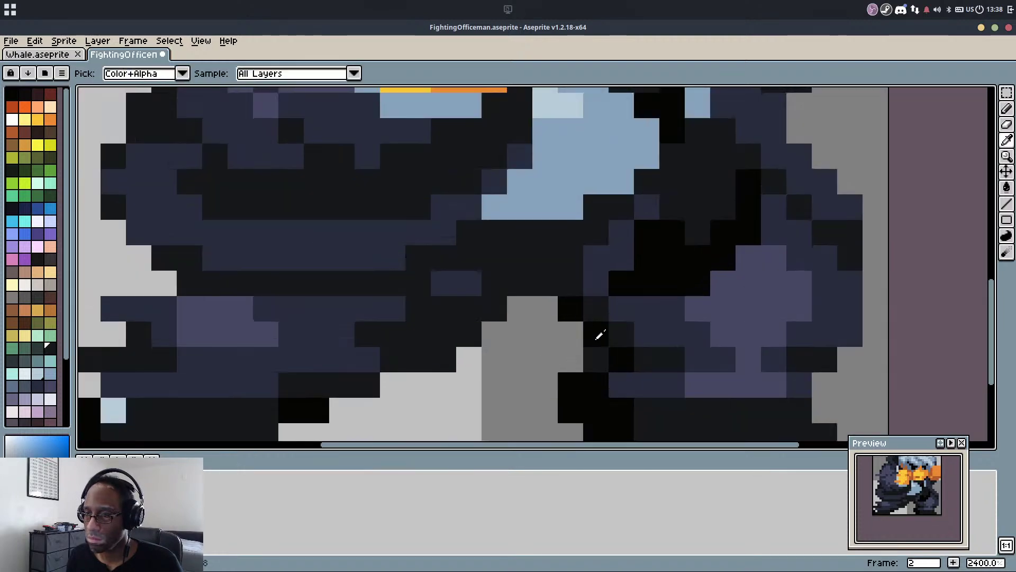
{"action": "left_click", "coordinate": [598, 335], "text": "alt"}
{"action": "left_click_drag", "start_coordinate": [593, 334], "coordinate": [536, 333]}
{"action": "left_click_drag", "start_coordinate": [563, 387], "coordinate": [521, 382]}
{"action": "scroll", "coordinate": [621, 306], "scroll_direction": "down", "scroll_amount": 3}
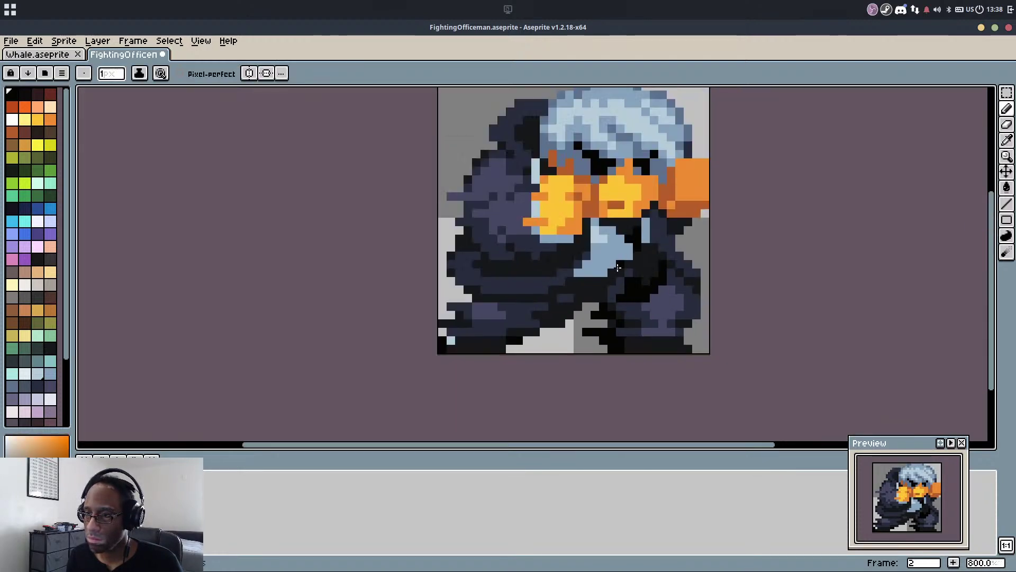
Try a slate-blue hair streak across the dark coat shape behind the head, and save the sprite
{"action": "left_click_drag", "start_coordinate": [597, 277], "coordinate": [603, 356]}
{"action": "scroll", "coordinate": [679, 264], "scroll_direction": "up", "scroll_amount": 3}
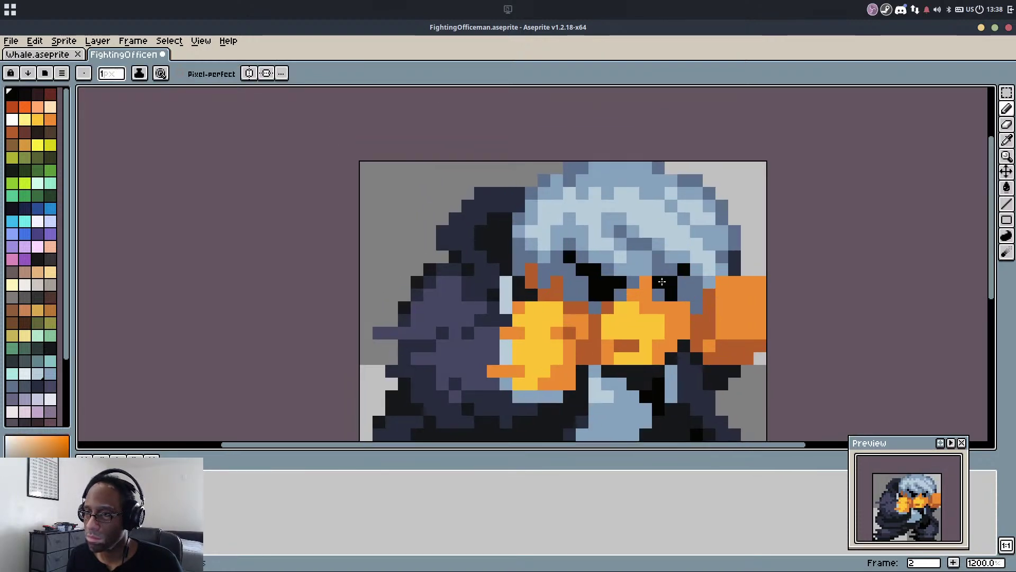
{"action": "key", "text": "alt"}
{"action": "left_click_drag", "start_coordinate": [486, 261], "coordinate": [471, 259]}
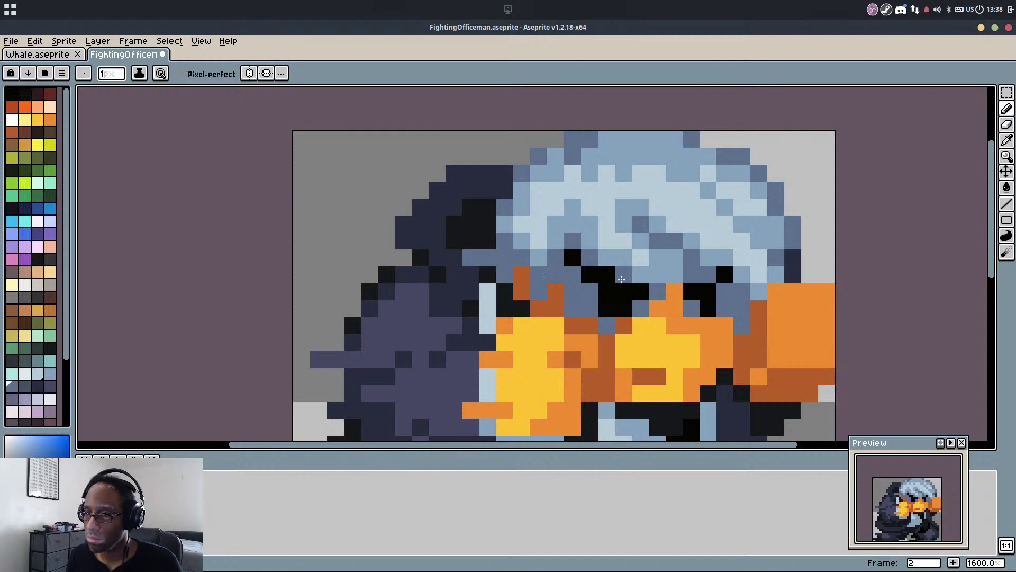
{"action": "key", "text": "ctrl+s"}
{"action": "scroll", "coordinate": [640, 286], "scroll_direction": "down", "scroll_amount": 4}
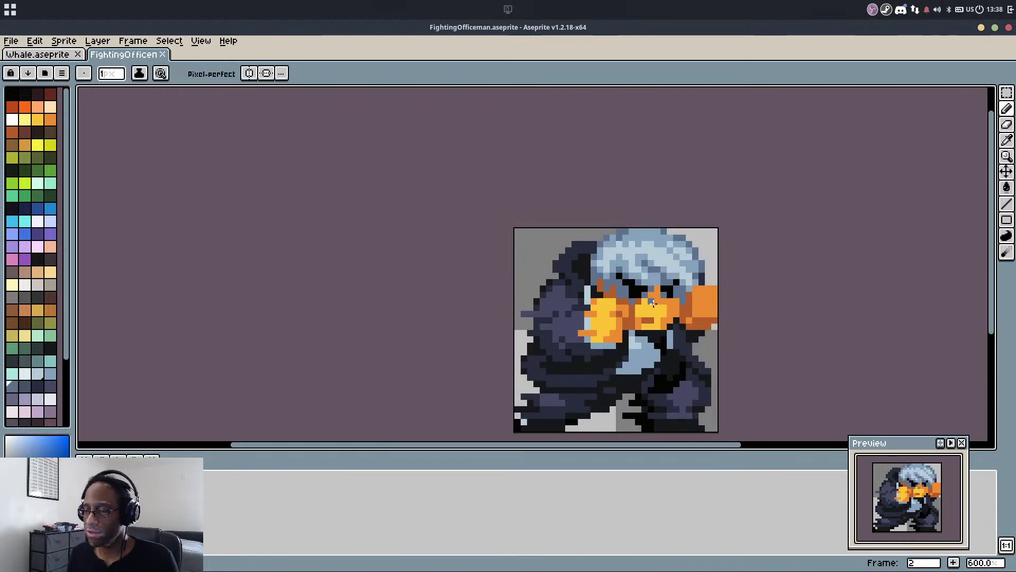
Select the top pixel rows of the dark coat shape behind the head and shift them outward, away from the hair
{"action": "scroll", "coordinate": [587, 264], "scroll_direction": "up", "scroll_amount": 4}
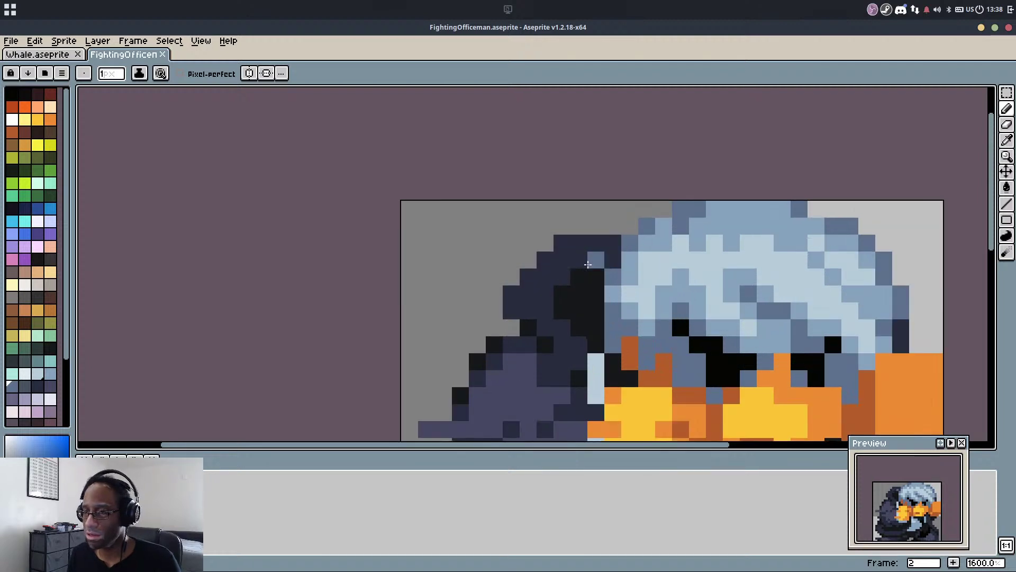
{"action": "key", "text": "m"}
{"action": "left_click_drag", "start_coordinate": [492, 225], "coordinate": [617, 262]}
{"action": "left_click_drag", "start_coordinate": [609, 259], "coordinate": [574, 260]}
{"action": "left_click", "coordinate": [573, 299]}
{"action": "scroll", "coordinate": [570, 269], "scroll_direction": "up", "scroll_amount": 1}
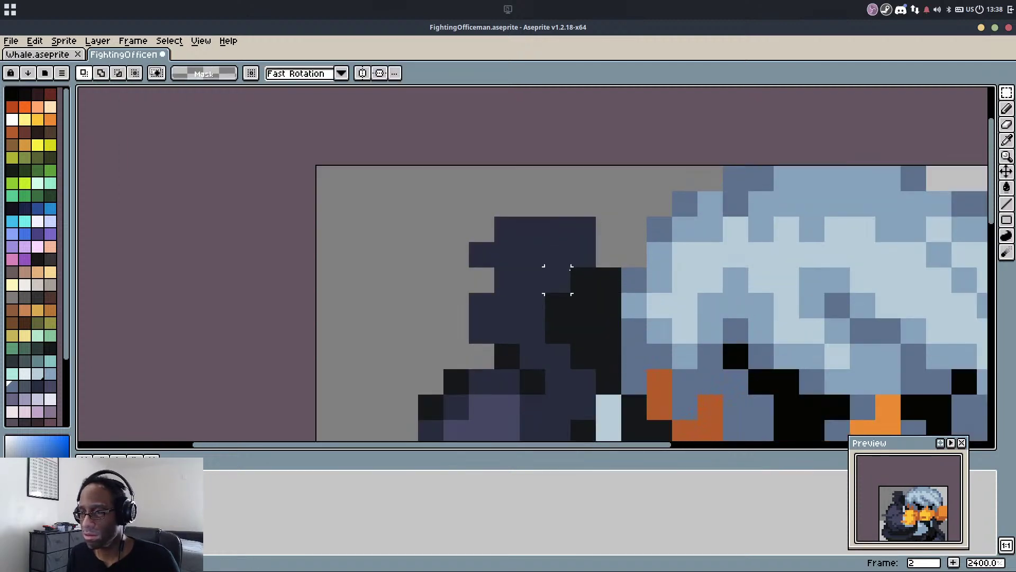
Fill the gap between the shifted coat rows and the hair with navy pixels
{"action": "scroll", "coordinate": [570, 269], "scroll_direction": "up", "scroll_amount": 1}
{"action": "left_click", "coordinate": [575, 249], "text": "alt"}
{"action": "mouse_move", "coordinate": [587, 215]}
{"action": "left_mouse_down"}
{"action": "mouse_move", "coordinate": [656, 223]}
{"action": "mouse_move", "coordinate": [653, 238]}
{"action": "left_mouse_up"}
{"action": "left_click", "coordinate": [587, 281]}
{"action": "key", "text": "b"}
{"action": "left_click", "coordinate": [590, 233], "text": "alt"}
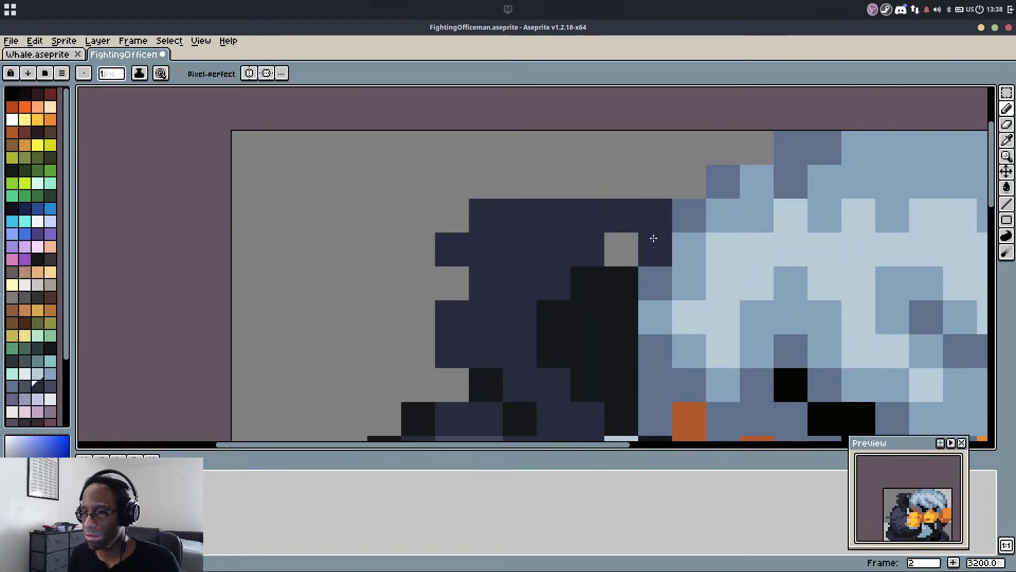
{"action": "left_click", "coordinate": [620, 248]}
Adjust the near-black inner shadow of the coat behind the head and fill out its outer edge with navy pixels
{"action": "left_click", "coordinate": [607, 295], "text": "alt"}
{"action": "left_click", "coordinate": [553, 283]}
{"action": "left_click", "coordinate": [503, 304], "text": "alt"}
{"action": "left_click", "coordinate": [465, 283]}
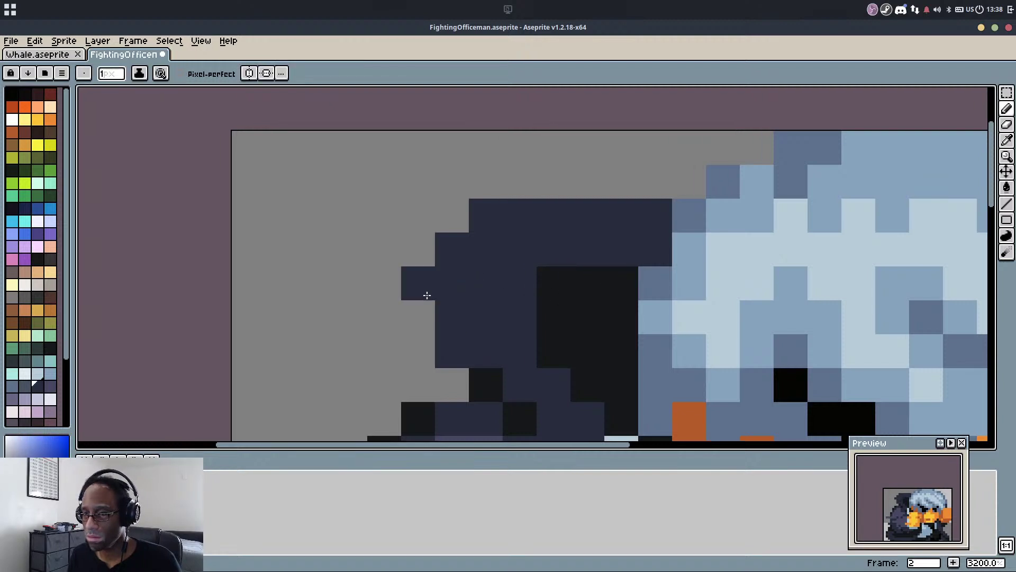
{"action": "left_click_drag", "start_coordinate": [426, 294], "coordinate": [425, 315]}
{"action": "left_click", "coordinate": [557, 293], "text": "alt"}
{"action": "left_click", "coordinate": [530, 305]}
{"action": "scroll", "coordinate": [608, 200], "scroll_direction": "down", "scroll_amount": 5}
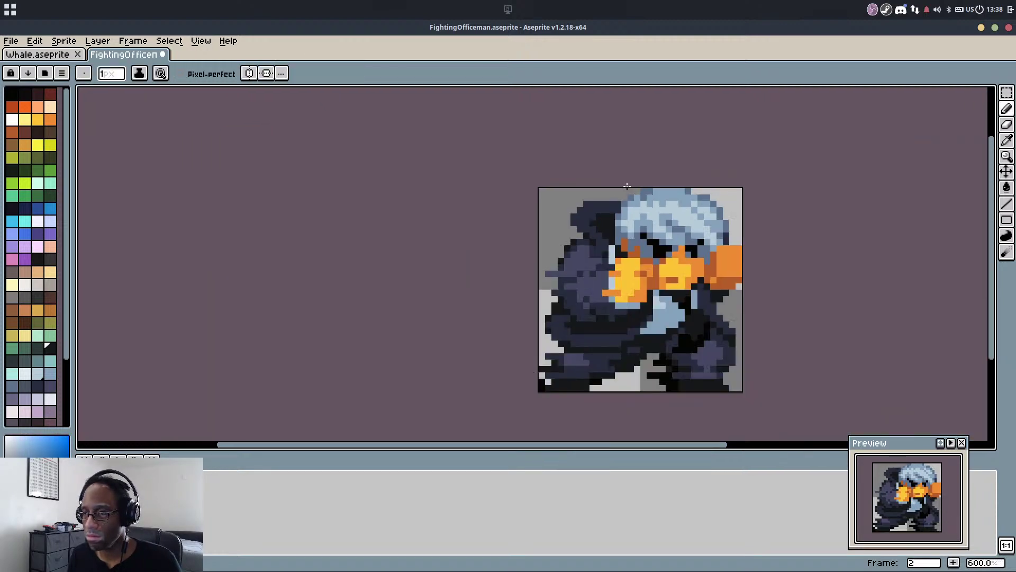
Add near-black pixels to the lower outer edge of the coat behind the head, including a two-pixel-wide streak
{"action": "scroll", "coordinate": [579, 207], "scroll_direction": "up", "scroll_amount": 4}
{"action": "left_click", "coordinate": [608, 316], "text": "alt"}
{"action": "left_click", "coordinate": [577, 314]}
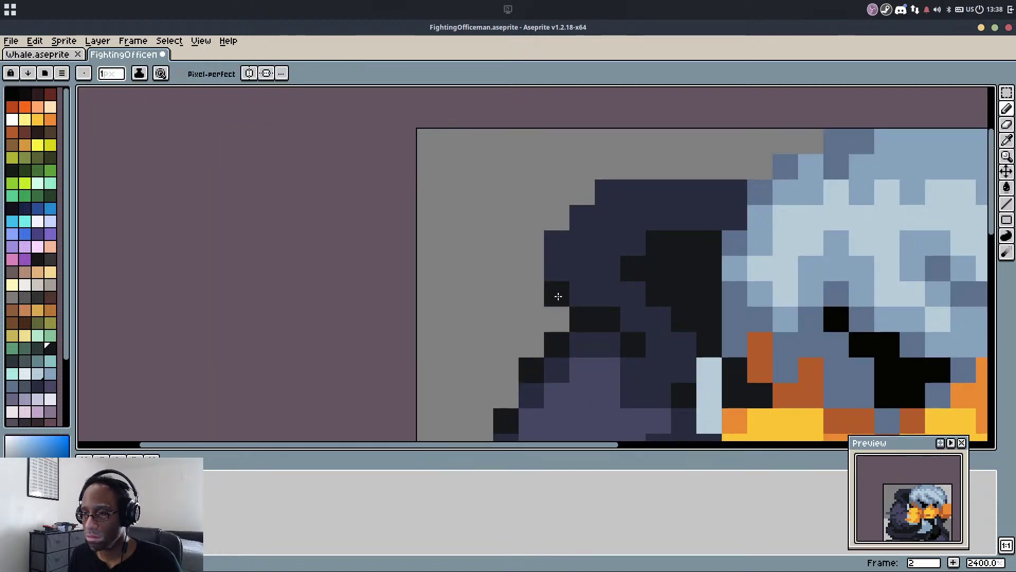
{"action": "mouse_move", "coordinate": [557, 295]}
{"action": "left_mouse_down"}
{"action": "mouse_move", "coordinate": [561, 268]}
{"action": "mouse_move", "coordinate": [542, 293]}
{"action": "left_mouse_up"}
{"action": "key", "text": "ctrl+z"}
Extend the top edge of the coat behind the head outward with a navy one-pixel-high streak, and save the sprite
{"action": "left_click_drag", "start_coordinate": [581, 194], "coordinate": [557, 193]}
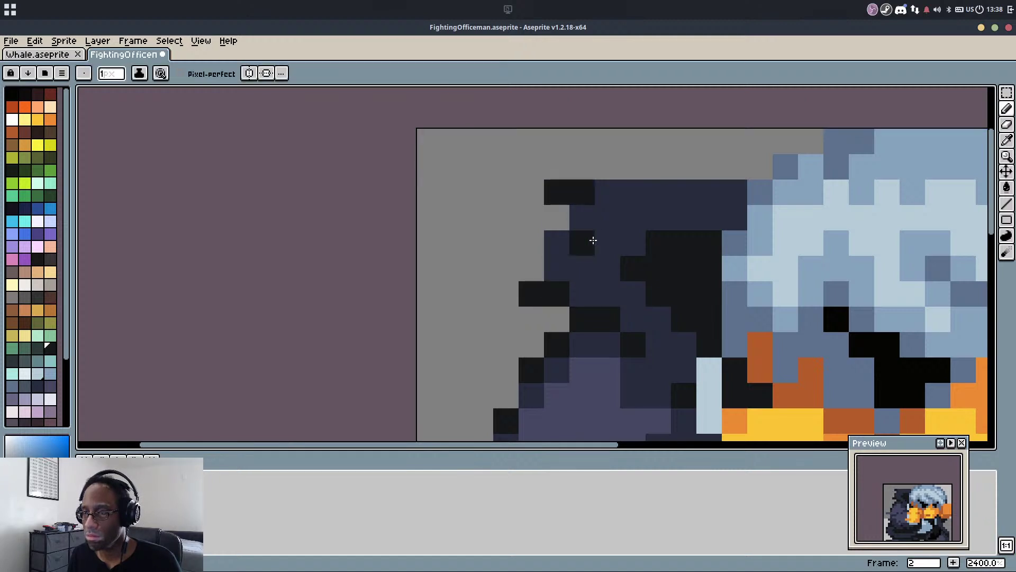
{"action": "left_click", "coordinate": [595, 236], "text": "alt"}
{"action": "left_click", "coordinate": [561, 219]}
{"action": "left_click", "coordinate": [558, 193]}
{"action": "scroll", "coordinate": [683, 193], "scroll_direction": "down", "scroll_amount": 5}
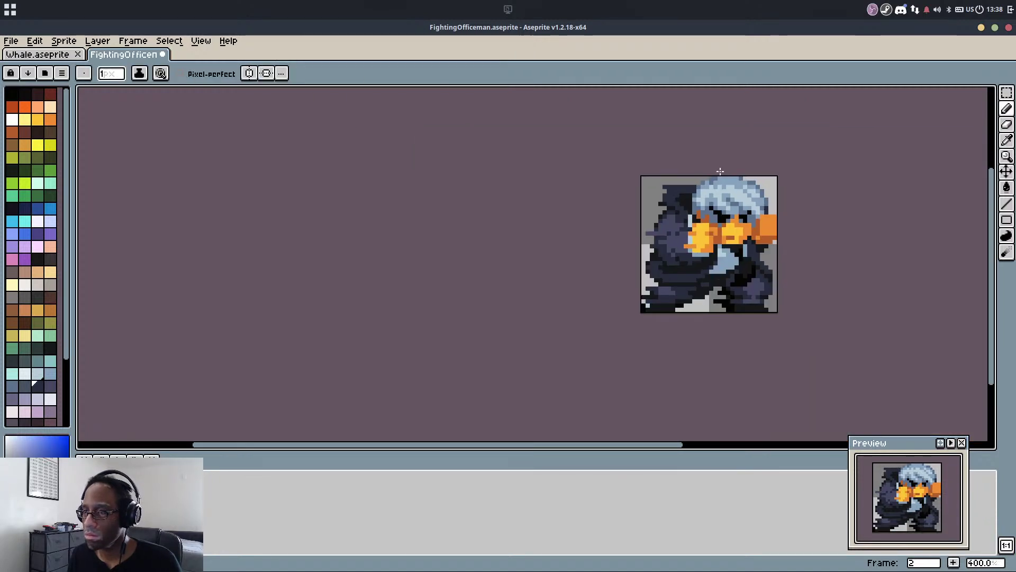
{"action": "scroll", "coordinate": [723, 187], "scroll_direction": "up", "scroll_amount": 1}
{"action": "scroll", "coordinate": [723, 186], "scroll_direction": "up", "scroll_amount": 2}
{"action": "scroll", "coordinate": [745, 212], "scroll_direction": "down", "scroll_amount": 2}
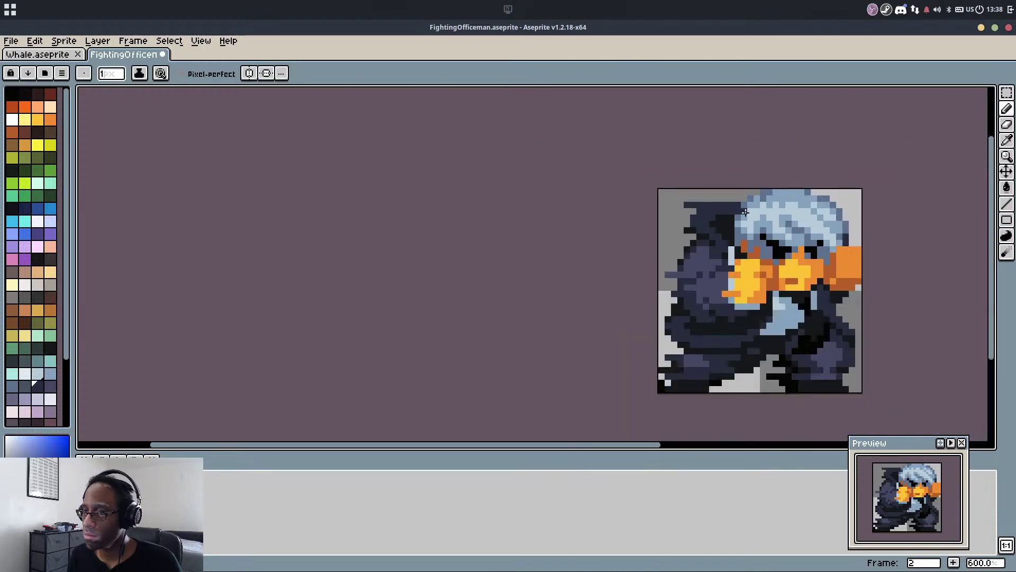
{"action": "key", "text": "ctrl+s"}
{"action": "left_click_drag", "start_coordinate": [761, 221], "coordinate": [680, 239]}
Replace the slate-blue shading beside the left-side eye with orange skin pixels
{"action": "scroll", "coordinate": [699, 234], "scroll_direction": "up", "scroll_amount": 4}
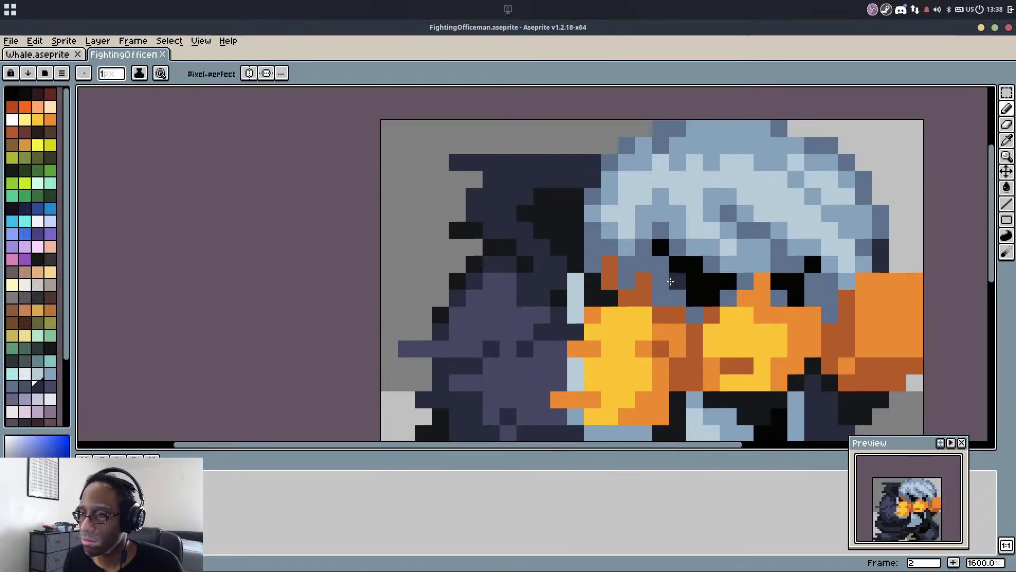
{"action": "left_click", "coordinate": [683, 309], "text": "alt"}
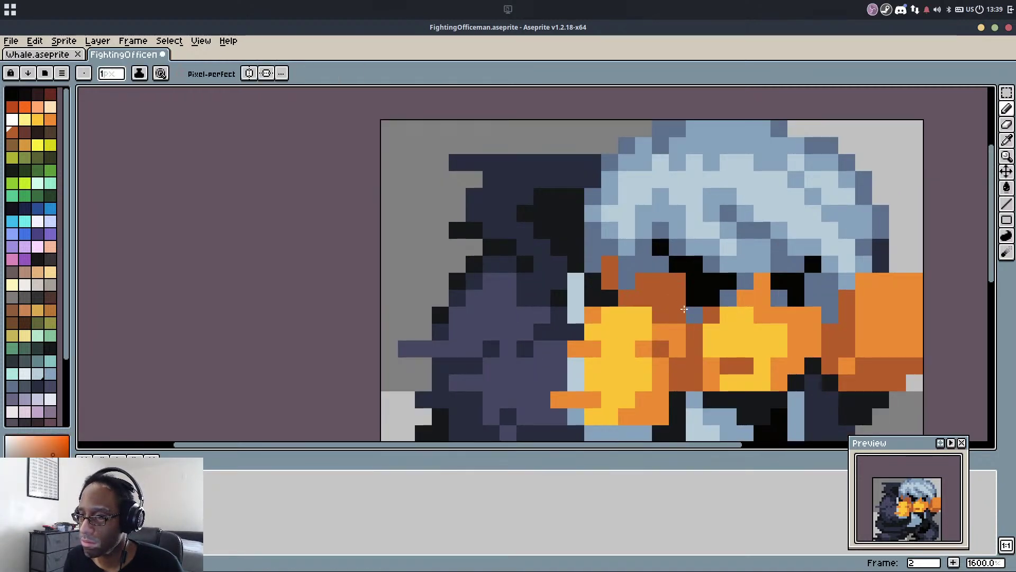
{"action": "left_click", "coordinate": [745, 301], "text": "alt"}
{"action": "left_click", "coordinate": [725, 309]}
{"action": "mouse_move", "coordinate": [745, 285]}
{"action": "left_mouse_down"}
{"action": "mouse_move", "coordinate": [724, 307]}
{"action": "mouse_move", "coordinate": [743, 286]}
{"action": "mouse_move", "coordinate": [712, 314]}
{"action": "mouse_move", "coordinate": [674, 302]}
{"action": "left_mouse_up"}
{"action": "key", "text": "ctrl+z"}
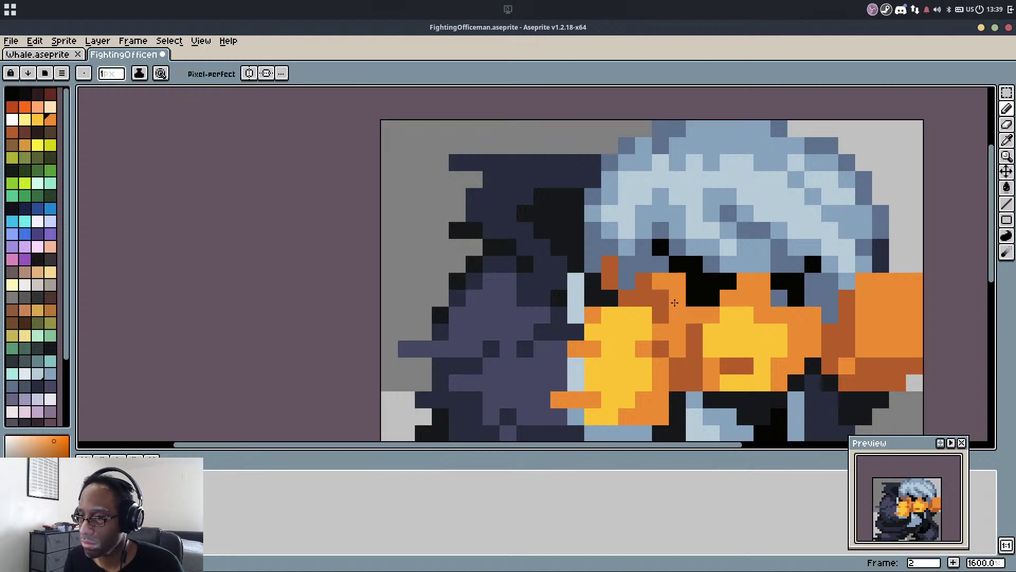
Restore dark-orange shading between fist and face, extend the orange skin around both eyes' outer sides, and save the sprite
{"action": "left_click", "coordinate": [662, 316], "text": "alt"}
{"action": "left_click", "coordinate": [680, 318]}
{"action": "key", "text": "alt"}
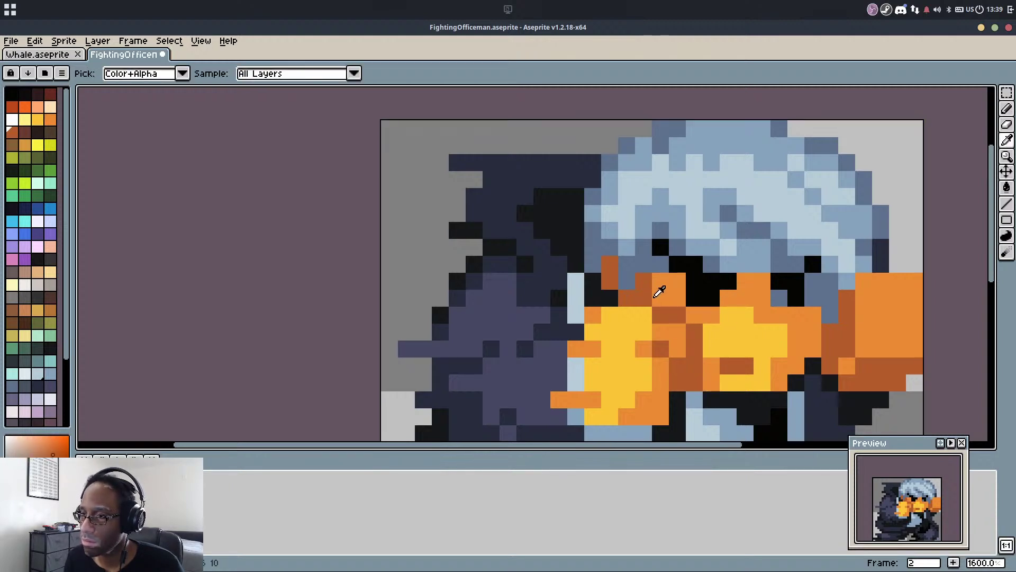
{"action": "left_click", "coordinate": [671, 275], "text": "alt"}
{"action": "left_click", "coordinate": [660, 264]}
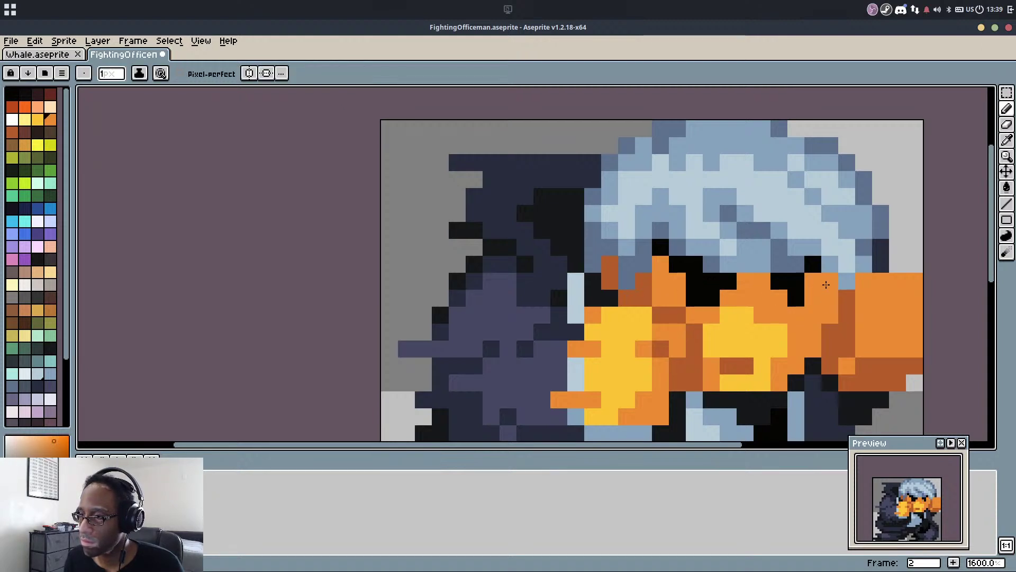
{"action": "key", "text": "ctrl+s"}
{"action": "scroll", "coordinate": [832, 328], "scroll_direction": "down", "scroll_amount": 4}
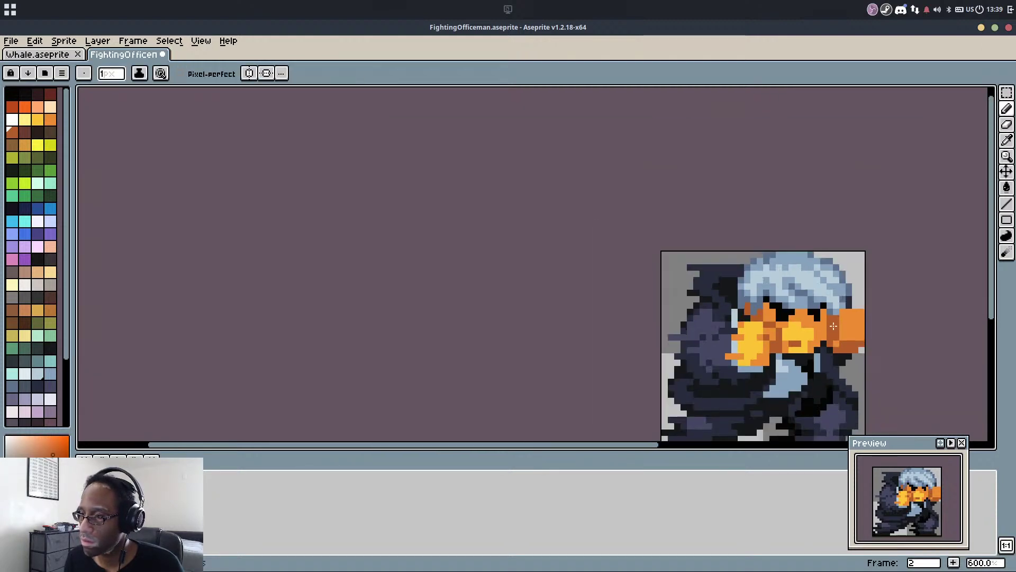
{"action": "scroll", "coordinate": [834, 317], "scroll_direction": "up", "scroll_amount": 3}
{"action": "scroll", "coordinate": [831, 313], "scroll_direction": "down", "scroll_amount": 3}
{"action": "left_click_drag", "start_coordinate": [826, 313], "coordinate": [743, 262]}
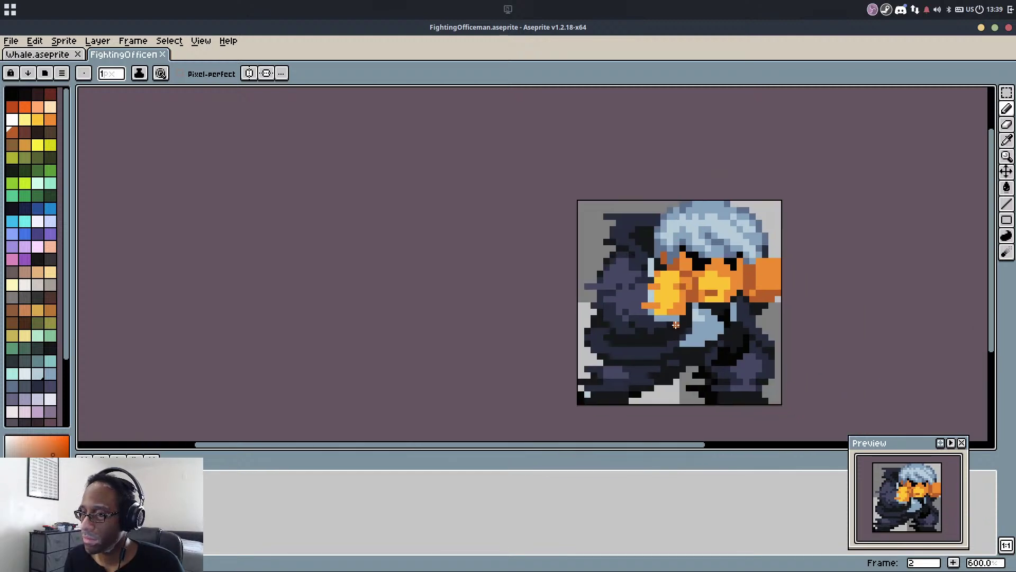
Add a third frame as a copy of frame 2, and return to frame 2 for editing
{"action": "key", "text": "Left"}
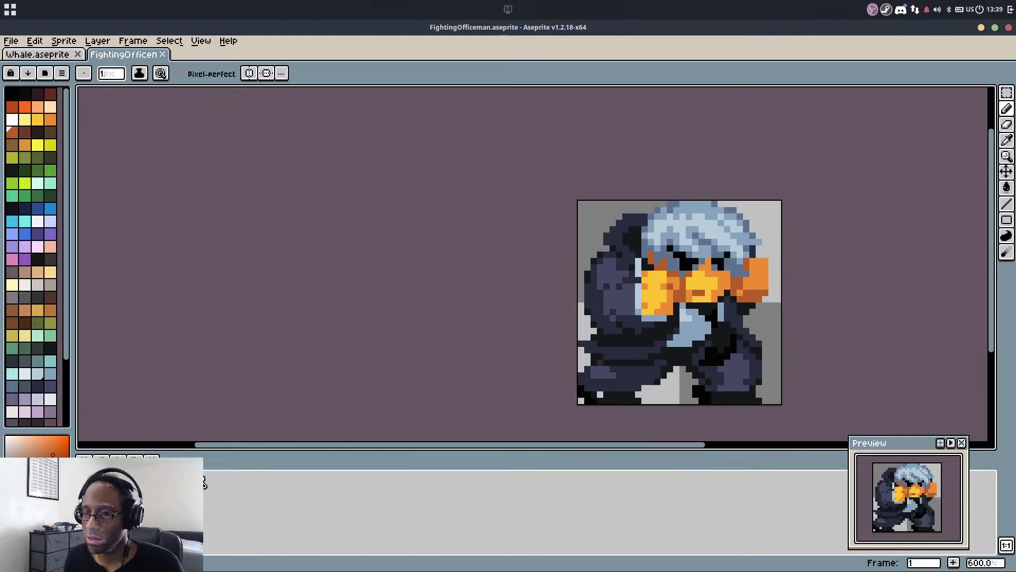
{"action": "right_click", "coordinate": [202, 478]}
{"action": "left_click", "coordinate": [218, 494]}
{"action": "key", "text": "Left"}
{"action": "scroll", "coordinate": [777, 221], "scroll_direction": "up", "scroll_amount": 2}
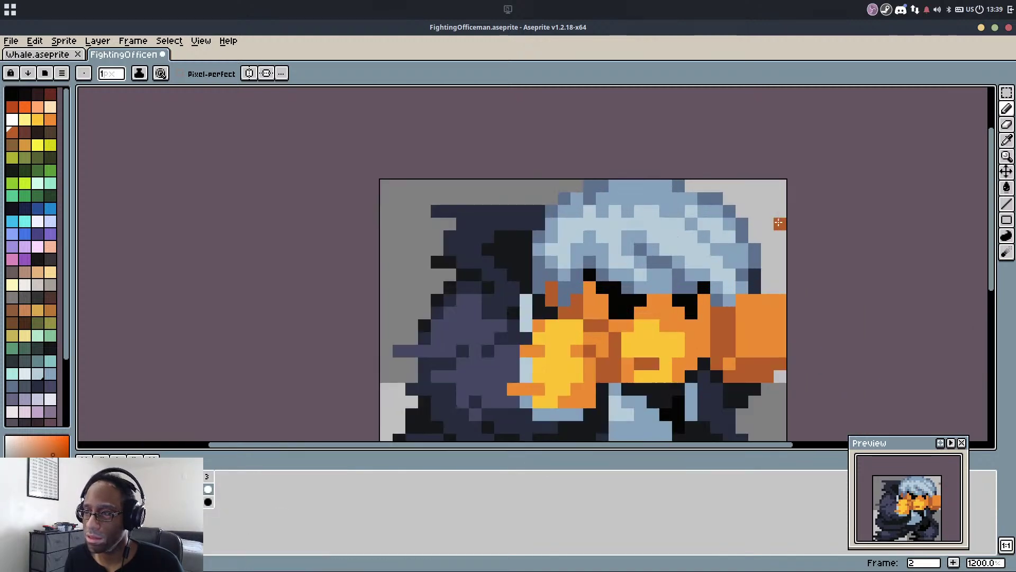
{"action": "scroll", "coordinate": [732, 271], "scroll_direction": "up", "scroll_amount": 1}
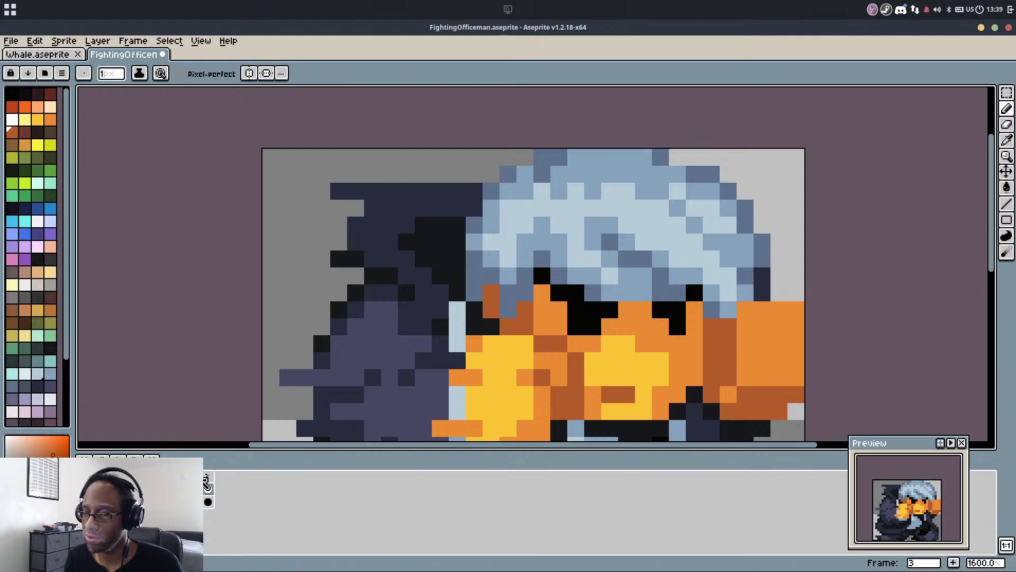
{"action": "key", "text": "Left"}
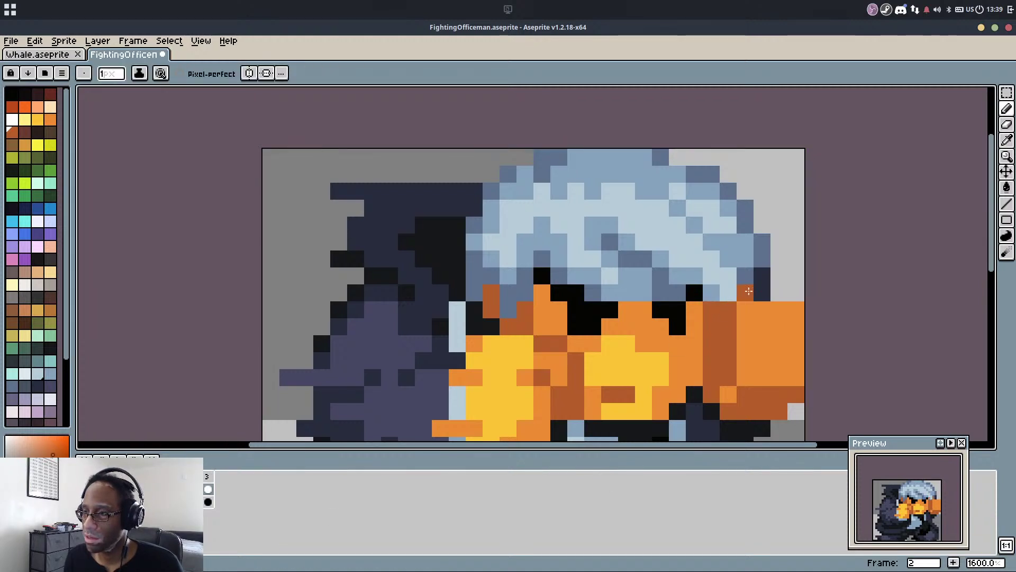
Trim the hair's right-side edge, redraw its slate-blue outline, and cover the right-side highlights and shadows with mid-blue
{"action": "key", "text": "e"}
{"action": "left_click_drag", "start_coordinate": [748, 291], "coordinate": [745, 276]}
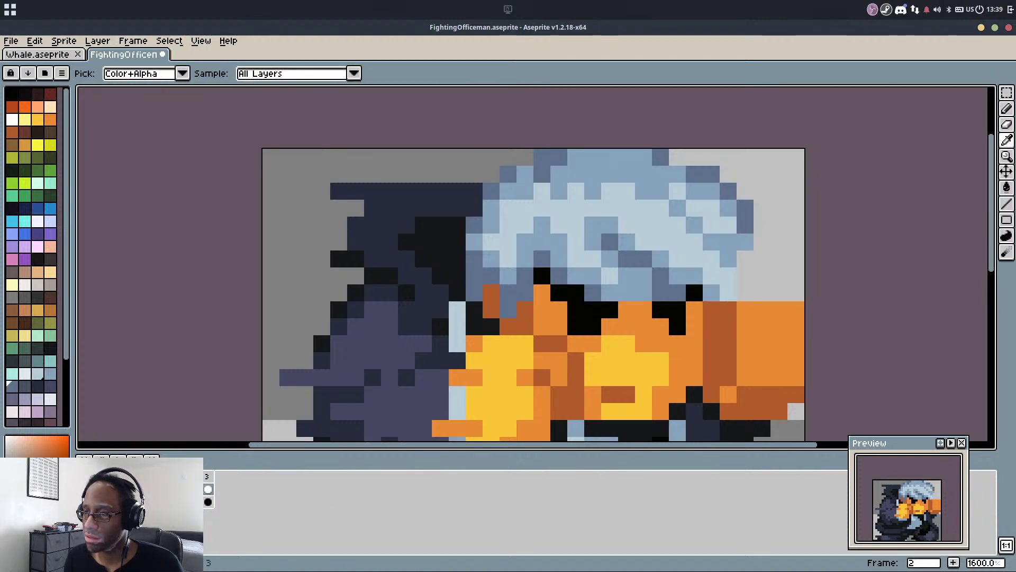
{"action": "left_click", "coordinate": [746, 226], "text": "alt"}
{"action": "mouse_move", "coordinate": [745, 242]}
{"action": "left_mouse_down"}
{"action": "mouse_move", "coordinate": [731, 284]}
{"action": "mouse_move", "coordinate": [727, 249]}
{"action": "mouse_move", "coordinate": [703, 217]}
{"action": "mouse_move", "coordinate": [707, 285]}
{"action": "mouse_move", "coordinate": [727, 277]}
{"action": "mouse_move", "coordinate": [680, 205]}
{"action": "mouse_move", "coordinate": [688, 268]}
{"action": "mouse_move", "coordinate": [696, 213]}
{"action": "mouse_move", "coordinate": [628, 228]}
{"action": "left_mouse_up"}
{"action": "left_click", "coordinate": [730, 245], "text": "alt"}
{"action": "left_click_drag", "start_coordinate": [661, 265], "coordinate": [636, 293]}
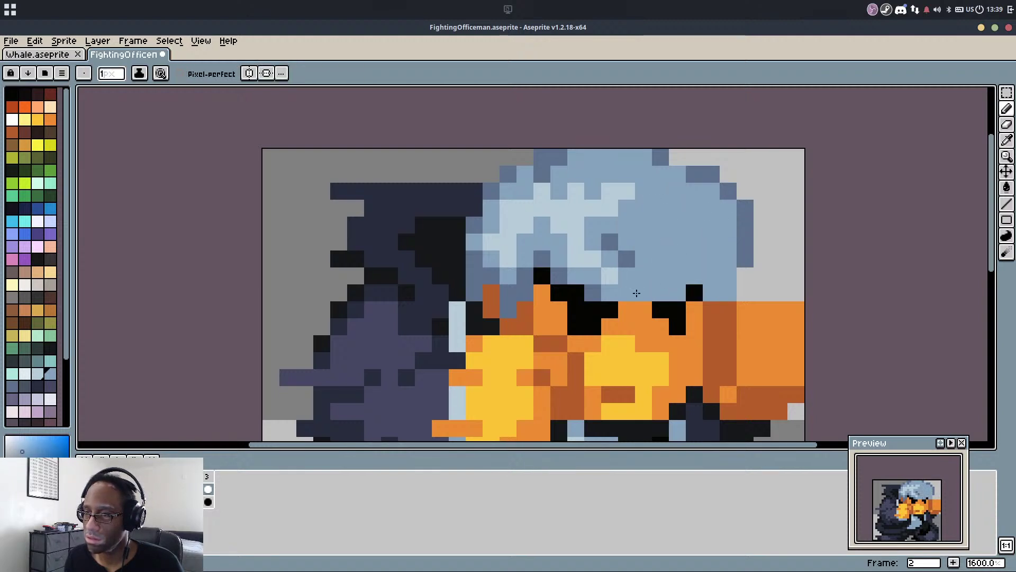
Sweep the left-side hair outward over the coat with mid-blue pixels and add a slate-blue shadow pixel beneath it
{"action": "mouse_move", "coordinate": [542, 258]}
{"action": "left_mouse_down"}
{"action": "mouse_move", "coordinate": [499, 282]}
{"action": "mouse_move", "coordinate": [435, 276]}
{"action": "left_mouse_up"}
{"action": "left_click", "coordinate": [489, 275], "text": "alt"}
{"action": "key", "text": "ctrl+z"}
{"action": "left_click", "coordinate": [488, 258], "text": "alt"}
{"action": "left_click", "coordinate": [476, 260]}
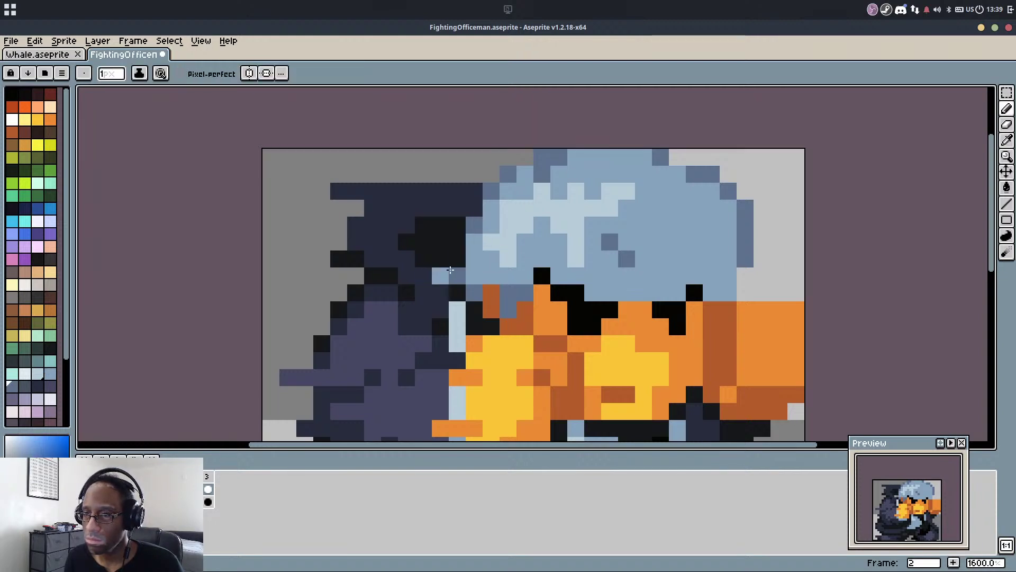
{"action": "left_click", "coordinate": [458, 263]}
{"action": "left_click", "coordinate": [511, 289], "text": "alt"}
{"action": "left_click", "coordinate": [523, 279]}
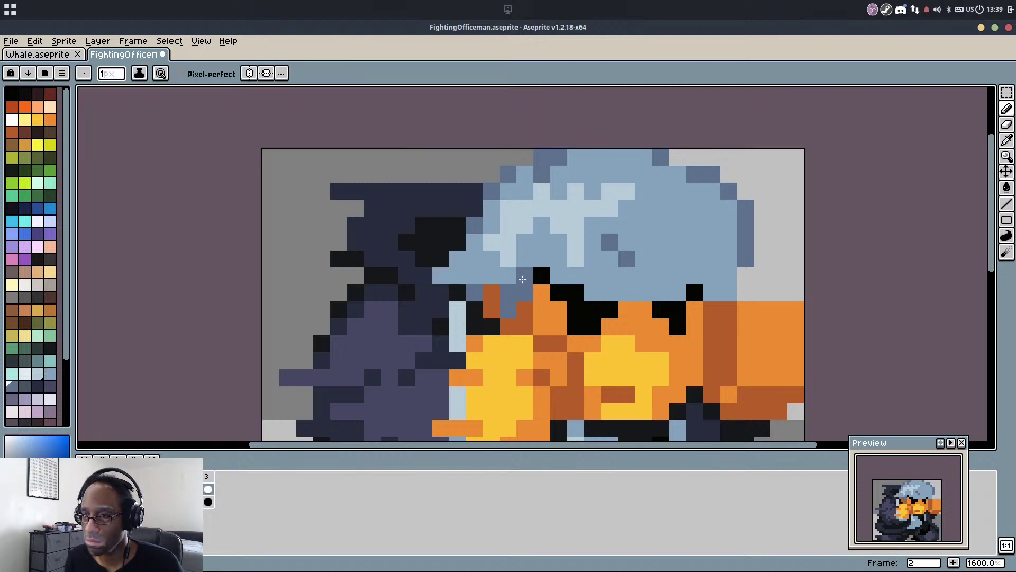
Paint mid-blue hair over the skin beside the left eye and shade its lower edge with a slate-blue pixel
{"action": "left_click", "coordinate": [593, 275], "text": "alt"}
{"action": "mouse_move", "coordinate": [577, 291]}
{"action": "left_mouse_down"}
{"action": "mouse_move", "coordinate": [544, 306]}
{"action": "mouse_move", "coordinate": [542, 318]}
{"action": "mouse_move", "coordinate": [539, 297]}
{"action": "left_mouse_up"}
{"action": "key", "text": "ctrl+z"}
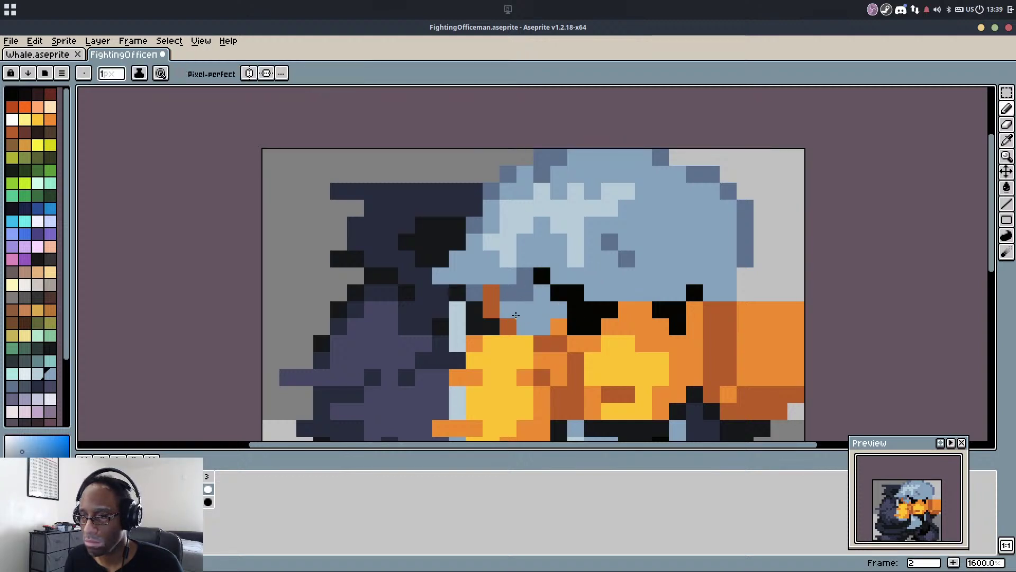
{"action": "key", "text": "ctrl+z"}
{"action": "left_click", "coordinate": [556, 326]}
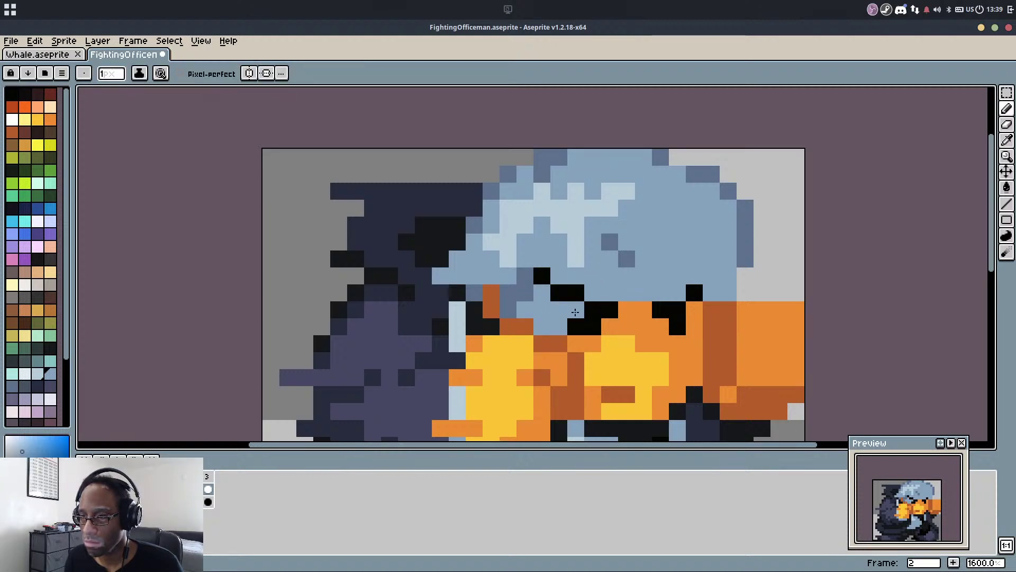
{"action": "left_click", "coordinate": [526, 294], "text": "alt"}
{"action": "left_click", "coordinate": [528, 325]}
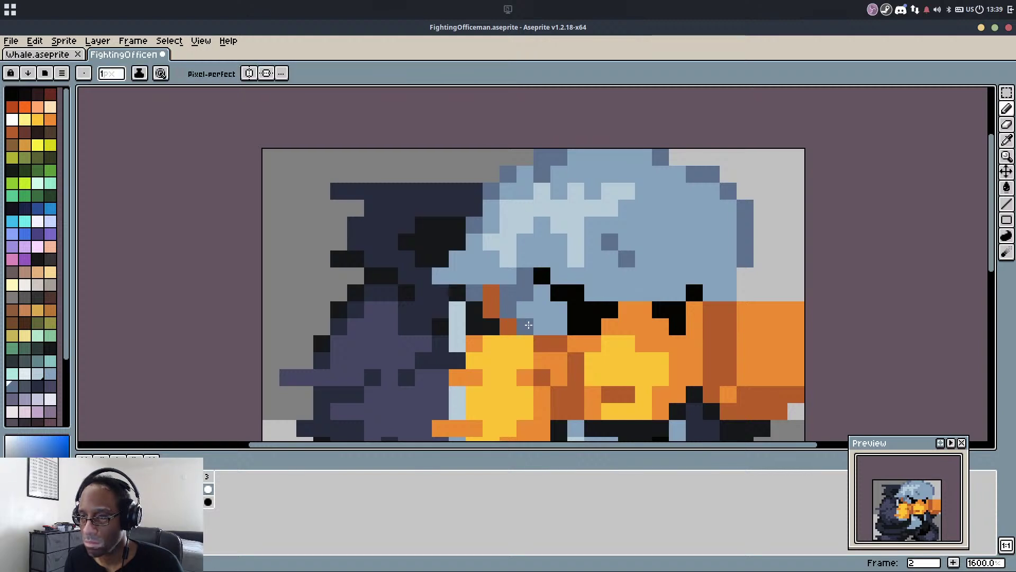
{"action": "left_click", "coordinate": [535, 305], "text": "alt"}
{"action": "left_click", "coordinate": [524, 294]}
{"action": "key", "text": "ctrl+z"}
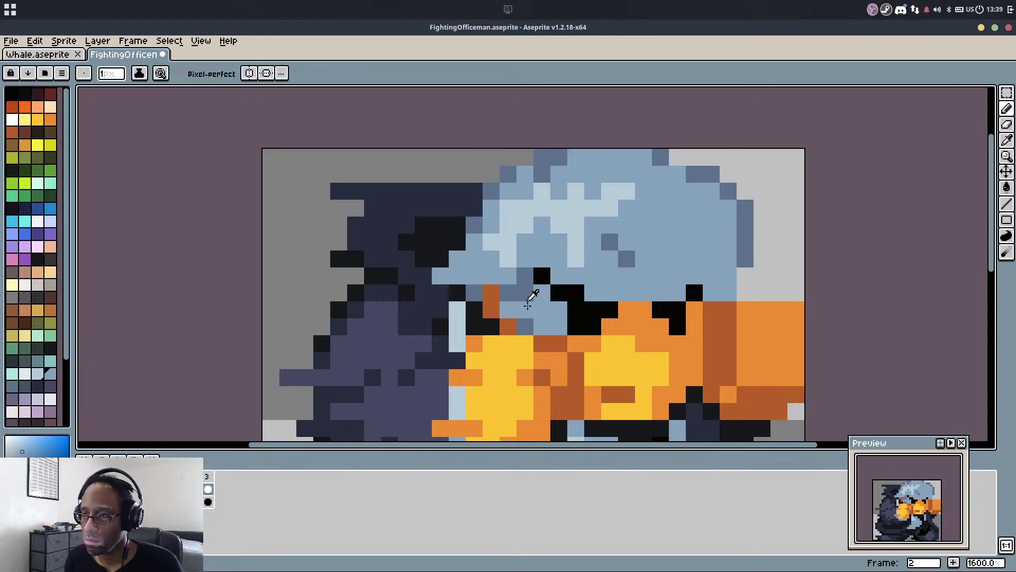
Extend a mid-blue hair strand down between the eyes and edge it with slate-blue shadow pixels
{"action": "left_click", "coordinate": [626, 309]}
{"action": "left_click", "coordinate": [644, 310]}
{"action": "left_click", "coordinate": [625, 323]}
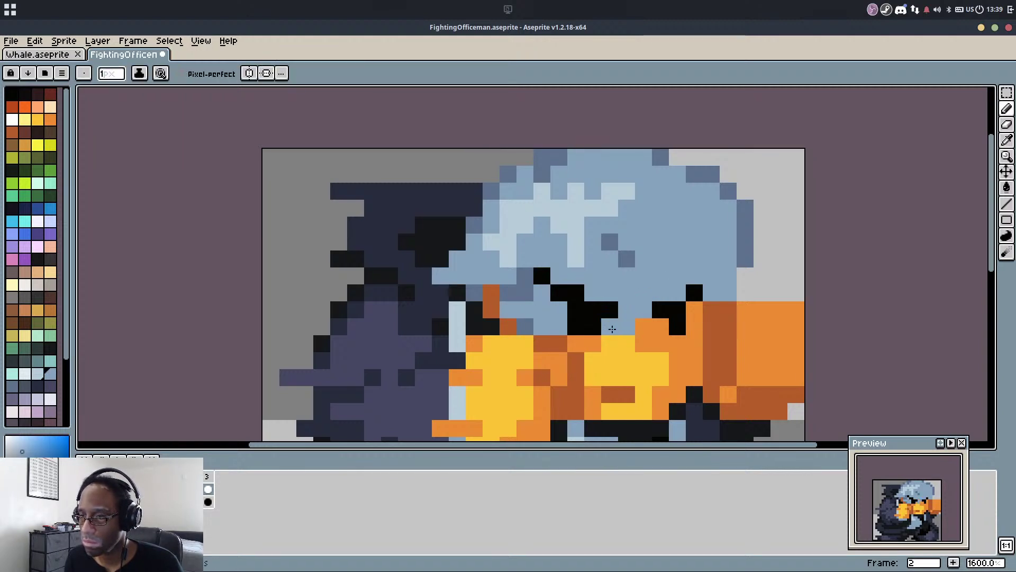
{"action": "left_click", "coordinate": [612, 344]}
{"action": "left_click", "coordinate": [585, 349]}
{"action": "key", "text": "alt"}
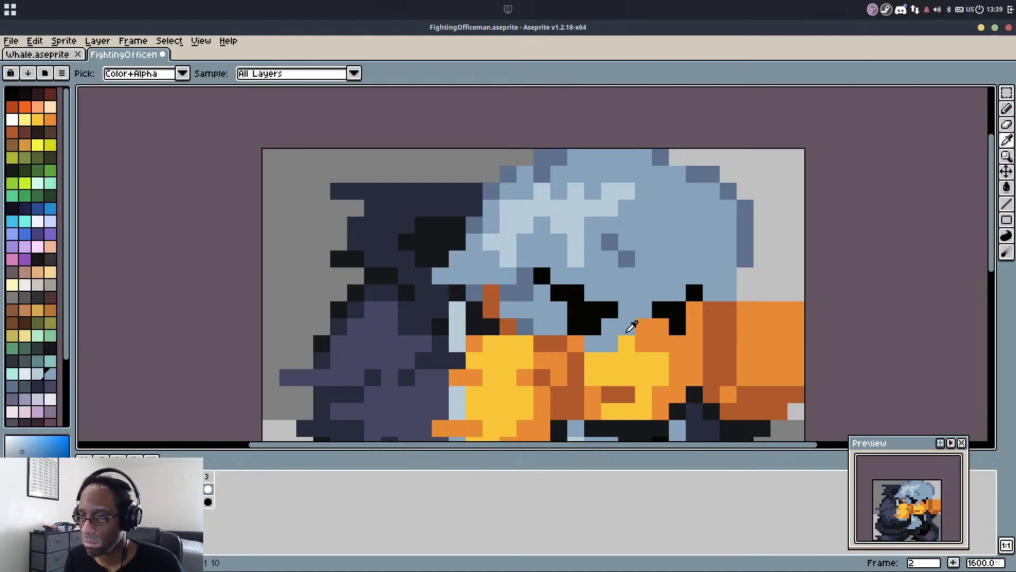
{"action": "left_click", "coordinate": [644, 327]}
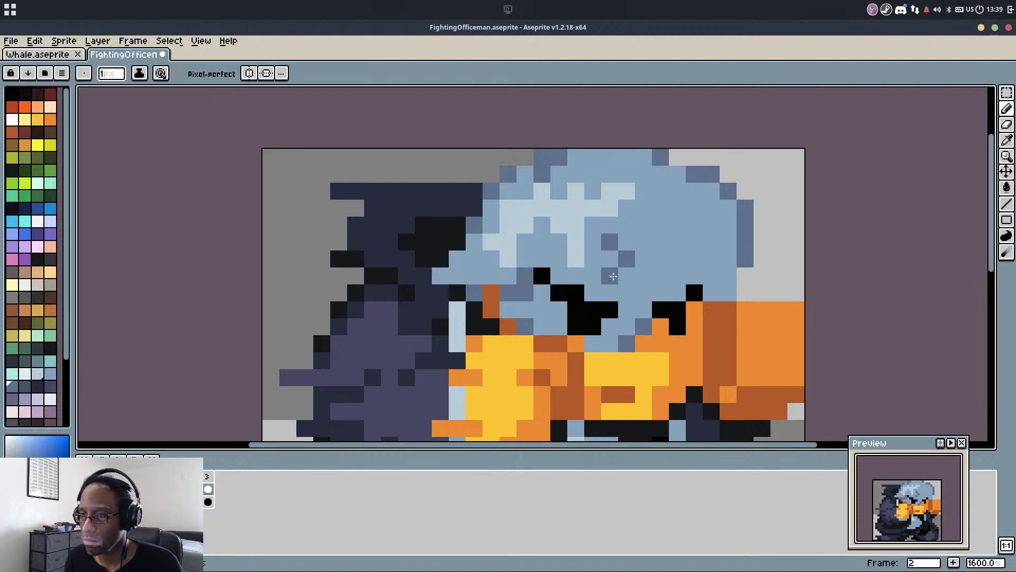
Cover the slate-blue shadow inside the hair and the lower part of its right outline with mid-blue
{"action": "left_click", "coordinate": [612, 277], "text": "alt"}
{"action": "left_click_drag", "start_coordinate": [610, 244], "coordinate": [620, 252]}
{"action": "key", "text": "alt"}
{"action": "left_click_drag", "start_coordinate": [744, 259], "coordinate": [740, 246]}
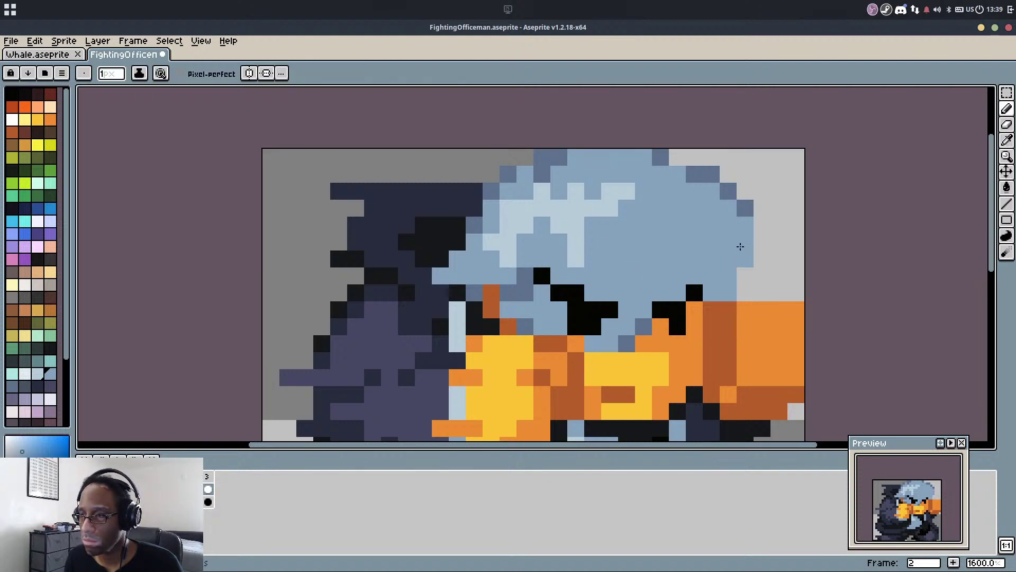
Compare against frame 1, extend frame 2's mid-blue hair down the right temple, and erase the hair's outermost right-hand column
{"action": "key", "text": "comma"}
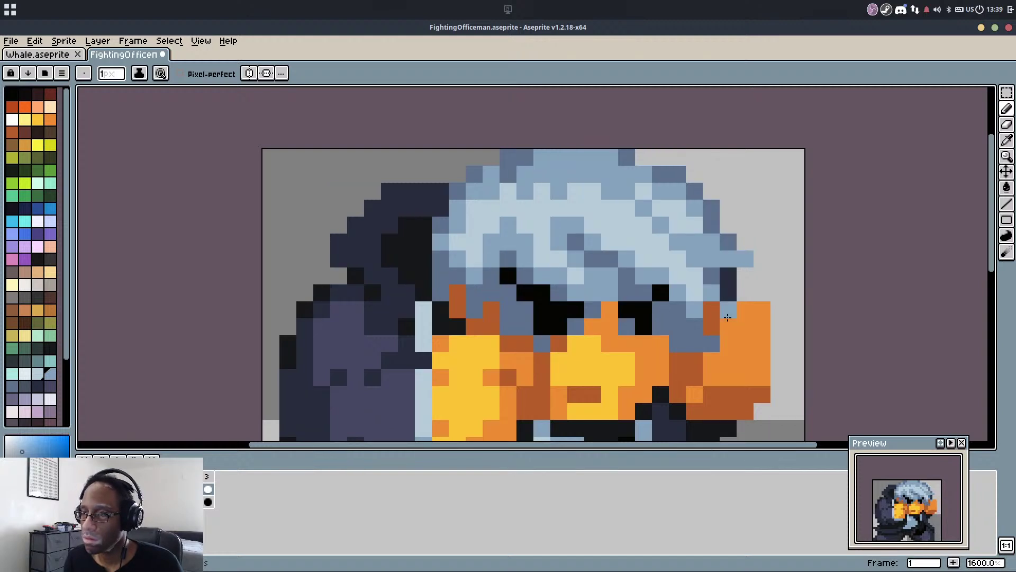
{"action": "key", "text": "period"}
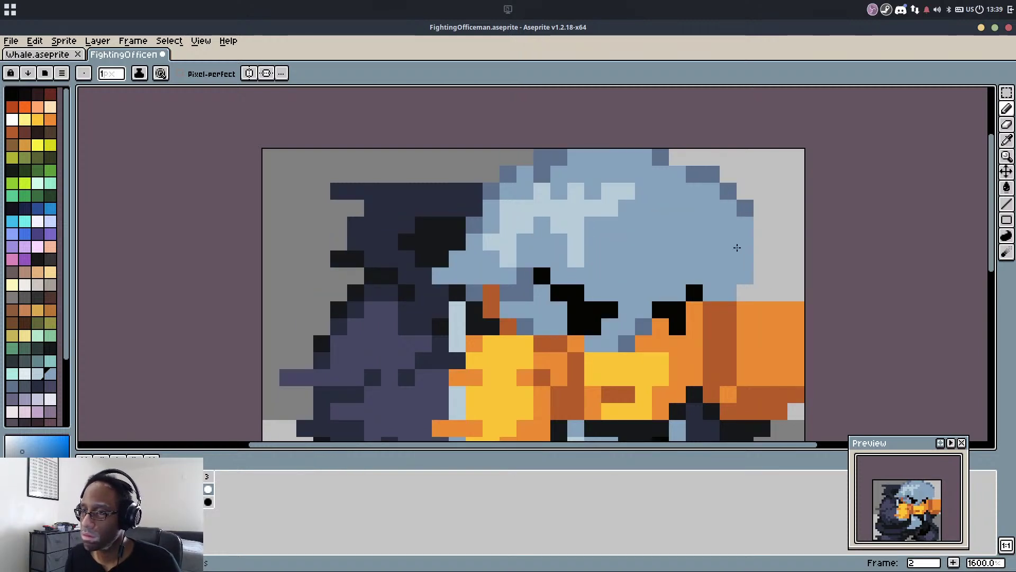
{"action": "key", "text": "comma"}
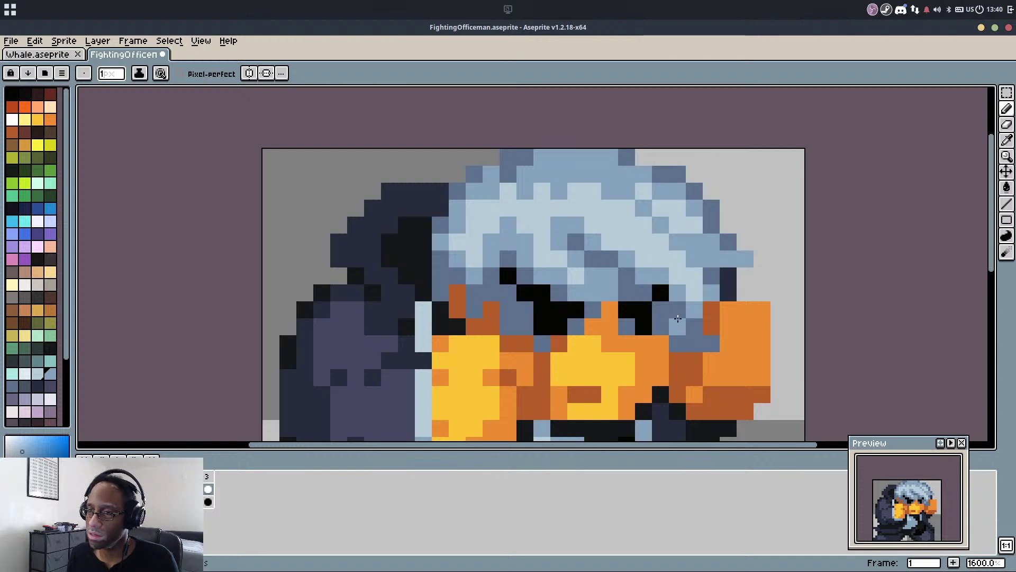
{"action": "key", "text": "period"}
{"action": "left_click", "coordinate": [710, 311]}
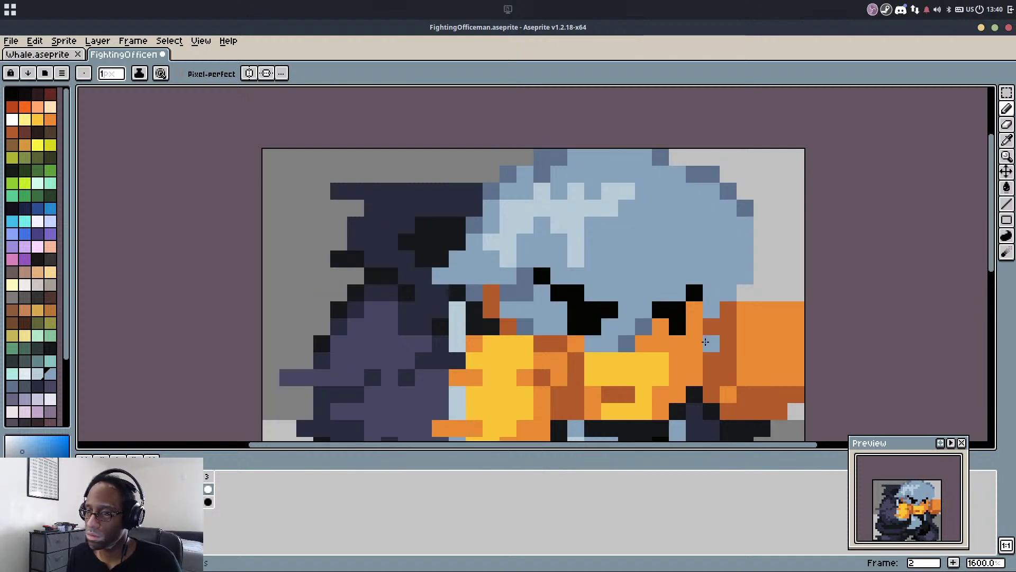
{"action": "key", "text": "e"}
{"action": "left_click_drag", "start_coordinate": [744, 275], "coordinate": [744, 191]}
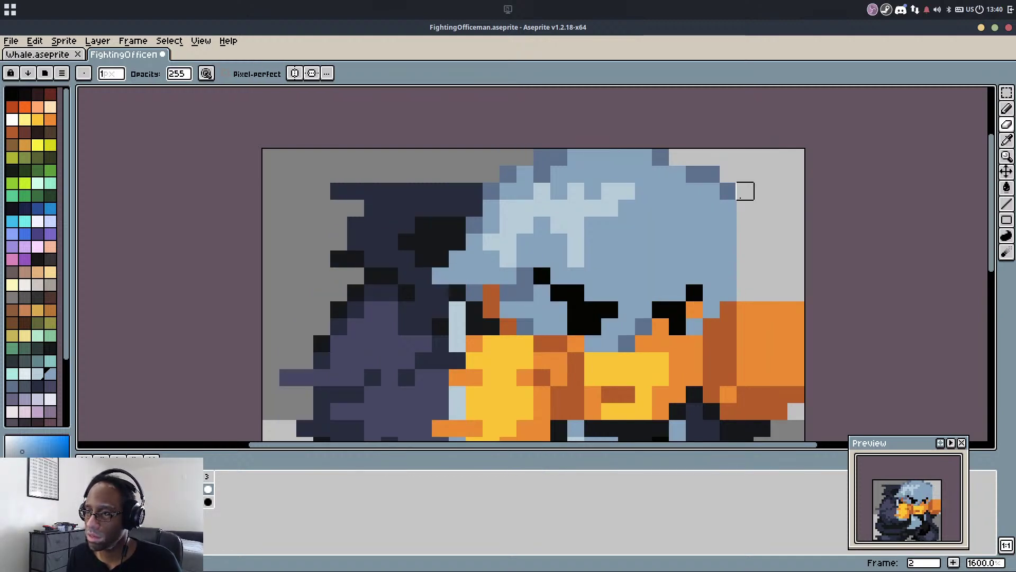
Shade the hair's lower-right edge and fill the face between the eyes and beside the left eye with slate-blue
{"action": "key", "text": "b"}
{"action": "left_click", "coordinate": [729, 191], "text": "alt"}
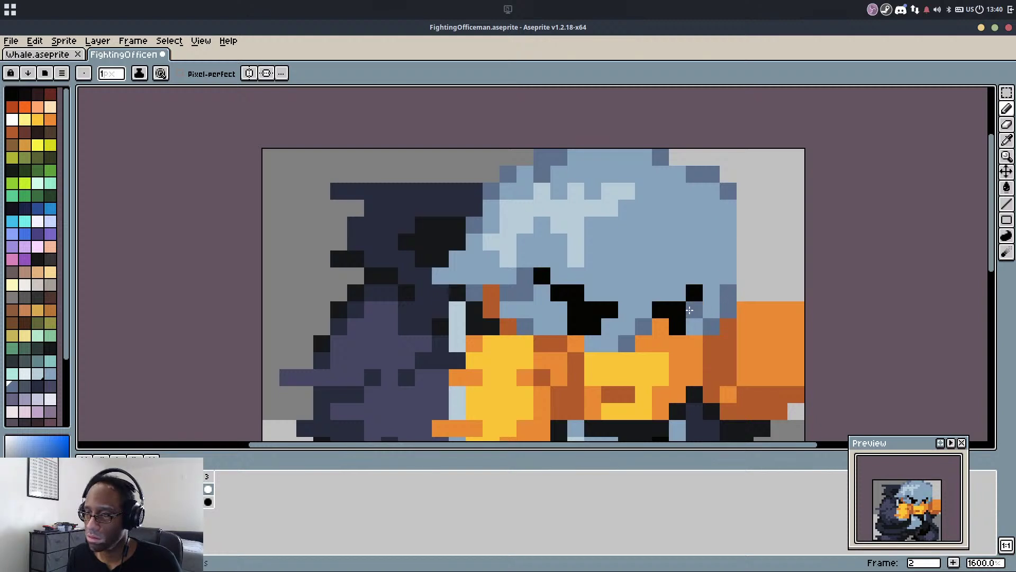
{"action": "left_click", "coordinate": [661, 332]}
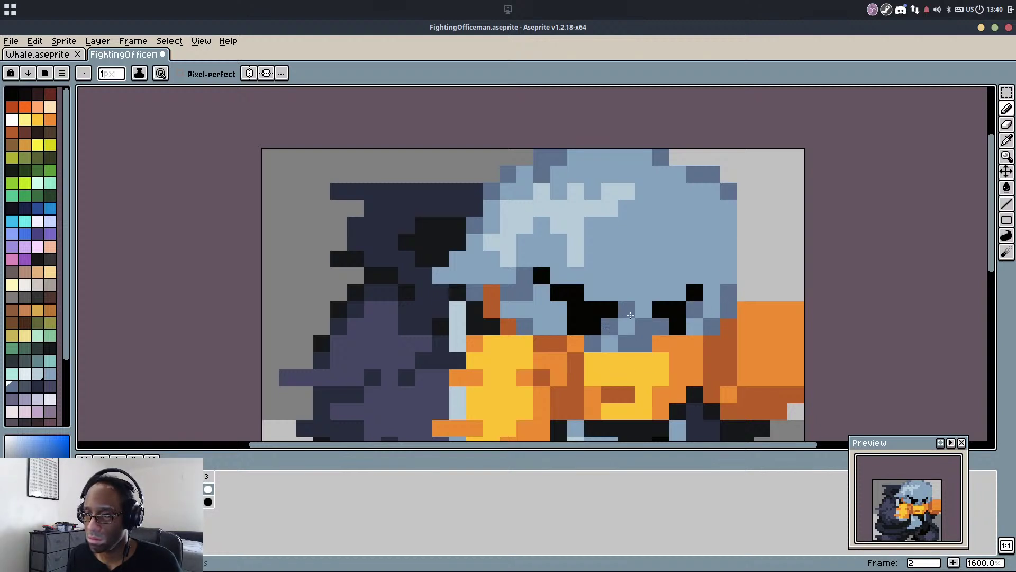
{"action": "left_click_drag", "start_coordinate": [630, 316], "coordinate": [648, 313]}
{"action": "mouse_move", "coordinate": [539, 312]}
{"action": "left_mouse_down"}
{"action": "mouse_move", "coordinate": [545, 331]}
{"action": "mouse_move", "coordinate": [561, 313]}
{"action": "mouse_move", "coordinate": [538, 316]}
{"action": "left_mouse_up"}
{"action": "key", "text": "ctrl+z"}
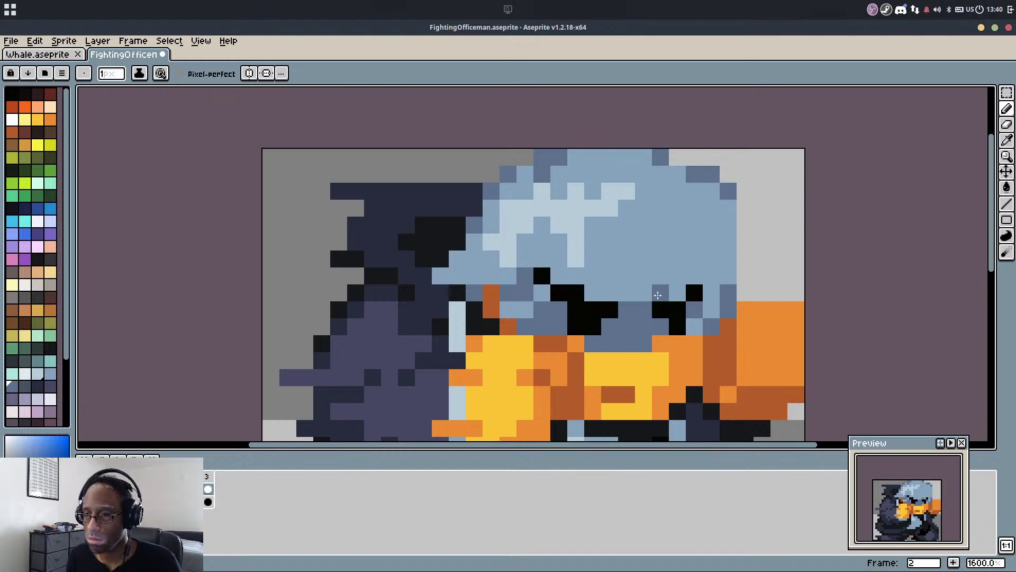
Draw slate-blue motion streaks trailing left from the side and top of the hair
{"action": "mouse_move", "coordinate": [440, 224]}
{"action": "left_mouse_down"}
{"action": "mouse_move", "coordinate": [457, 225]}
{"action": "mouse_move", "coordinate": [465, 209]}
{"action": "left_mouse_up"}
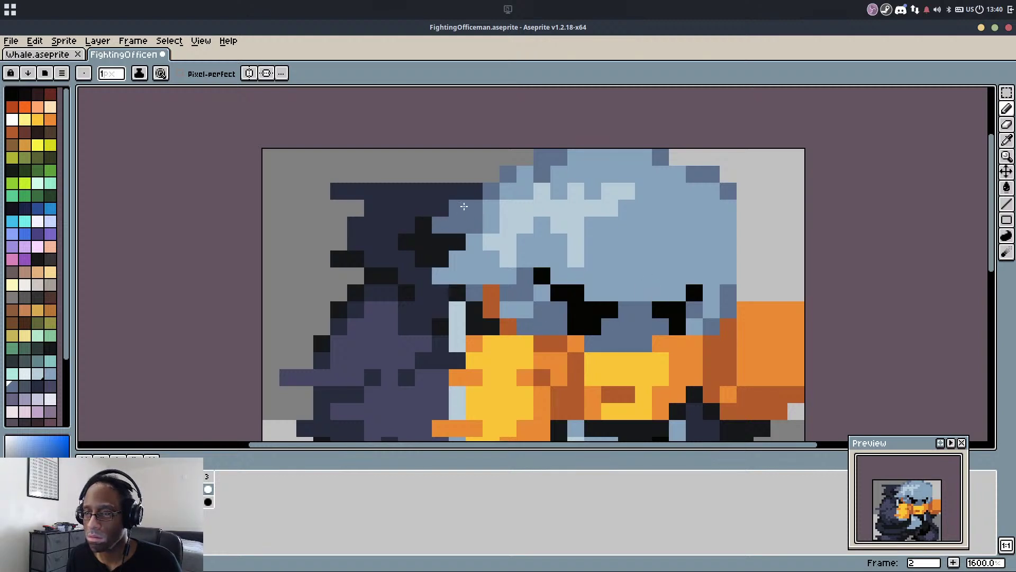
{"action": "left_click_drag", "start_coordinate": [540, 154], "coordinate": [438, 157]}
{"action": "key", "text": "ctrl+z"}
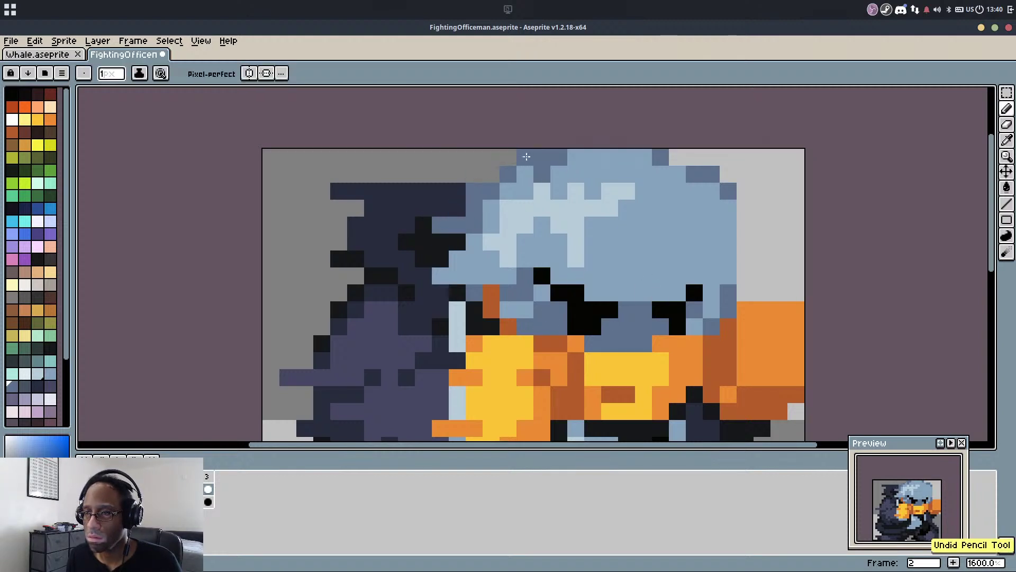
{"action": "left_click_drag", "start_coordinate": [508, 156], "coordinate": [486, 157]}
{"action": "left_click", "coordinate": [458, 191]}
{"action": "left_click", "coordinate": [524, 225]}
{"action": "scroll", "coordinate": [517, 227], "scroll_direction": "down", "scroll_amount": 2}
{"action": "left_click_drag", "start_coordinate": [524, 234], "coordinate": [525, 183]}
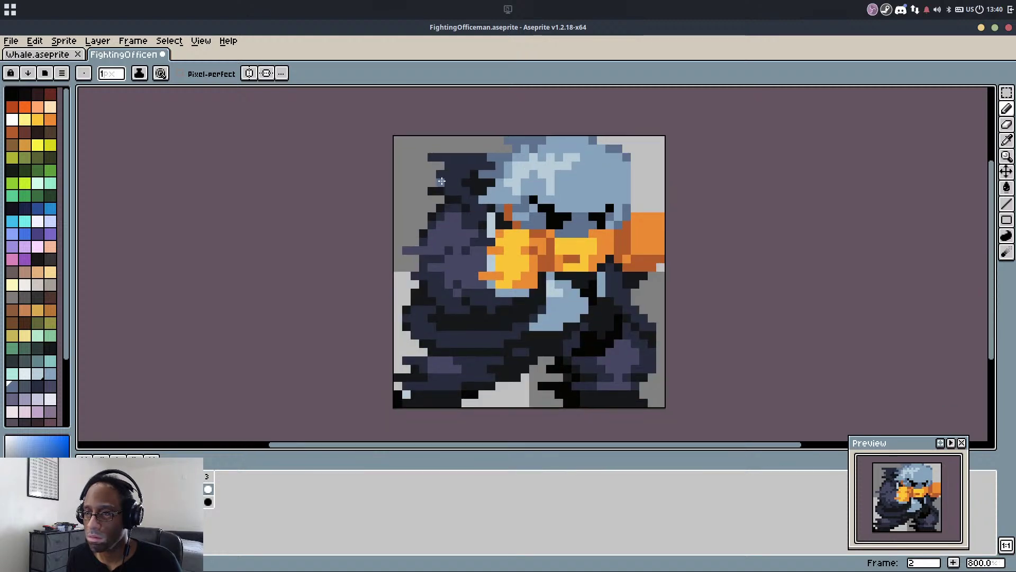
Select the upper part of the figure in frame 2 and move it down one pixel
{"action": "key", "text": "m"}
{"action": "key", "text": "Left"}
{"action": "key", "text": "."}
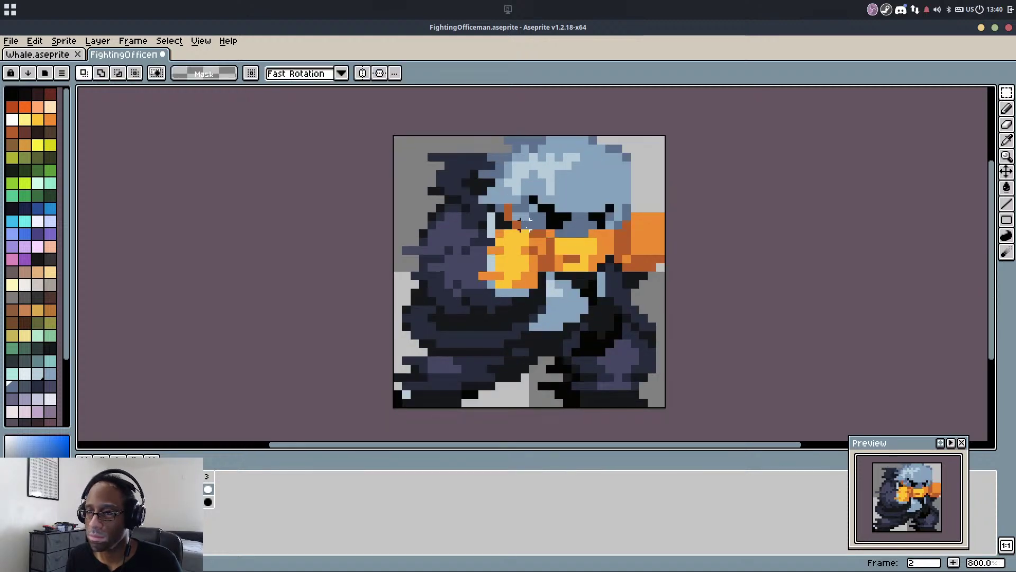
{"action": "left_click_drag", "start_coordinate": [684, 108], "coordinate": [364, 310]}
{"action": "key", "text": "Down"}
{"action": "left_click", "coordinate": [608, 367]}
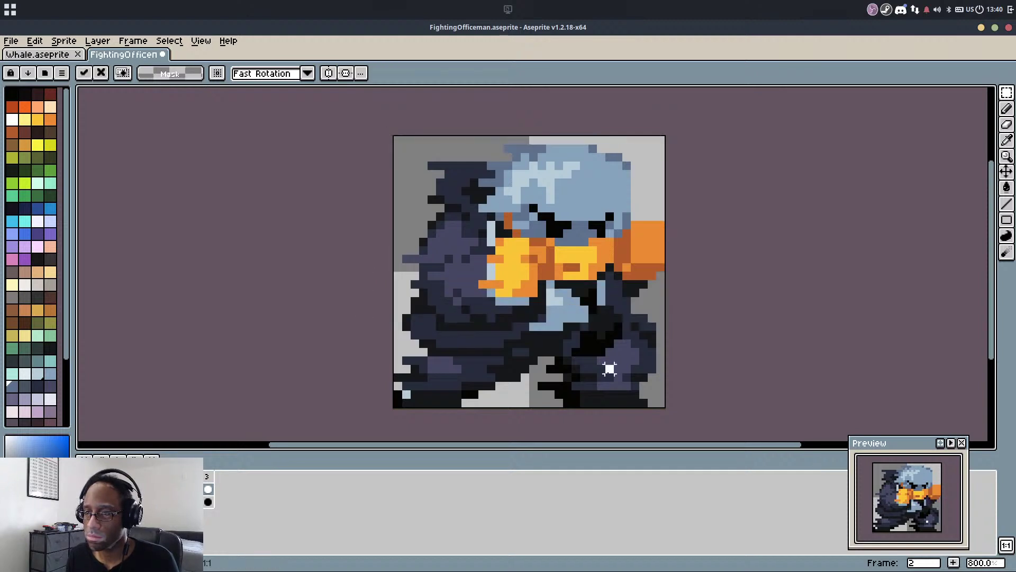
{"action": "key", "text": "ctrl+z"}
{"action": "key", "text": "ctrl+z"}
{"action": "key", "text": "ctrl+y"}
{"action": "left_click", "coordinate": [682, 333]}
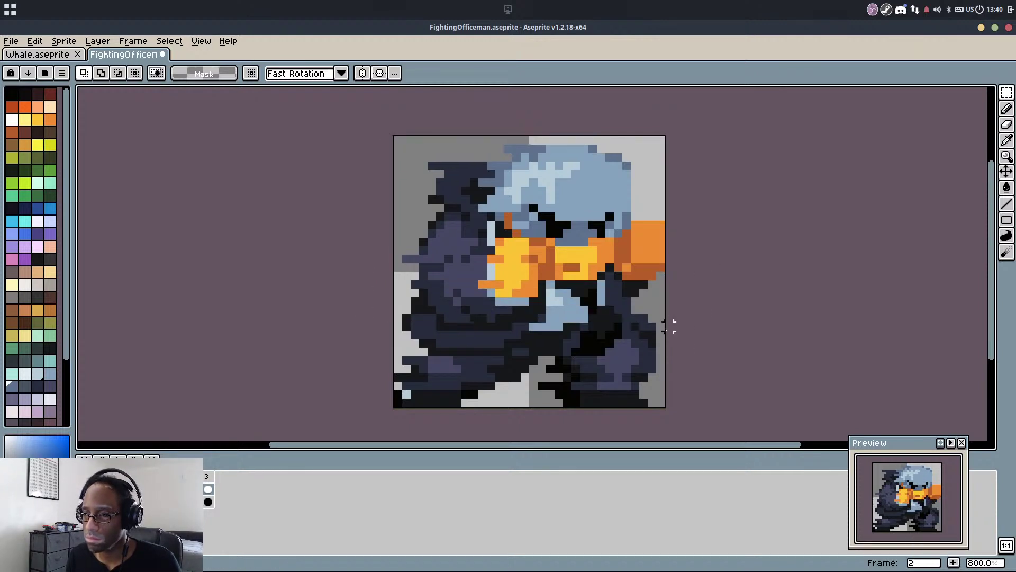
Cover the black and near-black shading on the lower coat and right thigh with navy
{"action": "key", "text": "b"}
{"action": "scroll", "coordinate": [638, 319], "scroll_direction": "up", "scroll_amount": 2}
{"action": "left_click", "coordinate": [640, 313], "text": "alt"}
{"action": "left_click_drag", "start_coordinate": [634, 301], "coordinate": [667, 317]}
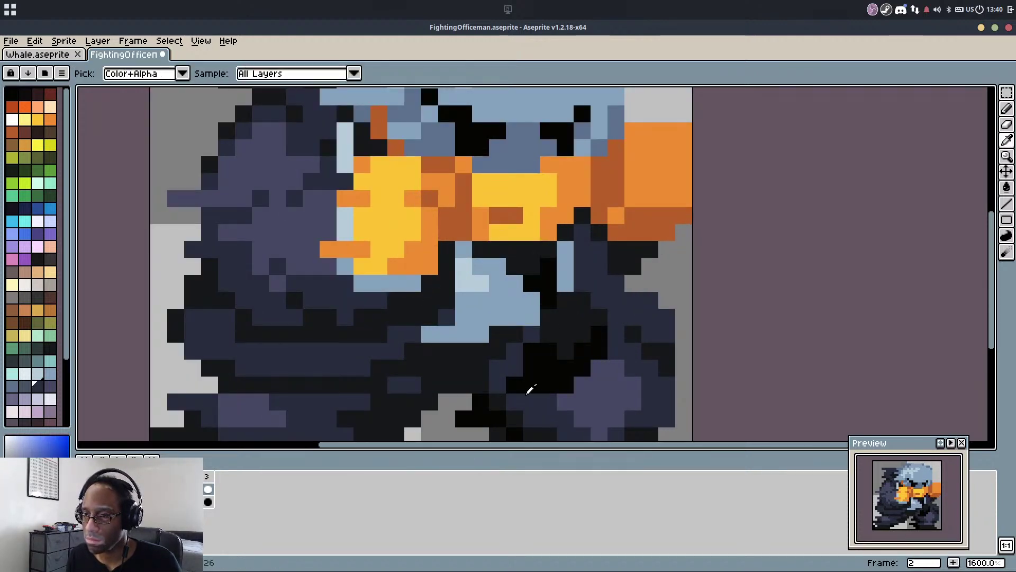
{"action": "mouse_move", "coordinate": [531, 389]}
{"action": "left_mouse_down"}
{"action": "mouse_move", "coordinate": [525, 368]}
{"action": "mouse_move", "coordinate": [542, 379]}
{"action": "mouse_move", "coordinate": [574, 362]}
{"action": "mouse_move", "coordinate": [573, 374]}
{"action": "mouse_move", "coordinate": [590, 318]}
{"action": "mouse_move", "coordinate": [565, 341]}
{"action": "mouse_move", "coordinate": [563, 314]}
{"action": "left_mouse_up"}
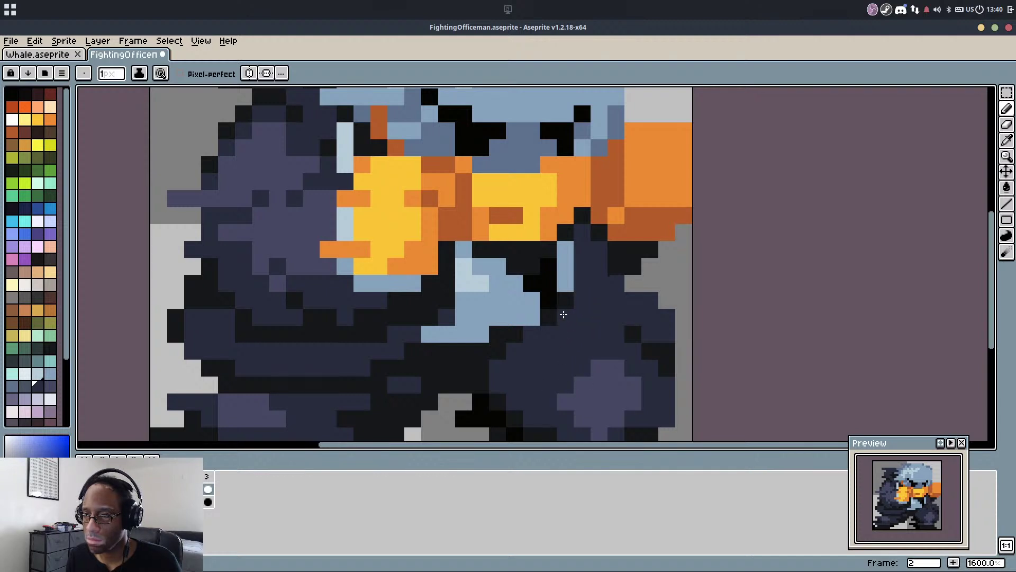
Paint the lower shirt and the area between the left sleeve and right thigh black
{"action": "left_click", "coordinate": [545, 289], "text": "alt"}
{"action": "mouse_move", "coordinate": [545, 282]}
{"action": "left_mouse_down"}
{"action": "mouse_move", "coordinate": [504, 331]}
{"action": "mouse_move", "coordinate": [431, 372]}
{"action": "mouse_move", "coordinate": [479, 335]}
{"action": "left_mouse_up"}
{"action": "key", "text": "ctrl+z"}
{"action": "mouse_move", "coordinate": [497, 246]}
{"action": "left_mouse_down"}
{"action": "mouse_move", "coordinate": [519, 285]}
{"action": "mouse_move", "coordinate": [420, 365]}
{"action": "mouse_move", "coordinate": [537, 292]}
{"action": "mouse_move", "coordinate": [392, 397]}
{"action": "mouse_move", "coordinate": [414, 390]}
{"action": "mouse_move", "coordinate": [429, 376]}
{"action": "mouse_move", "coordinate": [388, 379]}
{"action": "mouse_move", "coordinate": [324, 362]}
{"action": "left_mouse_up"}
{"action": "key", "text": "ctrl"}
{"action": "key", "text": "ctrl+z"}
{"action": "mouse_move", "coordinate": [385, 369]}
{"action": "left_mouse_down"}
{"action": "mouse_move", "coordinate": [332, 339]}
{"action": "mouse_move", "coordinate": [389, 384]}
{"action": "mouse_move", "coordinate": [445, 333]}
{"action": "left_mouse_up"}
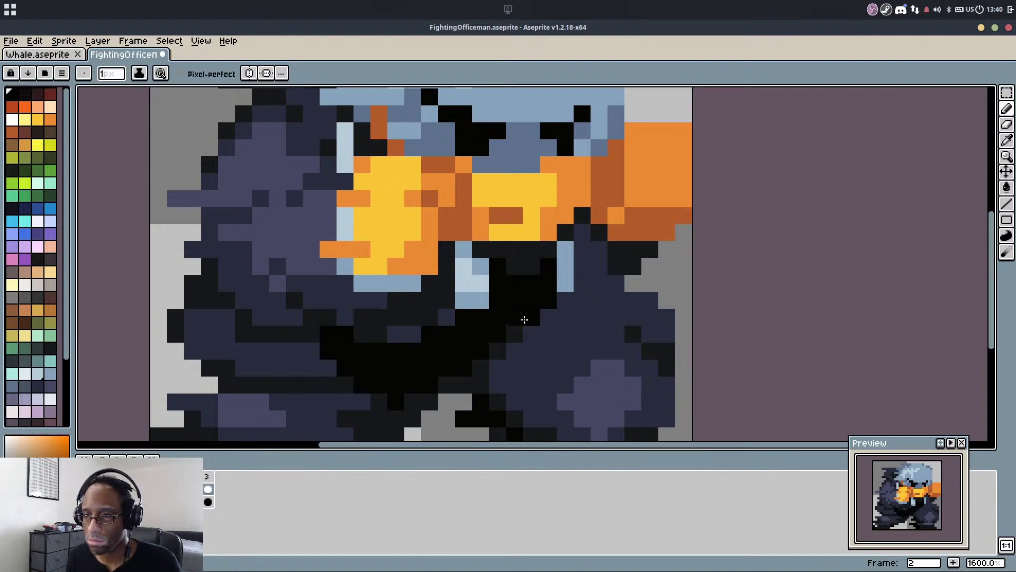
Add mid-blue pixels along the lower edges of the shirt and collar around the black area
{"action": "left_click", "coordinate": [537, 314], "text": "alt"}
{"action": "left_click", "coordinate": [547, 302]}
{"action": "left_click", "coordinate": [496, 299]}
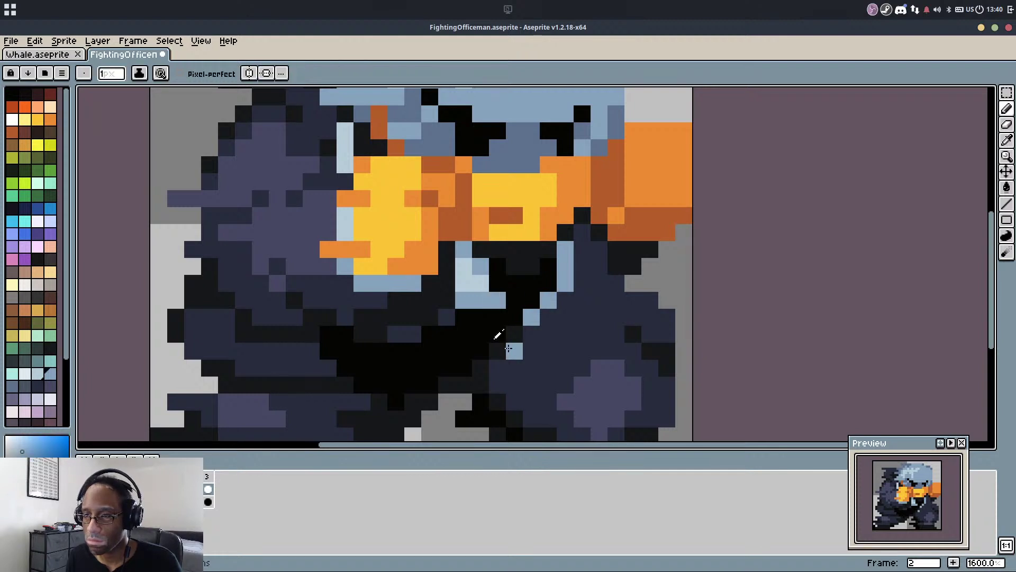
Trim the left end of the black shadow by restoring near-black and navy pixels along the sleeve
{"action": "left_click", "coordinate": [407, 416], "text": "alt"}
{"action": "left_click", "coordinate": [396, 402]}
{"action": "left_click", "coordinate": [343, 381], "text": "alt"}
{"action": "mouse_move", "coordinate": [362, 384]}
{"action": "left_mouse_down"}
{"action": "mouse_move", "coordinate": [331, 367]}
{"action": "mouse_move", "coordinate": [358, 347]}
{"action": "mouse_move", "coordinate": [330, 352]}
{"action": "mouse_move", "coordinate": [326, 335]}
{"action": "mouse_move", "coordinate": [355, 341]}
{"action": "left_mouse_up"}
{"action": "left_click", "coordinate": [330, 368], "text": "alt"}
{"action": "left_click", "coordinate": [318, 340], "text": "alt"}
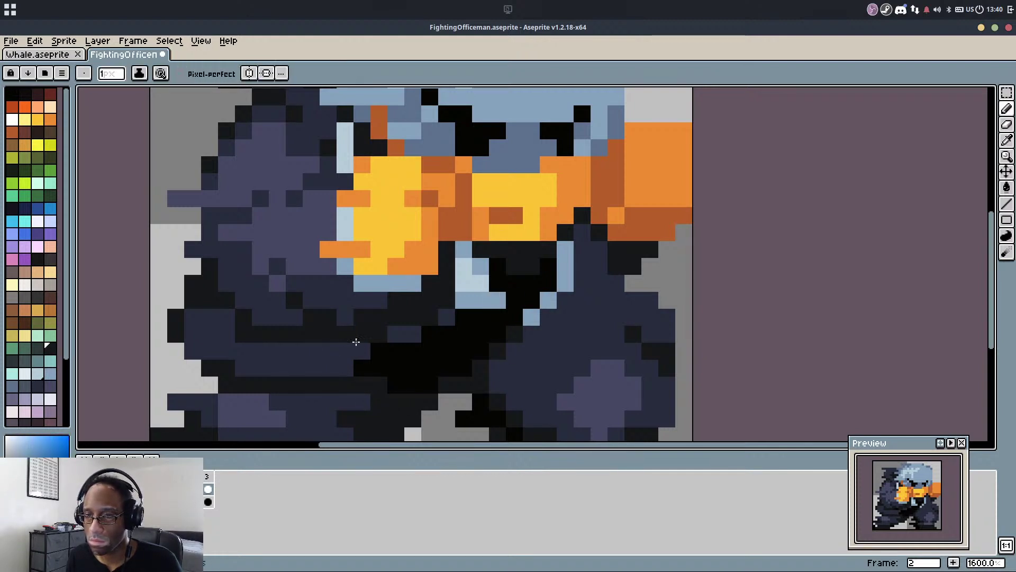
{"action": "left_click", "coordinate": [354, 352], "text": "alt"}
{"action": "left_click", "coordinate": [363, 368]}
{"action": "left_click", "coordinate": [382, 379], "text": "alt"}
{"action": "left_click", "coordinate": [382, 369]}
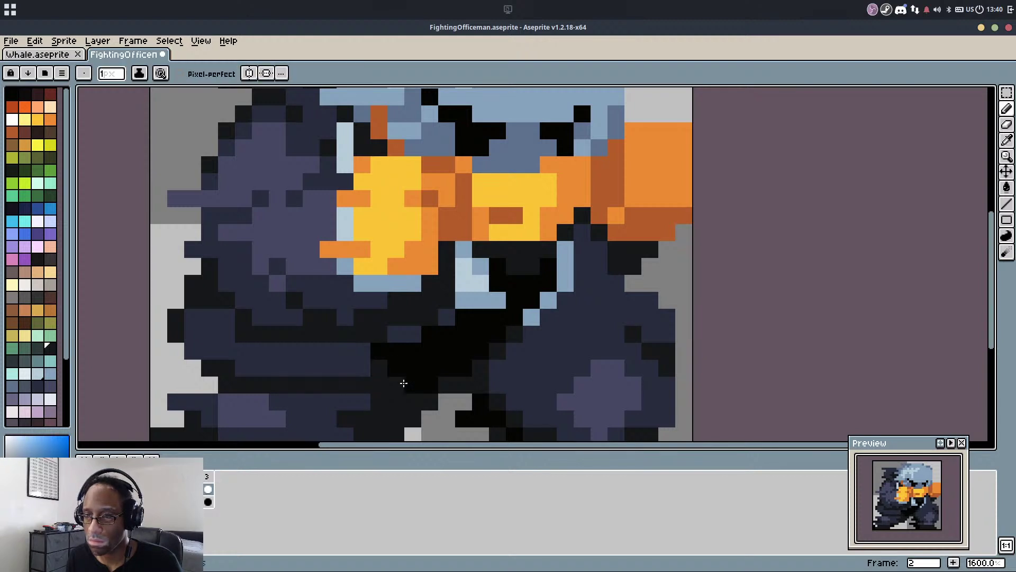
Compare frames 1 and 2, and extend the near-black outline down the coat's right edge in frame 1
{"action": "scroll", "coordinate": [588, 343], "scroll_direction": "down", "scroll_amount": 2}
{"action": "scroll", "coordinate": [603, 342], "scroll_direction": "up", "scroll_amount": 2}
{"action": "key", "text": "Left"}
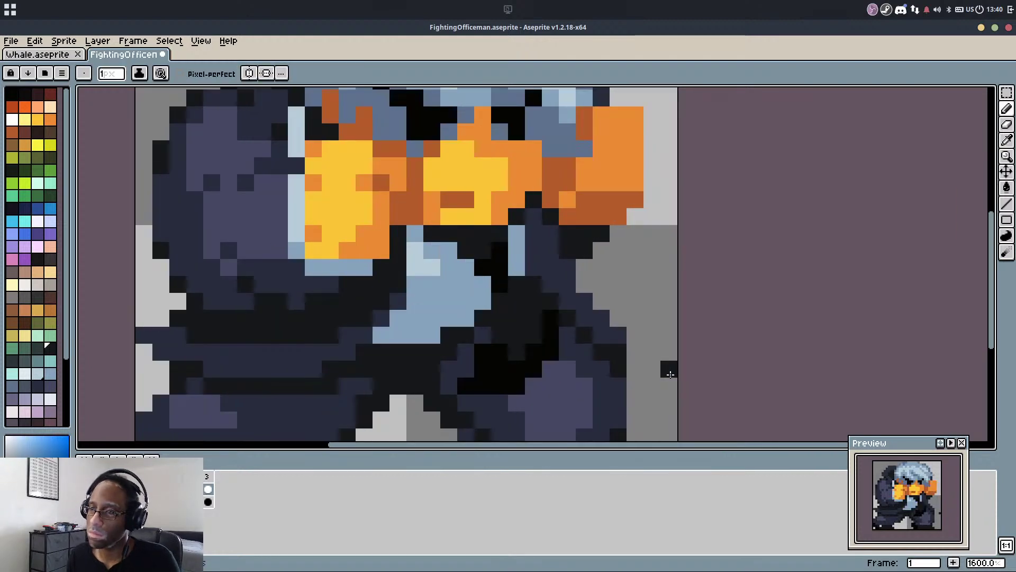
{"action": "key", "text": "Right"}
{"action": "left_click", "coordinate": [613, 337], "text": "alt"}
{"action": "key", "text": "e"}
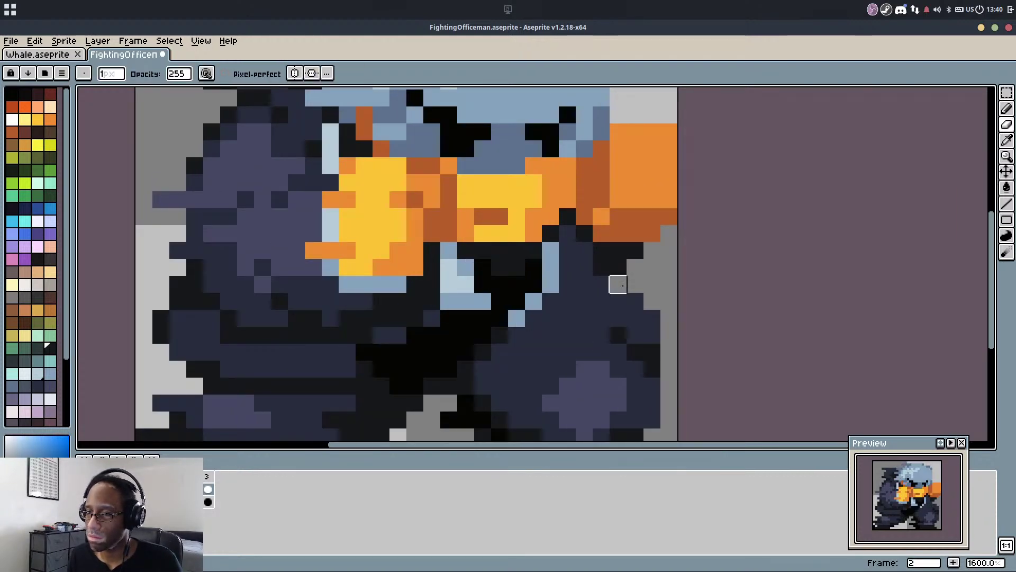
{"action": "scroll", "coordinate": [632, 311], "scroll_direction": "down", "scroll_amount": 3}
{"action": "key", "text": "Left"}
{"action": "scroll", "coordinate": [625, 324], "scroll_direction": "up", "scroll_amount": 4}
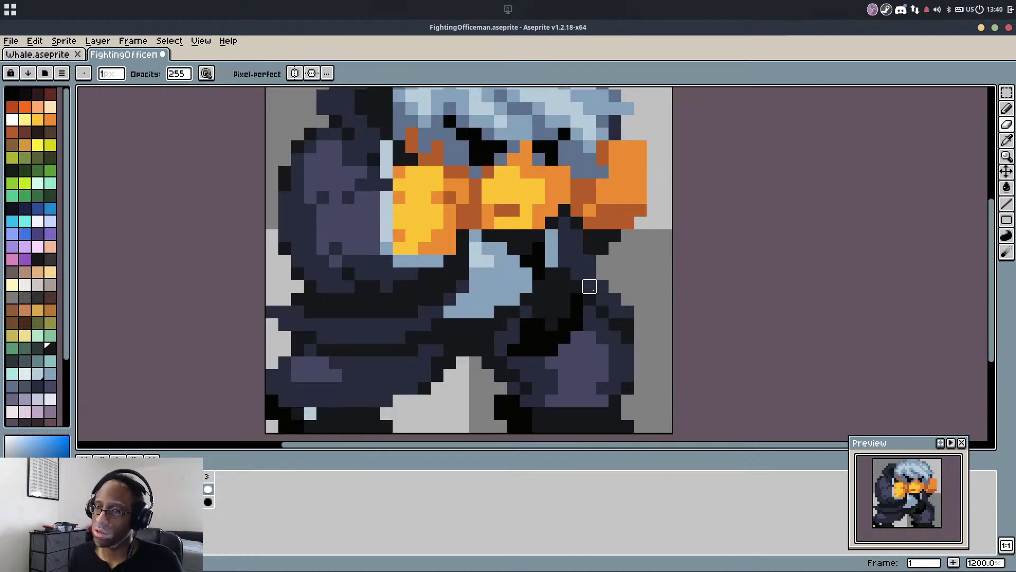
{"action": "scroll", "coordinate": [625, 326], "scroll_direction": "down", "scroll_amount": 3}
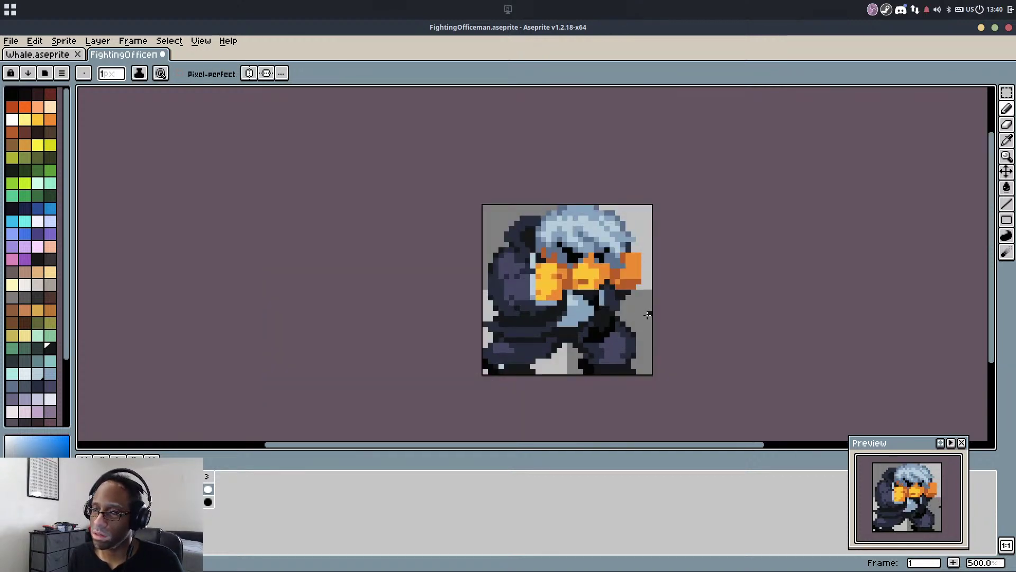
{"action": "scroll", "coordinate": [624, 296], "scroll_direction": "up", "scroll_amount": 3}
{"action": "left_click", "coordinate": [617, 307]}
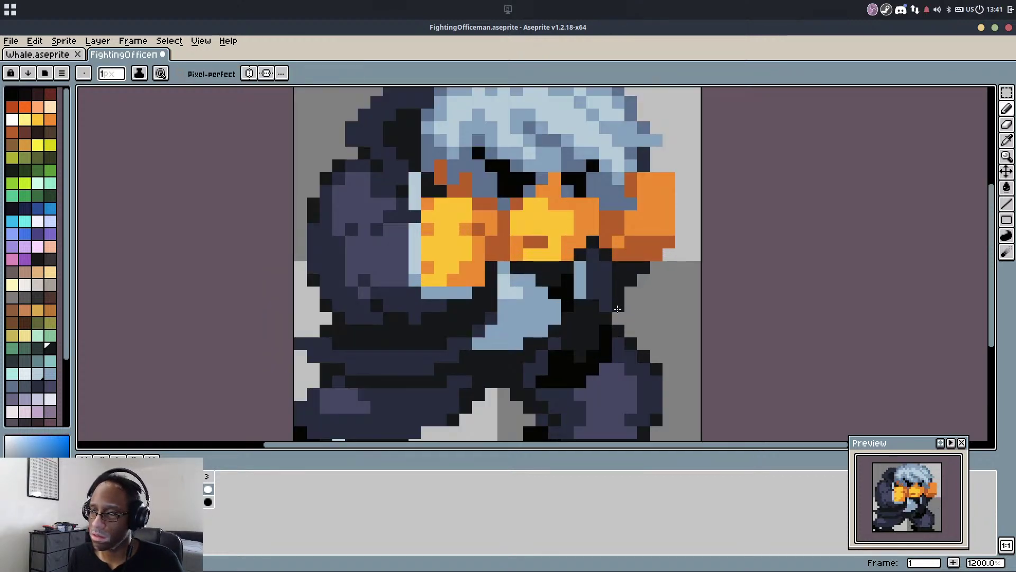
In frame 2, erase the navy pixels between the coat and right thigh and outline the thigh's upper edge in near-black
{"action": "scroll", "coordinate": [609, 286], "scroll_direction": "down", "scroll_amount": 4}
{"action": "key", "text": "Right"}
{"action": "scroll", "coordinate": [635, 296], "scroll_direction": "up", "scroll_amount": 6}
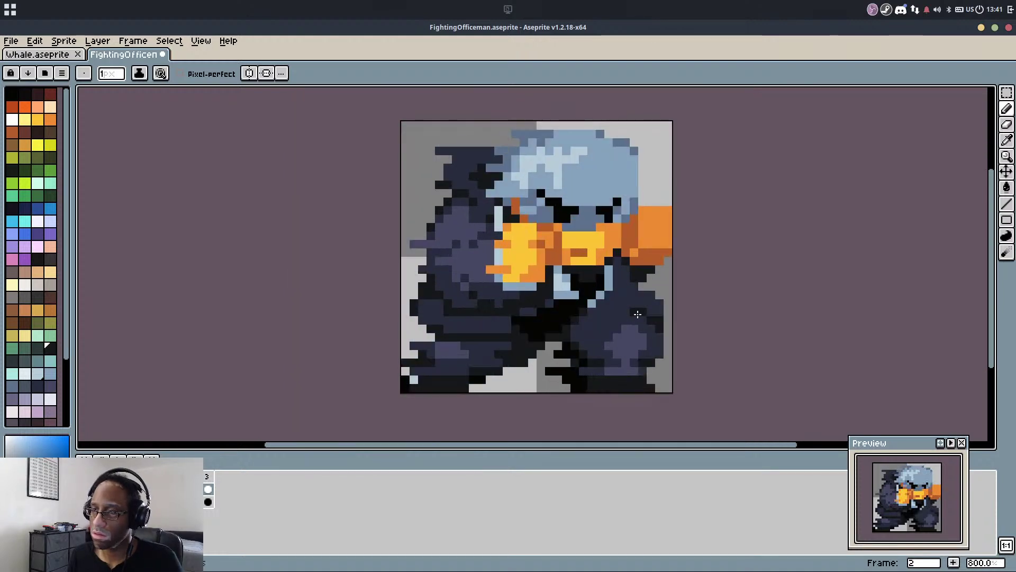
{"action": "key", "text": "e"}
{"action": "mouse_move", "coordinate": [637, 298]}
{"action": "left_mouse_down"}
{"action": "mouse_move", "coordinate": [657, 293]}
{"action": "mouse_move", "coordinate": [691, 343]}
{"action": "mouse_move", "coordinate": [674, 292]}
{"action": "mouse_move", "coordinate": [640, 310]}
{"action": "mouse_move", "coordinate": [640, 275]}
{"action": "left_mouse_up"}
{"action": "key", "text": "b"}
{"action": "left_click", "coordinate": [668, 327], "text": "alt"}
{"action": "left_click", "coordinate": [657, 327], "text": "alt"}
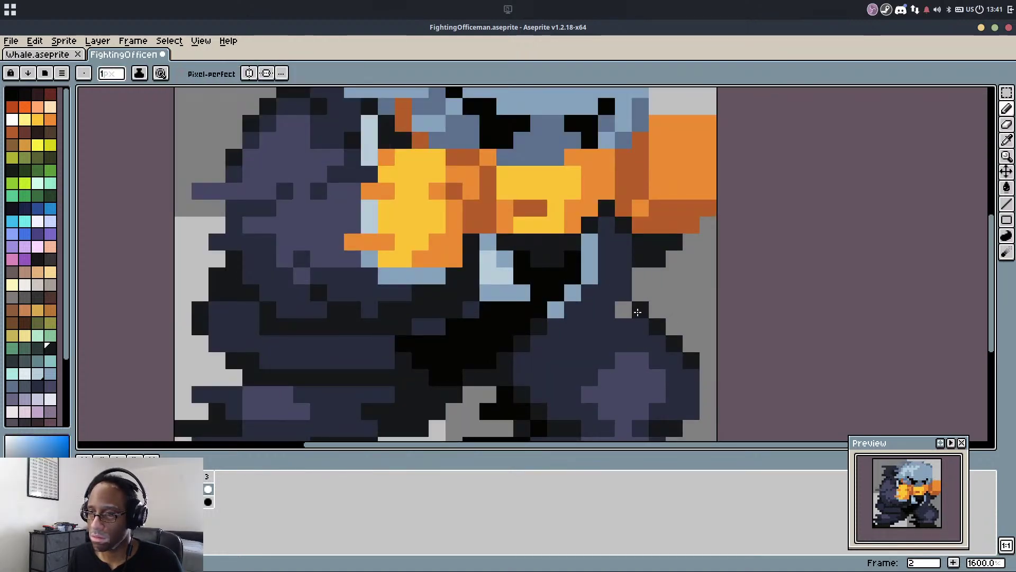
Fill the notch between the coat and right thigh in frame 2 with navy and near-black pixels, and play the animation
{"action": "mouse_move", "coordinate": [624, 310]}
{"action": "left_mouse_down"}
{"action": "mouse_move", "coordinate": [637, 287]}
{"action": "mouse_move", "coordinate": [625, 301]}
{"action": "mouse_move", "coordinate": [625, 257]}
{"action": "mouse_move", "coordinate": [623, 281]}
{"action": "mouse_move", "coordinate": [628, 308]}
{"action": "left_mouse_up"}
{"action": "left_click", "coordinate": [626, 253], "text": "alt"}
{"action": "left_click", "coordinate": [625, 276]}
{"action": "left_click", "coordinate": [648, 325], "text": "alt"}
{"action": "left_click", "coordinate": [631, 309]}
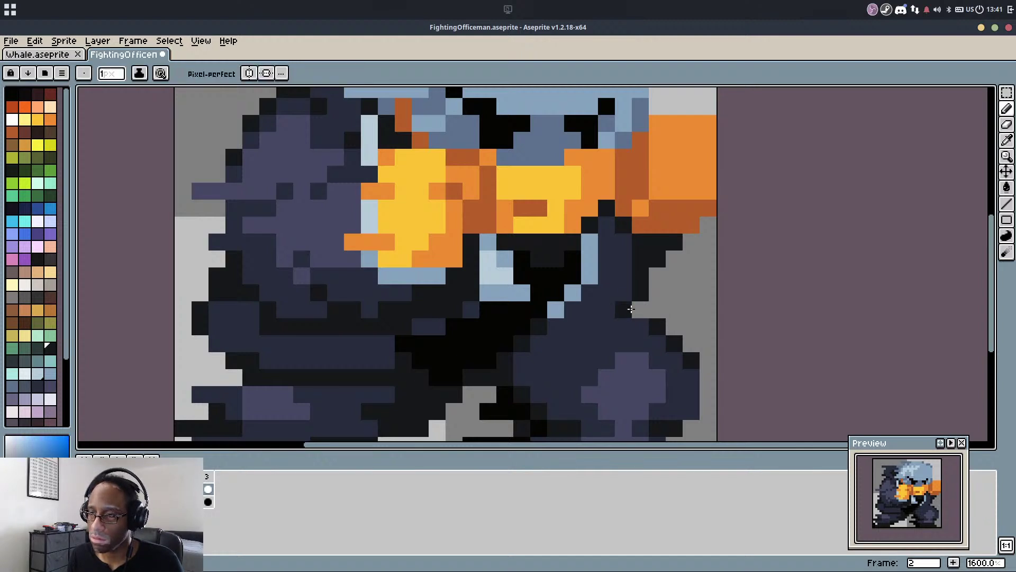
{"action": "scroll", "coordinate": [626, 340], "scroll_direction": "down", "scroll_amount": 1}
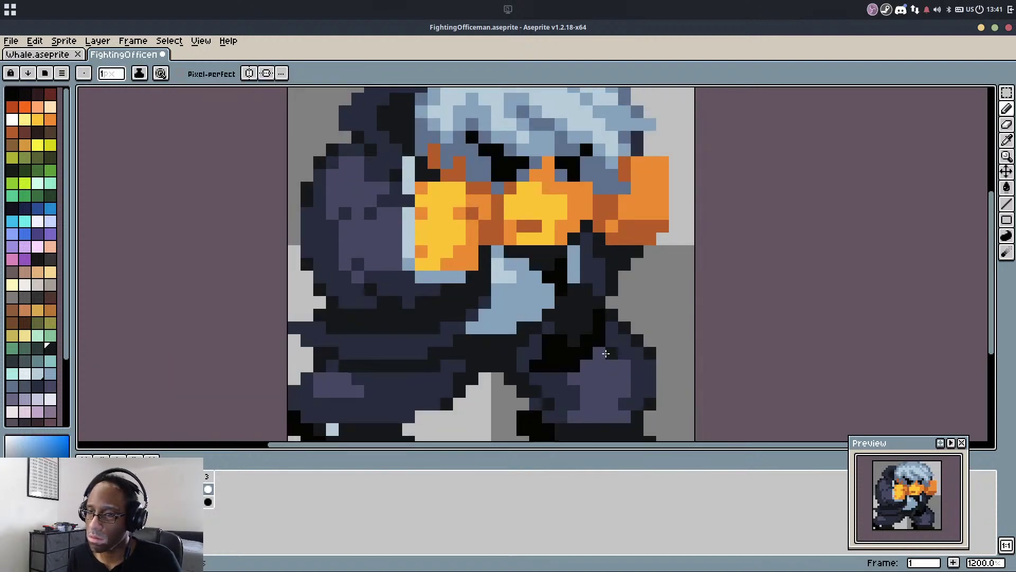
{"action": "left_click_drag", "start_coordinate": [609, 292], "coordinate": [617, 322]}
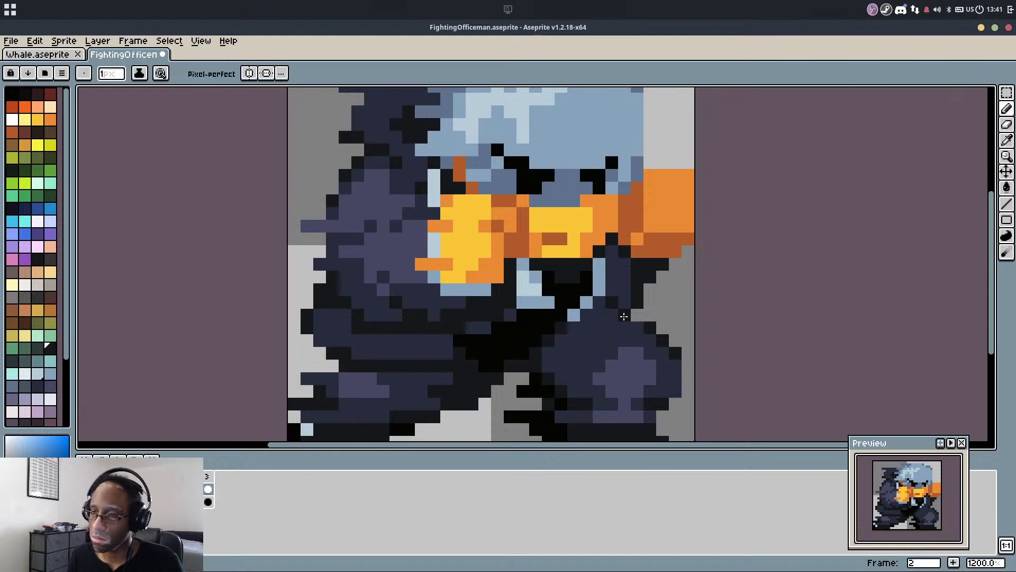
{"action": "scroll", "coordinate": [617, 296], "scroll_direction": "down", "scroll_amount": 6}
{"action": "key", "text": "Return"}
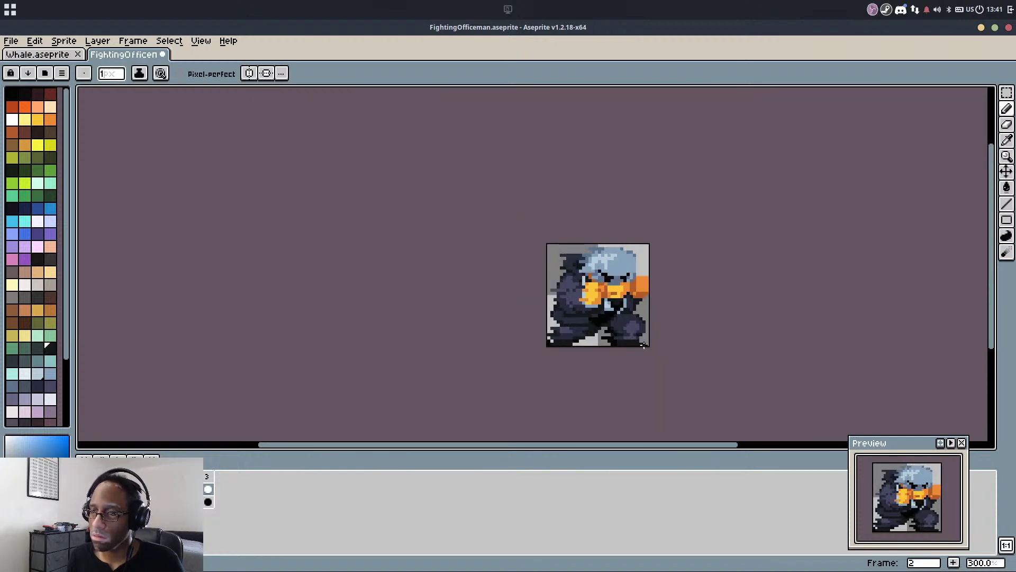
Fill the pale highlight on the hair in frame 2 with the mid-blue hair colour using the Paint Bucket
{"action": "scroll", "coordinate": [609, 265], "scroll_direction": "up", "scroll_amount": 7}
{"action": "key", "text": "i"}
{"action": "left_click", "coordinate": [574, 237], "text": "alt"}
{"action": "key", "text": "g"}
{"action": "left_click", "coordinate": [555, 258]}
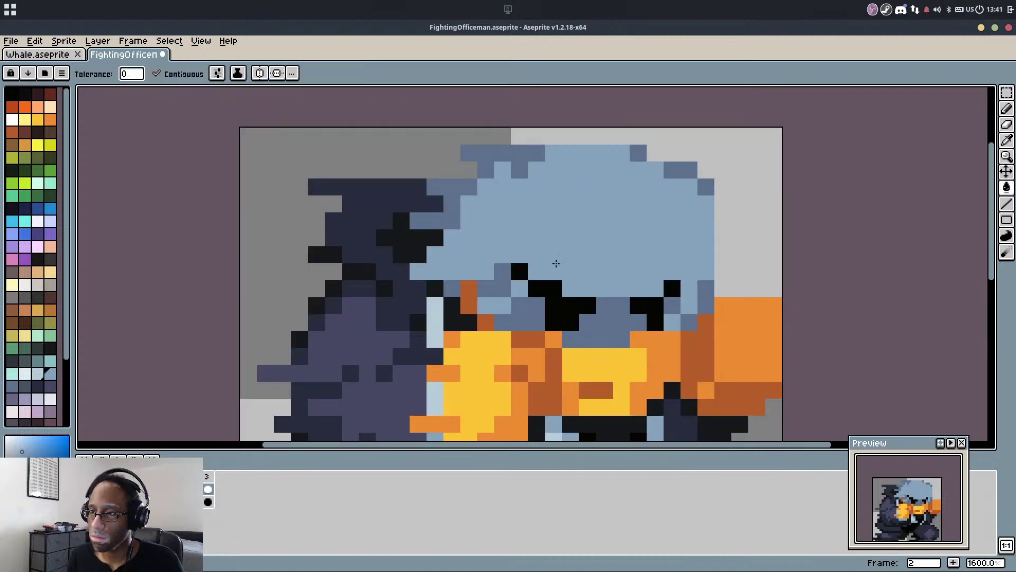
Extend the hair's shading over the face in frame 2 with a mid-blue pixel below the right eye and a slate-blue pixel at the centre
{"action": "key", "text": "b"}
{"action": "scroll", "coordinate": [587, 281], "scroll_direction": "down", "scroll_amount": 1}
{"action": "scroll", "coordinate": [631, 287], "scroll_direction": "up", "scroll_amount": 1}
{"action": "left_click", "coordinate": [680, 307], "text": "alt"}
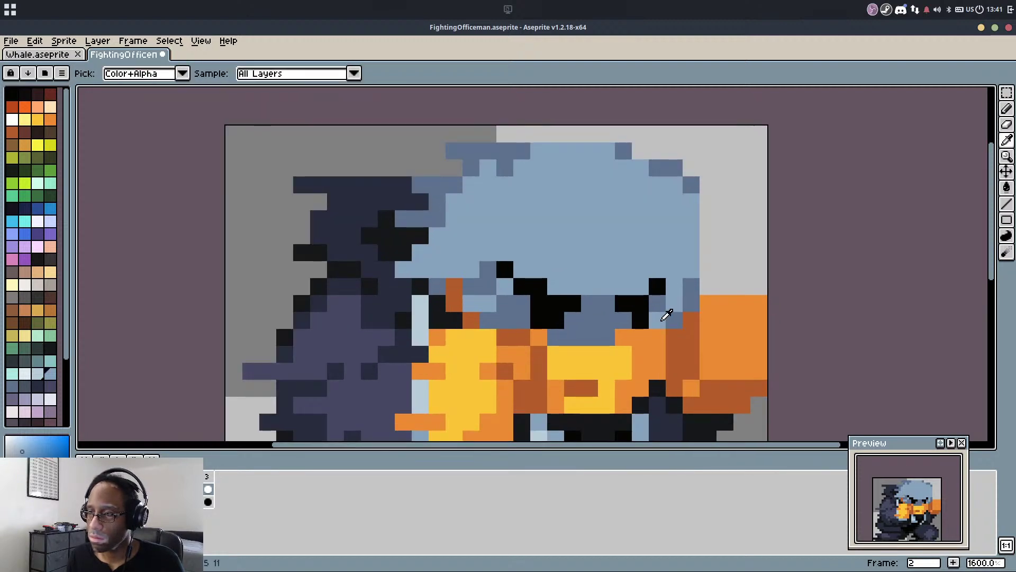
{"action": "left_click_drag", "start_coordinate": [638, 342], "coordinate": [657, 335]}
{"action": "key", "text": "ctrl+z"}
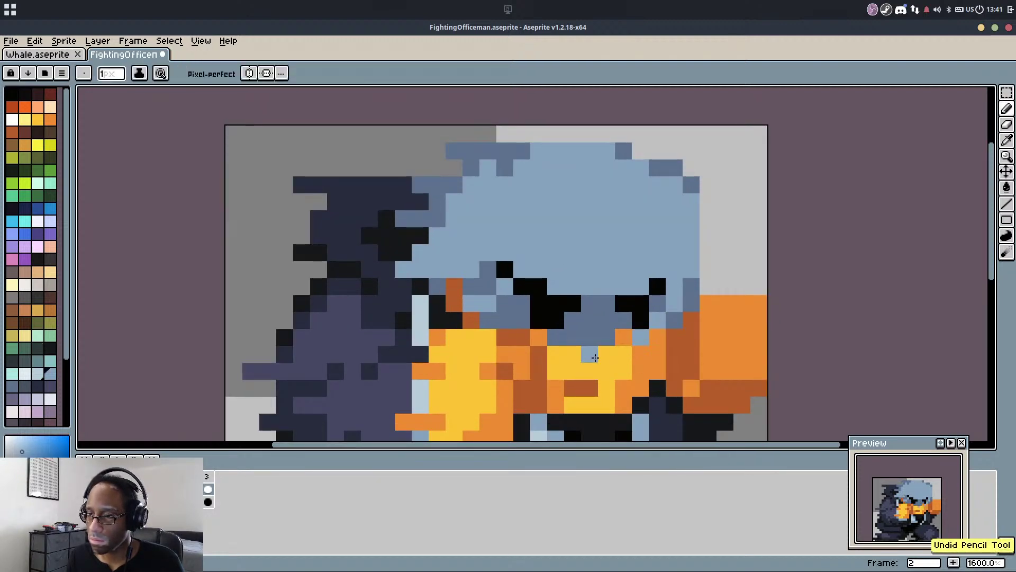
{"action": "left_click", "coordinate": [575, 338], "text": "alt"}
{"action": "left_click", "coordinate": [573, 354]}
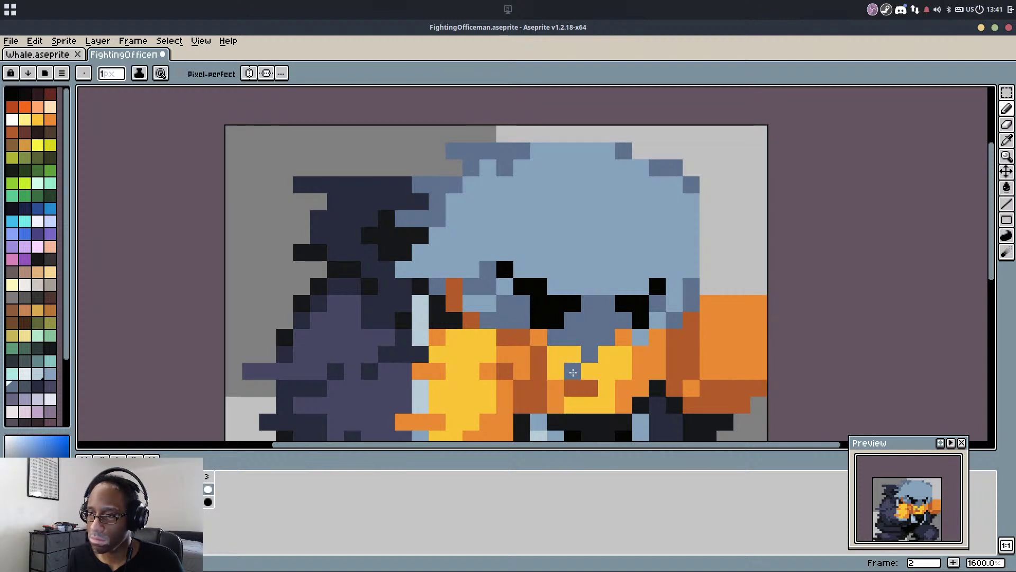
Move the character's upper body, from the hair down to the forearm, one pixel lower on frame 2 and clear the selection
{"action": "scroll", "coordinate": [613, 372], "scroll_direction": "down", "scroll_amount": 1}
{"action": "scroll", "coordinate": [548, 329], "scroll_direction": "up", "scroll_amount": 3}
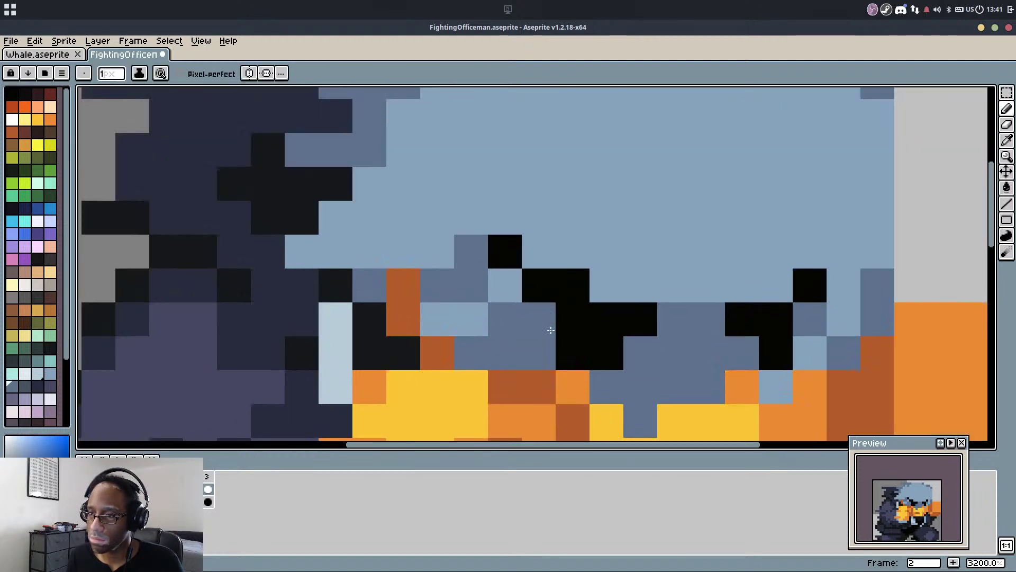
{"action": "scroll", "coordinate": [557, 336], "scroll_direction": "down", "scroll_amount": 3}
{"action": "key", "text": "Left"}
{"action": "scroll", "coordinate": [688, 318], "scroll_direction": "down", "scroll_amount": 4}
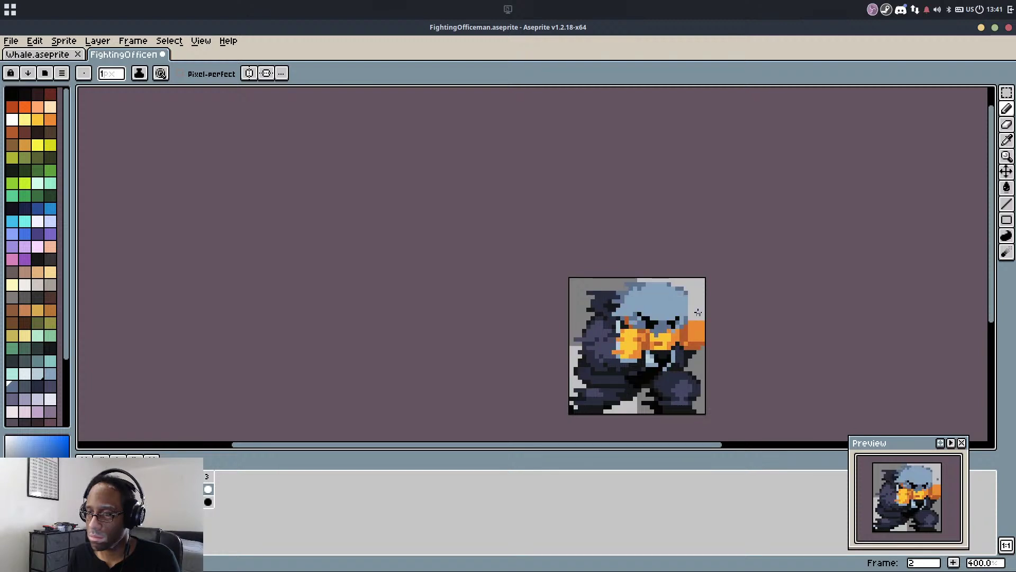
{"action": "scroll", "coordinate": [701, 307], "scroll_direction": "up", "scroll_amount": 1}
{"action": "key", "text": "m"}
{"action": "mouse_move", "coordinate": [494, 384]}
{"action": "left_mouse_down"}
{"action": "mouse_move", "coordinate": [487, 365]}
{"action": "mouse_move", "coordinate": [487, 385]}
{"action": "left_mouse_up"}
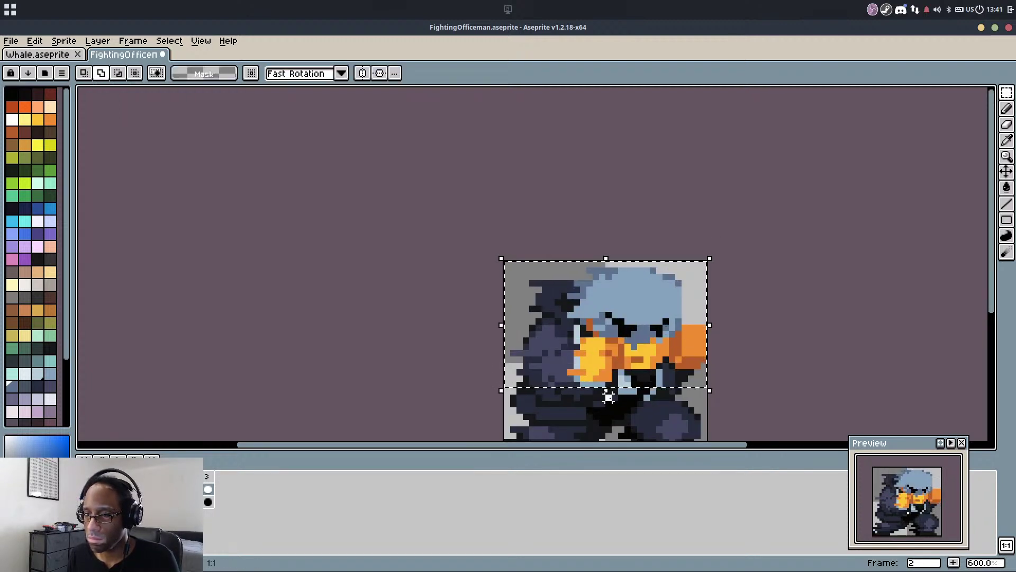
{"action": "left_click_drag", "start_coordinate": [609, 397], "coordinate": [519, 359]}
{"action": "key", "text": "Down"}
{"action": "key", "text": "ctrl+d"}
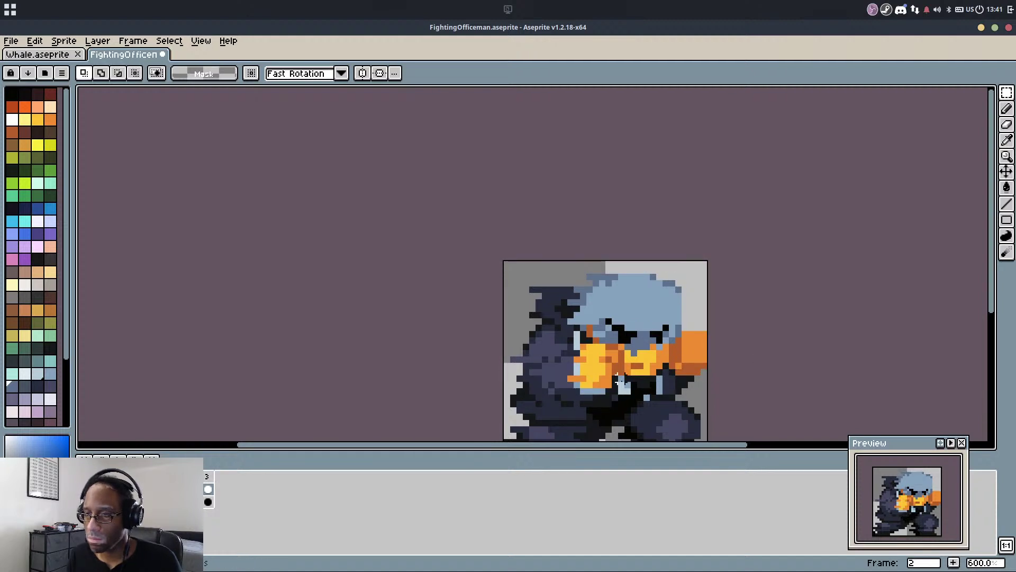
Redraw the seam beneath the forearm with near-black pixels so the lowered upper body joins the legs
{"action": "scroll", "coordinate": [561, 412], "scroll_direction": "up", "scroll_amount": 3}
{"action": "key", "text": "b"}
{"action": "left_click", "coordinate": [549, 408]}
{"action": "key", "text": "ctrl+z"}
{"action": "key", "text": "ctrl+z"}
{"action": "key", "text": "ctrl+z"}
{"action": "key", "text": "ctrl+y"}
{"action": "key", "text": "ctrl+y"}
{"action": "left_click", "coordinate": [499, 391], "text": "alt"}
{"action": "left_click_drag", "start_coordinate": [515, 406], "coordinate": [617, 408]}
{"action": "left_click", "coordinate": [481, 388]}
{"action": "left_click", "coordinate": [499, 406]}
{"action": "scroll", "coordinate": [510, 338], "scroll_direction": "down", "scroll_amount": 3}
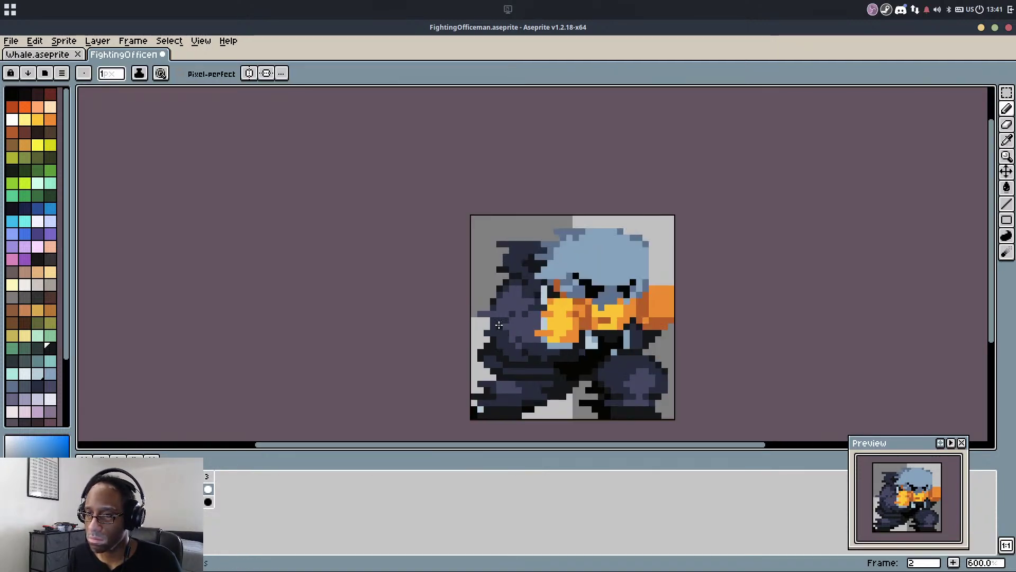
Thicken the outline behind the shoulder and upper back with near-black pixels
{"action": "scroll", "coordinate": [498, 325], "scroll_direction": "up", "scroll_amount": 3}
{"action": "left_click", "coordinate": [517, 249], "text": "alt"}
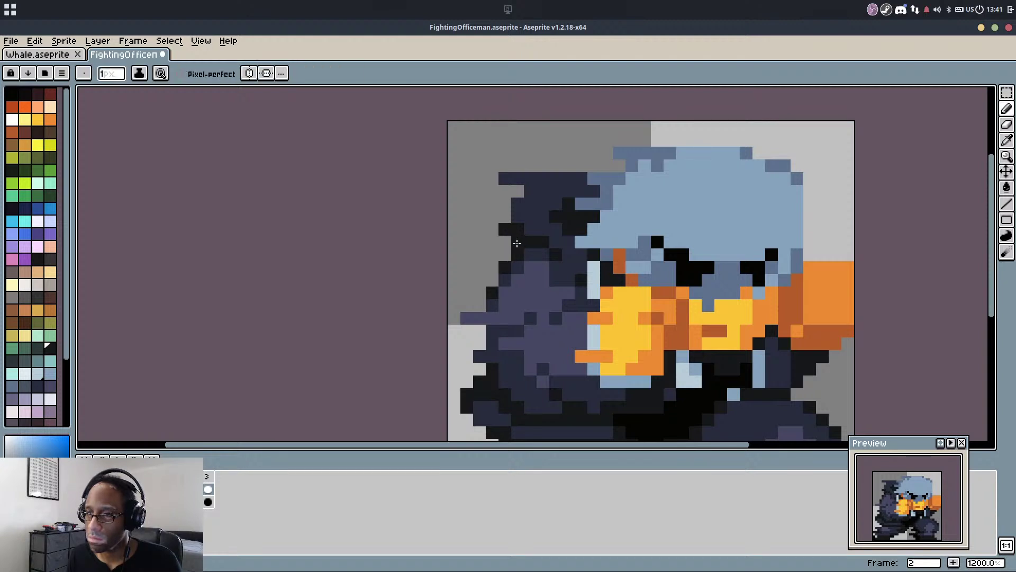
{"action": "left_click", "coordinate": [492, 274]}
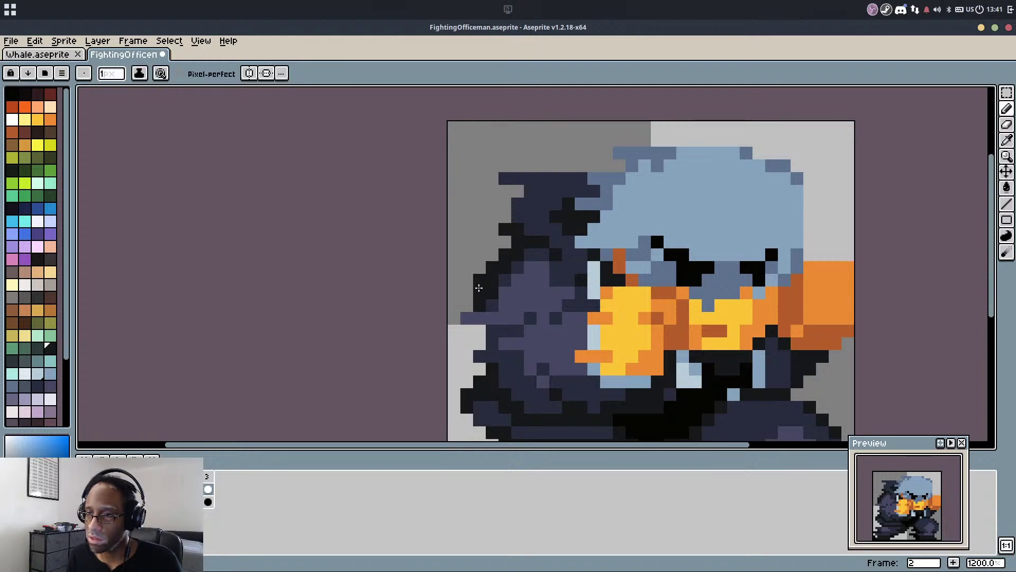
{"action": "scroll", "coordinate": [515, 244], "scroll_direction": "down", "scroll_amount": 5}
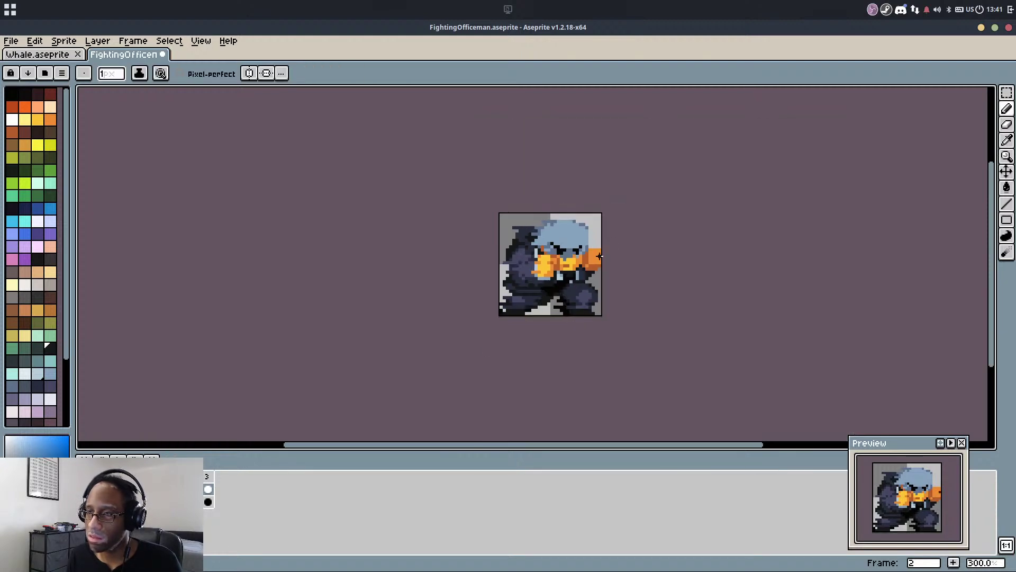
Paint the inner shoulder outline dark navy and erase the surplus near-black pixels along its outer edge
{"action": "key", "text": "Left"}
{"action": "key", "text": "Right"}
{"action": "scroll", "coordinate": [521, 239], "scroll_direction": "up", "scroll_amount": 2}
{"action": "scroll", "coordinate": [517, 247], "scroll_direction": "up", "scroll_amount": 5}
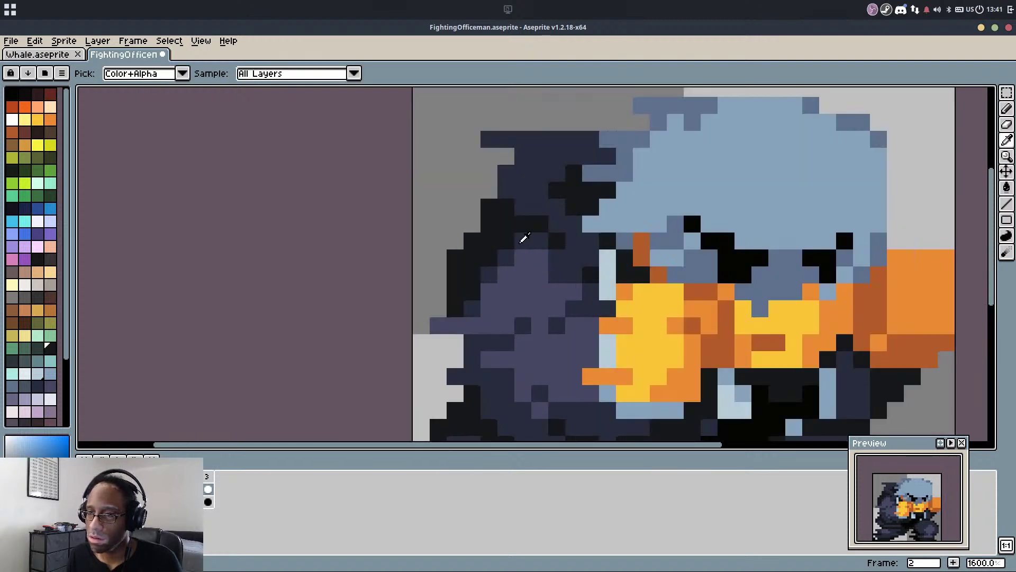
{"action": "left_click", "coordinate": [519, 236], "text": "alt"}
{"action": "key", "text": "e"}
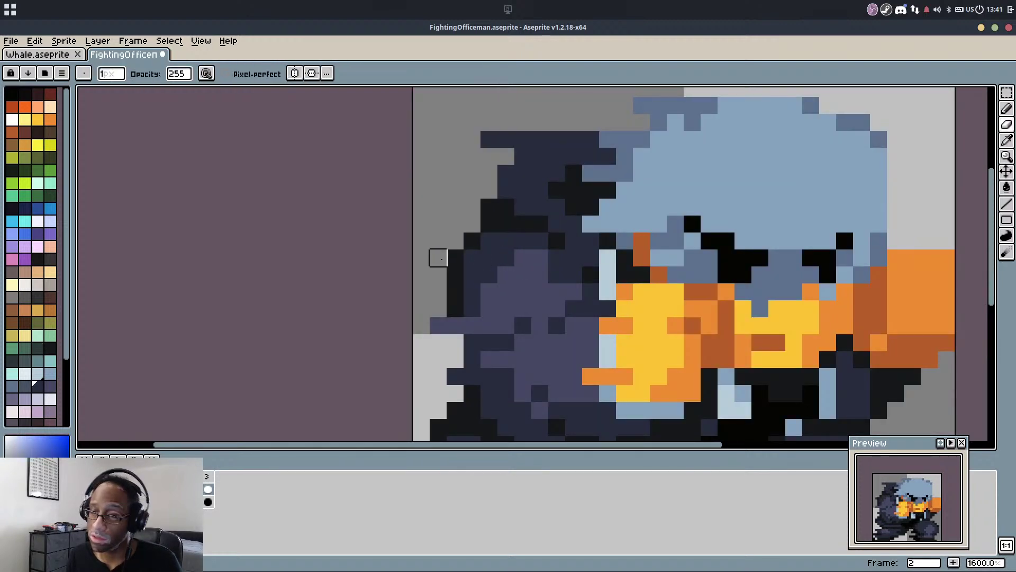
{"action": "left_click", "coordinate": [455, 257]}
{"action": "left_click", "coordinate": [471, 242]}
{"action": "left_click", "coordinate": [489, 224]}
{"action": "left_click", "coordinate": [455, 274]}
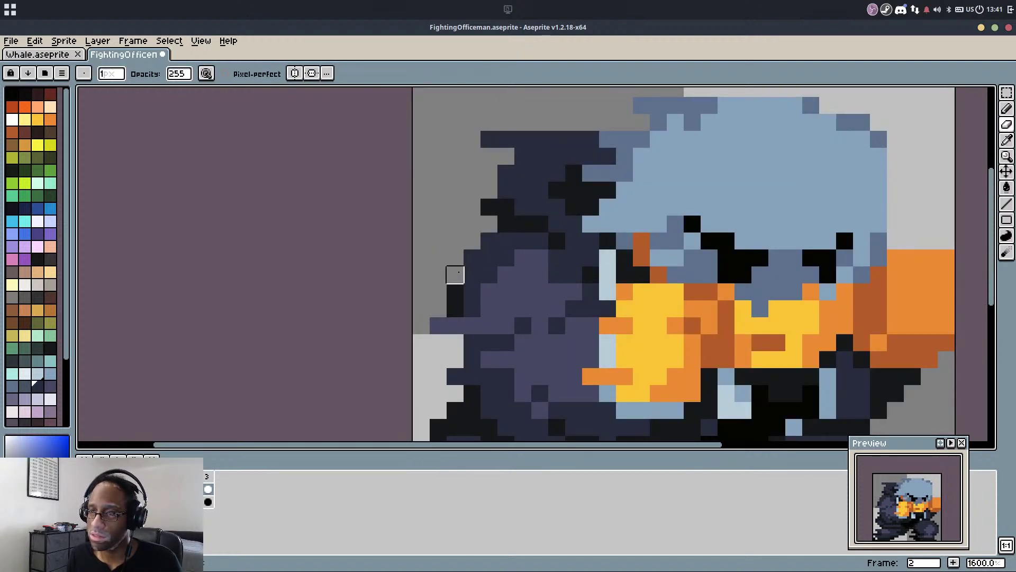
Add near-black outline pixels along the back edge of the upper arm, around the protruding sleeve pixels
{"action": "key", "text": "b"}
{"action": "left_click", "coordinate": [465, 387], "text": "alt"}
{"action": "left_click_drag", "start_coordinate": [455, 360], "coordinate": [453, 343]}
{"action": "left_click_drag", "start_coordinate": [464, 379], "coordinate": [464, 348]}
{"action": "mouse_move", "coordinate": [457, 348]}
{"action": "left_mouse_down"}
{"action": "mouse_move", "coordinate": [460, 370]}
{"action": "mouse_move", "coordinate": [445, 319]}
{"action": "left_mouse_up"}
{"action": "left_click", "coordinate": [442, 347]}
{"action": "scroll", "coordinate": [472, 304], "scroll_direction": "down", "scroll_amount": 5}
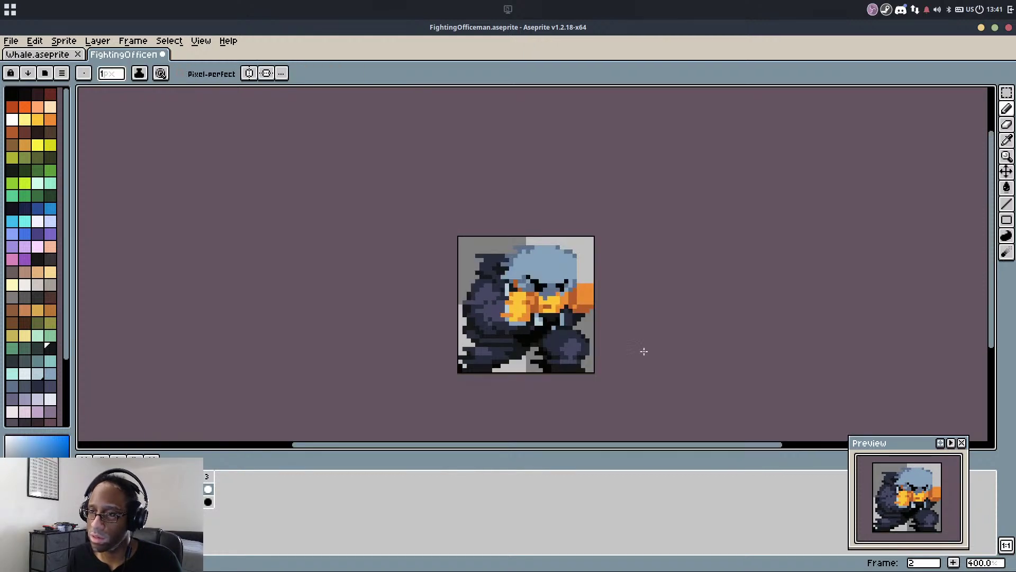
Compare with frame 1 and round off the front edge of the hair on frame 2 with slate-blue pixels
{"action": "key", "text": "Left"}
{"action": "key", "text": "Right"}
{"action": "scroll", "coordinate": [568, 296], "scroll_direction": "up", "scroll_amount": 3}
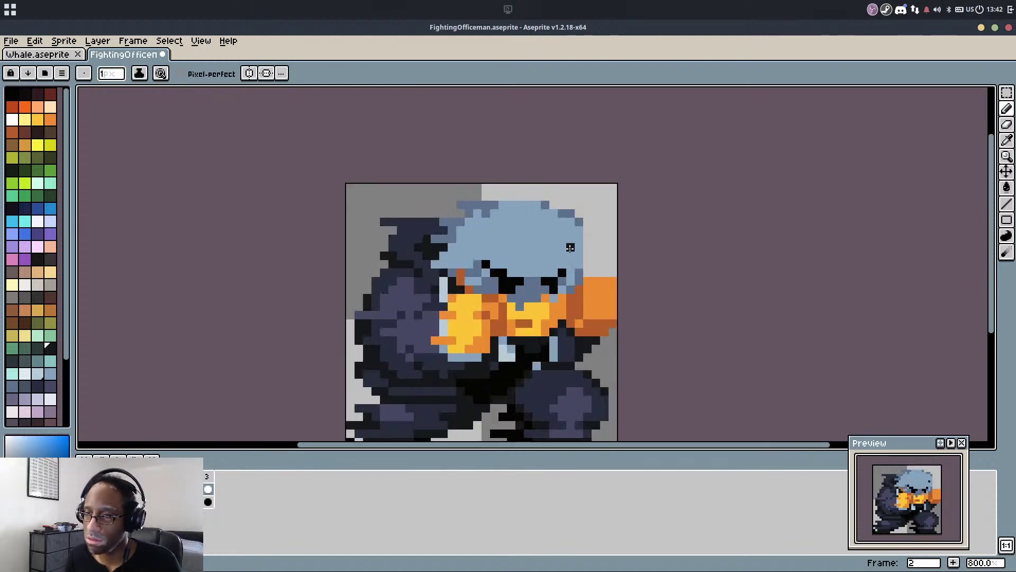
{"action": "scroll", "coordinate": [572, 238], "scroll_direction": "up", "scroll_amount": 2}
{"action": "left_click", "coordinate": [581, 226]}
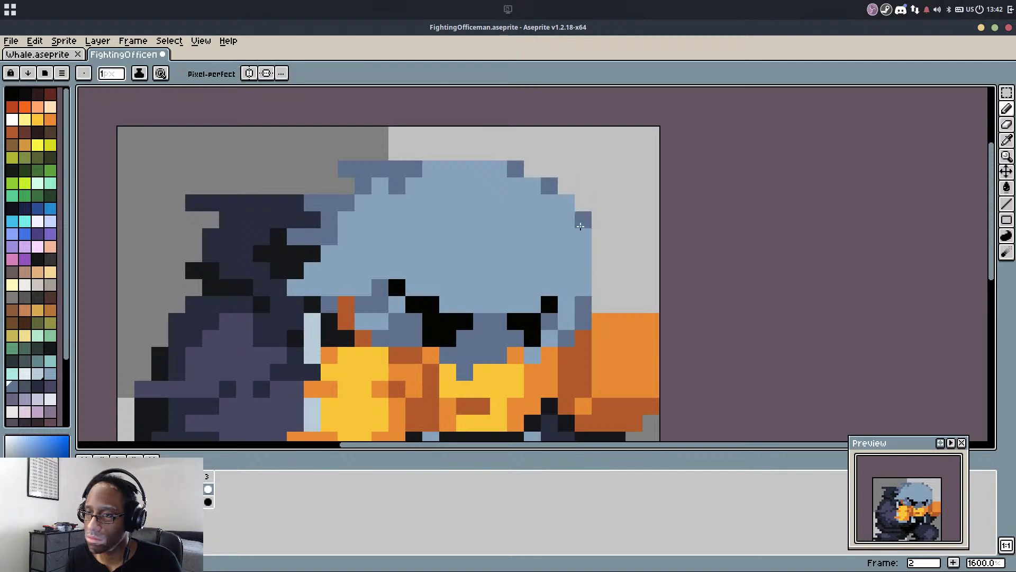
{"action": "left_click", "coordinate": [583, 236]}
{"action": "scroll", "coordinate": [457, 271], "scroll_direction": "down", "scroll_amount": 1}
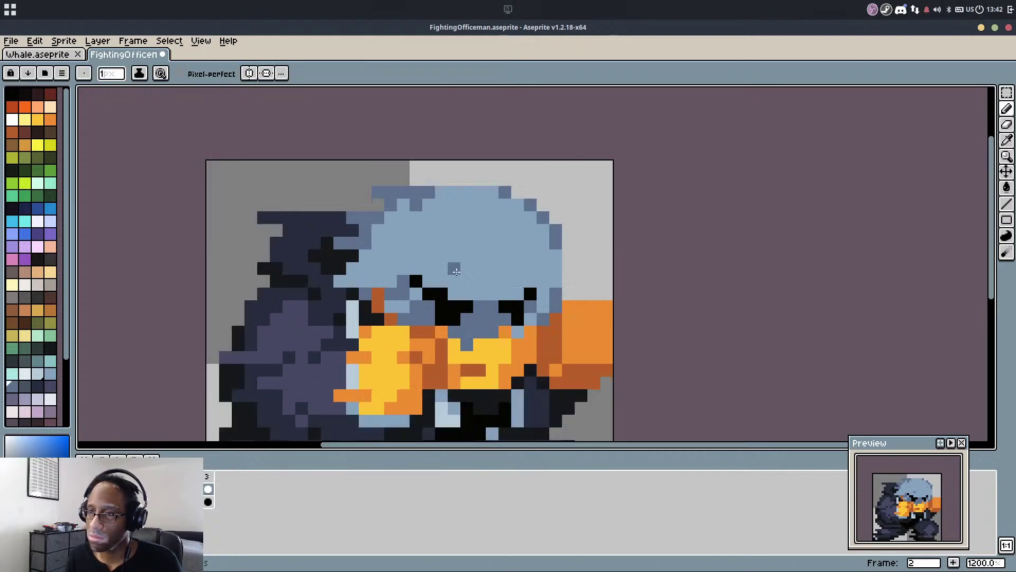
Rework the strands at the back of the hair using slate-blue and light-blue pixels
{"action": "mouse_move", "coordinate": [434, 256]}
{"action": "left_mouse_down"}
{"action": "mouse_move", "coordinate": [352, 294]}
{"action": "mouse_move", "coordinate": [359, 267]}
{"action": "mouse_move", "coordinate": [400, 247]}
{"action": "left_mouse_up"}
{"action": "key", "text": "ctrl+z"}
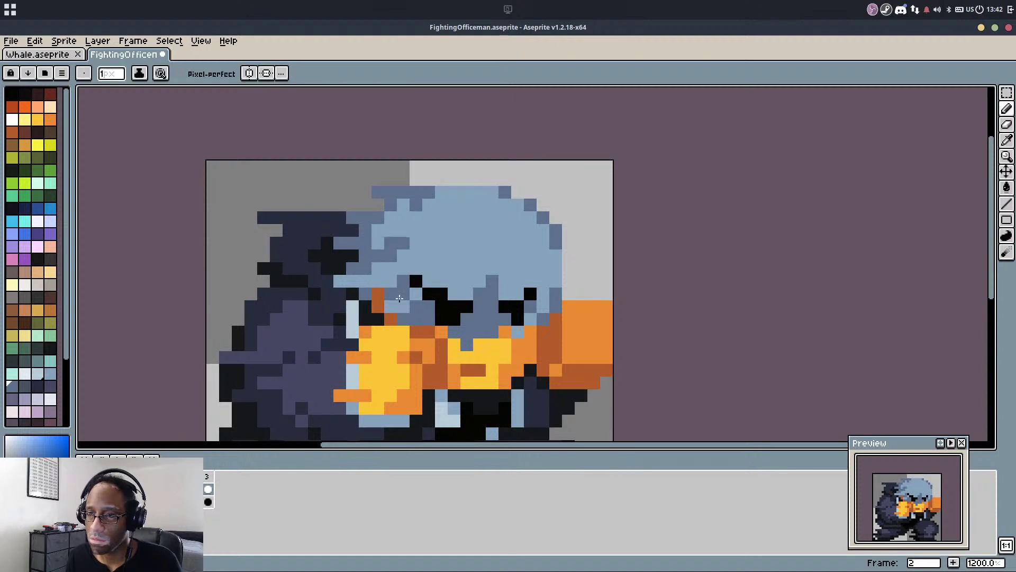
{"action": "key", "text": "ctrl+z"}
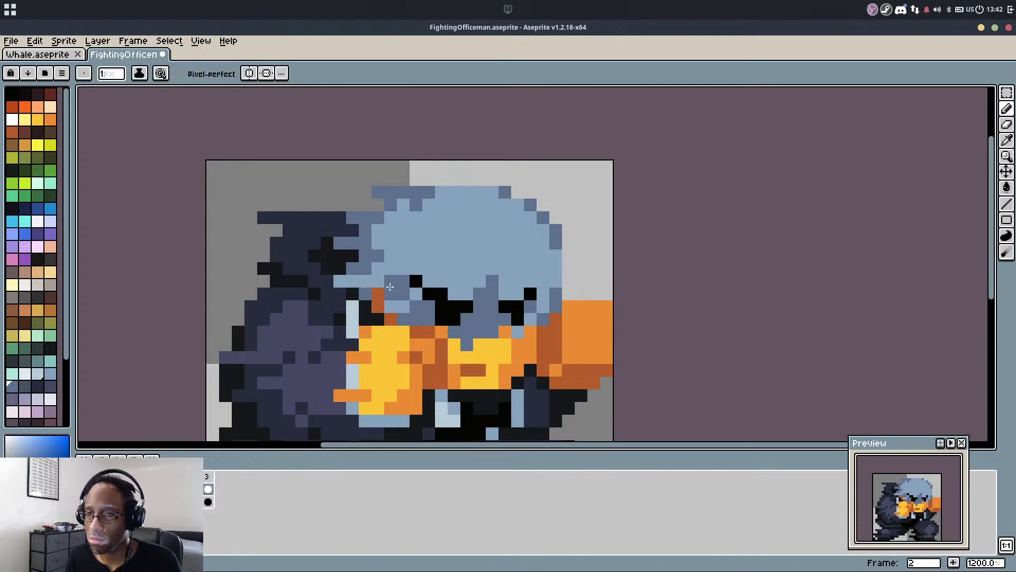
{"action": "left_click", "coordinate": [373, 279], "text": "alt"}
{"action": "left_click_drag", "start_coordinate": [366, 269], "coordinate": [378, 256]}
{"action": "left_click", "coordinate": [366, 256], "text": "alt"}
{"action": "left_click", "coordinate": [377, 242]}
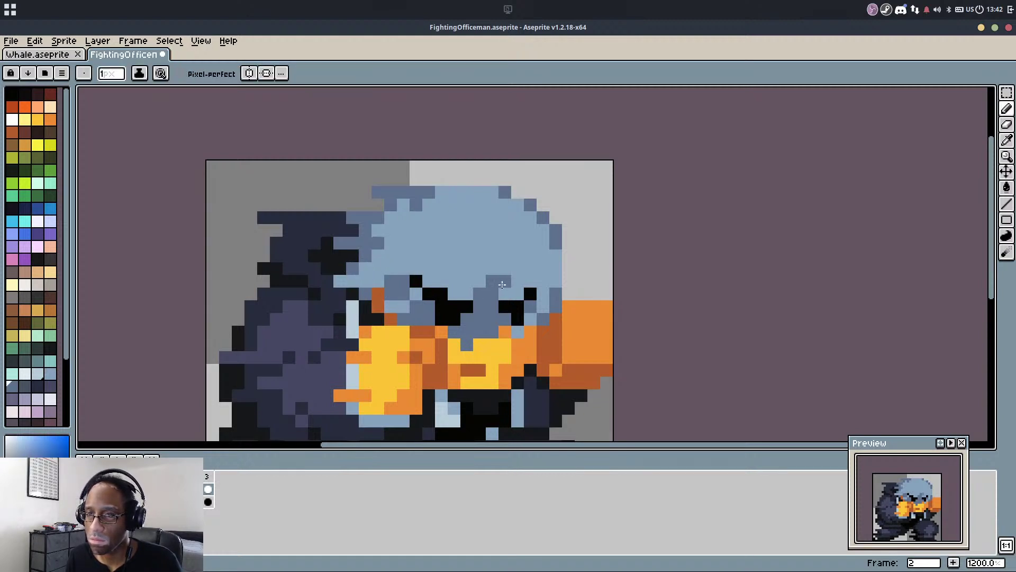
Lighten the side of the face beneath the hair with light-blue pixels, covering part of the orange mark
{"action": "left_click", "coordinate": [410, 292], "text": "alt"}
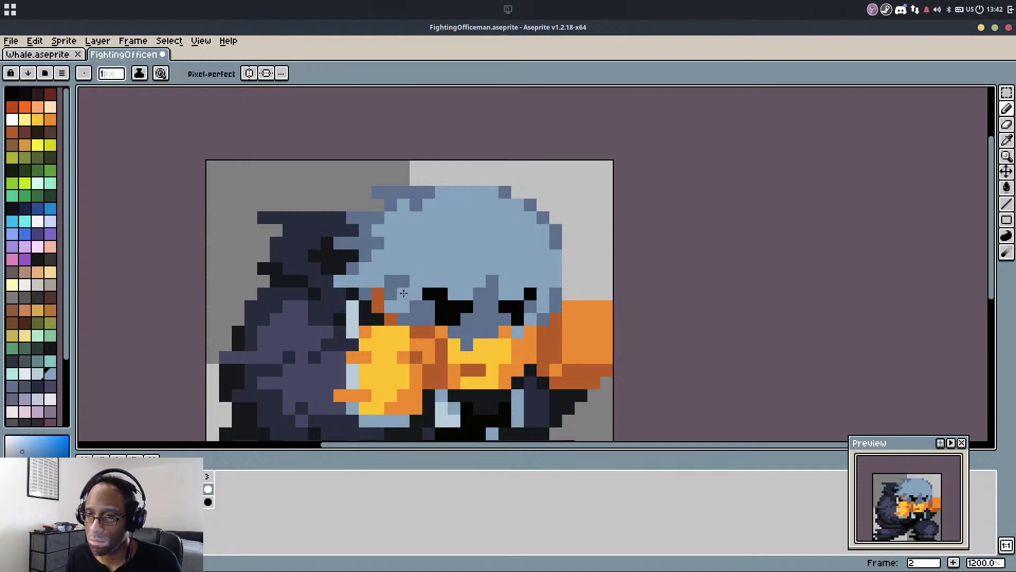
{"action": "key", "text": "ctrl+z"}
{"action": "left_click_drag", "start_coordinate": [403, 282], "coordinate": [400, 294]}
{"action": "left_click", "coordinate": [379, 306]}
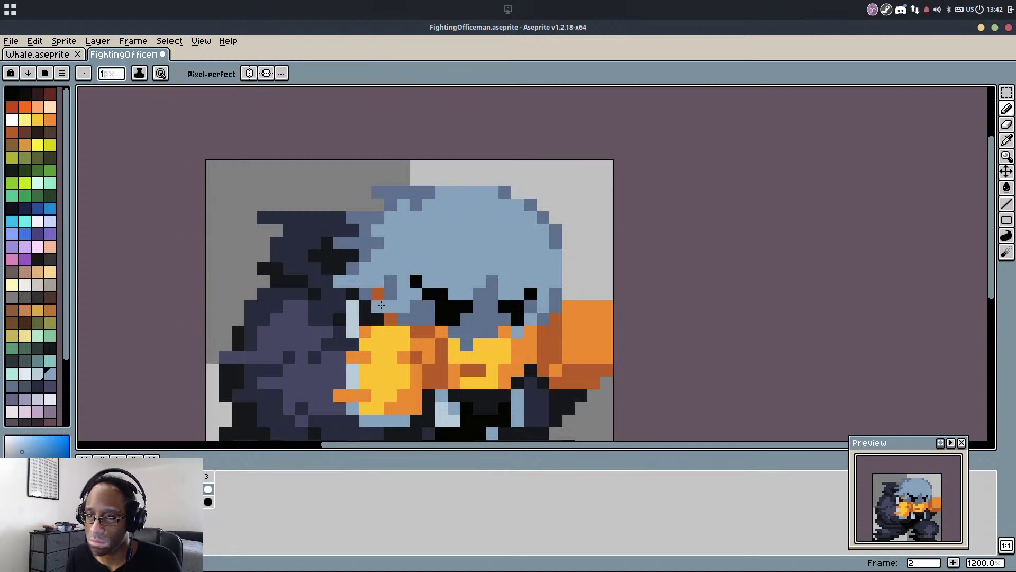
Add slate-blue strand pixels to the fringe and along the hair's front edge, and save the sprite
{"action": "left_click", "coordinate": [403, 292], "text": "alt"}
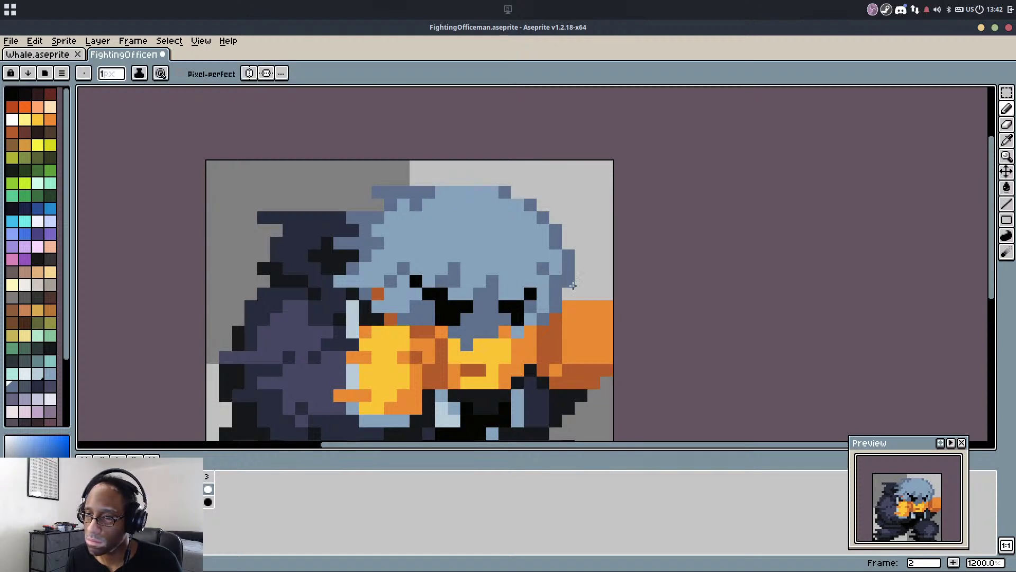
{"action": "scroll", "coordinate": [572, 286], "scroll_direction": "down", "scroll_amount": 6}
{"action": "scroll", "coordinate": [580, 287], "scroll_direction": "up", "scroll_amount": 2}
{"action": "scroll", "coordinate": [585, 294], "scroll_direction": "down", "scroll_amount": 1}
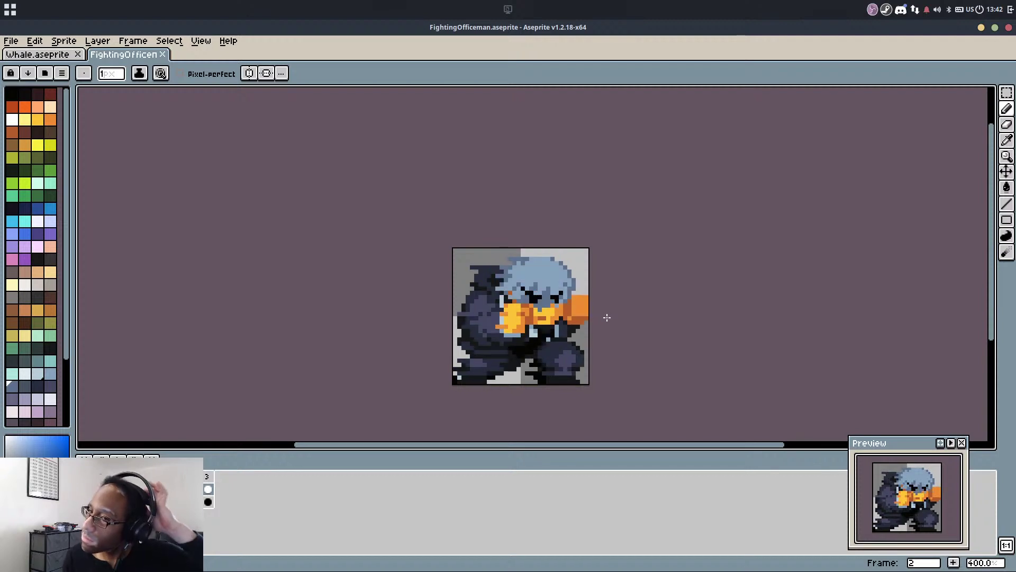
Paint over the light pixel on the back shoe in near-black, darken its toe with black, and play the animation
{"action": "scroll", "coordinate": [567, 327], "scroll_direction": "up", "scroll_amount": 5}
{"action": "scroll", "coordinate": [563, 335], "scroll_direction": "up", "scroll_amount": 2}
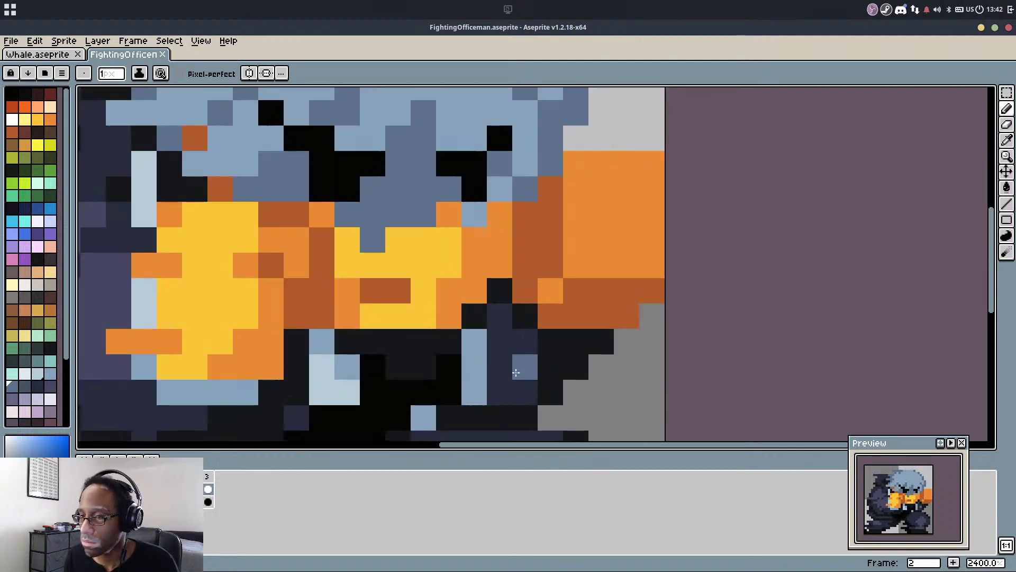
{"action": "scroll", "coordinate": [609, 318], "scroll_direction": "down", "scroll_amount": 4}
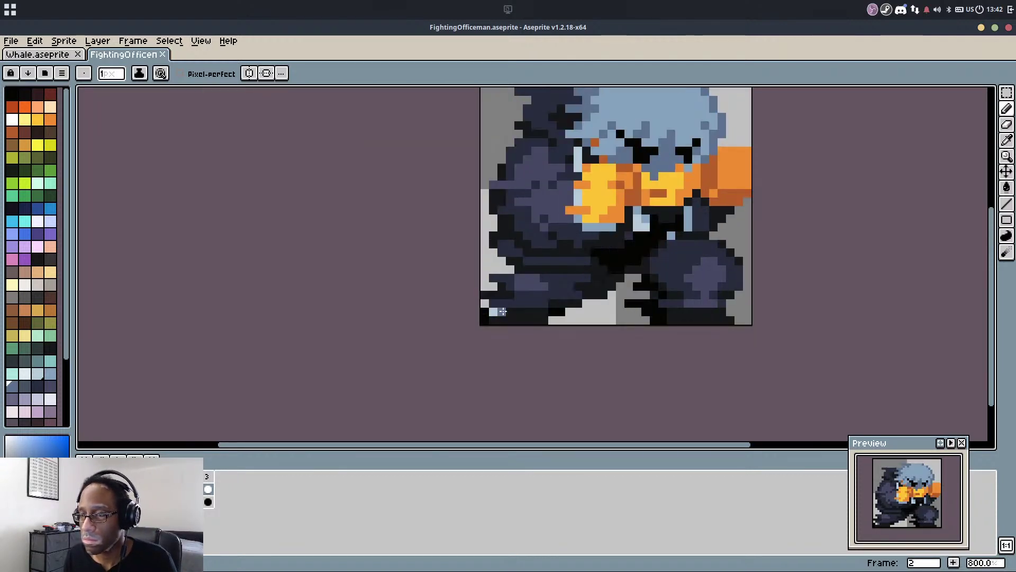
{"action": "left_click", "coordinate": [505, 313], "text": "alt"}
{"action": "left_click", "coordinate": [494, 312]}
{"action": "scroll", "coordinate": [539, 325], "scroll_direction": "down", "scroll_amount": 1}
{"action": "scroll", "coordinate": [551, 323], "scroll_direction": "up", "scroll_amount": 2}
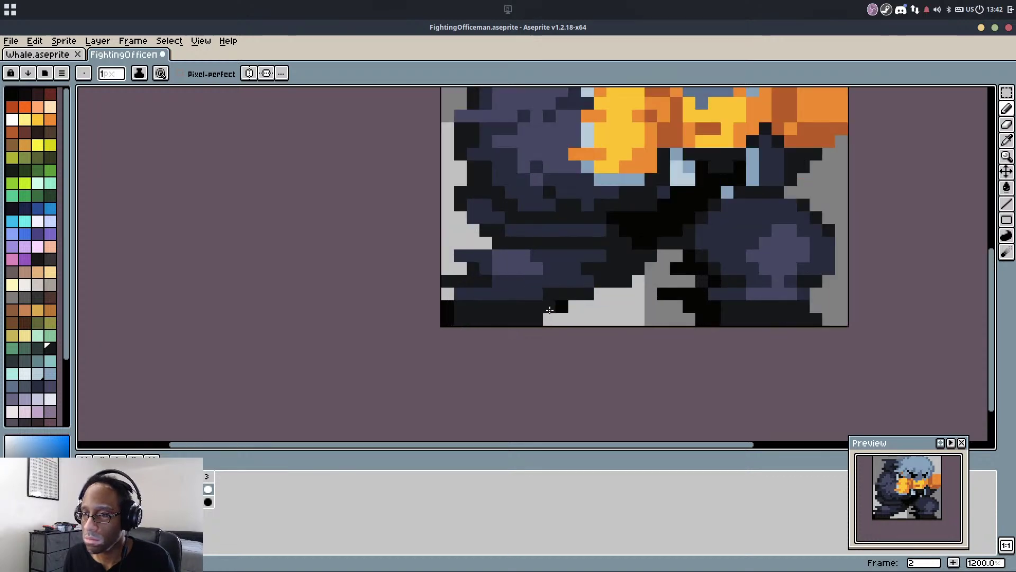
{"action": "scroll", "coordinate": [665, 322], "scroll_direction": "down", "scroll_amount": 4}
{"action": "key", "text": "Return"}
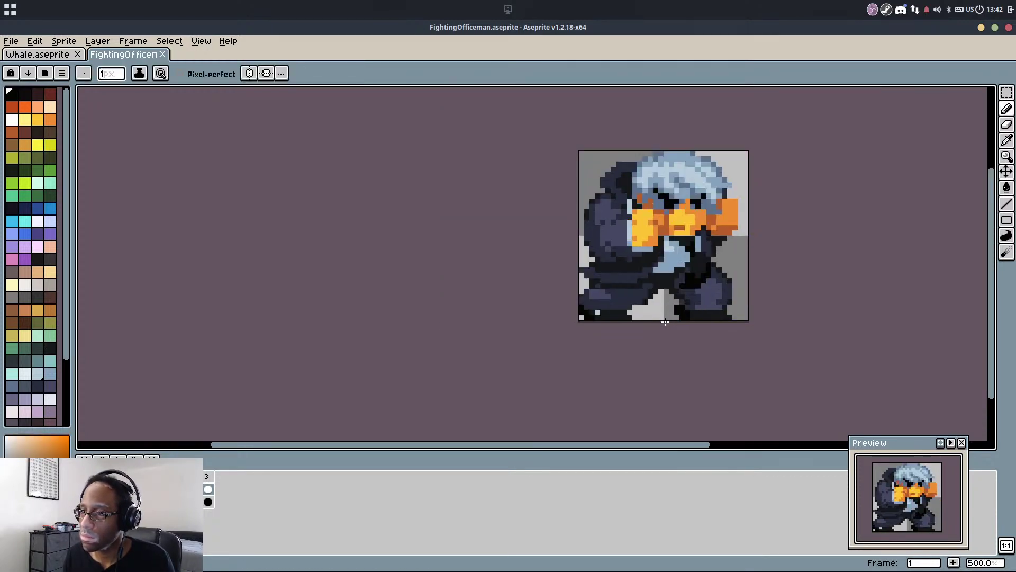
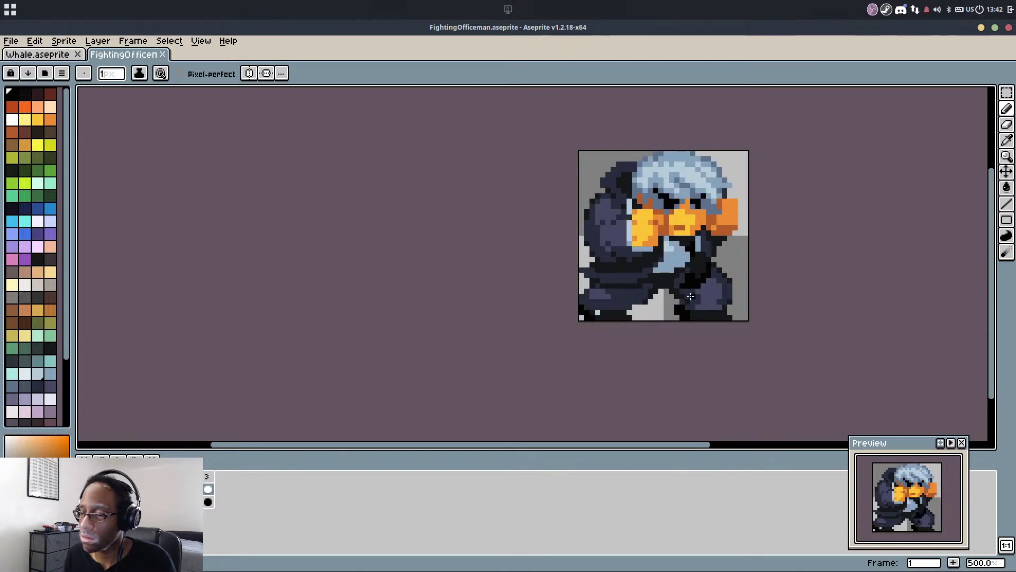
{"action": "scroll", "coordinate": [690, 296], "scroll_direction": "down", "scroll_amount": 2}
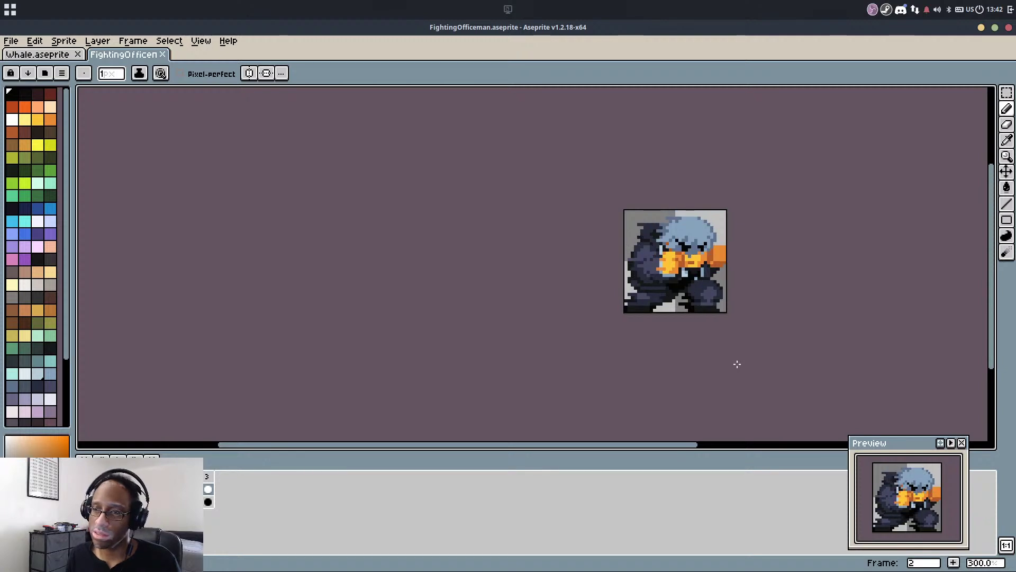
Try to lengthen the back shoe by pasting a copy of its toe shifted one pixel forward
{"action": "scroll", "coordinate": [664, 301], "scroll_direction": "up", "scroll_amount": 7}
{"action": "key", "text": "m"}
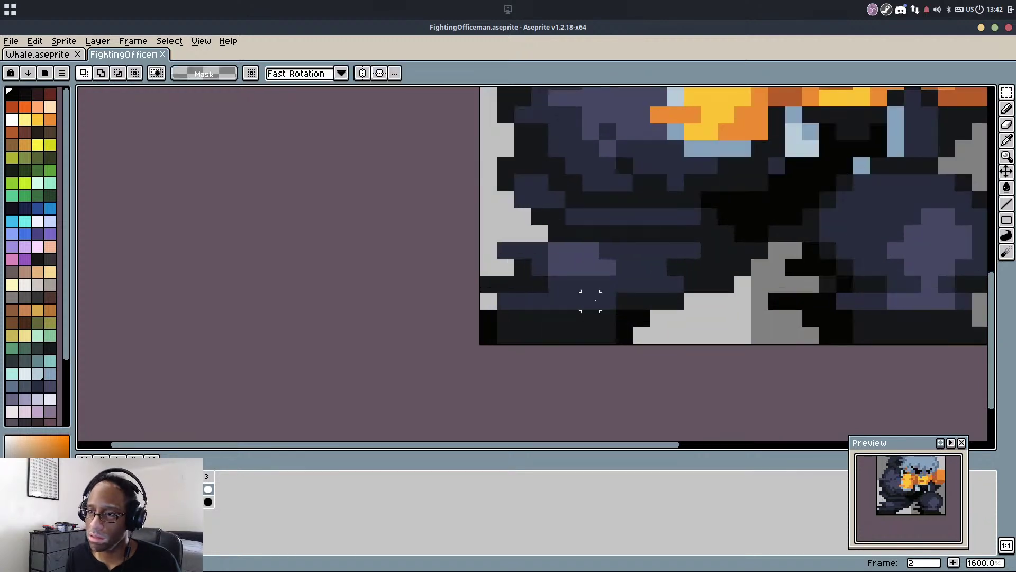
{"action": "left_click_drag", "start_coordinate": [591, 301], "coordinate": [644, 345]}
{"action": "key", "text": "ctrl+c"}
{"action": "key", "text": "ctrl+v"}
{"action": "key", "text": "Right"}
{"action": "left_click", "coordinate": [641, 368]}
{"action": "scroll", "coordinate": [526, 381], "scroll_direction": "down", "scroll_amount": 3}
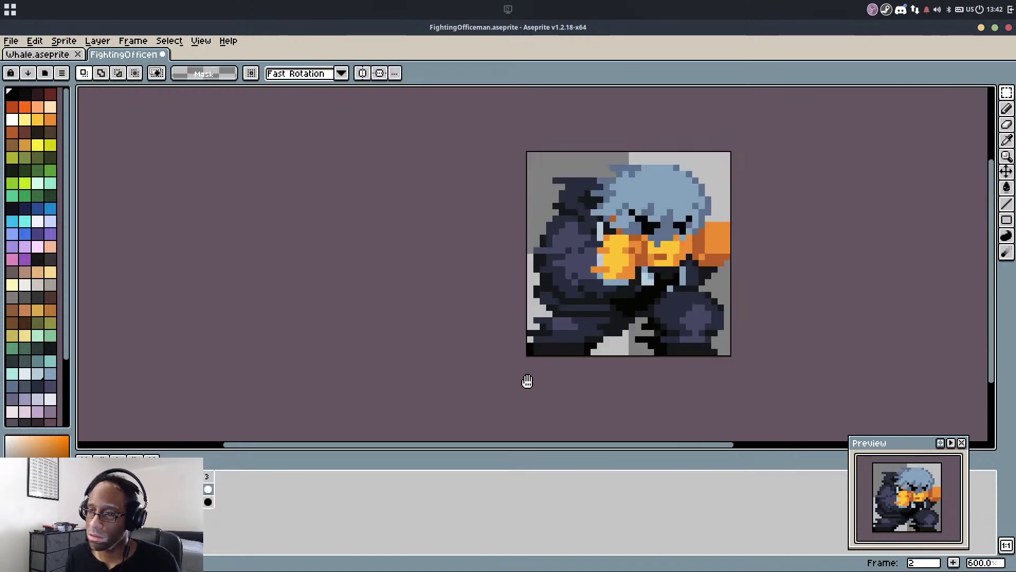
{"action": "scroll", "coordinate": [605, 386], "scroll_direction": "up", "scroll_amount": 2}
{"action": "scroll", "coordinate": [519, 352], "scroll_direction": "up", "scroll_amount": 1}
{"action": "key", "text": "ctrl+z"}
{"action": "key", "text": "ctrl+z"}
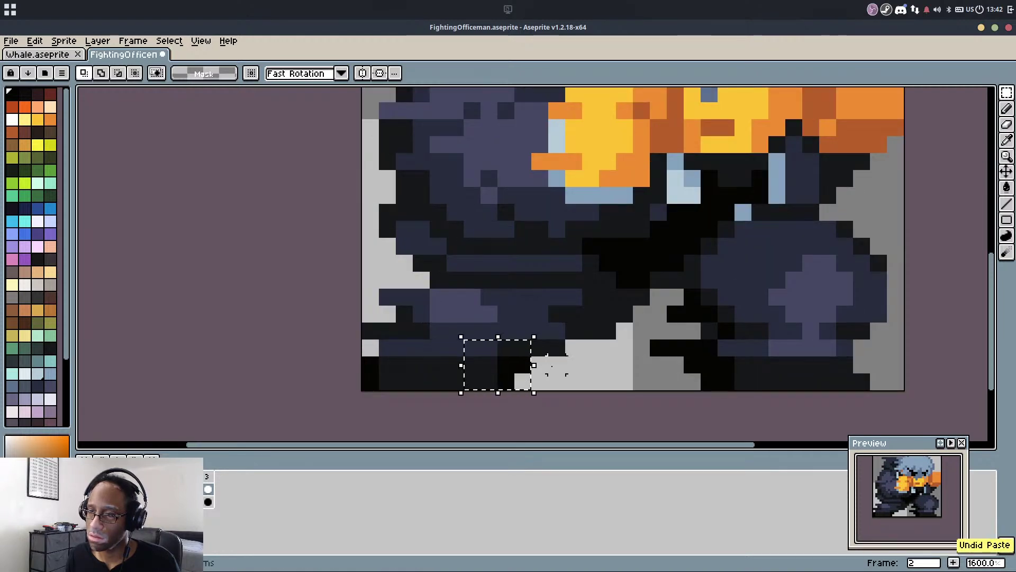
{"action": "left_click", "coordinate": [557, 365]}
Extend the back trouser leg's hem above the shoe with two dark navy pixels and save the sprite
{"action": "key", "text": "b"}
{"action": "left_click", "coordinate": [506, 337], "text": "alt"}
{"action": "scroll", "coordinate": [574, 288], "scroll_direction": "down", "scroll_amount": 4}
{"action": "key", "text": "ctrl+s"}
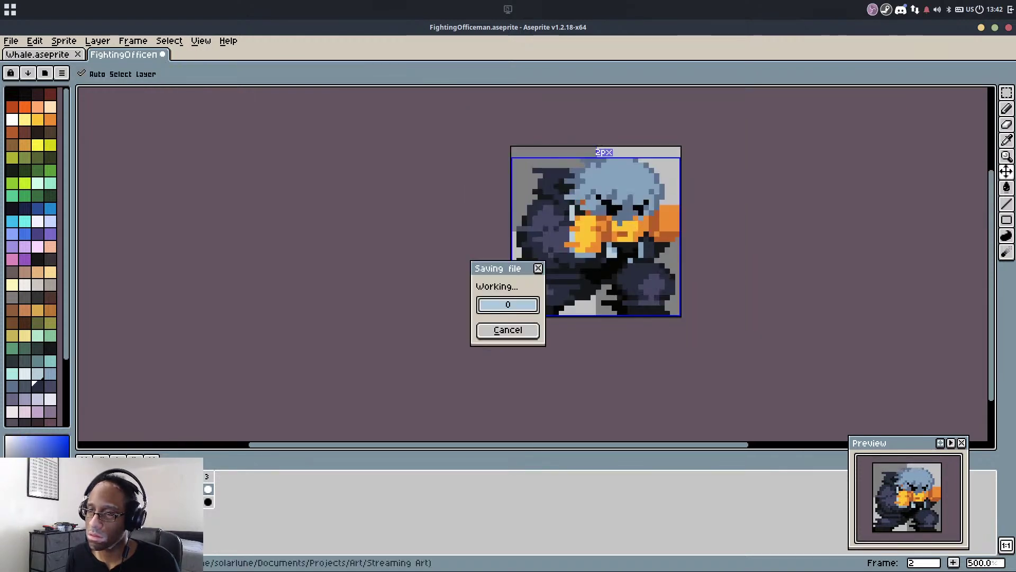
Reshape the muted purple highlight on the back leg, extending its two rows toward the knee
{"action": "scroll", "coordinate": [569, 295], "scroll_direction": "up", "scroll_amount": 5}
{"action": "left_click", "coordinate": [491, 305], "text": "alt"}
{"action": "left_click_drag", "start_coordinate": [451, 283], "coordinate": [427, 282]}
{"action": "left_click", "coordinate": [445, 281]}
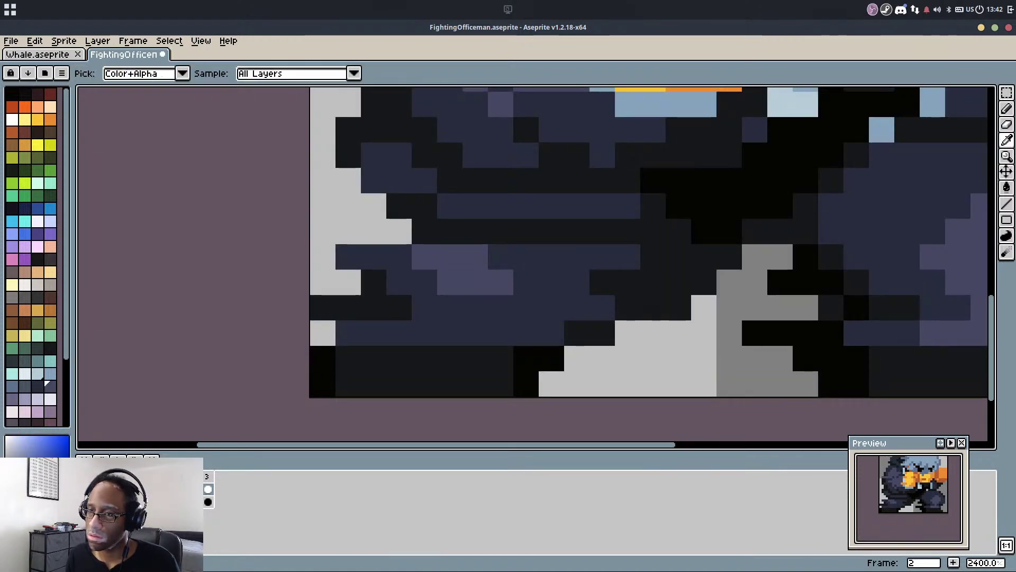
{"action": "left_click", "coordinate": [524, 279]}
{"action": "left_click", "coordinate": [501, 261]}
{"action": "scroll", "coordinate": [638, 270], "scroll_direction": "down", "scroll_amount": 5}
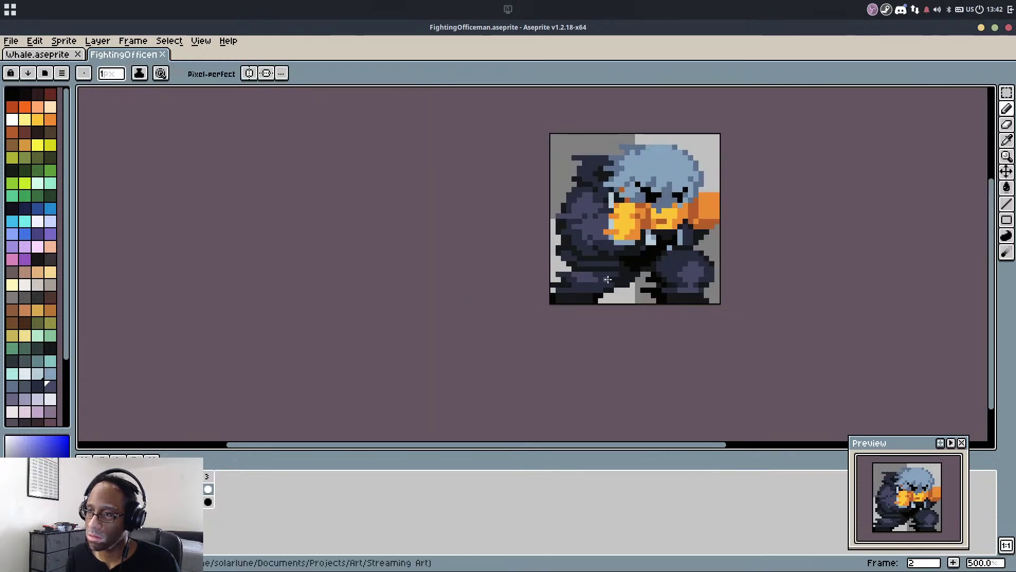
{"action": "scroll", "coordinate": [638, 270], "scroll_direction": "up", "scroll_amount": 5}
{"action": "left_click_drag", "start_coordinate": [515, 230], "coordinate": [618, 225]}
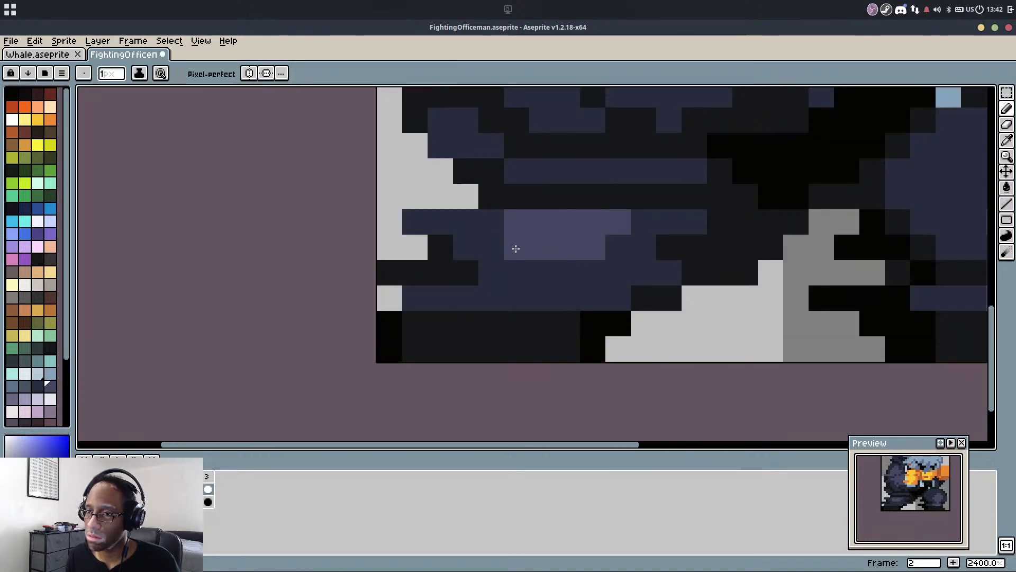
Extend the lower row of the back leg's muted purple highlight by one pixel and save the sprite
{"action": "left_click", "coordinate": [499, 246]}
{"action": "scroll", "coordinate": [629, 304], "scroll_direction": "down", "scroll_amount": 5}
{"action": "key", "text": "ctrl+s"}
{"action": "left_click_drag", "start_coordinate": [658, 306], "coordinate": [600, 325]}
{"action": "scroll", "coordinate": [617, 314], "scroll_direction": "up", "scroll_amount": 6}
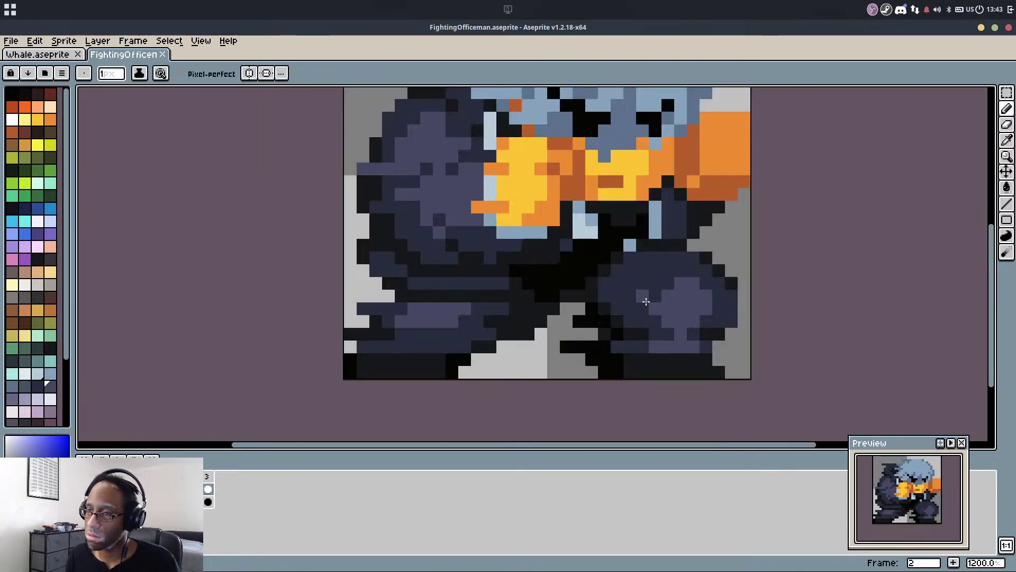
Round off the upper inner corner of the front knee with near-black pixels
{"action": "left_click_drag", "start_coordinate": [571, 268], "coordinate": [561, 291]}
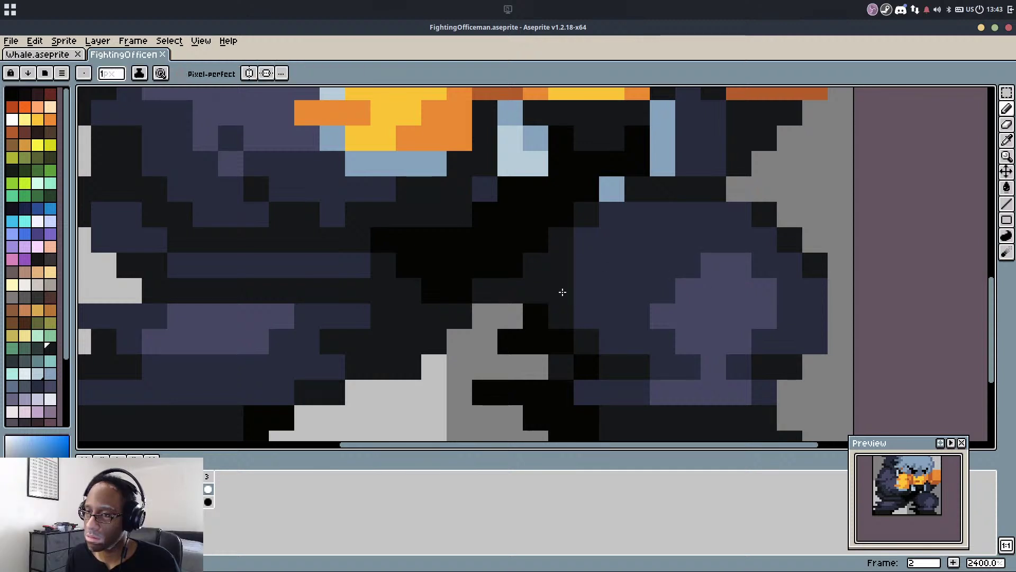
{"action": "left_click", "coordinate": [585, 316]}
{"action": "left_click", "coordinate": [585, 238]}
{"action": "left_click", "coordinate": [612, 215]}
{"action": "left_click", "coordinate": [630, 265]}
{"action": "scroll", "coordinate": [632, 321], "scroll_direction": "down", "scroll_amount": 5}
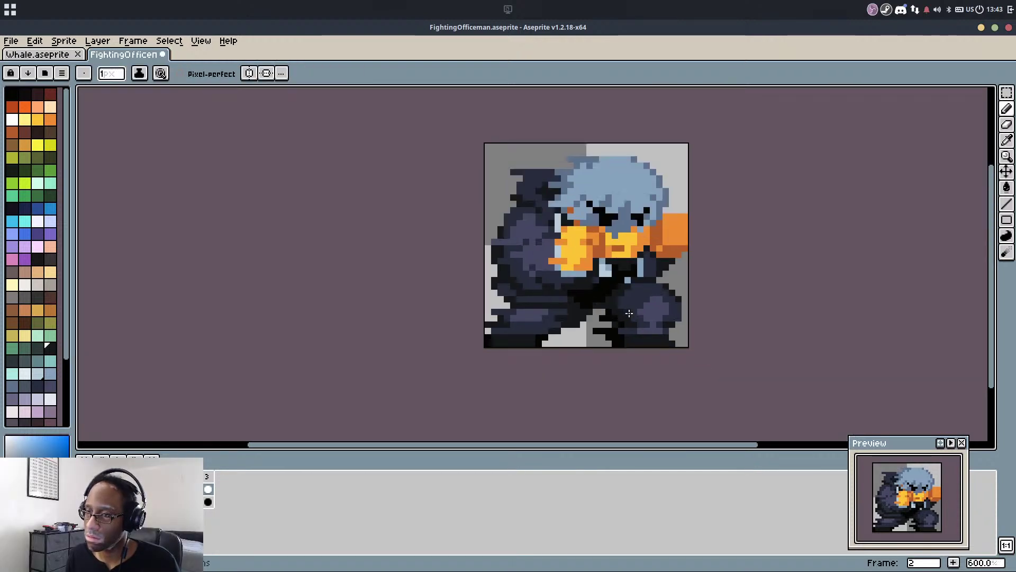
{"action": "scroll", "coordinate": [661, 270], "scroll_direction": "up", "scroll_amount": 2}
{"action": "key", "text": "ctrl+z"}
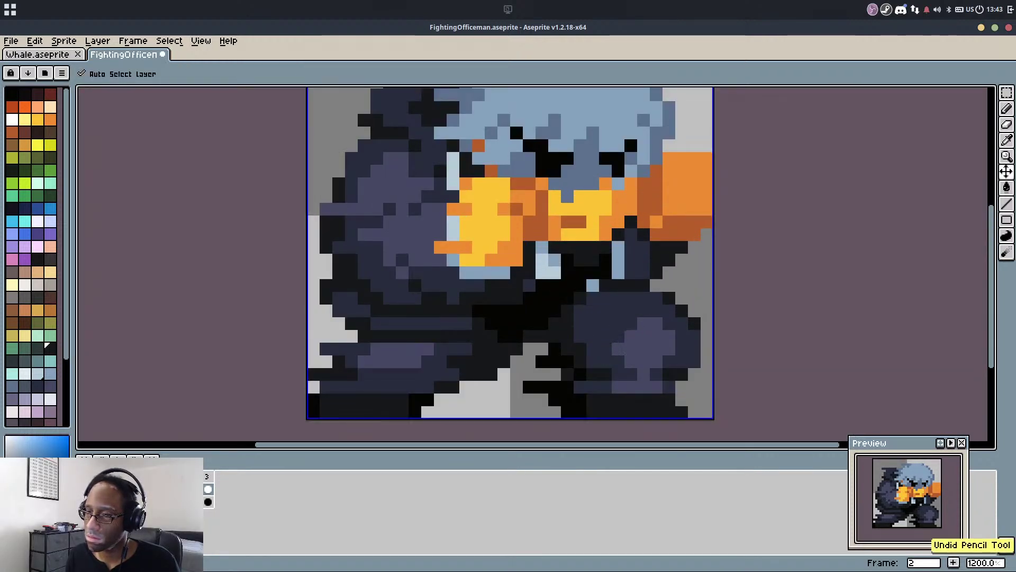
{"action": "key", "text": "ctrl+y"}
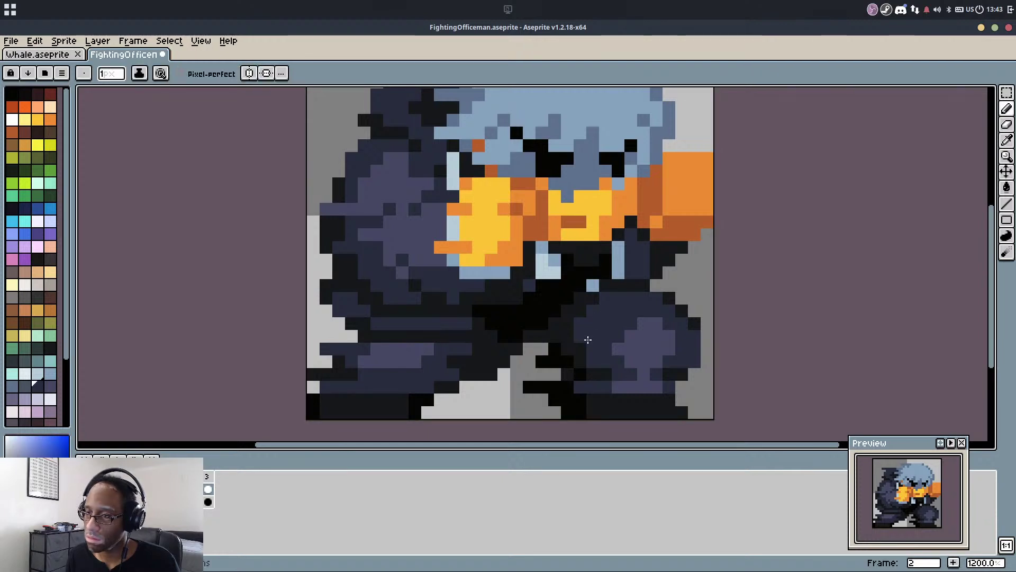
Close the crease below the front knee with near-black and narrow the muted purple highlight on the trouser hem
{"action": "left_click", "coordinate": [609, 378], "text": "alt"}
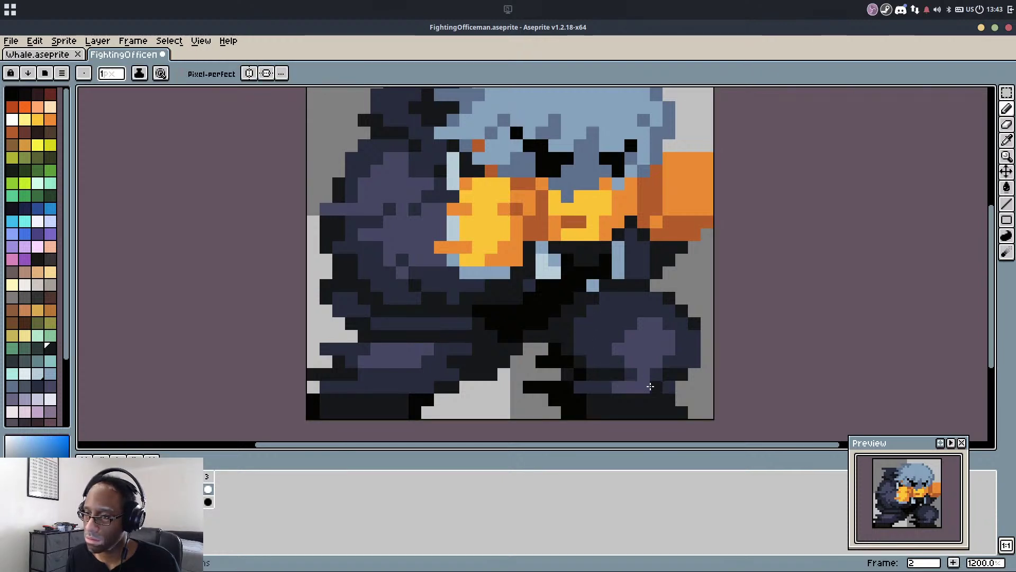
{"action": "left_click", "coordinate": [655, 374], "text": "alt"}
{"action": "left_click", "coordinate": [643, 374]}
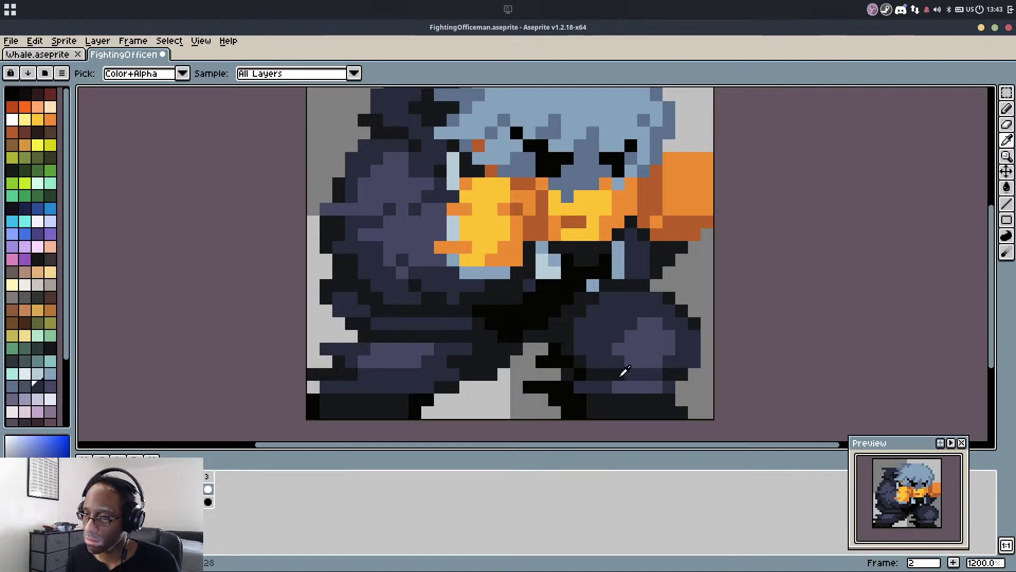
{"action": "left_click", "coordinate": [620, 376], "text": "alt"}
{"action": "left_click", "coordinate": [655, 375]}
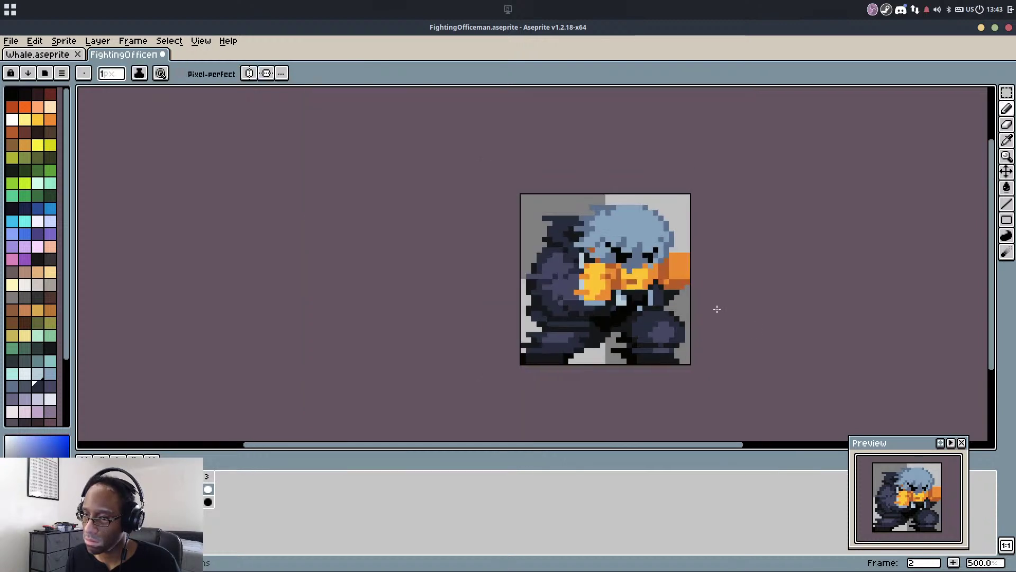
{"action": "scroll", "coordinate": [672, 297], "scroll_direction": "down", "scroll_amount": 4}
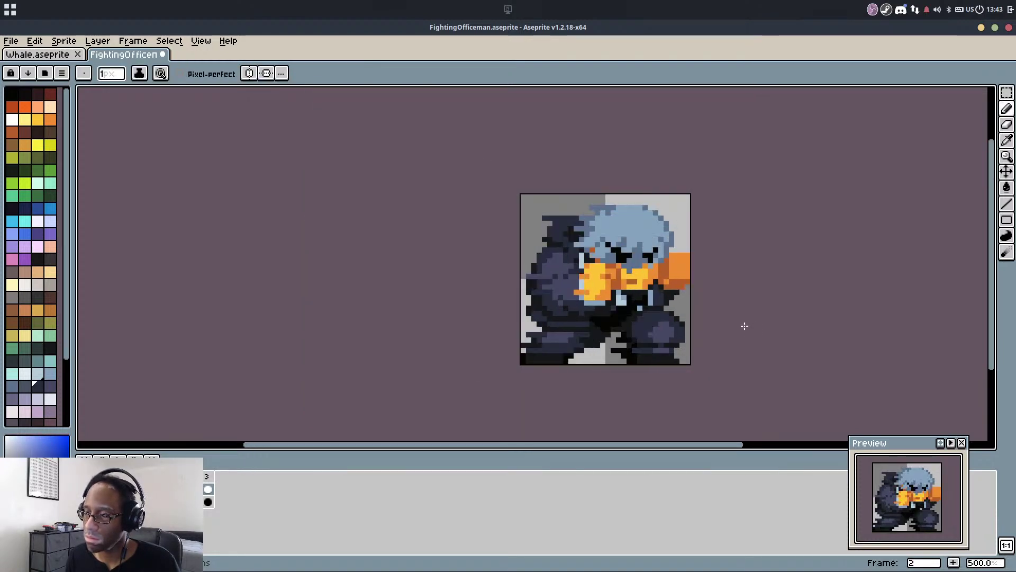
{"action": "scroll", "coordinate": [641, 315], "scroll_direction": "up", "scroll_amount": 5}
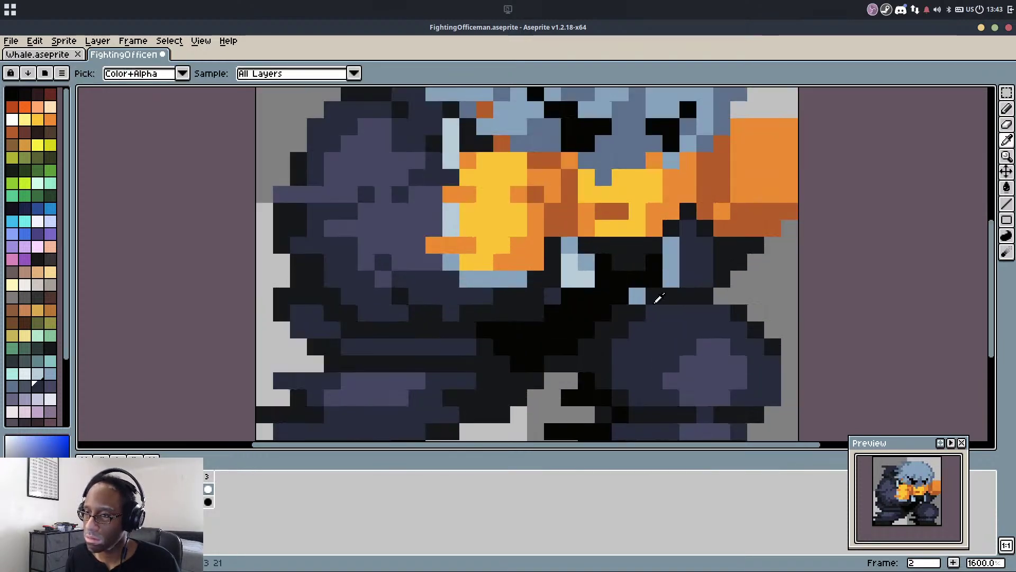
{"action": "scroll", "coordinate": [755, 310], "scroll_direction": "down", "scroll_amount": 5}
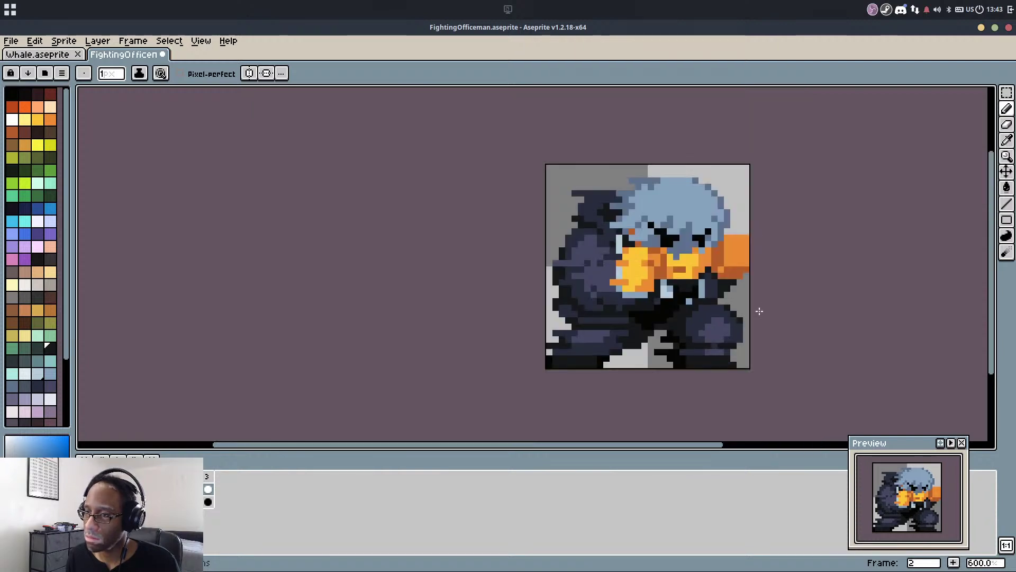
Select the front knee, shift it one pixel toward the back leg, and compare frame 2 with frame 1
{"action": "scroll", "coordinate": [746, 310], "scroll_direction": "up", "scroll_amount": 4}
{"action": "key", "text": "m"}
{"action": "left_click_drag", "start_coordinate": [746, 309], "coordinate": [601, 387]}
{"action": "left_click", "coordinate": [822, 342]}
{"action": "scroll", "coordinate": [773, 364], "scroll_direction": "down", "scroll_amount": 2}
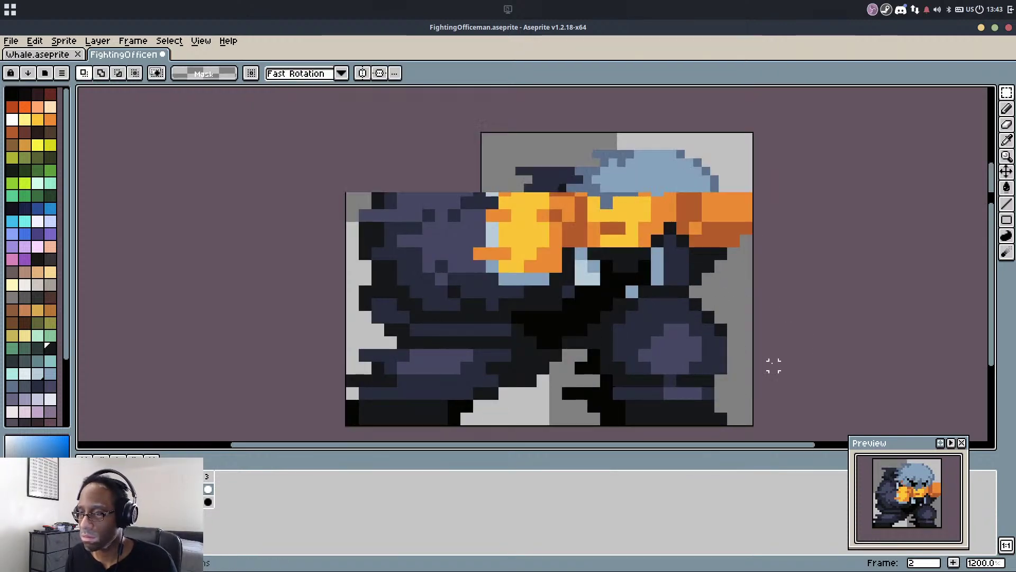
{"action": "key", "text": "Left"}
{"action": "key", "text": "Right"}
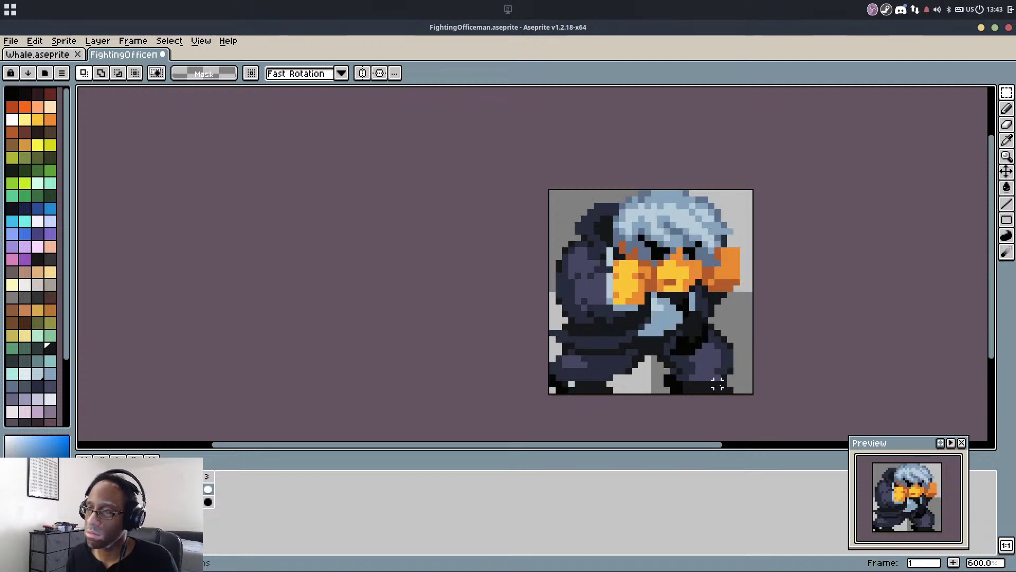
{"action": "scroll", "coordinate": [729, 299], "scroll_direction": "down", "scroll_amount": 5}
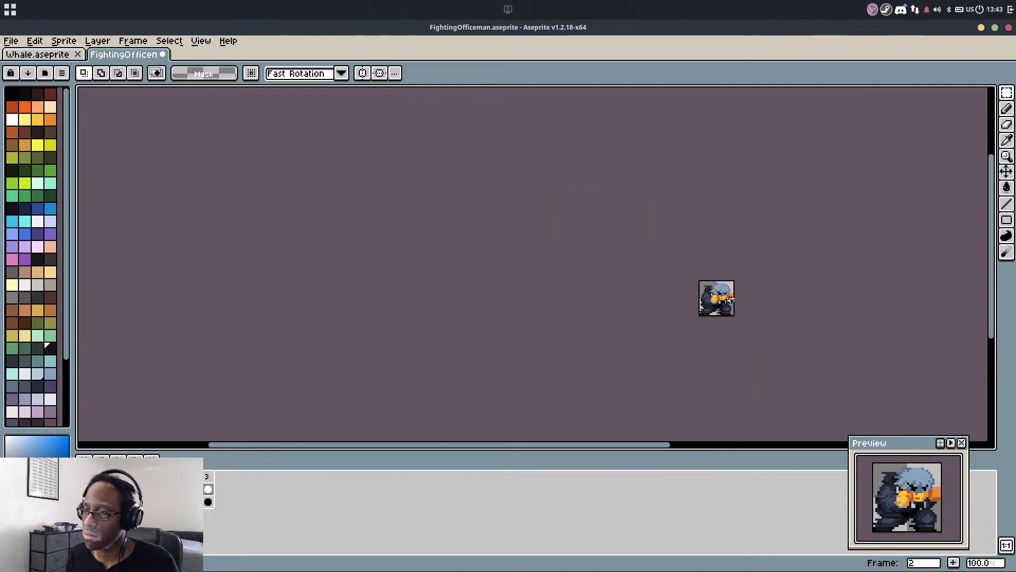
Try to adjust the edge of the black shadow between the legs, and undo the strokes
{"action": "key", "text": "b"}
{"action": "scroll", "coordinate": [716, 305], "scroll_direction": "up", "scroll_amount": 8}
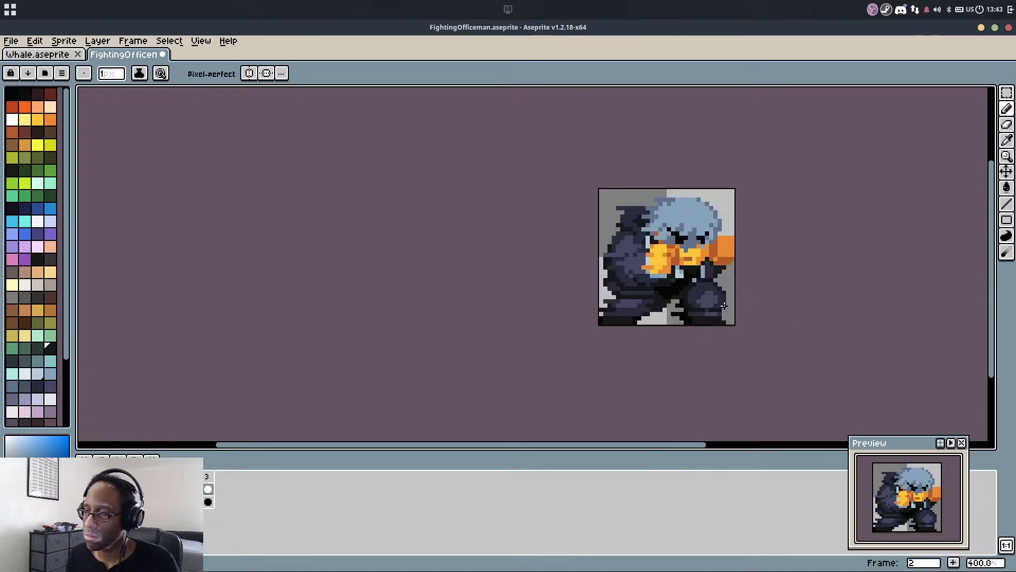
{"action": "left_click", "coordinate": [648, 287], "text": "alt"}
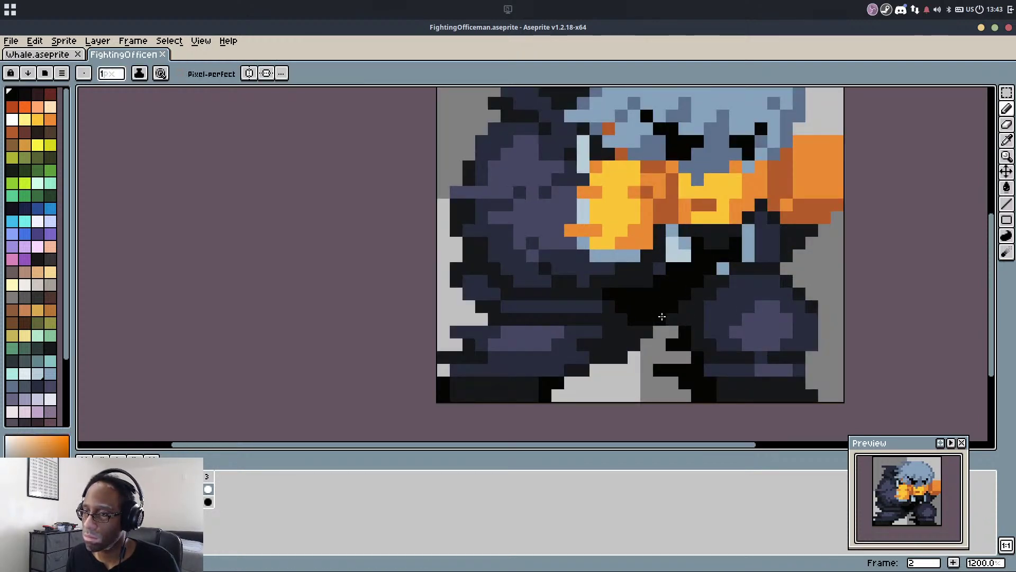
{"action": "mouse_move", "coordinate": [662, 316]}
{"action": "left_mouse_down"}
{"action": "mouse_move", "coordinate": [705, 283]}
{"action": "mouse_move", "coordinate": [673, 292]}
{"action": "mouse_move", "coordinate": [684, 299]}
{"action": "mouse_move", "coordinate": [655, 322]}
{"action": "left_mouse_up"}
{"action": "key", "text": "ctrl+z"}
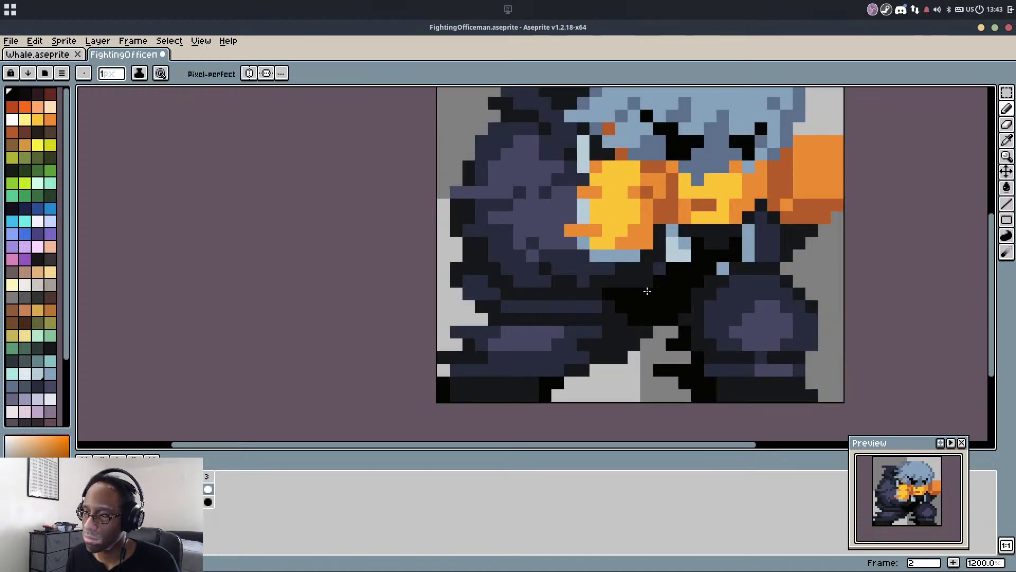
{"action": "left_click", "coordinate": [681, 314], "text": "alt"}
{"action": "key", "text": "ctrl+z"}
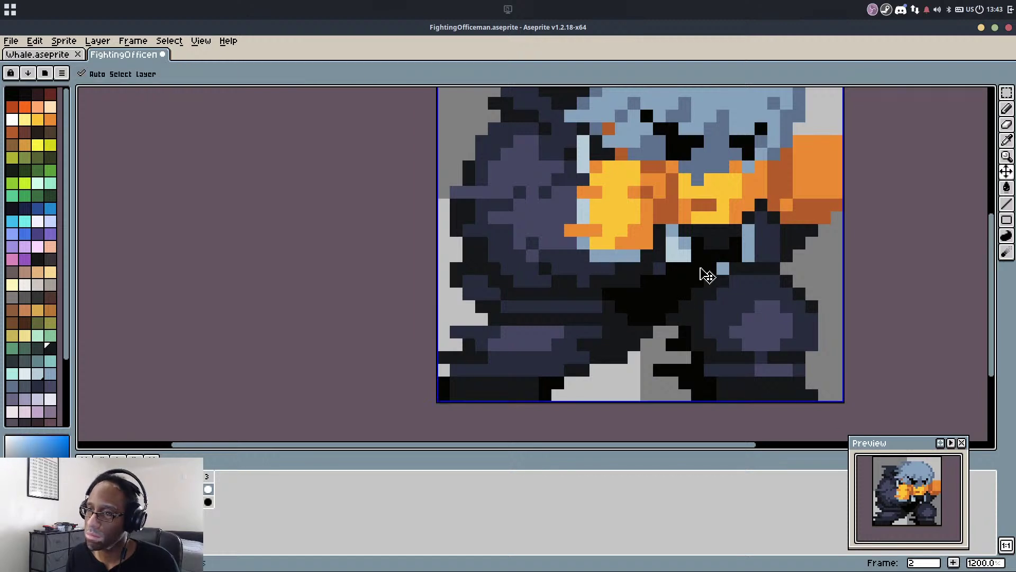
Extend the black shadow under the raised forearm and clean up its edge with navy and near-black
{"action": "left_click", "coordinate": [595, 271], "text": "alt"}
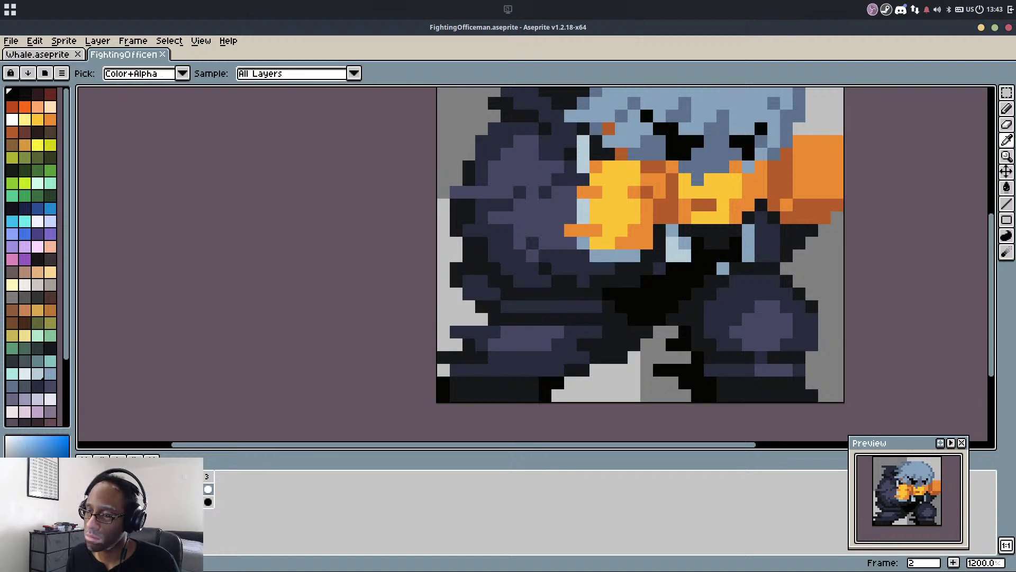
{"action": "left_click", "coordinate": [597, 282]}
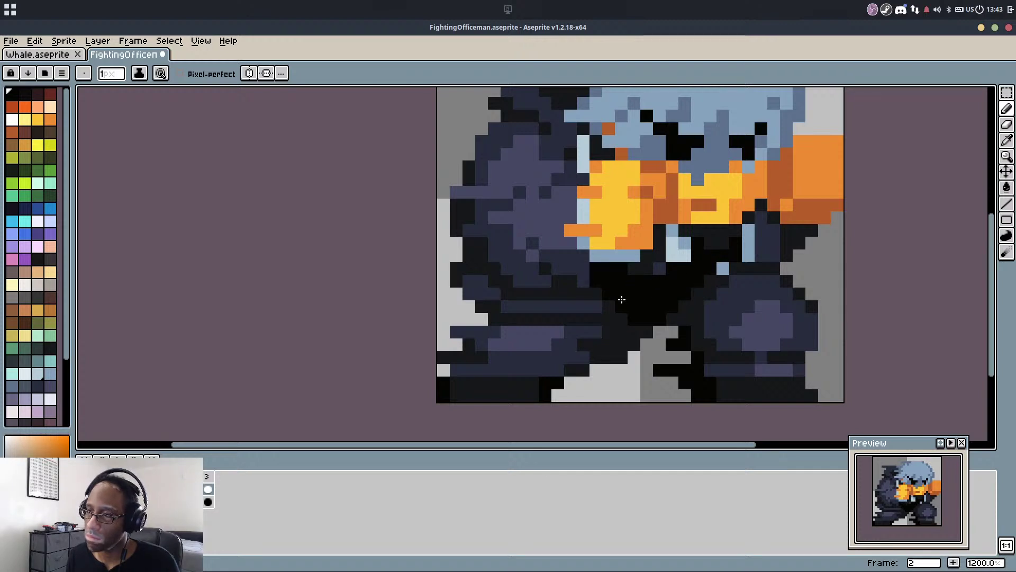
{"action": "left_click", "coordinate": [598, 287], "text": "alt"}
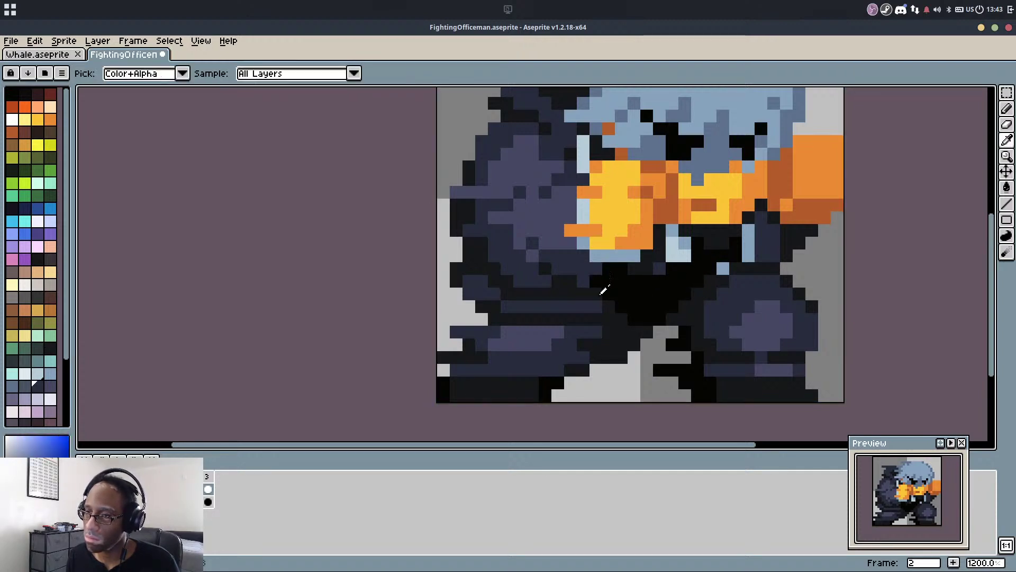
{"action": "left_click", "coordinate": [602, 294], "text": "alt"}
{"action": "scroll", "coordinate": [676, 314], "scroll_direction": "down", "scroll_amount": 4}
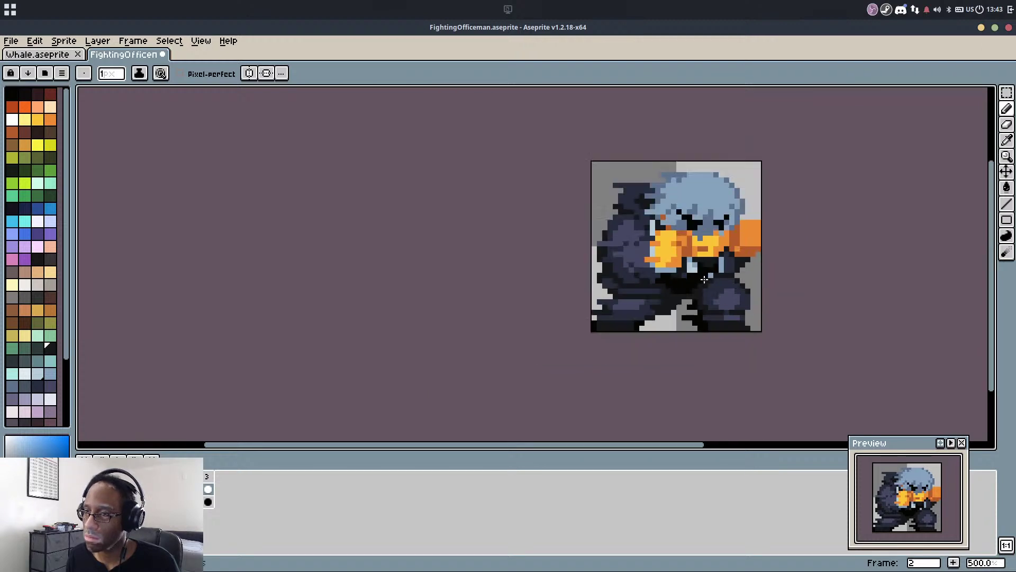
{"action": "scroll", "coordinate": [741, 280], "scroll_direction": "up", "scroll_amount": 5}
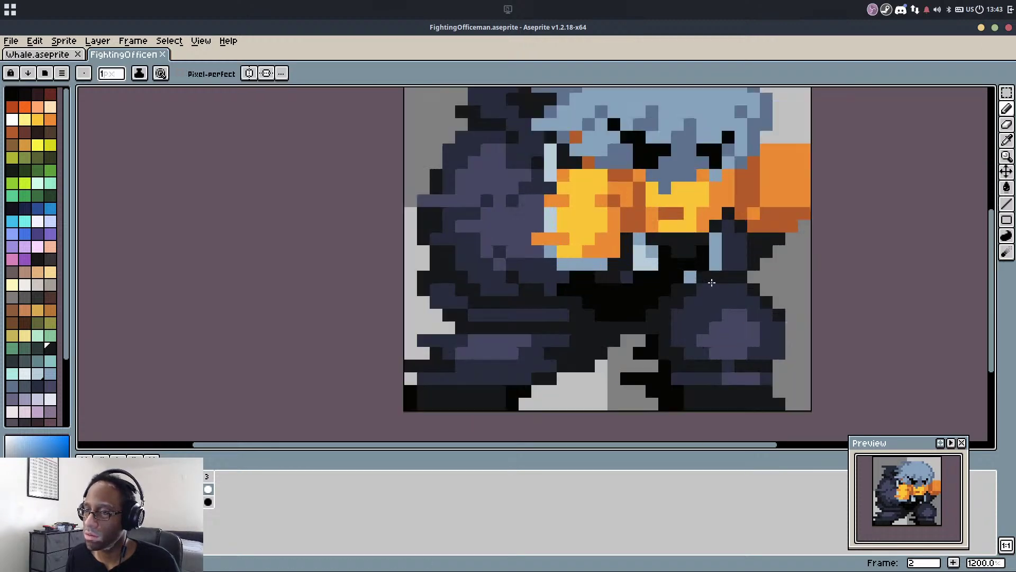
Try to raise the peak of the gap between the legs by erasing pixels, and undo the change
{"action": "left_click", "coordinate": [613, 340]}
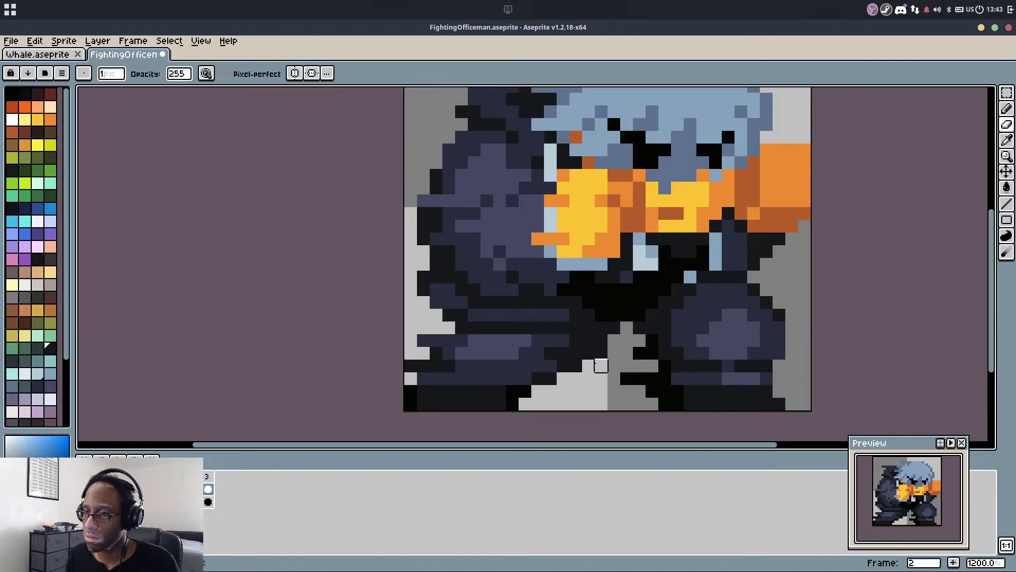
{"action": "scroll", "coordinate": [638, 332], "scroll_direction": "down", "scroll_amount": 4}
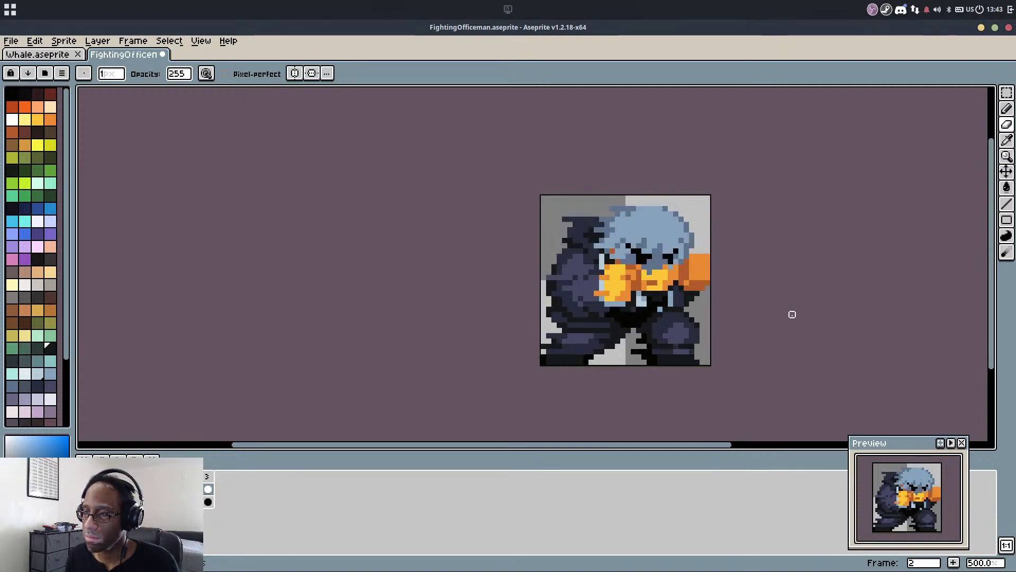
{"action": "key", "text": "ctrl+z"}
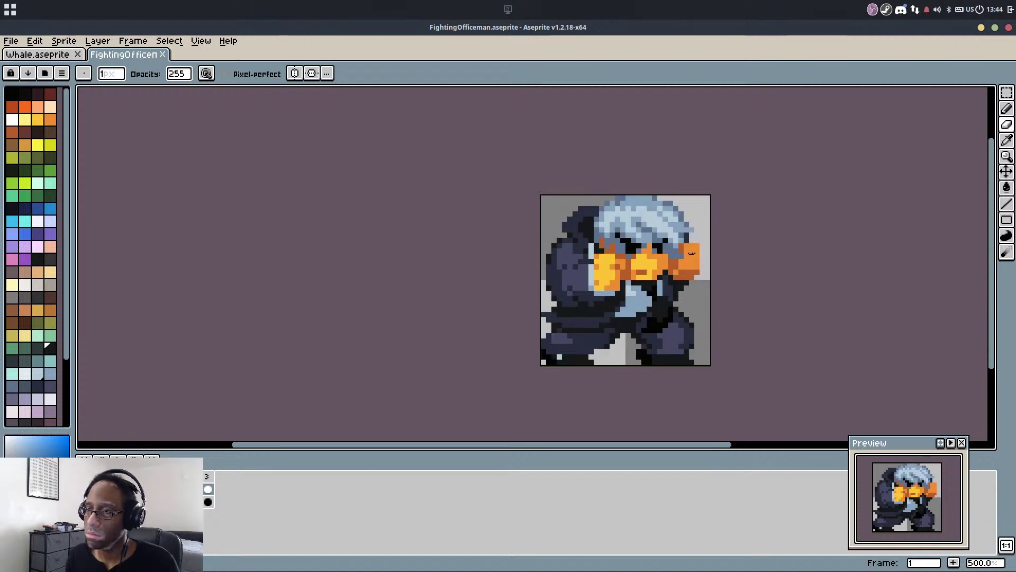
Select the mid-blue hair area in frame 2 and paint pale blue highlight strands inside it with a 1 px pencil
{"action": "scroll", "coordinate": [572, 243], "scroll_direction": "up", "scroll_amount": 4}
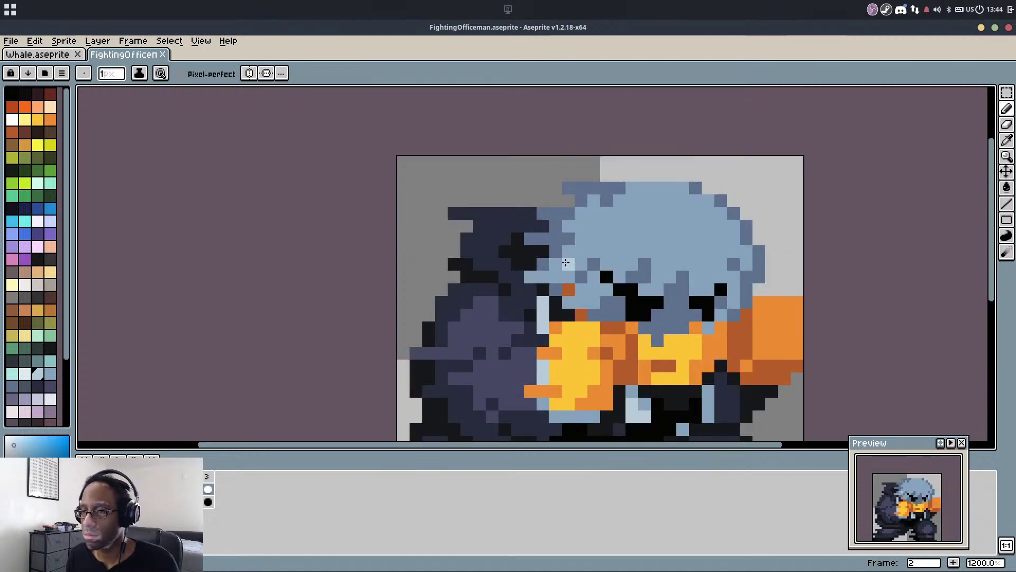
{"action": "key", "text": "w"}
{"action": "left_click", "coordinate": [566, 262]}
{"action": "key", "text": "b"}
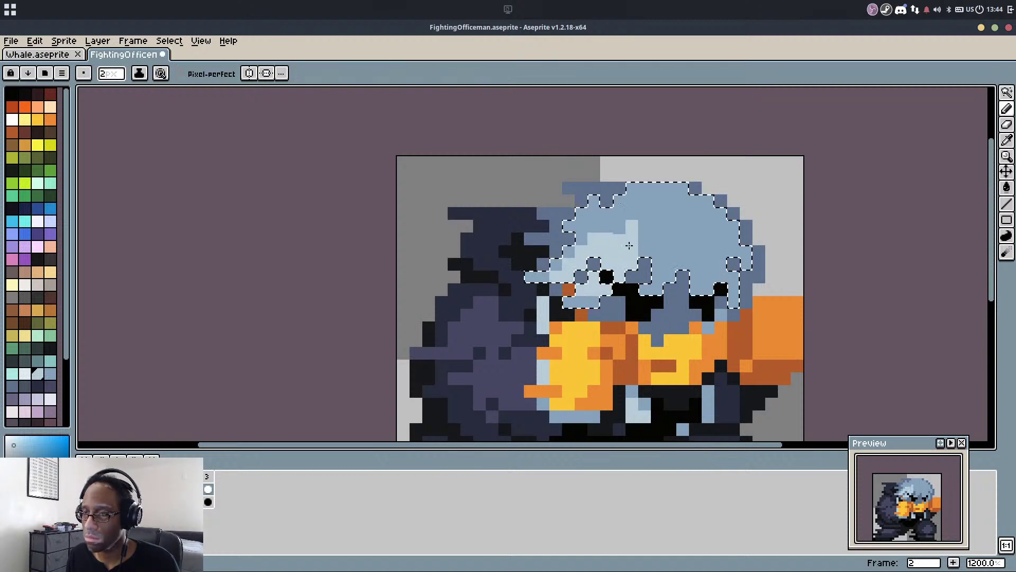
{"action": "key", "text": "ctrl+z"}
{"action": "key", "text": "minus"}
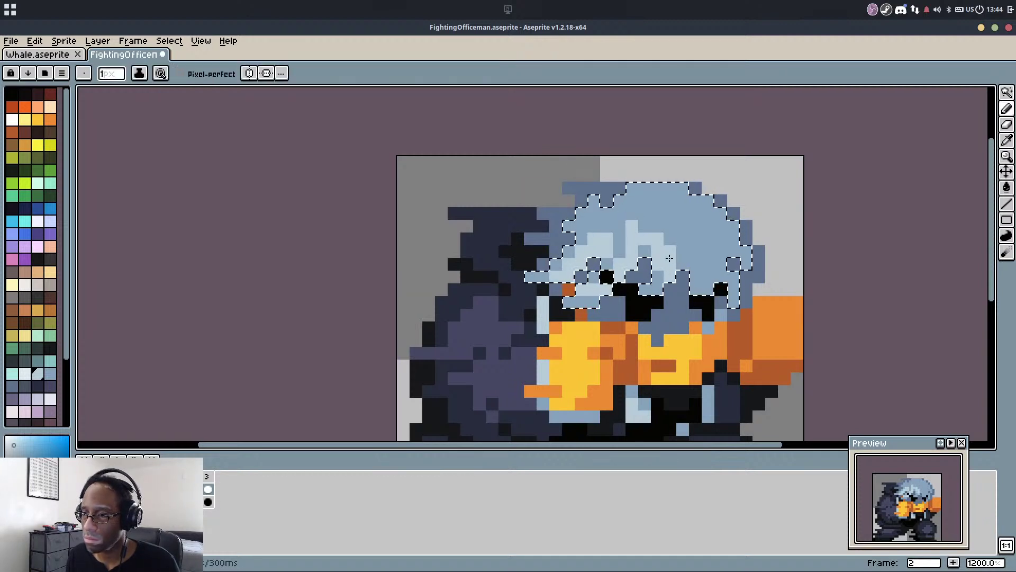
{"action": "key", "text": "ctrl+z"}
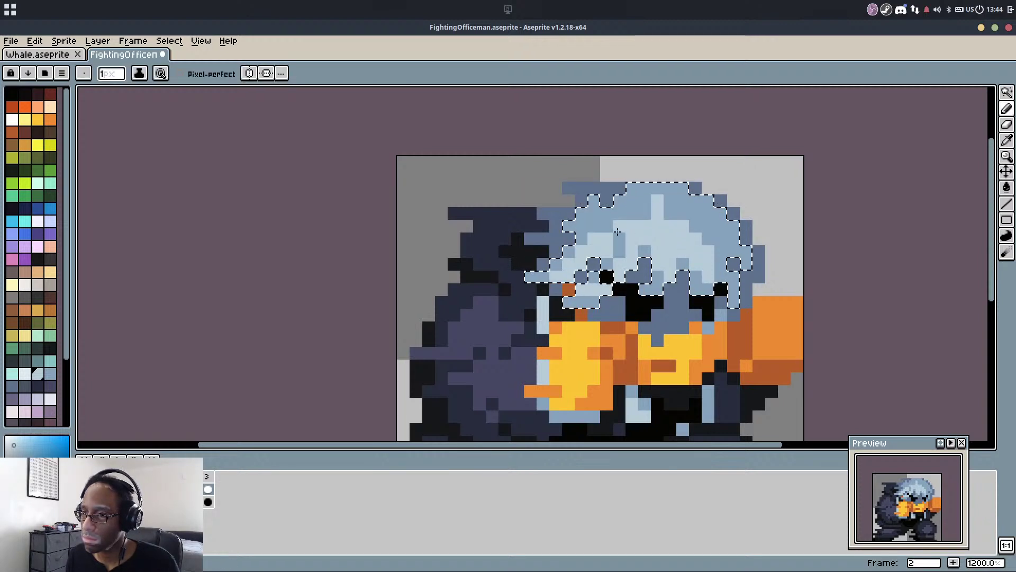
Separate the hair highlights with mid-blue strands and extend the pale blue on the crown
{"action": "left_click", "coordinate": [641, 210], "text": "alt"}
{"action": "left_click_drag", "start_coordinate": [645, 225], "coordinate": [657, 252]}
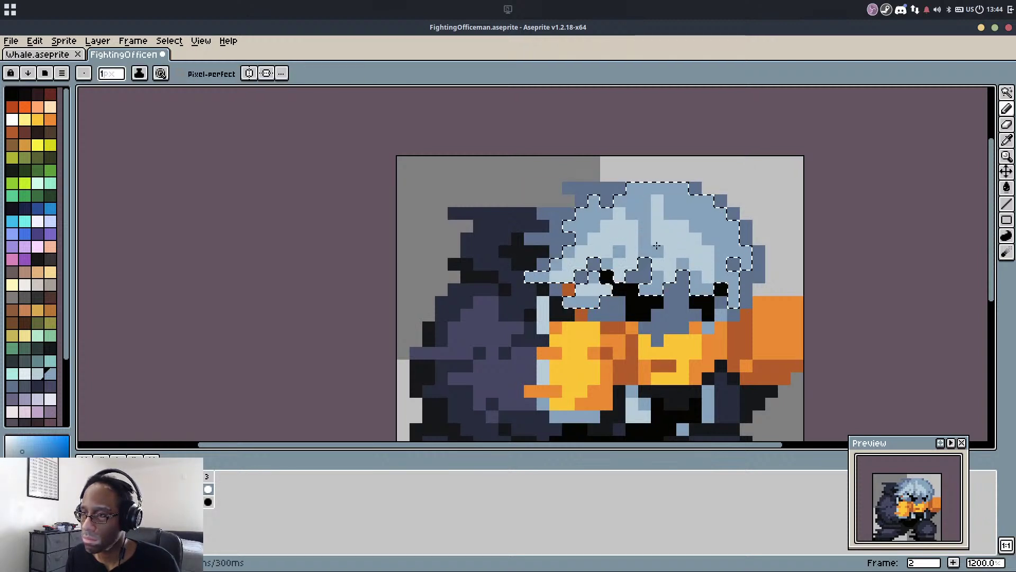
{"action": "left_click", "coordinate": [665, 225], "text": "alt"}
{"action": "mouse_move", "coordinate": [669, 214]}
{"action": "left_mouse_down"}
{"action": "mouse_move", "coordinate": [693, 242]}
{"action": "mouse_move", "coordinate": [687, 215]}
{"action": "mouse_move", "coordinate": [730, 246]}
{"action": "mouse_move", "coordinate": [692, 214]}
{"action": "left_mouse_up"}
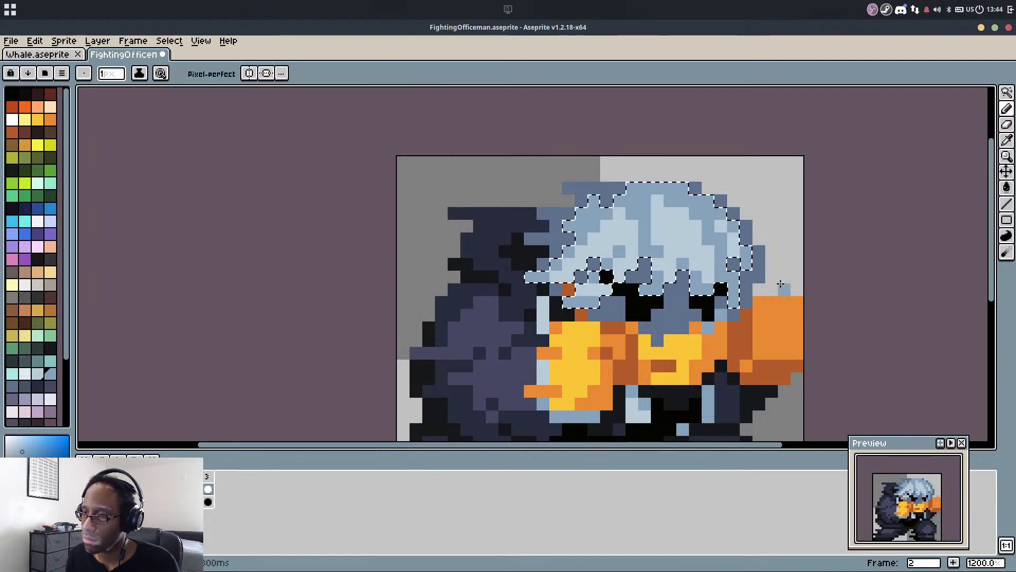
Clear the hair selection and compare frame 2 with frame 1 by flipping frames and playing the animation
{"action": "key", "text": "m"}
{"action": "left_click", "coordinate": [842, 288]}
{"action": "scroll", "coordinate": [844, 289], "scroll_direction": "down", "scroll_amount": 4}
{"action": "key", "text": "Left"}
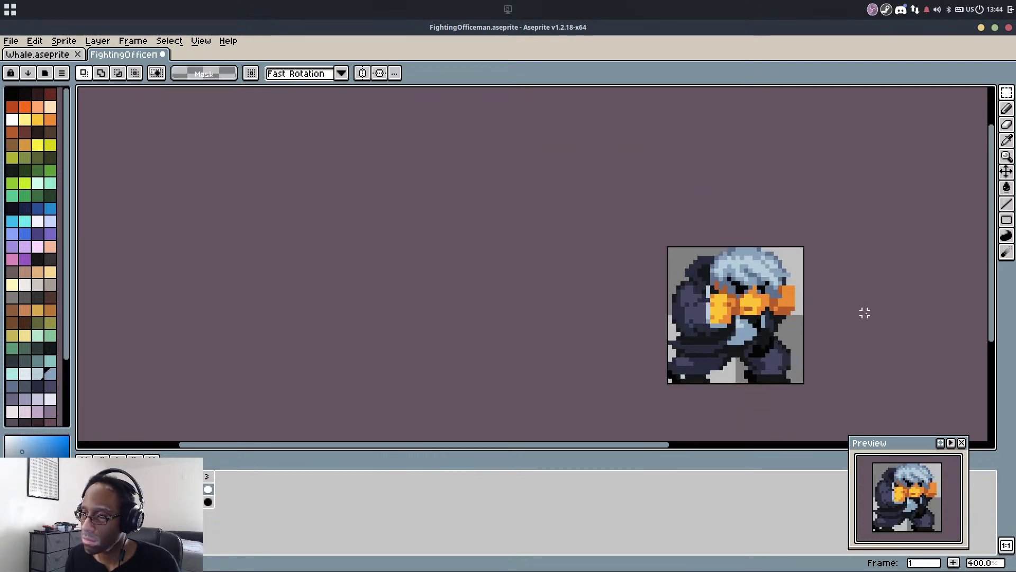
{"action": "key", "text": "Return"}
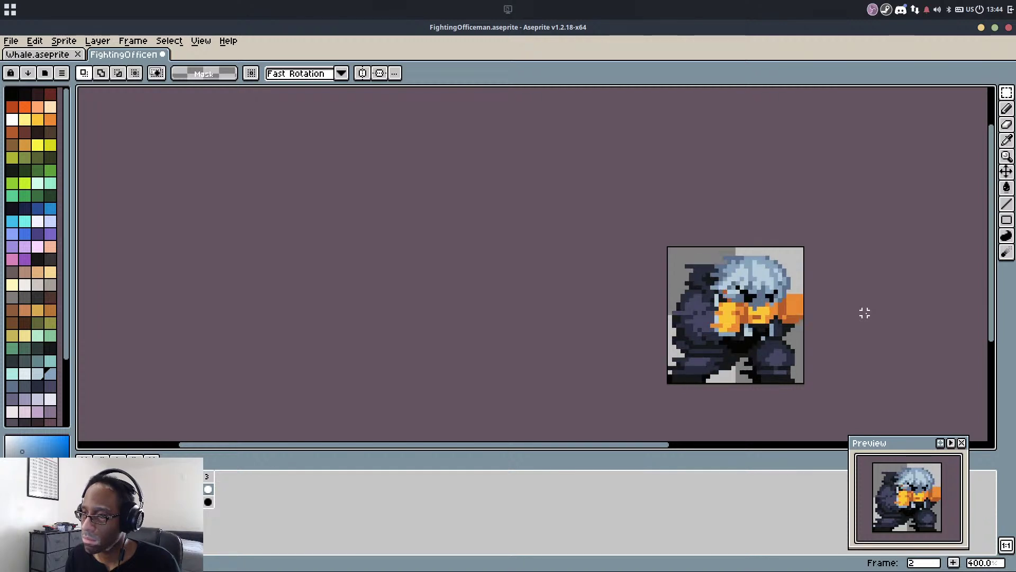
{"action": "key", "text": "b"}
{"action": "scroll", "coordinate": [688, 243], "scroll_direction": "up", "scroll_amount": 6}
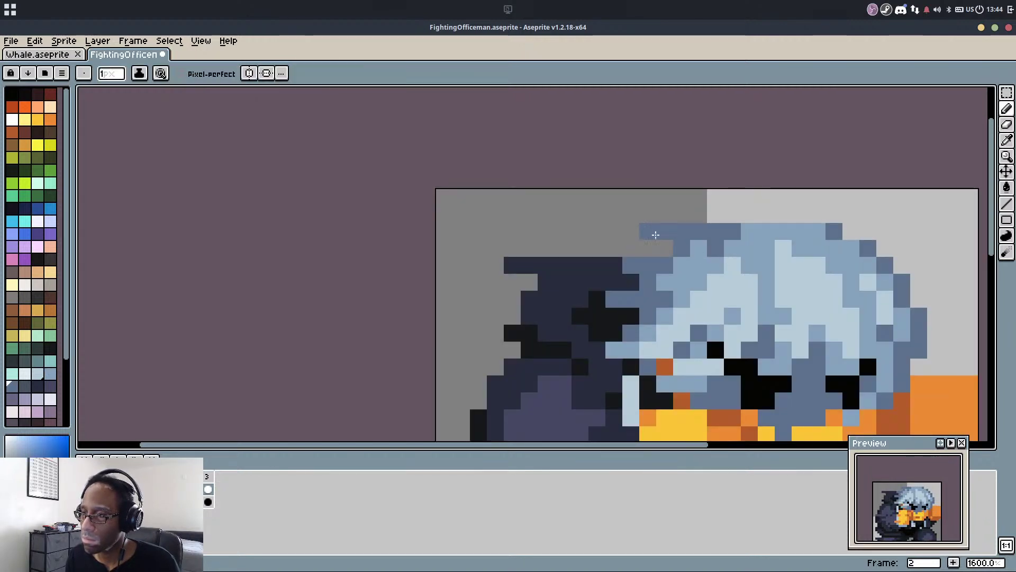
Reshape the slate-blue strand on top of the hair in frame 2, trimming its tip and painting dark navy spikes behind it
{"action": "mouse_move", "coordinate": [655, 235]}
{"action": "left_mouse_down"}
{"action": "mouse_move", "coordinate": [677, 222]}
{"action": "mouse_move", "coordinate": [743, 219]}
{"action": "left_mouse_up"}
{"action": "scroll", "coordinate": [812, 294], "scroll_direction": "down", "scroll_amount": 5}
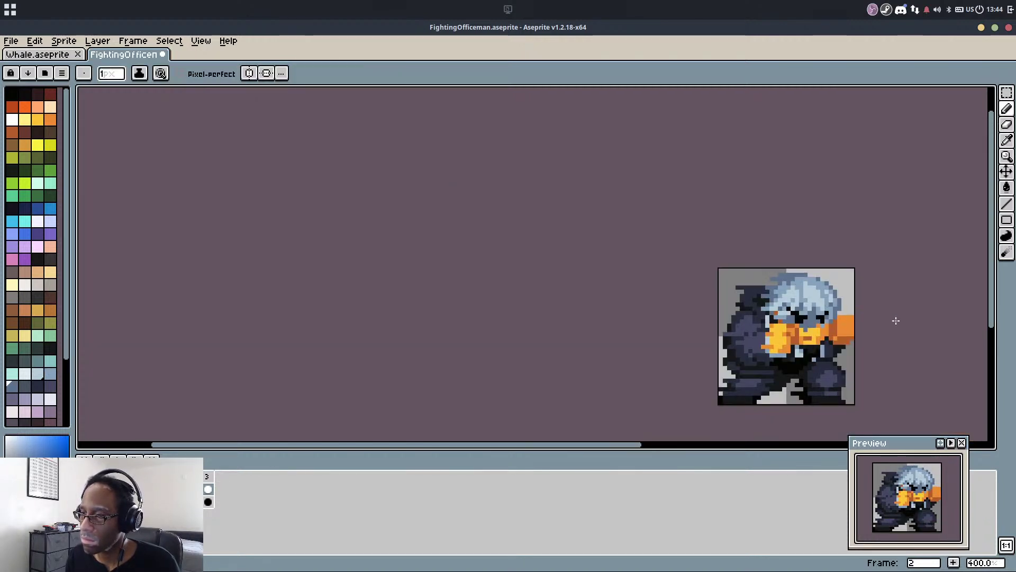
{"action": "key", "text": "ctrl+z"}
{"action": "scroll", "coordinate": [820, 273], "scroll_direction": "up", "scroll_amount": 4}
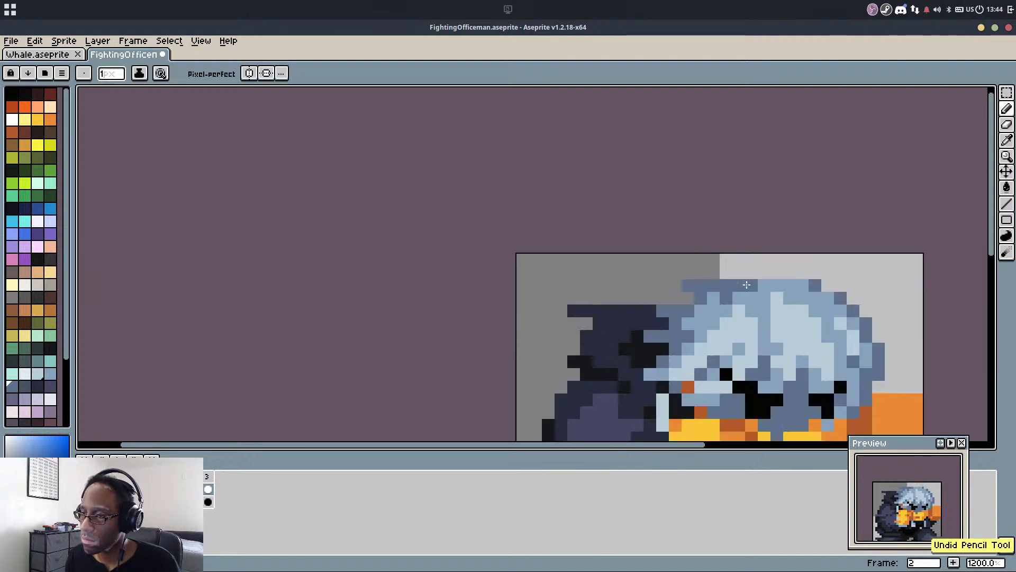
{"action": "scroll", "coordinate": [746, 284], "scroll_direction": "down", "scroll_amount": 4}
{"action": "scroll", "coordinate": [707, 276], "scroll_direction": "up", "scroll_amount": 4}
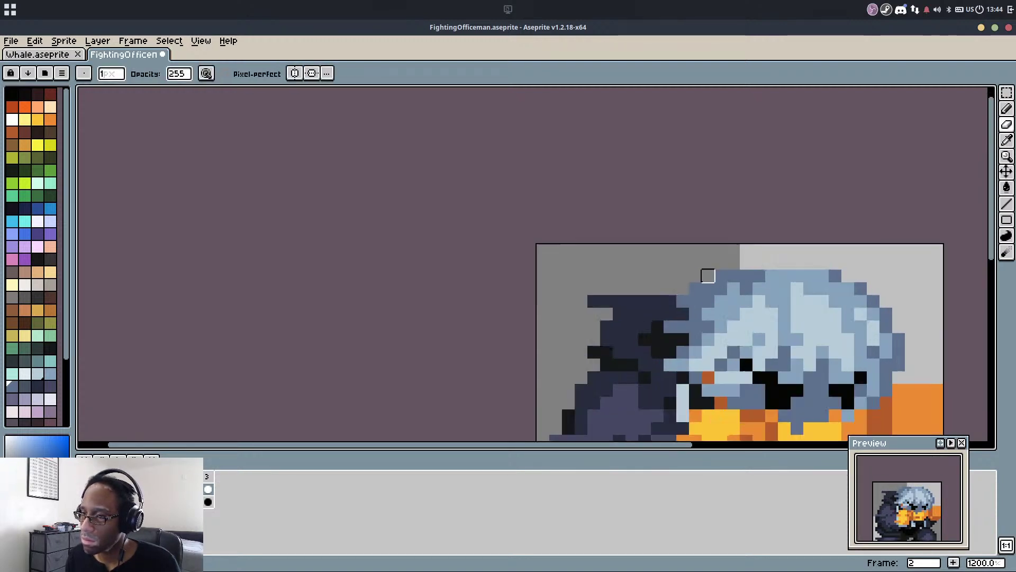
{"action": "scroll", "coordinate": [708, 276], "scroll_direction": "up", "scroll_amount": 1}
{"action": "left_click", "coordinate": [659, 307], "text": "alt"}
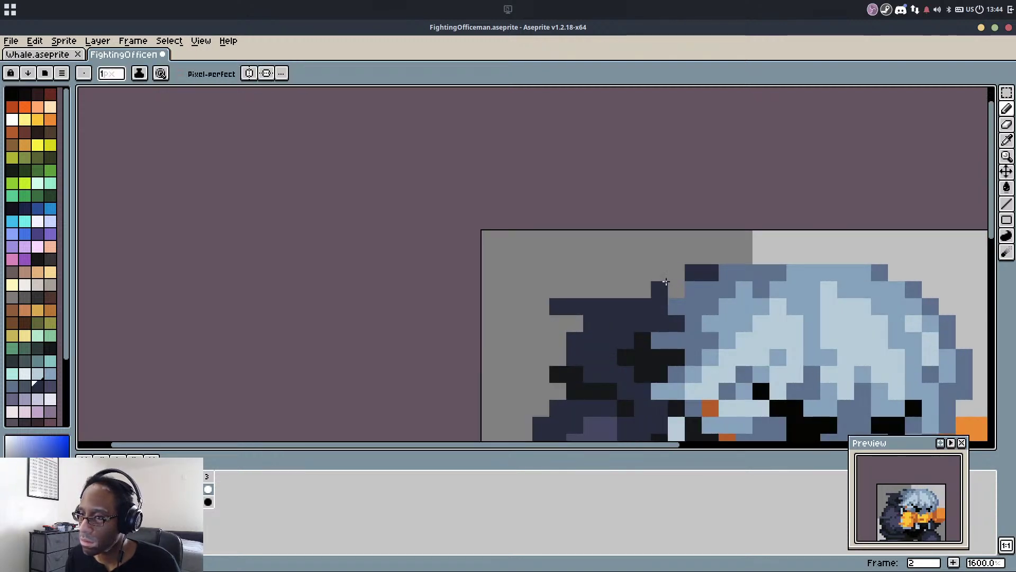
{"action": "scroll", "coordinate": [684, 274], "scroll_direction": "down", "scroll_amount": 6}
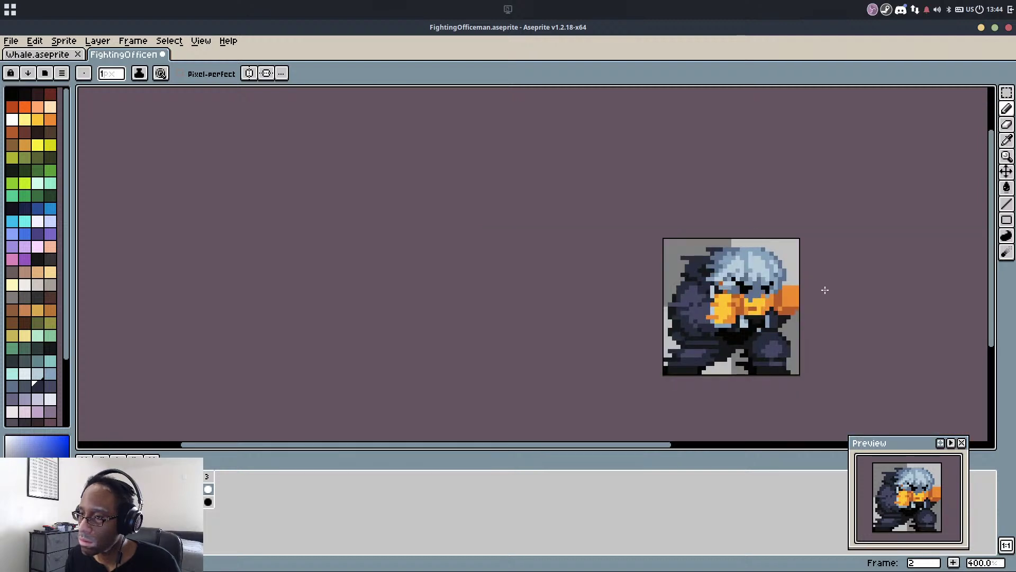
{"action": "scroll", "coordinate": [751, 264], "scroll_direction": "up", "scroll_amount": 6}
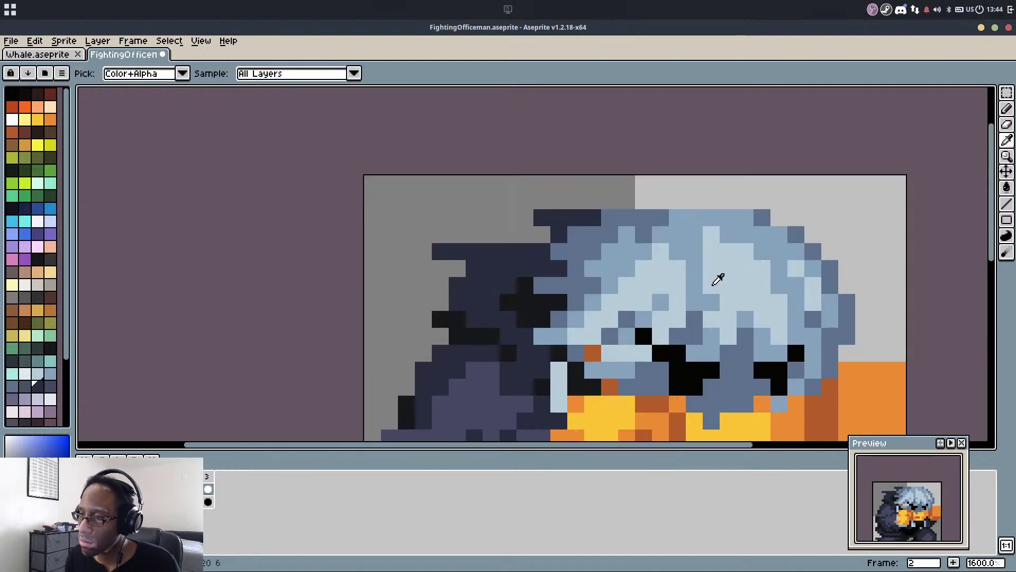
Retouch the parting in frame 2's hair with mid-blue and pale blue pixels so the crown highlights join
{"action": "left_click", "coordinate": [695, 272], "text": "alt"}
{"action": "mouse_move", "coordinate": [712, 269]}
{"action": "left_mouse_down"}
{"action": "mouse_move", "coordinate": [711, 286]}
{"action": "mouse_move", "coordinate": [689, 289]}
{"action": "left_mouse_up"}
{"action": "left_click", "coordinate": [681, 281], "text": "alt"}
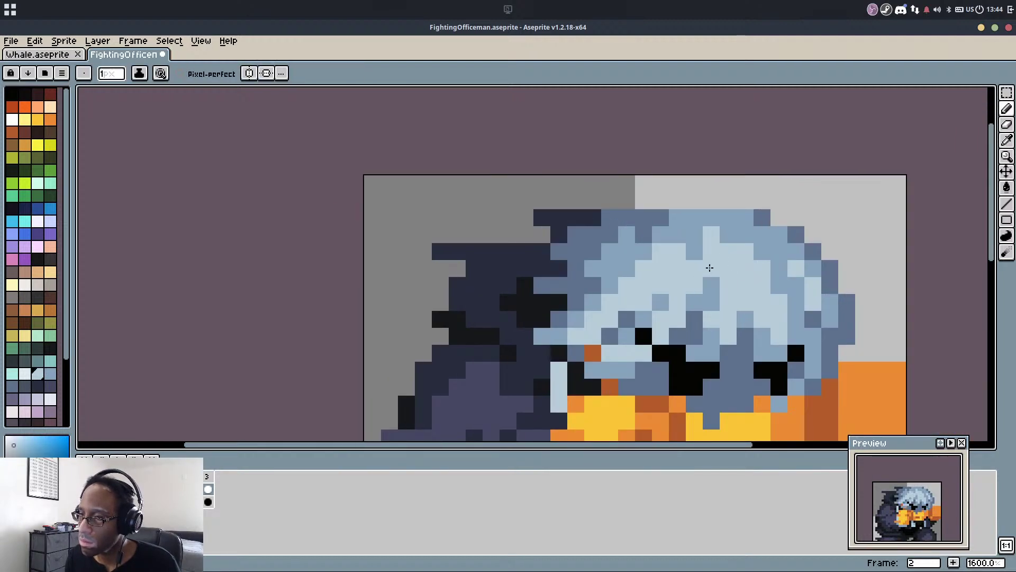
{"action": "scroll", "coordinate": [710, 267], "scroll_direction": "down", "scroll_amount": 6}
Compare frame 2 with frame 1 at small scale by flipping back and forth between them
{"action": "key", "text": "comma"}
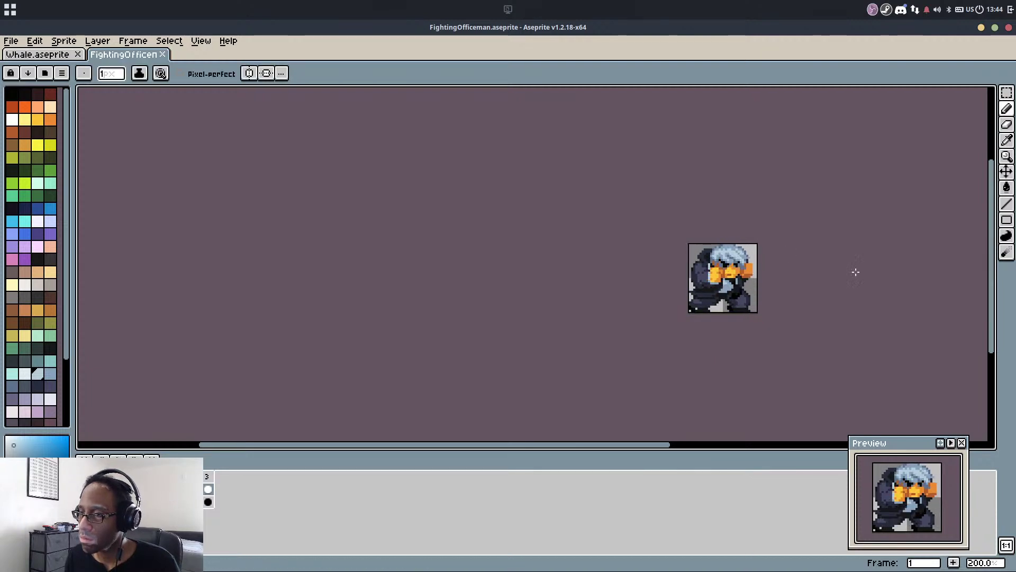
{"action": "key", "text": "Left"}
{"action": "key", "text": "Left"}
{"action": "key", "text": "Left"}
{"action": "key", "text": "Left"}
{"action": "key", "text": "Left"}
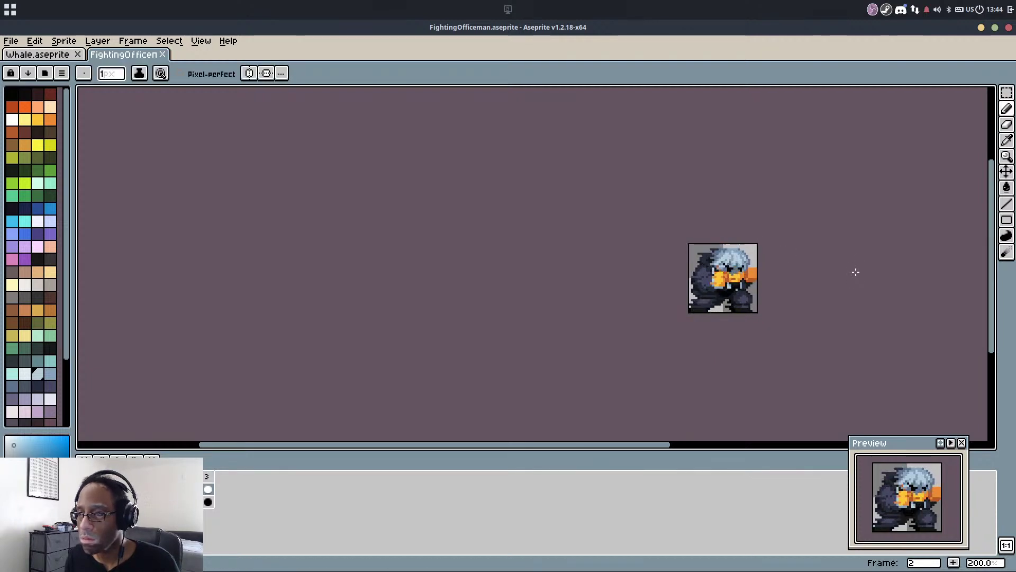
{"action": "key", "text": "comma"}
{"action": "key", "text": "period"}
{"action": "key", "text": "comma"}
{"action": "key", "text": "period"}
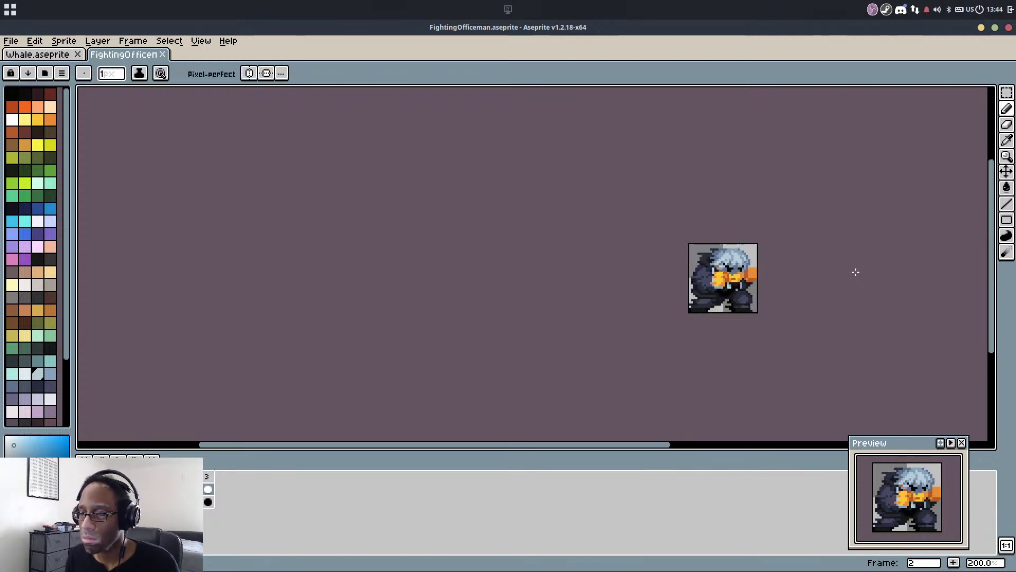
Step through frames 1 to 3 to compare the poses and return to frame 2
{"action": "scroll", "coordinate": [783, 277], "scroll_direction": "up", "scroll_amount": 3}
{"action": "key", "text": "period"}
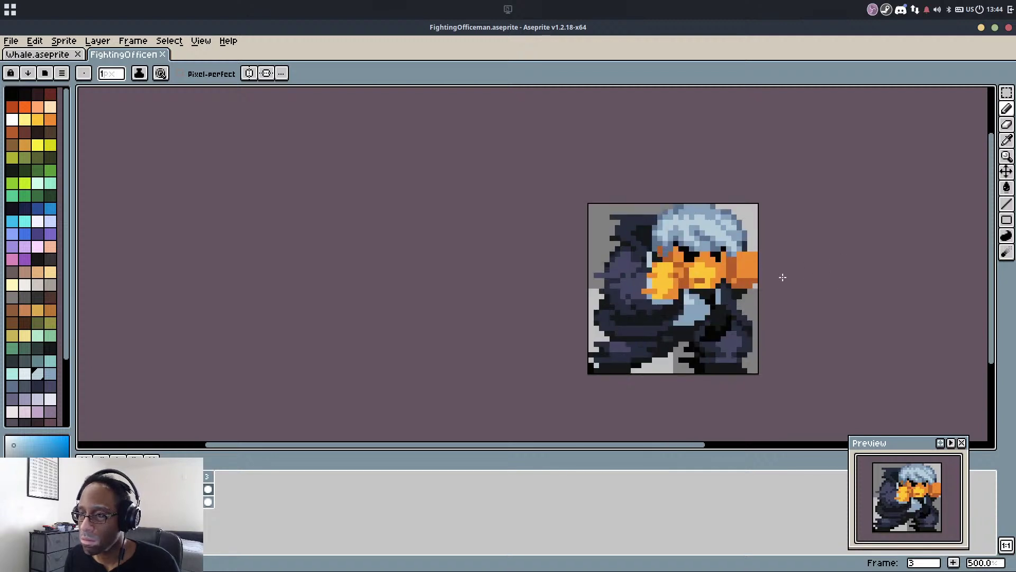
{"action": "key", "text": "period"}
{"action": "key", "text": "Left"}
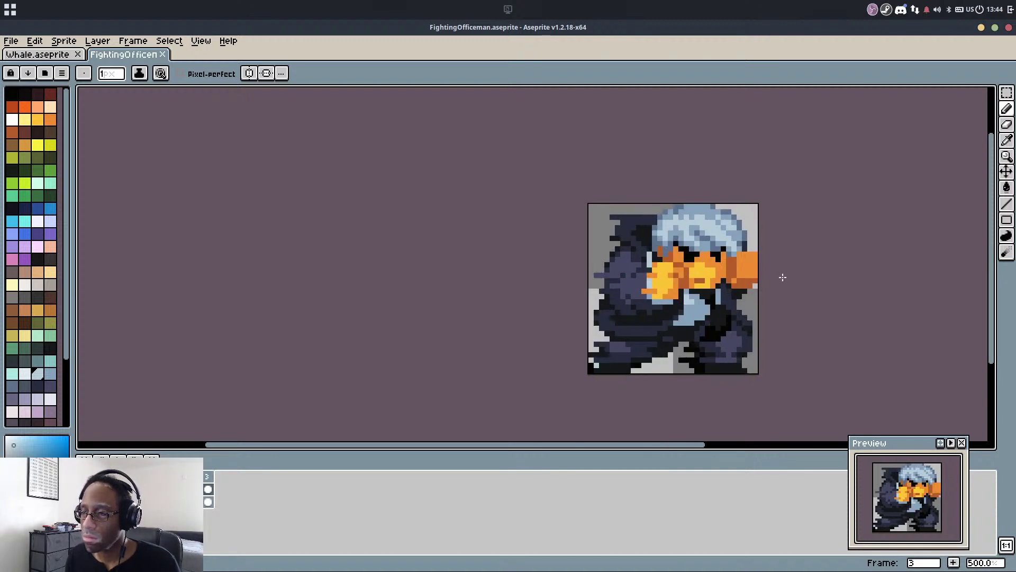
{"action": "key", "text": "Right"}
{"action": "key", "text": "Right"}
{"action": "key", "text": "Left"}
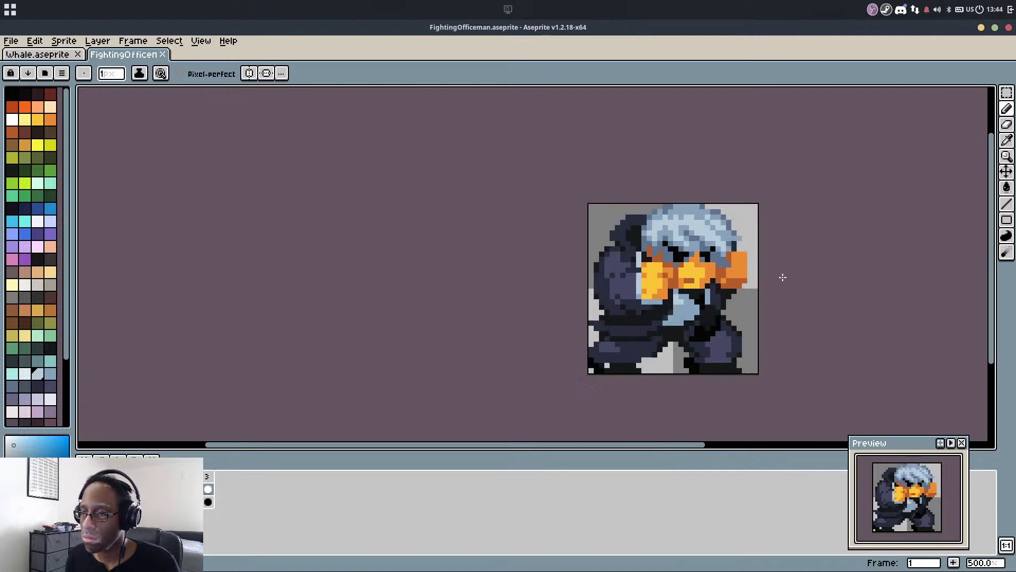
{"action": "key", "text": "Right"}
{"action": "key", "text": "Left"}
{"action": "key", "text": "Right"}
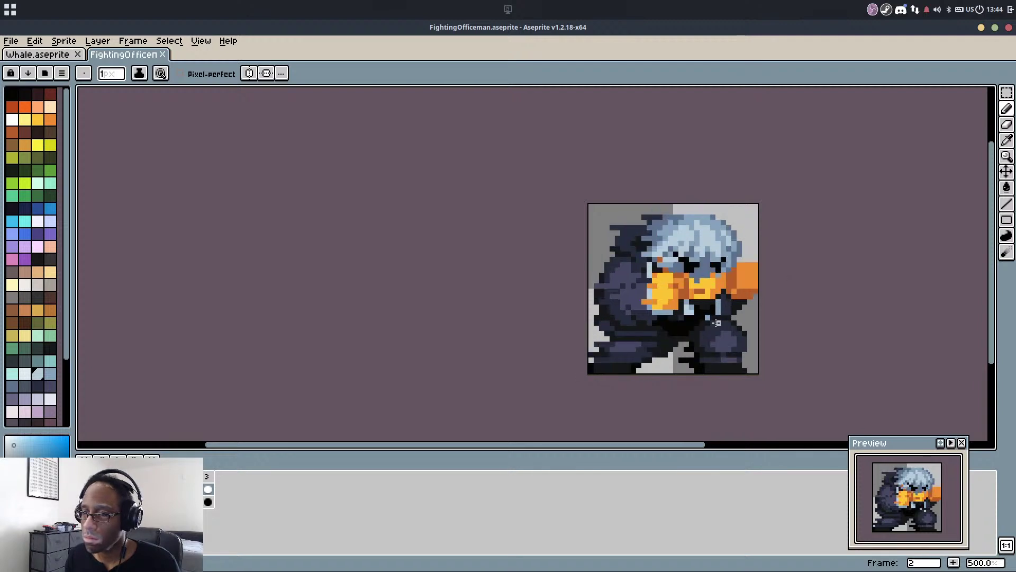
Erase the jagged black spikes along the inner edge of the front leg in frame 2
{"action": "scroll", "coordinate": [712, 335], "scroll_direction": "up", "scroll_amount": 3}
{"action": "key", "text": "alt"}
{"action": "left_click", "coordinate": [682, 394], "text": "alt"}
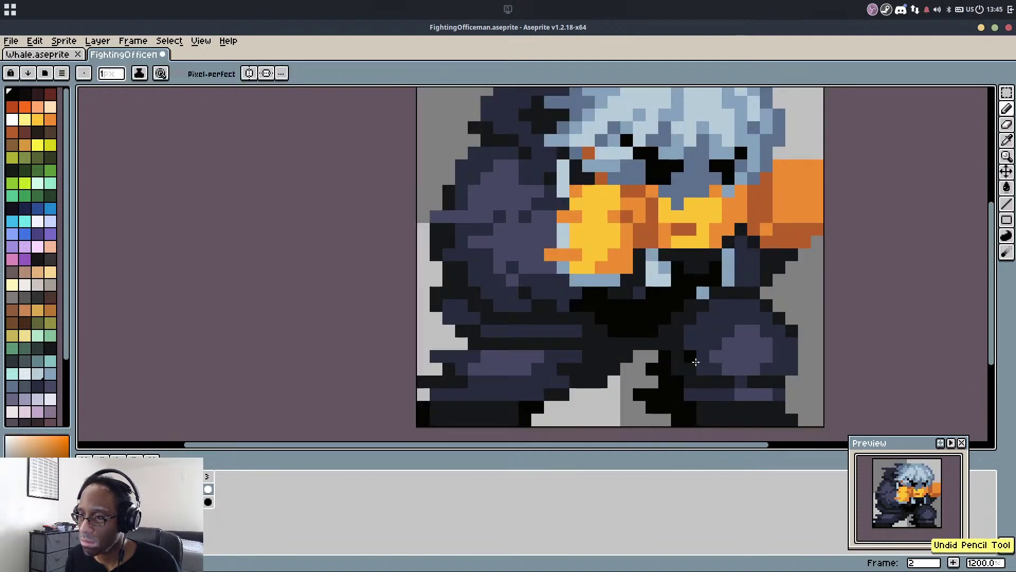
{"action": "scroll", "coordinate": [672, 371], "scroll_direction": "down", "scroll_amount": 3}
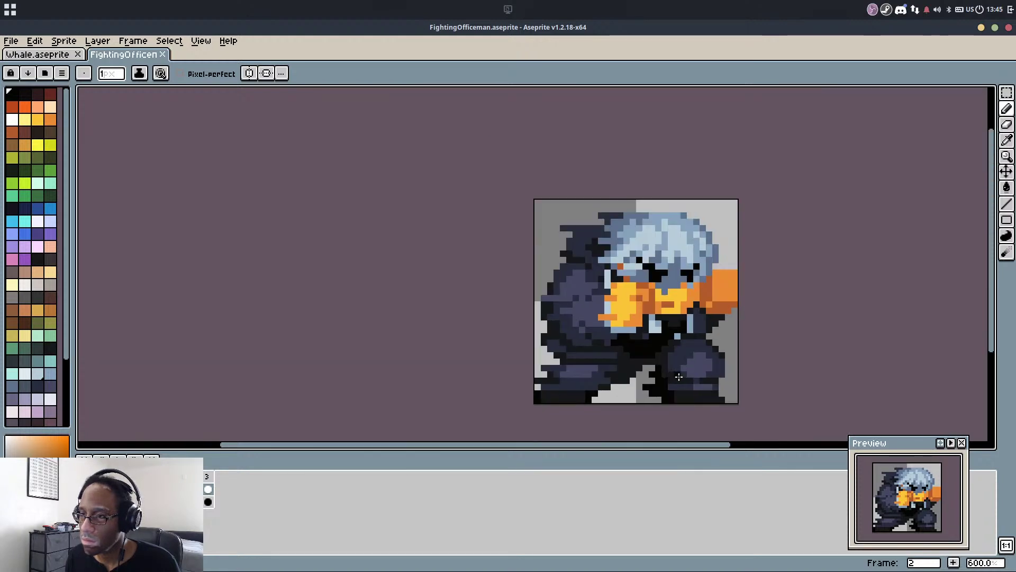
{"action": "scroll", "coordinate": [652, 386], "scroll_direction": "up", "scroll_amount": 3}
{"action": "key", "text": "e"}
{"action": "left_click_drag", "start_coordinate": [630, 389], "coordinate": [649, 404]}
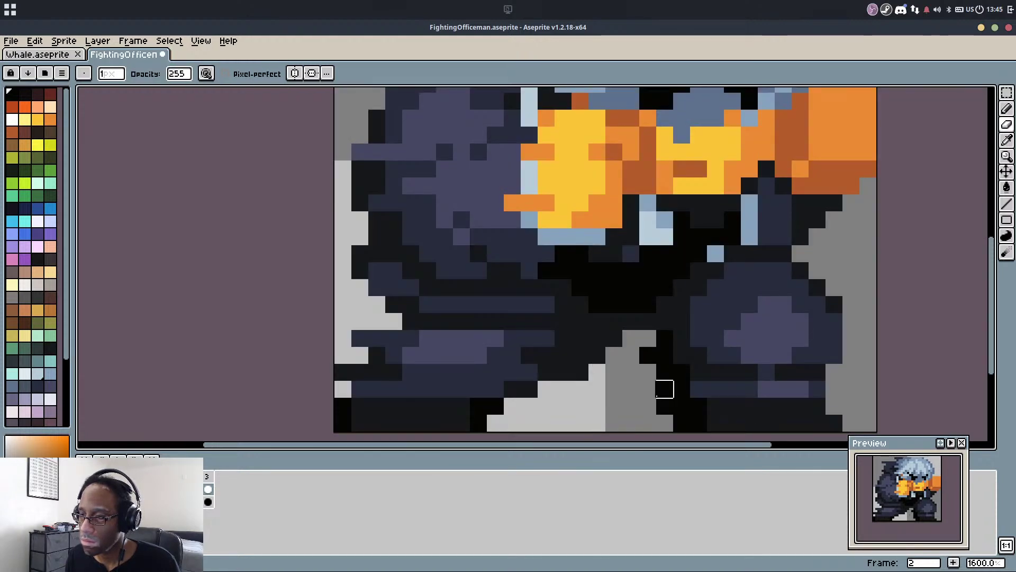
{"action": "key", "text": "b"}
{"action": "scroll", "coordinate": [663, 325], "scroll_direction": "down", "scroll_amount": 3}
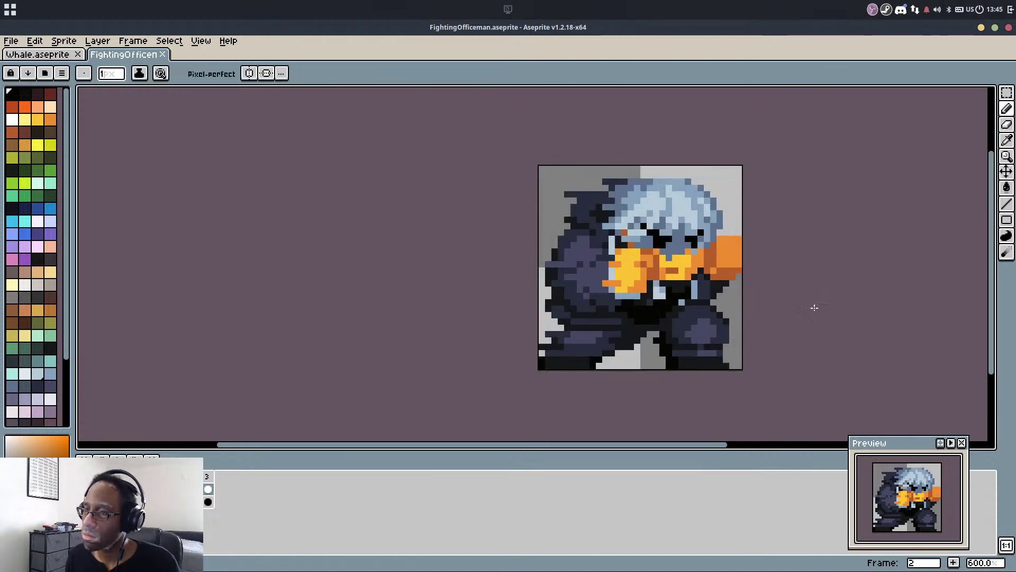
Flip between frames 2 and 3 to check the cleaned-up legs in motion
{"action": "key", "text": "Right"}
{"action": "key", "text": "Left"}
{"action": "key", "text": "Right"}
{"action": "key", "text": "Left"}
{"action": "key", "text": "Right"}
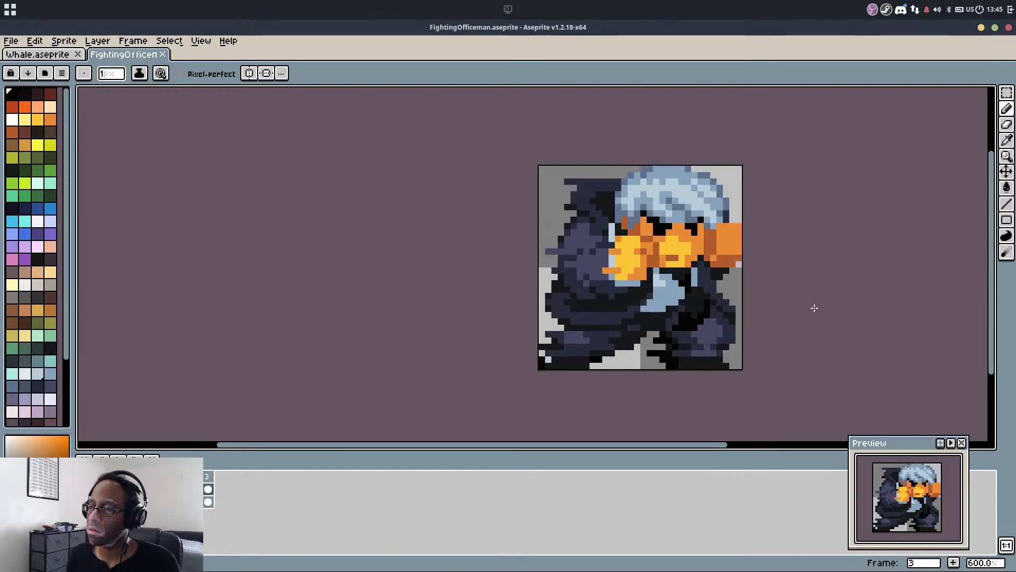
{"action": "key", "text": "Right"}
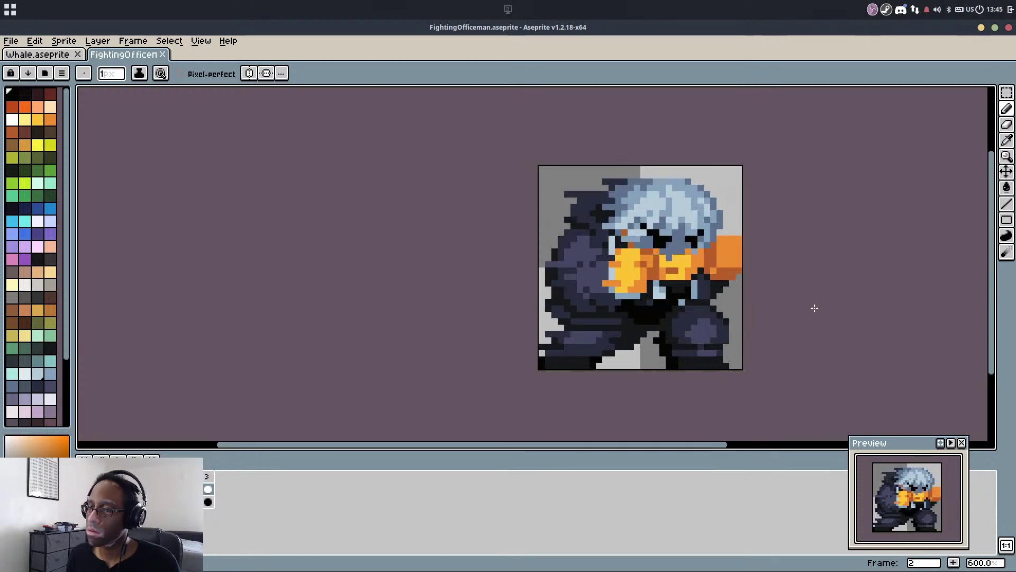
Shade the dark spikes behind the head in frame 2 with near-black pixels, leaving the top spike's tip navy
{"action": "scroll", "coordinate": [635, 222], "scroll_direction": "up", "scroll_amount": 4}
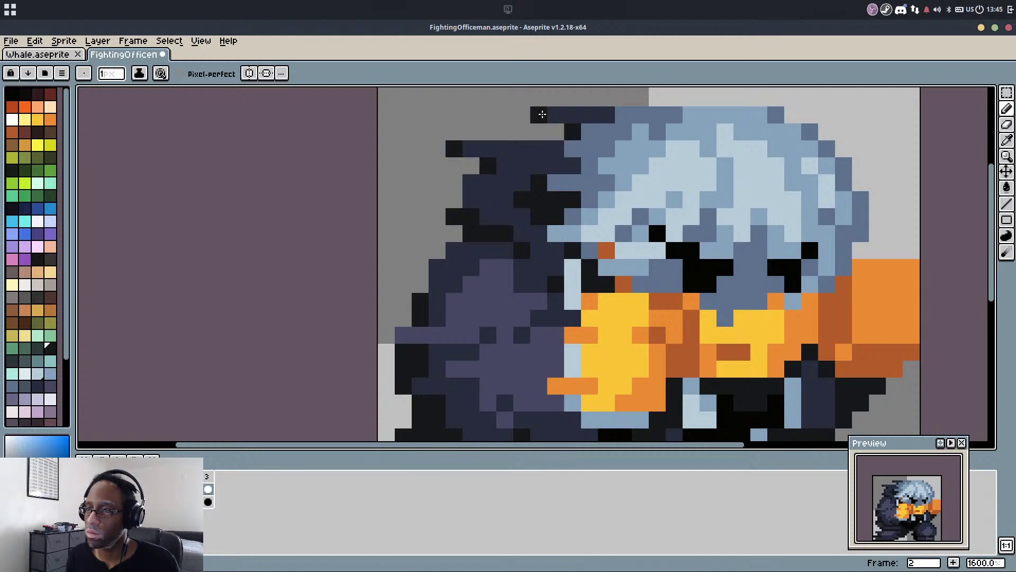
{"action": "scroll", "coordinate": [586, 197], "scroll_direction": "down", "scroll_amount": 5}
{"action": "scroll", "coordinate": [592, 159], "scroll_direction": "up", "scroll_amount": 4}
{"action": "key", "text": "ctrl+z"}
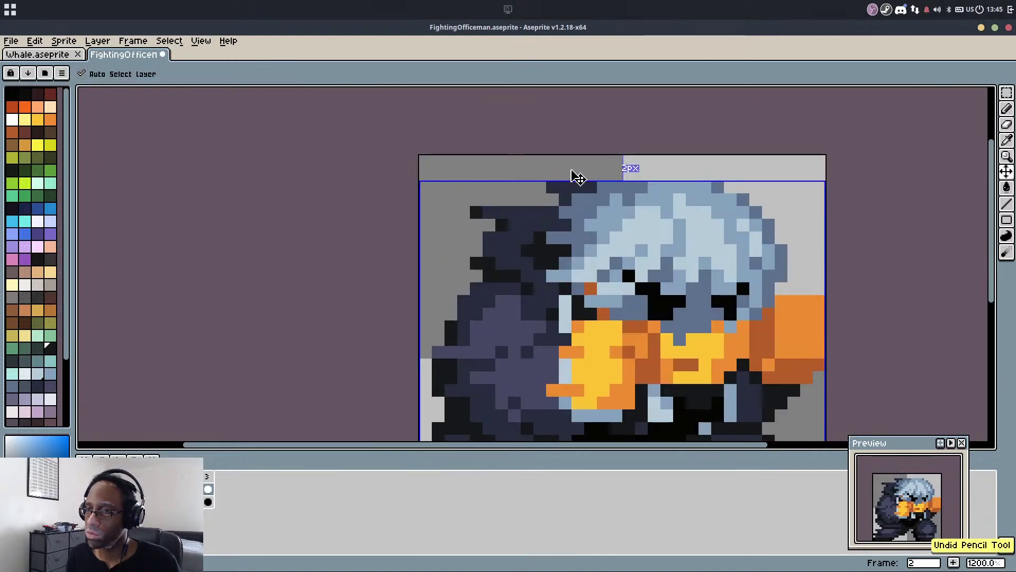
{"action": "key", "text": "ctrl+y"}
{"action": "scroll", "coordinate": [661, 190], "scroll_direction": "down", "scroll_amount": 4}
{"action": "scroll", "coordinate": [751, 258], "scroll_direction": "up", "scroll_amount": 4}
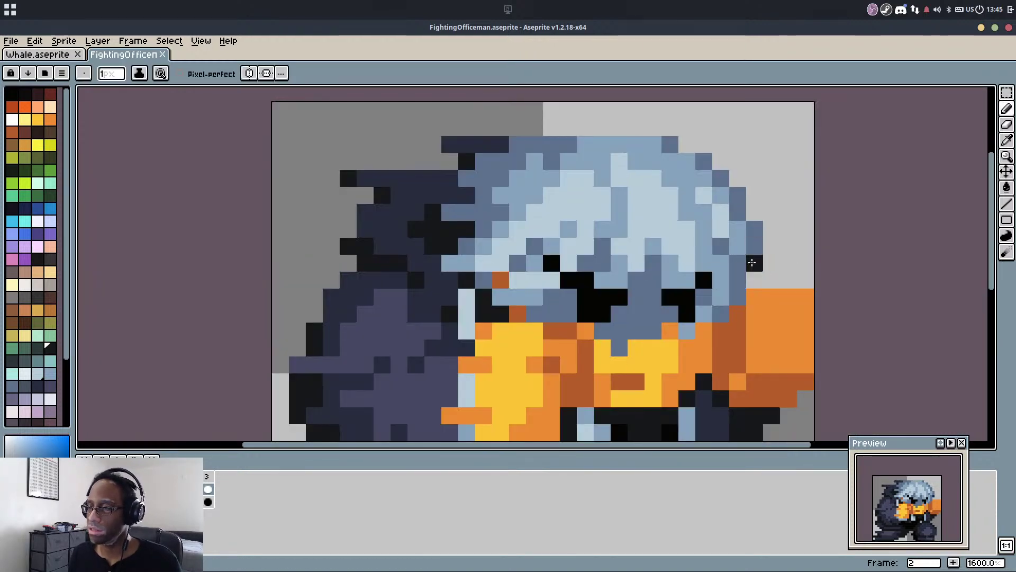
Paint a mid-blue highlight on the face between the eyes in frame 2 and save the file
{"action": "scroll", "coordinate": [762, 264], "scroll_direction": "down", "scroll_amount": 4}
{"action": "scroll", "coordinate": [759, 266], "scroll_direction": "up", "scroll_amount": 5}
{"action": "left_click", "coordinate": [718, 233], "text": "alt"}
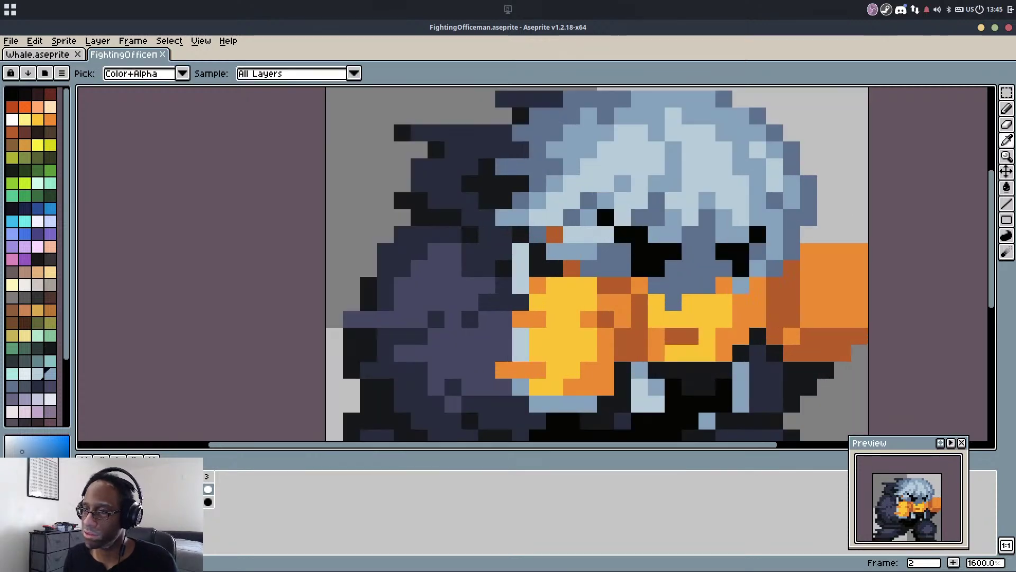
{"action": "left_click_drag", "start_coordinate": [707, 242], "coordinate": [698, 277]}
{"action": "key", "text": "ctrl+s"}
{"action": "scroll", "coordinate": [706, 260], "scroll_direction": "down", "scroll_amount": 4}
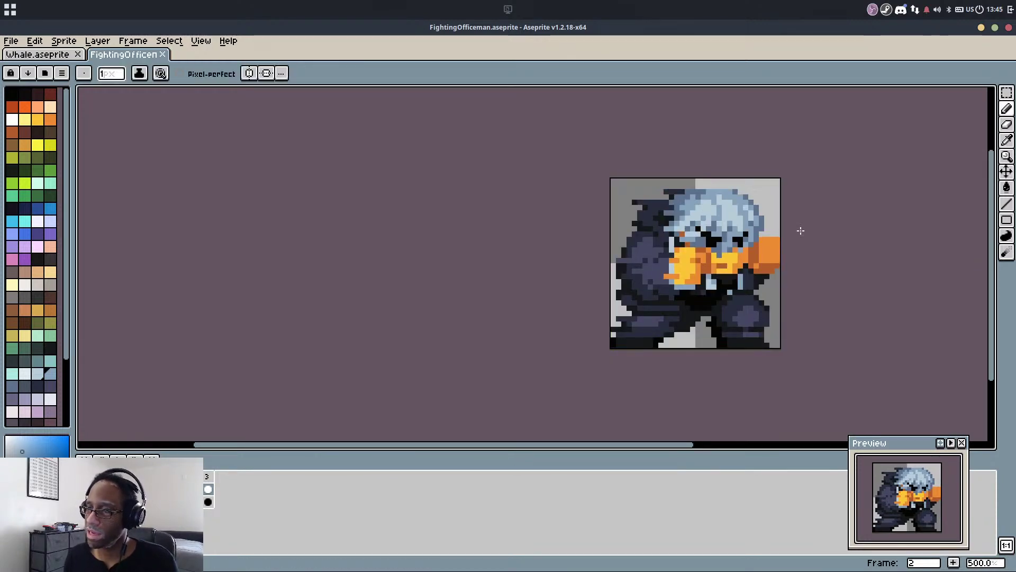
{"action": "key", "text": "Left"}
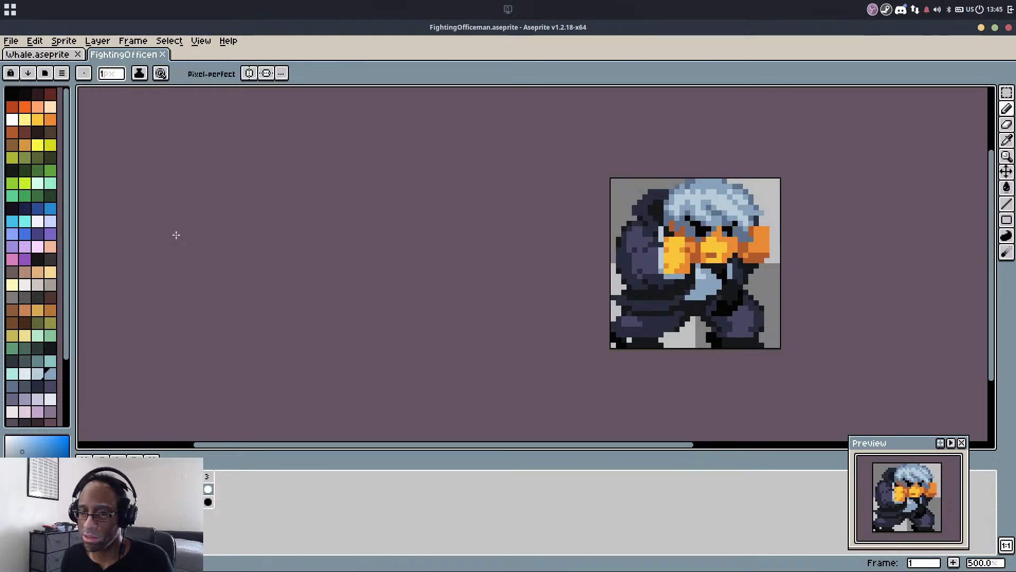
{"action": "left_click", "coordinate": [63, 53]}
{"action": "left_click", "coordinate": [64, 41]}
{"action": "left_click", "coordinate": [123, 54]}
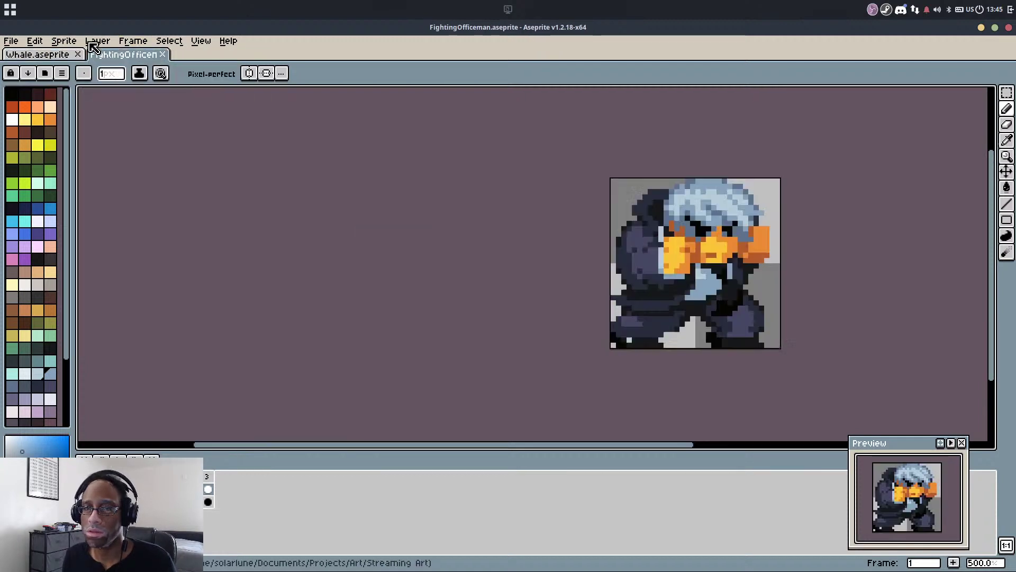
{"action": "left_click", "coordinate": [64, 41]}
{"action": "left_click", "coordinate": [86, 99]}
{"action": "key", "text": "Escape"}
Widen the canvas to 96 px at 32 px height, keeping the artwork anchored at the left edge
{"action": "left_click", "coordinate": [64, 41]}
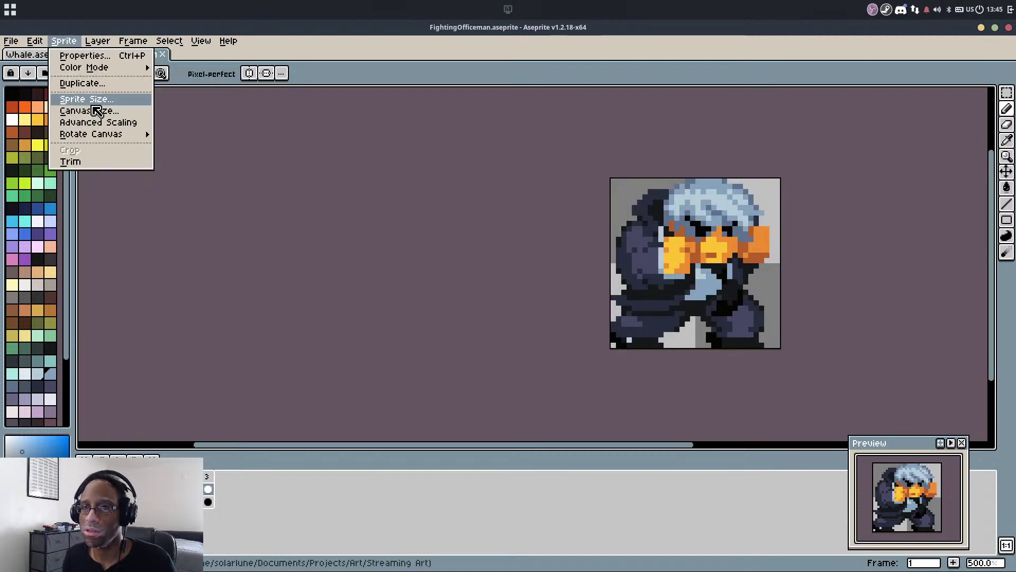
{"action": "left_click", "coordinate": [89, 111]}
{"action": "type", "text": "64"}
{"action": "key", "text": "Tab"}
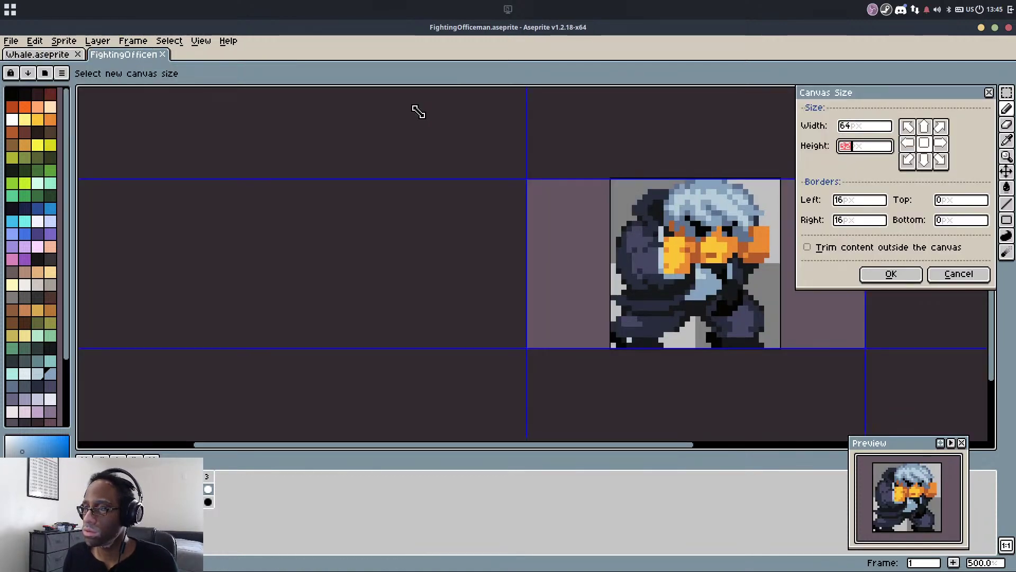
{"action": "key", "text": "shift+Tab"}
{"action": "type", "text": "96"}
{"action": "left_click", "coordinate": [908, 143]}
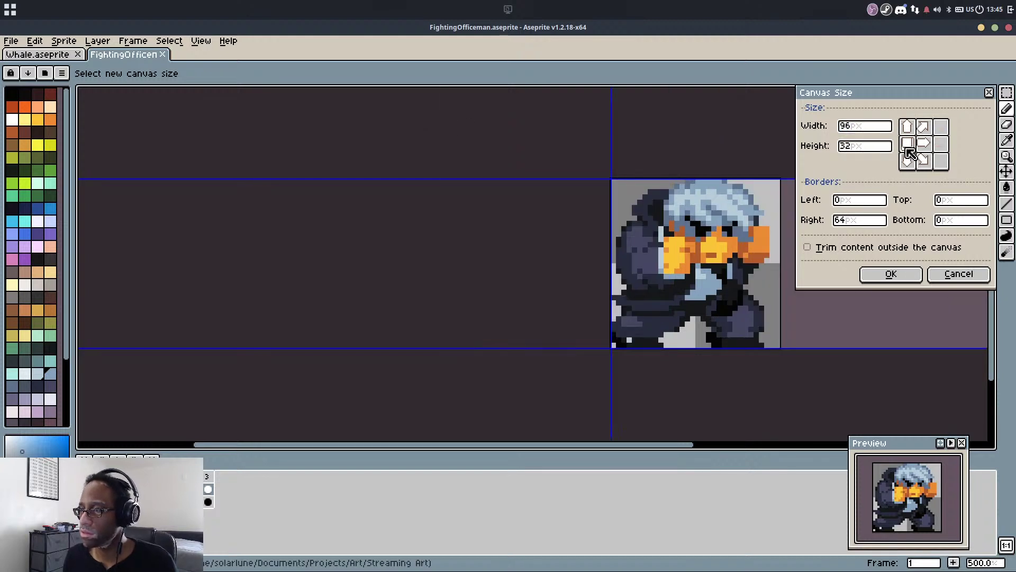
{"action": "left_click", "coordinate": [894, 274]}
Move the character in frame 3 about 66 px right, into the last third of the widened canvas
{"action": "left_click_drag", "start_coordinate": [779, 262], "coordinate": [654, 275]}
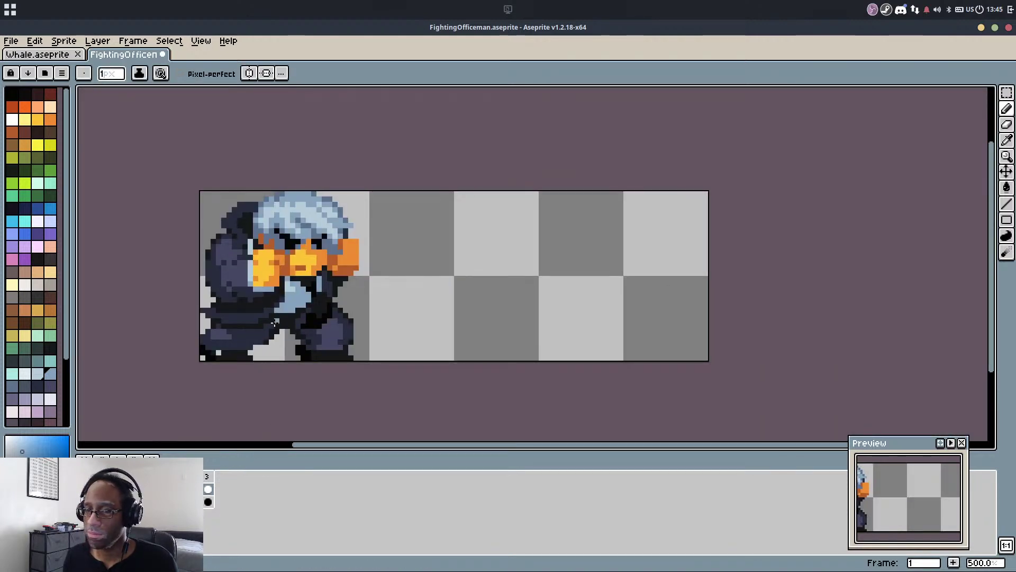
{"action": "key", "text": "v"}
{"action": "left_click", "coordinate": [205, 479]}
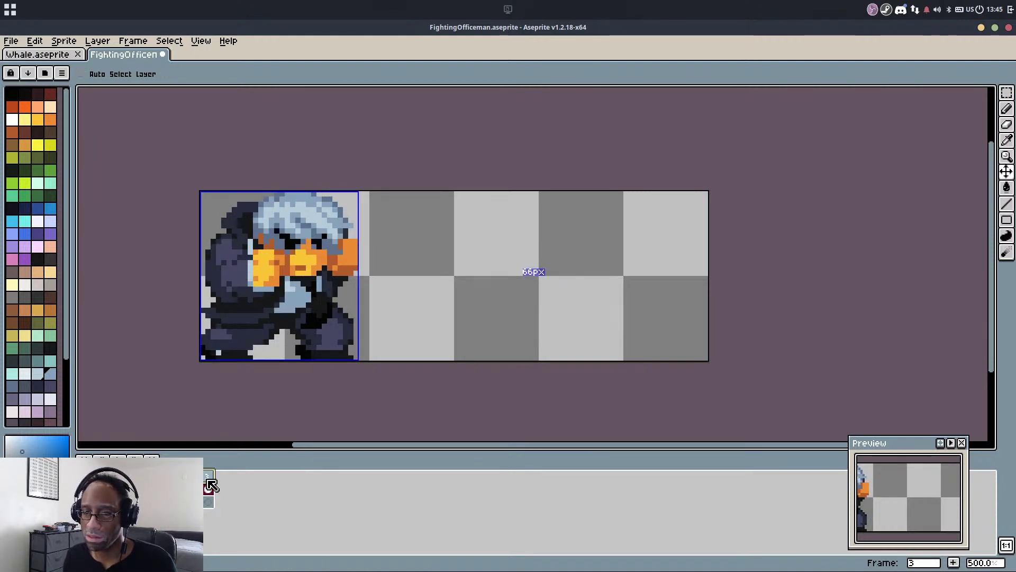
{"action": "left_click_drag", "start_coordinate": [283, 356], "coordinate": [610, 350]}
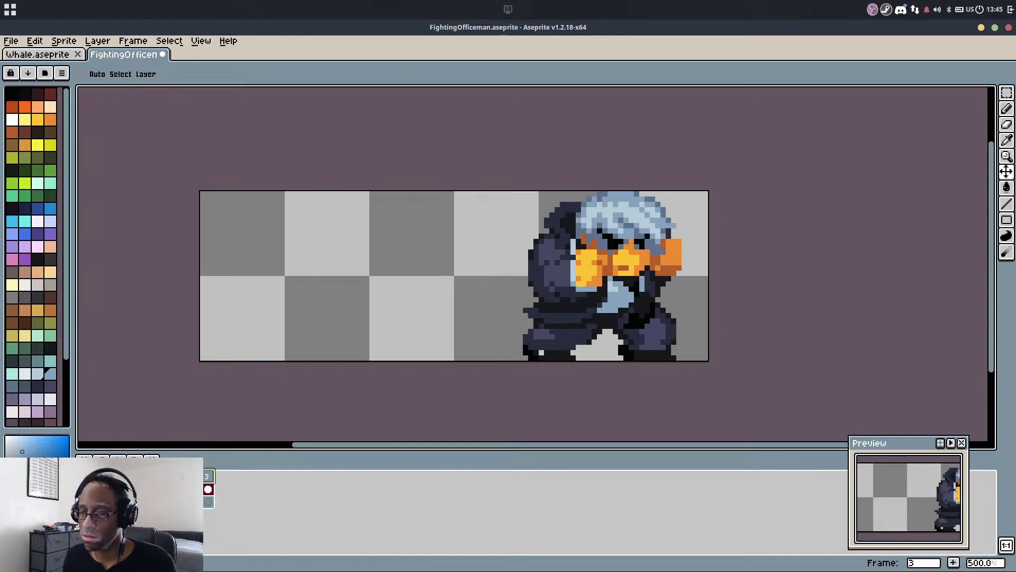
Move the character in frame 2 right, into the middle third of the canvas
{"action": "left_click", "coordinate": [195, 476]}
{"action": "left_click", "coordinate": [183, 476]}
{"action": "left_click", "coordinate": [197, 475]}
{"action": "left_click_drag", "start_coordinate": [297, 374], "coordinate": [460, 373]}
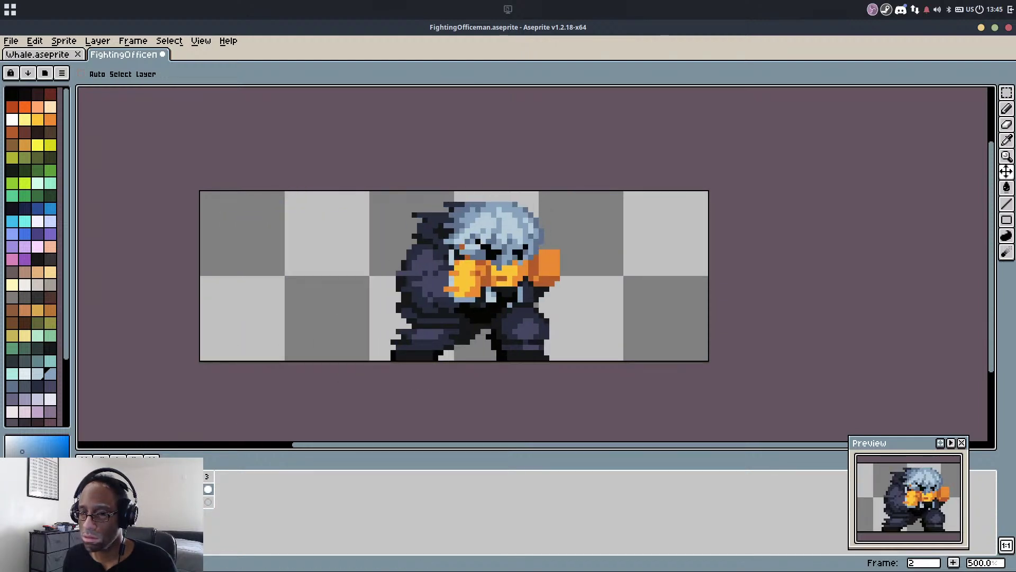
Duplicate frame 1 as a new frame 2 directly after it
{"action": "left_click", "coordinate": [184, 476]}
{"action": "scroll", "coordinate": [230, 315], "scroll_direction": "up", "scroll_amount": 1}
{"action": "right_click", "coordinate": [185, 476]}
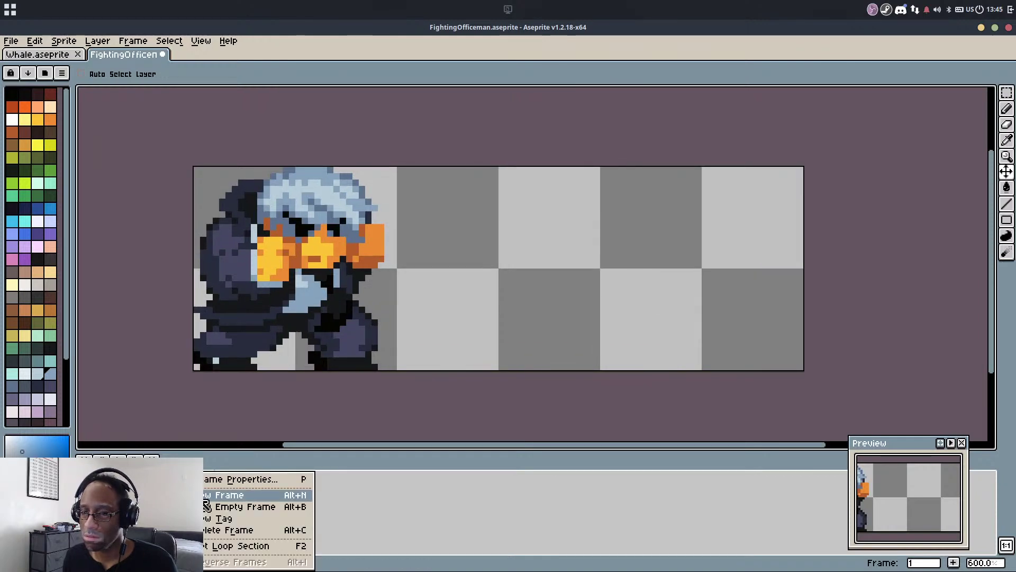
{"action": "left_click", "coordinate": [204, 496]}
Select the character's upper body in frame 2 and shift it about 2 px down and 1 px right
{"action": "key", "text": "m"}
{"action": "left_click_drag", "start_coordinate": [184, 156], "coordinate": [417, 313]}
{"action": "scroll", "coordinate": [278, 257], "scroll_direction": "up", "scroll_amount": 1}
{"action": "left_click_drag", "start_coordinate": [331, 247], "coordinate": [338, 257]}
{"action": "key", "text": "ctrl+d"}
{"action": "scroll", "coordinate": [181, 336], "scroll_direction": "up", "scroll_amount": 2}
Fill the gap under the bent arm's elbow in frame 2 with near-black pixels and touch up the arm's outline
{"action": "key", "text": "b"}
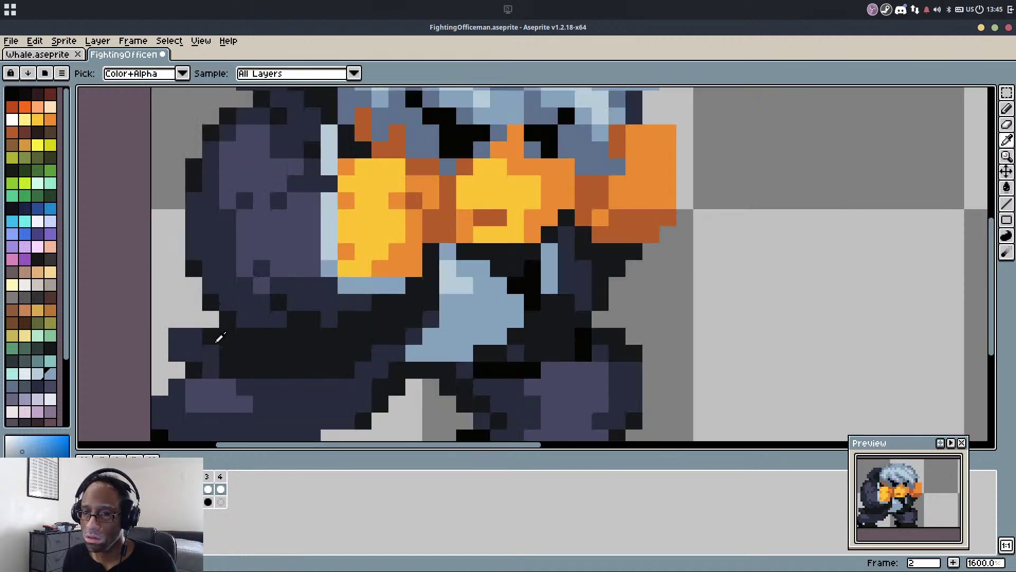
{"action": "left_click", "coordinate": [217, 340], "text": "alt"}
{"action": "left_click_drag", "start_coordinate": [210, 319], "coordinate": [196, 317]}
{"action": "scroll", "coordinate": [198, 279], "scroll_direction": "up", "scroll_amount": 3}
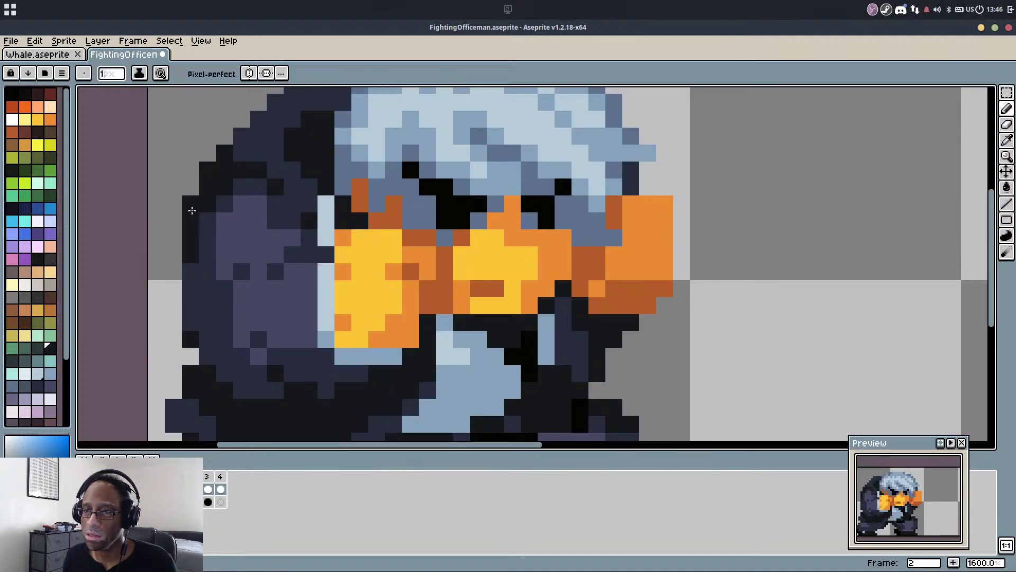
{"action": "left_click_drag", "start_coordinate": [217, 296], "coordinate": [213, 331]}
Move the left and right orange fists in frame 2 up 1 px each
{"action": "scroll", "coordinate": [214, 331], "scroll_direction": "down", "scroll_amount": 2}
{"action": "scroll", "coordinate": [295, 316], "scroll_direction": "up", "scroll_amount": 1}
{"action": "key", "text": "m"}
{"action": "left_click_drag", "start_coordinate": [267, 296], "coordinate": [318, 360]}
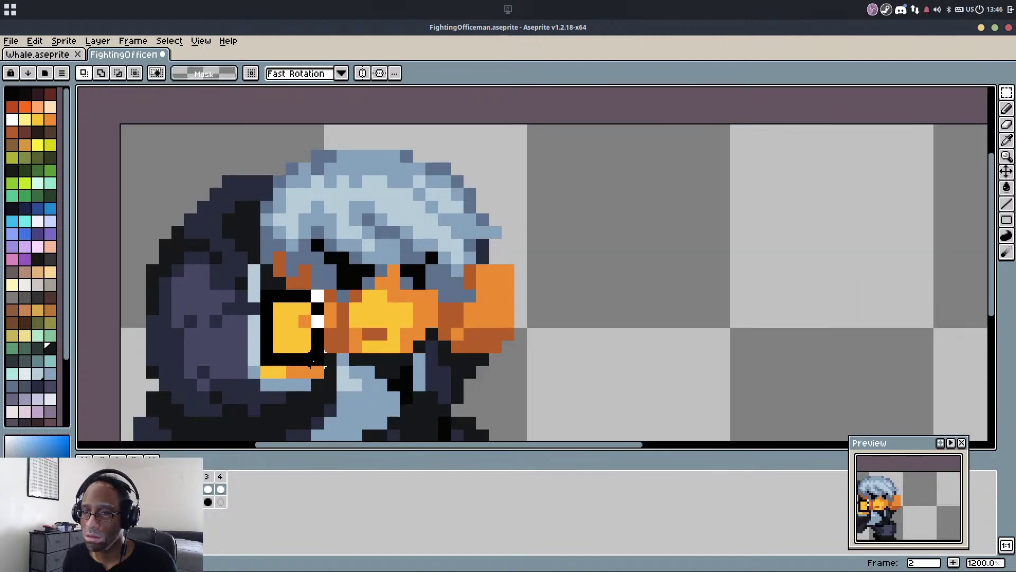
{"action": "key", "text": "ctrl+v"}
{"action": "left_click_drag", "start_coordinate": [457, 308], "coordinate": [495, 347]}
{"action": "left_click_drag", "start_coordinate": [501, 335], "coordinate": [502, 321]}
{"action": "left_click", "coordinate": [572, 358]}
Touch up the inner edge of the right fist and fill the gap beneath it with near-black
{"action": "key", "text": "i"}
{"action": "left_click", "coordinate": [490, 247]}
{"action": "key", "text": "b"}
{"action": "left_click", "coordinate": [452, 308]}
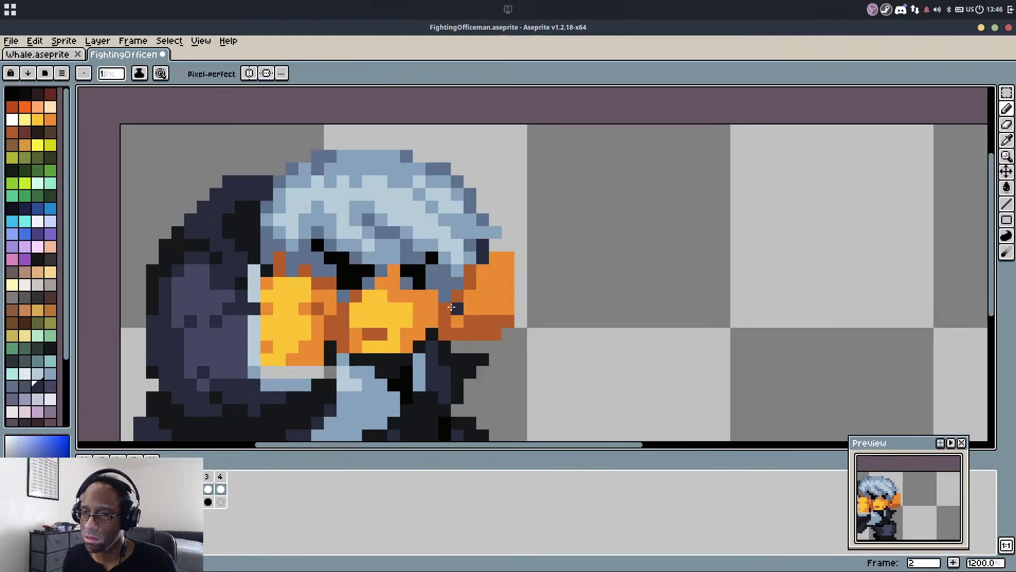
{"action": "left_click", "coordinate": [462, 354], "text": "alt"}
{"action": "left_click_drag", "start_coordinate": [457, 347], "coordinate": [492, 344]}
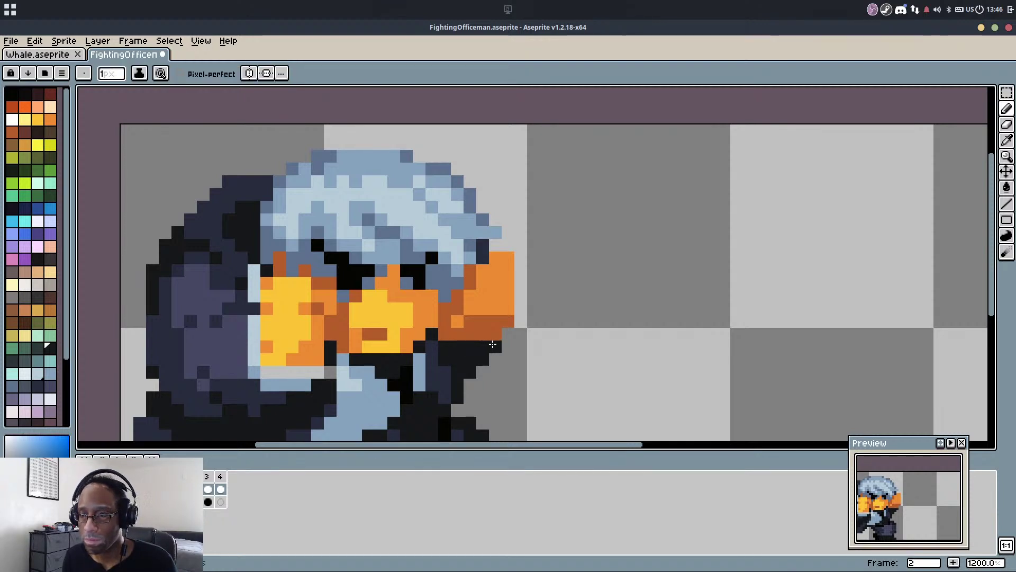
Fill the gap under the left fist with the cuff's blue and touch up the cuff's edge with sampled colours
{"action": "left_click", "coordinate": [257, 377], "text": "alt"}
{"action": "left_click_drag", "start_coordinate": [265, 372], "coordinate": [318, 372]}
{"action": "left_click", "coordinate": [257, 372], "text": "alt"}
{"action": "left_click", "coordinate": [253, 363]}
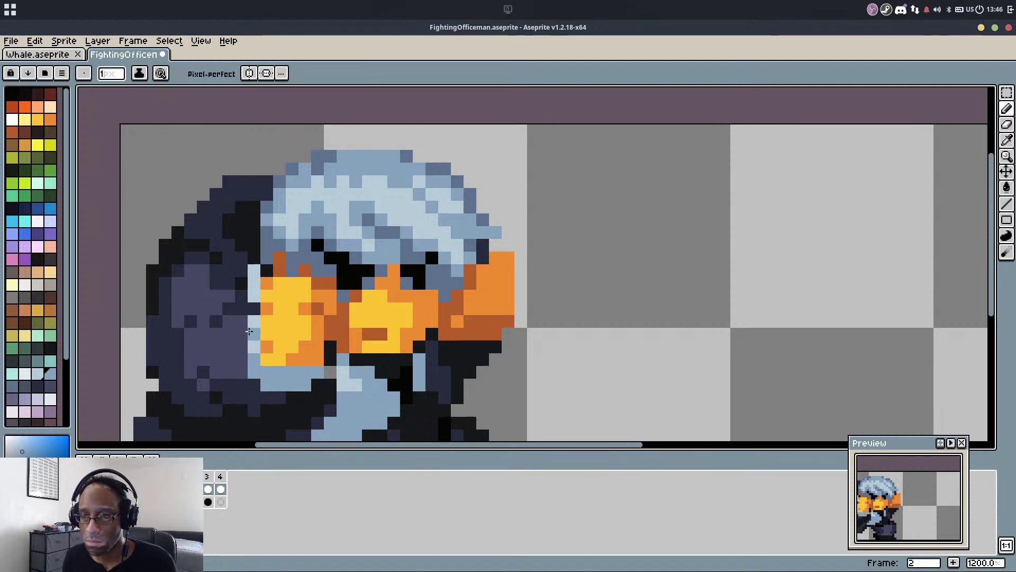
{"action": "left_click", "coordinate": [241, 295], "text": "alt"}
{"action": "left_click", "coordinate": [253, 295]}
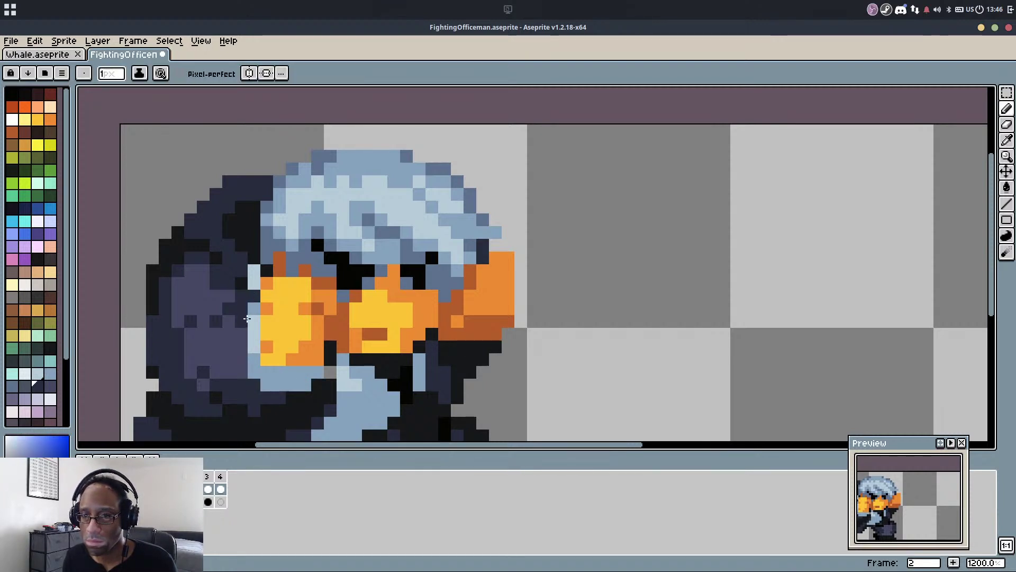
{"action": "scroll", "coordinate": [246, 320], "scroll_direction": "up", "scroll_amount": 3}
{"action": "scroll", "coordinate": [246, 321], "scroll_direction": "down", "scroll_amount": 2}
{"action": "left_click", "coordinate": [254, 297], "text": "alt"}
{"action": "left_click", "coordinate": [256, 283]}
Compare frame 2 with frame 1 and paint black shadow around the jacket's lower edge and above the front thigh
{"action": "scroll", "coordinate": [256, 337], "scroll_direction": "down", "scroll_amount": 1}
{"action": "left_click_drag", "start_coordinate": [258, 338], "coordinate": [422, 216]}
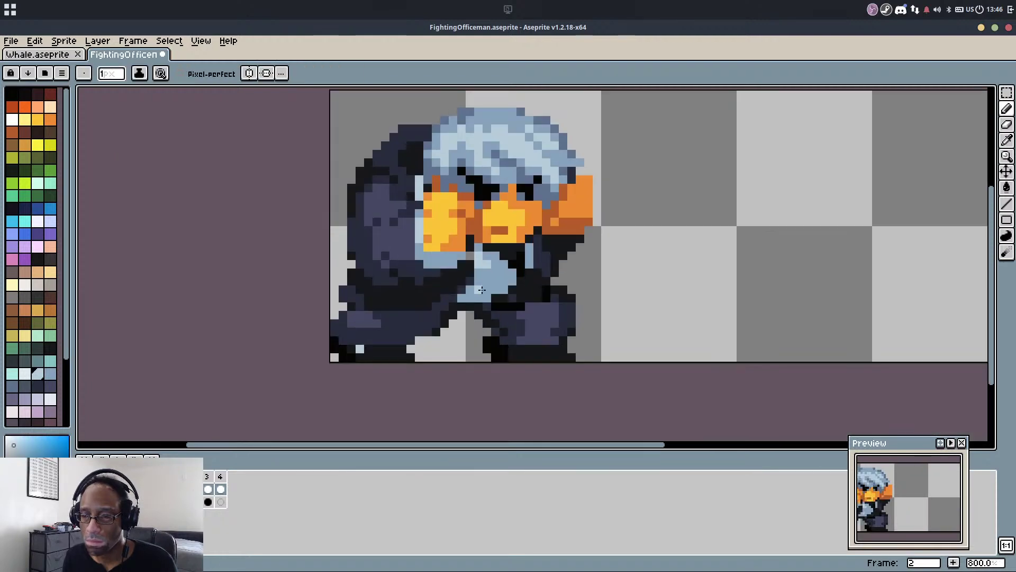
{"action": "key", "text": "Left"}
{"action": "key", "text": "Right"}
{"action": "scroll", "coordinate": [531, 301], "scroll_direction": "up", "scroll_amount": 1}
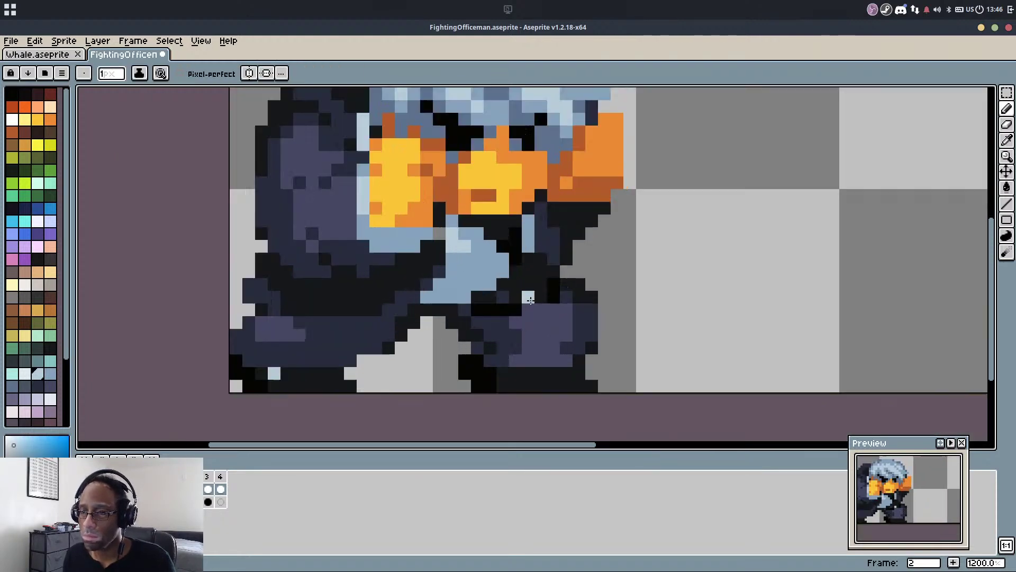
{"action": "left_click", "coordinate": [550, 297], "text": "alt"}
{"action": "mouse_move", "coordinate": [551, 296]}
{"action": "left_mouse_down"}
{"action": "mouse_move", "coordinate": [485, 329]}
{"action": "mouse_move", "coordinate": [500, 266]}
{"action": "left_mouse_up"}
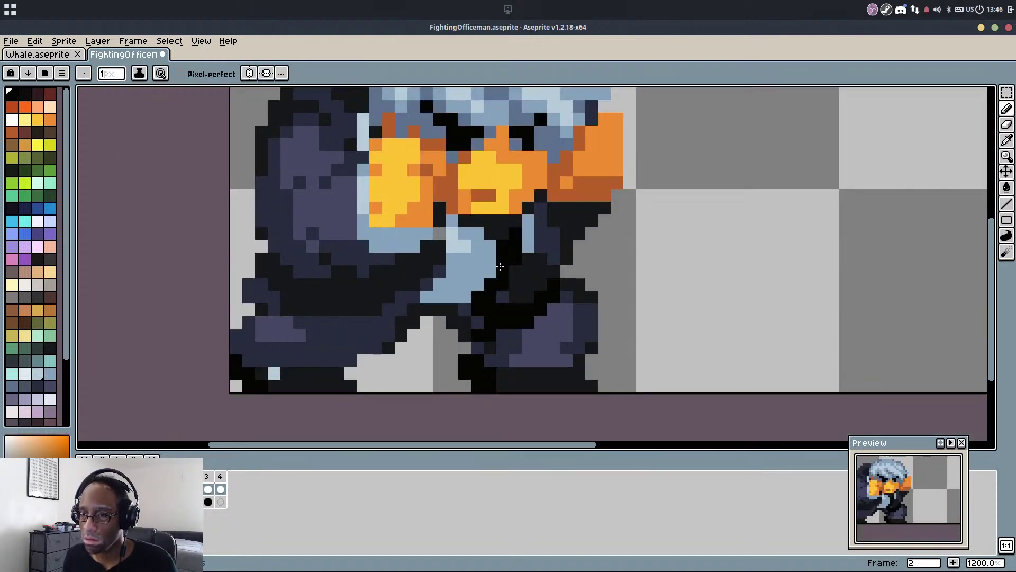
Paint the top of the front thigh navy and reshape its purple highlight in frame 2
{"action": "left_click", "coordinate": [531, 244], "text": "alt"}
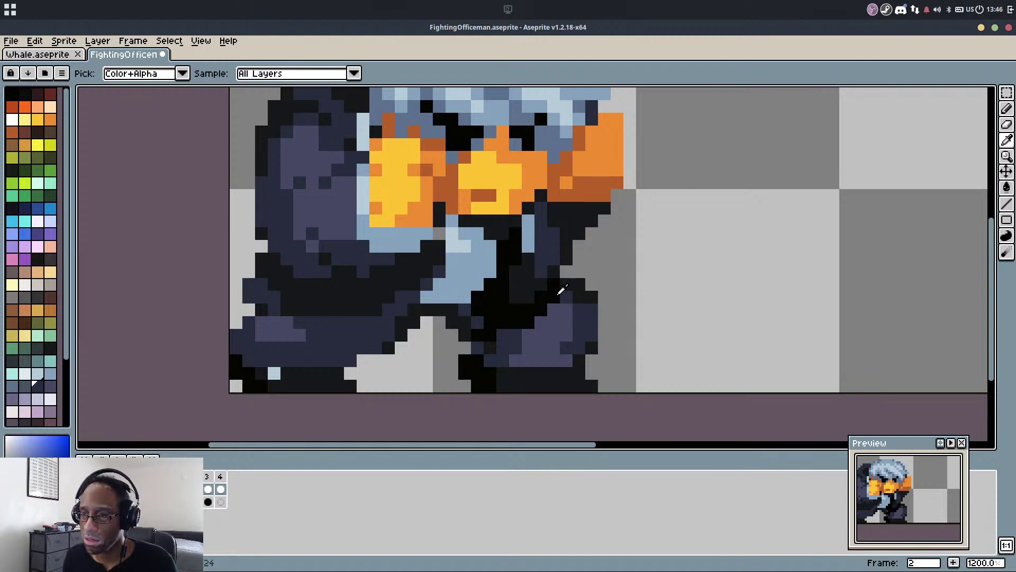
{"action": "left_click", "coordinate": [552, 313], "text": "alt"}
{"action": "left_click_drag", "start_coordinate": [540, 310], "coordinate": [527, 322]}
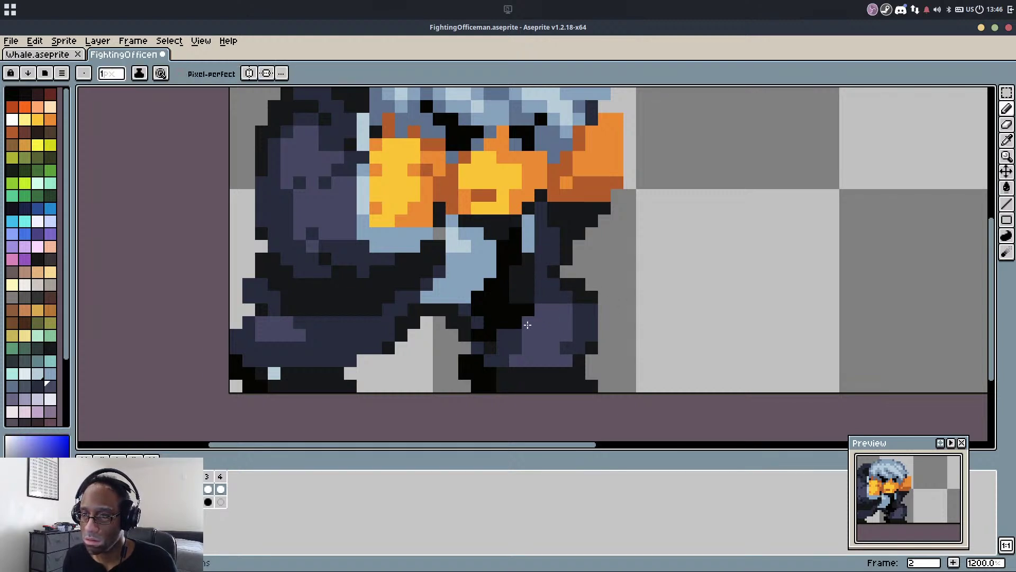
Extend the black shadow from the jacket's lower edge down the inner side of the front leg
{"action": "left_click", "coordinate": [538, 298], "text": "alt"}
{"action": "mouse_move", "coordinate": [503, 271]}
{"action": "left_mouse_down"}
{"action": "mouse_move", "coordinate": [511, 307]}
{"action": "mouse_move", "coordinate": [528, 258]}
{"action": "left_mouse_up"}
{"action": "left_click", "coordinate": [515, 311], "text": "alt"}
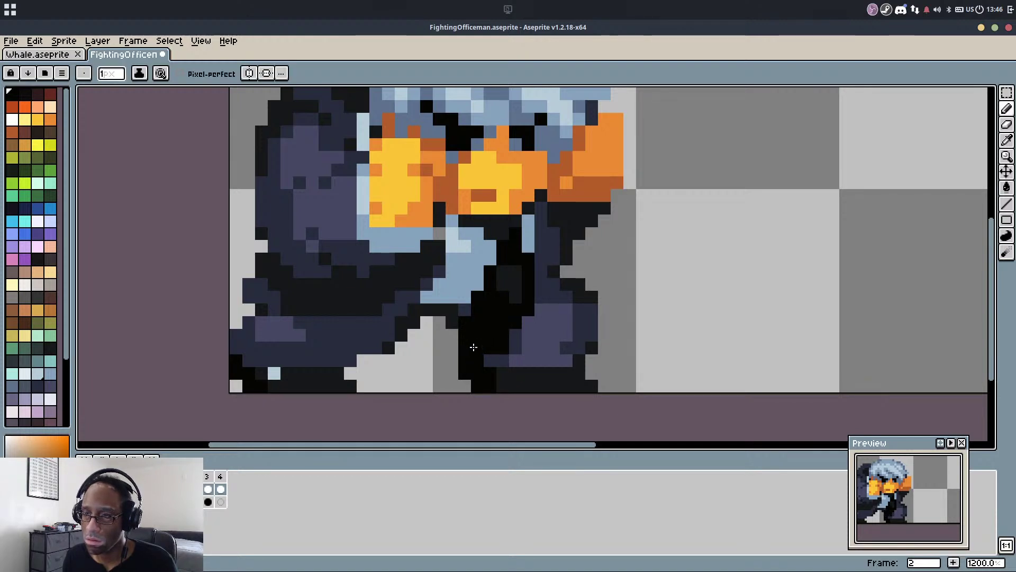
{"action": "key", "text": "e"}
{"action": "key", "text": "b"}
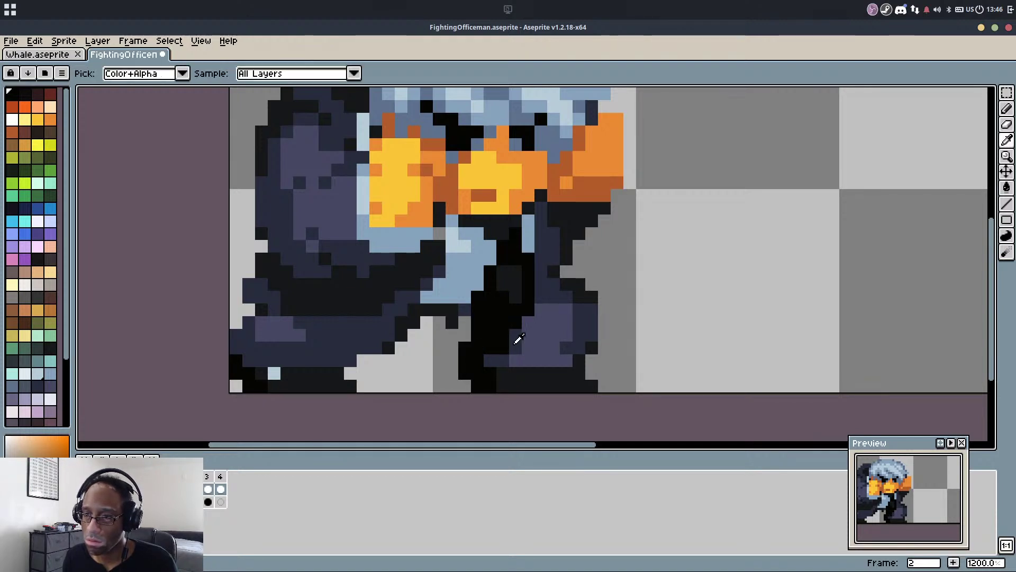
Clean up the front leg's inner edge with navy, black and near-black pixels, erasing the stray ones
{"action": "left_click", "coordinate": [514, 342], "text": "alt"}
{"action": "left_click", "coordinate": [503, 347]}
{"action": "key", "text": "e"}
{"action": "left_click", "coordinate": [465, 348]}
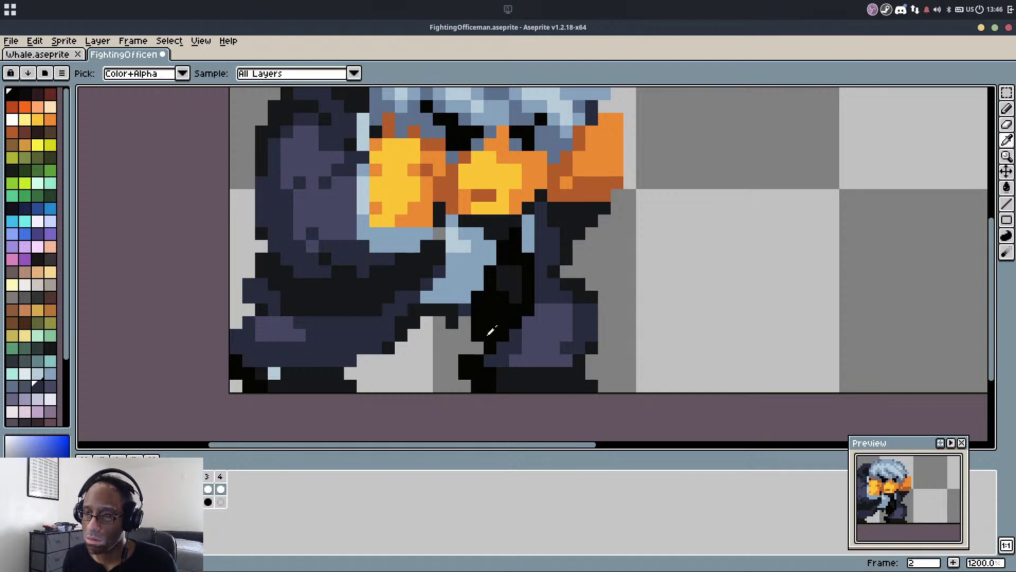
{"action": "left_click", "coordinate": [482, 332], "text": "alt"}
{"action": "left_click", "coordinate": [468, 334]}
{"action": "left_click", "coordinate": [456, 312], "text": "alt"}
{"action": "left_click", "coordinate": [466, 323]}
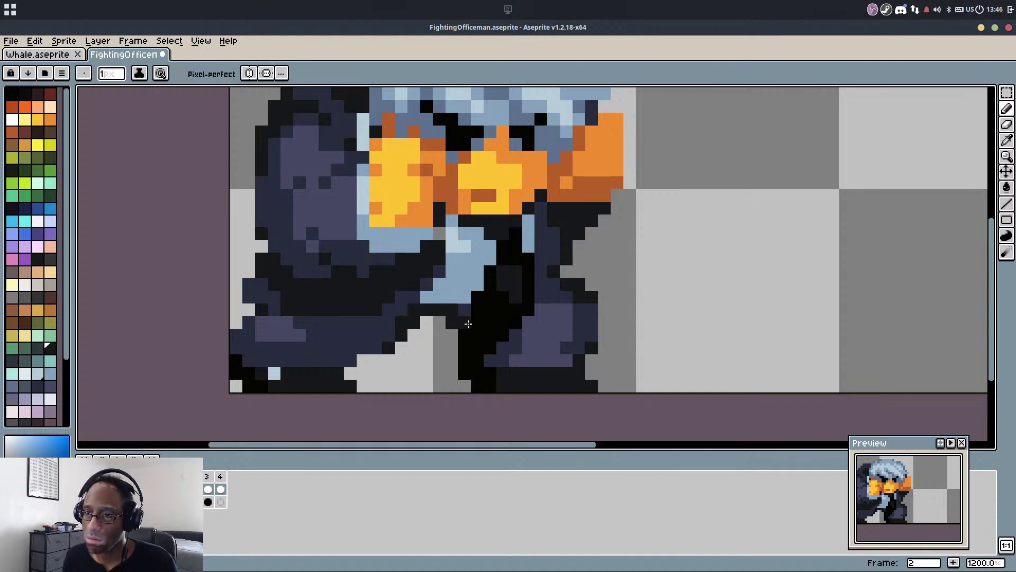
{"action": "key", "text": "e"}
{"action": "left_click", "coordinate": [454, 322]}
Thin the near-black outline along the back leg's underside in frame 2 and fill the thigh with navy
{"action": "scroll", "coordinate": [462, 318], "scroll_direction": "down", "scroll_amount": 2}
{"action": "key", "text": "b"}
{"action": "key", "text": "Left"}
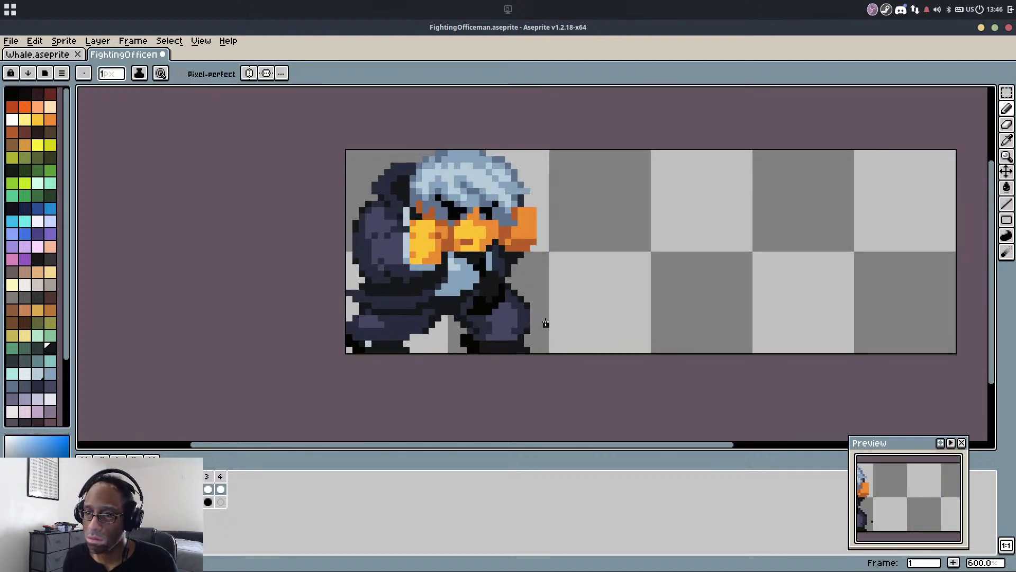
{"action": "key", "text": "Right"}
{"action": "scroll", "coordinate": [286, 320], "scroll_direction": "up", "scroll_amount": 5}
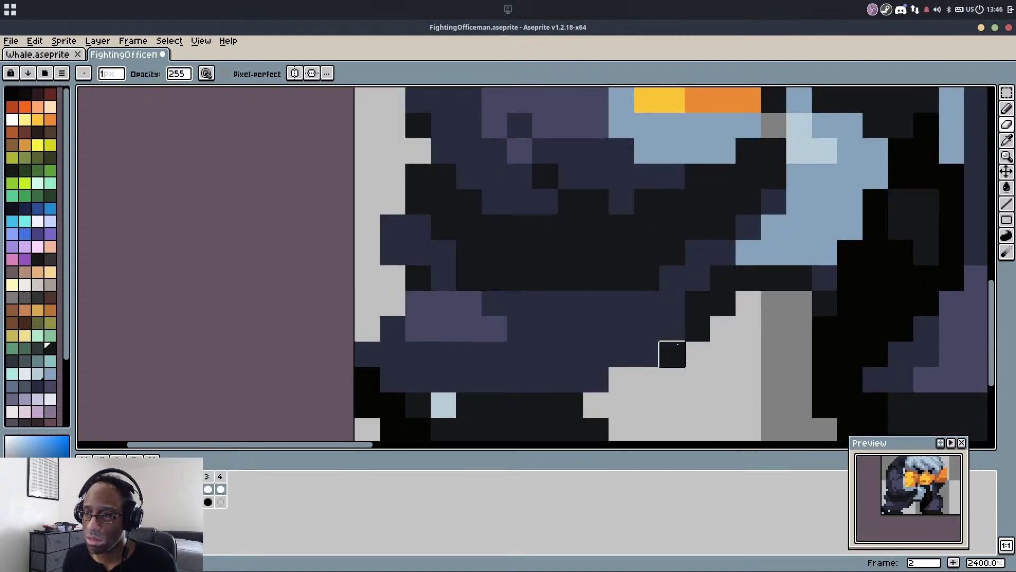
{"action": "key", "text": "b"}
{"action": "left_click", "coordinate": [677, 350], "text": "alt"}
{"action": "left_click_drag", "start_coordinate": [671, 376], "coordinate": [651, 374]}
{"action": "key", "text": "ctrl+z"}
{"action": "left_click", "coordinate": [625, 379]}
{"action": "left_click", "coordinate": [643, 325], "text": "alt"}
{"action": "left_click_drag", "start_coordinate": [698, 303], "coordinate": [713, 277]}
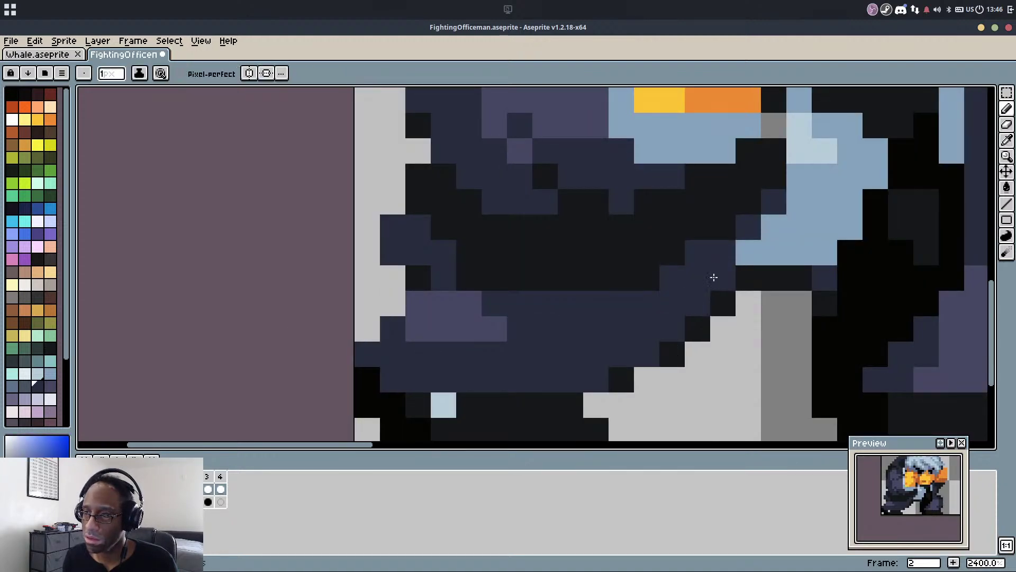
Reshape the purple highlight on the back leg in frame 2, trimming its edge with navy
{"action": "left_click", "coordinate": [474, 308], "text": "alt"}
{"action": "mouse_move", "coordinate": [484, 307]}
{"action": "left_mouse_down"}
{"action": "mouse_move", "coordinate": [539, 331]}
{"action": "mouse_move", "coordinate": [528, 344]}
{"action": "mouse_move", "coordinate": [459, 343]}
{"action": "mouse_move", "coordinate": [425, 357]}
{"action": "mouse_move", "coordinate": [418, 305]}
{"action": "left_mouse_up"}
{"action": "left_click", "coordinate": [437, 351], "text": "alt"}
{"action": "left_click", "coordinate": [494, 303]}
{"action": "scroll", "coordinate": [547, 302], "scroll_direction": "down", "scroll_amount": 2}
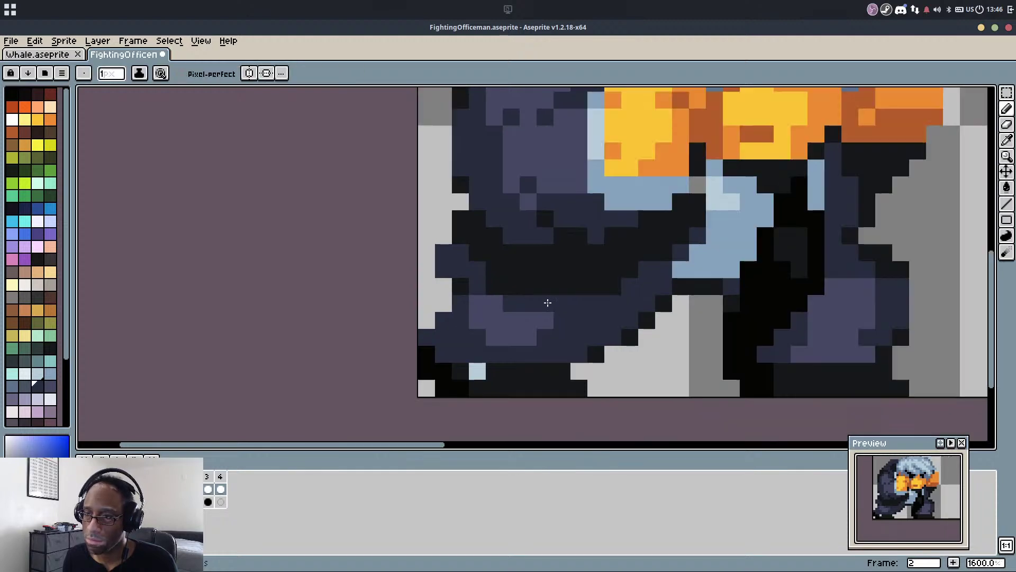
Compare frames 1 and 2, then erase and redraw the near-black outline under the back leg in frame 2
{"action": "scroll", "coordinate": [547, 303], "scroll_direction": "down", "scroll_amount": 5}
{"action": "scroll", "coordinate": [614, 306], "scroll_direction": "up", "scroll_amount": 3}
{"action": "key", "text": "Left"}
{"action": "key", "text": "Right"}
{"action": "scroll", "coordinate": [533, 319], "scroll_direction": "up", "scroll_amount": 2}
{"action": "key", "text": "e"}
{"action": "left_click", "coordinate": [542, 325]}
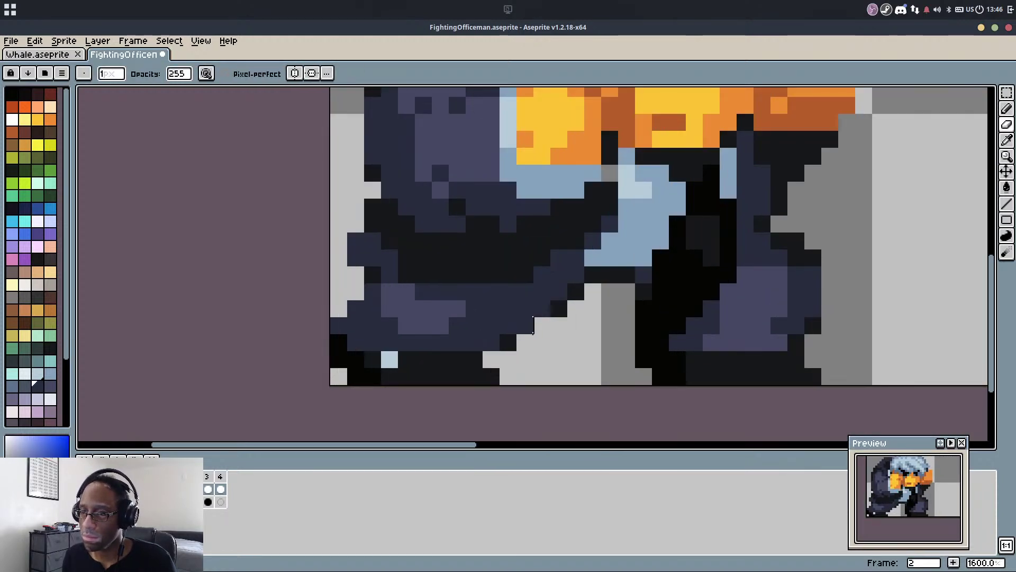
{"action": "key", "text": "b"}
{"action": "left_click", "coordinate": [474, 361], "text": "alt"}
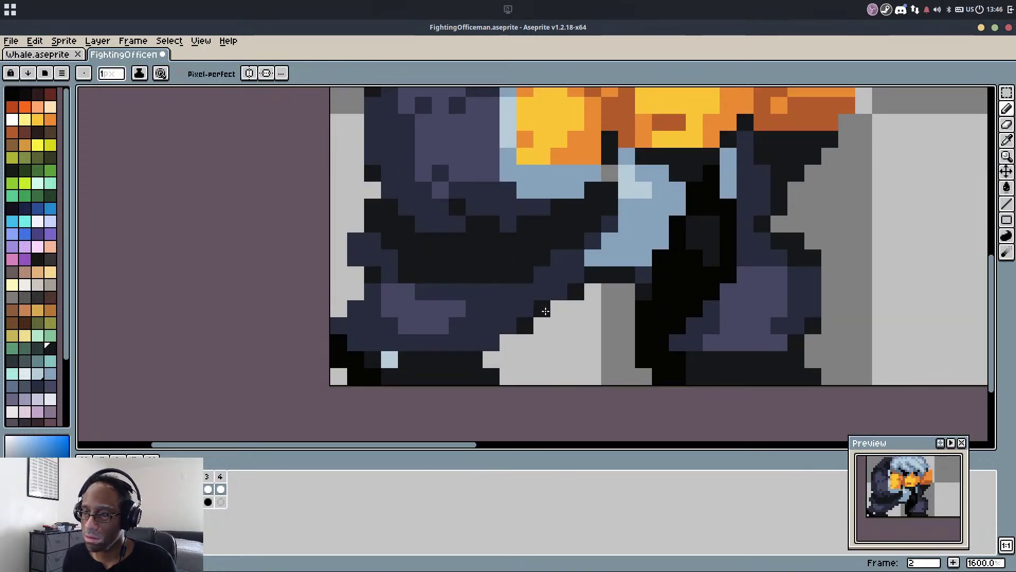
Darken the underside of the back leg in frame 1 with near-black pixels
{"action": "scroll", "coordinate": [509, 353], "scroll_direction": "down", "scroll_amount": 3}
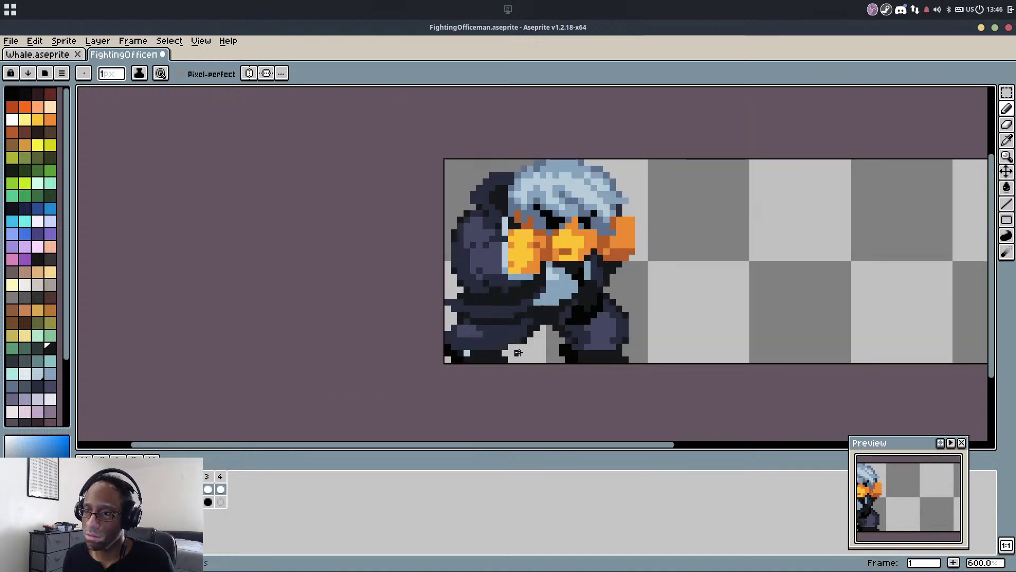
{"action": "scroll", "coordinate": [487, 348], "scroll_direction": "up", "scroll_amount": 3}
{"action": "scroll", "coordinate": [487, 348], "scroll_direction": "down", "scroll_amount": 3}
{"action": "key", "text": "Left"}
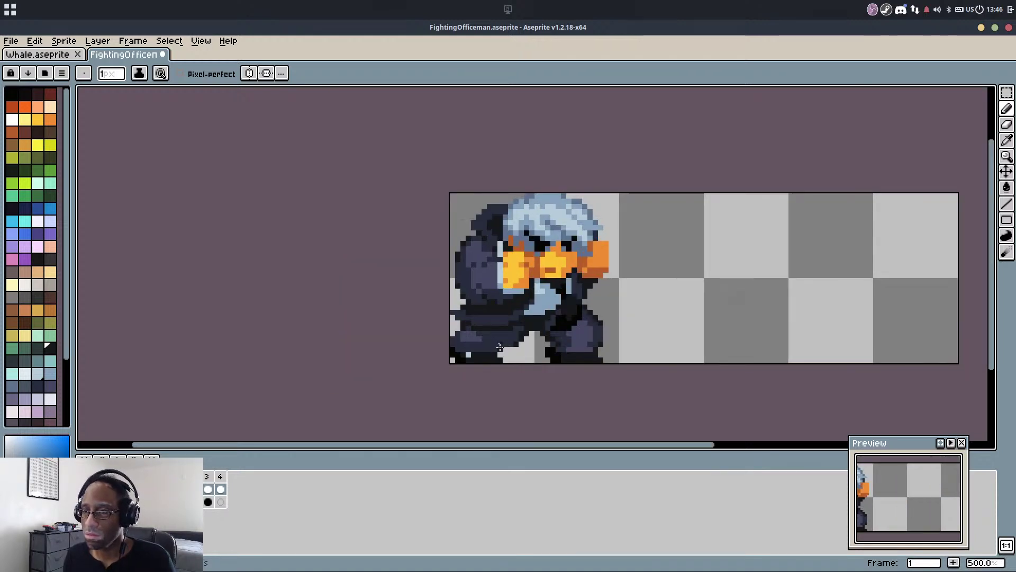
{"action": "scroll", "coordinate": [499, 354], "scroll_direction": "up", "scroll_amount": 3}
{"action": "left_click_drag", "start_coordinate": [524, 335], "coordinate": [519, 344]}
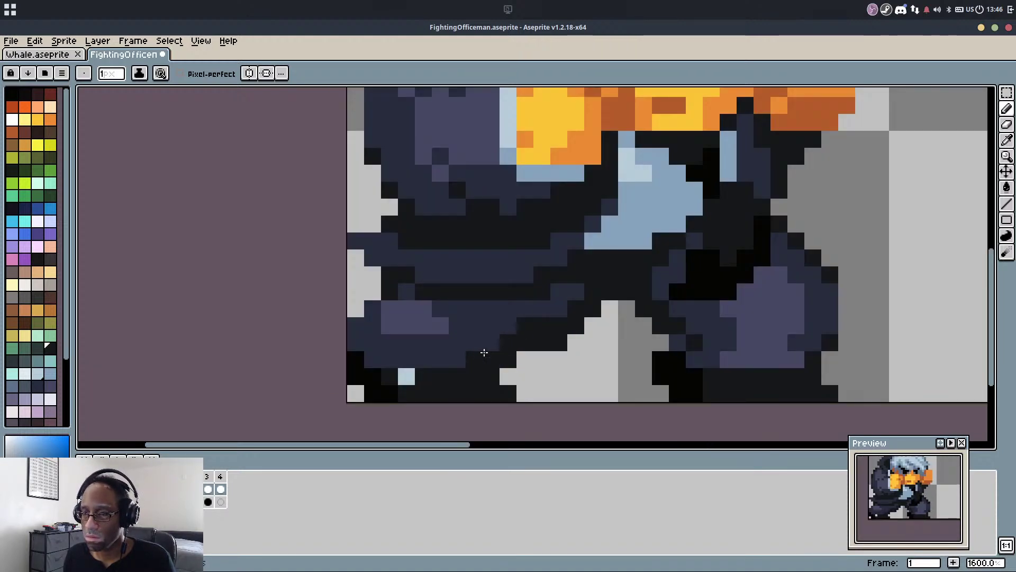
Paint a black shadow band across the top of both shoes in frame 1
{"action": "left_click", "coordinate": [390, 386], "text": "alt"}
{"action": "left_click_drag", "start_coordinate": [456, 376], "coordinate": [490, 375]}
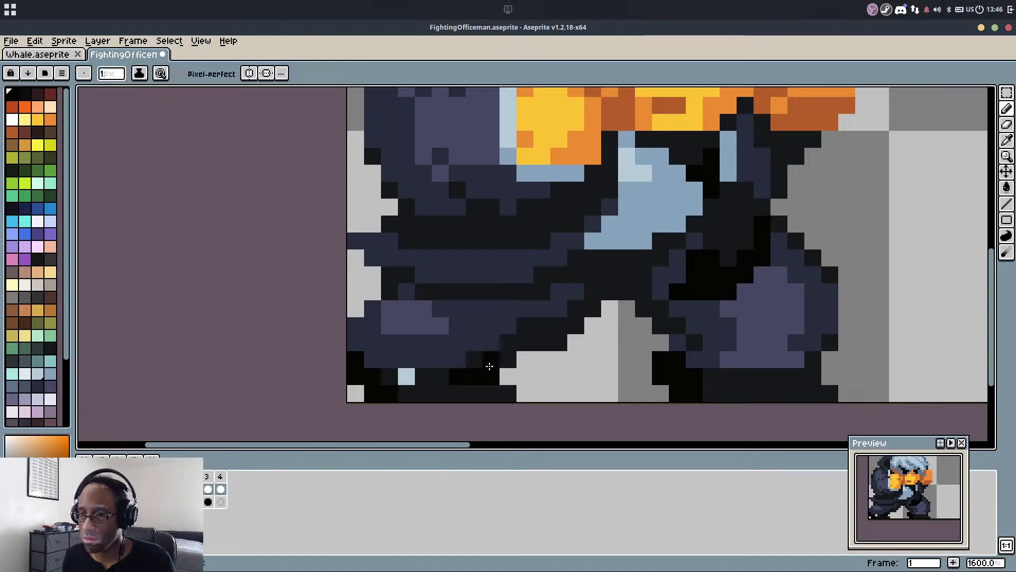
{"action": "scroll", "coordinate": [492, 330], "scroll_direction": "down", "scroll_amount": 5}
{"action": "scroll", "coordinate": [488, 335], "scroll_direction": "up", "scroll_amount": 4}
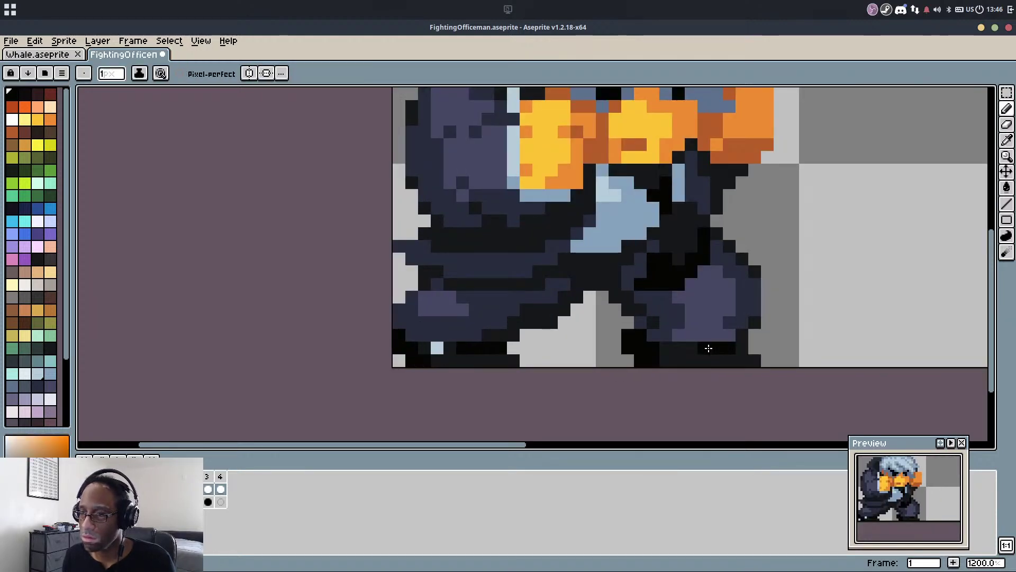
{"action": "scroll", "coordinate": [739, 281], "scroll_direction": "down", "scroll_amount": 3}
{"action": "scroll", "coordinate": [669, 311], "scroll_direction": "up", "scroll_amount": 3}
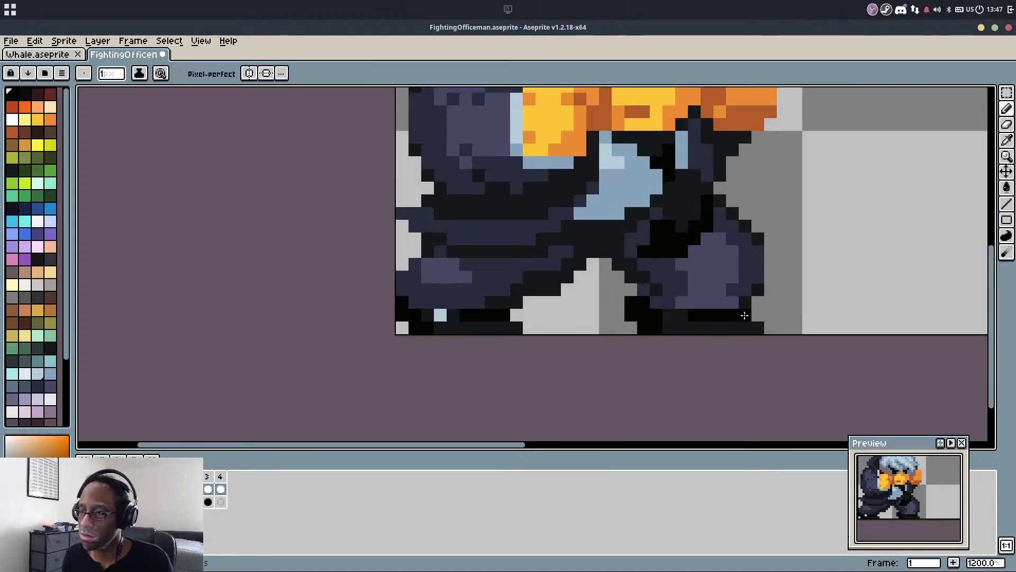
{"action": "key", "text": "m"}
{"action": "left_click_drag", "start_coordinate": [780, 306], "coordinate": [399, 363]}
{"action": "scroll", "coordinate": [598, 336], "scroll_direction": "down", "scroll_amount": 2}
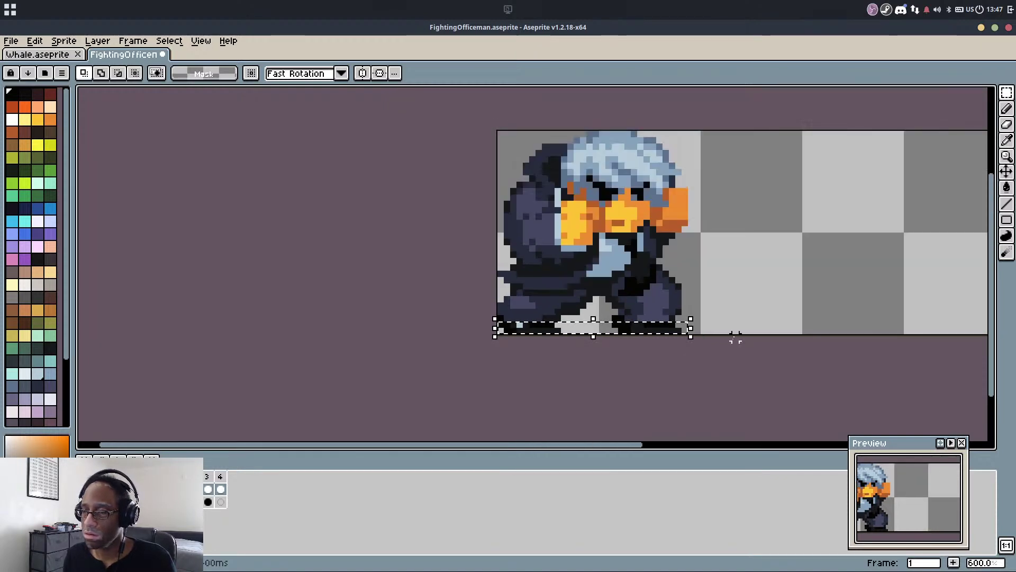
{"action": "key", "text": "ctrl+d"}
{"action": "left_click_drag", "start_coordinate": [676, 348], "coordinate": [508, 358]}
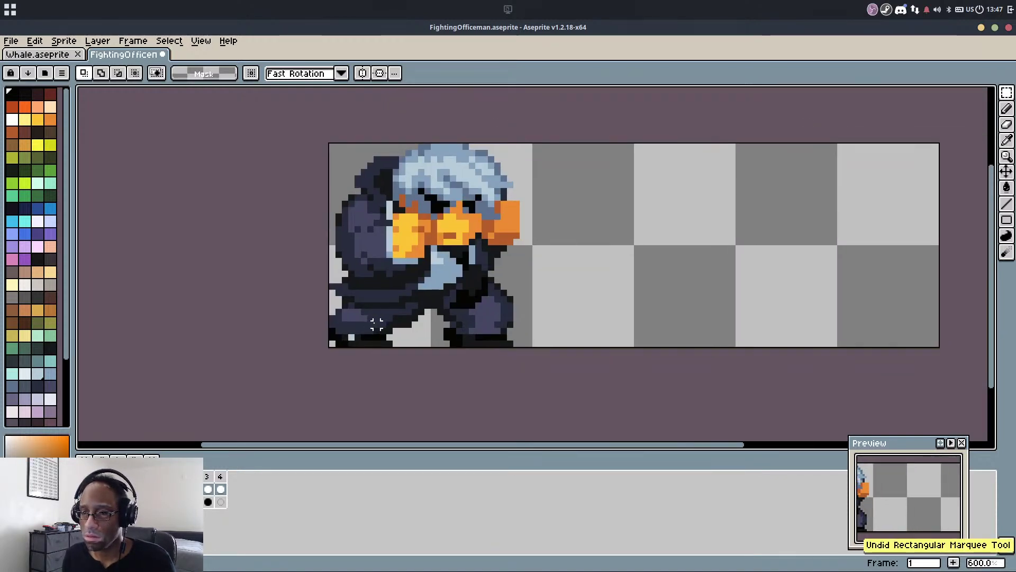
Try near-black crease pixels across the lower back leg in frame 1 and undo them
{"action": "key", "text": "b"}
{"action": "scroll", "coordinate": [371, 318], "scroll_direction": "up", "scroll_amount": 6}
{"action": "left_click", "coordinate": [440, 320], "text": "alt"}
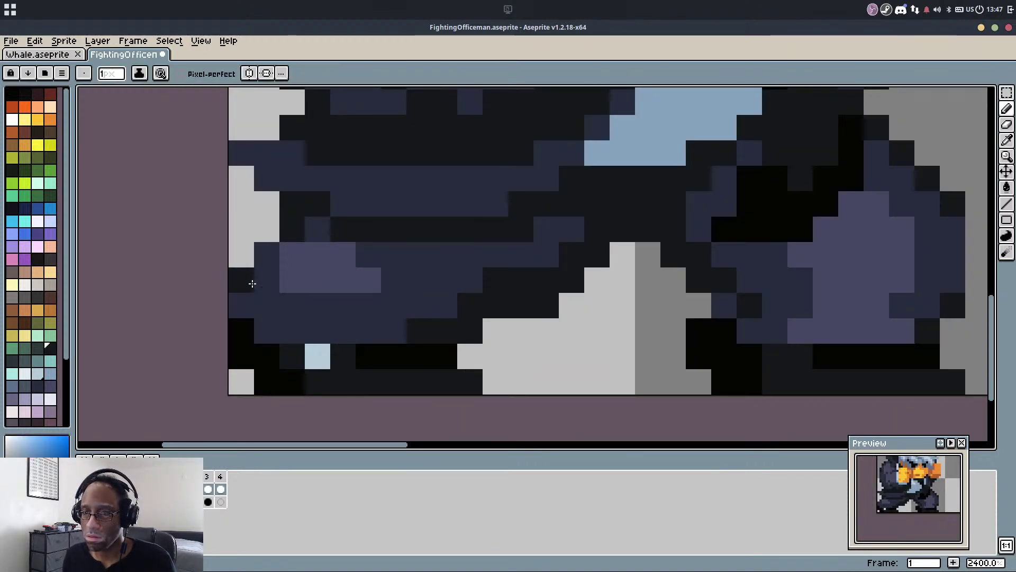
{"action": "left_click", "coordinate": [251, 284]}
{"action": "left_click", "coordinate": [271, 307]}
{"action": "mouse_move", "coordinate": [298, 313]}
{"action": "left_mouse_down"}
{"action": "mouse_move", "coordinate": [322, 312]}
{"action": "mouse_move", "coordinate": [288, 328]}
{"action": "mouse_move", "coordinate": [437, 330]}
{"action": "left_mouse_up"}
{"action": "key", "text": "ctrl+z"}
{"action": "key", "text": "ctrl+z"}
{"action": "left_click_drag", "start_coordinate": [292, 329], "coordinate": [624, 320]}
{"action": "scroll", "coordinate": [429, 316], "scroll_direction": "down", "scroll_amount": 4}
{"action": "scroll", "coordinate": [407, 305], "scroll_direction": "up", "scroll_amount": 5}
{"action": "key", "text": "ctrl+z"}
{"action": "left_click", "coordinate": [372, 321]}
{"action": "left_click", "coordinate": [347, 293]}
{"action": "scroll", "coordinate": [630, 288], "scroll_direction": "down", "scroll_amount": 5}
{"action": "key", "text": "ctrl+z"}
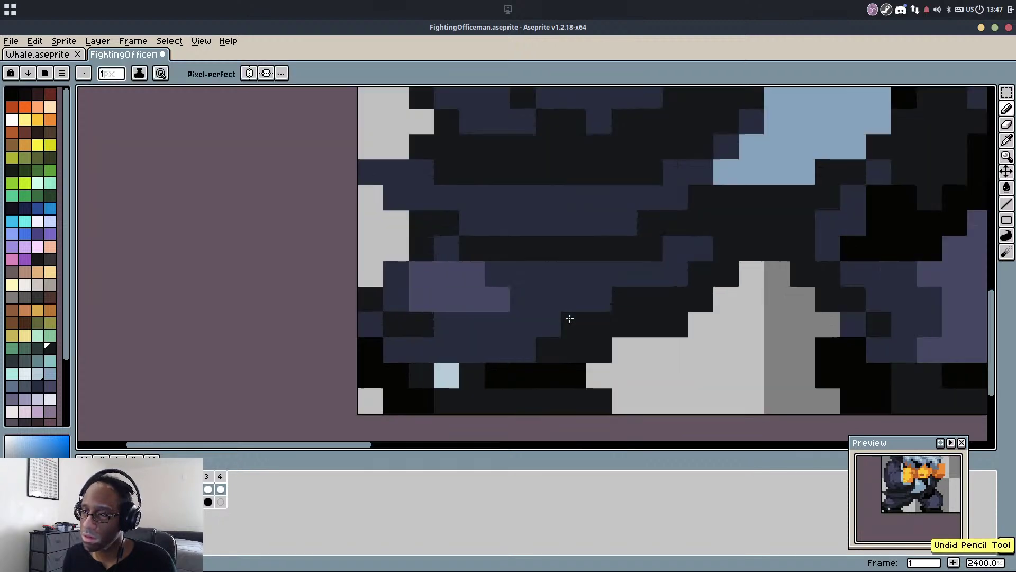
{"action": "scroll", "coordinate": [567, 318], "scroll_direction": "up", "scroll_amount": 5}
{"action": "key", "text": "b"}
{"action": "scroll", "coordinate": [363, 325], "scroll_direction": "down", "scroll_amount": 3}
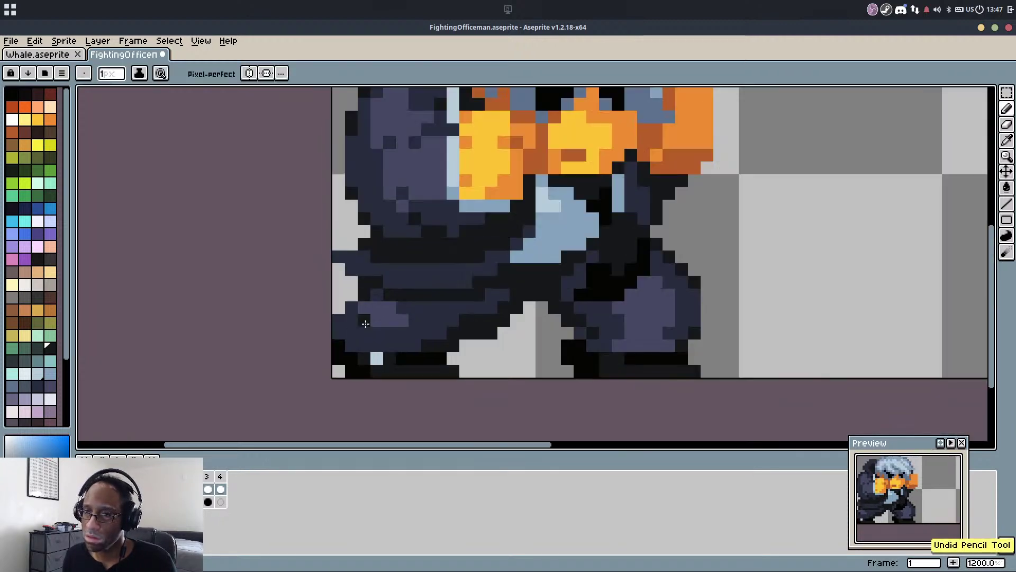
Switch to the Move tool and save the file
{"action": "scroll", "coordinate": [405, 286], "scroll_direction": "down", "scroll_amount": 2}
{"action": "key", "text": "v"}
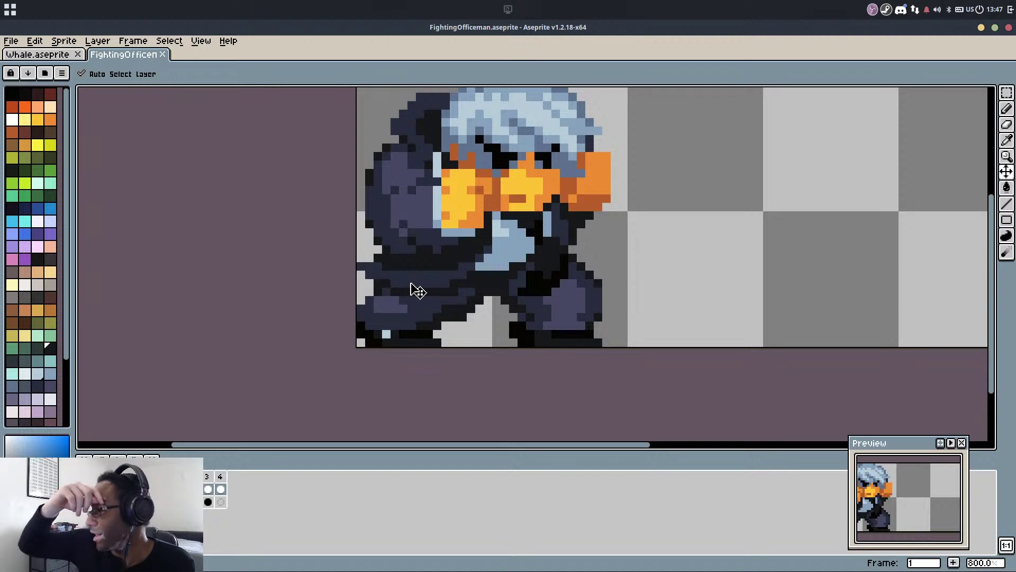
Clean up the crease on the lower back leg in frame 1 with one navy and one near-black pixel, and save the file
{"action": "key", "text": "b"}
{"action": "scroll", "coordinate": [427, 291], "scroll_direction": "up", "scroll_amount": 5}
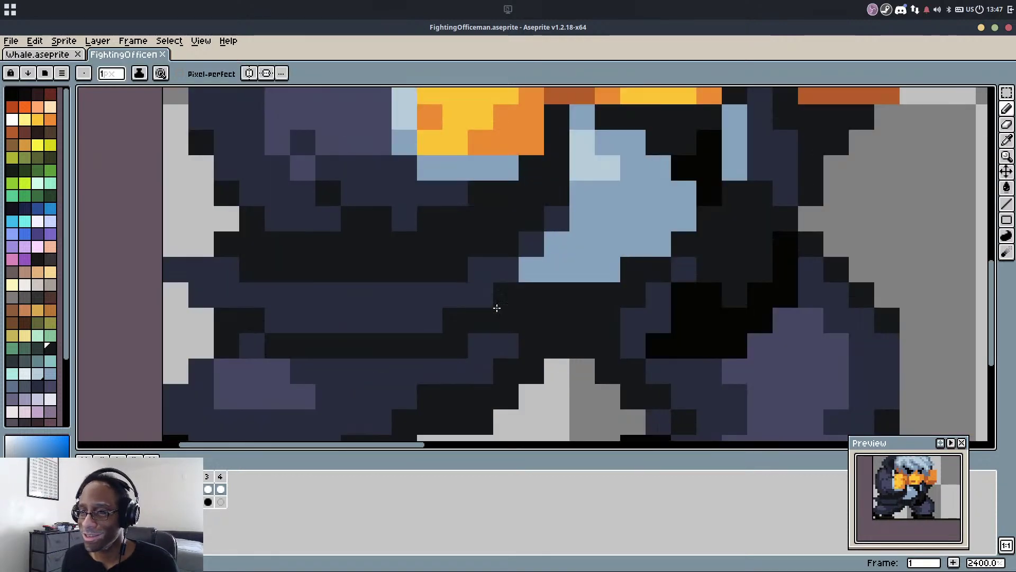
{"action": "left_click", "coordinate": [245, 304], "text": "alt"}
{"action": "left_click", "coordinate": [263, 322]}
{"action": "left_click", "coordinate": [269, 337], "text": "alt"}
{"action": "left_click", "coordinate": [245, 334]}
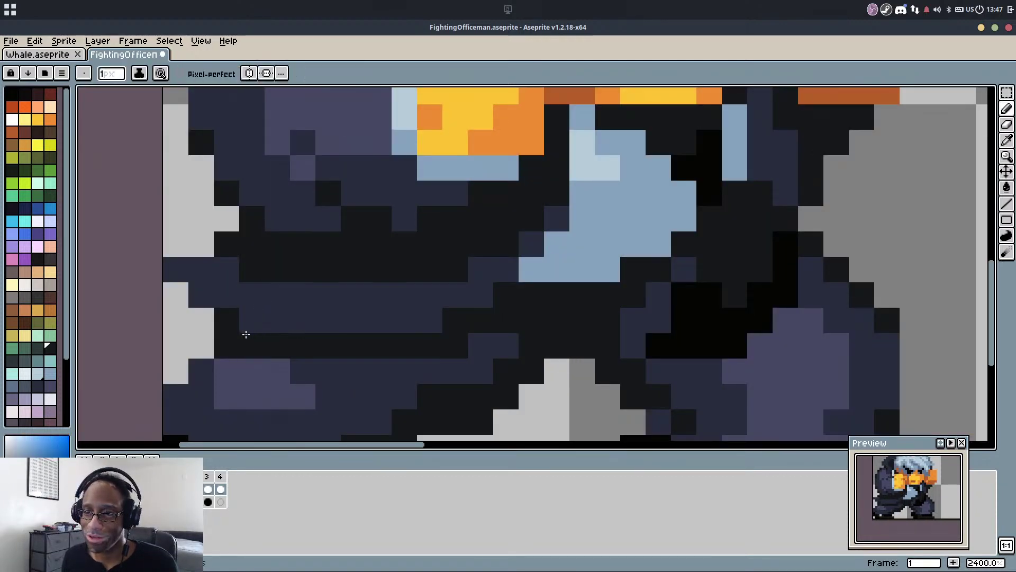
{"action": "scroll", "coordinate": [299, 273], "scroll_direction": "down", "scroll_amount": 4}
{"action": "key", "text": "ctrl+s"}
{"action": "scroll", "coordinate": [487, 313], "scroll_direction": "up", "scroll_amount": 3}
{"action": "scroll", "coordinate": [487, 313], "scroll_direction": "down", "scroll_amount": 4}
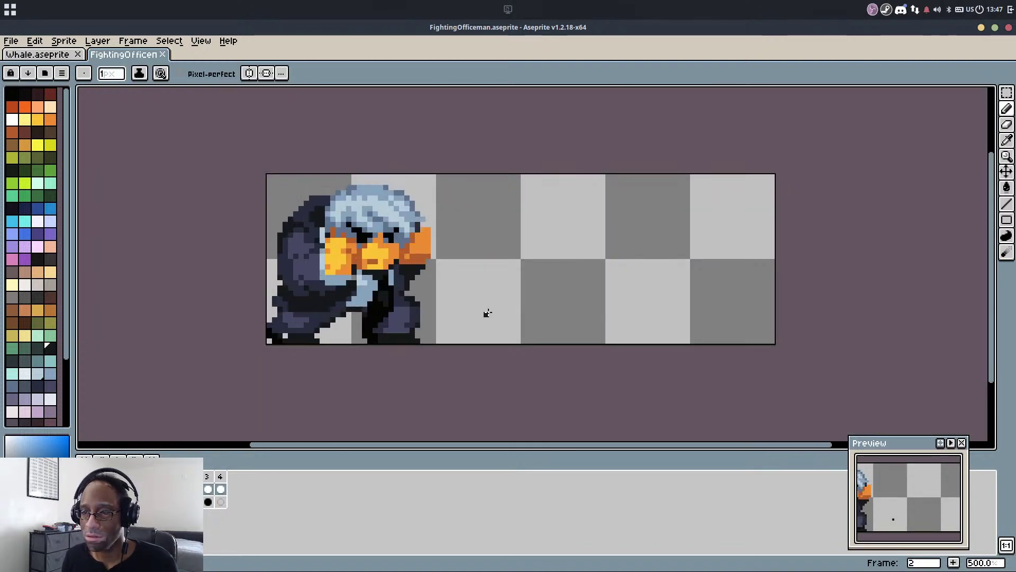
Paint a near-black crease across the lower back leg in frame 2 and fill the band above it with navy
{"action": "scroll", "coordinate": [310, 310], "scroll_direction": "up", "scroll_amount": 7}
{"action": "key", "text": "i"}
{"action": "left_click", "coordinate": [188, 327]}
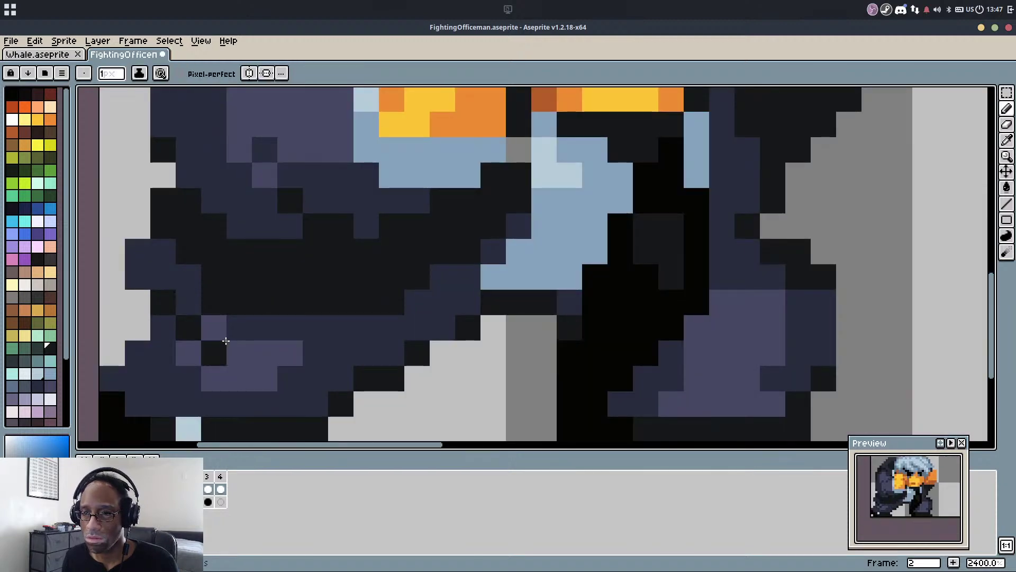
{"action": "left_click_drag", "start_coordinate": [235, 351], "coordinate": [413, 352]}
{"action": "left_click", "coordinate": [240, 332], "text": "alt"}
{"action": "left_click", "coordinate": [215, 329]}
{"action": "left_click", "coordinate": [238, 349], "text": "alt"}
{"action": "left_click", "coordinate": [218, 356]}
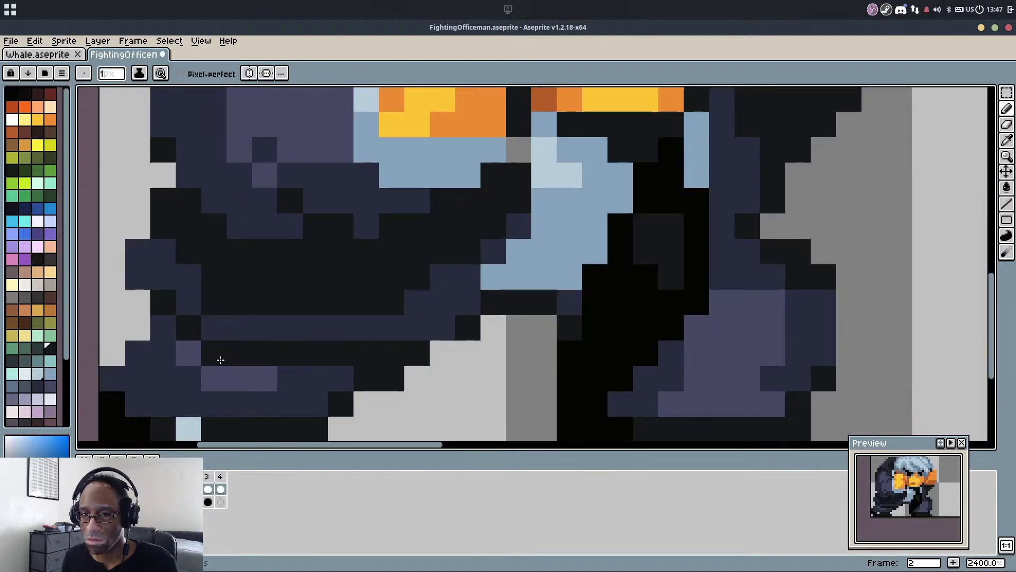
Reshape the purple highlight on the lower back leg in frame 2, edge it with navy, and save the file
{"action": "left_click", "coordinate": [208, 373], "text": "alt"}
{"action": "left_click_drag", "start_coordinate": [189, 381], "coordinate": [163, 375]}
{"action": "left_click", "coordinate": [264, 401], "text": "alt"}
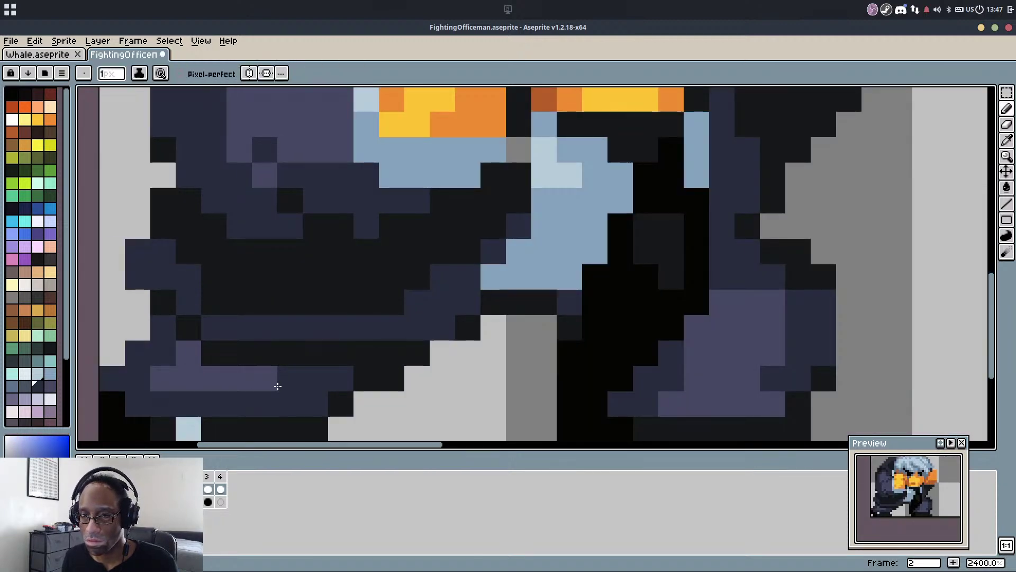
{"action": "left_click", "coordinate": [267, 378]}
{"action": "left_click", "coordinate": [198, 356], "text": "alt"}
{"action": "left_click", "coordinate": [210, 353]}
{"action": "left_click", "coordinate": [238, 354]}
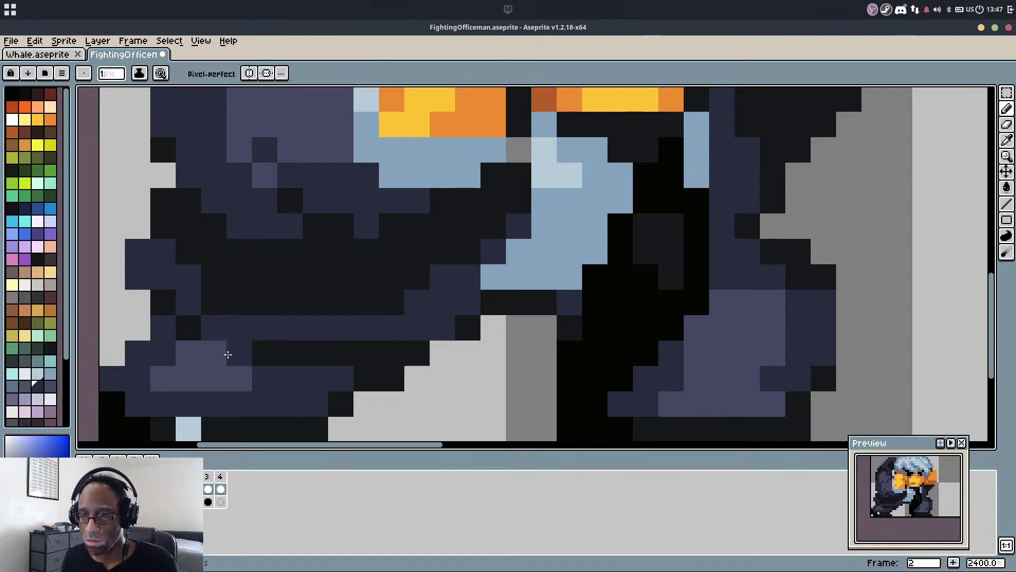
{"action": "left_click", "coordinate": [220, 353]}
{"action": "scroll", "coordinate": [239, 348], "scroll_direction": "down", "scroll_amount": 5}
{"action": "key", "text": "ctrl+s"}
{"action": "scroll", "coordinate": [263, 338], "scroll_direction": "up", "scroll_amount": 1}
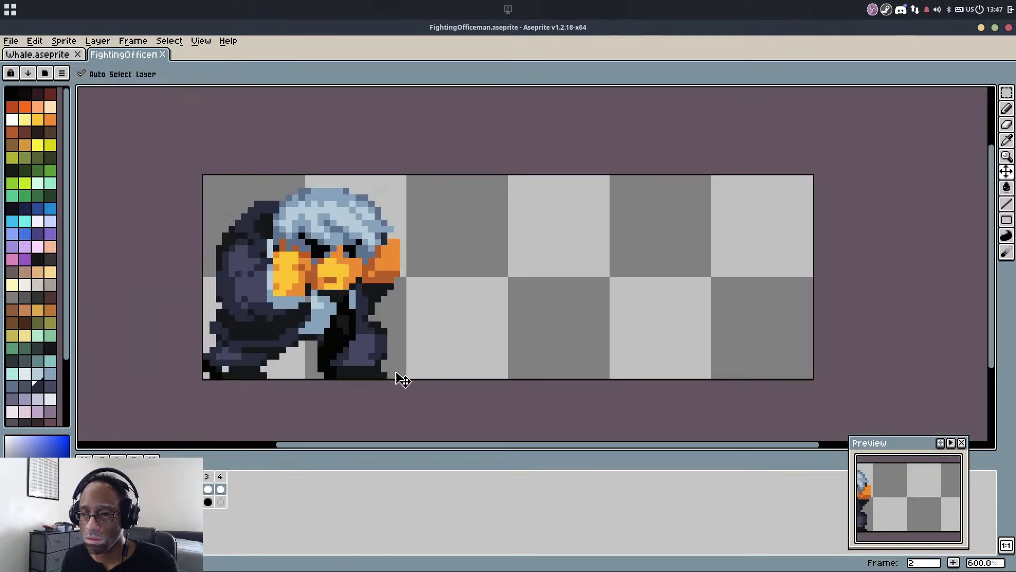
Erase corner pixels along the outer edge of the back and upper arm in frame 2, and compare it with frame 1
{"action": "key", "text": "b"}
{"action": "scroll", "coordinate": [237, 221], "scroll_direction": "up", "scroll_amount": 4}
{"action": "key", "text": "e"}
{"action": "left_click", "coordinate": [236, 221]}
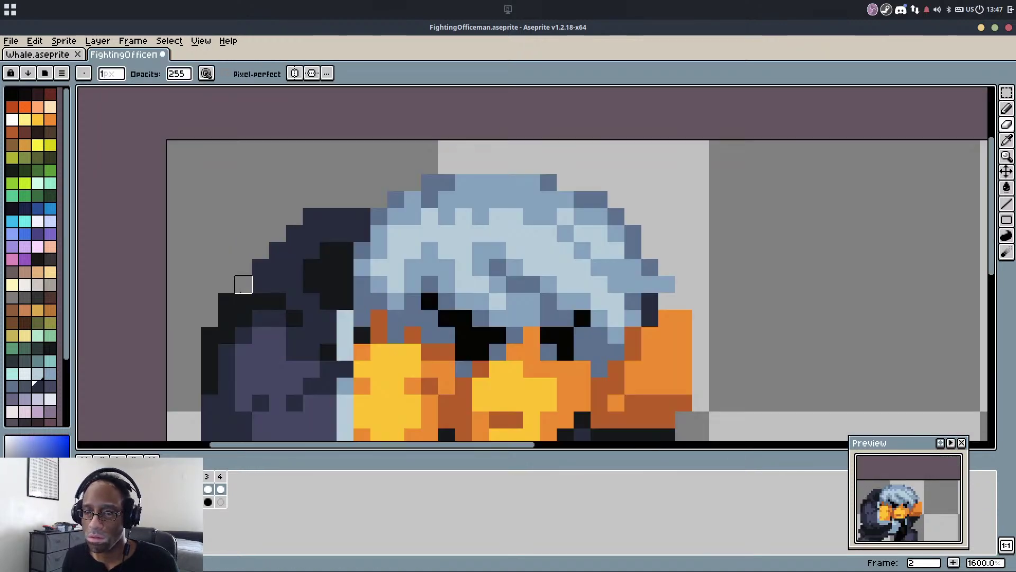
{"action": "key", "text": "b"}
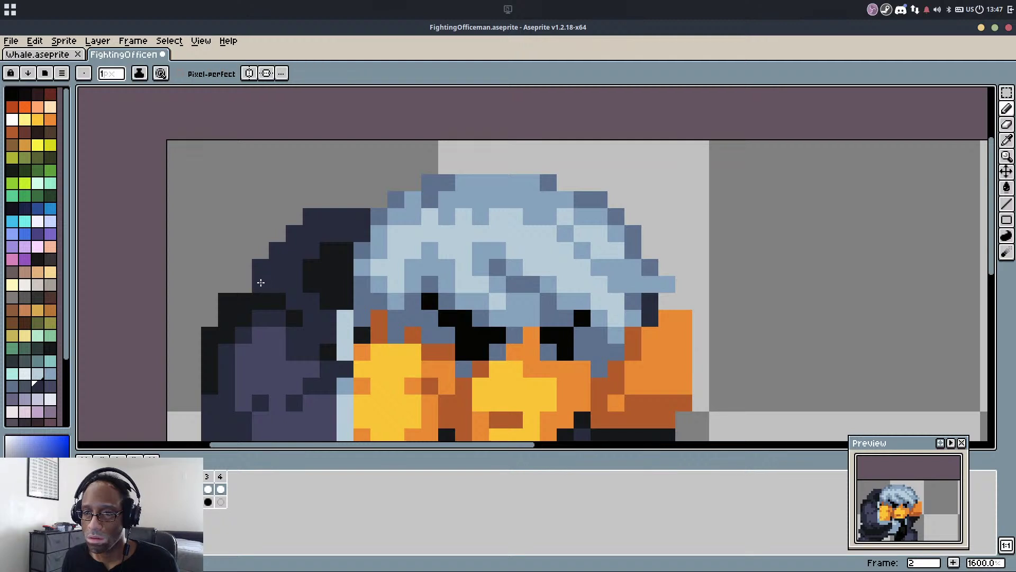
{"action": "scroll", "coordinate": [261, 282], "scroll_direction": "down", "scroll_amount": 4}
{"action": "scroll", "coordinate": [260, 282], "scroll_direction": "up", "scroll_amount": 3}
{"action": "key", "text": "e"}
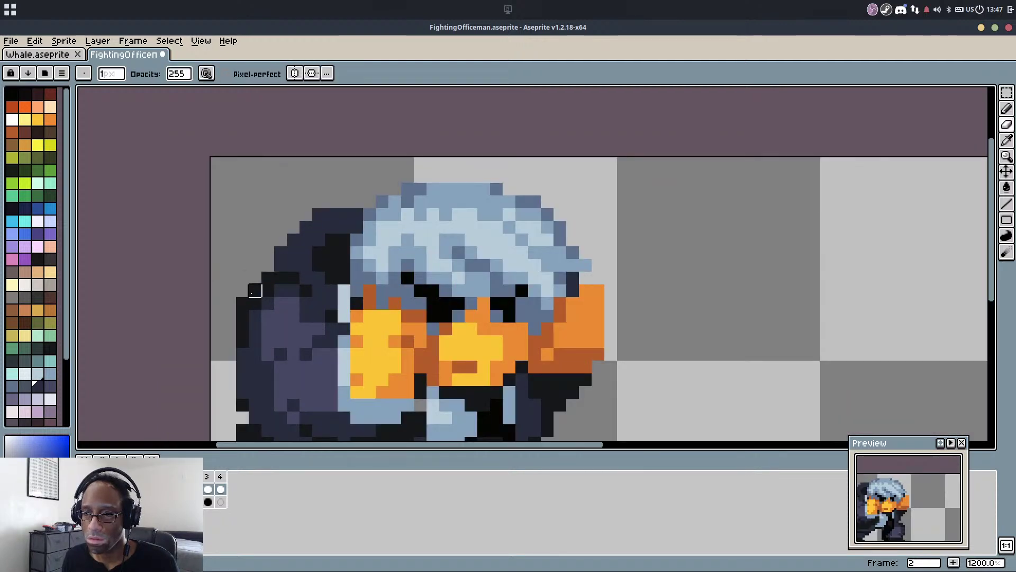
{"action": "left_click", "coordinate": [252, 293]}
{"action": "key", "text": "b"}
{"action": "key", "text": "e"}
{"action": "left_click", "coordinate": [245, 300]}
{"action": "scroll", "coordinate": [329, 250], "scroll_direction": "down", "scroll_amount": 2}
{"action": "key", "text": "b"}
{"action": "key", "text": "Left"}
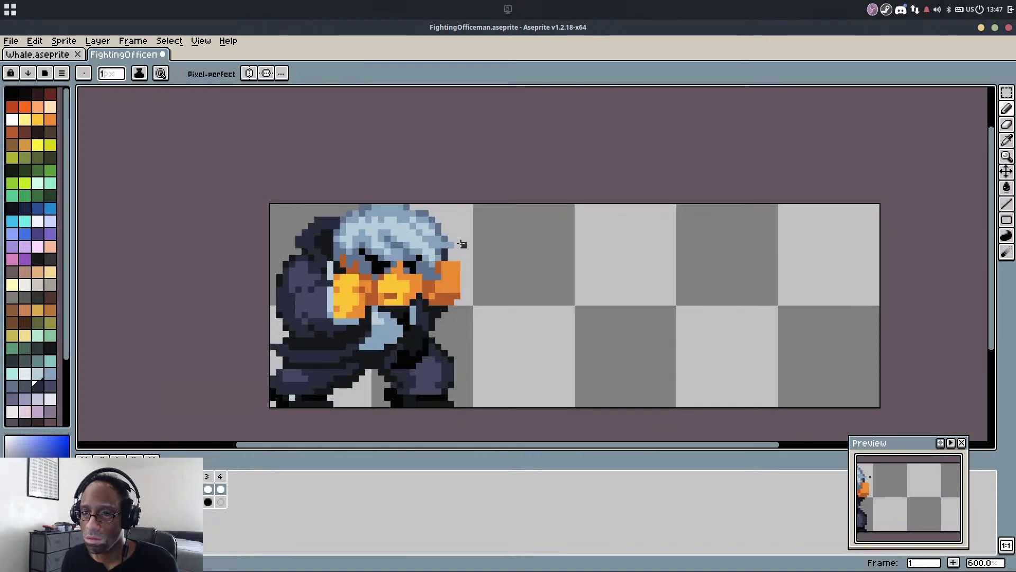
Darken the lower outer edge of the arm in frame 2 with near-black and erase a pixel from its upper outline
{"action": "key", "text": "period"}
{"action": "scroll", "coordinate": [281, 283], "scroll_direction": "up", "scroll_amount": 4}
{"action": "left_click", "coordinate": [295, 391], "text": "alt"}
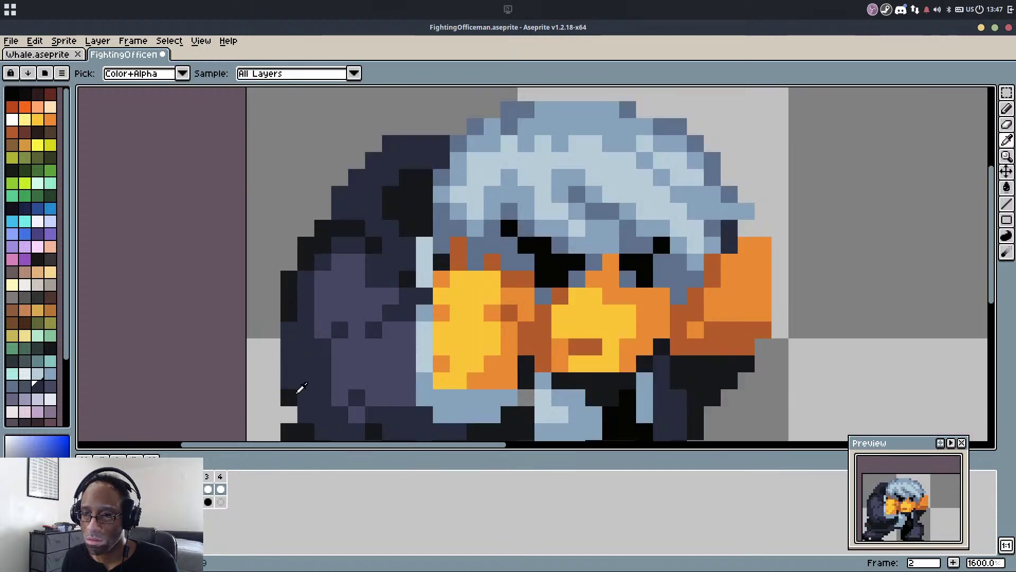
{"action": "scroll", "coordinate": [311, 359], "scroll_direction": "down", "scroll_amount": 3}
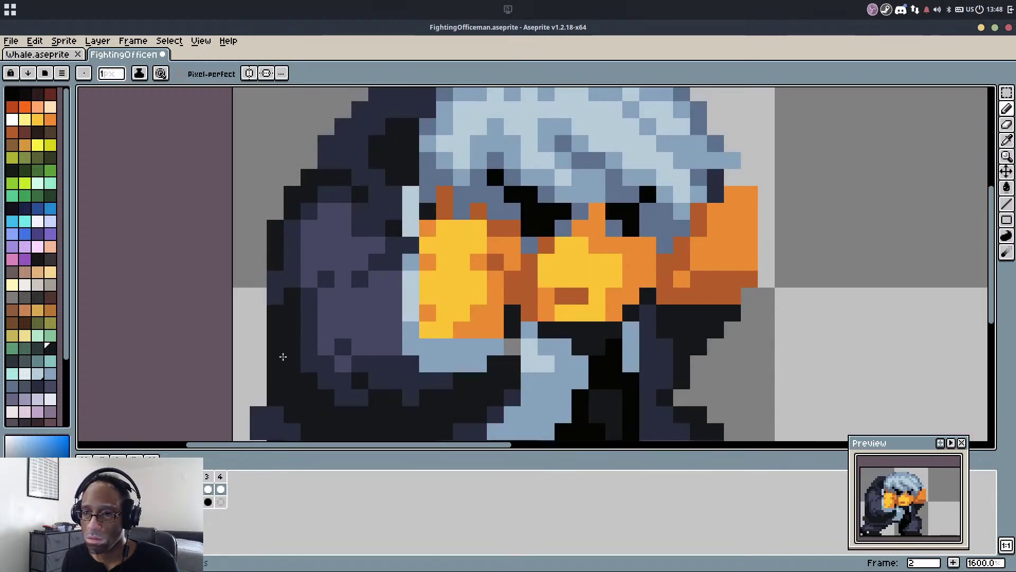
{"action": "key", "text": "e"}
{"action": "left_click", "coordinate": [275, 228]}
{"action": "scroll", "coordinate": [293, 201], "scroll_direction": "down", "scroll_amount": 4}
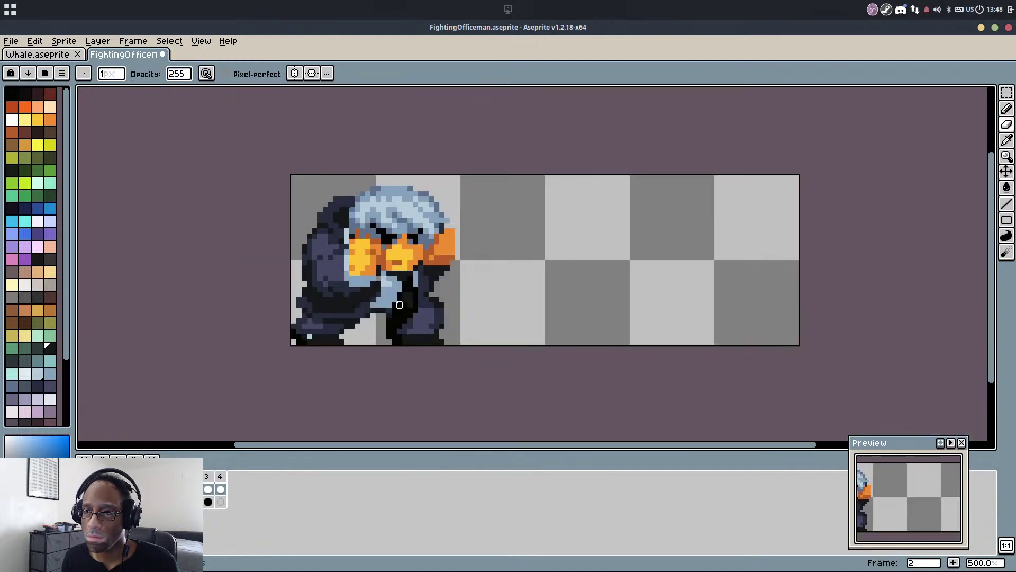
Trim the top of the sleeve's purple highlight in frame 2 with navy and extend the highlight toward the arm's outer edge
{"action": "key", "text": "b"}
{"action": "scroll", "coordinate": [360, 259], "scroll_direction": "up", "scroll_amount": 5}
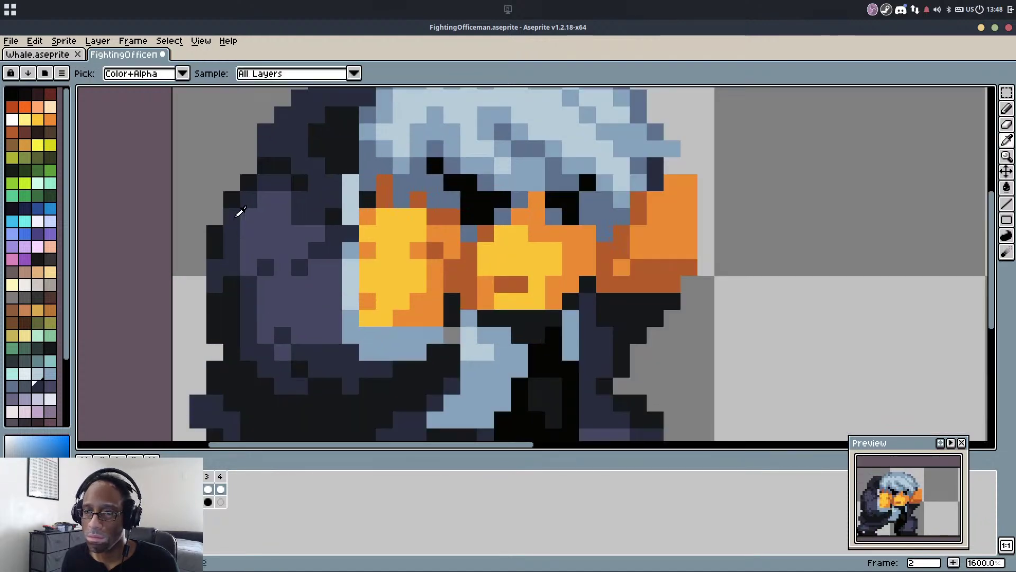
{"action": "left_click", "coordinate": [263, 198], "text": "alt"}
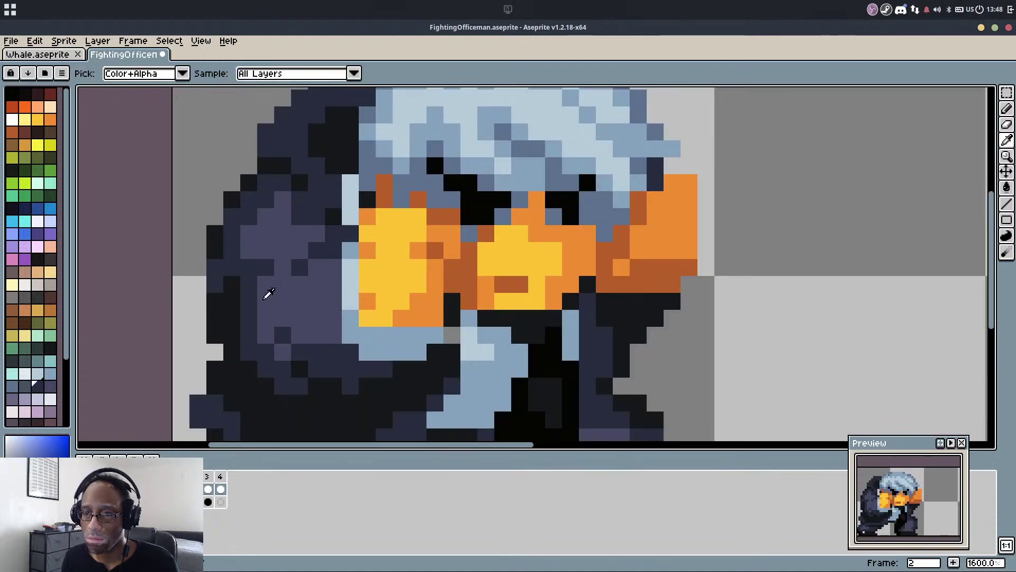
{"action": "left_click", "coordinate": [265, 291], "text": "alt"}
{"action": "left_click_drag", "start_coordinate": [249, 299], "coordinate": [253, 323]}
{"action": "scroll", "coordinate": [395, 309], "scroll_direction": "down", "scroll_amount": 4}
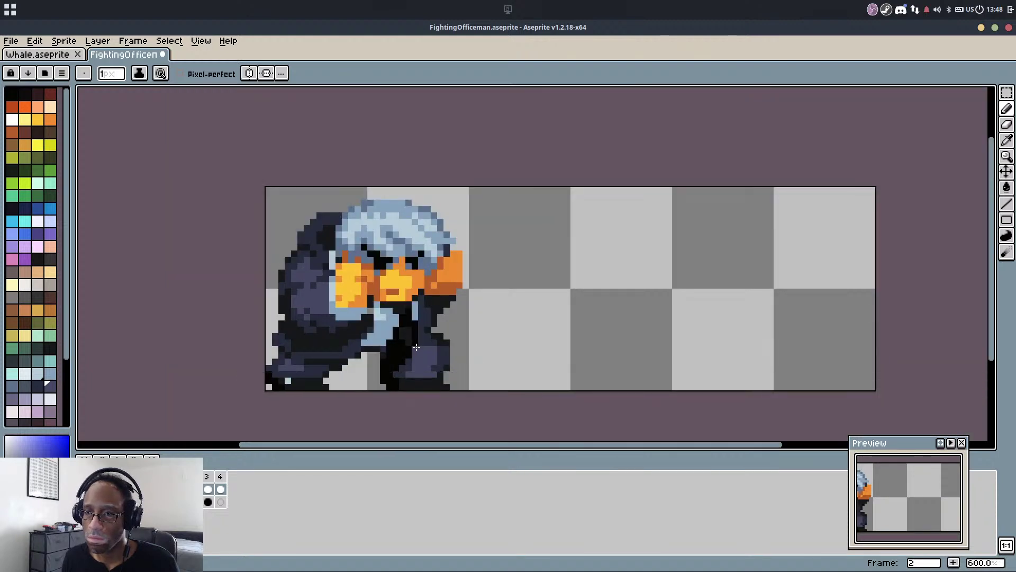
Step through frames 1 to 4, play back the animation, and save the file
{"action": "key", "text": "Left"}
{"action": "key", "text": "Right"}
{"action": "key", "text": "Right"}
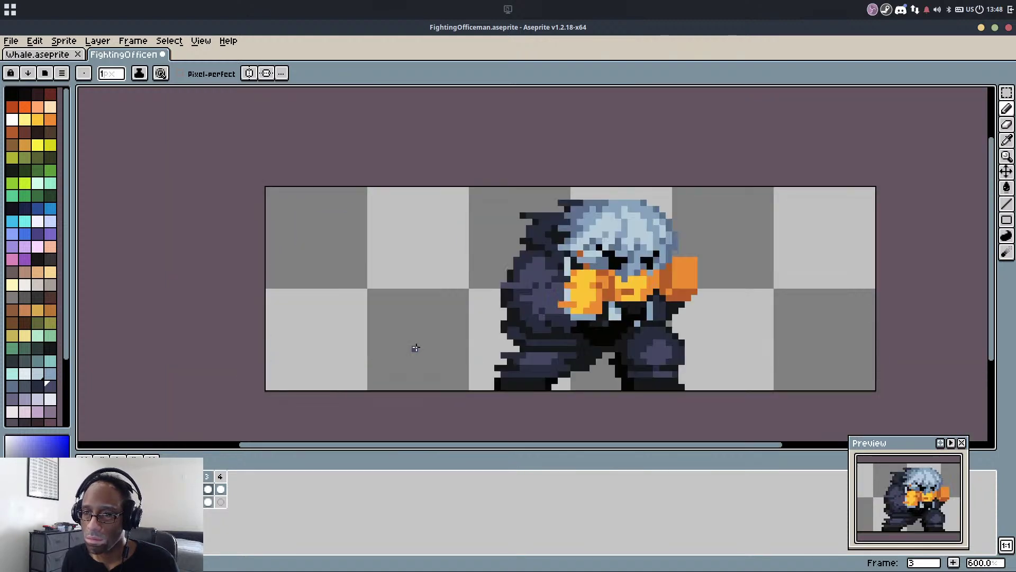
{"action": "key", "text": "Right"}
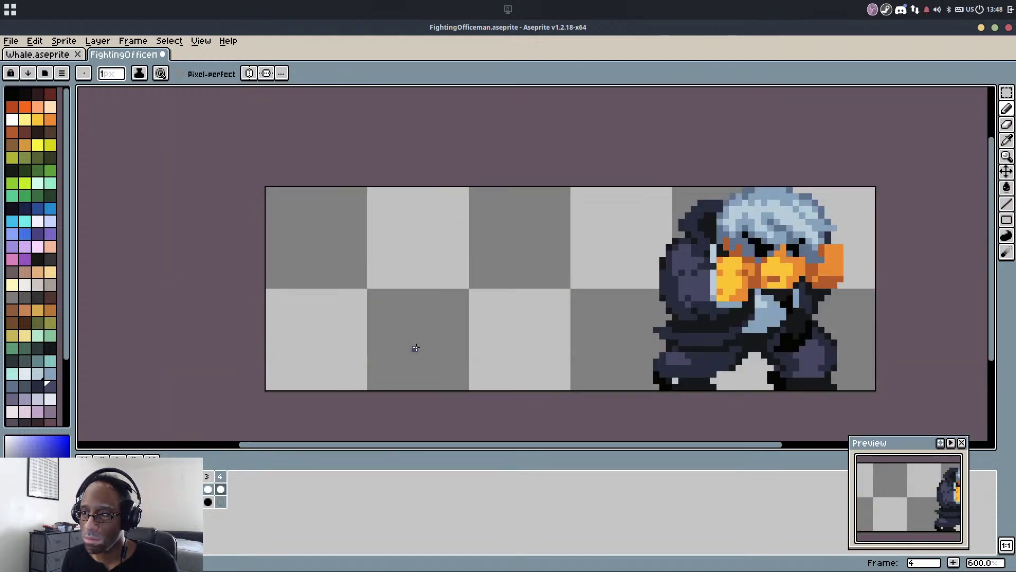
{"action": "key", "text": "Return"}
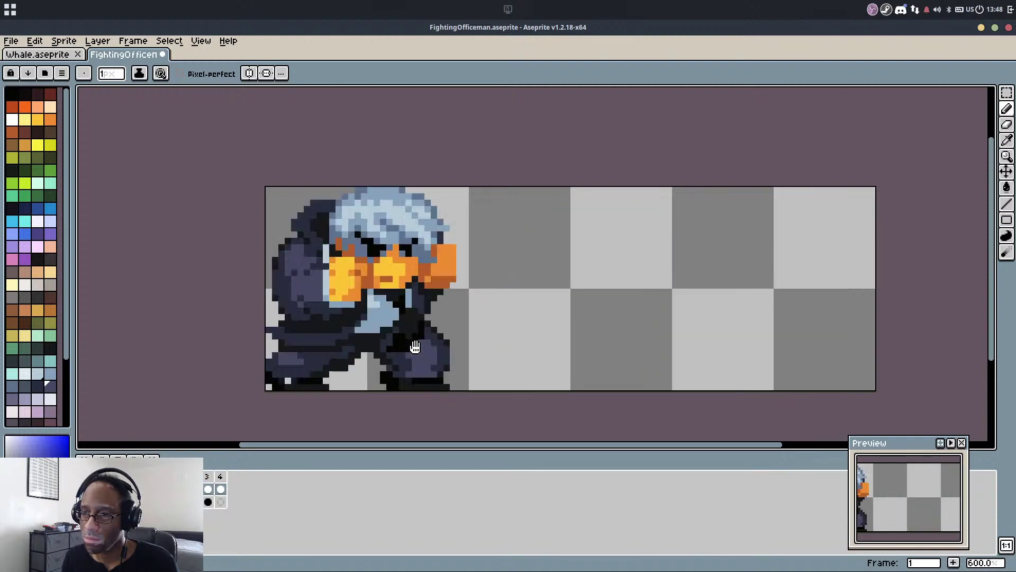
{"action": "scroll", "coordinate": [415, 347], "scroll_direction": "down", "scroll_amount": 3}
{"action": "key", "text": "Return"}
{"action": "key", "text": "ctrl+s"}
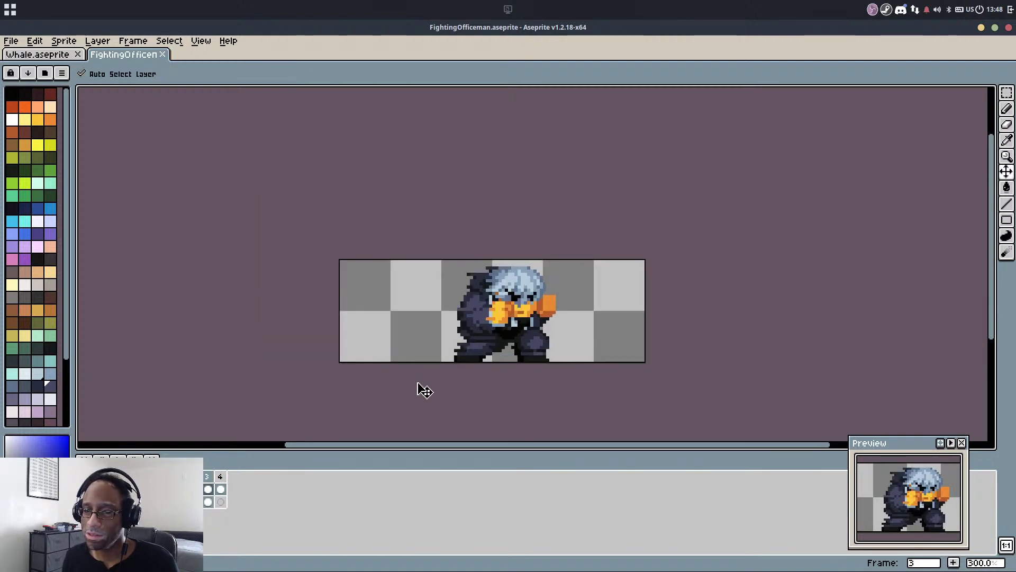
{"action": "key", "text": "b"}
{"action": "key", "text": "Return"}
Shade the underside of the back leg in frame 2 with near-black and line its lower edge with black pixels
{"action": "scroll", "coordinate": [375, 348], "scroll_direction": "up", "scroll_amount": 6}
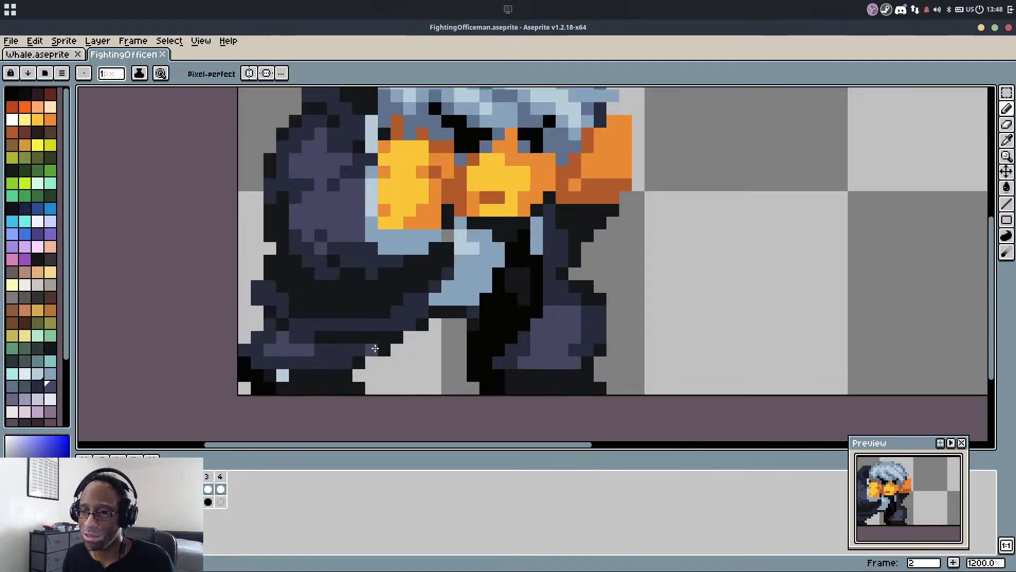
{"action": "left_click", "coordinate": [376, 352], "text": "alt"}
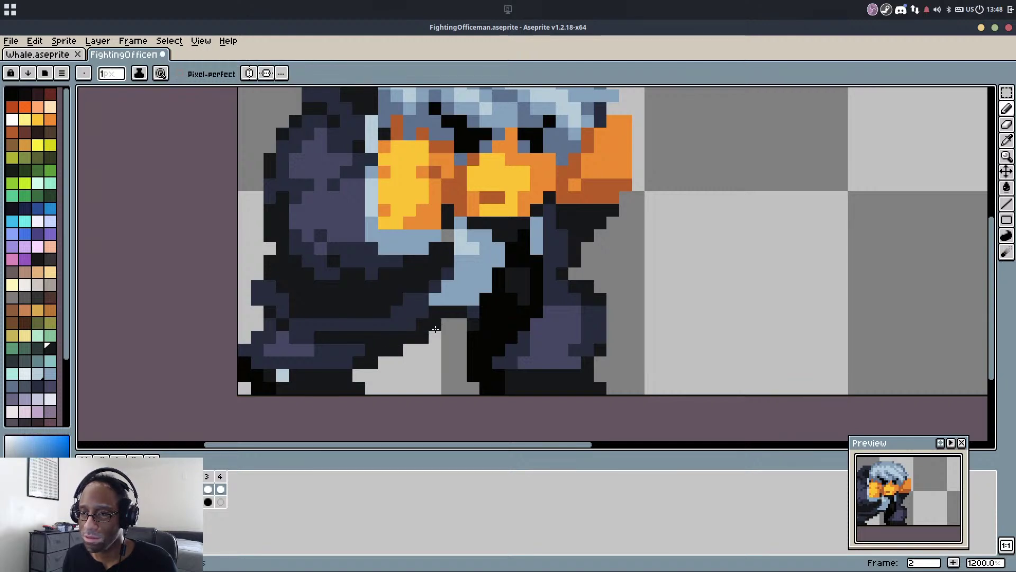
{"action": "left_click", "coordinate": [364, 362], "text": "alt"}
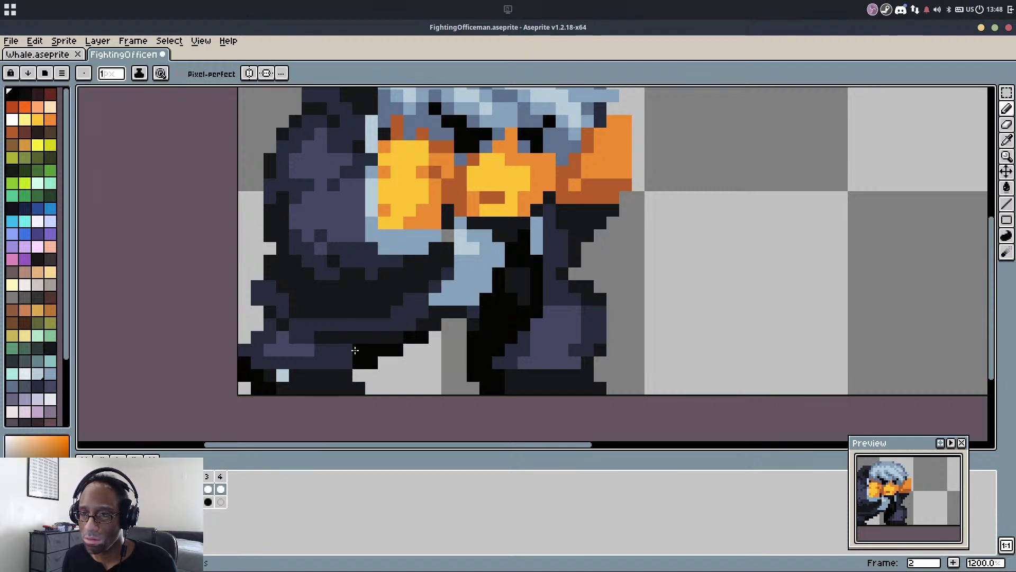
{"action": "left_click", "coordinate": [358, 349], "text": "alt"}
{"action": "scroll", "coordinate": [418, 356], "scroll_direction": "down", "scroll_amount": 3}
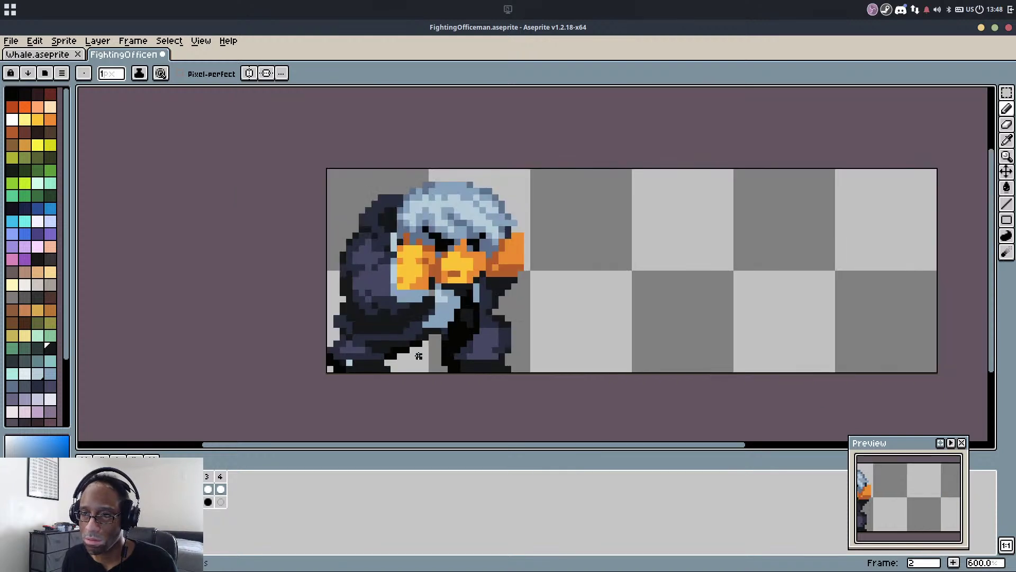
{"action": "scroll", "coordinate": [392, 360], "scroll_direction": "up", "scroll_amount": 6}
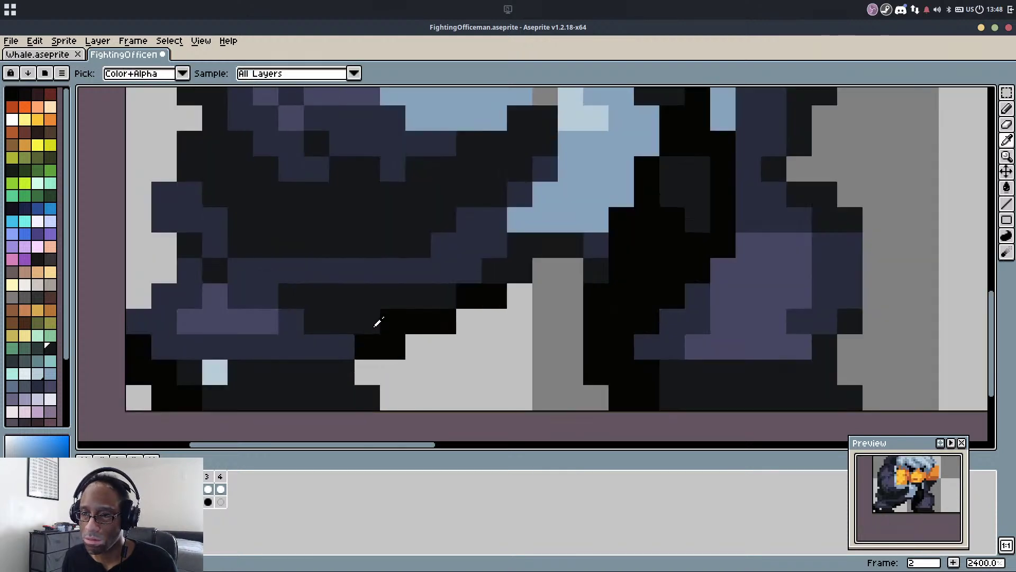
{"action": "left_click", "coordinate": [345, 332], "text": "alt"}
{"action": "scroll", "coordinate": [358, 317], "scroll_direction": "down", "scroll_amount": 3}
{"action": "scroll", "coordinate": [346, 331], "scroll_direction": "up", "scroll_amount": 3}
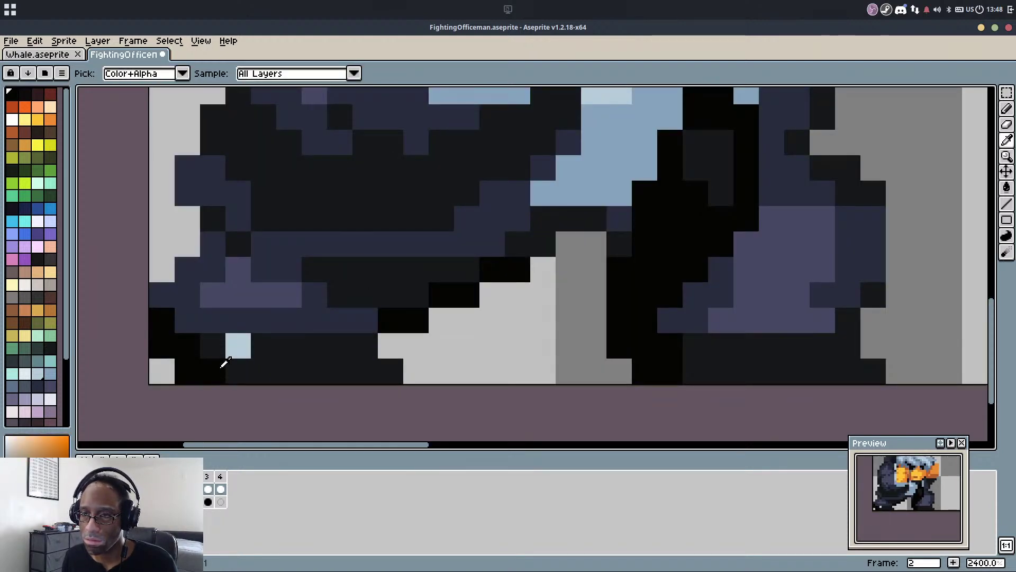
Paint a black shadow band across the top of both shoes in frame 2 and save the file
{"action": "left_click_drag", "start_coordinate": [314, 345], "coordinate": [327, 345]}
{"action": "left_click", "coordinate": [292, 344]}
{"action": "left_click_drag", "start_coordinate": [748, 349], "coordinate": [824, 348]}
{"action": "left_click", "coordinate": [847, 338]}
{"action": "left_click", "coordinate": [721, 346]}
{"action": "scroll", "coordinate": [771, 301], "scroll_direction": "down", "scroll_amount": 4}
{"action": "key", "text": "ctrl+s"}
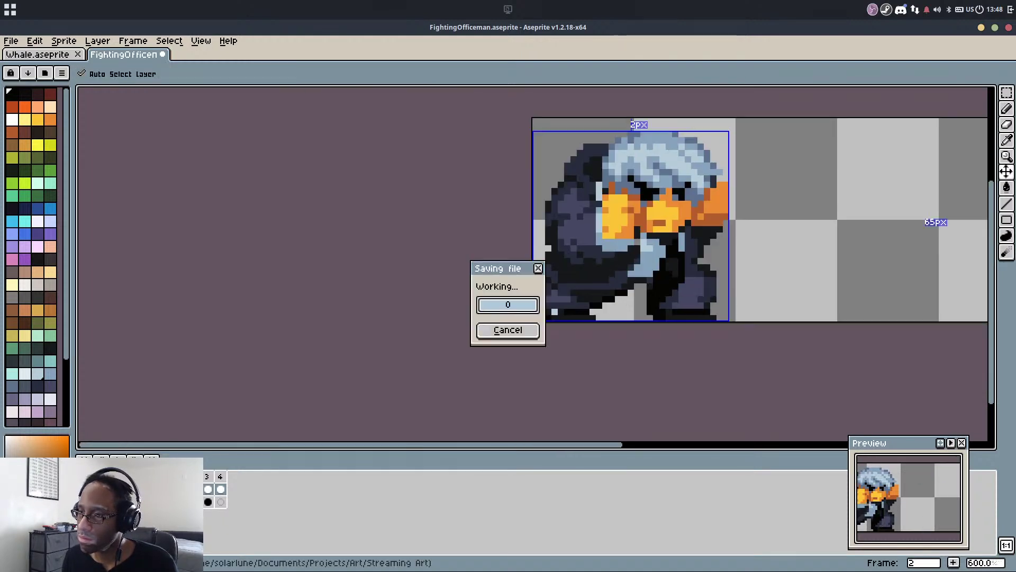
Fill the inner bottom corner of the front shoe with black in frame 2, compare it with frame 1, and save the file
{"action": "key", "text": "Left"}
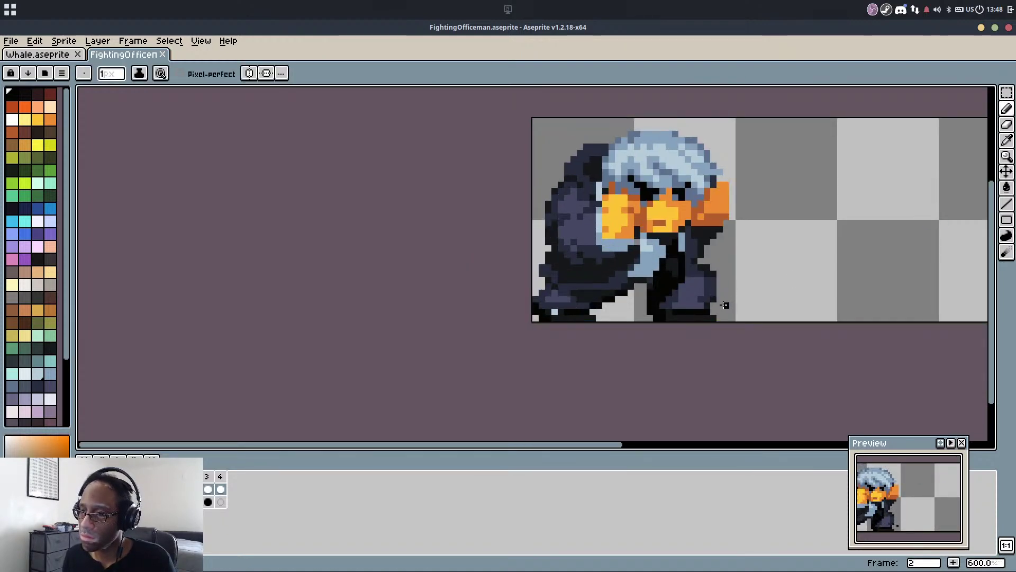
{"action": "scroll", "coordinate": [682, 313], "scroll_direction": "up", "scroll_amount": 4}
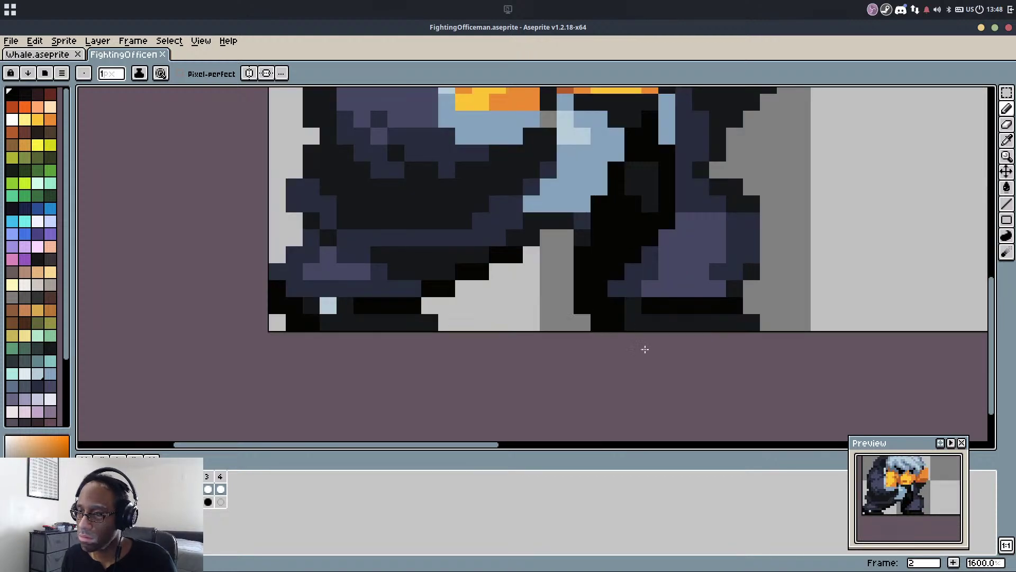
{"action": "left_click_drag", "start_coordinate": [566, 323], "coordinate": [581, 322]}
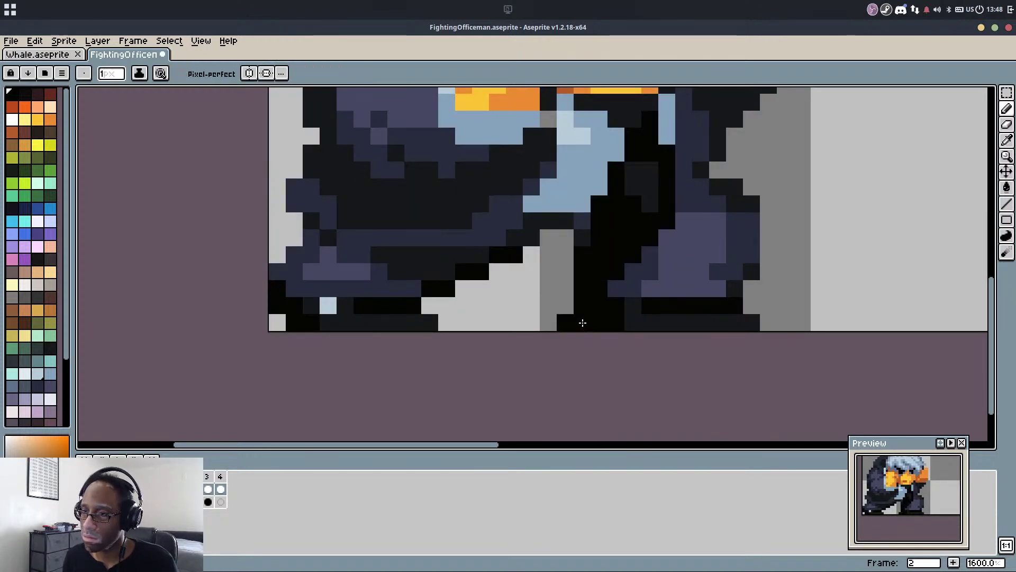
{"action": "scroll", "coordinate": [652, 331], "scroll_direction": "down", "scroll_amount": 4}
{"action": "key", "text": "Left"}
{"action": "key", "text": "Right"}
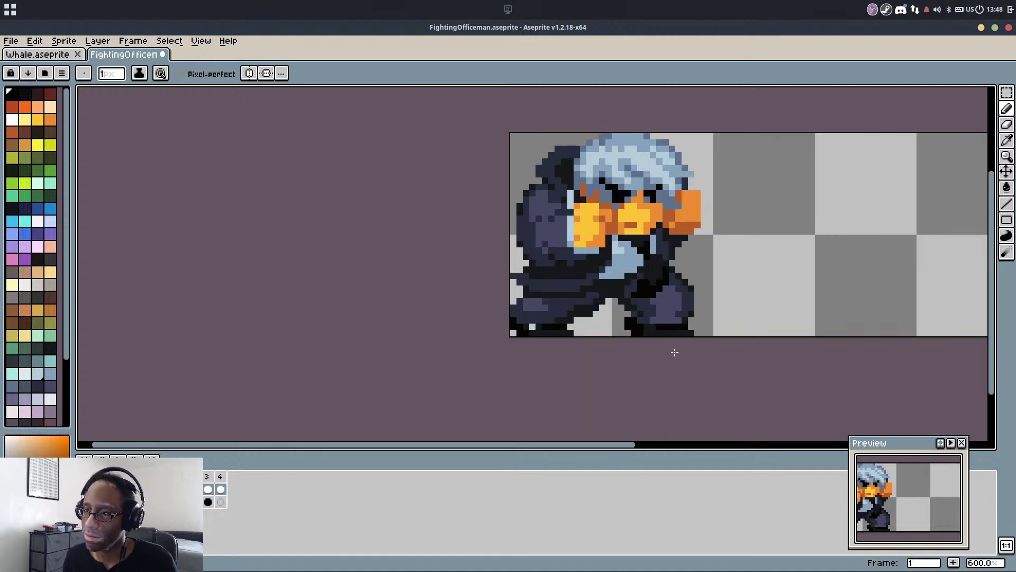
{"action": "scroll", "coordinate": [639, 331], "scroll_direction": "up", "scroll_amount": 5}
{"action": "key", "text": "ctrl+s"}
{"action": "scroll", "coordinate": [639, 330], "scroll_direction": "down", "scroll_amount": 8}
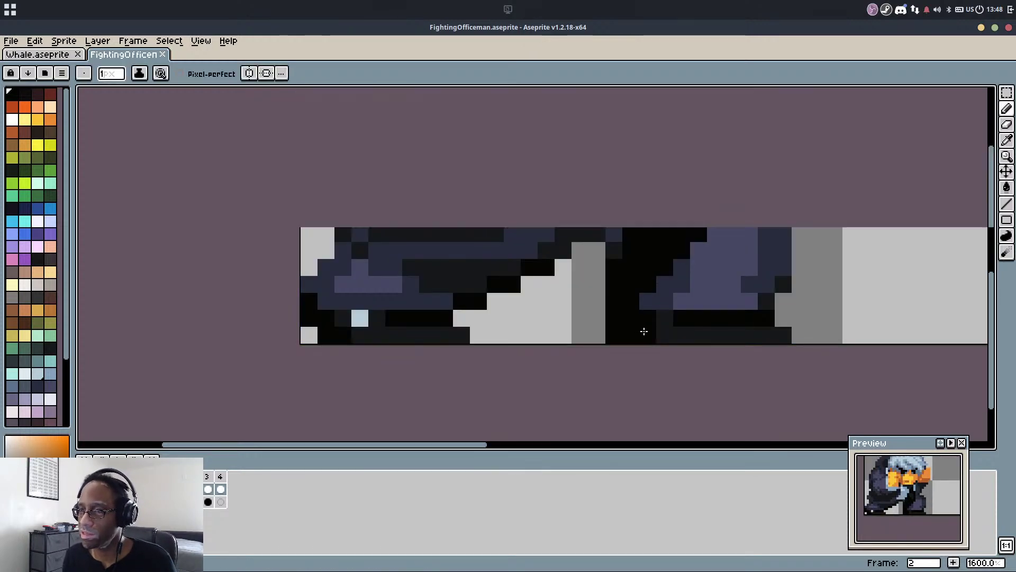
{"action": "scroll", "coordinate": [636, 340], "scroll_direction": "up", "scroll_amount": 4}
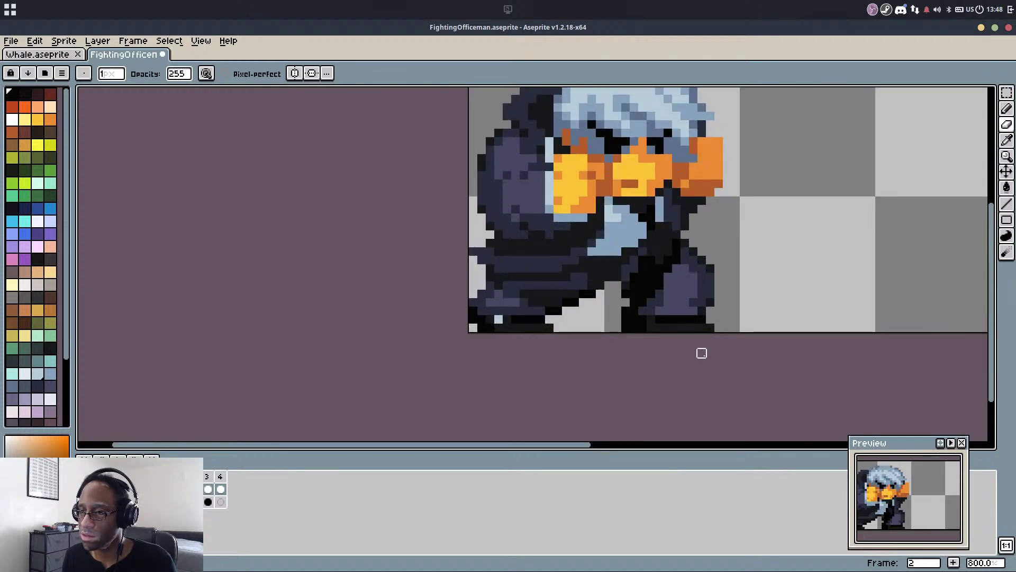
Cycle through the four frames to review how the crouching figure in frame 2 leads into the following poses
{"action": "scroll", "coordinate": [794, 242], "scroll_direction": "down", "scroll_amount": 1}
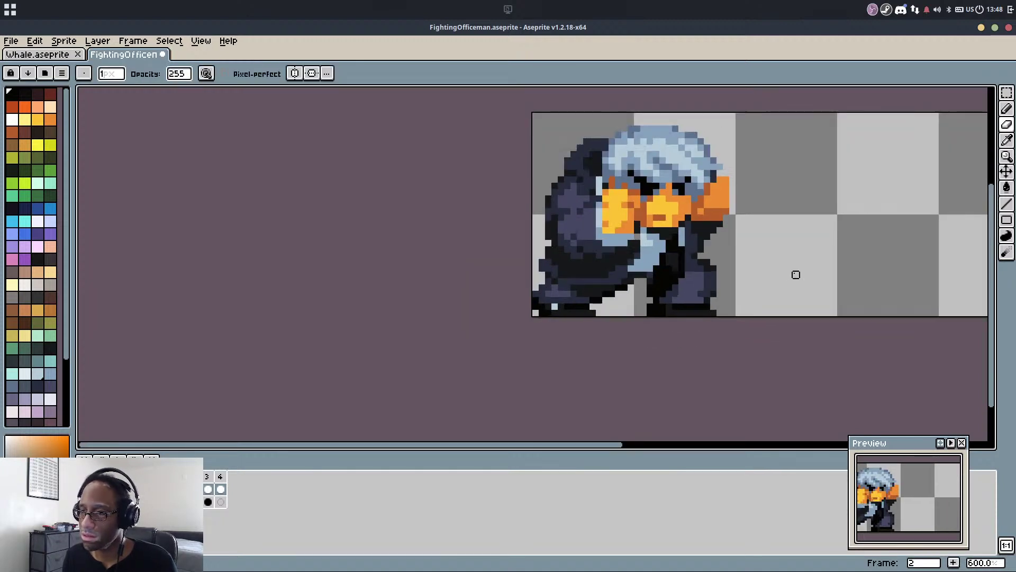
{"action": "scroll", "coordinate": [670, 277], "scroll_direction": "up", "scroll_amount": 3}
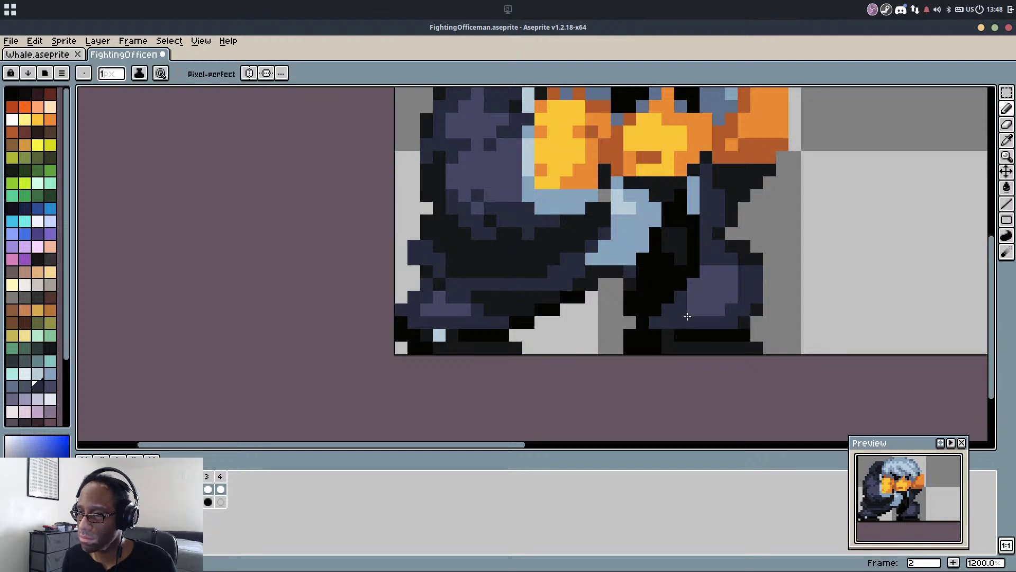
{"action": "scroll", "coordinate": [687, 316], "scroll_direction": "down", "scroll_amount": 3}
{"action": "key", "text": "Left"}
{"action": "key", "text": "Right"}
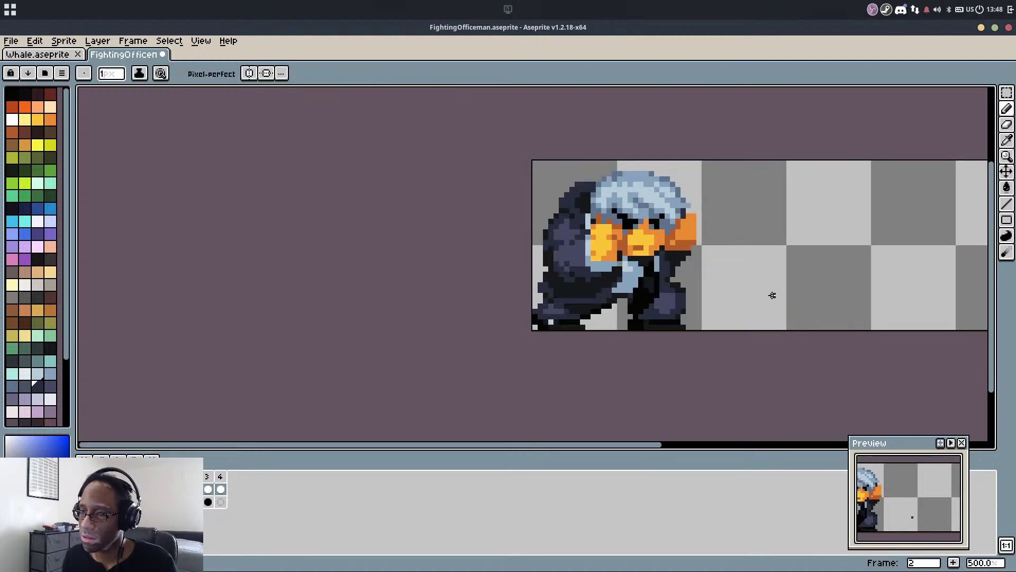
{"action": "key", "text": "Right"}
{"action": "key", "text": "Right"}
{"action": "left_click_drag", "start_coordinate": [771, 292], "coordinate": [585, 308]}
{"action": "key", "text": "Right"}
{"action": "key", "text": "Right"}
{"action": "key", "text": "Right"}
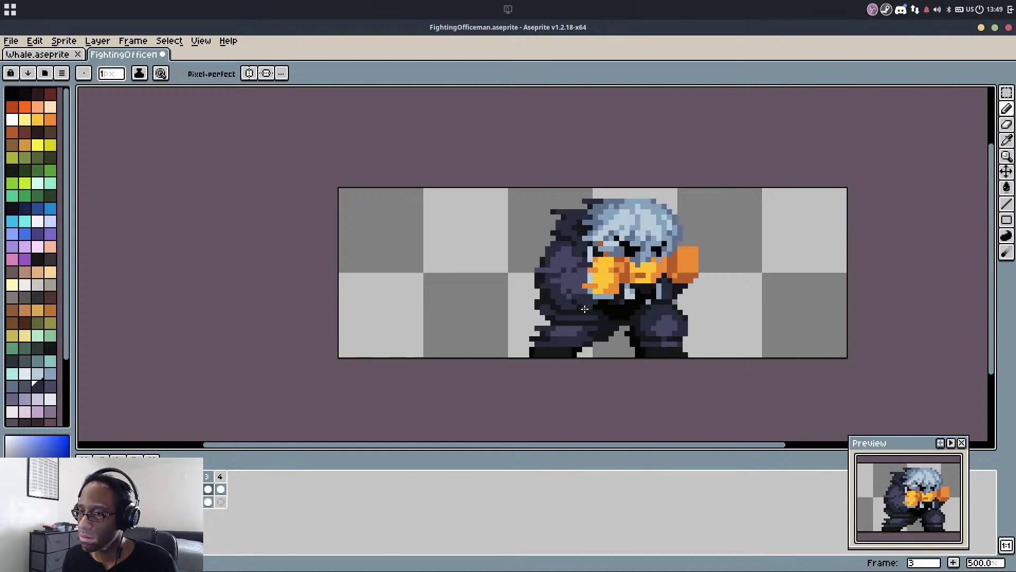
{"action": "key", "text": "Right"}
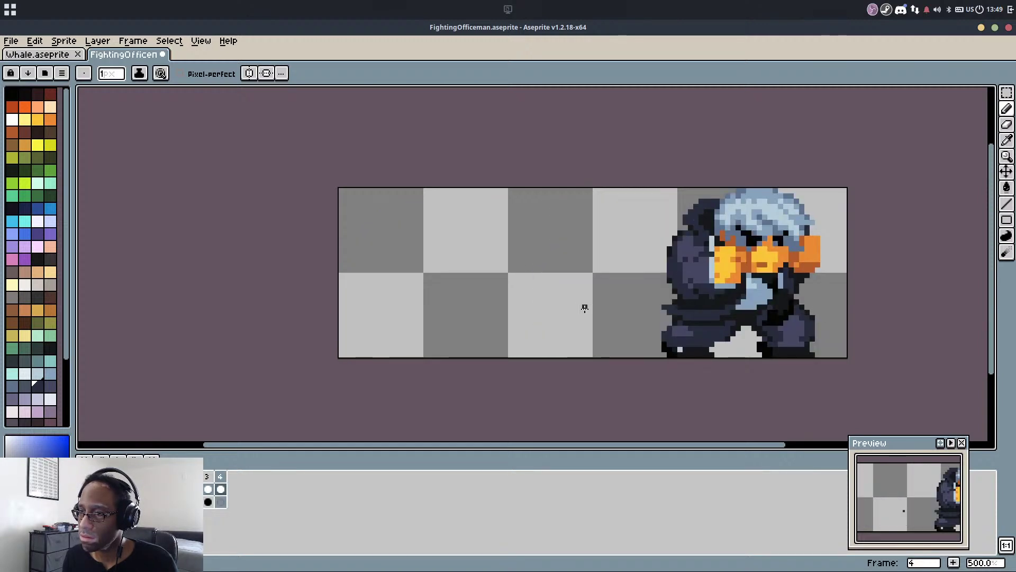
{"action": "key", "text": "Right"}
{"action": "key", "text": "Right"}
{"action": "key", "text": "Right"}
{"action": "key", "text": "Right"}
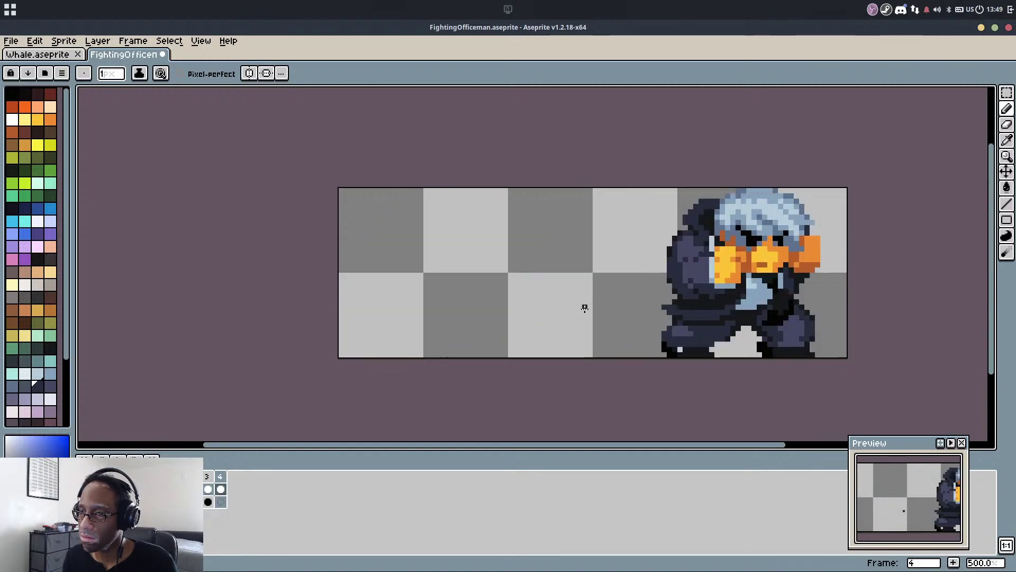
Insert a copy of frame 2 as frame 4 and move its figure to the far end of the canvas, matching the last frame's foot position
{"action": "key", "text": "ctrl+v"}
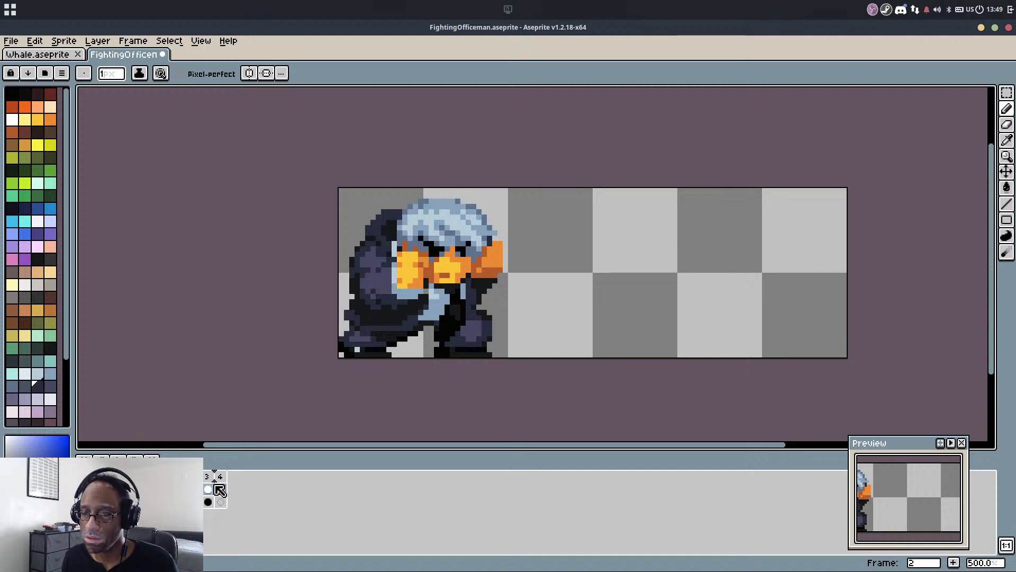
{"action": "left_click", "coordinate": [219, 478]}
{"action": "key", "text": "v"}
{"action": "left_click_drag", "start_coordinate": [391, 281], "coordinate": [730, 281]}
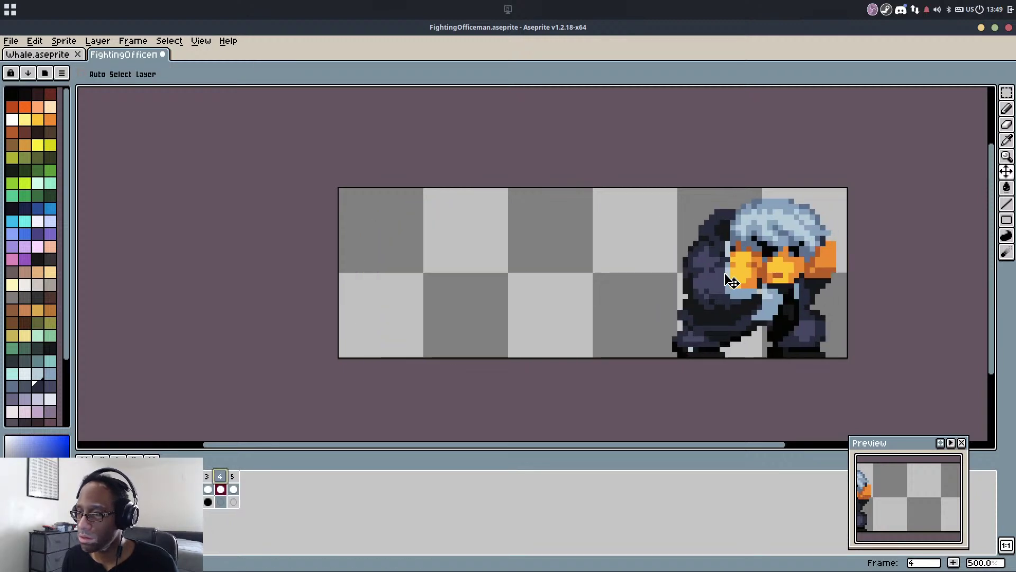
{"action": "key", "text": "Left"}
{"action": "key", "text": "Right"}
{"action": "key", "text": "Right"}
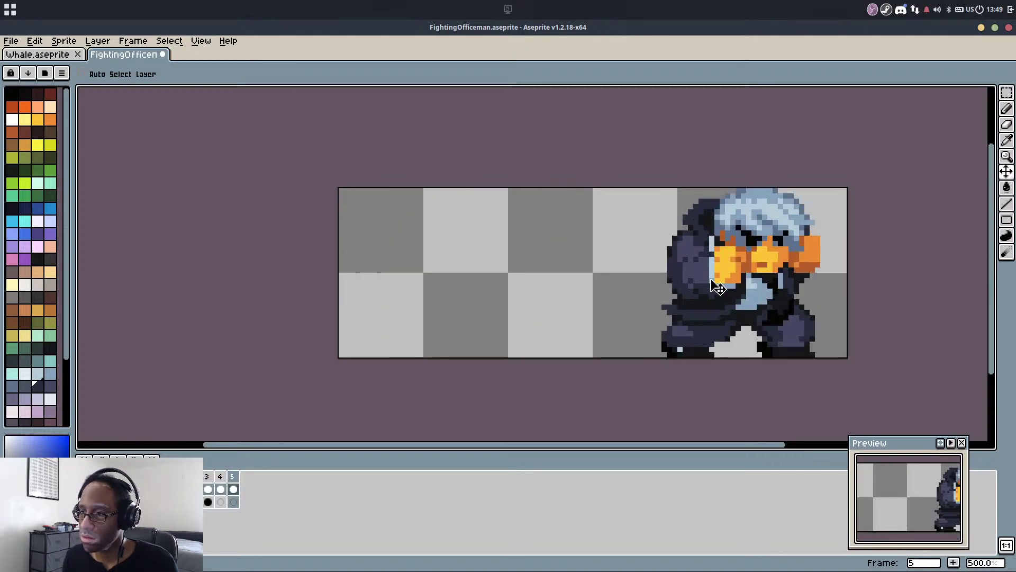
{"action": "key", "text": "Left"}
{"action": "left_click_drag", "start_coordinate": [711, 281], "coordinate": [702, 280]}
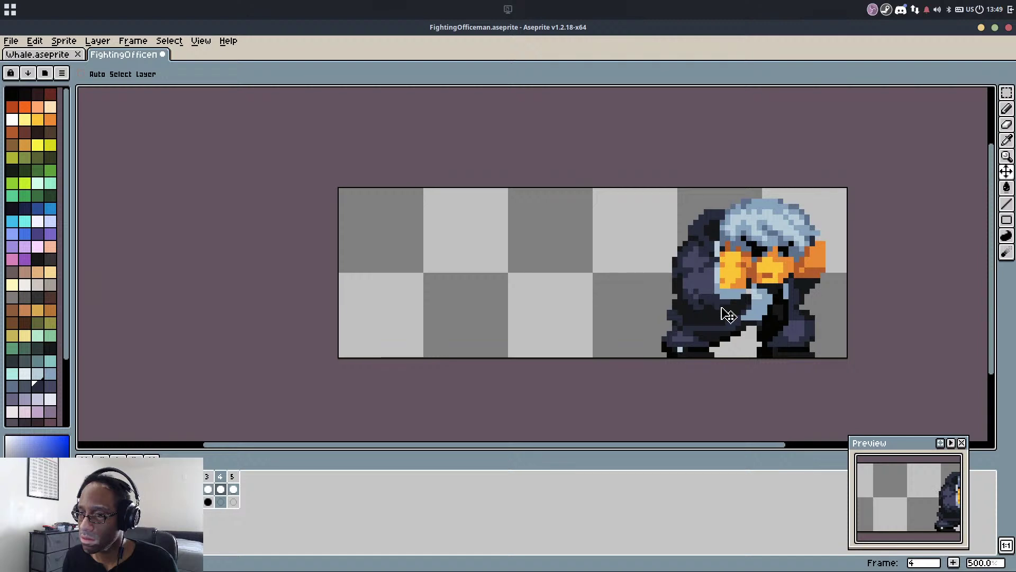
Compare frame 4 with its neighbouring frames and shift its figure about 5 px left
{"action": "key", "text": "Left"}
{"action": "key", "text": "Right"}
{"action": "key", "text": "Right"}
{"action": "key", "text": "Left"}
{"action": "key", "text": "Left"}
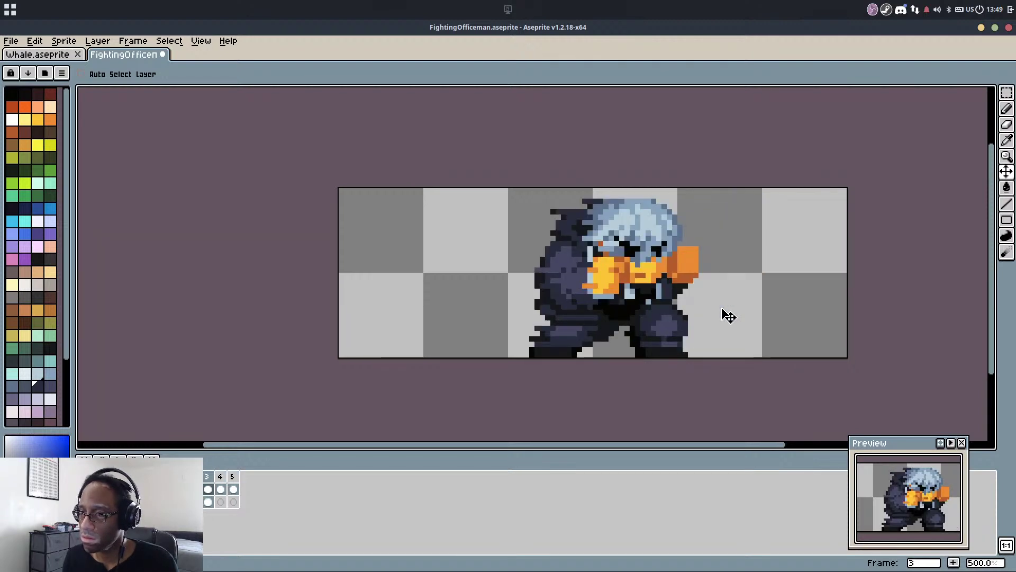
{"action": "key", "text": "Right"}
{"action": "left_click_drag", "start_coordinate": [722, 308], "coordinate": [696, 309]}
{"action": "key", "text": "Left"}
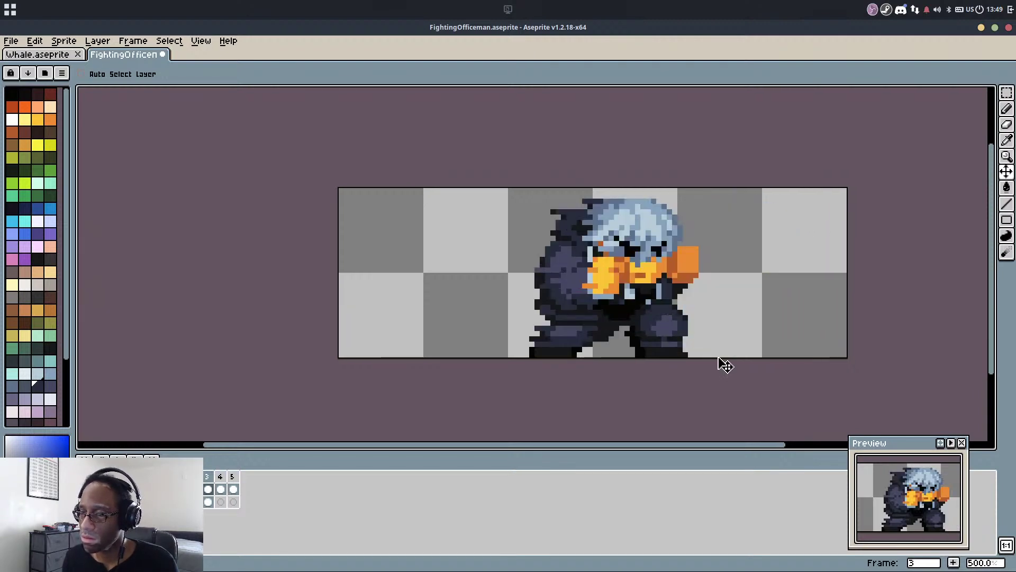
Duplicate frame 3 and shift the figure in the earlier copy about 9 px left
{"action": "key", "text": "Left"}
{"action": "key", "text": "Right"}
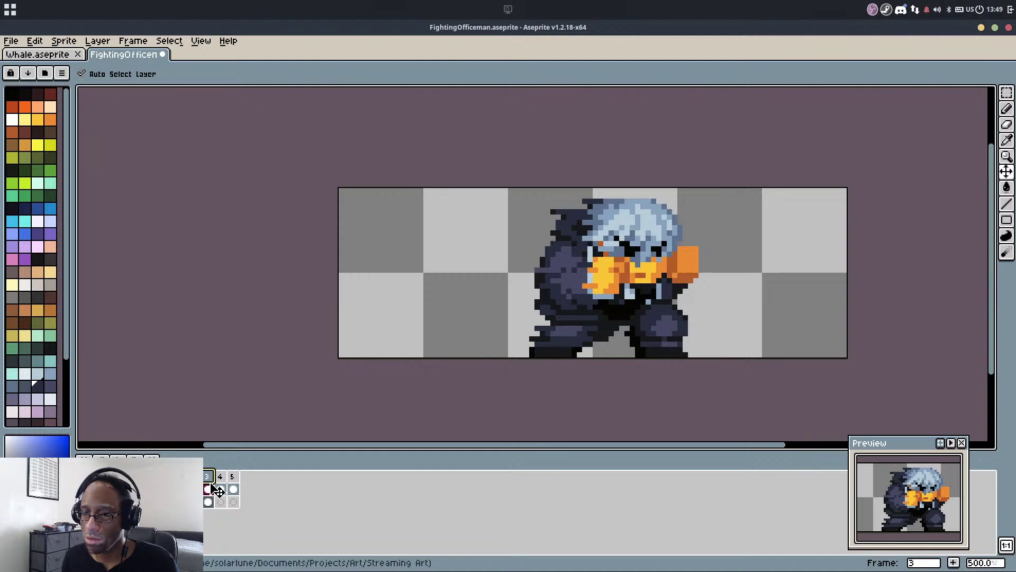
{"action": "key", "text": "Right"}
{"action": "left_click_drag", "start_coordinate": [447, 348], "coordinate": [492, 345]}
{"action": "left_click", "coordinate": [207, 474]}
{"action": "left_click_drag", "start_coordinate": [604, 376], "coordinate": [559, 375]}
Paint over the black eyes in frame 3 with the slate-blue hair shadow colour, covering the outer brow pixel of the back eye as well
{"action": "key", "text": "b"}
{"action": "scroll", "coordinate": [574, 242], "scroll_direction": "up", "scroll_amount": 4}
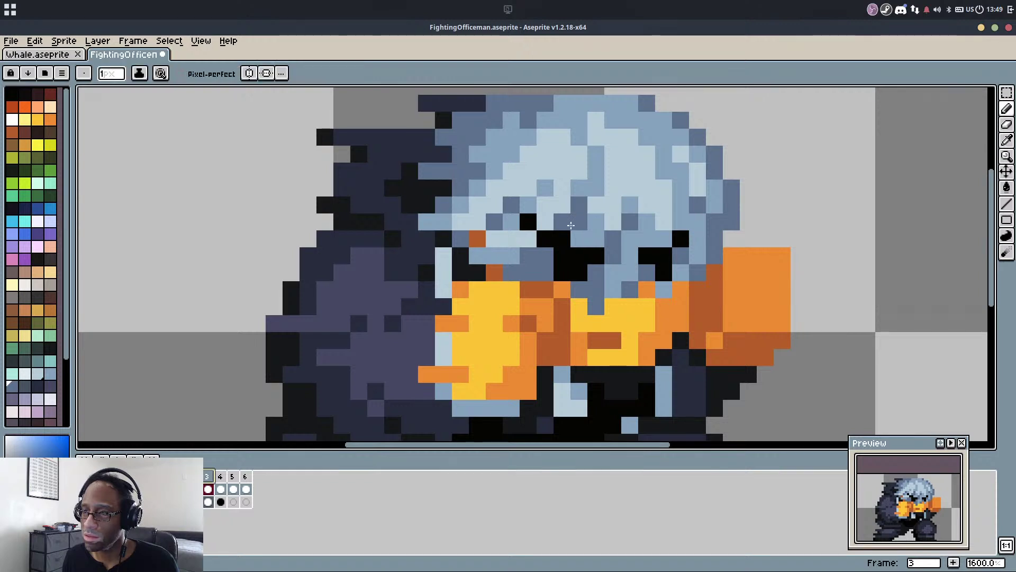
{"action": "left_click_drag", "start_coordinate": [560, 237], "coordinate": [555, 280]}
{"action": "left_click", "coordinate": [594, 276], "text": "alt"}
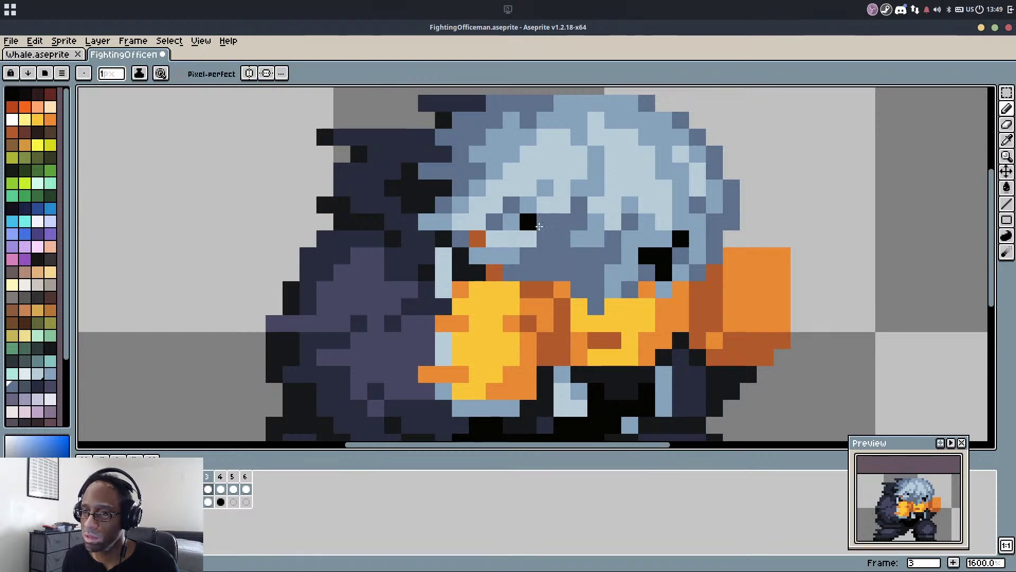
{"action": "left_click", "coordinate": [547, 235], "text": "alt"}
{"action": "left_click", "coordinate": [529, 222]}
{"action": "left_click", "coordinate": [647, 283], "text": "alt"}
{"action": "left_click", "coordinate": [646, 271], "text": "alt"}
{"action": "mouse_move", "coordinate": [648, 257]}
{"action": "left_mouse_down"}
{"action": "mouse_move", "coordinate": [658, 272]}
{"action": "mouse_move", "coordinate": [597, 272]}
{"action": "left_mouse_up"}
Repaint the rear fringe in frame 3 with mid blue and slate blue, reducing the light highlight near the ear
{"action": "left_click", "coordinate": [658, 271], "text": "alt"}
{"action": "left_click", "coordinate": [541, 236], "text": "alt"}
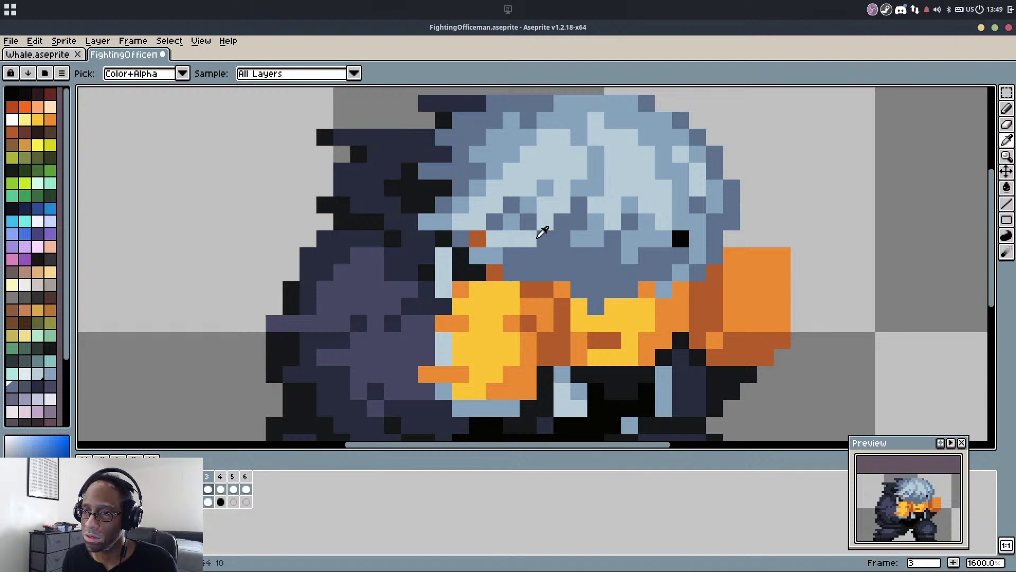
{"action": "mouse_move", "coordinate": [531, 238]}
{"action": "left_mouse_down"}
{"action": "mouse_move", "coordinate": [512, 237]}
{"action": "mouse_move", "coordinate": [562, 239]}
{"action": "left_mouse_up"}
{"action": "left_click", "coordinate": [493, 253], "text": "alt"}
{"action": "left_click", "coordinate": [539, 241], "text": "alt"}
{"action": "key", "text": "alt"}
{"action": "left_click", "coordinate": [516, 232]}
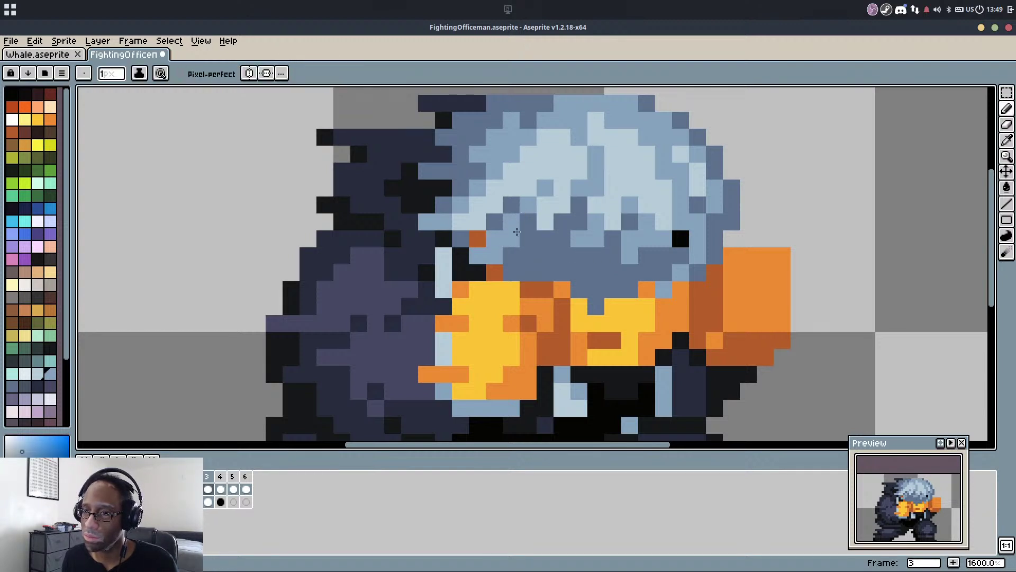
{"action": "key", "text": "alt"}
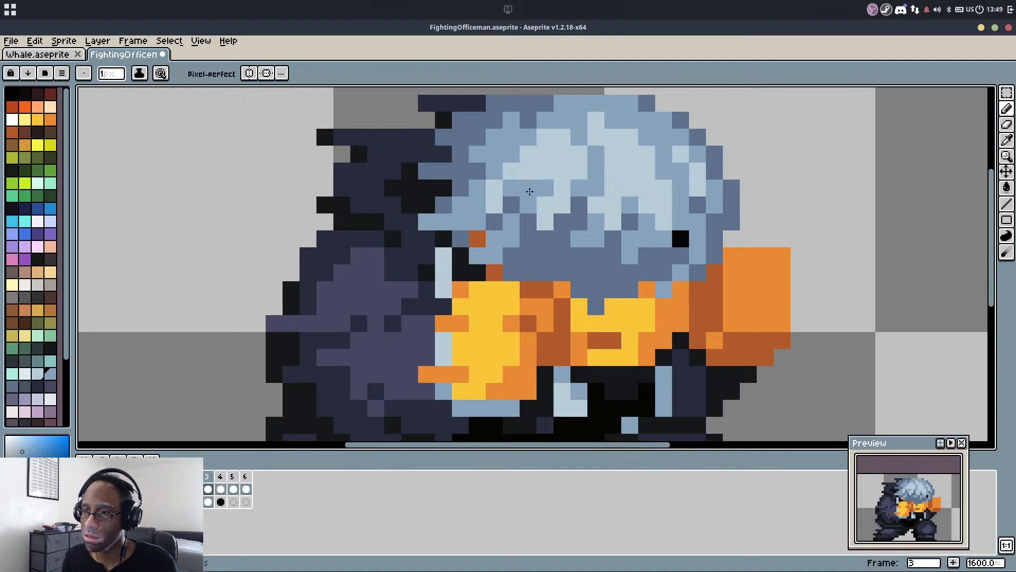
{"action": "left_click_drag", "start_coordinate": [530, 191], "coordinate": [527, 251]}
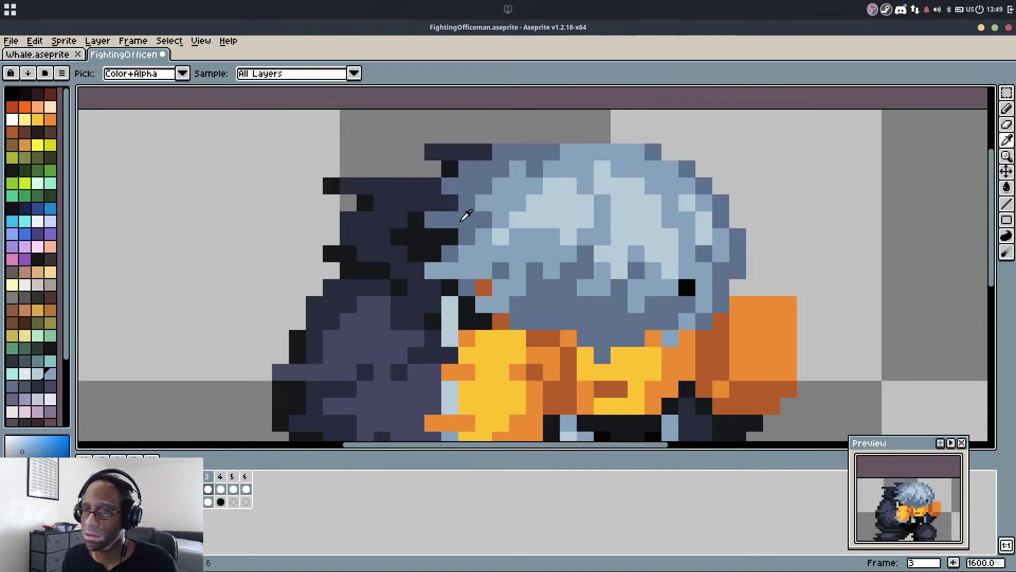
Extend the back of the hair in frame 3 with slate blue and line the jacket beneath it with near-black
{"action": "left_click", "coordinate": [460, 221], "text": "alt"}
{"action": "mouse_move", "coordinate": [451, 236]}
{"action": "left_mouse_down"}
{"action": "mouse_move", "coordinate": [423, 240]}
{"action": "mouse_move", "coordinate": [422, 217]}
{"action": "mouse_move", "coordinate": [446, 219]}
{"action": "mouse_move", "coordinate": [455, 184]}
{"action": "mouse_move", "coordinate": [446, 182]}
{"action": "mouse_move", "coordinate": [462, 186]}
{"action": "mouse_move", "coordinate": [471, 151]}
{"action": "mouse_move", "coordinate": [459, 166]}
{"action": "mouse_move", "coordinate": [476, 169]}
{"action": "mouse_move", "coordinate": [445, 203]}
{"action": "left_mouse_up"}
{"action": "left_click", "coordinate": [420, 219], "text": "alt"}
{"action": "left_click", "coordinate": [474, 149], "text": "alt"}
{"action": "left_click", "coordinate": [477, 166], "text": "alt"}
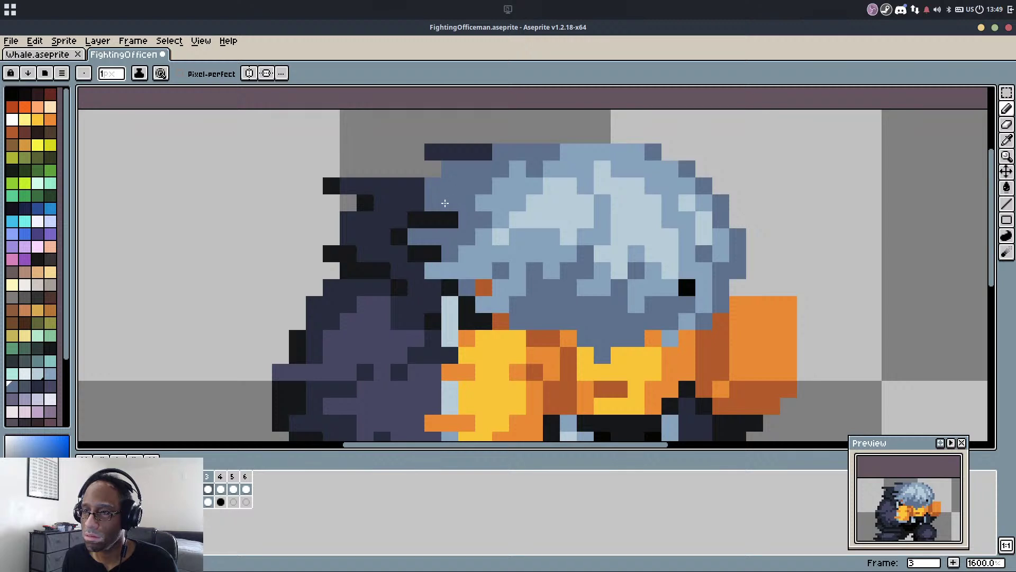
Paint out the last black eye pixel at the front of the hair in frame 3 with the surrounding blues
{"action": "left_click_drag", "start_coordinate": [691, 272], "coordinate": [706, 251]}
{"action": "left_click", "coordinate": [700, 275], "text": "alt"}
{"action": "left_click", "coordinate": [703, 266]}
{"action": "left_click_drag", "start_coordinate": [683, 314], "coordinate": [704, 288]}
Fill the near fist in frame 3 with solid yellow and round out its back edge
{"action": "left_click", "coordinate": [553, 304], "text": "alt"}
{"action": "left_click", "coordinate": [489, 330]}
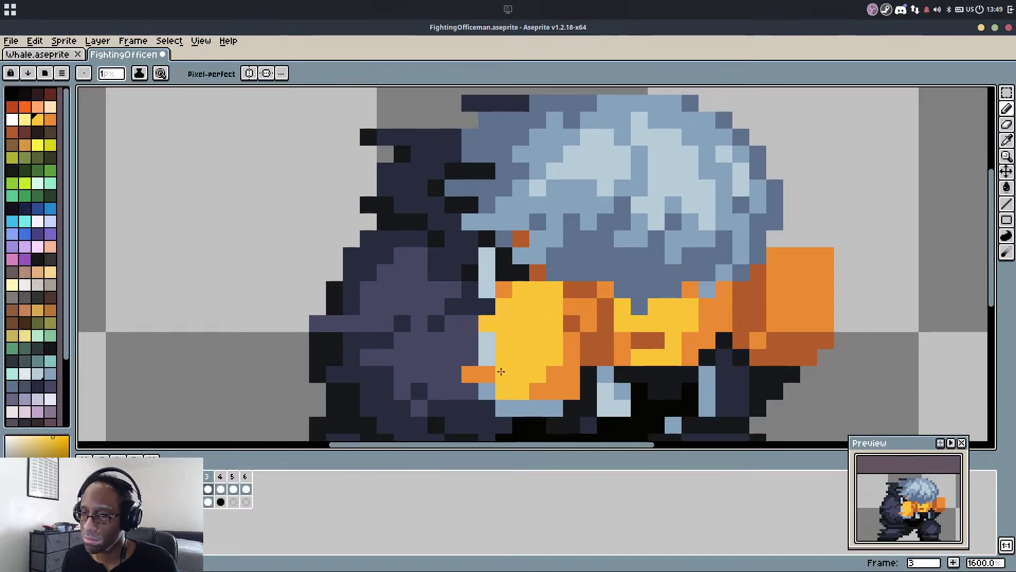
{"action": "key", "text": "ctrl+z"}
{"action": "left_click_drag", "start_coordinate": [473, 321], "coordinate": [469, 361]}
{"action": "left_click", "coordinate": [488, 308]}
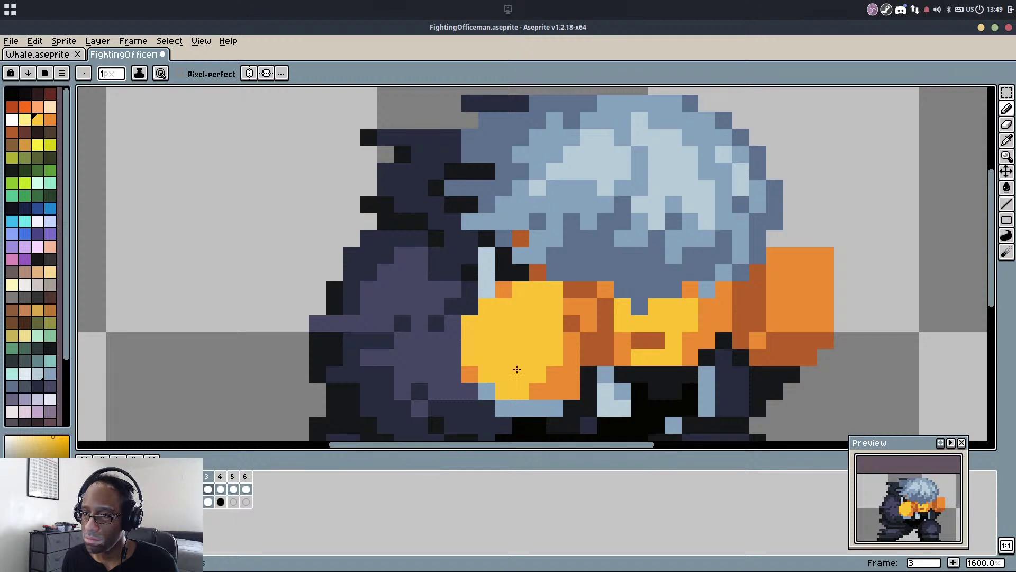
Round the outer edge of the far fist in frame 3 with orange and even out its brown shadow
{"action": "left_click", "coordinate": [784, 342], "text": "alt"}
{"action": "left_click", "coordinate": [761, 337]}
{"action": "left_click", "coordinate": [810, 273], "text": "alt"}
{"action": "mouse_move", "coordinate": [841, 271]}
{"action": "left_mouse_down"}
{"action": "mouse_move", "coordinate": [841, 331]}
{"action": "mouse_move", "coordinate": [847, 307]}
{"action": "mouse_move", "coordinate": [829, 349]}
{"action": "left_mouse_up"}
Paint over the mouth in frame 3 and extend the yellow of the face across the cheek to the far fist
{"action": "key", "text": "alt"}
{"action": "left_click", "coordinate": [667, 338], "text": "alt"}
{"action": "left_click_drag", "start_coordinate": [660, 340], "coordinate": [633, 337]}
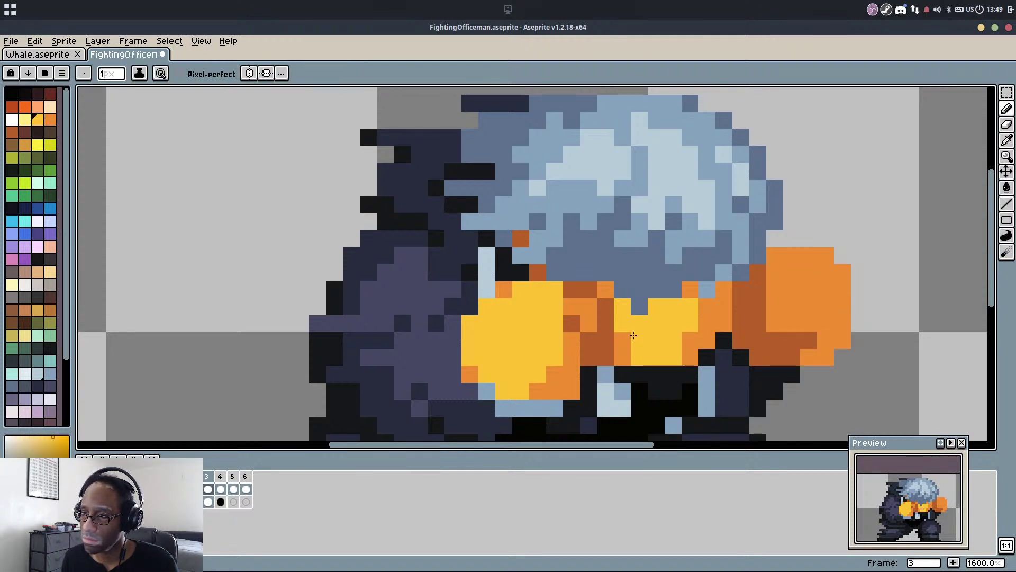
{"action": "left_click", "coordinate": [700, 330], "text": "alt"}
{"action": "left_click", "coordinate": [674, 338]}
{"action": "left_click", "coordinate": [673, 326], "text": "alt"}
{"action": "left_click", "coordinate": [673, 337]}
{"action": "left_click", "coordinate": [691, 294]}
{"action": "mouse_move", "coordinate": [705, 304]}
{"action": "left_mouse_down"}
{"action": "mouse_move", "coordinate": [722, 292]}
{"action": "mouse_move", "coordinate": [742, 321]}
{"action": "left_mouse_up"}
Shade the rear and lower part of the face in frame 3 with orange
{"action": "left_click", "coordinate": [620, 336], "text": "alt"}
{"action": "mouse_move", "coordinate": [622, 308]}
{"action": "left_mouse_down"}
{"action": "mouse_move", "coordinate": [643, 341]}
{"action": "mouse_move", "coordinate": [651, 328]}
{"action": "mouse_move", "coordinate": [623, 340]}
{"action": "left_mouse_up"}
{"action": "left_click", "coordinate": [694, 340], "text": "alt"}
{"action": "left_click", "coordinate": [691, 357], "text": "alt"}
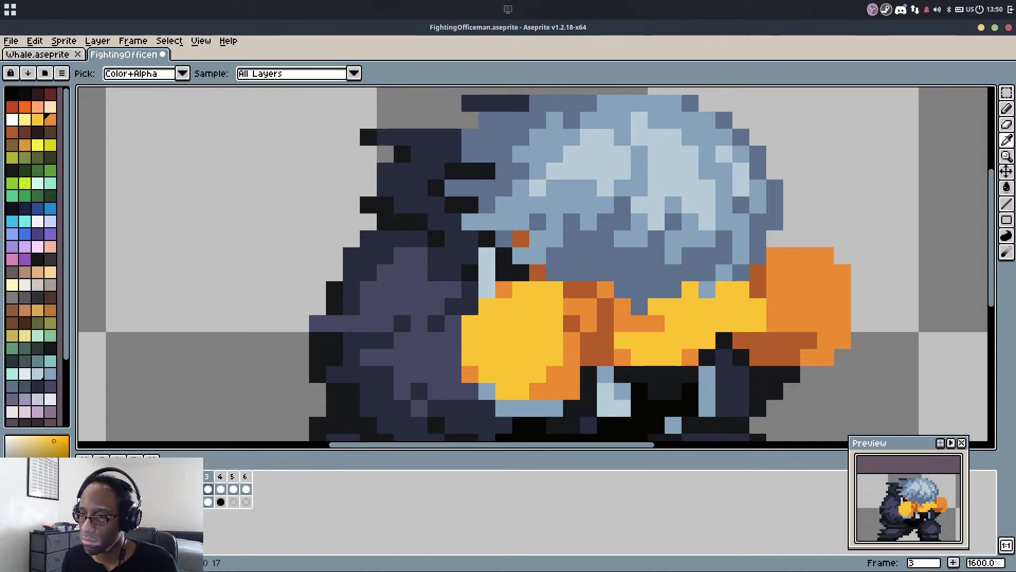
{"action": "mouse_move", "coordinate": [706, 357]}
{"action": "left_mouse_down"}
{"action": "mouse_move", "coordinate": [719, 338]}
{"action": "mouse_move", "coordinate": [670, 335]}
{"action": "mouse_move", "coordinate": [723, 359]}
{"action": "mouse_move", "coordinate": [691, 269]}
{"action": "mouse_move", "coordinate": [661, 316]}
{"action": "mouse_move", "coordinate": [726, 292]}
{"action": "mouse_move", "coordinate": [653, 314]}
{"action": "mouse_move", "coordinate": [700, 314]}
{"action": "mouse_move", "coordinate": [653, 329]}
{"action": "left_mouse_up"}
Cover the light collar pixels beneath the chin in frame 3 with black and dark suit colours
{"action": "scroll", "coordinate": [723, 358], "scroll_direction": "down", "scroll_amount": 1}
{"action": "left_click", "coordinate": [664, 291], "text": "alt"}
{"action": "left_click", "coordinate": [651, 316], "text": "alt"}
{"action": "left_click", "coordinate": [675, 329], "text": "alt"}
{"action": "left_click", "coordinate": [701, 349], "text": "alt"}
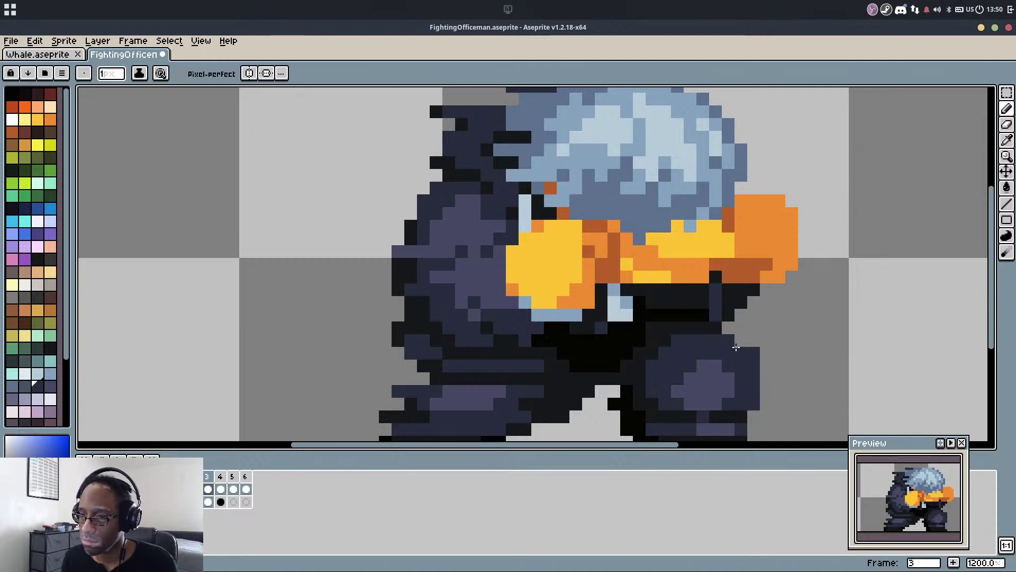
Extend the front knee in frame 3 forward with dark navy and lengthen the front shoe's toe with near-black
{"action": "mouse_move", "coordinate": [735, 347]}
{"action": "left_mouse_down"}
{"action": "mouse_move", "coordinate": [779, 377]}
{"action": "mouse_move", "coordinate": [752, 394]}
{"action": "mouse_move", "coordinate": [743, 341]}
{"action": "mouse_move", "coordinate": [742, 360]}
{"action": "mouse_move", "coordinate": [764, 379]}
{"action": "mouse_move", "coordinate": [738, 394]}
{"action": "mouse_move", "coordinate": [757, 376]}
{"action": "left_mouse_up"}
{"action": "scroll", "coordinate": [747, 274], "scroll_direction": "down", "scroll_amount": 1}
{"action": "left_click", "coordinate": [743, 369], "text": "alt"}
{"action": "left_click", "coordinate": [751, 385]}
{"action": "left_click", "coordinate": [742, 376], "text": "alt"}
{"action": "left_click", "coordinate": [766, 386], "text": "alt"}
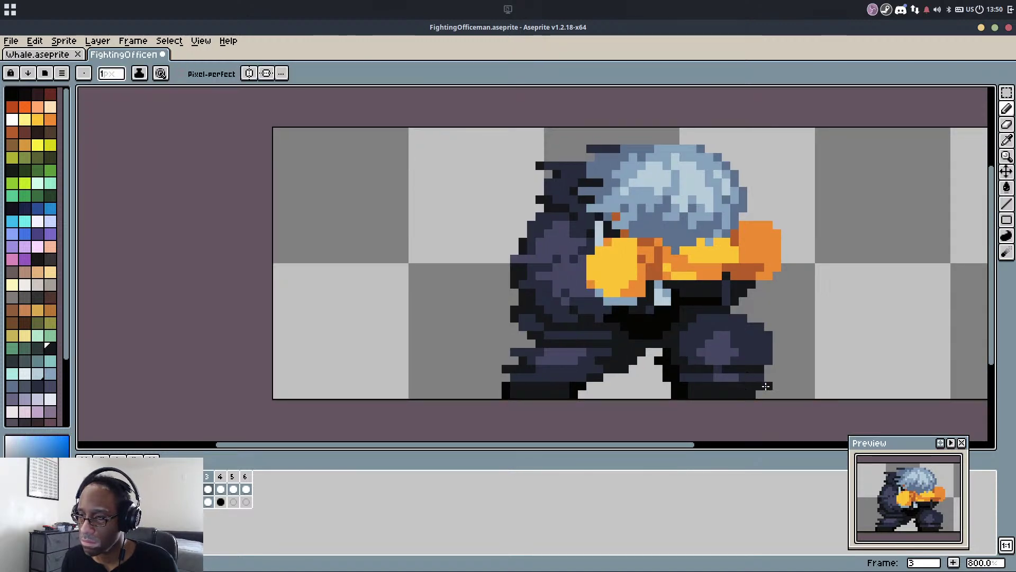
Lengthen the toe of the back shoe in frame 3 with black and thicken the leg's underside with near-black
{"action": "left_click", "coordinate": [579, 385], "text": "alt"}
{"action": "left_click_drag", "start_coordinate": [589, 386], "coordinate": [596, 390]}
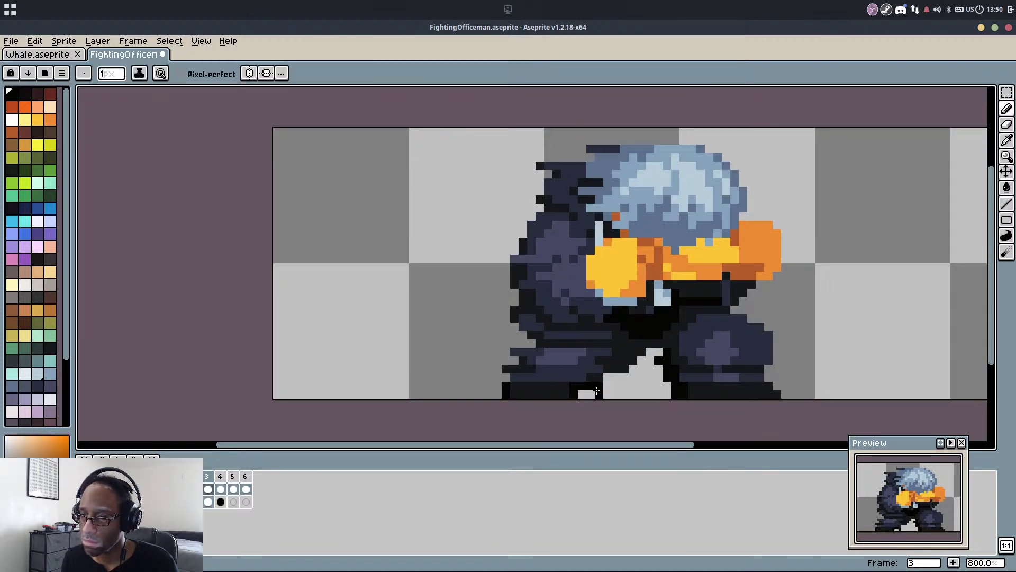
{"action": "left_click", "coordinate": [626, 365], "text": "alt"}
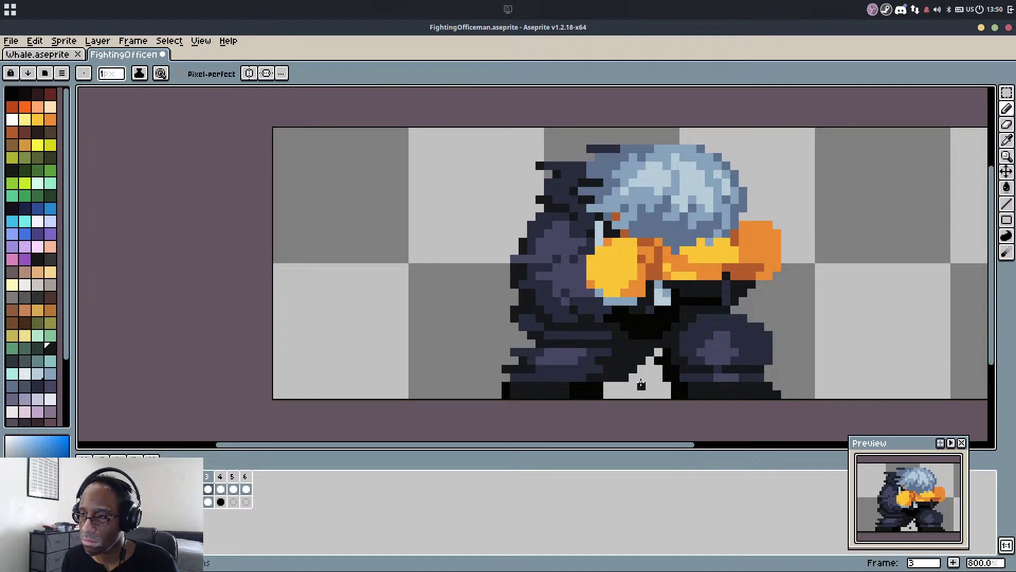
Extend the navy and purple highlight along the back thigh in frame 3 towards the crotch
{"action": "left_click", "coordinate": [582, 360], "text": "alt"}
{"action": "mouse_move", "coordinate": [599, 360]}
{"action": "left_mouse_down"}
{"action": "mouse_move", "coordinate": [624, 352]}
{"action": "mouse_move", "coordinate": [602, 350]}
{"action": "left_mouse_up"}
{"action": "left_click", "coordinate": [547, 356], "text": "alt"}
{"action": "left_click", "coordinate": [540, 351], "text": "alt"}
{"action": "left_click", "coordinate": [569, 348], "text": "alt"}
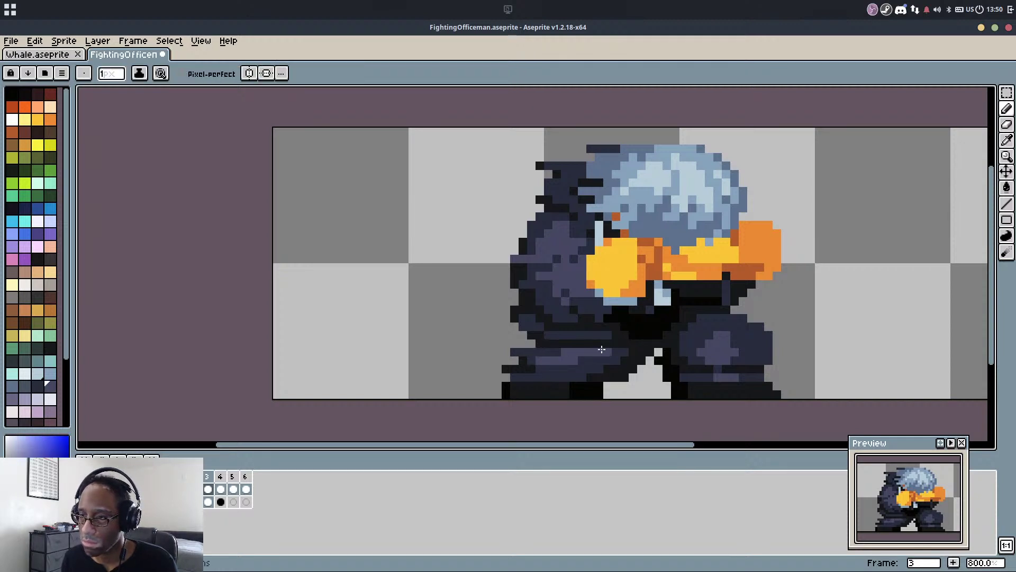
Touch up the lower back leg in frame 3 with navy and paint a black band across the top of the back shoe
{"action": "left_click", "coordinate": [561, 366], "text": "alt"}
{"action": "left_click", "coordinate": [523, 367], "text": "alt"}
{"action": "left_click", "coordinate": [516, 374], "text": "alt"}
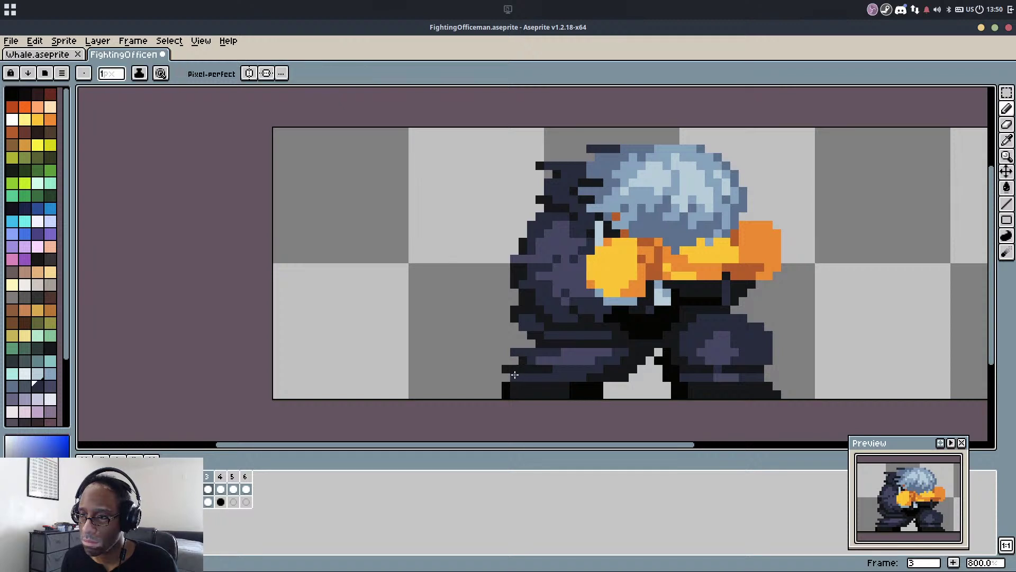
{"action": "left_click", "coordinate": [508, 384], "text": "alt"}
{"action": "left_click_drag", "start_coordinate": [505, 385], "coordinate": [524, 384]}
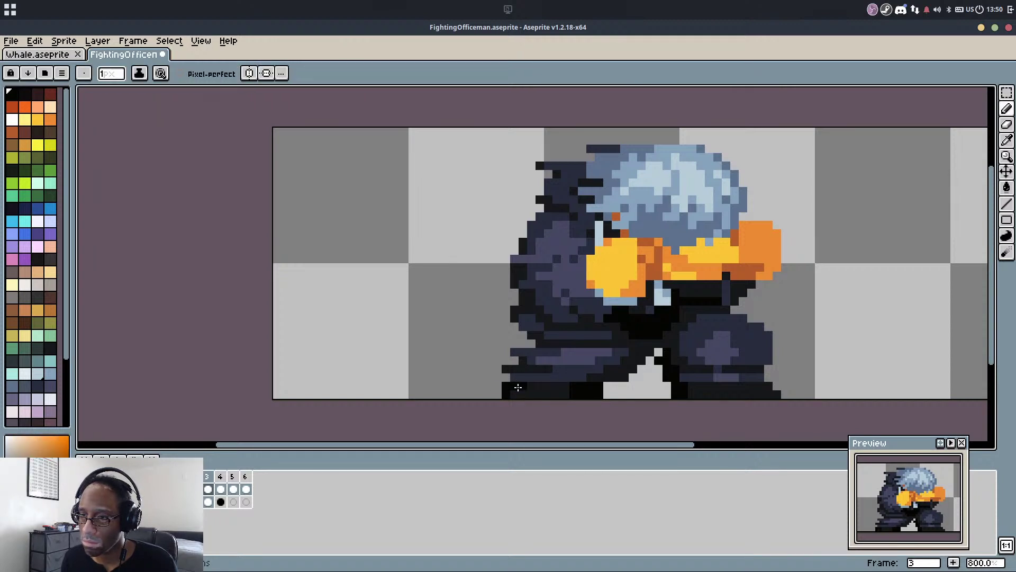
Thicken the jacket's lower back edge in frame 3 with near-black and fill the waist above the back thigh with dark navy
{"action": "left_click", "coordinate": [520, 309], "text": "alt"}
{"action": "left_click_drag", "start_coordinate": [539, 326], "coordinate": [526, 315]}
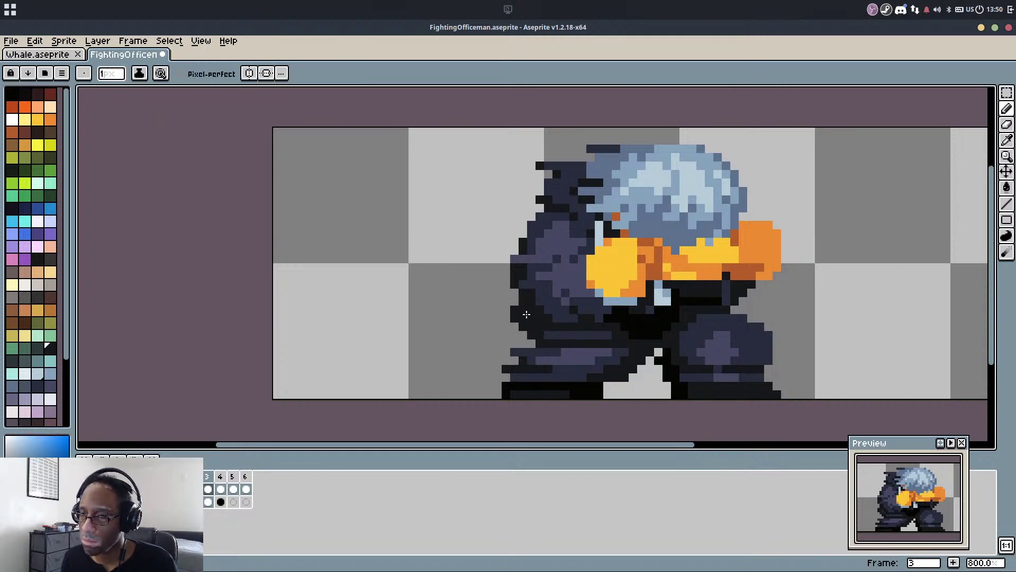
{"action": "left_click", "coordinate": [574, 335], "text": "alt"}
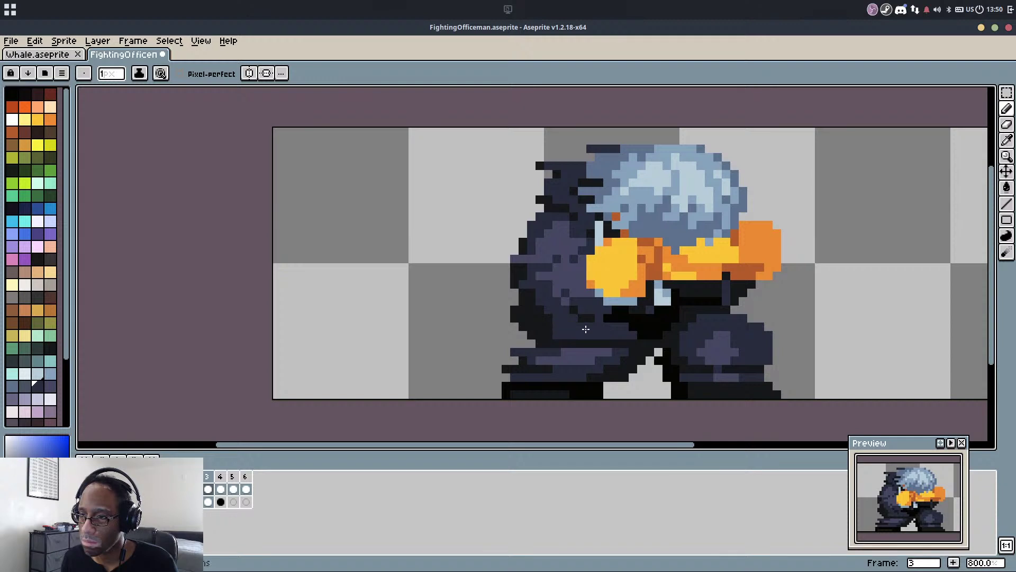
{"action": "left_click_drag", "start_coordinate": [630, 335], "coordinate": [546, 335]}
{"action": "left_click", "coordinate": [574, 309]}
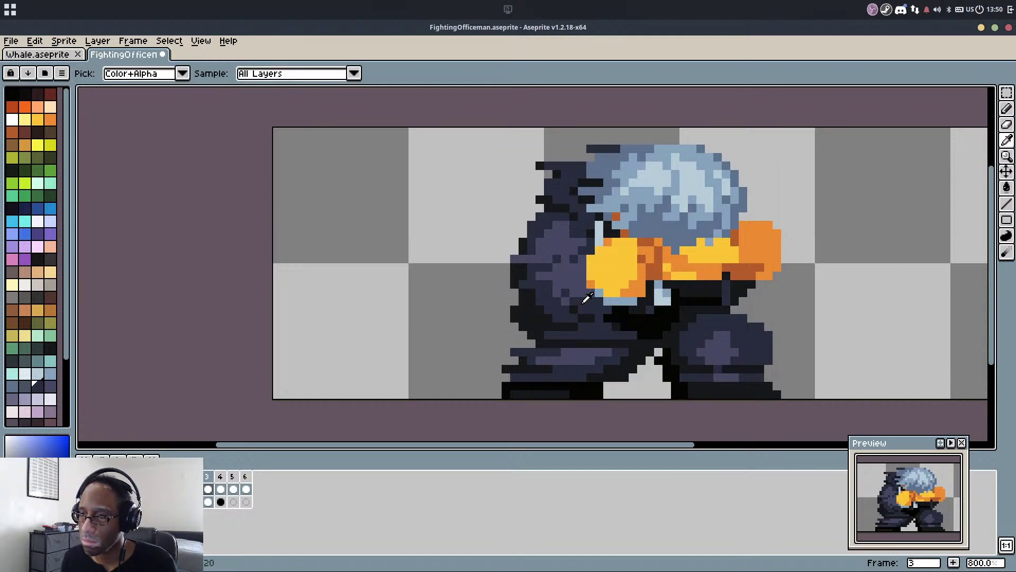
Clean up stray pixels on the sleeve and lower jacket in frame 3 with dark navy and purple
{"action": "left_click", "coordinate": [583, 302], "text": "alt"}
{"action": "left_click", "coordinate": [591, 318]}
{"action": "left_click", "coordinate": [573, 259], "text": "alt"}
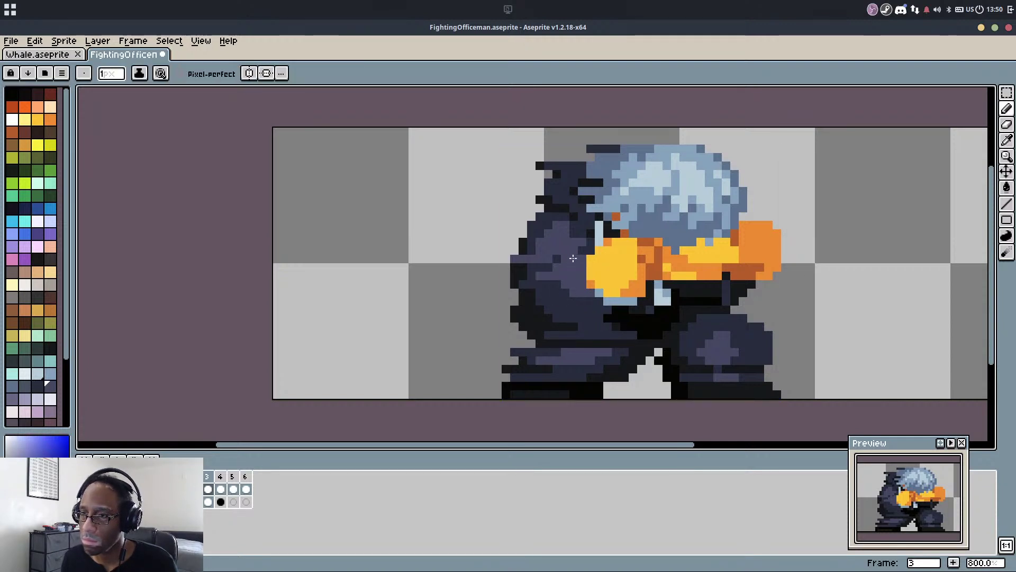
{"action": "left_click", "coordinate": [535, 269], "text": "alt"}
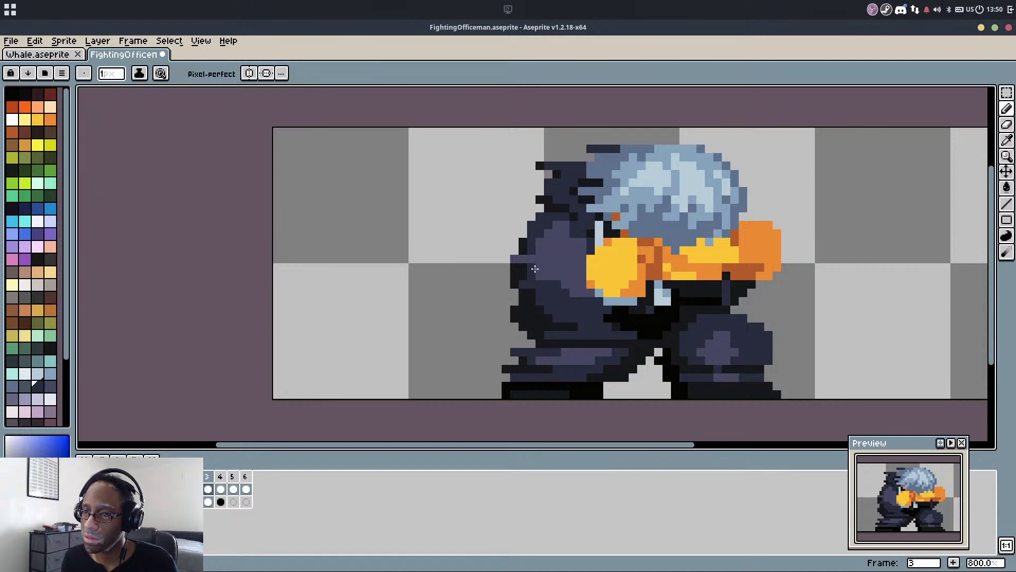
Paint over stray pixels along the lower back of the hair in frame 3 with slate blue and mid-blue
{"action": "scroll", "coordinate": [575, 238], "scroll_direction": "up", "scroll_amount": 3}
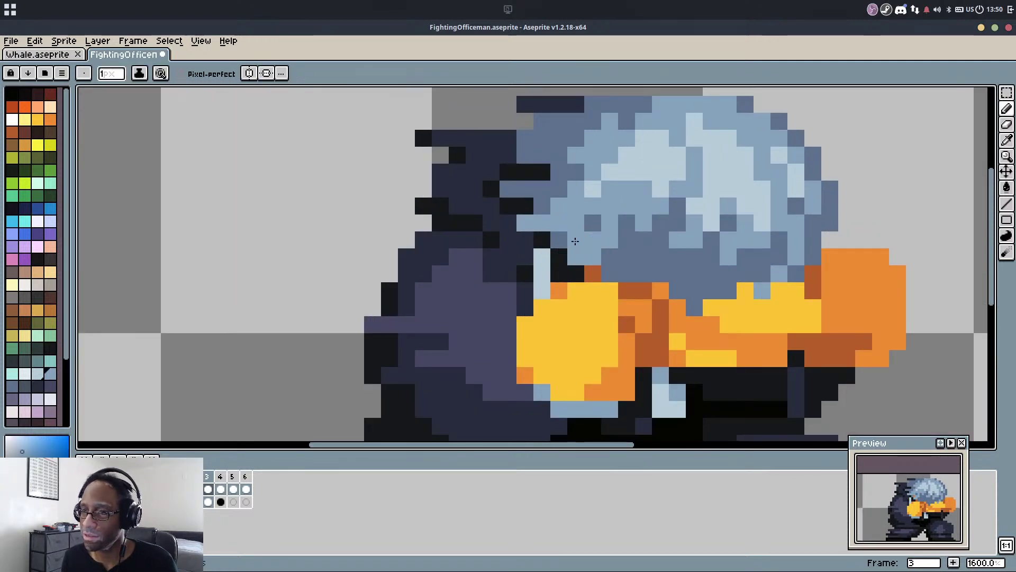
{"action": "left_click", "coordinate": [608, 220], "text": "alt"}
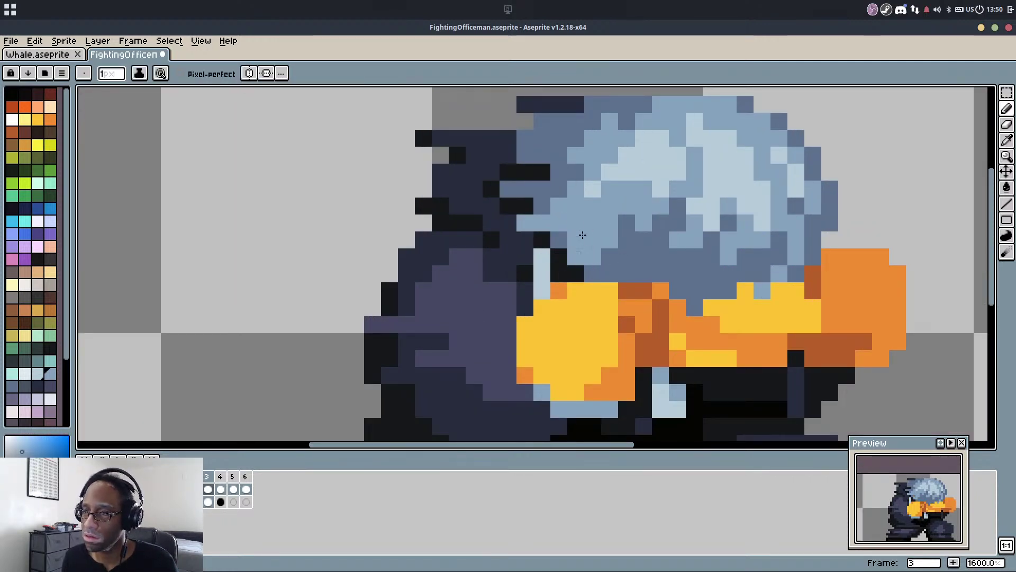
{"action": "left_click", "coordinate": [640, 237], "text": "alt"}
{"action": "mouse_move", "coordinate": [608, 233]}
{"action": "left_mouse_down"}
{"action": "mouse_move", "coordinate": [623, 253]}
{"action": "mouse_move", "coordinate": [649, 222]}
{"action": "mouse_move", "coordinate": [609, 223]}
{"action": "left_mouse_up"}
{"action": "left_click", "coordinate": [587, 237], "text": "alt"}
{"action": "left_click", "coordinate": [608, 244]}
{"action": "left_click", "coordinate": [648, 213], "text": "alt"}
{"action": "left_click_drag", "start_coordinate": [660, 223], "coordinate": [680, 210]}
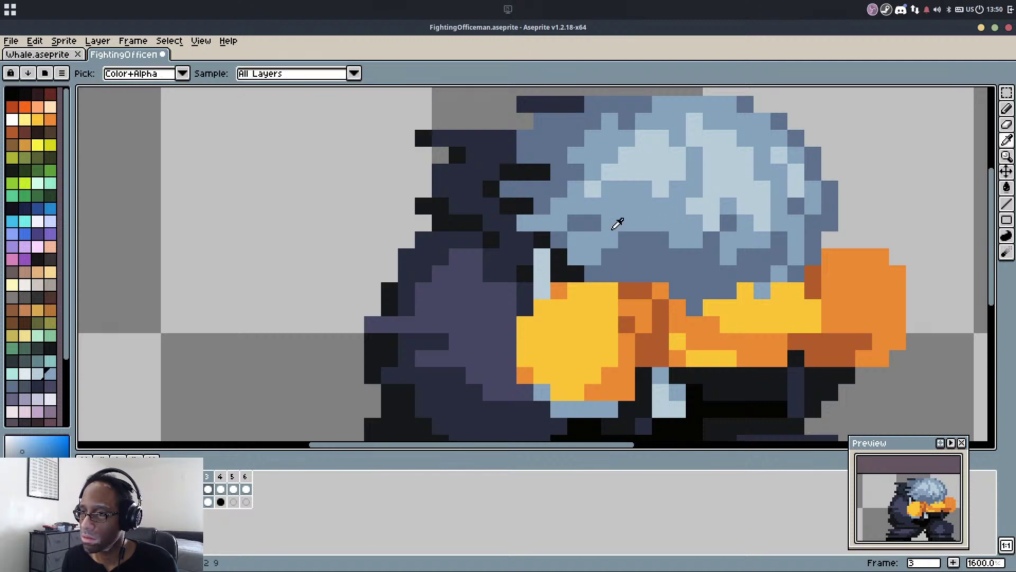
Broaden the mid-blue area across the lower hair in frame 3, covering the isolated slate pixels
{"action": "left_click", "coordinate": [613, 229], "text": "alt"}
{"action": "mouse_move", "coordinate": [595, 225]}
{"action": "left_mouse_down"}
{"action": "mouse_move", "coordinate": [628, 231]}
{"action": "mouse_move", "coordinate": [613, 237]}
{"action": "mouse_move", "coordinate": [664, 238]}
{"action": "left_mouse_up"}
{"action": "left_click", "coordinate": [616, 232], "text": "alt"}
{"action": "scroll", "coordinate": [720, 236], "scroll_direction": "down", "scroll_amount": 1}
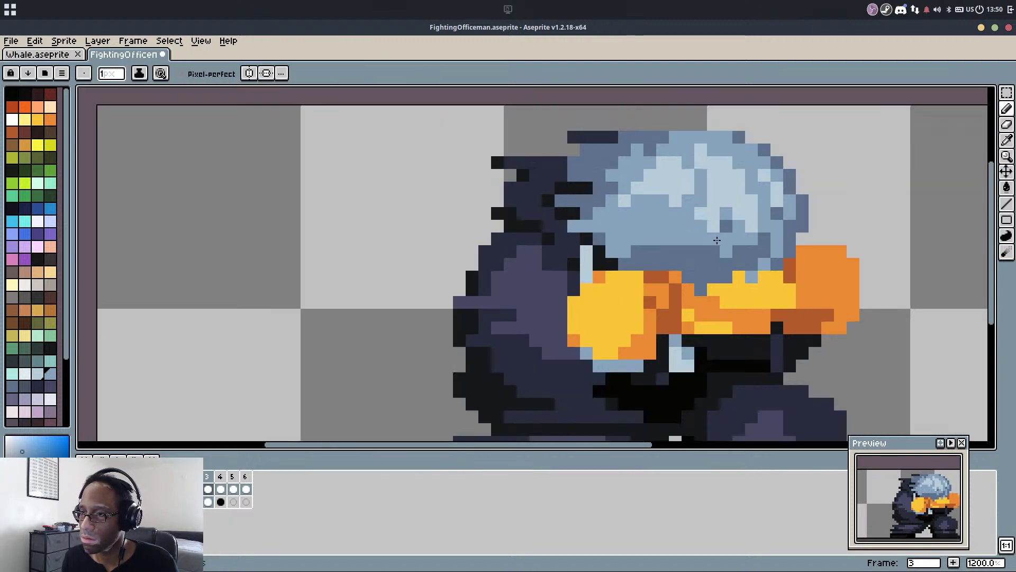
{"action": "left_click", "coordinate": [723, 247], "text": "alt"}
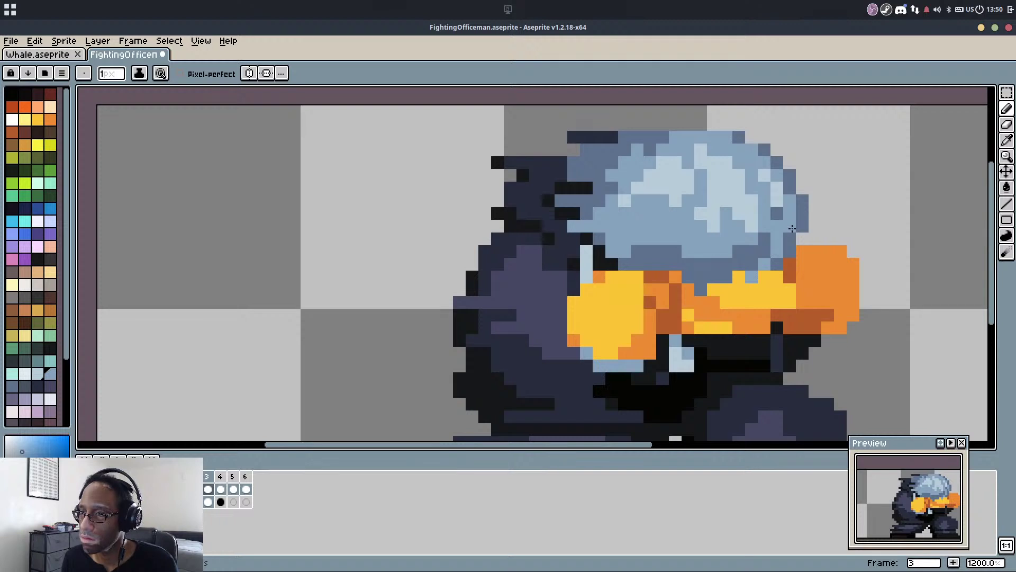
Merge the hair highlights in frame 3 into one pale blue patch and trim its back end with mid-blue
{"action": "left_click", "coordinate": [749, 205], "text": "alt"}
{"action": "left_click_drag", "start_coordinate": [750, 191], "coordinate": [752, 177]}
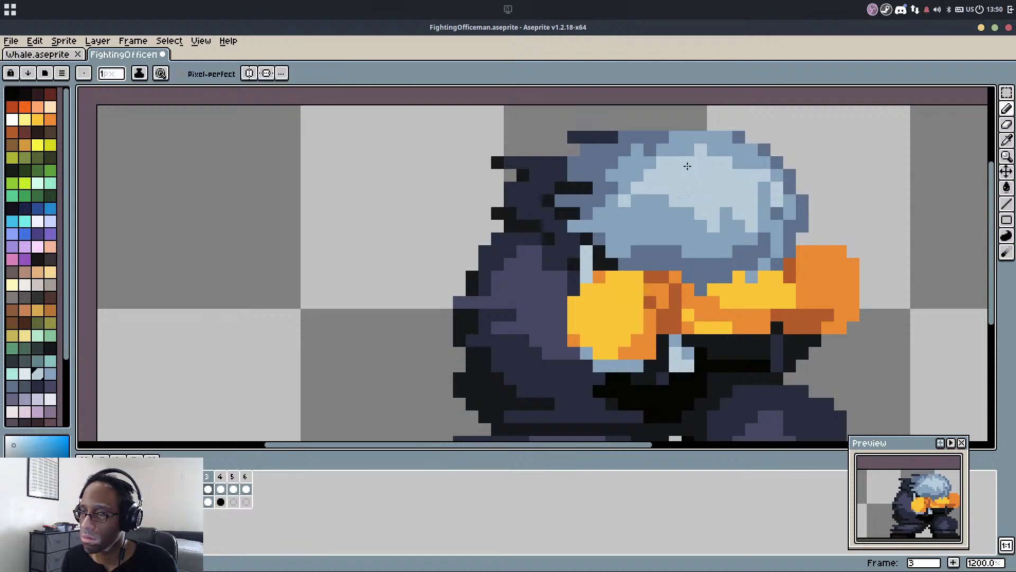
{"action": "left_click", "coordinate": [640, 166], "text": "alt"}
{"action": "left_click_drag", "start_coordinate": [630, 188], "coordinate": [679, 189]}
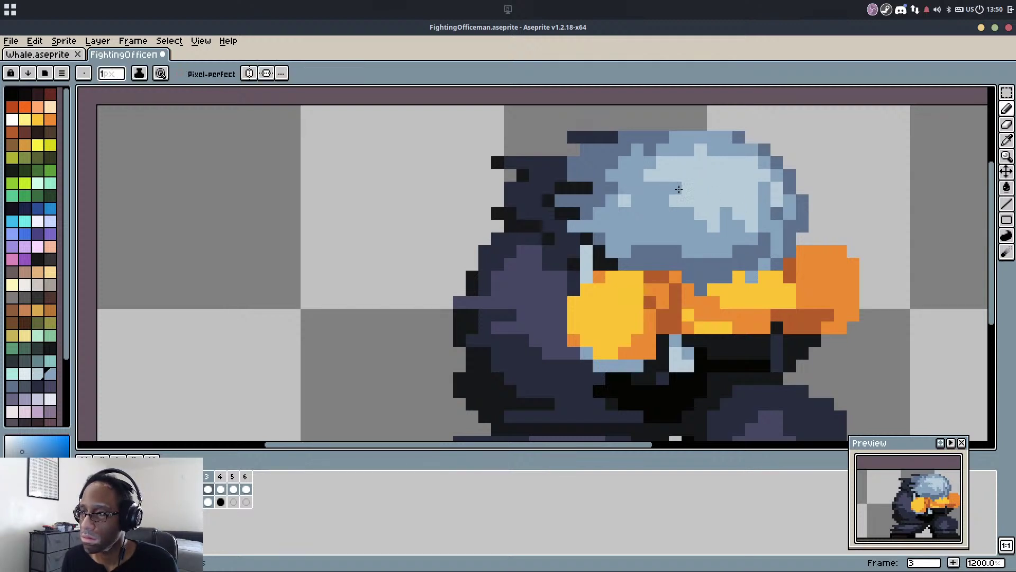
Add a slate streak at the back of the hair in frame 3 and extend the pale blue highlight towards the front
{"action": "left_click", "coordinate": [599, 203], "text": "alt"}
{"action": "mouse_move", "coordinate": [597, 225]}
{"action": "left_mouse_down"}
{"action": "mouse_move", "coordinate": [649, 223]}
{"action": "mouse_move", "coordinate": [590, 223]}
{"action": "left_mouse_up"}
{"action": "key", "text": "ctrl+z"}
{"action": "left_click", "coordinate": [755, 180], "text": "alt"}
{"action": "left_click_drag", "start_coordinate": [764, 186], "coordinate": [766, 213]}
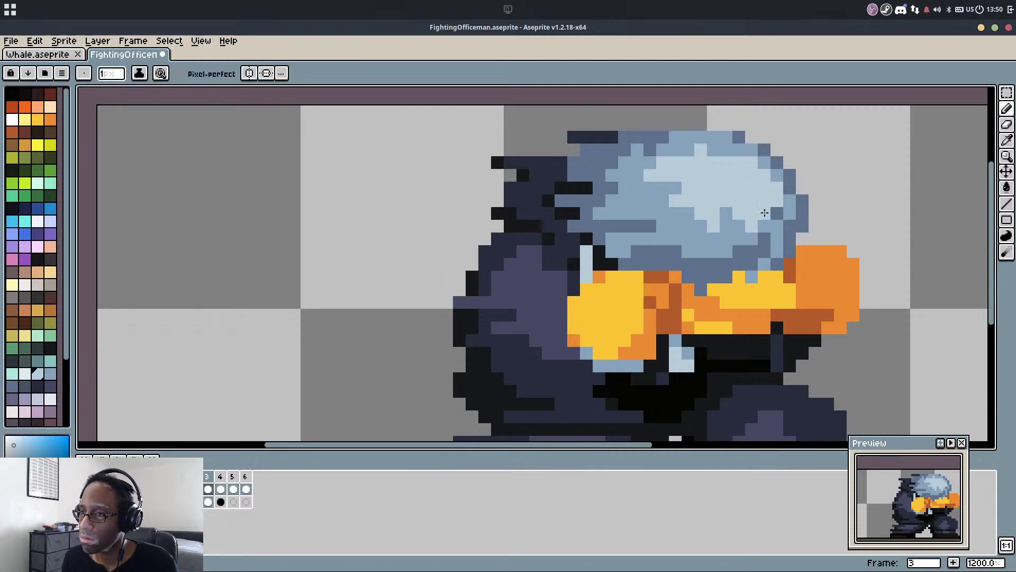
{"action": "left_click", "coordinate": [726, 213]}
{"action": "scroll", "coordinate": [747, 220], "scroll_direction": "down", "scroll_amount": 6}
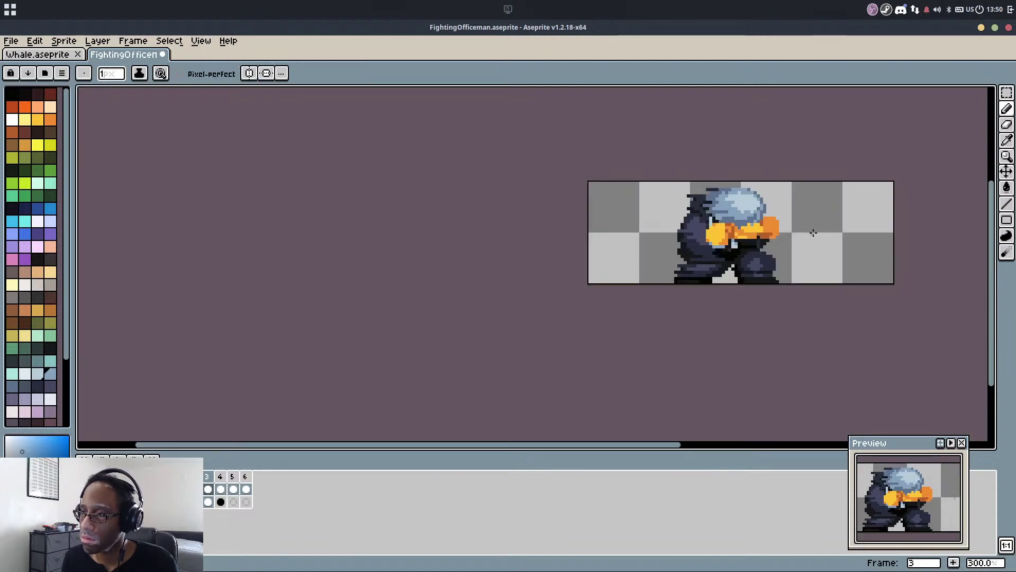
Widen the brown shadow beside the front fist in frame 3 and simplify the face into yellow over an orange lower band
{"action": "scroll", "coordinate": [760, 232], "scroll_direction": "up", "scroll_amount": 7}
{"action": "left_click", "coordinate": [692, 224], "text": "alt"}
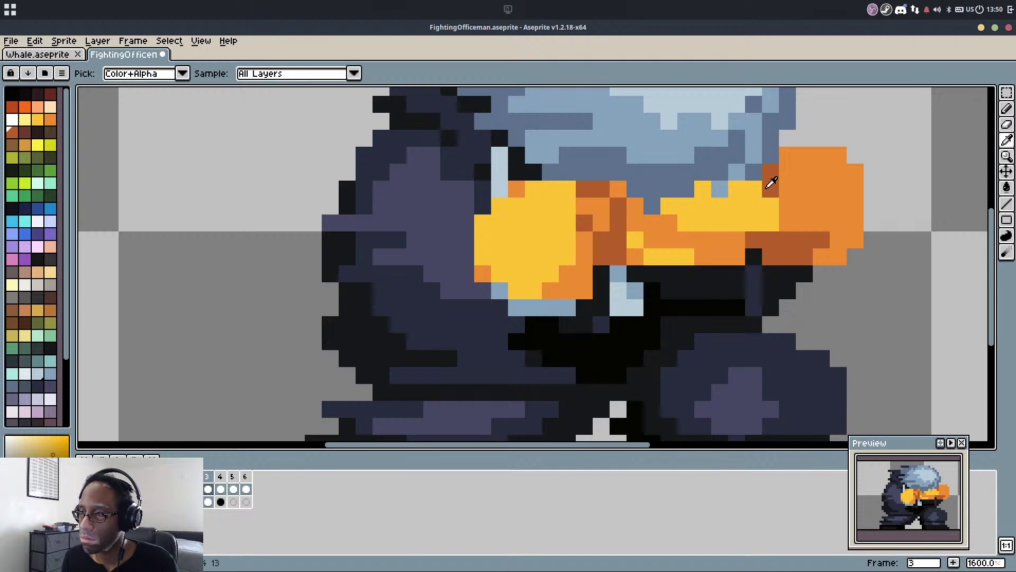
{"action": "left_click", "coordinate": [767, 185], "text": "alt"}
{"action": "left_click_drag", "start_coordinate": [755, 189], "coordinate": [756, 218]}
{"action": "left_click", "coordinate": [699, 227], "text": "alt"}
{"action": "left_click", "coordinate": [670, 240]}
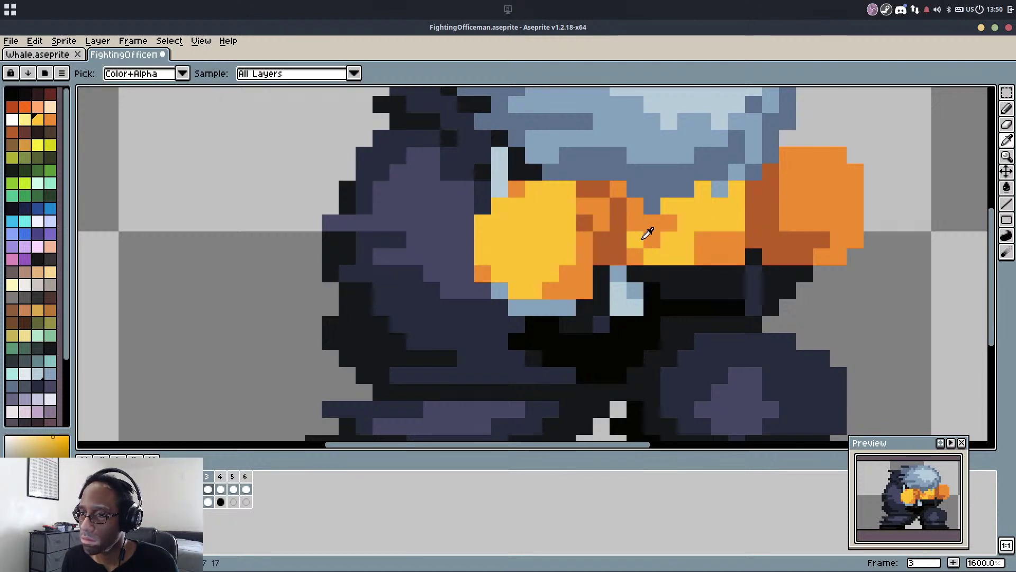
{"action": "left_click", "coordinate": [648, 236], "text": "alt"}
{"action": "mouse_move", "coordinate": [636, 241]}
{"action": "left_mouse_down"}
{"action": "mouse_move", "coordinate": [692, 250]}
{"action": "mouse_move", "coordinate": [660, 246]}
{"action": "mouse_move", "coordinate": [710, 230]}
{"action": "mouse_move", "coordinate": [682, 224]}
{"action": "left_mouse_up"}
{"action": "left_click", "coordinate": [723, 226], "text": "alt"}
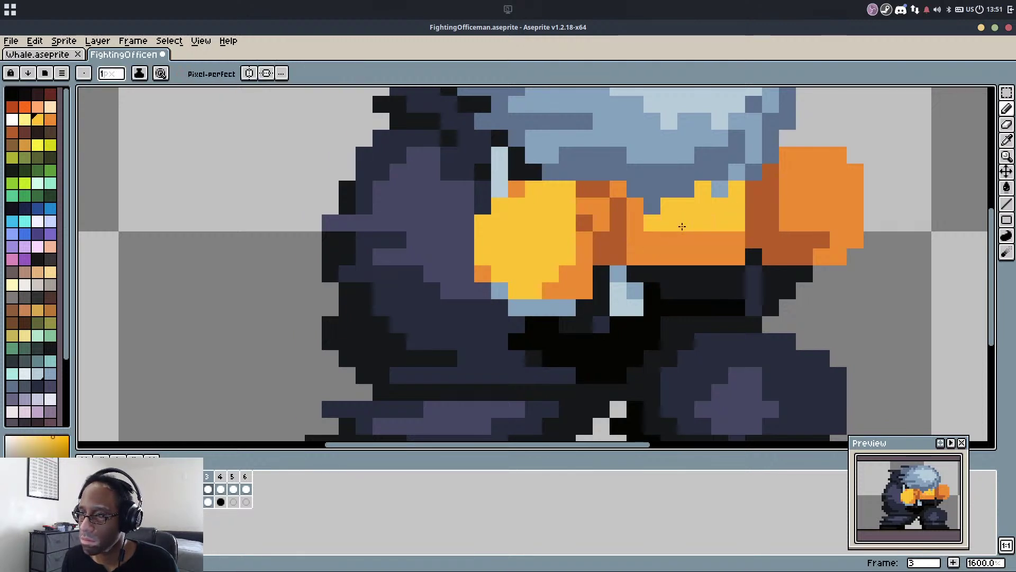
Enlarge the yellow area of the face in frame 3, narrow the brown shadow and add orange along the front edge
{"action": "left_click", "coordinate": [724, 233], "text": "alt"}
{"action": "mouse_move", "coordinate": [754, 190]}
{"action": "left_mouse_down"}
{"action": "mouse_move", "coordinate": [753, 224]}
{"action": "mouse_move", "coordinate": [669, 233]}
{"action": "left_mouse_up"}
{"action": "left_click", "coordinate": [737, 205]}
{"action": "left_click", "coordinate": [721, 224], "text": "alt"}
{"action": "left_click", "coordinate": [768, 244], "text": "alt"}
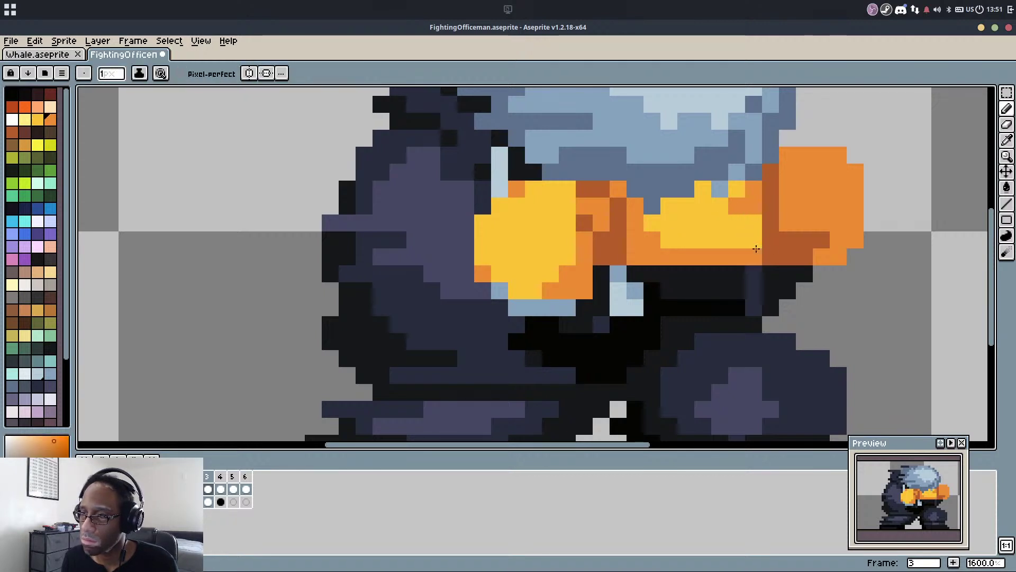
{"action": "left_click", "coordinate": [756, 242]}
{"action": "scroll", "coordinate": [772, 278], "scroll_direction": "down", "scroll_amount": 1}
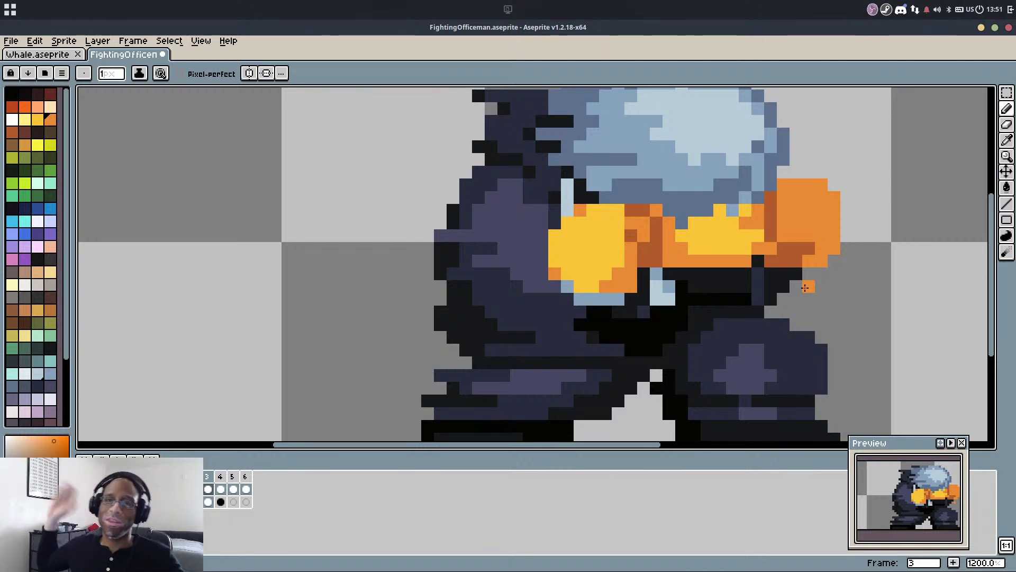
Refine the lower hair in frame 3 with mid-blue above a slate underside
{"action": "scroll", "coordinate": [674, 172], "scroll_direction": "up", "scroll_amount": 3}
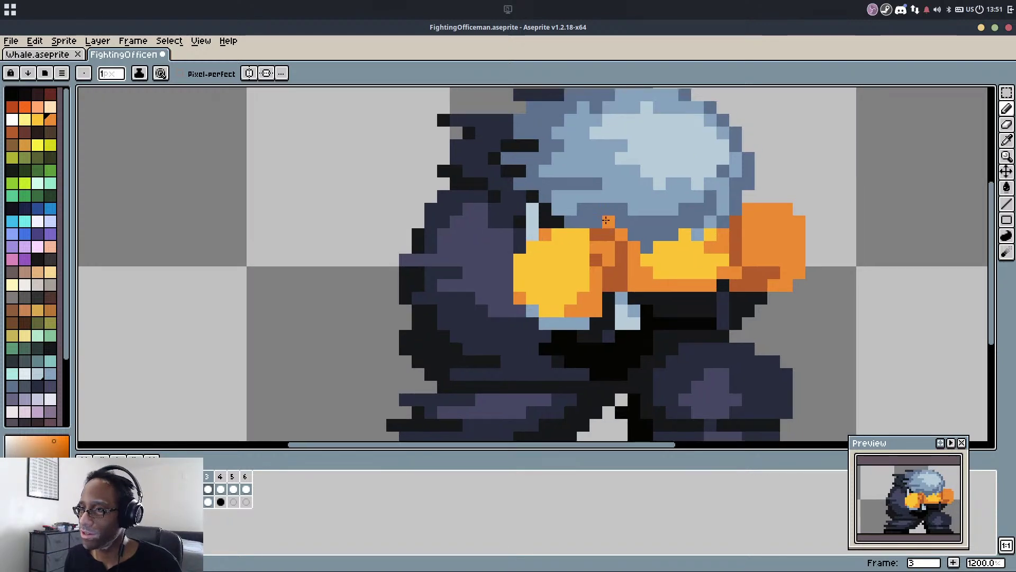
{"action": "left_click", "coordinate": [552, 211], "text": "alt"}
{"action": "scroll", "coordinate": [549, 185], "scroll_direction": "down", "scroll_amount": 4}
{"action": "scroll", "coordinate": [566, 184], "scroll_direction": "up", "scroll_amount": 3}
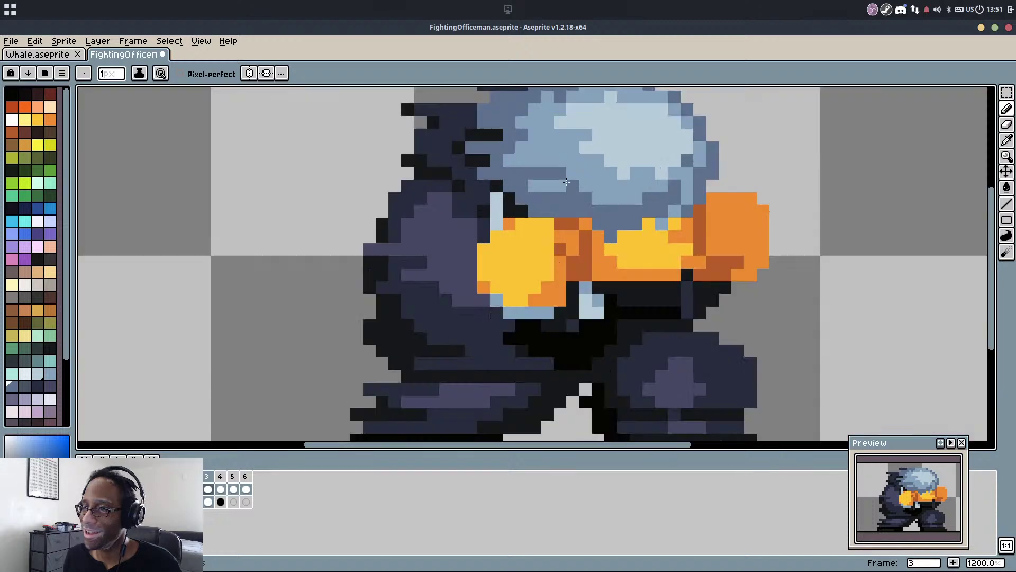
{"action": "left_click_drag", "start_coordinate": [563, 204], "coordinate": [550, 267]}
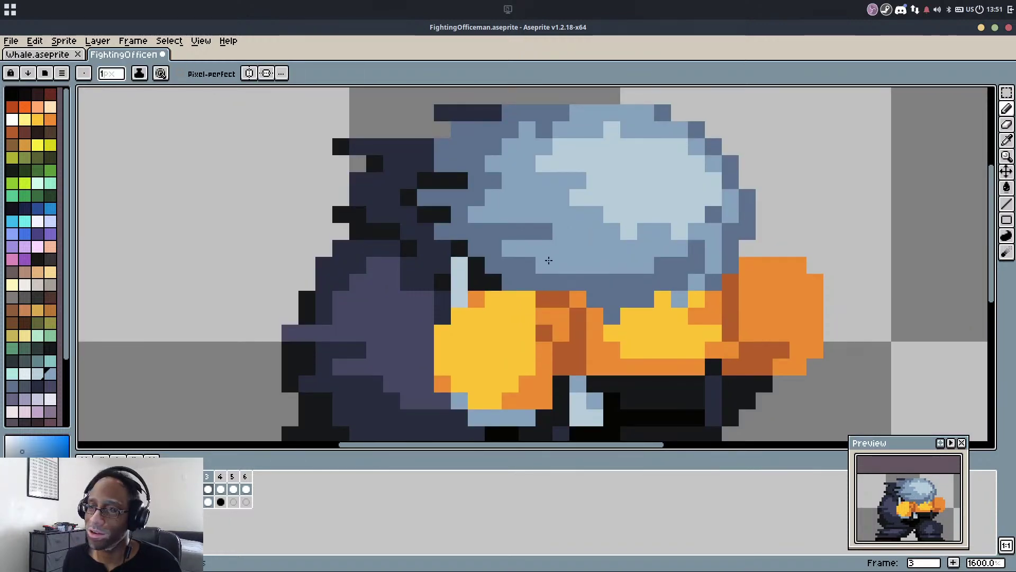
{"action": "scroll", "coordinate": [639, 198], "scroll_direction": "down", "scroll_amount": 3}
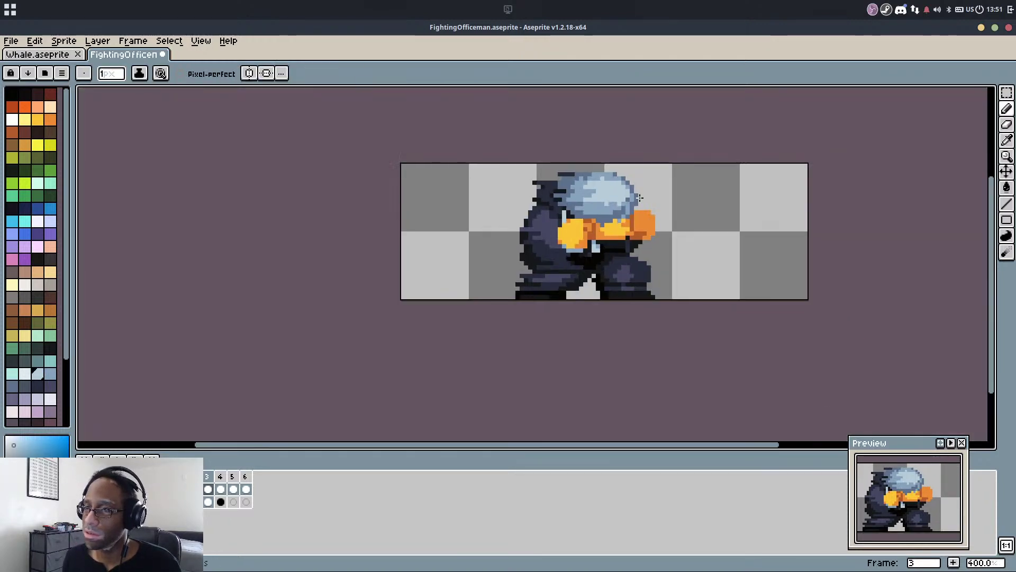
Step through the neighbouring frames, play the animation to check the motion, and save the file
{"action": "key", "text": "Left"}
{"action": "key", "text": "Right"}
{"action": "key", "text": "Right"}
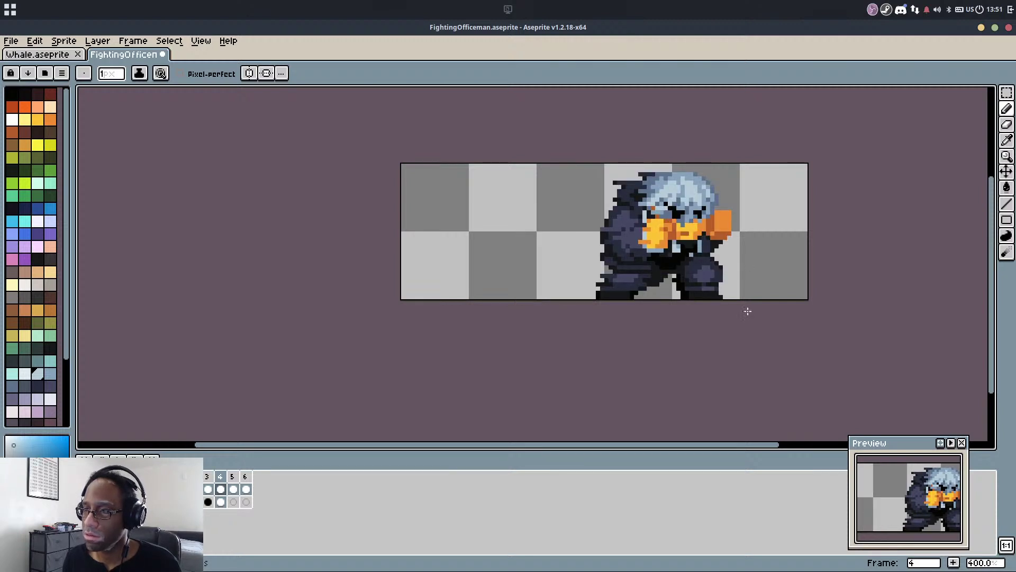
{"action": "key", "text": "Right"}
{"action": "key", "text": "Right"}
{"action": "key", "text": "Return"}
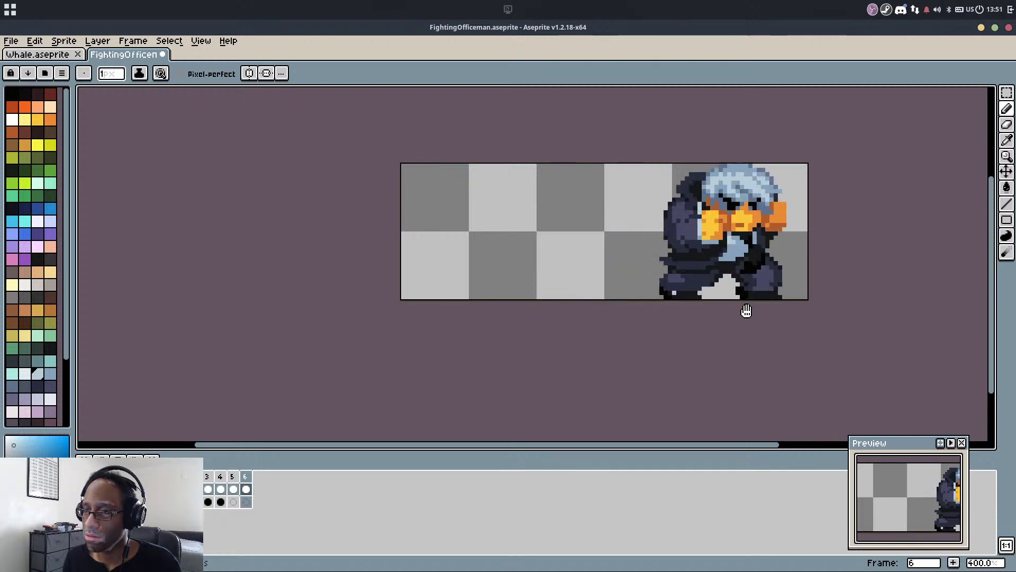
{"action": "key", "text": "ctrl+s"}
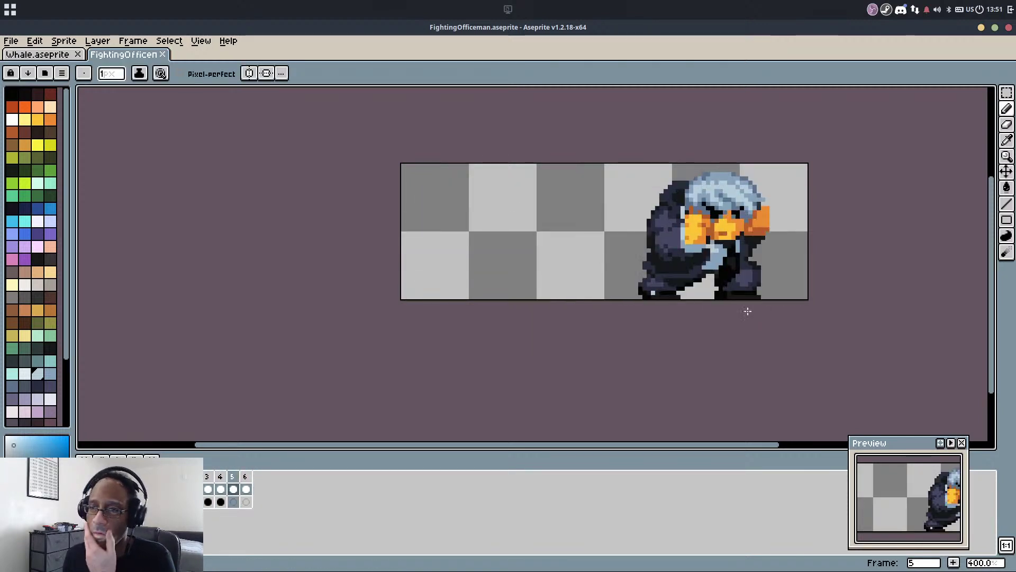
Set the duration of all six frames to 50 ms and play the animation
{"action": "key", "text": "p"}
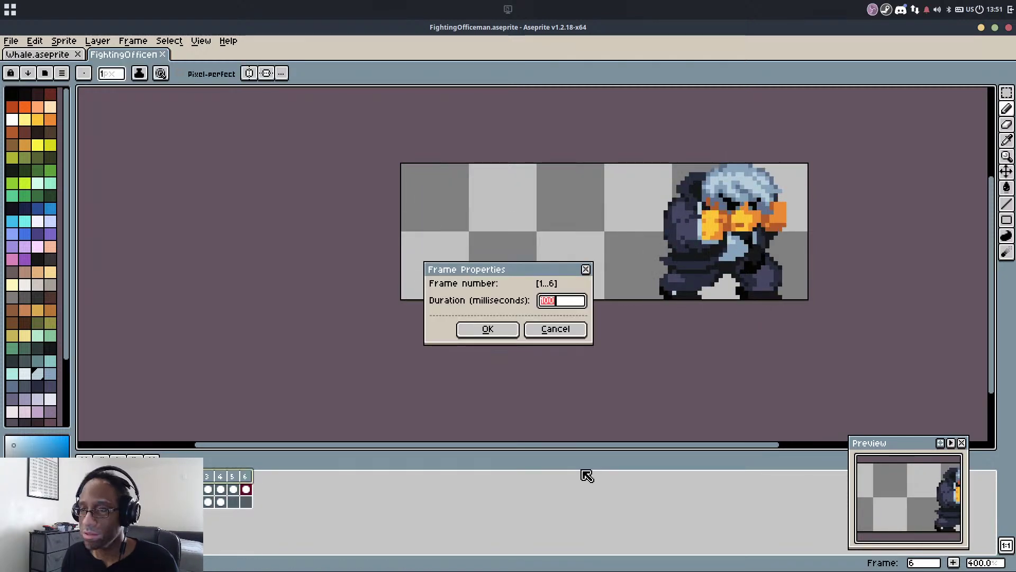
{"action": "key", "text": "Return"}
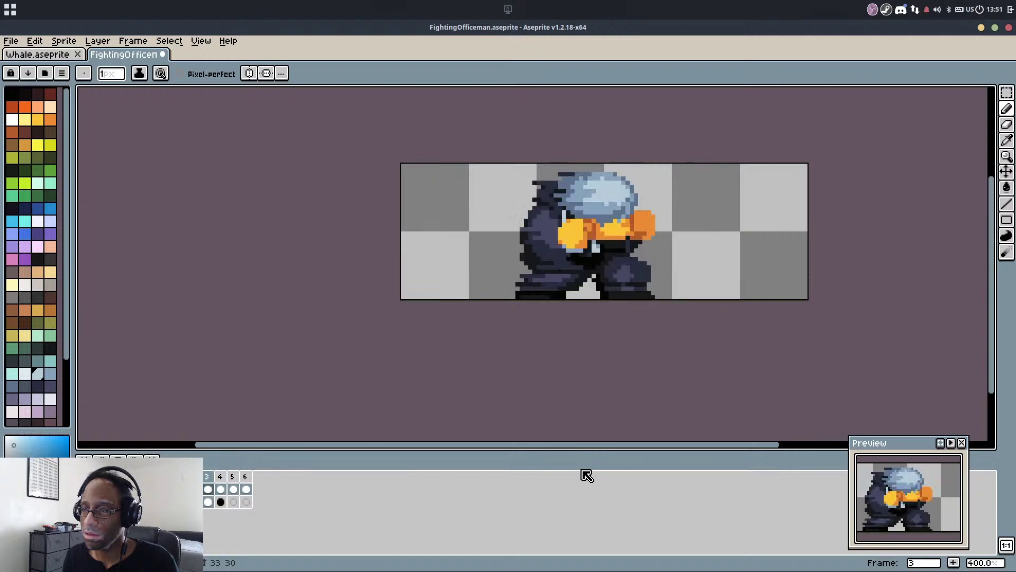
{"action": "key", "text": "Return"}
Change the duration of frame 1 and set frame 2's duration to 100 ms
{"action": "left_click", "coordinate": [182, 477]}
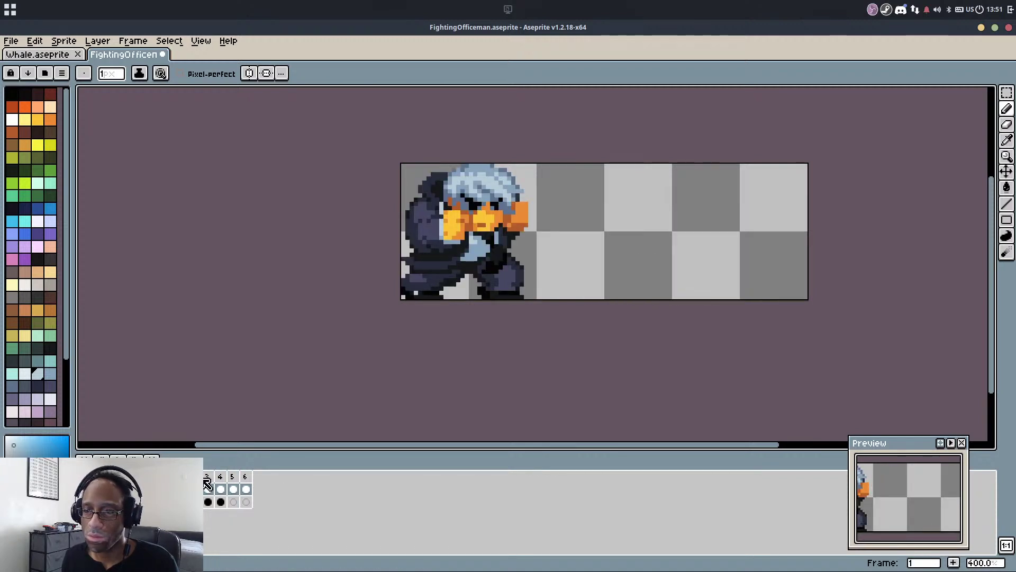
{"action": "key", "text": "Right"}
{"action": "double_click", "coordinate": [206, 479]}
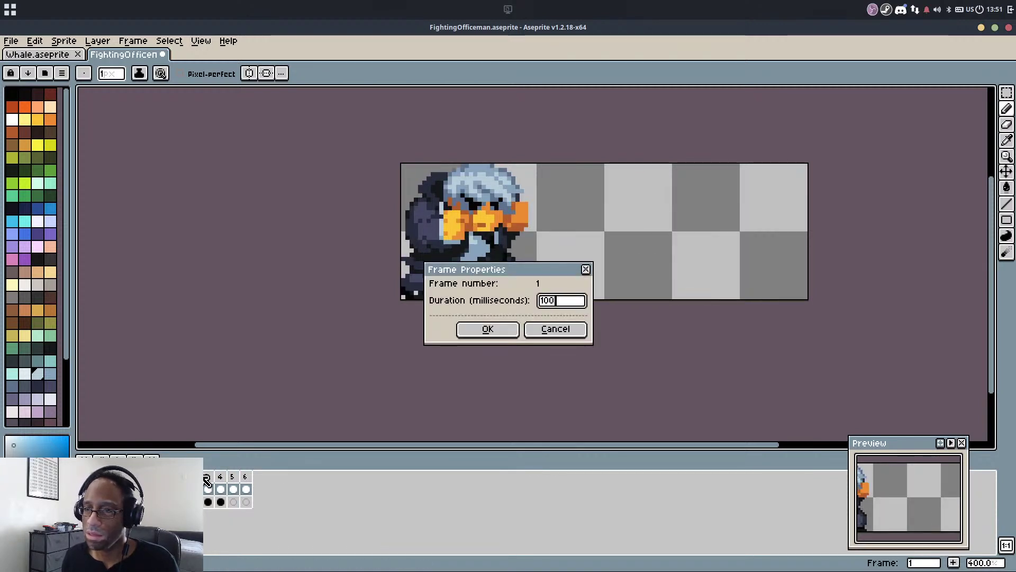
{"action": "type", "text": "12"}
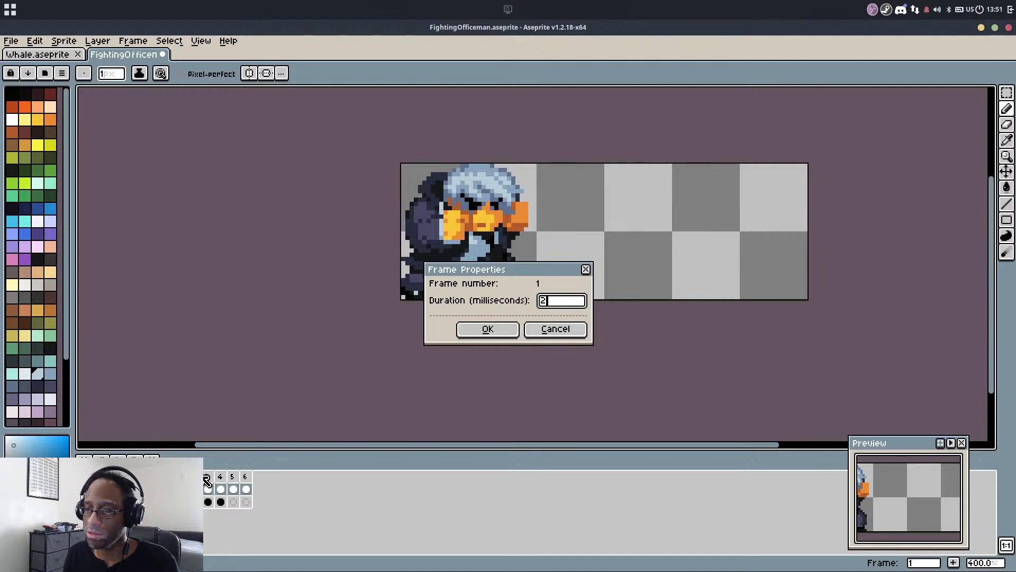
{"action": "type", "text": "0"}
{"action": "key", "text": "Return"}
{"action": "key", "text": "Right"}
{"action": "double_click", "coordinate": [207, 481]}
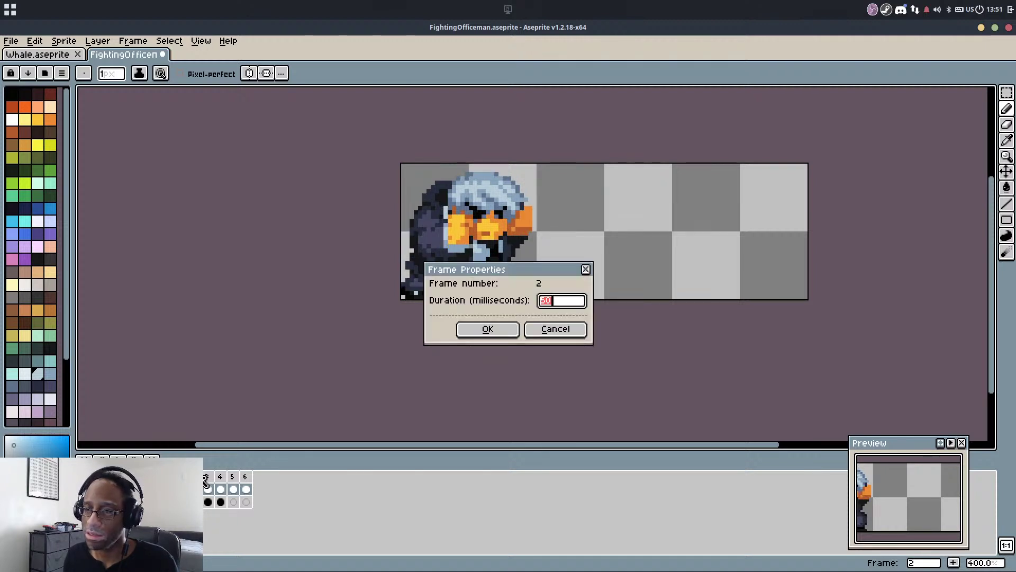
{"action": "type", "text": "100"}
{"action": "key", "text": "Return"}
Set frame 3's duration to 75 ms and frame 4's duration to 70 ms
{"action": "left_click", "coordinate": [212, 476]}
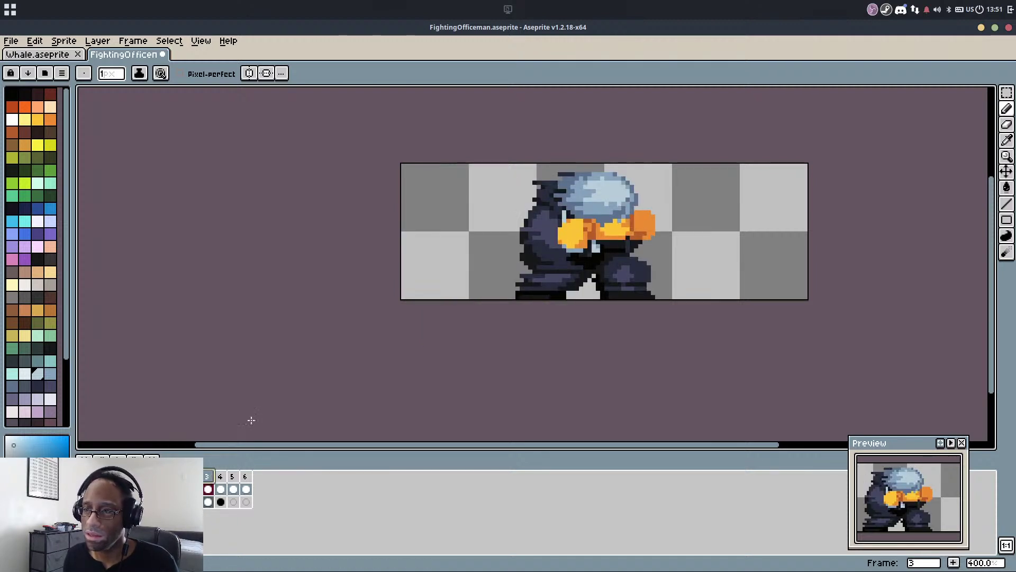
{"action": "type", "text": "p75"}
{"action": "key", "text": "Return"}
{"action": "left_click", "coordinate": [230, 477]}
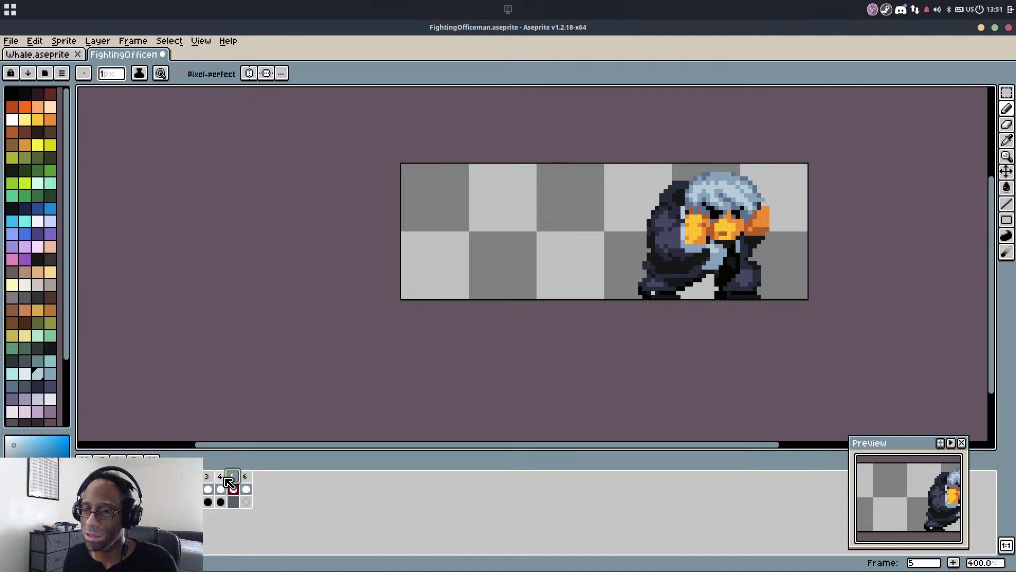
{"action": "left_click", "coordinate": [226, 478]}
{"action": "type", "text": "p70"}
{"action": "key", "text": "Return"}
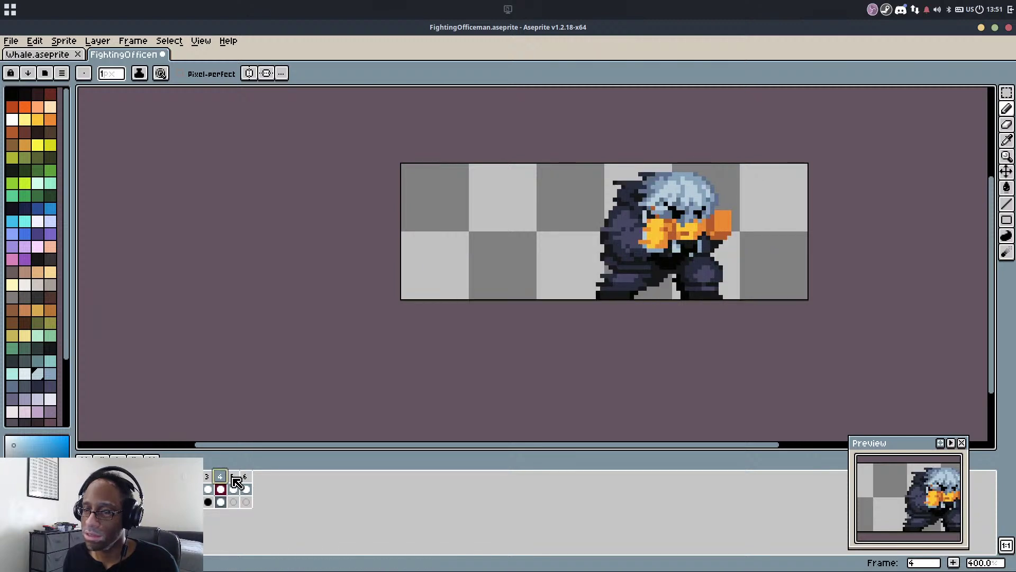
Set frame 5's duration to 75 ms
{"action": "left_click", "coordinate": [233, 481]}
{"action": "type", "text": "p7"}
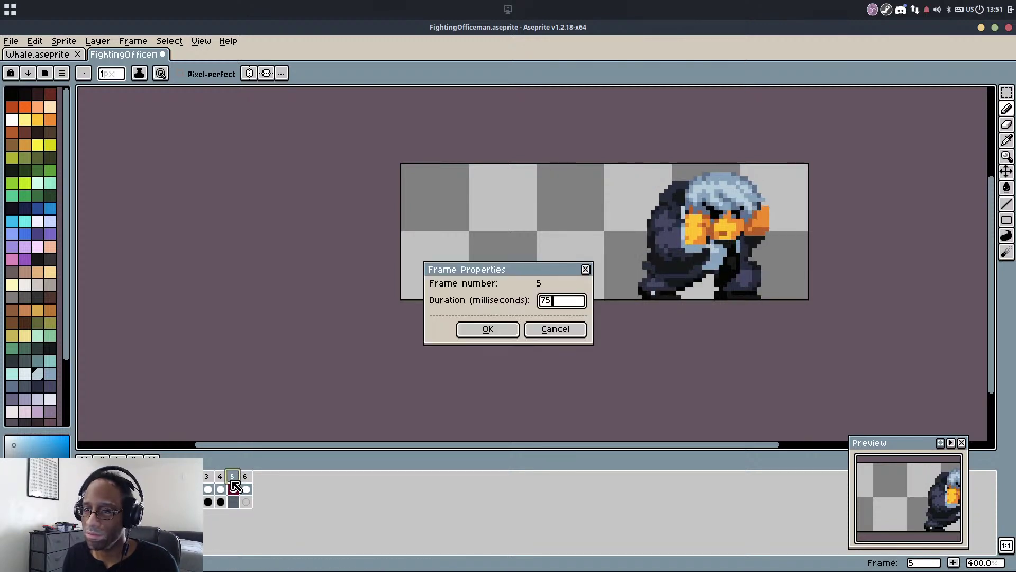
{"action": "key", "text": "Return"}
Check frame 6's duration and append a copy of frame 6 as frame 7
{"action": "left_click", "coordinate": [245, 488]}
{"action": "key", "text": "p"}
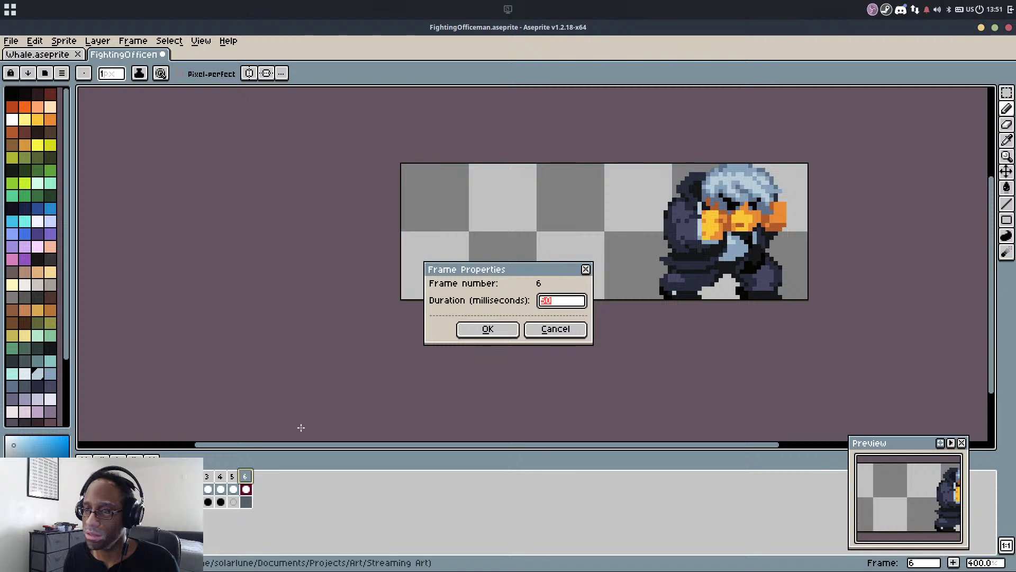
{"action": "key", "text": "Return"}
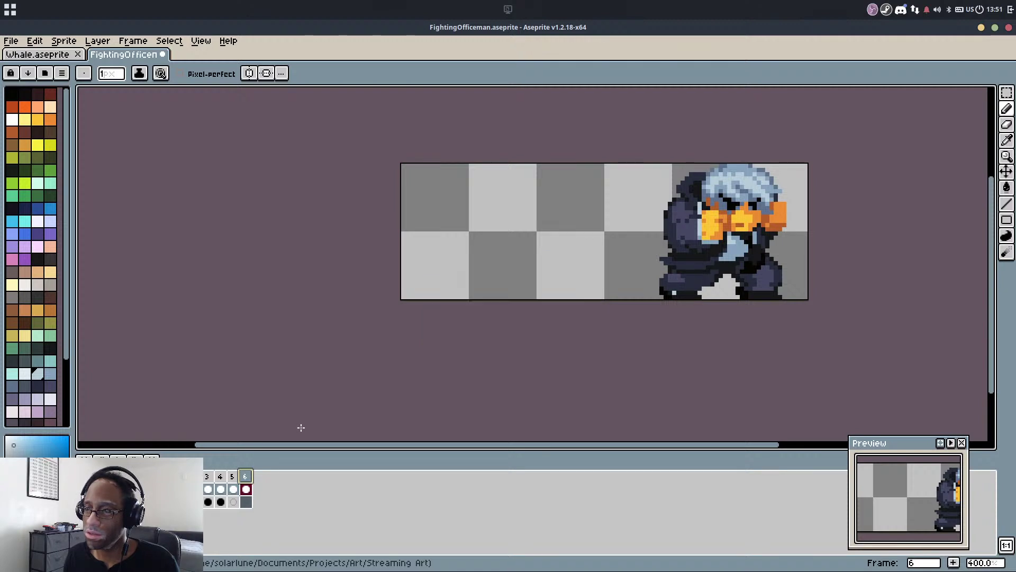
{"action": "key", "text": "alt+n"}
{"action": "left_click", "coordinate": [246, 477]}
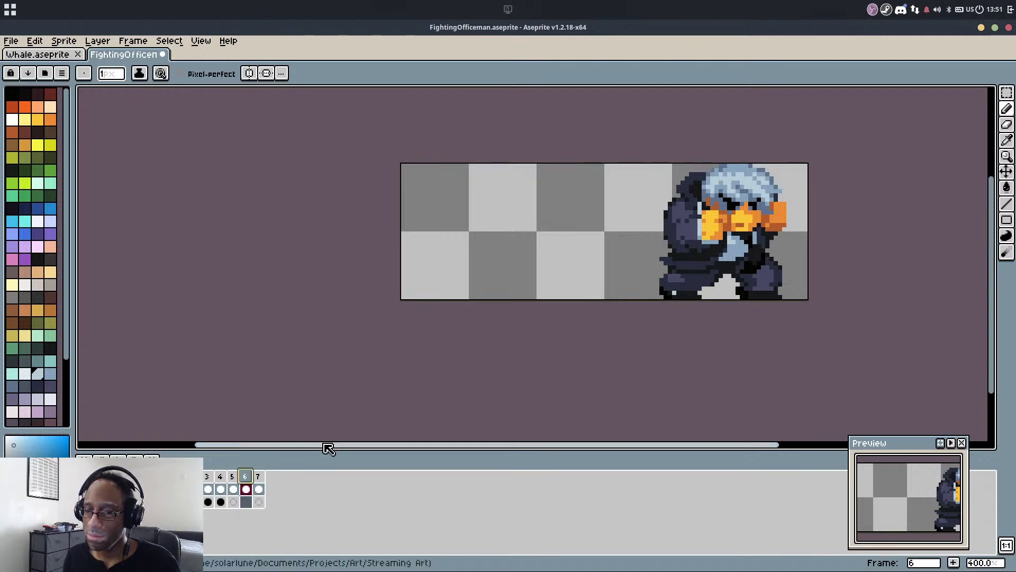
{"action": "key", "text": "p"}
{"action": "key", "text": "Return"}
{"action": "scroll", "coordinate": [763, 267], "scroll_direction": "up", "scroll_amount": 6}
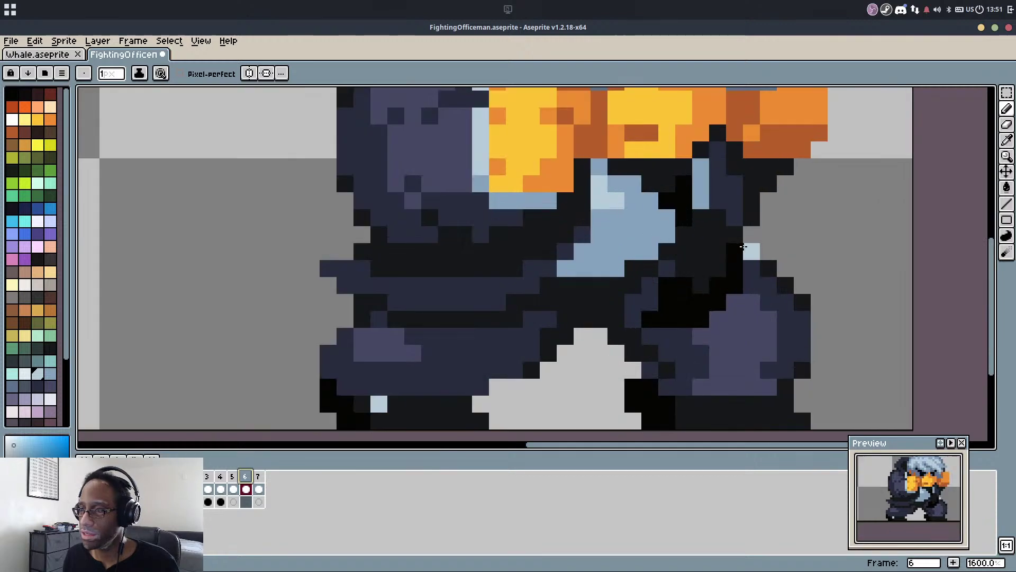
{"action": "key", "text": "m"}
{"action": "left_click_drag", "start_coordinate": [657, 207], "coordinate": [746, 245]}
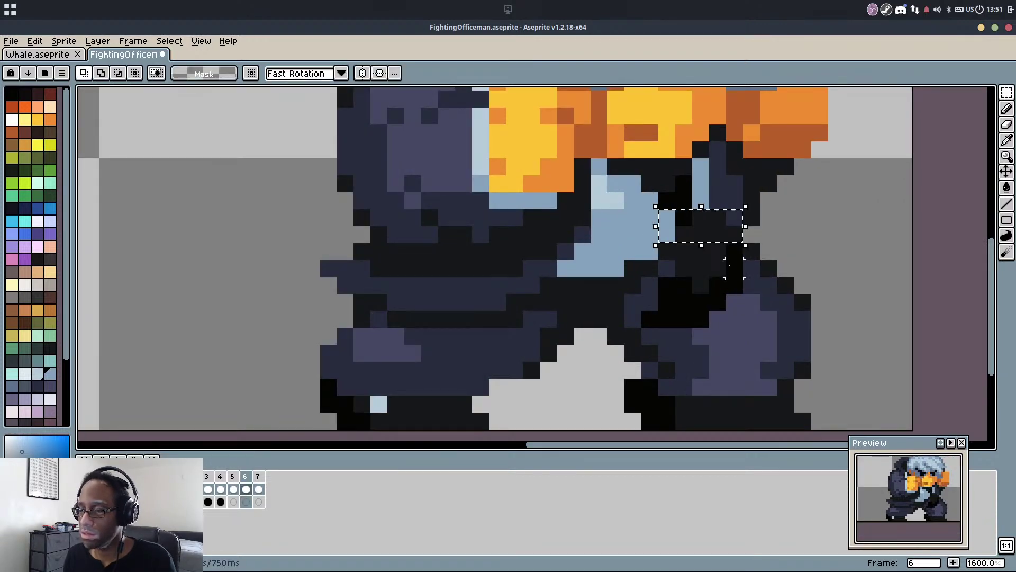
{"action": "key", "text": "ctrl+d"}
{"action": "scroll", "coordinate": [741, 265], "scroll_direction": "down", "scroll_amount": 3}
{"action": "key", "text": "Left"}
{"action": "key", "text": "Left"}
{"action": "key", "text": "Right"}
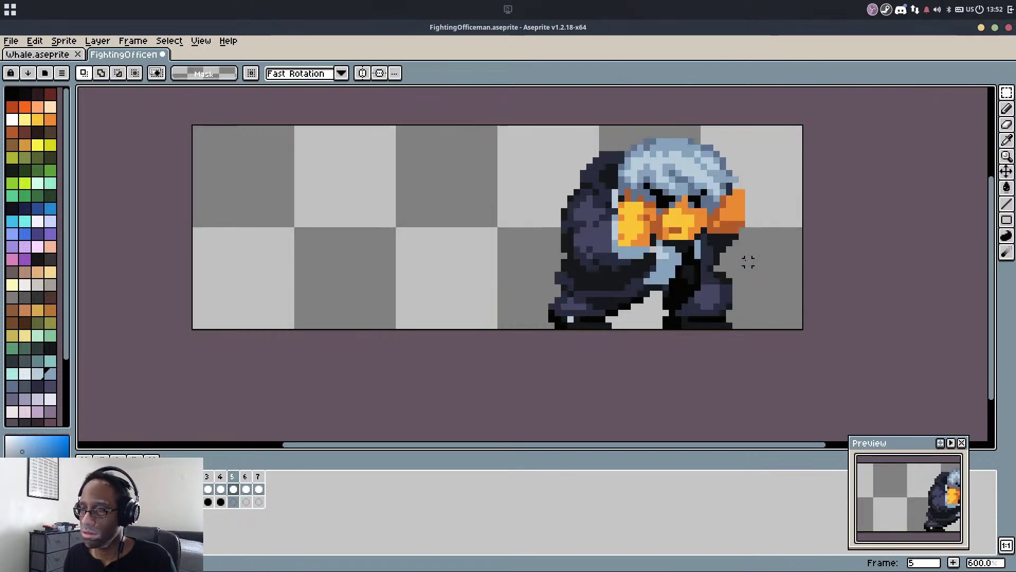
In frame 5, paint black across the underside of the torso and over the lower part of the light-blue shirt
{"action": "scroll", "coordinate": [735, 262], "scroll_direction": "up", "scroll_amount": 4}
{"action": "key", "text": "b"}
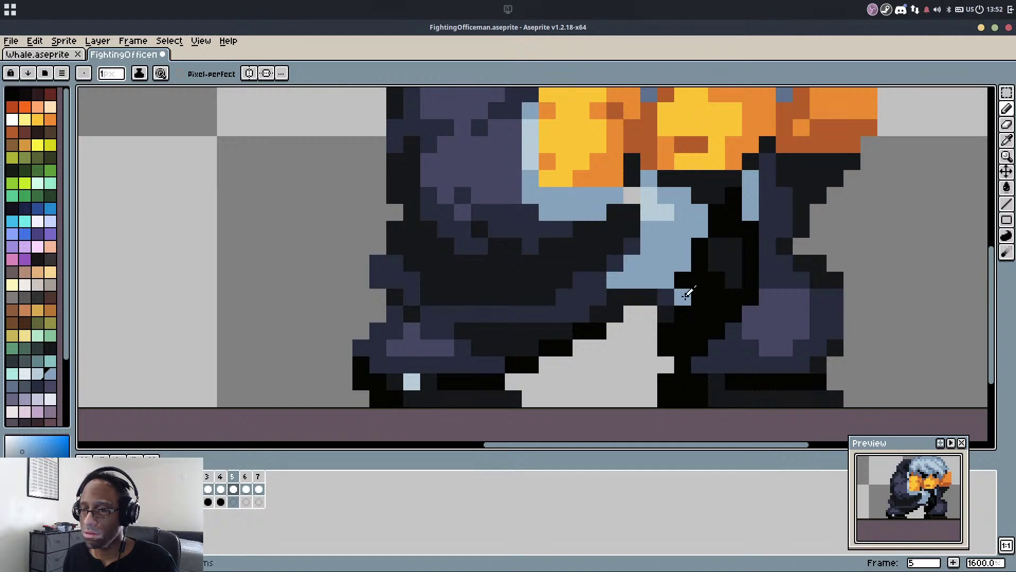
{"action": "left_click", "coordinate": [686, 315], "text": "alt"}
{"action": "mouse_move", "coordinate": [651, 329]}
{"action": "left_mouse_down"}
{"action": "mouse_move", "coordinate": [631, 314]}
{"action": "mouse_move", "coordinate": [683, 348]}
{"action": "mouse_move", "coordinate": [744, 298]}
{"action": "mouse_move", "coordinate": [688, 323]}
{"action": "left_mouse_up"}
{"action": "key", "text": "e"}
{"action": "key", "text": "b"}
{"action": "left_click", "coordinate": [701, 349], "text": "alt"}
{"action": "left_click", "coordinate": [749, 282], "text": "alt"}
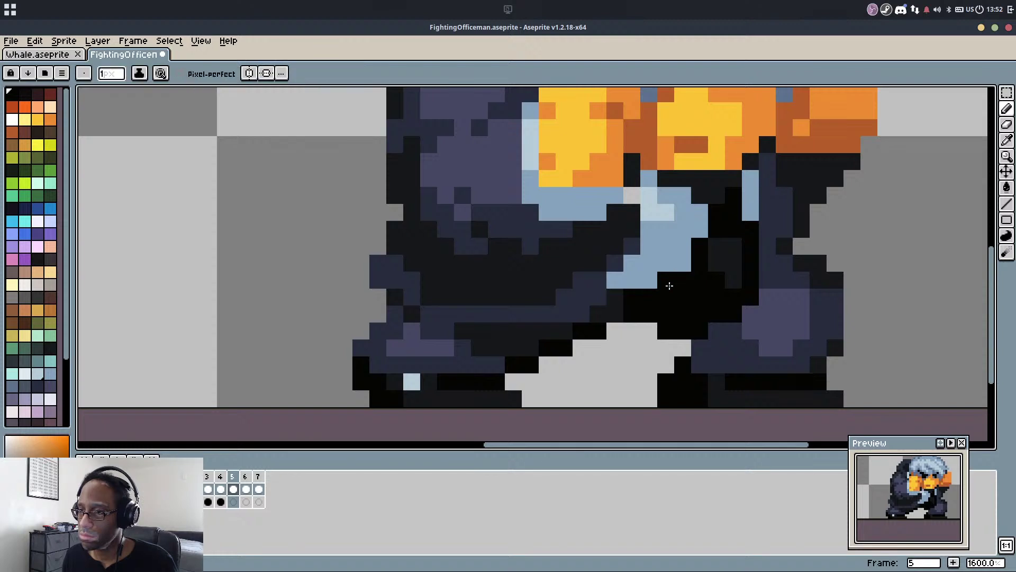
{"action": "left_click", "coordinate": [616, 284]}
{"action": "left_click", "coordinate": [625, 292], "text": "alt"}
{"action": "mouse_move", "coordinate": [530, 281]}
{"action": "left_mouse_down"}
{"action": "mouse_move", "coordinate": [649, 295]}
{"action": "mouse_move", "coordinate": [557, 270]}
{"action": "mouse_move", "coordinate": [671, 263]}
{"action": "left_mouse_up"}
Extend the front thigh upward and inward in dark navy in frame 5, refining its edge against the black shading
{"action": "left_click", "coordinate": [765, 264], "text": "alt"}
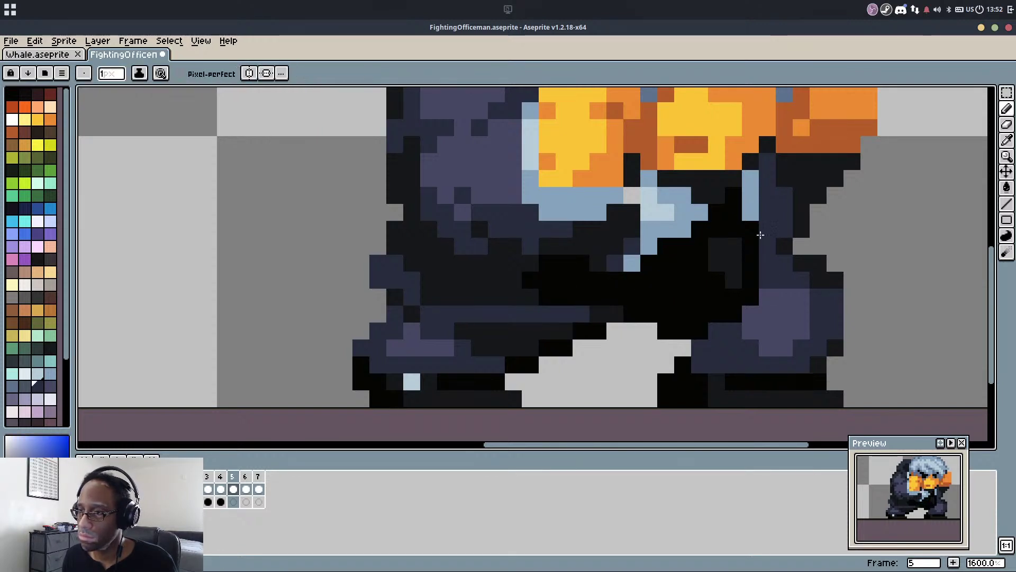
{"action": "mouse_move", "coordinate": [754, 230]}
{"action": "left_mouse_down"}
{"action": "mouse_move", "coordinate": [725, 308]}
{"action": "mouse_move", "coordinate": [736, 304]}
{"action": "mouse_move", "coordinate": [698, 335]}
{"action": "mouse_move", "coordinate": [643, 319]}
{"action": "mouse_move", "coordinate": [693, 306]}
{"action": "mouse_move", "coordinate": [627, 313]}
{"action": "mouse_move", "coordinate": [709, 307]}
{"action": "mouse_move", "coordinate": [683, 308]}
{"action": "mouse_move", "coordinate": [699, 320]}
{"action": "mouse_move", "coordinate": [602, 316]}
{"action": "mouse_move", "coordinate": [661, 309]}
{"action": "left_mouse_up"}
{"action": "left_click", "coordinate": [698, 333], "text": "alt"}
{"action": "left_click", "coordinate": [615, 308], "text": "alt"}
{"action": "left_click", "coordinate": [733, 291], "text": "alt"}
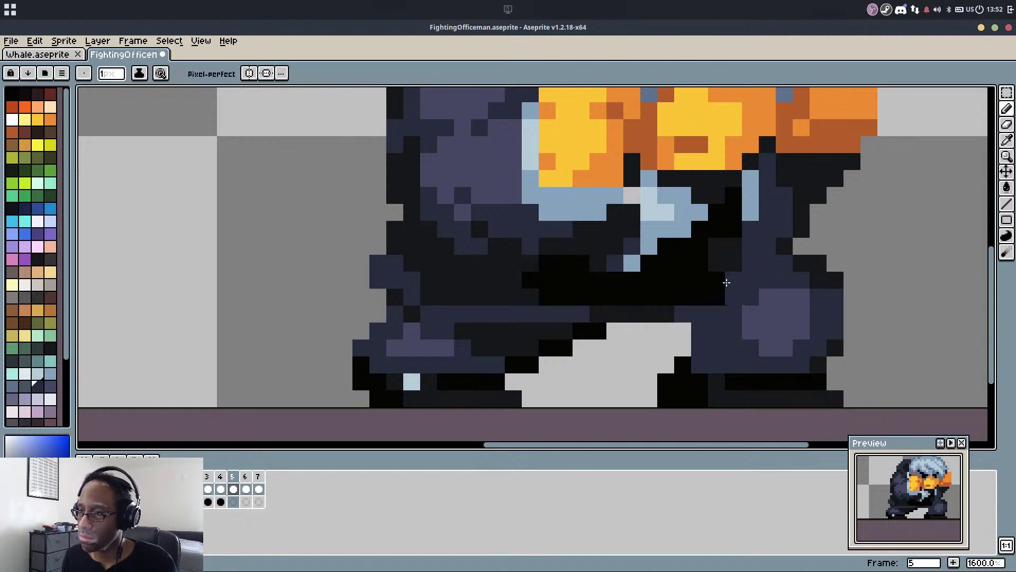
{"action": "left_click_drag", "start_coordinate": [722, 281], "coordinate": [687, 300]}
{"action": "left_click", "coordinate": [701, 263], "text": "alt"}
{"action": "mouse_move", "coordinate": [716, 248]}
{"action": "left_mouse_down"}
{"action": "mouse_move", "coordinate": [715, 268]}
{"action": "mouse_move", "coordinate": [604, 265]}
{"action": "mouse_move", "coordinate": [686, 231]}
{"action": "left_mouse_up"}
{"action": "left_click", "coordinate": [747, 261], "text": "alt"}
{"action": "left_click_drag", "start_coordinate": [734, 264], "coordinate": [703, 278]}
Trim the shirt below the chin in frame 5 and blend the belly area with black and near-black pixels
{"action": "left_click", "coordinate": [722, 224], "text": "alt"}
{"action": "mouse_move", "coordinate": [705, 212]}
{"action": "left_mouse_down"}
{"action": "mouse_move", "coordinate": [687, 197]}
{"action": "mouse_move", "coordinate": [755, 208]}
{"action": "mouse_move", "coordinate": [734, 236]}
{"action": "mouse_move", "coordinate": [729, 225]}
{"action": "mouse_move", "coordinate": [728, 241]}
{"action": "mouse_move", "coordinate": [718, 184]}
{"action": "mouse_move", "coordinate": [694, 235]}
{"action": "mouse_move", "coordinate": [554, 296]}
{"action": "mouse_move", "coordinate": [678, 248]}
{"action": "mouse_move", "coordinate": [613, 274]}
{"action": "left_mouse_up"}
{"action": "left_click", "coordinate": [753, 209], "text": "alt"}
{"action": "left_click", "coordinate": [732, 227], "text": "alt"}
{"action": "left_click", "coordinate": [714, 218], "text": "alt"}
{"action": "left_click", "coordinate": [717, 189], "text": "alt"}
{"action": "key", "text": "ctrl+z"}
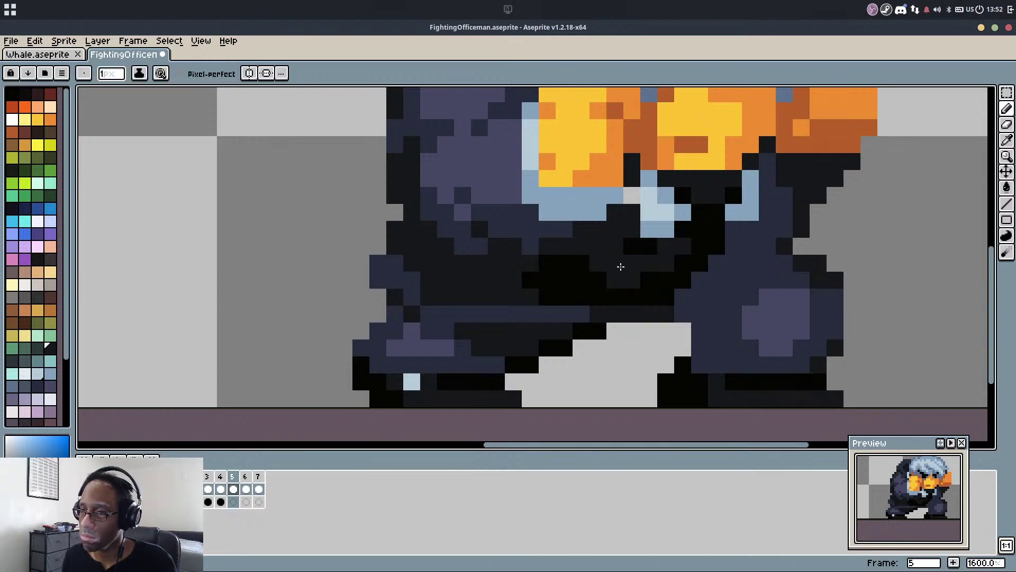
{"action": "scroll", "coordinate": [621, 267], "scroll_direction": "down", "scroll_amount": 1}
{"action": "left_click", "coordinate": [598, 268], "text": "alt"}
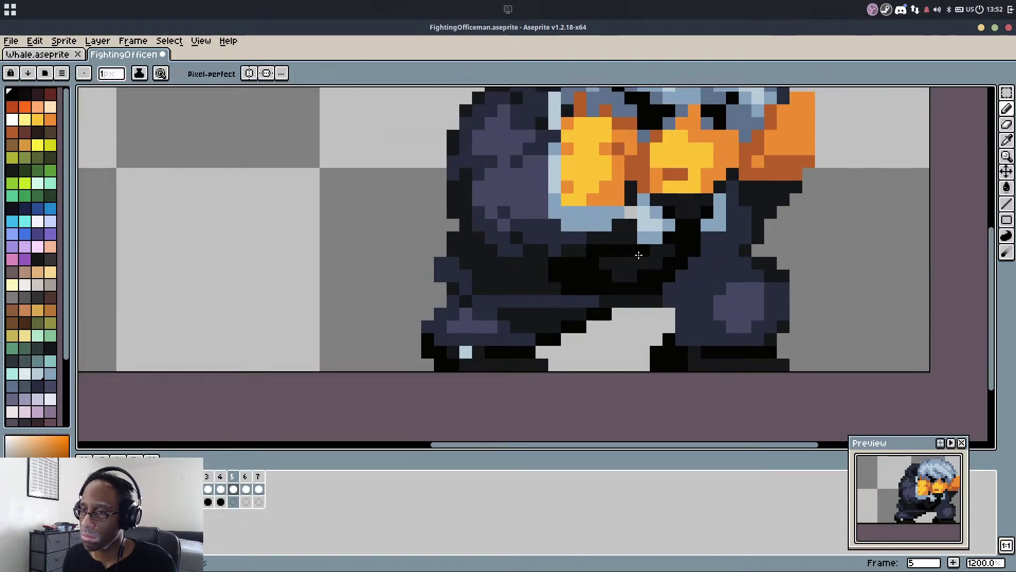
{"action": "left_click", "coordinate": [563, 276], "text": "alt"}
{"action": "left_click", "coordinate": [679, 280], "text": "alt"}
{"action": "scroll", "coordinate": [678, 281], "scroll_direction": "down", "scroll_amount": 1}
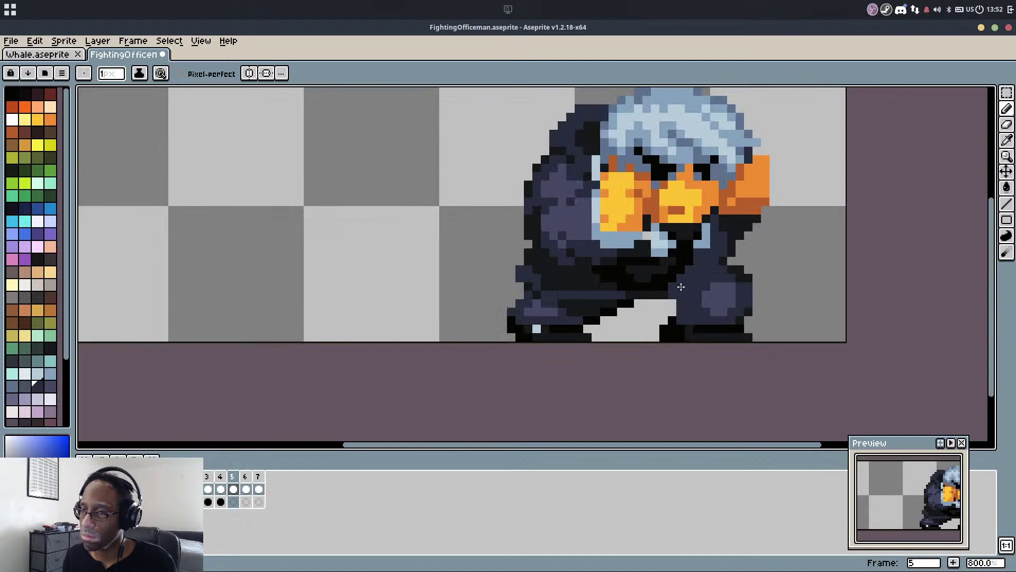
Step back to frame 2 and play the animation to check the motion
{"action": "key", "text": "comma"}
{"action": "key", "text": "comma"}
{"action": "key", "text": "comma"}
{"action": "scroll", "coordinate": [681, 289], "scroll_direction": "down", "scroll_amount": 1}
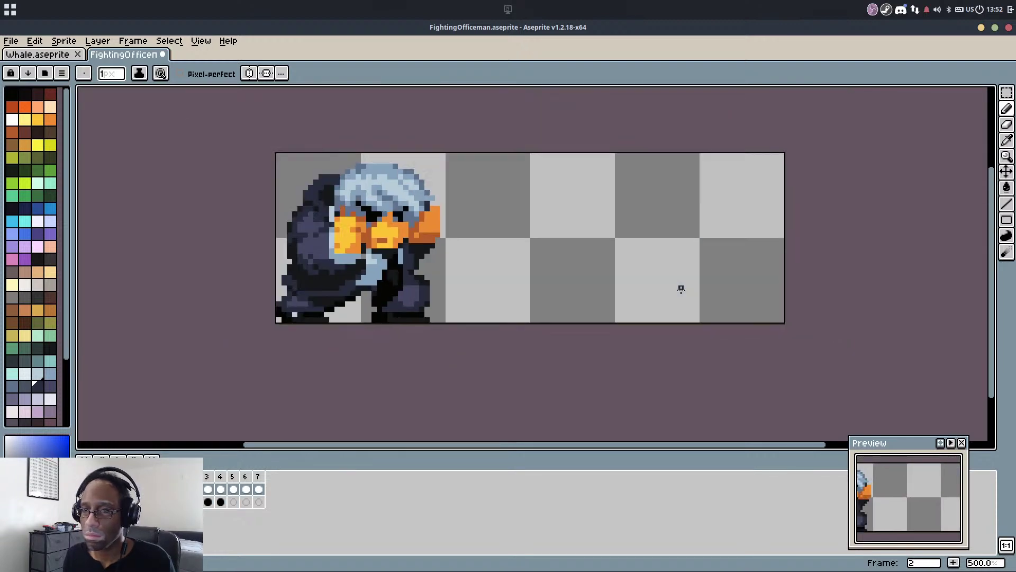
{"action": "key", "text": "Return"}
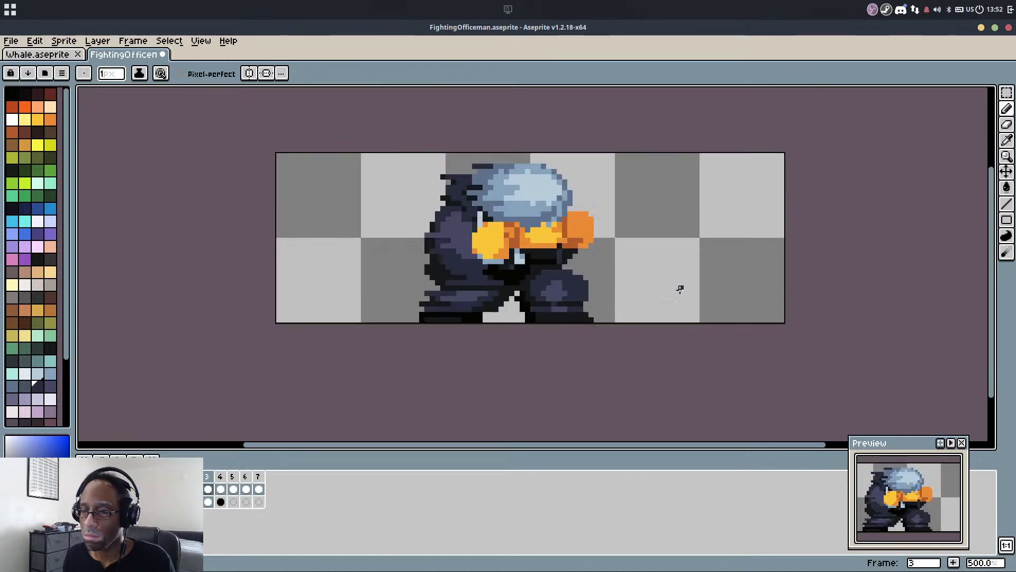
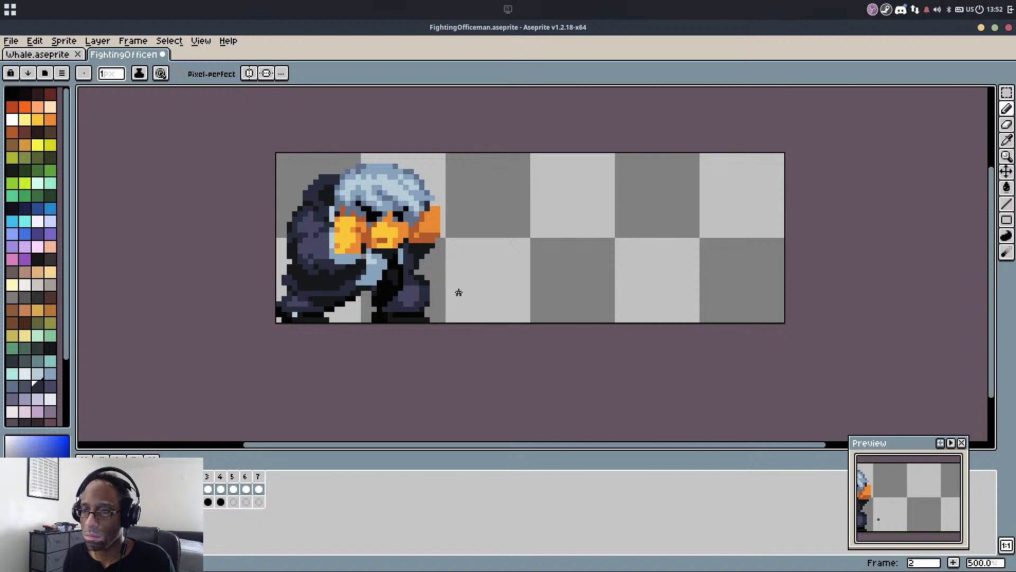
Nudge the inner-edge pixels of the front leg in frame 2 toward the knee to widen the gap between the legs
{"action": "scroll", "coordinate": [458, 290], "scroll_direction": "up", "scroll_amount": 7}
{"action": "scroll", "coordinate": [374, 253], "scroll_direction": "down", "scroll_amount": 2}
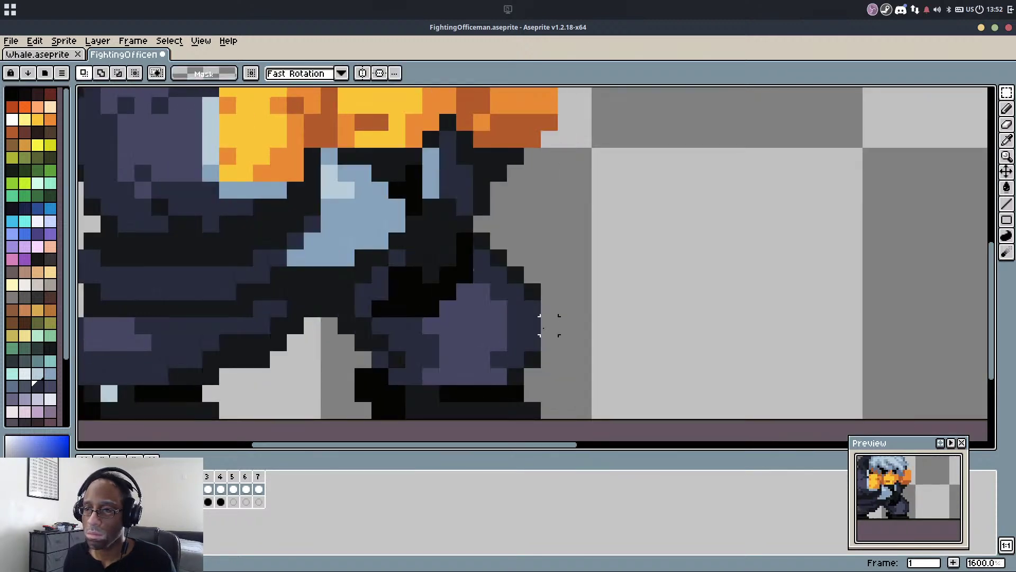
{"action": "left_click_drag", "start_coordinate": [378, 242], "coordinate": [448, 309]}
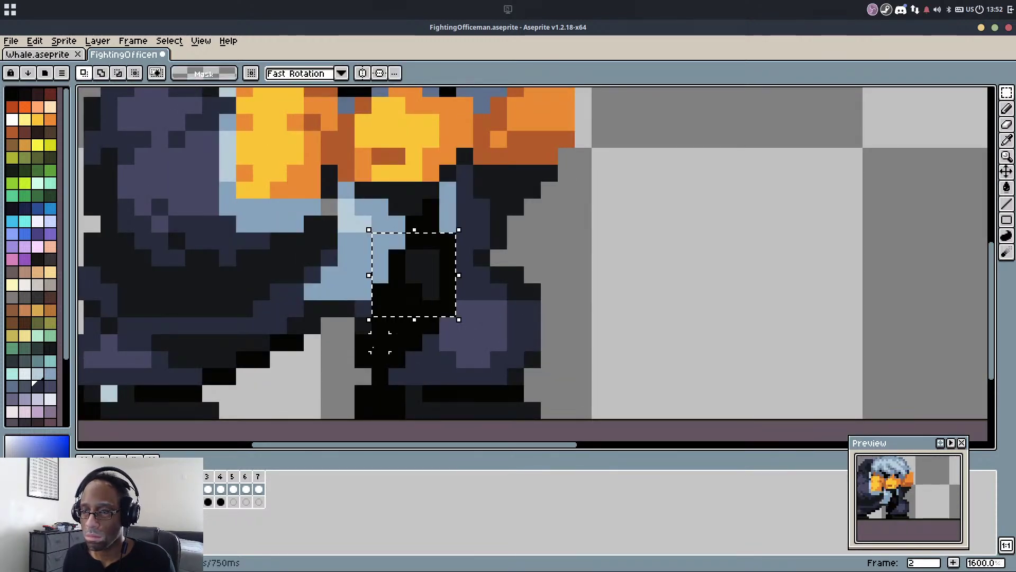
{"action": "left_click_drag", "start_coordinate": [346, 326], "coordinate": [432, 359]}
{"action": "key", "text": "Right"}
{"action": "left_click", "coordinate": [508, 346]}
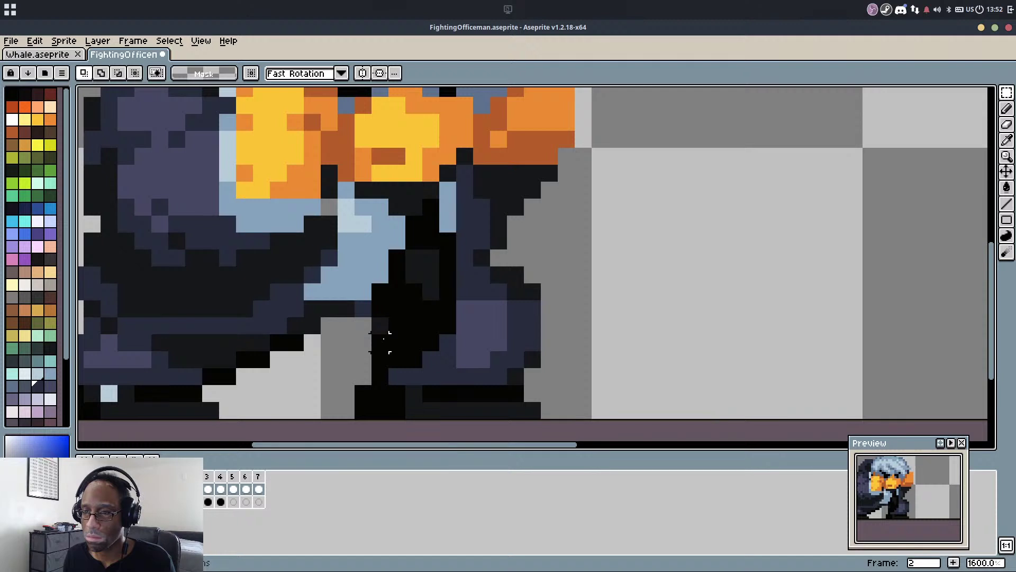
{"action": "left_click_drag", "start_coordinate": [379, 341], "coordinate": [444, 357]}
{"action": "key", "text": "Right"}
{"action": "left_click", "coordinate": [512, 321]}
Retouch the shading along the inner side of the front knee in frame 2 with colours sampled from the leg
{"action": "key", "text": "b"}
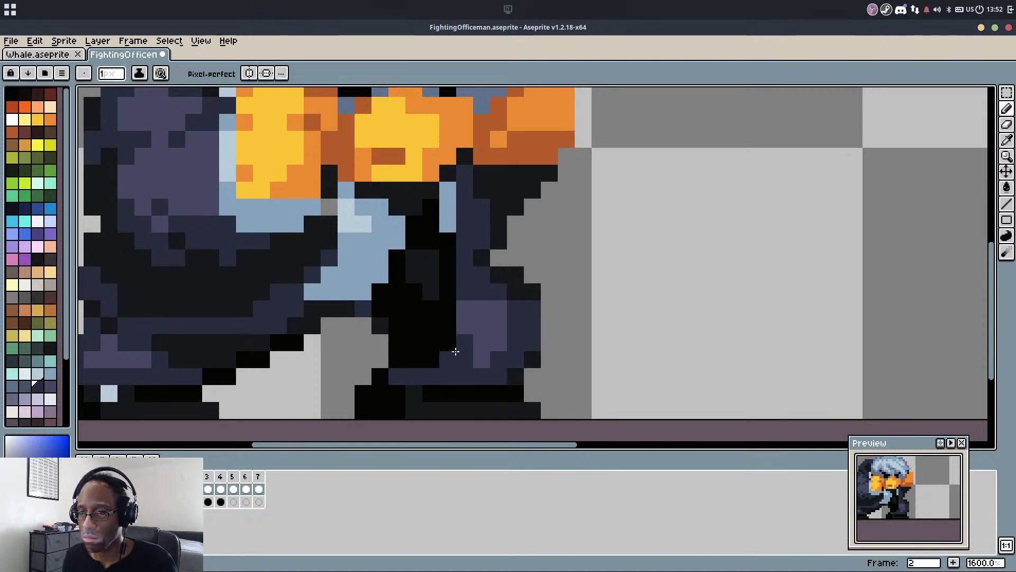
{"action": "left_click", "coordinate": [431, 352], "text": "alt"}
{"action": "left_click", "coordinate": [415, 375], "text": "alt"}
{"action": "scroll", "coordinate": [413, 301], "scroll_direction": "down", "scroll_amount": 1}
{"action": "scroll", "coordinate": [430, 316], "scroll_direction": "down", "scroll_amount": 1}
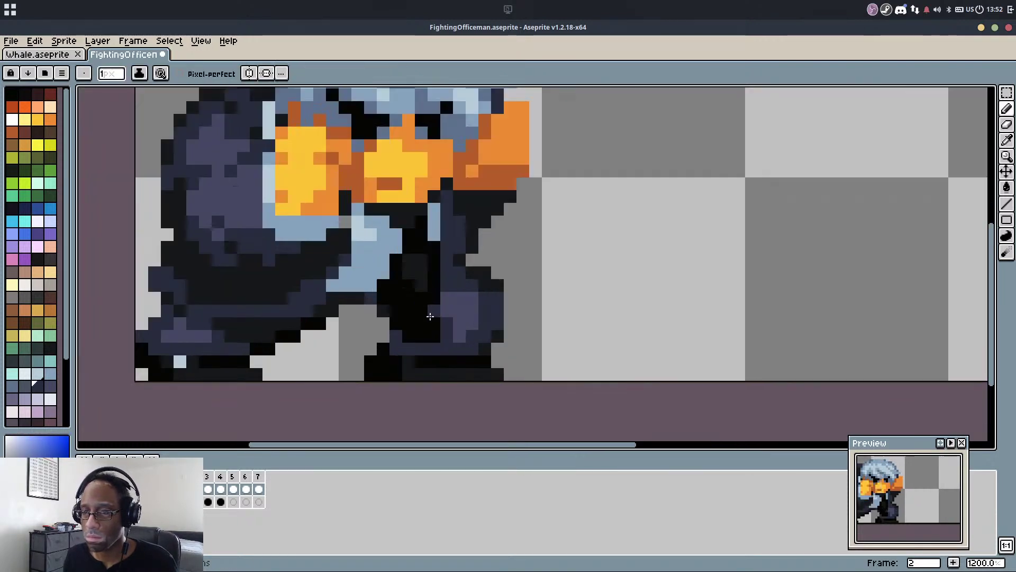
{"action": "scroll", "coordinate": [449, 330], "scroll_direction": "down", "scroll_amount": 2}
Step through the frames from frame 1 to frame 7 to compare the poses
{"action": "key", "text": "Right"}
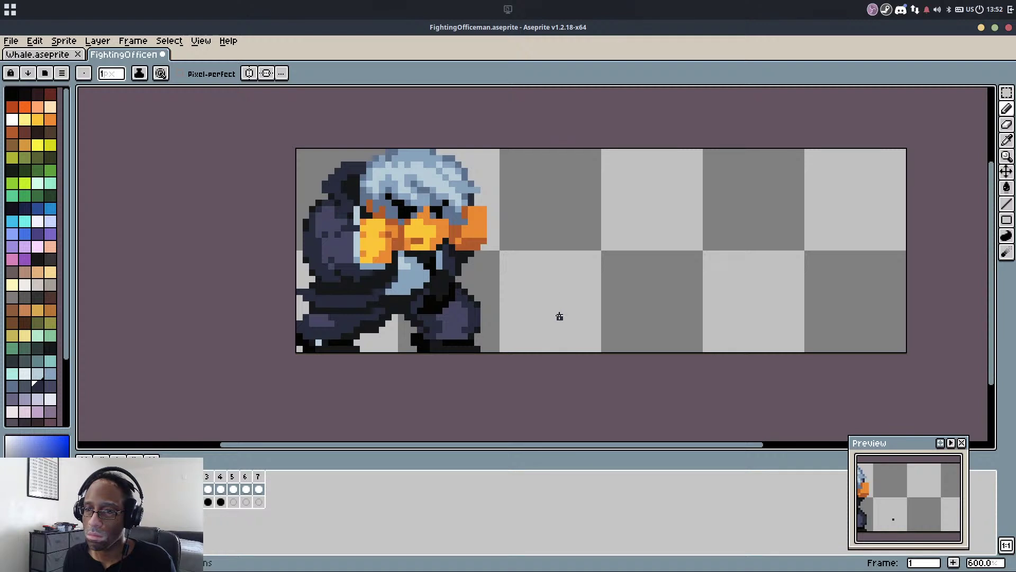
{"action": "key", "text": "Left"}
{"action": "key", "text": "Right"}
{"action": "key", "text": "Right"}
{"action": "key", "text": "Right"}
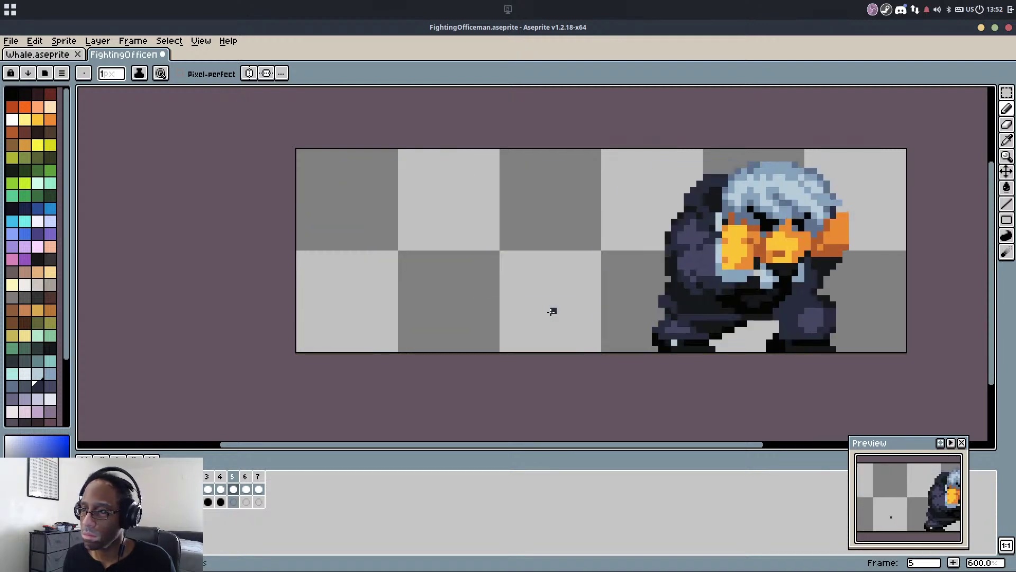
{"action": "key", "text": "Right"}
{"action": "key", "text": "Right"}
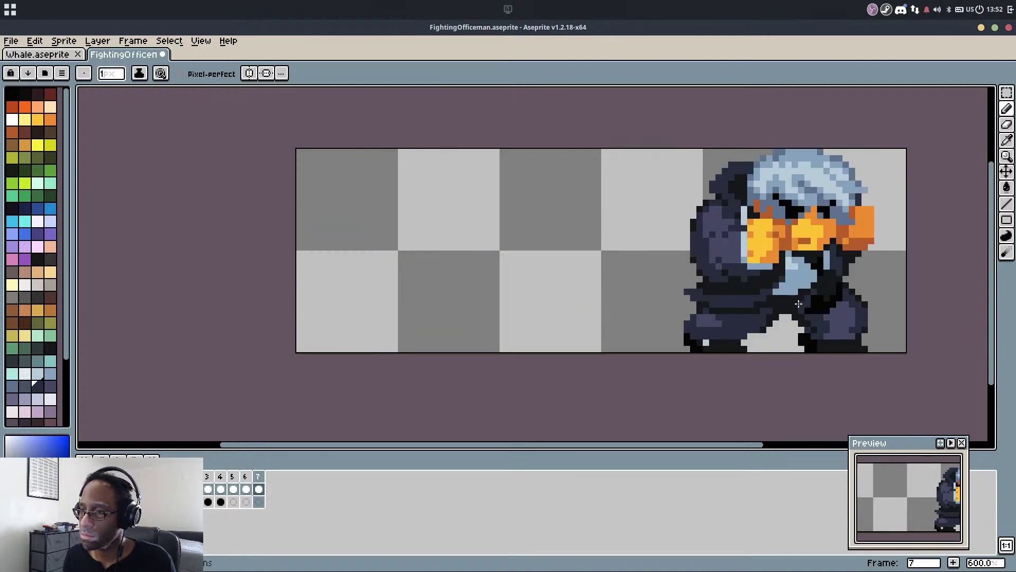
Cover the black shading at the top of the front thigh in frame 6 with dark navy
{"action": "key", "text": "Left"}
{"action": "scroll", "coordinate": [839, 275], "scroll_direction": "up", "scroll_amount": 2}
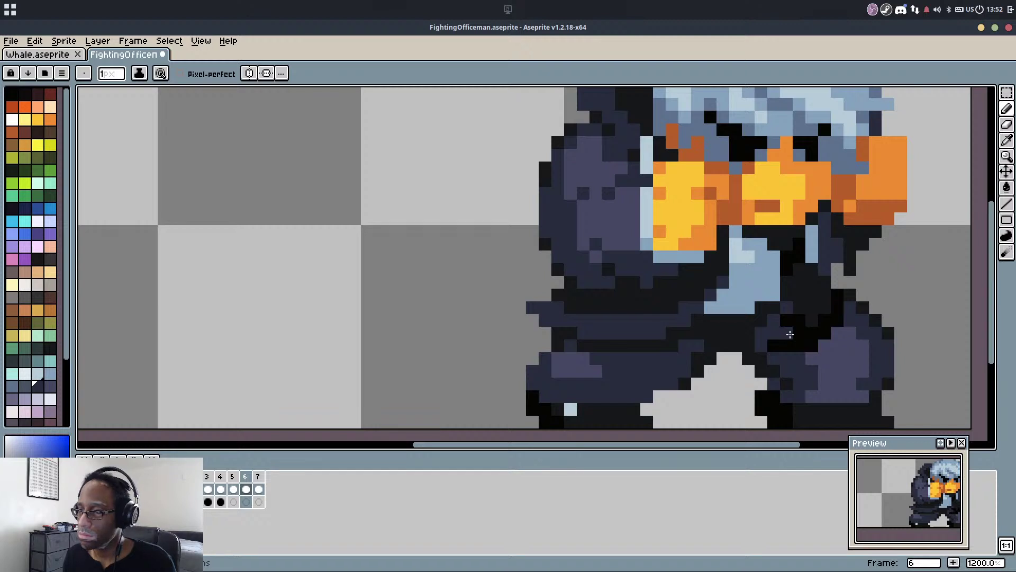
{"action": "key", "text": "ctrl+z"}
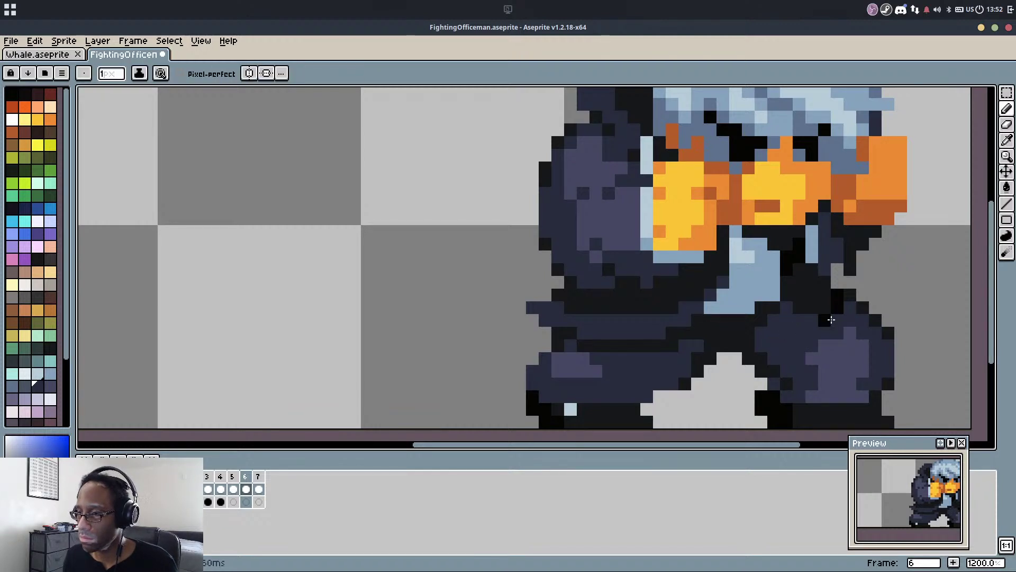
{"action": "left_click", "coordinate": [826, 320]}
Paint a black coat flap flaring outward over the front thigh in frame 6
{"action": "left_click", "coordinate": [836, 306], "text": "alt"}
{"action": "left_click_drag", "start_coordinate": [813, 321], "coordinate": [855, 327]}
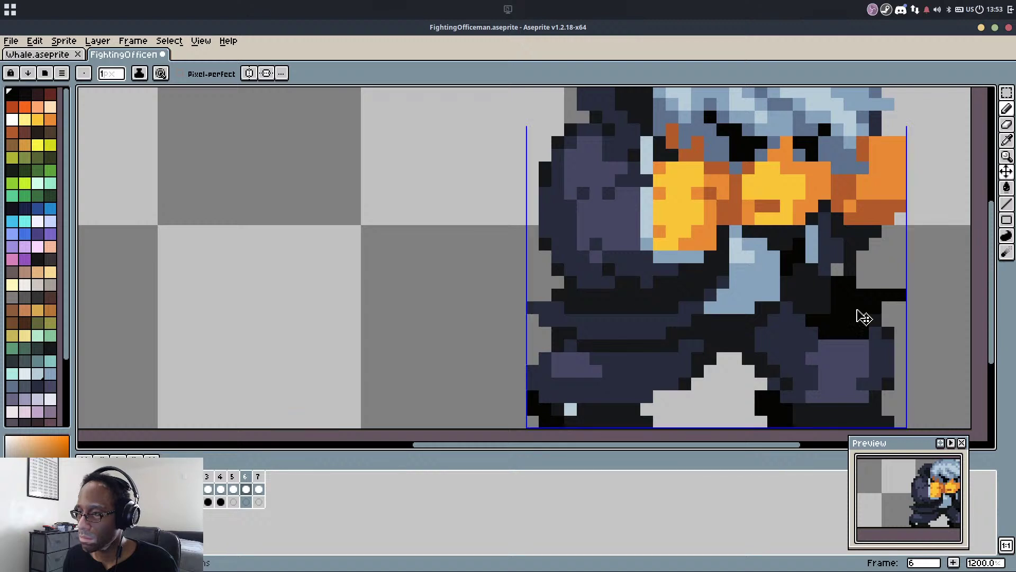
{"action": "key", "text": "ctrl+z"}
{"action": "left_click_drag", "start_coordinate": [863, 318], "coordinate": [891, 305]}
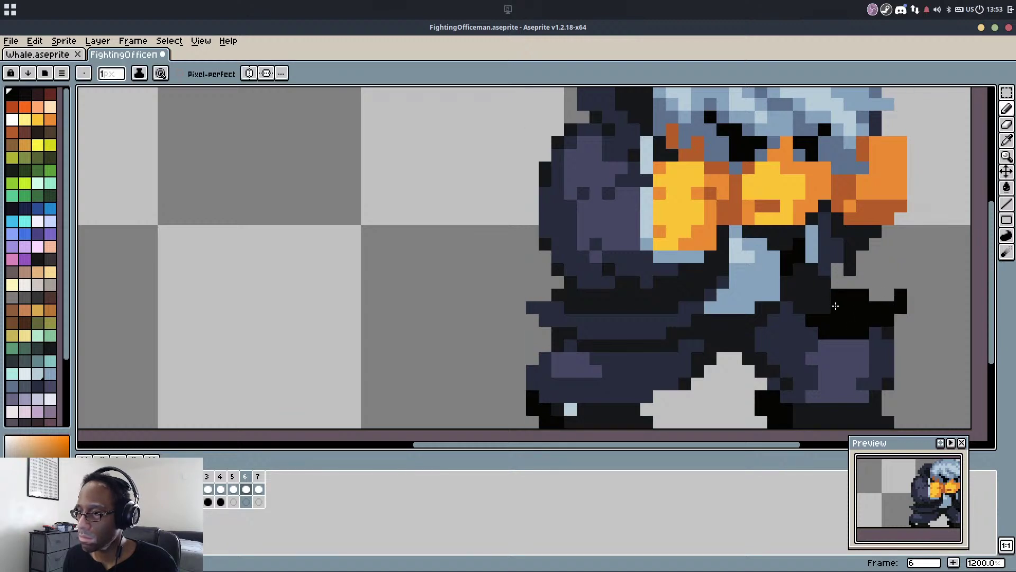
Raise and thicken the rear coat tail in frame 6 with dark navy, adding near-black pixels along its edge
{"action": "scroll", "coordinate": [836, 328], "scroll_direction": "down", "scroll_amount": 5}
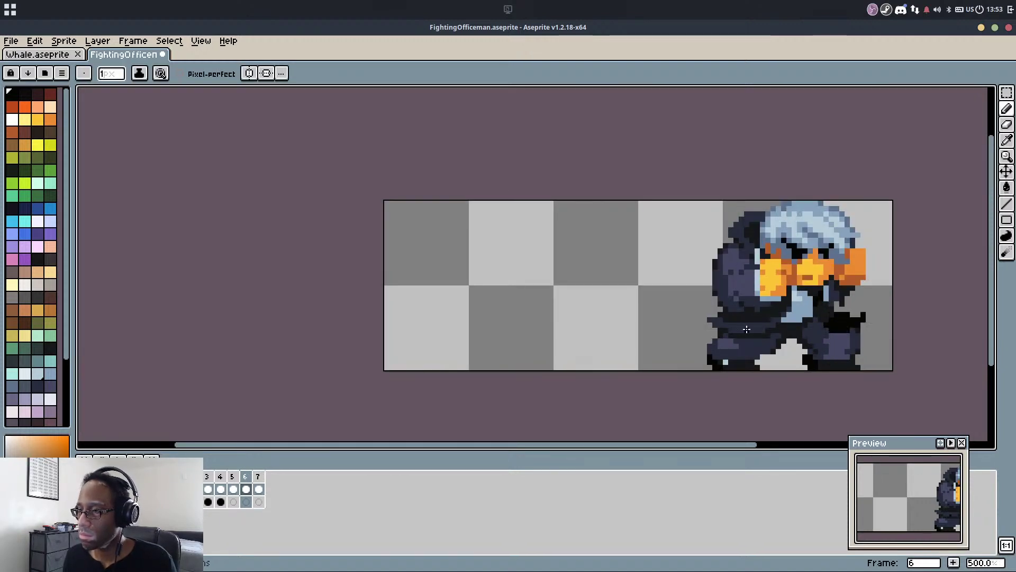
{"action": "scroll", "coordinate": [697, 317], "scroll_direction": "up", "scroll_amount": 6}
{"action": "left_click", "coordinate": [699, 305], "text": "alt"}
{"action": "left_click_drag", "start_coordinate": [683, 290], "coordinate": [683, 274]}
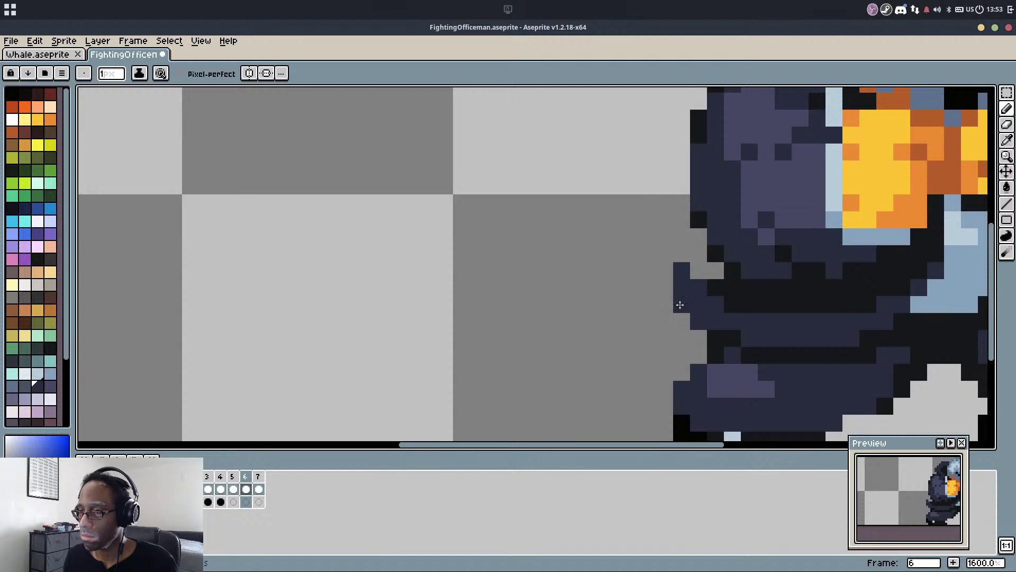
{"action": "key", "text": "ctrl+z"}
{"action": "left_click", "coordinate": [694, 318], "text": "alt"}
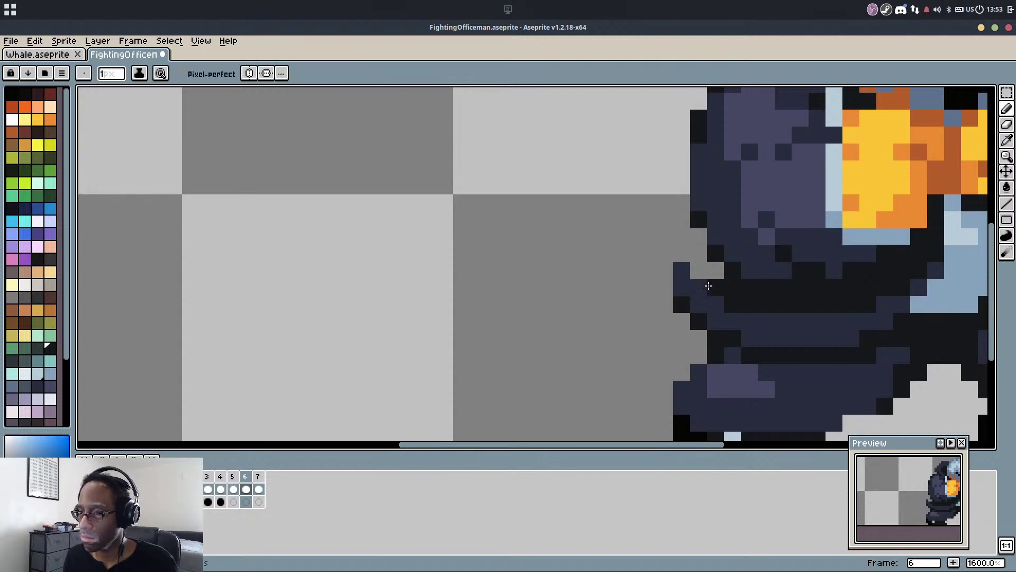
{"action": "left_click", "coordinate": [701, 281], "text": "alt"}
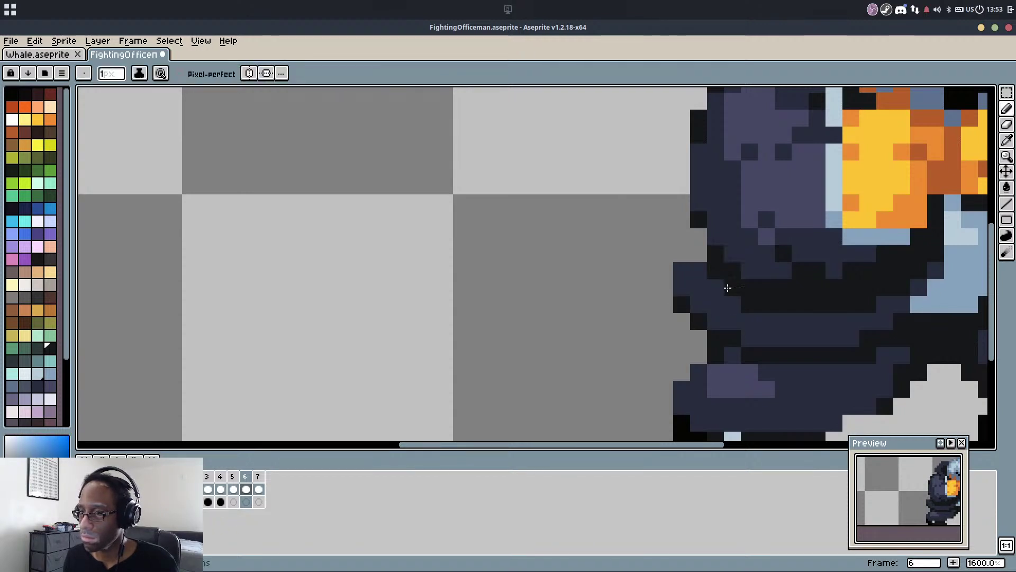
Step through the frames around frame 5 to compare the reworked coat with its neighbours
{"action": "scroll", "coordinate": [739, 303], "scroll_direction": "down", "scroll_amount": 4}
{"action": "scroll", "coordinate": [737, 285], "scroll_direction": "up", "scroll_amount": 2}
{"action": "scroll", "coordinate": [735, 266], "scroll_direction": "down", "scroll_amount": 2}
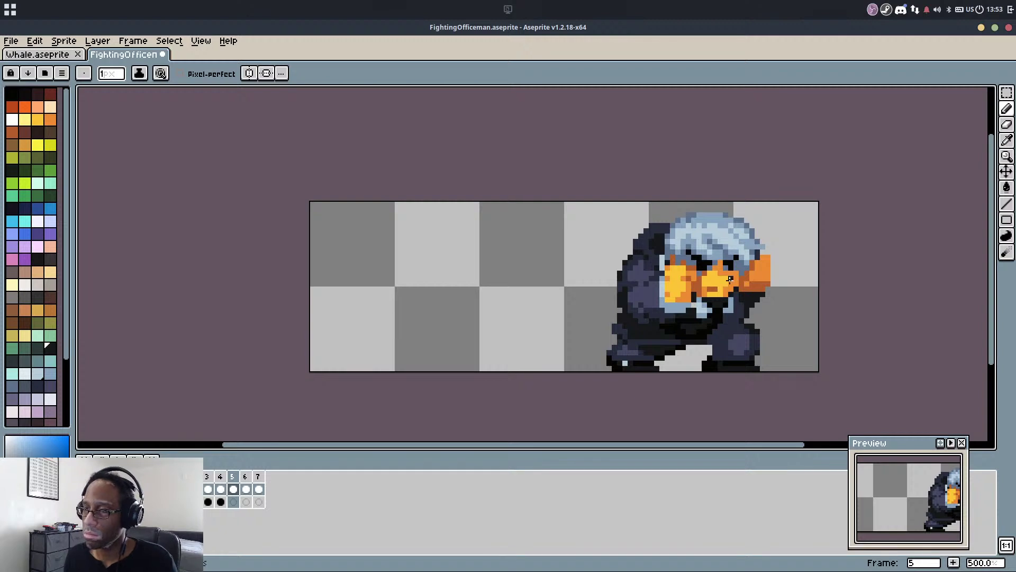
{"action": "key", "text": "Left"}
{"action": "key", "text": "Left"}
{"action": "key", "text": "Right"}
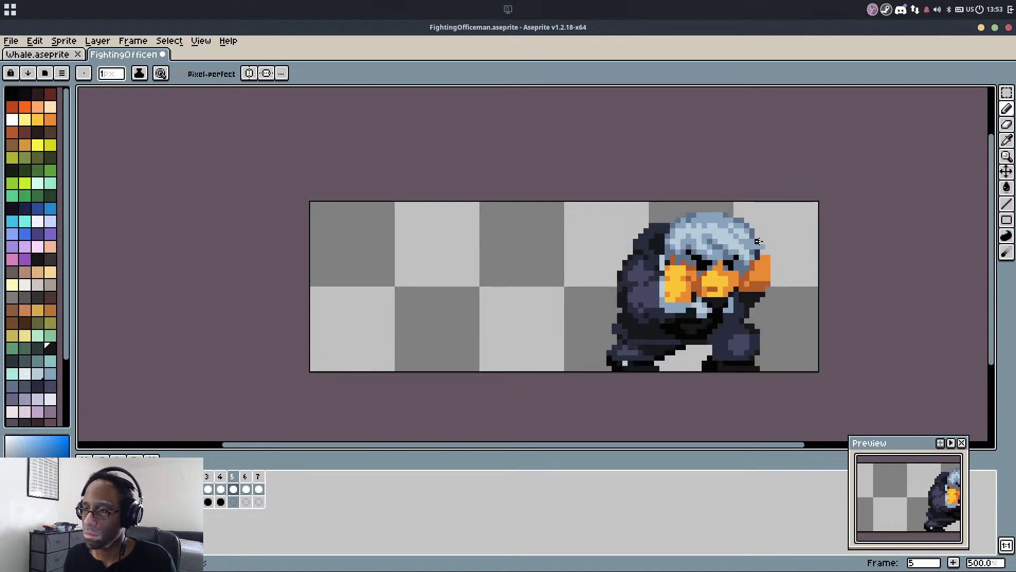
Compare frame 5 with frame 6 around the head, and play back the dash animation
{"action": "key", "text": "period"}
{"action": "key", "text": "comma"}
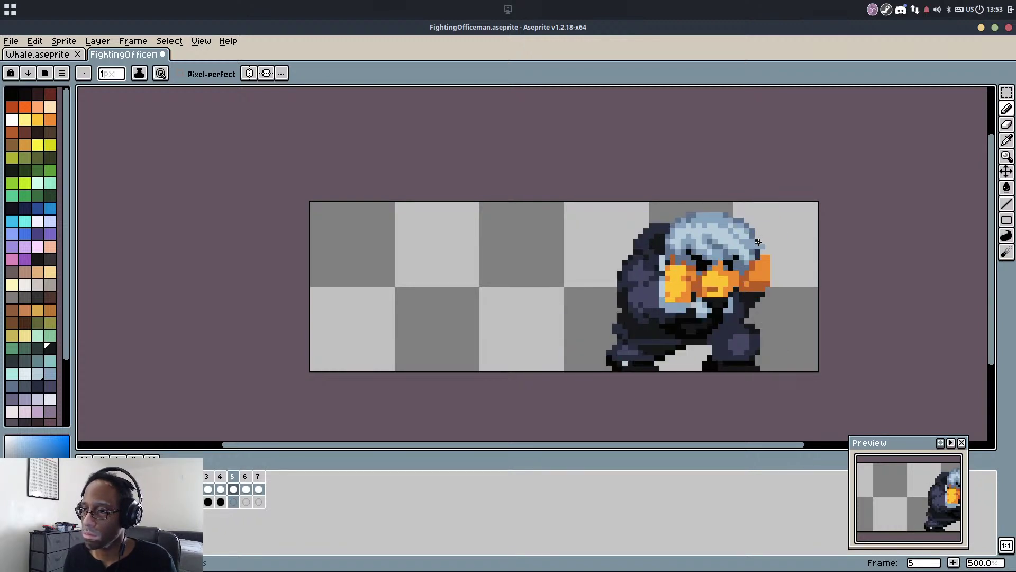
{"action": "key", "text": "period"}
{"action": "key", "text": "comma"}
{"action": "scroll", "coordinate": [757, 243], "scroll_direction": "up", "scroll_amount": 5}
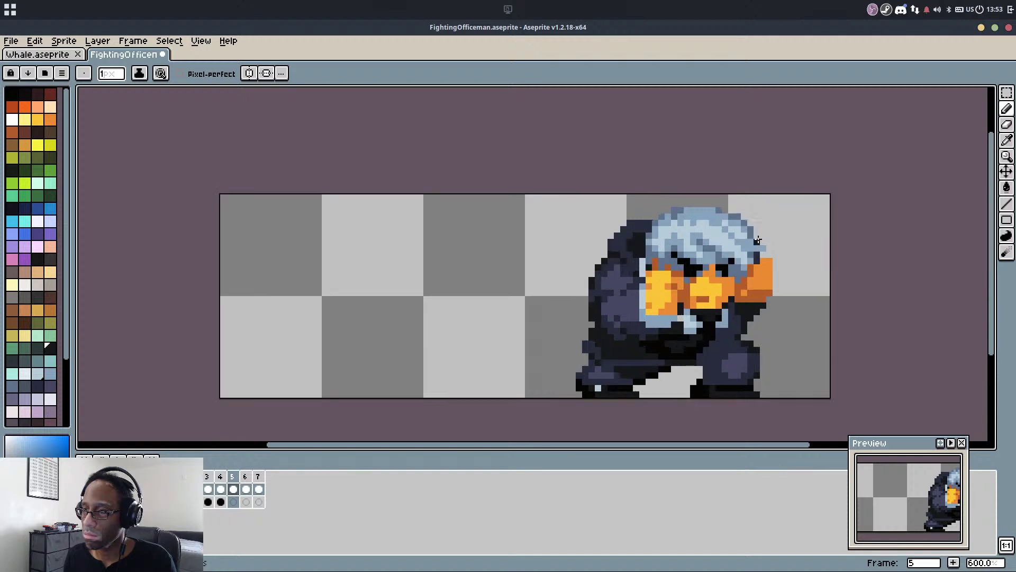
{"action": "right_click", "coordinate": [763, 255]}
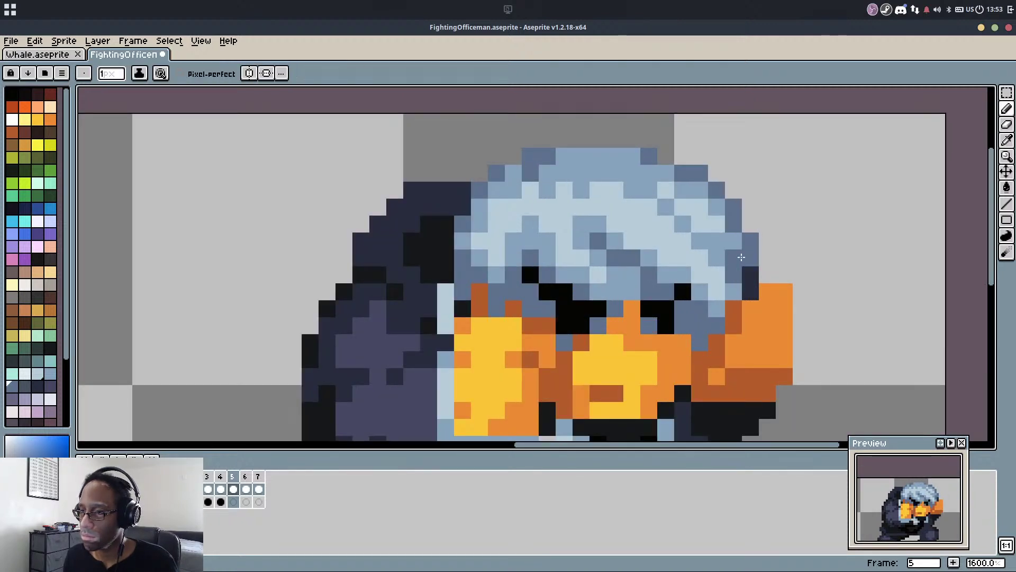
{"action": "scroll", "coordinate": [721, 256], "scroll_direction": "down", "scroll_amount": 5}
{"action": "key", "text": "Return"}
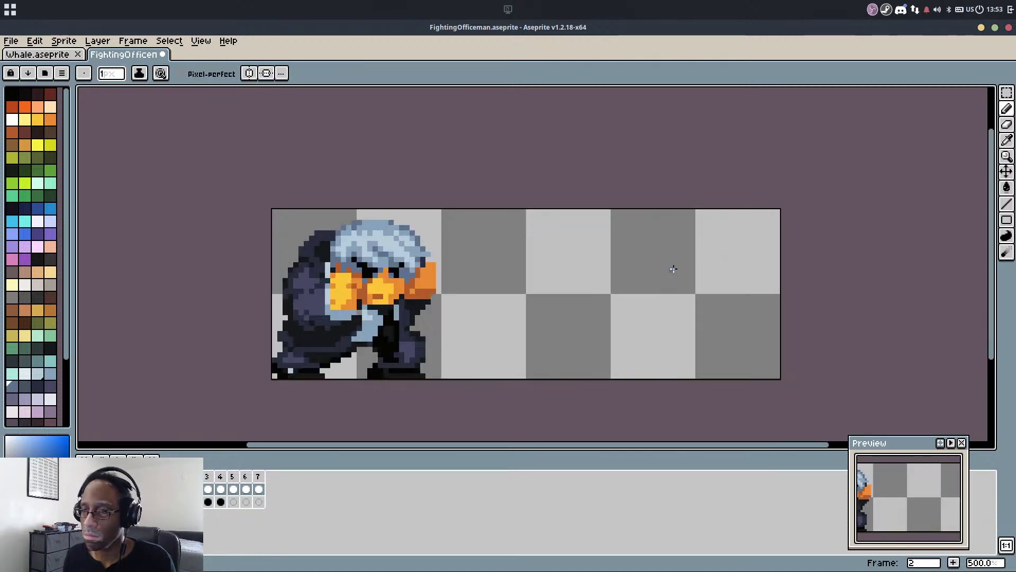
Copy the head from frame 4 and place it over the head in frame 5
{"action": "scroll", "coordinate": [583, 232], "scroll_direction": "up", "scroll_amount": 1}
{"action": "key", "text": "m"}
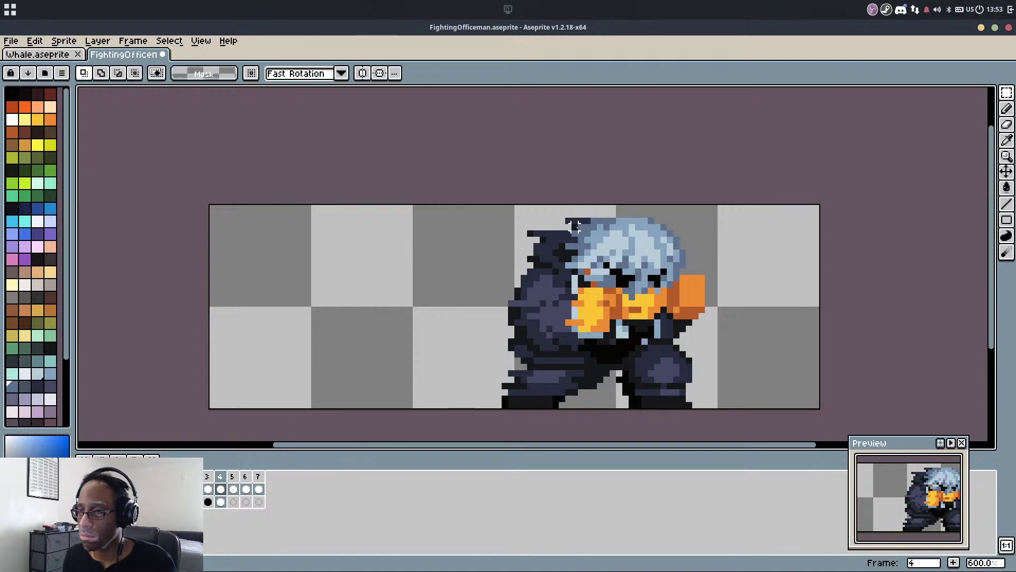
{"action": "left_click_drag", "start_coordinate": [569, 216], "coordinate": [688, 309]}
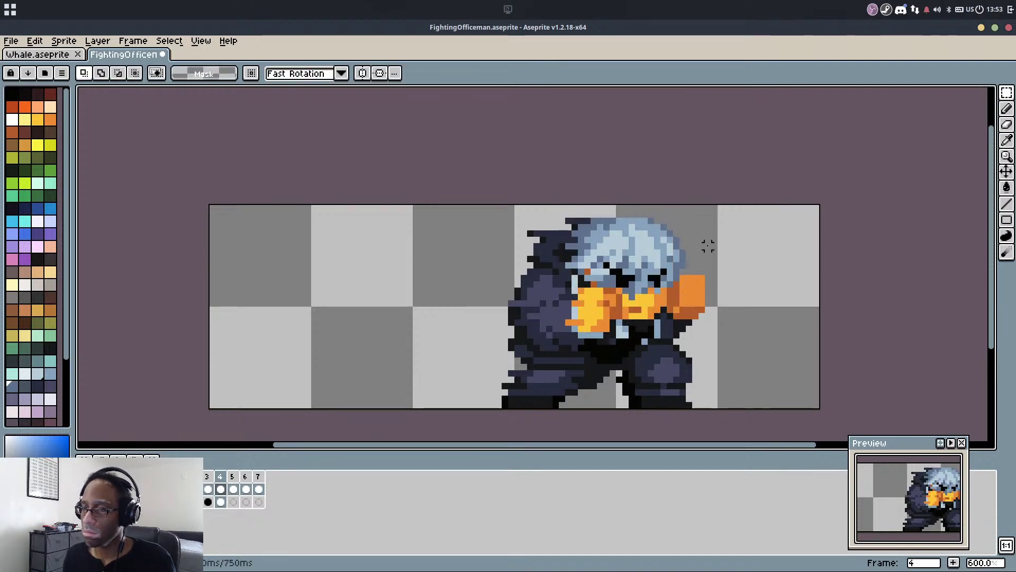
{"action": "left_click_drag", "start_coordinate": [658, 253], "coordinate": [714, 253]}
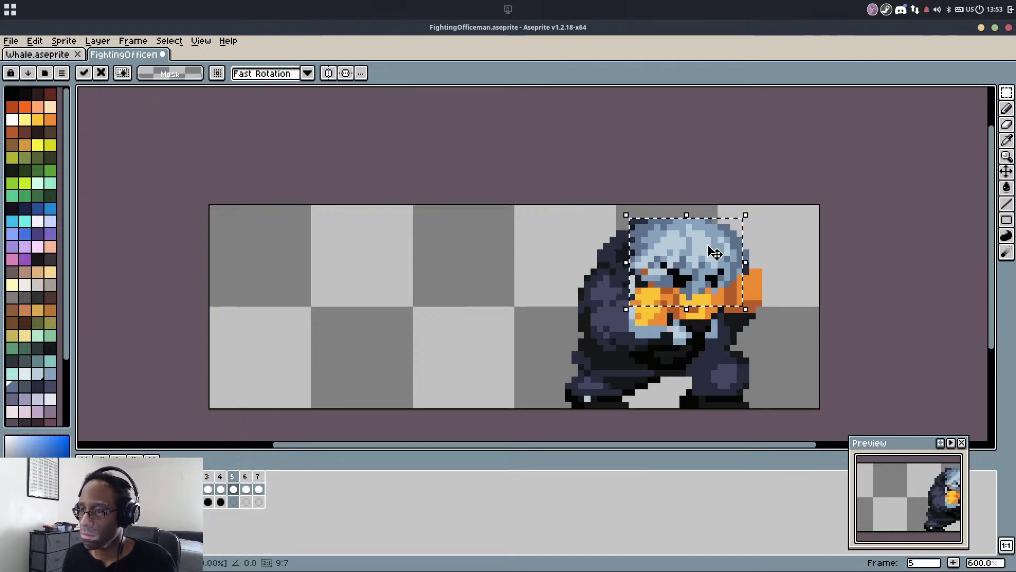
{"action": "key", "text": "Up"}
{"action": "key", "text": "Up"}
{"action": "key", "text": "Up"}
{"action": "key", "text": "Up"}
{"action": "key", "text": "Up"}
{"action": "key", "text": "Up"}
{"action": "key", "text": "Up"}
{"action": "key", "text": "Up"}
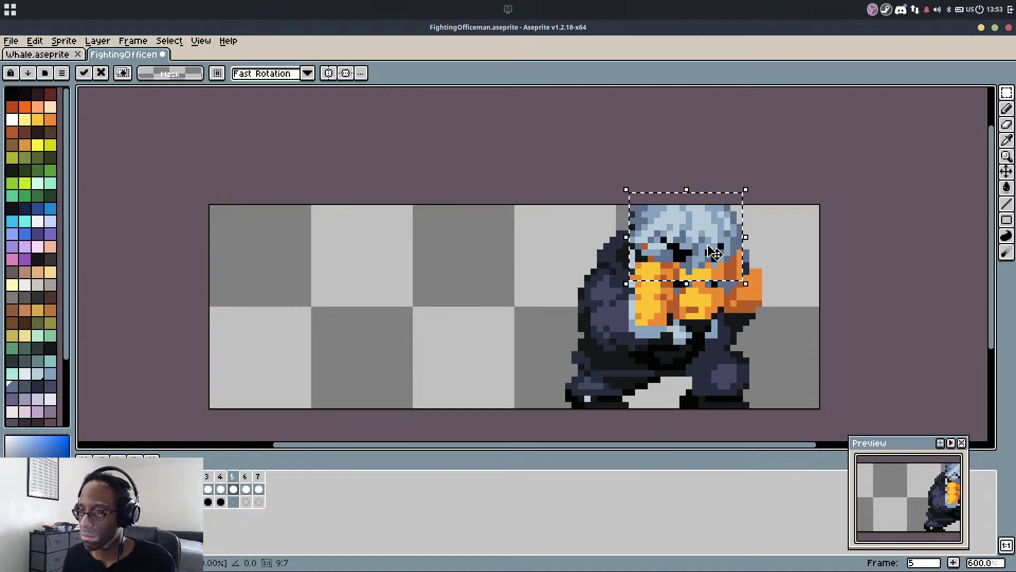
{"action": "key", "text": "Down"}
{"action": "key", "text": "Down"}
{"action": "key", "text": "Down"}
{"action": "key", "text": "Down"}
{"action": "key", "text": "Down"}
{"action": "key", "text": "Down"}
{"action": "key", "text": "Down"}
{"action": "key", "text": "Down"}
{"action": "left_click", "coordinate": [823, 220]}
Erase the stray pixels around the pasted head in frame 5 and fill the adjoining fist edge with orange
{"action": "scroll", "coordinate": [757, 261], "scroll_direction": "up", "scroll_amount": 2}
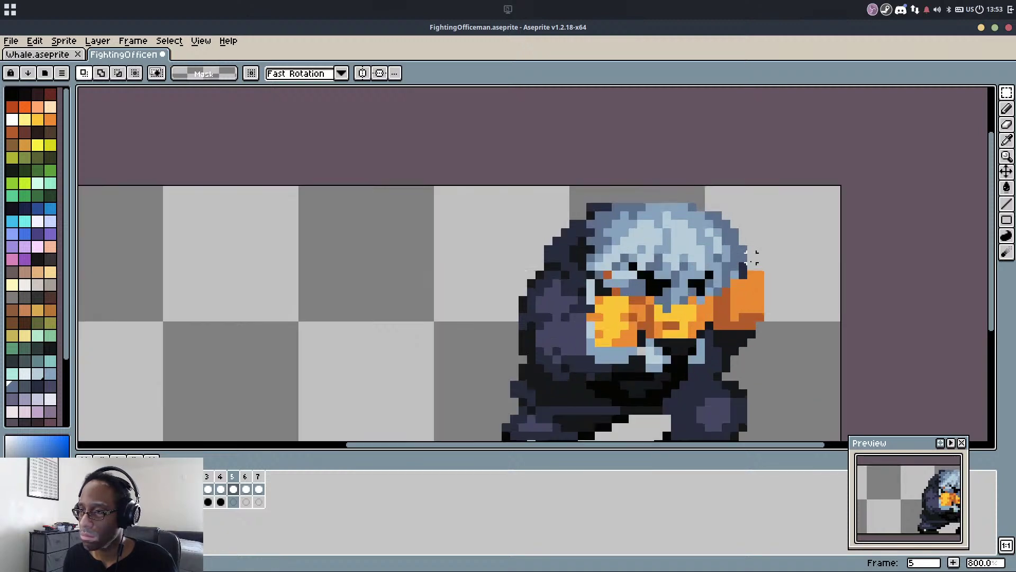
{"action": "key", "text": "e"}
{"action": "left_click_drag", "start_coordinate": [738, 270], "coordinate": [738, 243]}
{"action": "key", "text": "b"}
{"action": "left_click", "coordinate": [759, 293], "text": "alt"}
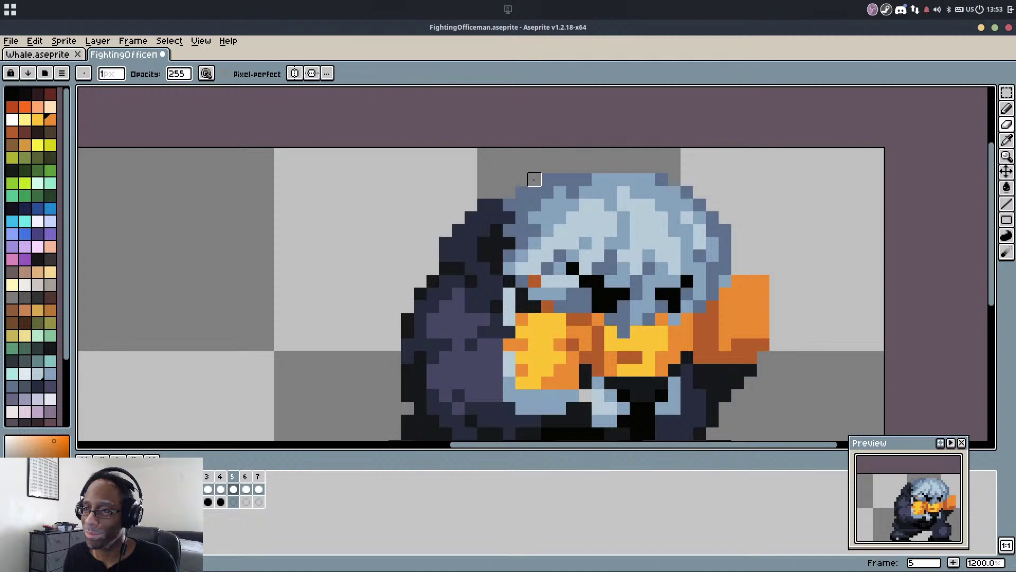
Repaint the light streak across the pasted face in frame 5 with mid blue and touch up the brow with blue-gray
{"action": "key", "text": "b"}
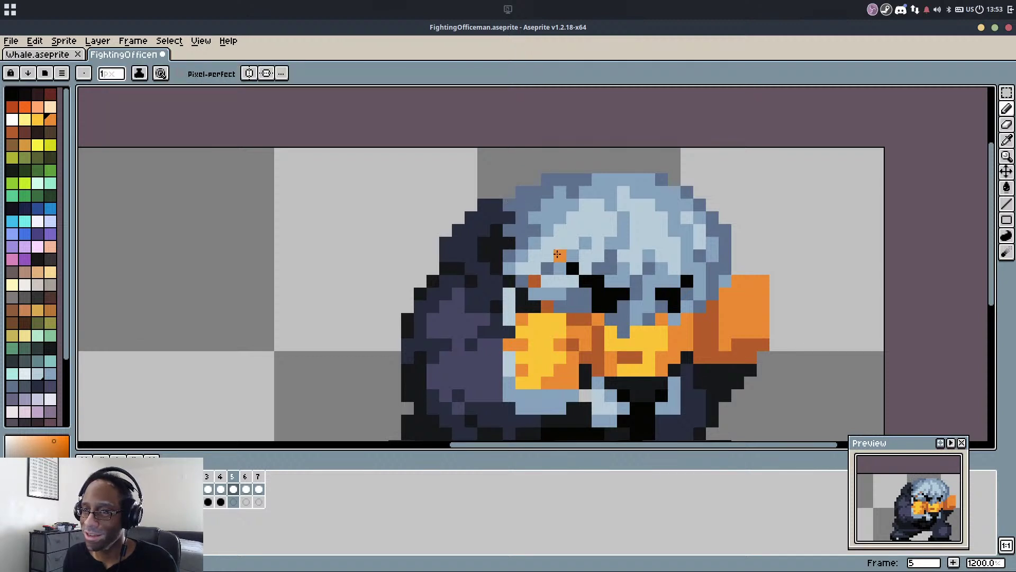
{"action": "key", "text": "alt"}
{"action": "left_click", "coordinate": [572, 284], "text": "alt"}
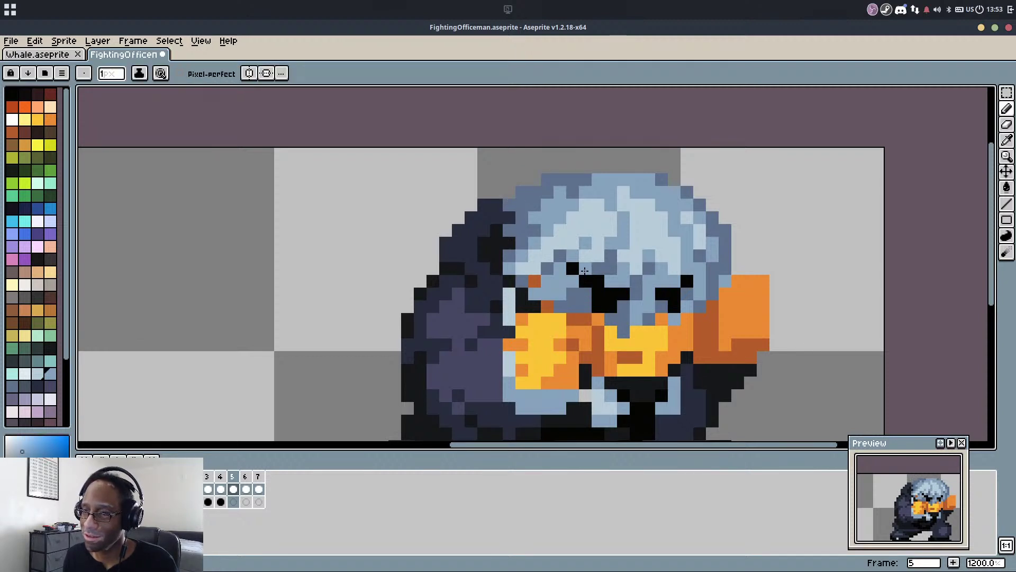
{"action": "key", "text": "alt"}
{"action": "left_click", "coordinate": [596, 259], "text": "alt"}
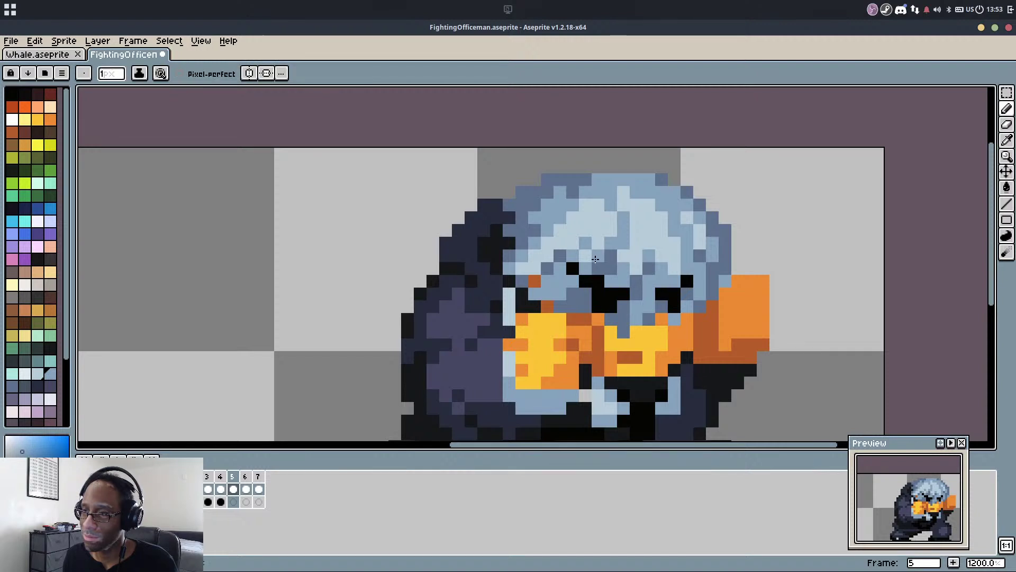
{"action": "left_click", "coordinate": [612, 278], "text": "alt"}
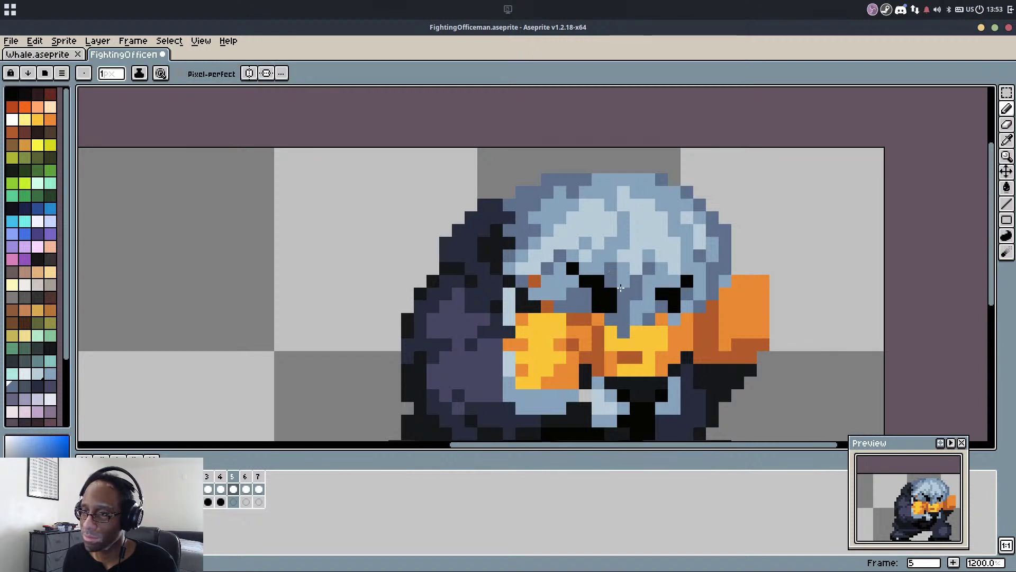
Step back and forth between frames 5 and 6 to compare the new head and the rear coat tail
{"action": "scroll", "coordinate": [621, 288], "scroll_direction": "down", "scroll_amount": 6}
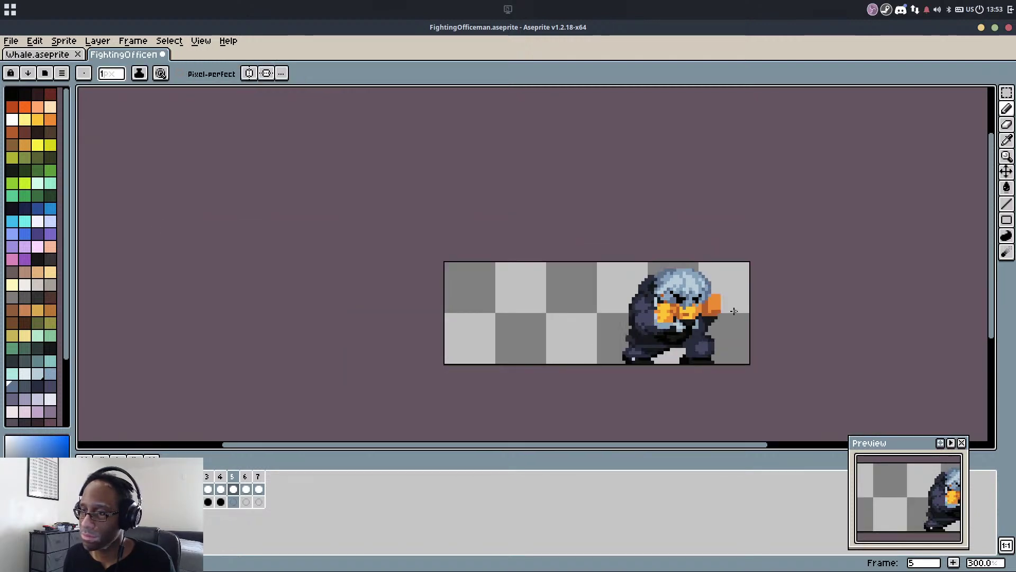
{"action": "key", "text": "Right"}
{"action": "key", "text": "Right"}
{"action": "key", "text": "Left"}
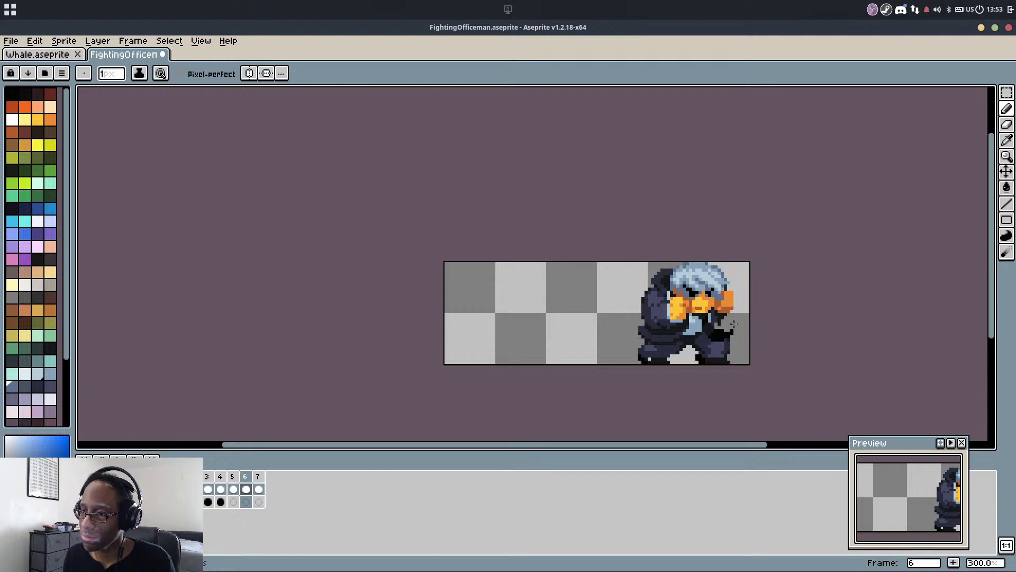
{"action": "scroll", "coordinate": [730, 334], "scroll_direction": "up", "scroll_amount": 3}
{"action": "key", "text": "Left"}
{"action": "key", "text": "Right"}
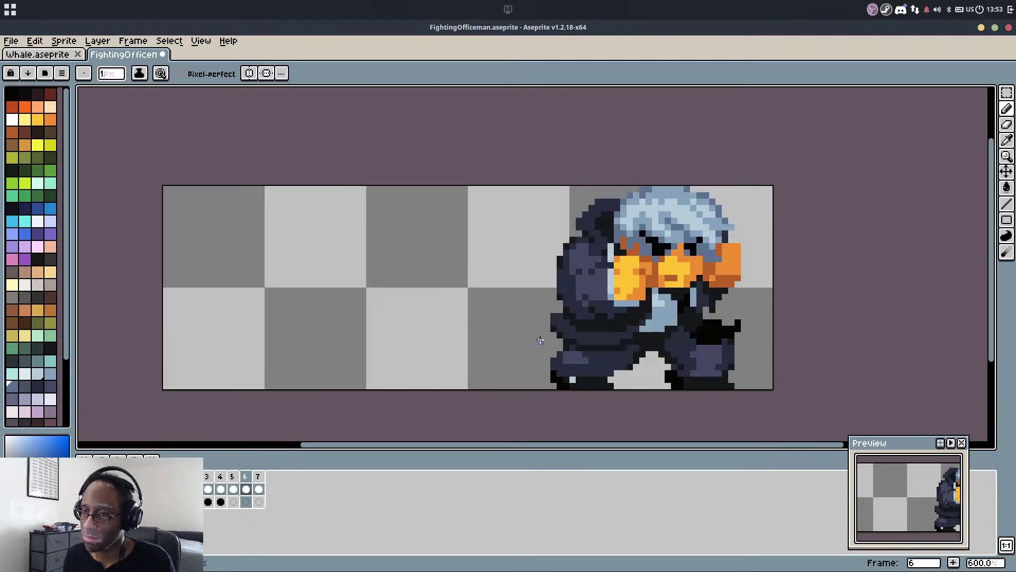
Select the rear coat tail pixels in frame 5 and shift them upward
{"action": "key", "text": "Left"}
{"action": "scroll", "coordinate": [540, 343], "scroll_direction": "up", "scroll_amount": 3}
{"action": "key", "text": "m"}
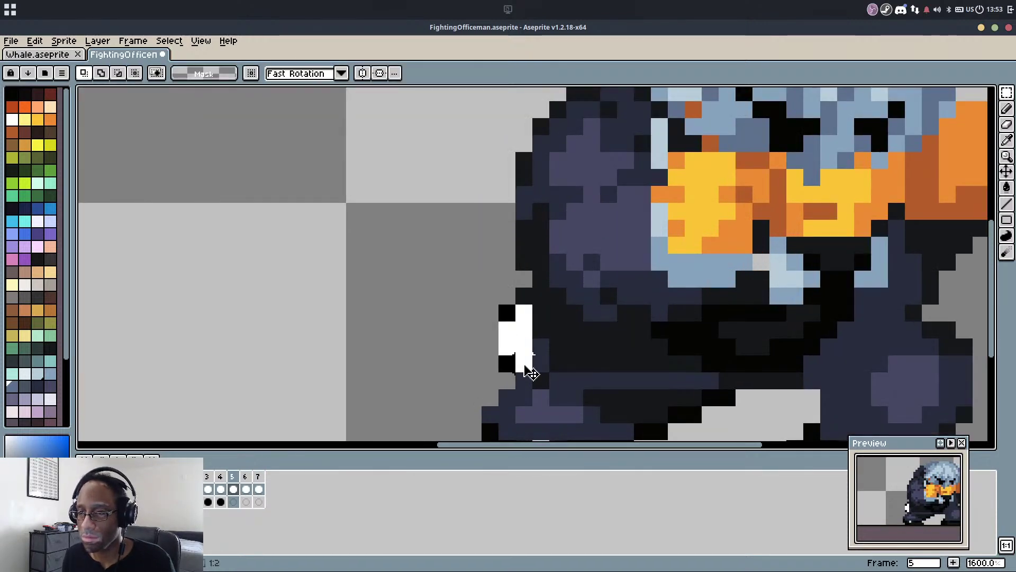
{"action": "left_click_drag", "start_coordinate": [524, 366], "coordinate": [525, 366]}
{"action": "key", "text": "Up"}
{"action": "key", "text": "ctrl+d"}
Blend the raised coat tail in frame 5 into the hem with dark navy pixels and near-black edging
{"action": "key", "text": "b"}
{"action": "left_click", "coordinate": [555, 365], "text": "alt"}
{"action": "left_click", "coordinate": [540, 365]}
{"action": "left_click", "coordinate": [565, 375], "text": "alt"}
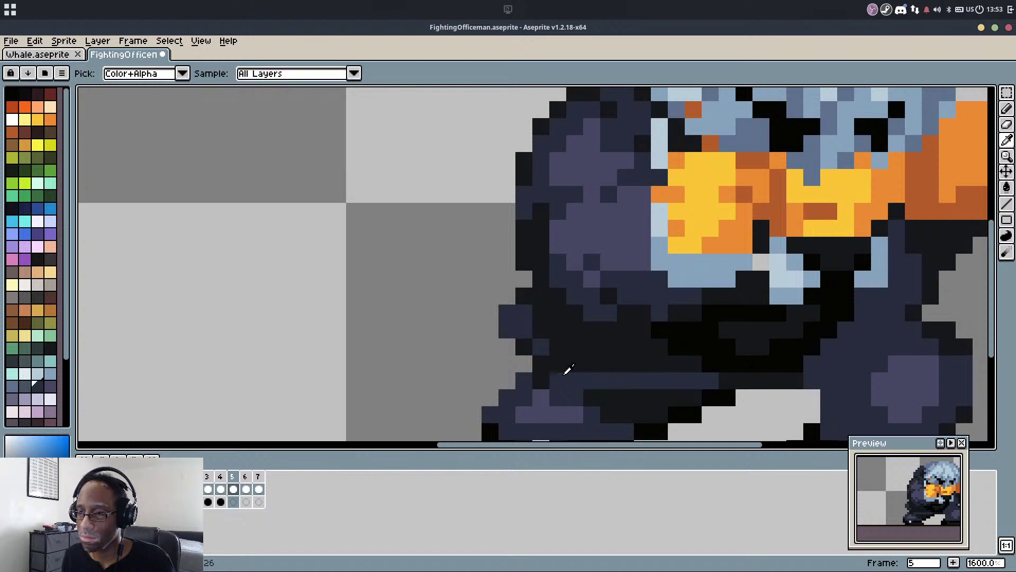
{"action": "left_click", "coordinate": [559, 366]}
{"action": "left_click", "coordinate": [538, 374], "text": "alt"}
{"action": "left_click", "coordinate": [558, 381]}
{"action": "left_click", "coordinate": [570, 376], "text": "alt"}
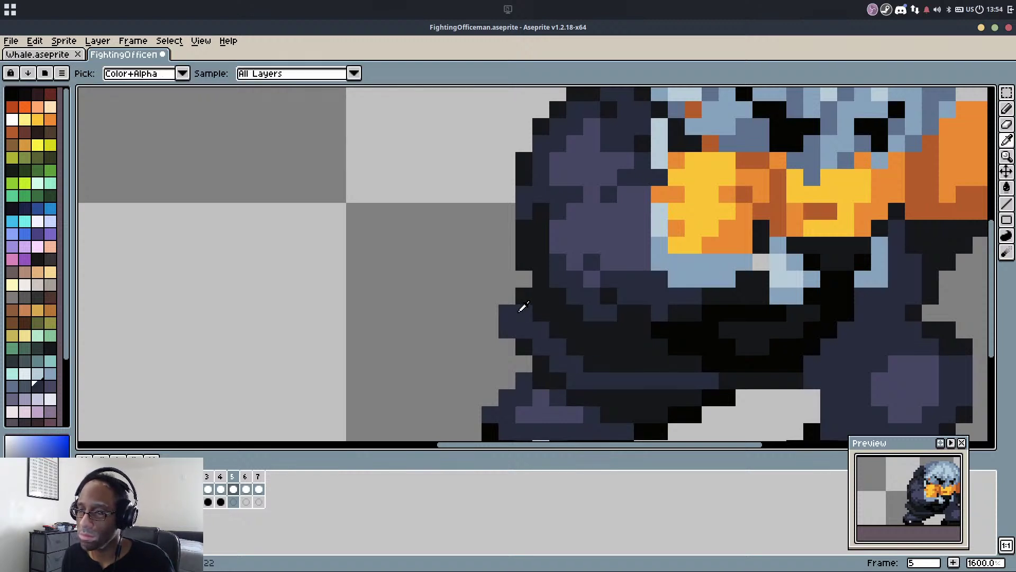
Shade the inner edge of the front leg in frame 5 with near-black pixels
{"action": "scroll", "coordinate": [529, 318], "scroll_direction": "down", "scroll_amount": 1}
{"action": "scroll", "coordinate": [534, 359], "scroll_direction": "down", "scroll_amount": 3}
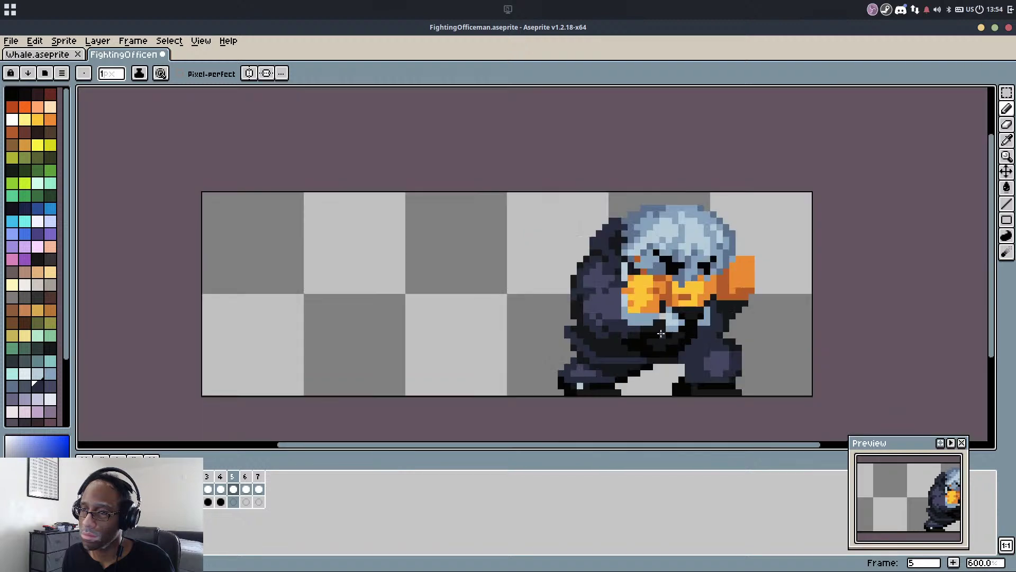
{"action": "scroll", "coordinate": [708, 333], "scroll_direction": "up", "scroll_amount": 4}
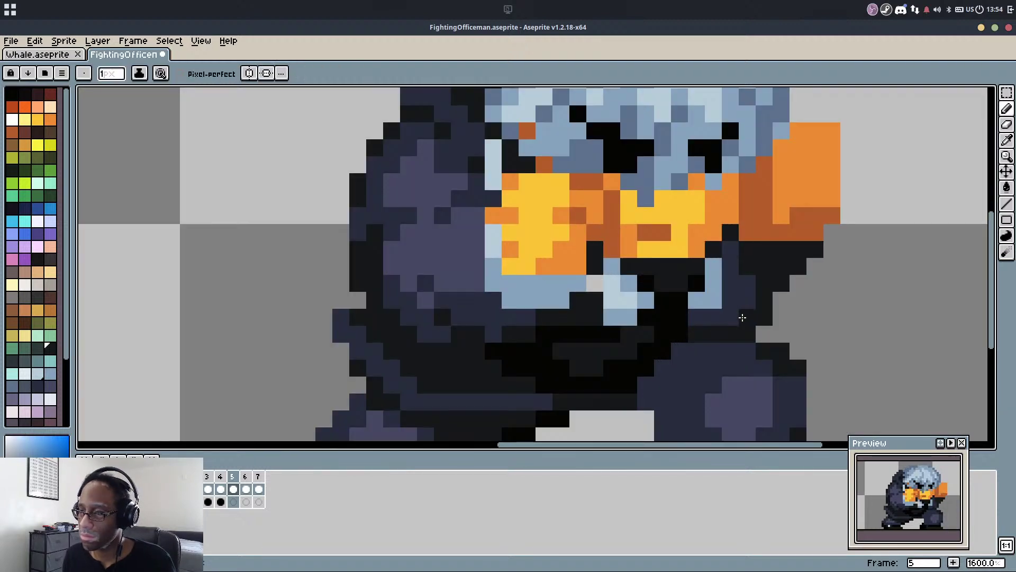
{"action": "scroll", "coordinate": [796, 332], "scroll_direction": "down", "scroll_amount": 5}
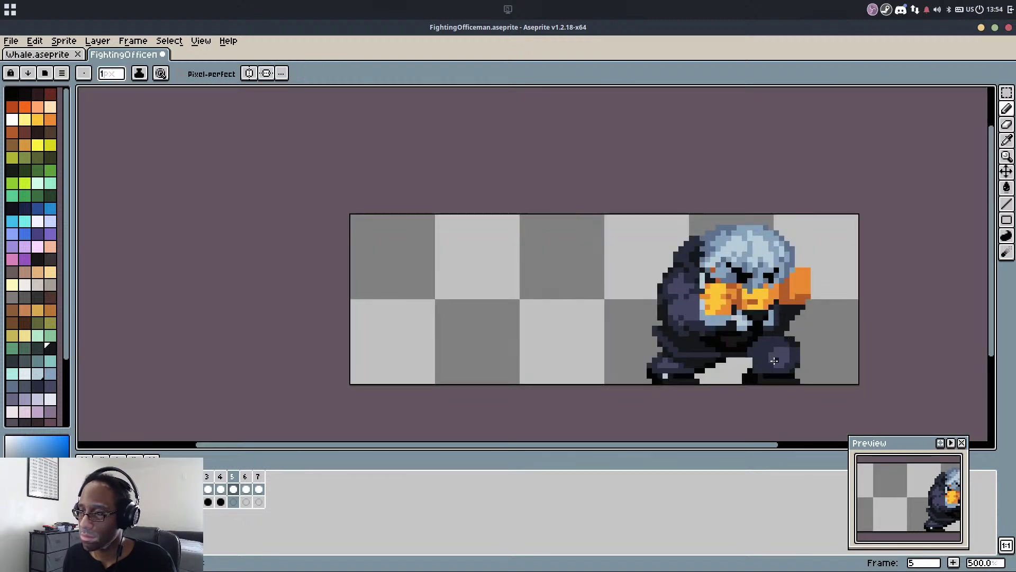
{"action": "scroll", "coordinate": [774, 361], "scroll_direction": "up", "scroll_amount": 6}
{"action": "scroll", "coordinate": [731, 327], "scroll_direction": "down", "scroll_amount": 4}
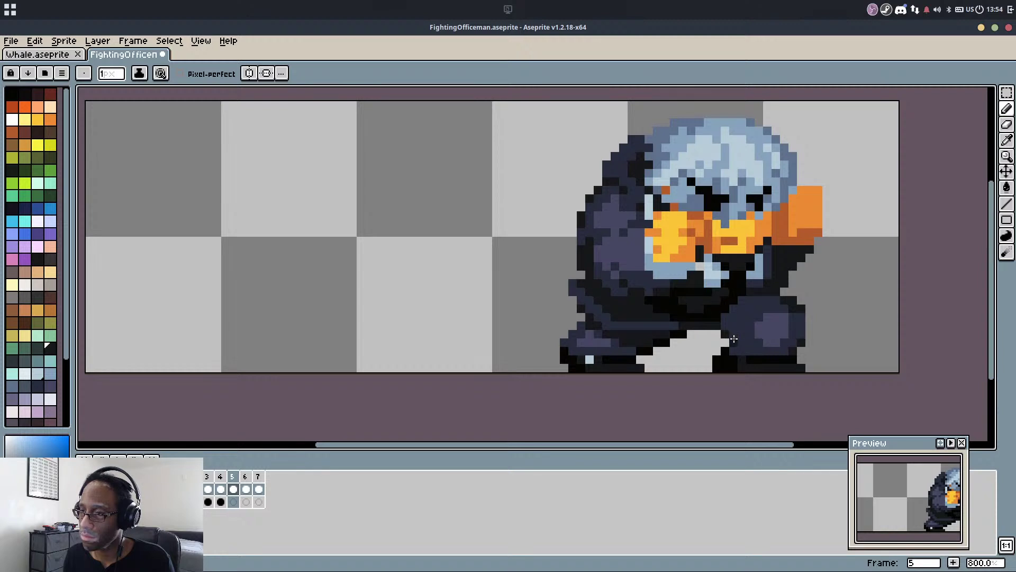
{"action": "scroll", "coordinate": [723, 337], "scroll_direction": "up", "scroll_amount": 2}
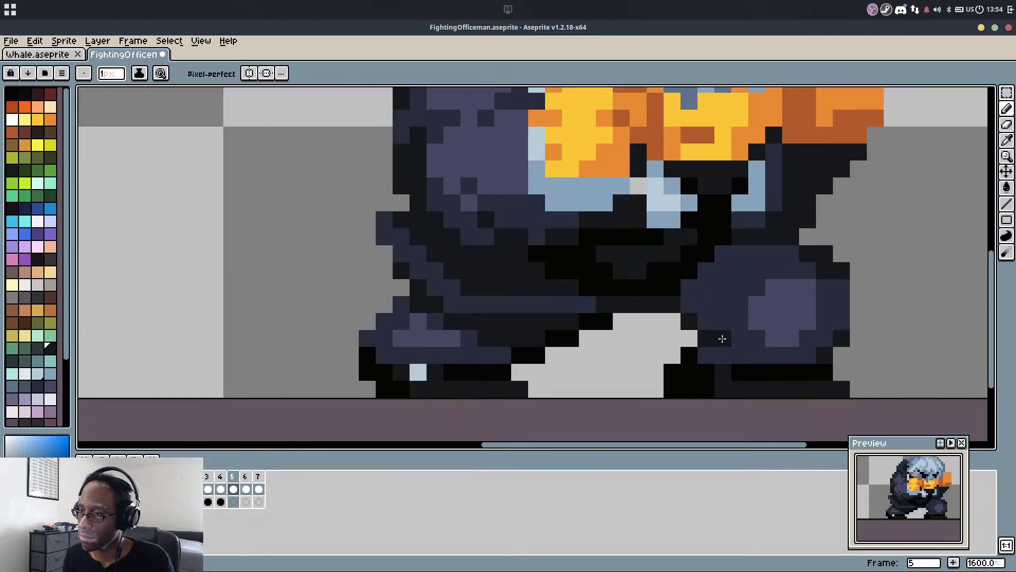
{"action": "scroll", "coordinate": [787, 244], "scroll_direction": "down", "scroll_amount": 4}
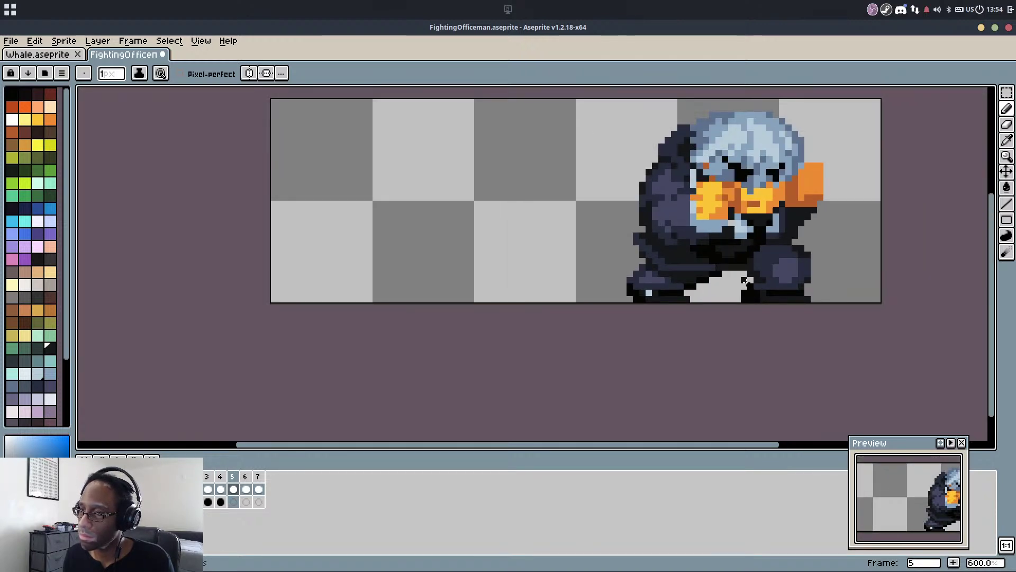
{"action": "scroll", "coordinate": [746, 280], "scroll_direction": "up", "scroll_amount": 4}
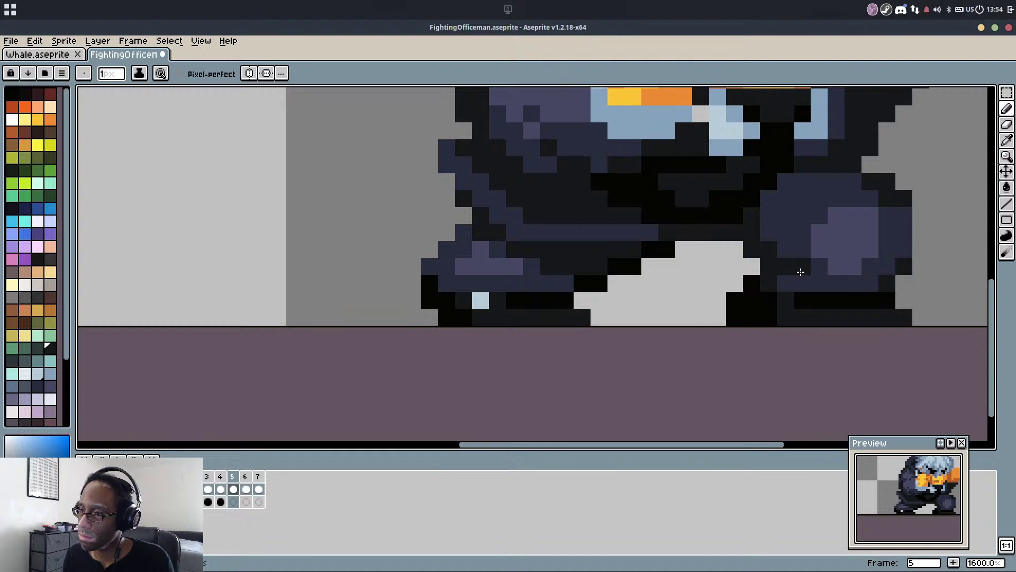
{"action": "scroll", "coordinate": [785, 215], "scroll_direction": "down", "scroll_amount": 4}
Shorten the tip of the rear coat tail in frame 7 and shade the fold beneath it with near-black
{"action": "key", "text": "comma"}
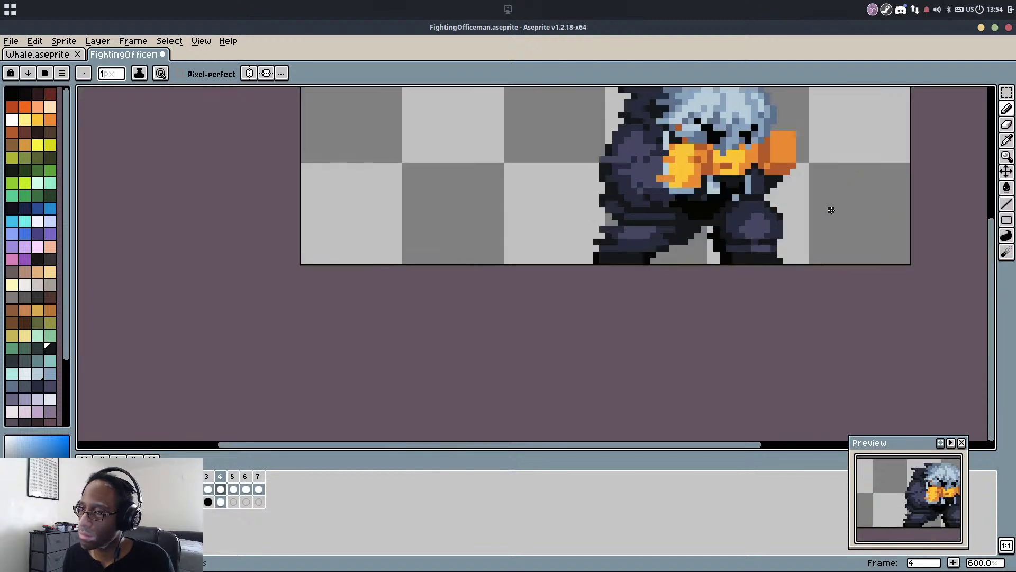
{"action": "key", "text": "period"}
{"action": "key", "text": "period"}
{"action": "key", "text": "period"}
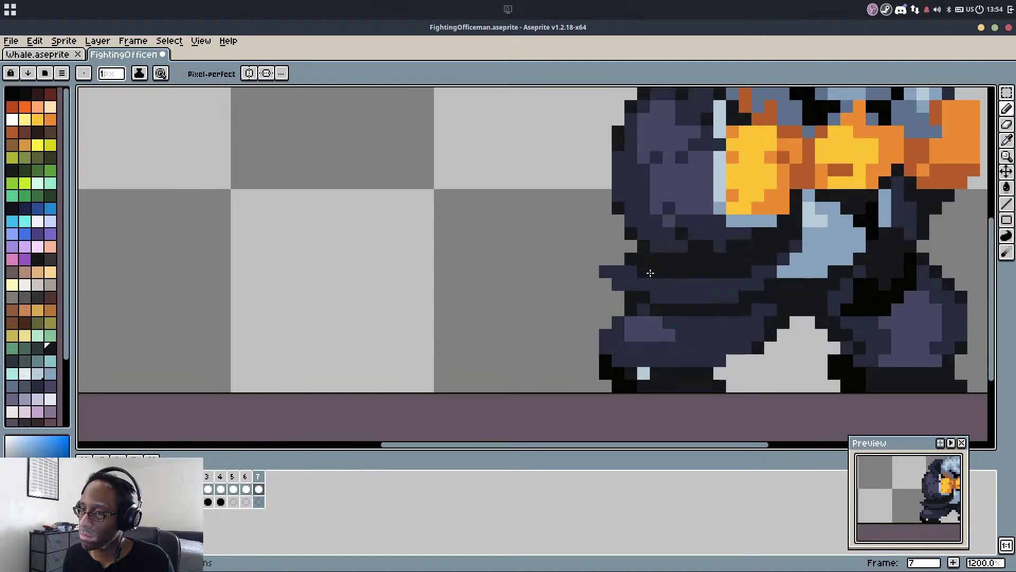
{"action": "scroll", "coordinate": [649, 274], "scroll_direction": "up", "scroll_amount": 4}
{"action": "left_click", "coordinate": [638, 288], "text": "alt"}
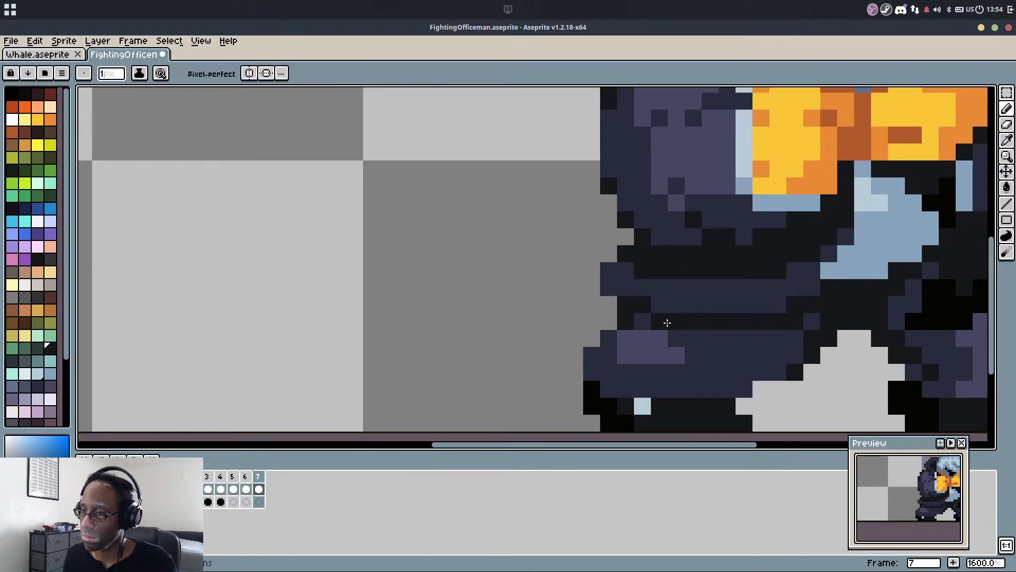
{"action": "left_click", "coordinate": [737, 302], "text": "alt"}
{"action": "scroll", "coordinate": [797, 301], "scroll_direction": "down", "scroll_amount": 2}
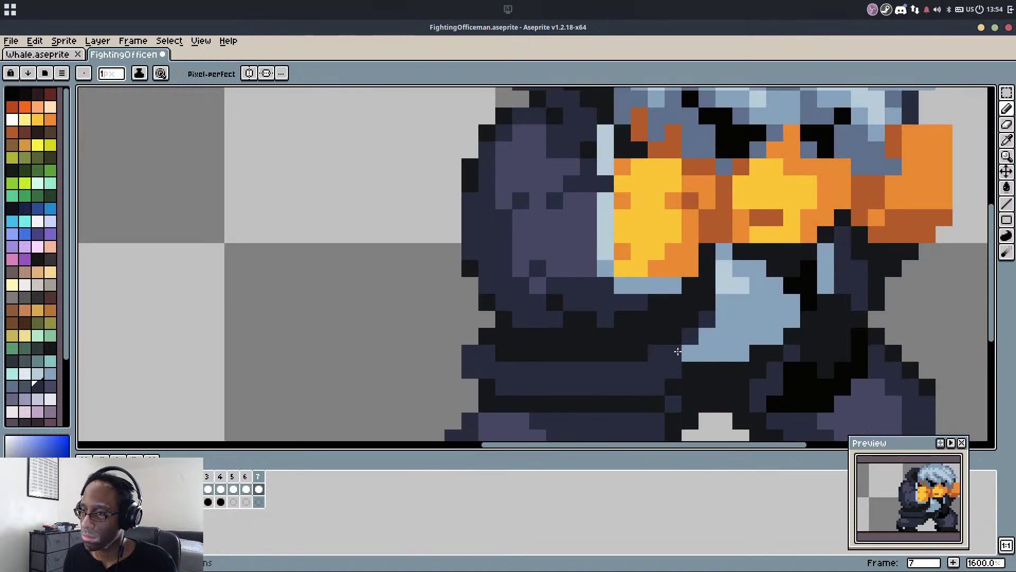
Shade the fold above the rear coat tail in frame 6 with near-black pixels and compare it with the neighbouring frames
{"action": "key", "text": "Left"}
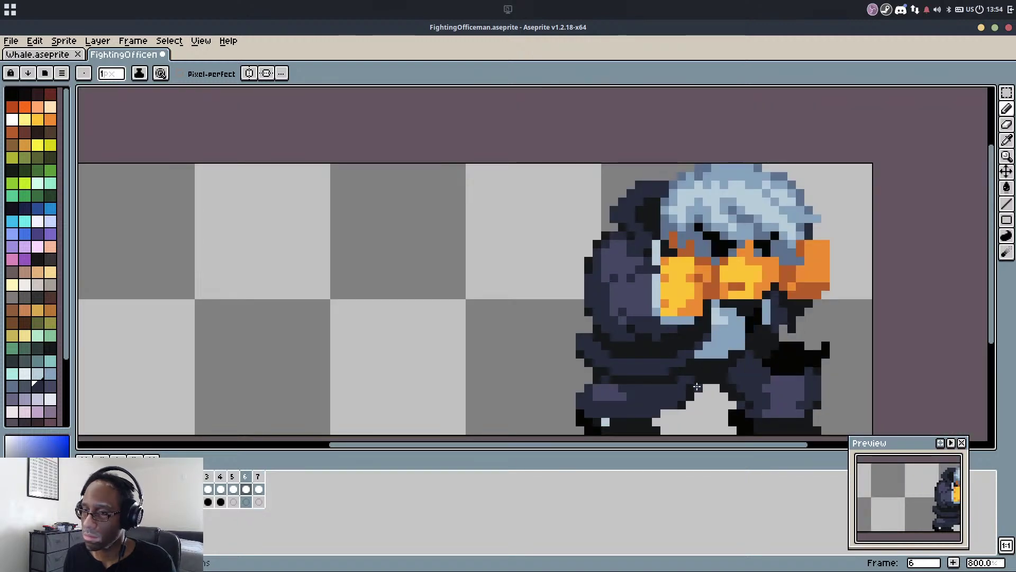
{"action": "scroll", "coordinate": [582, 329], "scroll_direction": "up", "scroll_amount": 3}
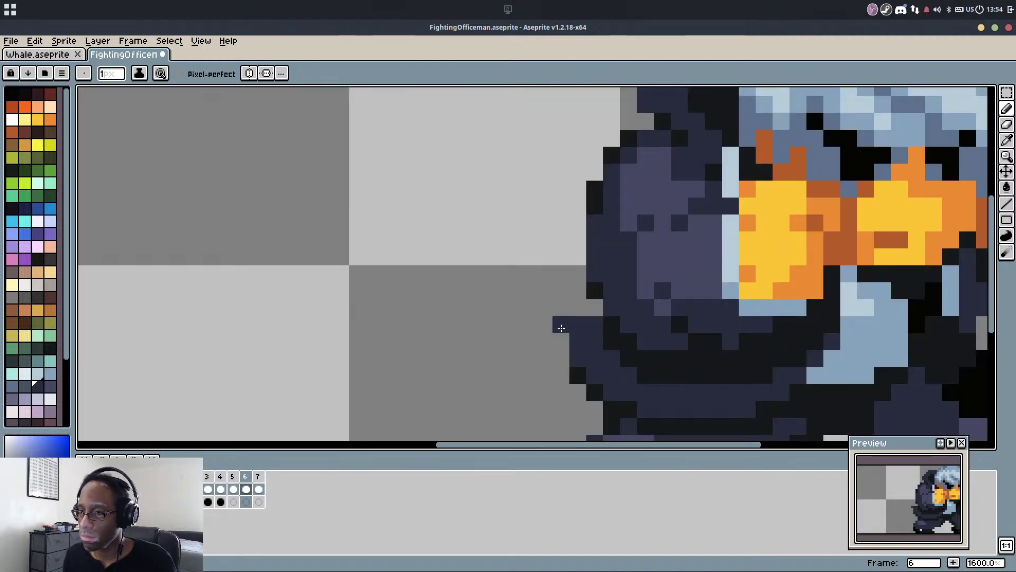
{"action": "left_click", "coordinate": [586, 302], "text": "alt"}
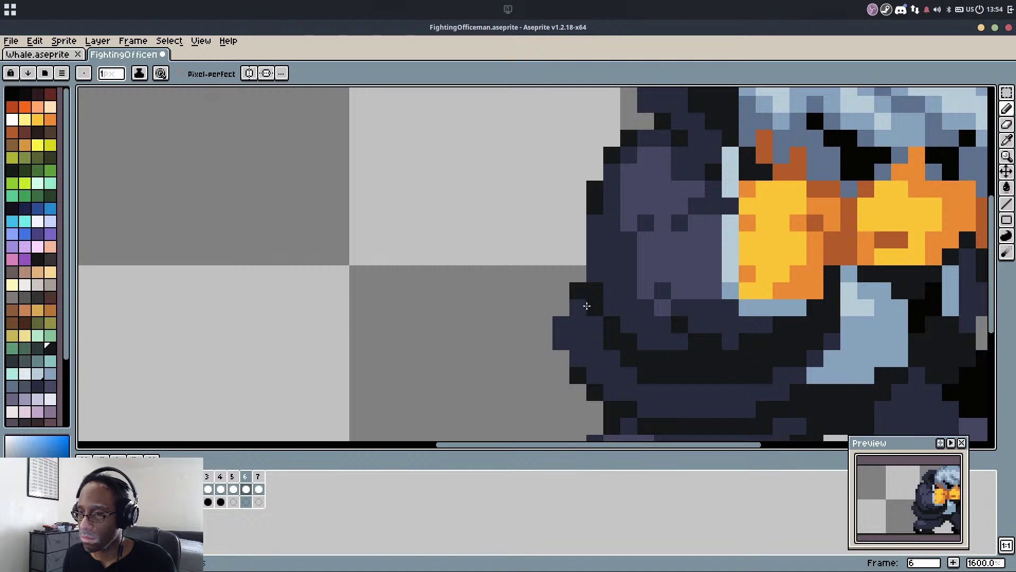
{"action": "left_click_drag", "start_coordinate": [586, 305], "coordinate": [596, 327]}
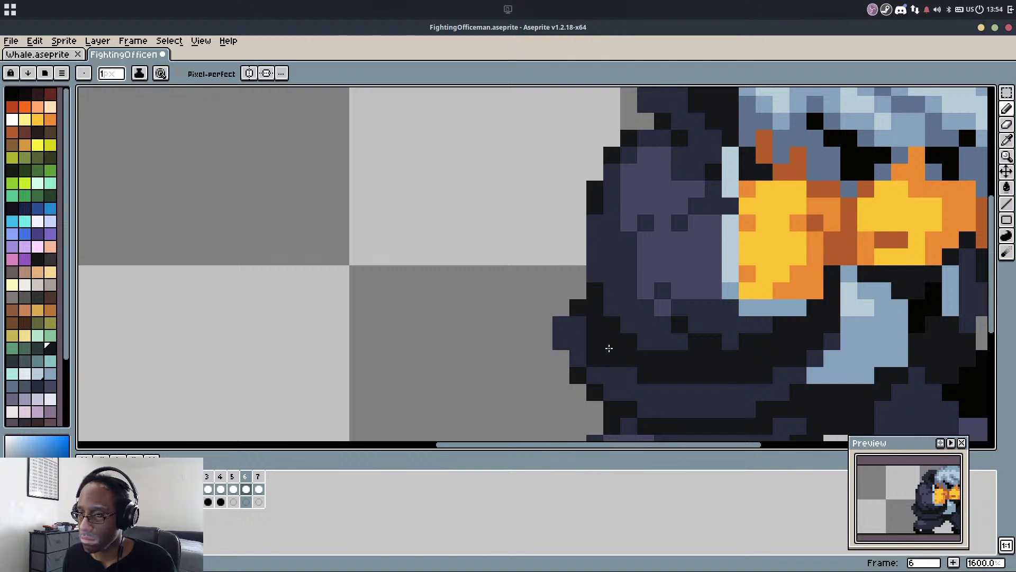
{"action": "scroll", "coordinate": [686, 294], "scroll_direction": "down", "scroll_amount": 4}
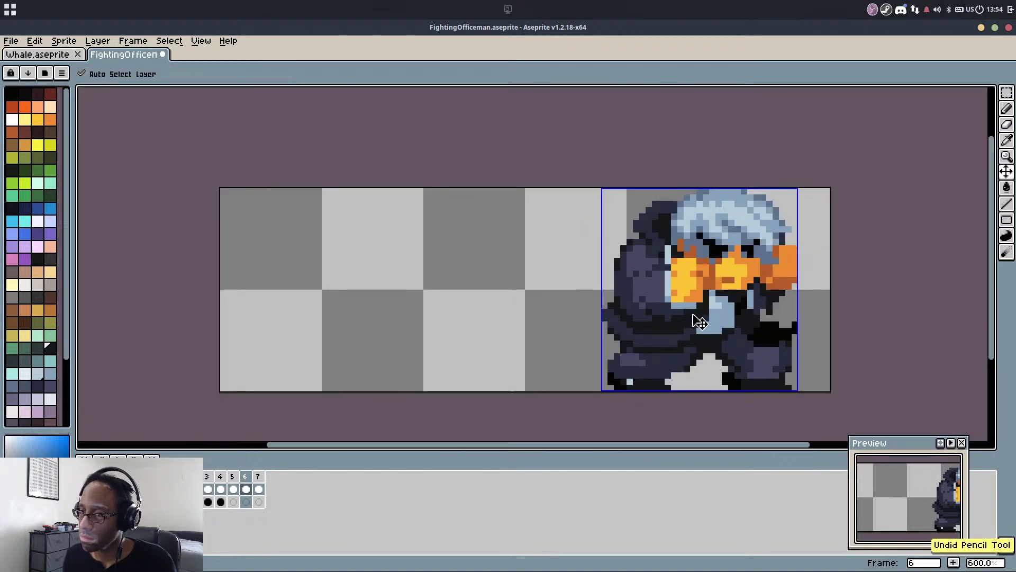
{"action": "scroll", "coordinate": [617, 318], "scroll_direction": "up", "scroll_amount": 4}
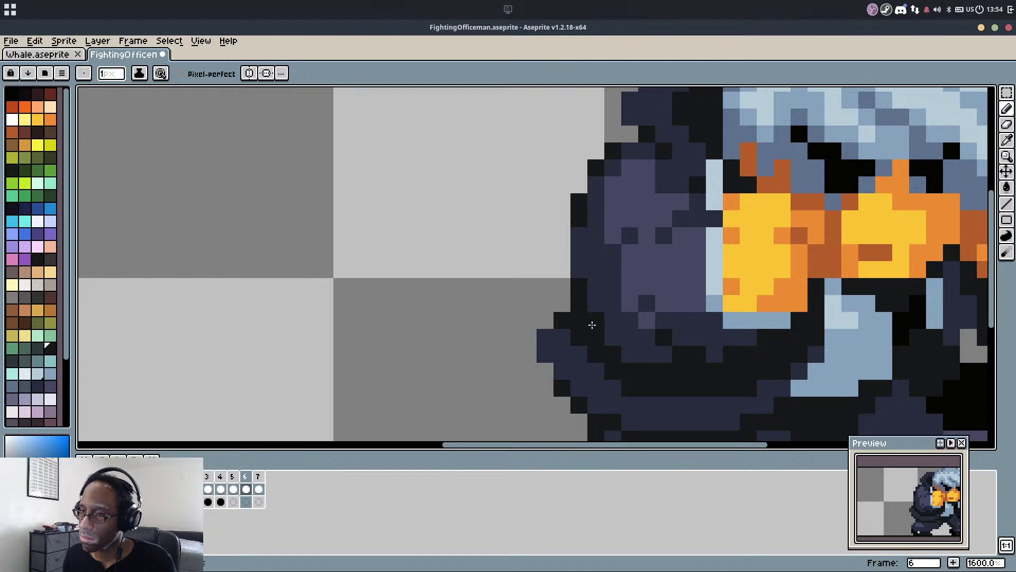
{"action": "scroll", "coordinate": [639, 308], "scroll_direction": "down", "scroll_amount": 4}
{"action": "key", "text": "Left"}
{"action": "key", "text": "Right"}
{"action": "key", "text": "Right"}
{"action": "key", "text": "Right"}
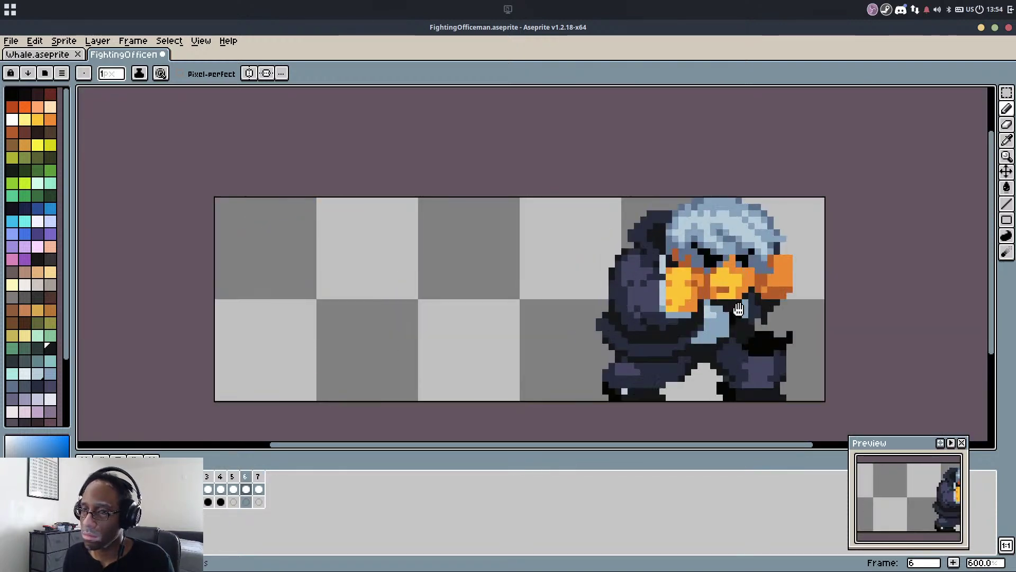
{"action": "scroll", "coordinate": [836, 340], "scroll_direction": "down", "scroll_amount": 1}
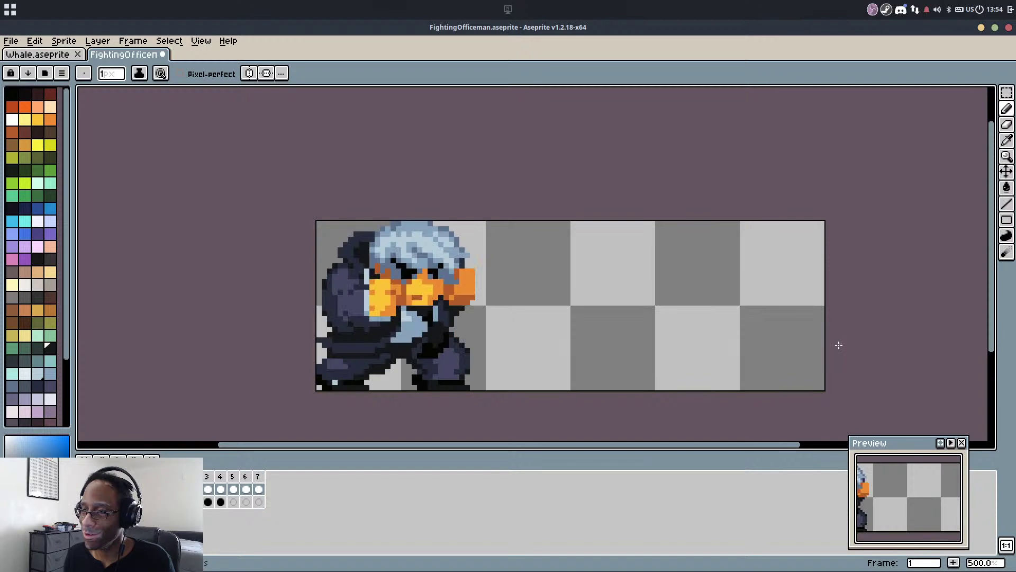
Select the black coat flap above the front knee in frame 6 and shift it 1 pixel down and 2 pixels left
{"action": "scroll", "coordinate": [568, 309], "scroll_direction": "up", "scroll_amount": 4}
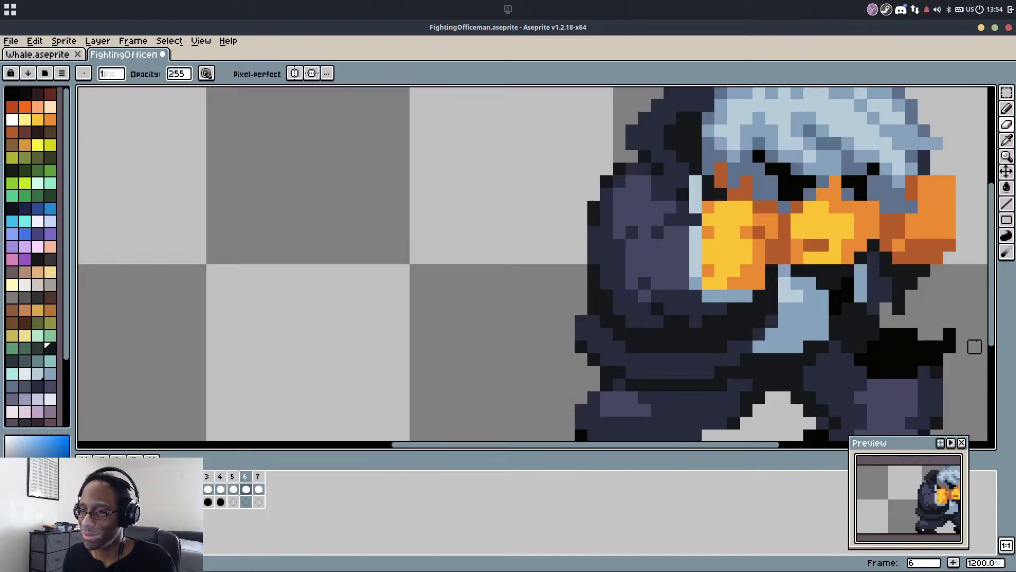
{"action": "key", "text": "m"}
{"action": "left_click_drag", "start_coordinate": [860, 333], "coordinate": [962, 372]}
{"action": "key", "text": "Down"}
{"action": "key", "text": "Left"}
{"action": "key", "text": "Left"}
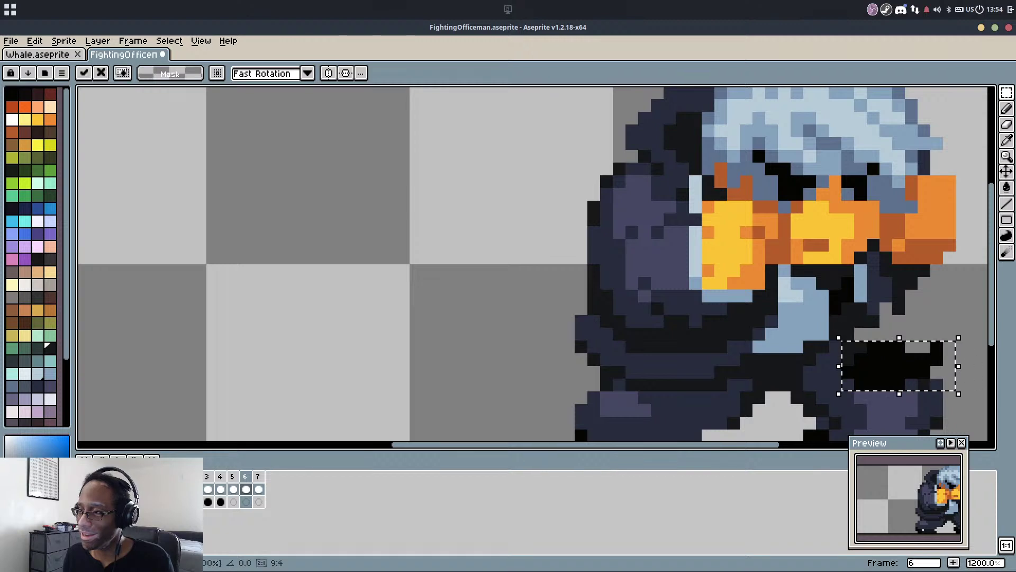
{"action": "key", "text": "ctrl+d"}
{"action": "key", "text": "b"}
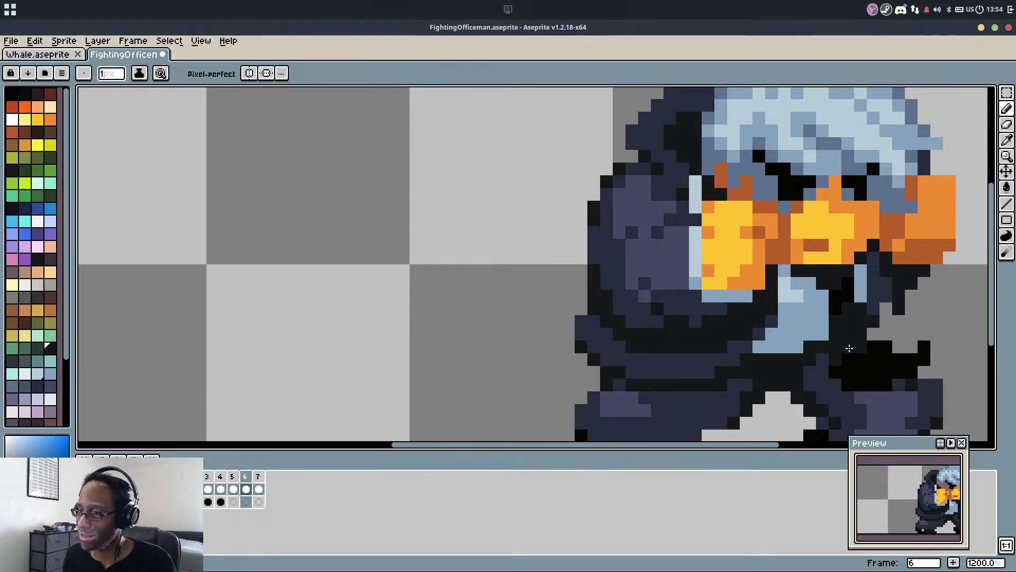
Blend the inner edge of the shifted flap in frame 6 into the coat and thigh with near-black and dark navy pixels
{"action": "left_click", "coordinate": [837, 370], "text": "alt"}
{"action": "left_click", "coordinate": [835, 360]}
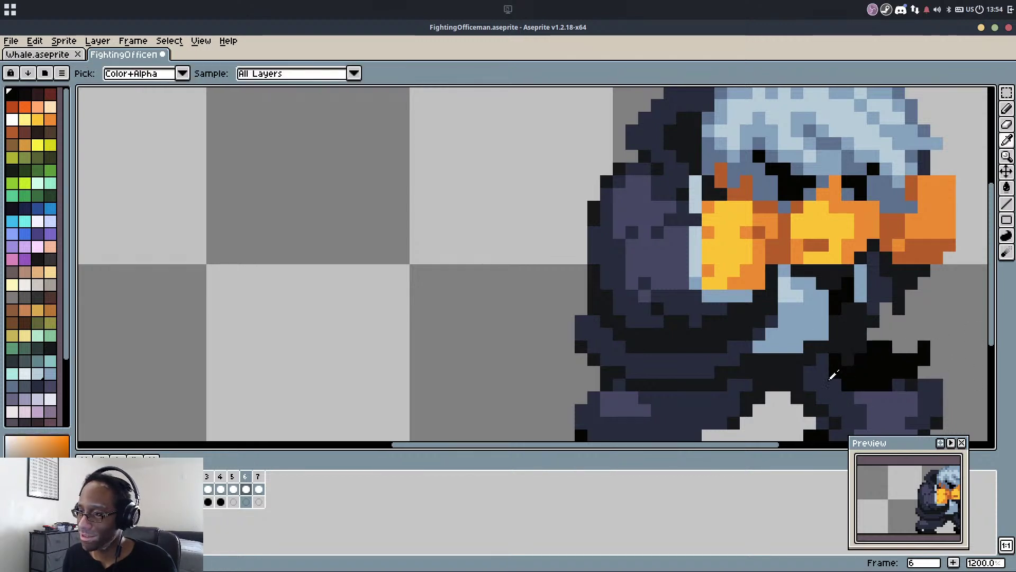
{"action": "left_click", "coordinate": [827, 378], "text": "alt"}
{"action": "left_click_drag", "start_coordinate": [835, 372], "coordinate": [848, 382]}
{"action": "left_click", "coordinate": [864, 344], "text": "alt"}
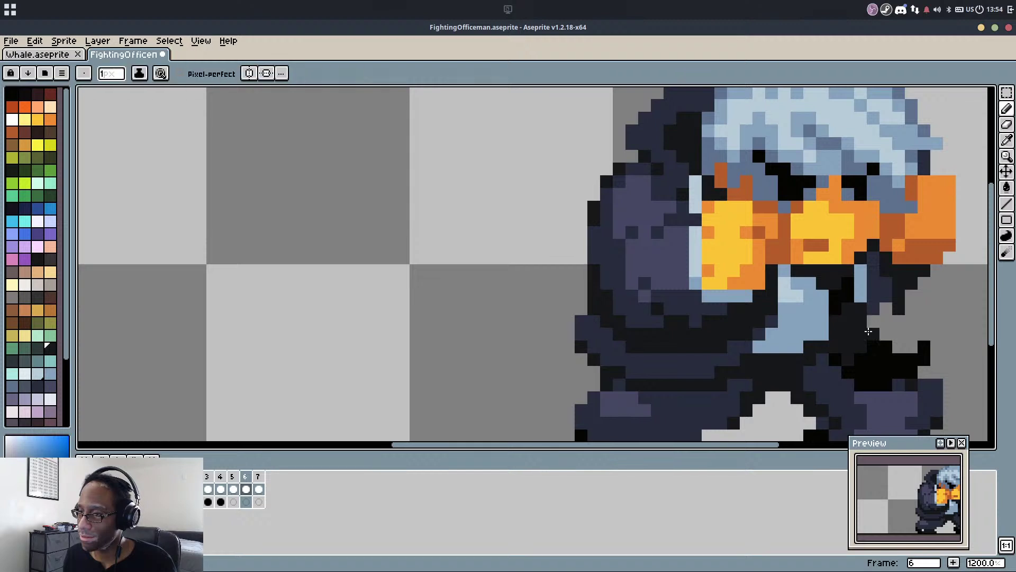
{"action": "key", "text": "m"}
{"action": "key", "text": "b"}
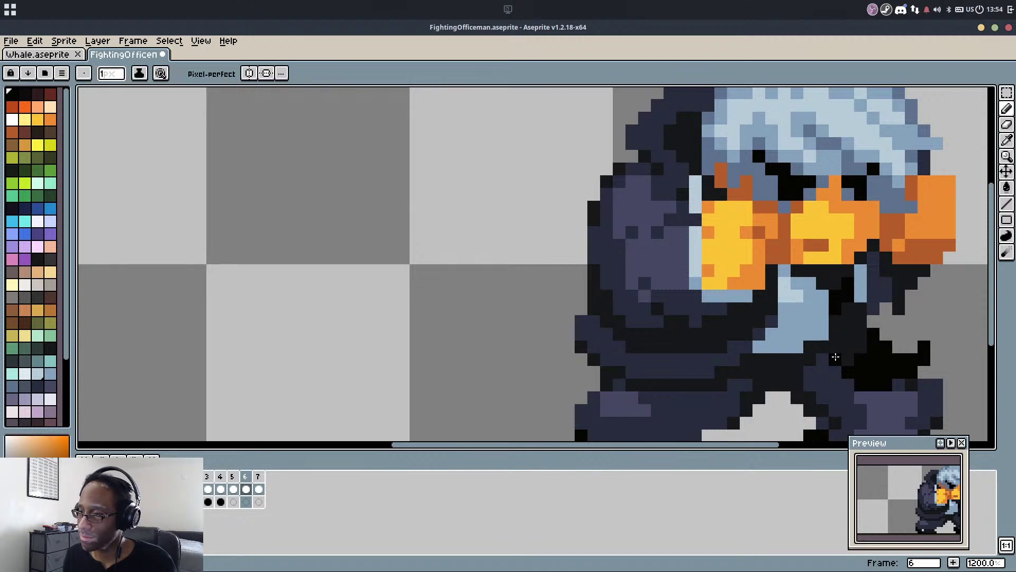
Extend the black shading from the flap in frame 6 along its inner edge and up the outer edge of the coat
{"action": "left_click", "coordinate": [834, 357], "text": "alt"}
{"action": "left_click_drag", "start_coordinate": [836, 347], "coordinate": [856, 348]}
{"action": "left_click", "coordinate": [872, 335], "text": "alt"}
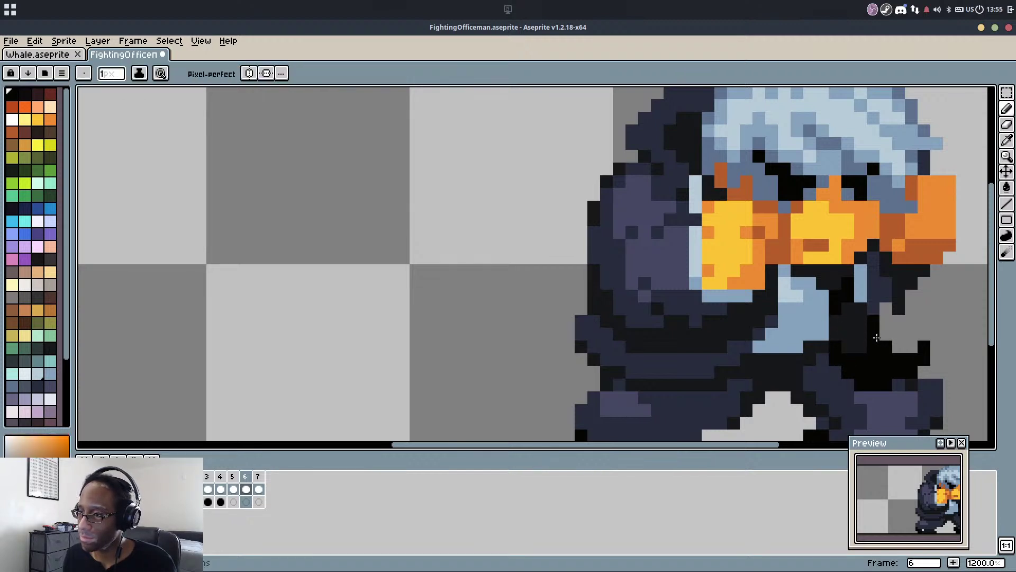
{"action": "left_click", "coordinate": [873, 322]}
{"action": "left_click", "coordinate": [871, 347], "text": "alt"}
{"action": "scroll", "coordinate": [867, 348], "scroll_direction": "down", "scroll_amount": 2}
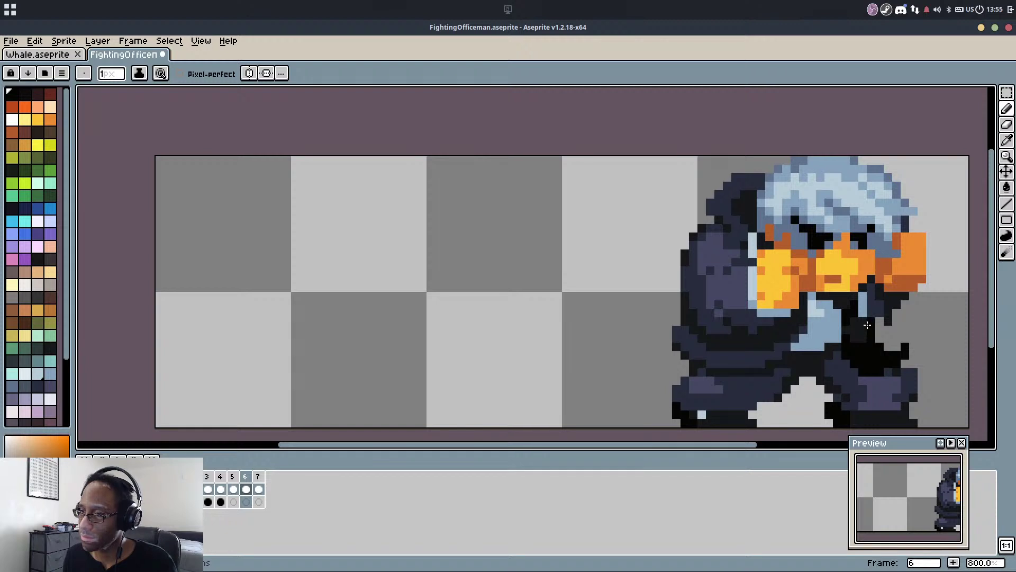
{"action": "key", "text": "Left"}
{"action": "key", "text": "Right"}
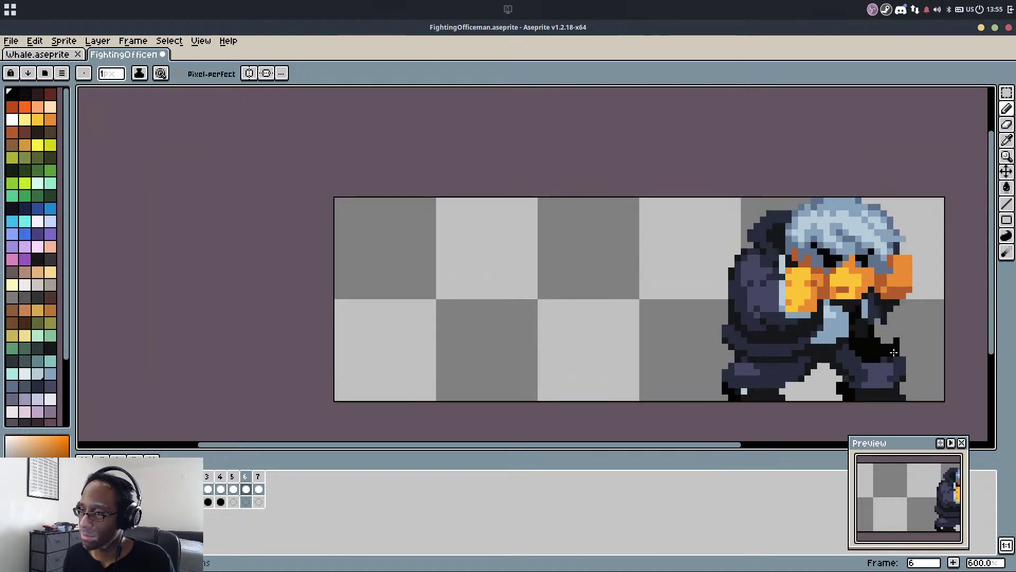
{"action": "key", "text": "Left"}
{"action": "key", "text": "Right"}
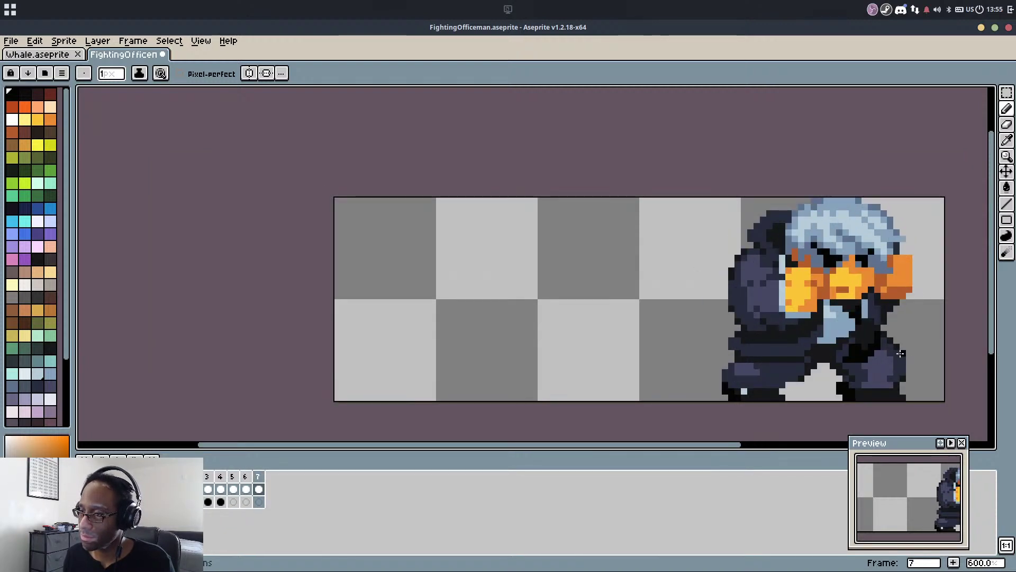
Edge the upper side of the black flap and the top of the front knee in frame 6 with near-black pixels
{"action": "scroll", "coordinate": [894, 359], "scroll_direction": "up", "scroll_amount": 4}
{"action": "key", "text": "alt"}
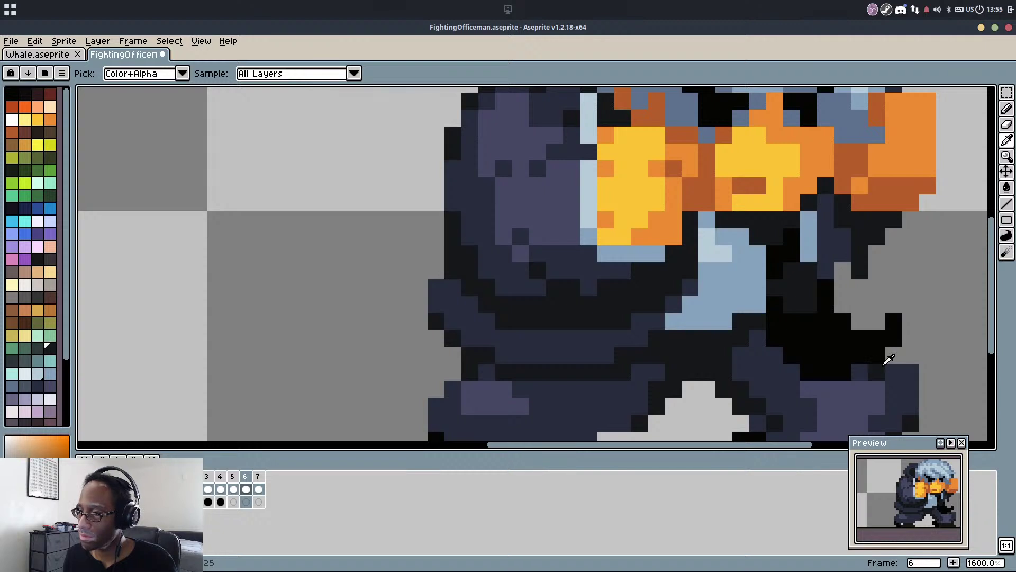
{"action": "left_click", "coordinate": [886, 363], "text": "alt"}
{"action": "key", "text": "ctrl+z"}
{"action": "left_click_drag", "start_coordinate": [858, 324], "coordinate": [848, 310]}
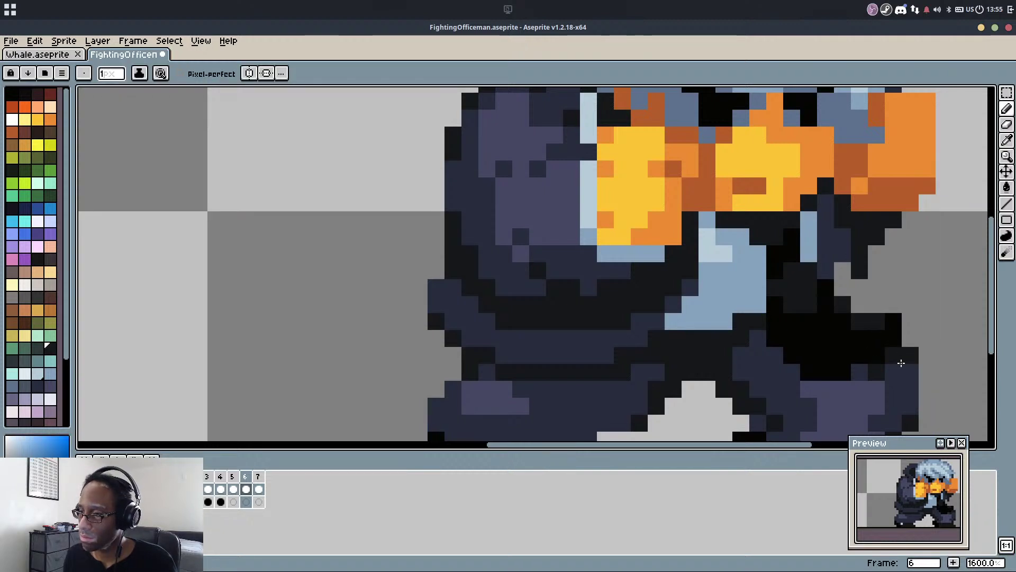
Play back the dash animation to review its motion and widen the preview window to fit the full canvas
{"action": "scroll", "coordinate": [900, 349], "scroll_direction": "down", "scroll_amount": 5}
{"action": "key", "text": "Right"}
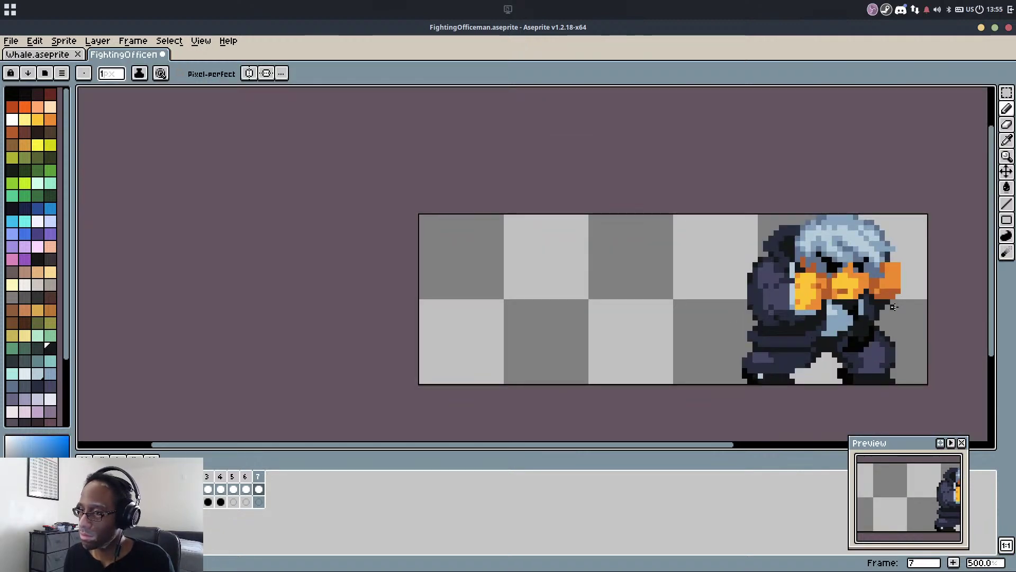
{"action": "key", "text": "Left"}
{"action": "key", "text": "Left"}
{"action": "scroll", "coordinate": [884, 333], "scroll_direction": "down", "scroll_amount": 1}
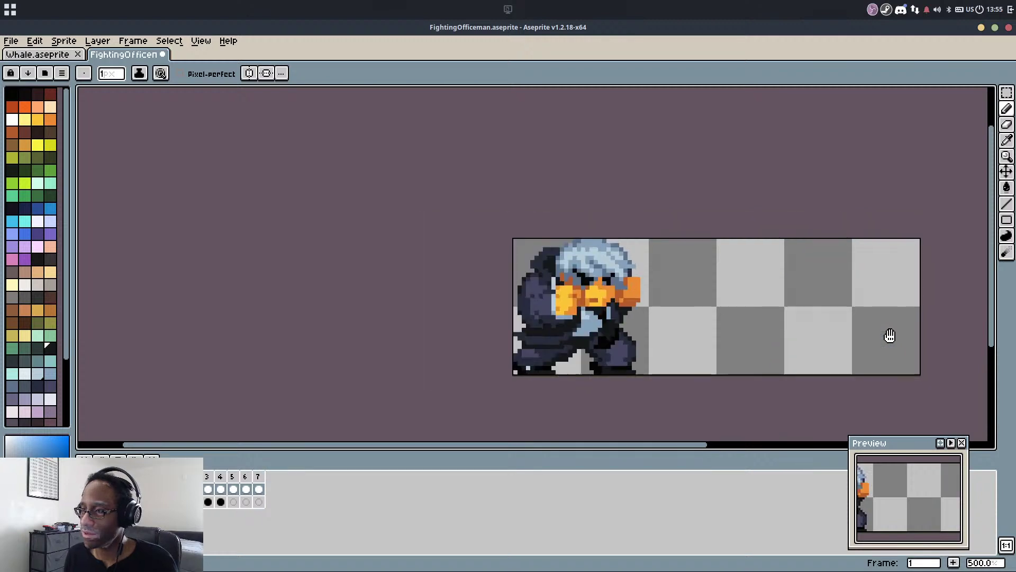
{"action": "scroll", "coordinate": [892, 334], "scroll_direction": "down", "scroll_amount": 1}
{"action": "left_click_drag", "start_coordinate": [885, 334], "coordinate": [713, 335]}
{"action": "scroll", "coordinate": [769, 343], "scroll_direction": "down", "scroll_amount": 2}
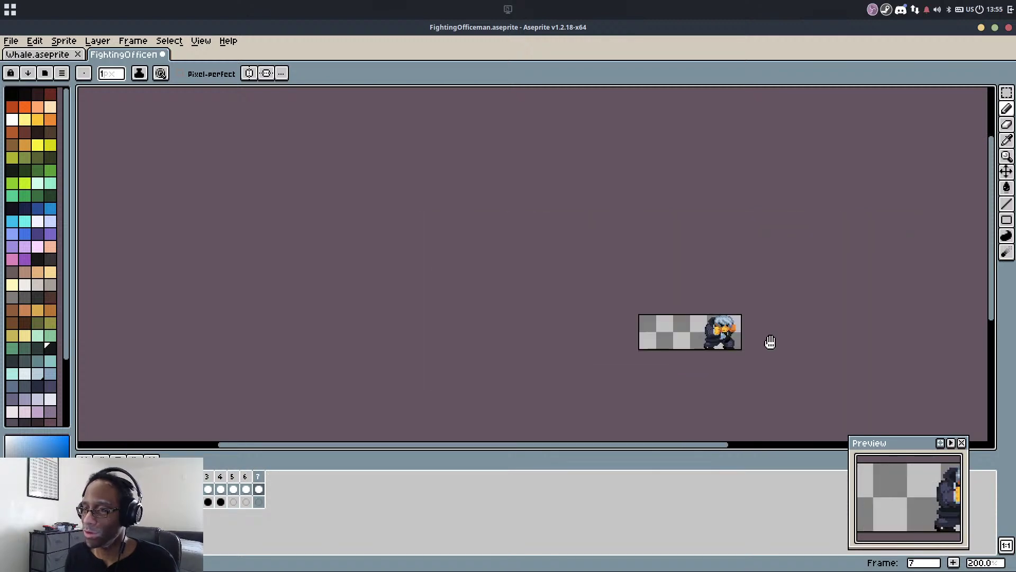
{"action": "scroll", "coordinate": [773, 355], "scroll_direction": "up", "scroll_amount": 1}
{"action": "scroll", "coordinate": [763, 356], "scroll_direction": "up", "scroll_amount": 3}
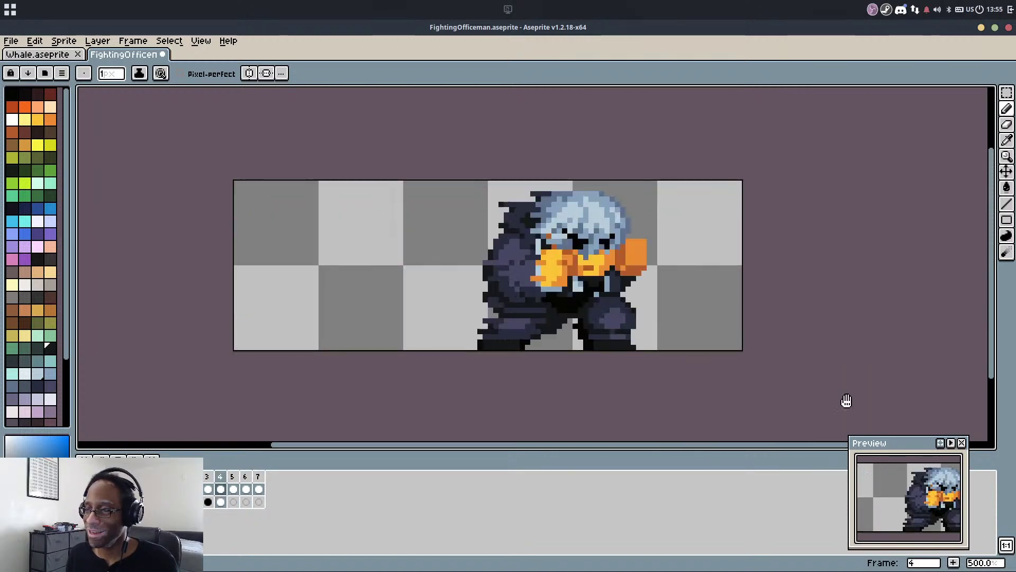
{"action": "left_click_drag", "start_coordinate": [850, 478], "coordinate": [731, 478]}
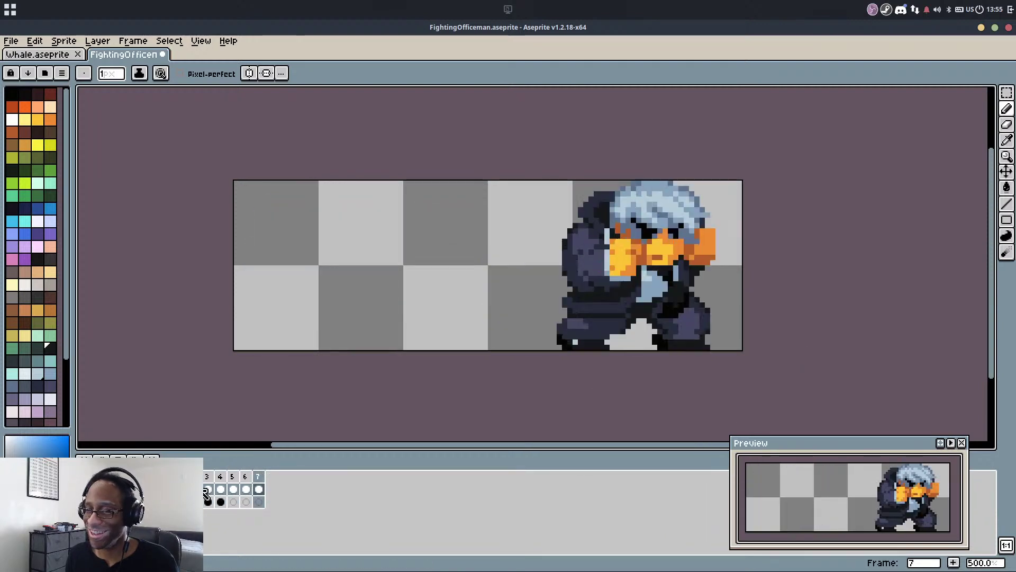
Set the duration of frame 3 to 50 milliseconds and play back the animation to check the timing
{"action": "scroll", "coordinate": [285, 414], "scroll_direction": "down", "scroll_amount": 1}
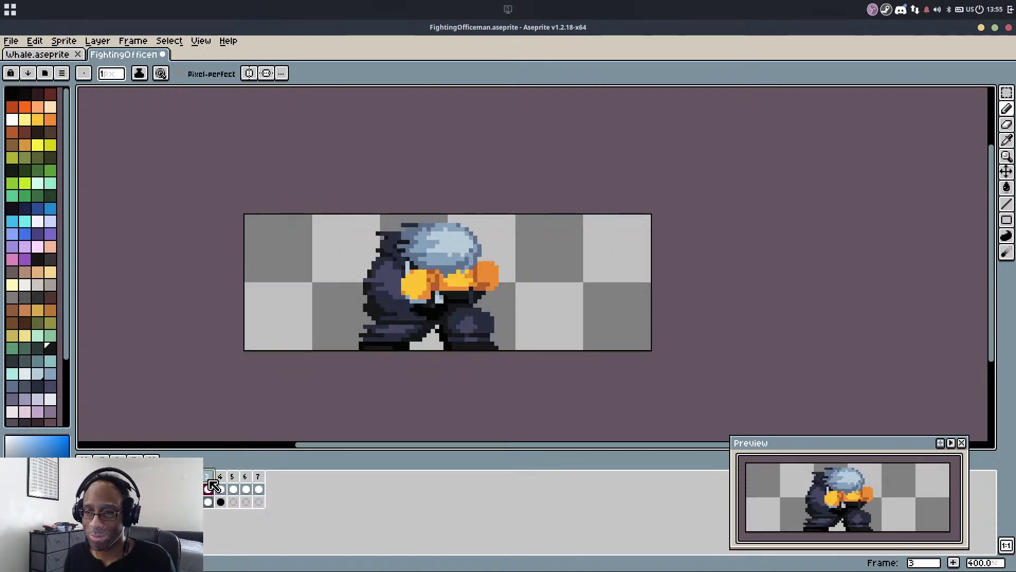
{"action": "key", "text": "p"}
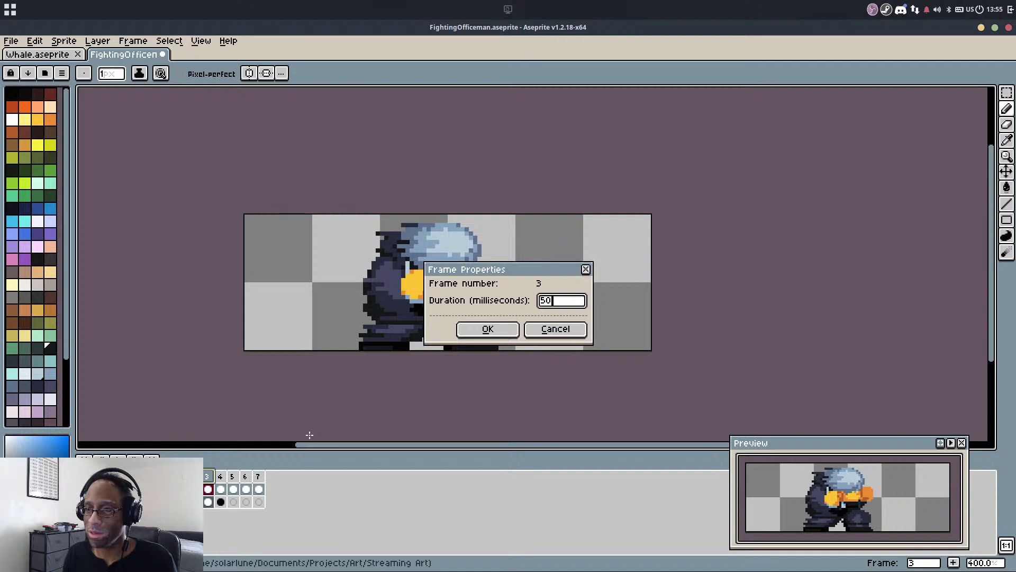
{"action": "key", "text": "Return"}
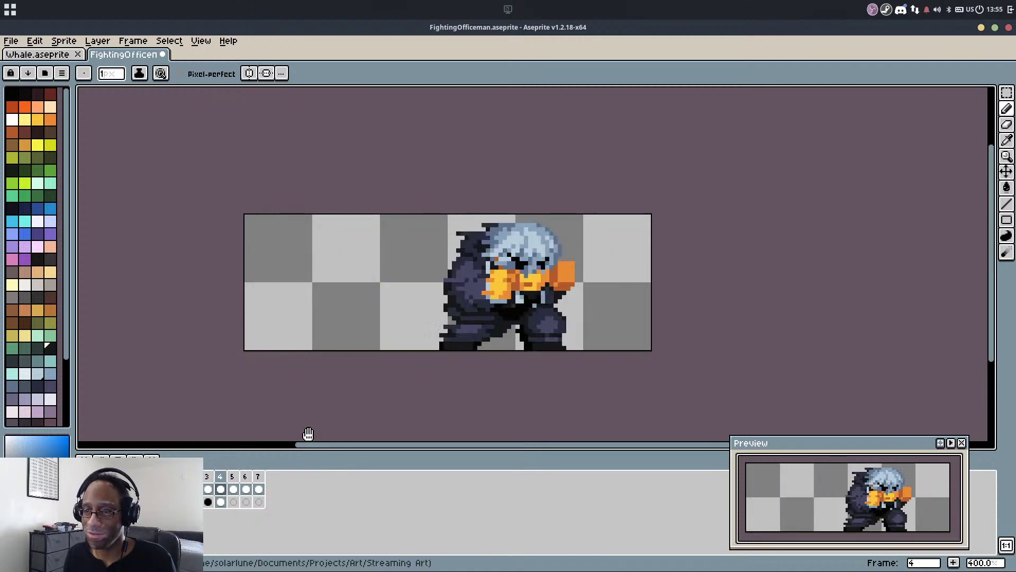
{"action": "scroll", "coordinate": [397, 424], "scroll_direction": "down", "scroll_amount": 3}
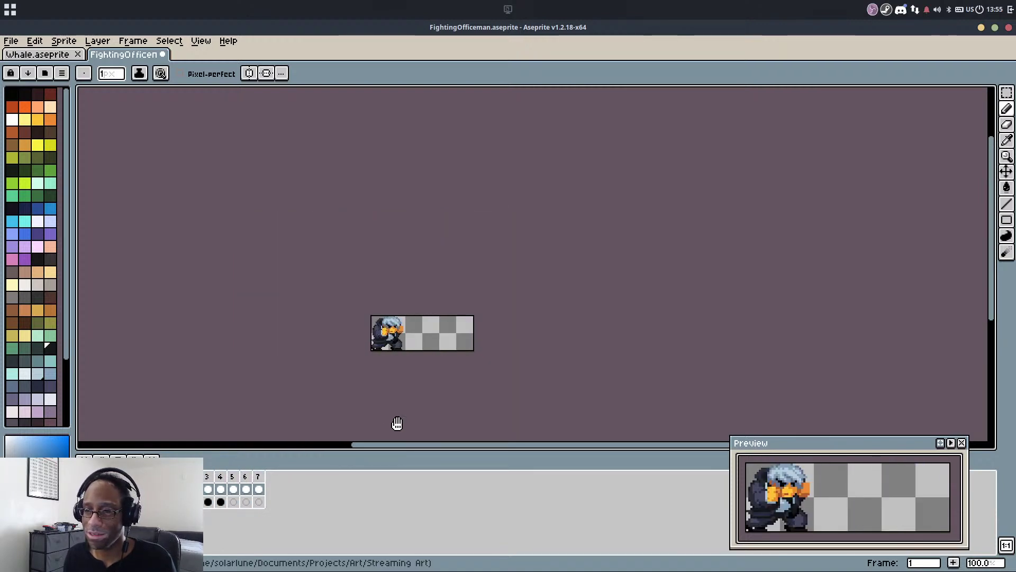
{"action": "scroll", "coordinate": [397, 423], "scroll_direction": "up", "scroll_amount": 2}
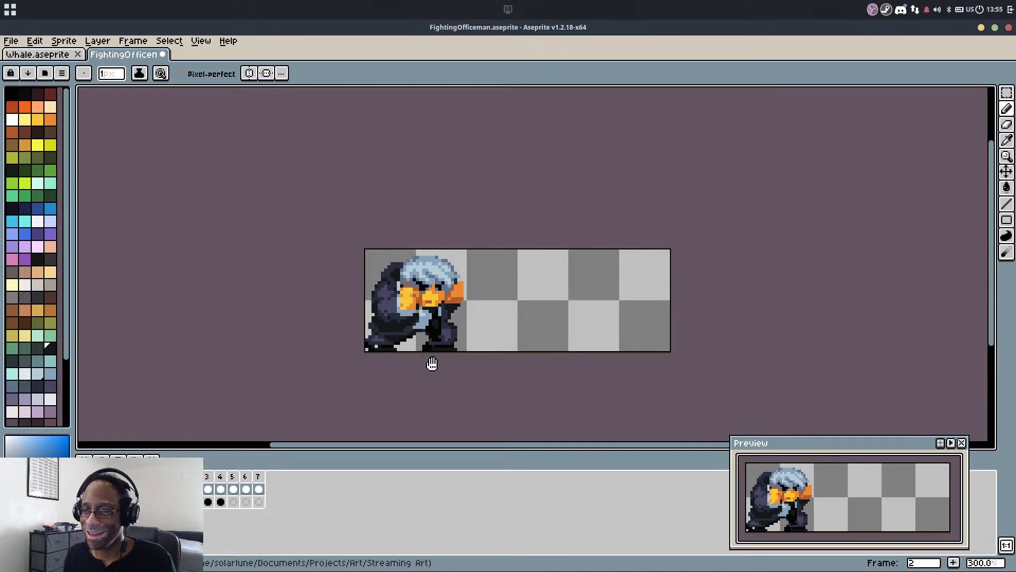
{"action": "scroll", "coordinate": [466, 365], "scroll_direction": "up", "scroll_amount": 1}
{"action": "left_click_drag", "start_coordinate": [503, 363], "coordinate": [456, 379]}
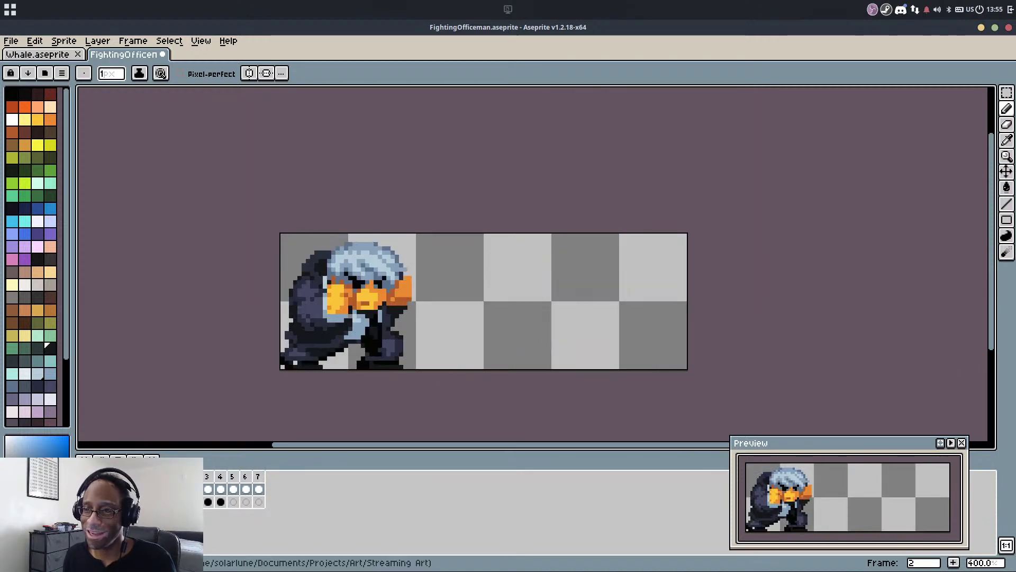
Save the FightingOfficeman file, glance at Whale.aseprite and return to the dash animation
{"action": "key", "text": "ctrl+s"}
{"action": "left_click", "coordinate": [63, 53]}
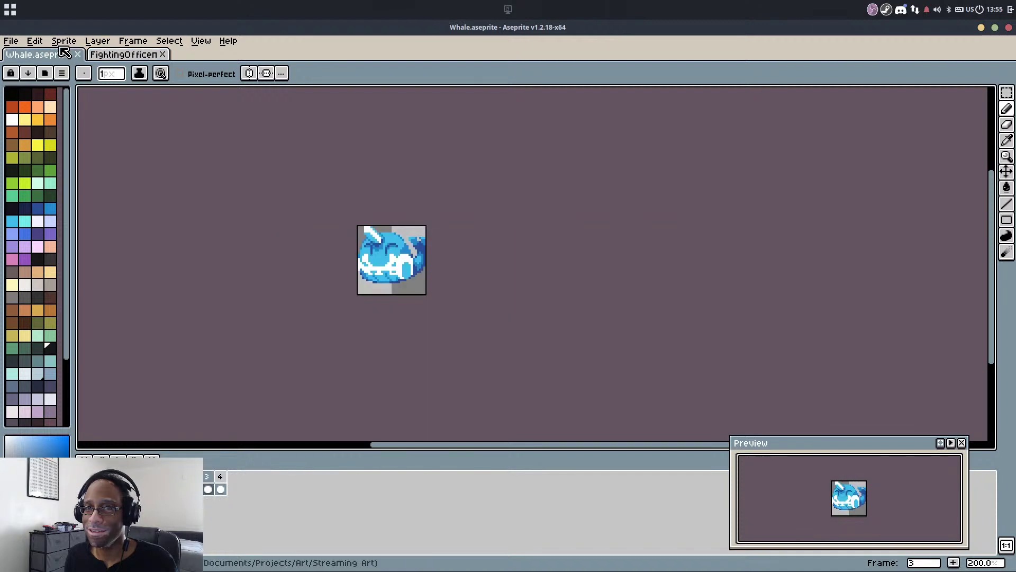
{"action": "left_click", "coordinate": [123, 54]}
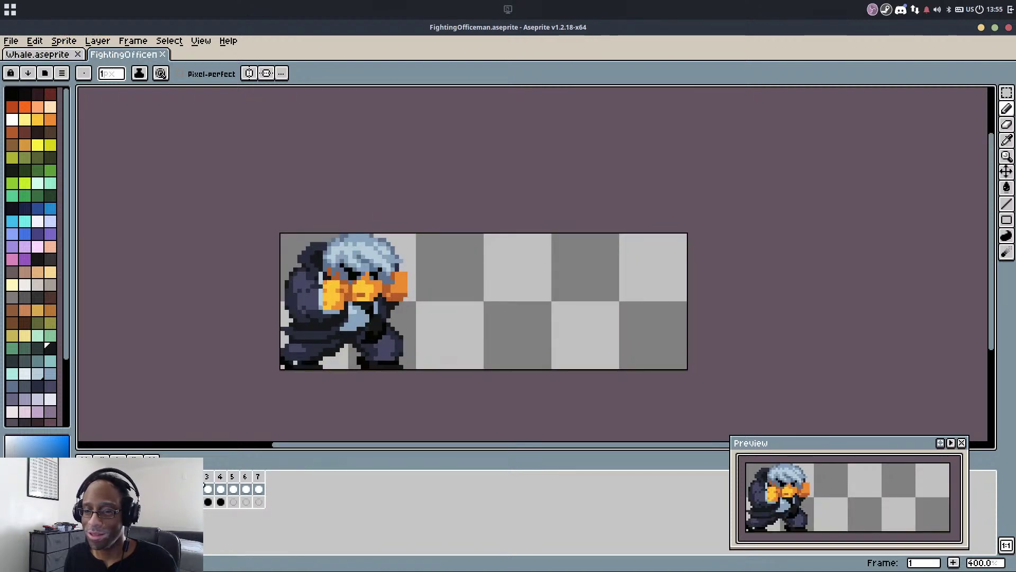
Check the frame properties of frame 1 without changing them and adjust the duration of frame 2
{"action": "key", "text": "p"}
{"action": "key", "text": "Escape"}
{"action": "key", "text": "Right"}
{"action": "key", "text": "p"}
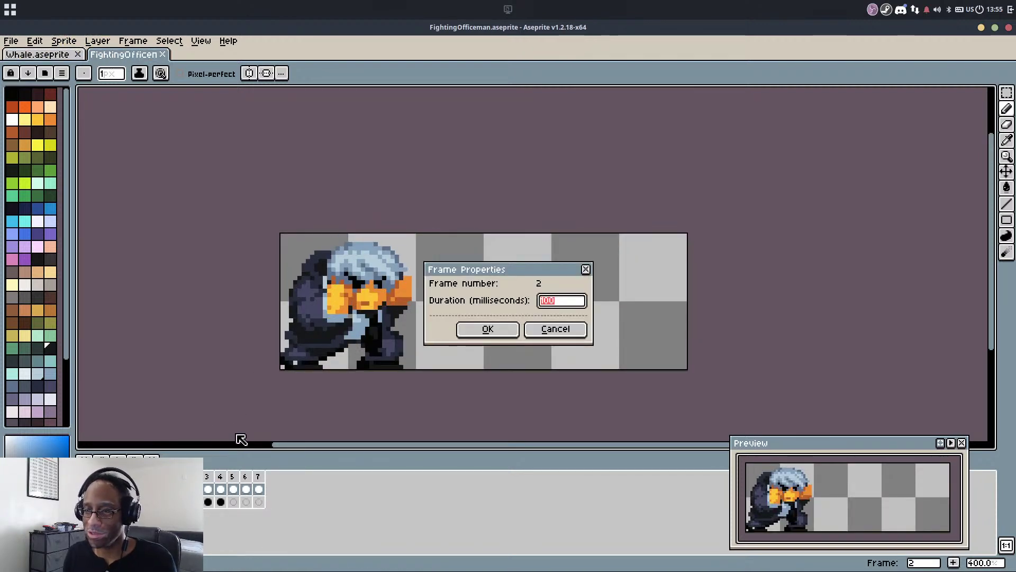
{"action": "key", "text": "Return"}
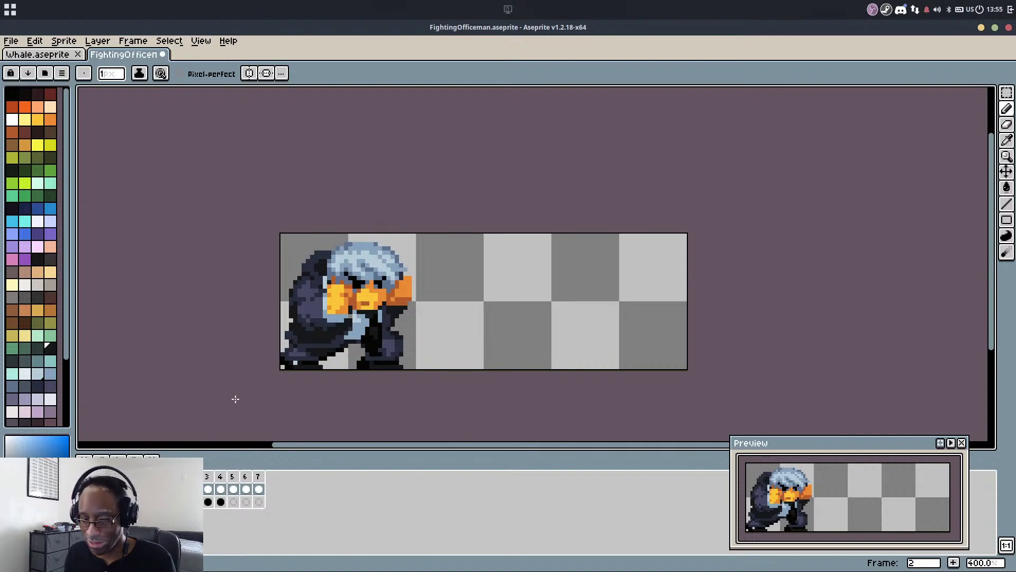
Set the duration of frame 2 to 75 milliseconds and of frame 1 to 40 milliseconds
{"action": "key", "text": "p"}
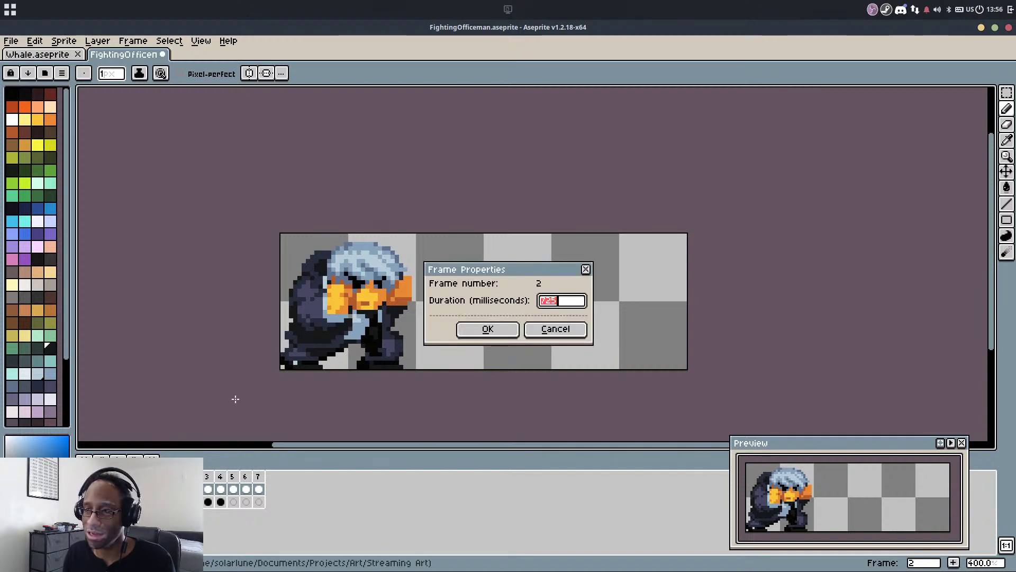
{"action": "type", "text": "75"}
{"action": "key", "text": "Return"}
{"action": "key", "text": "comma"}
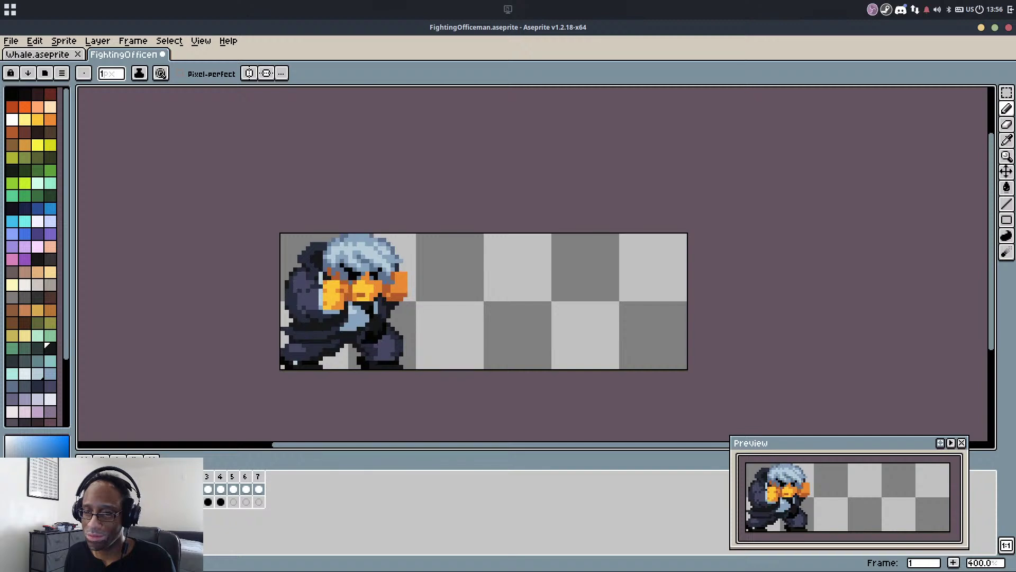
{"action": "type", "text": "p40"}
{"action": "key", "text": "Return"}
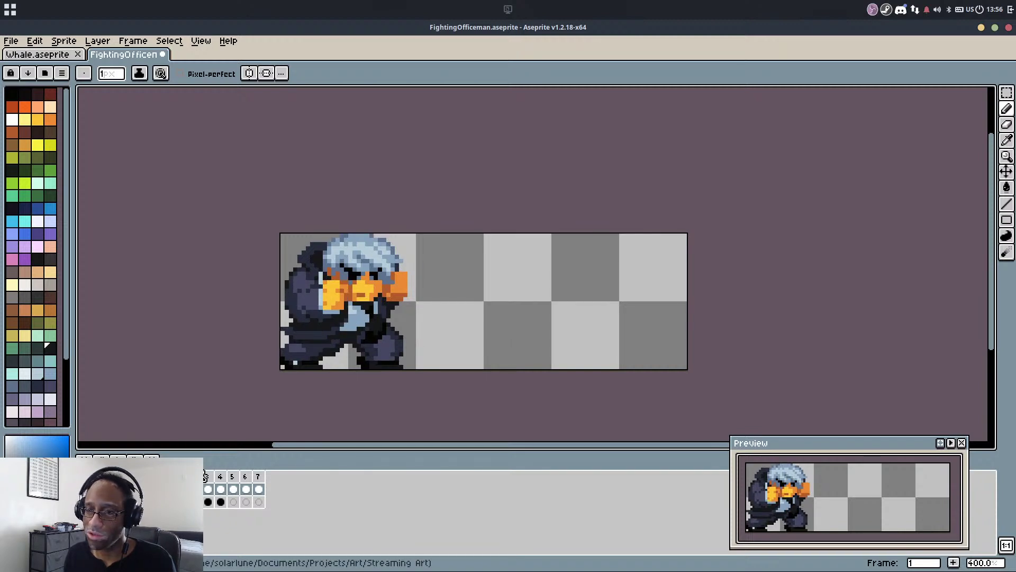
Set the duration of frame 2 to 100 milliseconds and flip between frames 1 and 2 to compare them
{"action": "left_click", "coordinate": [209, 487]}
{"action": "key", "text": "shift+p"}
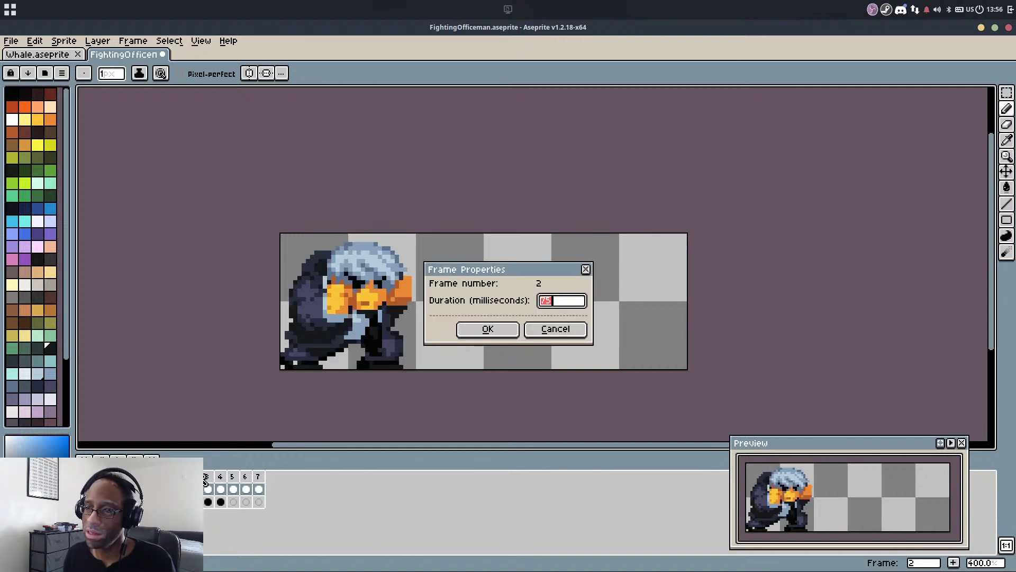
{"action": "type", "text": "100"}
{"action": "key", "text": "Return"}
{"action": "key", "text": "Left"}
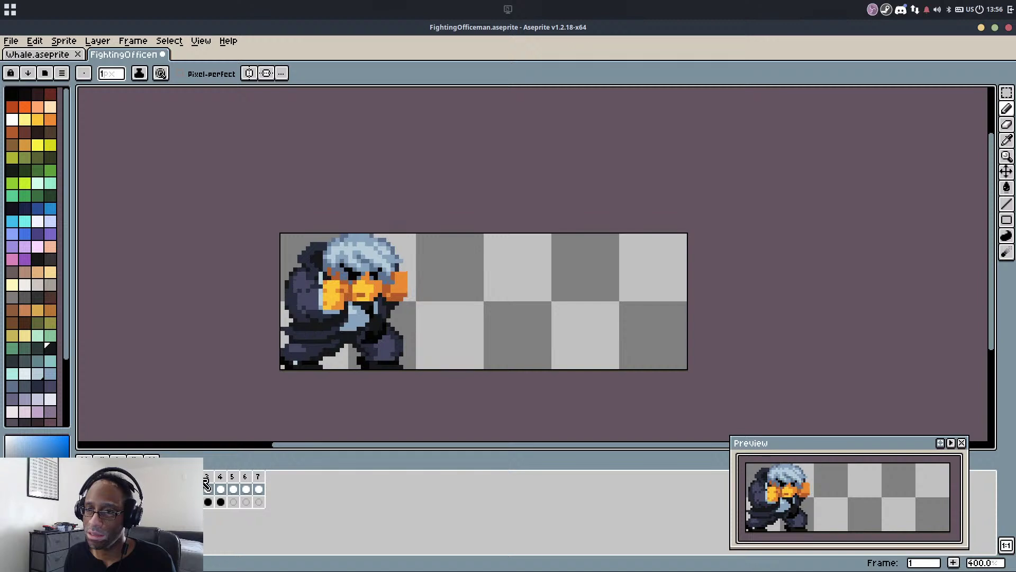
{"action": "key", "text": "Right"}
Extend the near-black trouser pixels between the legs on frame 2, undo the last stroke, and compare the pose with frame 1
{"action": "scroll", "coordinate": [338, 338], "scroll_direction": "up", "scroll_amount": 6}
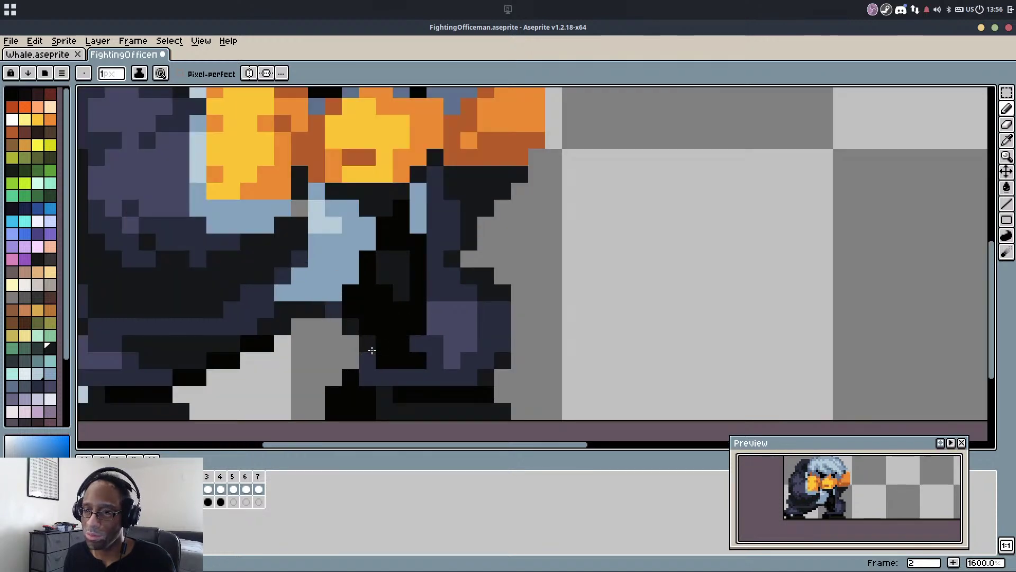
{"action": "key", "text": "alt"}
{"action": "mouse_move", "coordinate": [349, 324]}
{"action": "left_mouse_down"}
{"action": "mouse_move", "coordinate": [326, 329]}
{"action": "mouse_move", "coordinate": [344, 348]}
{"action": "mouse_move", "coordinate": [325, 333]}
{"action": "left_mouse_up"}
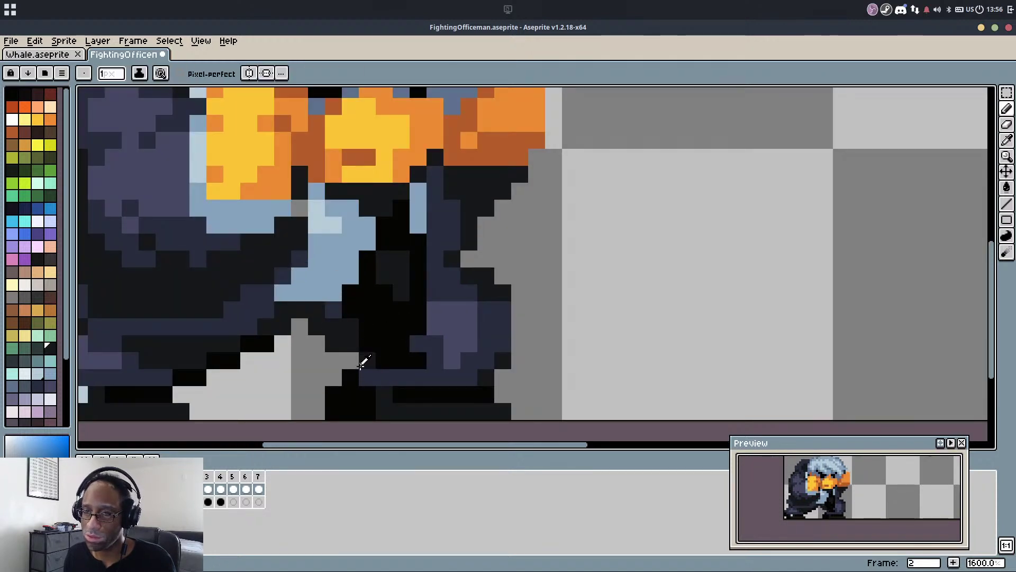
{"action": "left_click_drag", "start_coordinate": [364, 361], "coordinate": [334, 377]}
{"action": "key", "text": "ctrl+z"}
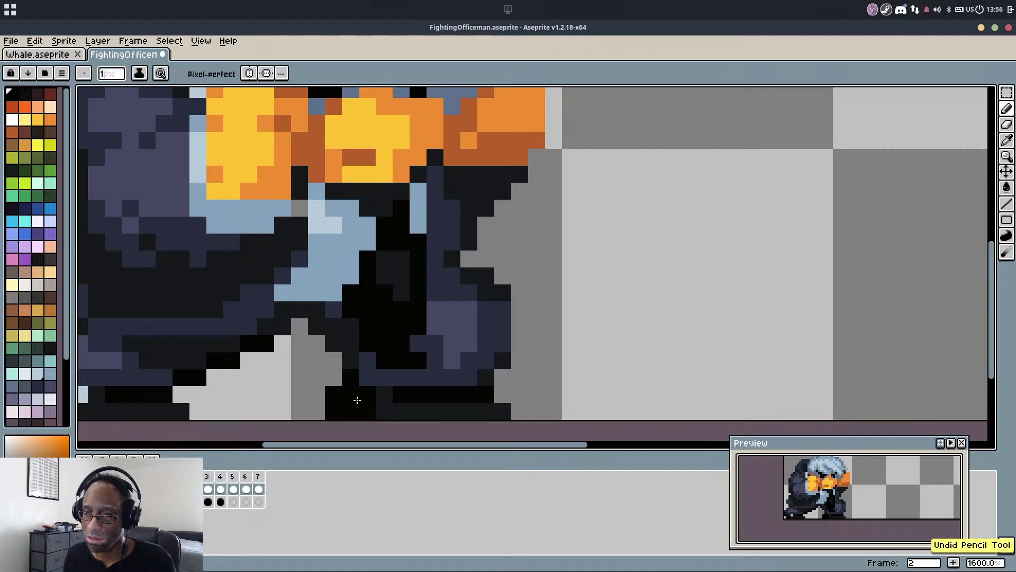
{"action": "scroll", "coordinate": [377, 397], "scroll_direction": "down", "scroll_amount": 1}
{"action": "key", "text": "Left"}
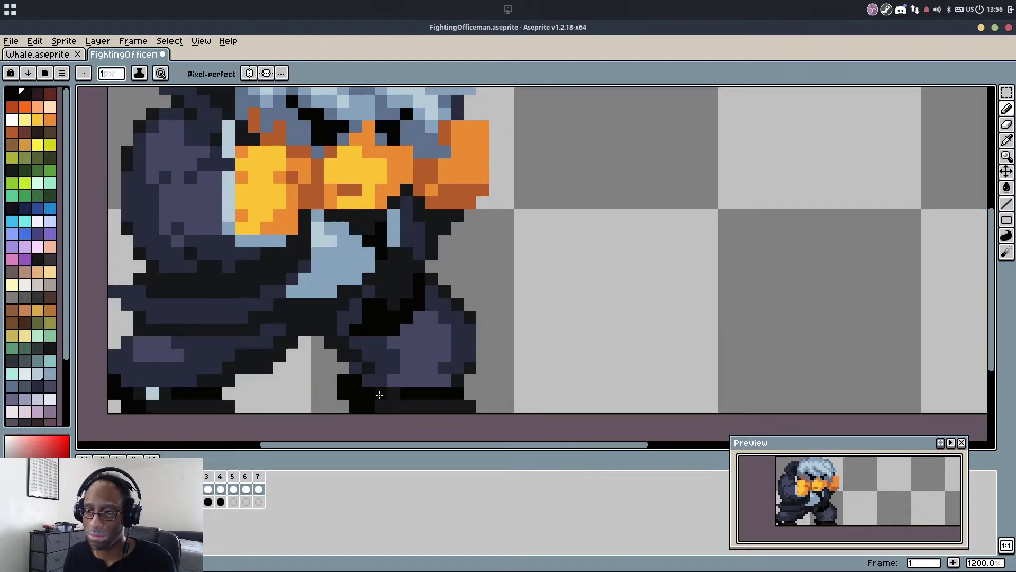
{"action": "key", "text": "Right"}
{"action": "key", "text": "Left"}
{"action": "key", "text": "Right"}
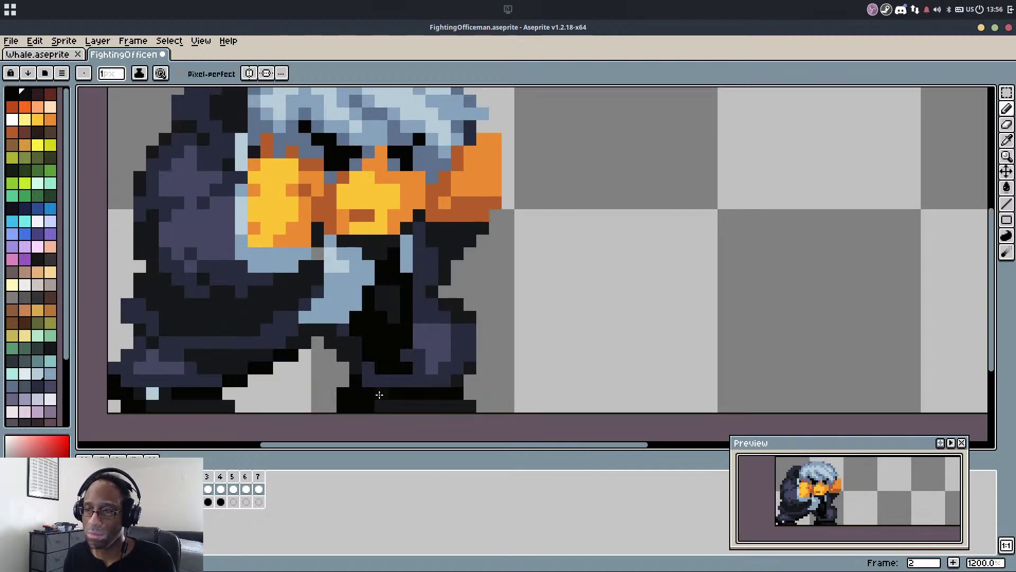
Round out the top of the front knee on frame 2 with outline and dark blue pixels
{"action": "left_click", "coordinate": [434, 289], "text": "alt"}
{"action": "left_click", "coordinate": [418, 291]}
{"action": "left_click", "coordinate": [434, 307], "text": "alt"}
{"action": "left_click_drag", "start_coordinate": [445, 304], "coordinate": [456, 316]}
Reshape the purple highlight on the front knee of frame 2 so it sits higher, and save the file
{"action": "left_click", "coordinate": [441, 330], "text": "alt"}
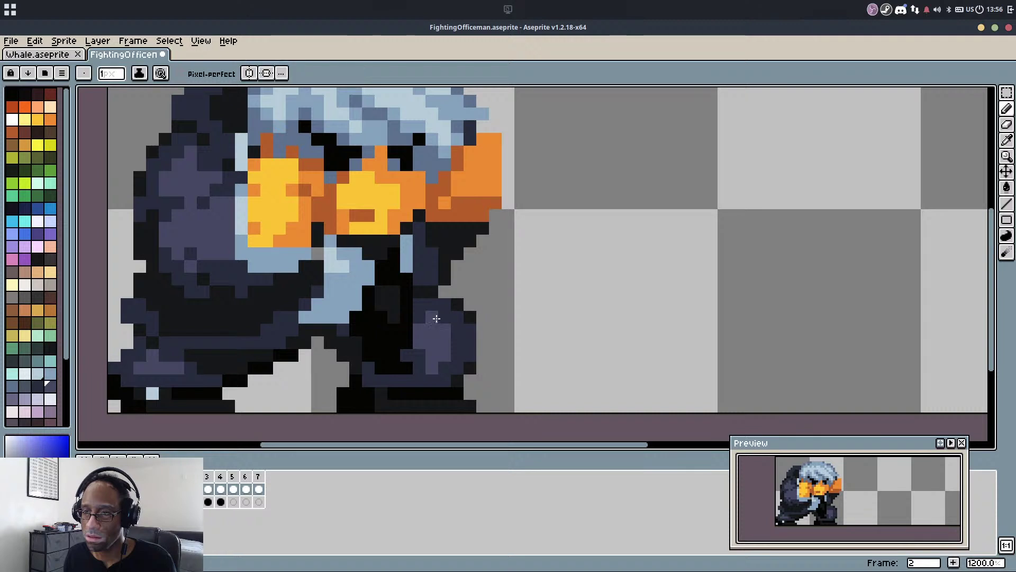
{"action": "left_click", "coordinate": [459, 333], "text": "alt"}
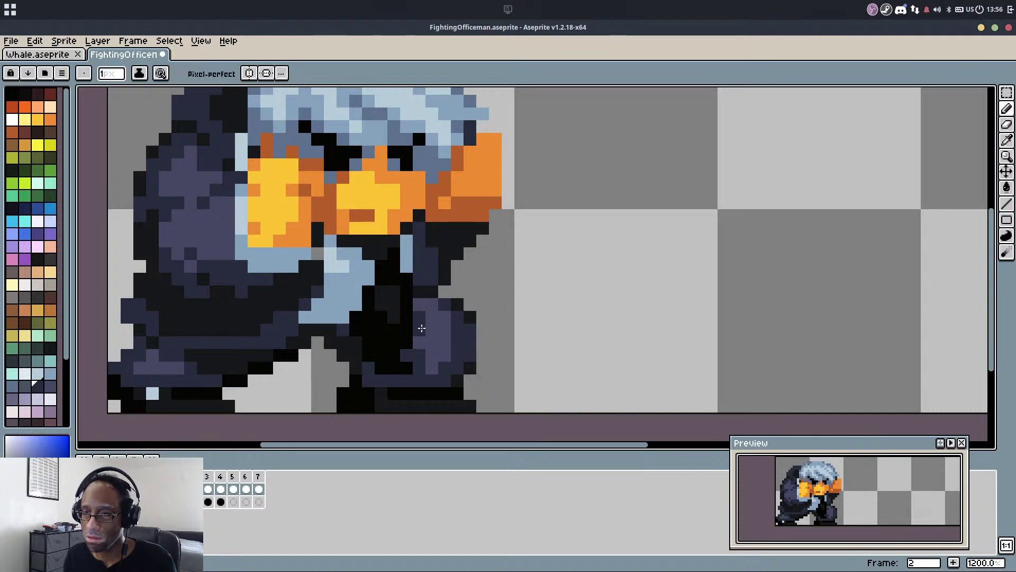
{"action": "left_click", "coordinate": [444, 334], "text": "alt"}
{"action": "left_click_drag", "start_coordinate": [457, 341], "coordinate": [423, 329]}
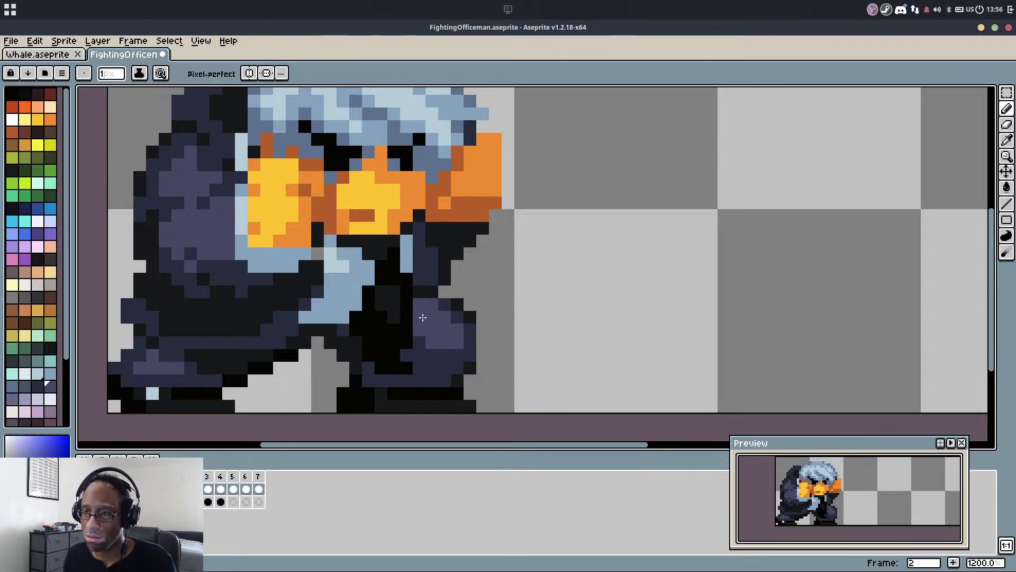
{"action": "scroll", "coordinate": [423, 317], "scroll_direction": "down", "scroll_amount": 4}
{"action": "scroll", "coordinate": [517, 333], "scroll_direction": "up", "scroll_amount": 1}
{"action": "scroll", "coordinate": [450, 295], "scroll_direction": "up", "scroll_amount": 3}
{"action": "key", "text": "ctrl+s"}
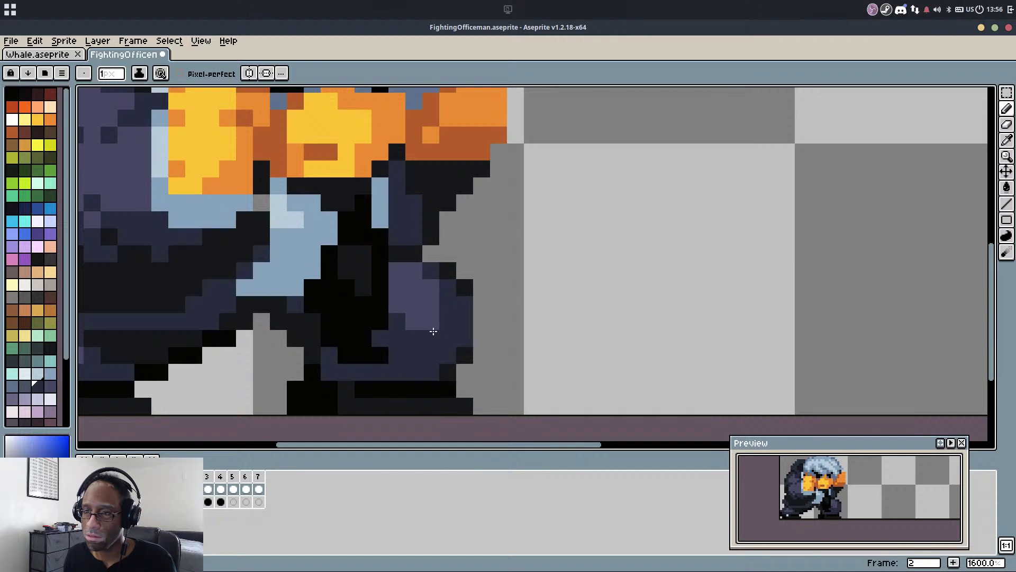
{"action": "scroll", "coordinate": [433, 331], "scroll_direction": "down", "scroll_amount": 5}
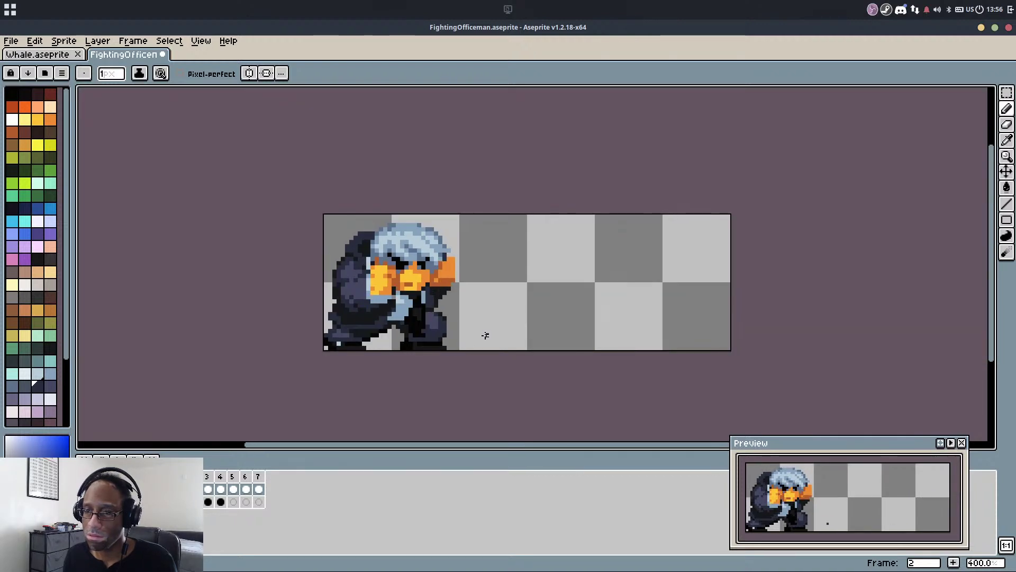
Widen the purple highlight across the front knee on frame 2 and adjust the dark blue shading around it
{"action": "scroll", "coordinate": [485, 335], "scroll_direction": "up", "scroll_amount": 5}
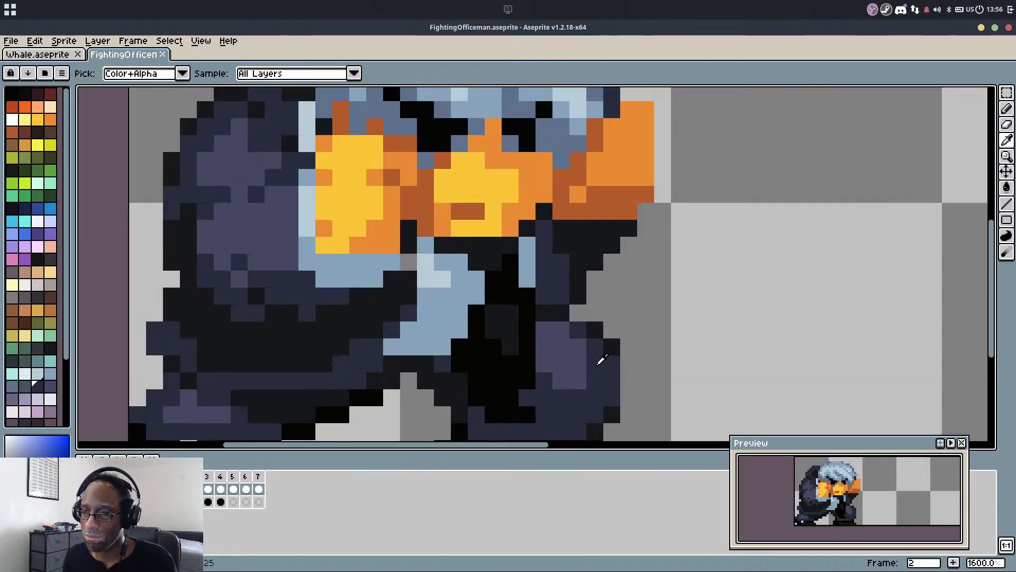
{"action": "mouse_move", "coordinate": [578, 330]}
{"action": "left_mouse_down"}
{"action": "mouse_move", "coordinate": [596, 347]}
{"action": "mouse_move", "coordinate": [595, 330]}
{"action": "left_mouse_up"}
{"action": "left_click", "coordinate": [612, 364], "text": "alt"}
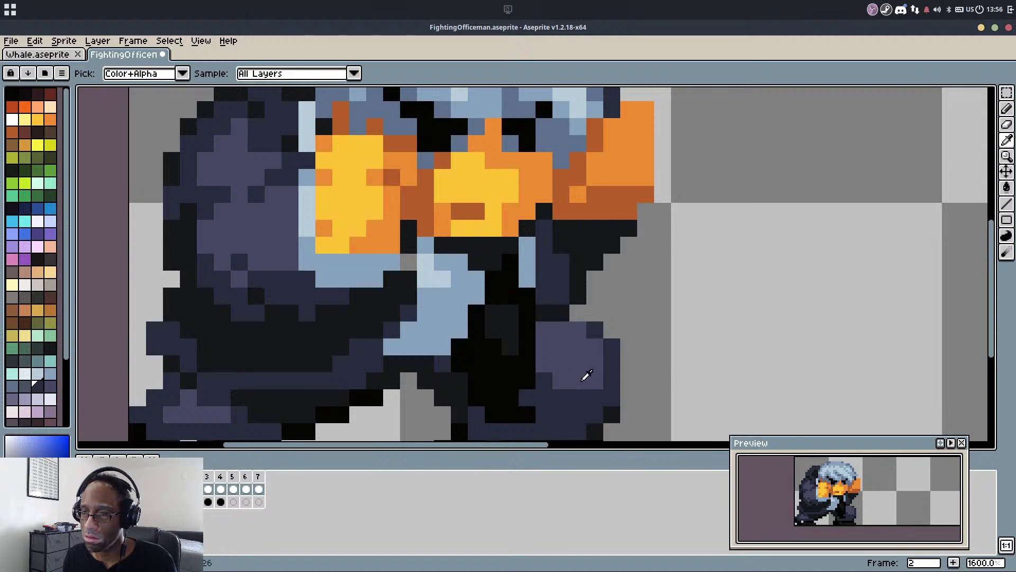
{"action": "left_click", "coordinate": [585, 378], "text": "alt"}
{"action": "left_click", "coordinate": [588, 395], "text": "alt"}
{"action": "scroll", "coordinate": [601, 370], "scroll_direction": "down", "scroll_amount": 3}
{"action": "left_click_drag", "start_coordinate": [557, 381], "coordinate": [600, 376]}
Refine the front knee's outline on frame 2, darken the rear edge of the trouser cuff, and save the file
{"action": "scroll", "coordinate": [601, 369], "scroll_direction": "up", "scroll_amount": 3}
{"action": "left_click", "coordinate": [595, 364], "text": "alt"}
{"action": "scroll", "coordinate": [626, 338], "scroll_direction": "down", "scroll_amount": 4}
{"action": "scroll", "coordinate": [622, 349], "scroll_direction": "up", "scroll_amount": 4}
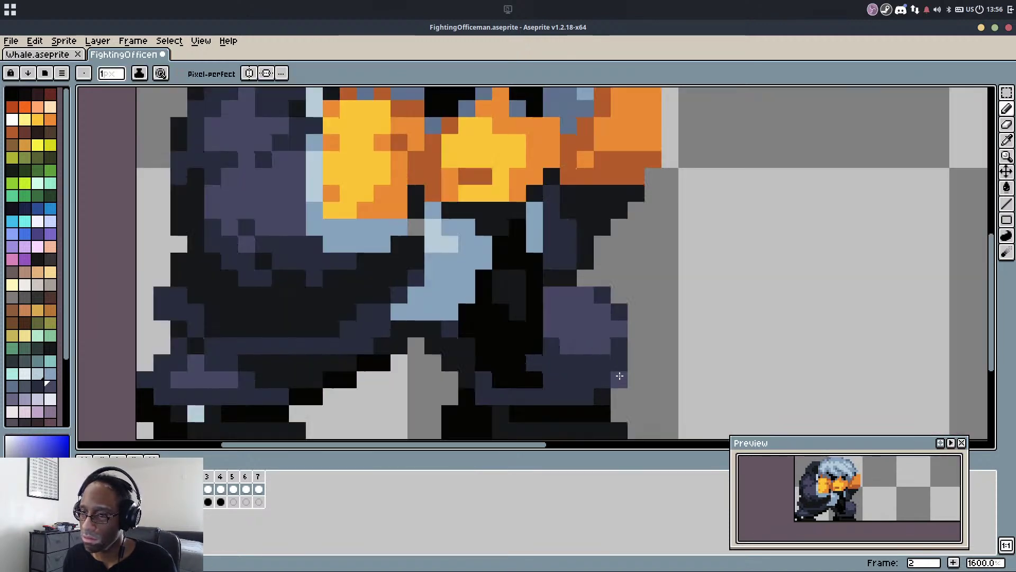
{"action": "left_click", "coordinate": [518, 400]}
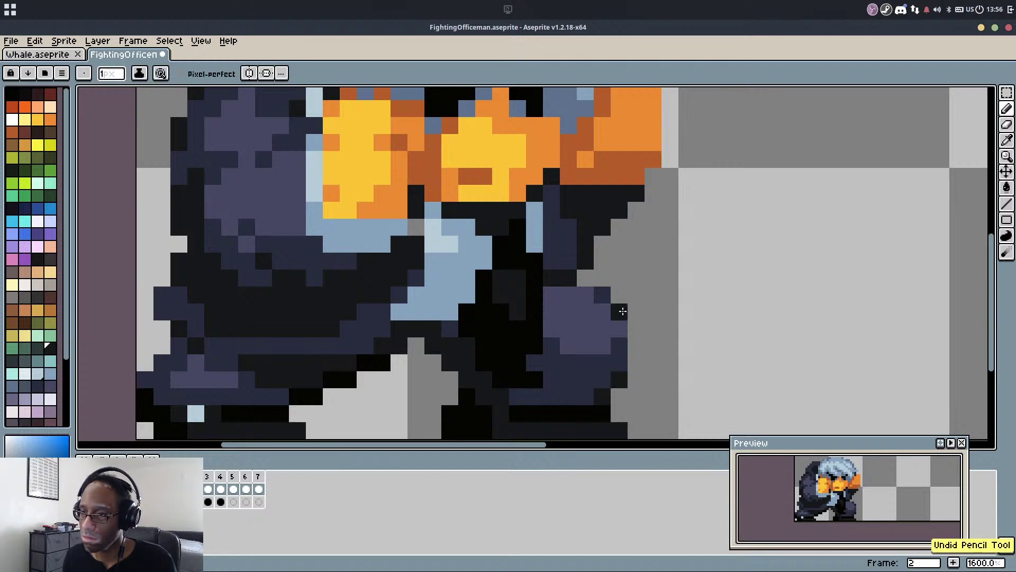
{"action": "scroll", "coordinate": [651, 283], "scroll_direction": "down", "scroll_amount": 4}
{"action": "key", "text": "ctrl+s"}
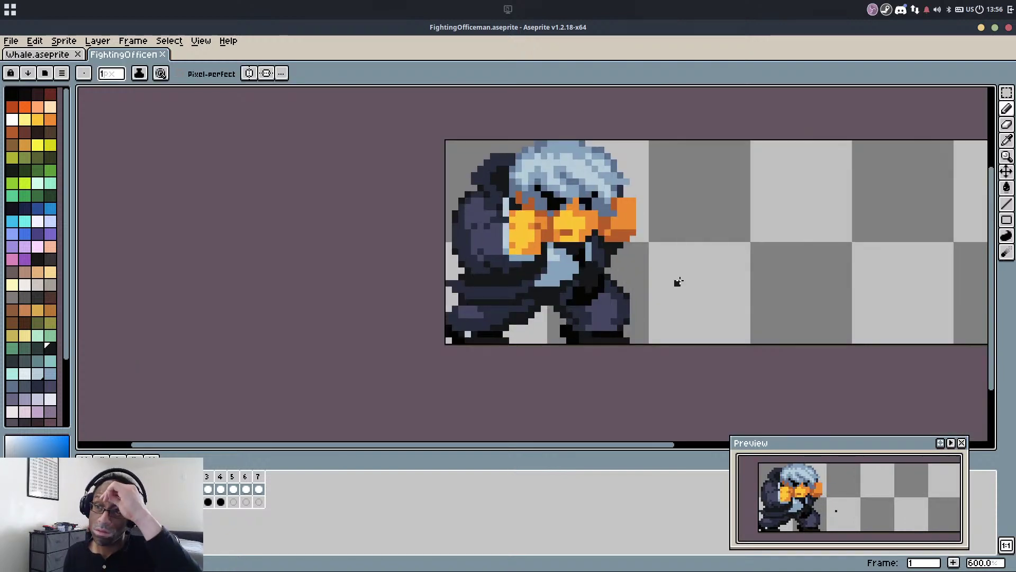
Round out the front knee's upper outline on frame 1, touch up the lower leg's highlight, and save the file
{"action": "key", "text": "Left"}
{"action": "scroll", "coordinate": [669, 283], "scroll_direction": "up", "scroll_amount": 3}
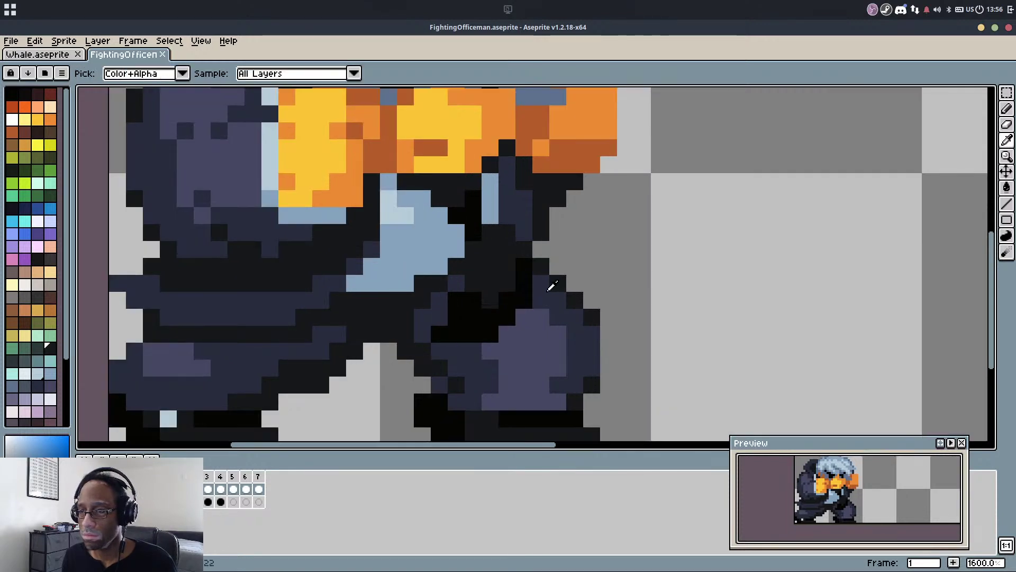
{"action": "left_click", "coordinate": [546, 289], "text": "alt"}
{"action": "mouse_move", "coordinate": [556, 286]}
{"action": "left_mouse_down"}
{"action": "mouse_move", "coordinate": [585, 320]}
{"action": "mouse_move", "coordinate": [575, 281]}
{"action": "mouse_move", "coordinate": [586, 260]}
{"action": "left_mouse_up"}
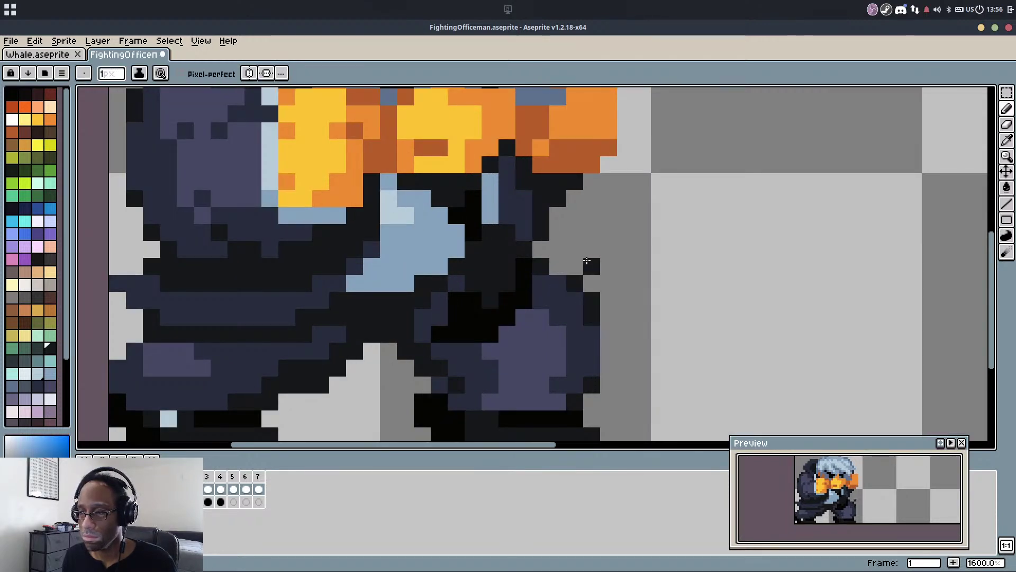
{"action": "scroll", "coordinate": [608, 233], "scroll_direction": "down", "scroll_amount": 6}
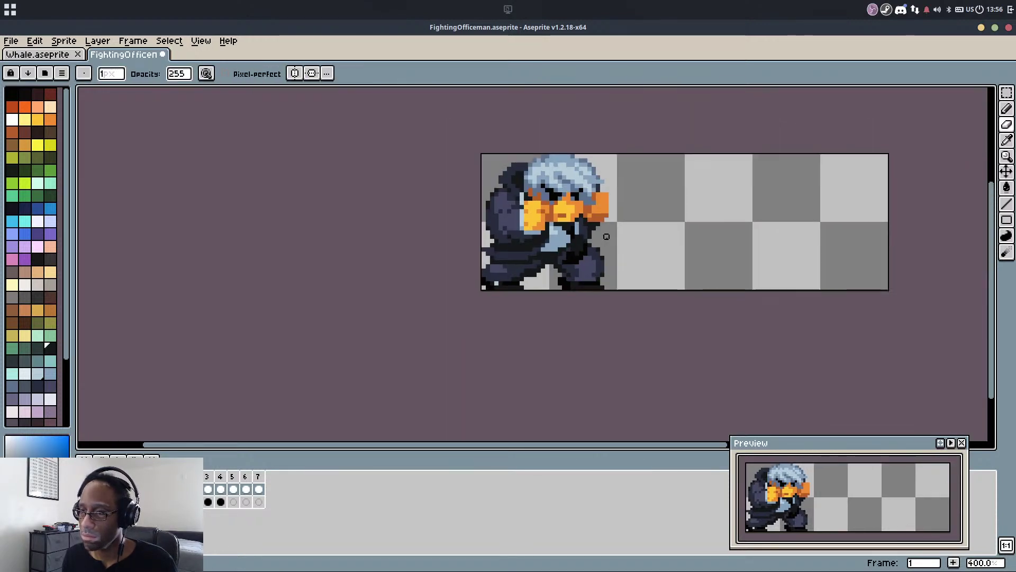
{"action": "scroll", "coordinate": [608, 235], "scroll_direction": "up", "scroll_amount": 4}
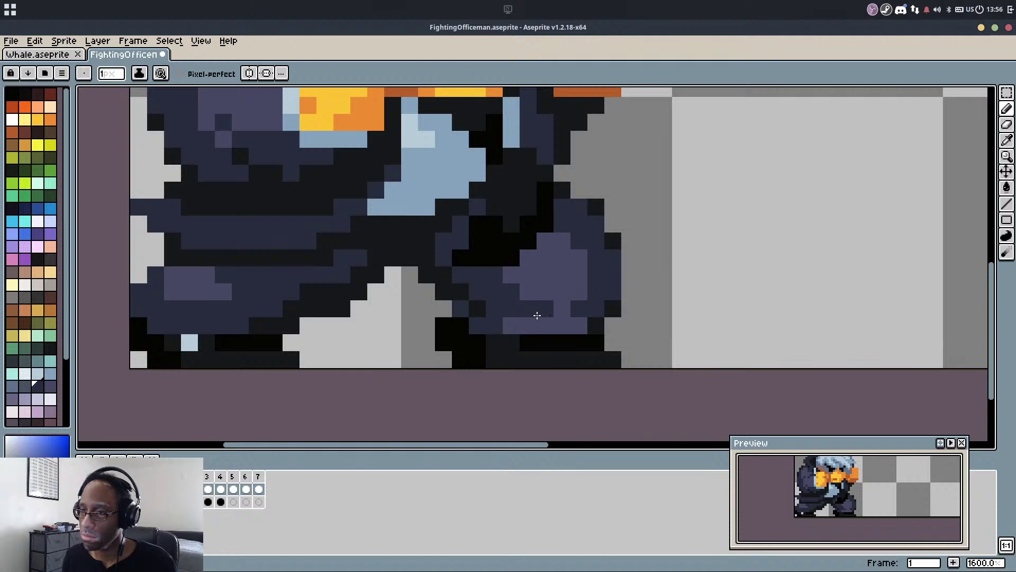
{"action": "scroll", "coordinate": [604, 241], "scroll_direction": "down", "scroll_amount": 4}
{"action": "left_click_drag", "start_coordinate": [642, 246], "coordinate": [607, 279]}
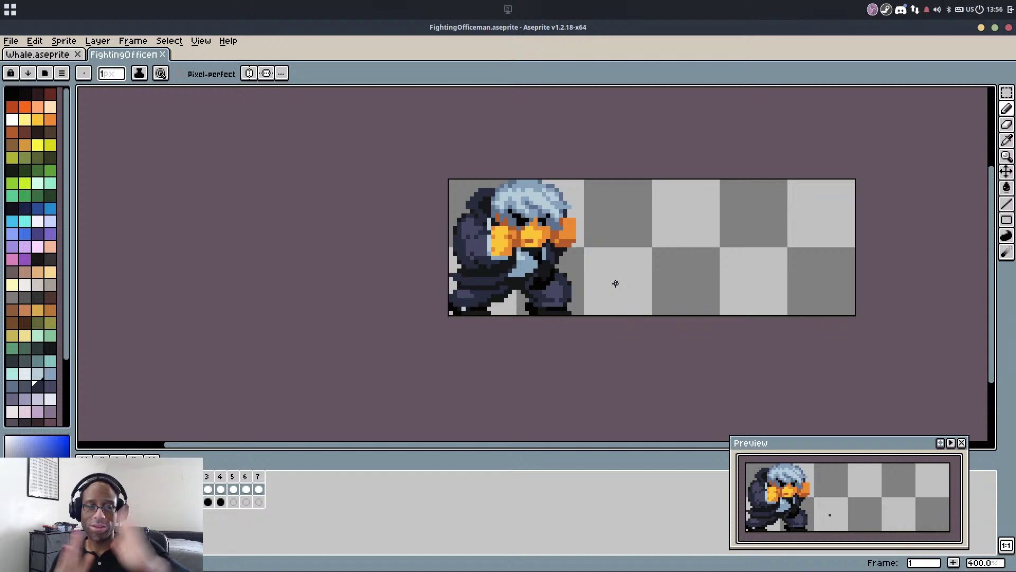
{"action": "key", "text": "alt+Tab"}
{"action": "key", "text": "alt+Tab"}
{"action": "key", "text": "alt+Tab"}
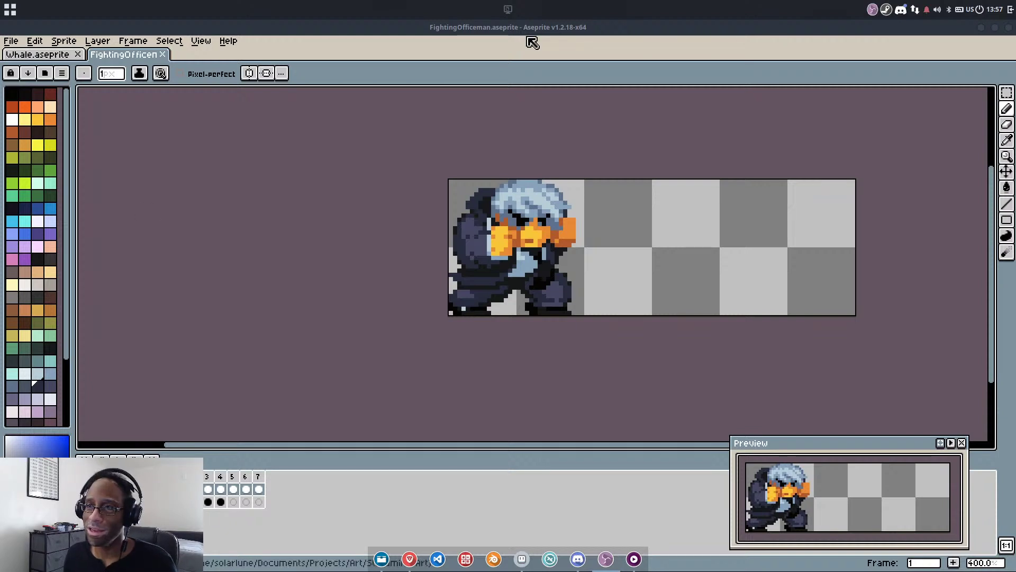
Try to lighten the part of the coat behind the head on frame 1 with the sleeve's purple highlight colour
{"action": "scroll", "coordinate": [454, 221], "scroll_direction": "right", "scroll_amount": 1}
{"action": "scroll", "coordinate": [454, 221], "scroll_direction": "up", "scroll_amount": 3}
{"action": "scroll", "coordinate": [445, 228], "scroll_direction": "up", "scroll_amount": 2}
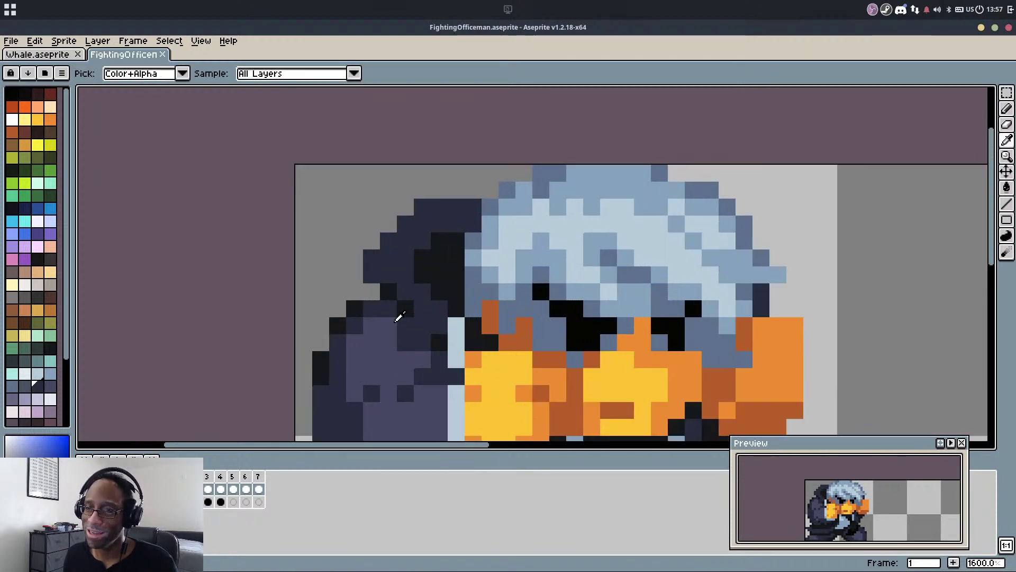
{"action": "left_click", "coordinate": [382, 336], "text": "alt"}
{"action": "mouse_move", "coordinate": [389, 258]}
{"action": "left_mouse_down"}
{"action": "mouse_move", "coordinate": [428, 216]}
{"action": "mouse_move", "coordinate": [421, 227]}
{"action": "mouse_move", "coordinate": [463, 207]}
{"action": "mouse_move", "coordinate": [472, 222]}
{"action": "mouse_move", "coordinate": [485, 174]}
{"action": "mouse_move", "coordinate": [456, 242]}
{"action": "left_mouse_up"}
{"action": "scroll", "coordinate": [484, 178], "scroll_direction": "down", "scroll_amount": 2}
{"action": "scroll", "coordinate": [484, 174], "scroll_direction": "up", "scroll_amount": 2}
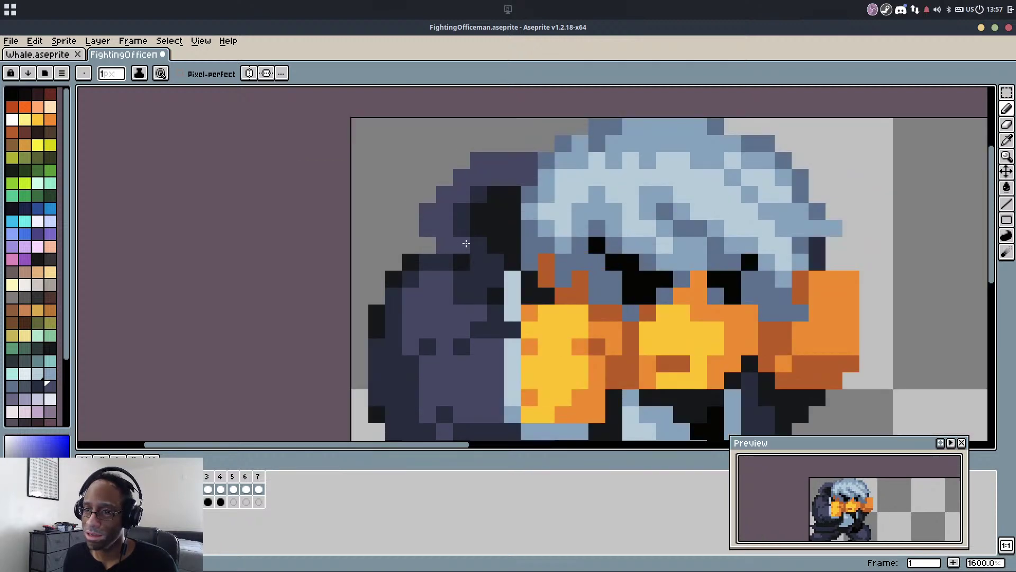
{"action": "left_click", "coordinate": [478, 262]}
{"action": "scroll", "coordinate": [500, 197], "scroll_direction": "down", "scroll_amount": 4}
{"action": "key", "text": "ctrl+z"}
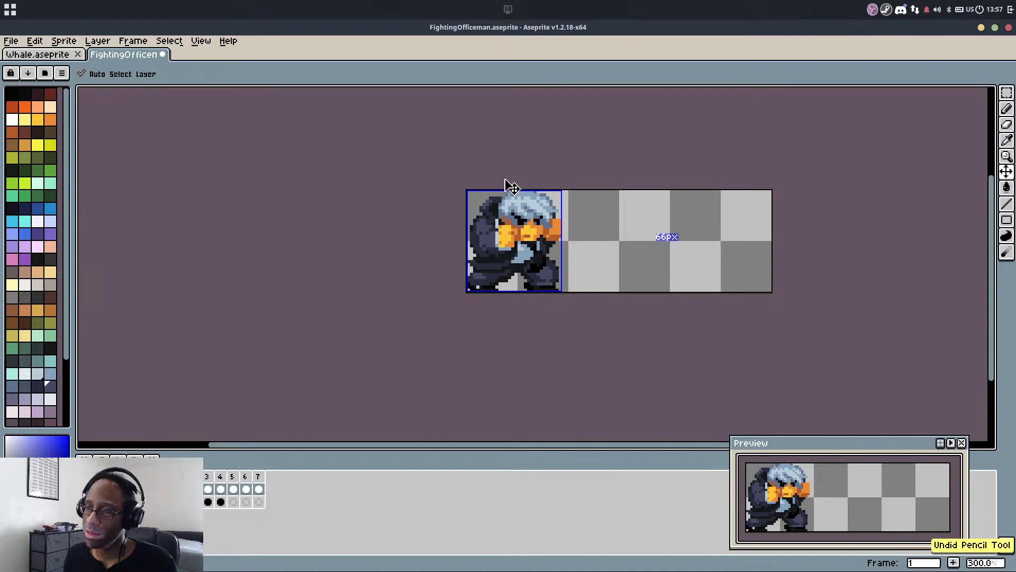
{"action": "scroll", "coordinate": [498, 201], "scroll_direction": "down", "scroll_amount": 1}
Try to extend the dark fold line in the middle of the sleeve's purple area on frame 1
{"action": "scroll", "coordinate": [491, 217], "scroll_direction": "up", "scroll_amount": 4}
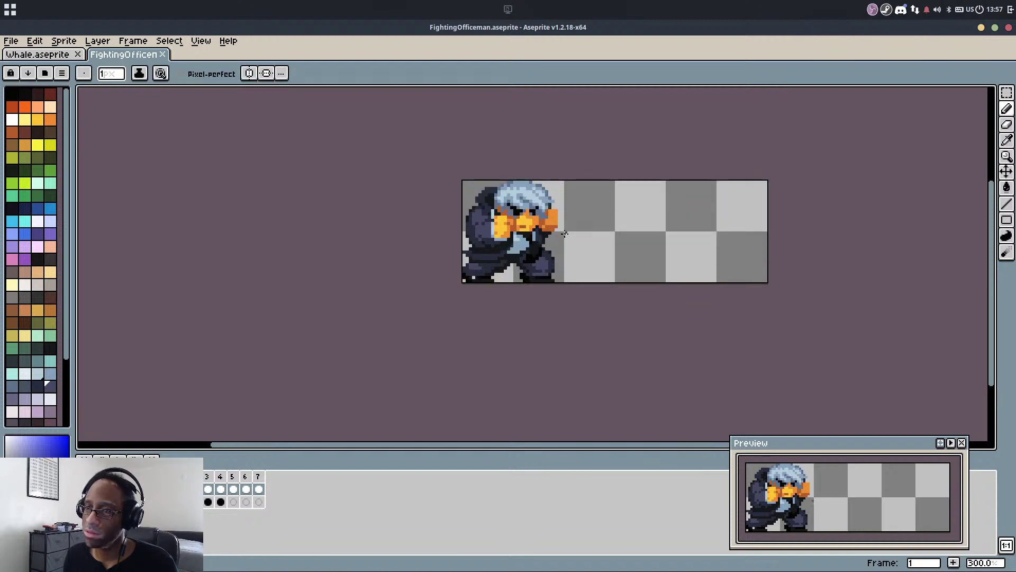
{"action": "scroll", "coordinate": [492, 217], "scroll_direction": "up", "scroll_amount": 3}
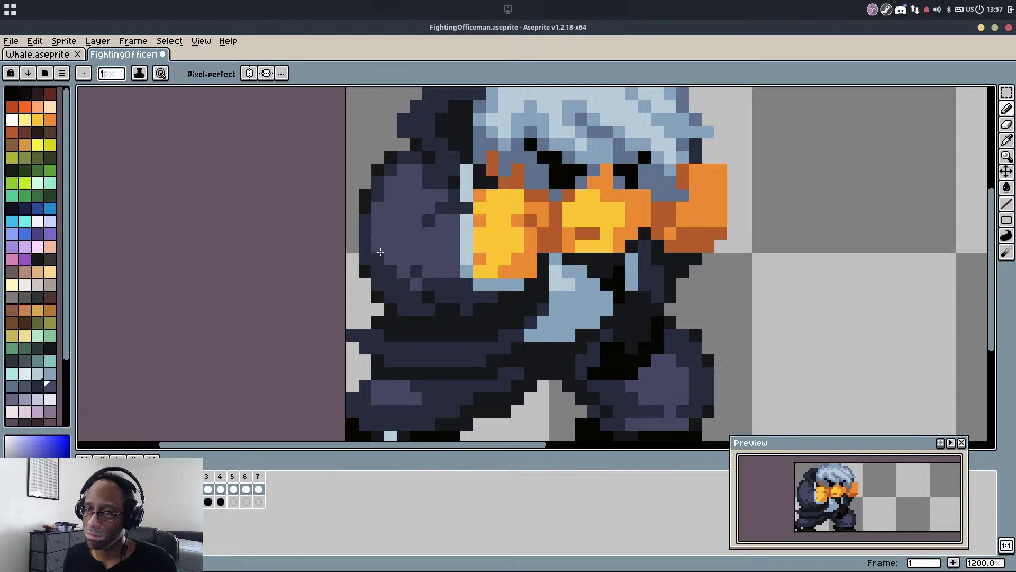
{"action": "scroll", "coordinate": [380, 247], "scroll_direction": "down", "scroll_amount": 5}
{"action": "scroll", "coordinate": [403, 246], "scroll_direction": "up", "scroll_amount": 6}
{"action": "key", "text": "alt"}
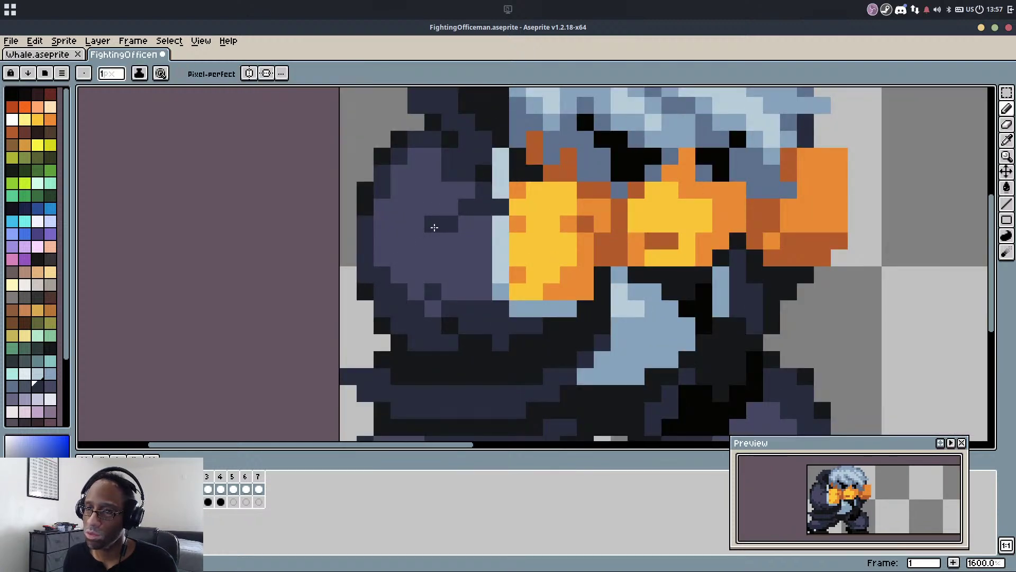
{"action": "left_click_drag", "start_coordinate": [436, 227], "coordinate": [422, 227]}
{"action": "scroll", "coordinate": [460, 228], "scroll_direction": "down", "scroll_amount": 4}
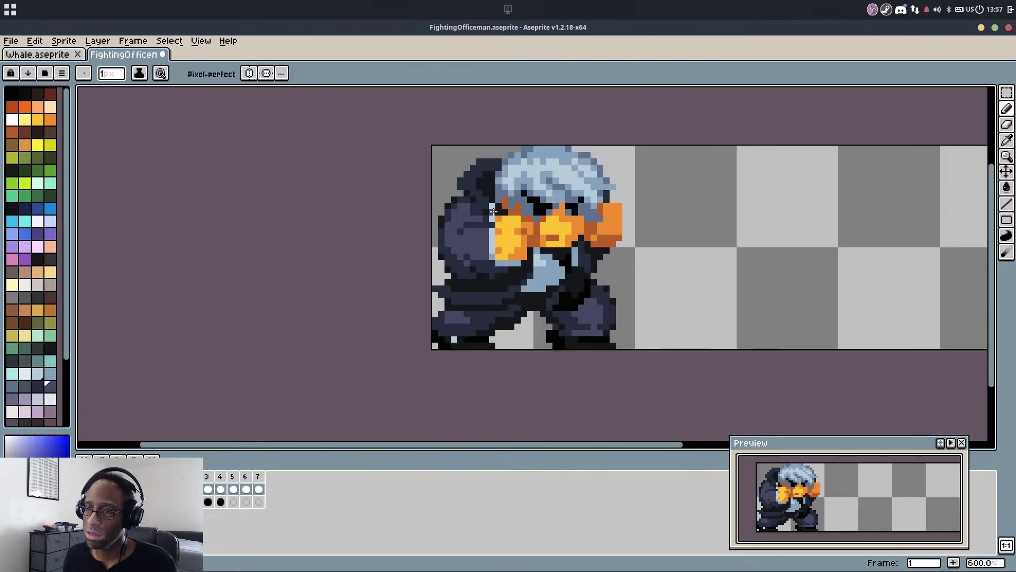
{"action": "key", "text": "v"}
{"action": "key", "text": "ctrl+z"}
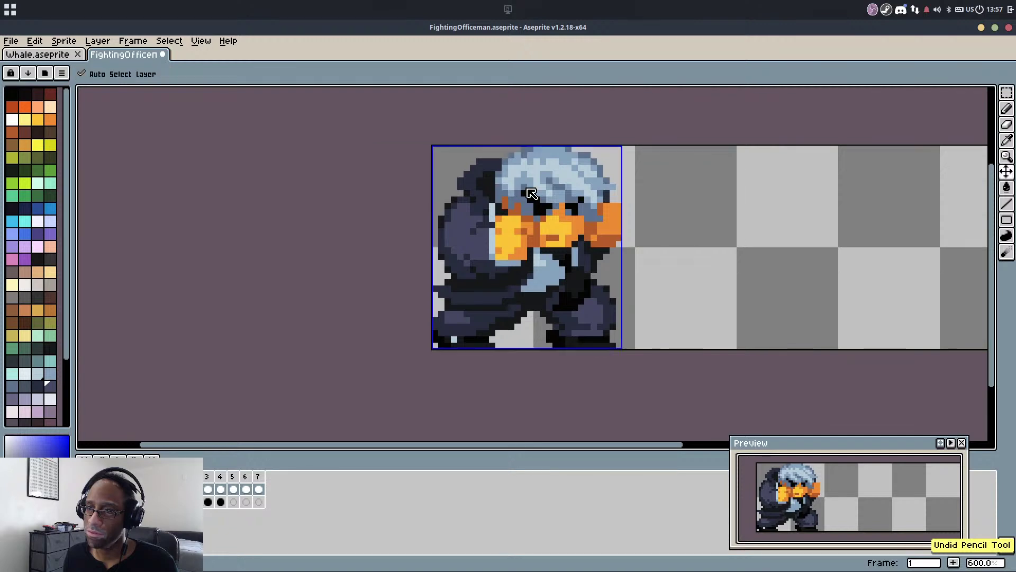
Recheck the sleeve shading on frame 1 up close and save the file
{"action": "key", "text": "b"}
{"action": "scroll", "coordinate": [476, 211], "scroll_direction": "up", "scroll_amount": 3}
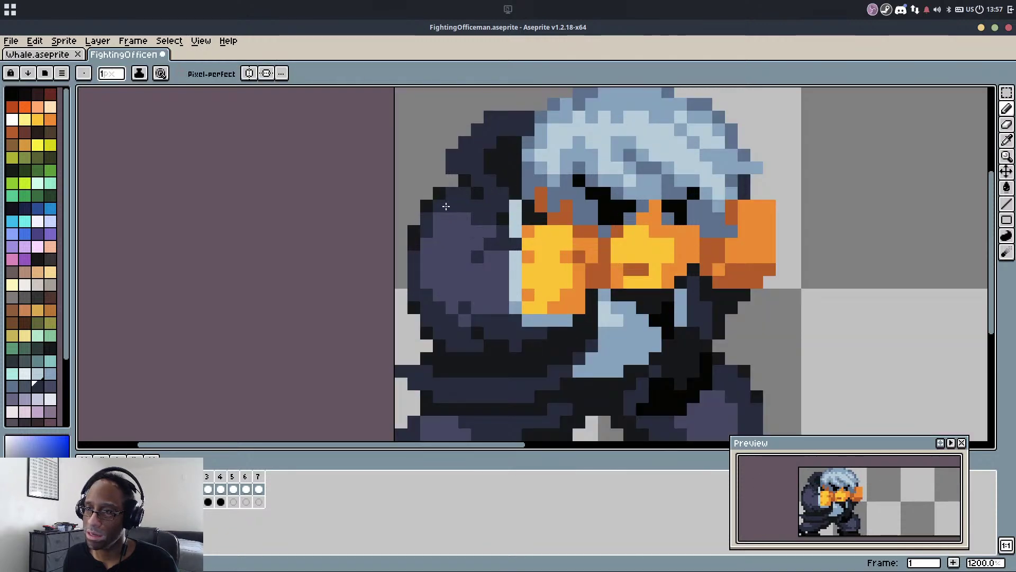
{"action": "scroll", "coordinate": [422, 255], "scroll_direction": "down", "scroll_amount": 5}
{"action": "key", "text": "ctrl+s"}
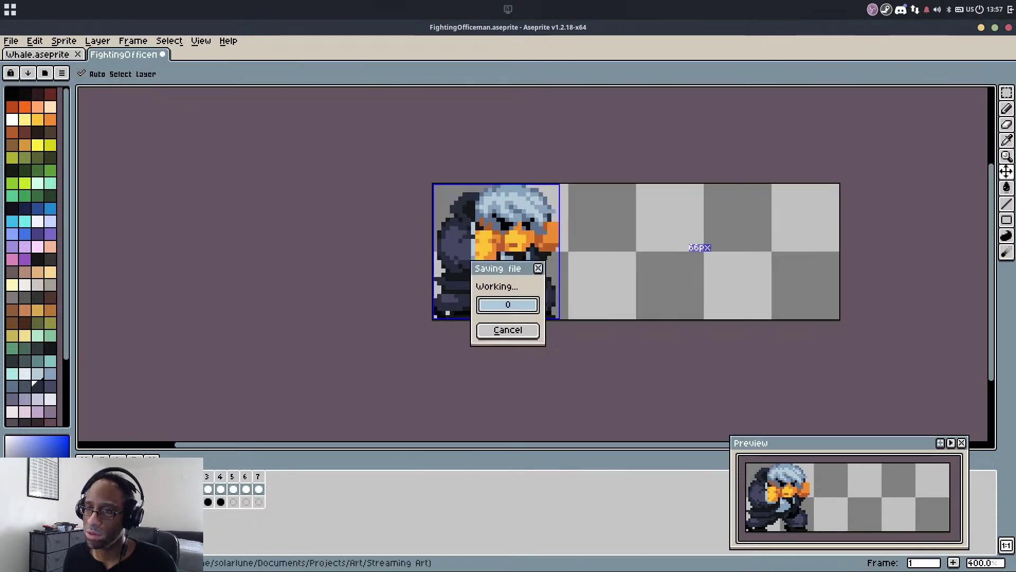
Step through the dash frames in both directions and play the animation to examine the motion
{"action": "key", "text": "Right"}
{"action": "key", "text": "Right"}
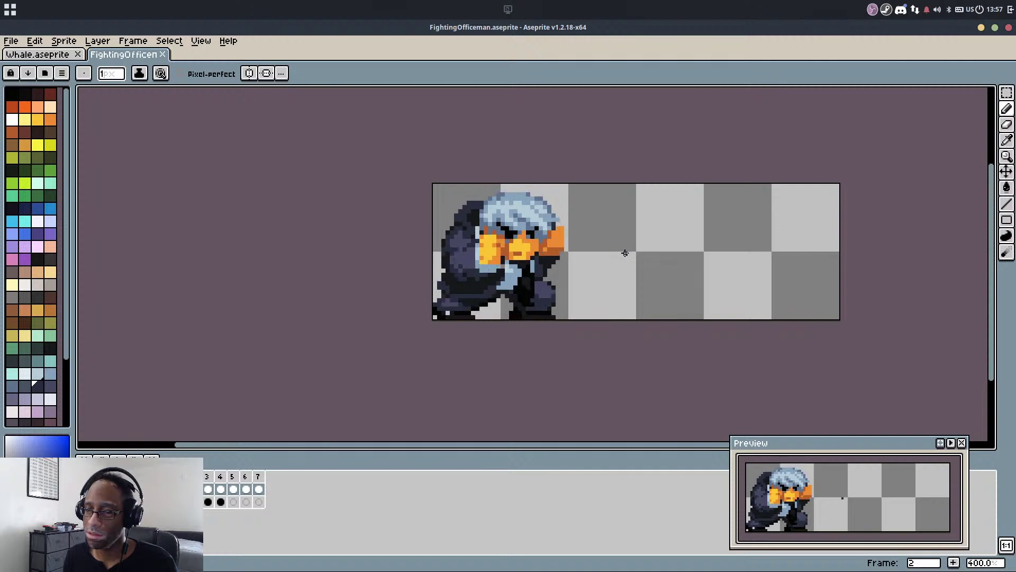
{"action": "key", "text": "Right"}
{"action": "key", "text": "Right"}
{"action": "key", "text": "Right"}
{"action": "key", "text": "Right"}
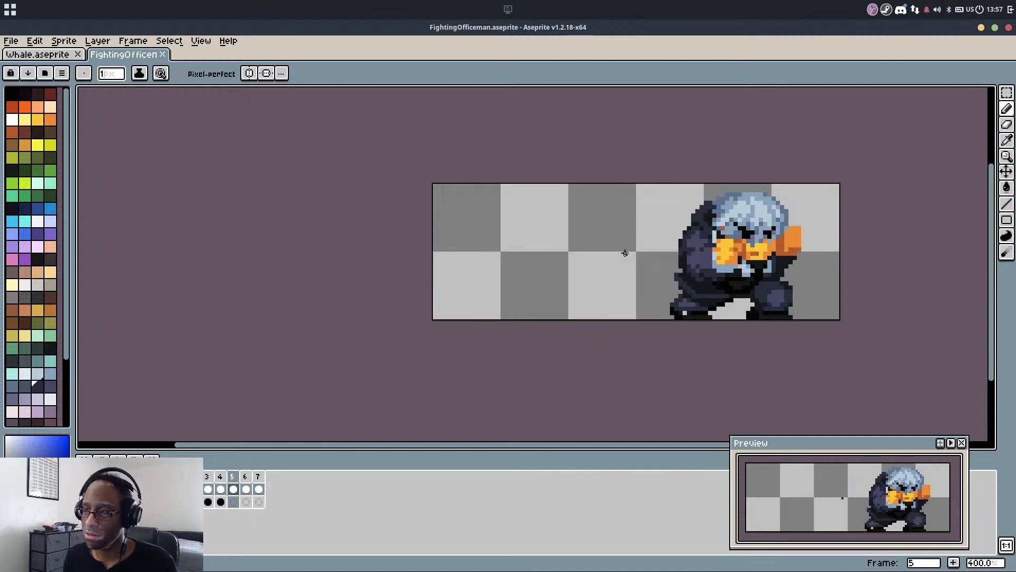
{"action": "key", "text": "Right"}
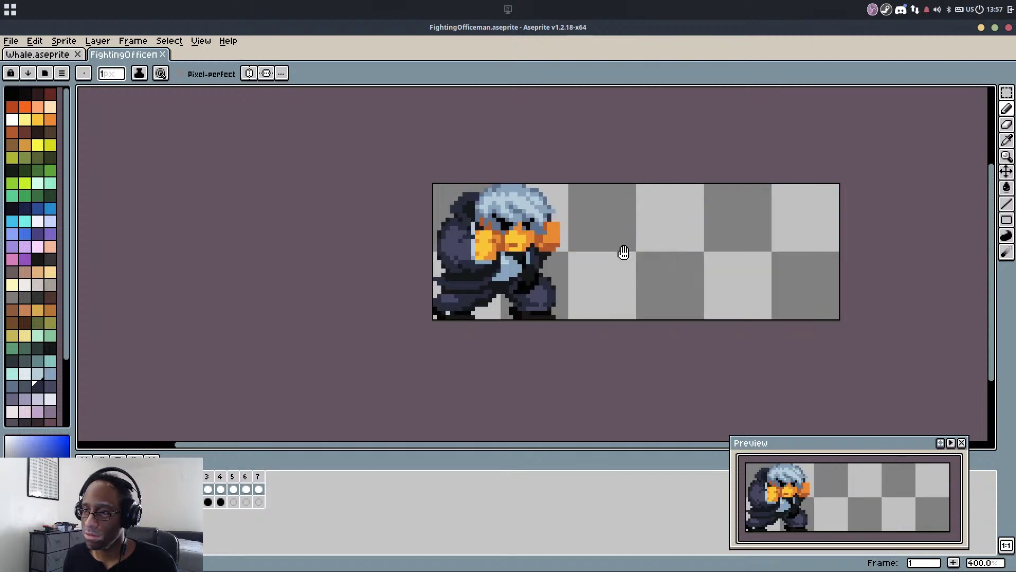
{"action": "key", "text": "Return"}
{"action": "key", "text": "Left"}
{"action": "key", "text": "Left"}
{"action": "key", "text": "Left"}
{"action": "key", "text": "Left"}
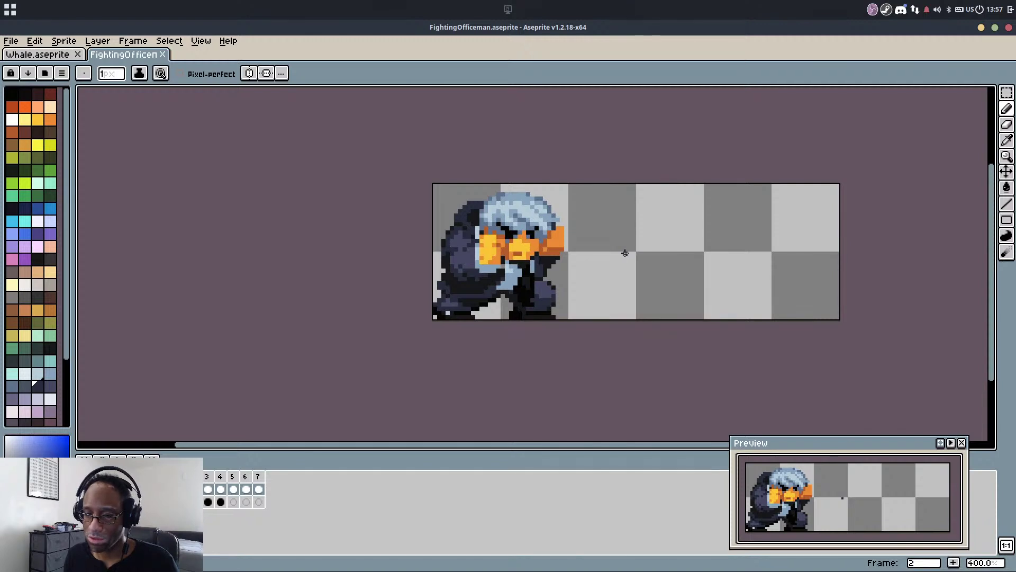
Check the duration settings of frames 2 and 3 in their frame properties without changing them
{"action": "key", "text": "p"}
{"action": "key", "text": "Escape"}
{"action": "key", "text": "Right"}
{"action": "key", "text": "p"}
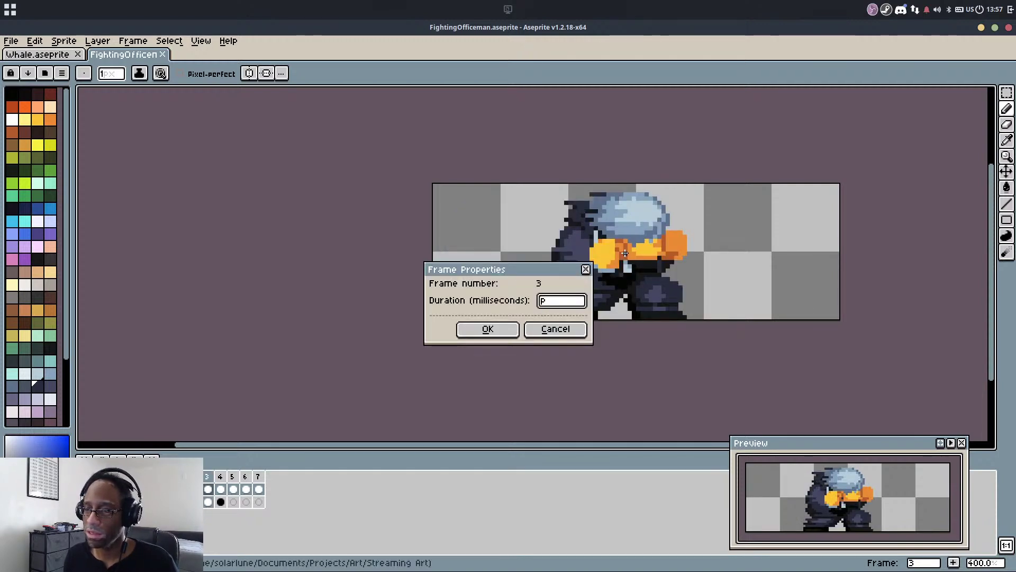
{"action": "key", "text": "Escape"}
{"action": "key", "text": "p"}
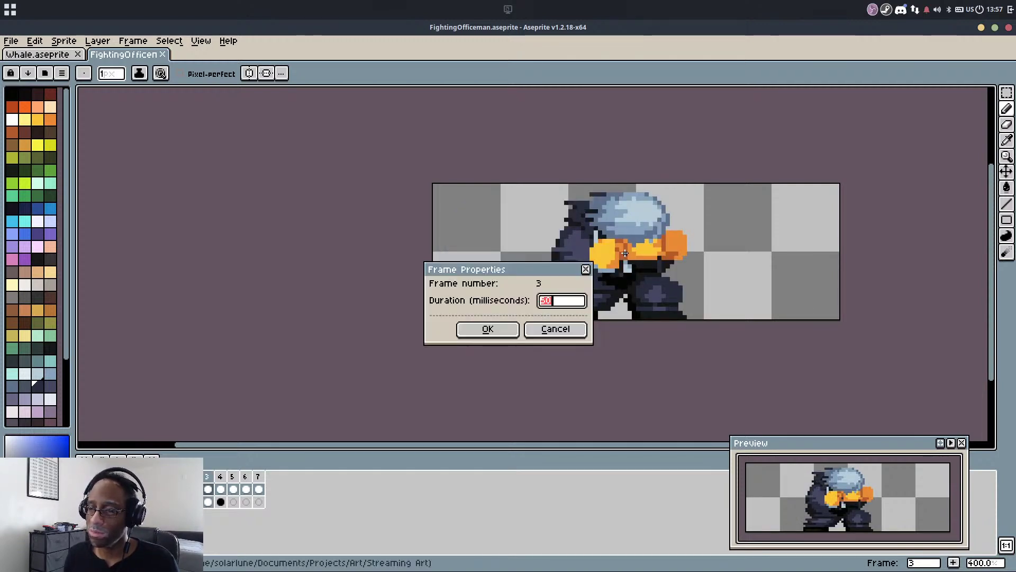
{"action": "key", "text": "Escape"}
Save the file and play back the dash animation from frame 1
{"action": "key", "text": "ctrl+s"}
{"action": "key", "text": "Left"}
{"action": "key", "text": "Left"}
{"action": "key", "text": "Return"}
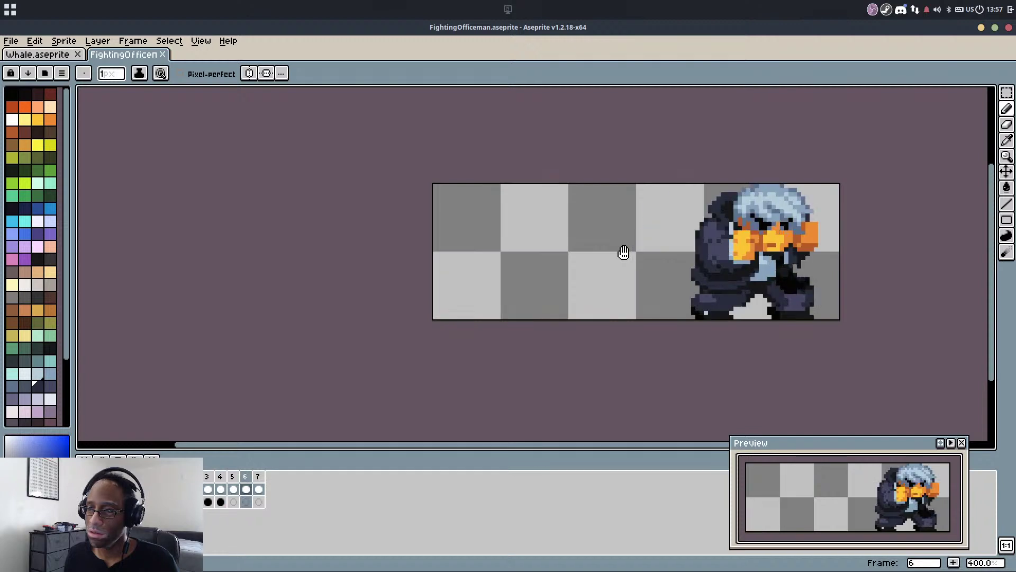
{"action": "key", "text": "Return"}
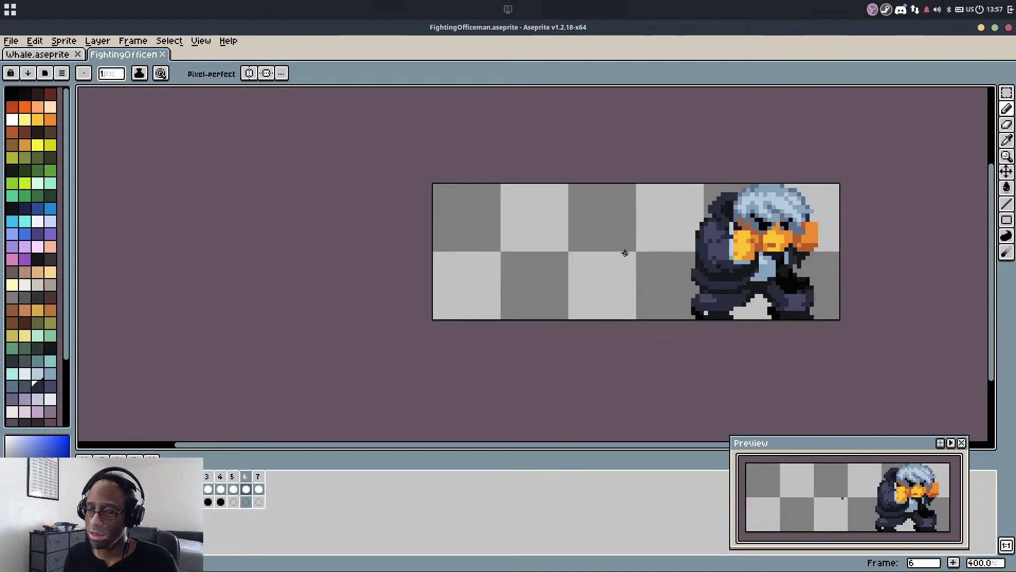
Shift the character on frame 3 backward by about 2 px and review the durations of frames 3 to 5
{"action": "key", "text": "v"}
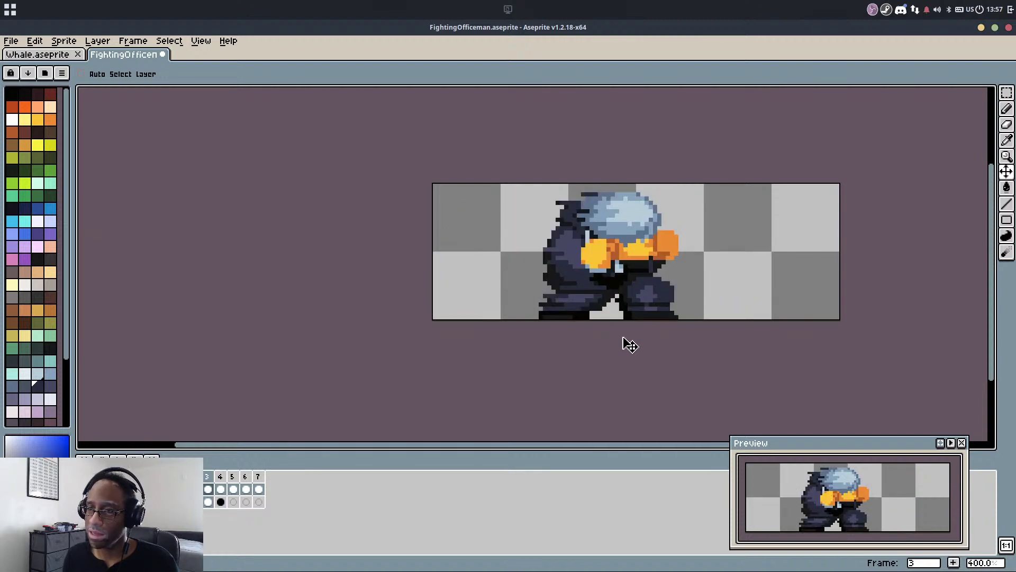
{"action": "key", "text": "p"}
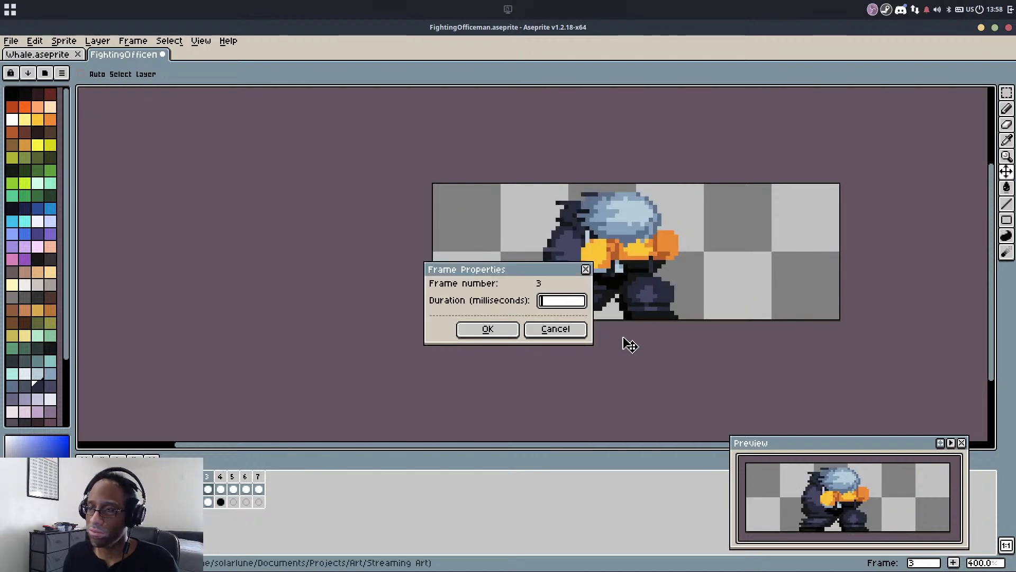
{"action": "key", "text": "Return"}
{"action": "key", "text": "Right"}
{"action": "key", "text": "p"}
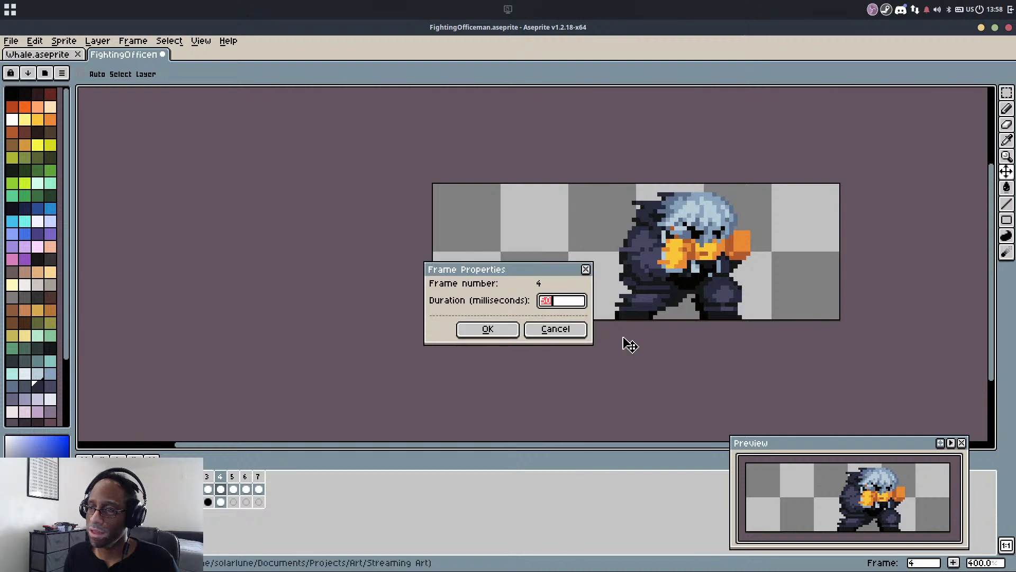
{"action": "key", "text": "Return"}
{"action": "key", "text": "Right"}
{"action": "key", "text": "p"}
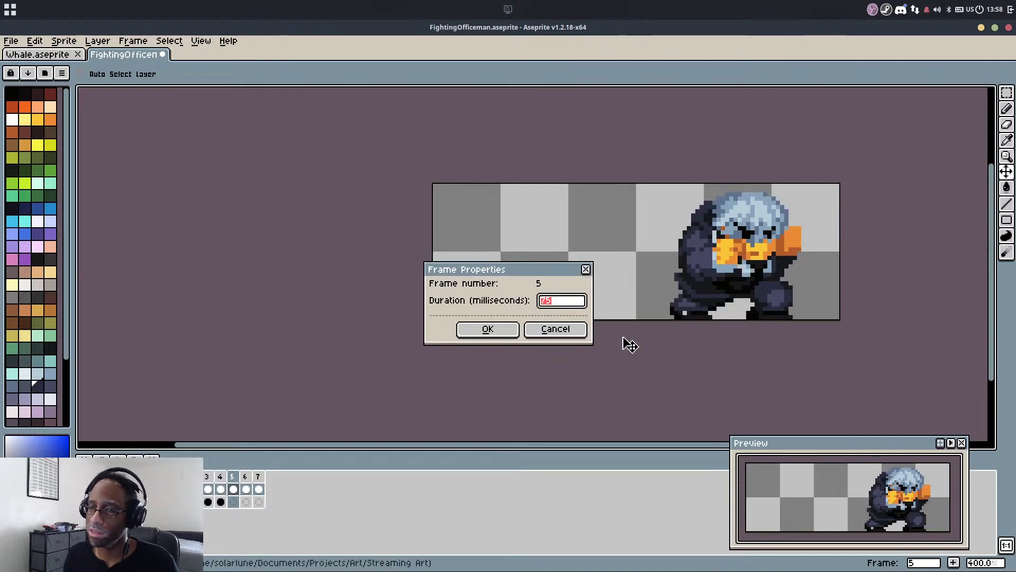
Accept frame 5's properties and play back the fighter animation
{"action": "key", "text": "Return"}
{"action": "key", "text": "Return"}
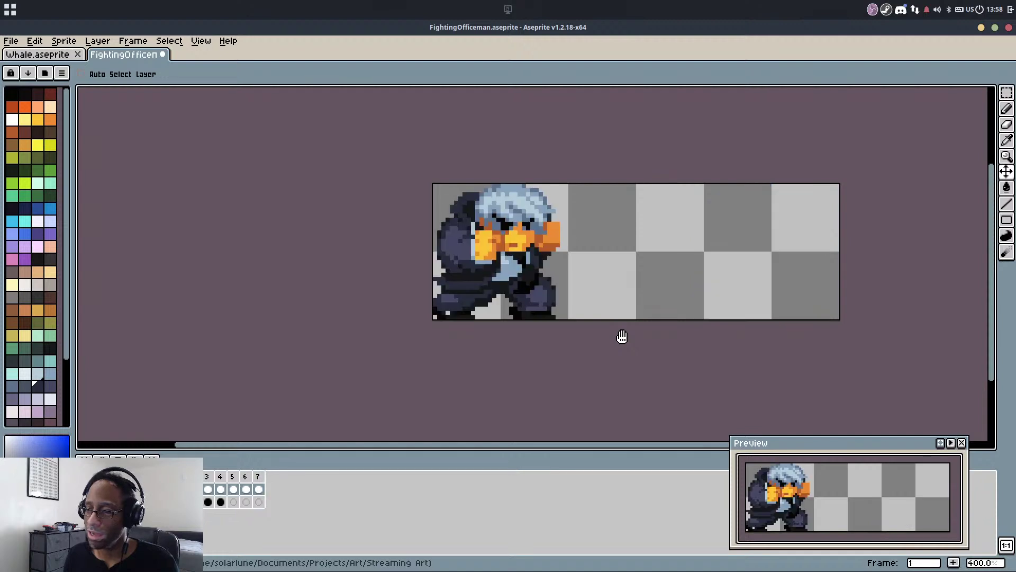
{"action": "left_click_drag", "start_coordinate": [732, 338], "coordinate": [576, 323]}
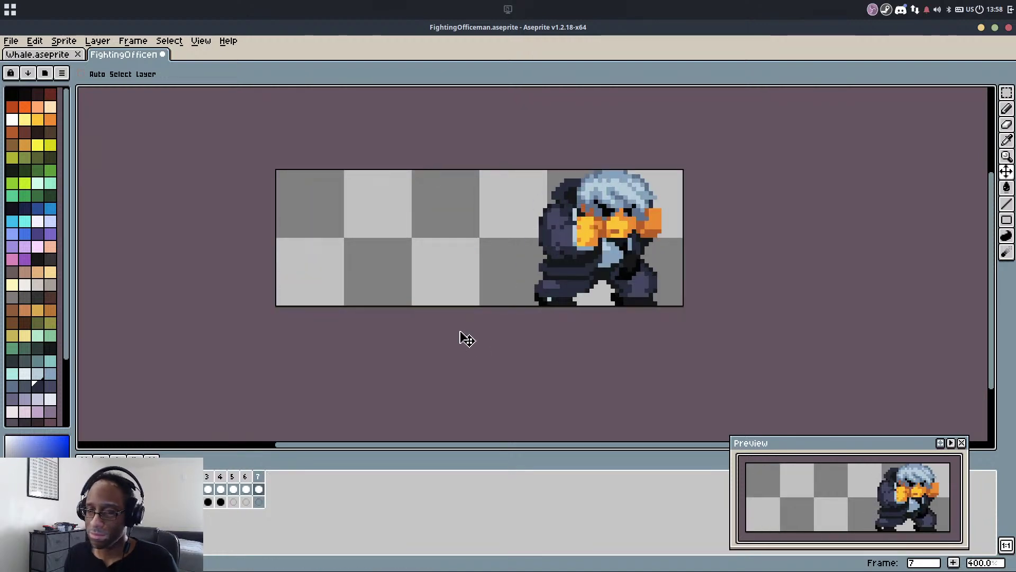
Check frame 6's duration, set frame 7's duration to 500 ms and save the sprite
{"action": "key", "text": "p"}
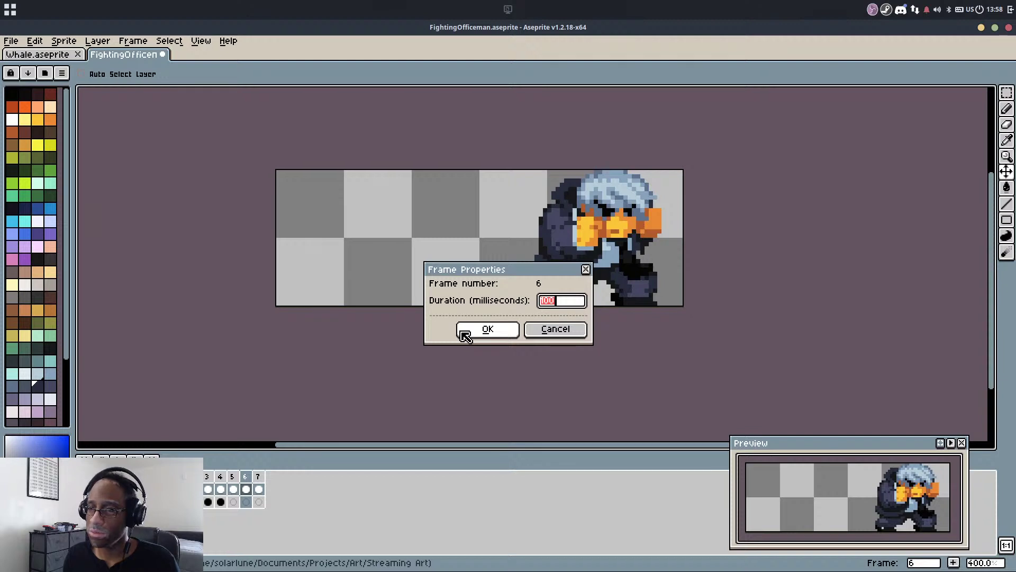
{"action": "left_click", "coordinate": [486, 329]}
{"action": "key", "text": "Right"}
{"action": "key", "text": "p"}
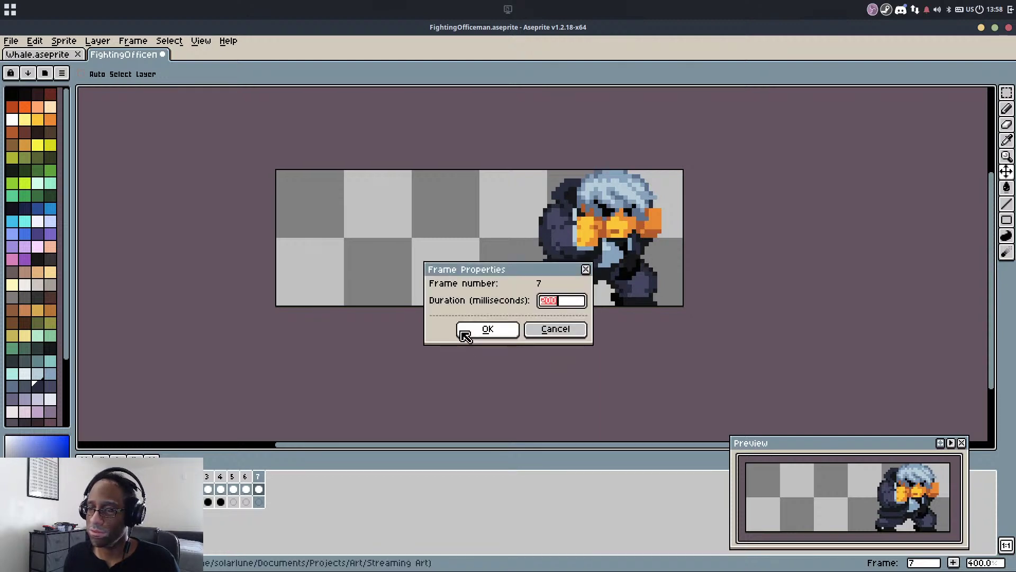
{"action": "type", "text": "500"}
{"action": "left_click", "coordinate": [465, 333]}
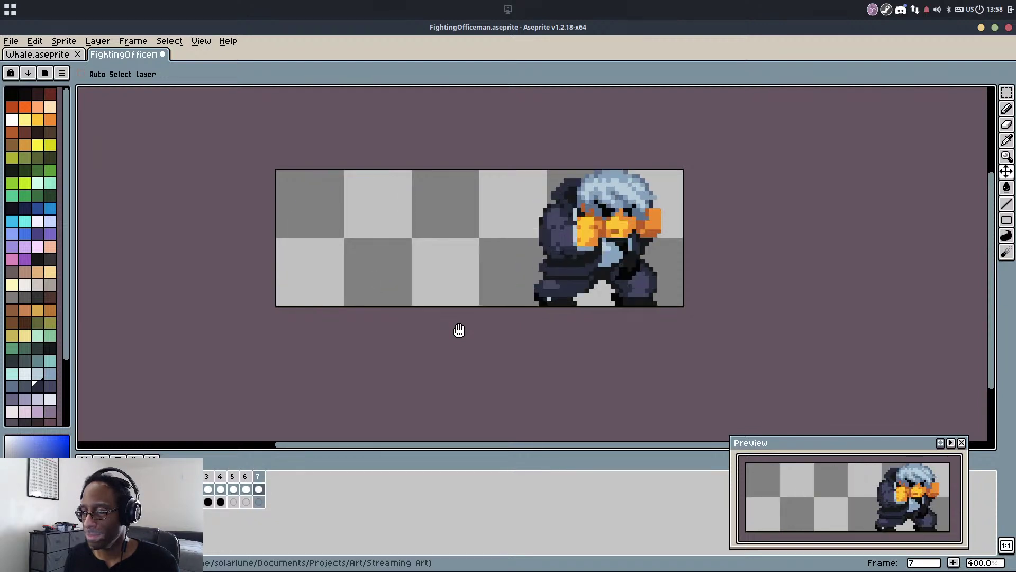
{"action": "key", "text": "ctrl+s"}
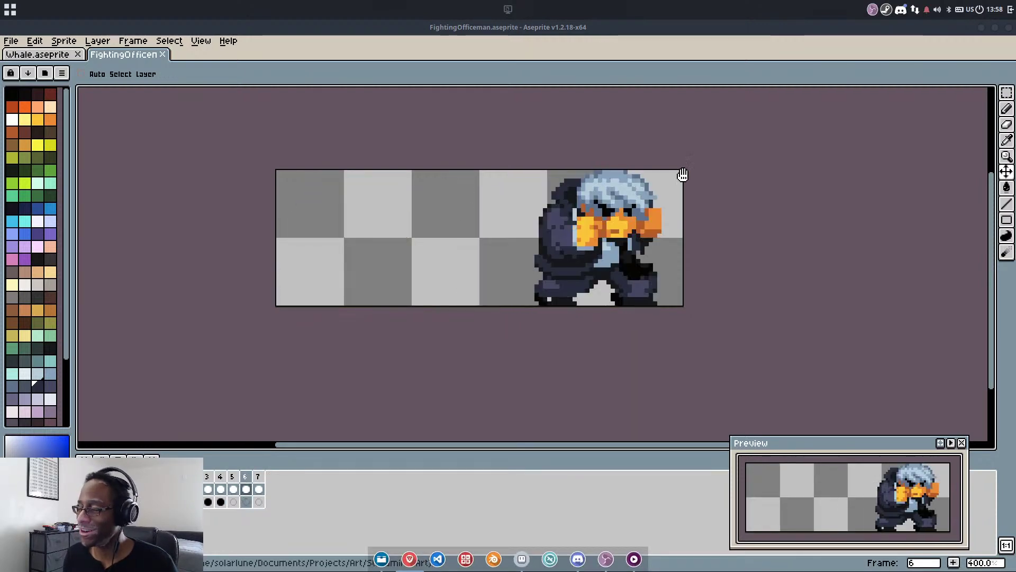
Close the Preview window and review the looping fighter animation on the canvas at several magnifications
{"action": "left_click_drag", "start_coordinate": [803, 256], "coordinate": [832, 290]}
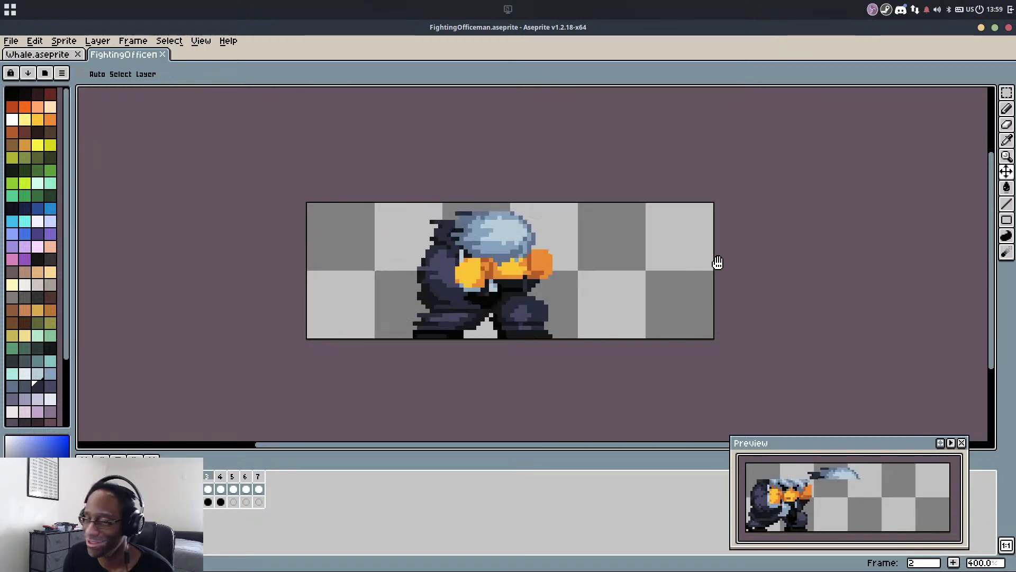
{"action": "left_click_drag", "start_coordinate": [774, 204], "coordinate": [739, 250]}
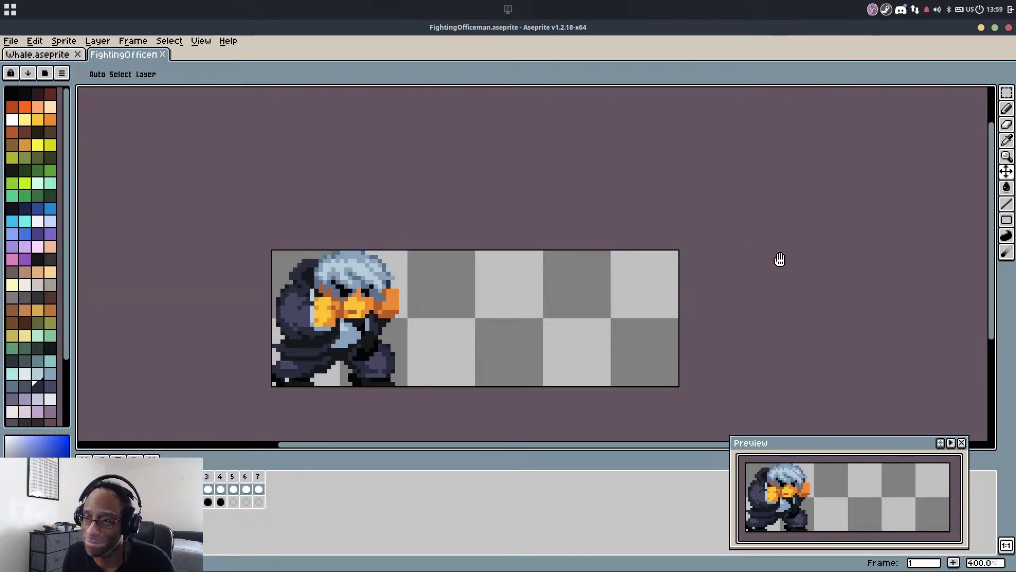
{"action": "left_click", "coordinate": [961, 443]}
{"action": "scroll", "coordinate": [664, 318], "scroll_direction": "down", "scroll_amount": 2}
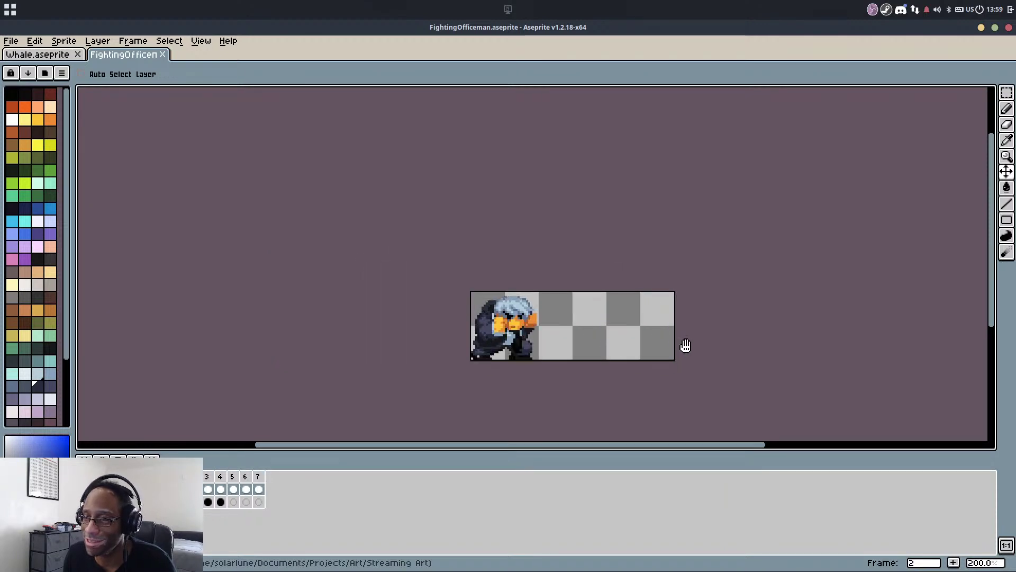
{"action": "scroll", "coordinate": [685, 345], "scroll_direction": "up", "scroll_amount": 1}
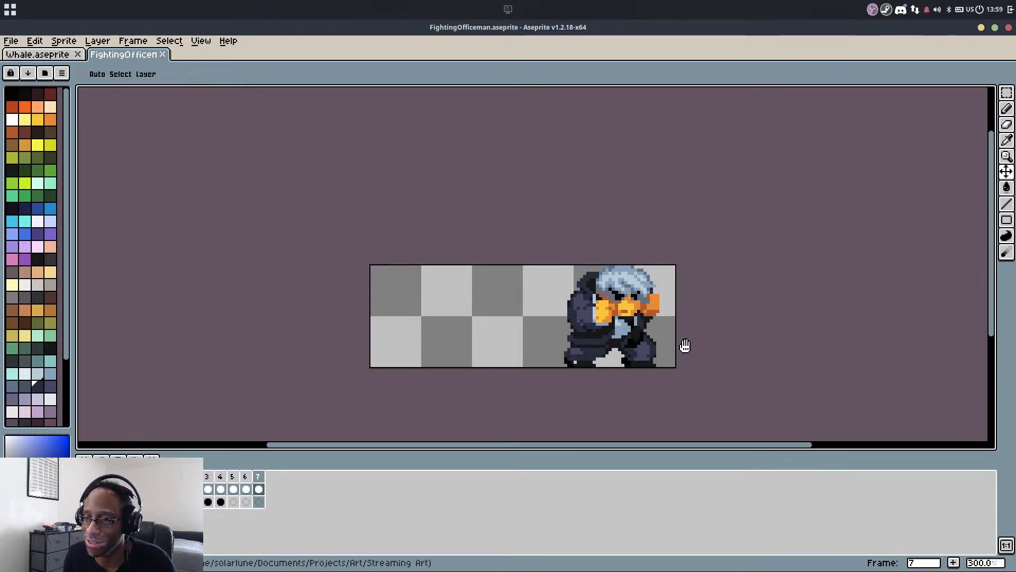
{"action": "scroll", "coordinate": [550, 311], "scroll_direction": "up", "scroll_amount": 2}
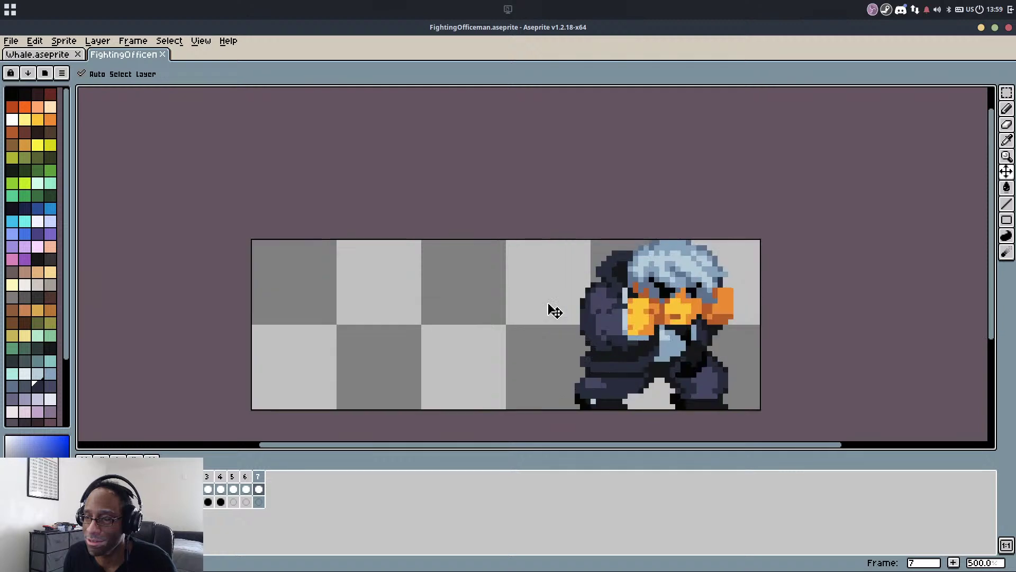
{"action": "scroll", "coordinate": [555, 310], "scroll_direction": "down", "scroll_amount": 3}
{"action": "scroll", "coordinate": [556, 311], "scroll_direction": "down", "scroll_amount": 1}
{"action": "scroll", "coordinate": [555, 316], "scroll_direction": "up", "scroll_amount": 1}
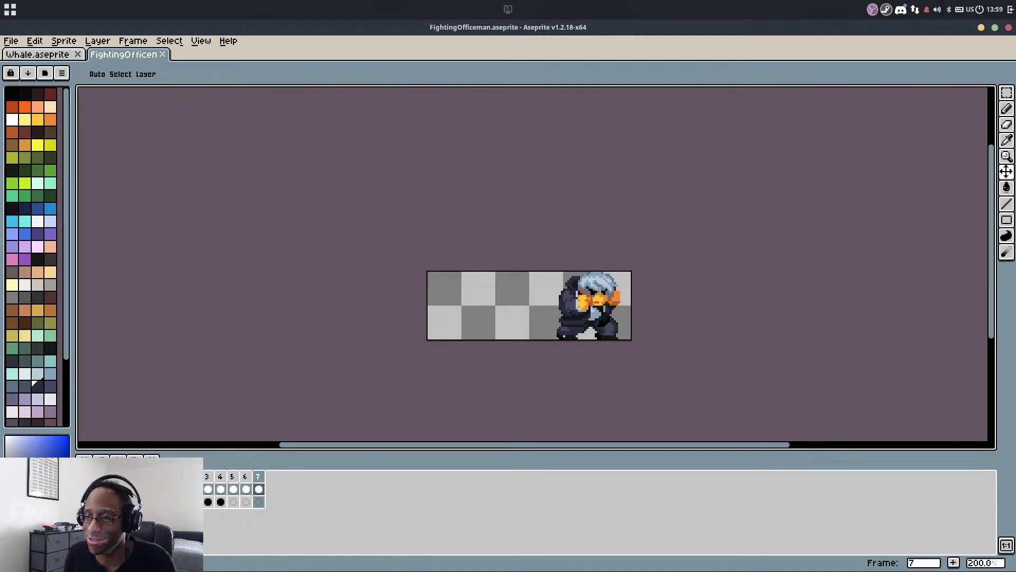
Create a new blank square sprite in its own document
{"action": "left_click", "coordinate": [12, 41]}
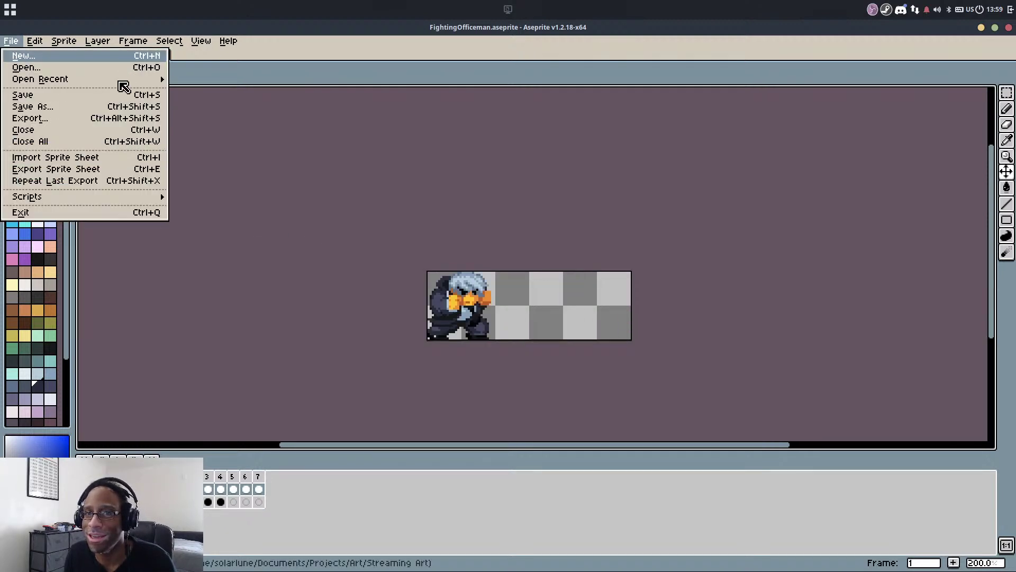
{"action": "left_click", "coordinate": [63, 56]}
{"action": "key", "text": "Tab"}
{"action": "type", "text": "16"}
{"action": "key", "text": "Return"}
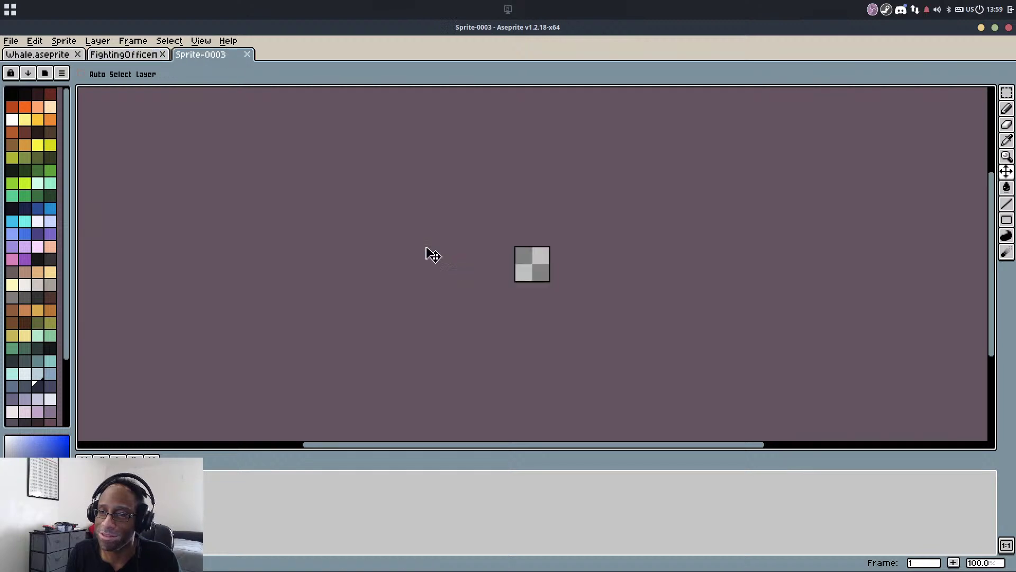
Look at the animation in Whale.aseprite and return to the FightingOfficeman sprite
{"action": "left_click", "coordinate": [49, 58]}
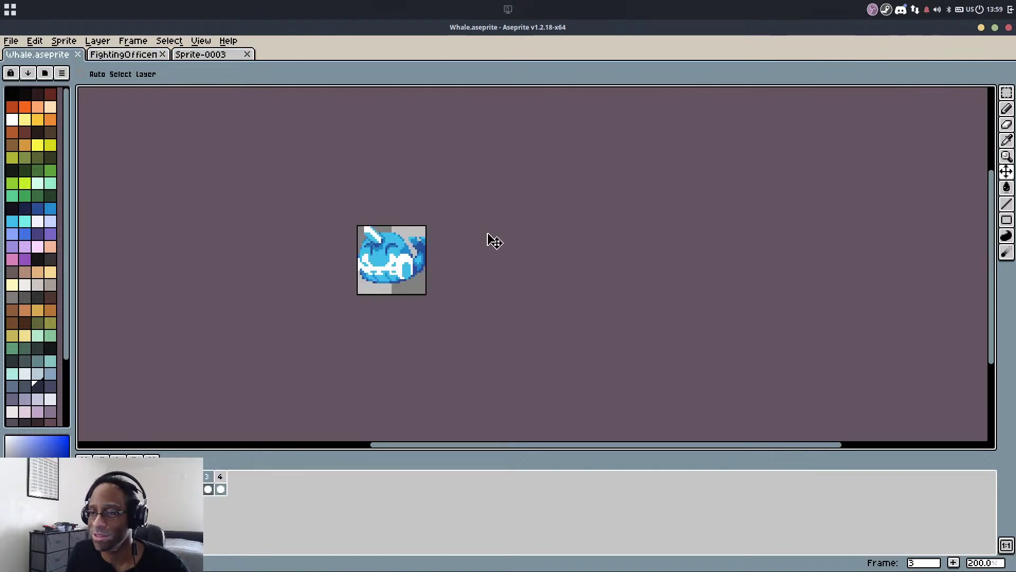
{"action": "left_click_drag", "start_coordinate": [486, 233], "coordinate": [548, 279]}
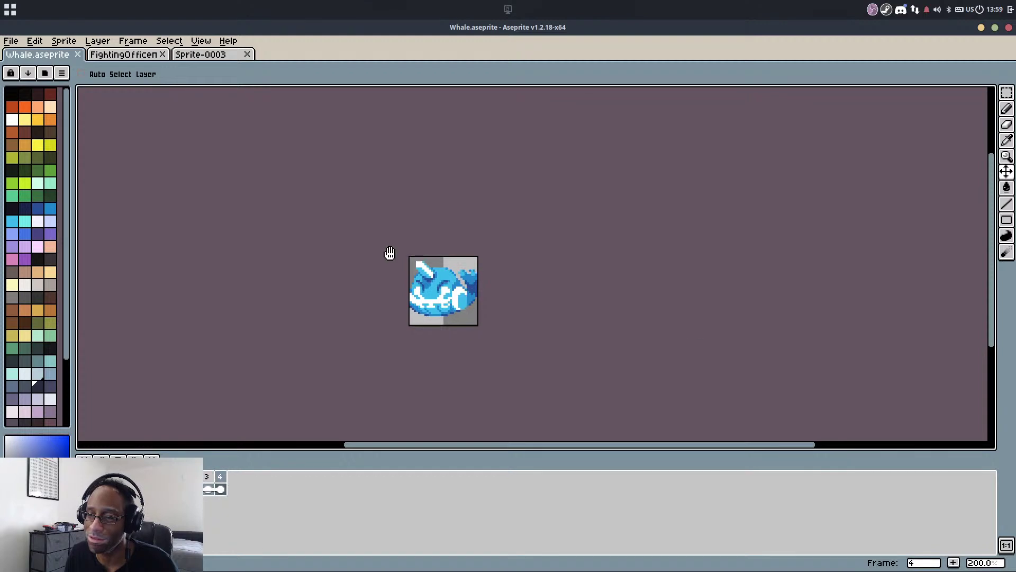
{"action": "left_click", "coordinate": [142, 66]}
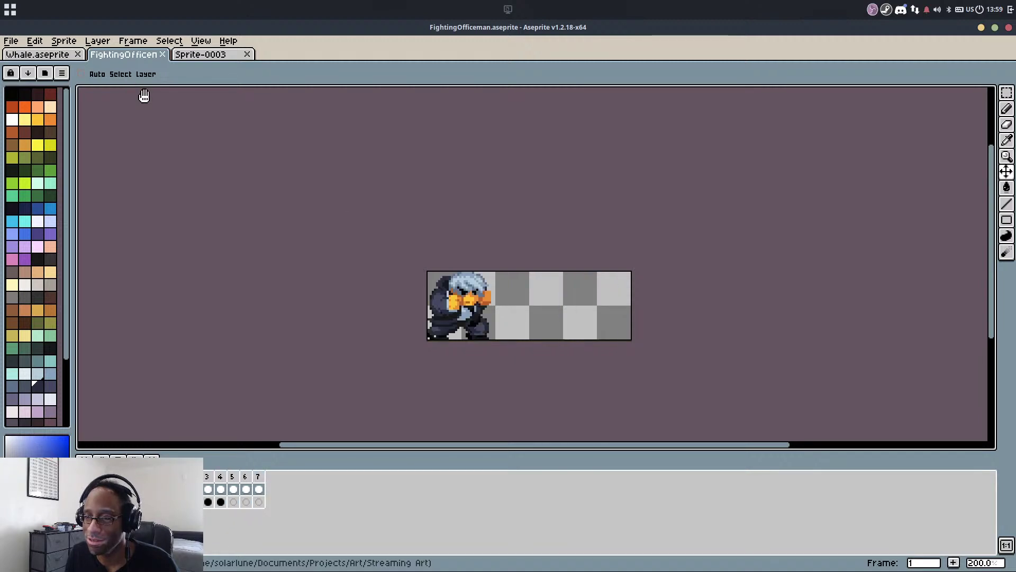
Step through the frames around frame 5 and replay the fighter animation
{"action": "scroll", "coordinate": [527, 313], "scroll_direction": "up", "scroll_amount": 2}
{"action": "scroll", "coordinate": [602, 337], "scroll_direction": "up", "scroll_amount": 1}
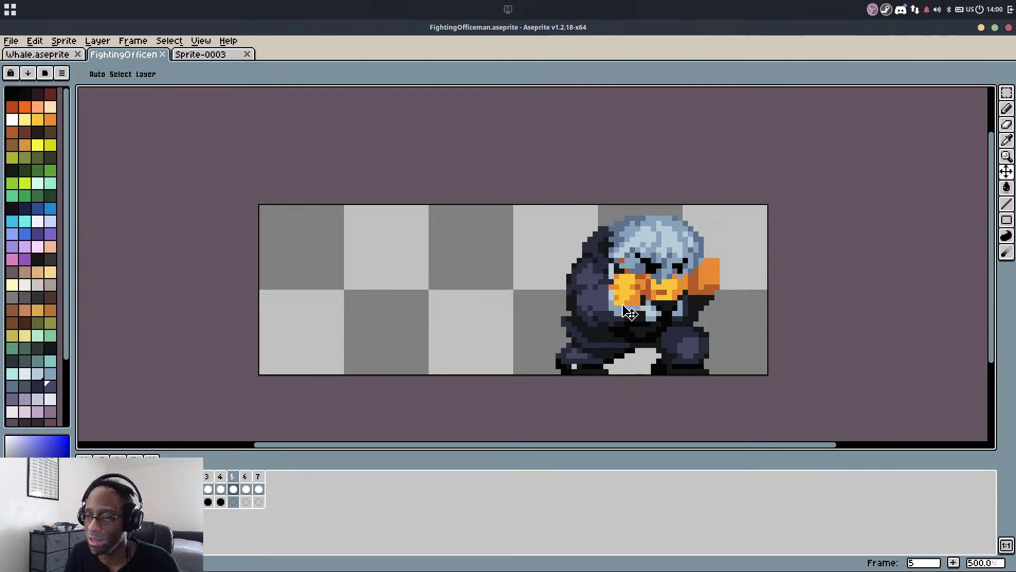
{"action": "key", "text": "Left"}
{"action": "key", "text": "Right"}
{"action": "key", "text": "Right"}
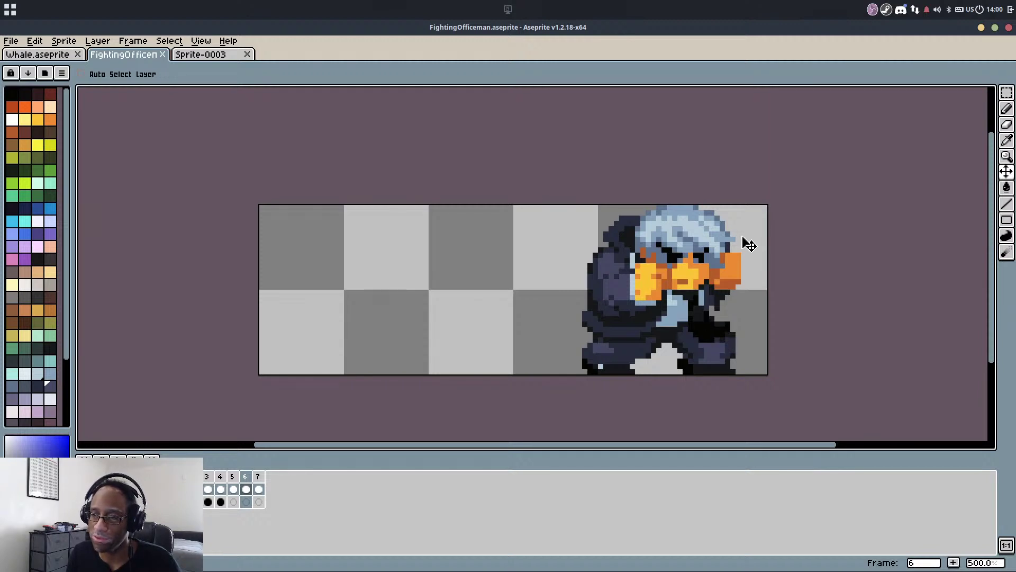
{"action": "key", "text": "Return"}
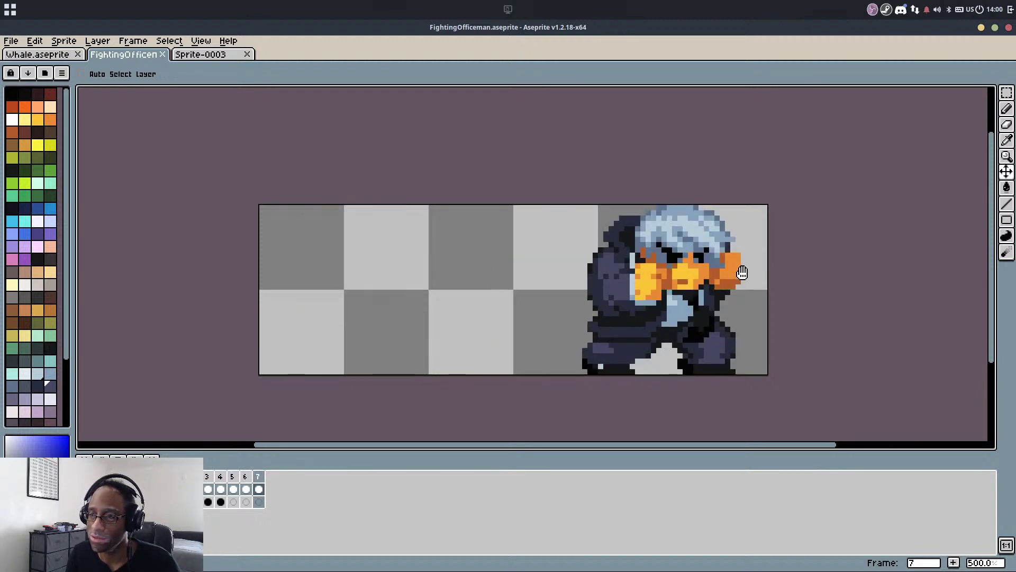
{"action": "scroll", "coordinate": [762, 277], "scroll_direction": "down", "scroll_amount": 1}
{"action": "scroll", "coordinate": [779, 288], "scroll_direction": "down", "scroll_amount": 1}
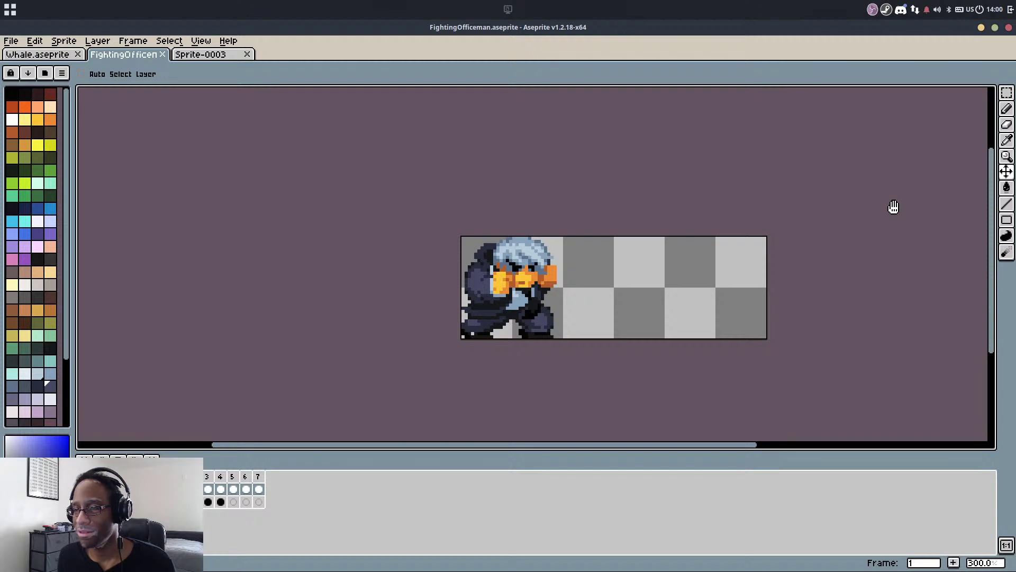
Set frame 2's duration to 100 ms, play the animation from frame 1 and save the sprite
{"action": "key", "text": "Return"}
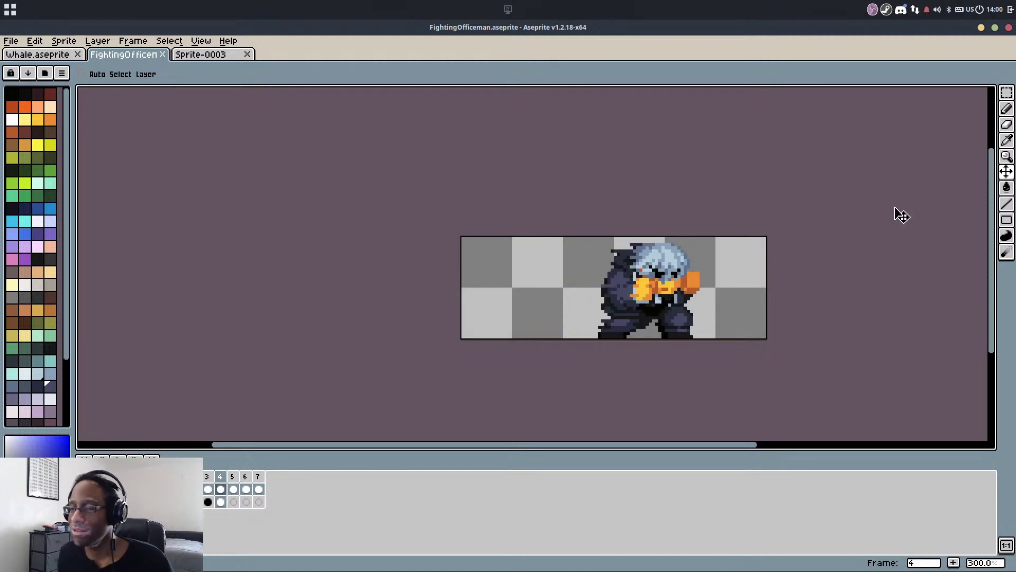
{"action": "key", "text": "Left"}
{"action": "key", "text": "Left"}
{"action": "type", "text": "p"}
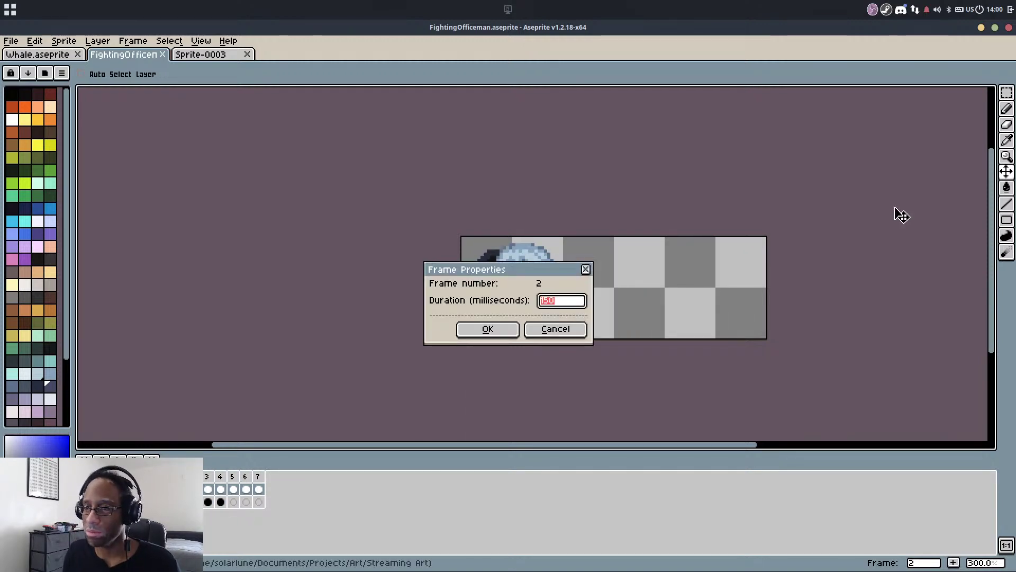
{"action": "type", "text": "100"}
{"action": "key", "text": "Return"}
{"action": "key", "text": "Left"}
{"action": "key", "text": "Return"}
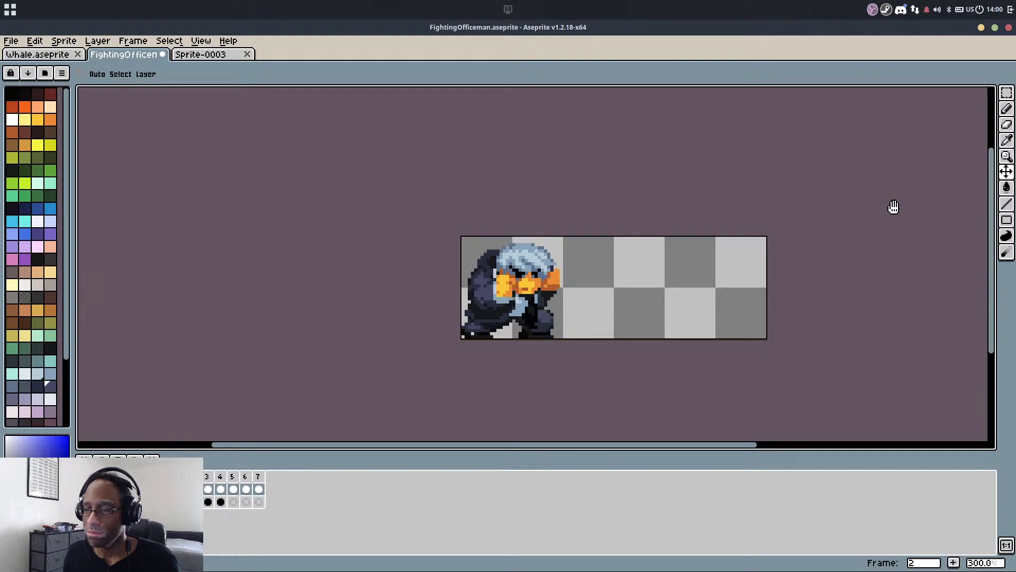
{"action": "key", "text": "ctrl+s"}
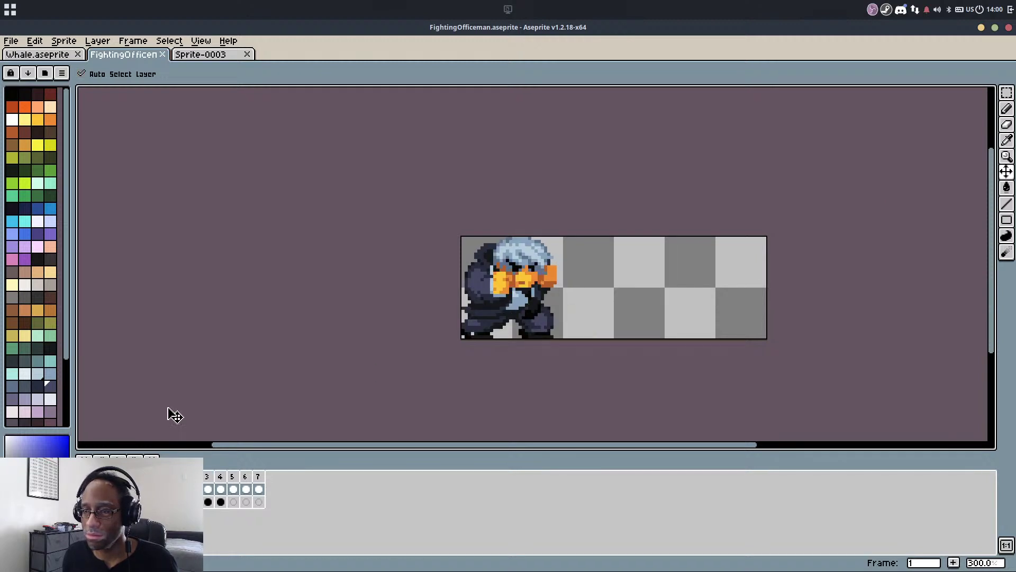
{"action": "key", "text": "alt+n"}
{"action": "key", "text": "b"}
{"action": "scroll", "coordinate": [531, 265], "scroll_direction": "up", "scroll_amount": 4}
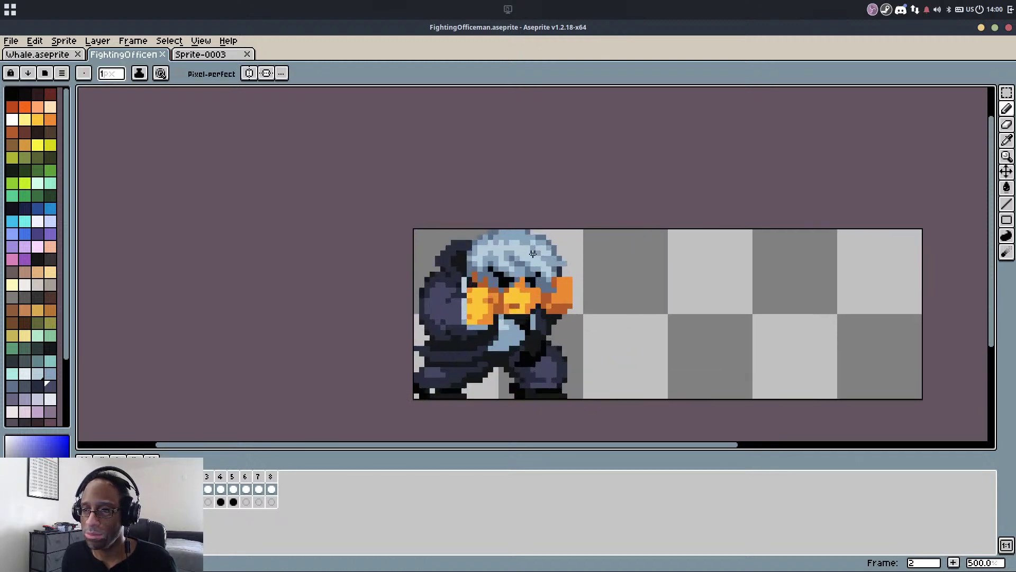
{"action": "scroll", "coordinate": [531, 266], "scroll_direction": "down", "scroll_amount": 3}
{"action": "key", "text": "ctrl+z"}
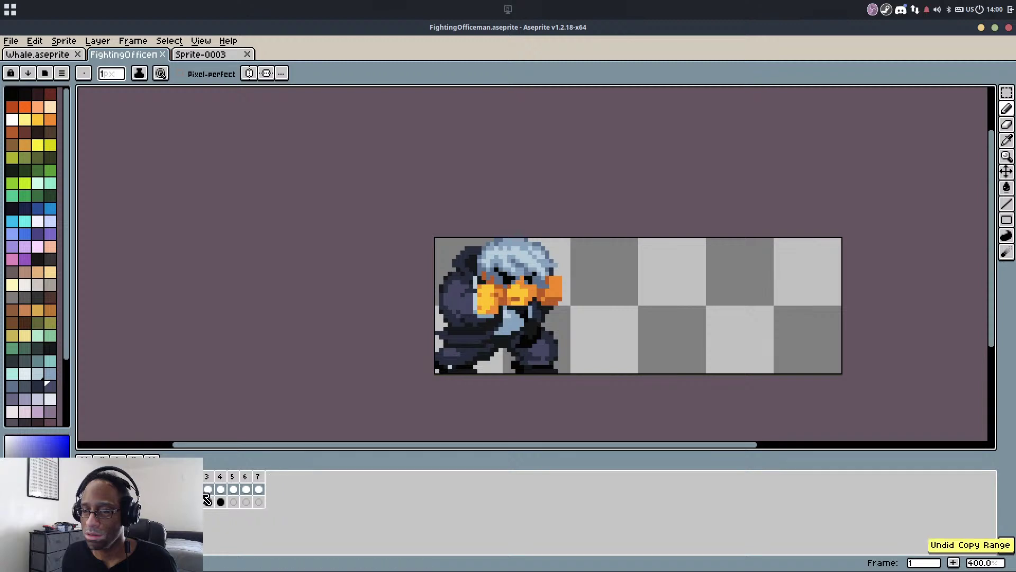
Duplicate frame 2 and move the hair-tip pixels on the right side of the head up by one pixel
{"action": "left_click", "coordinate": [200, 490]}
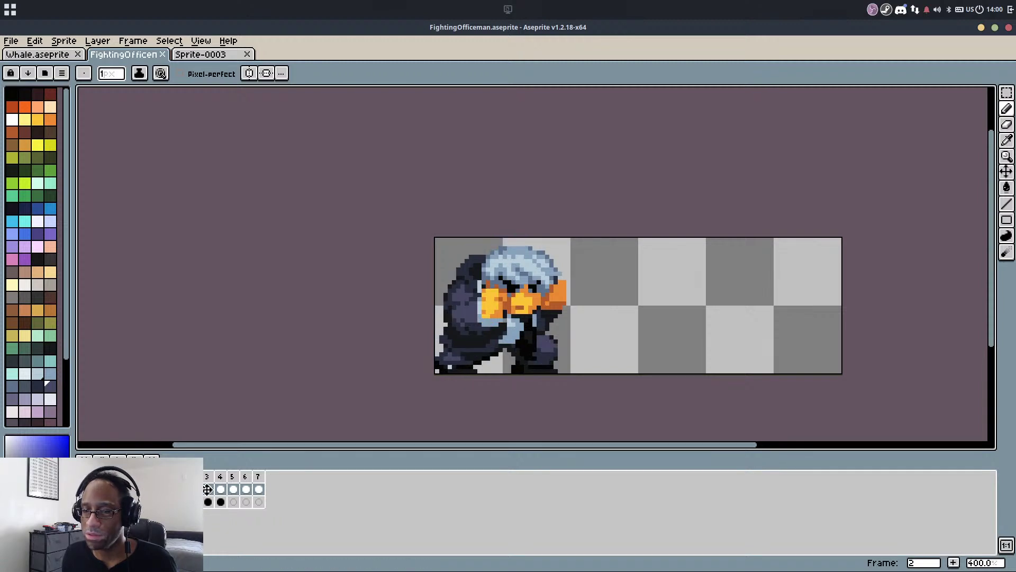
{"action": "key", "text": "ctrl+y"}
{"action": "scroll", "coordinate": [542, 277], "scroll_direction": "up", "scroll_amount": 5}
{"action": "key", "text": "m"}
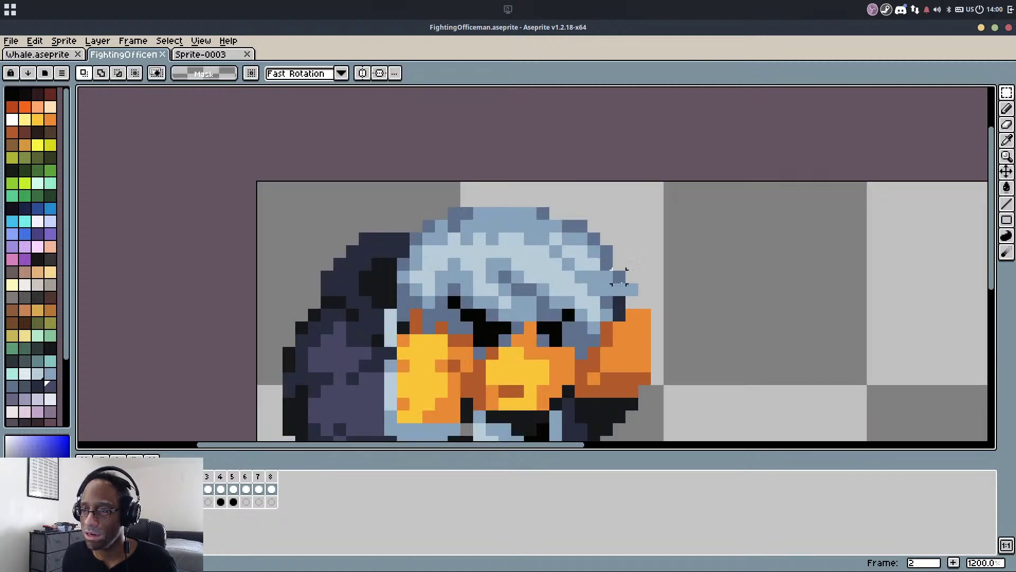
{"action": "mouse_move", "coordinate": [633, 263]}
{"action": "left_mouse_down"}
{"action": "mouse_move", "coordinate": [607, 303]}
{"action": "mouse_move", "coordinate": [615, 291]}
{"action": "left_mouse_up"}
{"action": "left_click", "coordinate": [659, 282]}
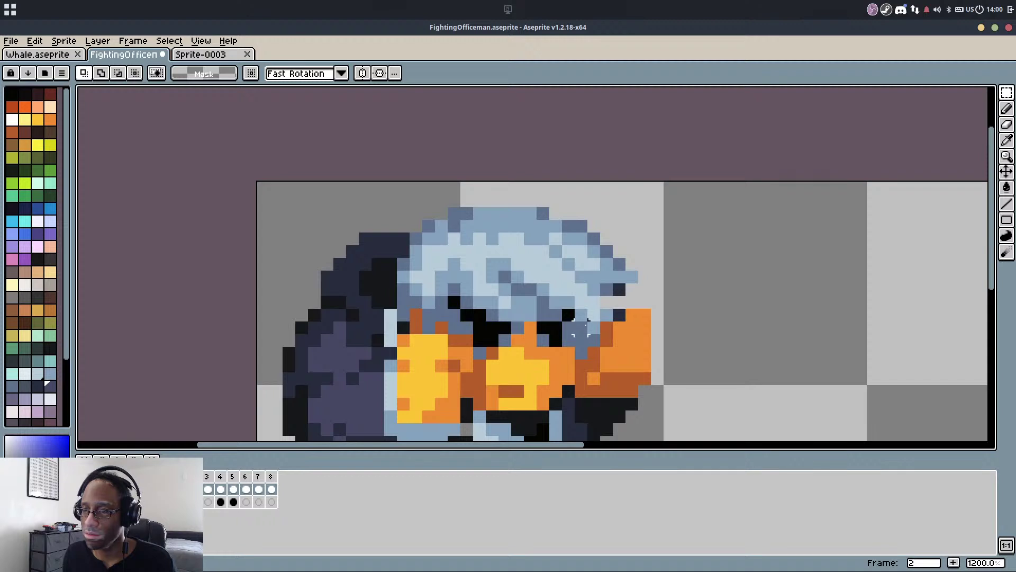
Sample the slate and dark navy shades from the sprite and repaint the shadow under the hair on the right side of the head
{"action": "key", "text": "b"}
{"action": "left_click", "coordinate": [579, 314], "text": "alt"}
{"action": "left_click", "coordinate": [579, 315], "text": "alt"}
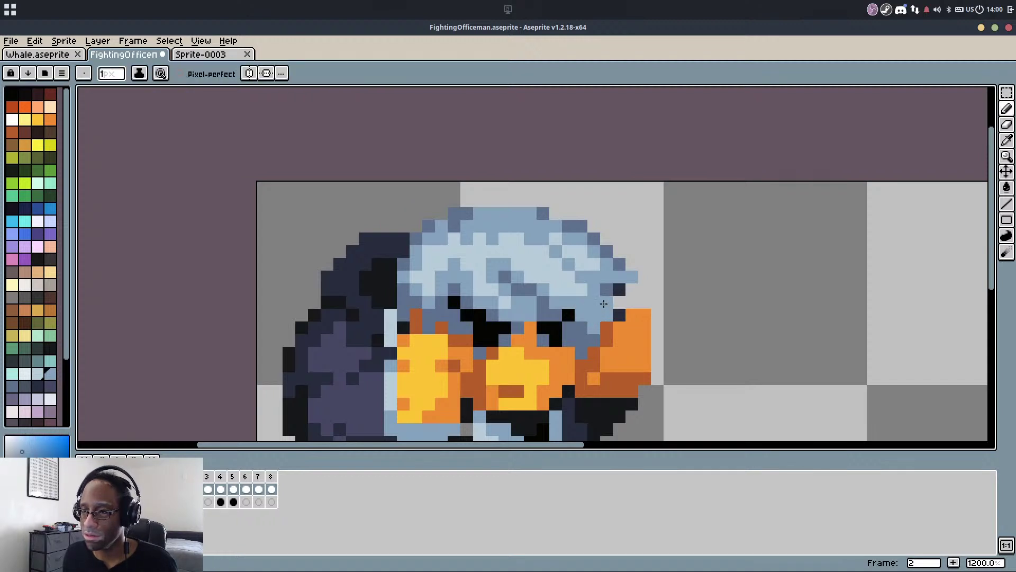
{"action": "left_click", "coordinate": [608, 291], "text": "alt"}
{"action": "left_click_drag", "start_coordinate": [607, 301], "coordinate": [582, 313]}
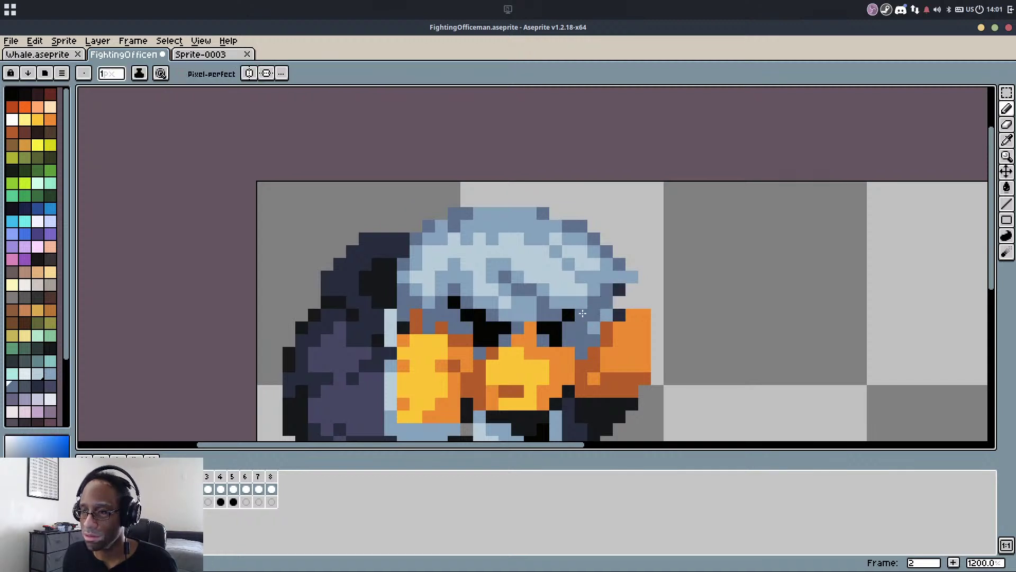
{"action": "left_click", "coordinate": [618, 302], "text": "alt"}
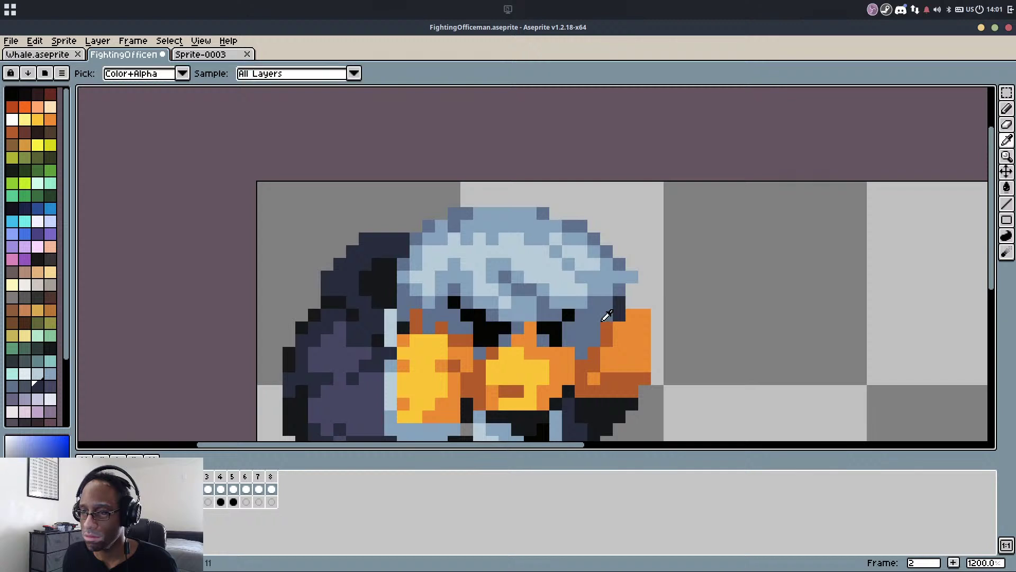
Rework the hair shadow on frame 2 where it meets the orange area beside the head, using sampled dark orange, slate and dark navy
{"action": "left_click", "coordinate": [587, 357], "text": "alt"}
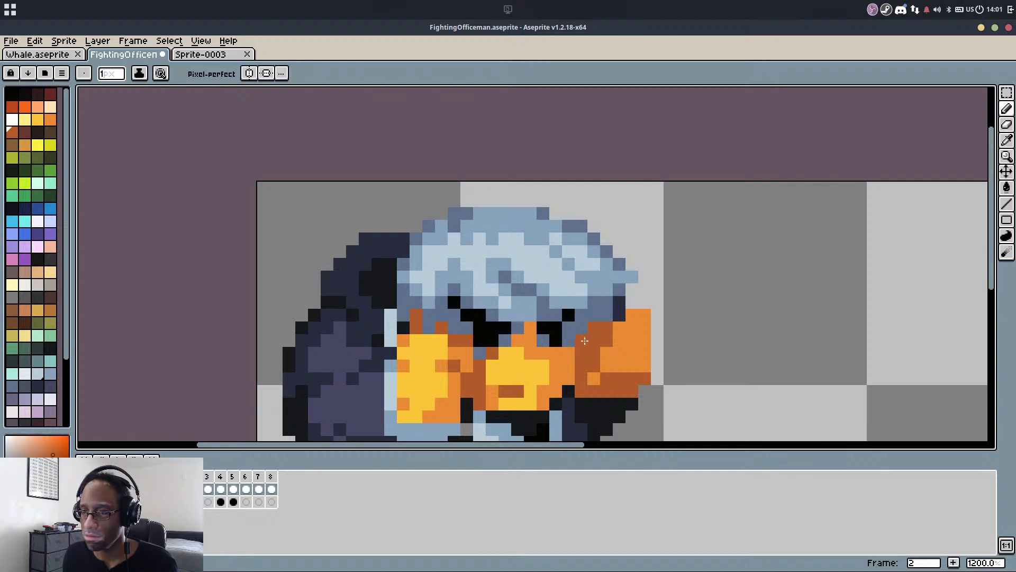
{"action": "left_click", "coordinate": [598, 330], "text": "alt"}
{"action": "left_click", "coordinate": [617, 307], "text": "alt"}
{"action": "left_click", "coordinate": [589, 368]}
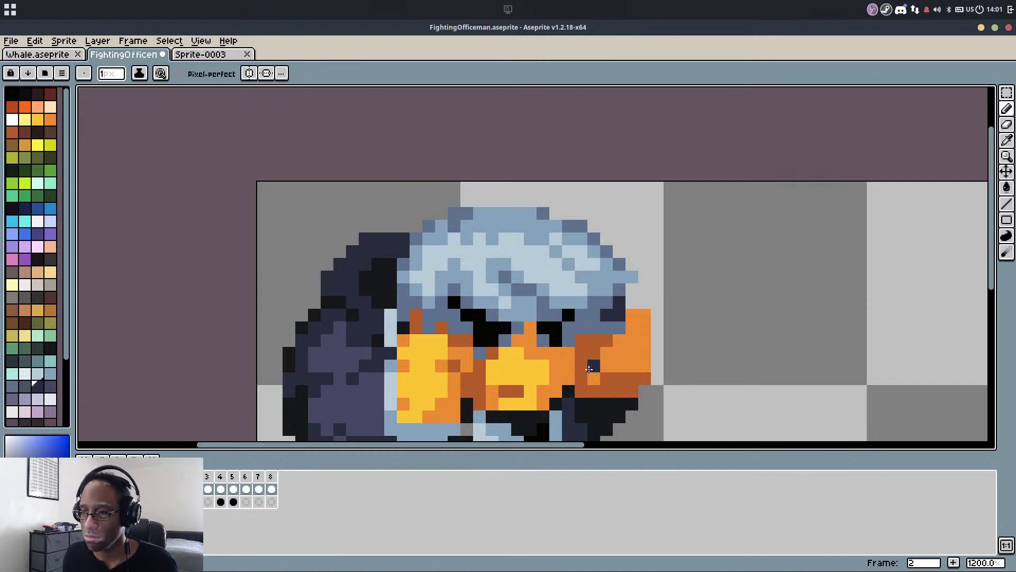
{"action": "left_click", "coordinate": [623, 316], "text": "alt"}
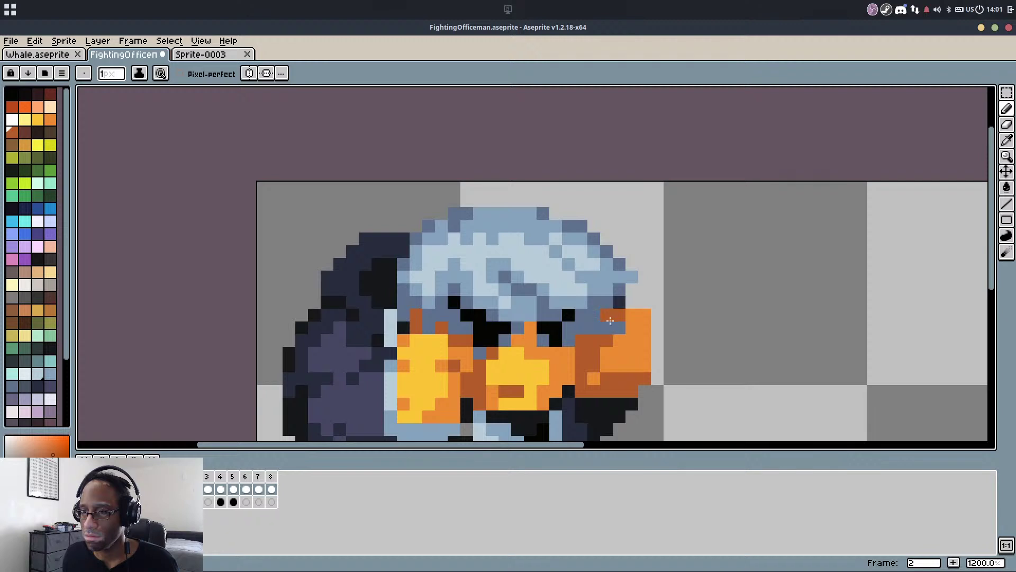
{"action": "left_click", "coordinate": [620, 304], "text": "alt"}
{"action": "mouse_move", "coordinate": [608, 317]}
{"action": "left_mouse_down"}
{"action": "mouse_move", "coordinate": [618, 318]}
{"action": "mouse_move", "coordinate": [608, 317]}
{"action": "left_mouse_up"}
{"action": "left_click", "coordinate": [605, 339], "text": "alt"}
{"action": "left_click", "coordinate": [607, 324], "text": "alt"}
{"action": "left_click", "coordinate": [606, 318]}
{"action": "key", "text": "ctrl+z"}
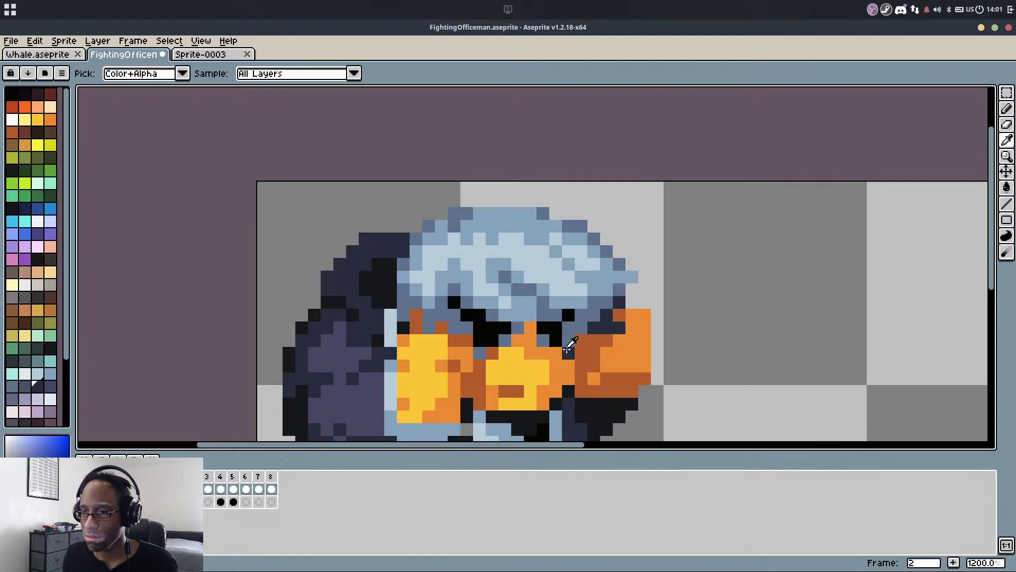
Retouch the face around both eyes and the nose bridge with sampled orange, slate and dark orange pixels
{"action": "left_click", "coordinate": [538, 348], "text": "alt"}
{"action": "left_click", "coordinate": [542, 341]}
{"action": "left_click", "coordinate": [571, 338], "text": "alt"}
{"action": "left_click_drag", "start_coordinate": [580, 339], "coordinate": [589, 338]}
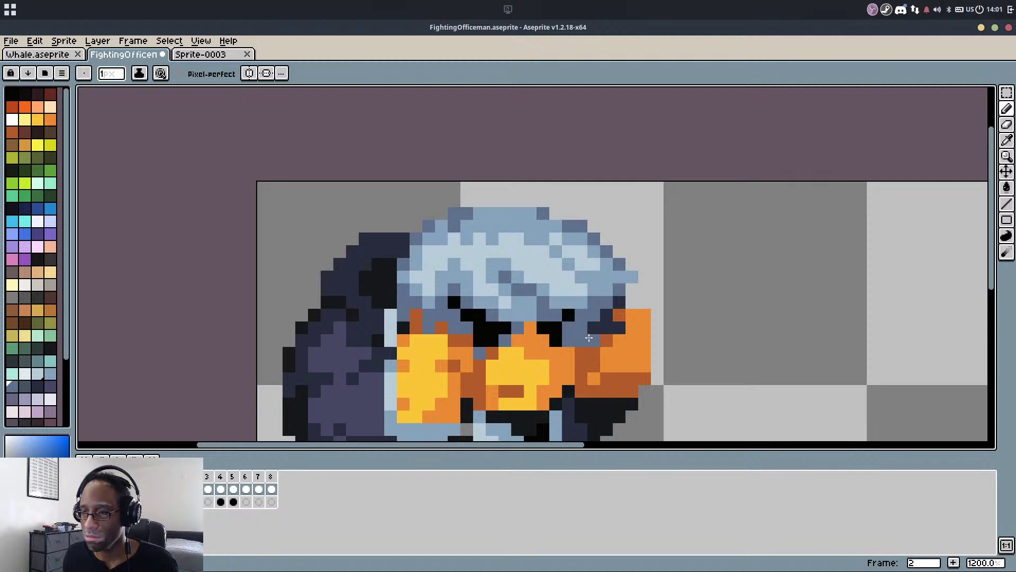
{"action": "left_click", "coordinate": [518, 329], "text": "alt"}
{"action": "left_click", "coordinate": [518, 339]}
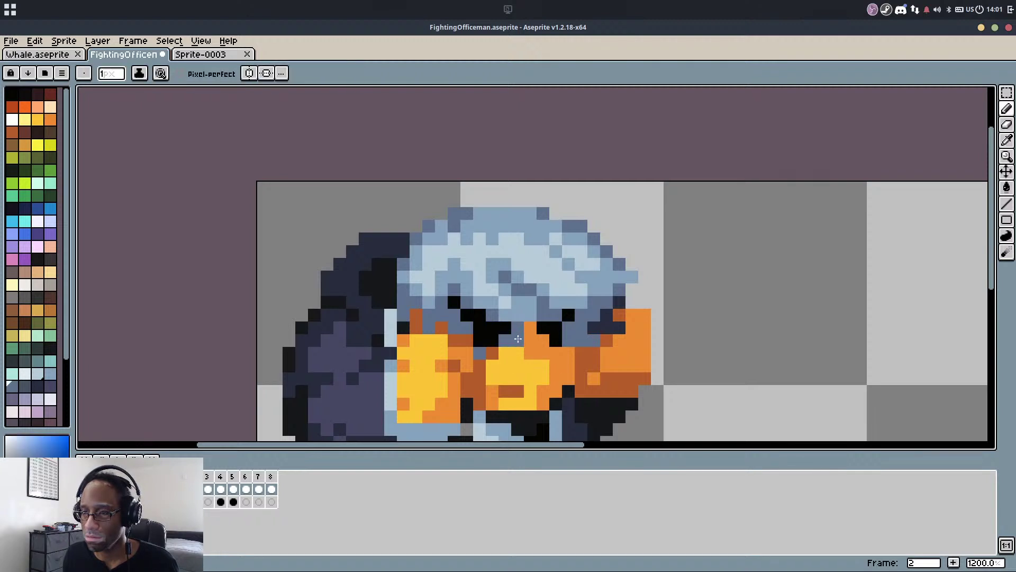
{"action": "left_click", "coordinate": [491, 352], "text": "alt"}
{"action": "left_click", "coordinate": [479, 357]}
{"action": "left_click", "coordinate": [461, 338], "text": "alt"}
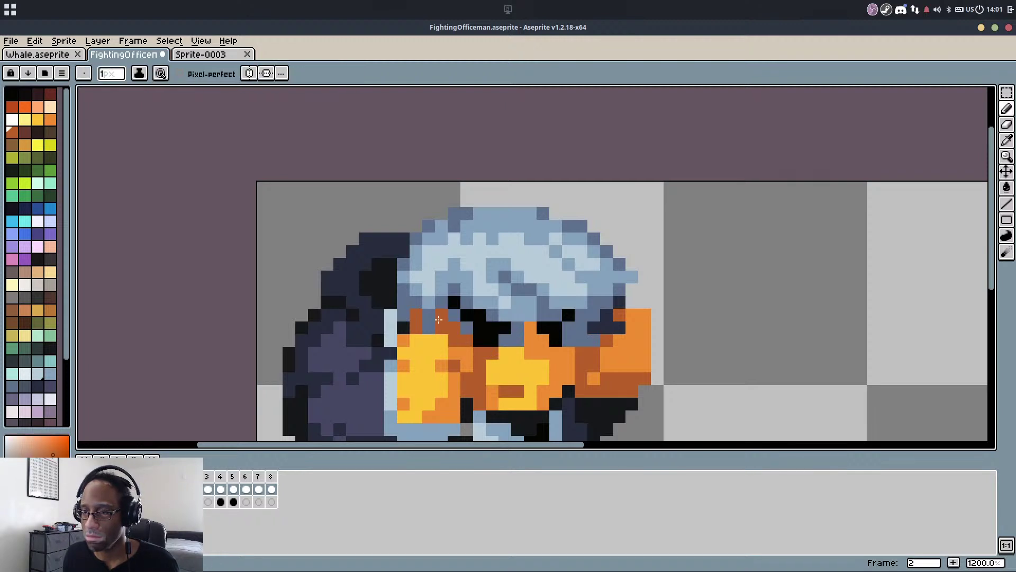
{"action": "key", "text": "alt"}
Redraw the hair strands above the forehead with sampled light blue, pale blue and slate pixels
{"action": "left_click", "coordinate": [512, 311], "text": "alt"}
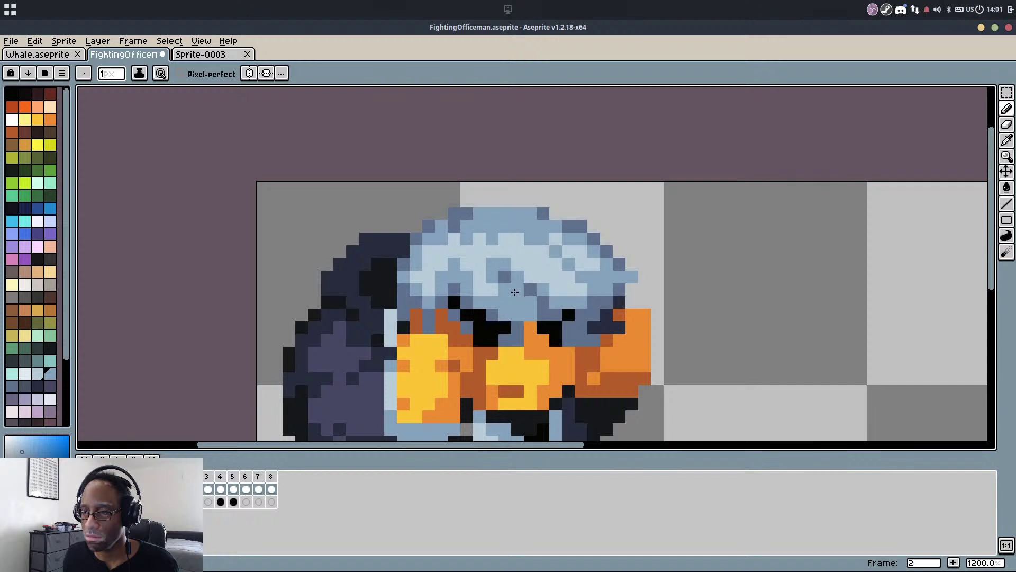
{"action": "left_click", "coordinate": [534, 293], "text": "alt"}
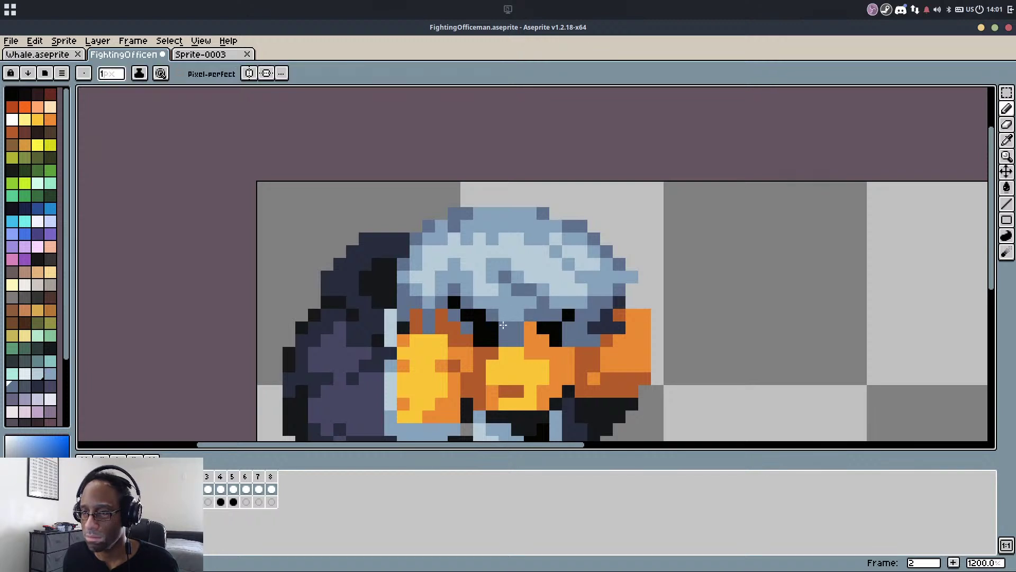
{"action": "left_click", "coordinate": [491, 303], "text": "alt"}
{"action": "left_click", "coordinate": [479, 281], "text": "alt"}
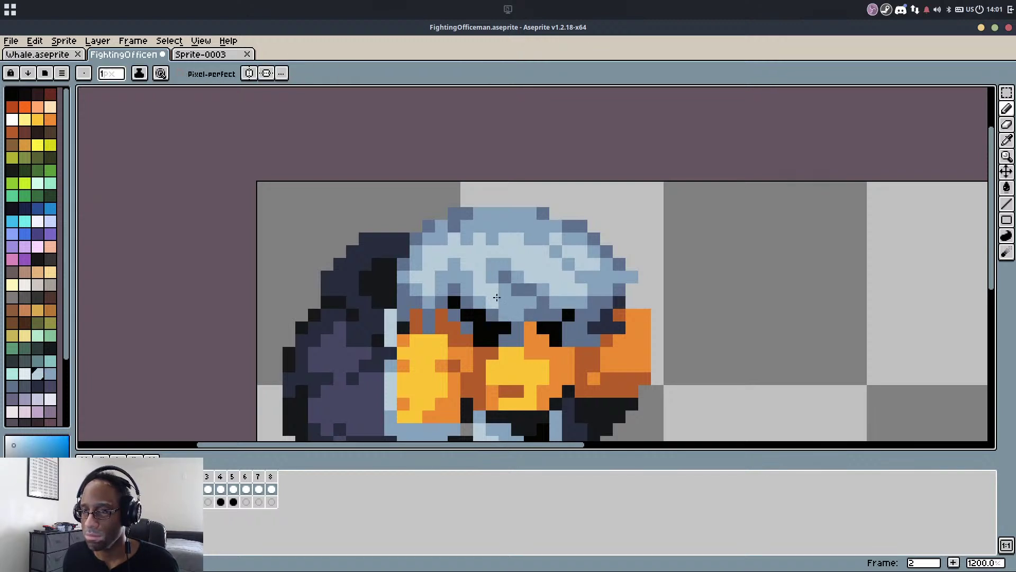
{"action": "left_click", "coordinate": [480, 301], "text": "alt"}
{"action": "left_click", "coordinate": [479, 290]}
{"action": "left_click", "coordinate": [494, 286], "text": "alt"}
{"action": "left_click", "coordinate": [505, 290]}
{"action": "left_click", "coordinate": [505, 301], "text": "alt"}
{"action": "left_click", "coordinate": [501, 279]}
{"action": "left_click", "coordinate": [518, 289]}
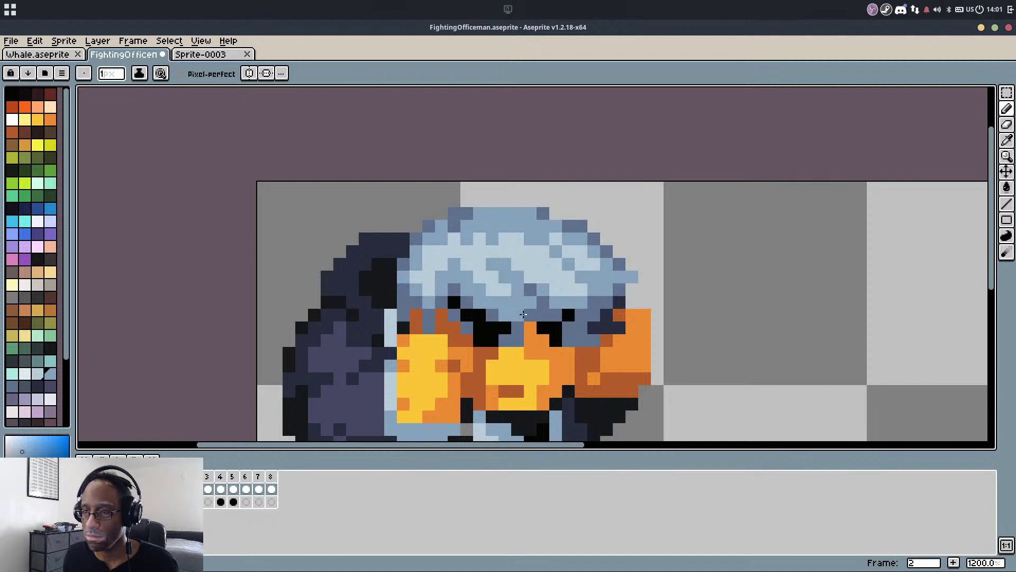
{"action": "left_click", "coordinate": [528, 291], "text": "alt"}
{"action": "left_click", "coordinate": [517, 277]}
Compare the retouched frame with its neighbouring frames and set frame 2's duration to 50 ms
{"action": "scroll", "coordinate": [540, 310], "scroll_direction": "down", "scroll_amount": 1}
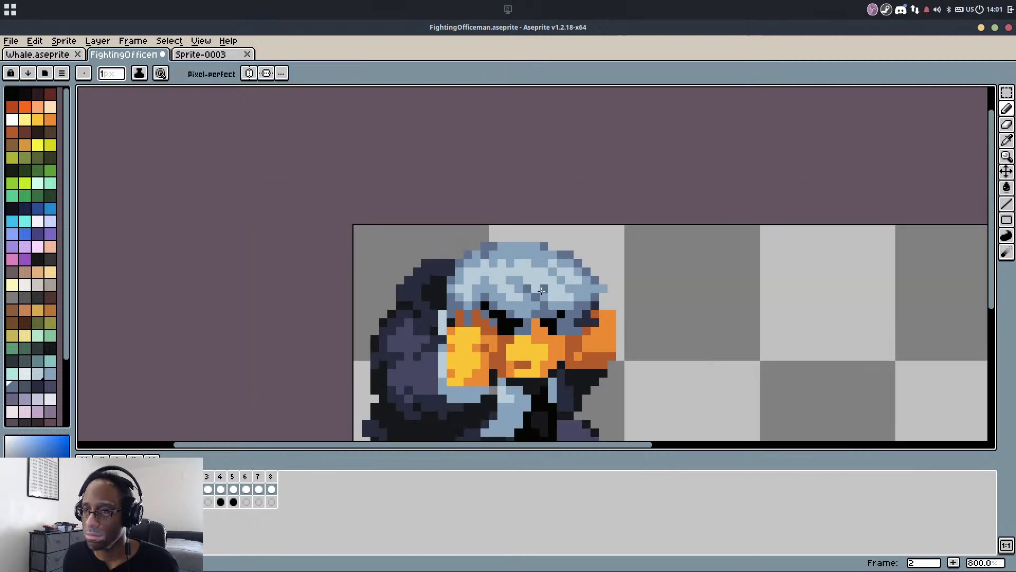
{"action": "scroll", "coordinate": [538, 290], "scroll_direction": "up", "scroll_amount": 1}
{"action": "scroll", "coordinate": [651, 283], "scroll_direction": "down", "scroll_amount": 1}
{"action": "key", "text": "comma"}
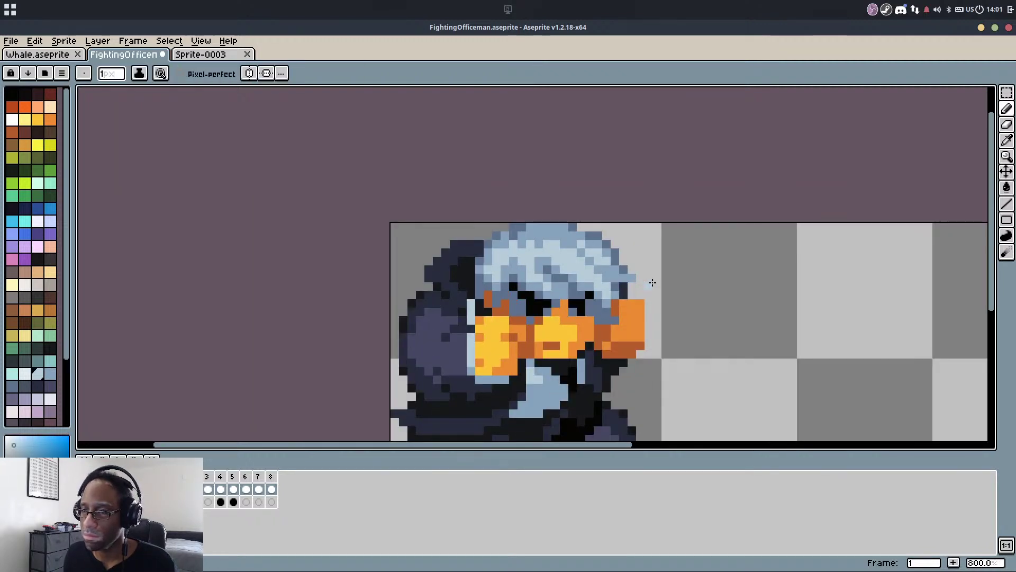
{"action": "key", "text": "period"}
{"action": "key", "text": "period"}
{"action": "key", "text": "comma"}
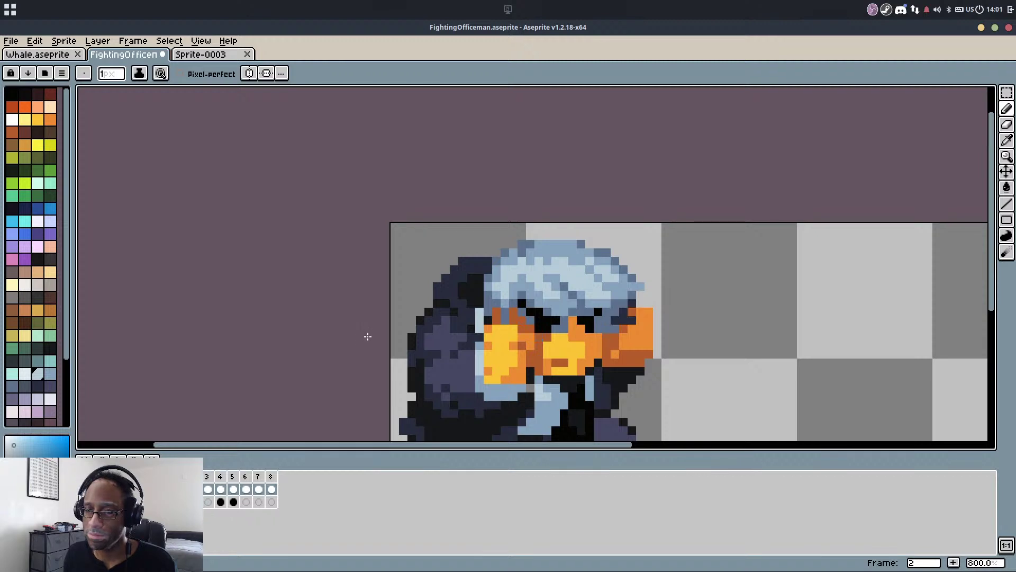
{"action": "type", "text": "p50"}
{"action": "key", "text": "Return"}
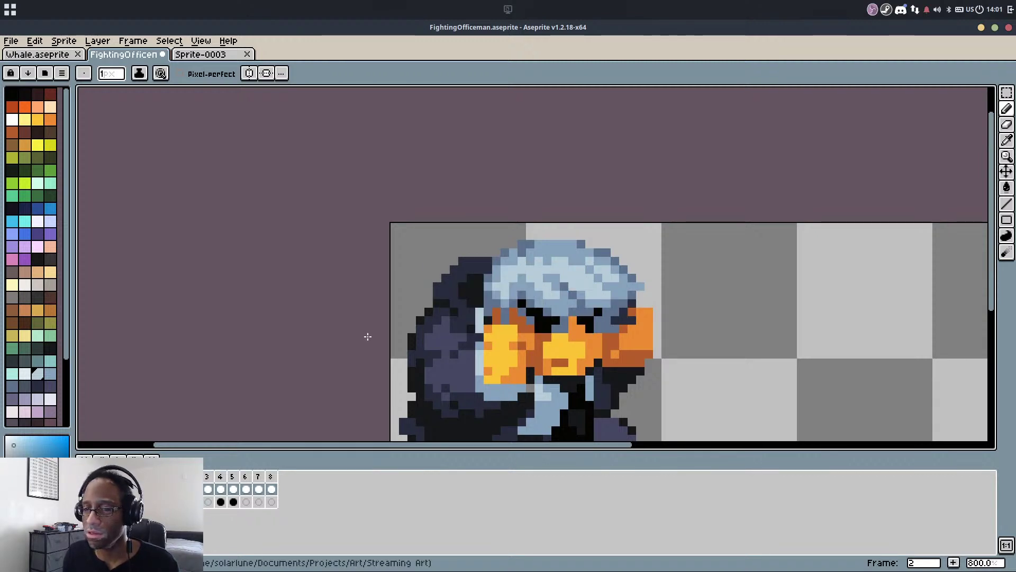
Play the fighter animation and watch it with the whole canvas in view
{"action": "scroll", "coordinate": [566, 310], "scroll_direction": "down", "scroll_amount": 1}
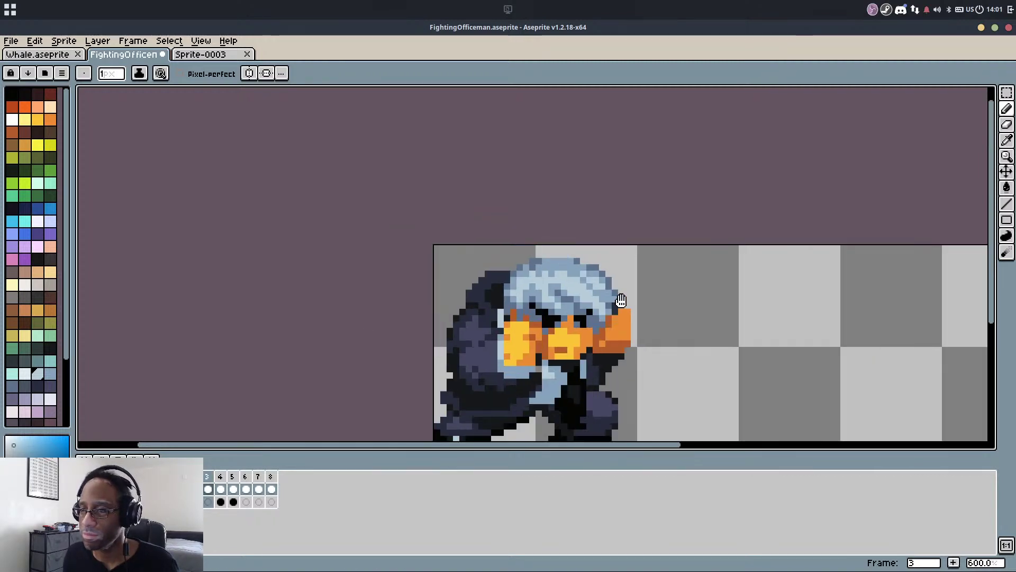
{"action": "left_click_drag", "start_coordinate": [621, 300], "coordinate": [410, 182]}
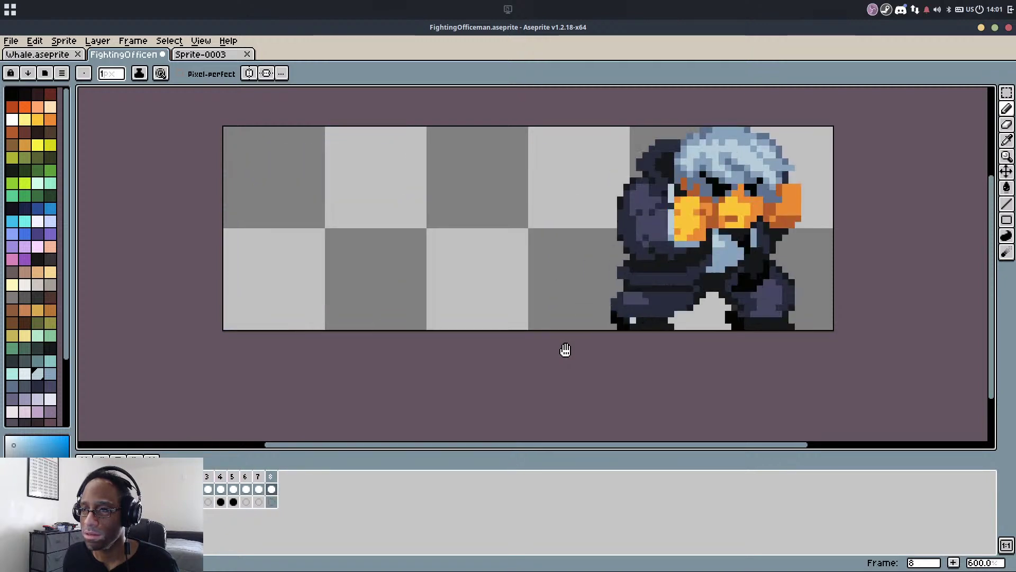
{"action": "scroll", "coordinate": [565, 349], "scroll_direction": "down", "scroll_amount": 2}
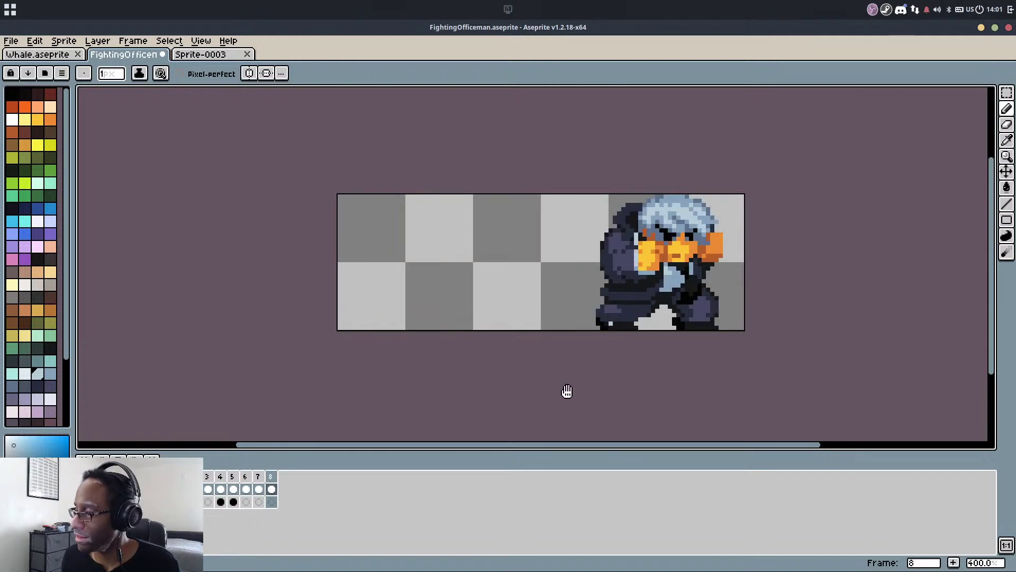
Switch to the blank Sprite-0003 document and choose black as the drawing color
{"action": "left_click", "coordinate": [201, 55]}
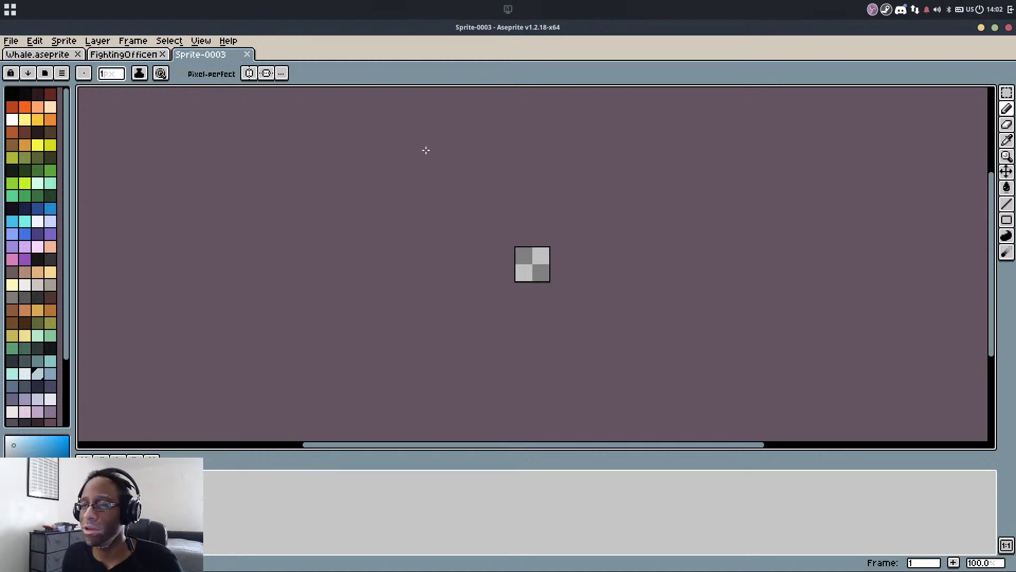
{"action": "scroll", "coordinate": [530, 233], "scroll_direction": "up", "scroll_amount": 4}
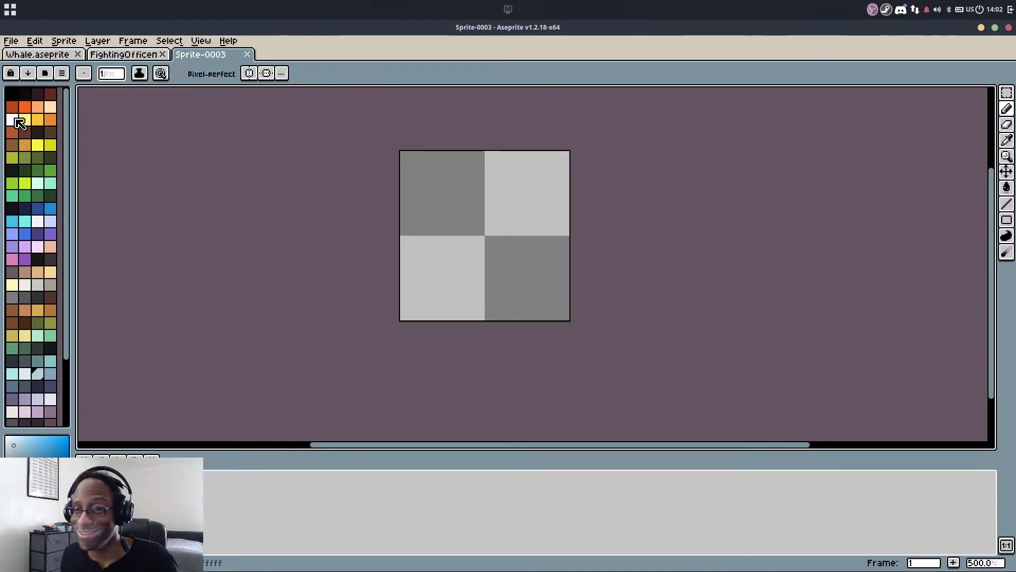
{"action": "left_click", "coordinate": [12, 94]}
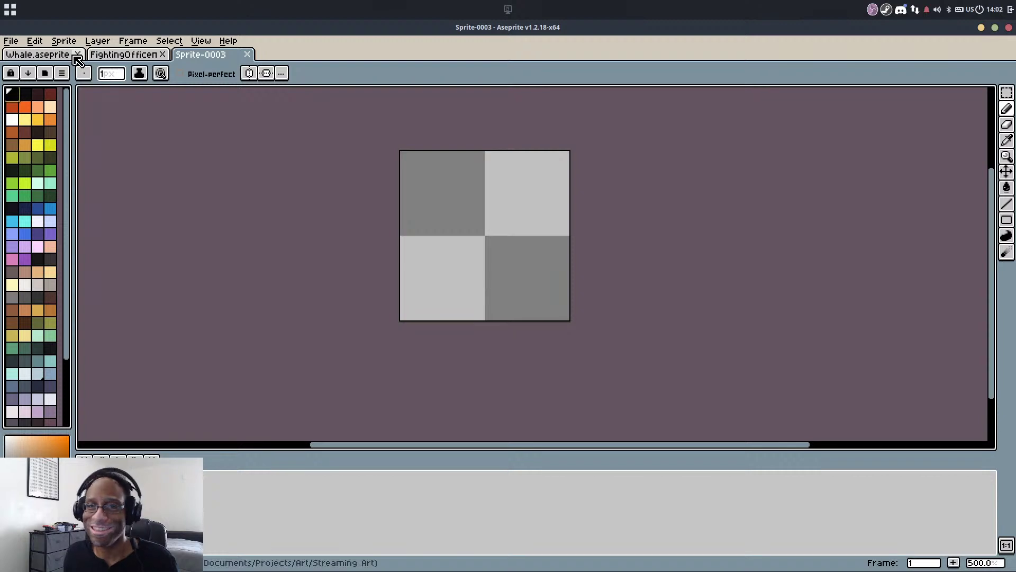
Switch to Whale.aseprite and widen its canvas to 48 px, keeping the artwork centred
{"action": "left_click", "coordinate": [37, 54]}
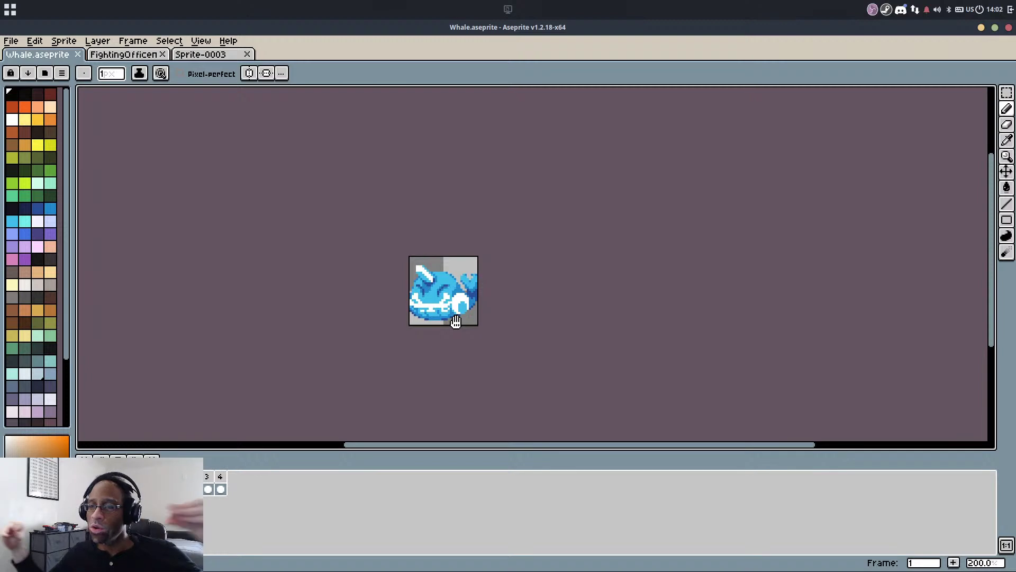
{"action": "scroll", "coordinate": [456, 321], "scroll_direction": "up", "scroll_amount": 3}
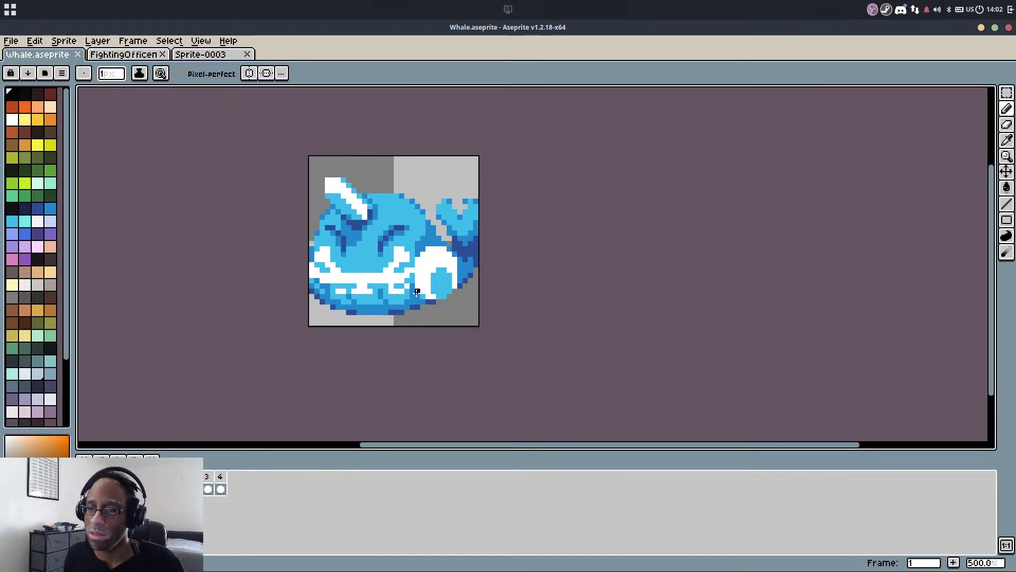
{"action": "scroll", "coordinate": [397, 270], "scroll_direction": "up", "scroll_amount": 5}
{"action": "key", "text": "m"}
{"action": "scroll", "coordinate": [470, 259], "scroll_direction": "down", "scroll_amount": 3}
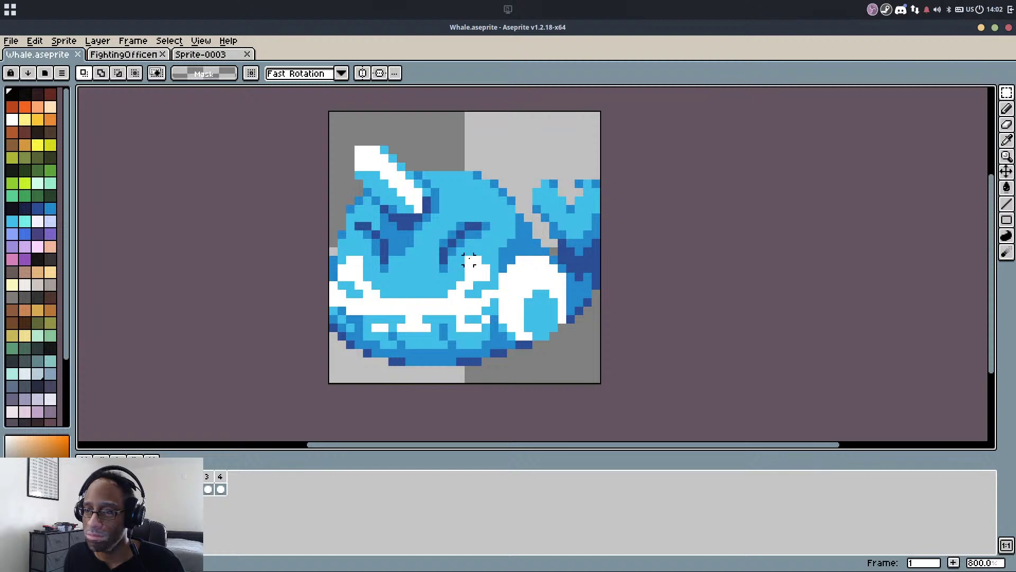
{"action": "left_click", "coordinate": [77, 41]}
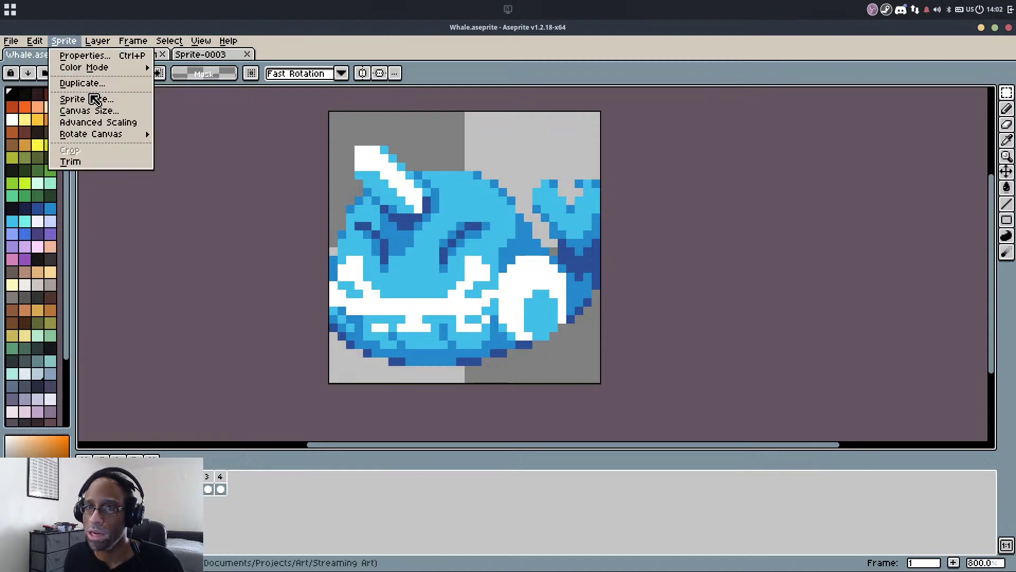
{"action": "left_click", "coordinate": [95, 109]}
{"action": "type", "text": "48"}
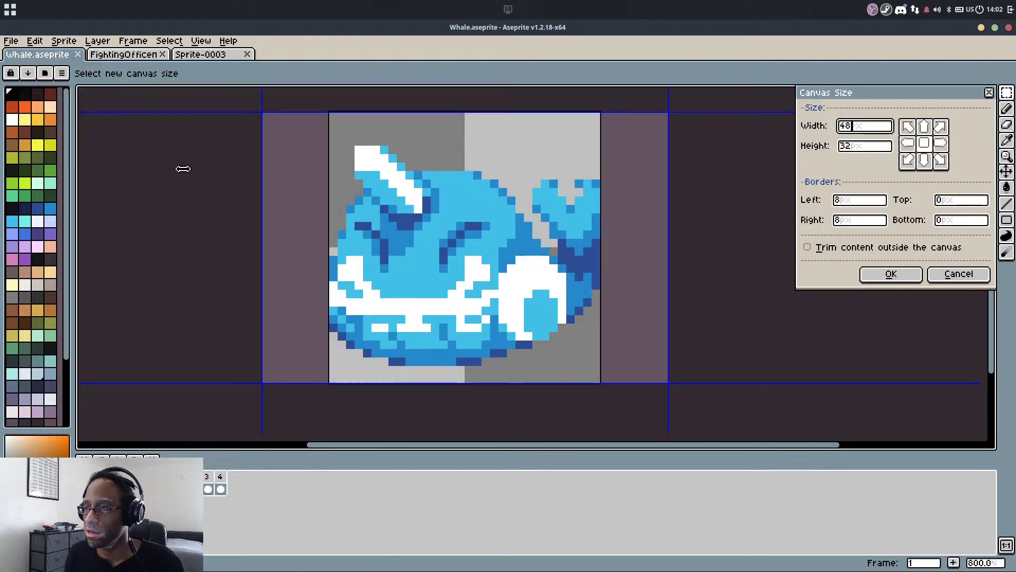
{"action": "left_click", "coordinate": [903, 279]}
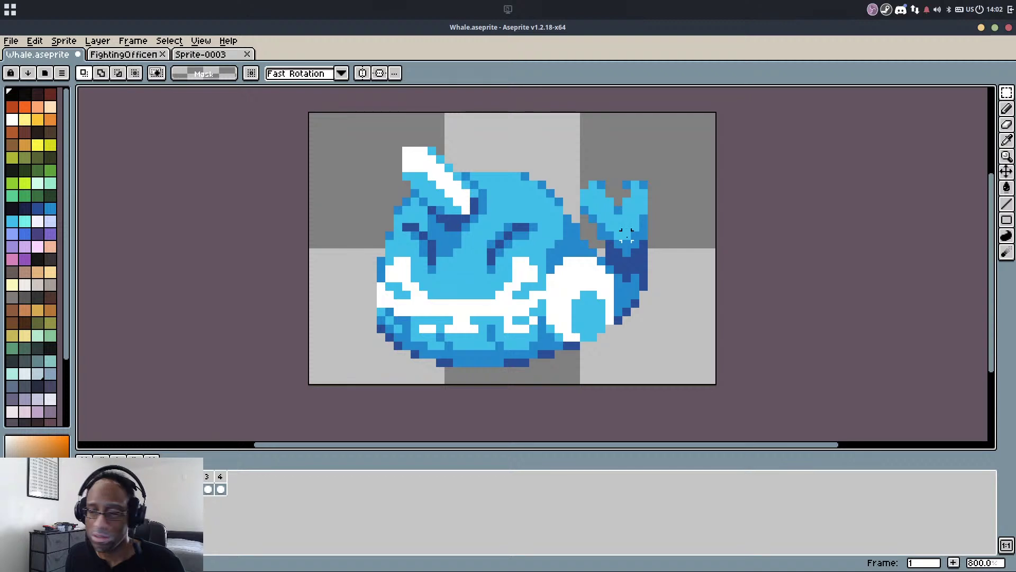
Select the white round fin with the blue centre on the whale's side and move it two pixels right
{"action": "scroll", "coordinate": [574, 278], "scroll_direction": "up", "scroll_amount": 2}
{"action": "left_click_drag", "start_coordinate": [519, 249], "coordinate": [635, 415]}
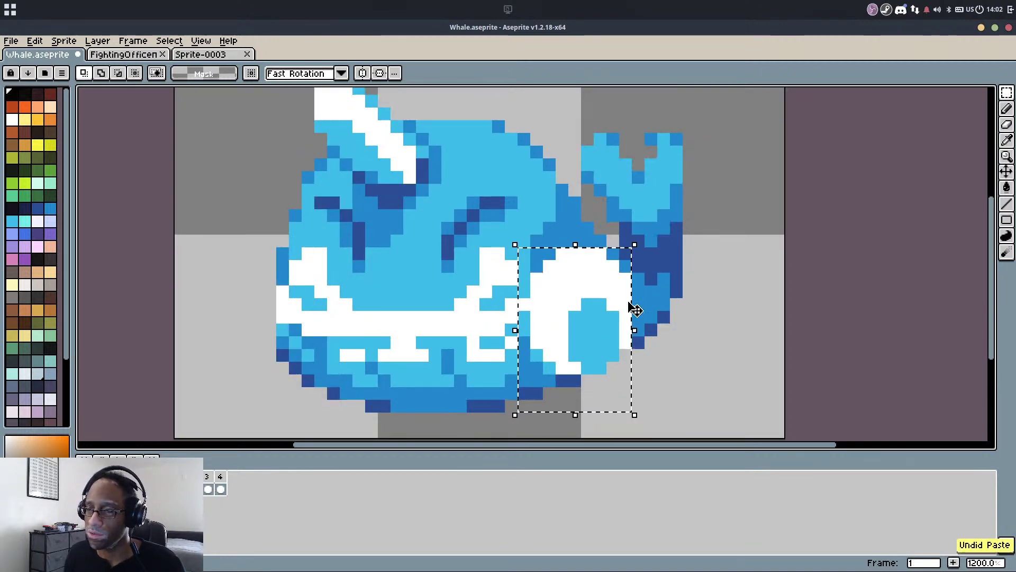
{"action": "key", "text": "Right"}
{"action": "key", "text": "Right"}
{"action": "key", "text": "Right"}
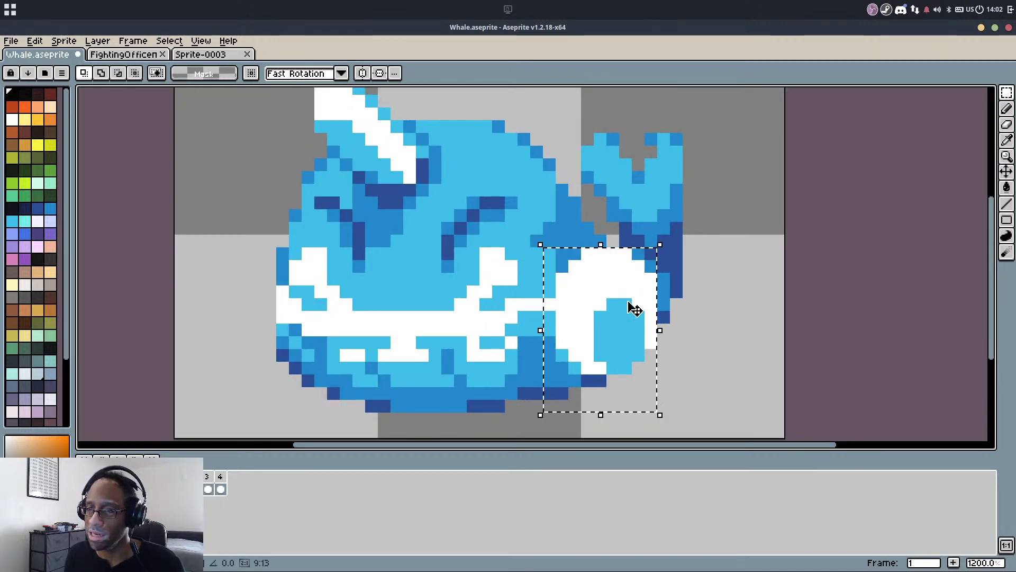
{"action": "left_click", "coordinate": [490, 329]}
Repaint the area between the whale's mouth and the moved fin with sampled light blue and white, extending the mouth's end and last tooth
{"action": "key", "text": "b"}
{"action": "scroll", "coordinate": [514, 311], "scroll_direction": "up", "scroll_amount": 2}
{"action": "left_click", "coordinate": [549, 278], "text": "alt"}
{"action": "left_click_drag", "start_coordinate": [559, 298], "coordinate": [470, 298]}
{"action": "left_click", "coordinate": [510, 324], "text": "alt"}
{"action": "mouse_move", "coordinate": [531, 324]}
{"action": "left_mouse_down"}
{"action": "mouse_move", "coordinate": [558, 316]}
{"action": "mouse_move", "coordinate": [506, 343]}
{"action": "left_mouse_up"}
{"action": "scroll", "coordinate": [531, 373], "scroll_direction": "down", "scroll_amount": 1}
{"action": "left_click", "coordinate": [506, 381], "text": "alt"}
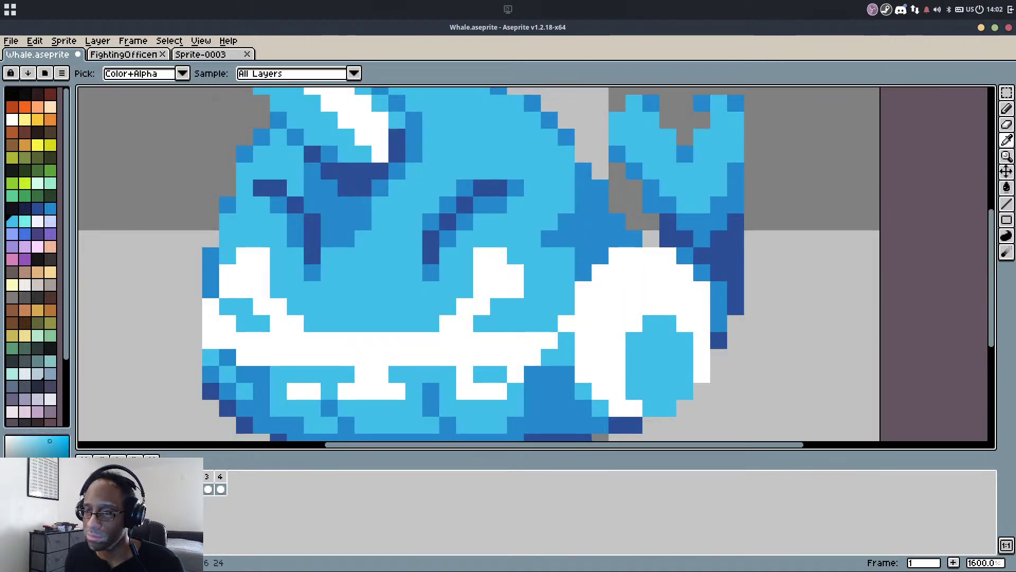
{"action": "left_click", "coordinate": [522, 361], "text": "alt"}
{"action": "left_click_drag", "start_coordinate": [531, 372], "coordinate": [511, 386]}
{"action": "left_click", "coordinate": [500, 374], "text": "alt"}
{"action": "left_click", "coordinate": [513, 370]}
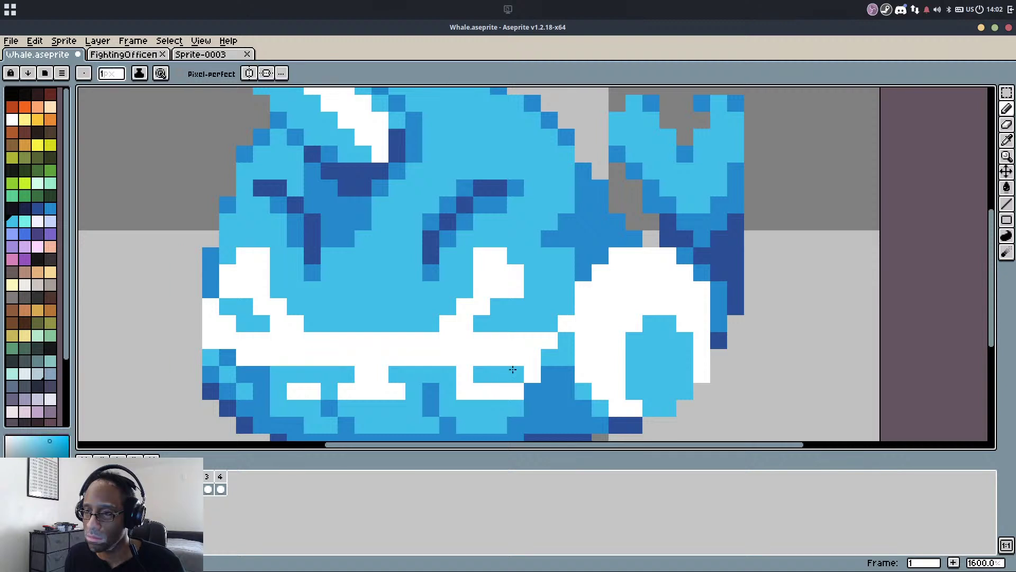
{"action": "key", "text": "alt"}
Select the front part of the whale's mouth and lower jaw, shift it two pixels left and deselect
{"action": "left_click_drag", "start_coordinate": [210, 337], "coordinate": [239, 290]}
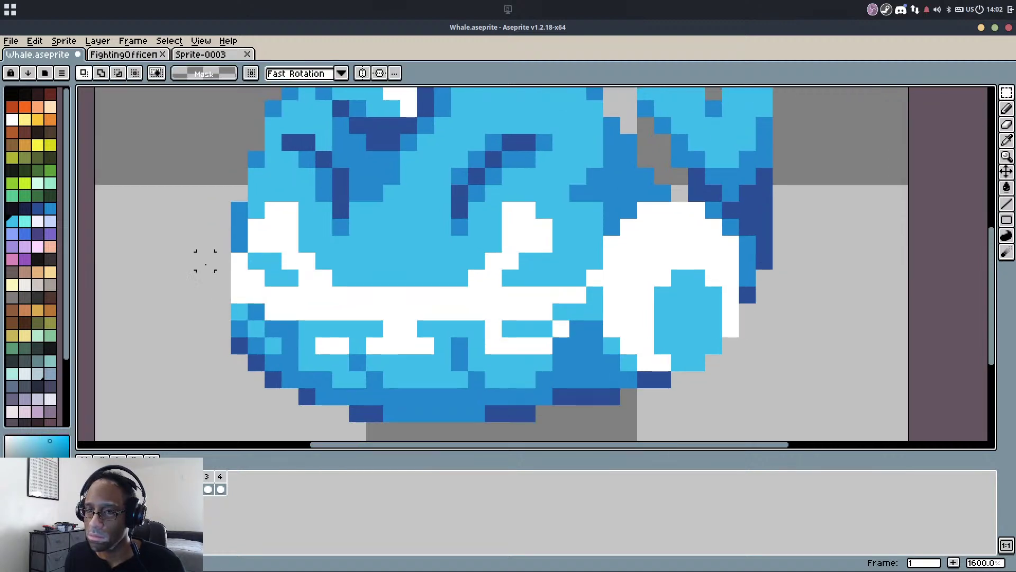
{"action": "left_click_drag", "start_coordinate": [206, 260], "coordinate": [358, 413]}
{"action": "left_click_drag", "start_coordinate": [307, 311], "coordinate": [409, 425]}
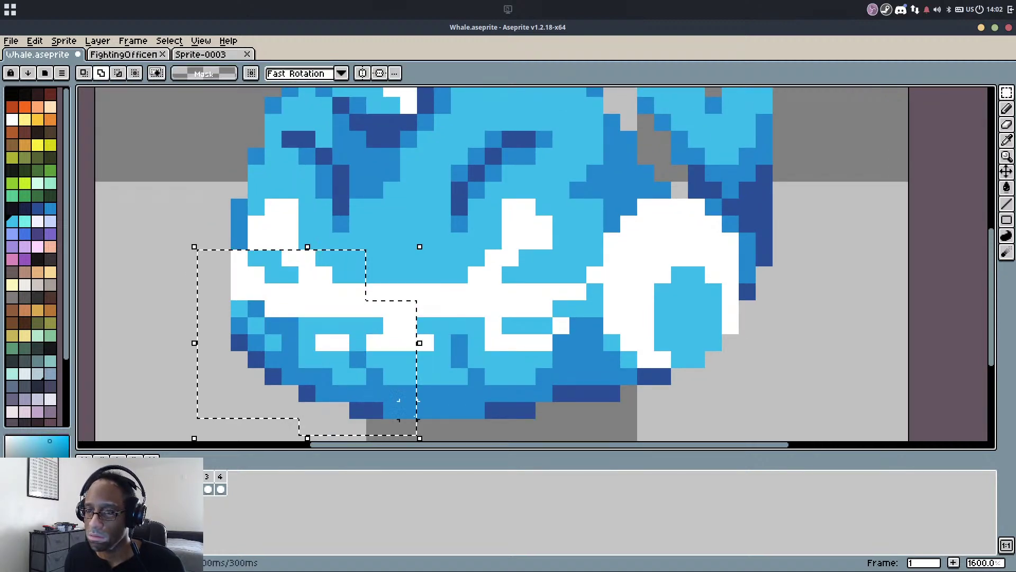
{"action": "key", "text": "Left"}
{"action": "key", "text": "Left"}
{"action": "key", "text": "ctrl+d"}
Sample white from the fin and fill in the blue pixels along its upper edge next to the tail
{"action": "key", "text": "i"}
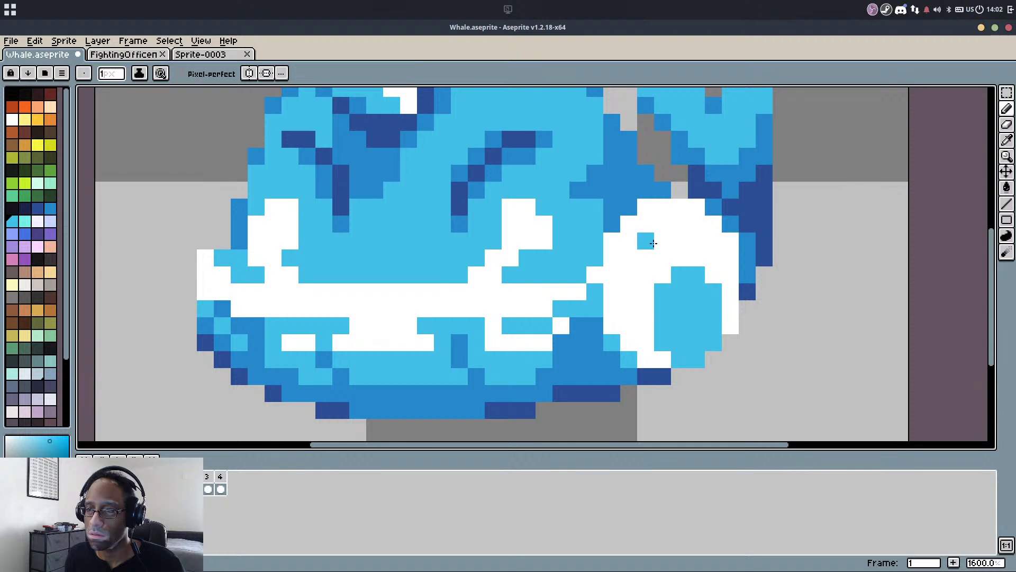
{"action": "left_click", "coordinate": [704, 237]}
{"action": "key", "text": "b"}
{"action": "left_click", "coordinate": [723, 214]}
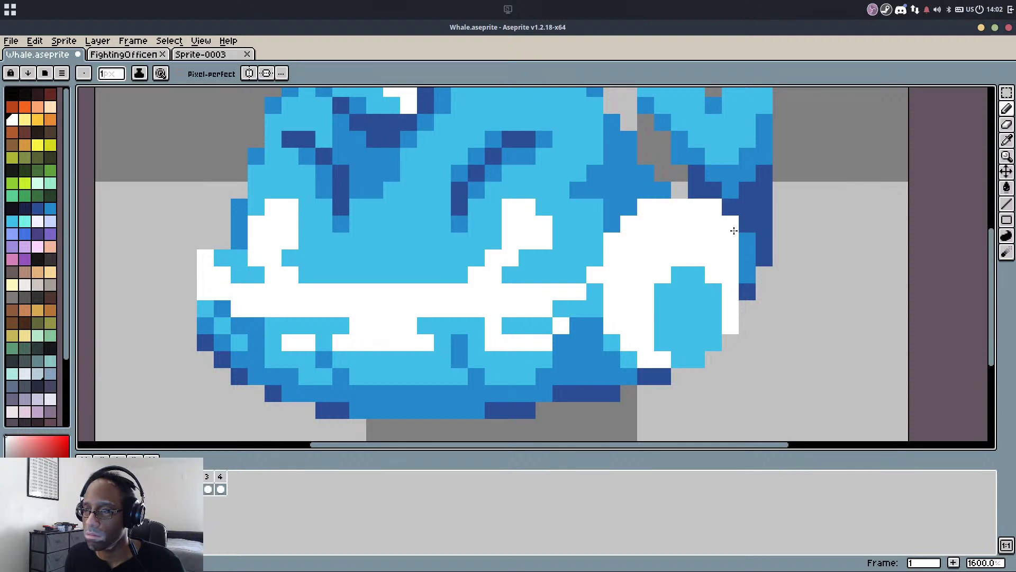
Widen the whale's round fin one pixel toward the tail in white and enlarge its light blue centre to match
{"action": "mouse_move", "coordinate": [734, 230]}
{"action": "left_mouse_down"}
{"action": "mouse_move", "coordinate": [748, 247]}
{"action": "mouse_move", "coordinate": [751, 326]}
{"action": "left_mouse_up"}
{"action": "key", "text": "i"}
{"action": "left_click", "coordinate": [715, 321]}
{"action": "key", "text": "b"}
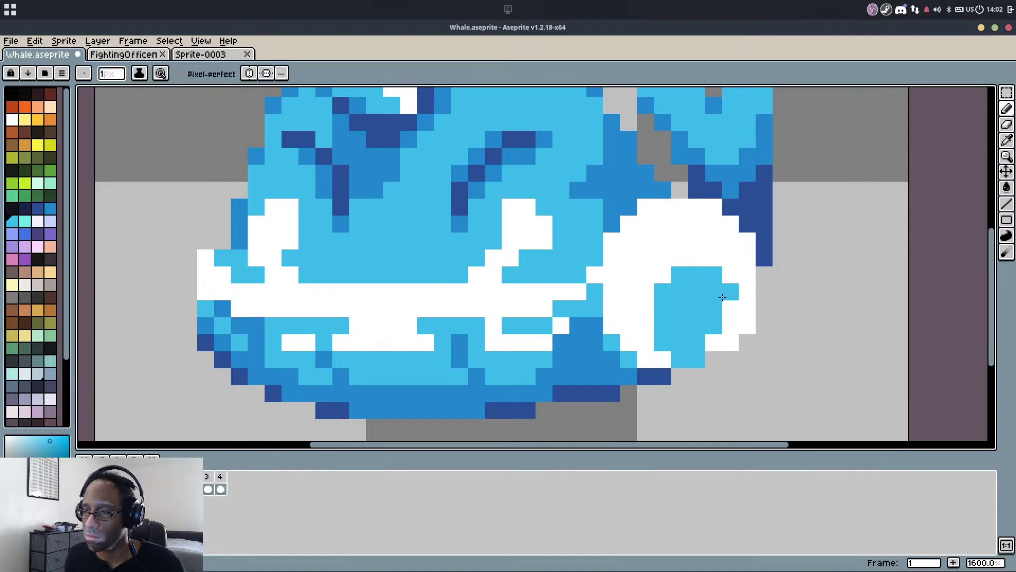
{"action": "left_click_drag", "start_coordinate": [716, 288], "coordinate": [730, 330]}
{"action": "key", "text": "i"}
{"action": "left_click", "coordinate": [749, 277]}
{"action": "key", "text": "b"}
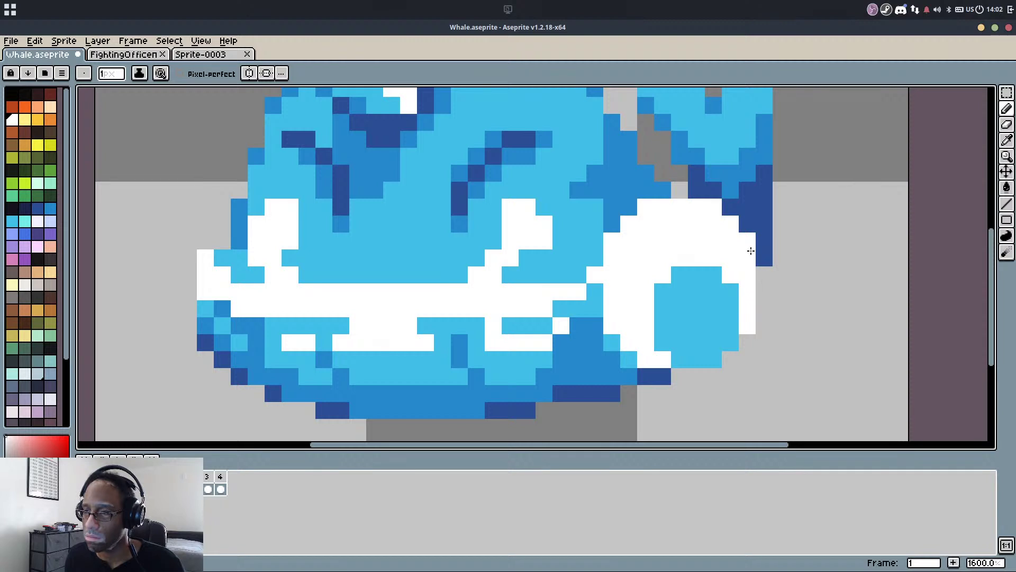
{"action": "left_click", "coordinate": [735, 290], "text": "alt"}
{"action": "left_click", "coordinate": [746, 325]}
{"action": "key", "text": "ctrl+z"}
Extend the dark blue shading along the whale's underside from below the fin to the front of the belly
{"action": "left_click", "coordinate": [661, 375], "text": "alt"}
{"action": "left_click_drag", "start_coordinate": [679, 374], "coordinate": [686, 372]}
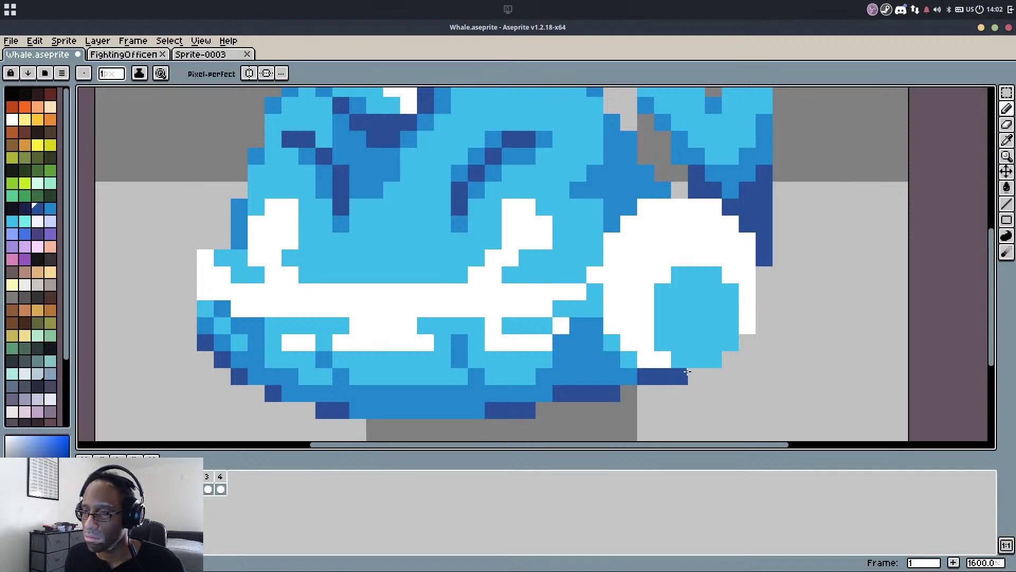
{"action": "left_click_drag", "start_coordinate": [616, 410], "coordinate": [503, 415]}
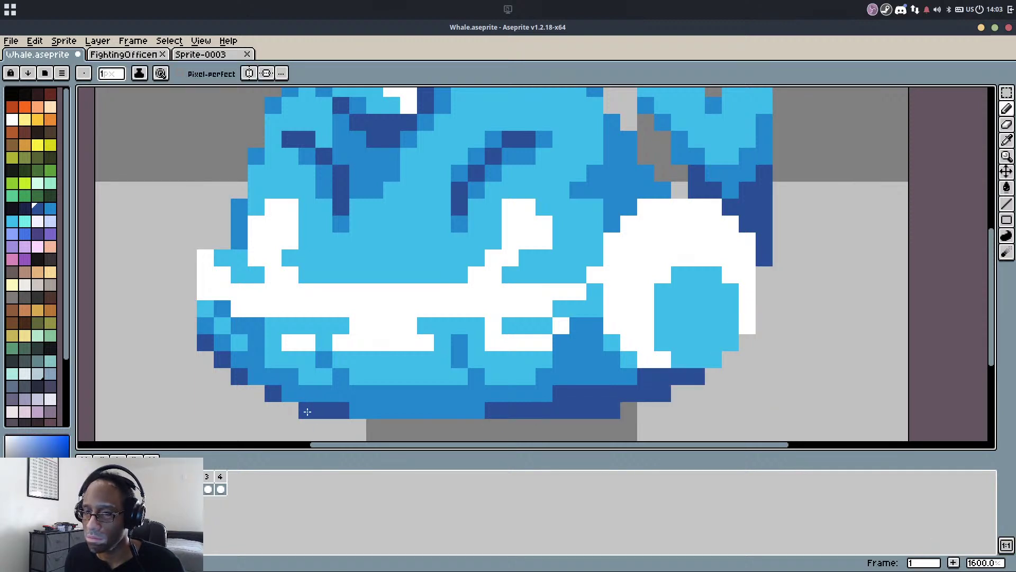
{"action": "scroll", "coordinate": [313, 291], "scroll_direction": "down", "scroll_amount": 4}
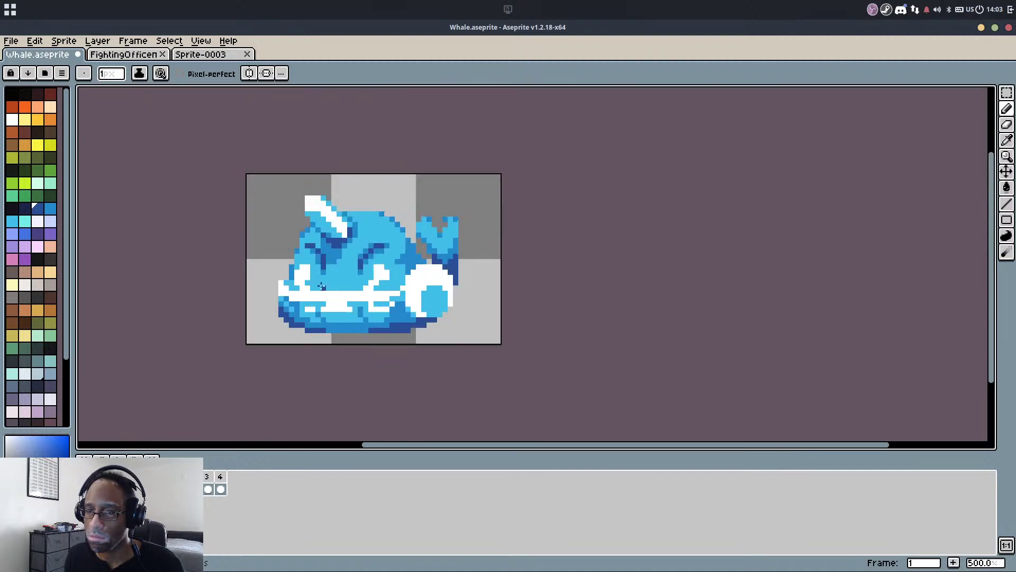
Fill out the cheek above the mouth's front end with light blue and add a mid-blue outline pixel at its edge
{"action": "scroll", "coordinate": [303, 277], "scroll_direction": "up", "scroll_amount": 5}
{"action": "left_click", "coordinate": [222, 299], "text": "alt"}
{"action": "left_click_drag", "start_coordinate": [248, 276], "coordinate": [218, 280]}
{"action": "key", "text": "i"}
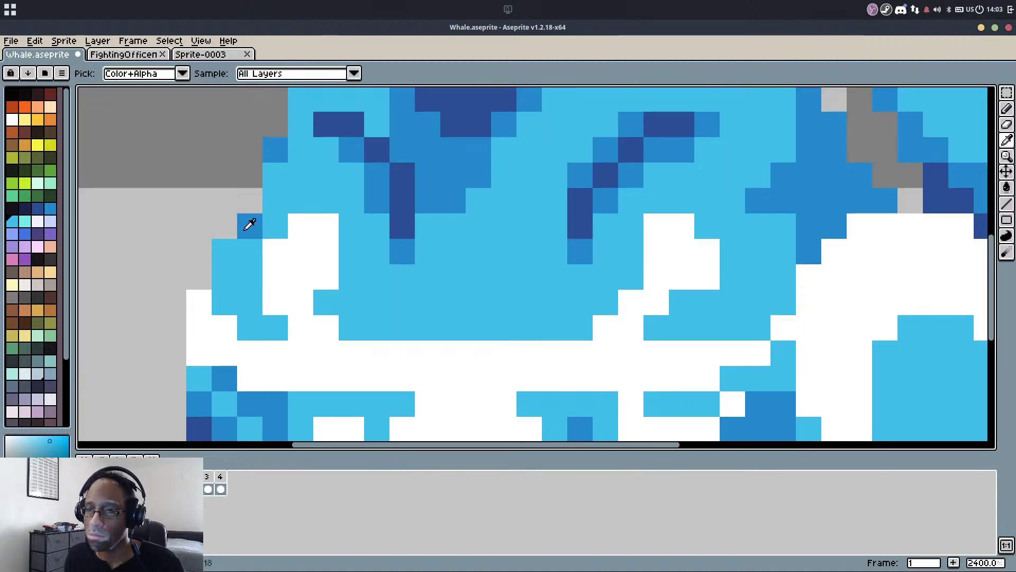
{"action": "left_click", "coordinate": [247, 220]}
{"action": "key", "text": "b"}
{"action": "scroll", "coordinate": [220, 318], "scroll_direction": "down", "scroll_amount": 4}
{"action": "scroll", "coordinate": [270, 313], "scroll_direction": "up", "scroll_amount": 3}
{"action": "left_click", "coordinate": [269, 313]}
{"action": "scroll", "coordinate": [308, 292], "scroll_direction": "up", "scroll_amount": 2}
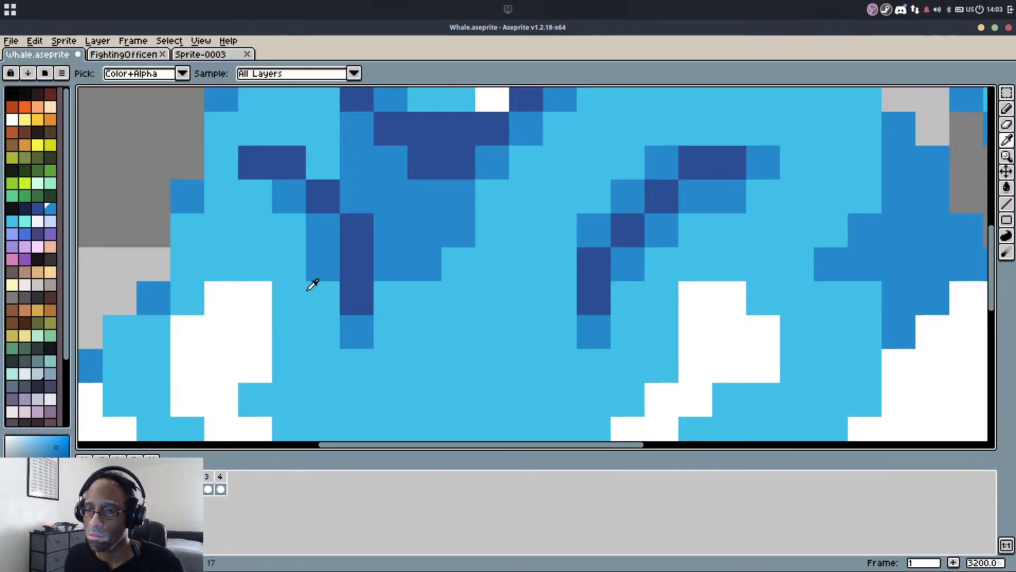
Cover the mid-blue shading pixels under both closed eyes with sampled light blue and play the animation
{"action": "left_click", "coordinate": [310, 286], "text": "alt"}
{"action": "left_click", "coordinate": [310, 273]}
{"action": "scroll", "coordinate": [265, 225], "scroll_direction": "down", "scroll_amount": 3}
{"action": "scroll", "coordinate": [384, 239], "scroll_direction": "up", "scroll_amount": 2}
{"action": "left_click_drag", "start_coordinate": [435, 205], "coordinate": [486, 178]}
{"action": "scroll", "coordinate": [486, 176], "scroll_direction": "down", "scroll_amount": 5}
{"action": "scroll", "coordinate": [486, 176], "scroll_direction": "up", "scroll_amount": 2}
{"action": "scroll", "coordinate": [486, 176], "scroll_direction": "down", "scroll_amount": 2}
{"action": "key", "text": "Right"}
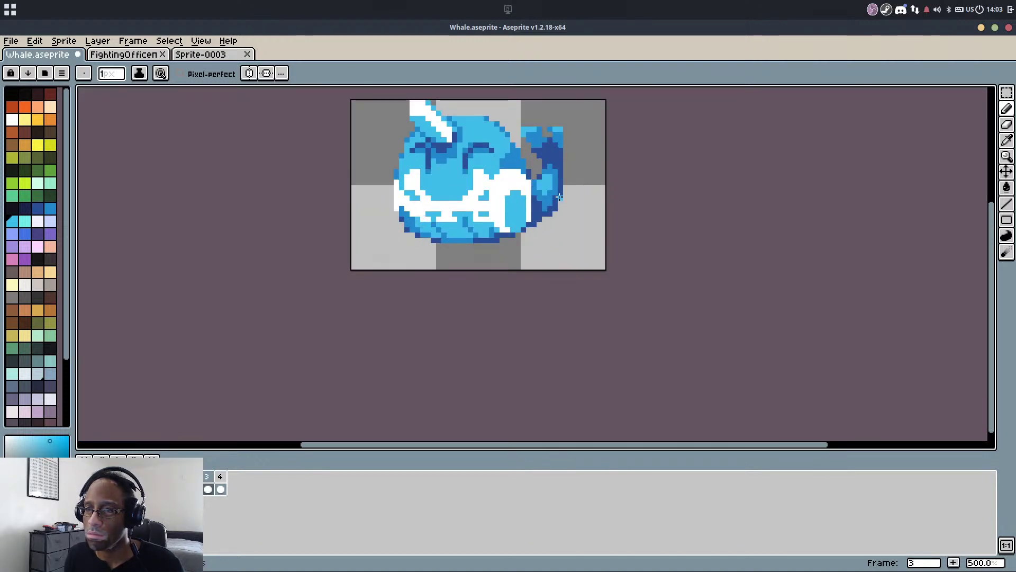
{"action": "key", "text": "Return"}
Reshape the whale's front eye on frame 1 with a shortened dark line, a mid-blue outer end and light blue beneath it
{"action": "scroll", "coordinate": [559, 197], "scroll_direction": "up", "scroll_amount": 5}
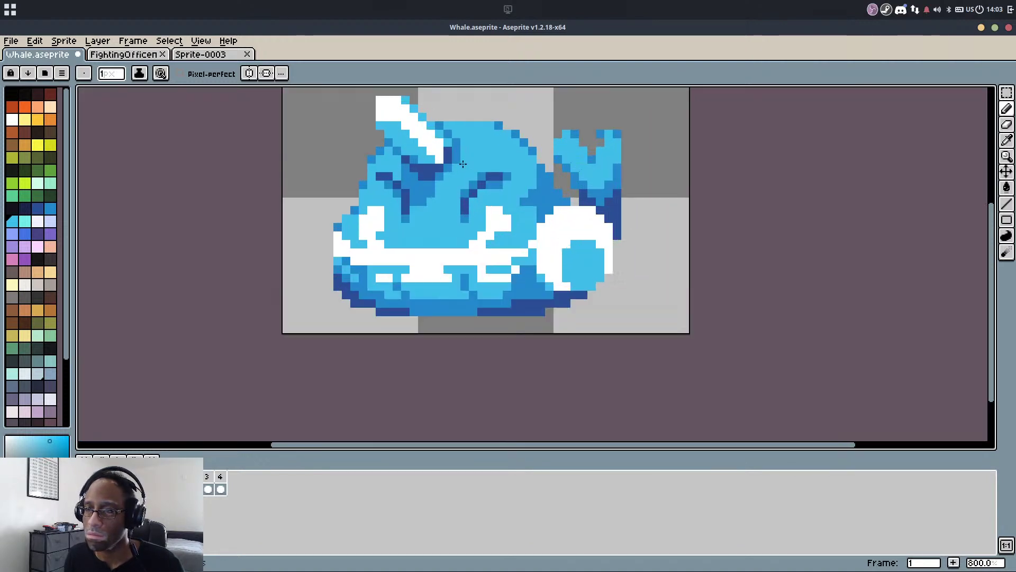
{"action": "left_click", "coordinate": [342, 264]}
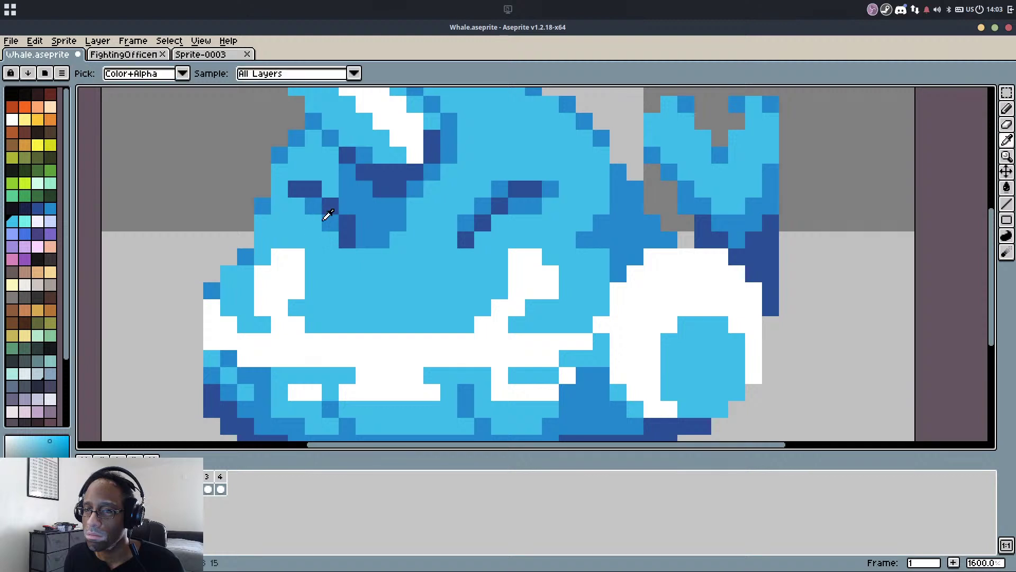
{"action": "left_click", "coordinate": [306, 202], "text": "alt"}
{"action": "left_click", "coordinate": [284, 190]}
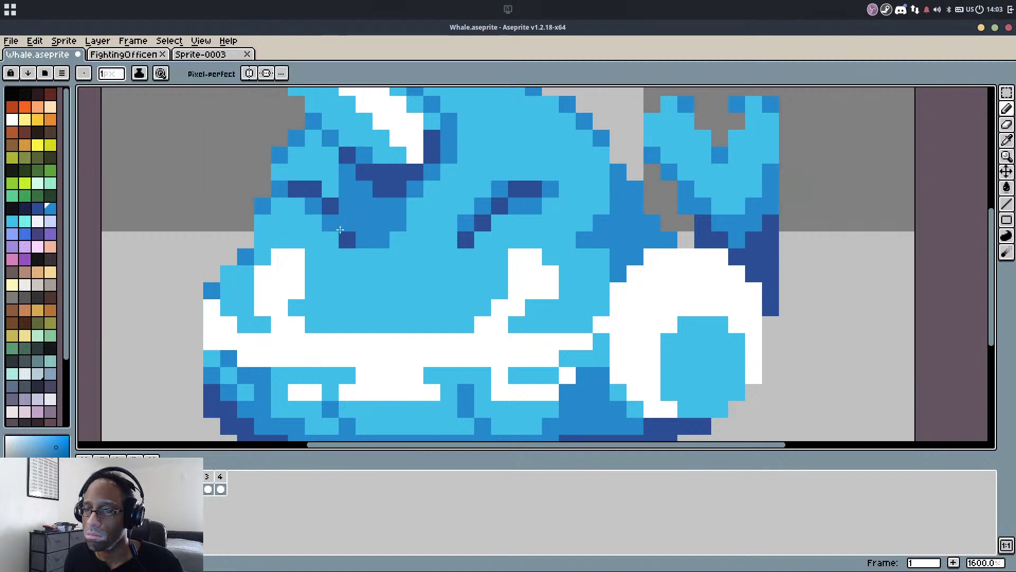
{"action": "key", "text": "ctrl+z"}
{"action": "left_click", "coordinate": [297, 194]}
{"action": "left_click", "coordinate": [326, 234], "text": "alt"}
{"action": "left_click_drag", "start_coordinate": [328, 223], "coordinate": [317, 212]}
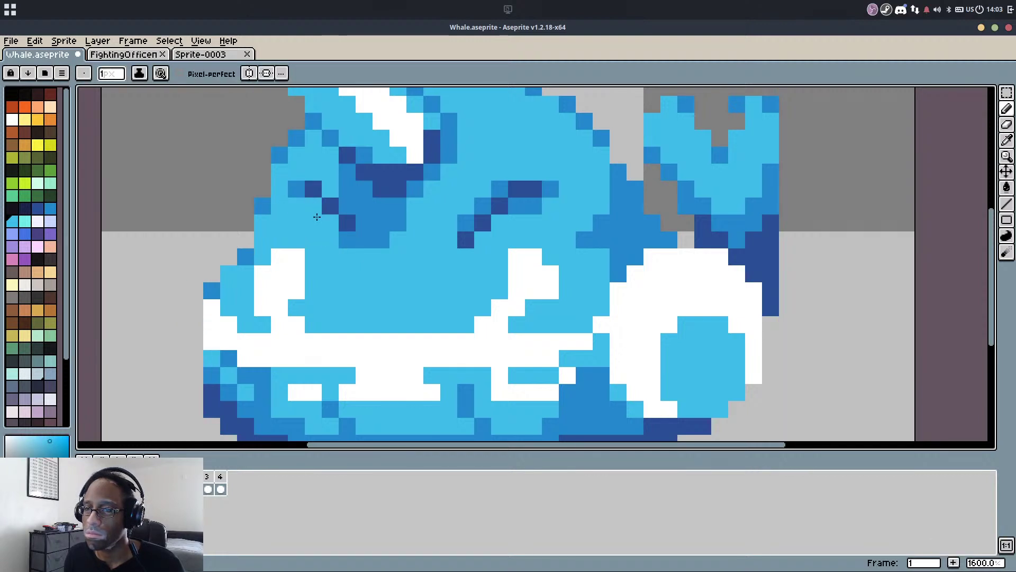
{"action": "left_click", "coordinate": [343, 228], "text": "alt"}
{"action": "left_click", "coordinate": [346, 240]}
Add mid-blue pixels beside the dark line of the eye nearer the fin and play the animation
{"action": "left_click", "coordinate": [471, 239], "text": "alt"}
{"action": "left_click", "coordinate": [465, 220]}
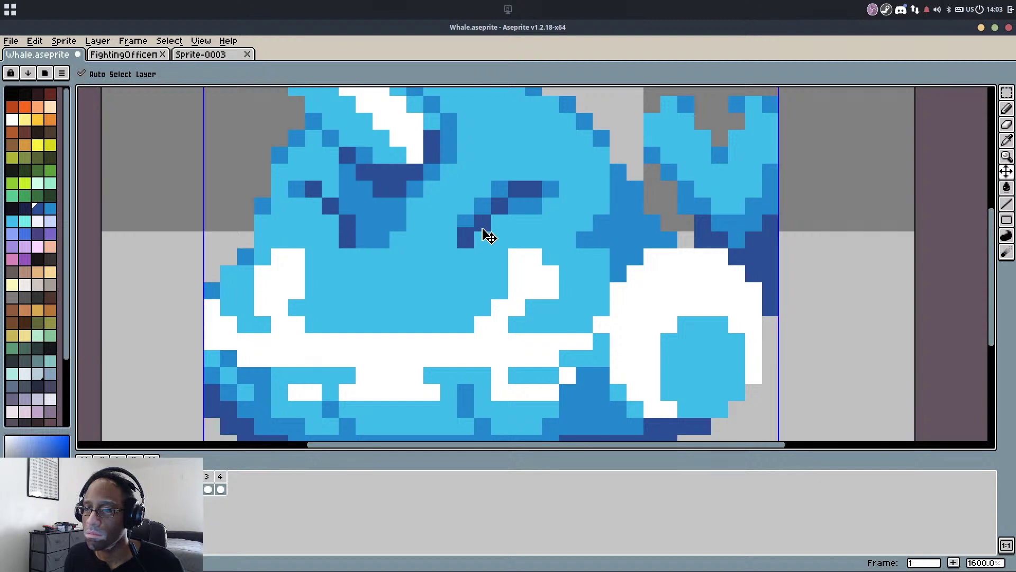
{"action": "key", "text": "ctrl+z"}
{"action": "left_click", "coordinate": [483, 237]}
{"action": "scroll", "coordinate": [583, 249], "scroll_direction": "down", "scroll_amount": 5}
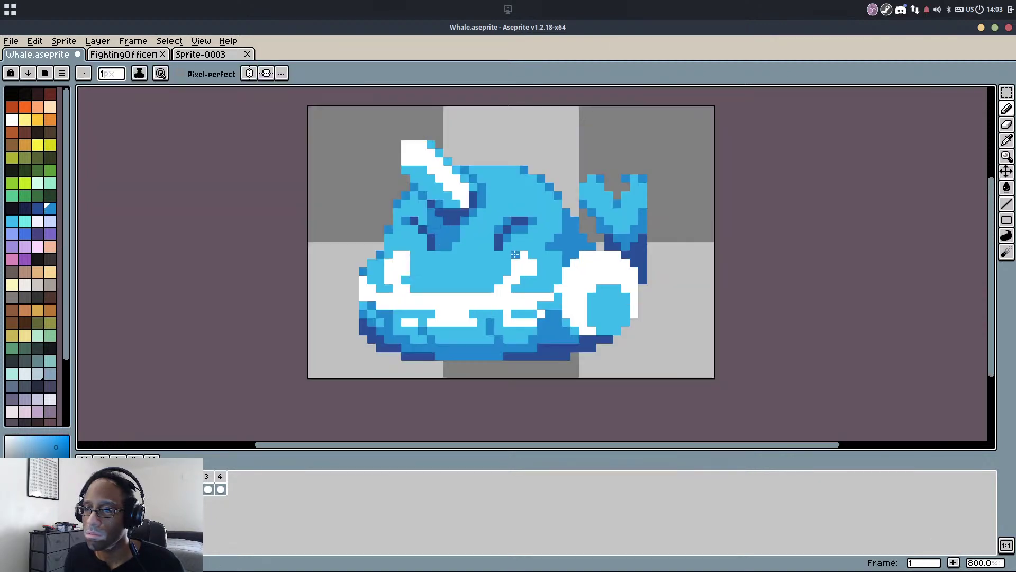
{"action": "key", "text": "Return"}
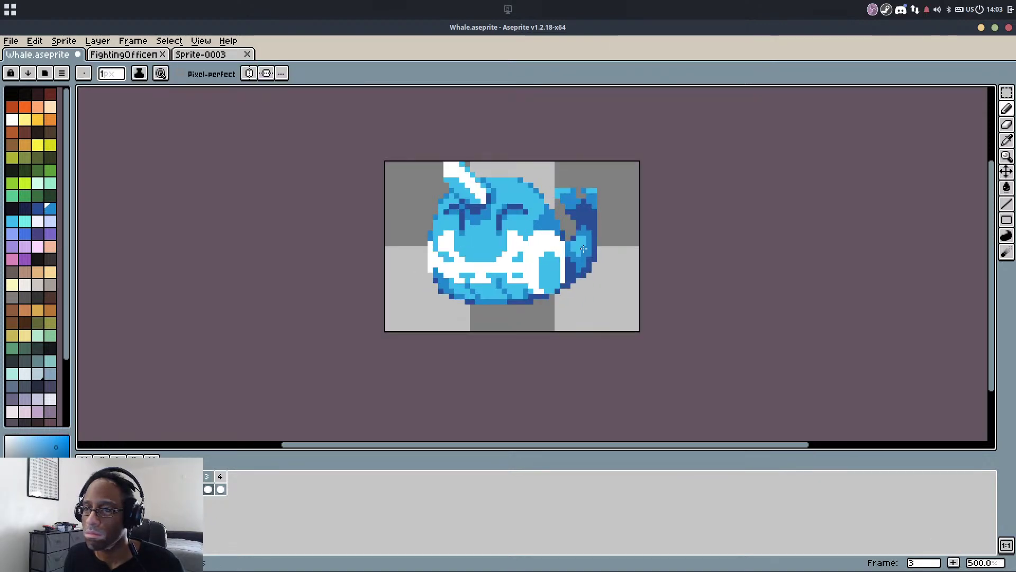
Redraw the eye nearer the fin two pixels further forward in dark blue, clearing the old line with mid-blue and light blue
{"action": "scroll", "coordinate": [513, 249], "scroll_direction": "up", "scroll_amount": 7}
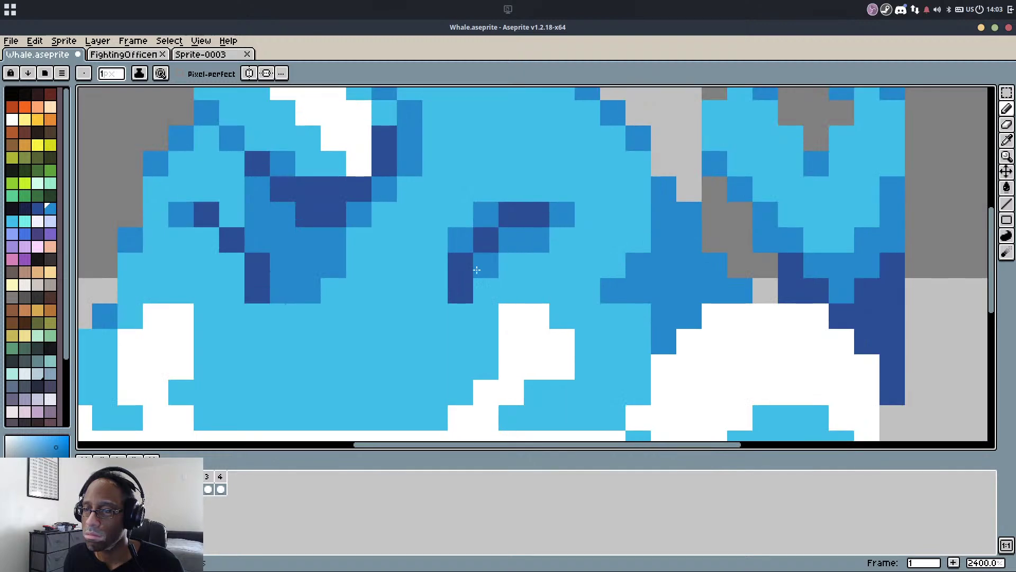
{"action": "left_click", "coordinate": [460, 268], "text": "alt"}
{"action": "left_click", "coordinate": [417, 261]}
{"action": "mouse_move", "coordinate": [410, 290]}
{"action": "left_mouse_down"}
{"action": "mouse_move", "coordinate": [421, 257]}
{"action": "mouse_move", "coordinate": [470, 221]}
{"action": "left_mouse_up"}
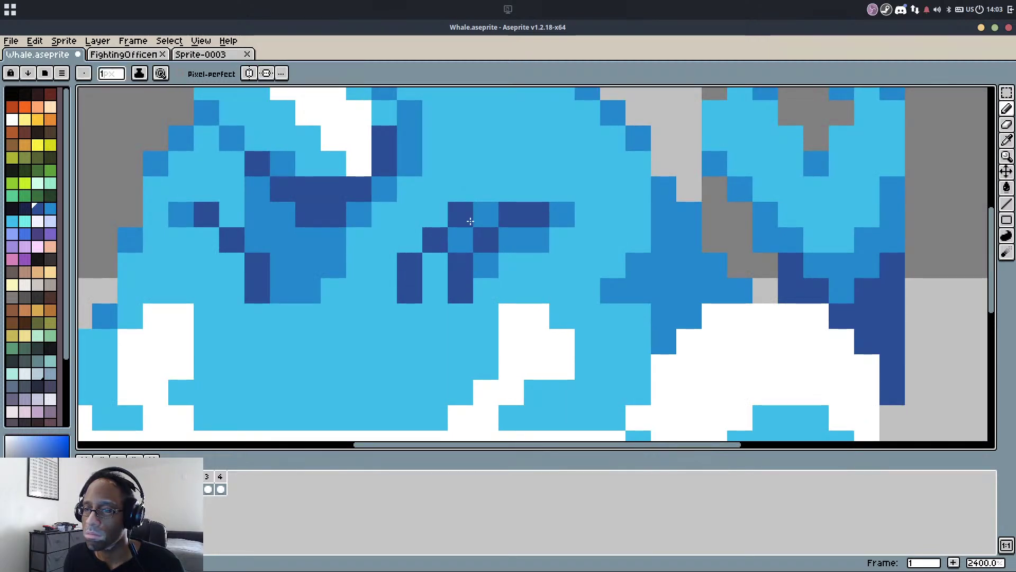
{"action": "left_click", "coordinate": [500, 246], "text": "alt"}
{"action": "left_click", "coordinate": [481, 244]}
{"action": "left_click", "coordinate": [437, 265]}
{"action": "left_click", "coordinate": [436, 305], "text": "alt"}
{"action": "mouse_move", "coordinate": [459, 292]}
{"action": "left_mouse_down"}
{"action": "mouse_move", "coordinate": [467, 261]}
{"action": "mouse_move", "coordinate": [484, 263]}
{"action": "left_mouse_up"}
{"action": "left_click", "coordinate": [465, 241], "text": "alt"}
{"action": "left_click_drag", "start_coordinate": [435, 215], "coordinate": [411, 238]}
Darken the outer end of the front eye's line and rework its inner end with dark and mid-blue pixels
{"action": "left_click", "coordinate": [225, 235], "text": "alt"}
{"action": "left_click", "coordinate": [177, 213]}
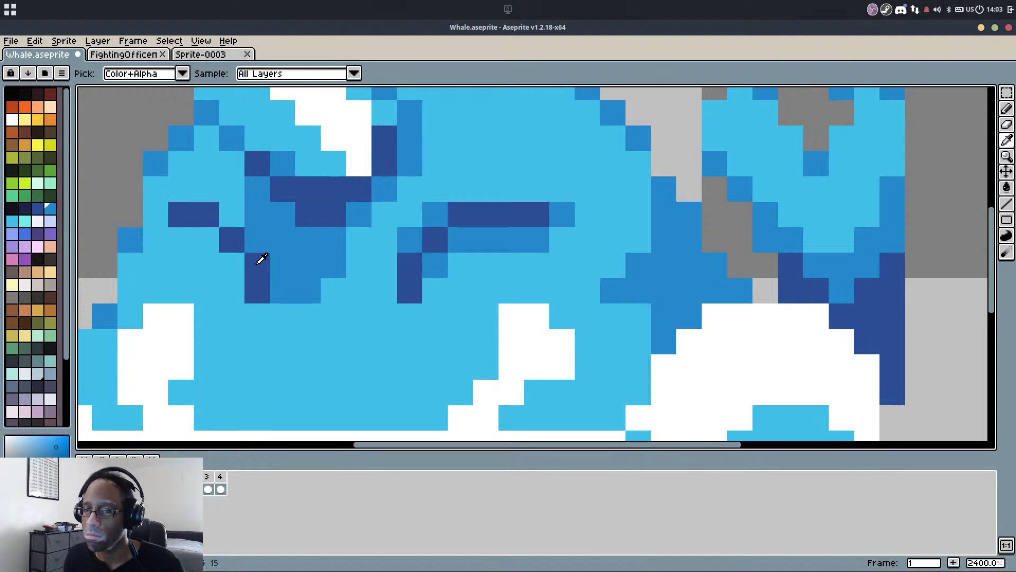
{"action": "left_click_drag", "start_coordinate": [257, 239], "coordinate": [274, 286]}
{"action": "left_click", "coordinate": [238, 222]}
{"action": "left_click", "coordinate": [235, 274], "text": "alt"}
{"action": "mouse_move", "coordinate": [232, 241]}
{"action": "left_mouse_down"}
{"action": "mouse_move", "coordinate": [259, 289]}
{"action": "mouse_move", "coordinate": [230, 237]}
{"action": "left_mouse_up"}
{"action": "left_click", "coordinate": [277, 241], "text": "alt"}
Play the whale animation at several zoom levels and compare frame 1 with the other frames
{"action": "scroll", "coordinate": [415, 238], "scroll_direction": "down", "scroll_amount": 7}
{"action": "key", "text": "Return"}
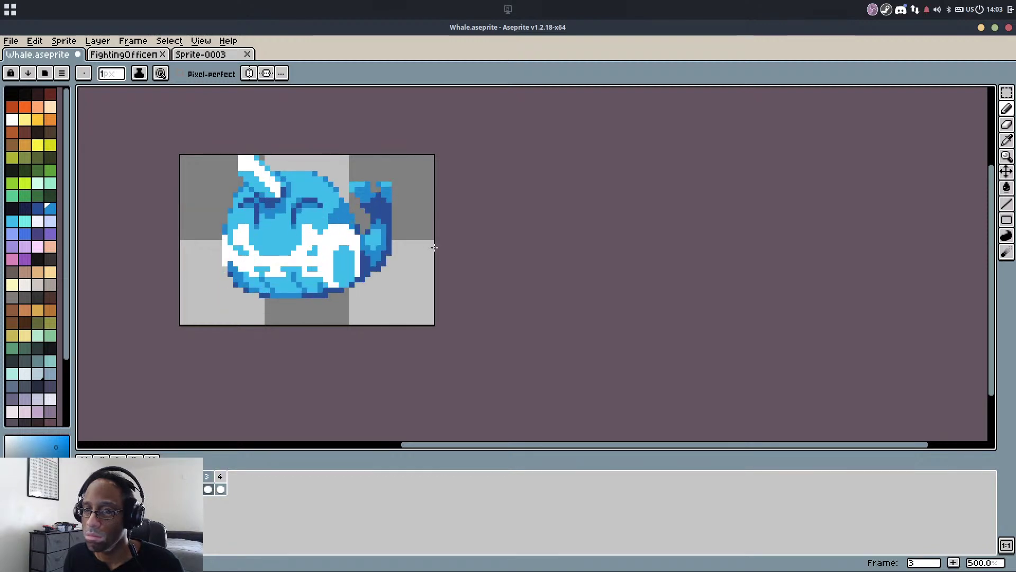
{"action": "scroll", "coordinate": [227, 276], "scroll_direction": "up", "scroll_amount": 7}
{"action": "key", "text": "Return"}
{"action": "scroll", "coordinate": [200, 306], "scroll_direction": "down", "scroll_amount": 4}
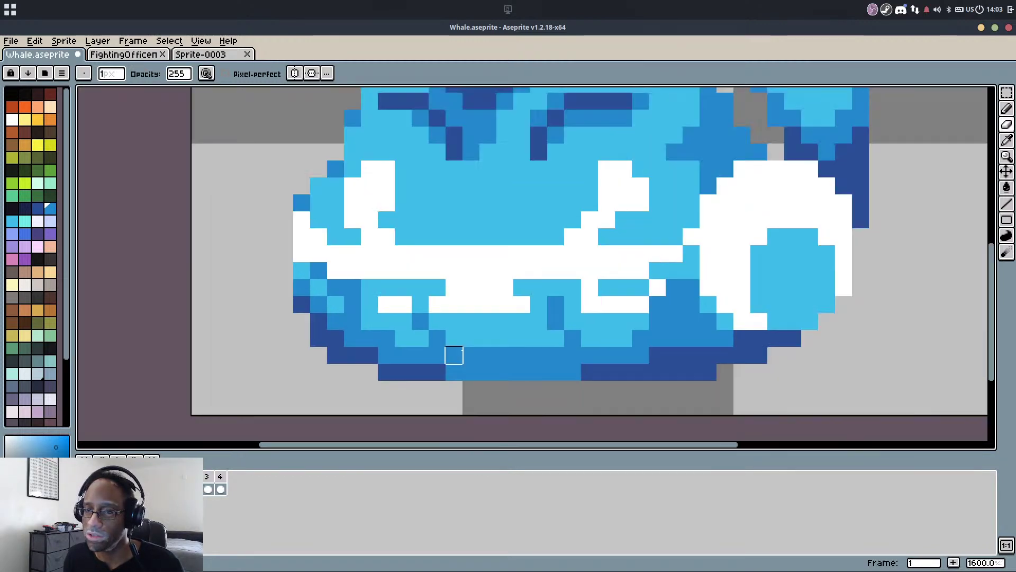
{"action": "scroll", "coordinate": [652, 351], "scroll_direction": "up", "scroll_amount": 2}
{"action": "scroll", "coordinate": [666, 342], "scroll_direction": "down", "scroll_amount": 5}
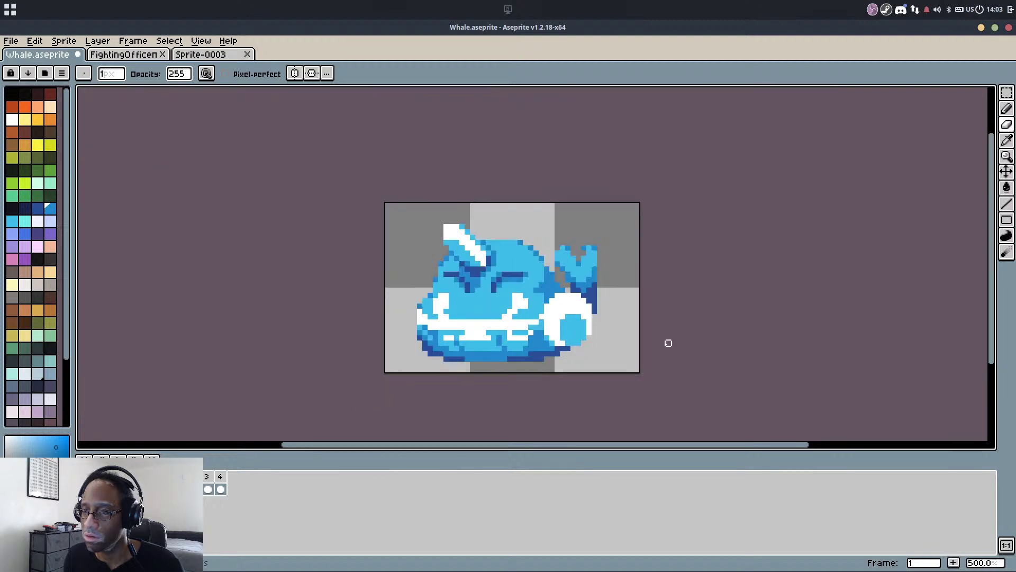
{"action": "key", "text": "Return"}
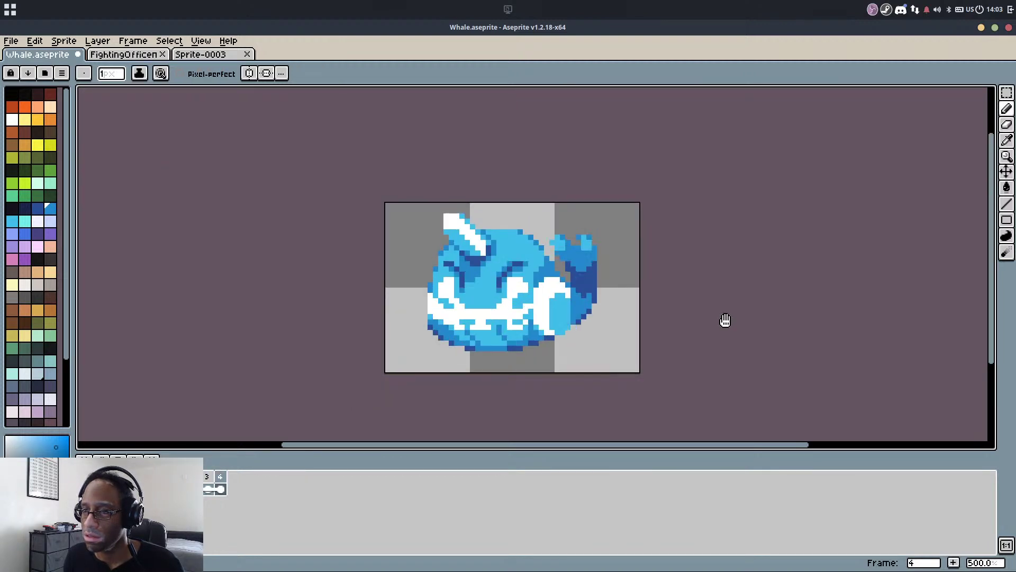
{"action": "scroll", "coordinate": [725, 320], "scroll_direction": "down", "scroll_amount": 4}
{"action": "scroll", "coordinate": [725, 320], "scroll_direction": "up", "scroll_amount": 3}
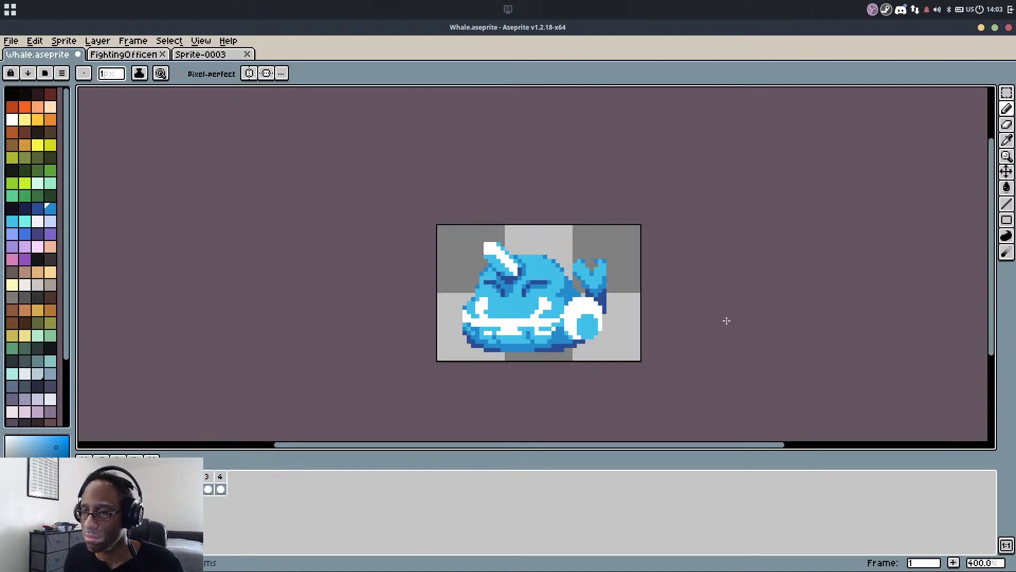
Extend the fin's light blue centre over its rear white edge and widen its white front edge one pixel toward the mouth
{"action": "scroll", "coordinate": [588, 322], "scroll_direction": "up", "scroll_amount": 6}
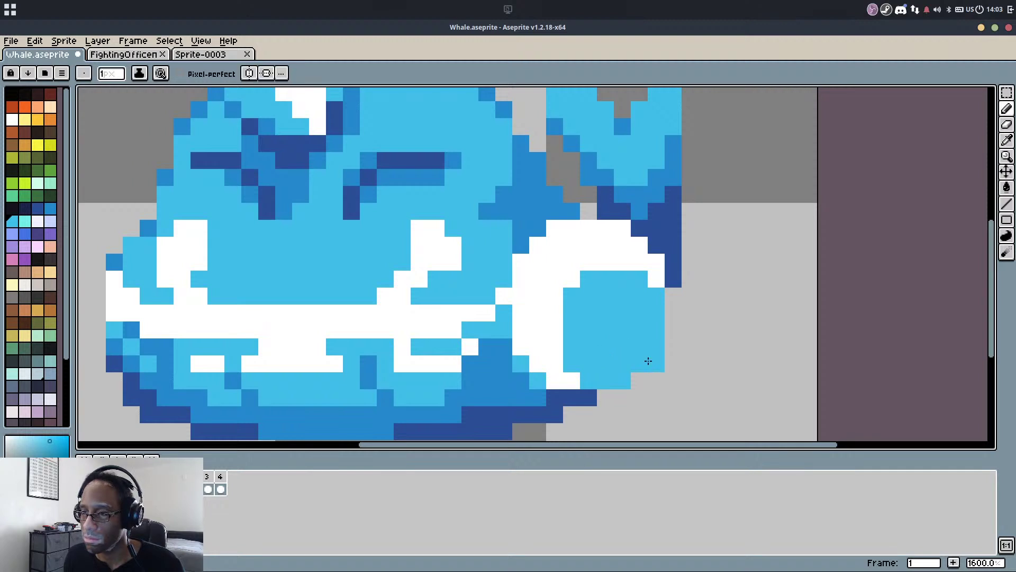
{"action": "left_click", "coordinate": [537, 323], "text": "alt"}
{"action": "left_click", "coordinate": [505, 313], "text": "alt"}
{"action": "left_click", "coordinate": [505, 298]}
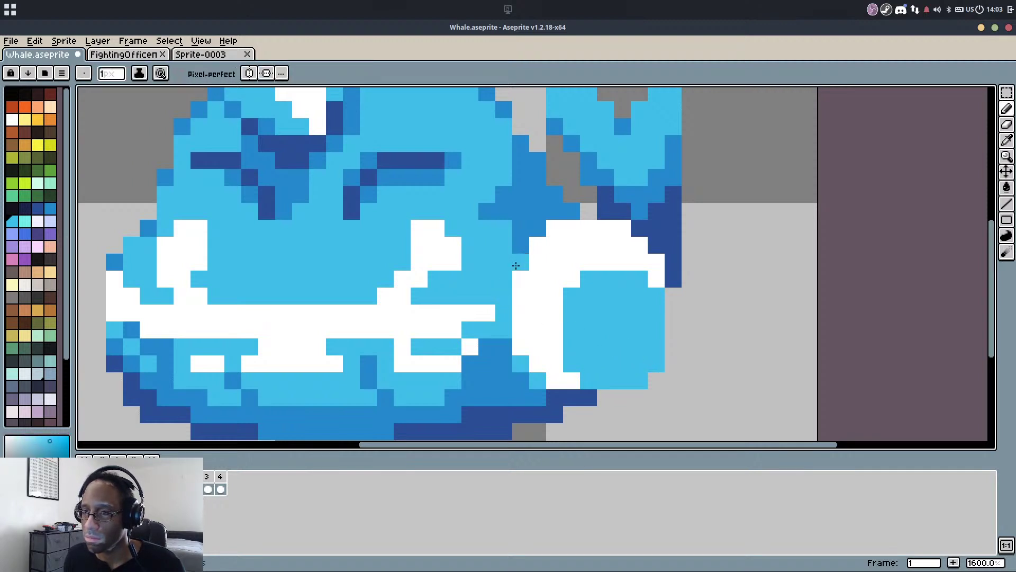
{"action": "left_click", "coordinate": [519, 262], "text": "alt"}
{"action": "left_click_drag", "start_coordinate": [510, 269], "coordinate": [508, 332]}
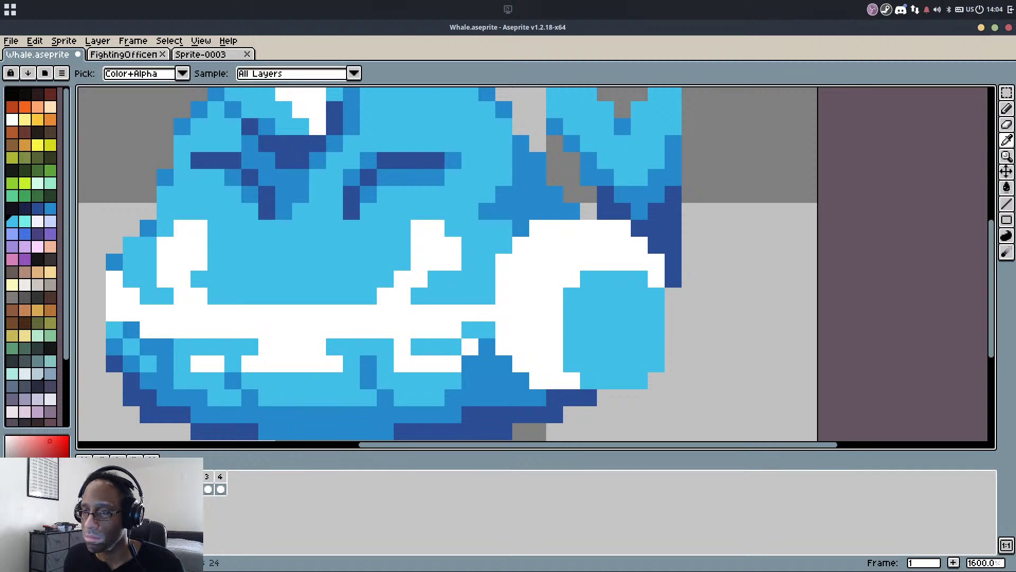
Round the fin's lower front corner with light blue, pull back the mouth's end and turn its corner up in white
{"action": "left_click", "coordinate": [586, 313], "text": "alt"}
{"action": "left_click", "coordinate": [504, 363]}
{"action": "left_click", "coordinate": [532, 380]}
{"action": "key", "text": "ctrl+z"}
{"action": "left_click", "coordinate": [521, 378]}
{"action": "left_click", "coordinate": [487, 314]}
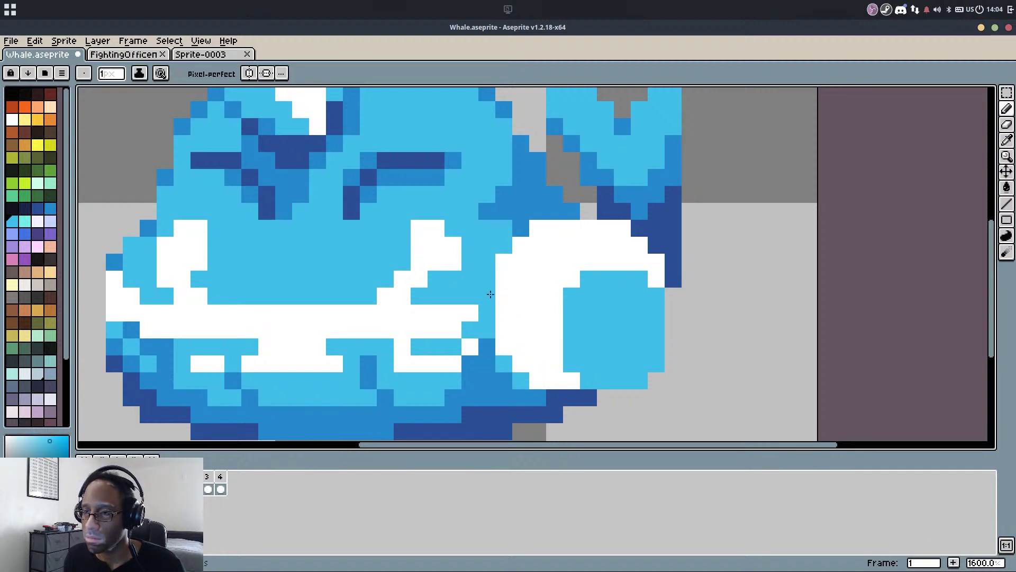
{"action": "left_click", "coordinate": [477, 312], "text": "alt"}
{"action": "left_click", "coordinate": [480, 294]}
{"action": "key", "text": "ctrl+z"}
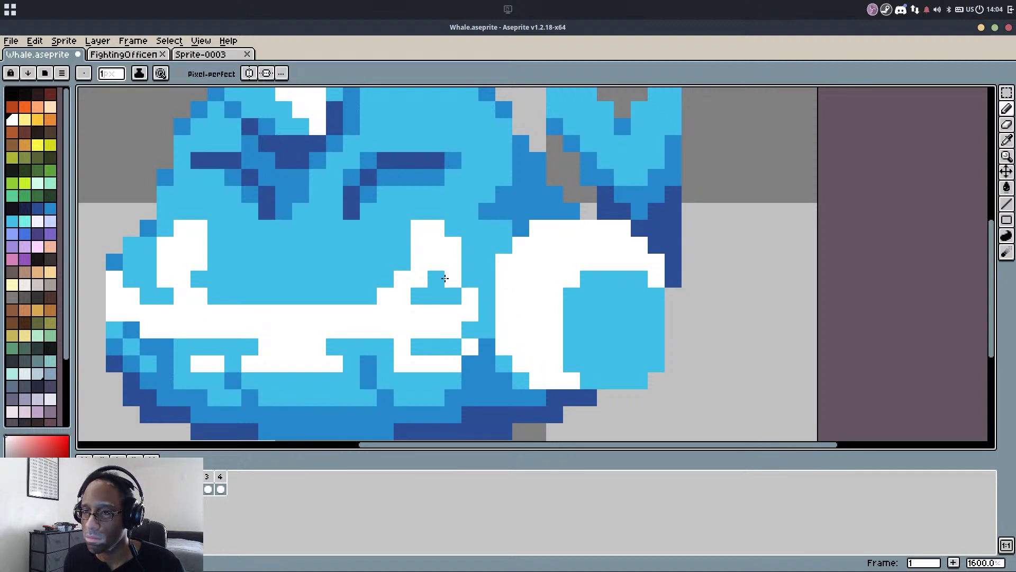
Draw a mid-blue outline along the fin's front edge to separate it from the mouth
{"action": "left_click", "coordinate": [527, 223], "text": "alt"}
{"action": "left_click", "coordinate": [483, 290]}
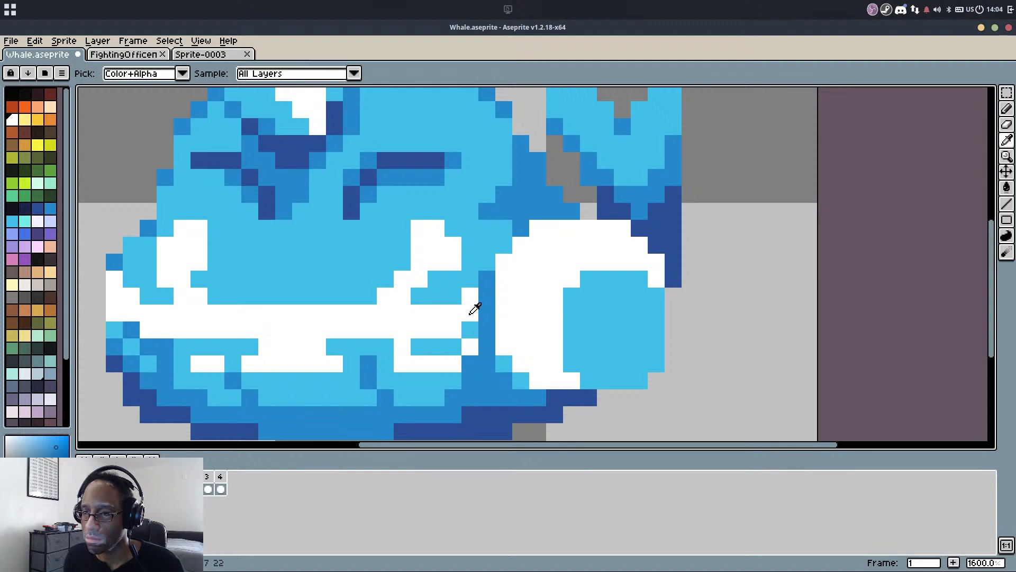
{"action": "left_click", "coordinate": [471, 301], "text": "alt"}
{"action": "left_click", "coordinate": [486, 265]}
{"action": "left_click", "coordinate": [490, 273], "text": "alt"}
{"action": "left_click", "coordinate": [487, 263]}
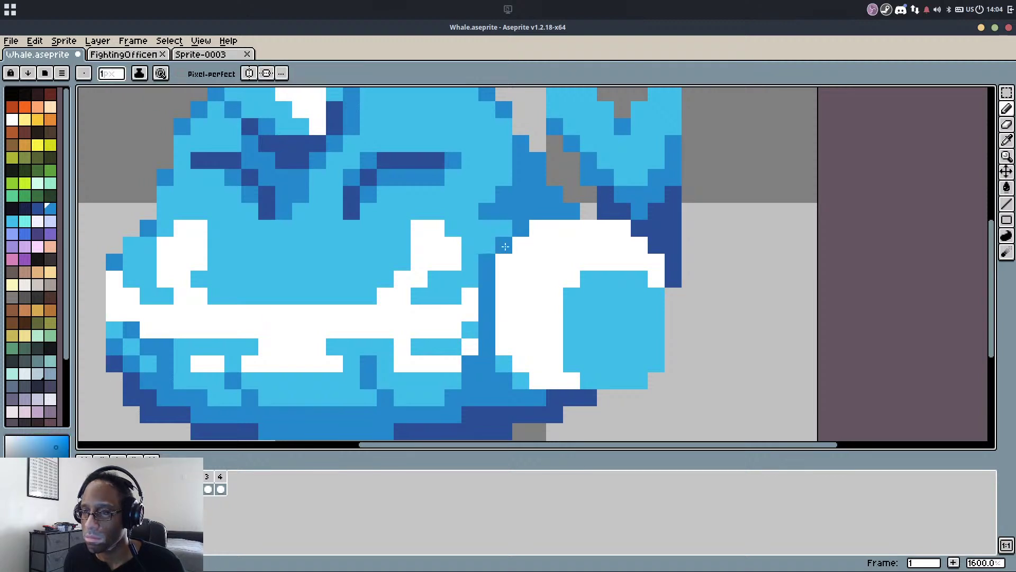
Shade the body beneath the fin and the jaw's lower edge in sampled dark blue, then play the animation
{"action": "left_click", "coordinate": [515, 377], "text": "alt"}
{"action": "left_click_drag", "start_coordinate": [542, 397], "coordinate": [520, 394]}
{"action": "left_click", "coordinate": [558, 398], "text": "alt"}
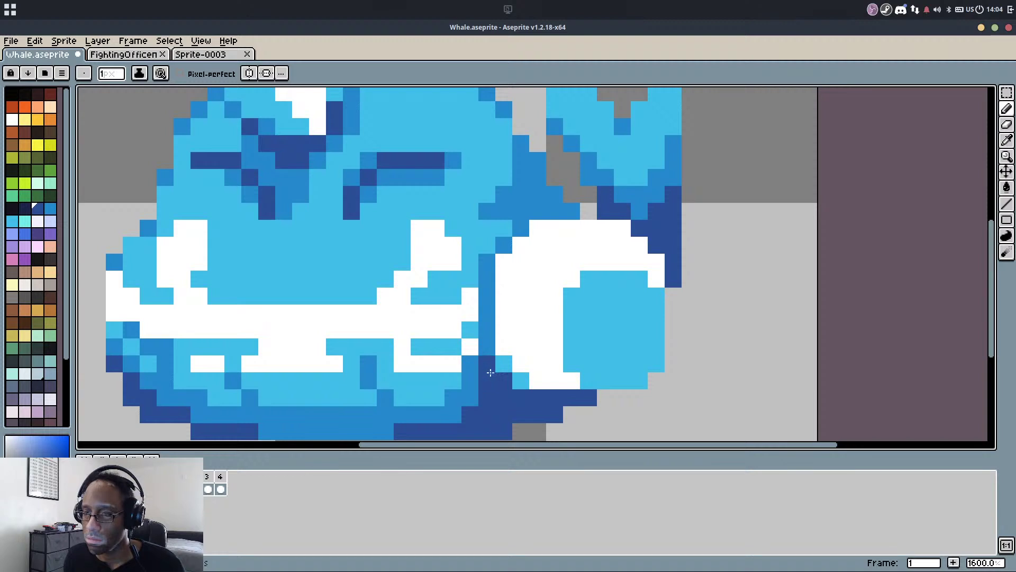
{"action": "scroll", "coordinate": [515, 394], "scroll_direction": "down", "scroll_amount": 4}
{"action": "scroll", "coordinate": [511, 386], "scroll_direction": "up", "scroll_amount": 4}
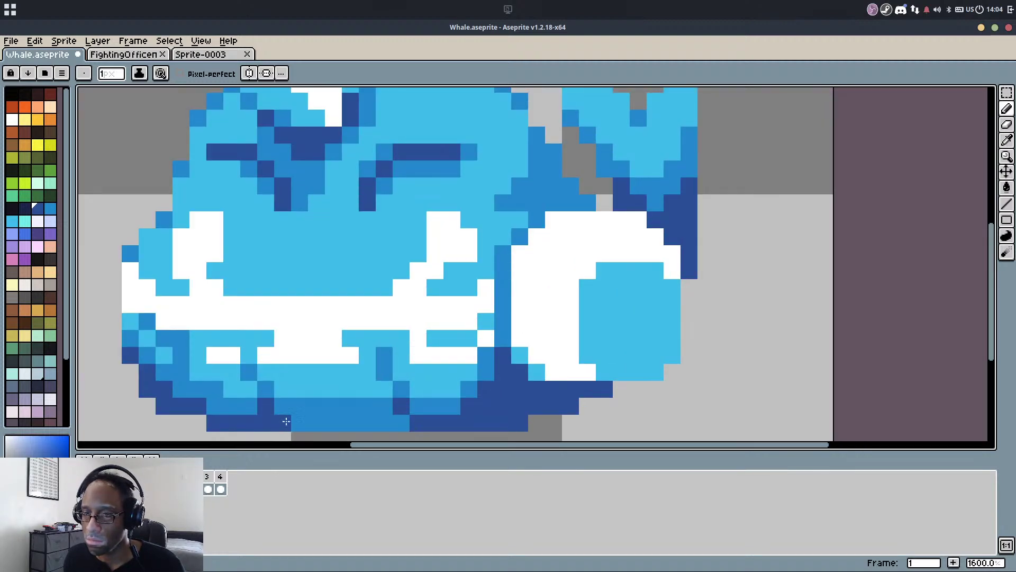
{"action": "left_click", "coordinate": [299, 406]}
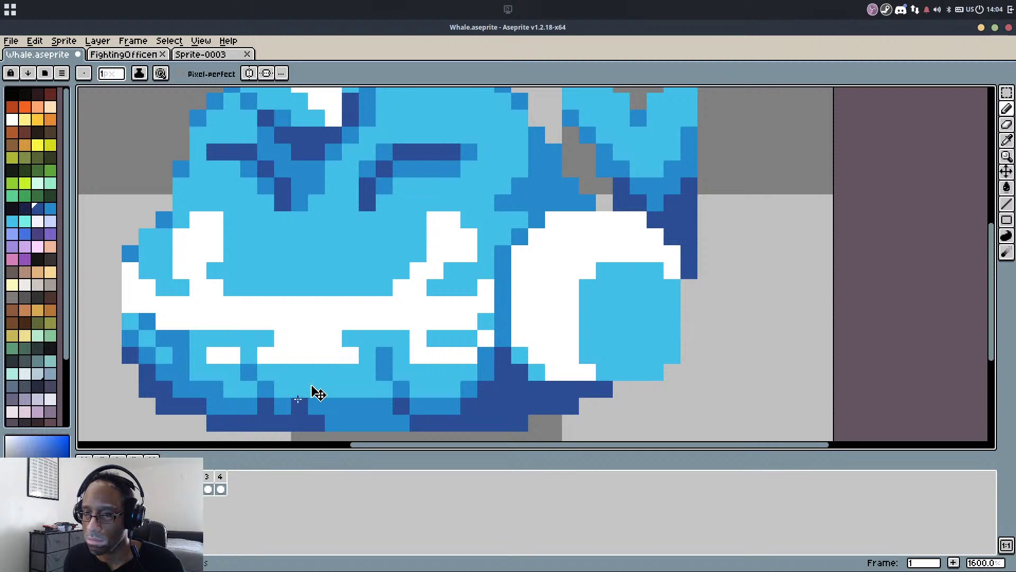
{"action": "key", "text": "ctrl+z"}
{"action": "scroll", "coordinate": [406, 319], "scroll_direction": "down", "scroll_amount": 4}
{"action": "key", "text": "Return"}
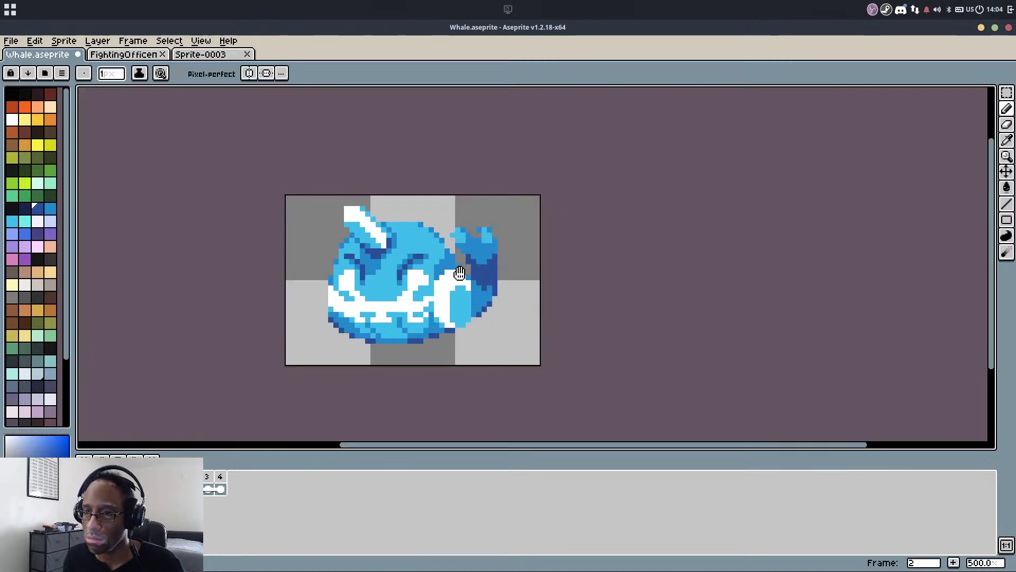
{"action": "scroll", "coordinate": [476, 267], "scroll_direction": "down", "scroll_amount": 4}
{"action": "scroll", "coordinate": [538, 257], "scroll_direction": "up", "scroll_amount": 1}
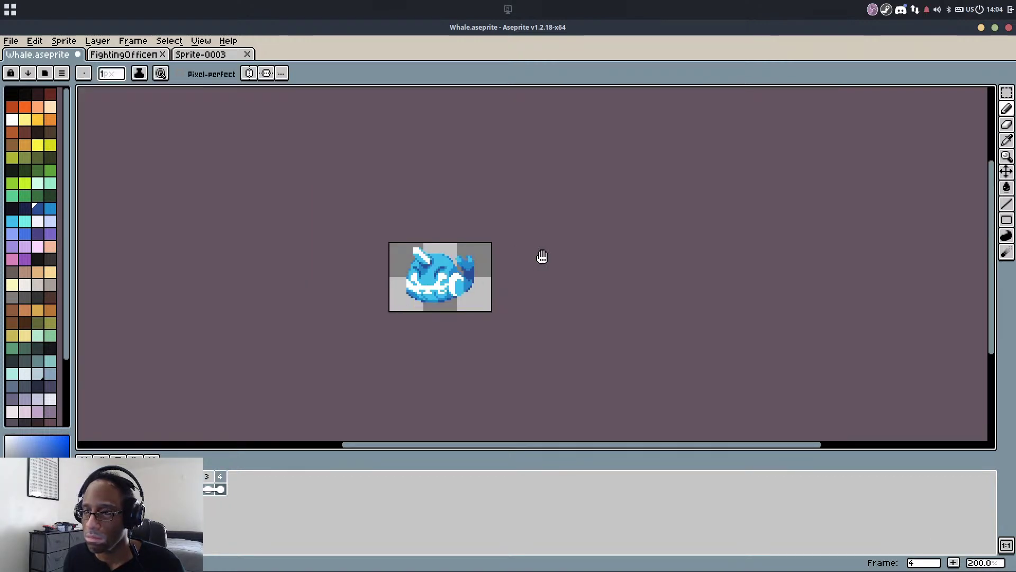
Save the whale sprite and check its frames
{"action": "key", "text": "ctrl+s"}
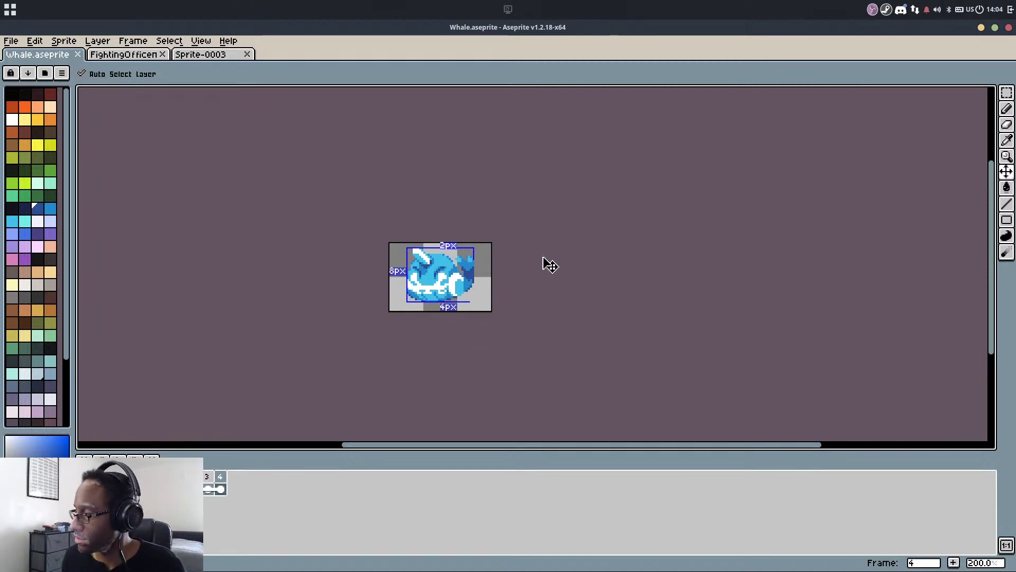
{"action": "scroll", "coordinate": [479, 268], "scroll_direction": "up", "scroll_amount": 2}
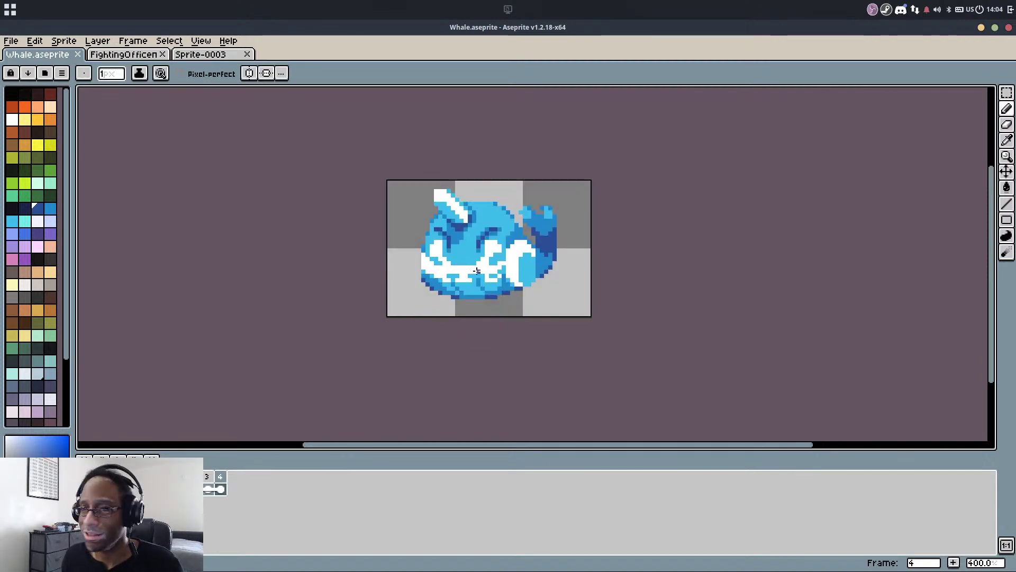
{"action": "scroll", "coordinate": [480, 270], "scroll_direction": "up", "scroll_amount": 2}
{"action": "scroll", "coordinate": [480, 270], "scroll_direction": "down", "scroll_amount": 2}
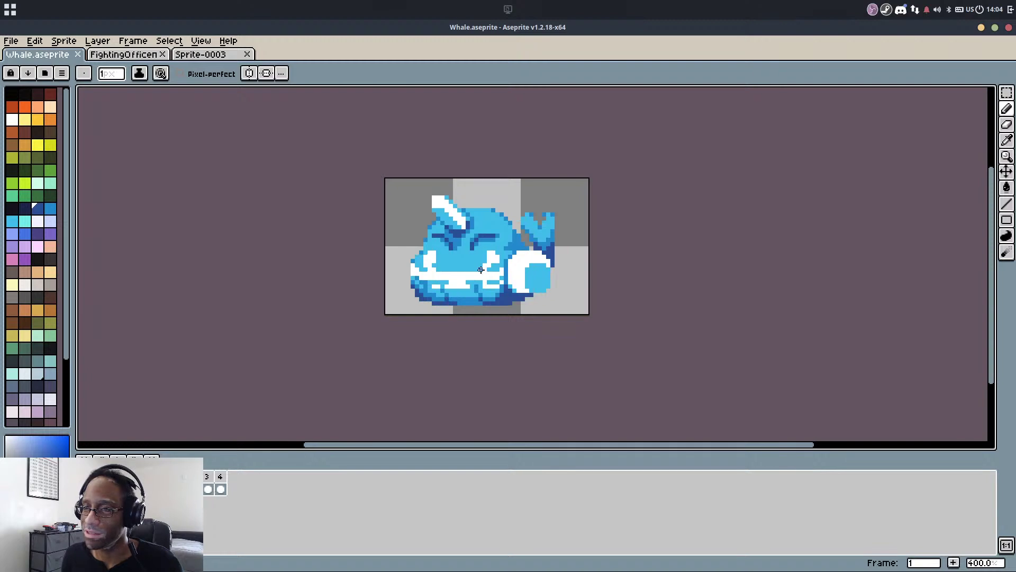
Select both closed eyes in frame 1 and move them down one pixel
{"action": "scroll", "coordinate": [454, 233], "scroll_direction": "up", "scroll_amount": 2}
{"action": "key", "text": "m"}
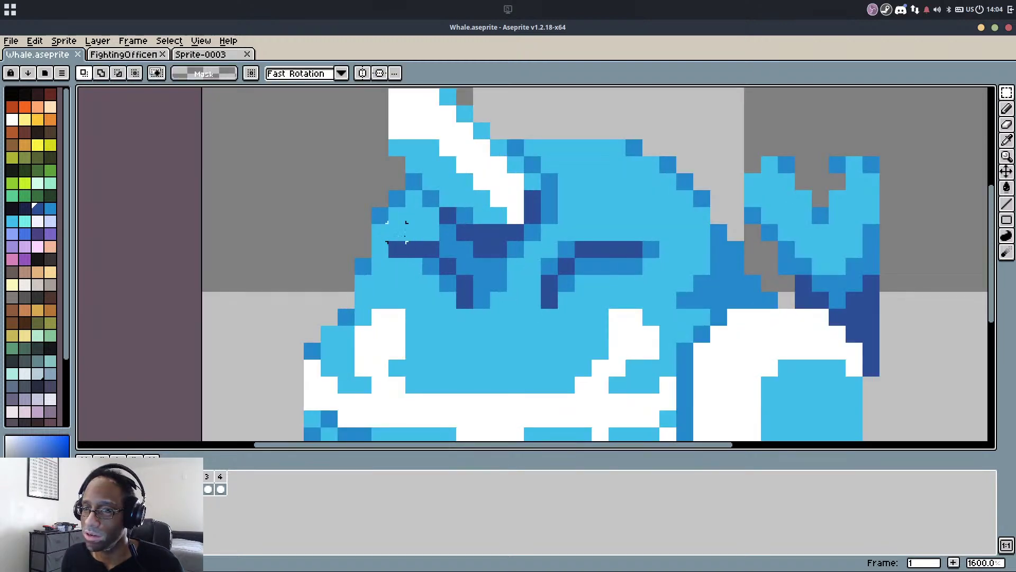
{"action": "left_click_drag", "start_coordinate": [401, 233], "coordinate": [431, 300]}
{"action": "left_click_drag", "start_coordinate": [549, 300], "coordinate": [691, 207]}
{"action": "key", "text": "Down"}
{"action": "key", "text": "ctrl+d"}
Fill the transparent gaps above both eyes with light blue and the gap beneath the horn's shadow with mid-blue
{"action": "key", "text": "b"}
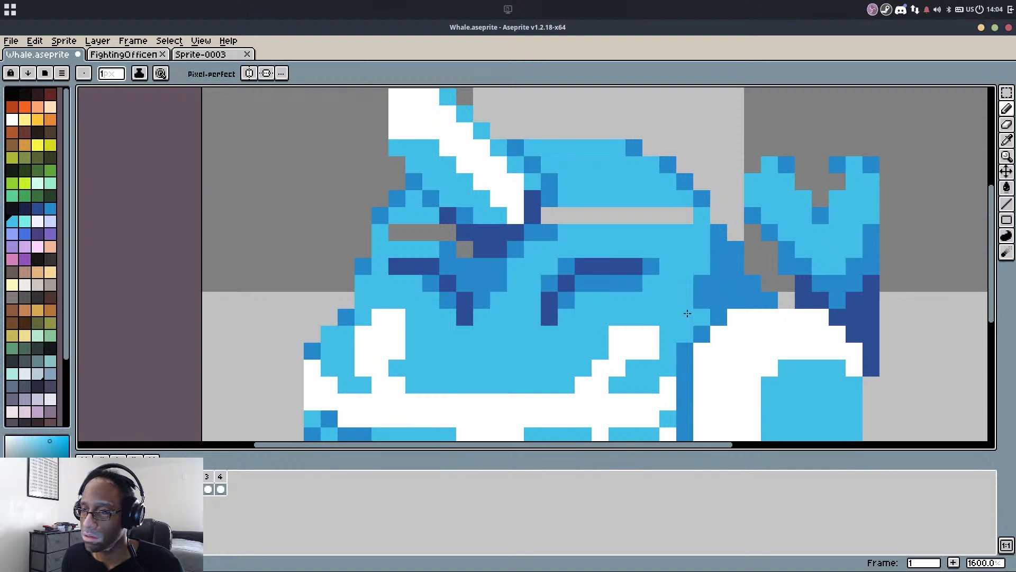
{"action": "key", "text": "g"}
{"action": "left_click", "coordinate": [668, 214]}
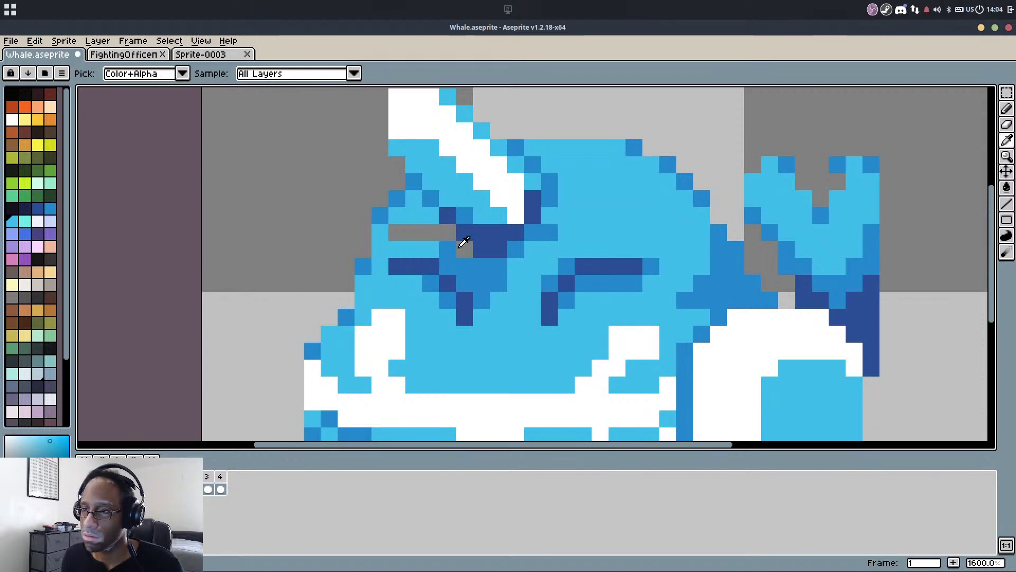
{"action": "left_click", "coordinate": [451, 249], "text": "alt"}
{"action": "key", "text": "b"}
{"action": "left_click", "coordinate": [464, 249]}
{"action": "left_click", "coordinate": [425, 248], "text": "alt"}
{"action": "key", "text": "g"}
{"action": "left_click", "coordinate": [426, 234]}
{"action": "key", "text": "b"}
{"action": "left_click", "coordinate": [431, 281]}
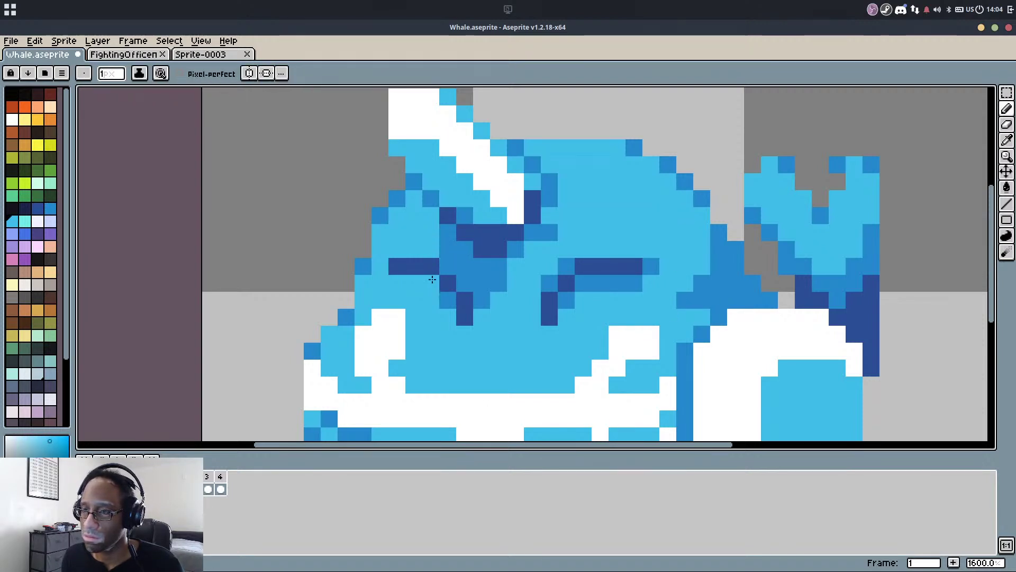
{"action": "key", "text": "ctrl+z"}
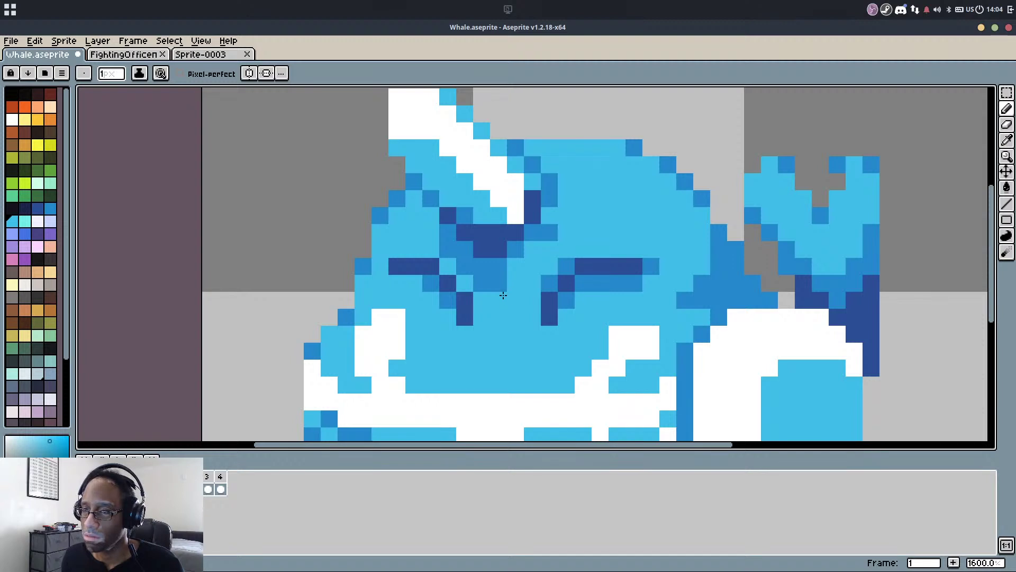
{"action": "key", "text": "ctrl+z"}
{"action": "key", "text": "ctrl+z"}
Extend the brow shading beneath and behind the horn's base with sampled mid-blue pixels
{"action": "left_click", "coordinate": [500, 268], "text": "alt"}
{"action": "left_click", "coordinate": [515, 267]}
{"action": "left_click_drag", "start_coordinate": [549, 225], "coordinate": [549, 218]}
{"action": "left_click", "coordinate": [533, 249]}
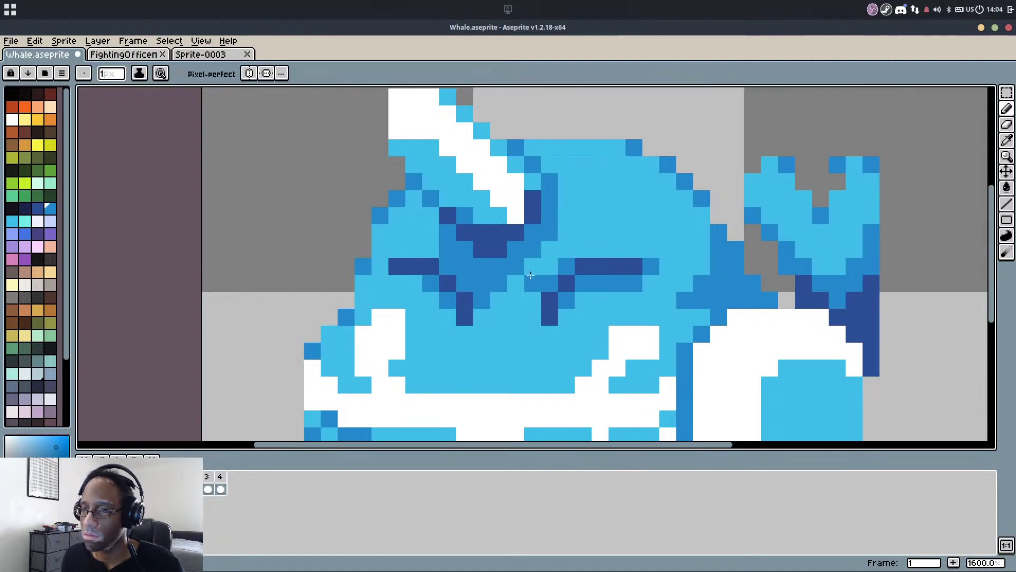
Play the animation and compare the eye and brow positions across the frames
{"action": "scroll", "coordinate": [559, 280], "scroll_direction": "down", "scroll_amount": 3}
{"action": "key", "text": "Right"}
{"action": "key", "text": "Right"}
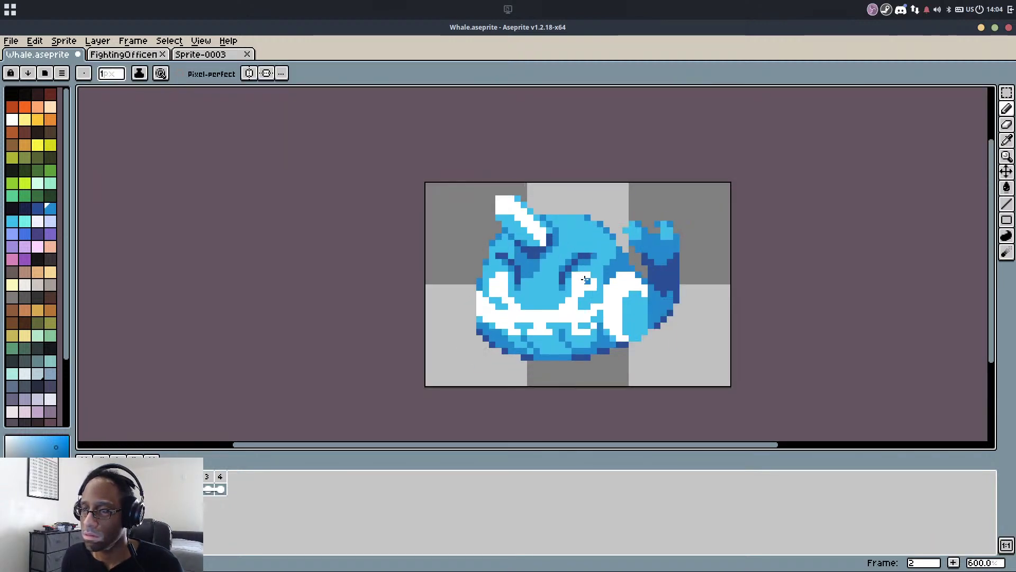
{"action": "key", "text": "Return"}
{"action": "scroll", "coordinate": [589, 271], "scroll_direction": "up", "scroll_amount": 3}
{"action": "left_click", "coordinate": [532, 250], "text": "alt"}
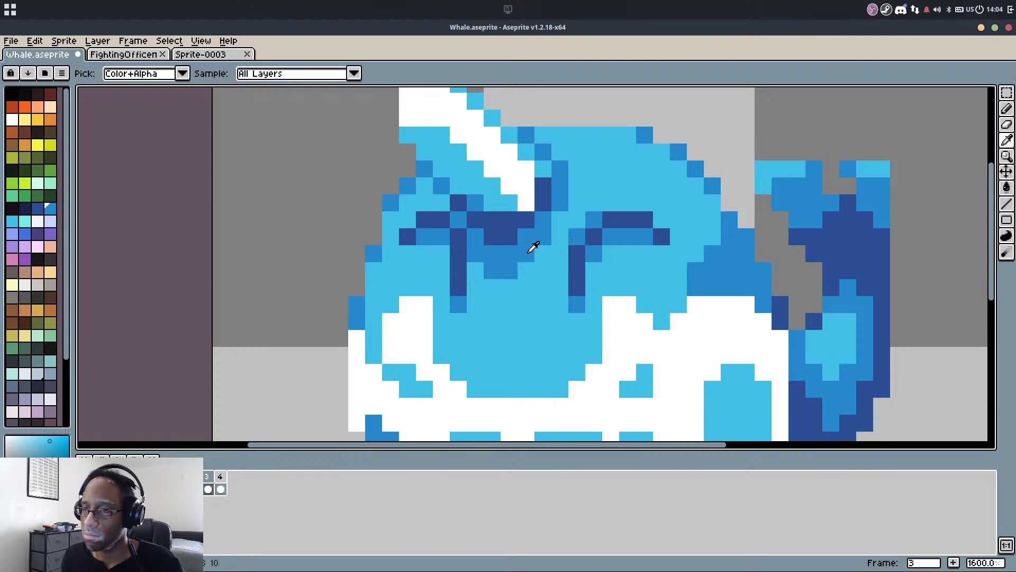
{"action": "scroll", "coordinate": [459, 262], "scroll_direction": "down", "scroll_amount": 5}
{"action": "key", "text": "Return"}
{"action": "key", "text": "Left"}
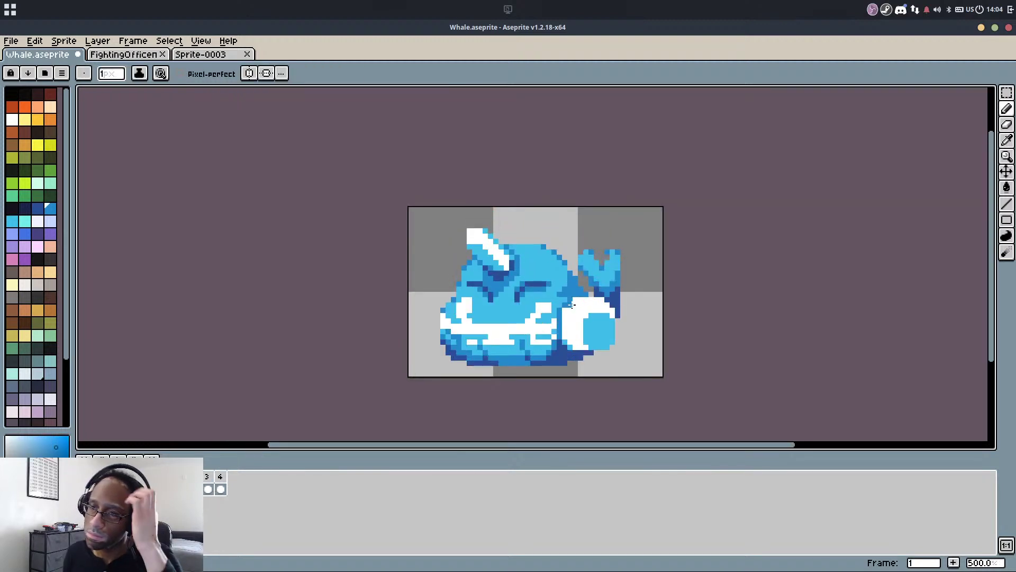
Select both eyes in frame 1 again and lower them by another pixel
{"action": "scroll", "coordinate": [507, 289], "scroll_direction": "up", "scroll_amount": 4}
{"action": "key", "text": "m"}
{"action": "mouse_move", "coordinate": [388, 233]}
{"action": "left_mouse_down"}
{"action": "mouse_move", "coordinate": [442, 250]}
{"action": "mouse_move", "coordinate": [471, 298]}
{"action": "left_mouse_up"}
{"action": "mouse_move", "coordinate": [541, 233]}
{"action": "left_mouse_down"}
{"action": "mouse_move", "coordinate": [630, 276]}
{"action": "mouse_move", "coordinate": [640, 294]}
{"action": "left_mouse_up"}
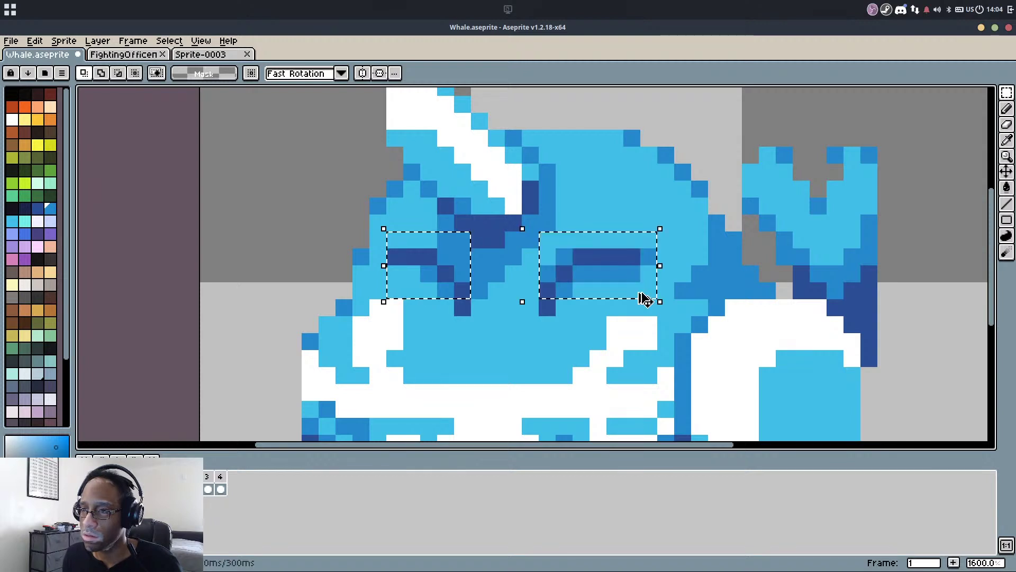
{"action": "key", "text": "Down"}
{"action": "key", "text": "ctrl+d"}
{"action": "key", "text": "b"}
{"action": "left_click", "coordinate": [578, 316]}
{"action": "key", "text": "ctrl+z"}
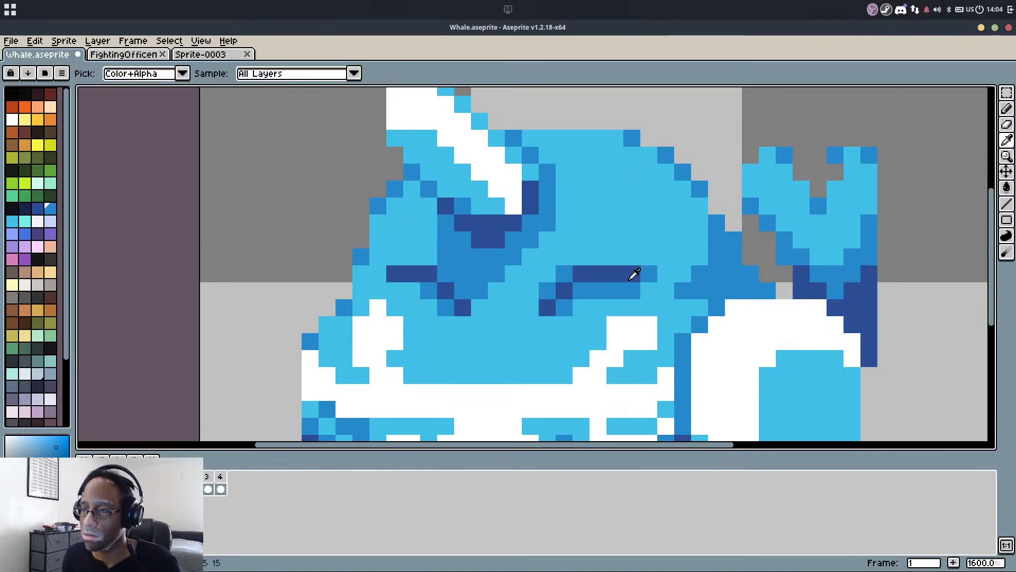
{"action": "left_click", "coordinate": [592, 302], "text": "alt"}
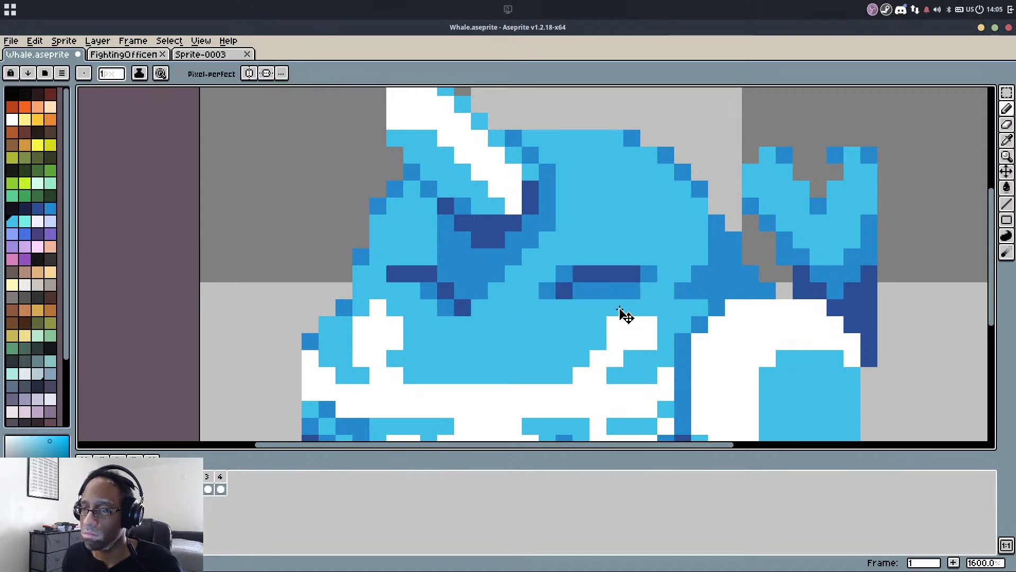
{"action": "key", "text": "ctrl+z"}
Paint over the mid-blue shading beneath the rear eyelid with sampled light blue
{"action": "left_click", "coordinate": [634, 275], "text": "alt"}
{"action": "left_click", "coordinate": [649, 290], "text": "alt"}
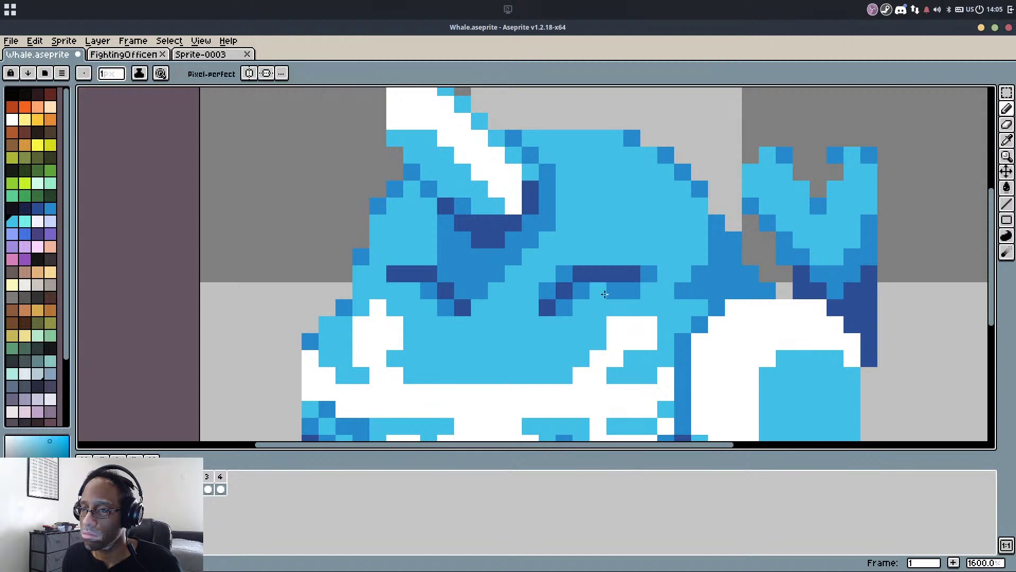
{"action": "left_click_drag", "start_coordinate": [635, 291], "coordinate": [598, 290]}
Lengthen the eyelids' outer ends with mid-blue pixels and lighten the body shading behind the rear eye with light blue
{"action": "left_click", "coordinate": [391, 279], "text": "alt"}
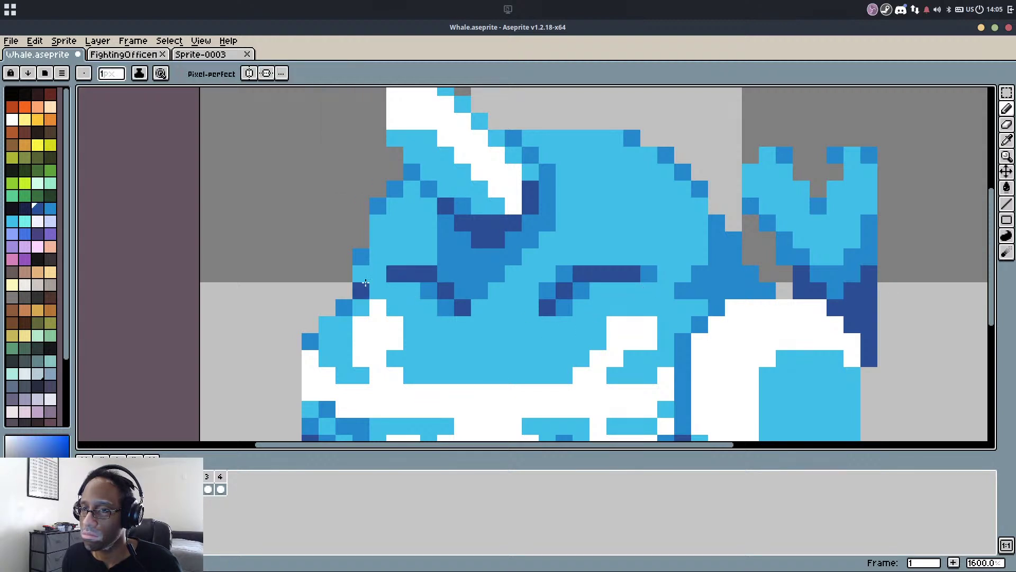
{"action": "left_click", "coordinate": [347, 305], "text": "alt"}
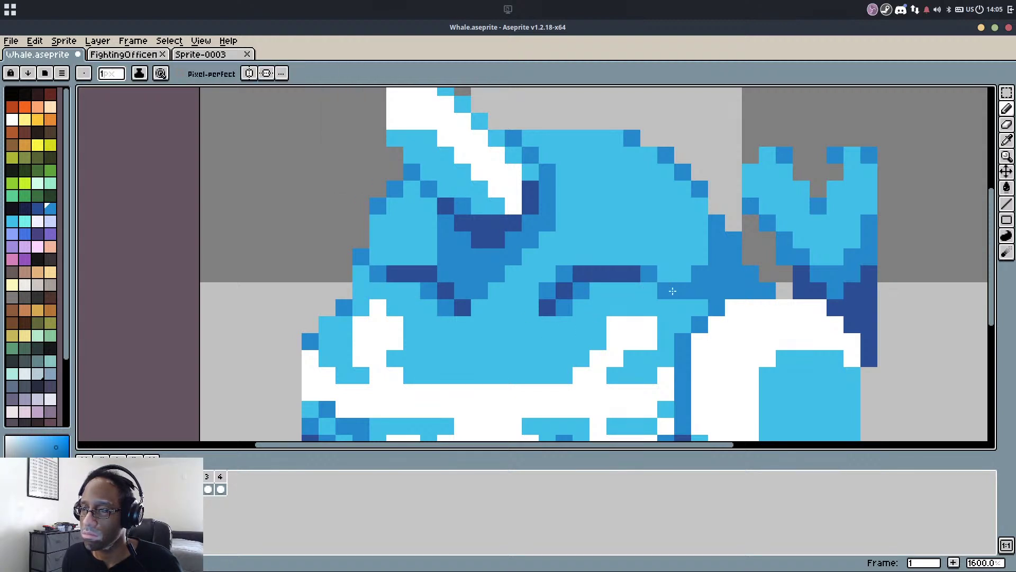
{"action": "key", "text": "ctrl+z"}
{"action": "left_click", "coordinate": [667, 274]}
{"action": "left_click", "coordinate": [690, 263], "text": "alt"}
{"action": "left_click_drag", "start_coordinate": [695, 276], "coordinate": [700, 290]}
Play the whale animation and open the Preview window
{"action": "scroll", "coordinate": [709, 260], "scroll_direction": "down", "scroll_amount": 1}
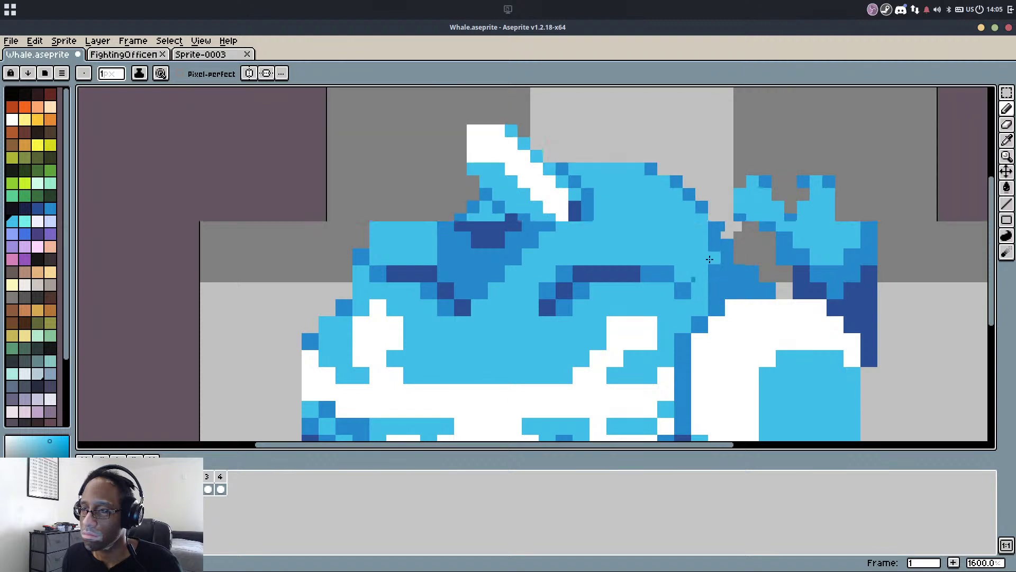
{"action": "scroll", "coordinate": [709, 258], "scroll_direction": "down", "scroll_amount": 3}
{"action": "key", "text": "Return"}
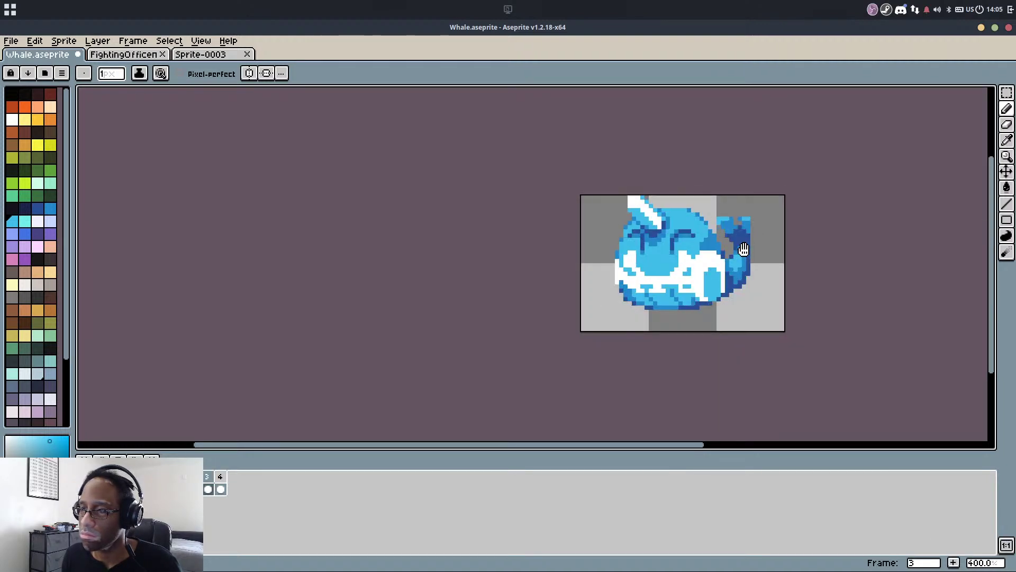
{"action": "left_click_drag", "start_coordinate": [858, 265], "coordinate": [753, 305]}
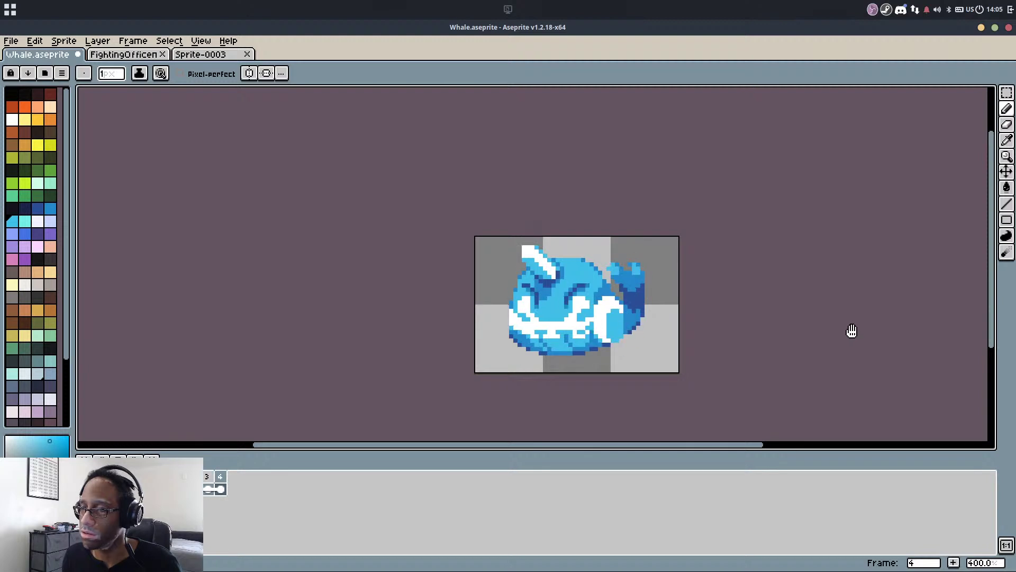
{"action": "scroll", "coordinate": [848, 331], "scroll_direction": "down", "scroll_amount": 3}
{"action": "scroll", "coordinate": [848, 329], "scroll_direction": "up", "scroll_amount": 3}
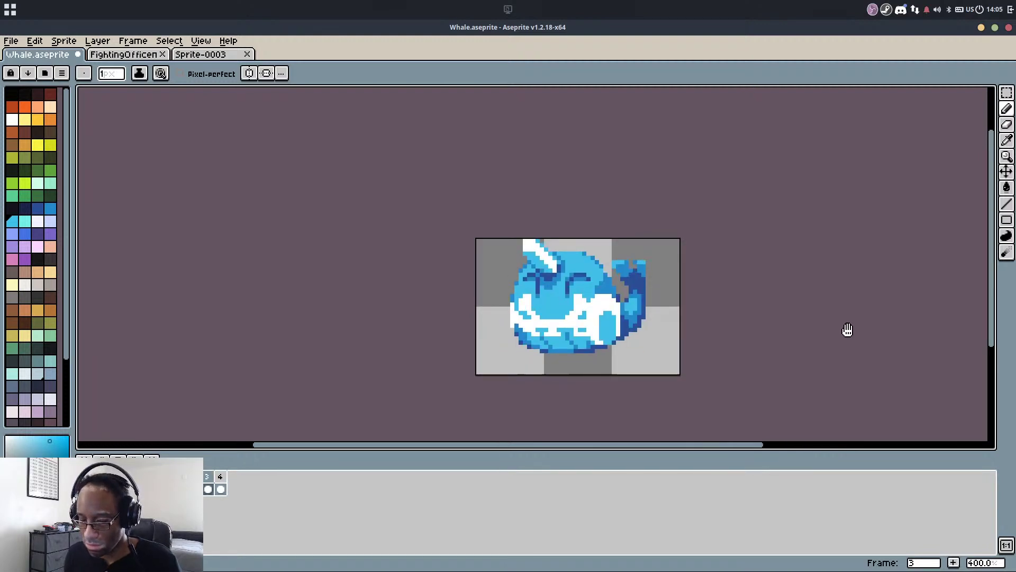
{"action": "key", "text": "F7"}
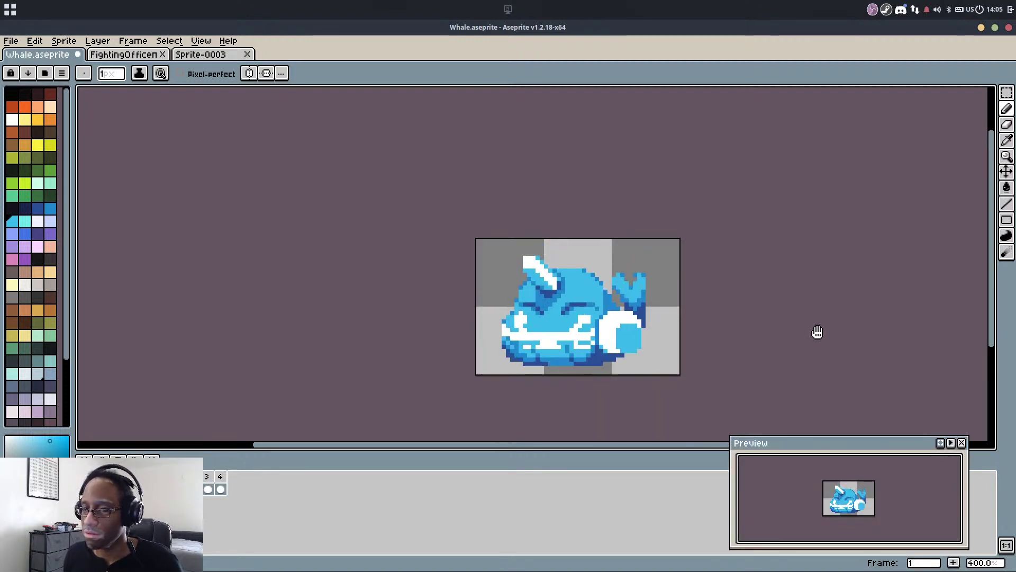
Select the front end of the mouth and jaw in frame 1 and move it up one pixel
{"action": "scroll", "coordinate": [674, 331], "scroll_direction": "up", "scroll_amount": 3}
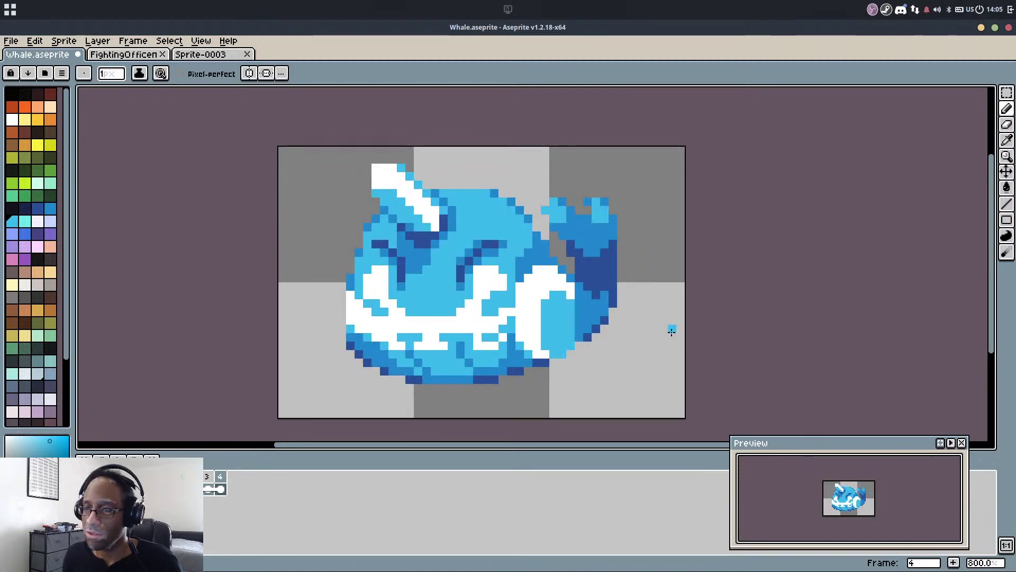
{"action": "scroll", "coordinate": [401, 335], "scroll_direction": "up", "scroll_amount": 1}
{"action": "key", "text": "m"}
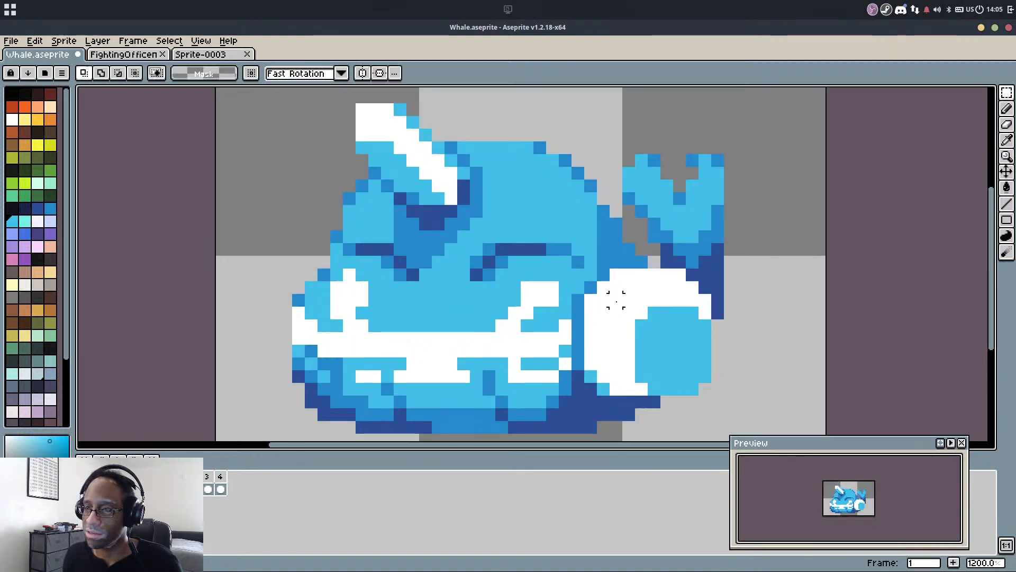
{"action": "scroll", "coordinate": [564, 311], "scroll_direction": "down", "scroll_amount": 1}
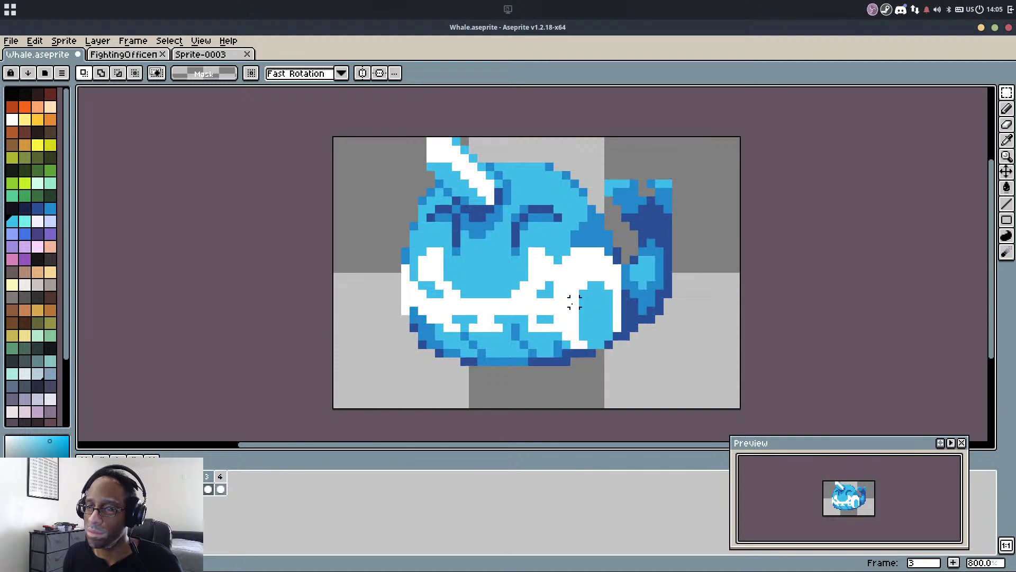
{"action": "scroll", "coordinate": [356, 296], "scroll_direction": "up", "scroll_amount": 1}
{"action": "left_click_drag", "start_coordinate": [372, 260], "coordinate": [438, 440]}
{"action": "key", "text": "Up"}
{"action": "key", "text": "ctrl+d"}
{"action": "left_click_drag", "start_coordinate": [746, 328], "coordinate": [713, 304]}
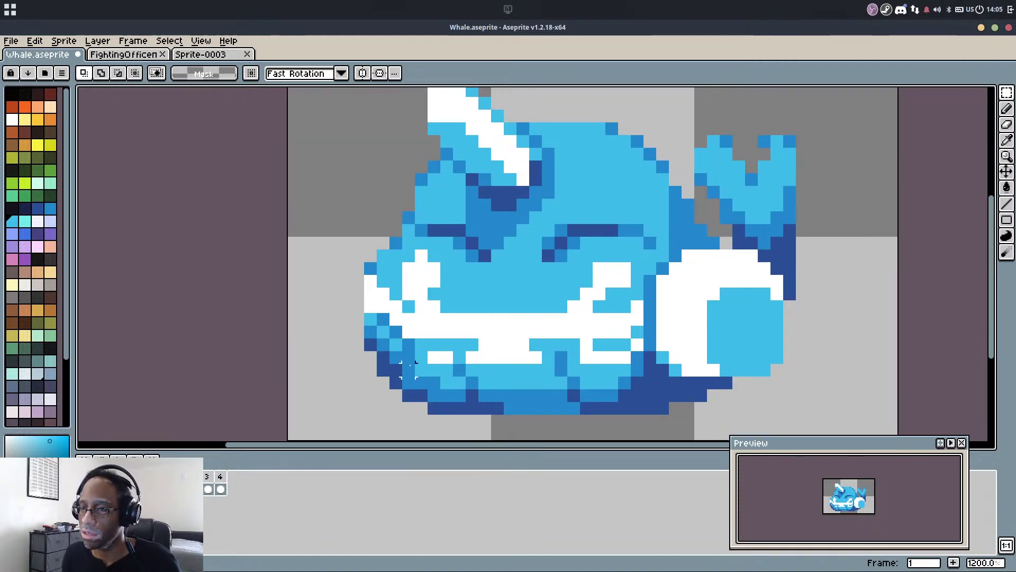
Redraw the jaw's lower front outline in sampled dark blue, then play the animation
{"action": "key", "text": "b"}
{"action": "left_click", "coordinate": [674, 385], "text": "alt"}
{"action": "left_click", "coordinate": [397, 380]}
{"action": "key", "text": "b"}
{"action": "left_click", "coordinate": [372, 355]}
{"action": "left_click", "coordinate": [398, 390]}
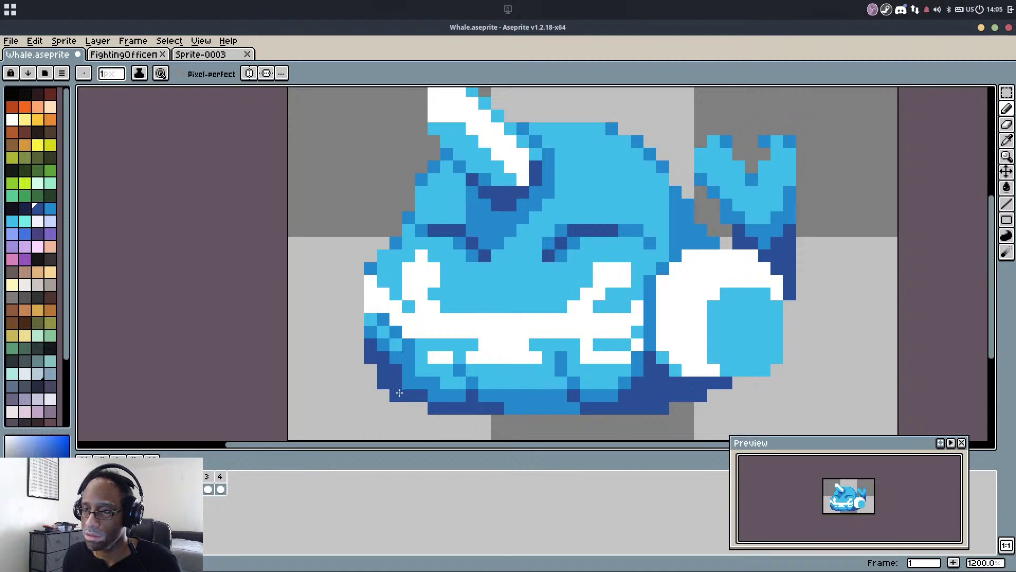
{"action": "scroll", "coordinate": [535, 352], "scroll_direction": "down", "scroll_amount": 2}
{"action": "key", "text": "Return"}
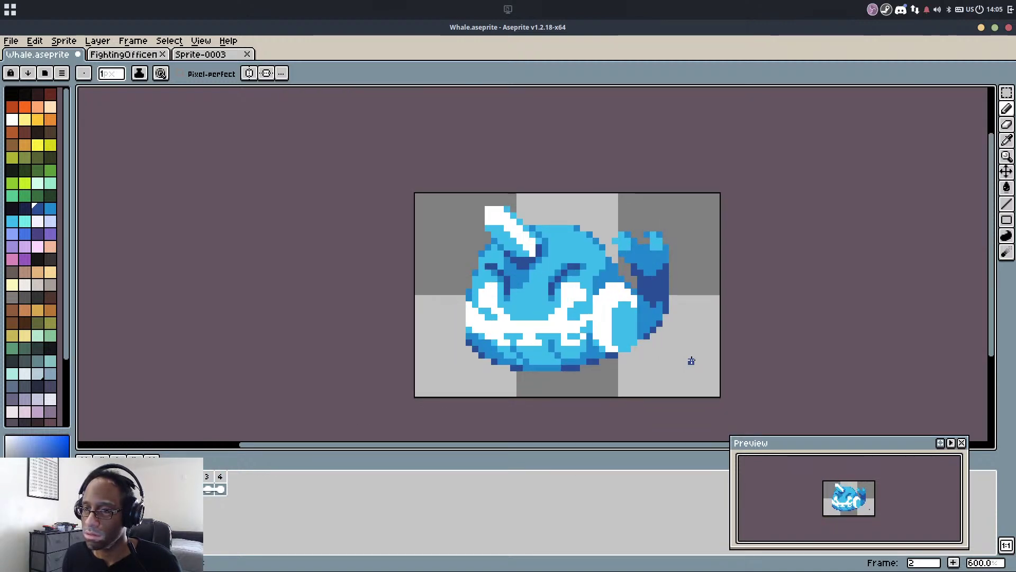
Extend the mouth's front end upward over the snout in white and try erasing the jaw's front outline
{"action": "scroll", "coordinate": [486, 327], "scroll_direction": "up", "scroll_amount": 3}
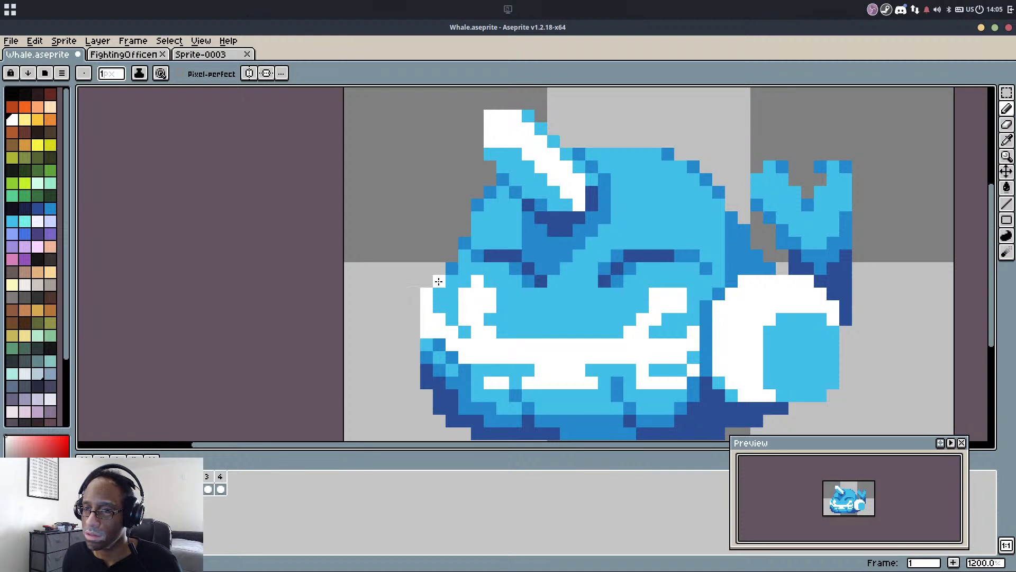
{"action": "key", "text": "e"}
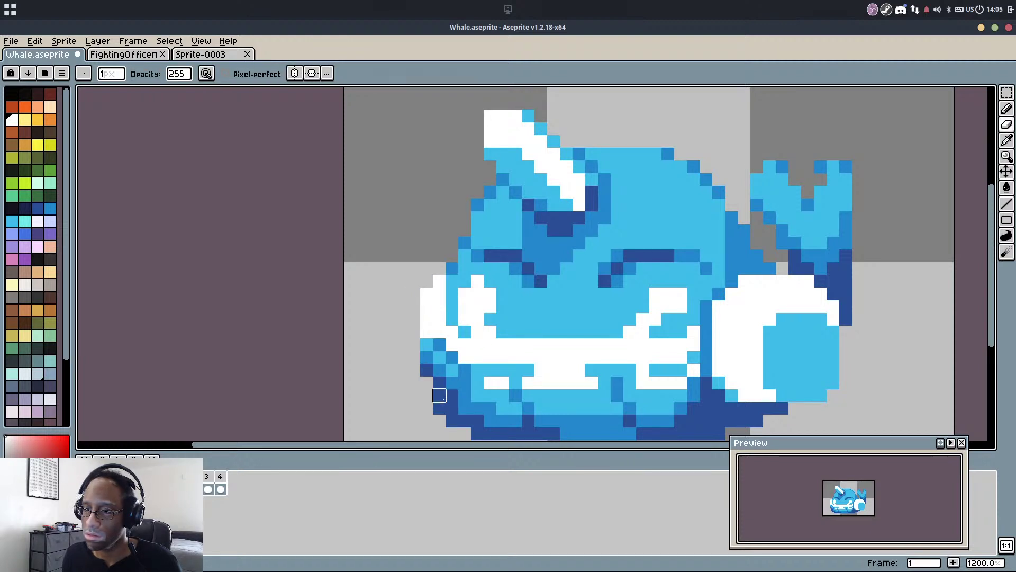
{"action": "key", "text": "ctrl+z"}
Recolour the jaw's front tip light blue and thicken the mouth line's front bend in white
{"action": "key", "text": "b"}
{"action": "left_click", "coordinate": [427, 344], "text": "alt"}
{"action": "left_click", "coordinate": [427, 357]}
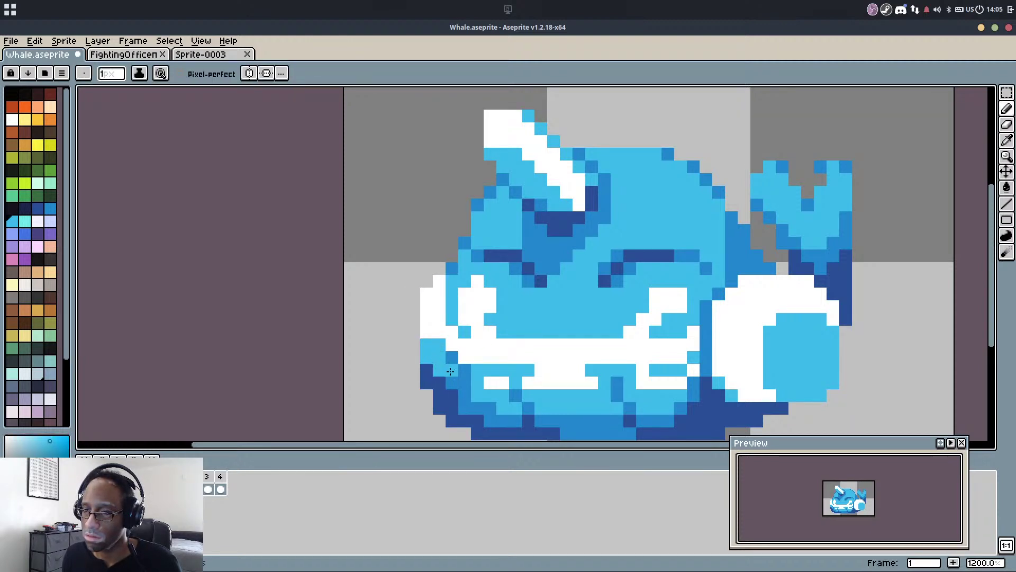
{"action": "left_click", "coordinate": [455, 361]}
{"action": "left_click", "coordinate": [448, 342], "text": "alt"}
{"action": "left_click_drag", "start_coordinate": [441, 345], "coordinate": [452, 353]}
{"action": "scroll", "coordinate": [545, 320], "scroll_direction": "down", "scroll_amount": 3}
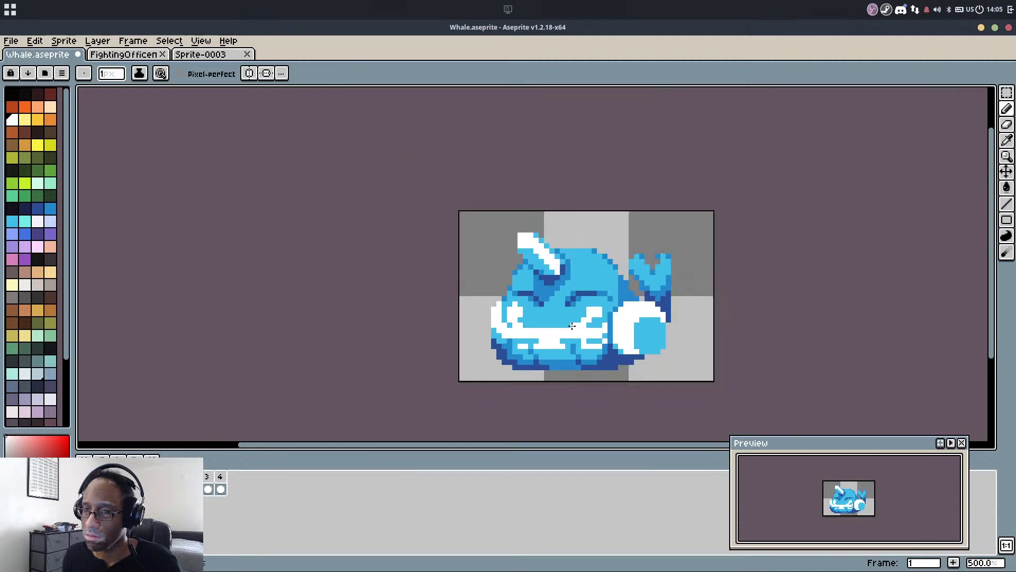
Thin the mouth's raised front end with light blue and erase the outline pixel at the snout's upper corner
{"action": "scroll", "coordinate": [516, 311], "scroll_direction": "up", "scroll_amount": 2}
{"action": "scroll", "coordinate": [513, 312], "scroll_direction": "up", "scroll_amount": 2}
{"action": "key", "text": "i"}
{"action": "left_click", "coordinate": [480, 298]}
{"action": "key", "text": "b"}
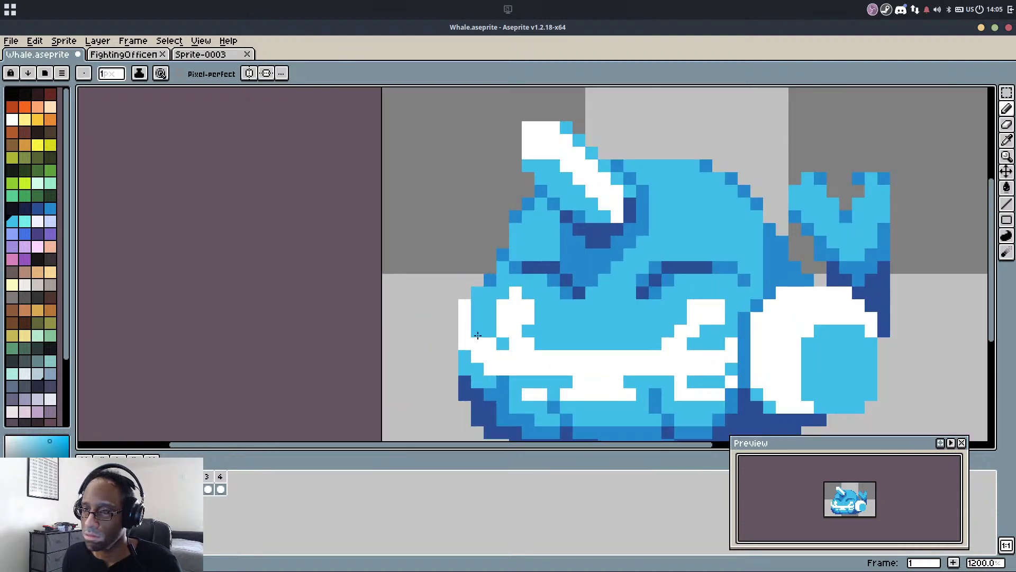
{"action": "scroll", "coordinate": [536, 256], "scroll_direction": "down", "scroll_amount": 4}
{"action": "scroll", "coordinate": [517, 272], "scroll_direction": "up", "scroll_amount": 4}
{"action": "key", "text": "e"}
{"action": "left_click", "coordinate": [492, 284]}
{"action": "scroll", "coordinate": [496, 282], "scroll_direction": "down", "scroll_amount": 4}
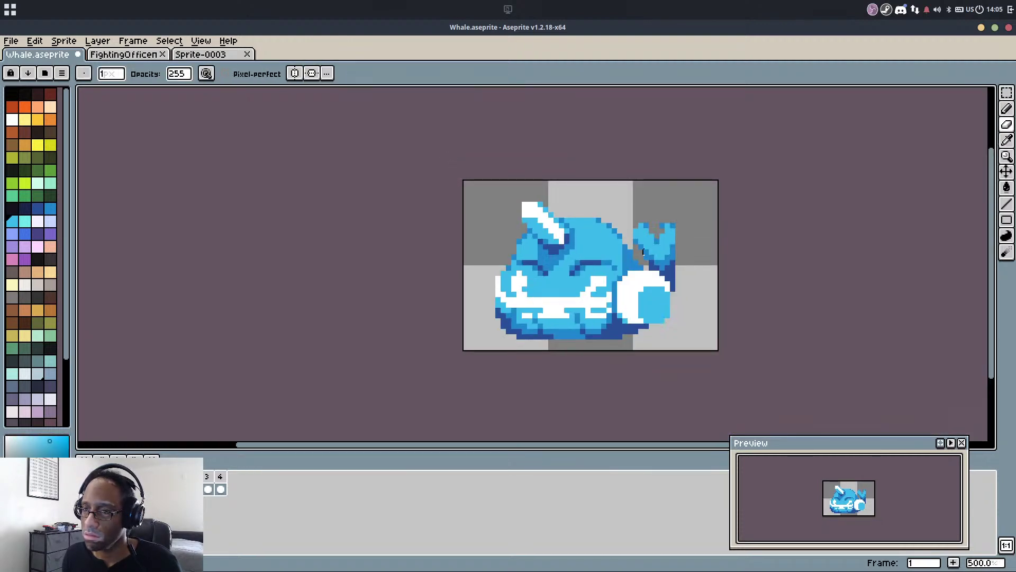
Play the four-frame whale animation to review the first frame's motion, choose the Pencil tool and save the sprite
{"action": "key", "text": "Return"}
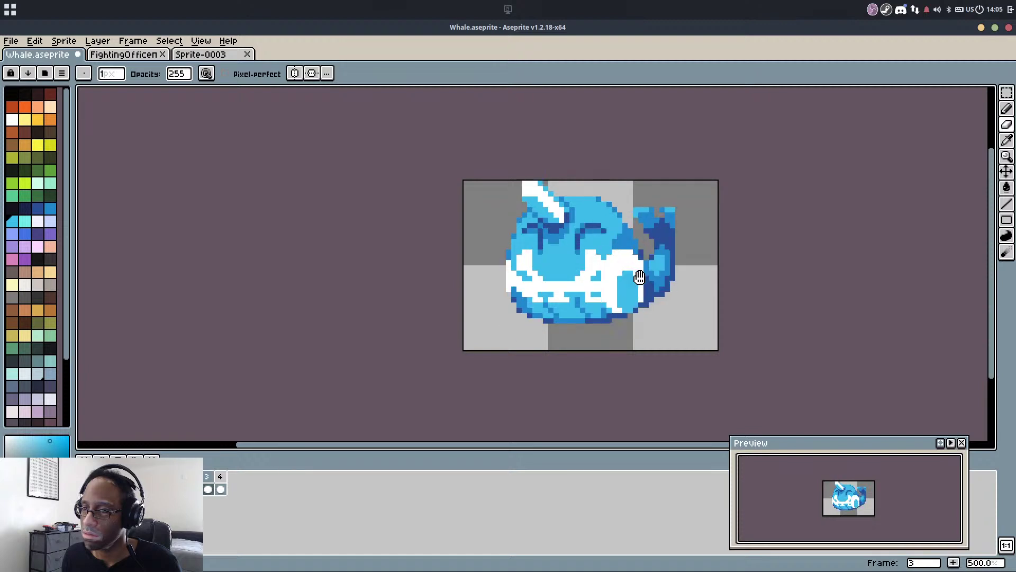
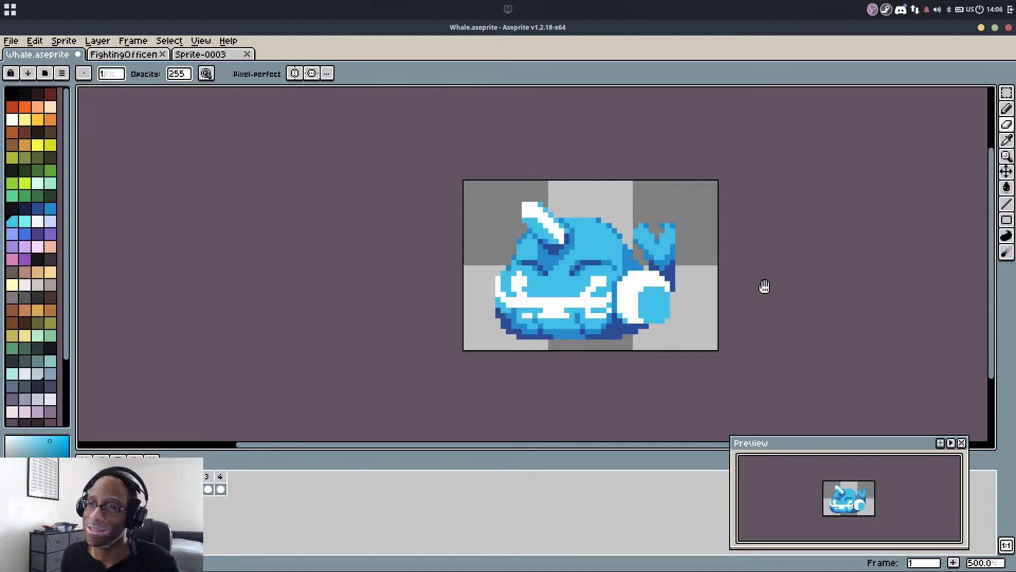
{"action": "left_click_drag", "start_coordinate": [764, 288], "coordinate": [715, 293]}
{"action": "scroll", "coordinate": [715, 295], "scroll_direction": "up", "scroll_amount": 1}
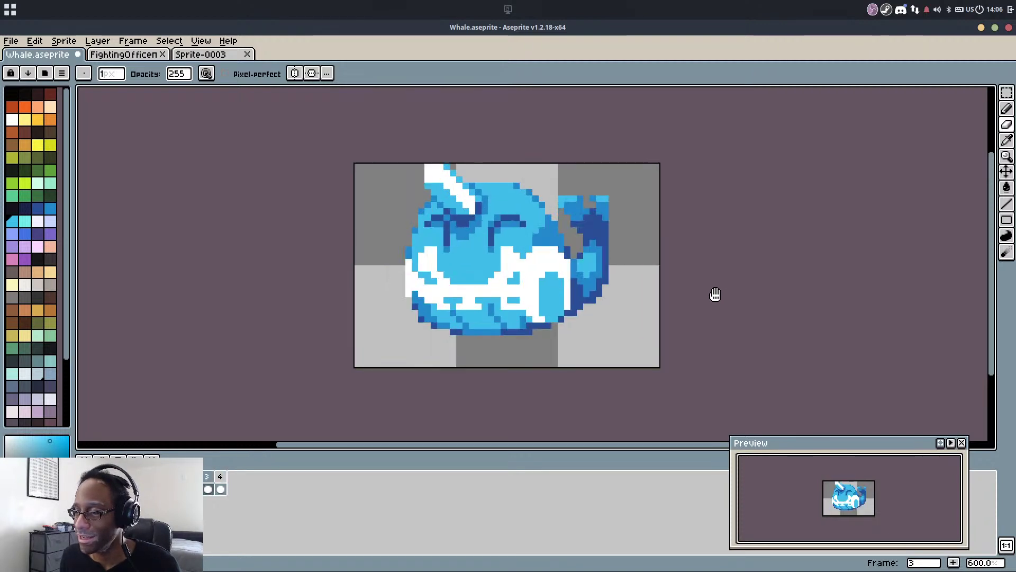
{"action": "key", "text": "b"}
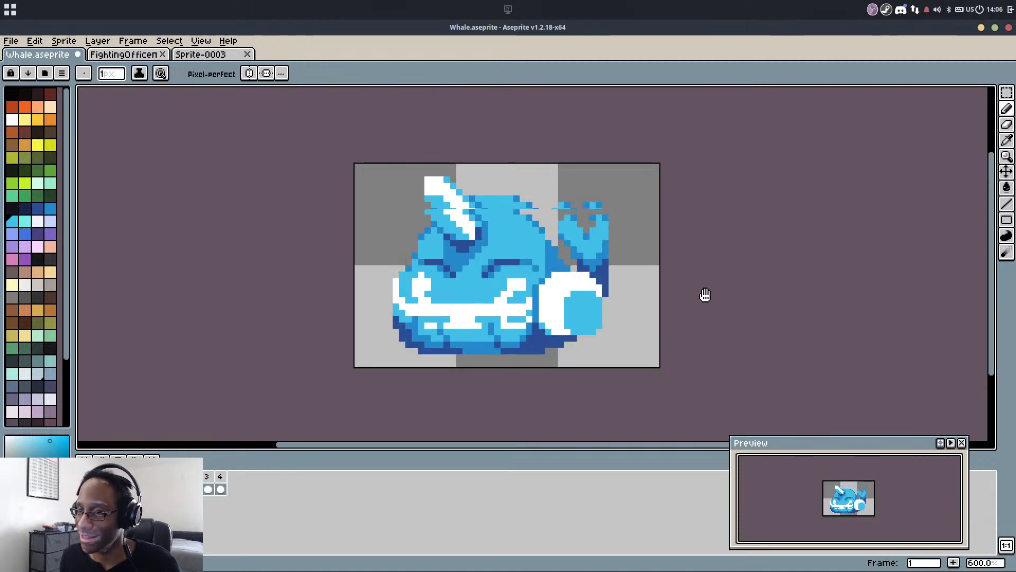
{"action": "key", "text": "ctrl+s"}
{"action": "key", "text": "1"}
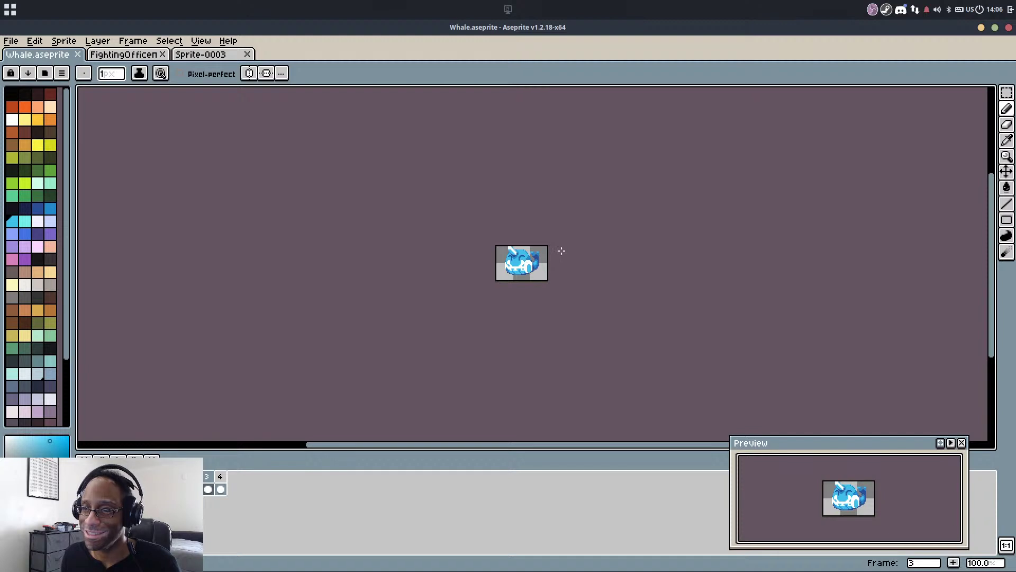
On frame 4, try filling the light blue gap between the mouth's rear corner and the fin with white, then undo it and save
{"action": "scroll", "coordinate": [561, 250], "scroll_direction": "up", "scroll_amount": 6}
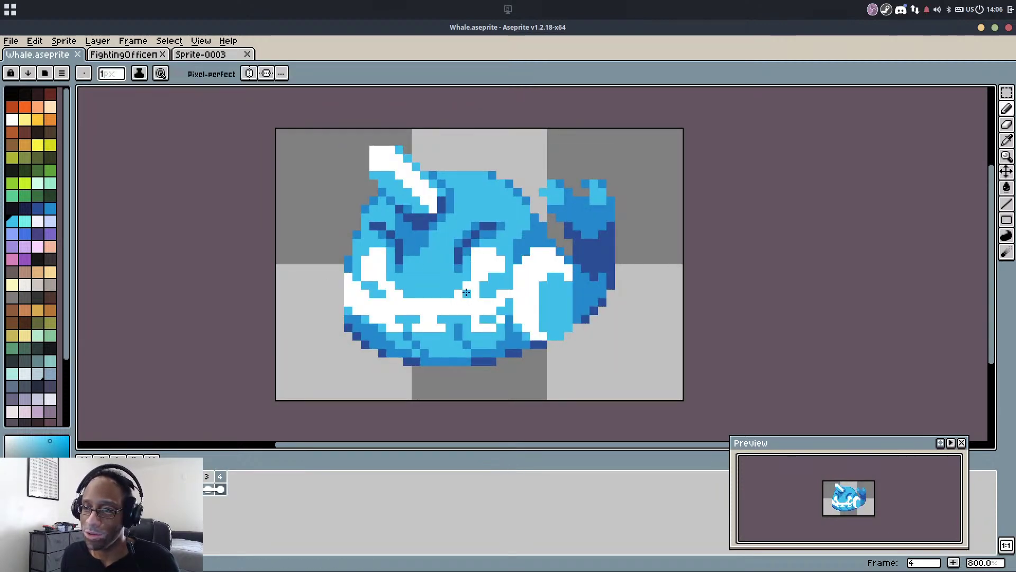
{"action": "scroll", "coordinate": [483, 285], "scroll_direction": "up", "scroll_amount": 3}
{"action": "left_click", "coordinate": [510, 249], "text": "alt"}
{"action": "left_click_drag", "start_coordinate": [520, 296], "coordinate": [520, 282]}
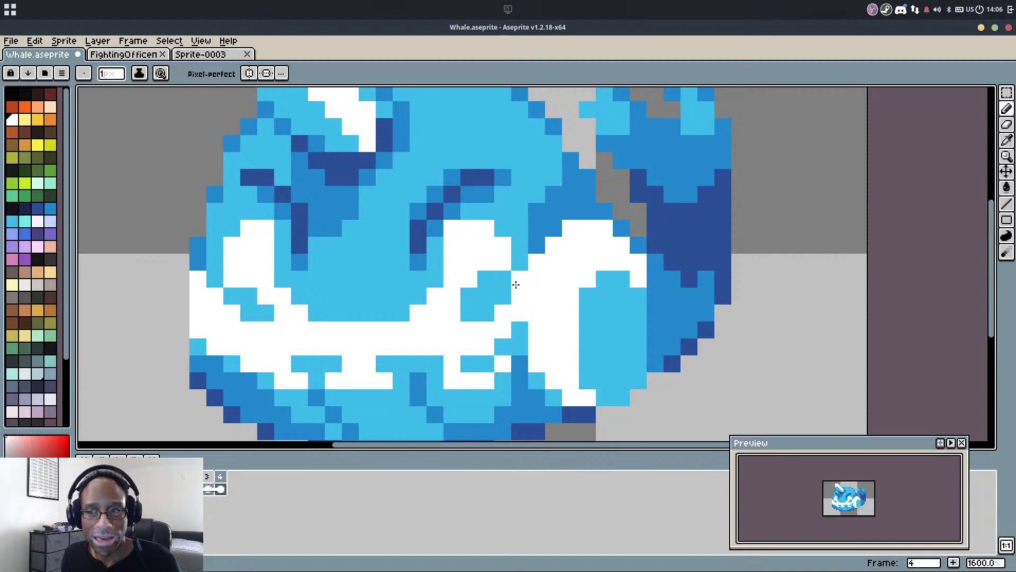
{"action": "left_click", "coordinate": [519, 245]}
{"action": "scroll", "coordinate": [523, 271], "scroll_direction": "down", "scroll_amount": 3}
{"action": "scroll", "coordinate": [530, 252], "scroll_direction": "up", "scroll_amount": 3}
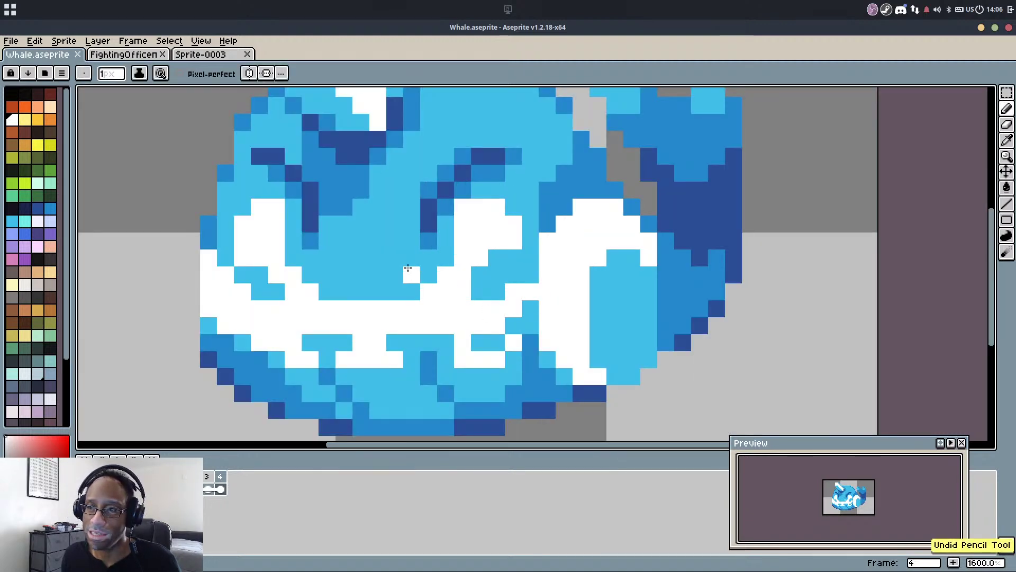
{"action": "key", "text": "ctrl+s"}
Try reshaping the hollow in frame 4's front mouth end with sampled light blue, then undo the strokes
{"action": "left_click", "coordinate": [251, 273], "text": "alt"}
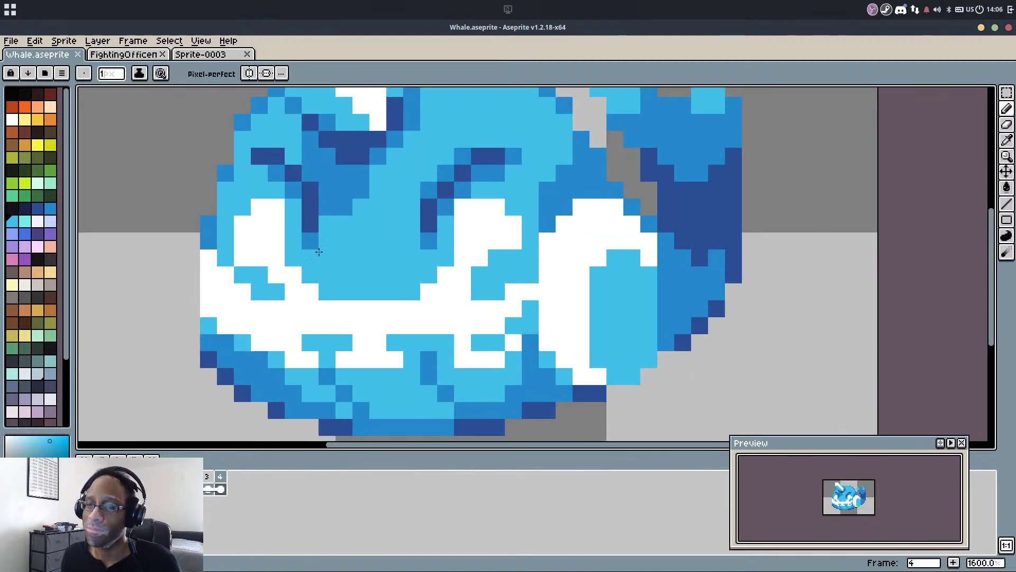
{"action": "left_click_drag", "start_coordinate": [257, 262], "coordinate": [276, 275]}
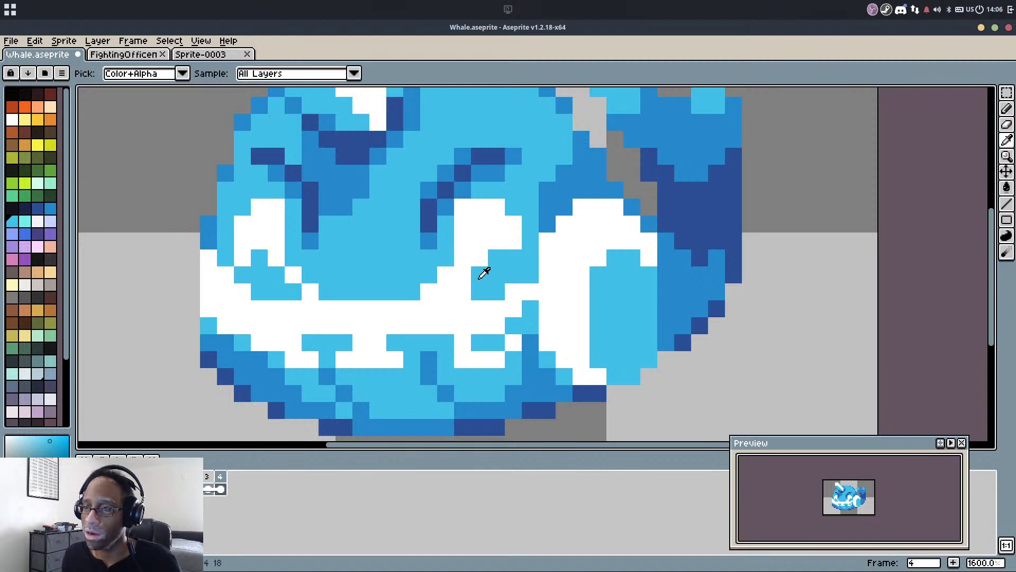
{"action": "key", "text": "ctrl+z"}
{"action": "key", "text": "ctrl+z"}
Draw a sampled medium blue shading strip between the mouth's rear corner and the fin on frame 4
{"action": "left_click", "coordinate": [502, 182], "text": "alt"}
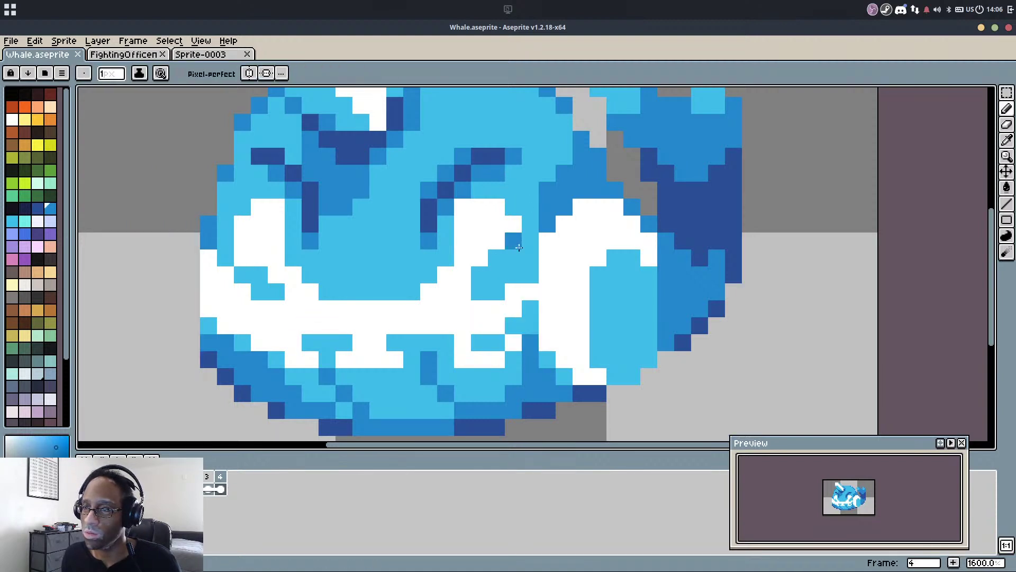
{"action": "left_click_drag", "start_coordinate": [529, 239], "coordinate": [536, 274]}
{"action": "scroll", "coordinate": [370, 165], "scroll_direction": "down", "scroll_amount": 5}
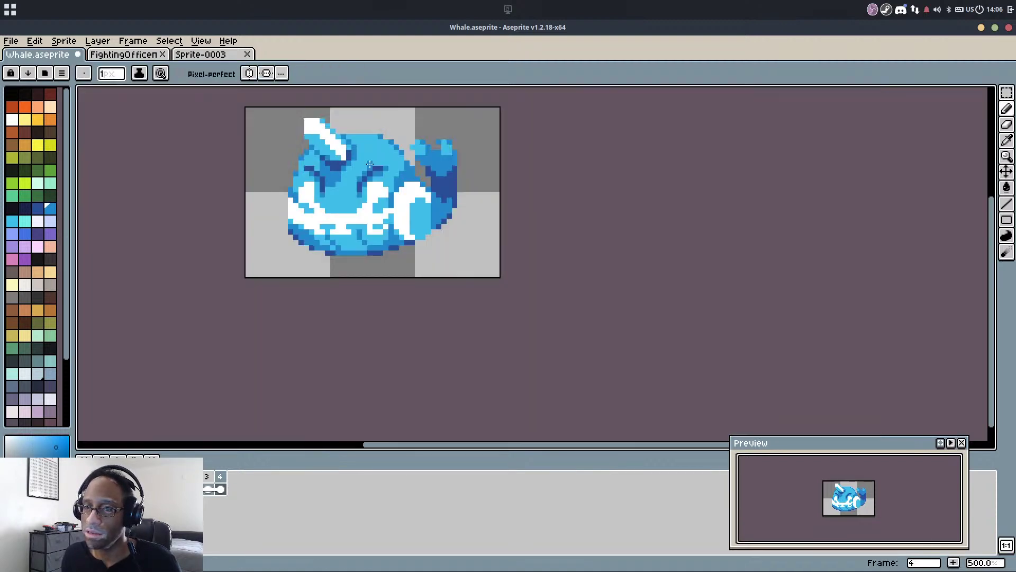
{"action": "scroll", "coordinate": [373, 159], "scroll_direction": "down", "scroll_amount": 4}
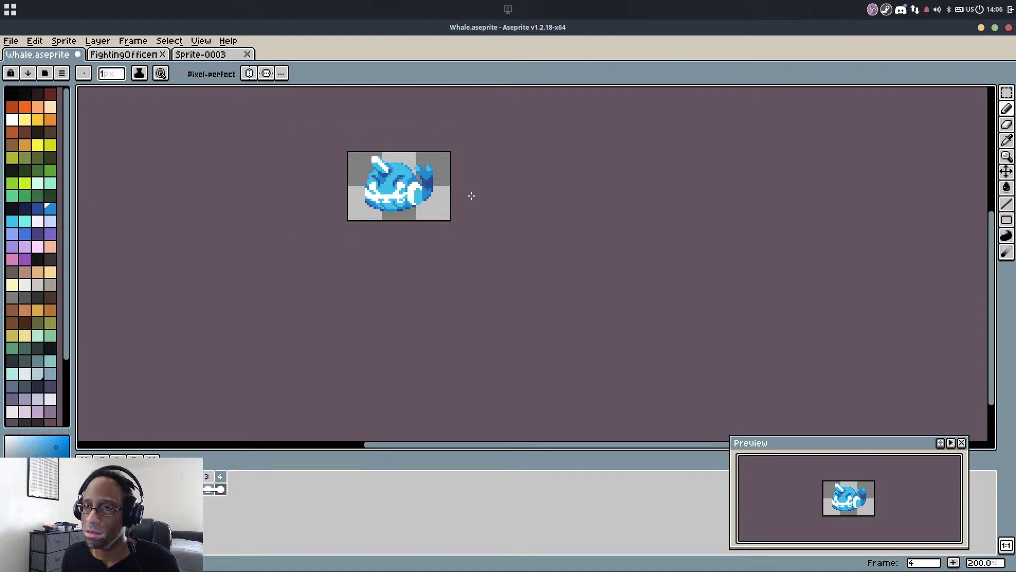
{"action": "scroll", "coordinate": [468, 197], "scroll_direction": "up", "scroll_amount": 1}
{"action": "scroll", "coordinate": [399, 169], "scroll_direction": "up", "scroll_amount": 5}
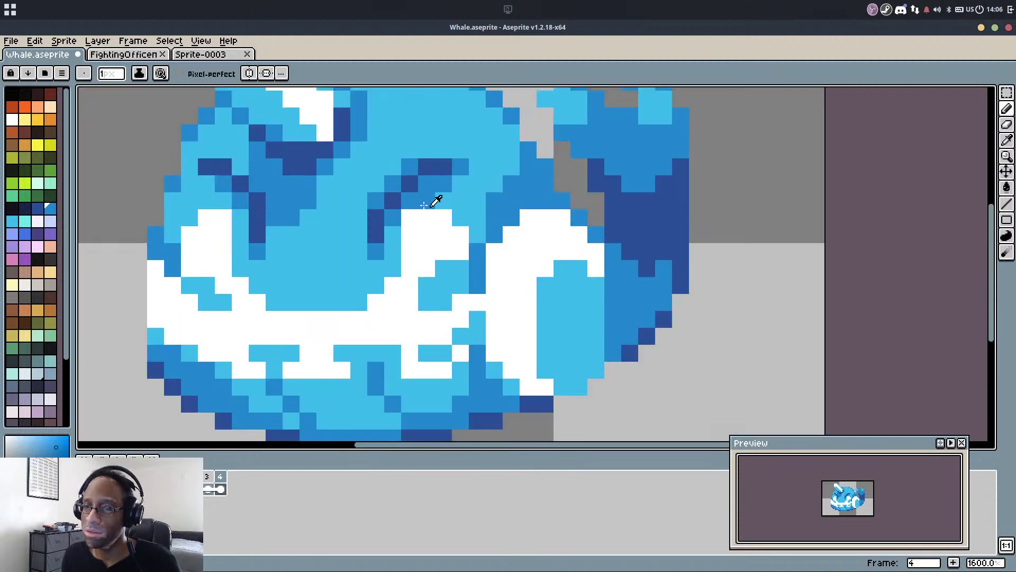
Trim the top row of white from both raised mouth ends on frame 4 with sampled light blue
{"action": "left_click", "coordinate": [436, 200], "text": "alt"}
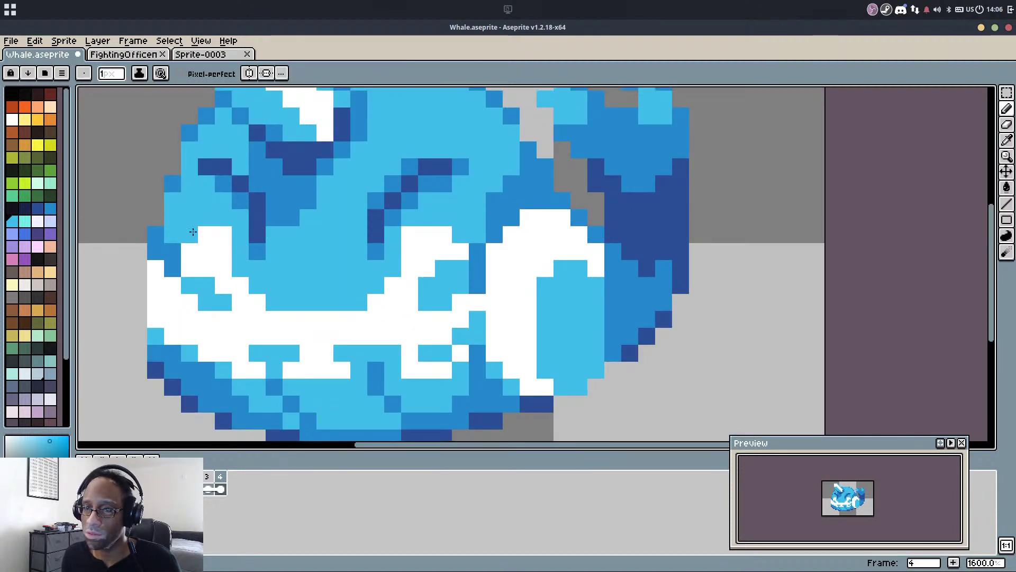
{"action": "scroll", "coordinate": [193, 231], "scroll_direction": "down", "scroll_amount": 6}
{"action": "scroll", "coordinate": [249, 189], "scroll_direction": "up", "scroll_amount": 2}
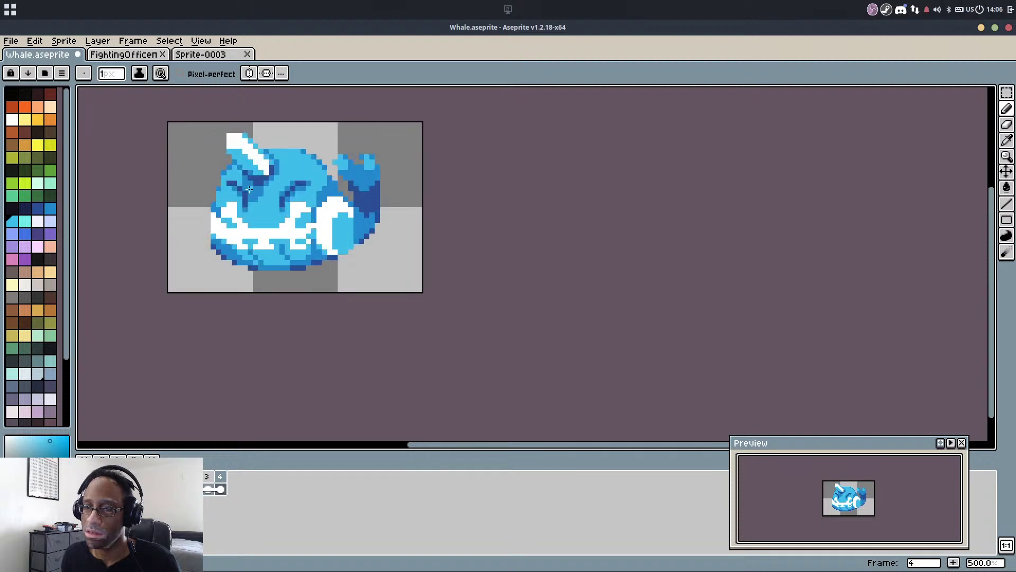
On frame 1, add sampled white pixels to the inner curves of both raised mouth ends
{"action": "key", "text": "Right"}
{"action": "scroll", "coordinate": [240, 226], "scroll_direction": "up", "scroll_amount": 3}
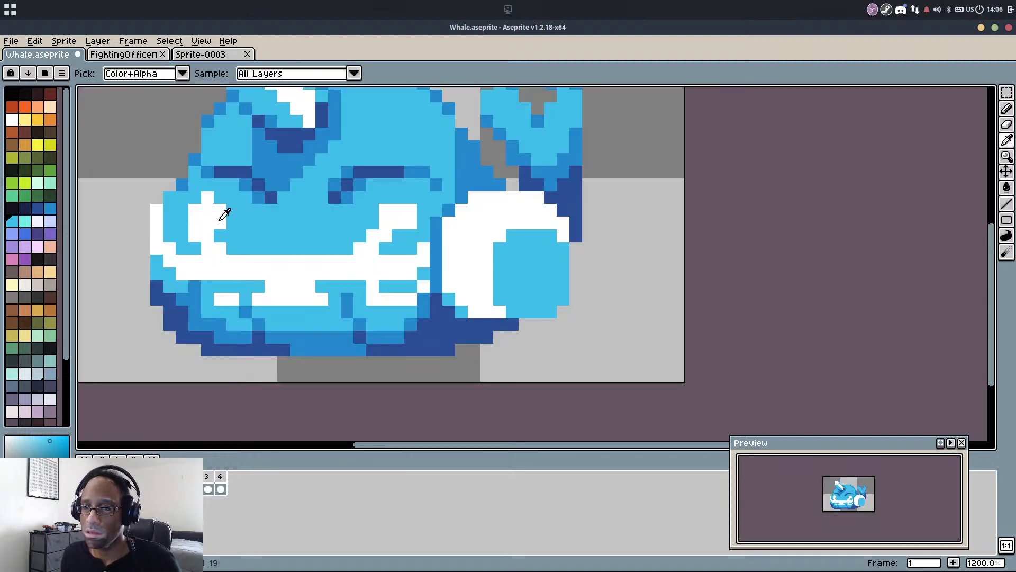
{"action": "left_click", "coordinate": [218, 217], "text": "alt"}
{"action": "left_click_drag", "start_coordinate": [233, 235], "coordinate": [227, 240]}
{"action": "left_click", "coordinate": [352, 245]}
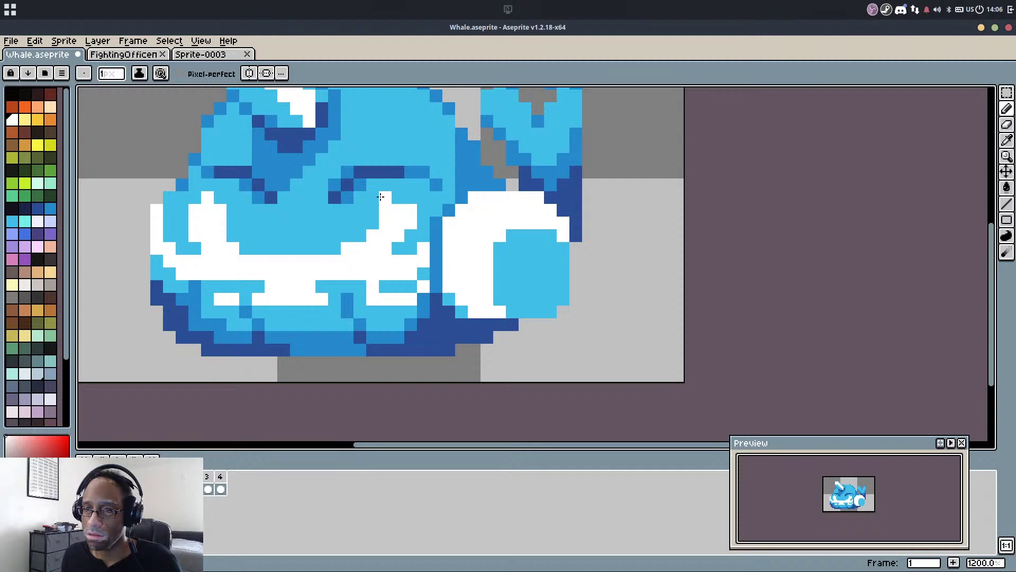
Trim the tops of frame 1's raised mouth ends with light blue and fill their hollows with white
{"action": "left_click", "coordinate": [402, 201], "text": "alt"}
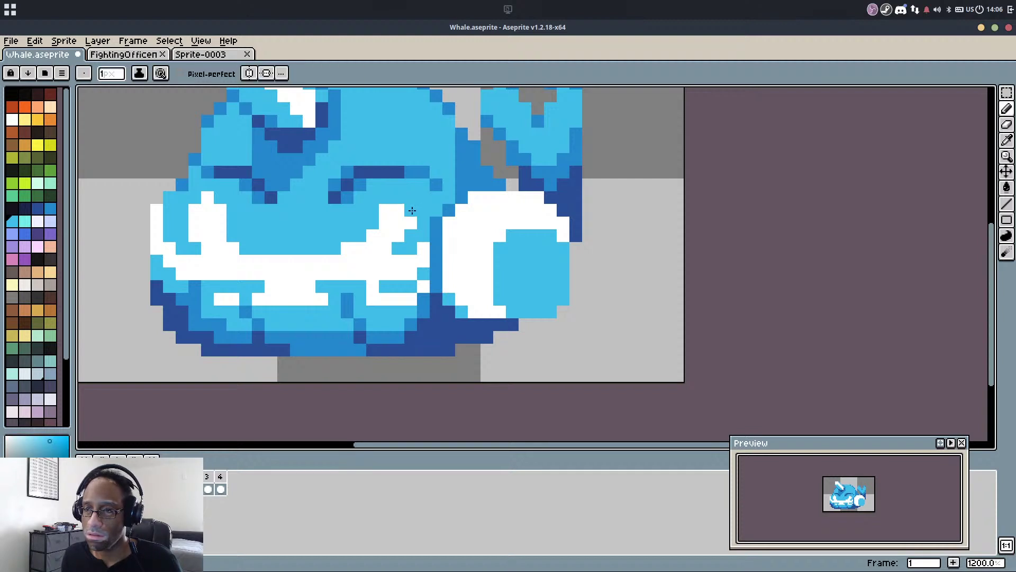
{"action": "left_click", "coordinate": [221, 210]}
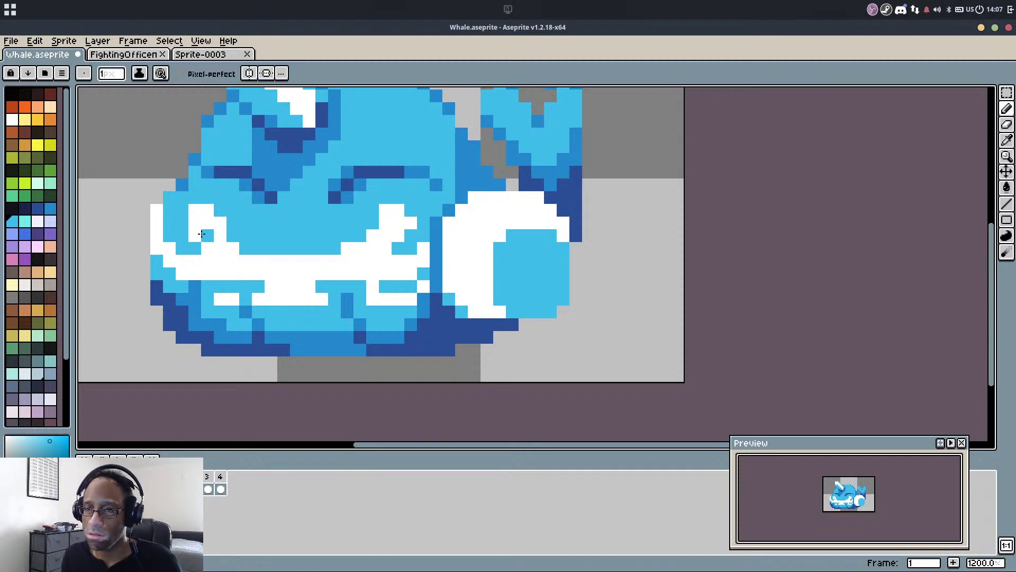
{"action": "left_click", "coordinate": [204, 230], "text": "alt"}
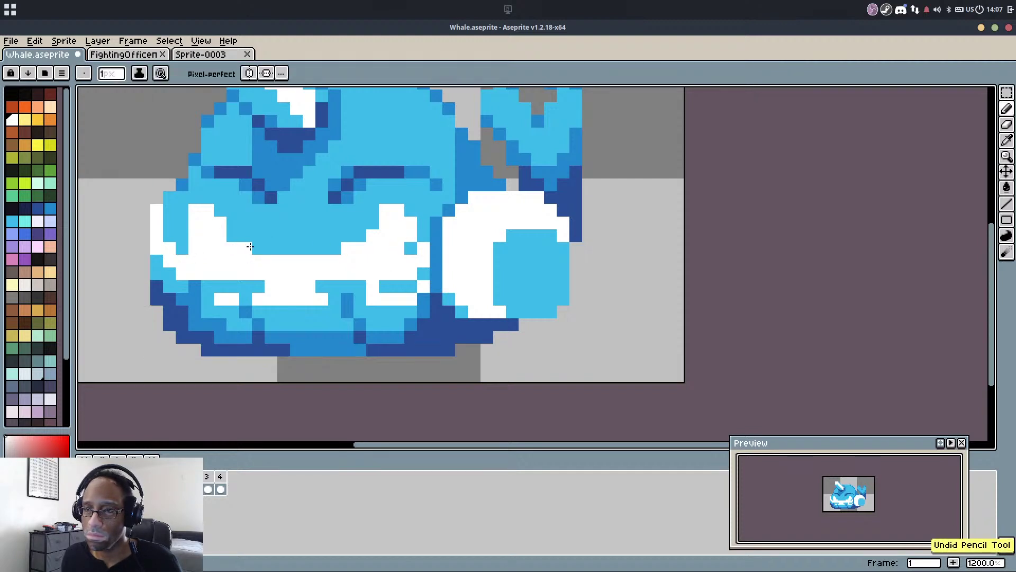
{"action": "scroll", "coordinate": [256, 245], "scroll_direction": "down", "scroll_amount": 3}
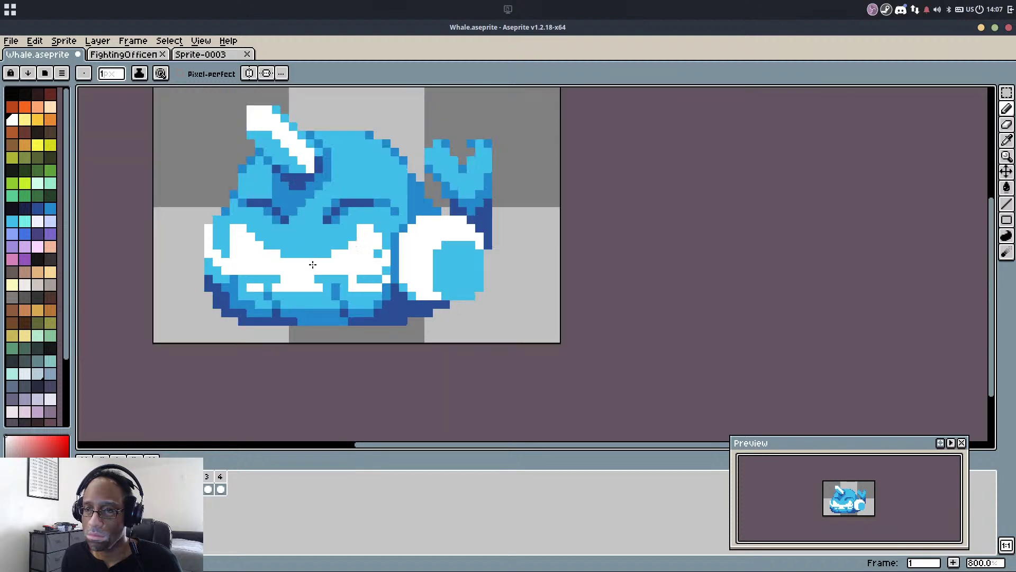
{"action": "scroll", "coordinate": [297, 231], "scroll_direction": "up", "scroll_amount": 3}
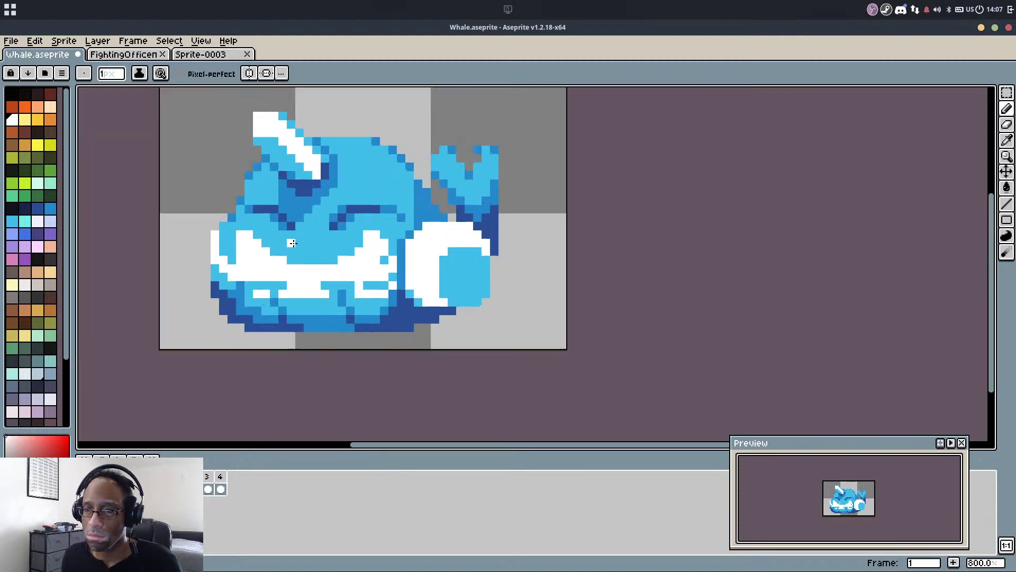
{"action": "key", "text": "ctrl+z"}
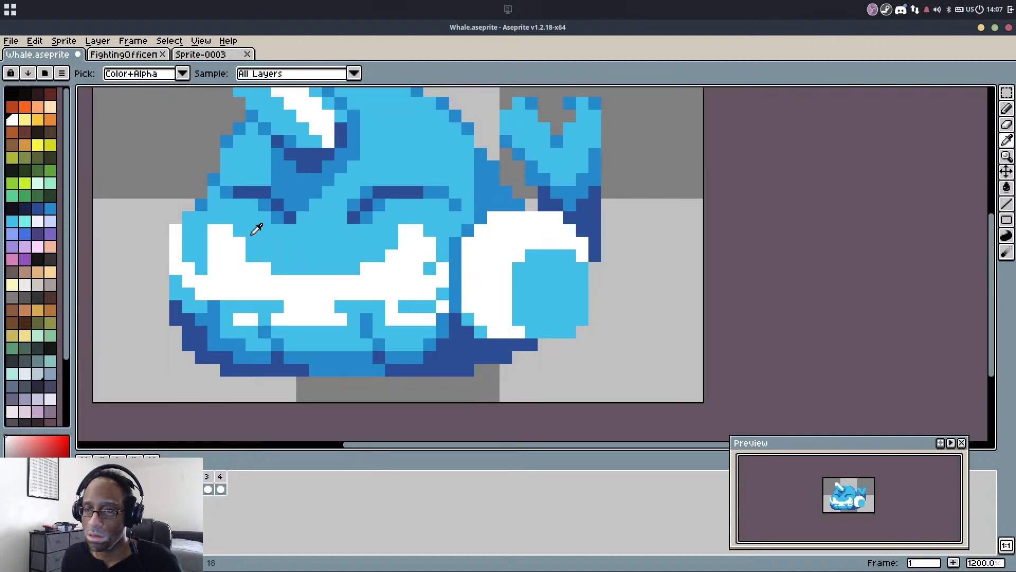
Taper frame 1's front mouth end with light blue and widen its outer edge with white
{"action": "left_click", "coordinate": [240, 249], "text": "alt"}
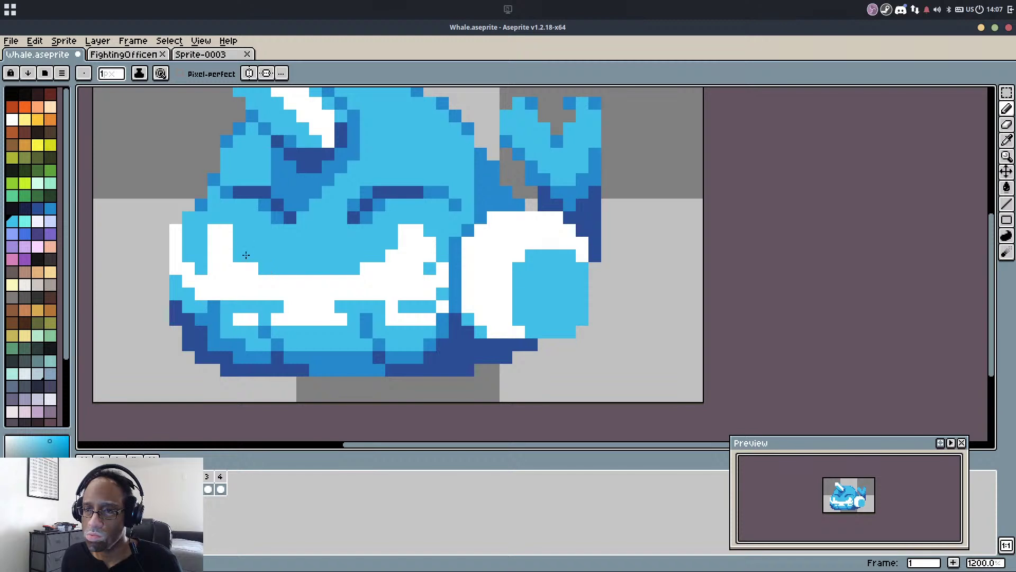
{"action": "left_click", "coordinate": [232, 247], "text": "alt"}
{"action": "key", "text": "ctrl+z"}
{"action": "left_click", "coordinate": [227, 241], "text": "alt"}
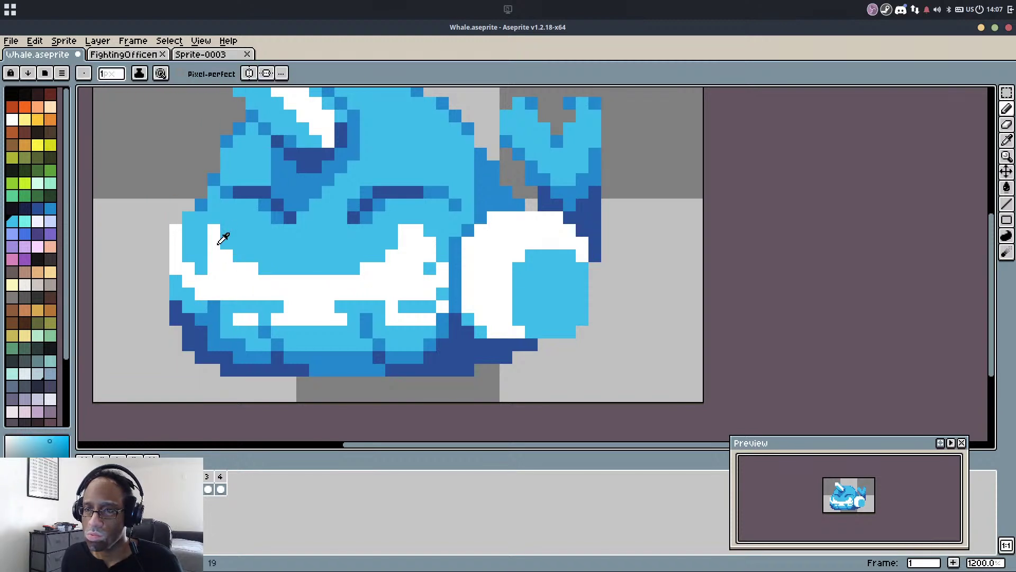
{"action": "left_click", "coordinate": [219, 242], "text": "alt"}
{"action": "left_click_drag", "start_coordinate": [201, 242], "coordinate": [203, 266]}
{"action": "scroll", "coordinate": [254, 232], "scroll_direction": "down", "scroll_amount": 3}
{"action": "scroll", "coordinate": [255, 230], "scroll_direction": "up", "scroll_amount": 4}
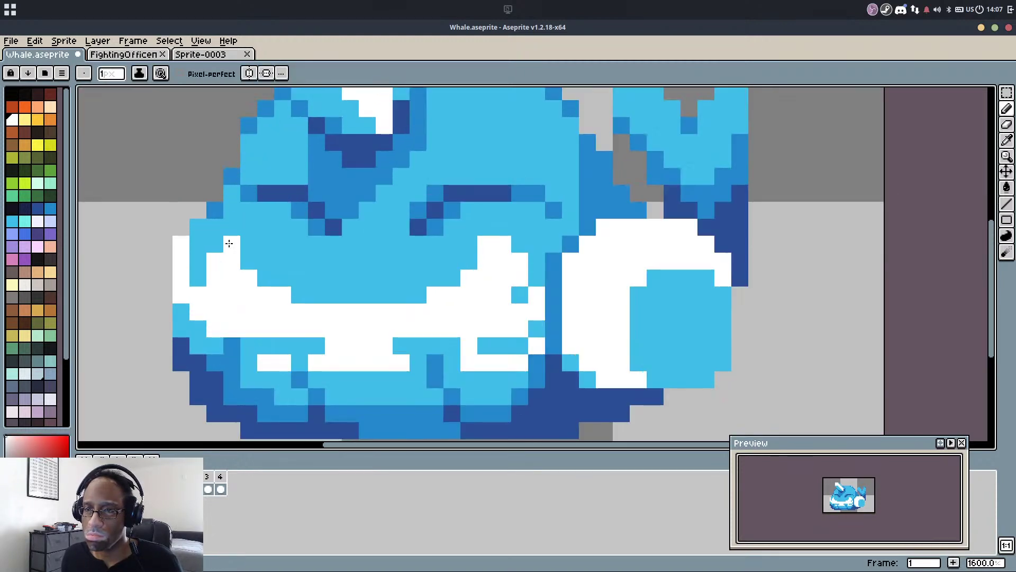
On frame 4, round off the front mouth end's outer upper corner using sampled white and light blue
{"action": "key", "text": "Left"}
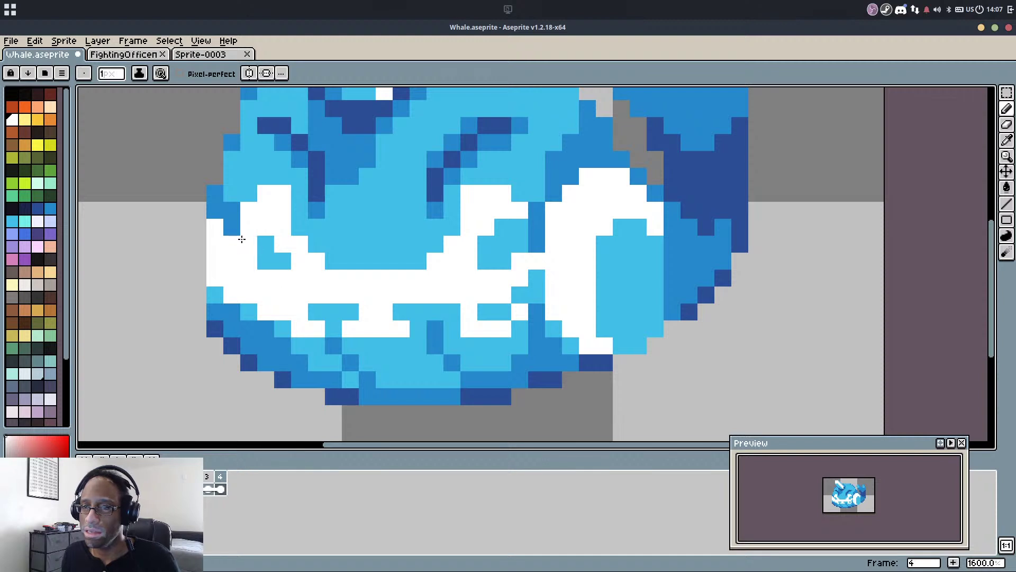
{"action": "left_click", "coordinate": [254, 232], "text": "alt"}
{"action": "scroll", "coordinate": [277, 256], "scroll_direction": "down", "scroll_amount": 1}
{"action": "scroll", "coordinate": [276, 256], "scroll_direction": "up", "scroll_amount": 1}
{"action": "left_click", "coordinate": [267, 196], "text": "alt"}
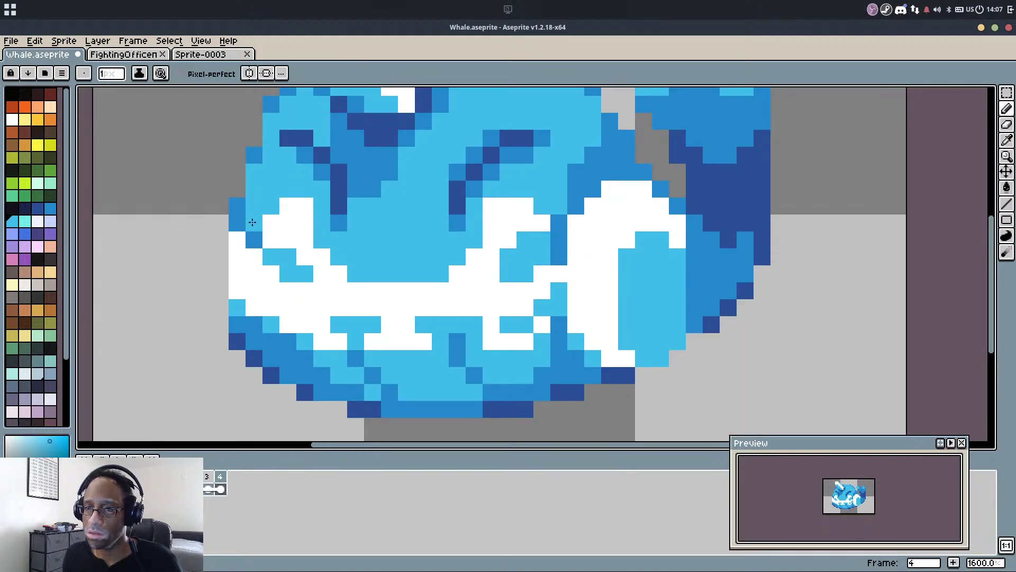
{"action": "scroll", "coordinate": [269, 180], "scroll_direction": "down", "scroll_amount": 6}
{"action": "scroll", "coordinate": [345, 190], "scroll_direction": "up", "scroll_amount": 2}
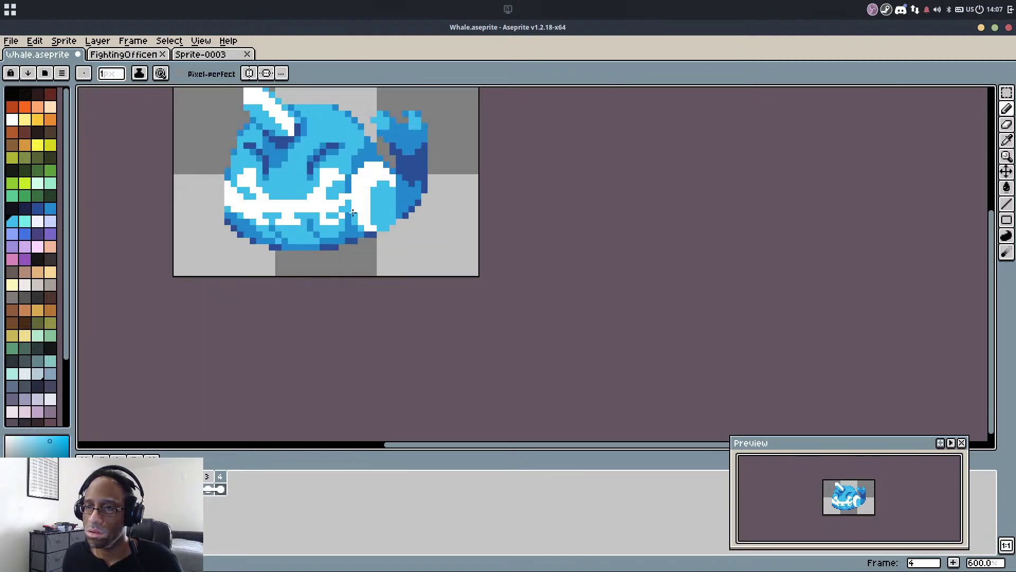
Try joining the hollow in frame 4's front mouth end to the snout with light blue, then undo it
{"action": "scroll", "coordinate": [283, 202], "scroll_direction": "up", "scroll_amount": 4}
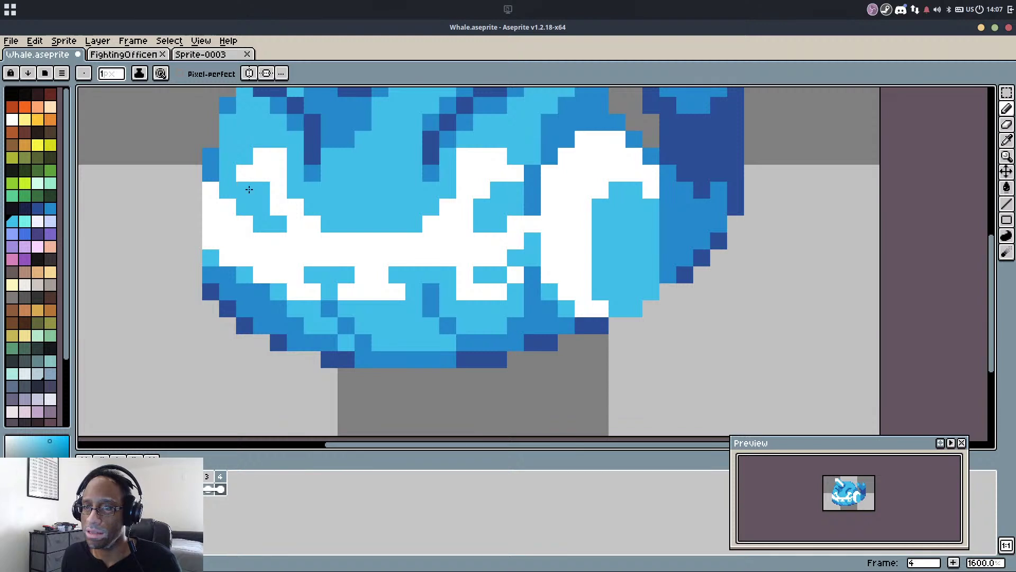
{"action": "scroll", "coordinate": [287, 149], "scroll_direction": "down", "scroll_amount": 7}
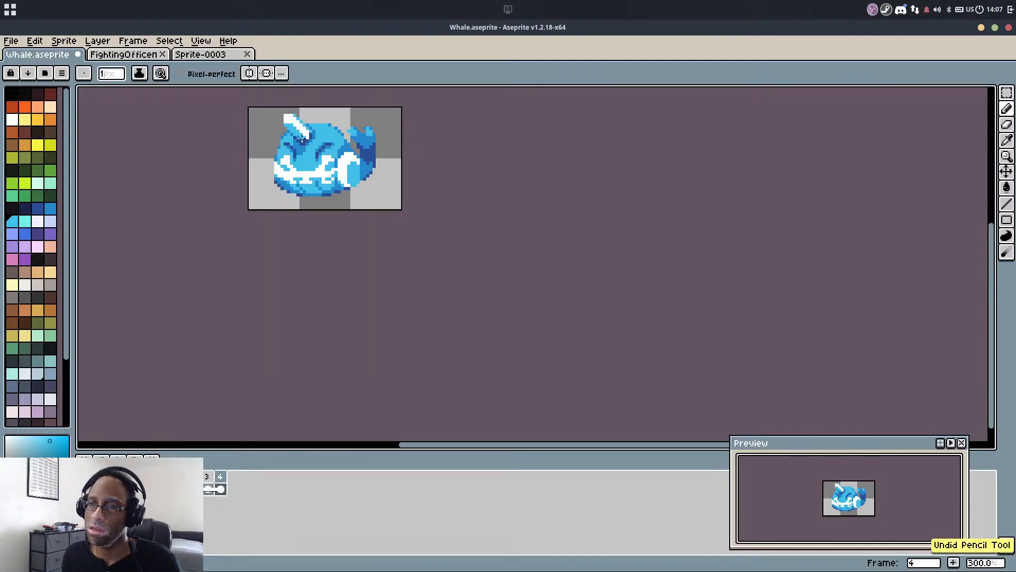
{"action": "key", "text": "ctrl+z"}
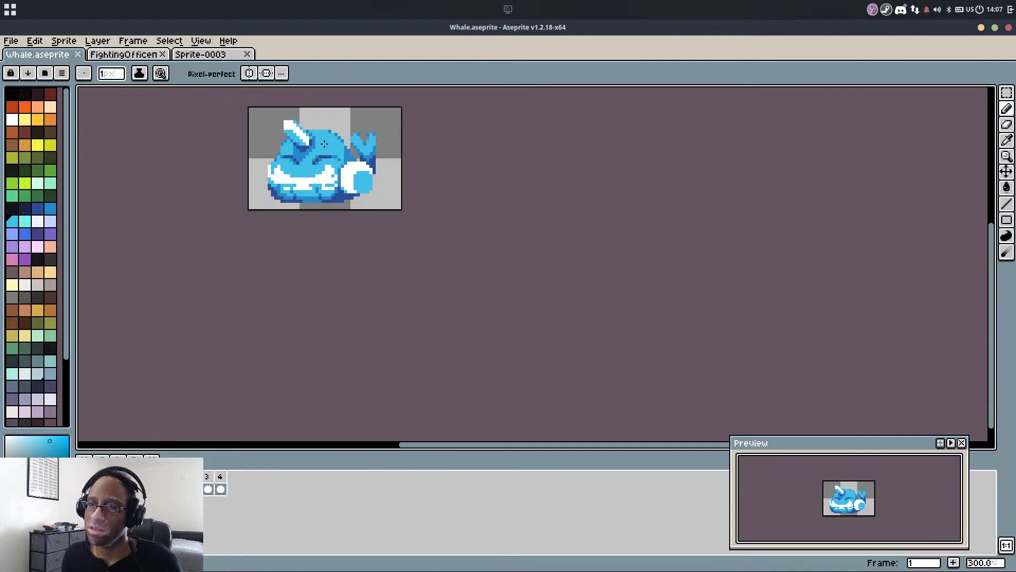
Redraw light blue hollows inside both raised mouth ends on frame 1
{"action": "scroll", "coordinate": [324, 143], "scroll_direction": "up", "scroll_amount": 5}
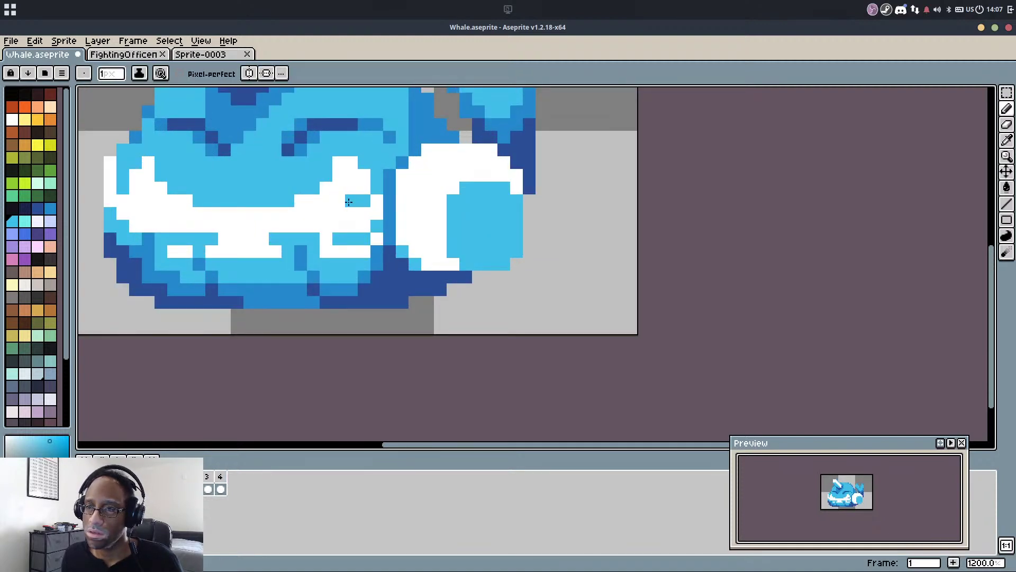
{"action": "left_click", "coordinate": [350, 189]}
{"action": "left_click", "coordinate": [140, 189]}
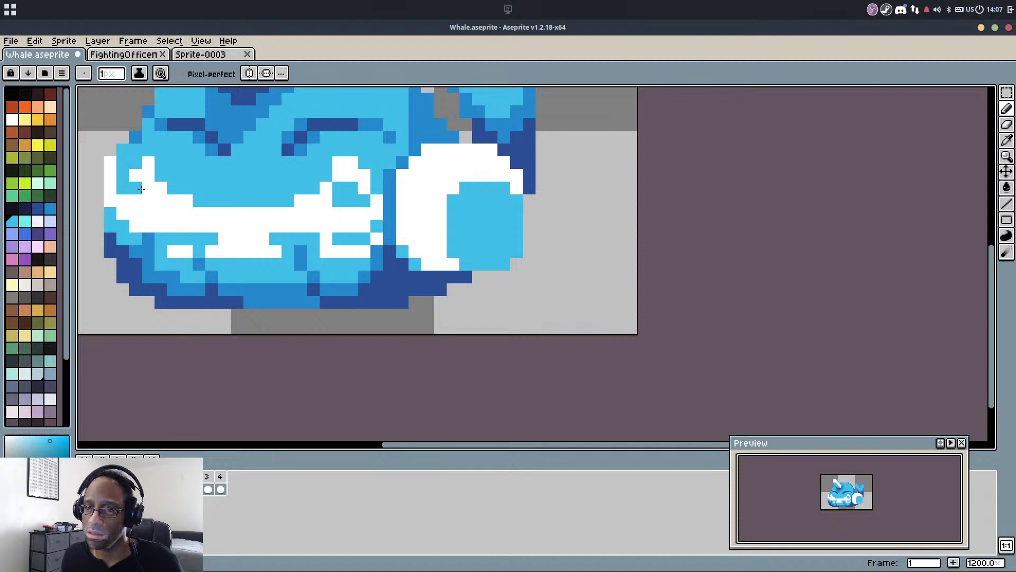
On frame 1, shade both raised mouth ends' outer edges with medium blue and clean up their inner contours with white and light blue
{"action": "left_click", "coordinate": [135, 135], "text": "alt"}
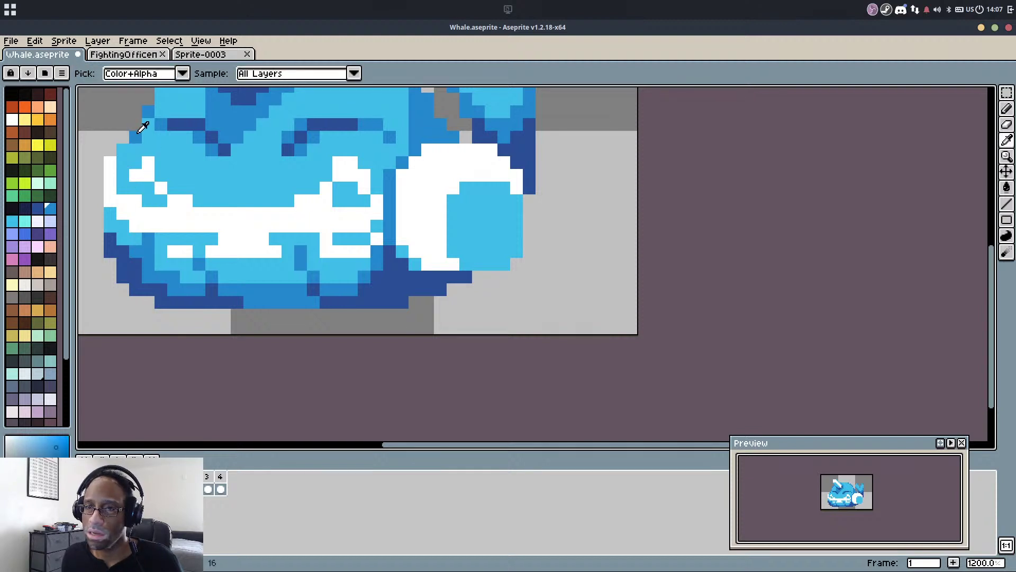
{"action": "left_click", "coordinate": [121, 190]}
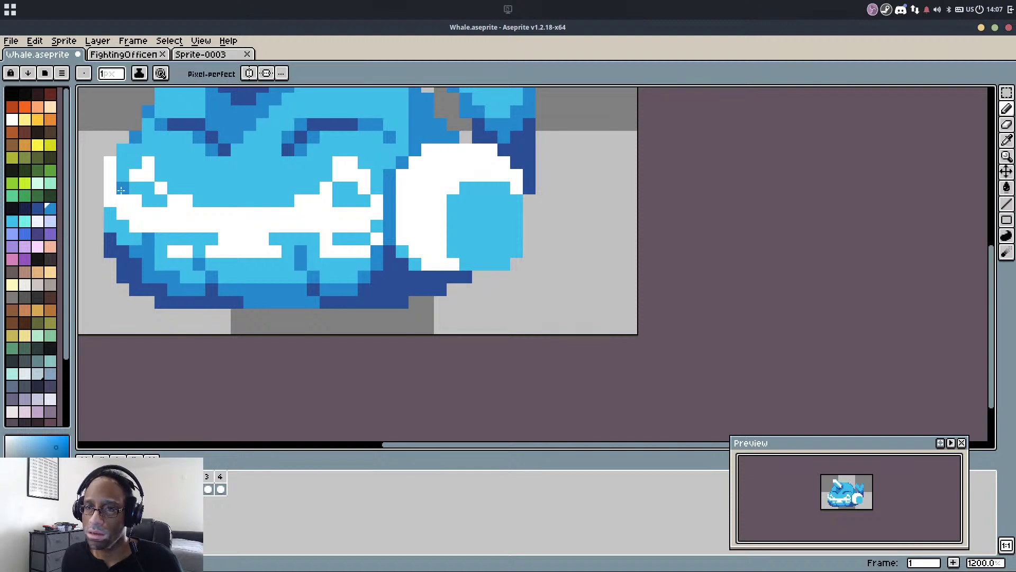
{"action": "left_click", "coordinate": [368, 184], "text": "alt"}
{"action": "left_click", "coordinate": [376, 187], "text": "alt"}
{"action": "left_click", "coordinate": [355, 190], "text": "alt"}
{"action": "left_click", "coordinate": [363, 189]}
{"action": "left_click", "coordinate": [342, 177], "text": "alt"}
{"action": "left_click_drag", "start_coordinate": [339, 187], "coordinate": [340, 200]}
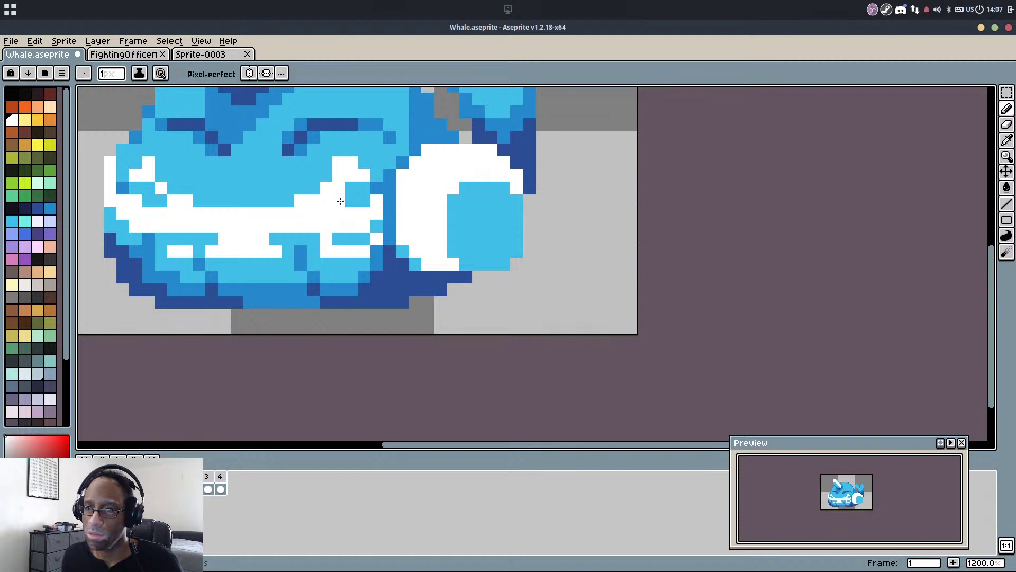
{"action": "left_click", "coordinate": [375, 188], "text": "alt"}
{"action": "left_click", "coordinate": [301, 190], "text": "alt"}
{"action": "left_click", "coordinate": [174, 199]}
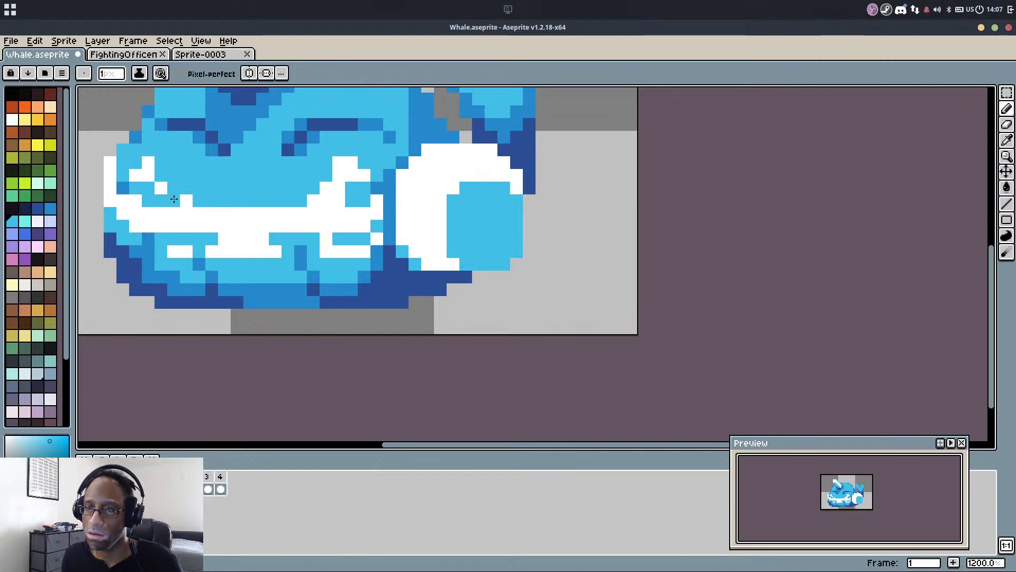
On frame 3, shade the outer edges of both raised mouth ends with sampled medium blue
{"action": "scroll", "coordinate": [188, 198], "scroll_direction": "down", "scroll_amount": 4}
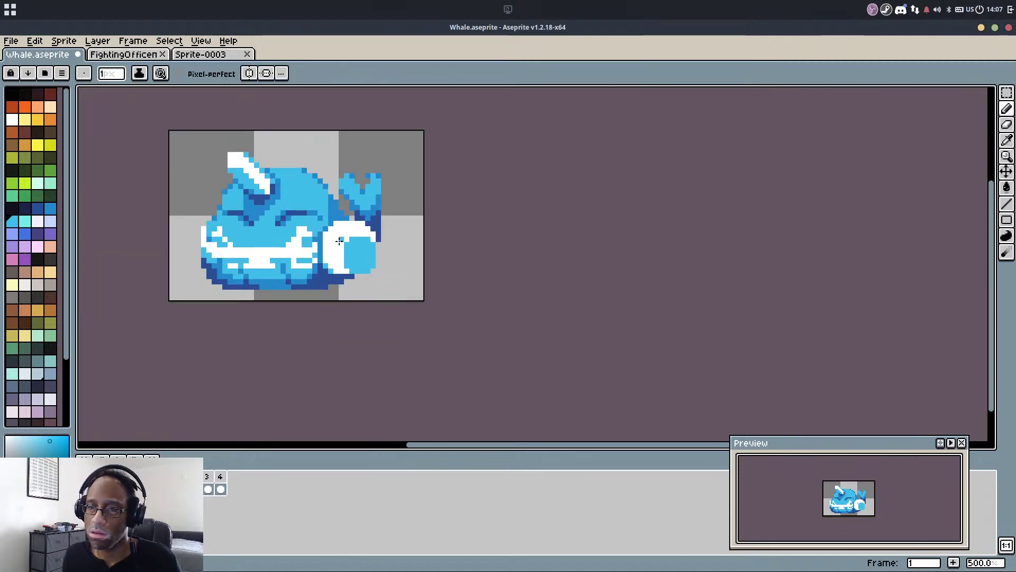
{"action": "key", "text": "Right"}
{"action": "scroll", "coordinate": [223, 210], "scroll_direction": "up", "scroll_amount": 7}
{"action": "left_click", "coordinate": [212, 254], "text": "alt"}
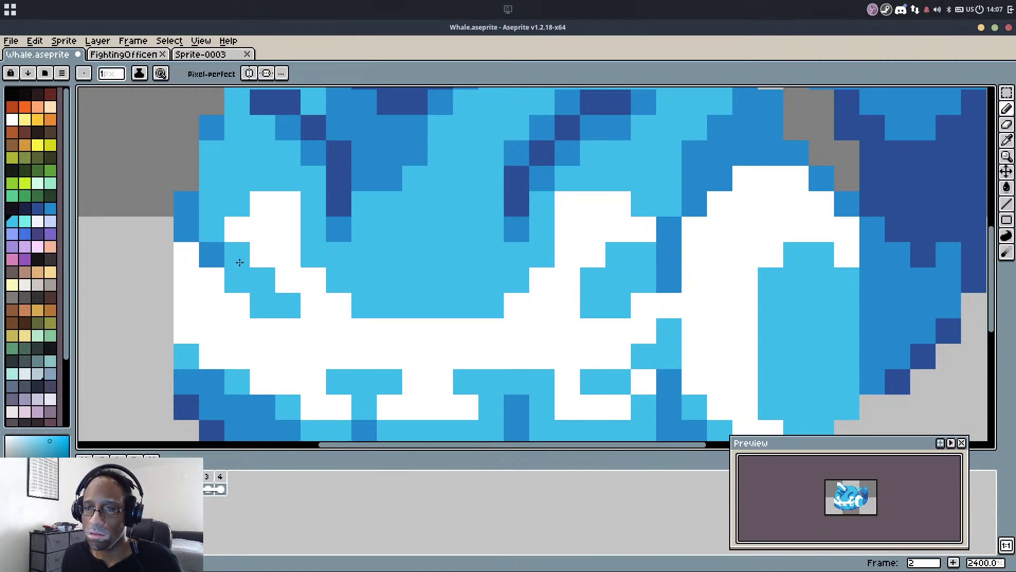
{"action": "scroll", "coordinate": [419, 302], "scroll_direction": "down", "scroll_amount": 6}
{"action": "key", "text": "Right"}
{"action": "scroll", "coordinate": [396, 277], "scroll_direction": "up", "scroll_amount": 3}
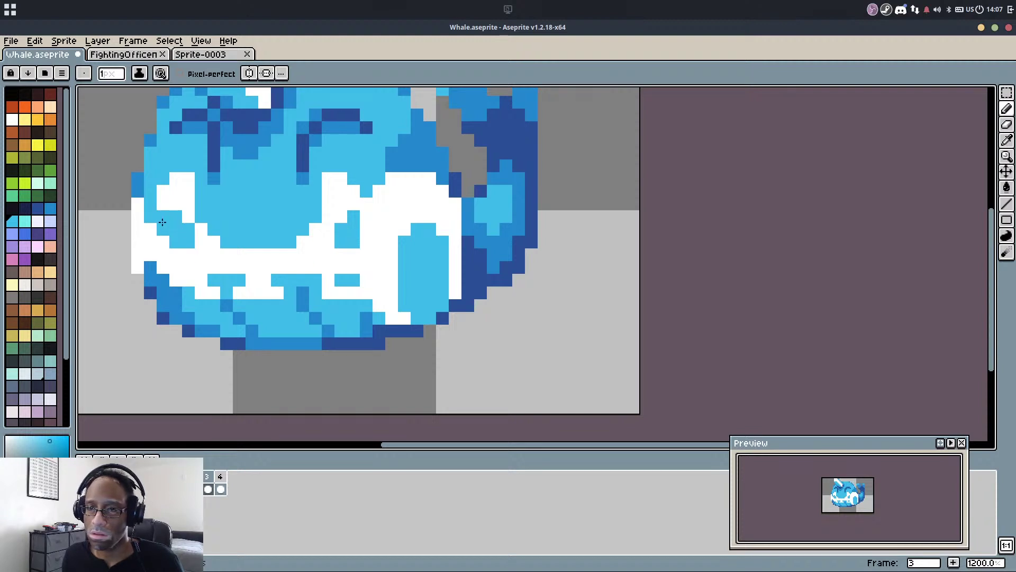
{"action": "left_click", "coordinate": [137, 186], "text": "alt"}
{"action": "left_click", "coordinate": [150, 204]}
{"action": "left_click", "coordinate": [366, 242]}
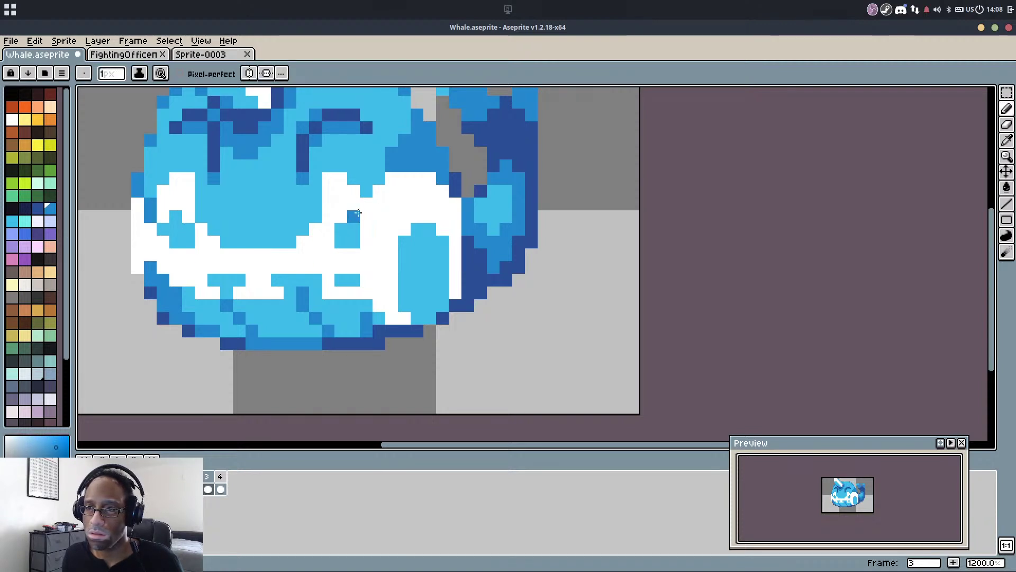
{"action": "left_click", "coordinate": [364, 230], "text": "alt"}
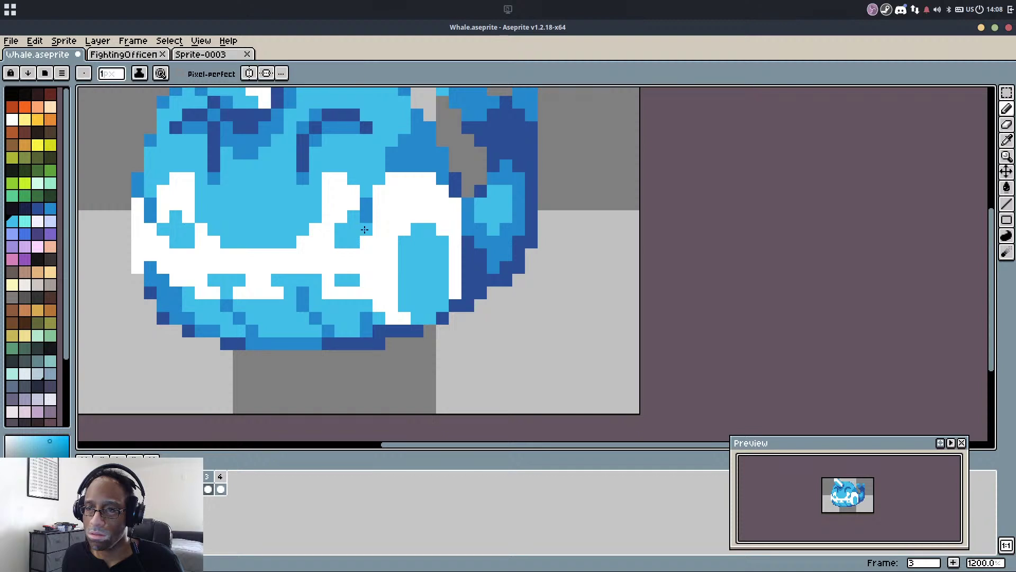
{"action": "left_click", "coordinate": [370, 211], "text": "alt"}
{"action": "left_click", "coordinate": [367, 229]}
Compare the mouth shading across the frames at small size and save the whale sprite
{"action": "scroll", "coordinate": [370, 184], "scroll_direction": "down", "scroll_amount": 6}
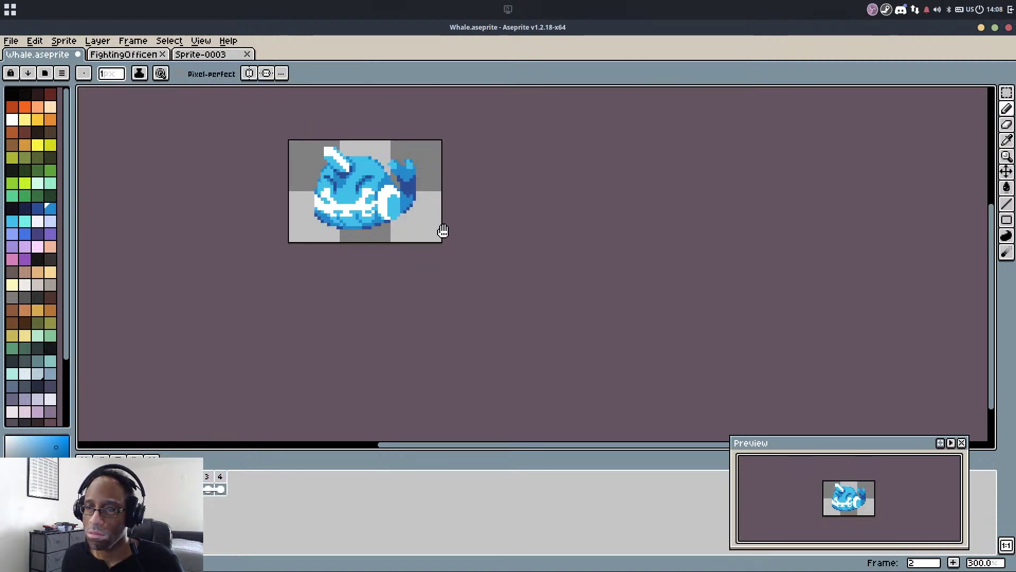
{"action": "scroll", "coordinate": [443, 231], "scroll_direction": "down", "scroll_amount": 2}
{"action": "scroll", "coordinate": [442, 232], "scroll_direction": "up", "scroll_amount": 1}
{"action": "left_click_drag", "start_coordinate": [441, 232], "coordinate": [651, 325]}
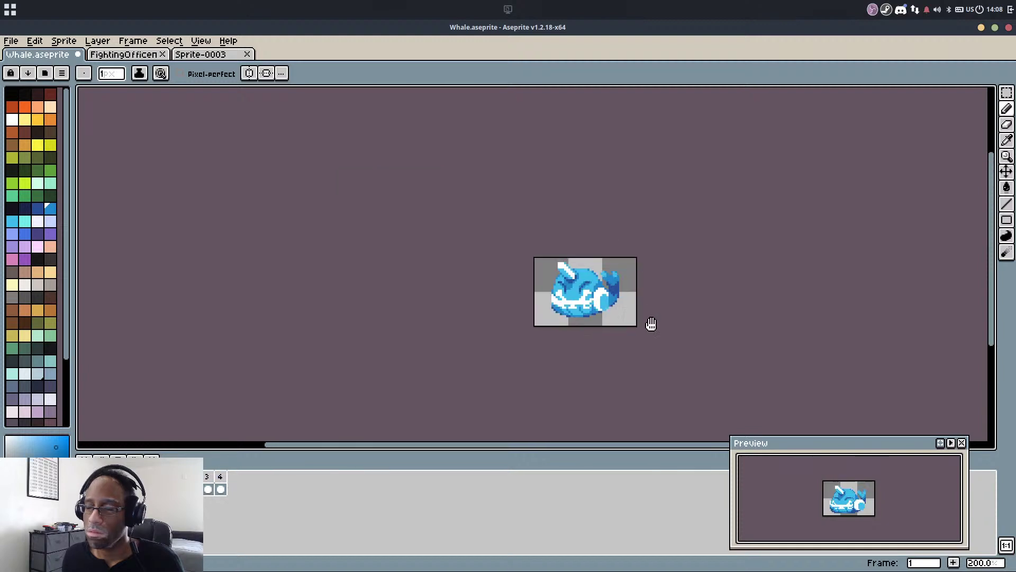
{"action": "scroll", "coordinate": [654, 325], "scroll_direction": "up", "scroll_amount": 2}
{"action": "key", "text": "v"}
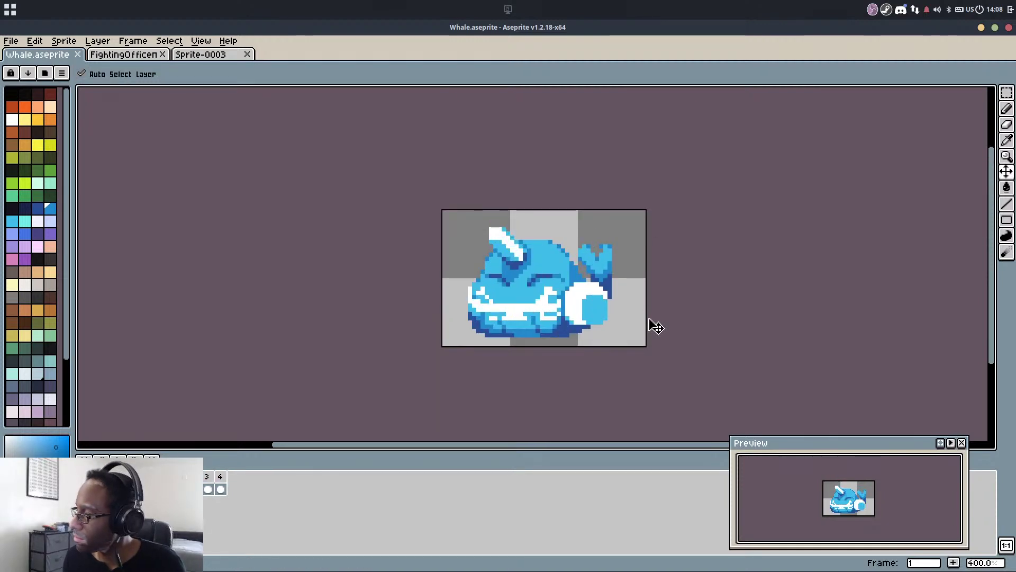
{"action": "key", "text": "b"}
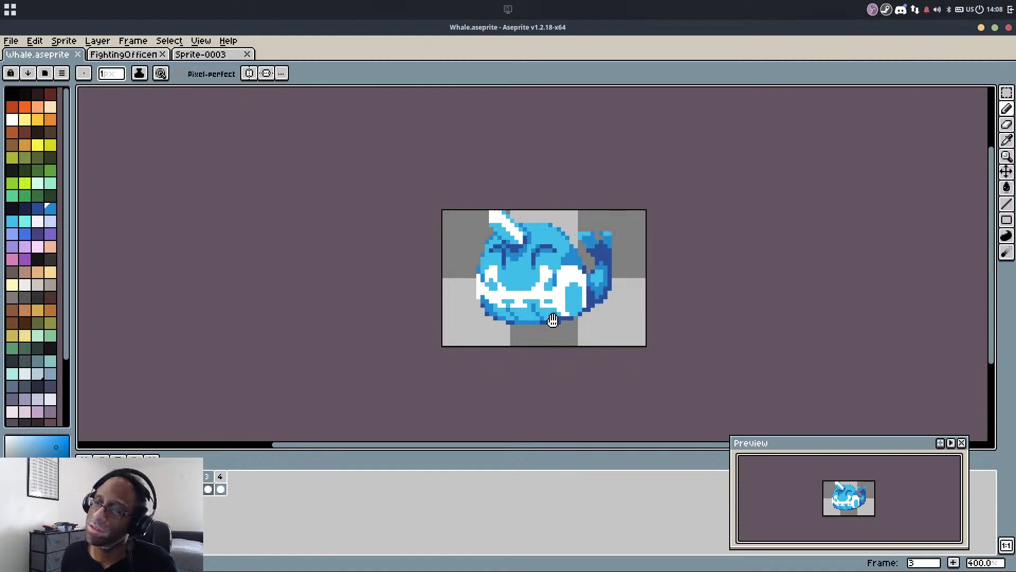
Examine how the whale's mouth ends change between frames 1 and 3 at several zoom levels
{"action": "scroll", "coordinate": [553, 320], "scroll_direction": "down", "scroll_amount": 2}
{"action": "scroll", "coordinate": [556, 316], "scroll_direction": "up", "scroll_amount": 3}
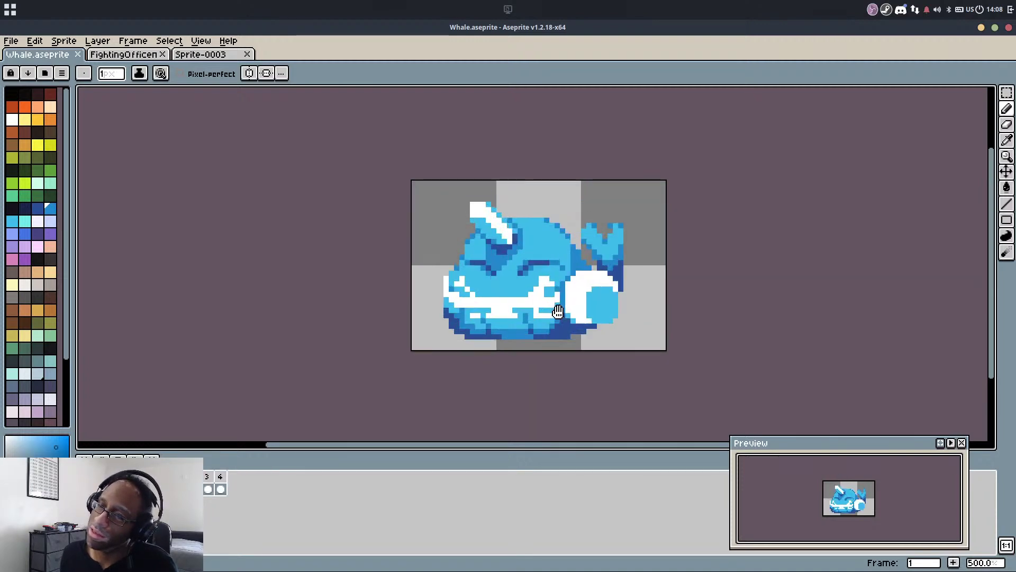
{"action": "scroll", "coordinate": [561, 300], "scroll_direction": "up", "scroll_amount": 2}
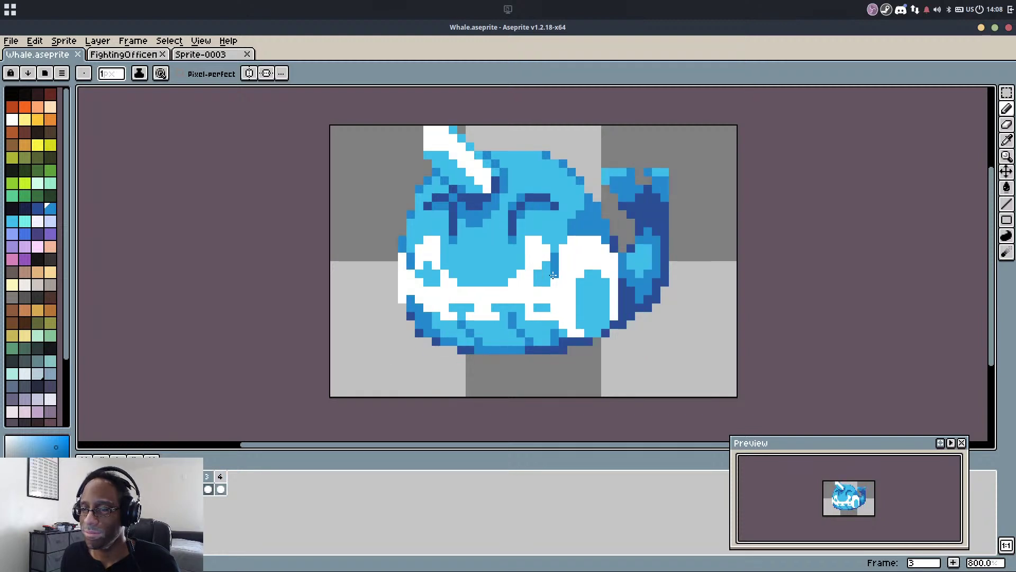
{"action": "scroll", "coordinate": [556, 275], "scroll_direction": "down", "scroll_amount": 6}
{"action": "scroll", "coordinate": [561, 278], "scroll_direction": "up", "scroll_amount": 3}
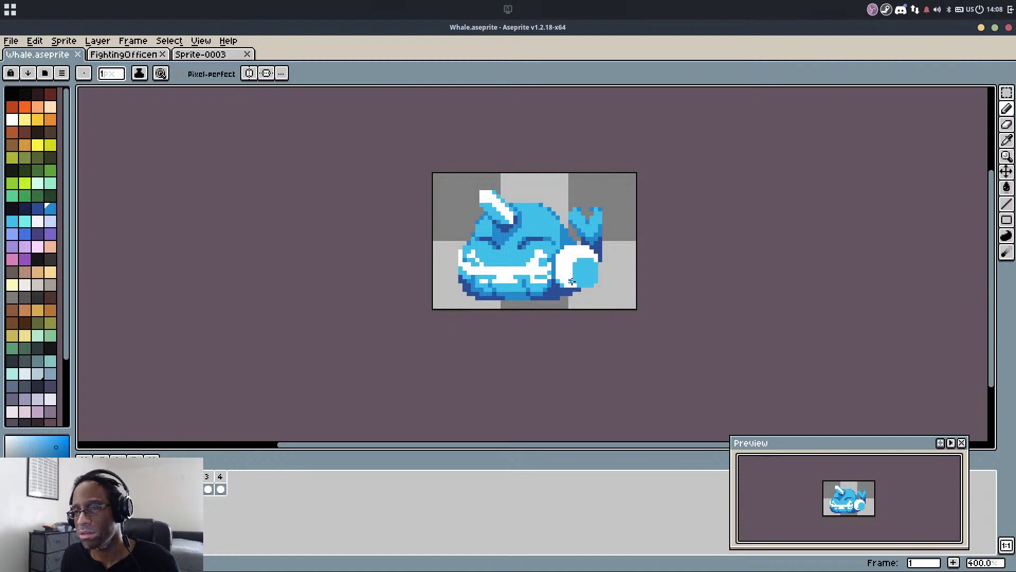
{"action": "scroll", "coordinate": [572, 281], "scroll_direction": "up", "scroll_amount": 1}
{"action": "scroll", "coordinate": [572, 281], "scroll_direction": "down", "scroll_amount": 3}
{"action": "scroll", "coordinate": [571, 281], "scroll_direction": "up", "scroll_amount": 1}
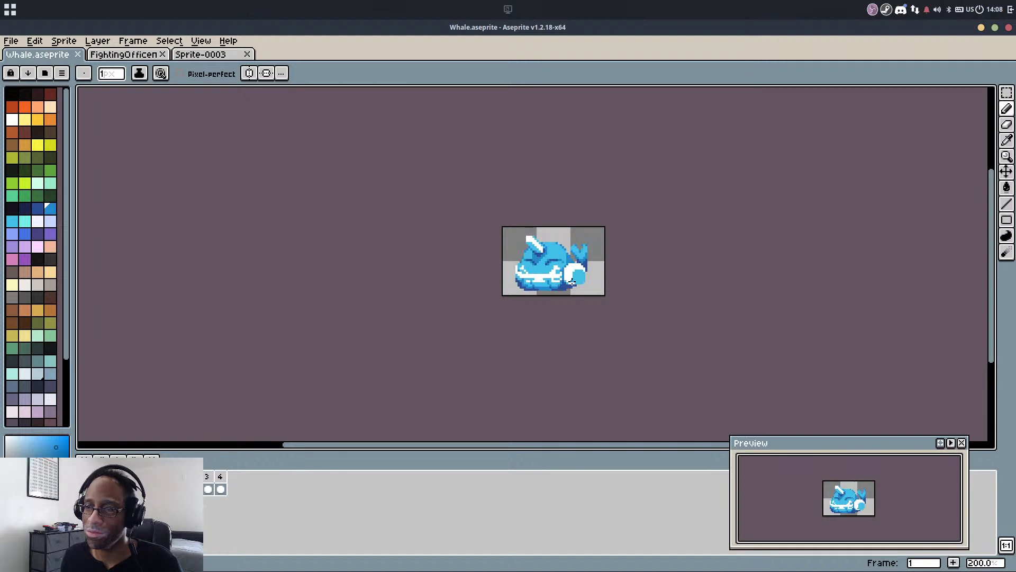
On frame 1, thicken the tip of the front mouth end with white, comparing by undoing and redoing the last stroke
{"action": "scroll", "coordinate": [513, 284], "scroll_direction": "up", "scroll_amount": 4}
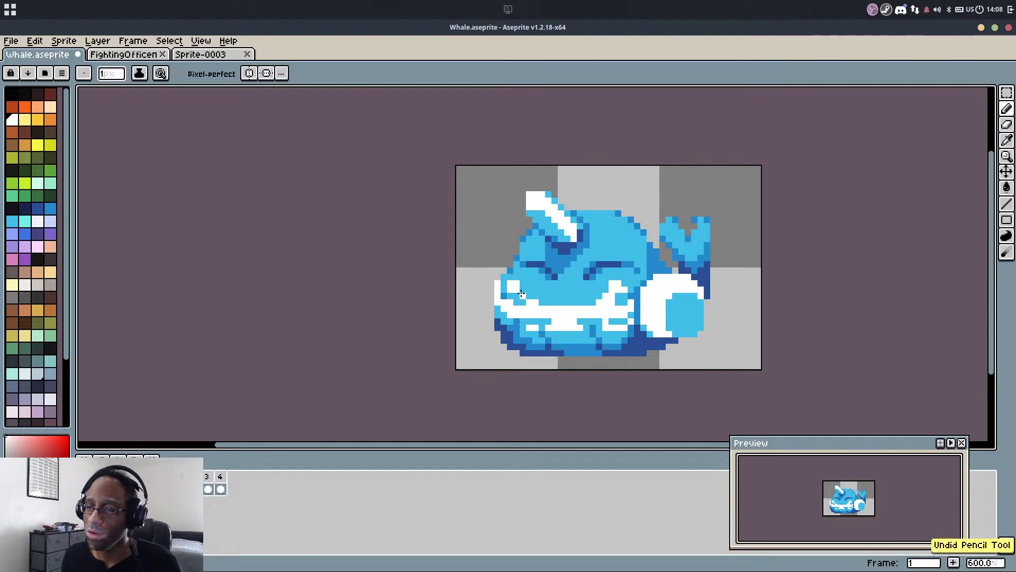
{"action": "scroll", "coordinate": [524, 298], "scroll_direction": "up", "scroll_amount": 4}
{"action": "key", "text": "i"}
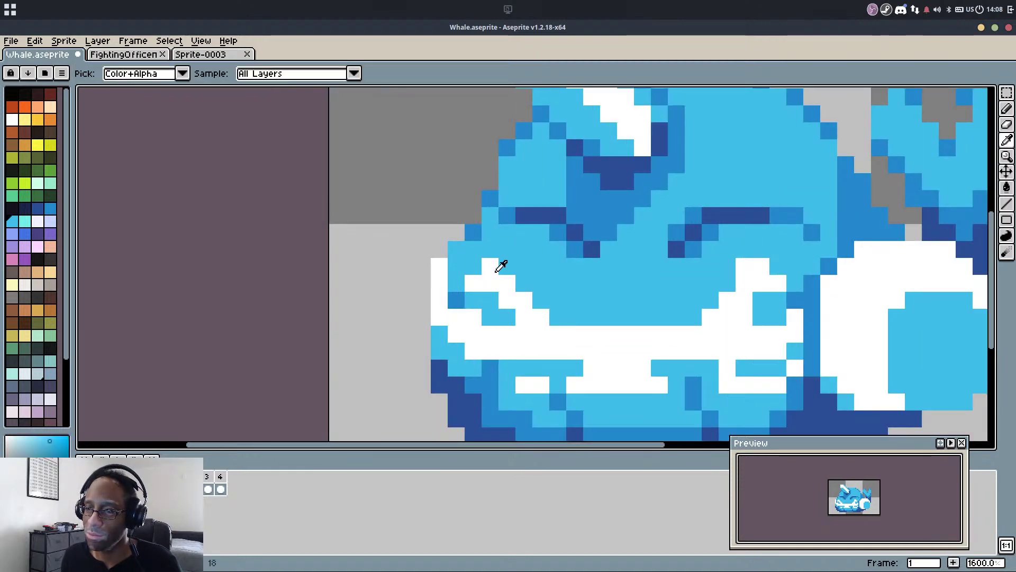
{"action": "scroll", "coordinate": [517, 238], "scroll_direction": "down", "scroll_amount": 4}
{"action": "key", "text": "ctrl+z"}
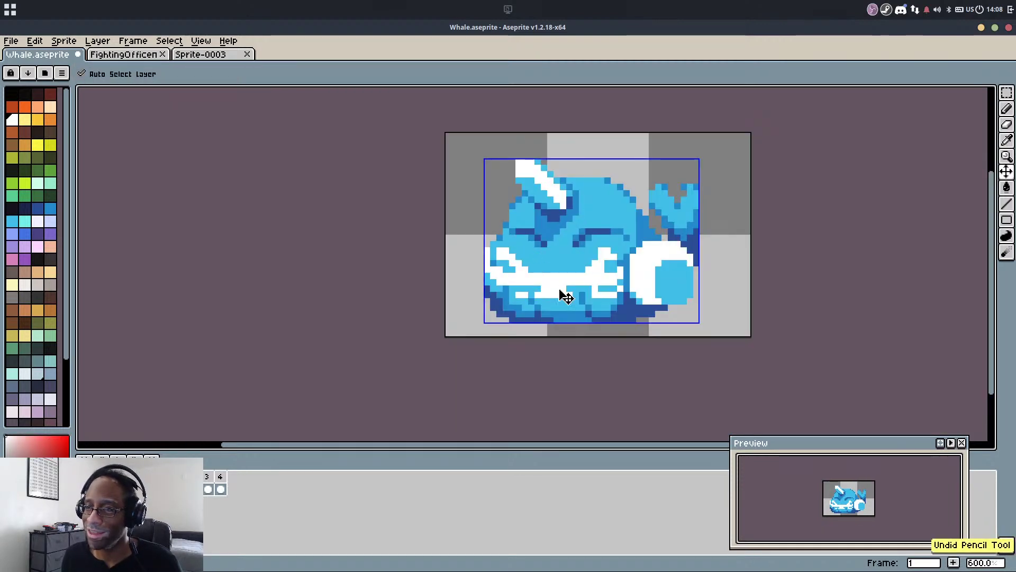
{"action": "key", "text": "ctrl+y"}
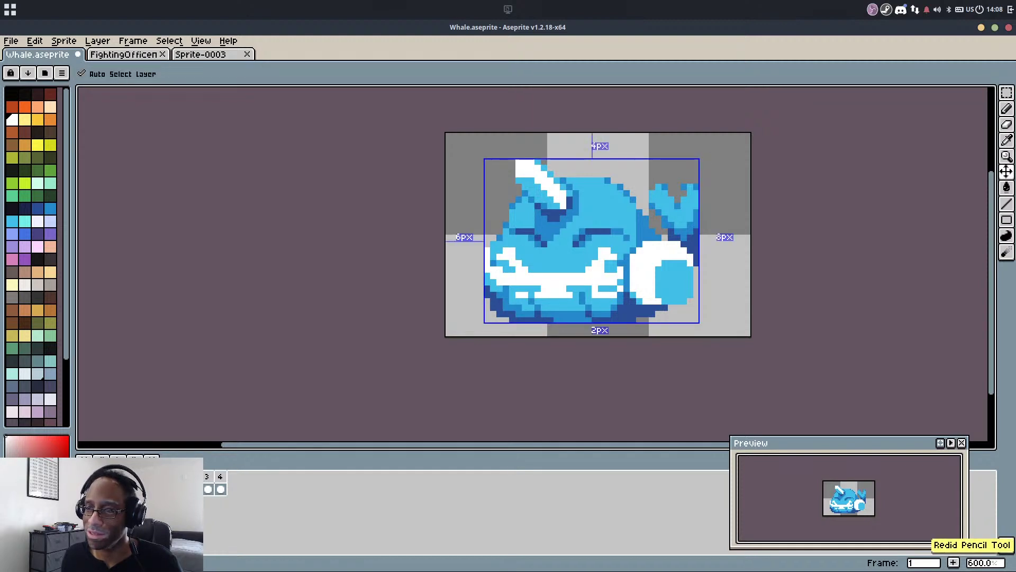
Save the sprite and run through its frames to check the mouth's motion between frames 1 and 3
{"action": "scroll", "coordinate": [593, 286], "scroll_direction": "down", "scroll_amount": 3}
{"action": "key", "text": "Right"}
{"action": "key", "text": "Right"}
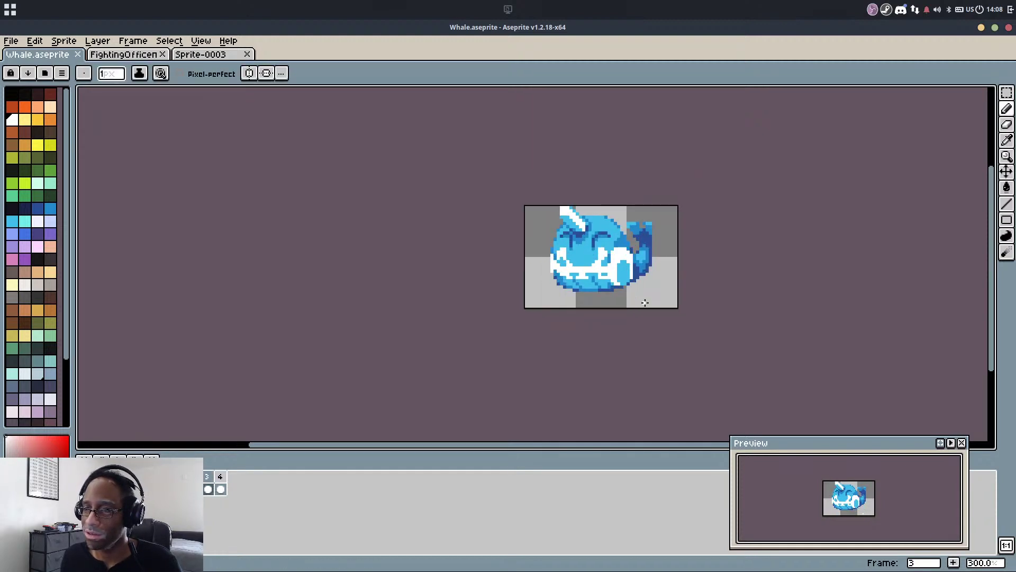
{"action": "key", "text": "Return"}
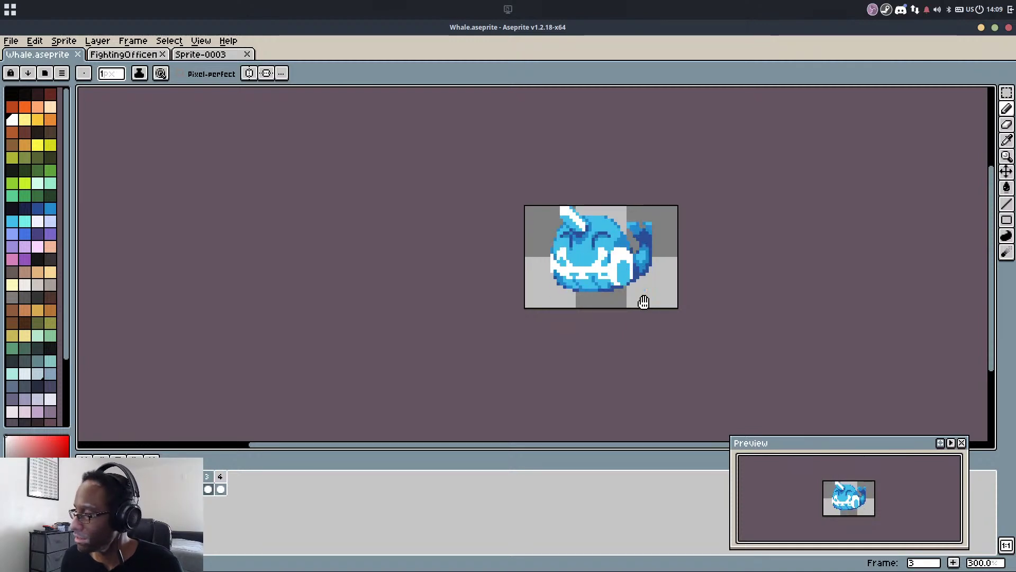
{"action": "key", "text": "Return"}
{"action": "key", "text": "ctrl"}
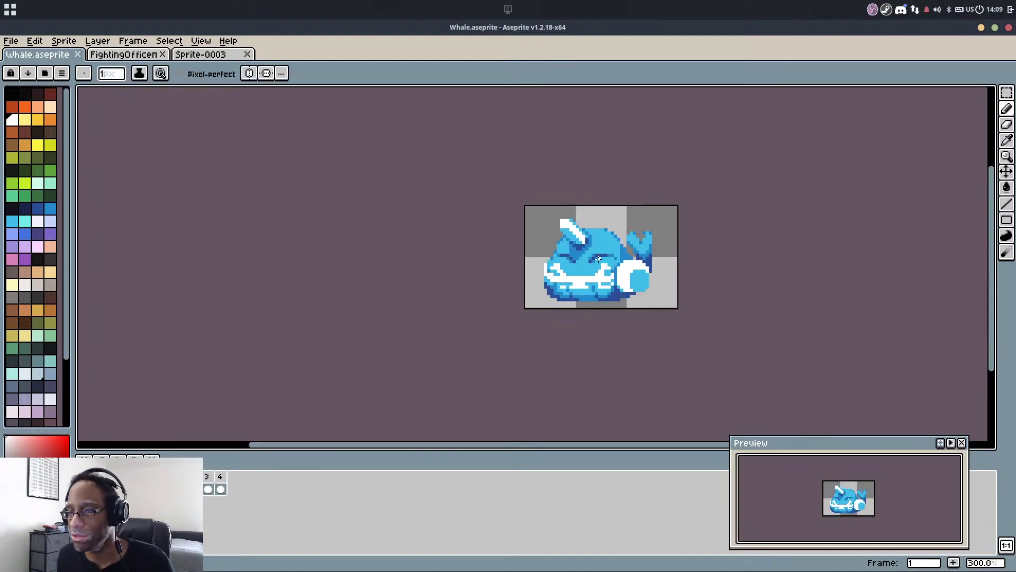
{"action": "scroll", "coordinate": [599, 258], "scroll_direction": "up", "scroll_amount": 4}
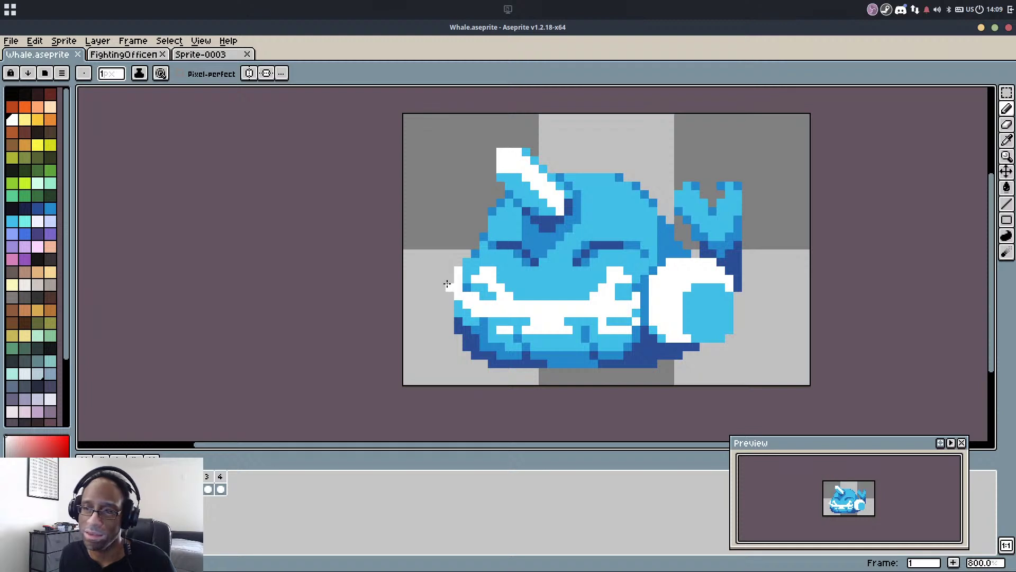
{"action": "scroll", "coordinate": [576, 312], "scroll_direction": "down", "scroll_amount": 1}
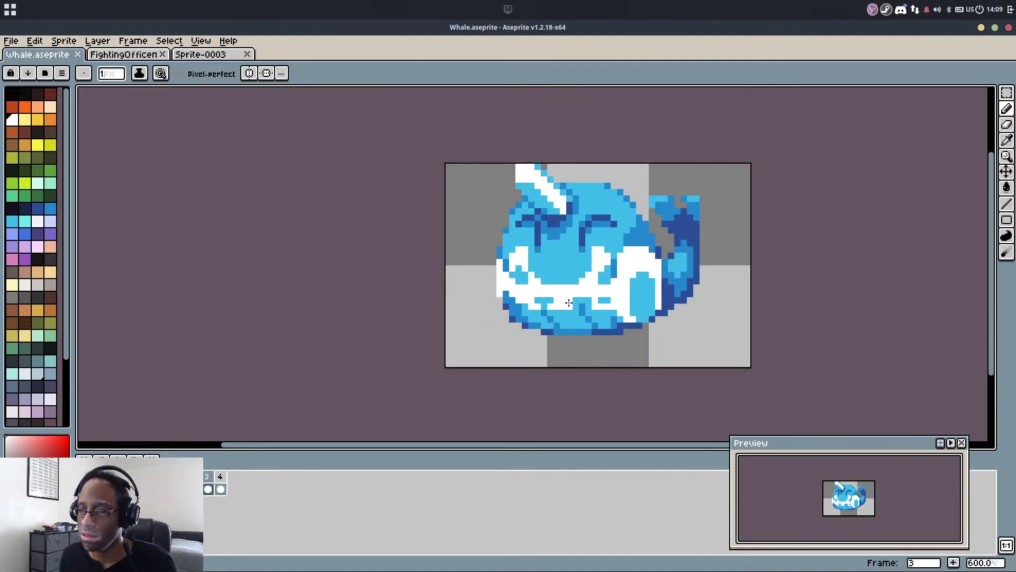
On frame 3, outline an open mouth above the white lip with the eyes' dark blue and fill it
{"action": "scroll", "coordinate": [569, 302], "scroll_direction": "up", "scroll_amount": 4}
{"action": "left_click", "coordinate": [545, 249], "text": "alt"}
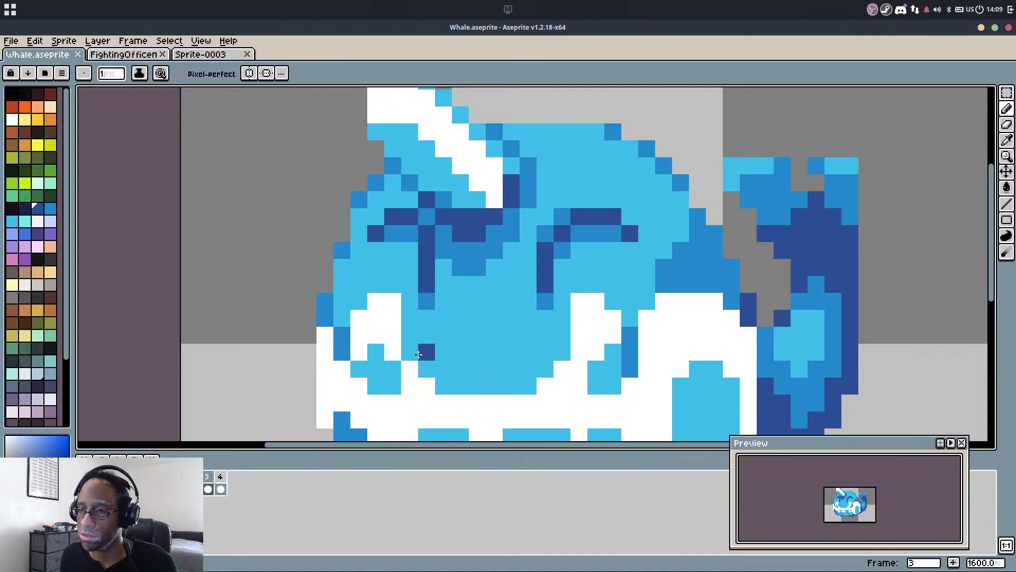
{"action": "mouse_move", "coordinate": [409, 352]}
{"action": "left_mouse_down"}
{"action": "mouse_move", "coordinate": [476, 336]}
{"action": "mouse_move", "coordinate": [541, 340]}
{"action": "left_mouse_up"}
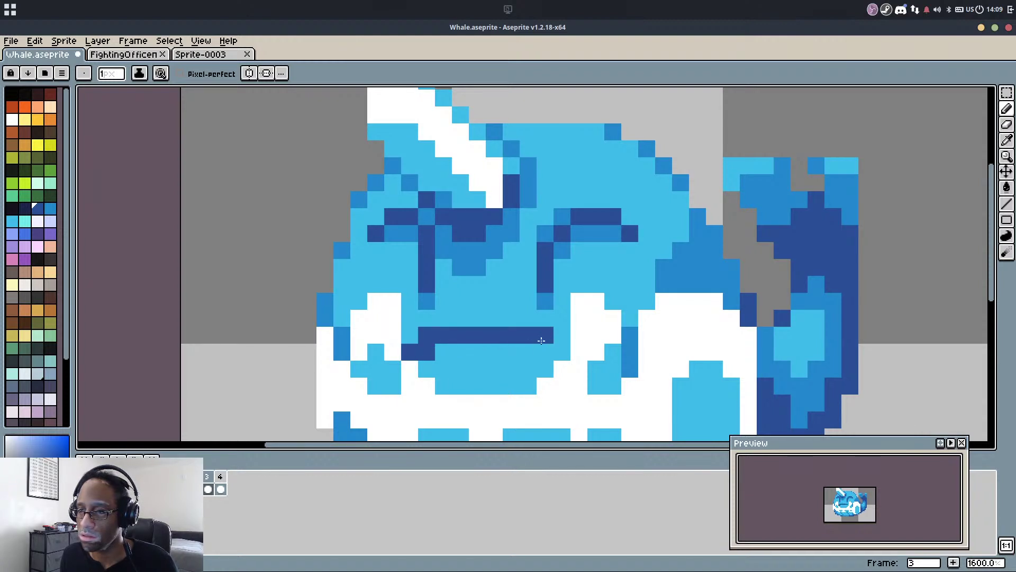
{"action": "key", "text": "g"}
{"action": "left_click", "coordinate": [500, 380]}
{"action": "key", "text": "b"}
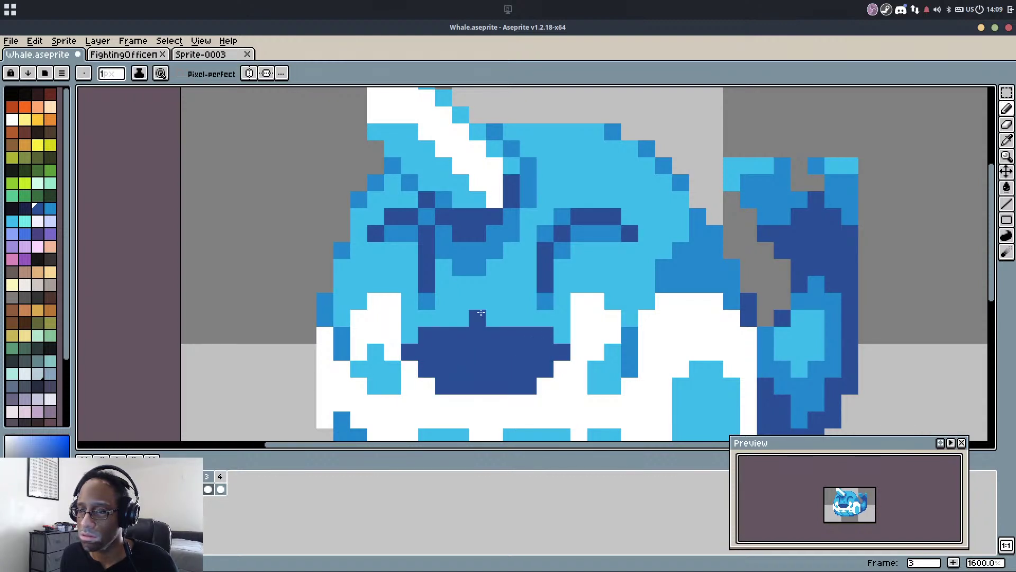
Paint a medium blue tongue inside frame 3's open mouth and reshape its edge with dark blue
{"action": "left_click_drag", "start_coordinate": [481, 312], "coordinate": [512, 290]}
{"action": "left_click", "coordinate": [484, 230], "text": "alt"}
{"action": "mouse_move", "coordinate": [526, 364]}
{"action": "left_mouse_down"}
{"action": "mouse_move", "coordinate": [576, 340]}
{"action": "mouse_move", "coordinate": [561, 355]}
{"action": "mouse_move", "coordinate": [533, 332]}
{"action": "left_mouse_up"}
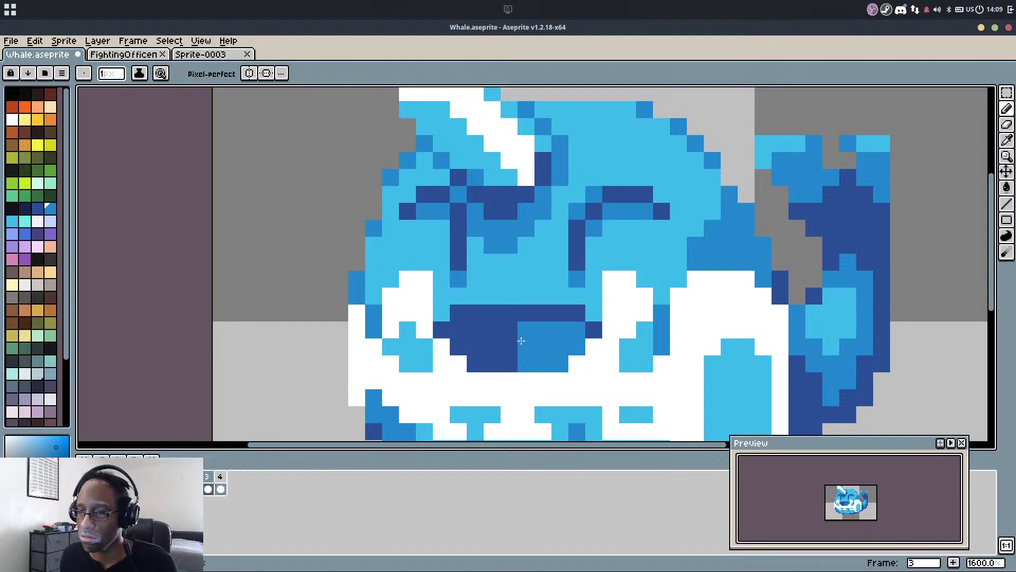
{"action": "left_click", "coordinate": [510, 326], "text": "alt"}
{"action": "mouse_move", "coordinate": [507, 346]}
{"action": "left_mouse_down"}
{"action": "mouse_move", "coordinate": [526, 327]}
{"action": "mouse_move", "coordinate": [579, 323]}
{"action": "left_mouse_up"}
{"action": "scroll", "coordinate": [579, 322], "scroll_direction": "down", "scroll_amount": 5}
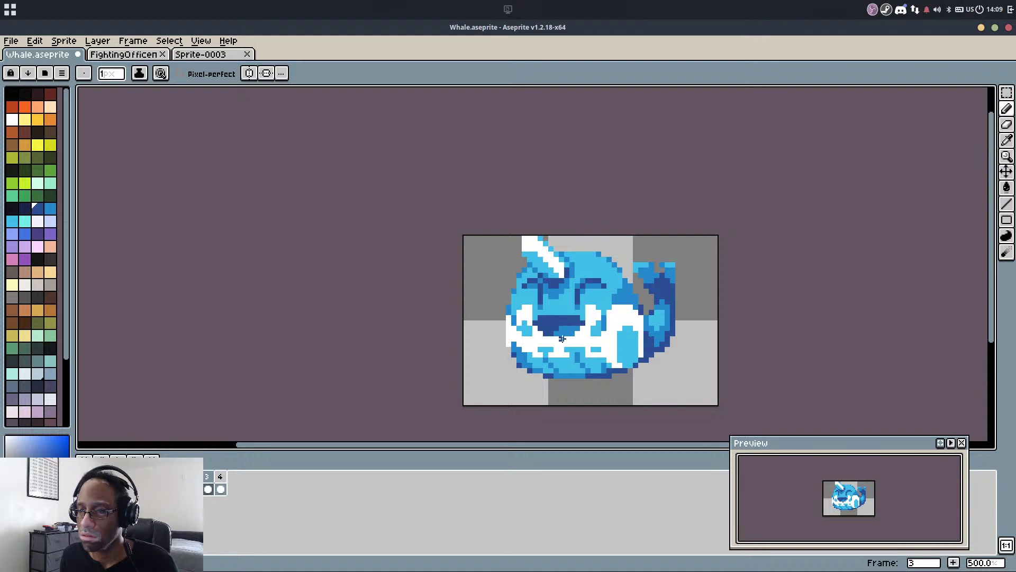
Try trimming the upper edge of frame 3's open mouth with light blue, then undo it
{"action": "scroll", "coordinate": [569, 327], "scroll_direction": "up", "scroll_amount": 5}
{"action": "left_click", "coordinate": [475, 313], "text": "alt"}
{"action": "left_click", "coordinate": [492, 302]}
{"action": "scroll", "coordinate": [529, 275], "scroll_direction": "down", "scroll_amount": 3}
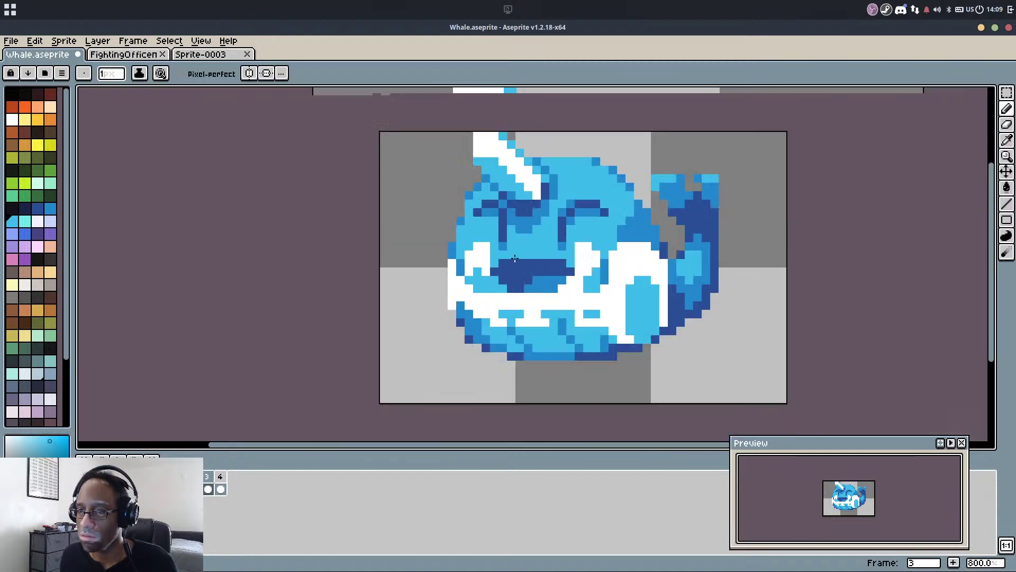
{"action": "key", "text": "ctrl+z"}
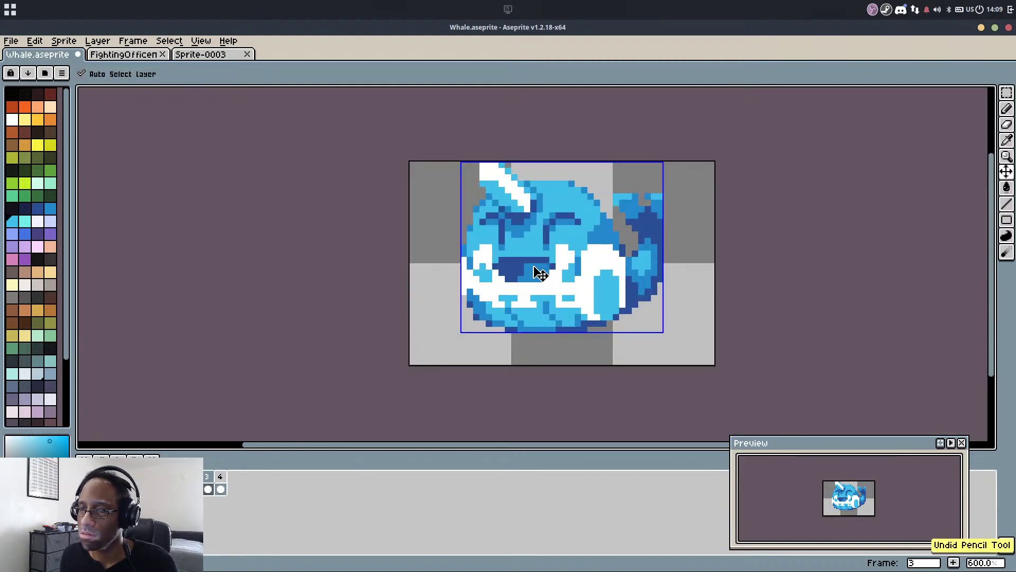
On frame 2, paint a small dark blue open mouth just above the white lip
{"action": "scroll", "coordinate": [546, 254], "scroll_direction": "down", "scroll_amount": 4}
{"action": "scroll", "coordinate": [588, 287], "scroll_direction": "up", "scroll_amount": 1}
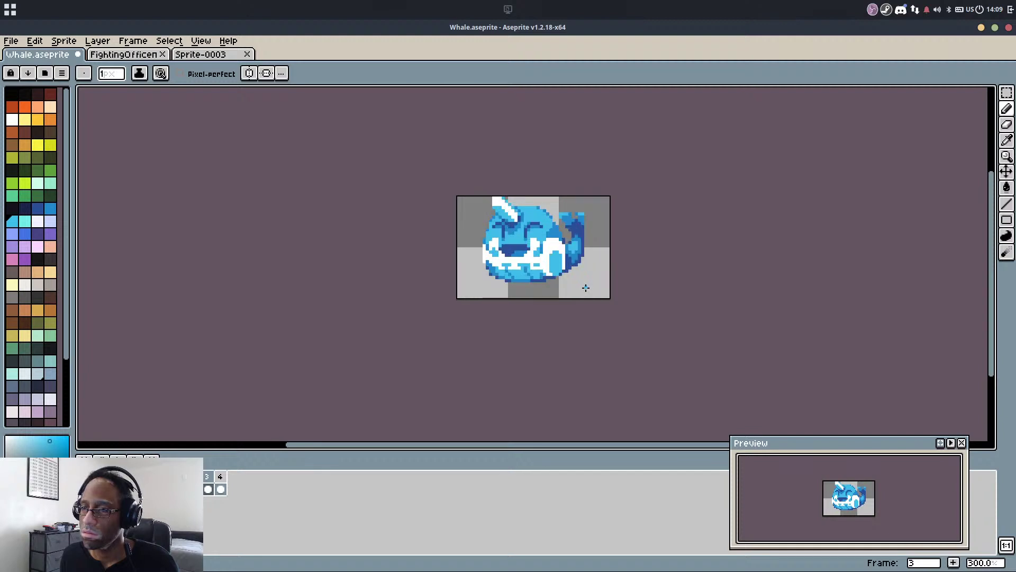
{"action": "key", "text": "Left"}
{"action": "scroll", "coordinate": [560, 273], "scroll_direction": "up", "scroll_amount": 7}
{"action": "left_click", "coordinate": [331, 158], "text": "alt"}
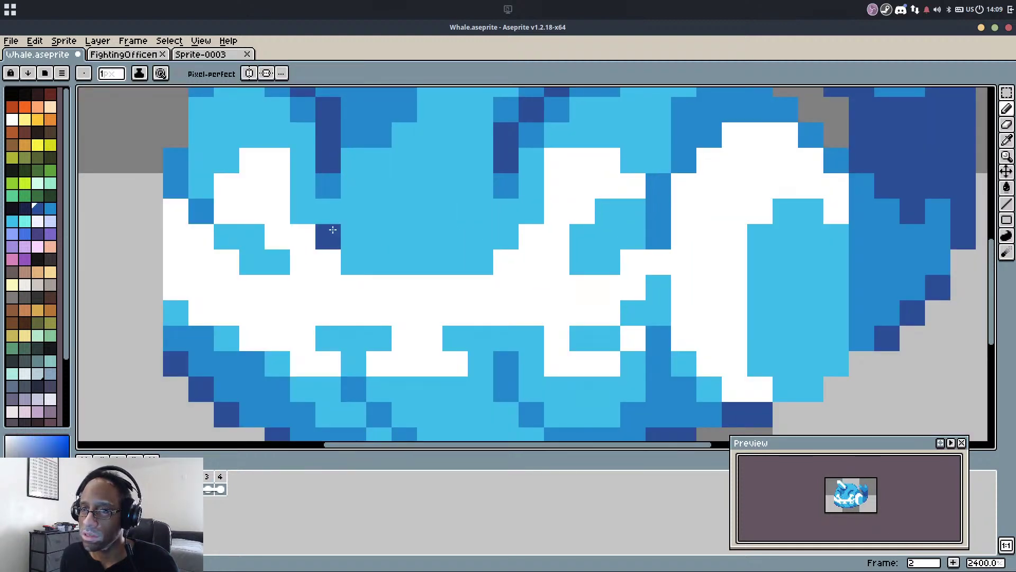
{"action": "mouse_move", "coordinate": [329, 232]}
{"action": "left_mouse_down"}
{"action": "mouse_move", "coordinate": [438, 261]}
{"action": "mouse_move", "coordinate": [472, 261]}
{"action": "mouse_move", "coordinate": [499, 245]}
{"action": "left_mouse_up"}
{"action": "left_click_drag", "start_coordinate": [351, 247], "coordinate": [488, 238]}
Play the whale animation and view it at several zoom levels to judge the open mouth
{"action": "scroll", "coordinate": [529, 221], "scroll_direction": "down", "scroll_amount": 4}
{"action": "key", "text": "Return"}
{"action": "key", "text": "Return"}
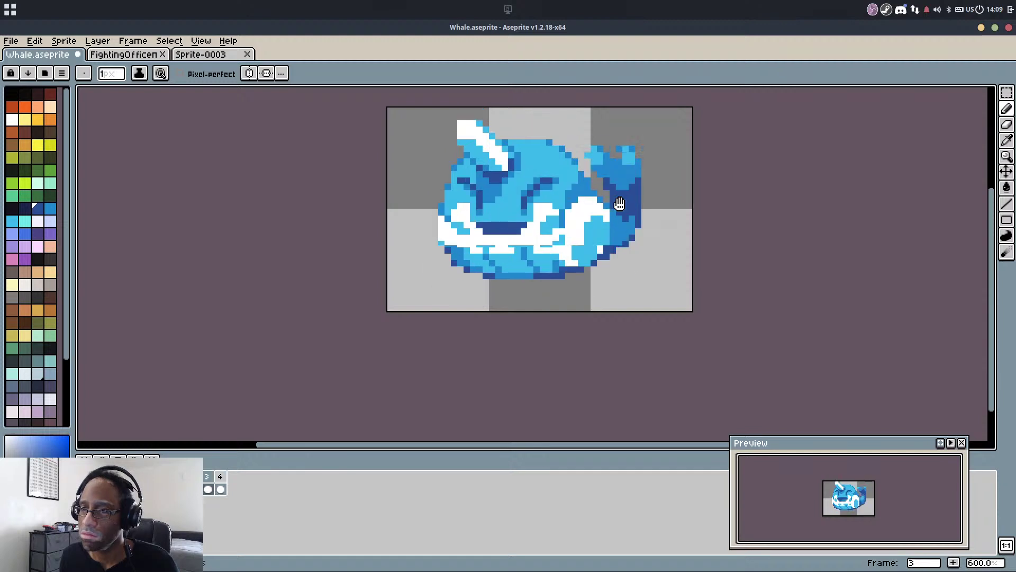
{"action": "scroll", "coordinate": [619, 204], "scroll_direction": "down", "scroll_amount": 5}
{"action": "scroll", "coordinate": [620, 203], "scroll_direction": "up", "scroll_amount": 1}
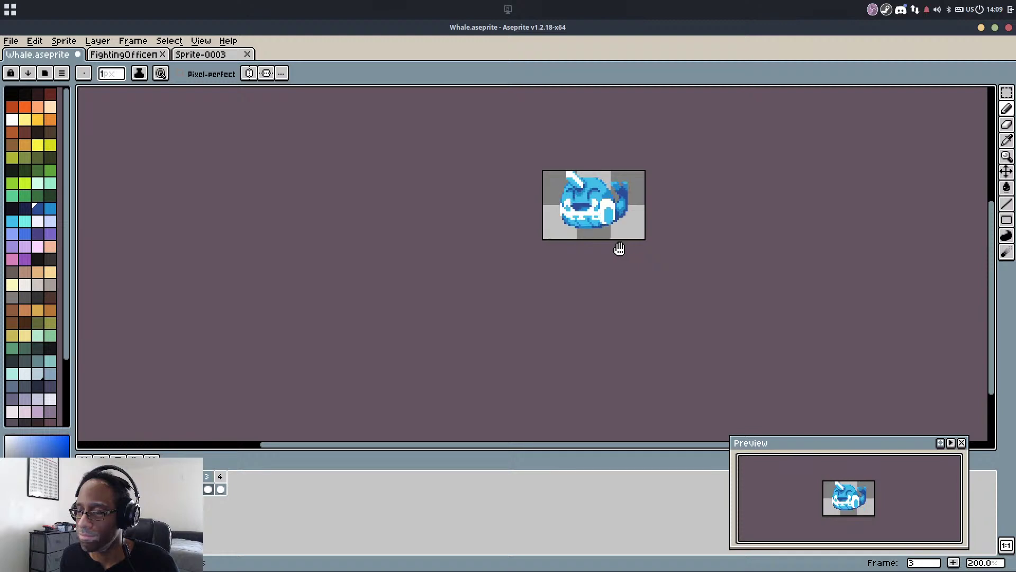
{"action": "scroll", "coordinate": [617, 249], "scroll_direction": "up", "scroll_amount": 2}
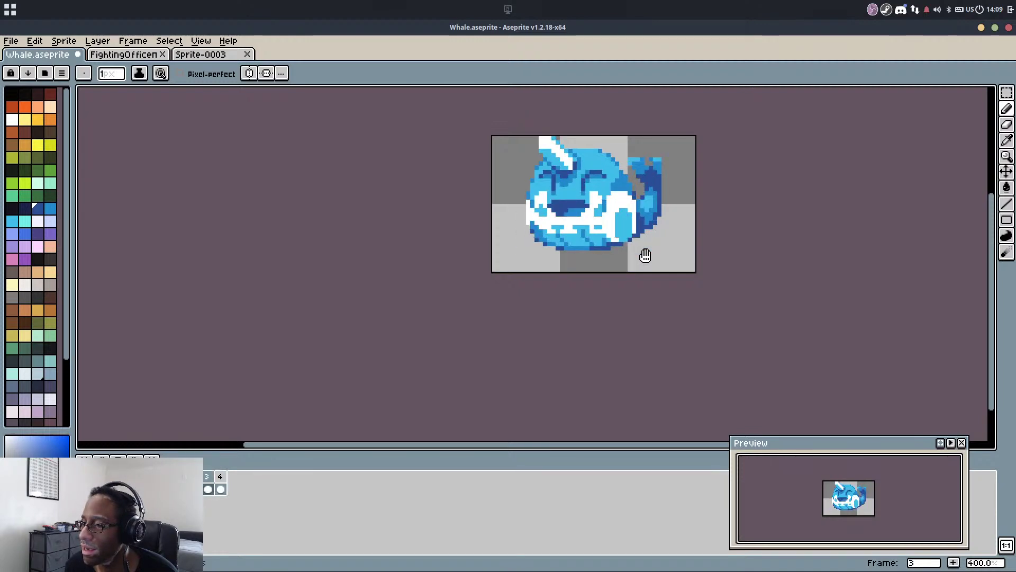
Undo the open-mouth painting on frames 2 and 3 and check the frames in playback
{"action": "key", "text": "ctrl+z"}
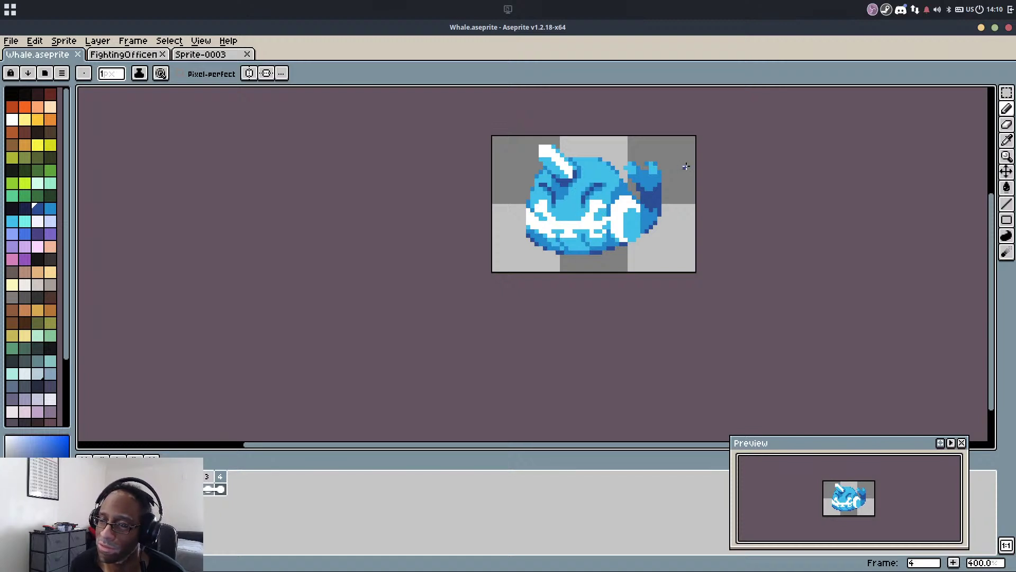
{"action": "key", "text": "Return"}
{"action": "key", "text": "ctrl+z"}
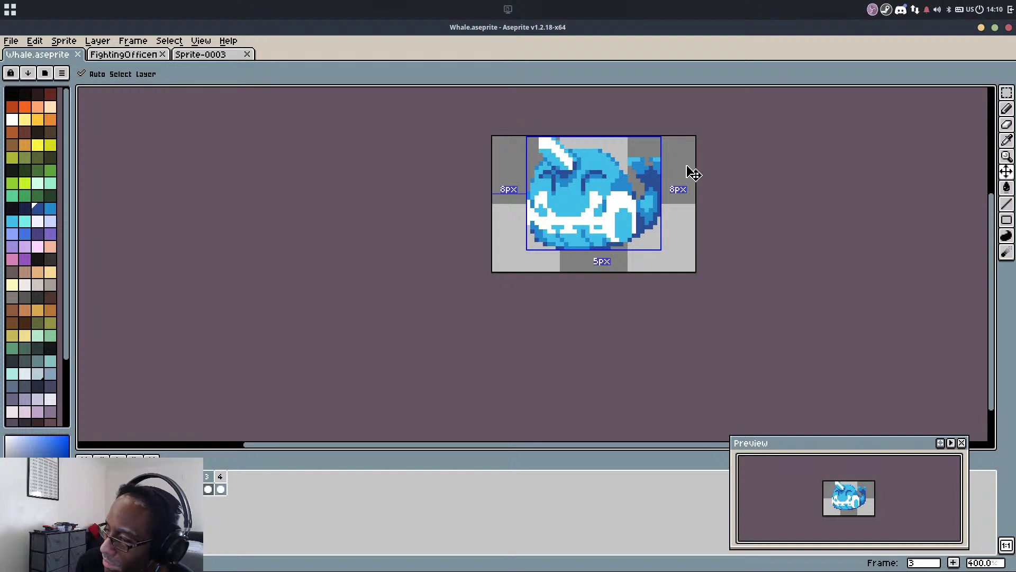
Examine the whale's closed-mouth bounce animation at different zoom levels
{"action": "left_click_drag", "start_coordinate": [447, 154], "coordinate": [422, 196]}
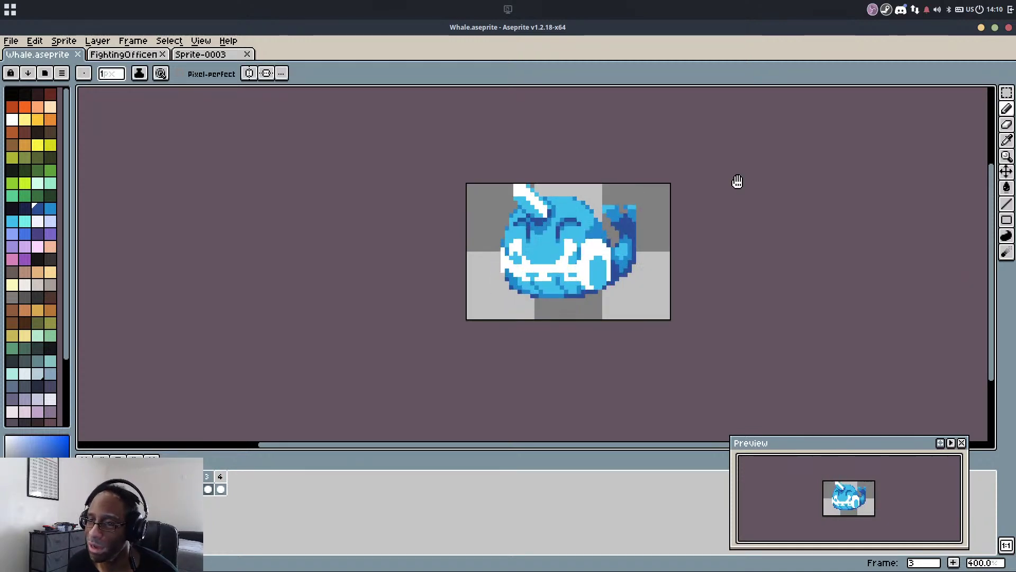
{"action": "scroll", "coordinate": [737, 181], "scroll_direction": "down", "scroll_amount": 3}
{"action": "scroll", "coordinate": [735, 179], "scroll_direction": "up", "scroll_amount": 1}
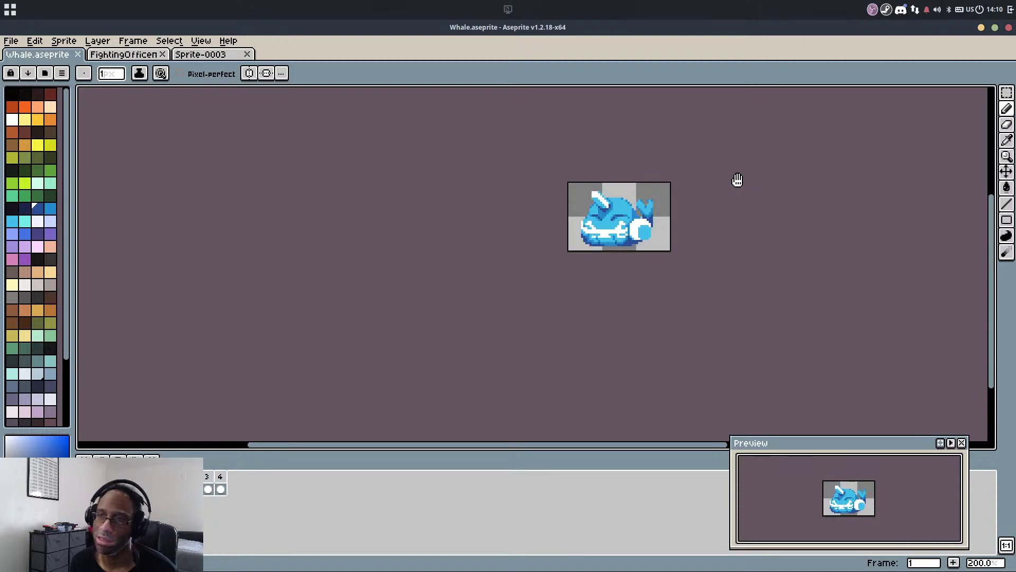
{"action": "scroll", "coordinate": [725, 185], "scroll_direction": "up", "scroll_amount": 1}
{"action": "scroll", "coordinate": [685, 204], "scroll_direction": "up", "scroll_amount": 1}
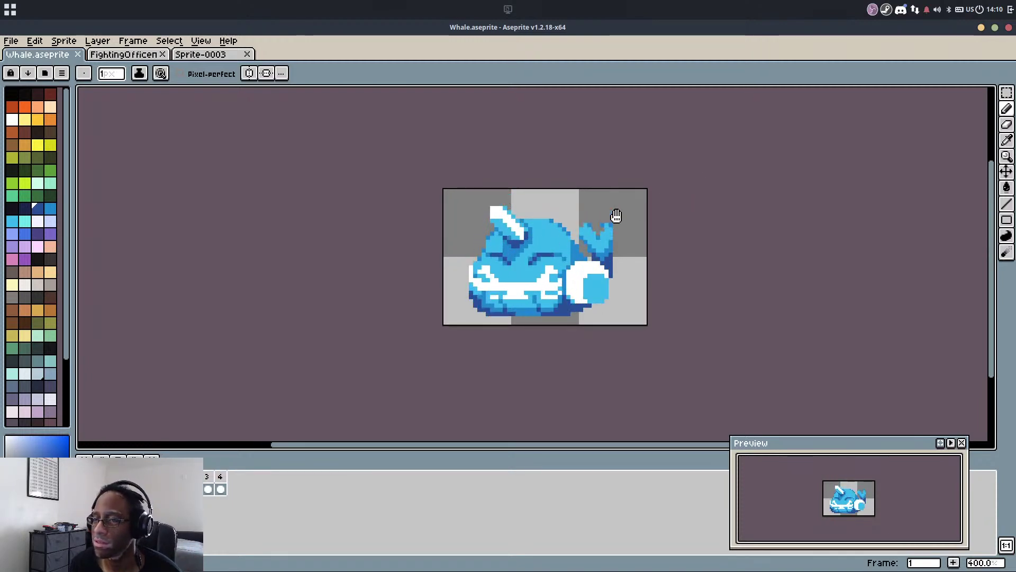
{"action": "scroll", "coordinate": [615, 216], "scroll_direction": "down", "scroll_amount": 2}
{"action": "scroll", "coordinate": [617, 217], "scroll_direction": "up", "scroll_amount": 2}
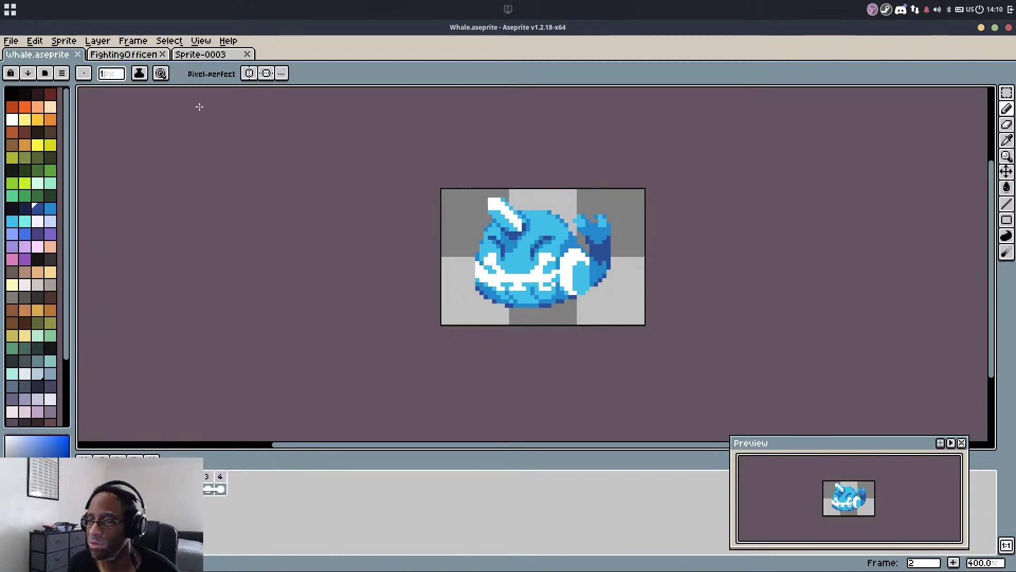
Switch to the blank Sprite-0003 canvas and choose bright orange as the drawing colour
{"action": "key", "text": "ctrl+Tab"}
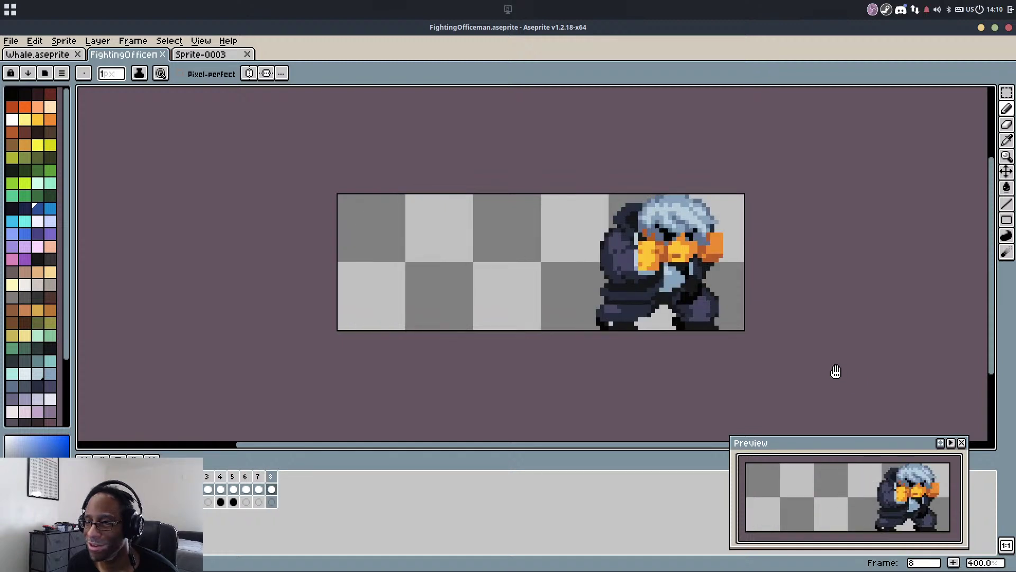
{"action": "left_click", "coordinate": [215, 57]}
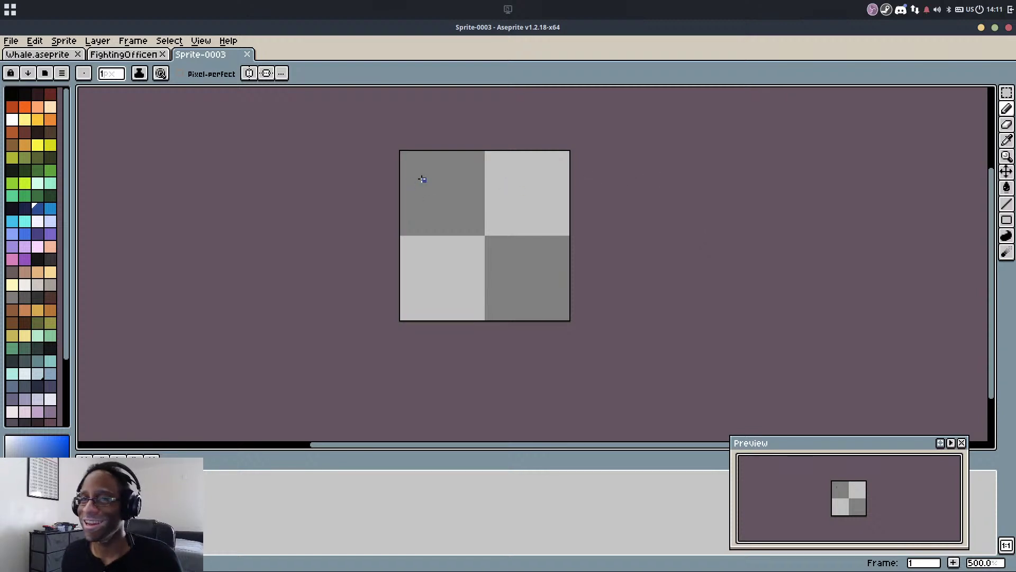
{"action": "scroll", "coordinate": [468, 178], "scroll_direction": "up", "scroll_amount": 1}
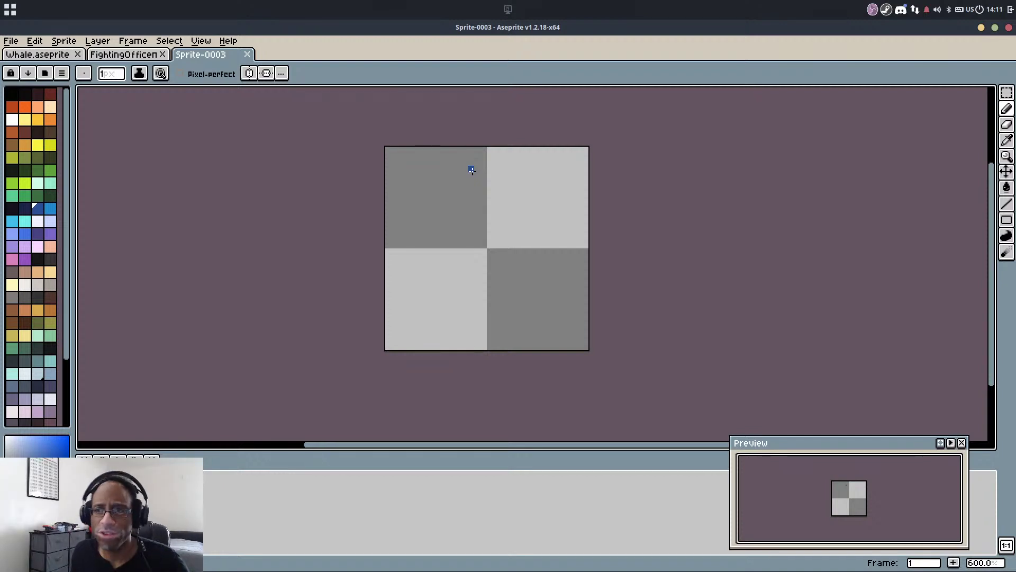
{"action": "scroll", "coordinate": [469, 180], "scroll_direction": "up", "scroll_amount": 1}
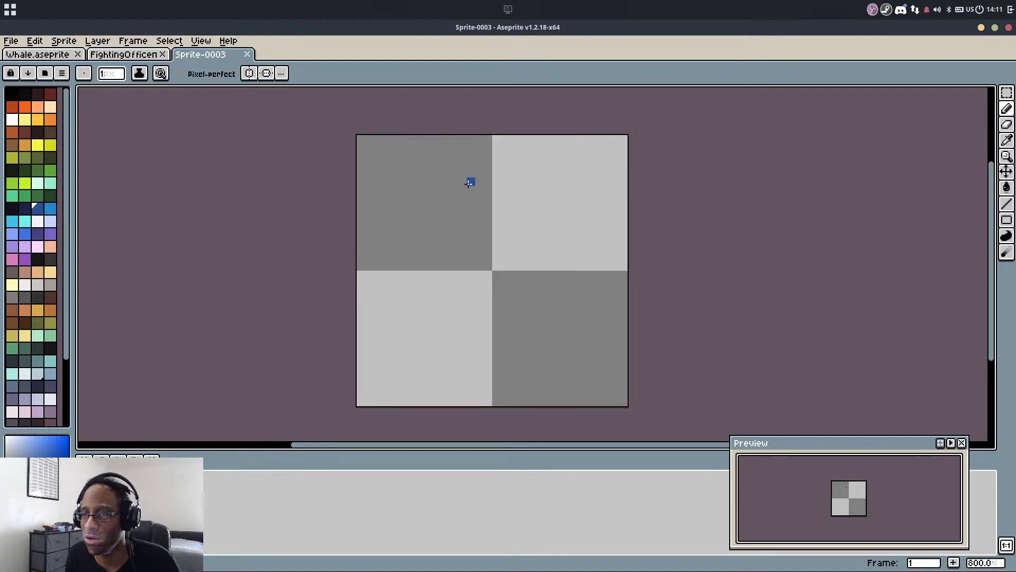
{"action": "left_click", "coordinate": [27, 110]}
{"action": "key", "text": "ctrl+s"}
{"action": "key", "text": "Escape"}
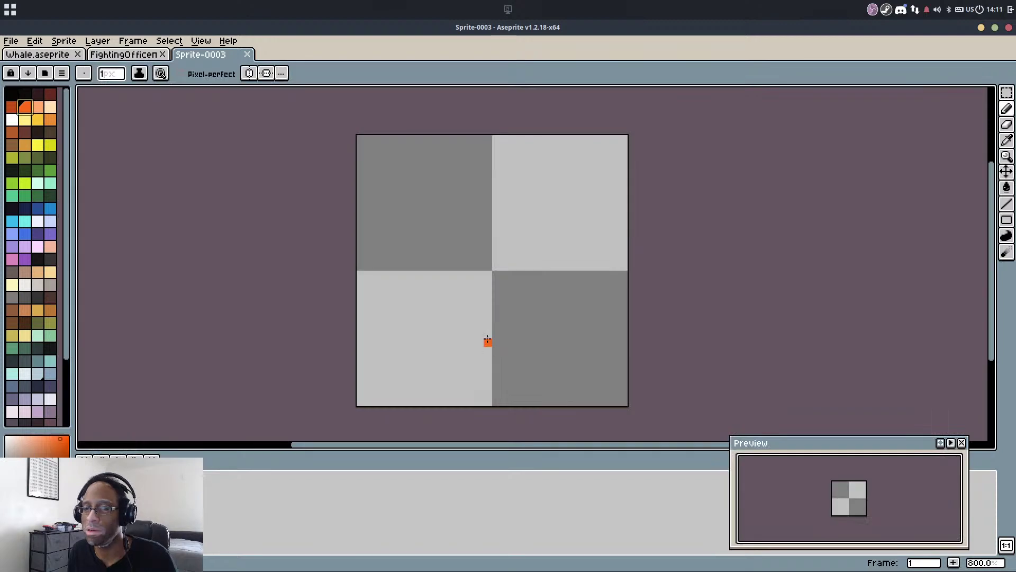
{"action": "key", "text": "ctrl+s"}
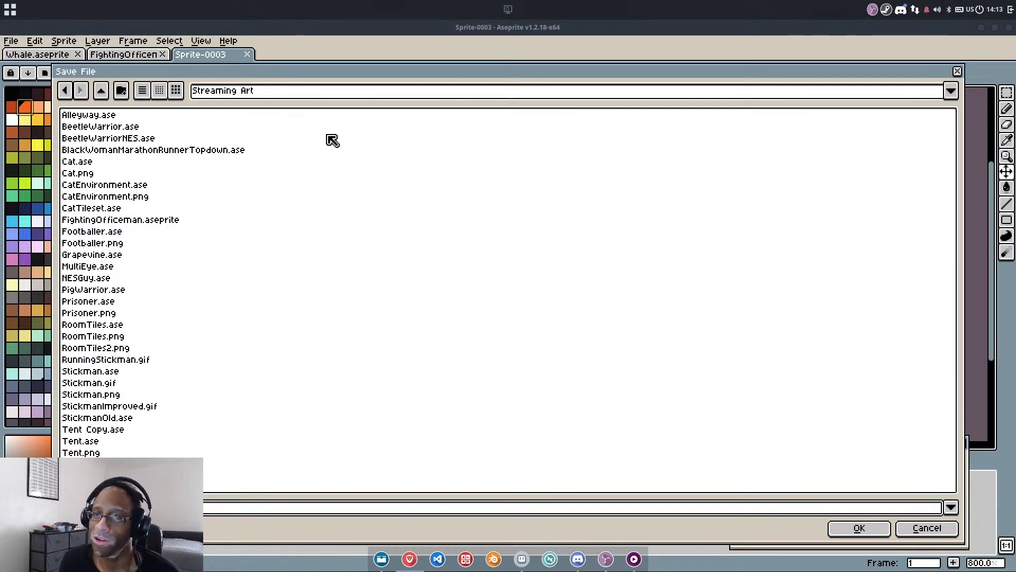
{"action": "left_click", "coordinate": [957, 71]}
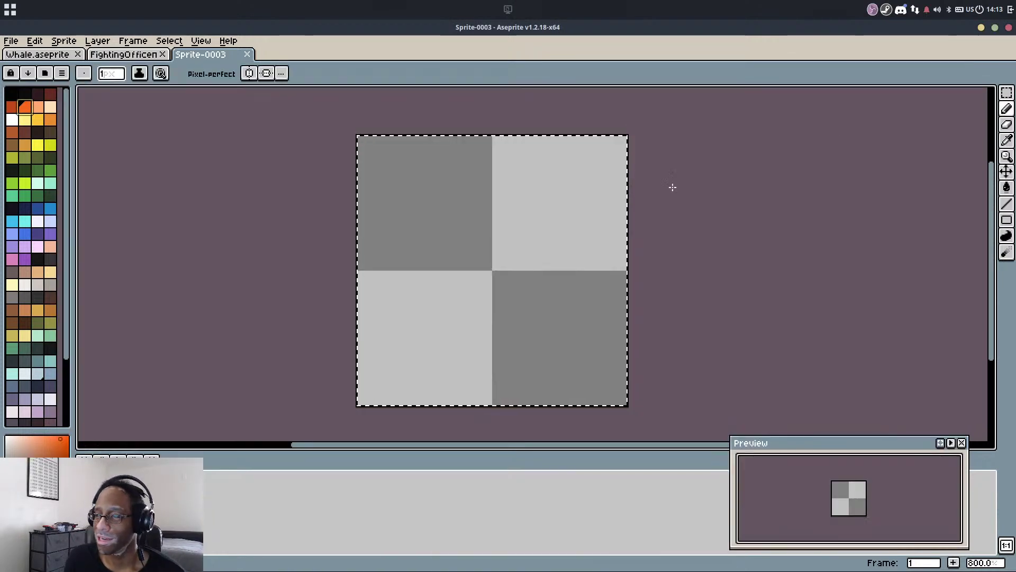
{"action": "key", "text": "ctrl+d"}
{"action": "left_click", "coordinate": [497, 248]}
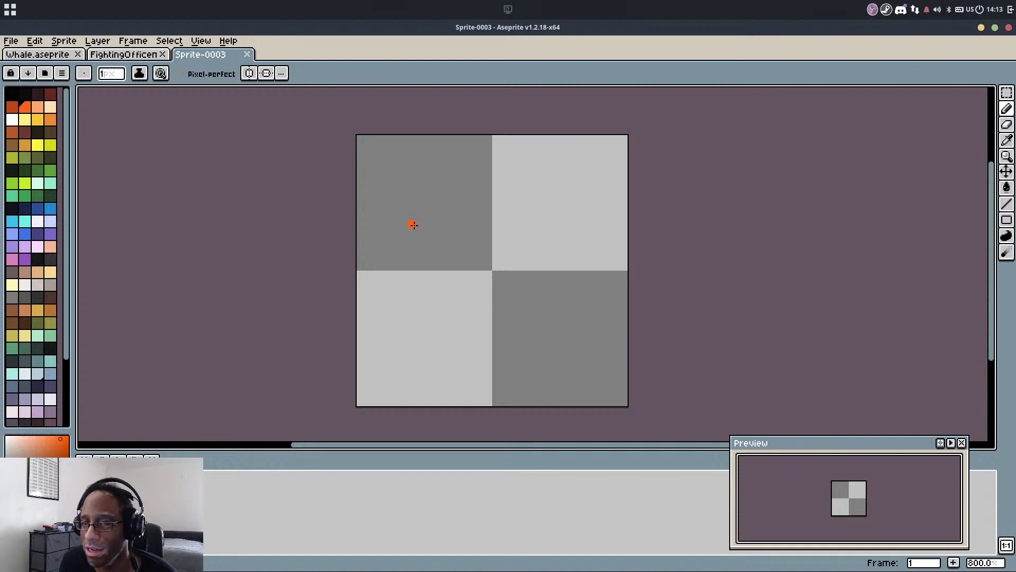
Try sketching a slanted orange oval across the middle of the blank canvas, then undo it
{"action": "mouse_move", "coordinate": [429, 327]}
{"action": "left_mouse_down"}
{"action": "mouse_move", "coordinate": [486, 231]}
{"action": "mouse_move", "coordinate": [562, 203]}
{"action": "mouse_move", "coordinate": [558, 264]}
{"action": "left_mouse_up"}
{"action": "mouse_move", "coordinate": [484, 353]}
{"action": "left_mouse_down"}
{"action": "mouse_move", "coordinate": [451, 362]}
{"action": "mouse_move", "coordinate": [434, 321]}
{"action": "mouse_move", "coordinate": [501, 216]}
{"action": "mouse_move", "coordinate": [533, 198]}
{"action": "mouse_move", "coordinate": [560, 199]}
{"action": "mouse_move", "coordinate": [564, 259]}
{"action": "left_mouse_up"}
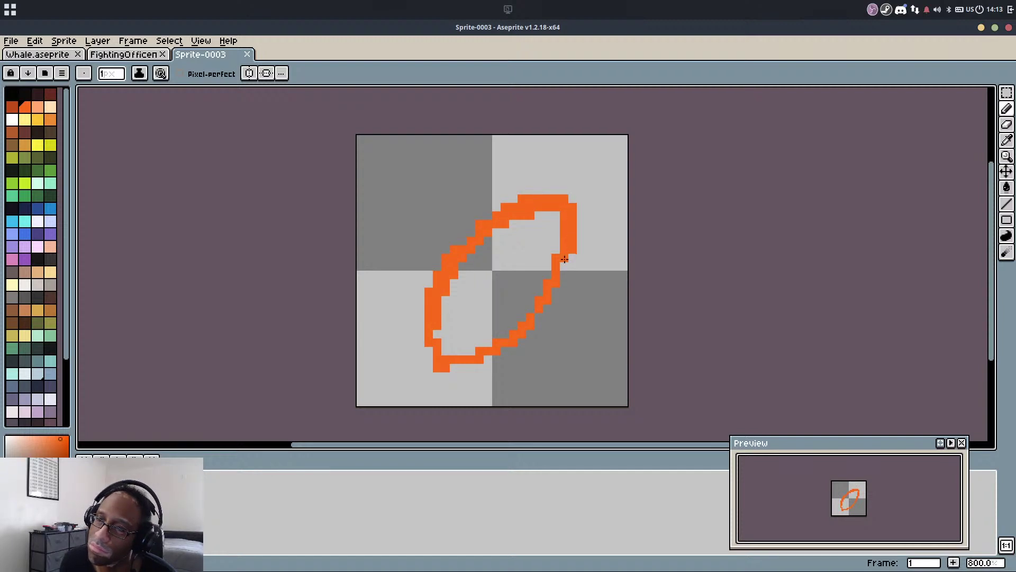
{"action": "left_click_drag", "start_coordinate": [483, 337], "coordinate": [433, 326]}
{"action": "key", "text": "ctrl+z"}
{"action": "key", "text": "ctrl+z"}
{"action": "key", "text": "ctrl+z"}
{"action": "key", "text": "ctrl+z"}
{"action": "key", "text": "ctrl+z"}
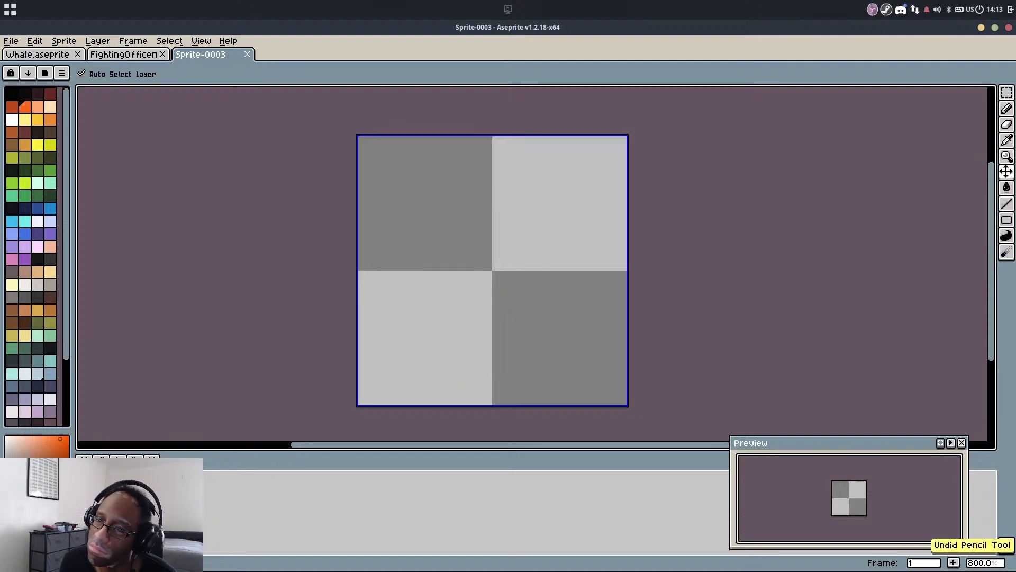
Try several loose orange line sketches on the blank canvas, undoing each attempt
{"action": "mouse_move", "coordinate": [411, 188]}
{"action": "left_mouse_down"}
{"action": "mouse_move", "coordinate": [493, 213]}
{"action": "mouse_move", "coordinate": [550, 281]}
{"action": "mouse_move", "coordinate": [570, 288]}
{"action": "mouse_move", "coordinate": [561, 252]}
{"action": "mouse_move", "coordinate": [513, 205]}
{"action": "mouse_move", "coordinate": [351, 154]}
{"action": "left_mouse_up"}
{"action": "key", "text": "ctrl+z"}
{"action": "left_click", "coordinate": [447, 209]}
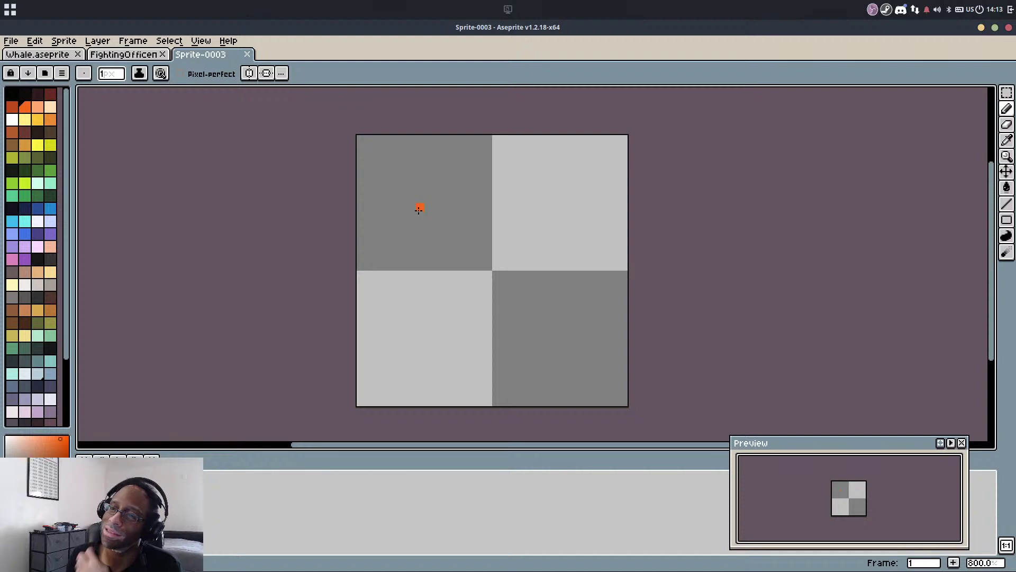
{"action": "left_click_drag", "start_coordinate": [444, 148], "coordinate": [589, 281]}
{"action": "key", "text": "ctrl+z"}
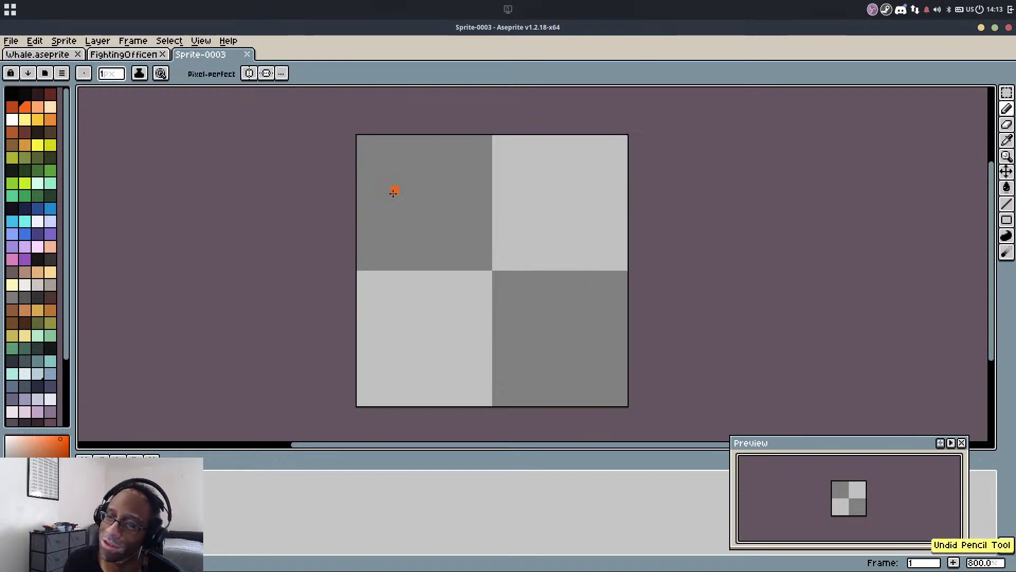
{"action": "mouse_move", "coordinate": [392, 190]}
{"action": "left_mouse_down"}
{"action": "mouse_move", "coordinate": [580, 250]}
{"action": "mouse_move", "coordinate": [360, 139]}
{"action": "left_mouse_up"}
{"action": "key", "text": "ctrl+z"}
{"action": "mouse_move", "coordinate": [404, 182]}
{"action": "left_mouse_down"}
{"action": "mouse_move", "coordinate": [467, 163]}
{"action": "mouse_move", "coordinate": [580, 318]}
{"action": "mouse_move", "coordinate": [454, 293]}
{"action": "mouse_move", "coordinate": [404, 176]}
{"action": "mouse_move", "coordinate": [579, 305]}
{"action": "mouse_move", "coordinate": [431, 264]}
{"action": "mouse_move", "coordinate": [400, 316]}
{"action": "mouse_move", "coordinate": [516, 367]}
{"action": "mouse_move", "coordinate": [431, 316]}
{"action": "left_mouse_up"}
{"action": "key", "text": "ctrl+z"}
{"action": "key", "text": "v"}
{"action": "key", "text": "b"}
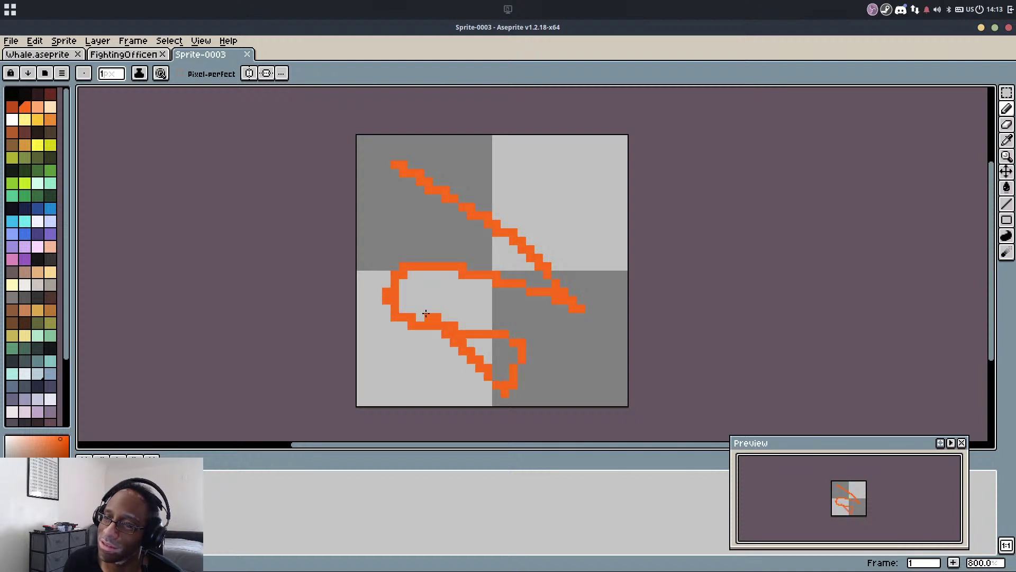
{"action": "key", "text": "ctrl+z"}
View the FightingOfficeman sprite alongside the empty Sprite-0003 canvas and end on Sprite-0003
{"action": "left_click", "coordinate": [140, 56]}
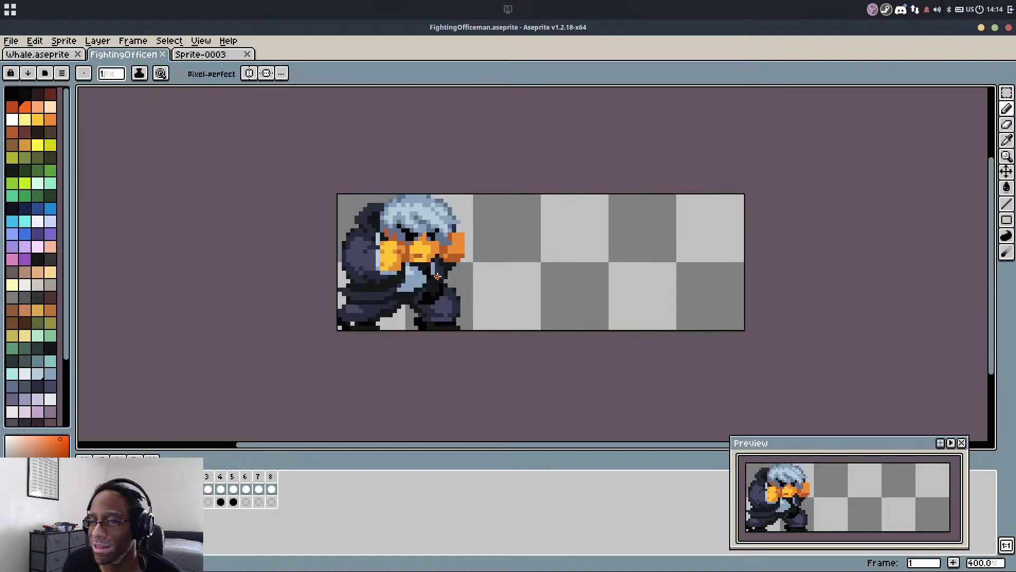
{"action": "scroll", "coordinate": [423, 275], "scroll_direction": "up", "scroll_amount": 1}
{"action": "key", "text": "m"}
{"action": "key", "text": "b"}
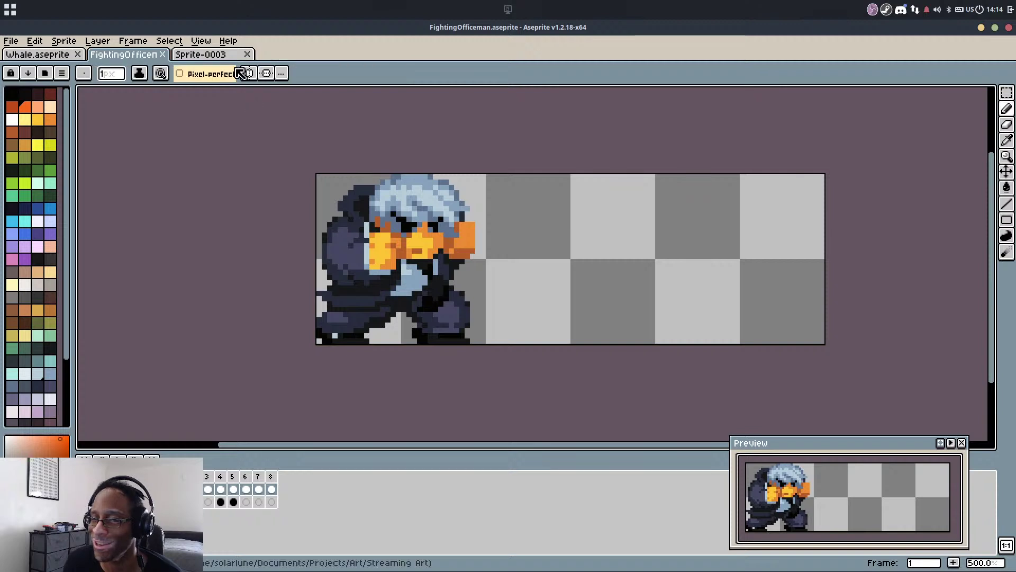
{"action": "left_click", "coordinate": [230, 56]}
{"action": "scroll", "coordinate": [438, 283], "scroll_direction": "up", "scroll_amount": 1}
{"action": "left_click_drag", "start_coordinate": [462, 301], "coordinate": [431, 265]}
{"action": "scroll", "coordinate": [429, 262], "scroll_direction": "down", "scroll_amount": 1}
{"action": "left_click", "coordinate": [123, 55]}
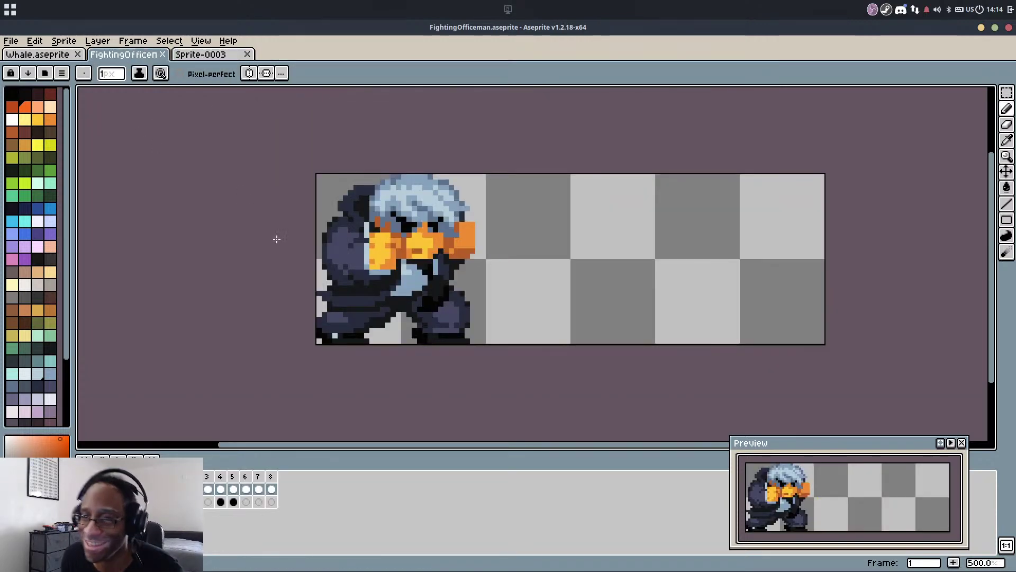
{"action": "left_click", "coordinate": [229, 60]}
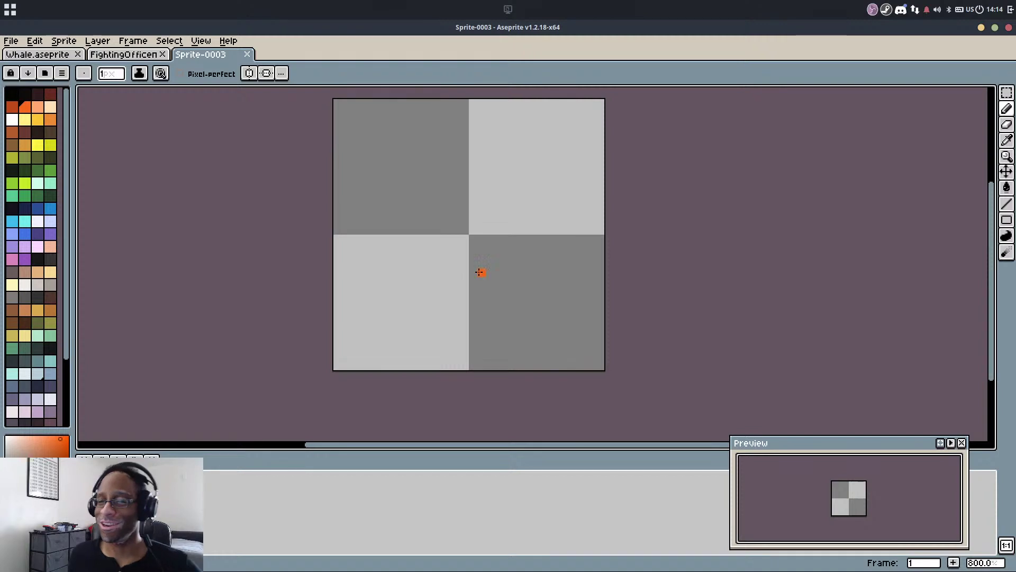
Try sketching a small mint green base with a diagonal arm in the canvas's lower right quarter, then undo it
{"action": "left_click", "coordinate": [51, 182]}
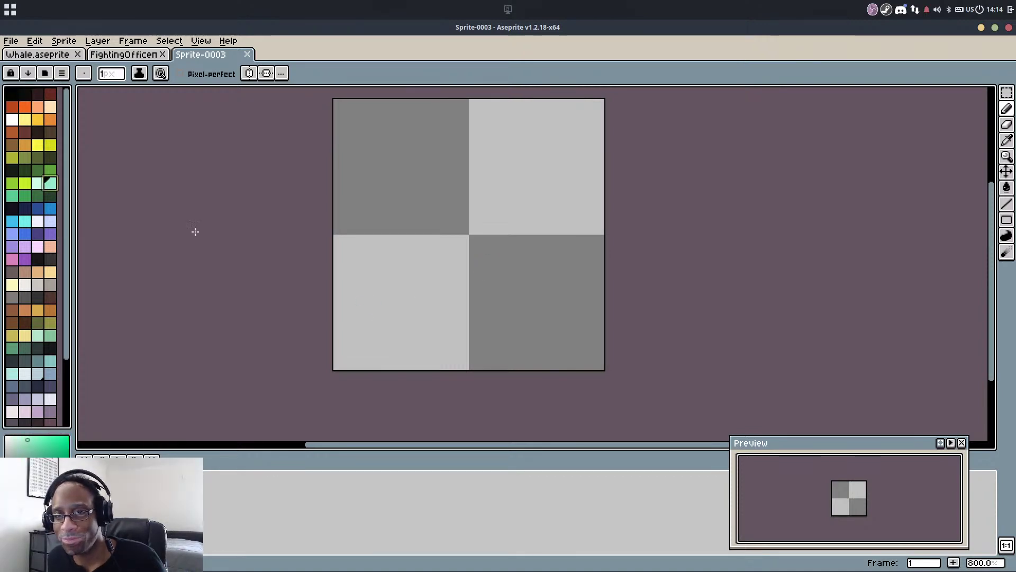
{"action": "mouse_move", "coordinate": [514, 366]}
{"action": "left_mouse_down"}
{"action": "mouse_move", "coordinate": [574, 370]}
{"action": "mouse_move", "coordinate": [504, 370]}
{"action": "mouse_move", "coordinate": [530, 329]}
{"action": "mouse_move", "coordinate": [566, 331]}
{"action": "left_mouse_up"}
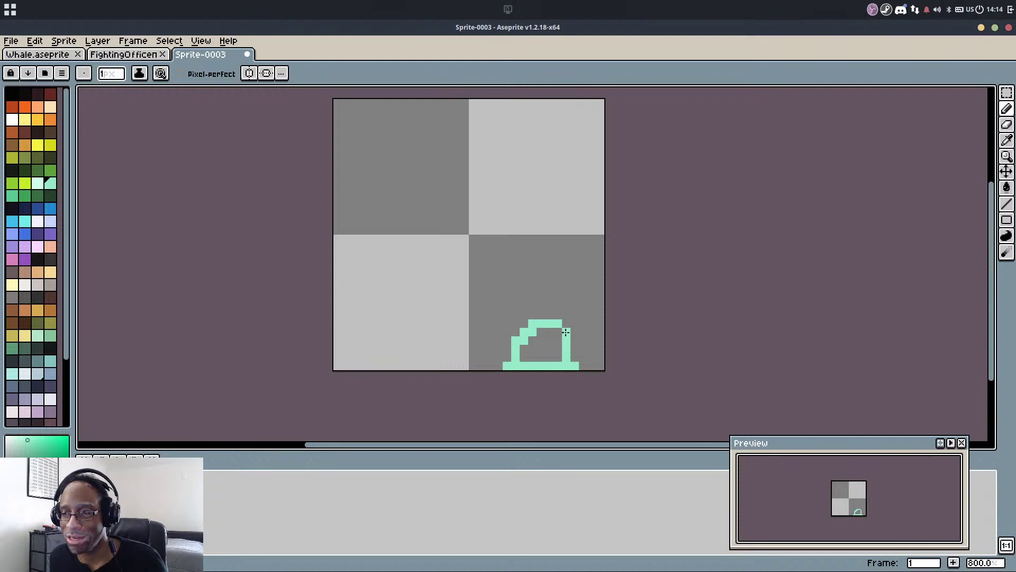
{"action": "mouse_move", "coordinate": [551, 365]}
{"action": "left_mouse_down"}
{"action": "mouse_move", "coordinate": [540, 327]}
{"action": "mouse_move", "coordinate": [467, 262]}
{"action": "left_mouse_up"}
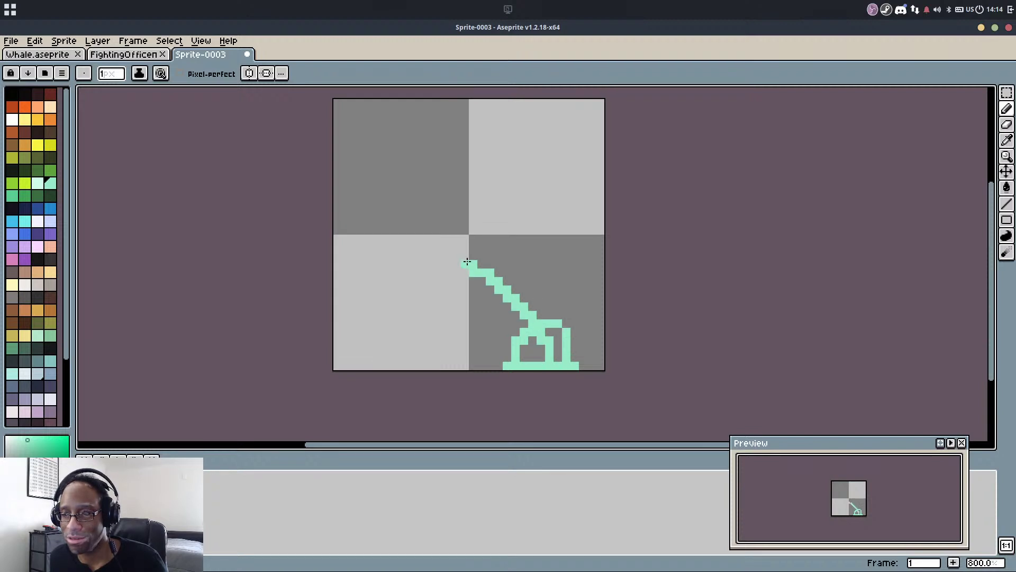
{"action": "key", "text": "ctrl+z"}
{"action": "key", "text": "ctrl+z"}
{"action": "key", "text": "ctrl+z"}
{"action": "key", "text": "ctrl+z"}
{"action": "key", "text": "ctrl+z"}
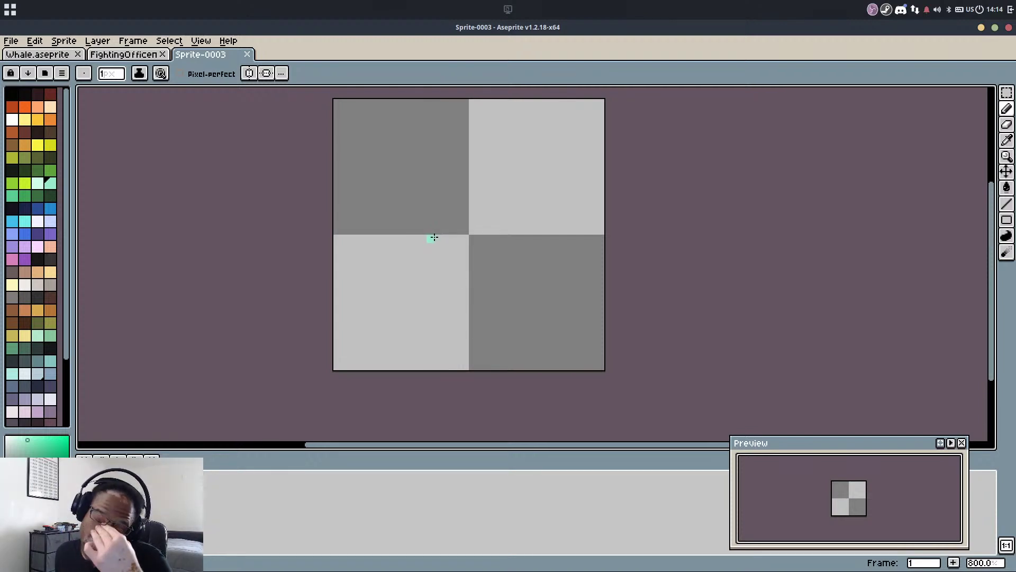
Outline a rounded dark red shape above the canvas centre, fill it, and ready the Pencil with bright orange
{"action": "left_click", "coordinate": [51, 94]}
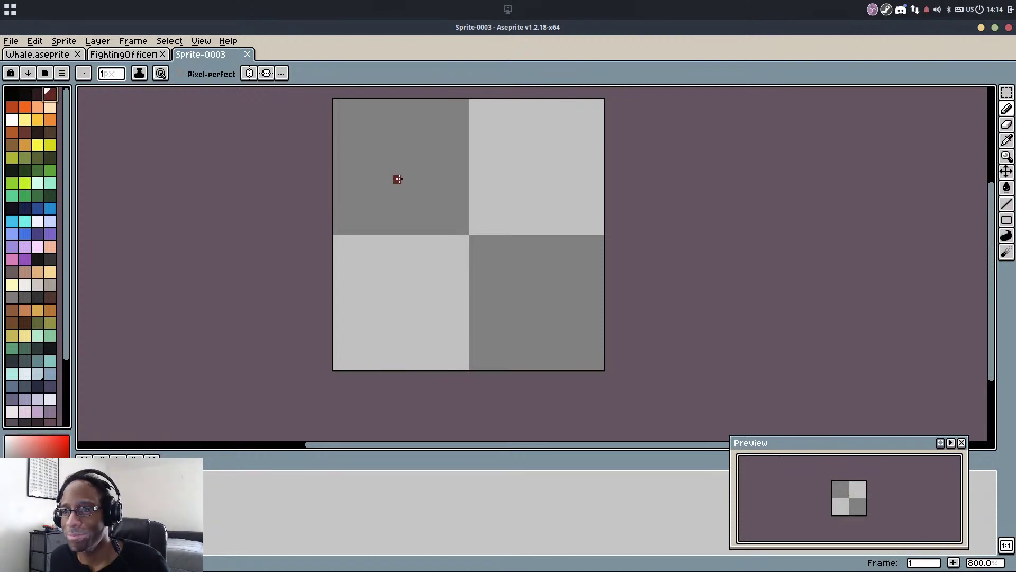
{"action": "mouse_move", "coordinate": [403, 137]}
{"action": "left_mouse_down"}
{"action": "mouse_move", "coordinate": [475, 138]}
{"action": "mouse_move", "coordinate": [521, 156]}
{"action": "mouse_move", "coordinate": [553, 187]}
{"action": "mouse_move", "coordinate": [558, 226]}
{"action": "mouse_move", "coordinate": [506, 273]}
{"action": "mouse_move", "coordinate": [432, 259]}
{"action": "mouse_move", "coordinate": [406, 233]}
{"action": "mouse_move", "coordinate": [399, 203]}
{"action": "mouse_move", "coordinate": [418, 161]}
{"action": "mouse_move", "coordinate": [457, 136]}
{"action": "mouse_move", "coordinate": [405, 137]}
{"action": "left_mouse_up"}
{"action": "key", "text": "e"}
{"action": "key", "text": "g"}
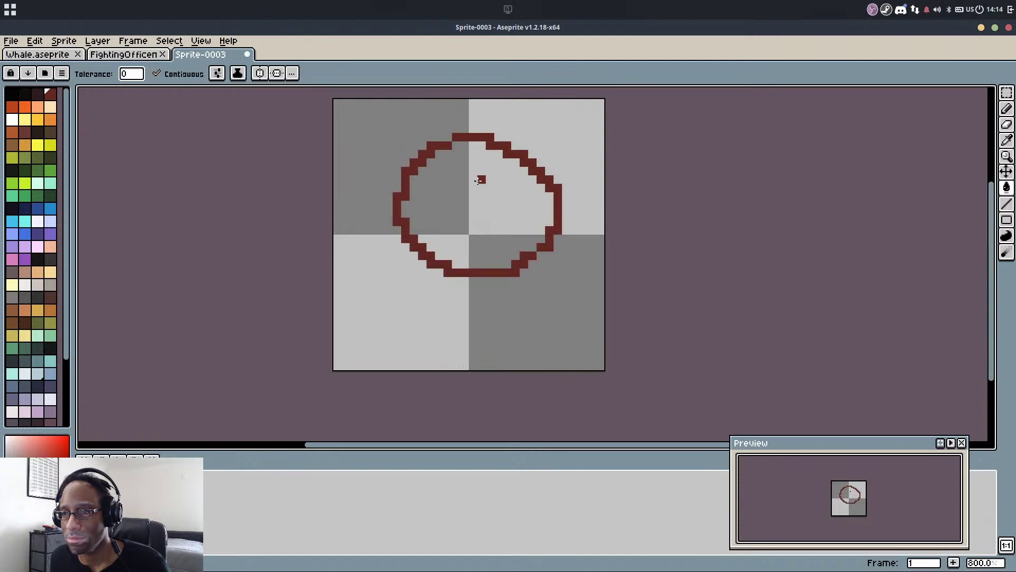
{"action": "left_click", "coordinate": [480, 179]}
{"action": "key", "text": "b"}
{"action": "left_click", "coordinate": [29, 109]}
{"action": "scroll", "coordinate": [517, 213], "scroll_direction": "up", "scroll_amount": 1}
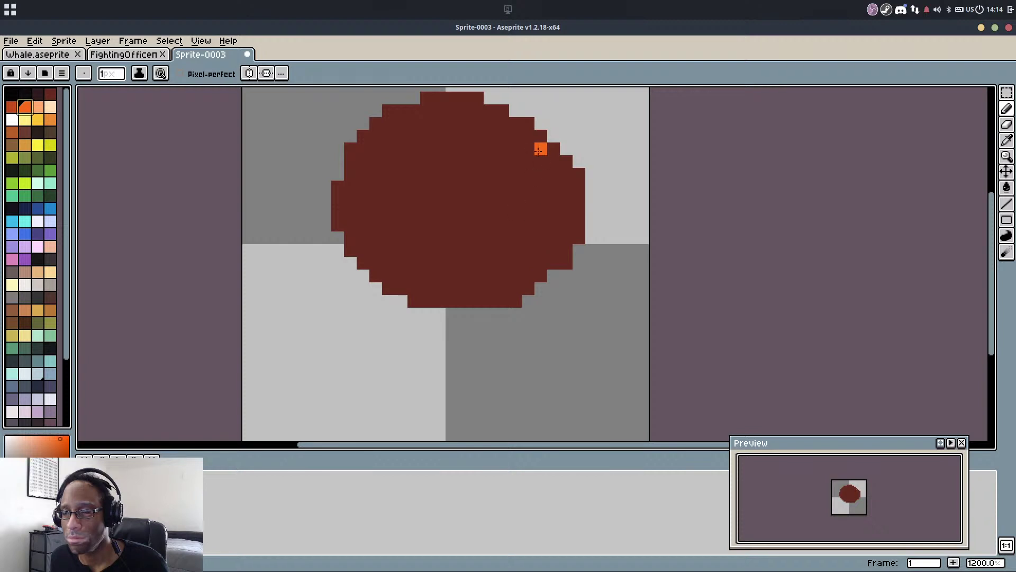
Draw a wavy bright orange boundary across the dark red shape and fill the area above it with bright orange
{"action": "mouse_move", "coordinate": [528, 136]}
{"action": "left_mouse_down"}
{"action": "mouse_move", "coordinate": [528, 158]}
{"action": "mouse_move", "coordinate": [498, 189]}
{"action": "mouse_move", "coordinate": [413, 161]}
{"action": "mouse_move", "coordinate": [348, 174]}
{"action": "left_mouse_up"}
{"action": "key", "text": "g"}
{"action": "left_click", "coordinate": [448, 151]}
{"action": "key", "text": "b"}
Add dark red pixels along the stepped edge around the orange area and widen the shape's right side
{"action": "key", "text": "e"}
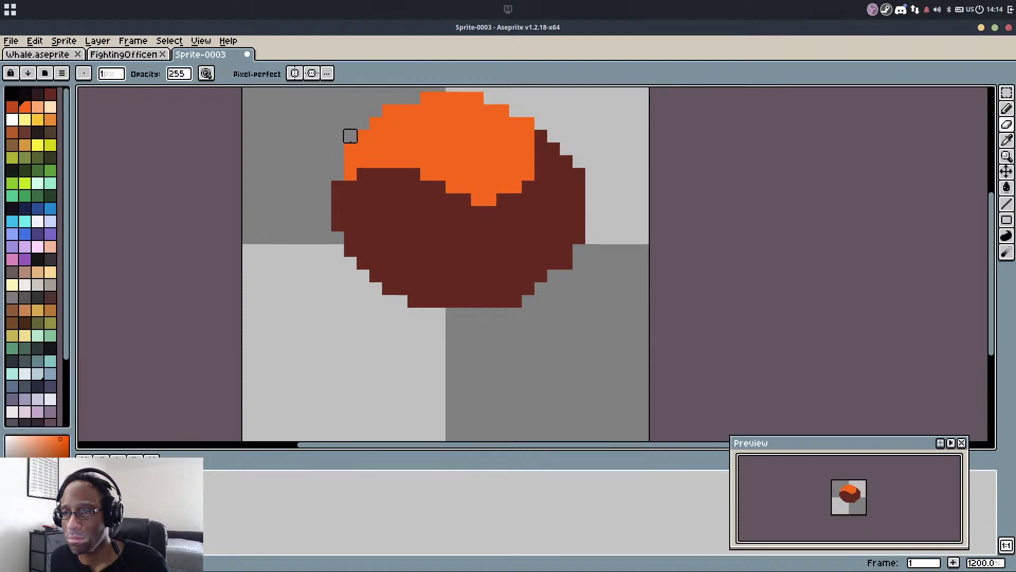
{"action": "key", "text": "i"}
{"action": "left_click", "coordinate": [349, 186]}
{"action": "key", "text": "b"}
{"action": "mouse_move", "coordinate": [339, 175]}
{"action": "left_mouse_down"}
{"action": "mouse_move", "coordinate": [364, 121]}
{"action": "mouse_move", "coordinate": [403, 100]}
{"action": "mouse_move", "coordinate": [515, 111]}
{"action": "mouse_move", "coordinate": [491, 100]}
{"action": "mouse_move", "coordinate": [562, 137]}
{"action": "mouse_move", "coordinate": [578, 163]}
{"action": "mouse_move", "coordinate": [562, 240]}
{"action": "mouse_move", "coordinate": [582, 228]}
{"action": "mouse_move", "coordinate": [588, 193]}
{"action": "mouse_move", "coordinate": [586, 240]}
{"action": "mouse_move", "coordinate": [522, 292]}
{"action": "left_mouse_up"}
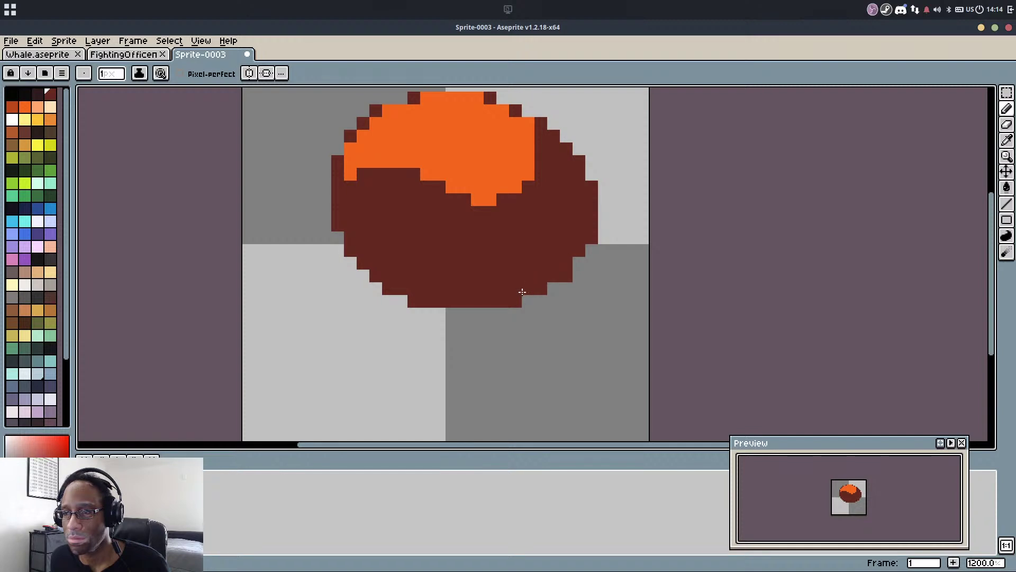
Refine the orange area's wavy lower edge by touching it up with bright orange and dark red pixels
{"action": "left_click_drag", "start_coordinate": [435, 245], "coordinate": [439, 306]}
{"action": "left_click", "coordinate": [374, 225], "text": "alt"}
{"action": "left_click", "coordinate": [342, 238]}
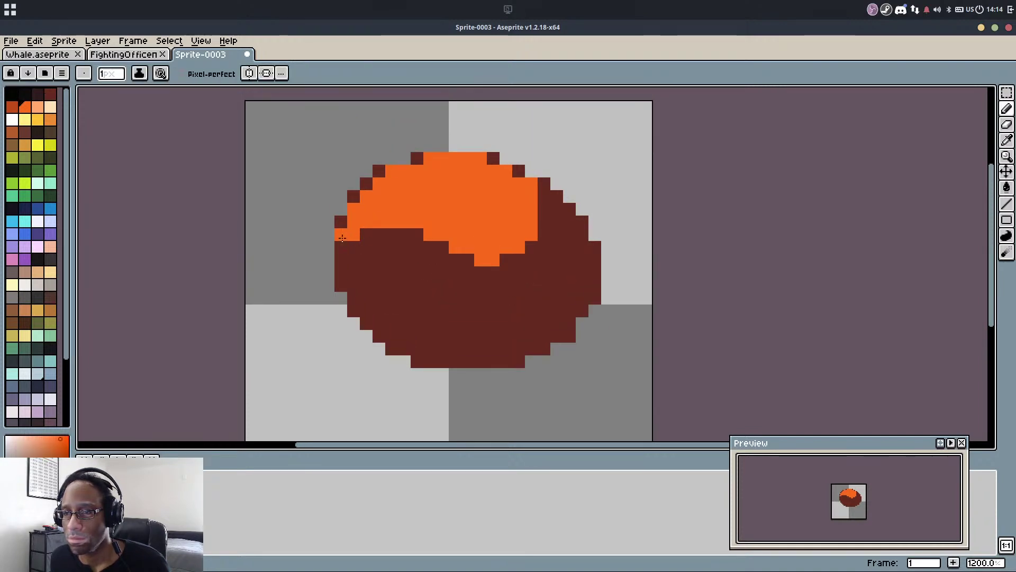
{"action": "mouse_move", "coordinate": [349, 247]}
{"action": "left_mouse_down"}
{"action": "mouse_move", "coordinate": [426, 236]}
{"action": "mouse_move", "coordinate": [466, 273]}
{"action": "mouse_move", "coordinate": [499, 263]}
{"action": "left_mouse_up"}
{"action": "left_click", "coordinate": [458, 272]}
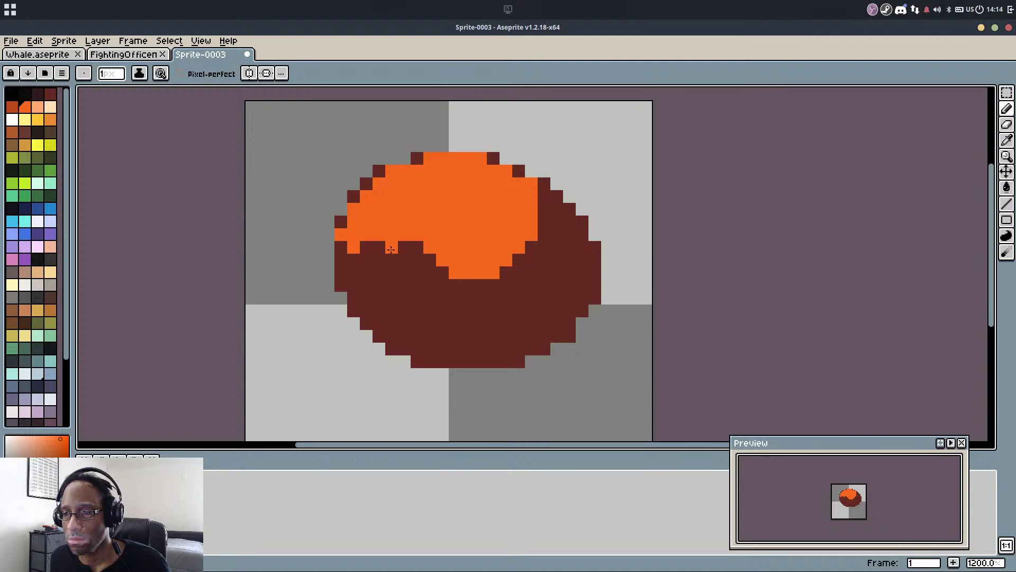
{"action": "left_click", "coordinate": [393, 249], "text": "alt"}
{"action": "left_click_drag", "start_coordinate": [428, 245], "coordinate": [450, 268]}
{"action": "left_click", "coordinate": [356, 242], "text": "alt"}
{"action": "mouse_move", "coordinate": [355, 244]}
{"action": "left_mouse_down"}
{"action": "mouse_move", "coordinate": [353, 259]}
{"action": "mouse_move", "coordinate": [381, 246]}
{"action": "left_mouse_up"}
{"action": "key", "text": "ctrl+z"}
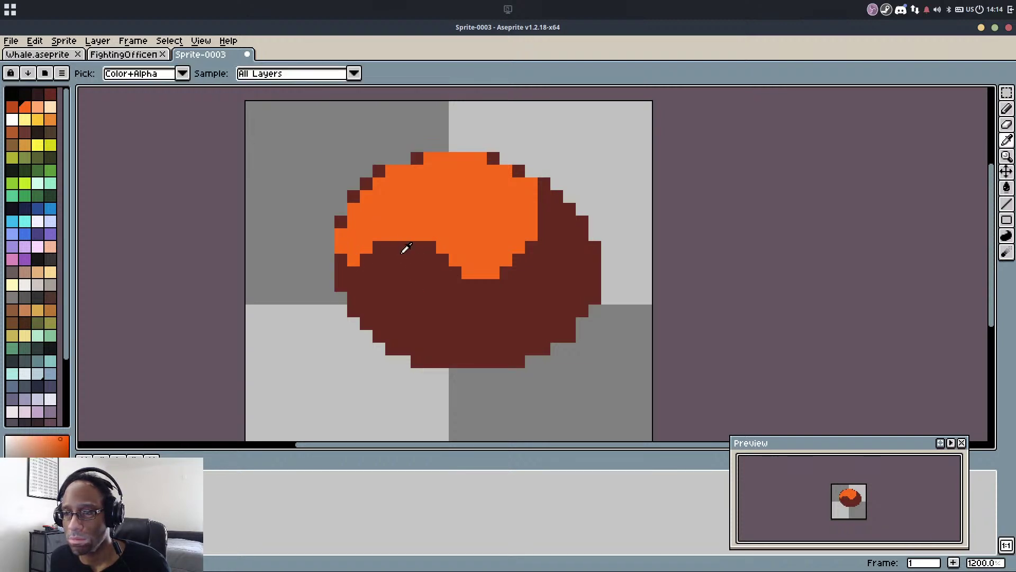
Try filling the dark red part of the shape with burnt orange, then undo the fill
{"action": "left_click", "coordinate": [403, 250], "text": "alt"}
{"action": "left_click", "coordinate": [15, 108]}
{"action": "key", "text": "g"}
{"action": "left_click", "coordinate": [373, 268]}
{"action": "key", "text": "b"}
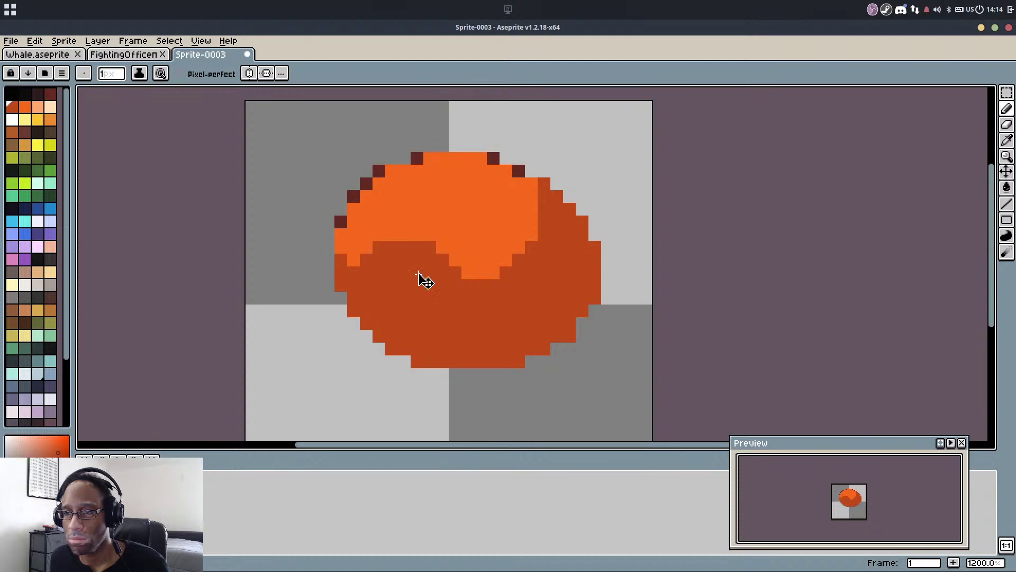
{"action": "key", "text": "ctrl+z"}
Place burnt orange shading pixels on the steps of the orange area's wavy lower edge
{"action": "left_click", "coordinate": [421, 267], "text": "alt"}
{"action": "left_click", "coordinate": [442, 247]}
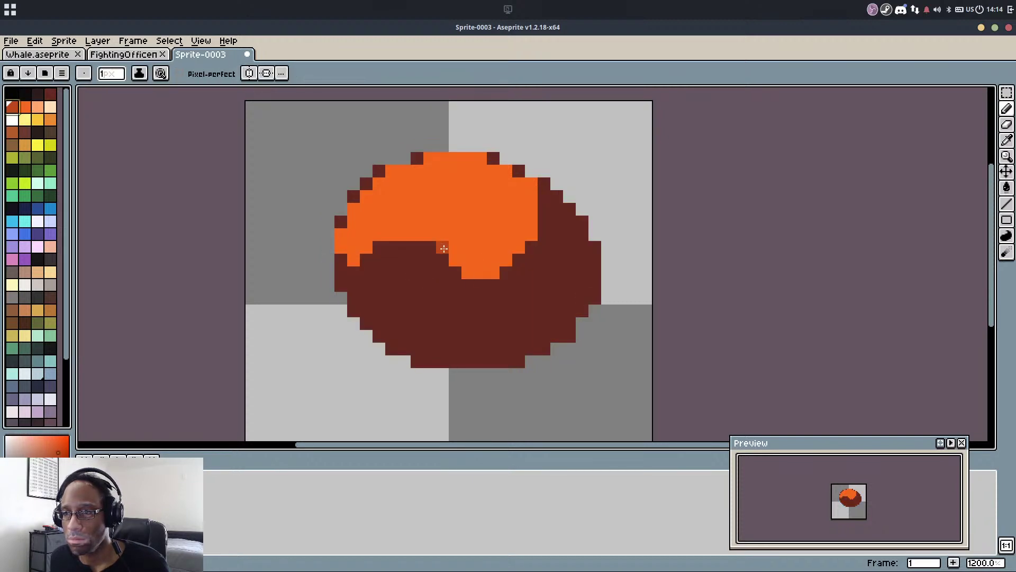
{"action": "left_click", "coordinate": [455, 259]}
{"action": "left_click", "coordinate": [367, 247]}
{"action": "left_click", "coordinate": [341, 259]}
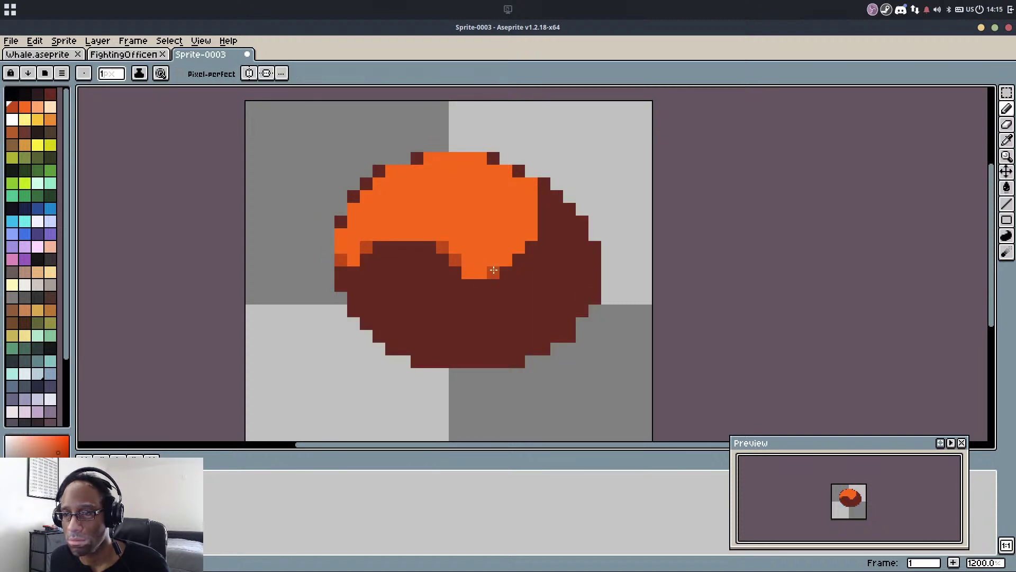
{"action": "left_click", "coordinate": [471, 273]}
{"action": "left_click_drag", "start_coordinate": [507, 262], "coordinate": [520, 248]}
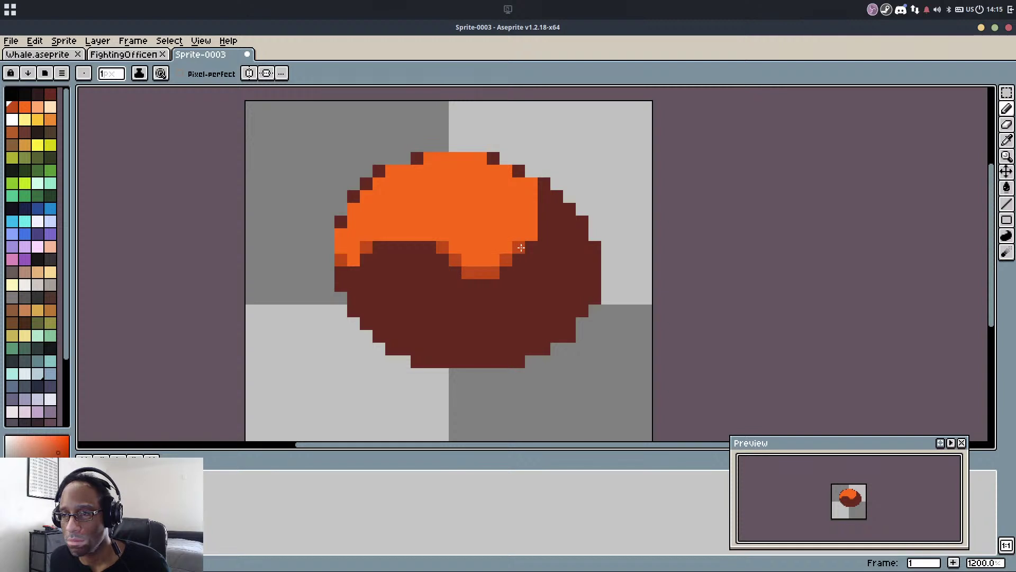
{"action": "key", "text": "ctrl+z"}
{"action": "left_click", "coordinate": [520, 246]}
{"action": "left_click", "coordinate": [507, 259]}
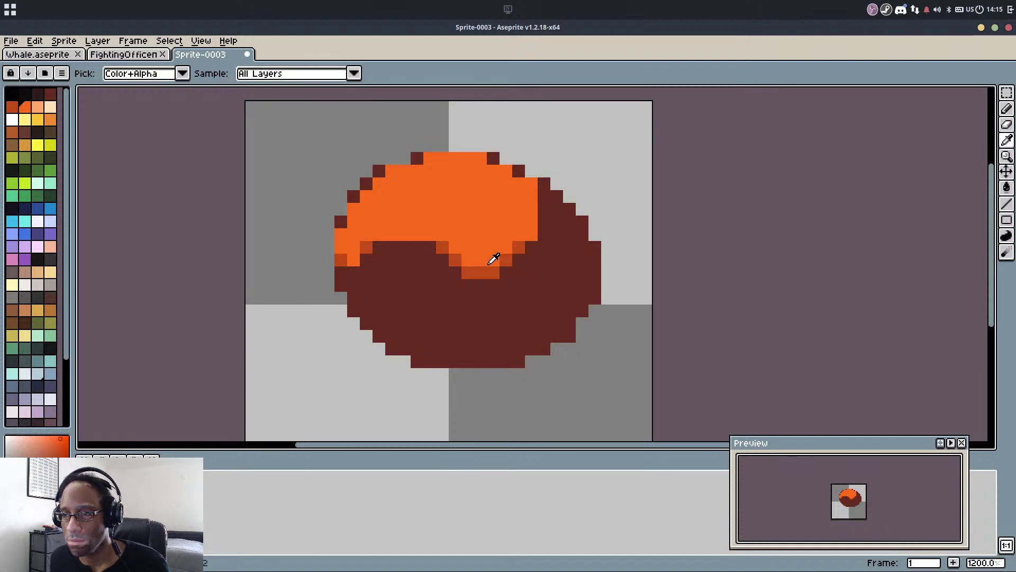
Restore bright orange at the wave's lowest point, shift its left shading pixels outward, and shade the orange area's right edge in burnt orange
{"action": "left_click", "coordinate": [492, 262], "text": "alt"}
{"action": "left_click", "coordinate": [480, 272]}
{"action": "left_click", "coordinate": [455, 259]}
{"action": "left_click", "coordinate": [443, 248]}
{"action": "left_click", "coordinate": [471, 274], "text": "alt"}
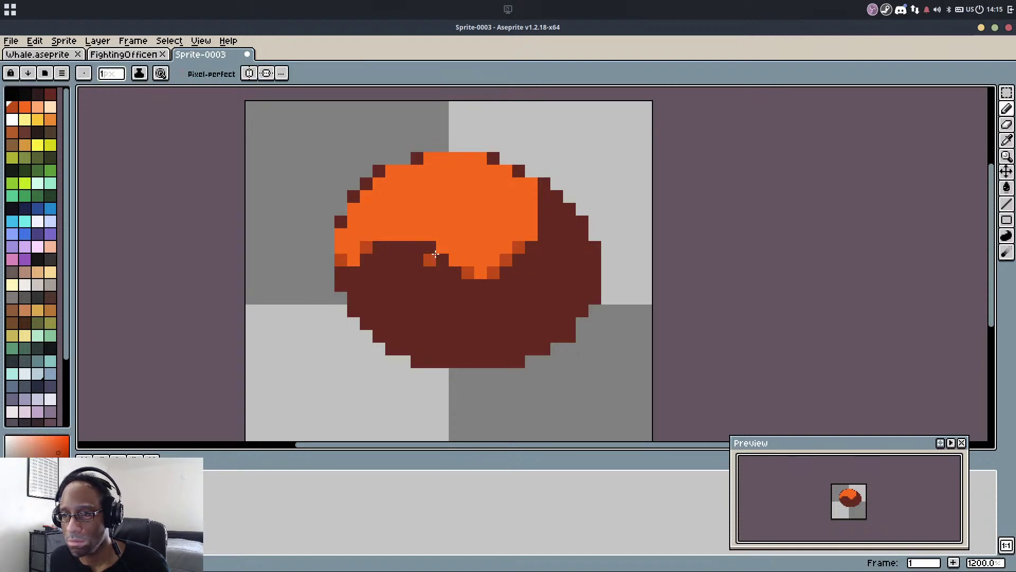
{"action": "left_click", "coordinate": [431, 259]}
{"action": "key", "text": "ctrl+z"}
{"action": "left_click_drag", "start_coordinate": [433, 251], "coordinate": [444, 259]}
{"action": "mouse_move", "coordinate": [542, 197]}
{"action": "left_mouse_down"}
{"action": "mouse_move", "coordinate": [544, 183]}
{"action": "mouse_move", "coordinate": [544, 225]}
{"action": "left_mouse_up"}
Draw two slanted dark red eye lines on the orange area, one near its left edge and one right of centre
{"action": "scroll", "coordinate": [430, 217], "scroll_direction": "up", "scroll_amount": 1}
{"action": "left_click", "coordinate": [411, 286], "text": "alt"}
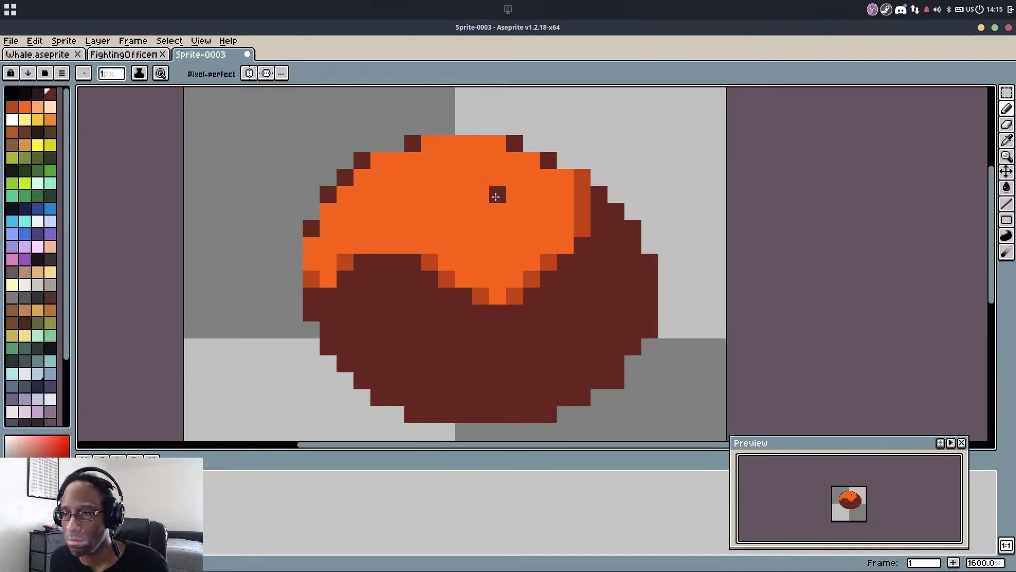
{"action": "left_click_drag", "start_coordinate": [514, 162], "coordinate": [469, 224]}
{"action": "key", "text": "ctrl+z"}
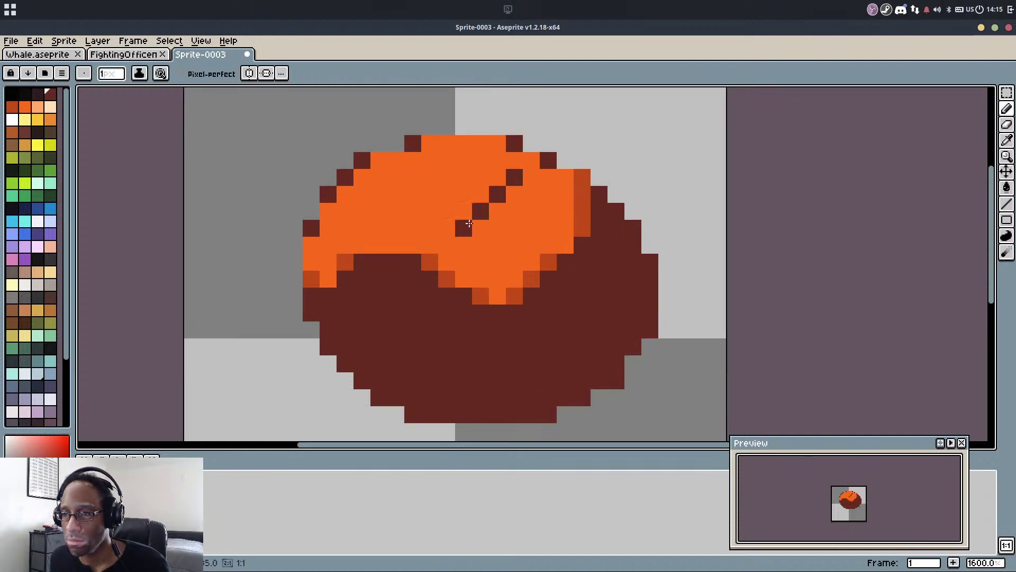
{"action": "mouse_move", "coordinate": [346, 226]}
{"action": "left_mouse_down"}
{"action": "mouse_move", "coordinate": [392, 173]}
{"action": "mouse_move", "coordinate": [361, 205]}
{"action": "left_mouse_up"}
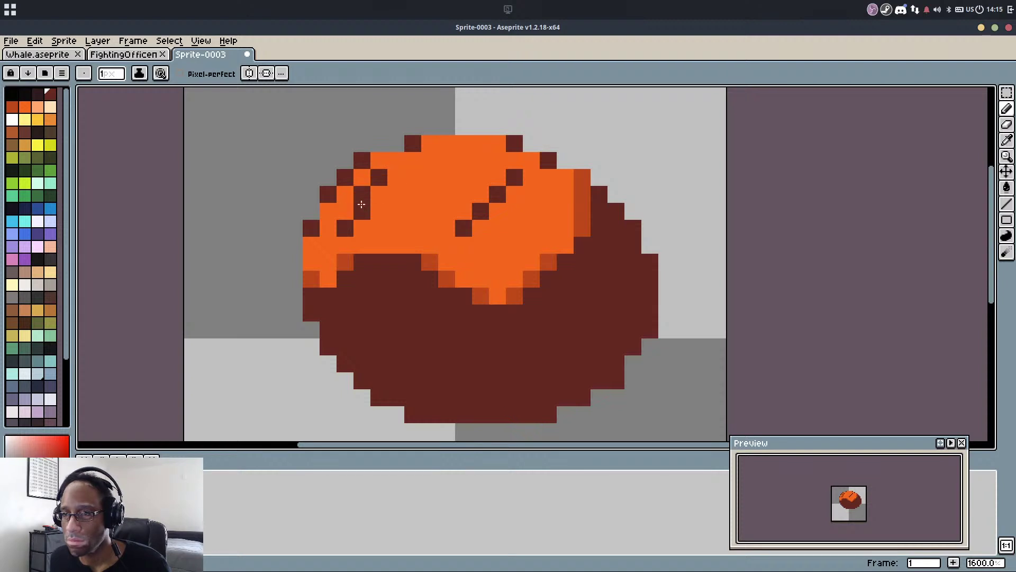
Paint white highlights over the left eye line and beside the right eye line
{"action": "scroll", "coordinate": [381, 245], "scroll_direction": "down", "scroll_amount": 1}
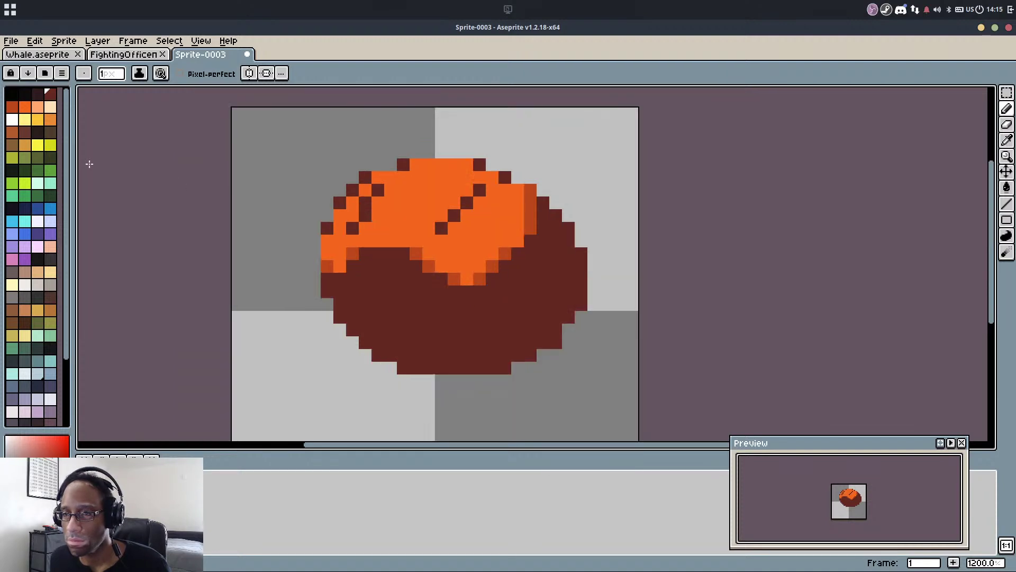
{"action": "left_click", "coordinate": [37, 221]}
{"action": "scroll", "coordinate": [367, 187], "scroll_direction": "up", "scroll_amount": 1}
{"action": "left_click_drag", "start_coordinate": [364, 207], "coordinate": [363, 222]}
{"action": "left_click", "coordinate": [379, 192]}
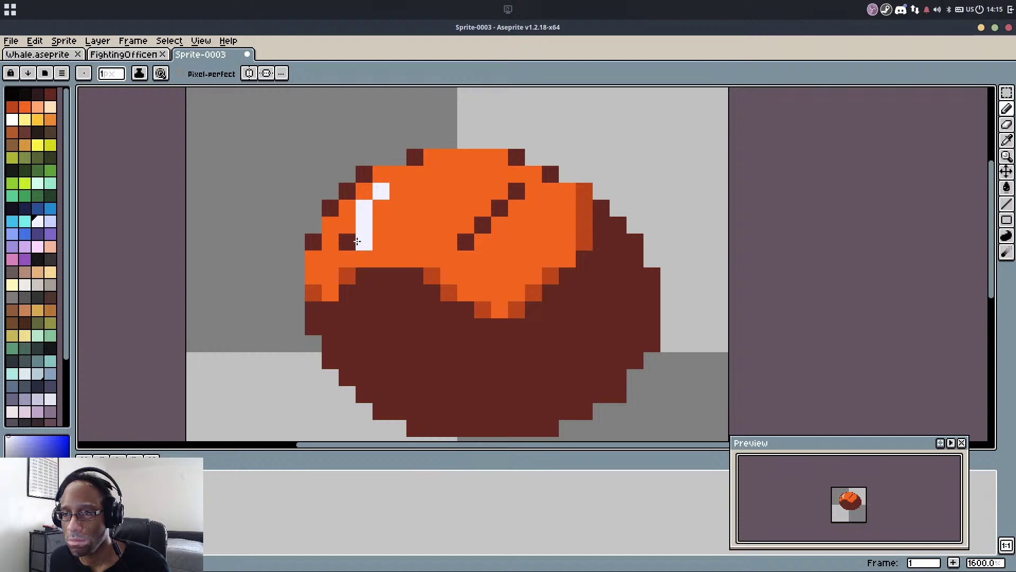
{"action": "mouse_move", "coordinate": [485, 225]}
{"action": "left_mouse_down"}
{"action": "mouse_move", "coordinate": [512, 194]}
{"action": "mouse_move", "coordinate": [504, 222]}
{"action": "mouse_move", "coordinate": [490, 205]}
{"action": "mouse_move", "coordinate": [501, 193]}
{"action": "mouse_move", "coordinate": [465, 224]}
{"action": "left_mouse_up"}
Reposition the left eye slightly and redraw the dark red left borders along both white eye highlights
{"action": "left_click", "coordinate": [466, 240], "text": "alt"}
{"action": "left_click", "coordinate": [487, 208]}
{"action": "mouse_move", "coordinate": [347, 225]}
{"action": "left_mouse_down"}
{"action": "mouse_move", "coordinate": [347, 207]}
{"action": "mouse_move", "coordinate": [353, 255]}
{"action": "mouse_move", "coordinate": [383, 239]}
{"action": "mouse_move", "coordinate": [348, 238]}
{"action": "left_mouse_up"}
{"action": "key", "text": "v"}
{"action": "key", "text": "m"}
{"action": "left_click", "coordinate": [315, 283]}
{"action": "key", "text": "b"}
{"action": "left_click", "coordinate": [351, 265], "text": "alt"}
{"action": "left_click", "coordinate": [364, 205]}
{"action": "left_click", "coordinate": [365, 233], "text": "alt"}
{"action": "left_click", "coordinate": [380, 205]}
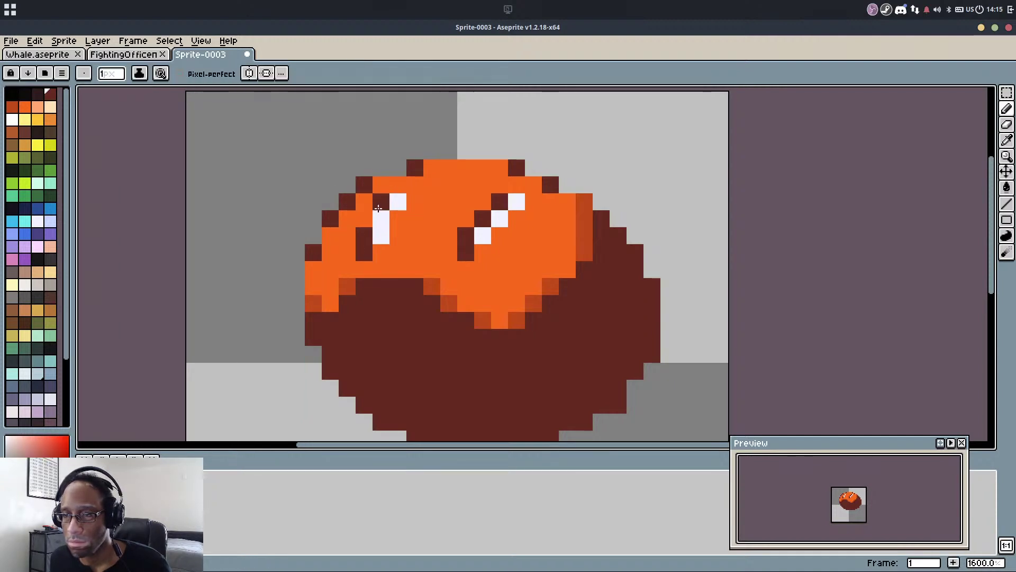
{"action": "left_click", "coordinate": [370, 219]}
{"action": "scroll", "coordinate": [370, 218], "scroll_direction": "down", "scroll_amount": 5}
{"action": "scroll", "coordinate": [392, 226], "scroll_direction": "up", "scroll_amount": 5}
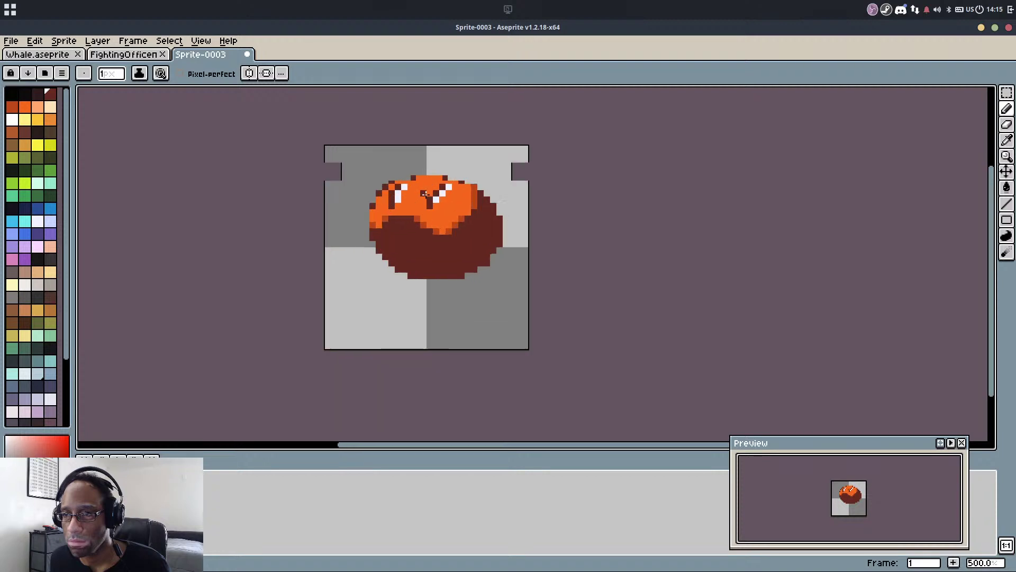
{"action": "scroll", "coordinate": [366, 226], "scroll_direction": "down", "scroll_amount": 1}
{"action": "scroll", "coordinate": [367, 226], "scroll_direction": "up", "scroll_amount": 1}
Stamp a round near-black mouth about 5 px wide low on the dark red area, enlarging the Pencil brush
{"action": "key", "text": "plus"}
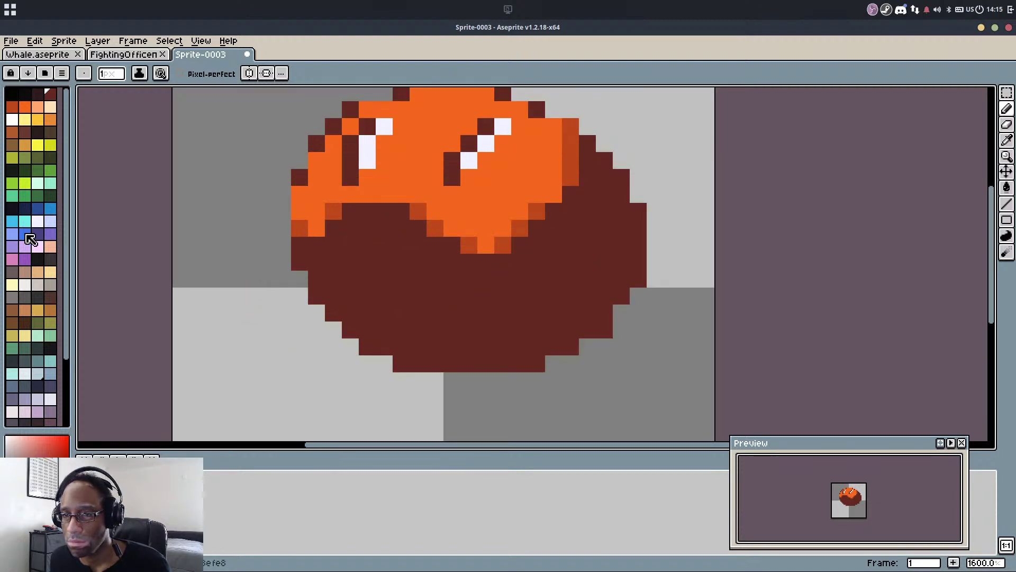
{"action": "left_click", "coordinate": [37, 259]}
{"action": "left_click", "coordinate": [411, 299]}
{"action": "key", "text": "plus"}
{"action": "left_click", "coordinate": [413, 313]}
{"action": "key", "text": "plus"}
{"action": "left_click", "coordinate": [413, 312]}
{"action": "key", "text": "plus"}
{"action": "left_click", "coordinate": [414, 313]}
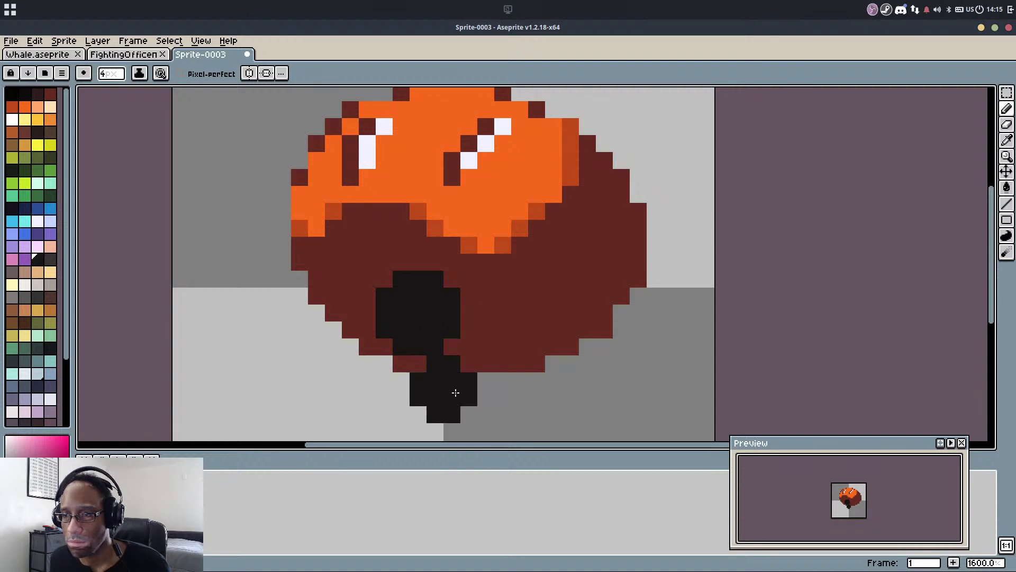
Outline a round pale blue body overlapping the mouth and extending below the dark red shape, using a 1 px brush
{"action": "key", "text": "minus"}
{"action": "key", "text": "minus"}
{"action": "key", "text": "minus"}
{"action": "key", "text": "minus"}
{"action": "left_click_drag", "start_coordinate": [113, 241], "coordinate": [195, 213]}
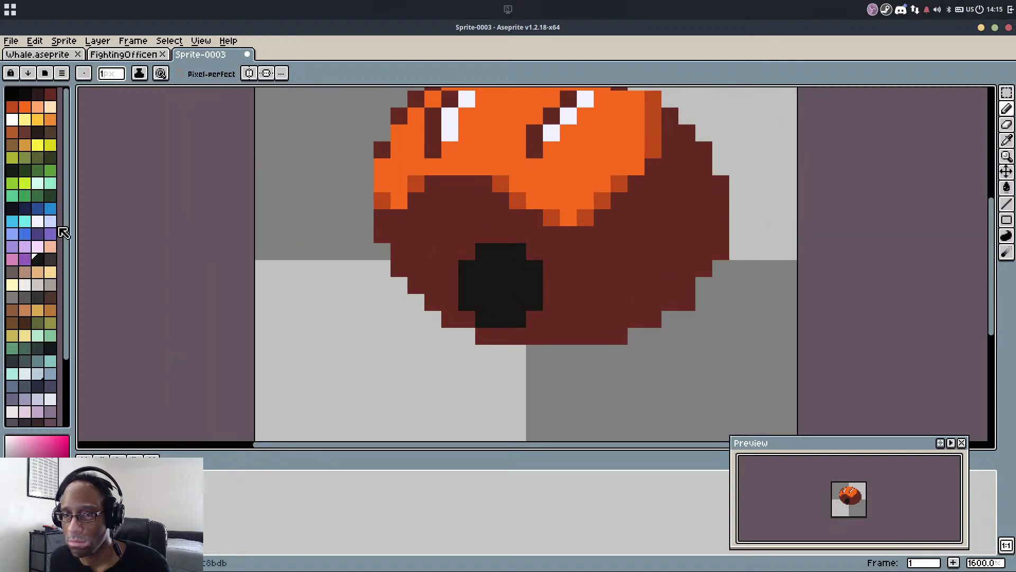
{"action": "left_click", "coordinate": [49, 225]}
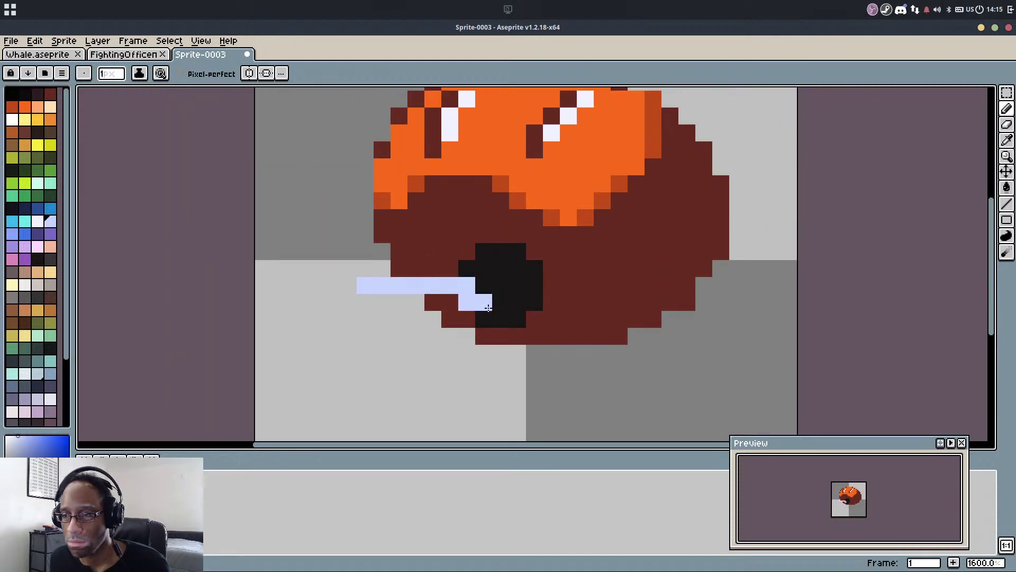
{"action": "mouse_move", "coordinate": [382, 268]}
{"action": "left_mouse_down"}
{"action": "mouse_move", "coordinate": [488, 308]}
{"action": "mouse_move", "coordinate": [427, 275]}
{"action": "mouse_move", "coordinate": [523, 304]}
{"action": "mouse_move", "coordinate": [561, 349]}
{"action": "mouse_move", "coordinate": [552, 388]}
{"action": "mouse_move", "coordinate": [524, 421]}
{"action": "left_mouse_up"}
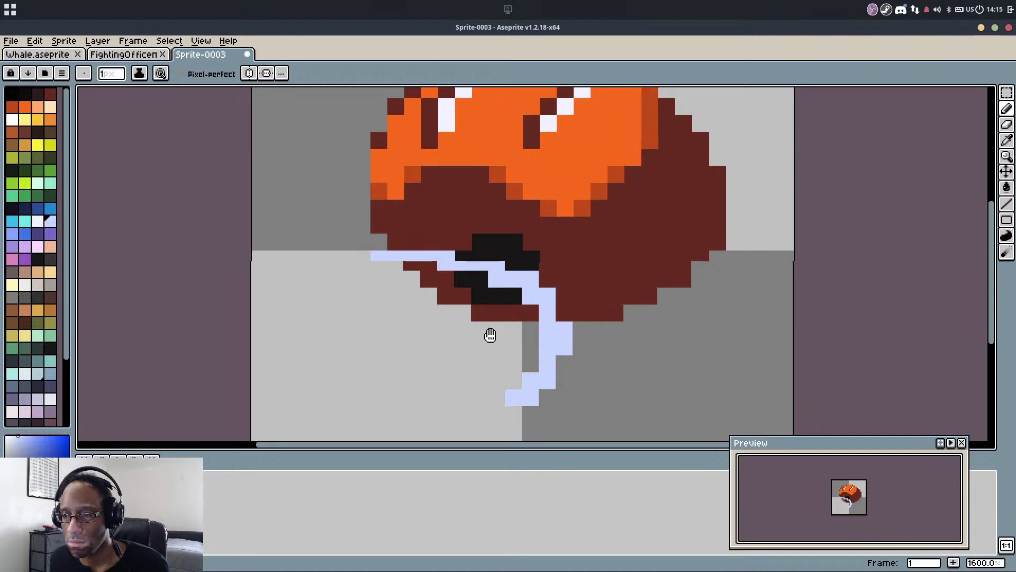
{"action": "scroll", "coordinate": [490, 328], "scroll_direction": "down", "scroll_amount": 3}
{"action": "scroll", "coordinate": [444, 241], "scroll_direction": "up", "scroll_amount": 2}
{"action": "mouse_move", "coordinate": [445, 241]}
{"action": "left_mouse_down"}
{"action": "mouse_move", "coordinate": [426, 271]}
{"action": "mouse_move", "coordinate": [429, 323]}
{"action": "mouse_move", "coordinate": [465, 358]}
{"action": "mouse_move", "coordinate": [504, 367]}
{"action": "mouse_move", "coordinate": [536, 353]}
{"action": "mouse_move", "coordinate": [413, 250]}
{"action": "mouse_move", "coordinate": [439, 240]}
{"action": "left_mouse_up"}
{"action": "key", "text": "e"}
{"action": "left_click", "coordinate": [427, 253]}
Fill the round body with pale blue and extend it downward with a narrower rounded section
{"action": "key", "text": "g"}
{"action": "left_click", "coordinate": [472, 276]}
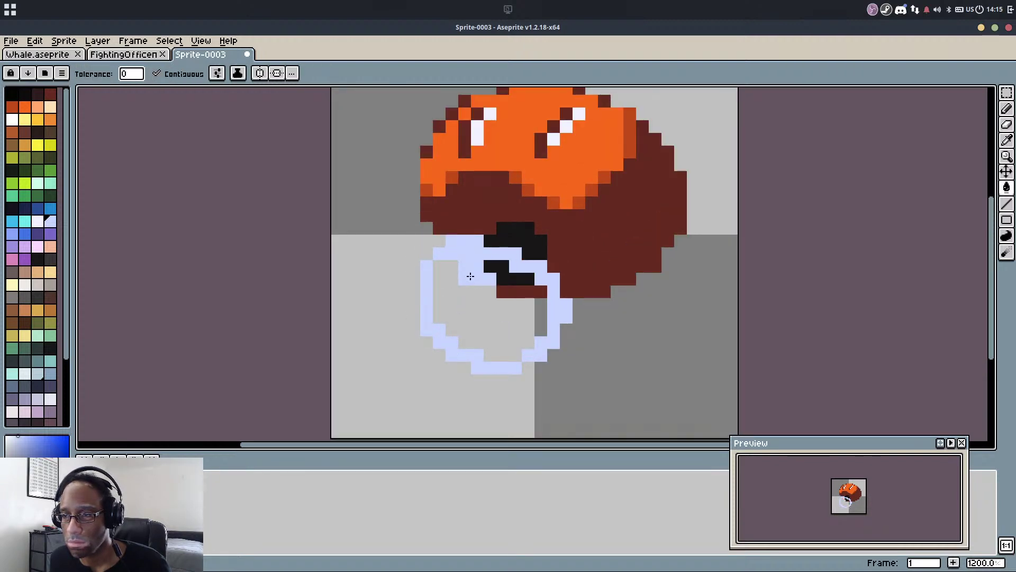
{"action": "left_click", "coordinate": [470, 299]}
{"action": "left_click", "coordinate": [497, 270]}
{"action": "left_click", "coordinate": [514, 291]}
{"action": "key", "text": "b"}
{"action": "mouse_move", "coordinate": [472, 340]}
{"action": "left_mouse_down"}
{"action": "mouse_move", "coordinate": [414, 323]}
{"action": "mouse_move", "coordinate": [421, 312]}
{"action": "mouse_move", "coordinate": [438, 340]}
{"action": "mouse_move", "coordinate": [480, 347]}
{"action": "mouse_move", "coordinate": [499, 336]}
{"action": "mouse_move", "coordinate": [495, 321]}
{"action": "mouse_move", "coordinate": [429, 308]}
{"action": "mouse_move", "coordinate": [480, 335]}
{"action": "mouse_move", "coordinate": [462, 327]}
{"action": "mouse_move", "coordinate": [449, 396]}
{"action": "mouse_move", "coordinate": [458, 299]}
{"action": "left_mouse_up"}
{"action": "key", "text": "v"}
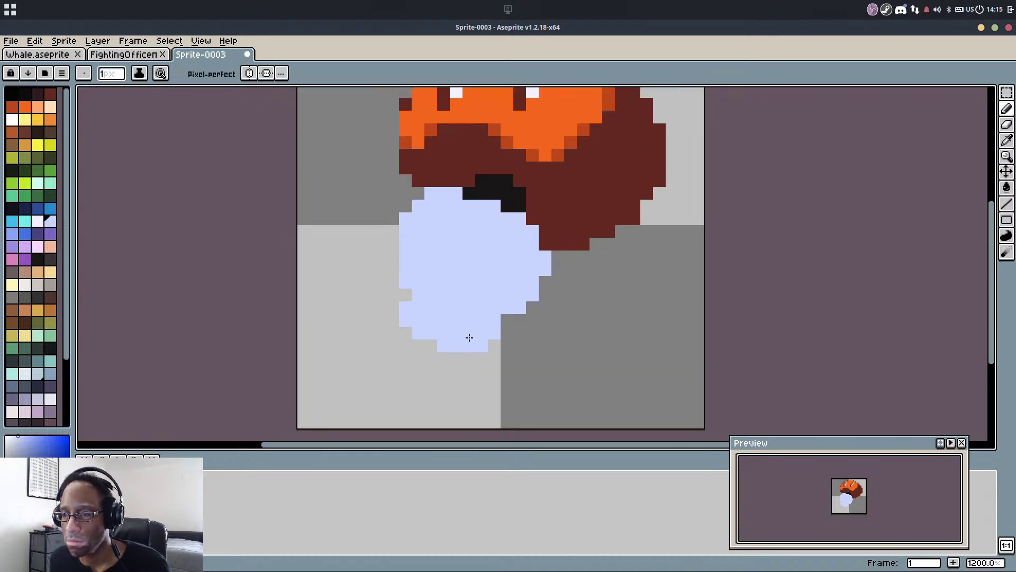
Draw two separate pale blue feet below the body, flaring outward toward the canvas's bottom edge
{"action": "key", "text": "i"}
{"action": "key", "text": "b"}
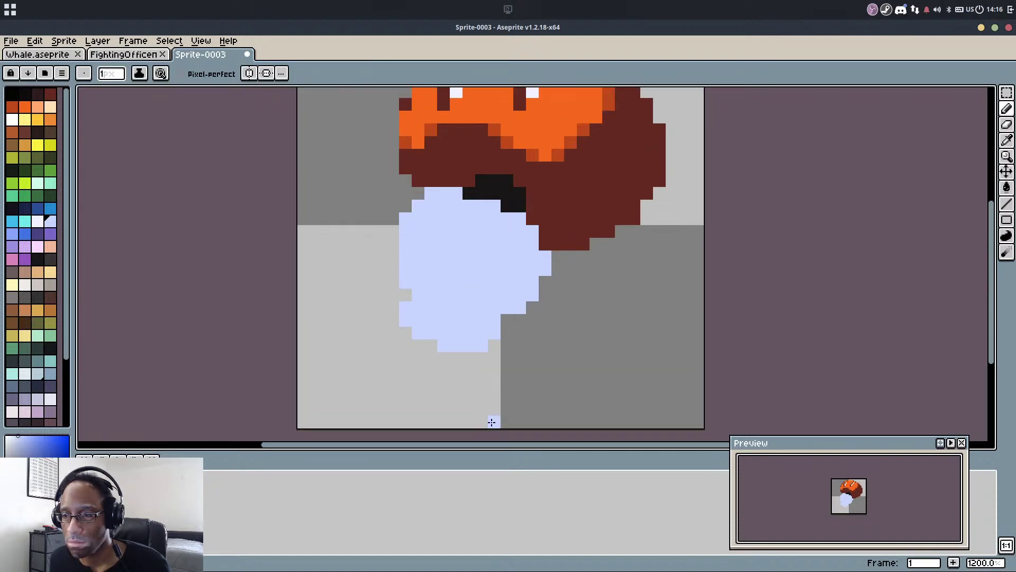
{"action": "mouse_move", "coordinate": [481, 372]}
{"action": "left_mouse_down"}
{"action": "mouse_move", "coordinate": [504, 428]}
{"action": "mouse_move", "coordinate": [495, 379]}
{"action": "mouse_move", "coordinate": [495, 418]}
{"action": "mouse_move", "coordinate": [481, 391]}
{"action": "left_mouse_up"}
{"action": "mouse_move", "coordinate": [418, 359]}
{"action": "left_mouse_down"}
{"action": "mouse_move", "coordinate": [396, 418]}
{"action": "mouse_move", "coordinate": [400, 360]}
{"action": "mouse_move", "coordinate": [376, 420]}
{"action": "left_mouse_up"}
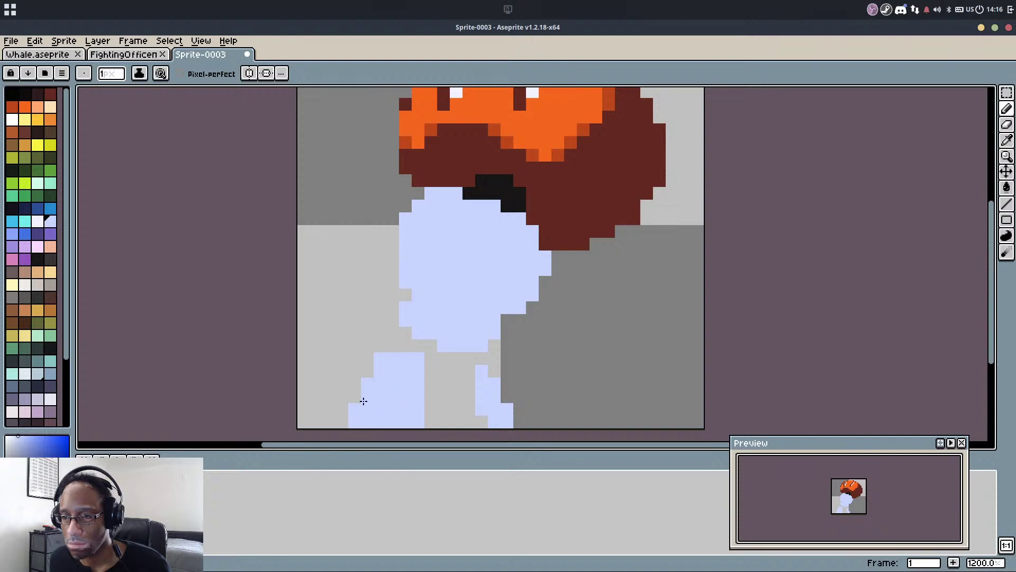
{"action": "mouse_move", "coordinate": [482, 398]}
{"action": "left_mouse_down"}
{"action": "mouse_move", "coordinate": [504, 377]}
{"action": "mouse_move", "coordinate": [515, 417]}
{"action": "left_mouse_up"}
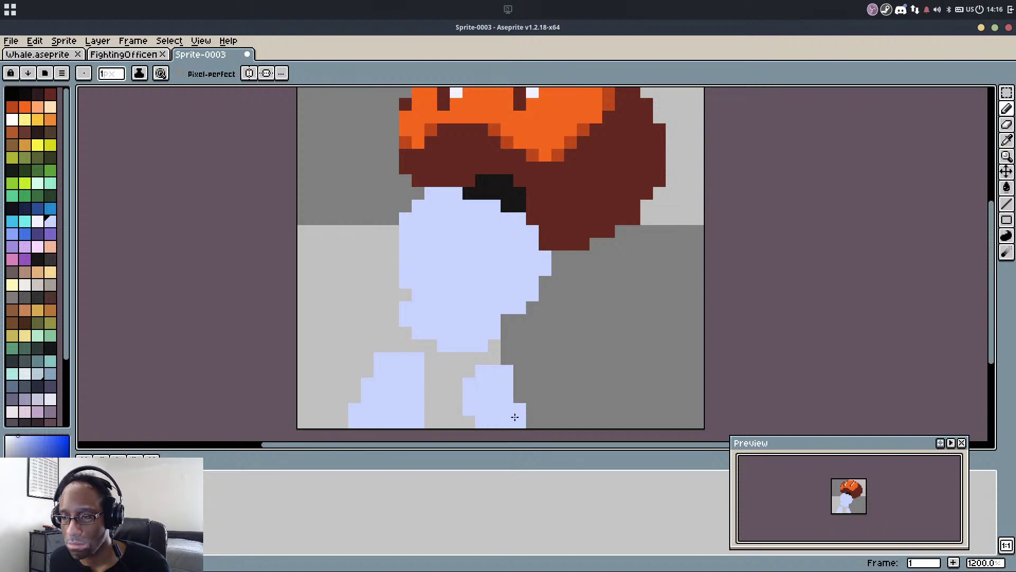
Draw dark grey detail lines across the lower part of both feet, correcting the left one with pale blue
{"action": "left_click_drag", "start_coordinate": [448, 290], "coordinate": [445, 306]}
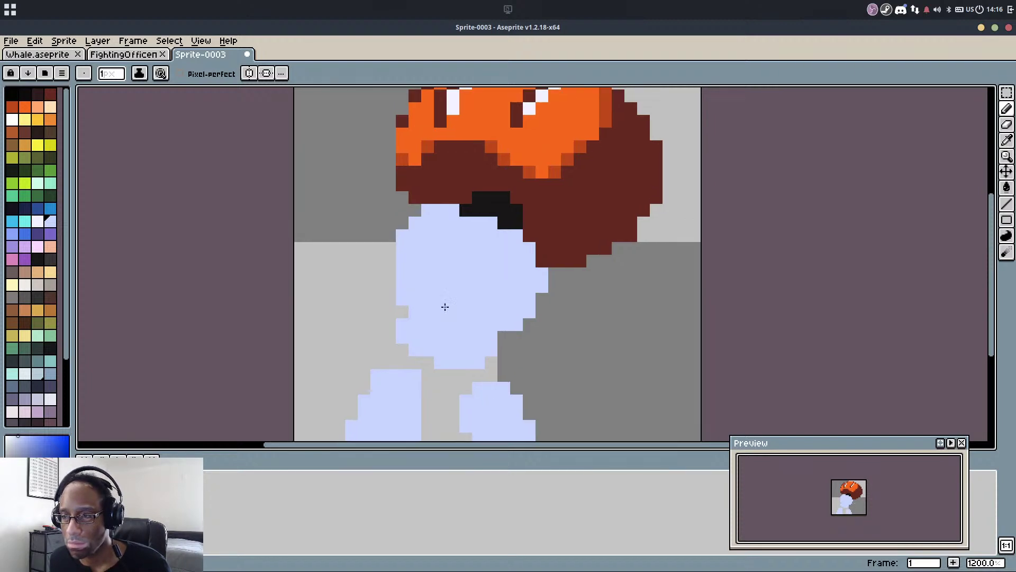
{"action": "left_click", "coordinate": [51, 263]}
{"action": "mouse_move", "coordinate": [488, 423]}
{"action": "left_mouse_down"}
{"action": "mouse_move", "coordinate": [481, 346]}
{"action": "mouse_move", "coordinate": [508, 334]}
{"action": "left_mouse_up"}
{"action": "scroll", "coordinate": [480, 346], "scroll_direction": "up", "scroll_amount": 1}
{"action": "mouse_move", "coordinate": [316, 333]}
{"action": "left_mouse_down"}
{"action": "mouse_move", "coordinate": [351, 334]}
{"action": "mouse_move", "coordinate": [365, 352]}
{"action": "left_mouse_up"}
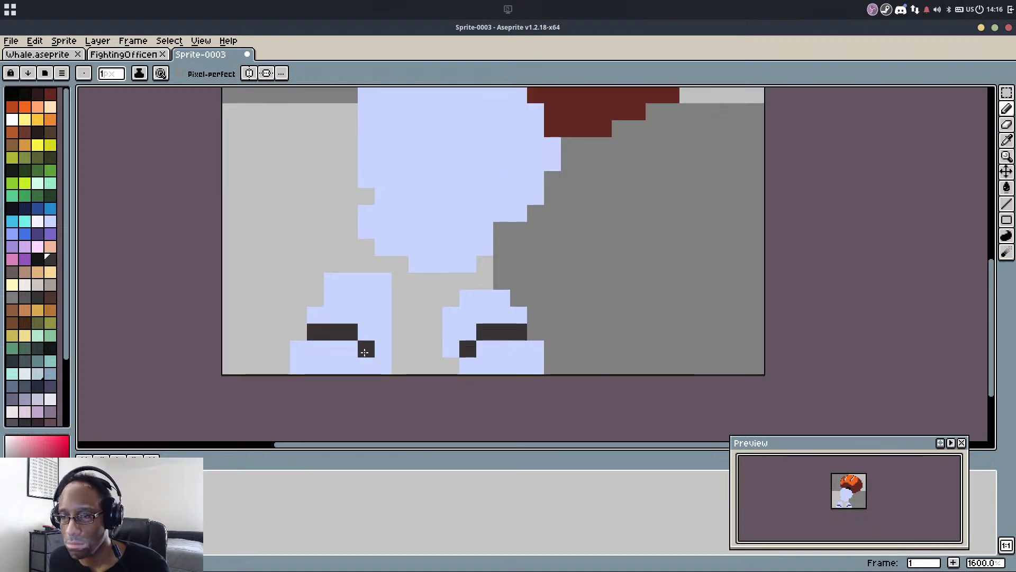
{"action": "left_click", "coordinate": [381, 364], "text": "alt"}
{"action": "left_click", "coordinate": [366, 349]}
{"action": "left_click", "coordinate": [378, 344], "text": "alt"}
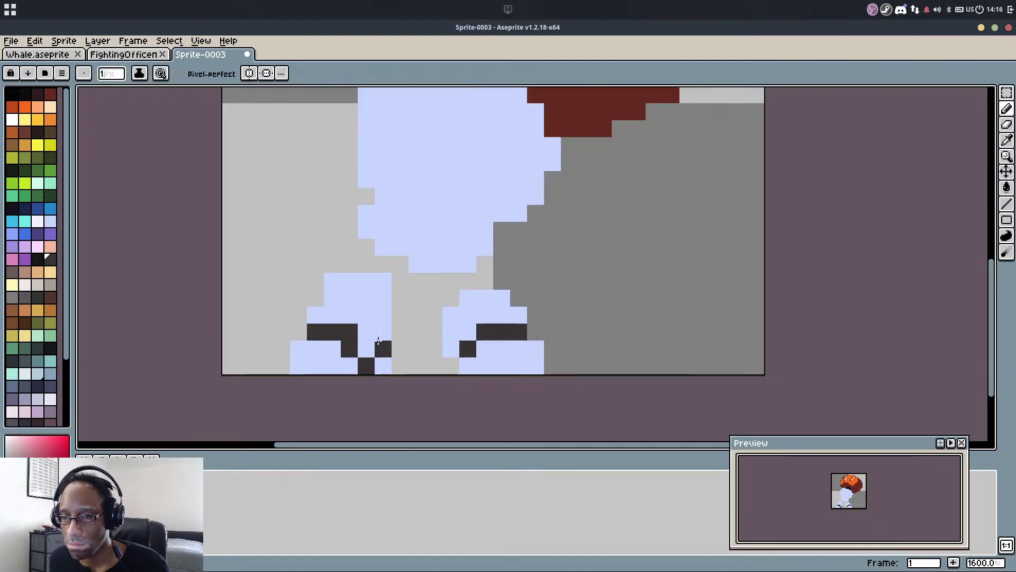
Outline the top of the right foot in dark grey and add dark grey edge pixels to the left foot
{"action": "left_click_drag", "start_coordinate": [354, 256], "coordinate": [342, 333]}
{"action": "left_click", "coordinate": [320, 359]}
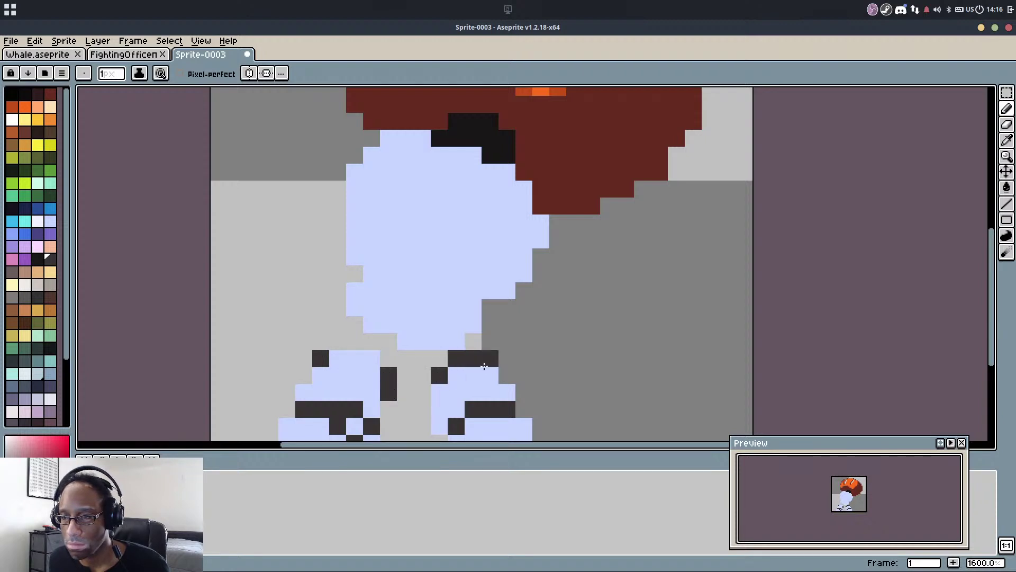
{"action": "left_click", "coordinate": [467, 379], "text": "alt"}
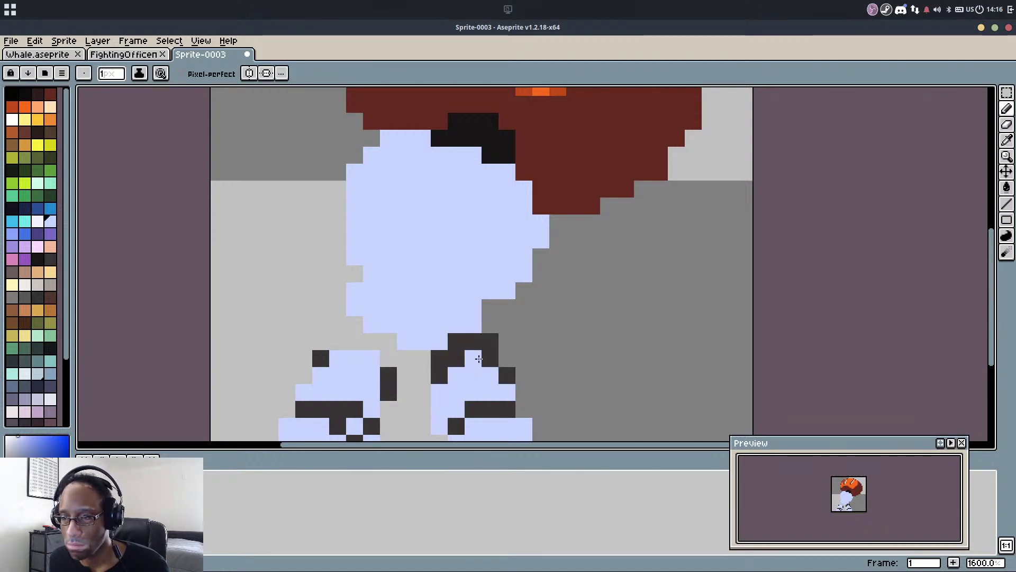
{"action": "scroll", "coordinate": [478, 364], "scroll_direction": "down", "scroll_amount": 1}
{"action": "scroll", "coordinate": [442, 360], "scroll_direction": "up", "scroll_amount": 1}
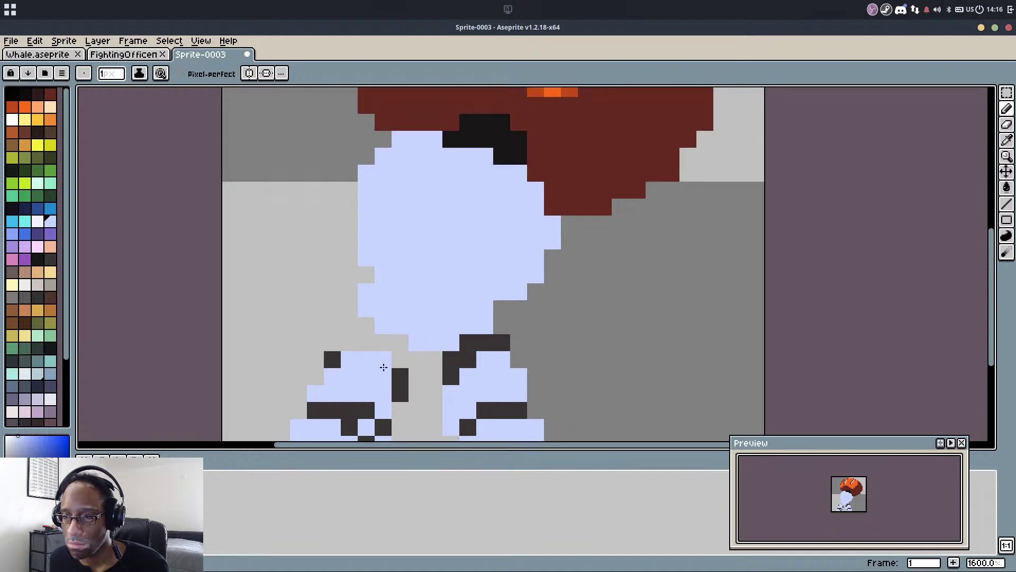
Outline the top of the left foot in dark grey up to the body, and thicken the right foot's upper outline
{"action": "left_click", "coordinate": [397, 375], "text": "alt"}
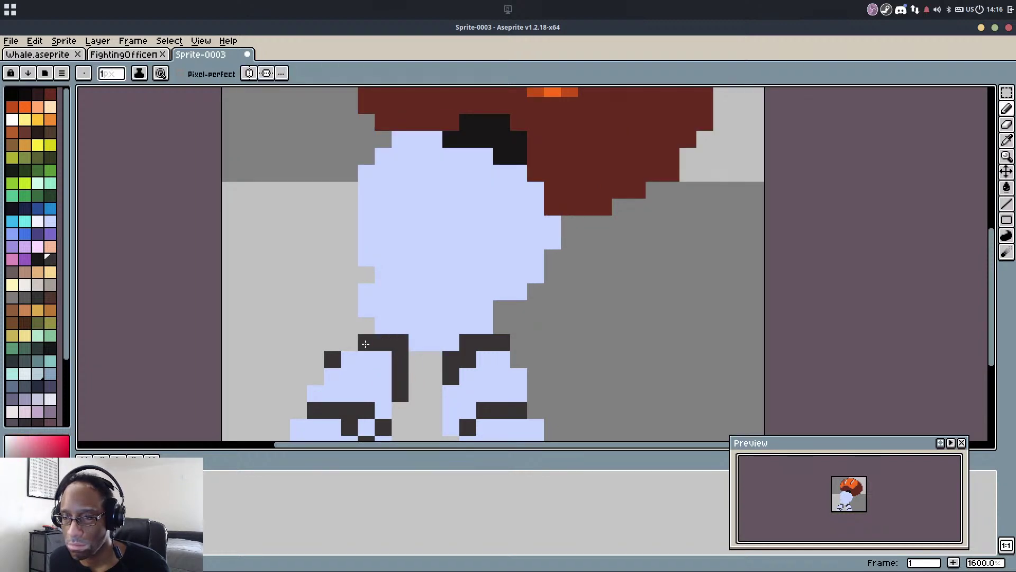
{"action": "left_click_drag", "start_coordinate": [400, 373], "coordinate": [400, 410]}
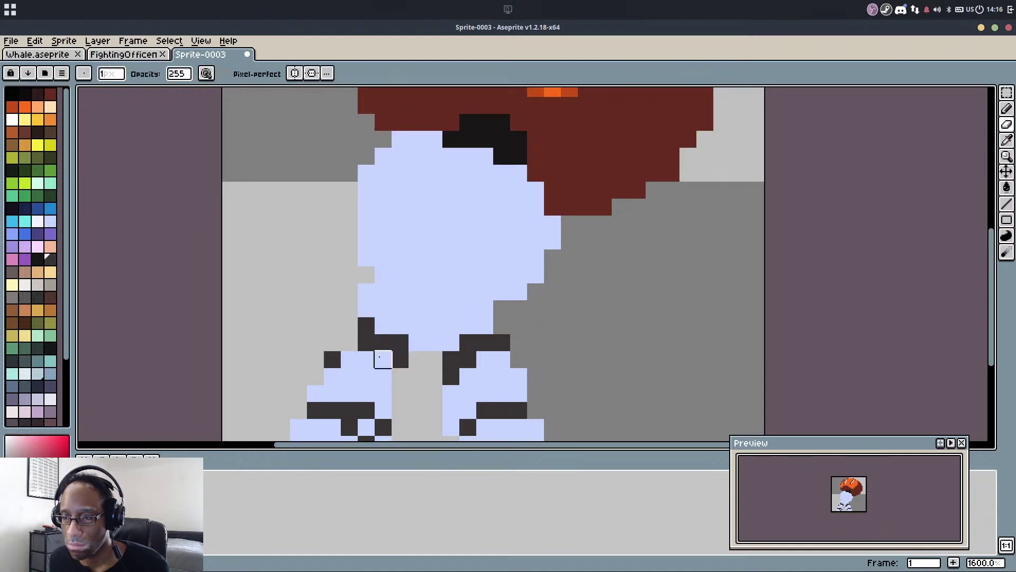
{"action": "left_click", "coordinate": [349, 343]}
{"action": "left_click", "coordinate": [393, 386]}
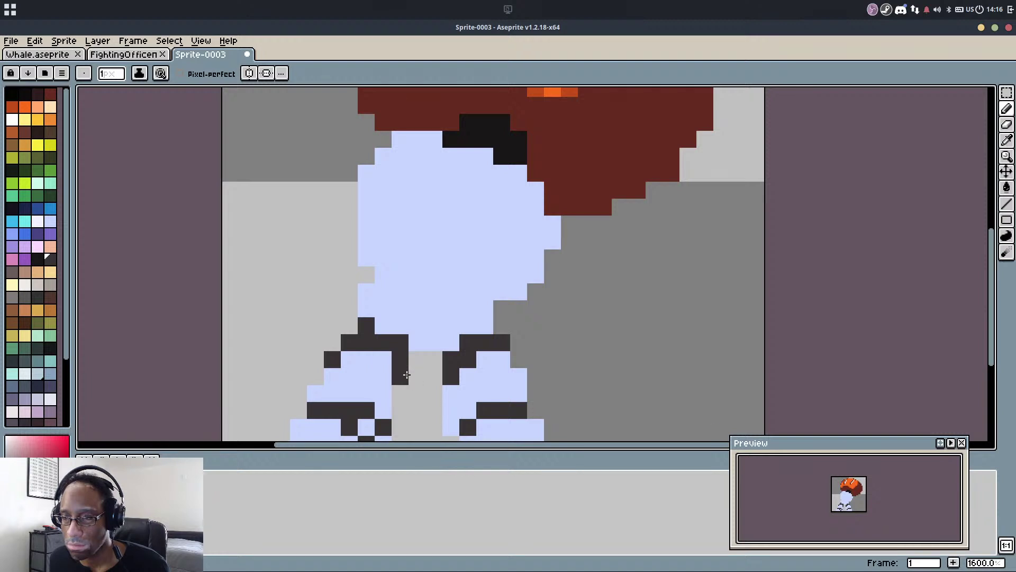
{"action": "left_click", "coordinate": [433, 329], "text": "alt"}
{"action": "left_click", "coordinate": [434, 342]}
{"action": "left_click", "coordinate": [449, 326]}
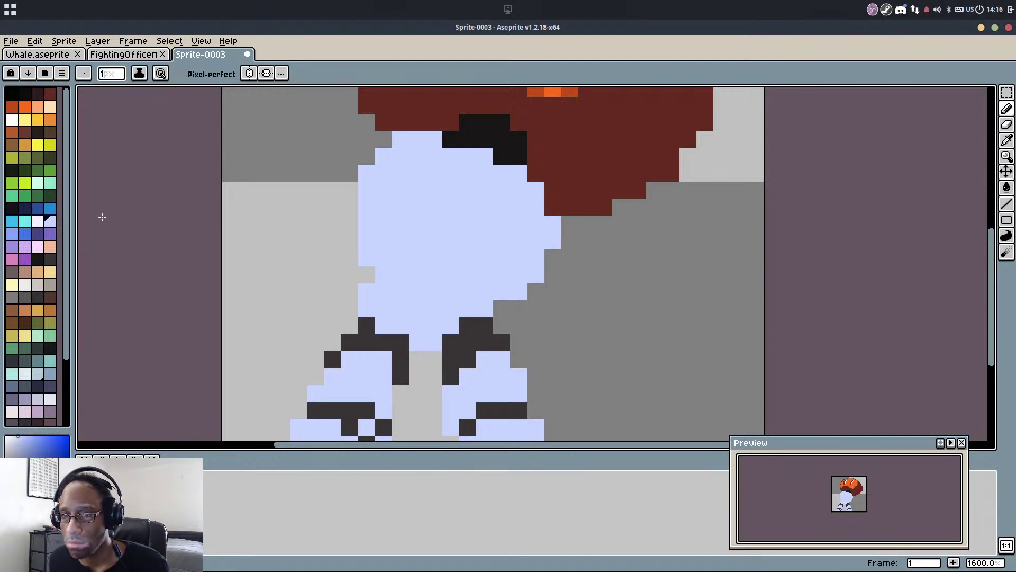
Paint the narrow lower section of the body between the two legs blue, forming a pelvis shape
{"action": "left_click", "coordinate": [27, 233]}
{"action": "left_click", "coordinate": [445, 308]}
{"action": "left_click_drag", "start_coordinate": [366, 309], "coordinate": [424, 343]}
{"action": "key", "text": "ctrl+z"}
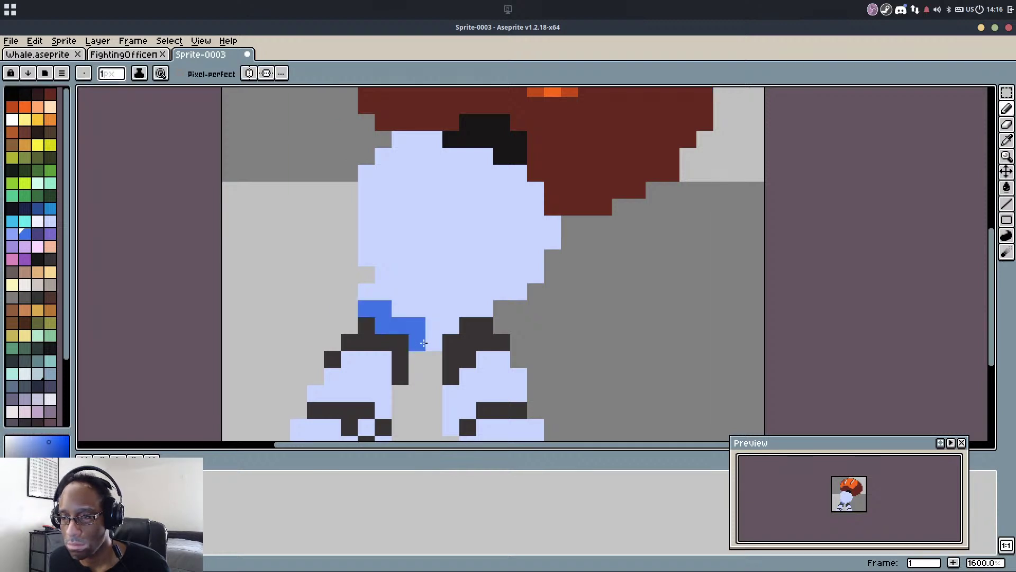
{"action": "key", "text": "ctrl+z"}
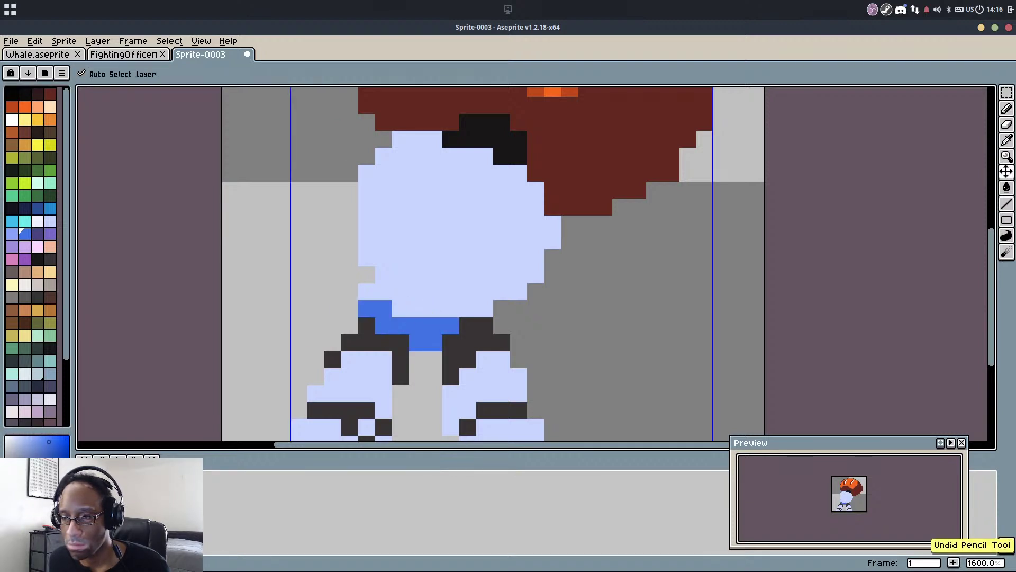
{"action": "left_click_drag", "start_coordinate": [400, 309], "coordinate": [451, 308]}
{"action": "left_click", "coordinate": [405, 289], "text": "alt"}
{"action": "left_click", "coordinate": [367, 309]}
{"action": "key", "text": "ctrl+z"}
{"action": "left_click", "coordinate": [439, 304], "text": "alt"}
Draw a curved blue band across the belly, sloping down toward the body's right edge
{"action": "left_click", "coordinate": [385, 271]}
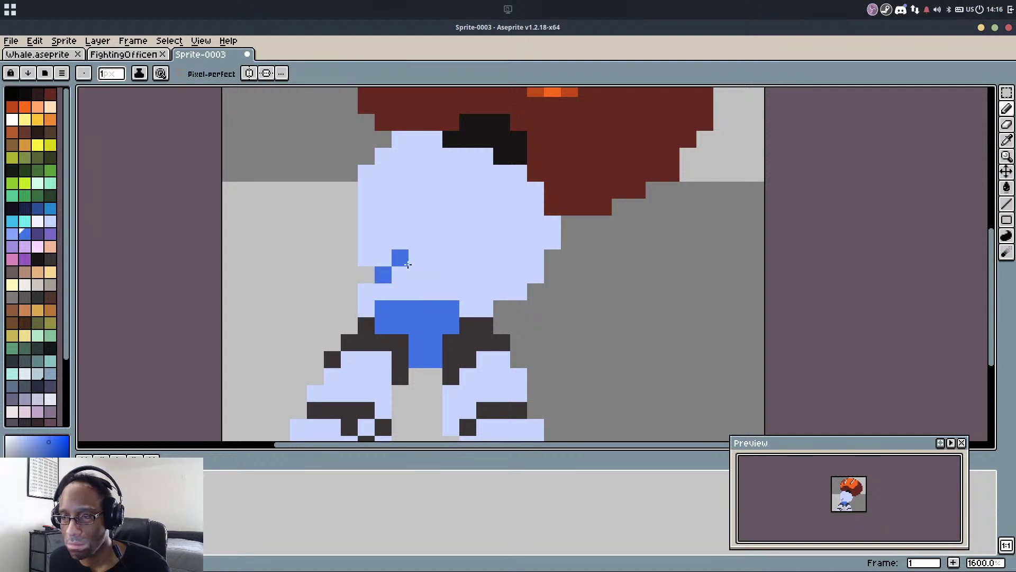
{"action": "mouse_move", "coordinate": [407, 265]}
{"action": "left_mouse_down"}
{"action": "mouse_move", "coordinate": [461, 268]}
{"action": "mouse_move", "coordinate": [345, 255]}
{"action": "mouse_move", "coordinate": [413, 242]}
{"action": "left_mouse_up"}
{"action": "key", "text": "ctrl+z"}
{"action": "key", "text": "ctrl+z"}
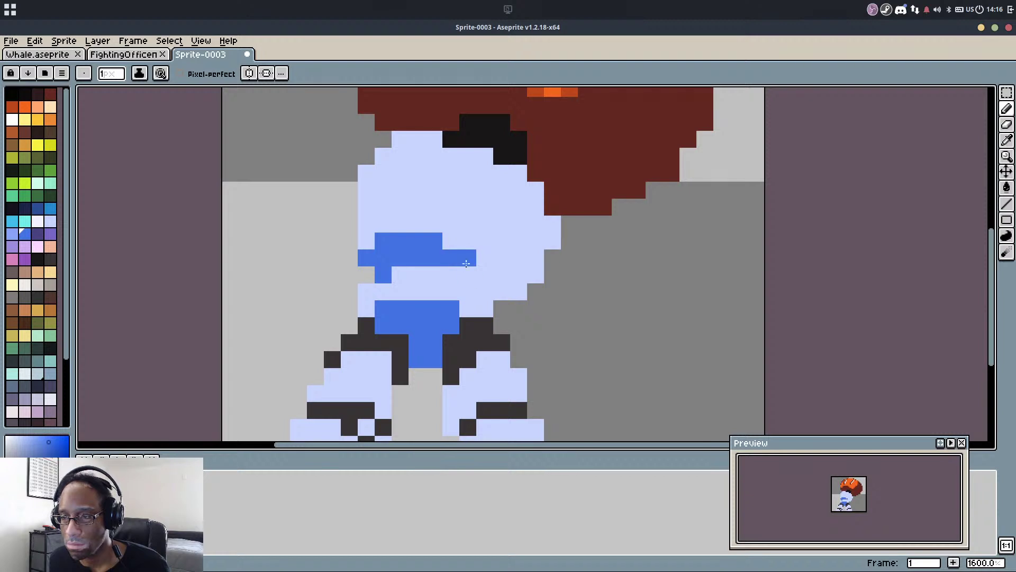
{"action": "left_click_drag", "start_coordinate": [466, 264], "coordinate": [487, 287]}
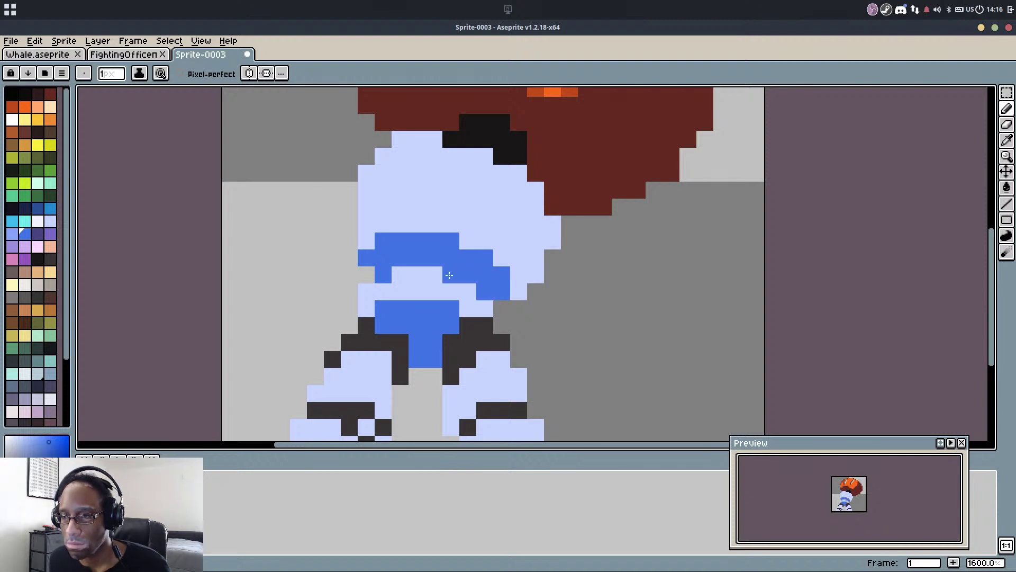
Widen the upper body with pale blue along its left side and upward over part of the mouth
{"action": "mouse_move", "coordinate": [390, 218]}
{"action": "left_mouse_down"}
{"action": "mouse_move", "coordinate": [389, 314]}
{"action": "mouse_move", "coordinate": [379, 301]}
{"action": "mouse_move", "coordinate": [351, 328]}
{"action": "left_mouse_up"}
{"action": "left_click", "coordinate": [366, 288], "text": "alt"}
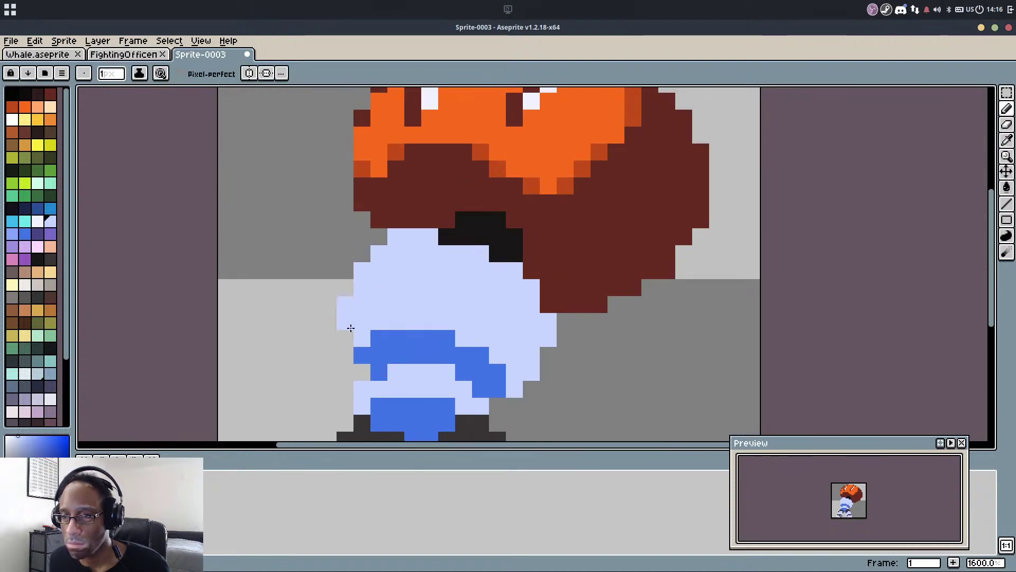
{"action": "key", "text": "ctrl+z"}
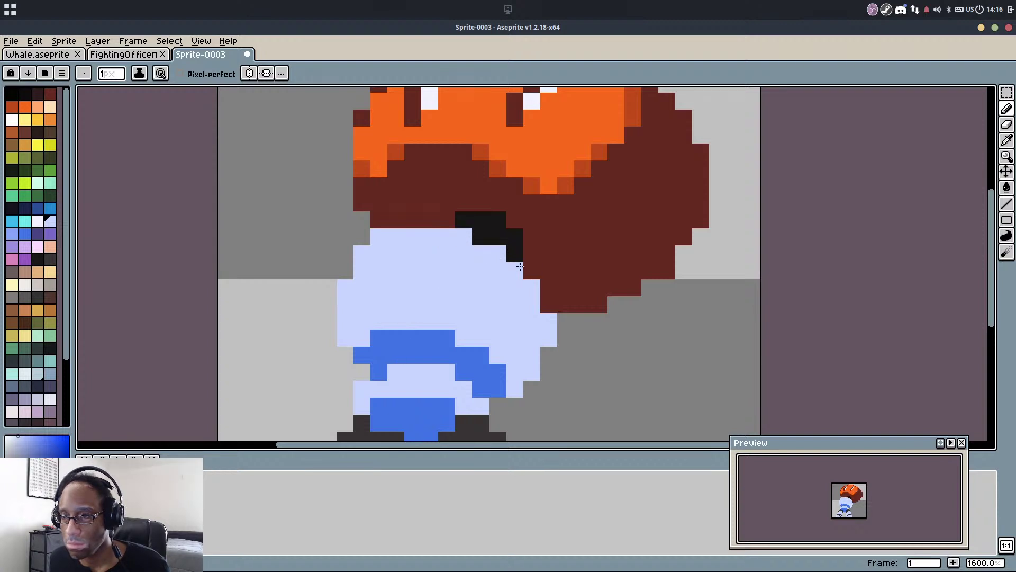
{"action": "scroll", "coordinate": [530, 311], "scroll_direction": "down", "scroll_amount": 1}
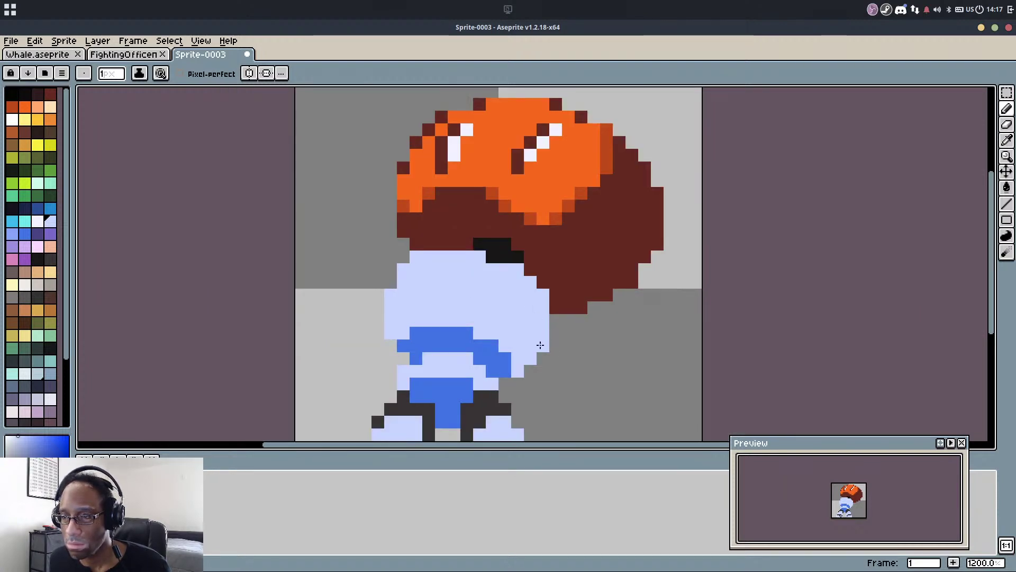
{"action": "scroll", "coordinate": [540, 344], "scroll_direction": "up", "scroll_amount": 1}
Thicken the blue belly band by adding a row of blue pixels along its upper edge
{"action": "left_click_drag", "start_coordinate": [397, 317], "coordinate": [472, 307]}
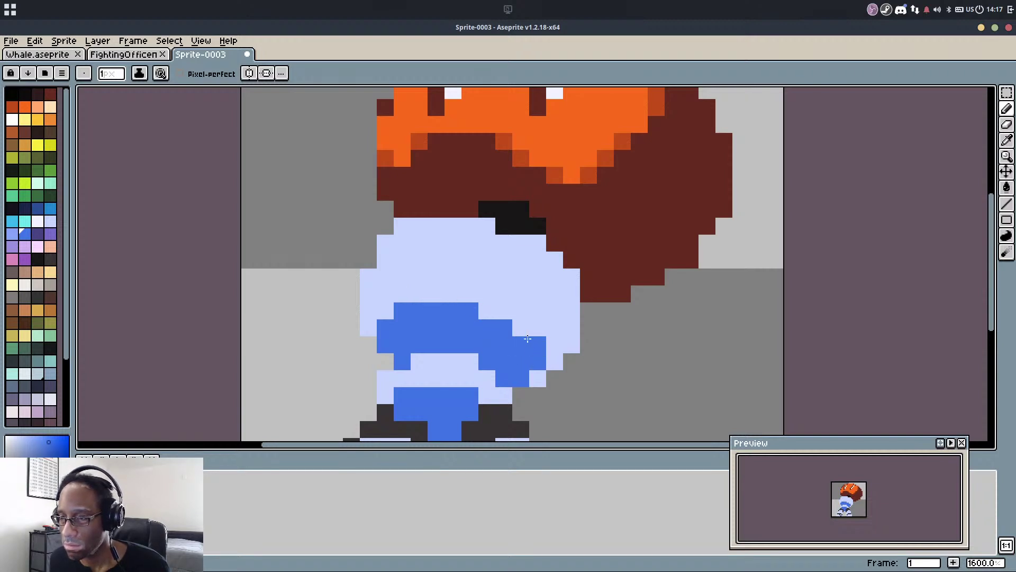
{"action": "scroll", "coordinate": [490, 306], "scroll_direction": "down", "scroll_amount": 5}
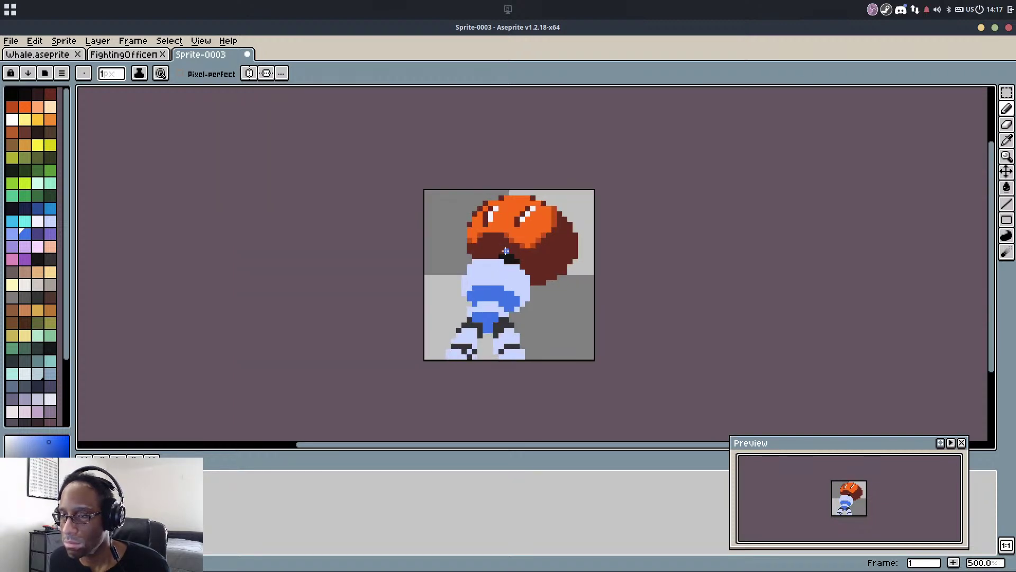
{"action": "scroll", "coordinate": [498, 265], "scroll_direction": "up", "scroll_amount": 5}
Draw a thin stepped blue line up the chest from the belly band to the head
{"action": "left_click_drag", "start_coordinate": [501, 316], "coordinate": [510, 279]}
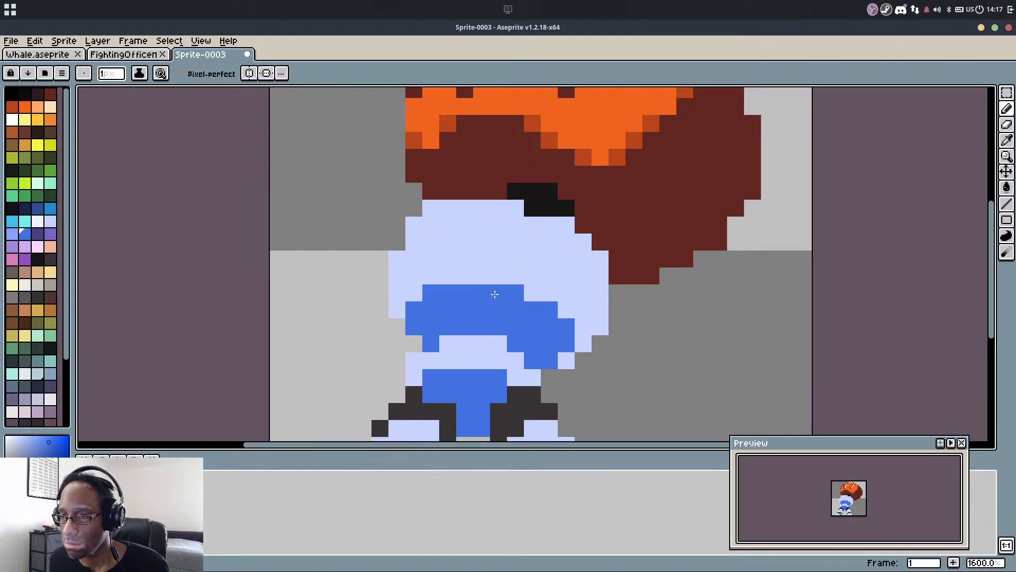
{"action": "left_click", "coordinate": [459, 273]}
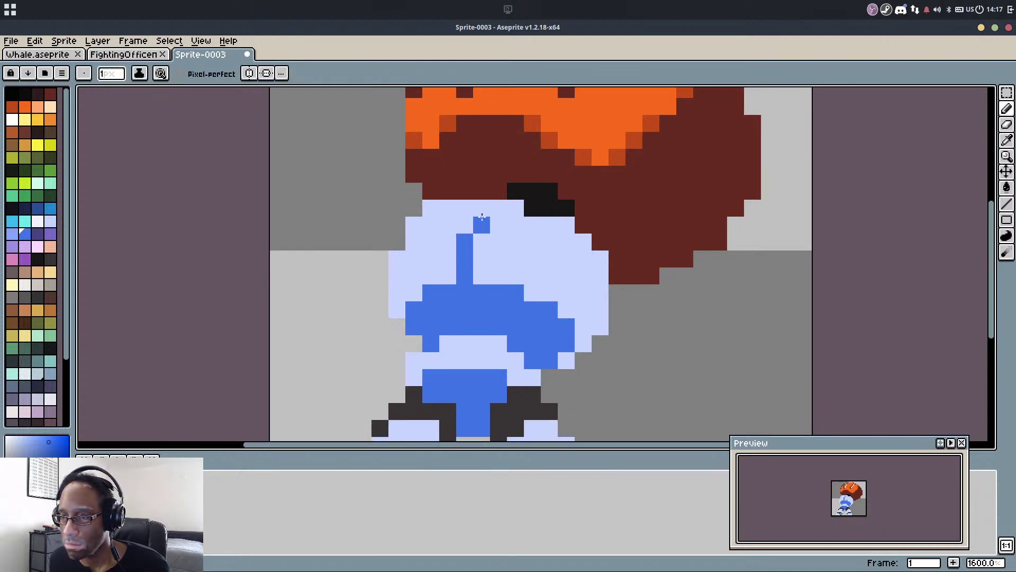
{"action": "key", "text": "ctrl+z"}
{"action": "scroll", "coordinate": [486, 262], "scroll_direction": "down", "scroll_amount": 3}
{"action": "scroll", "coordinate": [458, 283], "scroll_direction": "up", "scroll_amount": 3}
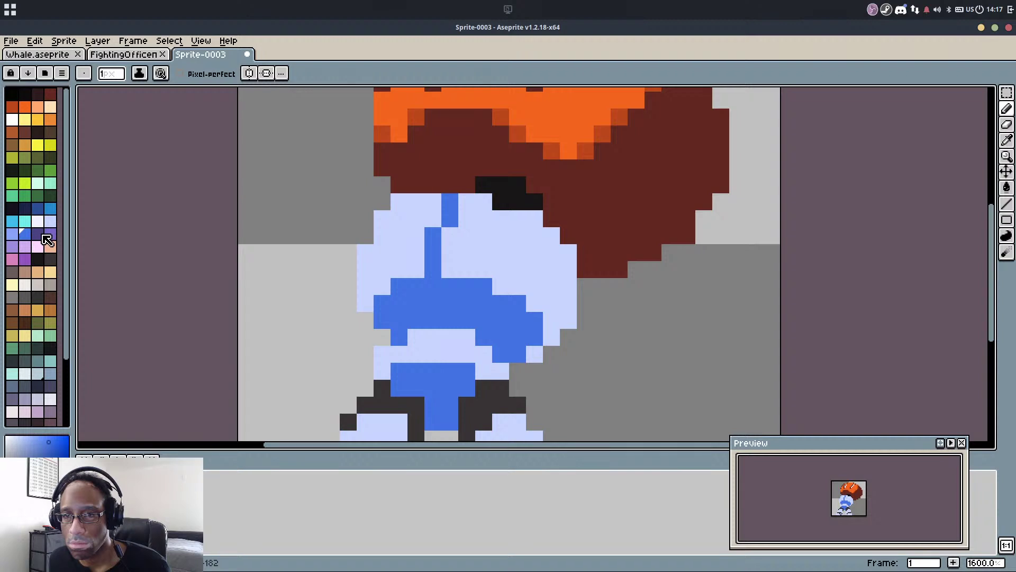
Recolor the blue belly band, chest line and pelvis dark purple with the Paint Bucket
{"action": "left_click", "coordinate": [49, 236]}
{"action": "scroll", "coordinate": [480, 304], "scroll_direction": "up", "scroll_amount": 2}
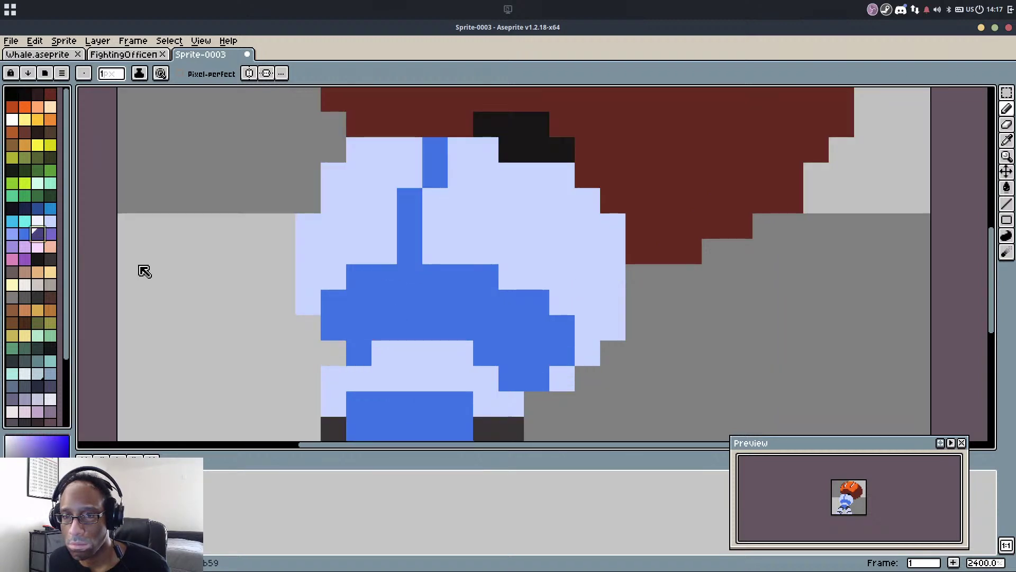
{"action": "key", "text": "g"}
{"action": "left_click", "coordinate": [442, 305]}
{"action": "left_click", "coordinate": [432, 179]}
{"action": "scroll", "coordinate": [428, 272], "scroll_direction": "down", "scroll_amount": 2}
{"action": "left_click", "coordinate": [423, 343]}
{"action": "scroll", "coordinate": [397, 280], "scroll_direction": "up", "scroll_amount": 2}
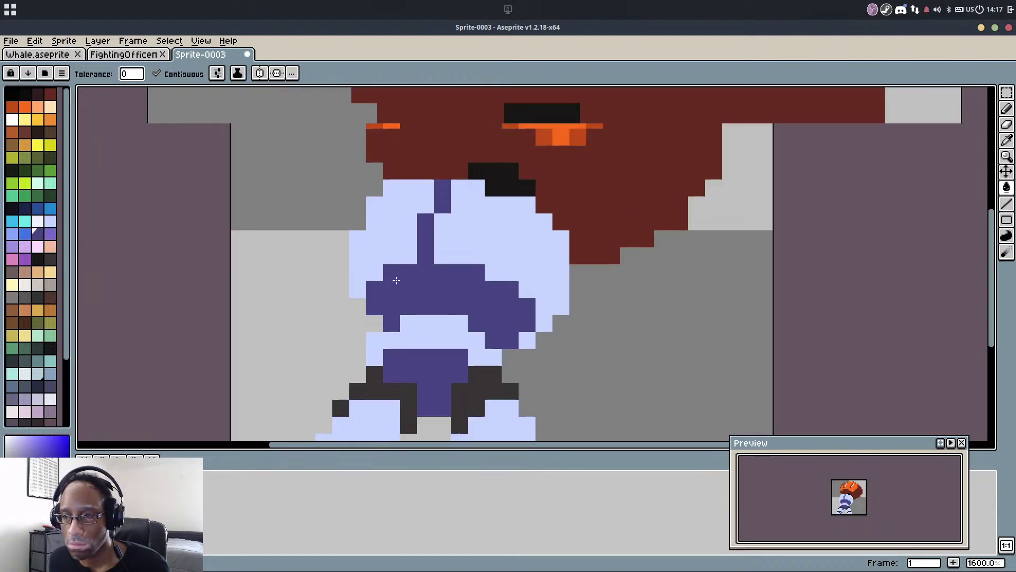
Add light blue shading pixels beside the dark purple chest line at both its base and its top
{"action": "scroll", "coordinate": [397, 280], "scroll_direction": "up", "scroll_amount": 2}
{"action": "key", "text": "b"}
{"action": "left_click", "coordinate": [14, 238]}
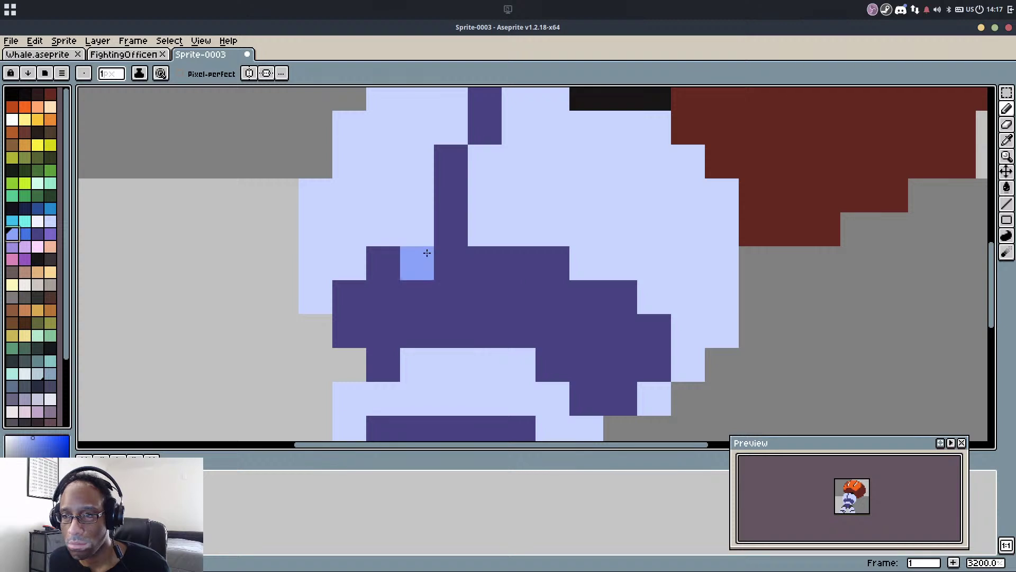
{"action": "left_click", "coordinate": [375, 260]}
{"action": "left_click", "coordinate": [415, 225]}
{"action": "left_click_drag", "start_coordinate": [447, 218], "coordinate": [429, 280]}
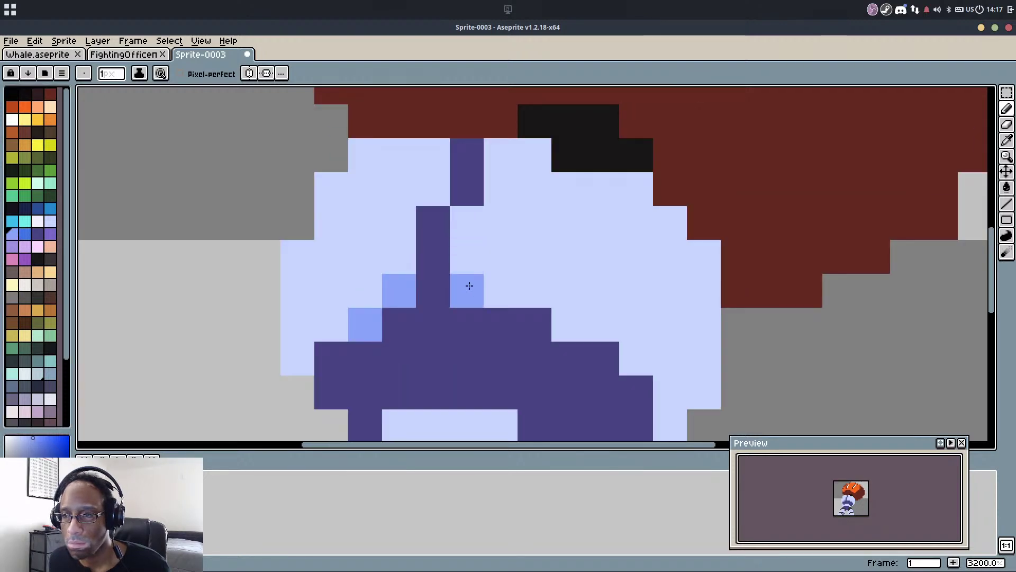
{"action": "left_click", "coordinate": [433, 189]}
{"action": "left_click", "coordinate": [500, 155]}
Paint the topmost pixel of the chest line with the head's dark red
{"action": "key", "text": "alt"}
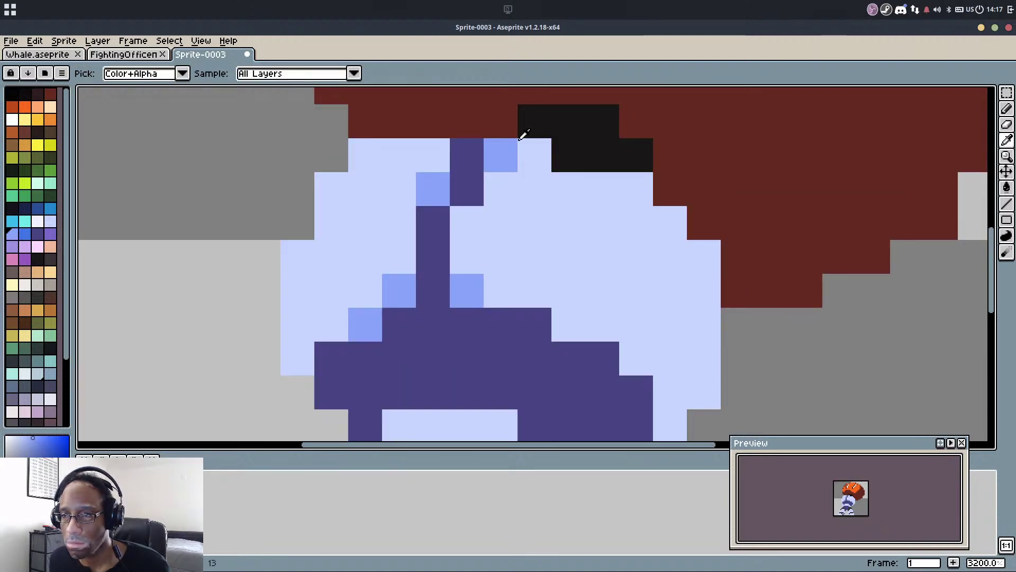
{"action": "left_click", "coordinate": [520, 137], "text": "alt"}
{"action": "scroll", "coordinate": [506, 233], "scroll_direction": "down", "scroll_amount": 3}
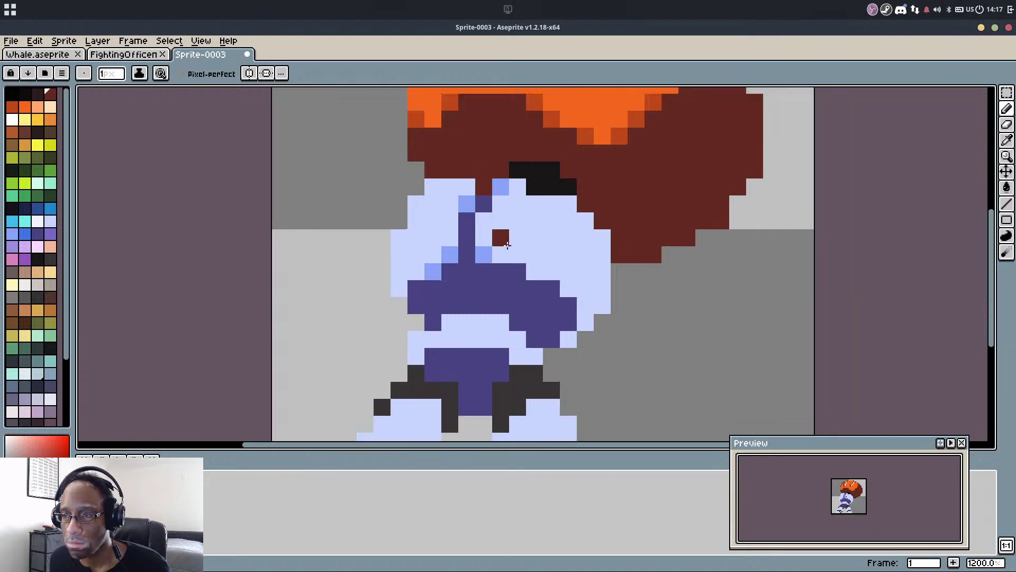
{"action": "scroll", "coordinate": [507, 259], "scroll_direction": "up", "scroll_amount": 2}
Shade the lower left end of the dark purple belly band with dark grey pixels
{"action": "left_click", "coordinate": [463, 301], "text": "alt"}
{"action": "left_click_drag", "start_coordinate": [516, 431], "coordinate": [537, 369]}
{"action": "left_click", "coordinate": [537, 372], "text": "alt"}
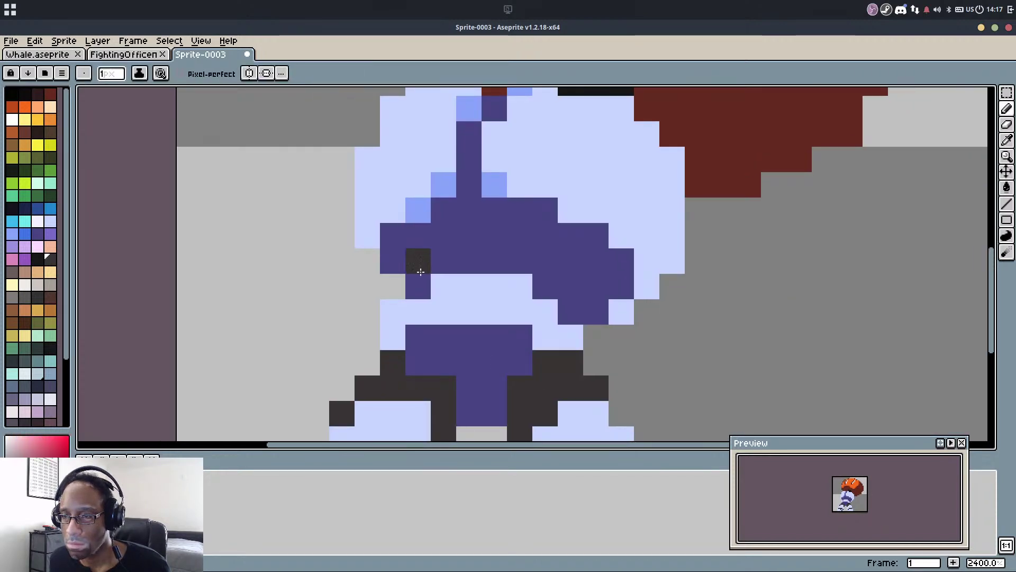
{"action": "left_click", "coordinate": [415, 283]}
{"action": "left_click", "coordinate": [392, 267]}
{"action": "key", "text": "alt"}
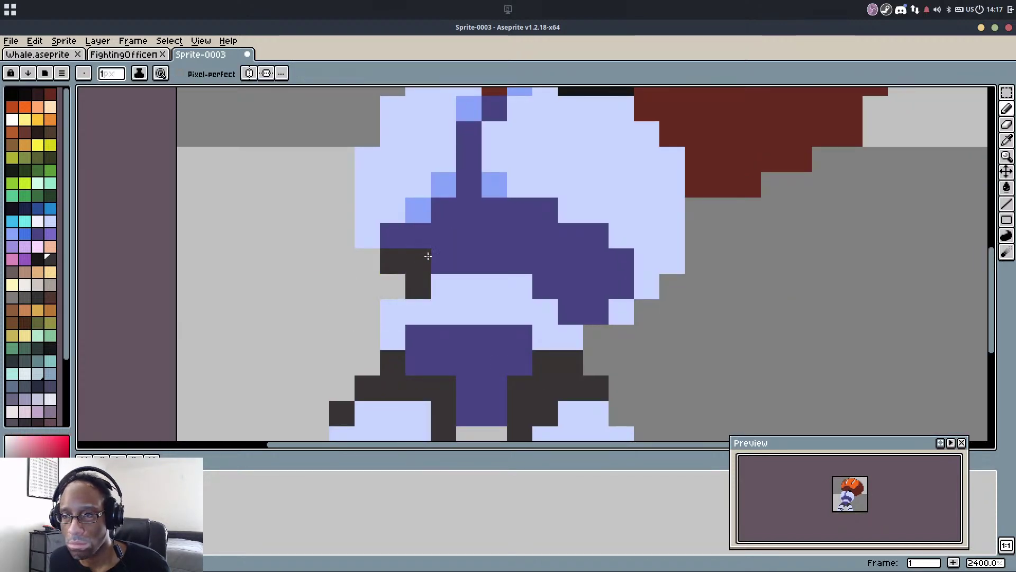
{"action": "left_click", "coordinate": [427, 256]}
{"action": "left_click", "coordinate": [394, 283]}
{"action": "left_click", "coordinate": [440, 254], "text": "alt"}
{"action": "key", "text": "ctrl+z"}
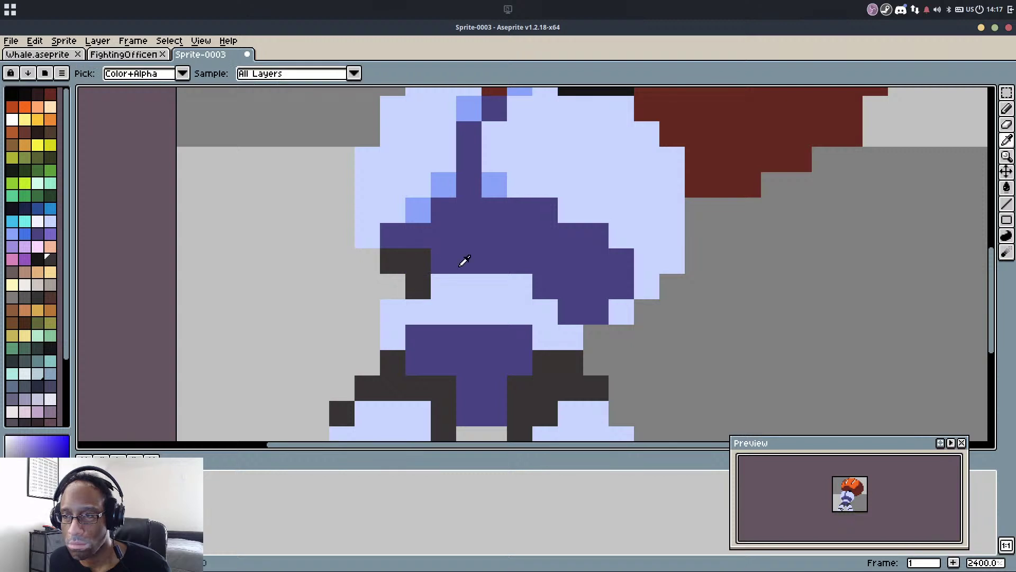
Draw a dark grey stripe through the middle of the belly band and down to its right end
{"action": "left_click", "coordinate": [595, 317]}
{"action": "key", "text": "ctrl+z"}
{"action": "left_click", "coordinate": [443, 240]}
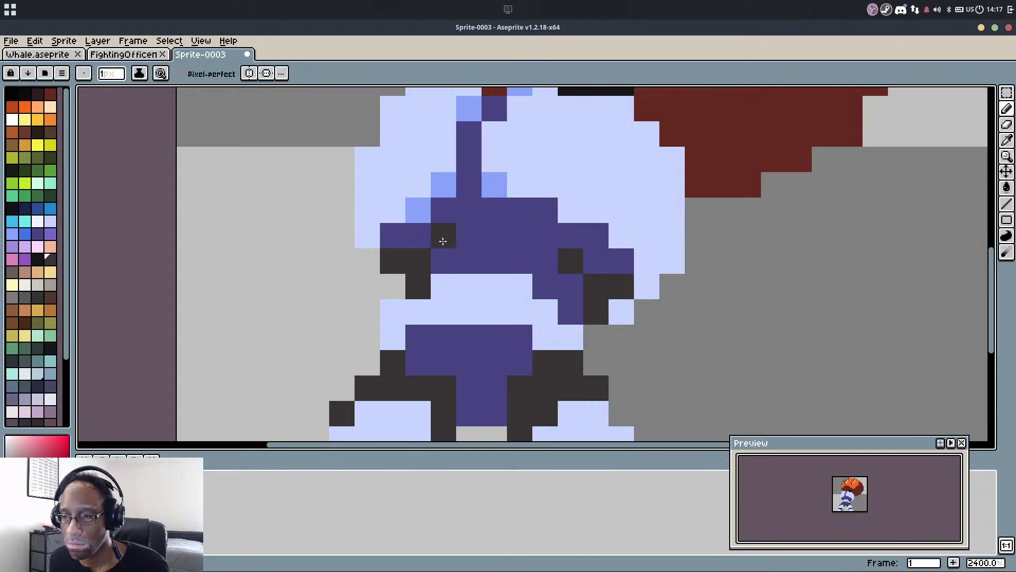
{"action": "left_click_drag", "start_coordinate": [509, 231], "coordinate": [468, 234]}
{"action": "scroll", "coordinate": [502, 234], "scroll_direction": "down", "scroll_amount": 4}
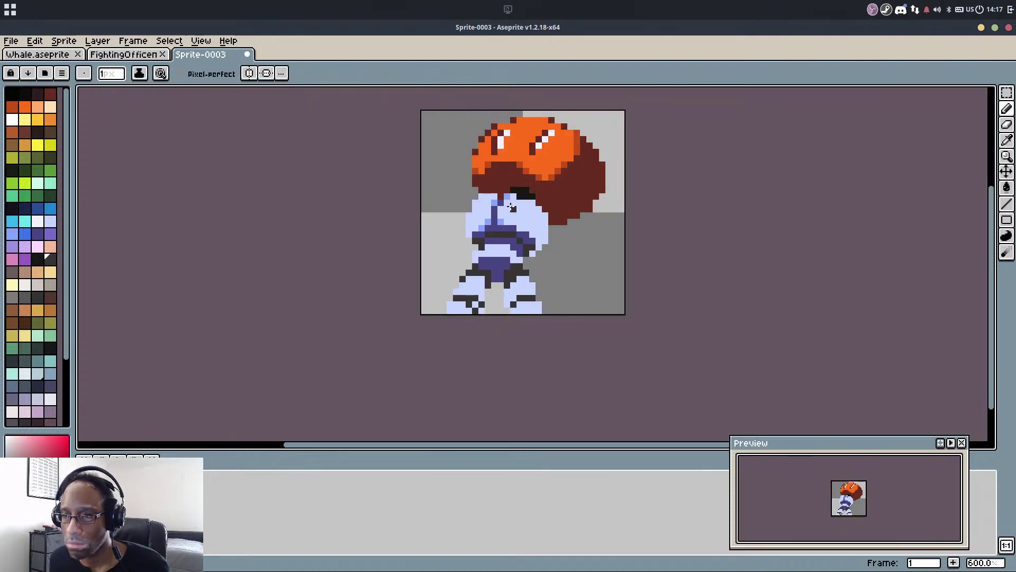
{"action": "scroll", "coordinate": [508, 223], "scroll_direction": "up", "scroll_amount": 4}
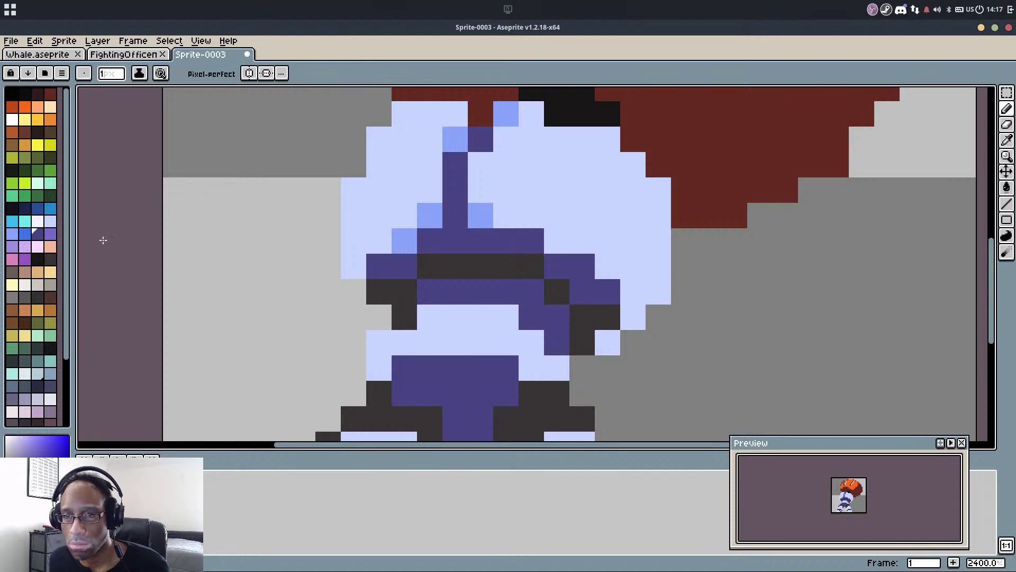
Add lighter purple highlights to the belly band above and below the dark grey stripe
{"action": "left_click", "coordinate": [51, 234]}
{"action": "left_click", "coordinate": [454, 246]}
{"action": "left_click", "coordinate": [479, 244]}
{"action": "left_click", "coordinate": [410, 272]}
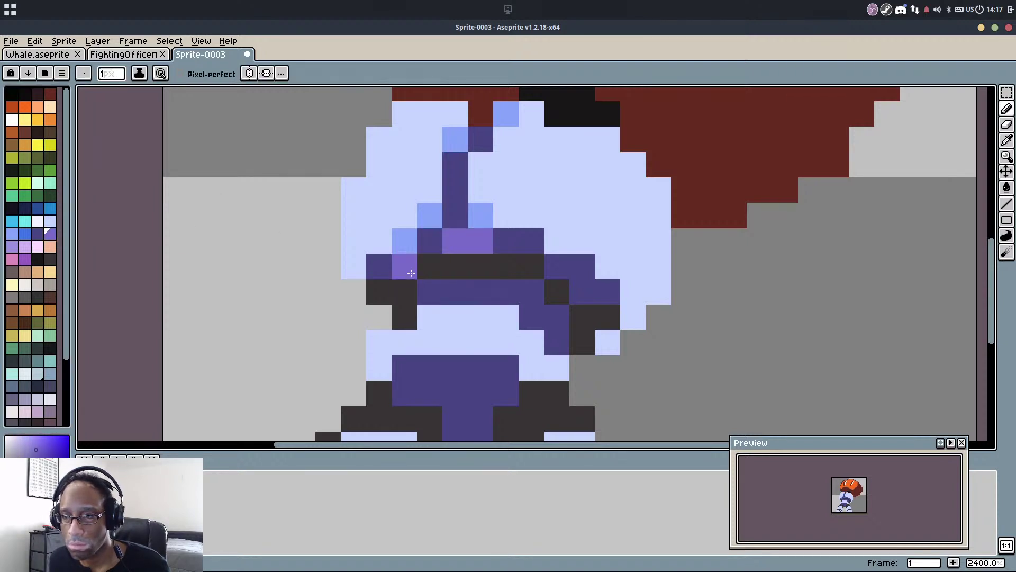
{"action": "left_click", "coordinate": [455, 293]}
{"action": "left_click", "coordinate": [480, 291]}
{"action": "left_click", "coordinate": [507, 298]}
{"action": "left_click", "coordinate": [506, 244]}
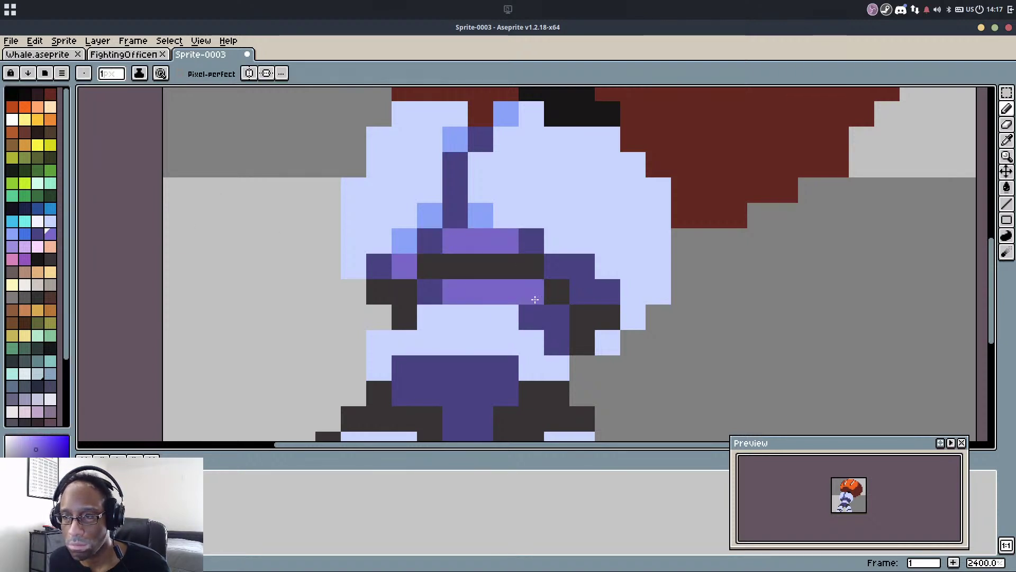
Darken the right end of the belly band's grey stripe with the mouth's near-black color
{"action": "left_click", "coordinate": [580, 127], "text": "alt"}
{"action": "left_click", "coordinate": [558, 249]}
{"action": "left_click", "coordinate": [533, 266]}
{"action": "left_click", "coordinate": [552, 294]}
{"action": "left_click", "coordinate": [586, 315]}
{"action": "left_click", "coordinate": [583, 339]}
{"action": "left_click", "coordinate": [599, 316]}
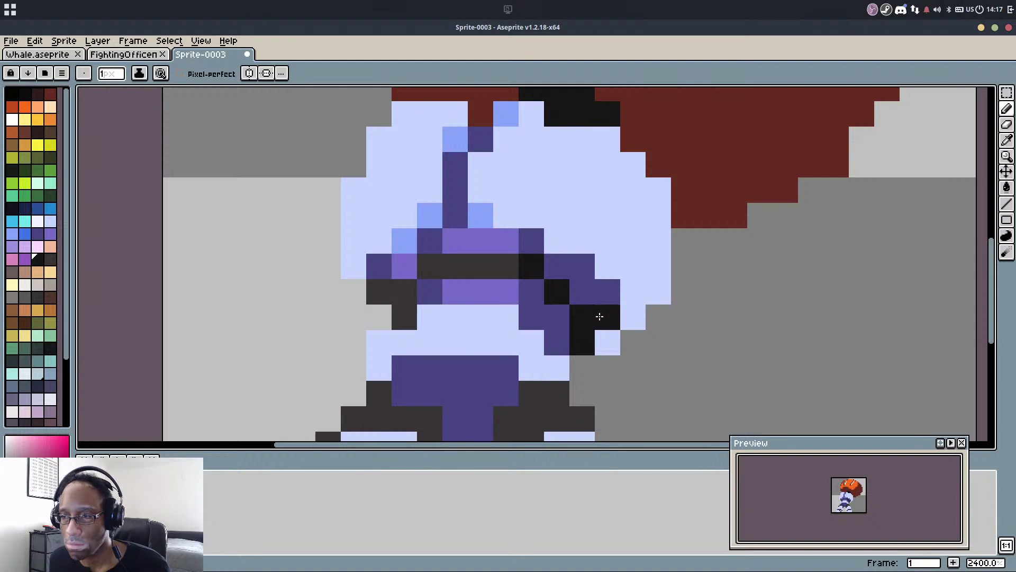
Repaint the grey pixels at the left end of the belly band near-black
{"action": "left_click_drag", "start_coordinate": [383, 294], "coordinate": [401, 312]}
{"action": "left_click", "coordinate": [427, 265], "text": "alt"}
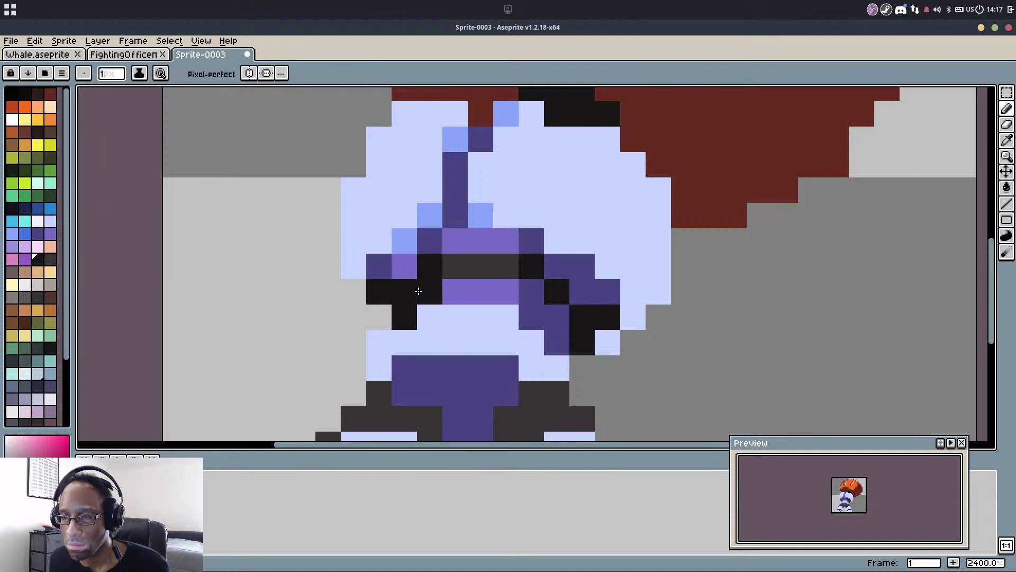
{"action": "left_click", "coordinate": [409, 288]}
{"action": "key", "text": "alt"}
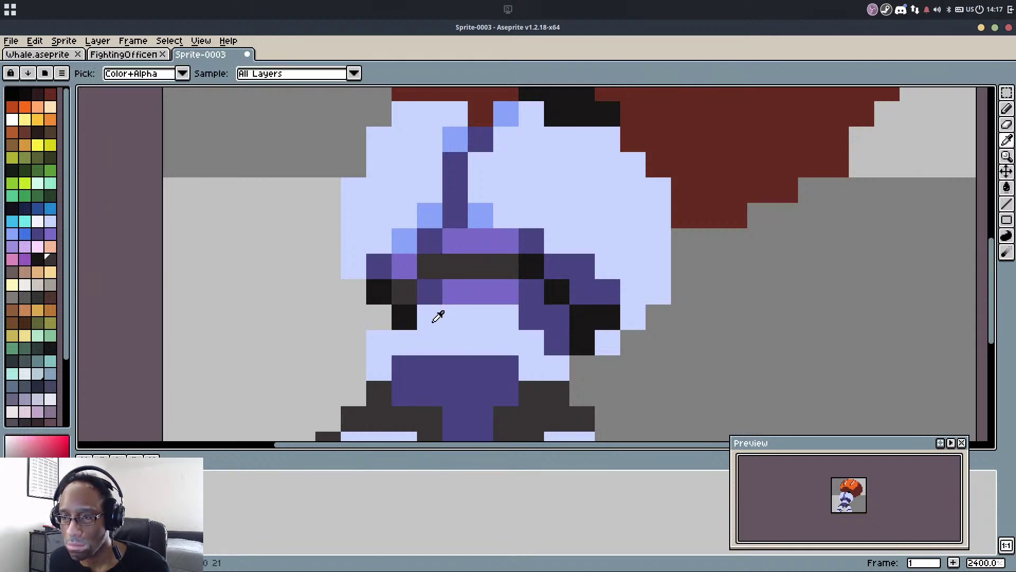
Recolor the dark grey middle stripe of the belly band near-black along its whole length
{"action": "left_click", "coordinate": [527, 262], "text": "alt"}
{"action": "mouse_move", "coordinate": [534, 267]}
{"action": "left_mouse_down"}
{"action": "mouse_move", "coordinate": [408, 267]}
{"action": "mouse_move", "coordinate": [496, 263]}
{"action": "left_mouse_up"}
{"action": "key", "text": "ctrl+z"}
{"action": "key", "text": "ctrl+z"}
{"action": "scroll", "coordinate": [537, 260], "scroll_direction": "down", "scroll_amount": 7}
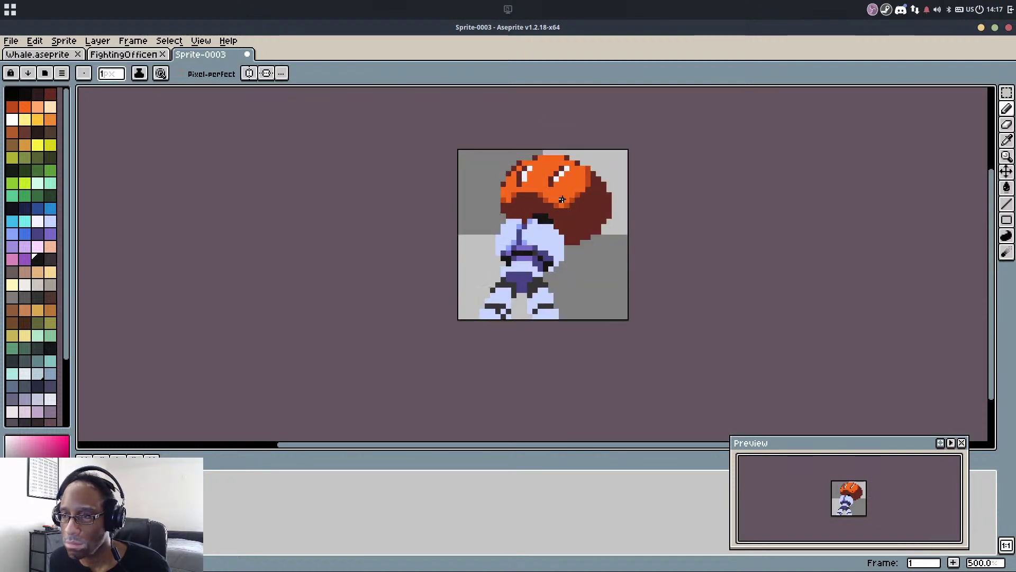
{"action": "scroll", "coordinate": [505, 284], "scroll_direction": "up", "scroll_amount": 5}
{"action": "left_click", "coordinate": [504, 284]}
{"action": "key", "text": "ctrl+z"}
{"action": "scroll", "coordinate": [524, 233], "scroll_direction": "up", "scroll_amount": 3}
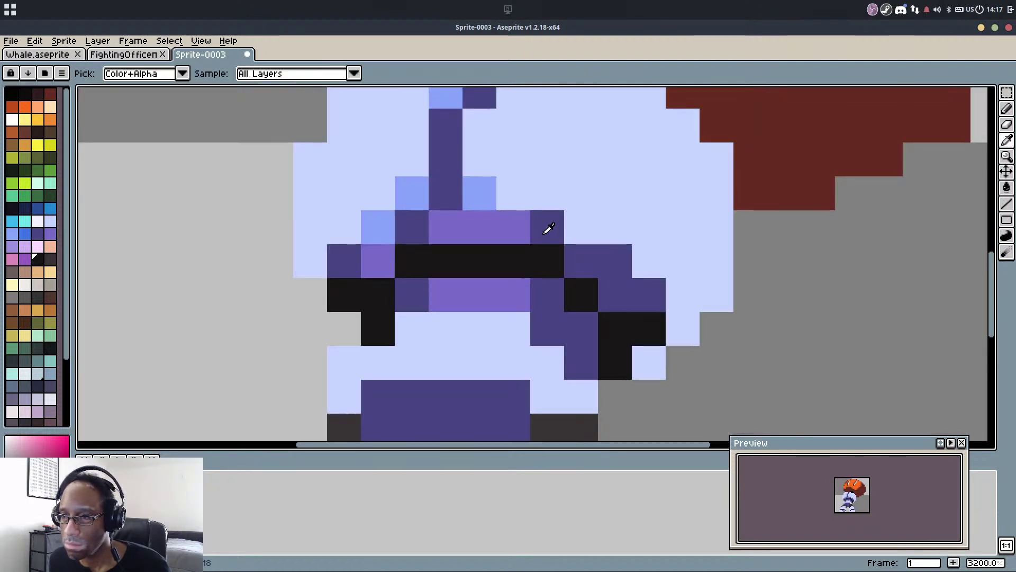
Paint over the lighter purple highlights above the near-black stripe with dark purple
{"action": "left_click", "coordinate": [351, 253], "text": "alt"}
{"action": "left_click", "coordinate": [373, 254]}
{"action": "left_click_drag", "start_coordinate": [418, 232], "coordinate": [522, 225]}
{"action": "scroll", "coordinate": [529, 235], "scroll_direction": "down", "scroll_amount": 4}
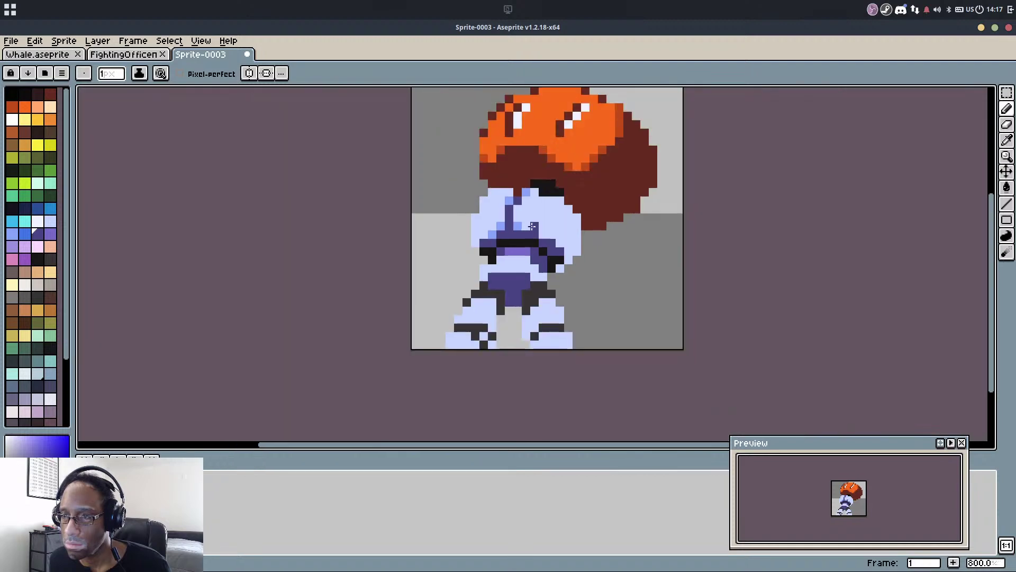
Add a near-black pixel above the stripe at the base of the chest's center line, with dark purple beside it
{"action": "scroll", "coordinate": [522, 230], "scroll_direction": "up", "scroll_amount": 4}
{"action": "left_click", "coordinate": [487, 275], "text": "alt"}
{"action": "left_click", "coordinate": [478, 252]}
{"action": "left_click", "coordinate": [413, 283]}
{"action": "scroll", "coordinate": [470, 279], "scroll_direction": "down", "scroll_amount": 4}
{"action": "scroll", "coordinate": [460, 272], "scroll_direction": "up", "scroll_amount": 3}
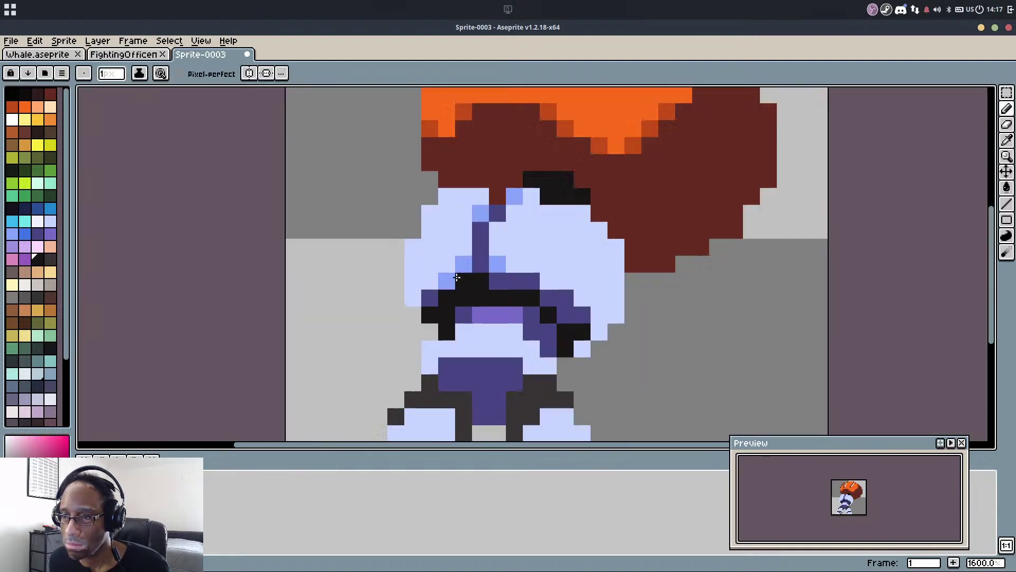
{"action": "left_click", "coordinate": [464, 282], "text": "alt"}
{"action": "left_click", "coordinate": [444, 285]}
Shade the lower left edge of the pale chest mid-blue, just above the belly band
{"action": "left_click", "coordinate": [464, 260], "text": "alt"}
{"action": "left_click", "coordinate": [401, 285]}
{"action": "key", "text": "ctrl+z"}
{"action": "left_click_drag", "start_coordinate": [392, 308], "coordinate": [429, 265]}
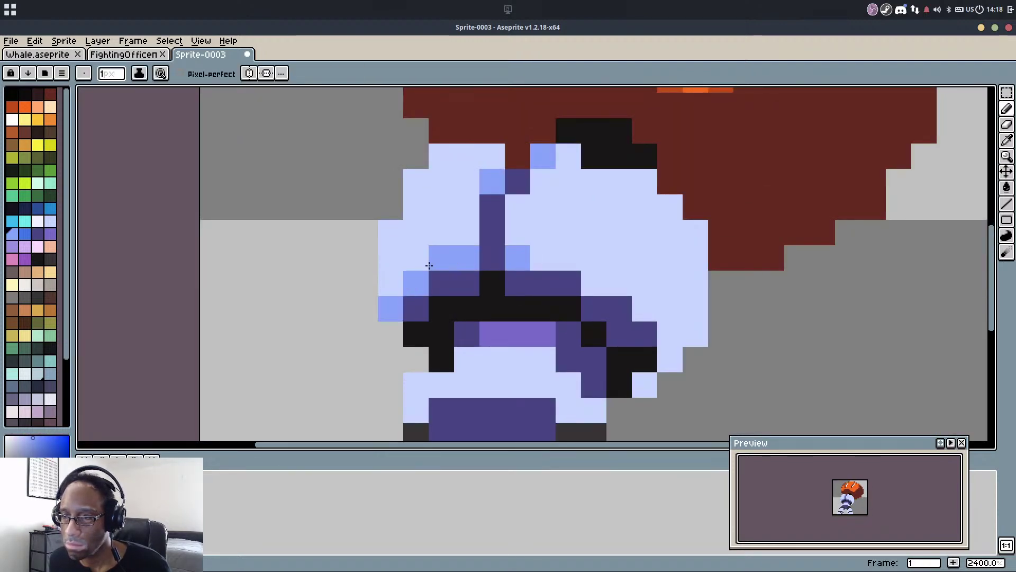
Round the upper corners of the chest with mid-blue pixels and replace near-black pixels under the head with body colors
{"action": "left_click", "coordinate": [595, 159]}
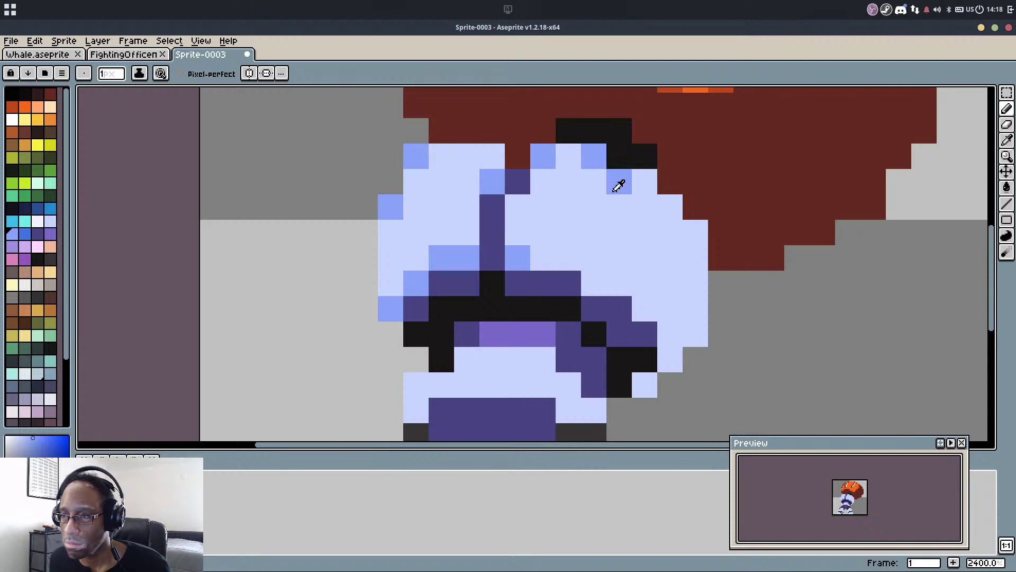
{"action": "left_click", "coordinate": [614, 186], "text": "alt"}
{"action": "left_click", "coordinate": [595, 157]}
{"action": "left_click", "coordinate": [551, 158], "text": "alt"}
{"action": "left_click", "coordinate": [622, 162]}
{"action": "left_click", "coordinate": [675, 183]}
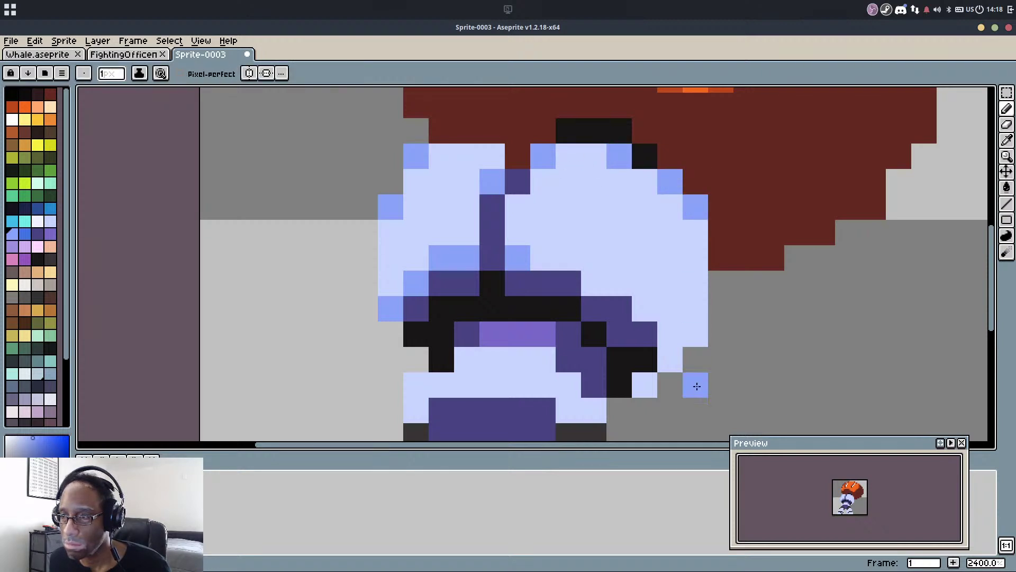
Shade the lower right part of the chest mid-blue around the belly band's right end
{"action": "left_click", "coordinate": [696, 359]}
{"action": "left_click", "coordinate": [670, 334]}
{"action": "left_click", "coordinate": [644, 312]}
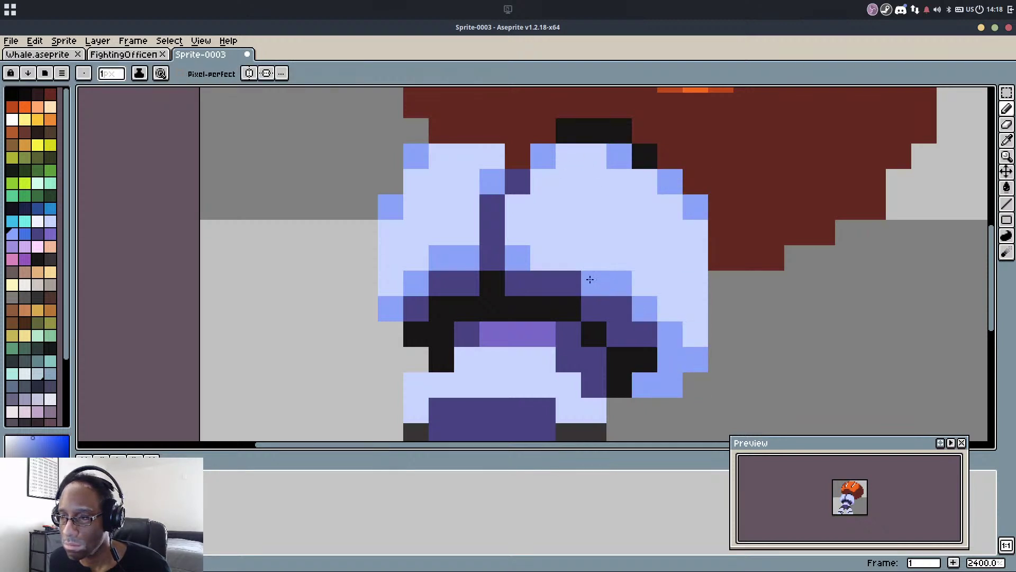
{"action": "mouse_move", "coordinate": [692, 333]}
{"action": "left_mouse_down"}
{"action": "mouse_move", "coordinate": [676, 314]}
{"action": "mouse_move", "coordinate": [685, 353]}
{"action": "mouse_move", "coordinate": [669, 347]}
{"action": "mouse_move", "coordinate": [644, 388]}
{"action": "mouse_move", "coordinate": [613, 324]}
{"action": "mouse_move", "coordinate": [643, 321]}
{"action": "mouse_move", "coordinate": [652, 307]}
{"action": "mouse_move", "coordinate": [663, 325]}
{"action": "mouse_move", "coordinate": [654, 345]}
{"action": "mouse_move", "coordinate": [677, 345]}
{"action": "left_mouse_up"}
{"action": "scroll", "coordinate": [684, 354], "scroll_direction": "down", "scroll_amount": 3}
Shade the left and right sides of the waist below the belly band mid-blue
{"action": "scroll", "coordinate": [644, 388], "scroll_direction": "up", "scroll_amount": 2}
{"action": "scroll", "coordinate": [644, 388], "scroll_direction": "up", "scroll_amount": 2}
{"action": "left_click", "coordinate": [528, 299]}
{"action": "left_click", "coordinate": [509, 322], "text": "alt"}
{"action": "left_click", "coordinate": [522, 303]}
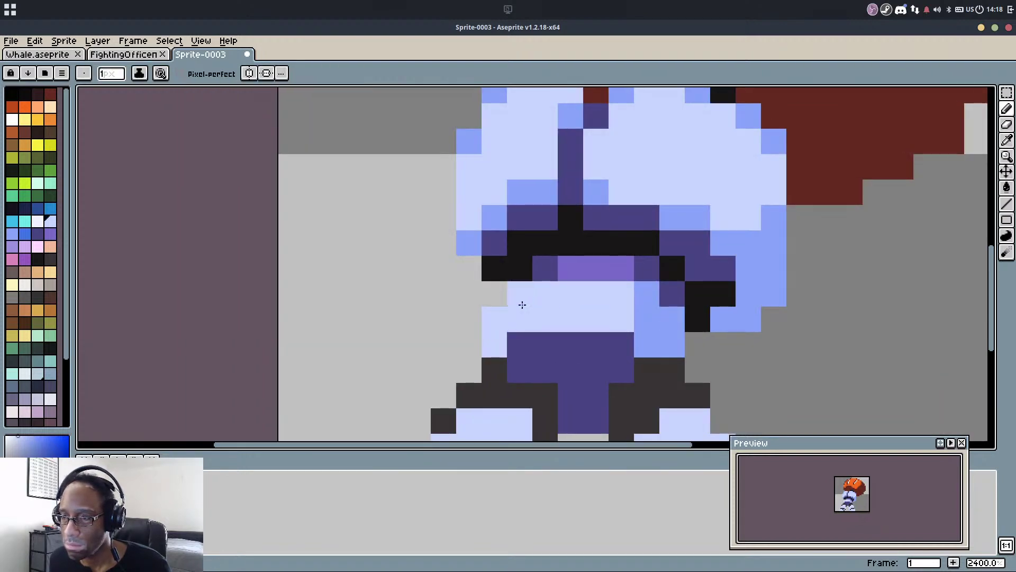
{"action": "left_click", "coordinate": [648, 327], "text": "alt"}
{"action": "left_click", "coordinate": [636, 319], "text": "alt"}
{"action": "left_click_drag", "start_coordinate": [495, 320], "coordinate": [495, 343]}
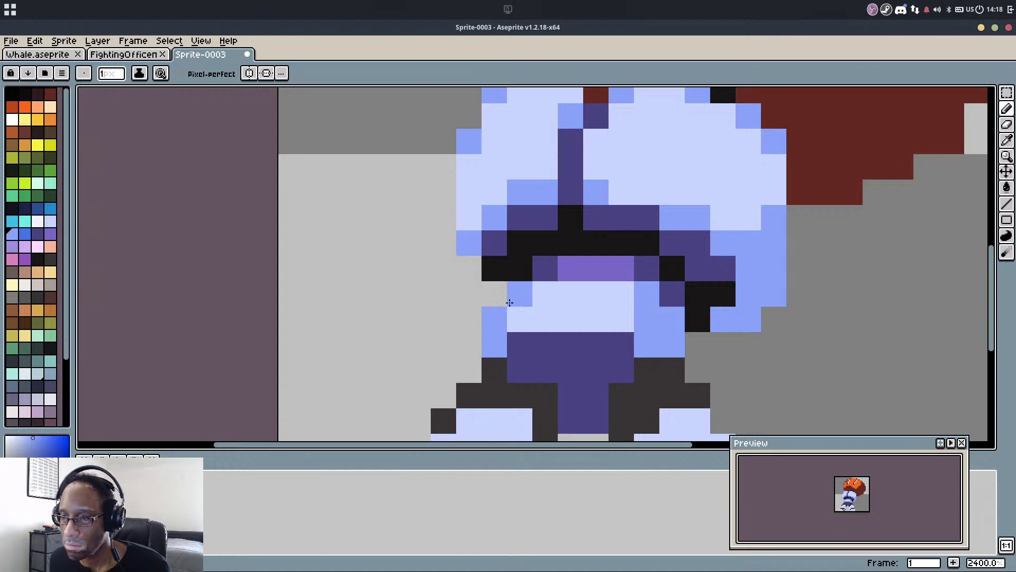
{"action": "key", "text": "ctrl+z"}
Extend the waist's mid-blue shading inward along its lower row, leaving the center pale
{"action": "left_click", "coordinate": [517, 318]}
{"action": "left_click", "coordinate": [622, 321]}
{"action": "left_click", "coordinate": [527, 293]}
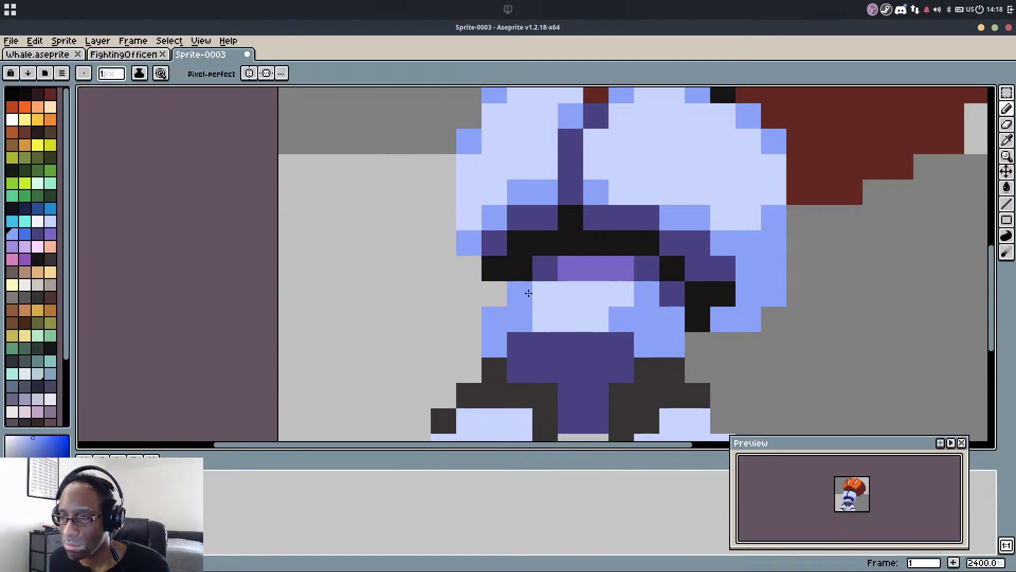
{"action": "left_click", "coordinate": [548, 319]}
{"action": "key", "text": "ctrl+z"}
{"action": "scroll", "coordinate": [566, 299], "scroll_direction": "down", "scroll_amount": 3}
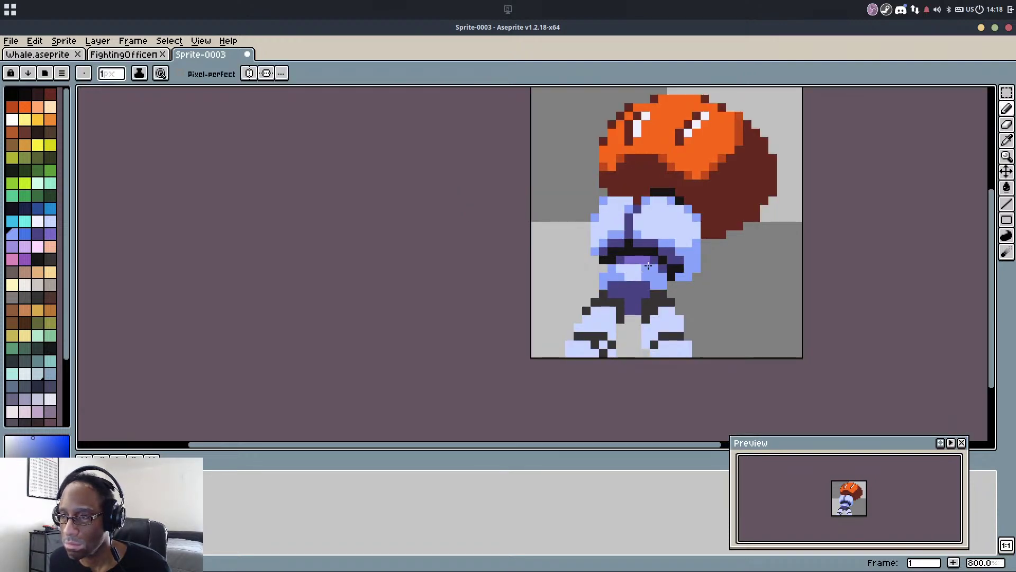
{"action": "scroll", "coordinate": [608, 308], "scroll_direction": "up", "scroll_amount": 5}
{"action": "scroll", "coordinate": [615, 291], "scroll_direction": "down", "scroll_amount": 3}
Fill the dark purple pelvis area between the legs with near-black
{"action": "scroll", "coordinate": [622, 238], "scroll_direction": "up", "scroll_amount": 2}
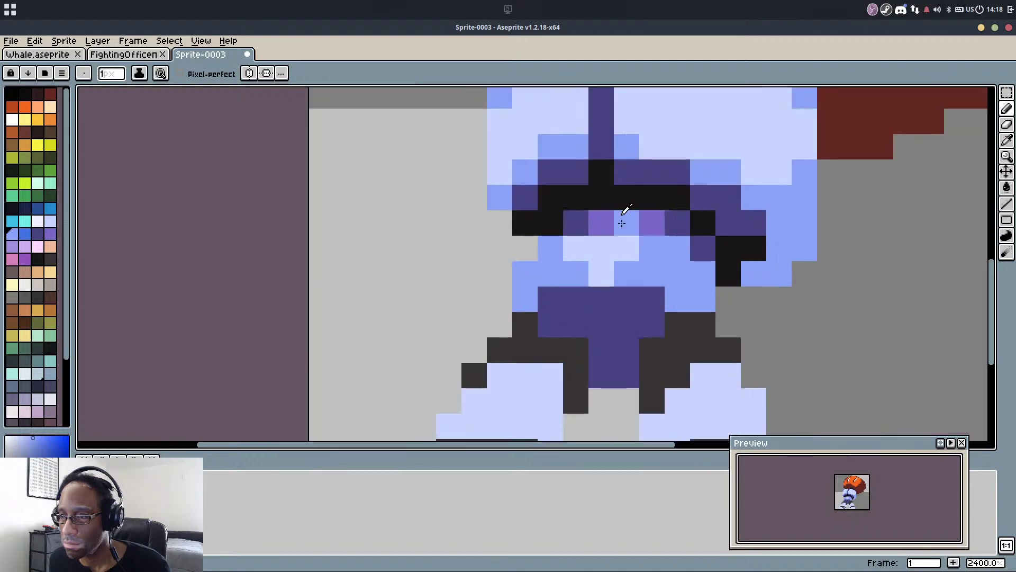
{"action": "key", "text": "g"}
{"action": "left_click", "coordinate": [607, 327]}
{"action": "scroll", "coordinate": [607, 327], "scroll_direction": "down", "scroll_amount": 3}
{"action": "key", "text": "b"}
Shade the bottom row of both feet mid-blue
{"action": "scroll", "coordinate": [651, 323], "scroll_direction": "up", "scroll_amount": 2}
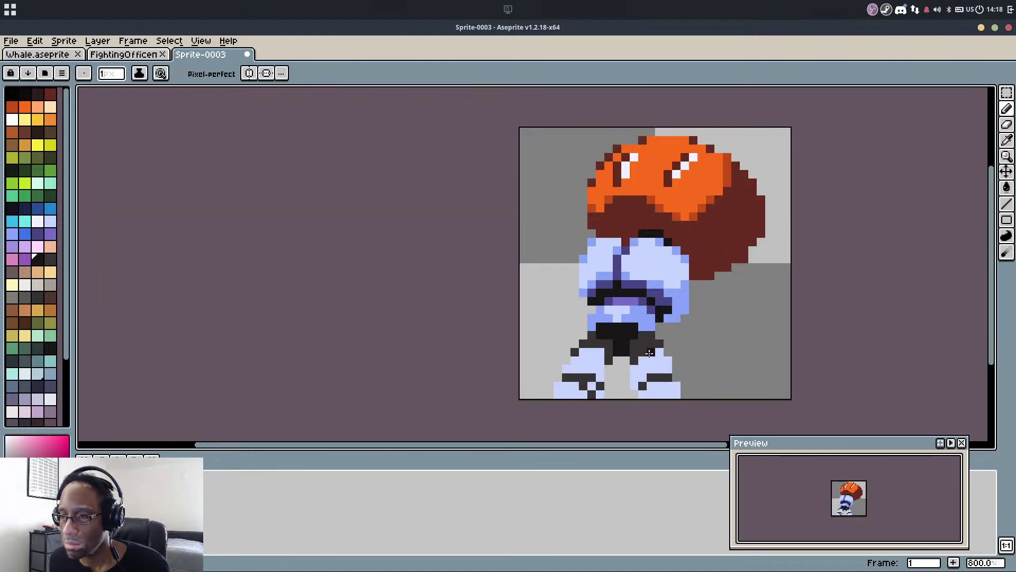
{"action": "left_click", "coordinate": [663, 380]}
{"action": "left_click_drag", "start_coordinate": [662, 380], "coordinate": [635, 314]}
{"action": "left_click", "coordinate": [650, 349], "text": "alt"}
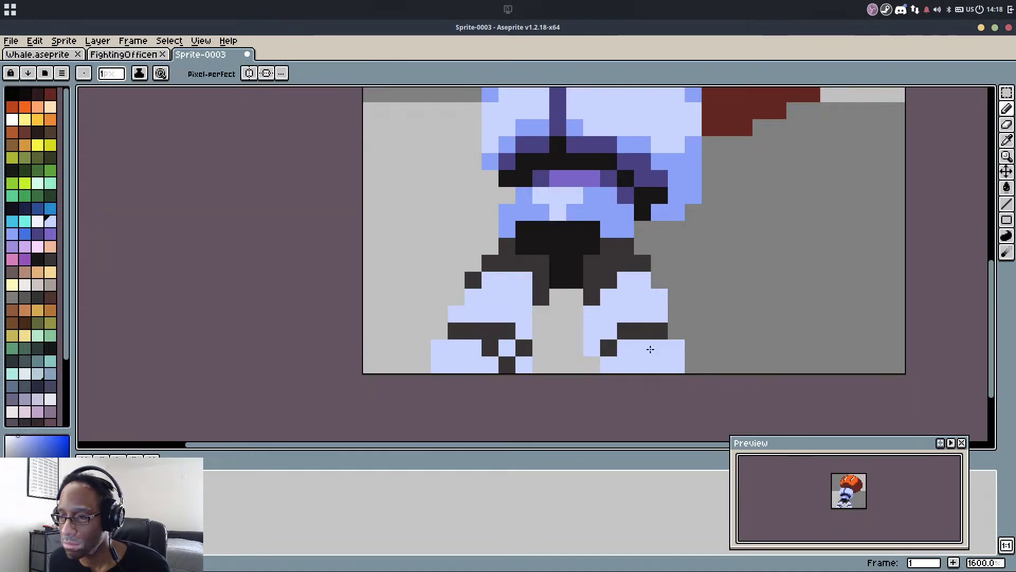
{"action": "scroll", "coordinate": [649, 348], "scroll_direction": "down", "scroll_amount": 4}
{"action": "scroll", "coordinate": [649, 345], "scroll_direction": "up", "scroll_amount": 1}
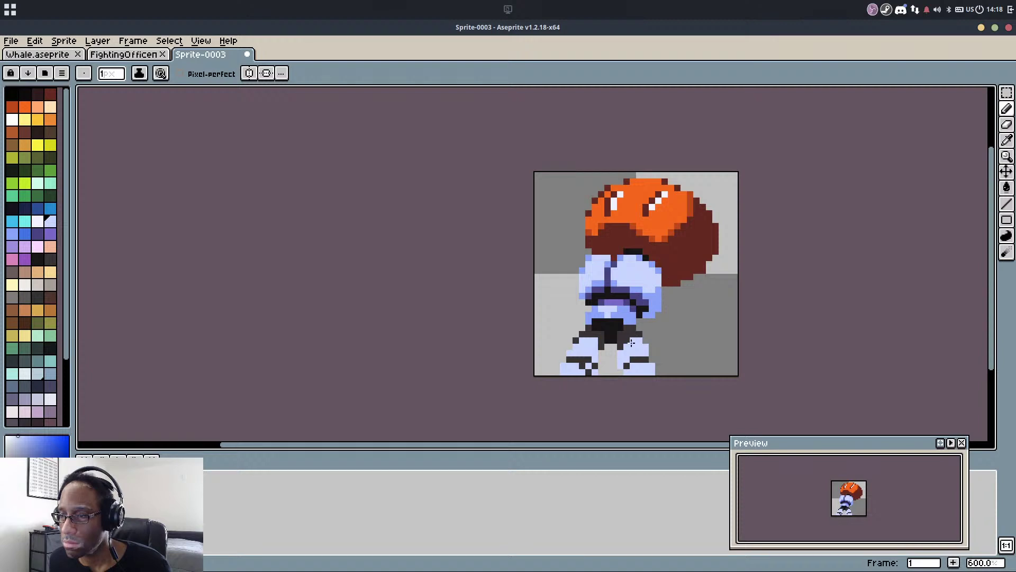
{"action": "scroll", "coordinate": [630, 343], "scroll_direction": "up", "scroll_amount": 1}
{"action": "scroll", "coordinate": [641, 385], "scroll_direction": "up", "scroll_amount": 5}
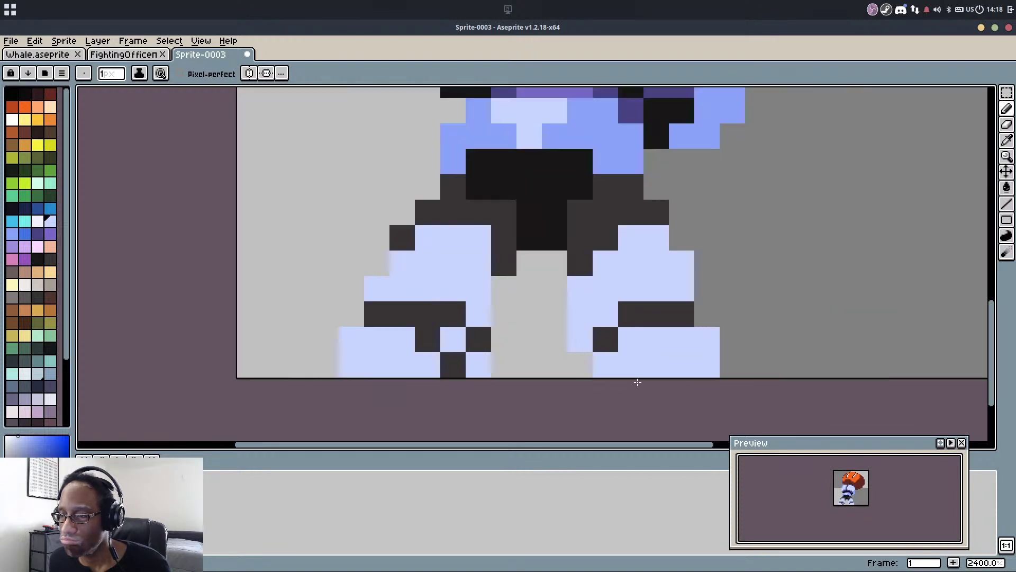
{"action": "key", "text": "alt"}
{"action": "left_click_drag", "start_coordinate": [630, 364], "coordinate": [710, 364]}
{"action": "left_click_drag", "start_coordinate": [344, 364], "coordinate": [403, 364]}
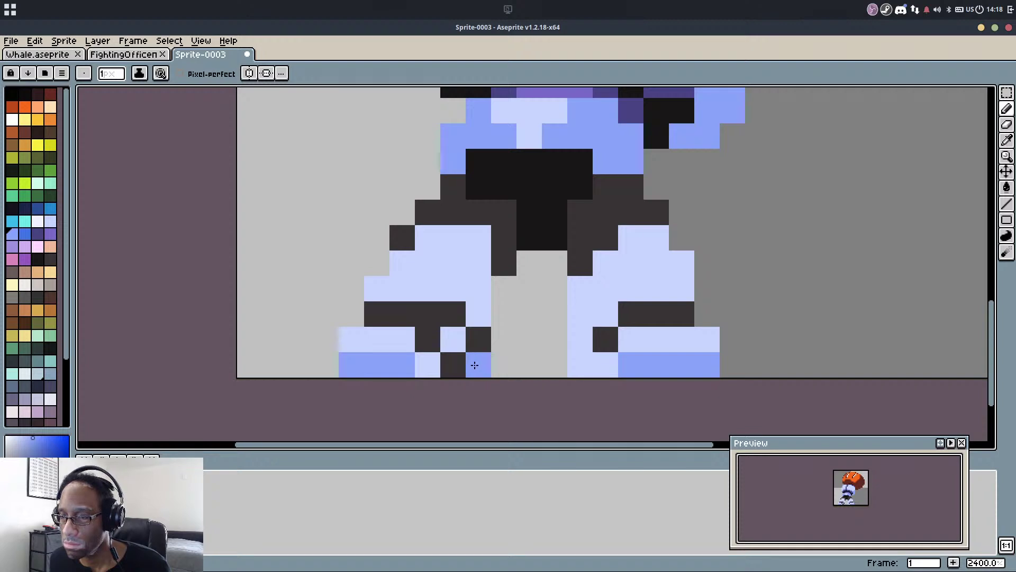
Shade the left leg's inner side and ankle mid-blue and recolor the grey pixel at its outer hip
{"action": "key", "text": "alt"}
{"action": "left_click_drag", "start_coordinate": [454, 339], "coordinate": [478, 363]}
{"action": "left_click_drag", "start_coordinate": [479, 316], "coordinate": [480, 291]}
{"action": "left_click", "coordinate": [400, 236]}
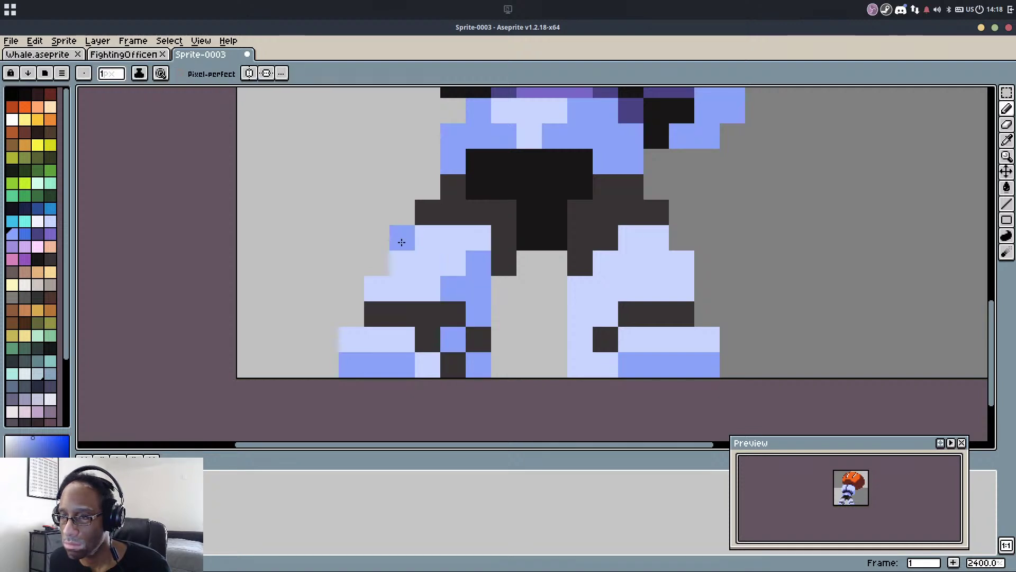
Redraw the right leg's inner ankle outline in dark grey and add mid-blue shading above it
{"action": "mouse_move", "coordinate": [580, 308]}
{"action": "left_mouse_down"}
{"action": "mouse_move", "coordinate": [585, 358]}
{"action": "mouse_move", "coordinate": [593, 340]}
{"action": "mouse_move", "coordinate": [575, 285]}
{"action": "mouse_move", "coordinate": [605, 310]}
{"action": "mouse_move", "coordinate": [602, 363]}
{"action": "left_mouse_up"}
{"action": "left_click", "coordinate": [576, 285]}
{"action": "left_click", "coordinate": [606, 337], "text": "alt"}
{"action": "left_click", "coordinate": [583, 341]}
{"action": "left_click", "coordinate": [601, 309], "text": "alt"}
{"action": "left_click", "coordinate": [604, 337]}
{"action": "left_click", "coordinate": [583, 322]}
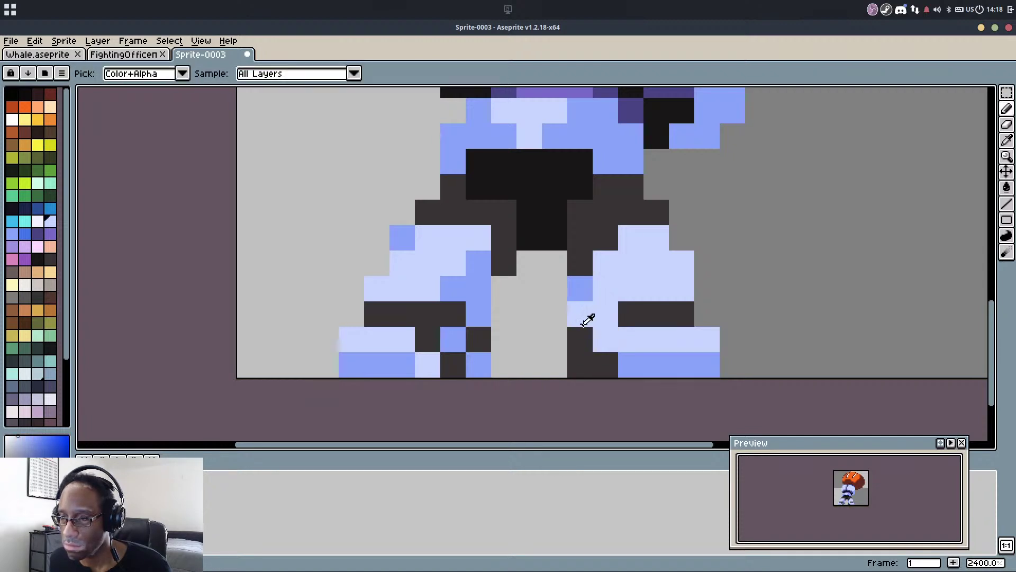
Continue the mid-blue shading down the right leg's inner edge and extend its dark grey shin band inward
{"action": "left_click", "coordinate": [581, 292], "text": "alt"}
{"action": "mouse_move", "coordinate": [582, 312]}
{"action": "left_mouse_down"}
{"action": "mouse_move", "coordinate": [601, 339]}
{"action": "mouse_move", "coordinate": [622, 332]}
{"action": "mouse_move", "coordinate": [702, 370]}
{"action": "left_mouse_up"}
{"action": "left_click", "coordinate": [586, 345], "text": "alt"}
{"action": "scroll", "coordinate": [671, 346], "scroll_direction": "down", "scroll_amount": 2}
{"action": "scroll", "coordinate": [677, 348], "scroll_direction": "up", "scroll_amount": 2}
{"action": "left_click", "coordinate": [674, 362], "text": "alt"}
Select the right foot's pixels, shift them one pixel inward and deselect
{"action": "key", "text": "m"}
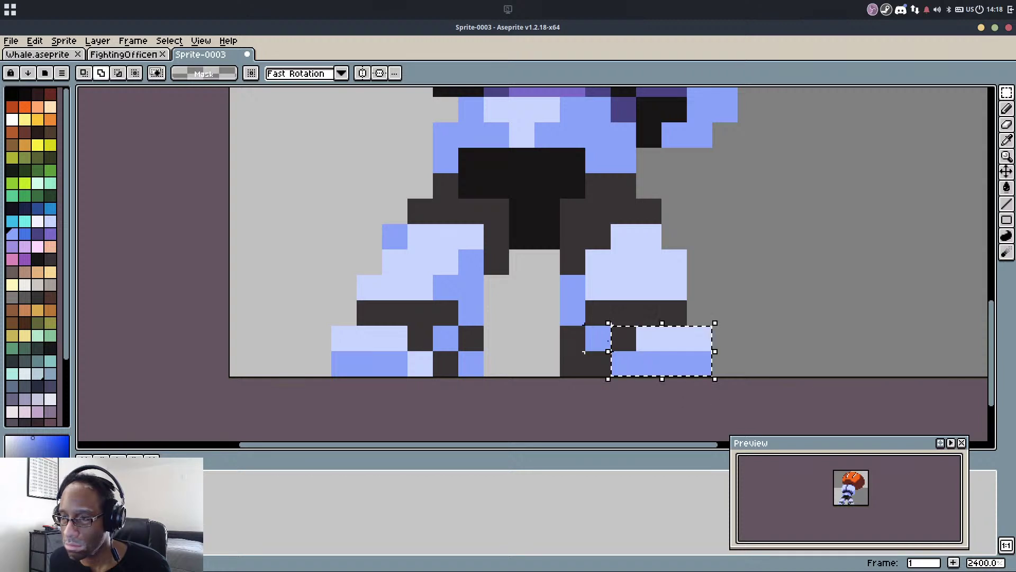
{"action": "key", "text": "Left"}
{"action": "key", "text": "Left"}
{"action": "key", "text": "Left"}
{"action": "key", "text": "Right"}
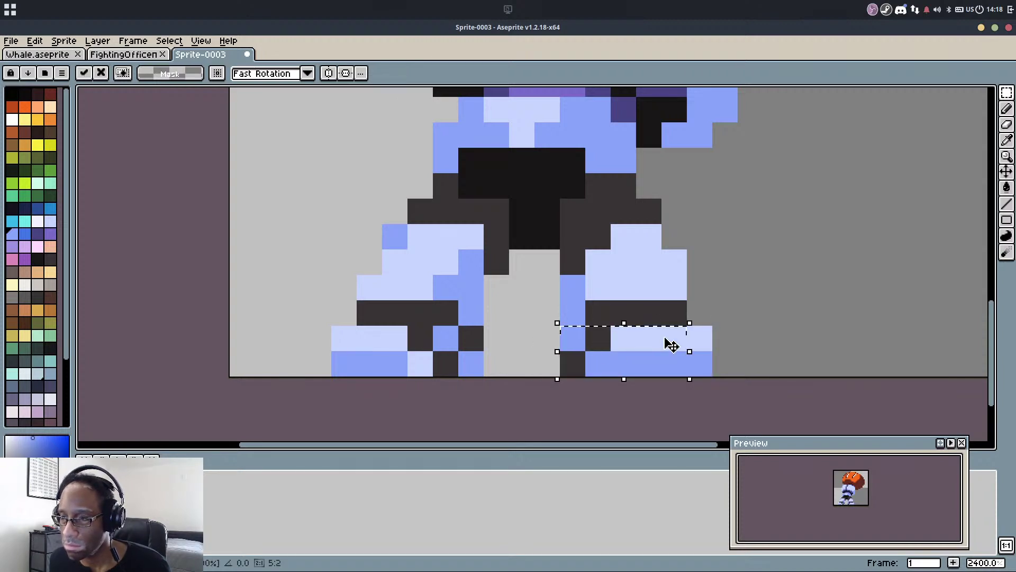
{"action": "left_click", "coordinate": [717, 305]}
{"action": "key", "text": "b"}
{"action": "key", "text": "e"}
{"action": "key", "text": "ctrl+d"}
{"action": "key", "text": "b"}
{"action": "left_click", "coordinate": [621, 312], "text": "alt"}
{"action": "mouse_move", "coordinate": [598, 312]}
{"action": "left_mouse_down"}
{"action": "mouse_move", "coordinate": [549, 314]}
{"action": "mouse_move", "coordinate": [598, 305]}
{"action": "left_mouse_up"}
{"action": "key", "text": "ctrl+z"}
{"action": "scroll", "coordinate": [698, 319], "scroll_direction": "down", "scroll_amount": 4}
{"action": "scroll", "coordinate": [697, 321], "scroll_direction": "up", "scroll_amount": 3}
{"action": "key", "text": "e"}
{"action": "key", "text": "b"}
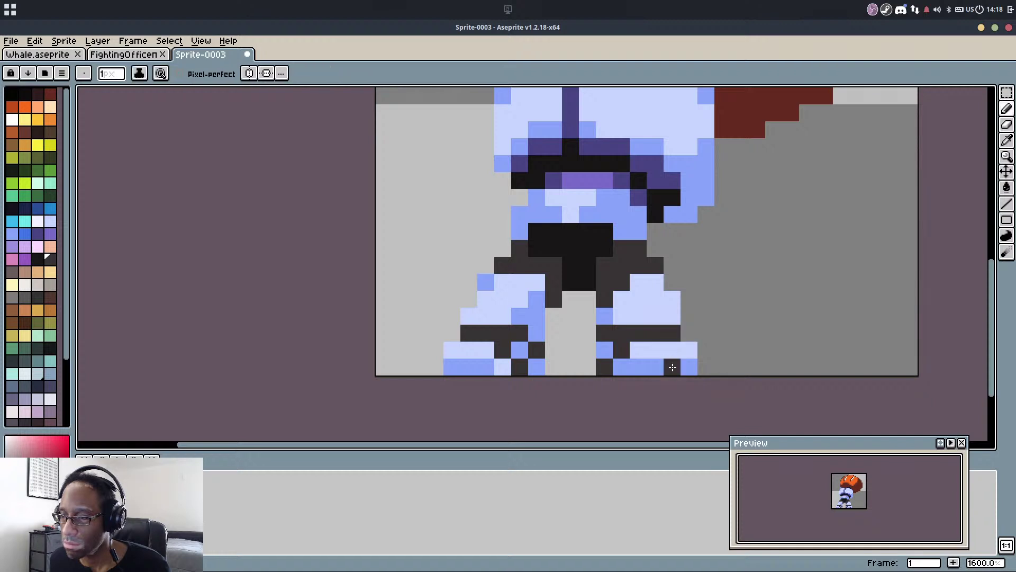
Shade the right foot's upper row mid-blue and place a pale blue pixel at its inner bottom
{"action": "left_click", "coordinate": [667, 364], "text": "alt"}
{"action": "left_click_drag", "start_coordinate": [656, 352], "coordinate": [683, 347]}
{"action": "left_click", "coordinate": [639, 349], "text": "alt"}
{"action": "left_click", "coordinate": [628, 362]}
{"action": "scroll", "coordinate": [626, 275], "scroll_direction": "down", "scroll_amount": 3}
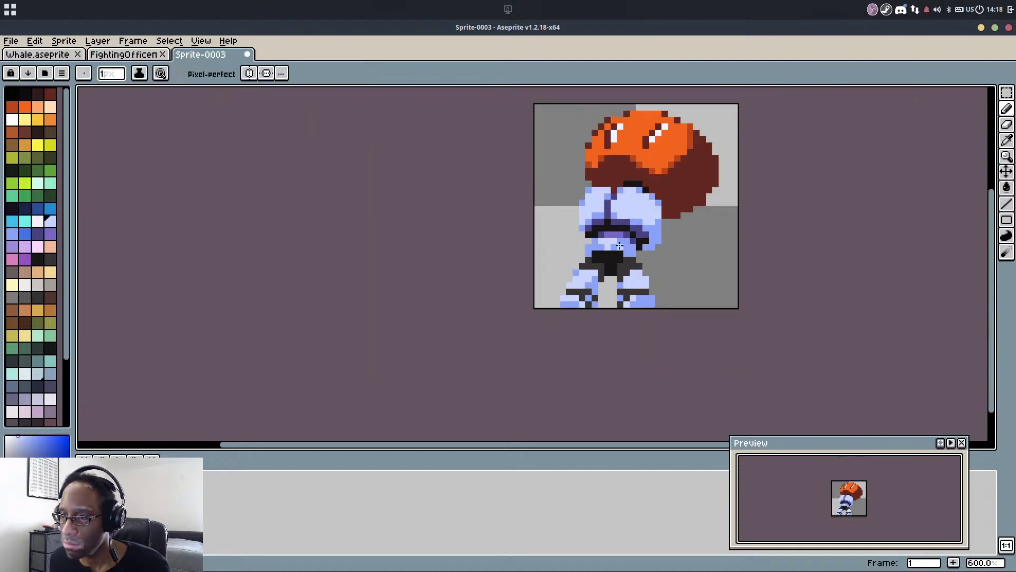
Try shading the left foot's upper row mid-blue
{"action": "scroll", "coordinate": [619, 254], "scroll_direction": "up", "scroll_amount": 1}
{"action": "scroll", "coordinate": [529, 328], "scroll_direction": "up", "scroll_amount": 1}
{"action": "left_click", "coordinate": [511, 371], "text": "alt"}
{"action": "left_click", "coordinate": [498, 348]}
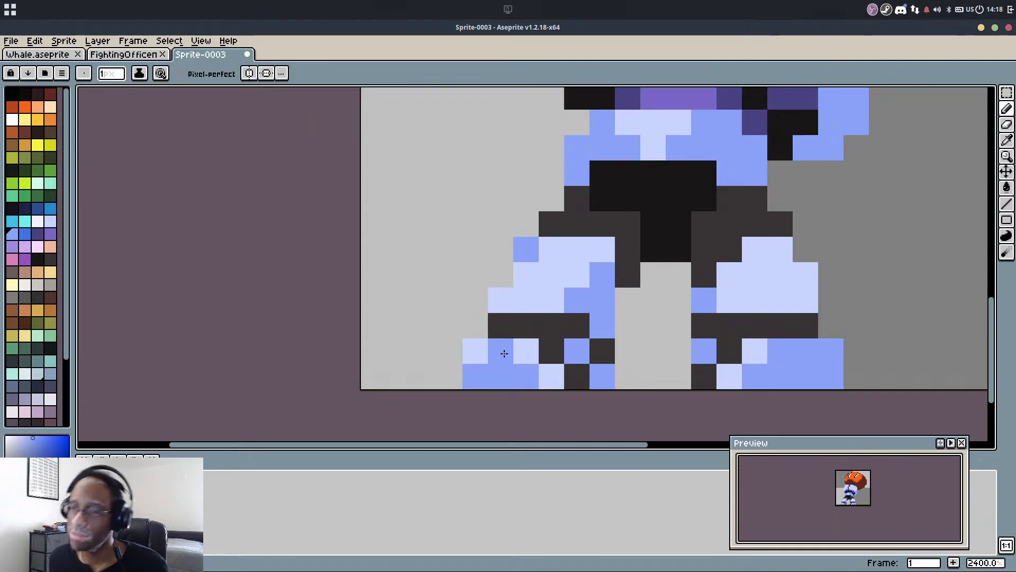
{"action": "scroll", "coordinate": [598, 253], "scroll_direction": "down", "scroll_amount": 6}
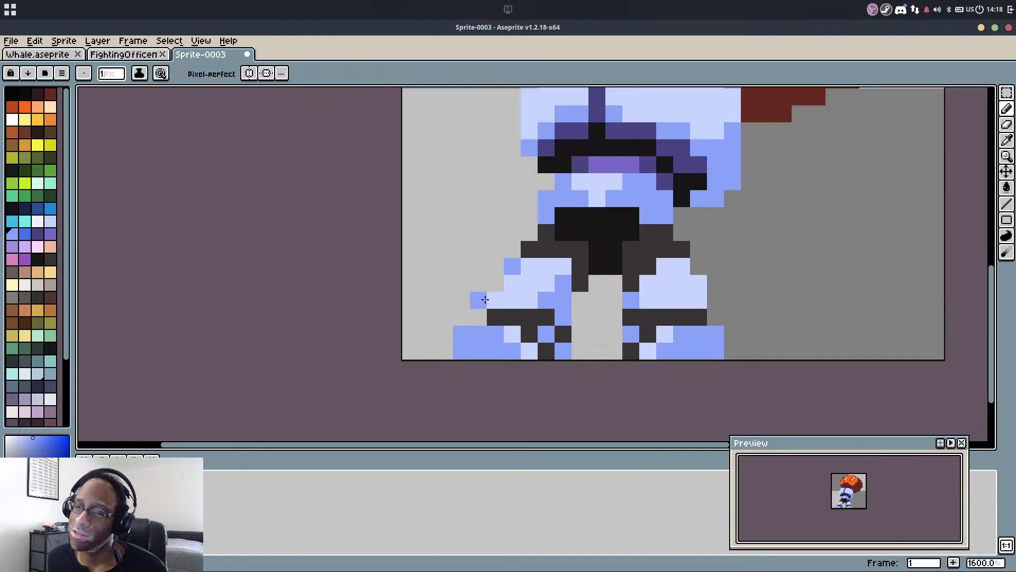
Restore the upper rows of both feet to pale blue
{"action": "key", "text": "ctrl+z"}
{"action": "scroll", "coordinate": [502, 306], "scroll_direction": "up", "scroll_amount": 3}
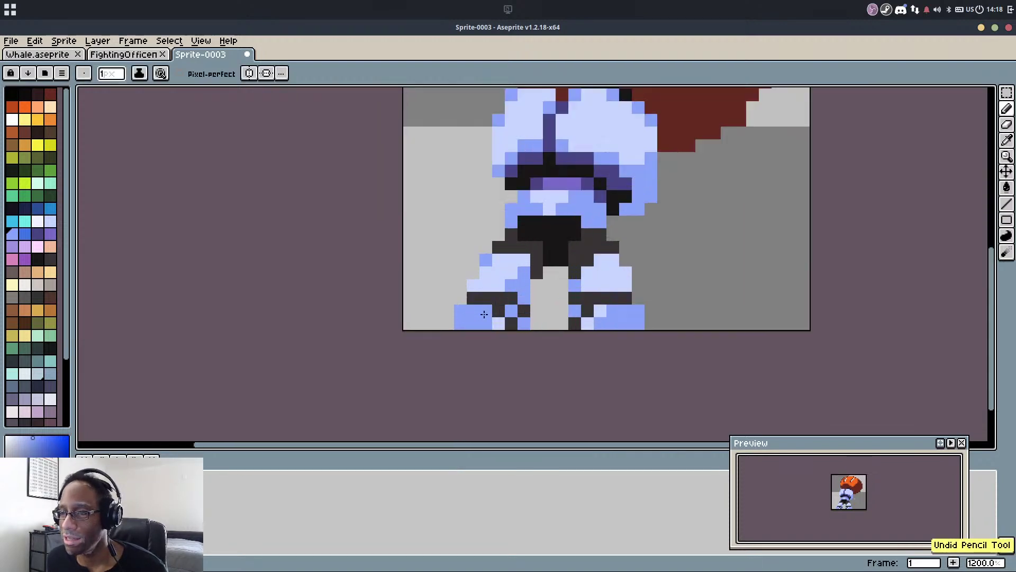
{"action": "left_click", "coordinate": [488, 308], "text": "alt"}
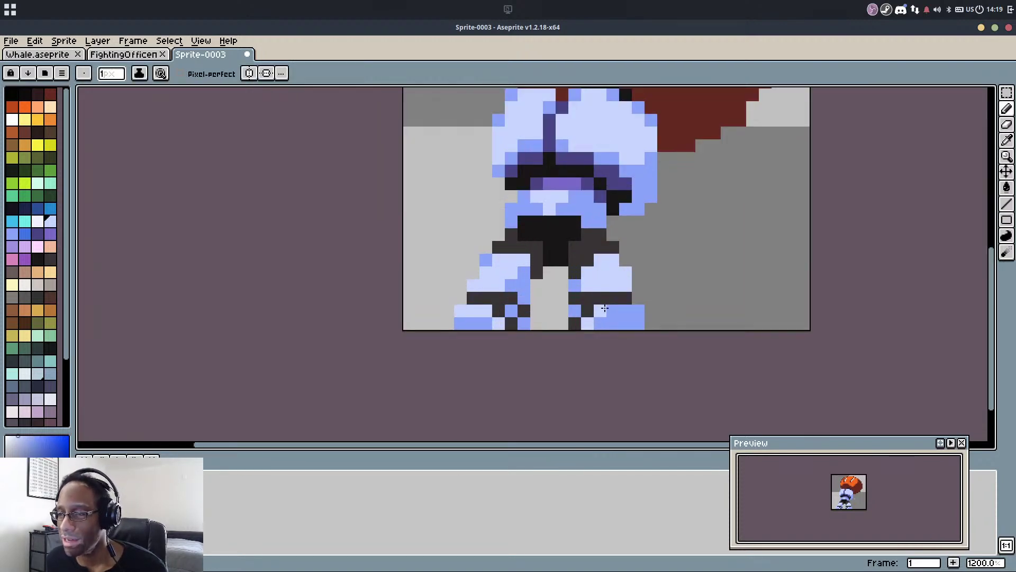
{"action": "scroll", "coordinate": [638, 264], "scroll_direction": "down", "scroll_amount": 4}
{"action": "scroll", "coordinate": [642, 248], "scroll_direction": "up", "scroll_amount": 4}
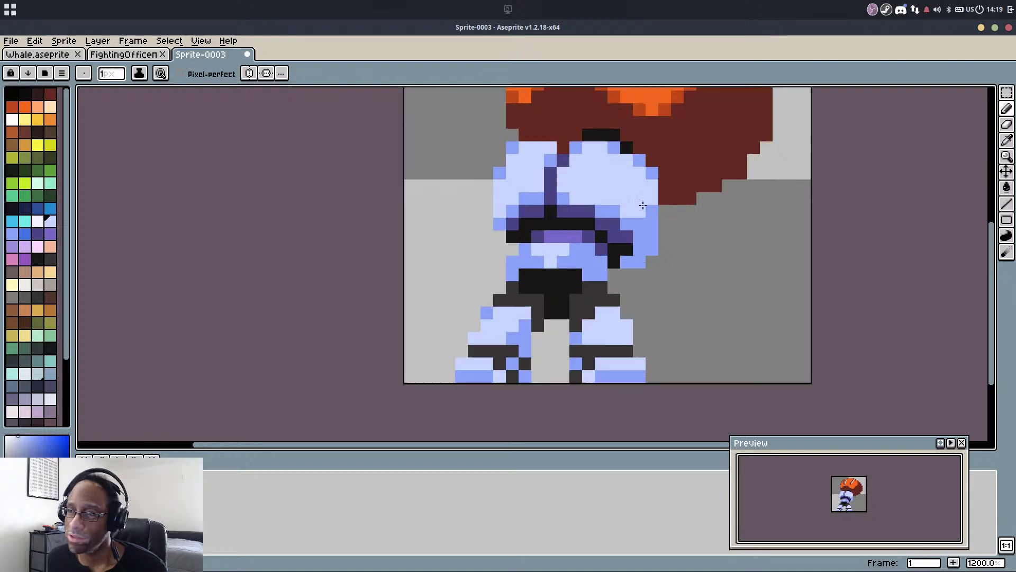
{"action": "scroll", "coordinate": [634, 229], "scroll_direction": "down", "scroll_amount": 1}
{"action": "scroll", "coordinate": [550, 270], "scroll_direction": "up", "scroll_amount": 1}
Select the whole left leg with its foot, shift it one pixel outward and deselect
{"action": "left_click", "coordinate": [550, 270], "text": "alt"}
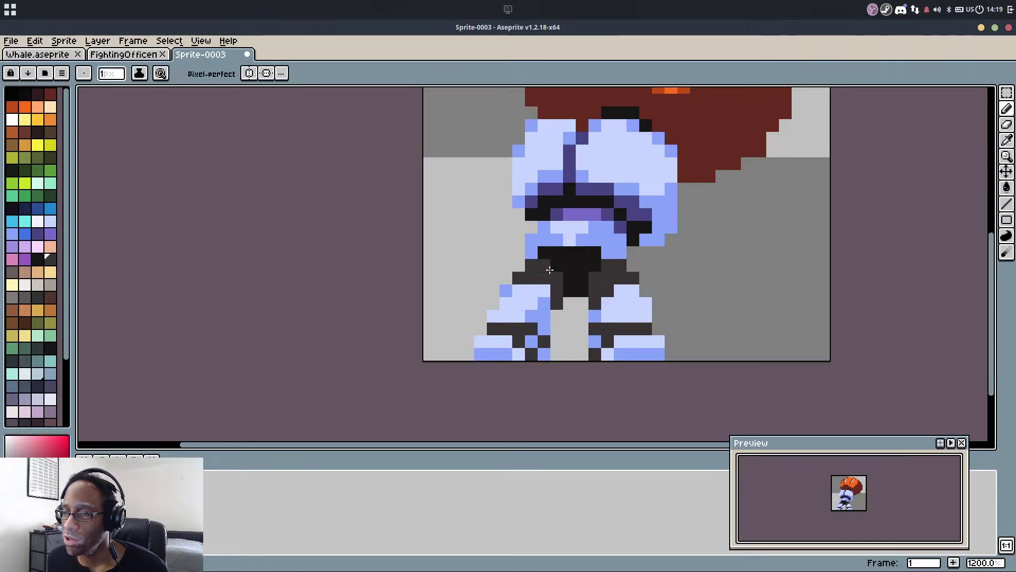
{"action": "key", "text": "m"}
{"action": "left_click_drag", "start_coordinate": [555, 266], "coordinate": [493, 356]}
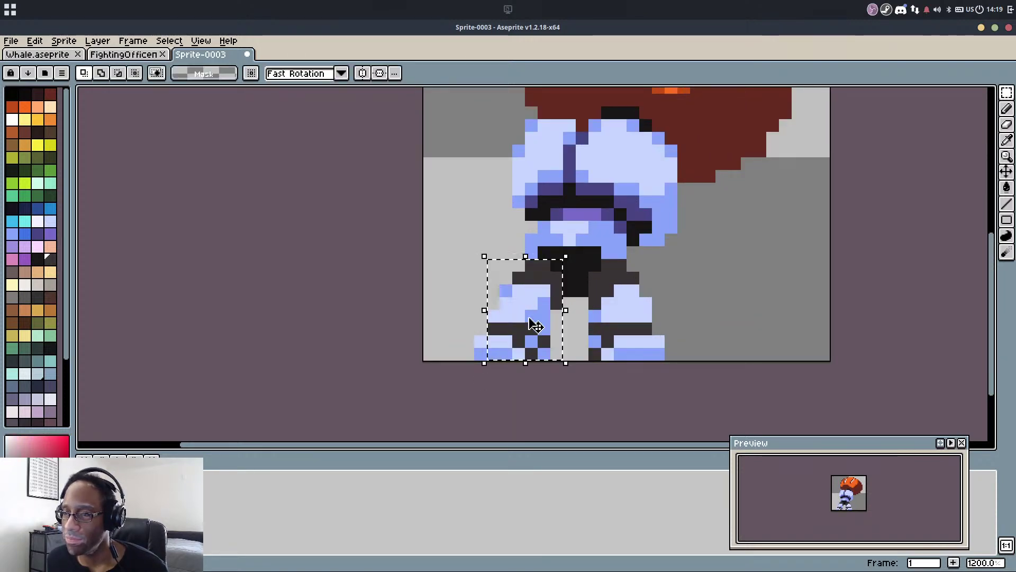
{"action": "mouse_move", "coordinate": [531, 319]}
{"action": "left_mouse_down"}
{"action": "mouse_move", "coordinate": [513, 323]}
{"action": "mouse_move", "coordinate": [495, 355]}
{"action": "mouse_move", "coordinate": [524, 316]}
{"action": "mouse_move", "coordinate": [509, 290]}
{"action": "left_mouse_up"}
{"action": "key", "text": "ctrl+z"}
{"action": "key", "text": "ctrl+z"}
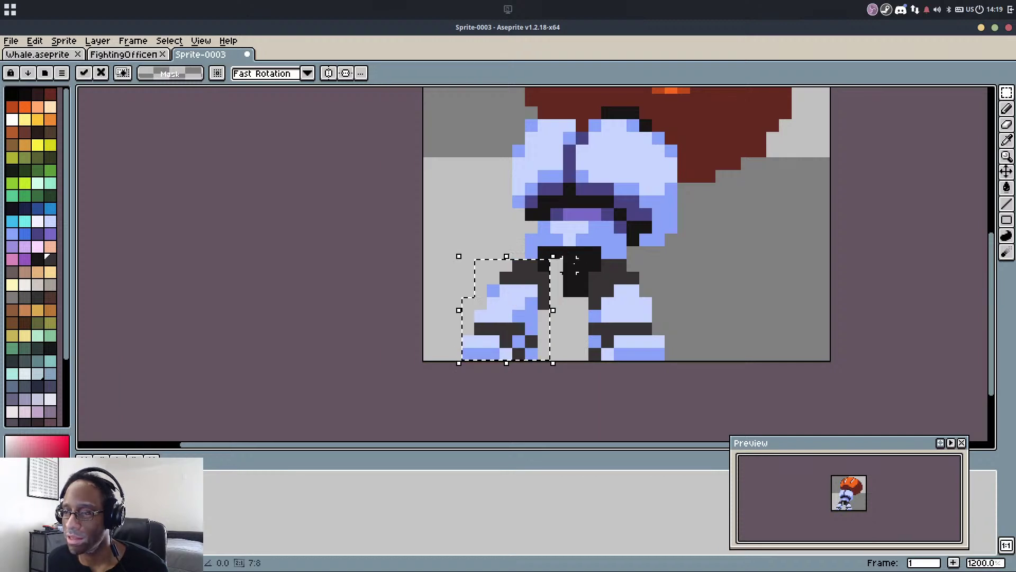
{"action": "left_click", "coordinate": [570, 265]}
Fill the gap between the shifted left leg and the pelvis with near-black
{"action": "key", "text": "b"}
{"action": "scroll", "coordinate": [563, 255], "scroll_direction": "up", "scroll_amount": 2}
{"action": "key", "text": "m"}
{"action": "key", "text": "b"}
{"action": "left_click", "coordinate": [553, 251], "text": "alt"}
{"action": "key", "text": "m"}
{"action": "key", "text": "b"}
{"action": "key", "text": "m"}
{"action": "mouse_move", "coordinate": [598, 249]}
{"action": "left_mouse_down"}
{"action": "mouse_move", "coordinate": [540, 252]}
{"action": "mouse_move", "coordinate": [550, 320]}
{"action": "left_mouse_up"}
{"action": "left_click", "coordinate": [550, 275]}
{"action": "key", "text": "b"}
{"action": "scroll", "coordinate": [550, 319], "scroll_direction": "down", "scroll_amount": 4}
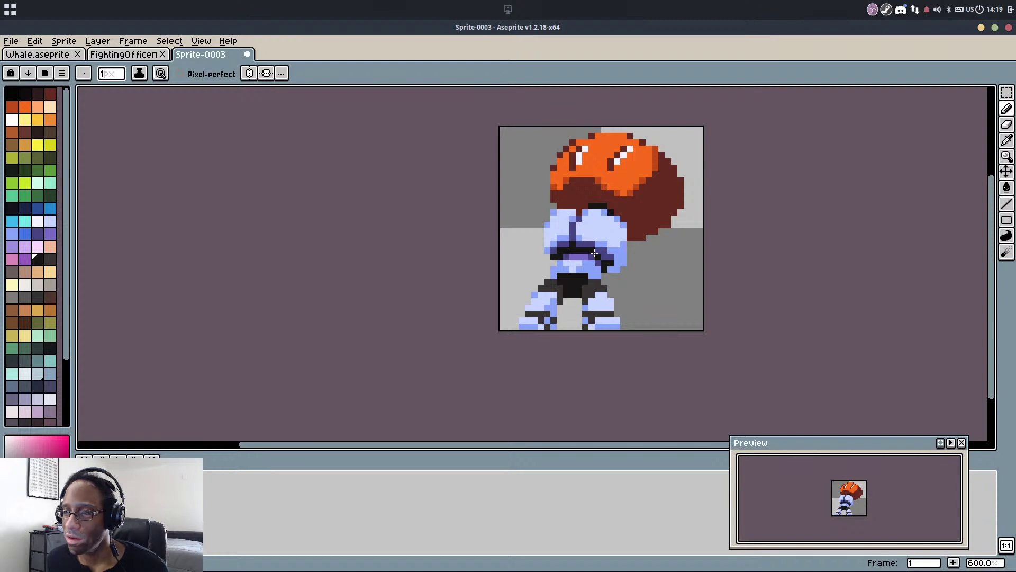
Undo the left leg's outward shift and the near-black gap fill beside the pelvis, and deselect
{"action": "key", "text": "ctrl+z"}
{"action": "key", "text": "ctrl+z"}
{"action": "key", "text": "ctrl+z"}
{"action": "key", "text": "ctrl+z"}
{"action": "key", "text": "ctrl+z"}
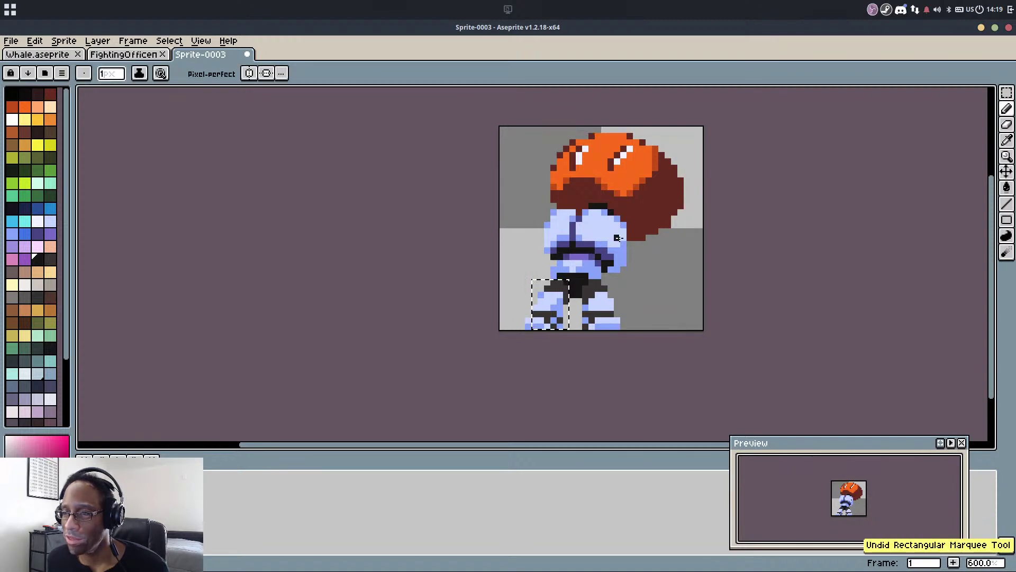
{"action": "key", "text": "m"}
{"action": "left_click", "coordinate": [617, 249]}
{"action": "key", "text": "b"}
Stamp a near-black round arm joint on the torso's right edge with a 4-pixel brush
{"action": "scroll", "coordinate": [618, 250], "scroll_direction": "up", "scroll_amount": 2}
{"action": "key", "text": "plus"}
{"action": "key", "text": "plus"}
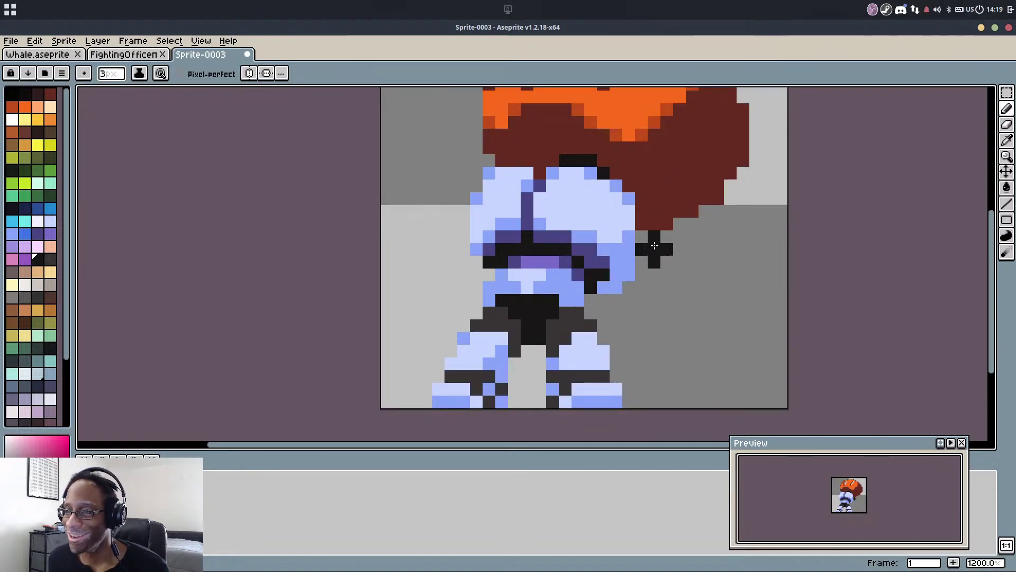
{"action": "scroll", "coordinate": [654, 246], "scroll_direction": "up", "scroll_amount": 2}
{"action": "key", "text": "plus"}
{"action": "left_click", "coordinate": [649, 250]}
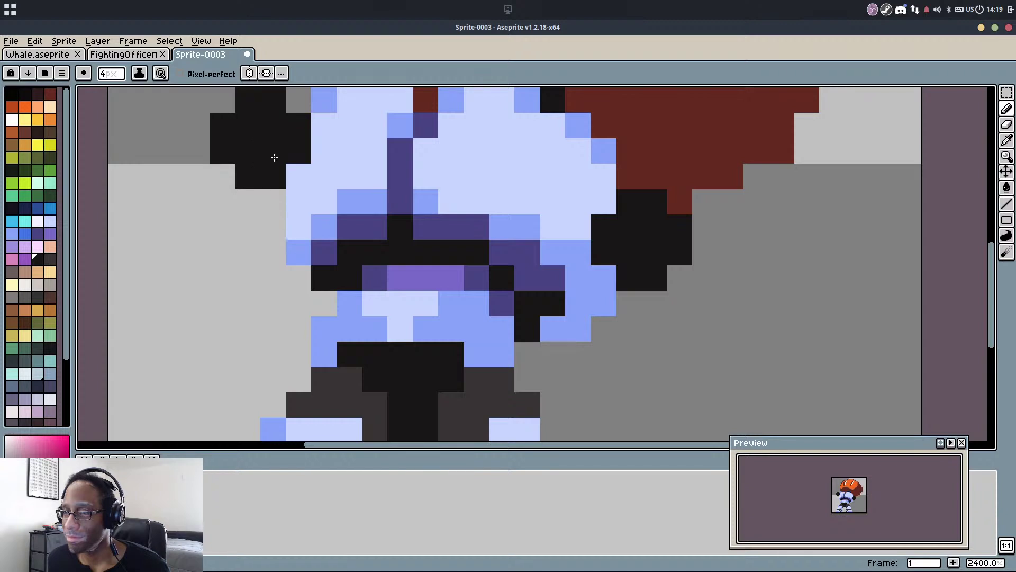
Paint a short near-black upper arm against the left shoulder with a 2-pixel brush
{"action": "key", "text": "minus"}
{"action": "key", "text": "minus"}
{"action": "key", "text": "minus"}
{"action": "mouse_move", "coordinate": [289, 123]}
{"action": "left_mouse_down"}
{"action": "mouse_move", "coordinate": [261, 152]}
{"action": "mouse_move", "coordinate": [314, 234]}
{"action": "mouse_move", "coordinate": [327, 291]}
{"action": "left_mouse_up"}
{"action": "scroll", "coordinate": [295, 137], "scroll_direction": "down", "scroll_amount": 2}
{"action": "left_click_drag", "start_coordinate": [256, 316], "coordinate": [363, 267]}
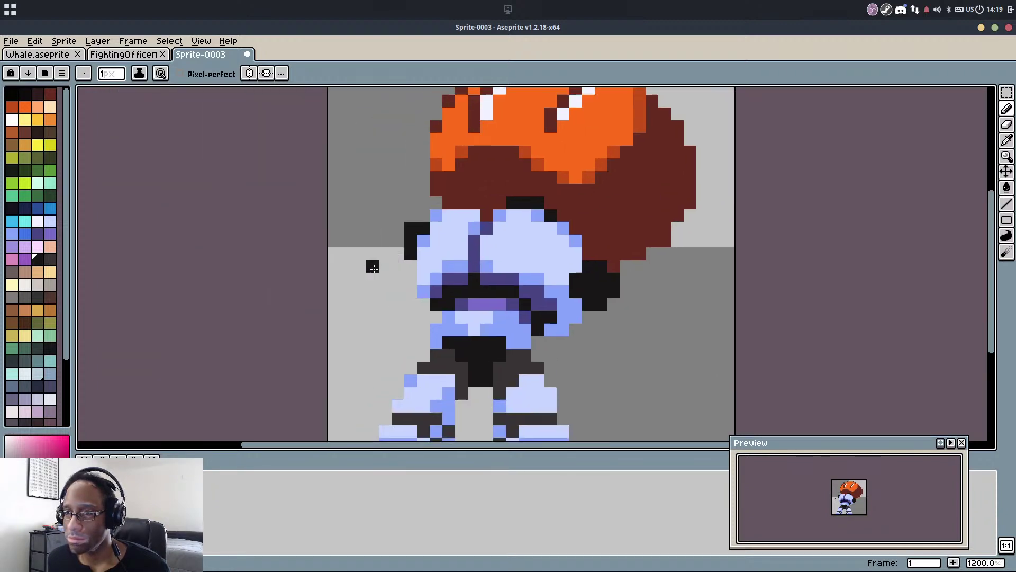
Block in the left forearm and hand in dark purple, sloping down and outward from the near-black upper arm
{"action": "scroll", "coordinate": [394, 271], "scroll_direction": "up", "scroll_amount": 1}
{"action": "left_click", "coordinate": [485, 279], "text": "alt"}
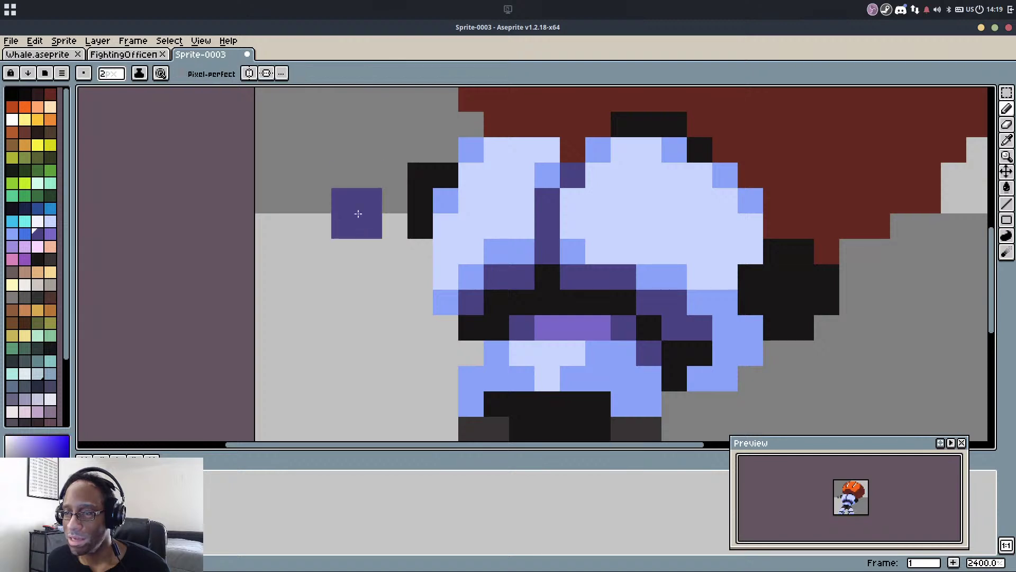
{"action": "mouse_move", "coordinate": [395, 217]}
{"action": "left_mouse_down"}
{"action": "mouse_move", "coordinate": [388, 292]}
{"action": "mouse_move", "coordinate": [394, 278]}
{"action": "mouse_move", "coordinate": [348, 283]}
{"action": "mouse_move", "coordinate": [337, 355]}
{"action": "mouse_move", "coordinate": [335, 337]}
{"action": "mouse_move", "coordinate": [348, 342]}
{"action": "mouse_move", "coordinate": [308, 343]}
{"action": "mouse_move", "coordinate": [324, 398]}
{"action": "mouse_move", "coordinate": [360, 357]}
{"action": "left_mouse_up"}
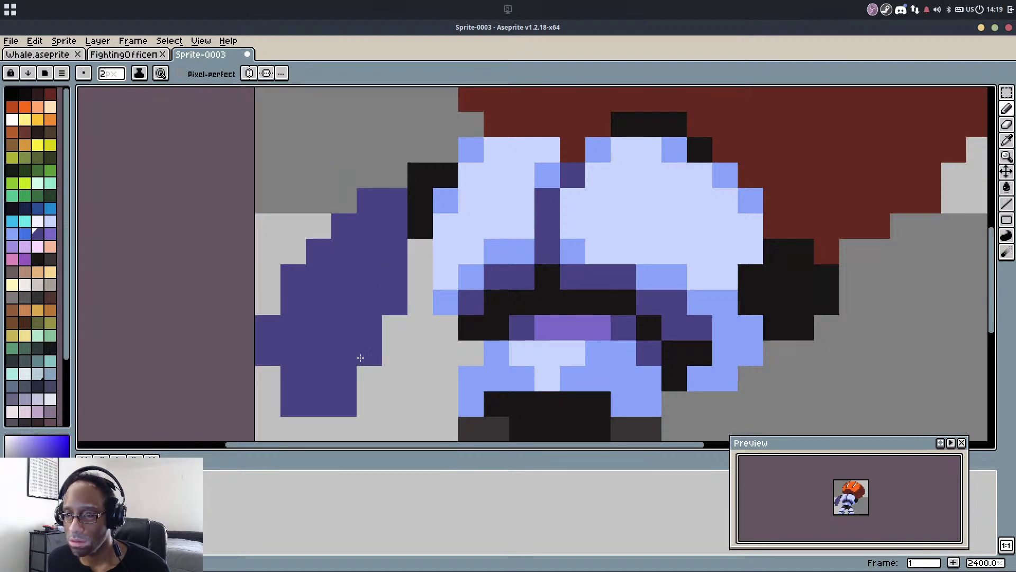
Draw a 1-pixel near-black band across the wrist and down the inner side of the purple hand
{"action": "key", "text": "minus"}
{"action": "left_click", "coordinate": [467, 322], "text": "alt"}
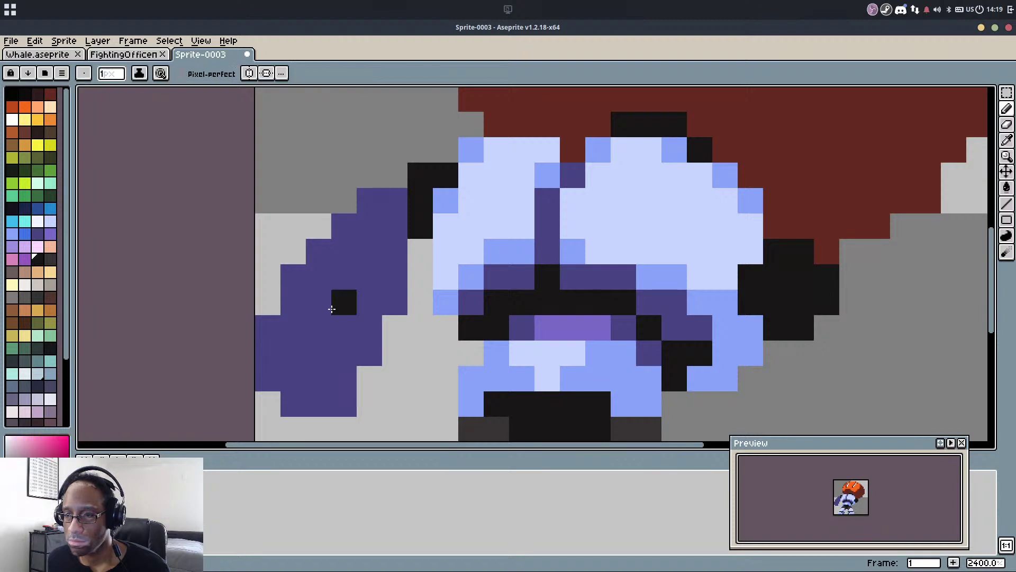
{"action": "mouse_move", "coordinate": [293, 302]}
{"action": "left_mouse_down"}
{"action": "mouse_move", "coordinate": [339, 310]}
{"action": "mouse_move", "coordinate": [370, 352]}
{"action": "left_mouse_up"}
{"action": "left_click", "coordinate": [345, 306]}
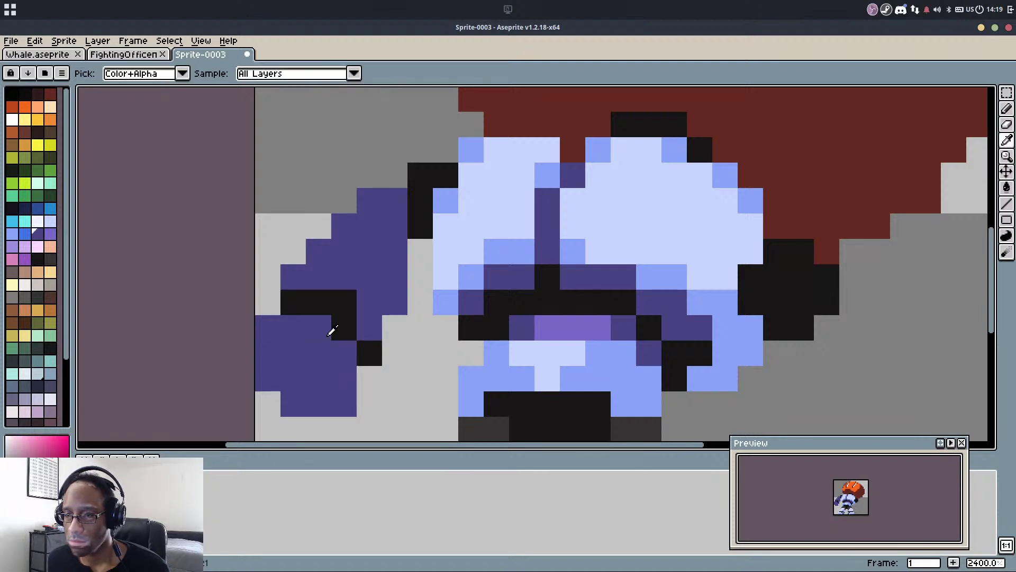
{"action": "left_click", "coordinate": [329, 333], "text": "alt"}
{"action": "left_click", "coordinate": [343, 327]}
{"action": "left_click", "coordinate": [345, 306], "text": "alt"}
{"action": "left_click", "coordinate": [363, 327]}
{"action": "key", "text": "ctrl+z"}
Mark the left arm's elbow crease with near-black pixels and undo the extra fill of the inner forearm
{"action": "left_click", "coordinate": [353, 232]}
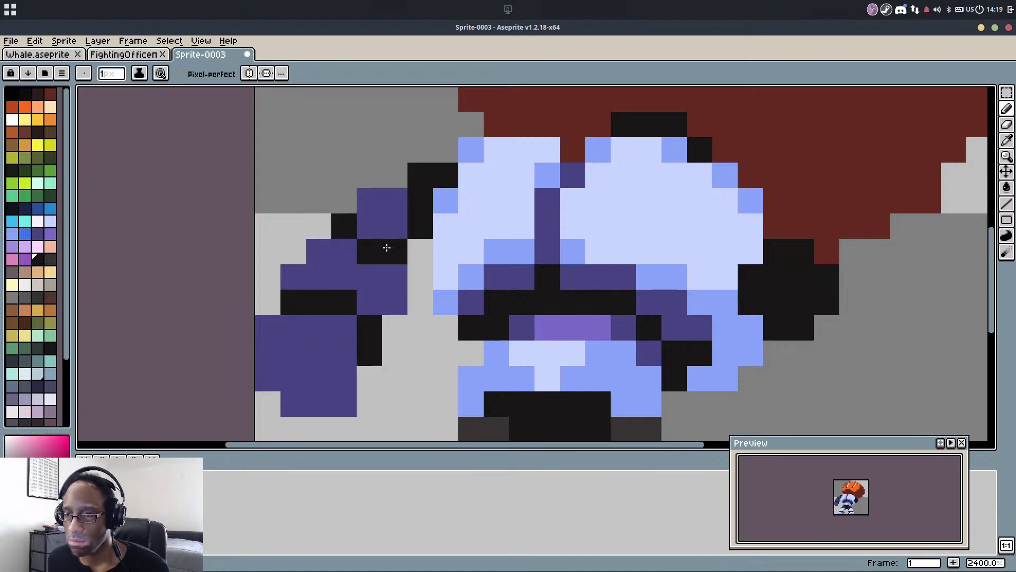
{"action": "left_click_drag", "start_coordinate": [392, 273], "coordinate": [376, 280]}
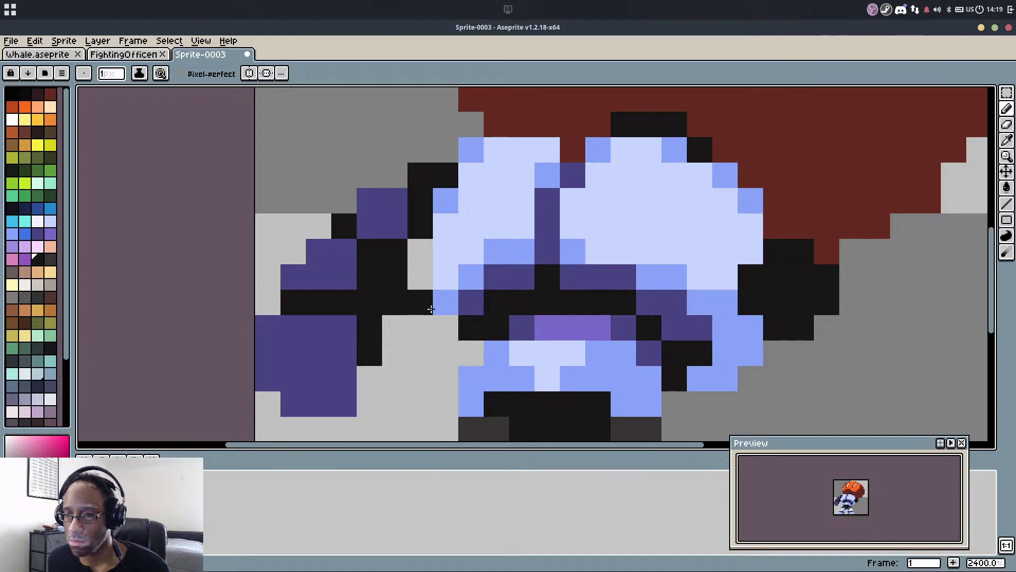
{"action": "key", "text": "ctrl+z"}
Highlight the outer edge of the left forearm and upper arm guard with lighter purple pixels
{"action": "left_click", "coordinate": [570, 326], "text": "alt"}
{"action": "left_click_drag", "start_coordinate": [310, 275], "coordinate": [295, 275]}
{"action": "left_click", "coordinate": [319, 254]}
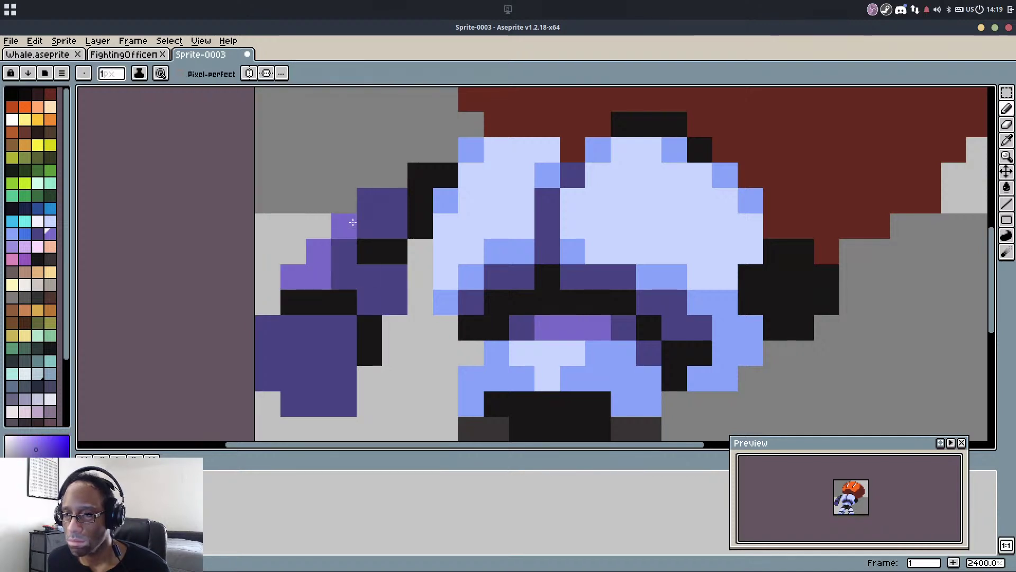
{"action": "left_click", "coordinate": [373, 204]}
{"action": "scroll", "coordinate": [385, 306], "scroll_direction": "down", "scroll_amount": 2}
Paint the outer and middle columns of the left hand pale blue
{"action": "scroll", "coordinate": [355, 343], "scroll_direction": "up", "scroll_amount": 3}
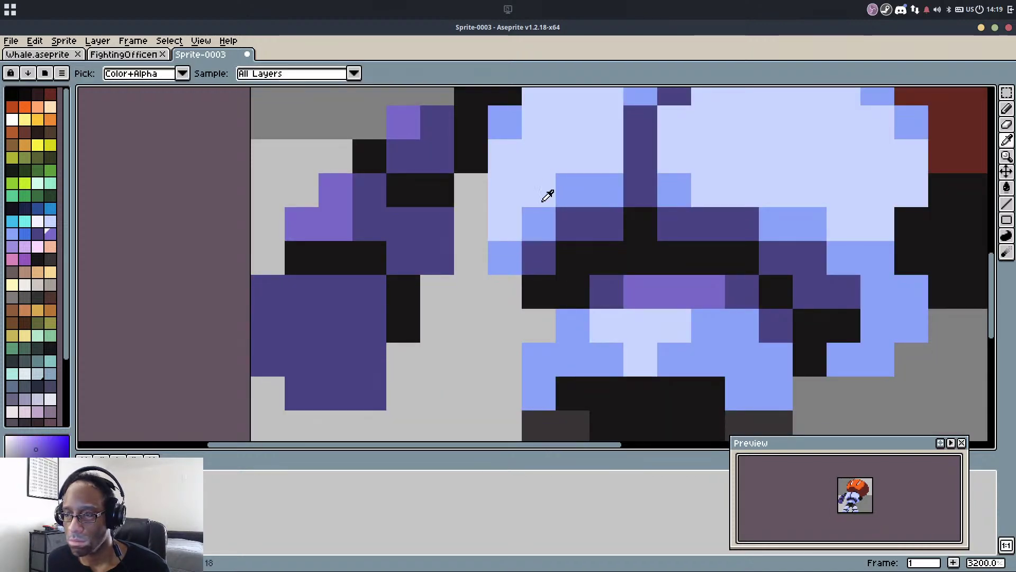
{"action": "left_click", "coordinate": [481, 228], "text": "alt"}
{"action": "left_click_drag", "start_coordinate": [267, 291], "coordinate": [263, 363]}
{"action": "left_click_drag", "start_coordinate": [302, 321], "coordinate": [294, 379]}
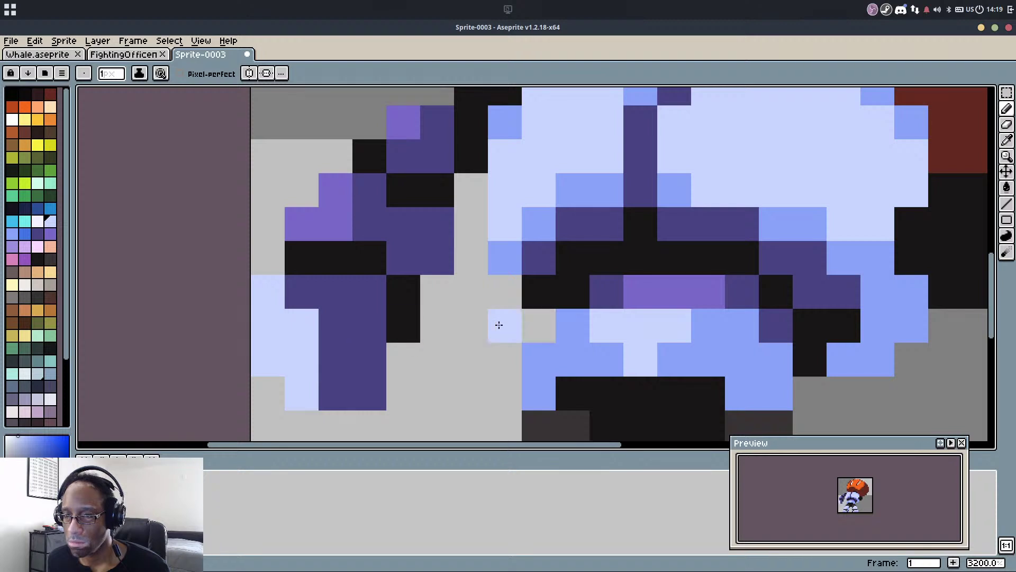
{"action": "left_click", "coordinate": [337, 339]}
{"action": "left_click_drag", "start_coordinate": [337, 342], "coordinate": [335, 392]}
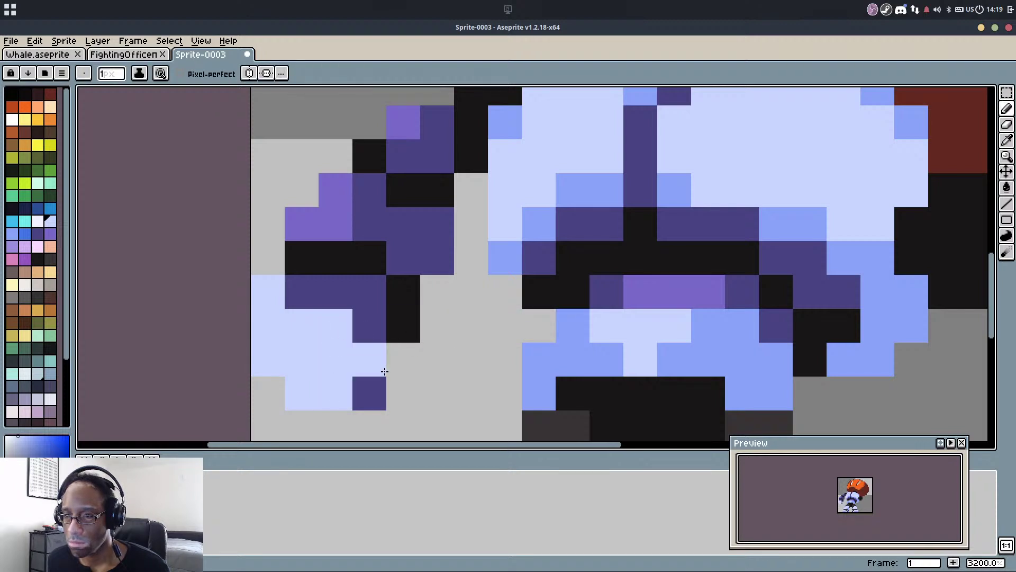
Extend the near-black wrist shading into the top and inner side of the left hand
{"action": "left_click", "coordinate": [617, 258], "text": "alt"}
{"action": "left_click_drag", "start_coordinate": [345, 297], "coordinate": [369, 332]}
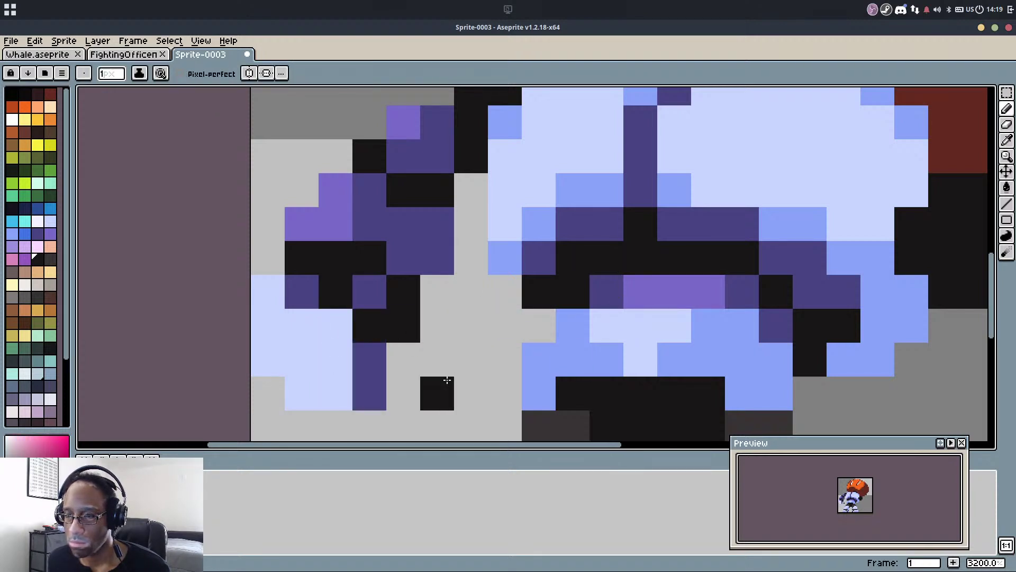
{"action": "left_click_drag", "start_coordinate": [421, 373], "coordinate": [438, 360]}
Shade the body of the left hand mid-blue, keeping a pale blue highlight along its top and outer edge
{"action": "left_click", "coordinate": [615, 178], "text": "alt"}
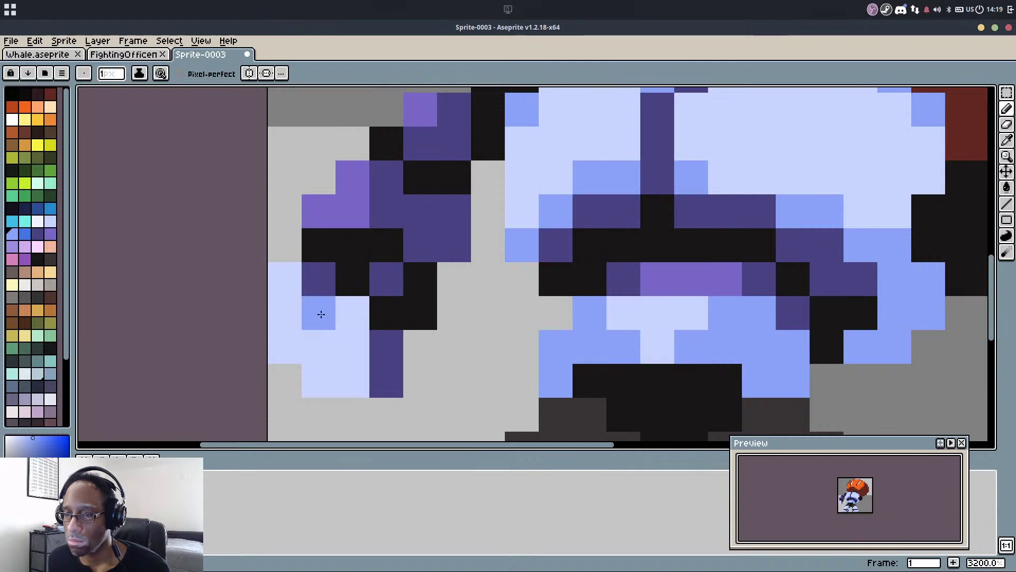
{"action": "mouse_move", "coordinate": [318, 315]}
{"action": "left_mouse_down"}
{"action": "mouse_move", "coordinate": [322, 340]}
{"action": "mouse_move", "coordinate": [341, 338]}
{"action": "mouse_move", "coordinate": [287, 339]}
{"action": "mouse_move", "coordinate": [286, 312]}
{"action": "left_mouse_up"}
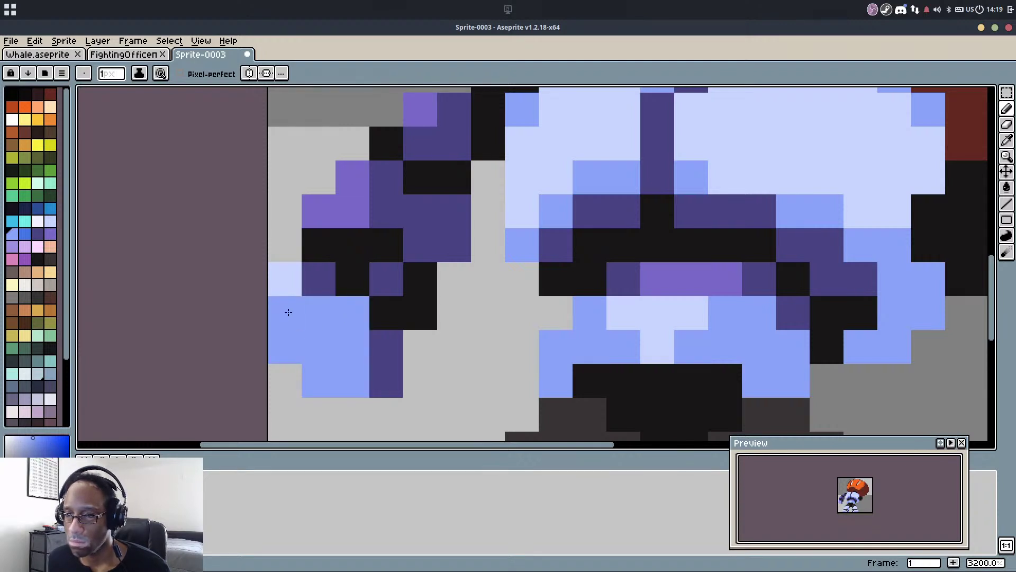
{"action": "key", "text": "ctrl+z"}
{"action": "left_click", "coordinate": [300, 307], "text": "alt"}
{"action": "left_click", "coordinate": [316, 305]}
{"action": "left_click", "coordinate": [352, 280]}
{"action": "scroll", "coordinate": [393, 264], "scroll_direction": "down", "scroll_amount": 4}
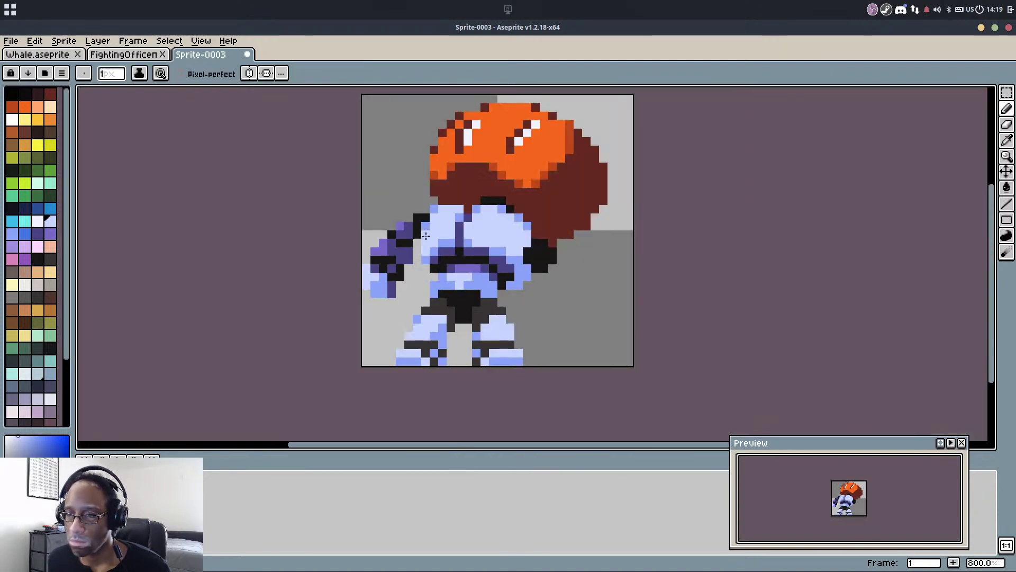
{"action": "key", "text": "ctrl+z"}
{"action": "scroll", "coordinate": [375, 273], "scroll_direction": "up", "scroll_amount": 1}
{"action": "scroll", "coordinate": [376, 275], "scroll_direction": "up", "scroll_amount": 1}
{"action": "left_click", "coordinate": [372, 263]}
Recolor the left hand's remaining purple pixels mid-blue and close the wrist band with a near-black pixel
{"action": "left_click", "coordinate": [388, 284], "text": "alt"}
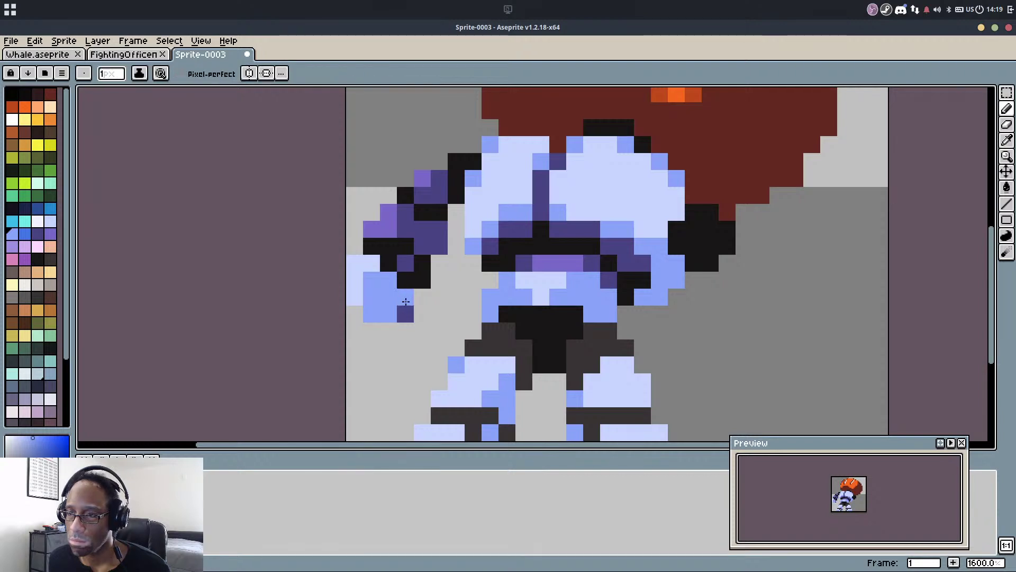
{"action": "left_click", "coordinate": [408, 268]}
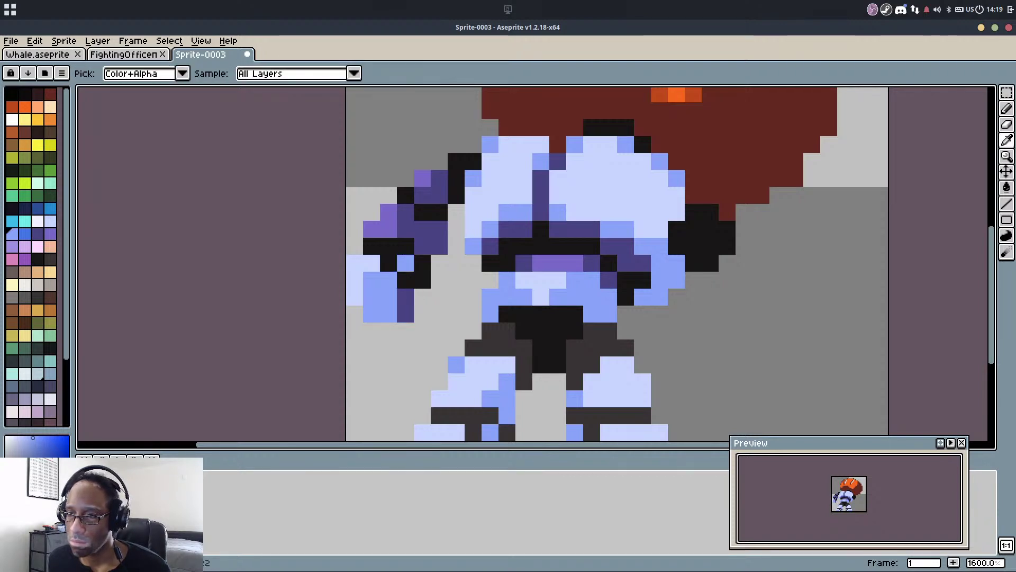
{"action": "left_click_drag", "start_coordinate": [405, 280], "coordinate": [406, 313]}
{"action": "left_click", "coordinate": [420, 267], "text": "alt"}
{"action": "left_click", "coordinate": [405, 267]}
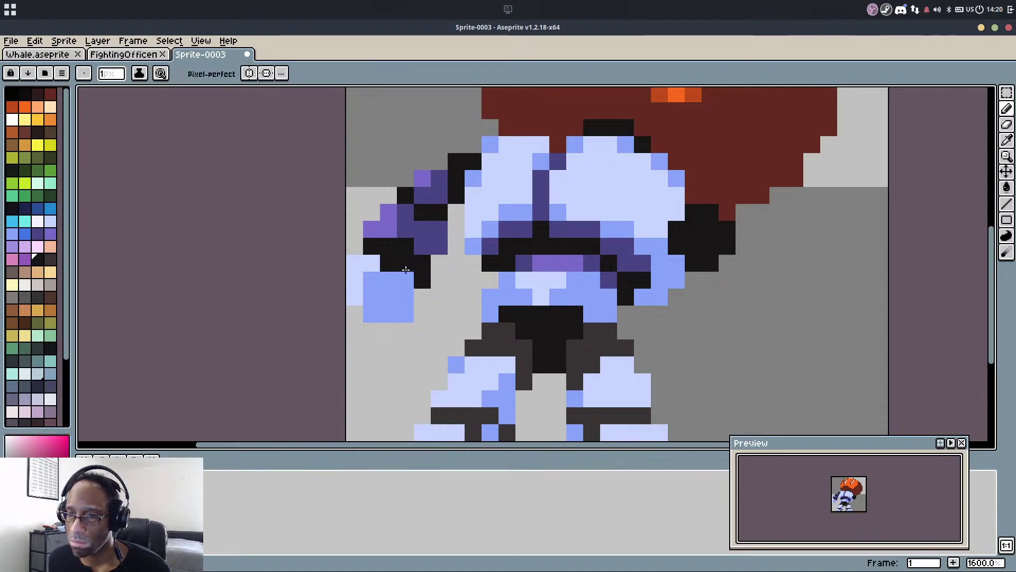
Add a mid-blue cuff two pixels wide between the forearm and the near-black wrist band
{"action": "left_click", "coordinate": [395, 286], "text": "alt"}
{"action": "left_click", "coordinate": [406, 245]}
{"action": "left_click", "coordinate": [358, 264]}
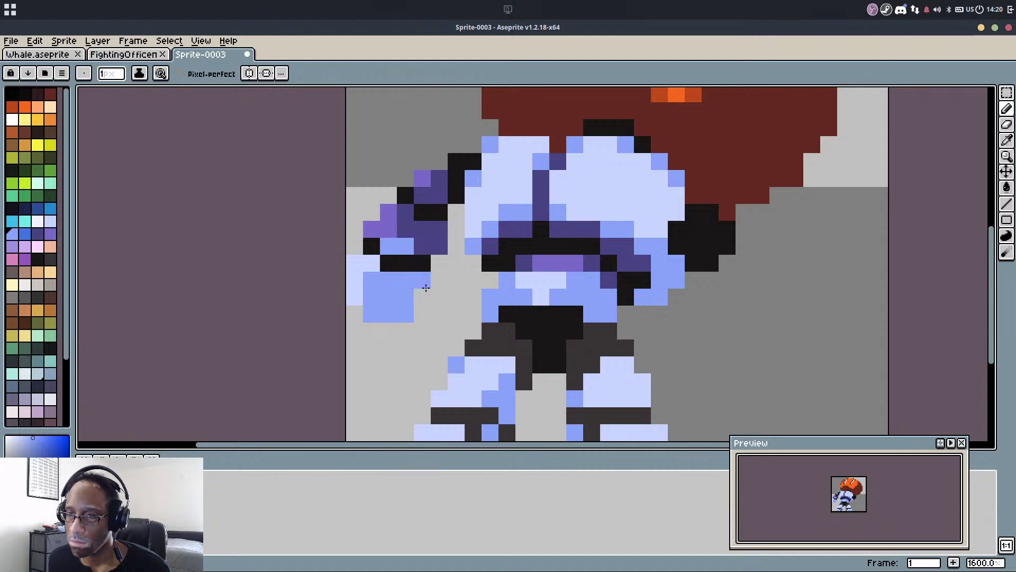
{"action": "left_click_drag", "start_coordinate": [424, 284], "coordinate": [406, 328]}
{"action": "scroll", "coordinate": [407, 328], "scroll_direction": "down", "scroll_amount": 1}
{"action": "scroll", "coordinate": [407, 327], "scroll_direction": "up", "scroll_amount": 1}
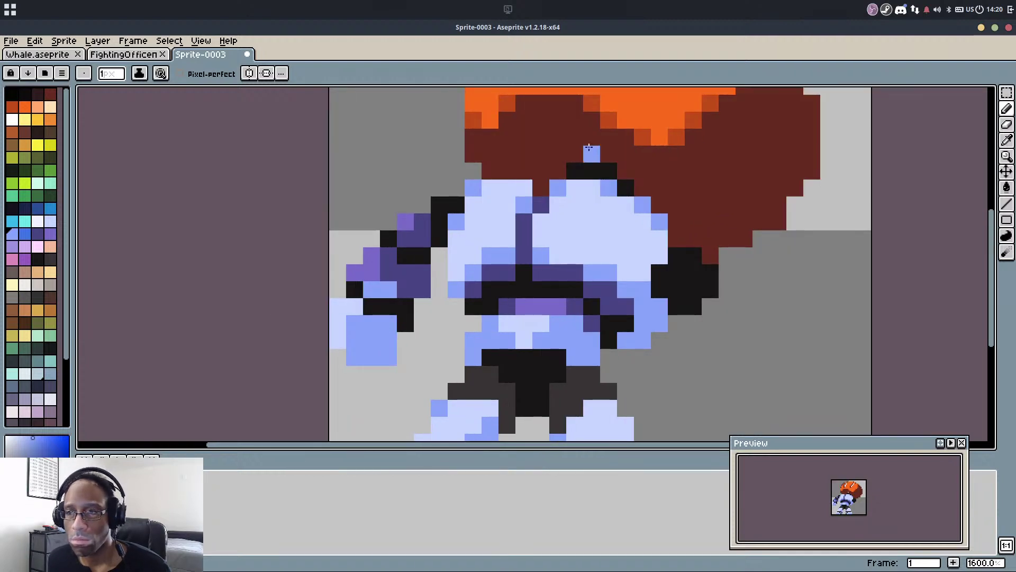
Fill the dark purple areas of the left forearm and upper arm guard with orange
{"action": "left_click", "coordinate": [589, 147], "text": "alt"}
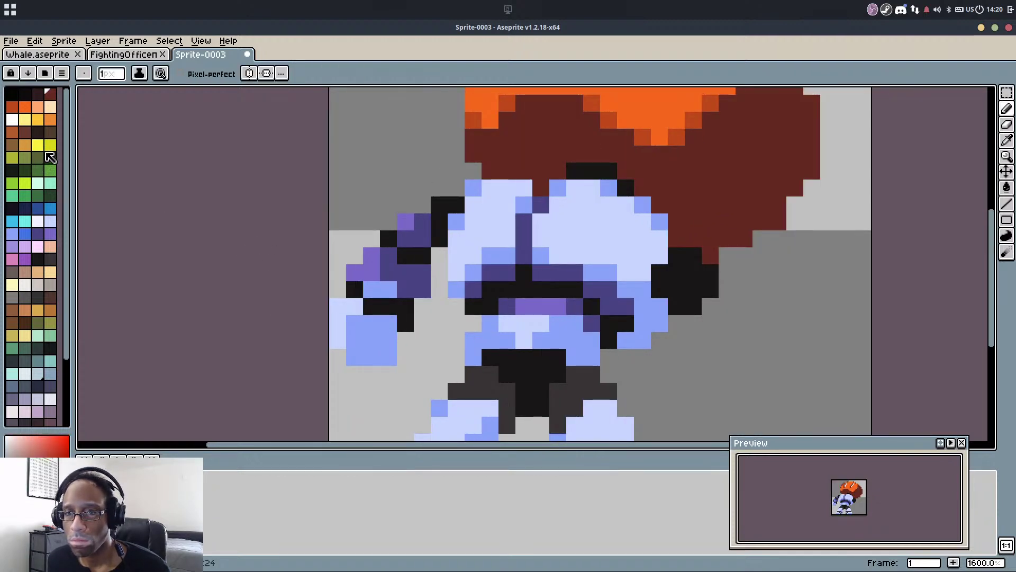
{"action": "left_click", "coordinate": [51, 122]}
{"action": "scroll", "coordinate": [369, 267], "scroll_direction": "up", "scroll_amount": 1}
{"action": "key", "text": "g"}
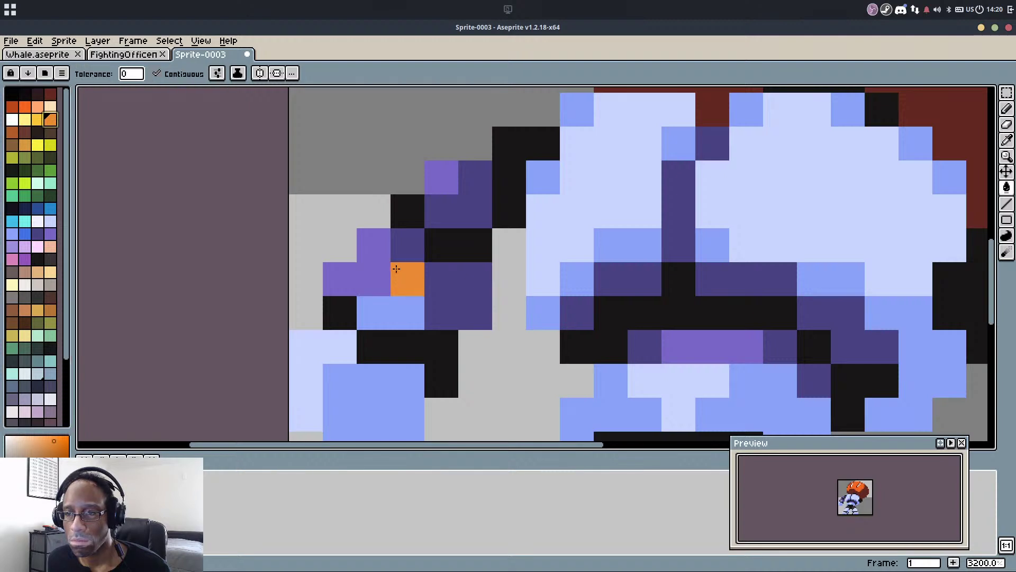
{"action": "left_click", "coordinate": [398, 271]}
{"action": "left_click", "coordinate": [462, 211]}
{"action": "scroll", "coordinate": [401, 225], "scroll_direction": "down", "scroll_amount": 1}
Fill the lighter purple highlights of the left arm with golden yellow
{"action": "left_click", "coordinate": [38, 121]}
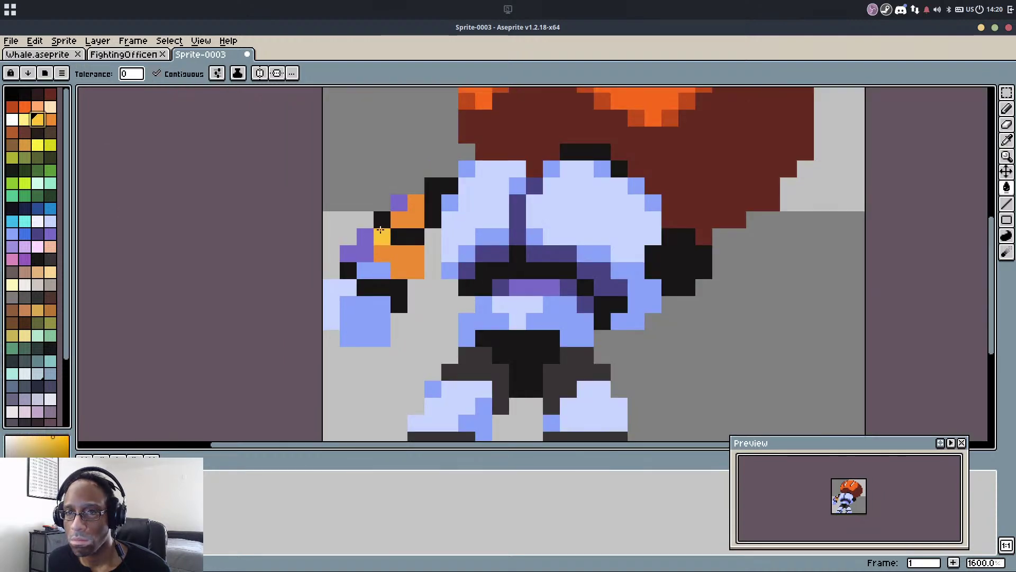
{"action": "scroll", "coordinate": [426, 227], "scroll_direction": "up", "scroll_amount": 1}
{"action": "left_click", "coordinate": [339, 265]}
{"action": "left_click", "coordinate": [415, 175]}
{"action": "left_click", "coordinate": [378, 302]}
{"action": "key", "text": "ctrl+z"}
{"action": "scroll", "coordinate": [378, 302], "scroll_direction": "down", "scroll_amount": 1}
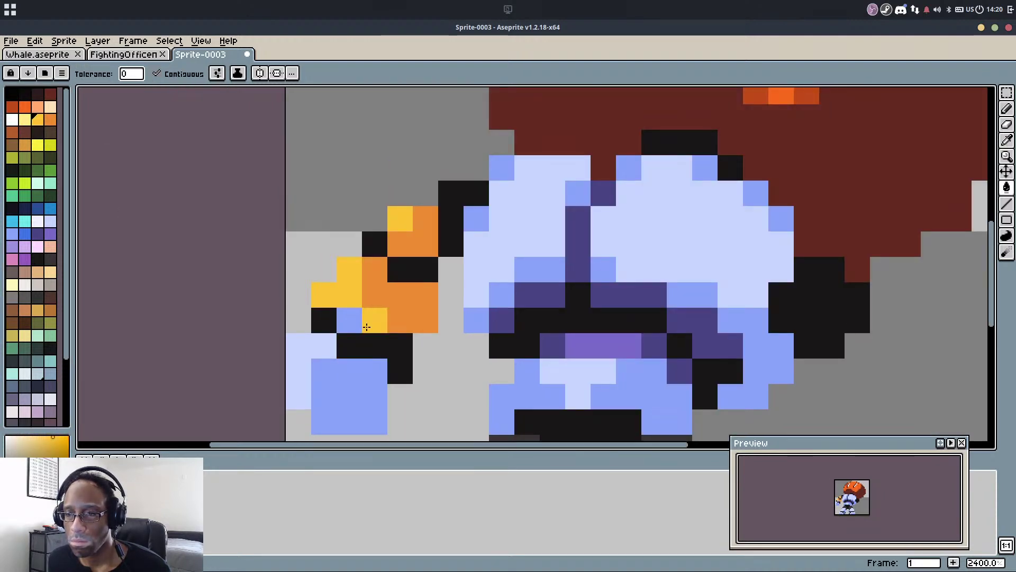
Fill the mid-blue part of the left hand with the dark grey sampled from the hips
{"action": "key", "text": "b"}
{"action": "left_click_drag", "start_coordinate": [506, 374], "coordinate": [502, 304]}
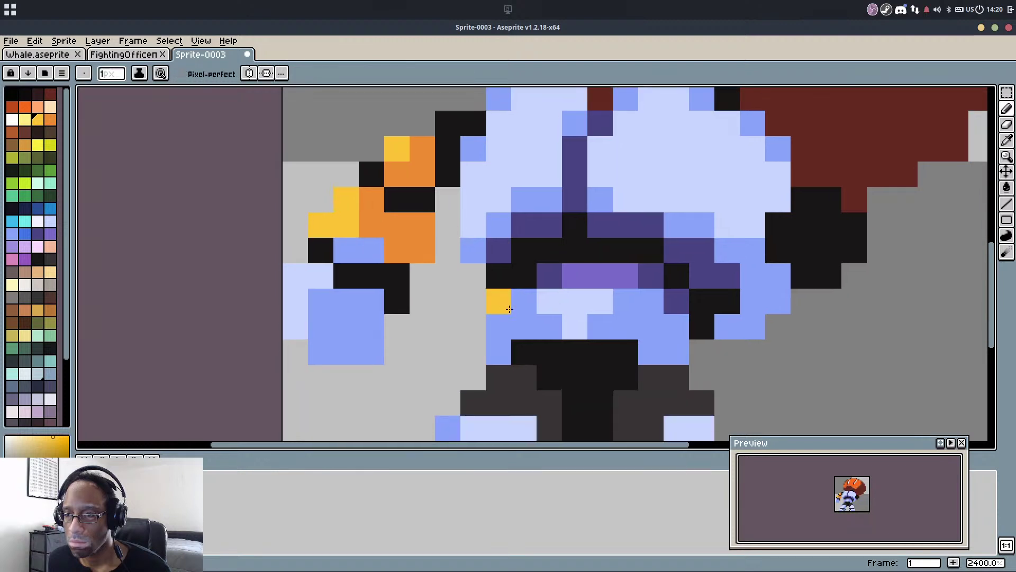
{"action": "left_click", "coordinate": [500, 386], "text": "alt"}
{"action": "key", "text": "g"}
{"action": "left_click", "coordinate": [345, 326]}
Fill the left hand's pale blue highlight with brownish grey
{"action": "key", "text": "b"}
{"action": "key", "text": "i"}
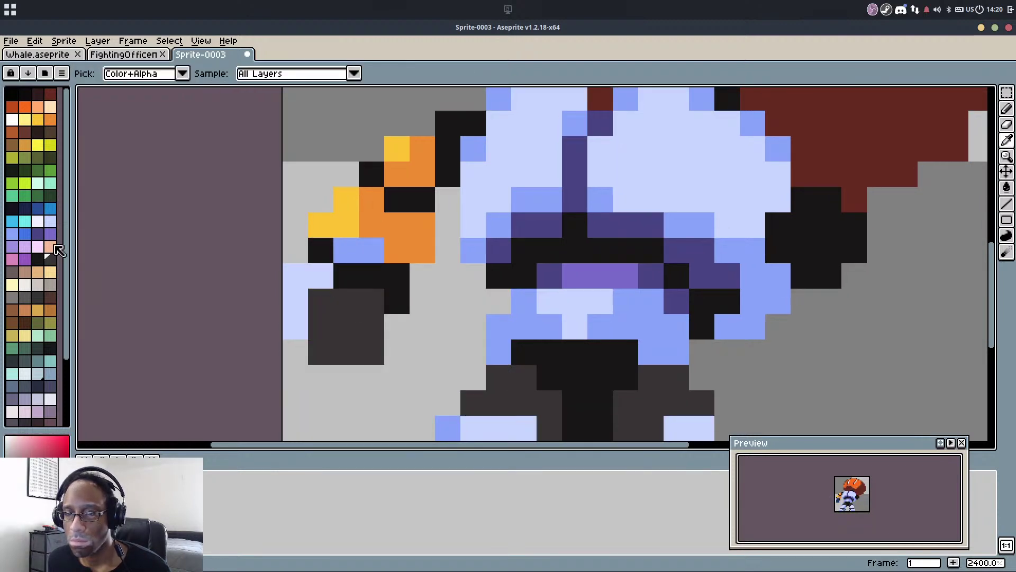
{"action": "left_click", "coordinate": [39, 259]}
{"action": "key", "text": "g"}
{"action": "left_click", "coordinate": [296, 277]}
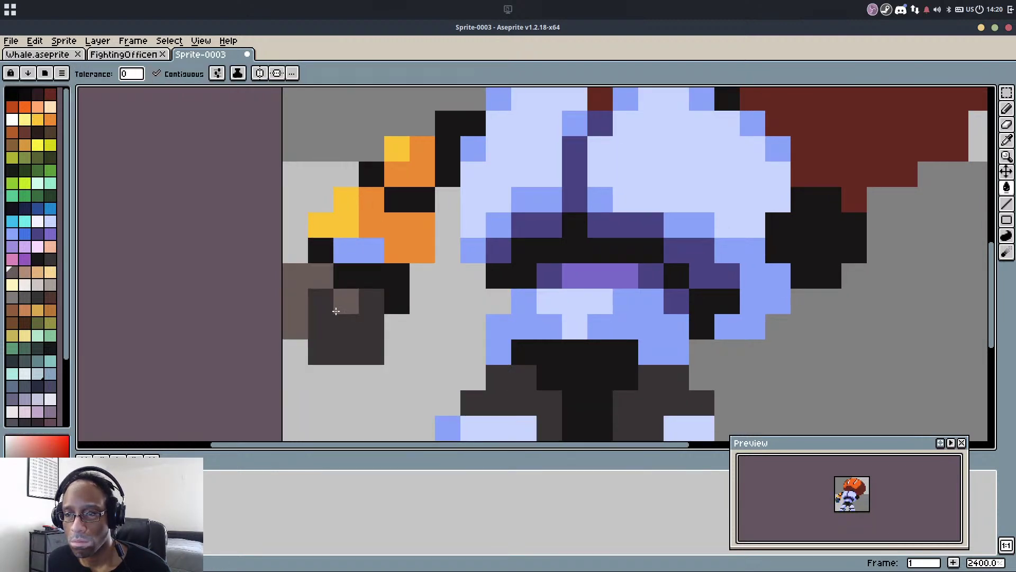
Try drawing near-black finger lines across the dark grey hand
{"action": "key", "text": "b"}
{"action": "scroll", "coordinate": [336, 308], "scroll_direction": "up", "scroll_amount": 1}
{"action": "left_click", "coordinate": [367, 270], "text": "alt"}
{"action": "left_click_drag", "start_coordinate": [358, 324], "coordinate": [354, 363]}
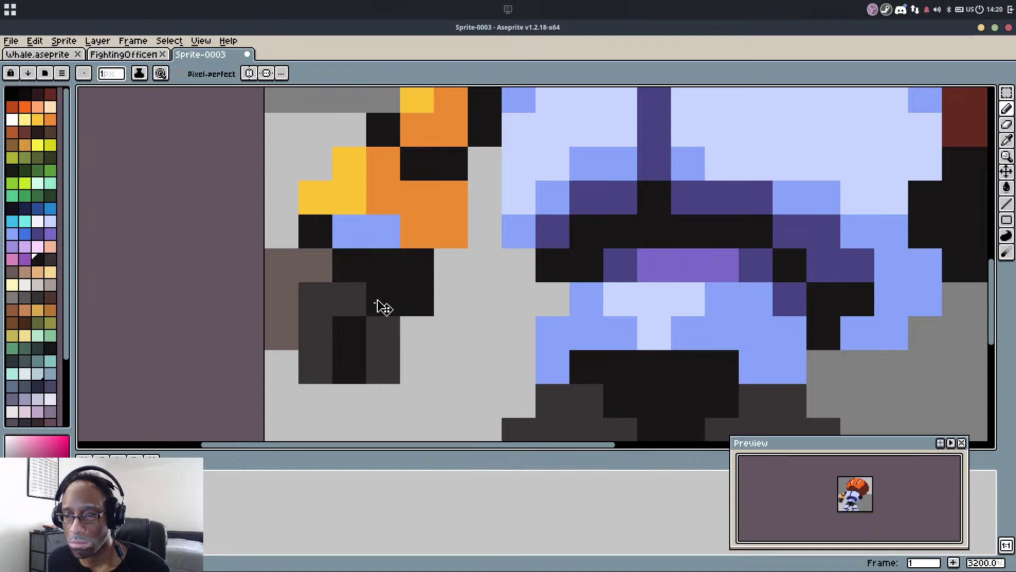
{"action": "key", "text": "ctrl+z"}
{"action": "mouse_move", "coordinate": [383, 306]}
{"action": "left_mouse_down"}
{"action": "mouse_move", "coordinate": [378, 348]}
{"action": "mouse_move", "coordinate": [396, 358]}
{"action": "mouse_move", "coordinate": [386, 350]}
{"action": "mouse_move", "coordinate": [349, 359]}
{"action": "mouse_move", "coordinate": [326, 338]}
{"action": "left_mouse_up"}
{"action": "key", "text": "ctrl+z"}
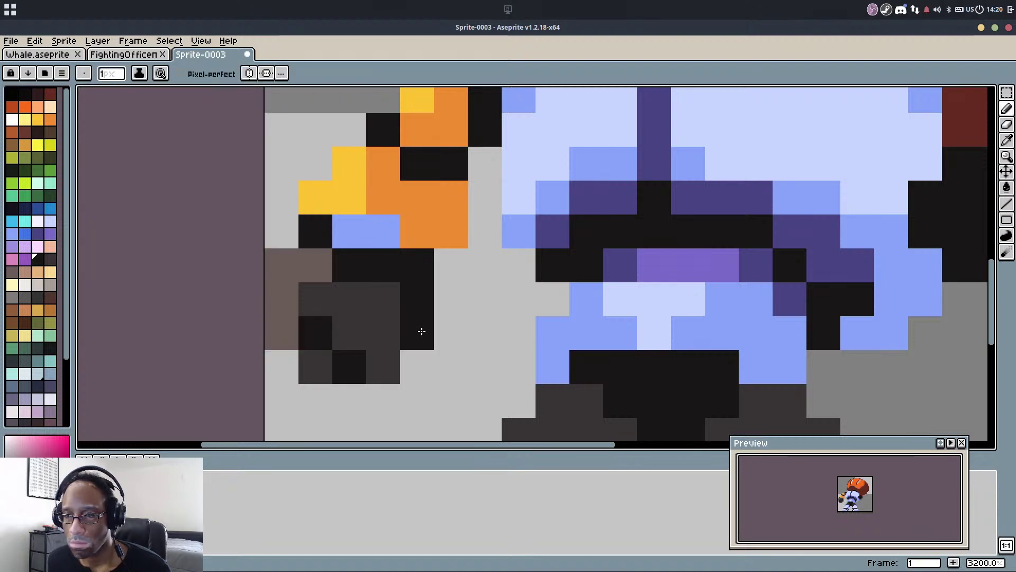
{"action": "scroll", "coordinate": [422, 319], "scroll_direction": "down", "scroll_amount": 3}
{"action": "scroll", "coordinate": [410, 312], "scroll_direction": "up", "scroll_amount": 3}
{"action": "key", "text": "ctrl+z"}
{"action": "key", "text": "ctrl+z"}
Add near-black pixels at the top and inner edge of the dark grey hand to suggest the fingers
{"action": "left_click", "coordinate": [370, 315]}
{"action": "left_click", "coordinate": [402, 345]}
{"action": "scroll", "coordinate": [431, 258], "scroll_direction": "down", "scroll_amount": 5}
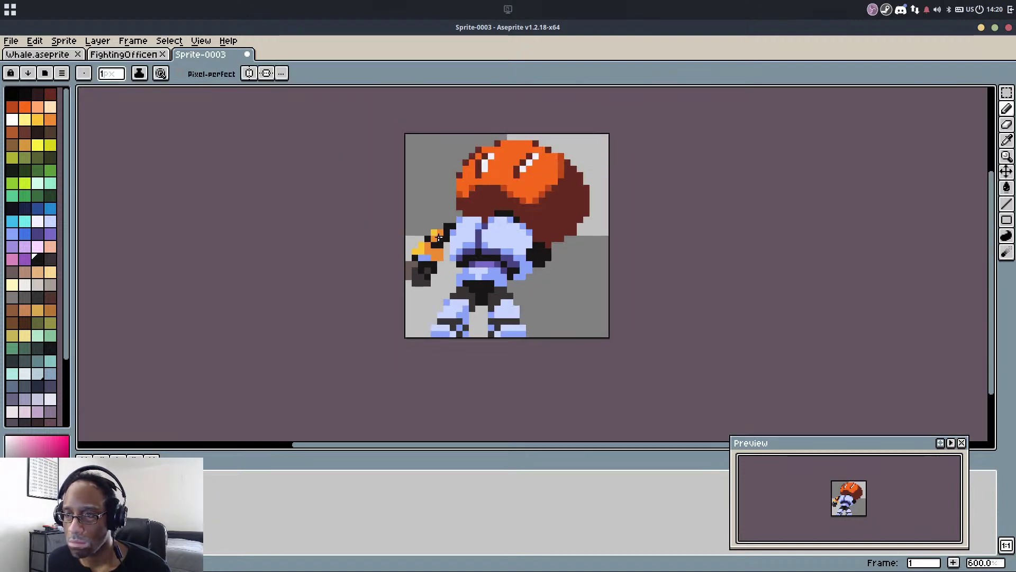
Trim the hand's brownish-grey highlight at the top with dark grey and add a dark grey pixel above its outer edge
{"action": "scroll", "coordinate": [424, 254], "scroll_direction": "up", "scroll_amount": 5}
{"action": "left_click", "coordinate": [379, 318], "text": "alt"}
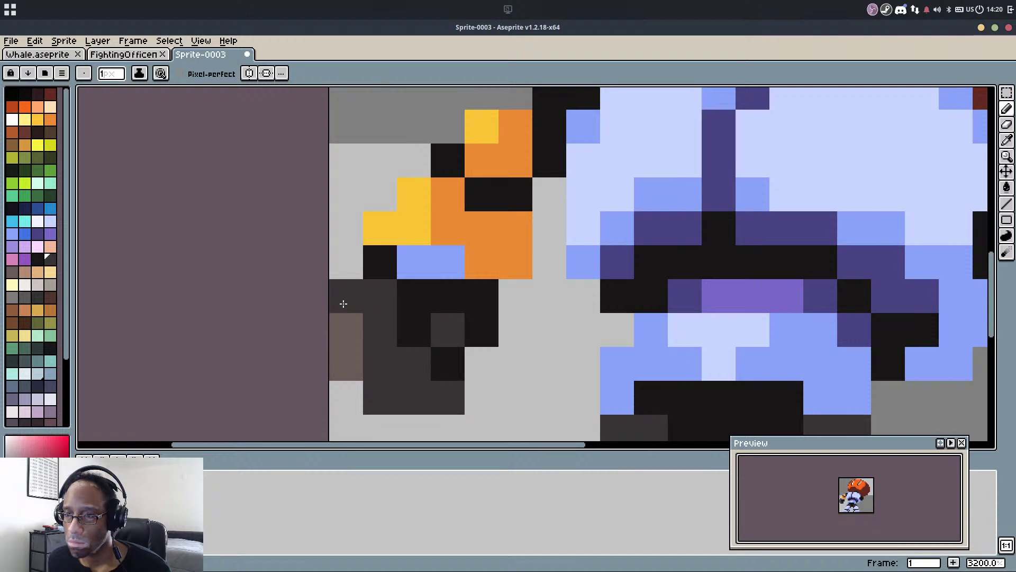
{"action": "left_click", "coordinate": [344, 300], "text": "alt"}
{"action": "left_click", "coordinate": [348, 265]}
{"action": "left_click", "coordinate": [372, 292], "text": "alt"}
{"action": "left_click", "coordinate": [349, 262]}
Add orange pixels along the outer edge of the left forearm and upper arm, covering the upper arm's yellow highlight
{"action": "left_click", "coordinate": [442, 204], "text": "alt"}
{"action": "left_click", "coordinate": [379, 194]}
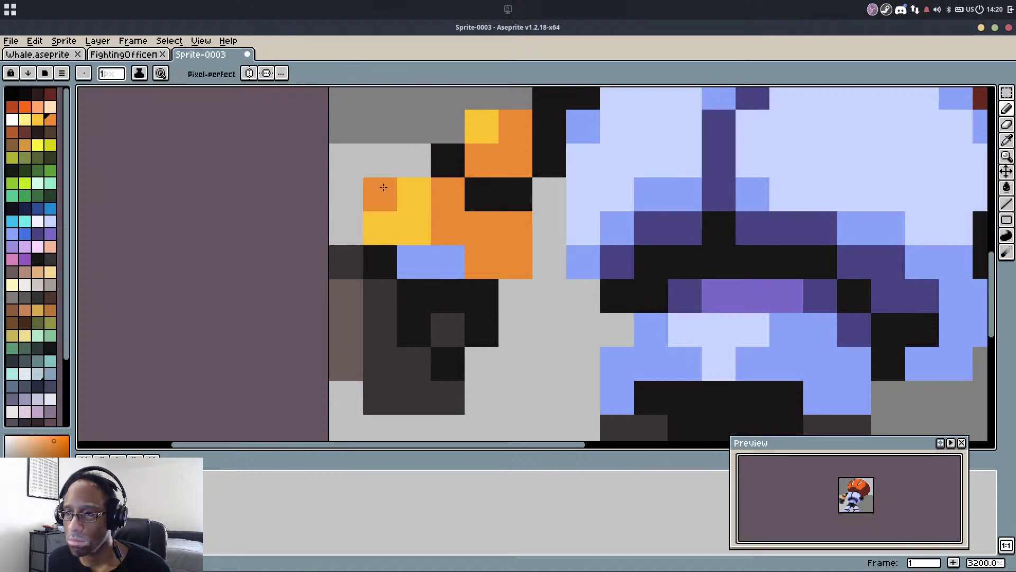
{"action": "scroll", "coordinate": [402, 175], "scroll_direction": "up", "scroll_amount": 1}
{"action": "left_click", "coordinate": [416, 150]}
{"action": "left_click", "coordinate": [469, 207]}
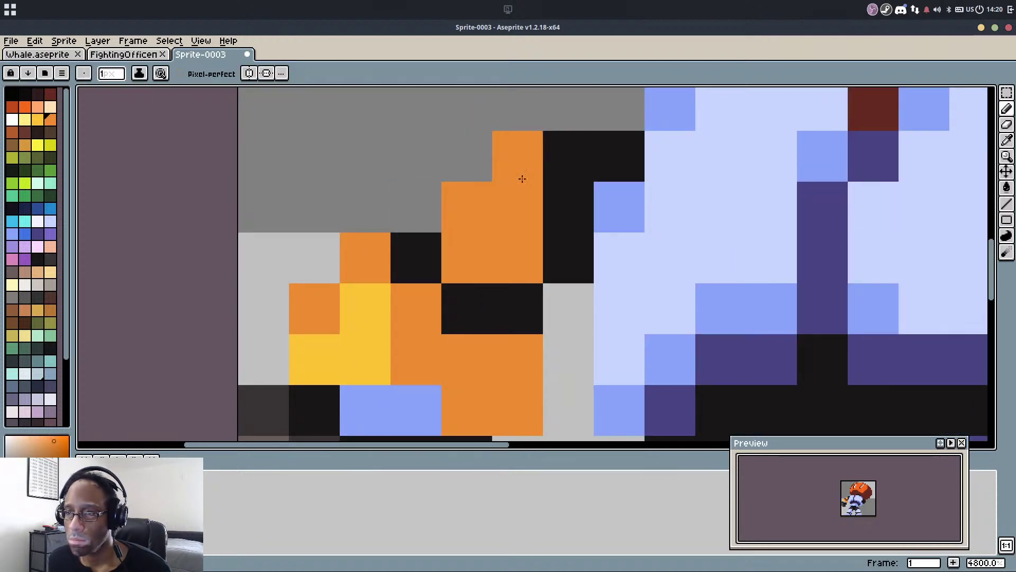
{"action": "left_click", "coordinate": [438, 198]}
{"action": "mouse_move", "coordinate": [503, 169]}
{"action": "left_mouse_down"}
{"action": "mouse_move", "coordinate": [472, 171]}
{"action": "mouse_move", "coordinate": [408, 241]}
{"action": "left_mouse_up"}
{"action": "left_click", "coordinate": [433, 268], "text": "alt"}
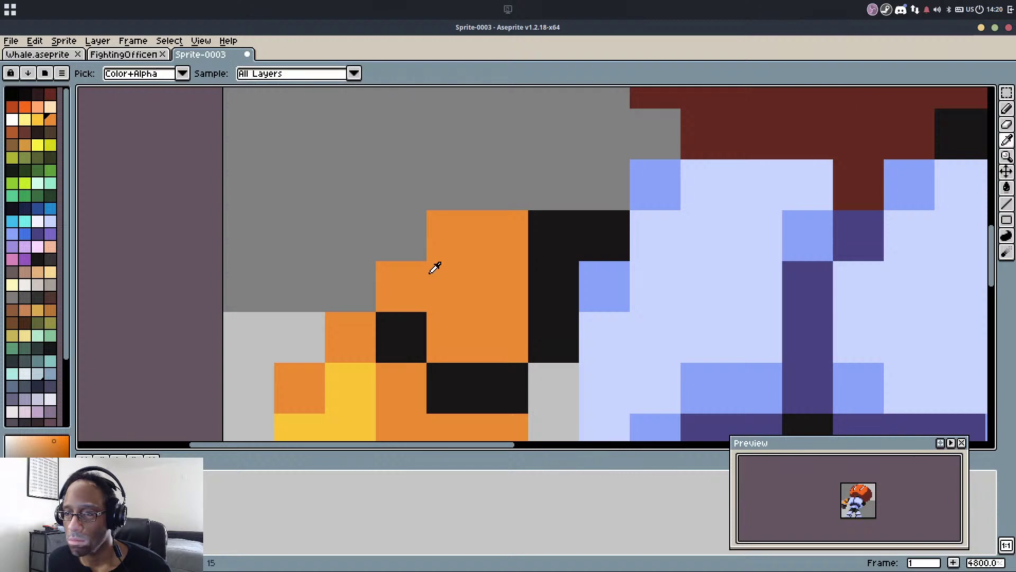
Extend the orange upper arm one row higher and over part of the near-black joint, removing the extra pixel beside the shoulder
{"action": "left_click", "coordinate": [510, 199]}
{"action": "left_click_drag", "start_coordinate": [452, 186], "coordinate": [415, 220]}
{"action": "left_click", "coordinate": [558, 190]}
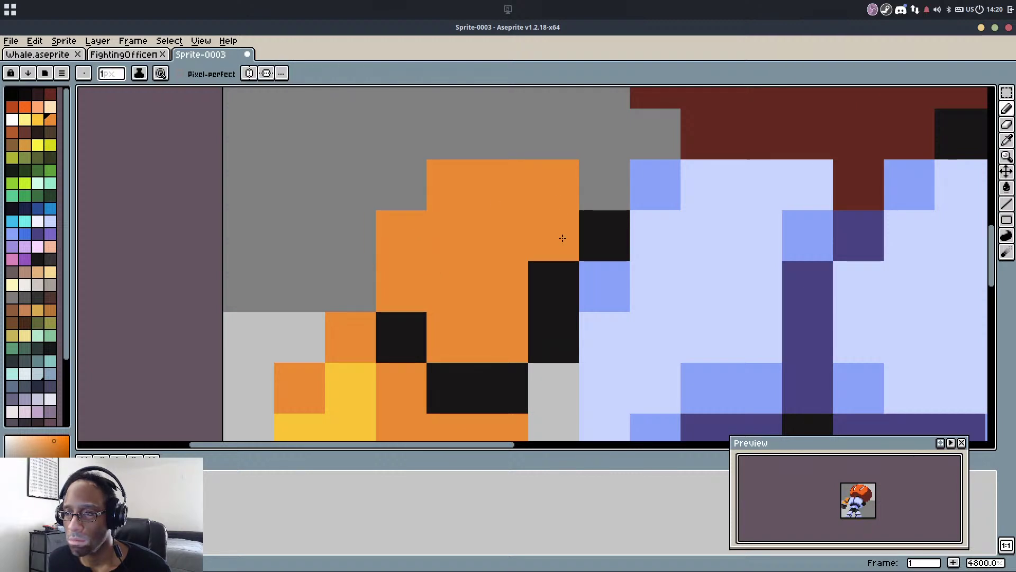
{"action": "left_click_drag", "start_coordinate": [602, 187], "coordinate": [567, 222]}
{"action": "scroll", "coordinate": [601, 177], "scroll_direction": "down", "scroll_amount": 5}
{"action": "scroll", "coordinate": [608, 171], "scroll_direction": "up", "scroll_amount": 4}
{"action": "key", "text": "ctrl+z"}
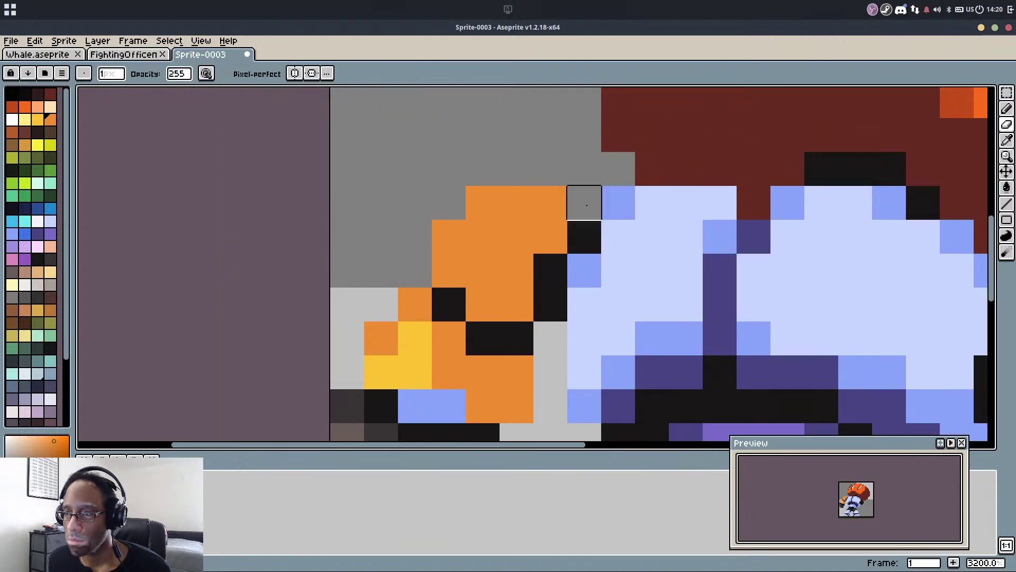
Add yellow highlight pixels near the outer edge and top of the orange upper arm
{"action": "left_click_drag", "start_coordinate": [456, 228], "coordinate": [481, 234]}
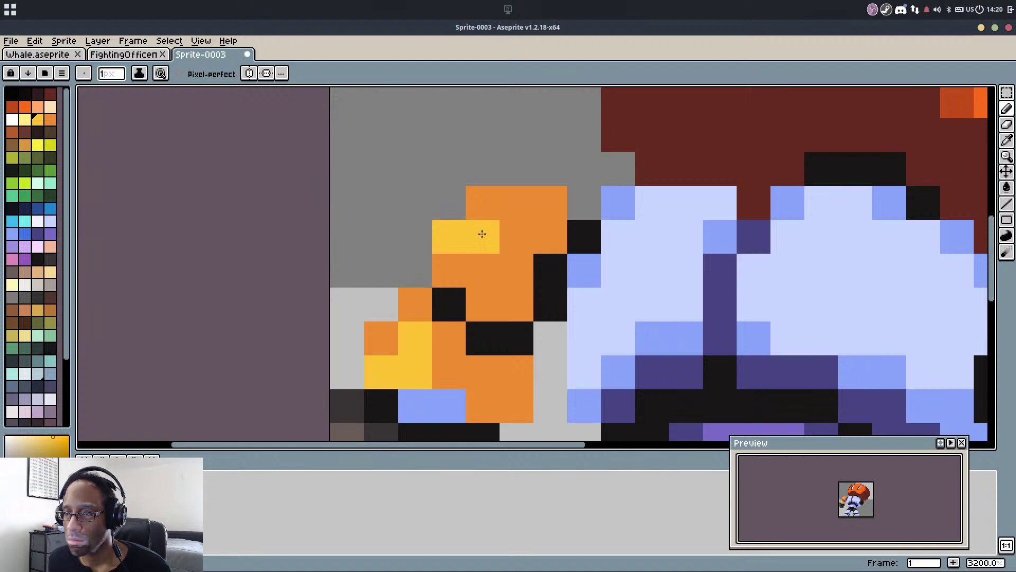
{"action": "left_click", "coordinate": [516, 206]}
{"action": "scroll", "coordinate": [481, 288], "scroll_direction": "down", "scroll_amount": 4}
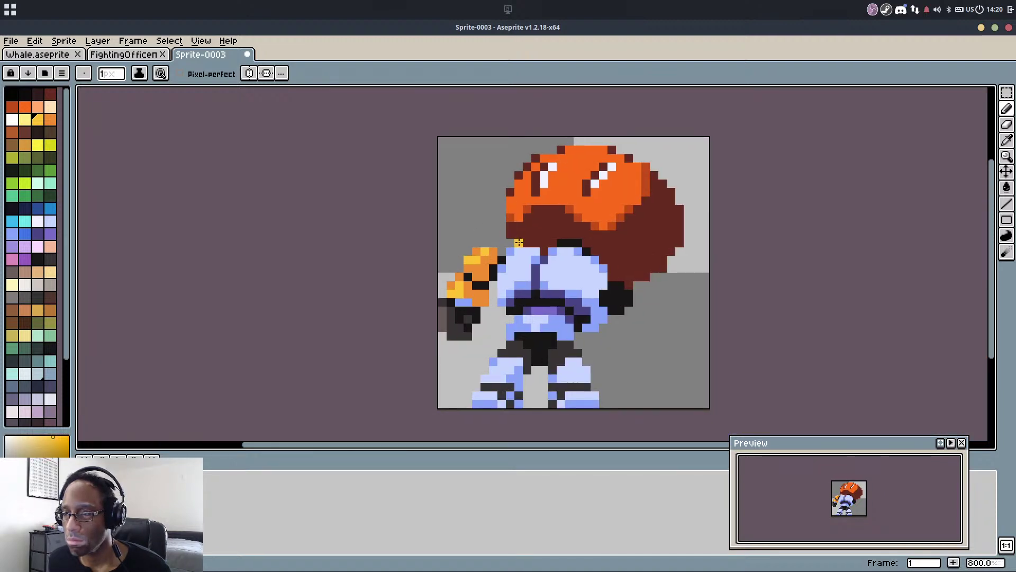
Select the whole left arm with its hand, shift it up one pixel and clear the selection
{"action": "scroll", "coordinate": [530, 241], "scroll_direction": "up", "scroll_amount": 2}
{"action": "key", "text": "m"}
{"action": "left_click_drag", "start_coordinate": [405, 222], "coordinate": [486, 404]}
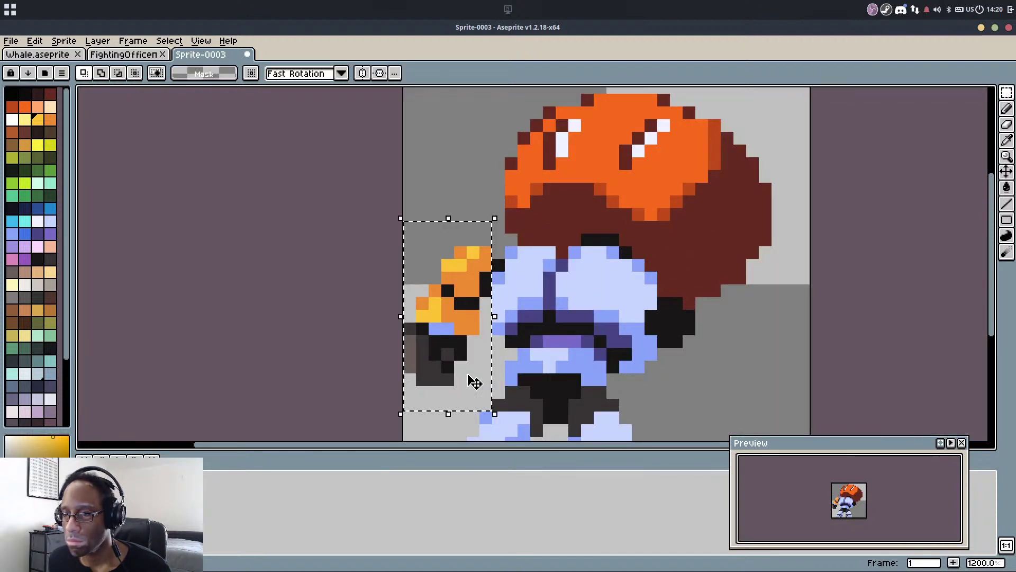
{"action": "key", "text": "Up"}
{"action": "left_click", "coordinate": [549, 341]}
Widen the near-black joint between the left upper arm and the body into the arm's orange inner side
{"action": "key", "text": "b"}
{"action": "scroll", "coordinate": [503, 256], "scroll_direction": "up", "scroll_amount": 2}
{"action": "key", "text": "m"}
{"action": "left_click", "coordinate": [478, 274]}
{"action": "key", "text": "b"}
{"action": "left_click", "coordinate": [492, 274], "text": "alt"}
{"action": "left_click_drag", "start_coordinate": [471, 273], "coordinate": [442, 273]}
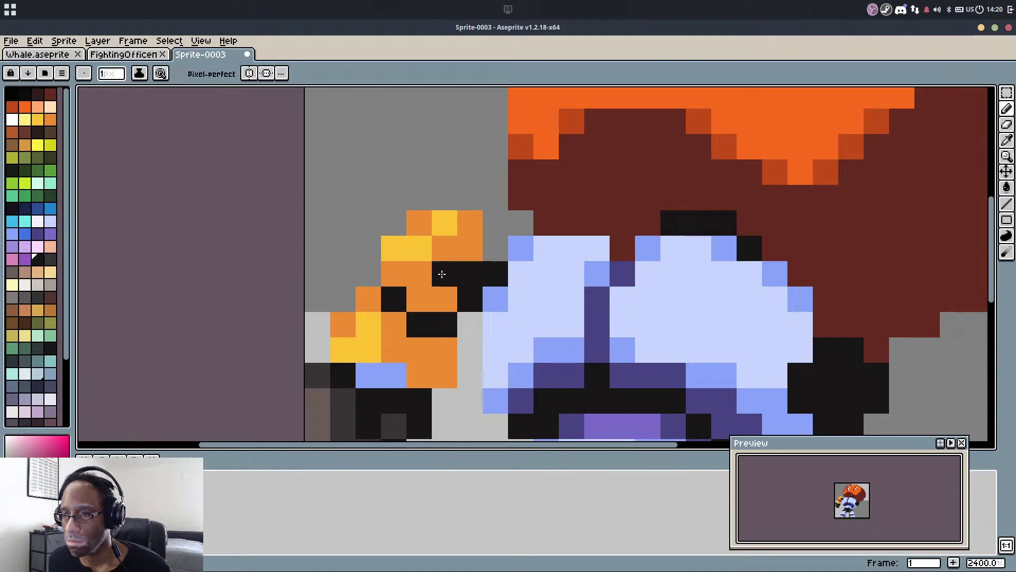
{"action": "scroll", "coordinate": [476, 233], "scroll_direction": "down", "scroll_amount": 4}
{"action": "scroll", "coordinate": [487, 228], "scroll_direction": "up", "scroll_amount": 4}
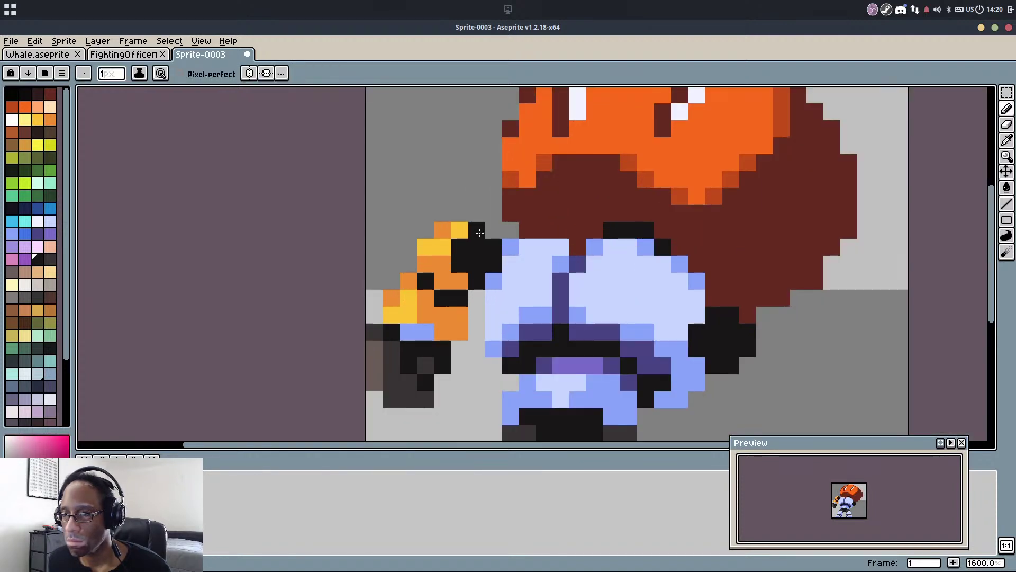
Add an orange row across the top of the left upper arm, reaching the head's dark underside
{"action": "left_click", "coordinate": [474, 229], "text": "alt"}
{"action": "left_click", "coordinate": [495, 236]}
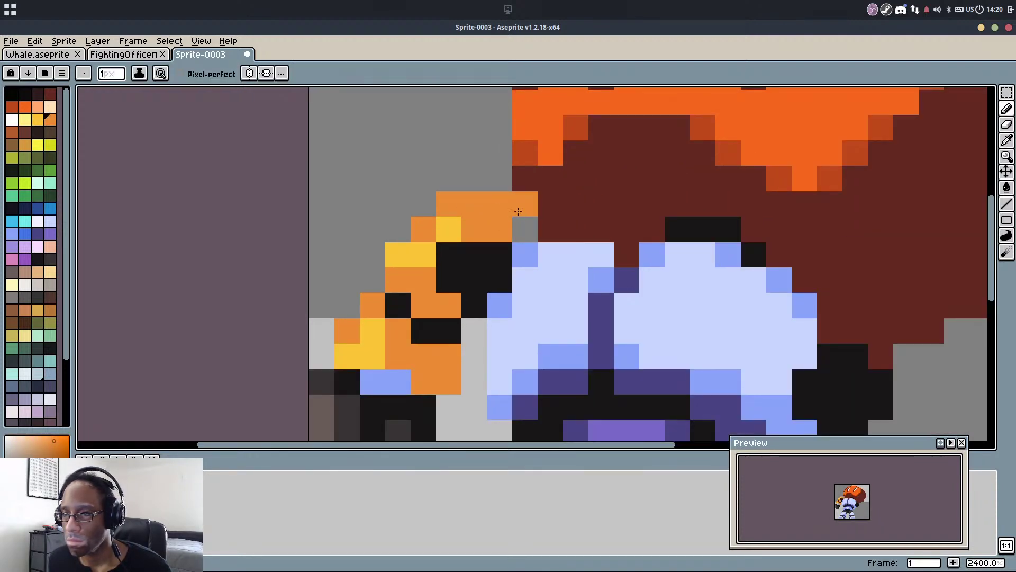
{"action": "key", "text": "ctrl+z"}
{"action": "scroll", "coordinate": [490, 198], "scroll_direction": "down", "scroll_amount": 2}
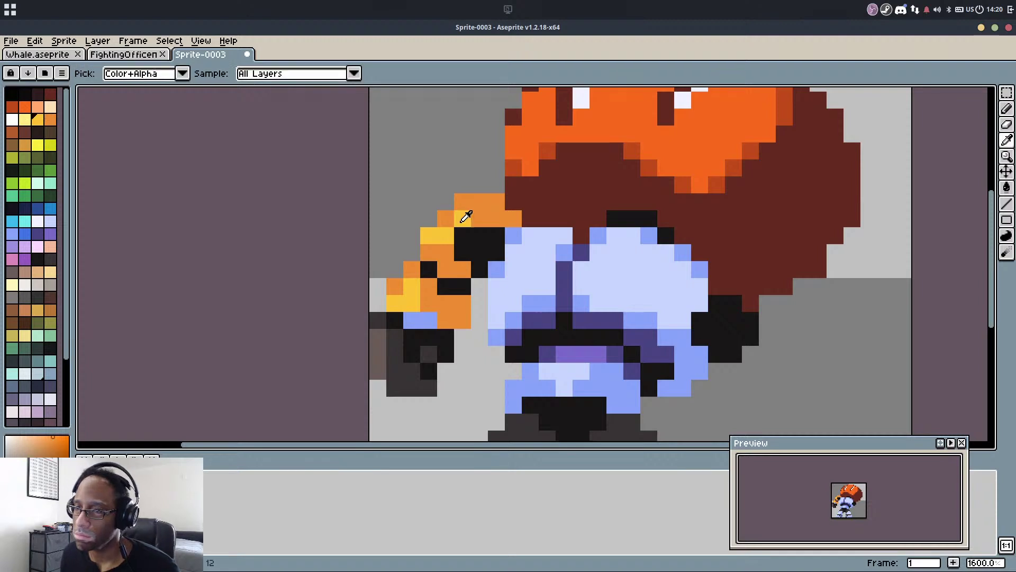
Extend the upper arm's yellow highlight upward and outward and add orange at its outer top edge
{"action": "left_click", "coordinate": [459, 211], "text": "alt"}
{"action": "left_click", "coordinate": [479, 204], "text": "alt"}
{"action": "left_click", "coordinate": [451, 207]}
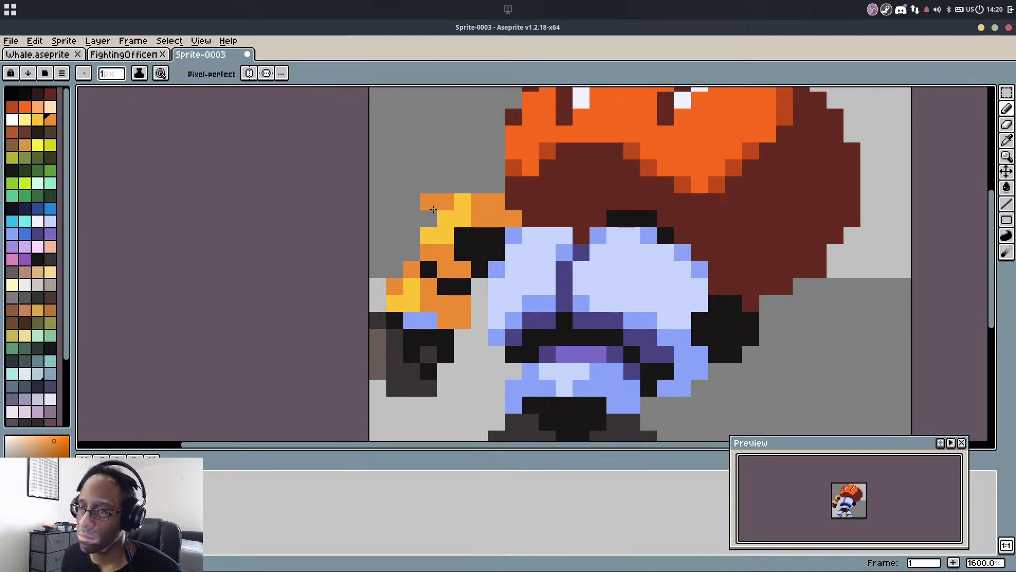
Round off the top of the orange arm by trimming its corner pixels, and extend the black joint upward beside it
{"action": "key", "text": "ctrl+z"}
{"action": "left_click", "coordinate": [432, 216]}
{"action": "key", "text": "e"}
{"action": "left_click", "coordinate": [498, 204]}
{"action": "left_click", "coordinate": [497, 235], "text": "alt"}
{"action": "key", "text": "b"}
{"action": "left_click", "coordinate": [473, 224]}
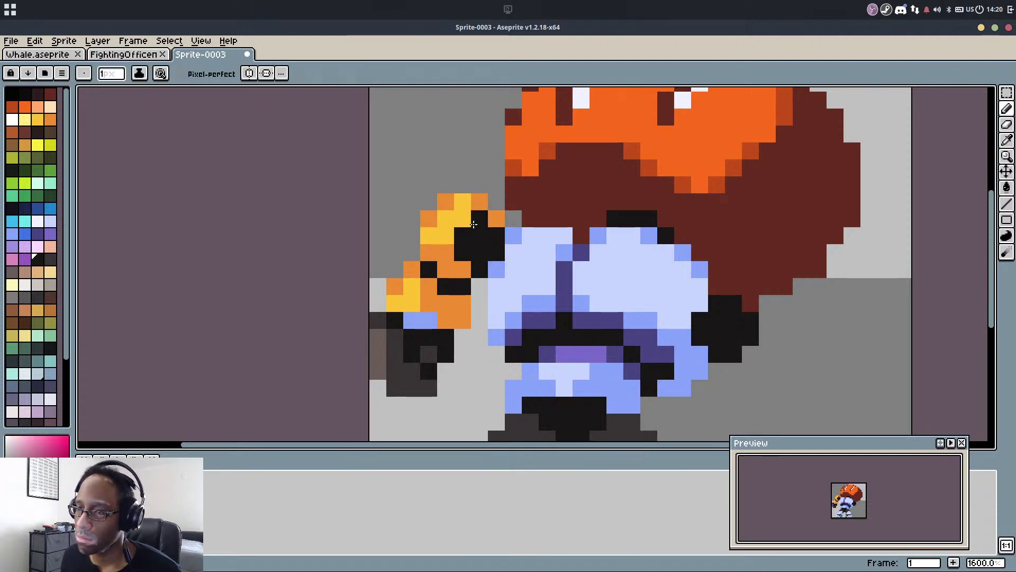
Select the orange arm with its black joint and glove, excluding the torso pixels, and move it one pixel down
{"action": "scroll", "coordinate": [476, 233], "scroll_direction": "down", "scroll_amount": 3}
{"action": "scroll", "coordinate": [561, 232], "scroll_direction": "up", "scroll_amount": 2}
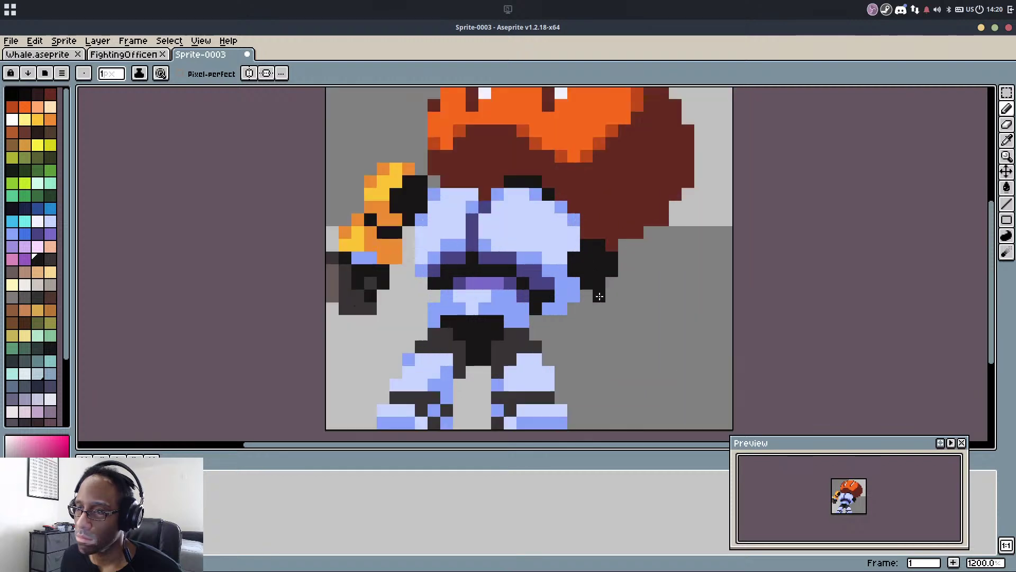
{"action": "scroll", "coordinate": [597, 290], "scroll_direction": "down", "scroll_amount": 2}
{"action": "scroll", "coordinate": [465, 222], "scroll_direction": "up", "scroll_amount": 3}
{"action": "key", "text": "m"}
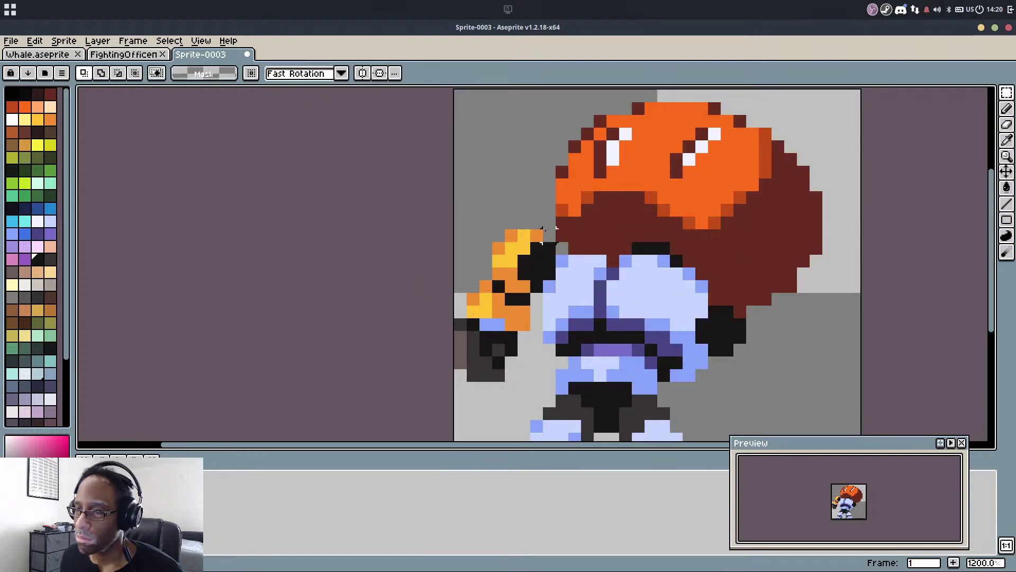
{"action": "left_click_drag", "start_coordinate": [549, 236], "coordinate": [486, 274]}
{"action": "mouse_move", "coordinate": [549, 172]}
{"action": "left_mouse_down"}
{"action": "mouse_move", "coordinate": [397, 413]}
{"action": "mouse_move", "coordinate": [400, 388]}
{"action": "left_mouse_up"}
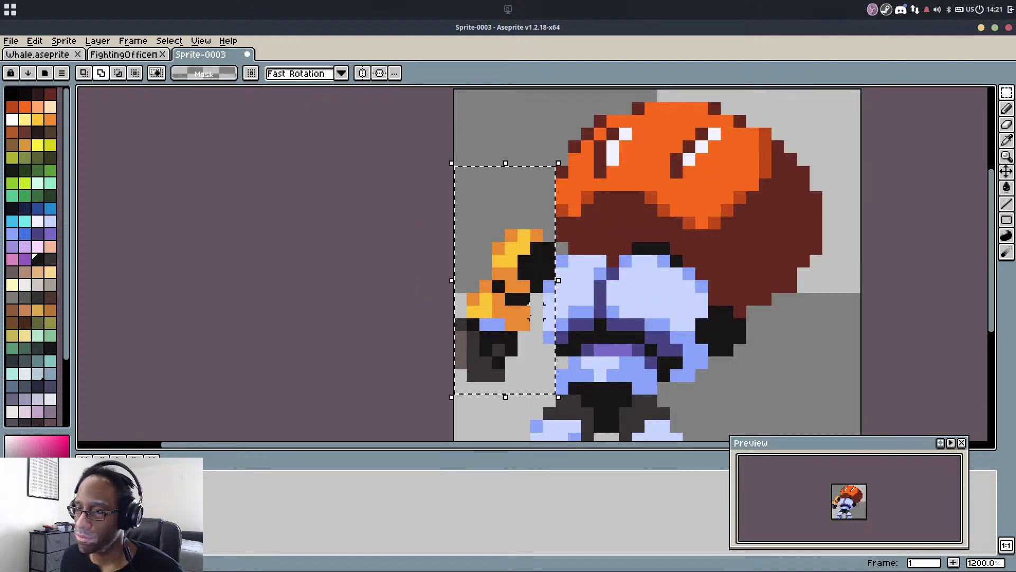
{"action": "left_click_drag", "start_coordinate": [549, 286], "coordinate": [577, 430]}
{"action": "left_click_drag", "start_coordinate": [549, 274], "coordinate": [550, 287]}
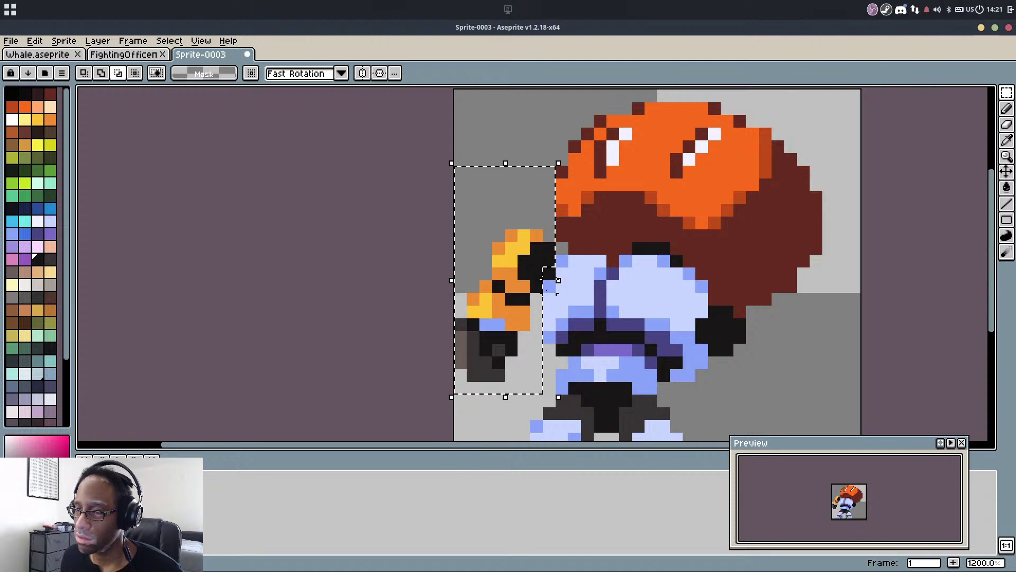
{"action": "mouse_move", "coordinate": [534, 248]}
{"action": "left_mouse_down"}
{"action": "mouse_move", "coordinate": [534, 270]}
{"action": "mouse_move", "coordinate": [533, 258]}
{"action": "left_mouse_up"}
{"action": "key", "text": "ctrl+d"}
{"action": "key", "text": "b"}
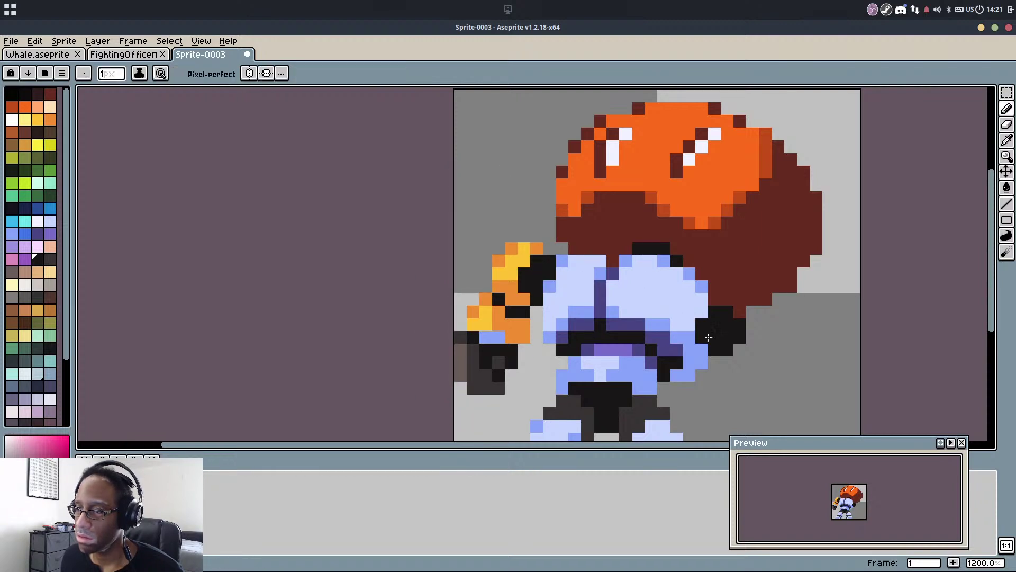
Add a dark purple shading pixel on the torso's outer edge just below the black rear arm
{"action": "scroll", "coordinate": [709, 338], "scroll_direction": "up", "scroll_amount": 3}
{"action": "left_click", "coordinate": [479, 286], "text": "alt"}
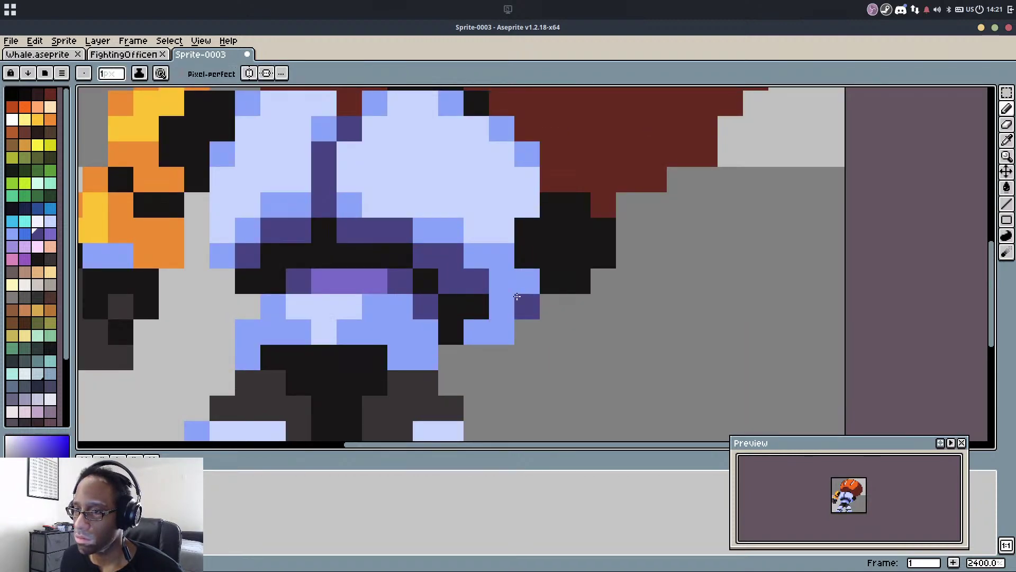
{"action": "left_click_drag", "start_coordinate": [533, 301], "coordinate": [552, 255]}
{"action": "scroll", "coordinate": [593, 213], "scroll_direction": "down", "scroll_amount": 7}
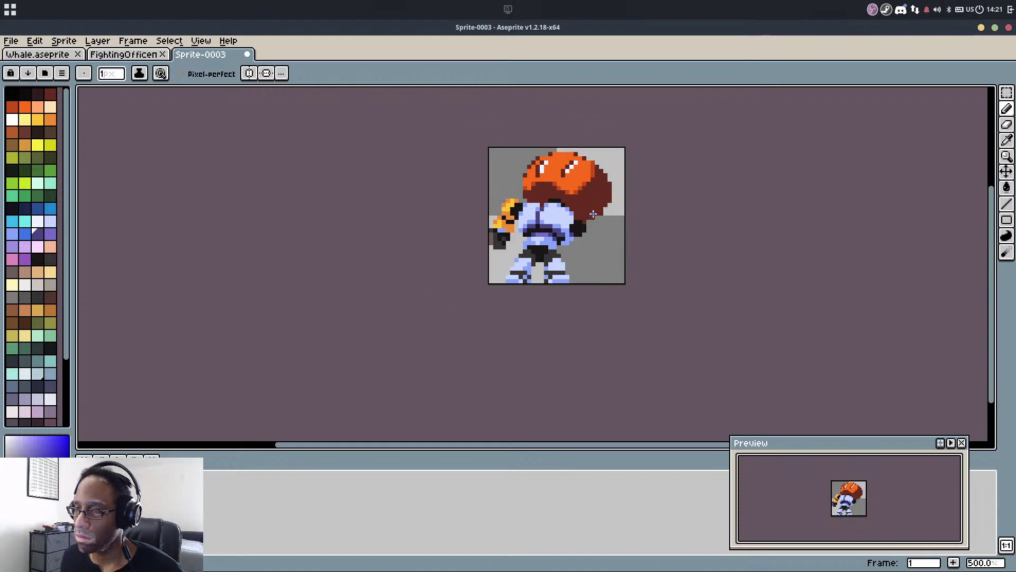
Move the left leg one pixel outward and fill the resulting gap in the crotch with black
{"action": "scroll", "coordinate": [542, 255], "scroll_direction": "up", "scroll_amount": 6}
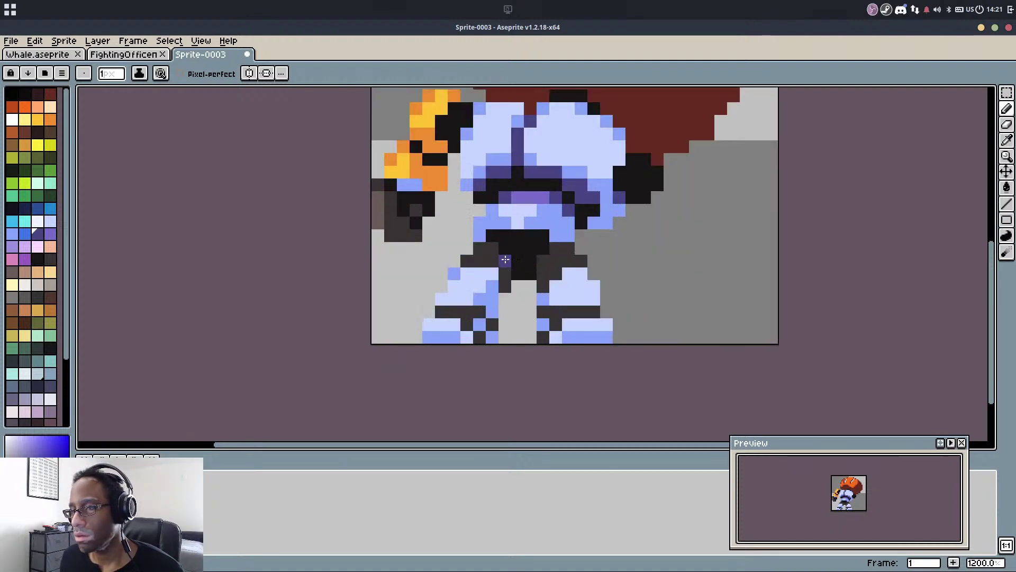
{"action": "key", "text": "m"}
{"action": "mouse_move", "coordinate": [521, 243]}
{"action": "left_mouse_down"}
{"action": "mouse_move", "coordinate": [369, 389]}
{"action": "mouse_move", "coordinate": [371, 379]}
{"action": "left_mouse_up"}
{"action": "left_click_drag", "start_coordinate": [434, 325], "coordinate": [415, 328]}
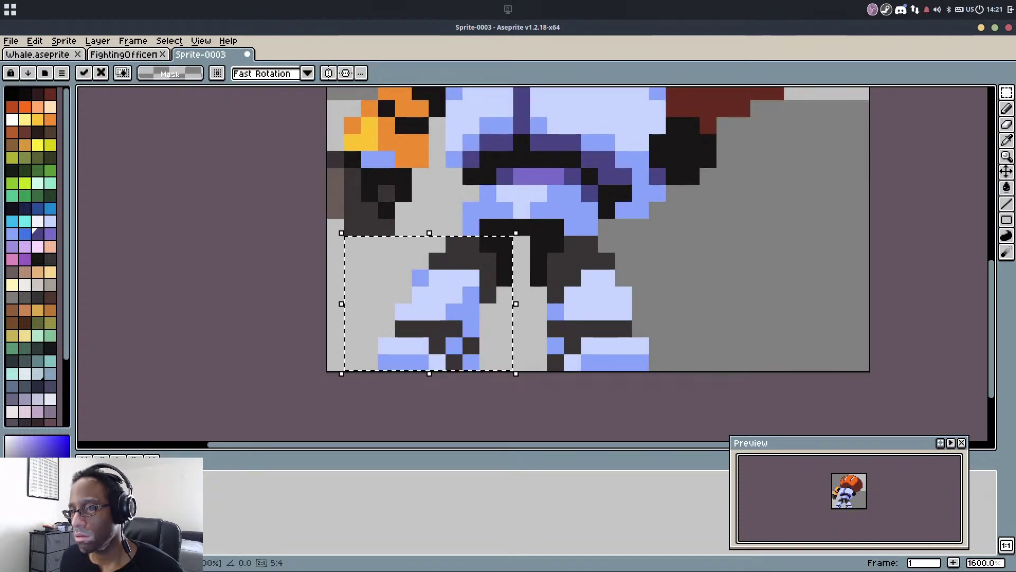
{"action": "key", "text": "ctrl+d"}
{"action": "key", "text": "b"}
{"action": "left_click", "coordinate": [506, 242], "text": "alt"}
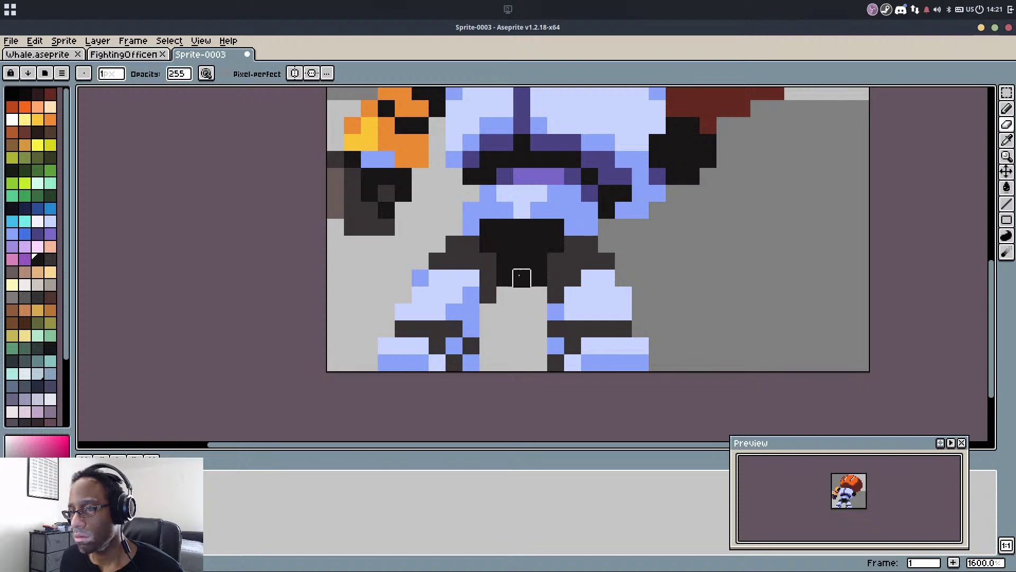
Paint a one-pixel-wide blue strip down the middle of the black crotch and erase the pixels beneath it
{"action": "scroll", "coordinate": [522, 278], "scroll_direction": "down", "scroll_amount": 2}
{"action": "scroll", "coordinate": [529, 267], "scroll_direction": "up", "scroll_amount": 2}
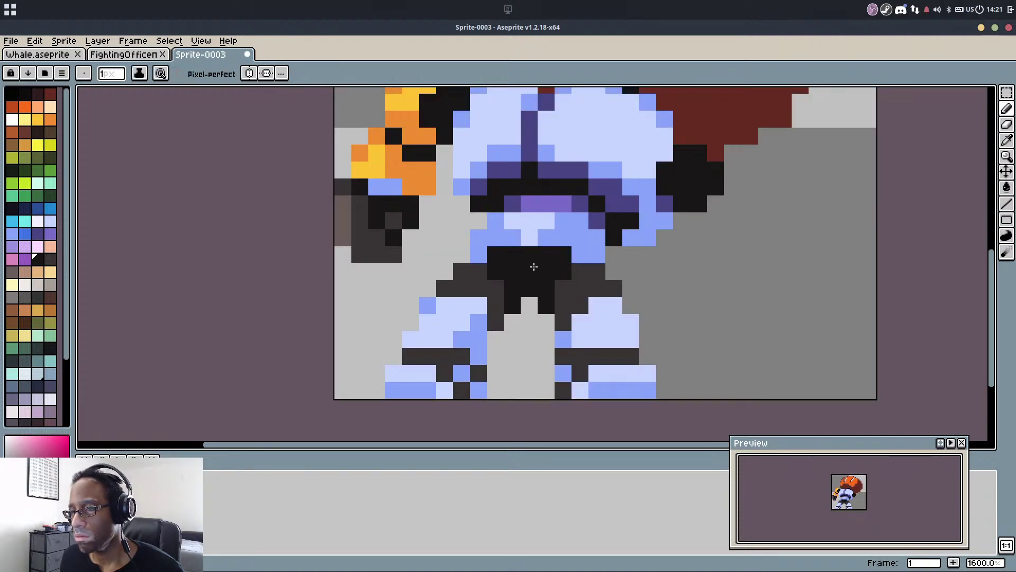
{"action": "key", "text": "alt"}
{"action": "left_click", "coordinate": [544, 240], "text": "alt"}
{"action": "left_click_drag", "start_coordinate": [531, 255], "coordinate": [533, 265]}
{"action": "key", "text": "ctrl+z"}
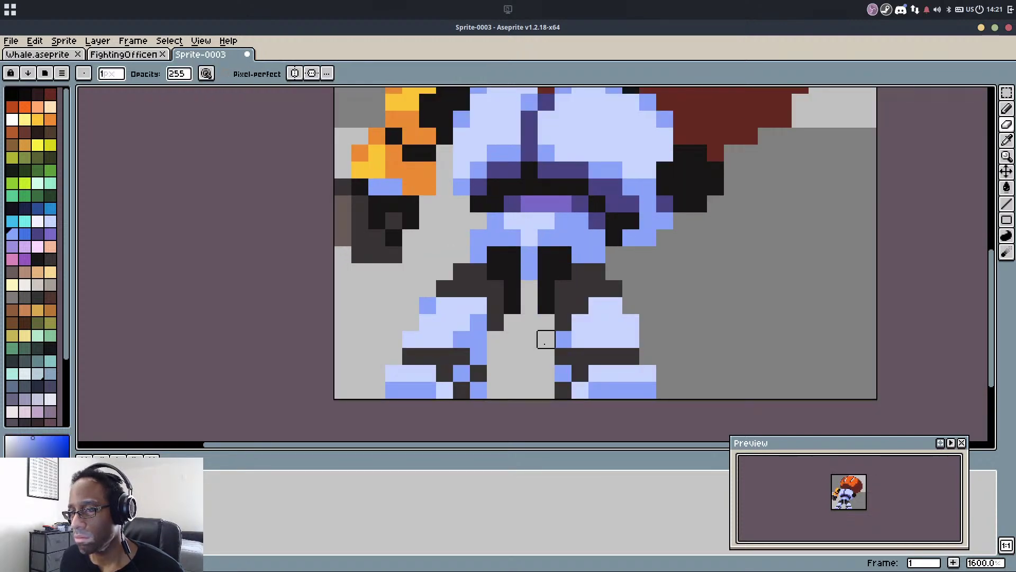
Widen both black hip joints outward by a pixel and erase their lowest inner pixels
{"action": "left_click", "coordinate": [545, 289], "text": "alt"}
{"action": "left_click", "coordinate": [572, 260]}
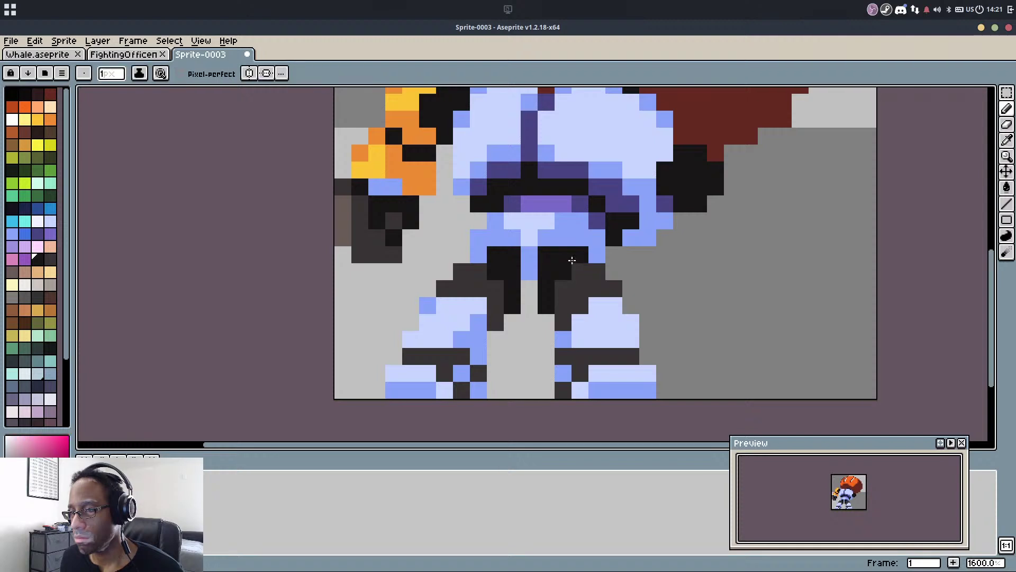
{"action": "right_click", "coordinate": [545, 304]}
{"action": "right_click", "coordinate": [511, 305]}
{"action": "left_click", "coordinate": [506, 261], "text": "alt"}
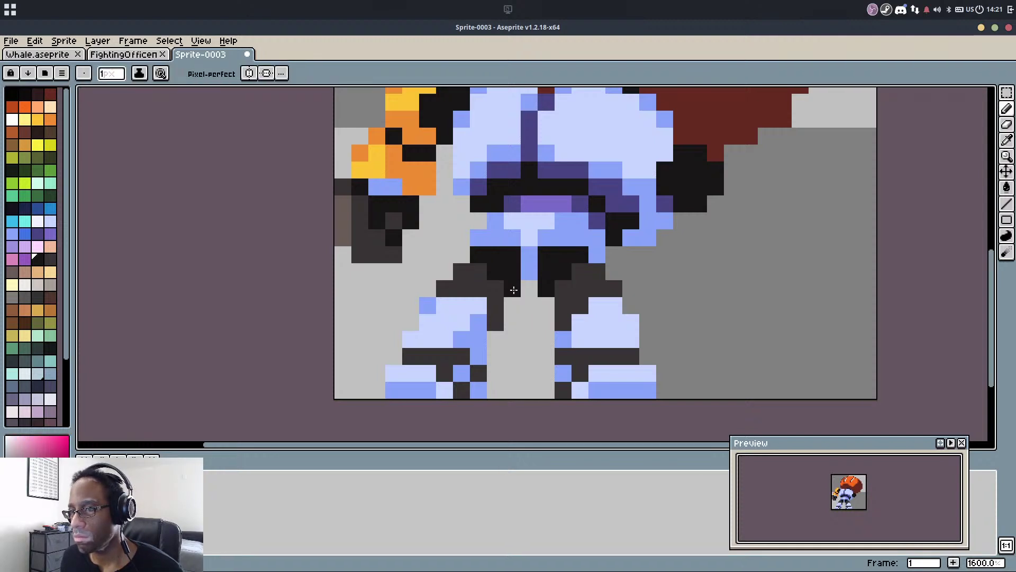
Try moving the whole left leg, including its black hip joint, one more pixel outward
{"action": "scroll", "coordinate": [518, 289], "scroll_direction": "down", "scroll_amount": 3}
{"action": "scroll", "coordinate": [512, 269], "scroll_direction": "up", "scroll_amount": 2}
{"action": "key", "text": "m"}
{"action": "left_click_drag", "start_coordinate": [516, 284], "coordinate": [442, 390]}
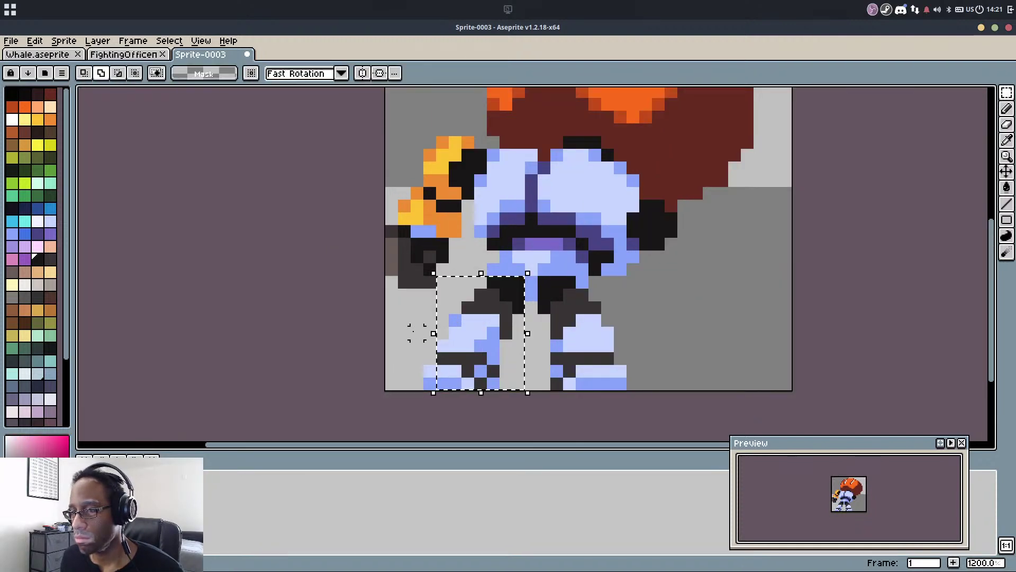
{"action": "left_click_drag", "start_coordinate": [406, 320], "coordinate": [443, 387], "text": "shift"}
{"action": "key", "text": "Left"}
{"action": "left_click", "coordinate": [521, 312]}
{"action": "key", "text": "b"}
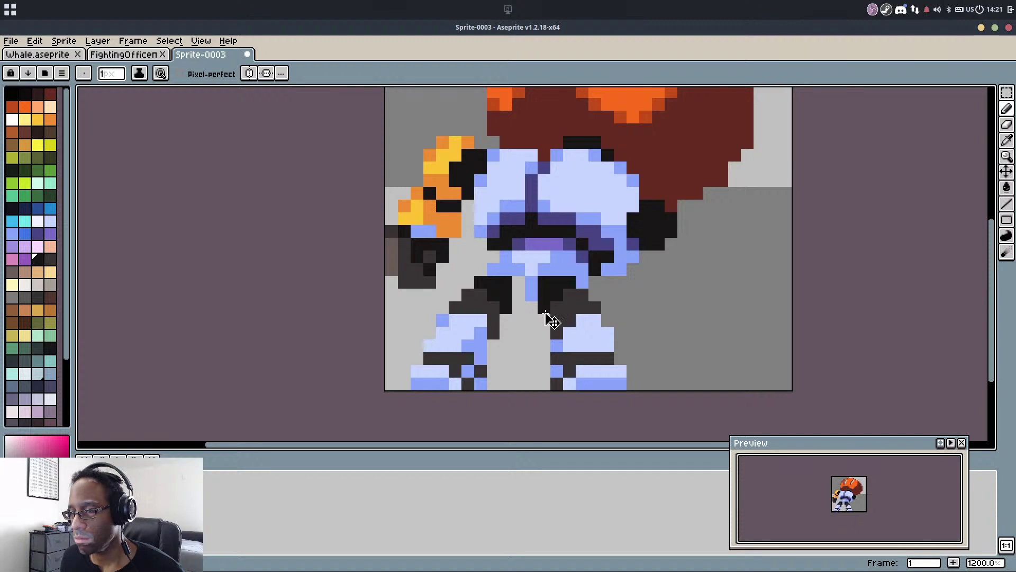
{"action": "key", "text": "ctrl+z"}
{"action": "key", "text": "ctrl+z"}
Move the right leg with its hip joint one pixel outward and touch up the blue crotch area
{"action": "key", "text": "m"}
{"action": "left_click_drag", "start_coordinate": [545, 283], "coordinate": [633, 384]}
{"action": "key", "text": "Right"}
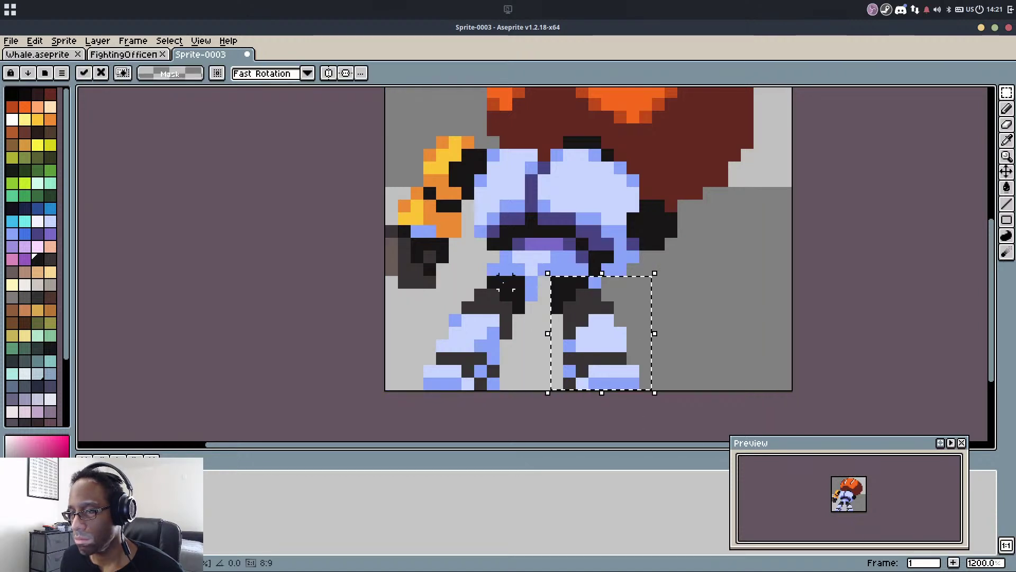
{"action": "left_click", "coordinate": [514, 290]}
{"action": "key", "text": "b"}
{"action": "scroll", "coordinate": [542, 279], "scroll_direction": "up", "scroll_amount": 1}
{"action": "left_click", "coordinate": [612, 283], "text": "alt"}
{"action": "scroll", "coordinate": [667, 231], "scroll_direction": "down", "scroll_amount": 5}
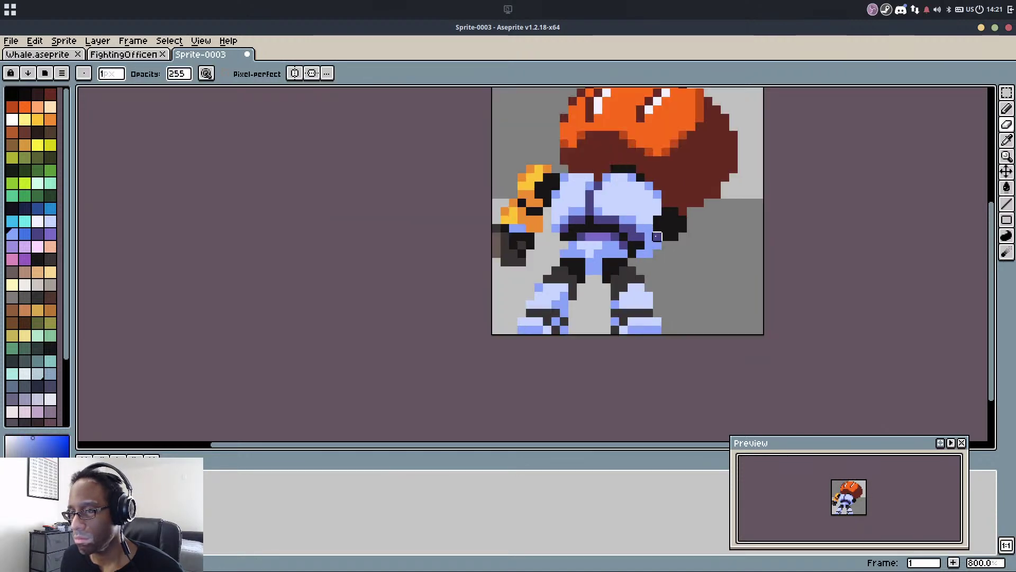
Step back through the recent leg edits and forward again to compare the two stances
{"action": "key", "text": "b"}
{"action": "key", "text": "ctrl+z"}
{"action": "key", "text": "ctrl+z"}
{"action": "key", "text": "ctrl+z"}
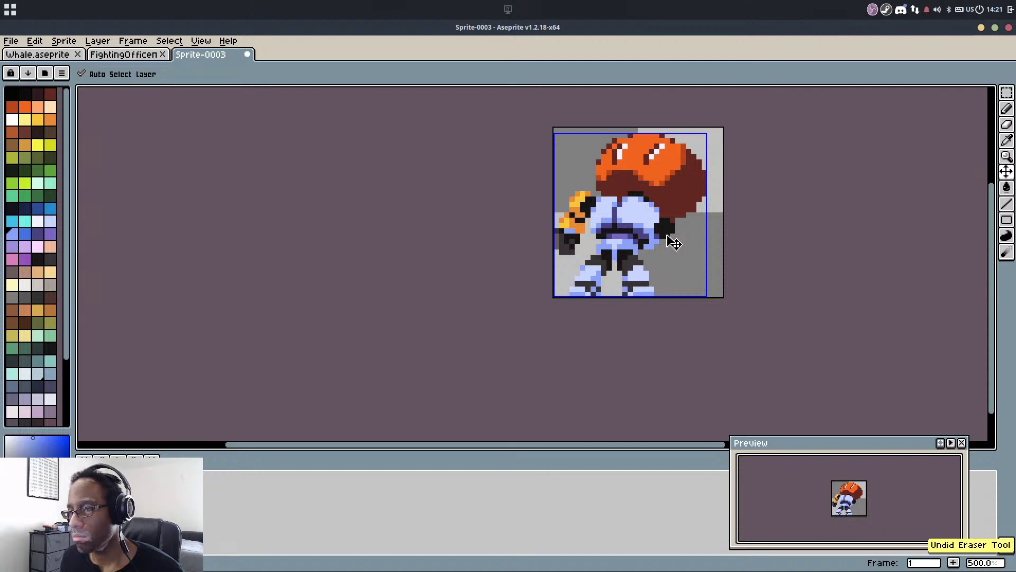
{"action": "key", "text": "ctrl+z"}
{"action": "key", "text": "ctrl+z"}
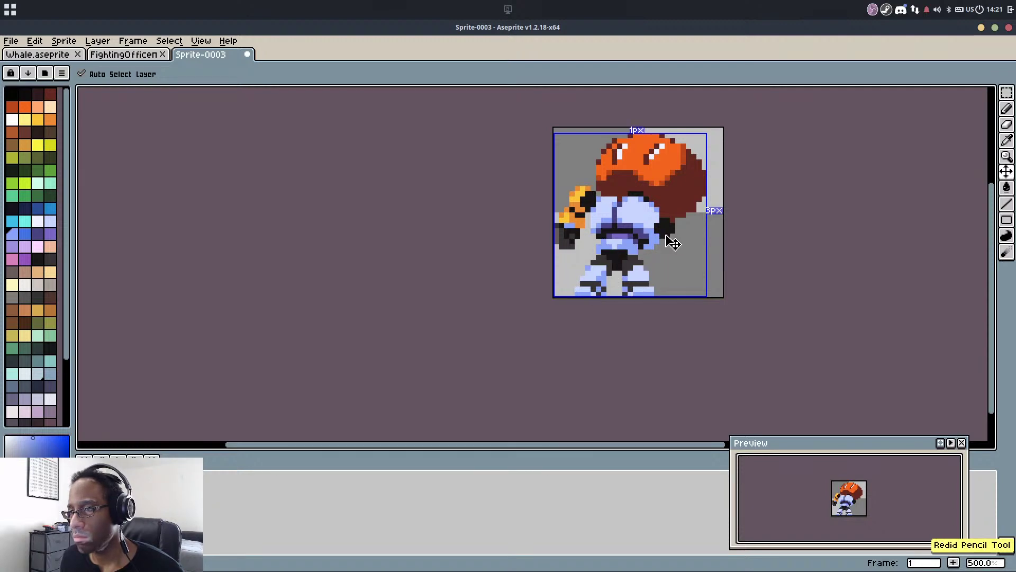
{"action": "key", "text": "ctrl+shift+z"}
{"action": "key", "text": "ctrl+shift+z"}
{"action": "key", "text": "ctrl+shift+z"}
{"action": "key", "text": "ctrl+shift+z"}
{"action": "key", "text": "ctrl+shift+z"}
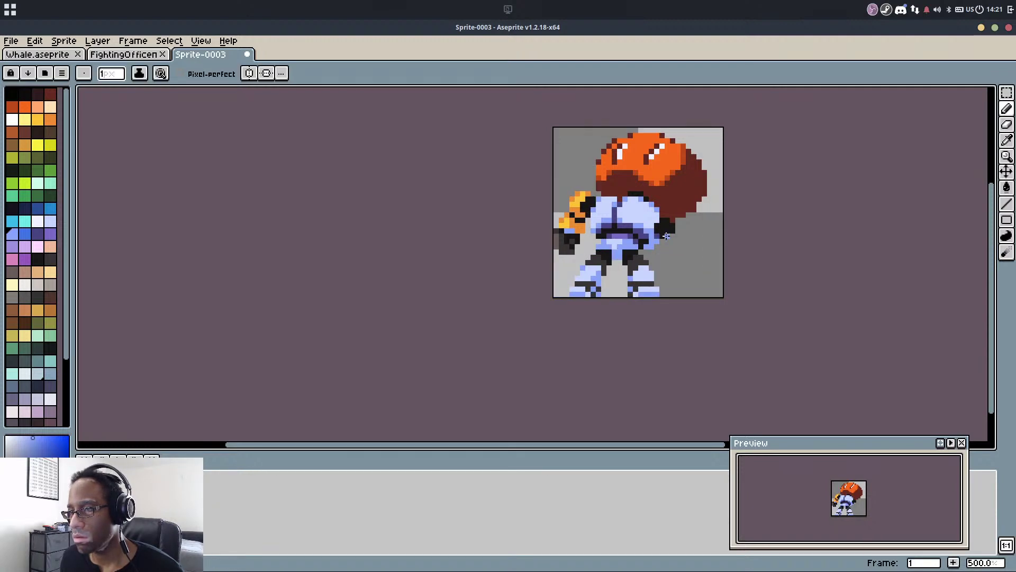
Raise the left leg's dark grey thigh and light blue armor by one pixel row, with a blue inner corner
{"action": "scroll", "coordinate": [665, 236], "scroll_direction": "up", "scroll_amount": 7}
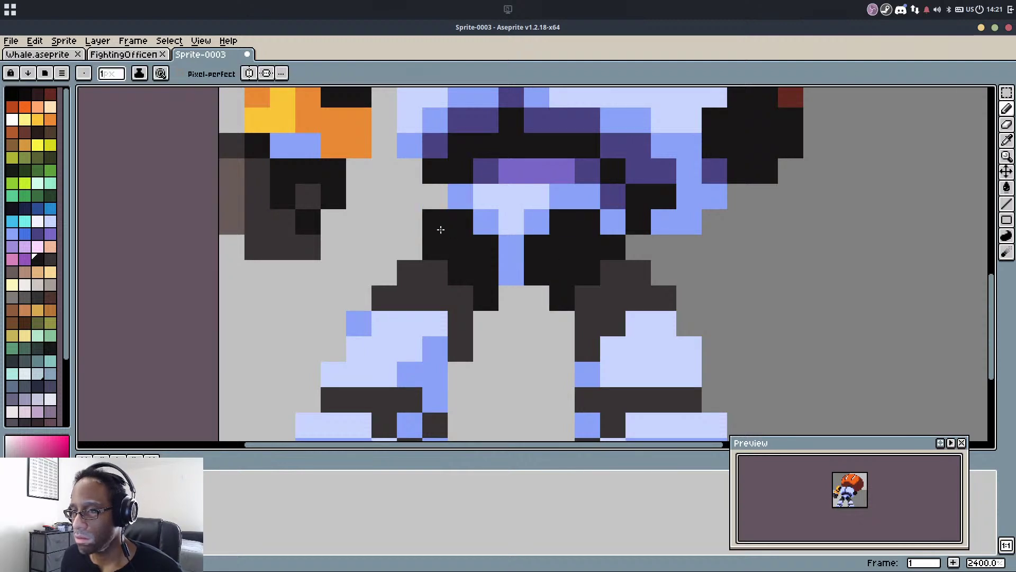
{"action": "left_click", "coordinate": [416, 269], "text": "alt"}
{"action": "mouse_move", "coordinate": [414, 254]}
{"action": "left_mouse_down"}
{"action": "mouse_move", "coordinate": [383, 307]}
{"action": "mouse_move", "coordinate": [469, 248]}
{"action": "mouse_move", "coordinate": [438, 277]}
{"action": "mouse_move", "coordinate": [439, 254]}
{"action": "mouse_move", "coordinate": [503, 254]}
{"action": "mouse_move", "coordinate": [478, 250]}
{"action": "left_mouse_up"}
{"action": "left_click", "coordinate": [437, 268], "text": "alt"}
{"action": "left_click", "coordinate": [492, 266], "text": "alt"}
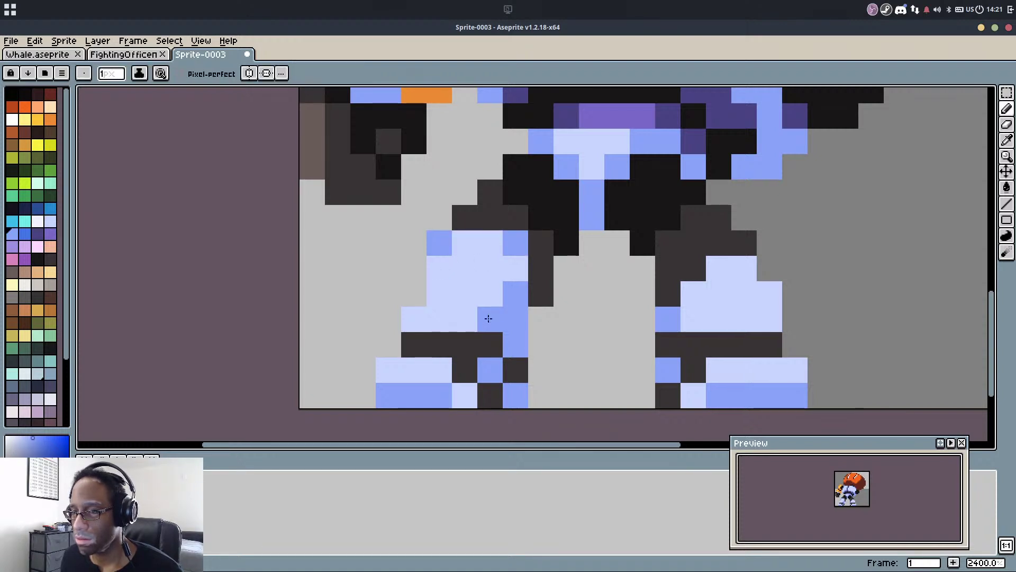
Move the left leg's armor and boot one pixel outward and fill the gap beside the inner thigh with dark grey
{"action": "key", "text": "m"}
{"action": "mouse_move", "coordinate": [363, 243]}
{"action": "left_mouse_down"}
{"action": "mouse_move", "coordinate": [516, 395]}
{"action": "mouse_move", "coordinate": [541, 396]}
{"action": "left_mouse_up"}
{"action": "left_click_drag", "start_coordinate": [506, 367], "coordinate": [492, 369]}
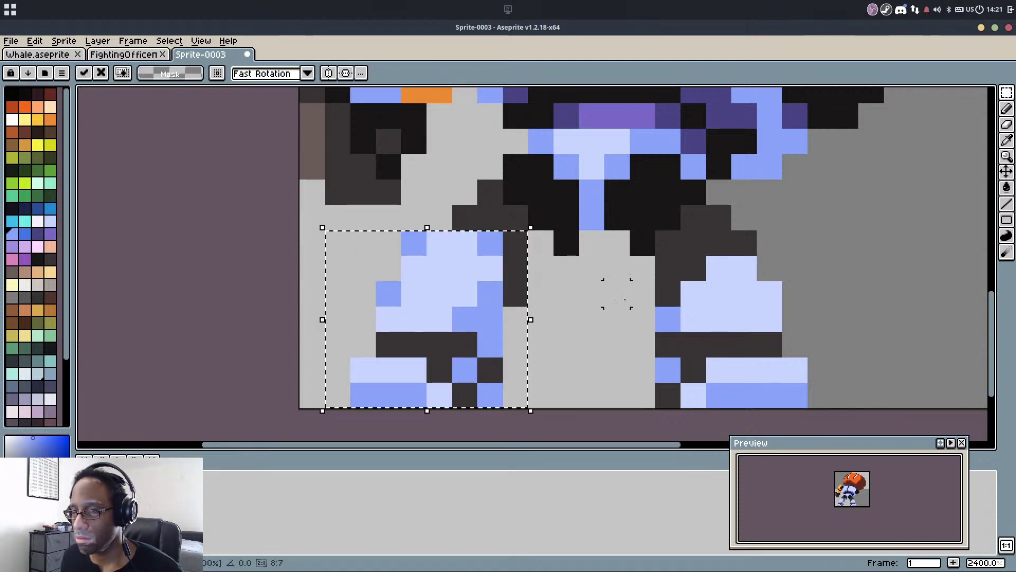
{"action": "left_click", "coordinate": [617, 293]}
{"action": "key", "text": "b"}
{"action": "left_click", "coordinate": [517, 245], "text": "alt"}
{"action": "left_click_drag", "start_coordinate": [540, 243], "coordinate": [513, 316]}
{"action": "scroll", "coordinate": [572, 351], "scroll_direction": "down", "scroll_amount": 3}
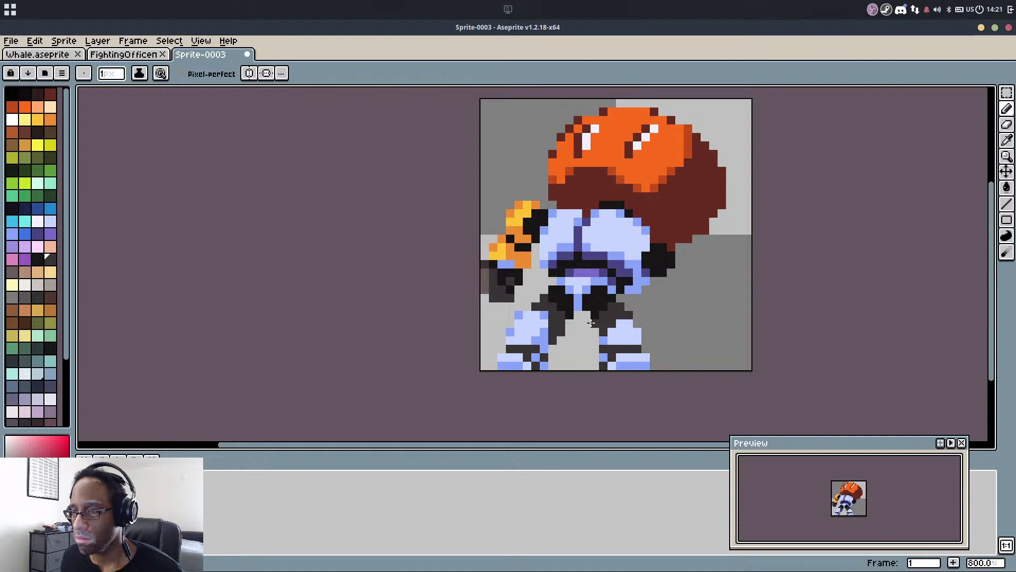
{"action": "key", "text": "v"}
{"action": "key", "text": "b"}
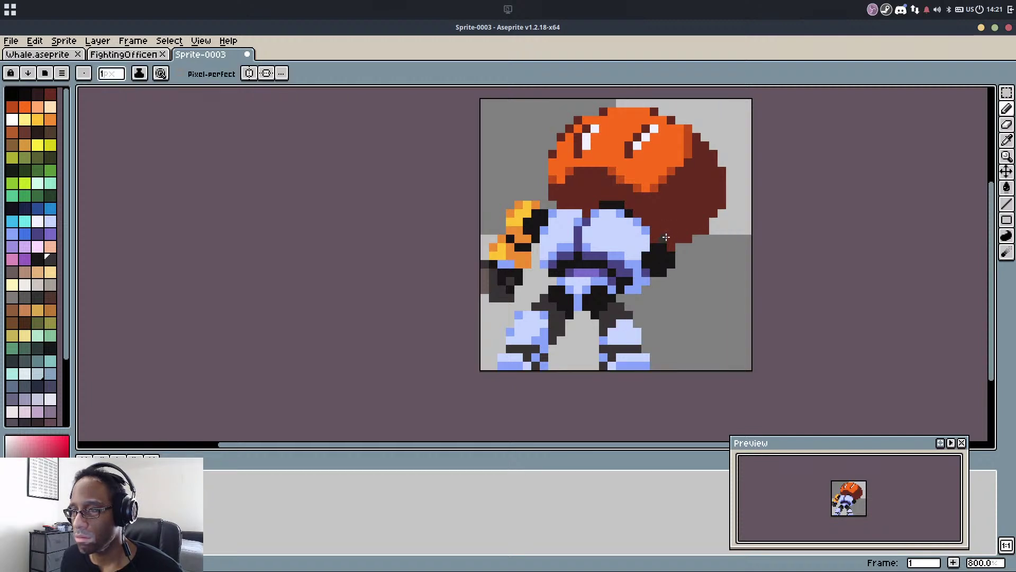
Extend the black shadow between helmet and torso, then trim it to a thin edge with the helmet's dark brown
{"action": "mouse_move", "coordinate": [659, 245]}
{"action": "left_mouse_down"}
{"action": "mouse_move", "coordinate": [653, 257]}
{"action": "mouse_move", "coordinate": [533, 266]}
{"action": "left_mouse_up"}
{"action": "scroll", "coordinate": [631, 288], "scroll_direction": "up", "scroll_amount": 2}
{"action": "scroll", "coordinate": [451, 268], "scroll_direction": "down", "scroll_amount": 6}
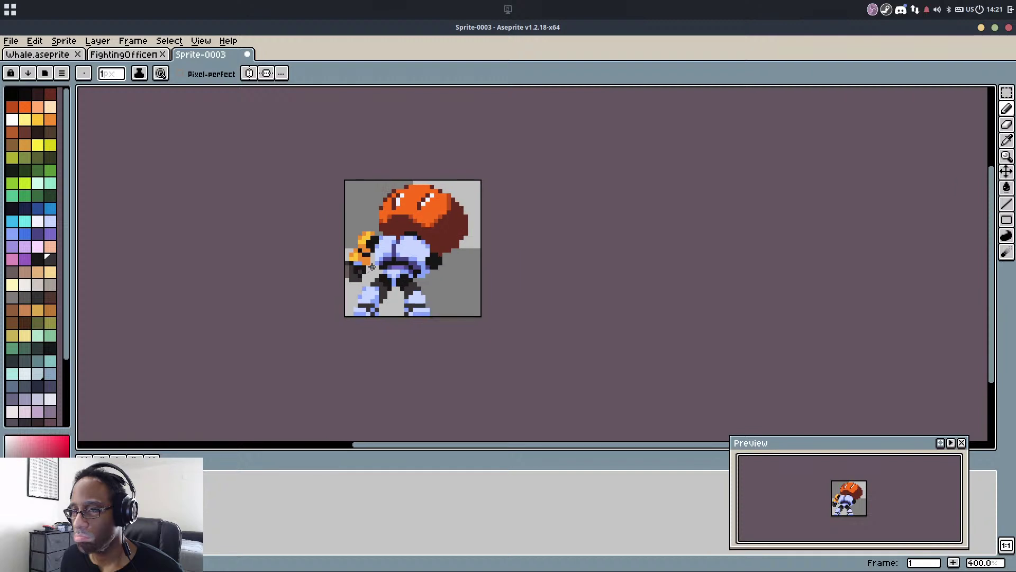
{"action": "scroll", "coordinate": [416, 248], "scroll_direction": "up", "scroll_amount": 6}
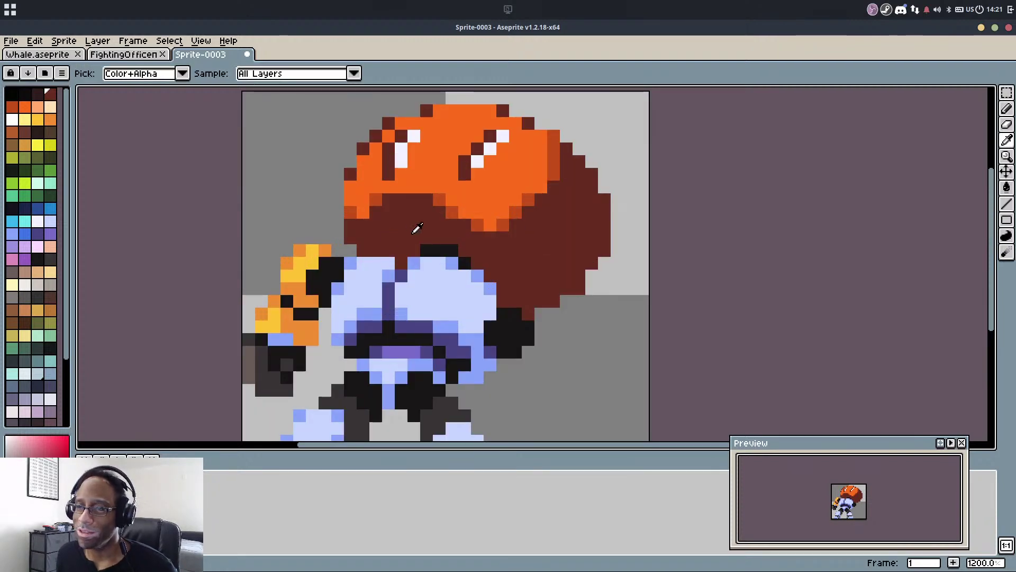
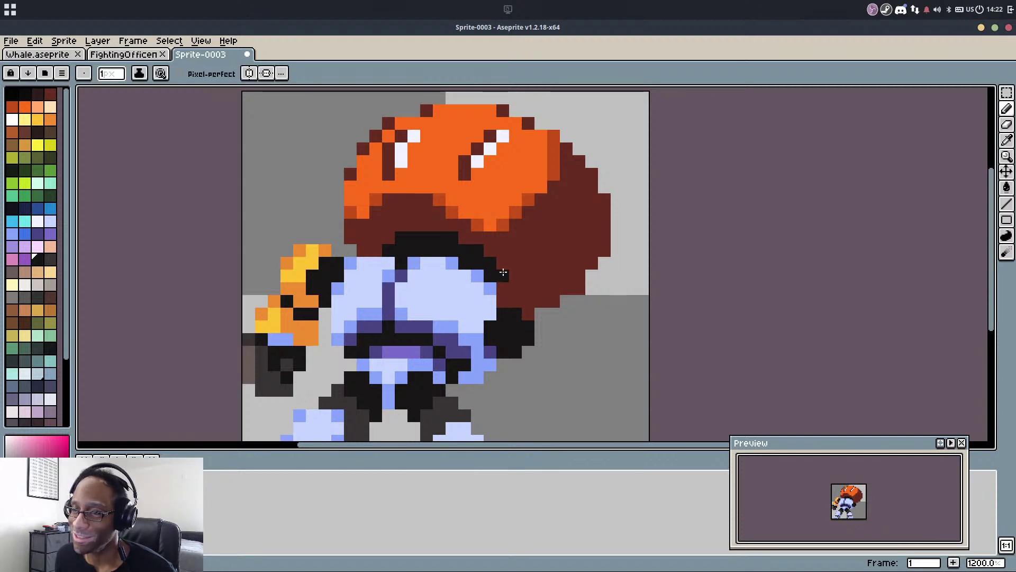
{"action": "left_click", "coordinate": [511, 238], "text": "alt"}
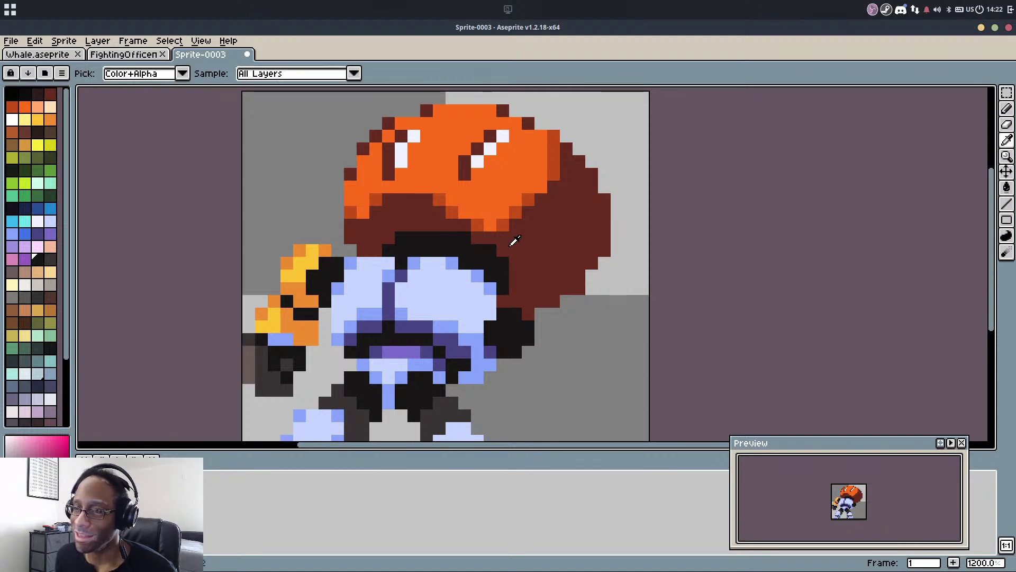
{"action": "left_click", "coordinate": [389, 251]}
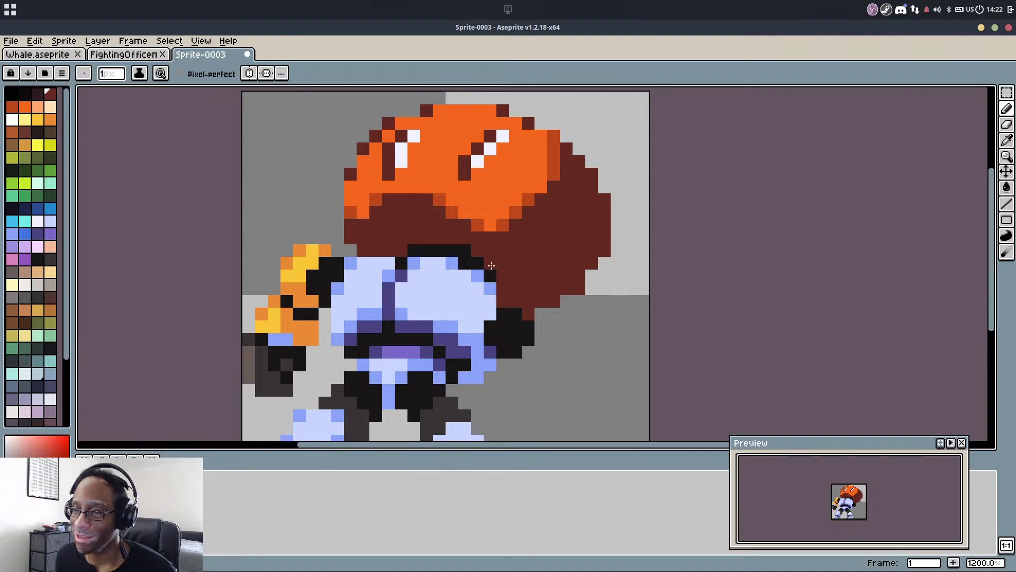
Draw a diagonal black shading line across the helmet's lower back and thin it with dark brown
{"action": "scroll", "coordinate": [486, 223], "scroll_direction": "down", "scroll_amount": 4}
{"action": "scroll", "coordinate": [496, 212], "scroll_direction": "up", "scroll_amount": 4}
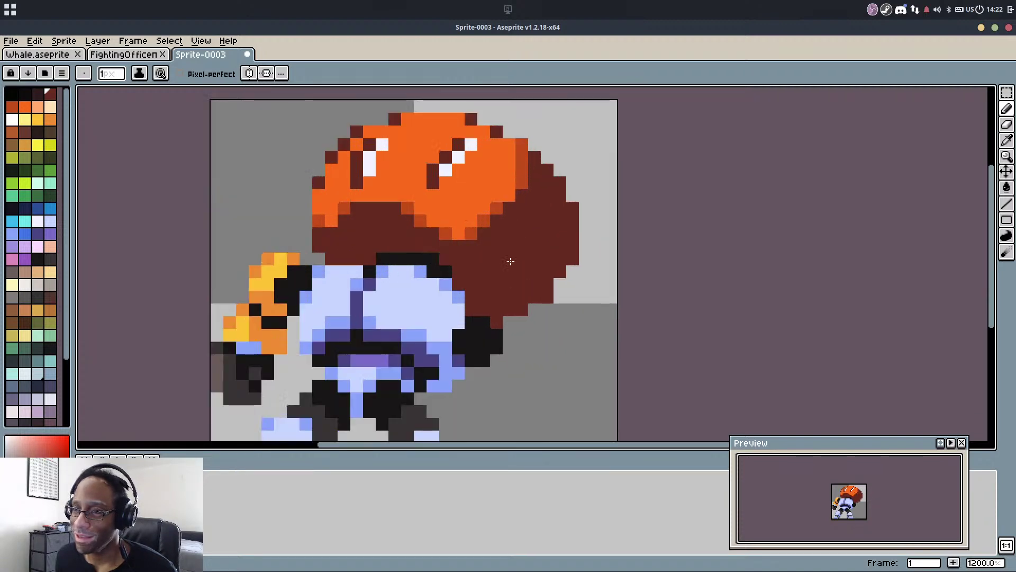
{"action": "left_click", "coordinate": [481, 318], "text": "alt"}
{"action": "mouse_move", "coordinate": [496, 294]}
{"action": "left_mouse_down"}
{"action": "mouse_move", "coordinate": [569, 226]}
{"action": "mouse_move", "coordinate": [561, 250]}
{"action": "mouse_move", "coordinate": [498, 299]}
{"action": "left_mouse_up"}
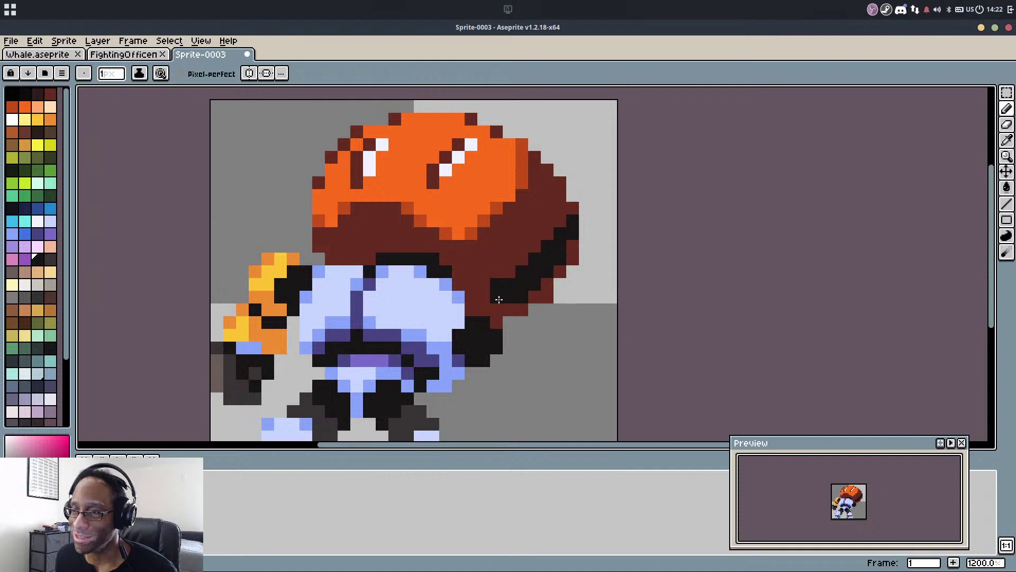
{"action": "left_click", "coordinate": [538, 292], "text": "alt"}
{"action": "left_click_drag", "start_coordinate": [573, 221], "coordinate": [571, 245]}
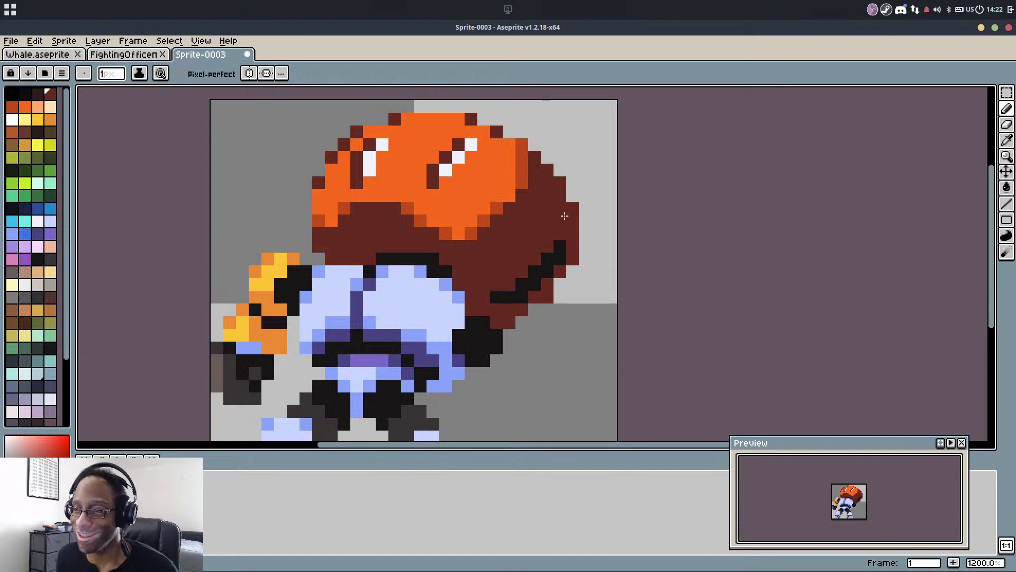
Erase the outermost dark brown pixels along the helmet's back edge
{"action": "key", "text": "e"}
{"action": "left_click_drag", "start_coordinate": [571, 209], "coordinate": [559, 284]}
{"action": "scroll", "coordinate": [542, 286], "scroll_direction": "down", "scroll_amount": 2}
{"action": "scroll", "coordinate": [547, 264], "scroll_direction": "up", "scroll_amount": 3}
Rework the black and dark brown shading at the helmet's lower back, extending the black upward along the rear edge
{"action": "key", "text": "b"}
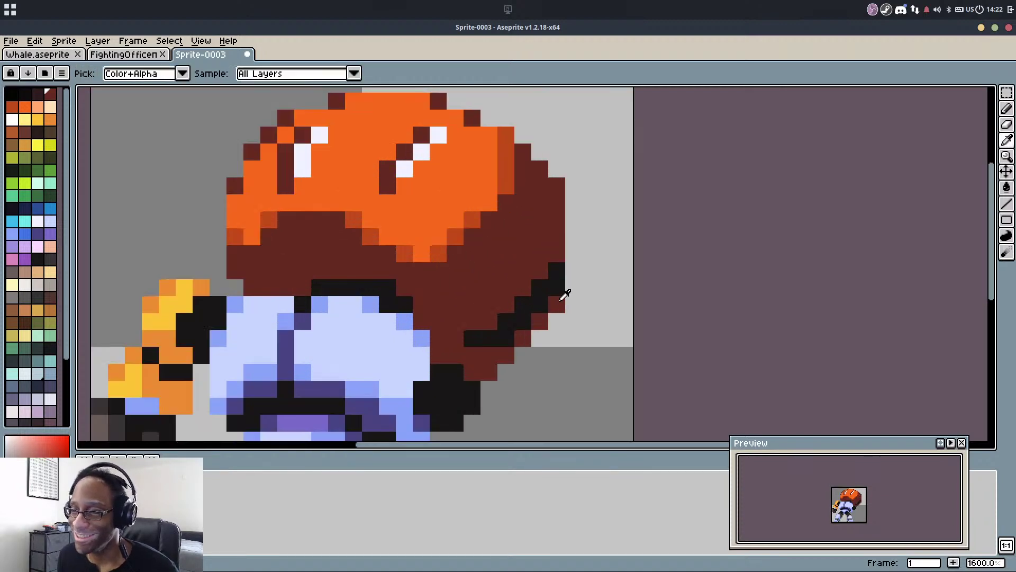
{"action": "left_click", "coordinate": [557, 298], "text": "alt"}
{"action": "left_click", "coordinate": [557, 270]}
{"action": "key", "text": "b"}
{"action": "mouse_move", "coordinate": [540, 271]}
{"action": "left_mouse_down"}
{"action": "mouse_move", "coordinate": [489, 321]}
{"action": "mouse_move", "coordinate": [540, 280]}
{"action": "mouse_move", "coordinate": [538, 246]}
{"action": "mouse_move", "coordinate": [555, 288]}
{"action": "left_mouse_up"}
{"action": "left_click", "coordinate": [538, 246], "text": "alt"}
{"action": "scroll", "coordinate": [553, 286], "scroll_direction": "down", "scroll_amount": 3}
{"action": "scroll", "coordinate": [551, 274], "scroll_direction": "up", "scroll_amount": 3}
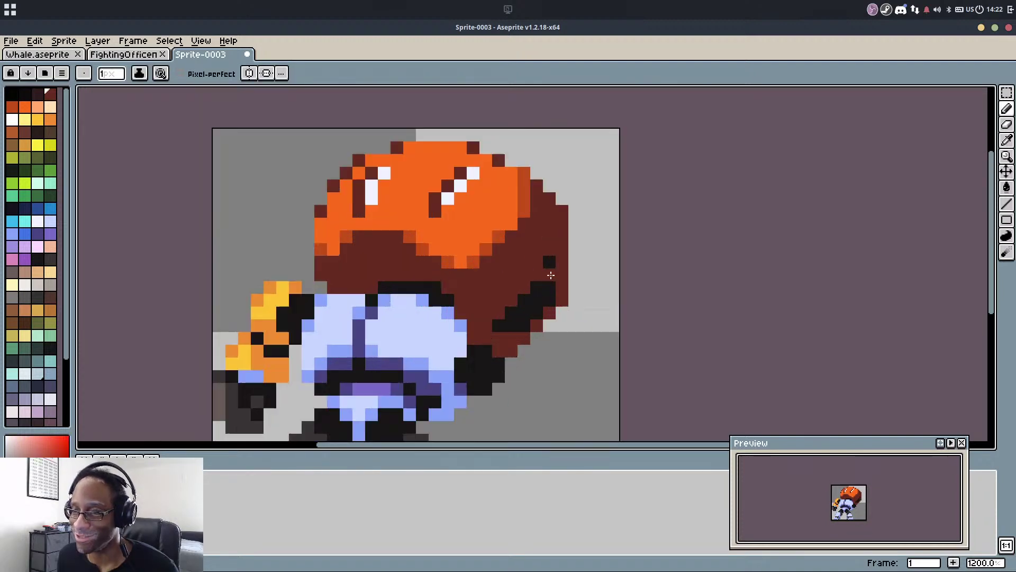
{"action": "left_click", "coordinate": [547, 272], "text": "alt"}
{"action": "left_click", "coordinate": [549, 262]}
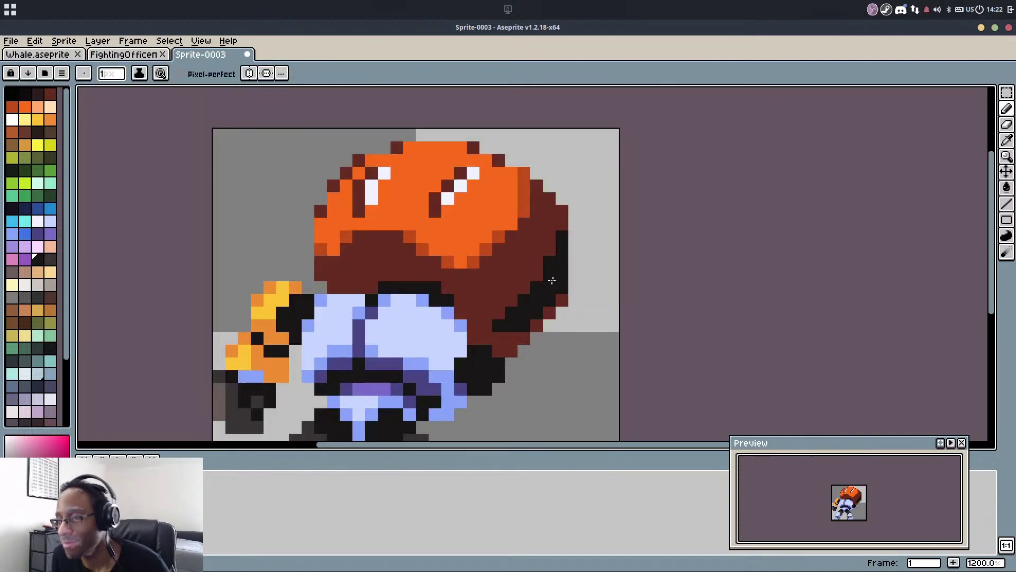
Erase the helmet's outer rim below the black shading and redraw it in dark brown one pixel further in
{"action": "left_click", "coordinate": [499, 361], "text": "alt"}
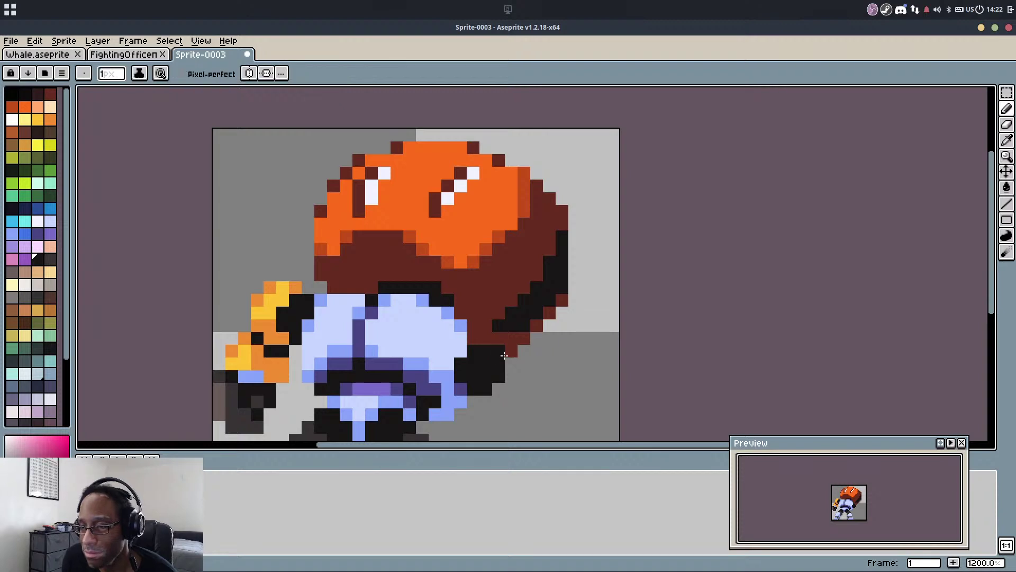
{"action": "key", "text": "e"}
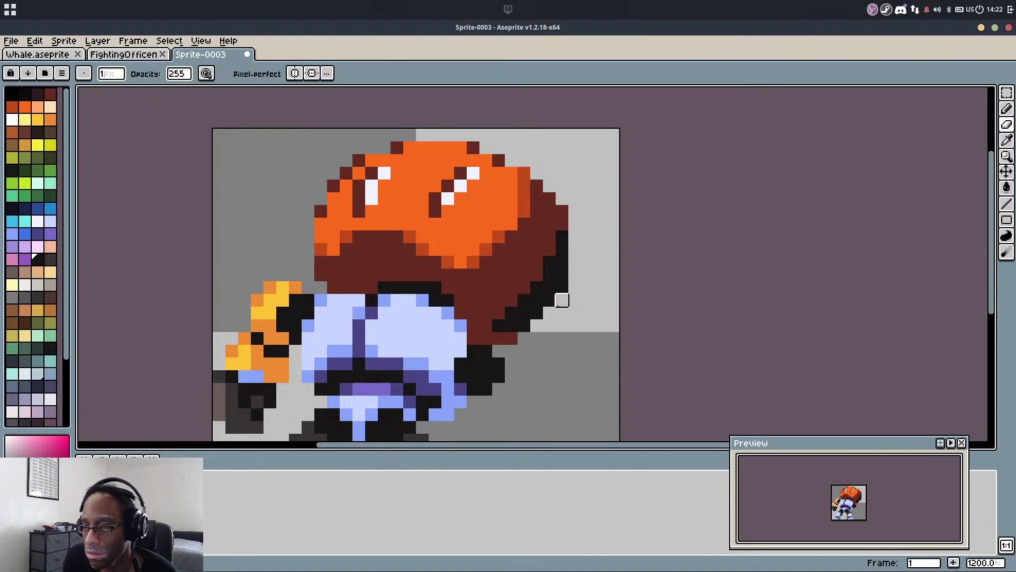
{"action": "left_click", "coordinate": [512, 338], "text": "alt"}
{"action": "left_click", "coordinate": [537, 311]}
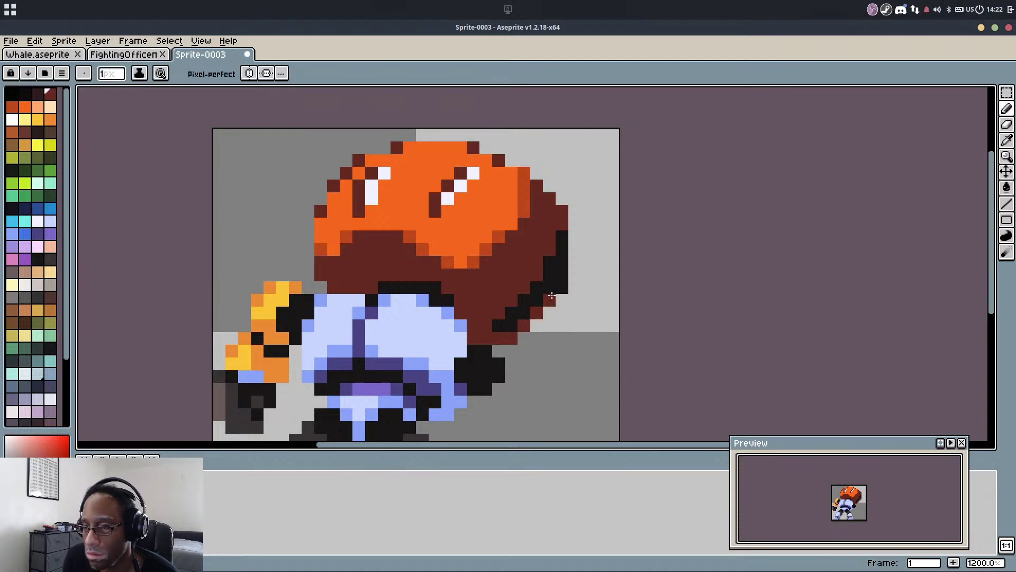
{"action": "scroll", "coordinate": [553, 284], "scroll_direction": "down", "scroll_amount": 2}
{"action": "scroll", "coordinate": [553, 284], "scroll_direction": "up", "scroll_amount": 2}
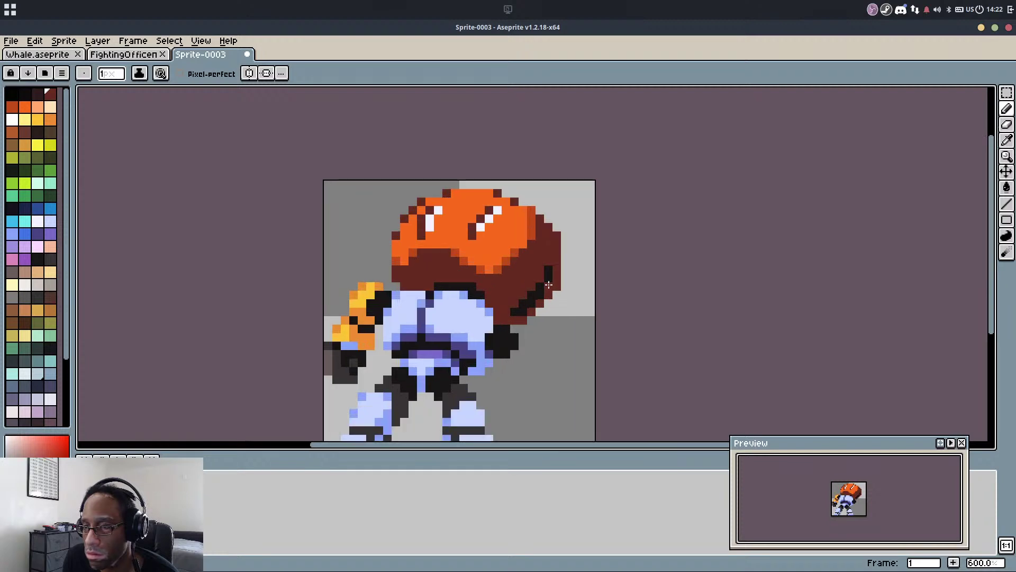
Thicken the black shading inward at the helmet's lower back and blacken the helmet's lower front corner above the shoulder
{"action": "left_click", "coordinate": [506, 320], "text": "alt"}
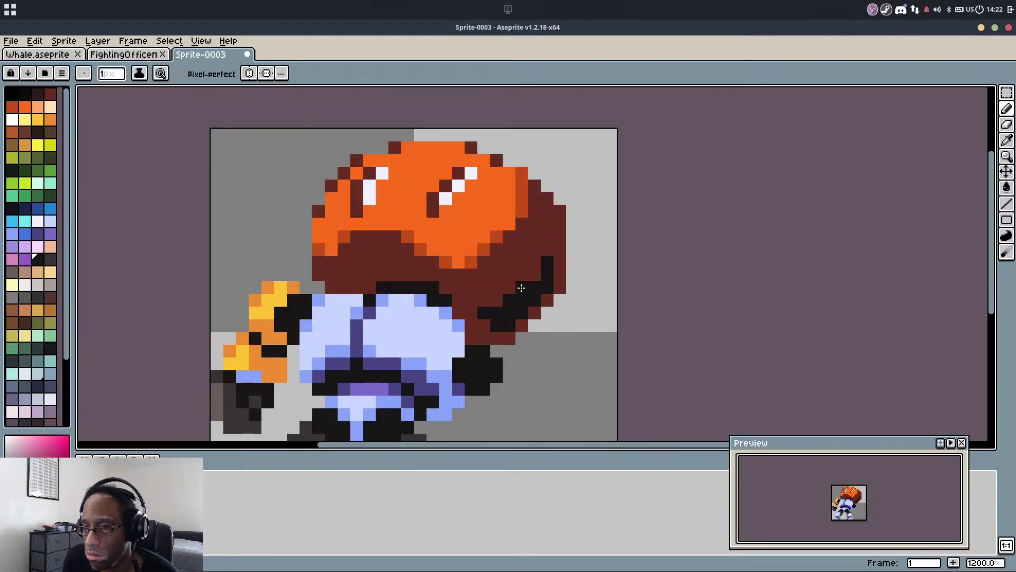
{"action": "scroll", "coordinate": [547, 248], "scroll_direction": "down", "scroll_amount": 3}
{"action": "scroll", "coordinate": [423, 325], "scroll_direction": "up", "scroll_amount": 4}
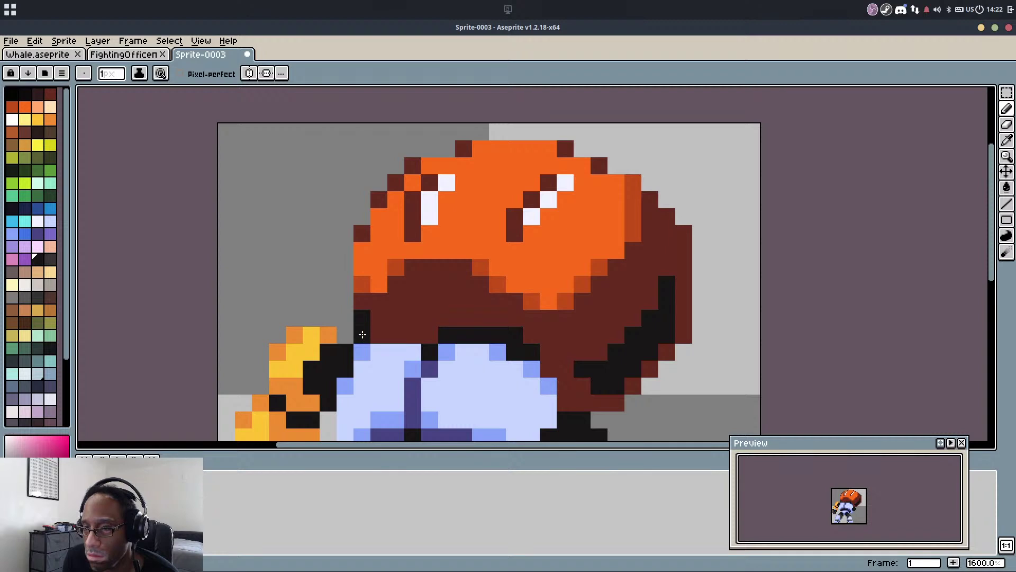
{"action": "scroll", "coordinate": [442, 300], "scroll_direction": "down", "scroll_amount": 3}
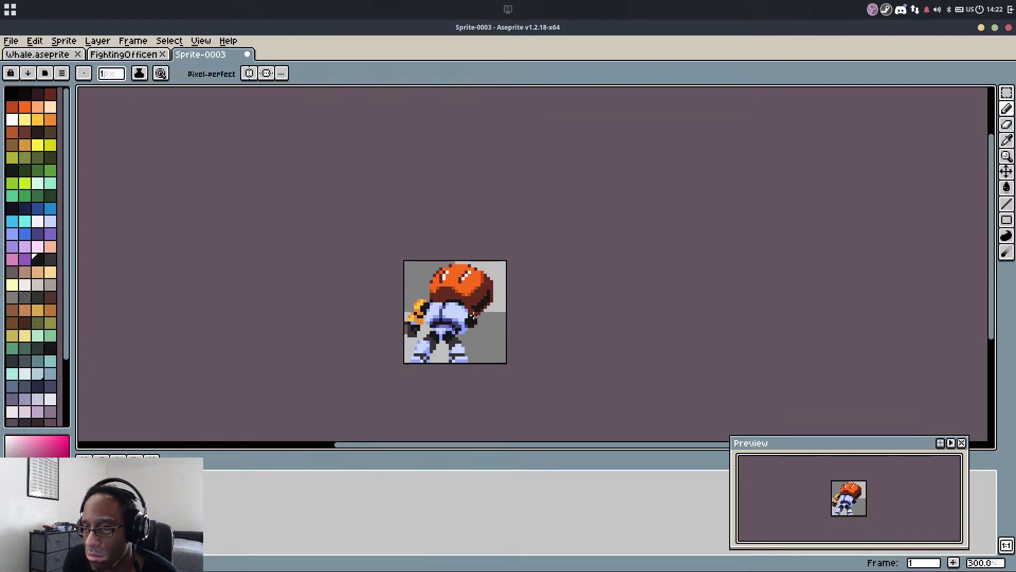
{"action": "scroll", "coordinate": [472, 314], "scroll_direction": "up", "scroll_amount": 2}
{"action": "left_click_drag", "start_coordinate": [398, 303], "coordinate": [534, 324]}
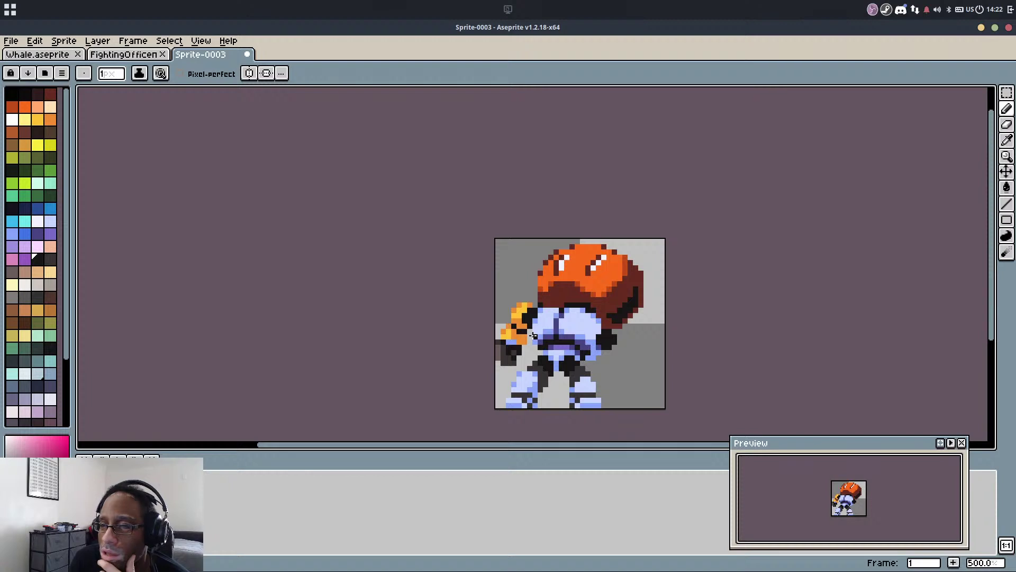
{"action": "scroll", "coordinate": [558, 340], "scroll_direction": "up", "scroll_amount": 2}
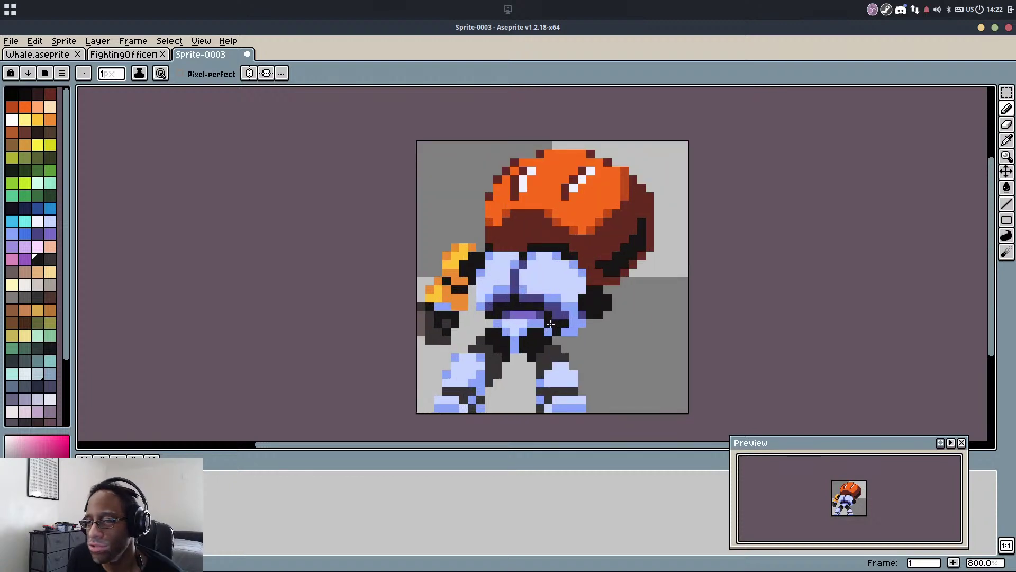
{"action": "scroll", "coordinate": [543, 331], "scroll_direction": "down", "scroll_amount": 6}
{"action": "scroll", "coordinate": [544, 324], "scroll_direction": "up", "scroll_amount": 3}
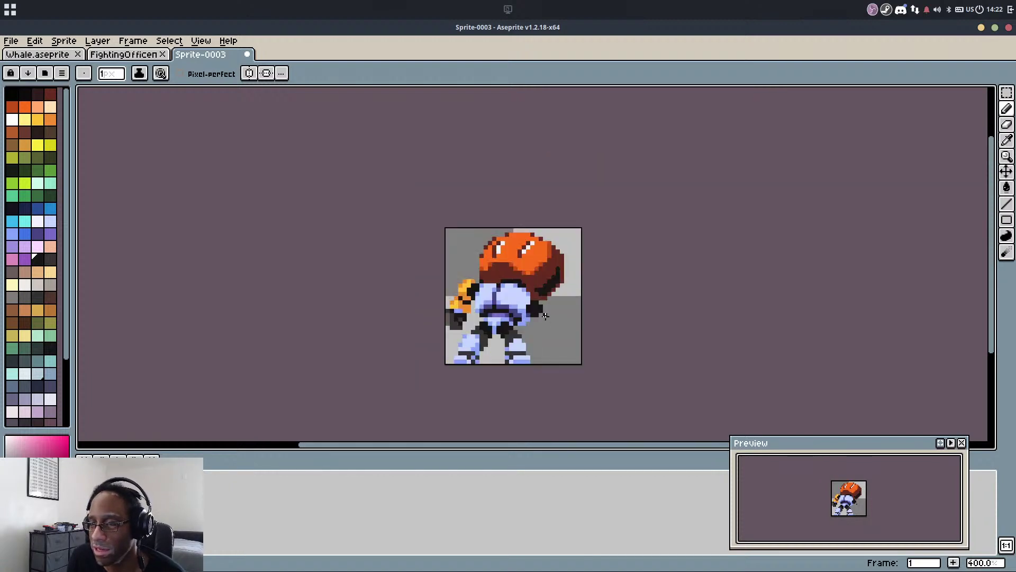
{"action": "scroll", "coordinate": [529, 307], "scroll_direction": "up", "scroll_amount": 2}
{"action": "scroll", "coordinate": [529, 307], "scroll_direction": "up", "scroll_amount": 2}
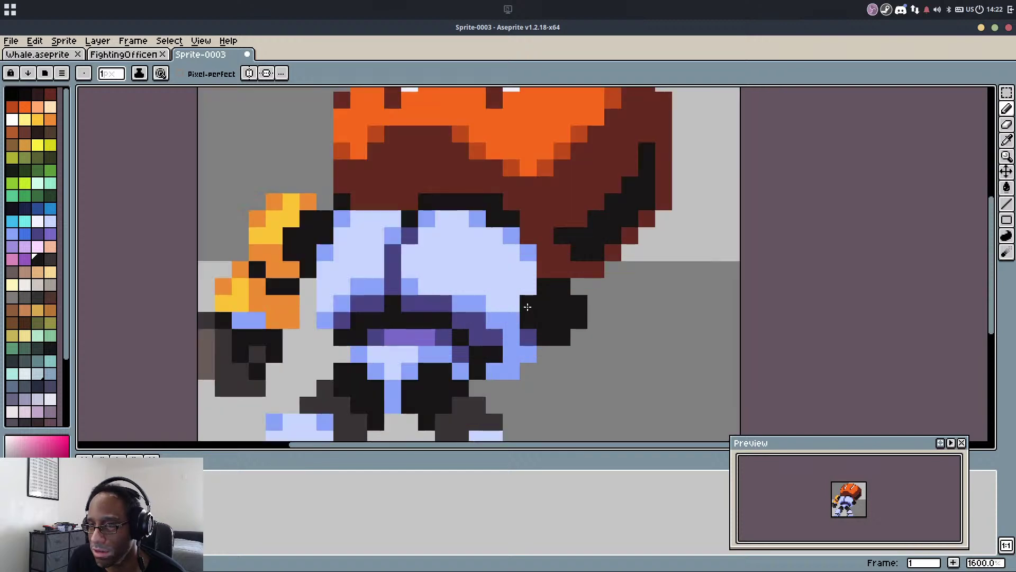
{"action": "scroll", "coordinate": [527, 307], "scroll_direction": "down", "scroll_amount": 2}
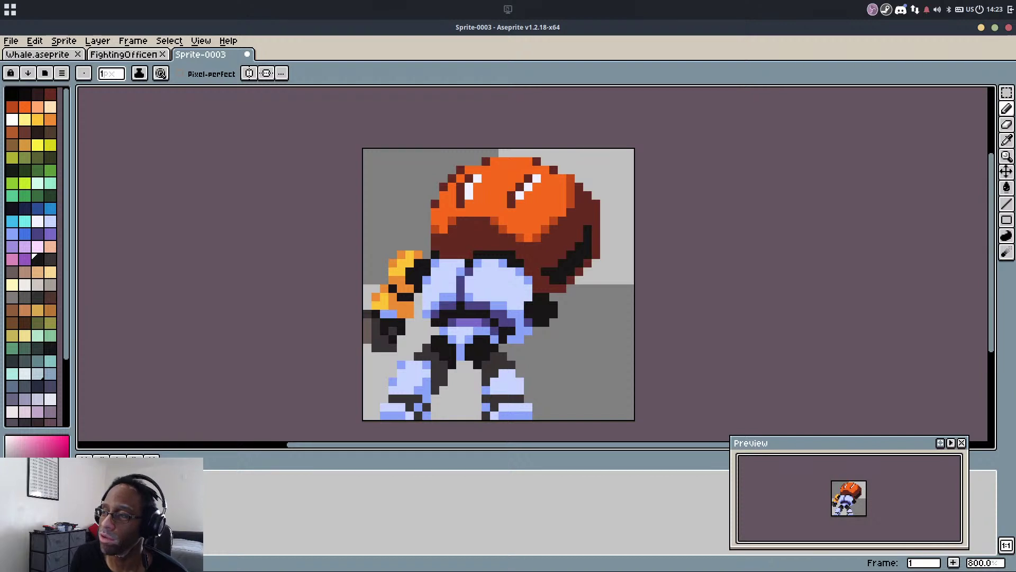
{"action": "key", "text": "alt+Tab"}
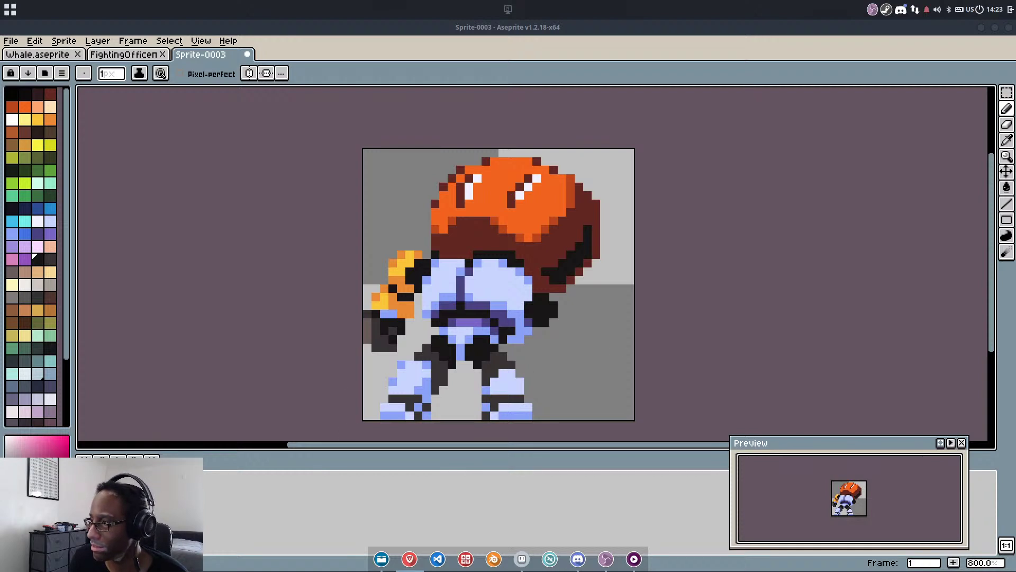
Enlarge the canvas to 96 by 96 pixels
{"action": "left_click", "coordinate": [63, 41]}
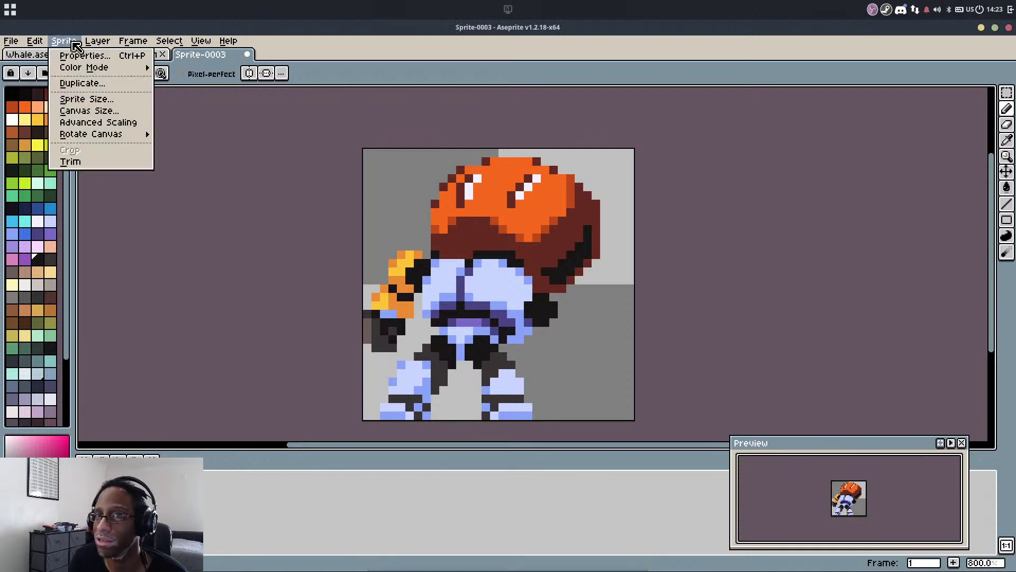
{"action": "left_click", "coordinate": [82, 115]}
{"action": "key", "text": "BackSpace"}
{"action": "type", "text": "96"}
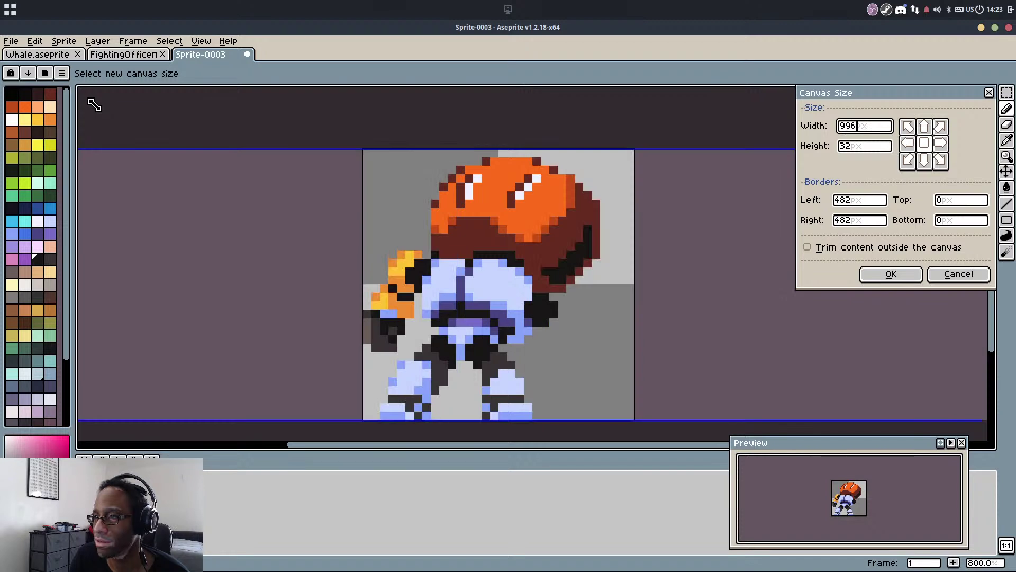
{"action": "key", "text": "Tab"}
{"action": "type", "text": "96"}
{"action": "key", "text": "Return"}
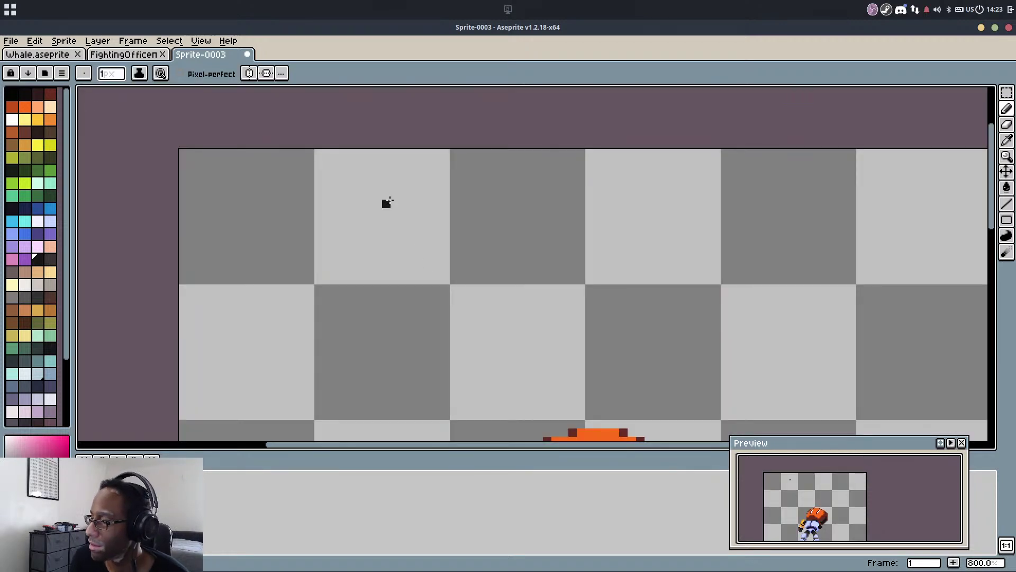
Move the character up into the upper half of the enlarged canvas
{"action": "left_click_drag", "start_coordinate": [488, 431], "coordinate": [434, 236]}
{"action": "scroll", "coordinate": [434, 238], "scroll_direction": "down", "scroll_amount": 3}
{"action": "key", "text": "v"}
{"action": "left_click_drag", "start_coordinate": [501, 311], "coordinate": [523, 200]}
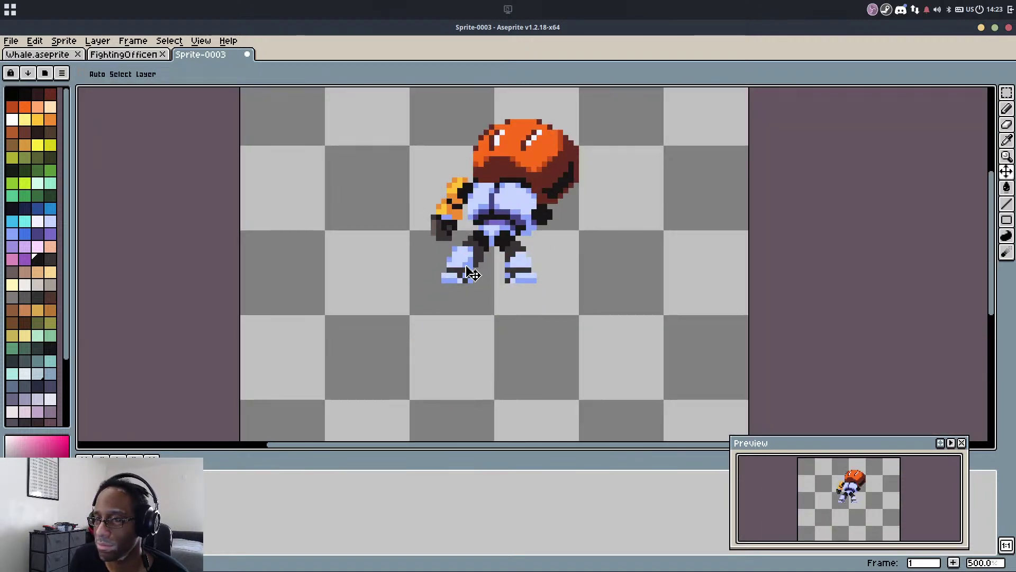
Raise the left boot by one pixel row and deselect it
{"action": "scroll", "coordinate": [457, 302], "scroll_direction": "up", "scroll_amount": 1}
{"action": "key", "text": "m"}
{"action": "left_click_drag", "start_coordinate": [433, 266], "coordinate": [479, 295]}
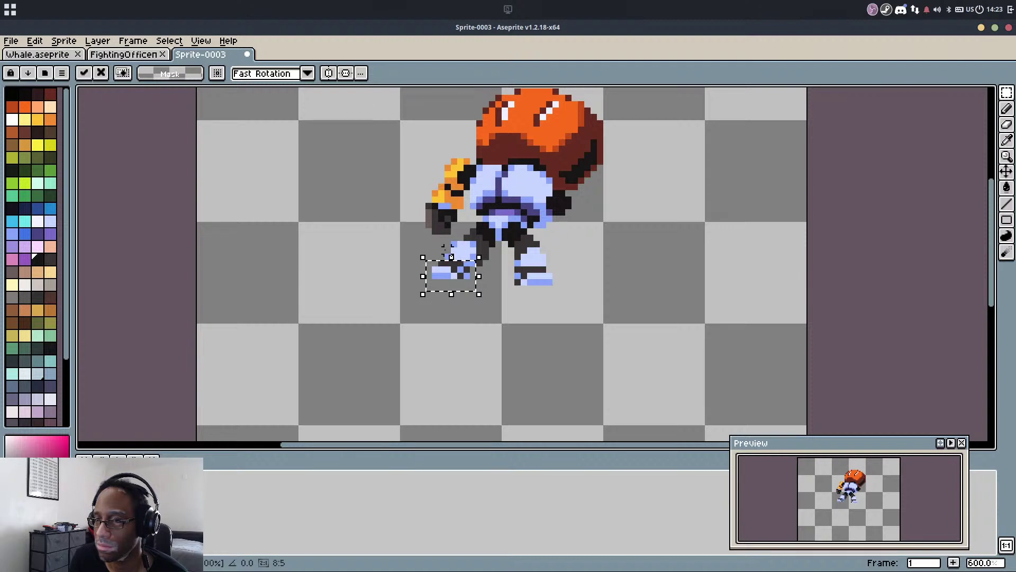
{"action": "scroll", "coordinate": [450, 256], "scroll_direction": "up", "scroll_amount": 3}
{"action": "key", "text": "ctrl+d"}
Add a blue shading pixel on the left shin's outer edge and erase the lowest dark grey pixel beside the inner leg
{"action": "key", "text": "b"}
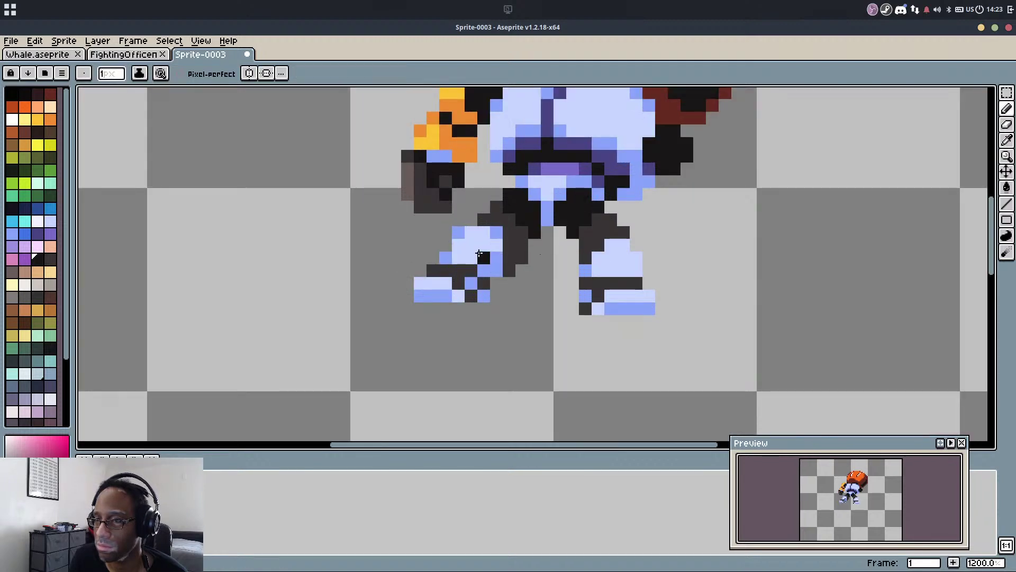
{"action": "left_click", "coordinate": [511, 259], "text": "alt"}
{"action": "left_click", "coordinate": [445, 254], "text": "alt"}
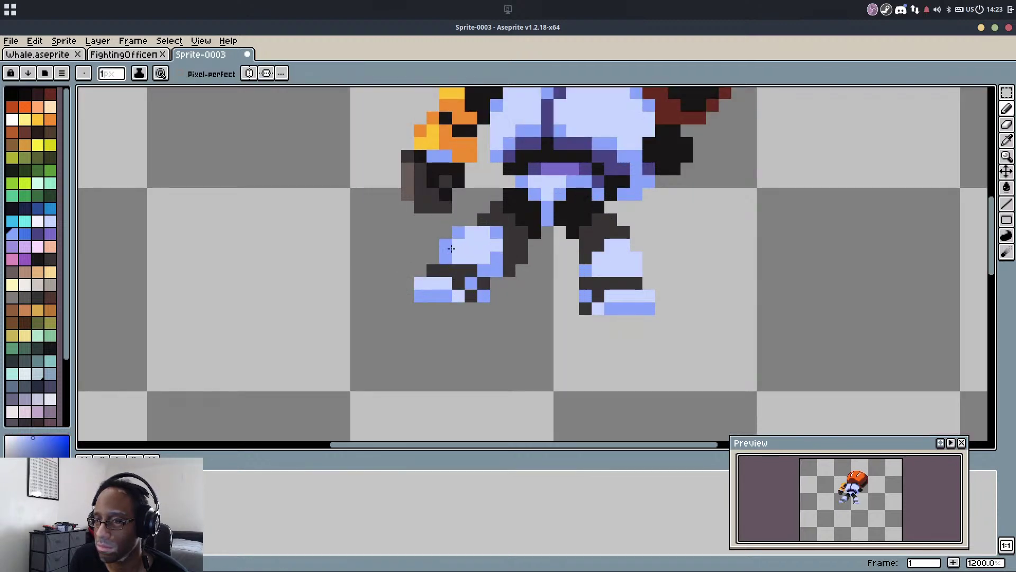
{"action": "left_click", "coordinate": [498, 260], "text": "alt"}
{"action": "key", "text": "e"}
{"action": "left_click", "coordinate": [509, 270]}
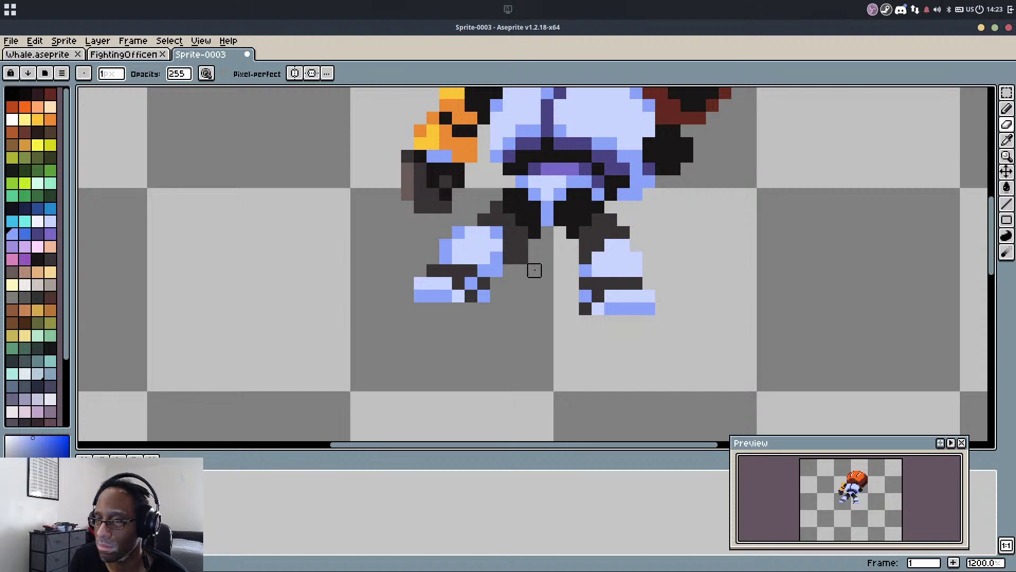
{"action": "key", "text": "m"}
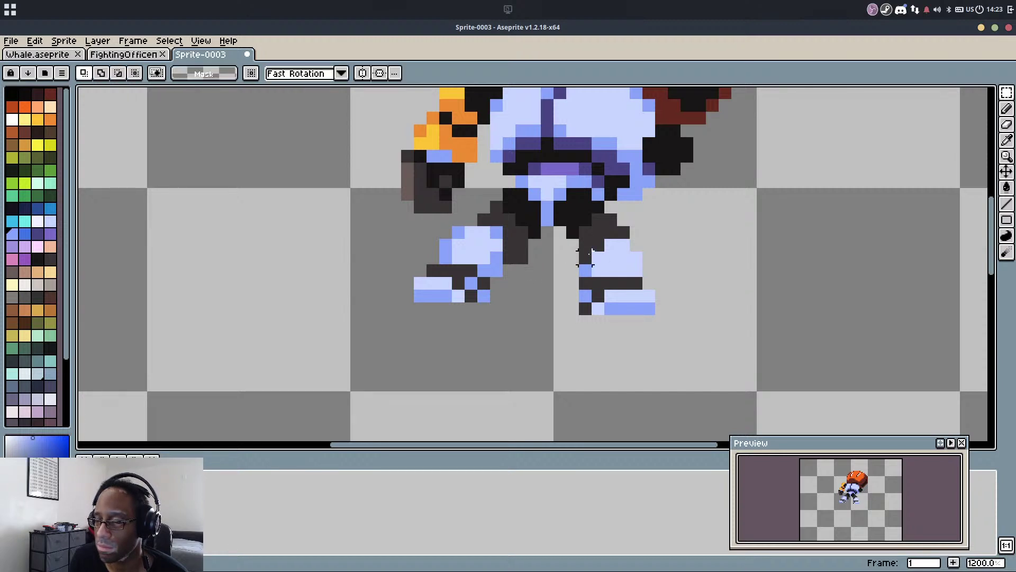
{"action": "key", "text": "b"}
{"action": "scroll", "coordinate": [407, 293], "scroll_direction": "down", "scroll_amount": 2}
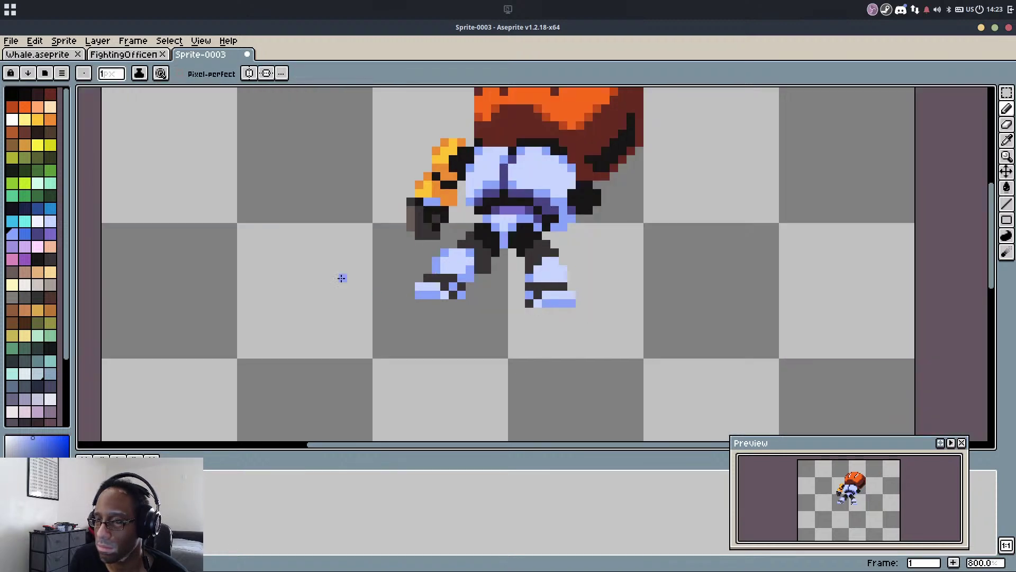
Move the character down and right on the canvas, and pick dark green as the drawing color
{"action": "key", "text": "v"}
{"action": "scroll", "coordinate": [201, 183], "scroll_direction": "down", "scroll_amount": 2}
{"action": "left_click_drag", "start_coordinate": [378, 223], "coordinate": [460, 362]}
{"action": "left_click_drag", "start_coordinate": [449, 324], "coordinate": [441, 267]}
{"action": "left_click", "coordinate": [38, 172]}
{"action": "left_click_drag", "start_coordinate": [300, 281], "coordinate": [292, 241]}
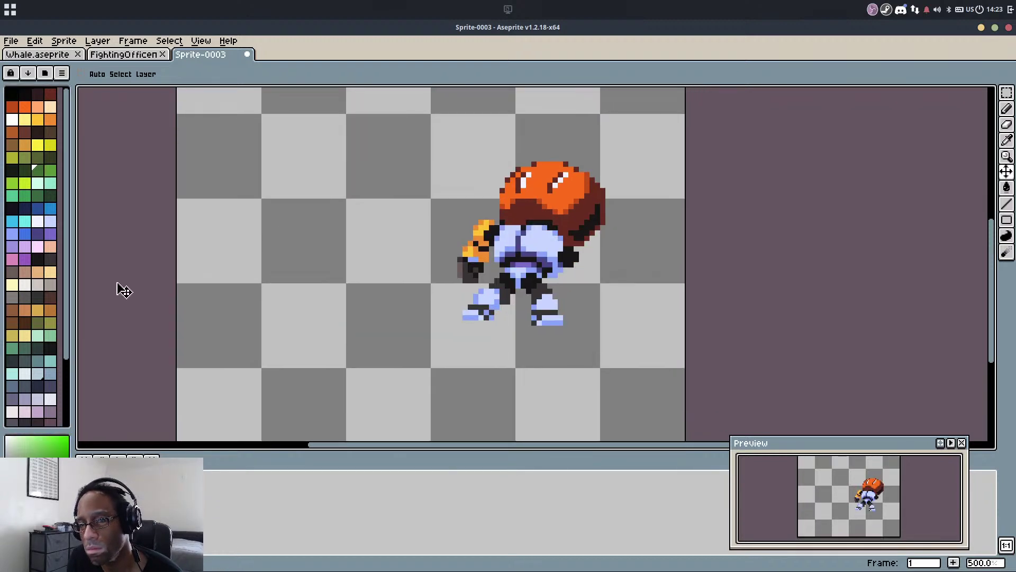
{"action": "left_click_drag", "start_coordinate": [135, 263], "coordinate": [363, 301]}
{"action": "key", "text": "b"}
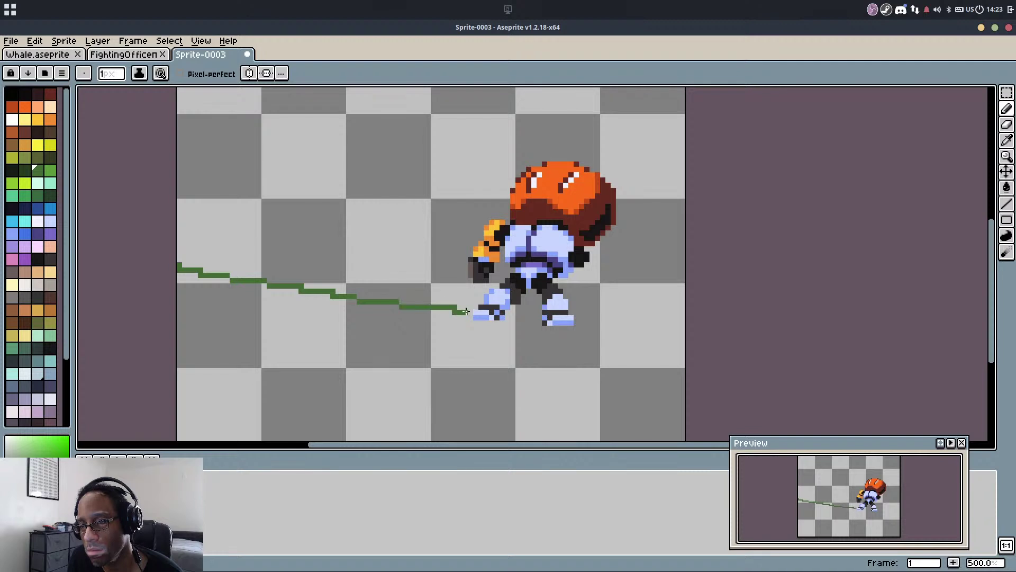
{"action": "key", "text": "ctrl+z"}
Draw a downward-sloping green ground line beneath the character across the canvas and fill the area below it with green
{"action": "left_click_drag", "start_coordinate": [178, 290], "coordinate": [338, 307]}
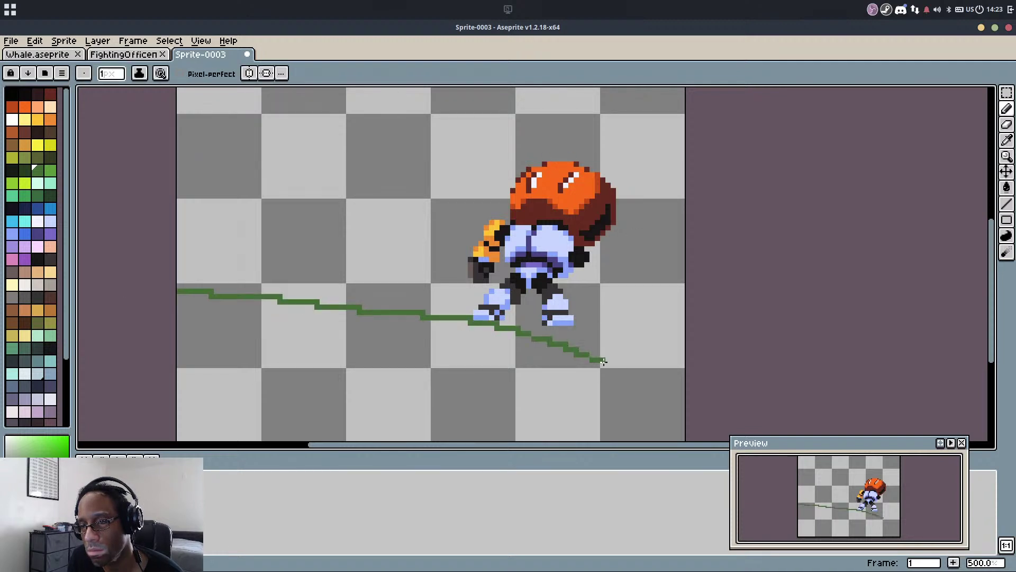
{"action": "left_click_drag", "start_coordinate": [474, 386], "coordinate": [474, 306]}
{"action": "key", "text": "g"}
{"action": "left_click", "coordinate": [474, 306]}
{"action": "key", "text": "b"}
{"action": "left_click_drag", "start_coordinate": [433, 252], "coordinate": [428, 300]}
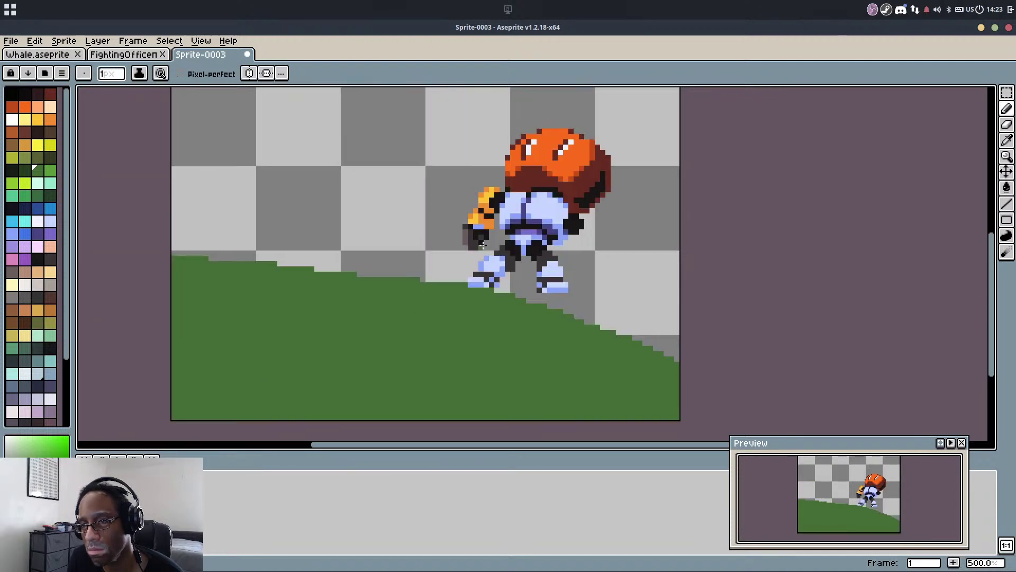
{"action": "scroll", "coordinate": [498, 233], "scroll_direction": "up", "scroll_amount": 1}
{"action": "key", "text": "v"}
{"action": "left_click_drag", "start_coordinate": [523, 248], "coordinate": [511, 248]}
{"action": "key", "text": "ctrl+z"}
Cut the green hill from the character's layer, paste it onto a layer of its own and deselect it
{"action": "key", "text": "w"}
{"action": "left_click", "coordinate": [492, 333]}
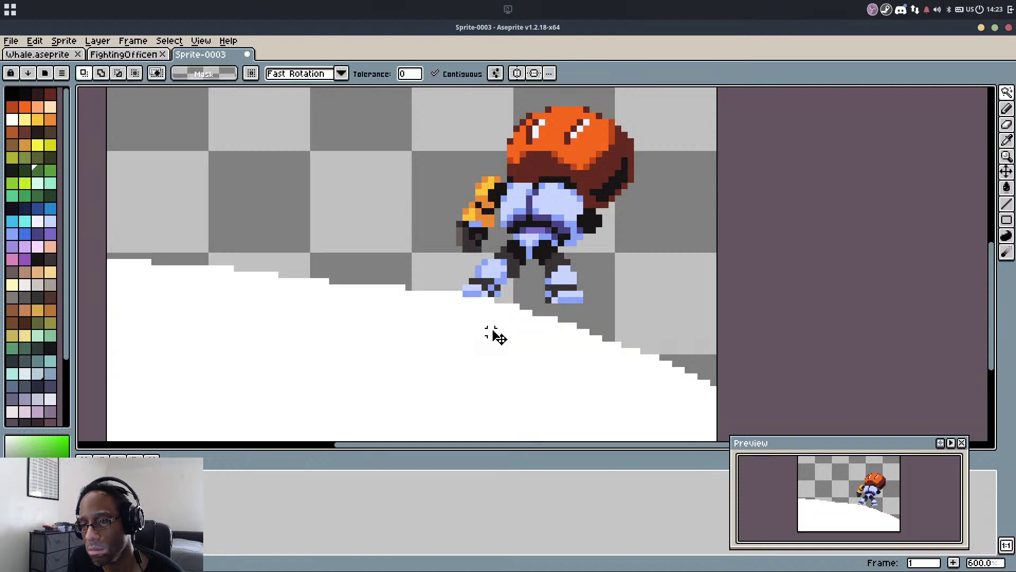
{"action": "key", "text": "Delete"}
{"action": "right_click", "coordinate": [142, 492]}
{"action": "left_click", "coordinate": [161, 465]}
{"action": "key", "text": "ctrl+v"}
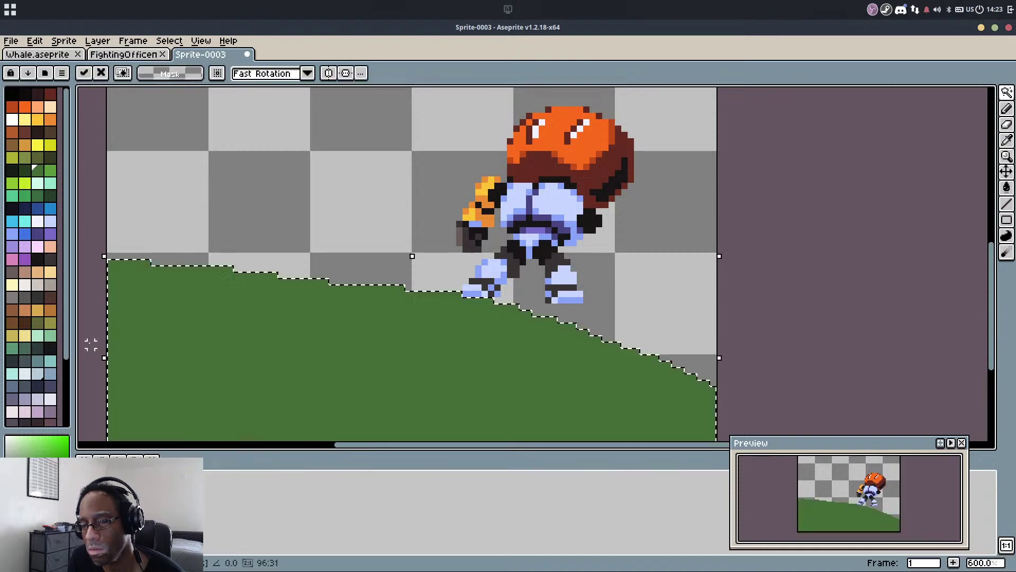
{"action": "key", "text": "m"}
{"action": "key", "text": "ctrl+d"}
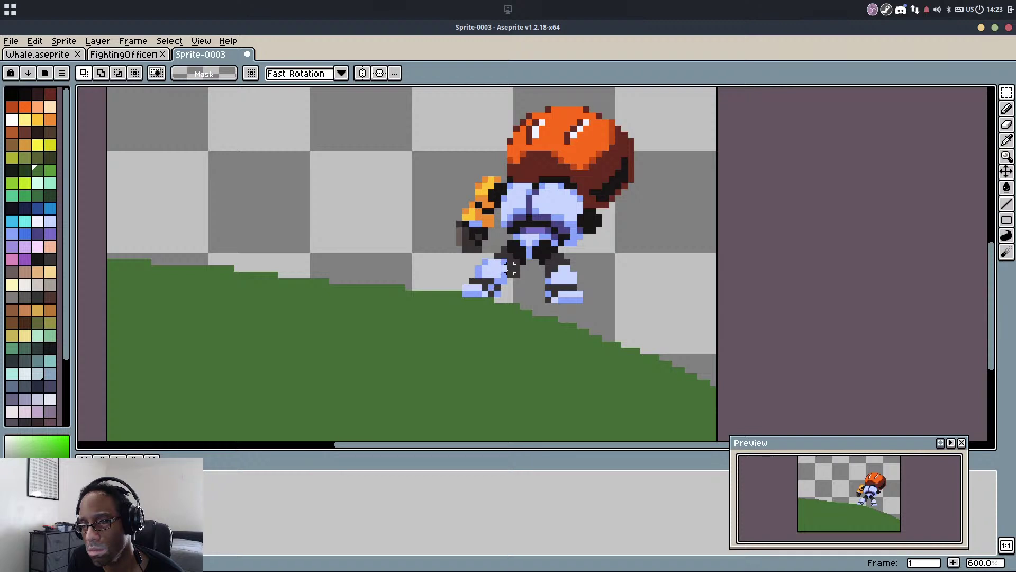
Move the character about 6 pixels left and 3 pixels down so the boots stand on the hill
{"action": "key", "text": "v"}
{"action": "left_click_drag", "start_coordinate": [512, 268], "coordinate": [474, 288]}
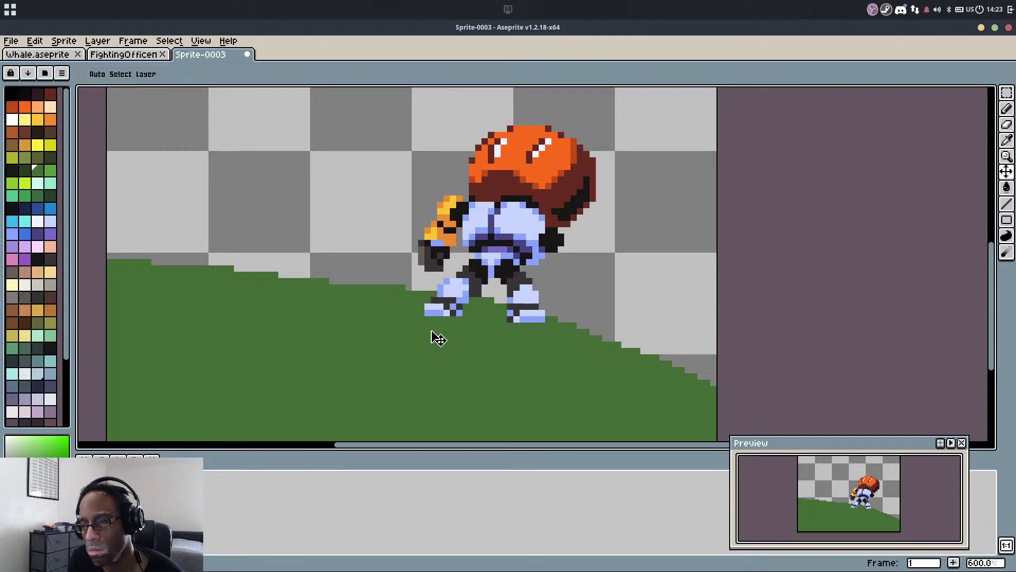
Move the character's left boot and shin up 2 pixels so it rests on the hill
{"action": "key", "text": "m"}
{"action": "scroll", "coordinate": [423, 299], "scroll_direction": "up", "scroll_amount": 2}
{"action": "mouse_move", "coordinate": [414, 253]}
{"action": "left_mouse_down"}
{"action": "mouse_move", "coordinate": [532, 376]}
{"action": "mouse_move", "coordinate": [516, 381]}
{"action": "left_mouse_up"}
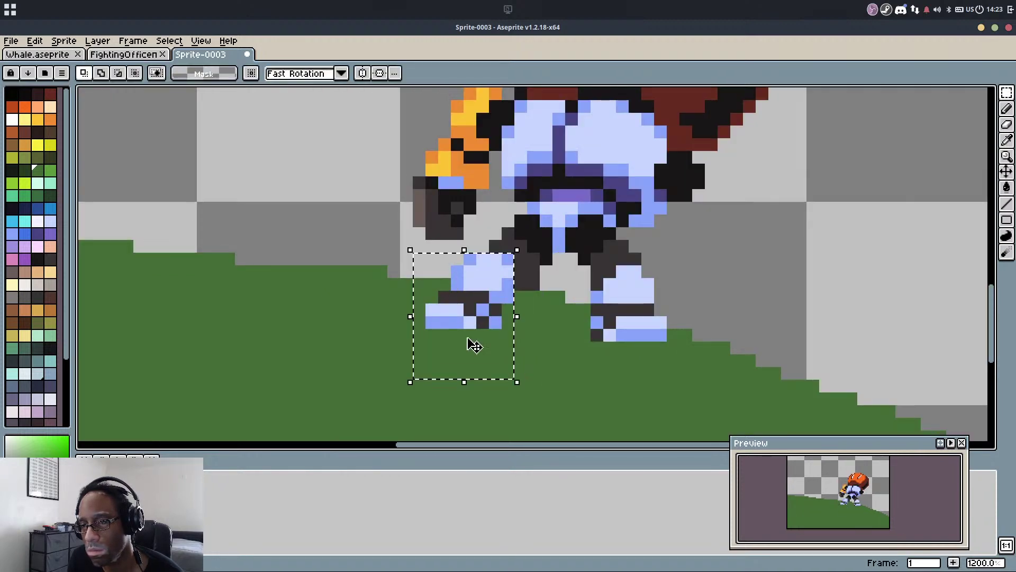
{"action": "left_click_drag", "start_coordinate": [474, 345], "coordinate": [473, 316]}
Erase the excess thigh pixels beside the raised shin and draw a dark gray line joining the shin to the hip
{"action": "key", "text": "b"}
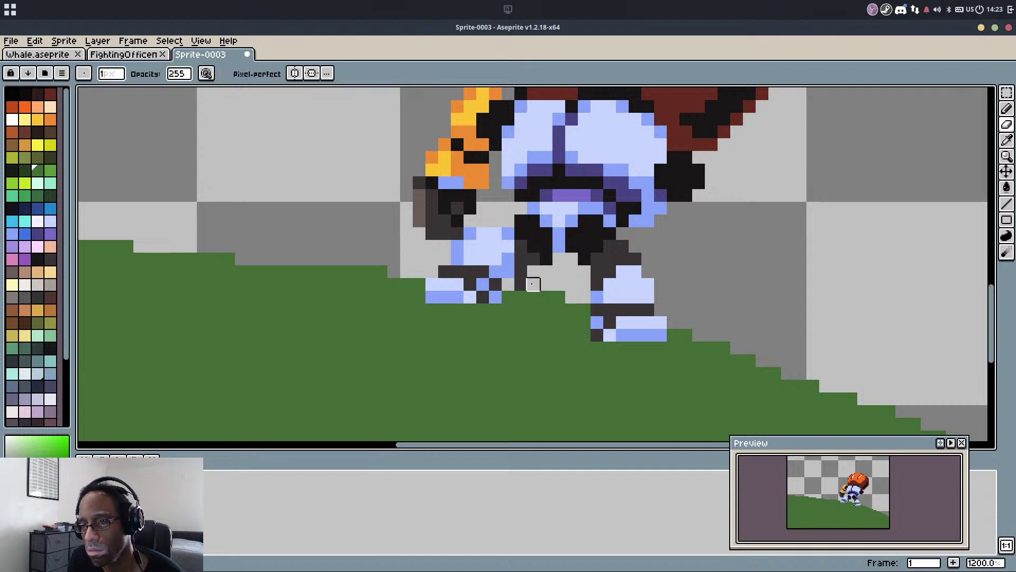
{"action": "left_click_drag", "start_coordinate": [533, 259], "coordinate": [532, 276]}
{"action": "key", "text": "i"}
{"action": "left_click", "coordinate": [527, 275]}
{"action": "key", "text": "b"}
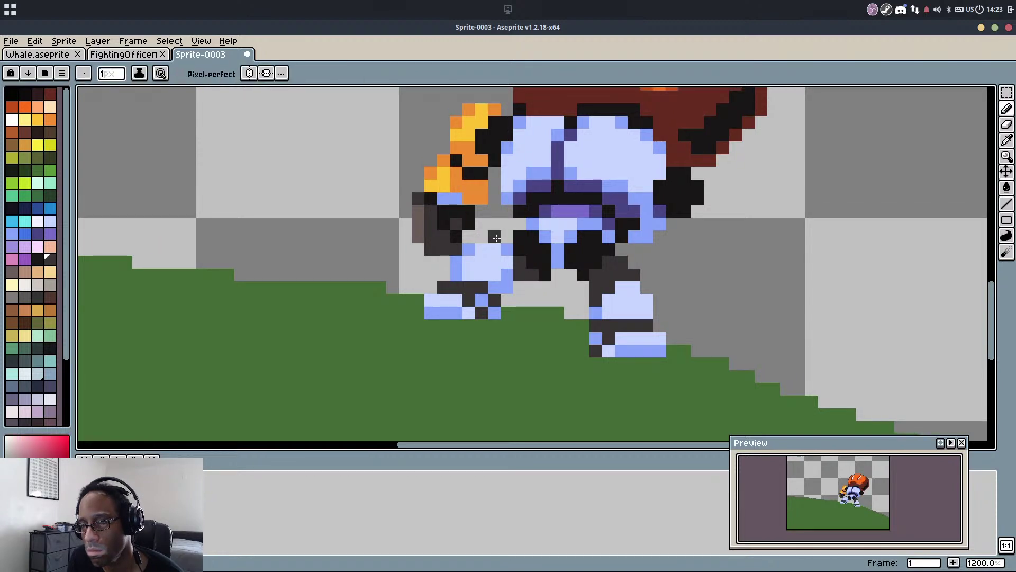
{"action": "key", "text": "ctrl+z"}
{"action": "left_click", "coordinate": [481, 236]}
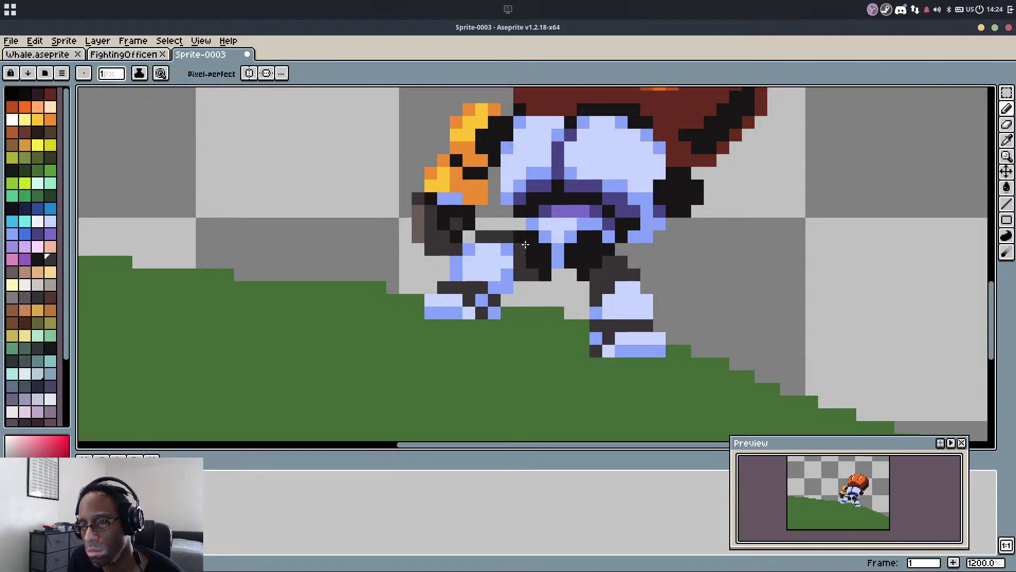
Recolor the black pixels of the left thigh dark gray
{"action": "left_click", "coordinate": [517, 260], "text": "alt"}
{"action": "left_click_drag", "start_coordinate": [521, 240], "coordinate": [541, 267]}
{"action": "scroll", "coordinate": [541, 267], "scroll_direction": "down", "scroll_amount": 3}
{"action": "scroll", "coordinate": [543, 265], "scroll_direction": "up", "scroll_amount": 3}
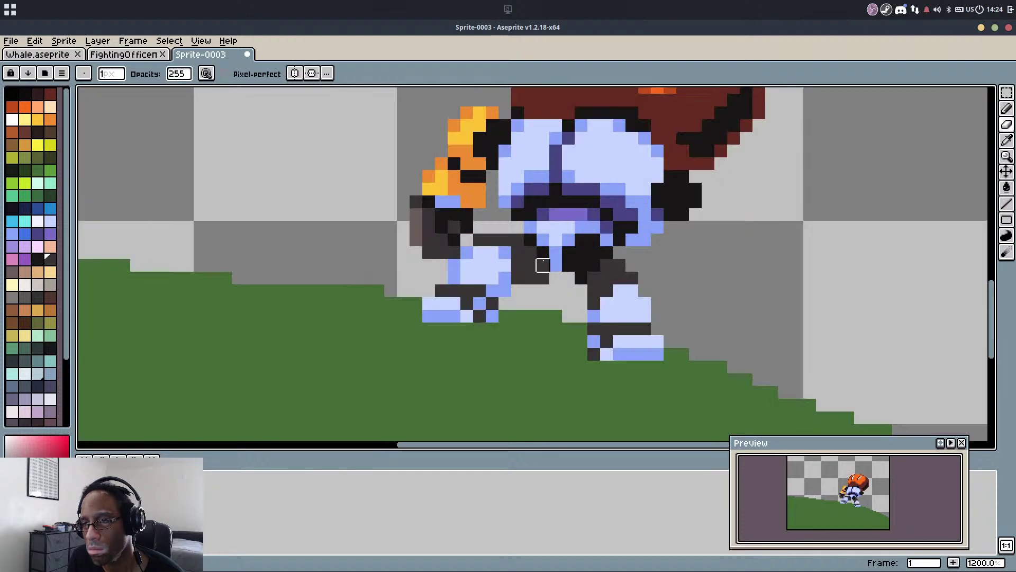
{"action": "scroll", "coordinate": [530, 277], "scroll_direction": "down", "scroll_amount": 4}
{"action": "scroll", "coordinate": [543, 227], "scroll_direction": "up", "scroll_amount": 4}
Select the arm, torso and helmet together, move them 1 pixel left and 1 pixel up, and deselect
{"action": "key", "text": "m"}
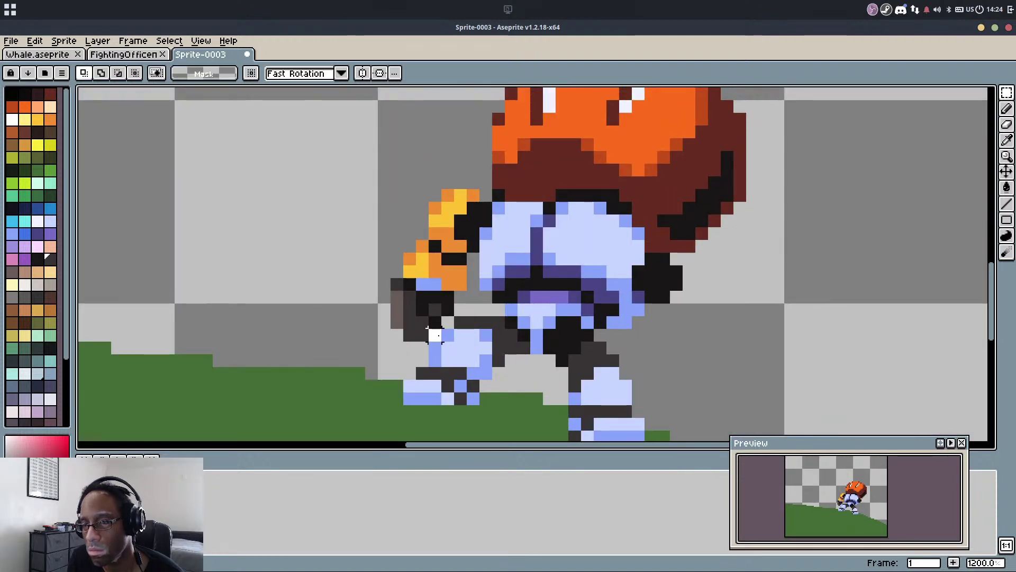
{"action": "left_click_drag", "start_coordinate": [444, 343], "coordinate": [388, 174]}
{"action": "left_click_drag", "start_coordinate": [448, 324], "coordinate": [422, 184]}
{"action": "left_click_drag", "start_coordinate": [486, 309], "coordinate": [409, 87]}
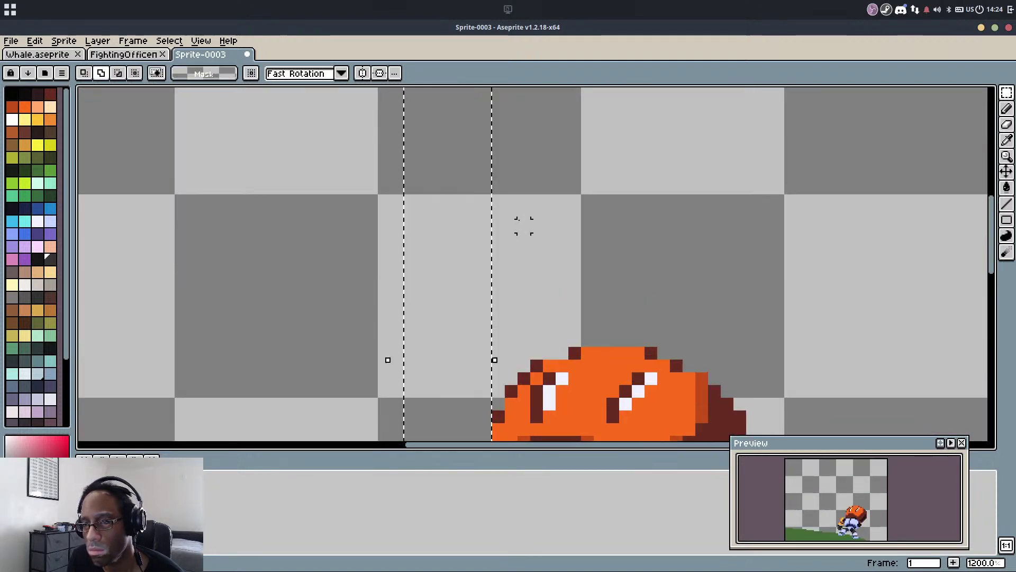
{"action": "scroll", "coordinate": [524, 217], "scroll_direction": "down", "scroll_amount": 1}
{"action": "left_click_drag", "start_coordinate": [527, 215], "coordinate": [521, 200]}
{"action": "scroll", "coordinate": [522, 200], "scroll_direction": "down", "scroll_amount": 3}
{"action": "left_click_drag", "start_coordinate": [628, 170], "coordinate": [499, 380]}
{"action": "scroll", "coordinate": [472, 358], "scroll_direction": "up", "scroll_amount": 3}
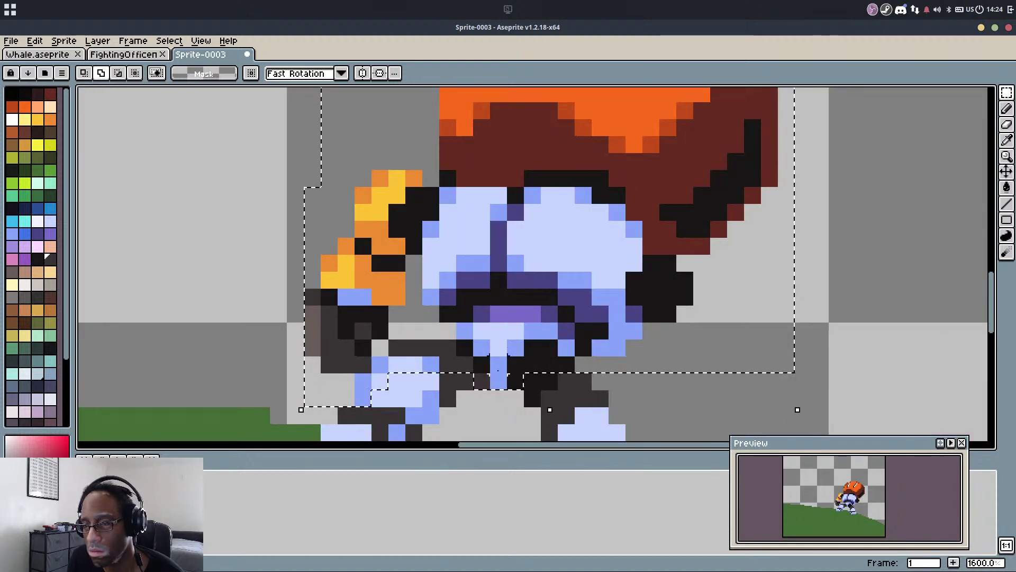
{"action": "key", "text": "ctrl+z"}
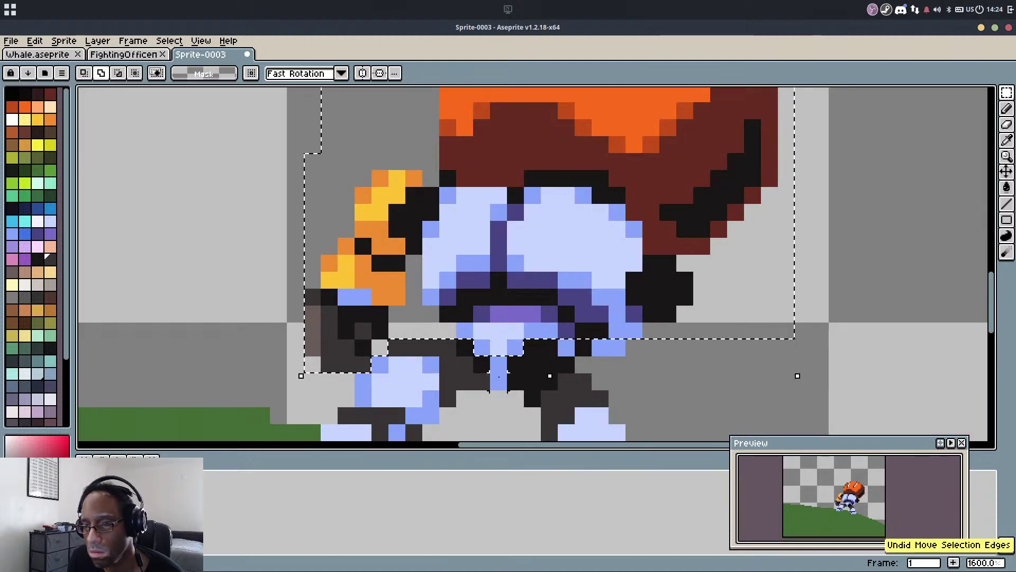
{"action": "left_click_drag", "start_coordinate": [499, 376], "coordinate": [495, 326]}
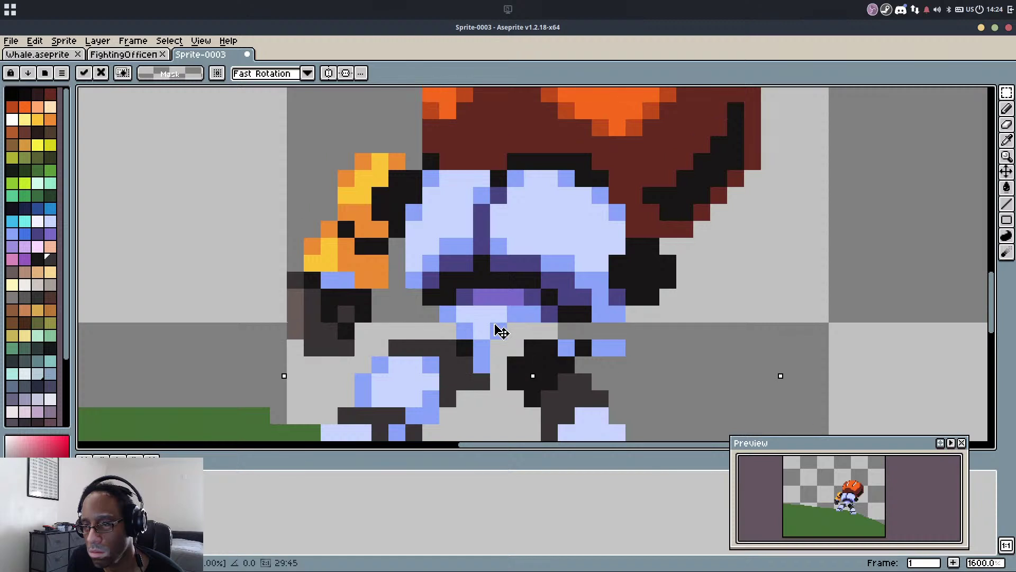
{"action": "key", "text": "ctrl+d"}
Clean up the stray pixels below the belt and fill the gaps in the hips with medium blue
{"action": "key", "text": "e"}
{"action": "mouse_move", "coordinate": [584, 348]}
{"action": "left_mouse_down"}
{"action": "mouse_move", "coordinate": [606, 308]}
{"action": "mouse_move", "coordinate": [597, 325]}
{"action": "mouse_move", "coordinate": [527, 335]}
{"action": "left_mouse_up"}
{"action": "key", "text": "b"}
{"action": "left_click", "coordinate": [606, 308], "text": "alt"}
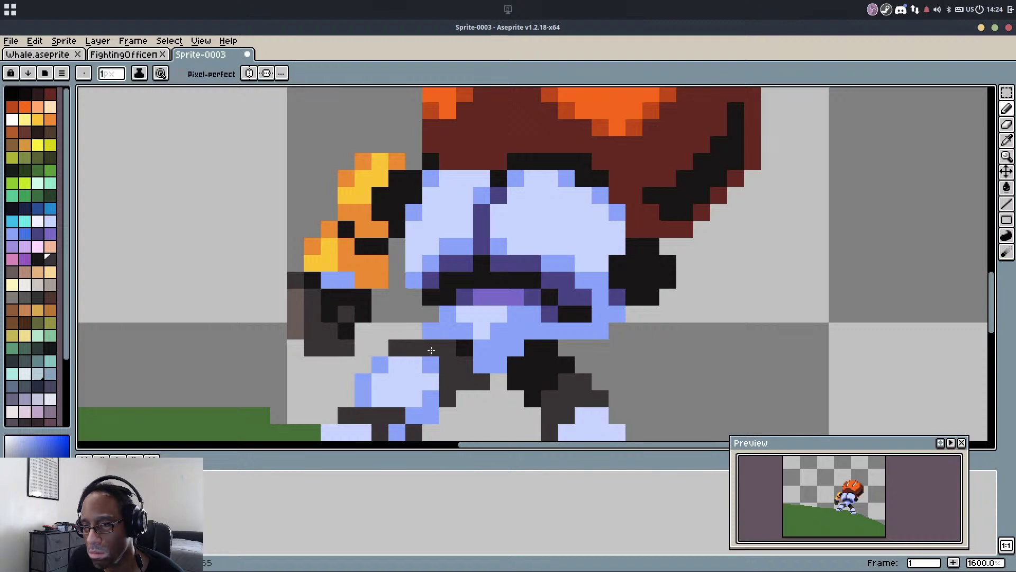
Thicken the top of the left thigh with dark gray and erase the pixel at its inner corner
{"action": "left_click_drag", "start_coordinate": [448, 332], "coordinate": [431, 334]}
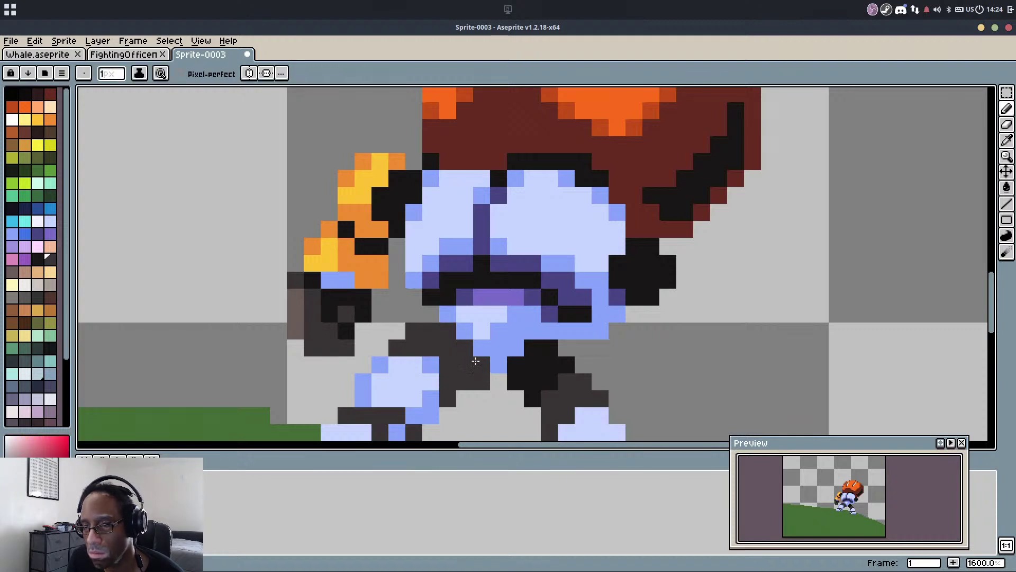
{"action": "key", "text": "e"}
{"action": "left_click", "coordinate": [484, 384]}
Select the whole right leg including its boot, move it 2 pixels to the right and deselect it
{"action": "key", "text": "b"}
{"action": "left_click_drag", "start_coordinate": [534, 357], "coordinate": [497, 303]}
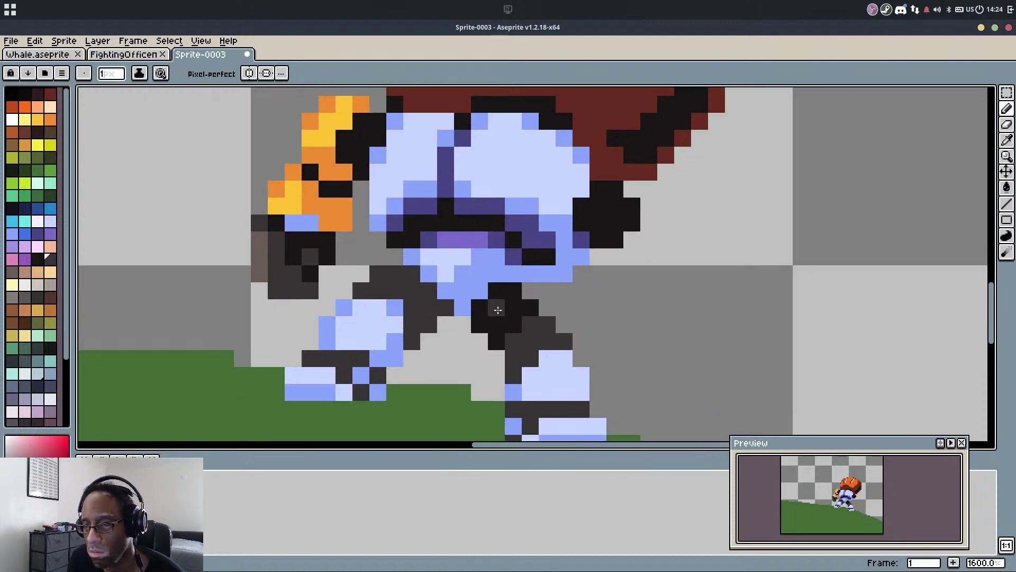
{"action": "key", "text": "w"}
{"action": "left_click", "coordinate": [498, 311]}
{"action": "left_click", "coordinate": [541, 340], "text": "shift"}
{"action": "left_click", "coordinate": [552, 379], "text": "shift"}
{"action": "left_click", "coordinate": [513, 392], "text": "shift"}
{"action": "left_click", "coordinate": [515, 411], "text": "shift"}
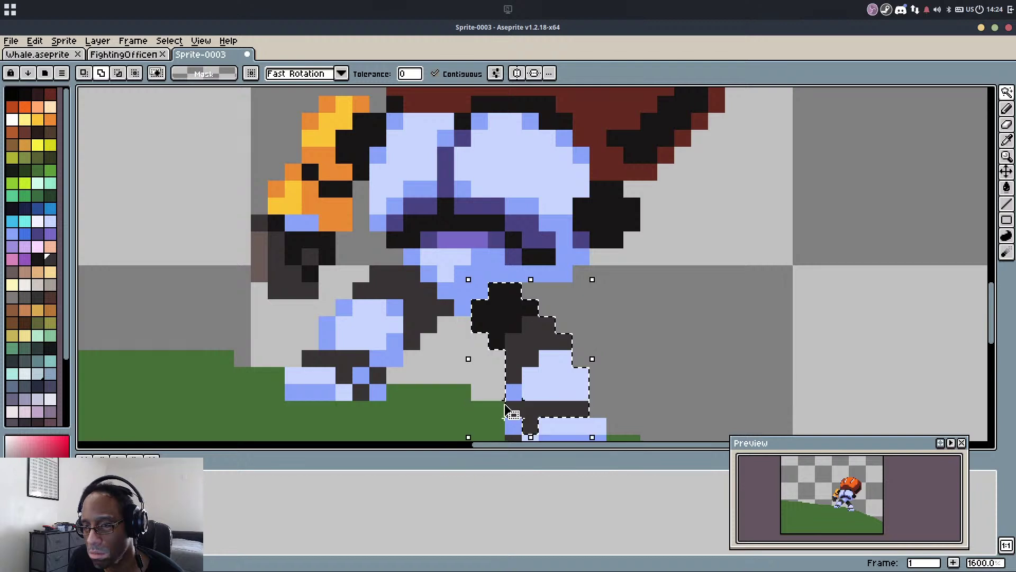
{"action": "key", "text": "m"}
{"action": "left_click_drag", "start_coordinate": [484, 393], "coordinate": [561, 405]}
{"action": "left_click_drag", "start_coordinate": [478, 304], "coordinate": [504, 301]}
{"action": "left_click", "coordinate": [408, 253]}
Fill the gap between the hips and the moved leg with medium blue, and pick black as the drawing color
{"action": "key", "text": "b"}
{"action": "left_click", "coordinate": [442, 200], "text": "alt"}
{"action": "mouse_move", "coordinate": [442, 218]}
{"action": "left_mouse_down"}
{"action": "mouse_move", "coordinate": [475, 203]}
{"action": "mouse_move", "coordinate": [463, 216]}
{"action": "left_mouse_up"}
{"action": "left_click", "coordinate": [492, 205], "text": "alt"}
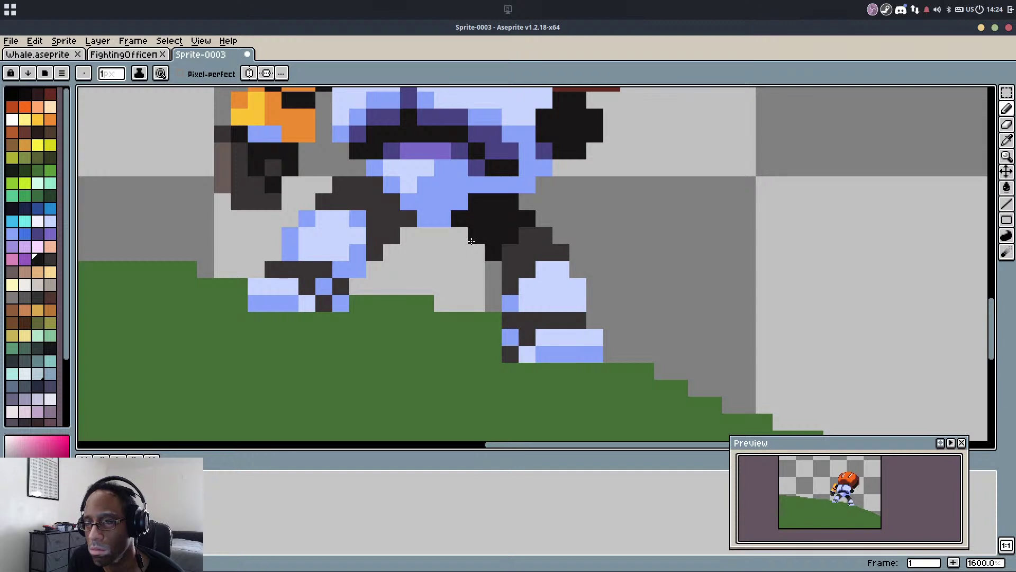
Recolor the glove's blue cuff dark gray and its outer edge yellow
{"action": "scroll", "coordinate": [513, 255], "scroll_direction": "down", "scroll_amount": 5}
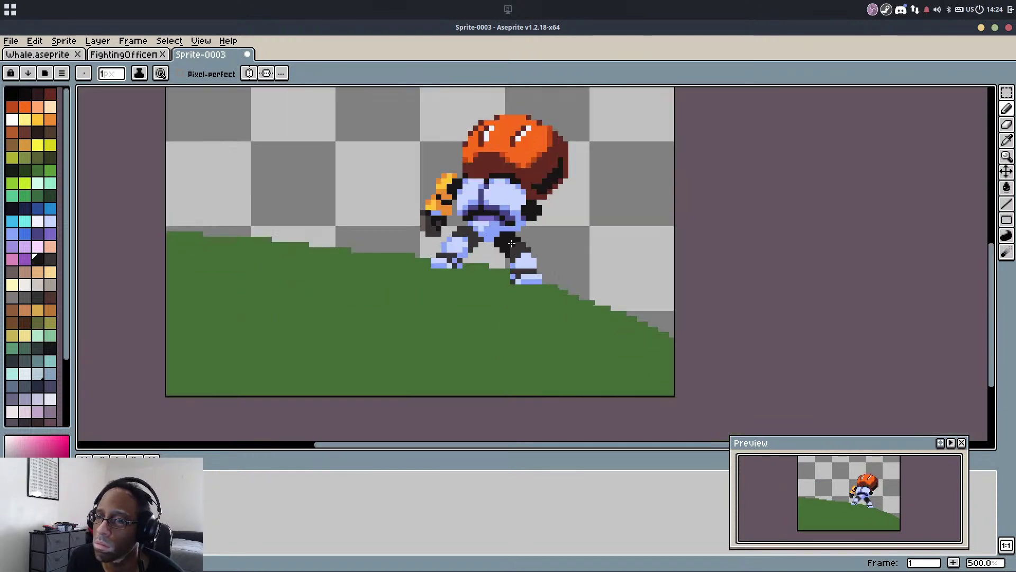
{"action": "scroll", "coordinate": [487, 233], "scroll_direction": "up", "scroll_amount": 7}
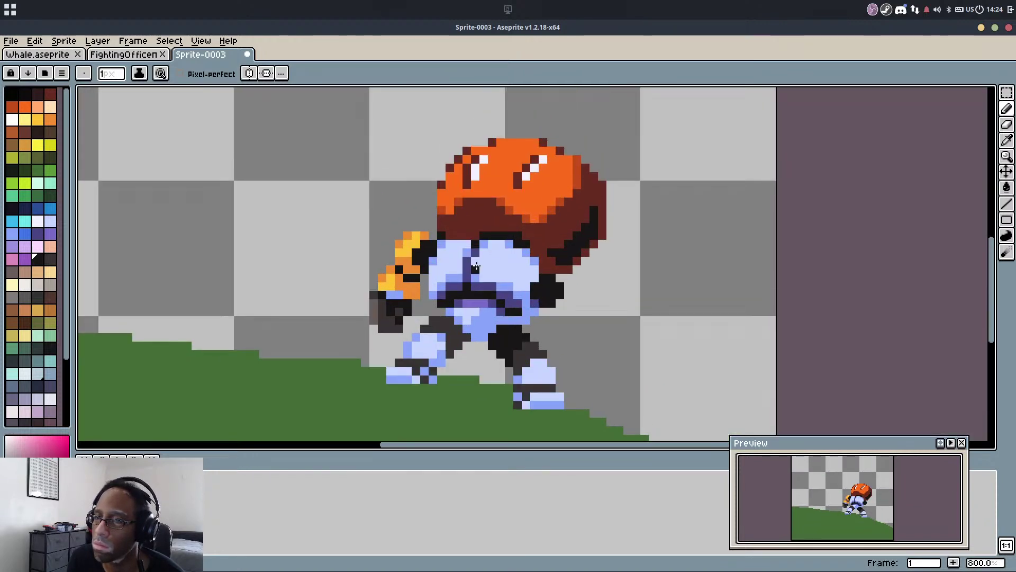
{"action": "scroll", "coordinate": [380, 300], "scroll_direction": "up", "scroll_amount": 1}
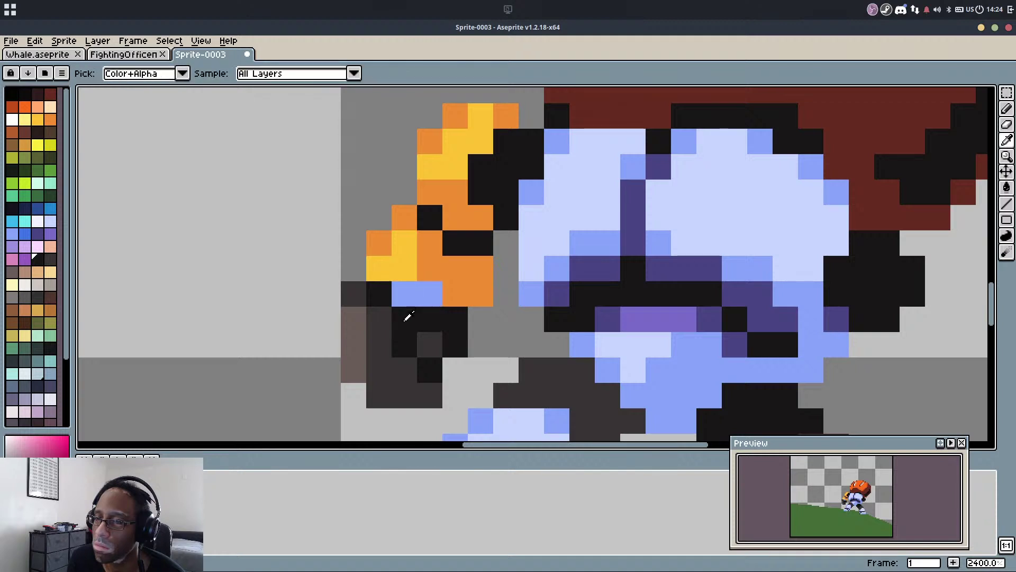
{"action": "left_click", "coordinate": [382, 331], "text": "alt"}
{"action": "mouse_move", "coordinate": [378, 296]}
{"action": "left_mouse_down"}
{"action": "mouse_move", "coordinate": [397, 303]}
{"action": "mouse_move", "coordinate": [350, 350]}
{"action": "left_mouse_up"}
{"action": "left_click", "coordinate": [349, 323], "text": "alt"}
{"action": "left_click", "coordinate": [368, 279], "text": "alt"}
{"action": "left_click", "coordinate": [379, 269], "text": "alt"}
{"action": "left_click", "coordinate": [372, 319], "text": "alt"}
{"action": "left_click", "coordinate": [377, 344]}
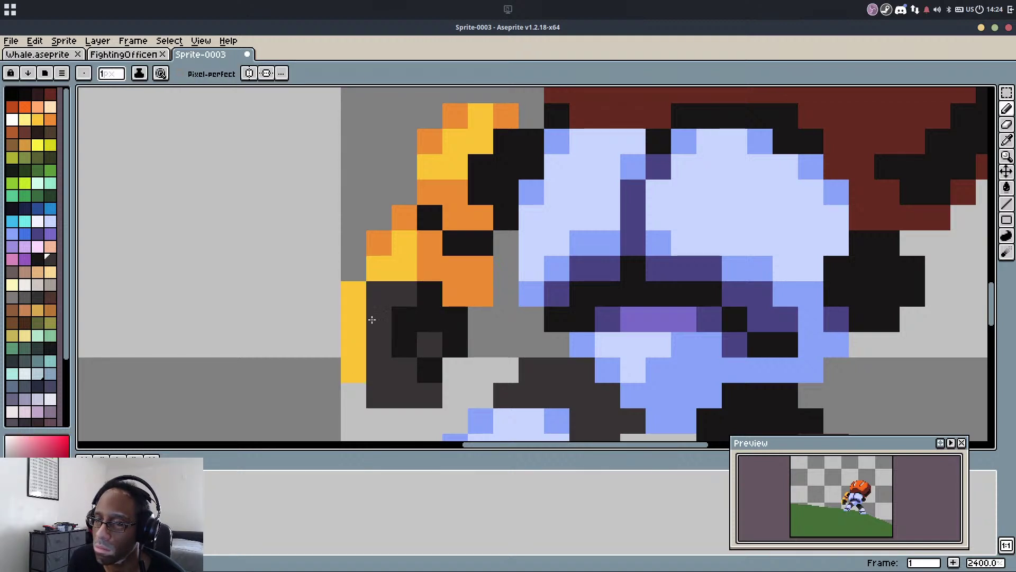
{"action": "key", "text": "ctrl+z"}
{"action": "left_click", "coordinate": [349, 319], "text": "alt"}
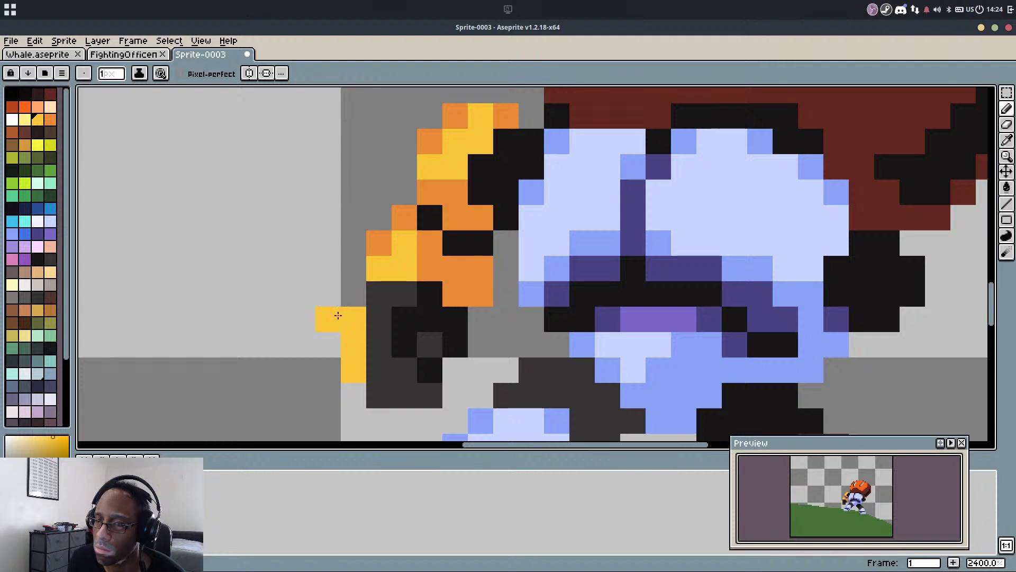
{"action": "left_click_drag", "start_coordinate": [338, 315], "coordinate": [351, 350]}
Move the glove 1 pixel right and 1 pixel up against the arm, deselect it and erase the leftover pixels beside it
{"action": "key", "text": "m"}
{"action": "left_click_drag", "start_coordinate": [290, 307], "coordinate": [442, 437]}
{"action": "left_click_drag", "start_coordinate": [429, 347], "coordinate": [452, 324]}
{"action": "key", "text": "ctrl+z"}
{"action": "key", "text": "ctrl+d"}
{"action": "key", "text": "e"}
{"action": "left_click_drag", "start_coordinate": [353, 292], "coordinate": [353, 394]}
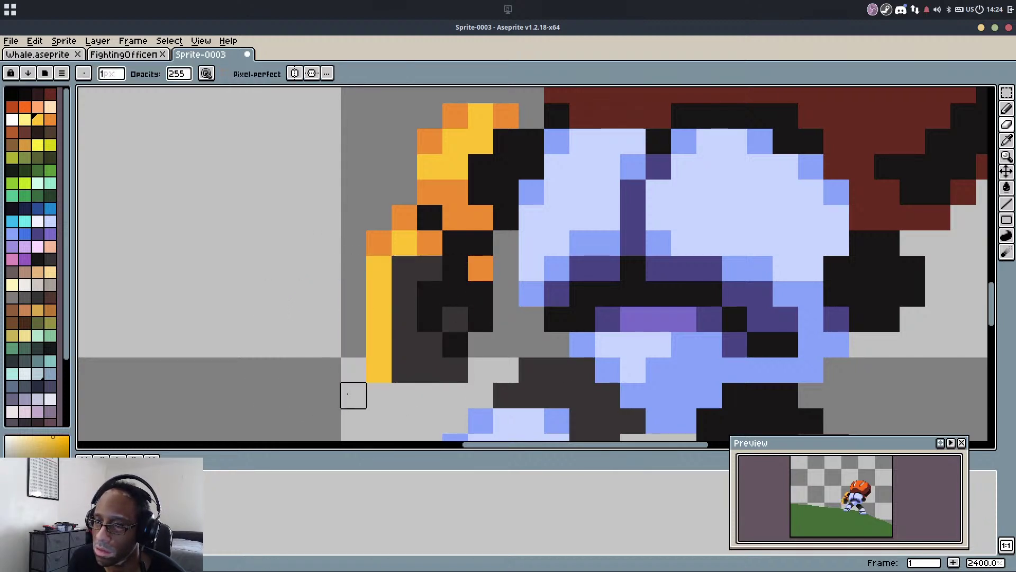
Touch up the wrist above the glove with orange, and paint its outer pixel black
{"action": "key", "text": "b"}
{"action": "left_click", "coordinate": [380, 238], "text": "alt"}
{"action": "left_click", "coordinate": [386, 264]}
{"action": "scroll", "coordinate": [496, 261], "scroll_direction": "down", "scroll_amount": 2}
{"action": "scroll", "coordinate": [461, 261], "scroll_direction": "up", "scroll_amount": 3}
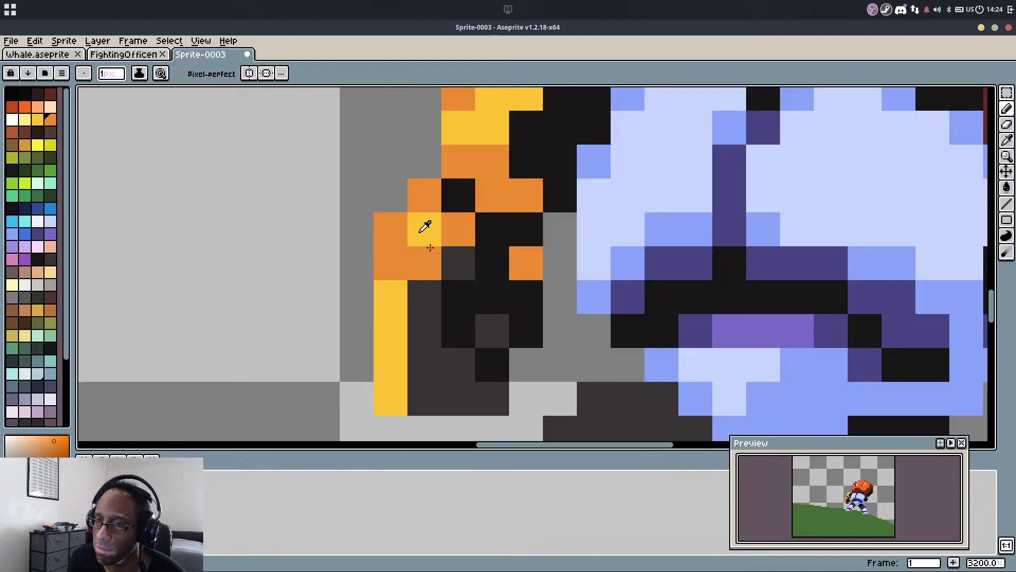
{"action": "left_click", "coordinate": [454, 204], "text": "alt"}
{"action": "left_click", "coordinate": [392, 249]}
{"action": "key", "text": "b"}
Fill the black shadow on the helmet's right side with the helmet's dark red
{"action": "scroll", "coordinate": [543, 156], "scroll_direction": "down", "scroll_amount": 8}
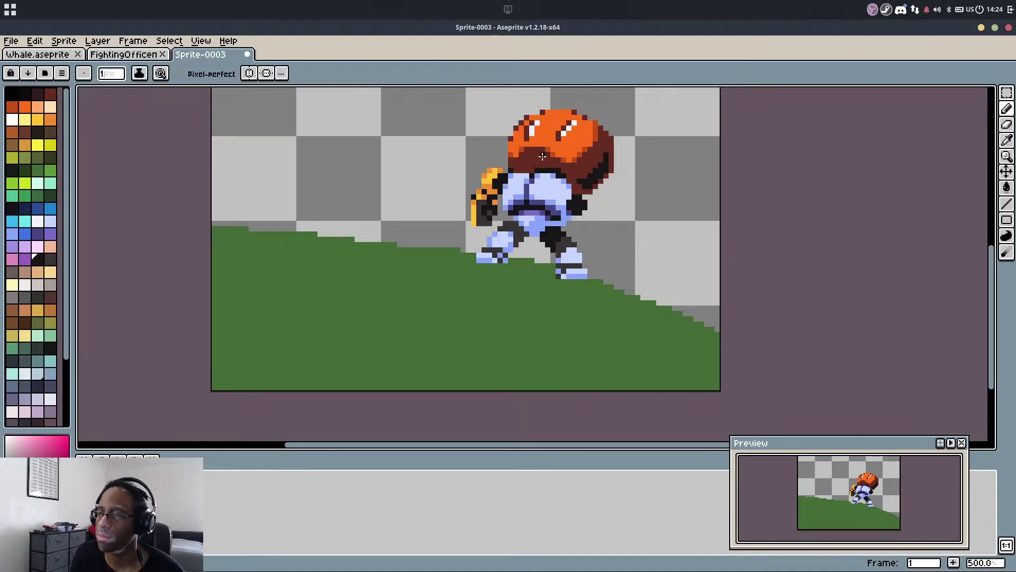
{"action": "scroll", "coordinate": [531, 203], "scroll_direction": "up", "scroll_amount": 4}
{"action": "left_click_drag", "start_coordinate": [598, 203], "coordinate": [503, 301]}
{"action": "scroll", "coordinate": [496, 238], "scroll_direction": "down", "scroll_amount": 1}
{"action": "scroll", "coordinate": [448, 224], "scroll_direction": "up", "scroll_amount": 2}
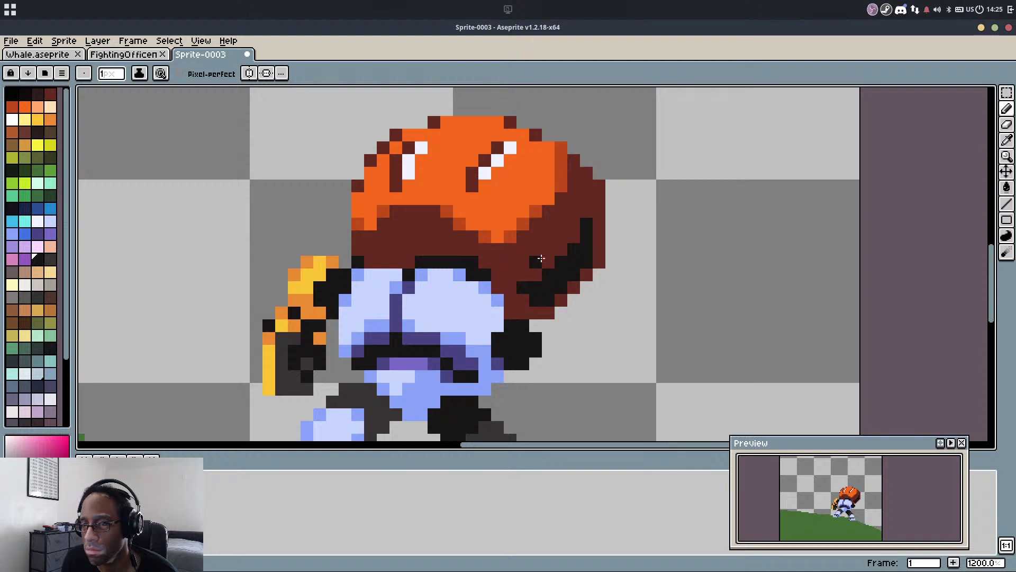
{"action": "key", "text": "e"}
{"action": "key", "text": "b"}
{"action": "scroll", "coordinate": [580, 250], "scroll_direction": "up", "scroll_amount": 1}
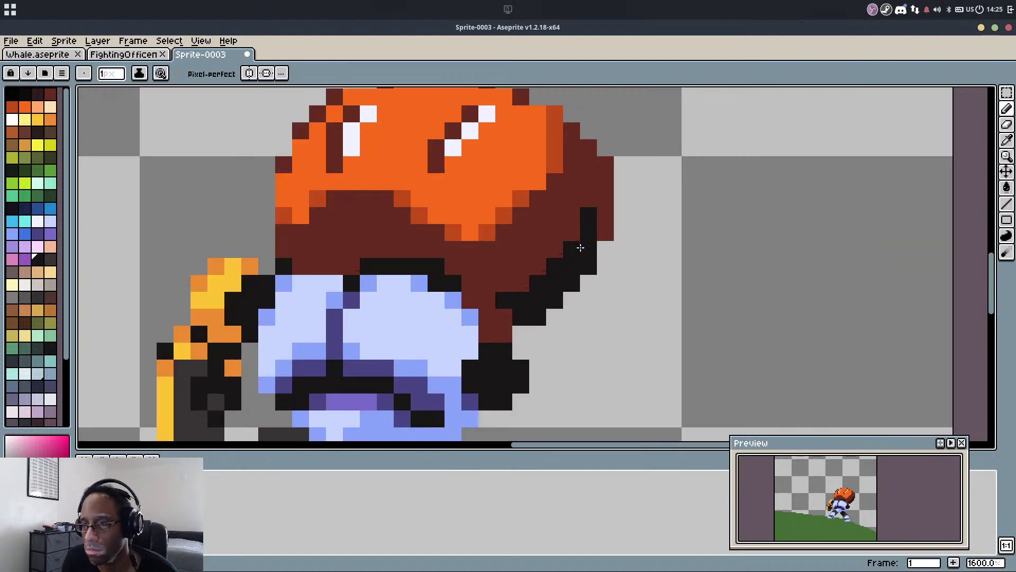
{"action": "left_click", "coordinate": [593, 188], "text": "alt"}
{"action": "key", "text": "g"}
{"action": "left_click", "coordinate": [589, 218]}
{"action": "key", "text": "b"}
Erase the outermost pixels along the helmet's right and lower-right edge to slim its outline
{"action": "key", "text": "e"}
{"action": "left_click_drag", "start_coordinate": [605, 165], "coordinate": [595, 304]}
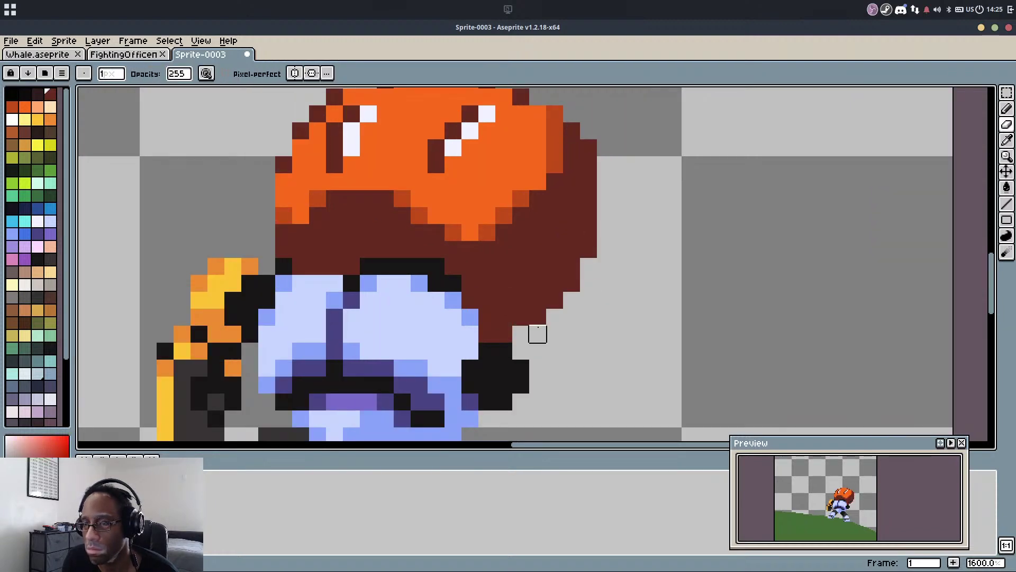
{"action": "scroll", "coordinate": [538, 334], "scroll_direction": "down", "scroll_amount": 2}
{"action": "scroll", "coordinate": [457, 298], "scroll_direction": "up", "scroll_amount": 3}
Reshape the shadow line under the helmet, trimming its right end with dark red and extending it left in black
{"action": "key", "text": "b"}
{"action": "left_click", "coordinate": [462, 296], "text": "alt"}
{"action": "mouse_move", "coordinate": [423, 298]}
{"action": "left_mouse_down"}
{"action": "mouse_move", "coordinate": [454, 278]}
{"action": "mouse_move", "coordinate": [518, 275]}
{"action": "mouse_move", "coordinate": [573, 301]}
{"action": "mouse_move", "coordinate": [453, 272]}
{"action": "left_mouse_up"}
{"action": "left_click", "coordinate": [570, 281], "text": "alt"}
{"action": "mouse_move", "coordinate": [520, 281]}
{"action": "left_mouse_down"}
{"action": "mouse_move", "coordinate": [549, 290]}
{"action": "mouse_move", "coordinate": [573, 325]}
{"action": "left_mouse_up"}
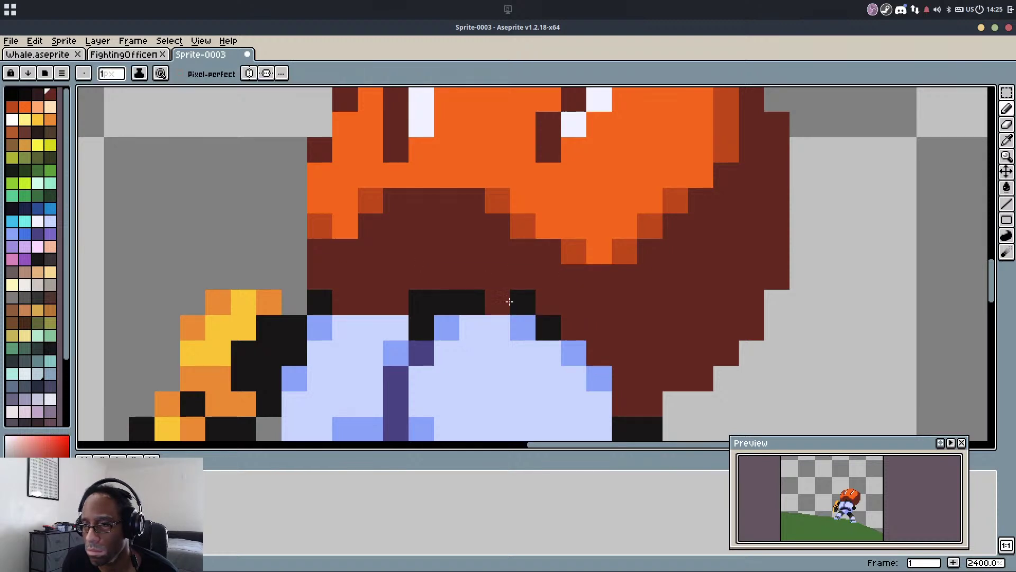
{"action": "left_click_drag", "start_coordinate": [435, 297], "coordinate": [411, 302]}
{"action": "key", "text": "ctrl+z"}
{"action": "left_click", "coordinate": [438, 299], "text": "alt"}
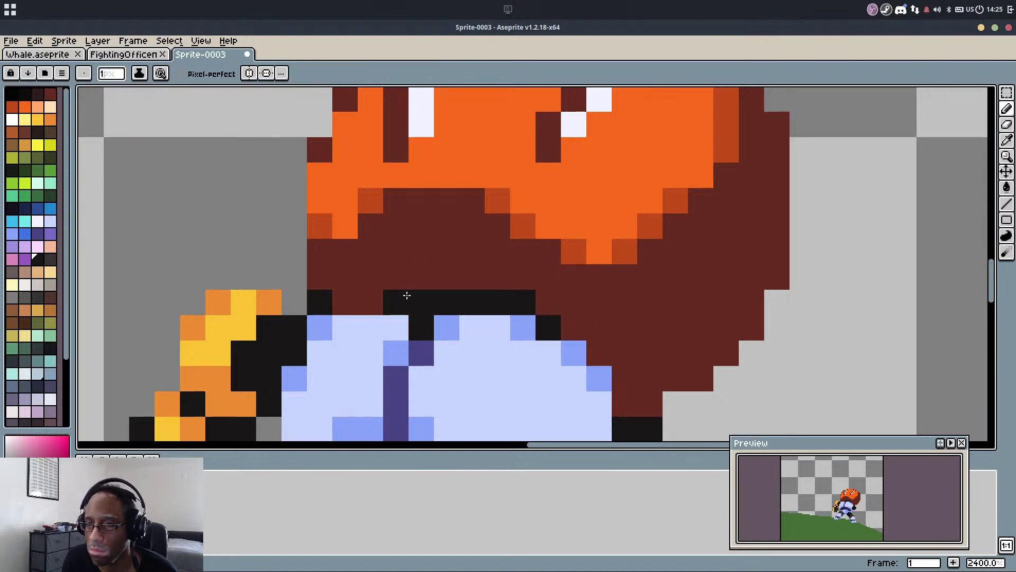
{"action": "scroll", "coordinate": [406, 295], "scroll_direction": "down", "scroll_amount": 3}
{"action": "scroll", "coordinate": [524, 225], "scroll_direction": "up", "scroll_amount": 3}
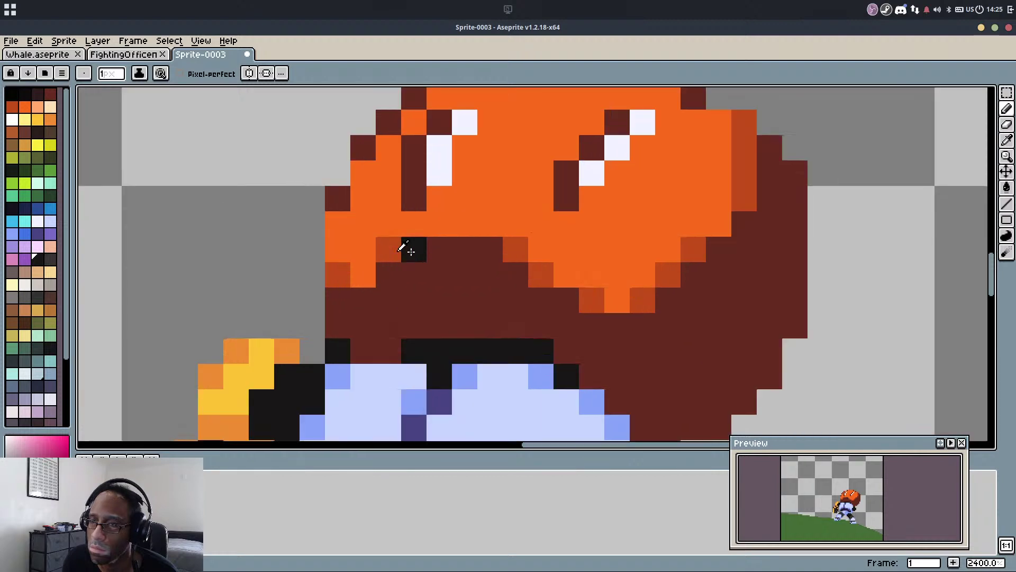
Extend the helmet's orange area down one row over the dark red band and add darker orange pixels along its edge
{"action": "left_click", "coordinate": [392, 249], "text": "alt"}
{"action": "mouse_move", "coordinate": [410, 249]}
{"action": "left_mouse_down"}
{"action": "mouse_move", "coordinate": [499, 247]}
{"action": "mouse_move", "coordinate": [389, 249]}
{"action": "left_mouse_up"}
{"action": "left_click", "coordinate": [524, 232], "text": "alt"}
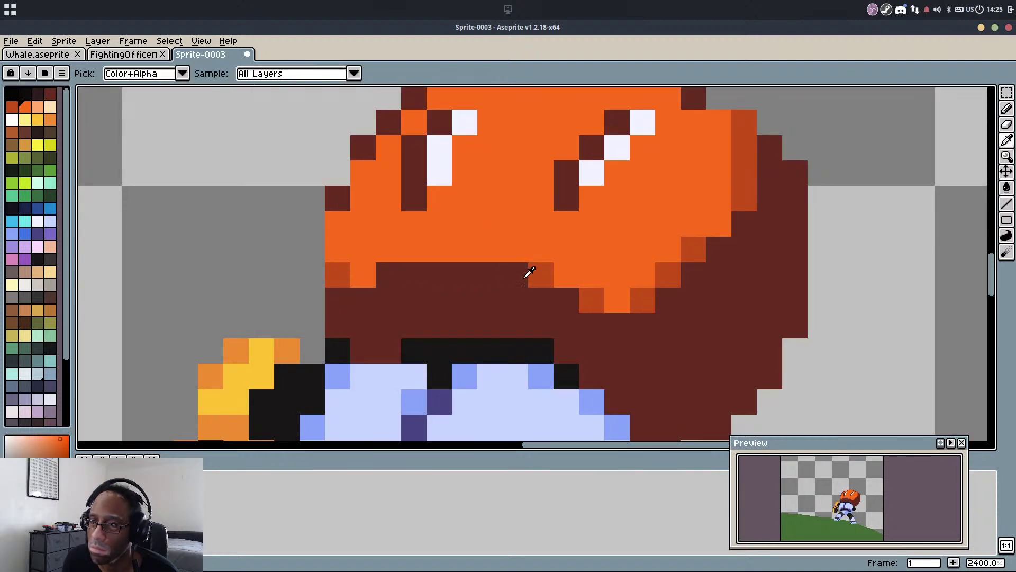
{"action": "left_click", "coordinate": [389, 274]}
{"action": "left_click", "coordinate": [414, 274]}
{"action": "scroll", "coordinate": [545, 217], "scroll_direction": "down", "scroll_amount": 4}
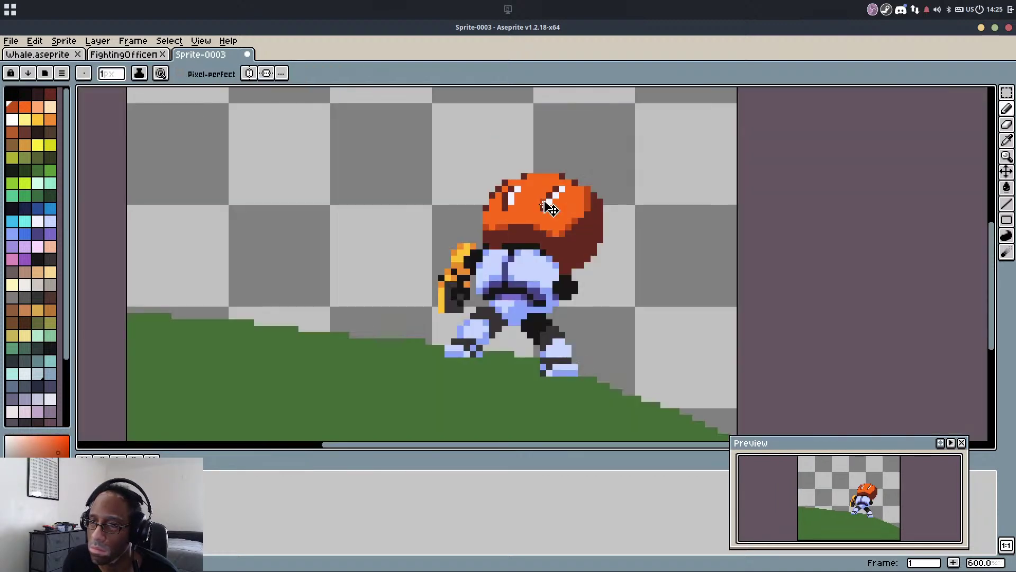
Save the sprite as Epsilon.aseprite in the Streaming Art folder
{"action": "scroll", "coordinate": [551, 208], "scroll_direction": "down", "scroll_amount": 1}
{"action": "key", "text": "ctrl+s"}
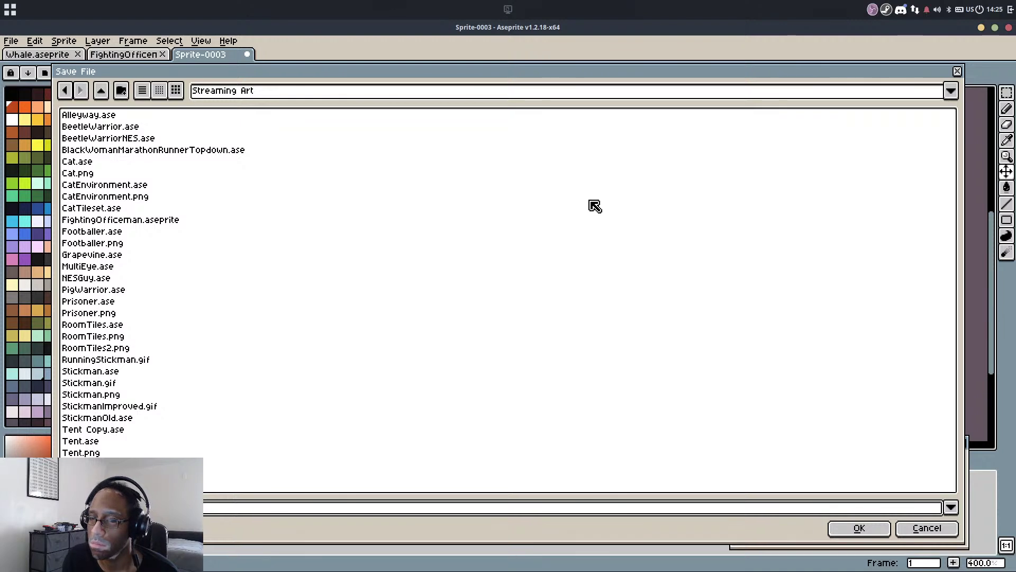
{"action": "key", "text": "Return"}
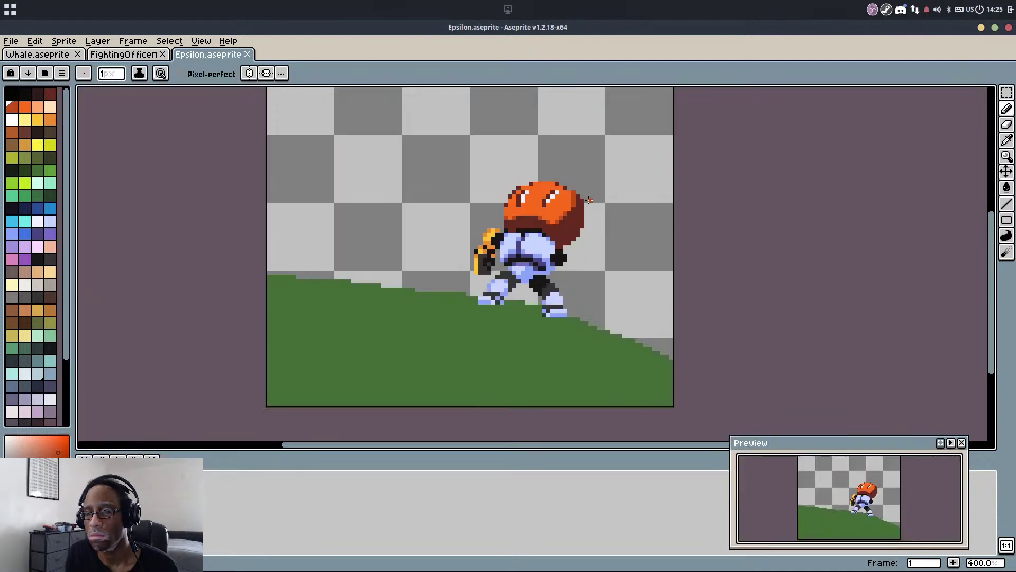
Select the helmet, both arms and the torso above the waist and move them up one pixel
{"action": "scroll", "coordinate": [541, 293], "scroll_direction": "up", "scroll_amount": 3}
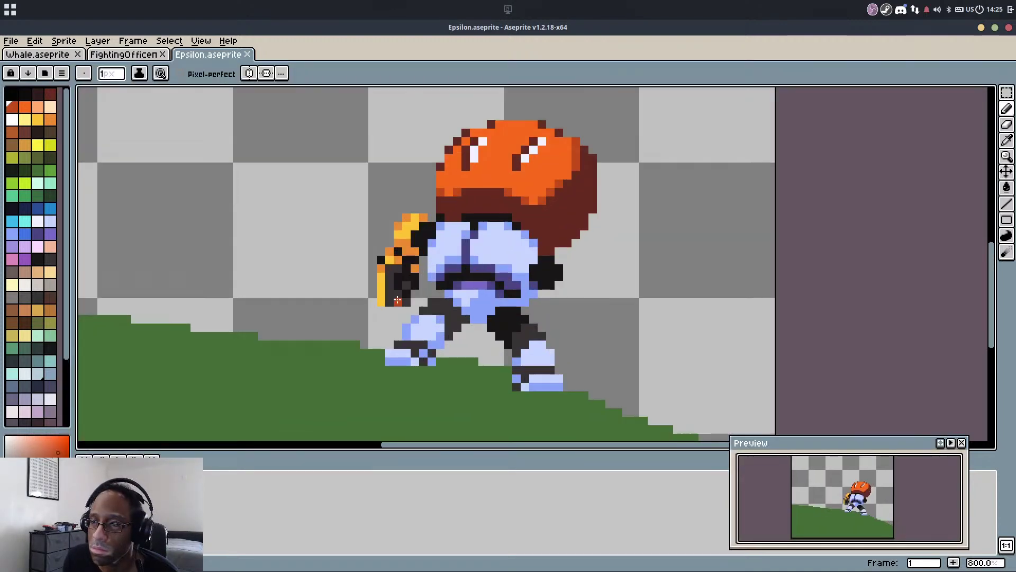
{"action": "key", "text": "m"}
{"action": "mouse_move", "coordinate": [306, 143]}
{"action": "left_mouse_down"}
{"action": "mouse_move", "coordinate": [422, 309]}
{"action": "mouse_move", "coordinate": [459, 107]}
{"action": "mouse_move", "coordinate": [381, 90]}
{"action": "left_mouse_up"}
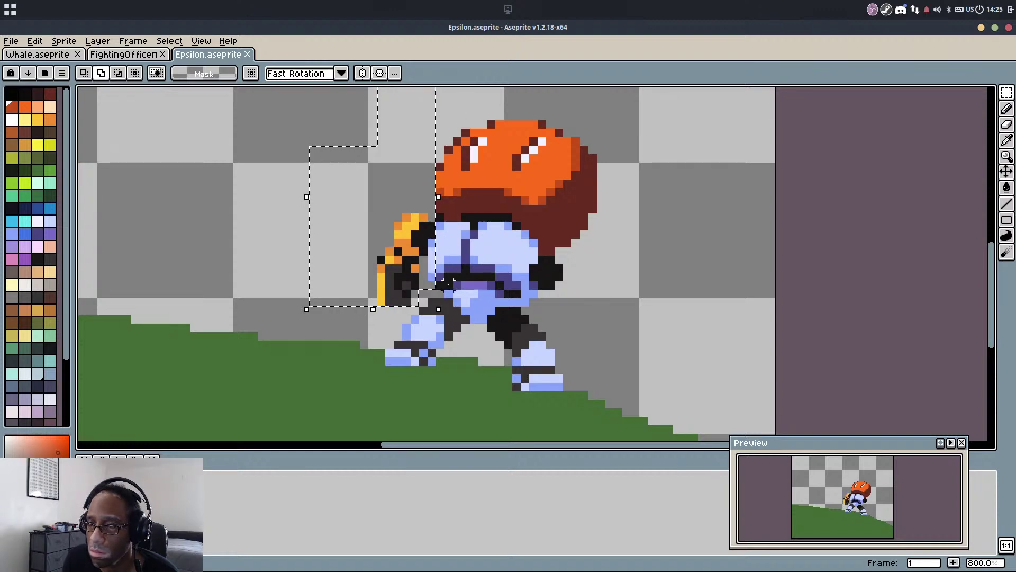
{"action": "left_click_drag", "start_coordinate": [448, 285], "coordinate": [338, 88], "text": "shift"}
{"action": "left_click_drag", "start_coordinate": [570, 321], "coordinate": [572, 235]}
{"action": "left_click_drag", "start_coordinate": [781, 213], "coordinate": [363, 365], "text": "shift"}
{"action": "left_click_drag", "start_coordinate": [569, 400], "coordinate": [451, 298], "text": "shift"}
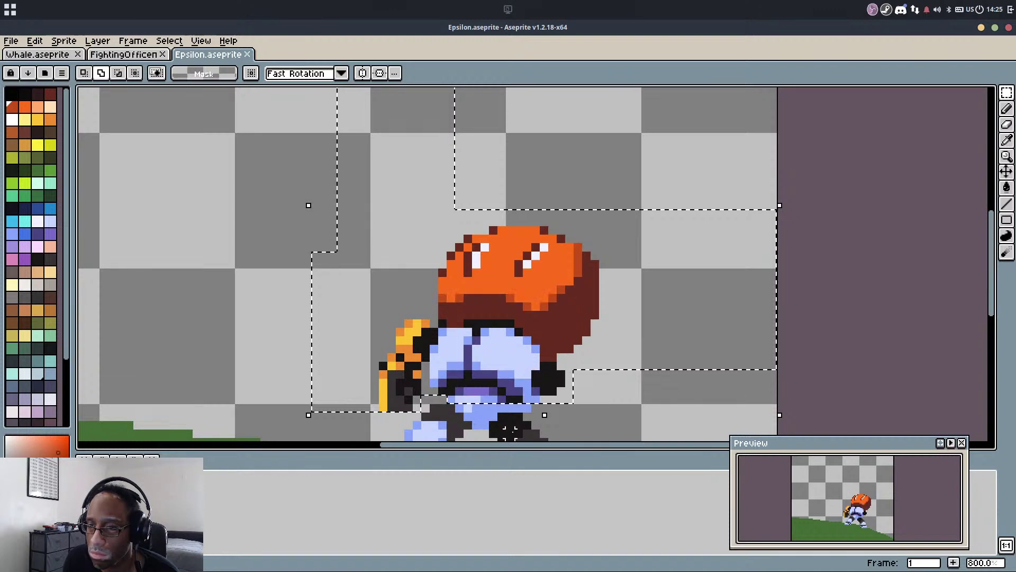
{"action": "left_click_drag", "start_coordinate": [519, 391], "coordinate": [426, 417], "text": "alt+shift"}
{"action": "left_click_drag", "start_coordinate": [544, 371], "coordinate": [543, 362]}
{"action": "key", "text": "ctrl+d"}
Fill the transparent gap across the waist with black and add dark purple shading at its rear end
{"action": "scroll", "coordinate": [469, 389], "scroll_direction": "up", "scroll_amount": 3}
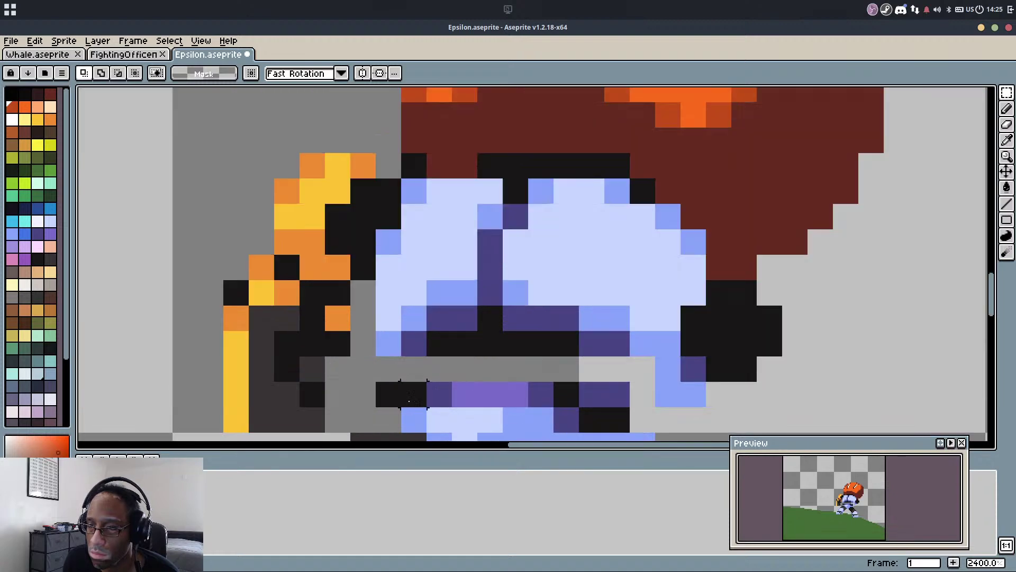
{"action": "key", "text": "b"}
{"action": "right_click", "coordinate": [390, 394]}
{"action": "left_click", "coordinate": [414, 388], "text": "alt"}
{"action": "mouse_move", "coordinate": [414, 370]}
{"action": "left_mouse_down"}
{"action": "mouse_move", "coordinate": [533, 360]}
{"action": "mouse_move", "coordinate": [585, 365]}
{"action": "mouse_move", "coordinate": [605, 386]}
{"action": "left_mouse_up"}
{"action": "left_click", "coordinate": [599, 392], "text": "alt"}
{"action": "left_click", "coordinate": [612, 370]}
{"action": "left_click", "coordinate": [592, 365], "text": "alt"}
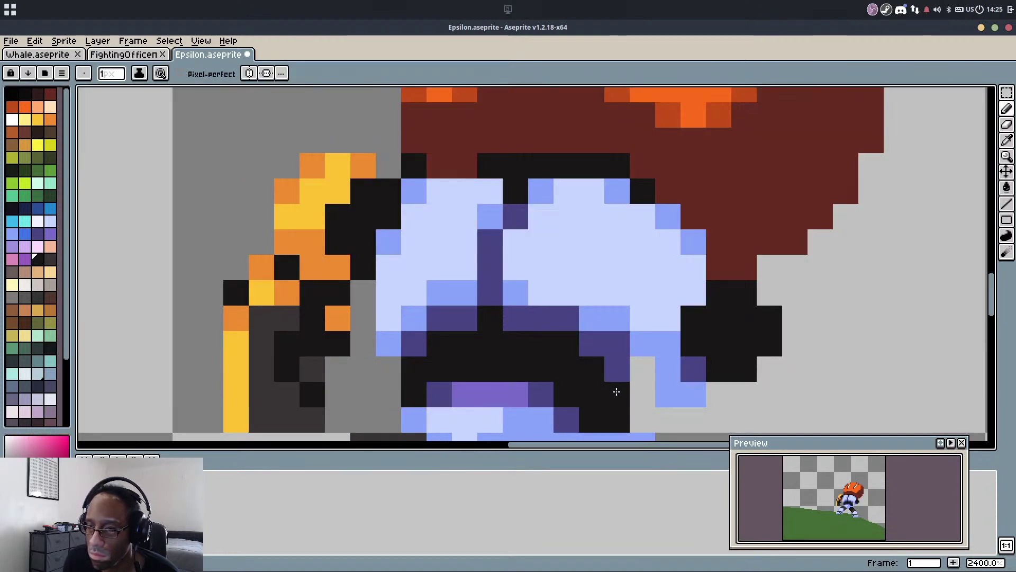
{"action": "left_click", "coordinate": [616, 371], "text": "alt"}
{"action": "left_click", "coordinate": [592, 370]}
Widen the rear end of the black waist band by one pixel and fill the gap above it with blue
{"action": "left_click", "coordinate": [639, 368]}
{"action": "left_click", "coordinate": [616, 391], "text": "alt"}
{"action": "left_click", "coordinate": [641, 371]}
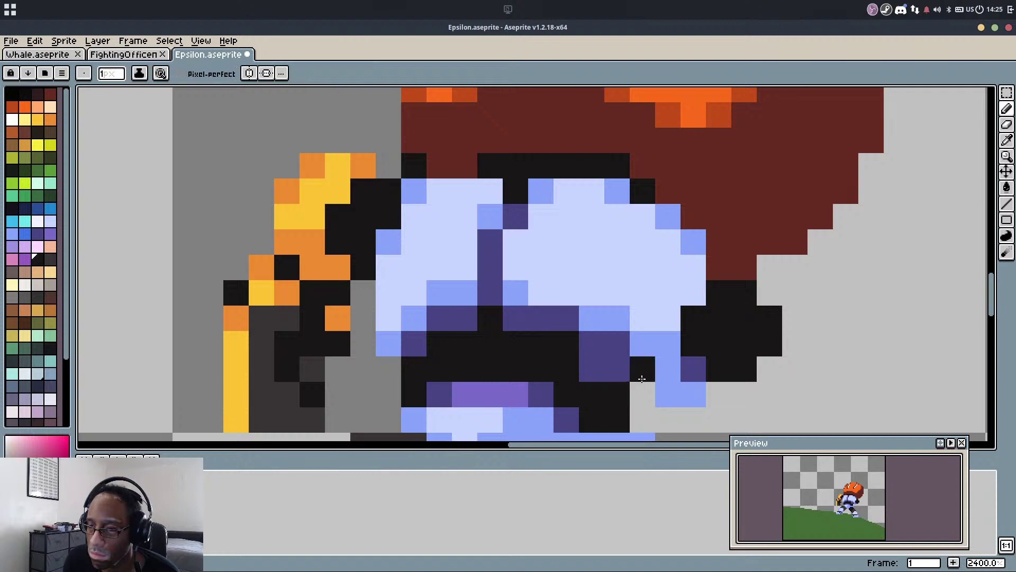
{"action": "left_click", "coordinate": [642, 390]}
{"action": "left_click", "coordinate": [676, 370], "text": "alt"}
{"action": "left_click", "coordinate": [643, 368]}
{"action": "left_click", "coordinate": [630, 390], "text": "alt"}
{"action": "left_click", "coordinate": [642, 418]}
{"action": "left_click", "coordinate": [648, 373], "text": "alt"}
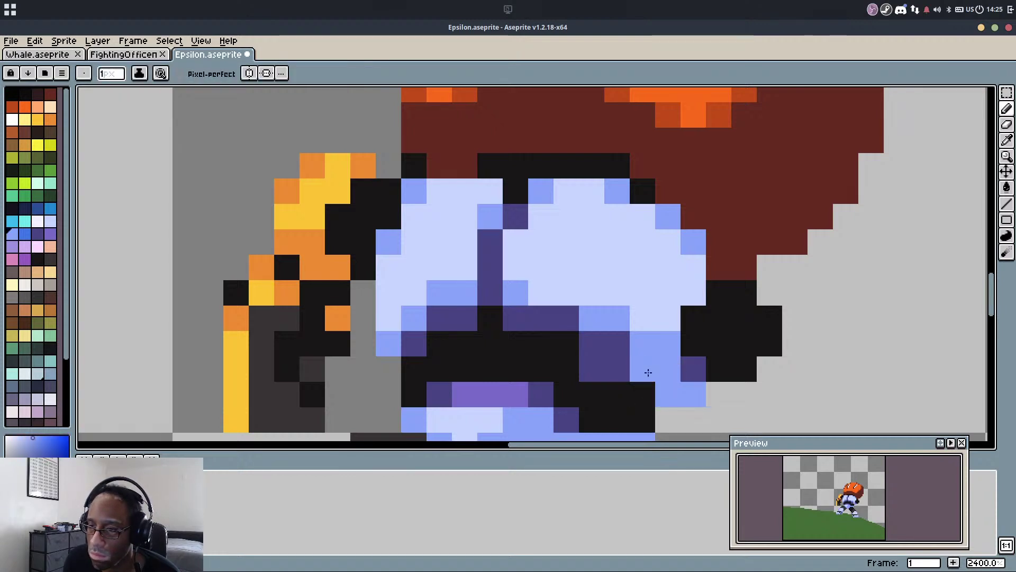
Shade the underside of the front thigh black and erase the extra dark gray pixel above the thigh
{"action": "scroll", "coordinate": [681, 371], "scroll_direction": "down", "scroll_amount": 5}
{"action": "key", "text": "ctrl+z"}
{"action": "scroll", "coordinate": [681, 371], "scroll_direction": "up", "scroll_amount": 2}
{"action": "mouse_move", "coordinate": [680, 368]}
{"action": "left_mouse_down"}
{"action": "mouse_move", "coordinate": [649, 318]}
{"action": "mouse_move", "coordinate": [603, 283]}
{"action": "left_mouse_up"}
{"action": "scroll", "coordinate": [532, 289], "scroll_direction": "up", "scroll_amount": 2}
{"action": "left_click", "coordinate": [492, 309], "text": "alt"}
{"action": "left_click", "coordinate": [477, 295]}
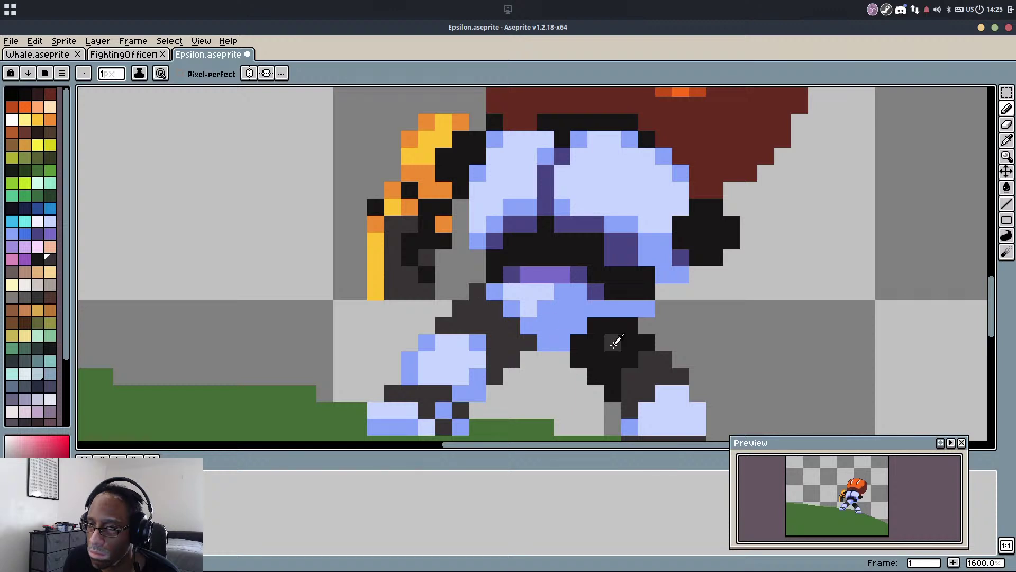
{"action": "left_click", "coordinate": [614, 342], "text": "alt"}
{"action": "key", "text": "e"}
{"action": "left_click", "coordinate": [476, 295]}
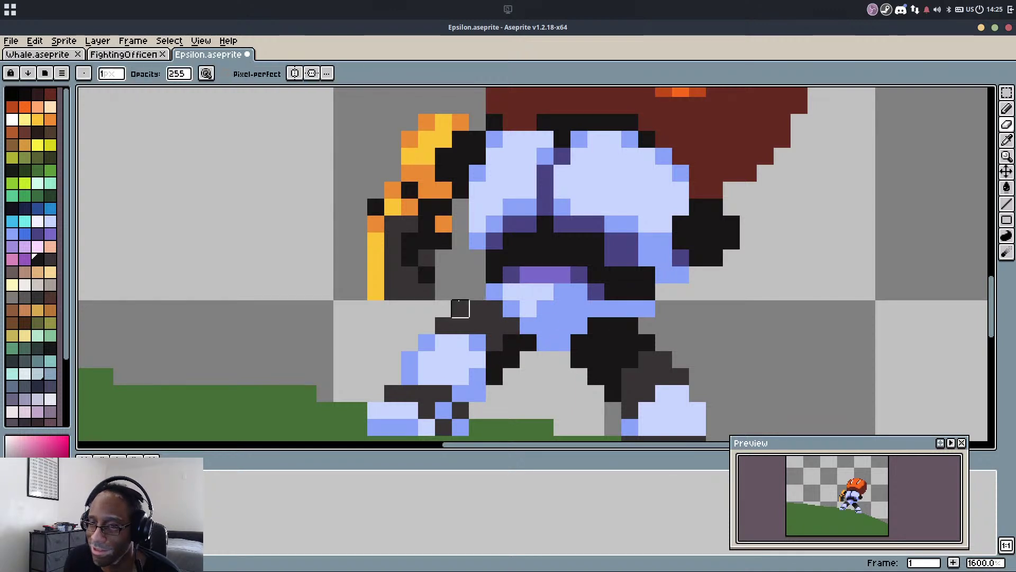
Shorten the rear end of the blue hip strip and finish it with a dark purple pixel
{"action": "scroll", "coordinate": [527, 252], "scroll_direction": "down", "scroll_amount": 4}
{"action": "scroll", "coordinate": [532, 249], "scroll_direction": "up", "scroll_amount": 6}
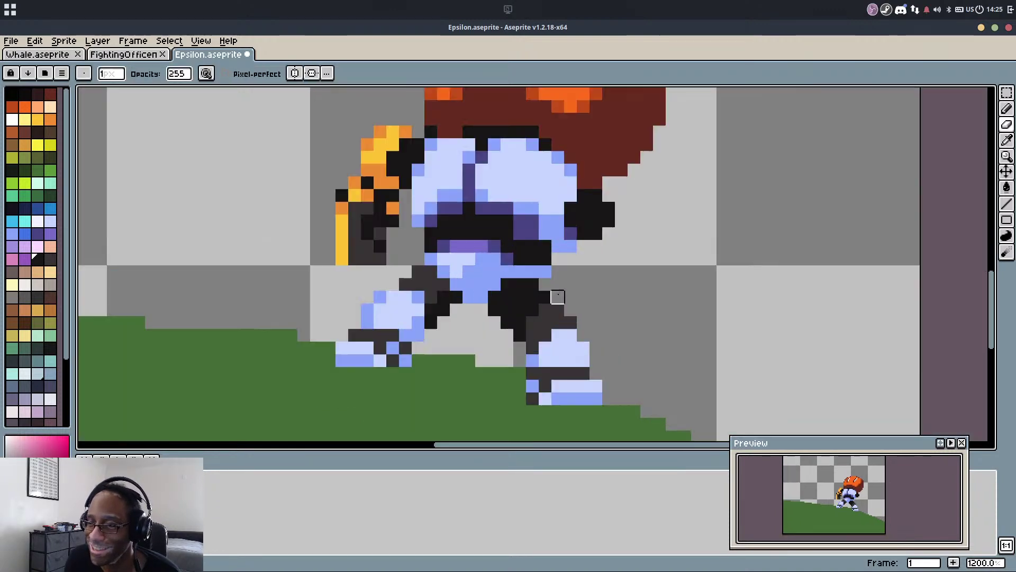
{"action": "key", "text": "alt"}
{"action": "left_click", "coordinate": [526, 254], "text": "alt"}
{"action": "key", "text": "e"}
{"action": "left_click", "coordinate": [536, 252]}
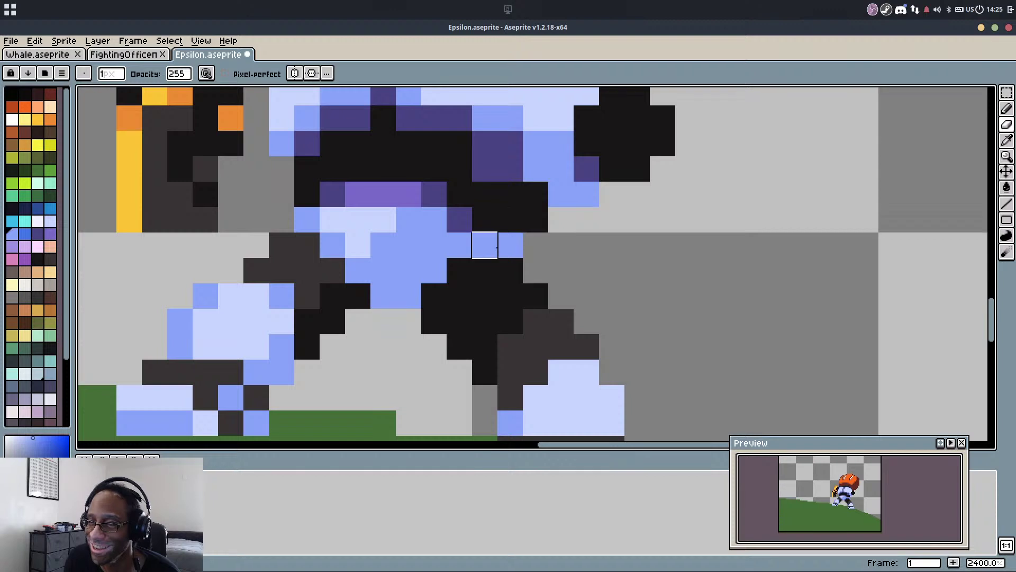
{"action": "key", "text": "b"}
{"action": "left_click", "coordinate": [468, 228], "text": "alt"}
{"action": "left_click", "coordinate": [512, 247]}
{"action": "scroll", "coordinate": [528, 264], "scroll_direction": "down", "scroll_amount": 5}
{"action": "scroll", "coordinate": [469, 263], "scroll_direction": "up", "scroll_amount": 4}
{"action": "left_click", "coordinate": [470, 263]}
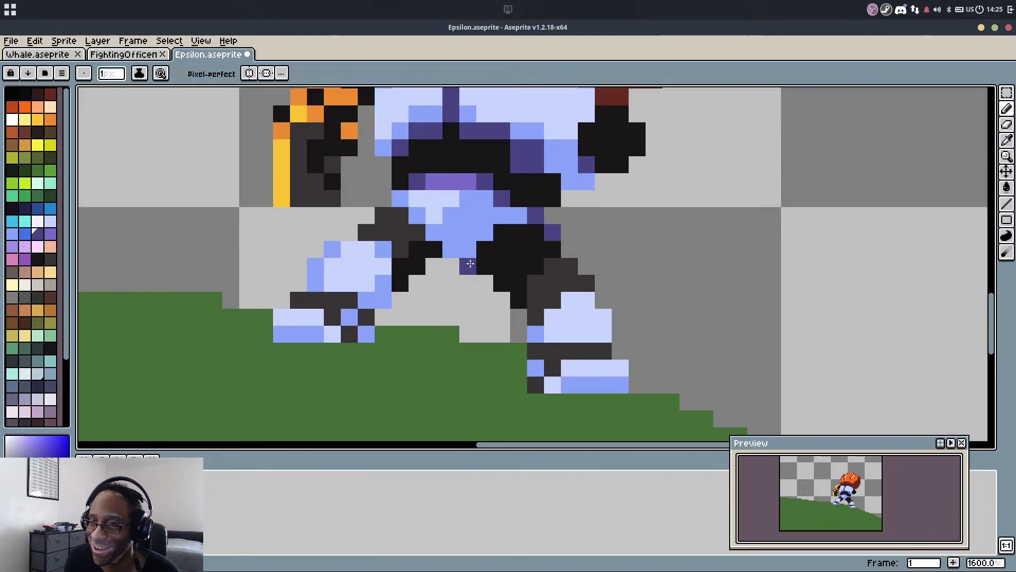
{"action": "scroll", "coordinate": [494, 211], "scroll_direction": "down", "scroll_amount": 4}
{"action": "scroll", "coordinate": [514, 246], "scroll_direction": "up", "scroll_amount": 4}
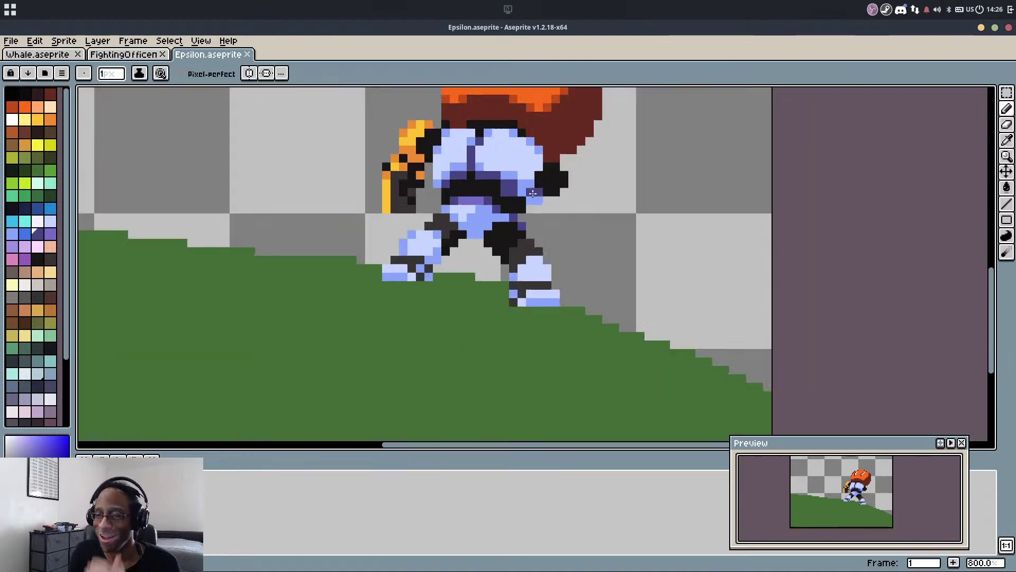
{"action": "key", "text": "e"}
{"action": "left_click", "coordinate": [513, 246]}
Select the rear lower leg and boot and shift them one pixel left
{"action": "key", "text": "m"}
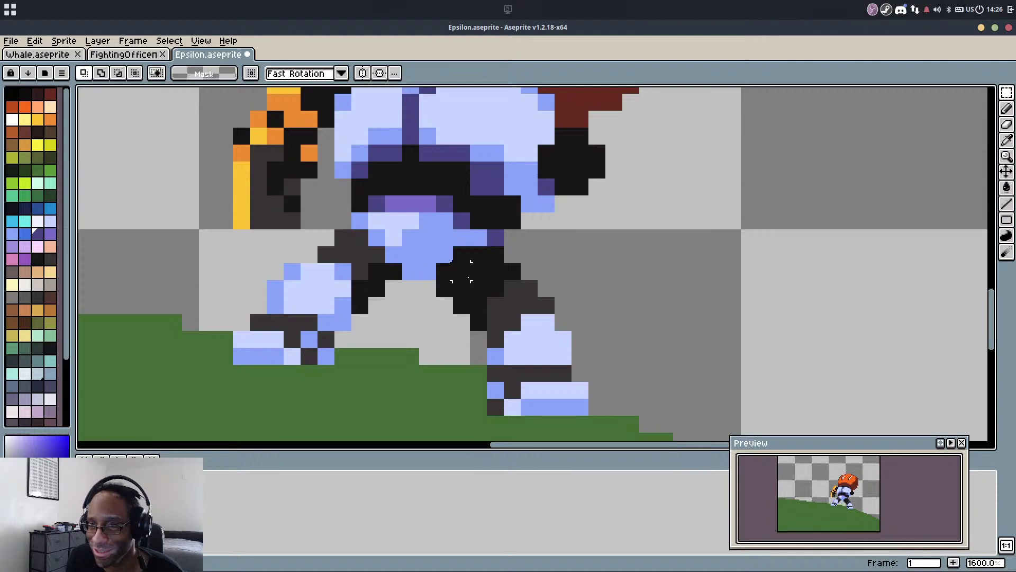
{"action": "mouse_move", "coordinate": [461, 305]}
{"action": "left_mouse_down"}
{"action": "mouse_move", "coordinate": [581, 424]}
{"action": "mouse_move", "coordinate": [581, 439]}
{"action": "left_mouse_up"}
{"action": "left_click", "coordinate": [715, 306]}
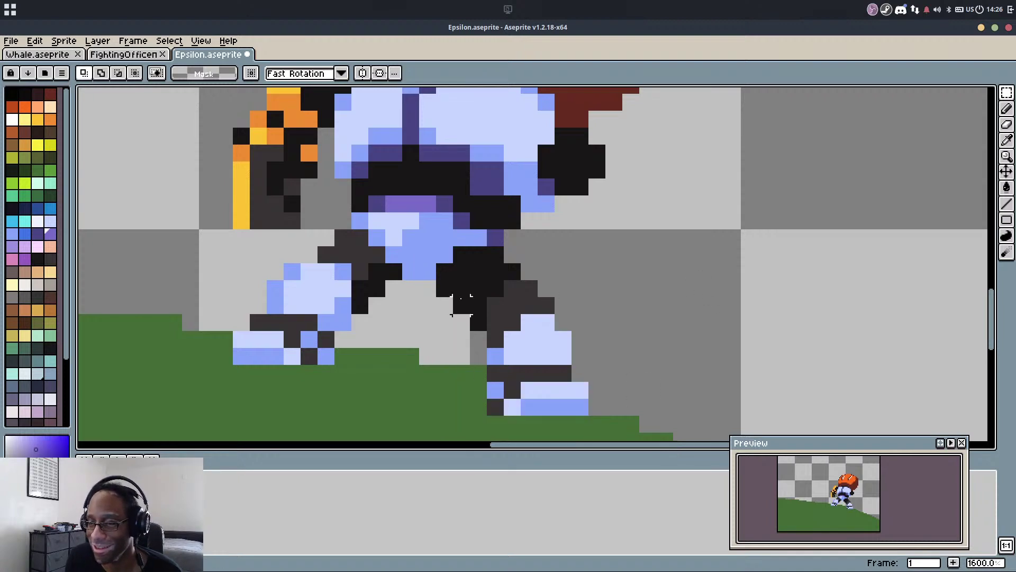
{"action": "left_click_drag", "start_coordinate": [461, 305], "coordinate": [614, 407]}
{"action": "key", "text": "]"}
{"action": "key", "text": "bracketright"}
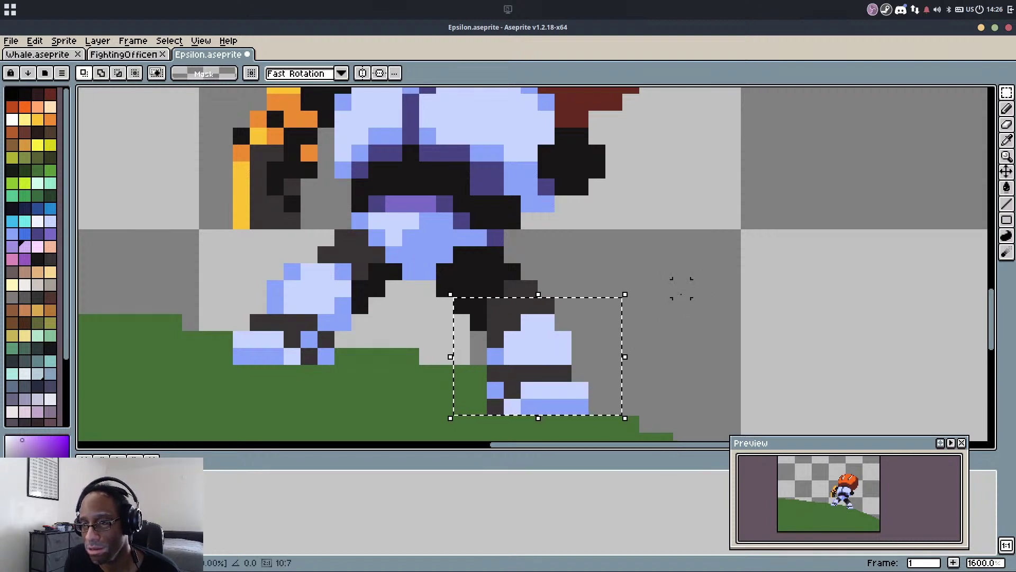
{"action": "key", "text": "Left"}
{"action": "left_click", "coordinate": [681, 322]}
{"action": "scroll", "coordinate": [682, 322], "scroll_direction": "down", "scroll_amount": 3}
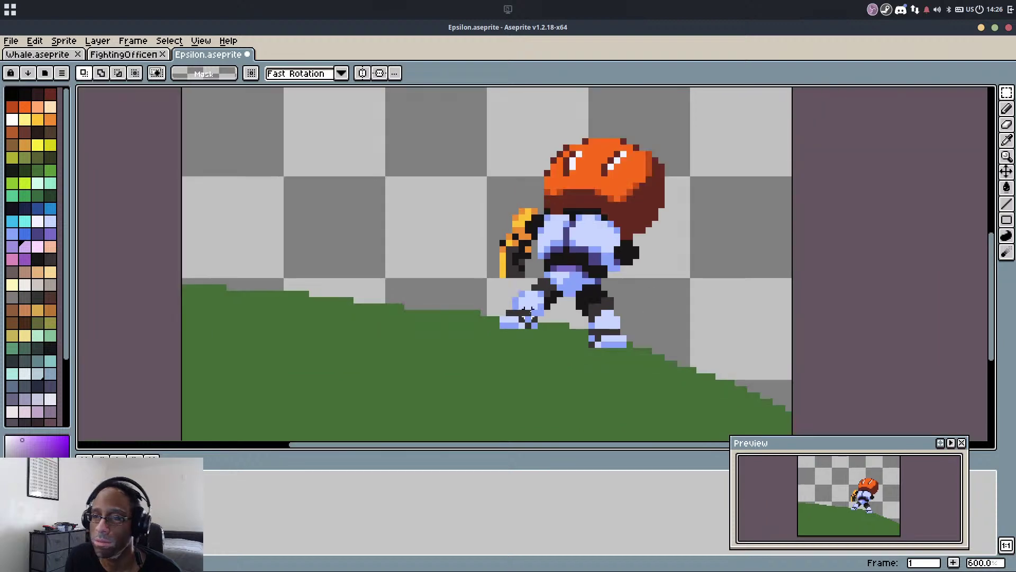
Undo the latest eraser strokes on the rear boot
{"action": "scroll", "coordinate": [617, 300], "scroll_direction": "up", "scroll_amount": 3}
{"action": "scroll", "coordinate": [651, 334], "scroll_direction": "down", "scroll_amount": 1}
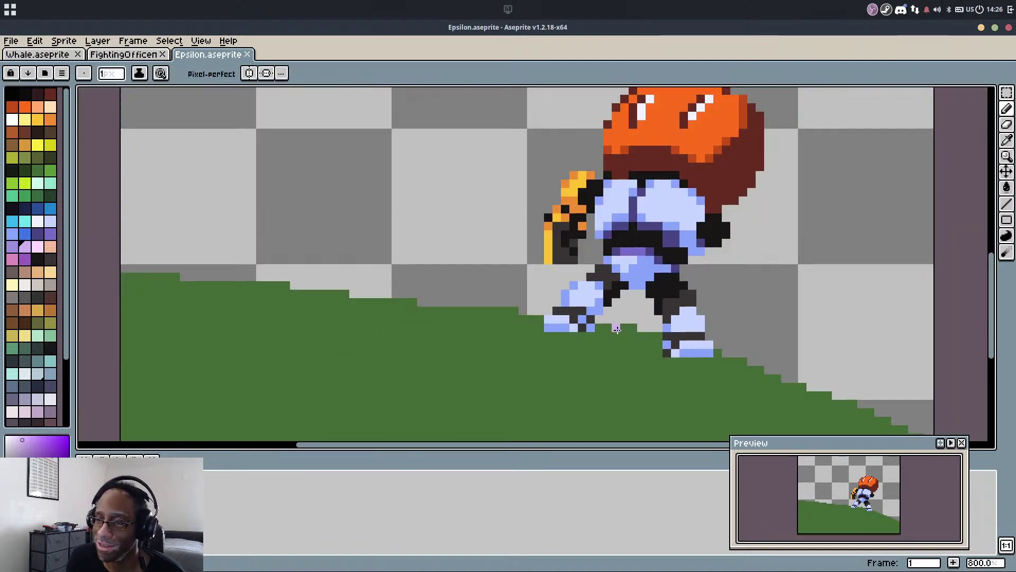
{"action": "scroll", "coordinate": [683, 344], "scroll_direction": "up", "scroll_amount": 1}
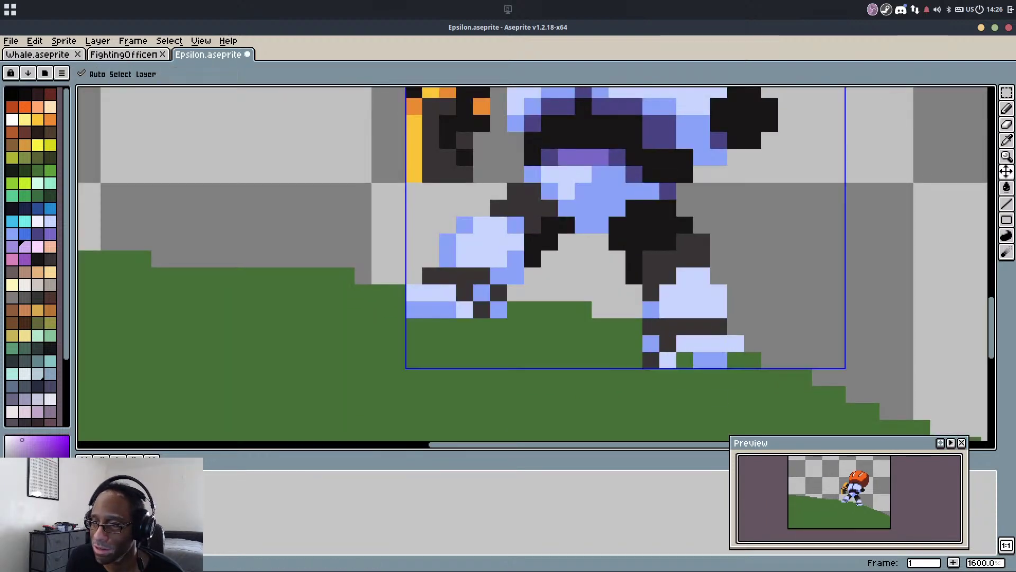
{"action": "scroll", "coordinate": [762, 339], "scroll_direction": "down", "scroll_amount": 3}
{"action": "key", "text": "ctrl+z"}
{"action": "scroll", "coordinate": [771, 298], "scroll_direction": "down", "scroll_amount": 1}
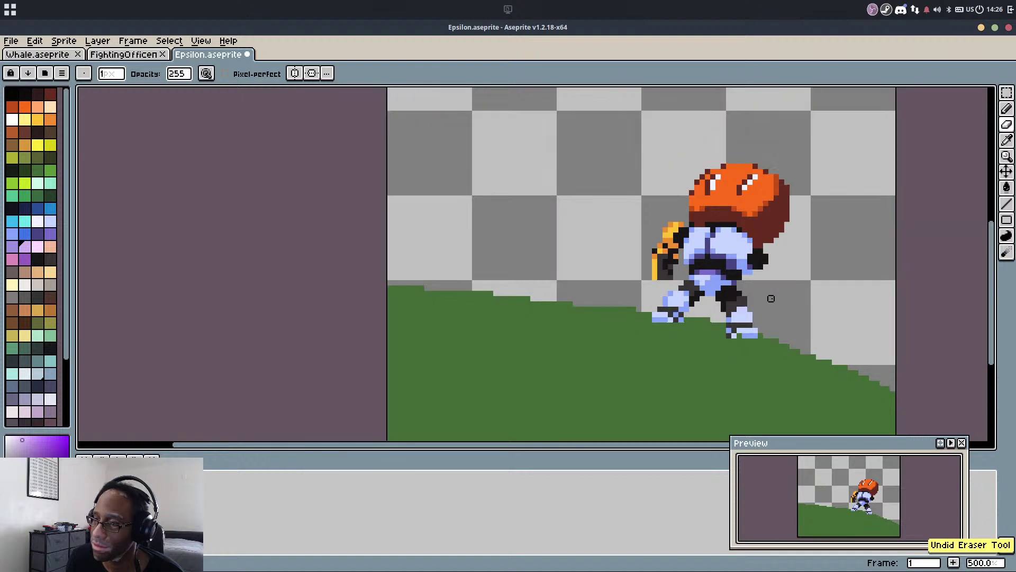
{"action": "key", "text": "ctrl+z"}
{"action": "left_click_drag", "start_coordinate": [763, 302], "coordinate": [740, 321]}
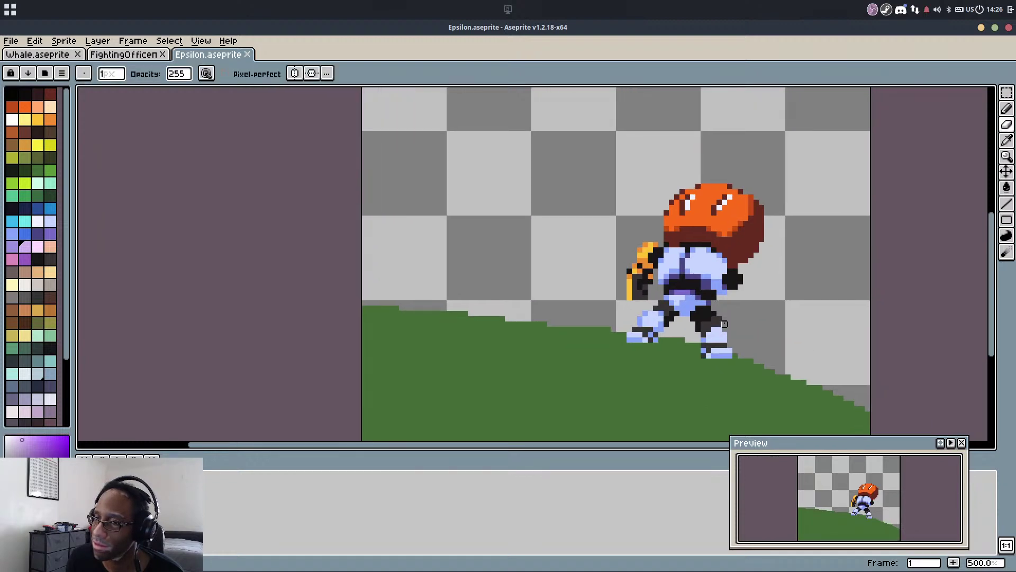
Select the front boot with its ankle band and move it one pixel left and one pixel down
{"action": "key", "text": "b"}
{"action": "scroll", "coordinate": [651, 328], "scroll_direction": "up", "scroll_amount": 4}
{"action": "key", "text": "m"}
{"action": "mouse_move", "coordinate": [589, 319]}
{"action": "left_mouse_down"}
{"action": "mouse_move", "coordinate": [682, 368]}
{"action": "mouse_move", "coordinate": [652, 355]}
{"action": "left_mouse_up"}
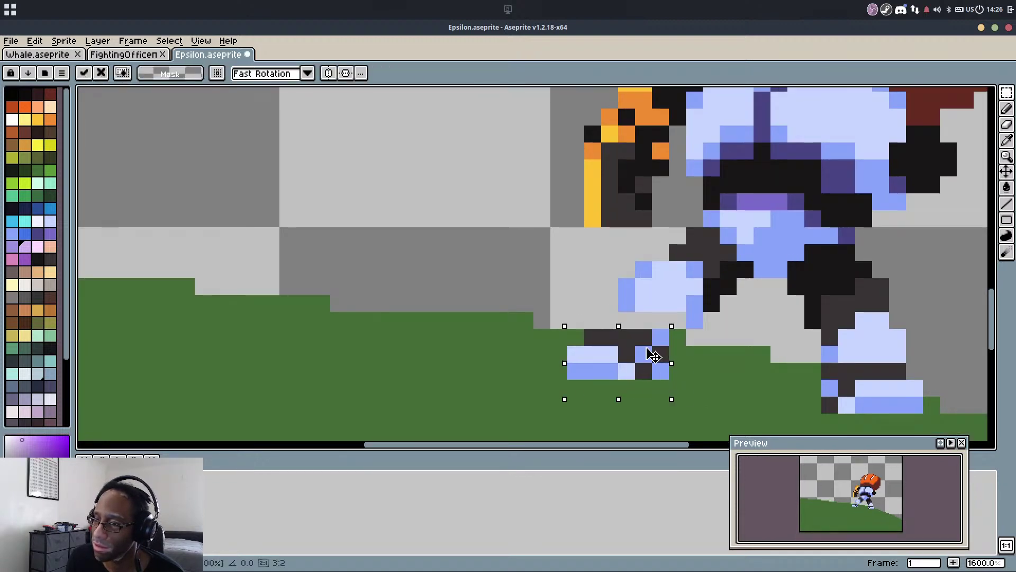
{"action": "left_click", "coordinate": [681, 319]}
{"action": "key", "text": "b"}
{"action": "scroll", "coordinate": [679, 320], "scroll_direction": "up", "scroll_amount": 2}
{"action": "key", "text": "ctrl+z"}
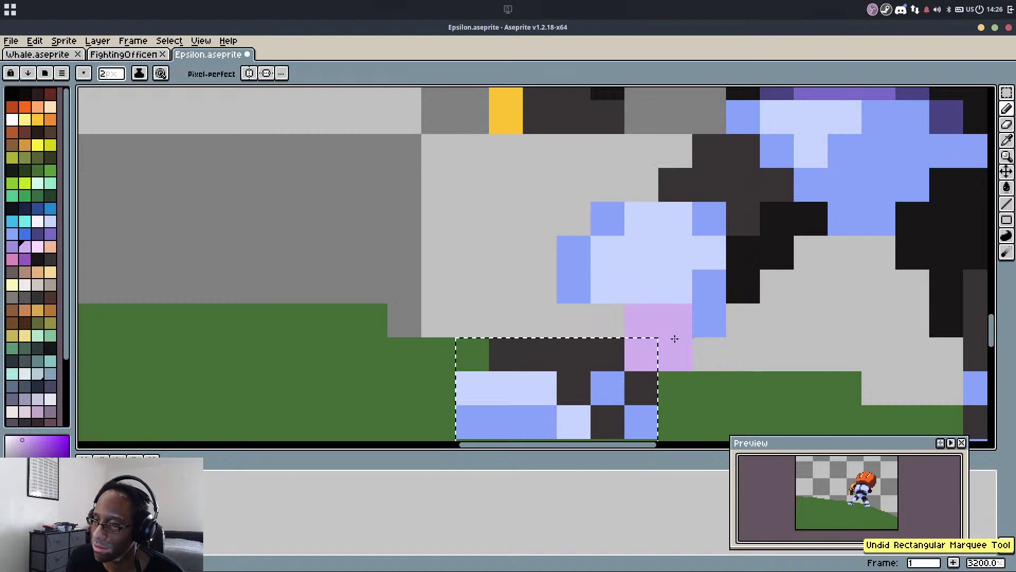
{"action": "key", "text": "ctrl+d"}
Fill the gap between the front shin and the lowered boot with blue using a 1 px pencil
{"action": "key", "text": "m"}
{"action": "key", "text": "b"}
{"action": "left_click", "coordinate": [698, 318], "text": "alt"}
{"action": "key", "text": "minus"}
{"action": "mouse_move", "coordinate": [687, 327]}
{"action": "left_mouse_down"}
{"action": "mouse_move", "coordinate": [664, 327]}
{"action": "mouse_move", "coordinate": [552, 315]}
{"action": "mouse_move", "coordinate": [621, 276]}
{"action": "mouse_move", "coordinate": [608, 306]}
{"action": "left_mouse_up"}
{"action": "scroll", "coordinate": [699, 239], "scroll_direction": "down", "scroll_amount": 4}
{"action": "scroll", "coordinate": [709, 235], "scroll_direction": "up", "scroll_amount": 1}
{"action": "scroll", "coordinate": [709, 237], "scroll_direction": "up", "scroll_amount": 2}
Paint black pixels across the front ankle and behind the calf, and save the sprite
{"action": "left_click", "coordinate": [714, 245], "text": "alt"}
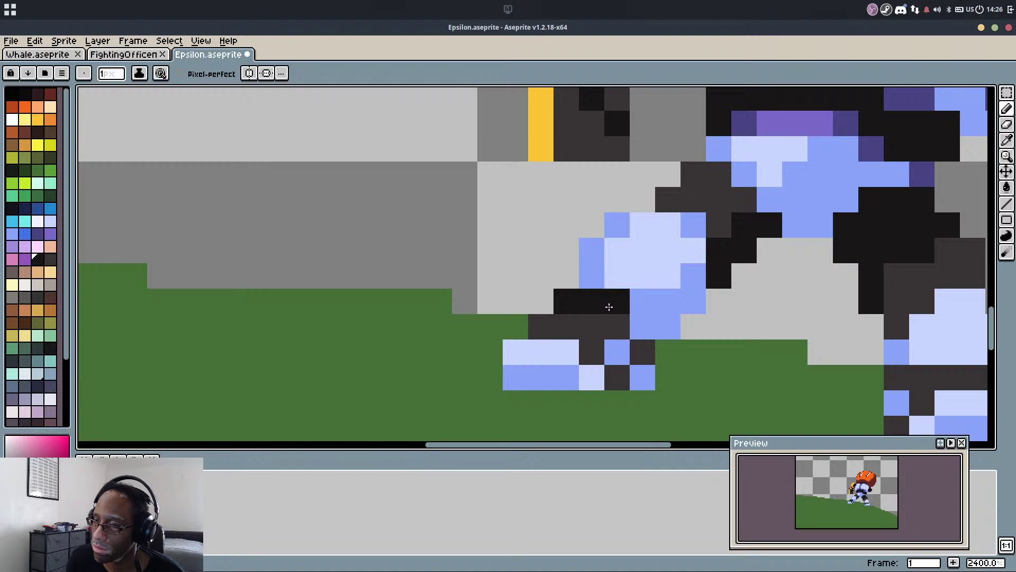
{"action": "left_click", "coordinate": [639, 325]}
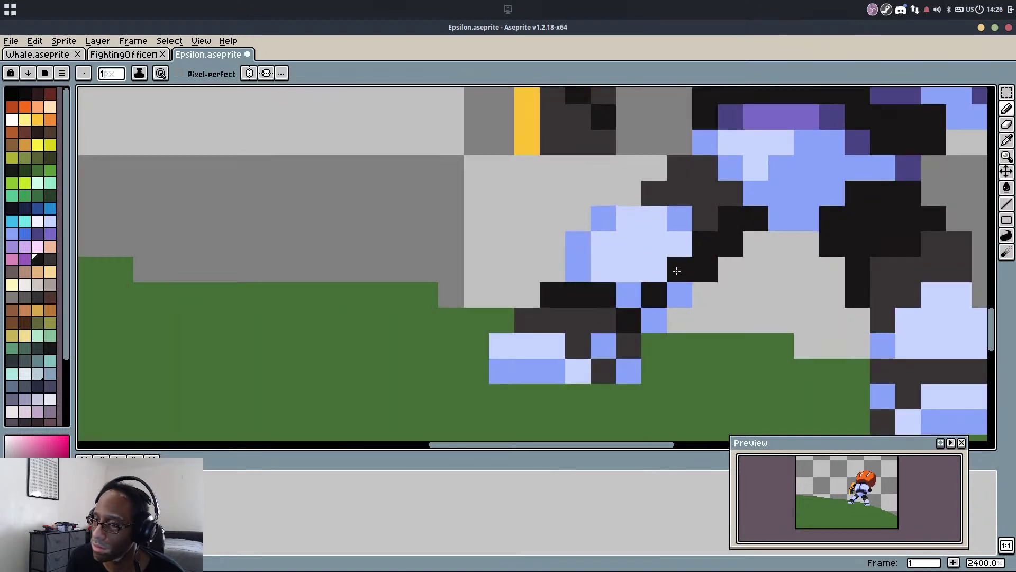
{"action": "scroll", "coordinate": [733, 194], "scroll_direction": "down", "scroll_amount": 5}
{"action": "scroll", "coordinate": [734, 194], "scroll_direction": "down", "scroll_amount": 1}
{"action": "scroll", "coordinate": [757, 236], "scroll_direction": "up", "scroll_amount": 3}
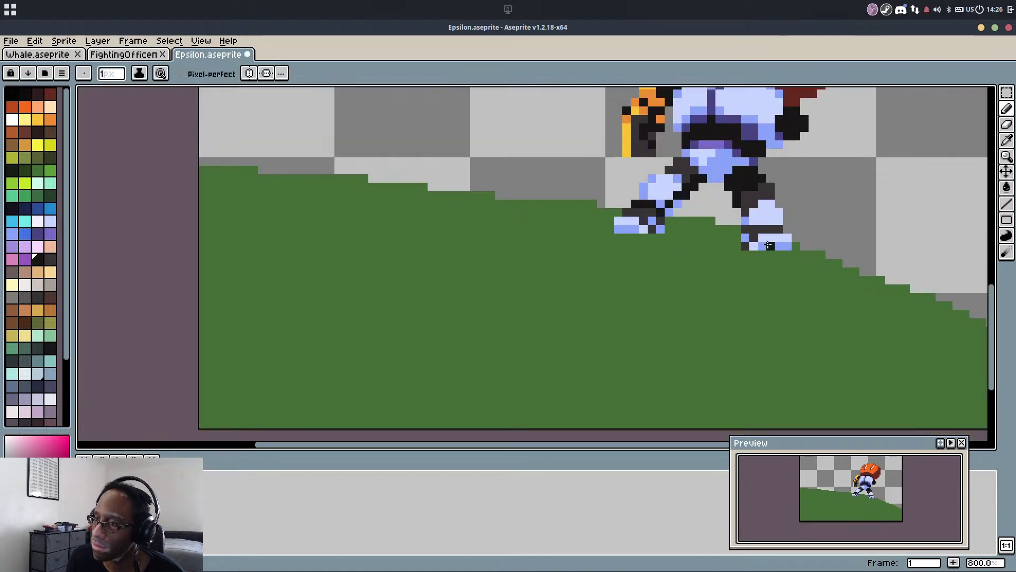
{"action": "scroll", "coordinate": [757, 236], "scroll_direction": "down", "scroll_amount": 2}
{"action": "left_click_drag", "start_coordinate": [735, 270], "coordinate": [646, 333]}
{"action": "key", "text": "ctrl+s"}
{"action": "left_click_drag", "start_coordinate": [654, 271], "coordinate": [600, 318]}
{"action": "scroll", "coordinate": [608, 274], "scroll_direction": "up", "scroll_amount": 3}
{"action": "scroll", "coordinate": [614, 277], "scroll_direction": "down", "scroll_amount": 1}
{"action": "scroll", "coordinate": [600, 318], "scroll_direction": "up", "scroll_amount": 3}
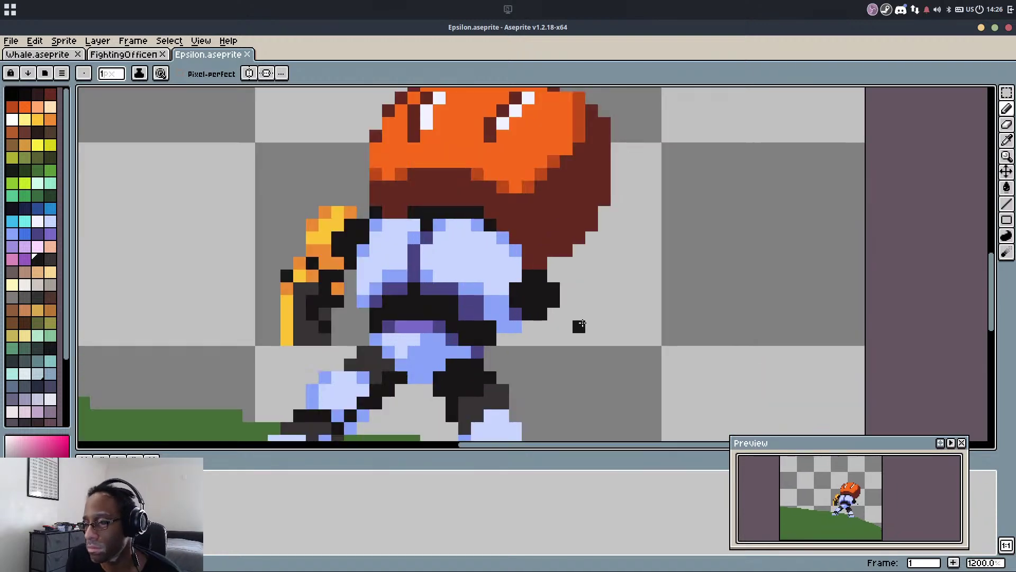
{"action": "key", "text": "i"}
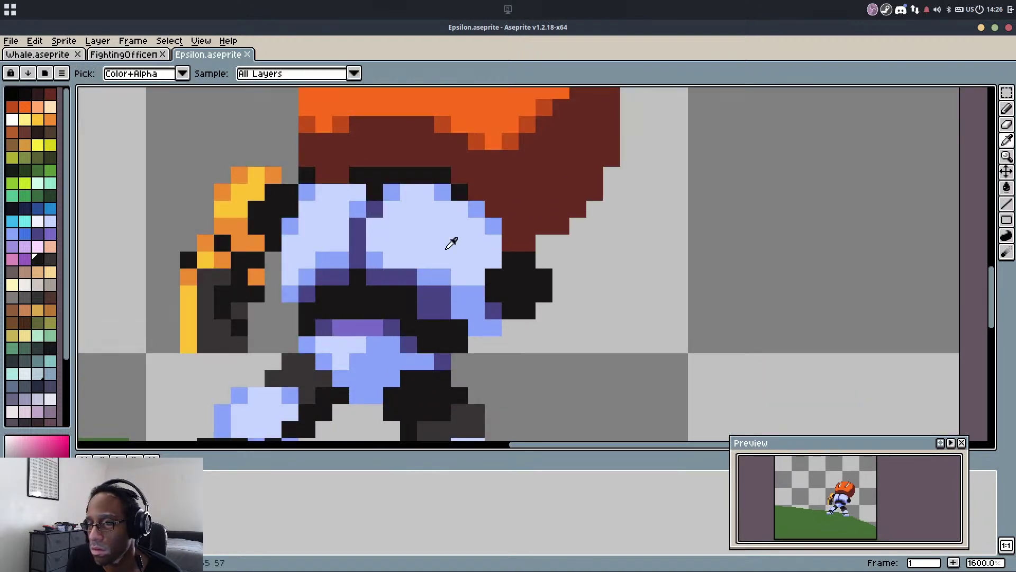
{"action": "left_click", "coordinate": [429, 276], "text": "alt"}
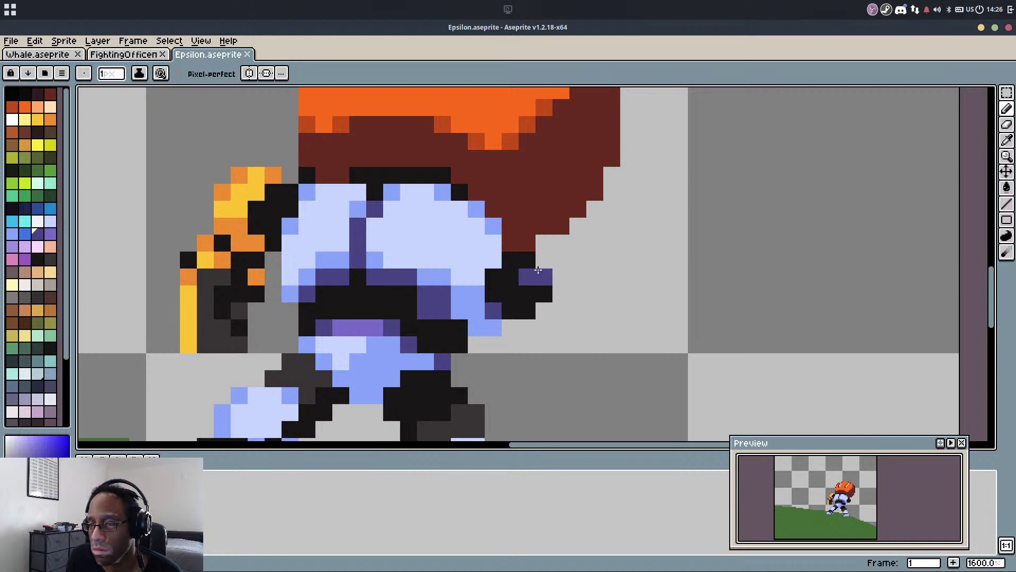
{"action": "mouse_move", "coordinate": [527, 276]}
{"action": "left_mouse_down"}
{"action": "mouse_move", "coordinate": [622, 248]}
{"action": "mouse_move", "coordinate": [647, 253]}
{"action": "left_mouse_up"}
{"action": "scroll", "coordinate": [646, 253], "scroll_direction": "down", "scroll_amount": 2}
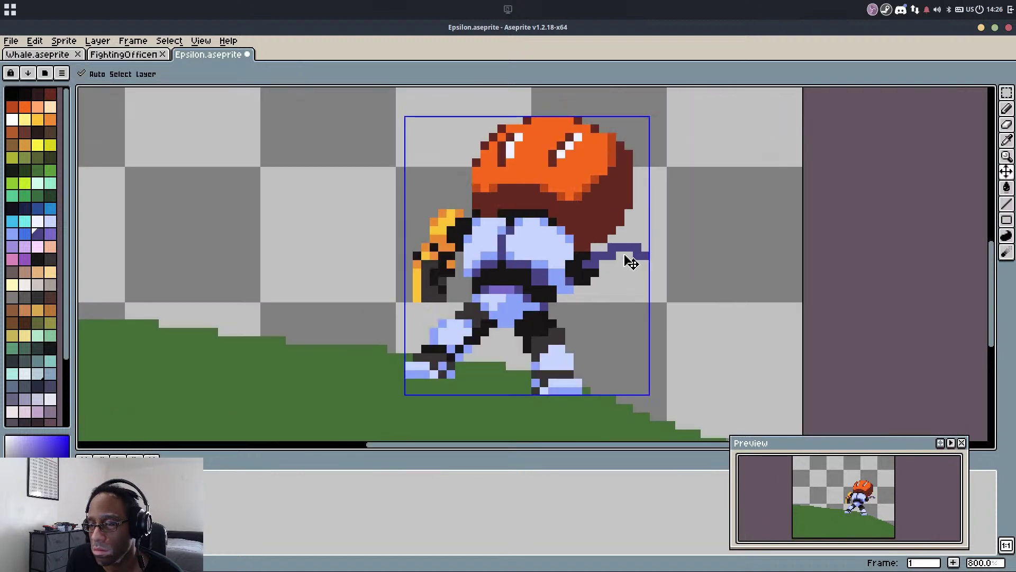
{"action": "key", "text": "ctrl+z"}
Enlarge the lower part of the orange arm by stamping it one pixel left and up, then offsetting it again by the same amount
{"action": "scroll", "coordinate": [438, 265], "scroll_direction": "up", "scroll_amount": 3}
{"action": "key", "text": "m"}
{"action": "left_click_drag", "start_coordinate": [363, 221], "coordinate": [465, 373]}
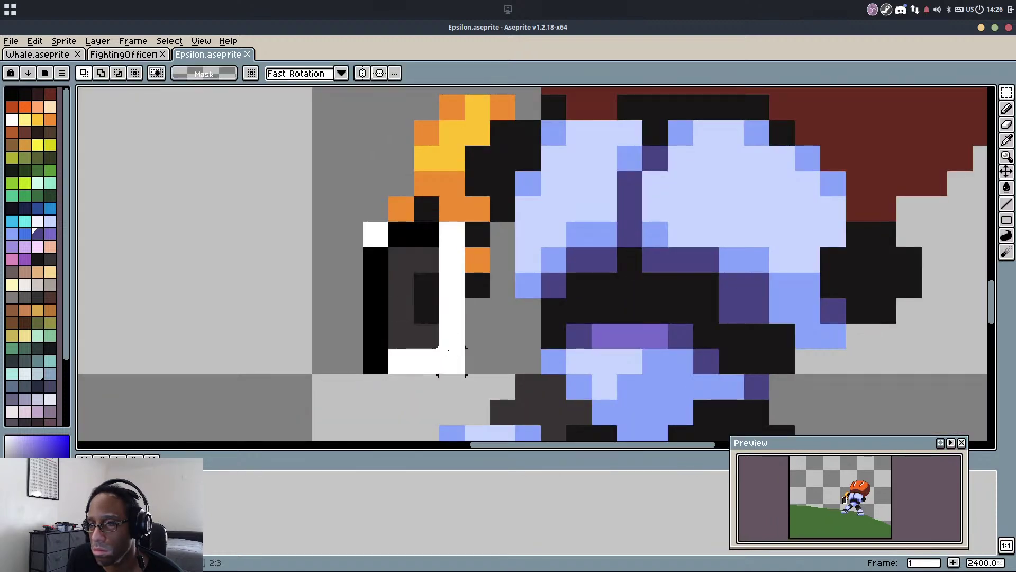
{"action": "left_click_drag", "start_coordinate": [431, 344], "coordinate": [390, 324]}
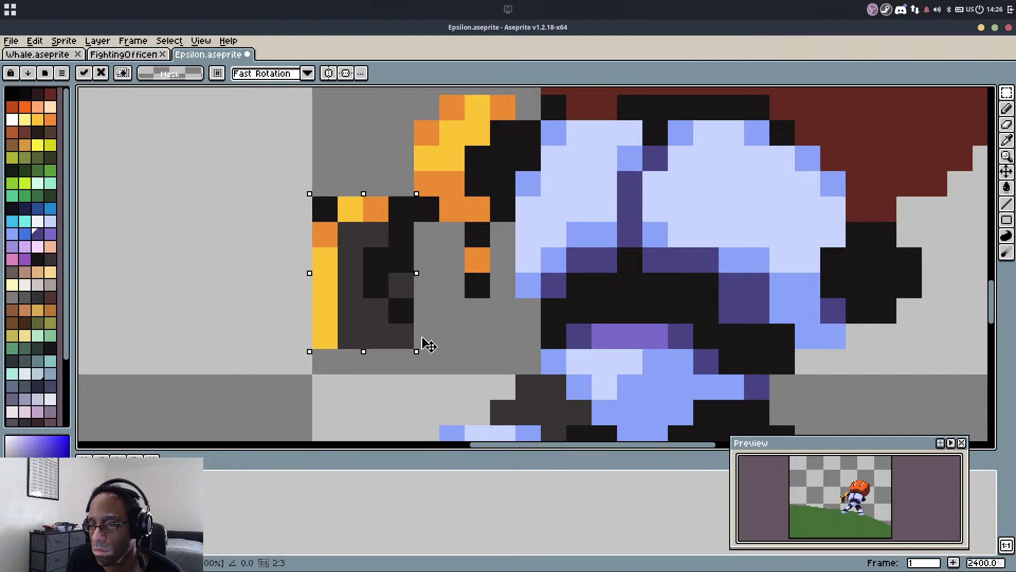
{"action": "key", "text": "Right"}
{"action": "key", "text": "Return"}
{"action": "left_click_drag", "start_coordinate": [434, 307], "coordinate": [409, 282]}
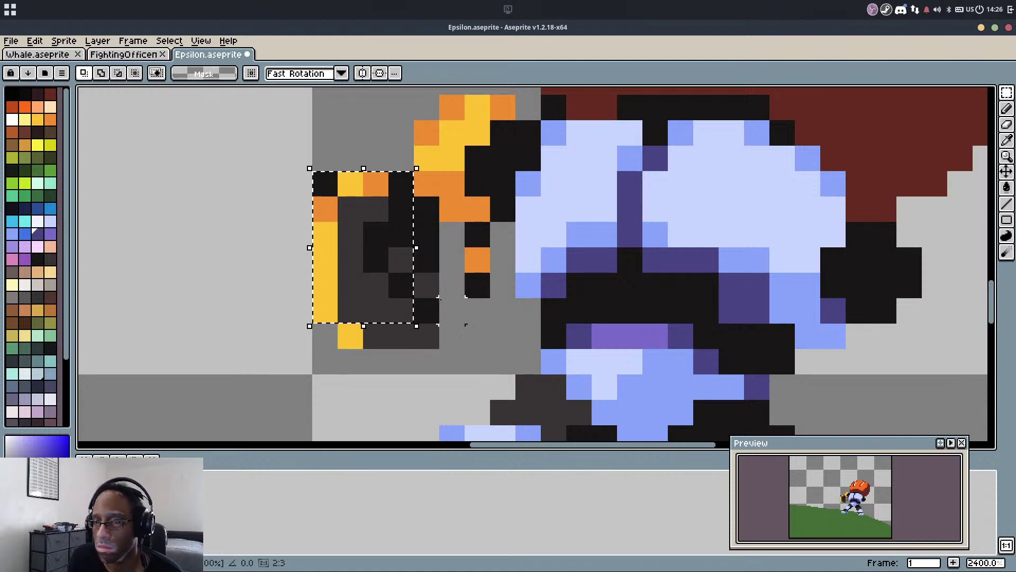
{"action": "key", "text": "ctrl+d"}
Paint the bottom edge of the enlarged lower arm black
{"action": "key", "text": "b"}
{"action": "left_click", "coordinate": [425, 312], "text": "alt"}
{"action": "left_click_drag", "start_coordinate": [418, 327], "coordinate": [380, 333]}
Redraw the dark gray mark inside the lower arm one pixel further right and fill the gap toward the upper arm with black
{"action": "left_click", "coordinate": [407, 249], "text": "alt"}
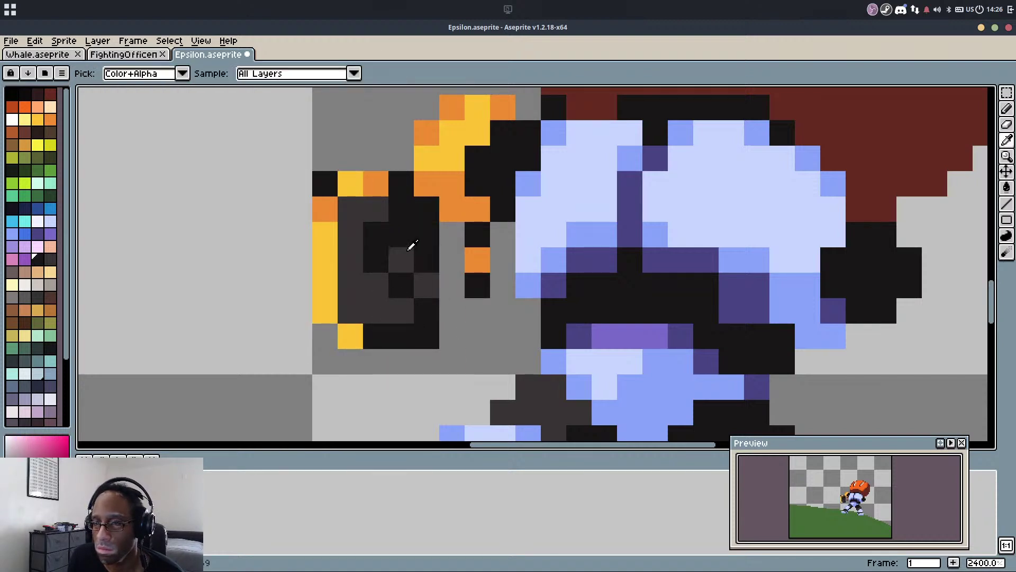
{"action": "mouse_move", "coordinate": [426, 234]}
{"action": "left_mouse_down"}
{"action": "mouse_move", "coordinate": [423, 263]}
{"action": "mouse_move", "coordinate": [402, 221]}
{"action": "mouse_move", "coordinate": [400, 260]}
{"action": "mouse_move", "coordinate": [424, 283]}
{"action": "mouse_move", "coordinate": [456, 229]}
{"action": "mouse_move", "coordinate": [432, 294]}
{"action": "mouse_move", "coordinate": [456, 239]}
{"action": "mouse_move", "coordinate": [451, 311]}
{"action": "left_mouse_up"}
{"action": "left_click", "coordinate": [407, 235], "text": "alt"}
{"action": "left_click", "coordinate": [399, 259]}
{"action": "left_click", "coordinate": [427, 285]}
{"action": "left_click", "coordinate": [451, 244]}
{"action": "left_click", "coordinate": [436, 277], "text": "alt"}
{"action": "scroll", "coordinate": [479, 274], "scroll_direction": "down", "scroll_amount": 2}
{"action": "scroll", "coordinate": [488, 252], "scroll_direction": "up", "scroll_amount": 2}
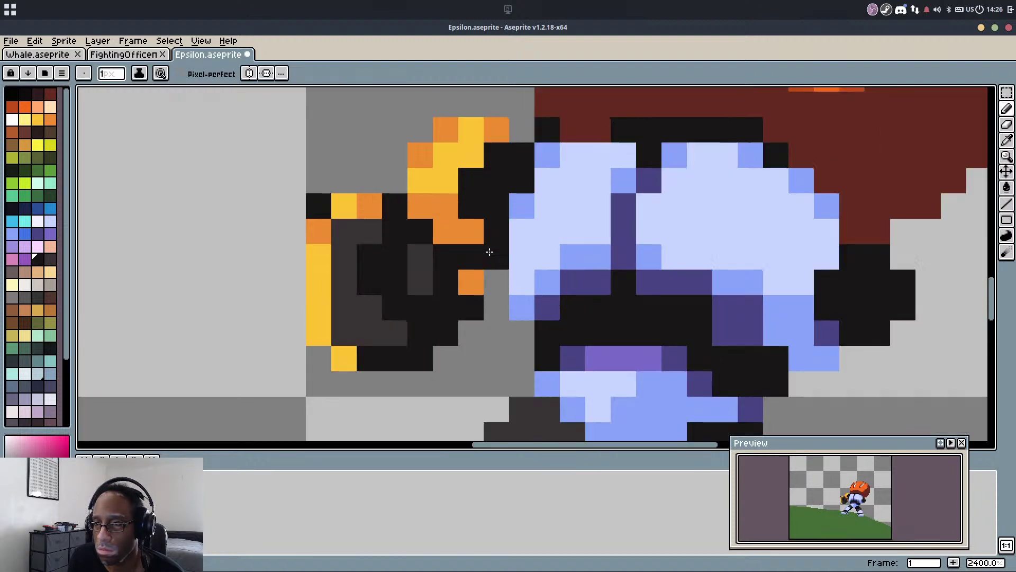
Paint black pixels down the inner edge of the lower arm, covering its lower orange pixel, and save the sprite
{"action": "mouse_move", "coordinate": [490, 252]}
{"action": "left_mouse_down"}
{"action": "mouse_move", "coordinate": [486, 291]}
{"action": "mouse_move", "coordinate": [462, 305]}
{"action": "mouse_move", "coordinate": [466, 280]}
{"action": "mouse_move", "coordinate": [497, 317]}
{"action": "left_mouse_up"}
{"action": "left_click", "coordinate": [465, 302], "text": "alt"}
{"action": "scroll", "coordinate": [496, 317], "scroll_direction": "down", "scroll_amount": 5}
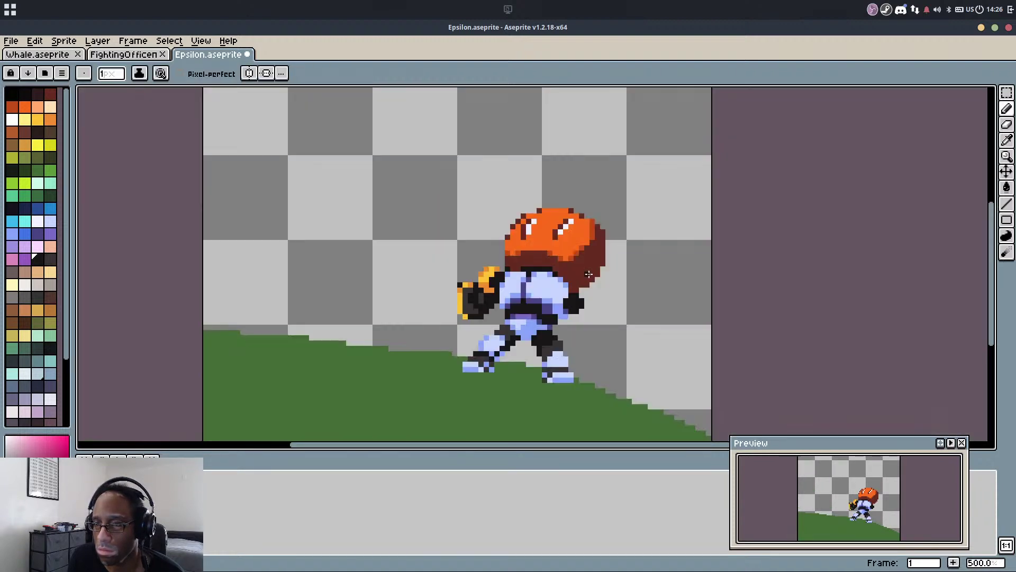
{"action": "key", "text": "ctrl+s"}
Paint black gaps across the dark gray area of the hand to separate it into finger bars
{"action": "scroll", "coordinate": [420, 294], "scroll_direction": "up", "scroll_amount": 3}
{"action": "left_click", "coordinate": [423, 282], "text": "alt"}
{"action": "left_click", "coordinate": [421, 298]}
{"action": "left_click", "coordinate": [388, 282]}
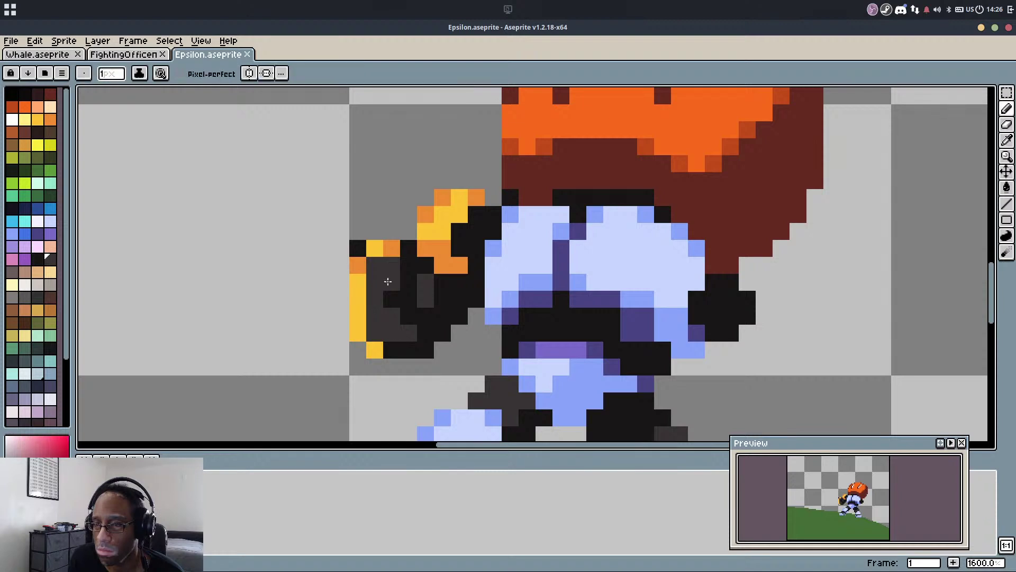
{"action": "left_click", "coordinate": [405, 284], "text": "alt"}
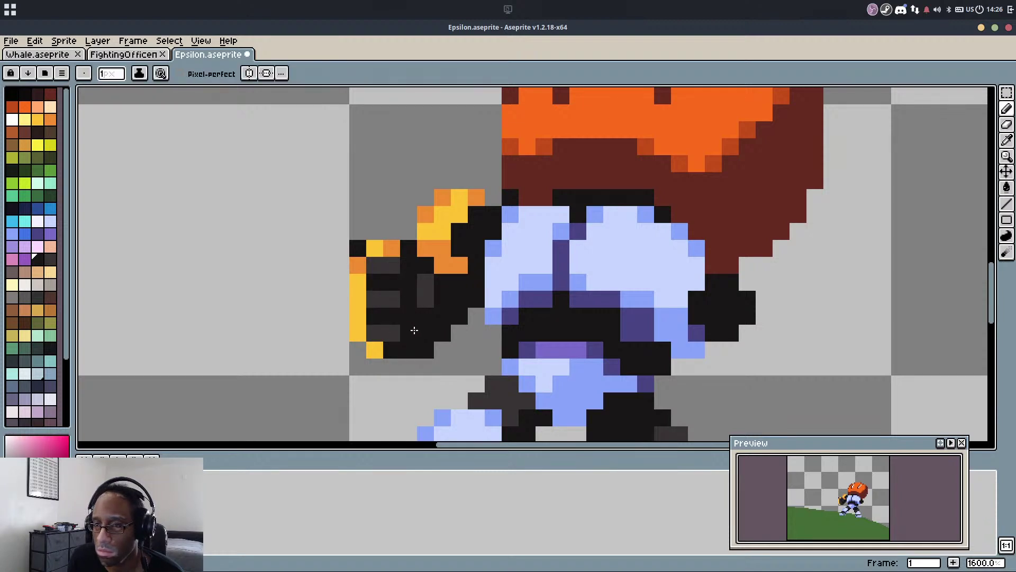
Try a dark gray pixel on the hand's bottom edge, undo the trial strokes, and save the sprite
{"action": "scroll", "coordinate": [425, 318], "scroll_direction": "down", "scroll_amount": 4}
{"action": "scroll", "coordinate": [421, 306], "scroll_direction": "up", "scroll_amount": 4}
{"action": "key", "text": "x"}
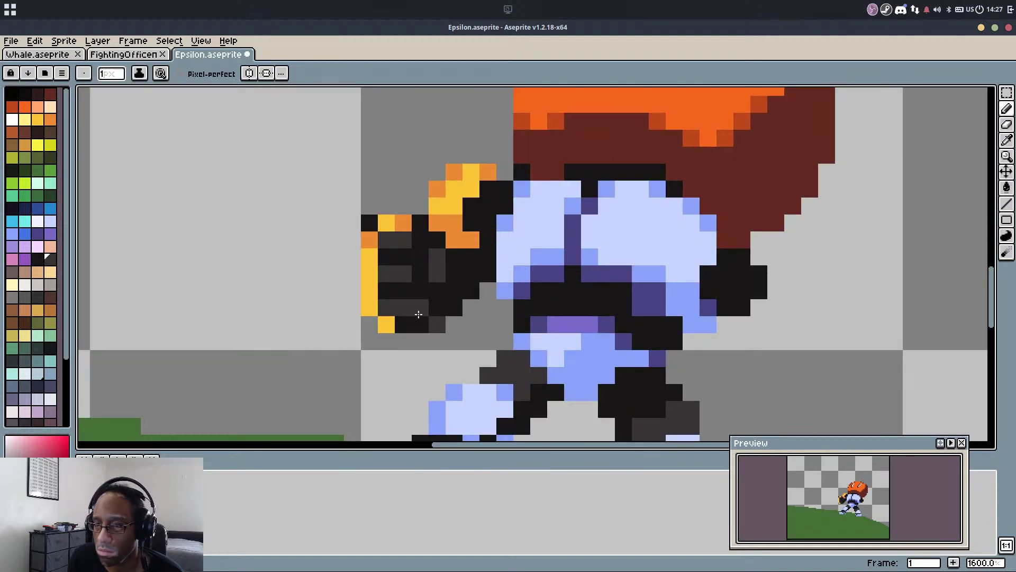
{"action": "scroll", "coordinate": [421, 322], "scroll_direction": "down", "scroll_amount": 4}
{"action": "key", "text": "ctrl+z"}
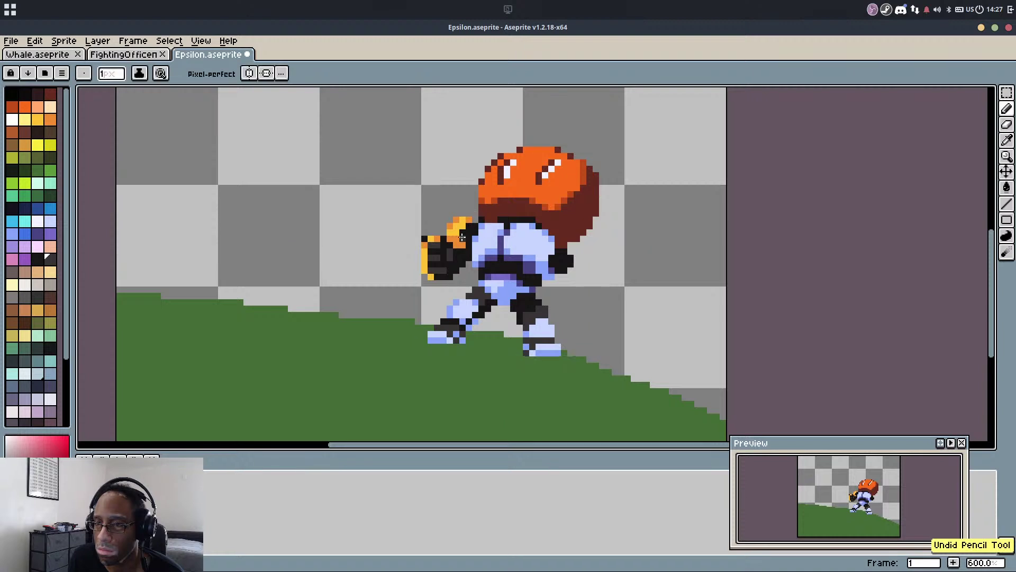
{"action": "scroll", "coordinate": [436, 295], "scroll_direction": "up", "scroll_amount": 5}
{"action": "scroll", "coordinate": [438, 270], "scroll_direction": "down", "scroll_amount": 4}
{"action": "scroll", "coordinate": [453, 271], "scroll_direction": "up", "scroll_amount": 4}
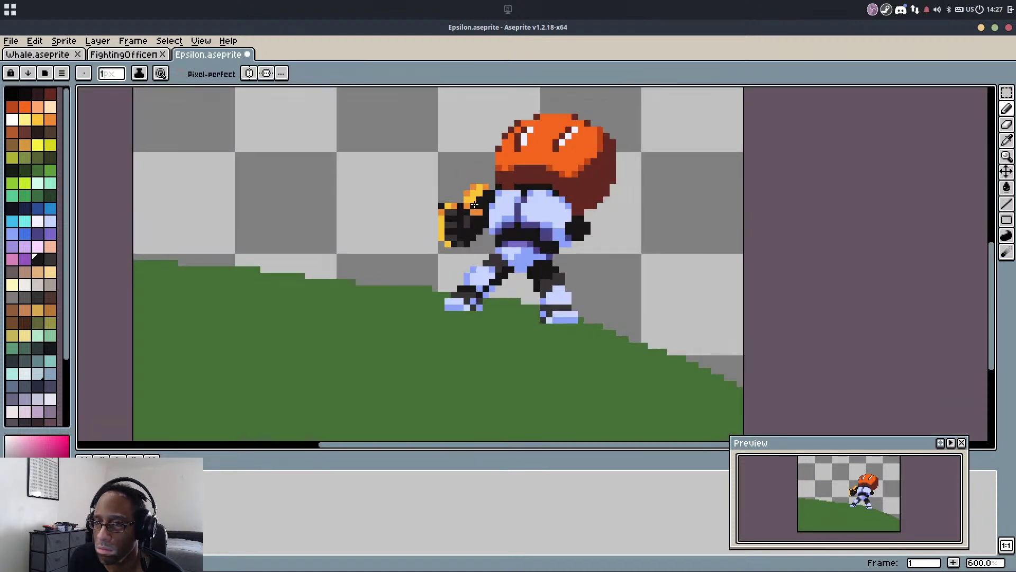
{"action": "key", "text": "ctrl"}
{"action": "key", "text": "ctrl+z"}
{"action": "key", "text": "ctrl+z"}
{"action": "key", "text": "ctrl+s"}
Try erasing the yellow pixel at the hand's lower corner and retouching the lowest dark gray finger bar
{"action": "key", "text": "e"}
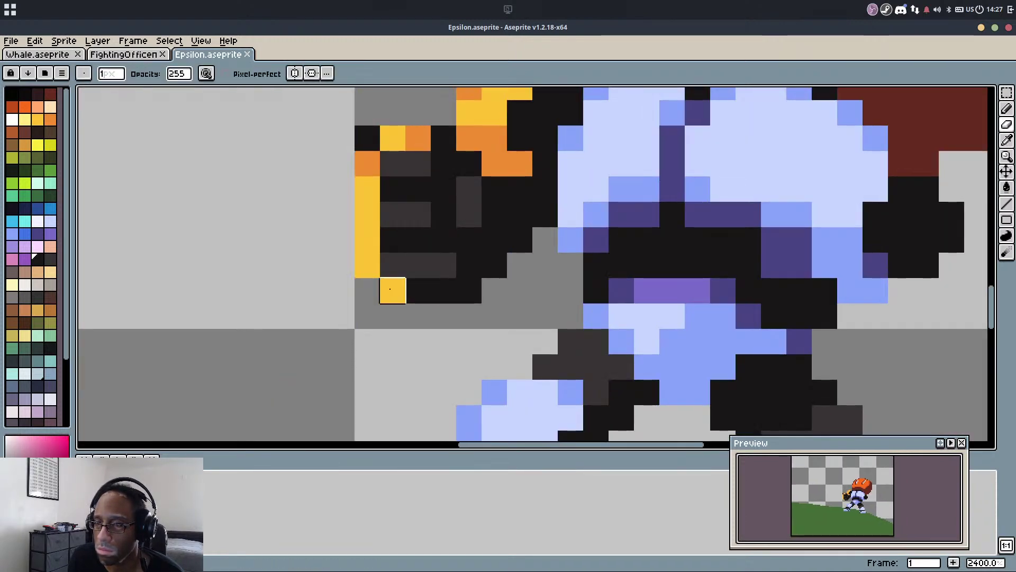
{"action": "left_click", "coordinate": [397, 288]}
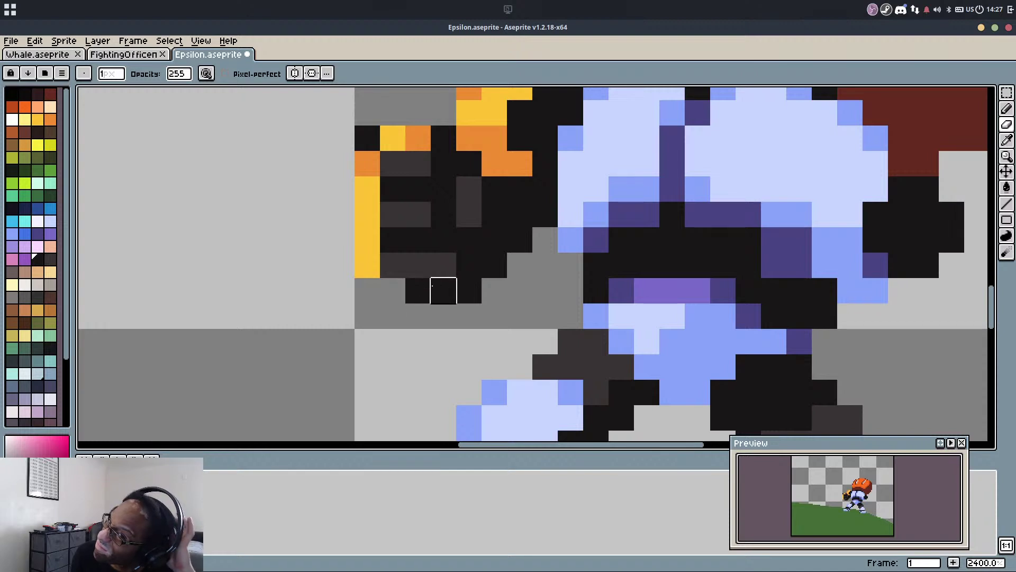
{"action": "key", "text": "b"}
{"action": "left_click", "coordinate": [442, 269]}
{"action": "left_click", "coordinate": [428, 269], "text": "alt"}
{"action": "left_click", "coordinate": [442, 270]}
{"action": "scroll", "coordinate": [440, 285], "scroll_direction": "down", "scroll_amount": 5}
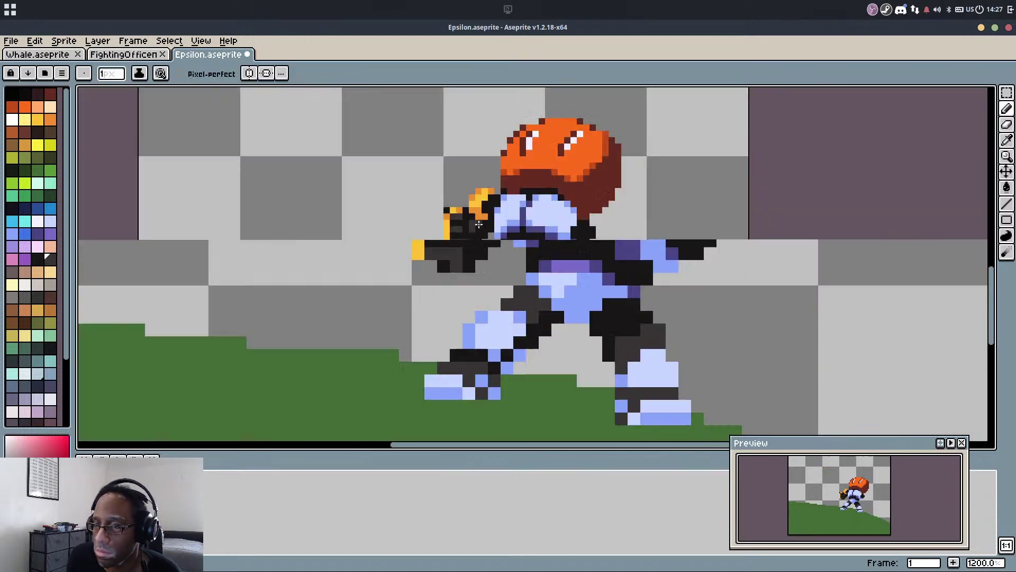
{"action": "key", "text": "ctrl+z"}
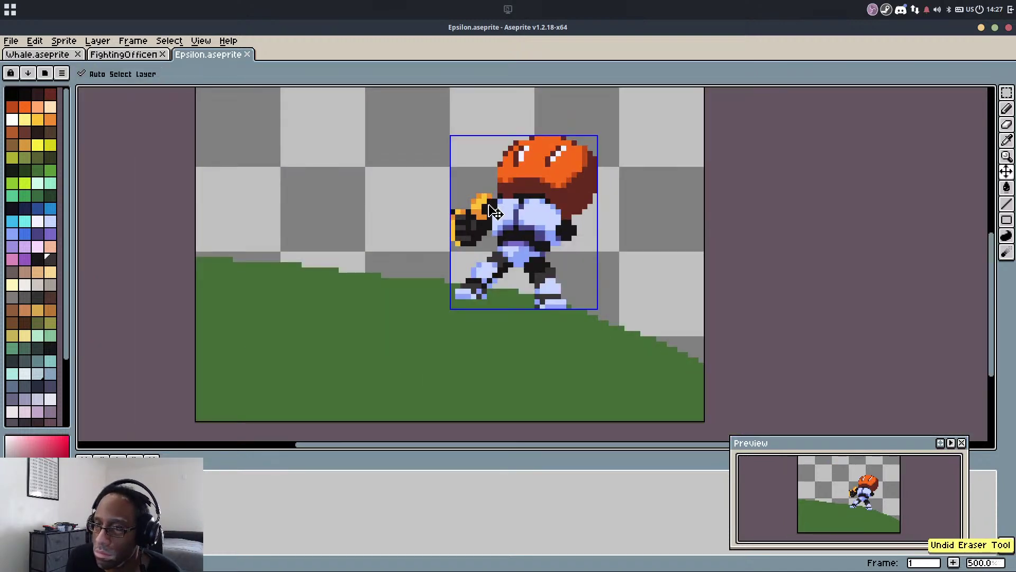
Sketch a bright green oval with a short black diagonal stem in the empty area behind the rear leg
{"action": "scroll", "coordinate": [495, 211], "scroll_direction": "up", "scroll_amount": 6}
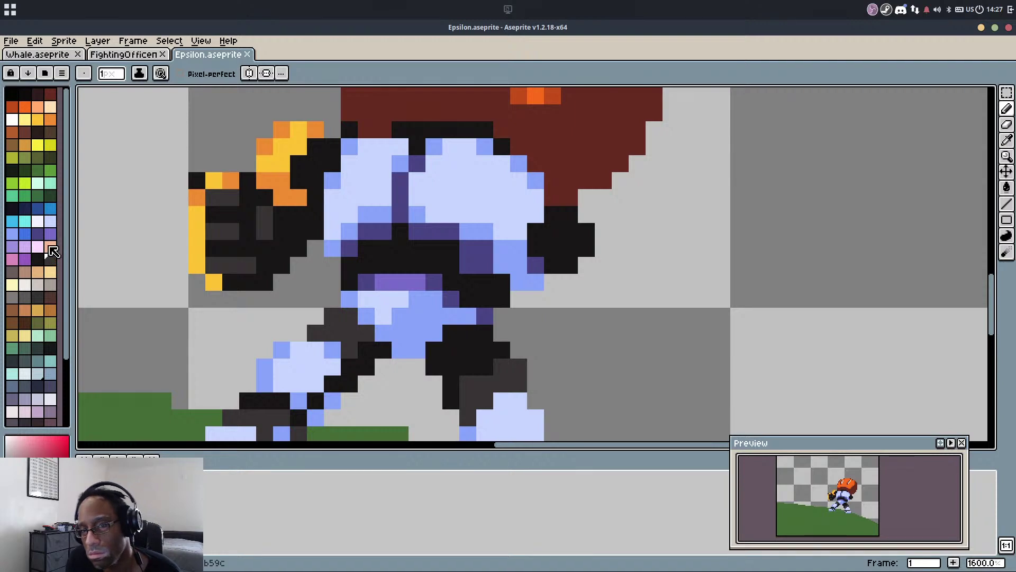
{"action": "left_click", "coordinate": [51, 169]}
{"action": "left_click", "coordinate": [617, 255]}
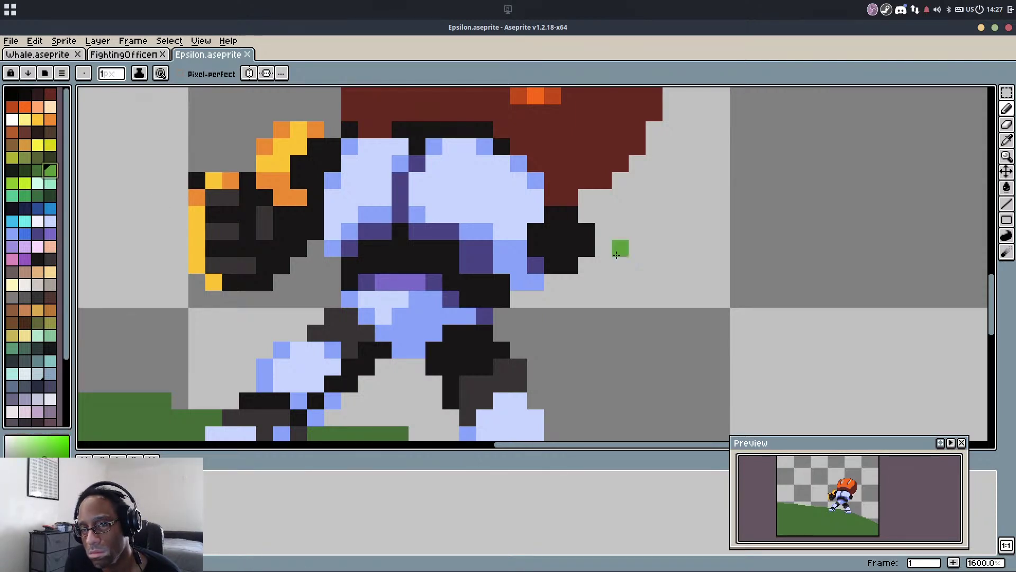
{"action": "mouse_move", "coordinate": [608, 350]}
{"action": "left_mouse_down"}
{"action": "mouse_move", "coordinate": [679, 322]}
{"action": "mouse_move", "coordinate": [716, 336]}
{"action": "left_mouse_up"}
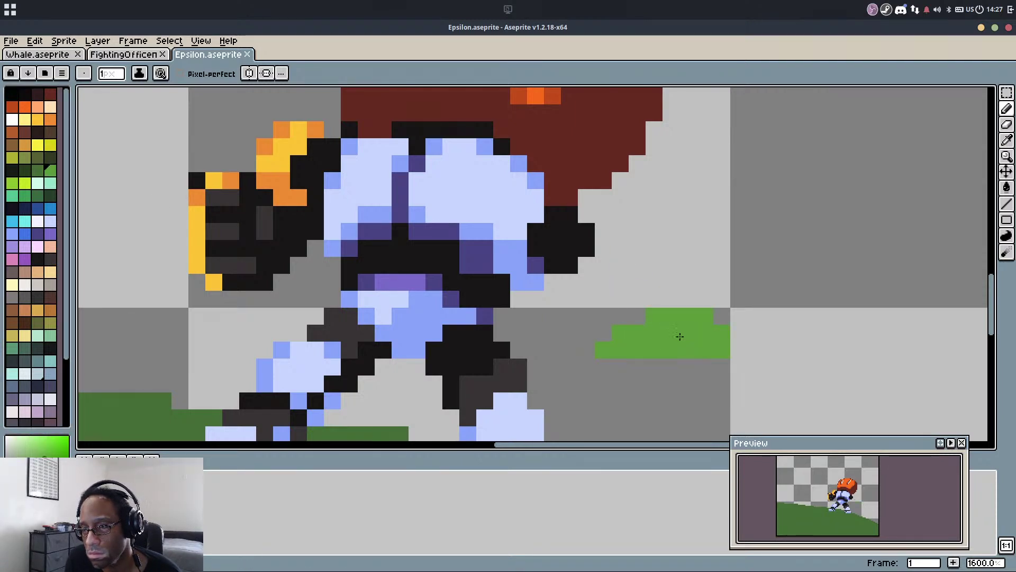
{"action": "left_click", "coordinate": [563, 239], "text": "alt"}
{"action": "mouse_move", "coordinate": [614, 348]}
{"action": "left_mouse_down"}
{"action": "mouse_move", "coordinate": [601, 320]}
{"action": "mouse_move", "coordinate": [587, 316]}
{"action": "left_mouse_up"}
{"action": "scroll", "coordinate": [635, 267], "scroll_direction": "down", "scroll_amount": 4}
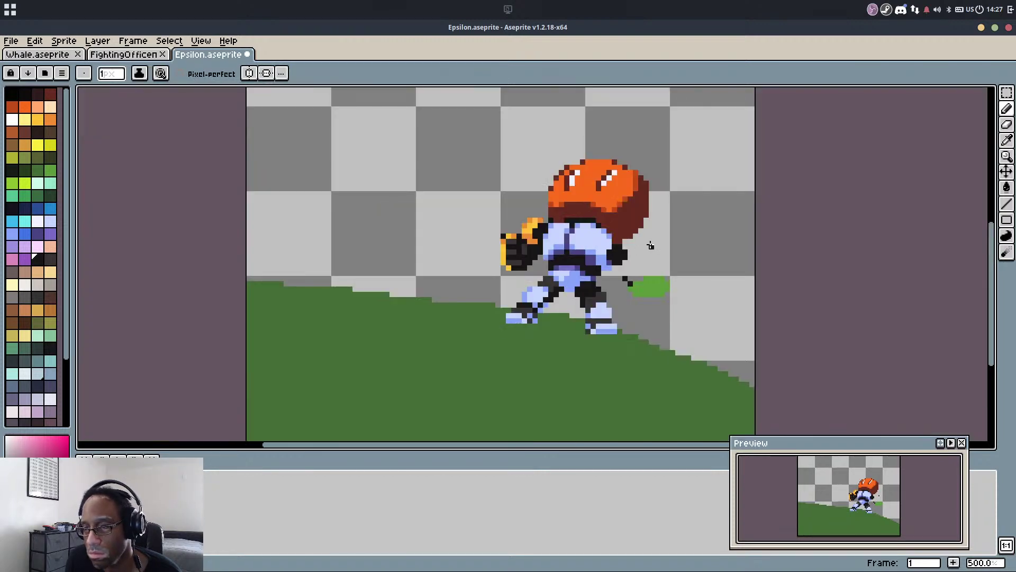
Paint a pale blue sword guard along the top of the hand, stepping down toward the inner arm
{"action": "scroll", "coordinate": [530, 239], "scroll_direction": "up", "scroll_amount": 2}
{"action": "left_click", "coordinate": [508, 230]}
{"action": "scroll", "coordinate": [508, 231], "scroll_direction": "up", "scroll_amount": 2}
{"action": "mouse_move", "coordinate": [487, 246]}
{"action": "left_mouse_down"}
{"action": "mouse_move", "coordinate": [520, 289]}
{"action": "mouse_move", "coordinate": [454, 271]}
{"action": "mouse_move", "coordinate": [537, 297]}
{"action": "left_mouse_up"}
{"action": "left_click", "coordinate": [646, 300], "text": "alt"}
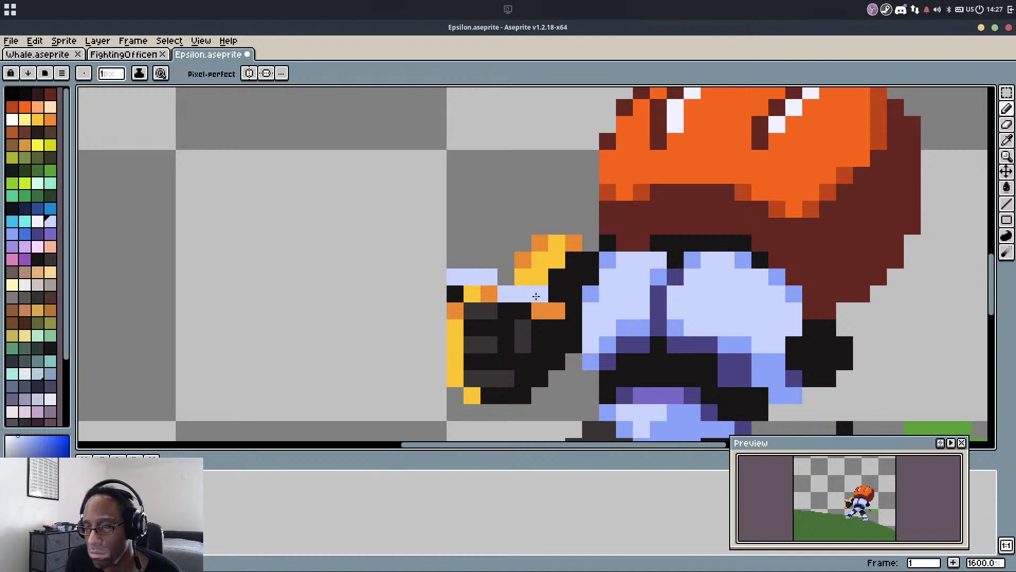
{"action": "key", "text": "ctrl+z"}
{"action": "mouse_move", "coordinate": [458, 275]}
{"action": "left_mouse_down"}
{"action": "mouse_move", "coordinate": [523, 279]}
{"action": "mouse_move", "coordinate": [541, 319]}
{"action": "left_mouse_up"}
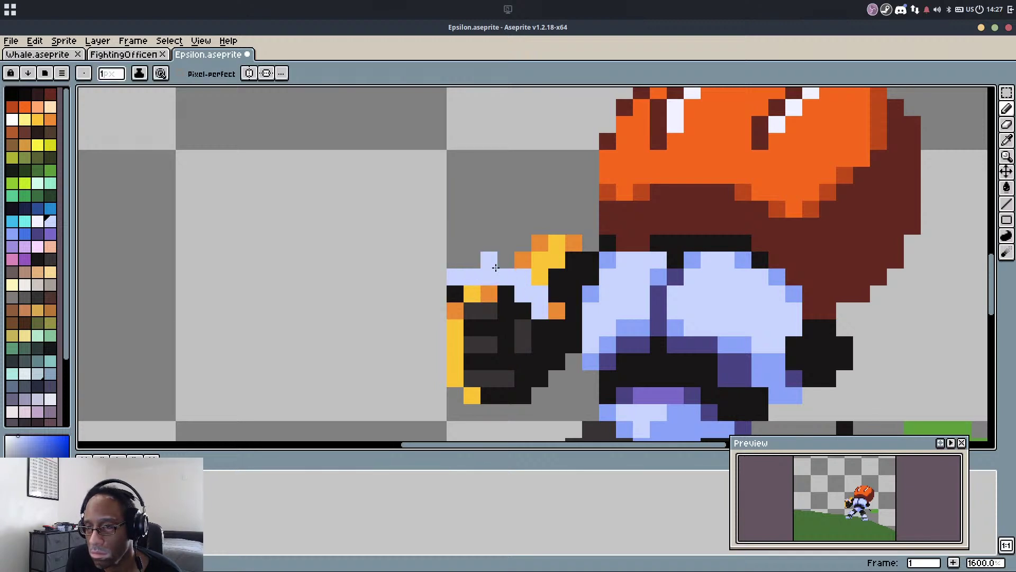
{"action": "left_click", "coordinate": [473, 270]}
{"action": "left_click_drag", "start_coordinate": [472, 101], "coordinate": [464, 146]}
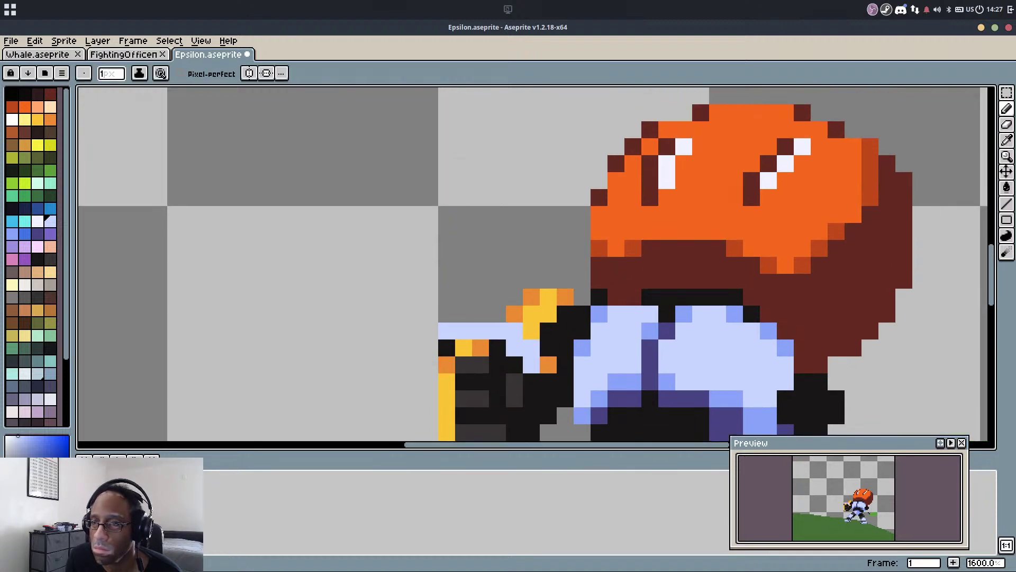
Outline a tall tapering sword blade above the hand in pale blue, fill it, and cover the orange pixel at its base
{"action": "left_click", "coordinate": [469, 319]}
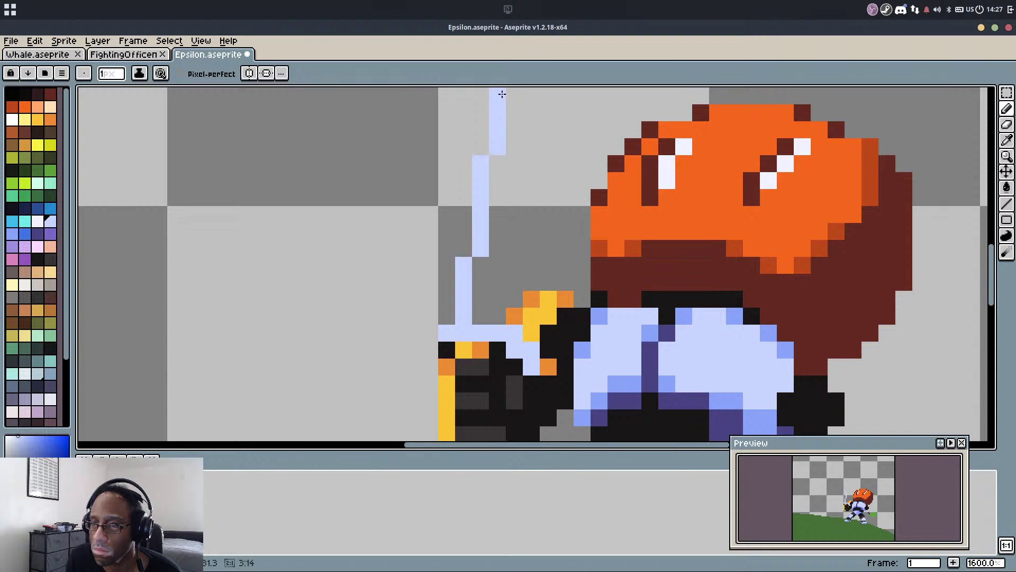
{"action": "left_click_drag", "start_coordinate": [502, 93], "coordinate": [508, 90]}
{"action": "left_click_drag", "start_coordinate": [530, 197], "coordinate": [510, 280]}
{"action": "left_click_drag", "start_coordinate": [509, 95], "coordinate": [528, 140]}
{"action": "key", "text": "g"}
{"action": "left_click", "coordinate": [511, 216]}
{"action": "key", "text": "b"}
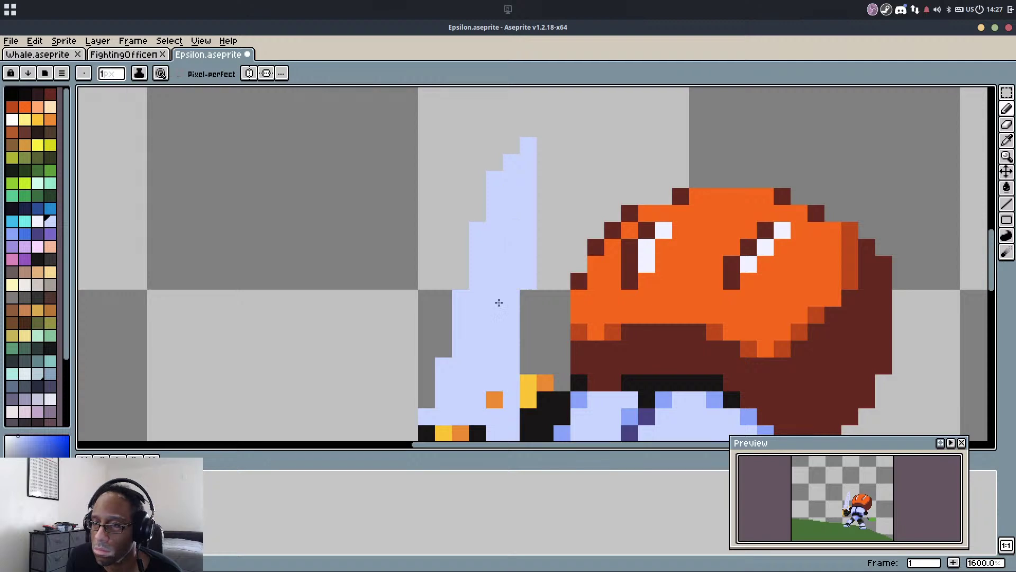
{"action": "left_click_drag", "start_coordinate": [501, 404], "coordinate": [495, 352]}
{"action": "scroll", "coordinate": [510, 382], "scroll_direction": "down", "scroll_amount": 3}
Paint the blade's interior in the helmet highlight's near-white, leaving pale blue along its outer stepped edge and guard
{"action": "key", "text": "i"}
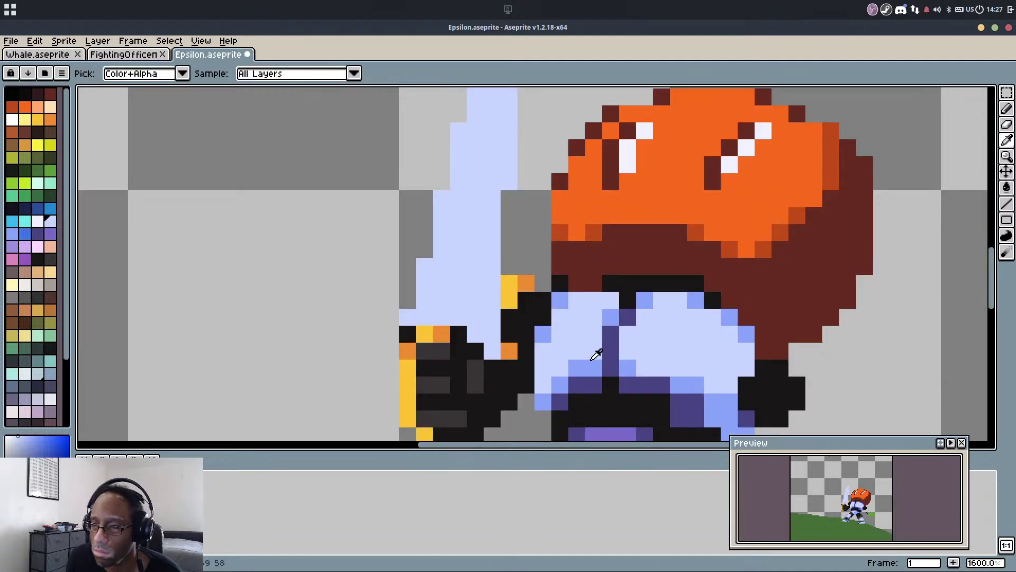
{"action": "left_click", "coordinate": [621, 167]}
{"action": "key", "text": "b"}
{"action": "mouse_move", "coordinate": [425, 301]}
{"action": "left_mouse_down"}
{"action": "mouse_move", "coordinate": [460, 182]}
{"action": "mouse_move", "coordinate": [449, 302]}
{"action": "mouse_move", "coordinate": [475, 232]}
{"action": "left_mouse_up"}
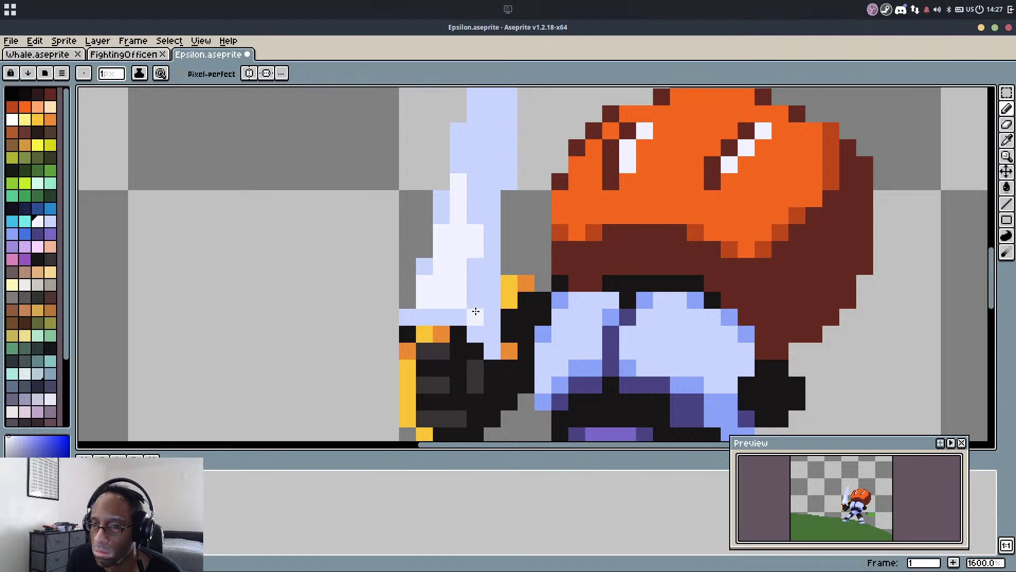
{"action": "mouse_move", "coordinate": [488, 332]}
{"action": "left_mouse_down"}
{"action": "mouse_move", "coordinate": [481, 121]}
{"action": "mouse_move", "coordinate": [469, 200]}
{"action": "left_mouse_up"}
{"action": "scroll", "coordinate": [479, 142], "scroll_direction": "down", "scroll_amount": 1}
{"action": "left_click_drag", "start_coordinate": [490, 142], "coordinate": [477, 209]}
{"action": "left_click_drag", "start_coordinate": [490, 164], "coordinate": [464, 290]}
{"action": "left_click_drag", "start_coordinate": [490, 227], "coordinate": [480, 266]}
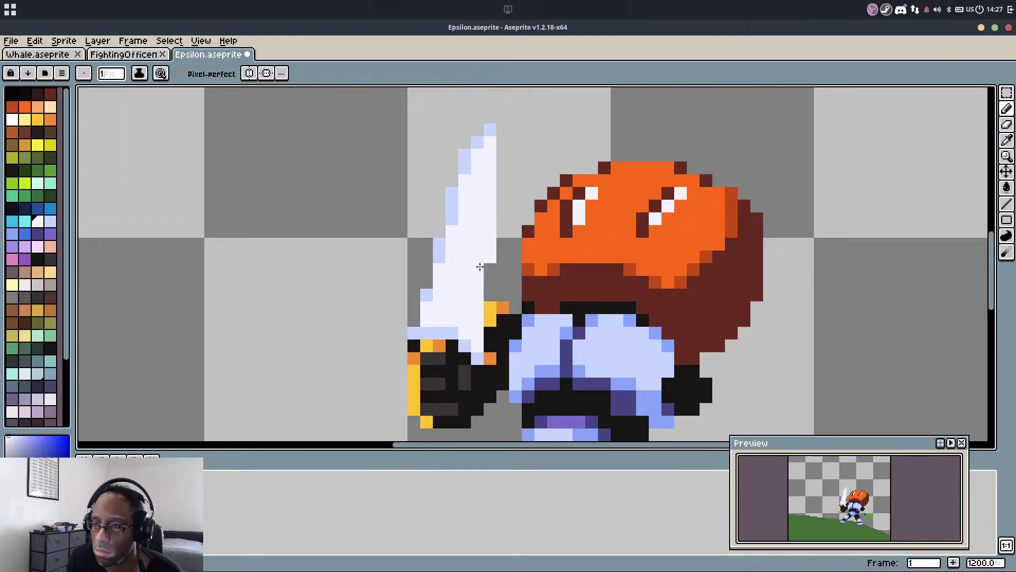
Paint a pale blue edge along the lower part of the blade on the side facing the helmet
{"action": "left_click", "coordinate": [479, 339], "text": "alt"}
{"action": "left_click", "coordinate": [486, 308]}
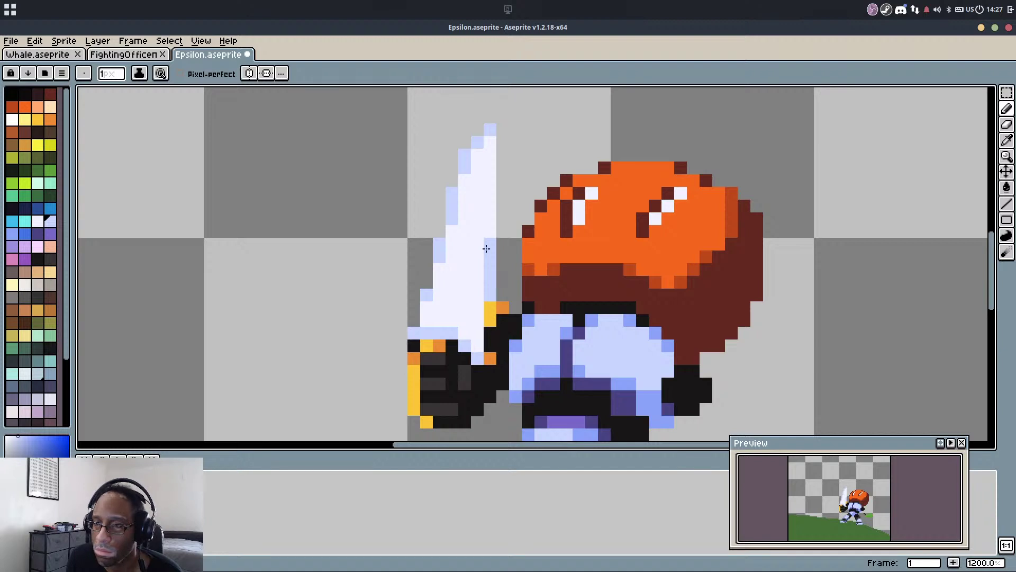
{"action": "scroll", "coordinate": [491, 175], "scroll_direction": "down", "scroll_amount": 5}
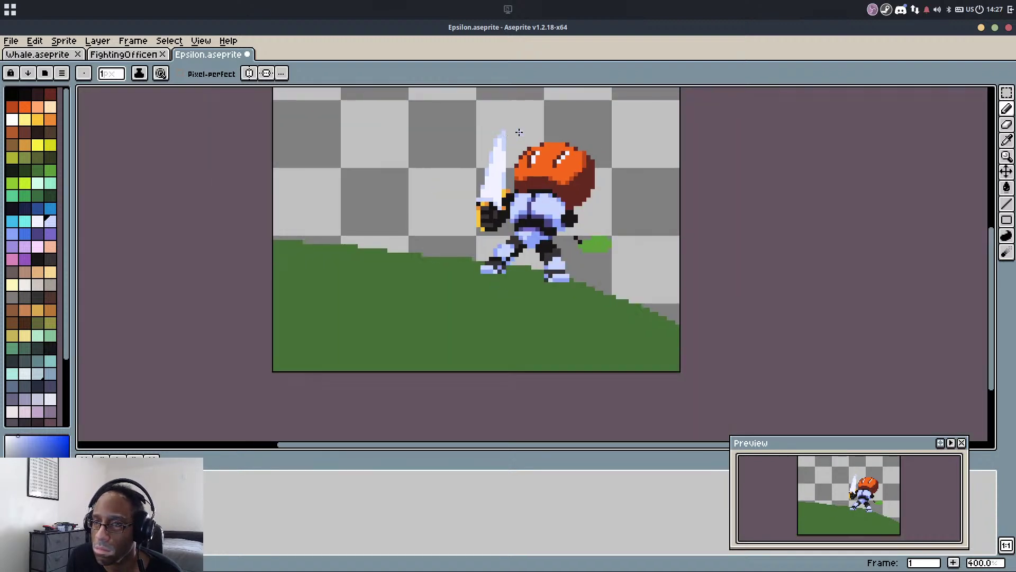
Select and delete the bright green oval and its black stem behind the rear leg
{"action": "scroll", "coordinate": [585, 247], "scroll_direction": "up", "scroll_amount": 3}
{"action": "scroll", "coordinate": [585, 247], "scroll_direction": "up", "scroll_amount": 4}
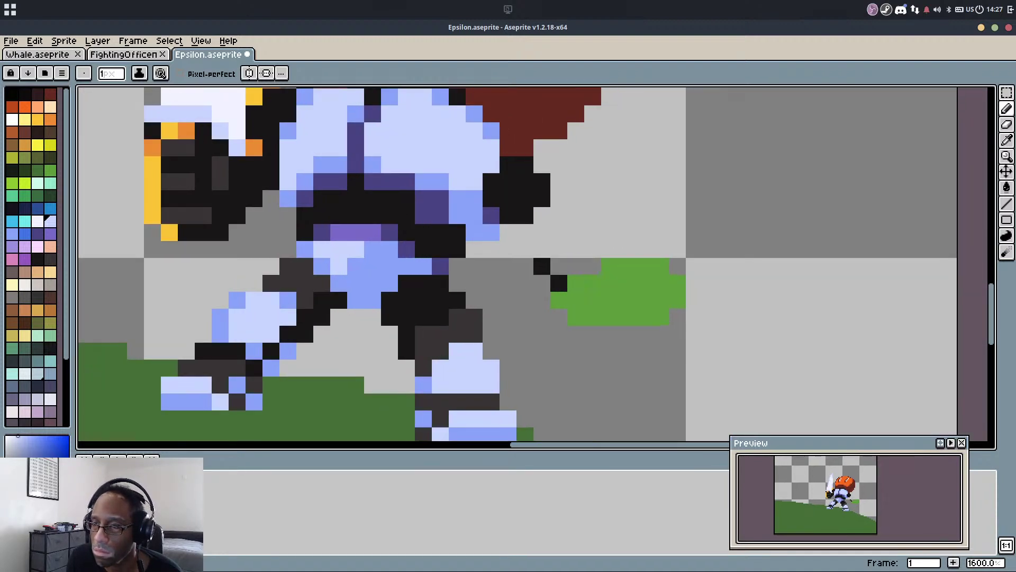
{"action": "key", "text": "m"}
{"action": "left_click_drag", "start_coordinate": [543, 252], "coordinate": [738, 366]}
{"action": "key", "text": "Delete"}
{"action": "key", "text": "b"}
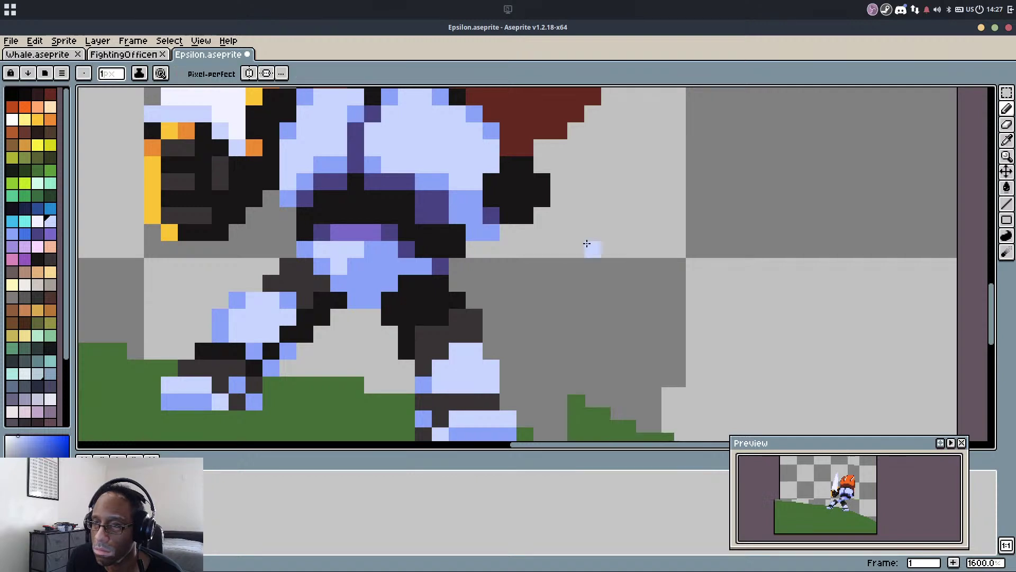
{"action": "scroll", "coordinate": [586, 247], "scroll_direction": "down", "scroll_amount": 3}
{"action": "left_click_drag", "start_coordinate": [585, 247], "coordinate": [569, 274]}
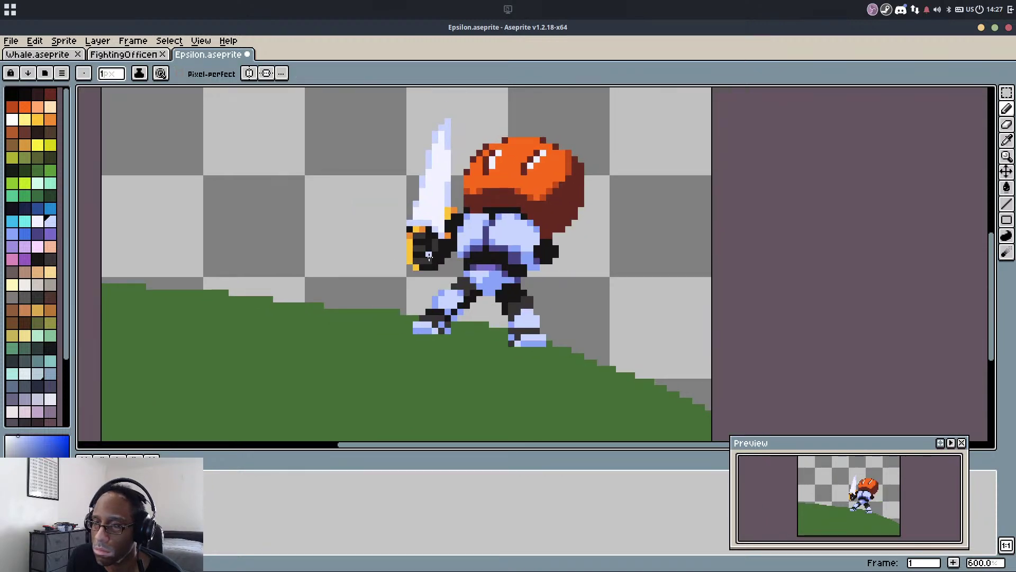
Select the hips and both legs down to the feet, leaving out the hand
{"action": "scroll", "coordinate": [428, 256], "scroll_direction": "up", "scroll_amount": 1}
{"action": "scroll", "coordinate": [498, 272], "scroll_direction": "up", "scroll_amount": 2}
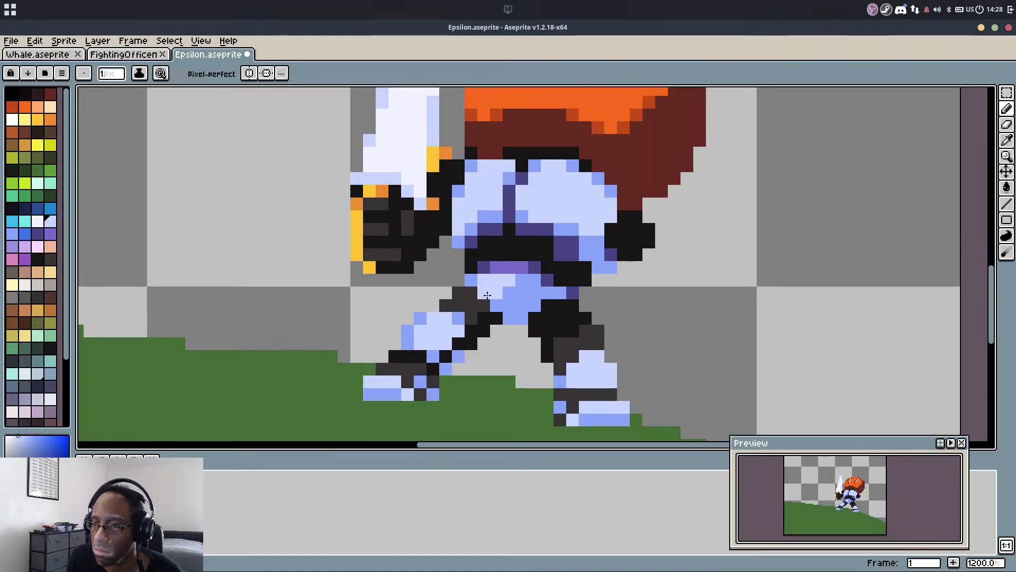
{"action": "key", "text": "m"}
{"action": "left_click_drag", "start_coordinate": [357, 419], "coordinate": [435, 331], "text": "shift"}
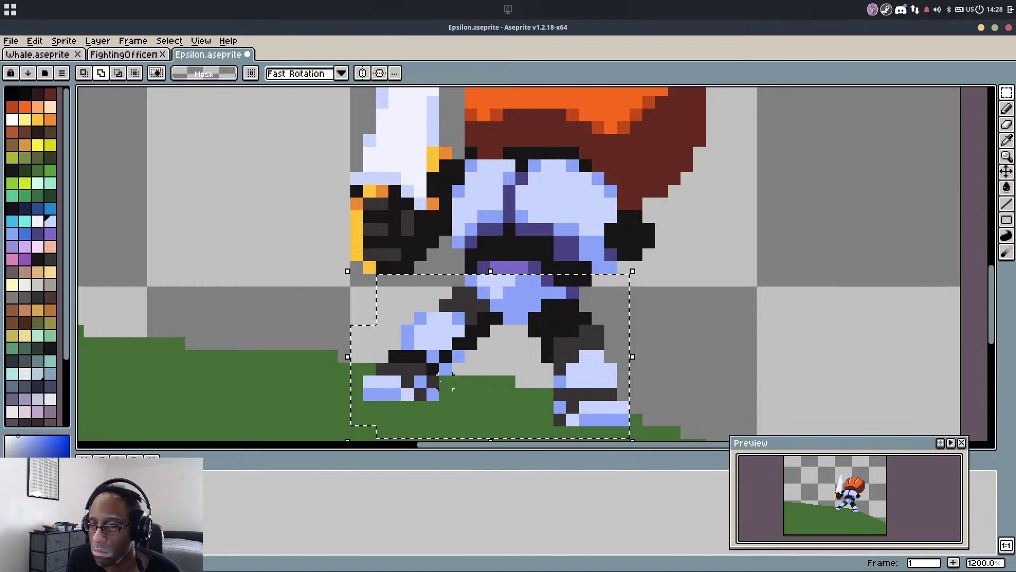
{"action": "key", "text": "b"}
Try replacing the selected legs' pale blue with light green and their medium blue with dark green
{"action": "key", "text": "i"}
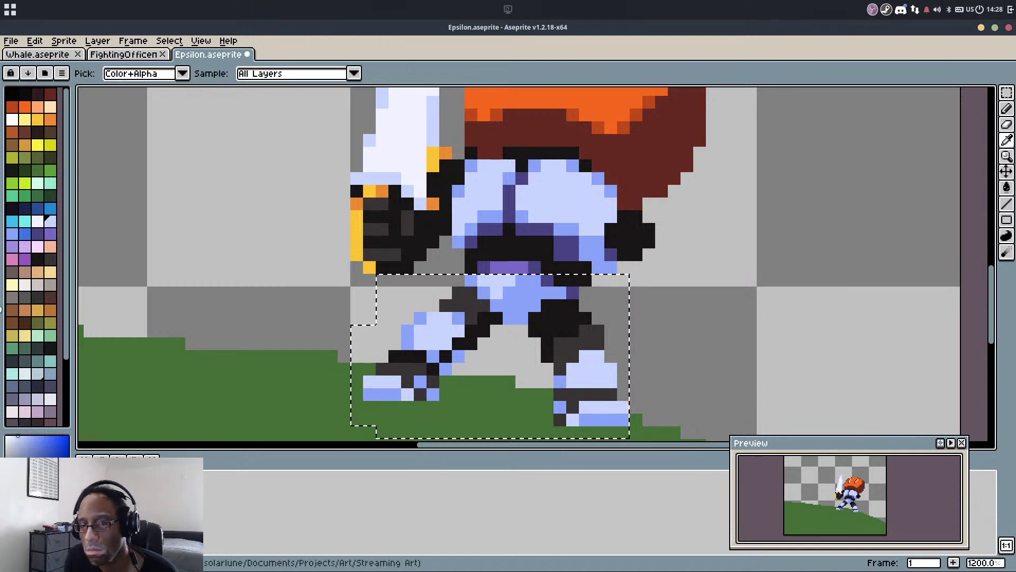
{"action": "right_click", "coordinate": [50, 335]}
{"action": "key", "text": "shift+r"}
{"action": "key", "text": "Return"}
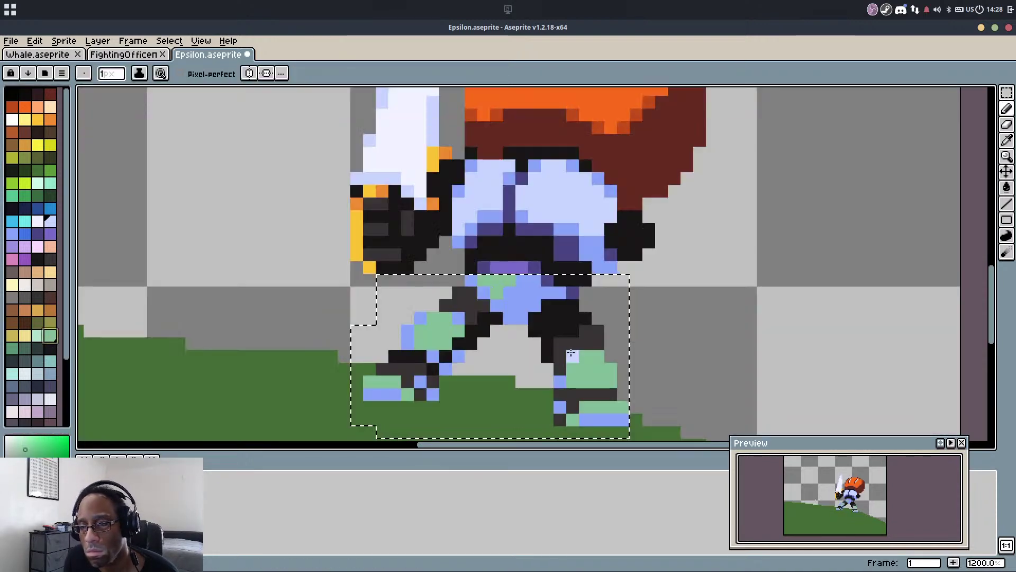
{"action": "left_click", "coordinate": [458, 325]}
{"action": "key", "text": "b"}
{"action": "right_click", "coordinate": [26, 349]}
{"action": "key", "text": "shift+r"}
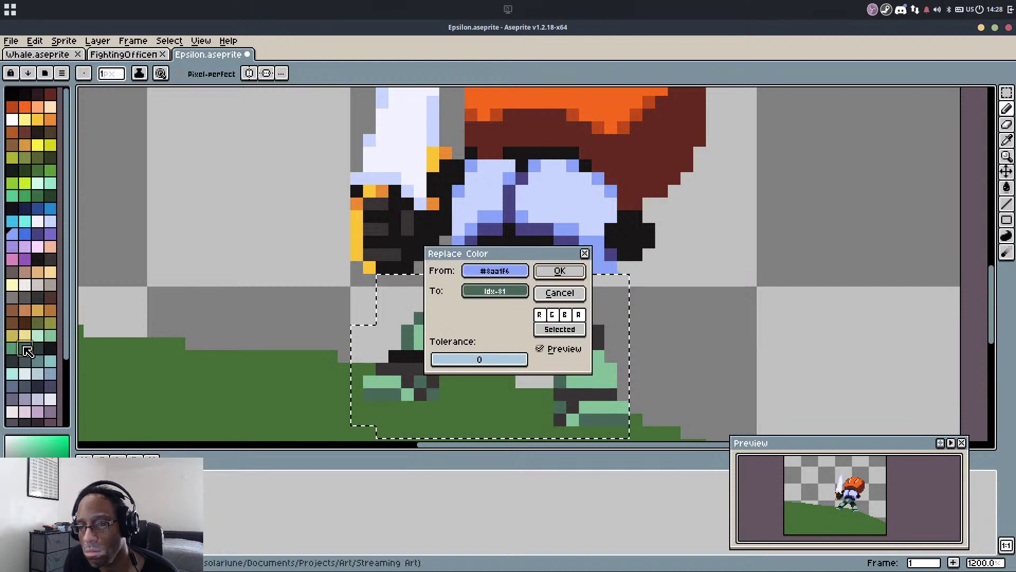
{"action": "key", "text": "ctrl+z"}
{"action": "key", "text": "ctrl+z"}
{"action": "left_click", "coordinate": [495, 286], "text": "alt"}
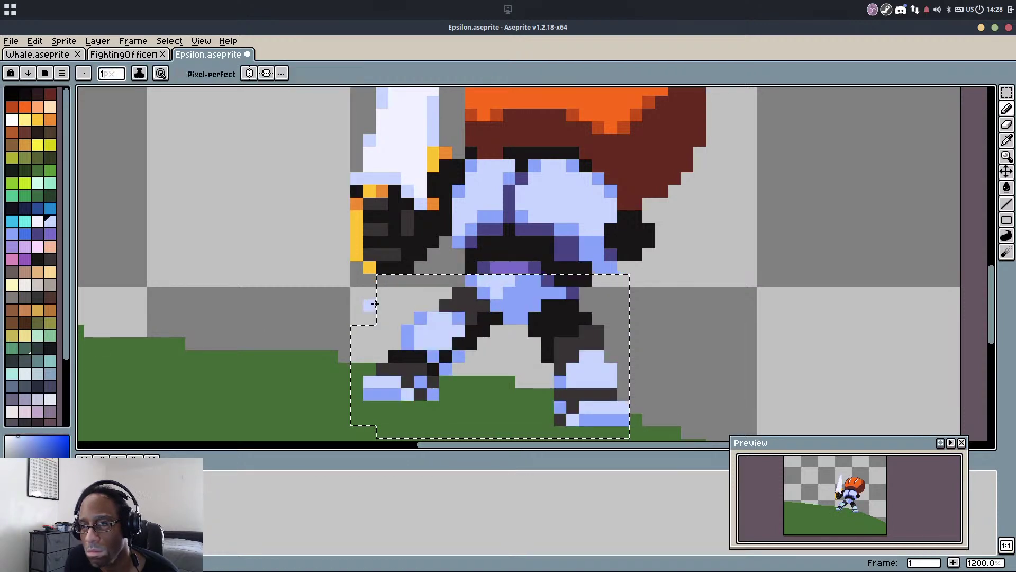
Try replacing the selected legs' pale blue with bright yellow
{"action": "right_click", "coordinate": [42, 145]}
{"action": "key", "text": "shift+r"}
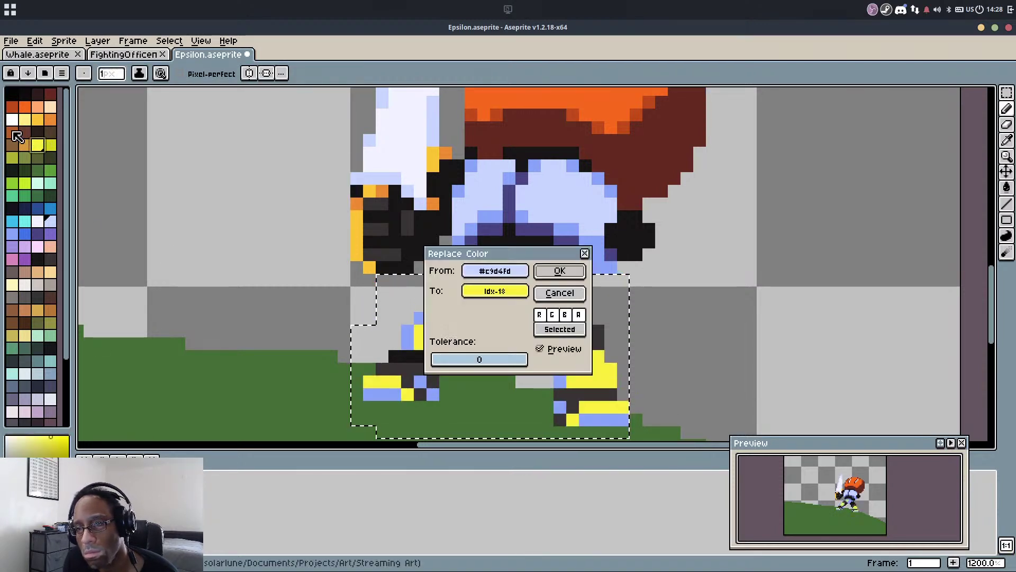
{"action": "key", "text": "Escape"}
Replace the selected legs' pale blue with bright blue and their medium blue with dark blue, and clear the selection
{"action": "right_click", "coordinate": [50, 208]}
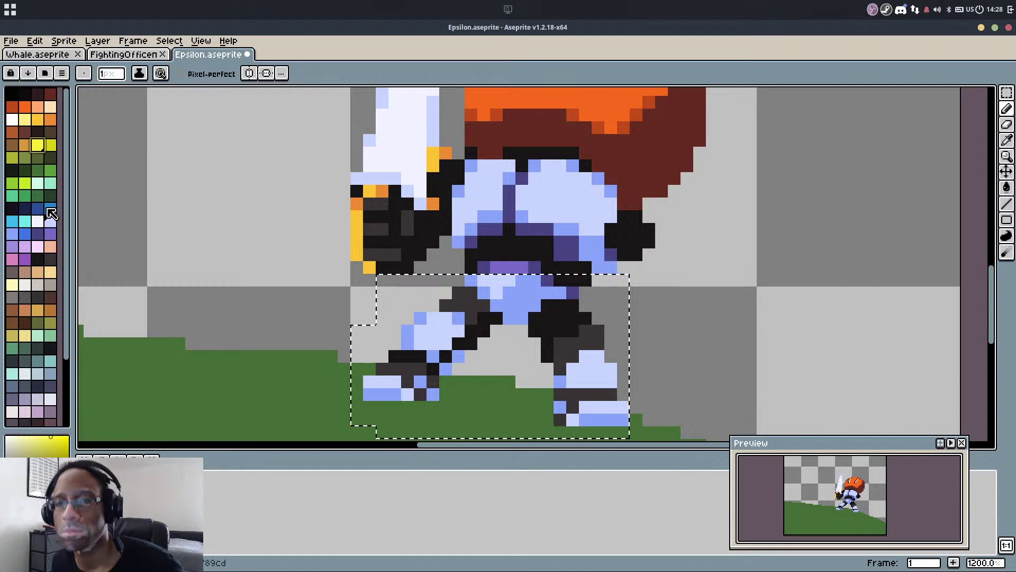
{"action": "key", "text": "shift+r"}
{"action": "key", "text": "Return"}
{"action": "left_click", "coordinate": [437, 236], "text": "alt"}
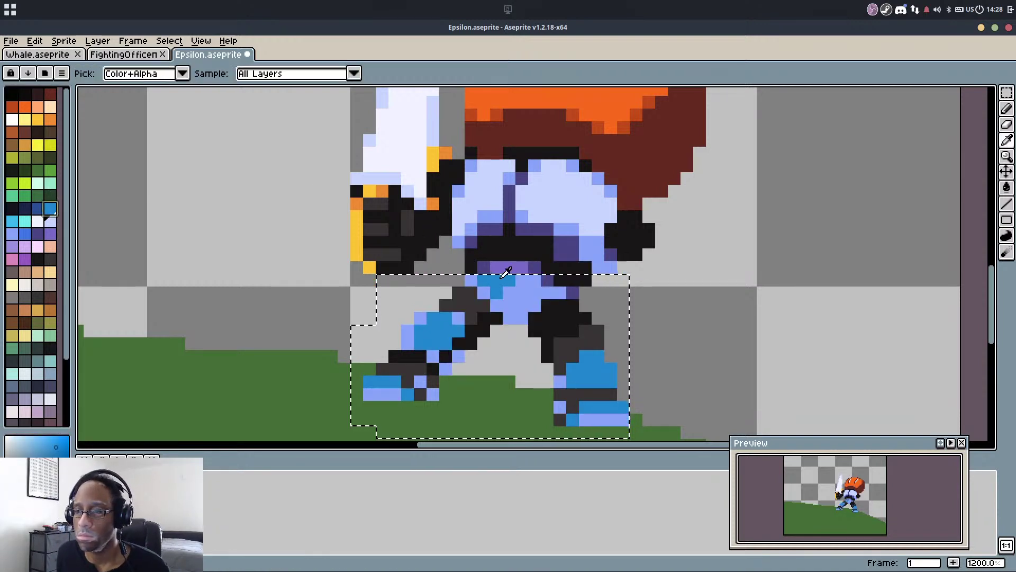
{"action": "right_click", "coordinate": [39, 208]}
{"action": "key", "text": "shift+r"}
{"action": "key", "text": "Return"}
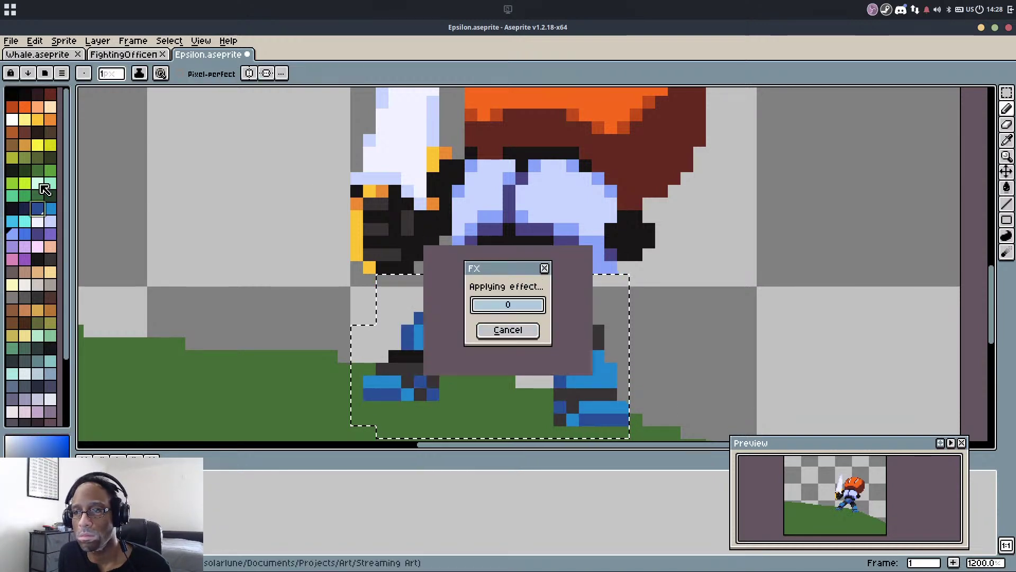
{"action": "scroll", "coordinate": [547, 210], "scroll_direction": "down", "scroll_amount": 3}
{"action": "key", "text": "m"}
{"action": "key", "text": "b"}
Paint the purple belt pixels above the blue hips black and save the sprite
{"action": "scroll", "coordinate": [596, 216], "scroll_direction": "up", "scroll_amount": 4}
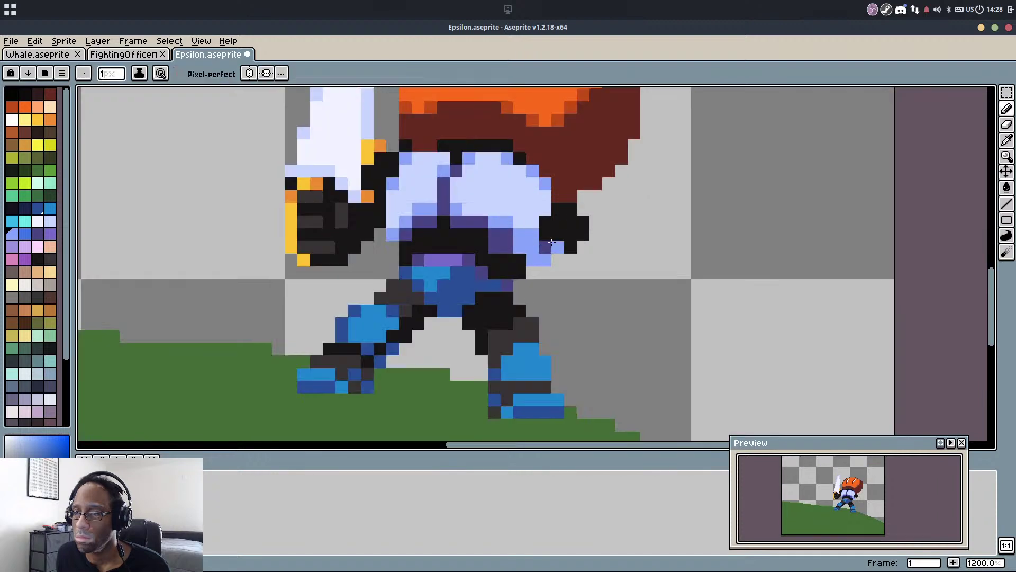
{"action": "left_click", "coordinate": [499, 272], "text": "alt"}
{"action": "left_click", "coordinate": [496, 295]}
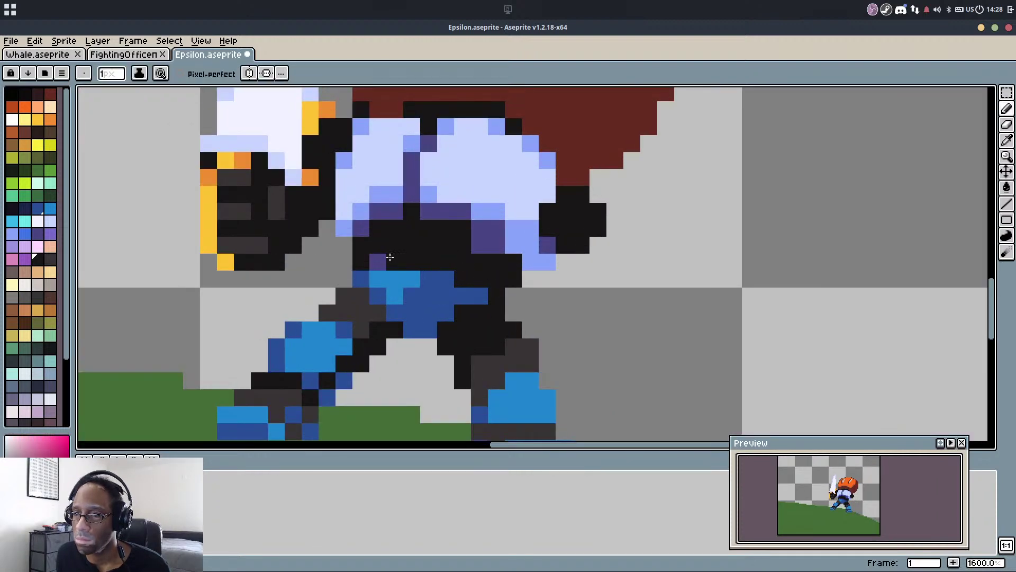
{"action": "key", "text": "e"}
{"action": "scroll", "coordinate": [512, 299], "scroll_direction": "down", "scroll_amount": 2}
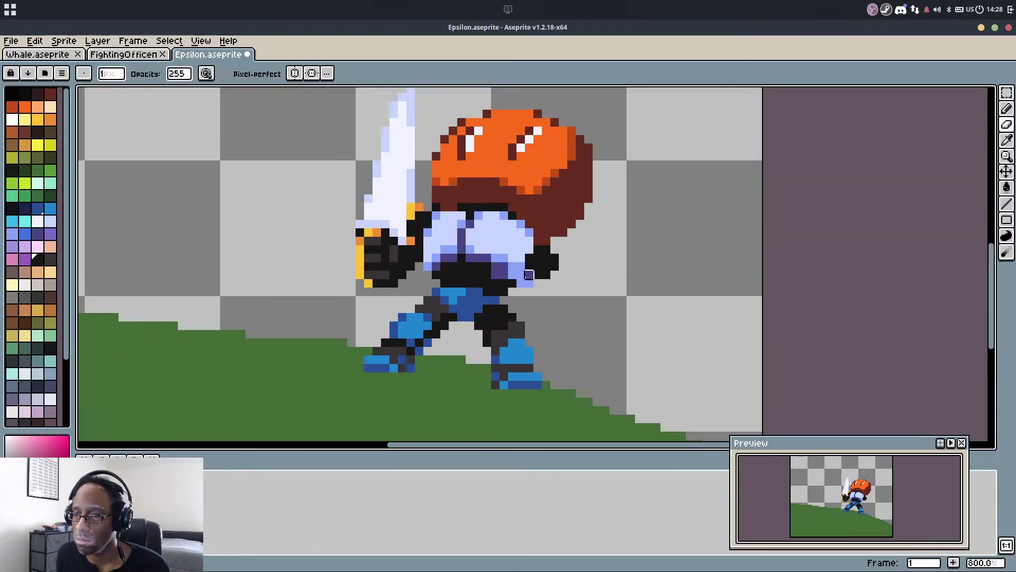
{"action": "key", "text": "b"}
{"action": "key", "text": "ctrl+s"}
{"action": "scroll", "coordinate": [533, 254], "scroll_direction": "down", "scroll_amount": 1}
Try widening the torso's dark purple centre shading and extending the black abdomen up into the chest
{"action": "scroll", "coordinate": [538, 260], "scroll_direction": "up", "scroll_amount": 6}
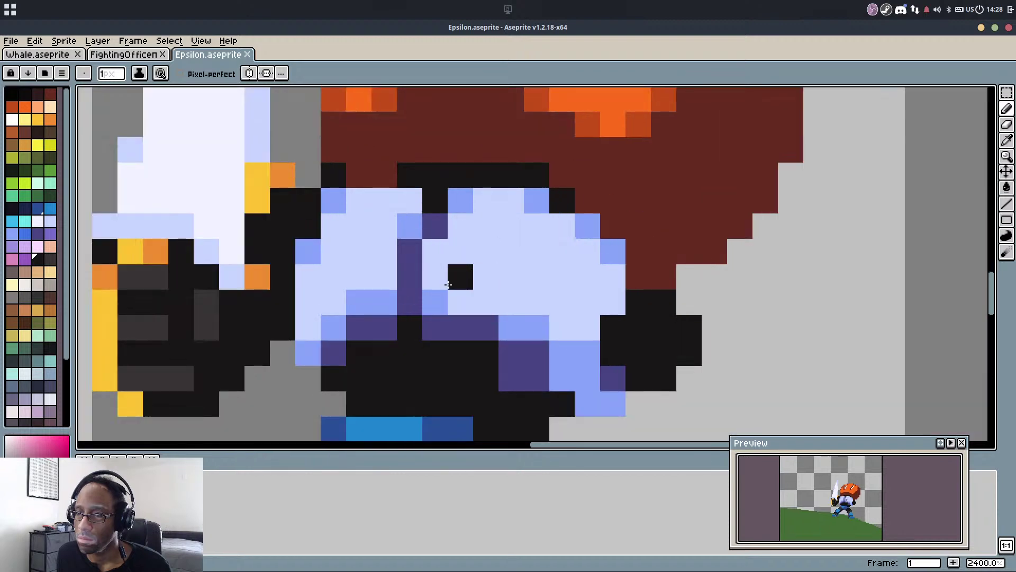
{"action": "key", "text": "b"}
{"action": "left_click", "coordinate": [442, 264], "text": "alt"}
{"action": "mouse_move", "coordinate": [442, 265]}
{"action": "left_mouse_down"}
{"action": "mouse_move", "coordinate": [439, 292]}
{"action": "mouse_move", "coordinate": [511, 328]}
{"action": "mouse_move", "coordinate": [538, 323]}
{"action": "left_mouse_up"}
{"action": "left_click", "coordinate": [443, 349], "text": "alt"}
{"action": "mouse_move", "coordinate": [414, 305]}
{"action": "left_mouse_down"}
{"action": "mouse_move", "coordinate": [443, 308]}
{"action": "mouse_move", "coordinate": [518, 358]}
{"action": "left_mouse_up"}
{"action": "key", "text": "ctrl+z"}
{"action": "scroll", "coordinate": [479, 310], "scroll_direction": "down", "scroll_amount": 3}
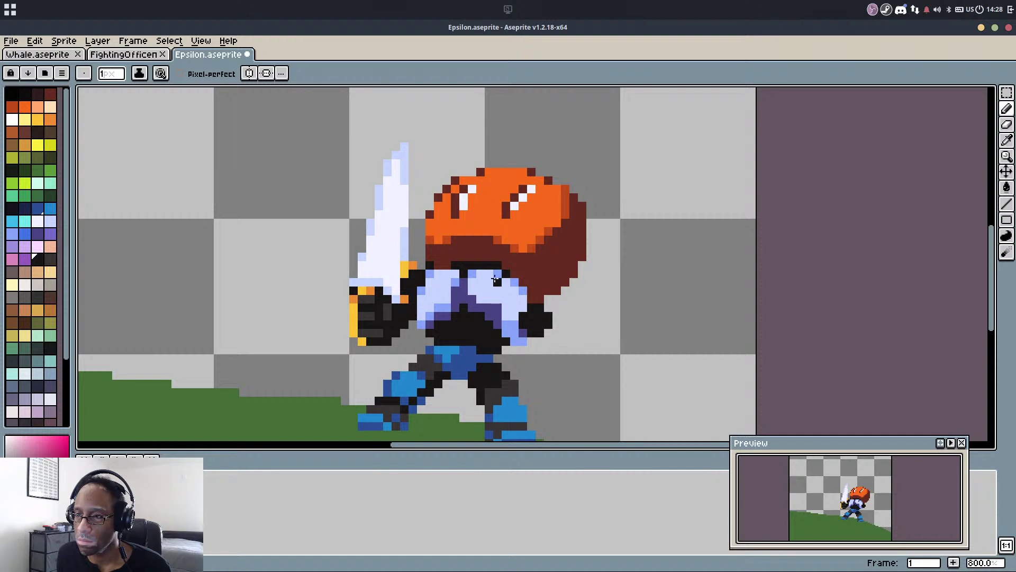
{"action": "scroll", "coordinate": [489, 297], "scroll_direction": "down", "scroll_amount": 1}
{"action": "scroll", "coordinate": [484, 302], "scroll_direction": "up", "scroll_amount": 6}
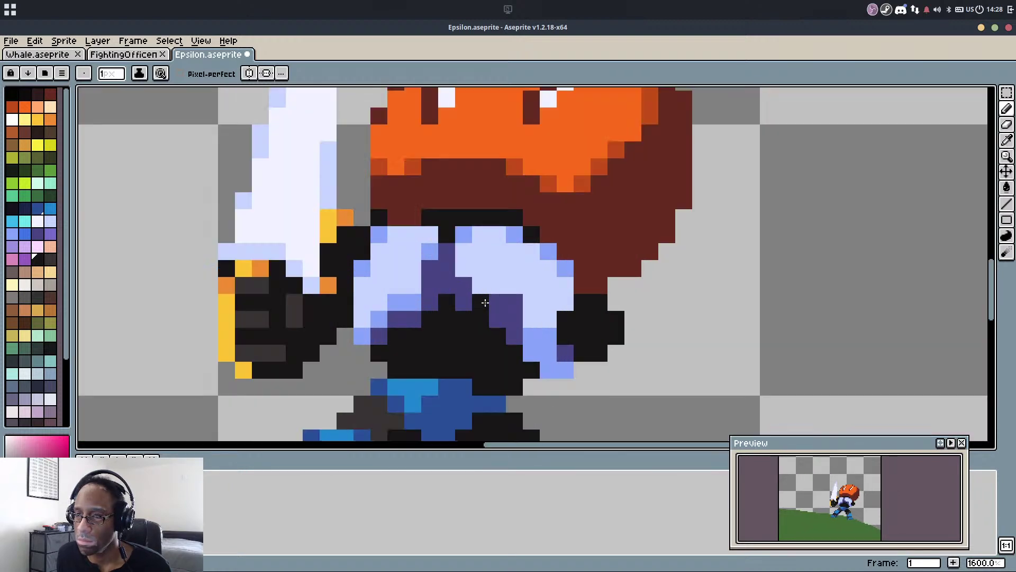
Try a thin black line up the torso's centre to the neck, with dark purple shading beside it
{"action": "key", "text": "ctrl+z"}
{"action": "scroll", "coordinate": [422, 328], "scroll_direction": "down", "scroll_amount": 2}
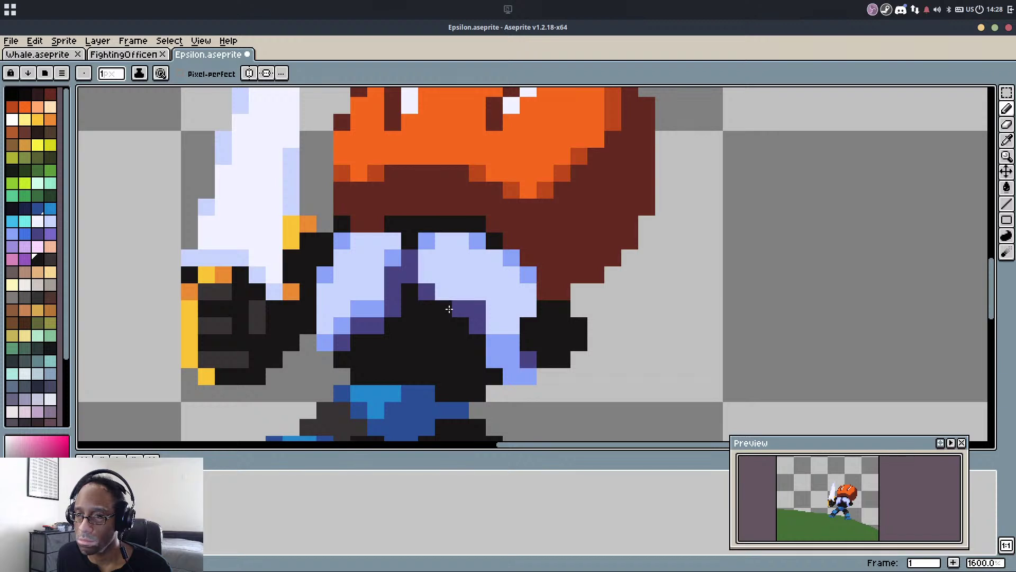
{"action": "scroll", "coordinate": [440, 284], "scroll_direction": "down", "scroll_amount": 3}
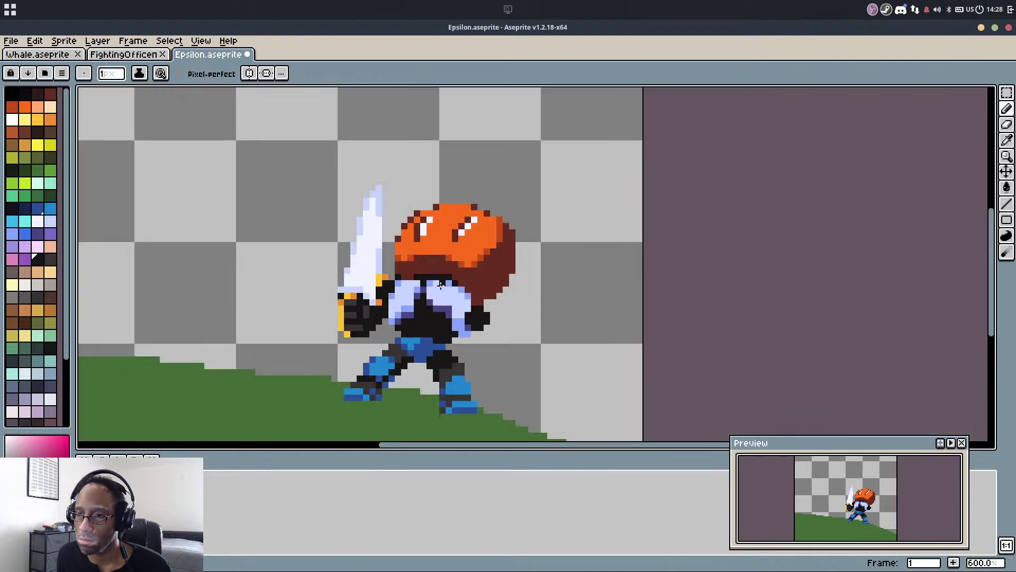
{"action": "scroll", "coordinate": [433, 309], "scroll_direction": "up", "scroll_amount": 5}
{"action": "scroll", "coordinate": [463, 299], "scroll_direction": "down", "scroll_amount": 6}
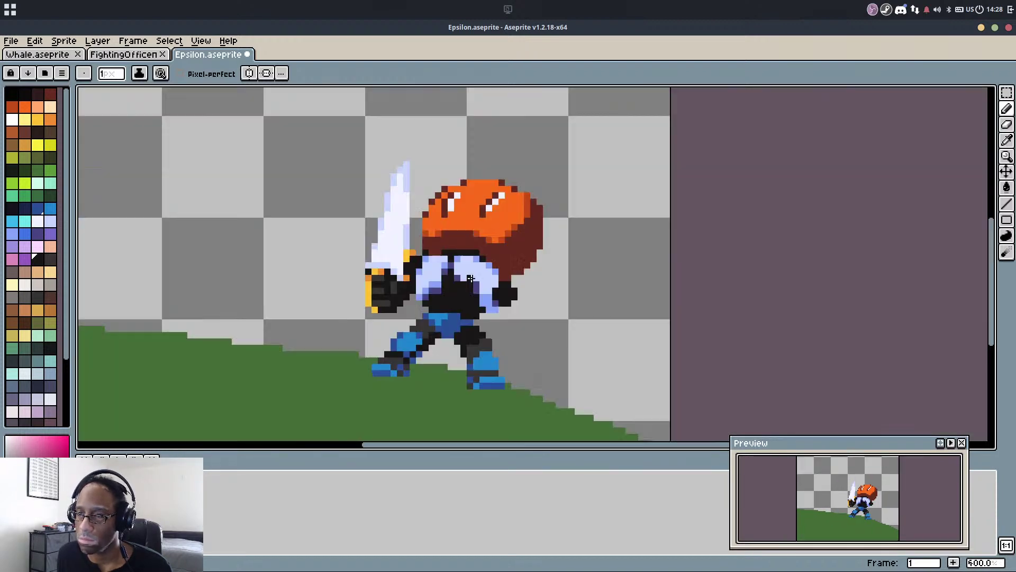
{"action": "scroll", "coordinate": [480, 269], "scroll_direction": "up", "scroll_amount": 3}
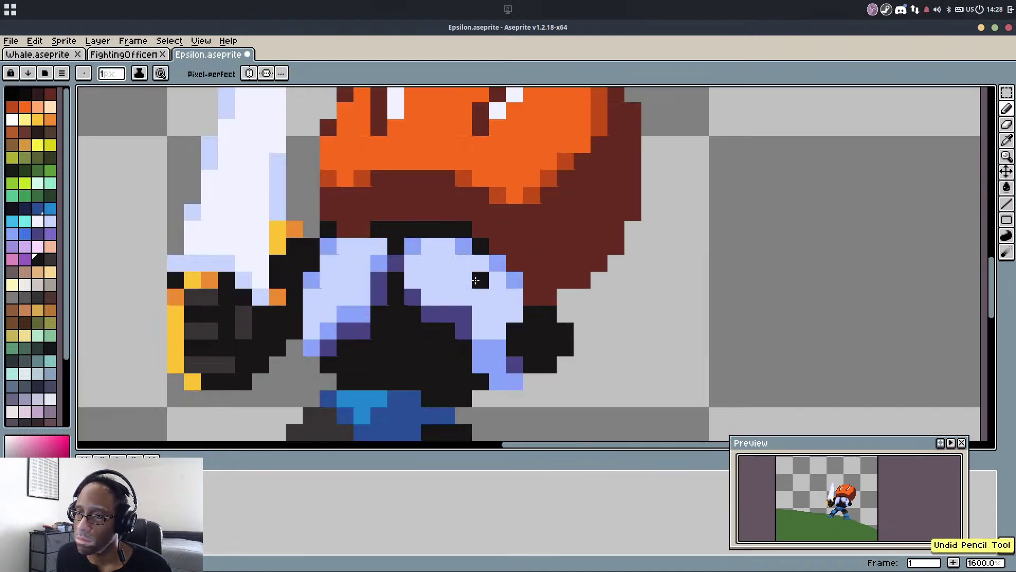
Try a short dark purple diagonal line separating the rear shoulder from the chest armor
{"action": "key", "text": "alt"}
{"action": "left_click", "coordinate": [466, 314], "text": "alt"}
{"action": "left_click", "coordinate": [485, 291]}
{"action": "scroll", "coordinate": [510, 234], "scroll_direction": "down", "scroll_amount": 3}
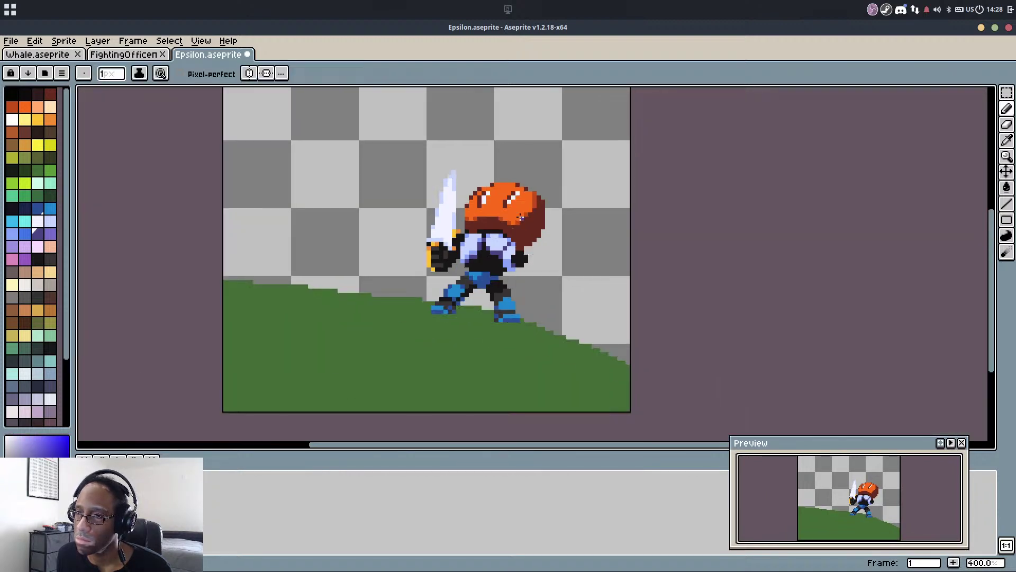
{"action": "scroll", "coordinate": [507, 232], "scroll_direction": "up", "scroll_amount": 3}
{"action": "left_click", "coordinate": [529, 255]}
{"action": "scroll", "coordinate": [529, 255], "scroll_direction": "up", "scroll_amount": 3}
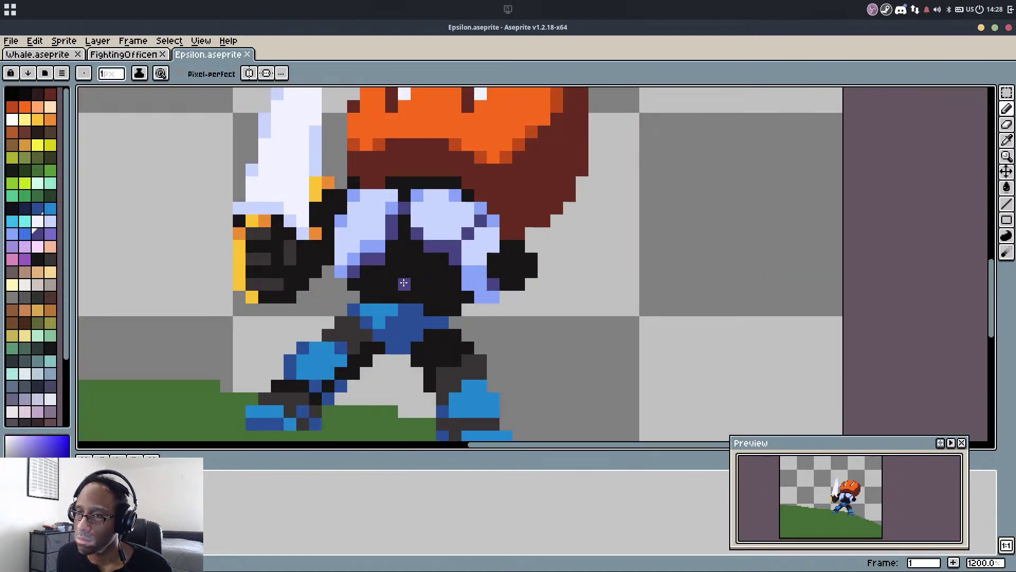
Undo the torso shading trials back to the earlier armor pattern and save the sprite
{"action": "key", "text": "ctrl+z"}
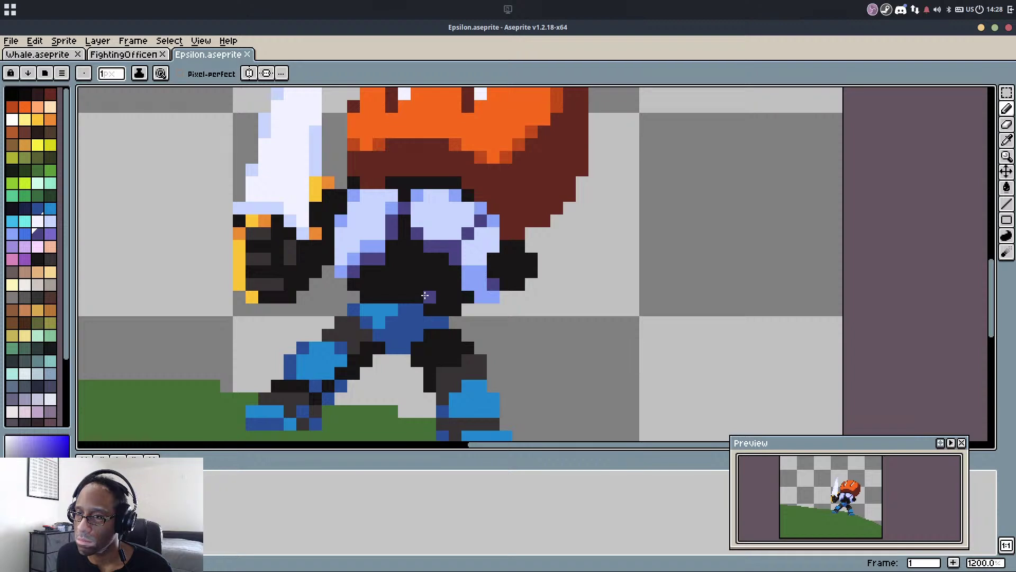
{"action": "mouse_move", "coordinate": [447, 267]}
{"action": "left_mouse_down"}
{"action": "mouse_move", "coordinate": [431, 305]}
{"action": "mouse_move", "coordinate": [456, 285]}
{"action": "left_mouse_up"}
{"action": "left_click", "coordinate": [445, 274]}
{"action": "key", "text": "ctrl+z"}
{"action": "scroll", "coordinate": [460, 278], "scroll_direction": "down", "scroll_amount": 4}
{"action": "key", "text": "ctrl+z"}
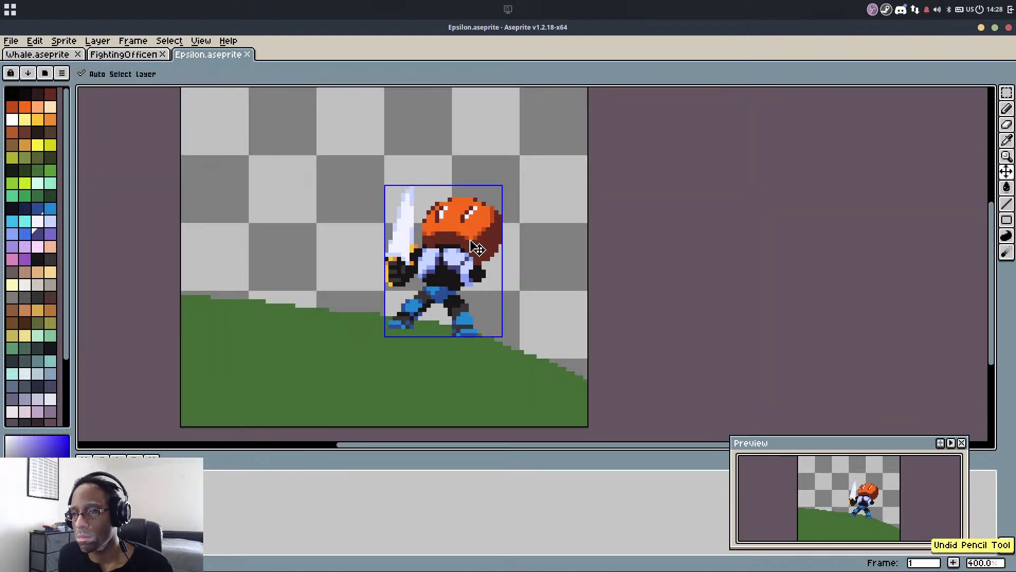
{"action": "key", "text": "ctrl+z"}
{"action": "key", "text": "ctrl+z"}
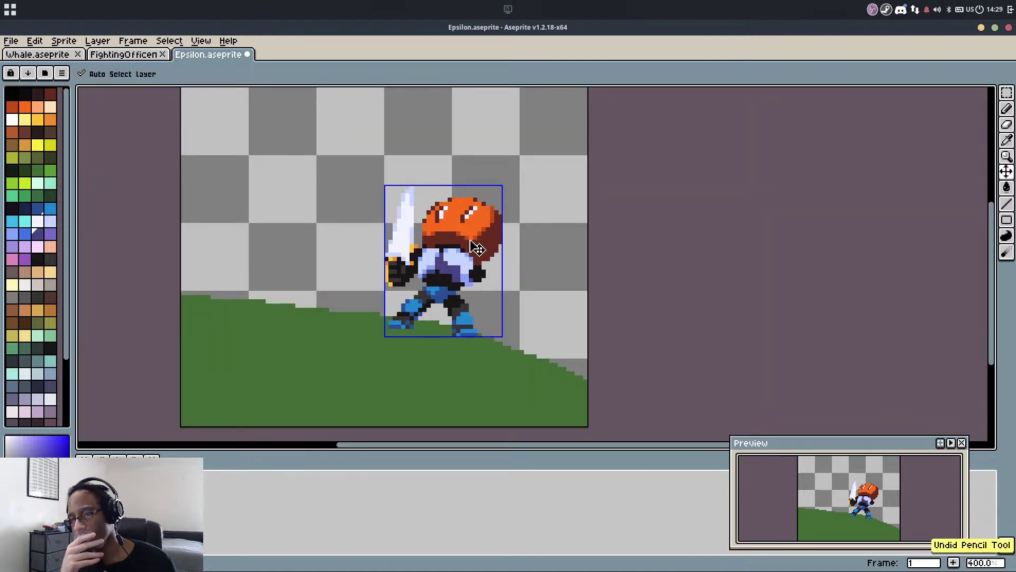
{"action": "key", "text": "ctrl+s"}
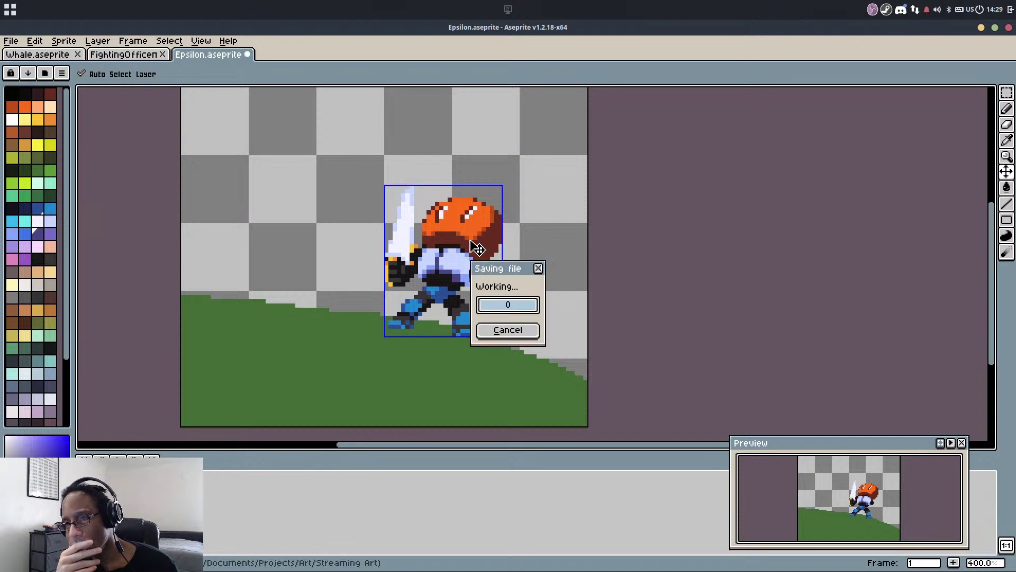
Draw a 2-by-2-pixel dark purple square on the larger pale torso plate, save the sprite, and recolor the square black
{"action": "scroll", "coordinate": [429, 280], "scroll_direction": "up", "scroll_amount": 8}
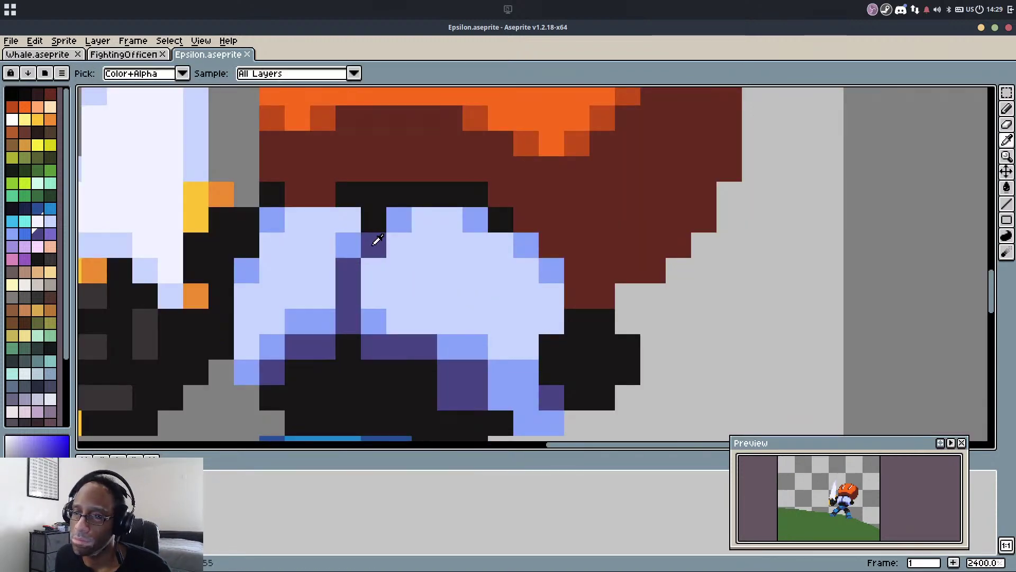
{"action": "left_click", "coordinate": [399, 245]}
{"action": "key", "text": "ctrl+z"}
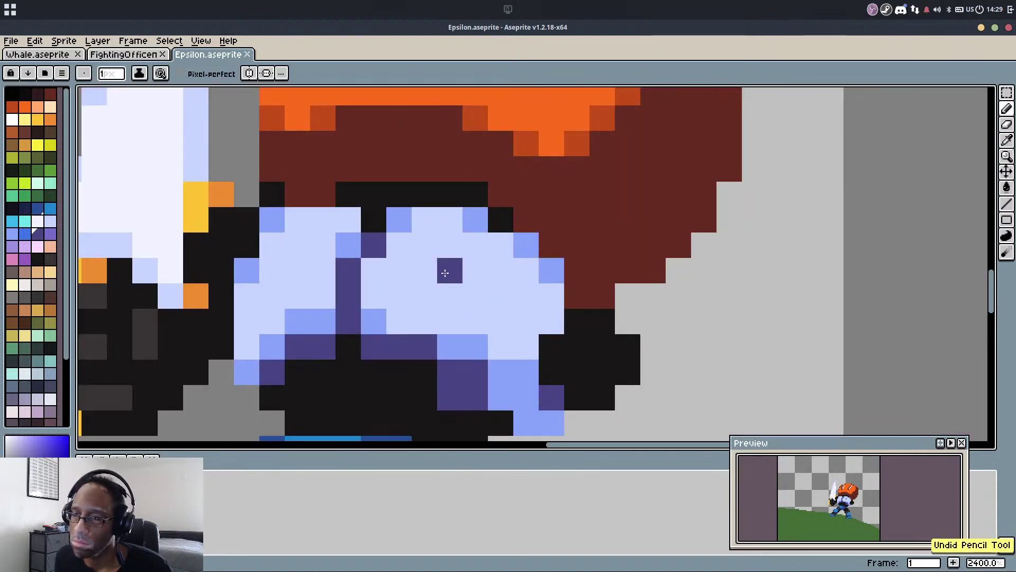
{"action": "left_click_drag", "start_coordinate": [425, 271], "coordinate": [450, 289]}
{"action": "scroll", "coordinate": [450, 286], "scroll_direction": "down", "scroll_amount": 6}
{"action": "key", "text": "ctrl+s"}
{"action": "scroll", "coordinate": [510, 284], "scroll_direction": "up", "scroll_amount": 5}
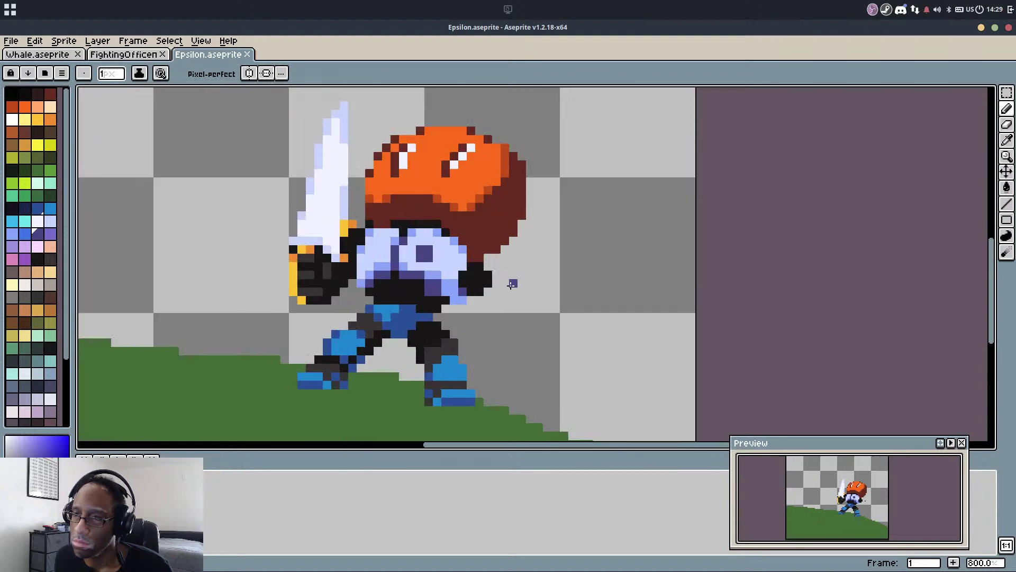
{"action": "left_click", "coordinate": [385, 194], "text": "alt"}
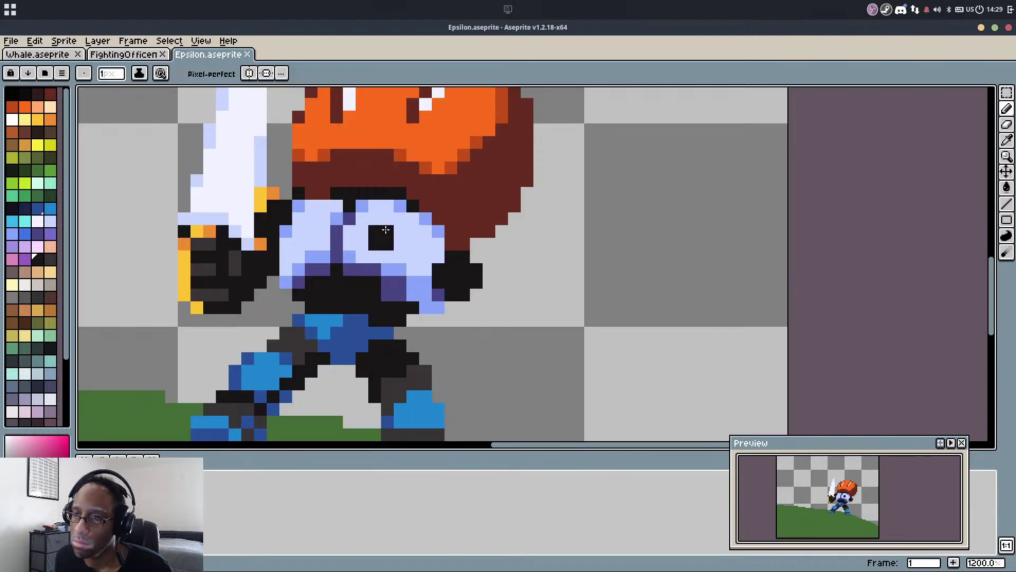
{"action": "left_click", "coordinate": [400, 256]}
{"action": "scroll", "coordinate": [413, 278], "scroll_direction": "down", "scroll_amount": 5}
{"action": "scroll", "coordinate": [411, 266], "scroll_direction": "up", "scroll_amount": 3}
Draw an orange tail shape sloping down from the rear hand to a wide rounded end, and fill it with orange
{"action": "key", "text": "alt"}
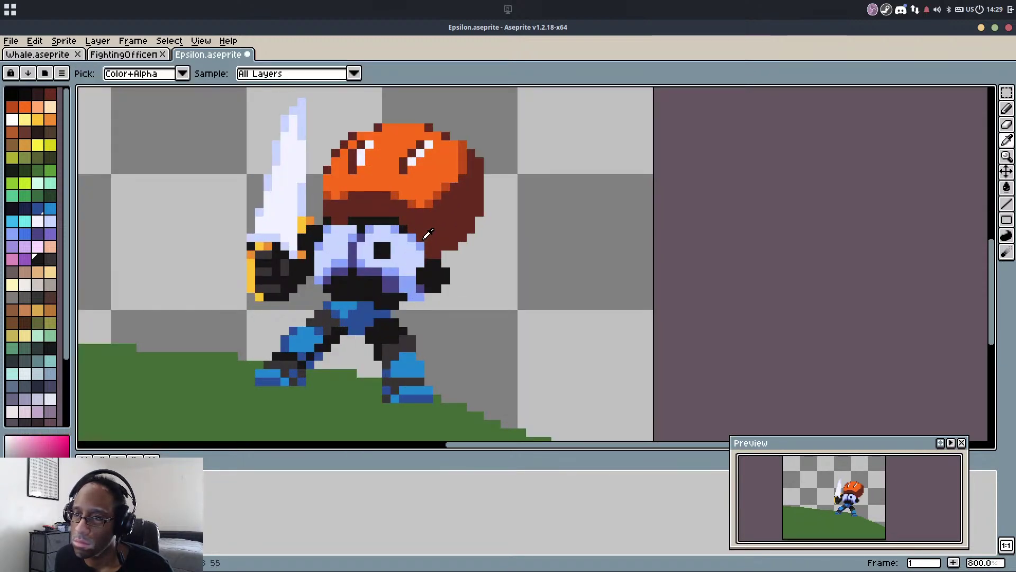
{"action": "left_click", "coordinate": [441, 177], "text": "alt"}
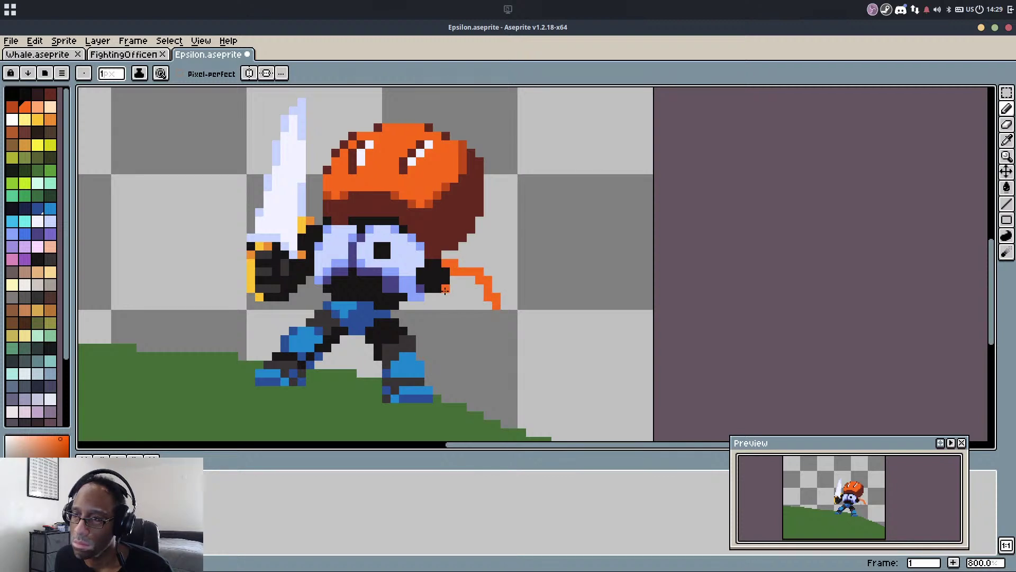
{"action": "key", "text": "ctrl+z"}
{"action": "left_click_drag", "start_coordinate": [438, 263], "coordinate": [468, 285]}
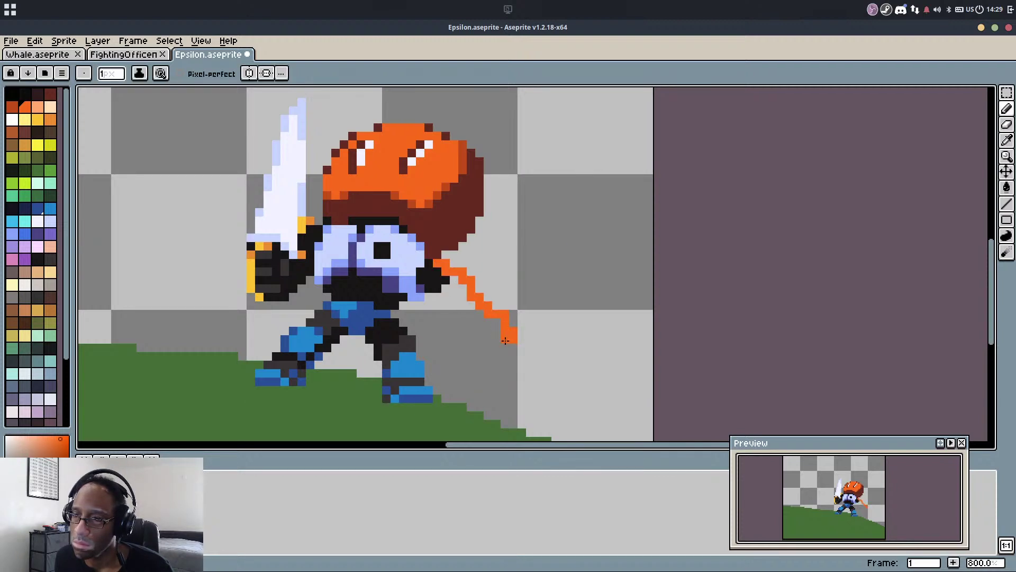
{"action": "scroll", "coordinate": [506, 341], "scroll_direction": "up", "scroll_amount": 1}
{"action": "left_click_drag", "start_coordinate": [506, 346], "coordinate": [480, 352]}
{"action": "left_click_drag", "start_coordinate": [467, 303], "coordinate": [430, 259]}
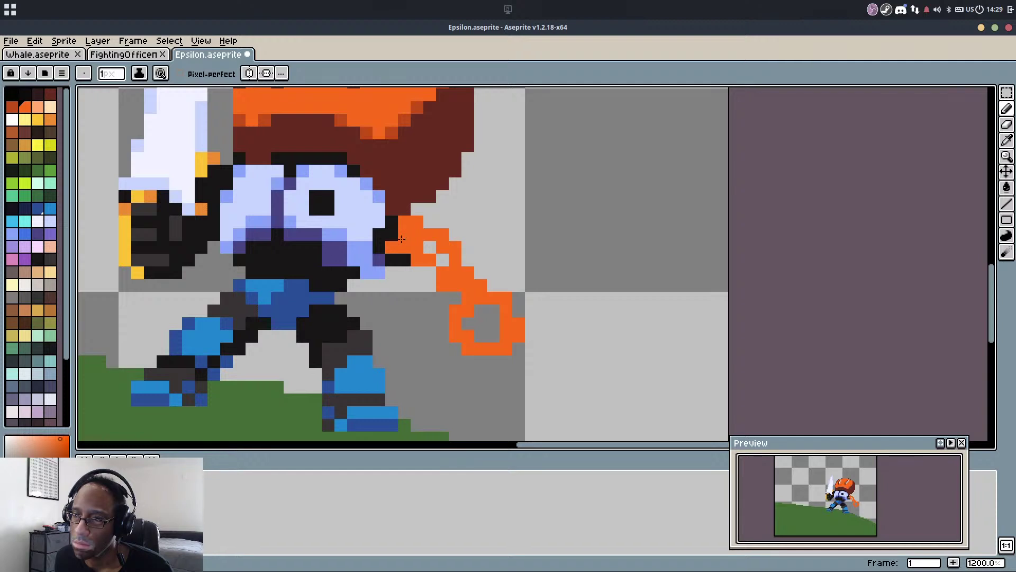
{"action": "key", "text": "g"}
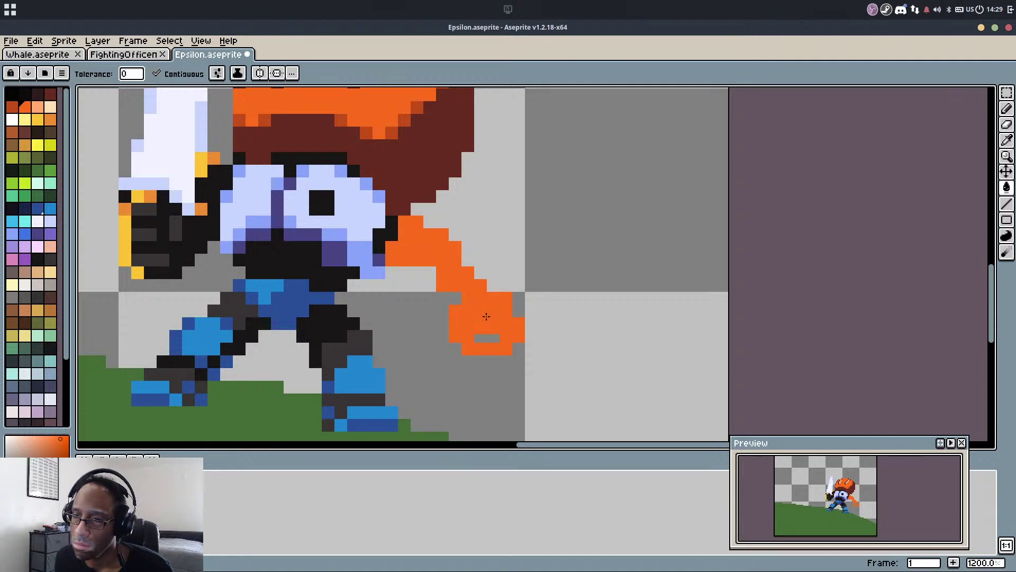
{"action": "left_click", "coordinate": [481, 318]}
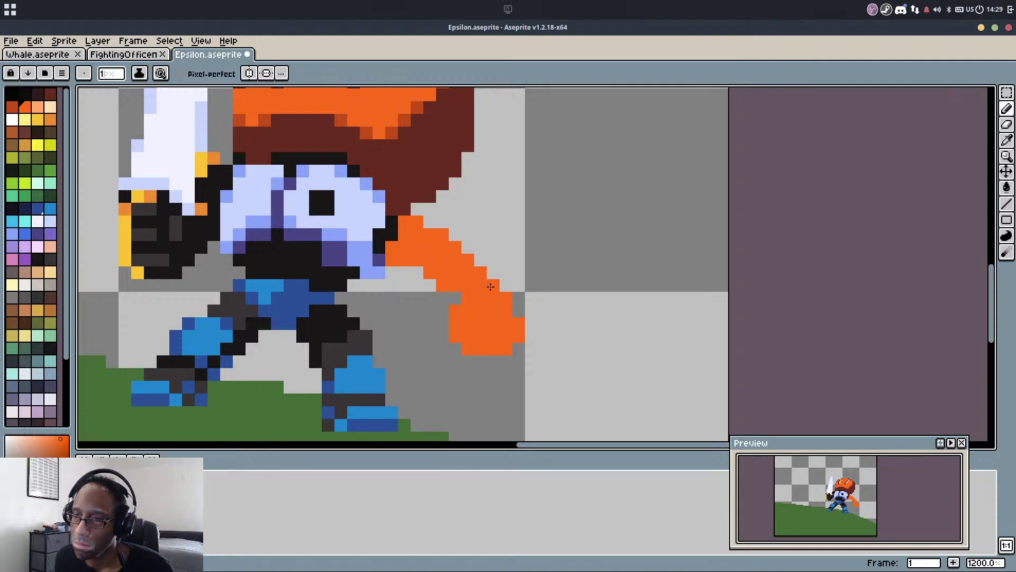
Select the orange tail's rounded end and shift it up and to the left, closer to the body
{"action": "key", "text": "i"}
{"action": "key", "text": "m"}
{"action": "mouse_move", "coordinate": [442, 298]}
{"action": "left_mouse_down"}
{"action": "mouse_move", "coordinate": [544, 374]}
{"action": "mouse_move", "coordinate": [492, 336]}
{"action": "mouse_move", "coordinate": [504, 337]}
{"action": "left_mouse_up"}
{"action": "left_click", "coordinate": [555, 284]}
Reshape the orange tail's rounded end into a fork with two narrow tips by adding orange pixels and erasing its underside
{"action": "key", "text": "e"}
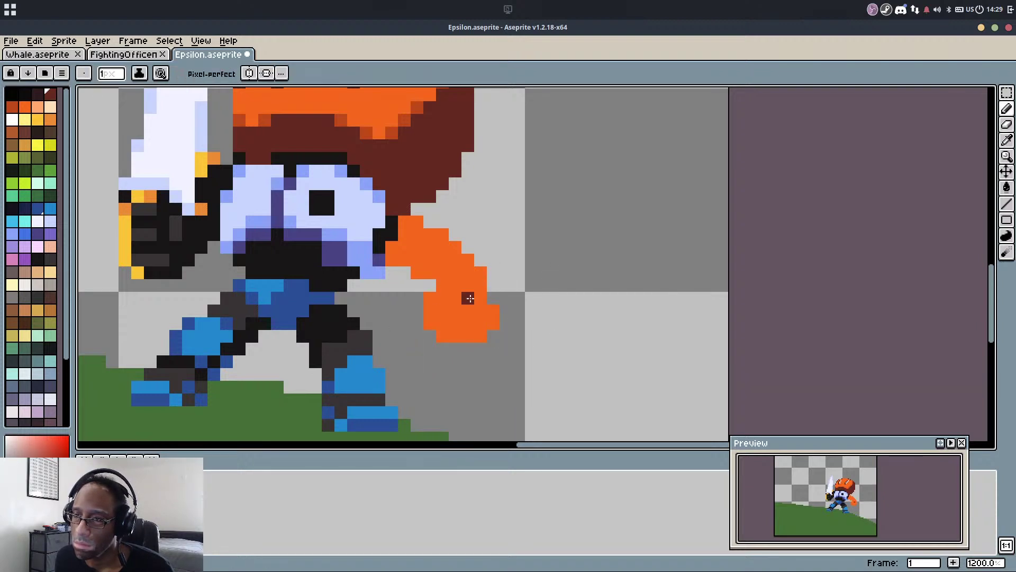
{"action": "left_click", "coordinate": [495, 300], "text": "alt"}
{"action": "key", "text": "b"}
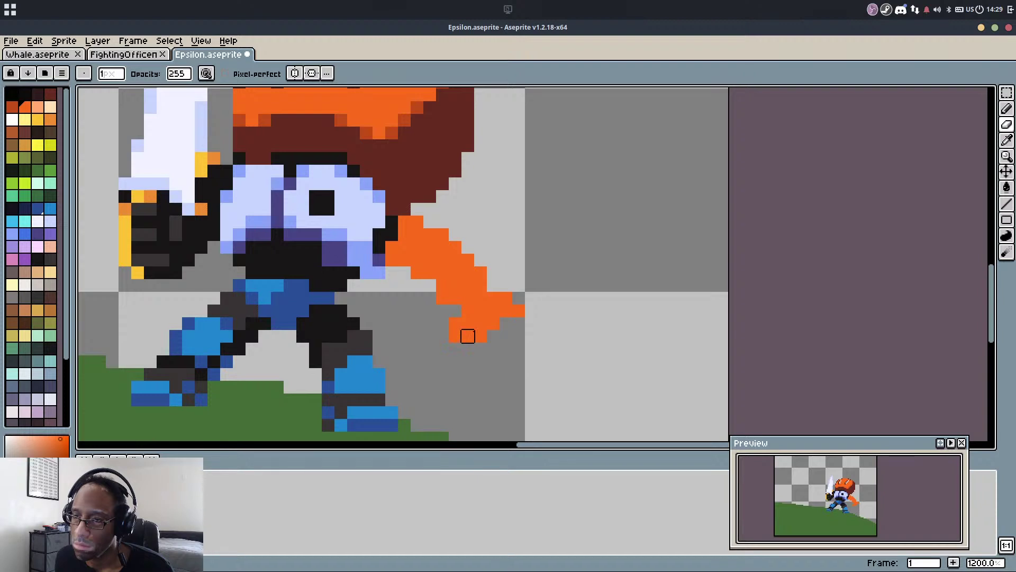
{"action": "left_click", "coordinate": [456, 323]}
{"action": "left_click", "coordinate": [455, 311]}
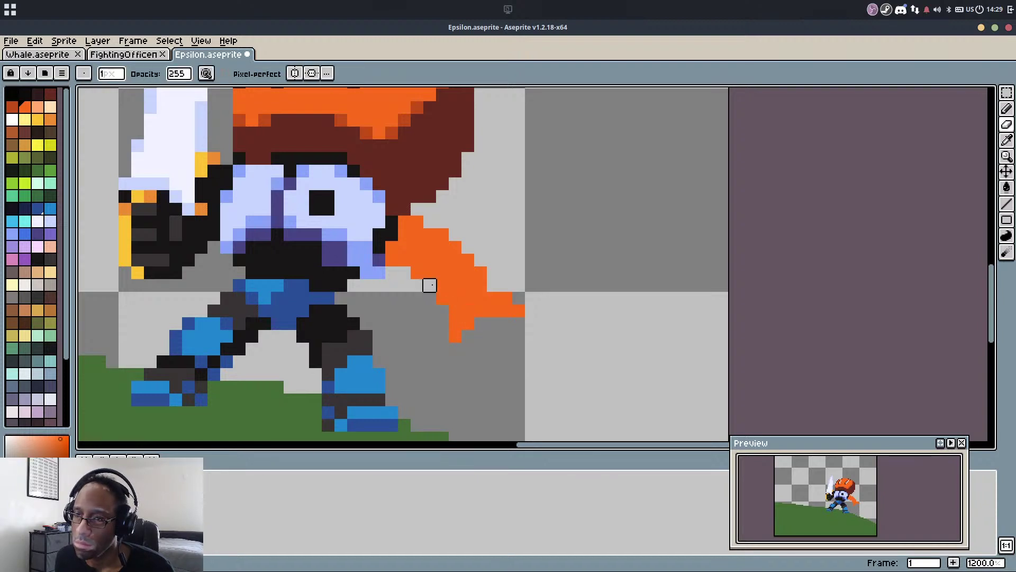
Shade the underside of the orange limb beside the torso with the helmet's dark brown and continue the shading outward
{"action": "key", "text": "b"}
{"action": "left_click", "coordinate": [392, 221], "text": "alt"}
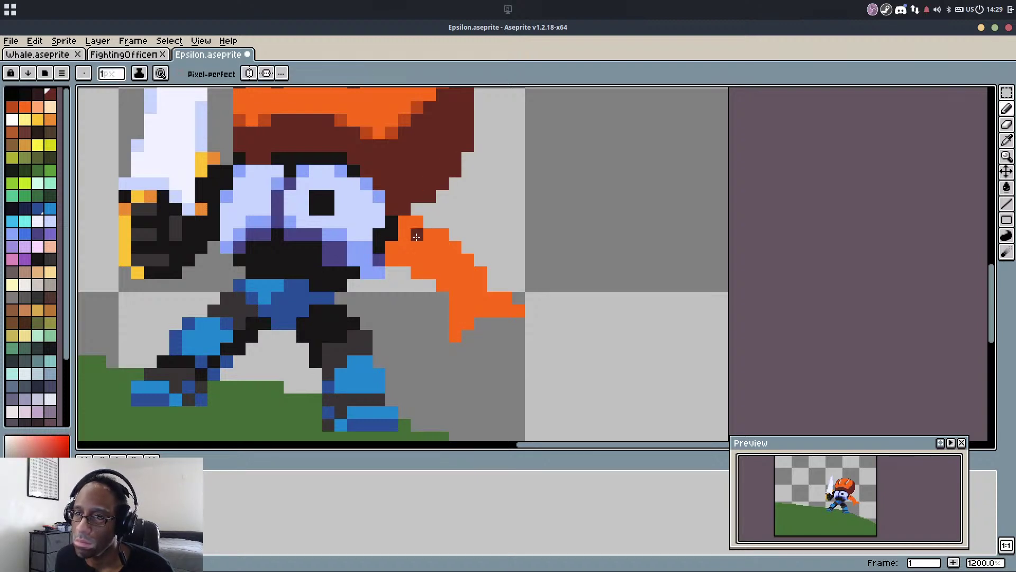
{"action": "left_click", "coordinate": [388, 231], "text": "alt"}
{"action": "key", "text": "g"}
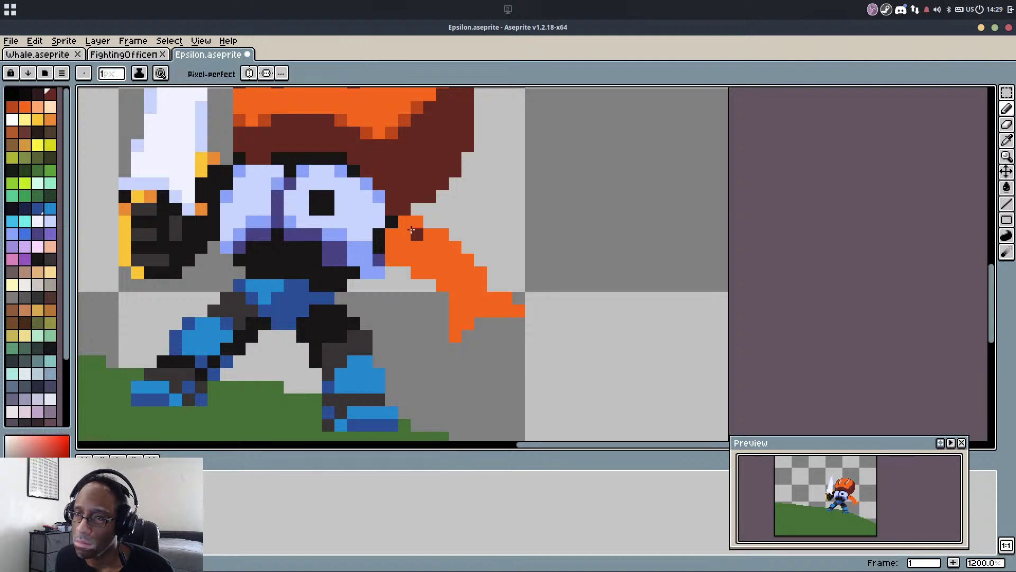
{"action": "left_click", "coordinate": [390, 252]}
{"action": "key", "text": "ctrl+z"}
{"action": "key", "text": "b"}
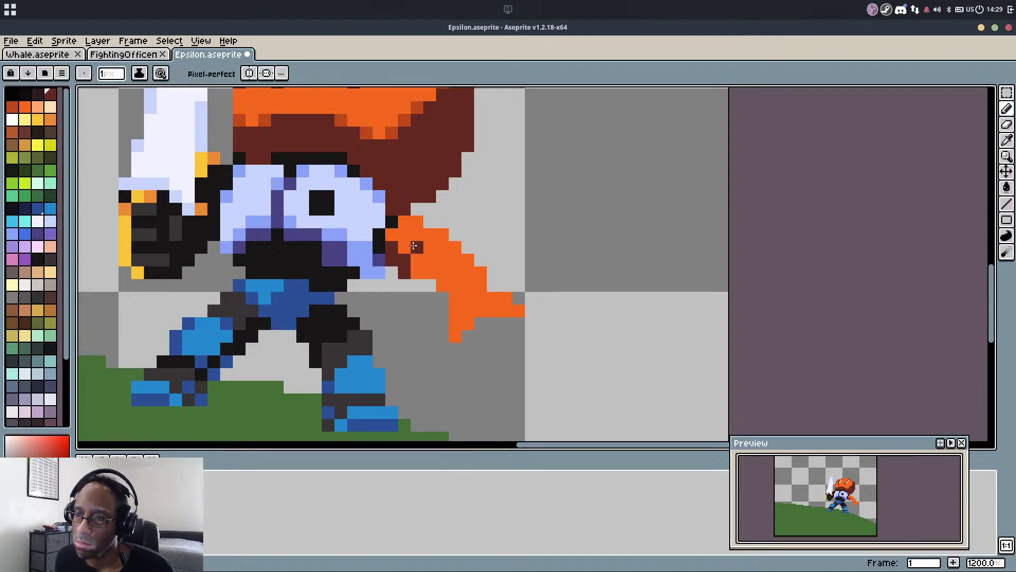
{"action": "mouse_move", "coordinate": [416, 260]}
{"action": "left_mouse_down"}
{"action": "mouse_move", "coordinate": [444, 233]}
{"action": "mouse_move", "coordinate": [436, 267]}
{"action": "mouse_move", "coordinate": [465, 256]}
{"action": "mouse_move", "coordinate": [444, 272]}
{"action": "left_mouse_up"}
Fill the limb's forked end with dark brown, restore an orange pixel within the shading, and trim the inside of the fork
{"action": "key", "text": "g"}
{"action": "left_click", "coordinate": [440, 260]}
{"action": "key", "text": "b"}
{"action": "left_click", "coordinate": [421, 237], "text": "alt"}
{"action": "left_click", "coordinate": [417, 248]}
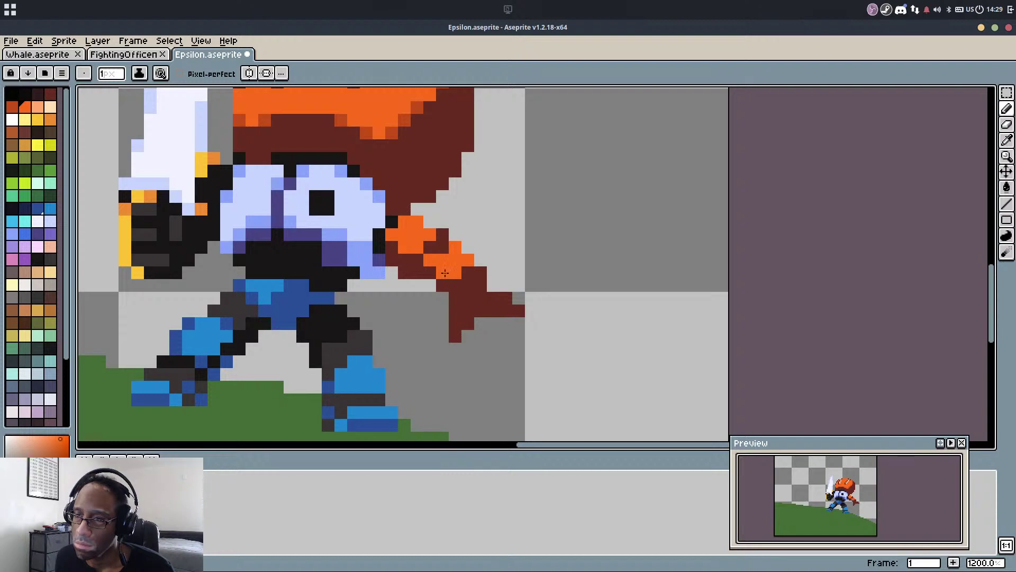
{"action": "key", "text": "e"}
{"action": "left_click", "coordinate": [456, 310]}
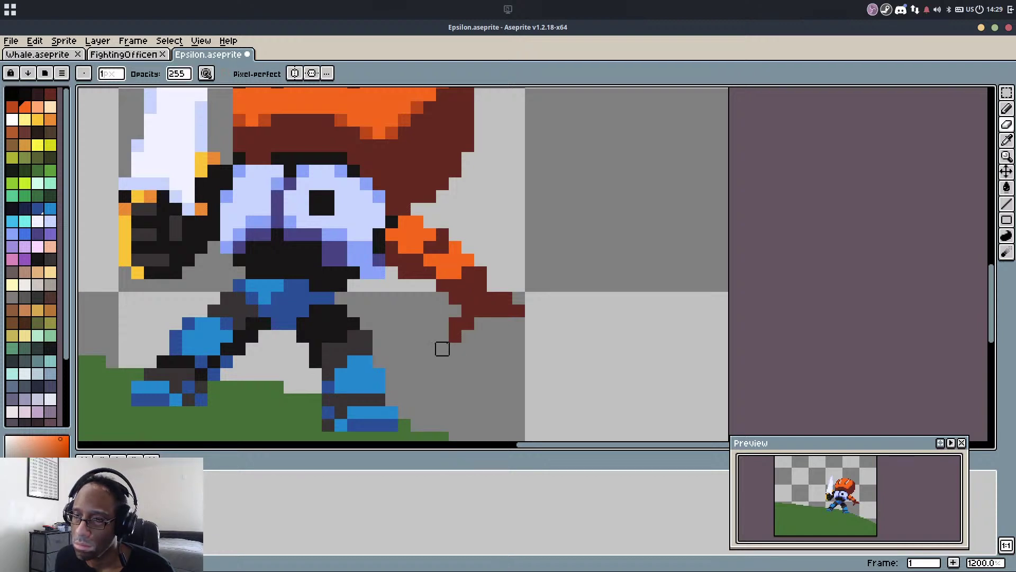
Recolor the fork's tips dark grey and extend the outer tip downward to form the fingers of a gloved hand
{"action": "key", "text": "b"}
{"action": "left_click", "coordinate": [343, 280], "text": "alt"}
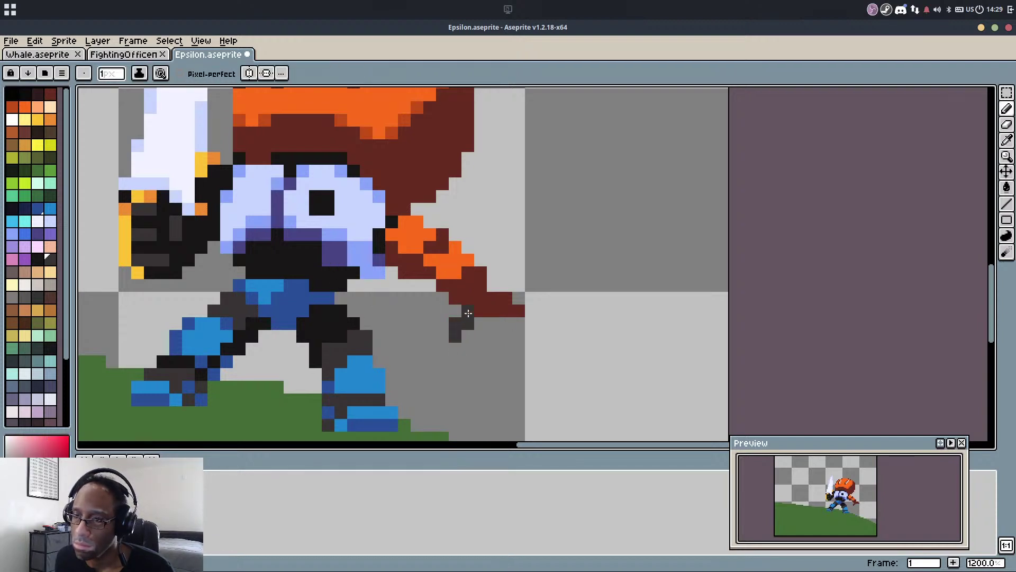
{"action": "key", "text": "ctrl+z"}
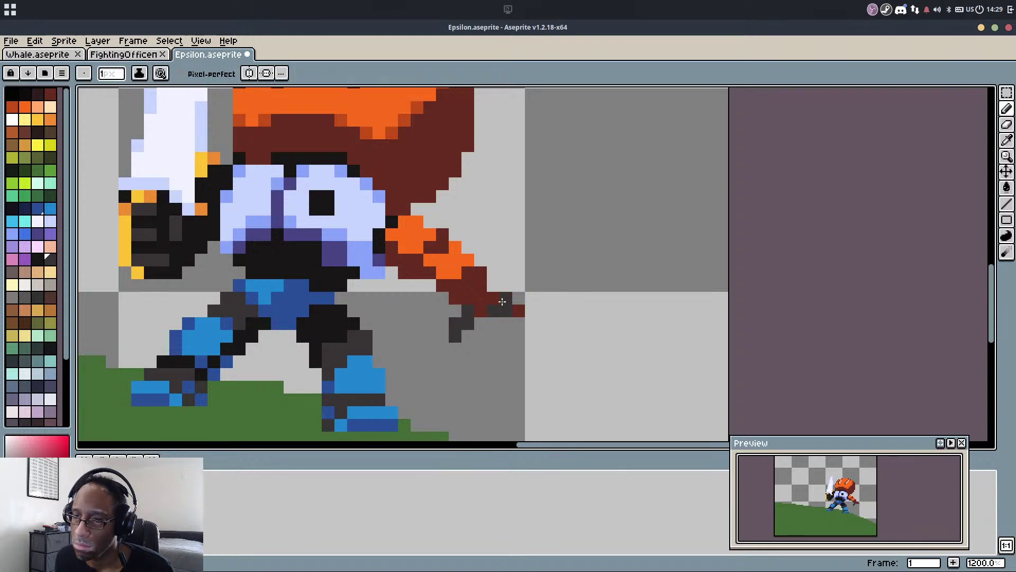
{"action": "mouse_move", "coordinate": [515, 299]}
{"action": "left_mouse_down"}
{"action": "mouse_move", "coordinate": [507, 310]}
{"action": "mouse_move", "coordinate": [542, 337]}
{"action": "left_mouse_up"}
{"action": "left_click", "coordinate": [519, 311]}
{"action": "key", "text": "ctrl+z"}
{"action": "key", "text": "ctrl+z"}
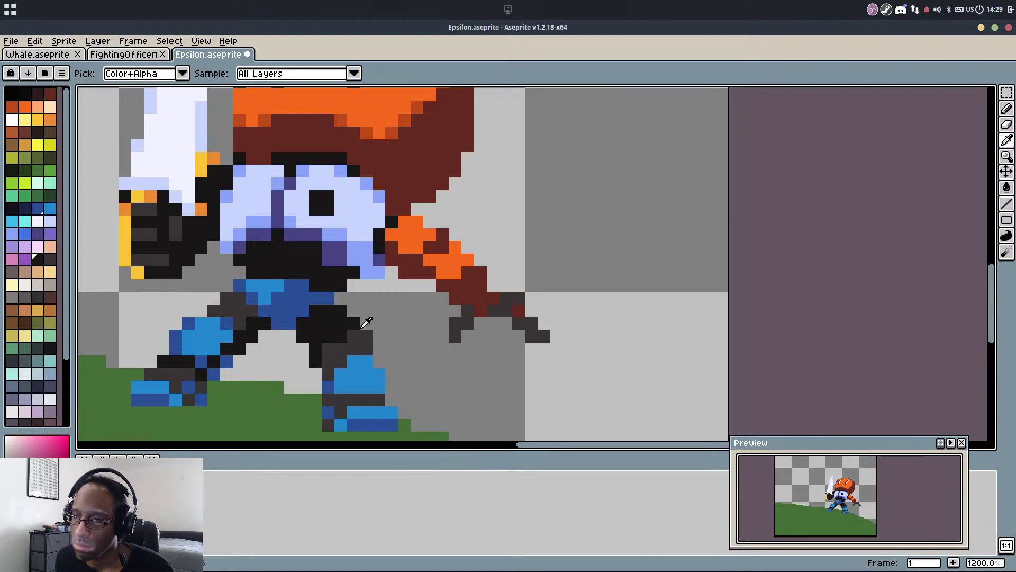
Darken the remaining brown hand pixels to black, add an orange cuff edge above the glove, and add a dark grey knuckle pixel
{"action": "left_click", "coordinate": [520, 311]}
{"action": "mouse_move", "coordinate": [493, 299]}
{"action": "left_mouse_down"}
{"action": "mouse_move", "coordinate": [479, 313]}
{"action": "mouse_move", "coordinate": [480, 299]}
{"action": "mouse_move", "coordinate": [511, 286]}
{"action": "left_mouse_up"}
{"action": "key", "text": "ctrl+z"}
{"action": "left_click", "coordinate": [467, 261], "text": "alt"}
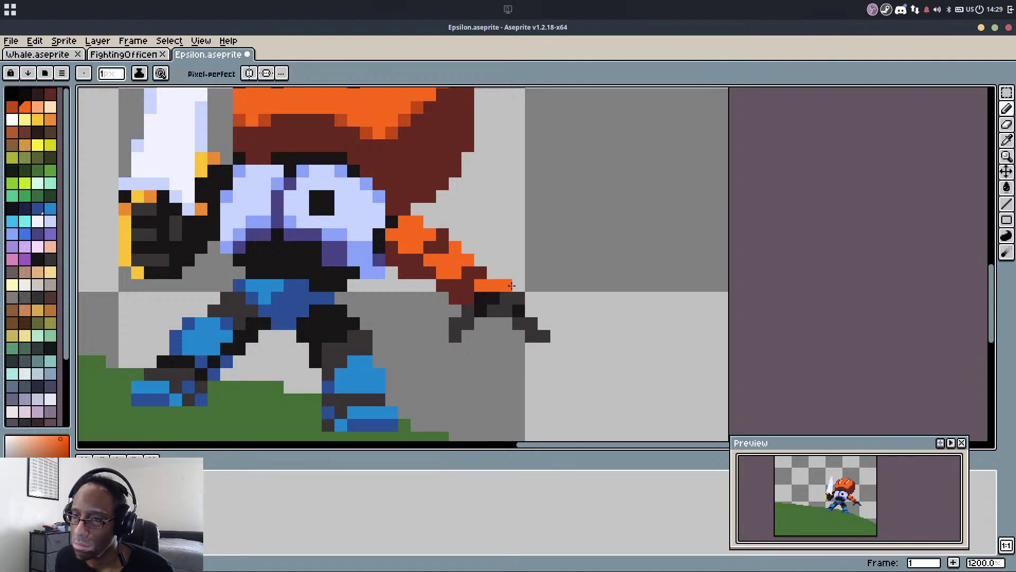
{"action": "left_click", "coordinate": [519, 299], "text": "alt"}
{"action": "left_click", "coordinate": [532, 297]}
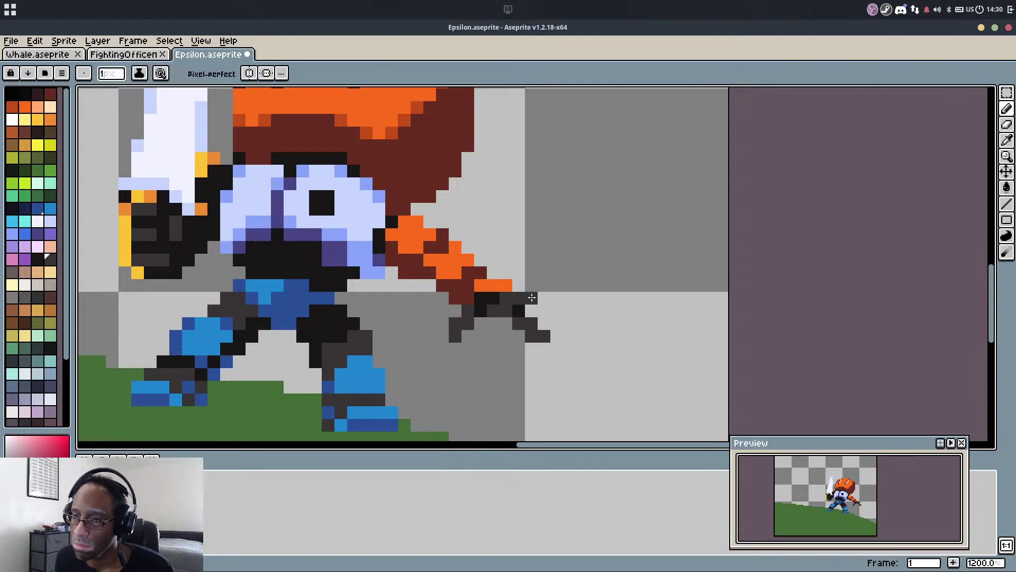
Fill the gaps between the rear hand's dark grey fingers with black pixels
{"action": "left_click", "coordinate": [482, 299], "text": "alt"}
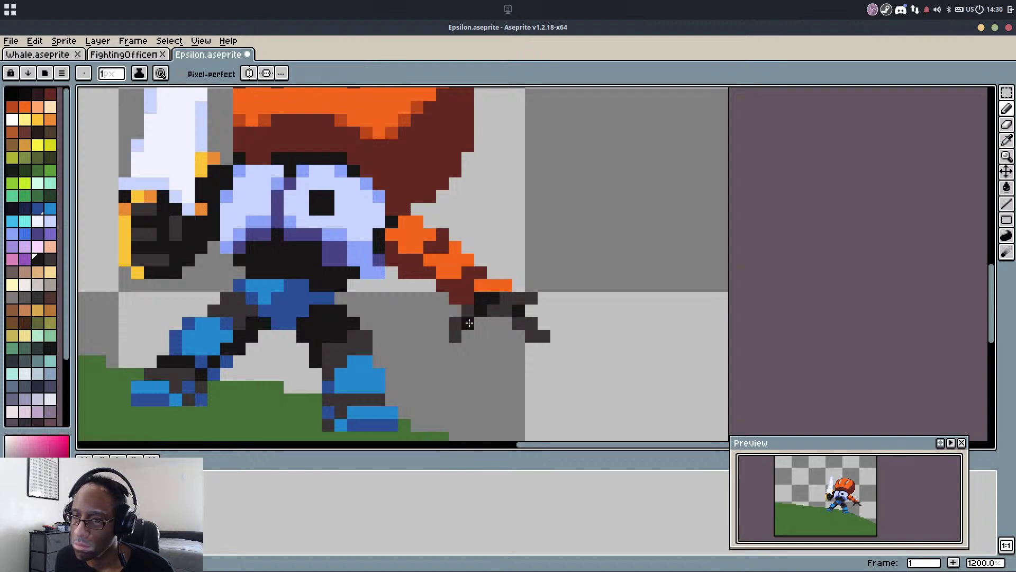
{"action": "left_click", "coordinate": [507, 325]}
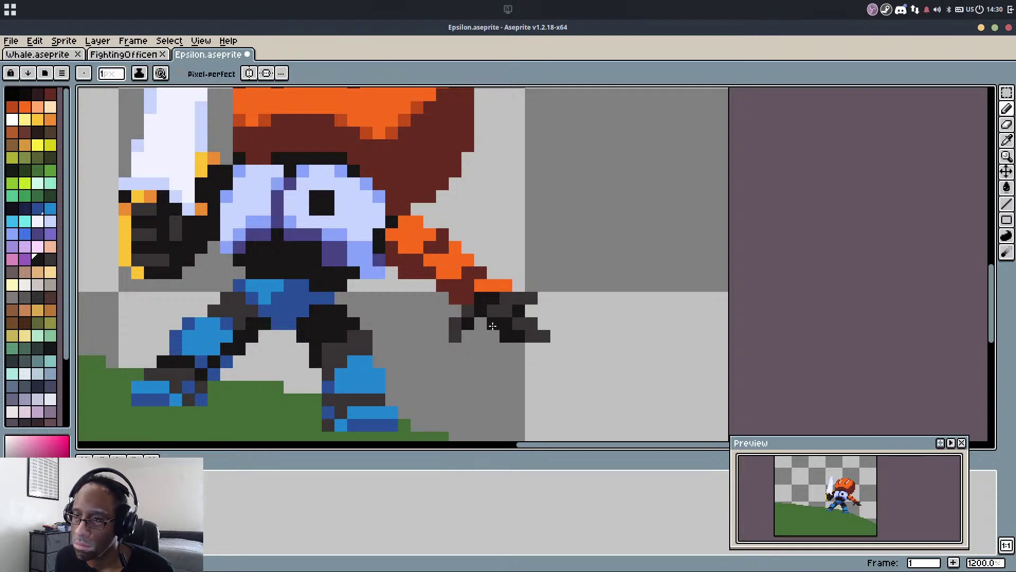
{"action": "left_click", "coordinate": [532, 312]}
{"action": "left_click", "coordinate": [544, 324]}
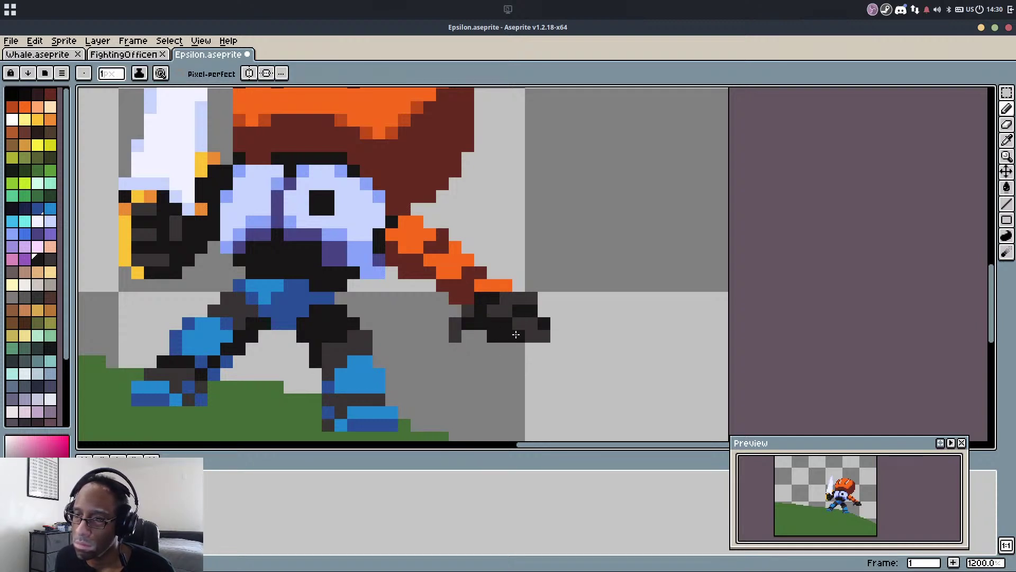
Reshape the rear hand's outer fingertip by erasing pixels and redrawing it in black
{"action": "key", "text": "e"}
{"action": "left_click", "coordinate": [544, 336]}
{"action": "key", "text": "b"}
{"action": "left_click_drag", "start_coordinate": [531, 324], "coordinate": [557, 336]}
{"action": "key", "text": "e"}
{"action": "left_click", "coordinate": [544, 324]}
{"action": "key", "text": "b"}
Select the rear hand's outer fingers, nudge them left and up, and deselect
{"action": "scroll", "coordinate": [543, 313], "scroll_direction": "down", "scroll_amount": 4}
{"action": "scroll", "coordinate": [509, 323], "scroll_direction": "up", "scroll_amount": 2}
{"action": "key", "text": "m"}
{"action": "left_click_drag", "start_coordinate": [499, 303], "coordinate": [585, 354]}
{"action": "key", "text": "Left"}
{"action": "key", "text": "Up"}
{"action": "key", "text": "Left"}
{"action": "left_click", "coordinate": [635, 344]}
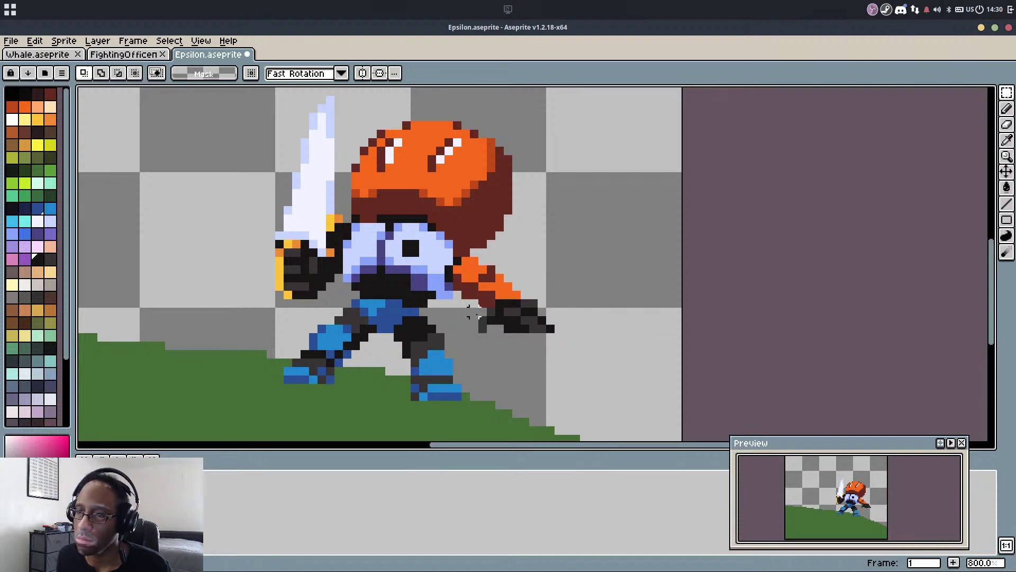
Touch up the rear hand's wrist and forearm, adding orange pixels beside the cuff and within the brown shading
{"action": "scroll", "coordinate": [478, 312], "scroll_direction": "down", "scroll_amount": 2}
{"action": "key", "text": "b"}
{"action": "scroll", "coordinate": [491, 304], "scroll_direction": "up", "scroll_amount": 4}
{"action": "left_click", "coordinate": [473, 313], "text": "alt"}
{"action": "mouse_move", "coordinate": [490, 294]}
{"action": "left_mouse_down"}
{"action": "mouse_move", "coordinate": [490, 332]}
{"action": "mouse_move", "coordinate": [544, 310]}
{"action": "left_mouse_up"}
{"action": "left_click", "coordinate": [506, 309], "text": "alt"}
{"action": "left_click", "coordinate": [540, 312]}
{"action": "left_click", "coordinate": [494, 294], "text": "alt"}
{"action": "key", "text": "ctrl+z"}
{"action": "scroll", "coordinate": [564, 270], "scroll_direction": "down", "scroll_amount": 4}
{"action": "scroll", "coordinate": [564, 269], "scroll_direction": "up", "scroll_amount": 4}
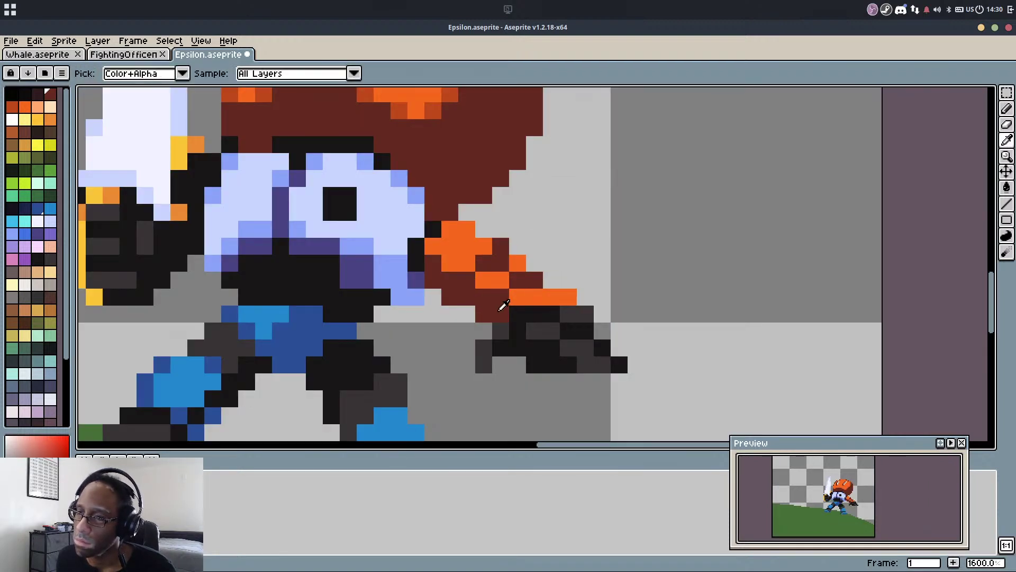
{"action": "left_click", "coordinate": [520, 306], "text": "alt"}
{"action": "left_click", "coordinate": [501, 314]}
{"action": "left_click", "coordinate": [518, 297]}
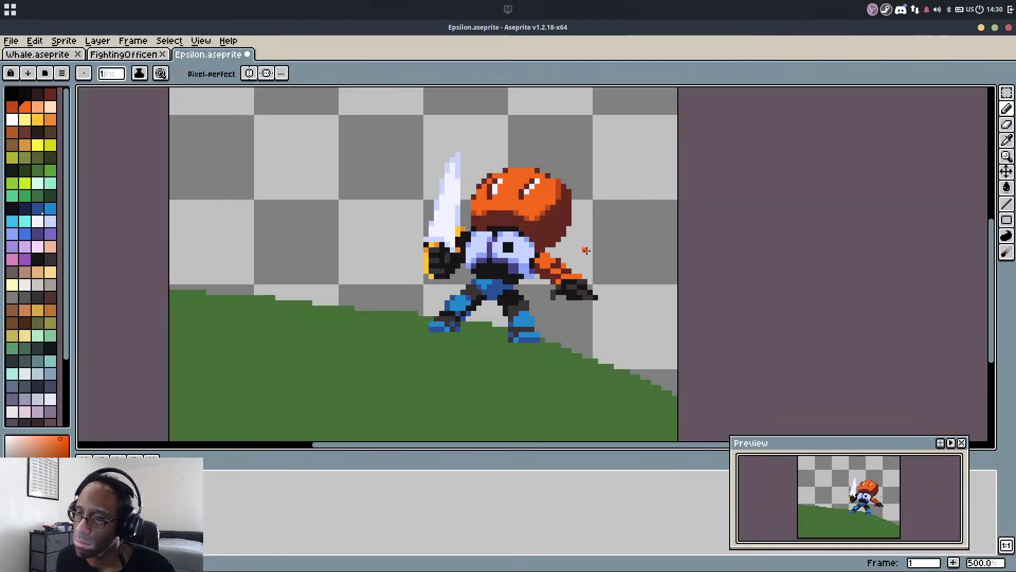
{"action": "scroll", "coordinate": [582, 257], "scroll_direction": "down", "scroll_amount": 4}
{"action": "scroll", "coordinate": [556, 272], "scroll_direction": "up", "scroll_amount": 4}
{"action": "left_click", "coordinate": [549, 267]}
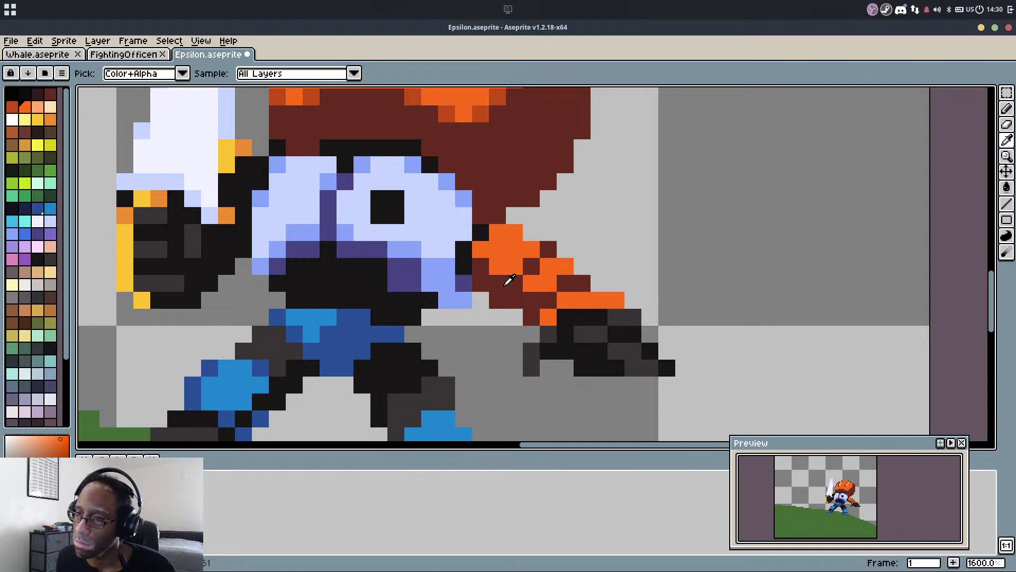
Draw a diagonal band of black pixels across the orange forearm and save the sprite
{"action": "left_click", "coordinate": [479, 231], "text": "alt"}
{"action": "left_click", "coordinate": [513, 301]}
{"action": "left_click", "coordinate": [514, 283]}
{"action": "left_click", "coordinate": [531, 267]}
{"action": "left_click", "coordinate": [548, 250]}
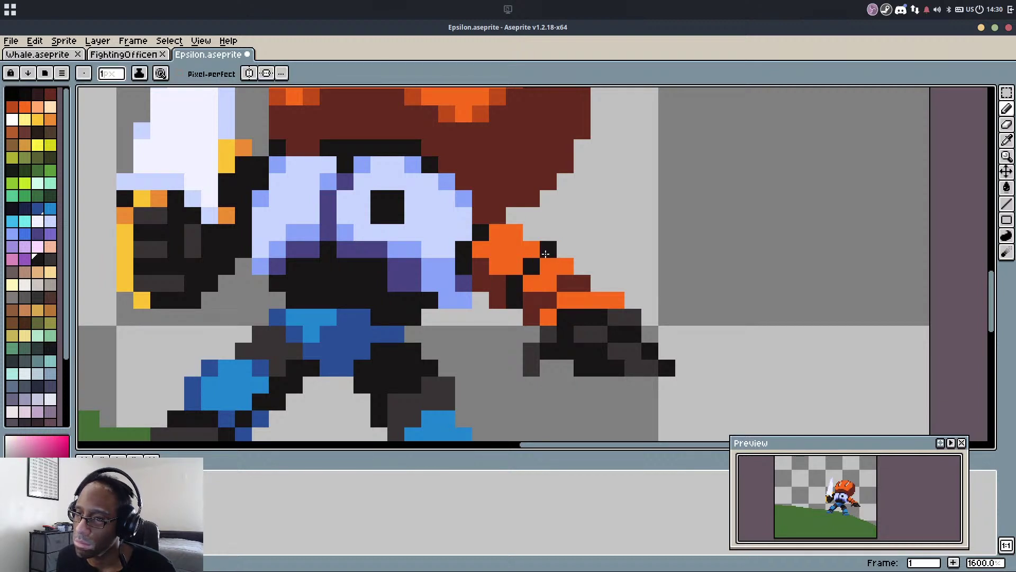
{"action": "scroll", "coordinate": [559, 243], "scroll_direction": "down", "scroll_amount": 3}
{"action": "scroll", "coordinate": [560, 239], "scroll_direction": "down", "scroll_amount": 2}
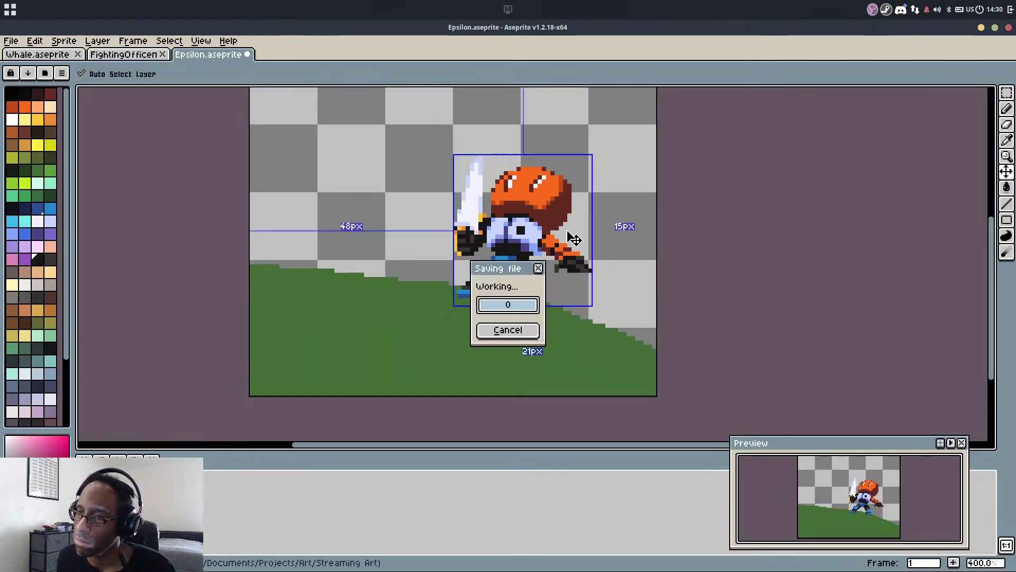
{"action": "left_click_drag", "start_coordinate": [552, 272], "coordinate": [546, 322]}
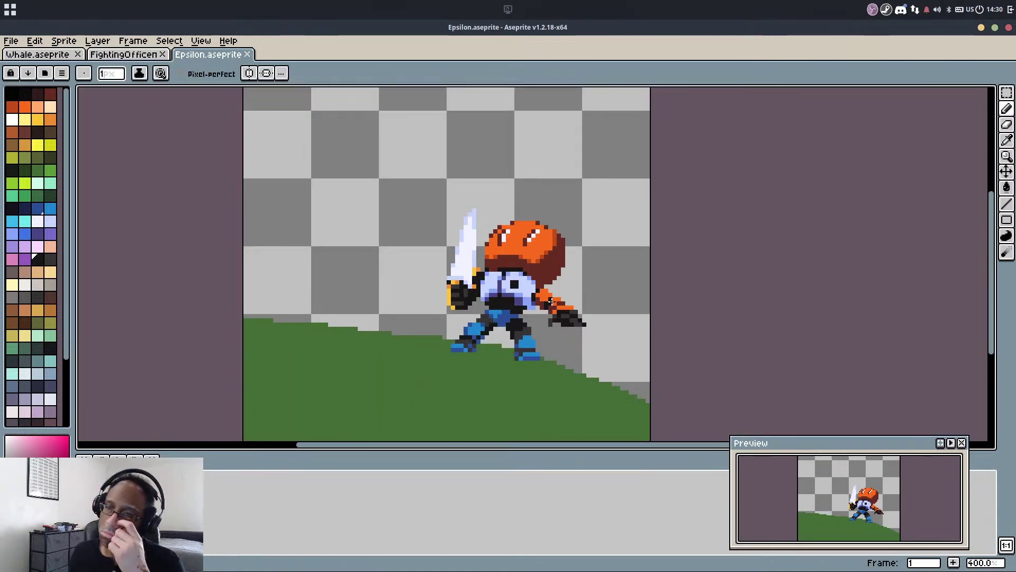
Set the drawing color to the palette's green one shade lighter than the hill
{"action": "left_click", "coordinate": [418, 356], "text": "alt"}
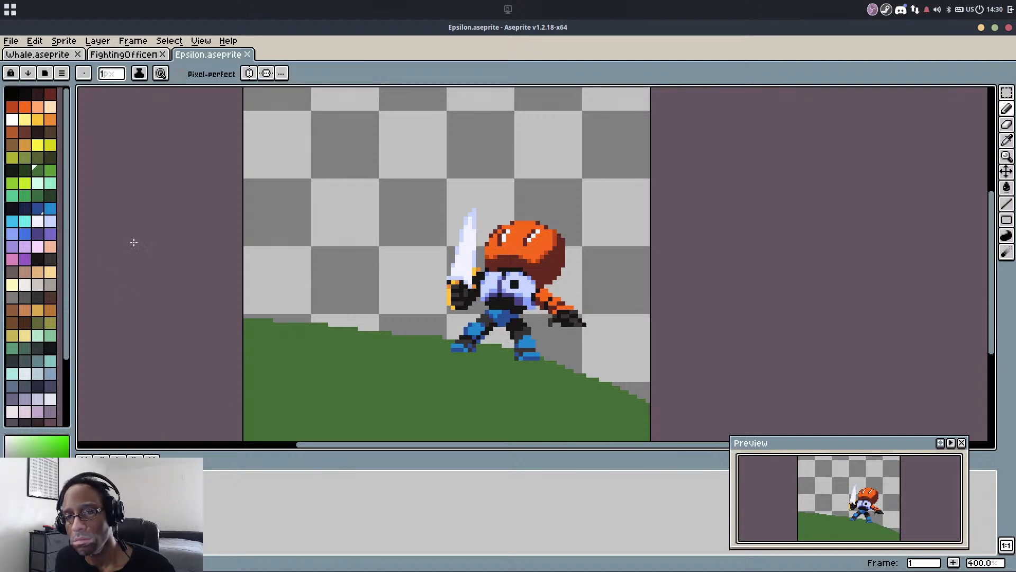
{"action": "left_click", "coordinate": [50, 170]}
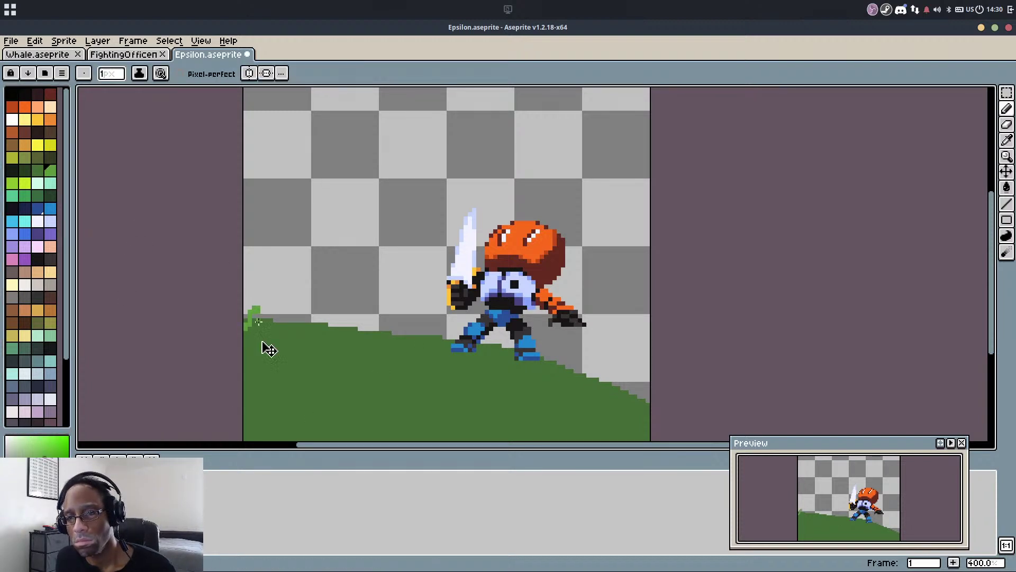
{"action": "left_click_drag", "start_coordinate": [261, 345], "coordinate": [258, 291]}
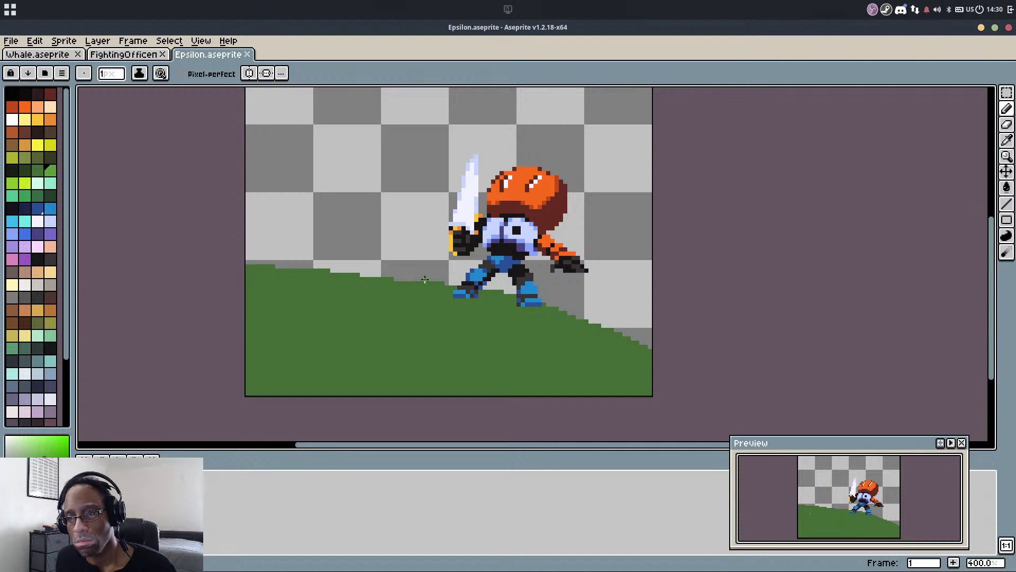
{"action": "left_click_drag", "start_coordinate": [446, 288], "coordinate": [440, 314]}
{"action": "key", "text": "ctrl+z"}
{"action": "mouse_move", "coordinate": [409, 317]}
{"action": "left_mouse_down"}
{"action": "mouse_move", "coordinate": [490, 317]}
{"action": "mouse_move", "coordinate": [427, 290]}
{"action": "left_mouse_up"}
{"action": "key", "text": "ctrl+z"}
{"action": "key", "text": "ctrl+z"}
{"action": "mouse_move", "coordinate": [276, 318]}
{"action": "left_mouse_down"}
{"action": "mouse_move", "coordinate": [346, 304]}
{"action": "mouse_move", "coordinate": [315, 293]}
{"action": "left_mouse_up"}
{"action": "key", "text": "ctrl+z"}
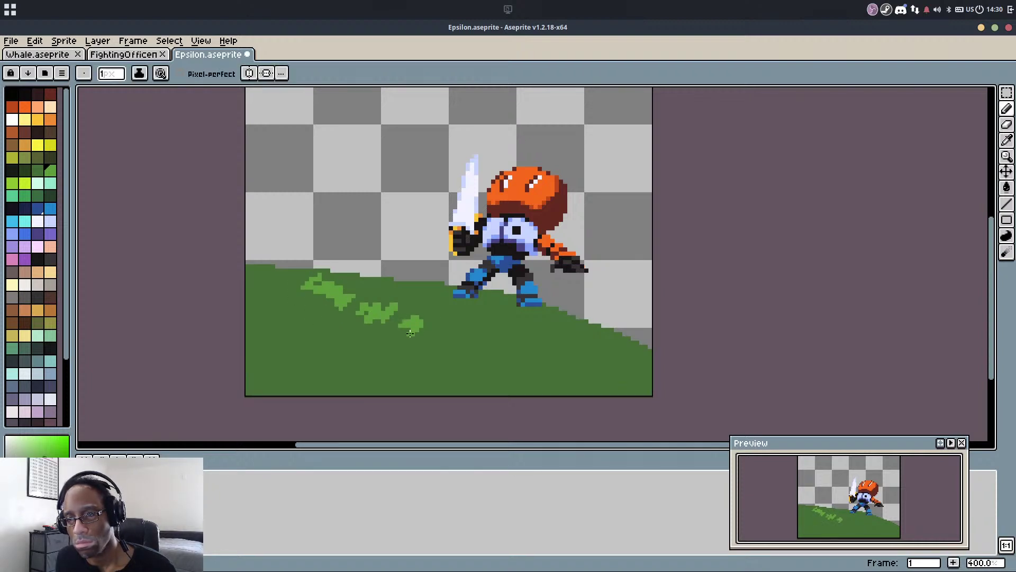
Paint a row of ragged light green grass tufts sloping down across the hill below the swordsman
{"action": "left_click_drag", "start_coordinate": [471, 350], "coordinate": [526, 336]}
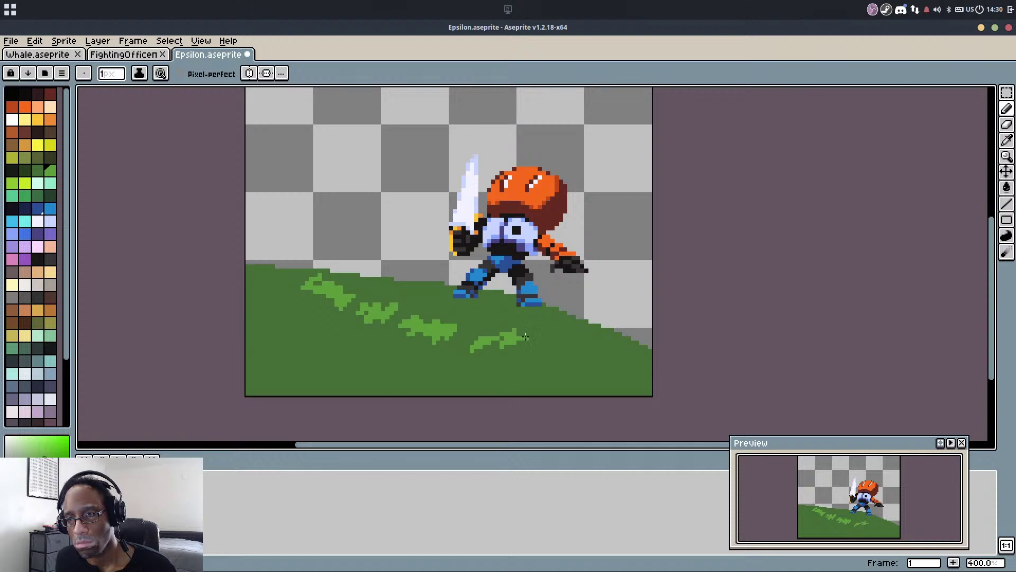
{"action": "left_click_drag", "start_coordinate": [537, 373], "coordinate": [570, 377]}
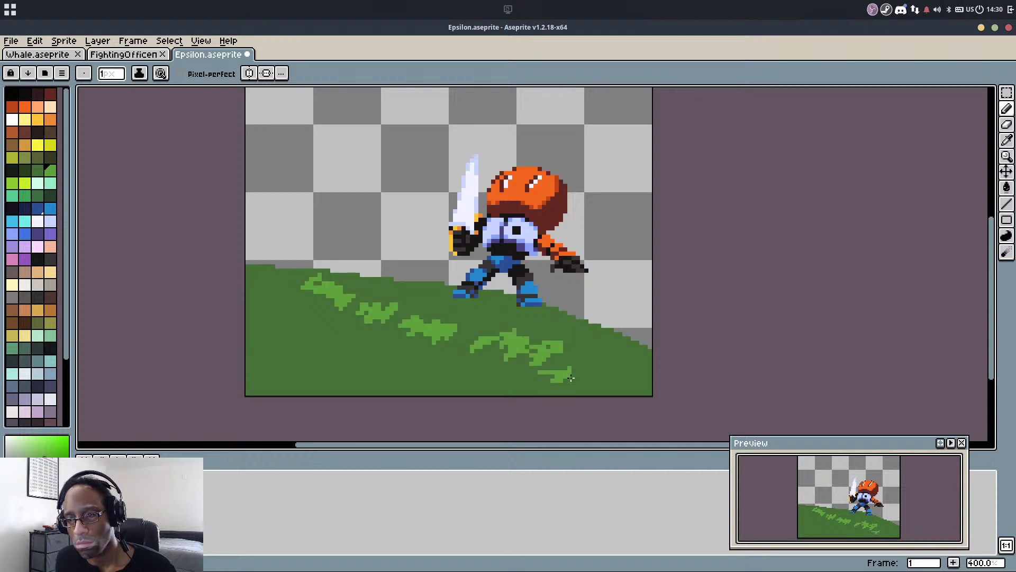
Draw a ragged light green grass edge around the hill's lower-left corner and fill the area below it with light green
{"action": "mouse_move", "coordinate": [272, 319]}
{"action": "left_mouse_down"}
{"action": "mouse_move", "coordinate": [244, 344]}
{"action": "mouse_move", "coordinate": [273, 345]}
{"action": "left_mouse_up"}
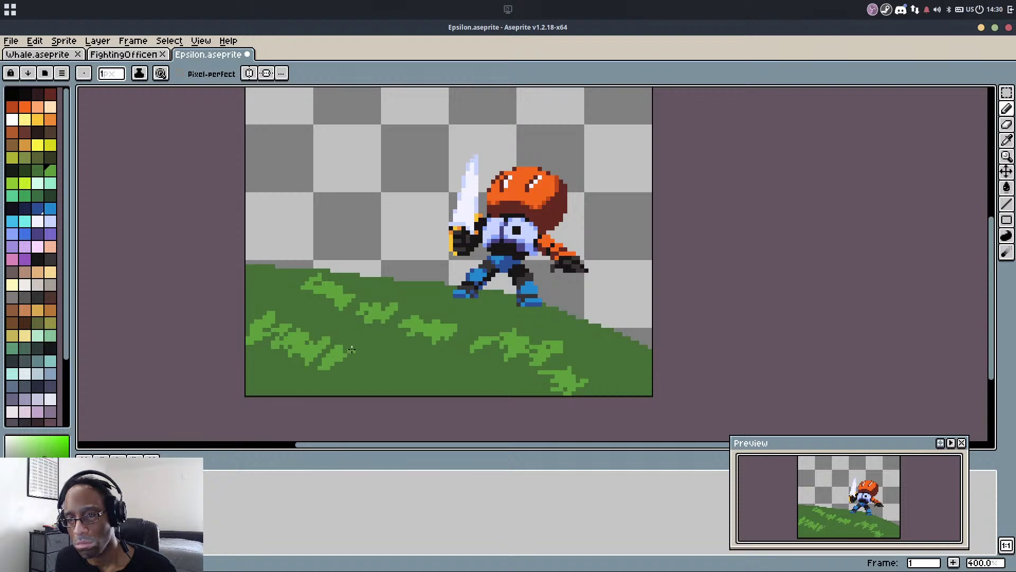
{"action": "left_click_drag", "start_coordinate": [337, 379], "coordinate": [406, 382]}
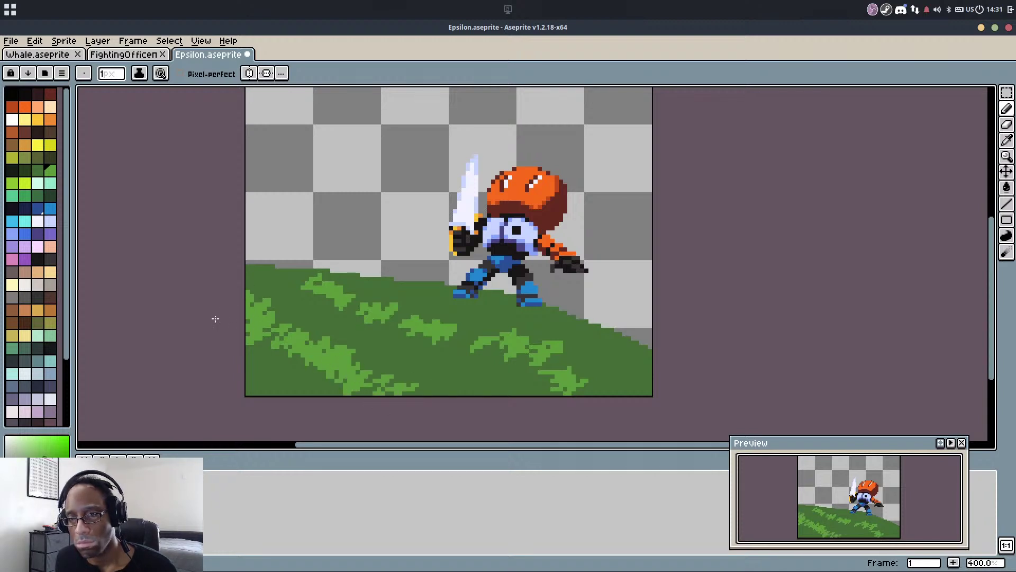
{"action": "key", "text": "g"}
{"action": "left_click", "coordinate": [281, 372]}
Select the hill's mid-green area, outline a curved shadow from the swordsman's feet to the lower-right corner, and fill it dark green
{"action": "key", "text": "b"}
{"action": "scroll", "coordinate": [490, 346], "scroll_direction": "up", "scroll_amount": 1}
{"action": "left_click", "coordinate": [499, 300], "text": "alt"}
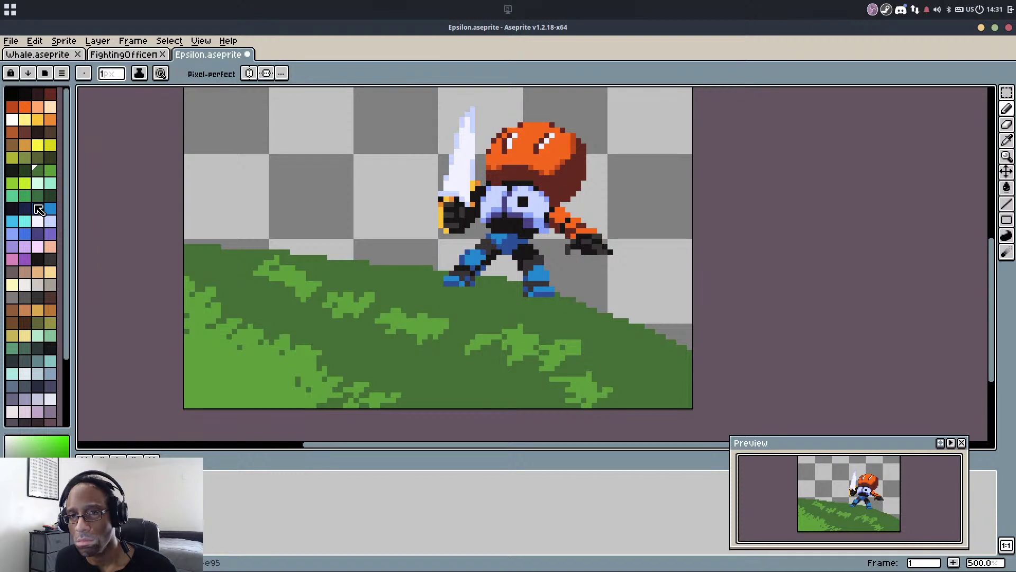
{"action": "left_click", "coordinate": [26, 173]}
{"action": "key", "text": "w"}
{"action": "left_click", "coordinate": [381, 269]}
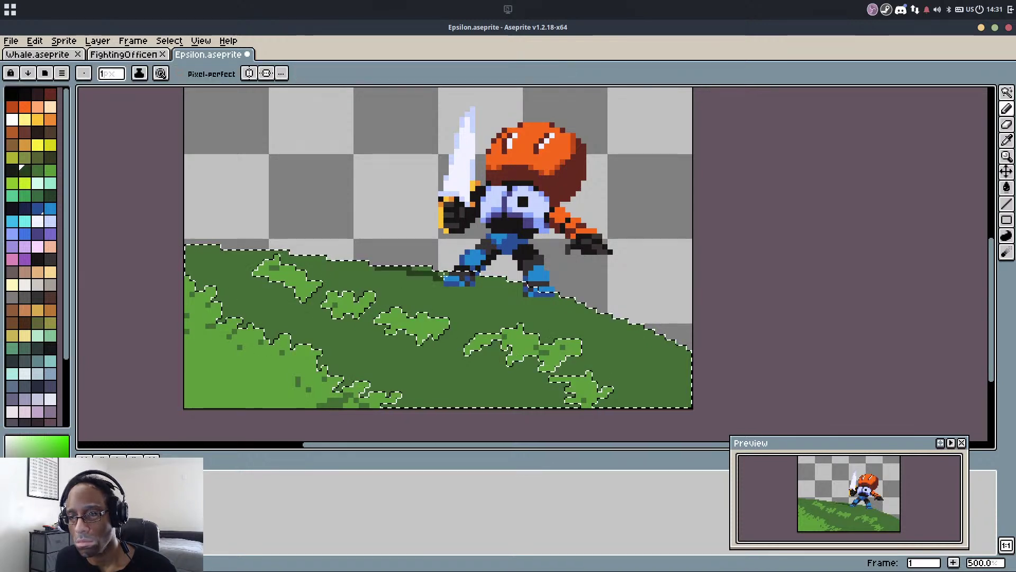
{"action": "left_click_drag", "start_coordinate": [674, 367], "coordinate": [691, 382]}
{"action": "key", "text": "ctrl+z"}
{"action": "mouse_move", "coordinate": [419, 273]}
{"action": "left_mouse_down"}
{"action": "mouse_move", "coordinate": [456, 277]}
{"action": "mouse_move", "coordinate": [573, 314]}
{"action": "mouse_move", "coordinate": [646, 369]}
{"action": "mouse_move", "coordinate": [671, 407]}
{"action": "left_mouse_up"}
{"action": "key", "text": "g"}
{"action": "left_click", "coordinate": [656, 358]}
{"action": "key", "text": "b"}
Fill the strip of hill between the swordsman's feet with dark green and clear the selection
{"action": "scroll", "coordinate": [502, 273], "scroll_direction": "up", "scroll_amount": 1}
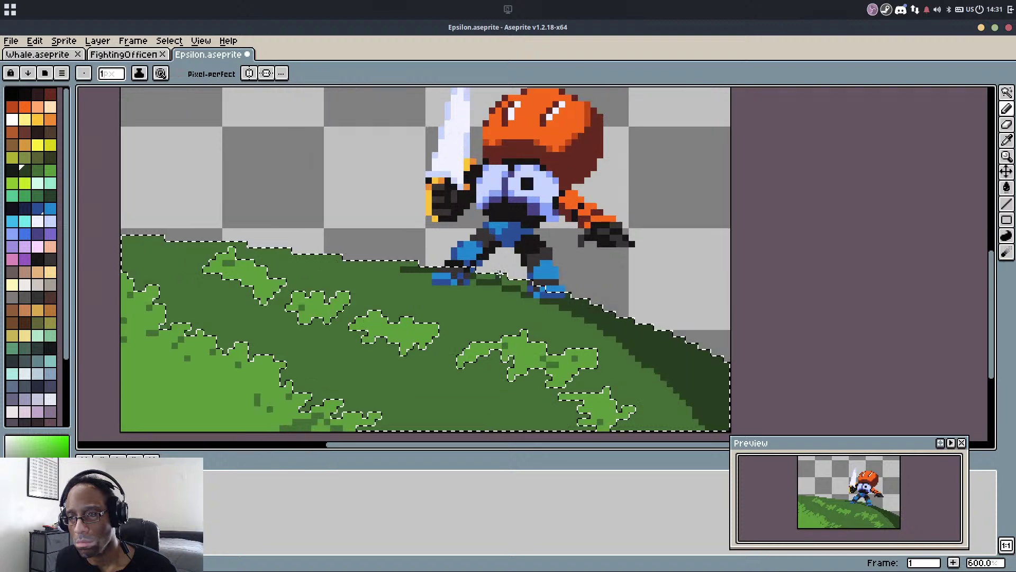
{"action": "key", "text": "g"}
{"action": "left_click", "coordinate": [496, 275]}
{"action": "key", "text": "m"}
{"action": "left_click", "coordinate": [403, 205]}
Draw dark green edge lines along the hill's crest from the front foot toward the canvas's left side
{"action": "key", "text": "b"}
{"action": "scroll", "coordinate": [411, 270], "scroll_direction": "up", "scroll_amount": 2}
{"action": "left_click_drag", "start_coordinate": [421, 257], "coordinate": [100, 232]}
{"action": "scroll", "coordinate": [333, 255], "scroll_direction": "down", "scroll_amount": 3}
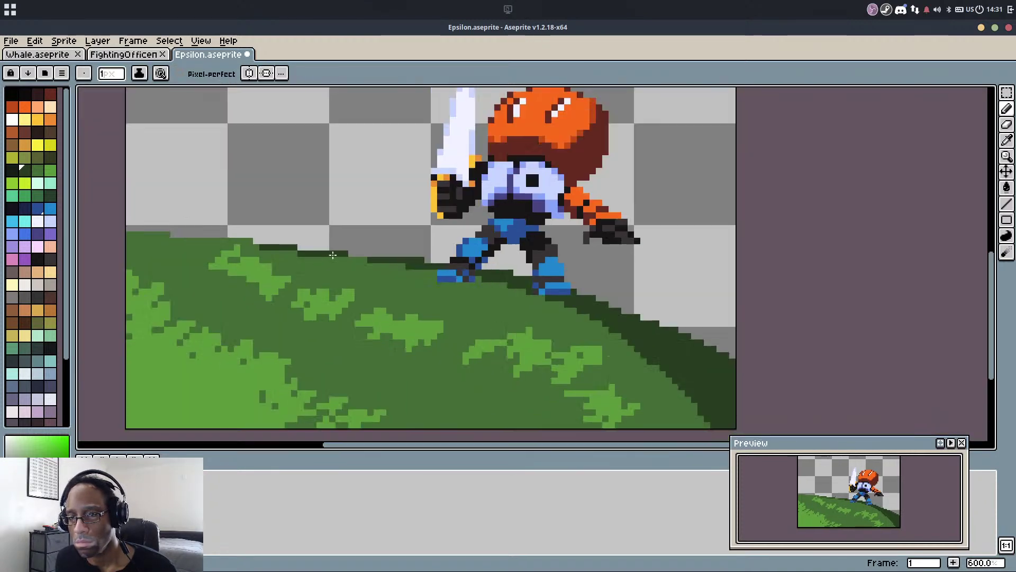
{"action": "left_click_drag", "start_coordinate": [250, 242], "coordinate": [81, 239]}
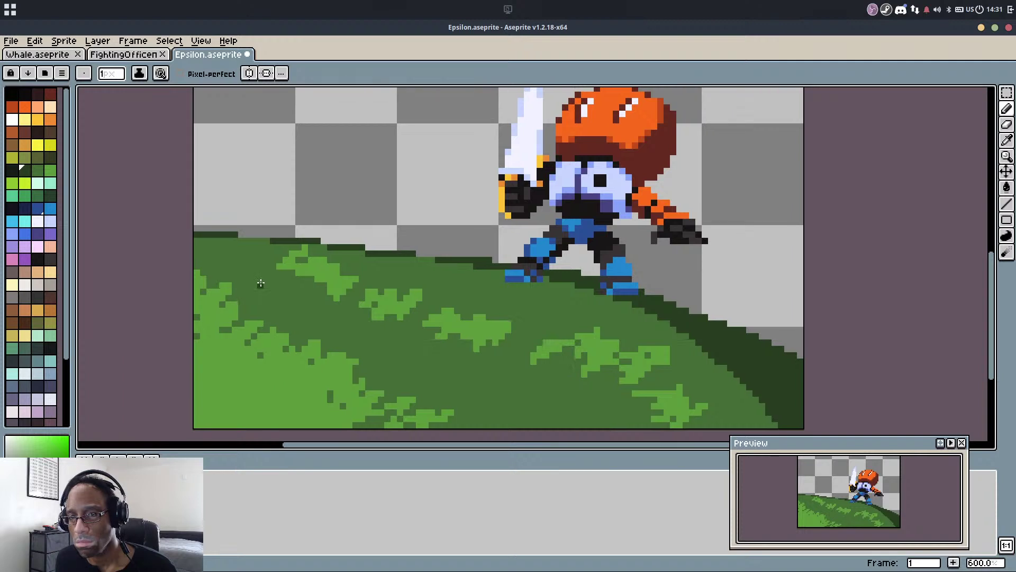
Create a new layer in the sprite
{"action": "scroll", "coordinate": [388, 272], "scroll_direction": "down", "scroll_amount": 3}
{"action": "left_click_drag", "start_coordinate": [355, 307], "coordinate": [290, 384]}
{"action": "right_click", "coordinate": [153, 493]}
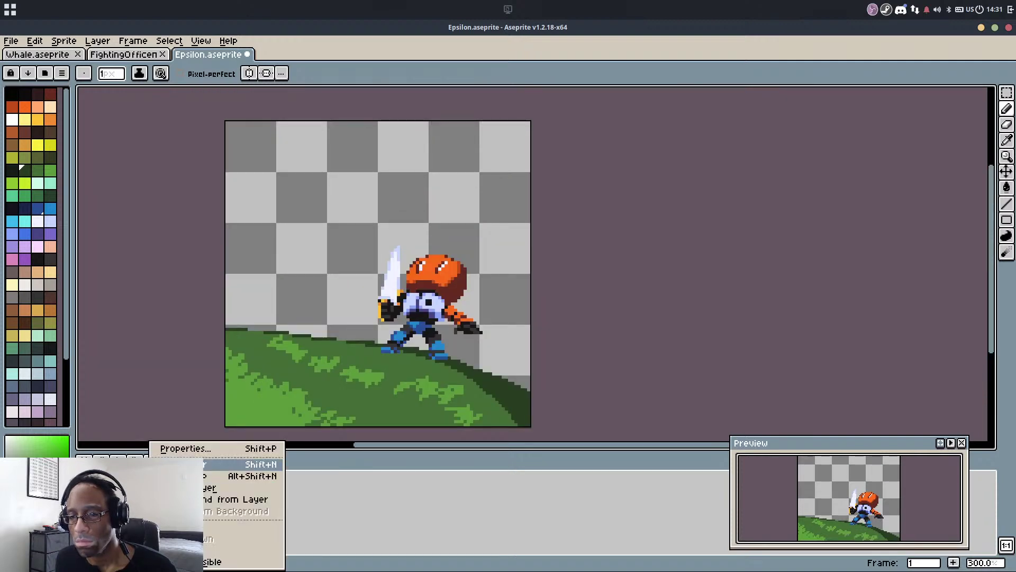
{"action": "left_click", "coordinate": [172, 464]}
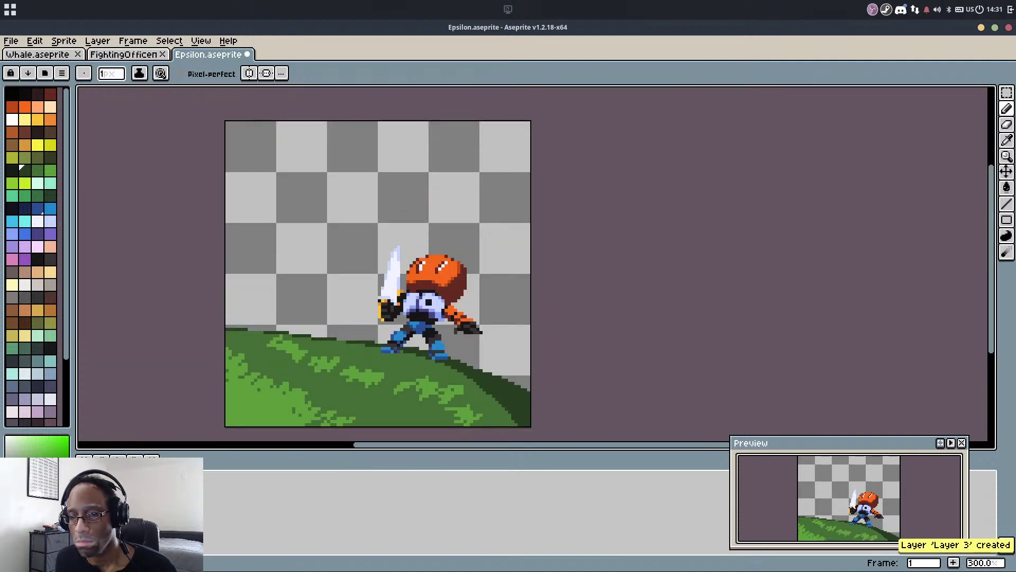
Fill the new layer behind the swordsman and hill with dark navy blue
{"action": "left_click", "coordinate": [25, 208]}
{"action": "key", "text": "g"}
{"action": "left_click", "coordinate": [301, 220]}
{"action": "left_click_drag", "start_coordinate": [289, 265], "coordinate": [321, 257]}
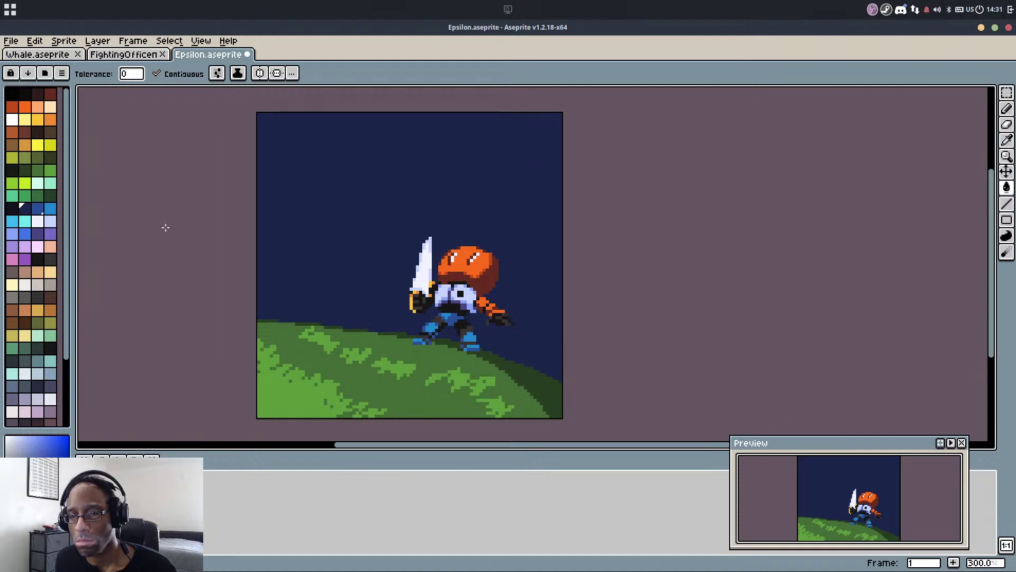
Draw a straight near-black diagonal rising from above the hill's left end to the canvas's right edge, and fill the area below it near-black
{"action": "key", "text": "b"}
{"action": "left_click", "coordinate": [12, 208]}
{"action": "left_click_drag", "start_coordinate": [257, 302], "coordinate": [621, 159]}
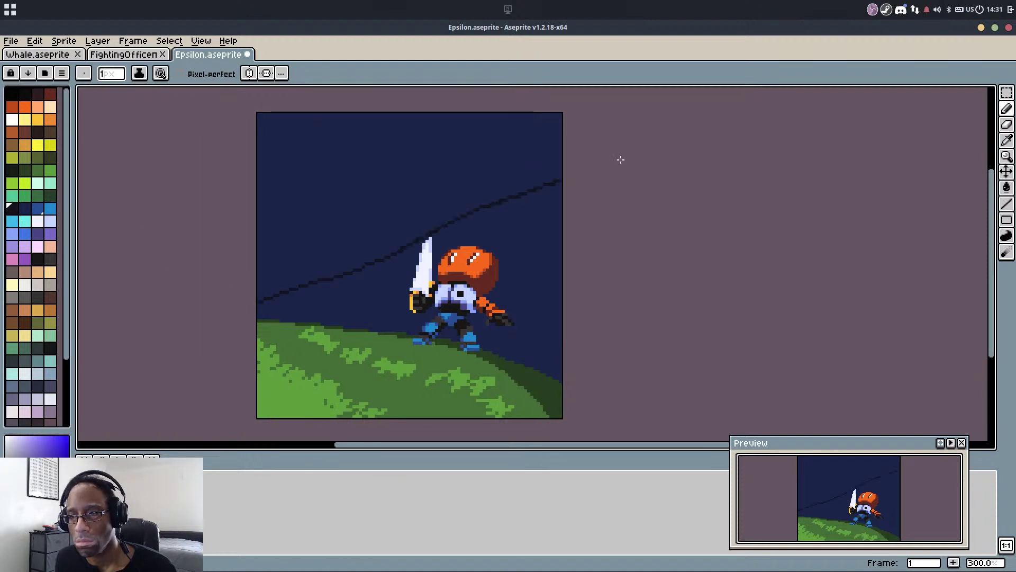
{"action": "key", "text": "ctrl+z"}
{"action": "left_click", "coordinate": [257, 290]}
{"action": "left_click", "coordinate": [564, 175], "text": "shift"}
{"action": "key", "text": "g"}
{"action": "left_click", "coordinate": [374, 314]}
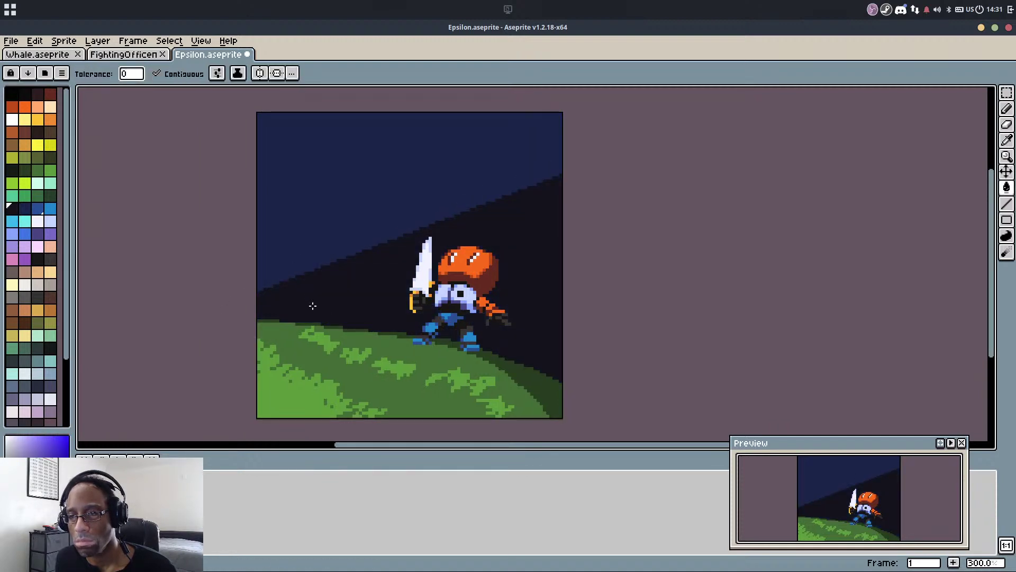
Move the swordsman a short distance right and slightly down along the hill's crest
{"action": "key", "text": "b"}
{"action": "scroll", "coordinate": [409, 339], "scroll_direction": "up", "scroll_amount": 2}
{"action": "scroll", "coordinate": [410, 340], "scroll_direction": "down", "scroll_amount": 1}
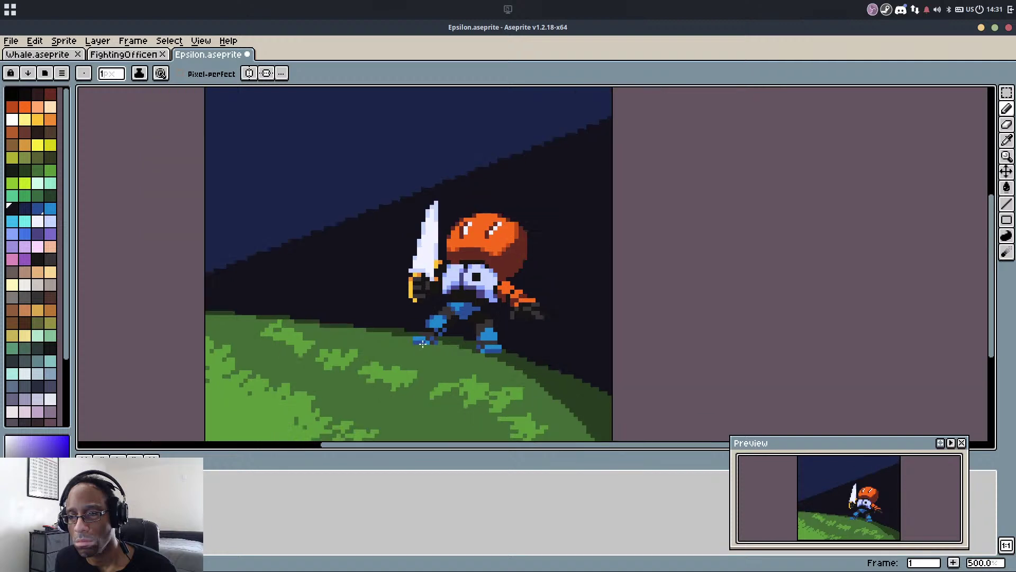
{"action": "key", "text": "v"}
{"action": "left_click_drag", "start_coordinate": [485, 341], "coordinate": [519, 336]}
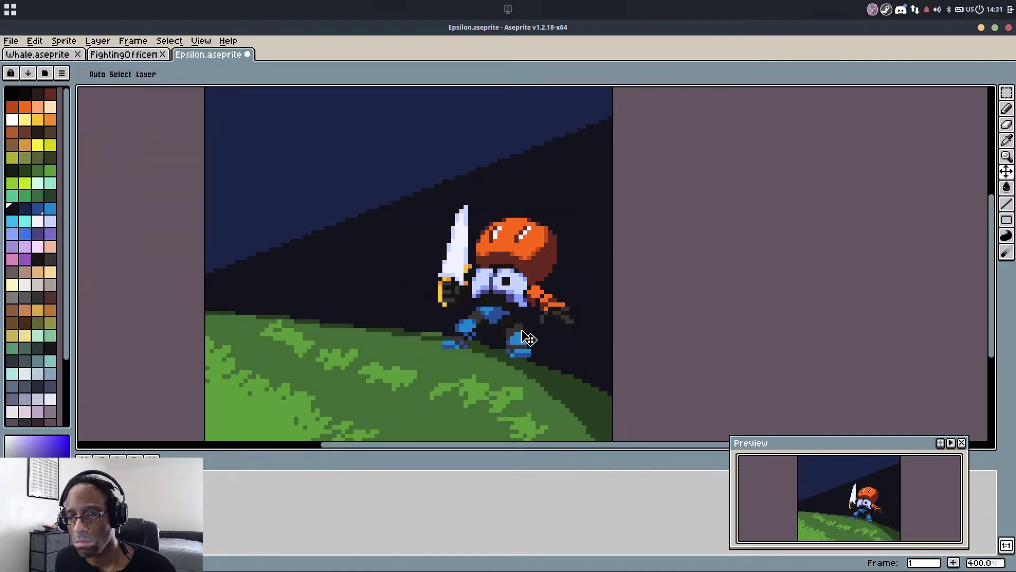
Draw a straight near-black line across the navy sky from the dark diagonal up to the canvas's left edge
{"action": "key", "text": "b"}
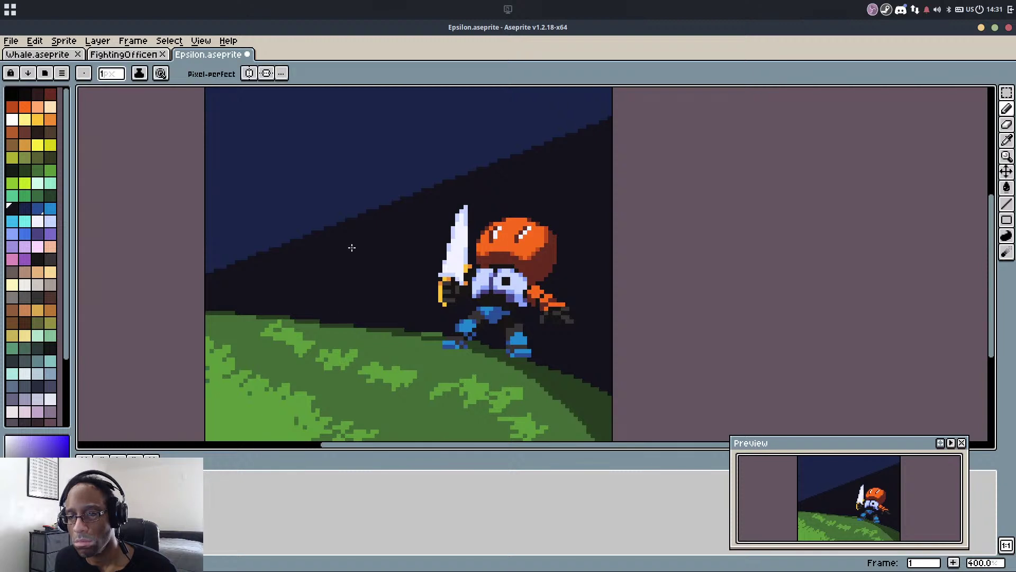
{"action": "left_click", "coordinate": [353, 245], "text": "alt"}
{"action": "left_click_drag", "start_coordinate": [404, 226], "coordinate": [405, 280]}
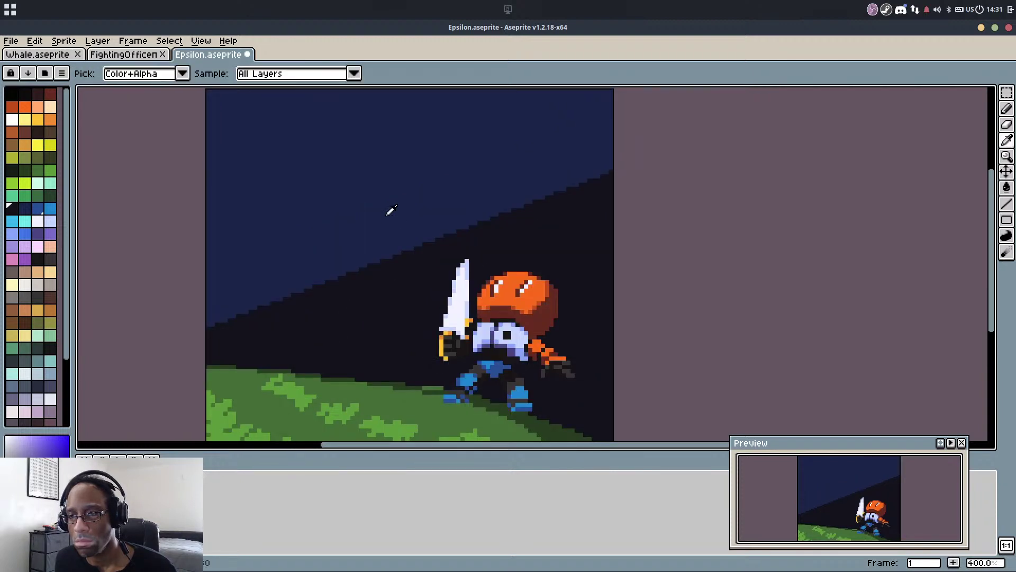
{"action": "left_click", "coordinate": [479, 264]}
{"action": "left_click", "coordinate": [161, 145], "text": "shift"}
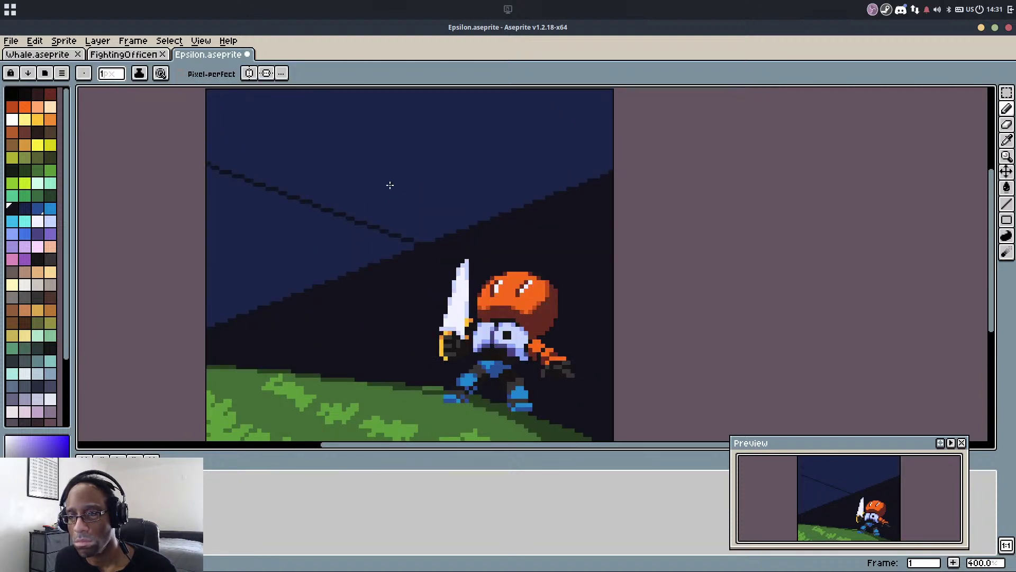
Draw a second near-black line from the canvas's top edge to the dark diagonal, crossing the first, and scatter dark specks over the background
{"action": "left_click_drag", "start_coordinate": [384, 204], "coordinate": [377, 248]}
{"action": "left_click", "coordinate": [453, 146], "text": "shift"}
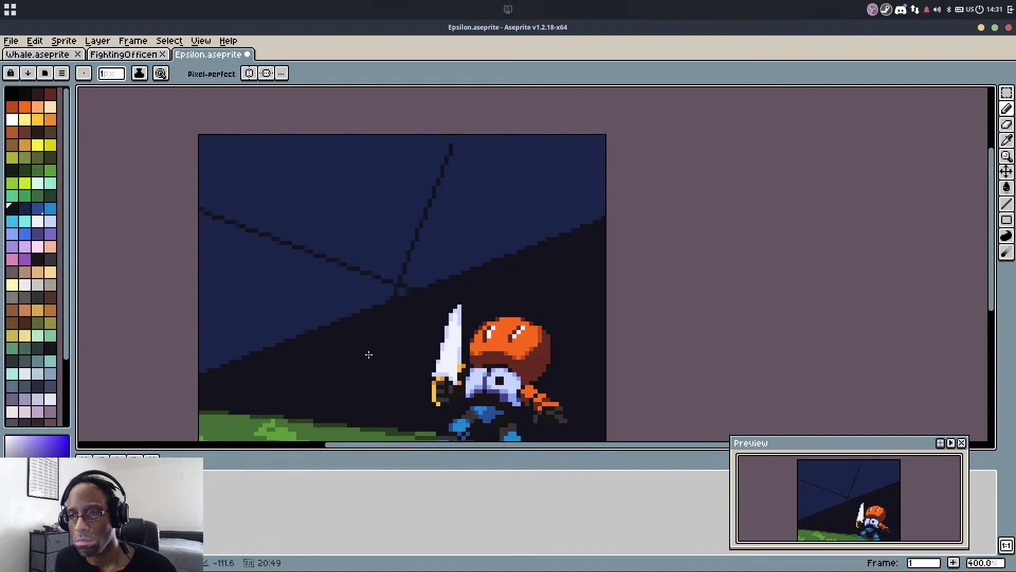
{"action": "key", "text": "ctrl+z"}
{"action": "key", "text": "v"}
{"action": "key", "text": "b"}
{"action": "mouse_move", "coordinate": [455, 143]}
{"action": "left_mouse_down"}
{"action": "mouse_move", "coordinate": [327, 340]}
{"action": "mouse_move", "coordinate": [324, 363]}
{"action": "left_mouse_up"}
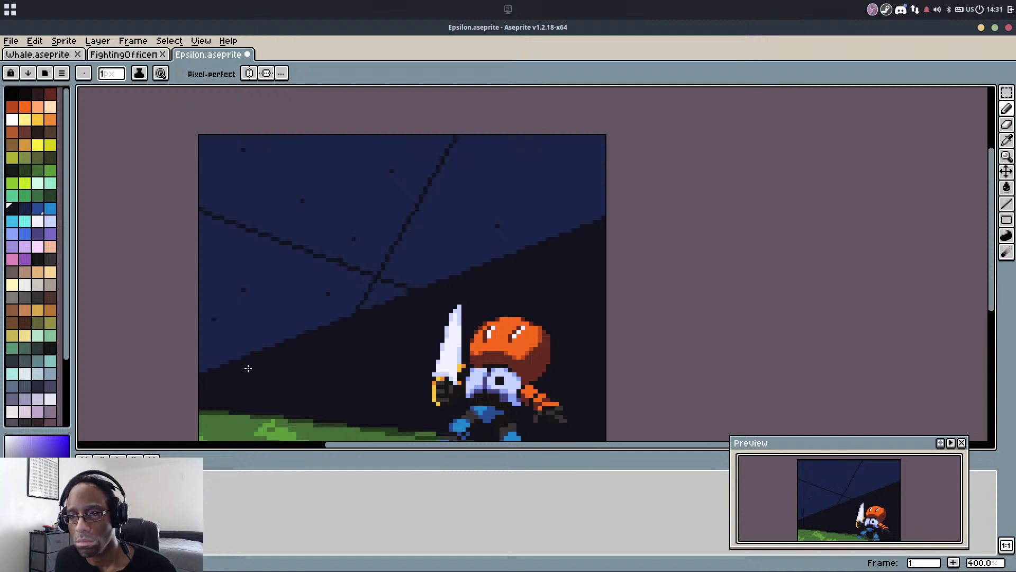
{"action": "key", "text": "ctrl+z"}
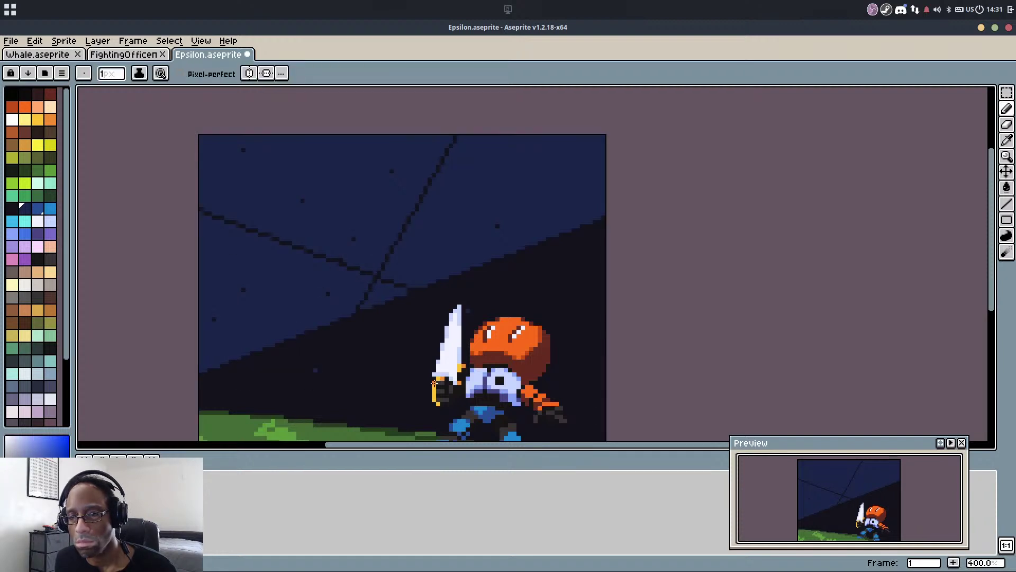
Scatter single-pixel pale yellow stars across the navy sky, with one in the dark area below the diagonal
{"action": "left_click", "coordinate": [50, 271]}
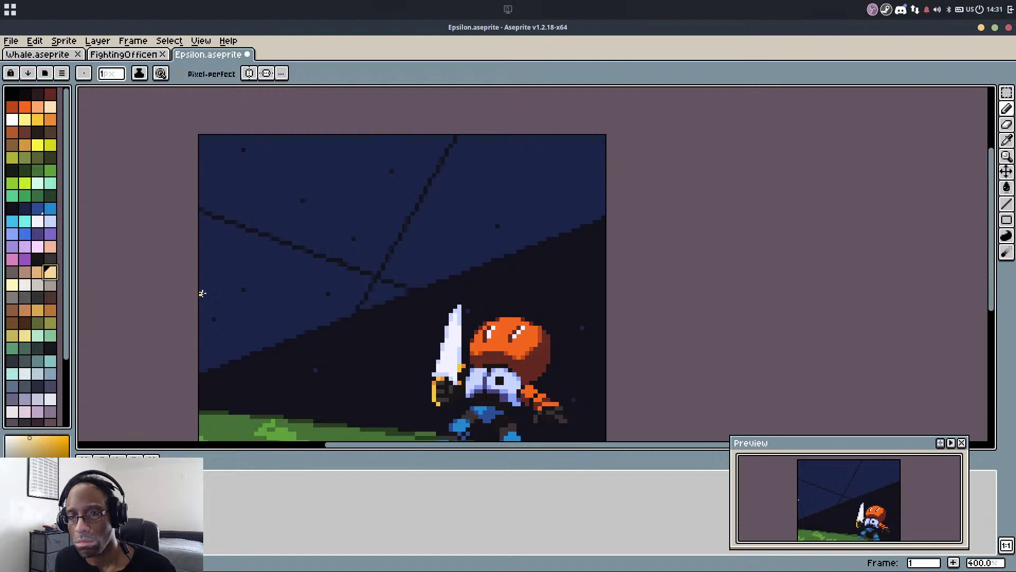
{"action": "left_click", "coordinate": [239, 297]}
{"action": "left_click", "coordinate": [307, 229]}
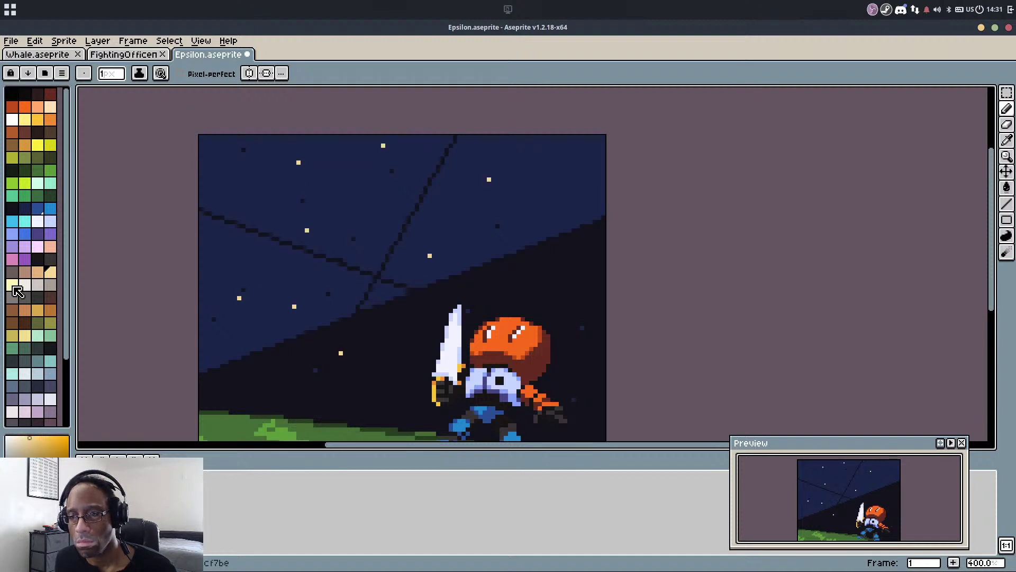
Dot muted mauve stars across the navy and dark areas, and add dark crimson specks around the swordsman
{"action": "left_click", "coordinate": [50, 413]}
{"action": "key", "text": "v"}
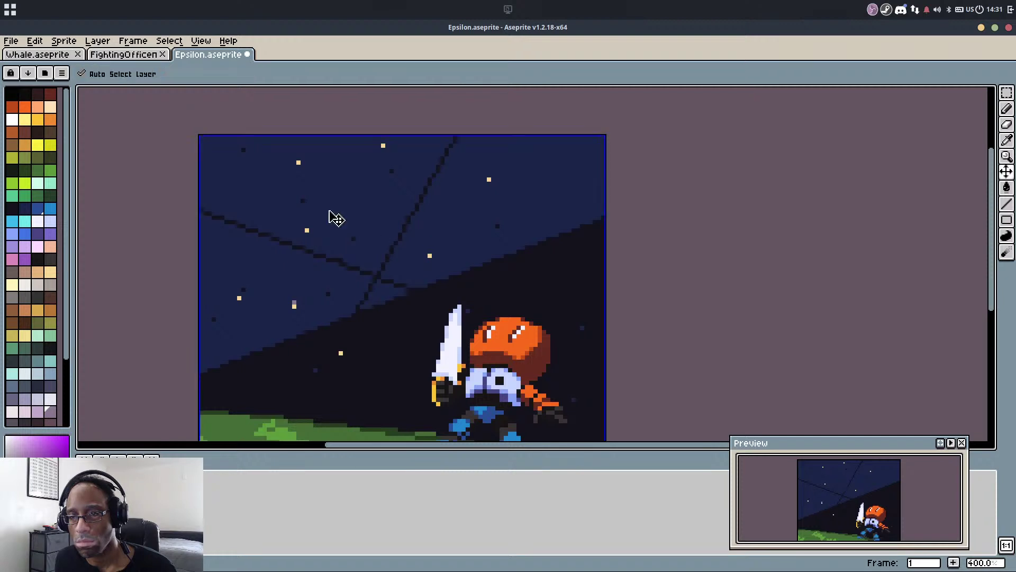
{"action": "key", "text": "b"}
{"action": "left_click", "coordinate": [332, 205]}
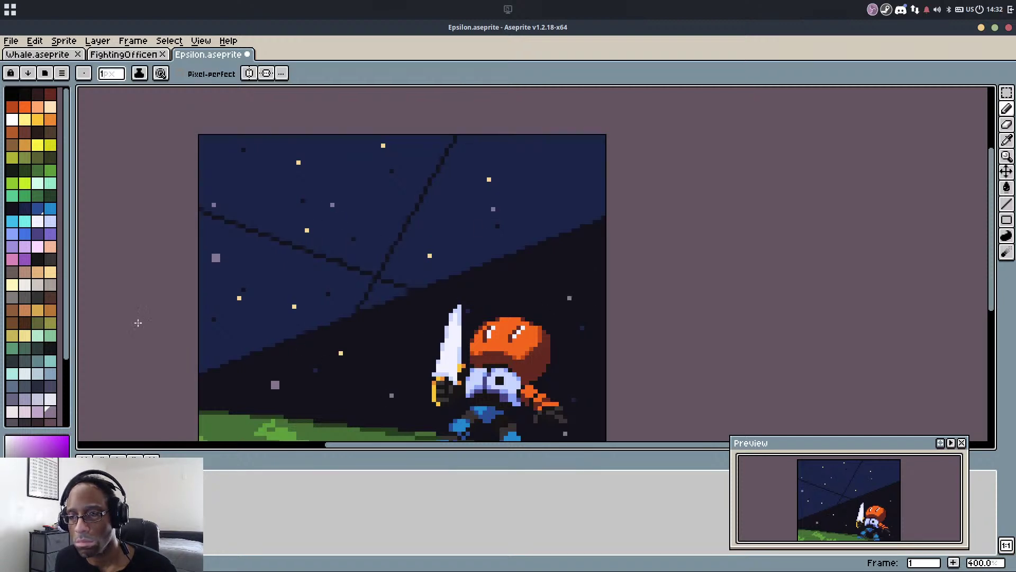
{"action": "scroll", "coordinate": [47, 315], "scroll_direction": "down", "scroll_amount": 3}
{"action": "left_click", "coordinate": [37, 406]}
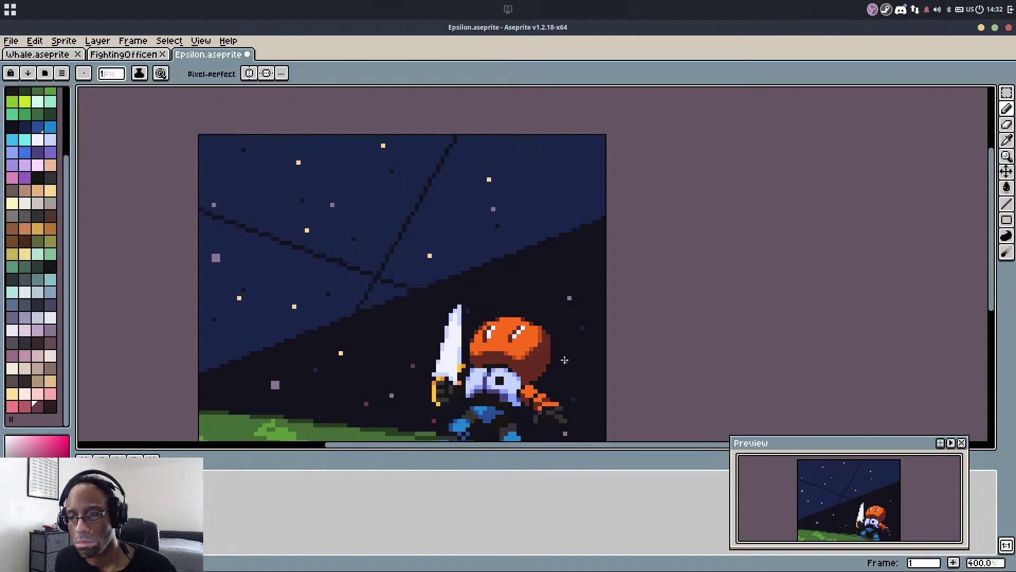
Add one orange star and several lime green stars to the upper sky, and save the sprite
{"action": "scroll", "coordinate": [53, 241], "scroll_direction": "up", "scroll_amount": 5}
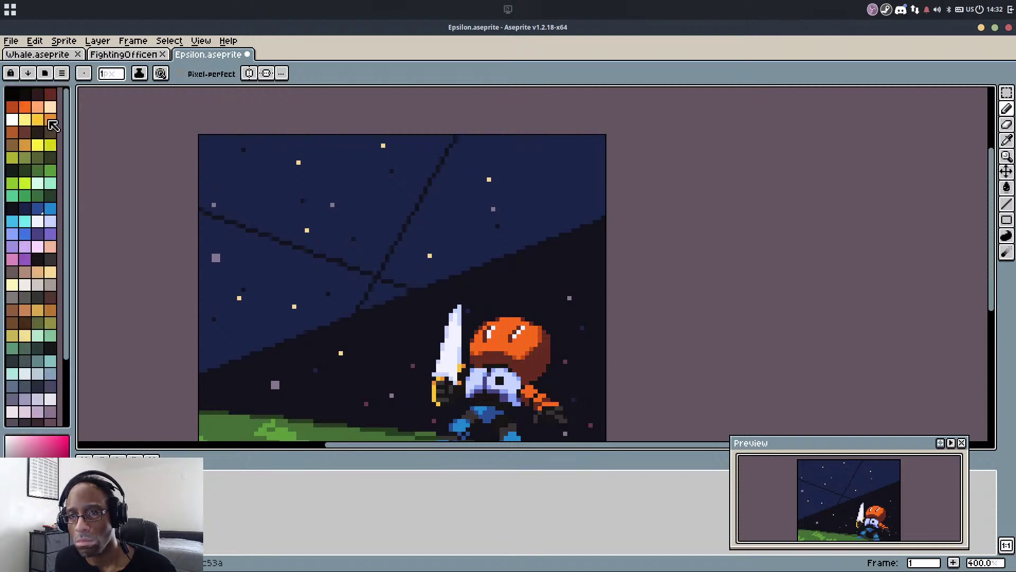
{"action": "left_click", "coordinate": [51, 119]}
{"action": "left_click", "coordinate": [476, 145]}
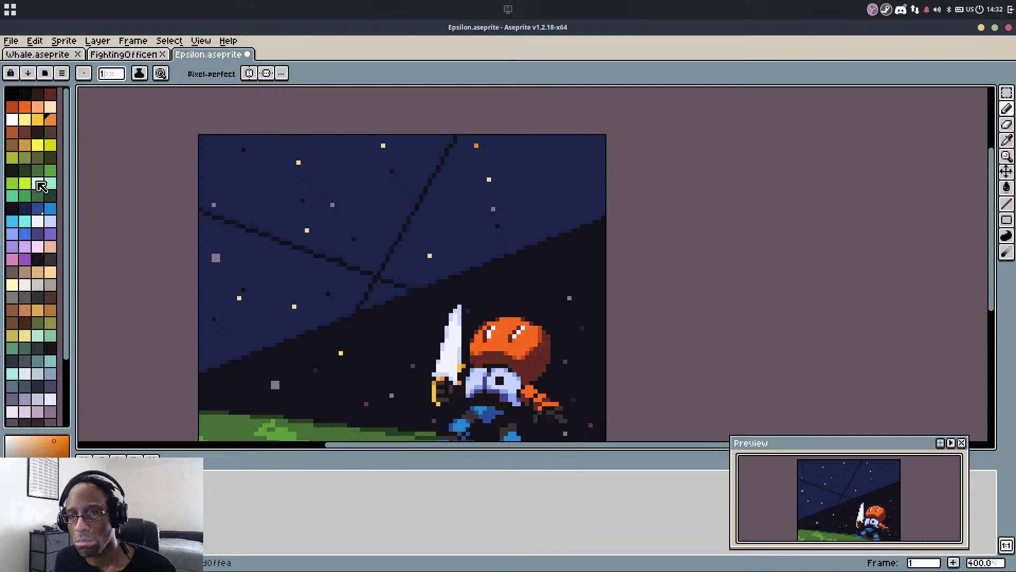
{"action": "left_click", "coordinate": [24, 182]}
{"action": "left_click", "coordinate": [336, 179]}
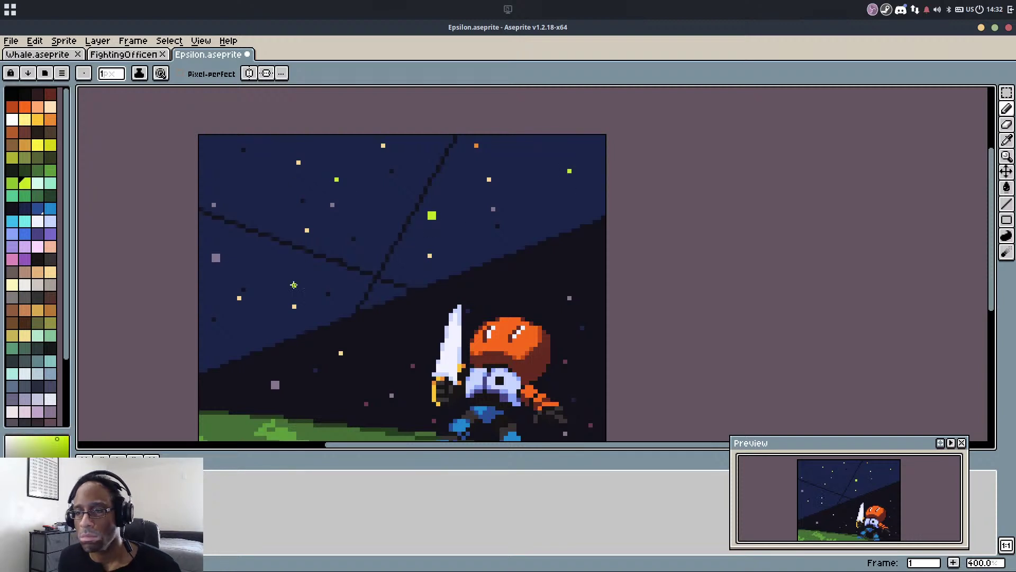
{"action": "left_click_drag", "start_coordinate": [431, 293], "coordinate": [421, 226]}
{"action": "key", "text": "ctrl+s"}
{"action": "scroll", "coordinate": [421, 226], "scroll_direction": "down", "scroll_amount": 1}
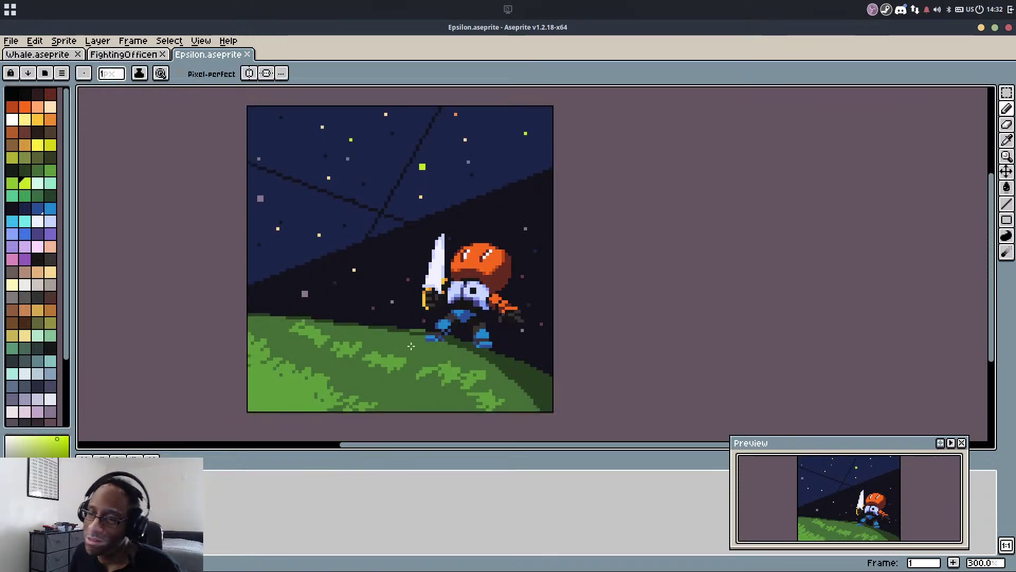
Thicken the dark green shadow along the hill's crest, from the left edge to the swordsman's feet and the slope beyond
{"action": "scroll", "coordinate": [411, 346], "scroll_direction": "up", "scroll_amount": 2}
{"action": "scroll", "coordinate": [430, 319], "scroll_direction": "up", "scroll_amount": 2}
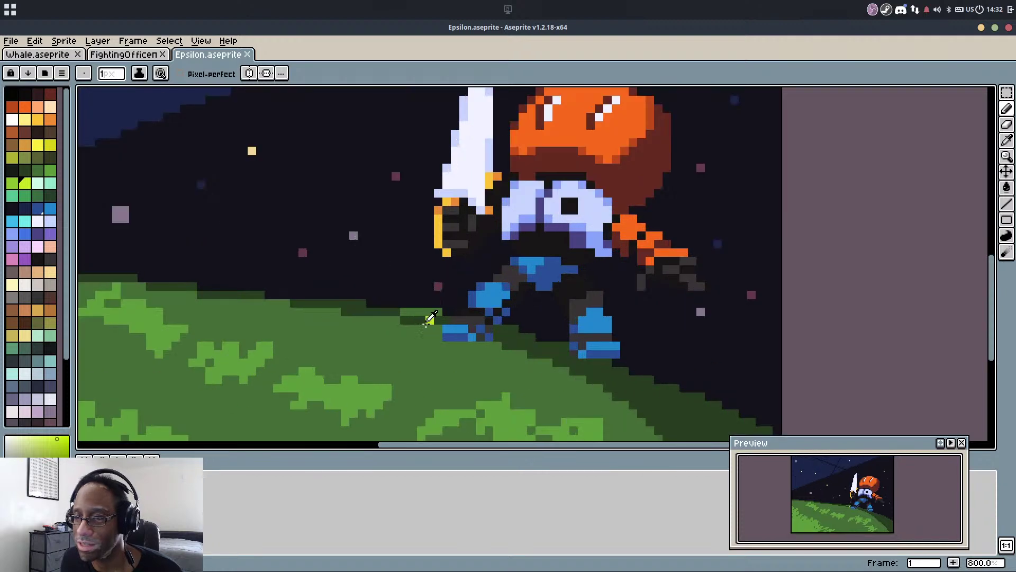
{"action": "left_click", "coordinate": [426, 324], "text": "alt"}
{"action": "mouse_move", "coordinate": [438, 312]}
{"action": "left_mouse_down"}
{"action": "mouse_move", "coordinate": [404, 312]}
{"action": "mouse_move", "coordinate": [497, 346]}
{"action": "mouse_move", "coordinate": [151, 286]}
{"action": "mouse_move", "coordinate": [306, 291]}
{"action": "left_mouse_up"}
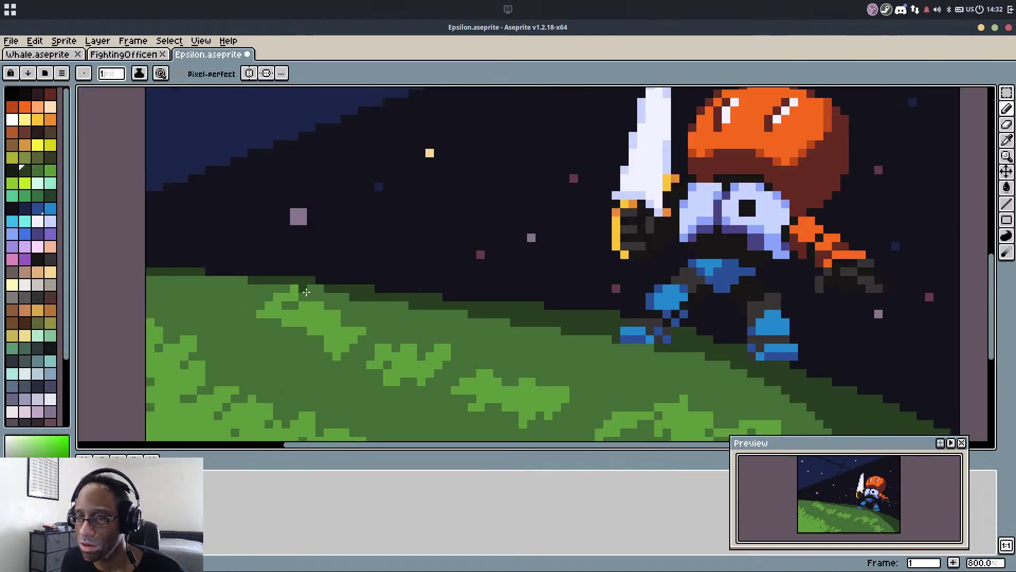
{"action": "left_click_drag", "start_coordinate": [175, 280], "coordinate": [249, 279]}
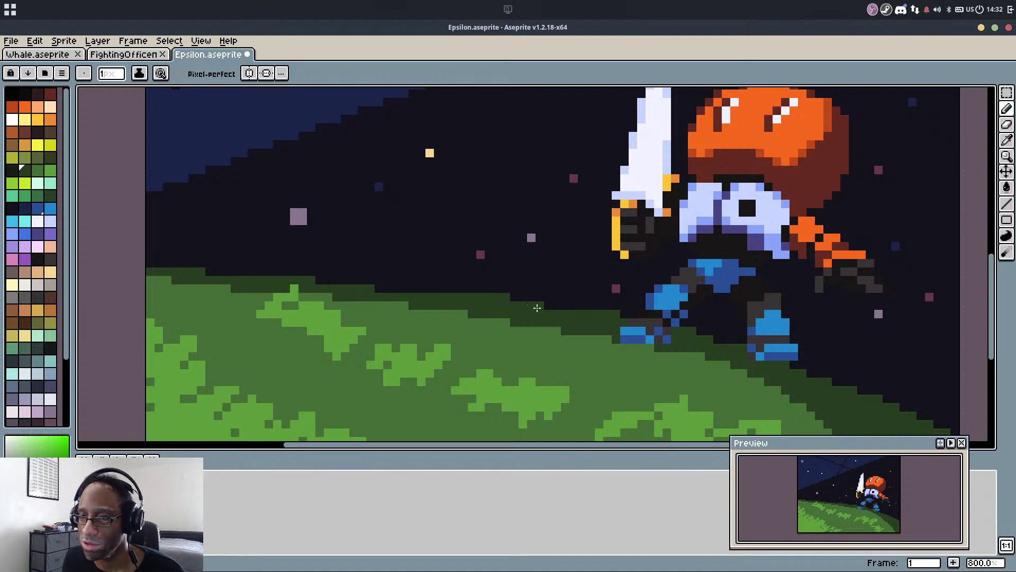
{"action": "mouse_move", "coordinate": [373, 304]}
{"action": "left_mouse_down"}
{"action": "mouse_move", "coordinate": [497, 312]}
{"action": "mouse_move", "coordinate": [743, 373]}
{"action": "left_mouse_up"}
{"action": "left_click_drag", "start_coordinate": [646, 345], "coordinate": [525, 282]}
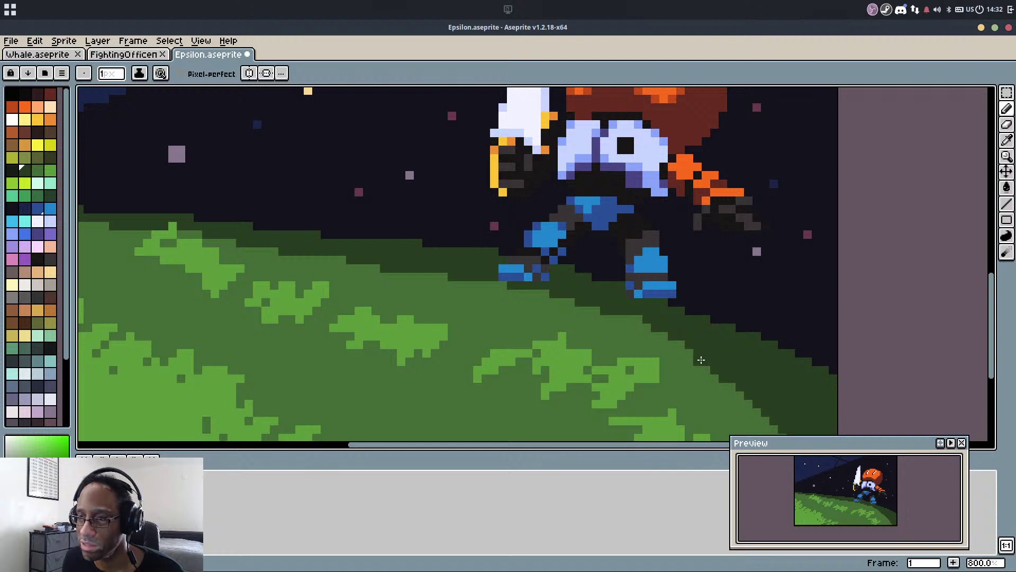
Move the swordsman left and slightly down along the hill
{"action": "scroll", "coordinate": [634, 319], "scroll_direction": "down", "scroll_amount": 2}
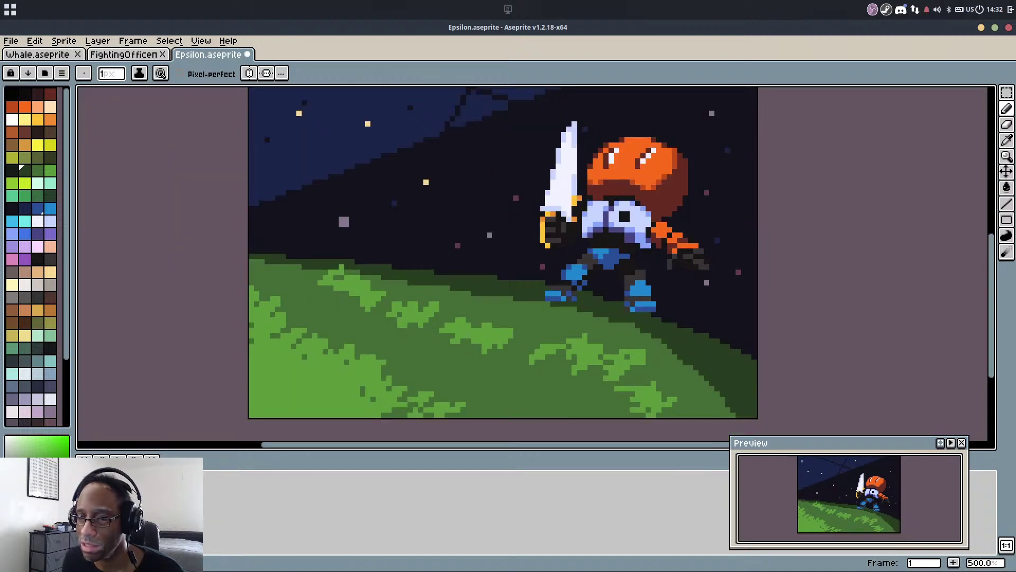
{"action": "key", "text": "v"}
{"action": "left_click_drag", "start_coordinate": [528, 257], "coordinate": [529, 332]}
{"action": "key", "text": "ctrl+z"}
{"action": "key", "text": "ctrl+z"}
{"action": "key", "text": "ctrl+z"}
{"action": "key", "text": "ctrl+z"}
{"action": "key", "text": "ctrl+z"}
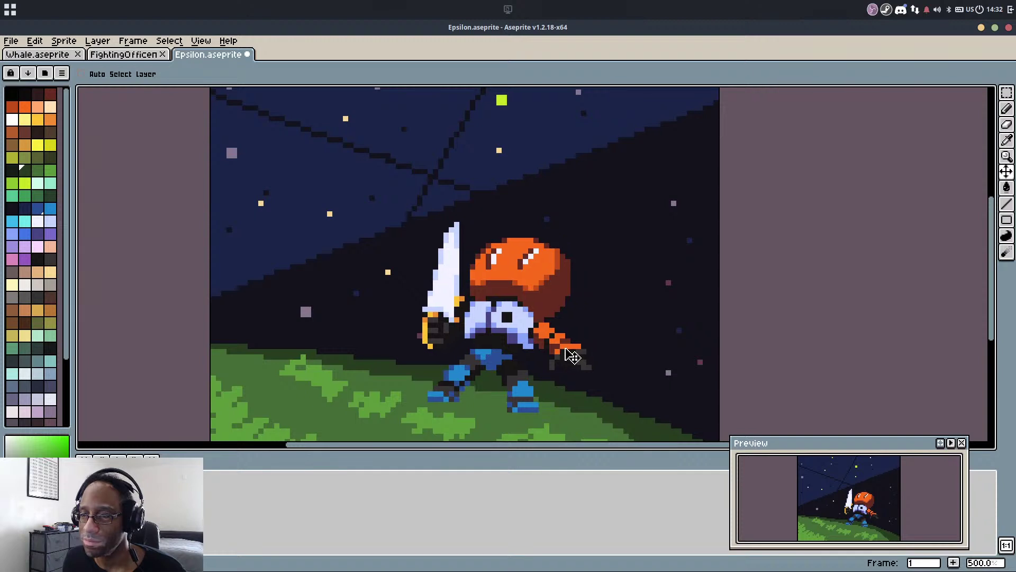
Nudge the swordsman up and slightly right so that the feet stand on the hill's crest
{"action": "scroll", "coordinate": [574, 344], "scroll_direction": "down", "scroll_amount": 3}
{"action": "scroll", "coordinate": [570, 334], "scroll_direction": "up", "scroll_amount": 1}
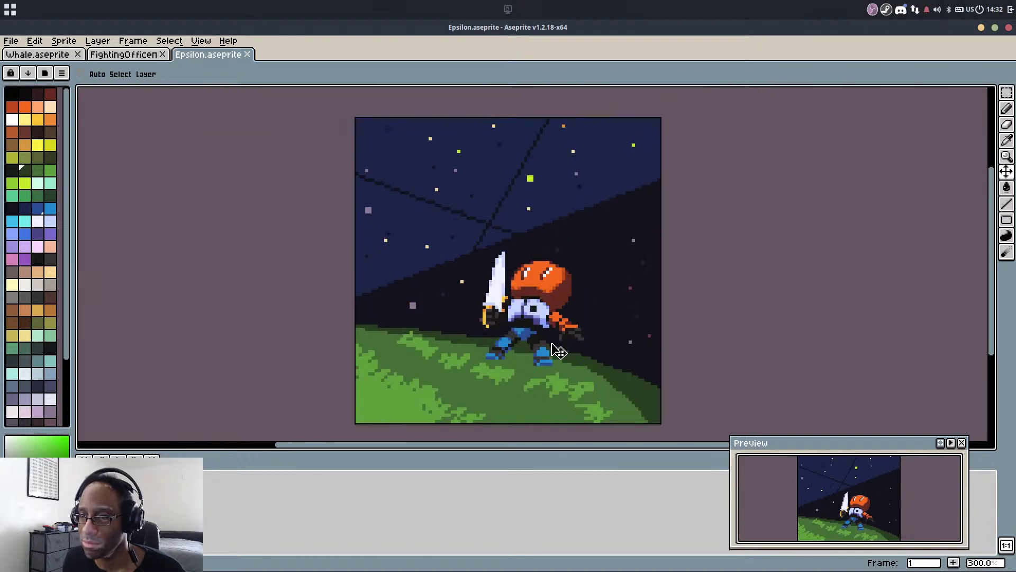
{"action": "scroll", "coordinate": [555, 351], "scroll_direction": "up", "scroll_amount": 1}
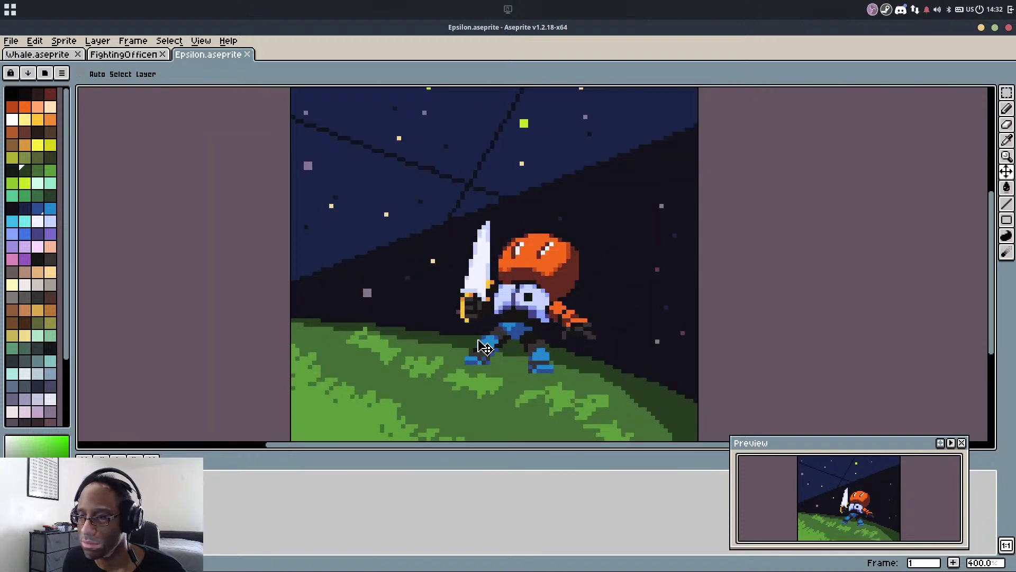
{"action": "left_click_drag", "start_coordinate": [498, 346], "coordinate": [506, 331]}
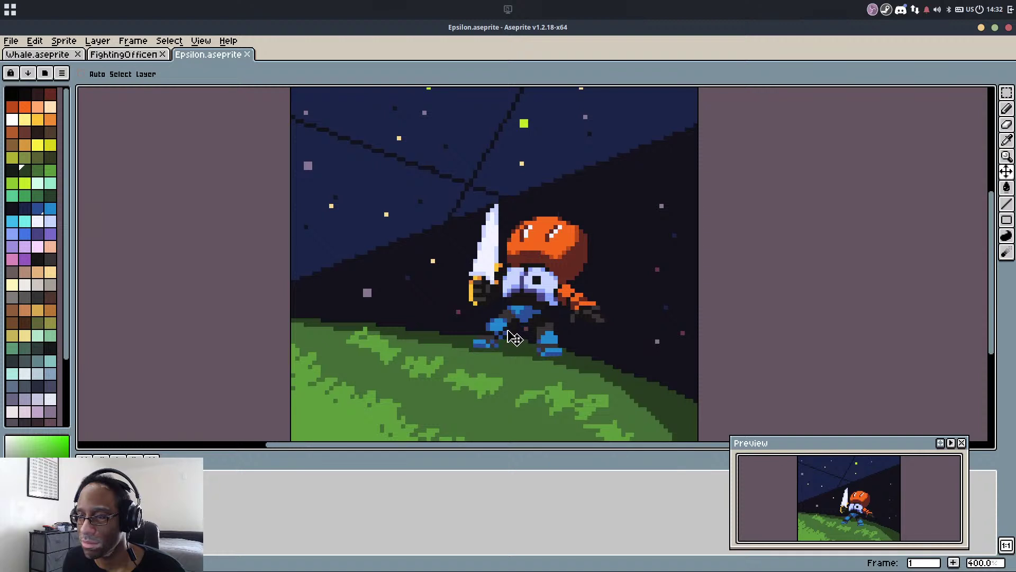
{"action": "scroll", "coordinate": [572, 296], "scroll_direction": "down", "scroll_amount": 1}
{"action": "scroll", "coordinate": [582, 307], "scroll_direction": "down", "scroll_amount": 1}
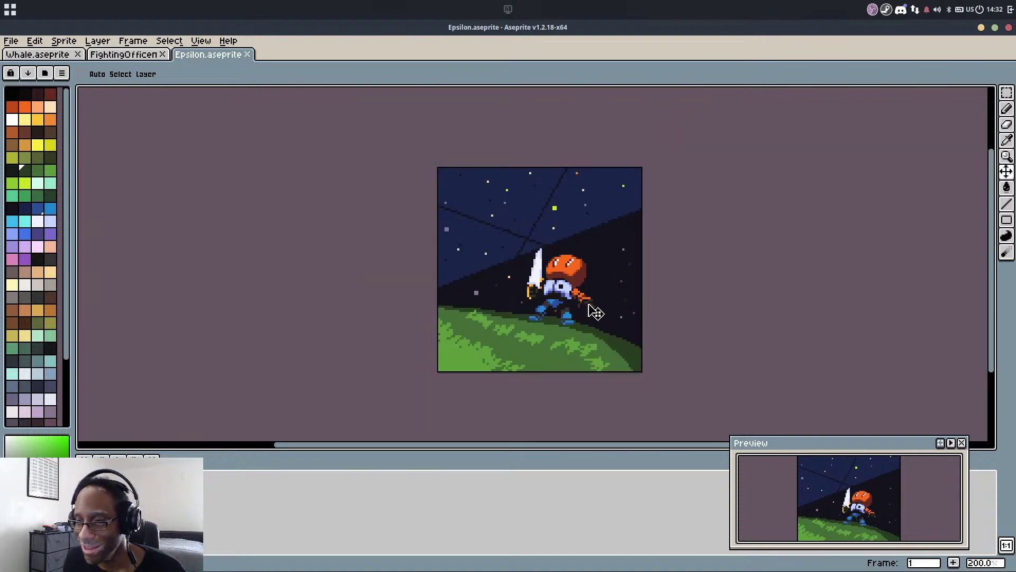
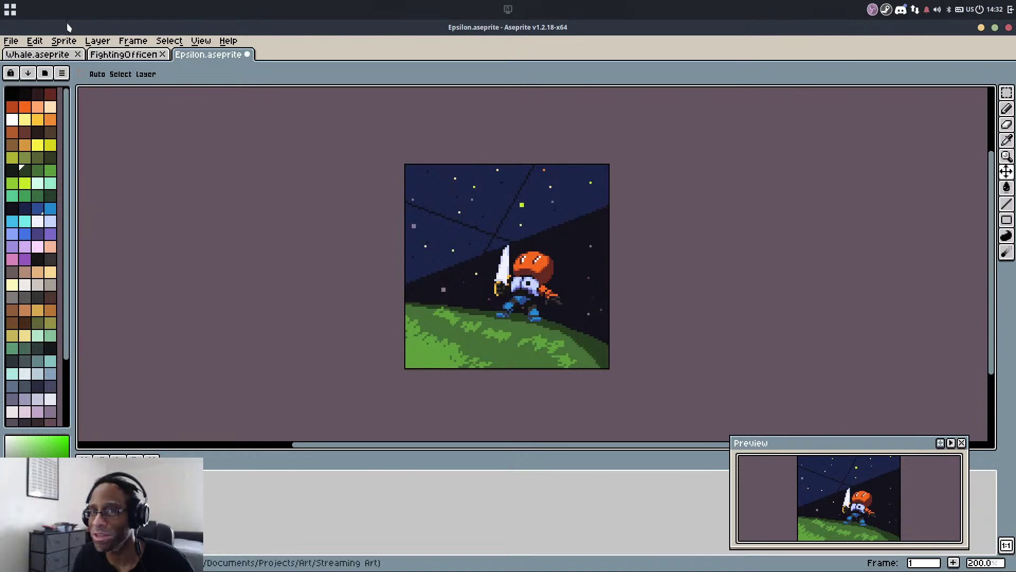
Look over the whale sprite in Whale.aseprite and the officer sprite in FightingOfficeman.aseprite
{"action": "left_click", "coordinate": [57, 55]}
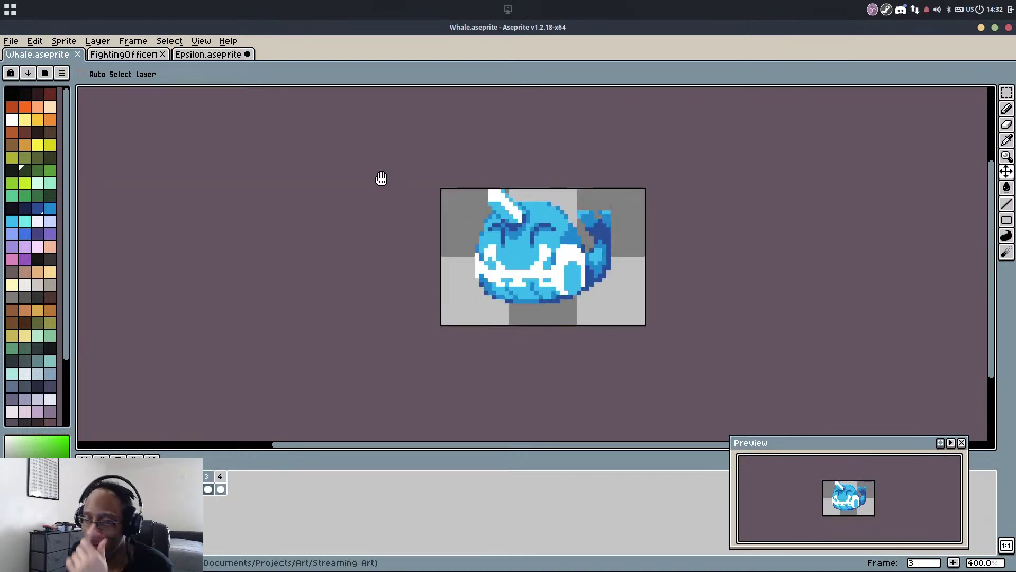
{"action": "left_click_drag", "start_coordinate": [528, 314], "coordinate": [427, 336]}
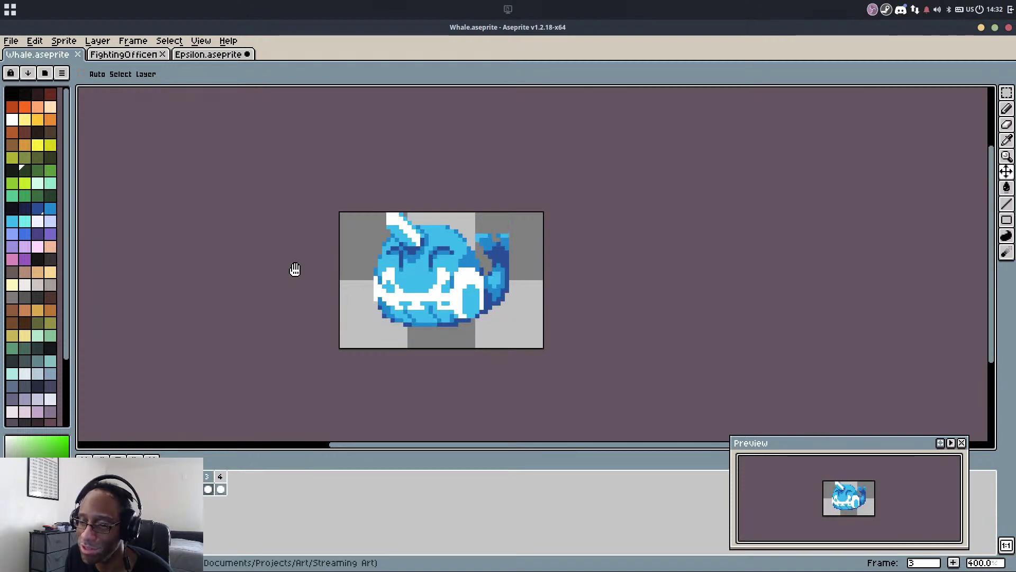
{"action": "left_click", "coordinate": [156, 55]}
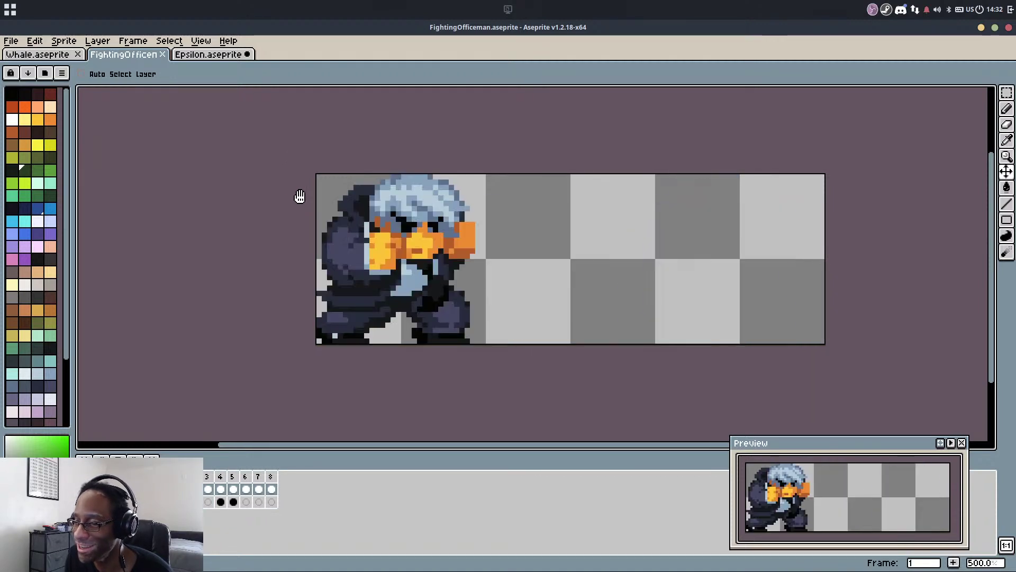
Return to Epsilon.aseprite and save it
{"action": "left_click", "coordinate": [222, 57]}
{"action": "key", "text": "ctrl+s"}
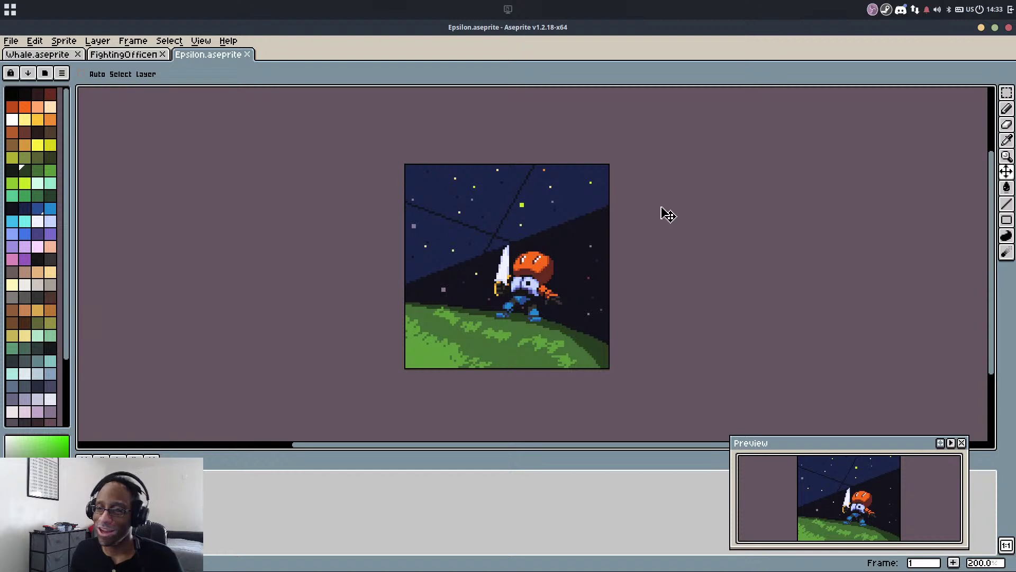
Enlarge the light green grass patches at the upper left of the hill with the Pencil, using the hill's light green
{"action": "key", "text": "b"}
{"action": "scroll", "coordinate": [565, 294], "scroll_direction": "up", "scroll_amount": 2}
{"action": "left_click_drag", "start_coordinate": [443, 364], "coordinate": [470, 317]}
{"action": "scroll", "coordinate": [349, 283], "scroll_direction": "up", "scroll_amount": 4}
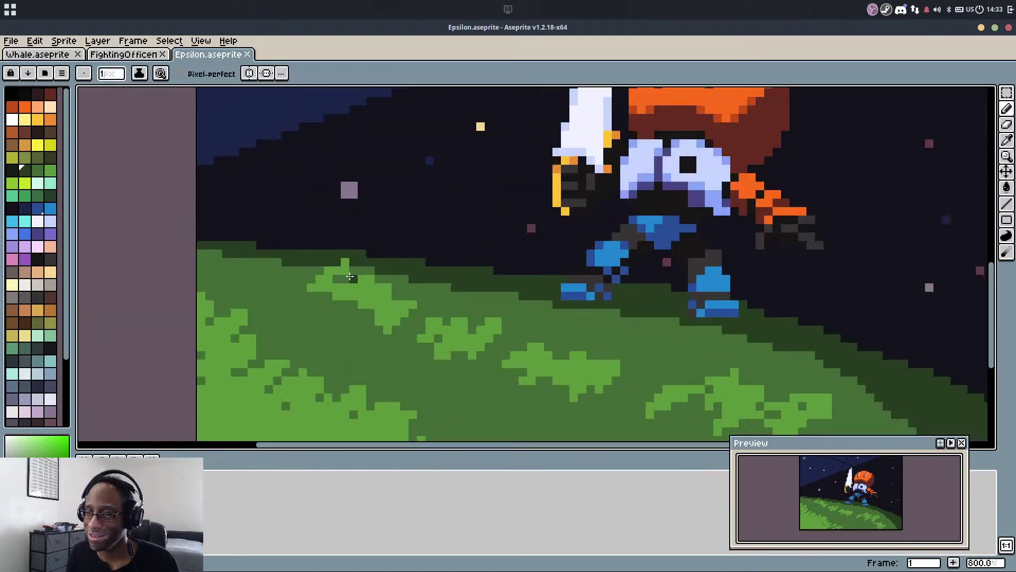
{"action": "left_click", "coordinate": [351, 268], "text": "alt"}
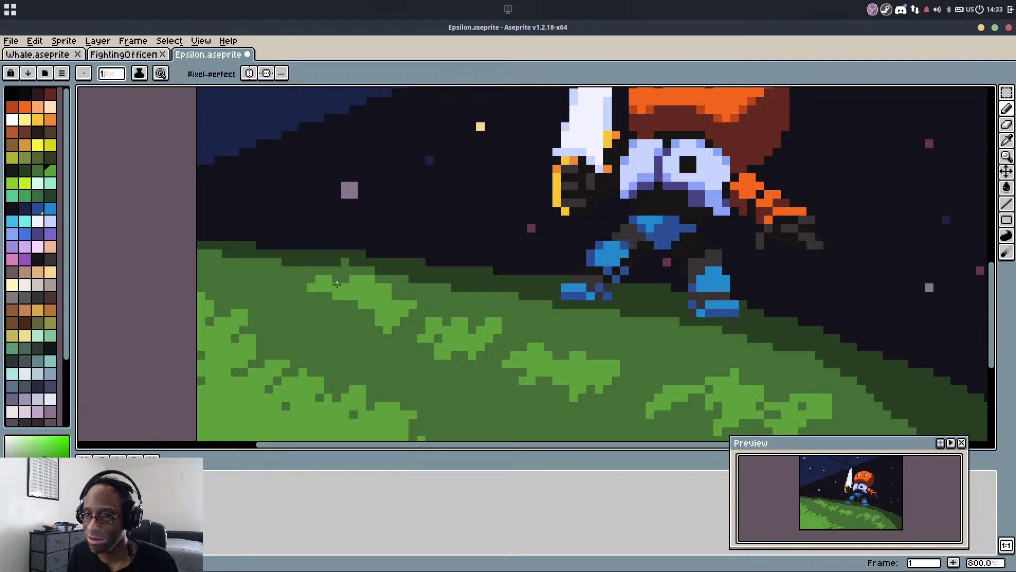
{"action": "mouse_move", "coordinate": [294, 296]}
{"action": "left_mouse_down"}
{"action": "mouse_move", "coordinate": [269, 313]}
{"action": "mouse_move", "coordinate": [310, 310]}
{"action": "left_mouse_up"}
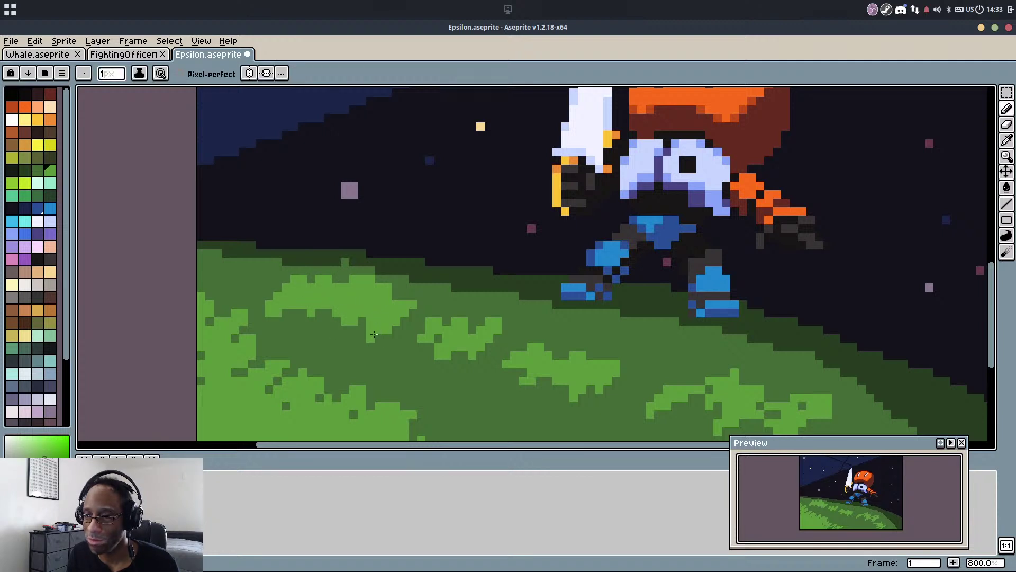
{"action": "mouse_move", "coordinate": [245, 276]}
{"action": "left_mouse_down"}
{"action": "mouse_move", "coordinate": [259, 296]}
{"action": "mouse_move", "coordinate": [241, 267]}
{"action": "left_mouse_up"}
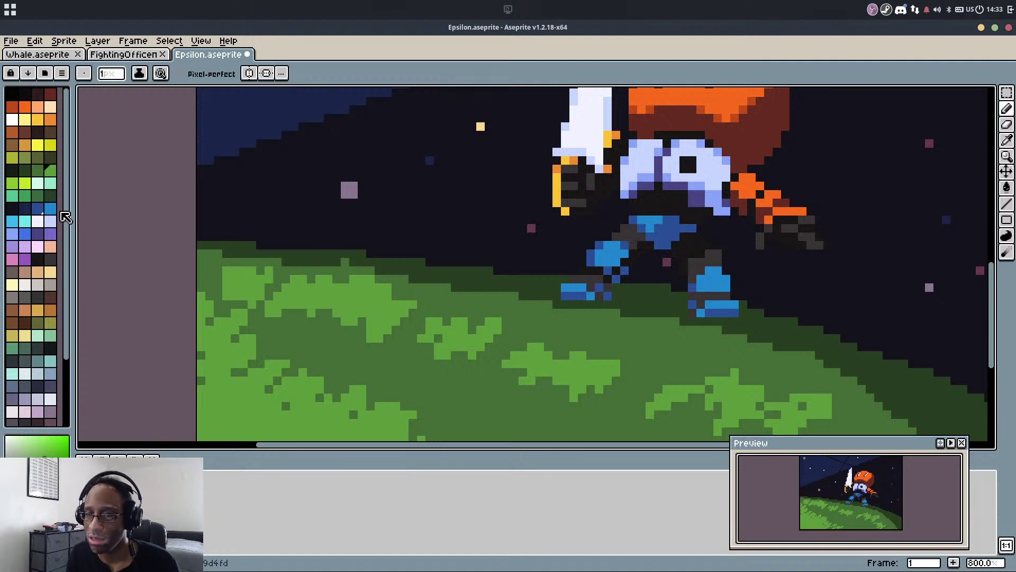
Paint bright lime-green grass blades in the hill's lower-left corner and along its left edge
{"action": "left_click", "coordinate": [14, 185]}
{"action": "mouse_move", "coordinate": [188, 402]}
{"action": "left_mouse_down"}
{"action": "mouse_move", "coordinate": [240, 306]}
{"action": "mouse_move", "coordinate": [258, 319]}
{"action": "mouse_move", "coordinate": [289, 313]}
{"action": "mouse_move", "coordinate": [305, 359]}
{"action": "mouse_move", "coordinate": [339, 328]}
{"action": "mouse_move", "coordinate": [405, 406]}
{"action": "left_mouse_up"}
{"action": "mouse_move", "coordinate": [358, 374]}
{"action": "left_mouse_down"}
{"action": "mouse_move", "coordinate": [326, 406]}
{"action": "mouse_move", "coordinate": [311, 380]}
{"action": "left_mouse_up"}
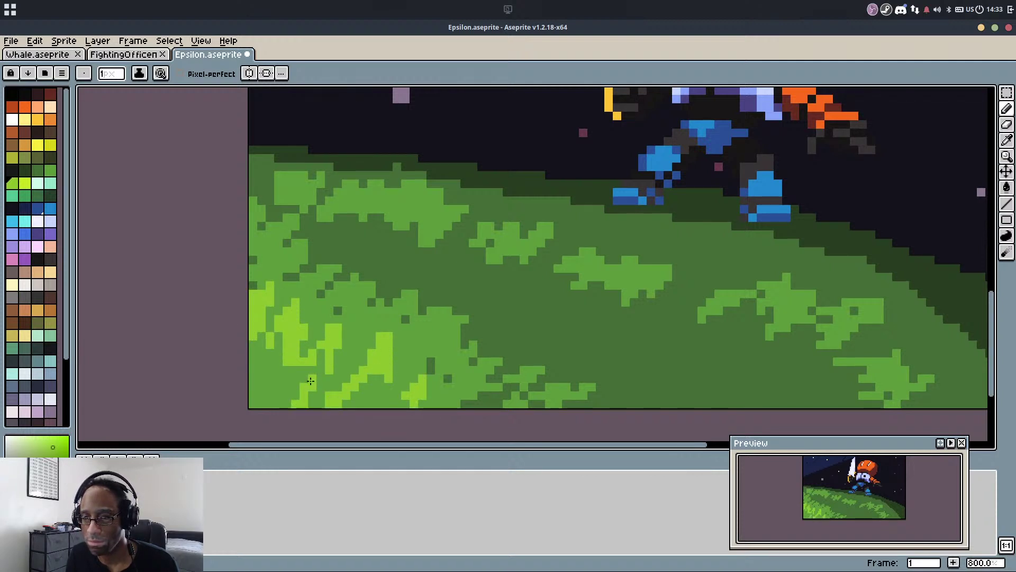
{"action": "mouse_move", "coordinate": [265, 411]}
{"action": "left_mouse_down"}
{"action": "mouse_move", "coordinate": [268, 387]}
{"action": "mouse_move", "coordinate": [254, 372]}
{"action": "mouse_move", "coordinate": [255, 399]}
{"action": "mouse_move", "coordinate": [270, 360]}
{"action": "mouse_move", "coordinate": [273, 373]}
{"action": "mouse_move", "coordinate": [250, 379]}
{"action": "left_mouse_up"}
{"action": "left_click", "coordinate": [279, 369], "text": "alt"}
{"action": "left_click", "coordinate": [263, 324], "text": "alt"}
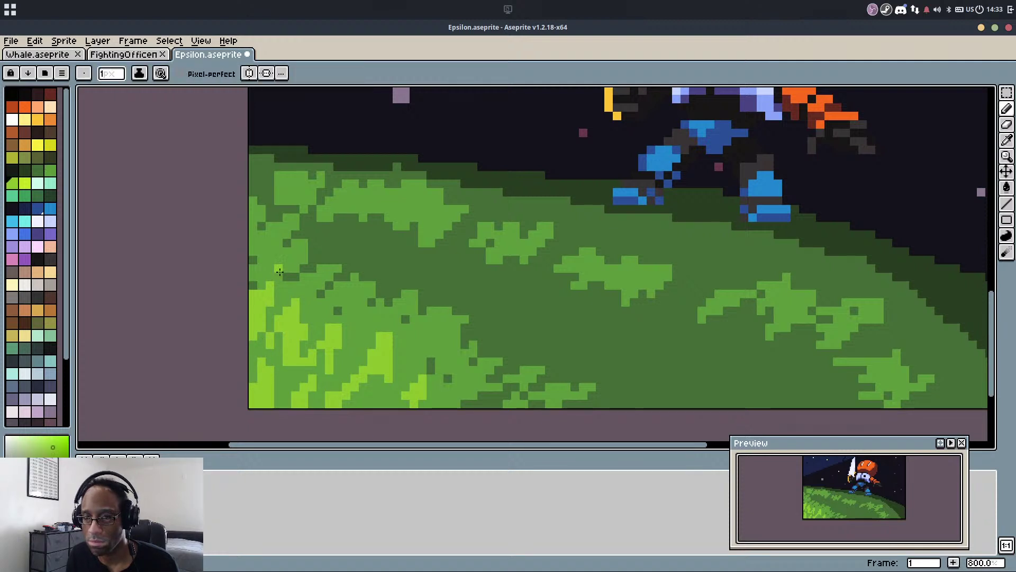
Add lime-green highlights to the light green grass patches running across the hill's upper slope
{"action": "left_click_drag", "start_coordinate": [282, 264], "coordinate": [290, 267]}
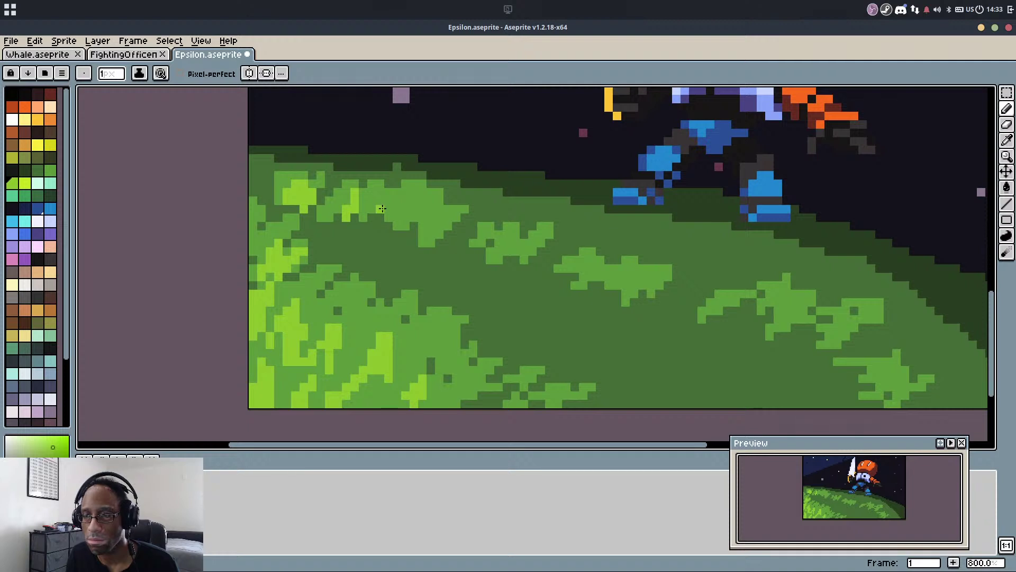
{"action": "left_click_drag", "start_coordinate": [382, 208], "coordinate": [409, 211]}
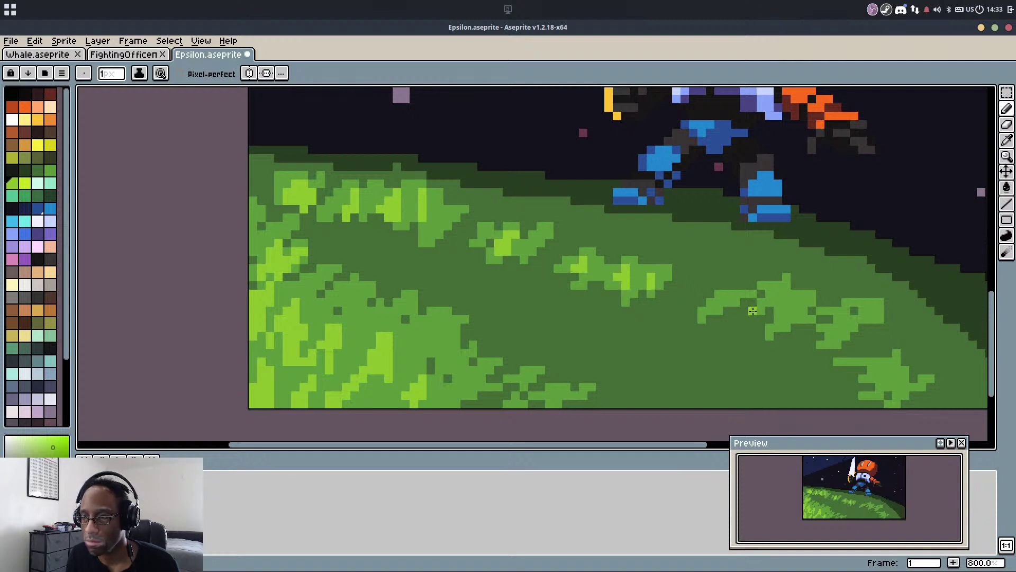
{"action": "left_click", "coordinate": [720, 301]}
Draw ragged dark green grass blades reaching down from the crest band, from below the swordsman to the hill's right end
{"action": "left_click", "coordinate": [630, 325], "text": "alt"}
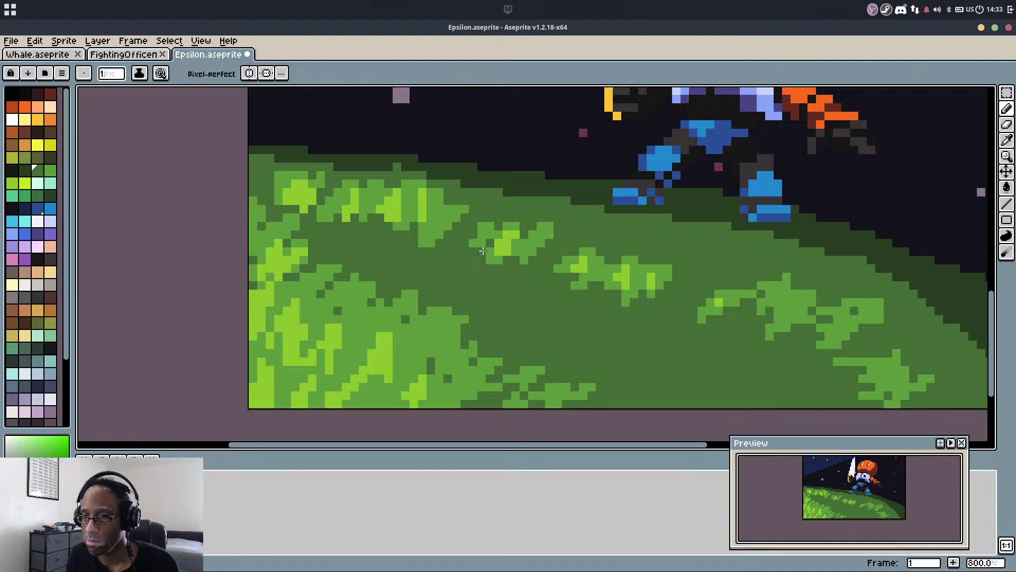
{"action": "left_click", "coordinate": [487, 202], "text": "alt"}
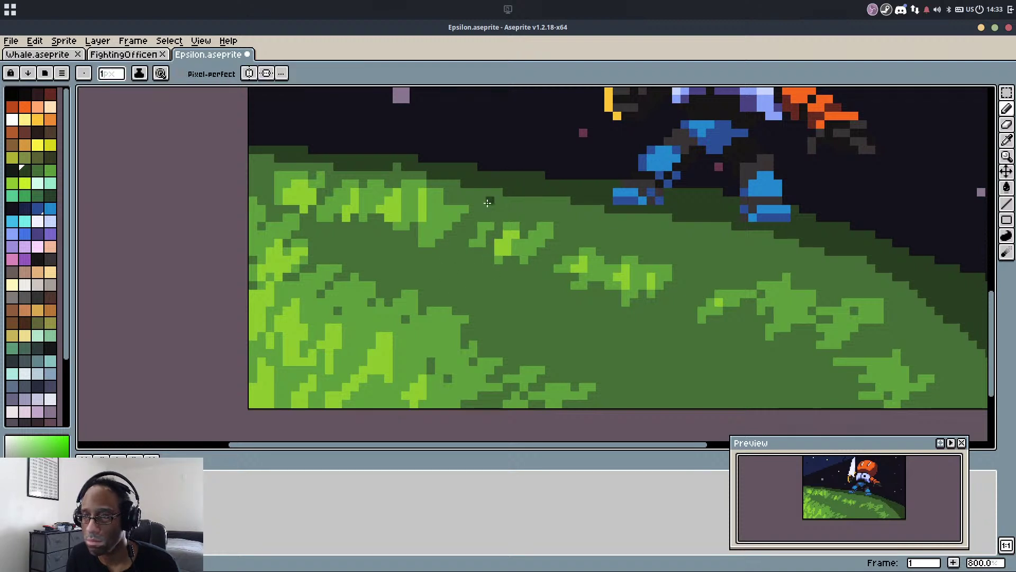
{"action": "mouse_move", "coordinate": [607, 208]}
{"action": "left_mouse_down"}
{"action": "mouse_move", "coordinate": [634, 221]}
{"action": "mouse_move", "coordinate": [620, 239]}
{"action": "mouse_move", "coordinate": [651, 234]}
{"action": "left_mouse_up"}
{"action": "left_click_drag", "start_coordinate": [715, 245], "coordinate": [702, 250]}
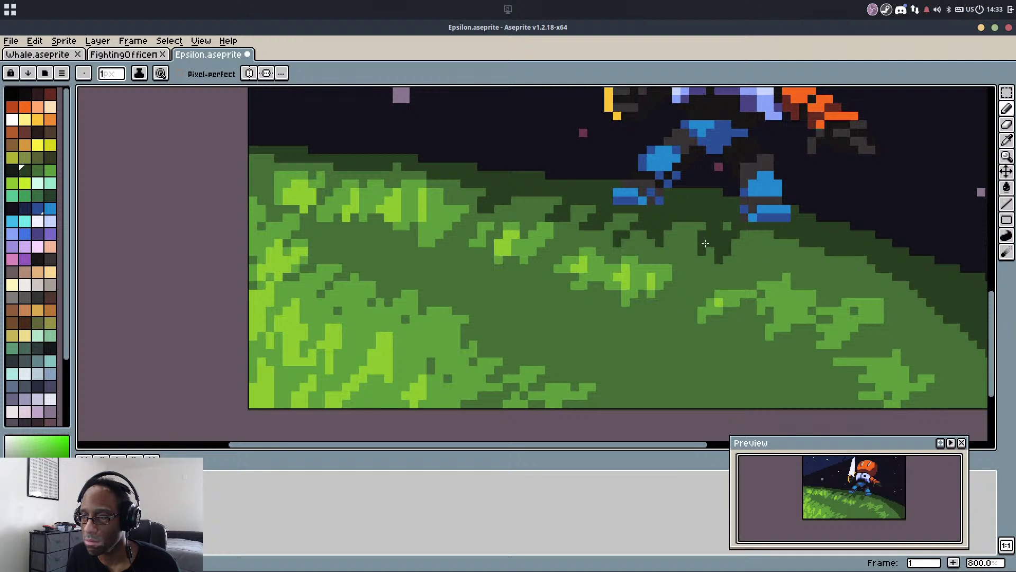
{"action": "left_click_drag", "start_coordinate": [769, 234], "coordinate": [750, 265]}
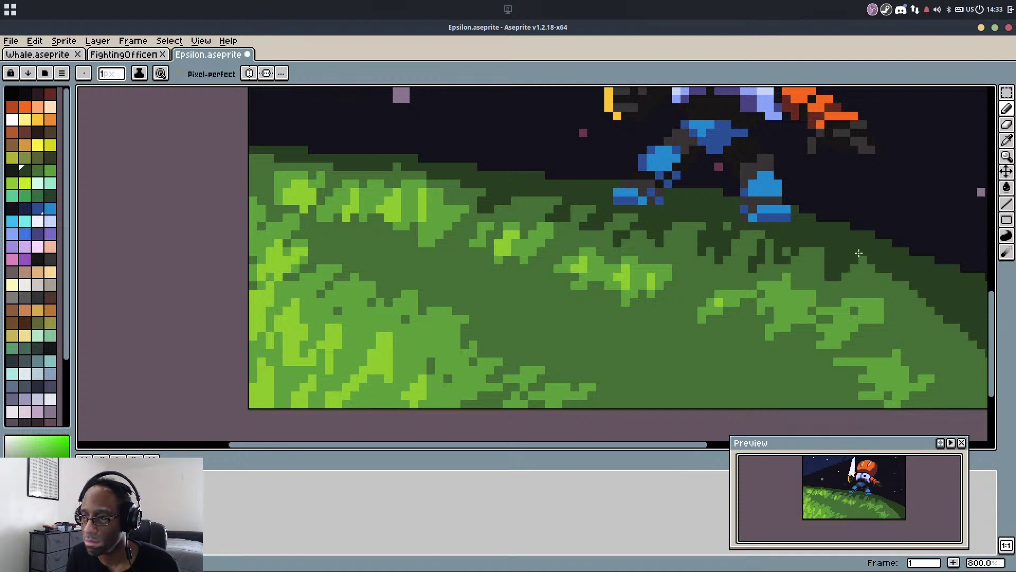
{"action": "mouse_move", "coordinate": [889, 292]}
{"action": "left_mouse_down"}
{"action": "mouse_move", "coordinate": [926, 316]}
{"action": "mouse_move", "coordinate": [921, 327]}
{"action": "mouse_move", "coordinate": [951, 321]}
{"action": "mouse_move", "coordinate": [939, 343]}
{"action": "left_mouse_up"}
{"action": "left_click_drag", "start_coordinate": [886, 340], "coordinate": [730, 342]}
{"action": "mouse_move", "coordinate": [809, 340]}
{"action": "left_mouse_down"}
{"action": "mouse_move", "coordinate": [798, 357]}
{"action": "mouse_move", "coordinate": [826, 351]}
{"action": "mouse_move", "coordinate": [815, 382]}
{"action": "left_mouse_up"}
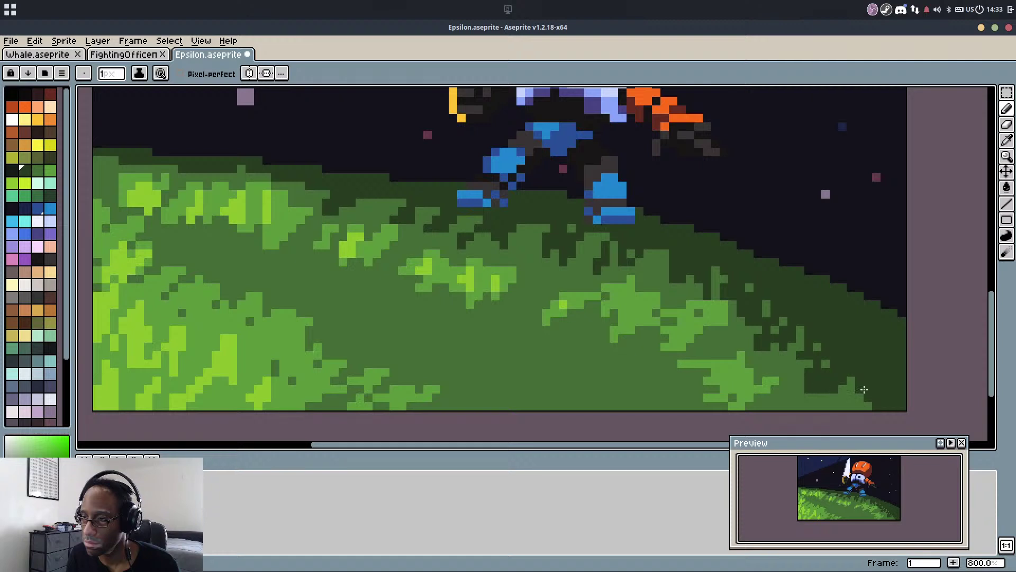
Paint irregular dark green grass clumps across the middle of the hill and save the sprite
{"action": "mouse_move", "coordinate": [612, 354]}
{"action": "left_mouse_down"}
{"action": "mouse_move", "coordinate": [625, 372]}
{"action": "mouse_move", "coordinate": [662, 383]}
{"action": "left_mouse_up"}
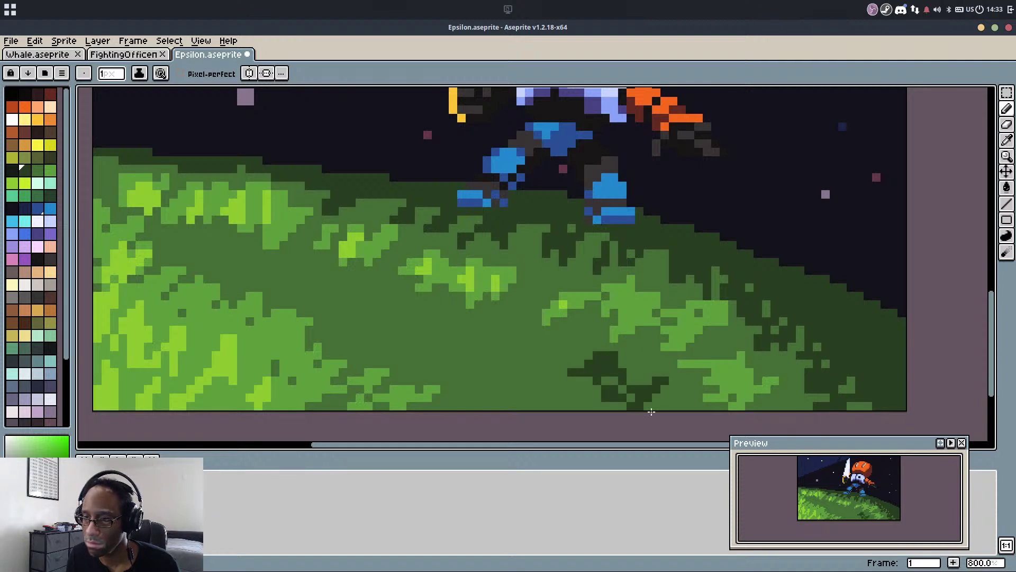
{"action": "mouse_move", "coordinate": [529, 370]}
{"action": "left_mouse_down"}
{"action": "mouse_move", "coordinate": [504, 378]}
{"action": "mouse_move", "coordinate": [520, 337]}
{"action": "mouse_move", "coordinate": [512, 321]}
{"action": "mouse_move", "coordinate": [460, 345]}
{"action": "left_mouse_up"}
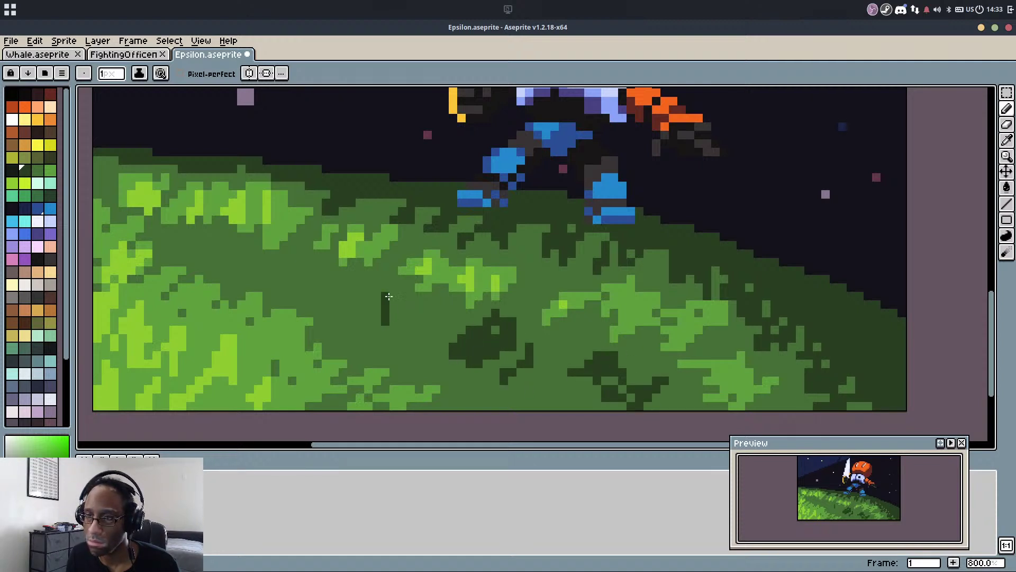
{"action": "mouse_move", "coordinate": [389, 296]}
{"action": "left_mouse_down"}
{"action": "mouse_move", "coordinate": [360, 317]}
{"action": "mouse_move", "coordinate": [437, 356]}
{"action": "left_mouse_up"}
{"action": "left_click_drag", "start_coordinate": [267, 267], "coordinate": [299, 269]}
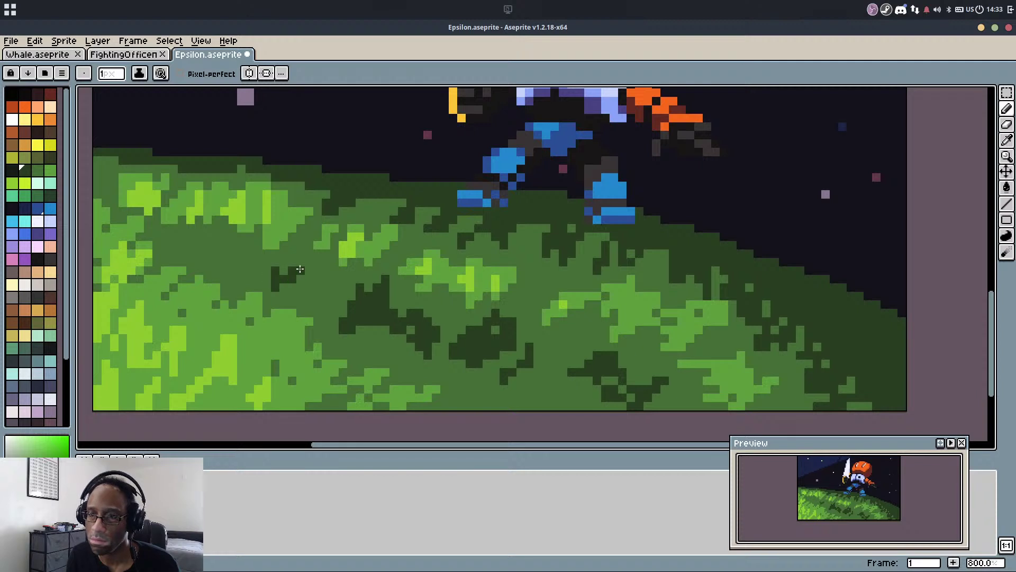
{"action": "scroll", "coordinate": [461, 222], "scroll_direction": "down", "scroll_amount": 5}
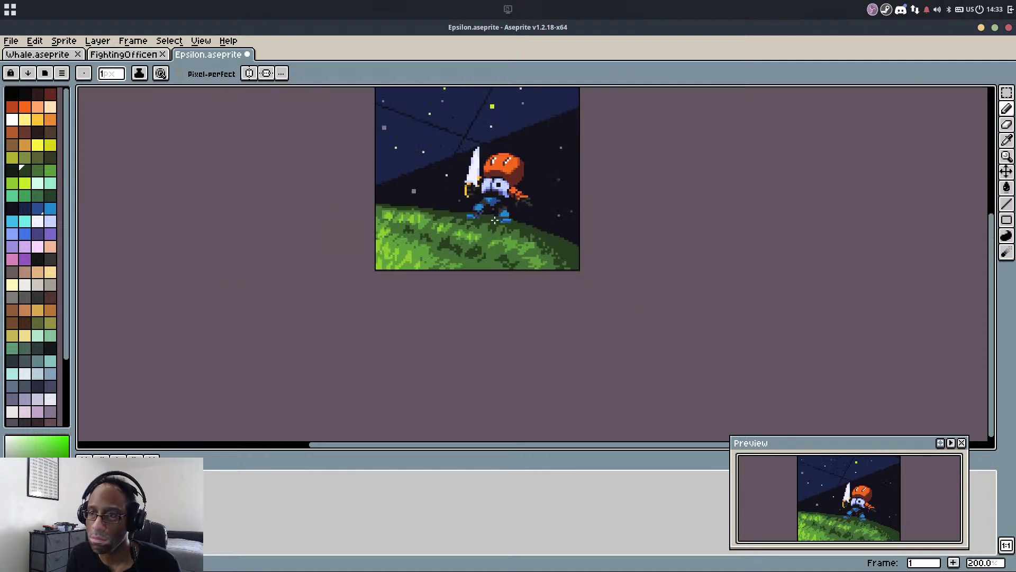
{"action": "key", "text": "ctrl+s"}
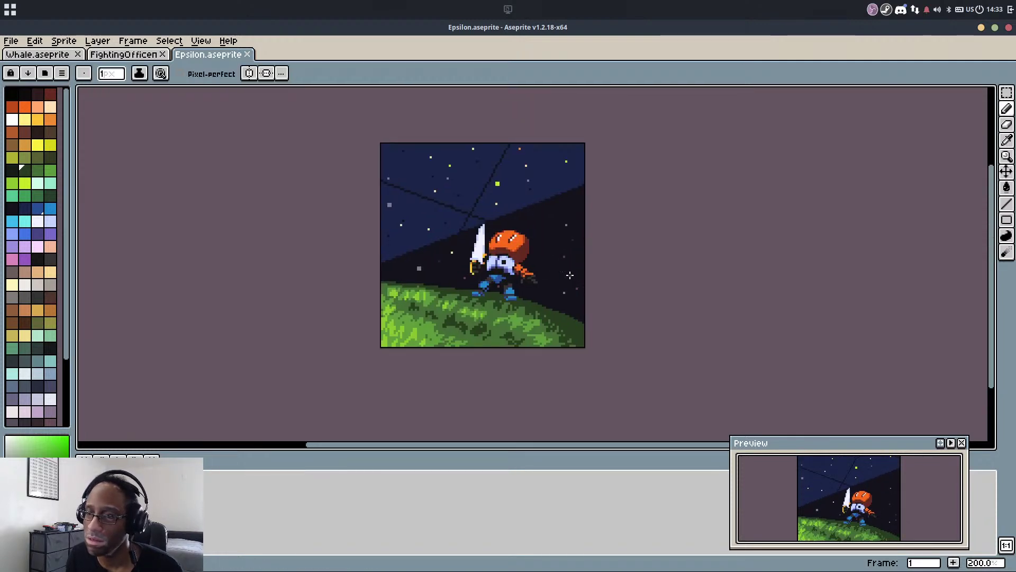
Paint a dark slate-blue shadow on the grass between the swordsman's feet
{"action": "scroll", "coordinate": [569, 275], "scroll_direction": "up", "scroll_amount": 1}
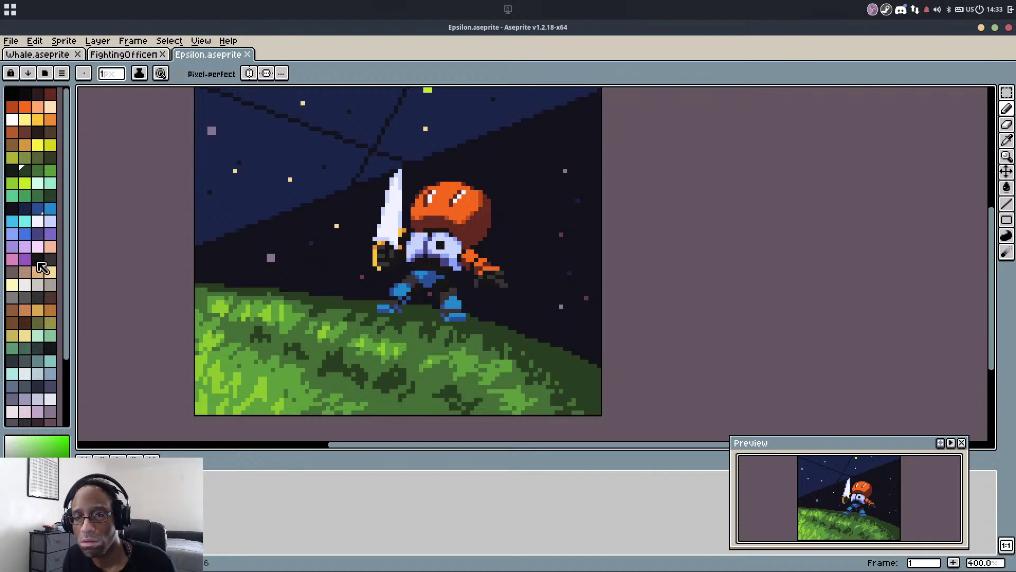
{"action": "left_click", "coordinate": [51, 259]}
{"action": "scroll", "coordinate": [530, 346], "scroll_direction": "up", "scroll_amount": 2}
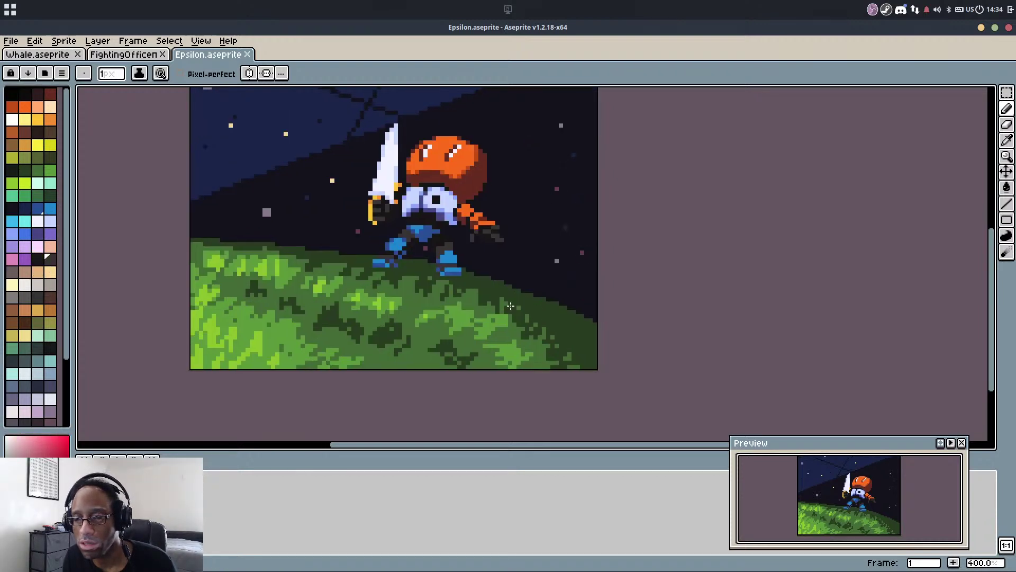
{"action": "left_click", "coordinate": [523, 288], "text": "alt"}
{"action": "left_click", "coordinate": [37, 385]}
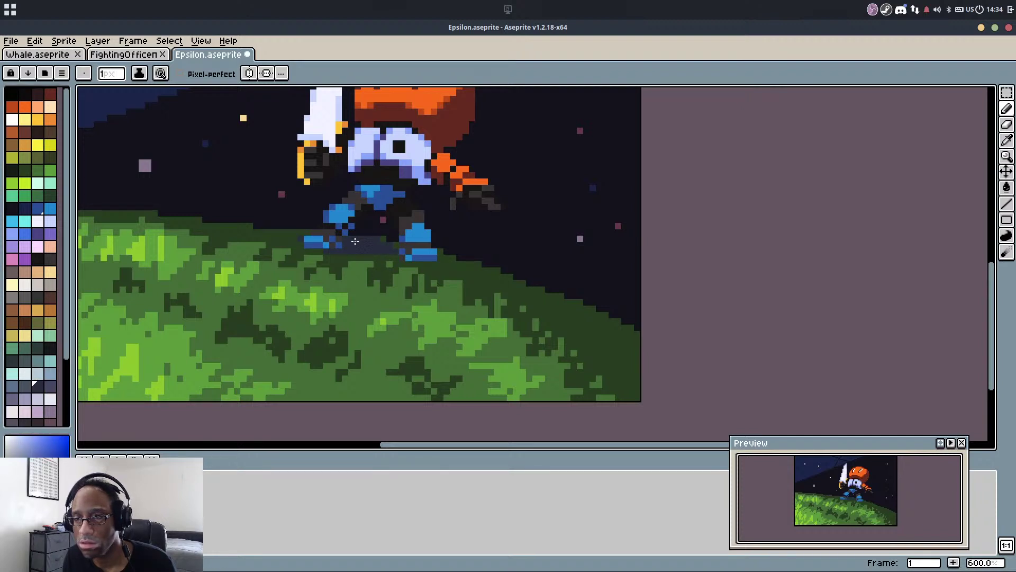
Select the dark green crest area, paint a slate-blue shadow band along it to the hill's right edge, and deselect
{"action": "key", "text": "w"}
{"action": "left_click", "coordinate": [468, 272]}
{"action": "key", "text": "b"}
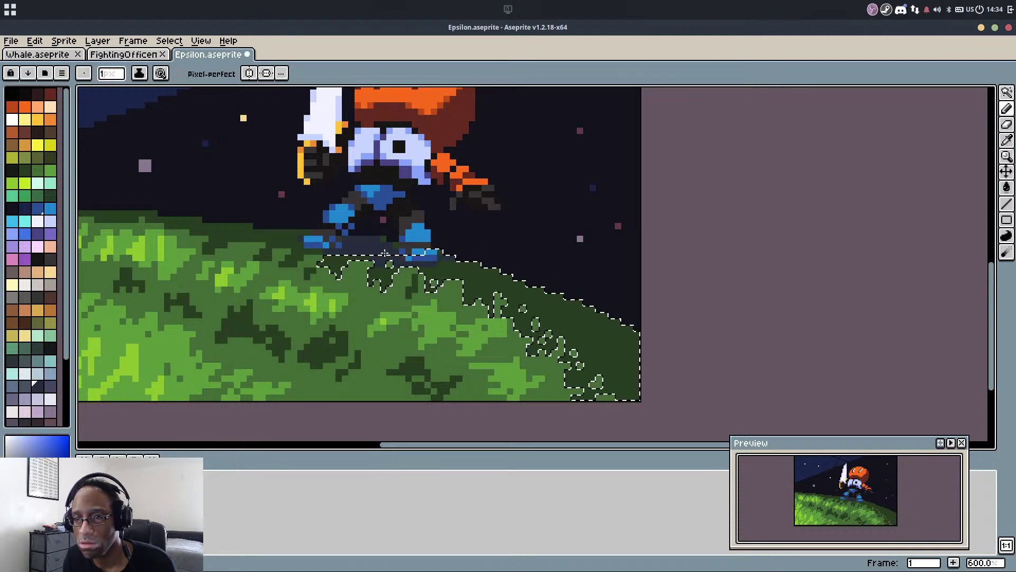
{"action": "mouse_move", "coordinate": [430, 259]}
{"action": "left_mouse_down"}
{"action": "mouse_move", "coordinate": [496, 269]}
{"action": "mouse_move", "coordinate": [500, 289]}
{"action": "mouse_move", "coordinate": [424, 269]}
{"action": "mouse_move", "coordinate": [624, 328]}
{"action": "mouse_move", "coordinate": [497, 282]}
{"action": "mouse_move", "coordinate": [624, 333]}
{"action": "mouse_move", "coordinate": [542, 297]}
{"action": "mouse_move", "coordinate": [610, 339]}
{"action": "left_mouse_up"}
{"action": "key", "text": "ctrl+d"}
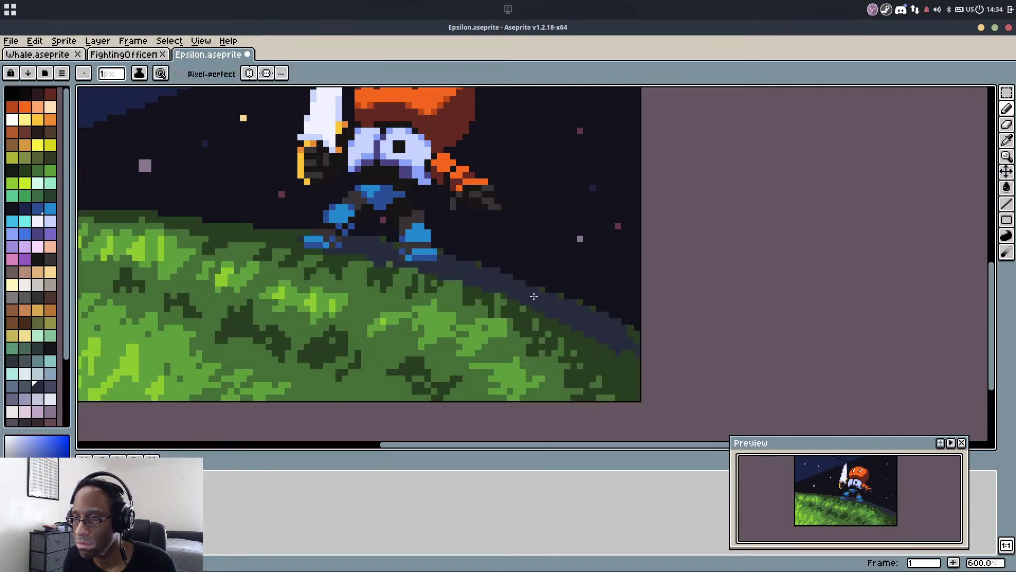
Darken the core of the crest shadow with near-black navy, leaving slate-blue pixels along its borders
{"action": "scroll", "coordinate": [532, 294], "scroll_direction": "up", "scroll_amount": 3}
{"action": "mouse_move", "coordinate": [408, 250]}
{"action": "left_mouse_down"}
{"action": "mouse_move", "coordinate": [478, 266]}
{"action": "mouse_move", "coordinate": [438, 256]}
{"action": "left_mouse_up"}
{"action": "left_click", "coordinate": [480, 266], "text": "alt"}
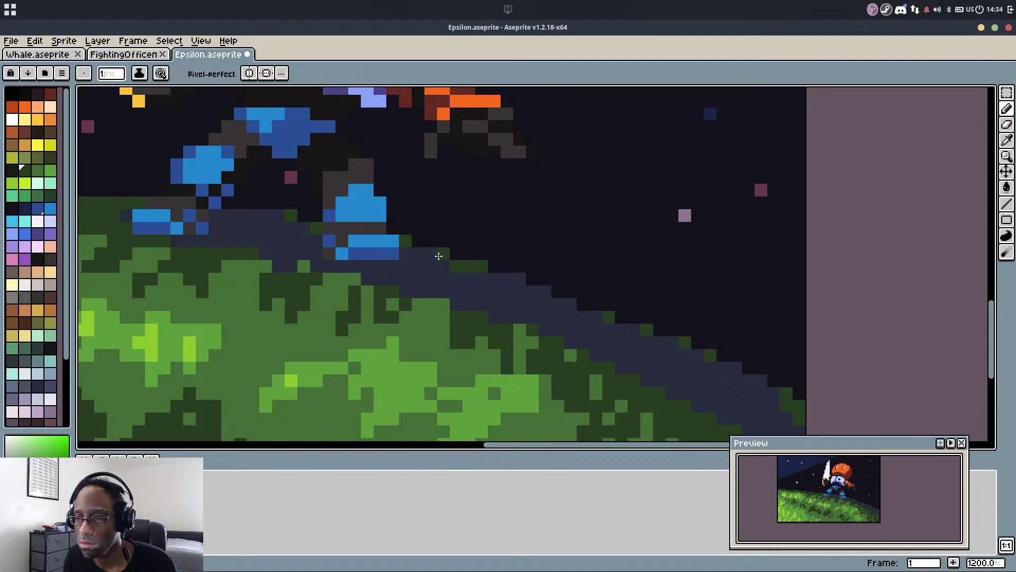
{"action": "mouse_move", "coordinate": [308, 242]}
{"action": "left_mouse_down"}
{"action": "mouse_move", "coordinate": [416, 251]}
{"action": "mouse_move", "coordinate": [382, 232]}
{"action": "mouse_move", "coordinate": [305, 224]}
{"action": "mouse_move", "coordinate": [238, 267]}
{"action": "mouse_move", "coordinate": [555, 216]}
{"action": "mouse_move", "coordinate": [293, 237]}
{"action": "mouse_move", "coordinate": [463, 280]}
{"action": "mouse_move", "coordinate": [508, 279]}
{"action": "mouse_move", "coordinate": [576, 303]}
{"action": "mouse_move", "coordinate": [543, 304]}
{"action": "mouse_move", "coordinate": [633, 332]}
{"action": "mouse_move", "coordinate": [485, 282]}
{"action": "mouse_move", "coordinate": [607, 307]}
{"action": "mouse_move", "coordinate": [535, 298]}
{"action": "mouse_move", "coordinate": [688, 339]}
{"action": "mouse_move", "coordinate": [629, 328]}
{"action": "mouse_move", "coordinate": [810, 392]}
{"action": "mouse_move", "coordinate": [747, 369]}
{"action": "mouse_move", "coordinate": [836, 420]}
{"action": "mouse_move", "coordinate": [691, 360]}
{"action": "mouse_move", "coordinate": [781, 379]}
{"action": "mouse_move", "coordinate": [850, 417]}
{"action": "left_mouse_up"}
{"action": "left_click", "coordinate": [340, 238], "text": "alt"}
{"action": "key", "text": "ctrl+z"}
{"action": "mouse_move", "coordinate": [751, 375]}
{"action": "left_mouse_down"}
{"action": "mouse_move", "coordinate": [843, 426]}
{"action": "mouse_move", "coordinate": [716, 372]}
{"action": "mouse_move", "coordinate": [783, 376]}
{"action": "left_mouse_up"}
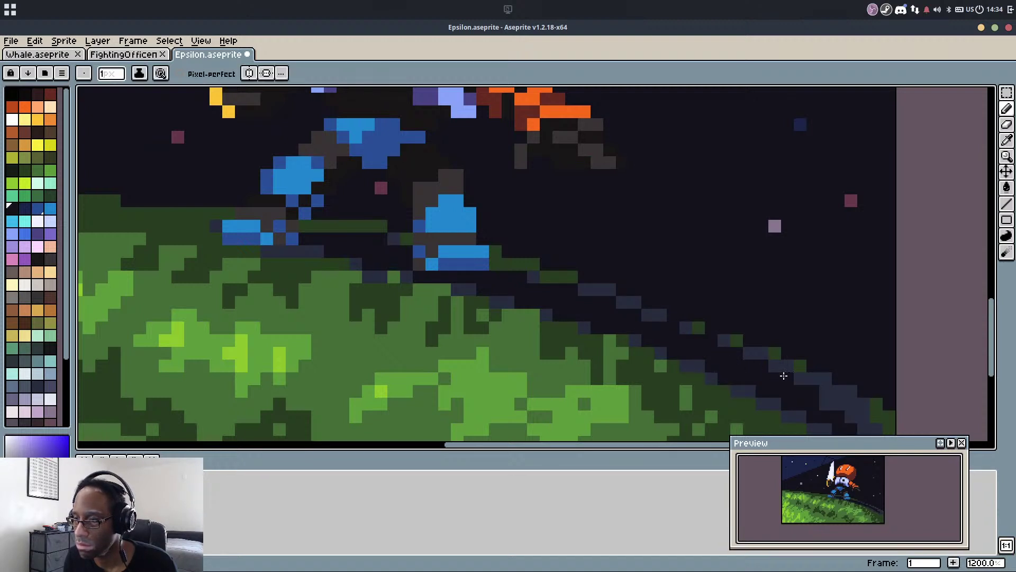
{"action": "scroll", "coordinate": [784, 375], "scroll_direction": "down", "scroll_amount": 4}
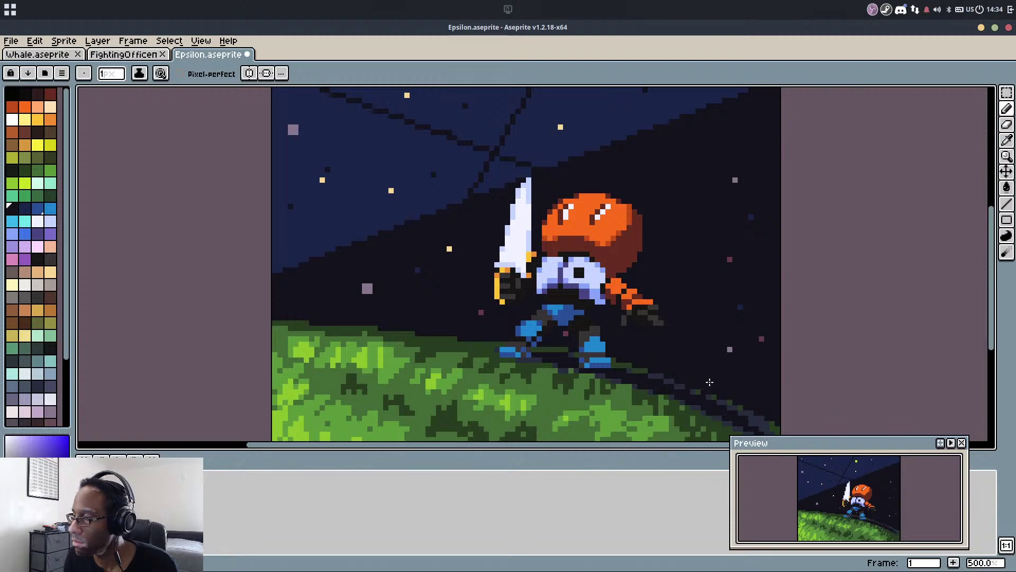
{"action": "scroll", "coordinate": [709, 381], "scroll_direction": "down", "scroll_amount": 1}
{"action": "scroll", "coordinate": [682, 360], "scroll_direction": "down", "scroll_amount": 2}
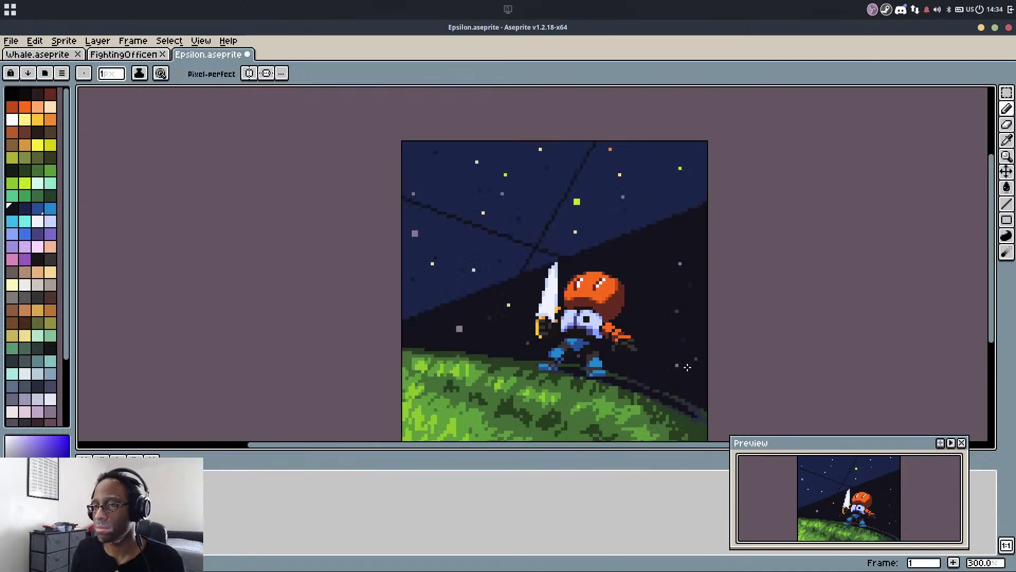
Extend the slate-blue shadow border past the swordsman's left foot and along the crest between both feet
{"action": "scroll", "coordinate": [687, 366], "scroll_direction": "up", "scroll_amount": 6}
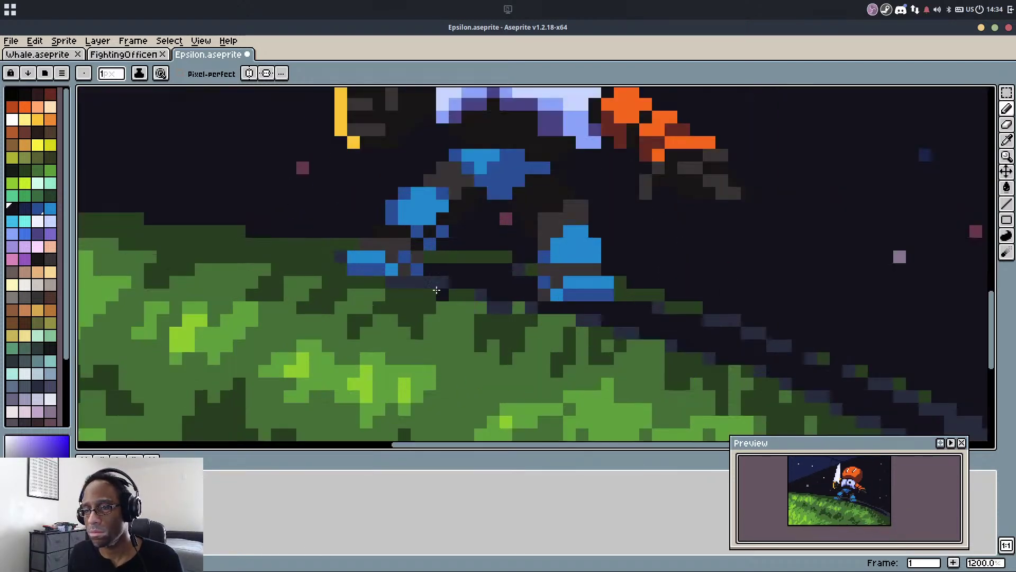
{"action": "left_click", "coordinate": [422, 281], "text": "alt"}
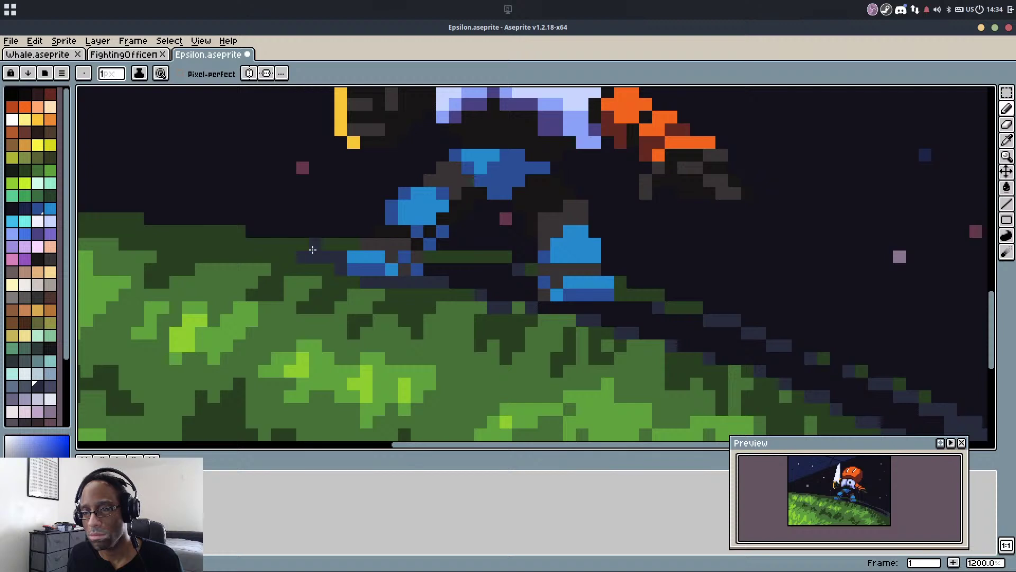
{"action": "key", "text": "ctrl+z"}
{"action": "key", "text": "ctrl+z"}
{"action": "mouse_move", "coordinate": [427, 257]}
{"action": "left_mouse_down"}
{"action": "mouse_move", "coordinate": [488, 263]}
{"action": "mouse_move", "coordinate": [515, 276]}
{"action": "left_mouse_up"}
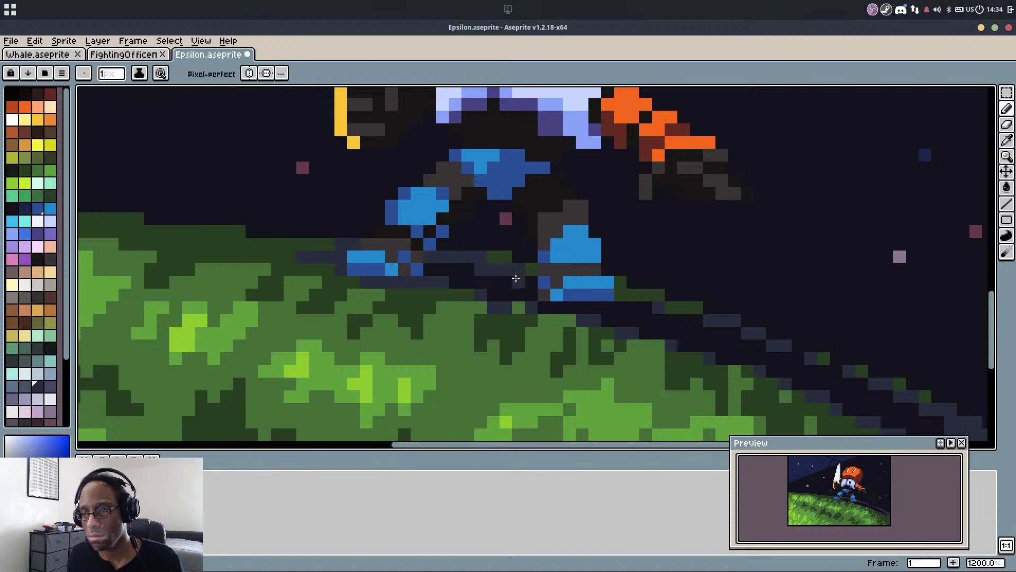
Fill the shadow beside the left foot with near-black navy and save the sprite
{"action": "left_click", "coordinate": [477, 272], "text": "alt"}
{"action": "left_click_drag", "start_coordinate": [443, 281], "coordinate": [419, 277]}
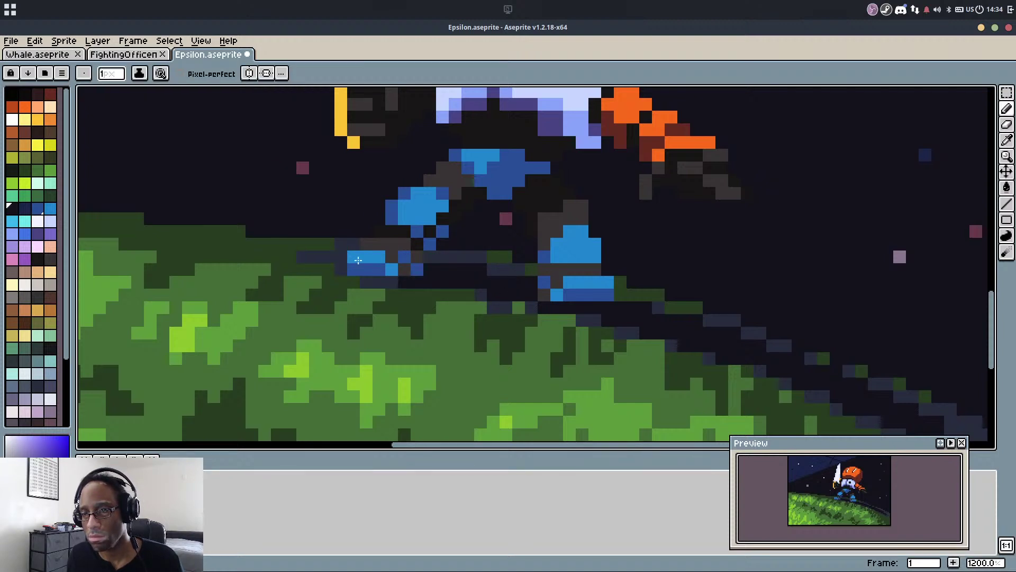
{"action": "mouse_move", "coordinate": [492, 269]}
{"action": "left_mouse_down"}
{"action": "mouse_move", "coordinate": [523, 270]}
{"action": "mouse_move", "coordinate": [423, 270]}
{"action": "left_mouse_up"}
{"action": "key", "text": "ctrl+z"}
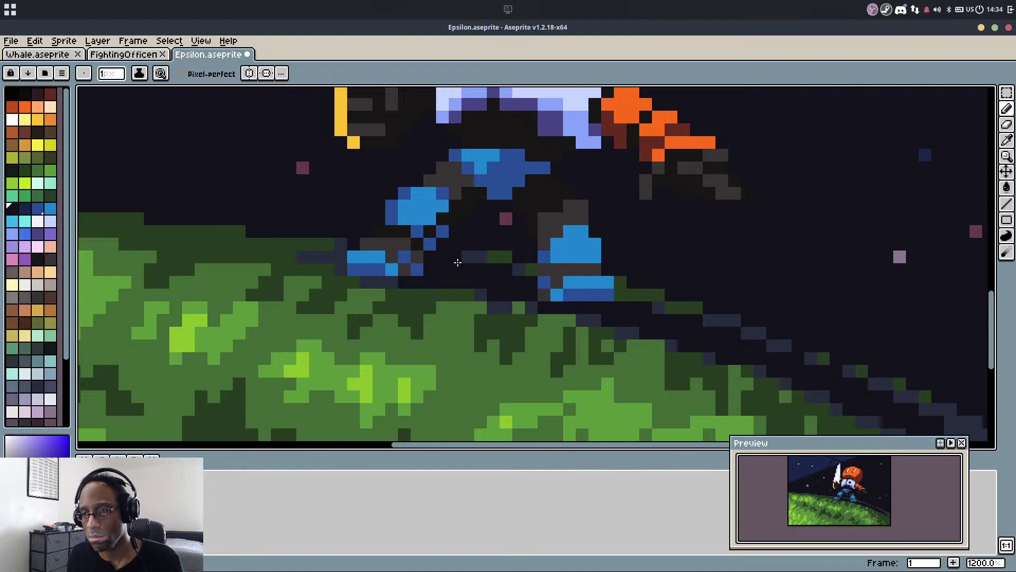
{"action": "scroll", "coordinate": [472, 269], "scroll_direction": "down", "scroll_amount": 5}
{"action": "scroll", "coordinate": [576, 247], "scroll_direction": "down", "scroll_amount": 1}
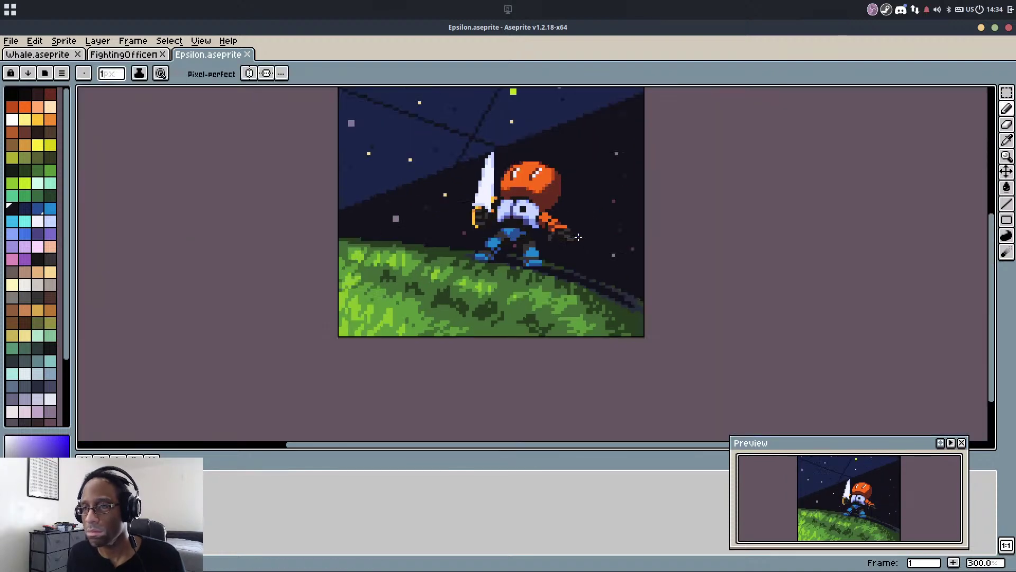
Widen the cast shadow at the hill's right edge with near-black navy and cover the remaining green pixels there with slate-blue
{"action": "left_click_drag", "start_coordinate": [637, 233], "coordinate": [639, 313]}
{"action": "scroll", "coordinate": [640, 300], "scroll_direction": "down", "scroll_amount": 1}
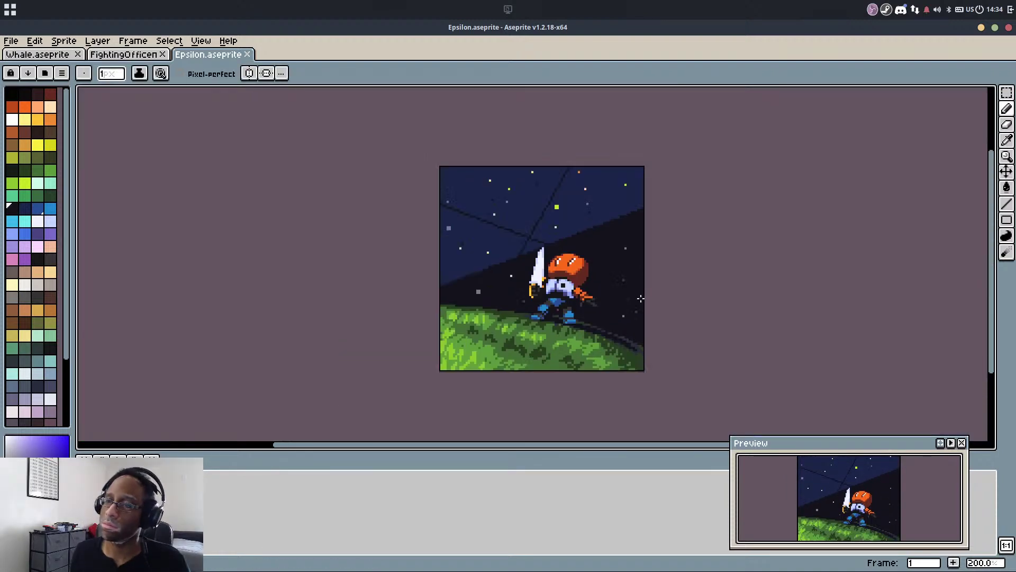
{"action": "scroll", "coordinate": [641, 322], "scroll_direction": "up", "scroll_amount": 5}
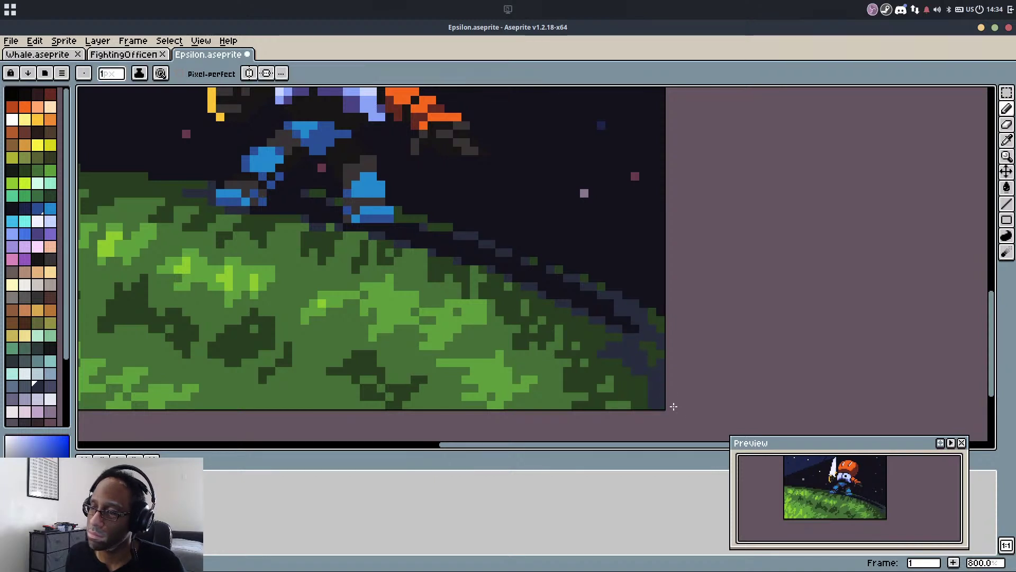
{"action": "left_click", "coordinate": [605, 336], "text": "alt"}
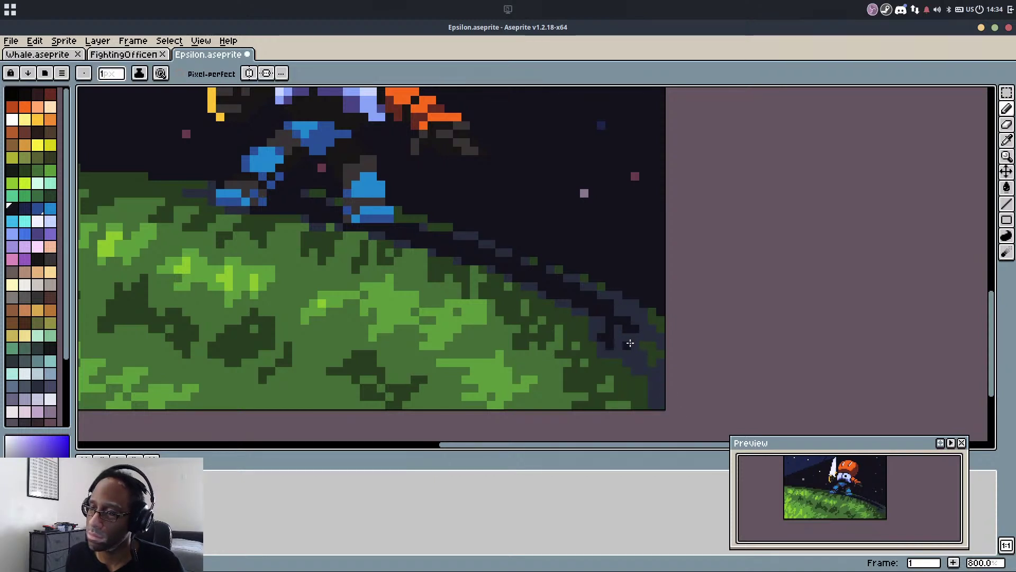
{"action": "left_click_drag", "start_coordinate": [667, 393], "coordinate": [658, 366]}
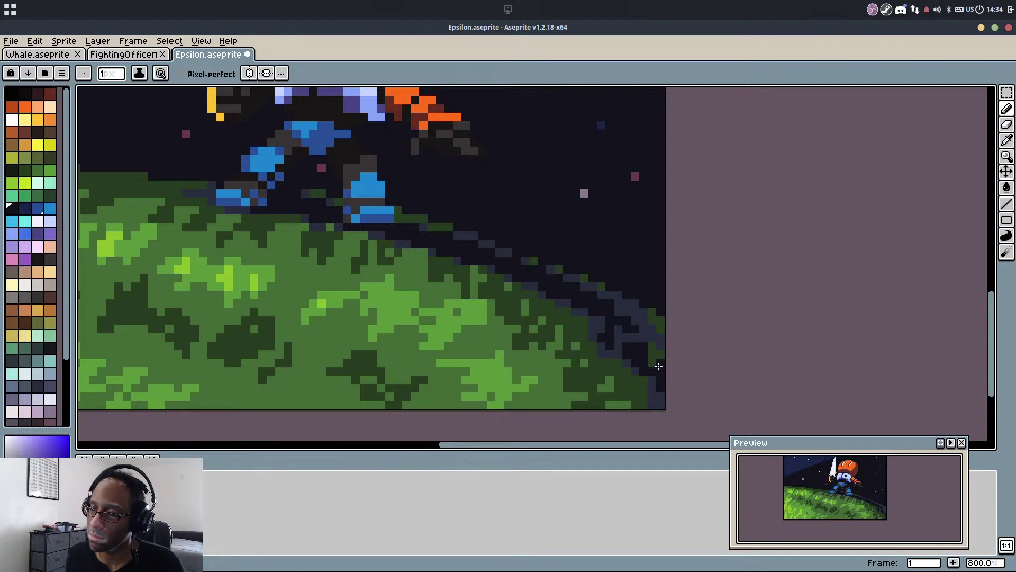
{"action": "left_click", "coordinate": [660, 346], "text": "alt"}
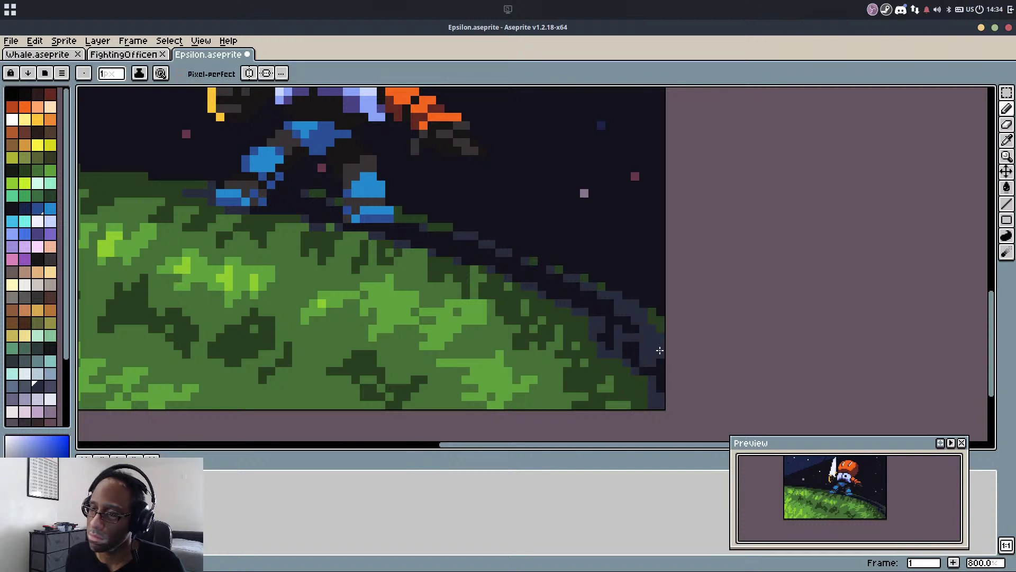
{"action": "scroll", "coordinate": [661, 327], "scroll_direction": "down", "scroll_amount": 5}
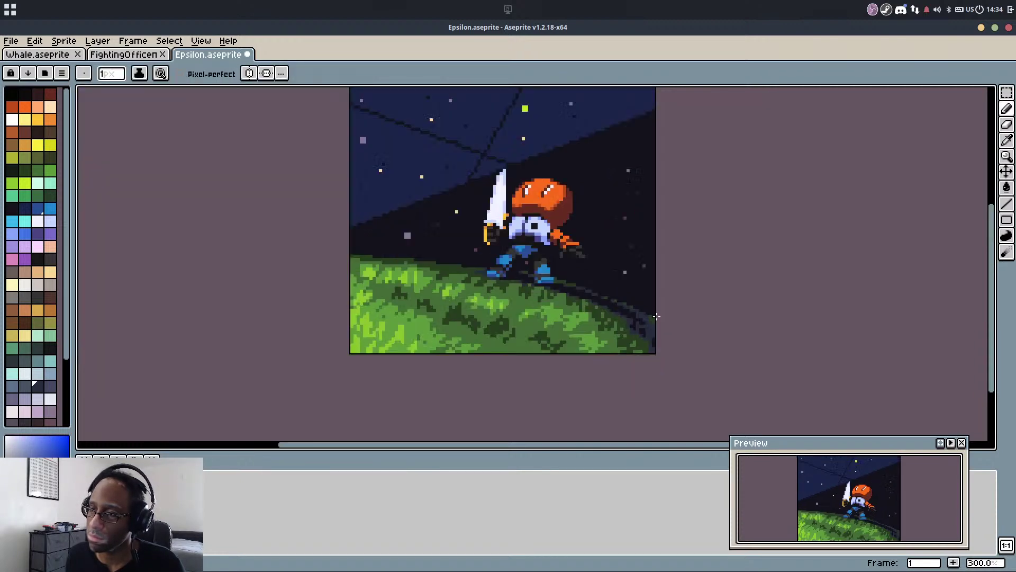
Add small slate-blue patches inside the dark green grass clumps at the lower middle of the hill and save the sprite
{"action": "scroll", "coordinate": [649, 317], "scroll_direction": "up", "scroll_amount": 7}
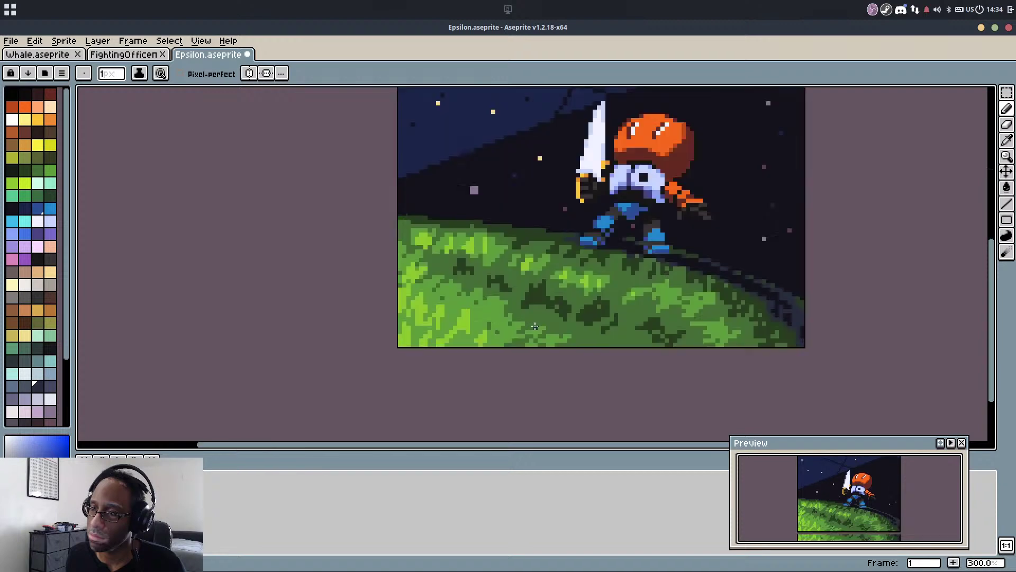
{"action": "left_click", "coordinate": [667, 291], "text": "alt"}
{"action": "mouse_move", "coordinate": [667, 348]}
{"action": "left_mouse_down"}
{"action": "mouse_move", "coordinate": [699, 318]}
{"action": "mouse_move", "coordinate": [725, 359]}
{"action": "mouse_move", "coordinate": [778, 381]}
{"action": "mouse_move", "coordinate": [791, 405]}
{"action": "mouse_move", "coordinate": [739, 326]}
{"action": "mouse_move", "coordinate": [716, 316]}
{"action": "mouse_move", "coordinate": [706, 252]}
{"action": "left_mouse_up"}
{"action": "scroll", "coordinate": [620, 302], "scroll_direction": "down", "scroll_amount": 2}
{"action": "scroll", "coordinate": [755, 210], "scroll_direction": "up", "scroll_amount": 2}
{"action": "left_click", "coordinate": [774, 227], "text": "alt"}
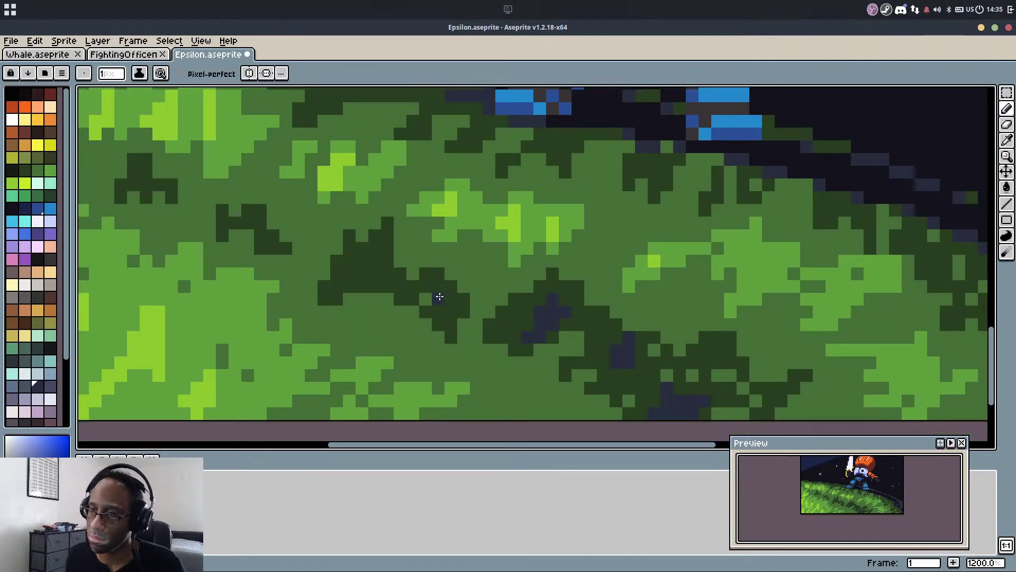
{"action": "scroll", "coordinate": [386, 229], "scroll_direction": "down", "scroll_amount": 7}
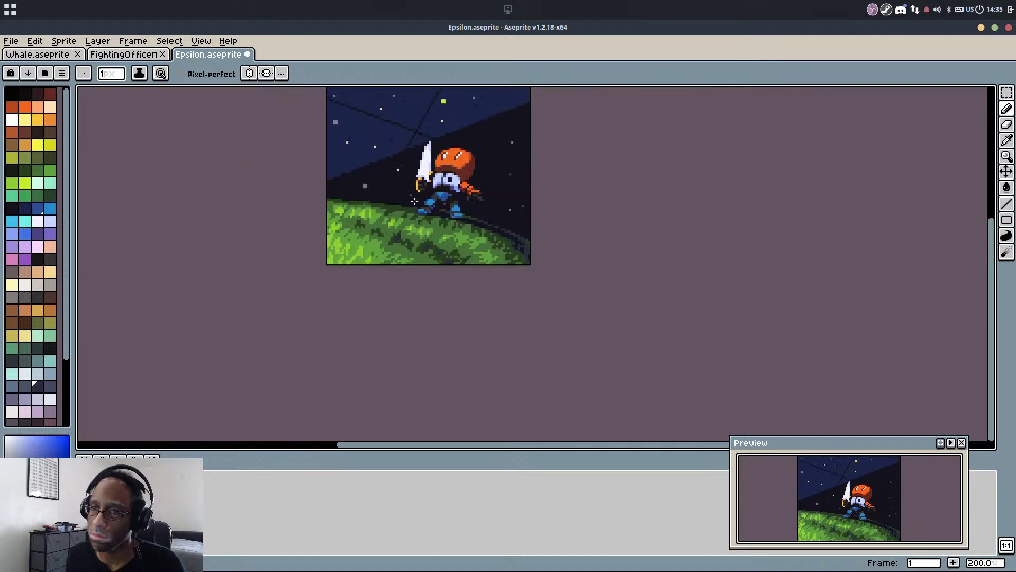
{"action": "scroll", "coordinate": [415, 204], "scroll_direction": "up", "scroll_amount": 1}
{"action": "left_click_drag", "start_coordinate": [438, 228], "coordinate": [536, 375]}
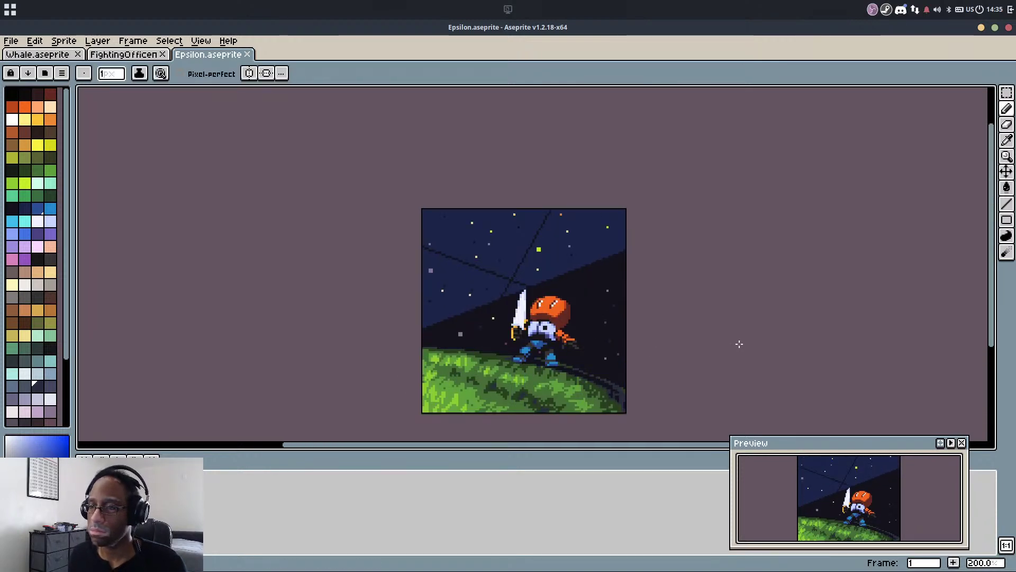
Thicken the black shadow under the helmet's brim above the eyes and undo the stray stroke
{"action": "scroll", "coordinate": [402, 309], "scroll_direction": "up", "scroll_amount": 8}
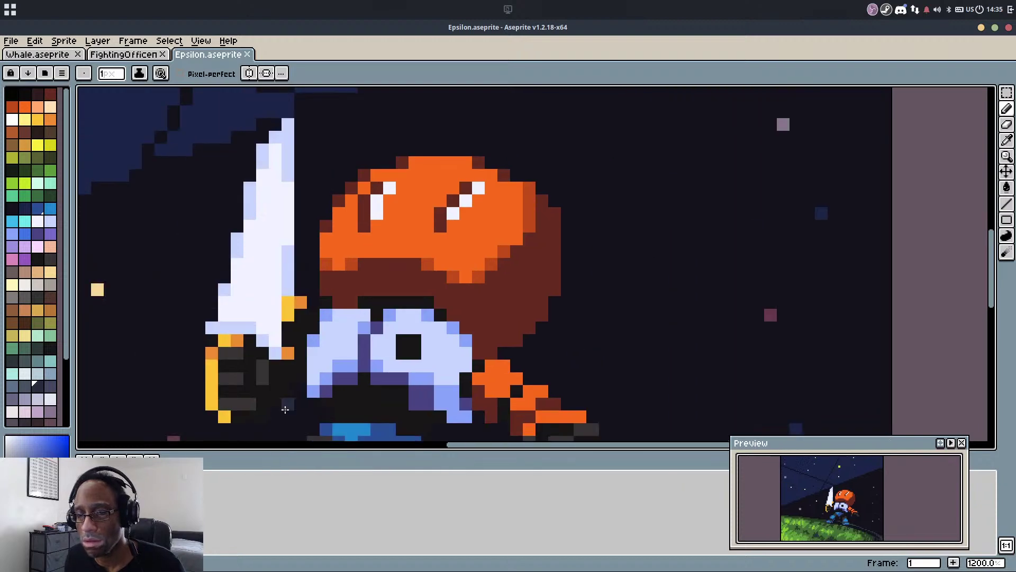
{"action": "left_click", "coordinate": [355, 287], "text": "alt"}
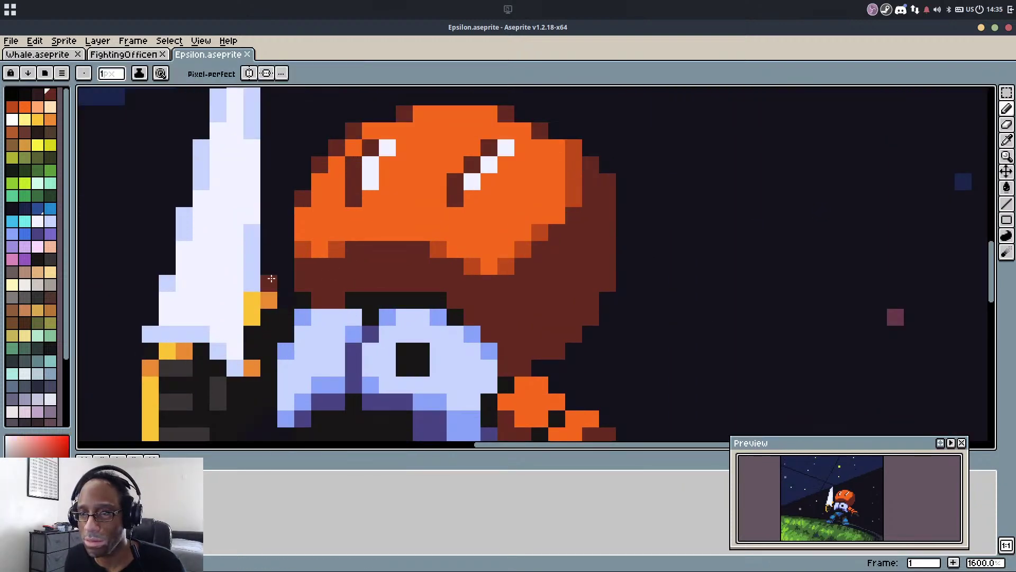
{"action": "left_click", "coordinate": [361, 298], "text": "alt"}
{"action": "mouse_move", "coordinate": [322, 299]}
{"action": "left_mouse_down"}
{"action": "mouse_move", "coordinate": [346, 276]}
{"action": "mouse_move", "coordinate": [377, 276]}
{"action": "mouse_move", "coordinate": [354, 269]}
{"action": "mouse_move", "coordinate": [434, 280]}
{"action": "mouse_move", "coordinate": [409, 267]}
{"action": "mouse_move", "coordinate": [470, 307]}
{"action": "mouse_move", "coordinate": [586, 276]}
{"action": "mouse_move", "coordinate": [606, 251]}
{"action": "left_mouse_up"}
{"action": "key", "text": "ctrl+z"}
Draw an indigo strip just inside the helmet's lower right edge, trimming its inner side with the reddish-brown shade
{"action": "left_click", "coordinate": [37, 233]}
{"action": "left_click", "coordinate": [557, 304]}
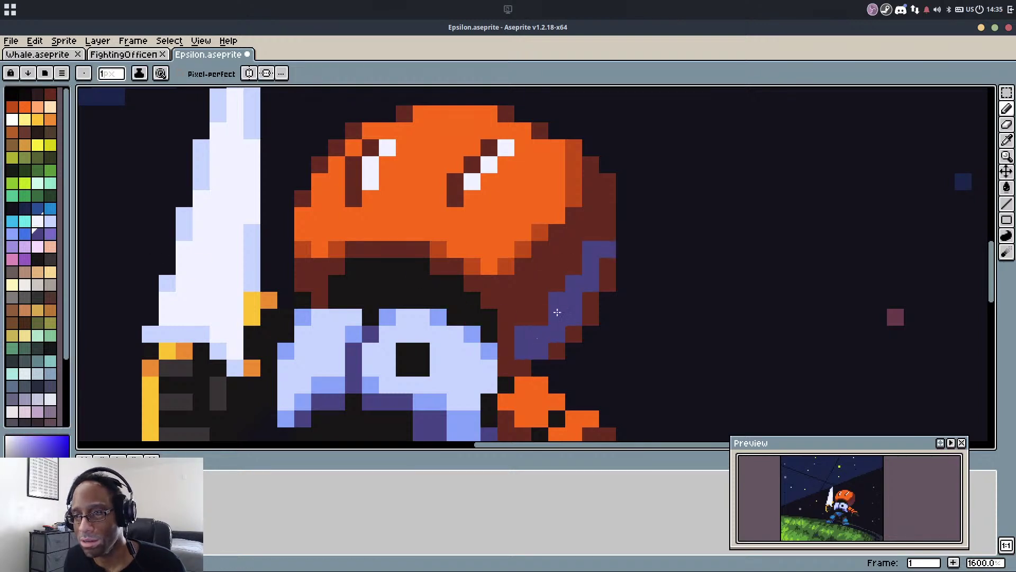
{"action": "left_click", "coordinate": [603, 215], "text": "alt"}
{"action": "left_click", "coordinate": [560, 295]}
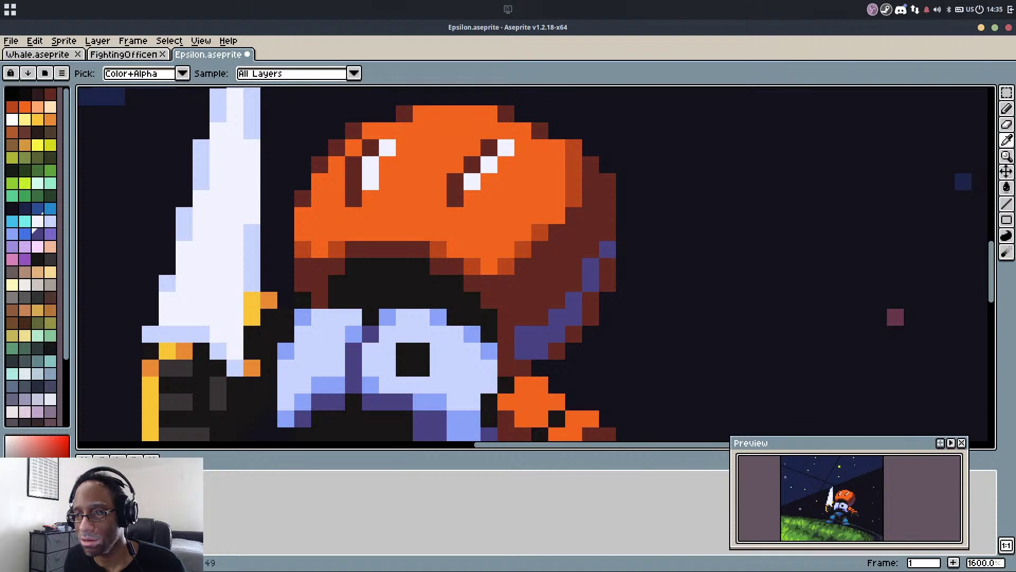
{"action": "left_click", "coordinate": [609, 249], "text": "alt"}
{"action": "left_click", "coordinate": [606, 266]}
{"action": "key", "text": "alt"}
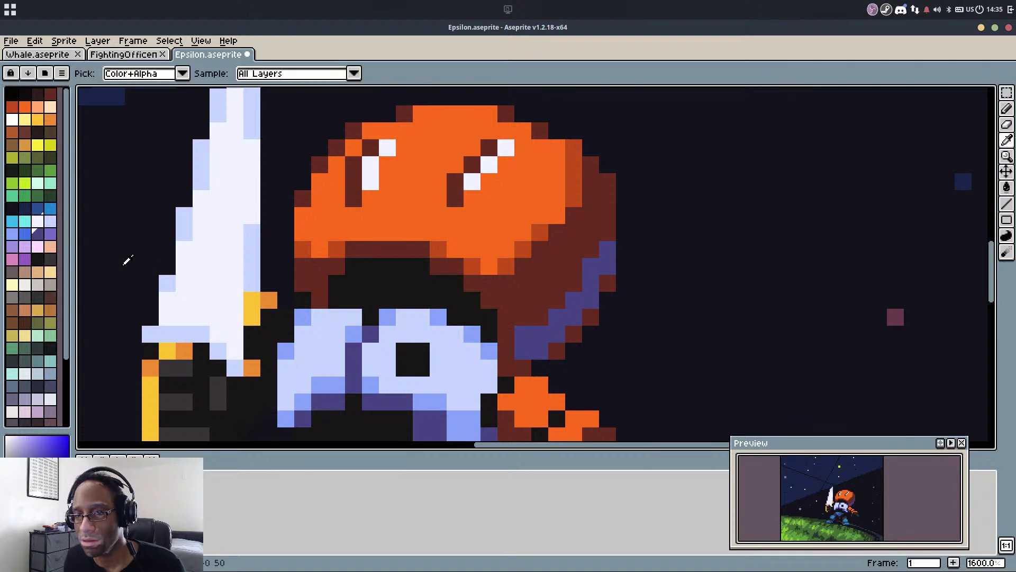
Recolor the indigo strip on the helmet black, restore its upper end to reddish-brown, and cover the strip with background navy
{"action": "left_click", "coordinate": [38, 260]}
{"action": "key", "text": "g"}
{"action": "left_click", "coordinate": [536, 354]}
{"action": "key", "text": "b"}
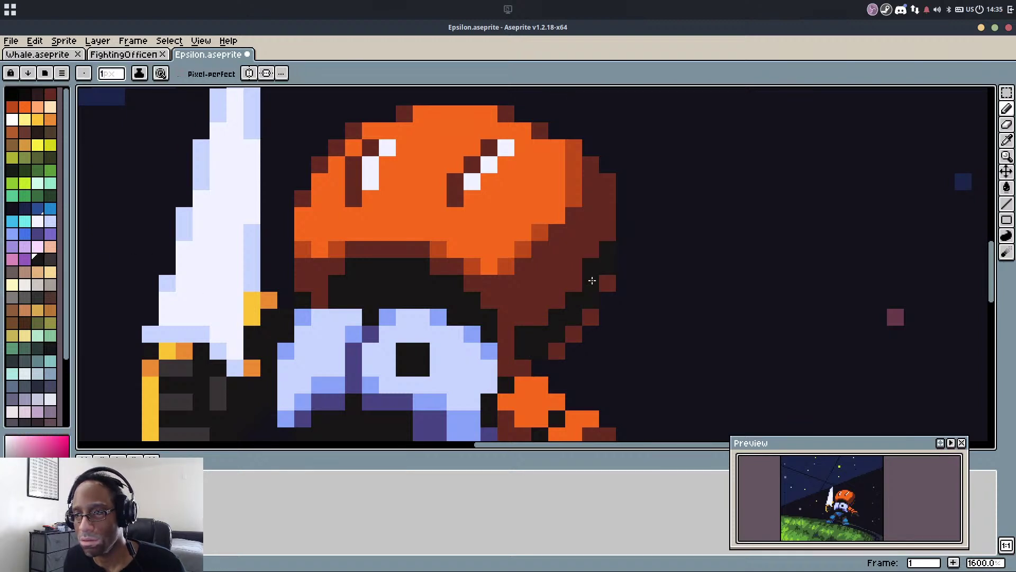
{"action": "left_click", "coordinate": [607, 282], "text": "alt"}
{"action": "left_click_drag", "start_coordinate": [608, 268], "coordinate": [608, 244]}
{"action": "left_click", "coordinate": [648, 283], "text": "alt"}
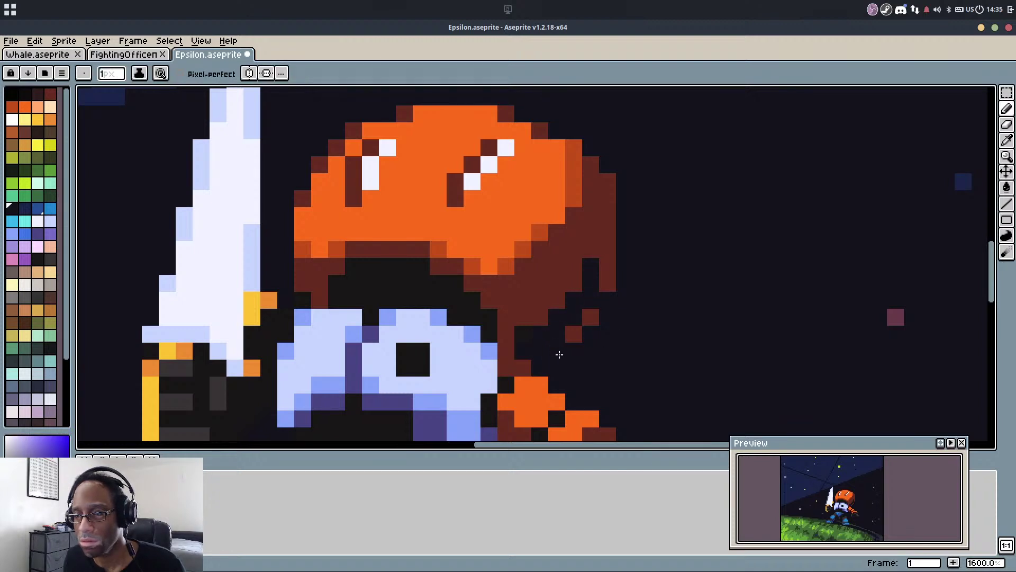
Rebuild the thin reddish-brown rim around the helmet's lower right edge and reshape the navy gap inside it
{"action": "scroll", "coordinate": [560, 354], "scroll_direction": "up", "scroll_amount": 2}
{"action": "left_click", "coordinate": [554, 347], "text": "alt"}
{"action": "left_click", "coordinate": [530, 348]}
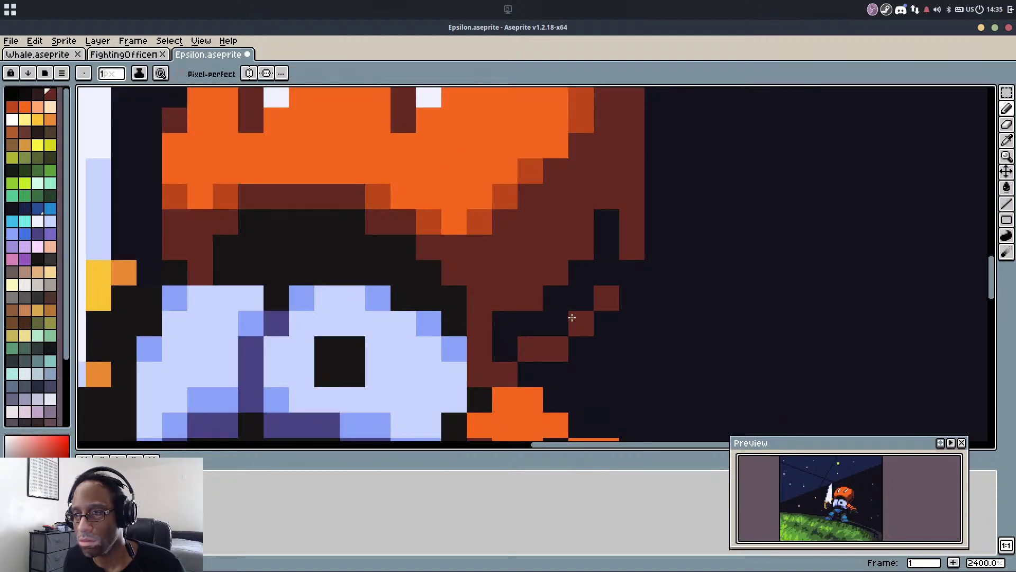
{"action": "left_click_drag", "start_coordinate": [565, 320], "coordinate": [611, 267]}
{"action": "left_click", "coordinate": [609, 220], "text": "alt"}
{"action": "mouse_move", "coordinate": [608, 196]}
{"action": "left_mouse_down"}
{"action": "mouse_move", "coordinate": [567, 273]}
{"action": "mouse_move", "coordinate": [537, 302]}
{"action": "mouse_move", "coordinate": [506, 299]}
{"action": "left_mouse_up"}
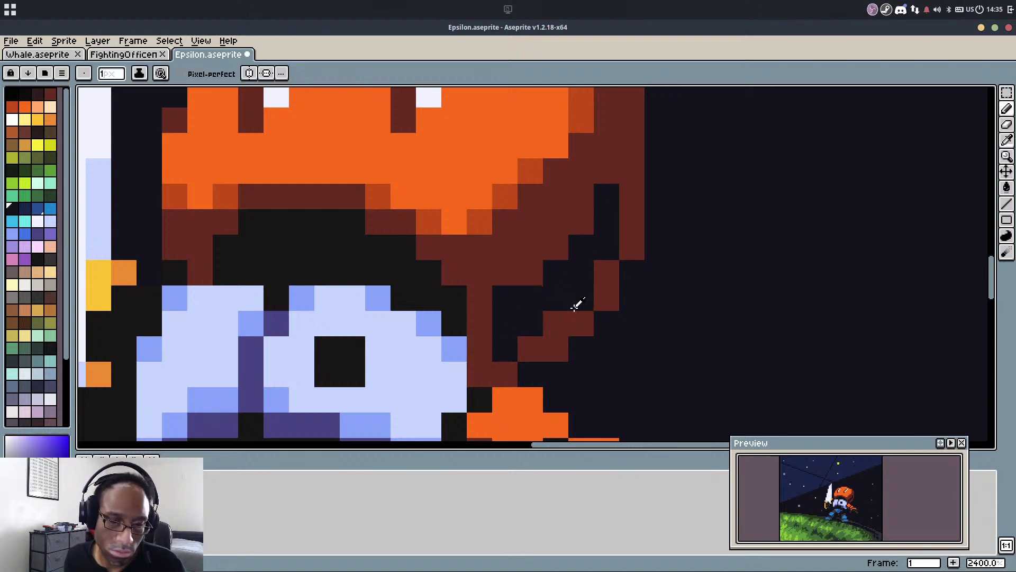
{"action": "left_click", "coordinate": [577, 299], "text": "alt"}
{"action": "left_click", "coordinate": [505, 349]}
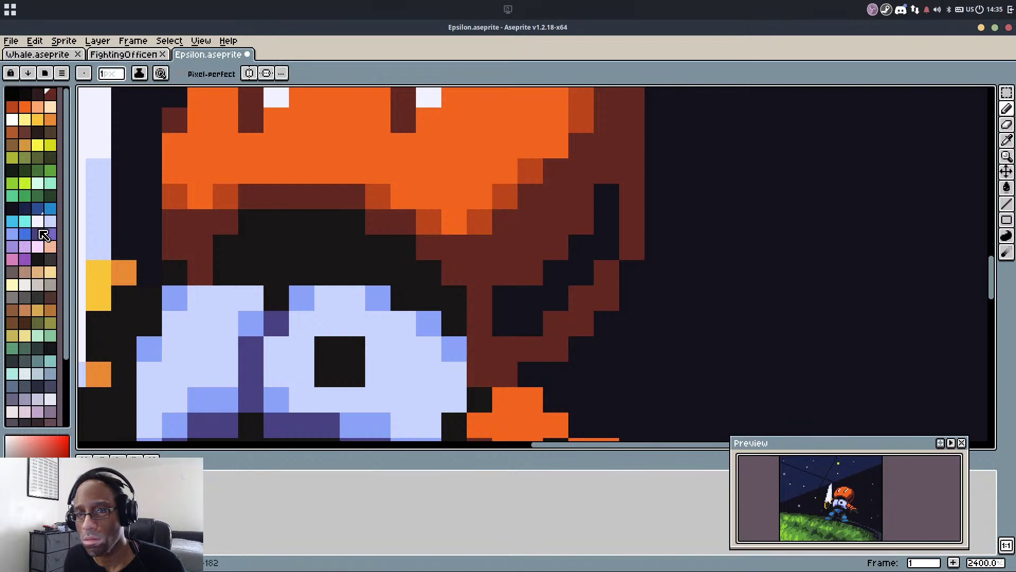
Shade the helmet's underside between the eye and the navy gap with very dark brown pixels
{"action": "left_click", "coordinate": [38, 95]}
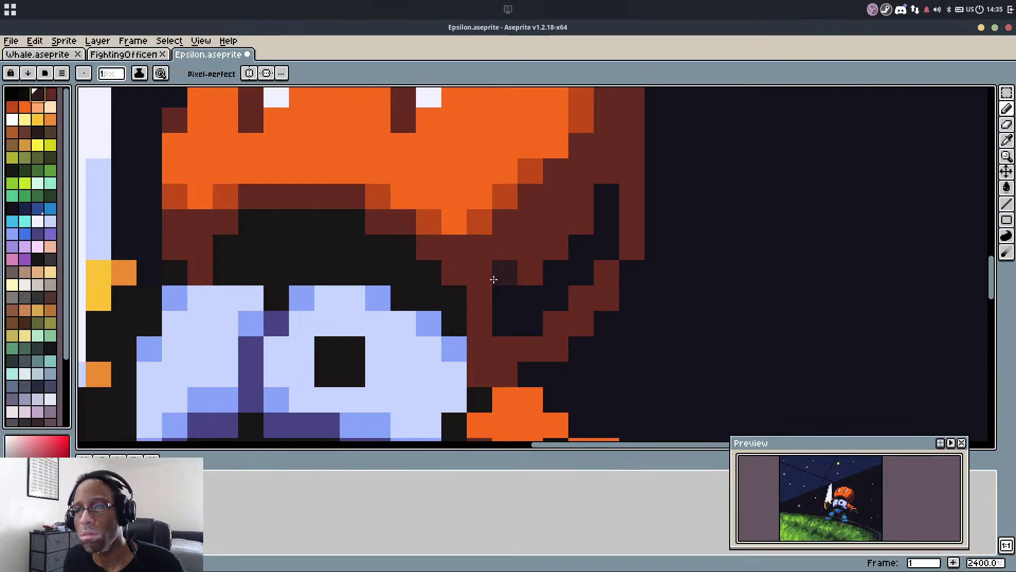
{"action": "left_click", "coordinate": [479, 296]}
{"action": "left_click", "coordinate": [462, 276]}
{"action": "left_click", "coordinate": [486, 282]}
{"action": "left_click", "coordinate": [534, 270]}
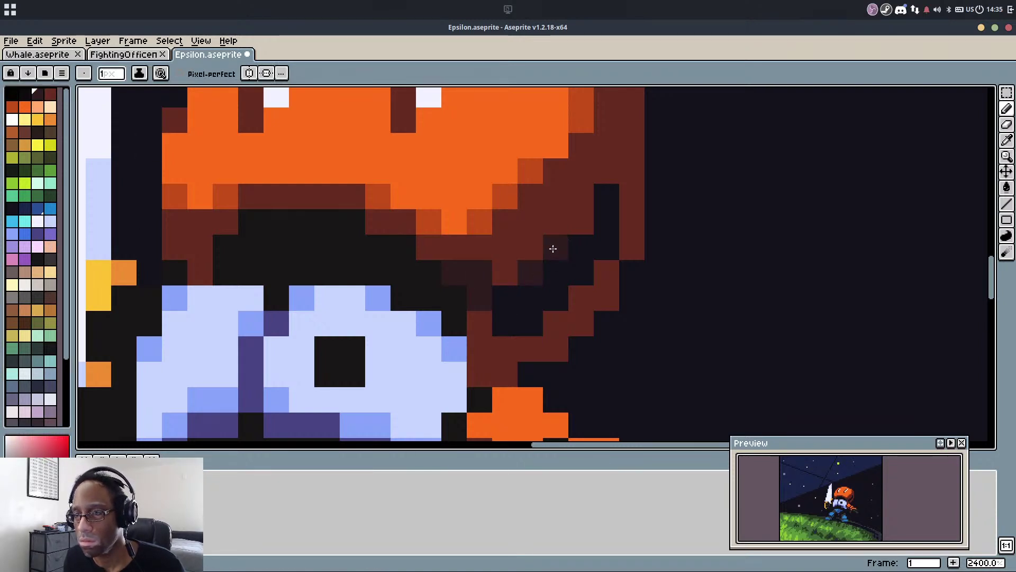
{"action": "left_click", "coordinate": [551, 248]}
{"action": "left_click", "coordinate": [574, 228]}
Extend the very dark brown shading up the helmet's right side and undo the last three strokes
{"action": "left_click", "coordinate": [509, 267]}
{"action": "mouse_move", "coordinate": [542, 242]}
{"action": "left_mouse_down"}
{"action": "mouse_move", "coordinate": [610, 154]}
{"action": "mouse_move", "coordinate": [619, 163]}
{"action": "mouse_move", "coordinate": [631, 97]}
{"action": "left_mouse_up"}
{"action": "mouse_move", "coordinate": [628, 165]}
{"action": "left_mouse_down"}
{"action": "mouse_move", "coordinate": [626, 216]}
{"action": "mouse_move", "coordinate": [616, 236]}
{"action": "mouse_move", "coordinate": [604, 232]}
{"action": "mouse_move", "coordinate": [548, 286]}
{"action": "left_mouse_up"}
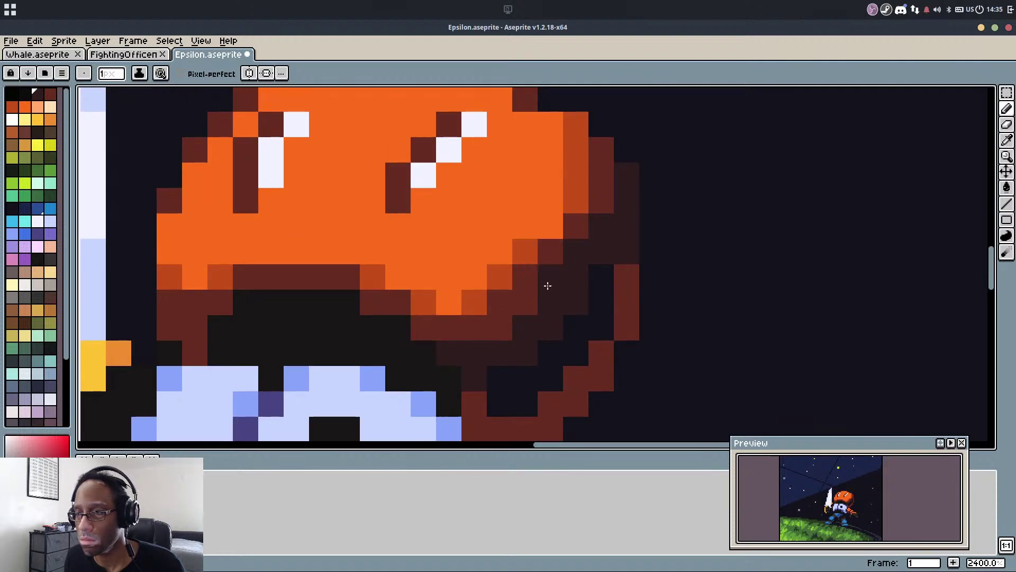
{"action": "key", "text": "ctrl+z"}
{"action": "key", "text": "ctrl+z"}
{"action": "key", "text": "ctrl+z"}
Fill the helmet's detached lower right rim and the area behind the eye with very dark brown
{"action": "key", "text": "g"}
{"action": "left_click", "coordinate": [622, 277]}
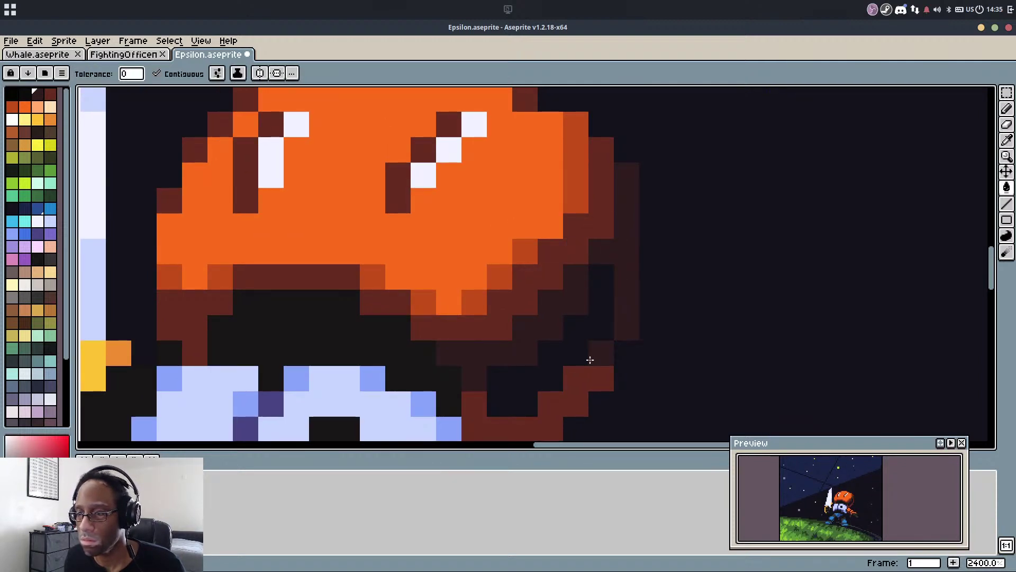
{"action": "left_click", "coordinate": [590, 357]}
{"action": "key", "text": "b"}
{"action": "left_click_drag", "start_coordinate": [545, 379], "coordinate": [574, 336]}
{"action": "left_click", "coordinate": [536, 298], "text": "alt"}
{"action": "left_click", "coordinate": [528, 327]}
Trace the outer edge of the helmet's lower right rim with reddish-brown
{"action": "left_click", "coordinate": [549, 269], "text": "alt"}
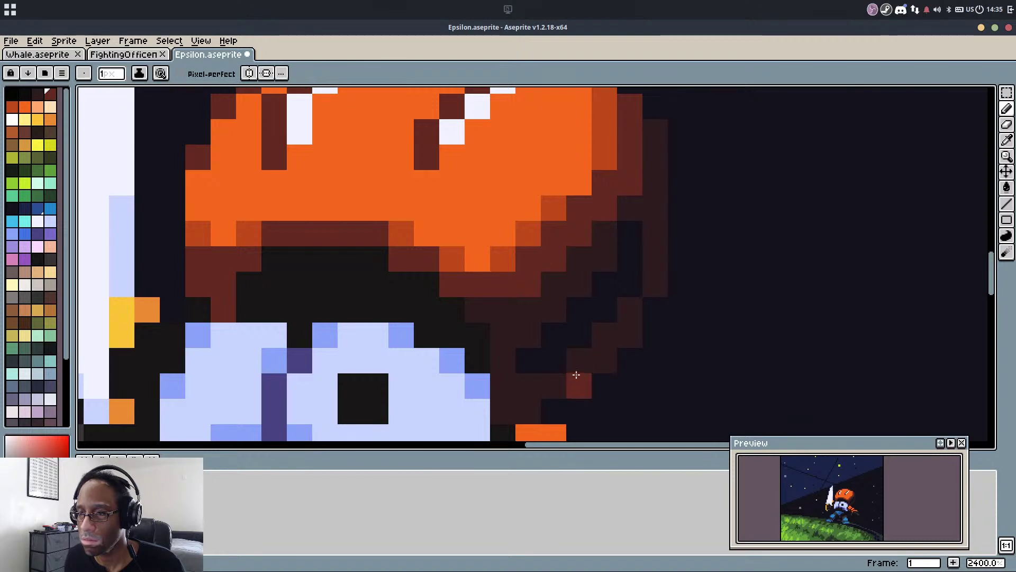
{"action": "mouse_move", "coordinate": [565, 380]}
{"action": "left_mouse_down"}
{"action": "mouse_move", "coordinate": [633, 330]}
{"action": "mouse_move", "coordinate": [653, 254]}
{"action": "mouse_move", "coordinate": [646, 297]}
{"action": "left_mouse_up"}
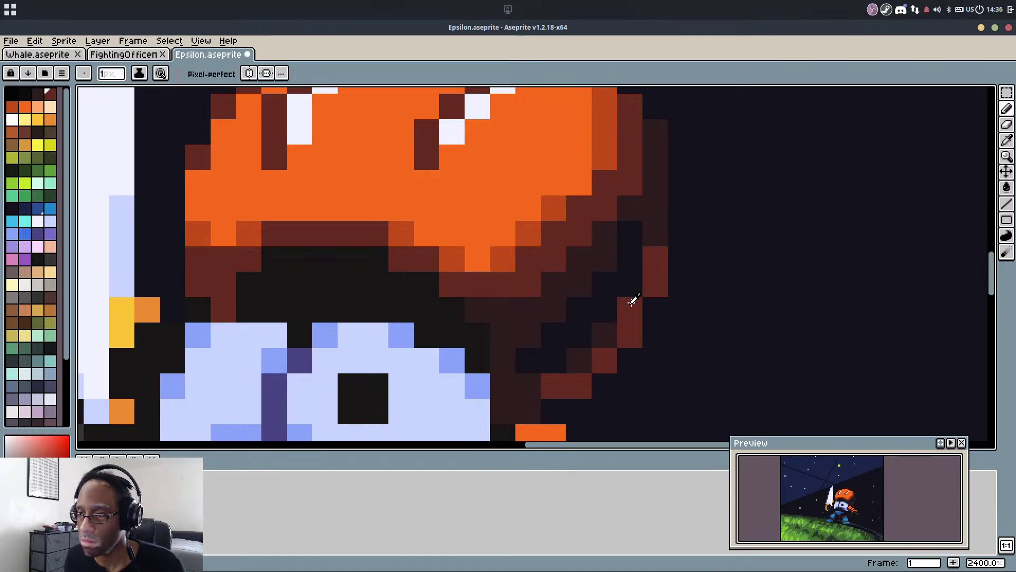
{"action": "left_click", "coordinate": [631, 302], "text": "alt"}
Outline the upper edge of the orange arm with reddish-brown pixels from the shoulder to the glove
{"action": "scroll", "coordinate": [559, 314], "scroll_direction": "down", "scroll_amount": 1}
{"action": "left_click_drag", "start_coordinate": [557, 423], "coordinate": [556, 349]}
{"action": "scroll", "coordinate": [555, 350], "scroll_direction": "up", "scroll_amount": 1}
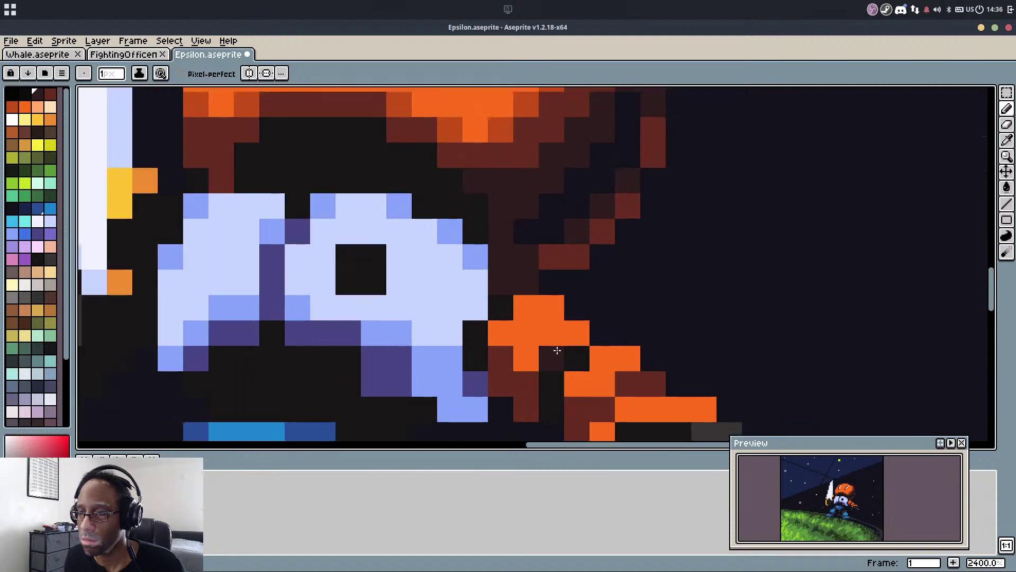
{"action": "left_click", "coordinate": [513, 373], "text": "alt"}
{"action": "left_click", "coordinate": [575, 310]}
{"action": "left_click", "coordinate": [604, 336]}
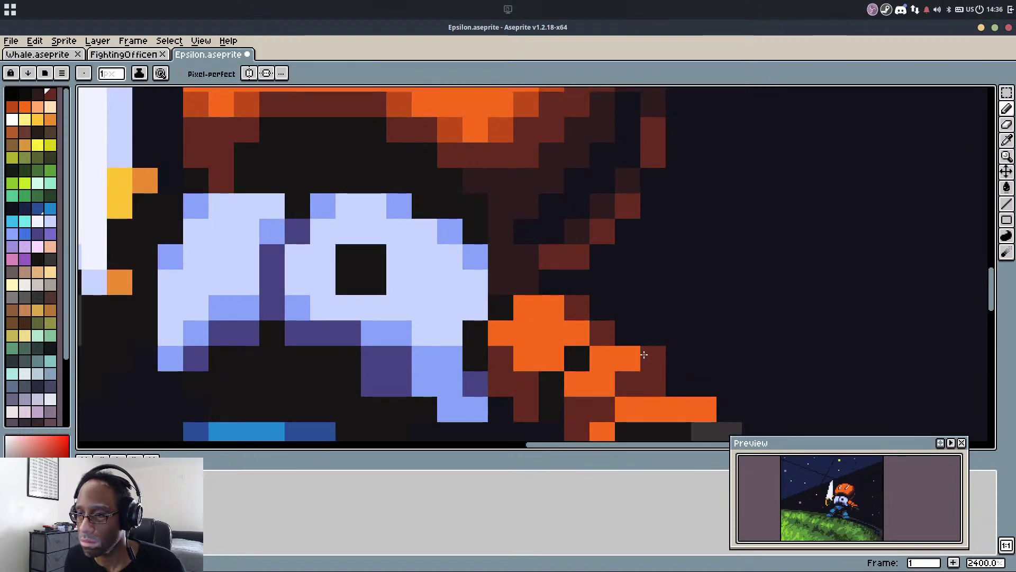
{"action": "left_click", "coordinate": [647, 357]}
{"action": "left_click", "coordinate": [677, 382]}
{"action": "left_click_drag", "start_coordinate": [690, 390], "coordinate": [679, 353]}
Shade the inner side of the orange shoulder beside the face with reddish-brown and very dark brown
{"action": "scroll", "coordinate": [596, 409], "scroll_direction": "down", "scroll_amount": 2}
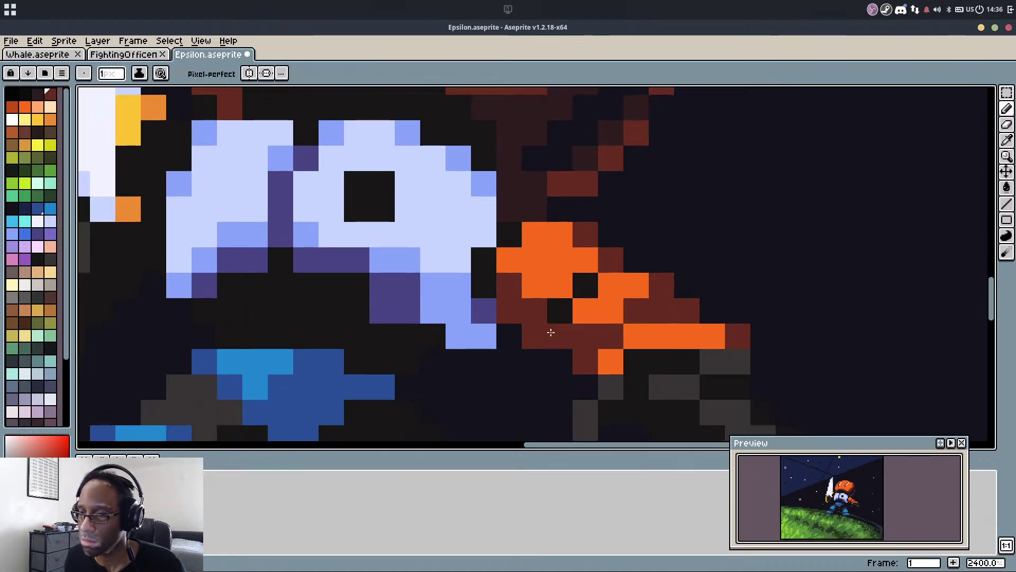
{"action": "scroll", "coordinate": [552, 333], "scroll_direction": "up", "scroll_amount": 5}
{"action": "scroll", "coordinate": [519, 398], "scroll_direction": "down", "scroll_amount": 1}
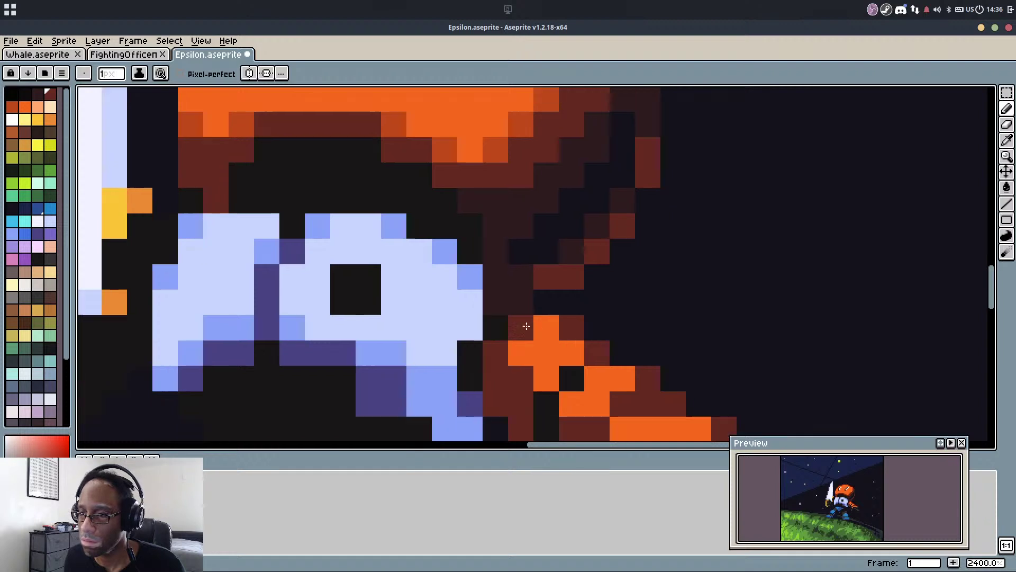
{"action": "scroll", "coordinate": [511, 412], "scroll_direction": "down", "scroll_amount": 4}
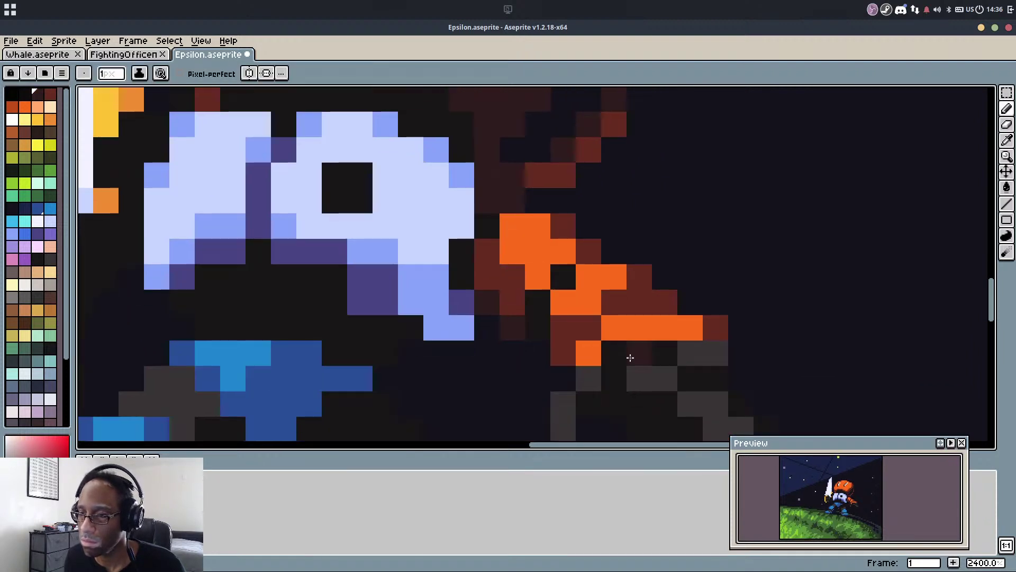
Shade the orange arm's underside and sleeve fold near the glove with reddish-brown and very dark brown pixels
{"action": "key", "text": "alt"}
{"action": "left_click", "coordinate": [654, 303], "text": "alt"}
{"action": "left_click", "coordinate": [614, 327]}
{"action": "left_click", "coordinate": [592, 350]}
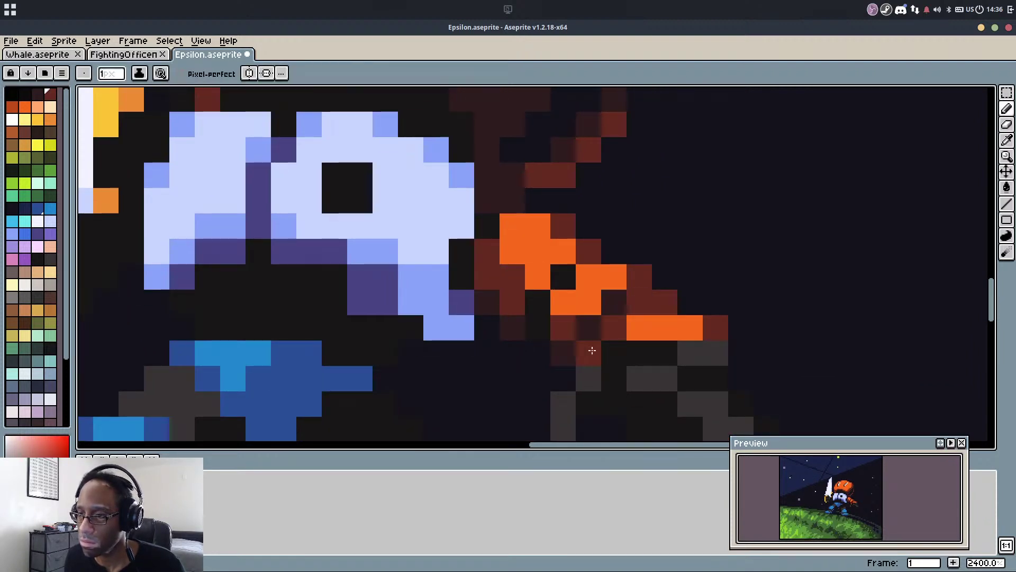
{"action": "left_click", "coordinate": [598, 333], "text": "alt"}
{"action": "left_click", "coordinate": [585, 351]}
{"action": "left_click", "coordinate": [617, 319], "text": "alt"}
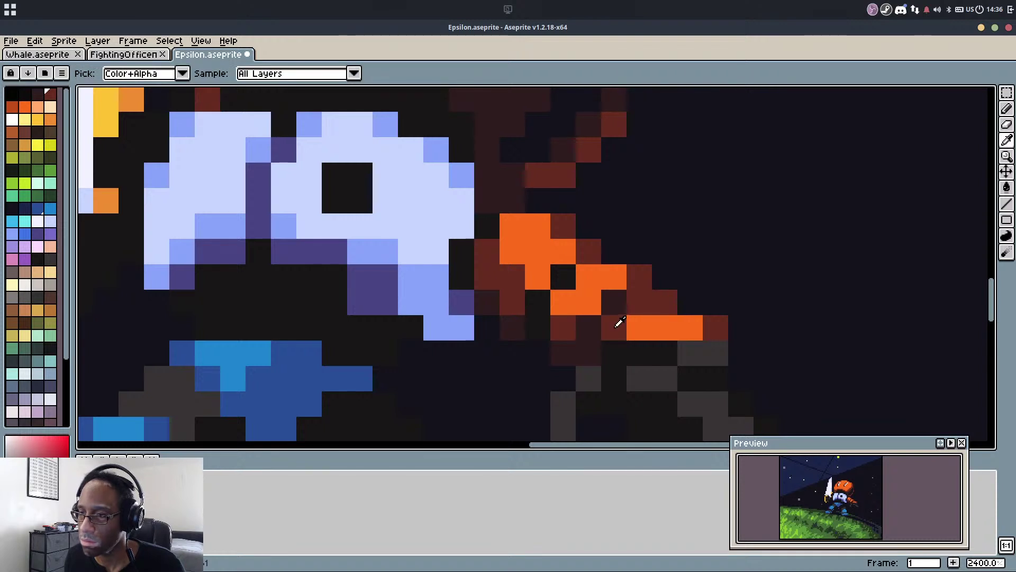
{"action": "left_click", "coordinate": [621, 301]}
{"action": "key", "text": "alt"}
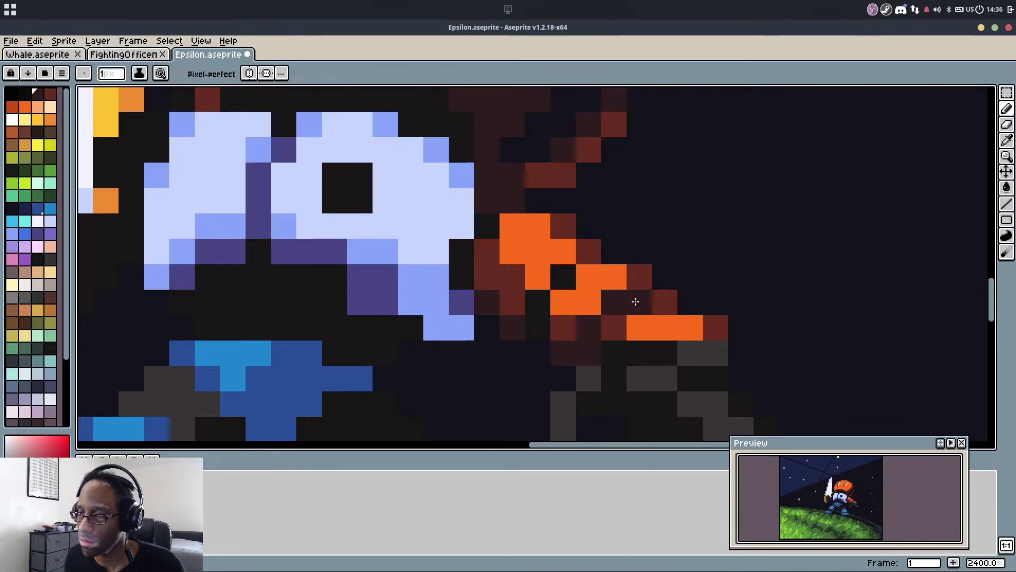
{"action": "scroll", "coordinate": [635, 300], "scroll_direction": "down", "scroll_amount": 5}
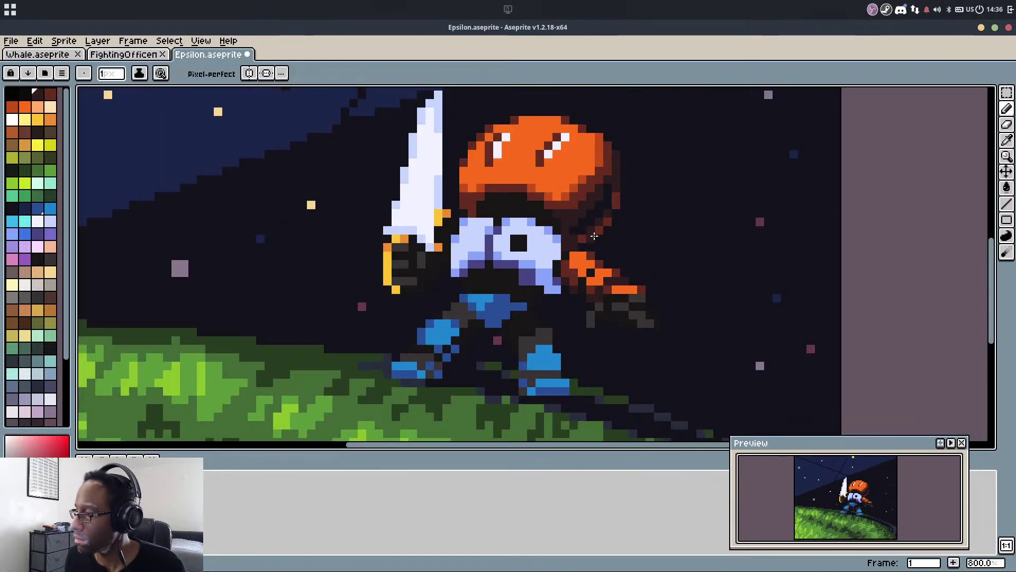
Replace the darker orange shading along the helmet's edges with ochre brown across the artwork
{"action": "scroll", "coordinate": [594, 235], "scroll_direction": "down", "scroll_amount": 3}
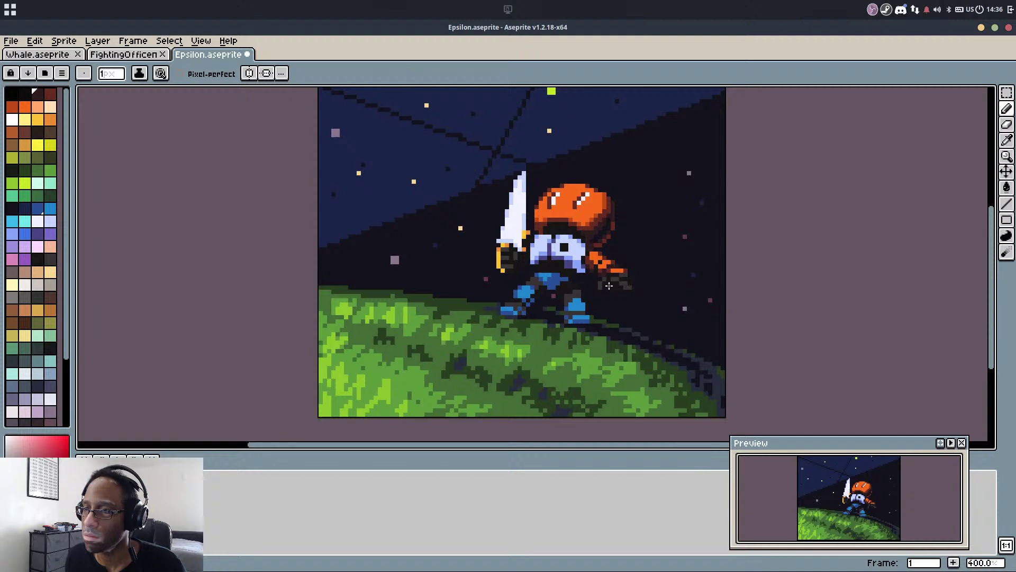
{"action": "scroll", "coordinate": [609, 286], "scroll_direction": "up", "scroll_amount": 8}
{"action": "key", "text": "alt"}
{"action": "scroll", "coordinate": [514, 281], "scroll_direction": "down", "scroll_amount": 2}
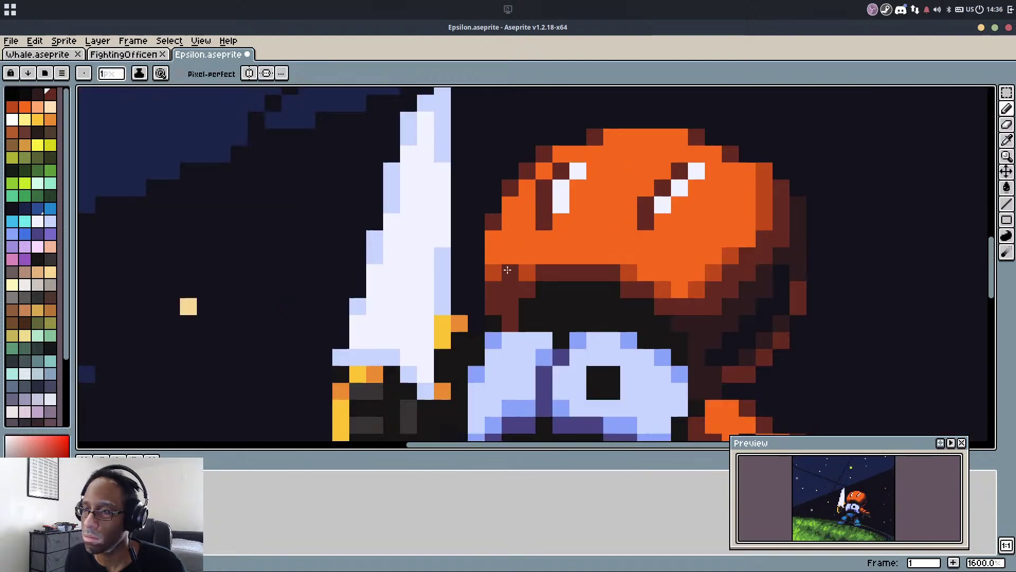
{"action": "left_click", "coordinate": [507, 272], "text": "alt"}
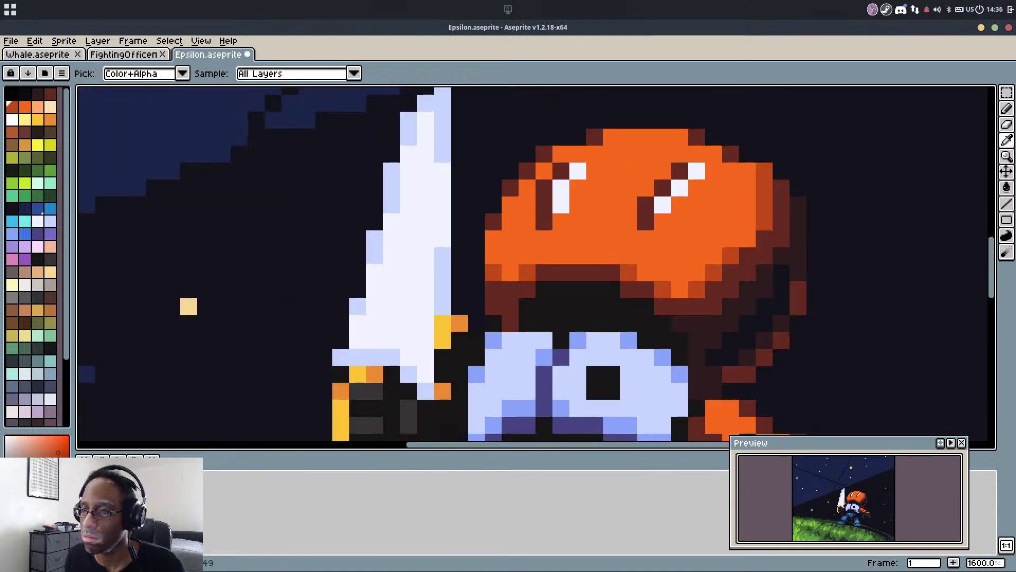
{"action": "right_click", "coordinate": [50, 310]}
{"action": "key", "text": "shift+r"}
{"action": "left_click", "coordinate": [550, 262]}
Try replacing the bright orange #F1641F of the helmet and arm with purple and with peach
{"action": "left_click", "coordinate": [614, 236], "text": "alt"}
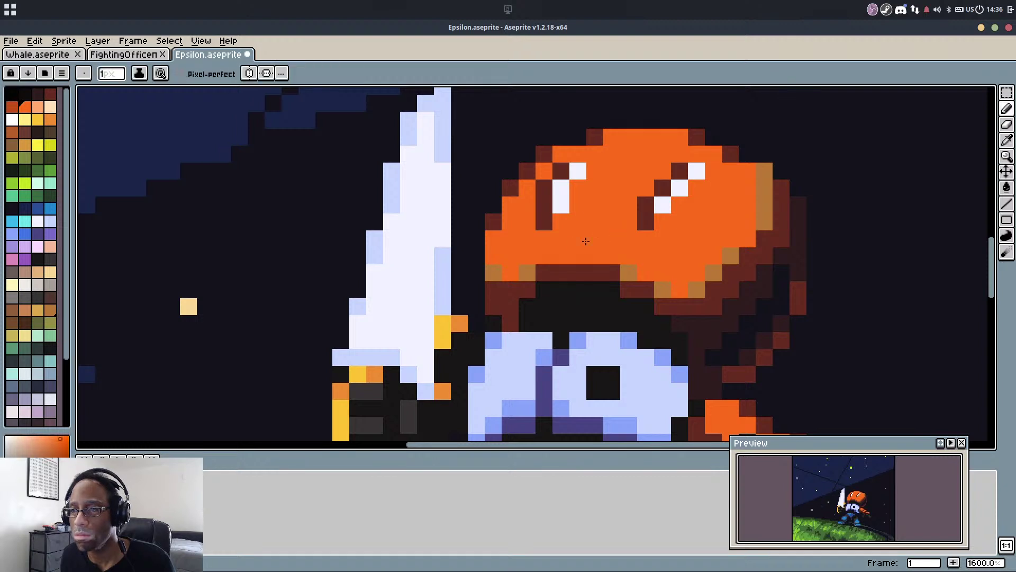
{"action": "right_click", "coordinate": [25, 258]}
{"action": "key", "text": "shift+r"}
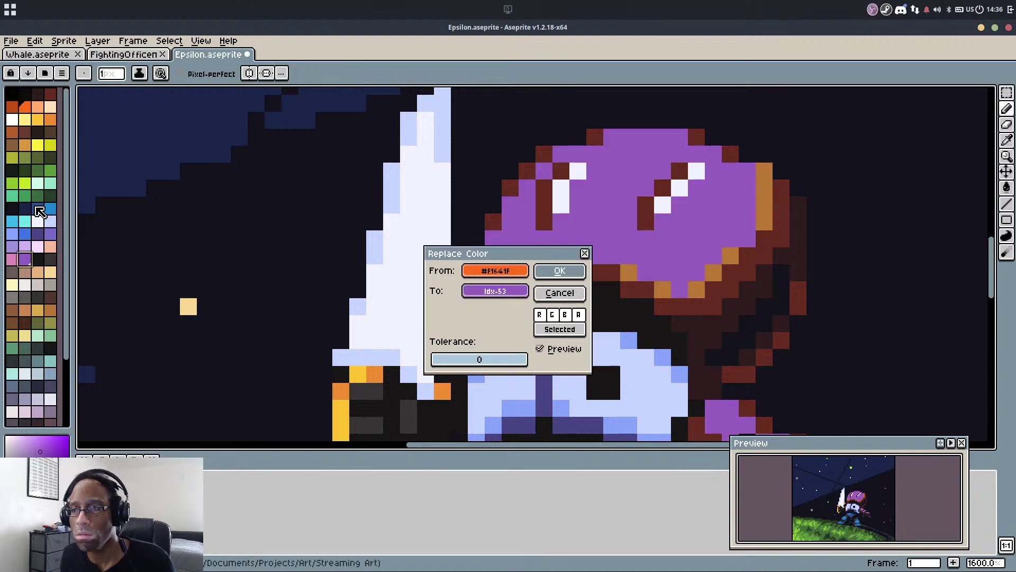
{"action": "key", "text": "Return"}
{"action": "key", "text": "ctrl+z"}
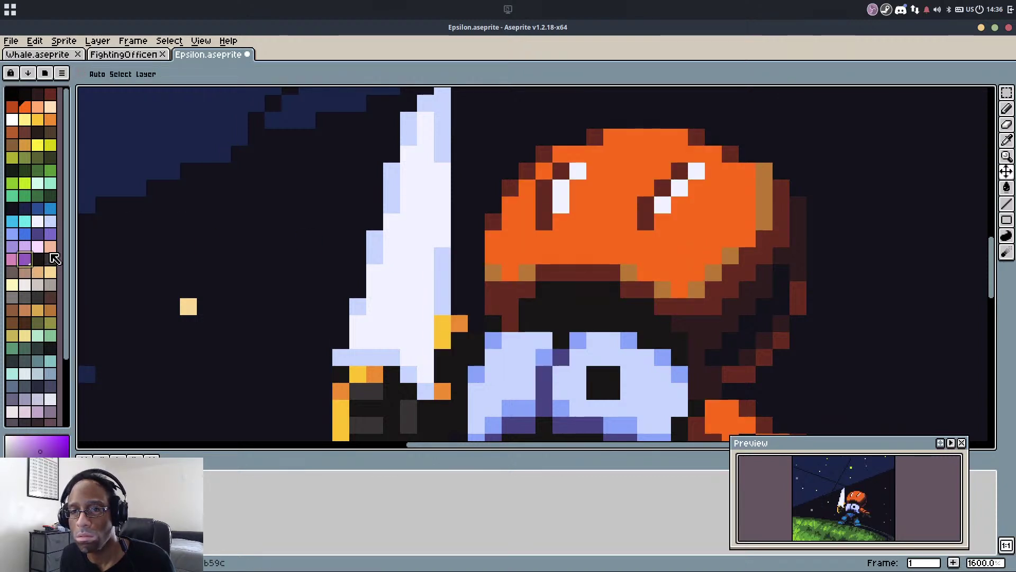
{"action": "right_click", "coordinate": [50, 249]}
{"action": "key", "text": "shift+r"}
{"action": "key", "text": "Escape"}
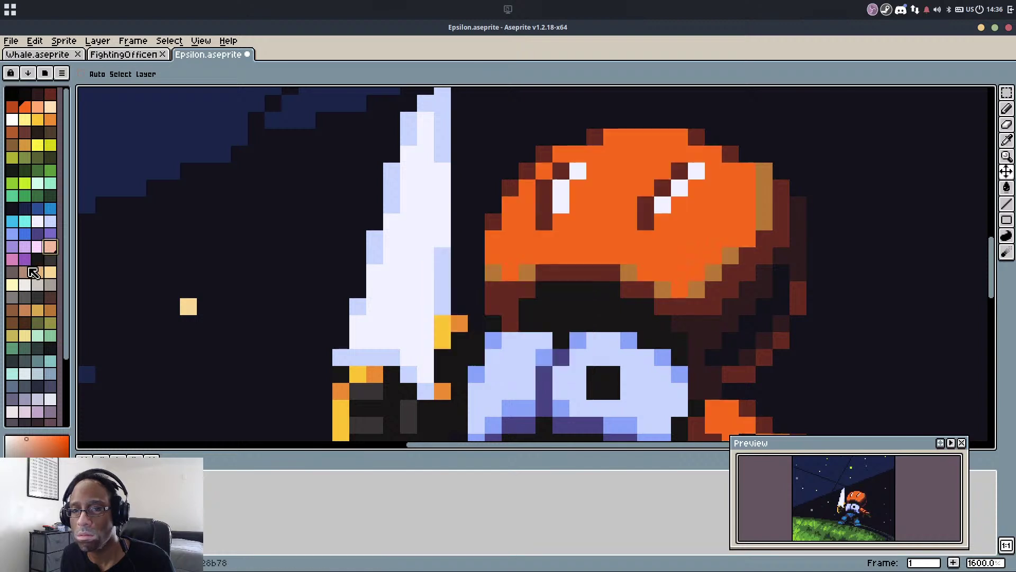
Replace the bright orange of the helmet and arm with pink
{"action": "right_click", "coordinate": [11, 259]}
{"action": "key", "text": "shift+r"}
{"action": "key", "text": "Return"}
{"action": "key", "text": "b"}
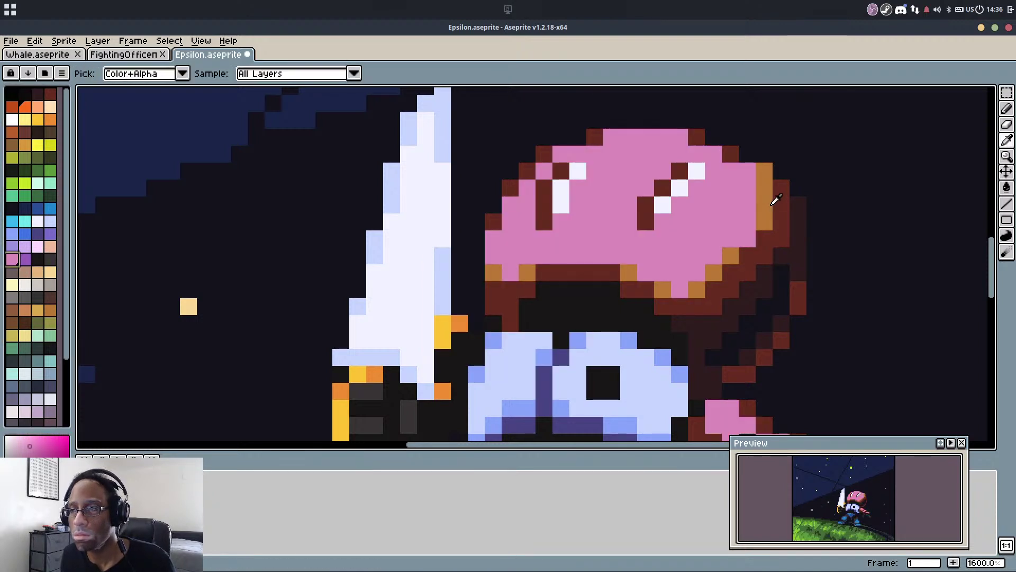
Replace the ochre-brown shading along the helmet's rim with purple
{"action": "left_click", "coordinate": [767, 198], "text": "alt"}
{"action": "right_click", "coordinate": [25, 259]}
{"action": "key", "text": "shift+r"}
{"action": "key", "text": "Return"}
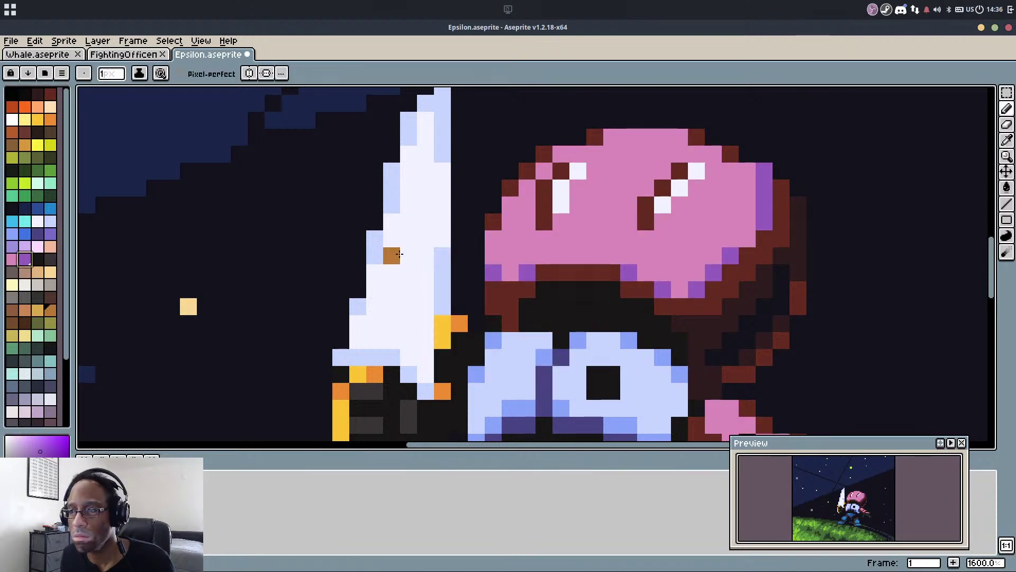
Replace the reddish-brown #612721 of the helmet and arm outlines with a muted greyish mauve
{"action": "scroll", "coordinate": [474, 257], "scroll_direction": "down", "scroll_amount": 3}
{"action": "scroll", "coordinate": [529, 262], "scroll_direction": "up", "scroll_amount": 3}
{"action": "left_click", "coordinate": [516, 264], "text": "alt"}
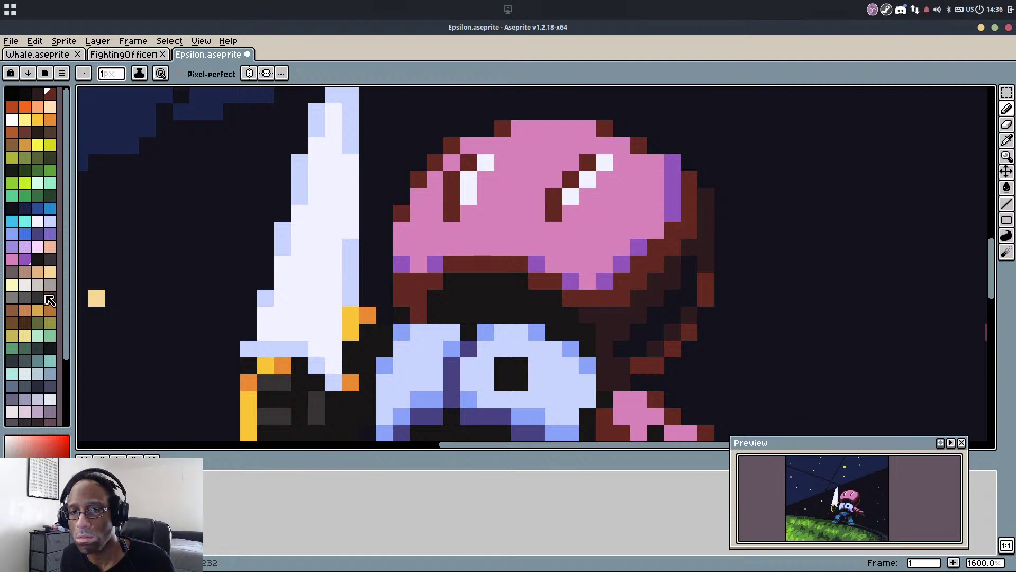
{"action": "scroll", "coordinate": [42, 396], "scroll_direction": "down", "scroll_amount": 2}
{"action": "key", "text": "shift+r"}
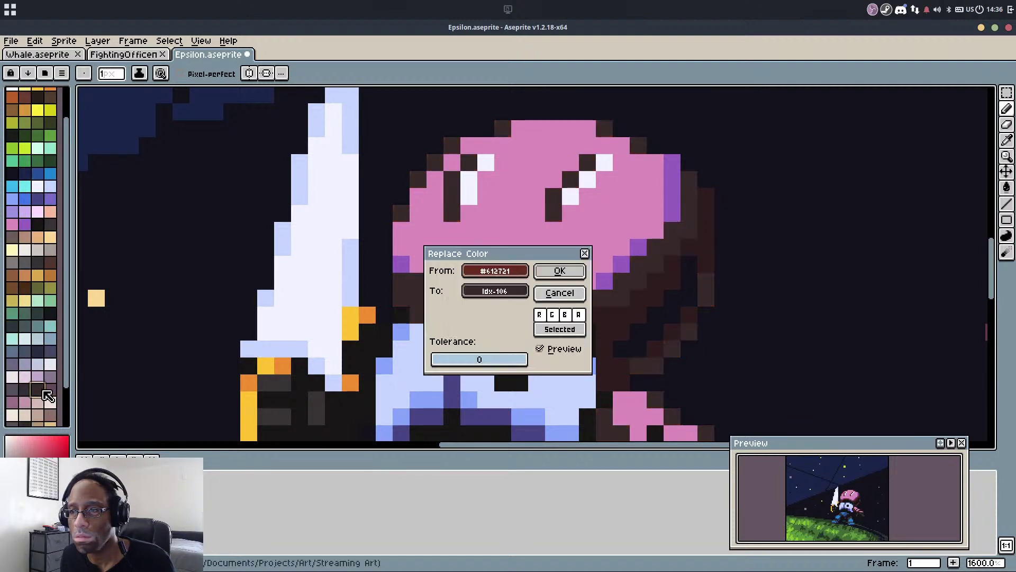
{"action": "left_click", "coordinate": [54, 387]}
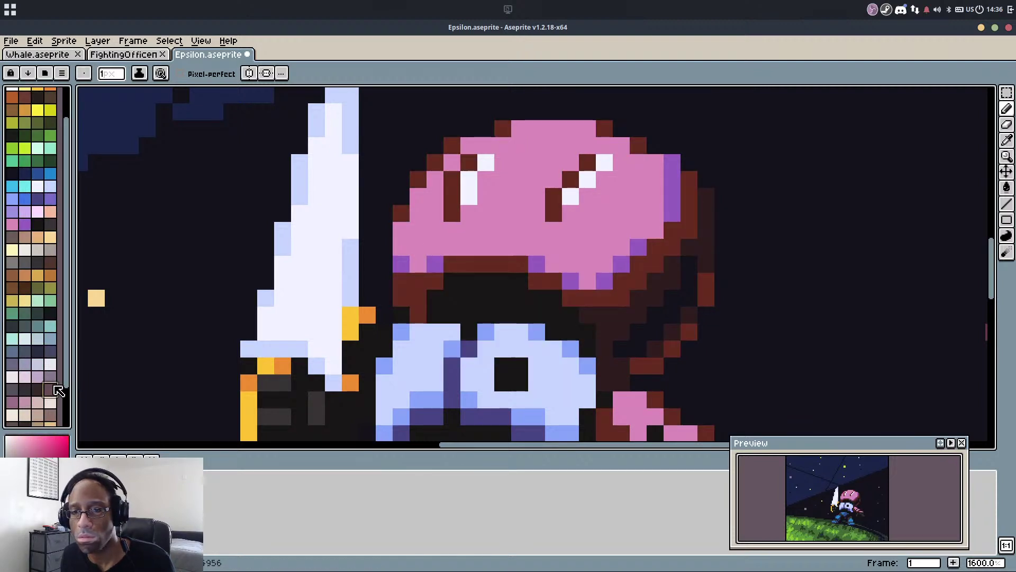
{"action": "key", "text": "Return"}
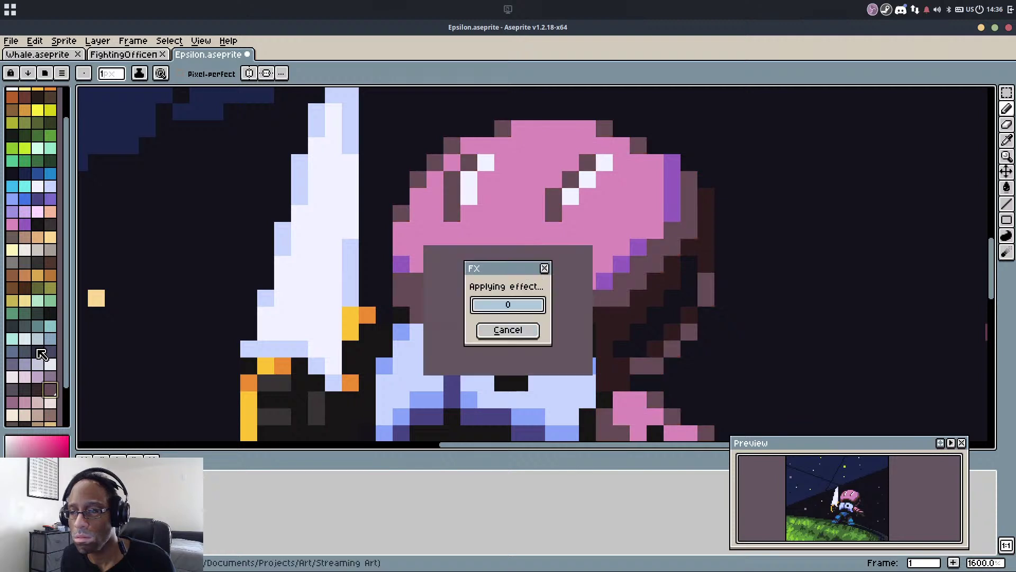
Try replacing the yellow #F8C53A of the sword's hand guard with yellow-green and with ochre
{"action": "scroll", "coordinate": [331, 253], "scroll_direction": "down", "scroll_amount": 3}
{"action": "left_click_drag", "start_coordinate": [332, 253], "coordinate": [337, 197]}
{"action": "scroll", "coordinate": [378, 281], "scroll_direction": "up", "scroll_amount": 2}
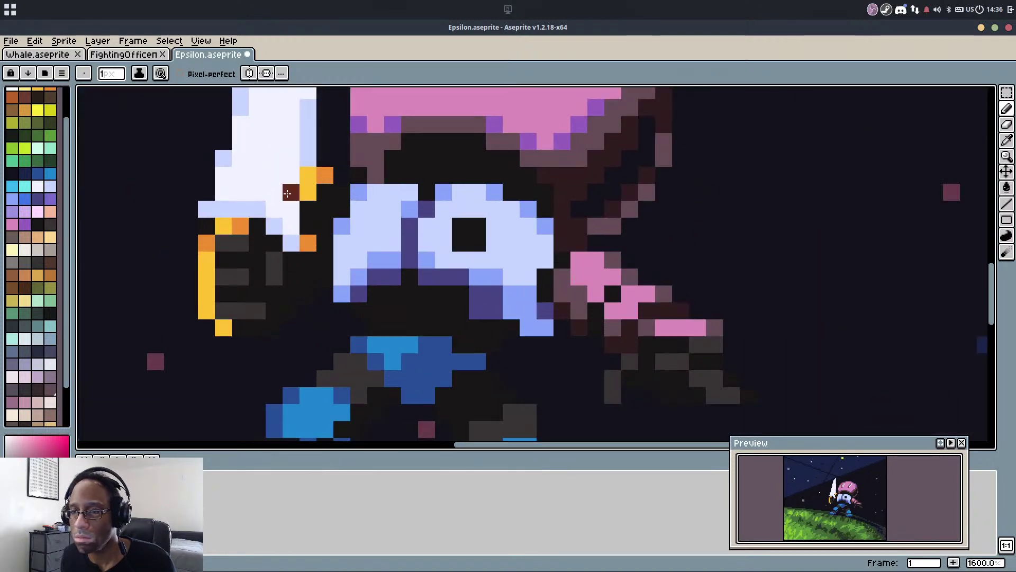
{"action": "left_click", "coordinate": [305, 182], "text": "alt"}
{"action": "scroll", "coordinate": [36, 239], "scroll_direction": "up", "scroll_amount": 2}
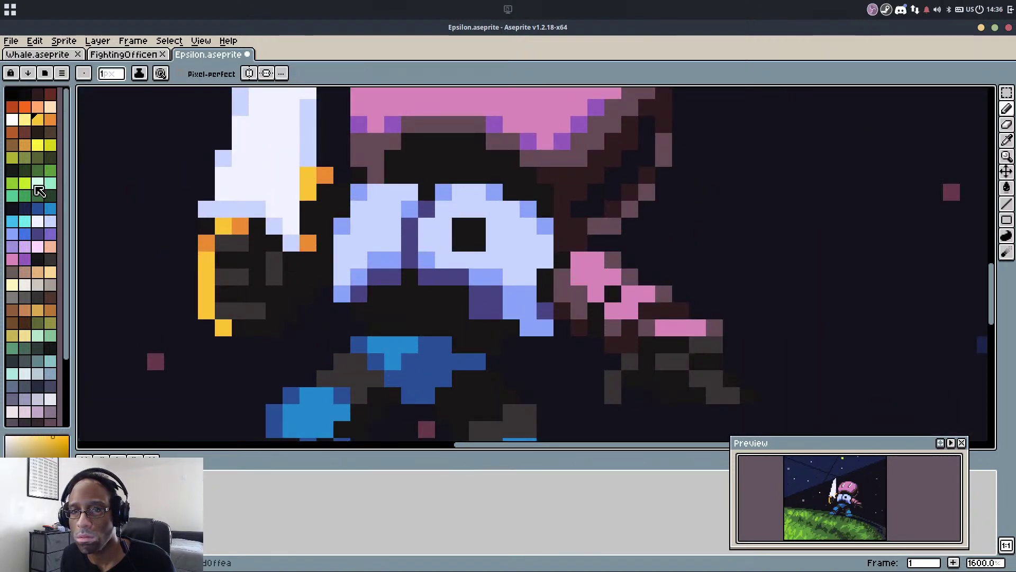
{"action": "right_click", "coordinate": [47, 145]}
{"action": "key", "text": "shift+r"}
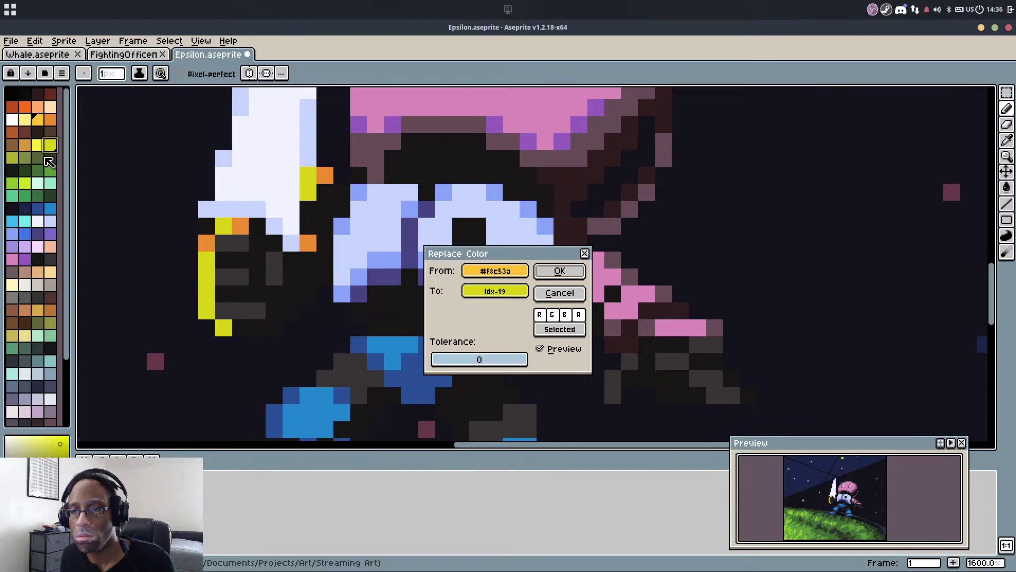
{"action": "key", "text": "Escape"}
{"action": "scroll", "coordinate": [38, 267], "scroll_direction": "down", "scroll_amount": 1}
{"action": "right_click", "coordinate": [38, 274]}
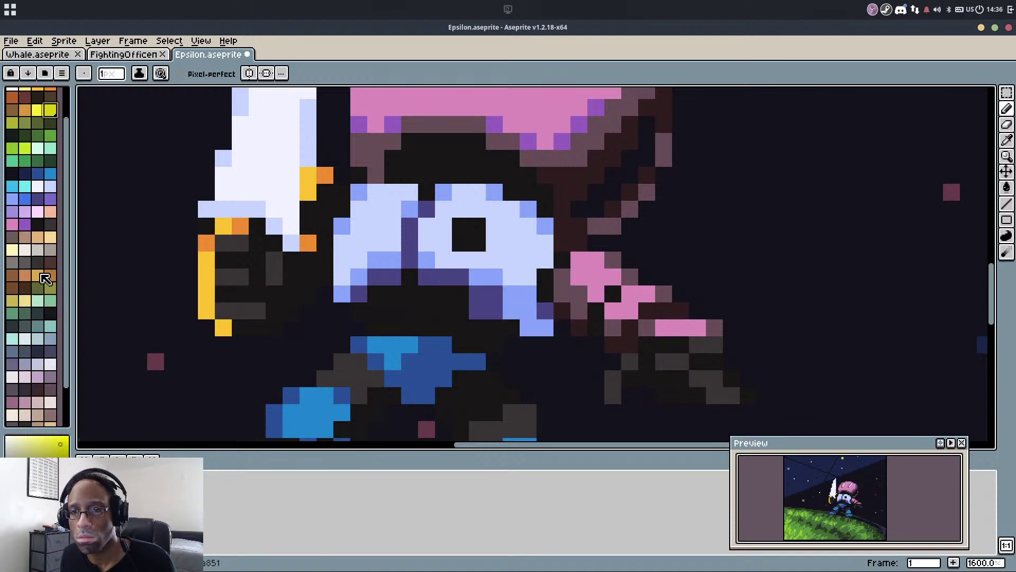
{"action": "key", "text": "shift+r"}
Replace the yellow of the sword's hand guard with tan
{"action": "scroll", "coordinate": [42, 259], "scroll_direction": "down", "scroll_amount": 3}
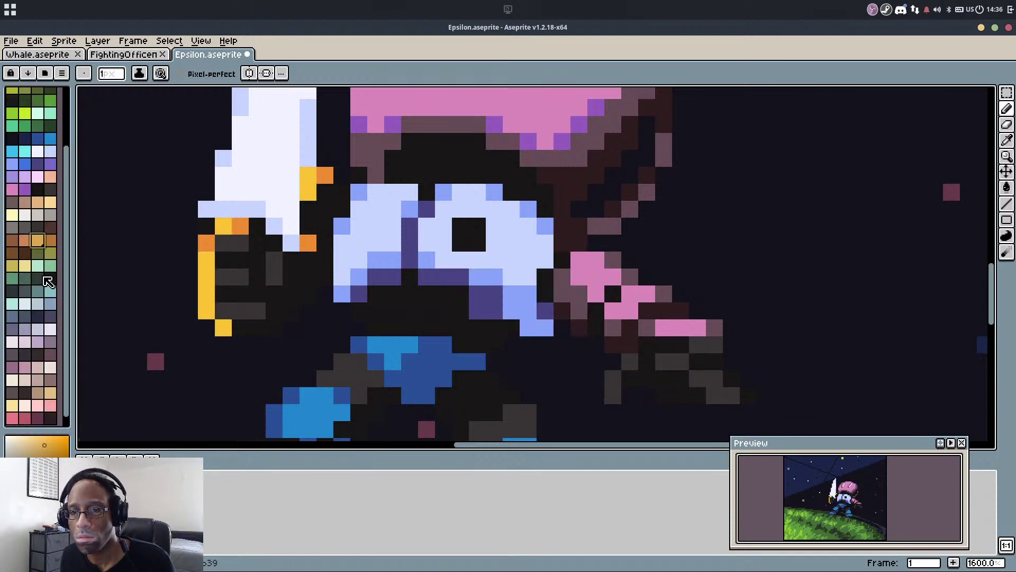
{"action": "right_click", "coordinate": [48, 394]}
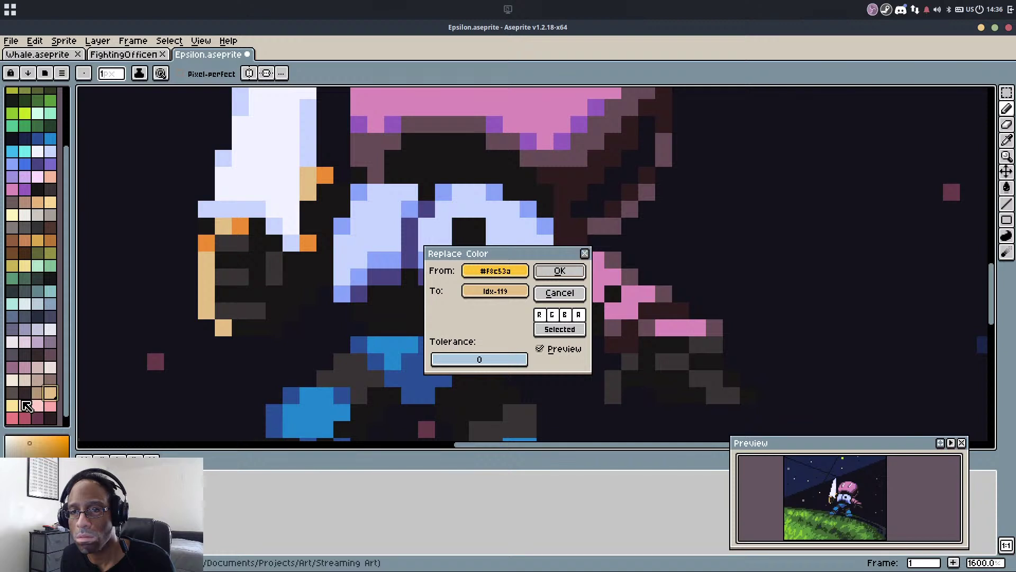
{"action": "right_click", "coordinate": [36, 392]}
{"action": "key", "text": "Return"}
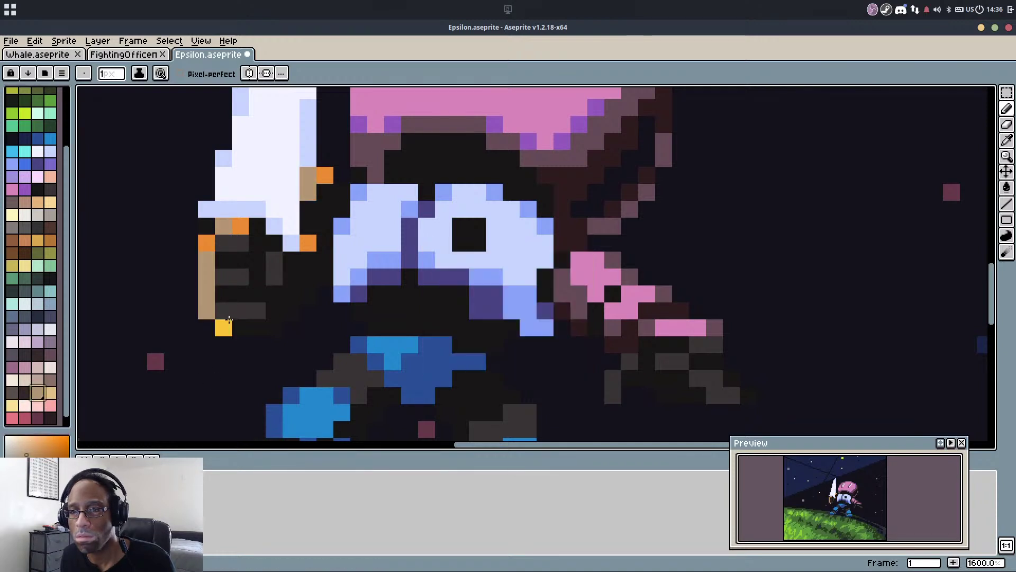
Replace the orange accent pixels on the sword's hand guard with greyish brown
{"action": "scroll", "coordinate": [32, 387], "scroll_direction": "down", "scroll_amount": 2}
{"action": "right_click", "coordinate": [28, 384]}
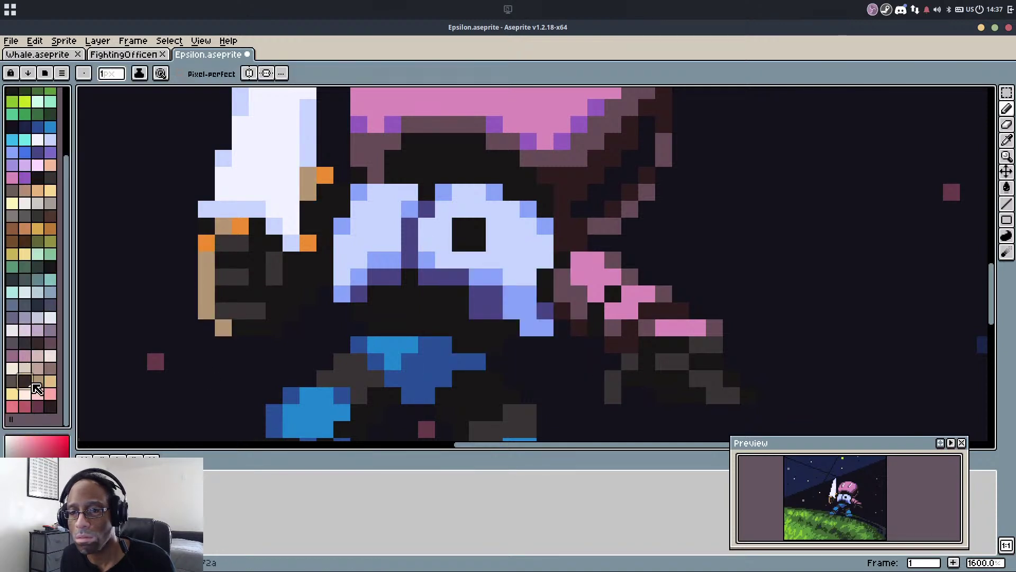
{"action": "right_click", "coordinate": [49, 367]}
{"action": "key", "text": "shift+r"}
{"action": "key", "text": "Return"}
Replace the brightest lime-green grass highlights on the hill with pale mint green
{"action": "scroll", "coordinate": [234, 242], "scroll_direction": "down", "scroll_amount": 3}
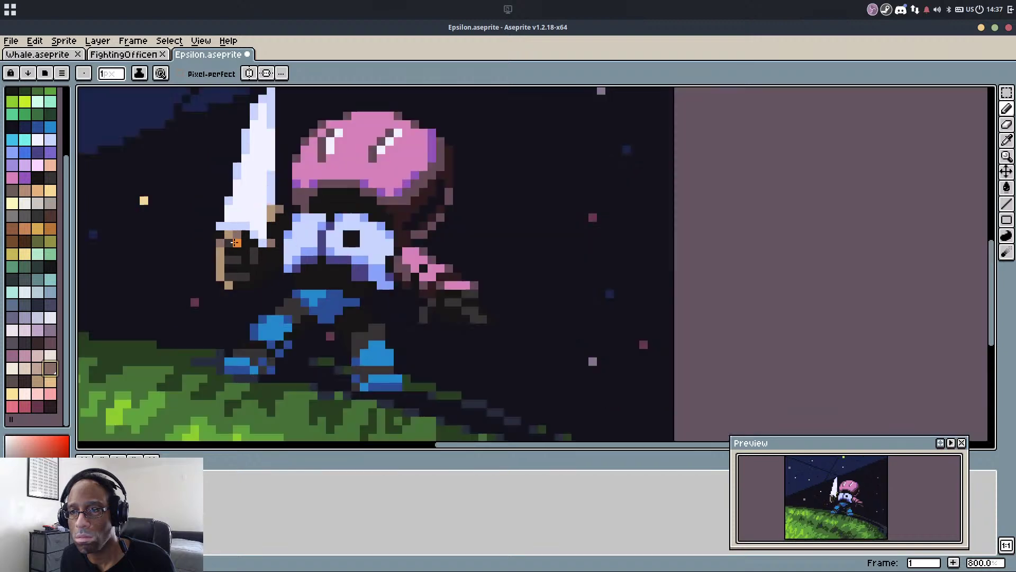
{"action": "scroll", "coordinate": [227, 244], "scroll_direction": "down", "scroll_amount": 2}
{"action": "scroll", "coordinate": [190, 365], "scroll_direction": "up", "scroll_amount": 2}
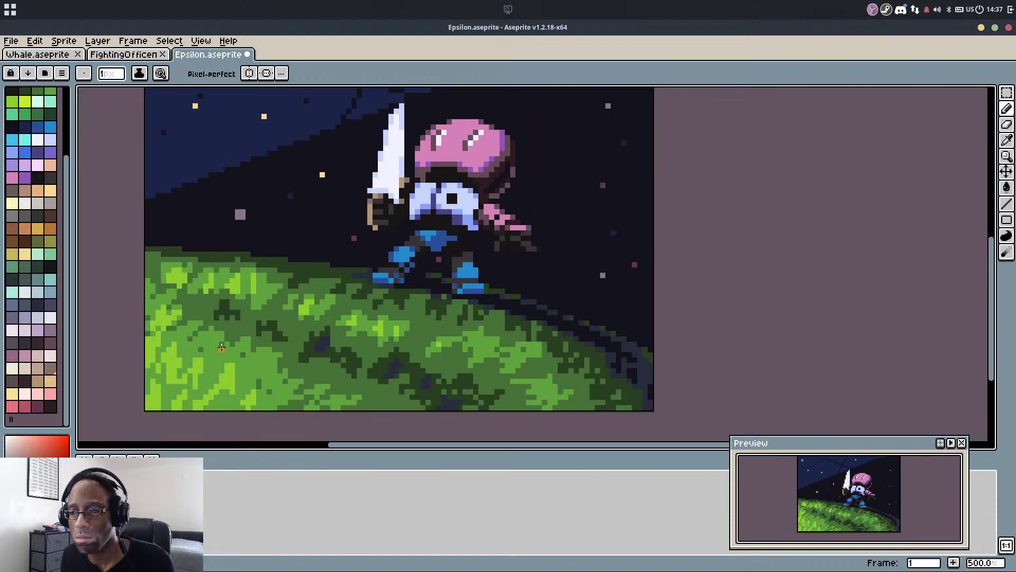
{"action": "left_click", "coordinate": [190, 365], "text": "alt"}
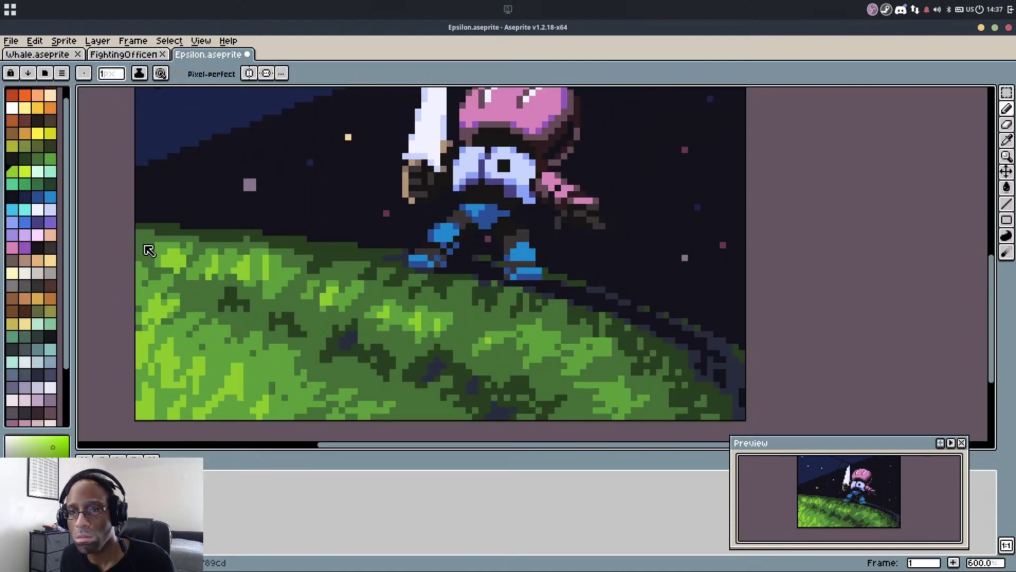
{"action": "scroll", "coordinate": [29, 289], "scroll_direction": "down", "scroll_amount": 2}
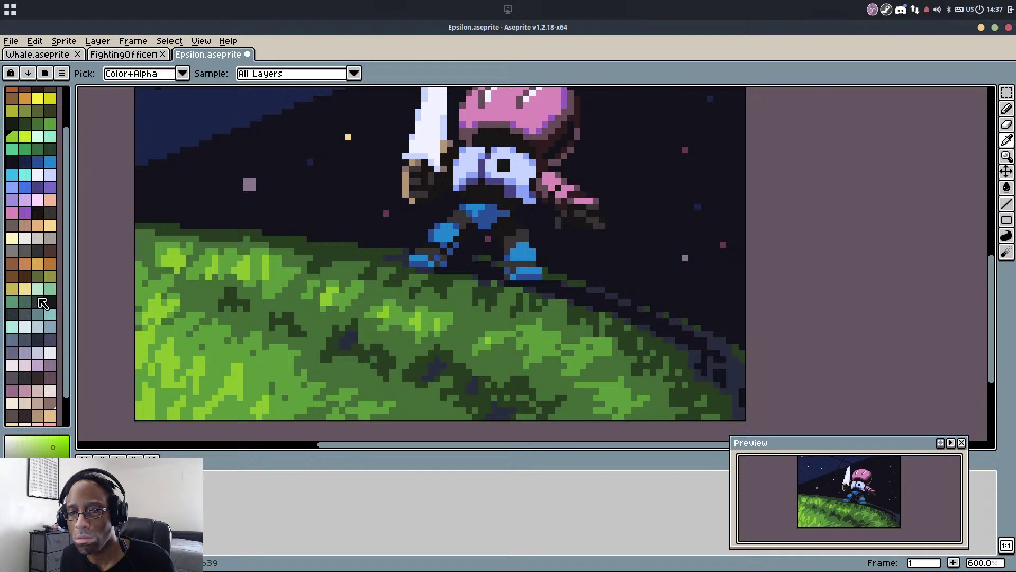
{"action": "right_click", "coordinate": [50, 290]}
{"action": "key", "text": "shift+r"}
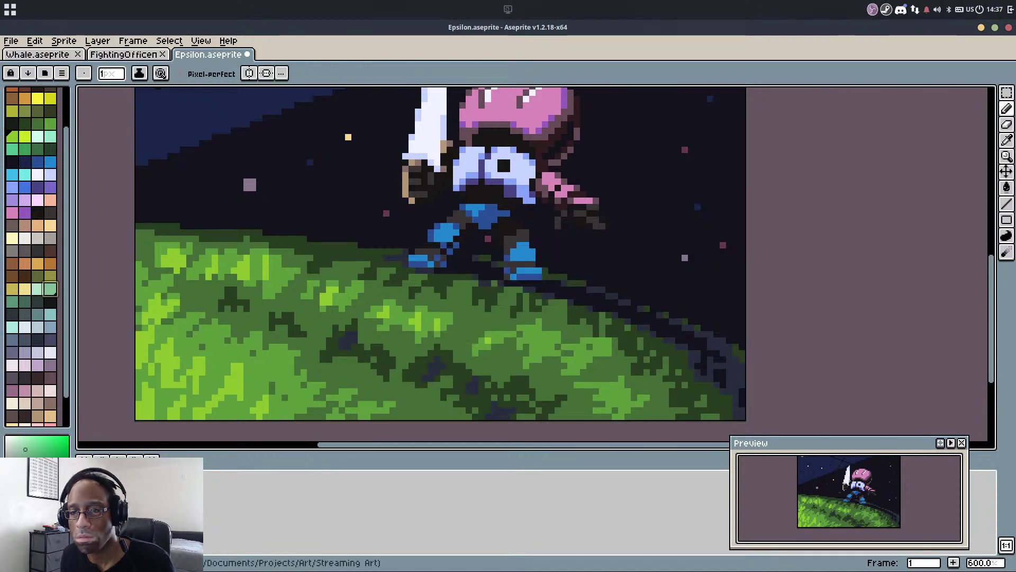
{"action": "key", "text": "Escape"}
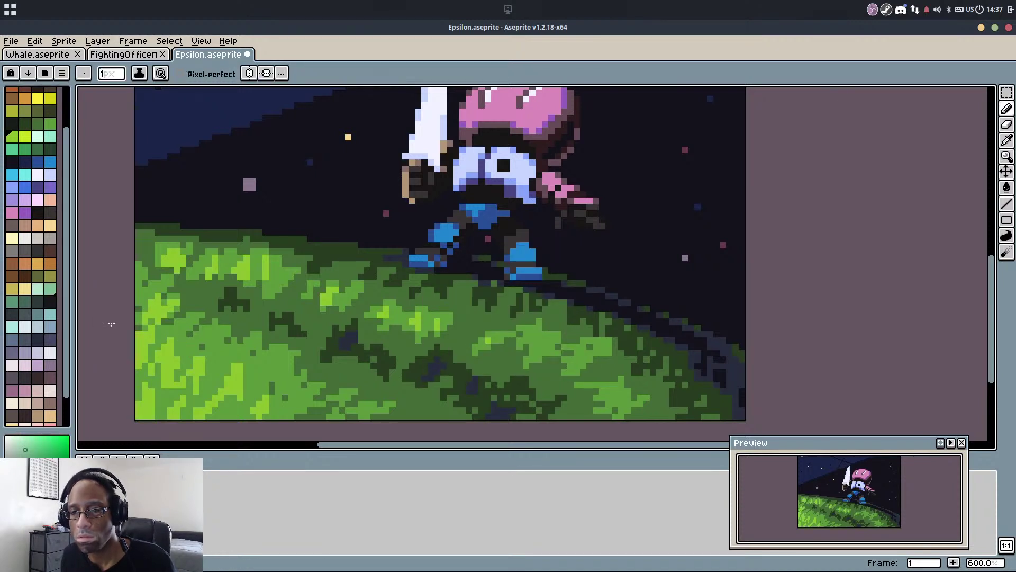
{"action": "key", "text": "shift+r"}
{"action": "key", "text": "Return"}
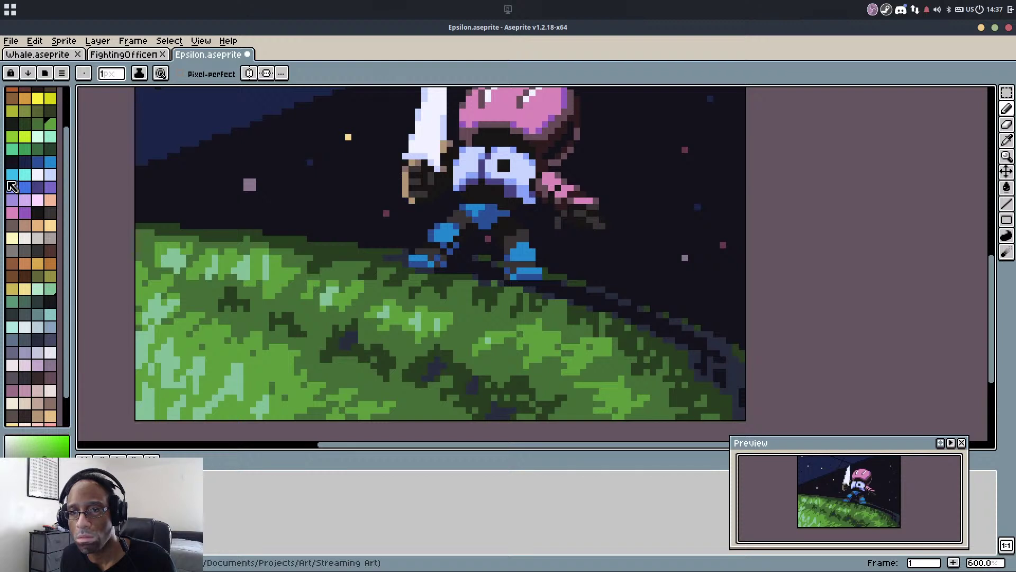
Replace the light yellowish green of the hill's grass with emerald green
{"action": "right_click", "coordinate": [28, 151]}
{"action": "key", "text": "shift+r"}
{"action": "key", "text": "Return"}
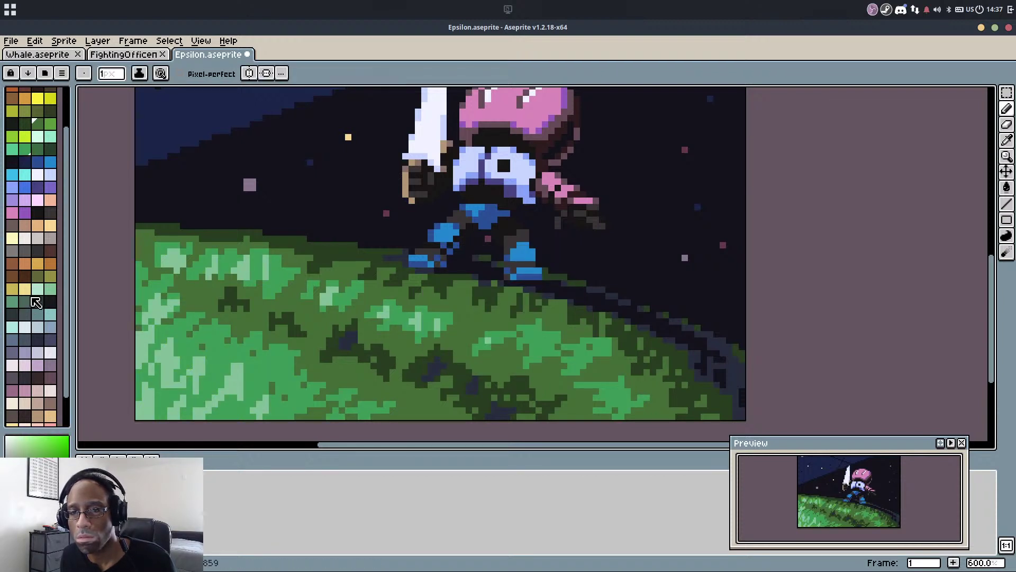
Replace the hill's medium green #477238 with a cooler, darker green
{"action": "scroll", "coordinate": [38, 241], "scroll_direction": "up", "scroll_amount": 2}
{"action": "scroll", "coordinate": [47, 209], "scroll_direction": "up", "scroll_amount": 1}
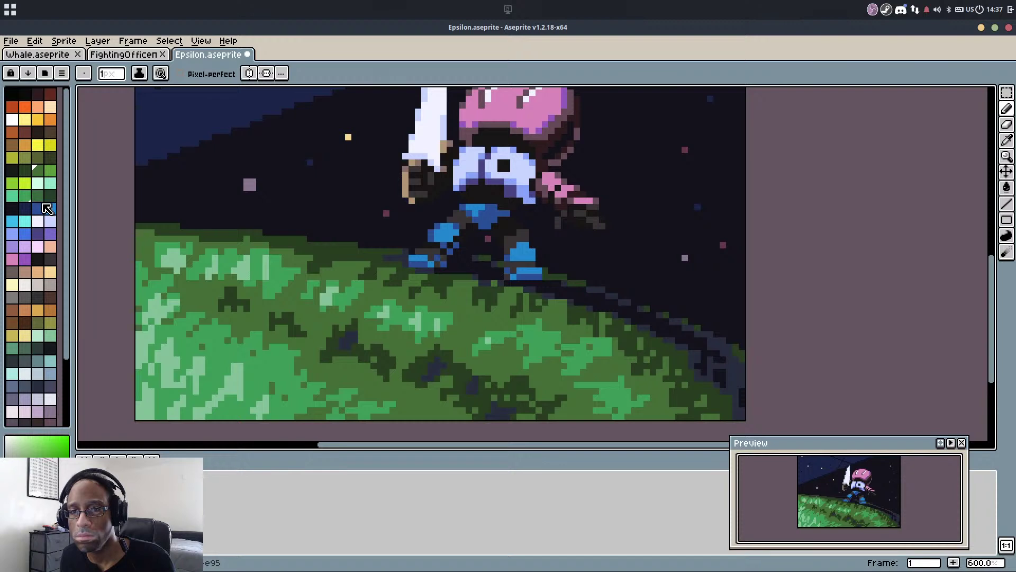
{"action": "right_click", "coordinate": [37, 196]}
{"action": "key", "text": "shift+r"}
{"action": "key", "text": "Return"}
{"action": "key", "text": "shift+r"}
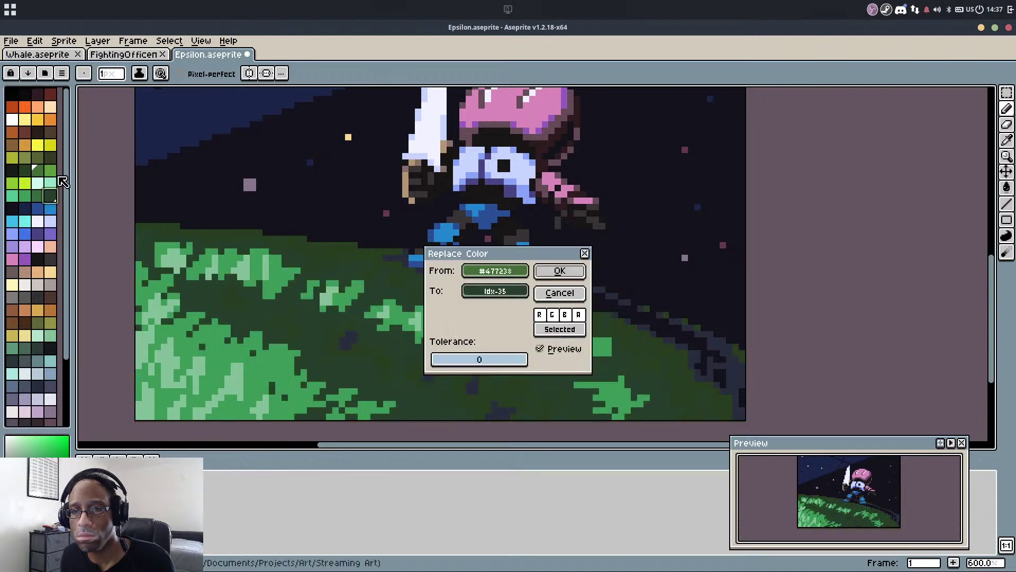
{"action": "key", "text": "Return"}
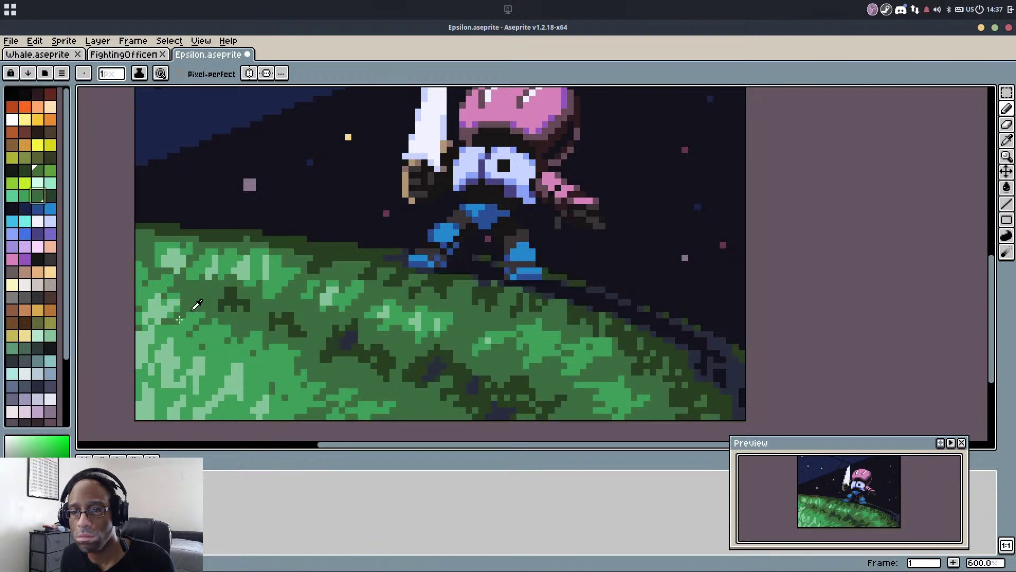
Replace the darkest green of the grass patches and hill edge with dark slate, and check the whole scene
{"action": "left_click", "coordinate": [232, 299], "text": "alt"}
{"action": "right_click", "coordinate": [42, 349]}
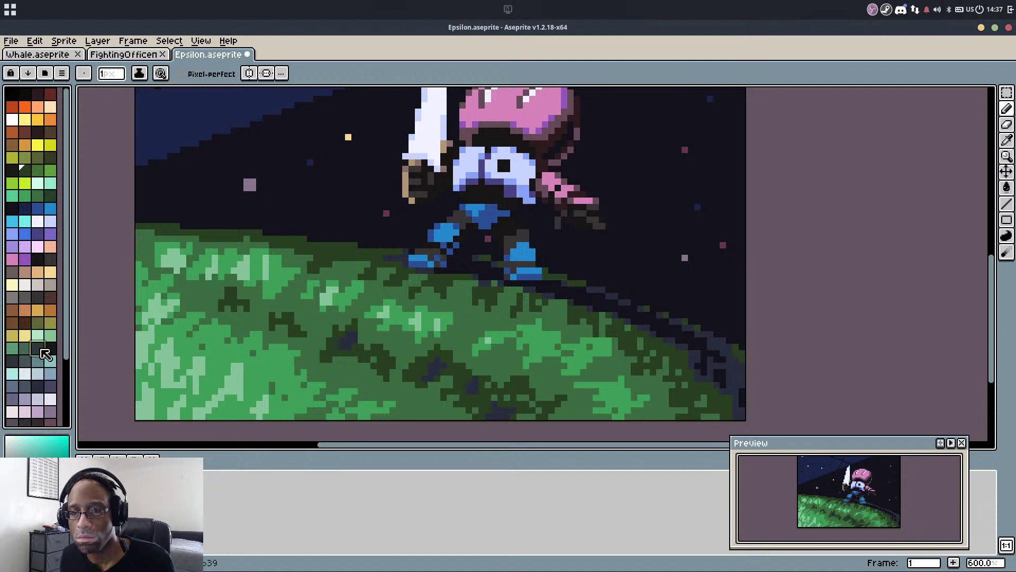
{"action": "key", "text": "shift+r"}
{"action": "key", "text": "Return"}
{"action": "scroll", "coordinate": [290, 297], "scroll_direction": "down", "scroll_amount": 1}
{"action": "scroll", "coordinate": [290, 297], "scroll_direction": "down", "scroll_amount": 3}
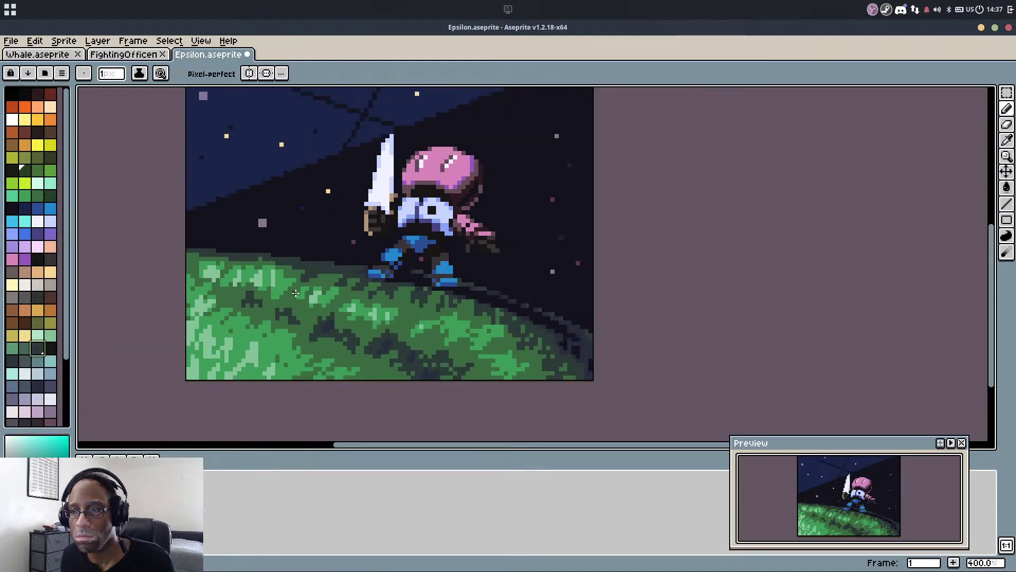
{"action": "scroll", "coordinate": [345, 294], "scroll_direction": "up", "scroll_amount": 2}
{"action": "scroll", "coordinate": [398, 264], "scroll_direction": "down", "scroll_amount": 1}
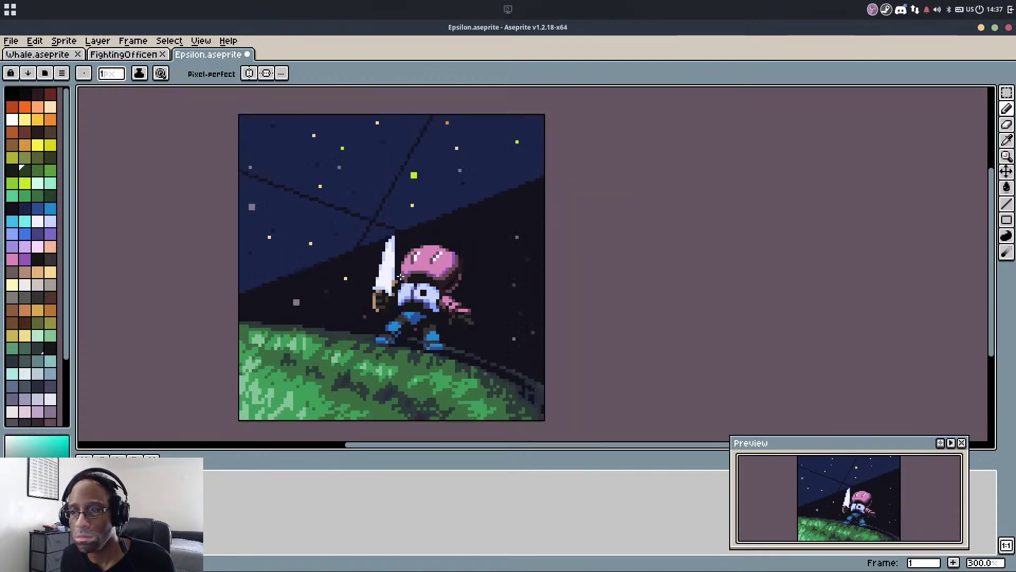
{"action": "left_click_drag", "start_coordinate": [436, 330], "coordinate": [460, 317]}
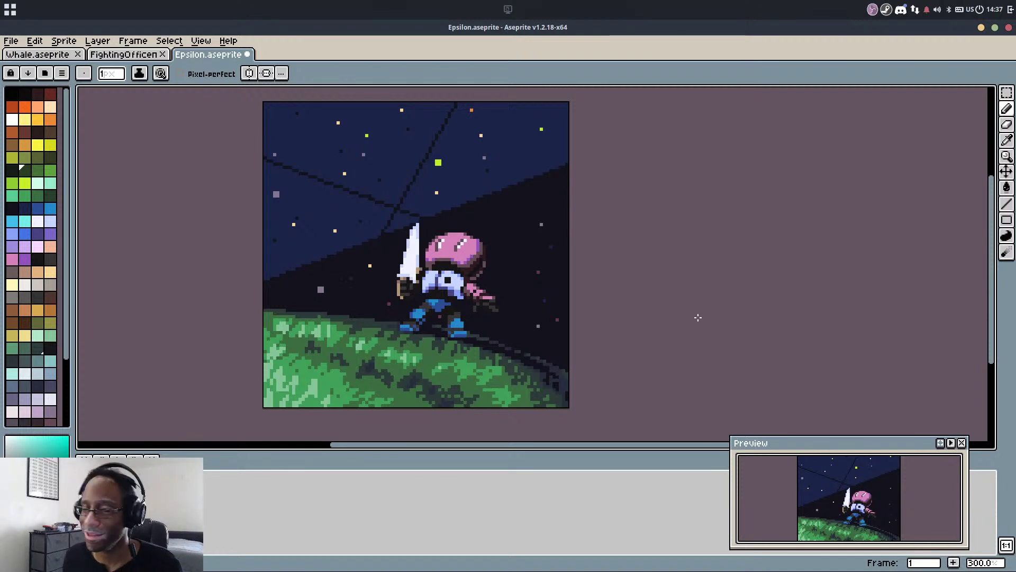
{"action": "scroll", "coordinate": [611, 297], "scroll_direction": "down", "scroll_amount": 1}
{"action": "scroll", "coordinate": [572, 291], "scroll_direction": "up", "scroll_amount": 1}
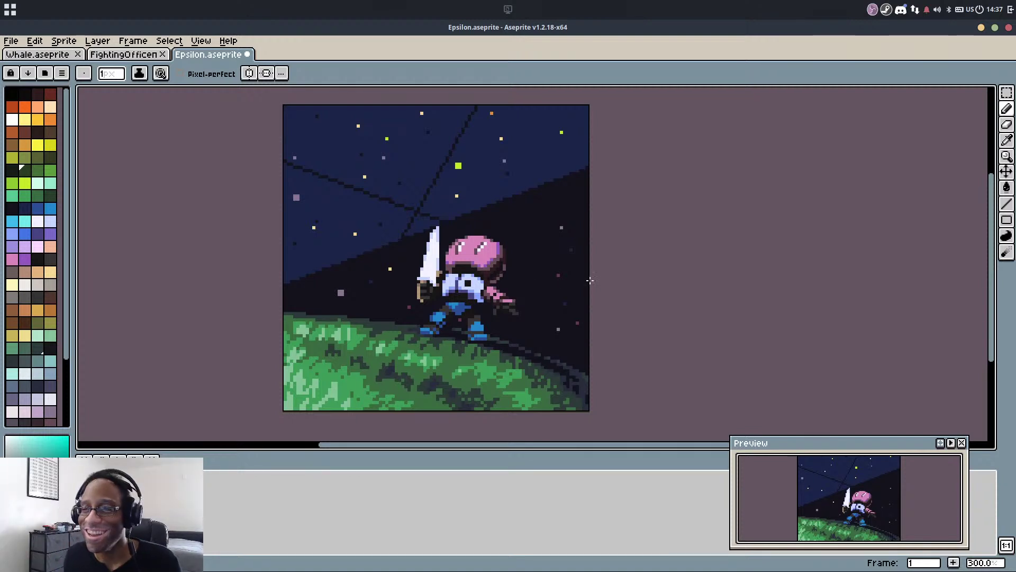
{"action": "scroll", "coordinate": [589, 280], "scroll_direction": "down", "scroll_amount": 2}
{"action": "scroll", "coordinate": [590, 280], "scroll_direction": "up", "scroll_amount": 3}
{"action": "scroll", "coordinate": [593, 283], "scroll_direction": "down", "scroll_amount": 2}
Undo the colour replacements back to the orange helmet and lime grass for comparison, and redo them all to restore the cooler palette
{"action": "key", "text": "ctrl+z"}
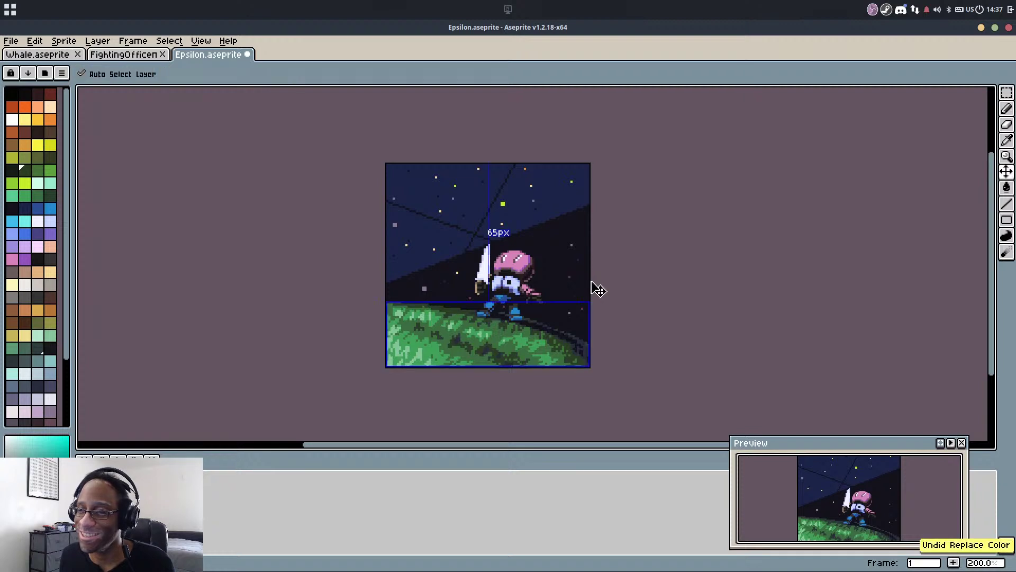
{"action": "scroll", "coordinate": [597, 290], "scroll_direction": "up", "scroll_amount": 1}
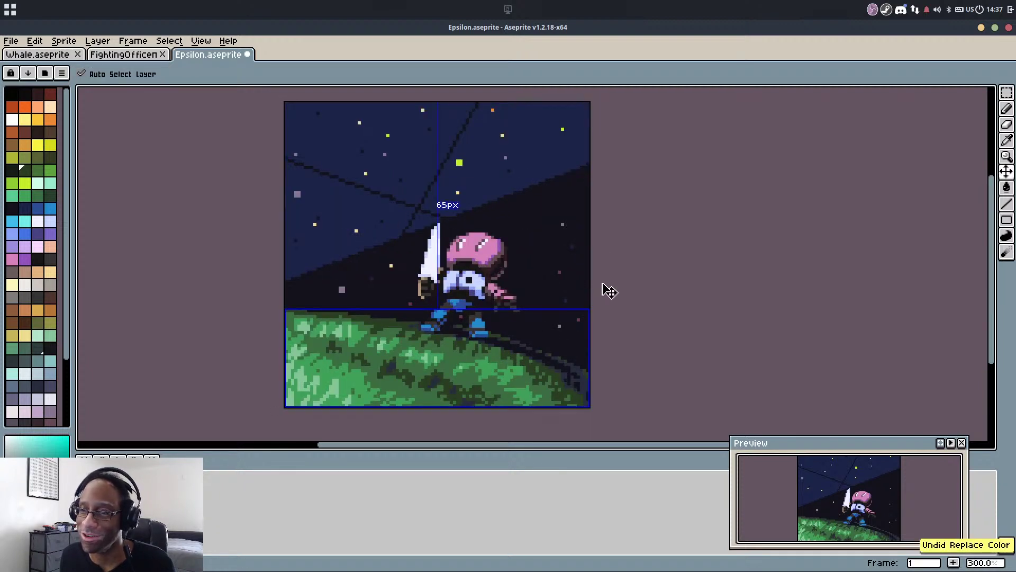
{"action": "key", "text": "ctrl+z"}
{"action": "key", "text": "ctrl+z"}
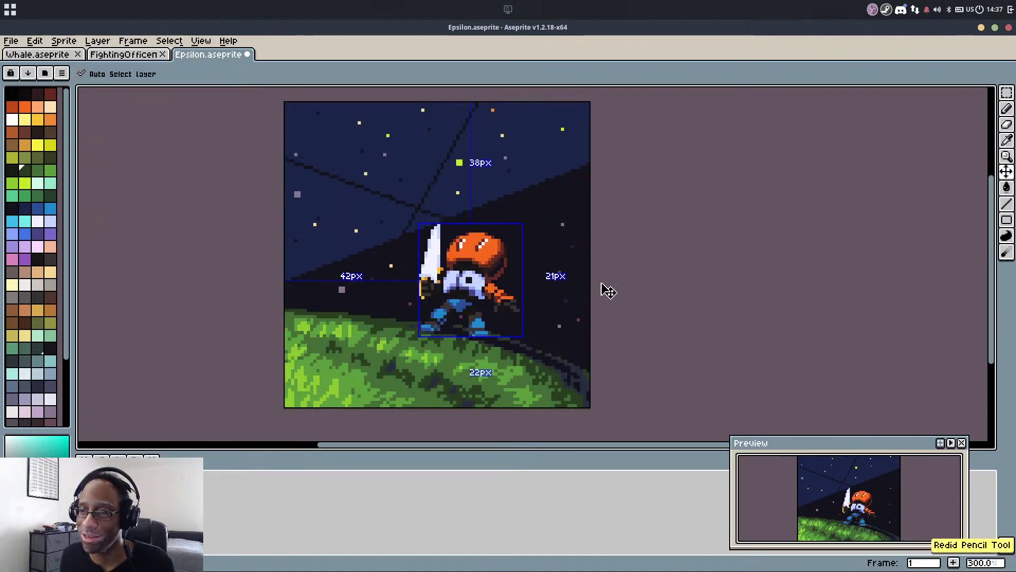
{"action": "key", "text": "ctrl+y"}
{"action": "key", "text": "ctrl+y"}
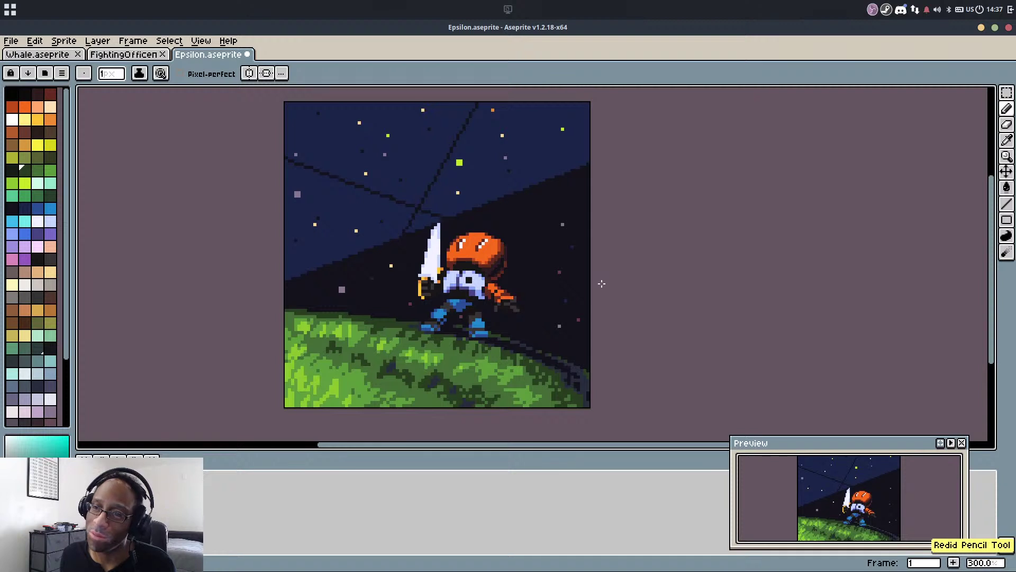
{"action": "key", "text": "ctrl+y"}
{"action": "key", "text": "ctrl+y"}
{"action": "key", "text": "ctrl+y"}
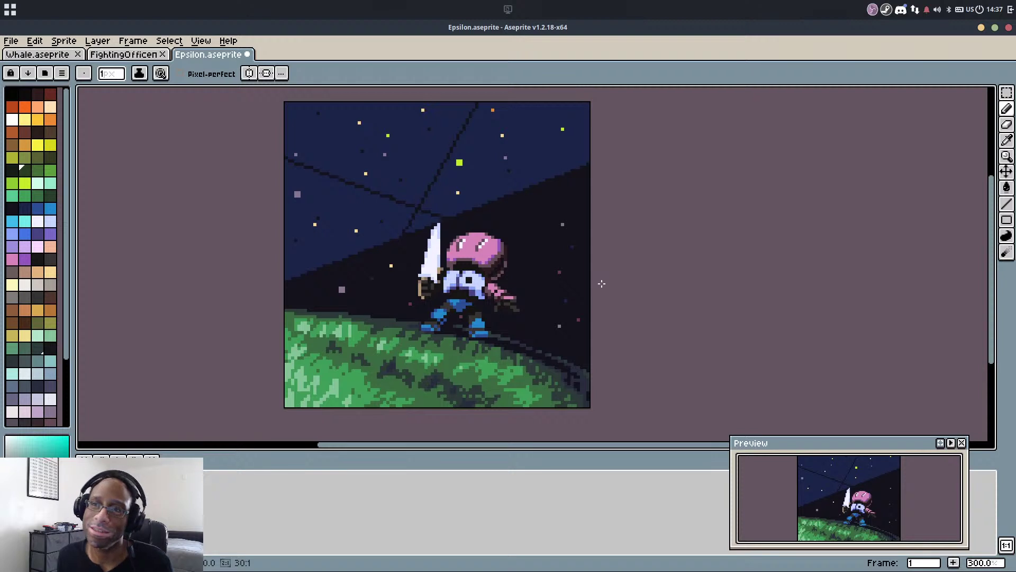
Save the recoloured night scene in Epsilon.aseprite
{"action": "key", "text": "v"}
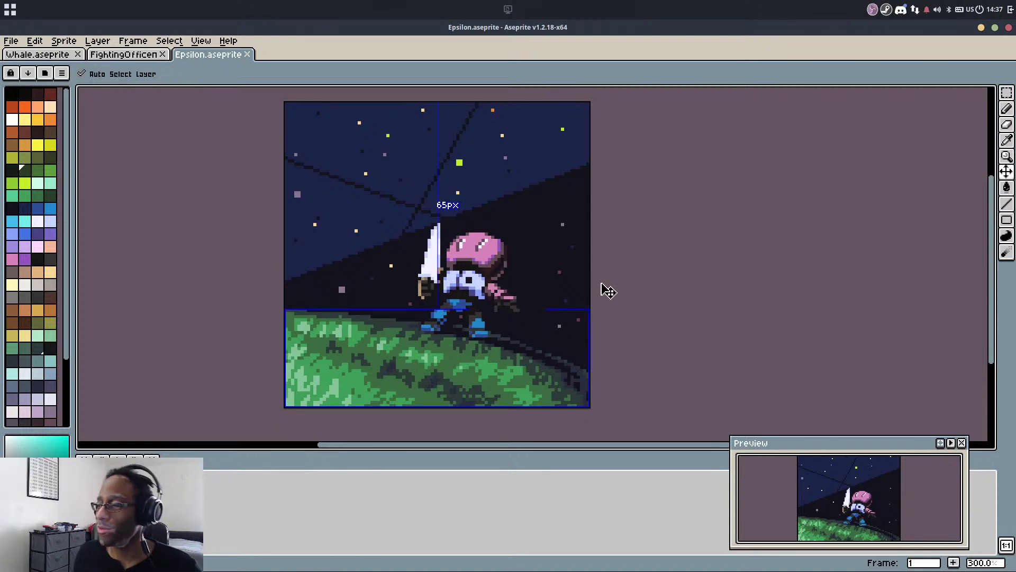
{"action": "key", "text": "b"}
Review the FightingOfficeman and Whale sprites, and return to the Epsilon night scene
{"action": "left_click", "coordinate": [130, 54]}
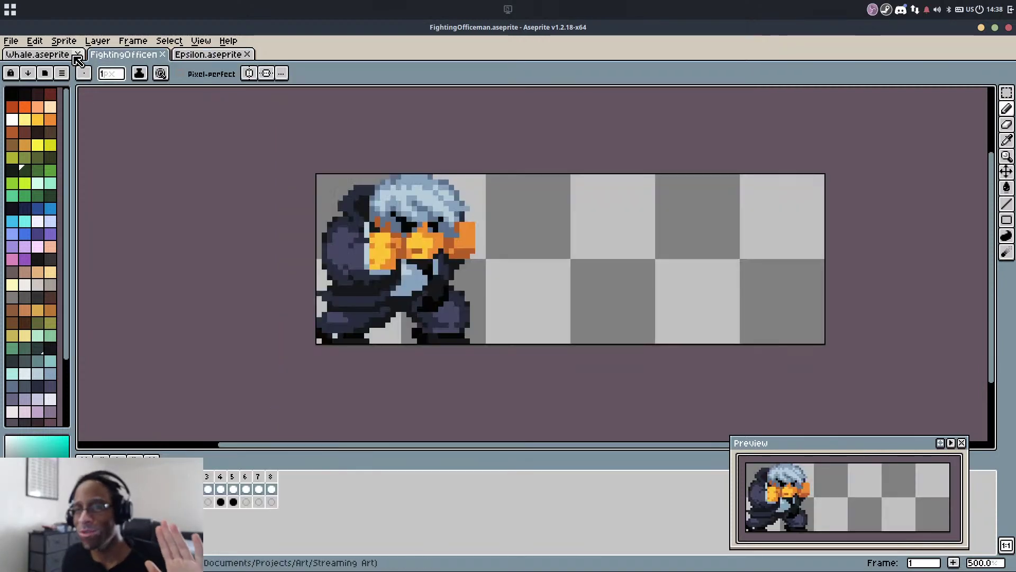
{"action": "left_click", "coordinate": [44, 55]}
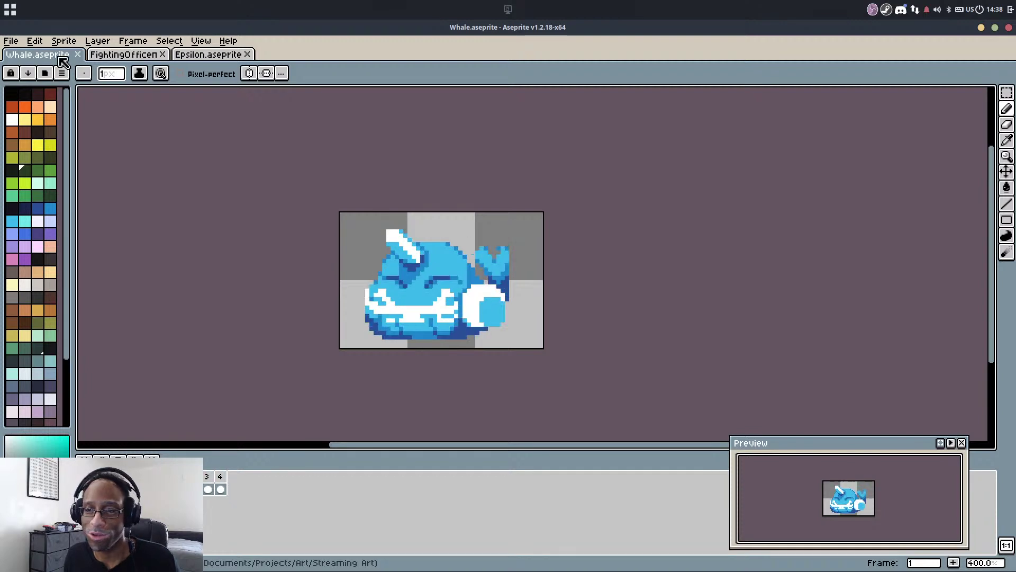
{"action": "left_click", "coordinate": [106, 55]}
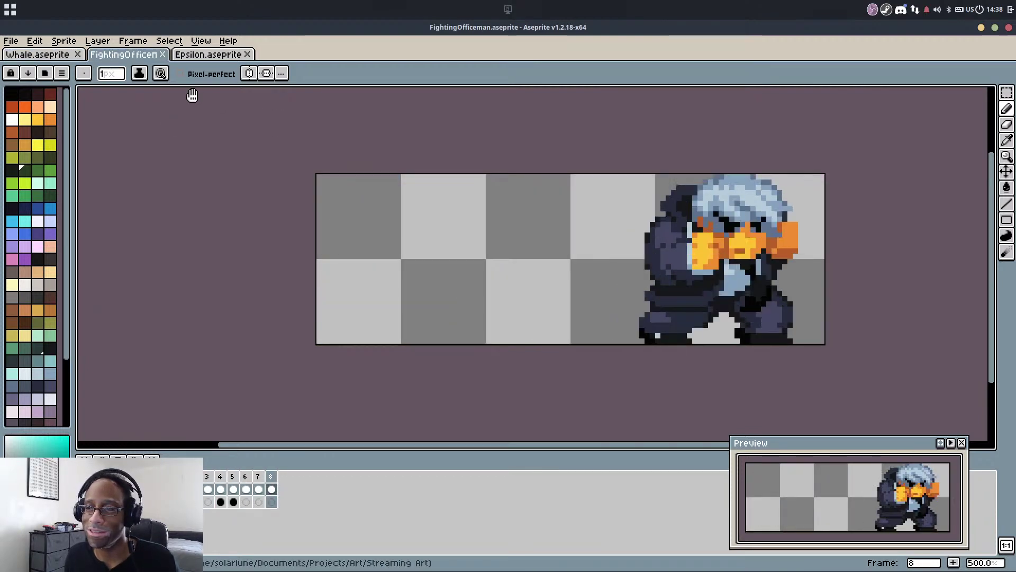
{"action": "left_click", "coordinate": [208, 55]}
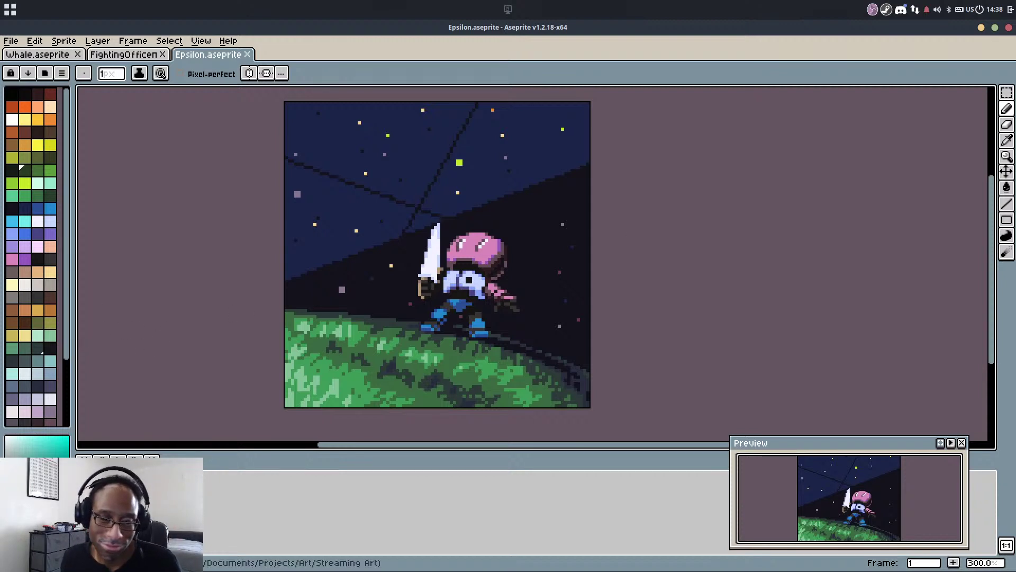
{"action": "mouse_move", "coordinate": [508, 571]}
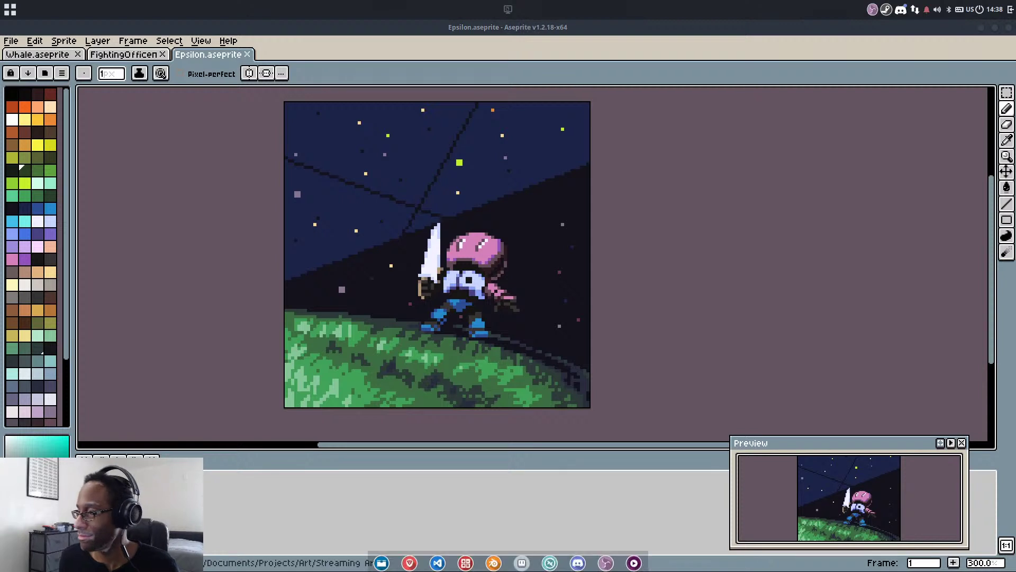